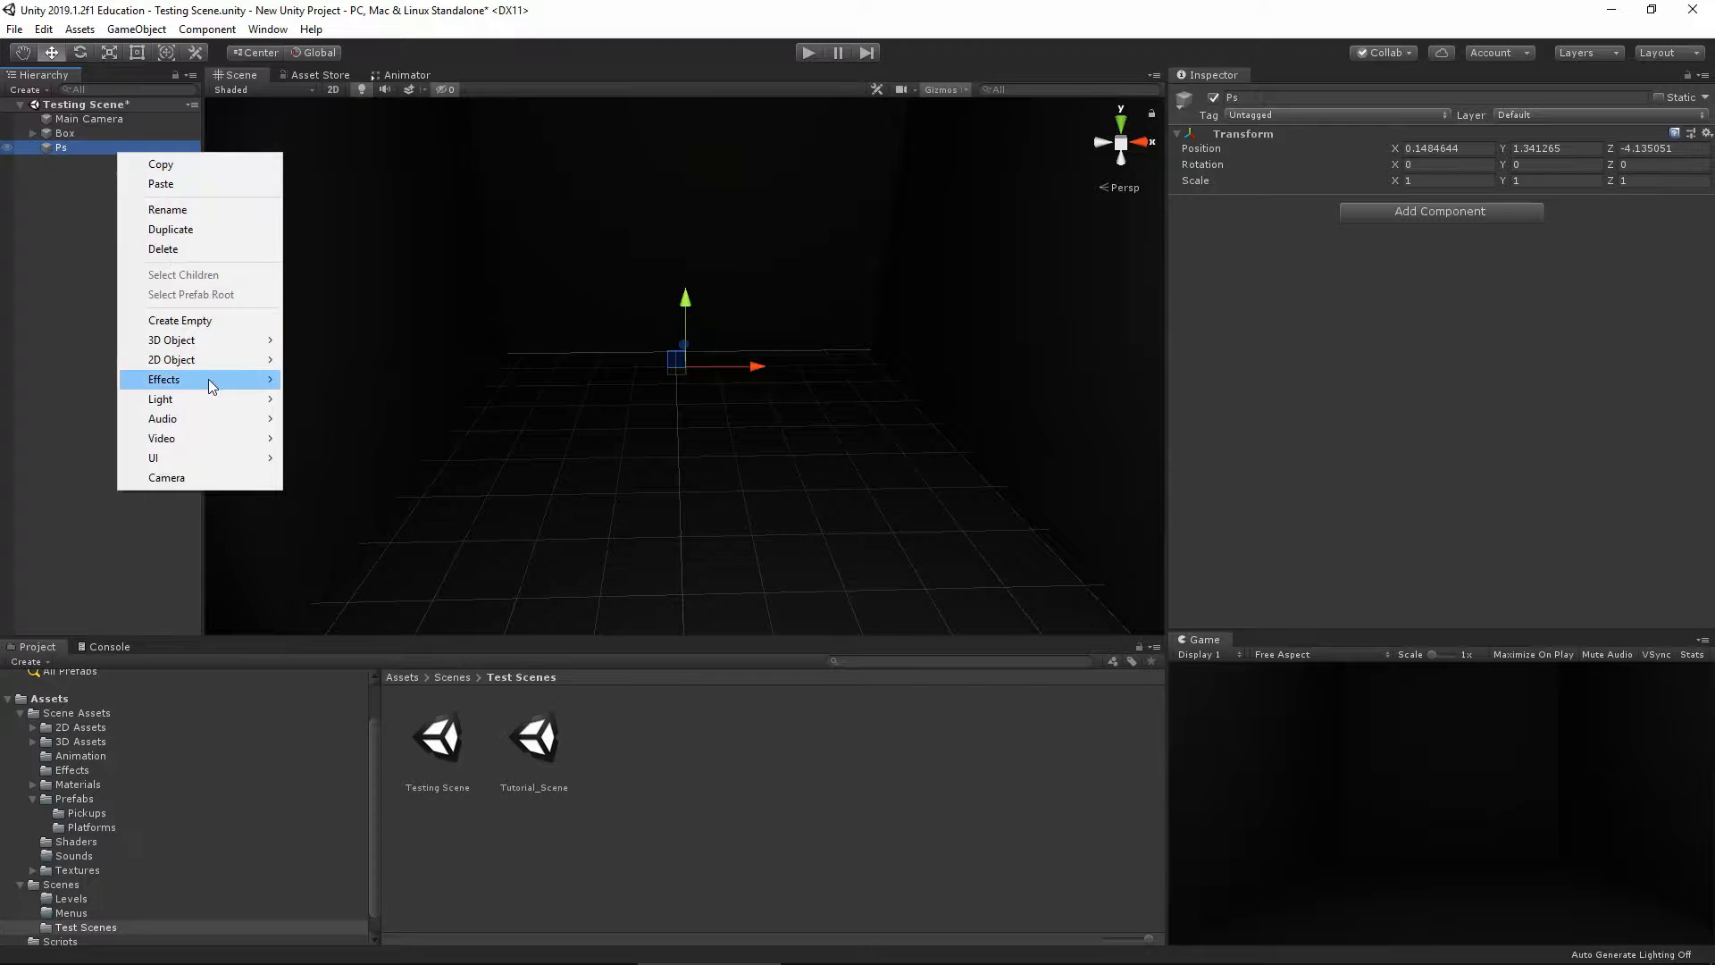
Add a Particle System as a child of the Ps object and show its full component settings above the curves area
mouse_move(230, 390)
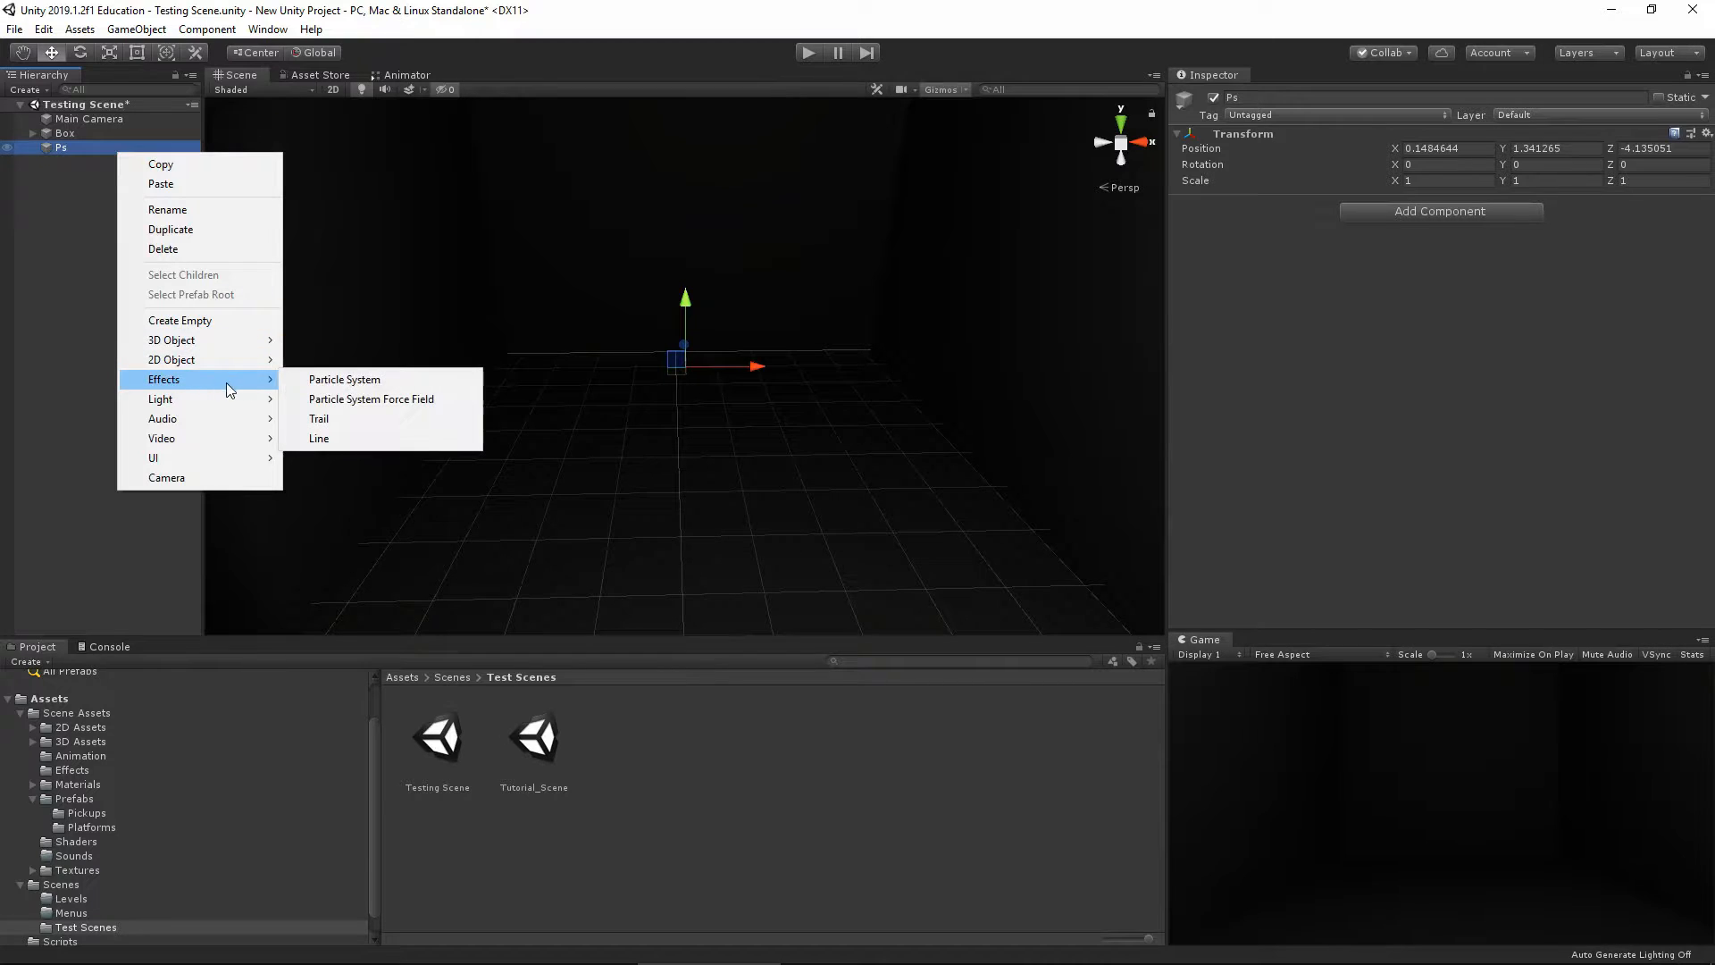
click(363, 381)
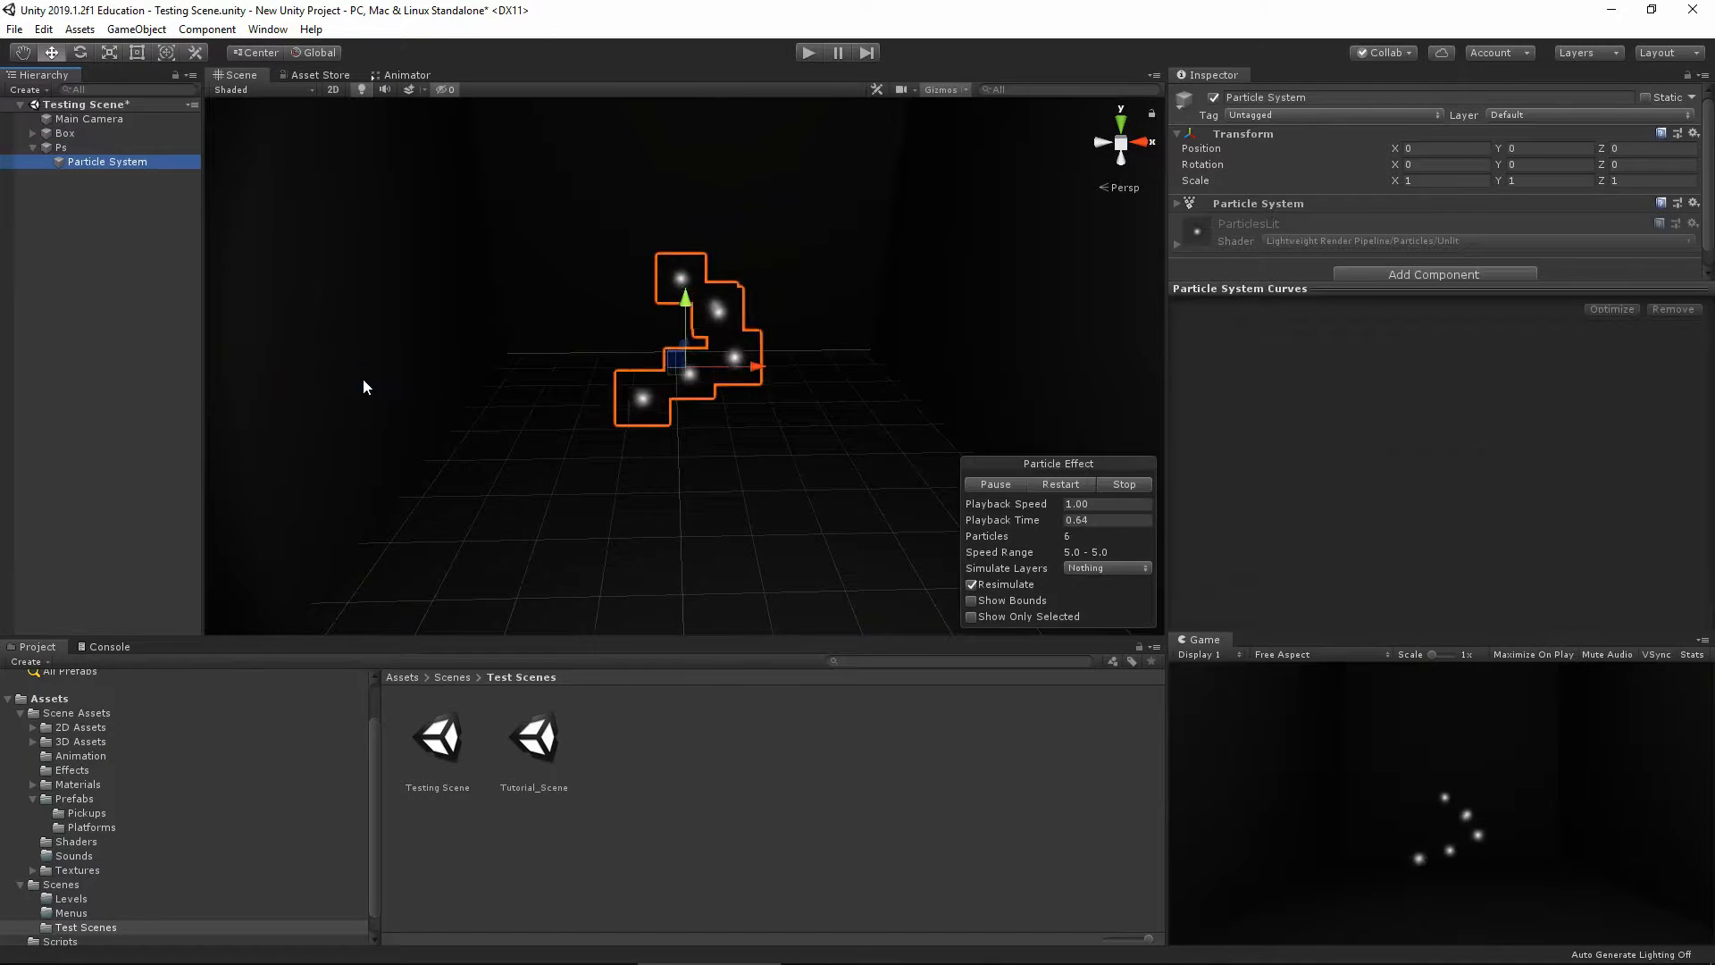
drag(1285, 281, 1286, 532)
click(1179, 203)
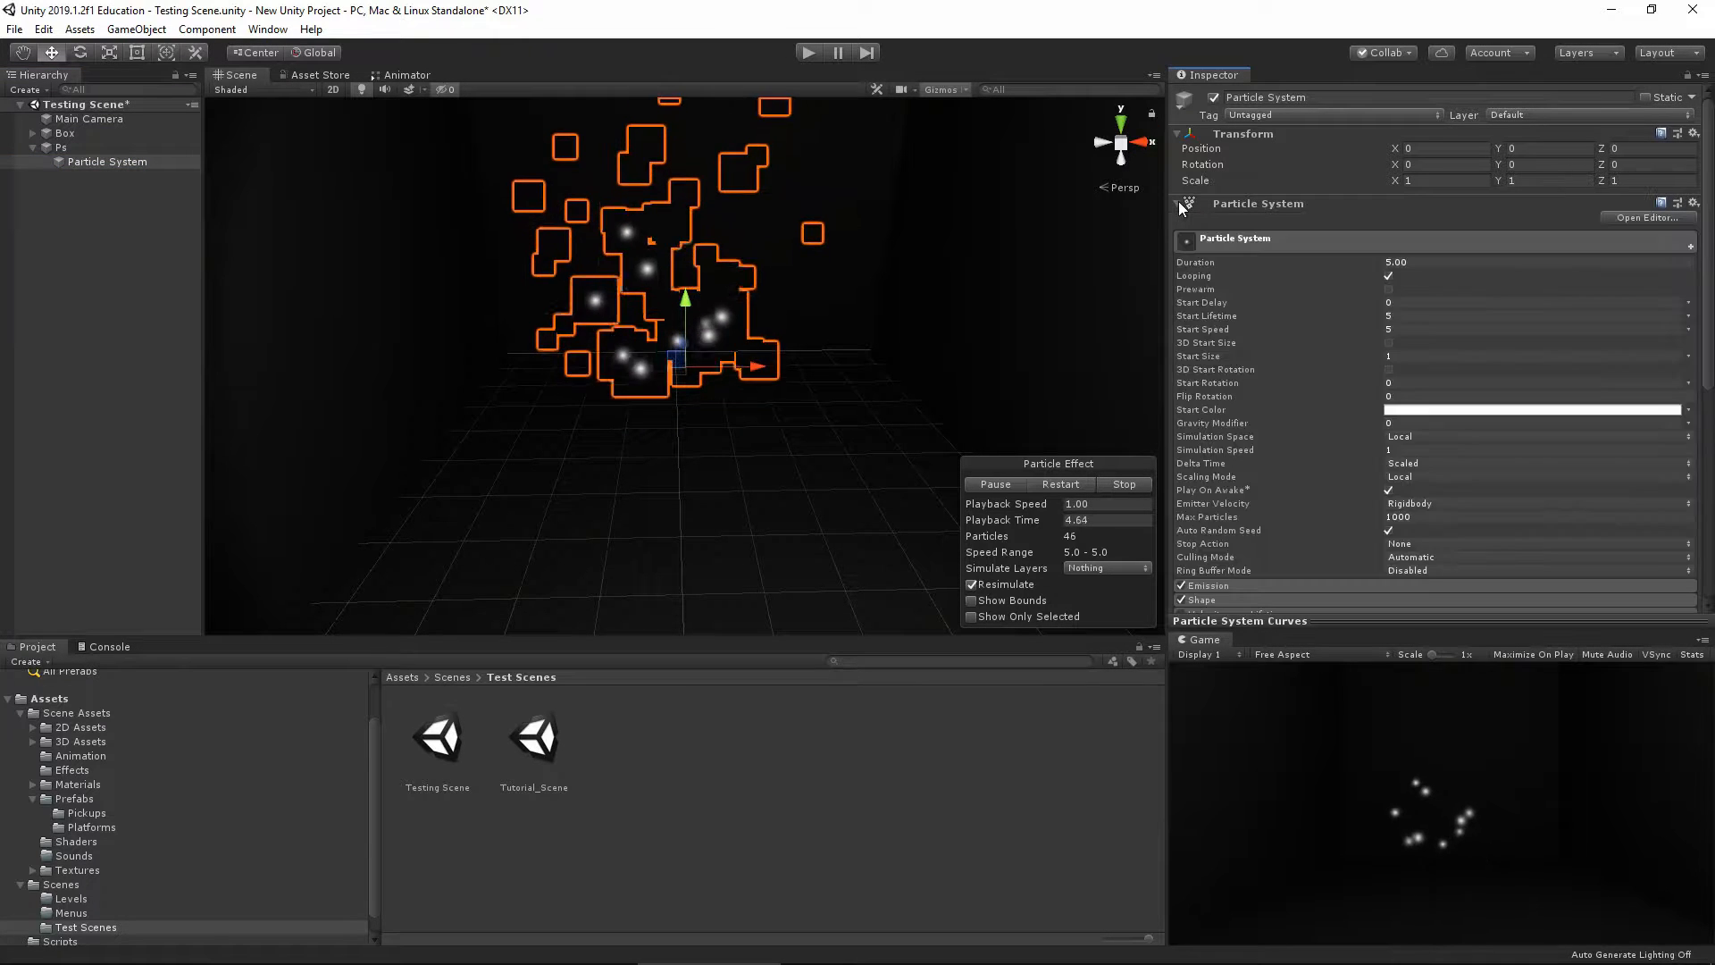
click(1335, 241)
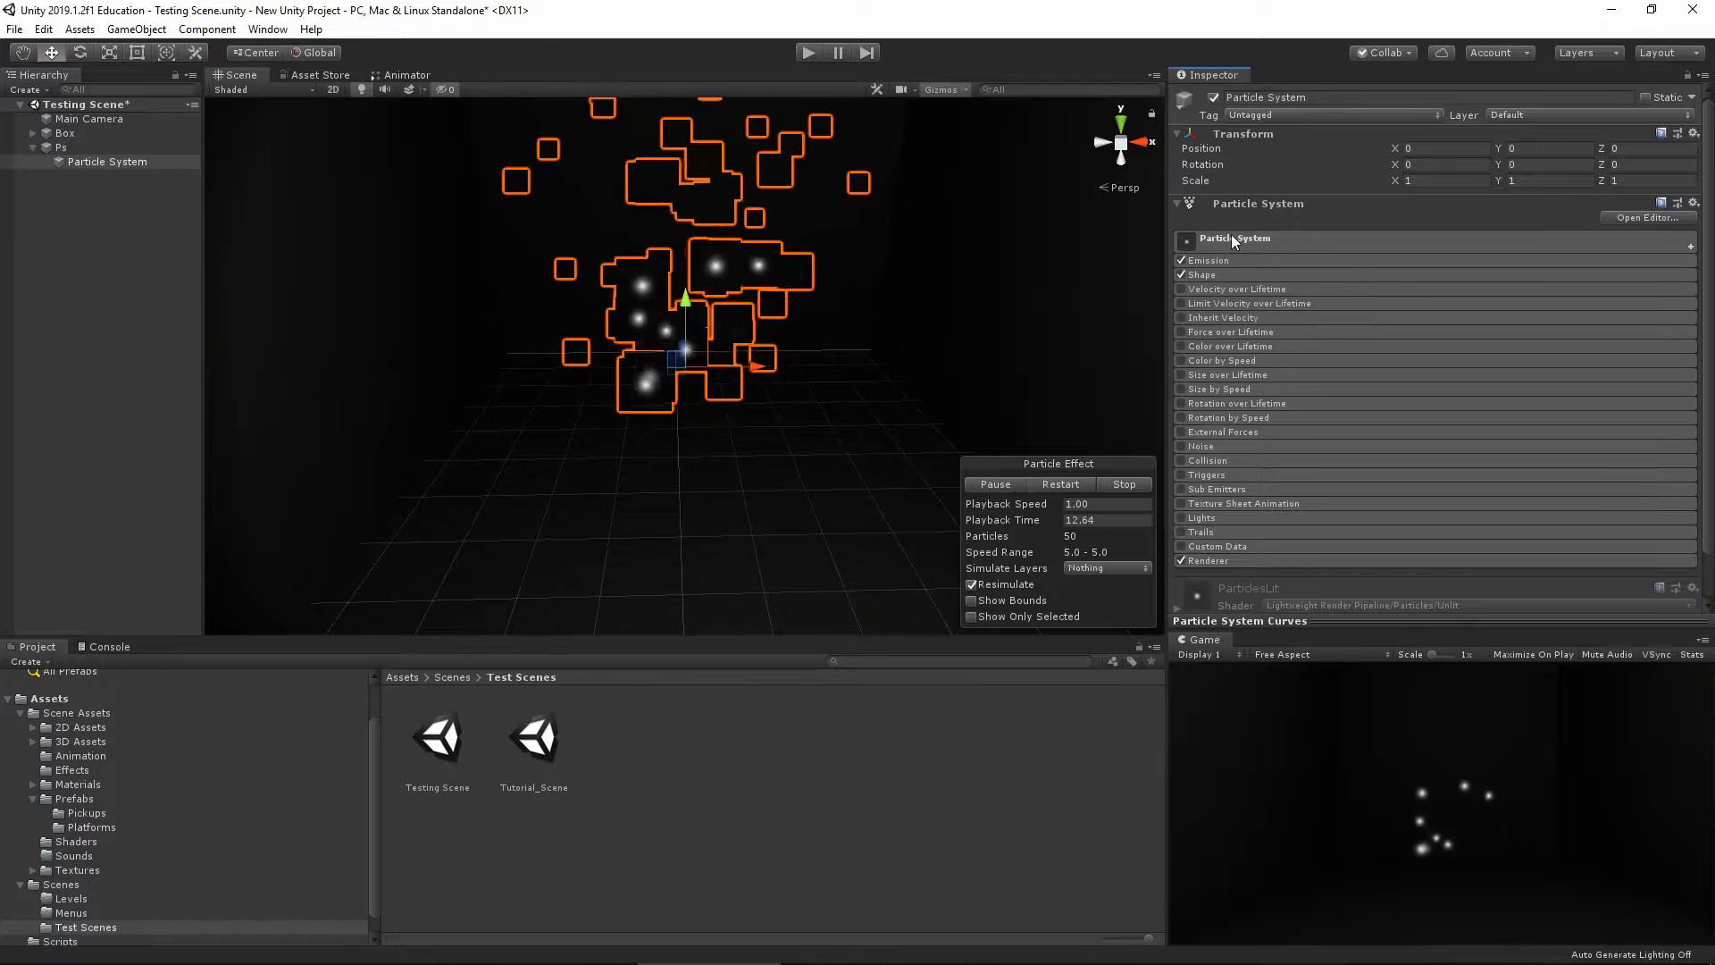
click(1262, 238)
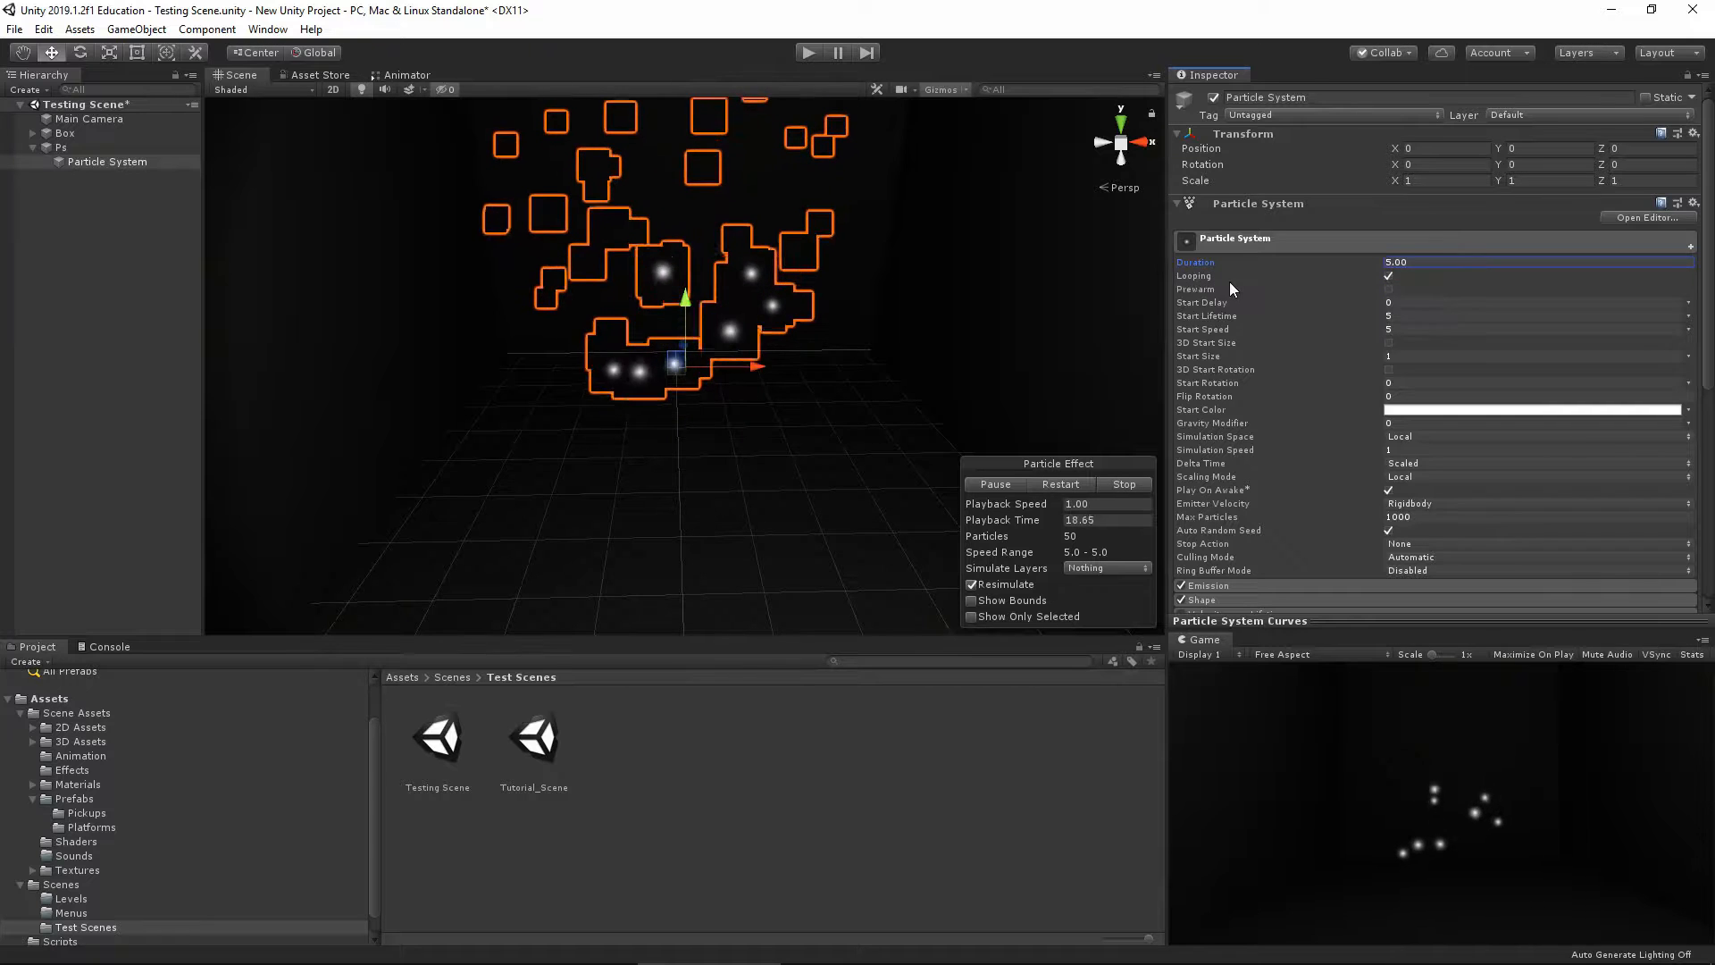
Preview the particle effect with Looping disabled, re-enable Looping and stop the playback
click(1389, 276)
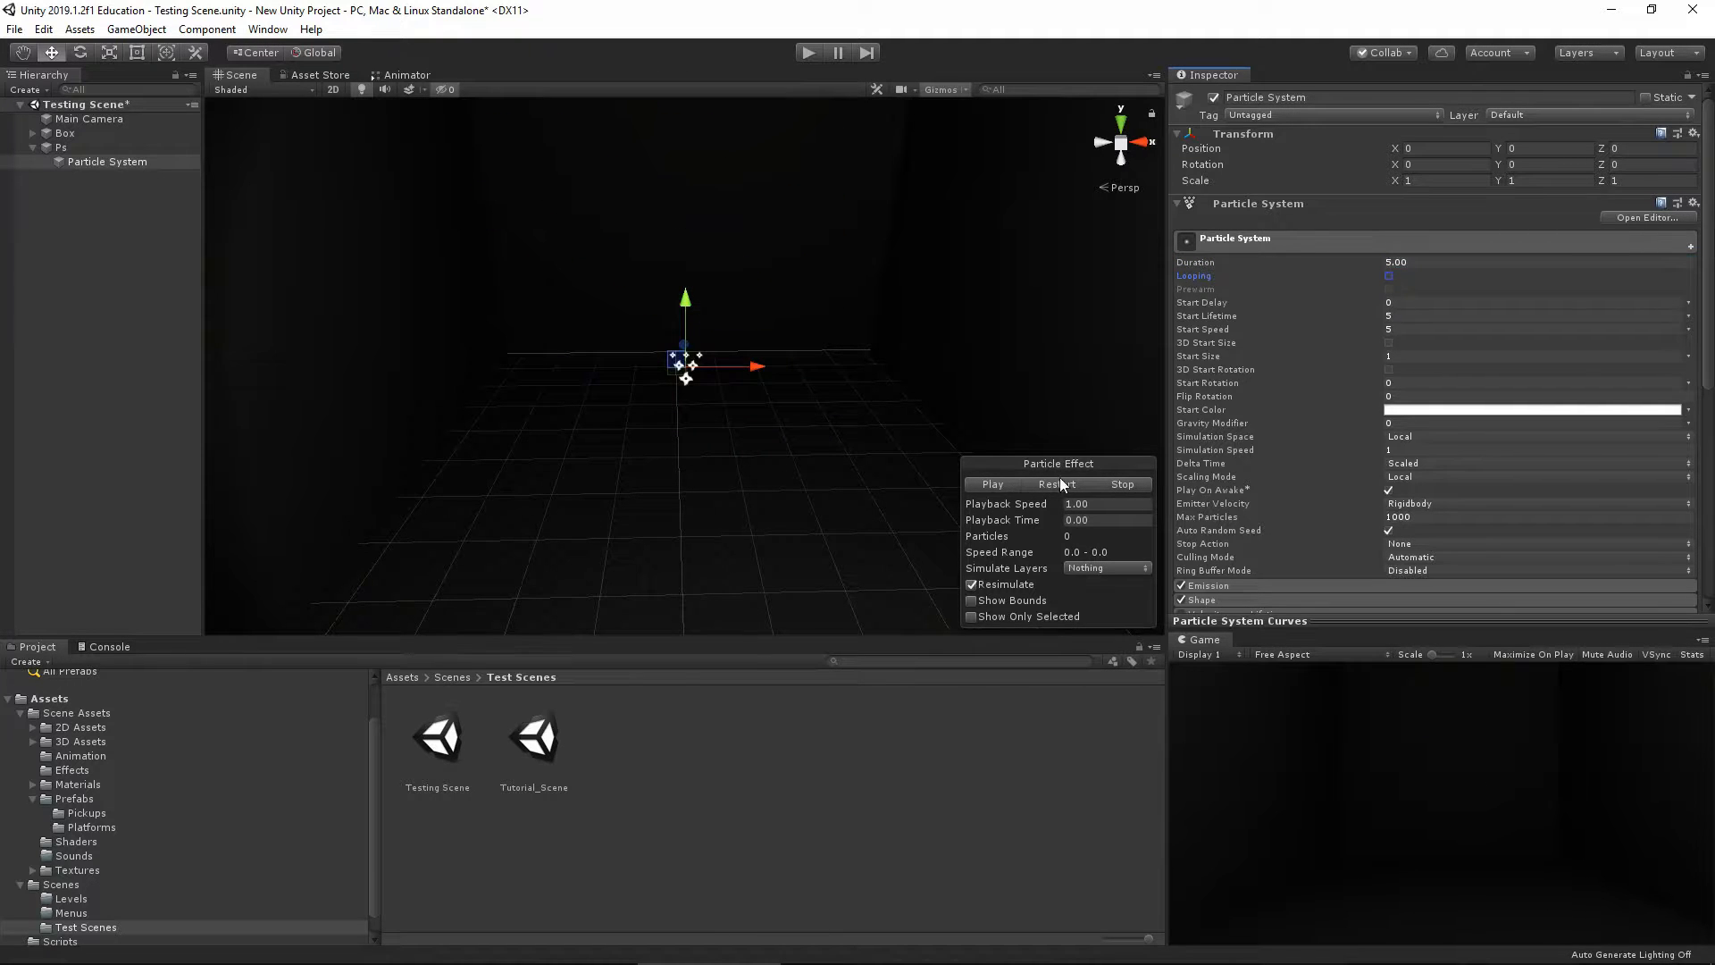
click(993, 484)
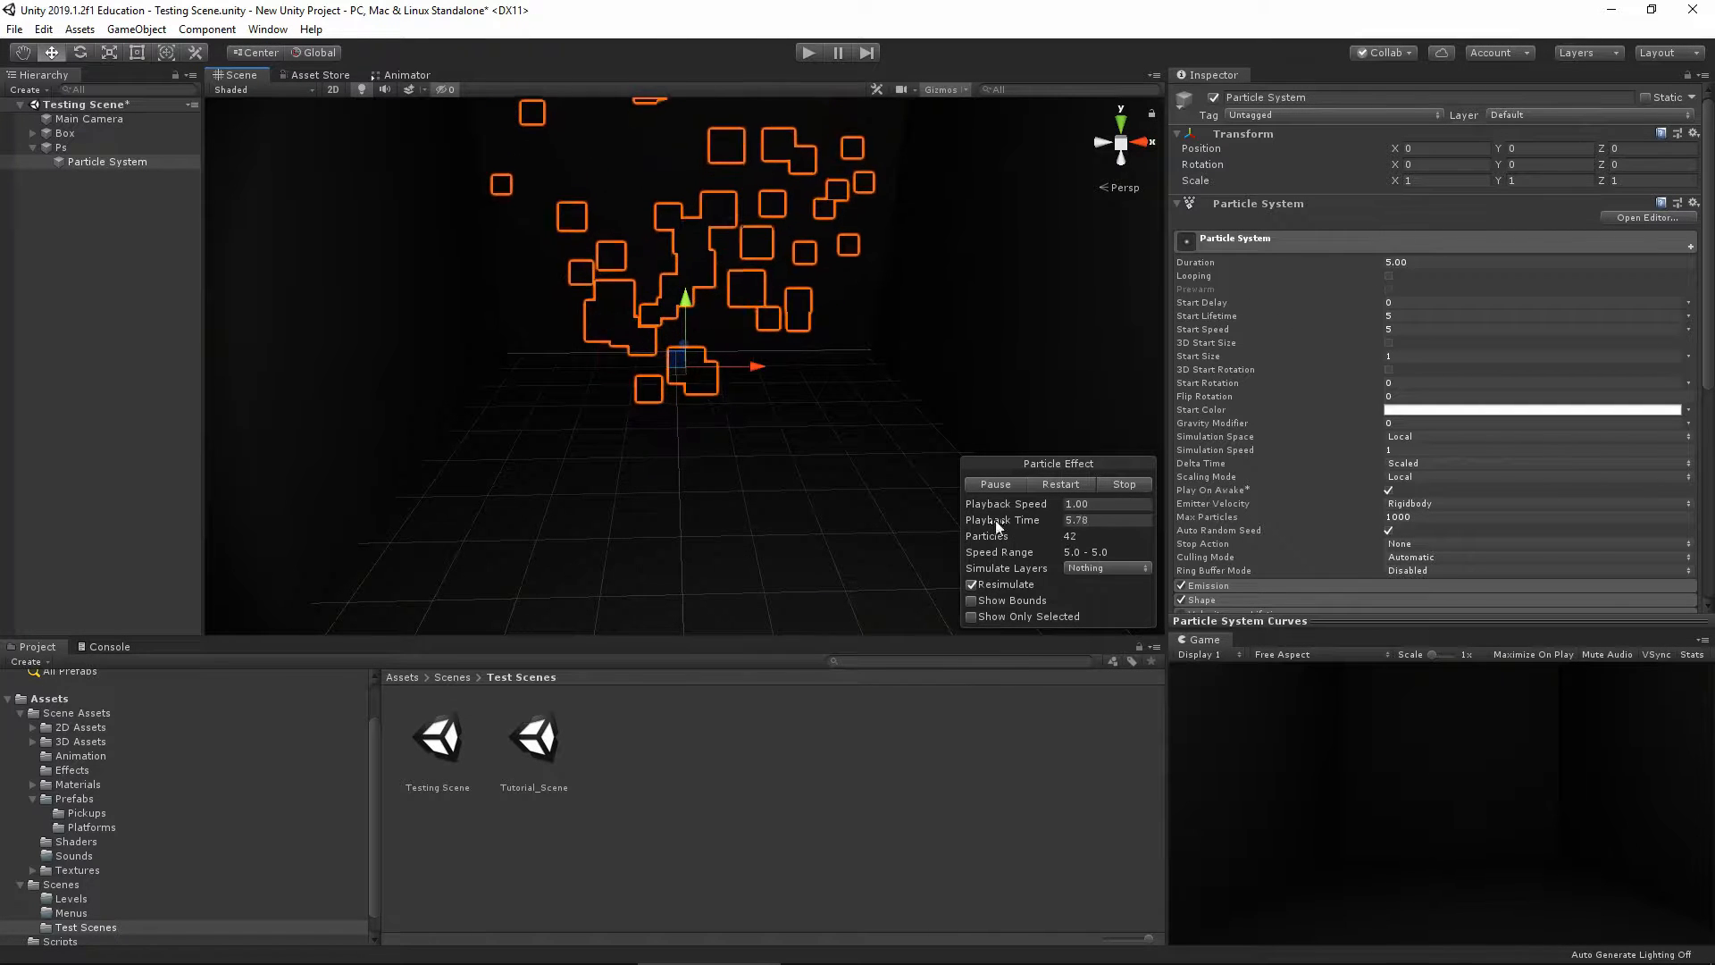
click(1388, 276)
click(1132, 483)
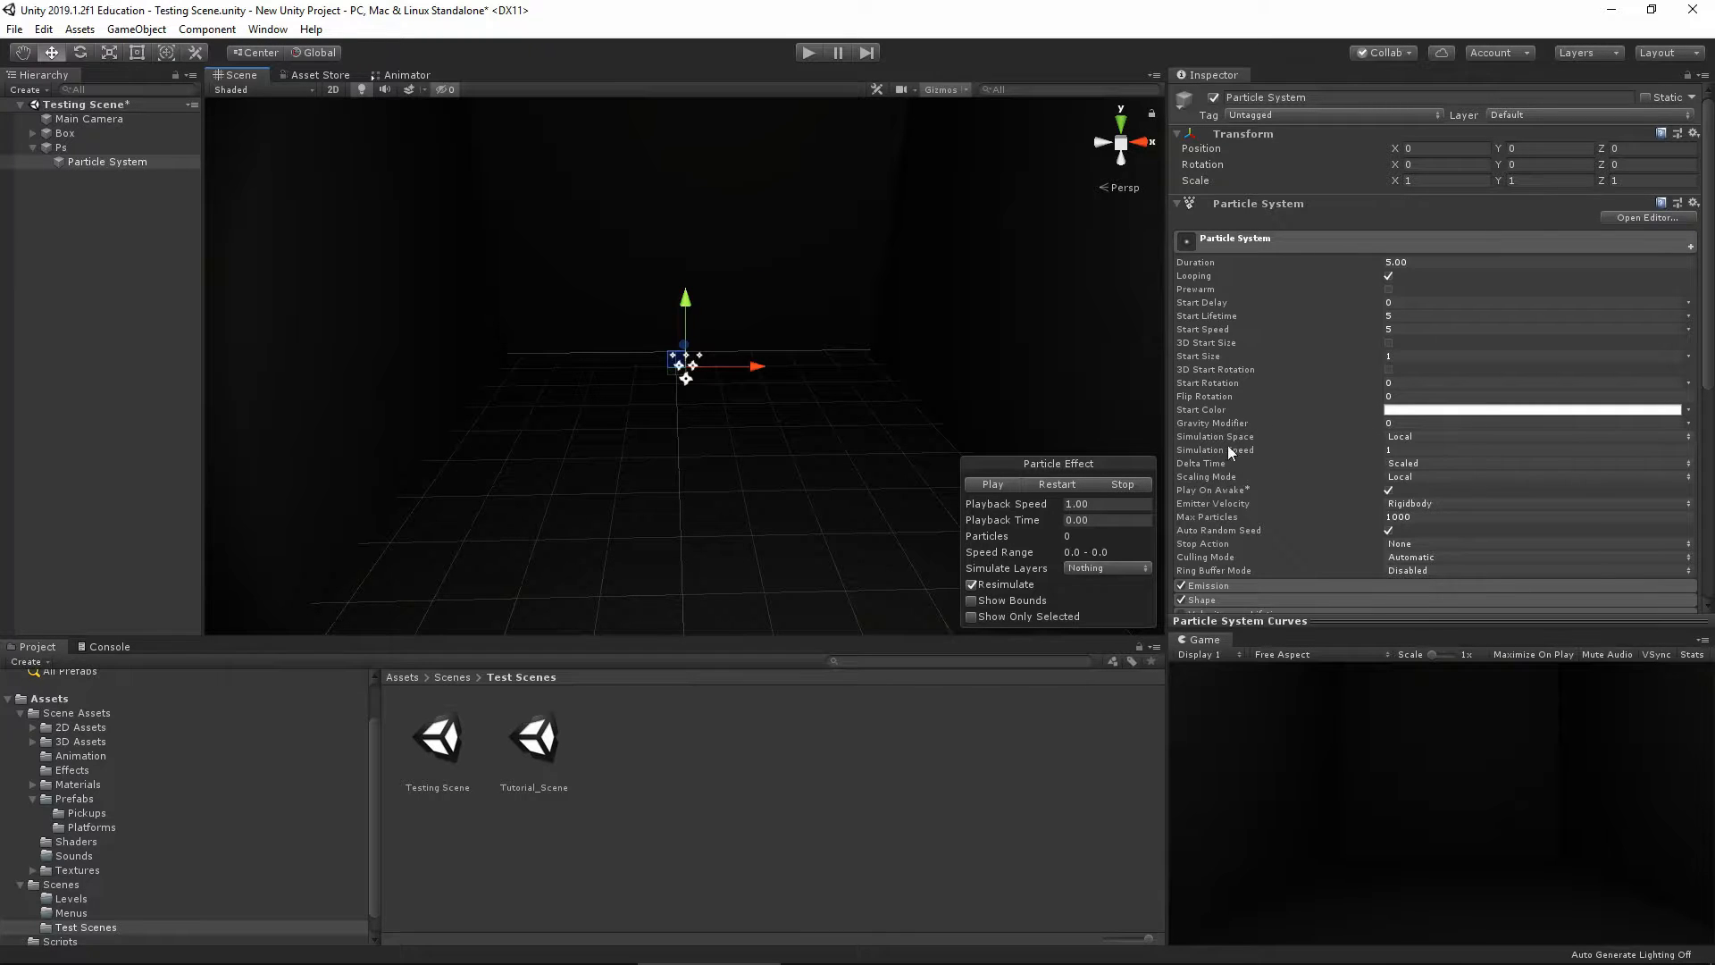
Play the particle effect and try Emission Rate over Time values of about 64.52 and 0
scroll(1322, 461, down, 3)
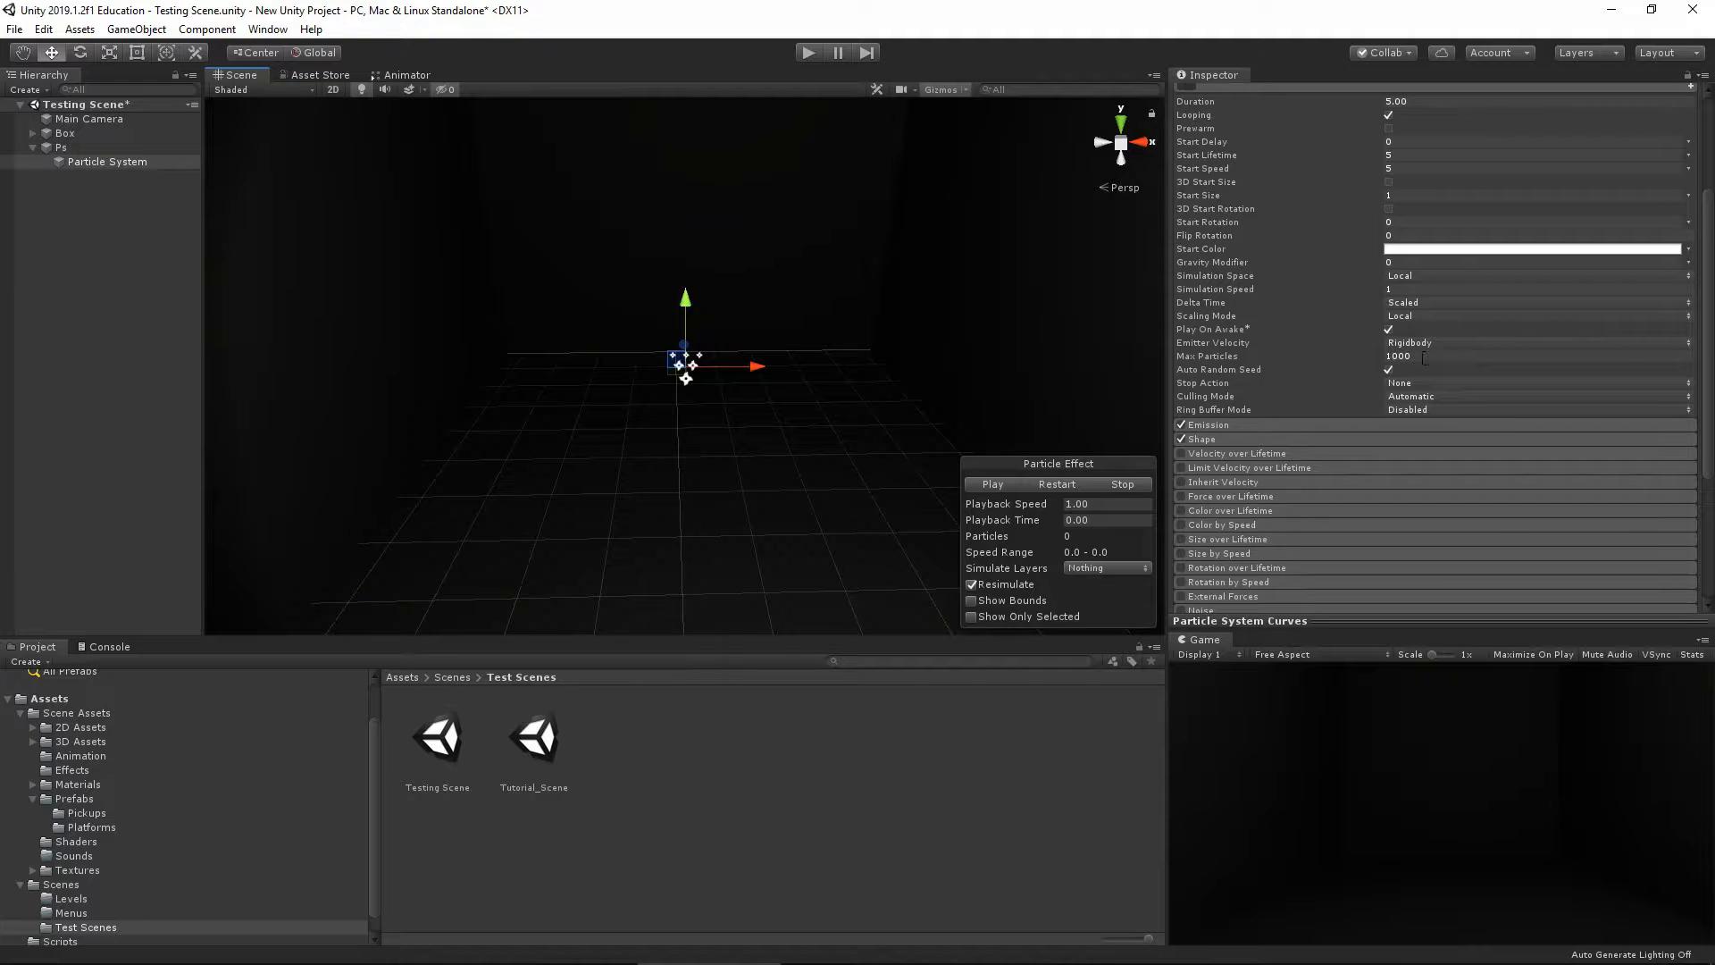
scroll(1329, 373, down, 3)
click(1226, 261)
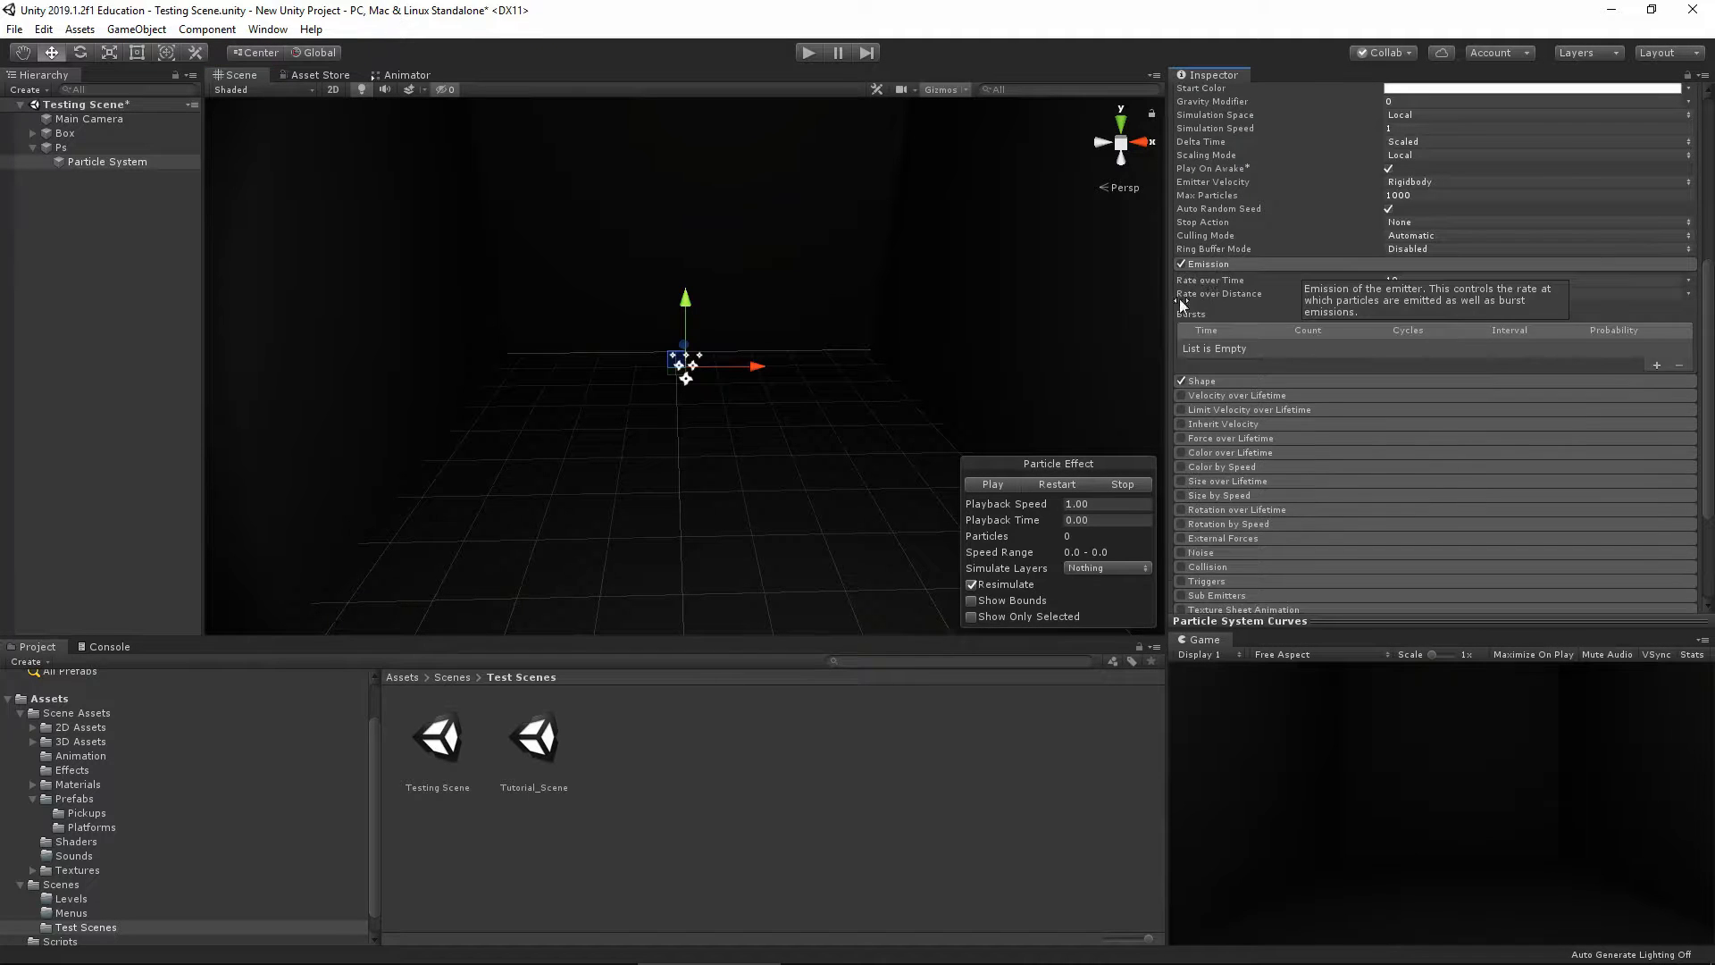
click(1006, 484)
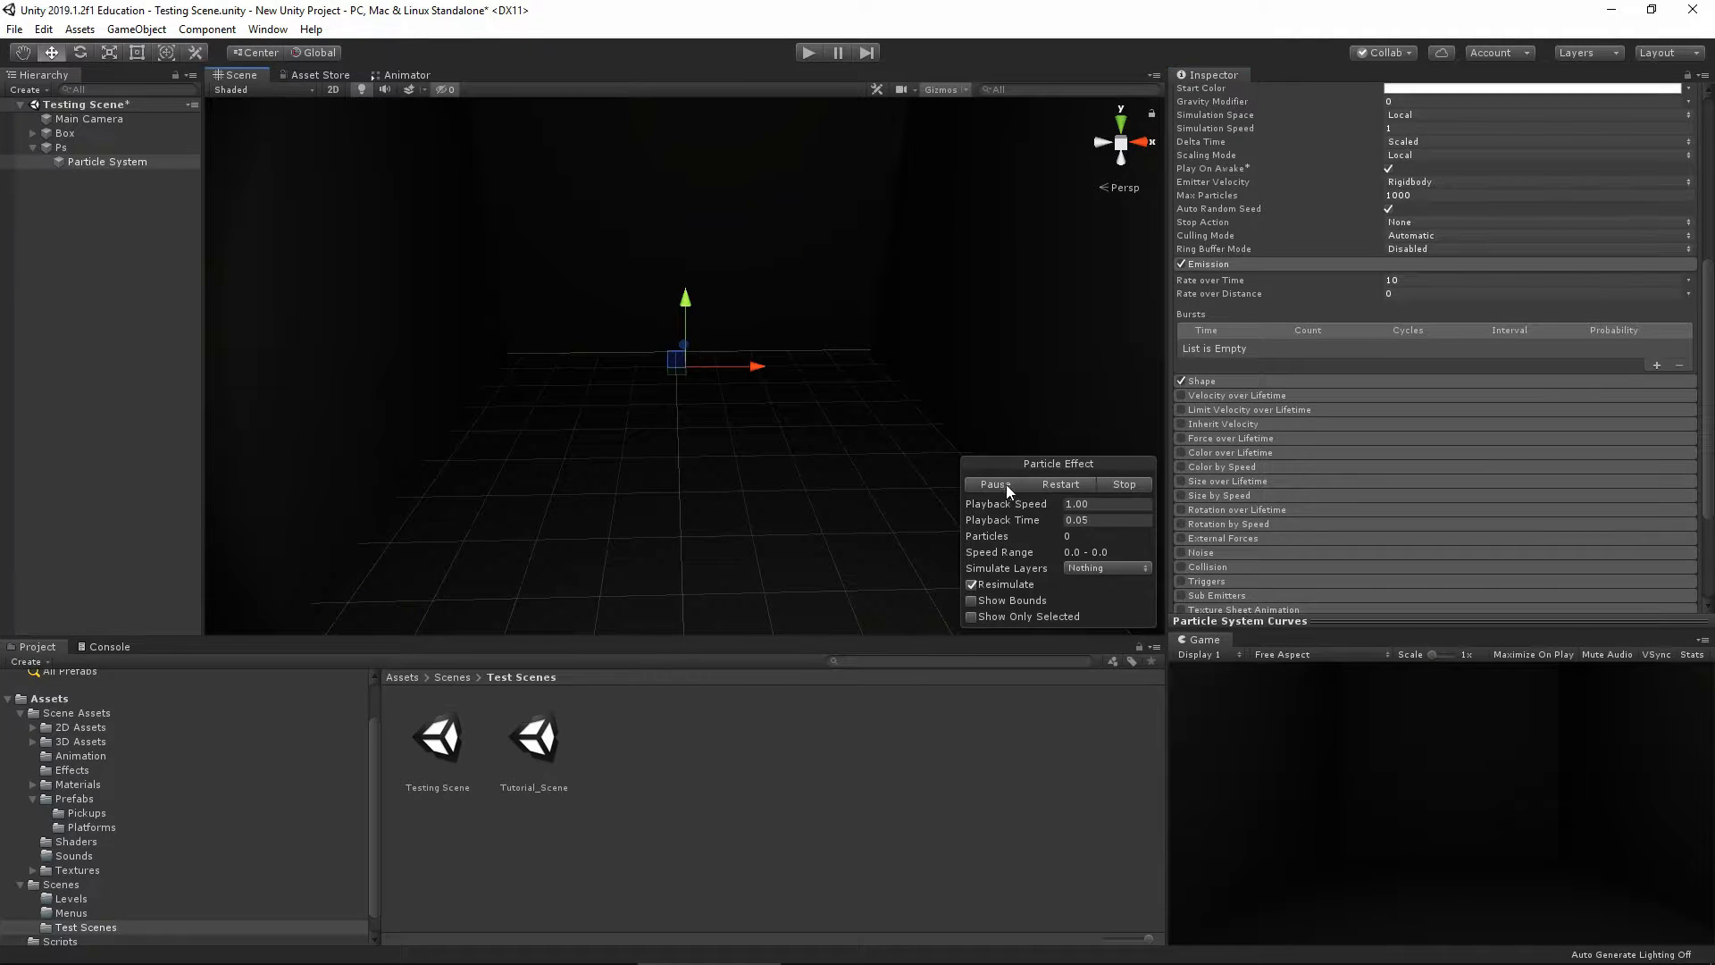
drag(1286, 281, 1407, 279)
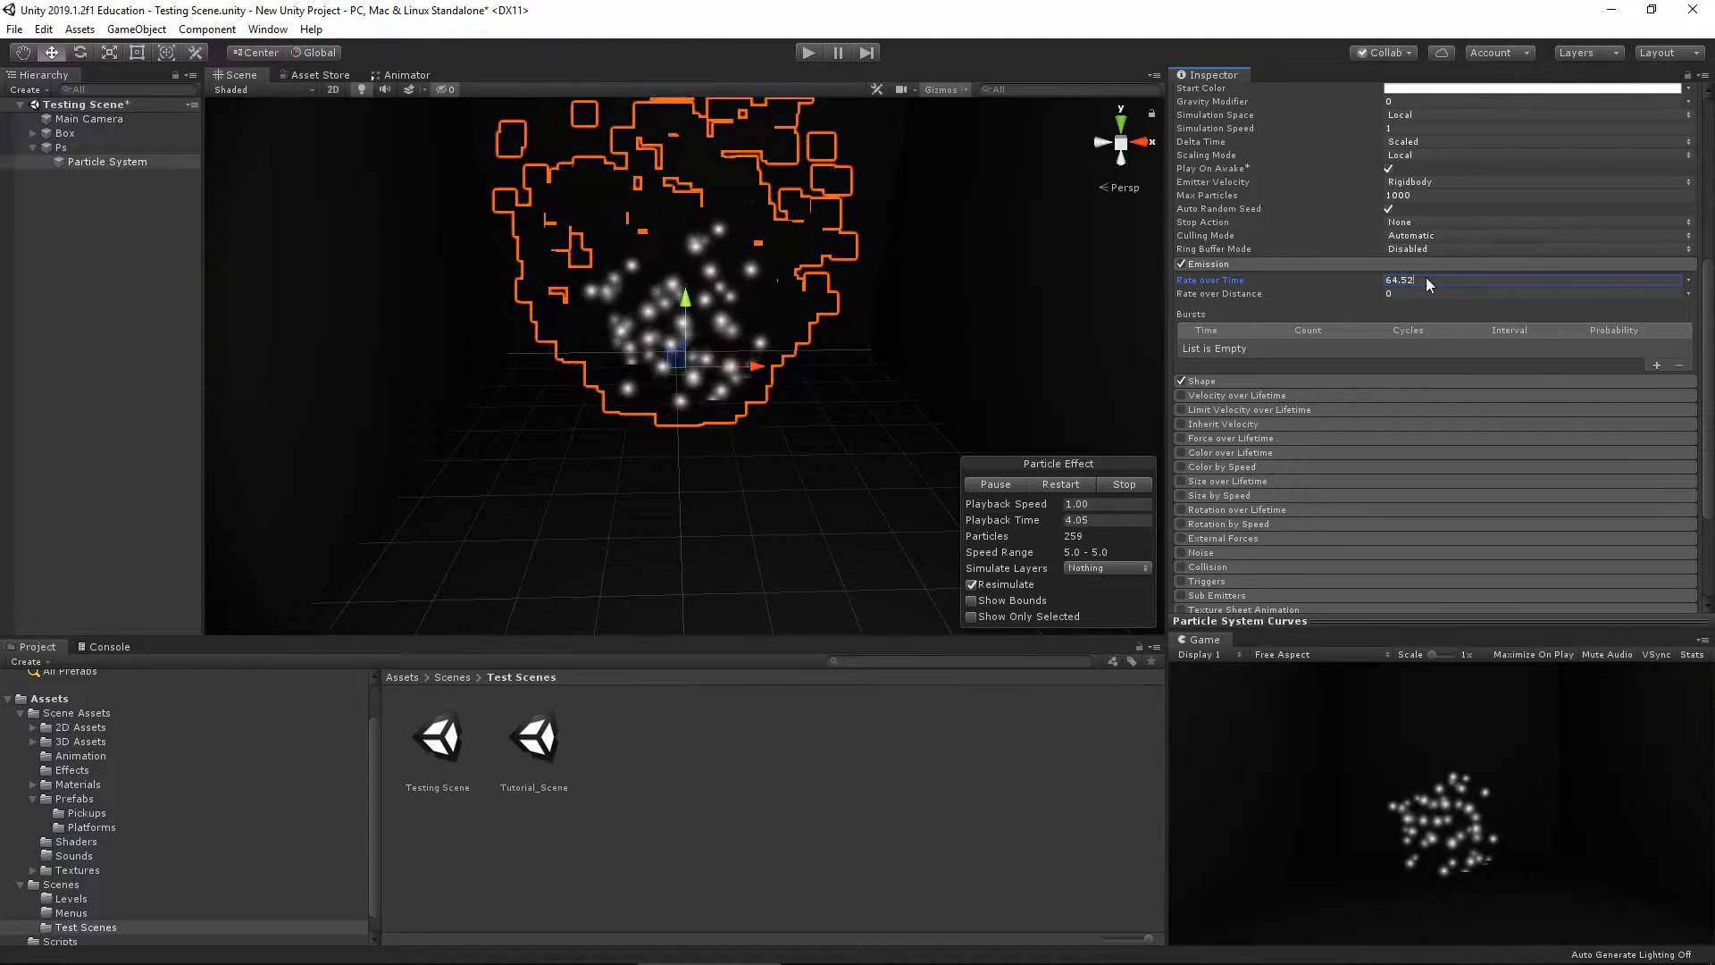
double_click(1426, 278)
text(0)
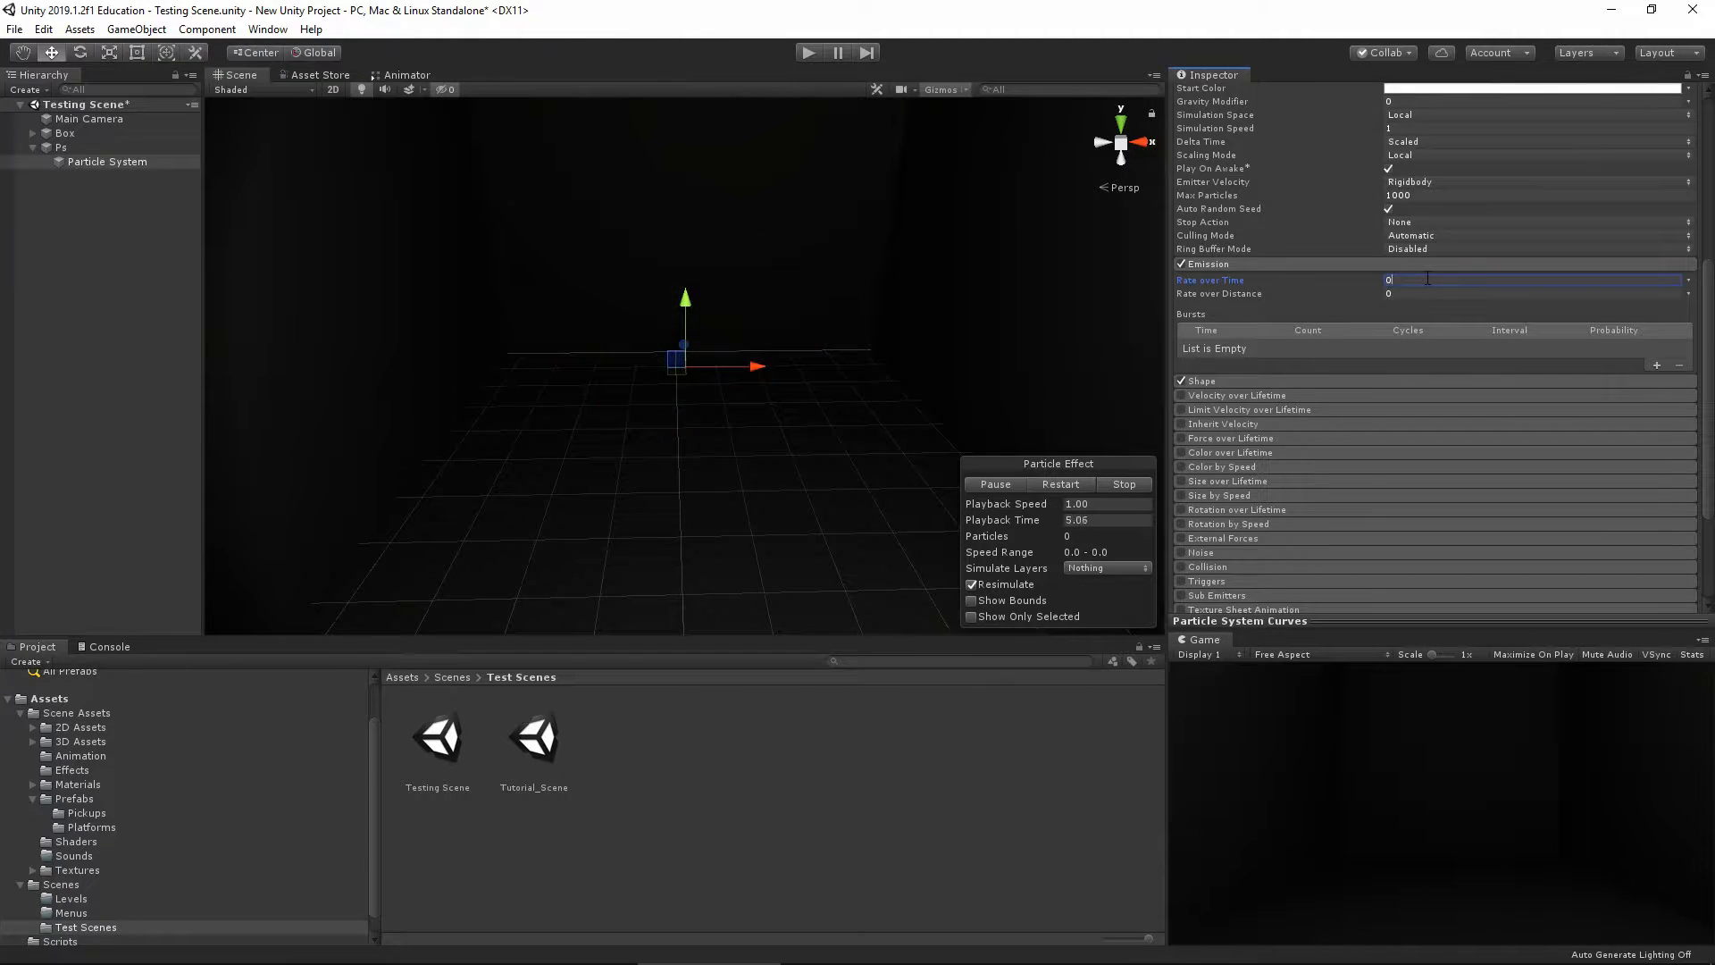
Set the Emission module's Rate over Time to 10 and collapse the module
click(1272, 264)
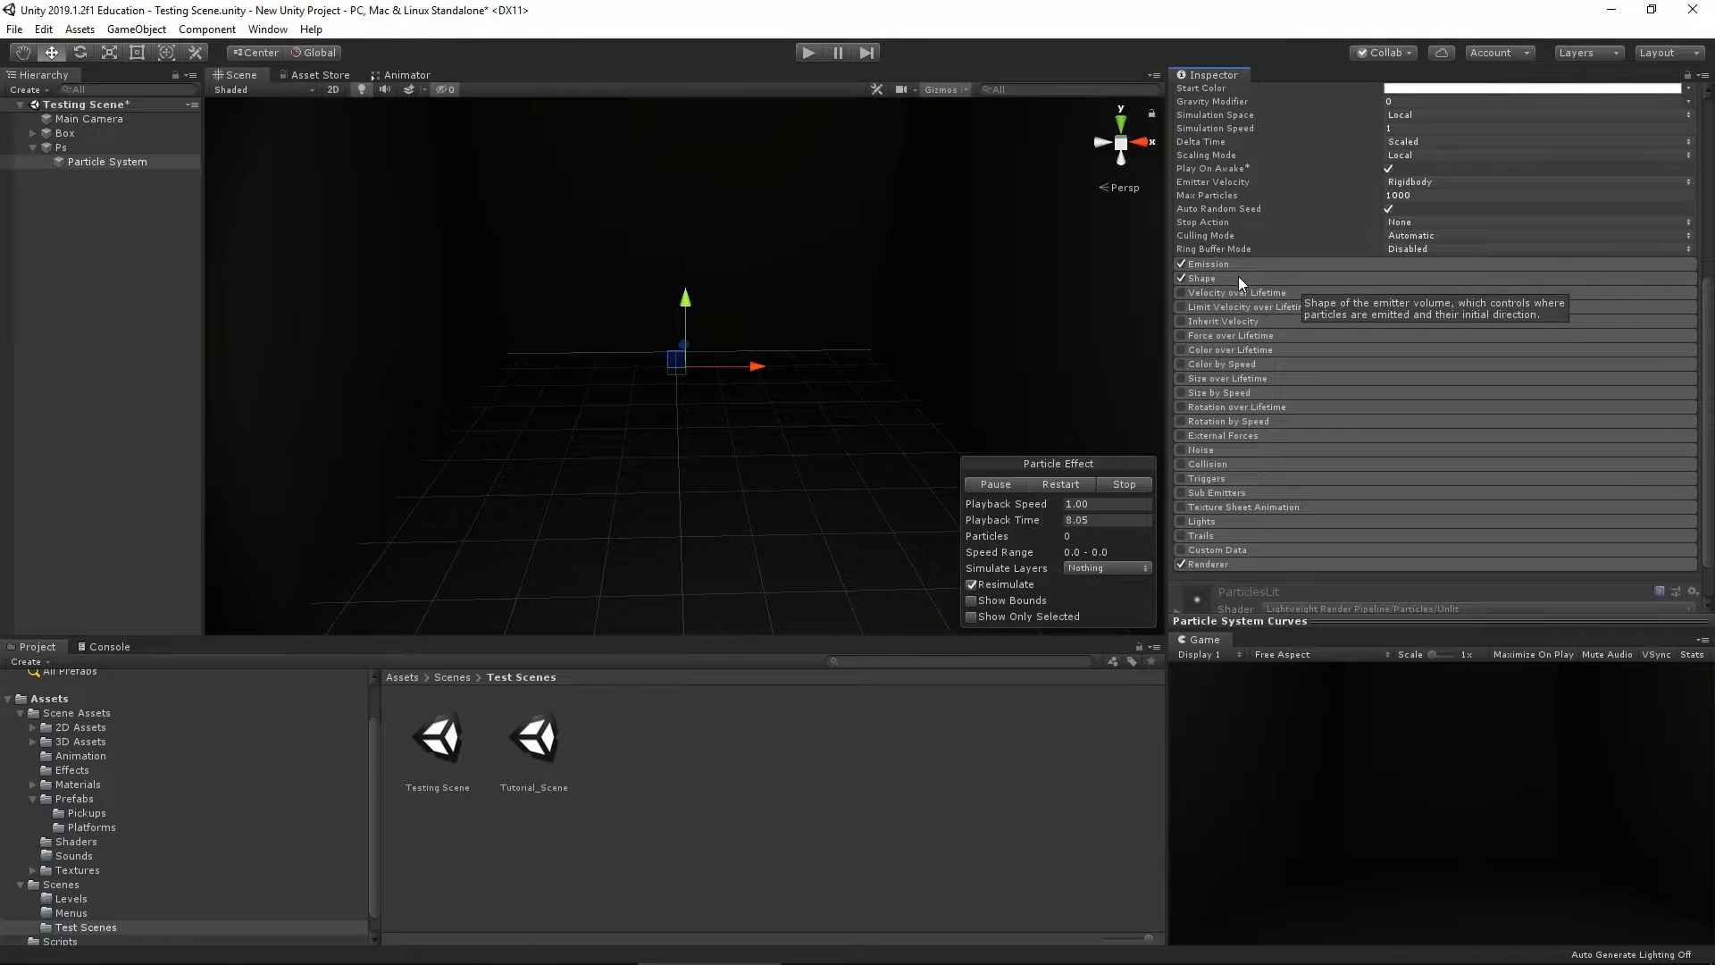
click(1305, 264)
click(1425, 284)
text(1)
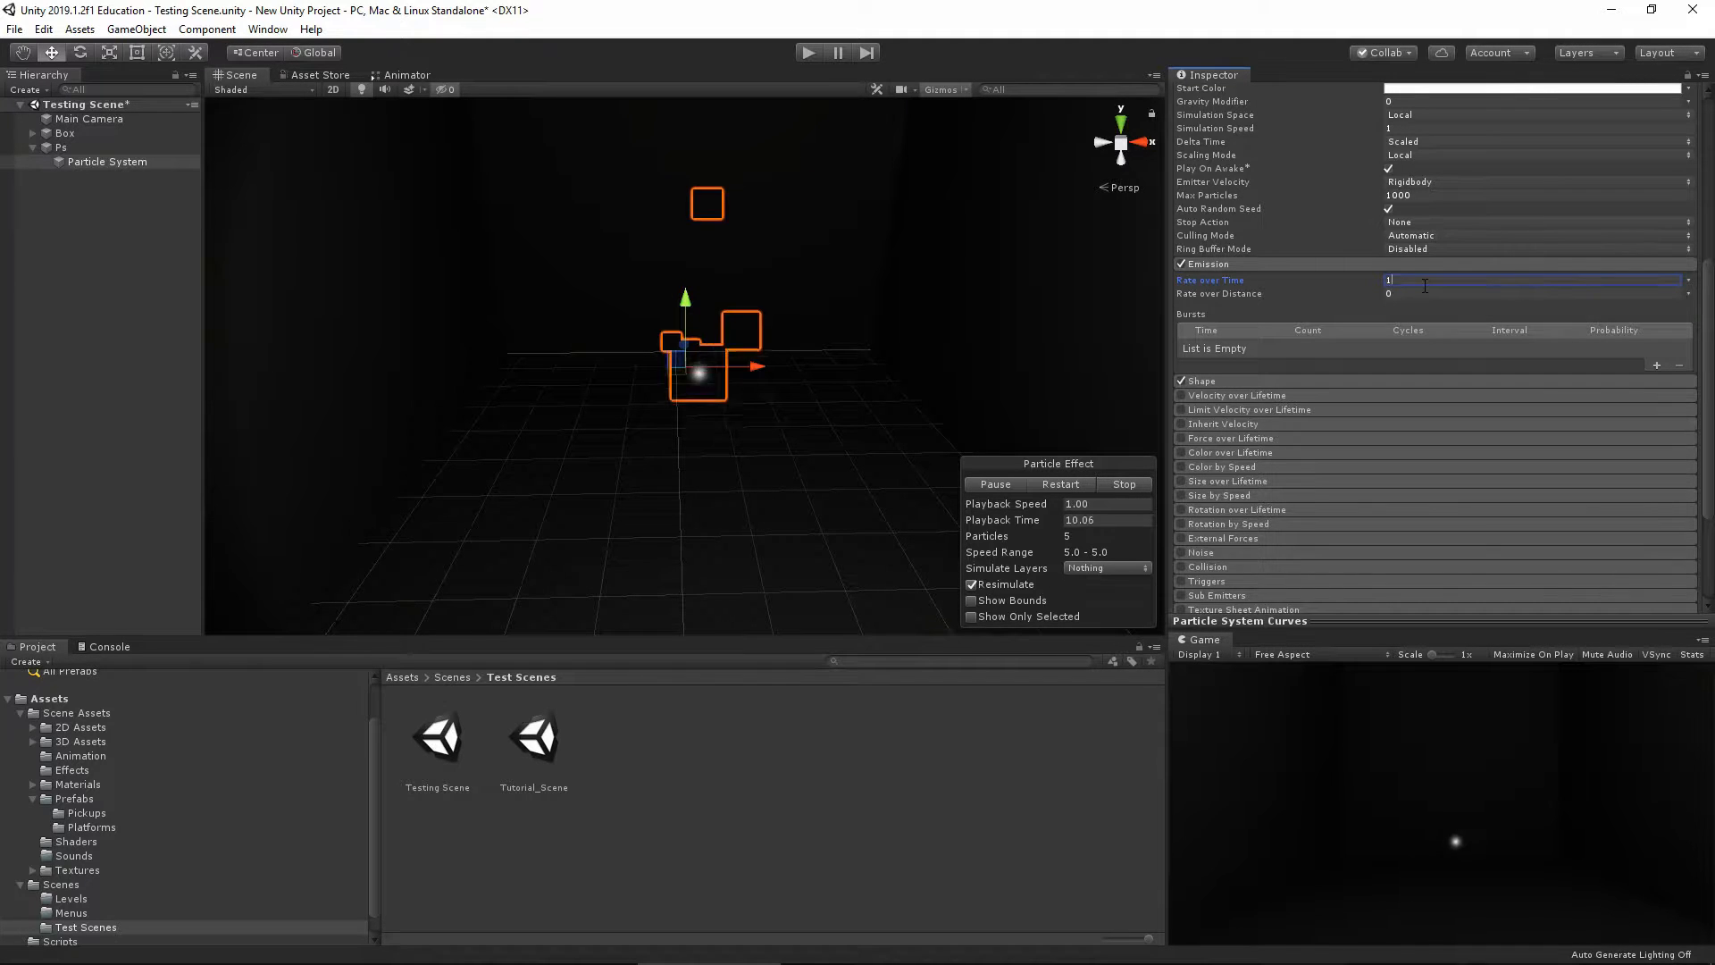
text(0)
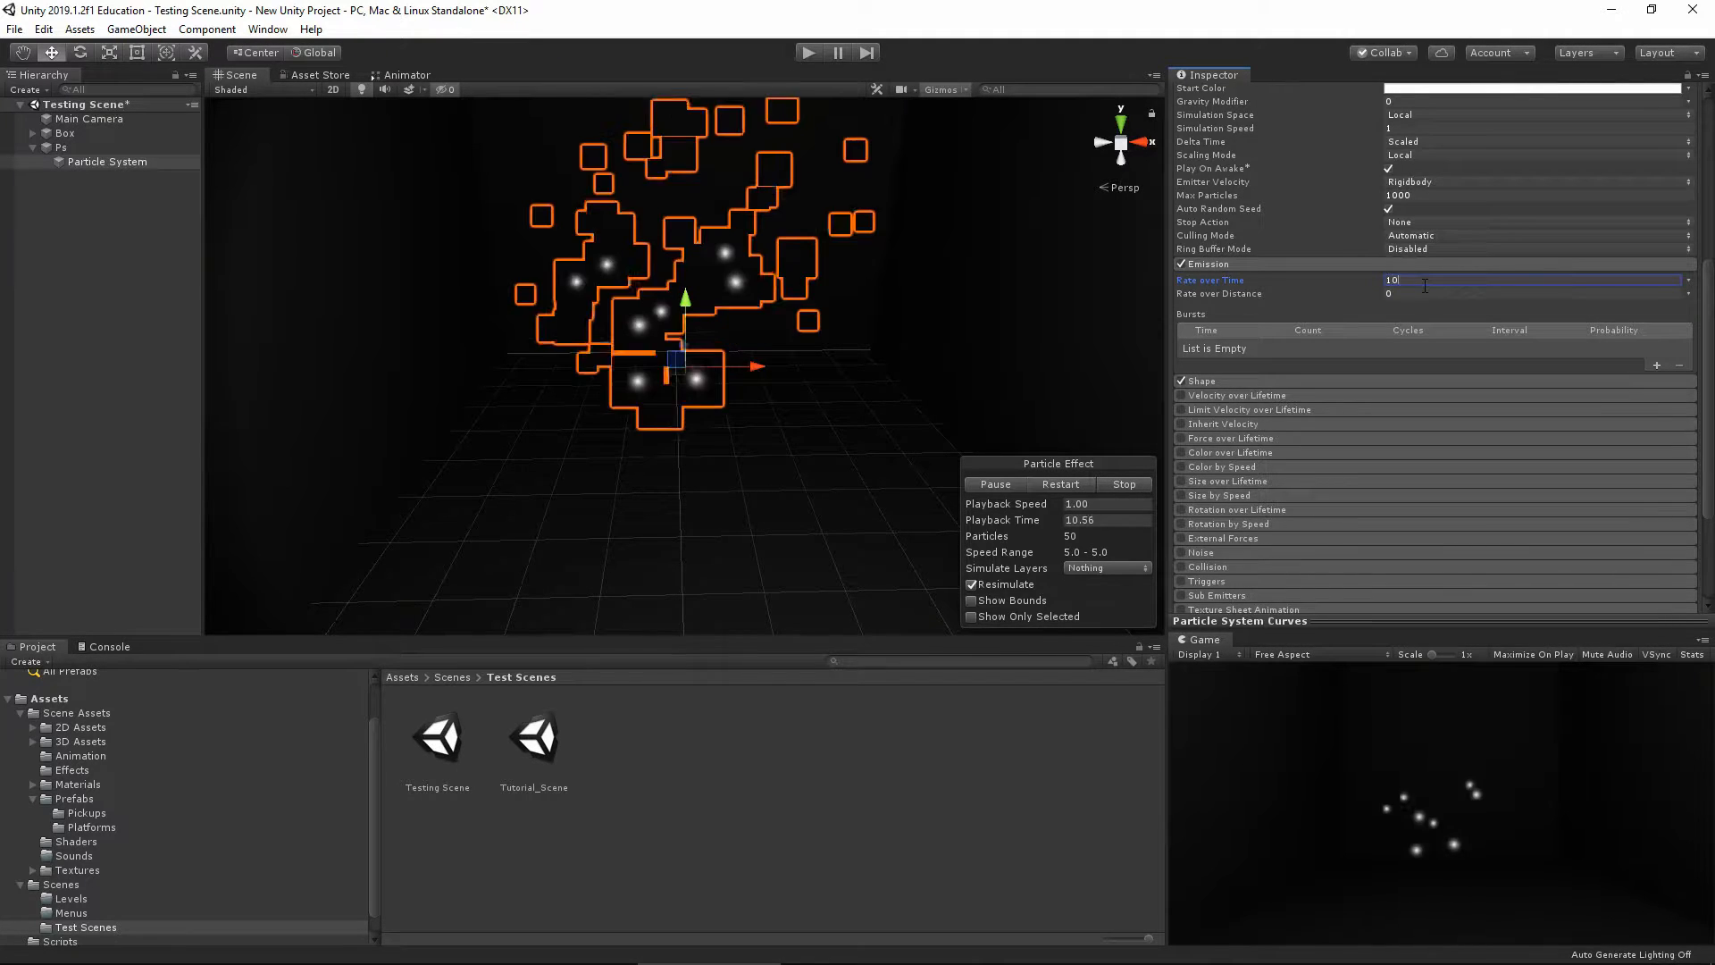
click(1324, 264)
Expand the Shape module and try the Box and Circle emitter shapes
click(1270, 278)
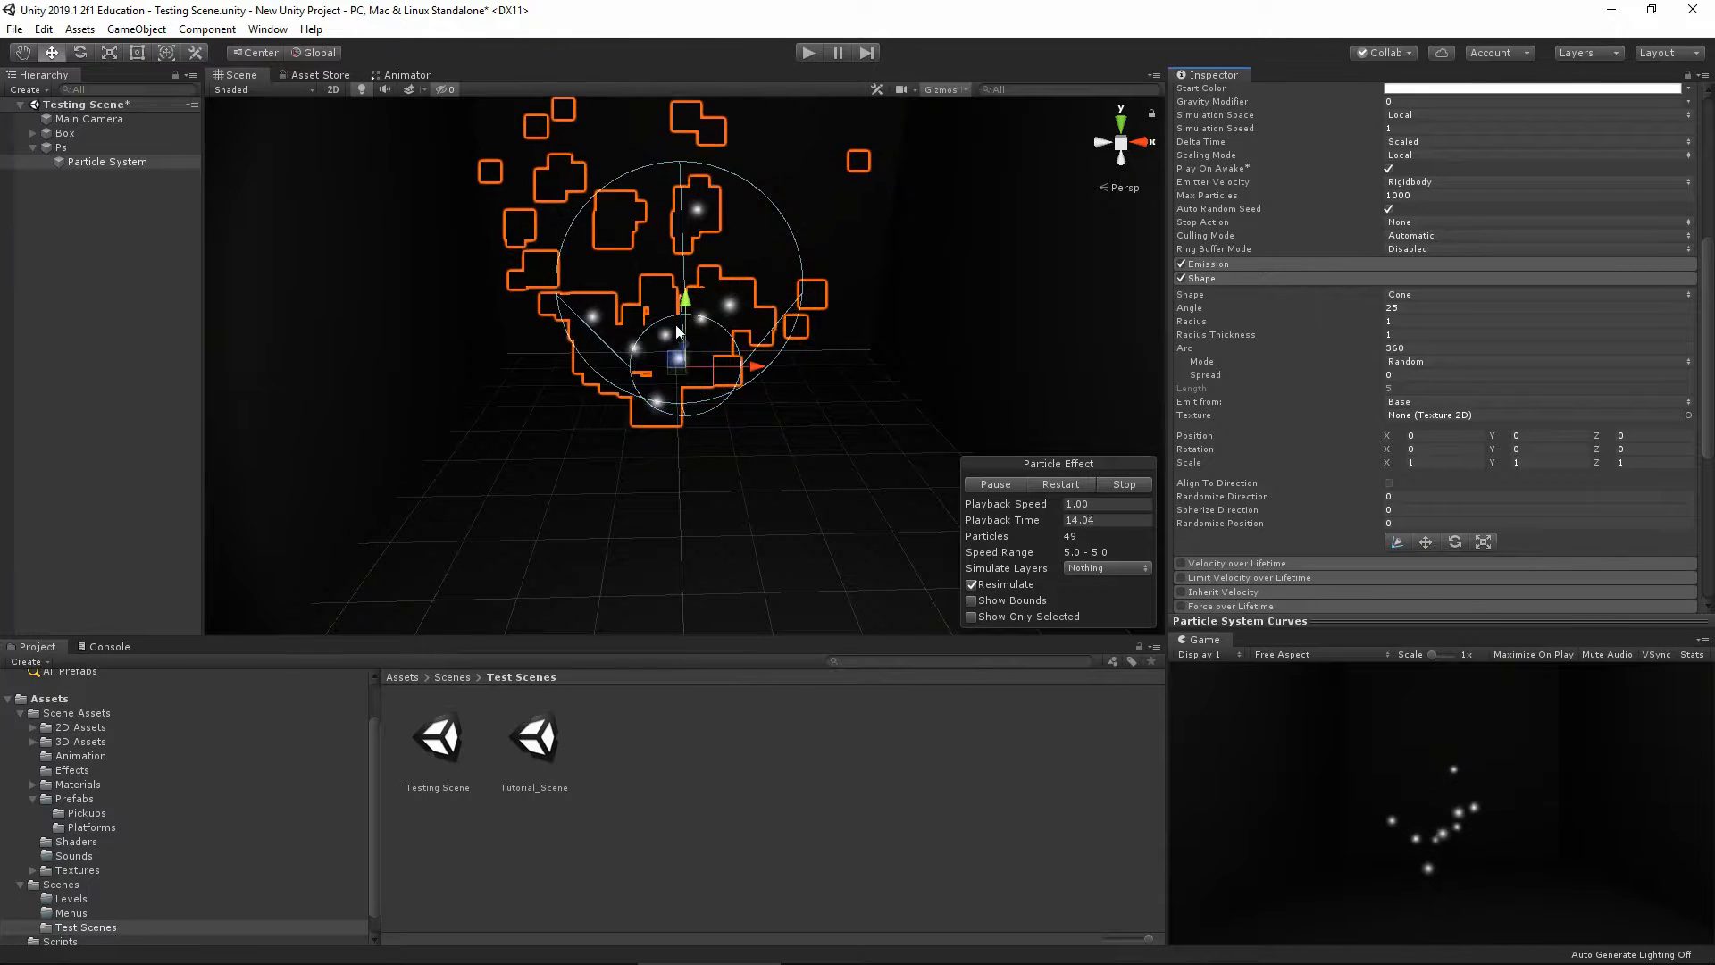
alt+drag(727, 440, 988, 590)
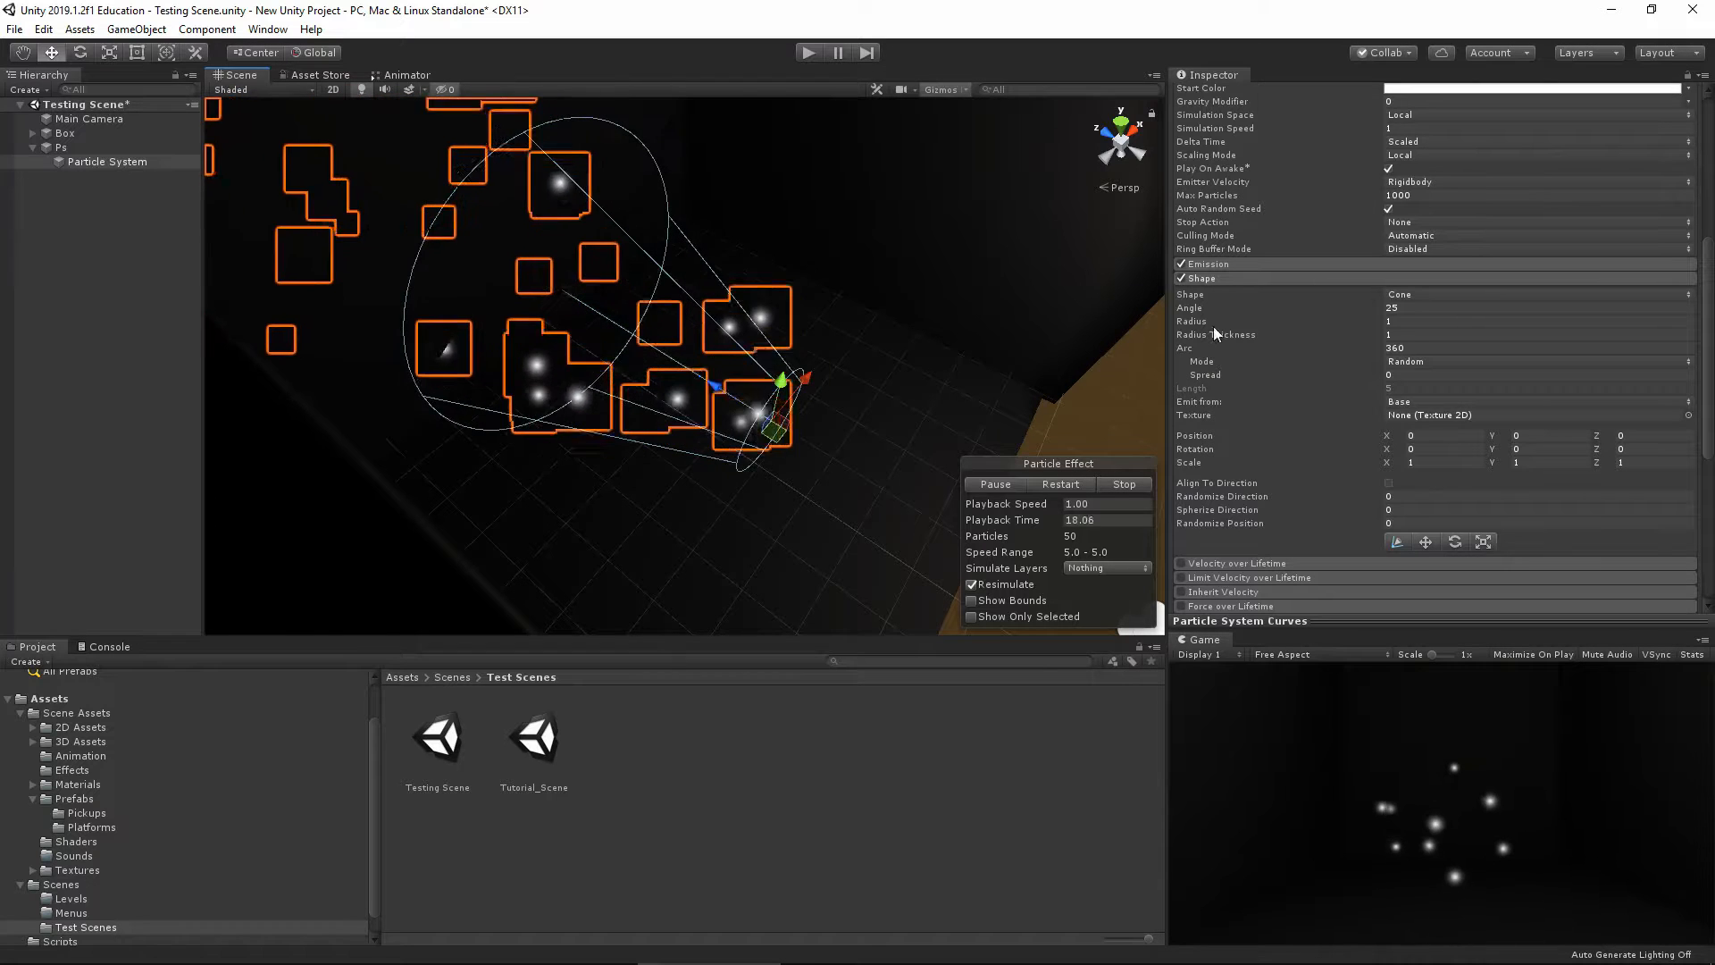
click(1438, 294)
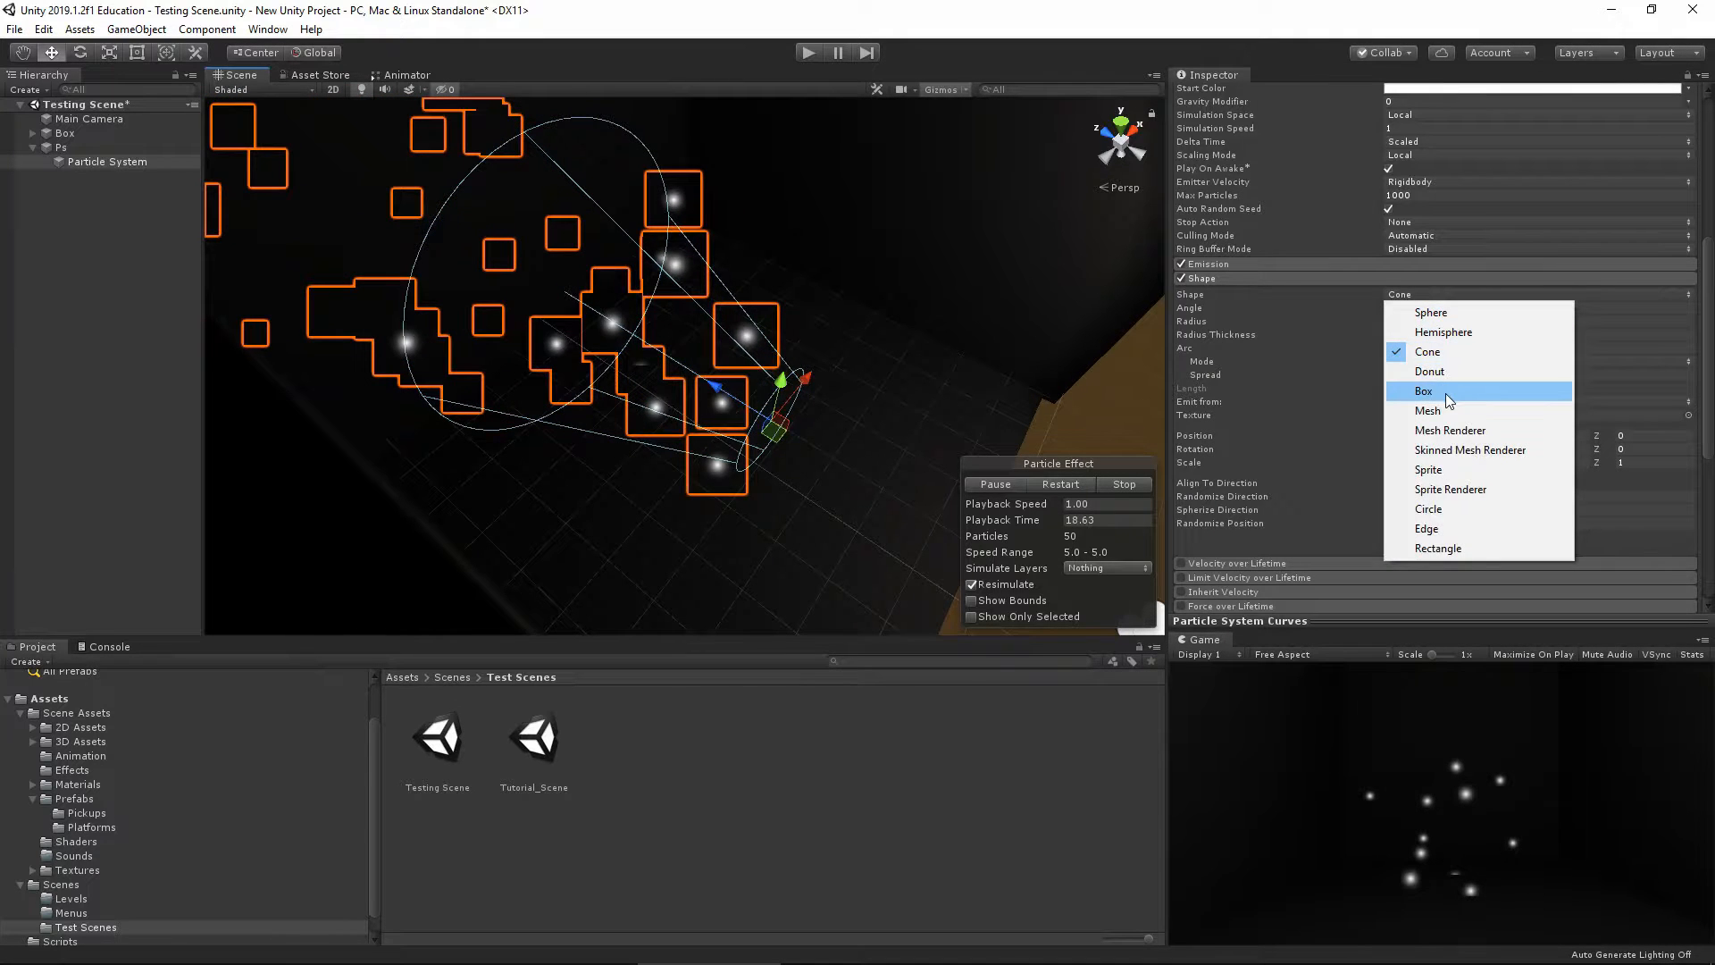
click(1448, 393)
click(1428, 295)
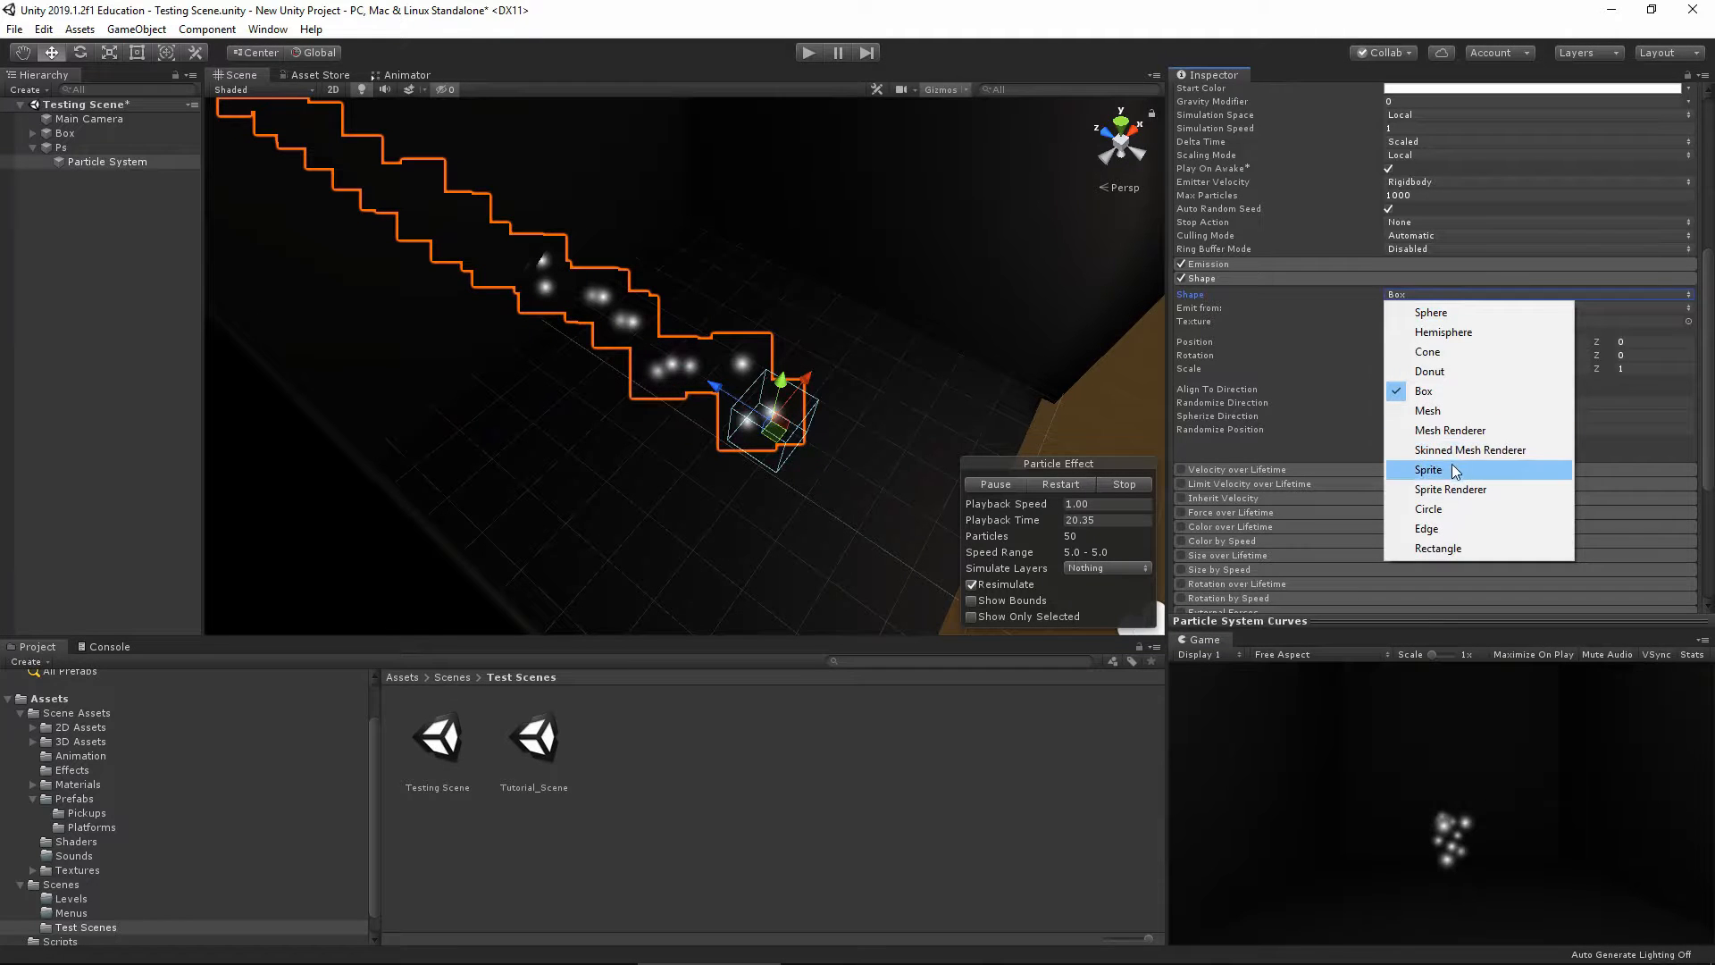
click(1442, 511)
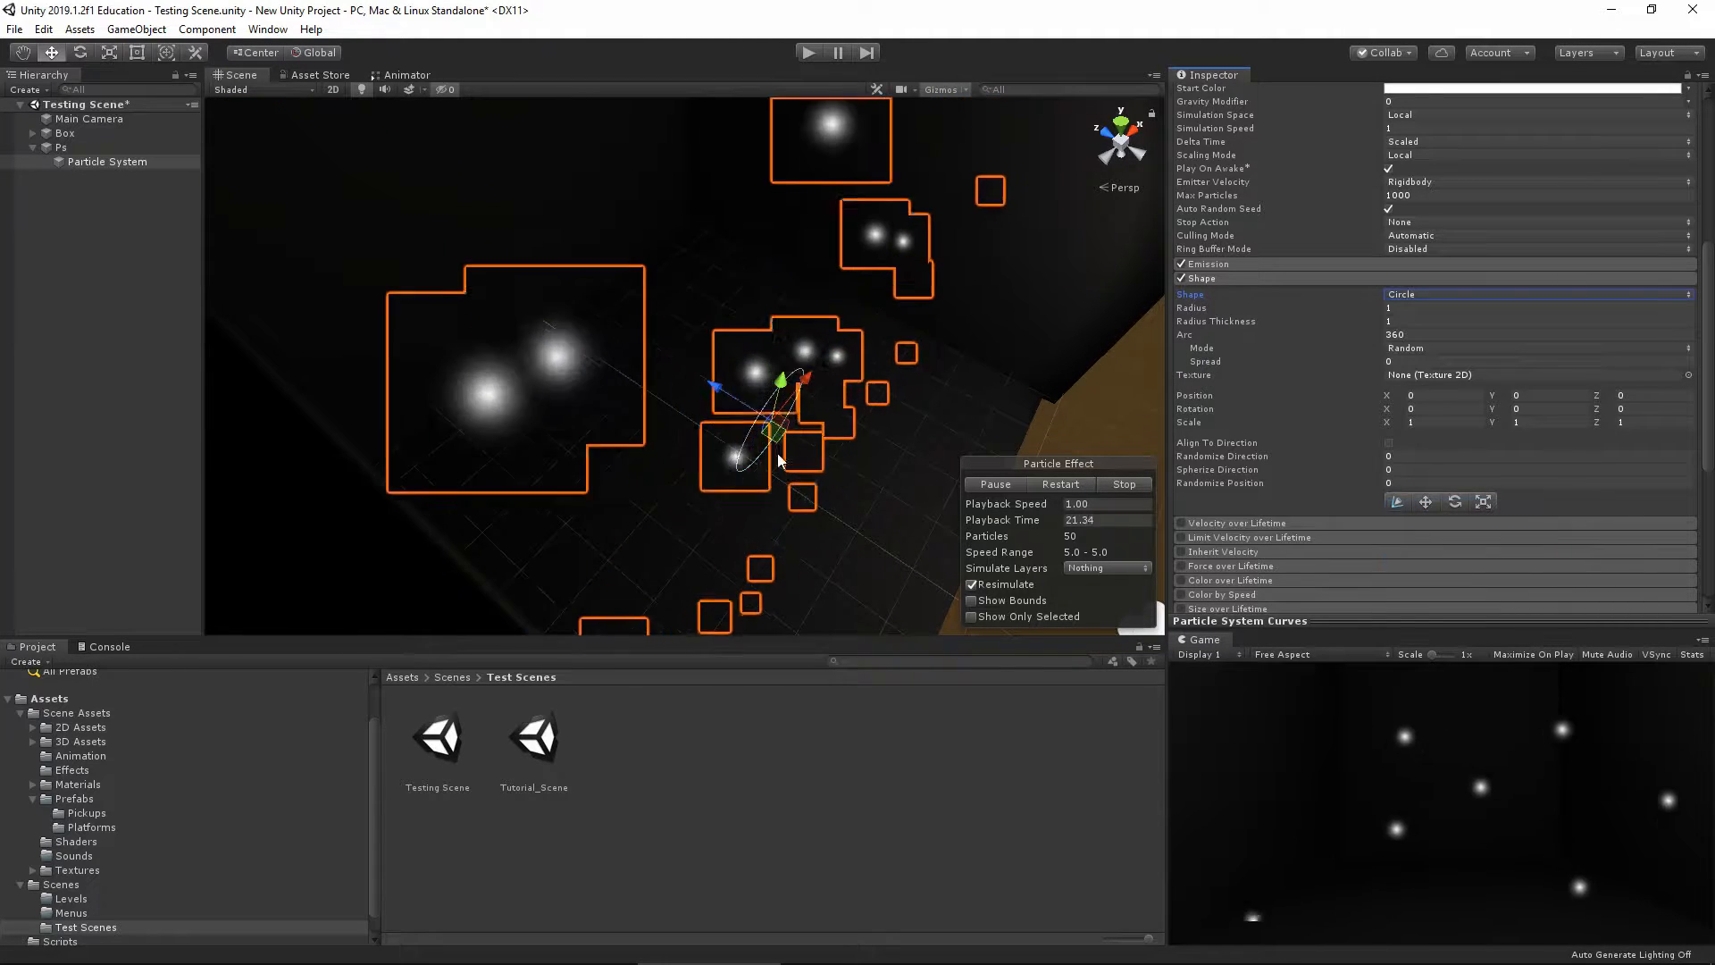
Set the emitter shape to Sphere and collapse the Shape module
click(1459, 293)
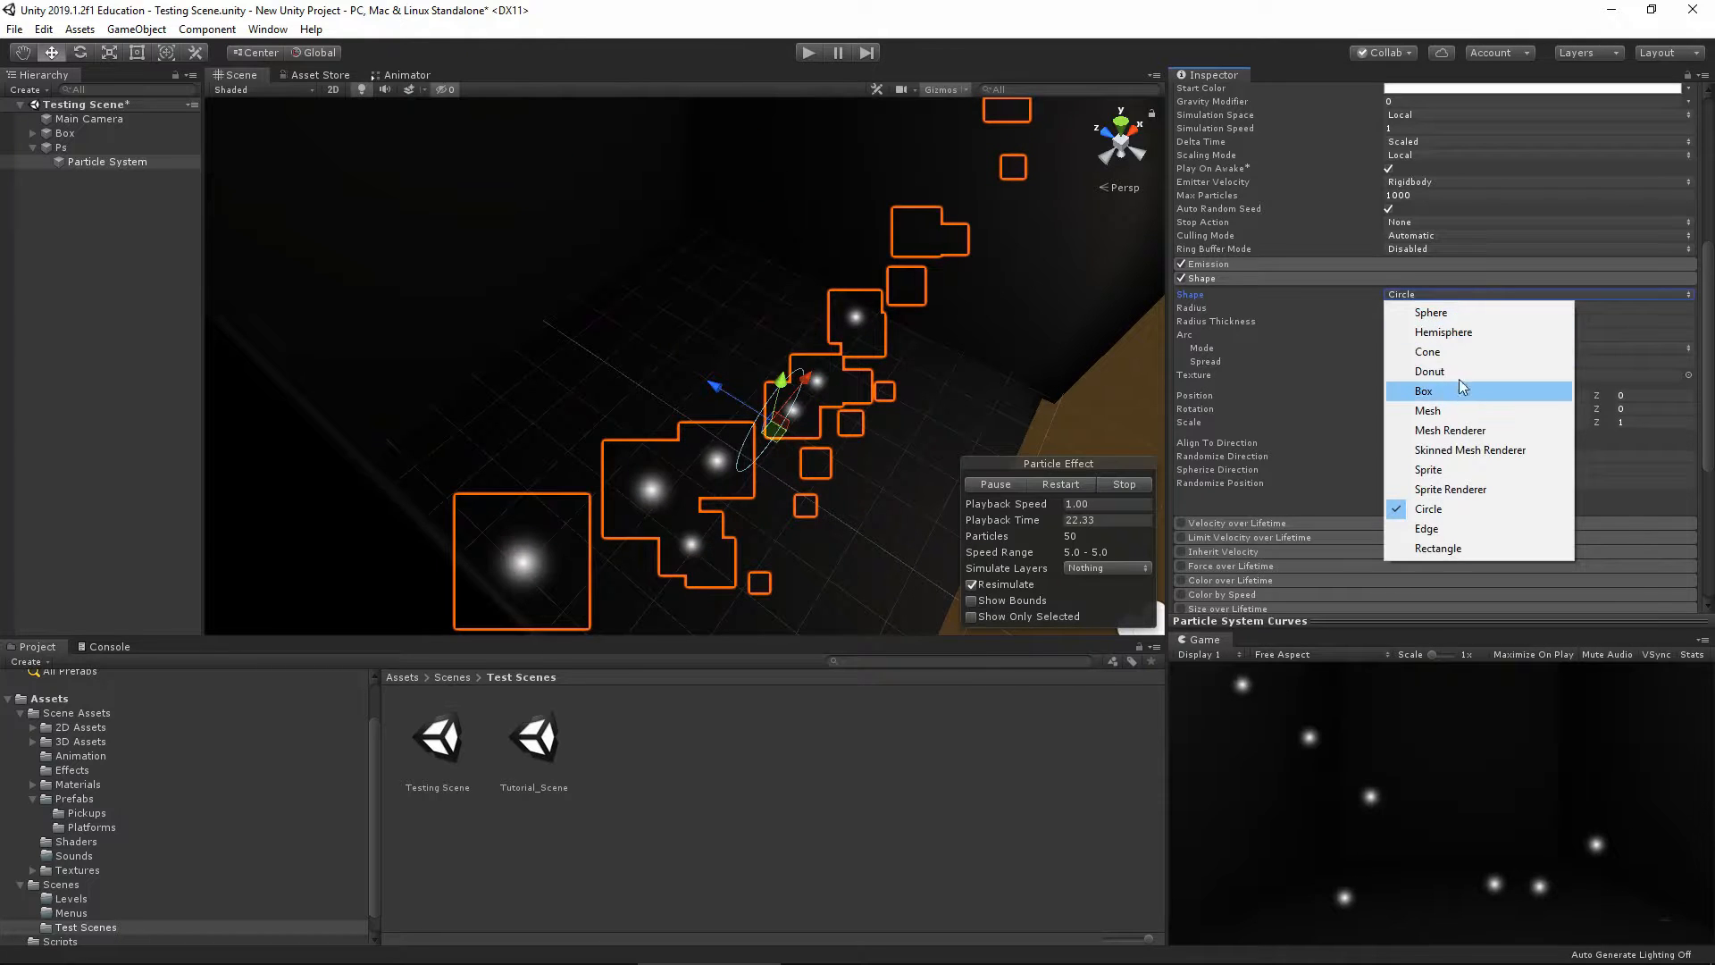
click(1431, 312)
alt+drag(804, 526, 563, 315)
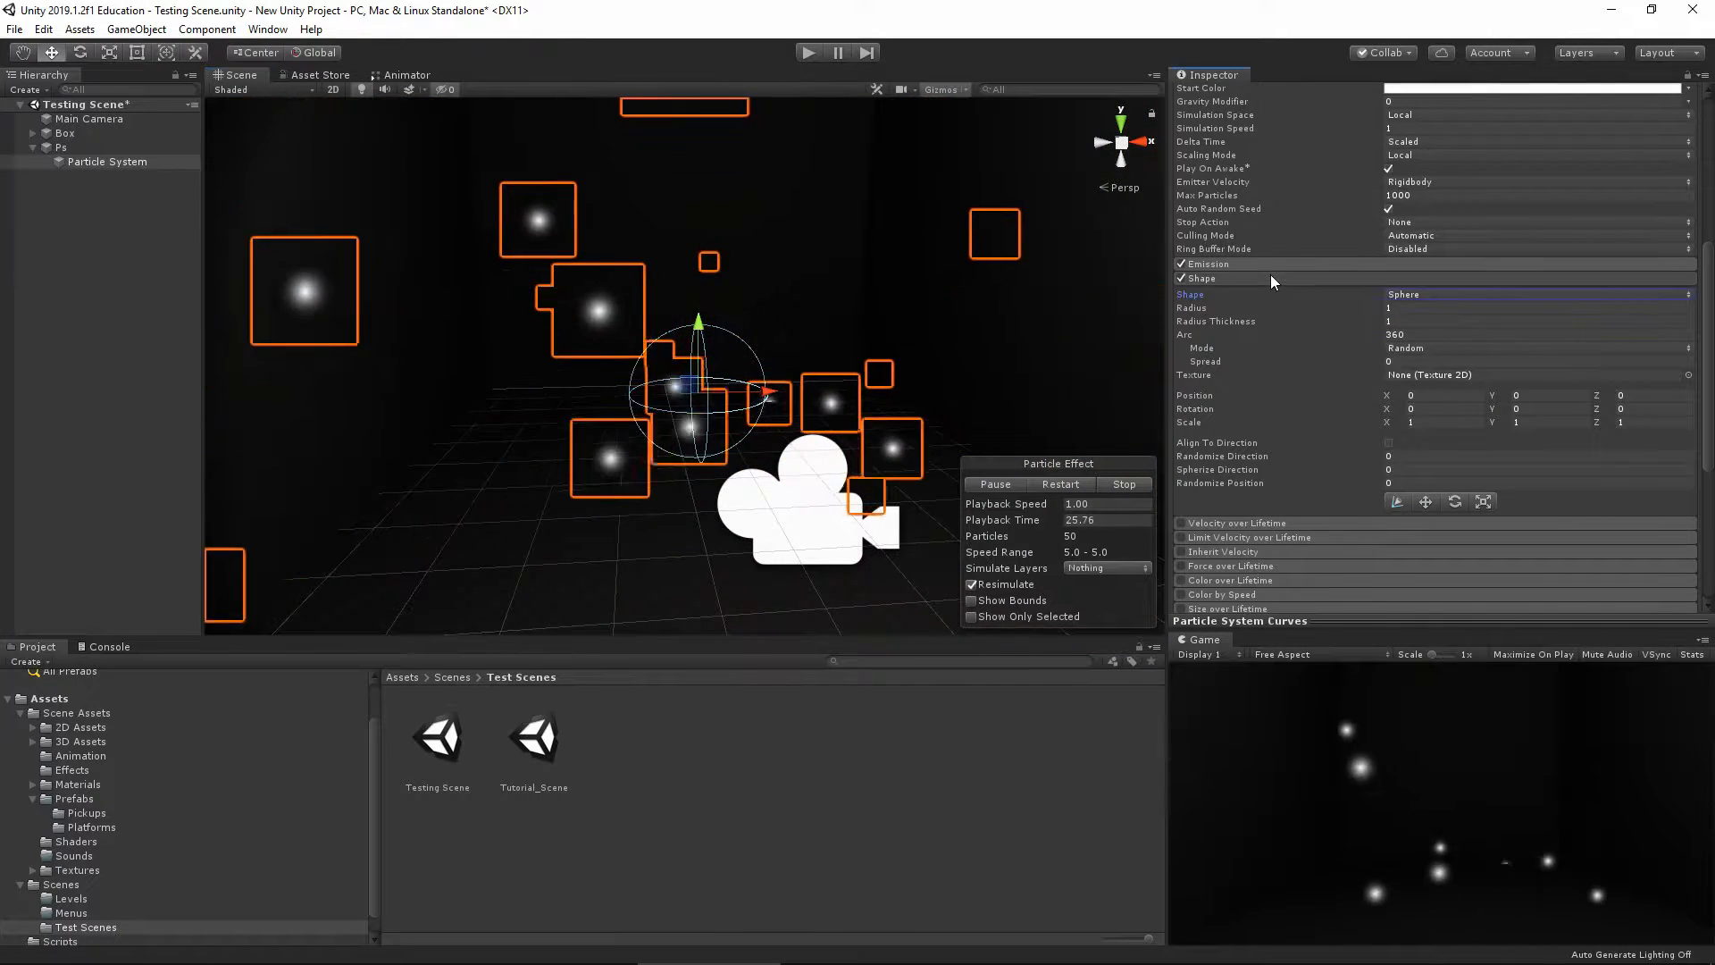
click(1266, 276)
Enable the Velocity over Lifetime module and set its Linear Y velocity to 10
click(1234, 292)
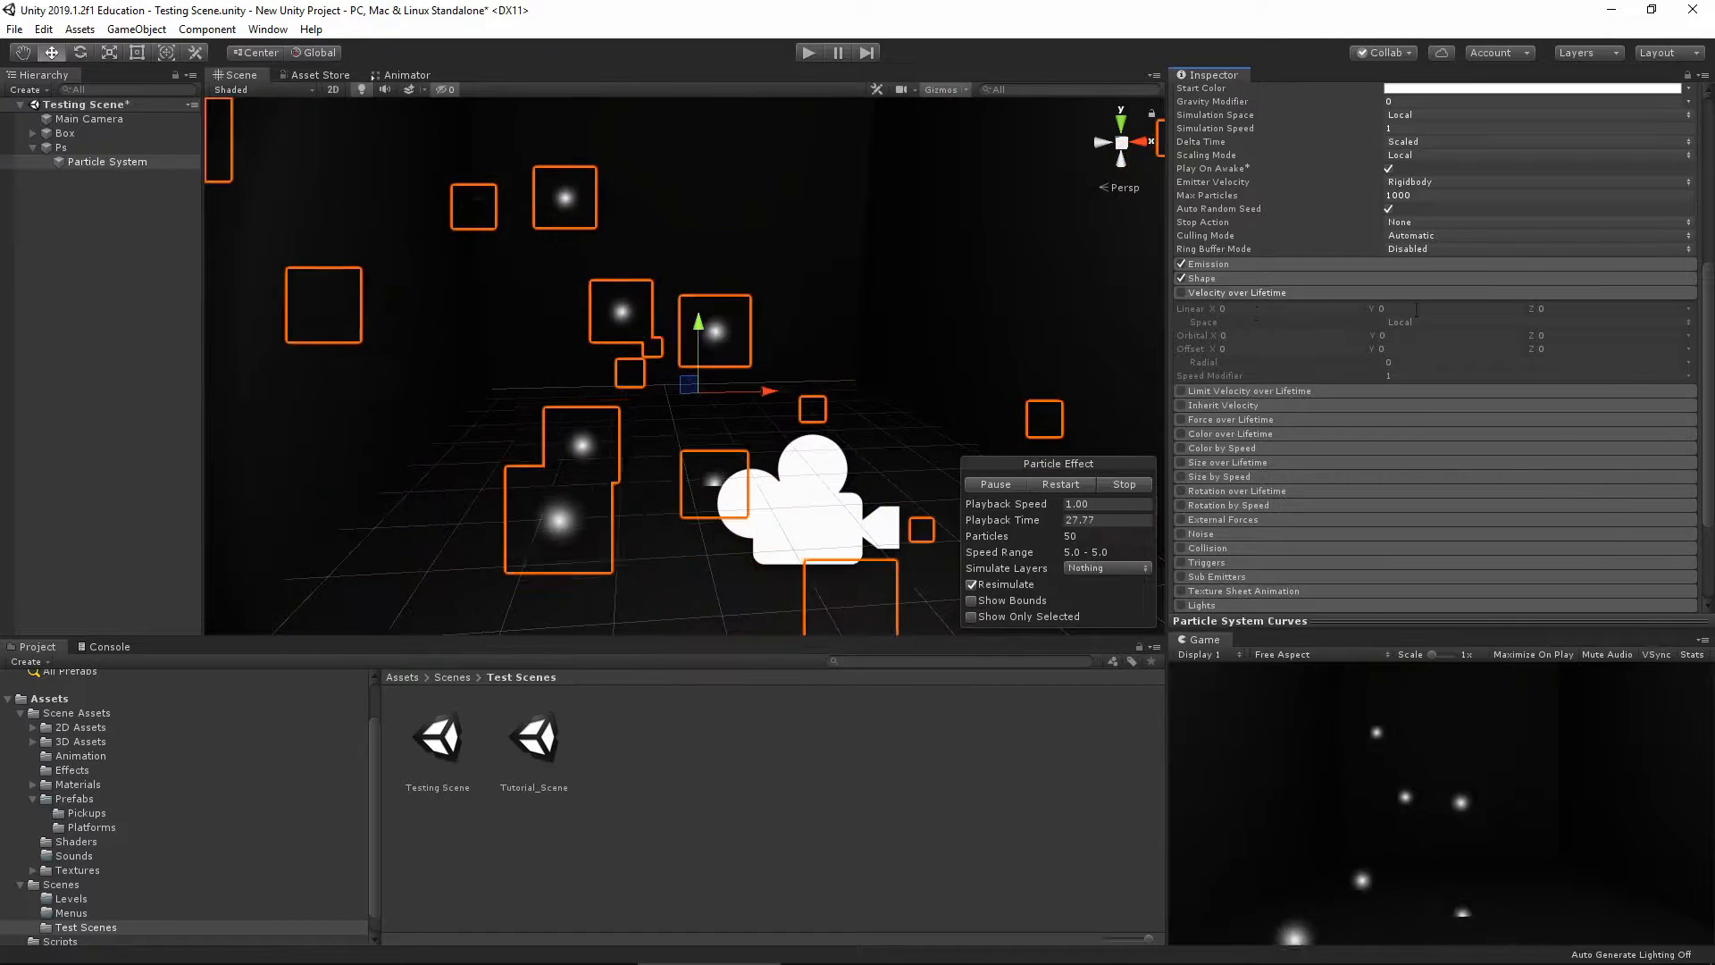
click(1181, 292)
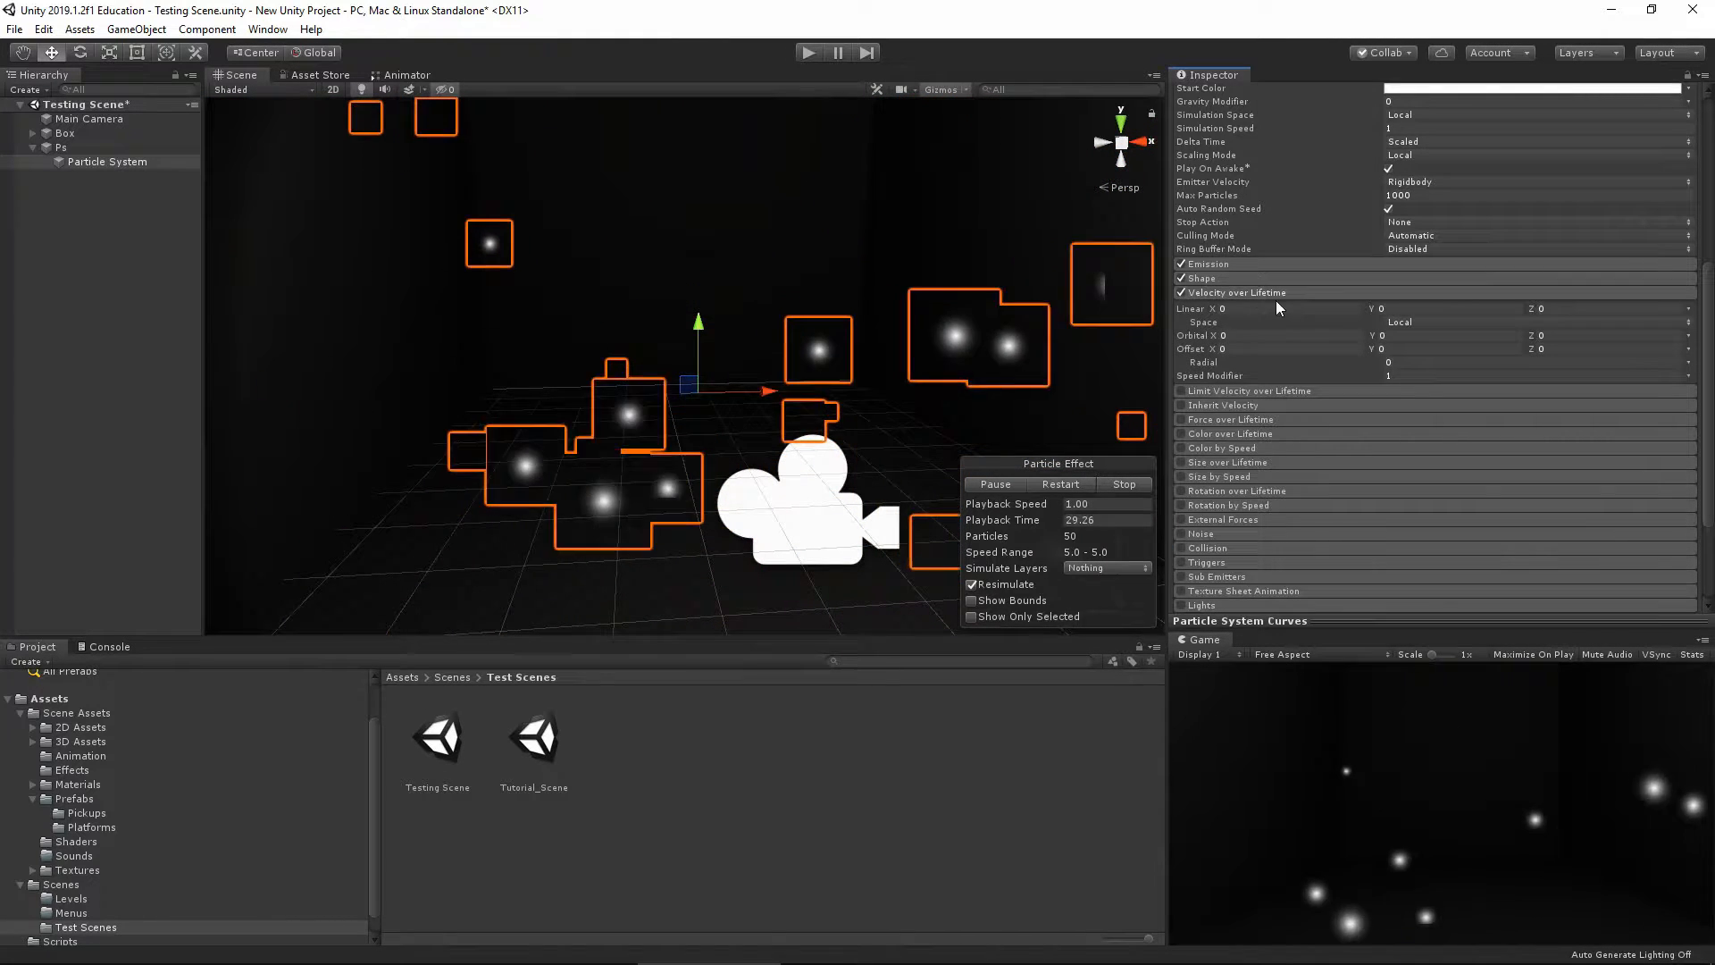
click(1380, 308)
text(10)
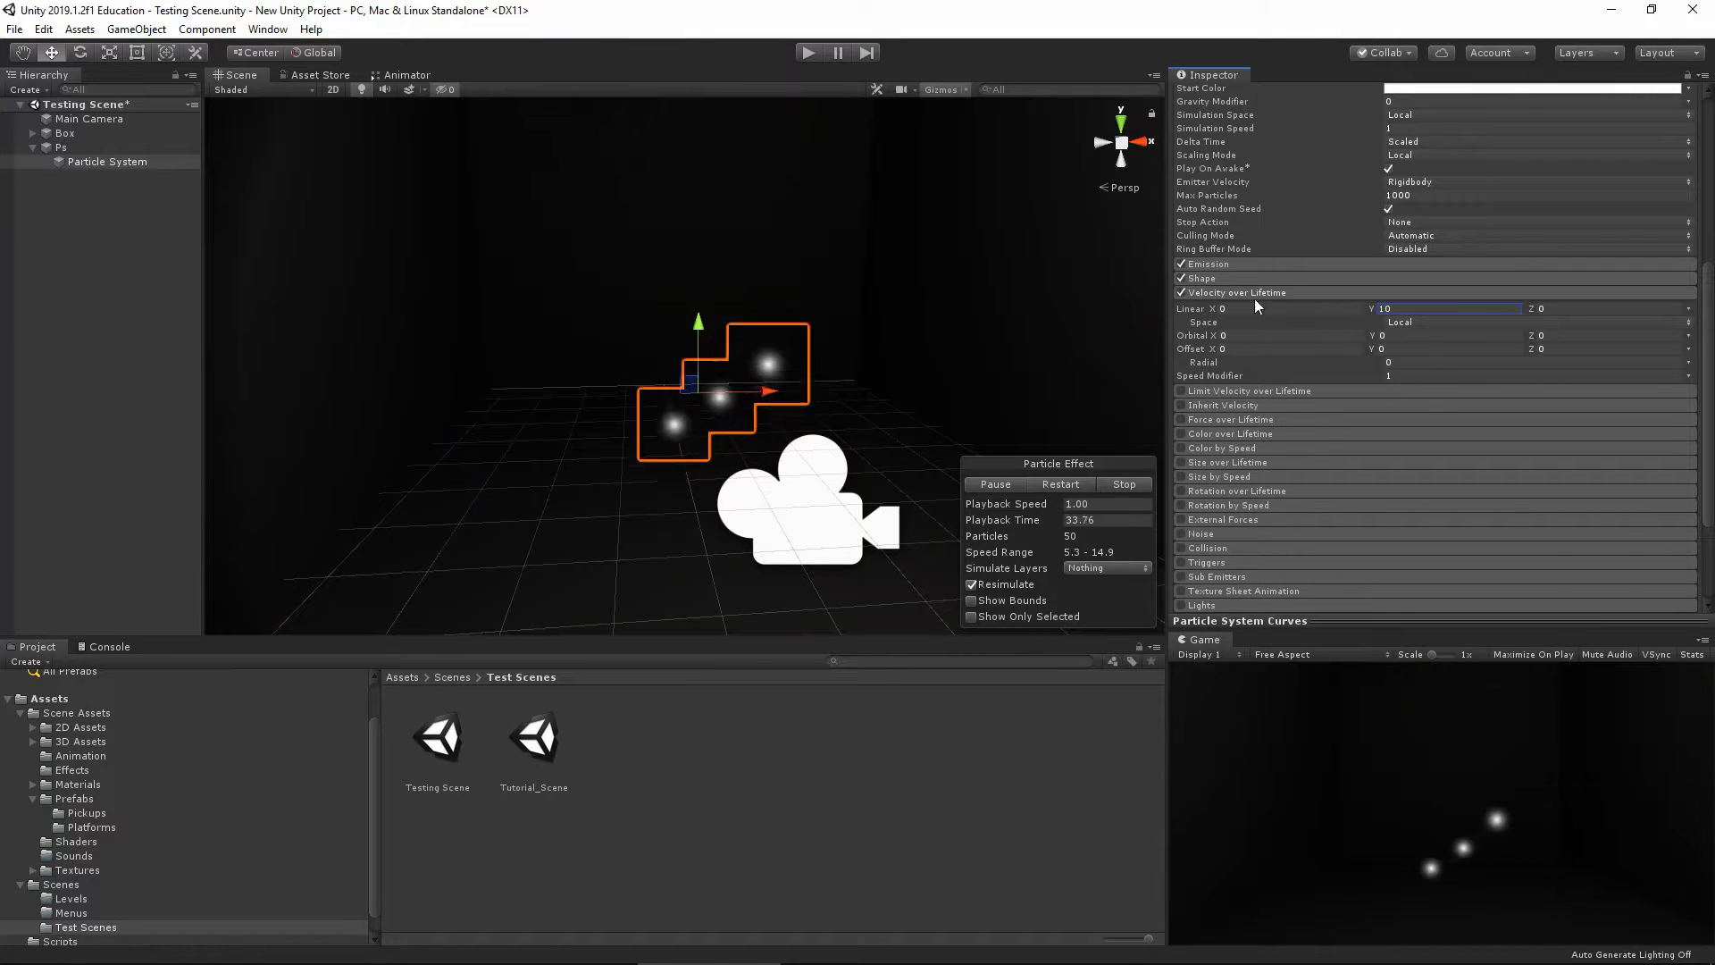
Try the Curve, Random Between Two Constants and Random Between Two Curves modes for the linear velocity
click(1688, 309)
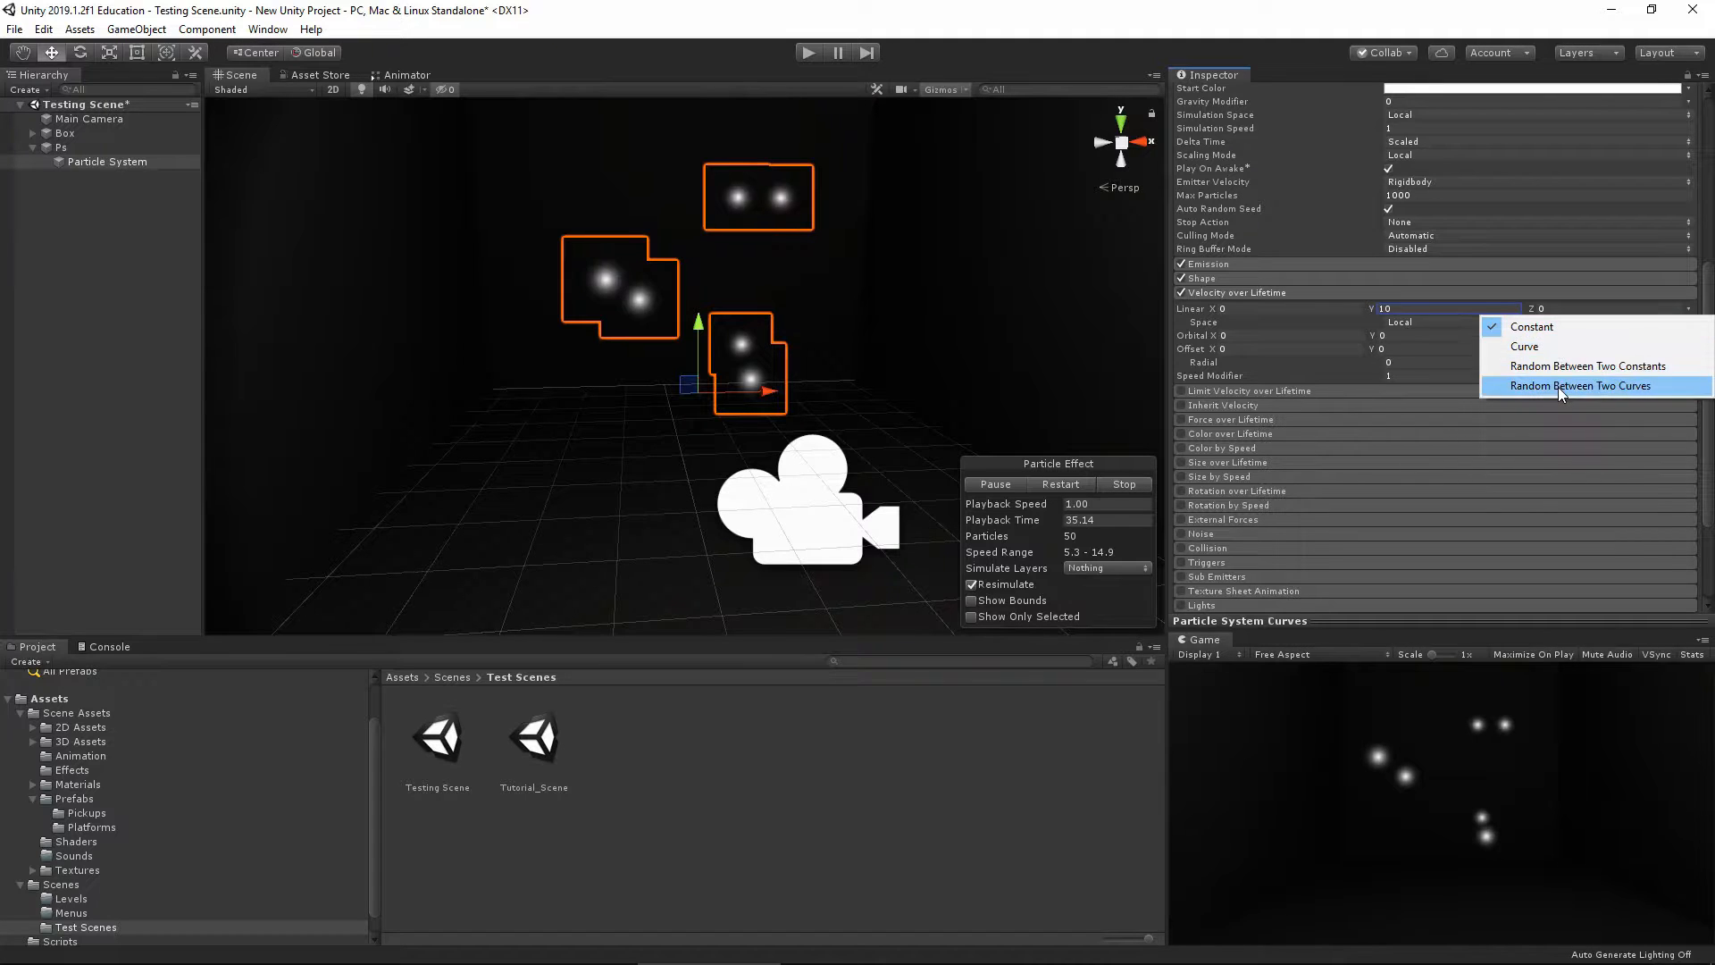
click(1553, 346)
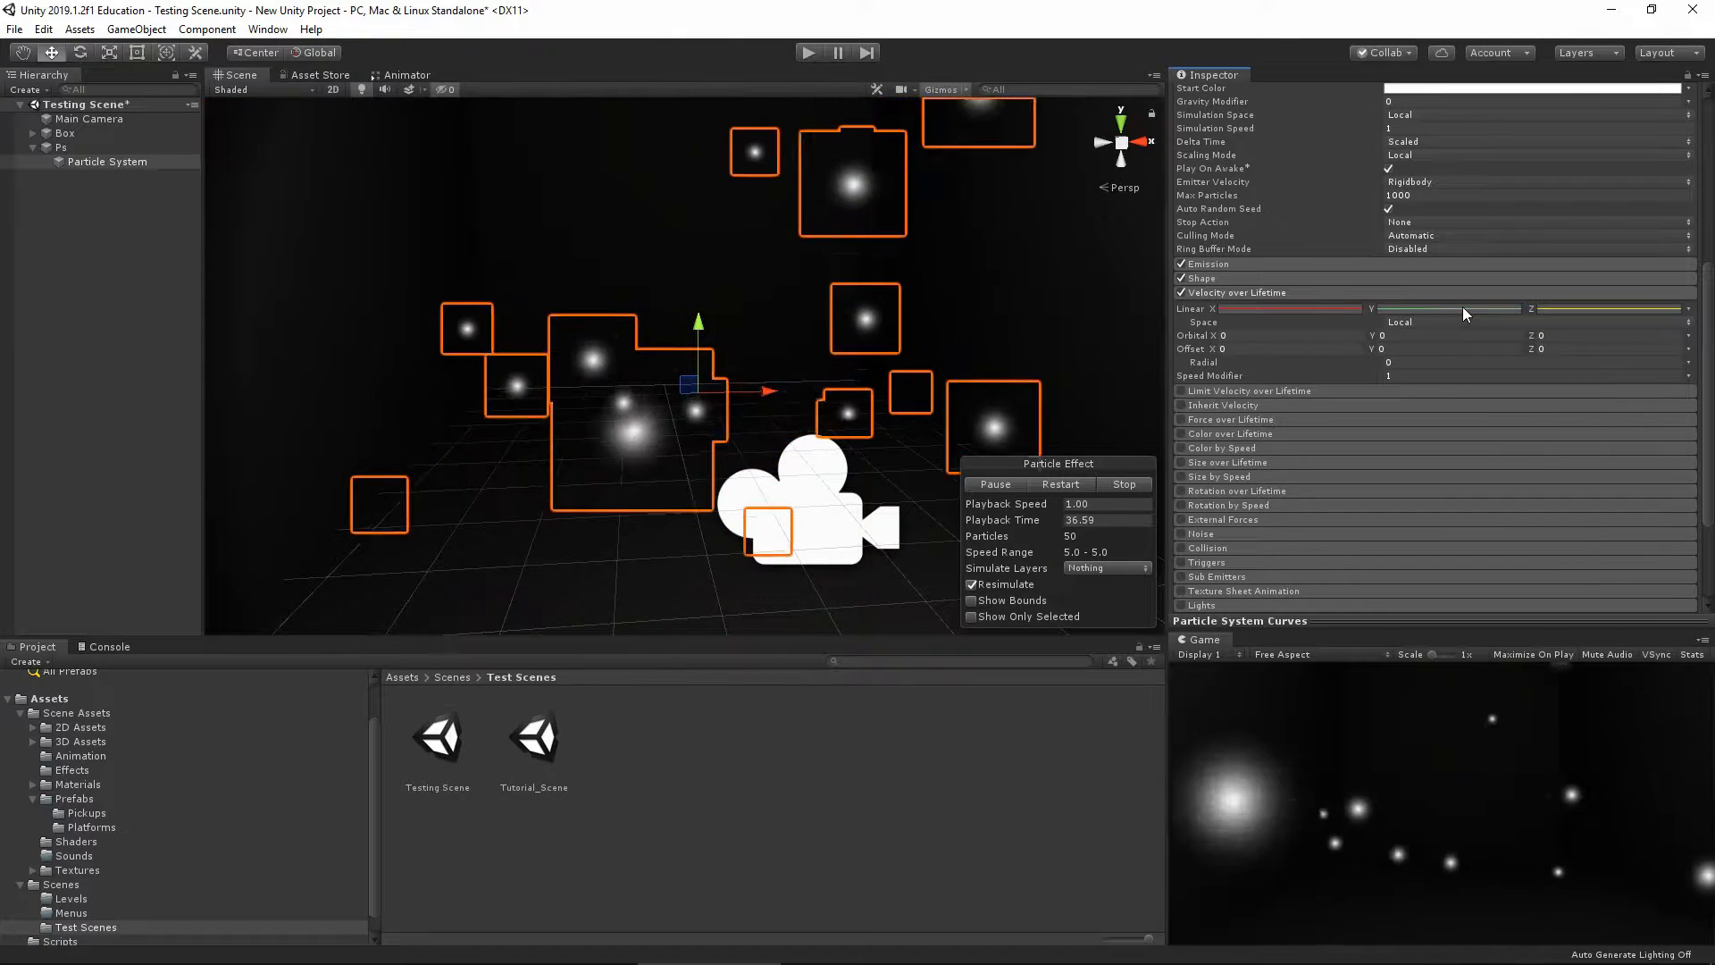
click(1688, 310)
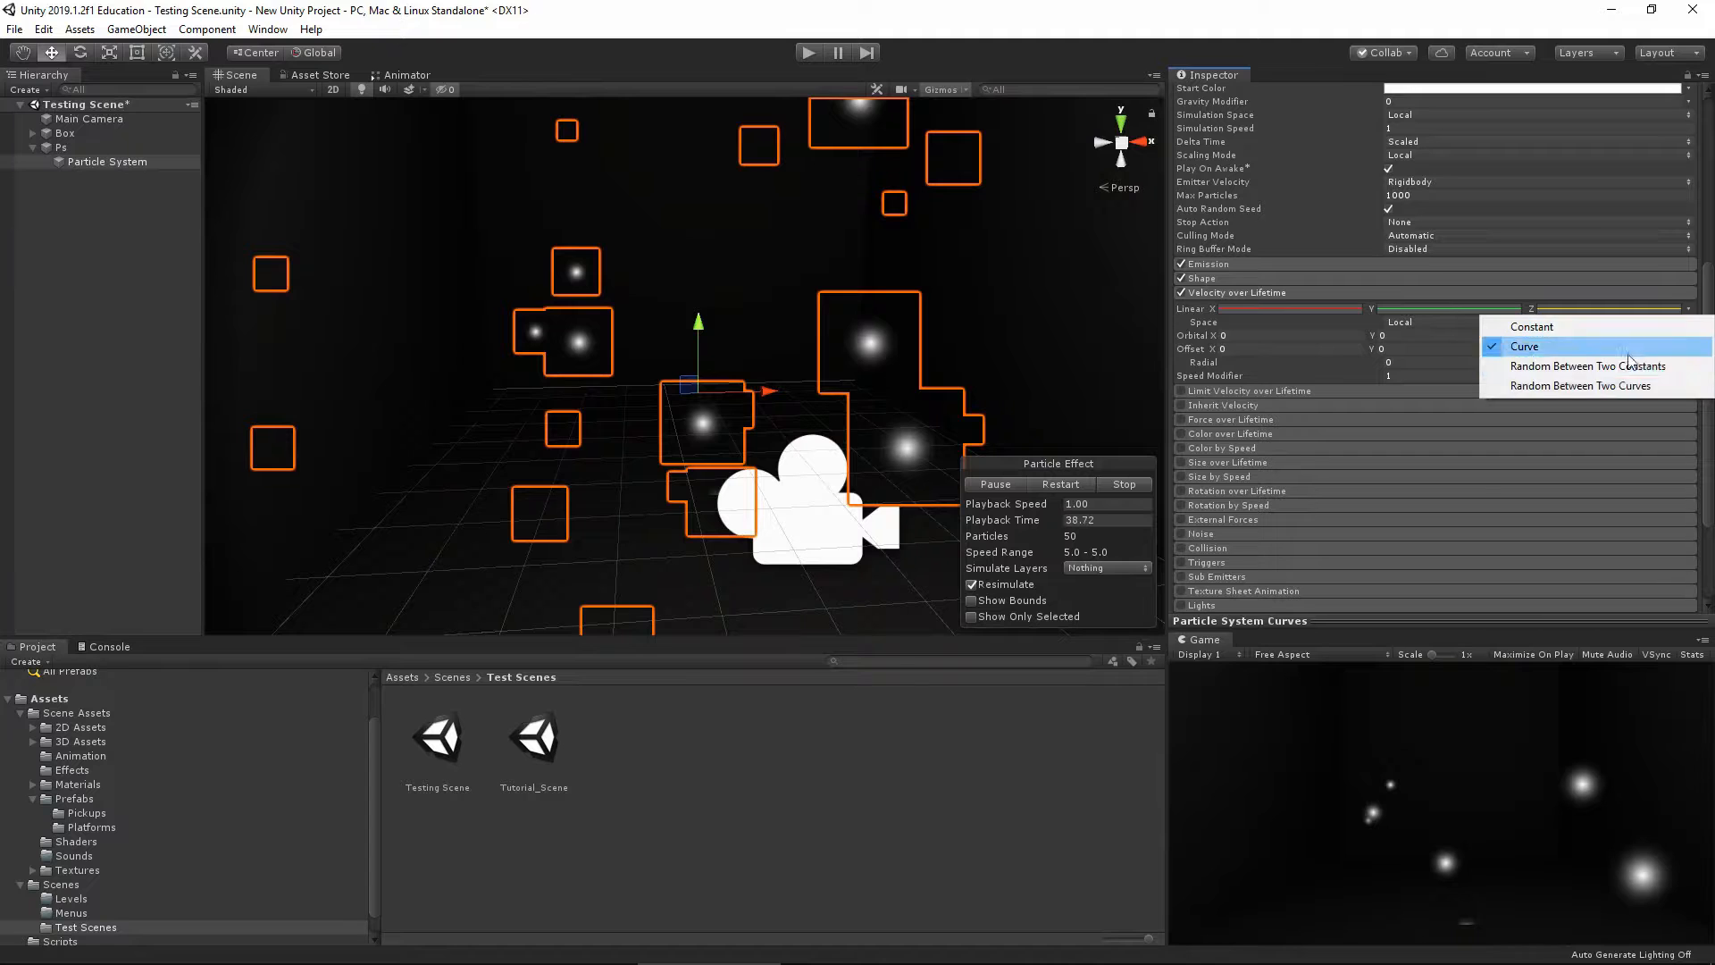
click(1584, 366)
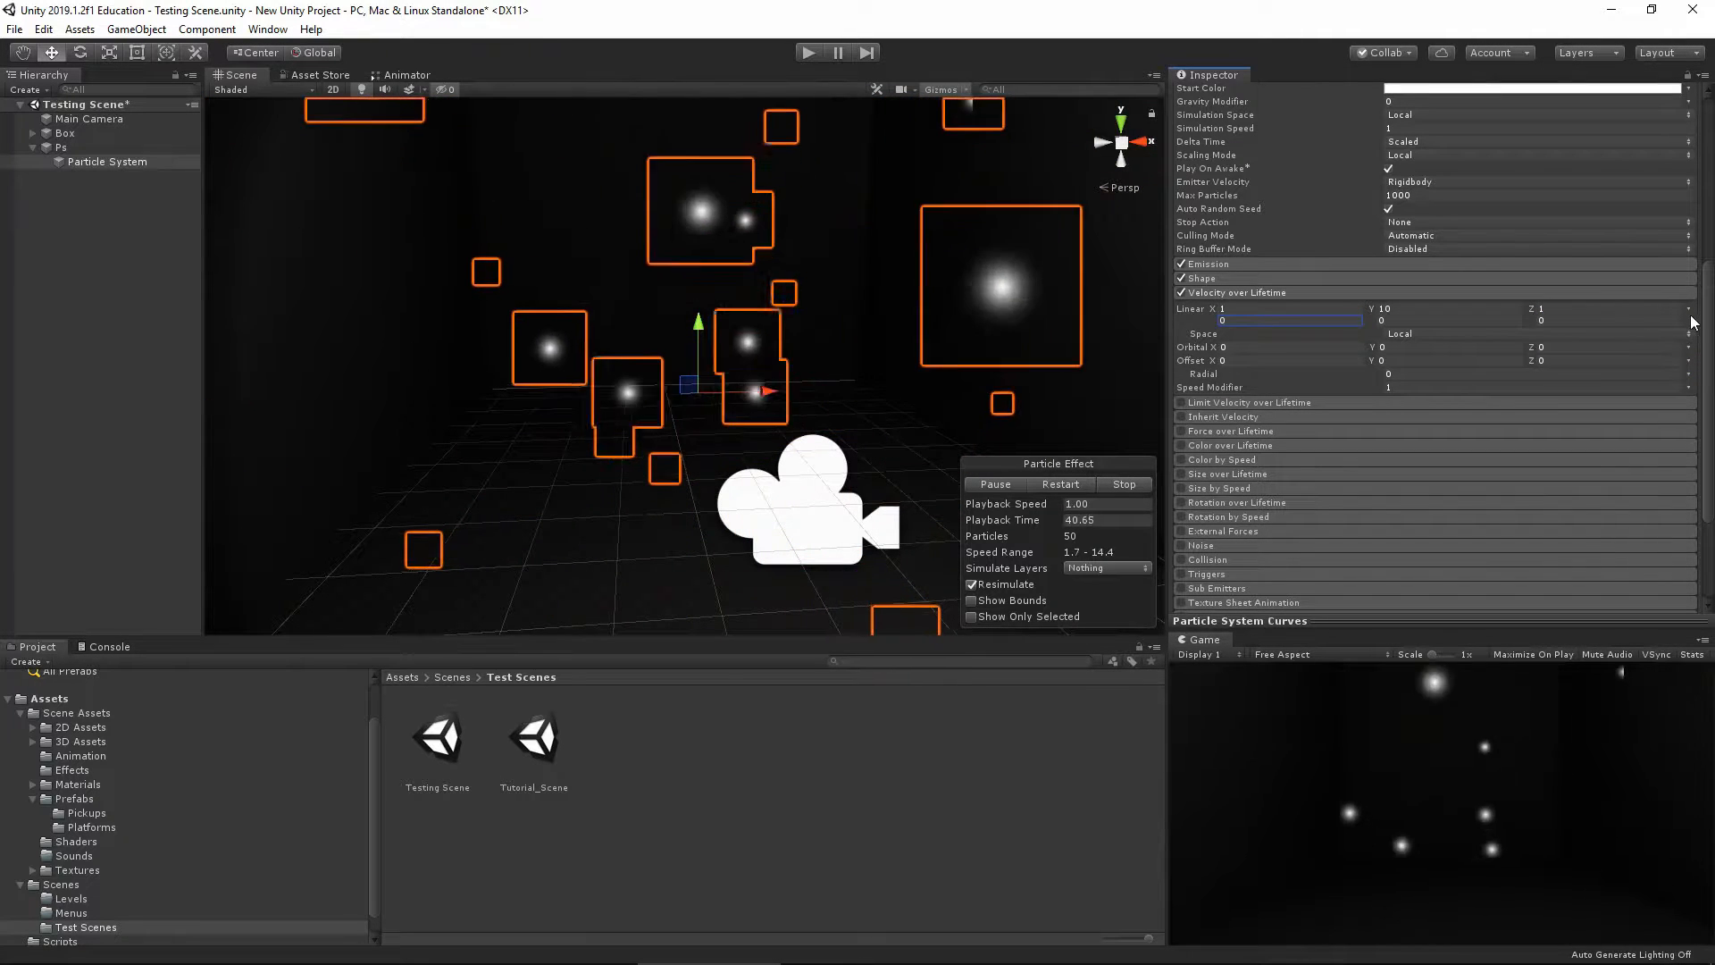
click(1688, 309)
click(1572, 399)
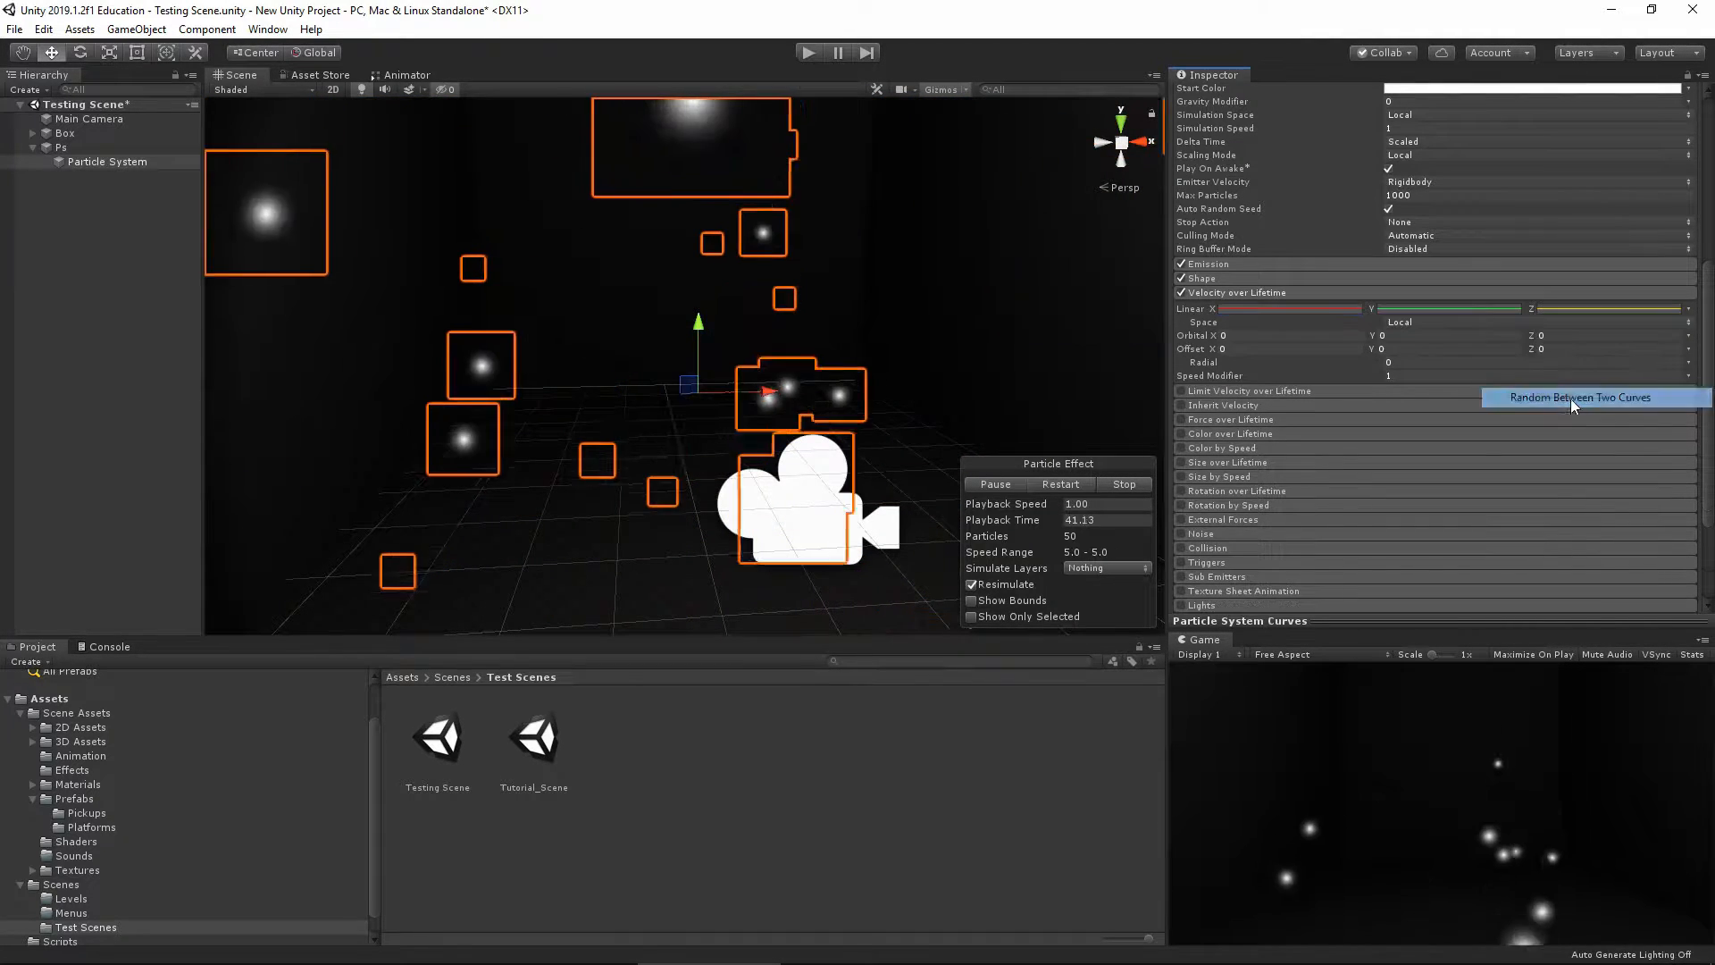
Return the linear velocity to Constant mode with a Y value of 10
click(1689, 309)
click(1518, 344)
click(1447, 309)
text(10)
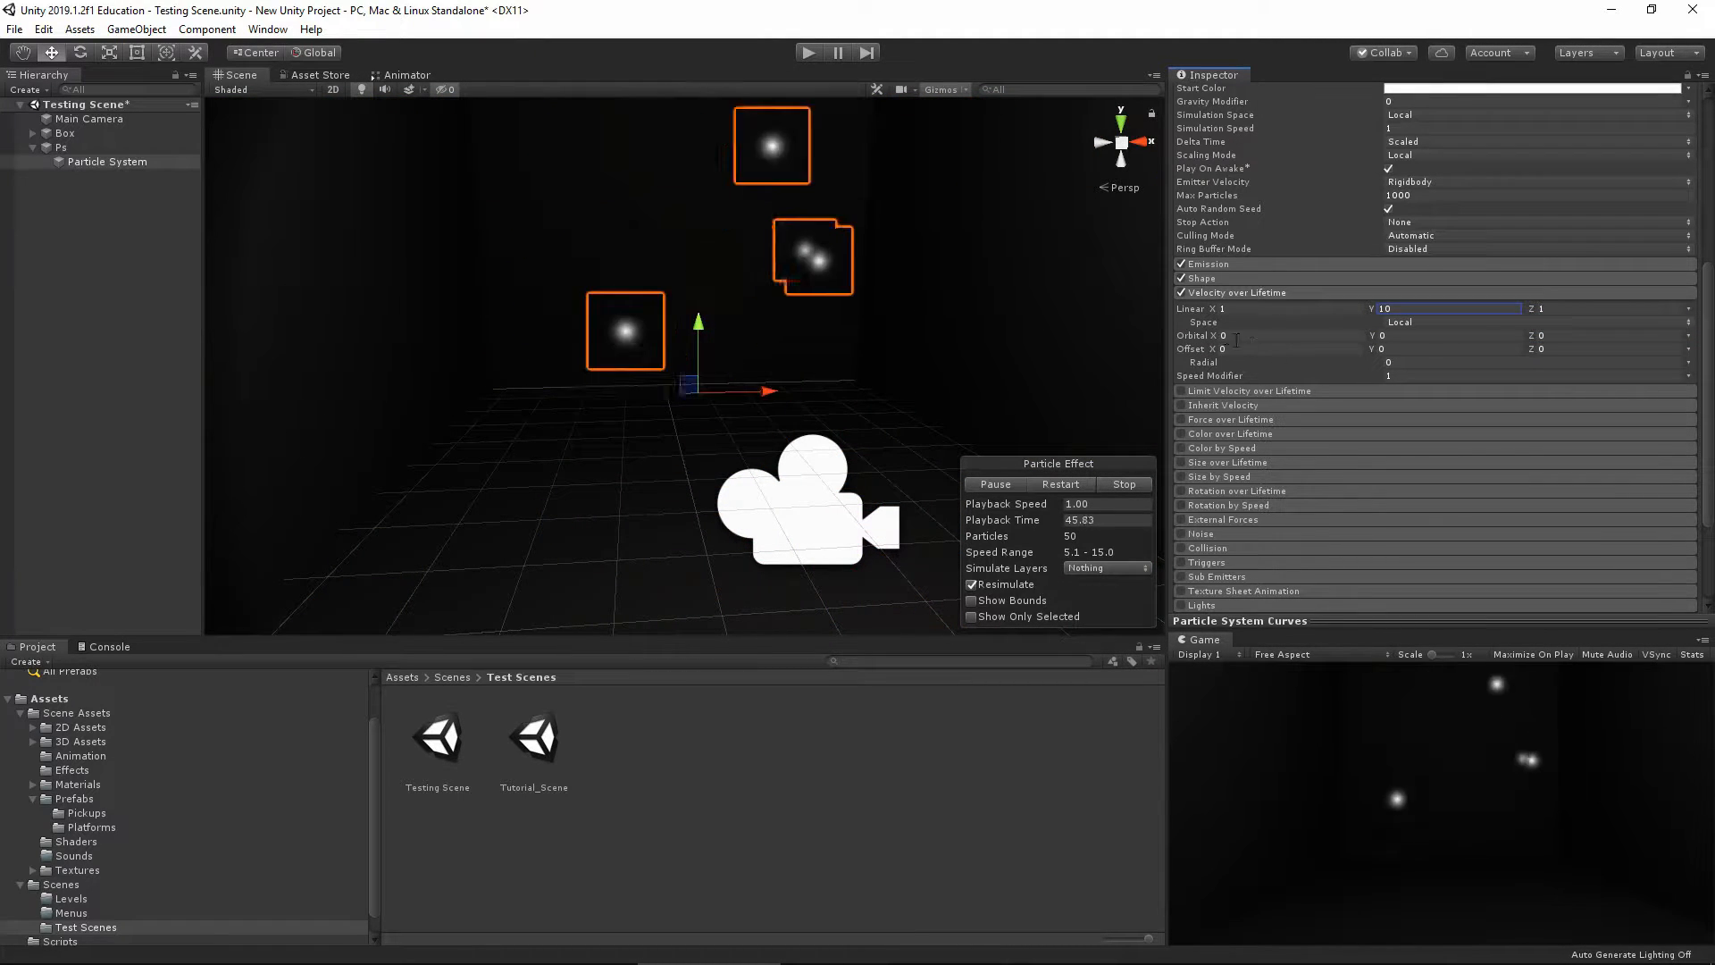
Try an Orbital X velocity of about 5.89, reset it to 0, and disable and collapse Velocity over Lifetime
drag(1213, 334, 1273, 330)
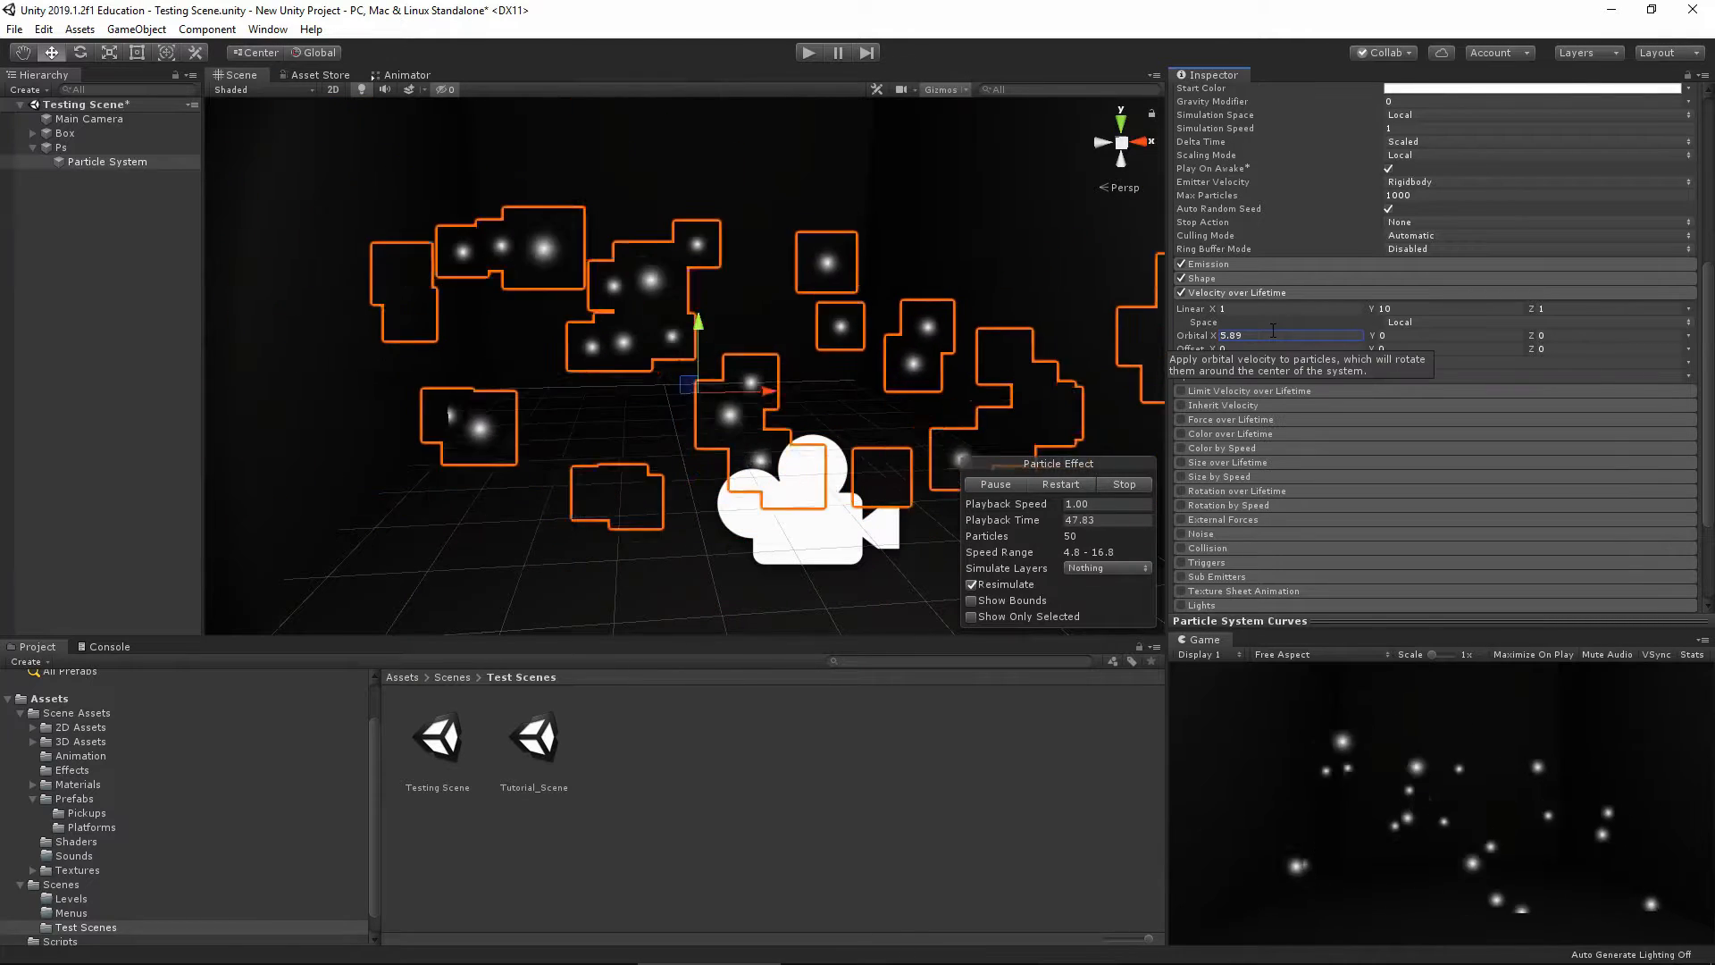
double_click(1251, 334)
text(0)
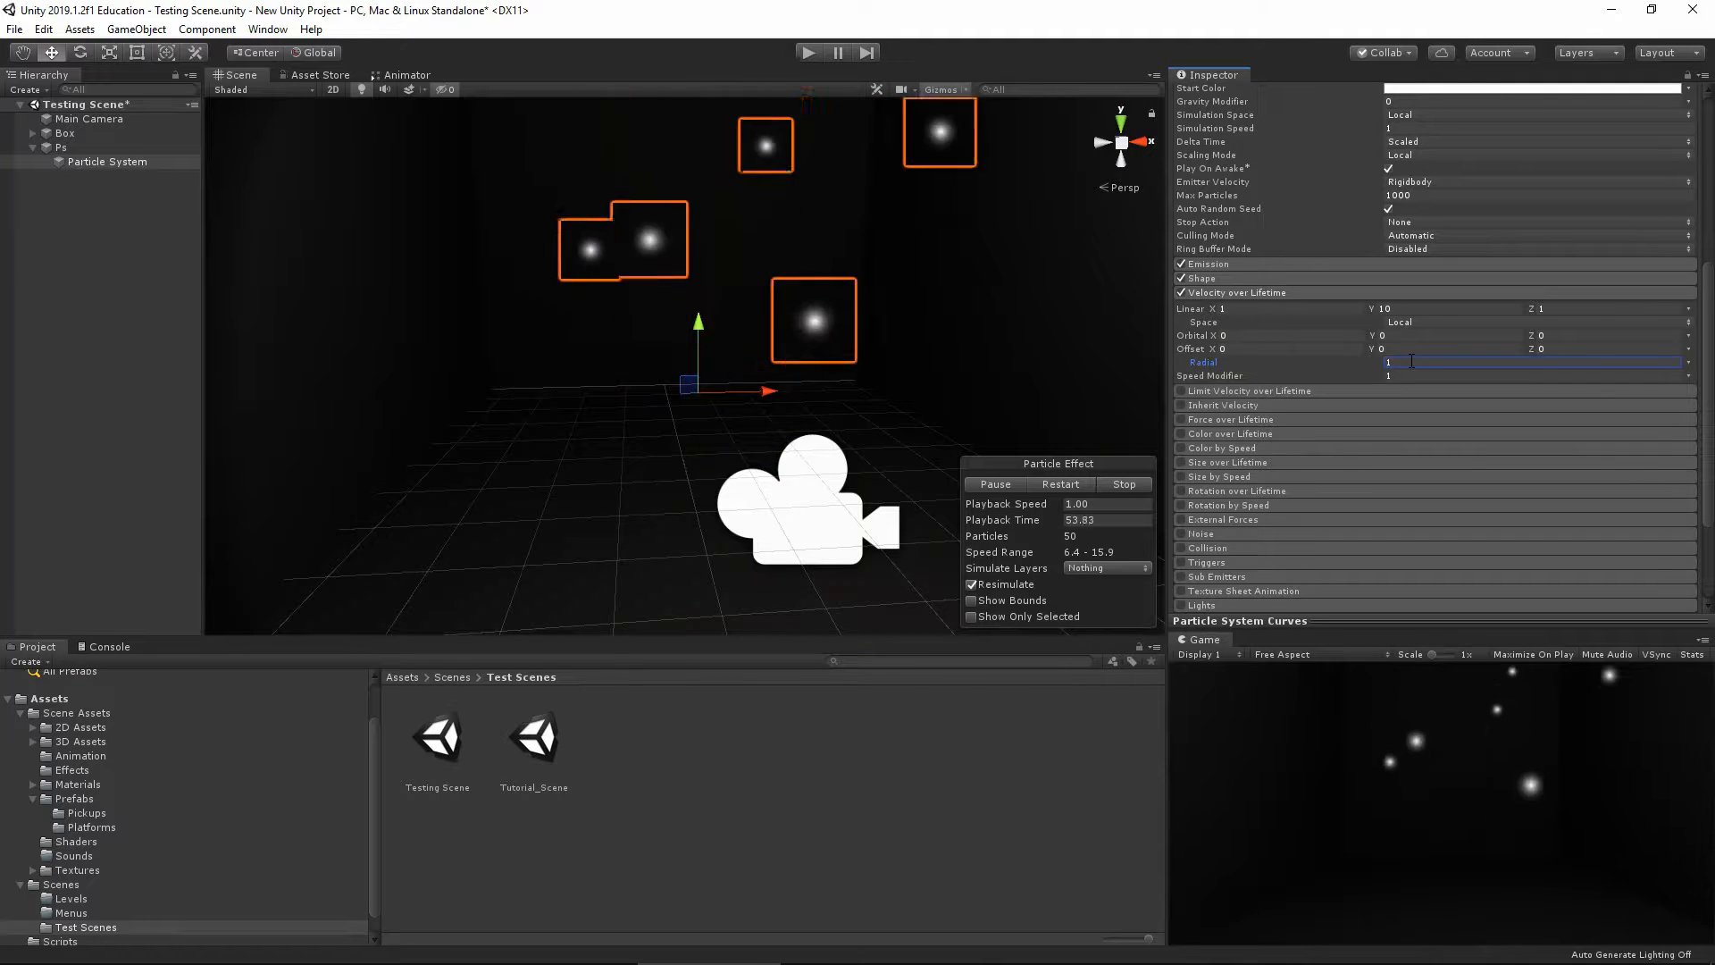
click(1181, 292)
click(1208, 291)
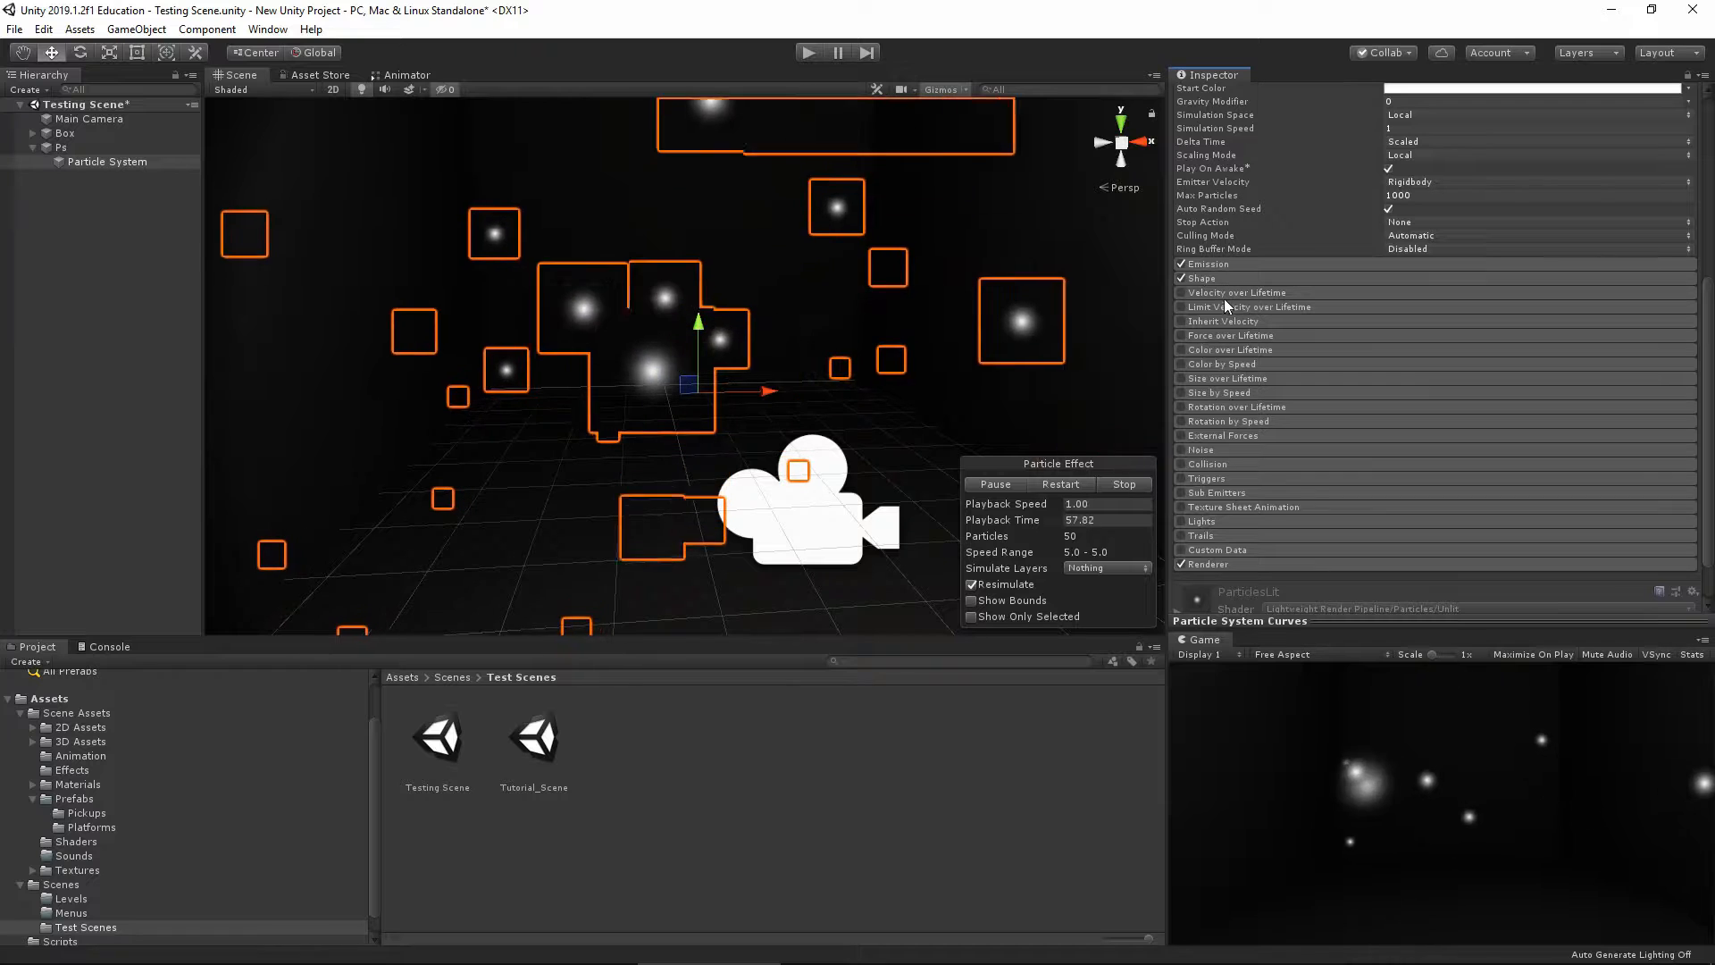
Examine the settings of the Limit Velocity over Lifetime and Inherit Velocity modules, collapsing each one after viewing
click(1215, 309)
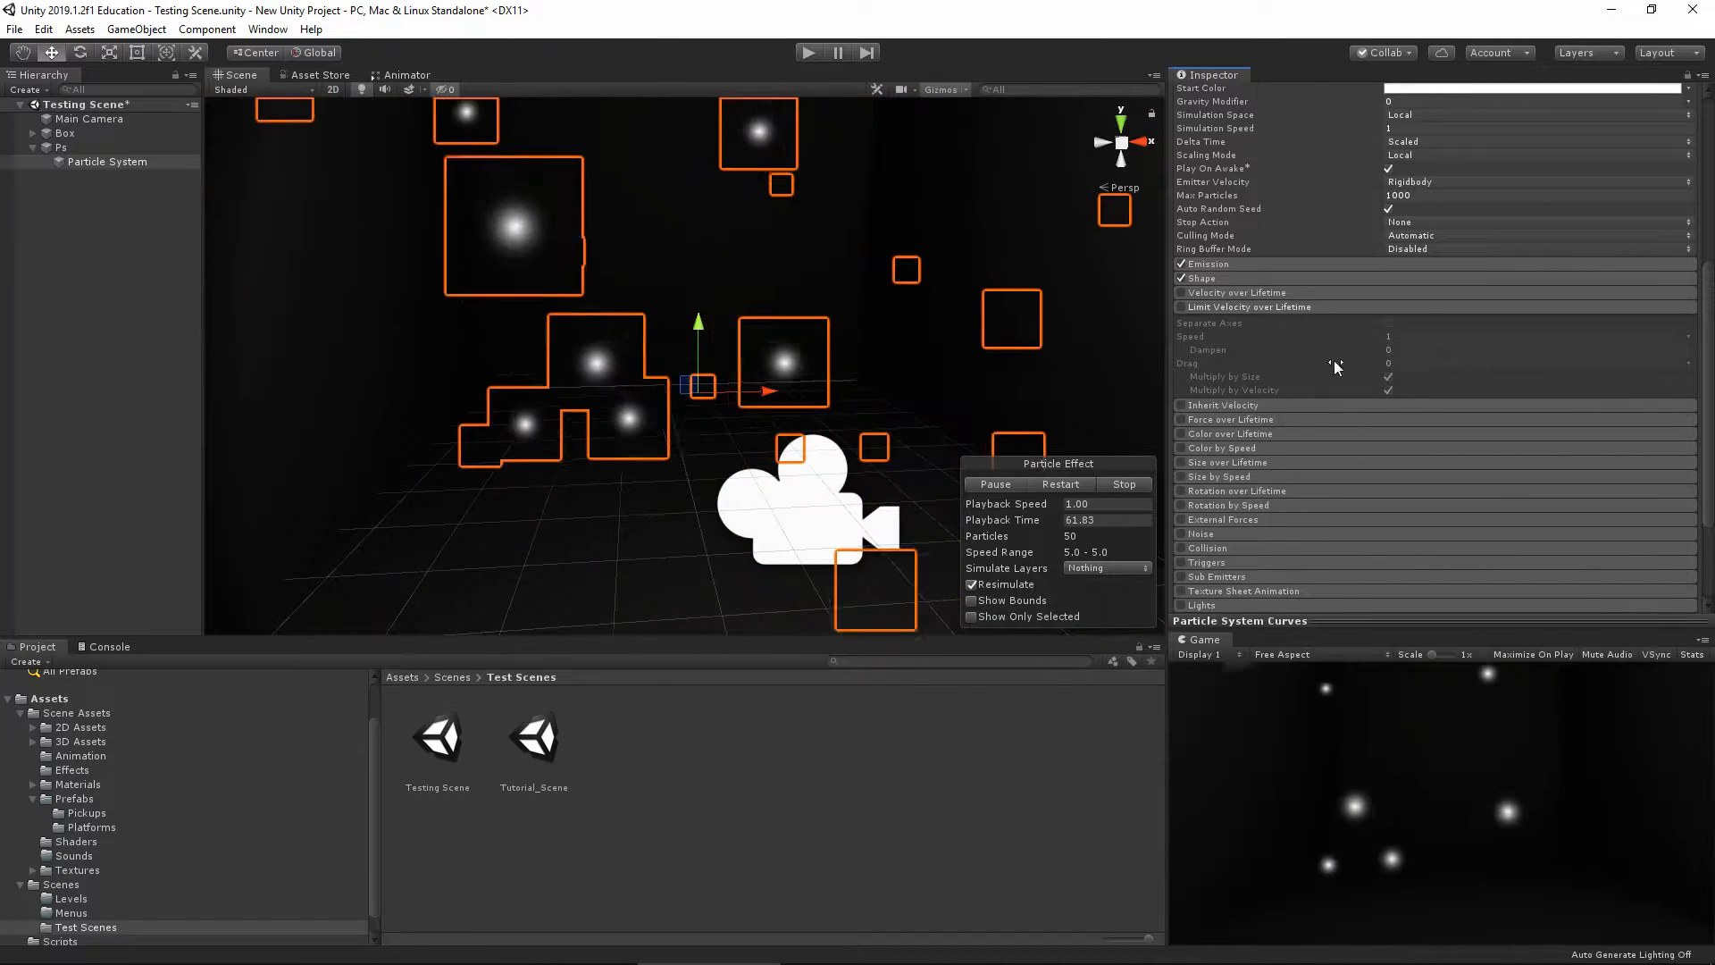
click(1223, 307)
click(1202, 320)
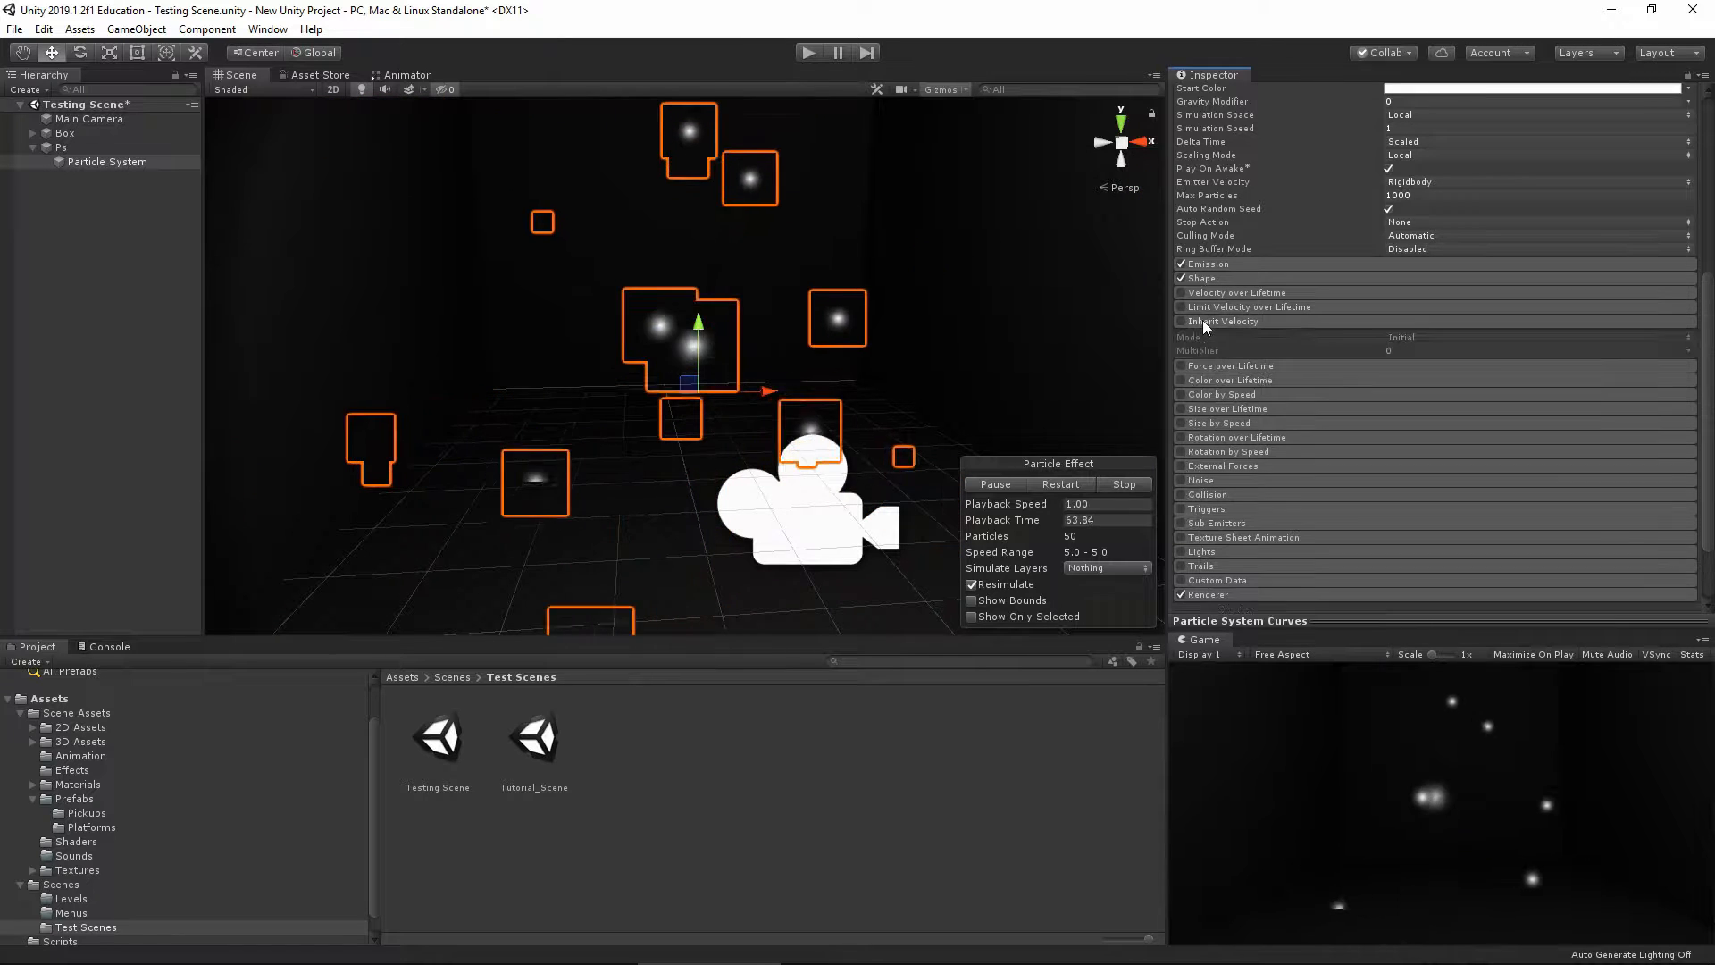
click(1224, 321)
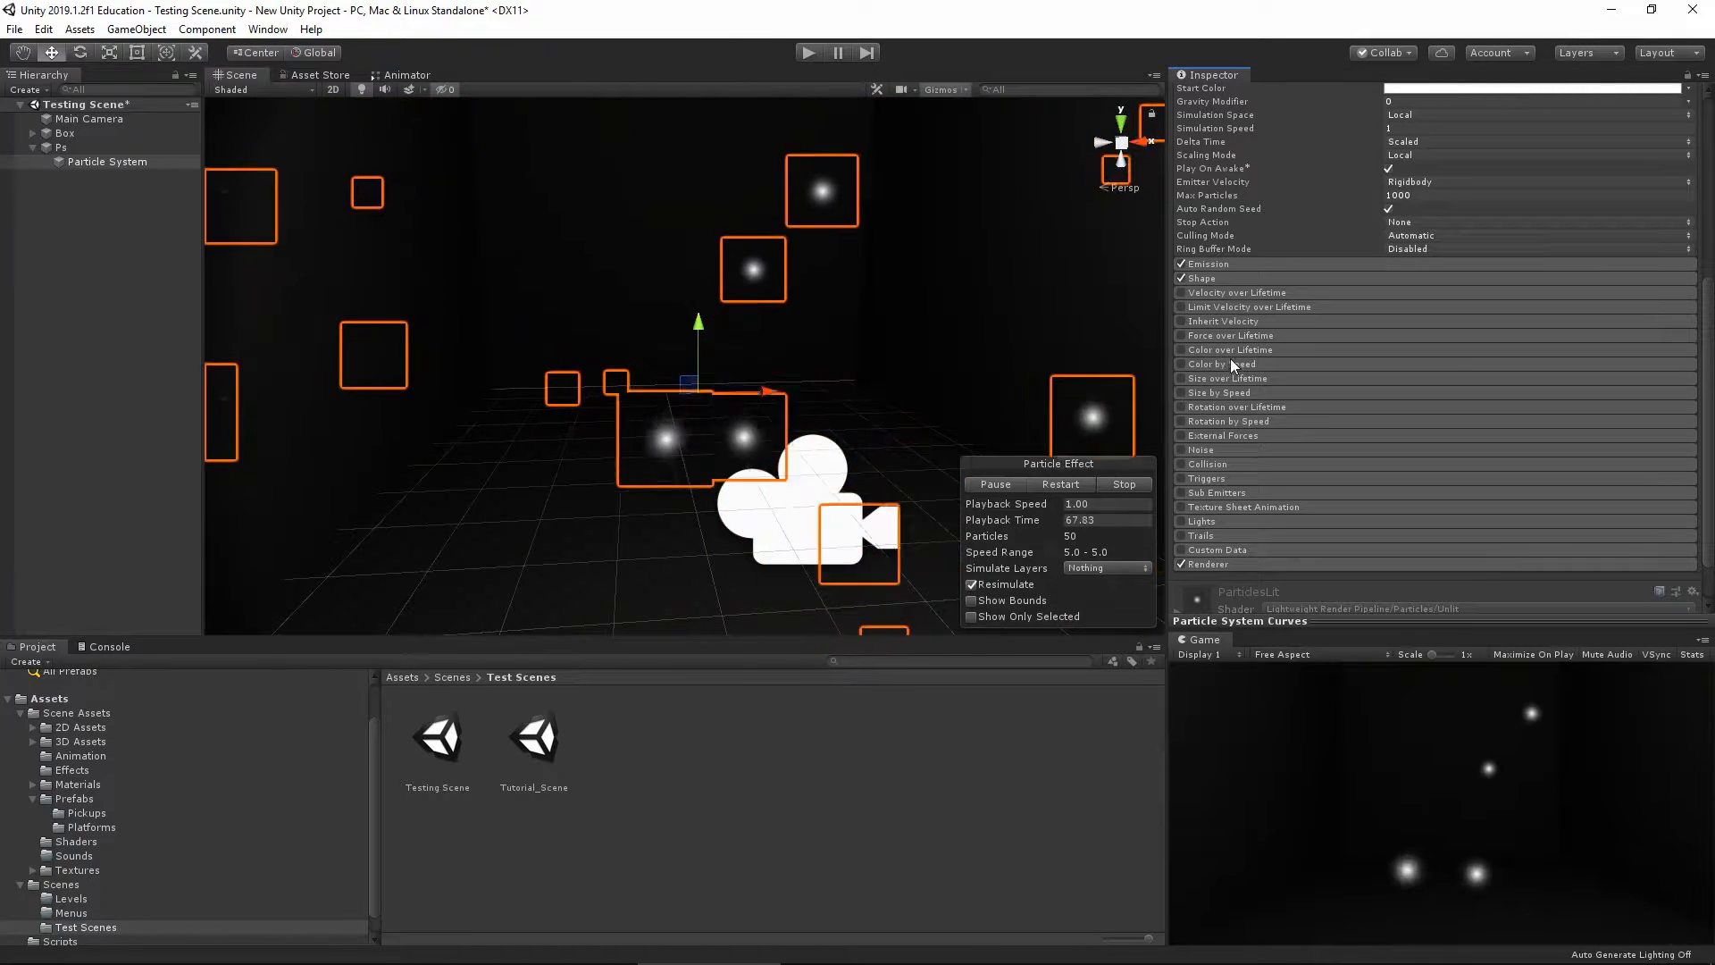
Try the Color over Lifetime module, check its color mode options, and disable and collapse it
click(1181, 352)
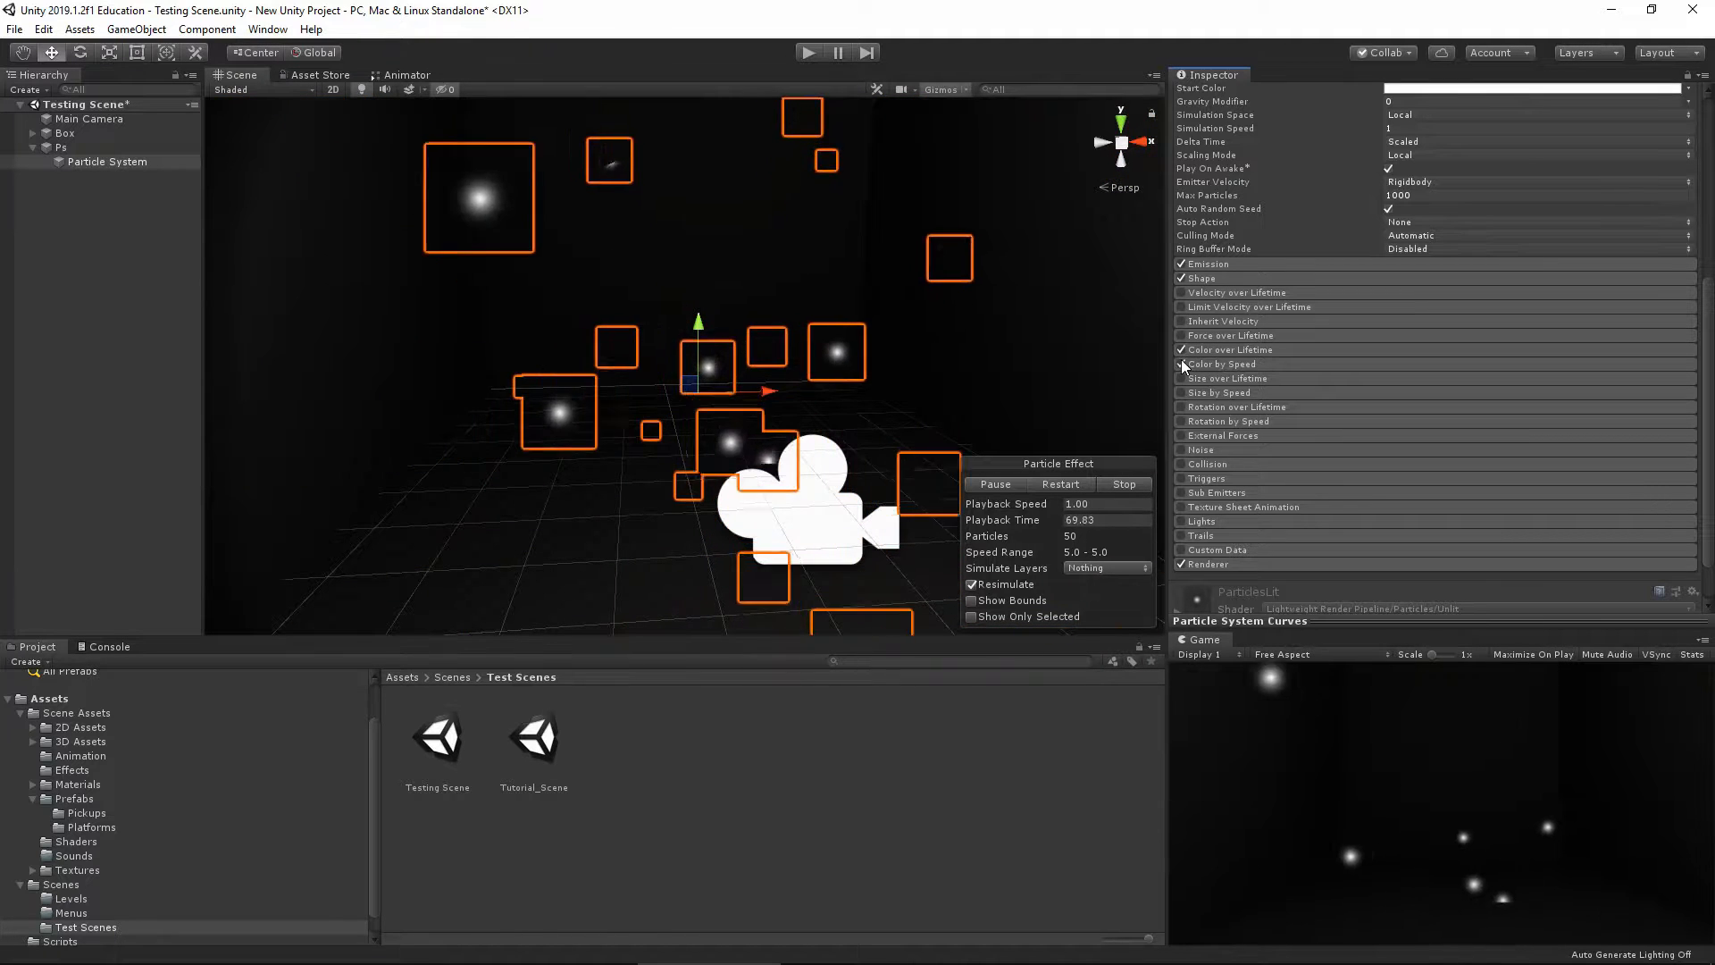
click(1181, 349)
click(1229, 351)
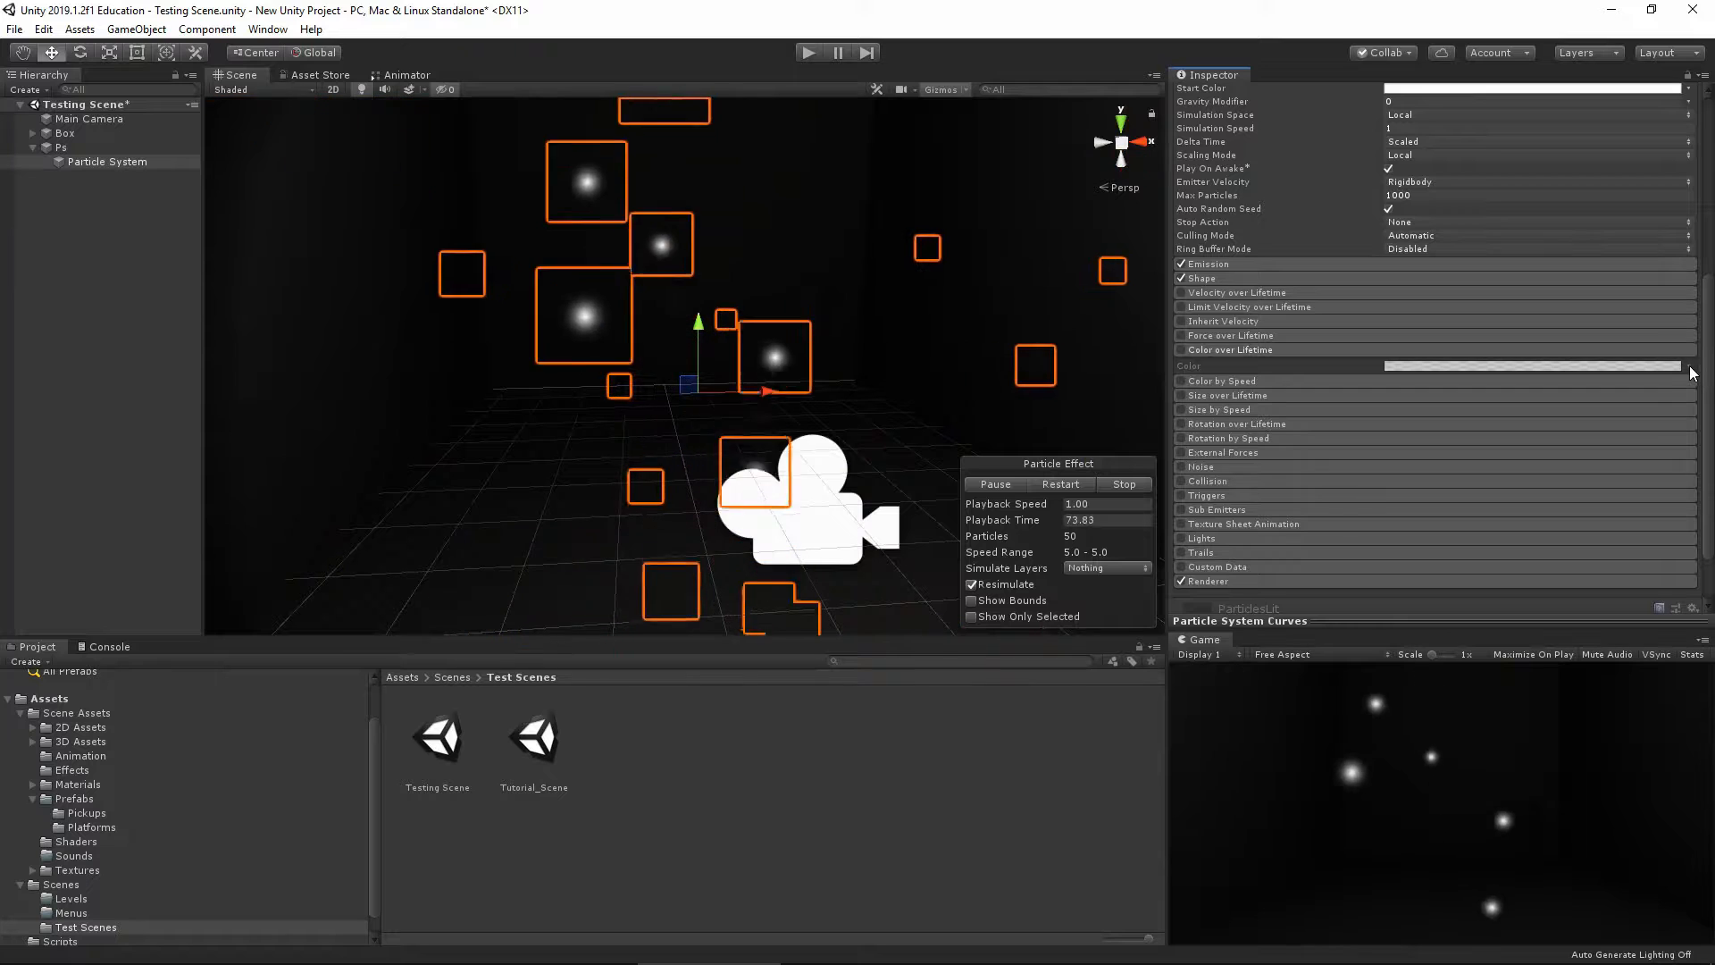
click(1179, 349)
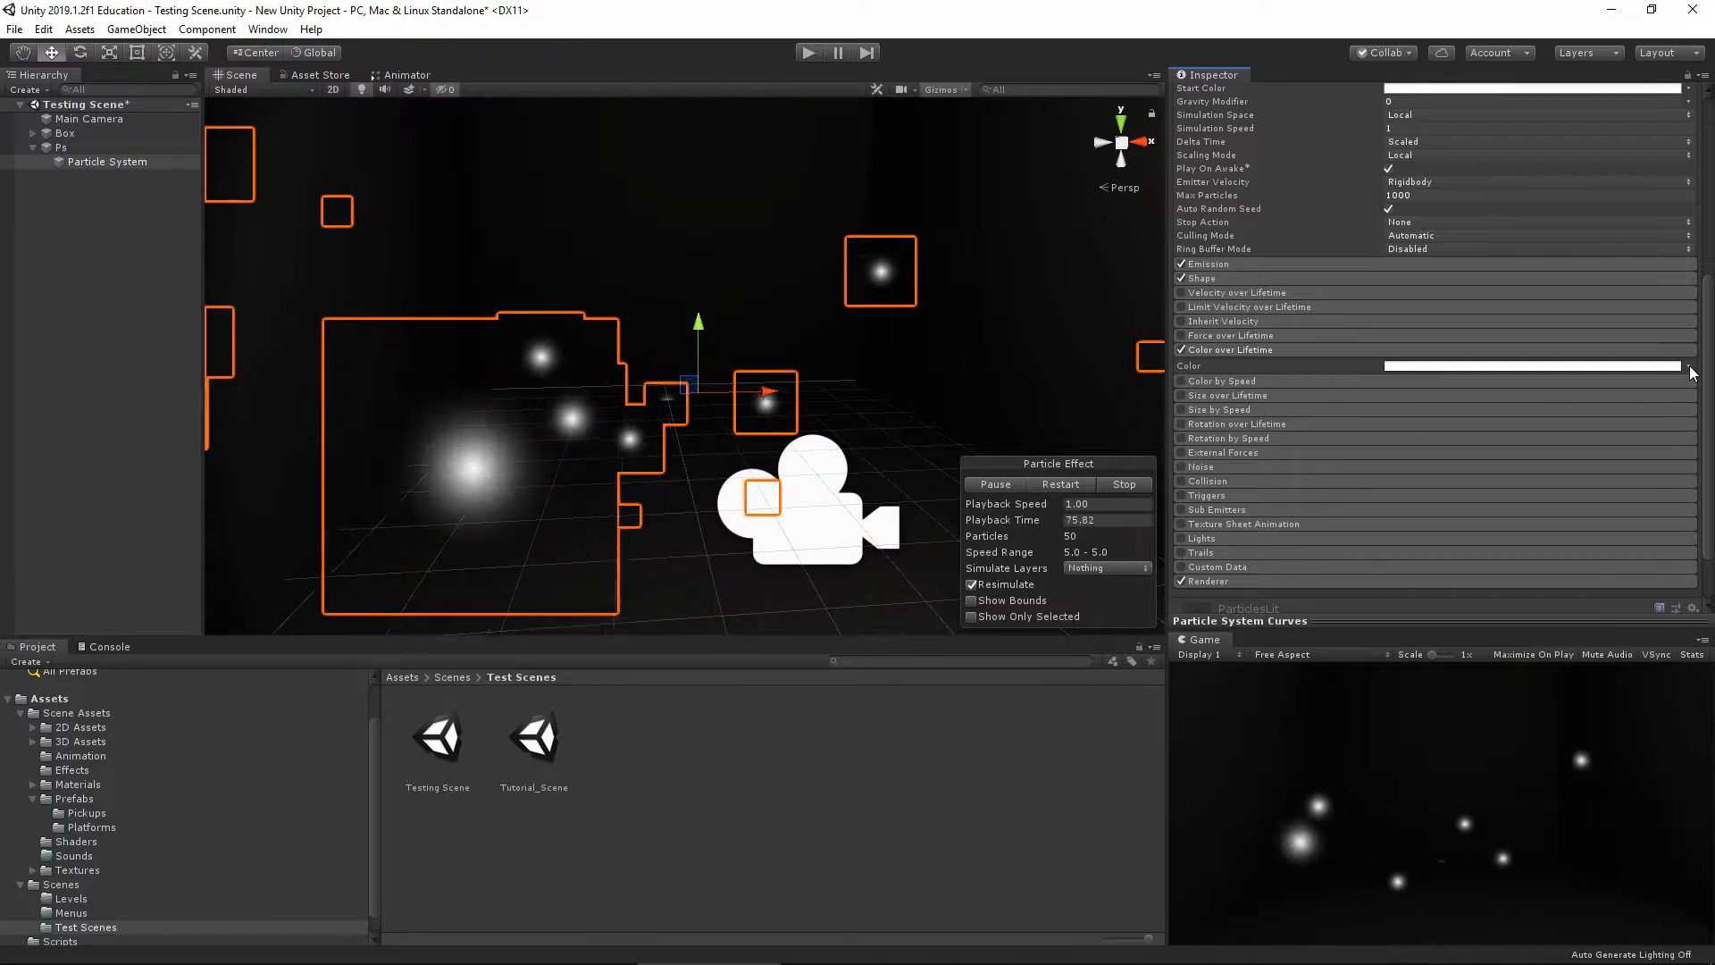
click(1687, 366)
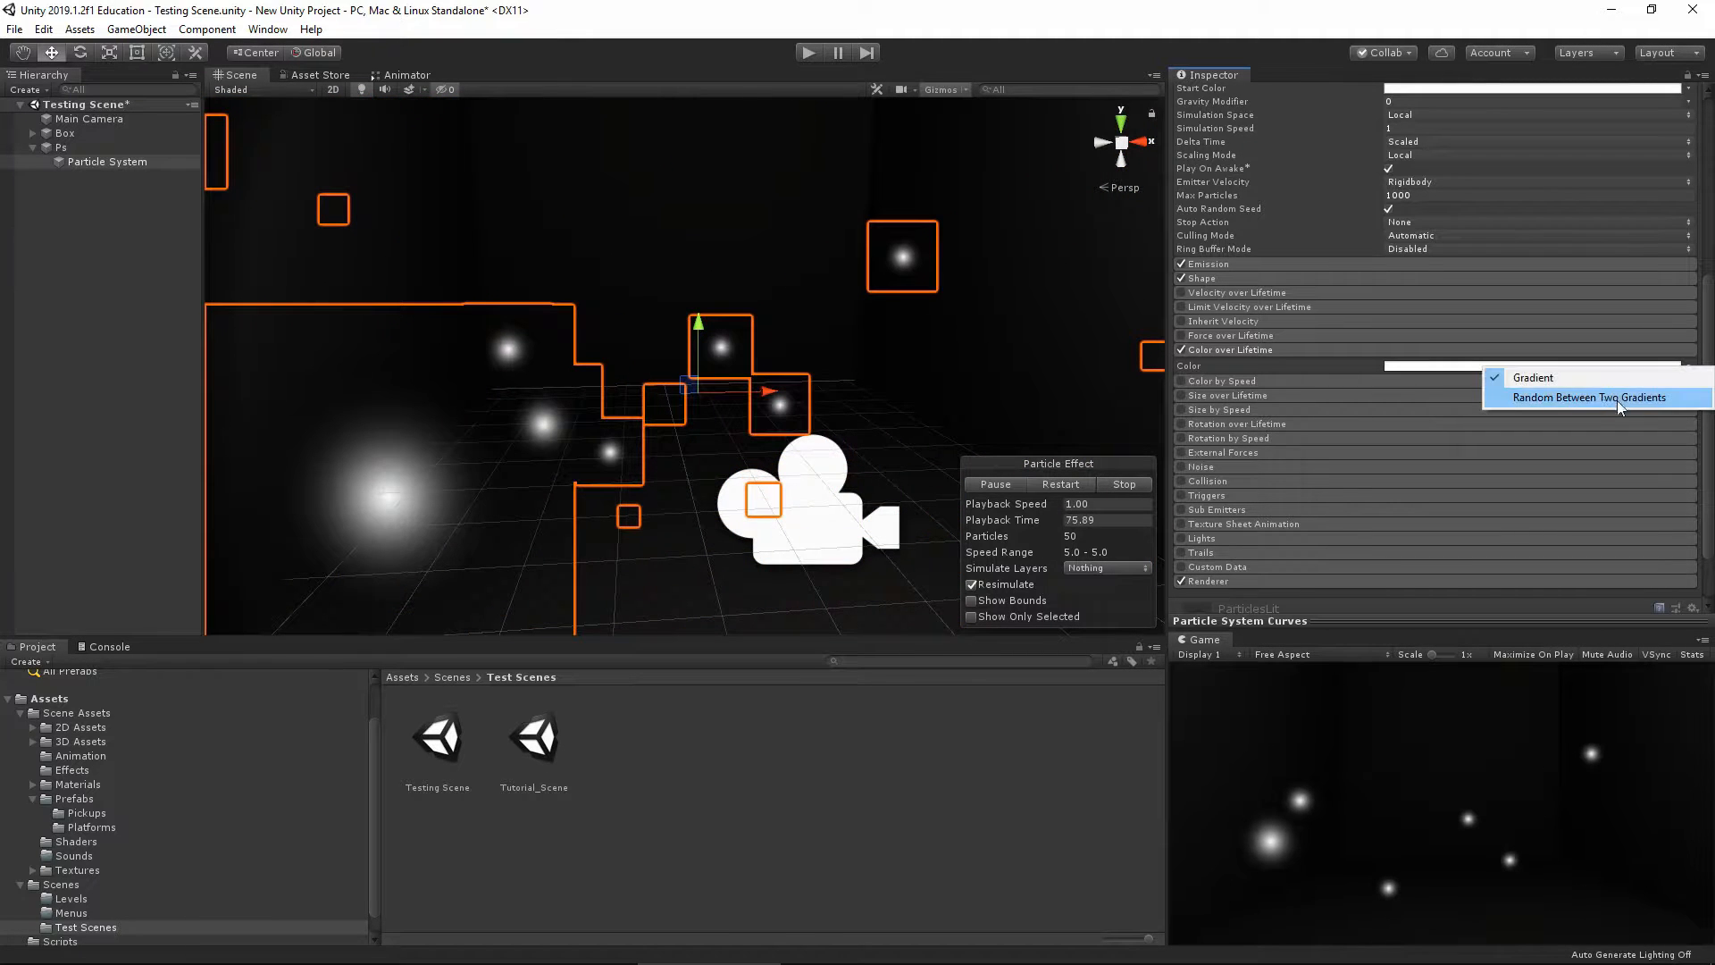
click(1186, 350)
click(1182, 350)
click(1208, 351)
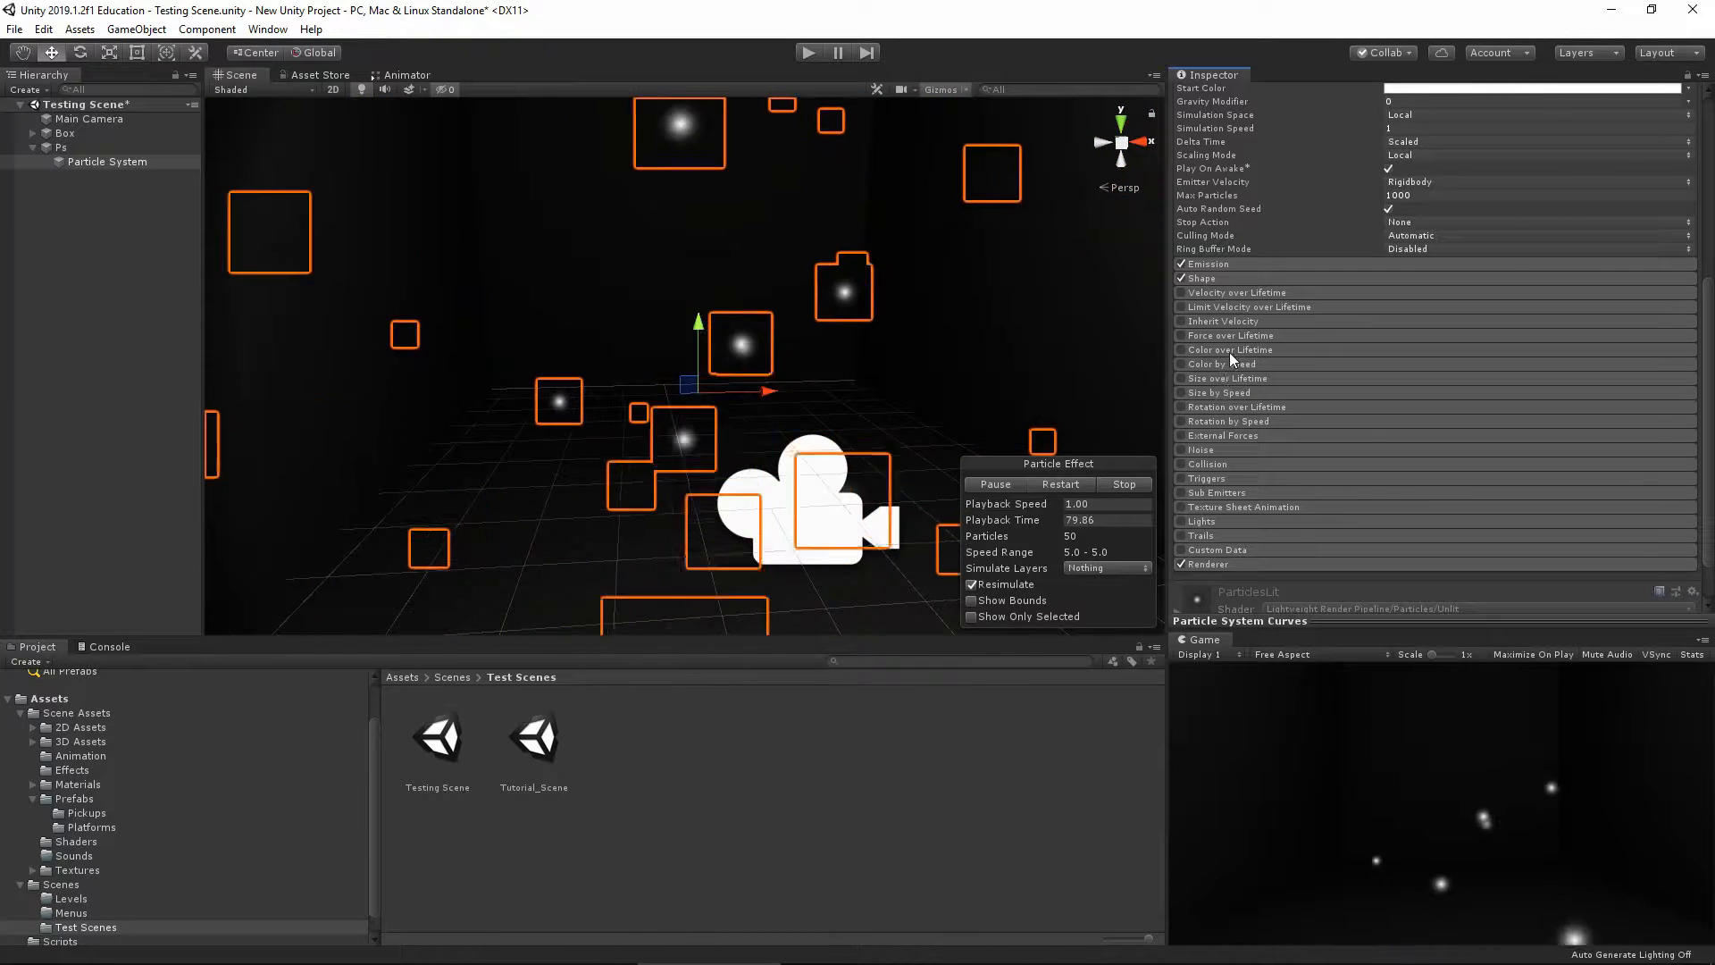
Examine the External Forces settings, and try Noise with Strength 2.13 and Scroll Speed 0.72 before disabling it
click(1224, 435)
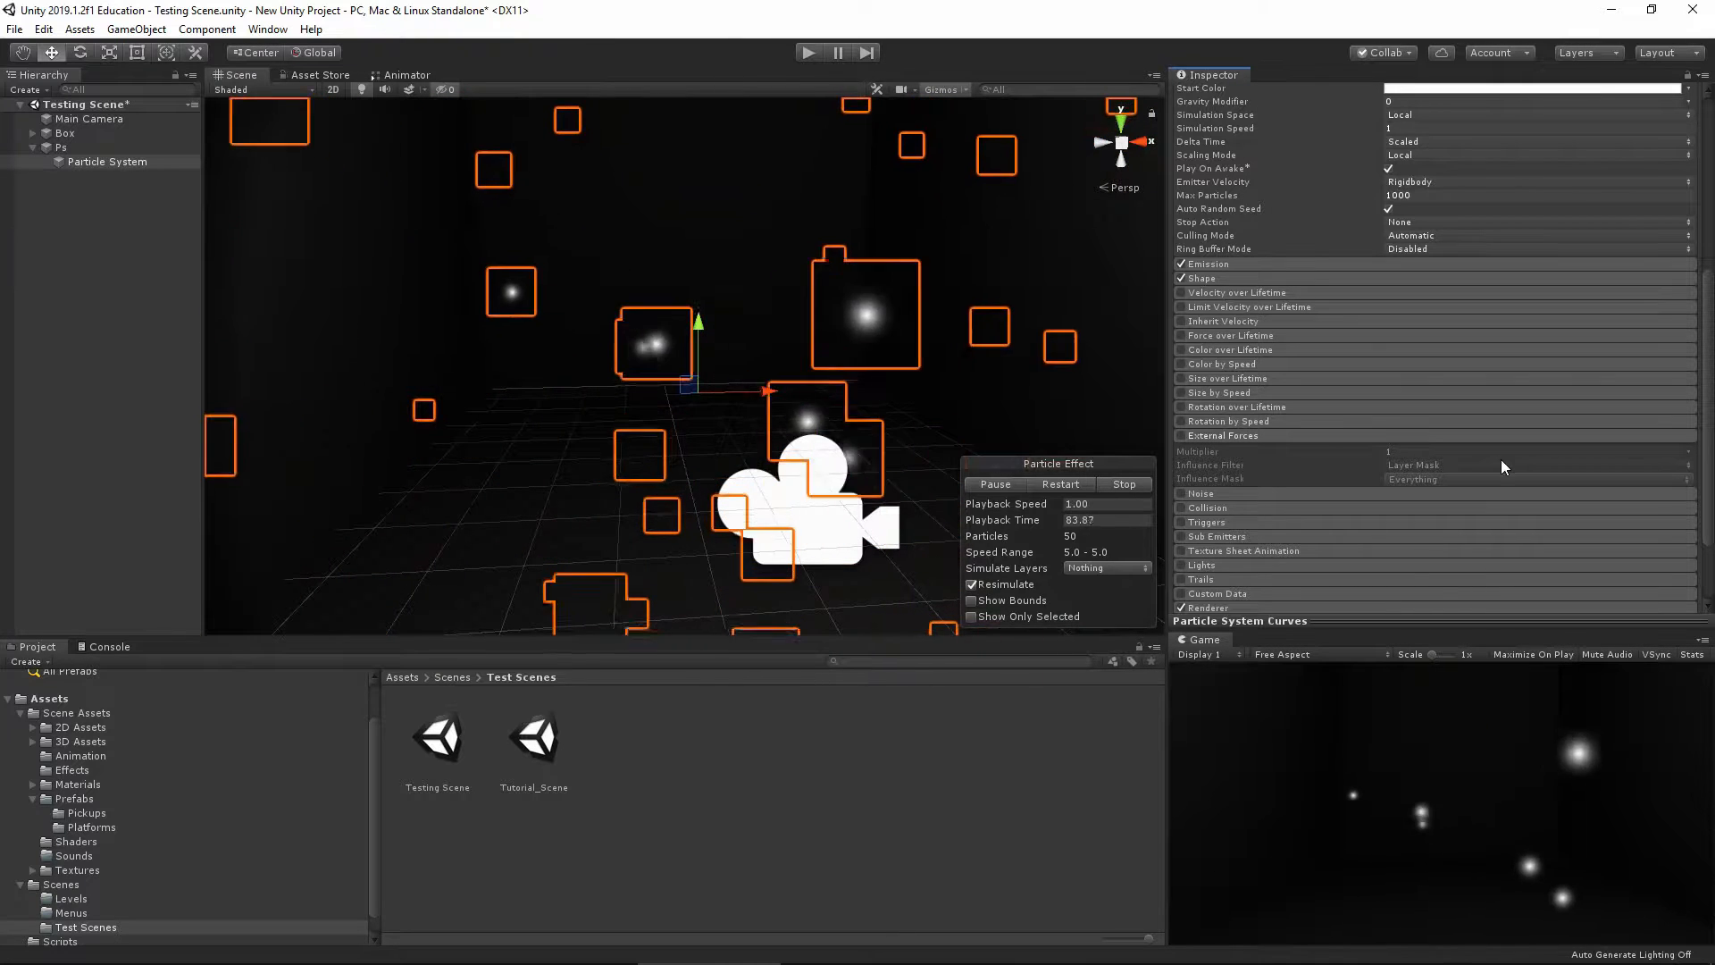
click(1223, 435)
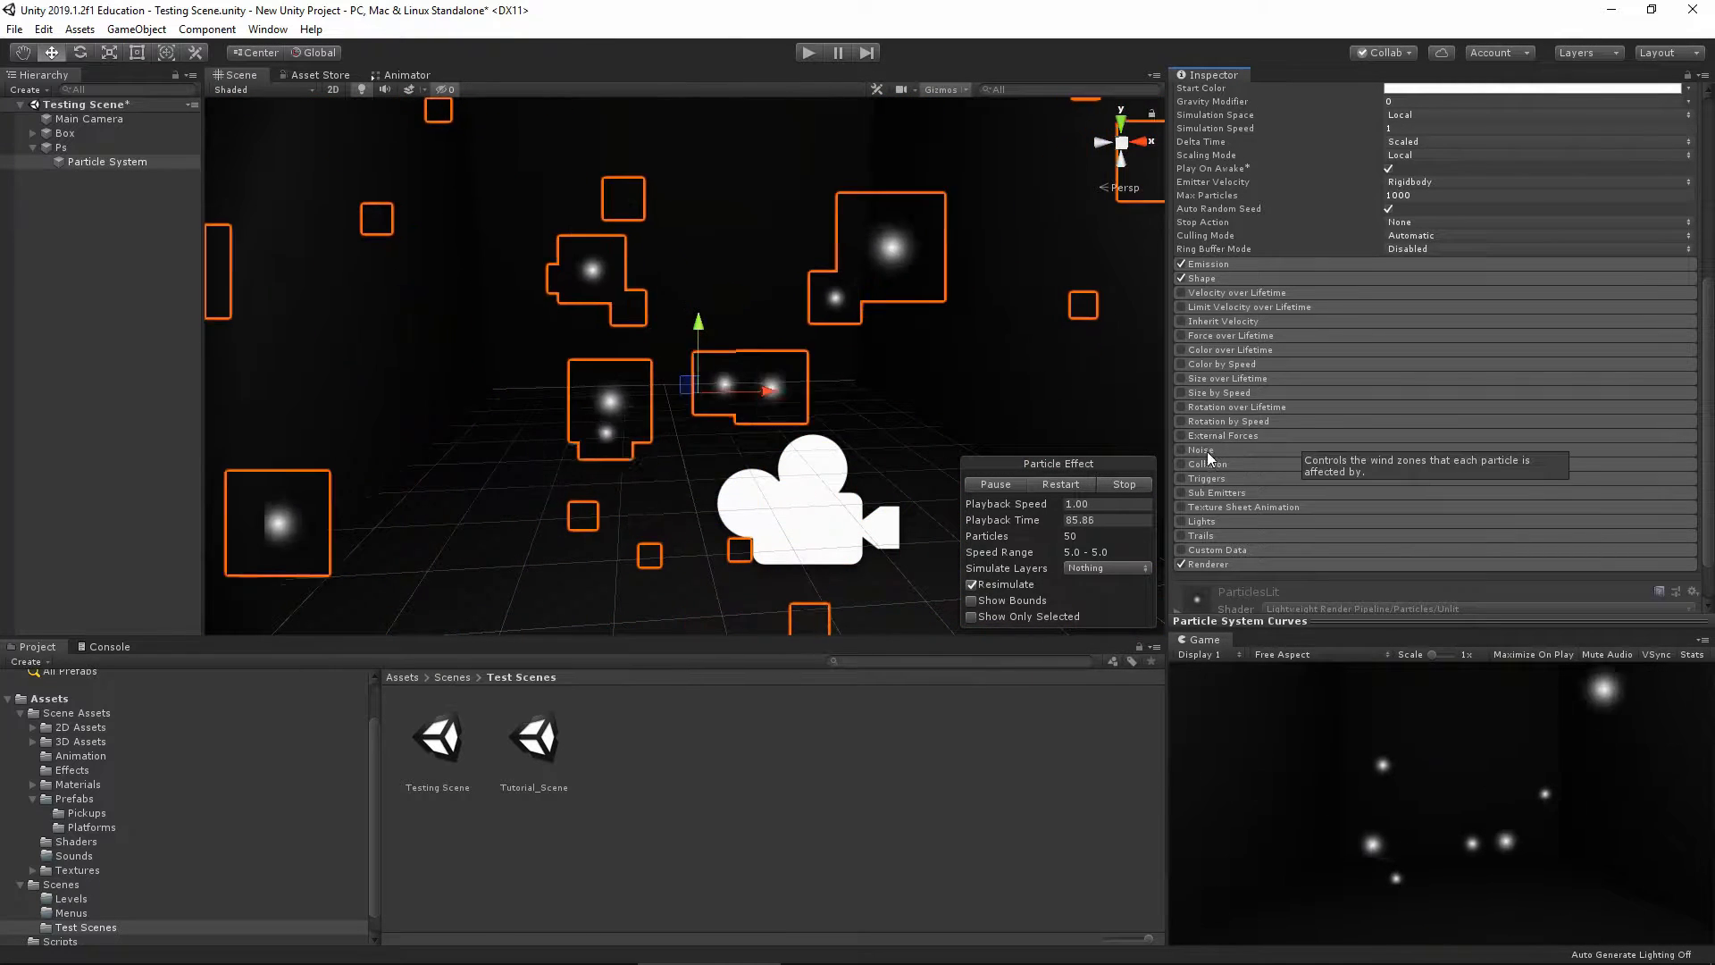
click(1179, 450)
click(1221, 450)
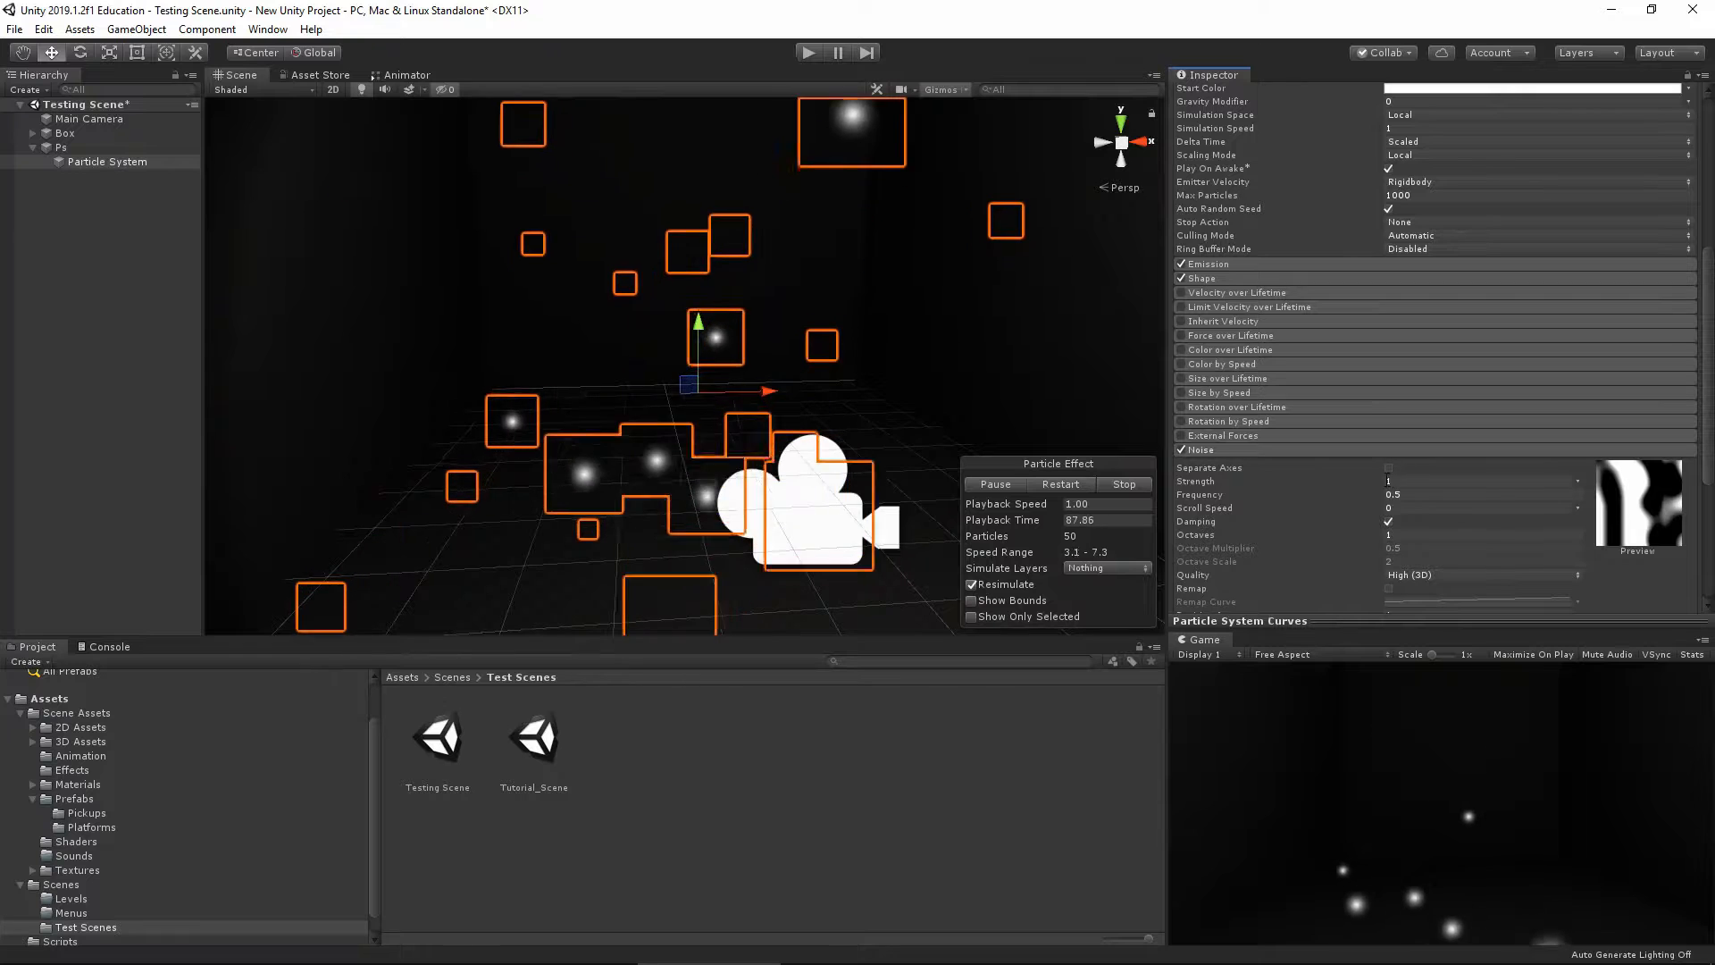
drag(1388, 481, 1409, 511)
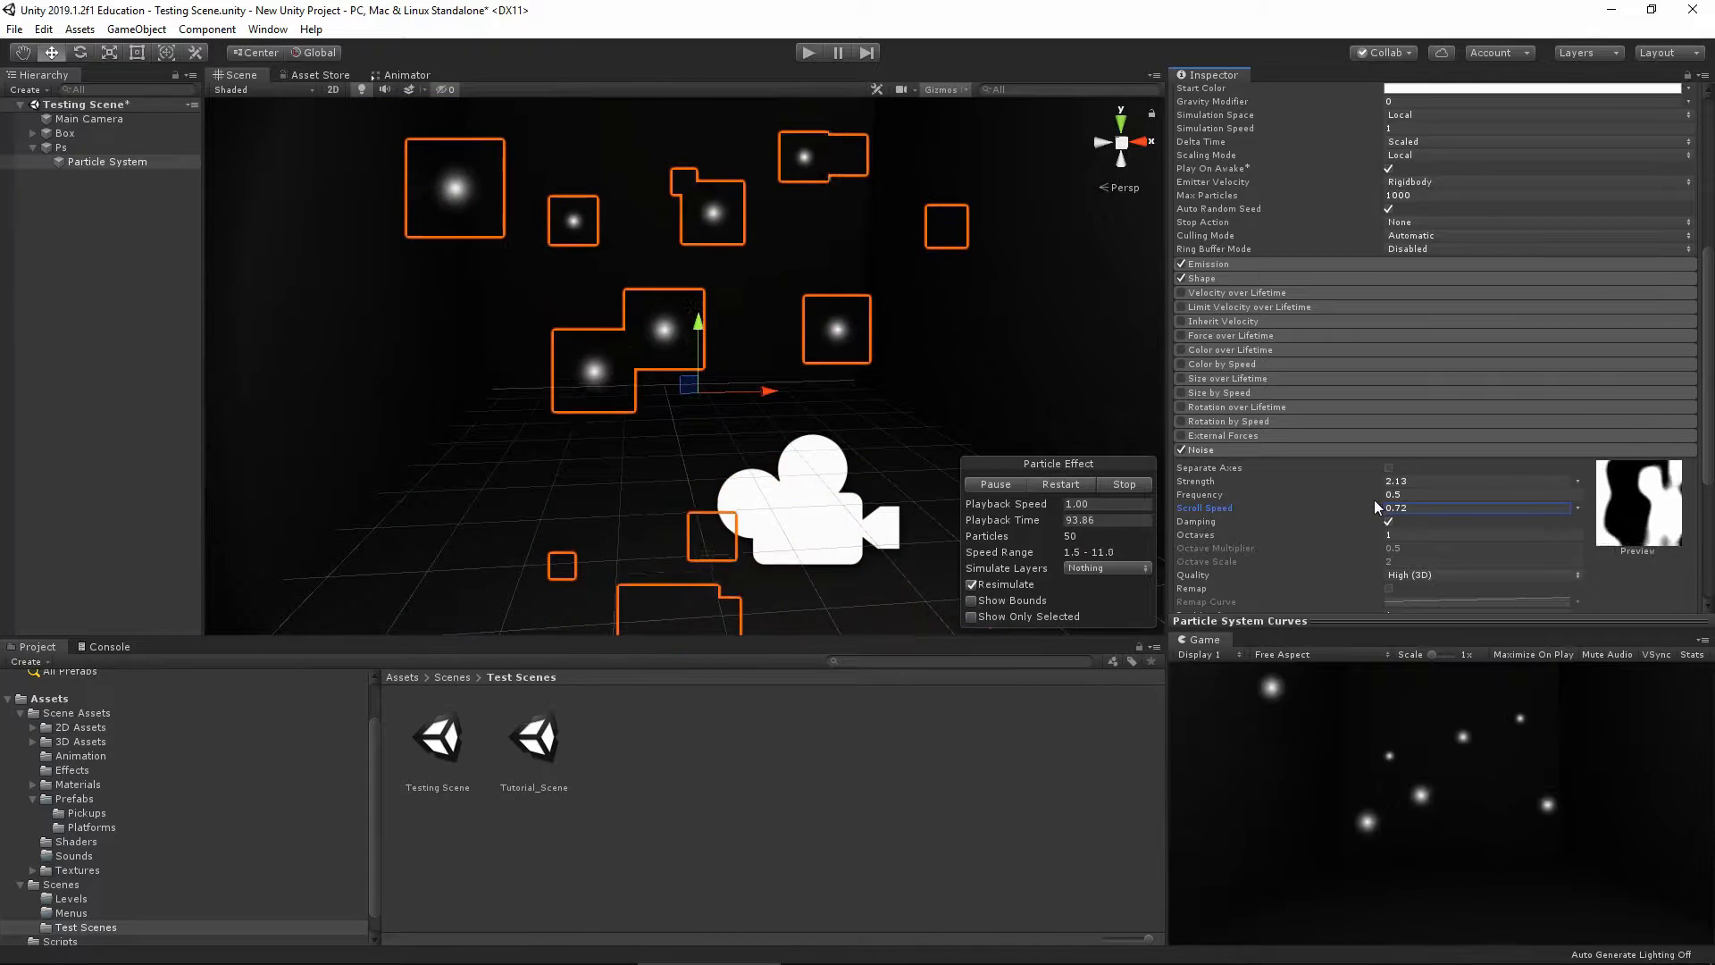
click(1181, 449)
click(1241, 449)
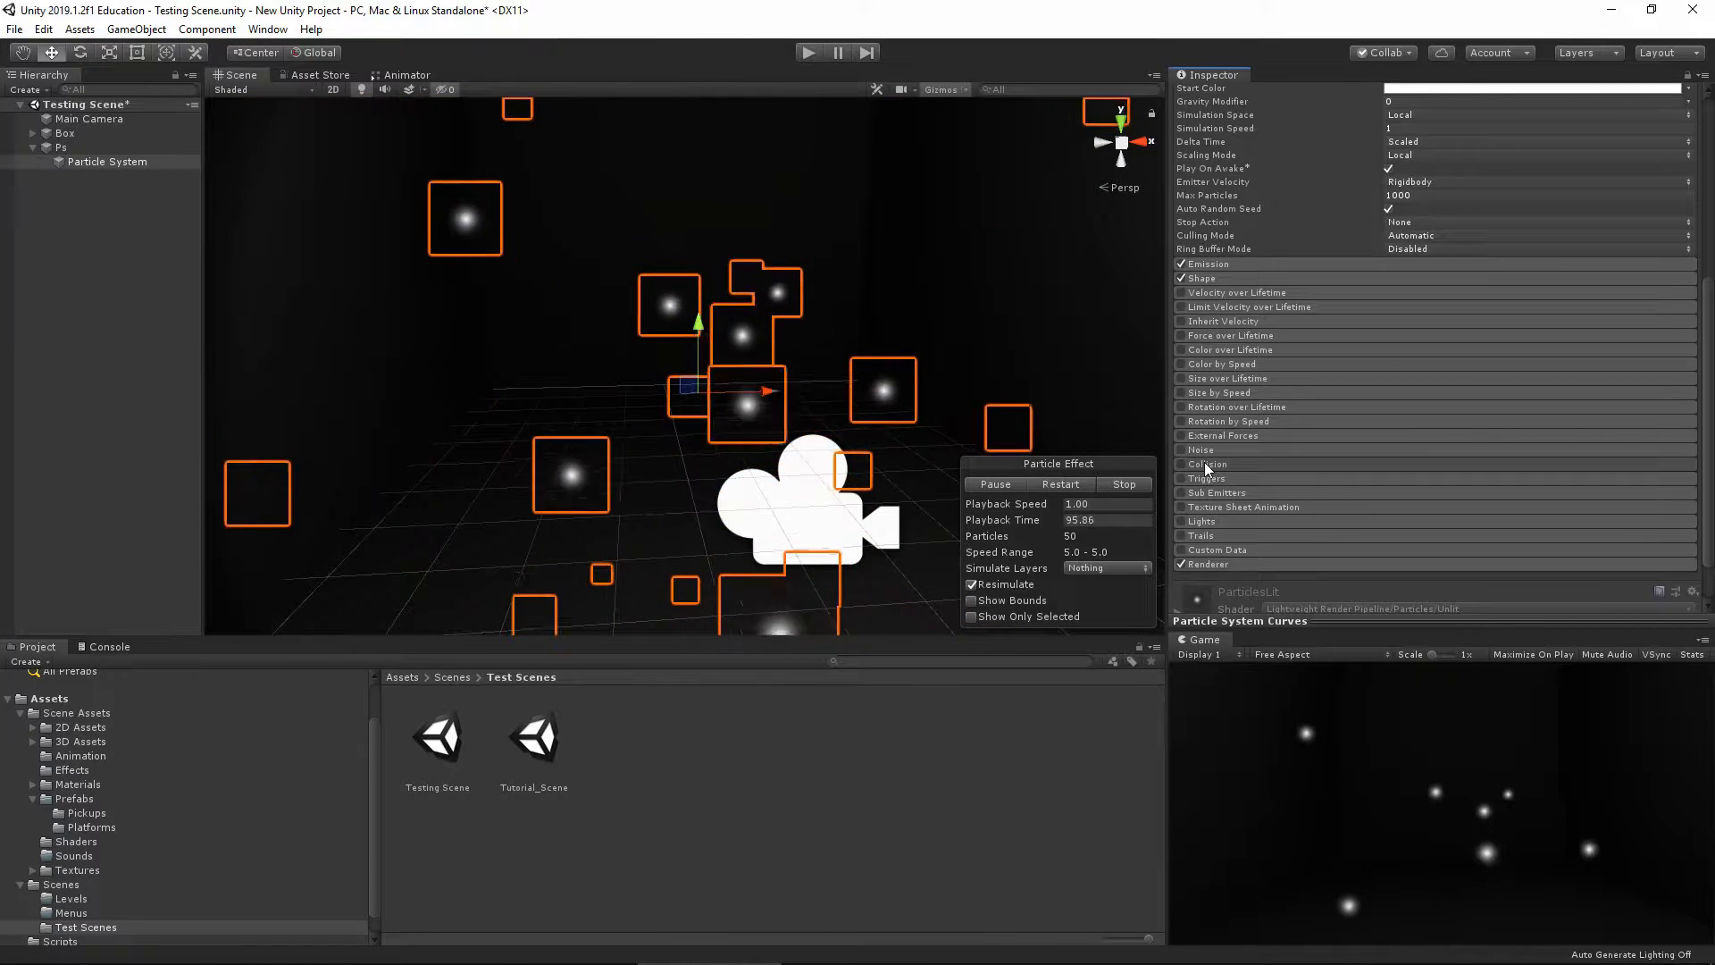
Enable the Collision module and check its collision types, keeping Planes
click(1204, 463)
click(1179, 464)
scroll(833, 438, down, 3)
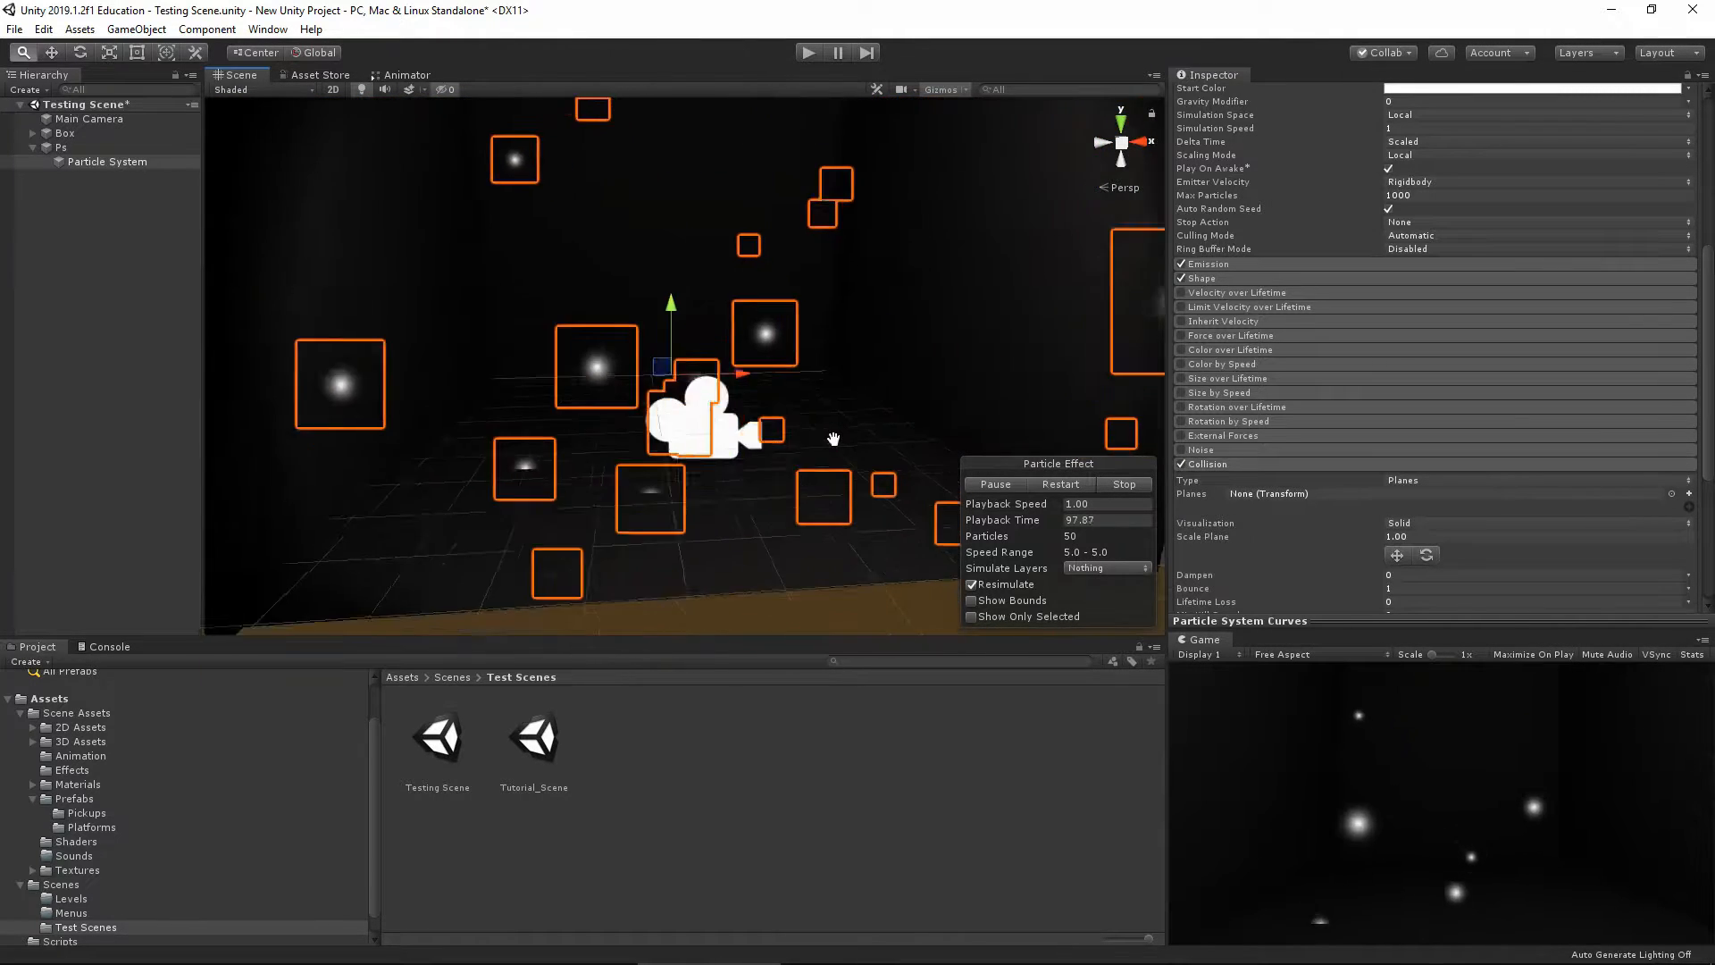
click(1409, 480)
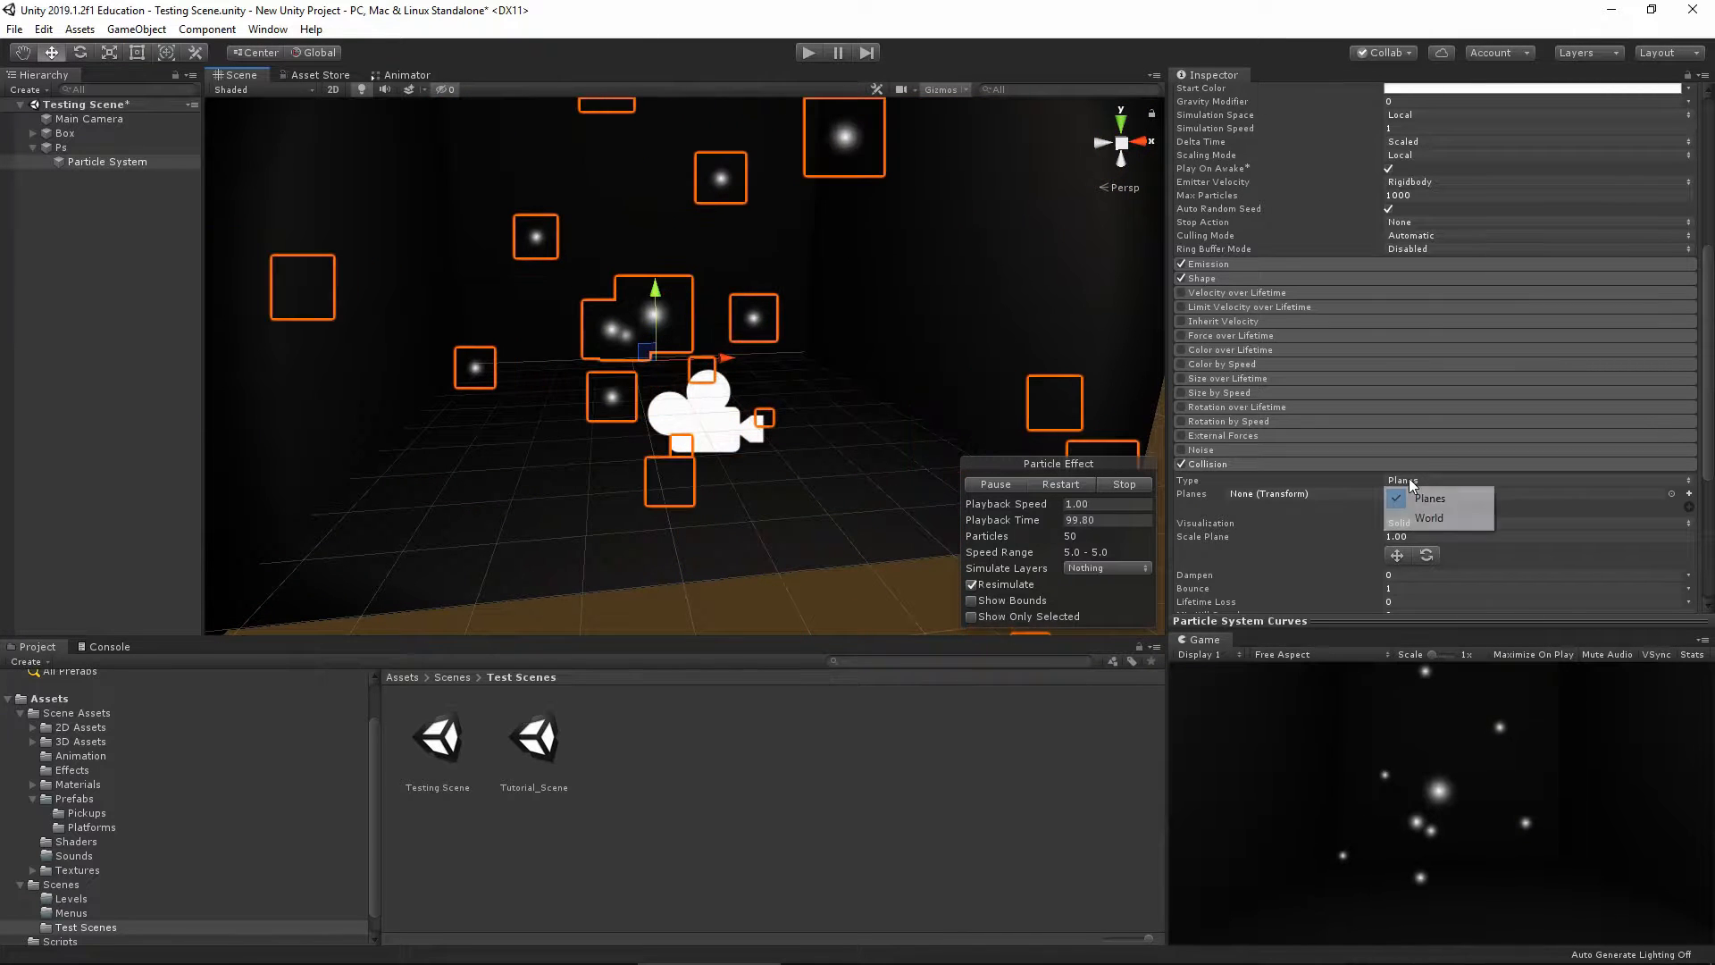
click(1297, 497)
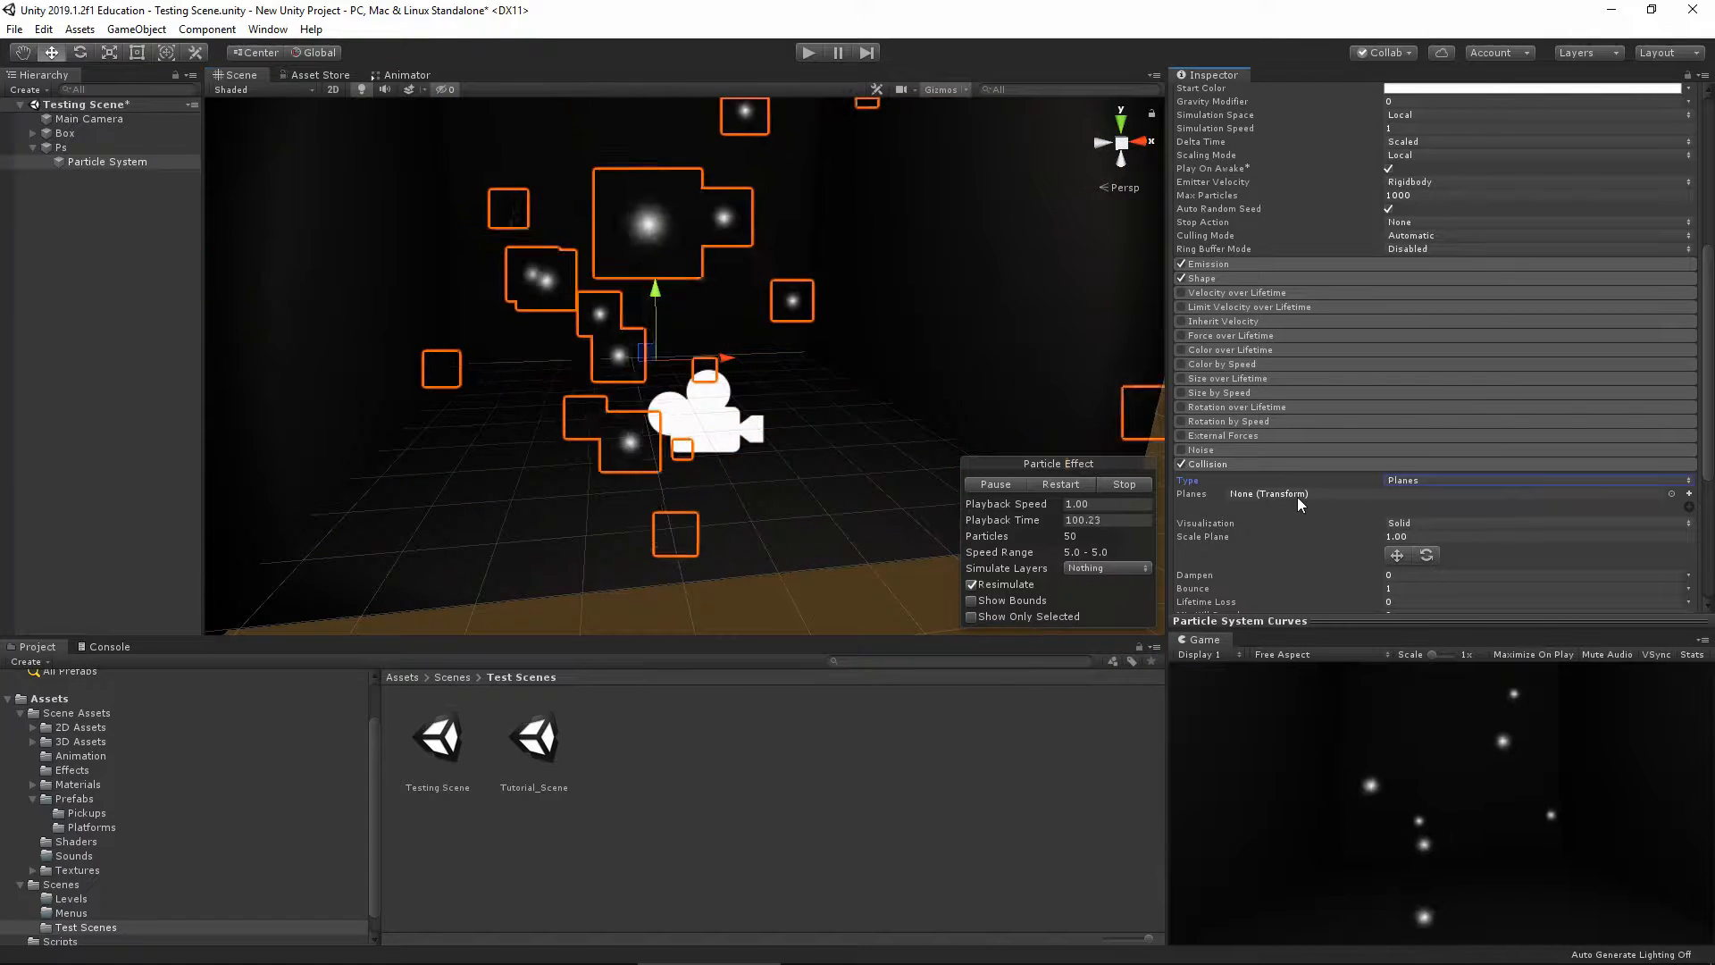
Try to assign the box's floor Plane to the Collision module's Planes list
click(814, 504)
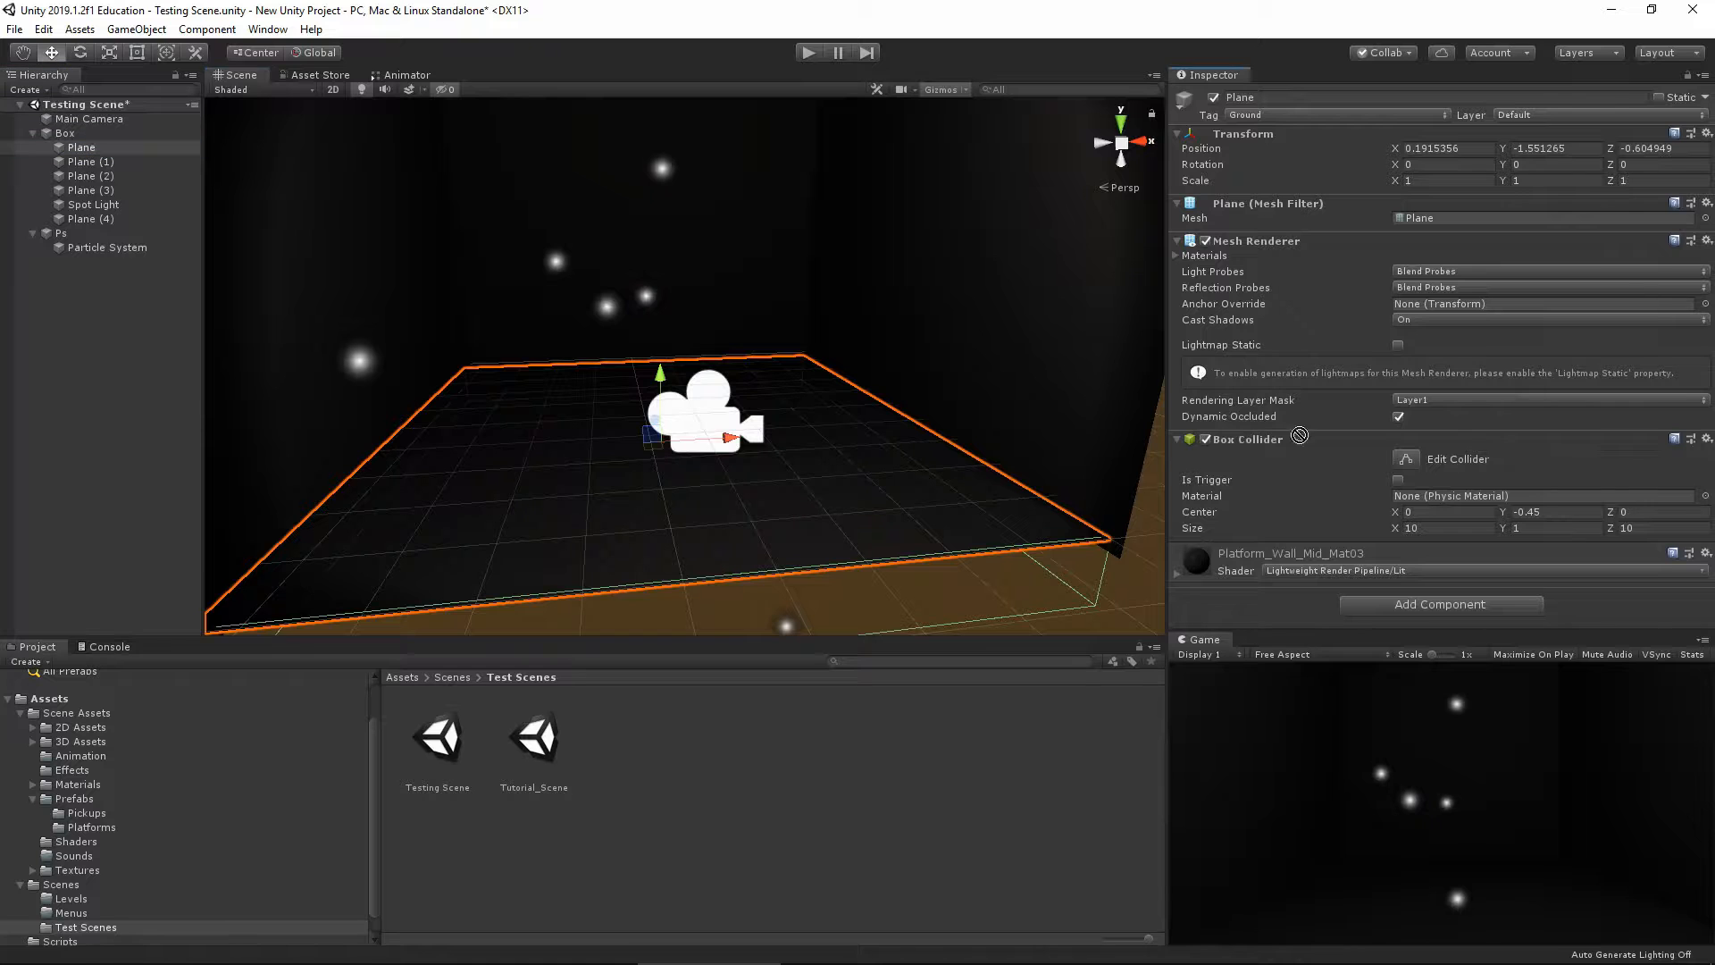
click(82, 247)
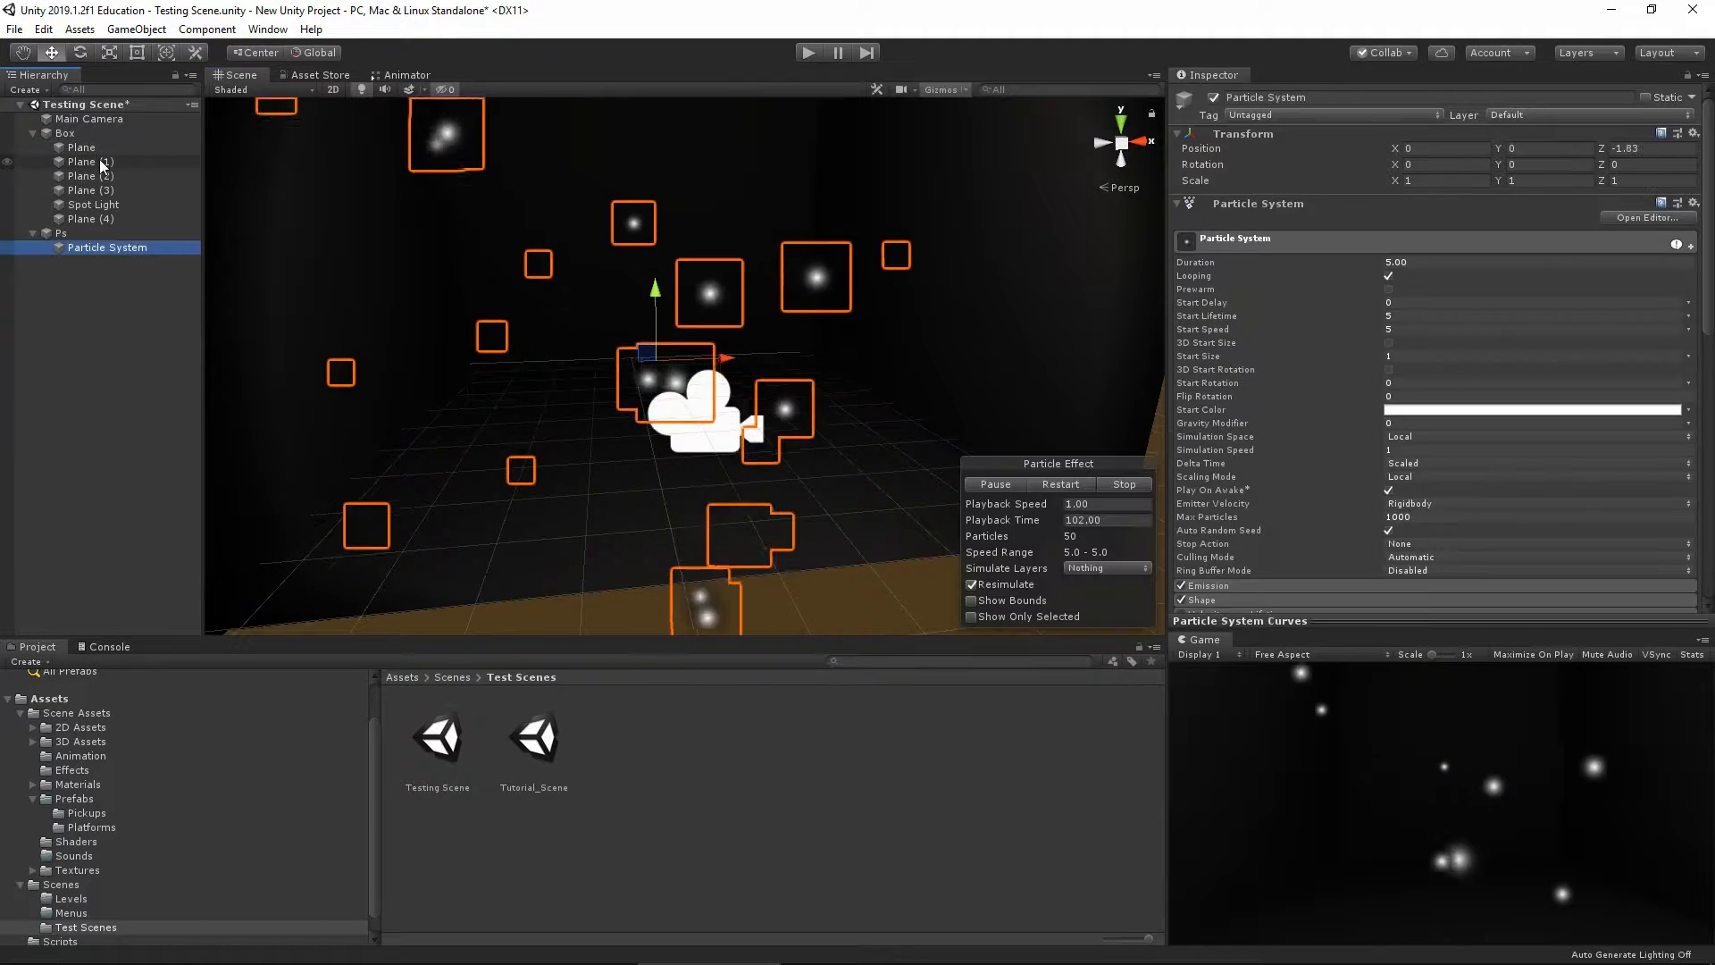
drag(87, 149, 158, 197)
click(916, 423)
click(995, 447)
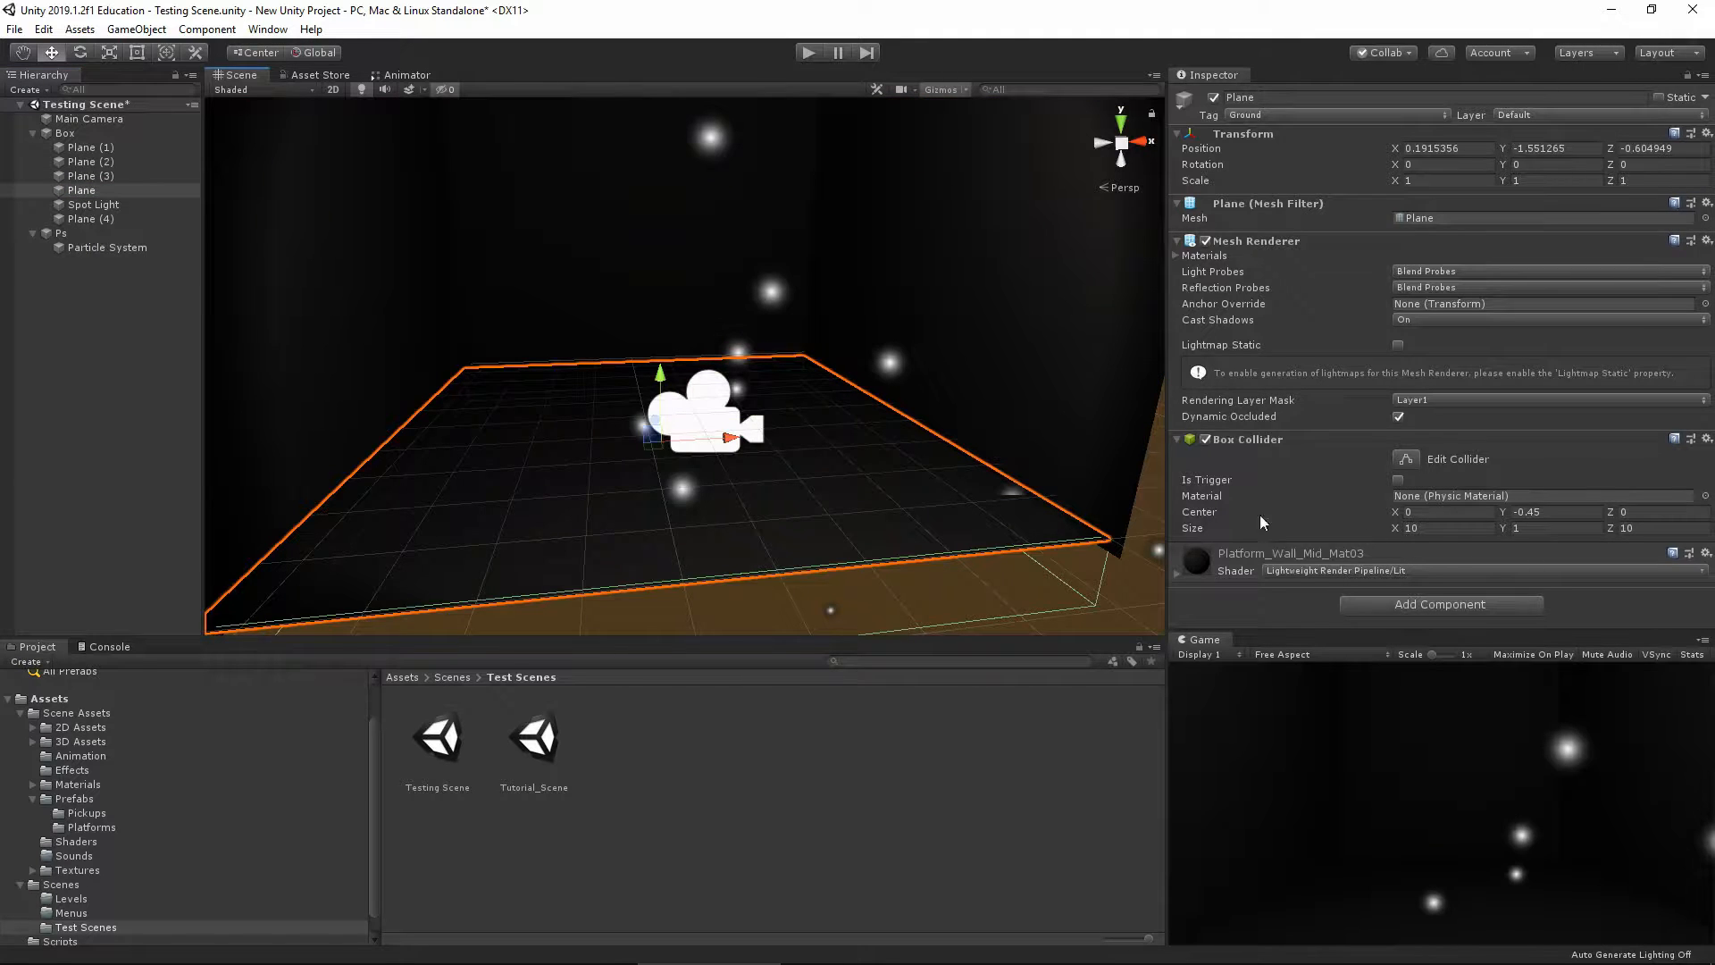
Assign Plane (1) as the particle system's collision plane and examine the particles against it in the scene
click(107, 249)
scroll(1246, 492, down, 5)
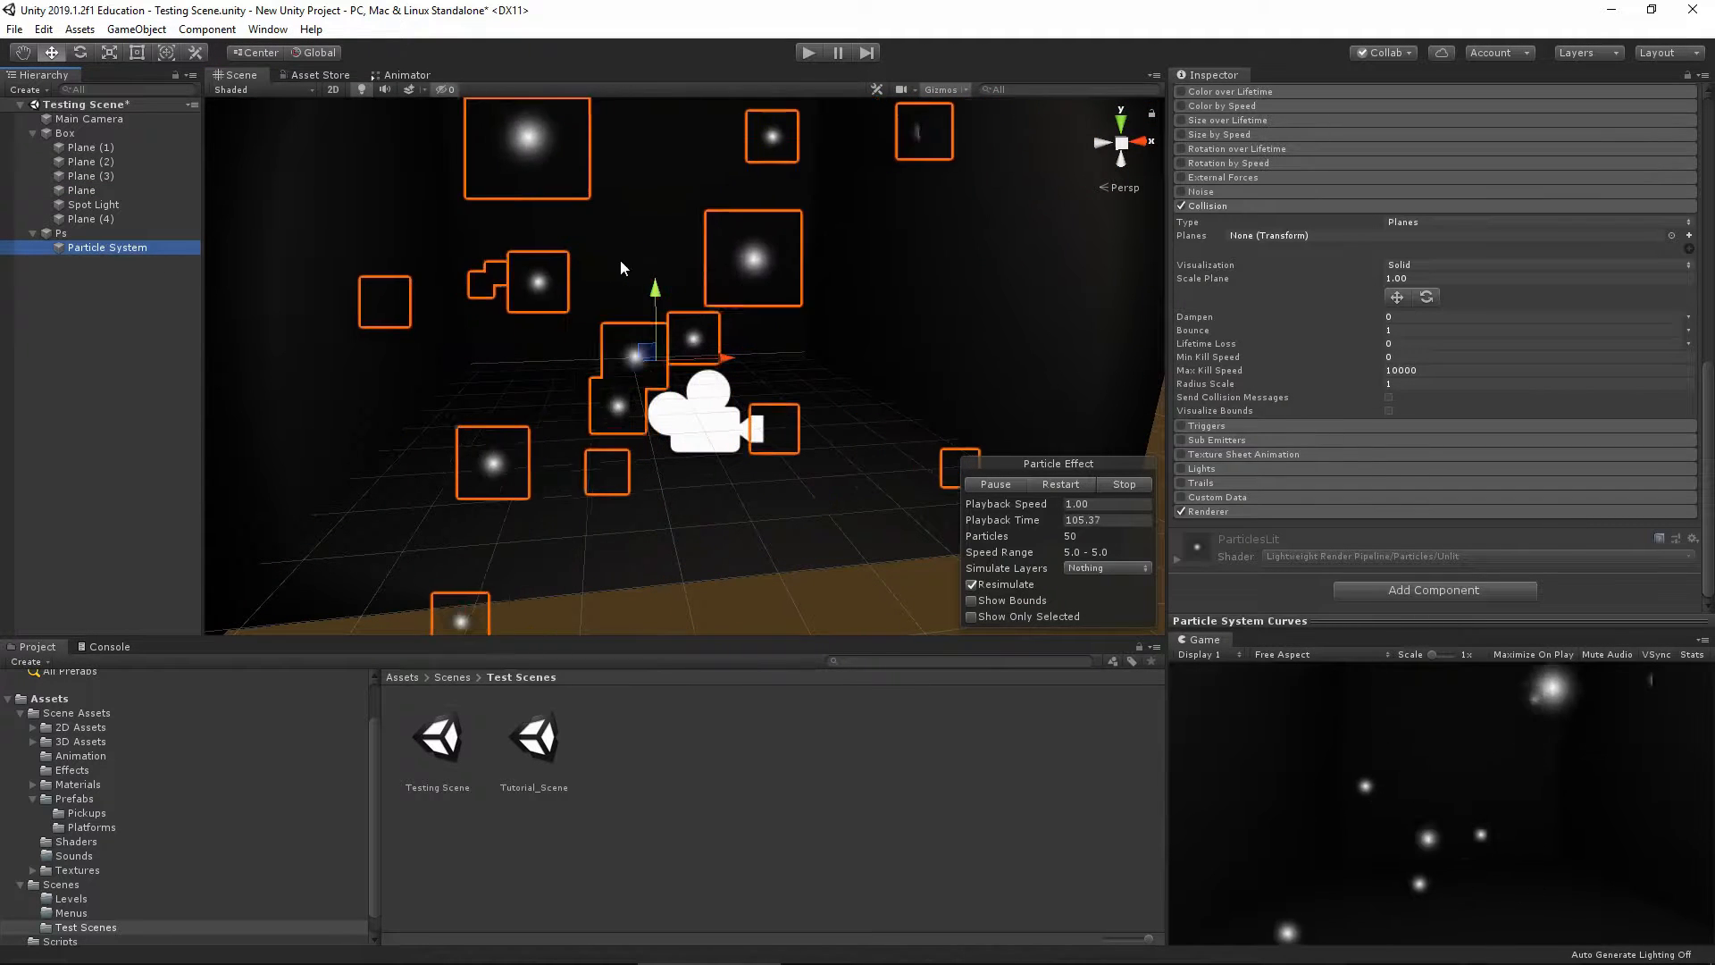
drag(150, 147, 1312, 237)
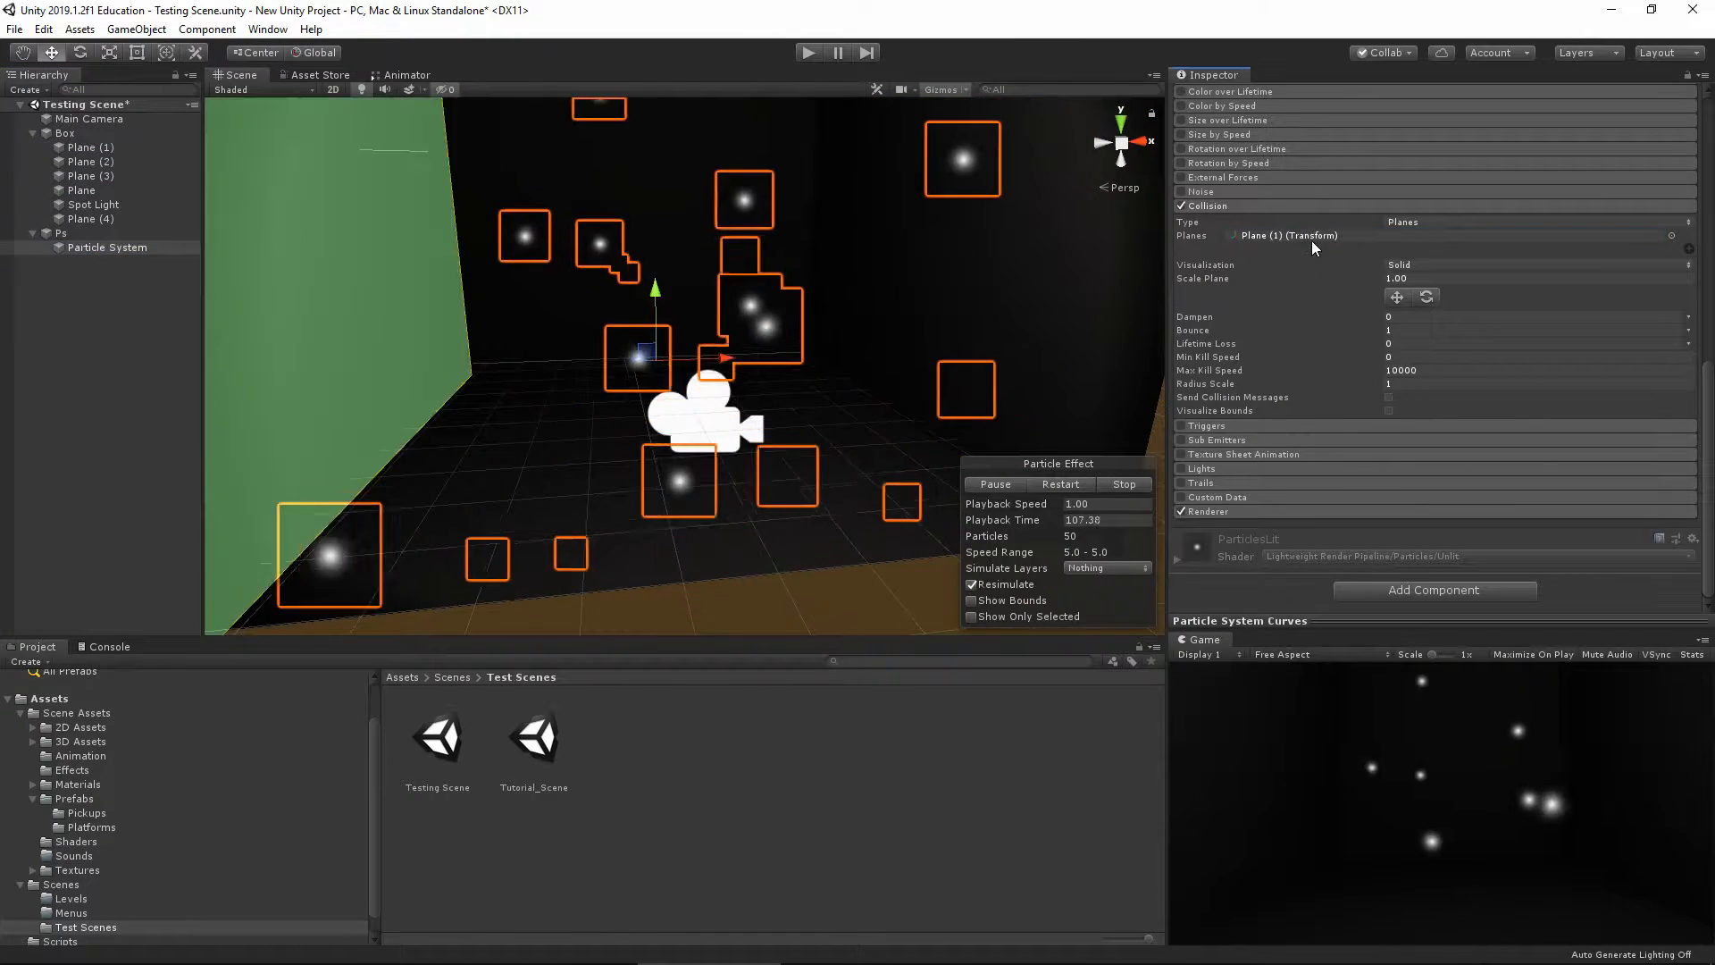
mouse_move(620, 447)
alt+mouse_down()
mouse_move(586, 452)
mouse_move(600, 458)
alt+mouse_up()
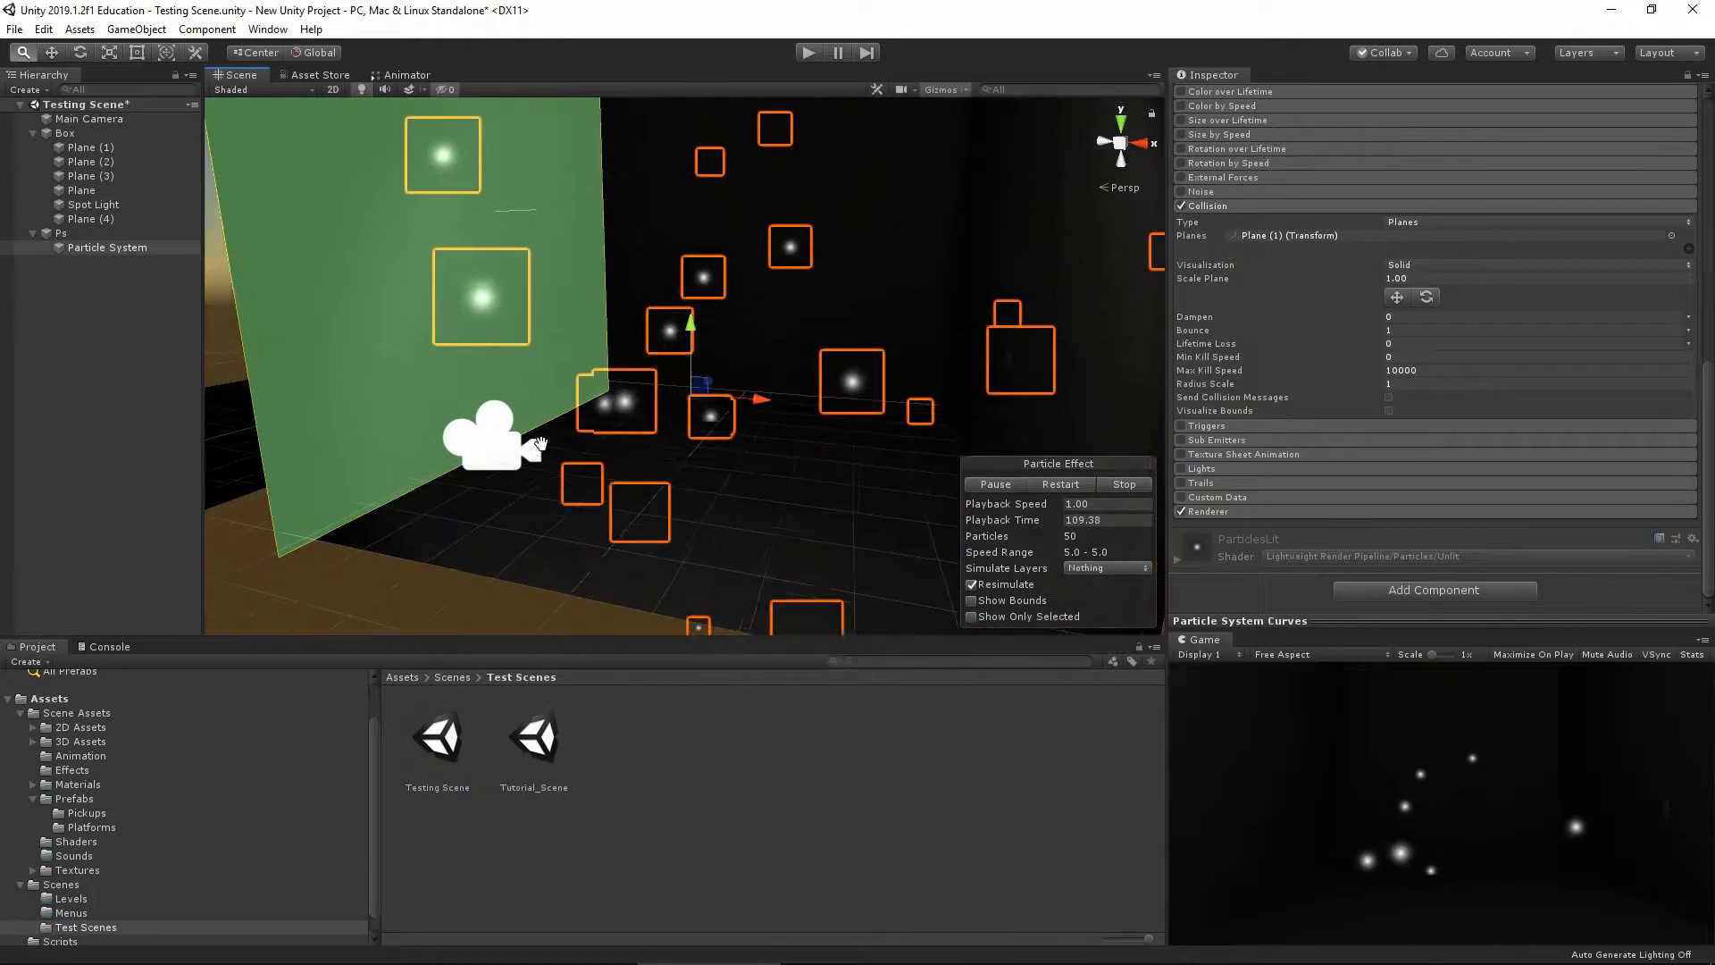
alt+drag(645, 385, 714, 404)
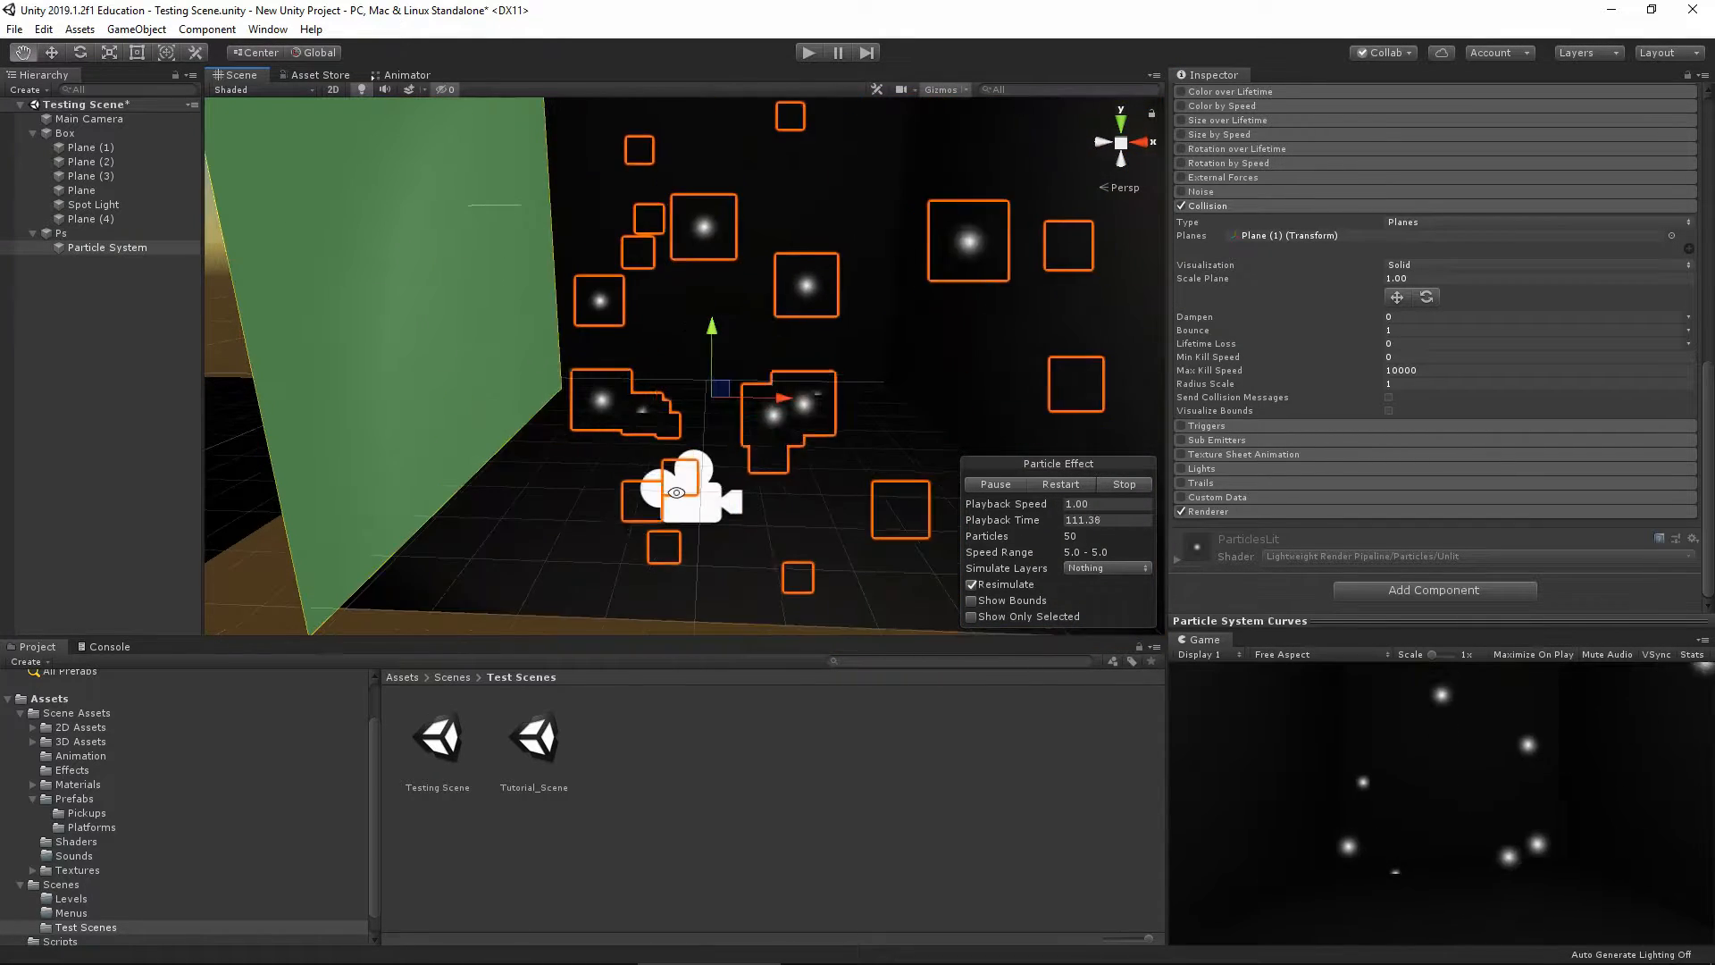
alt+drag(853, 468, 936, 497)
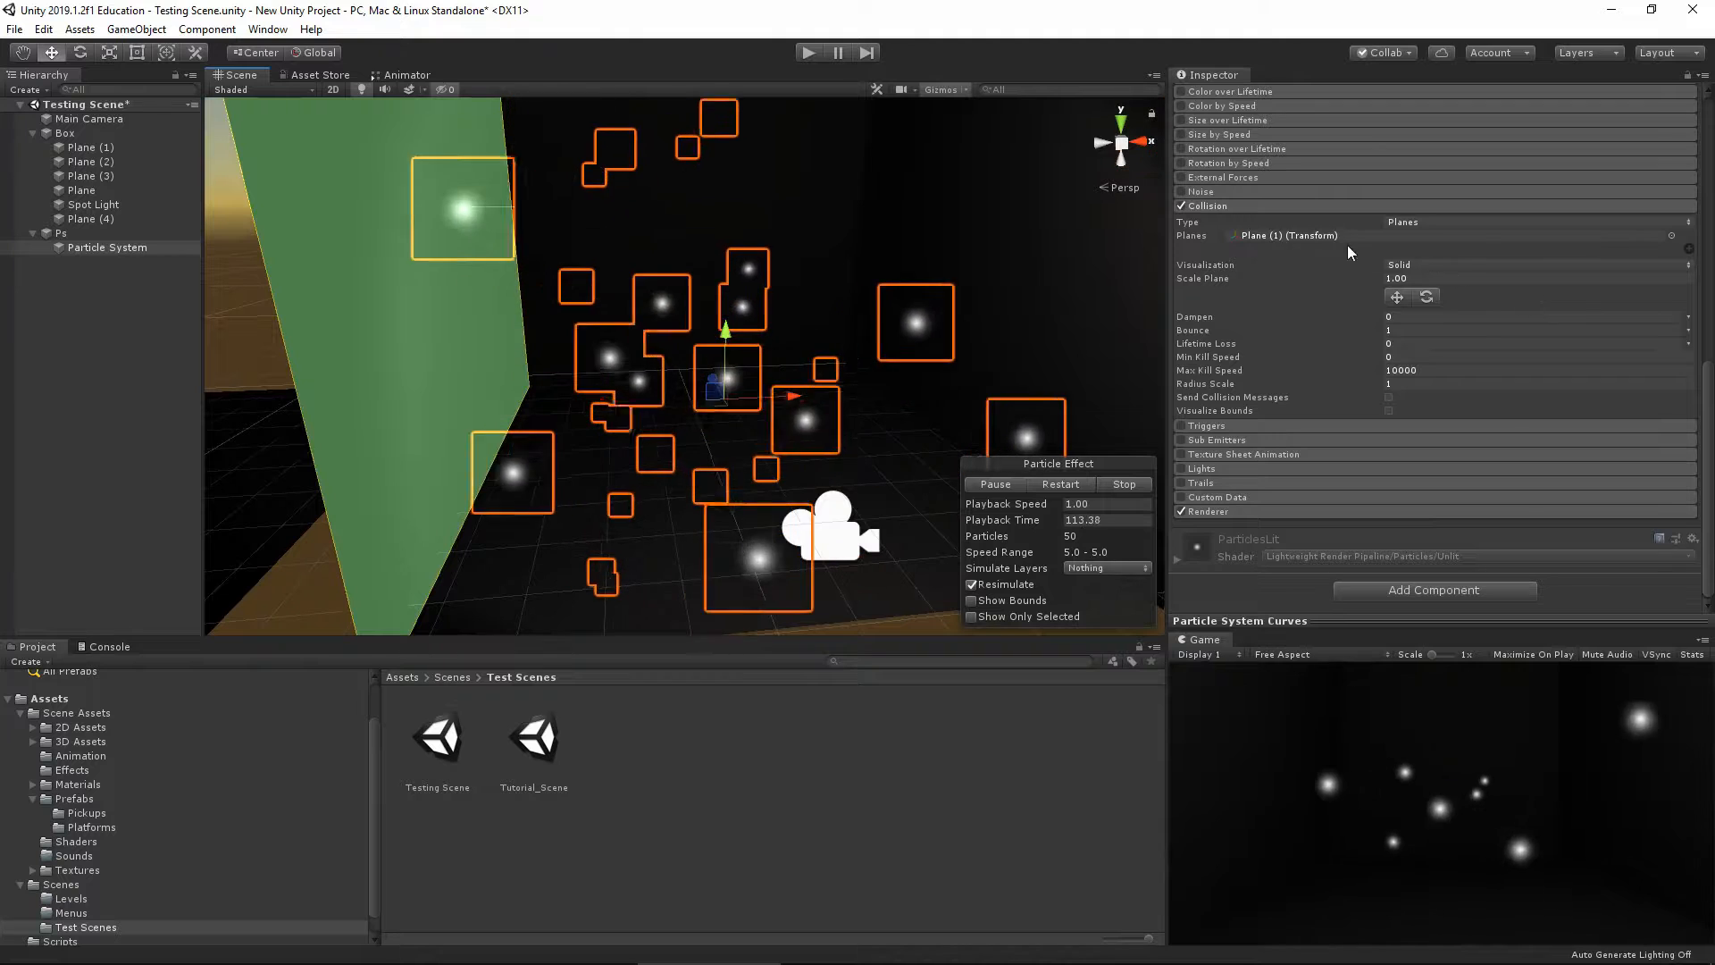
Remove Plane (1) from the collision planes, and disable and collapse the Collision module
click(1314, 236)
key(Delete)
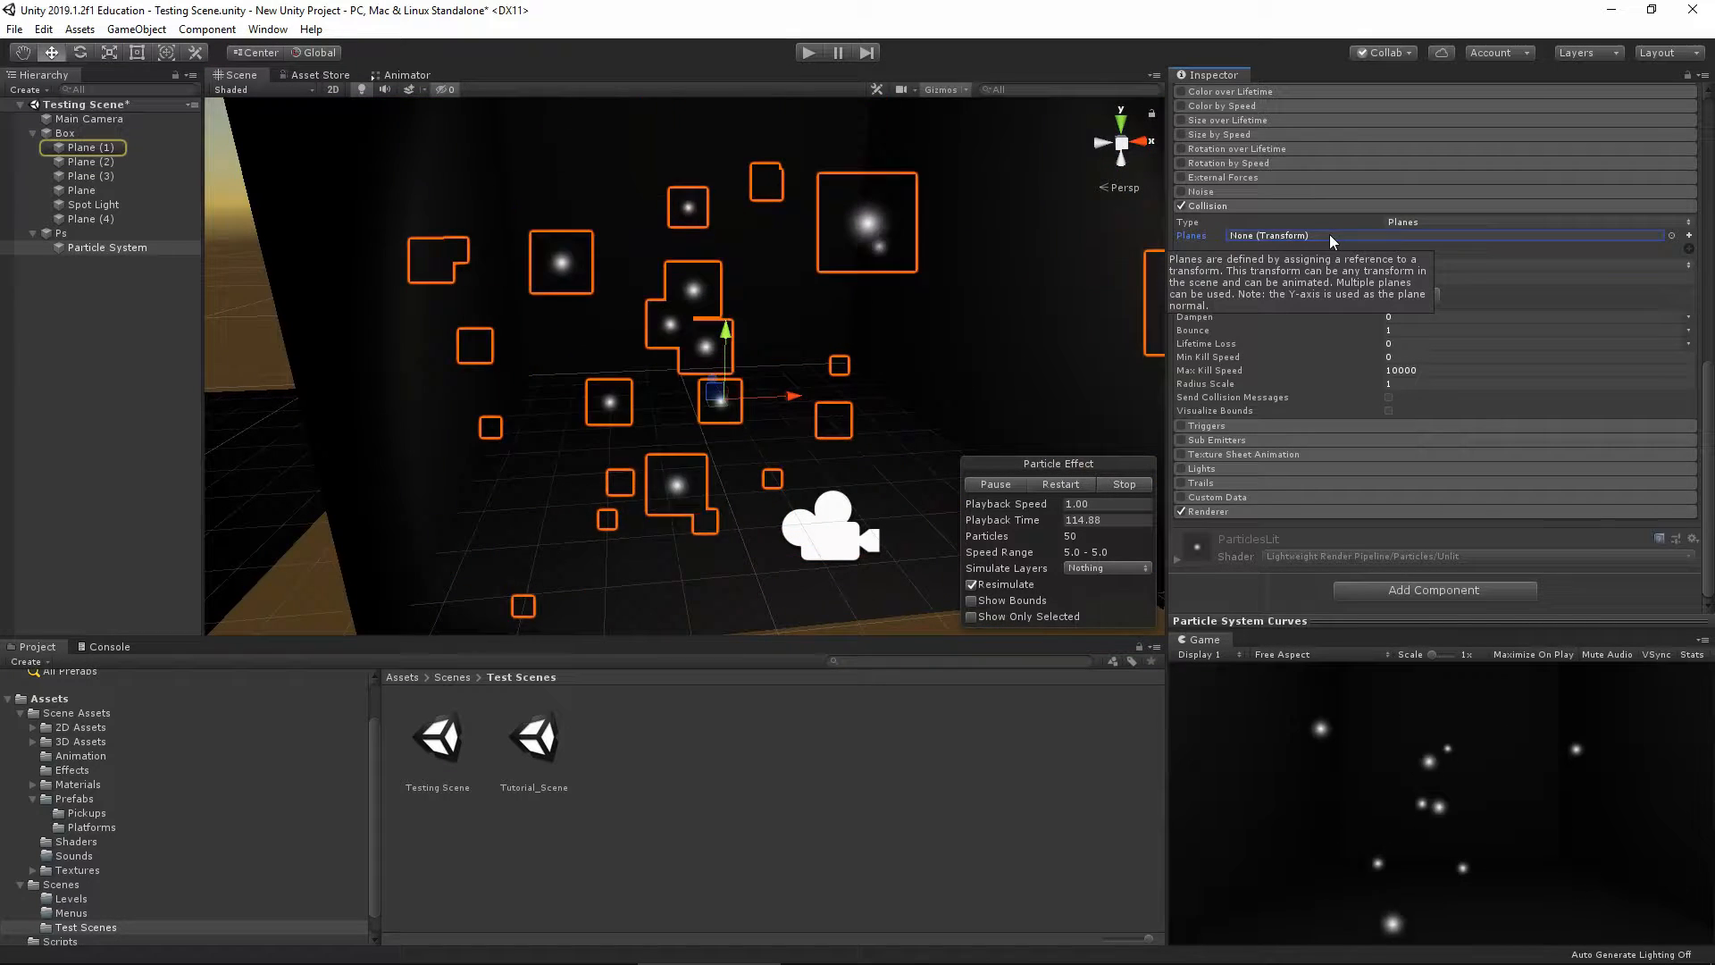
click(1181, 207)
click(1201, 206)
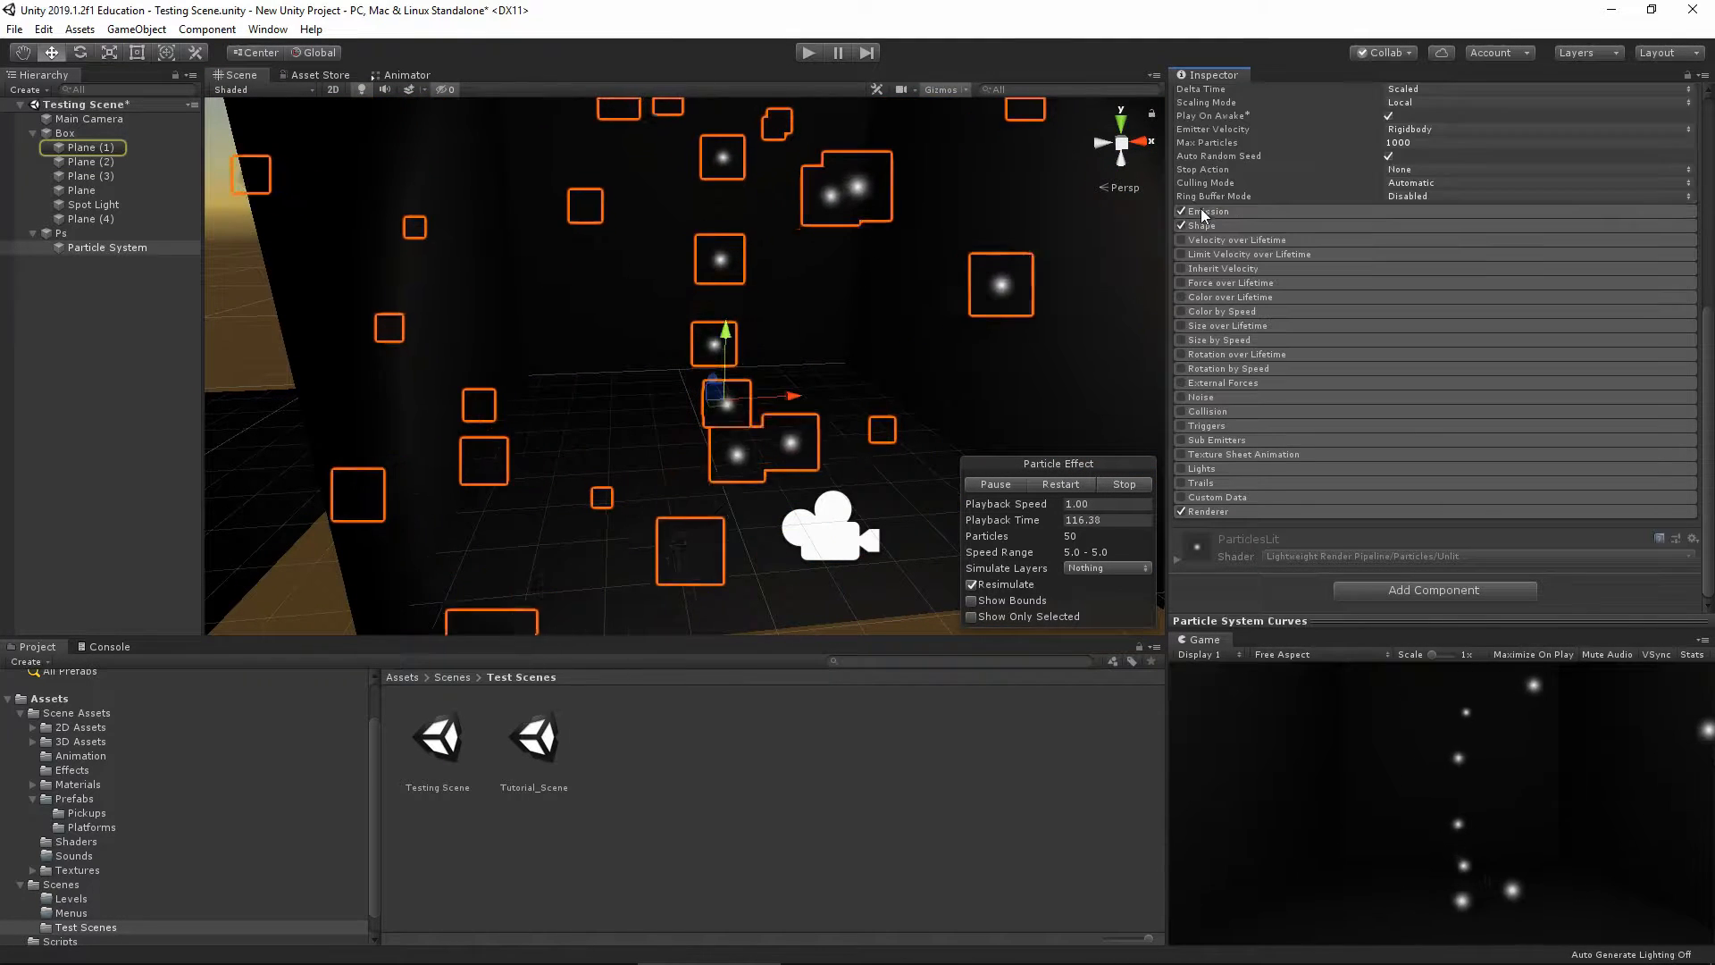
Enable the Triggers module to examine its collider and Inside, Outside, Enter and Exit settings, and disable and collapse it
click(1203, 426)
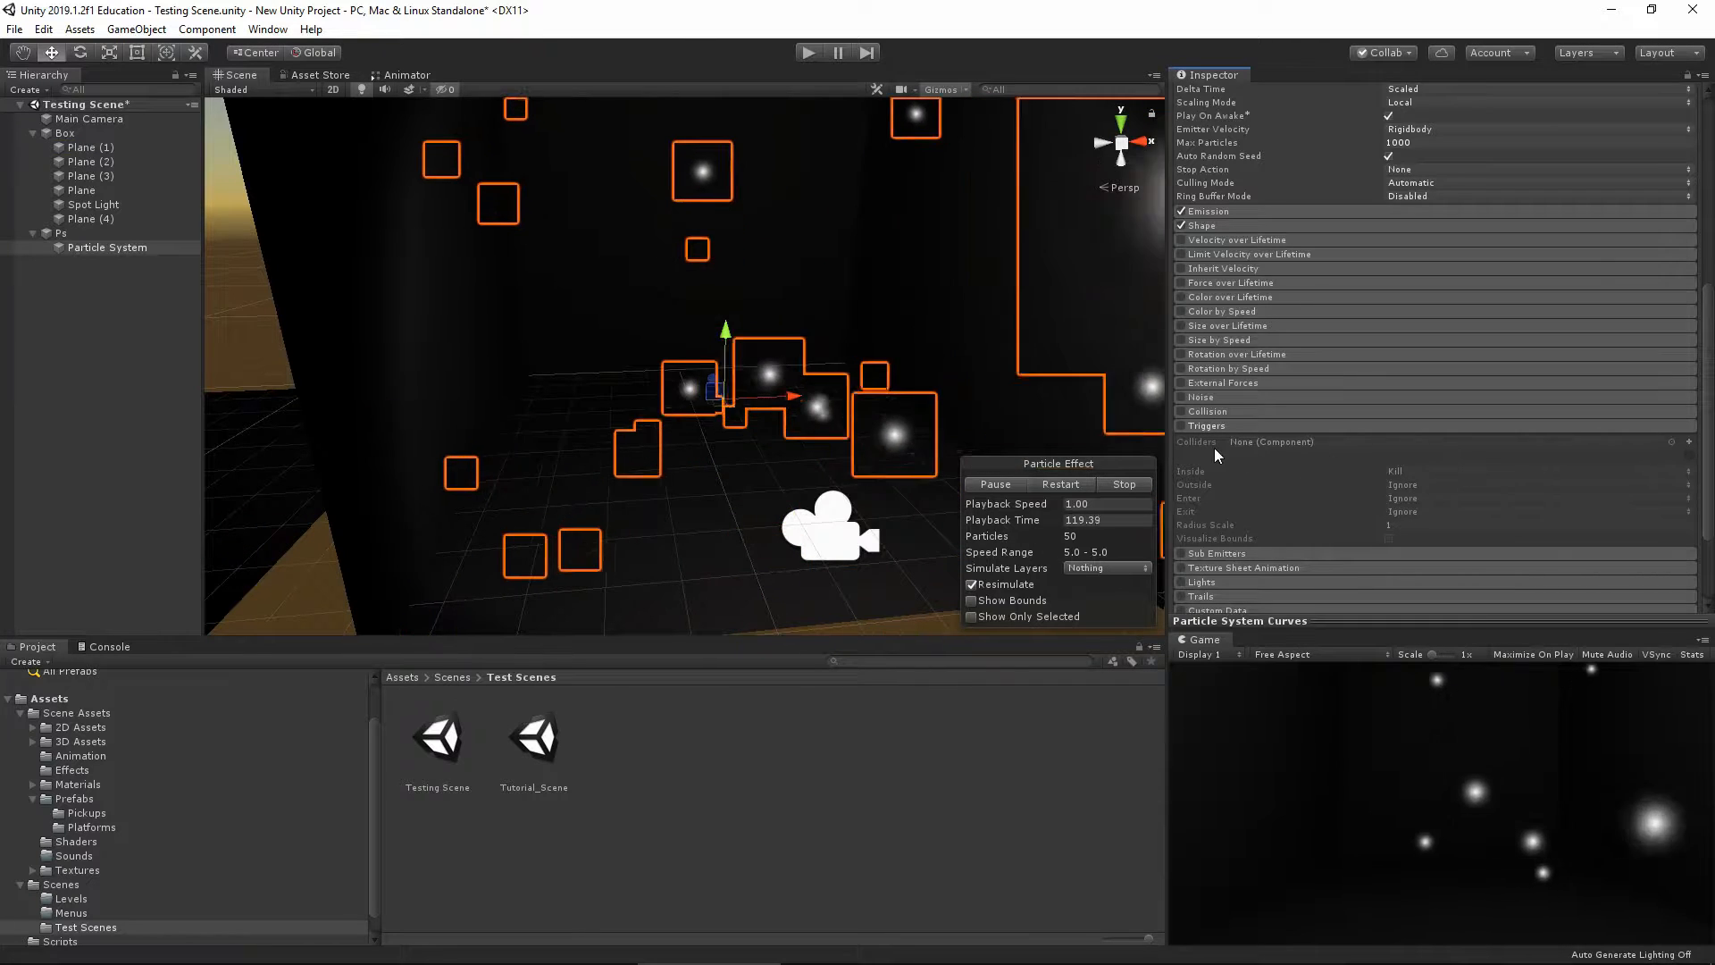
click(1180, 426)
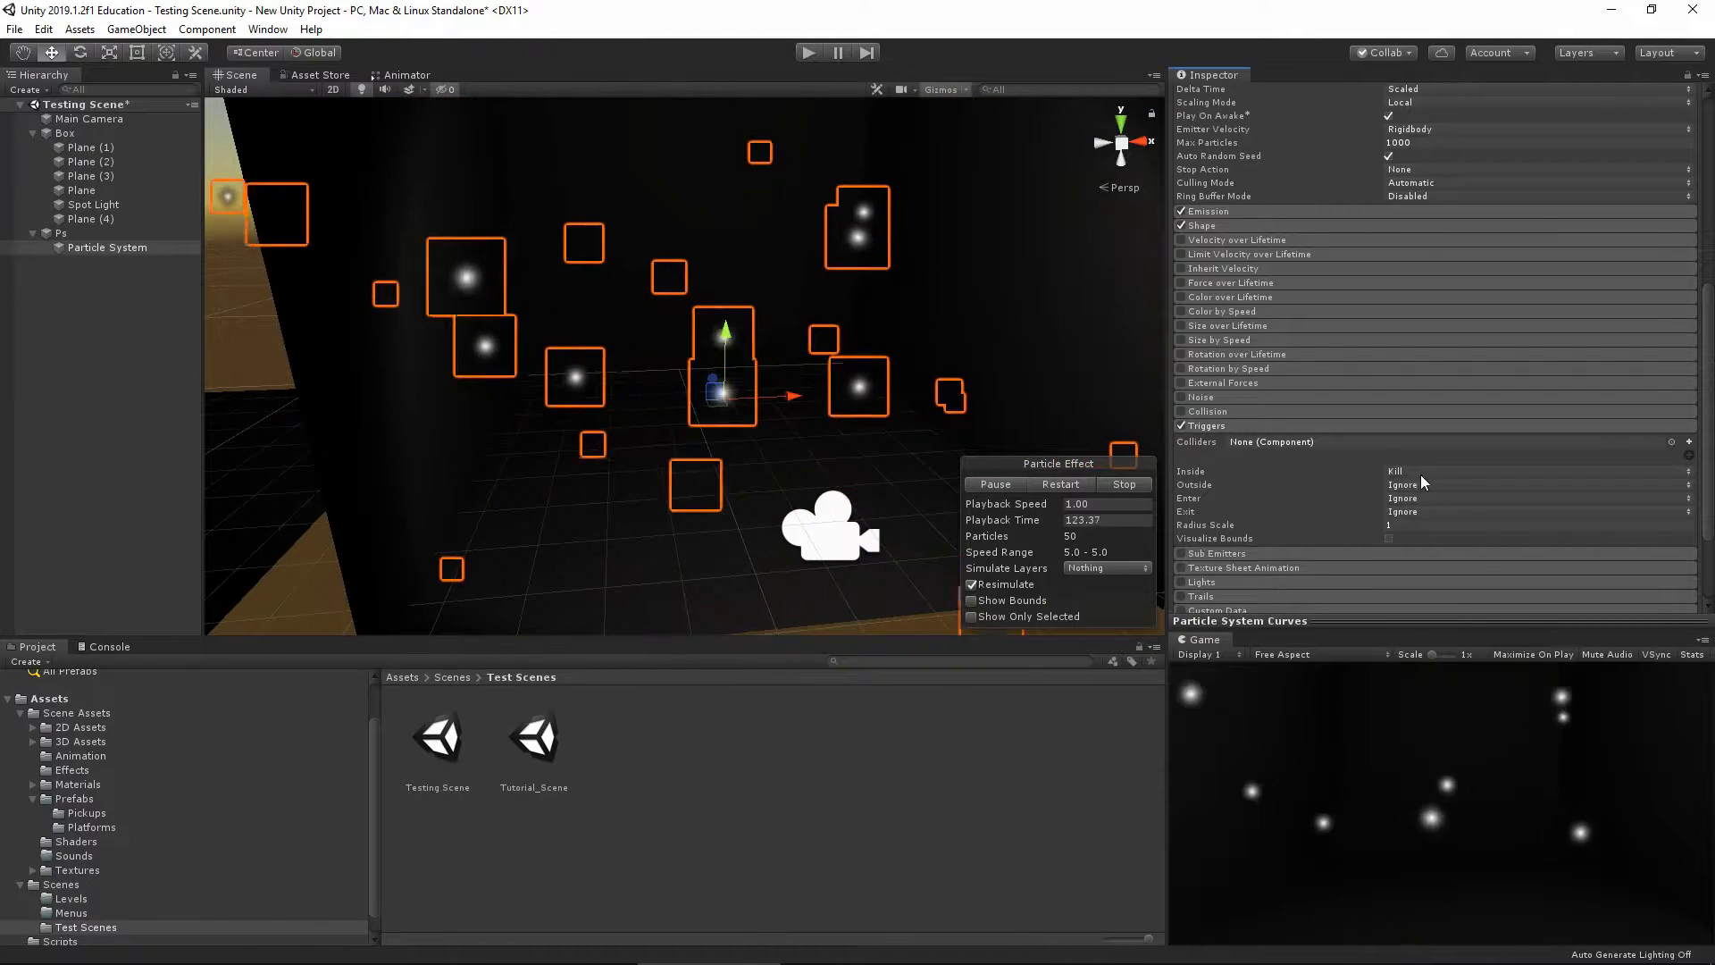
click(1181, 425)
click(1202, 422)
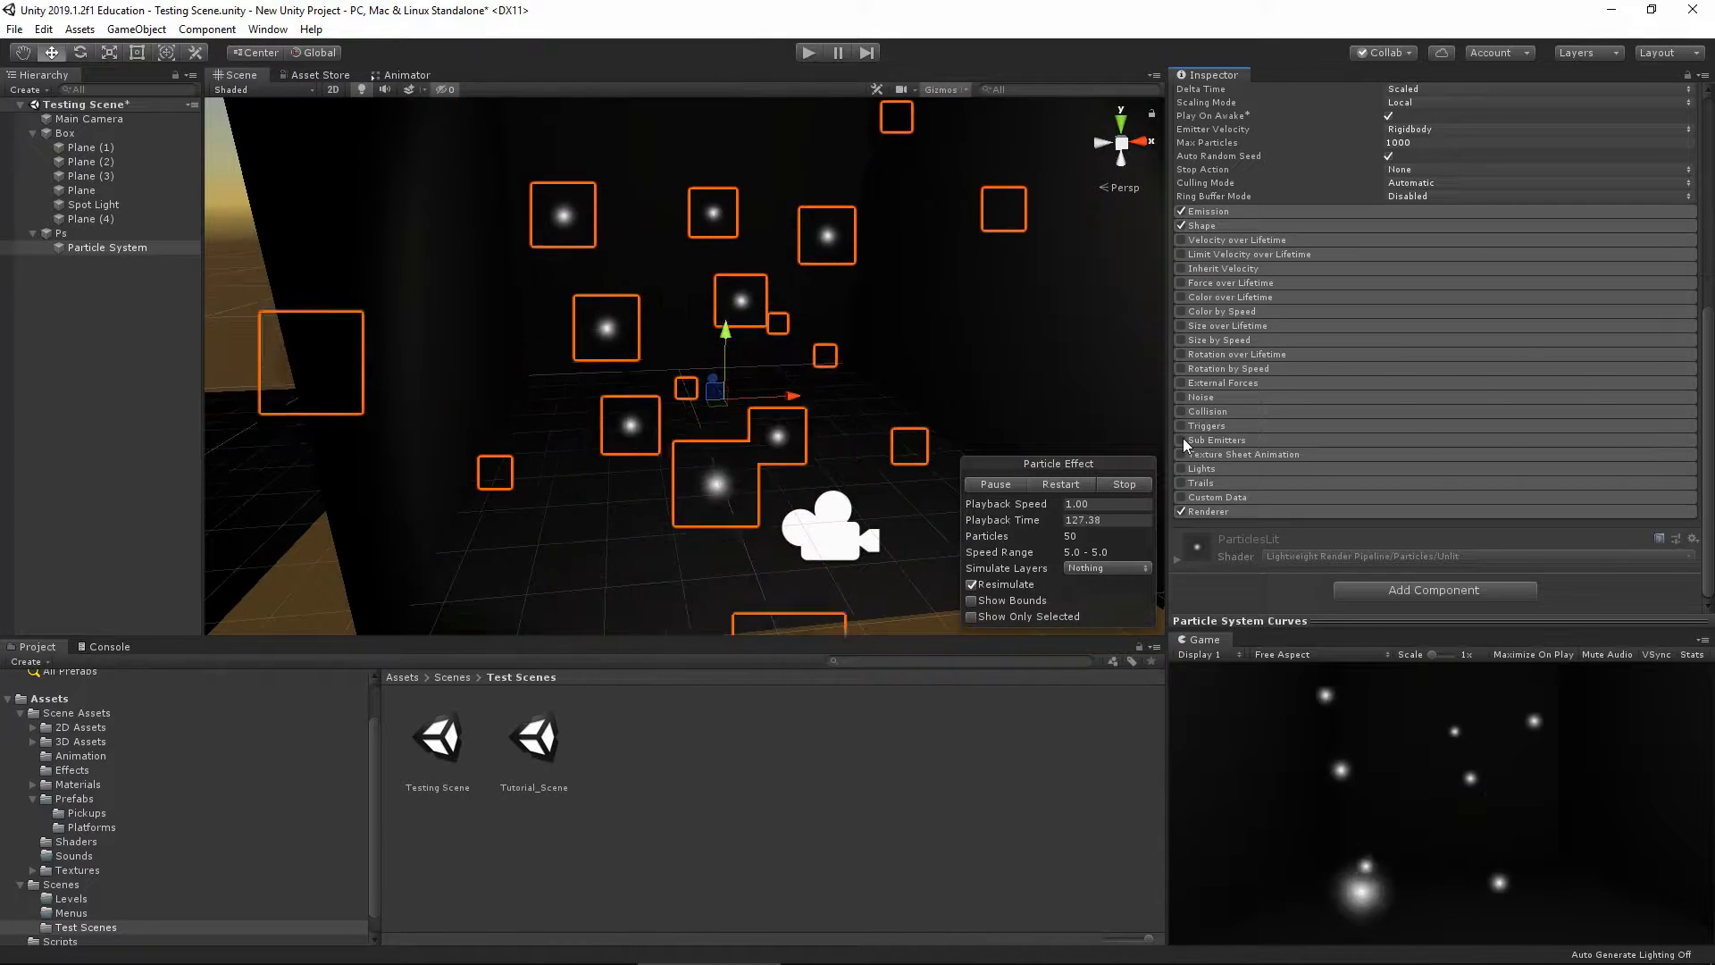
Enable Sub Emitters to check the emission conditions from Birth to Manual, and disable and collapse the module
click(1181, 440)
click(1202, 438)
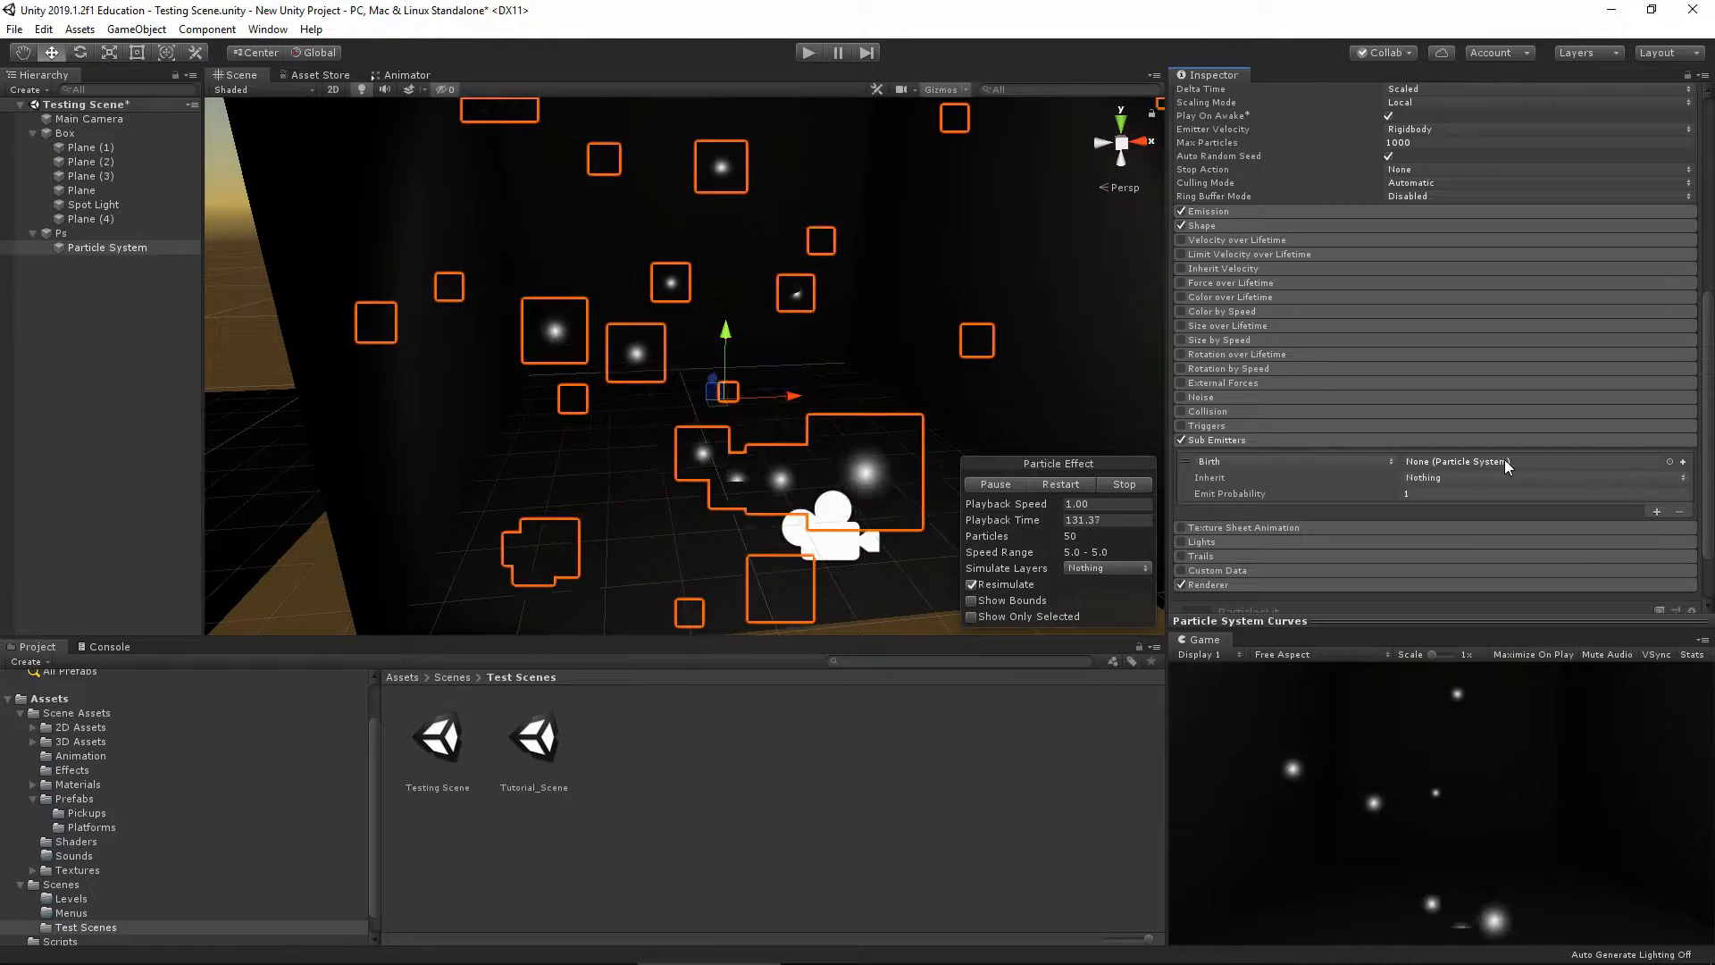
click(1244, 461)
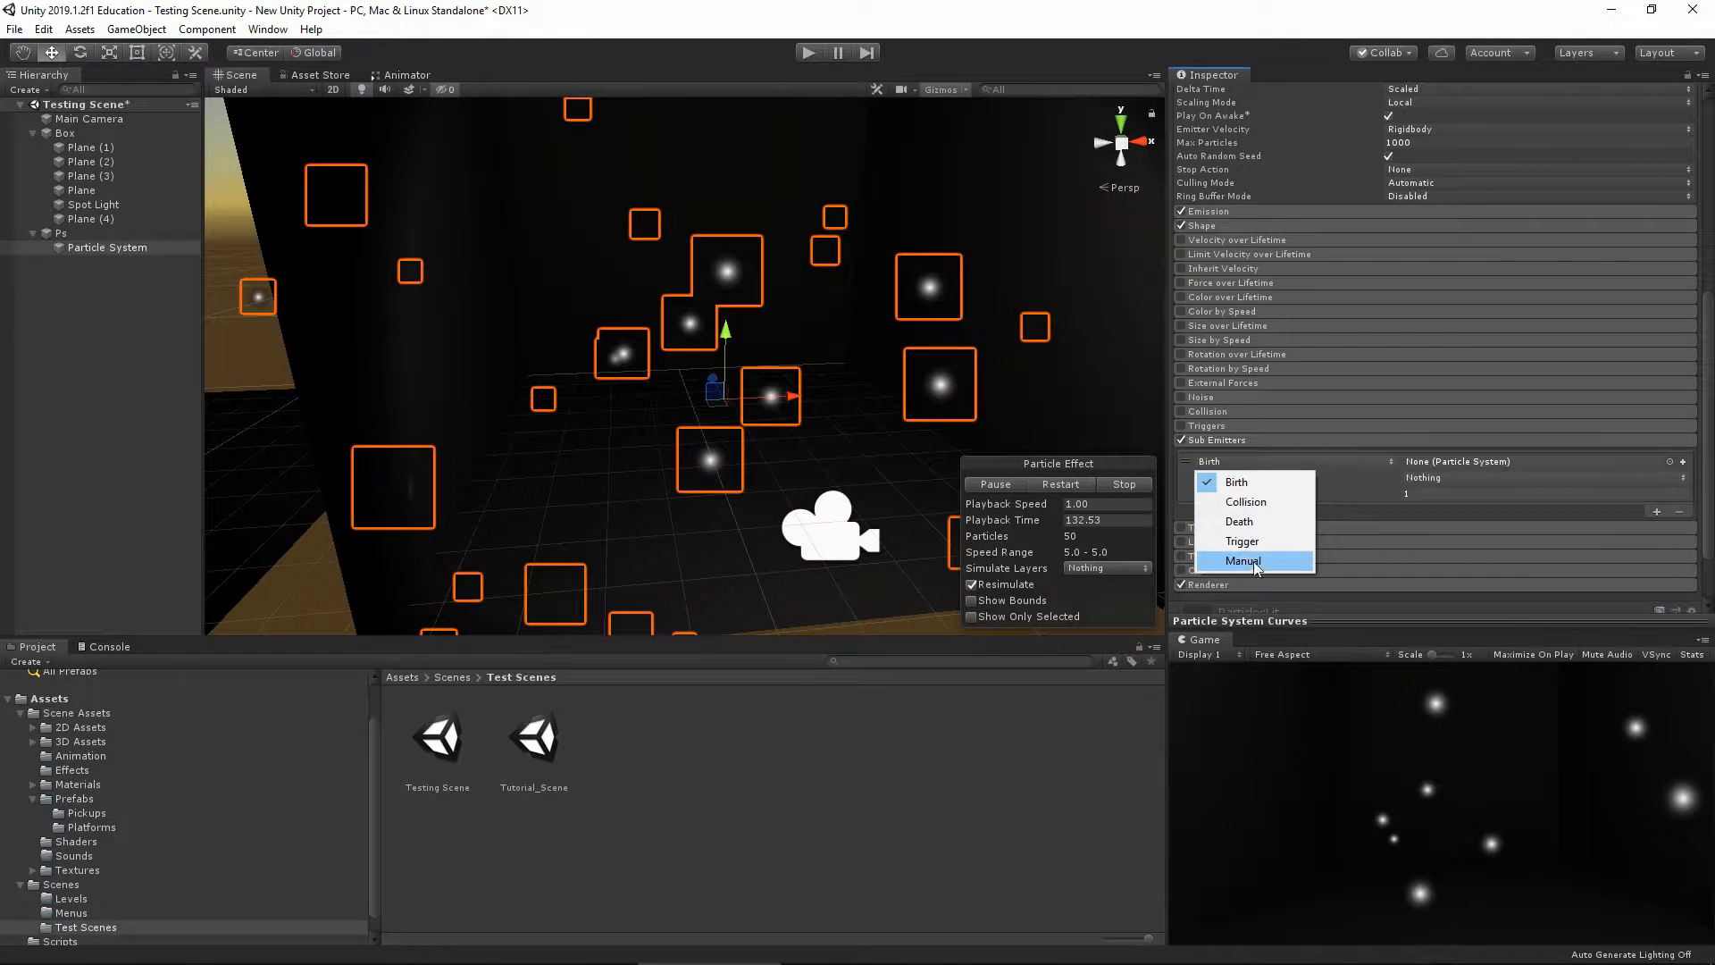
click(1181, 440)
click(1181, 439)
click(1195, 438)
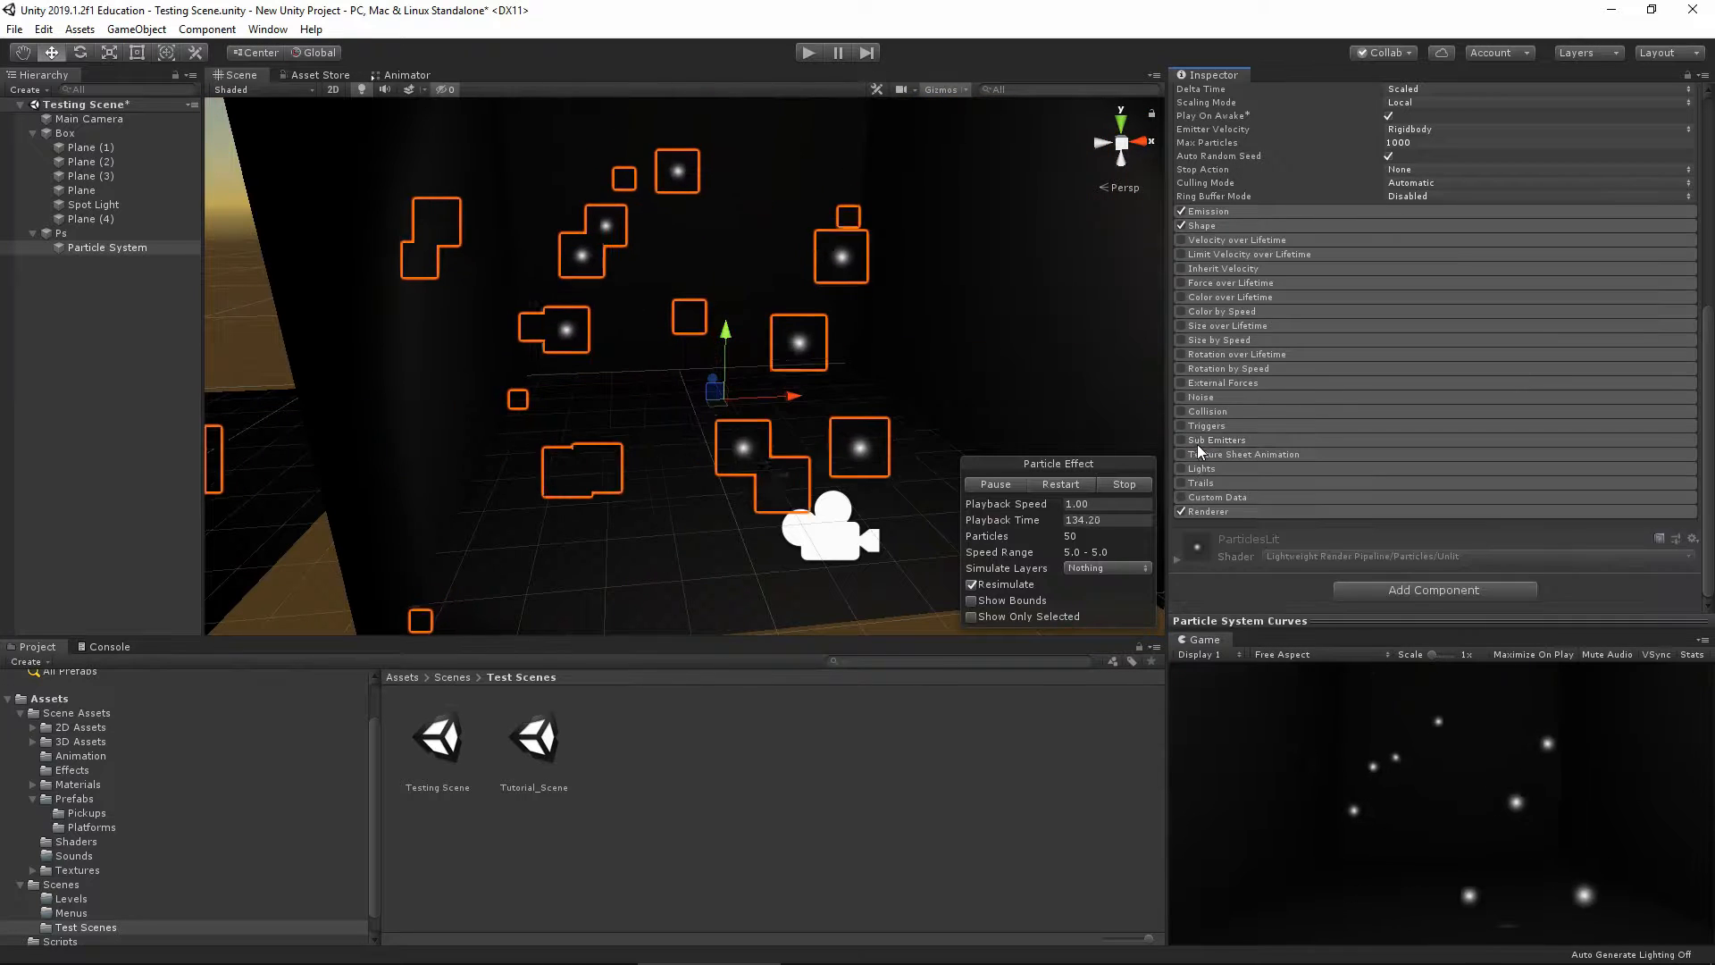
Enable Texture Sheet Animation to examine its Grid mode and tile settings, and disable and collapse the module
click(1214, 453)
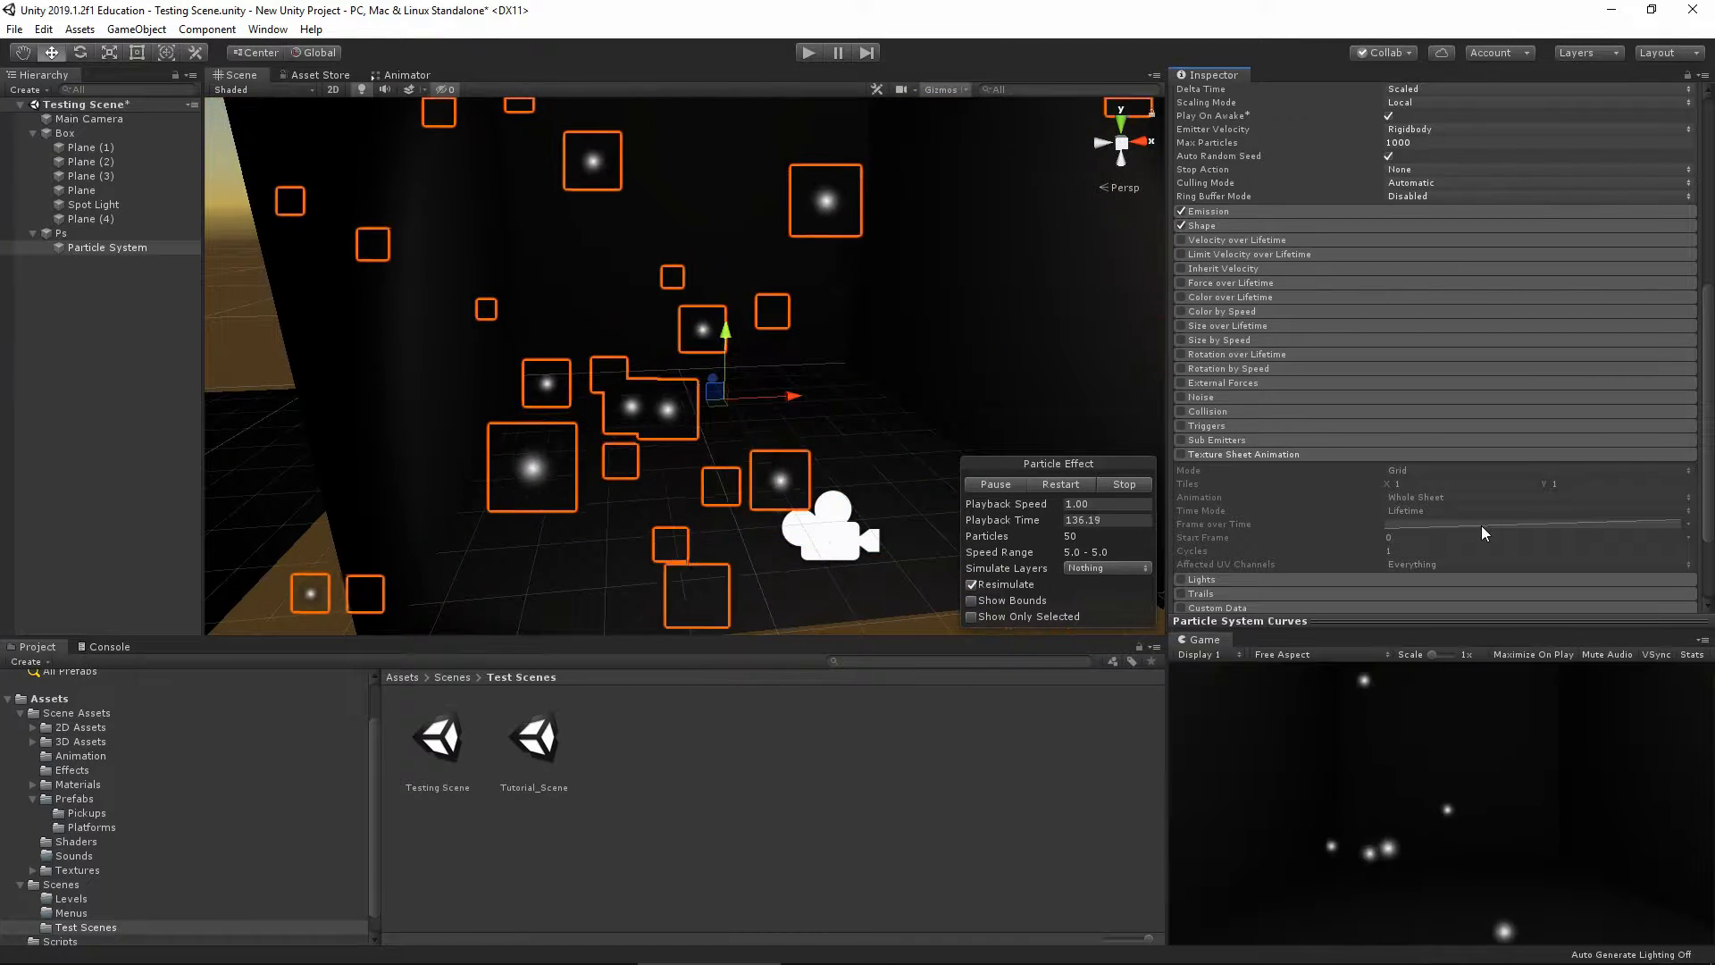
click(1181, 453)
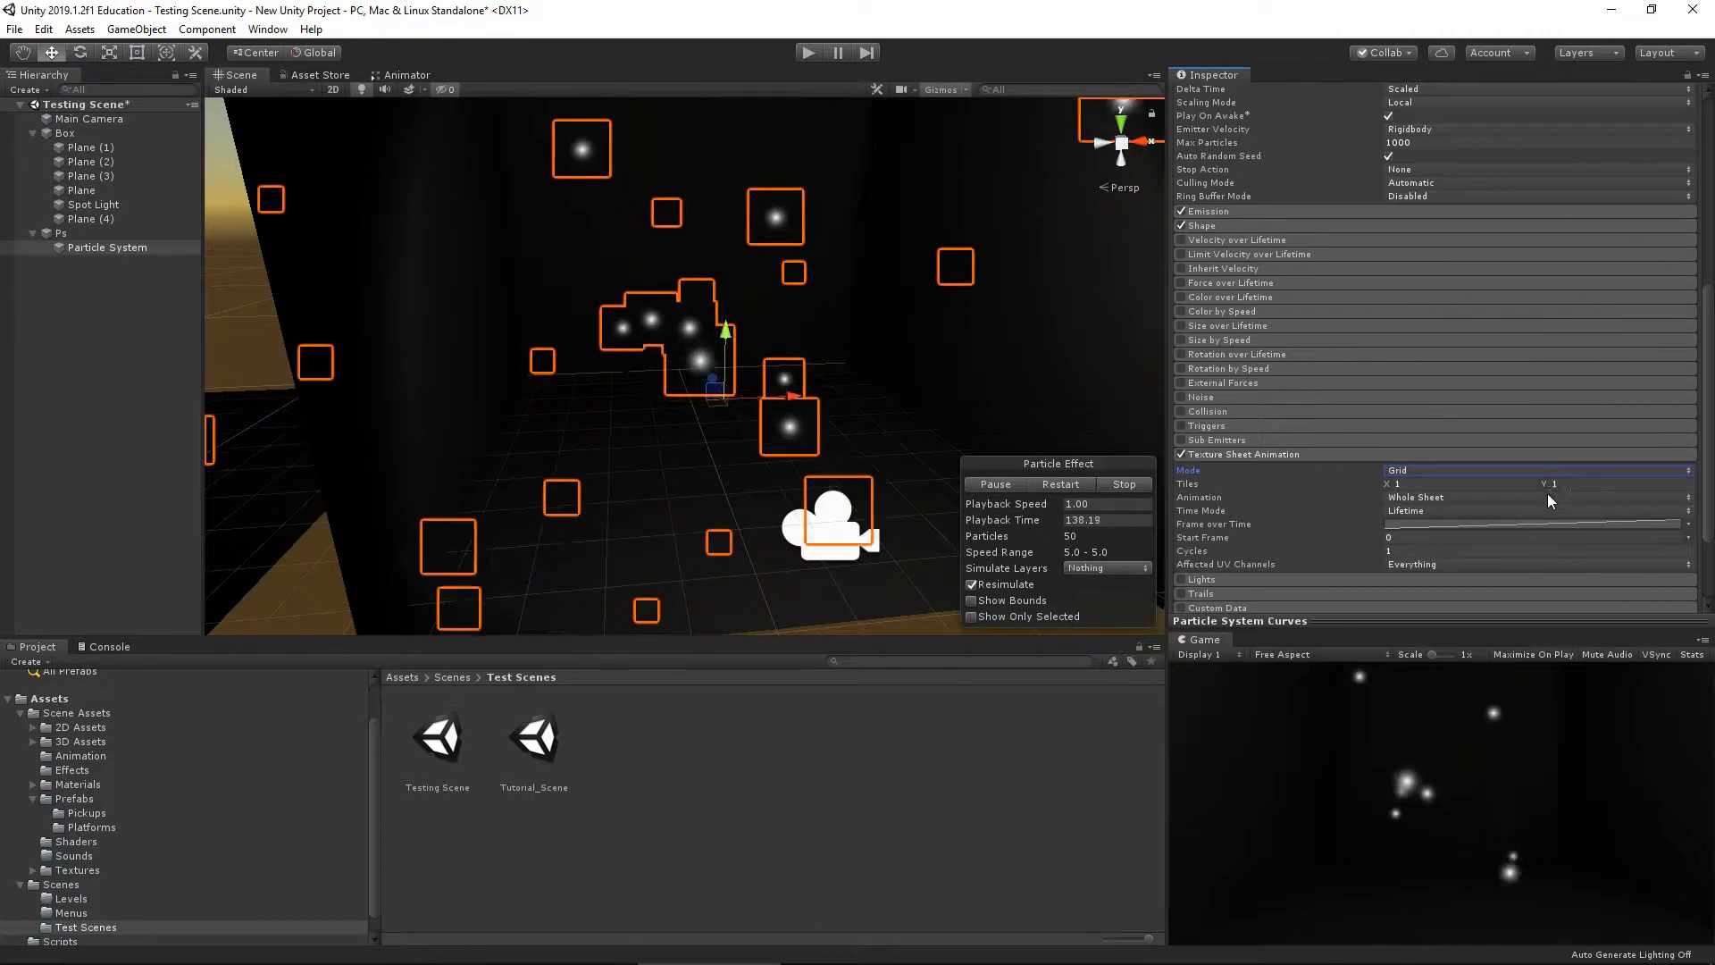
click(1434, 469)
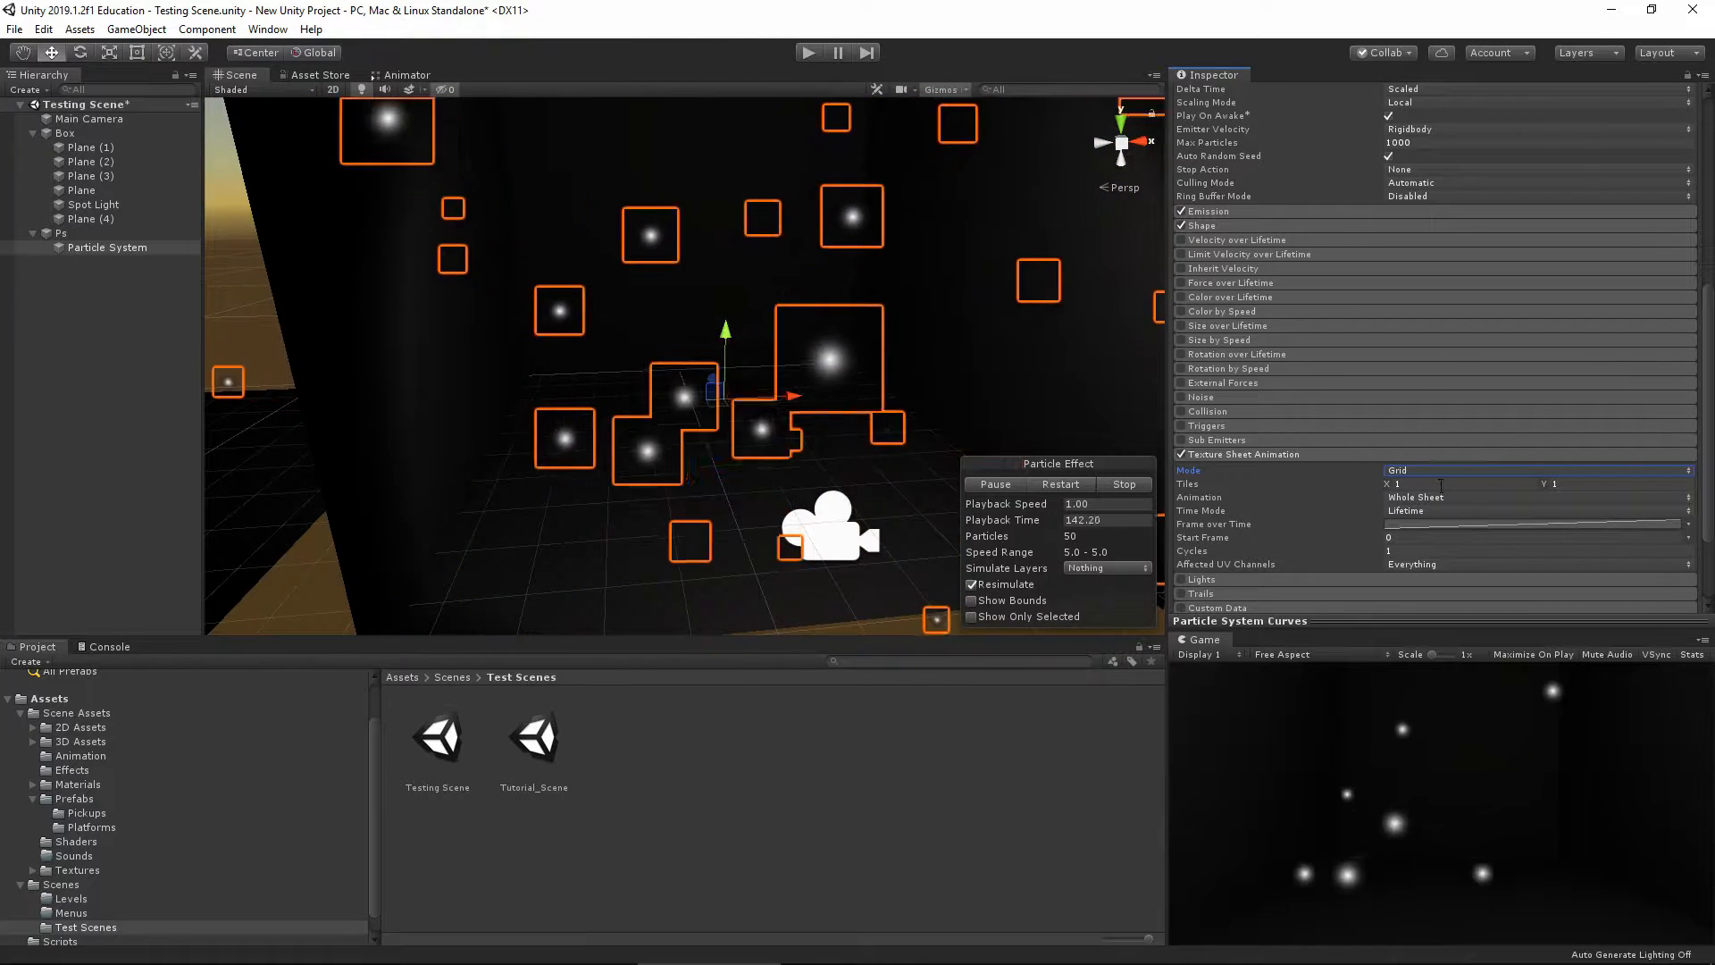
click(1210, 453)
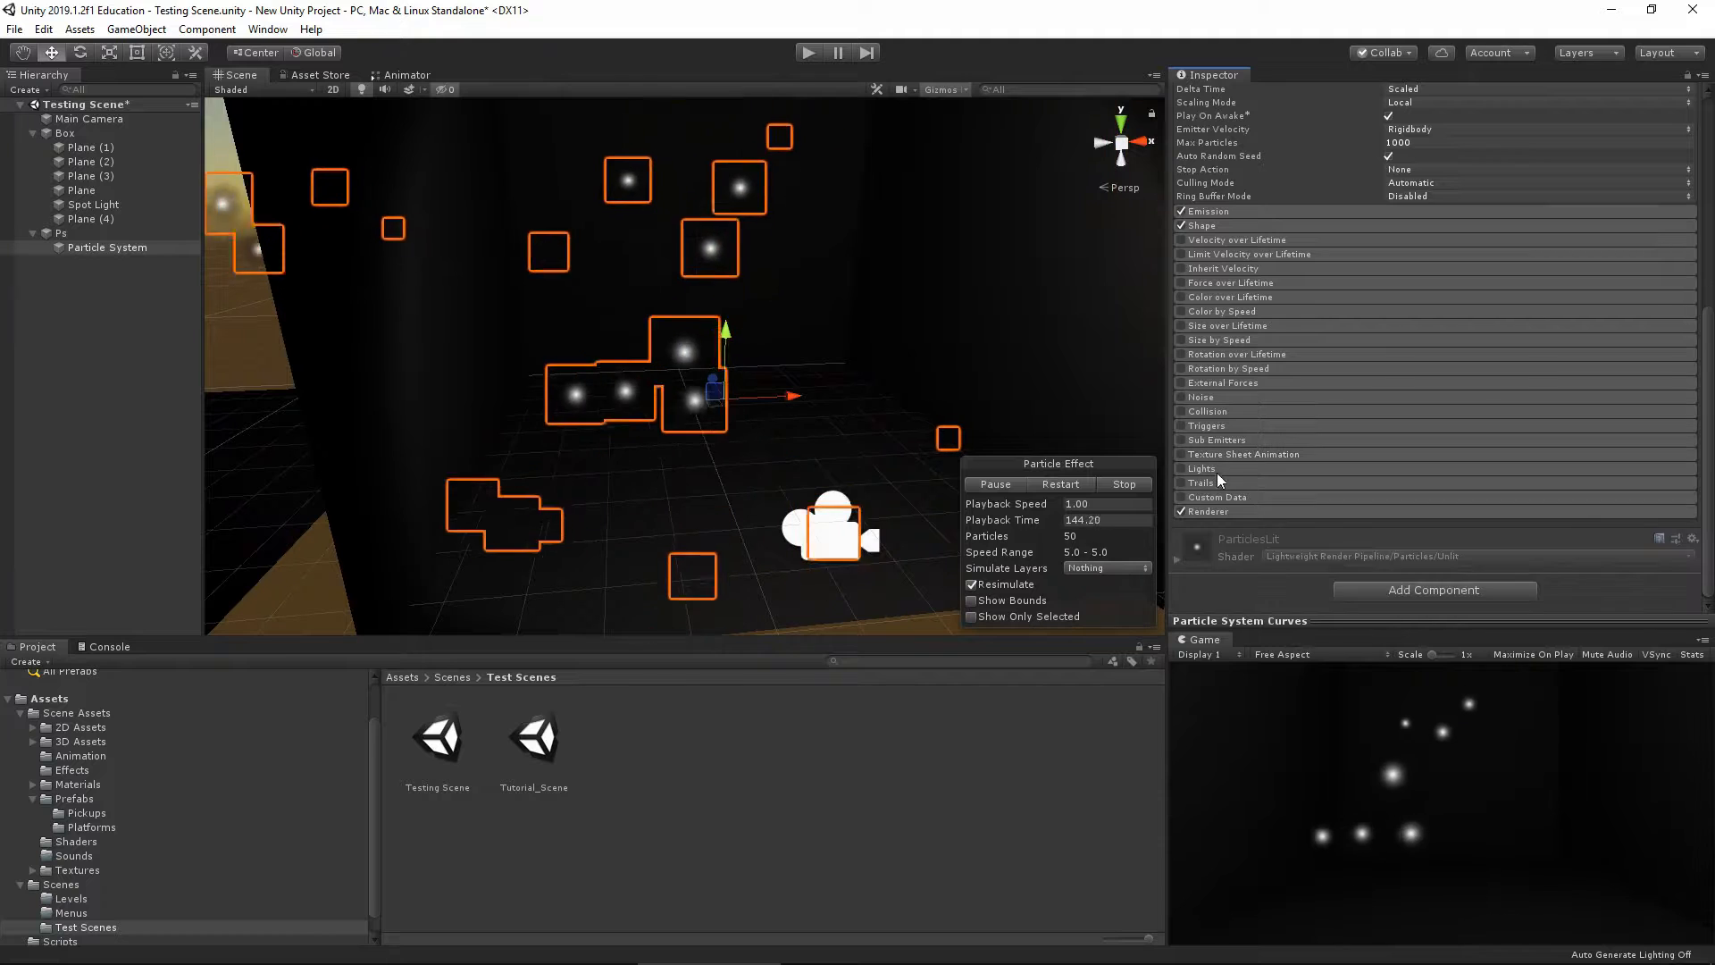
Enable the particle system's Lights module and create a Point Light in the scene
click(1215, 471)
click(1180, 468)
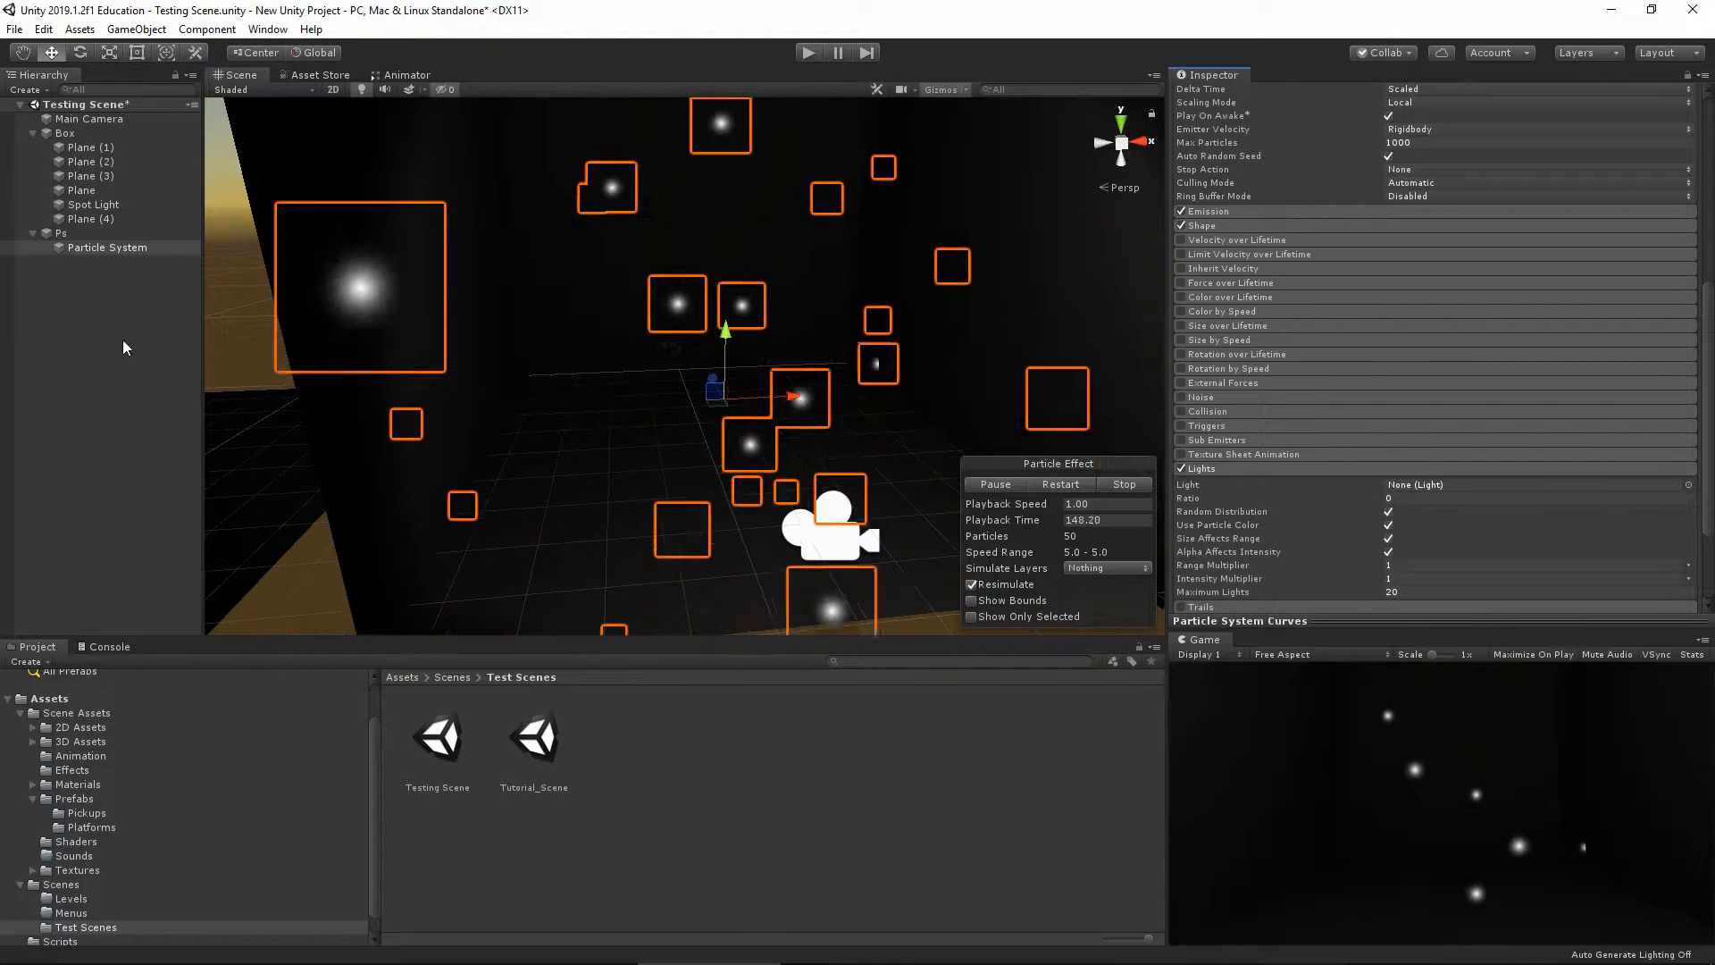
click(81, 292)
right_click(81, 293)
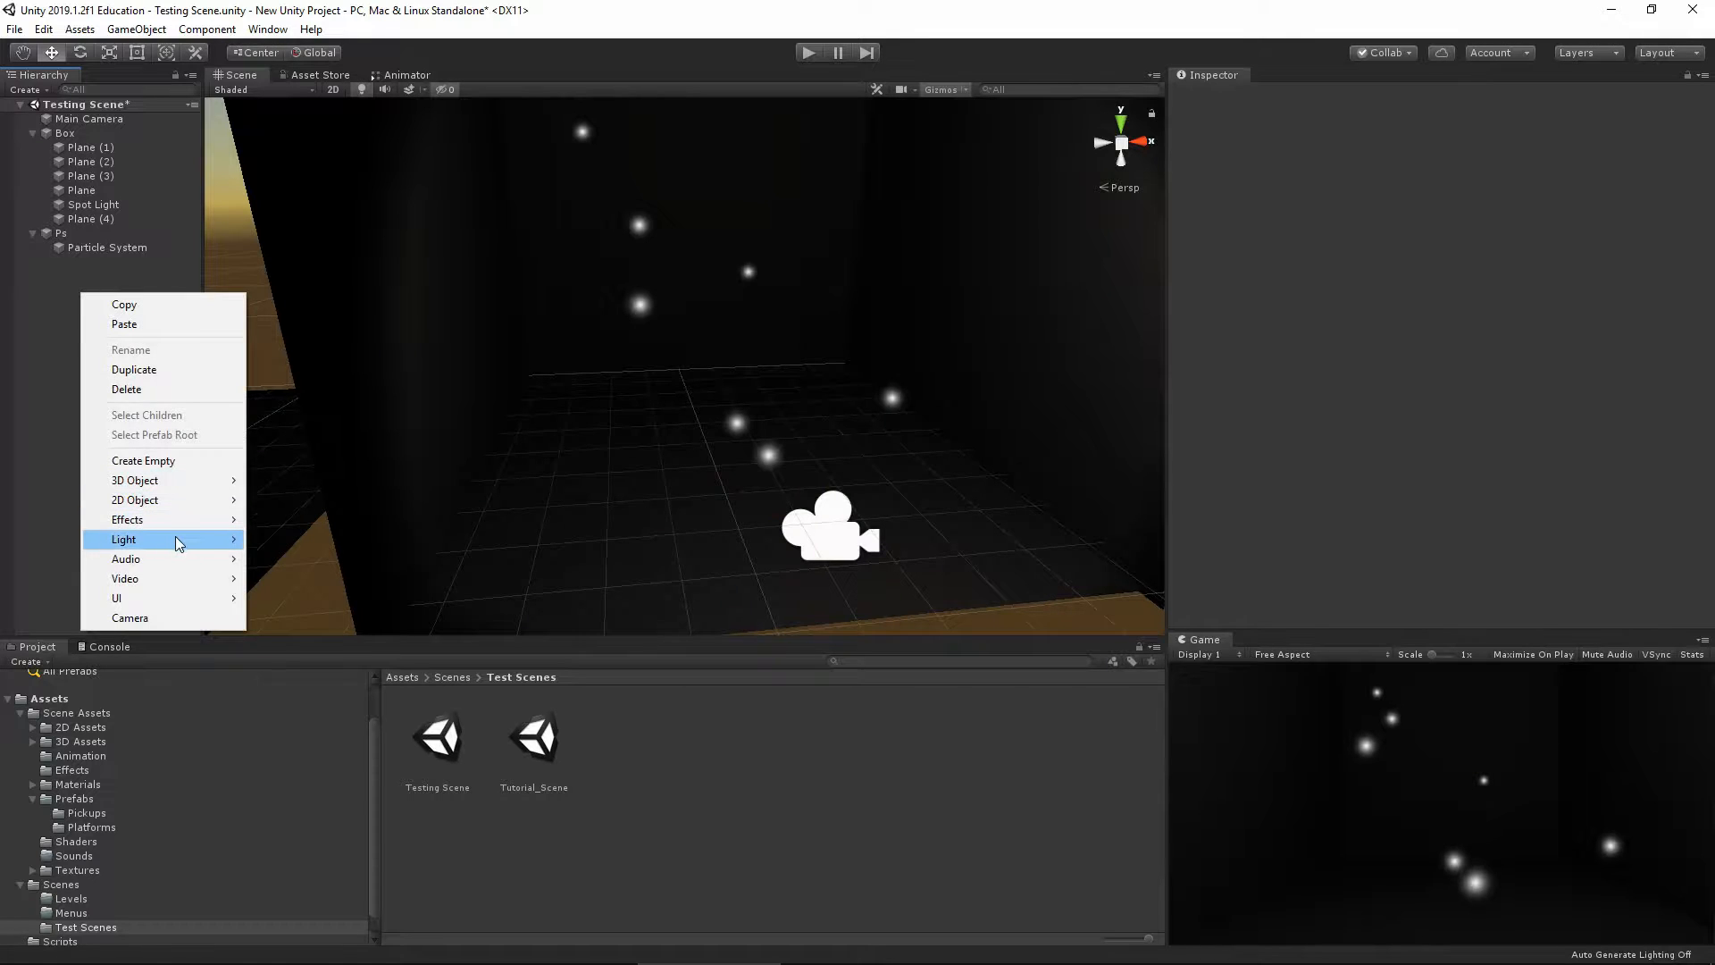
mouse_move(173, 540)
click(297, 558)
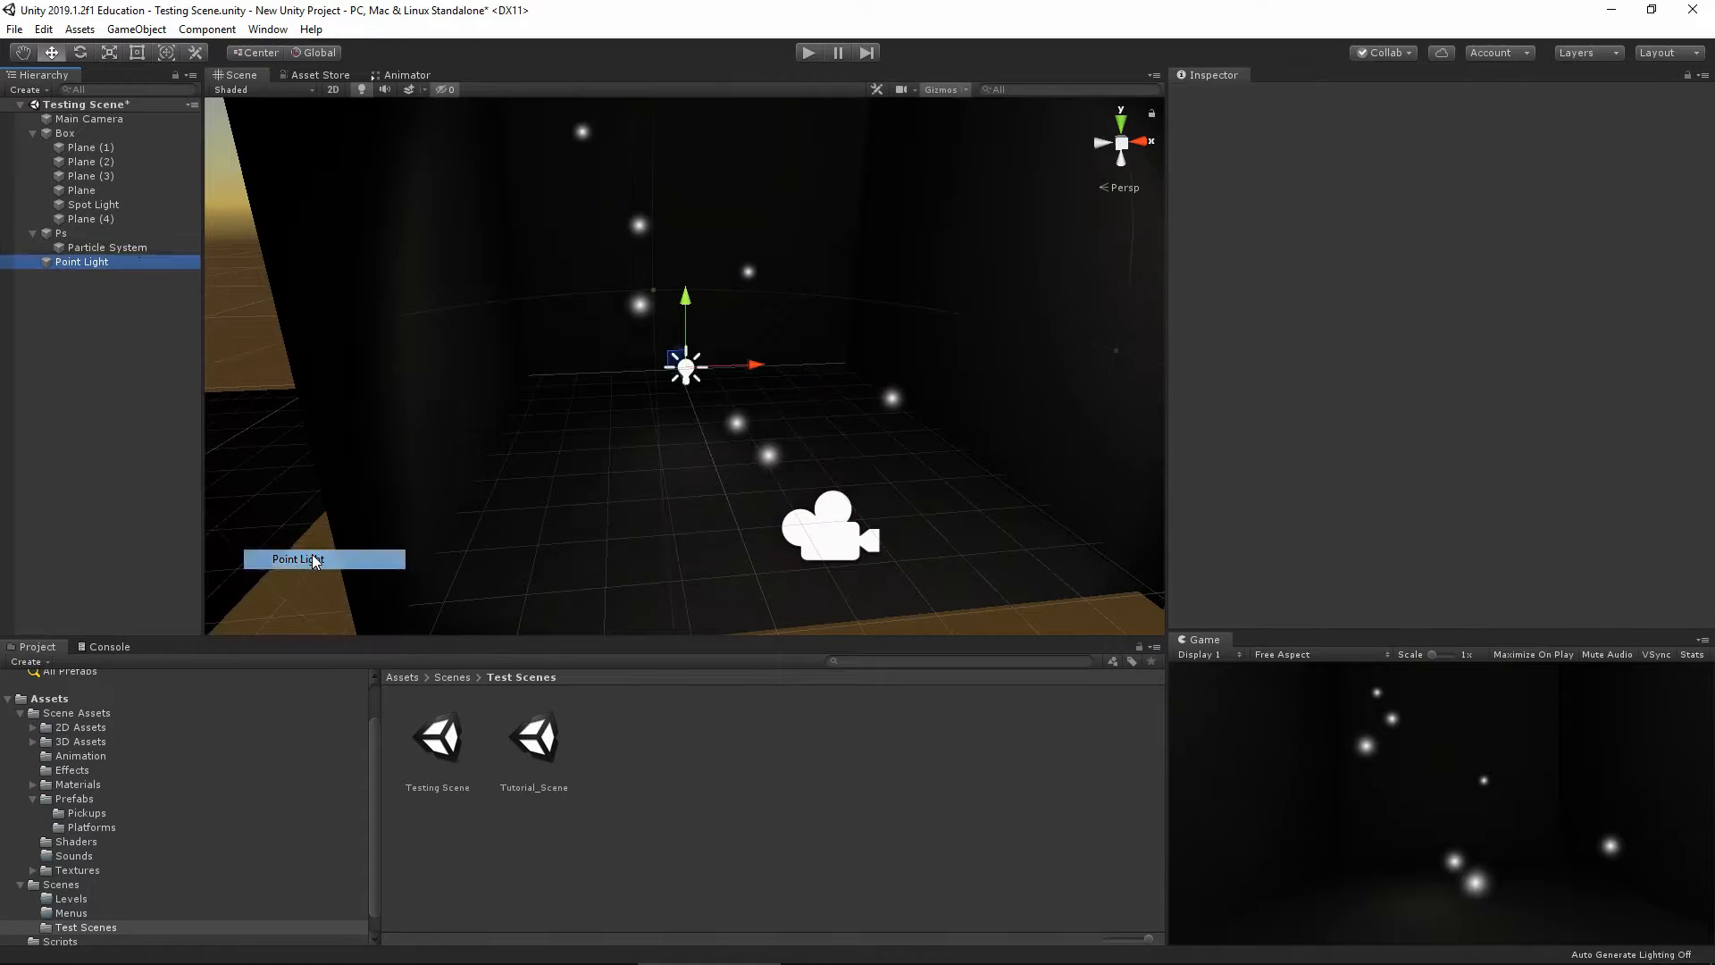
Assign the Point Light to the particle system's Lights module with a ratio of 0.5, and disable and collapse the module
click(77, 236)
click(90, 249)
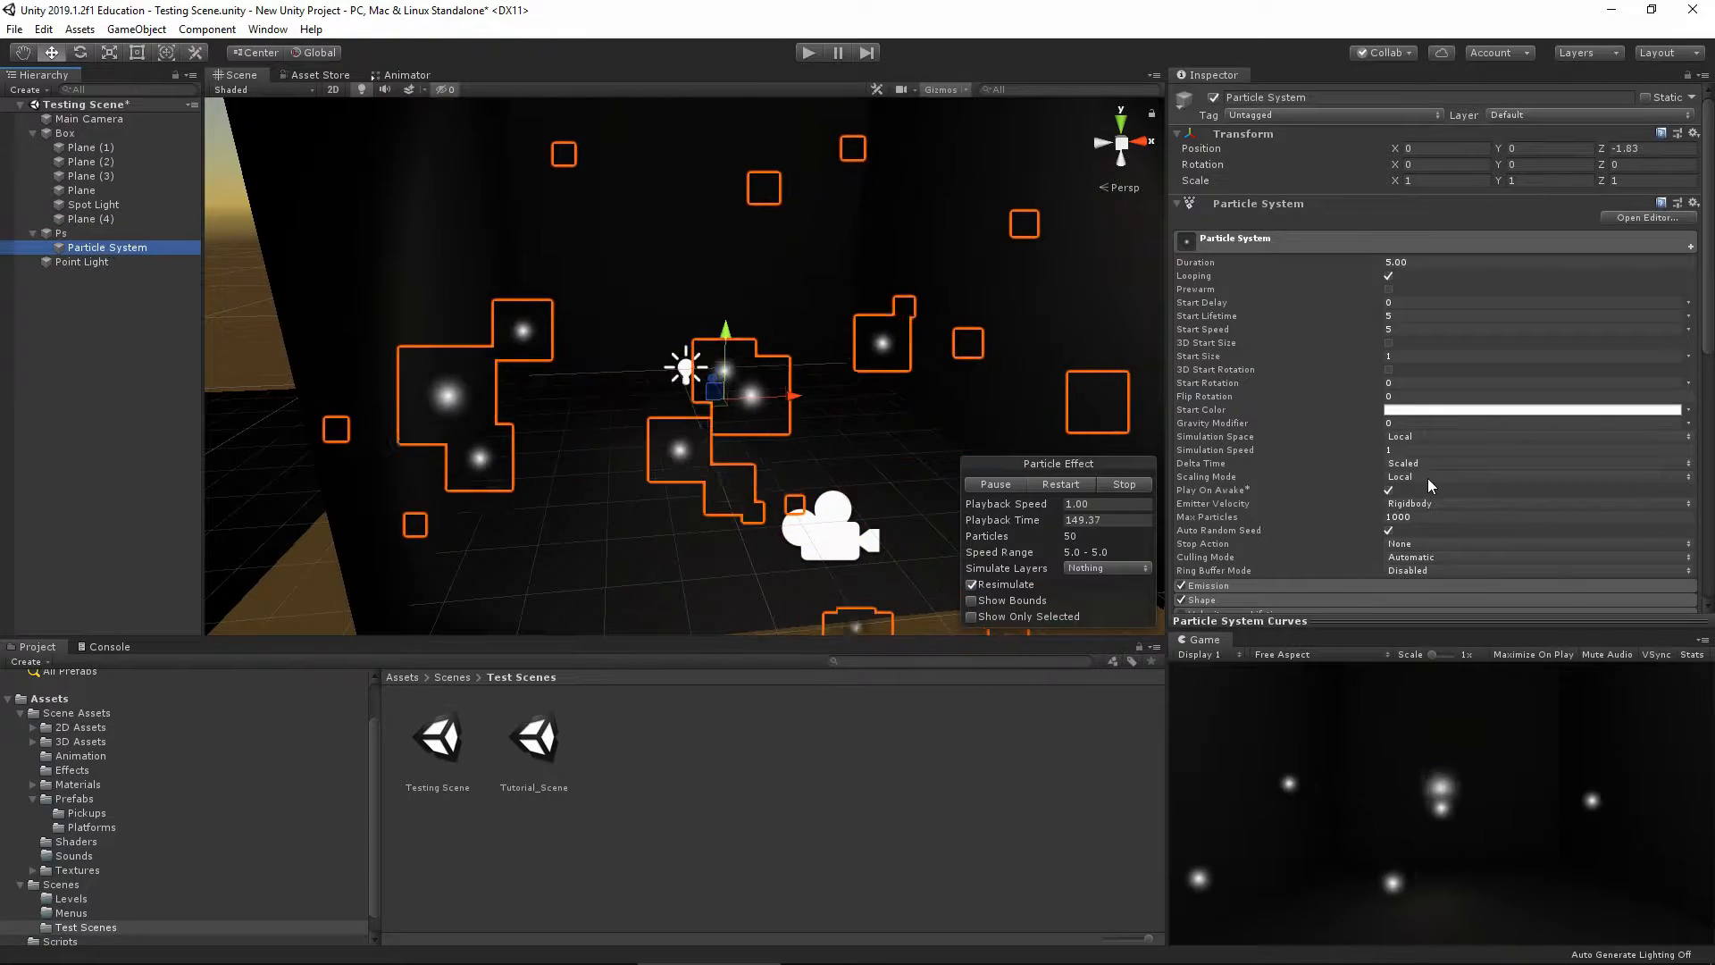
drag(78, 263, 1413, 359)
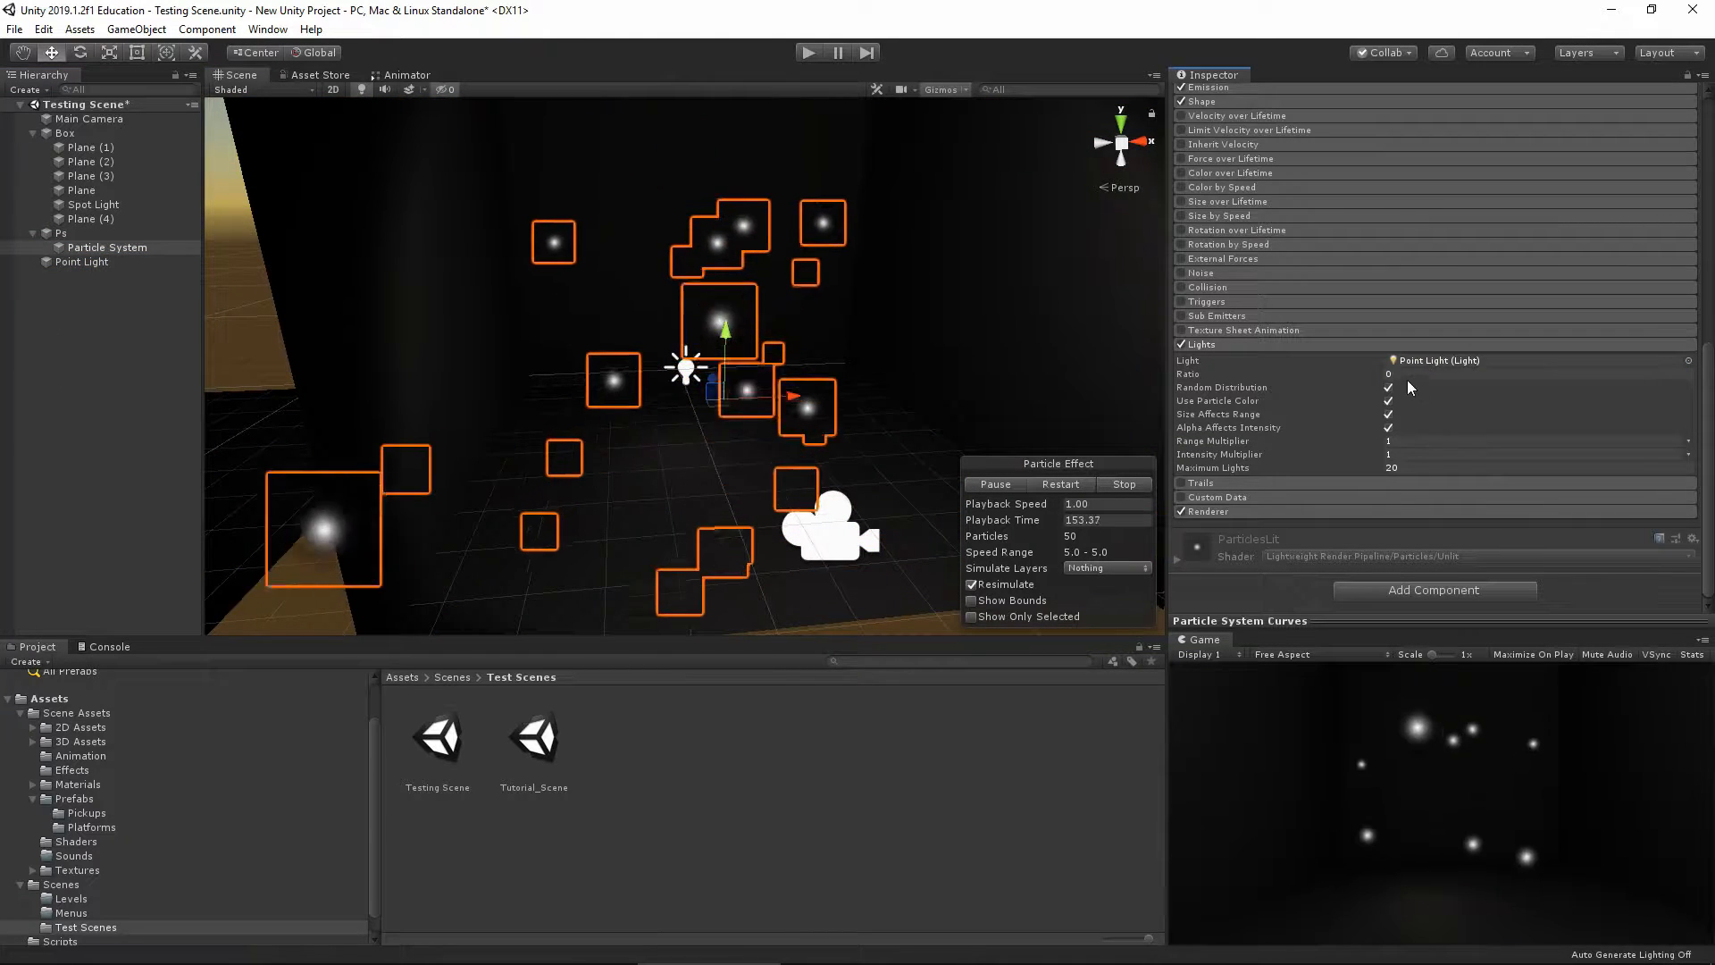
click(1424, 373)
text(0.5)
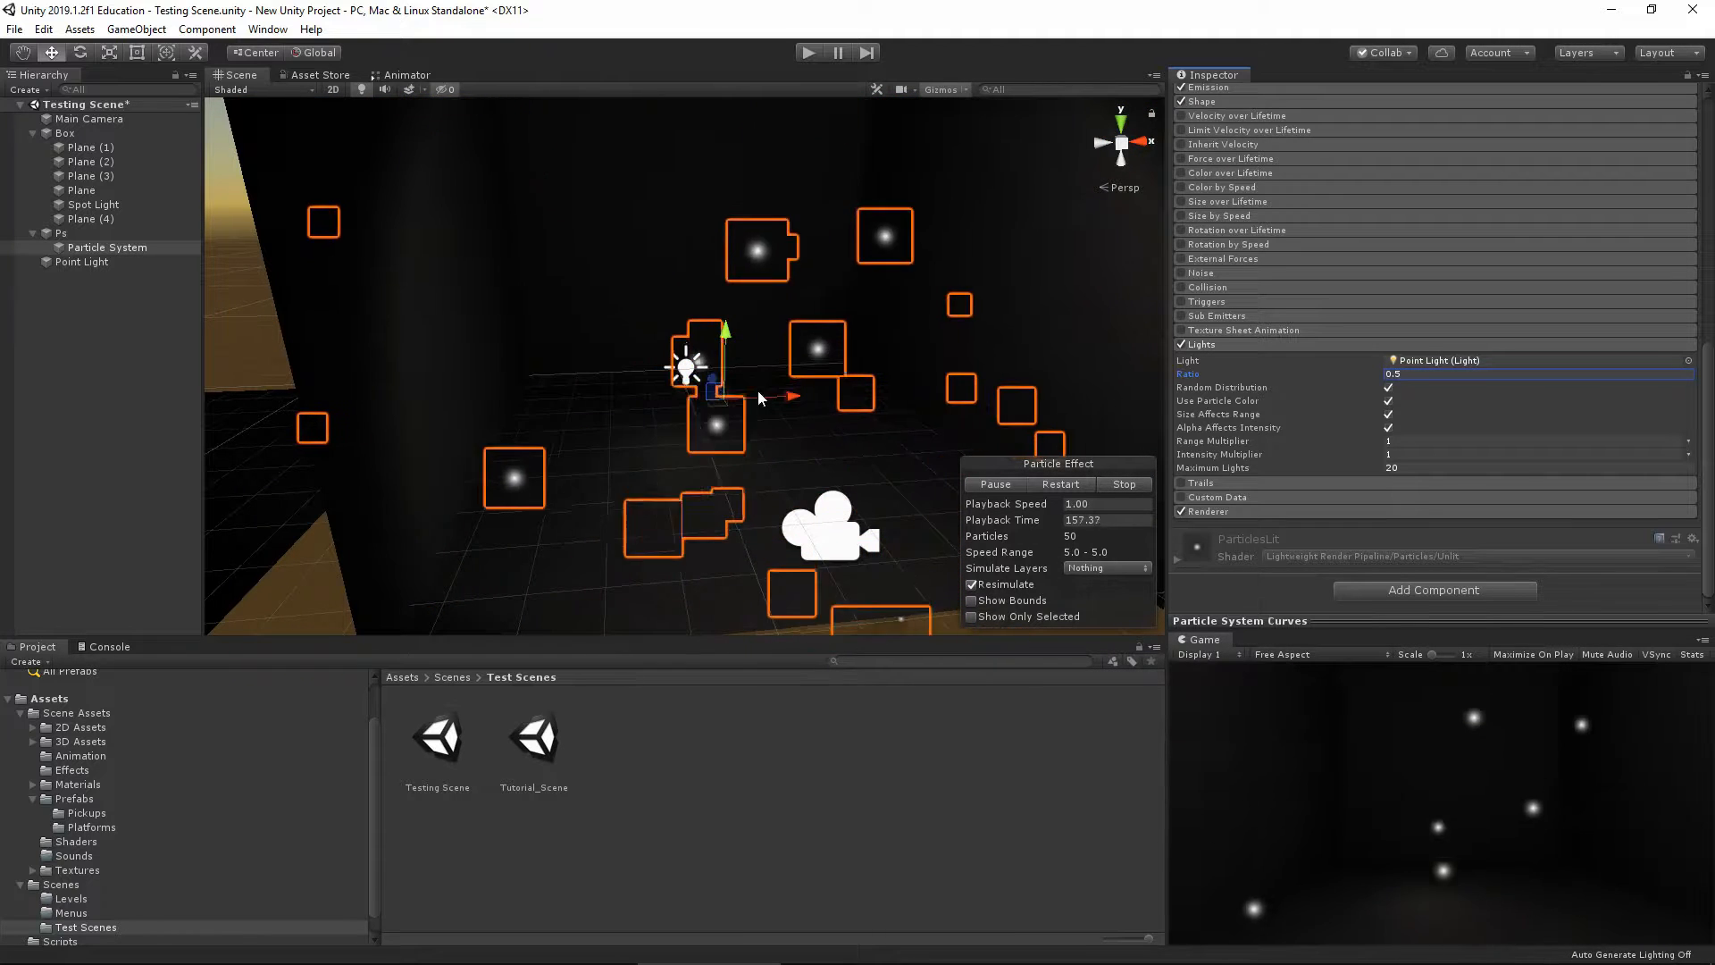
click(1181, 344)
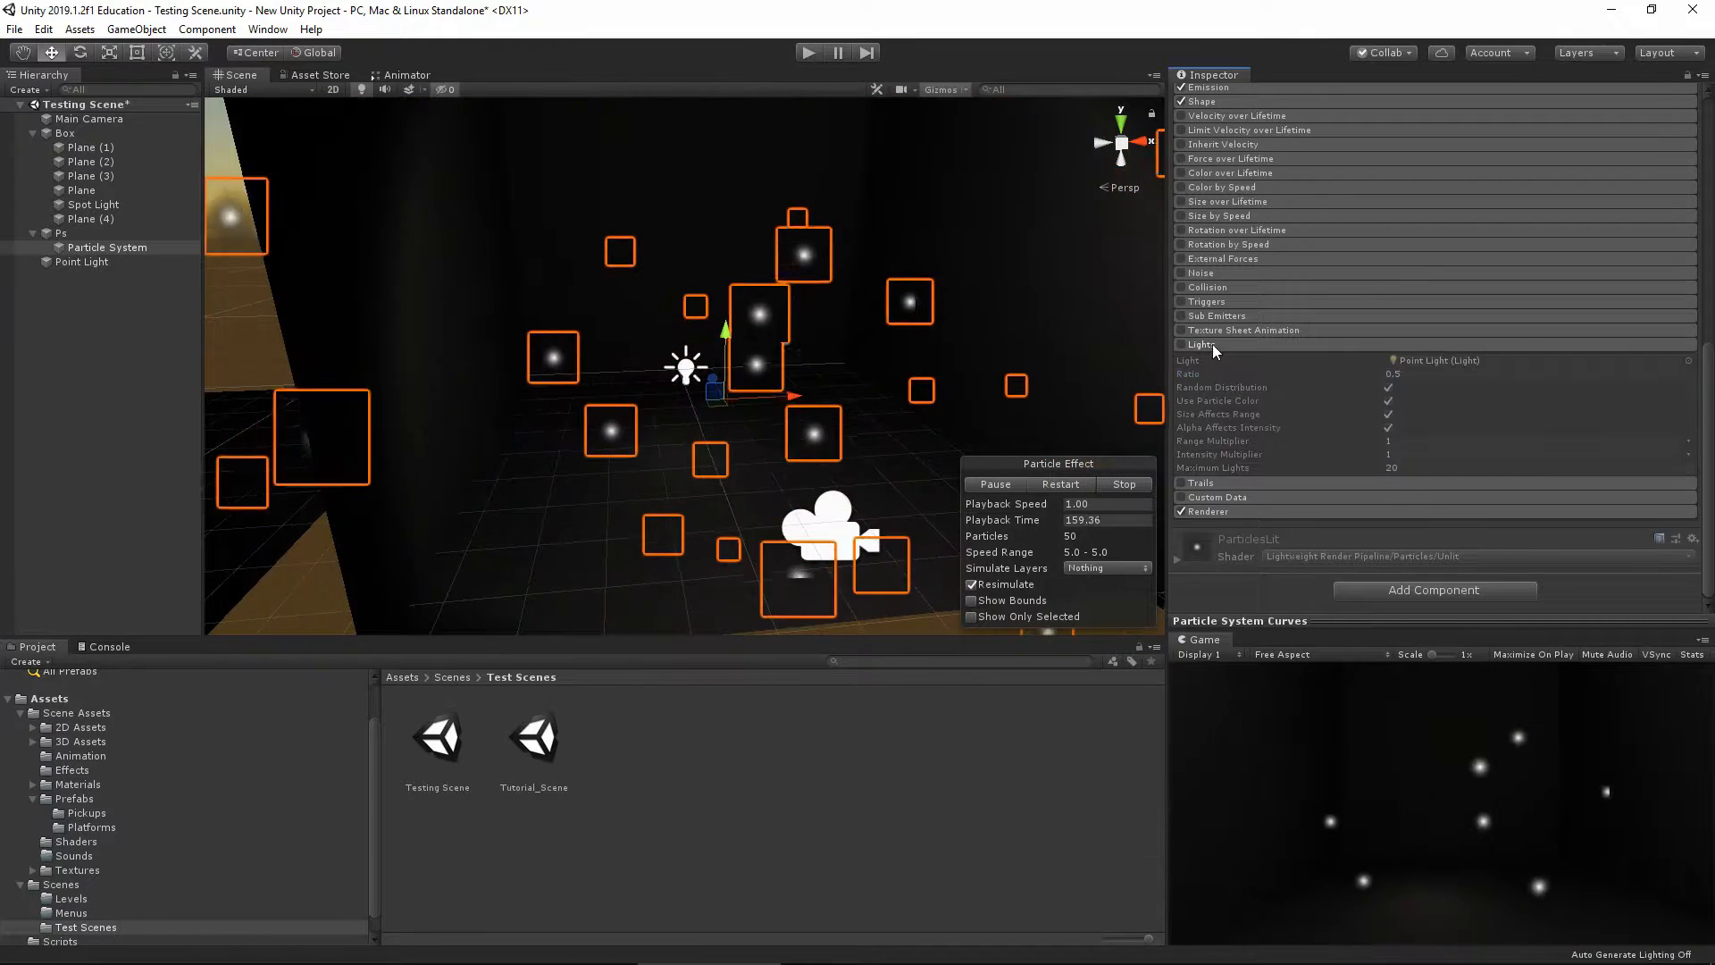
click(1213, 345)
Enable the Trails module and assign Confetti as the trail material in the Renderer module
click(1207, 482)
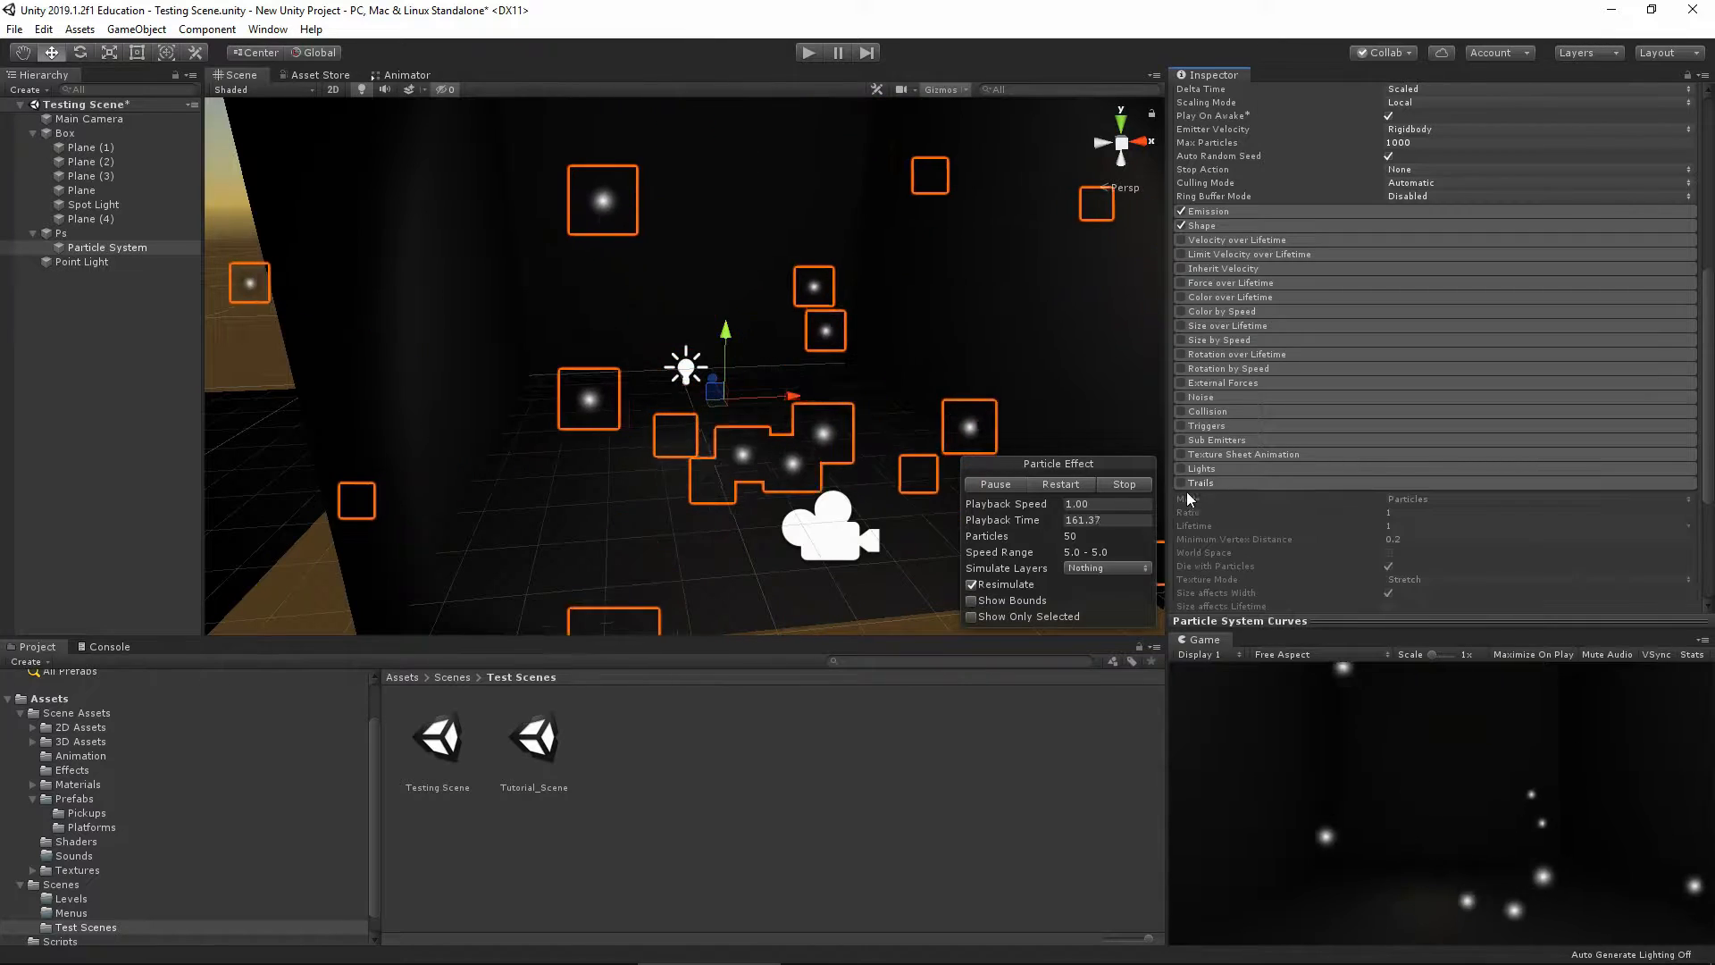
click(1181, 483)
scroll(1241, 485, down, 3)
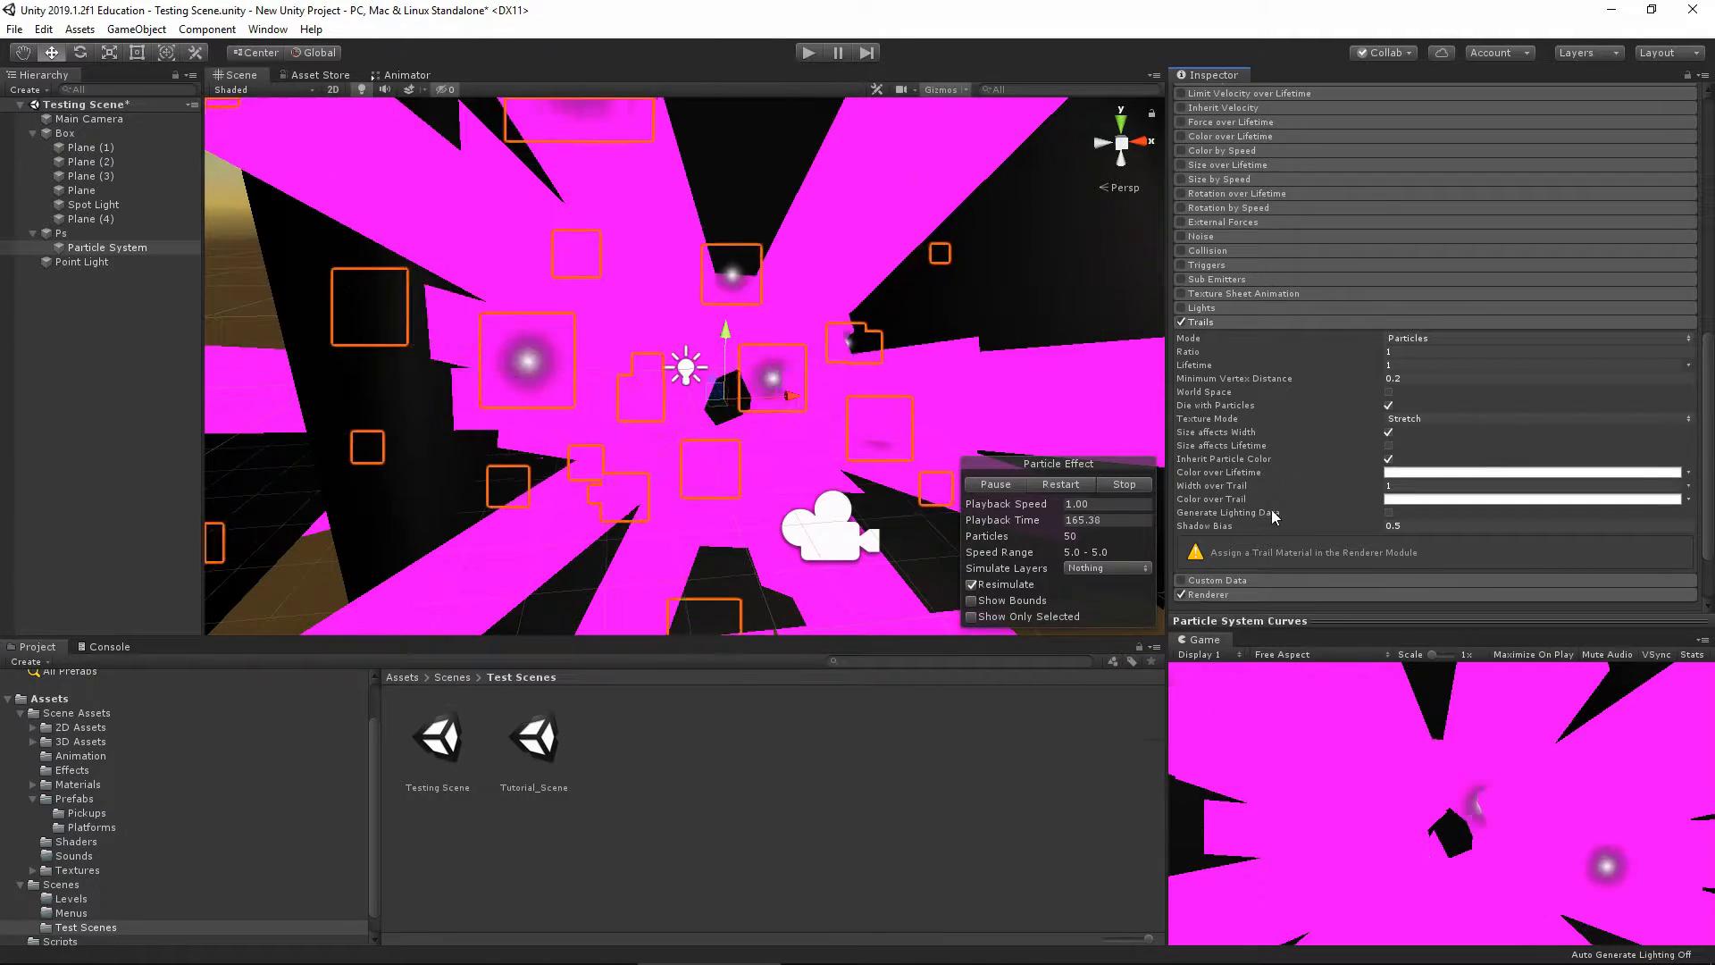
scroll(1248, 508, down, 2)
click(1226, 507)
scroll(1354, 486, down, 3)
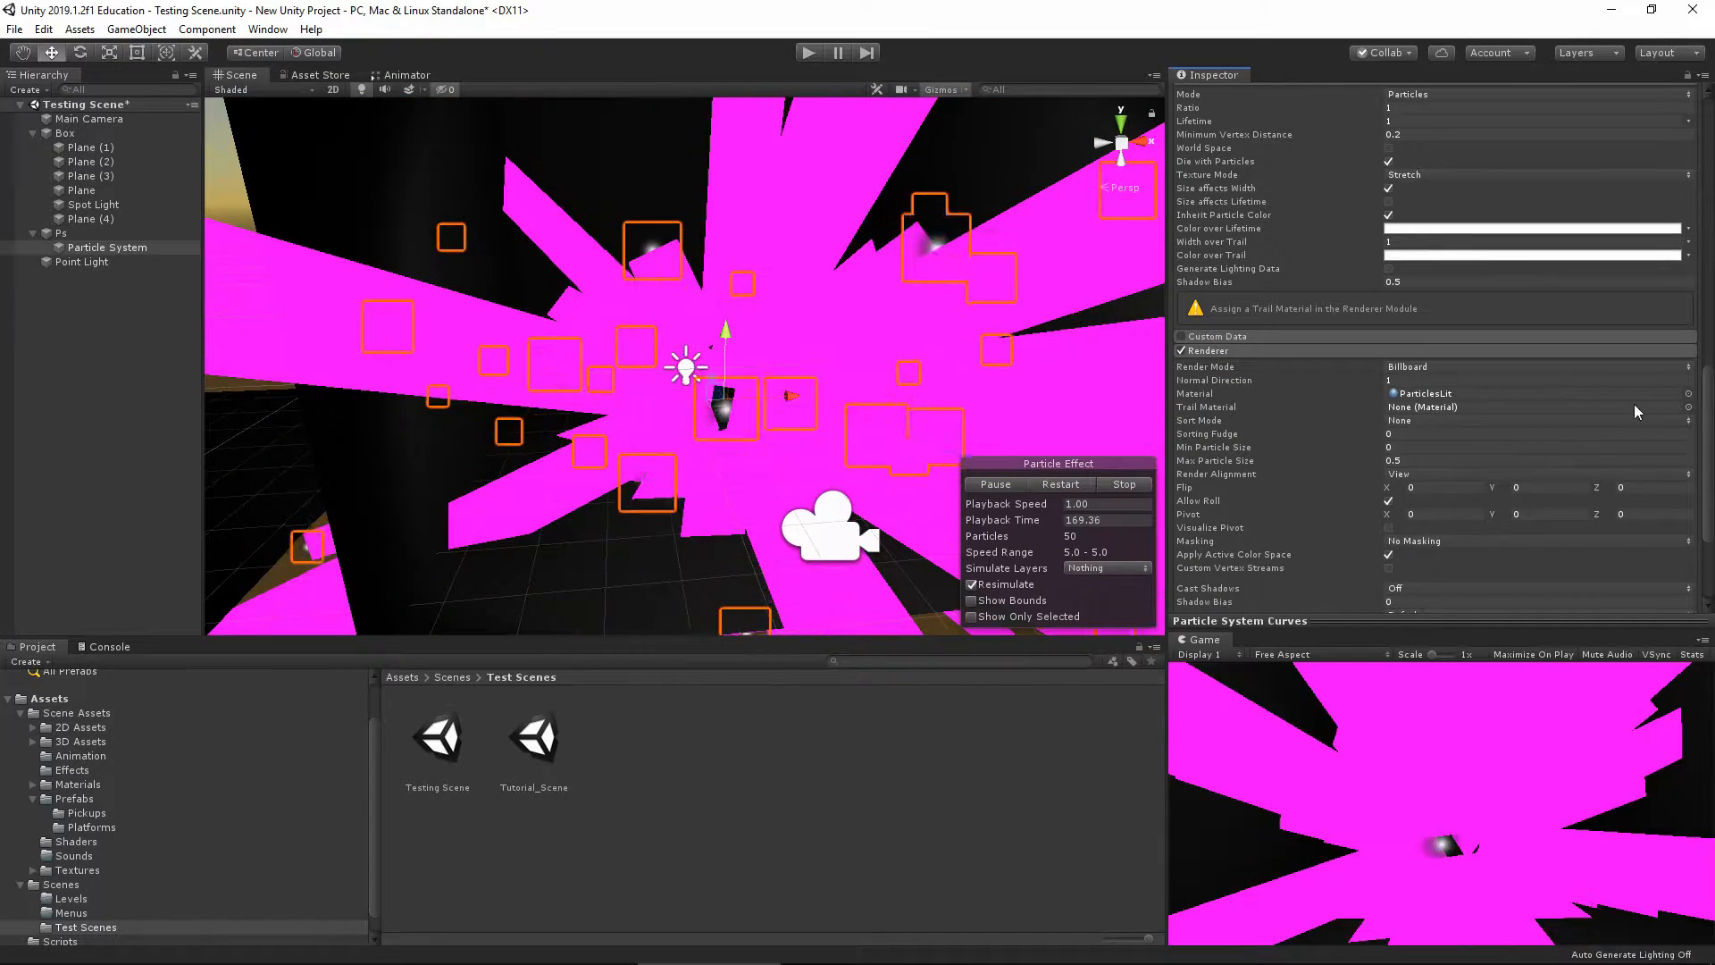
click(1688, 406)
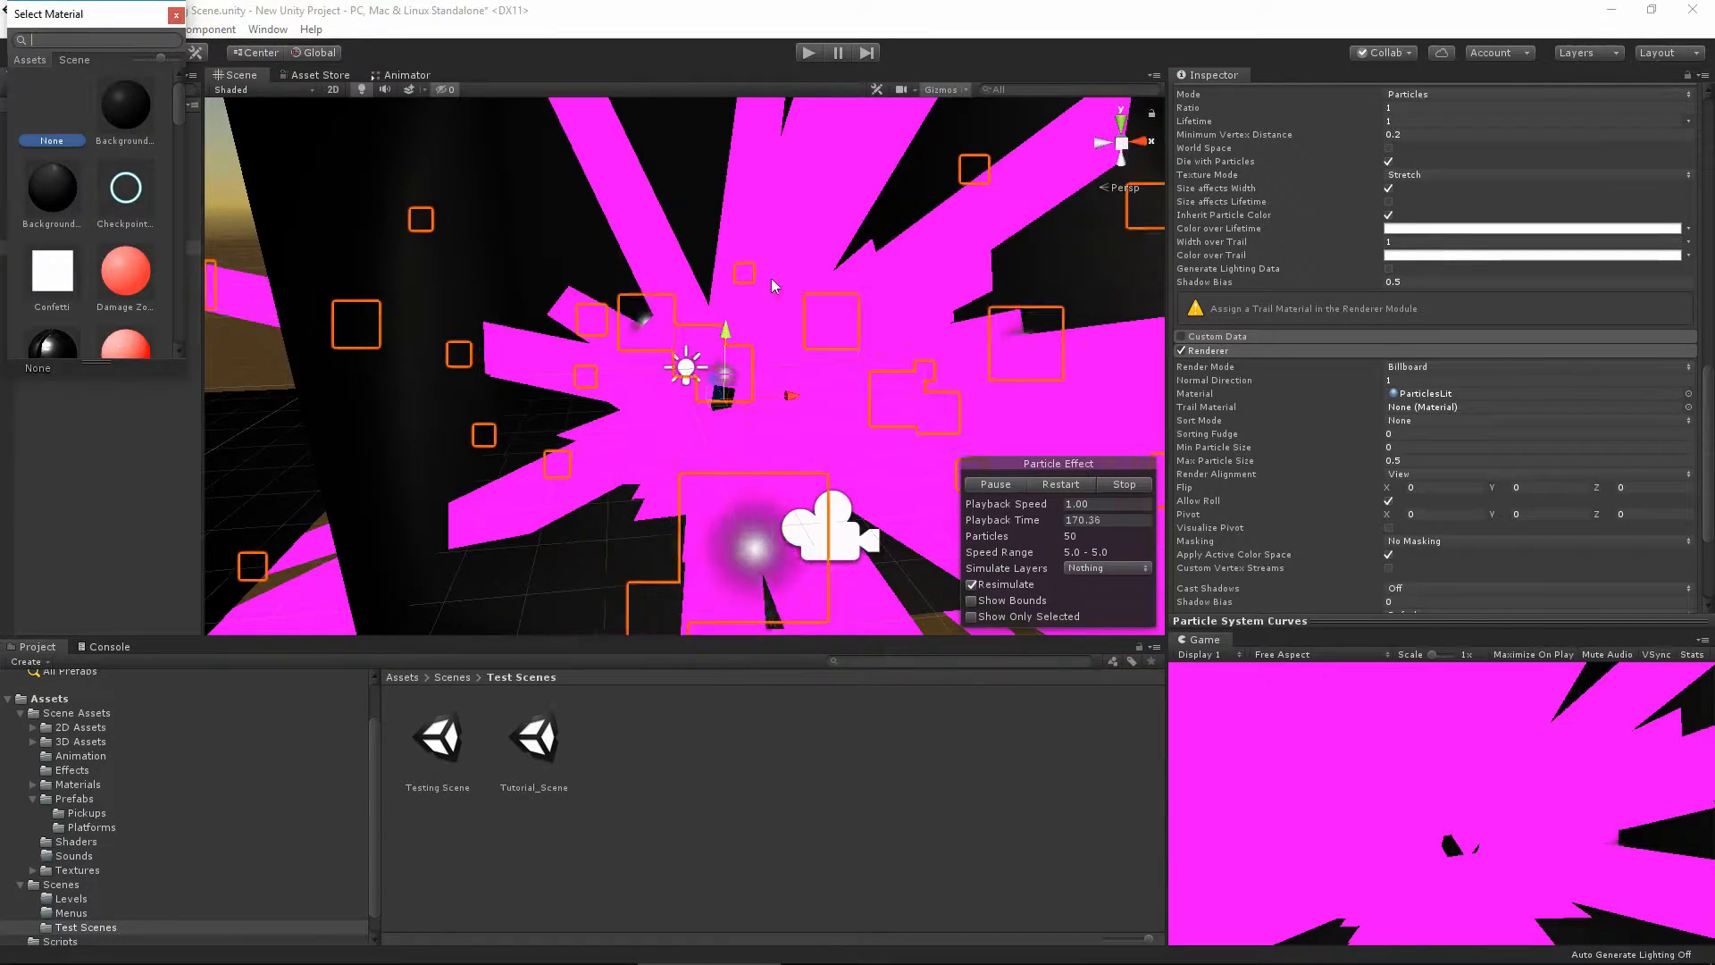
click(52, 270)
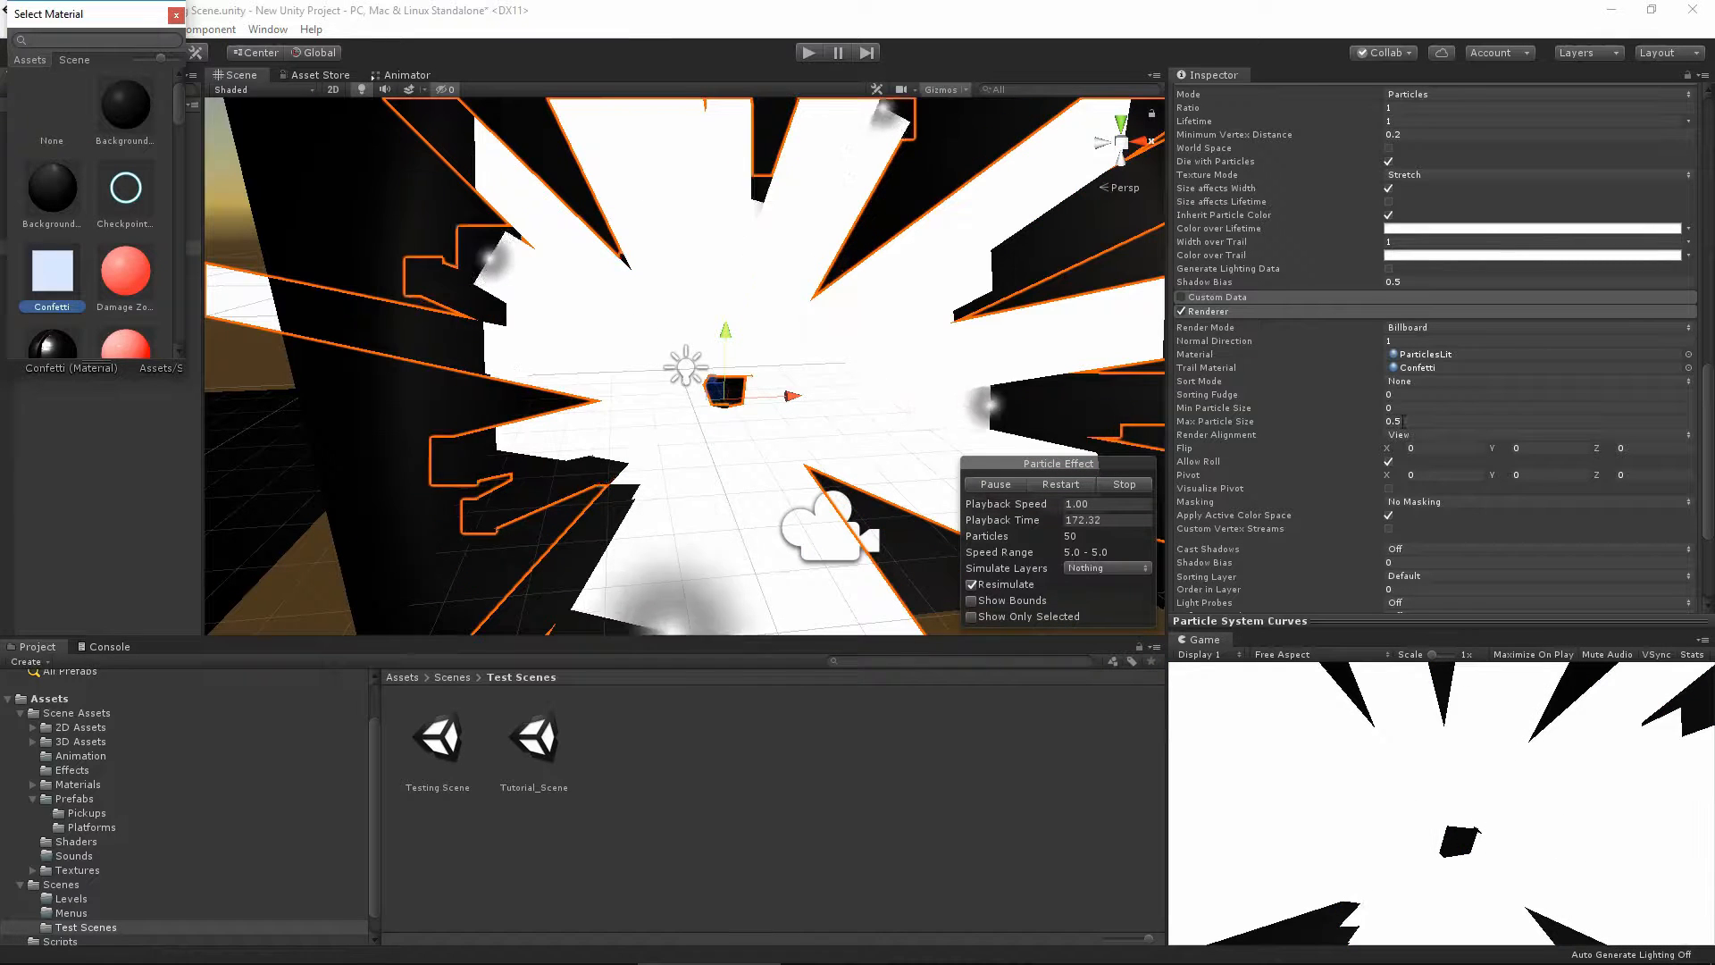
click(1328, 312)
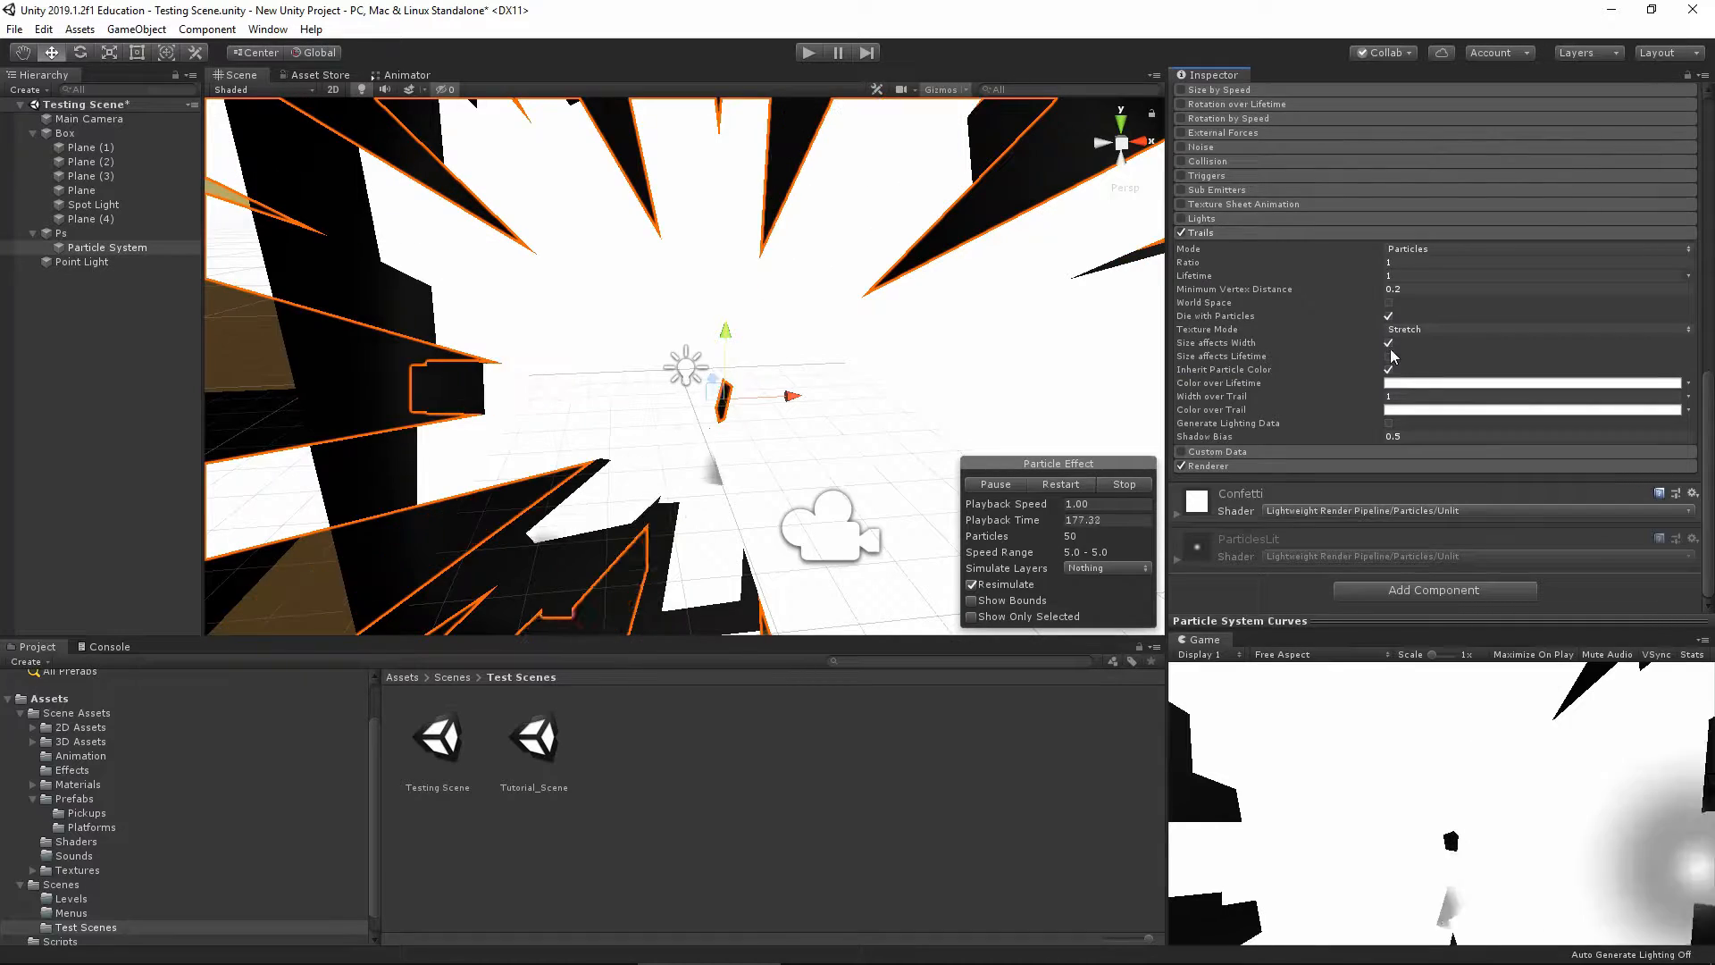
Set the trails' Width over Trail to 0.06, and disable and collapse the Trails module
drag(1378, 396, 1347, 396)
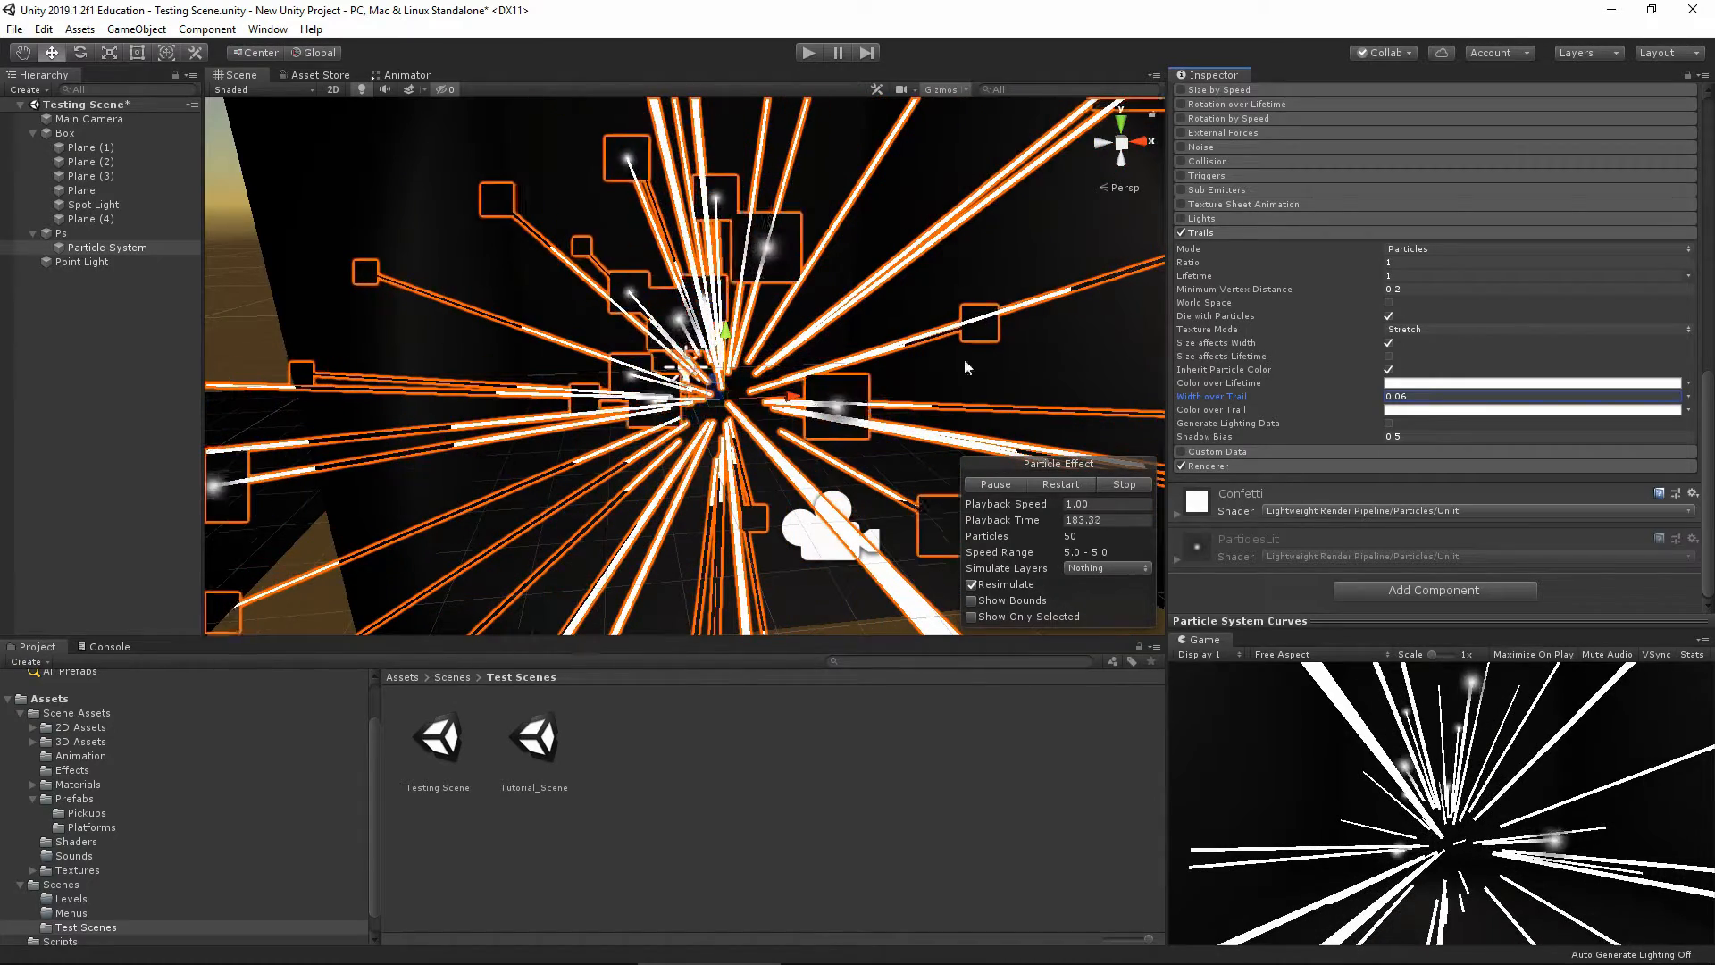
click(1181, 232)
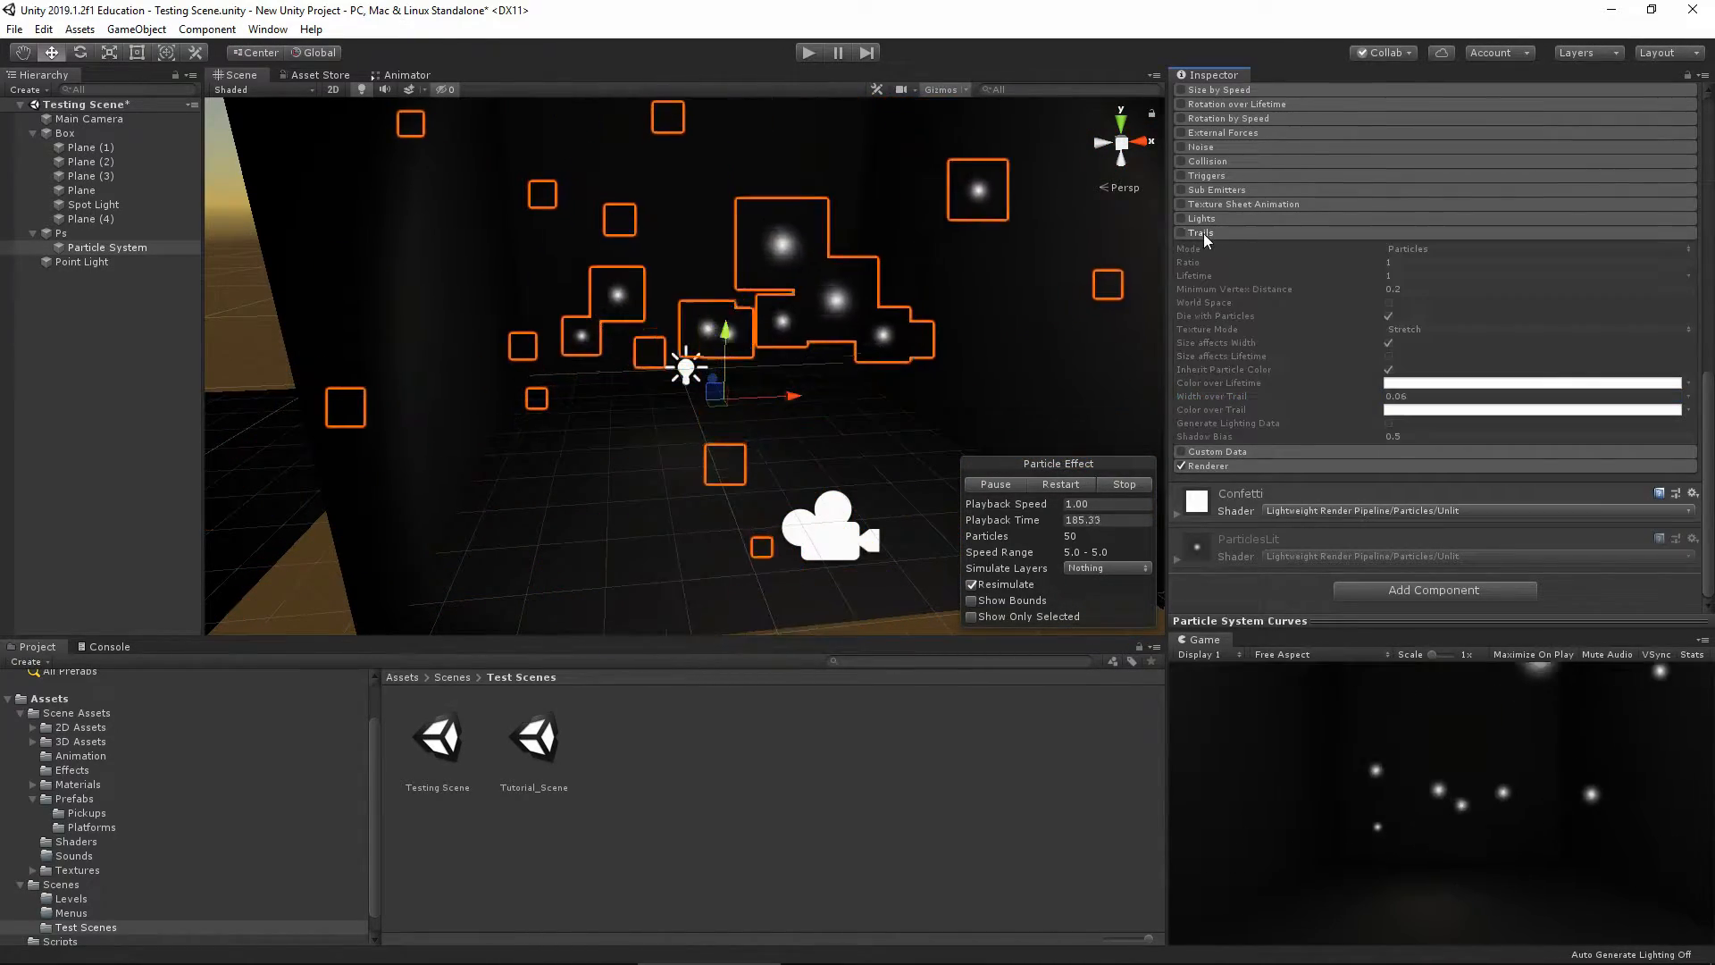
click(1204, 233)
Examine the Custom Data module's two custom mode settings and collapse it
click(1230, 452)
scroll(1288, 436, down, 2)
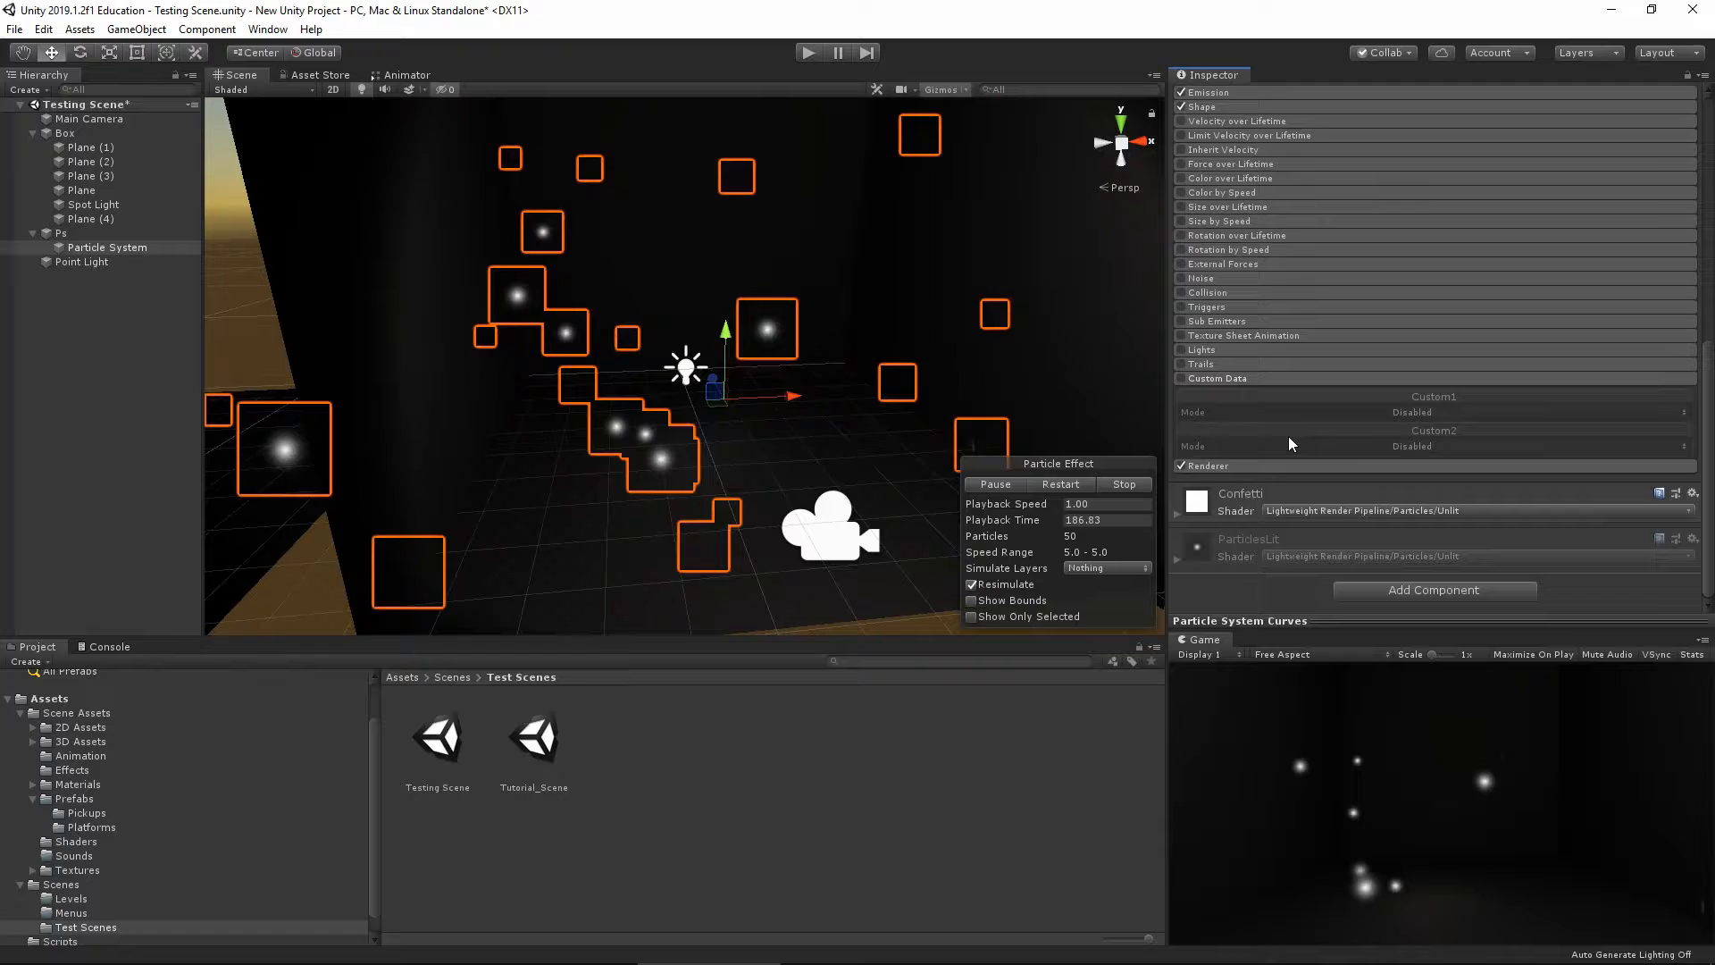
click(1219, 377)
Try the Stretched Billboard, Horizontal Billboard, Vertical Billboard and None render modes in the Renderer module, and return to Billboard
click(1235, 464)
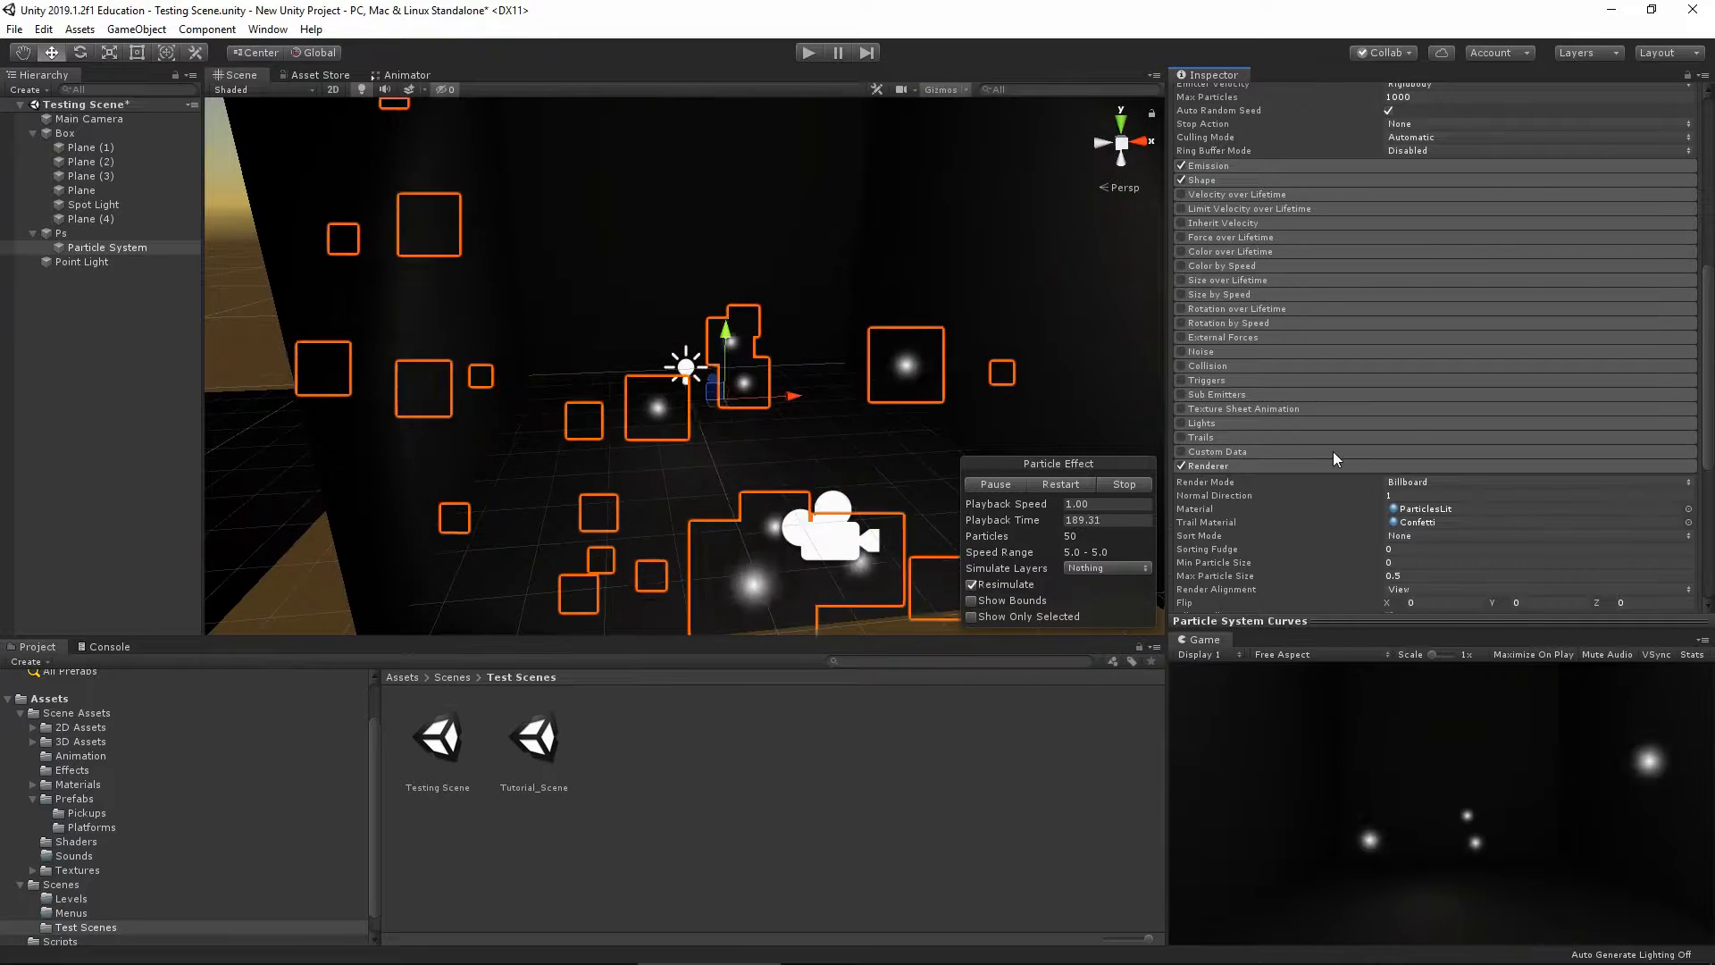
scroll(1367, 420, down, 3)
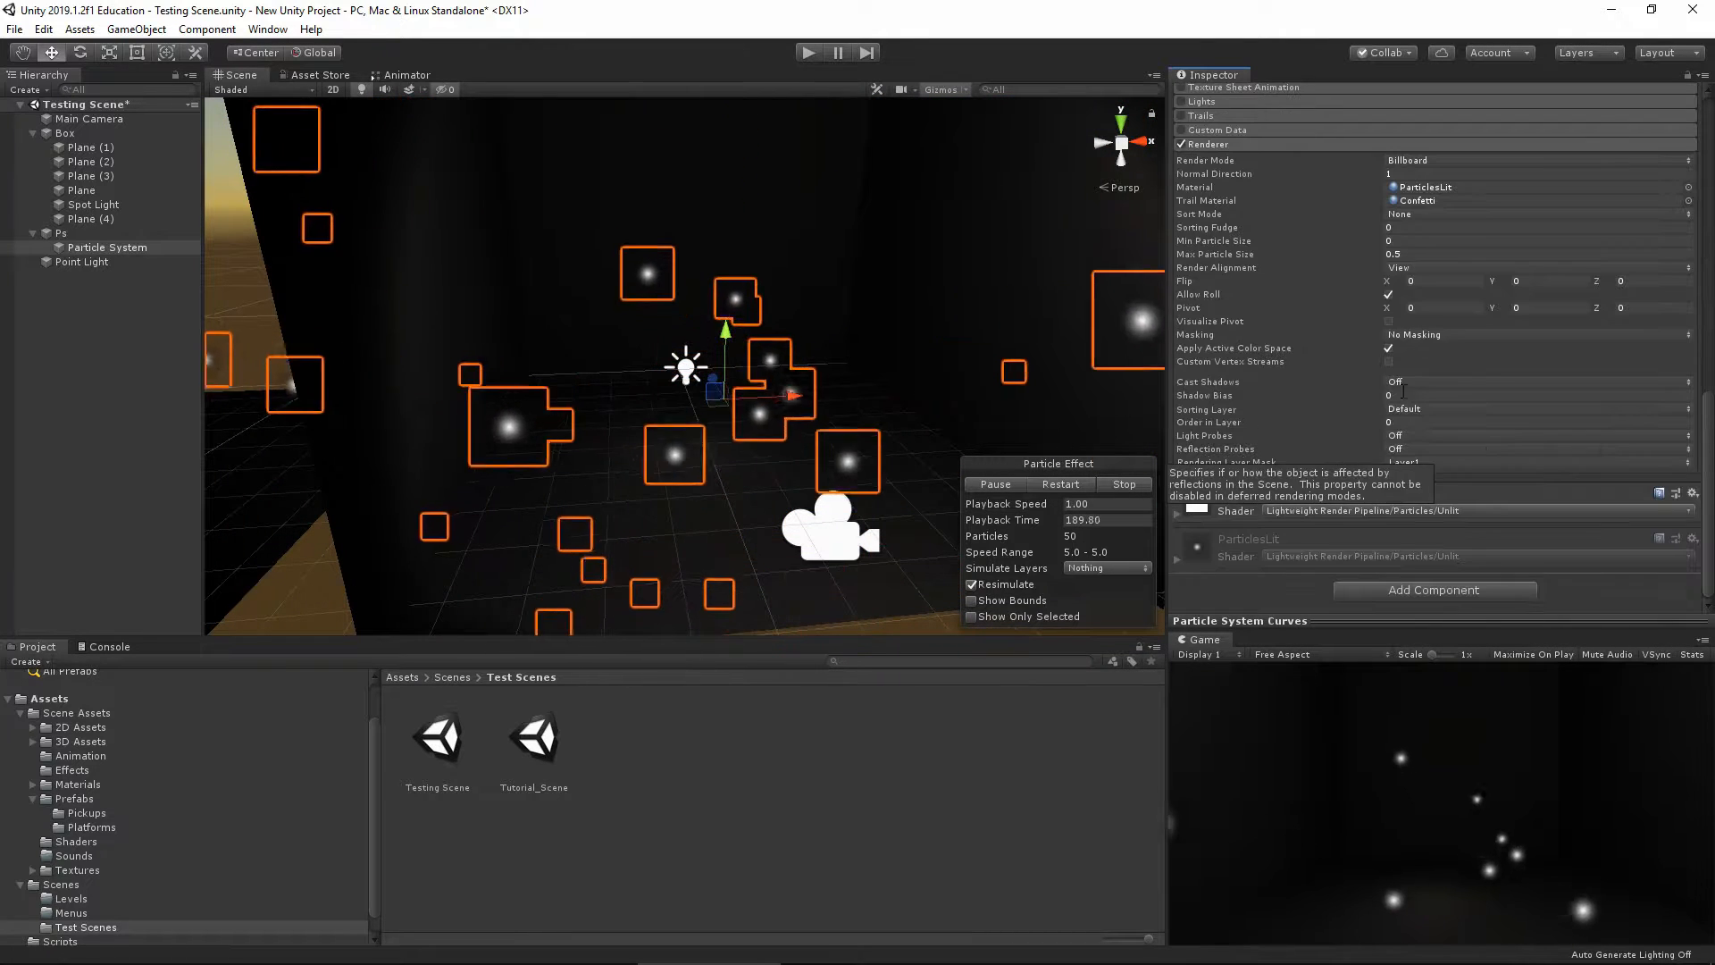
click(1422, 161)
click(1459, 197)
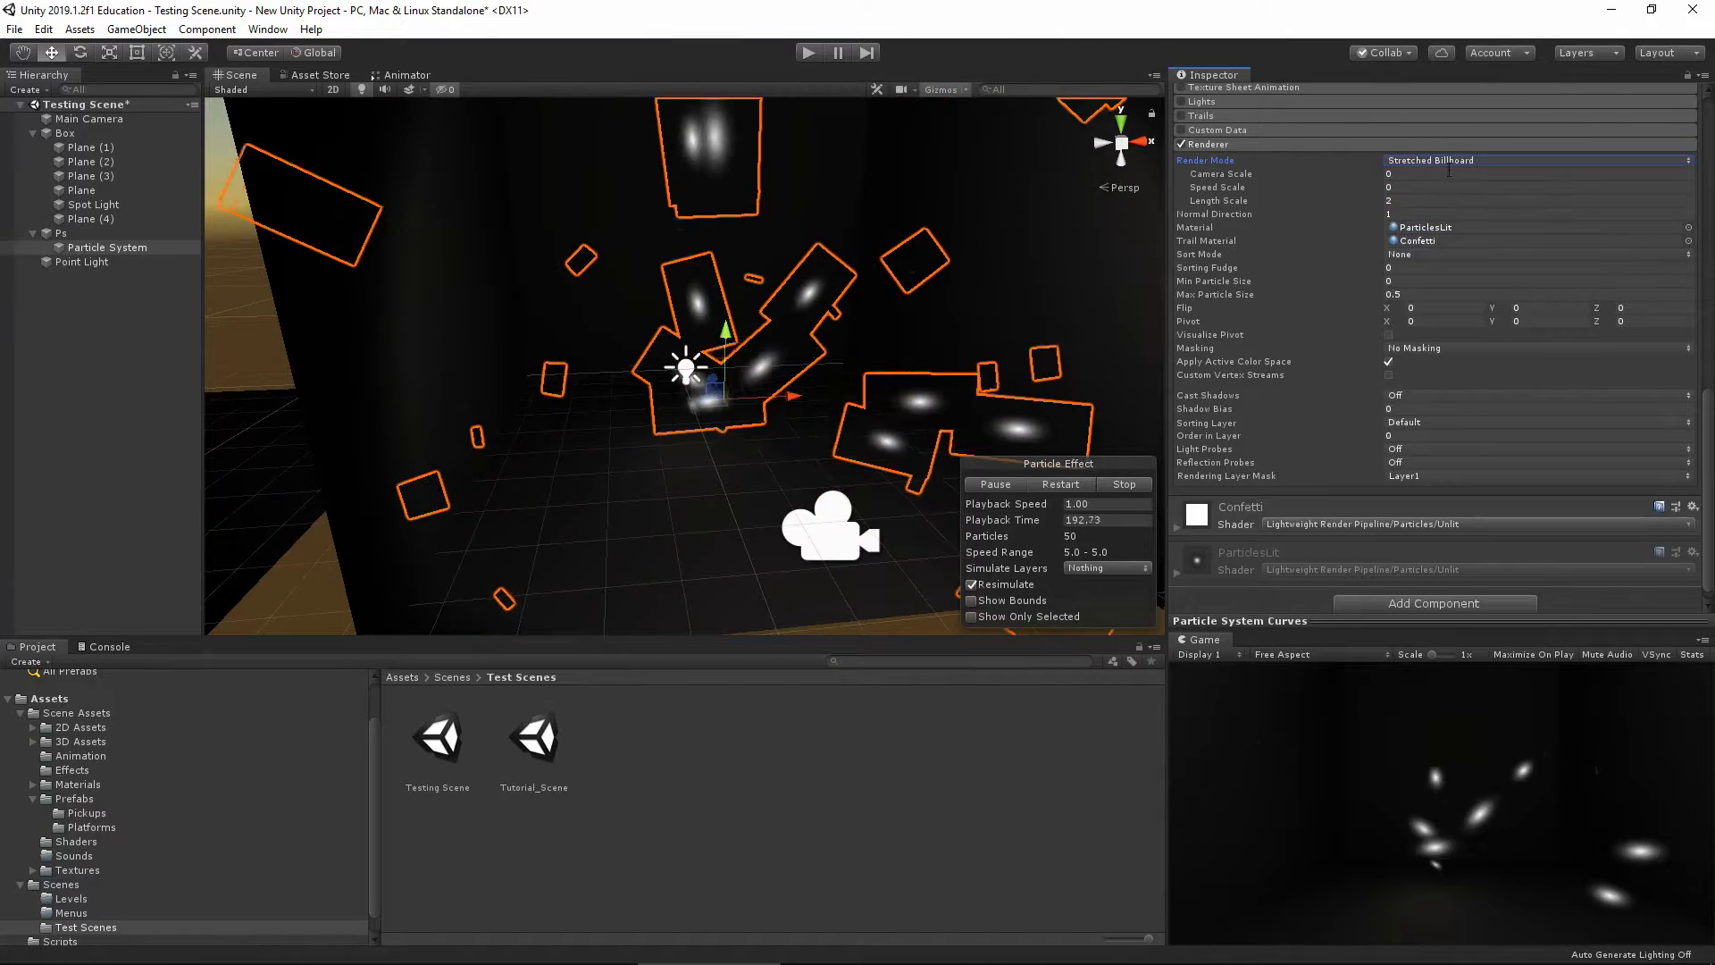
click(1442, 161)
click(1462, 217)
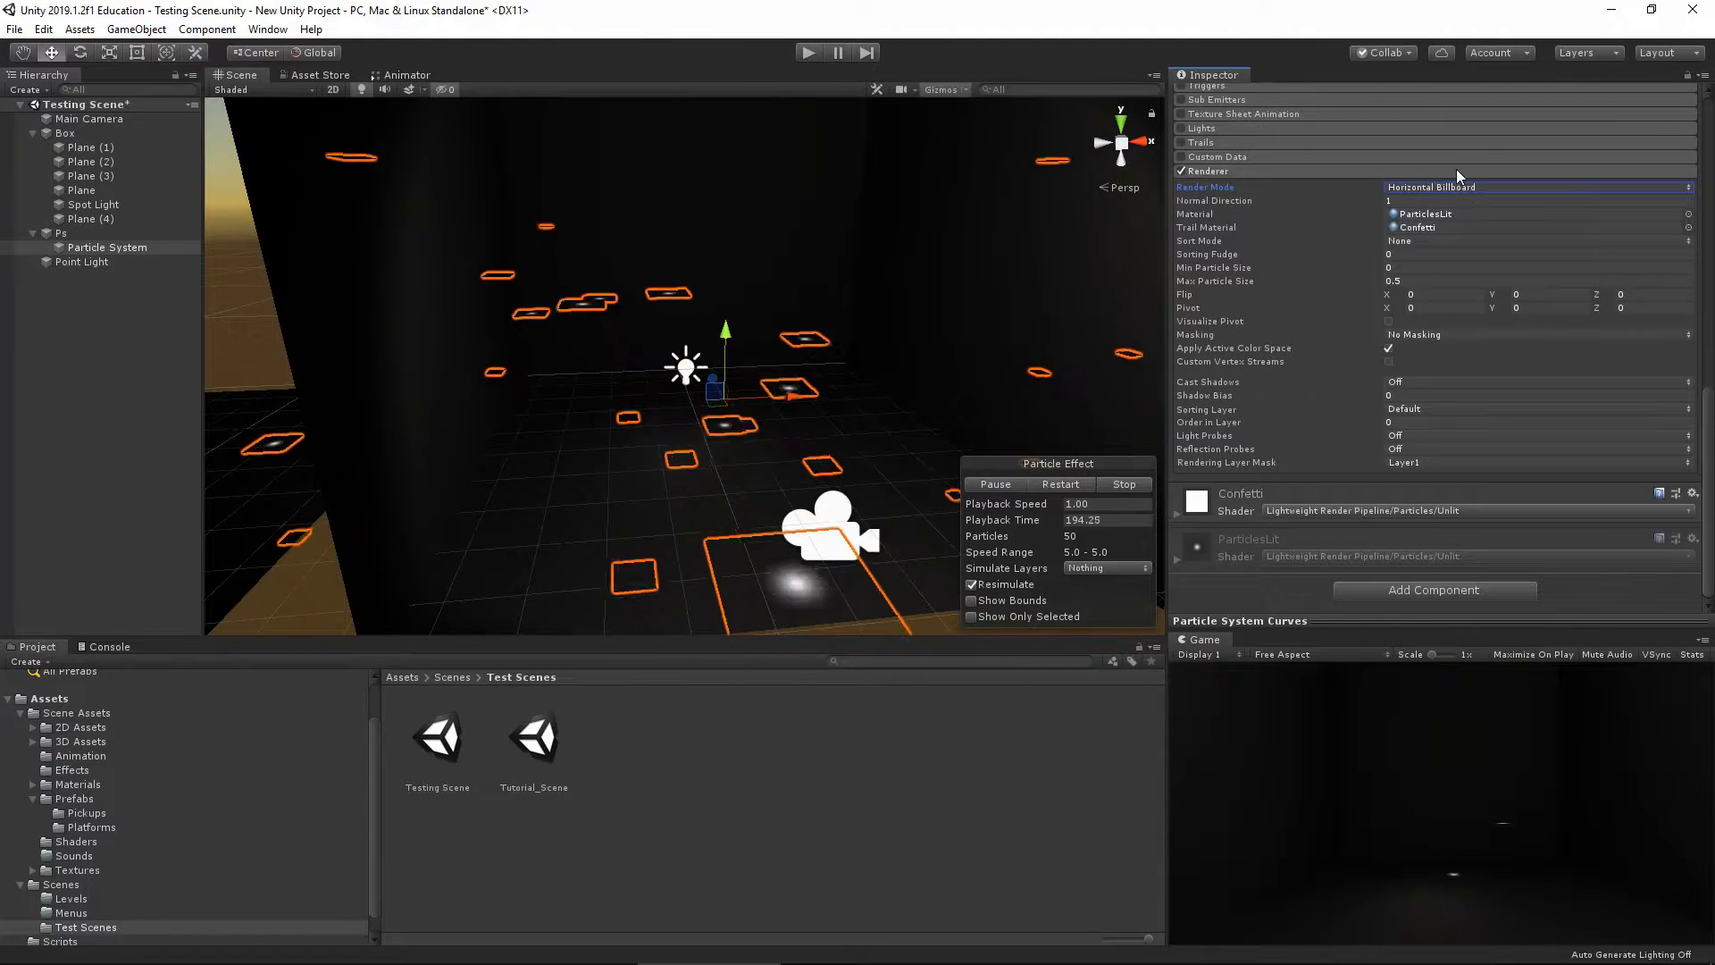
click(1447, 187)
click(1454, 264)
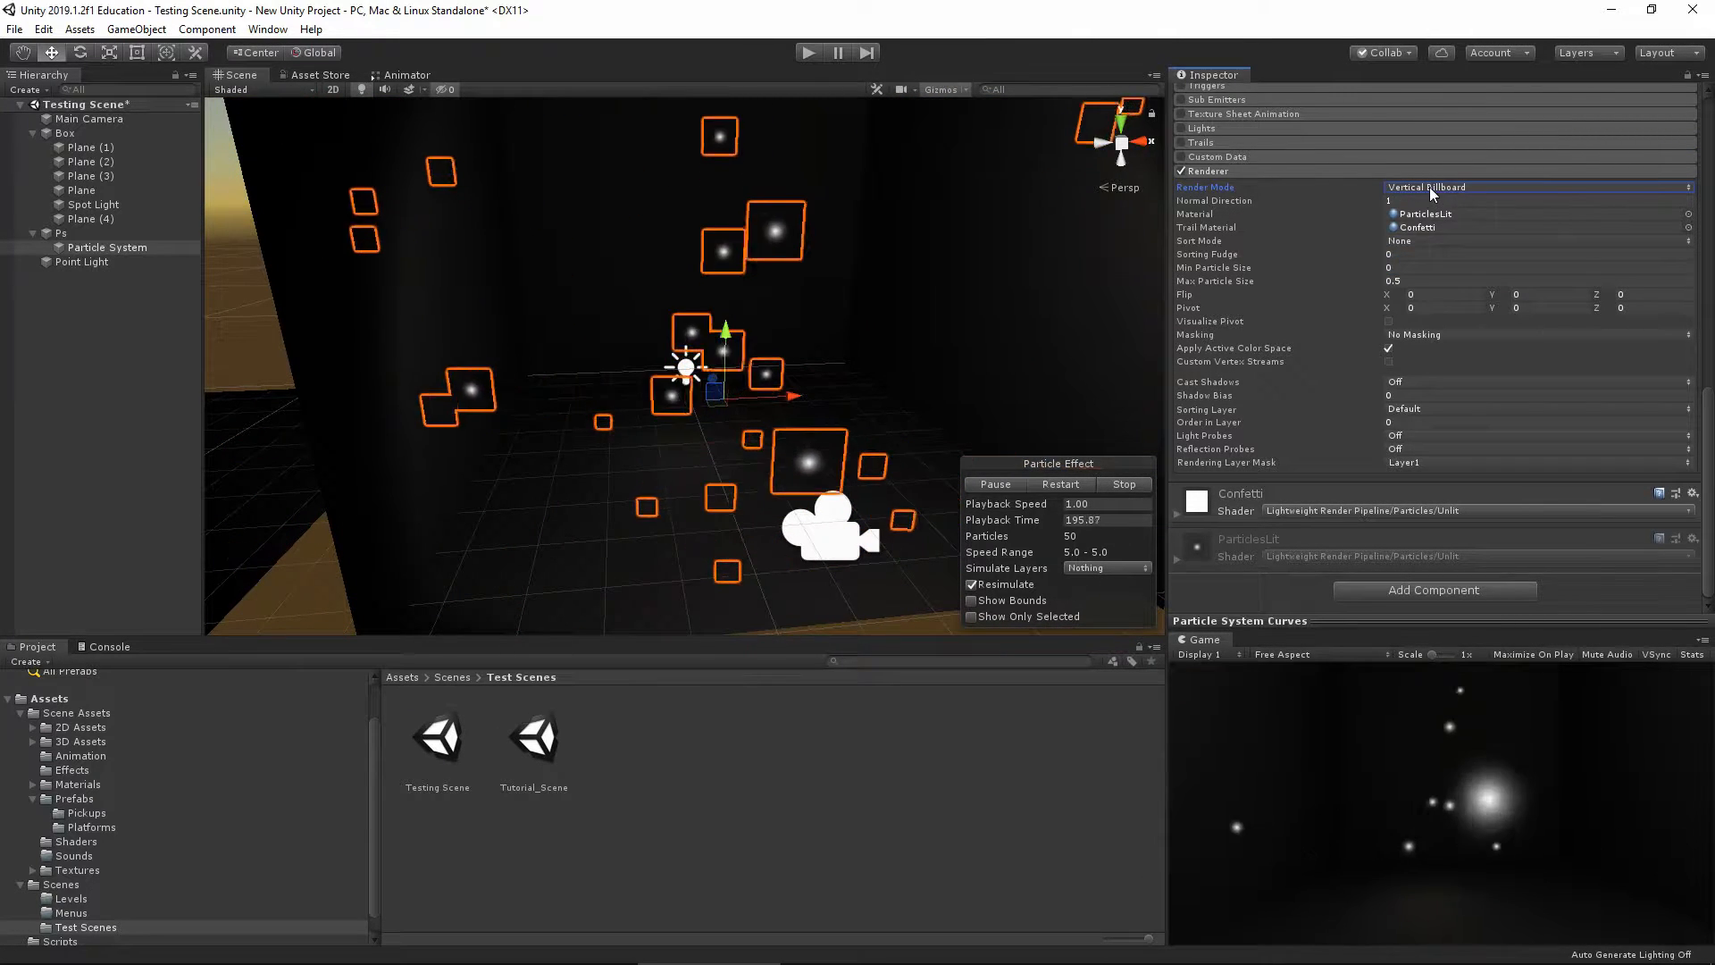
click(1447, 188)
click(1430, 303)
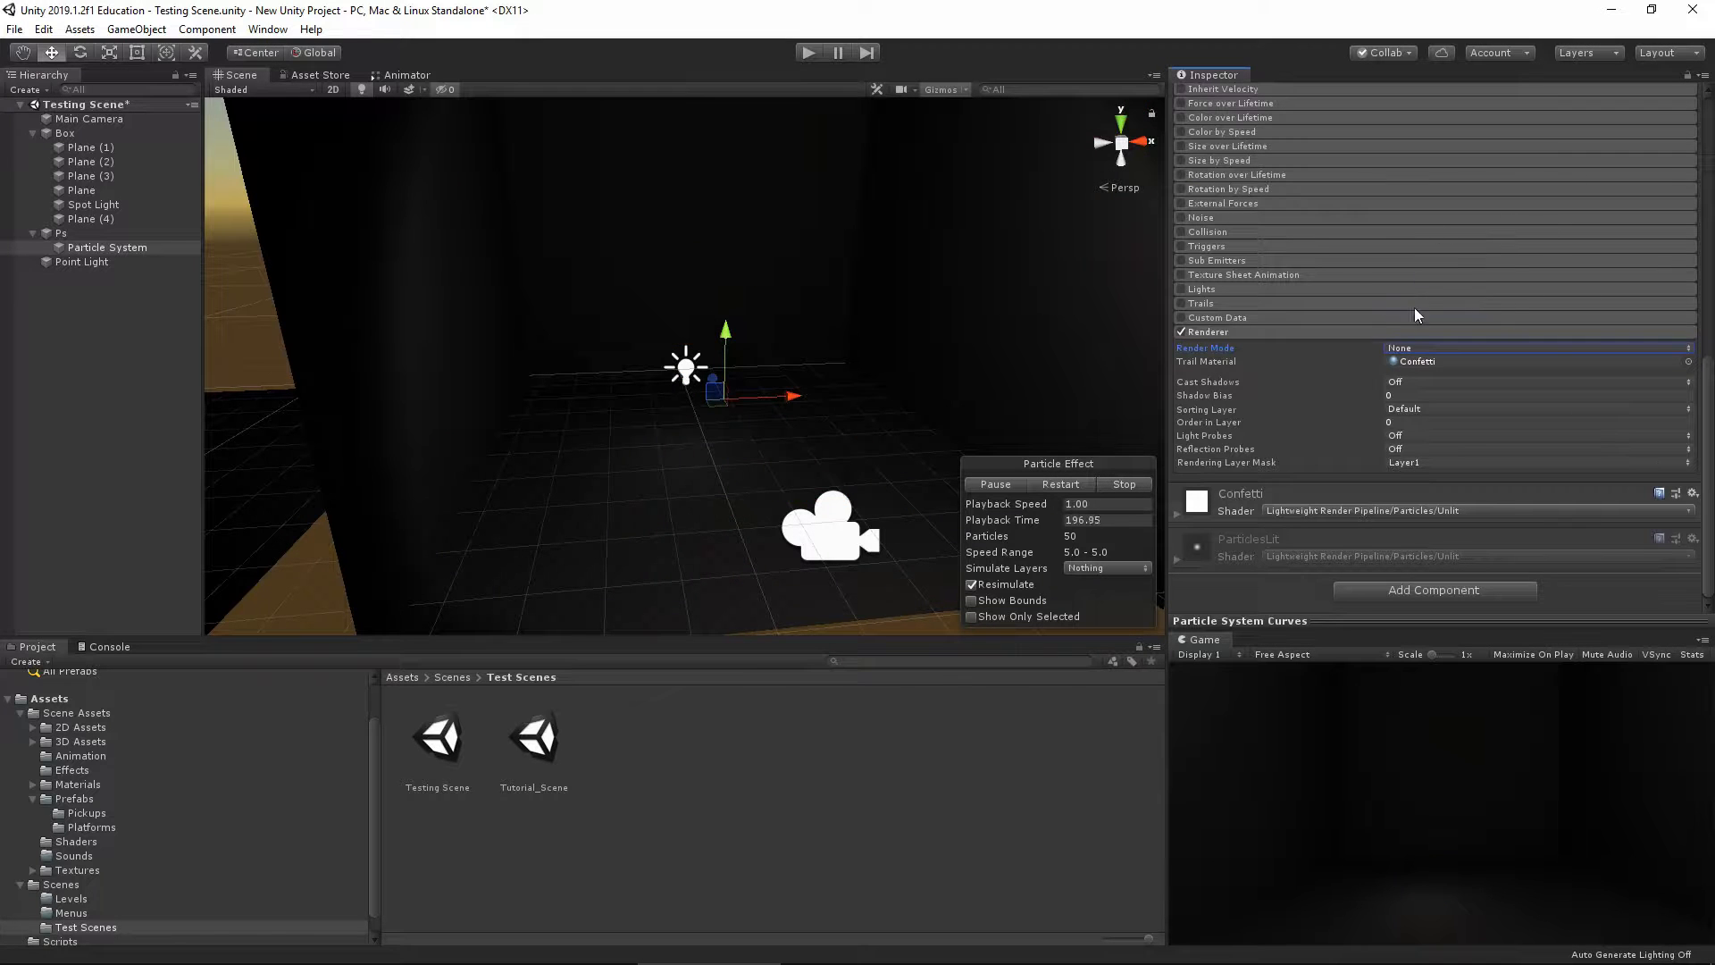
click(1402, 349)
click(1407, 363)
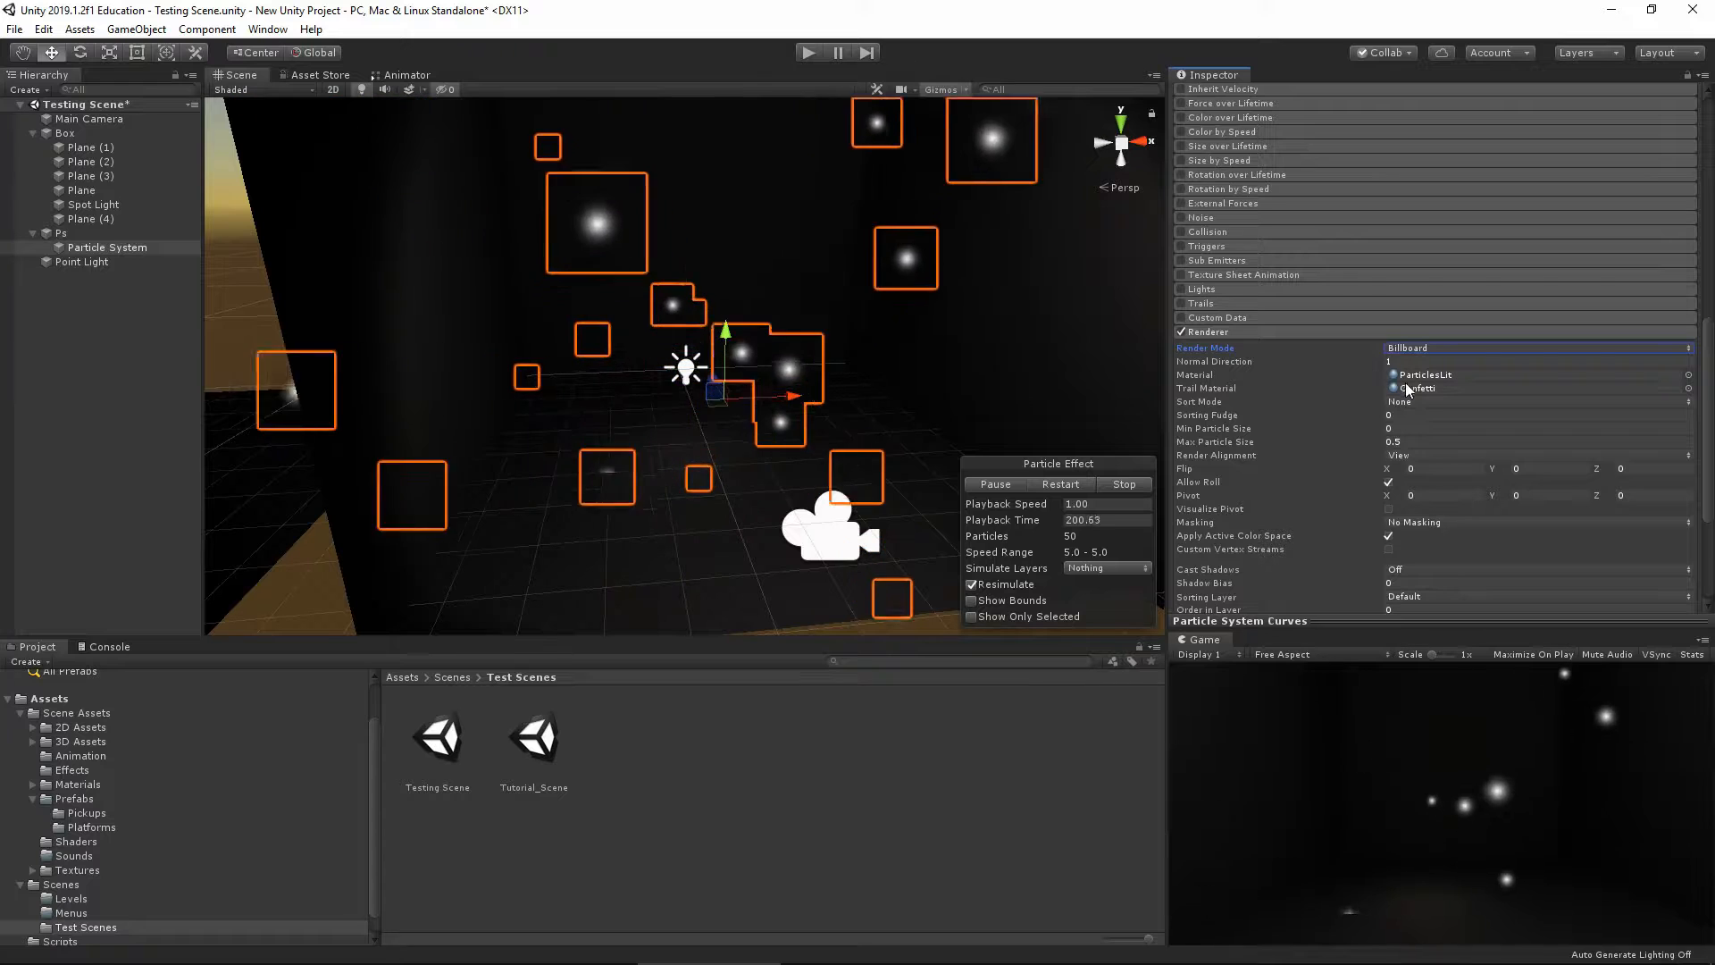
Collapse the particle system's main settings and the Ps object in the hierarchy
scroll(1238, 334, up, 10)
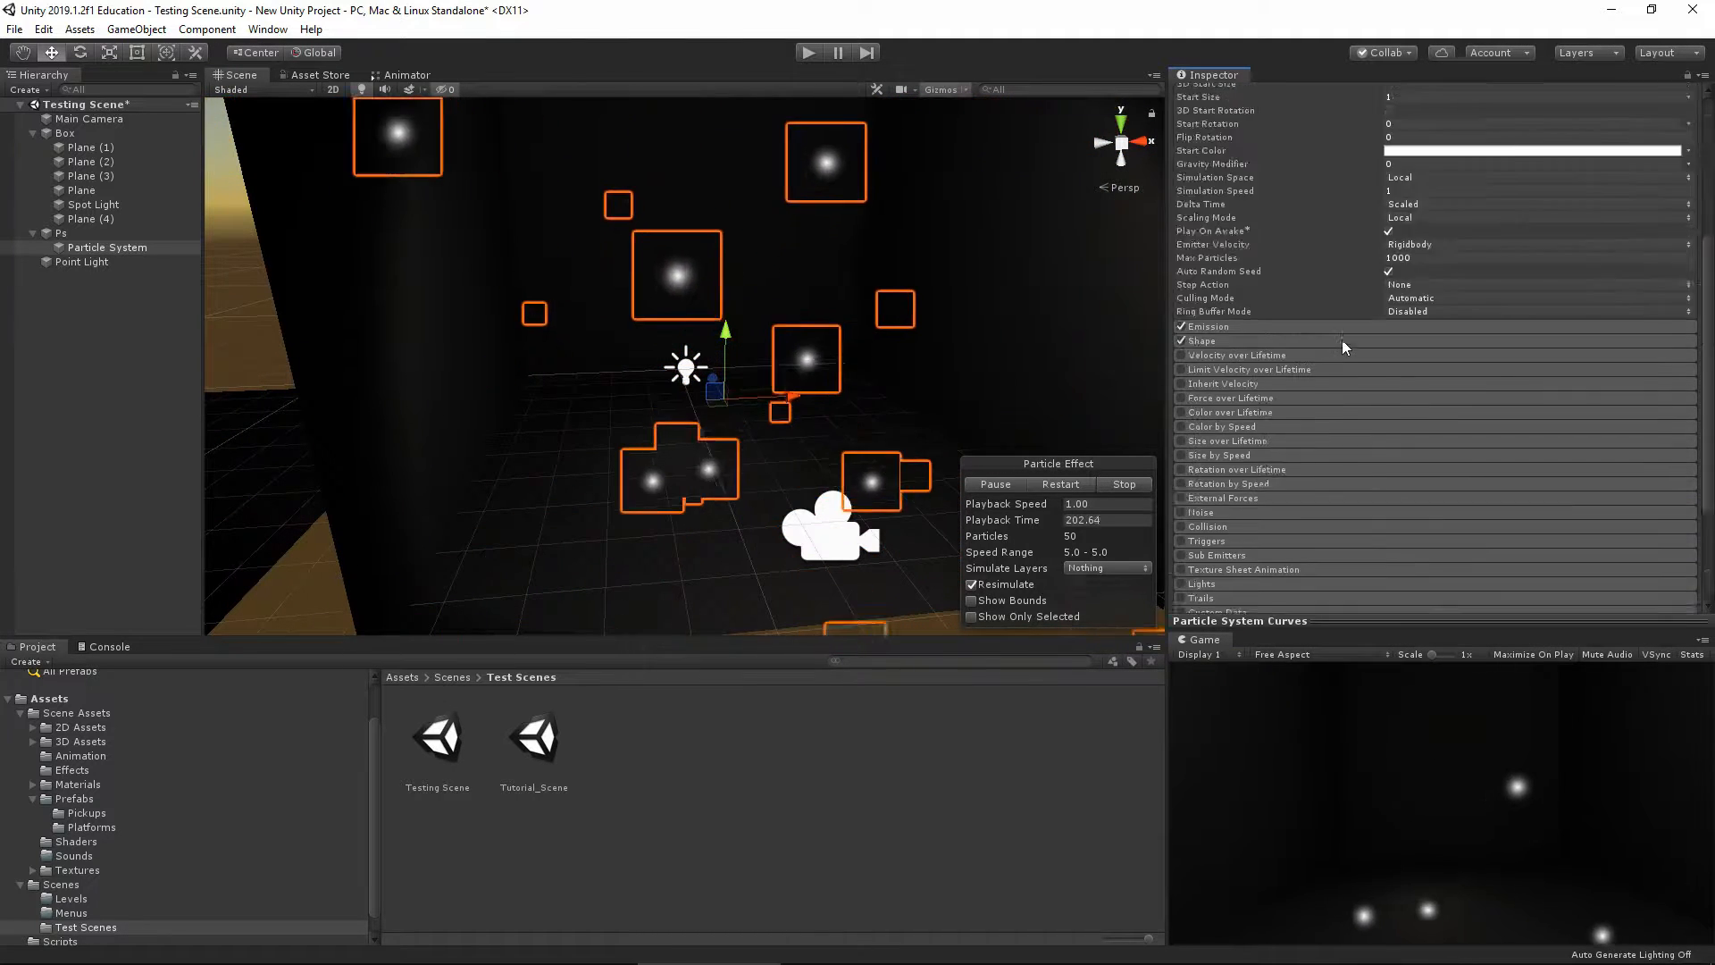
click(1337, 241)
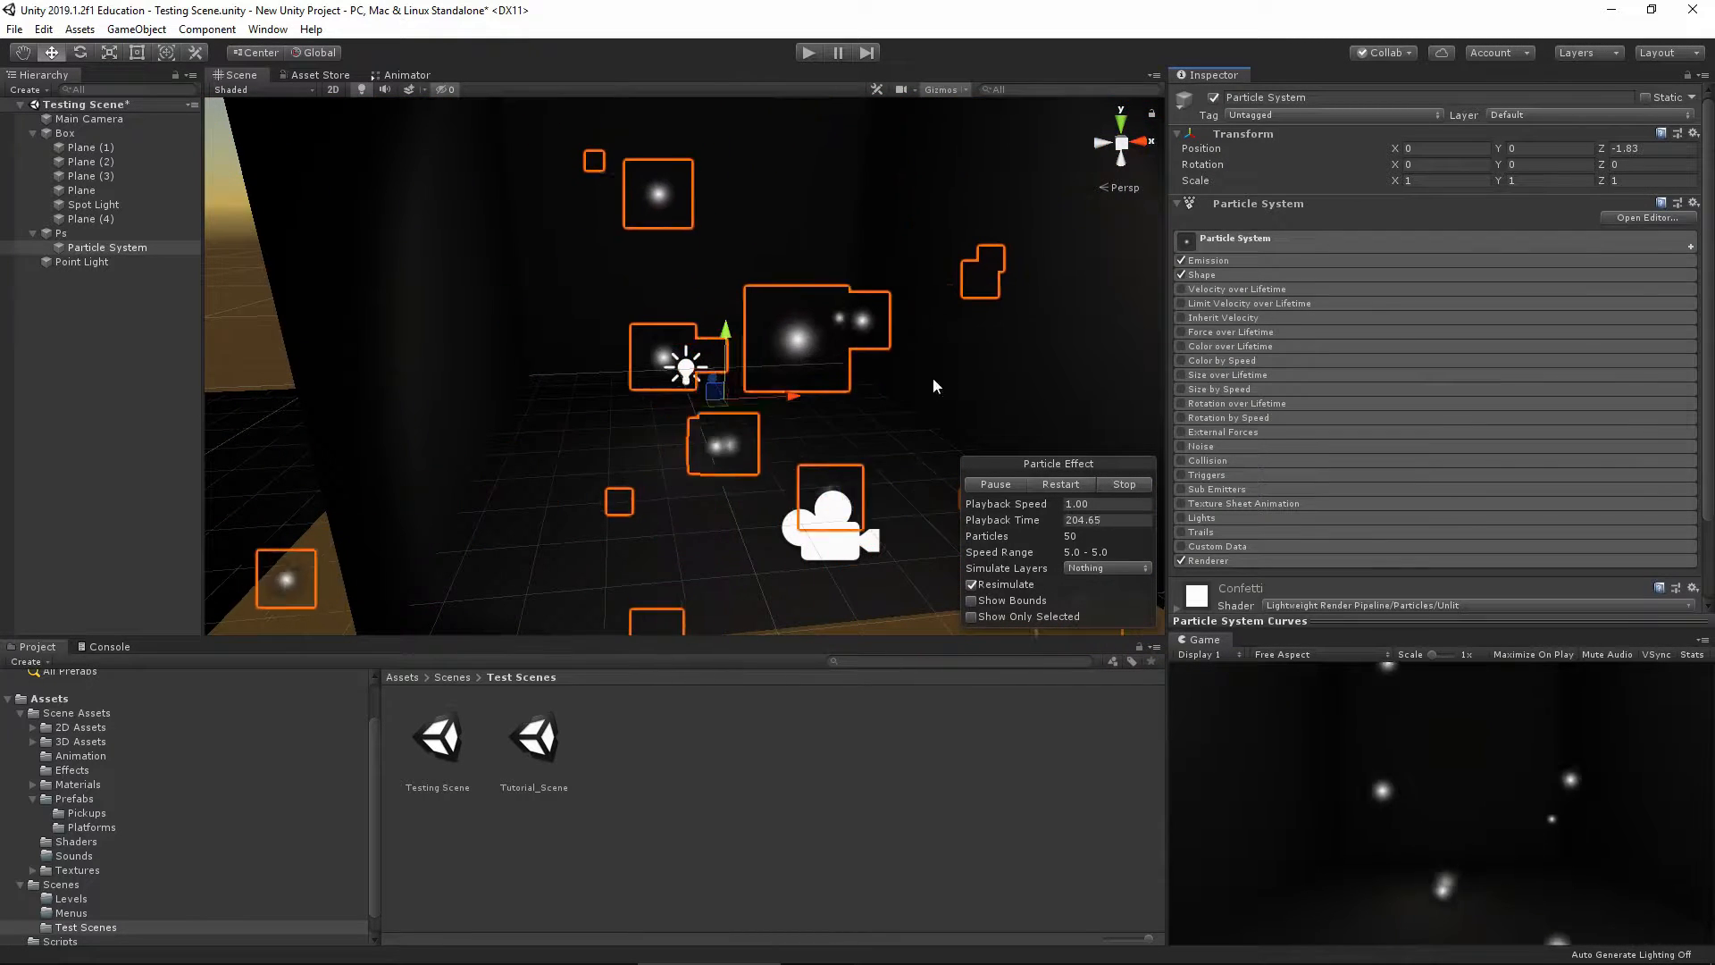
click(68, 234)
key(Left)
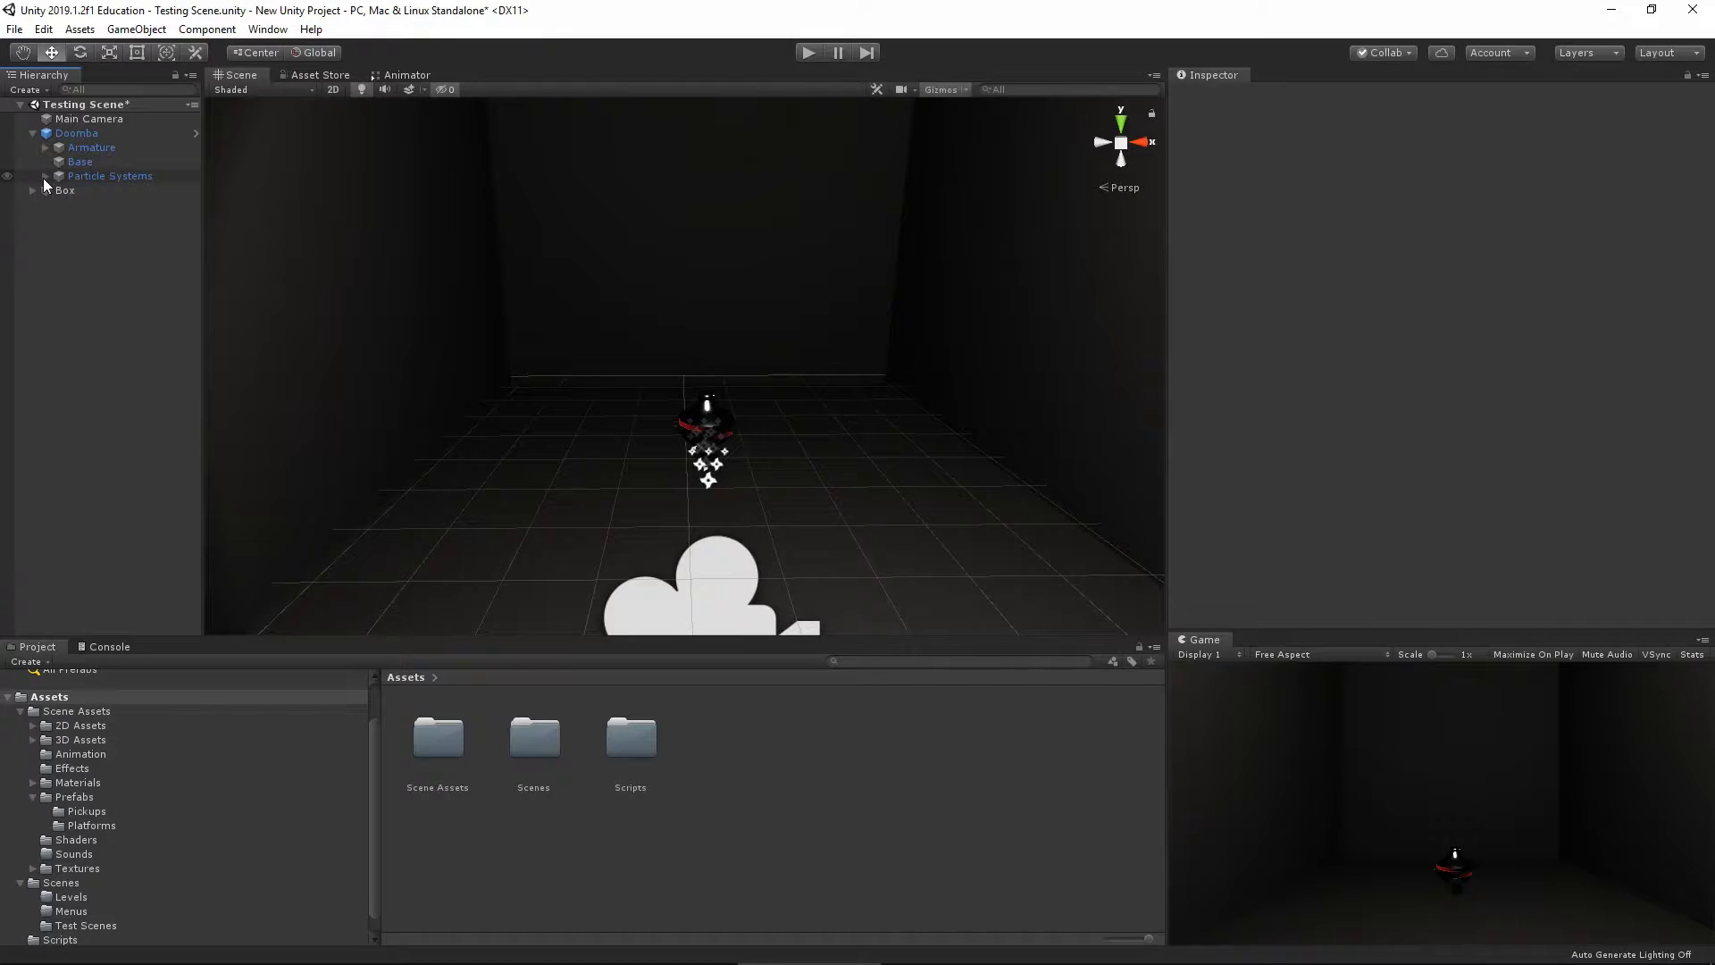
Expand Doomba's Particle Systems object, run the scene to examine its particle effects, and stop and collapse the object
click(45, 177)
click(816, 53)
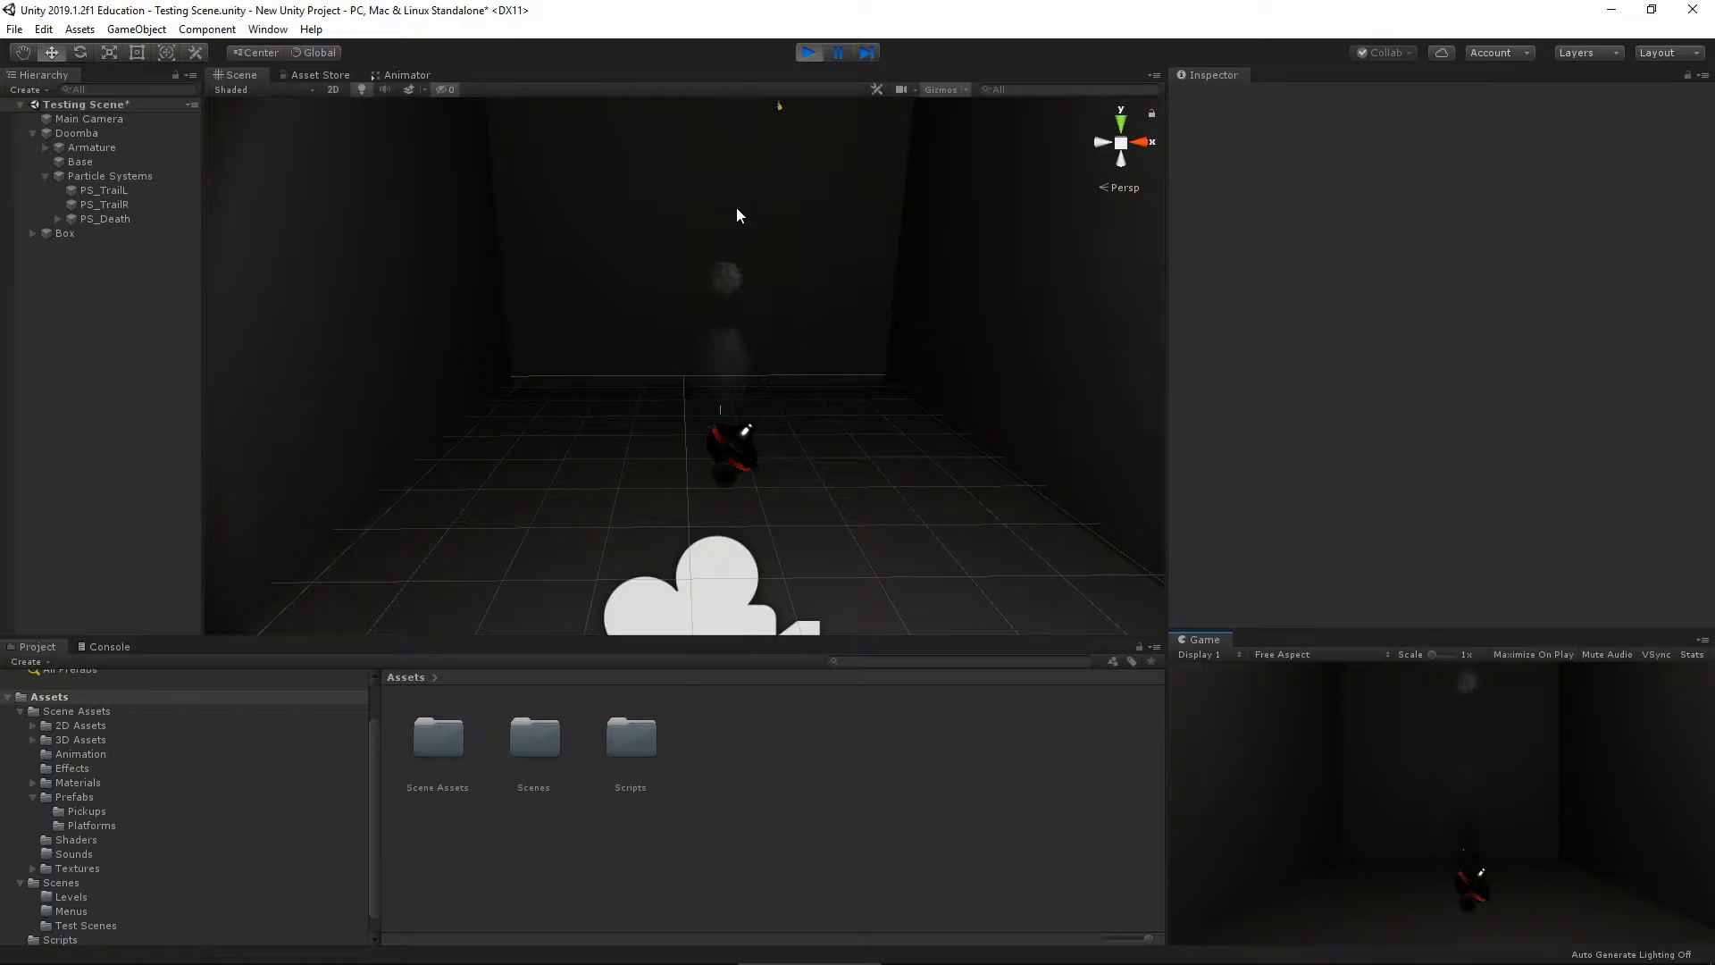
click(809, 53)
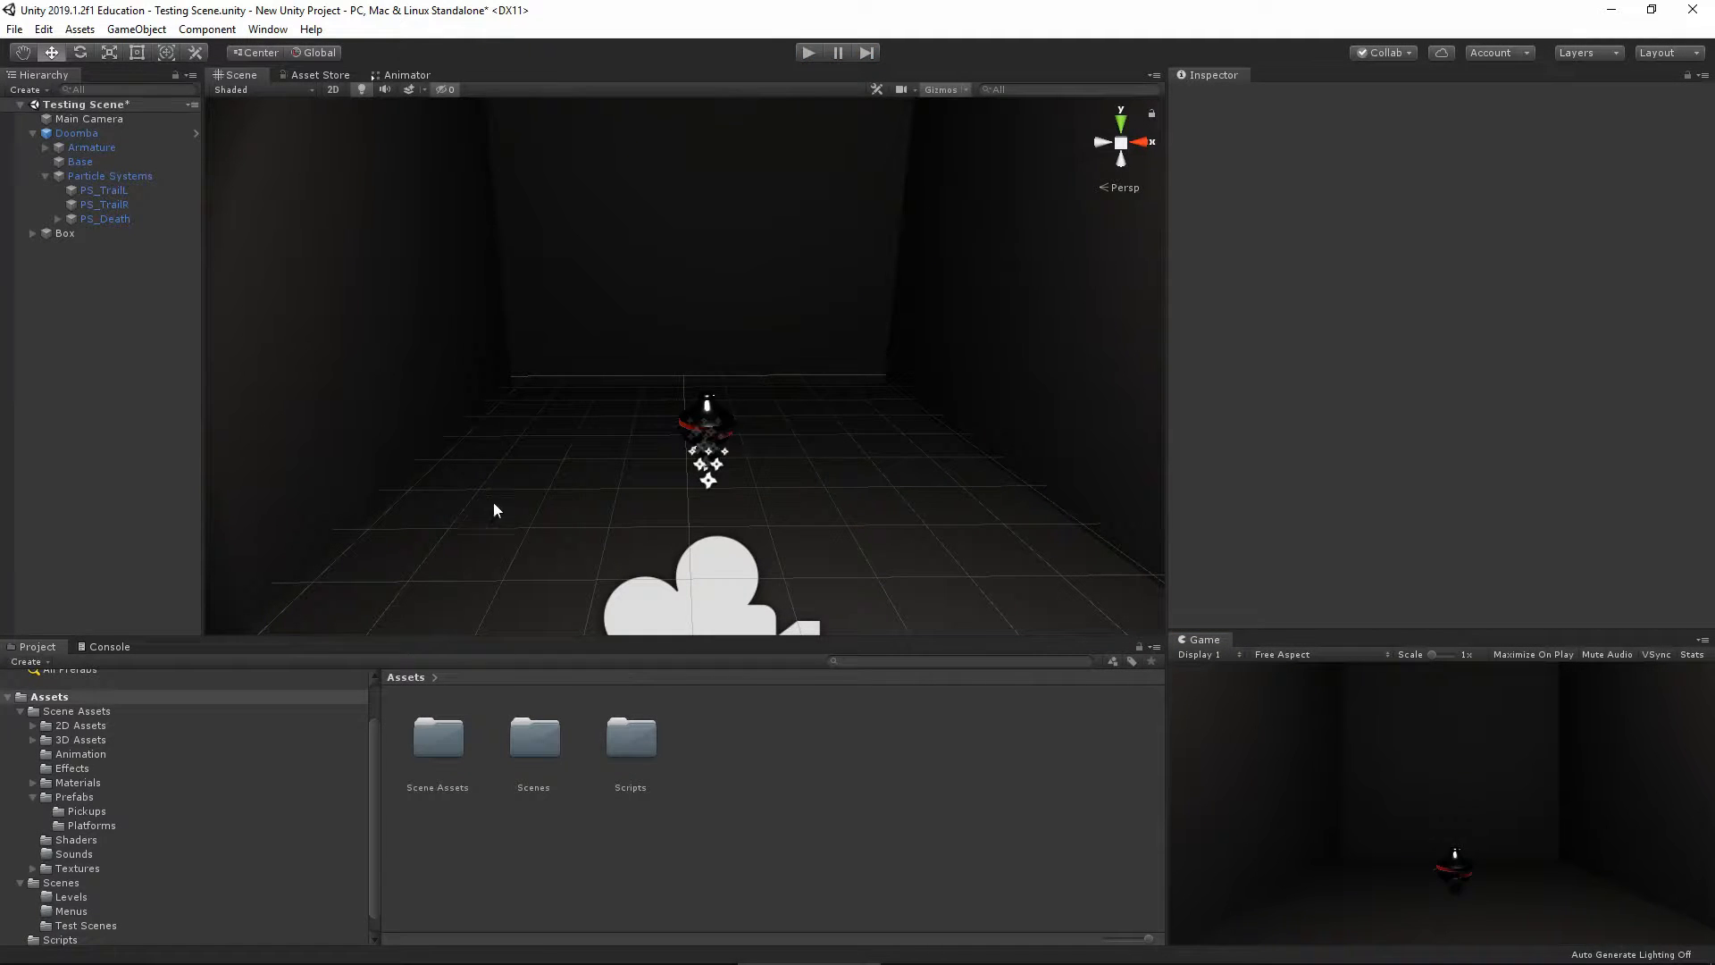
click(46, 177)
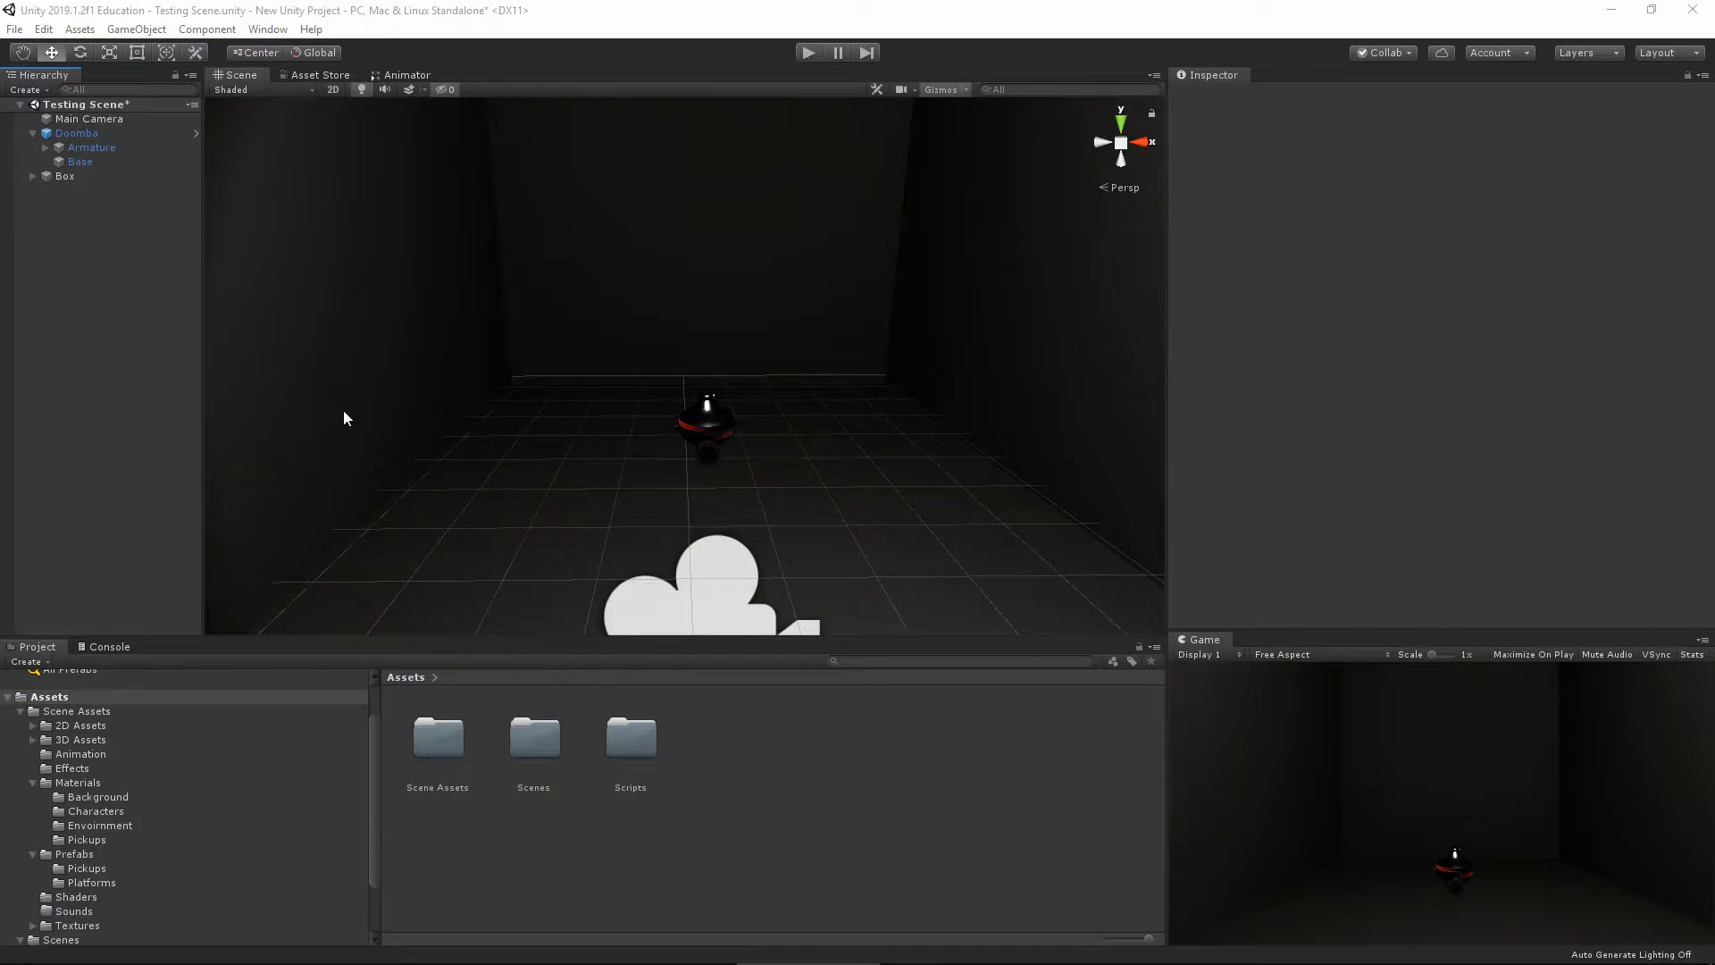
Create an empty ParticleSystems object under Doomba and add an empty child object named PS_Left to it
right_click(92, 133)
click(183, 377)
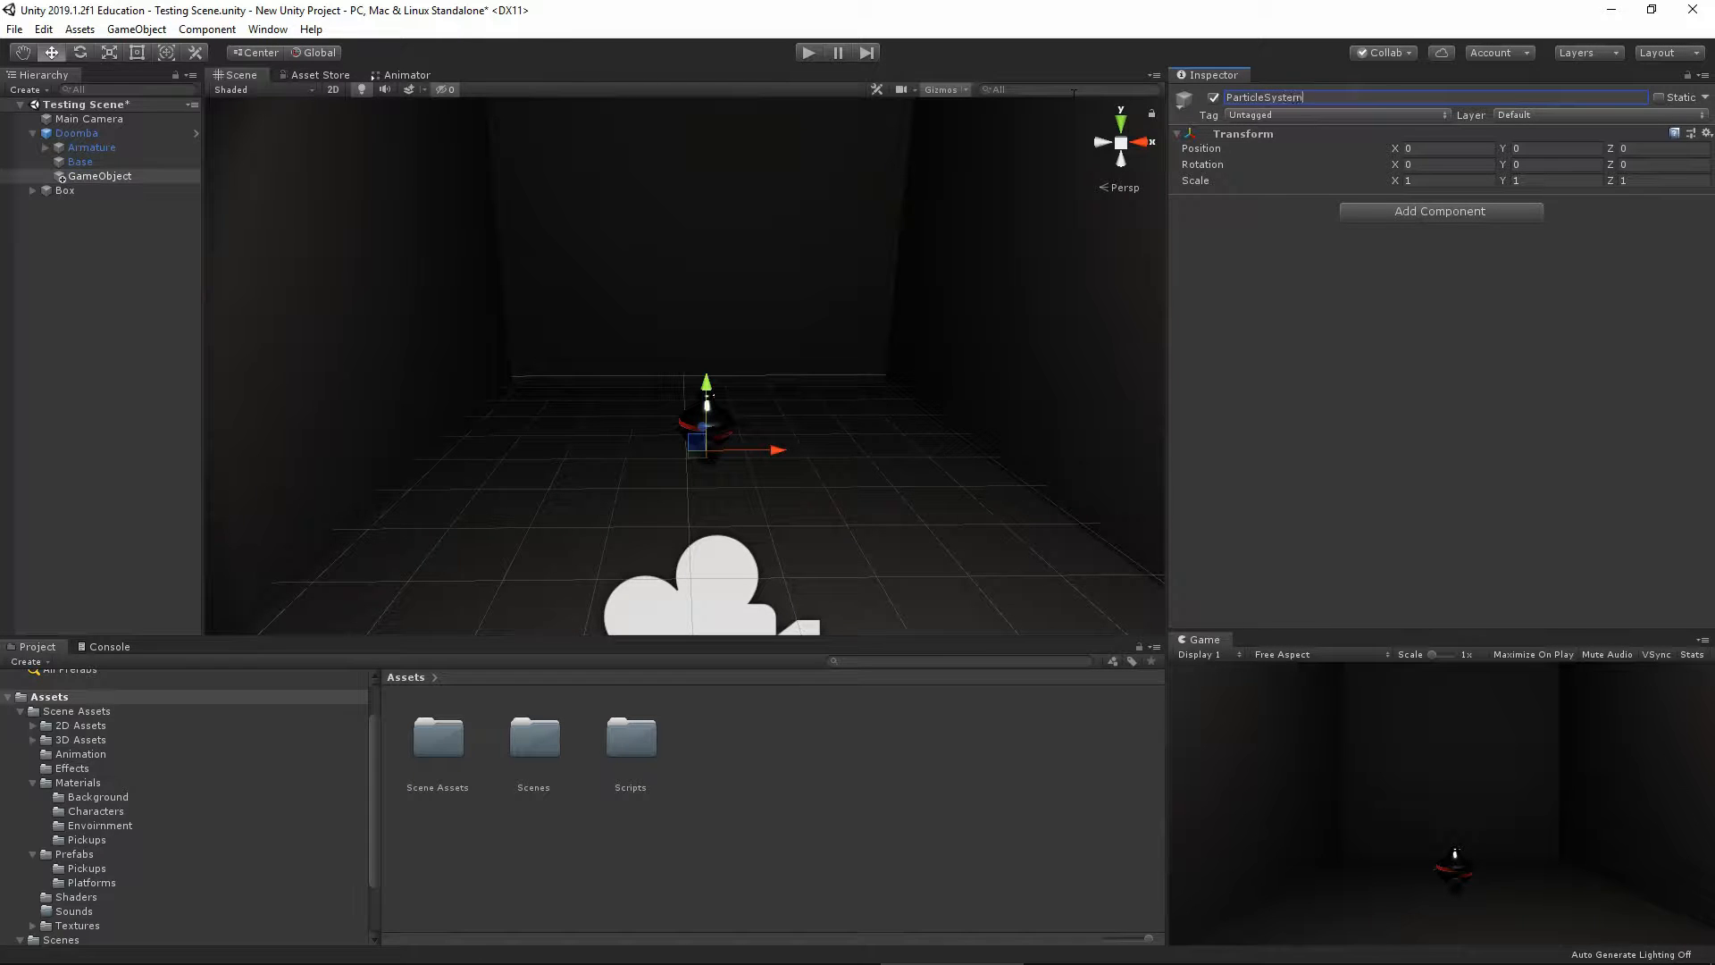
right_click(126, 178)
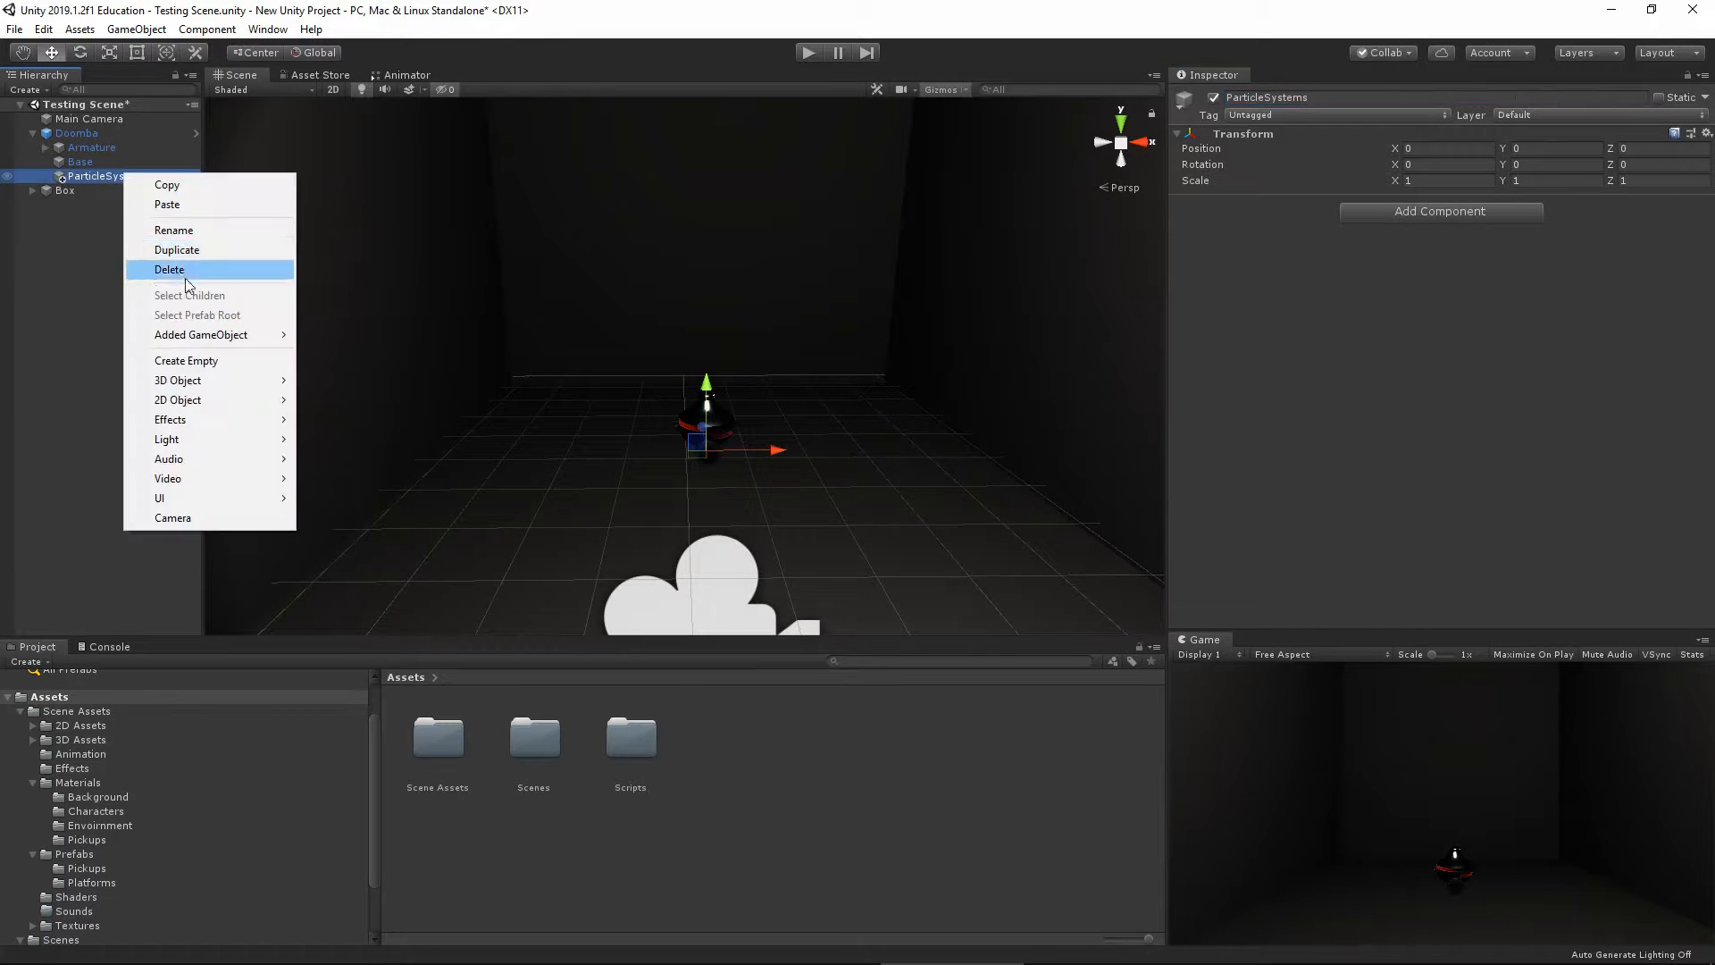
click(221, 362)
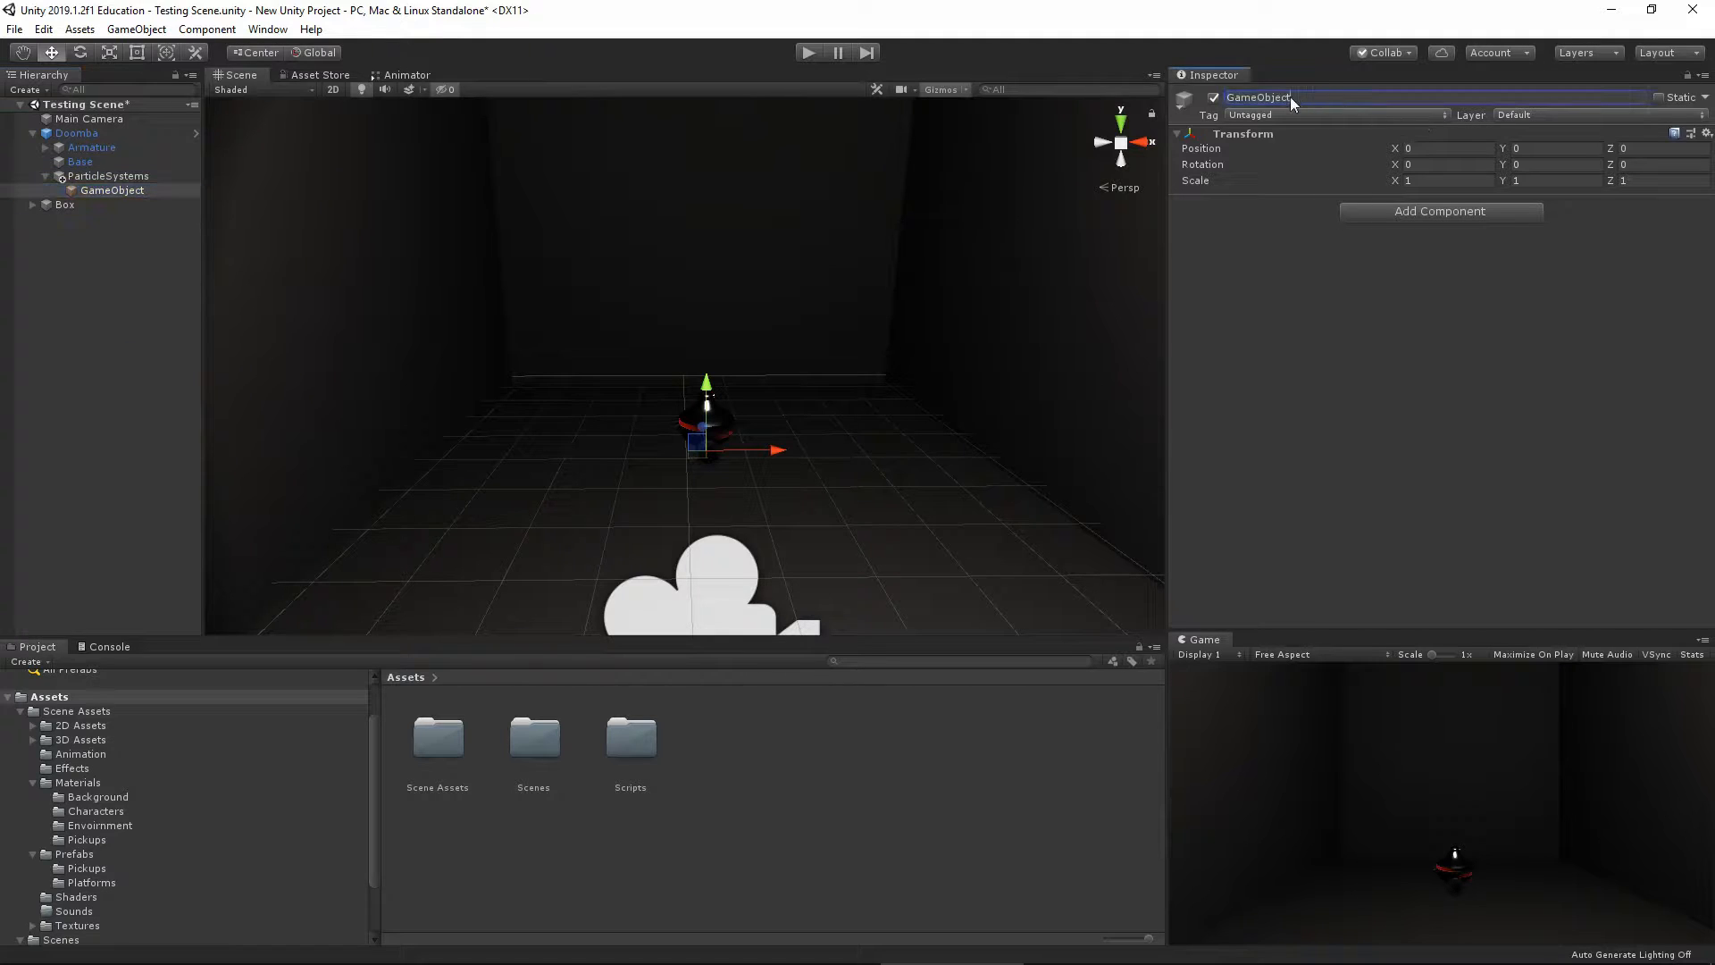
text(PS_Left)
Add a Particle System component to PS_Left and assign the P_Smoke material in its Renderer module
click(1490, 212)
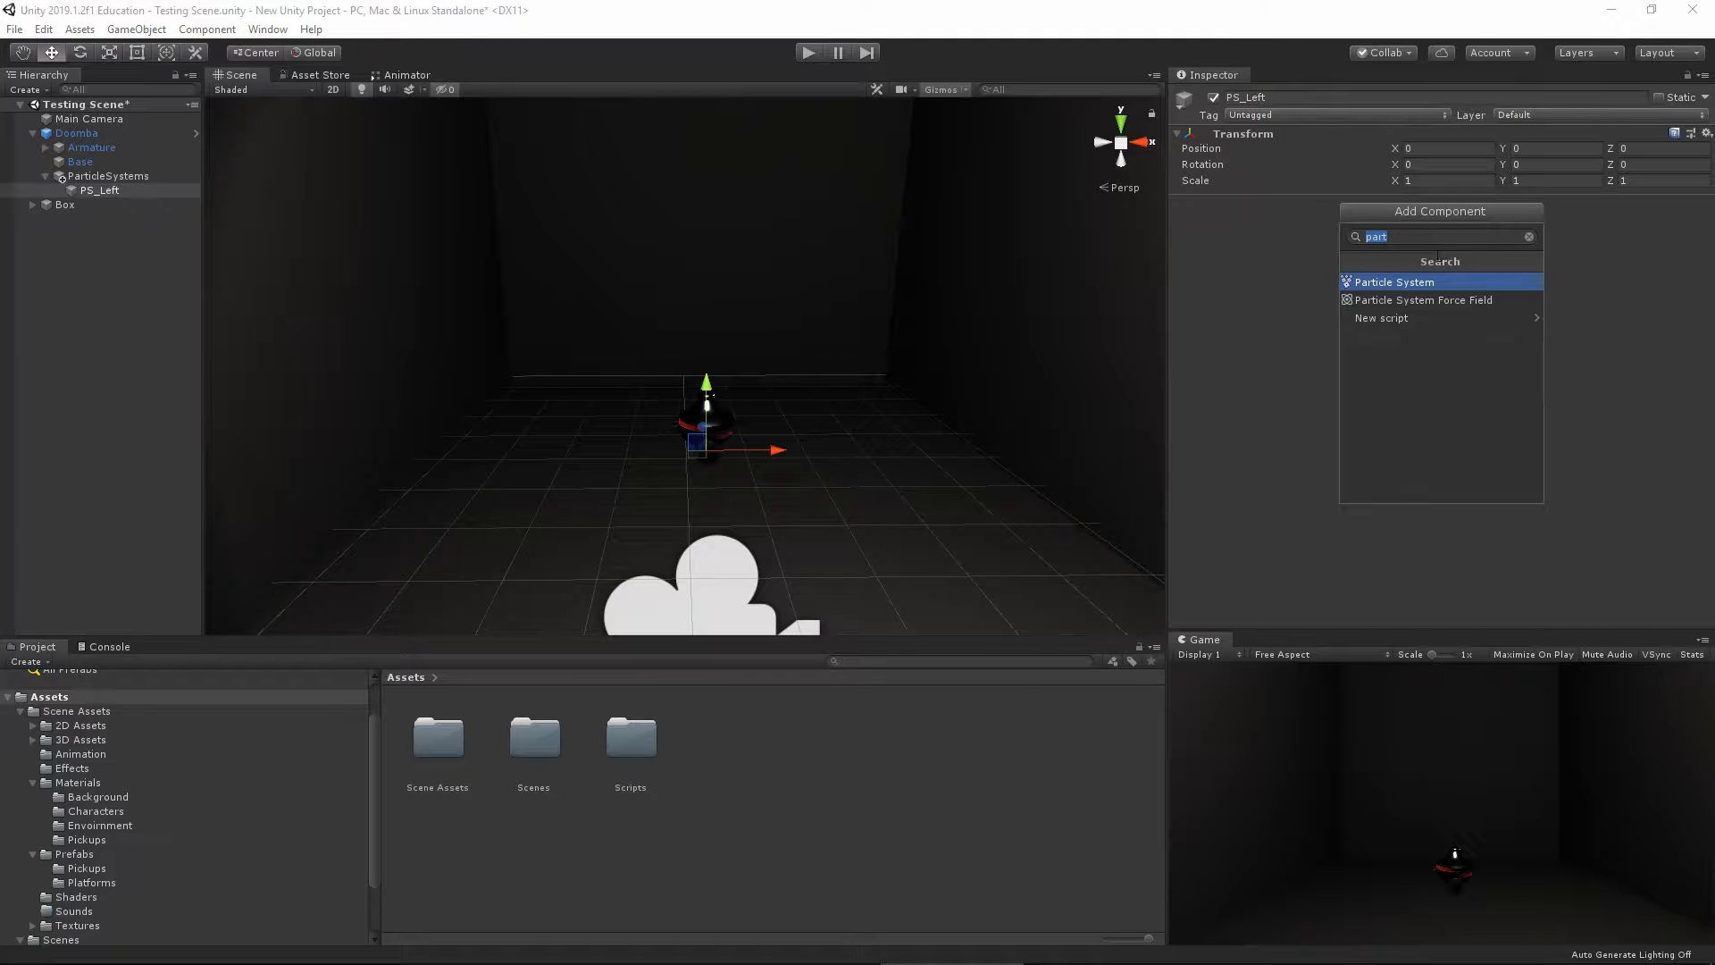
click(1393, 280)
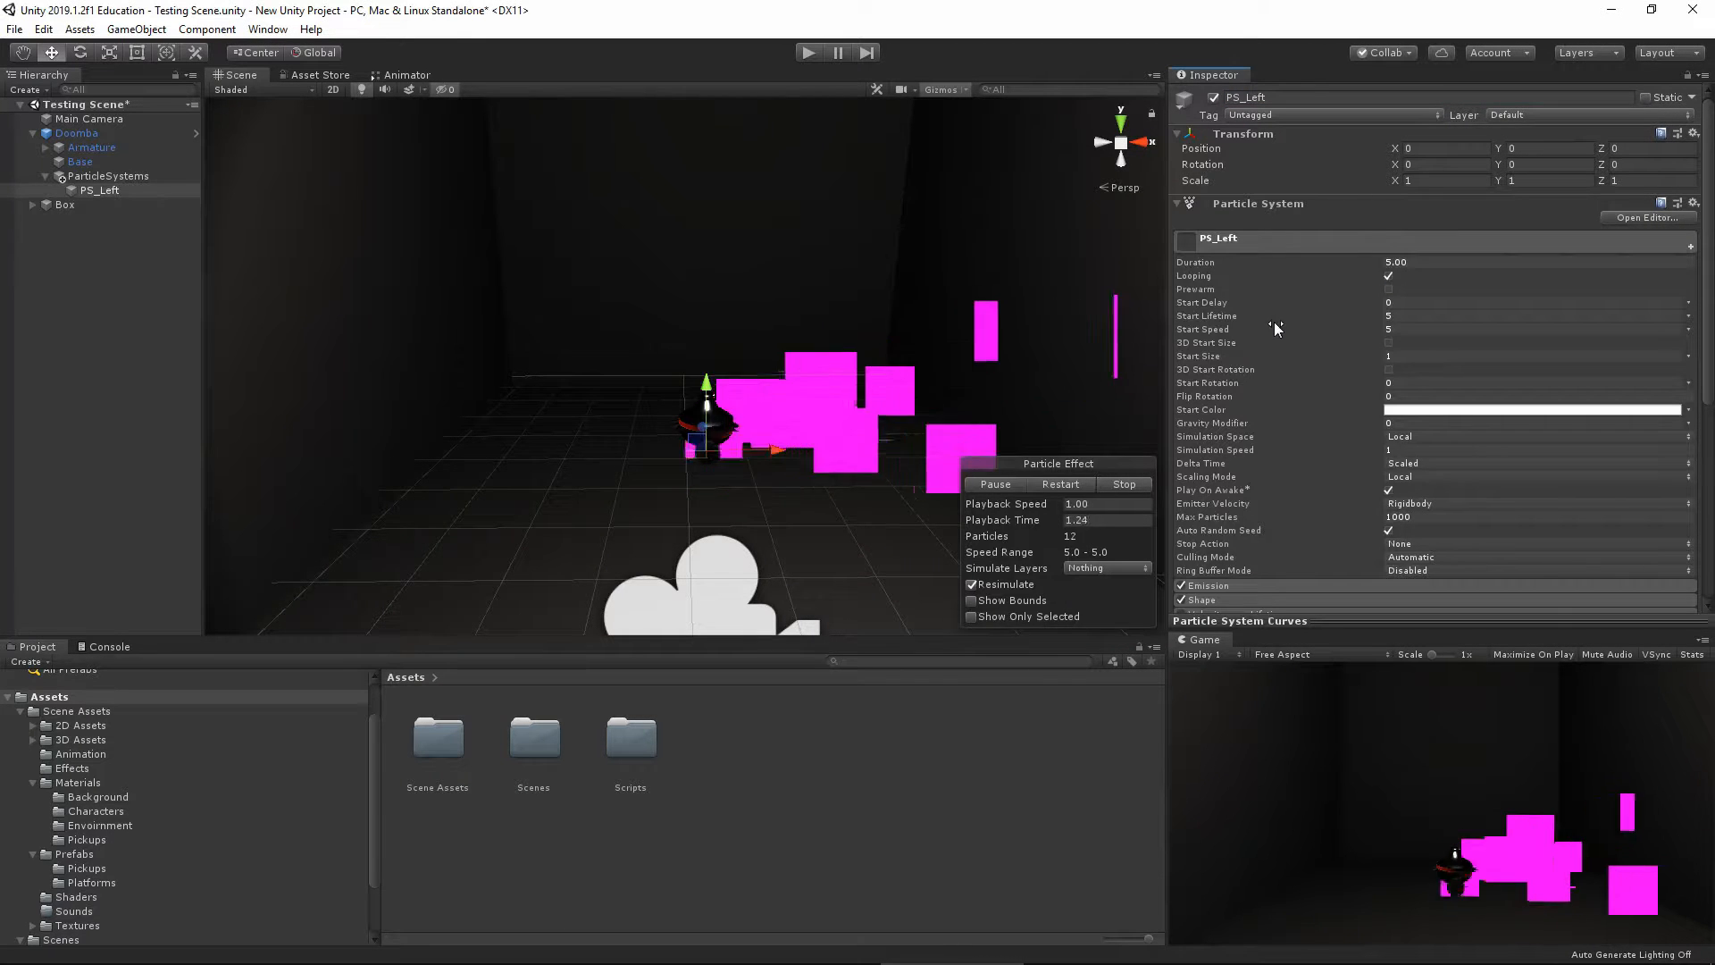
scroll(1317, 483, down, 5)
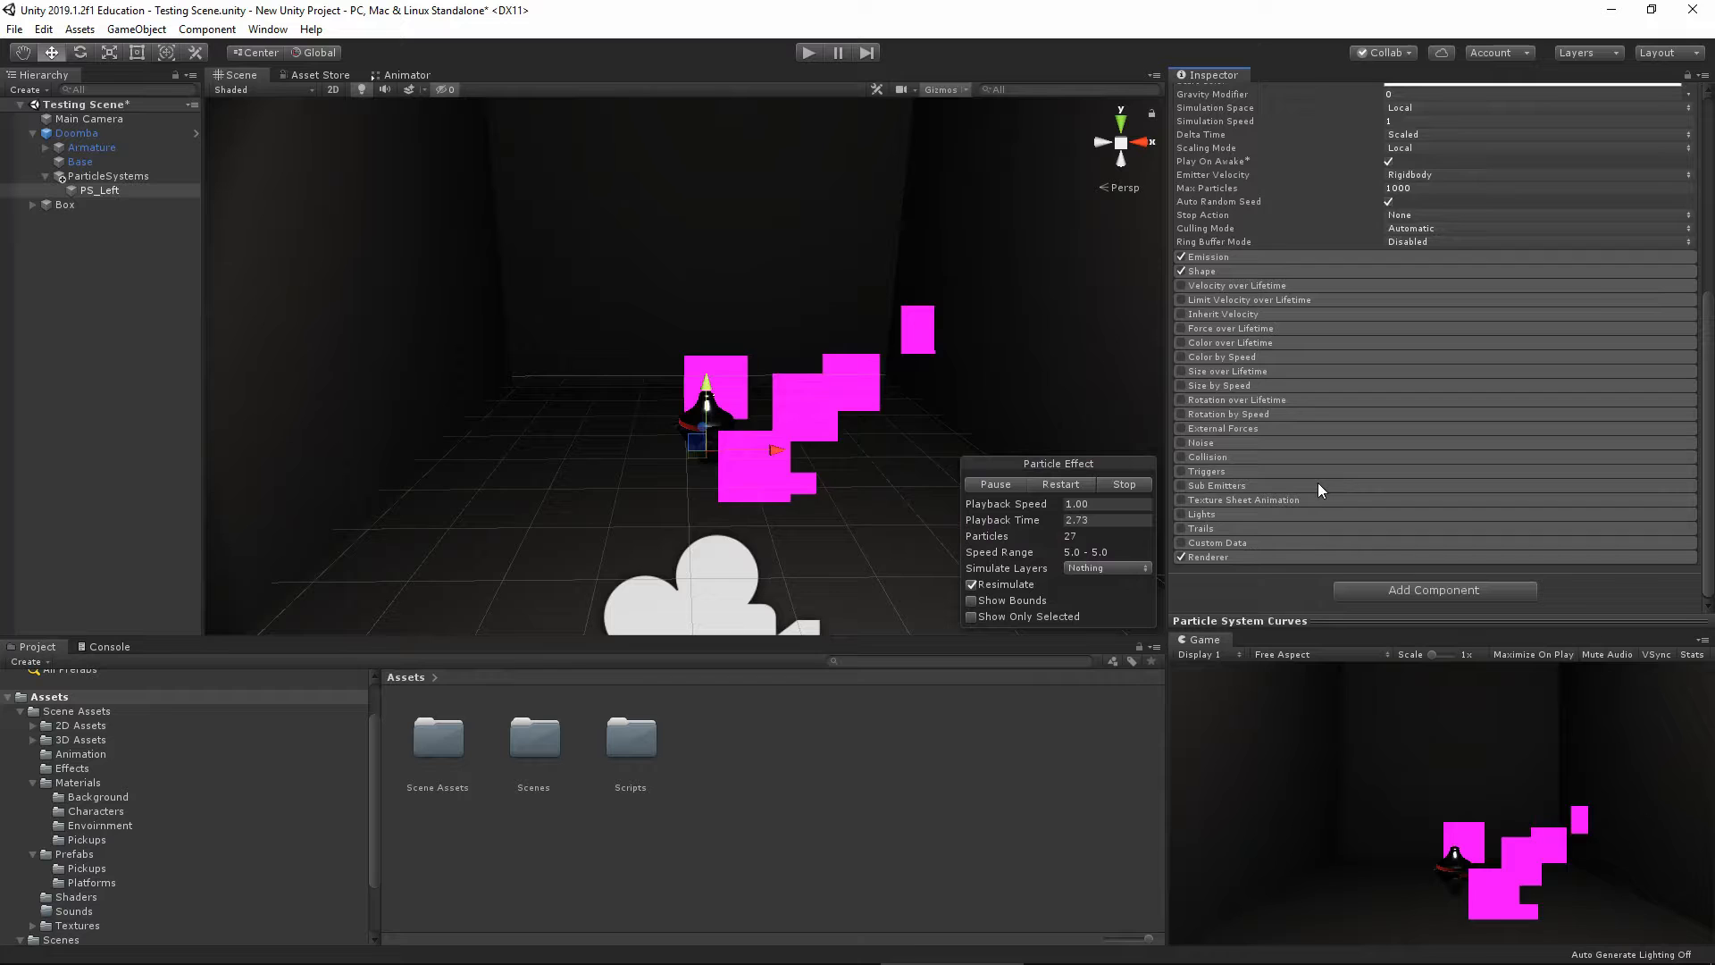
click(1219, 555)
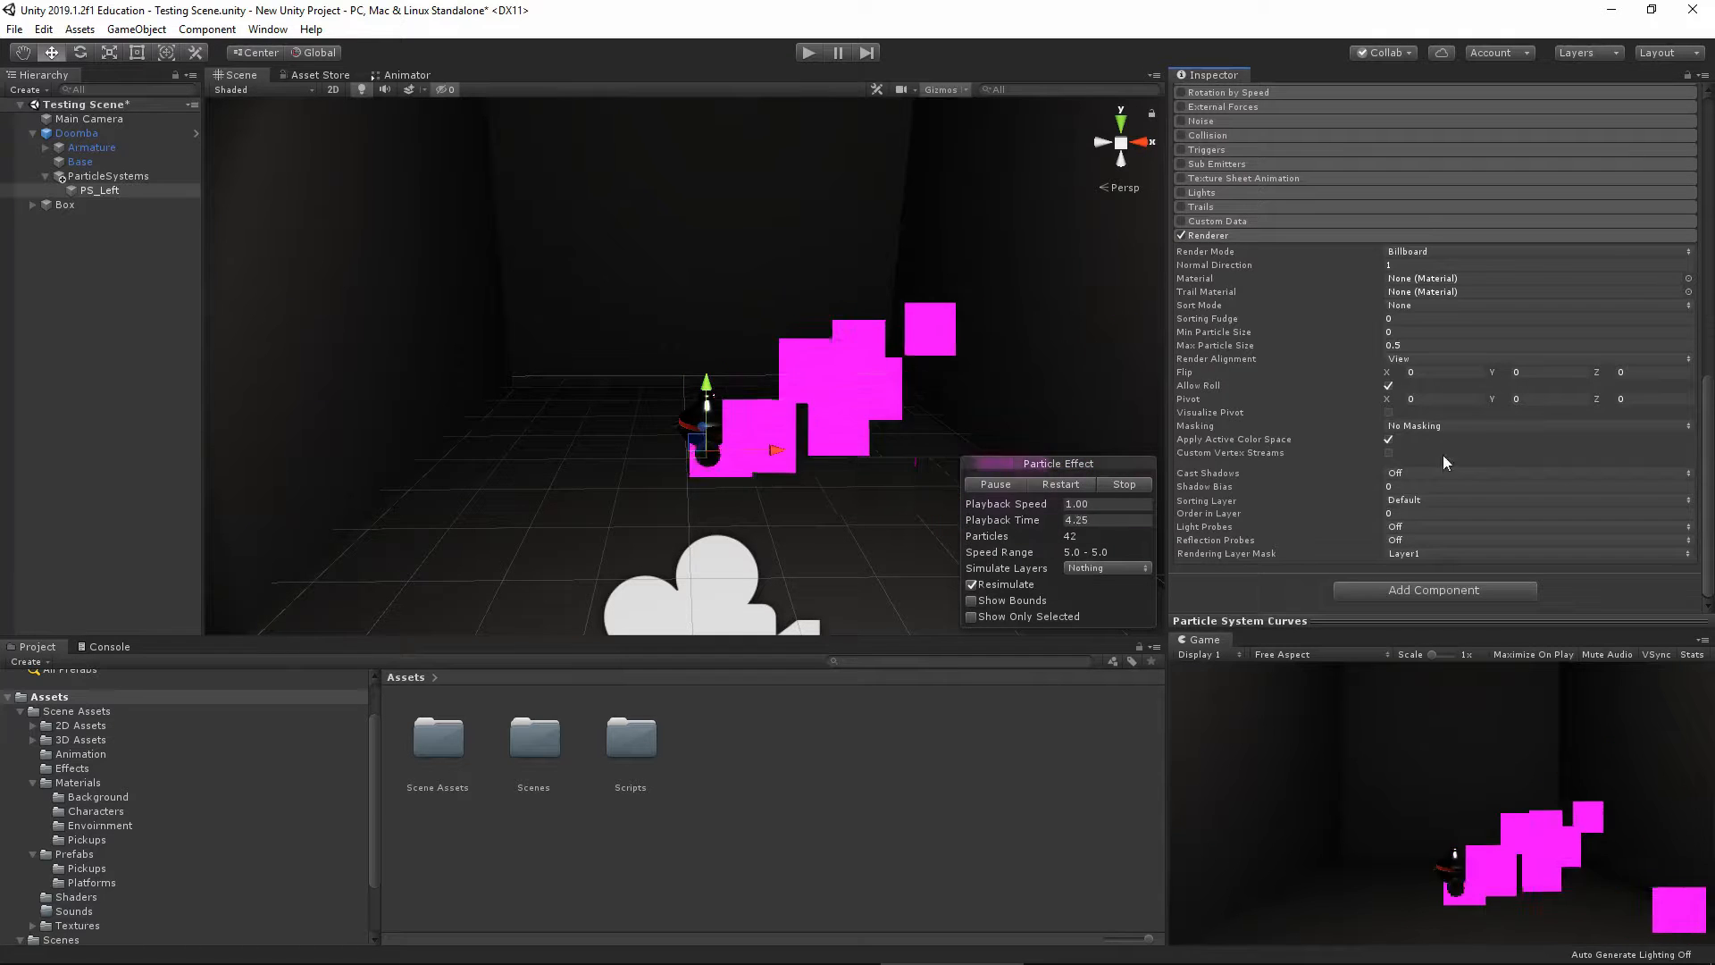
click(1689, 277)
text(s)
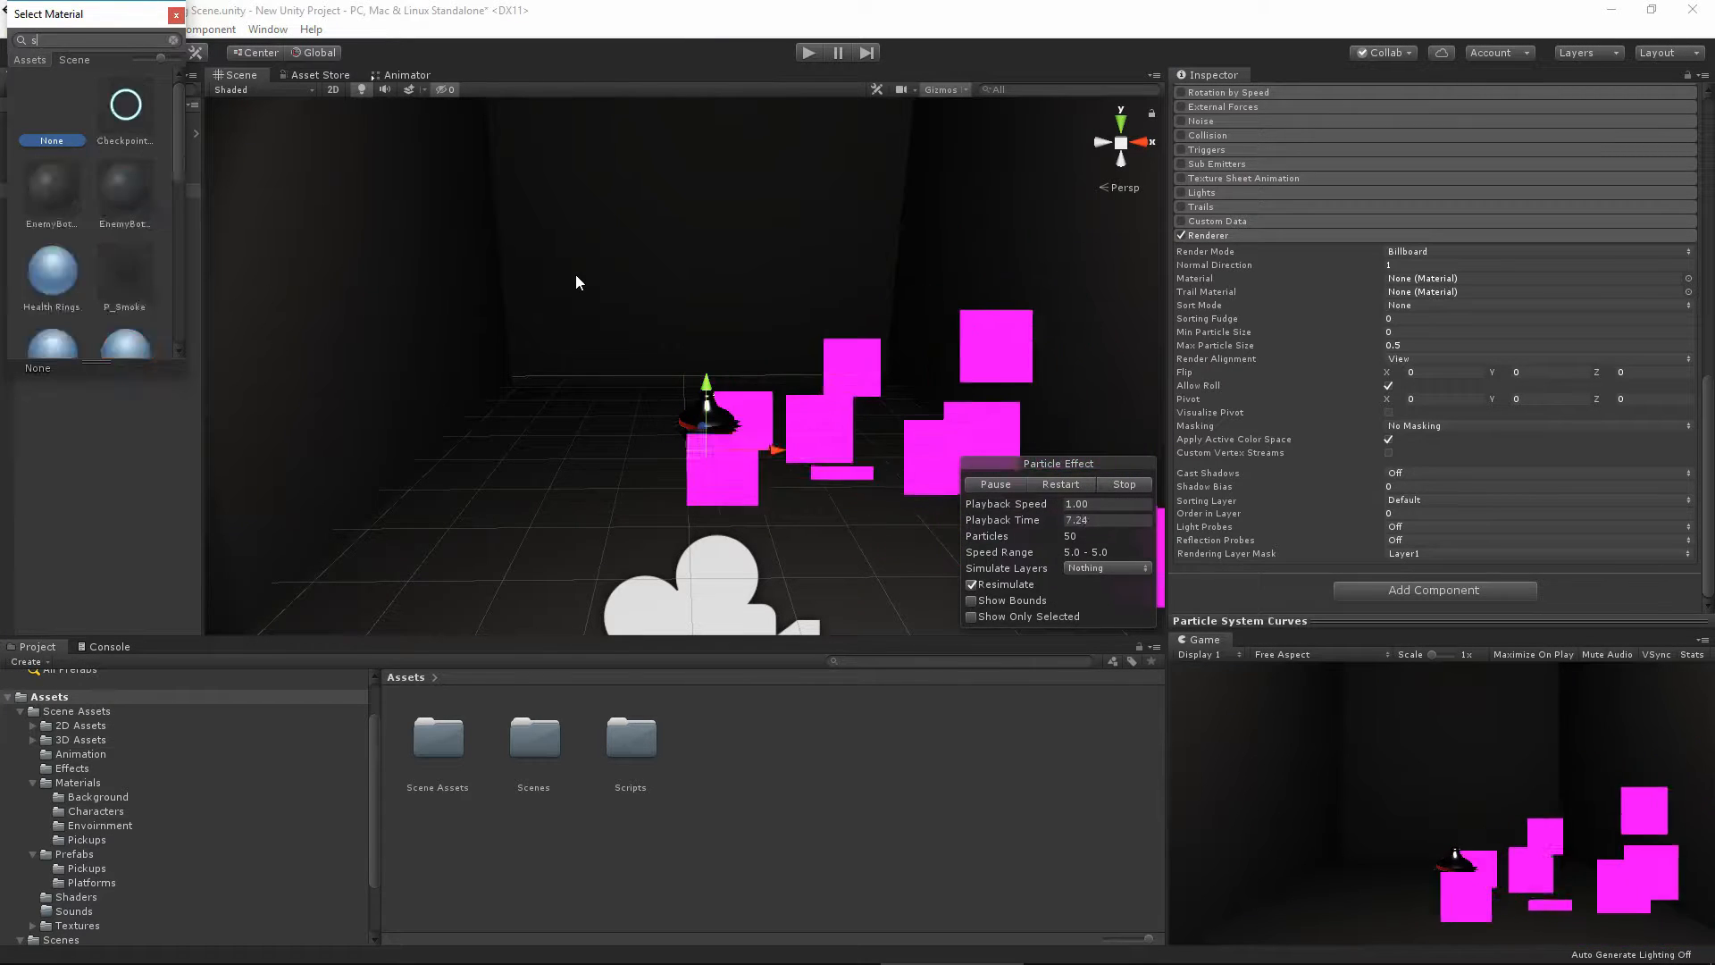
text(moke)
click(121, 116)
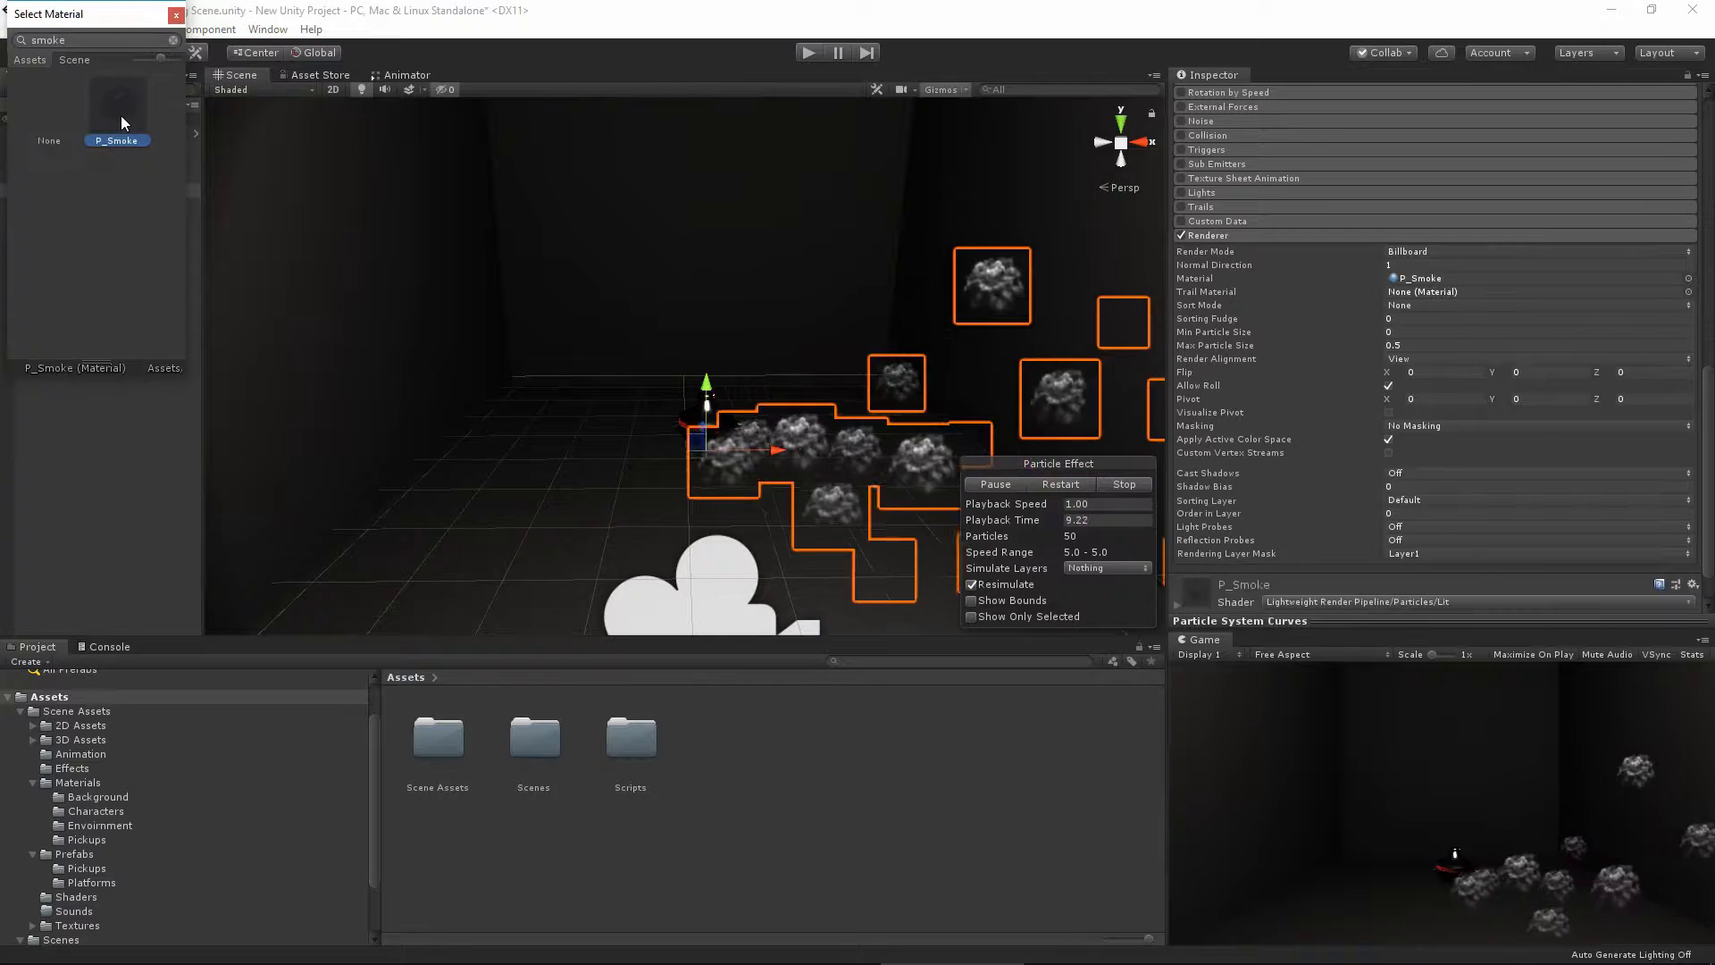
click(121, 116)
Open the P_Smoke material from Scene Assets/Effects and choose the Lightweight Render Pipeline/Particles/Lit shader
click(437, 738)
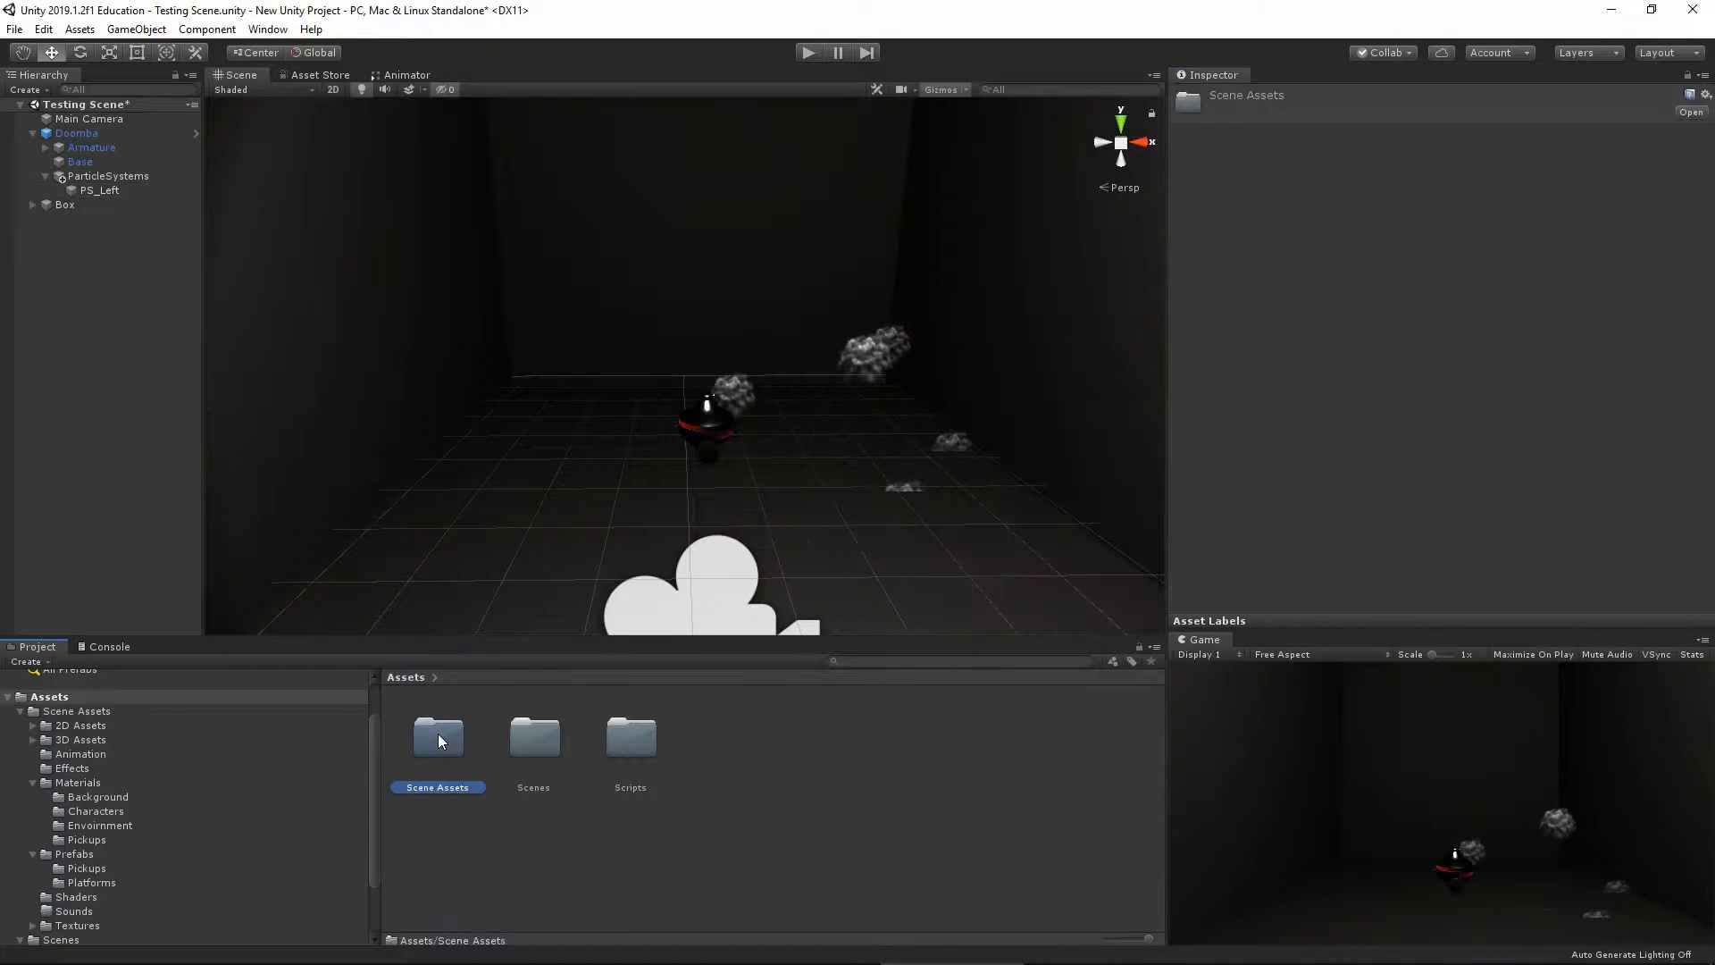
double_click(437, 738)
double_click(776, 740)
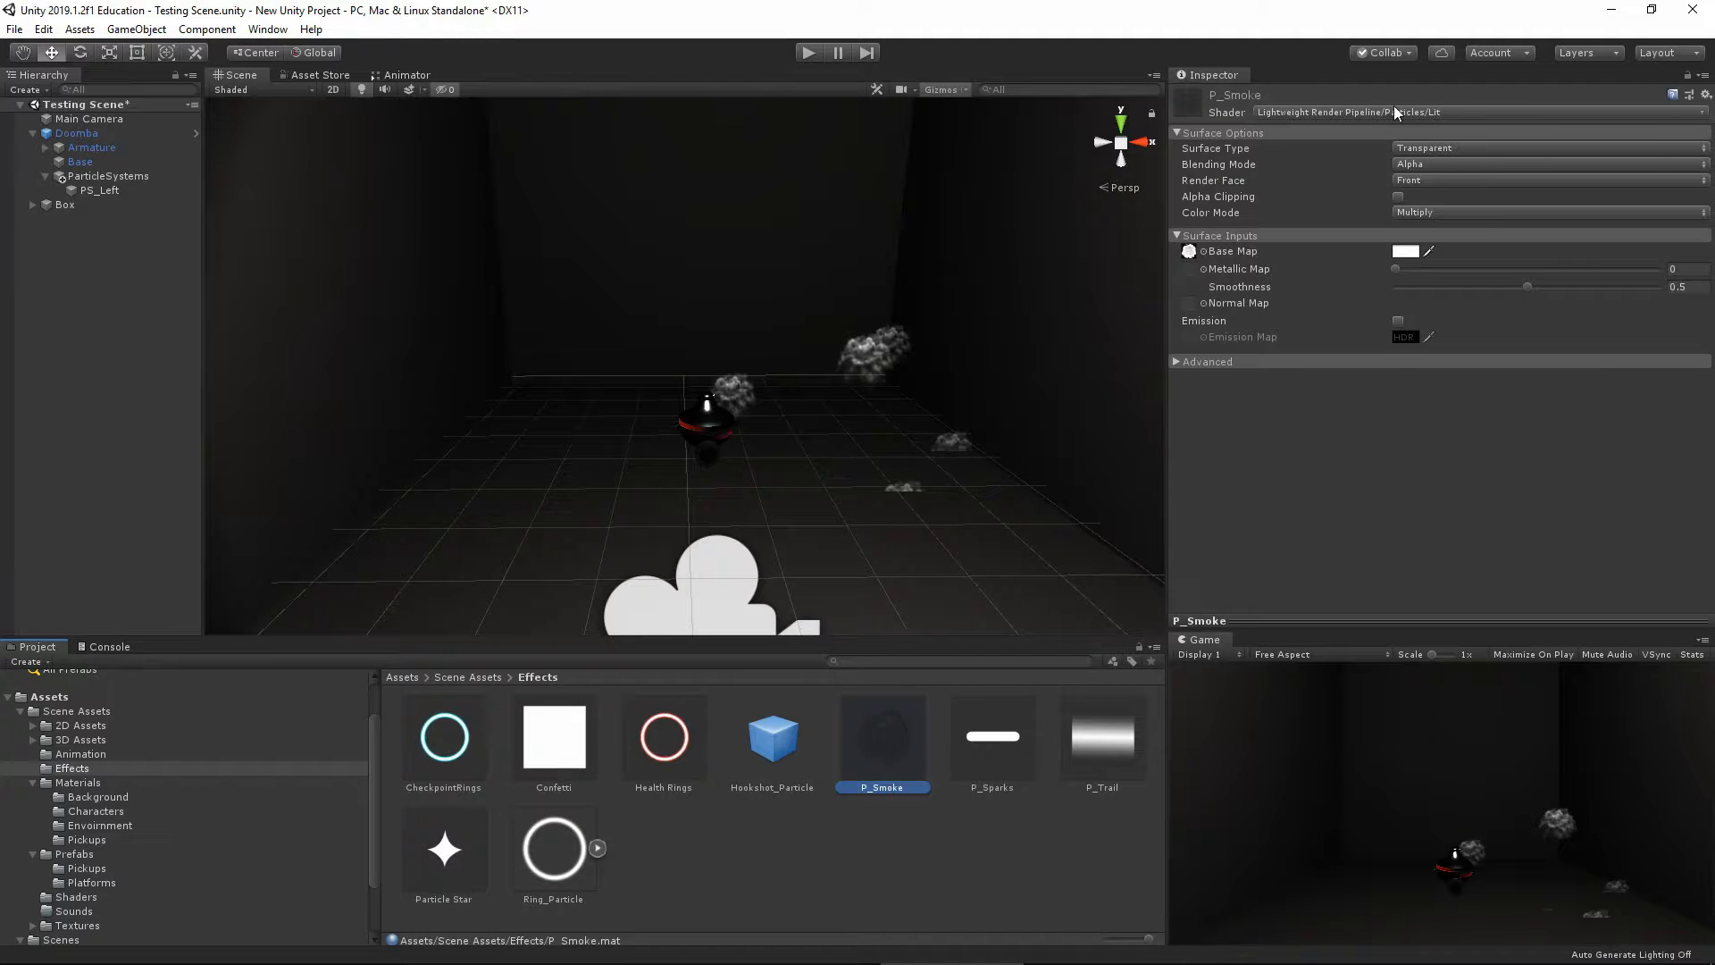
click(1396, 111)
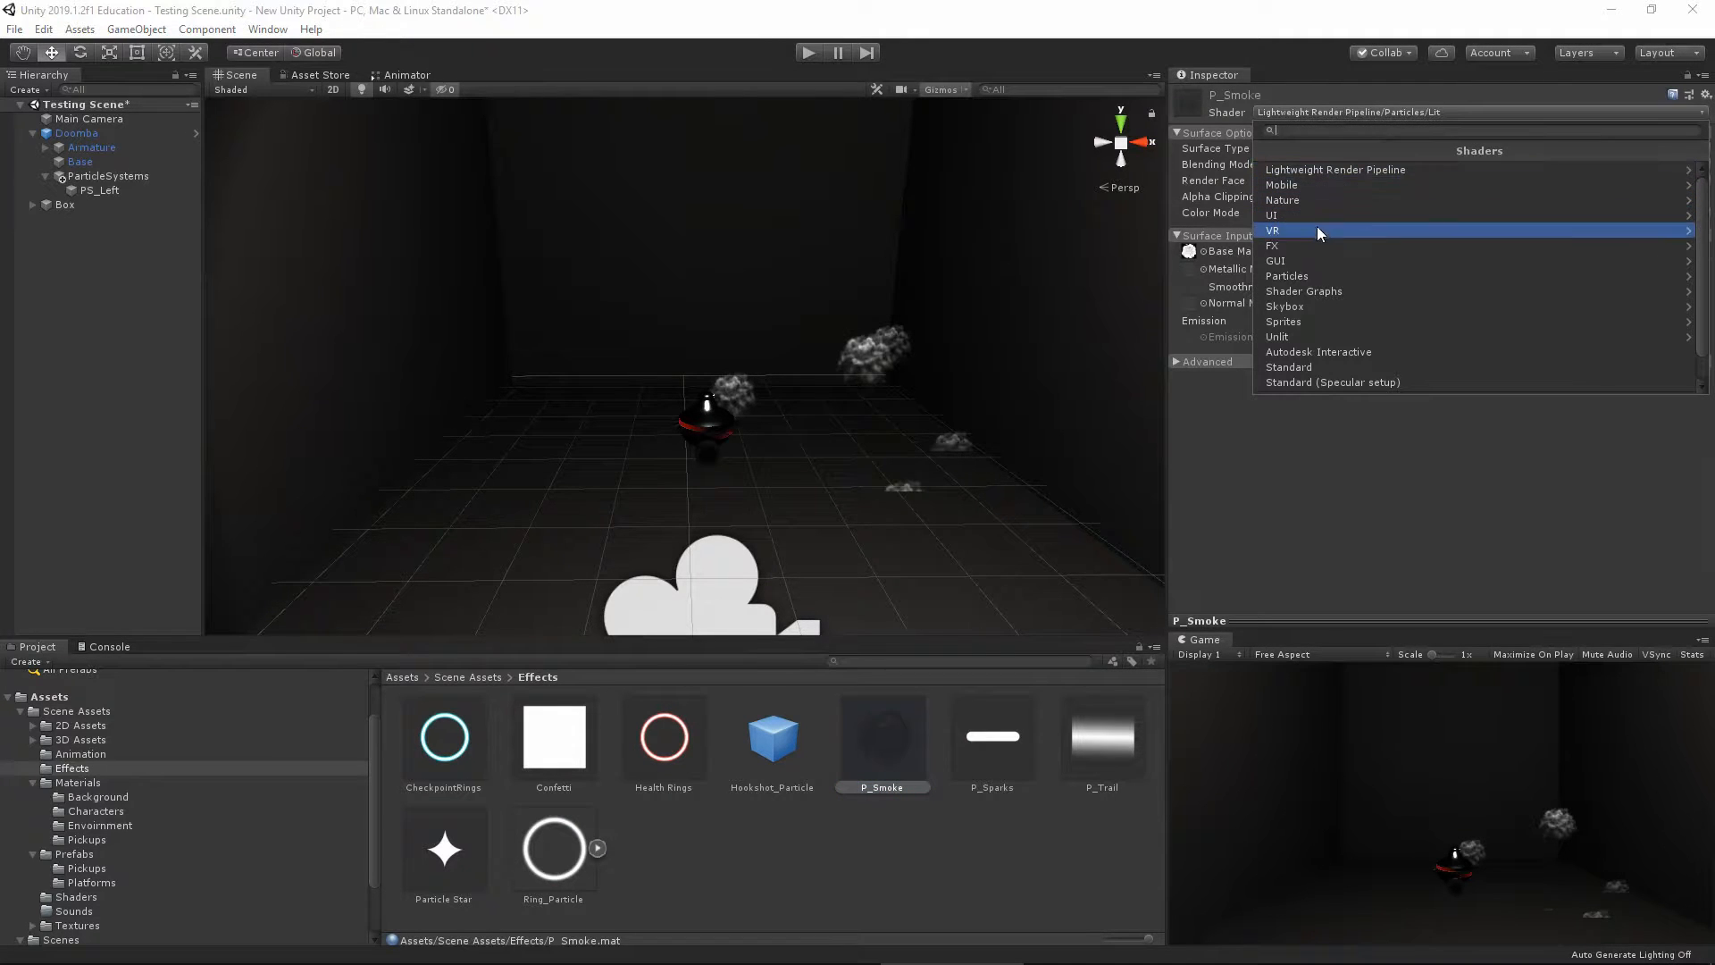
click(1371, 169)
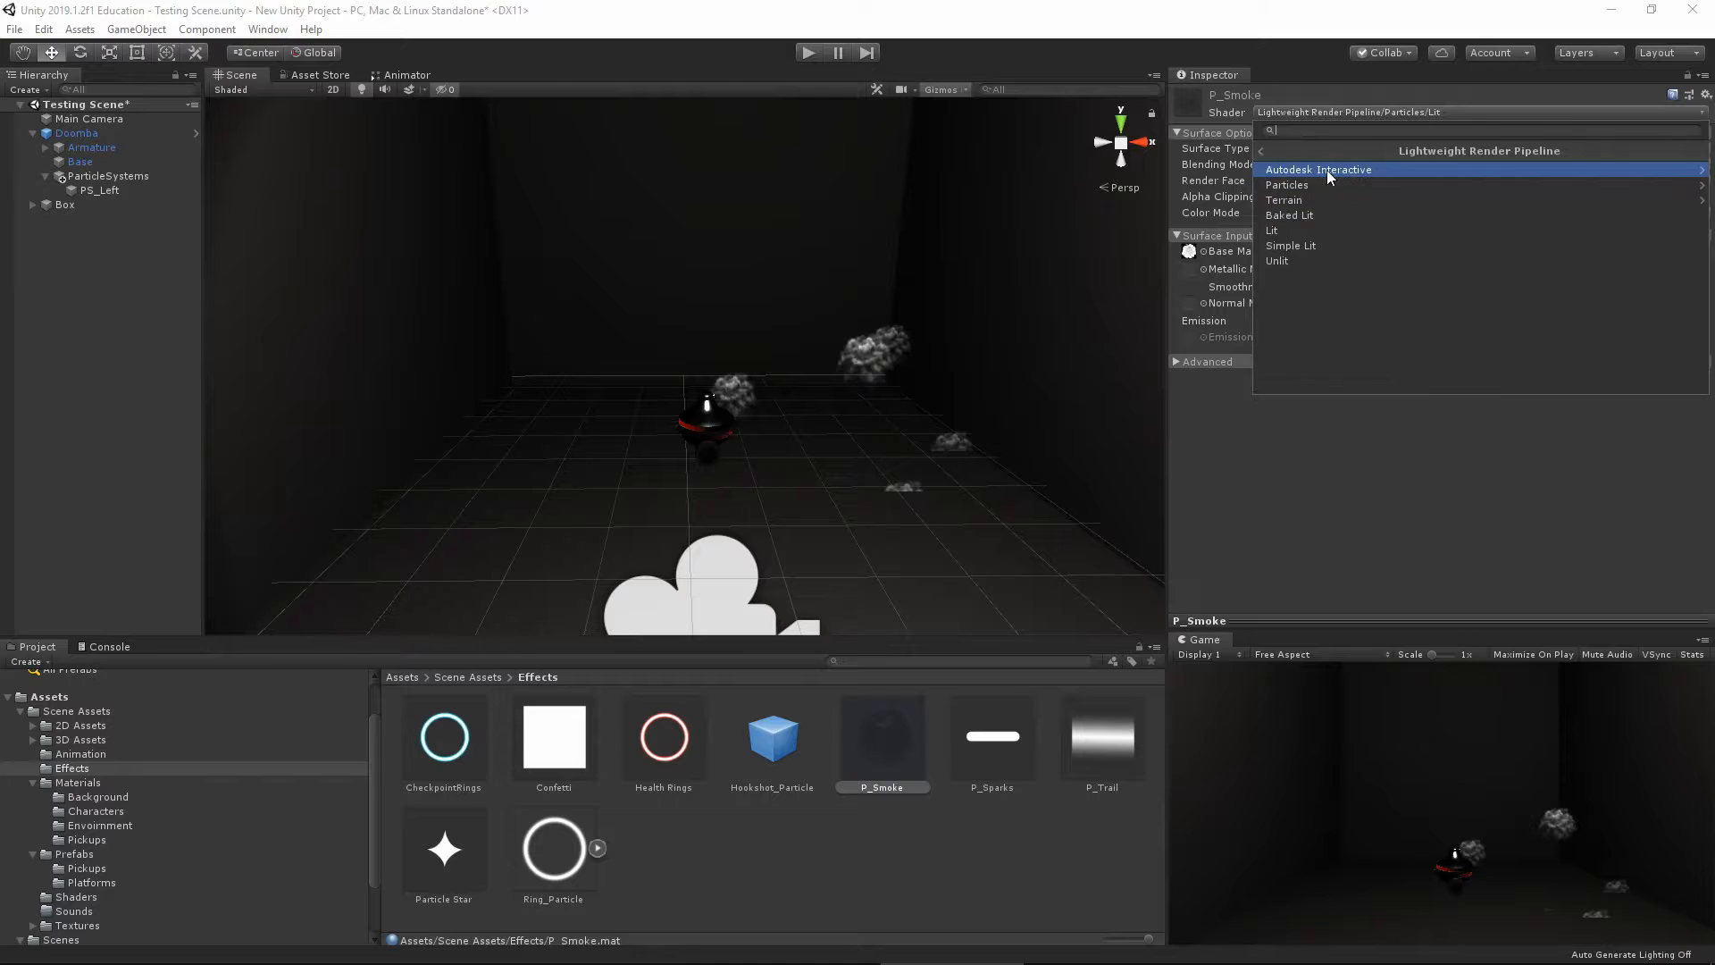
click(1311, 186)
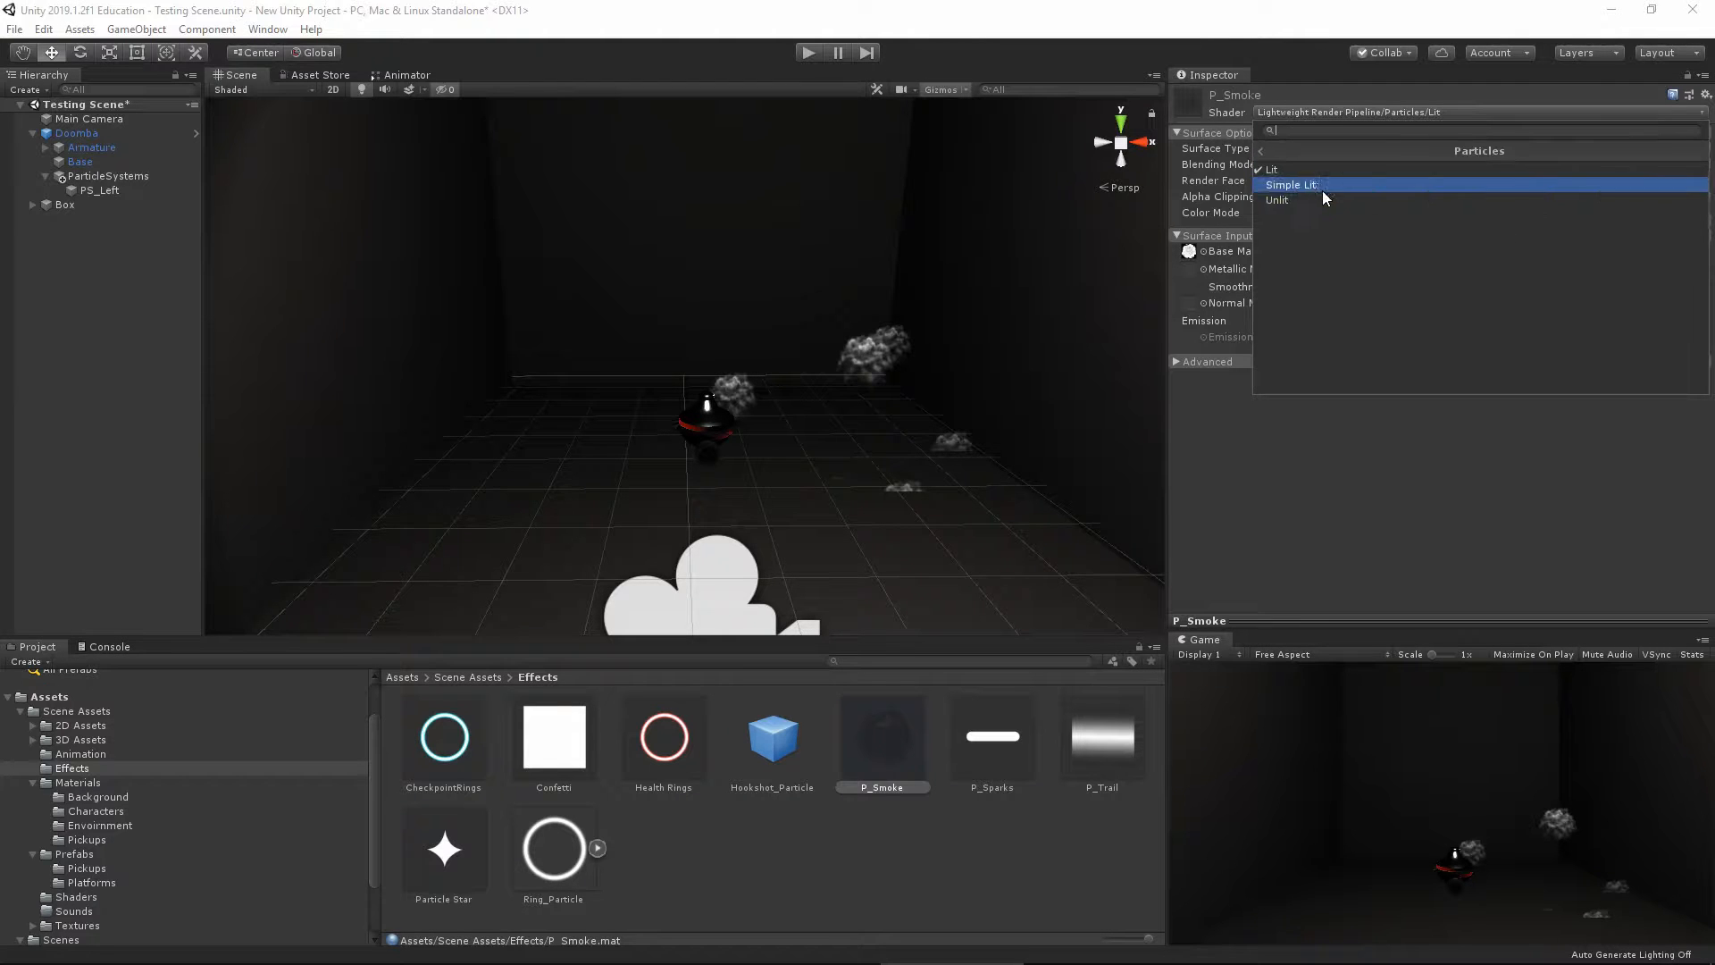
click(1268, 169)
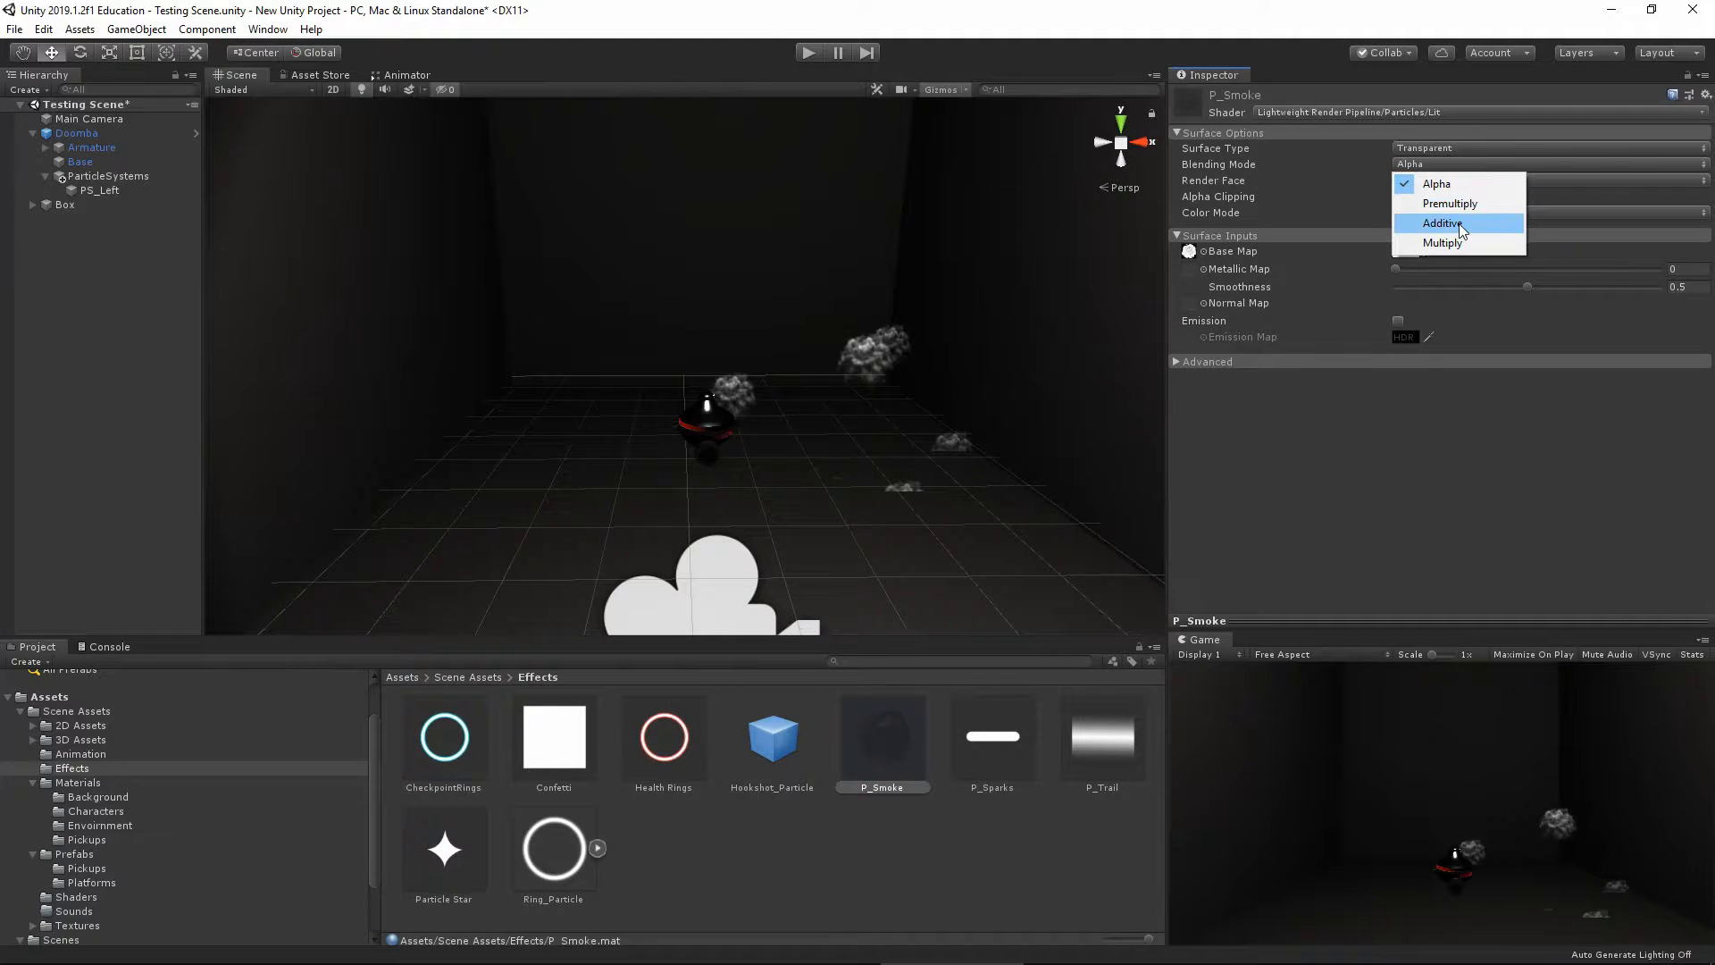
Try the Additive, Multiply and Premultiply blending modes on P_Smoke and return to Alpha
click(1462, 228)
click(1426, 167)
click(1465, 242)
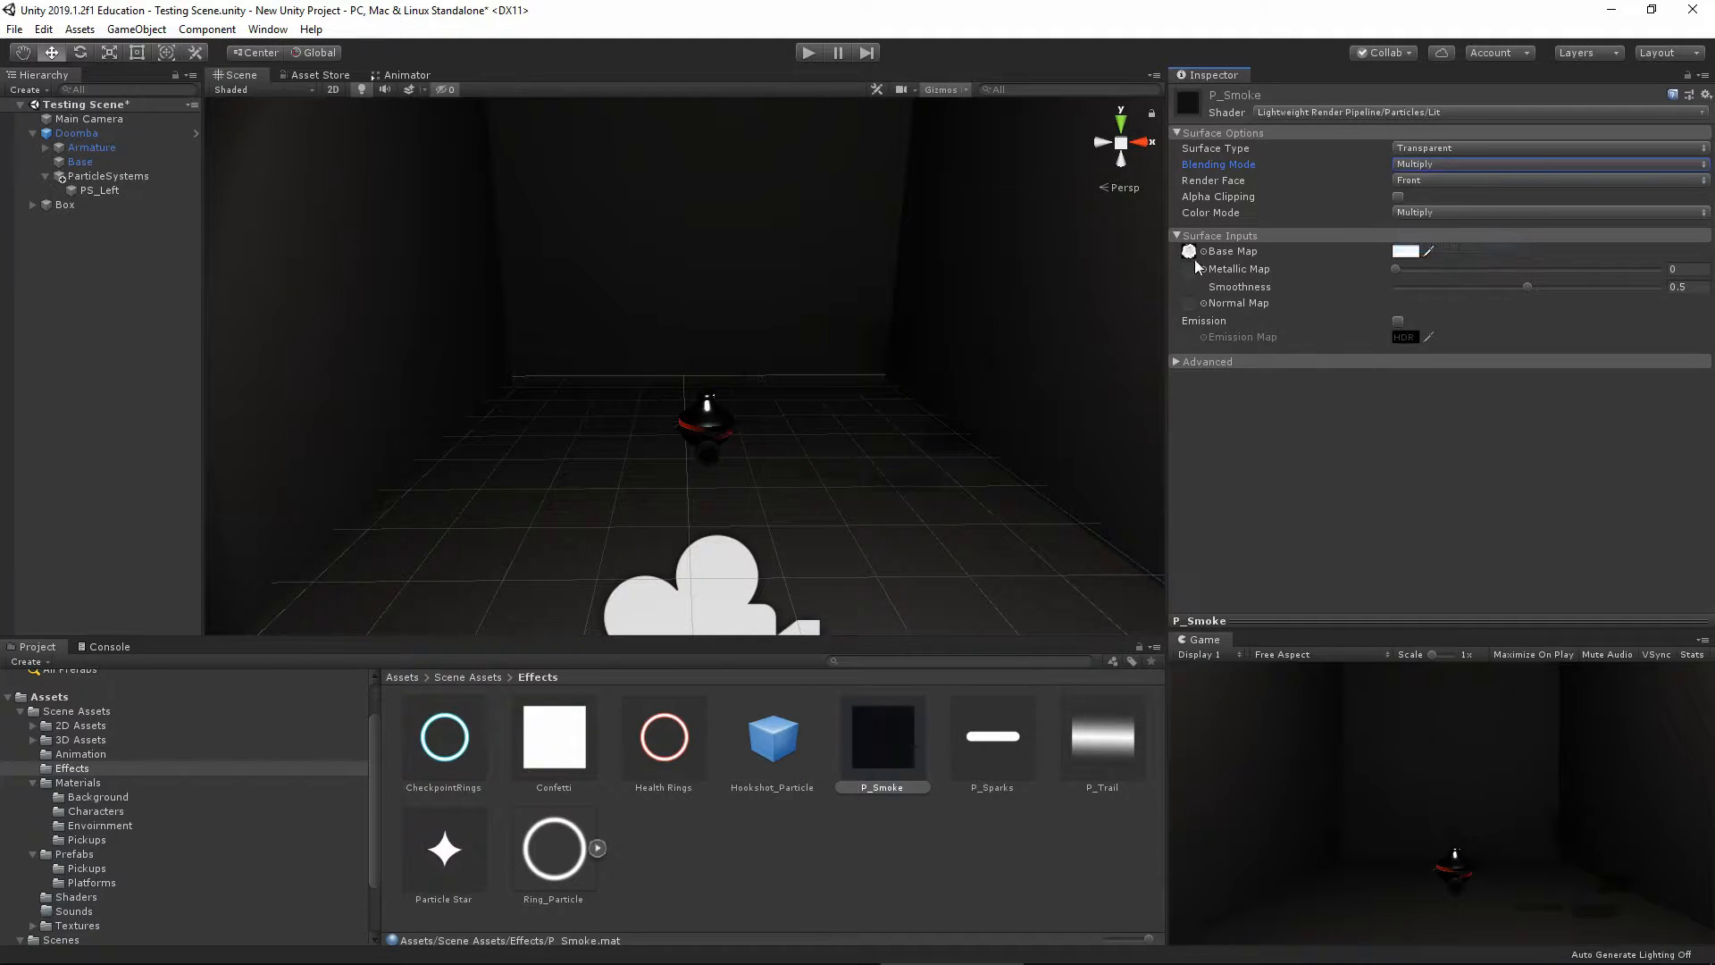
click(1404, 166)
click(1425, 201)
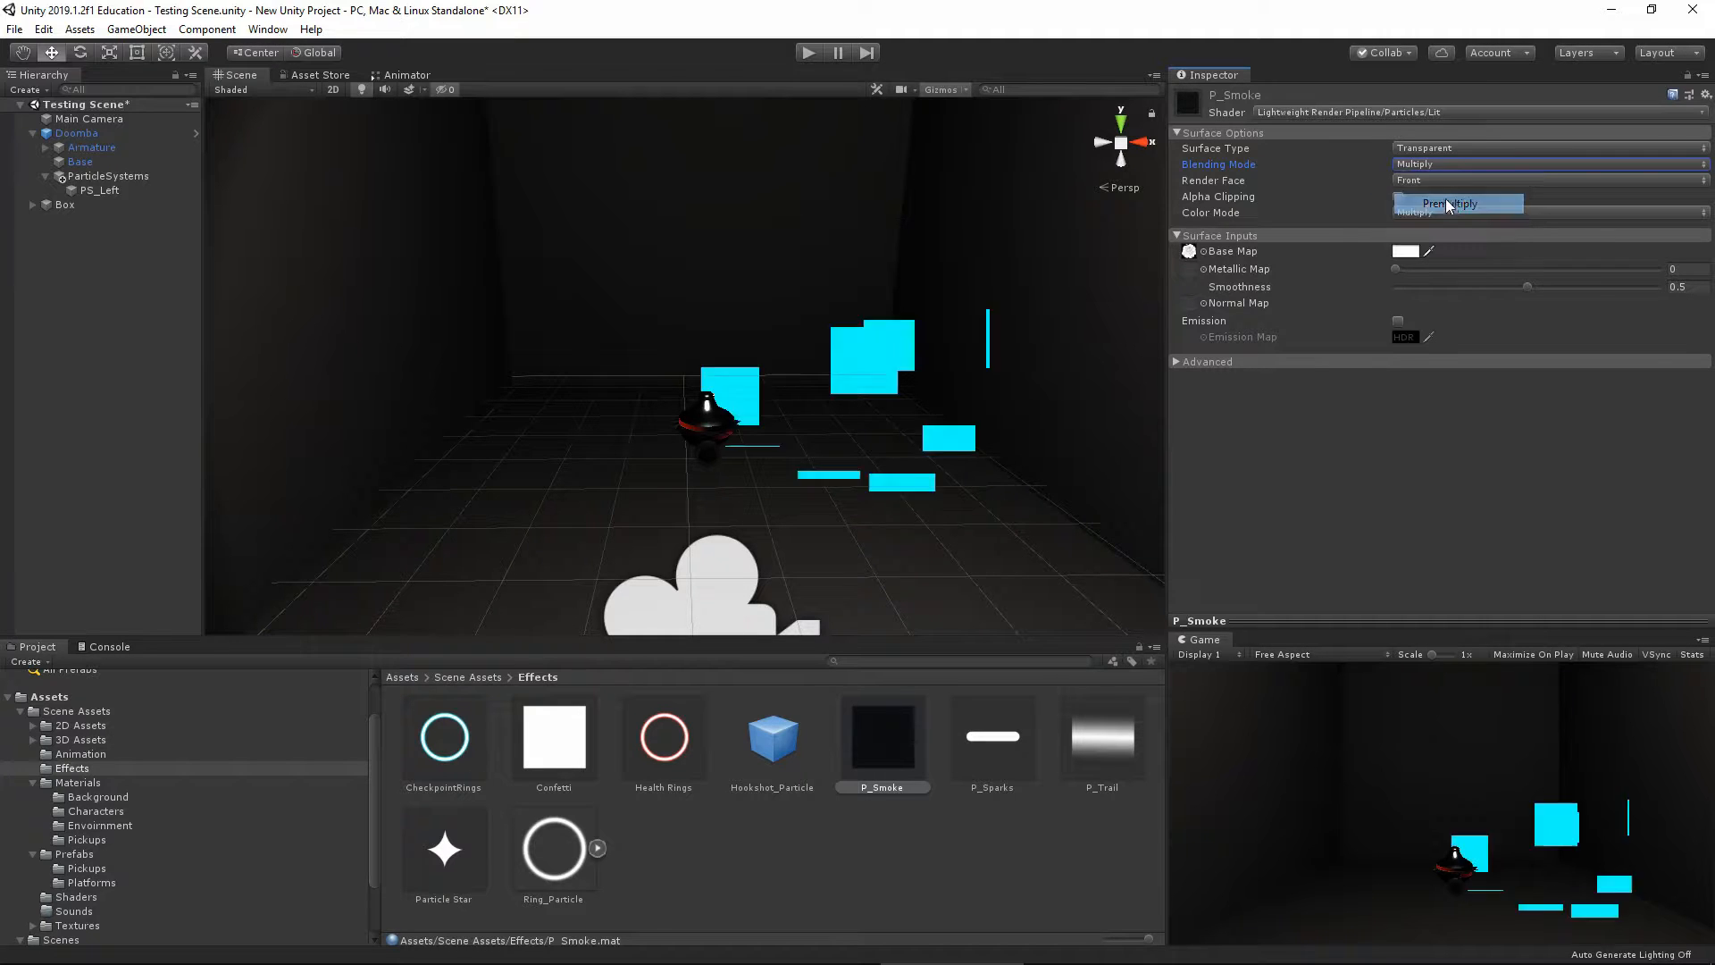
click(1436, 183)
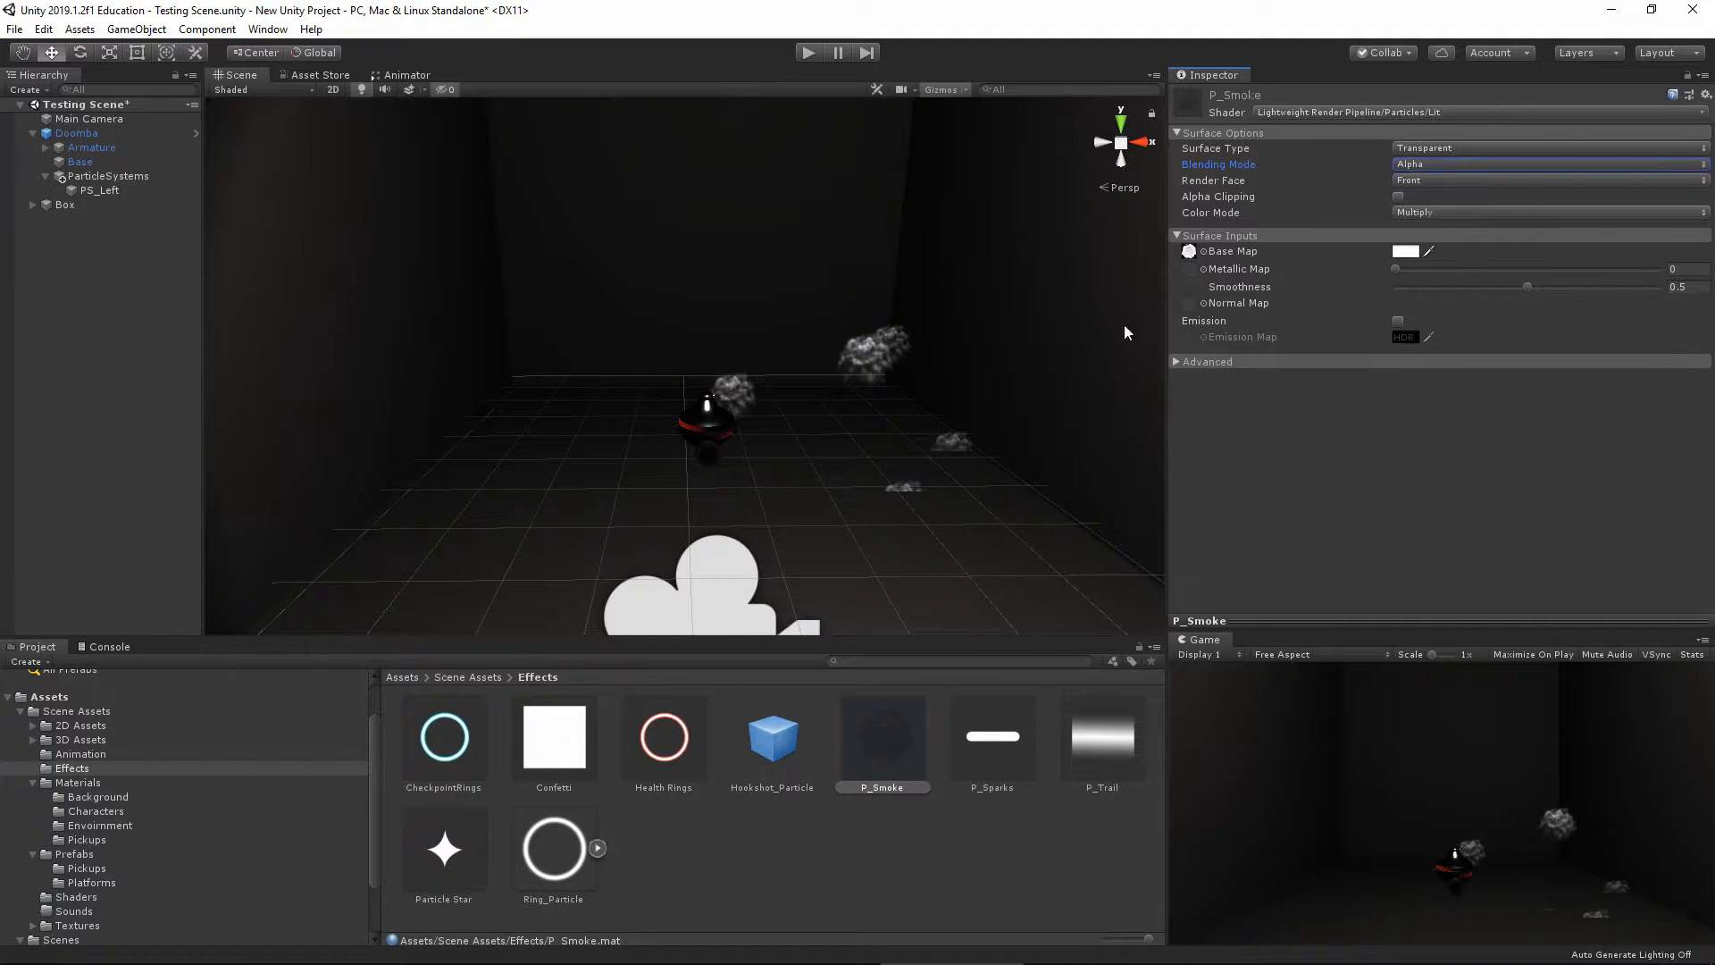
Try the Additive, Subtractive and Overlay color modes on P_Smoke and return to Multiply
click(1451, 215)
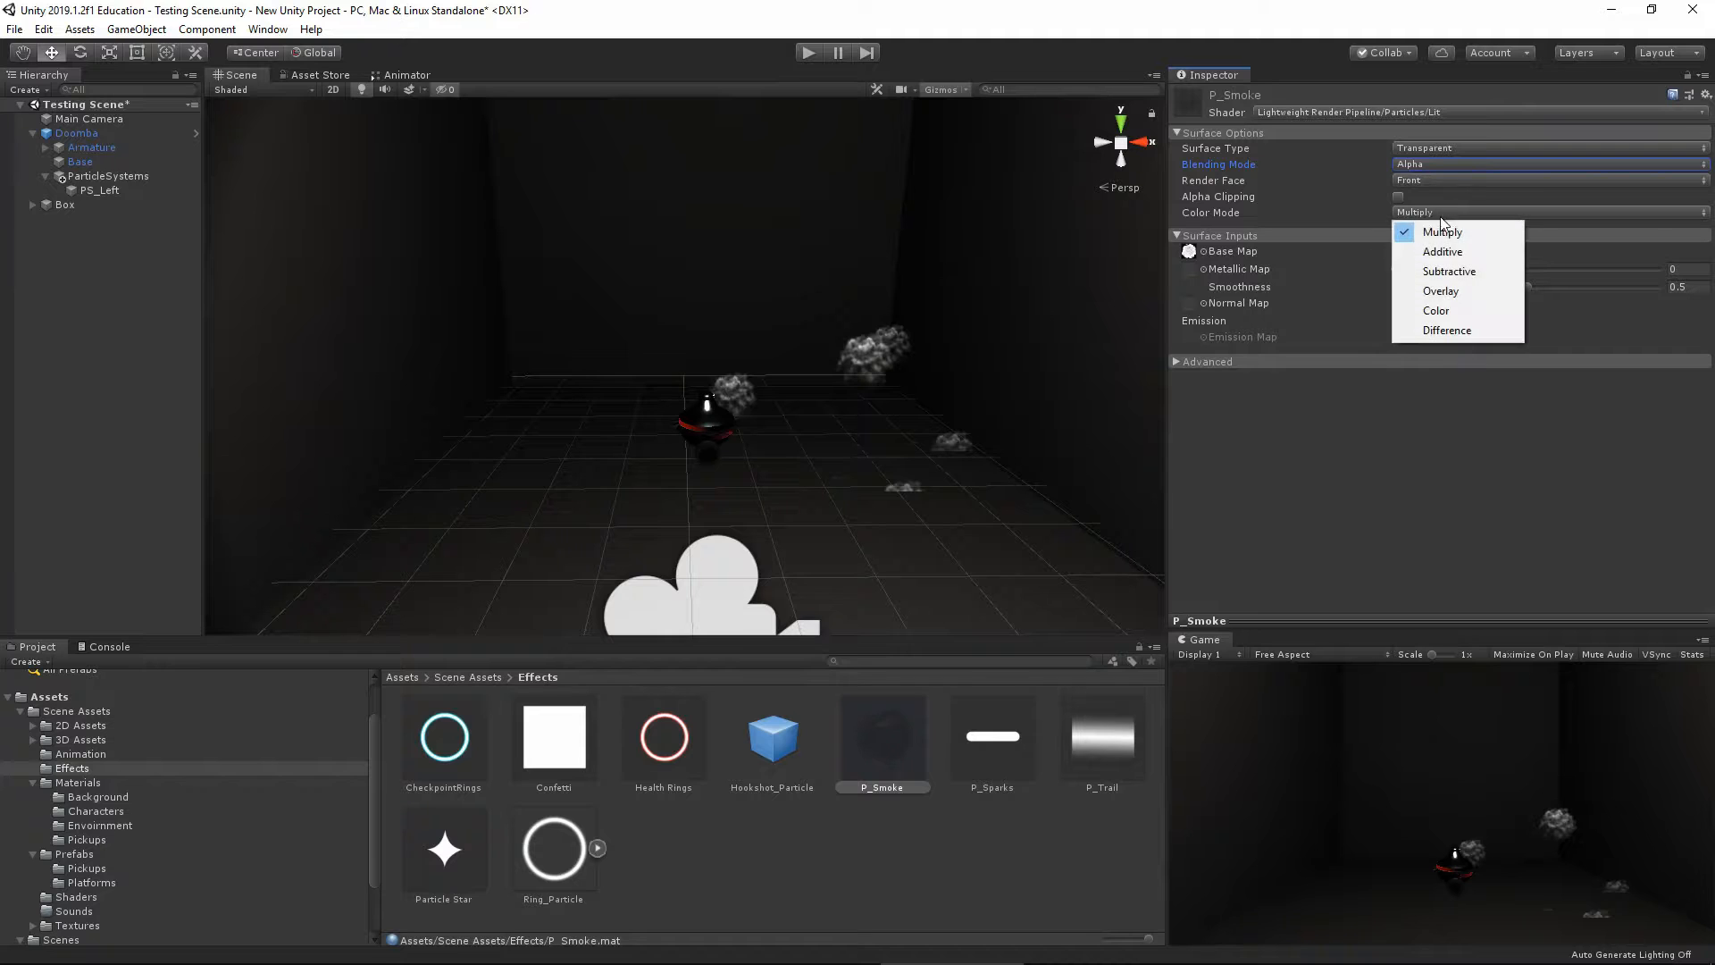
click(1433, 251)
click(1438, 211)
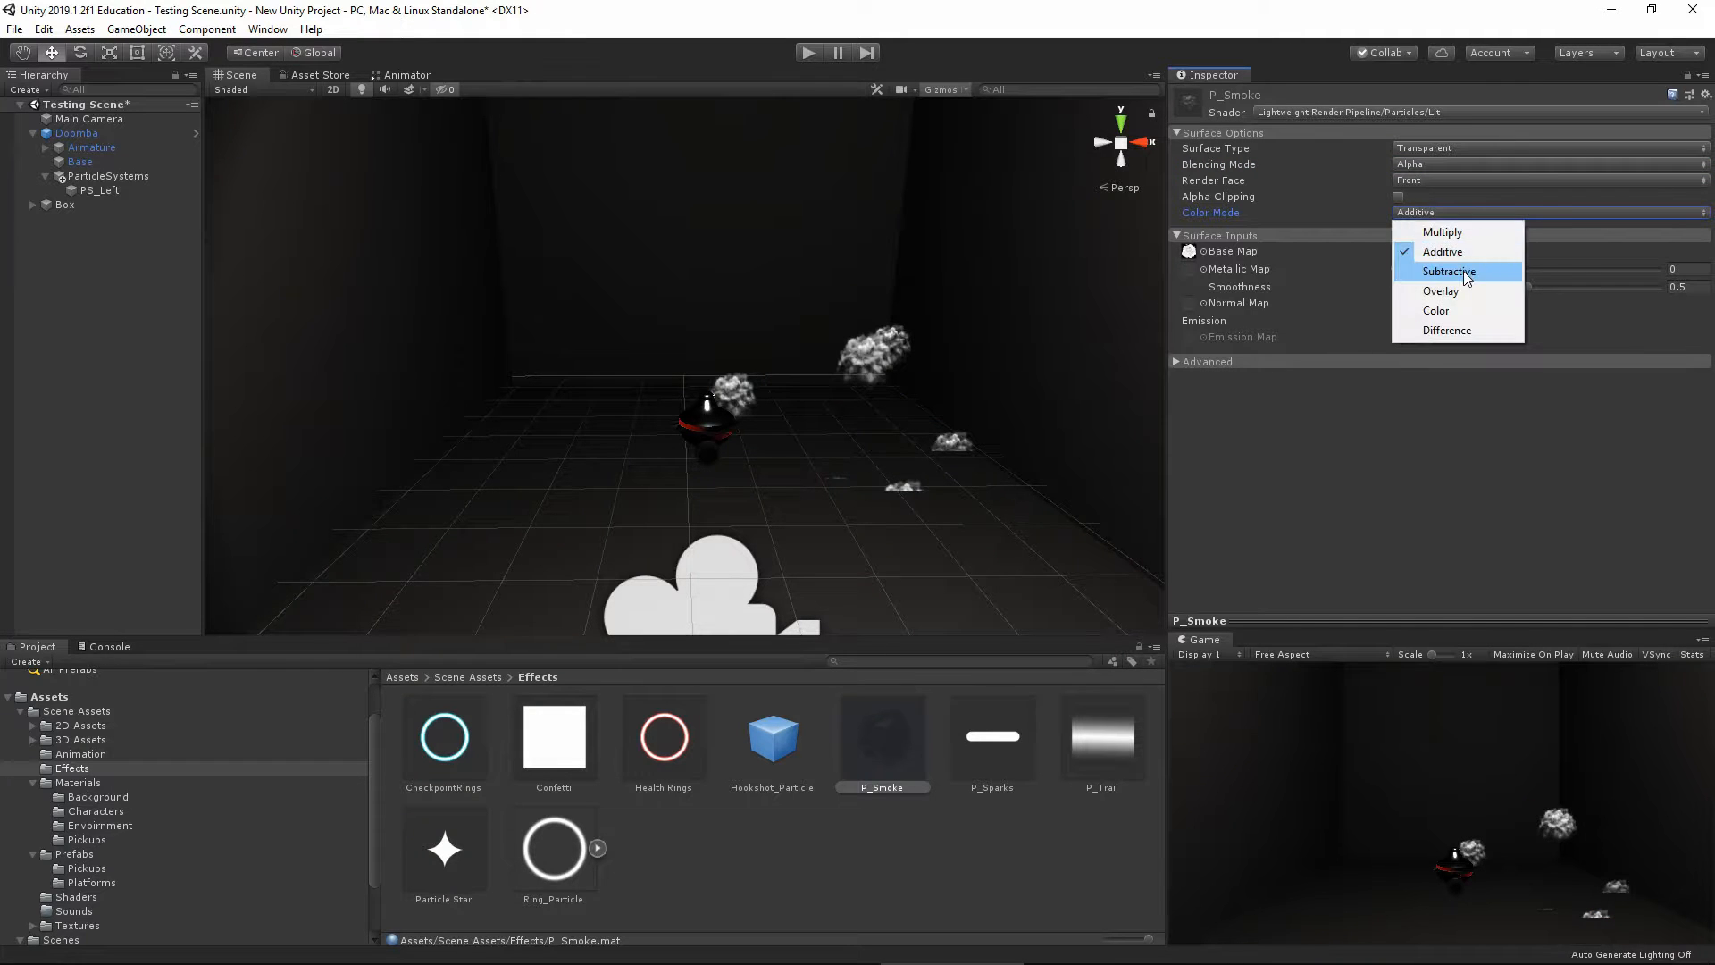
click(1463, 269)
click(1444, 211)
click(1456, 287)
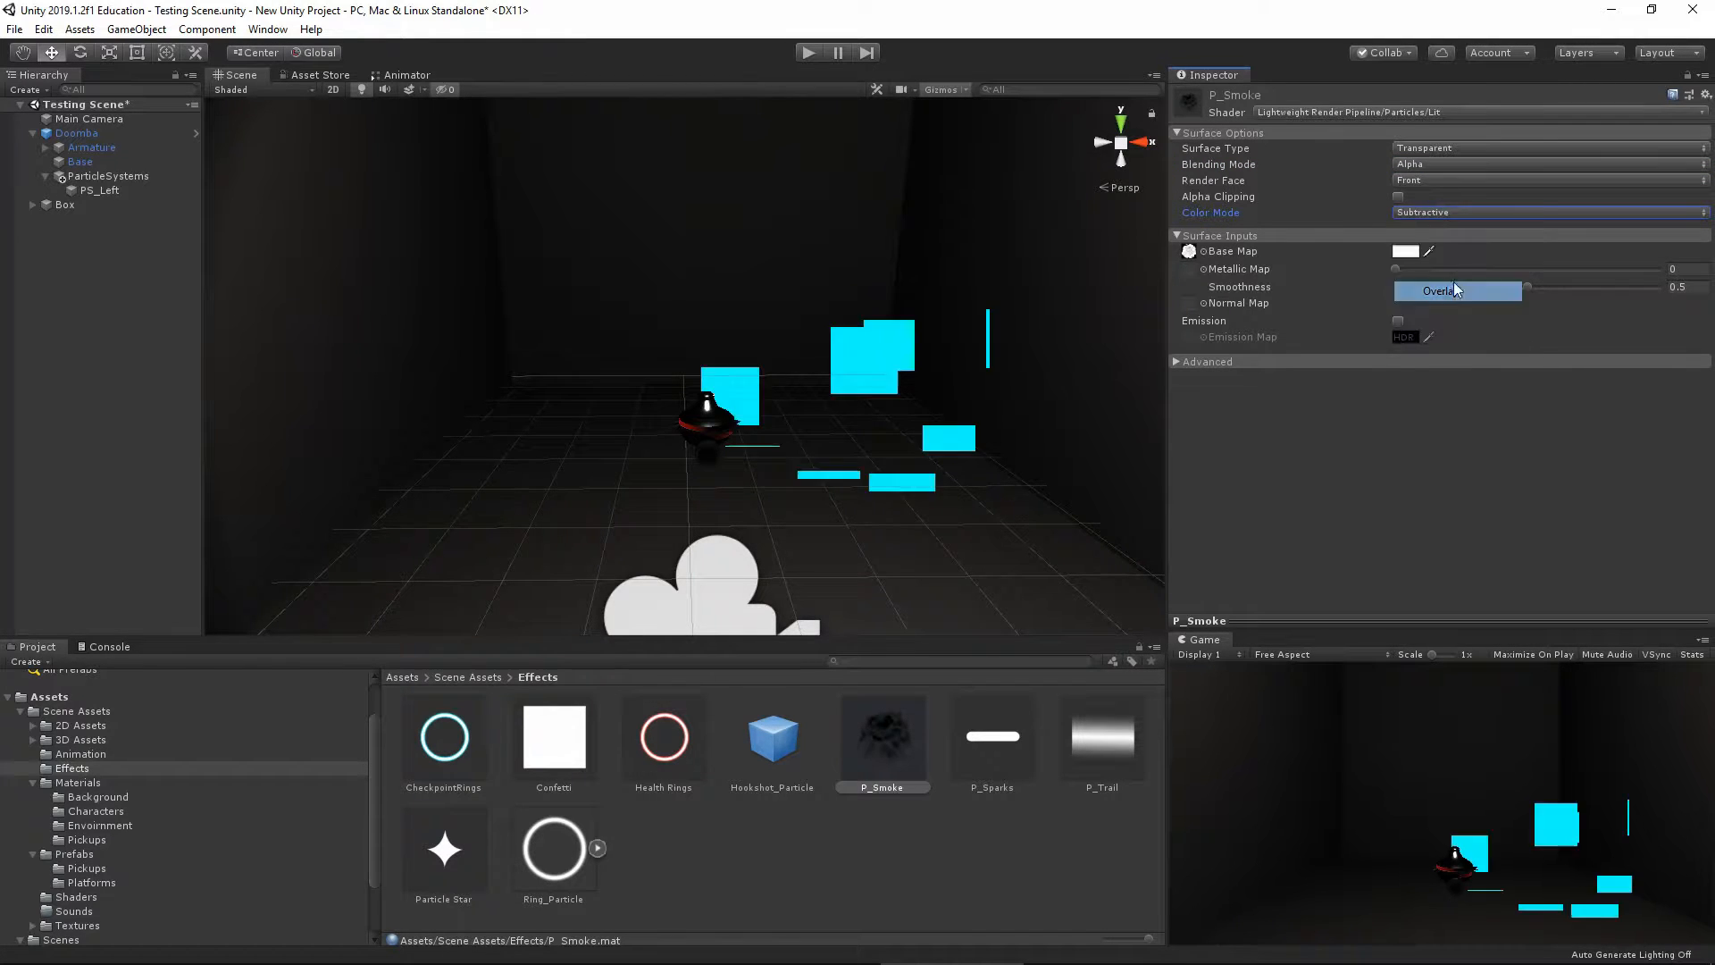
click(1452, 215)
click(1447, 232)
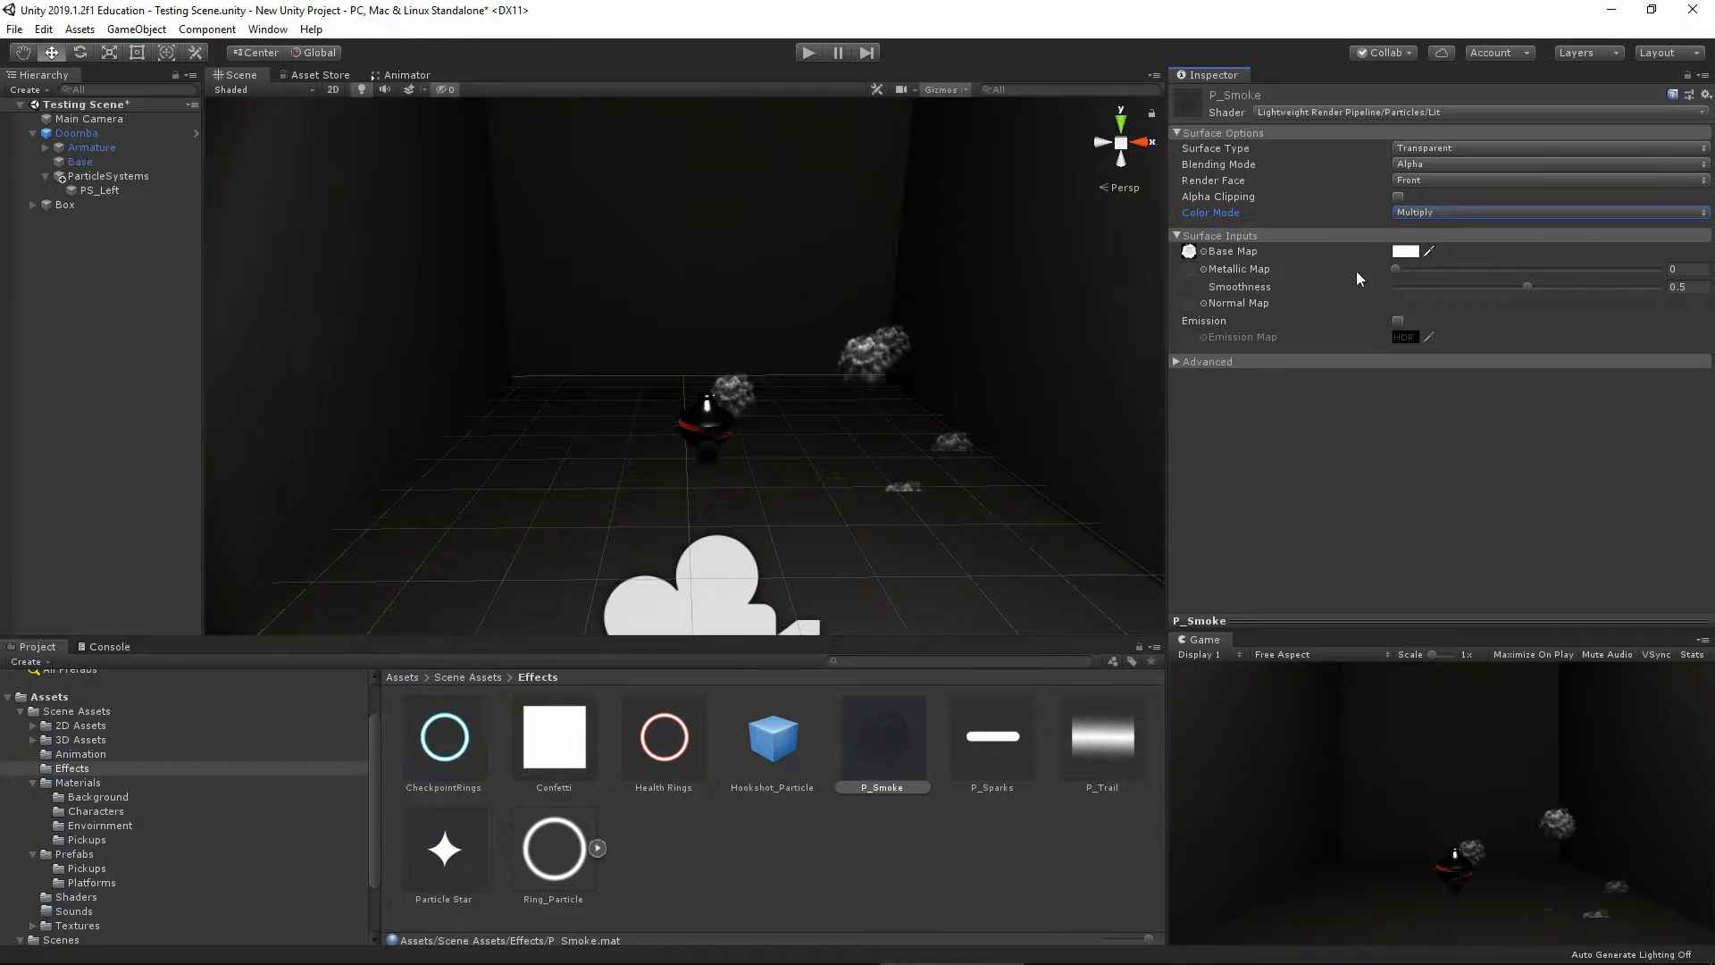
Check the Emission option of P_Smoke, deselect the material and return to the Assets folder
click(1395, 323)
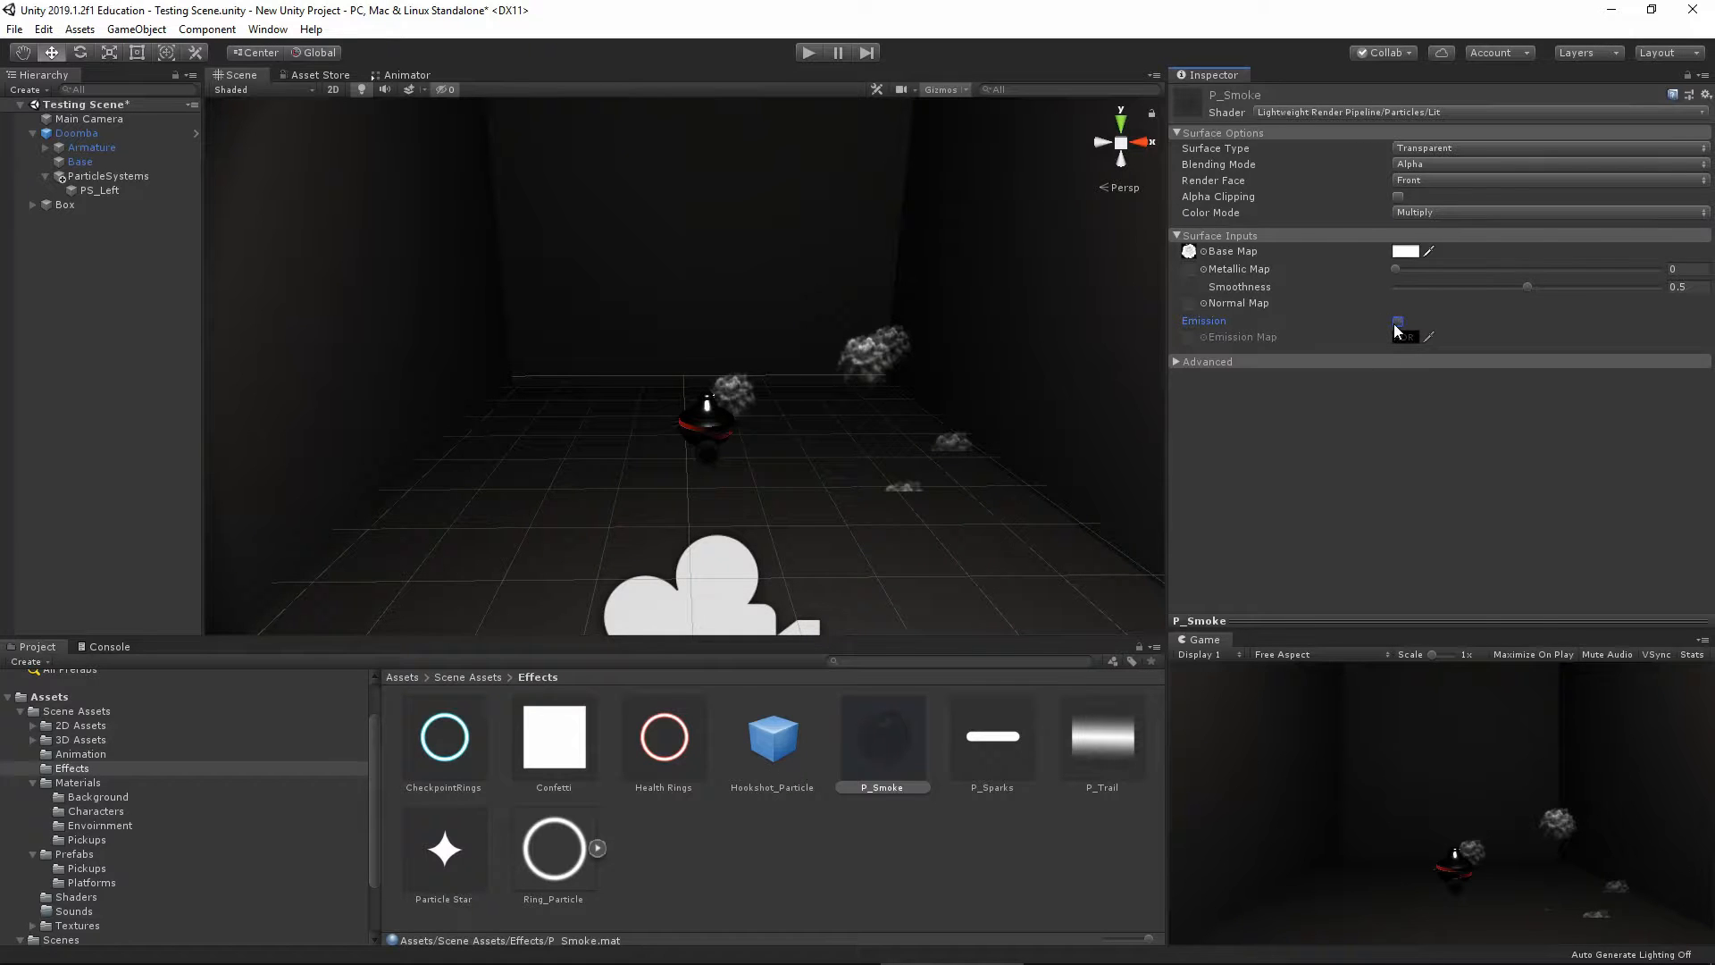
click(706, 897)
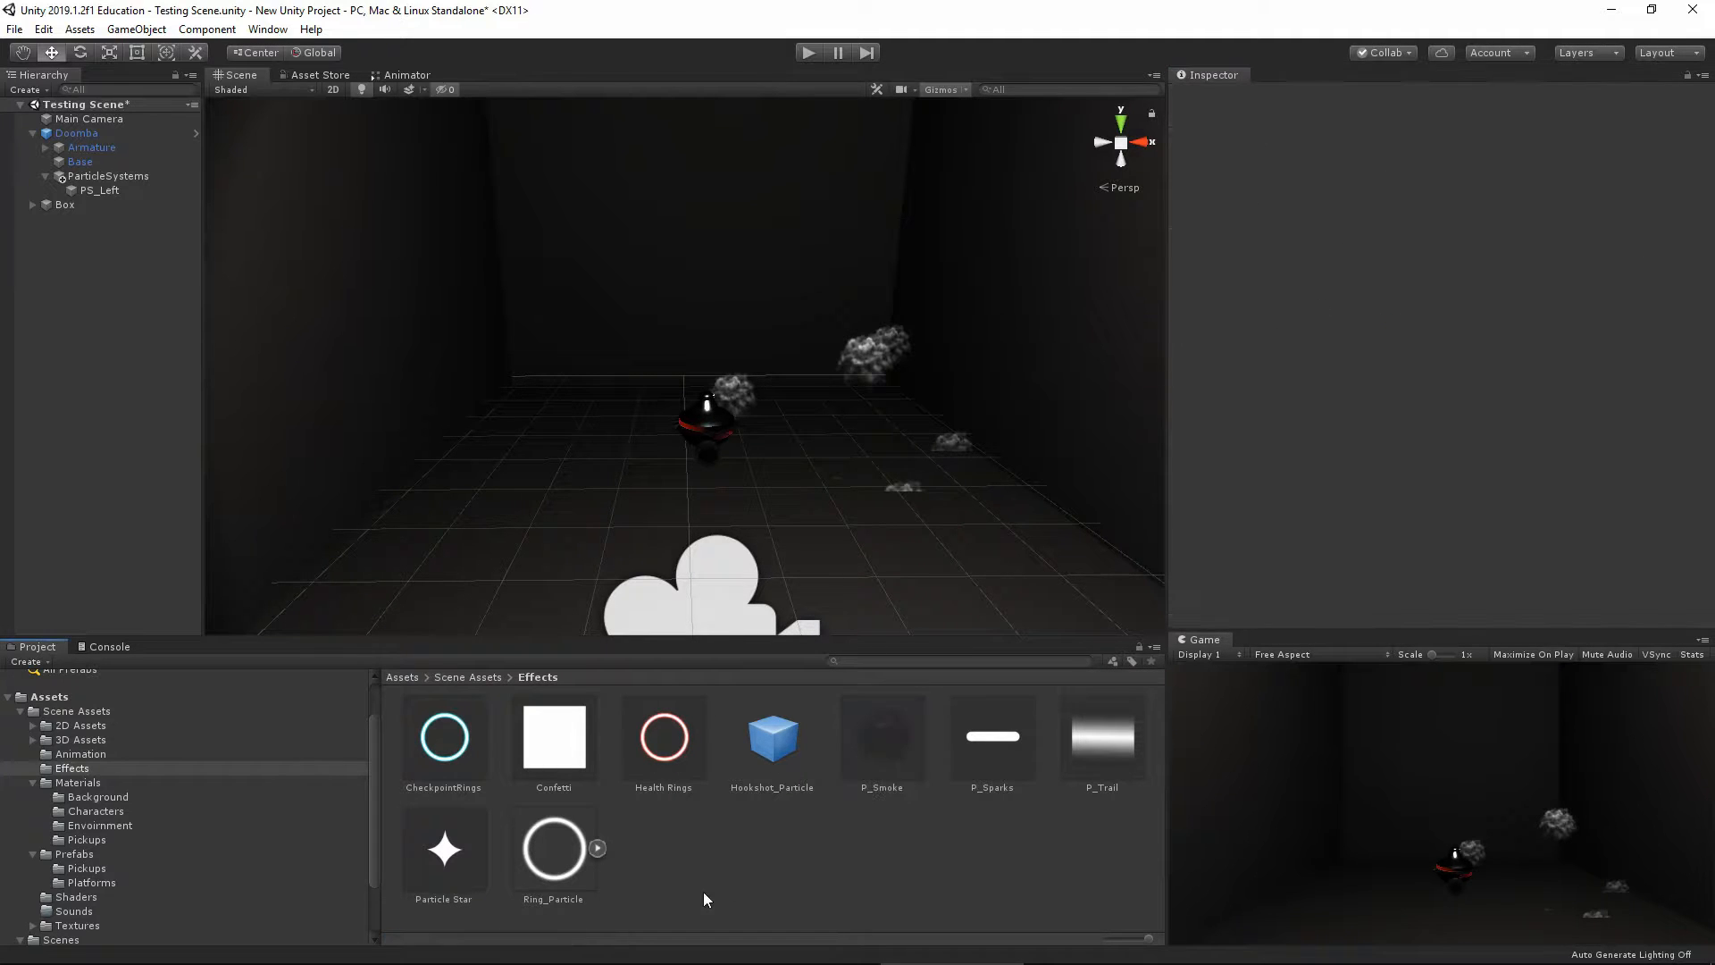
click(403, 676)
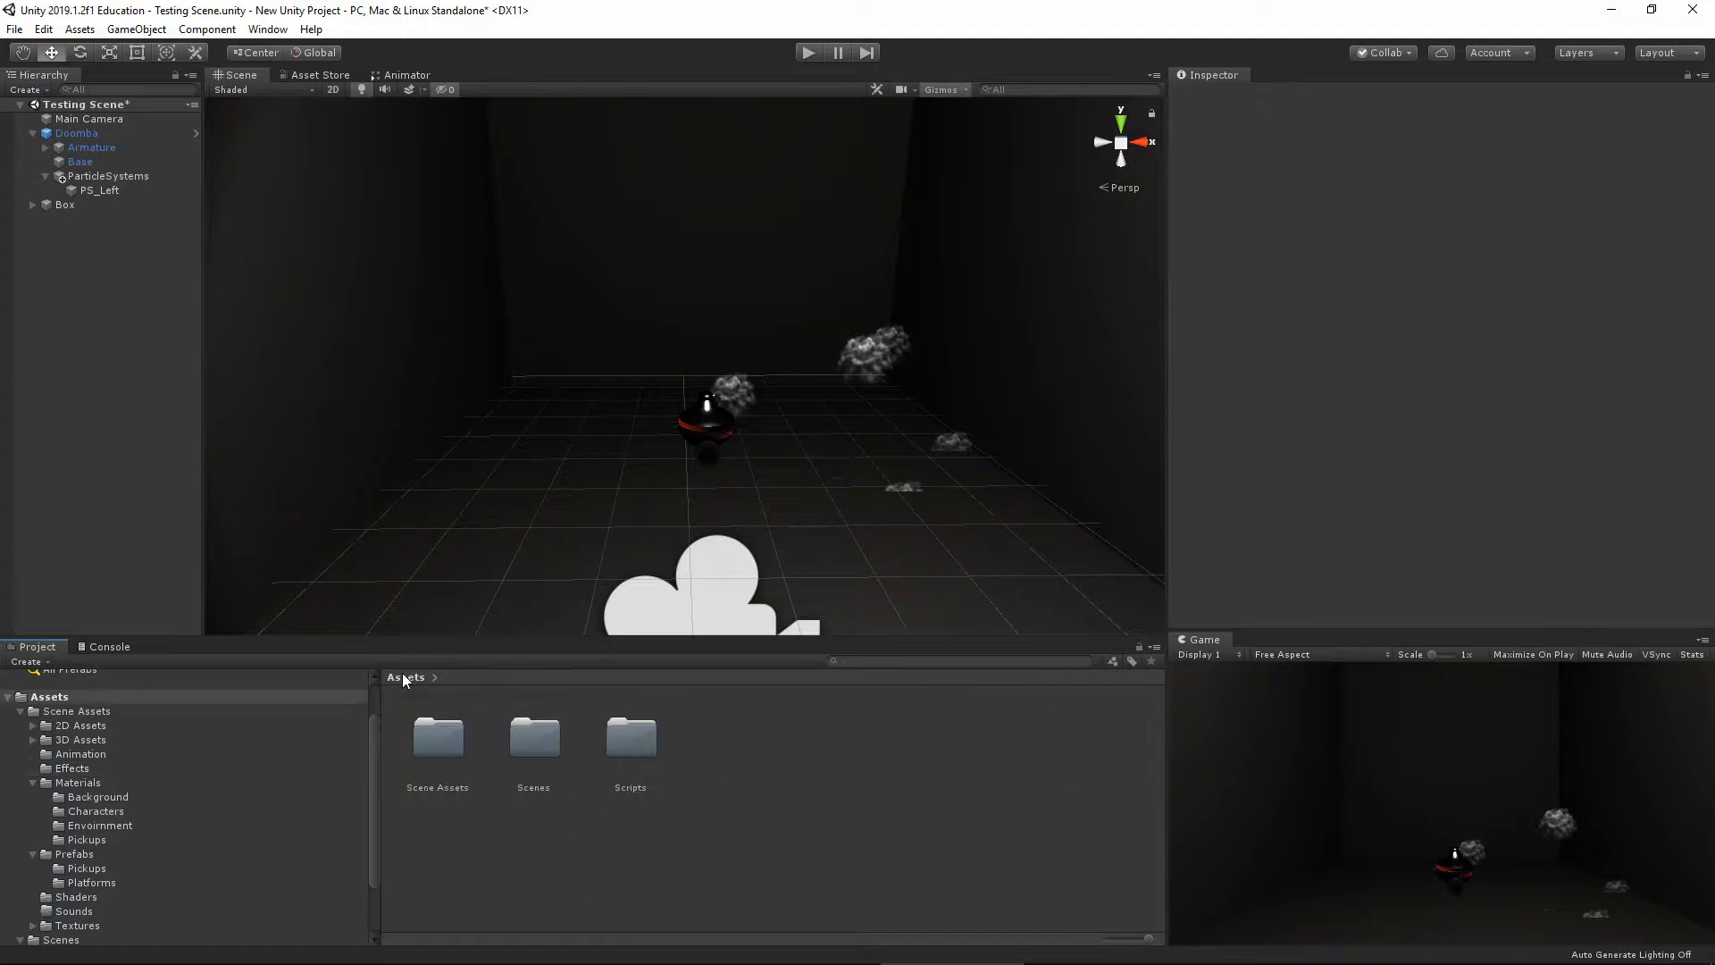
Set PS_Left's Start Lifetime to Random Between Two Constants with values 0.3 and 1.3
click(99, 191)
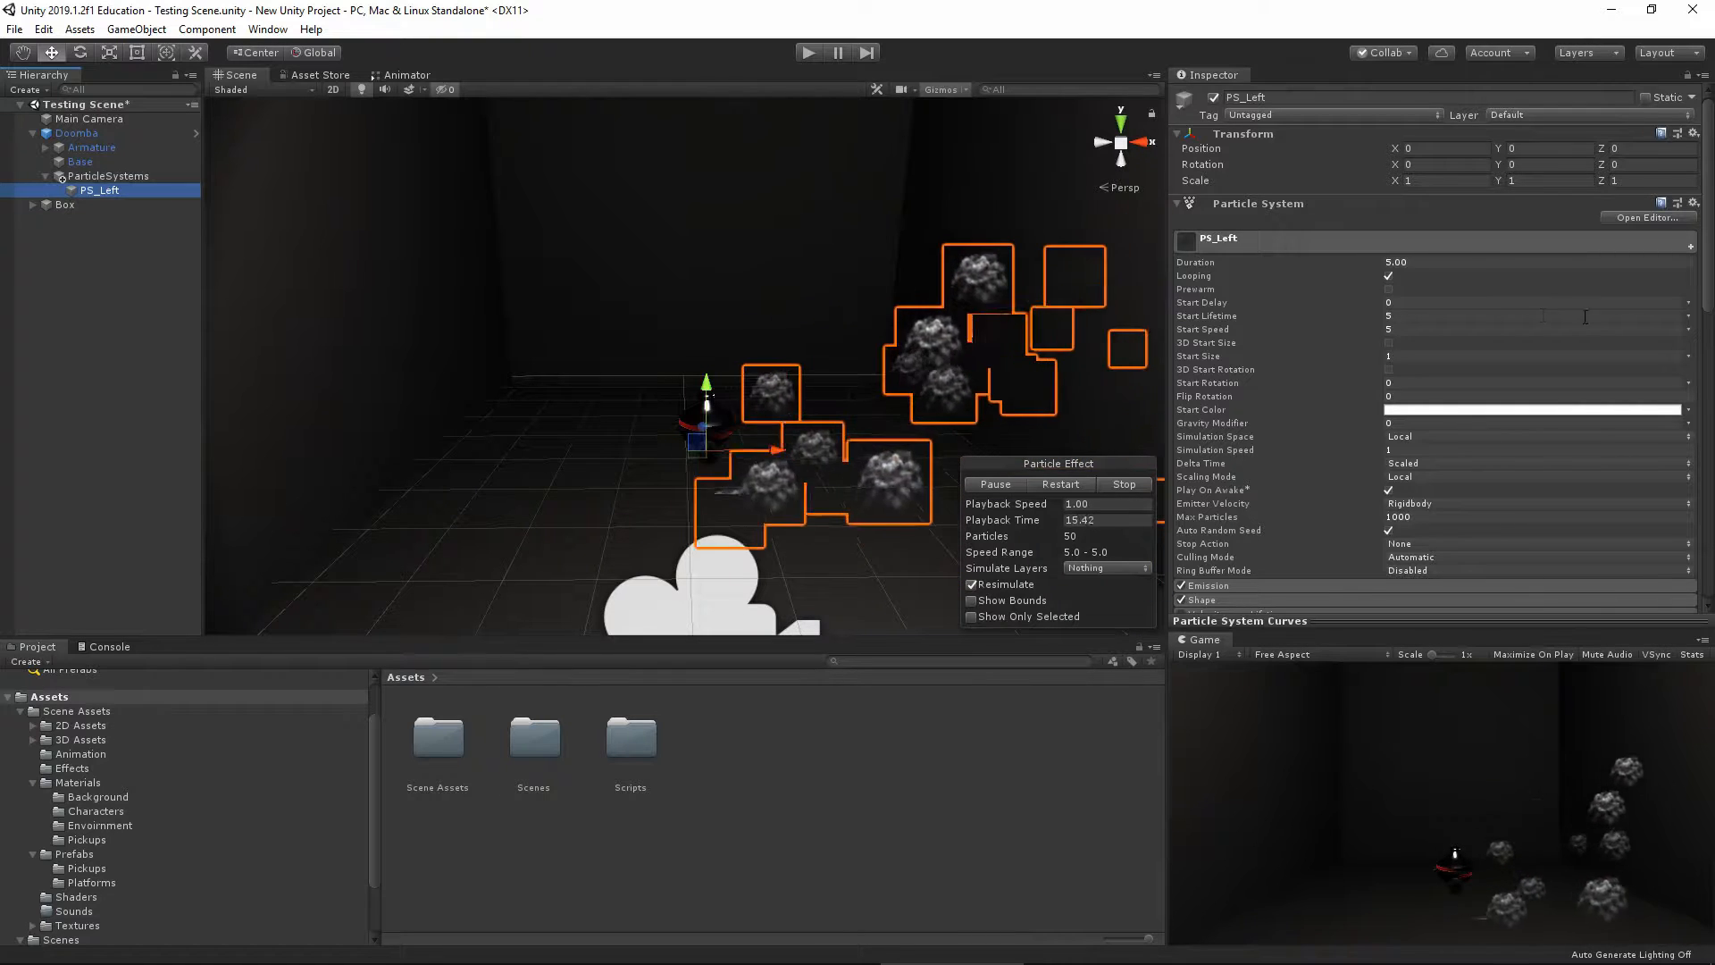
click(1693, 318)
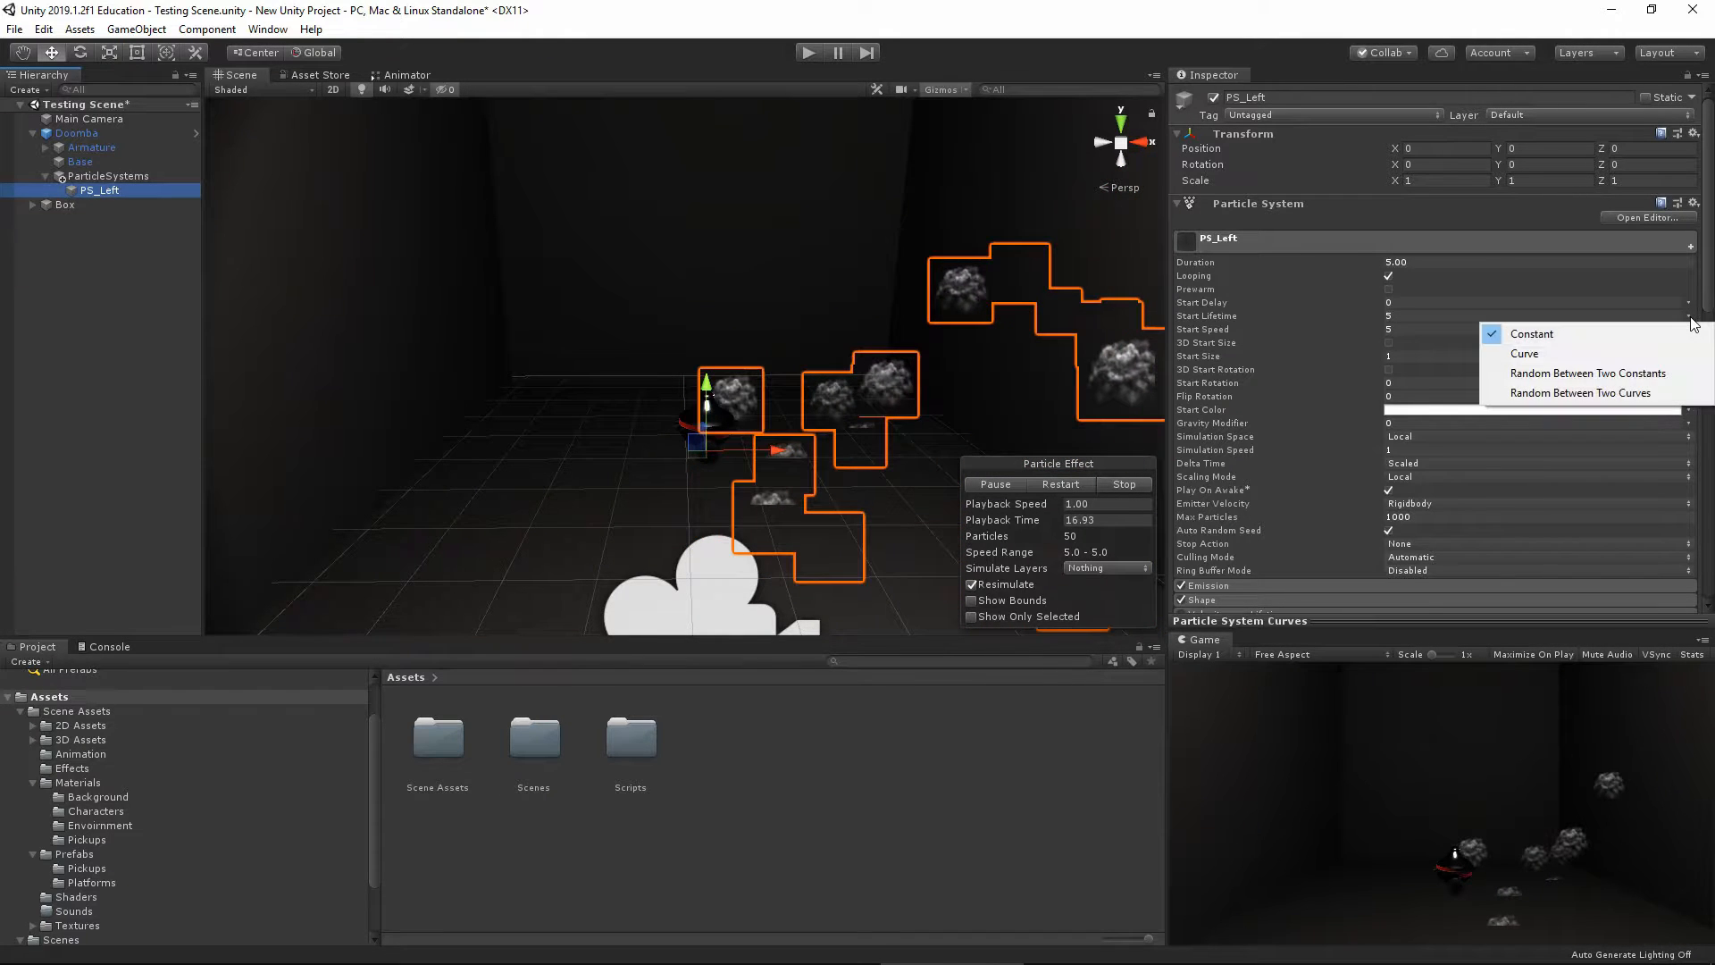
click(1569, 374)
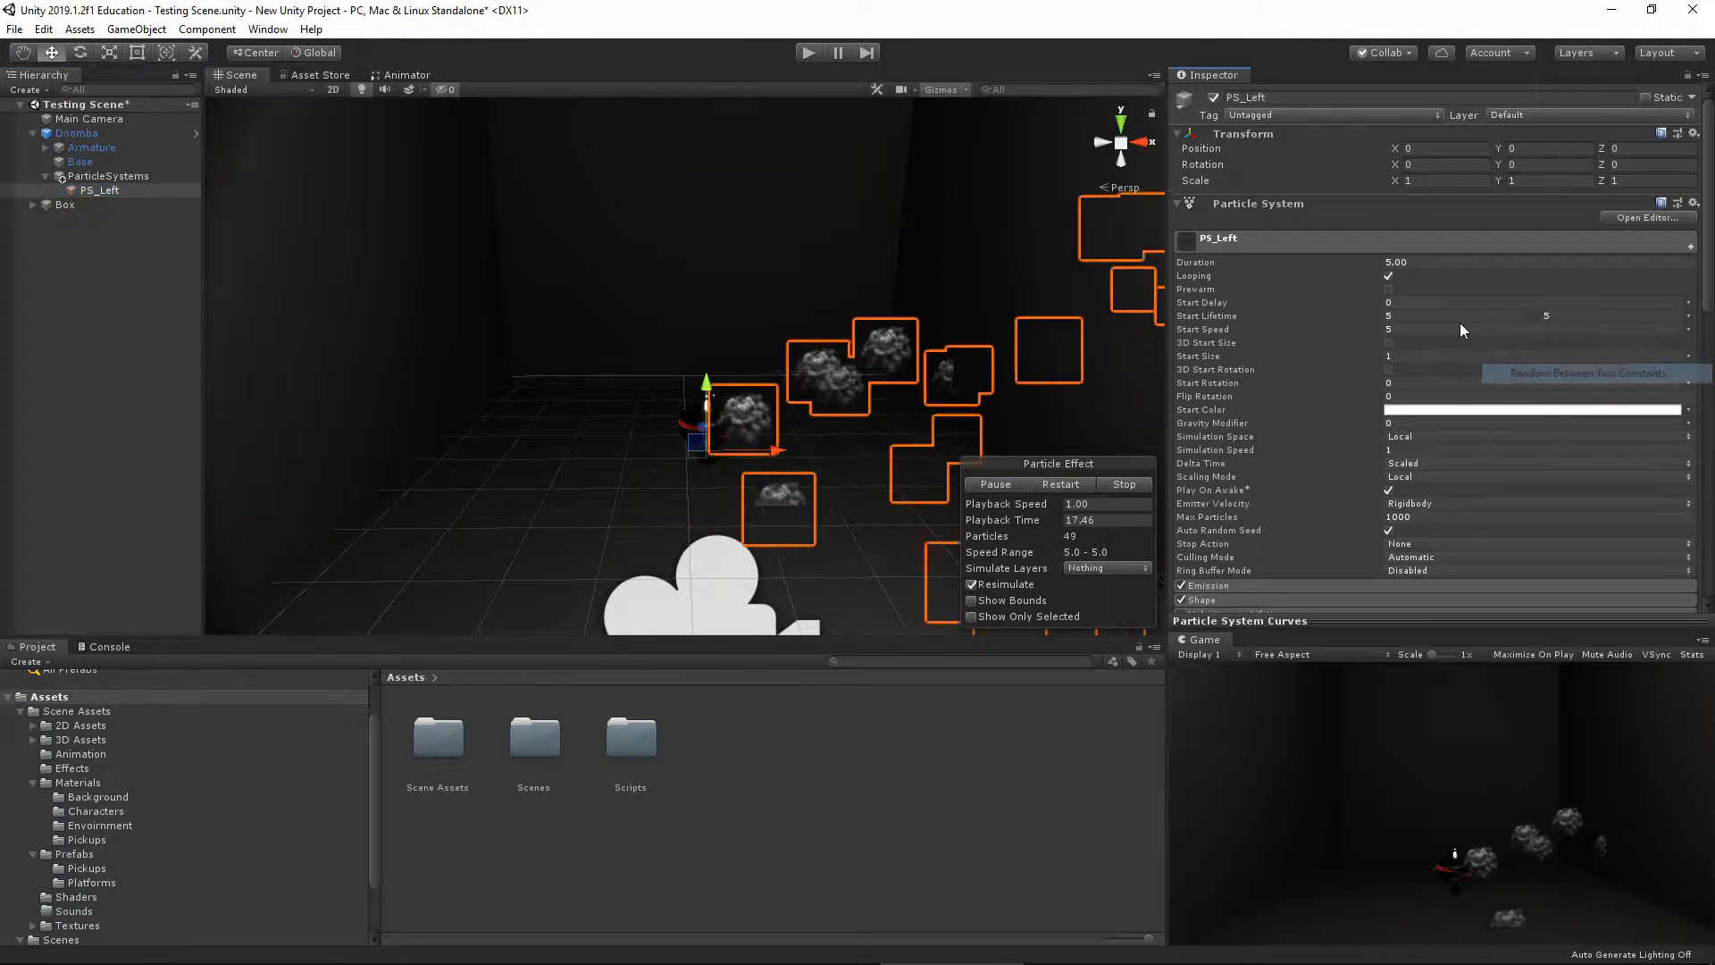
click(1409, 315)
text(0.)
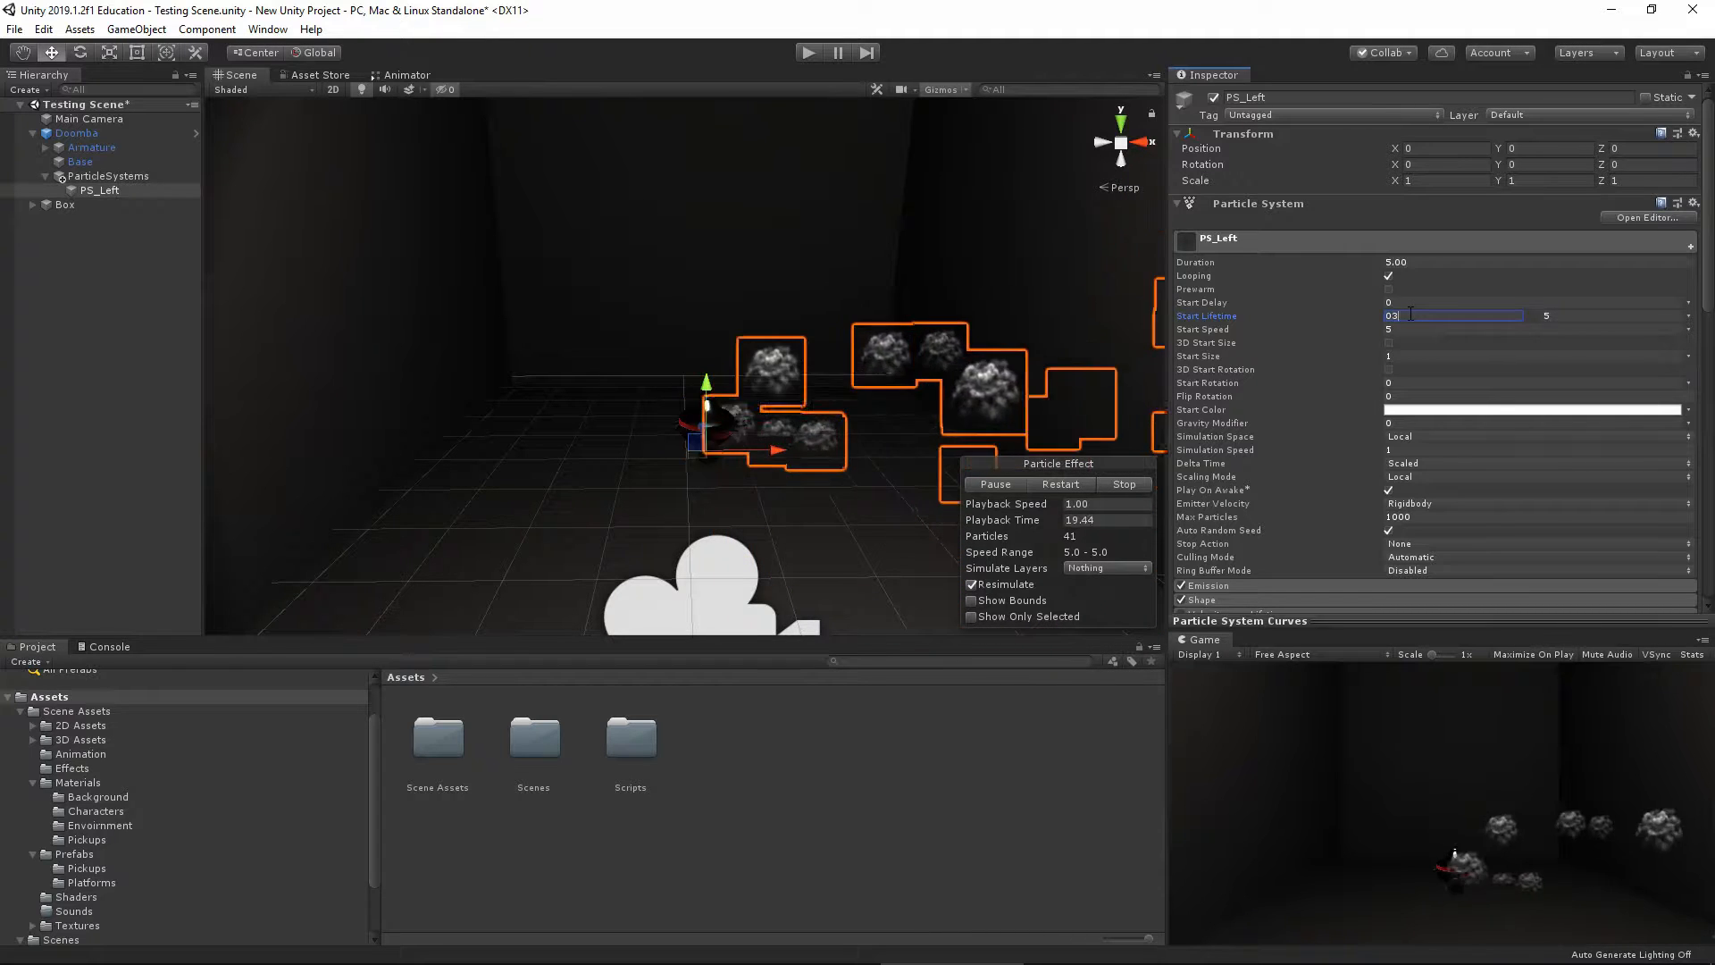
text(3)
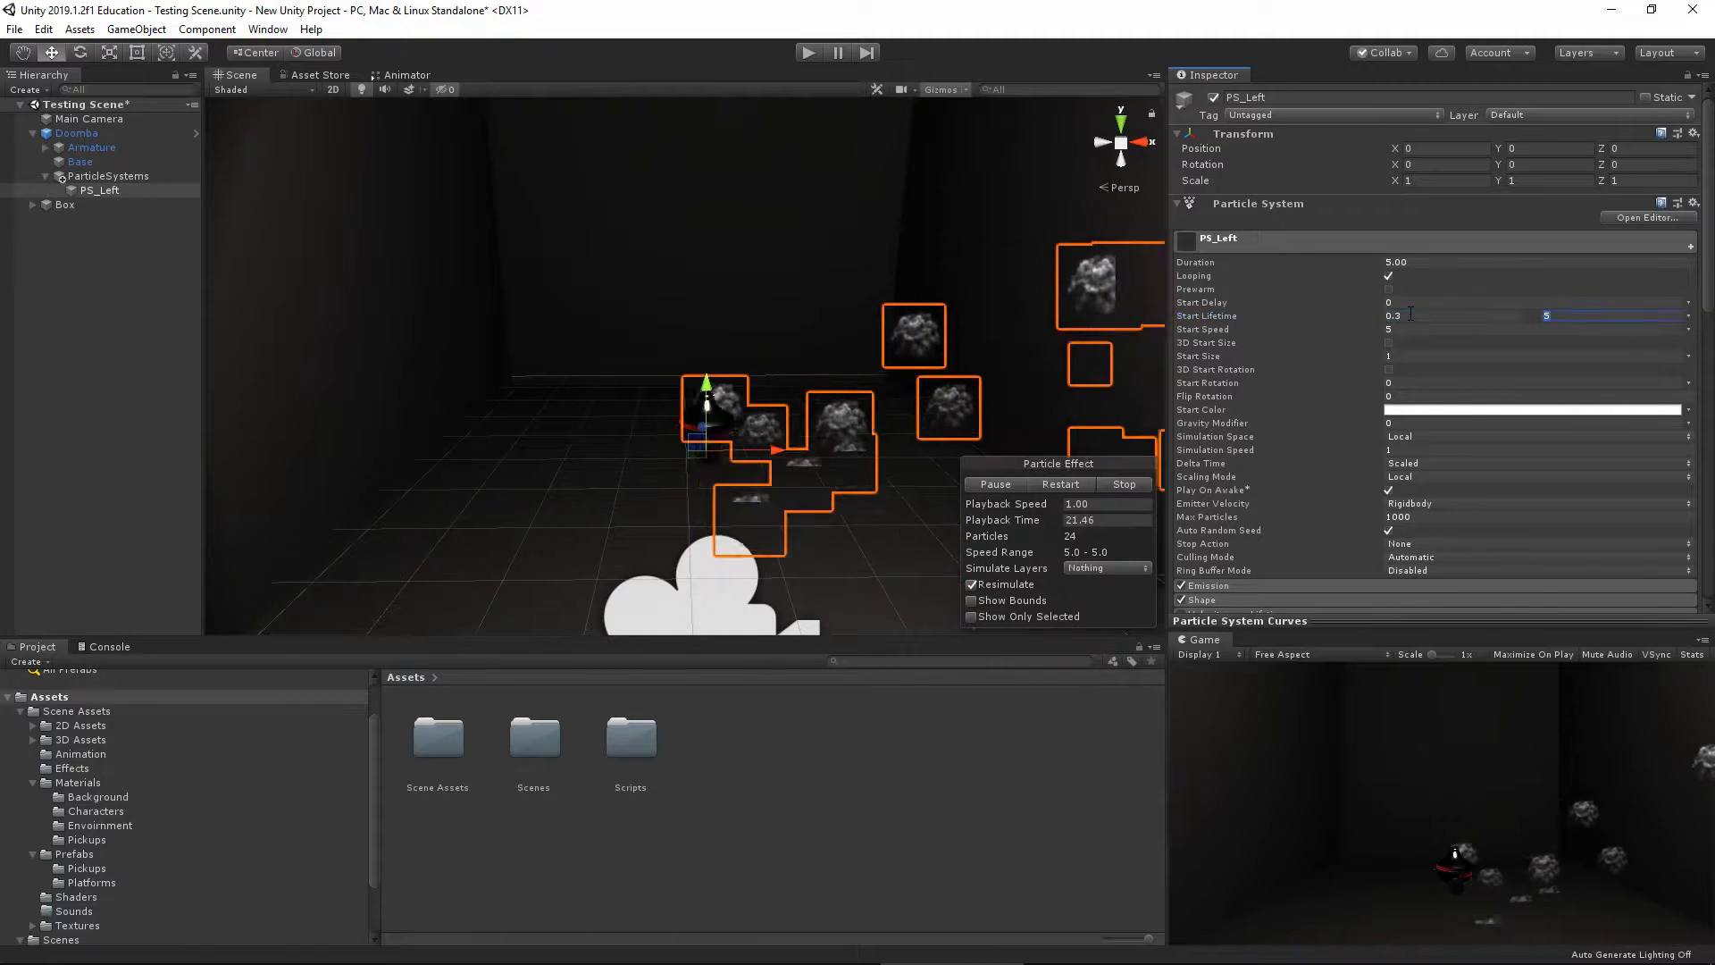
key(Tab)
text(1.3)
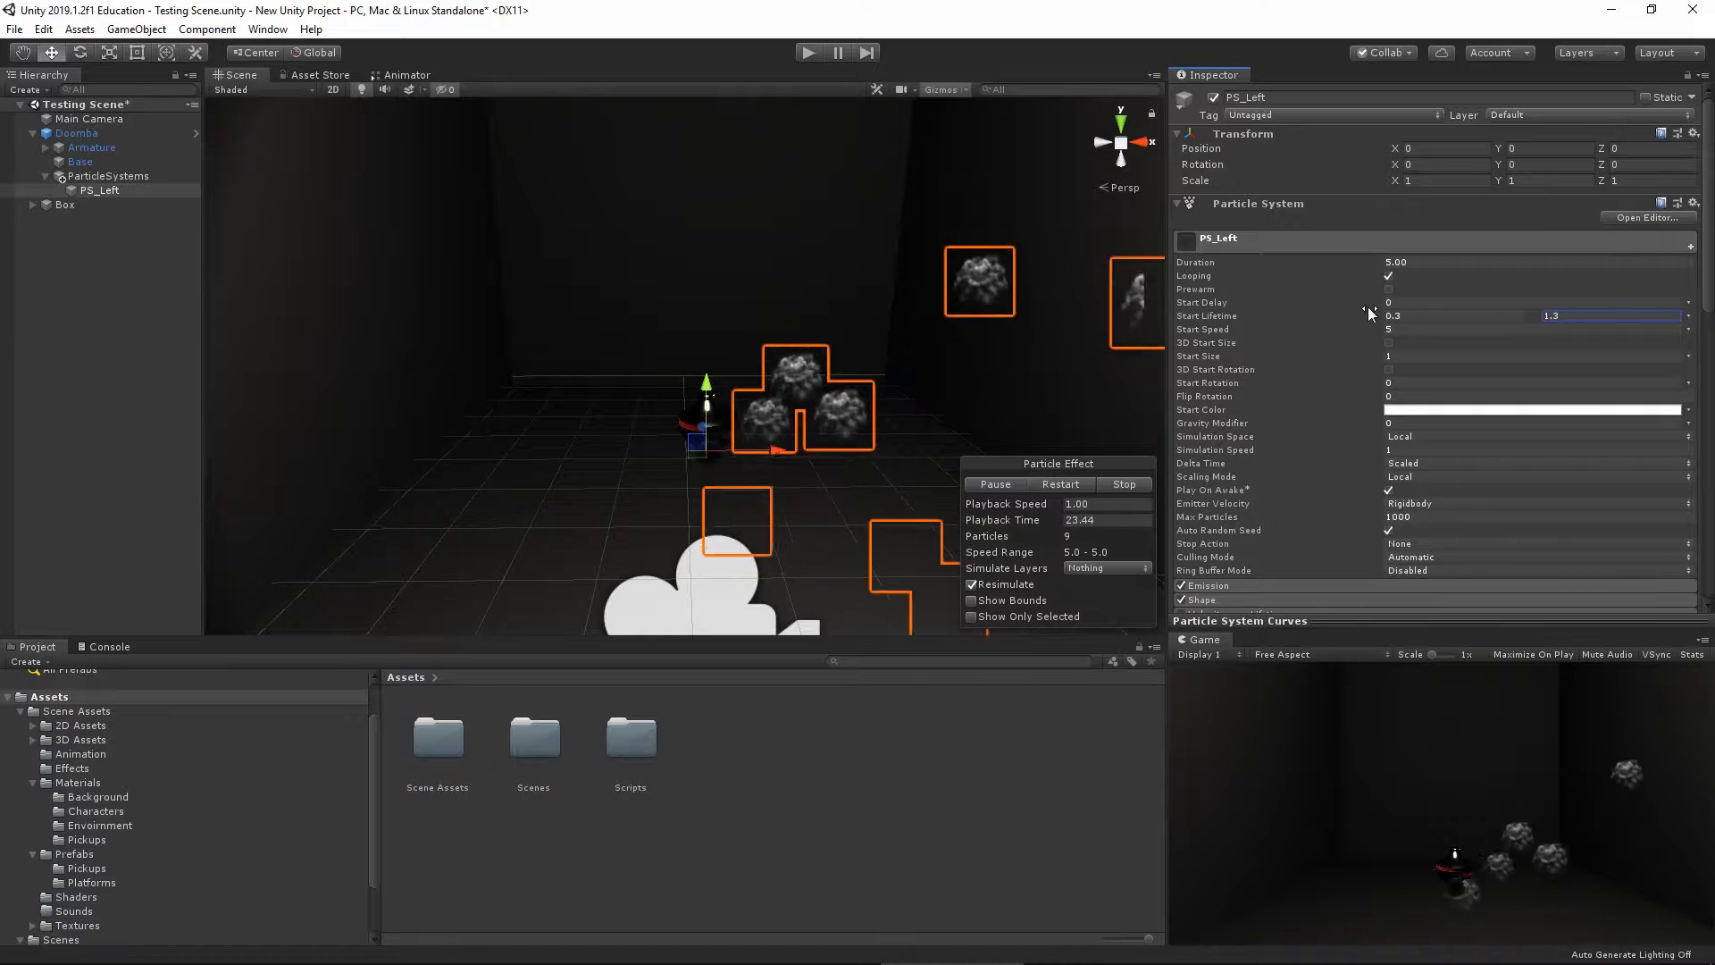
Set PS_Left's Start Speed to Random Between Two Constants with values 0.3 and 1.3
click(1688, 330)
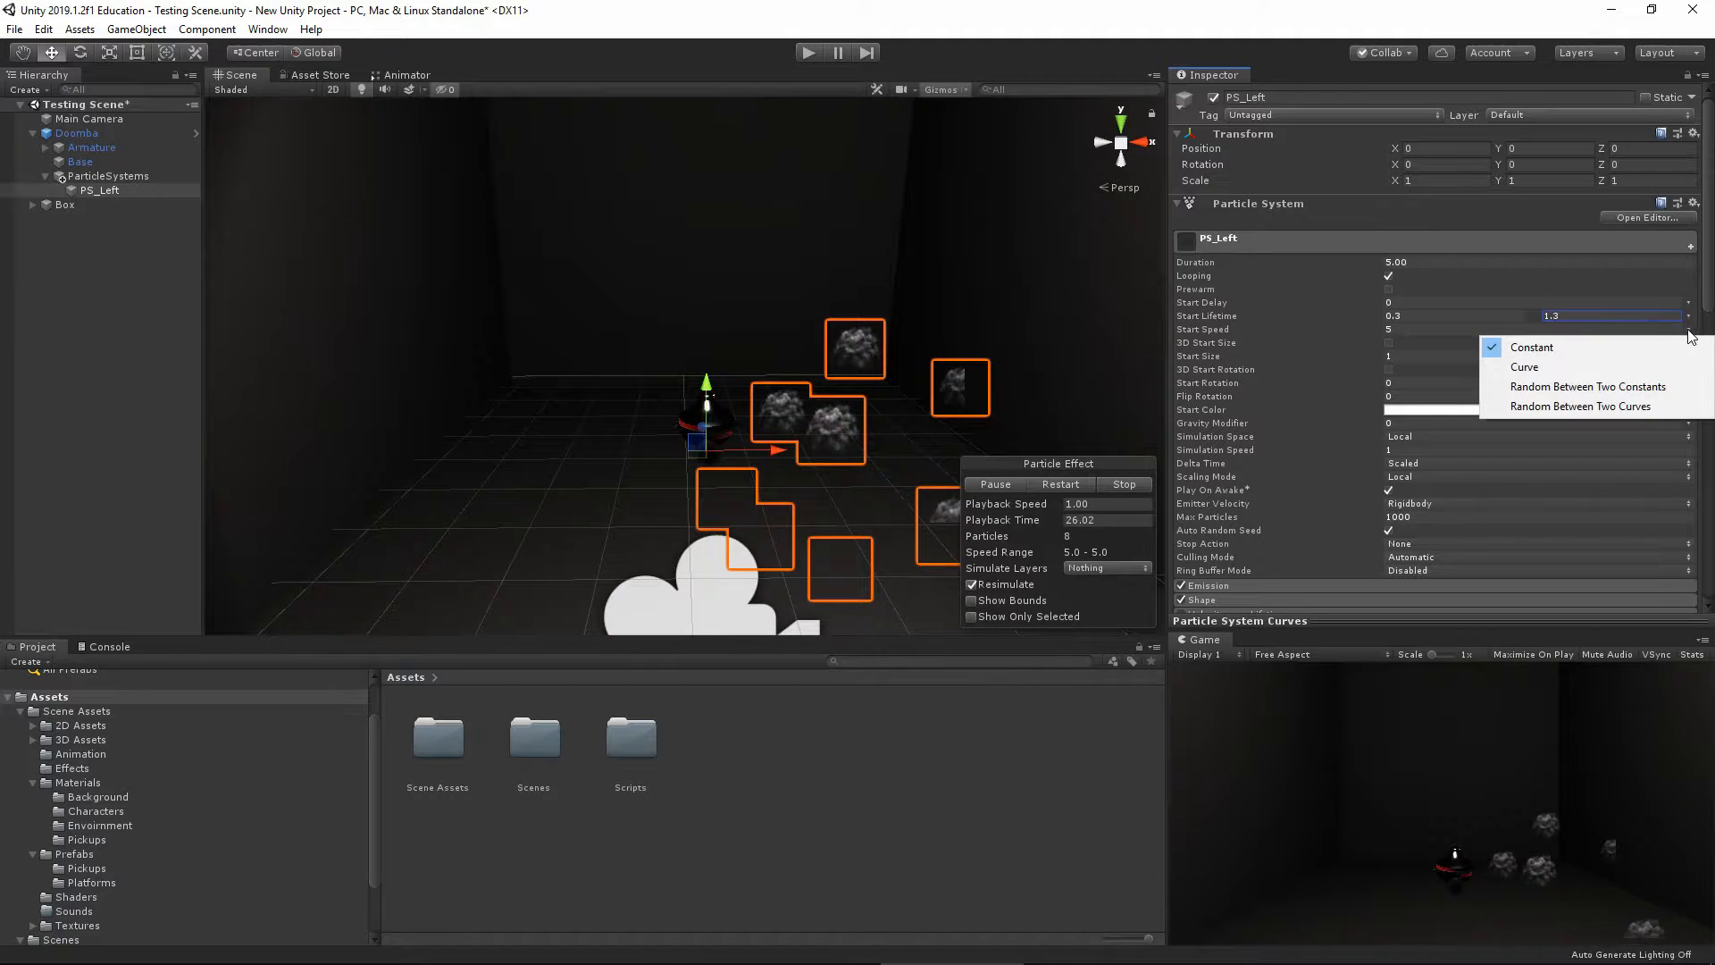
click(1590, 387)
click(1438, 327)
text(0.3)
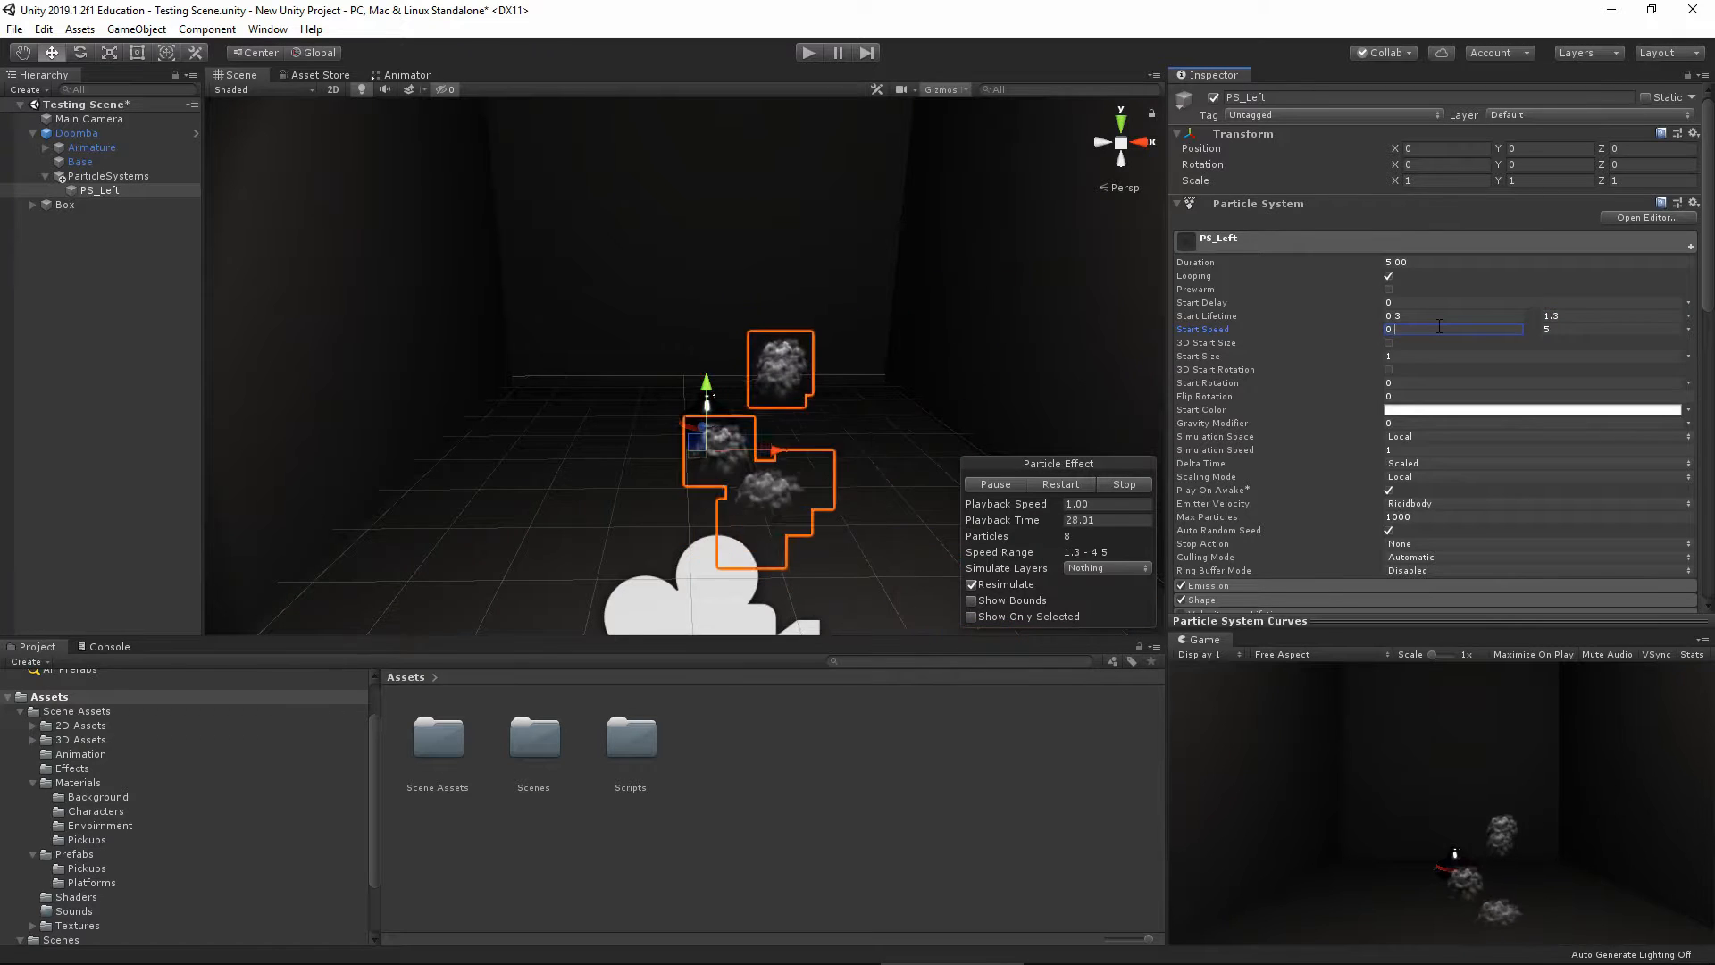
key(Tab)
text(1.3)
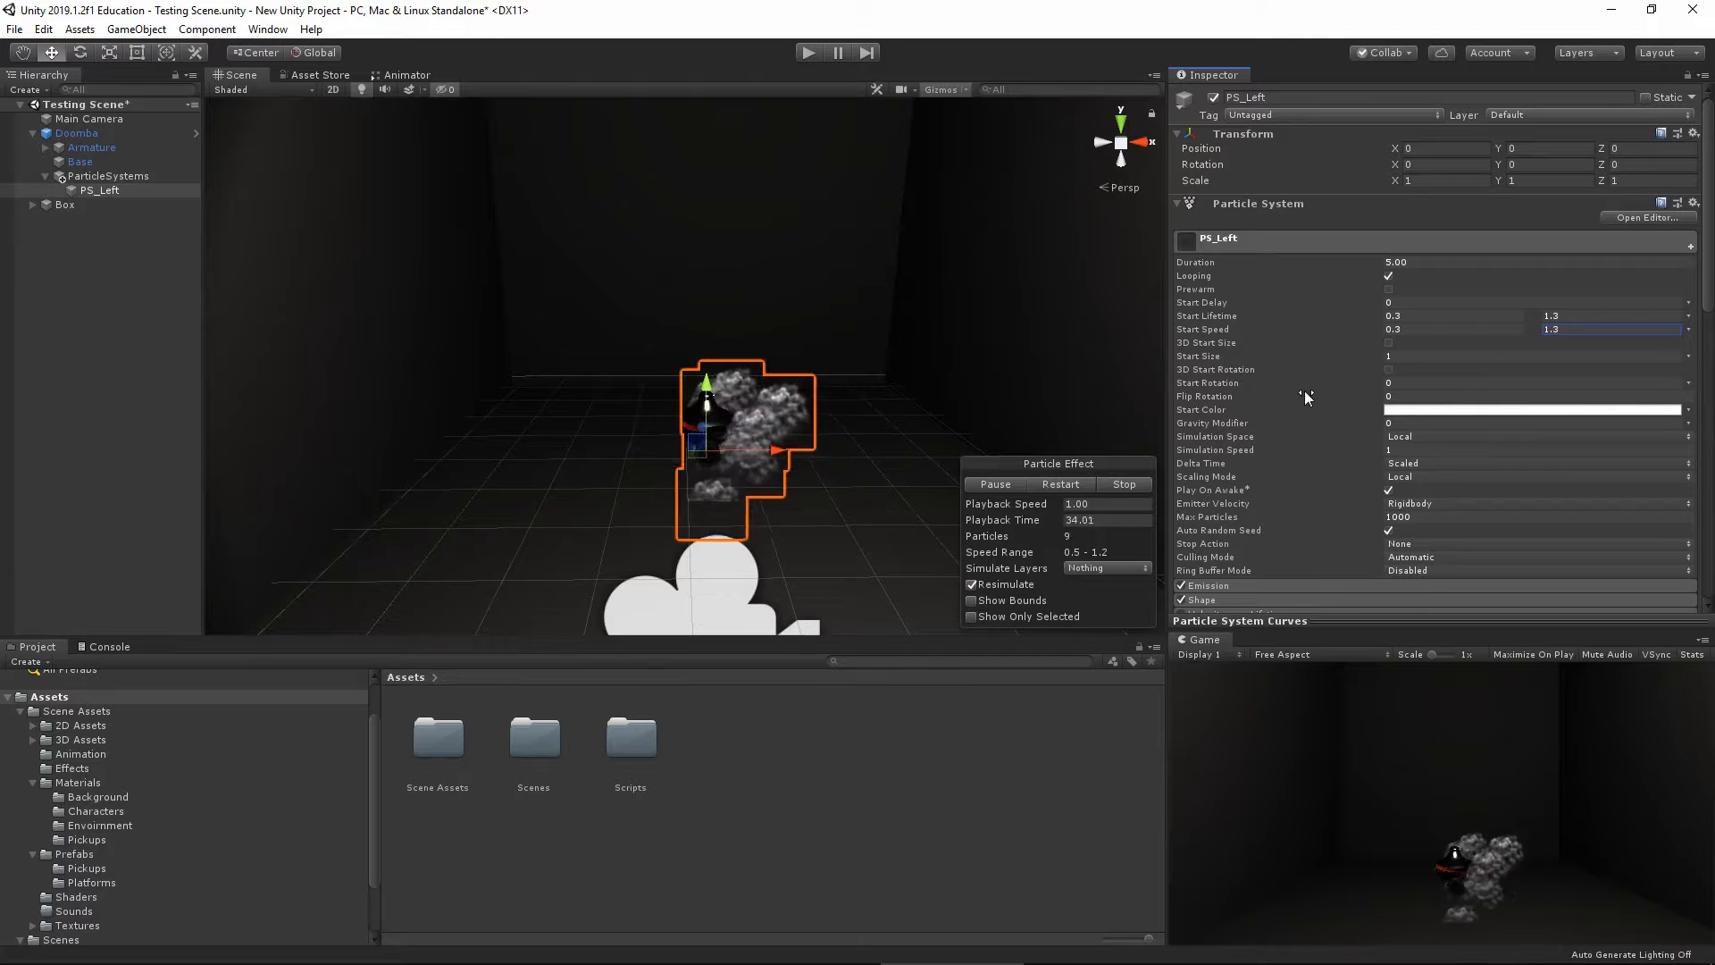
Set PS_Left's Start Size to Random Between Two Constants with values 0.4 and 1
click(1688, 356)
click(1574, 410)
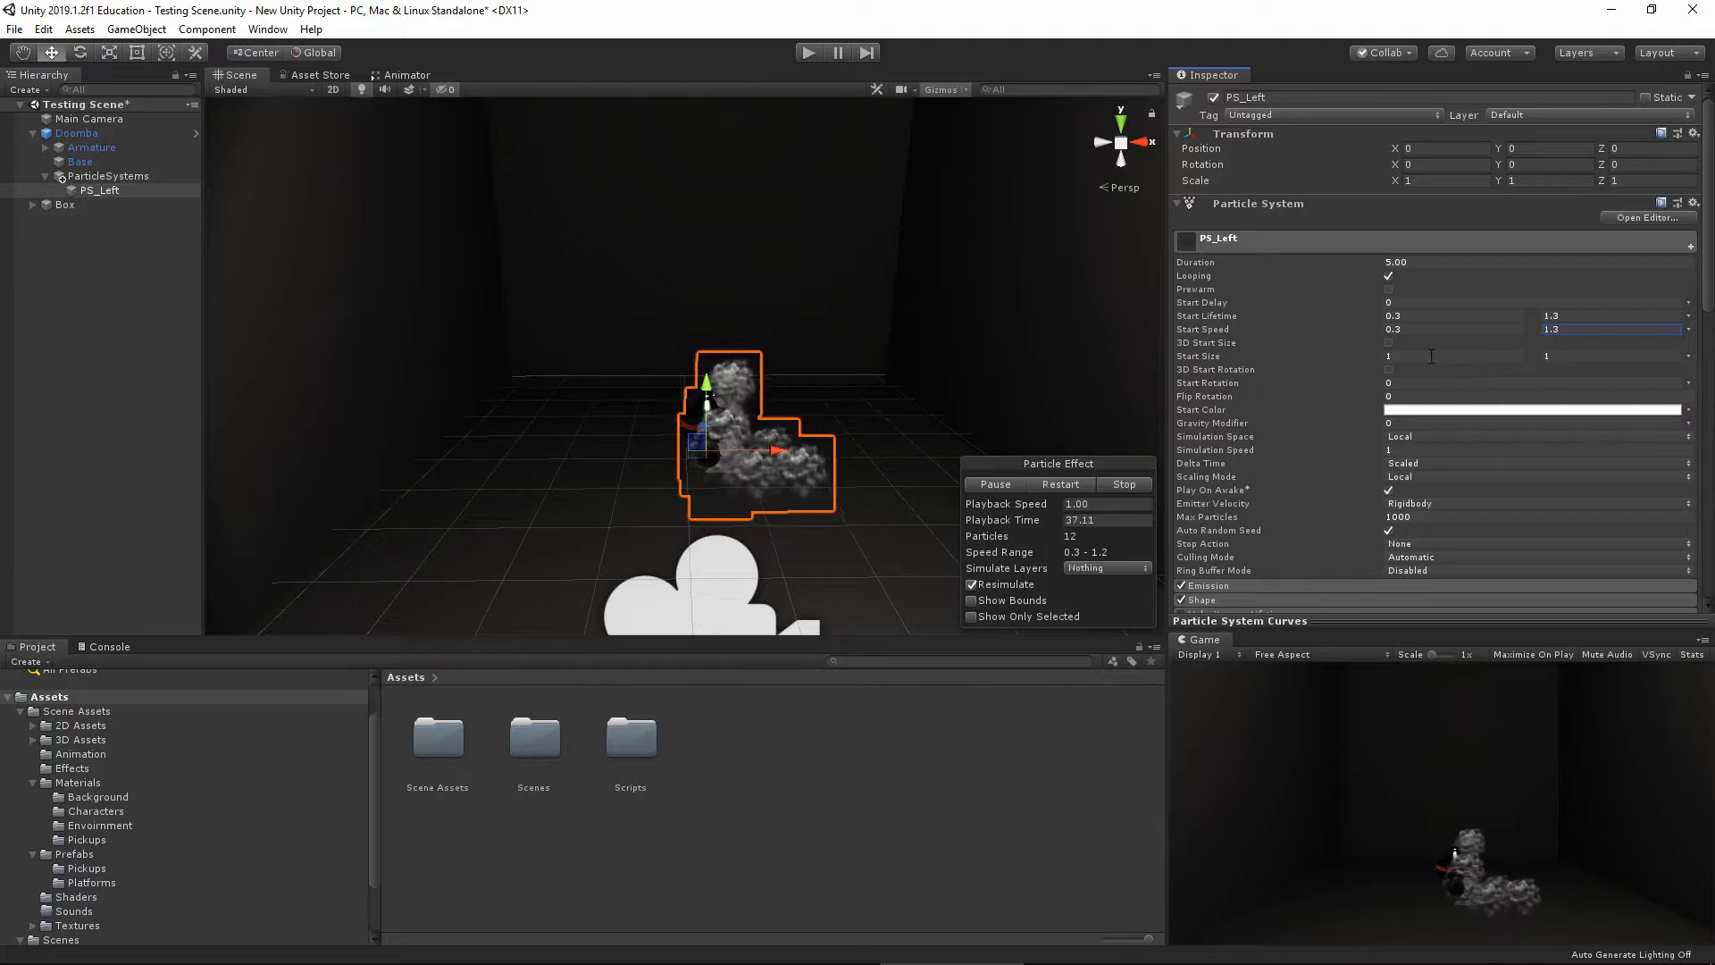
click(1431, 356)
text(0.4)
key(Tab)
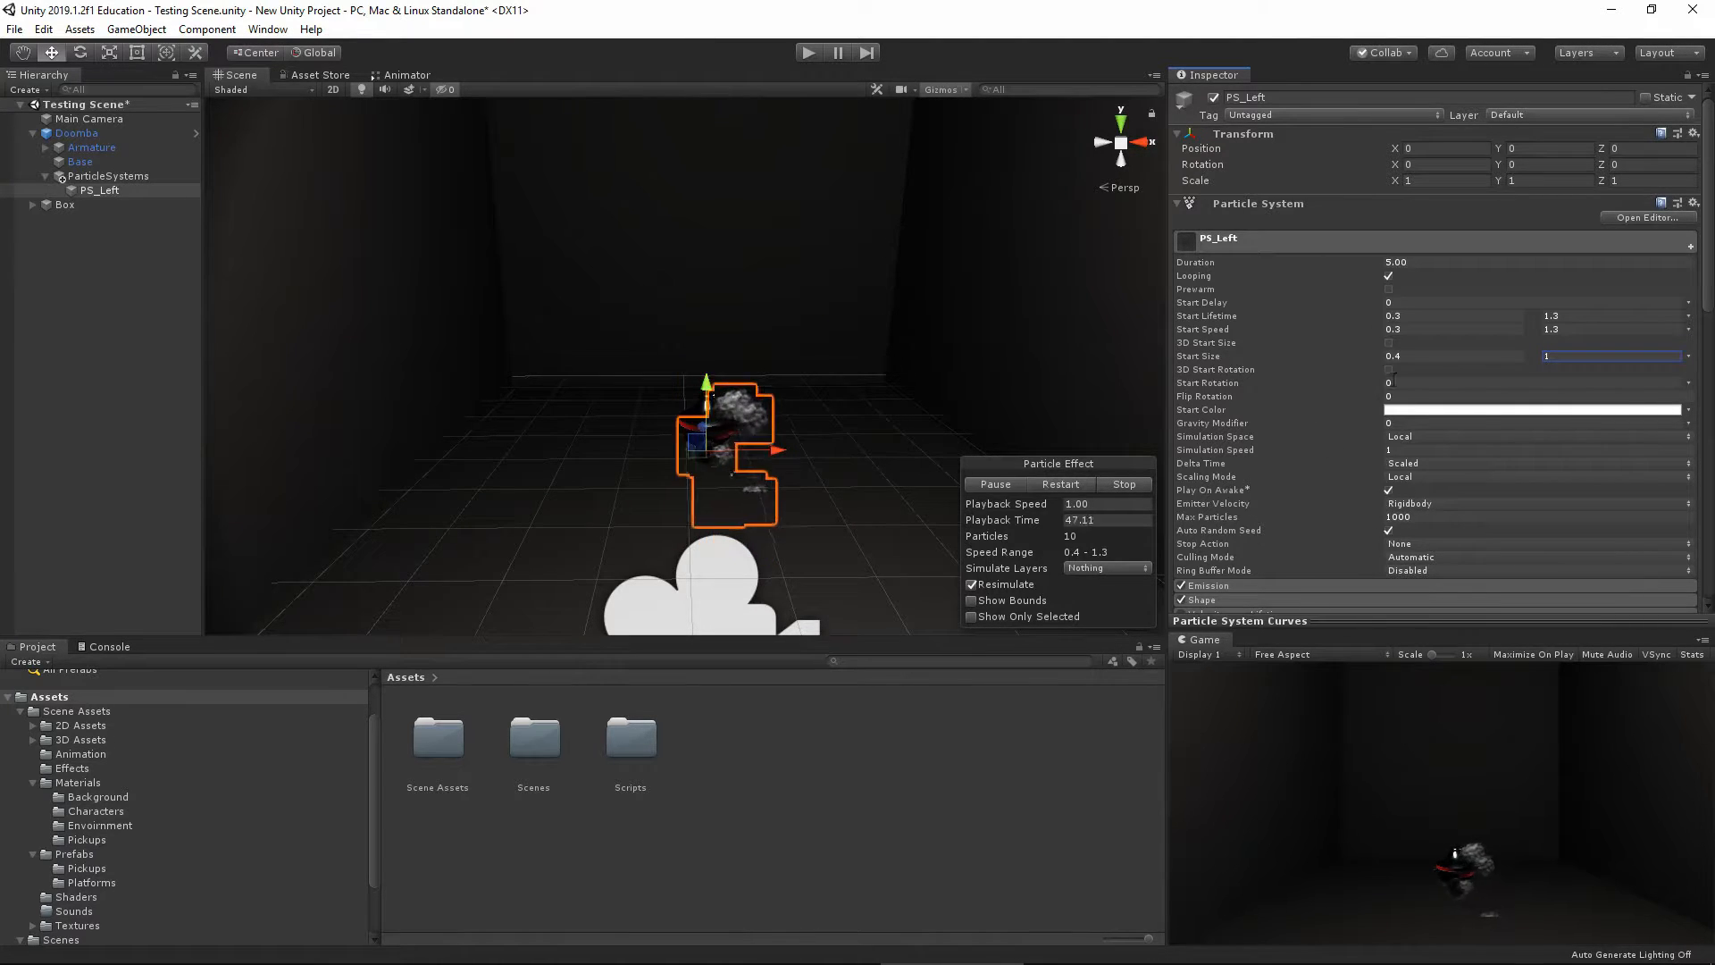
Set PS_Left's emission Rate over Time to 0 and Rate over Distance to 3, and test it in Play mode
scroll(1272, 499, down, 3)
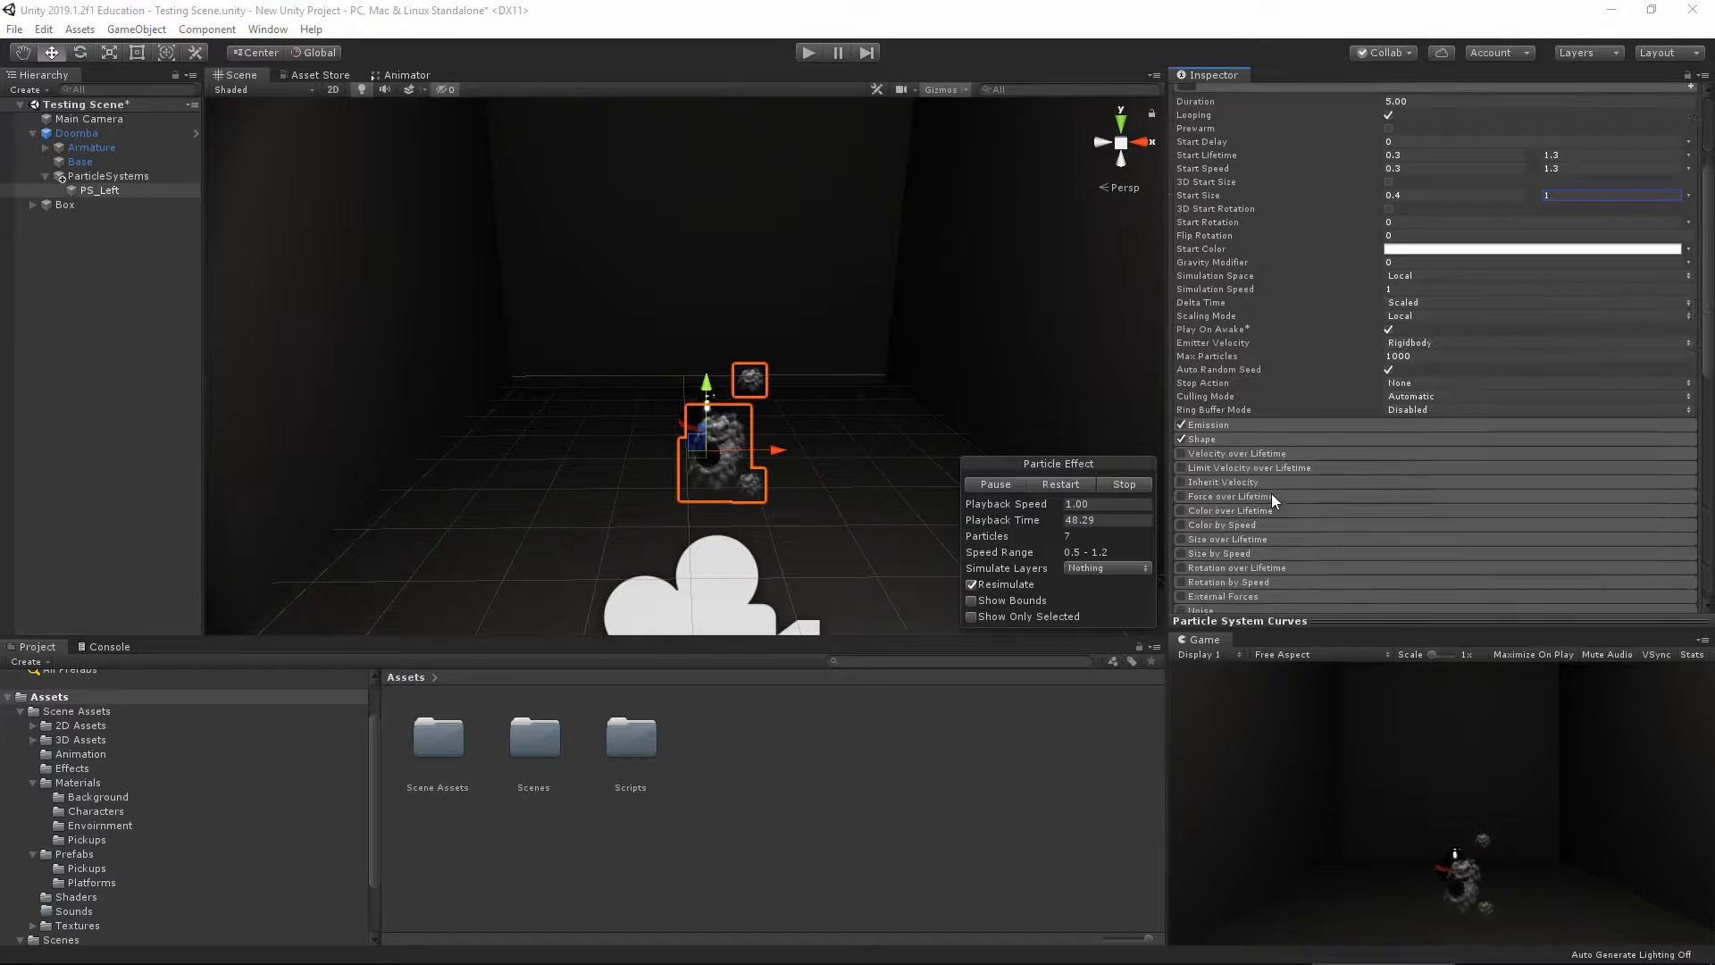
click(1237, 424)
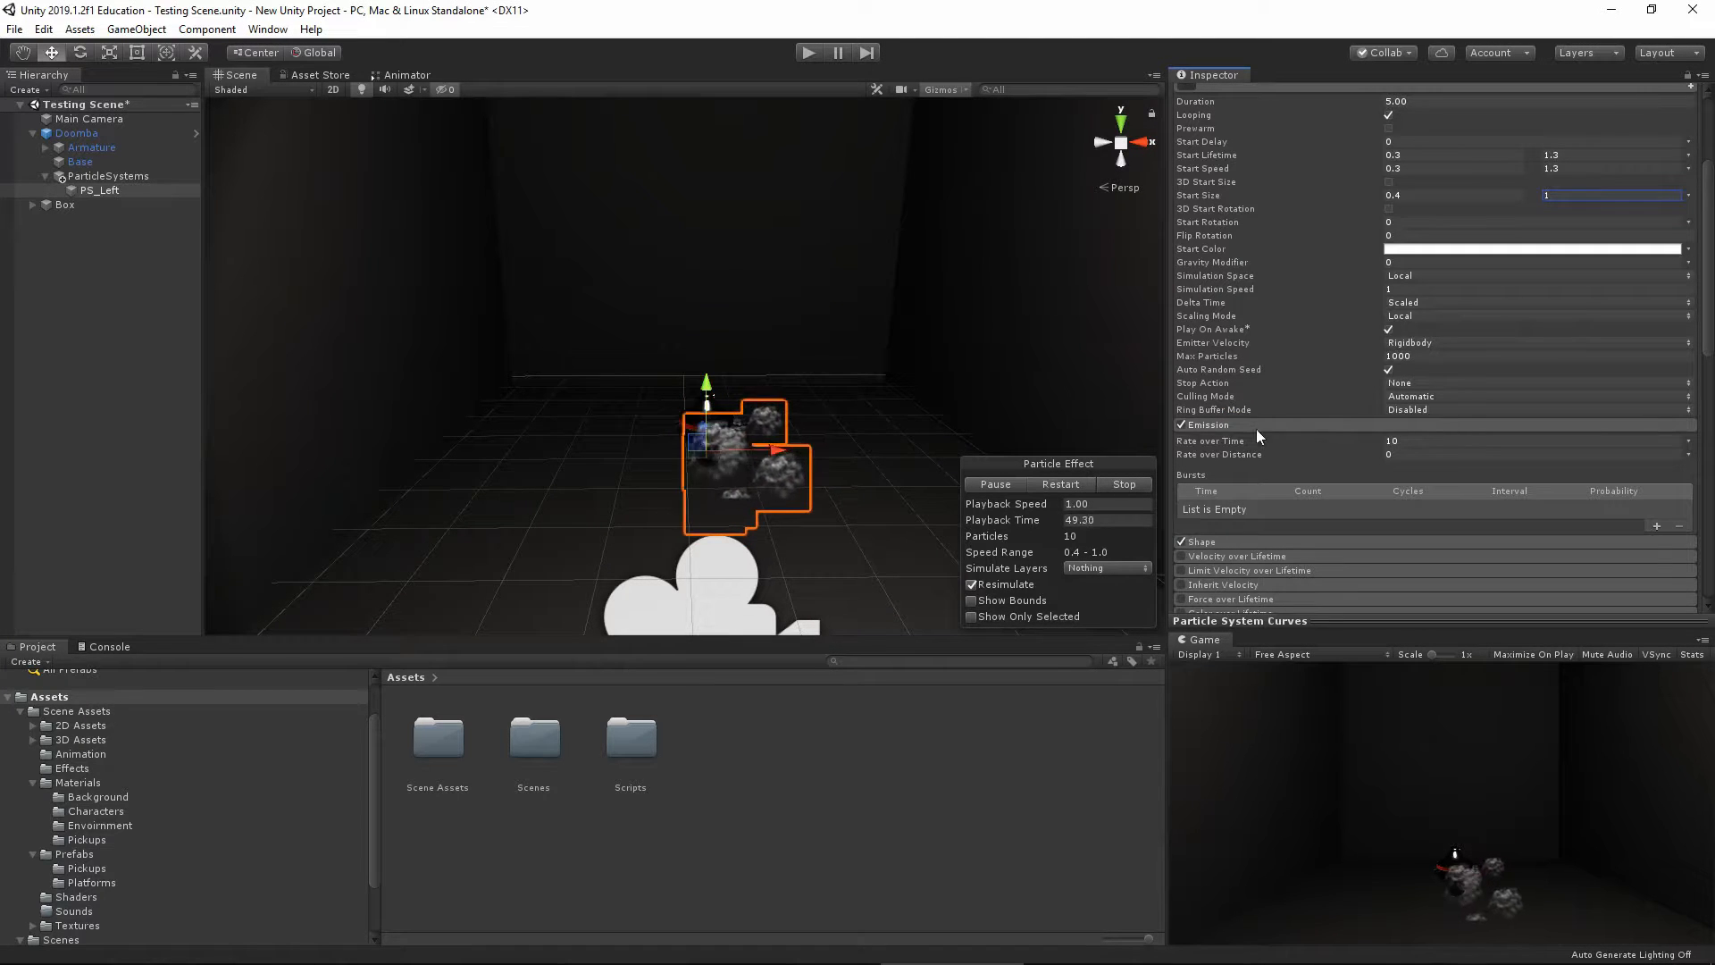
double_click(1390, 440)
text(0)
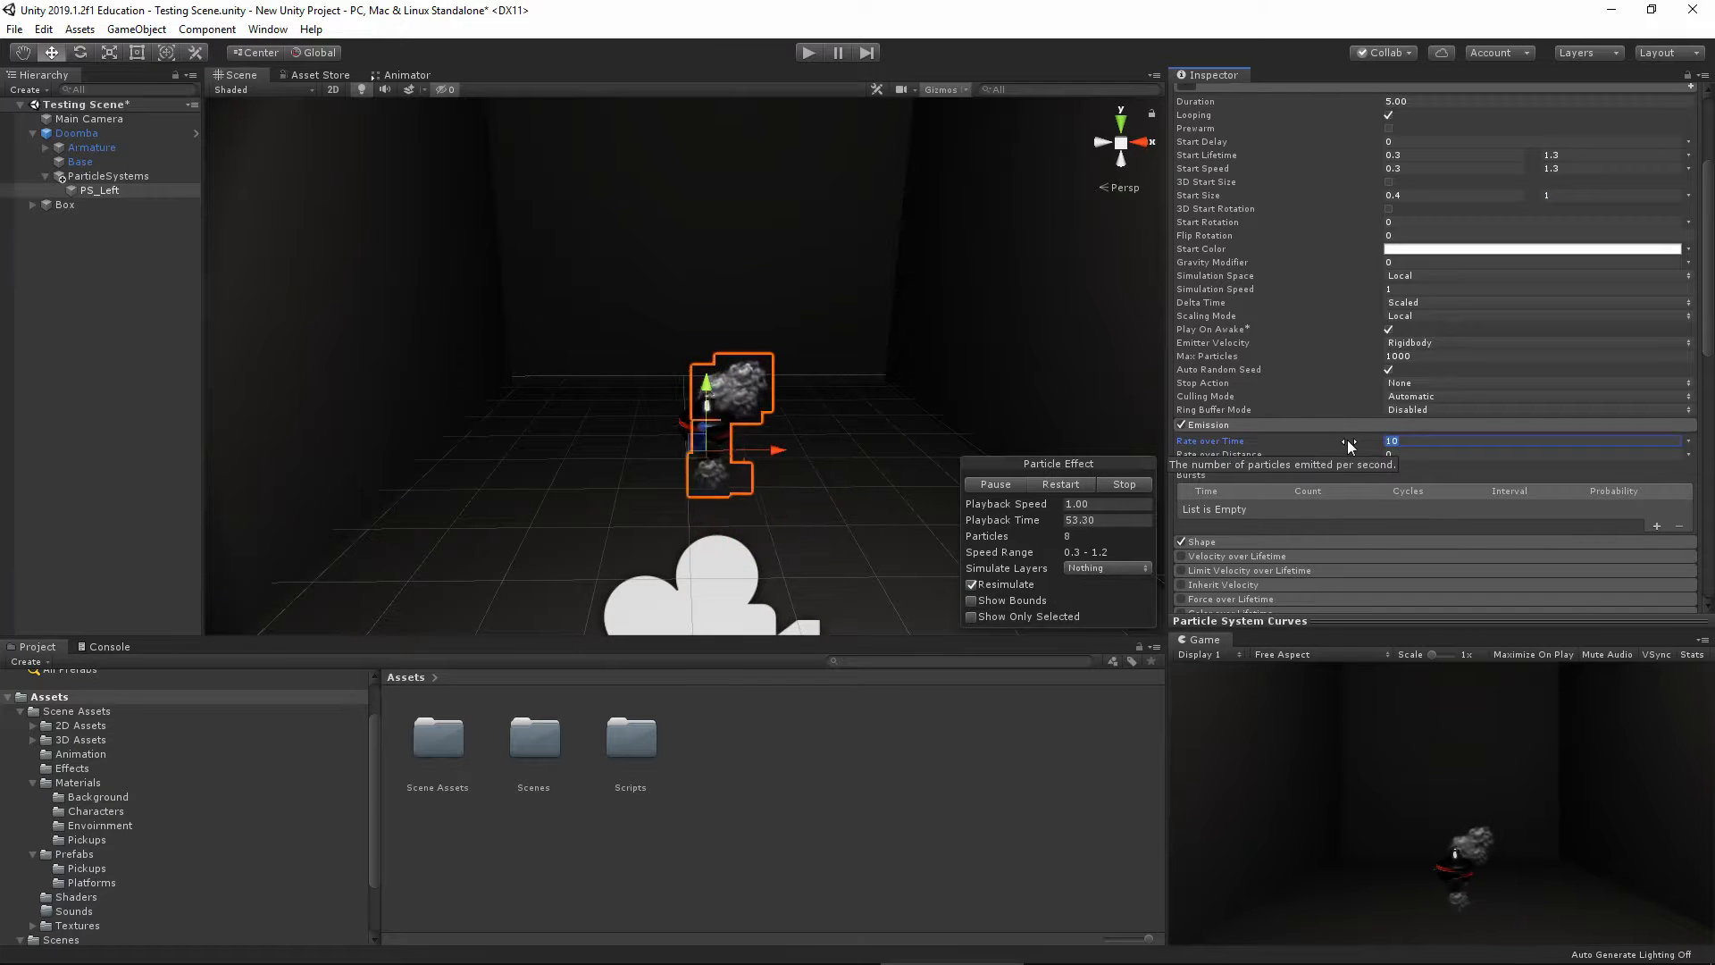
click(1474, 453)
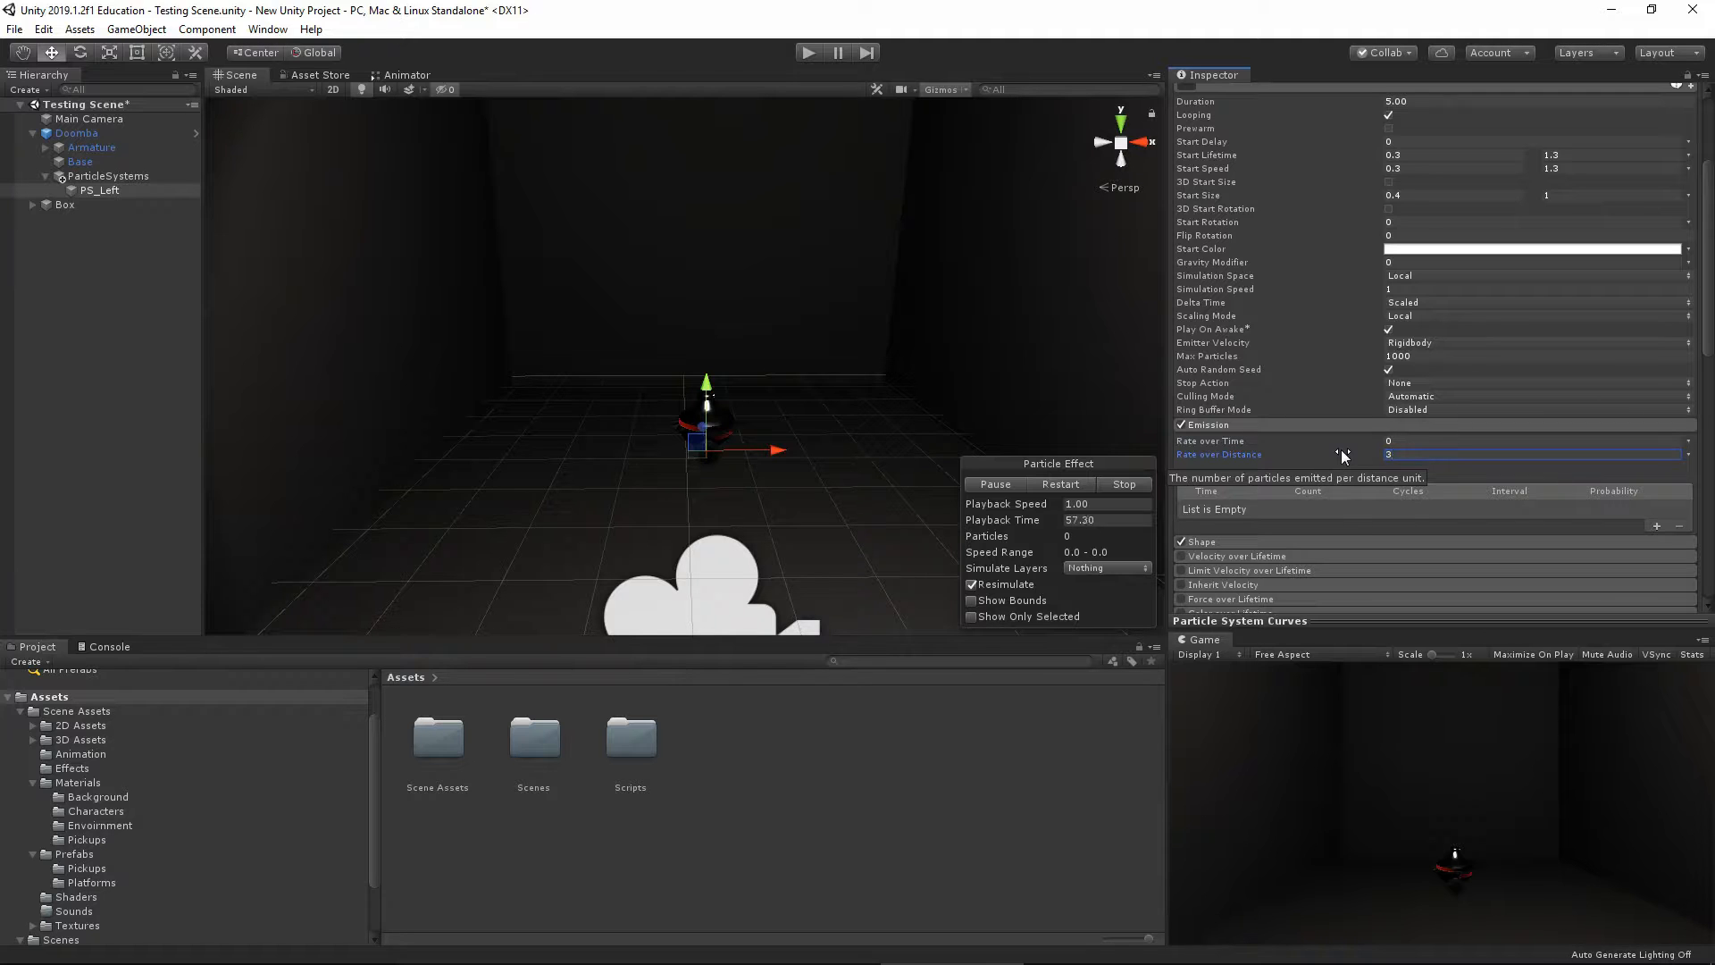
click(808, 53)
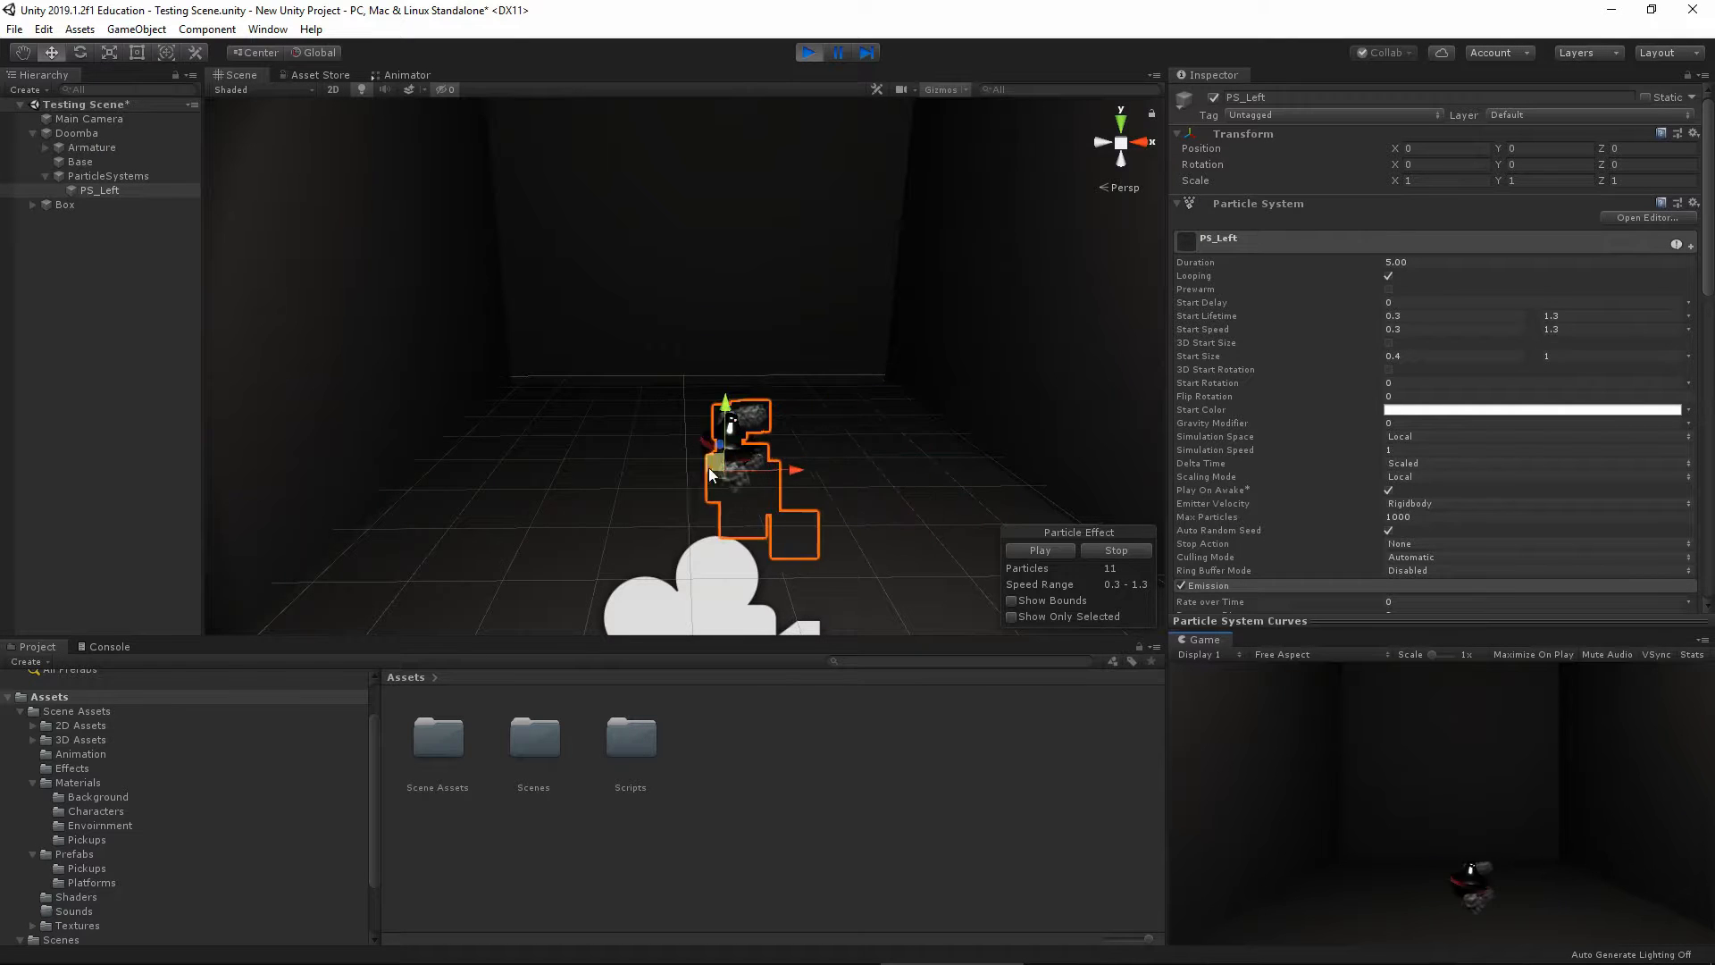
click(809, 52)
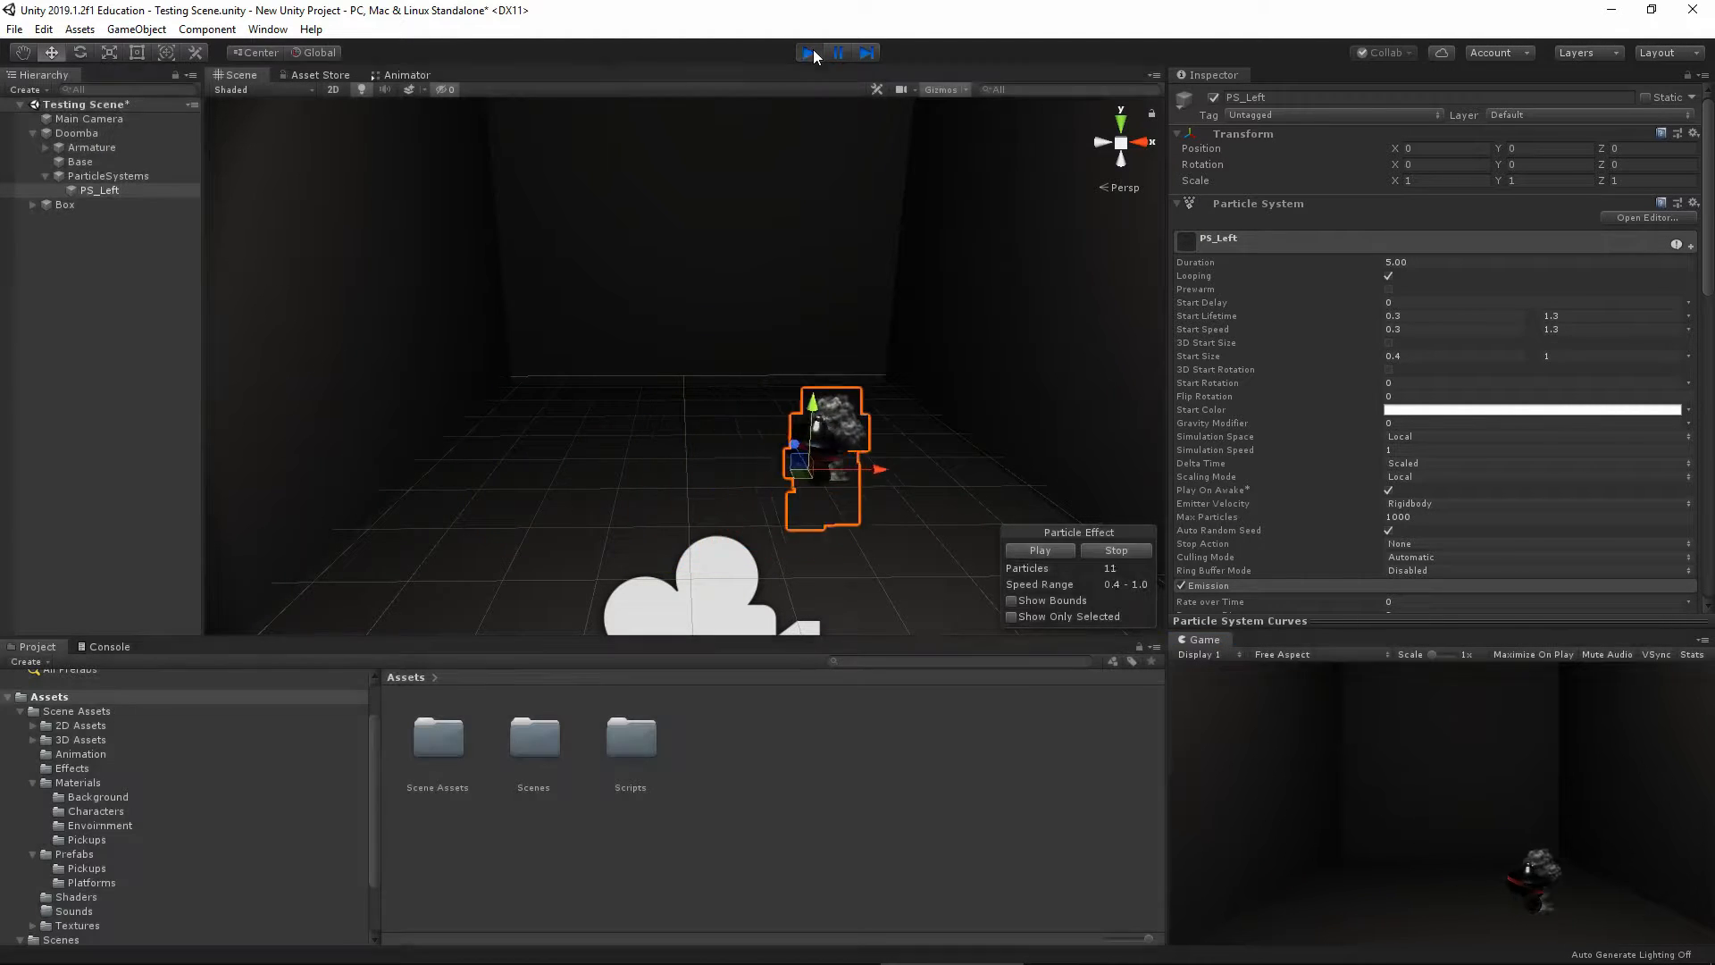
Change PS_Left's emitter shape from Cone to Edge
scroll(1349, 482, down, 6)
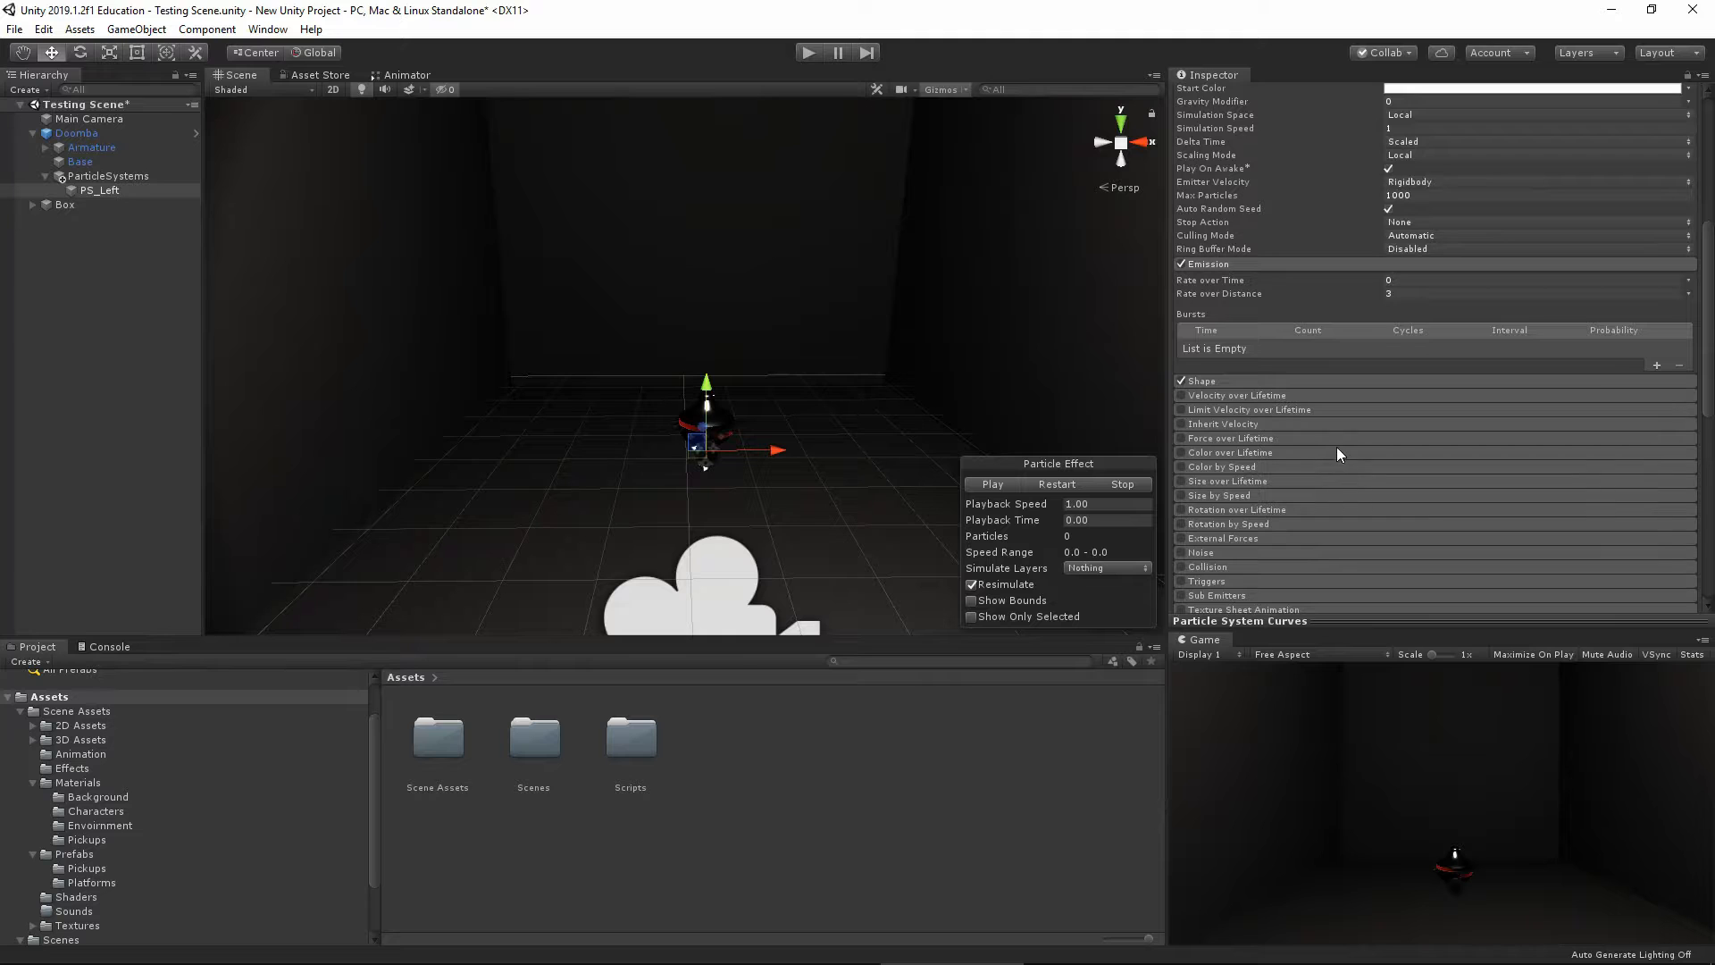
click(1264, 378)
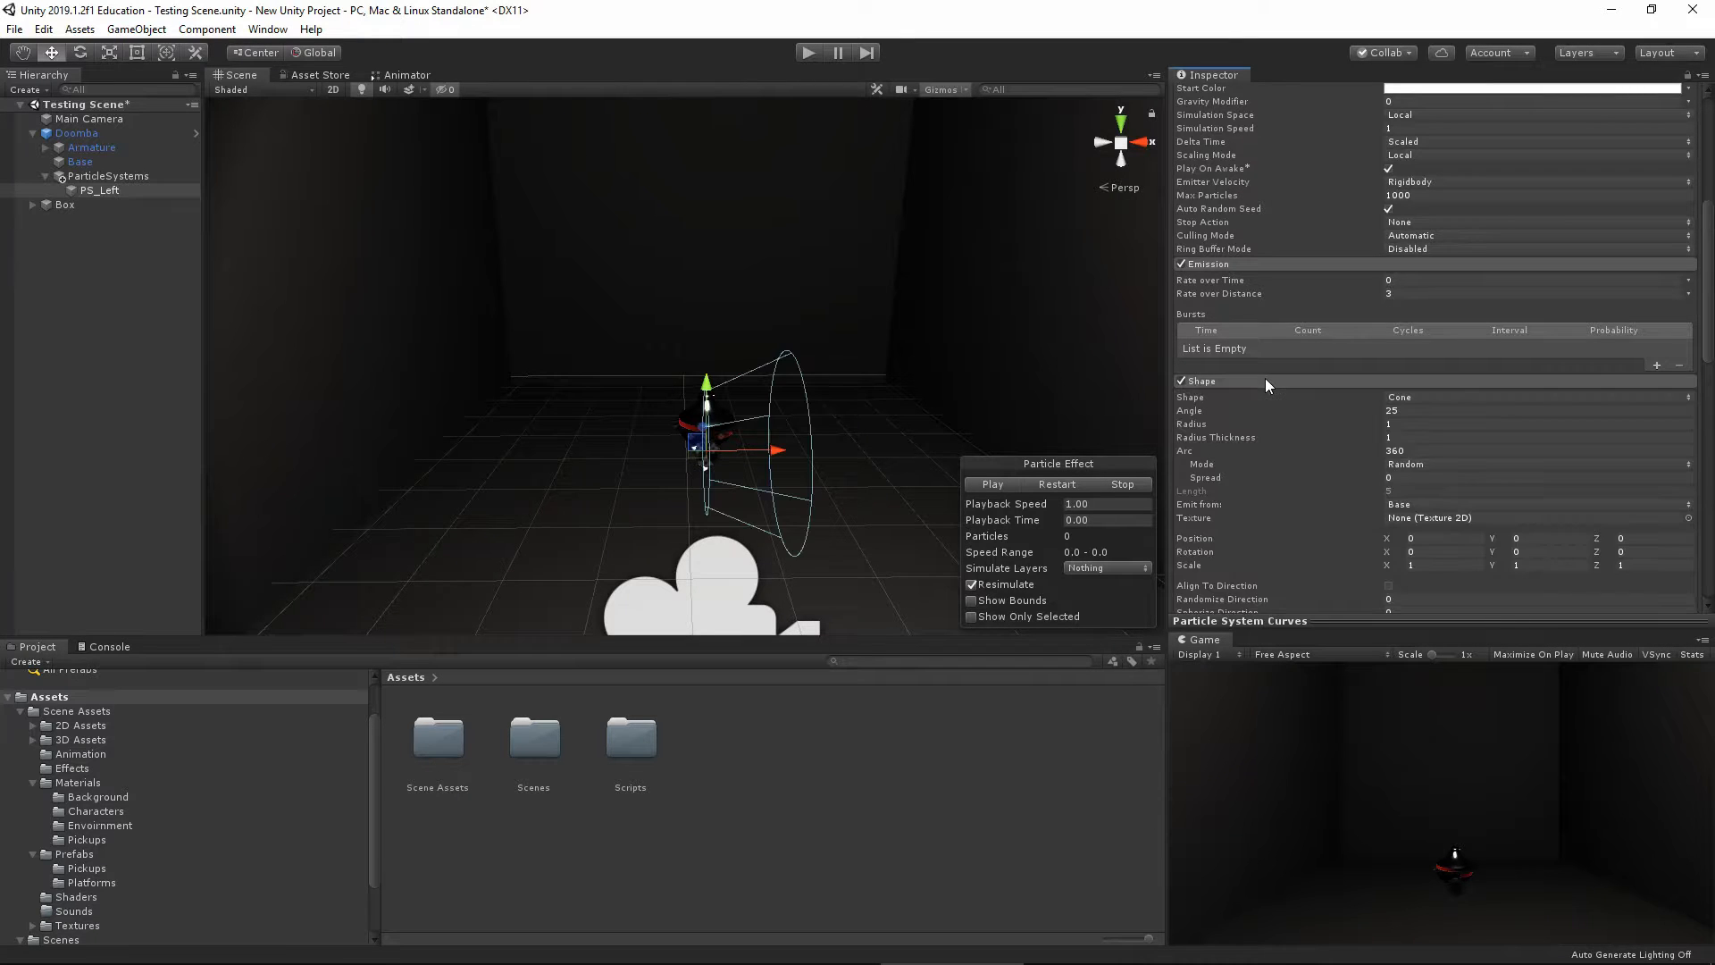
scroll(1328, 428, down, 3)
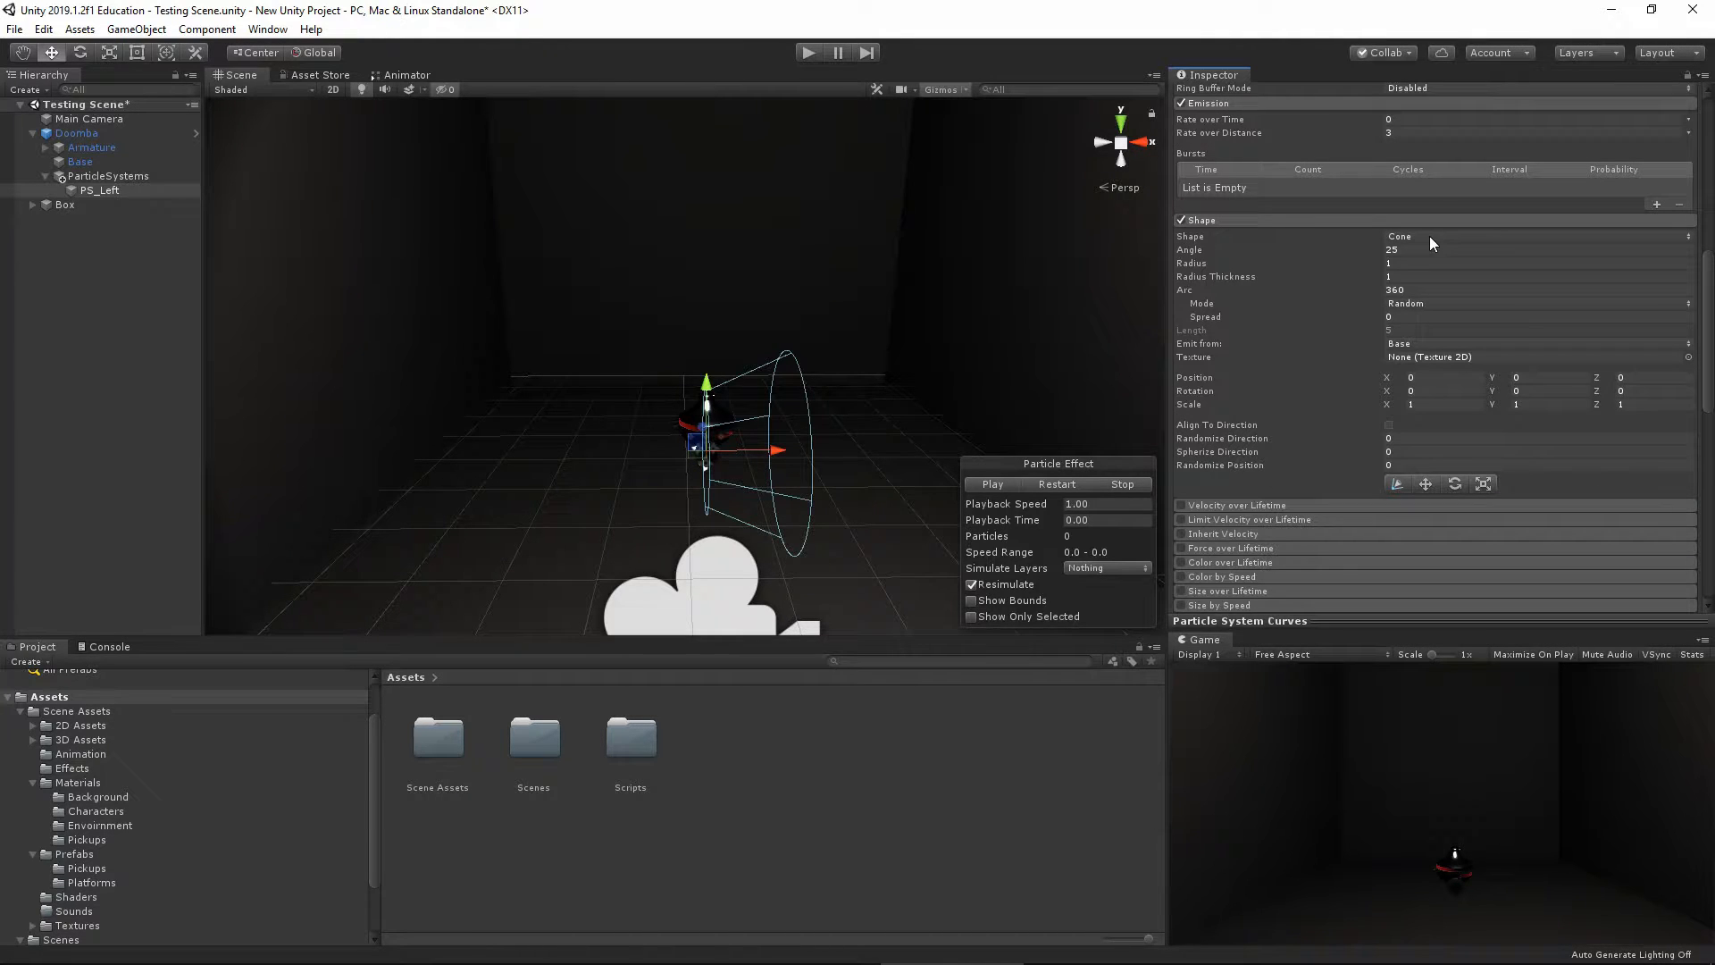
click(1429, 236)
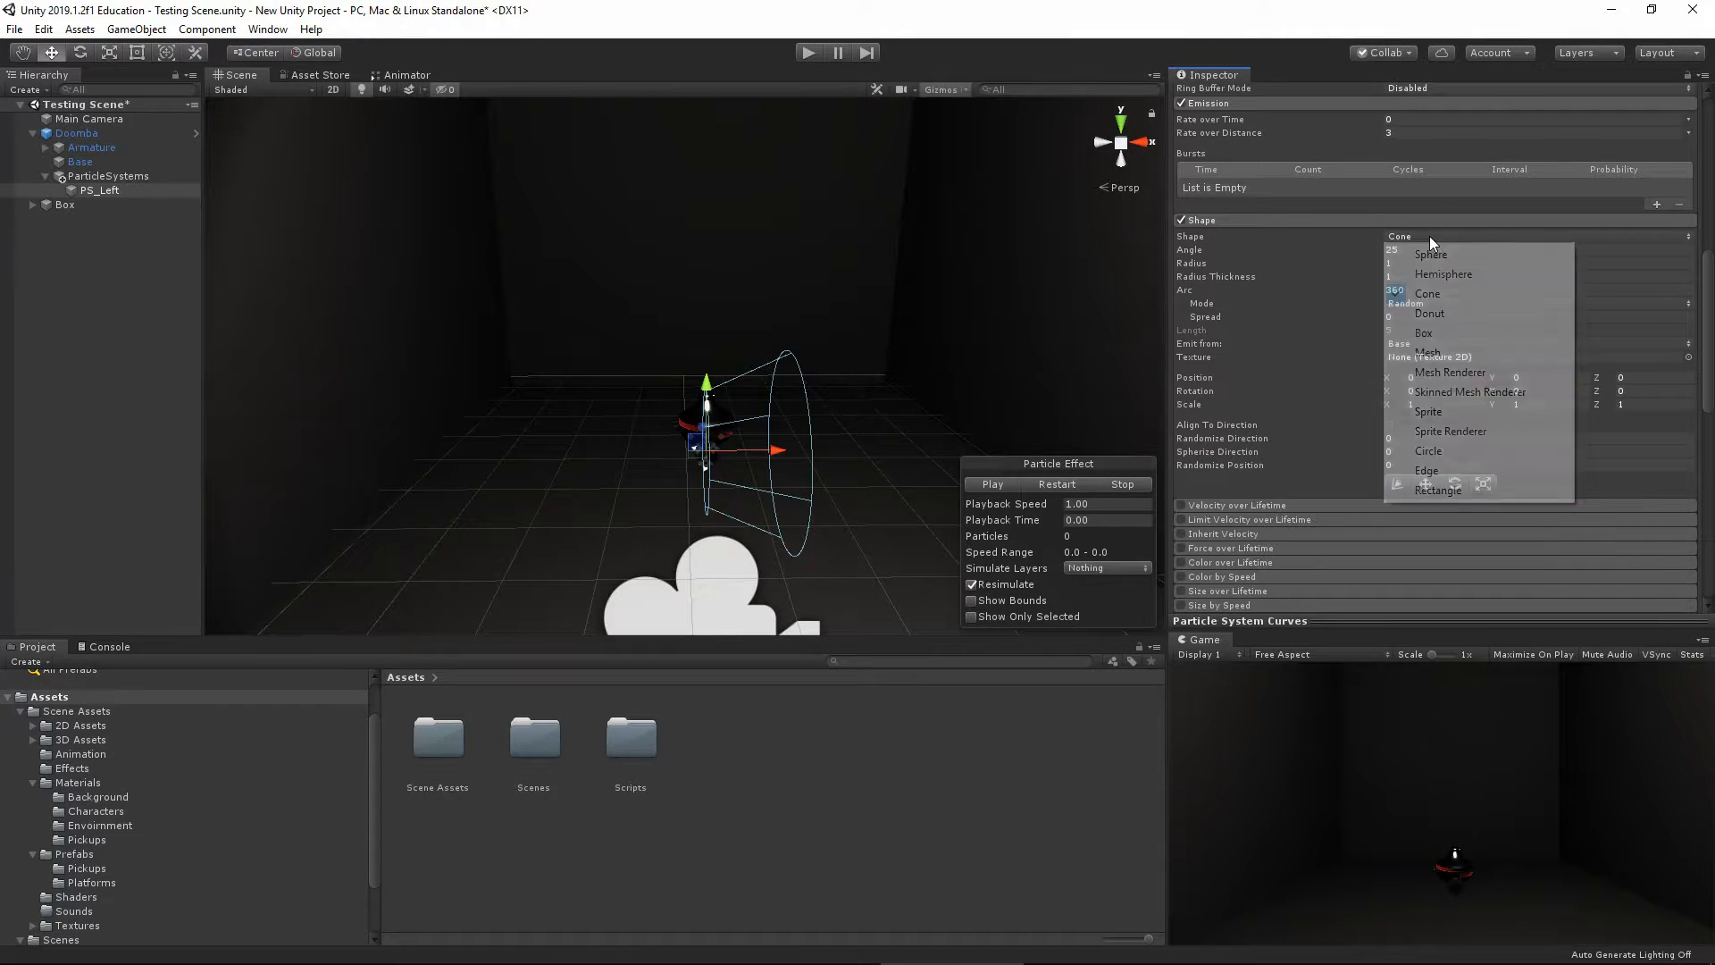
click(1444, 469)
Shorten the edge emitter in the scene beneath Doomba to a radius of about 0.21
alt+drag(804, 500, 723, 501)
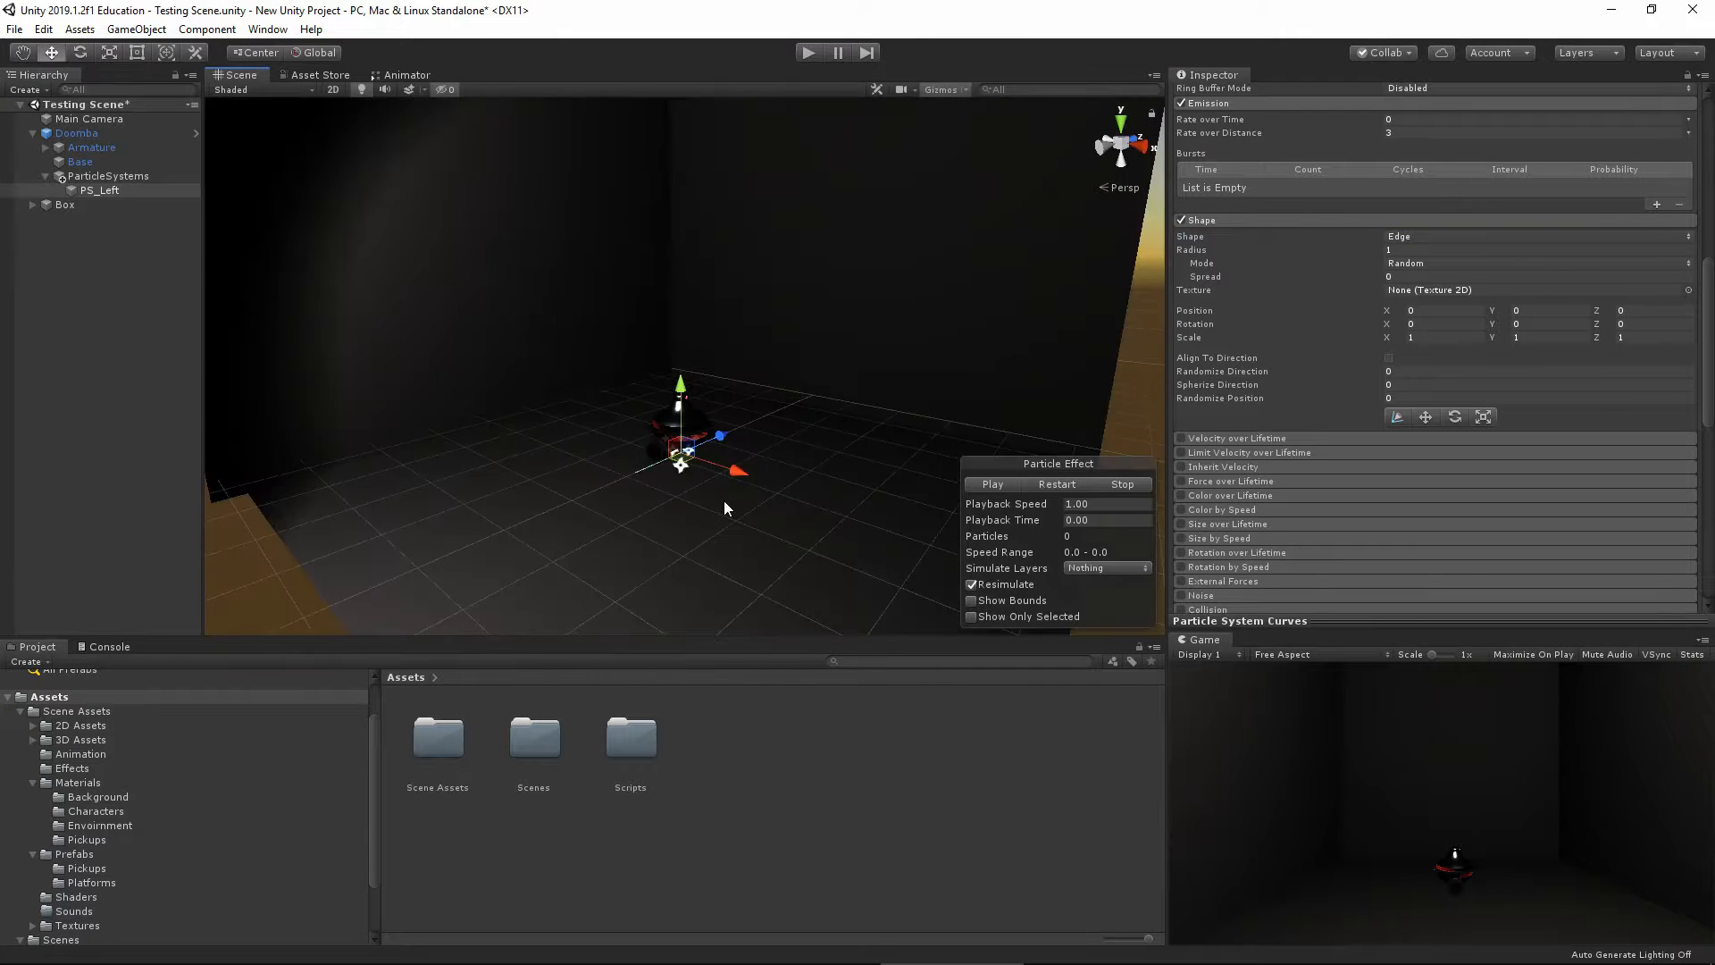
scroll(724, 508, up, 6)
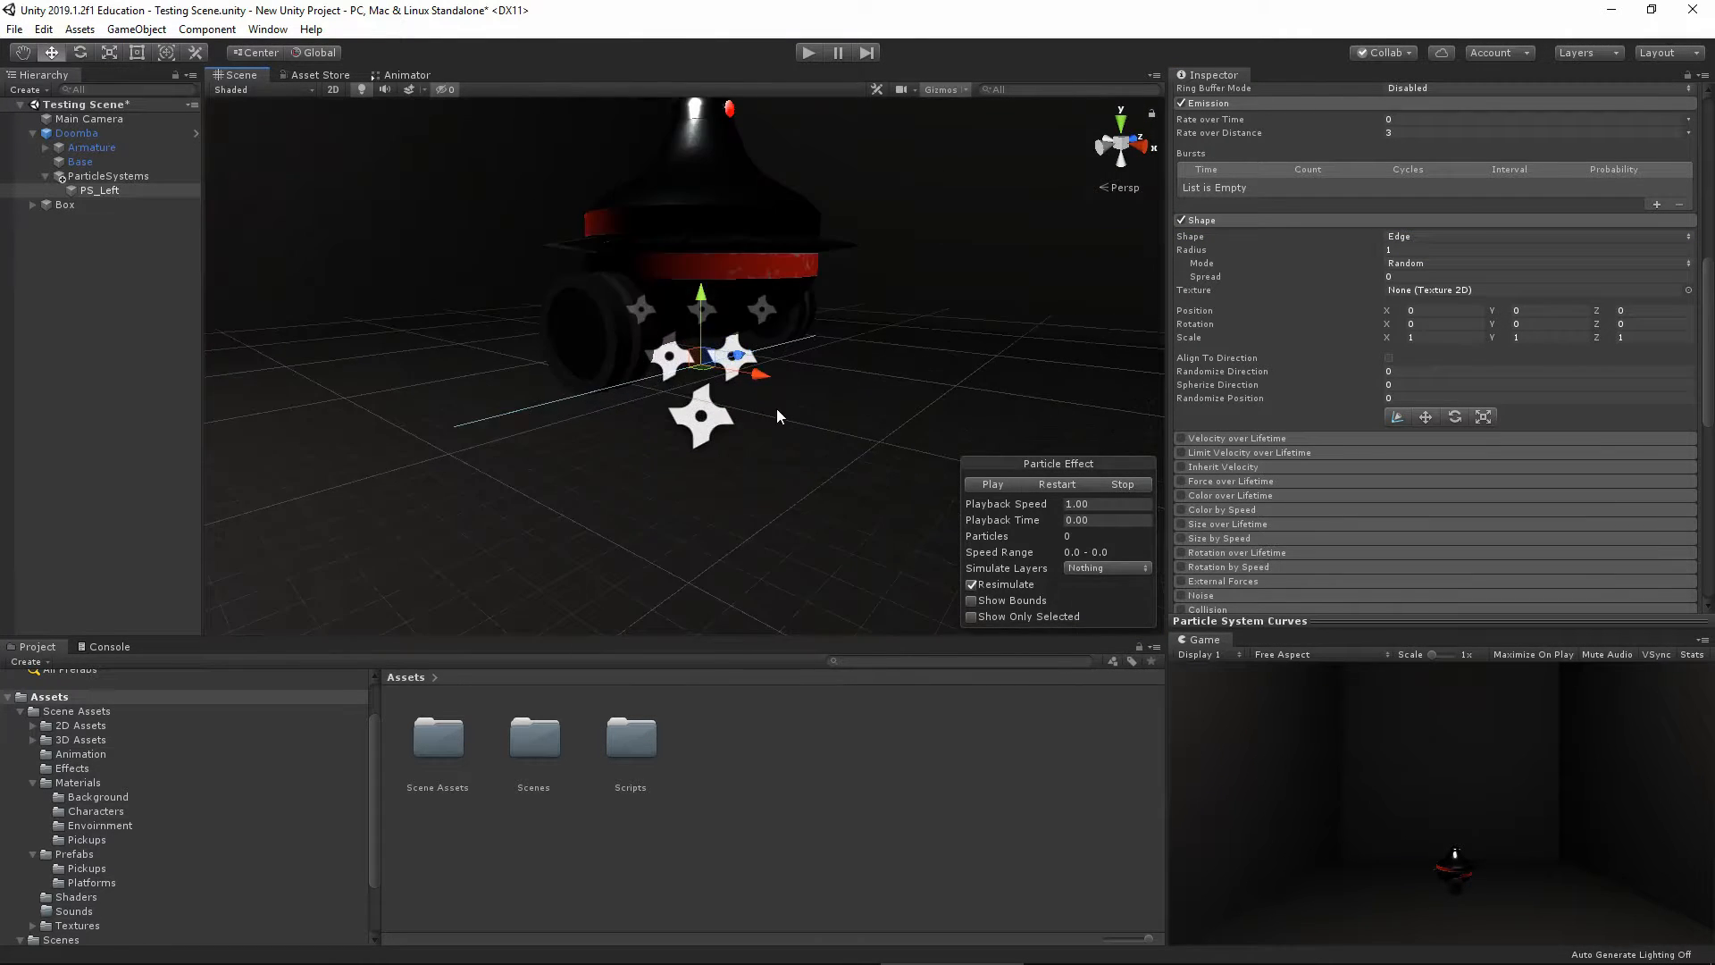
alt+drag(776, 409, 596, 375)
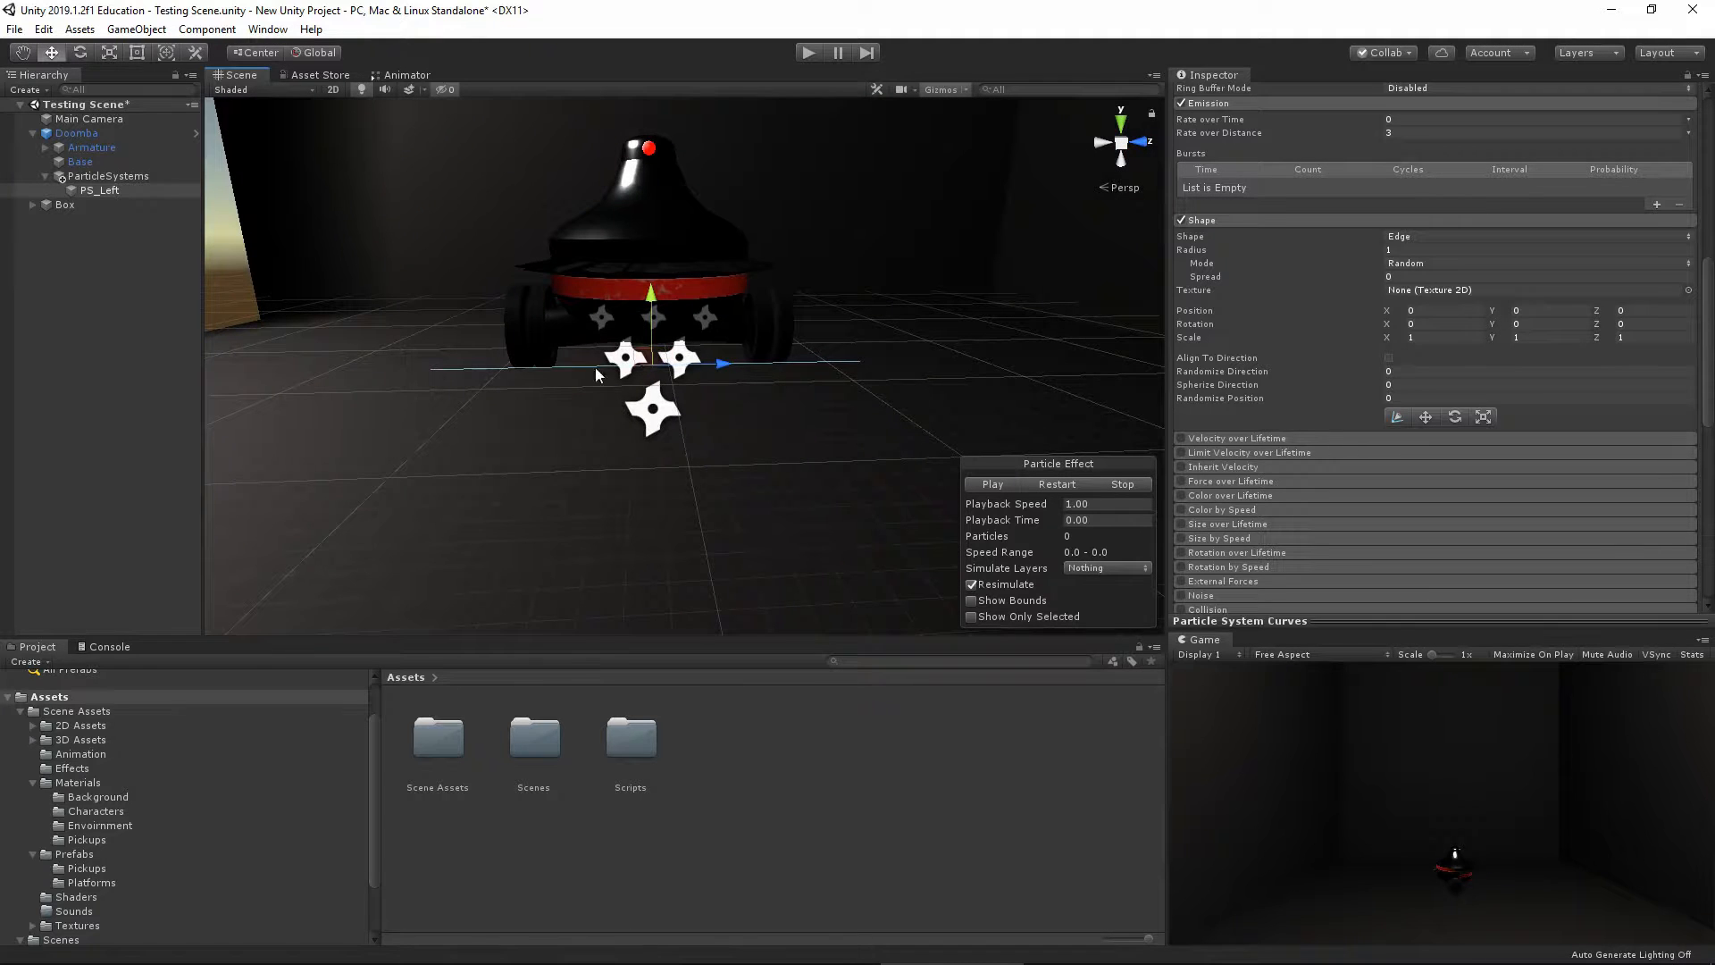
click(1399, 417)
scroll(595, 379, up, 3)
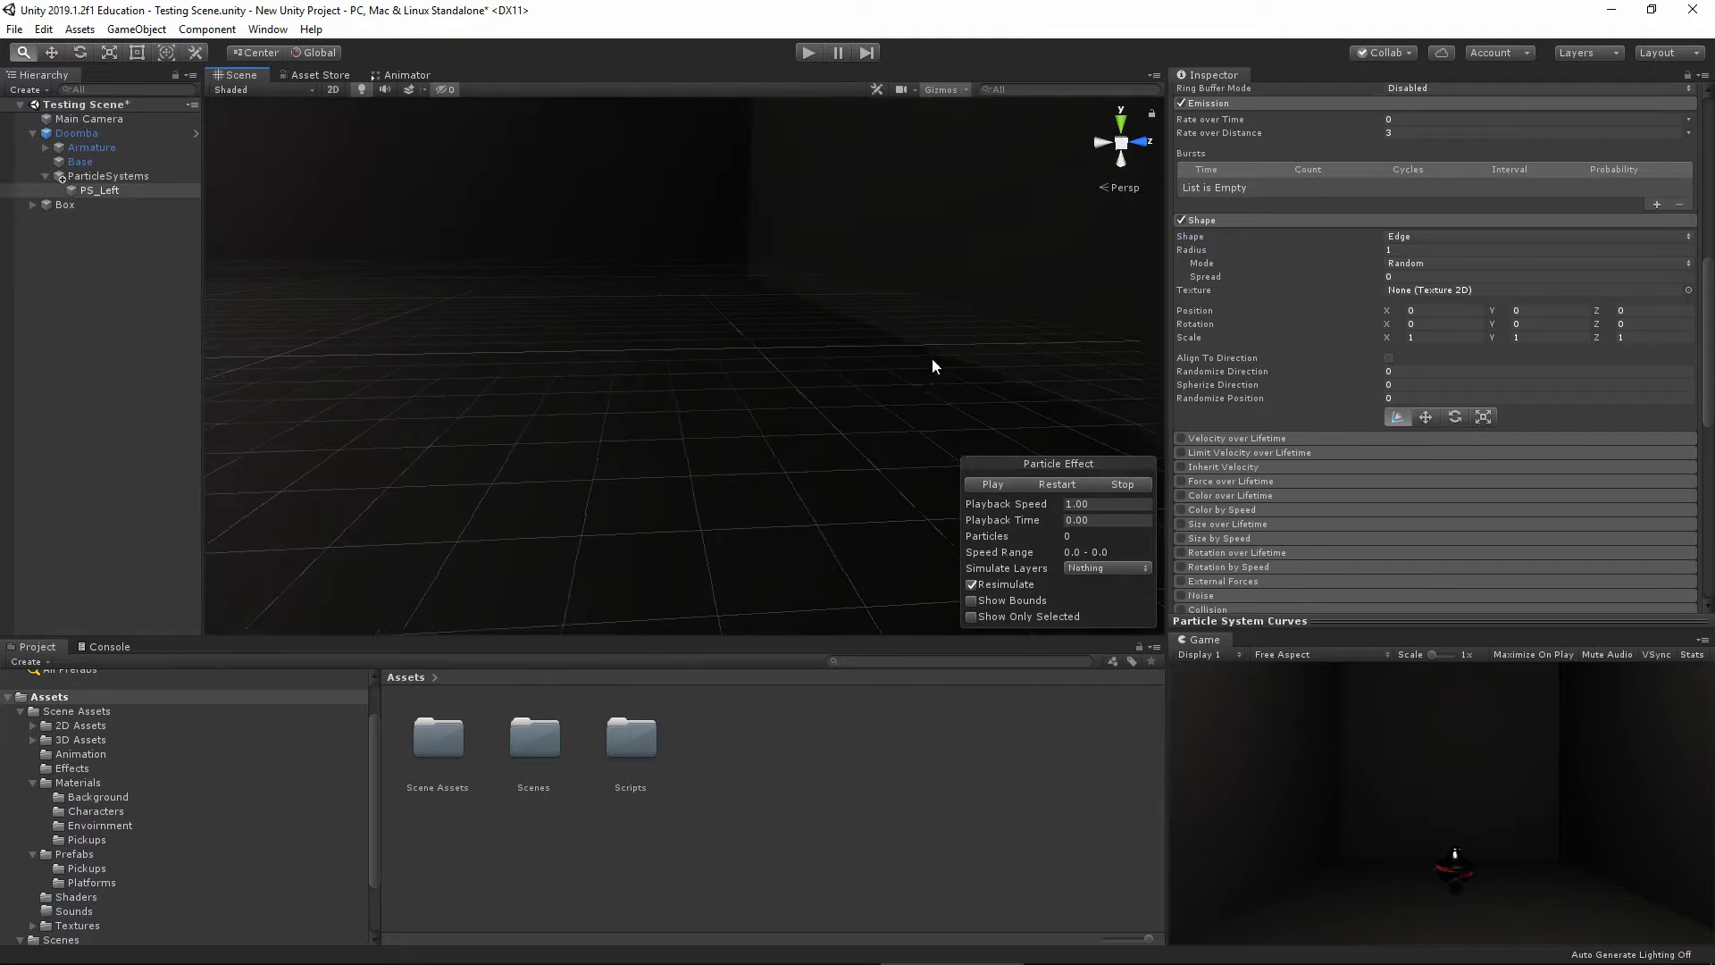
scroll(784, 372, down, 5)
scroll(847, 401, down, 2)
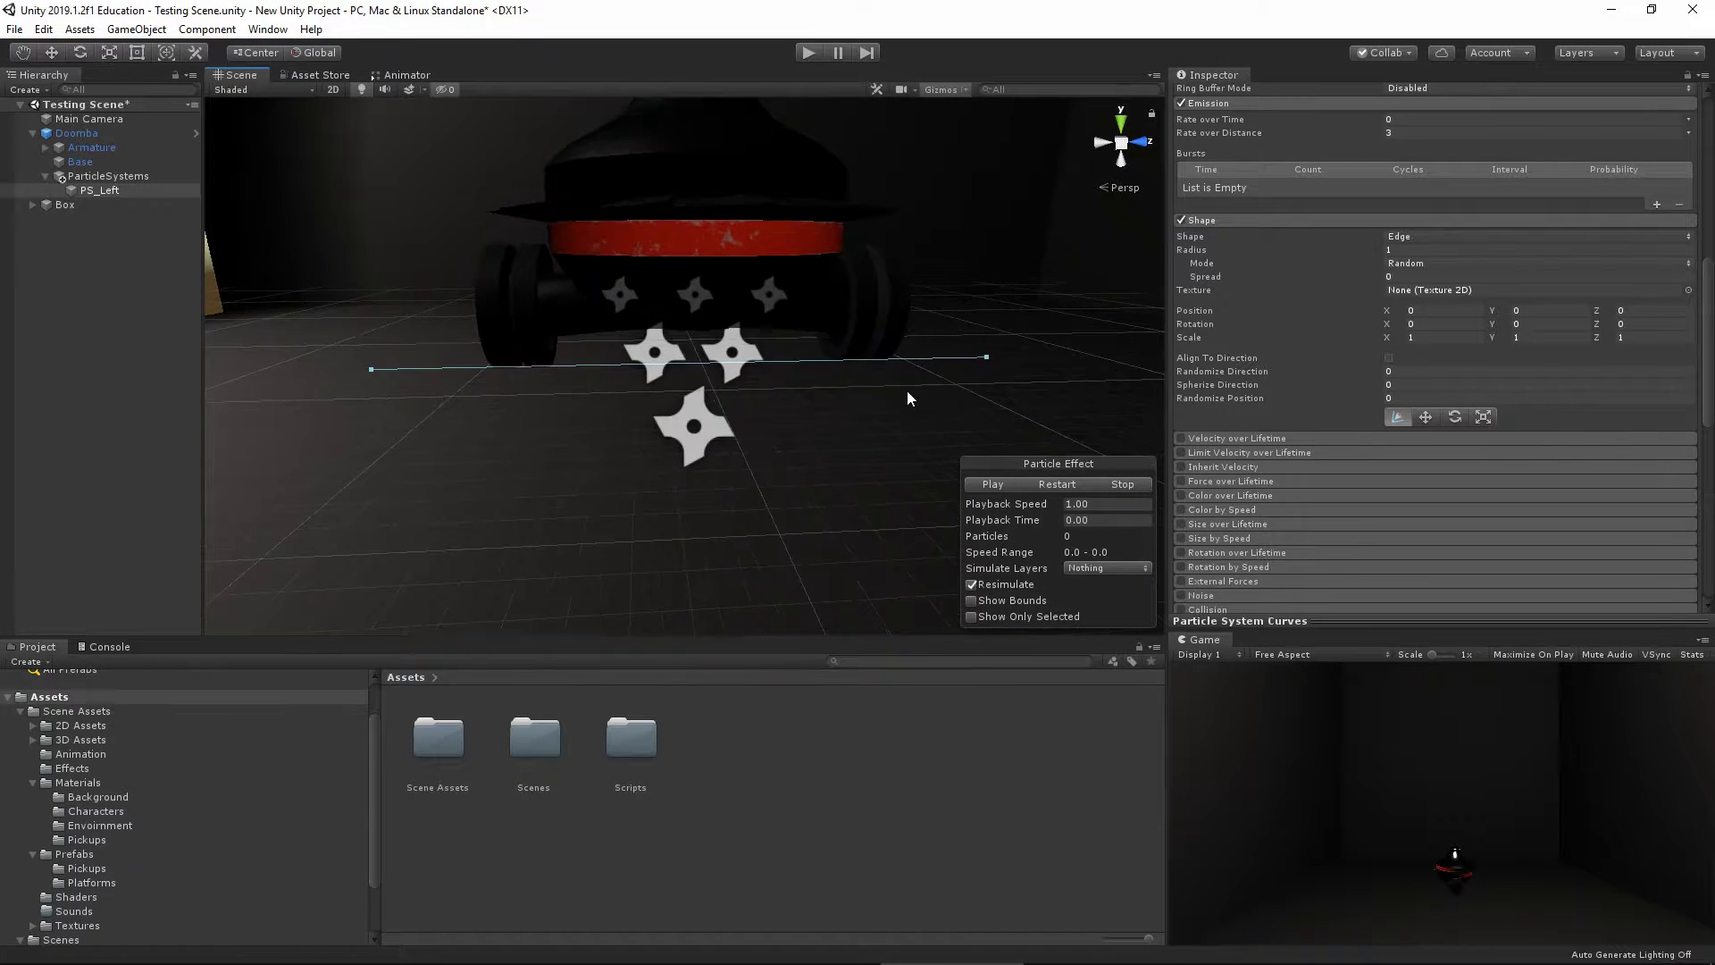
scroll(908, 390, down, 3)
drag(941, 359, 748, 362)
Move the edge emitter sideways beneath one of Doomba's wheels, to a shape X position of about 0.61, and collapse the Shape settings
click(1425, 416)
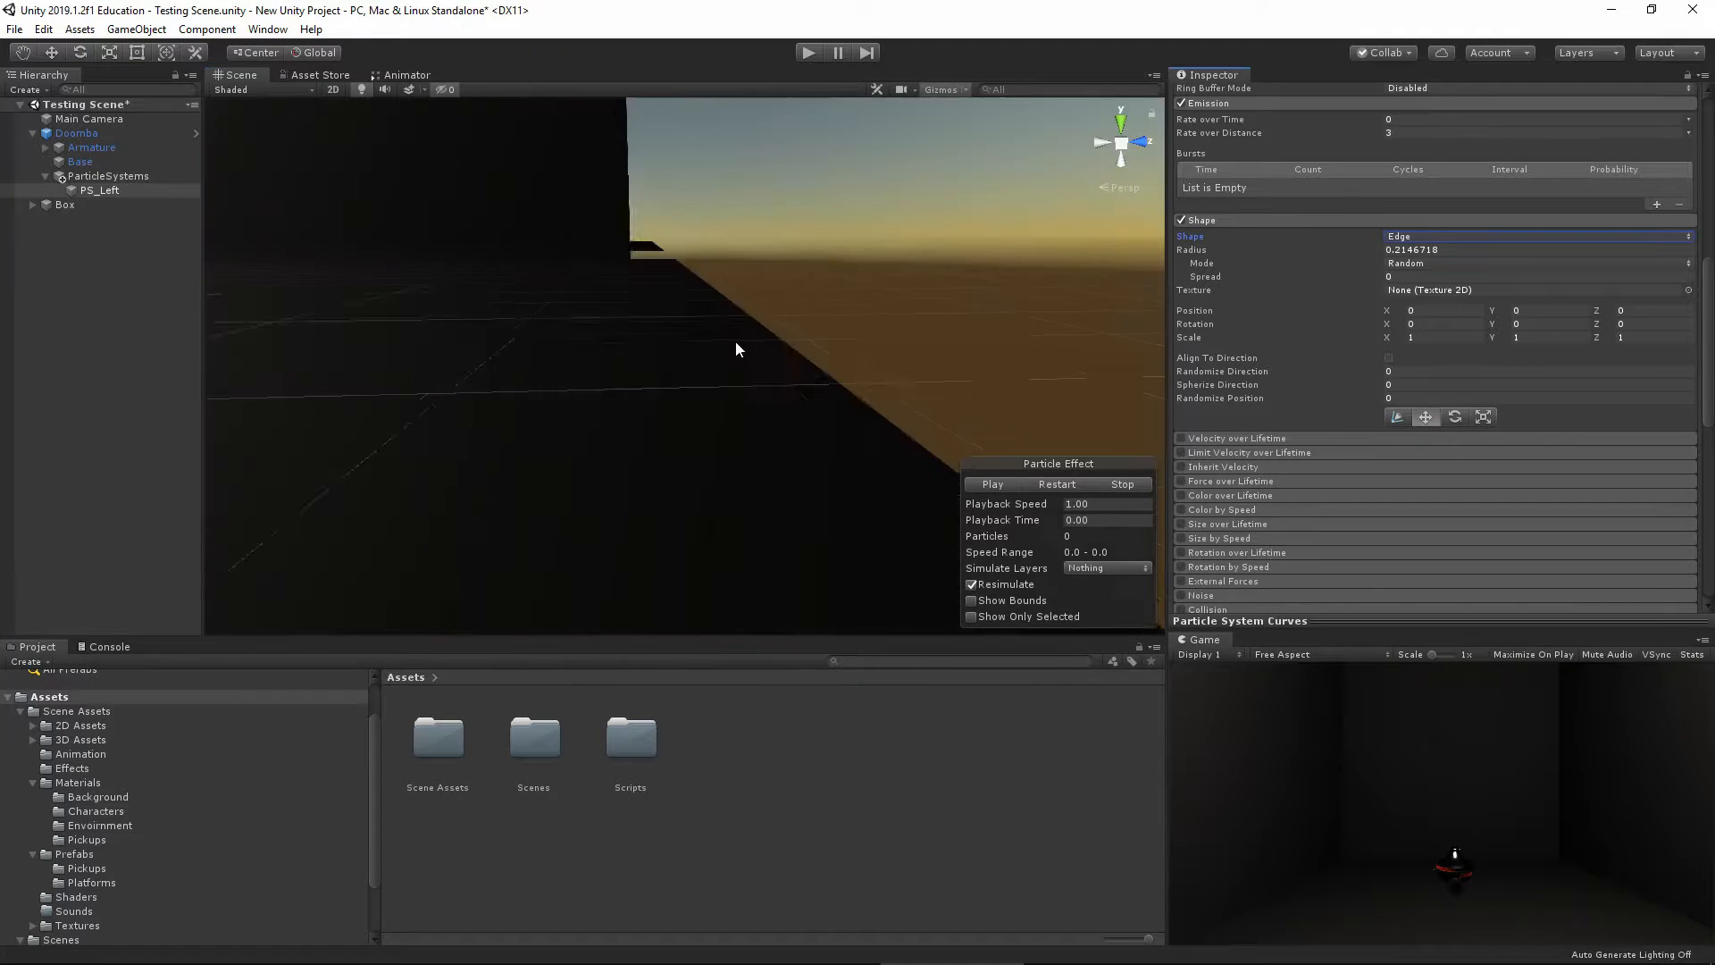
right_drag(736, 340, 362, 393)
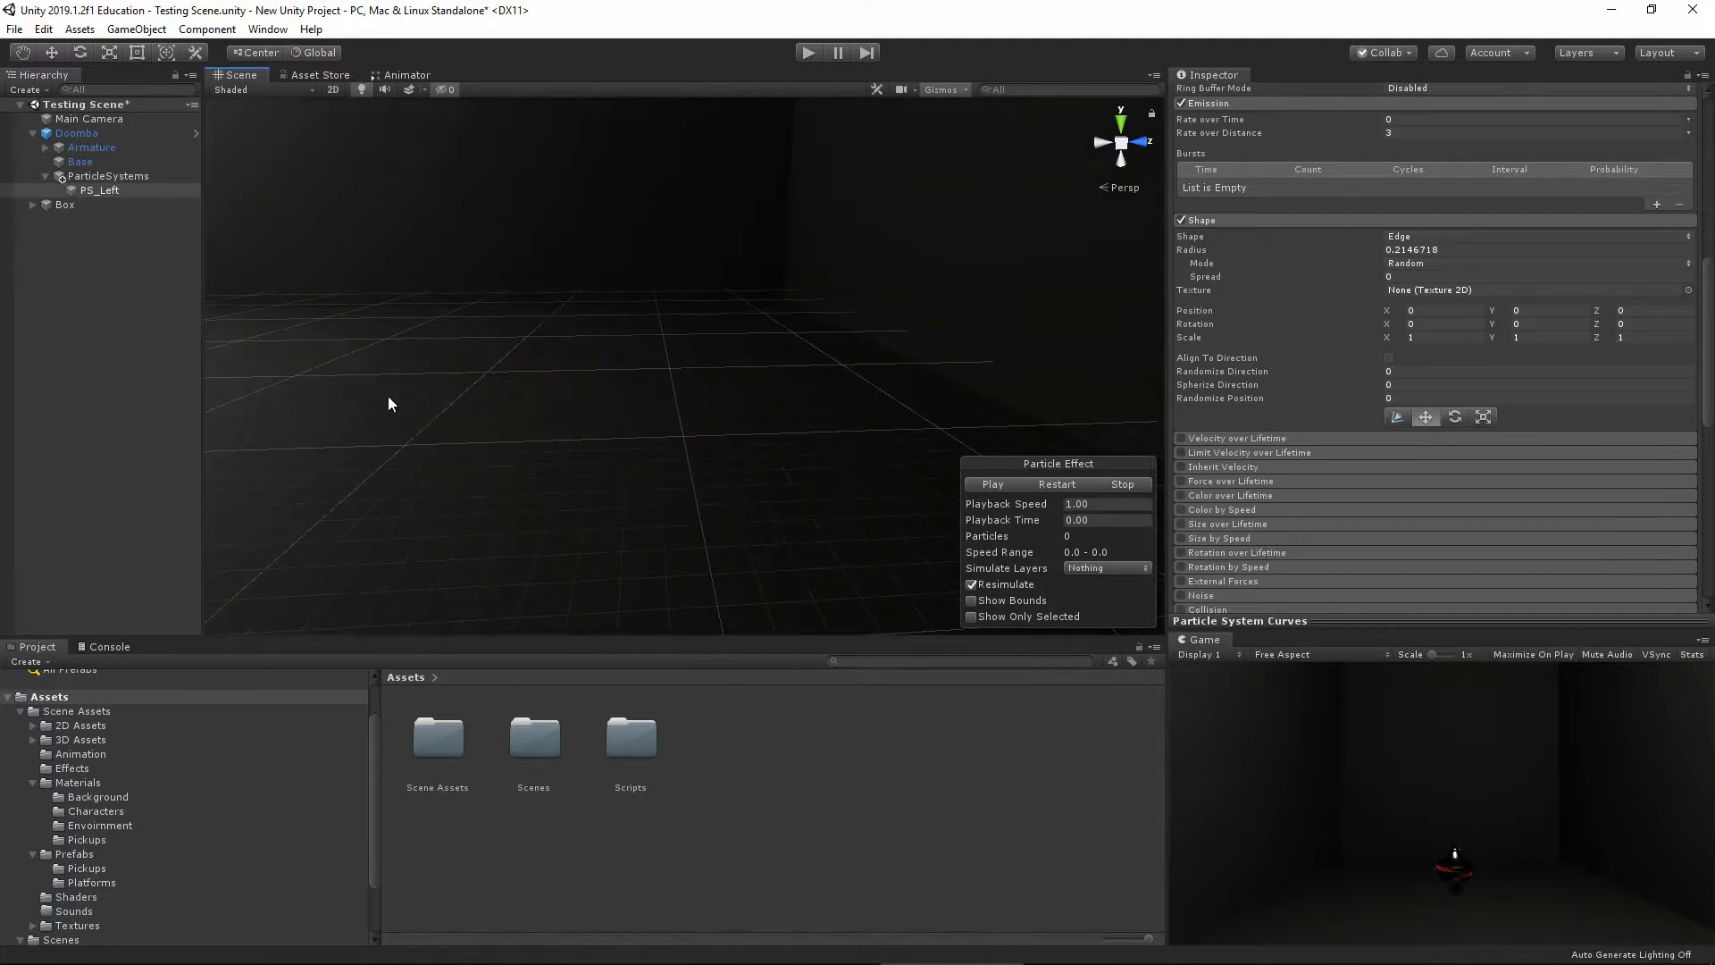
key(f)
drag(622, 382, 624, 520)
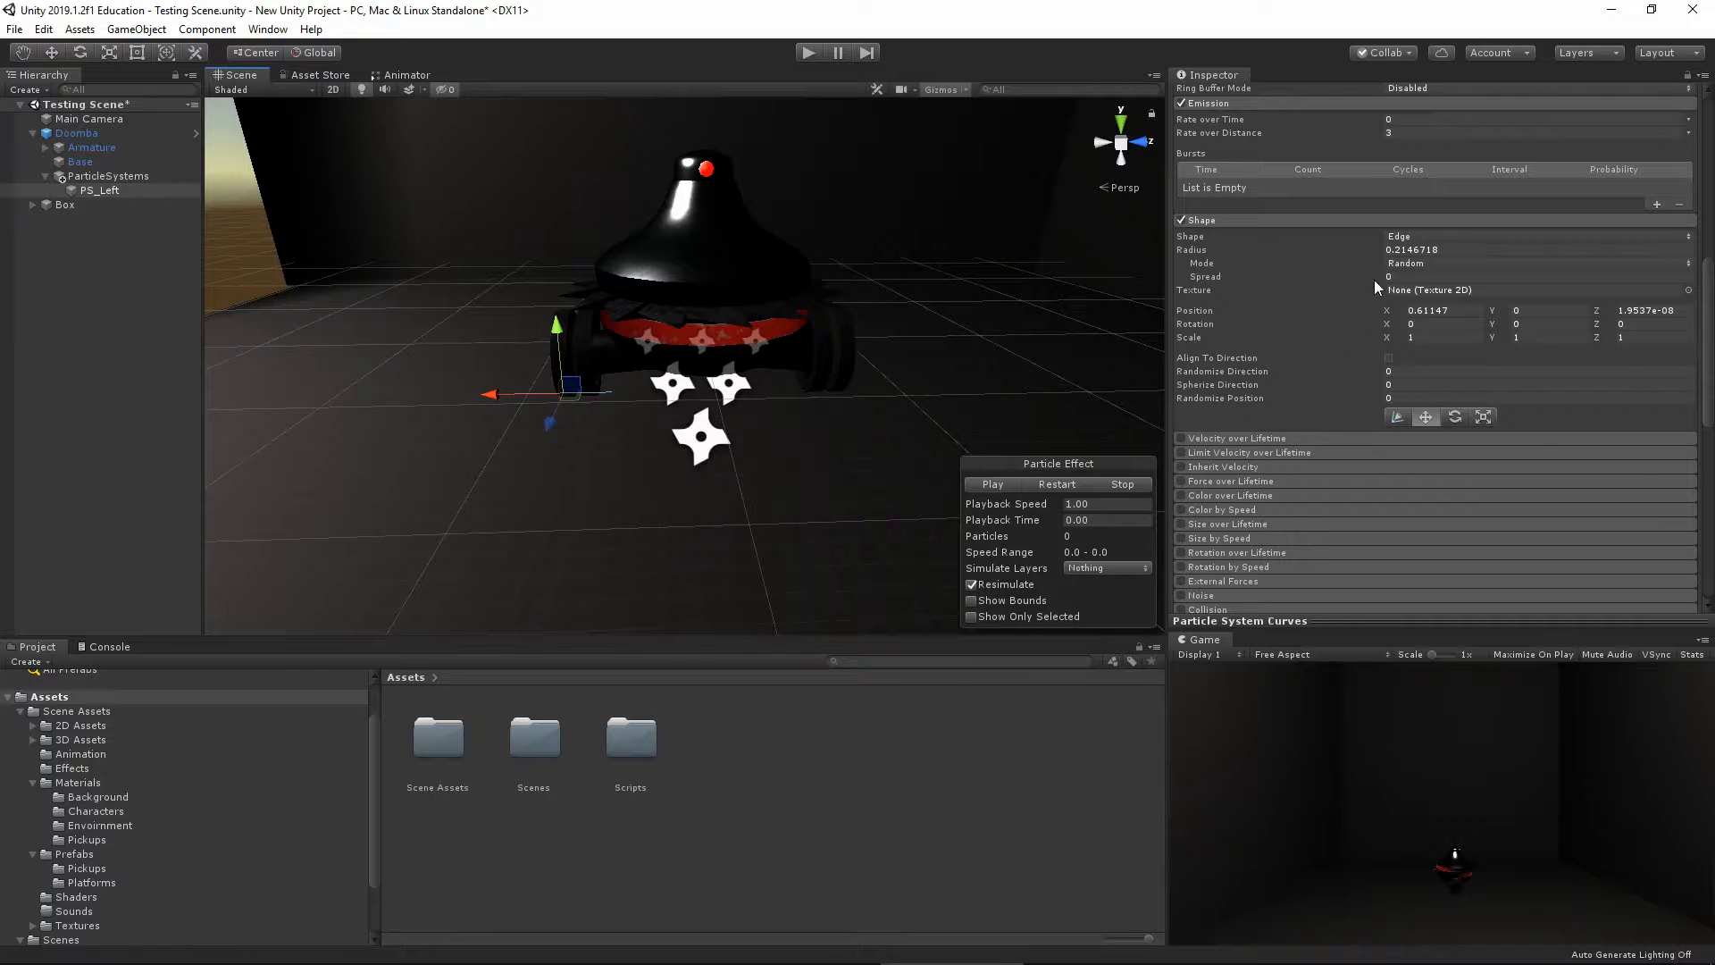
click(1358, 224)
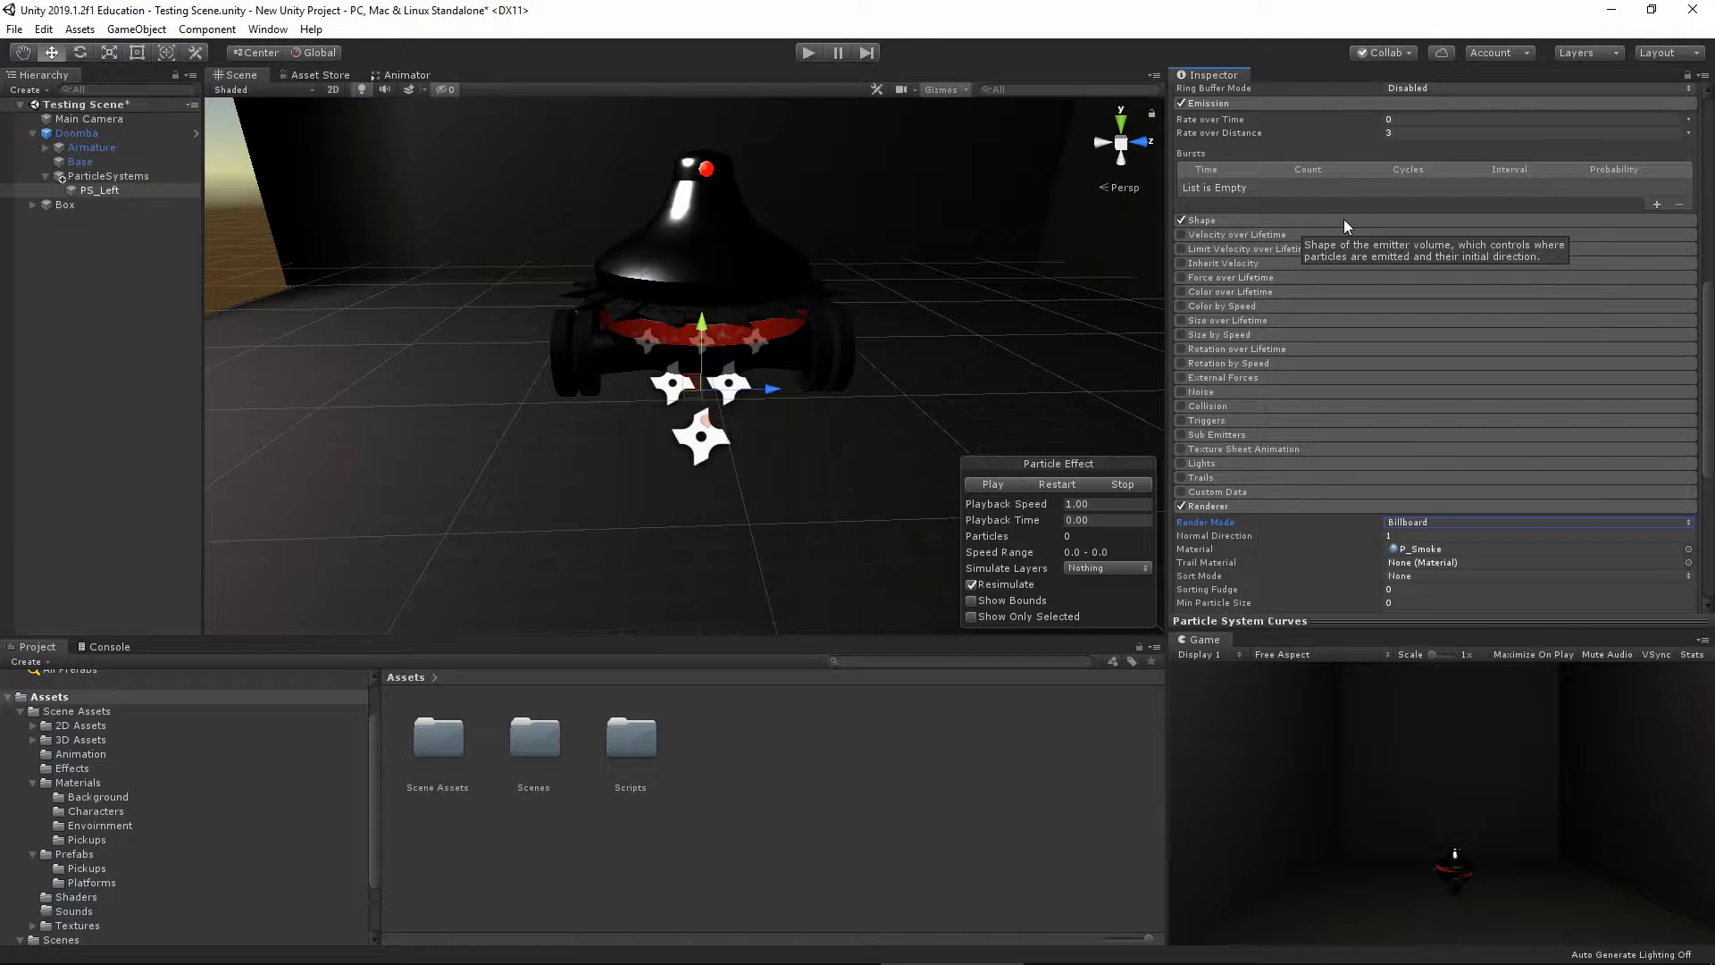
Enable Velocity over Lifetime, set its Linear velocity to Curve and shape the Y curve to rise from 0 to 1
click(1182, 234)
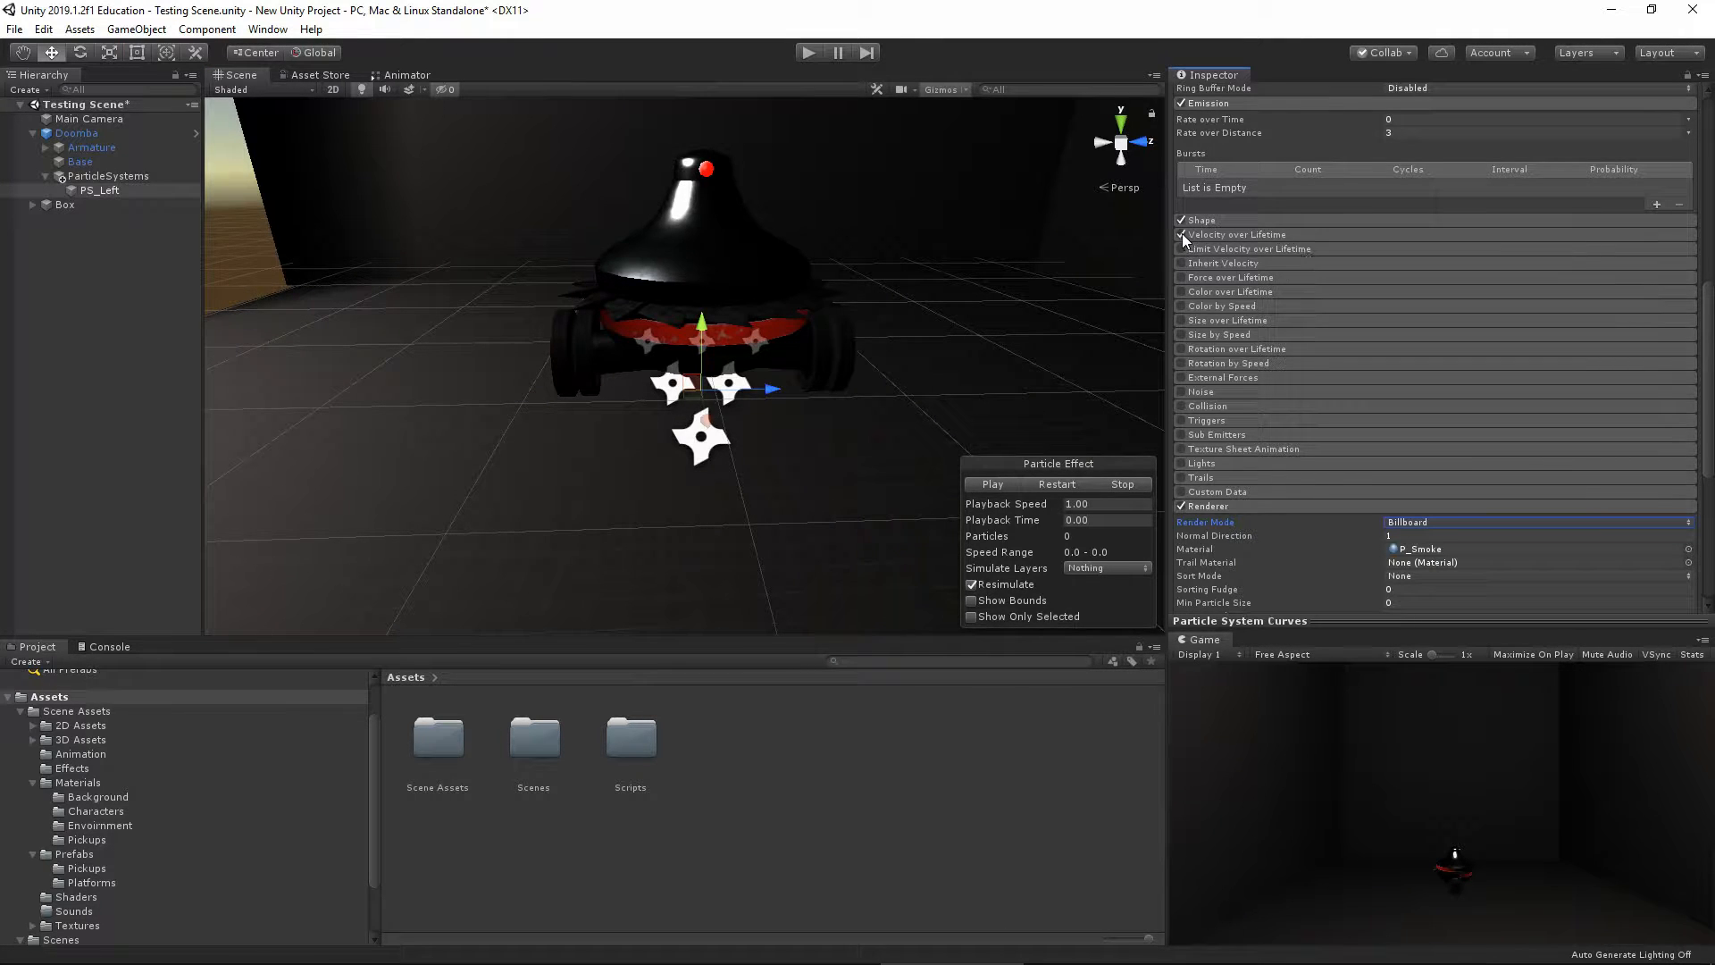
click(1239, 235)
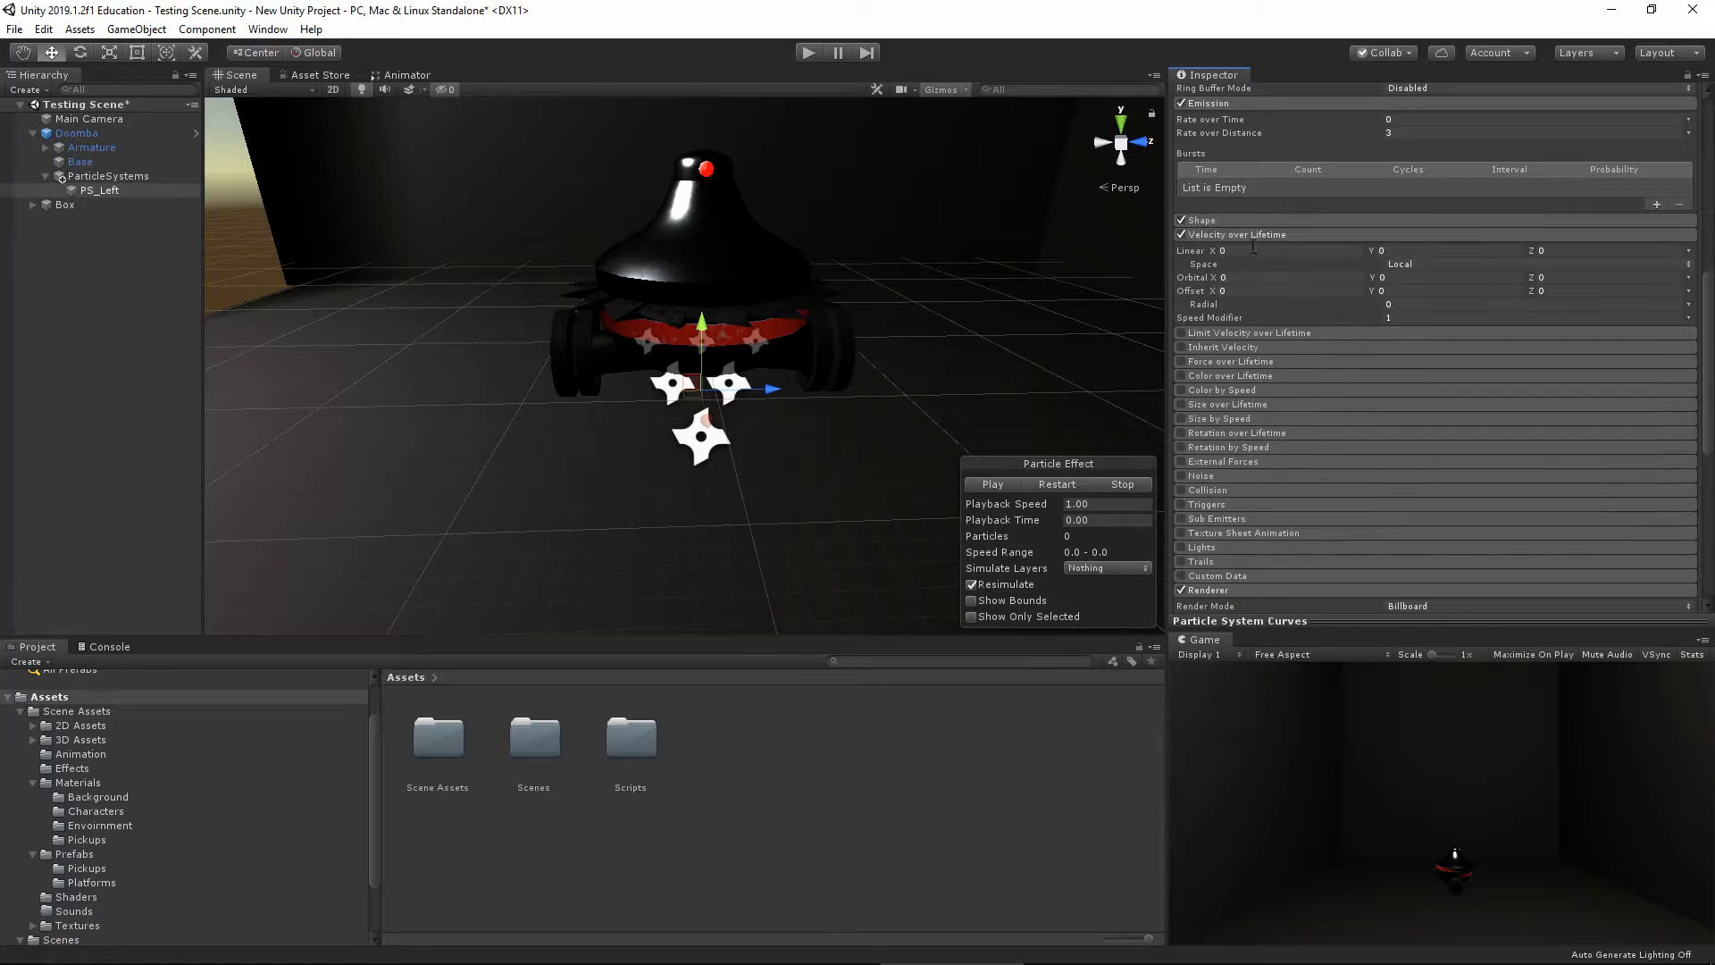
click(1683, 253)
click(1509, 287)
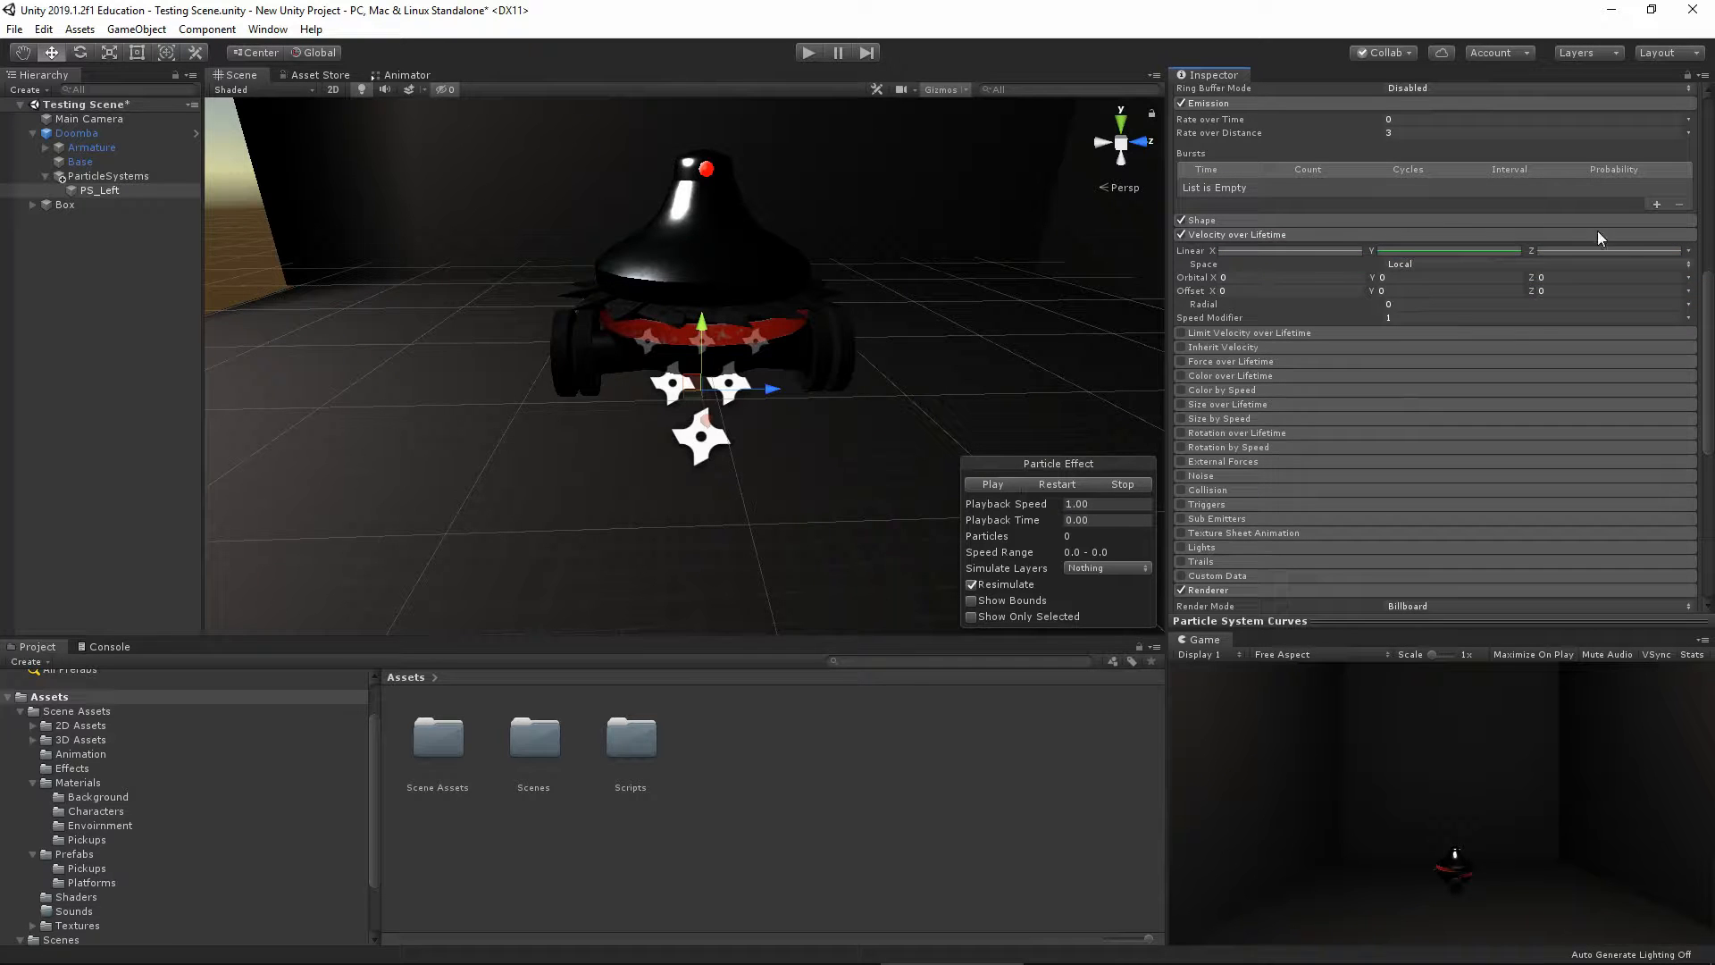
click(1383, 620)
click(1429, 251)
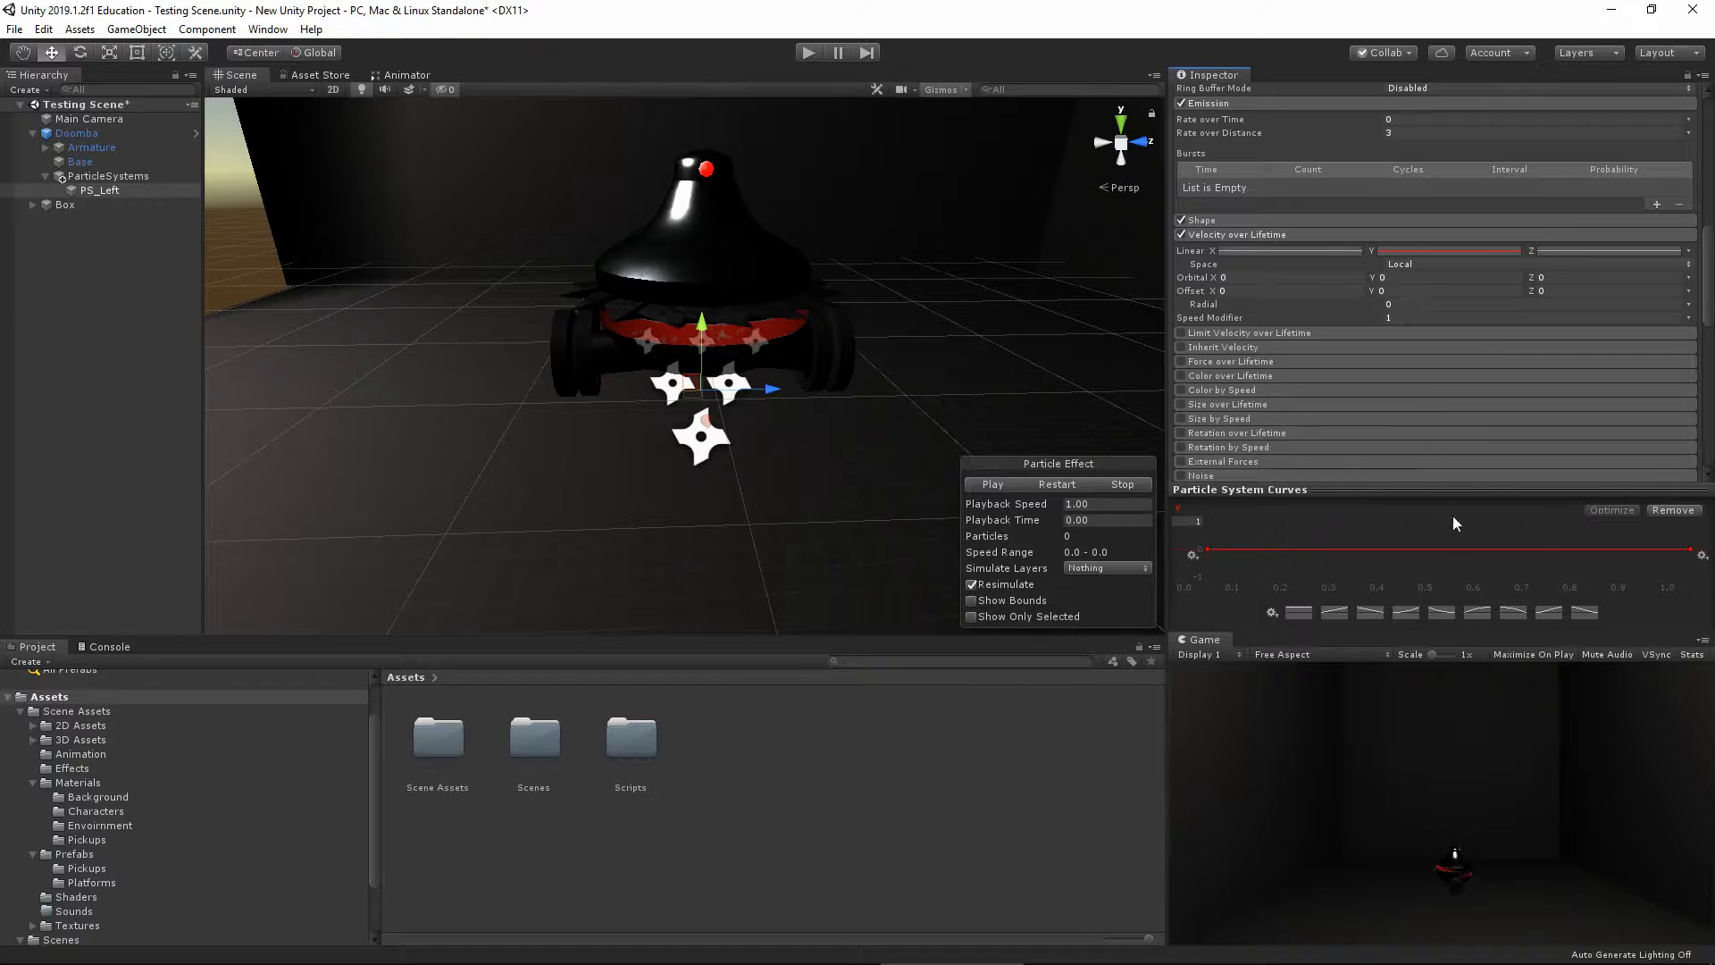
drag(1690, 549, 1645, 527)
Preview the rising smoke from the front of the room and test it in Play mode
alt+drag(977, 442, 781, 451)
click(1011, 484)
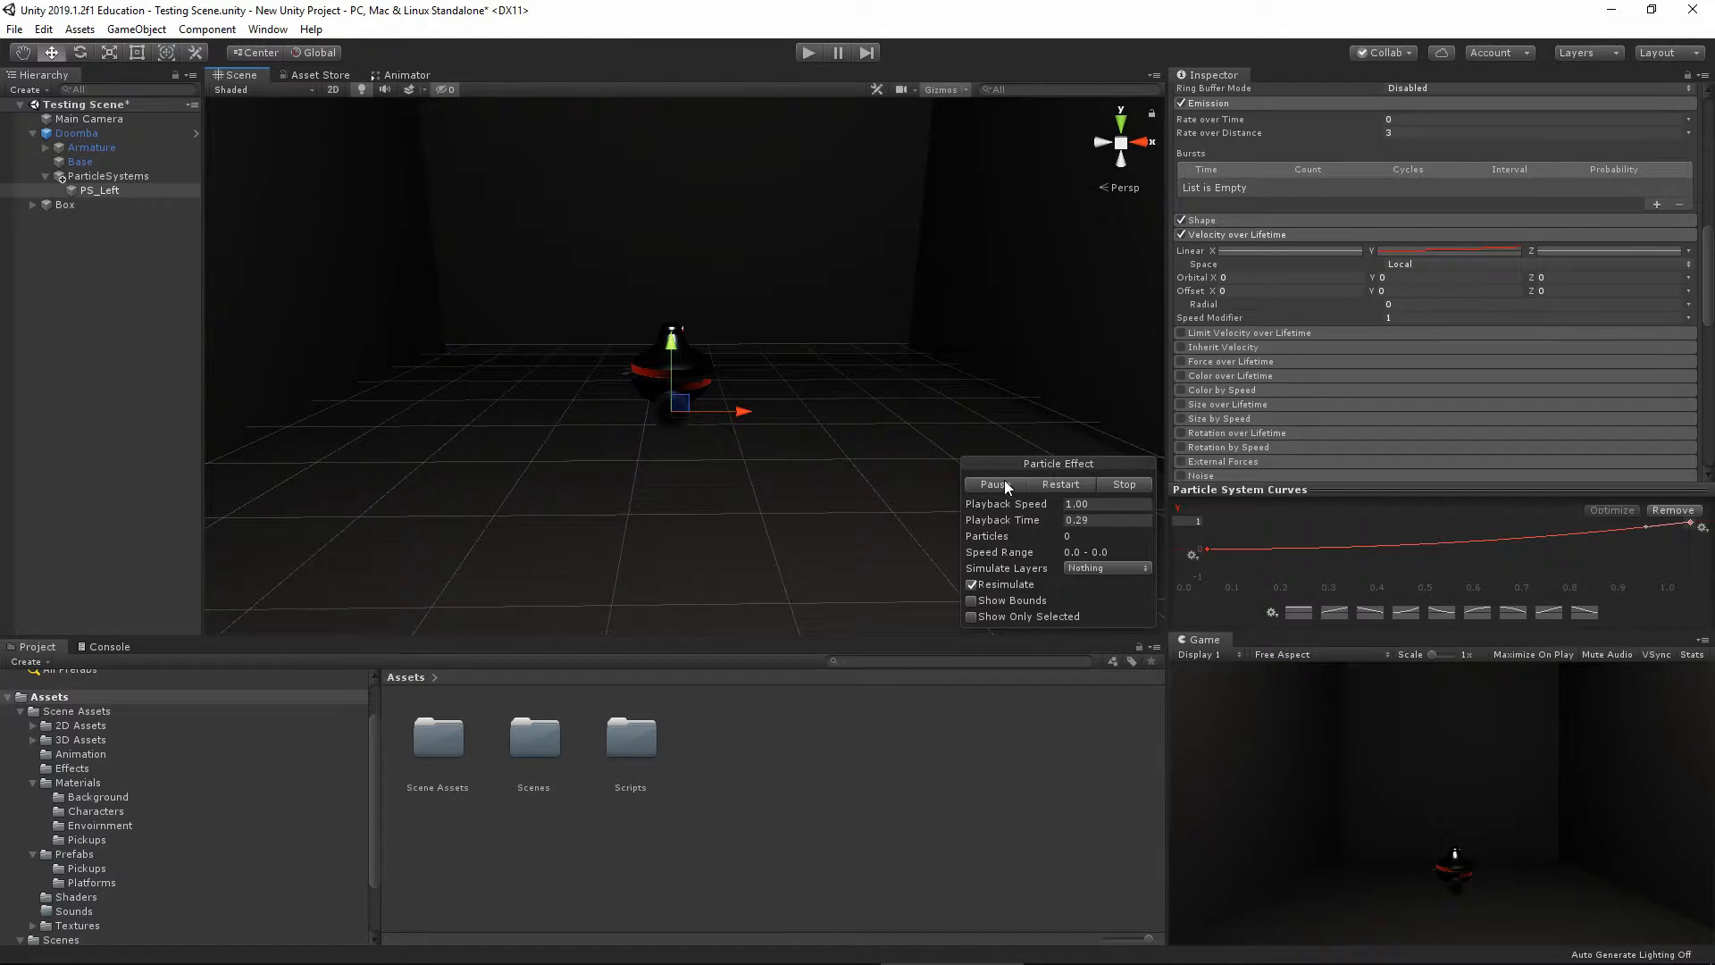
click(808, 52)
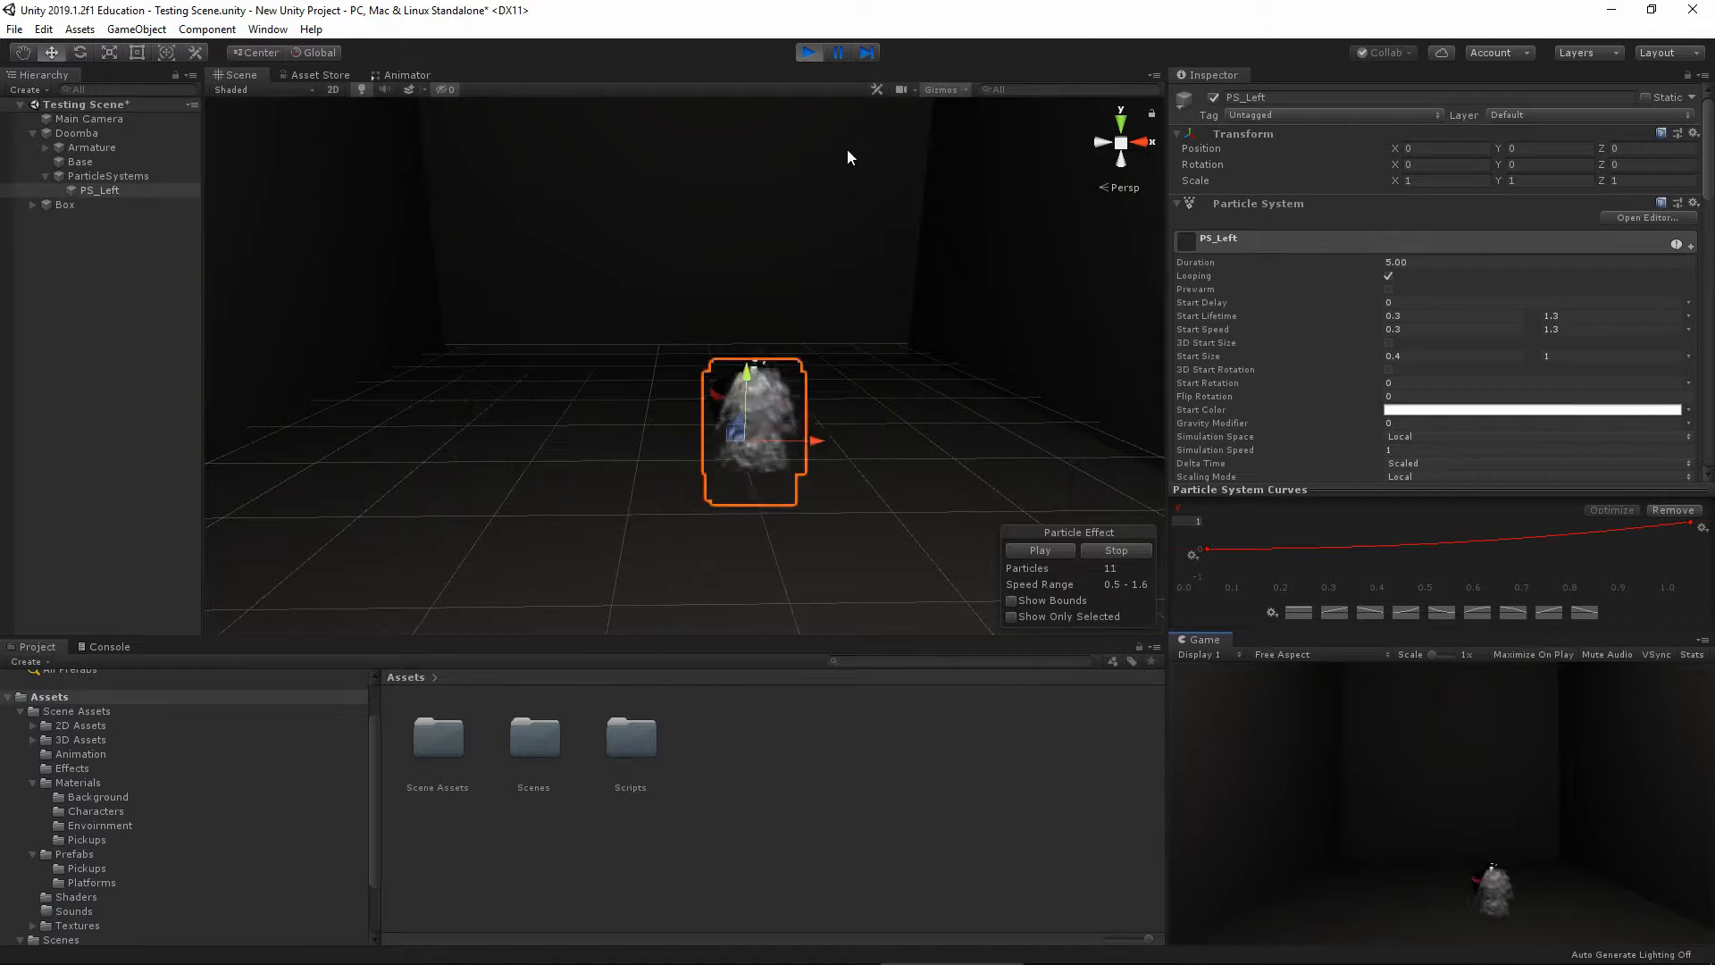
click(807, 53)
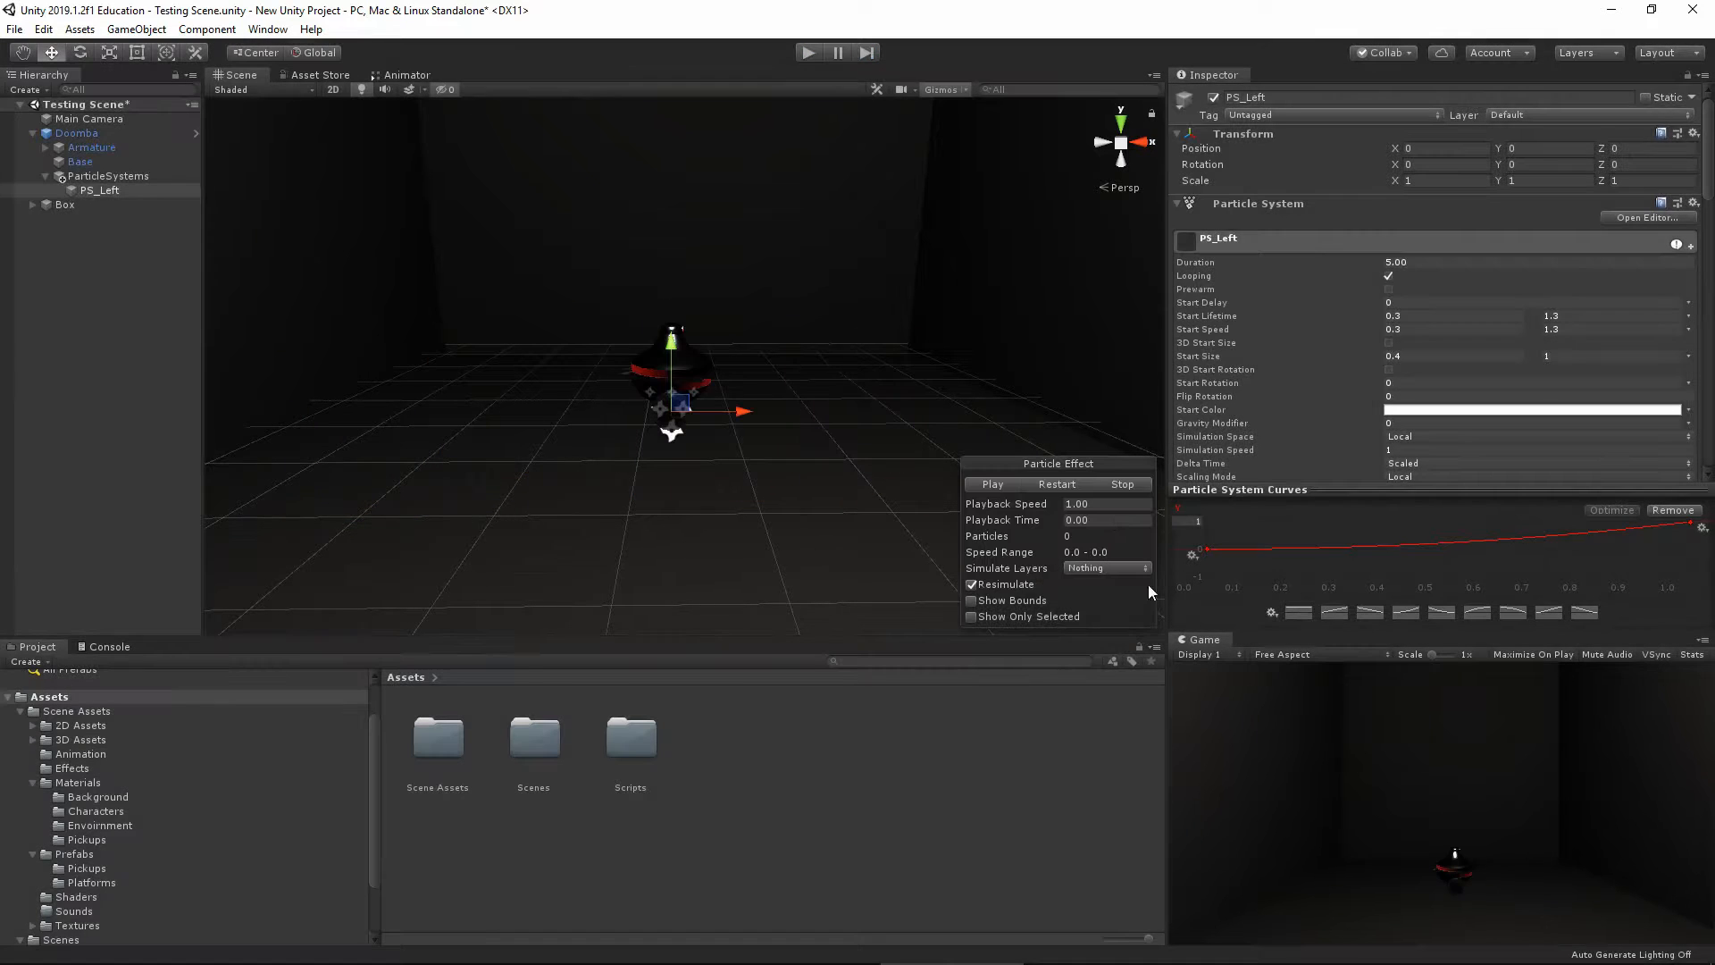
Set the linear Y velocity curve's maximum to 0.3 and test the smoke in Play mode
click(1197, 522)
text(0)
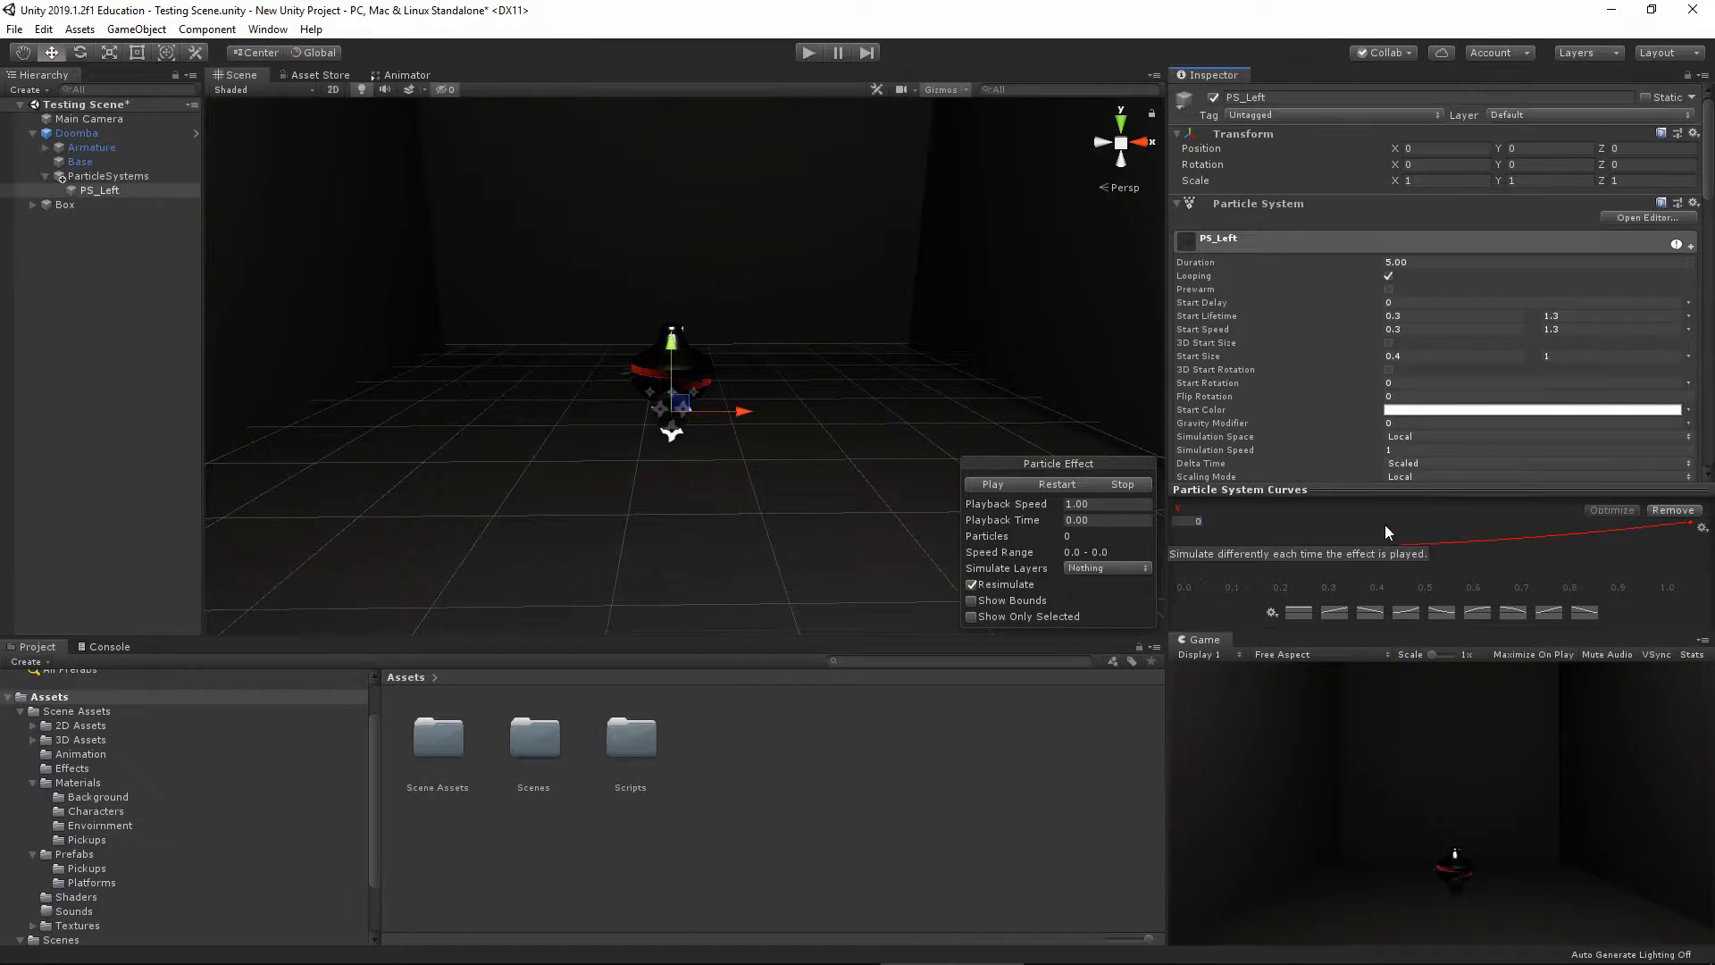
text(.3)
key(Return)
click(808, 53)
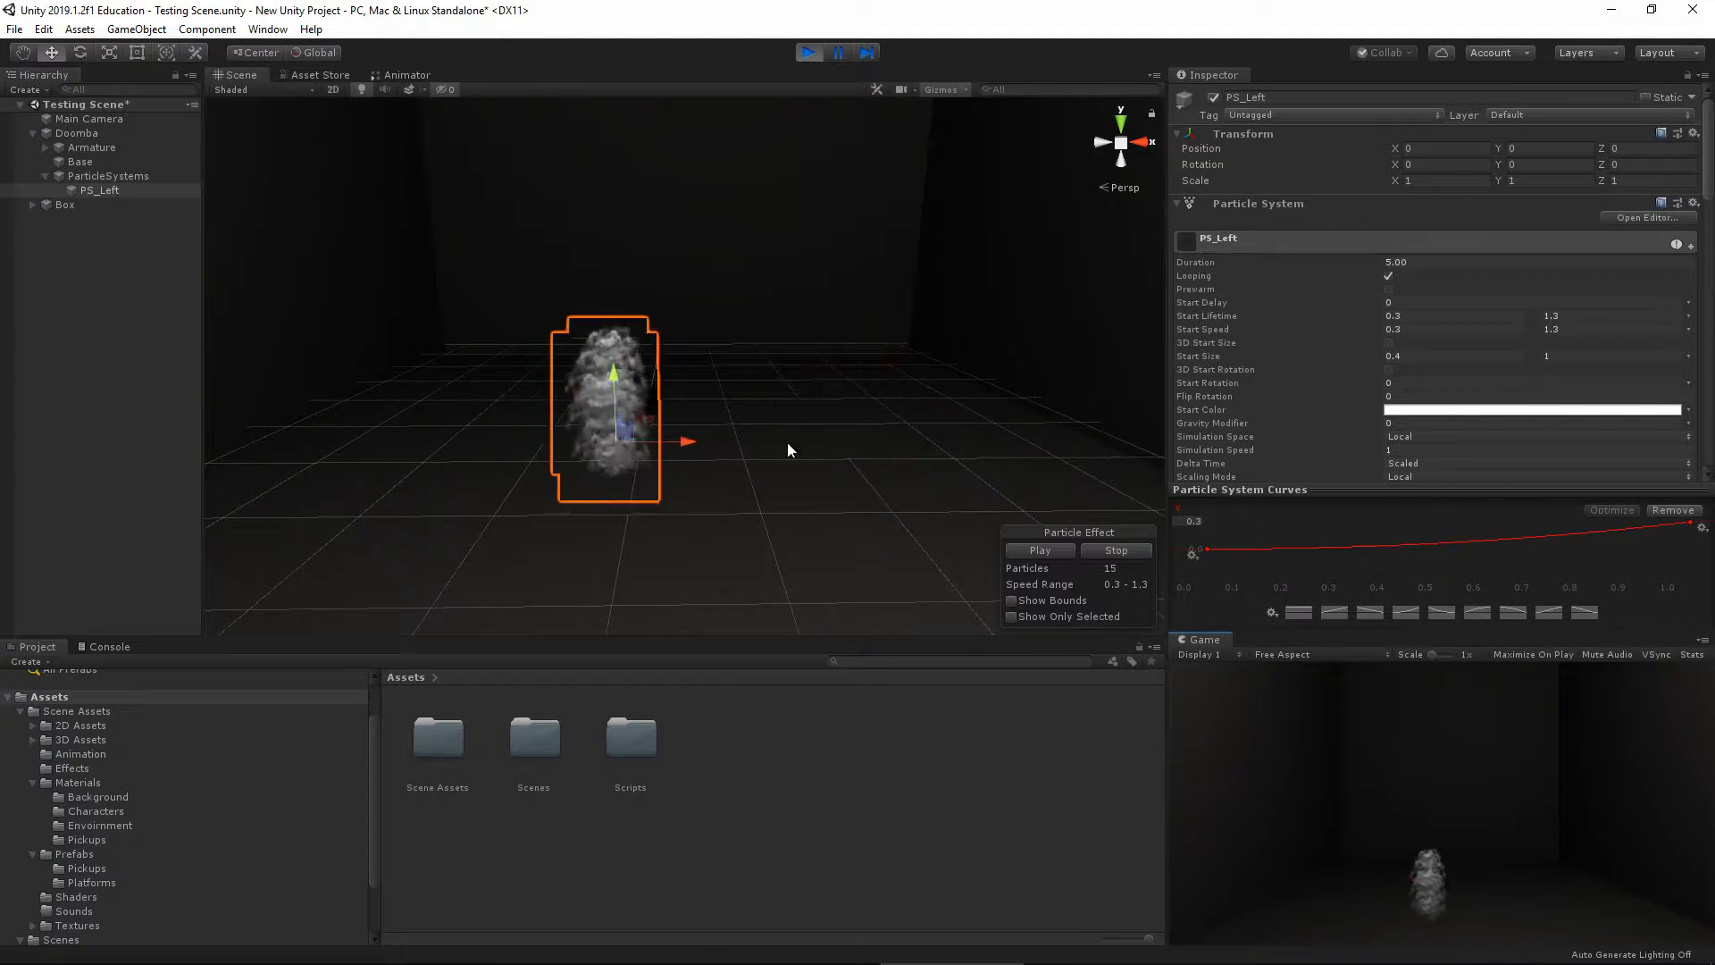
click(807, 54)
Collapse the Velocity over Lifetime settings on PS_Left and enable Color over Lifetime
scroll(1358, 429, down, 10)
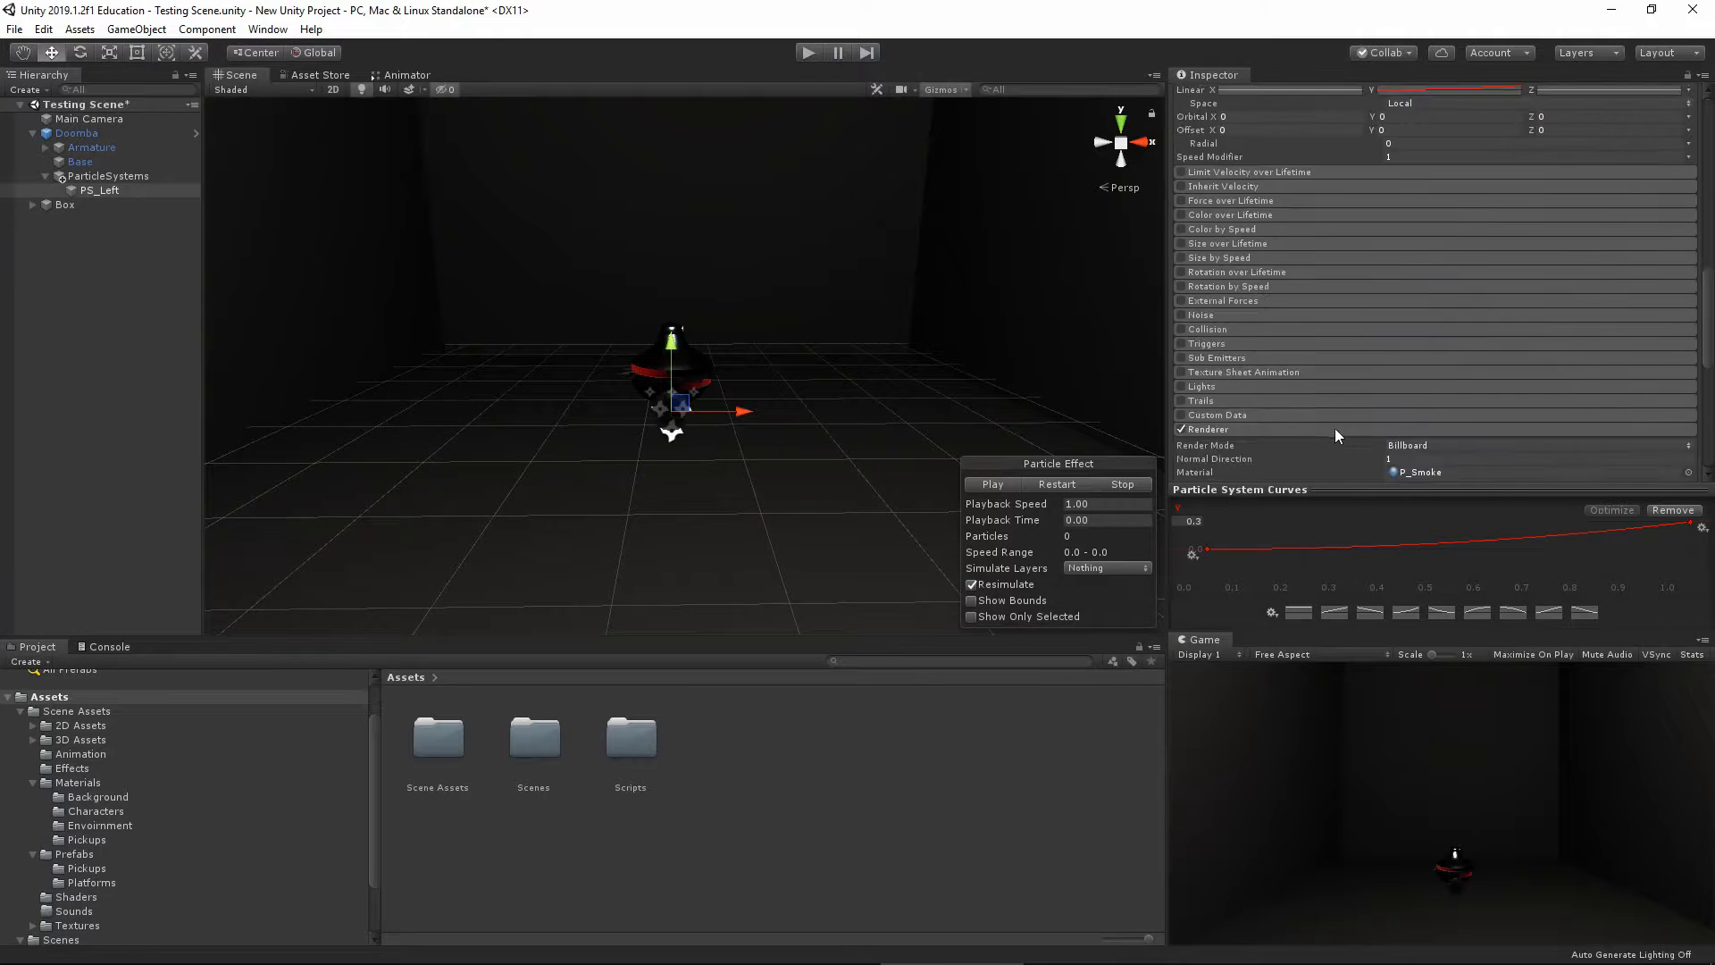
scroll(1329, 378, up, 3)
click(1265, 231)
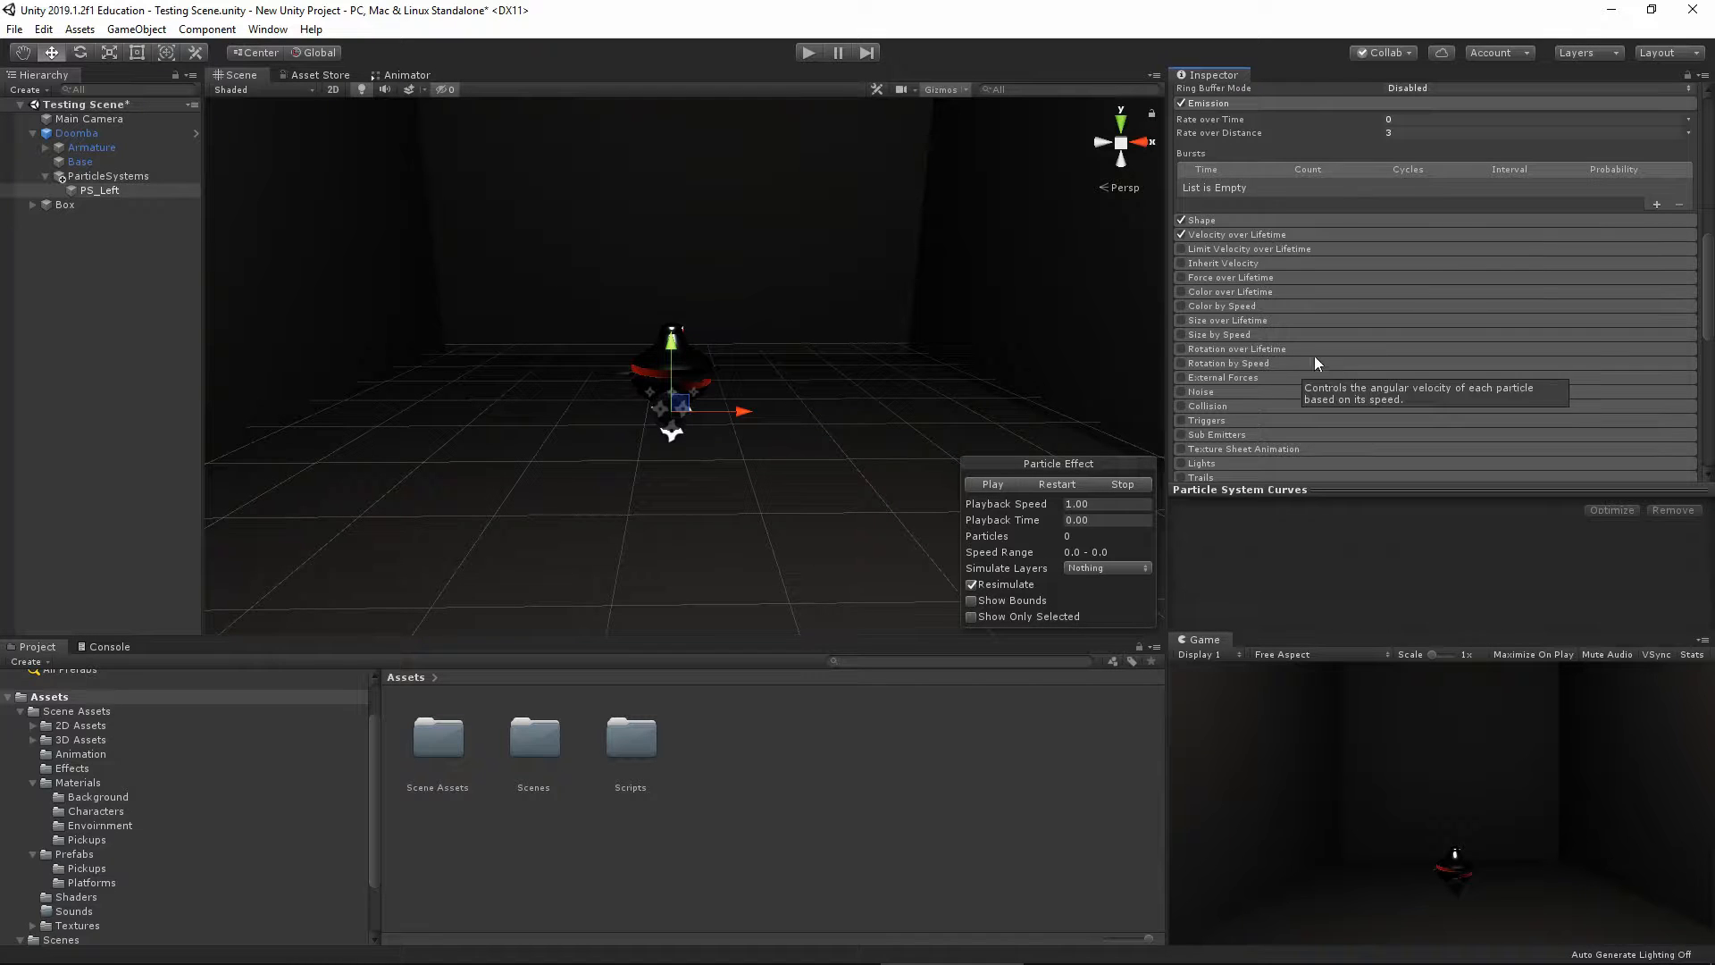
click(1220, 291)
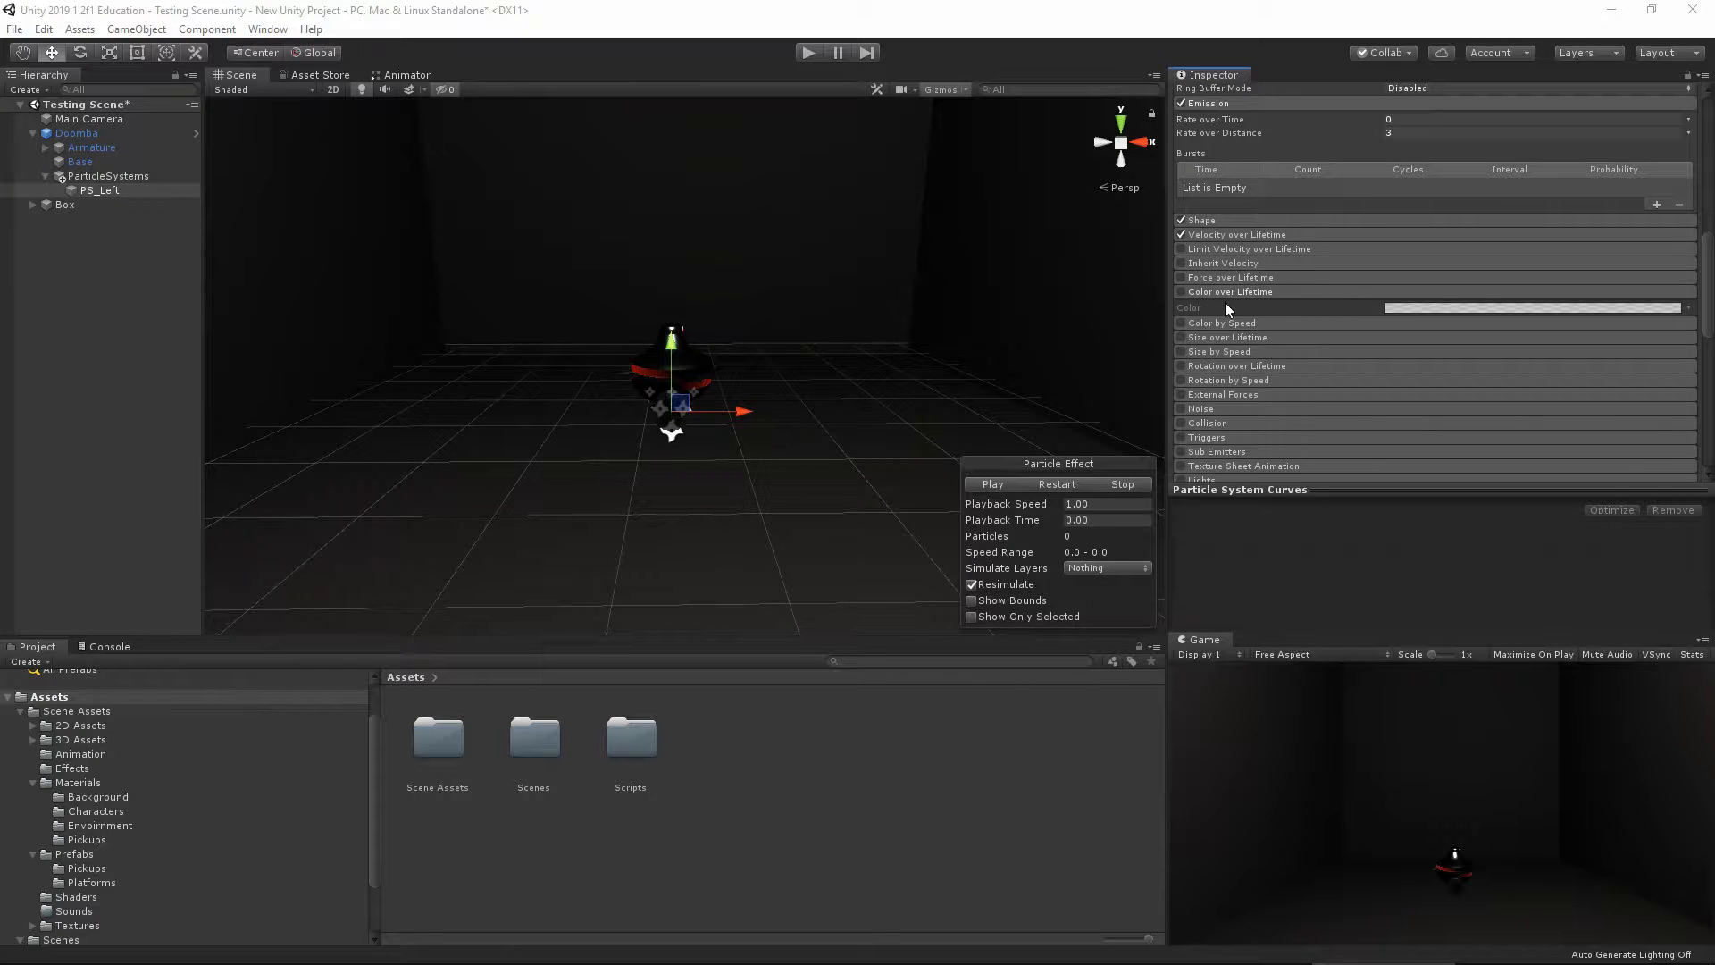
click(1399, 312)
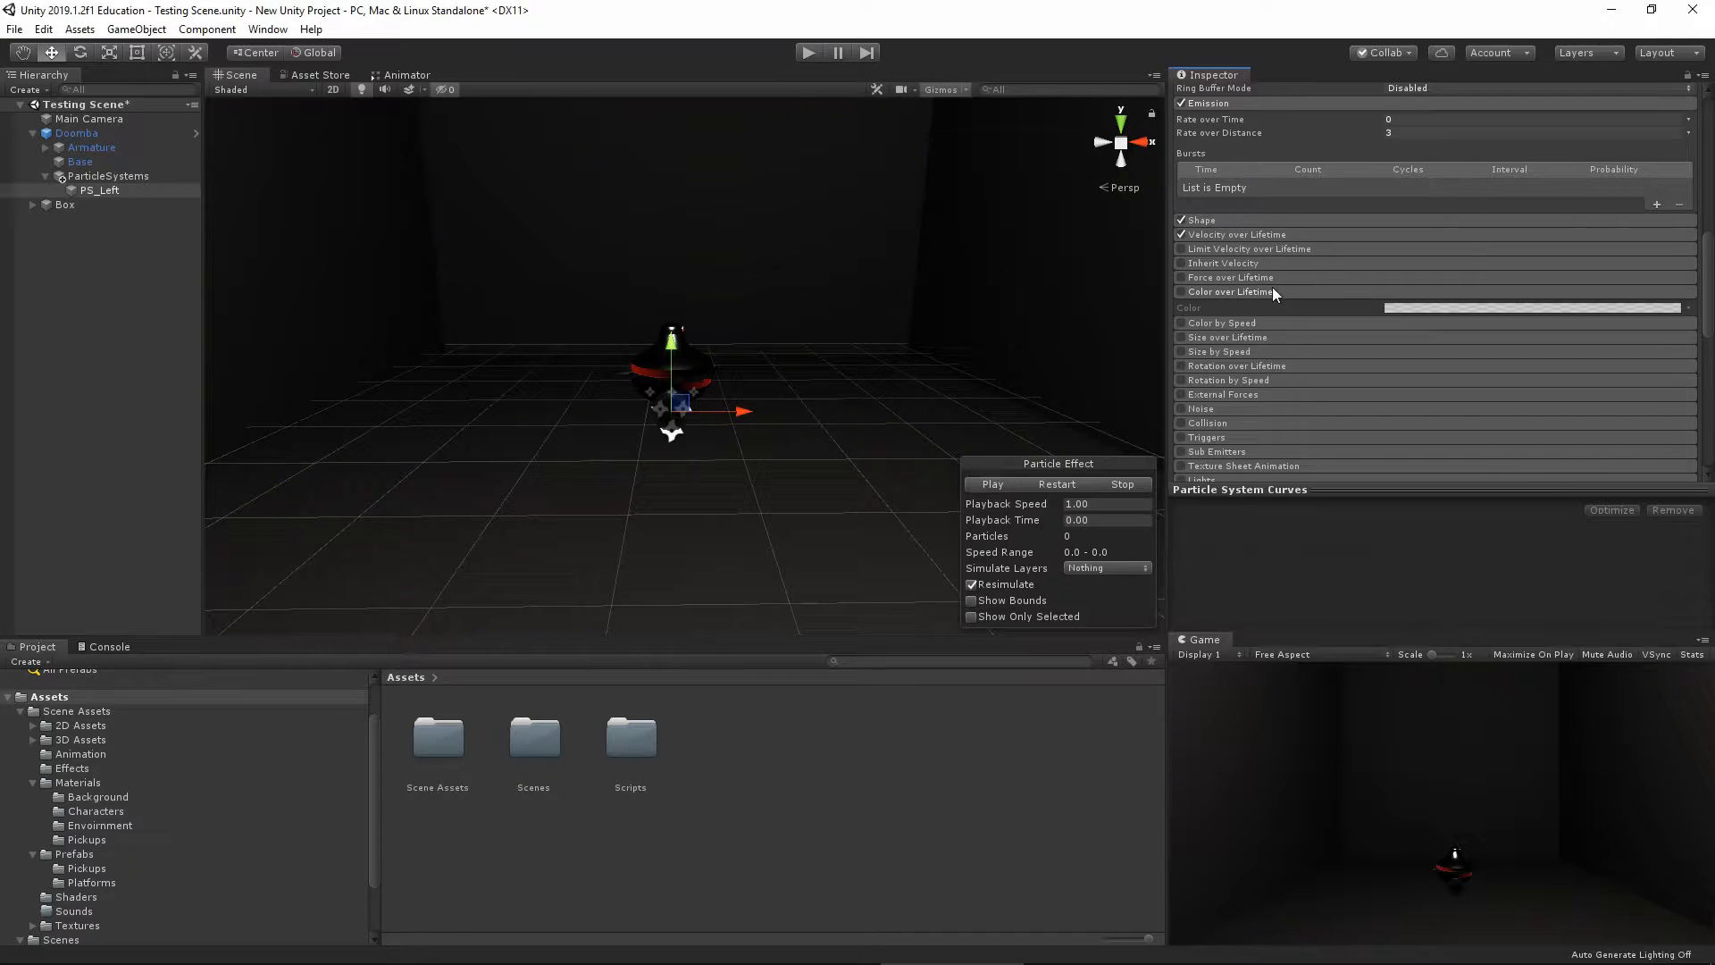
click(1185, 292)
Make the color gradient fade in and out, with alpha near 0 at the start, 255 around the middle and 0 at the end
click(1535, 310)
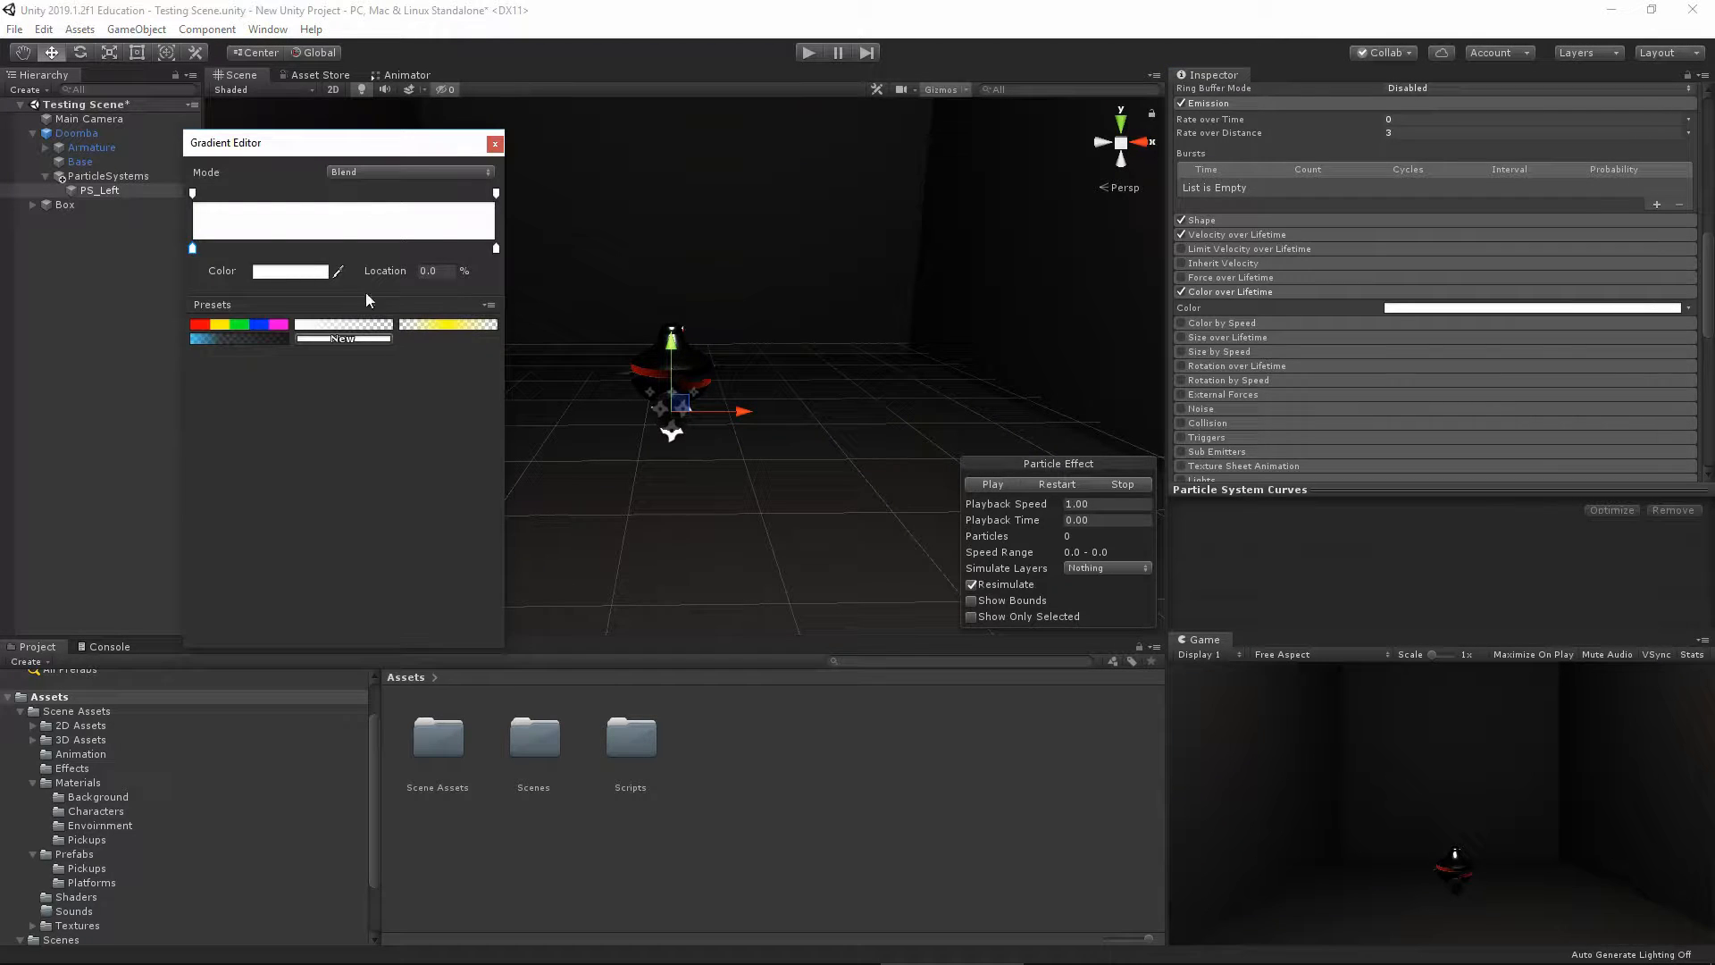
click(193, 193)
drag(310, 270, 260, 271)
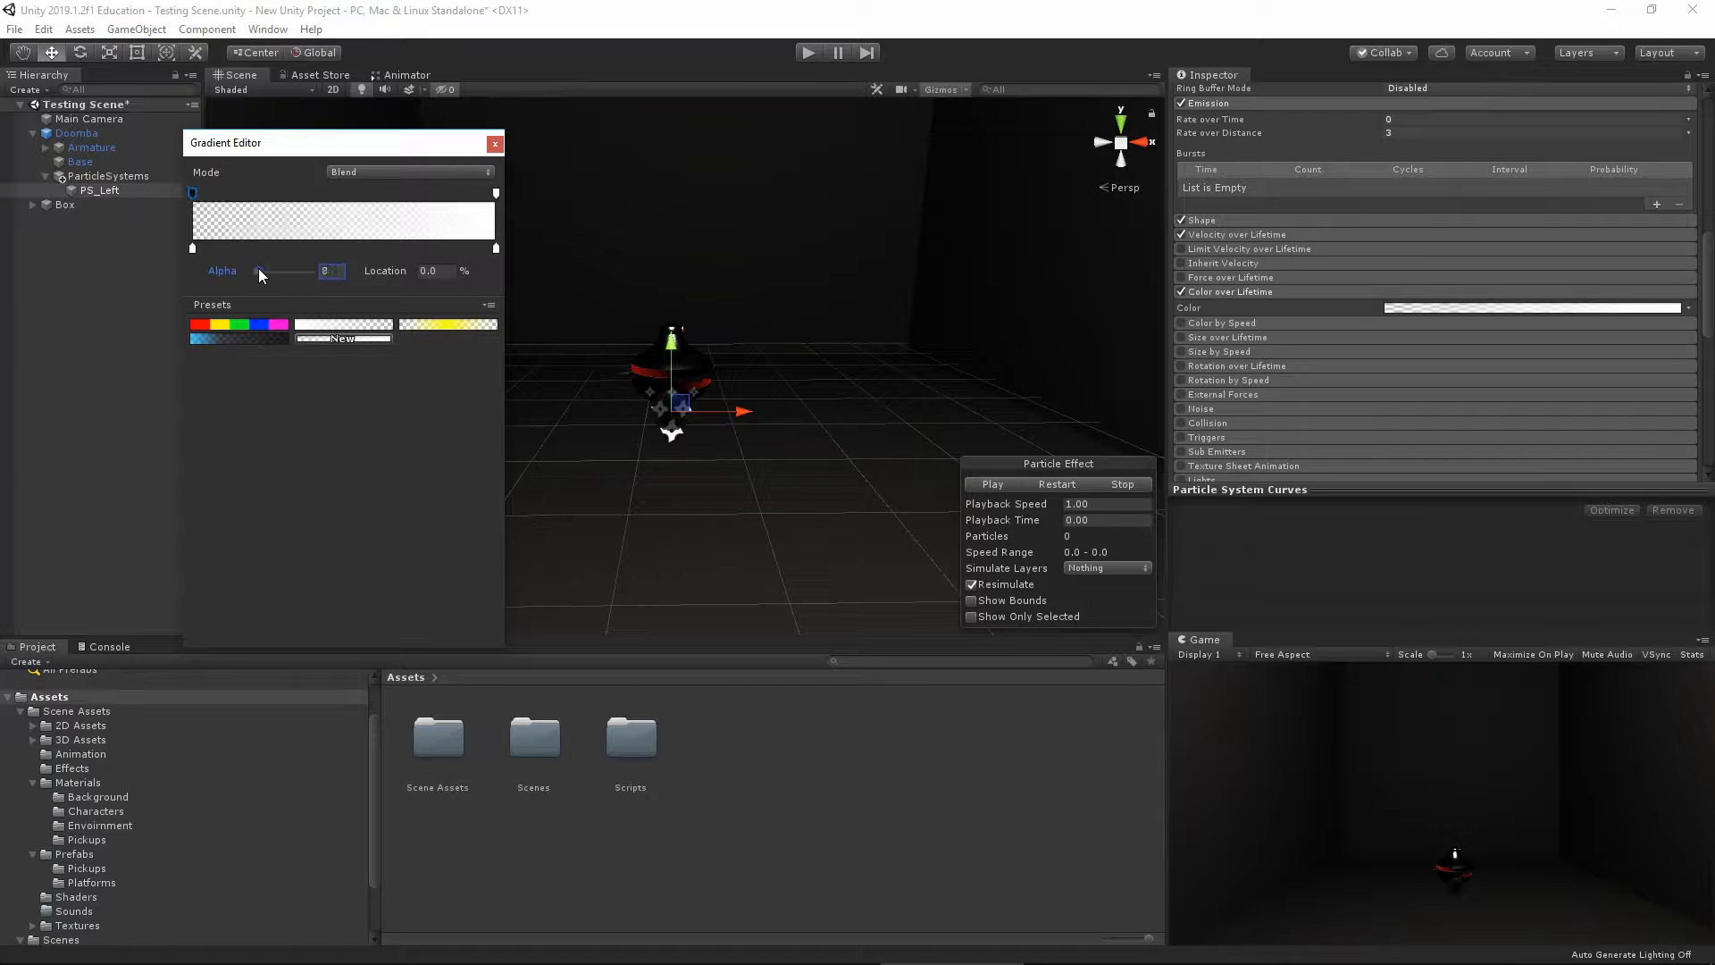
click(329, 194)
drag(280, 271, 405, 272)
click(496, 193)
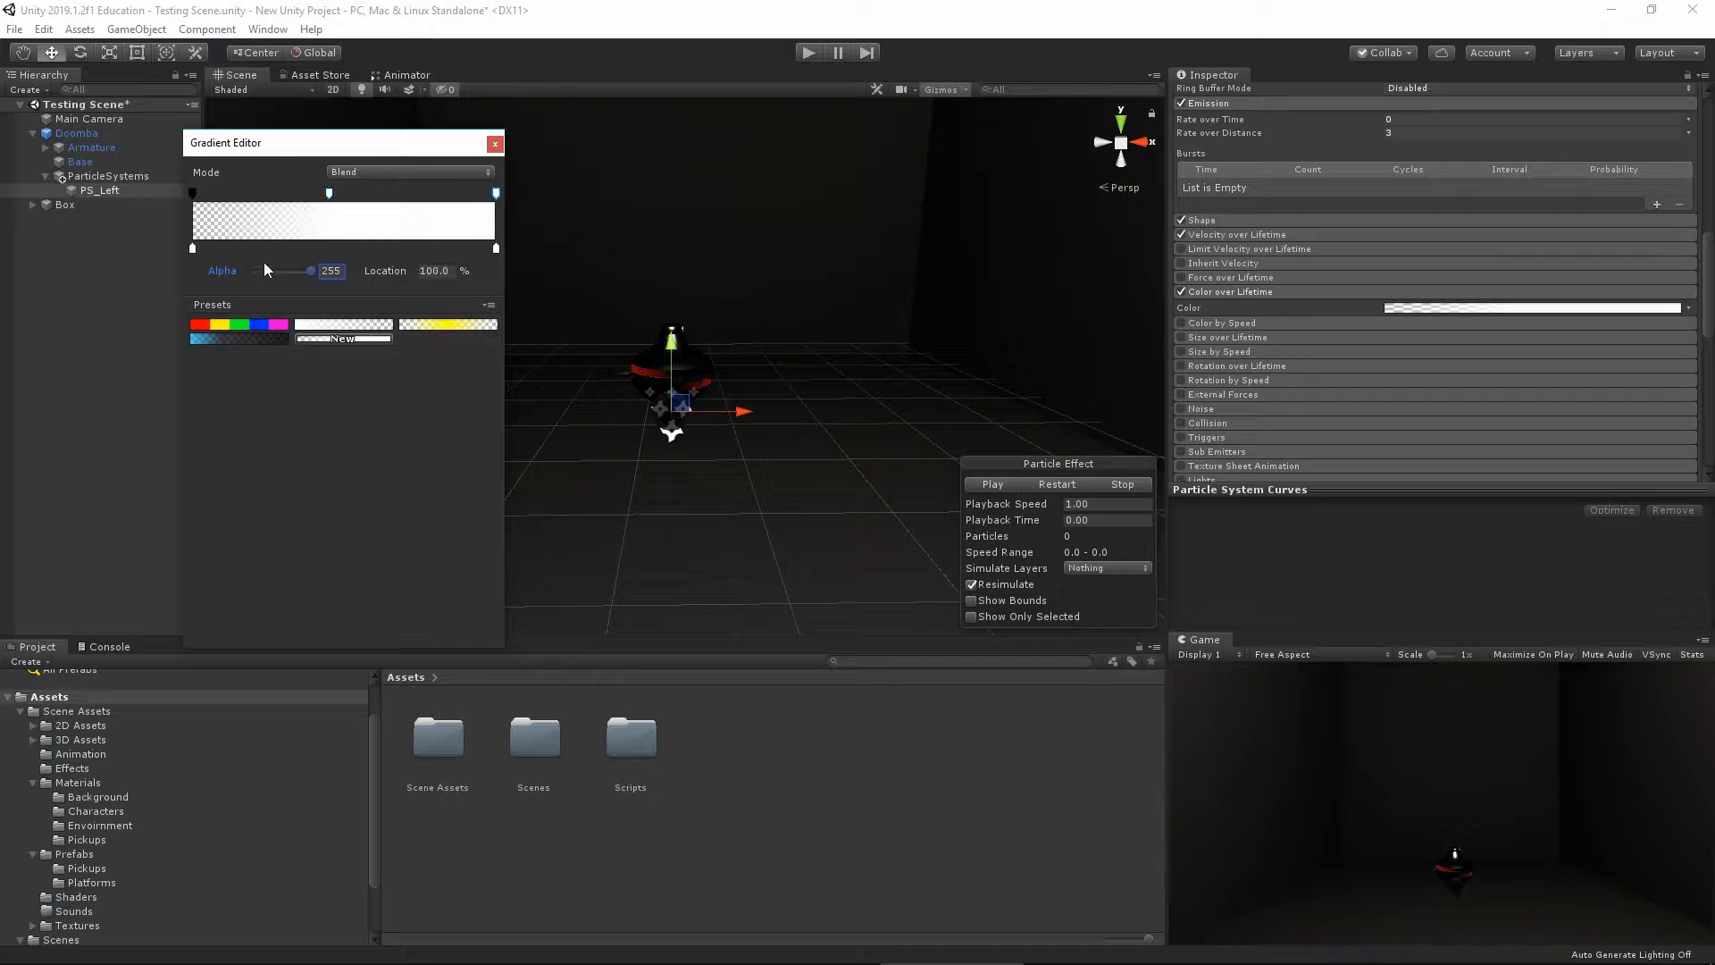
drag(300, 271, 259, 274)
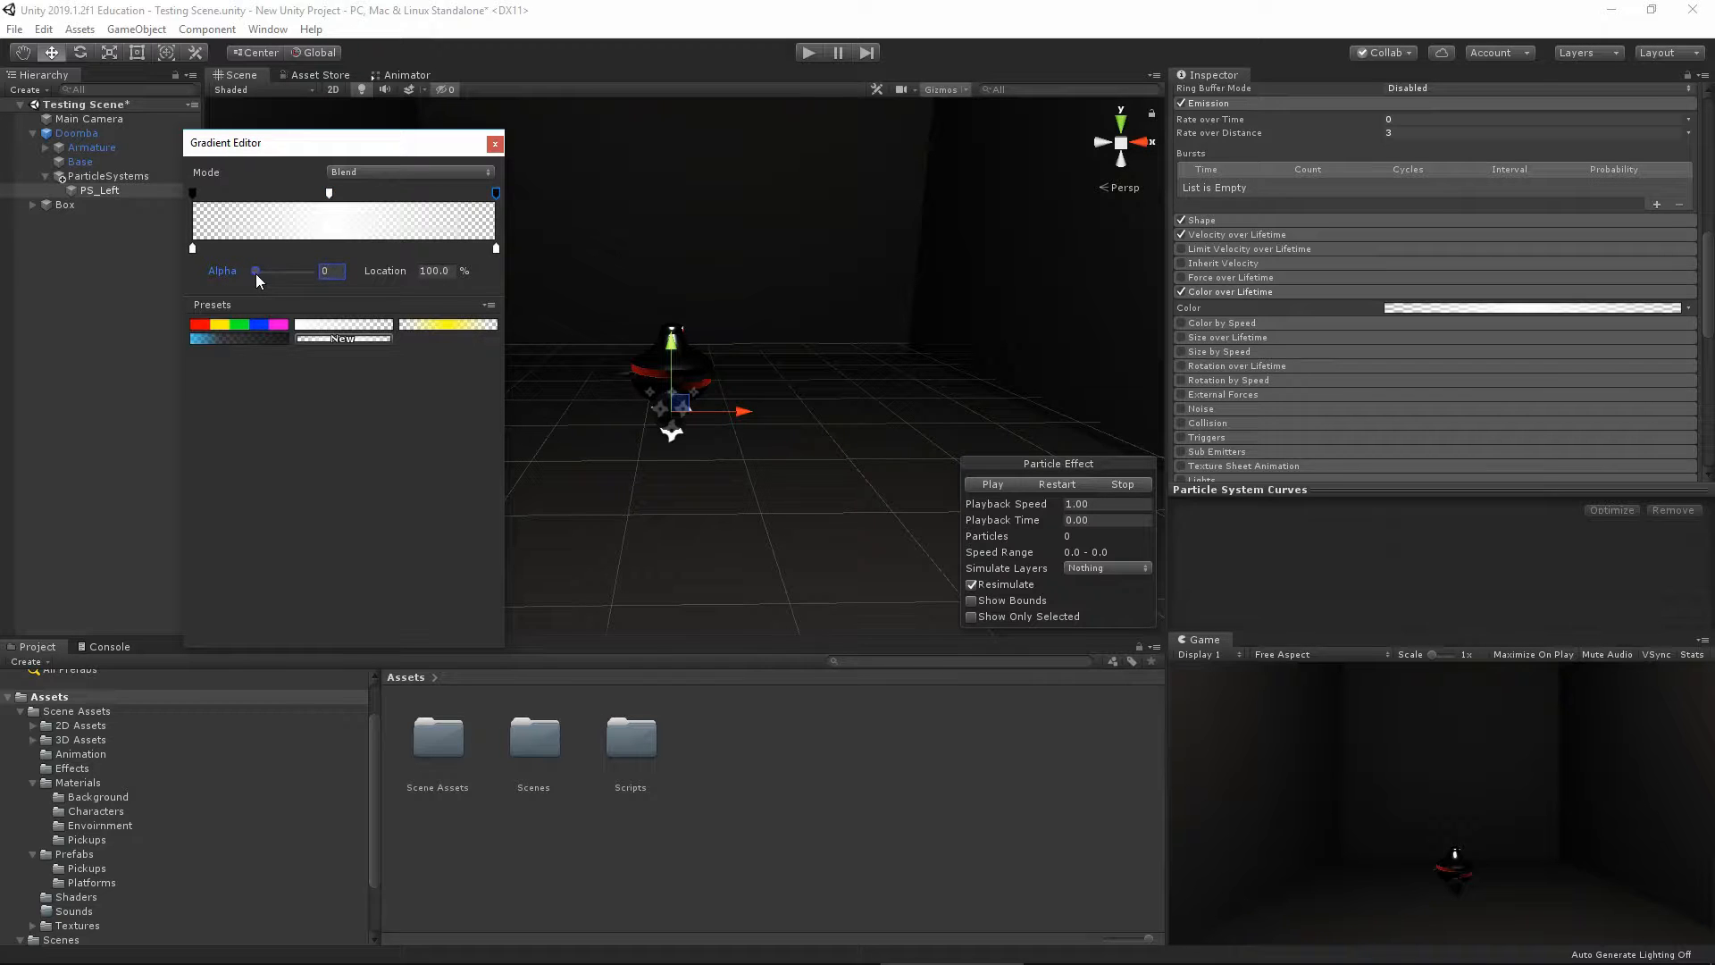
Move the opaque alpha key to 19.7%, add another key with alpha 255 at 76.5%, and close the gradient
drag(329, 194, 253, 194)
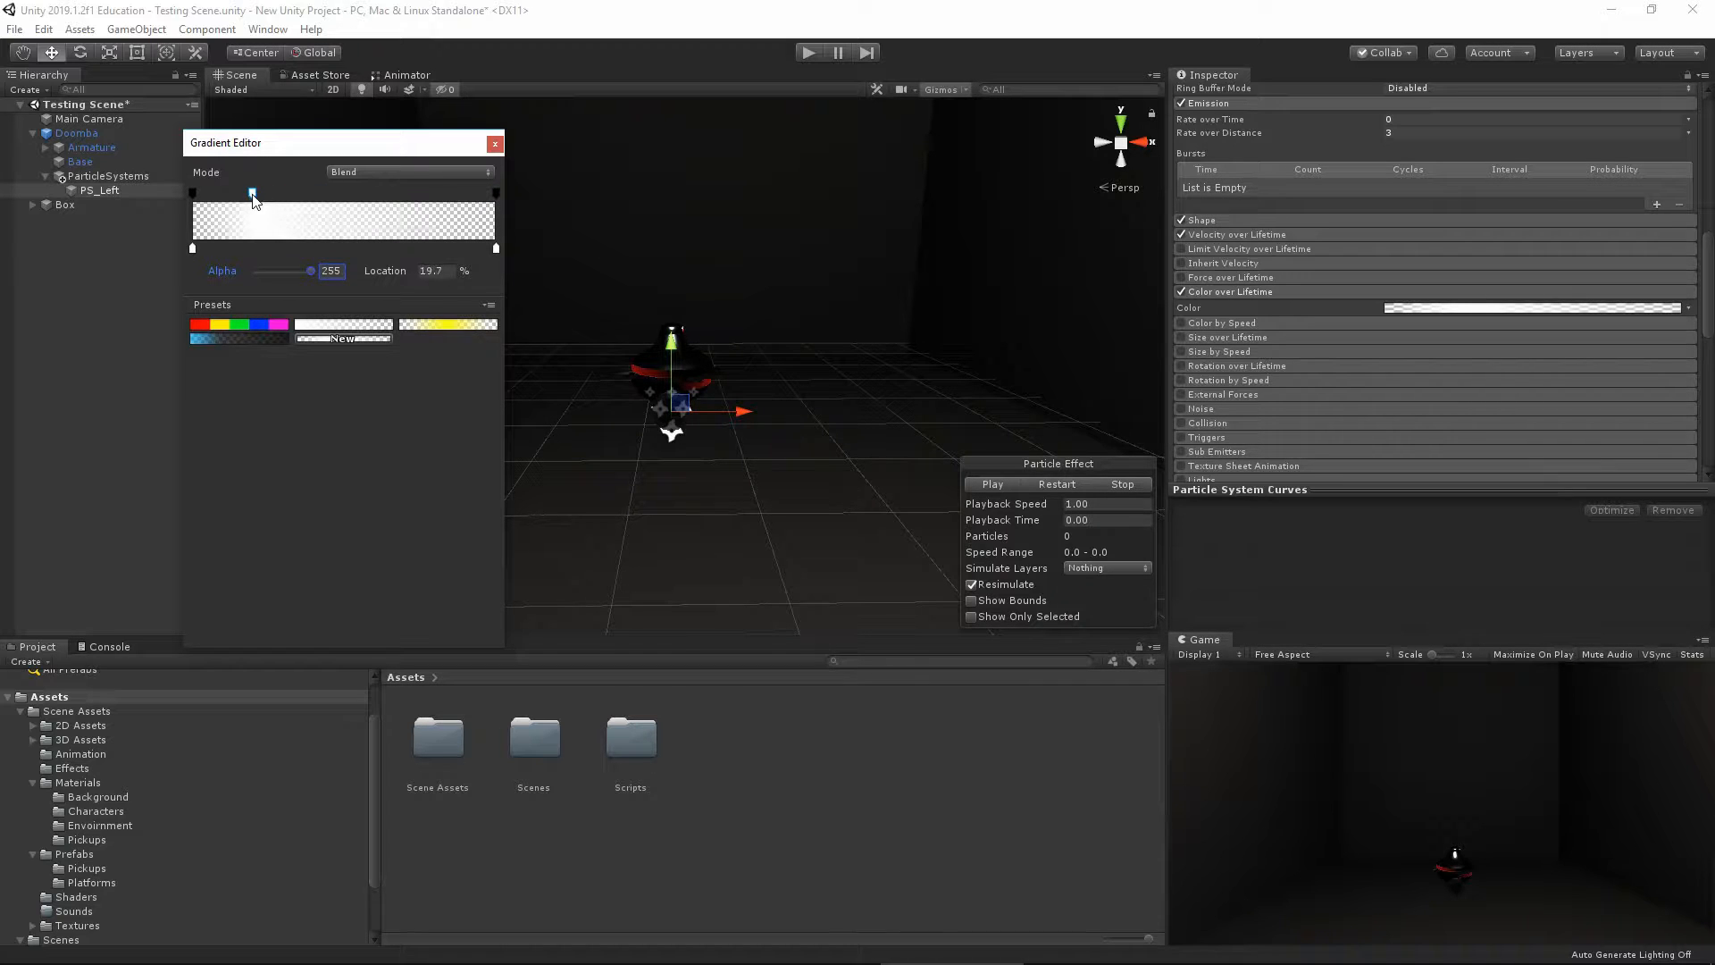
click(425, 193)
drag(279, 274, 315, 272)
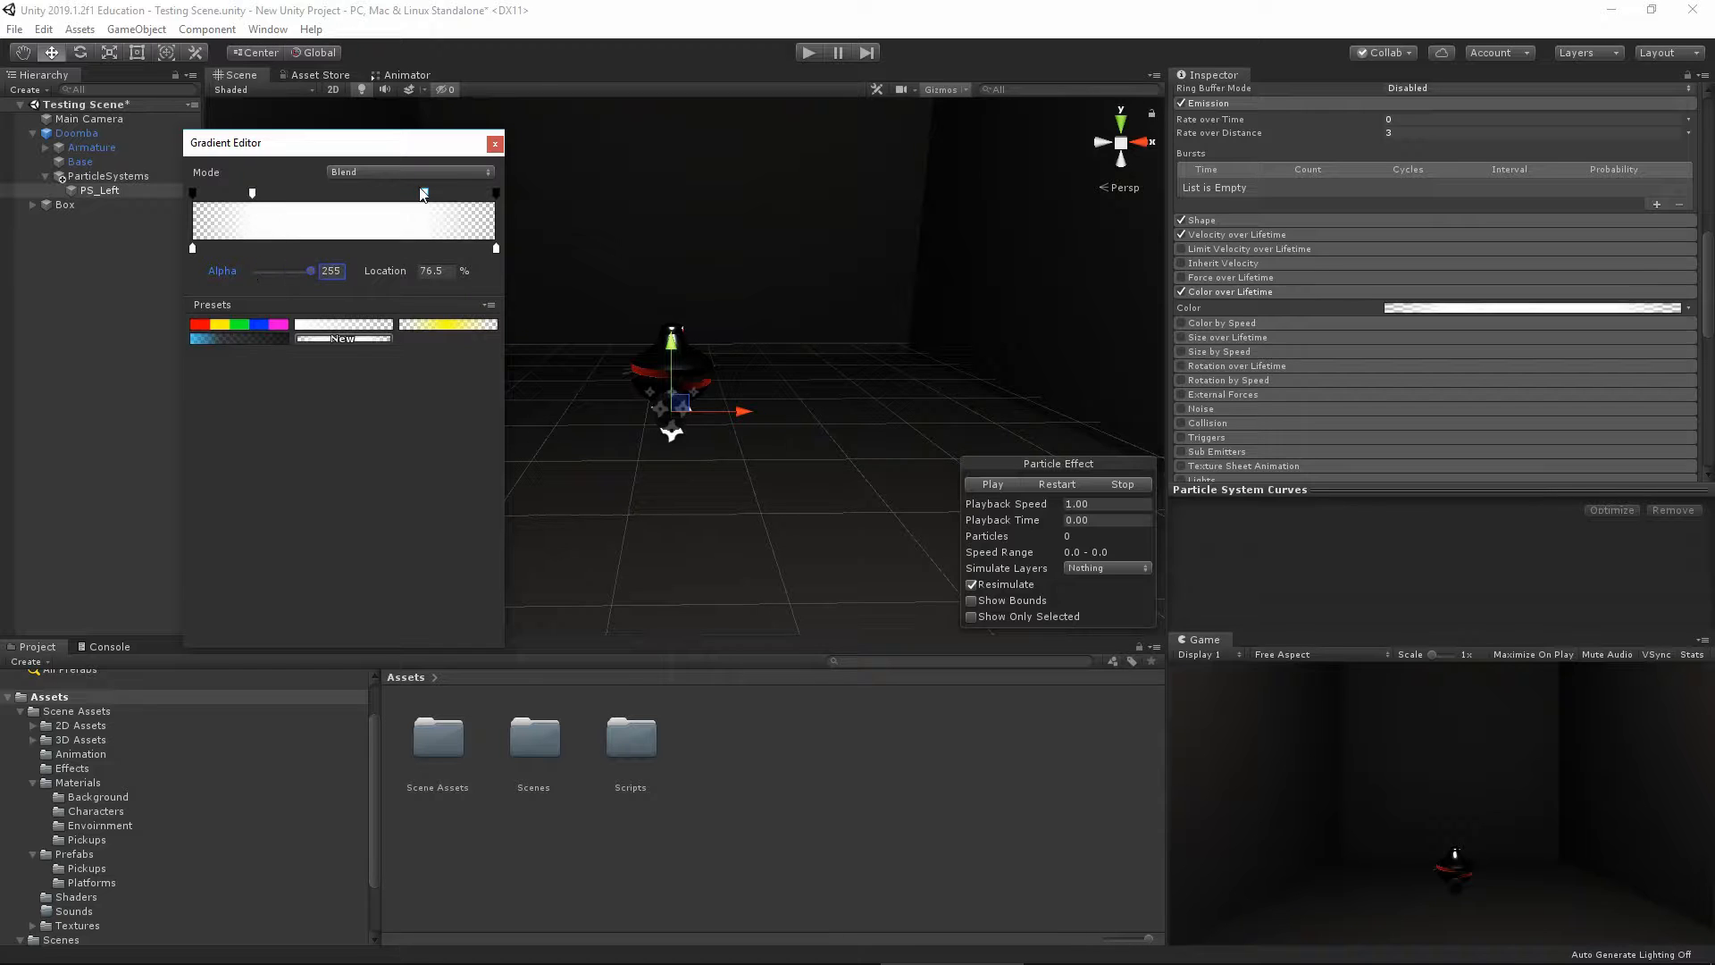
click(494, 144)
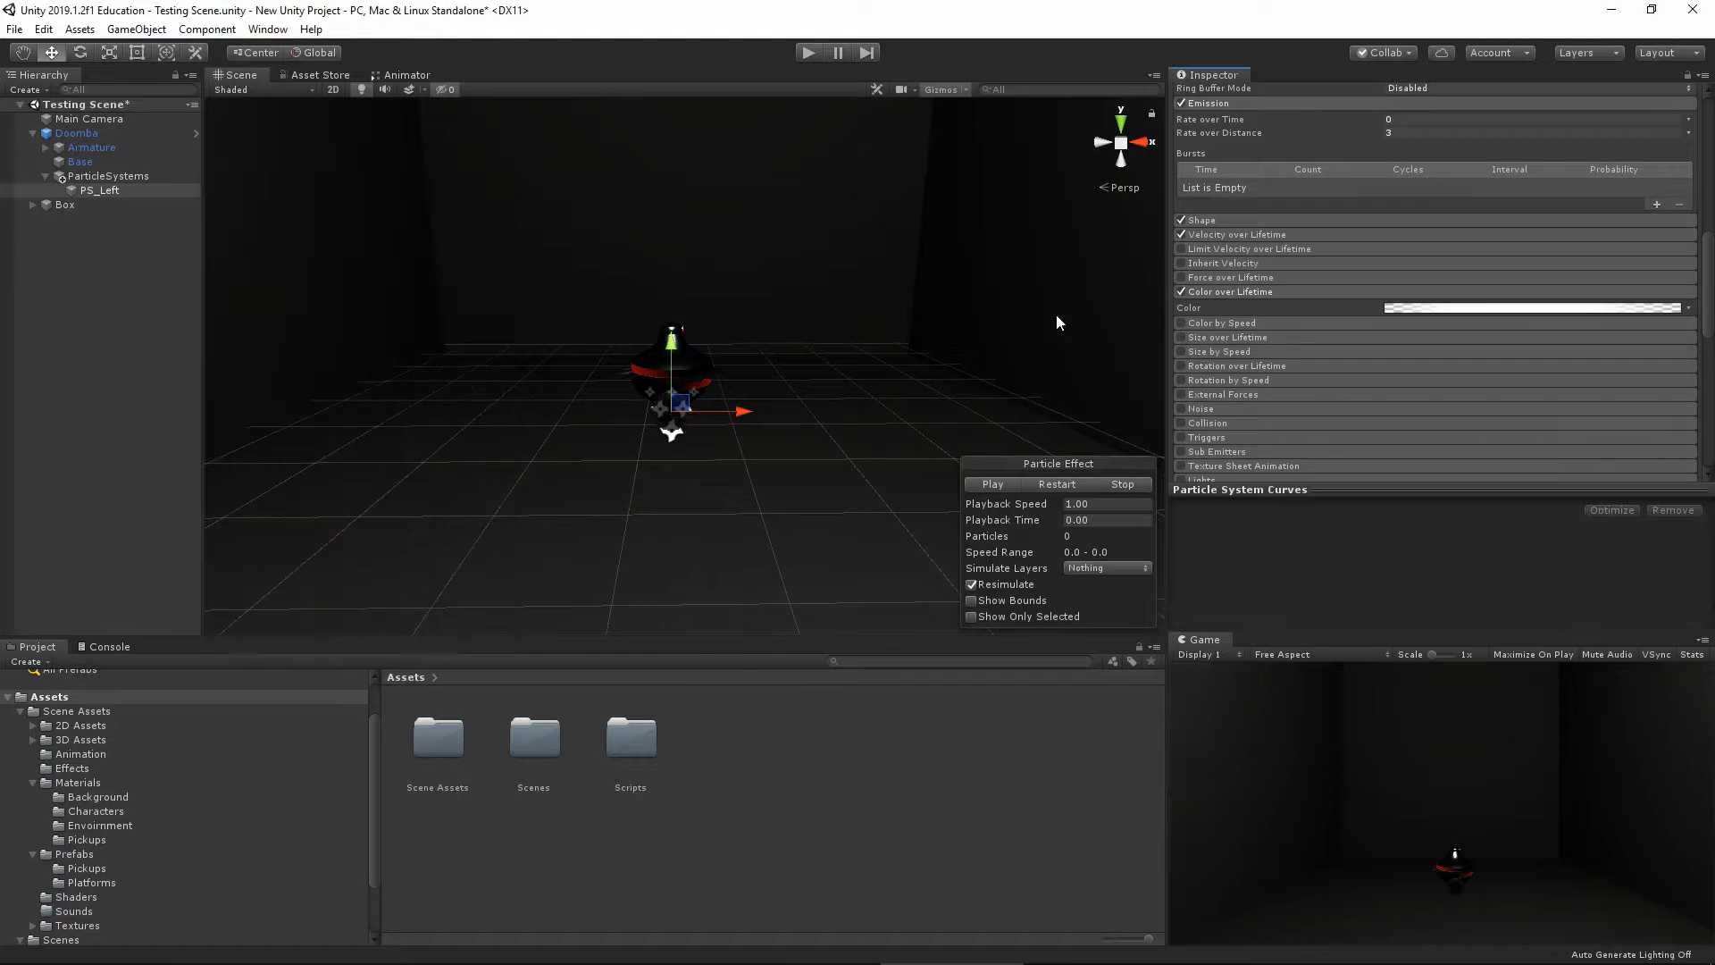
Enable Size over Lifetime with a gradually accelerating curve rising from 0 to 1, and collapse its settings
click(1214, 337)
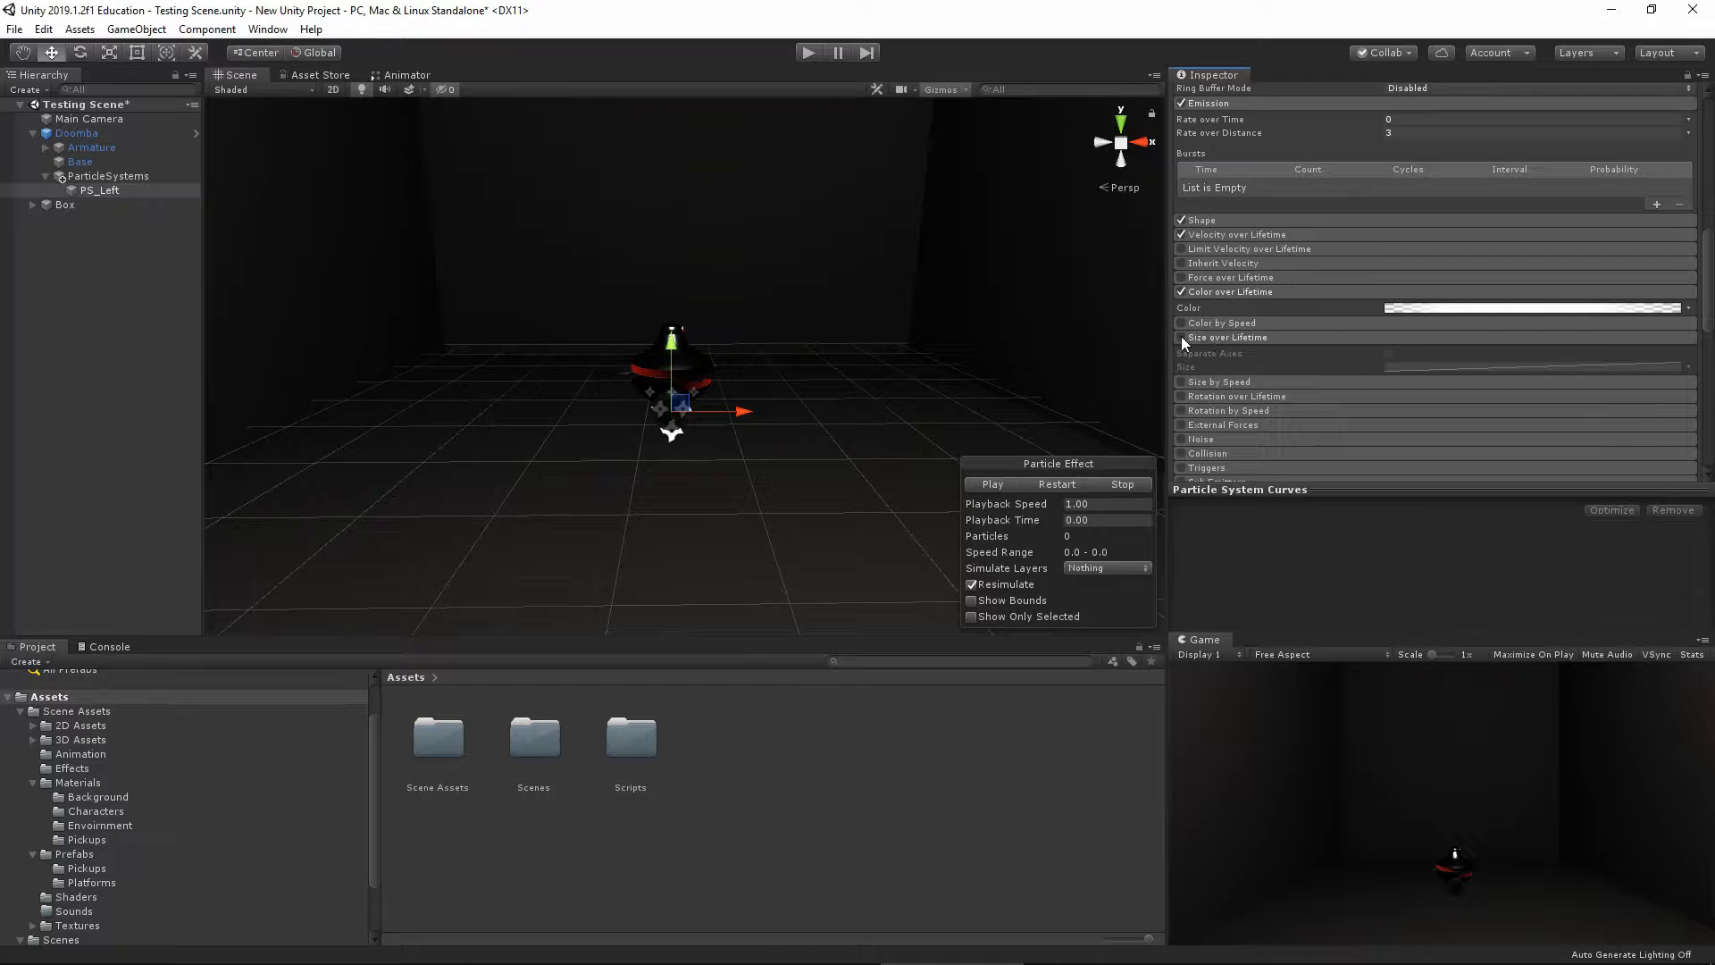
click(1181, 337)
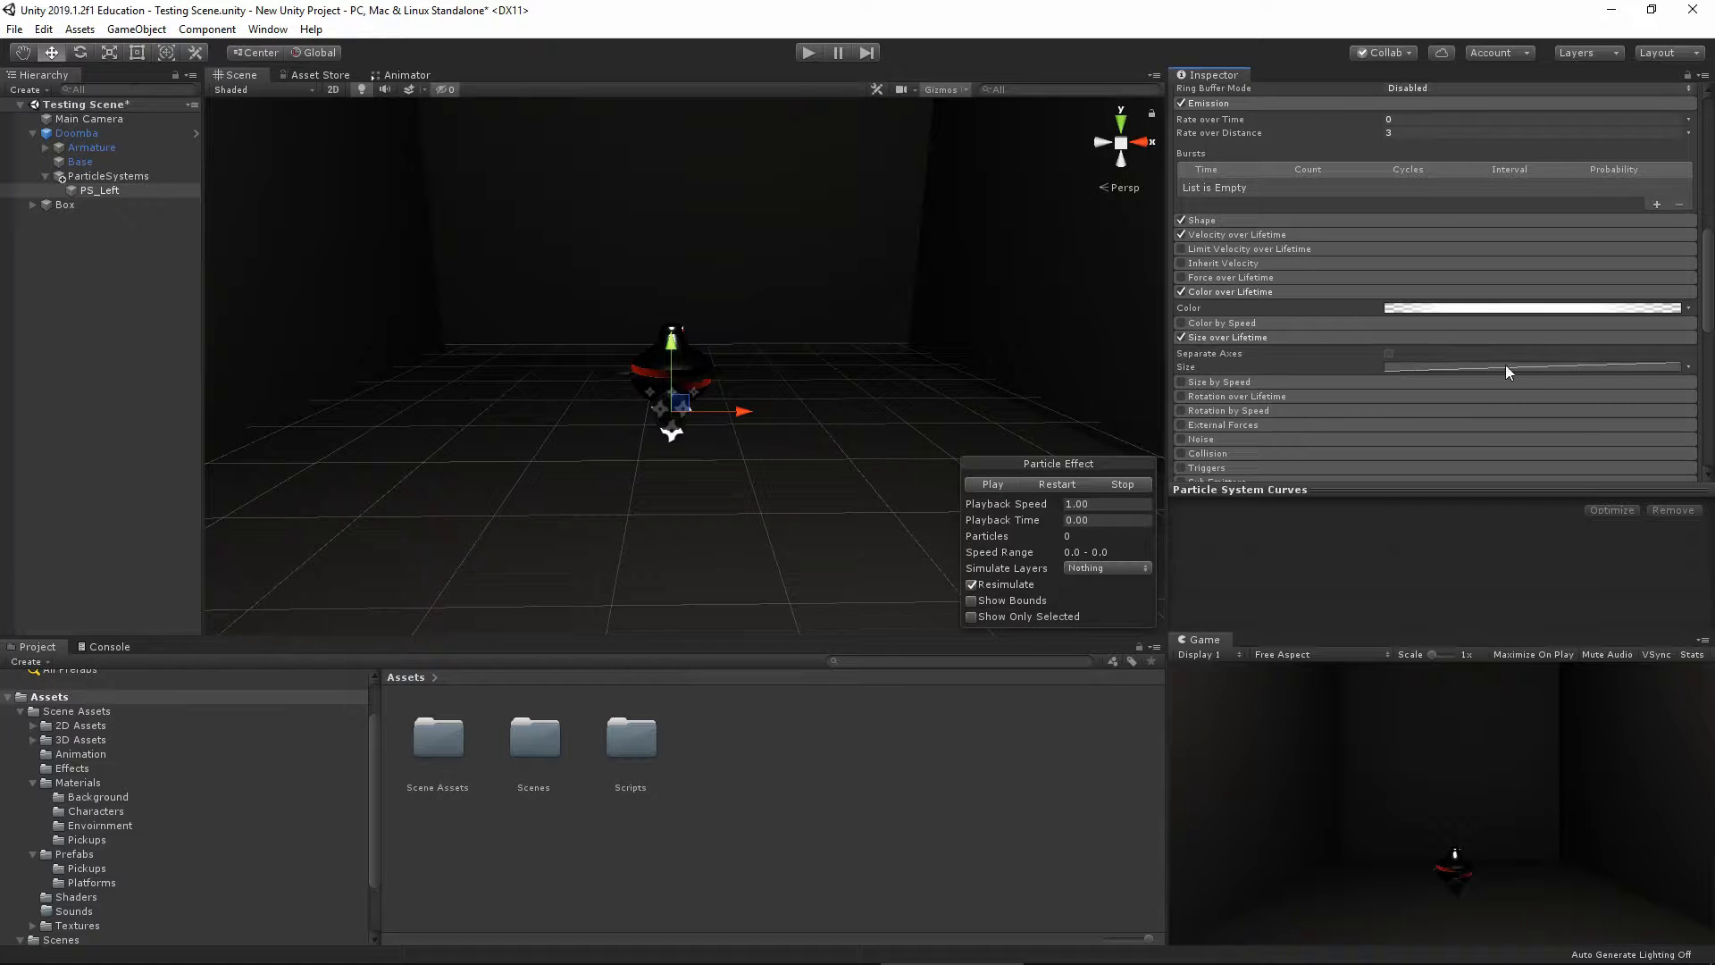
click(1407, 367)
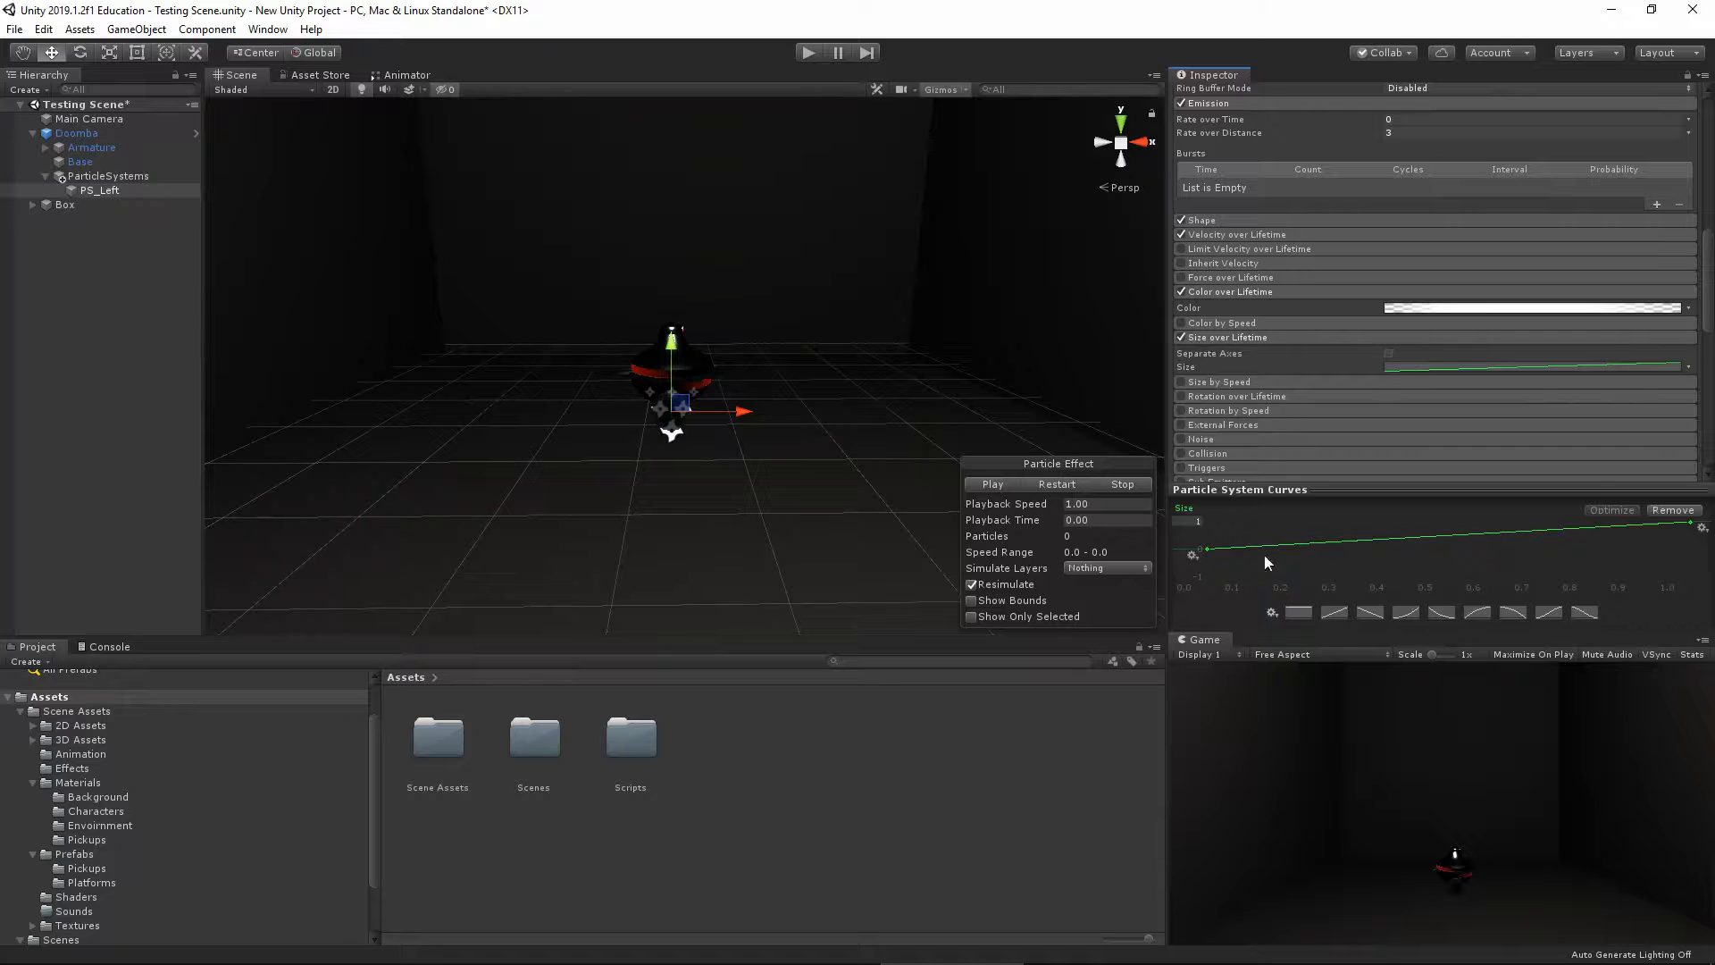
click(1409, 613)
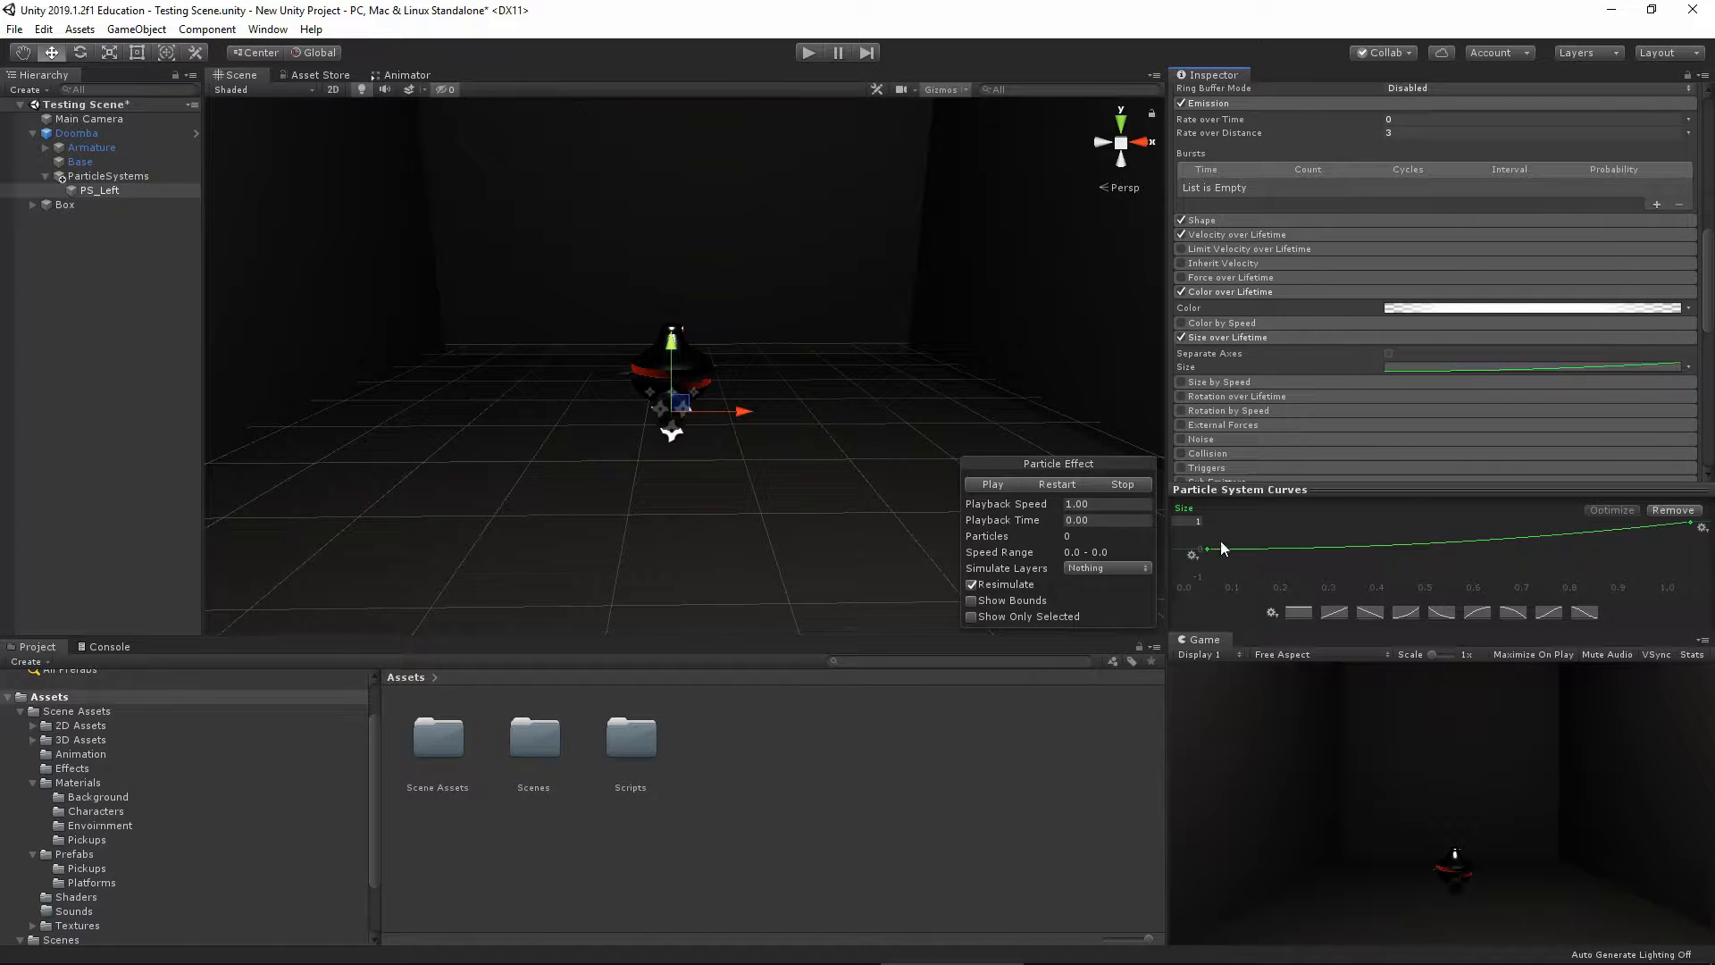
click(1217, 338)
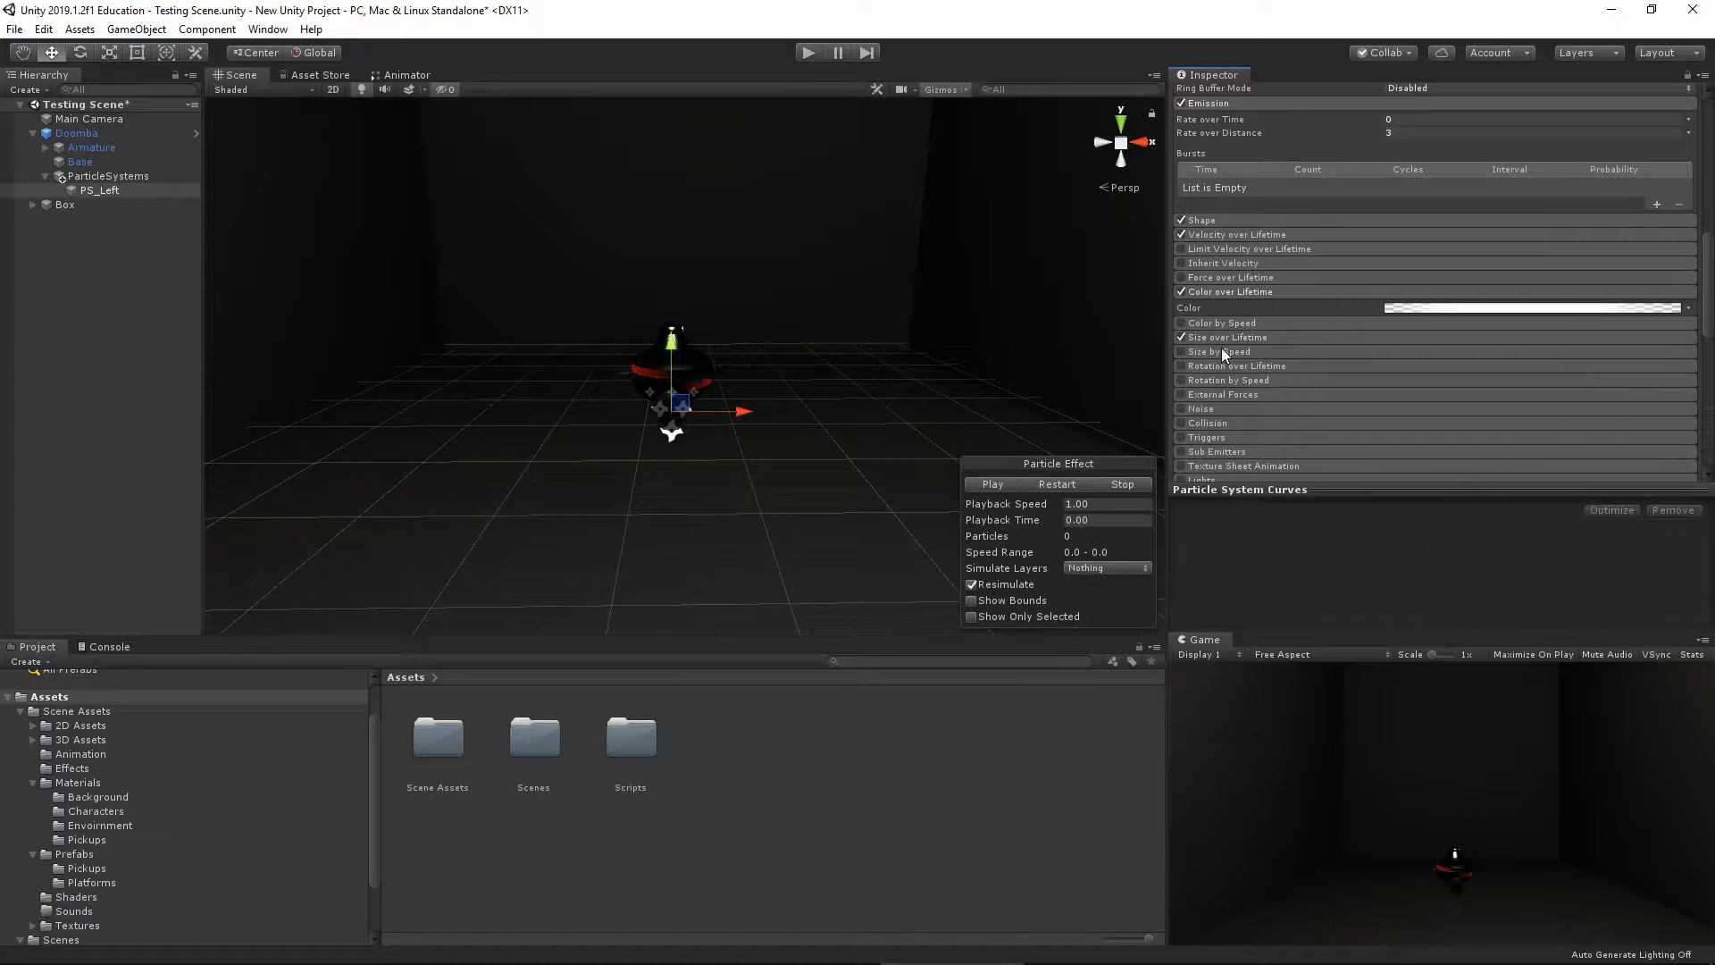
Enable Rotation over Lifetime with an angular velocity of 45 and test the smoke in Play mode
click(1224, 366)
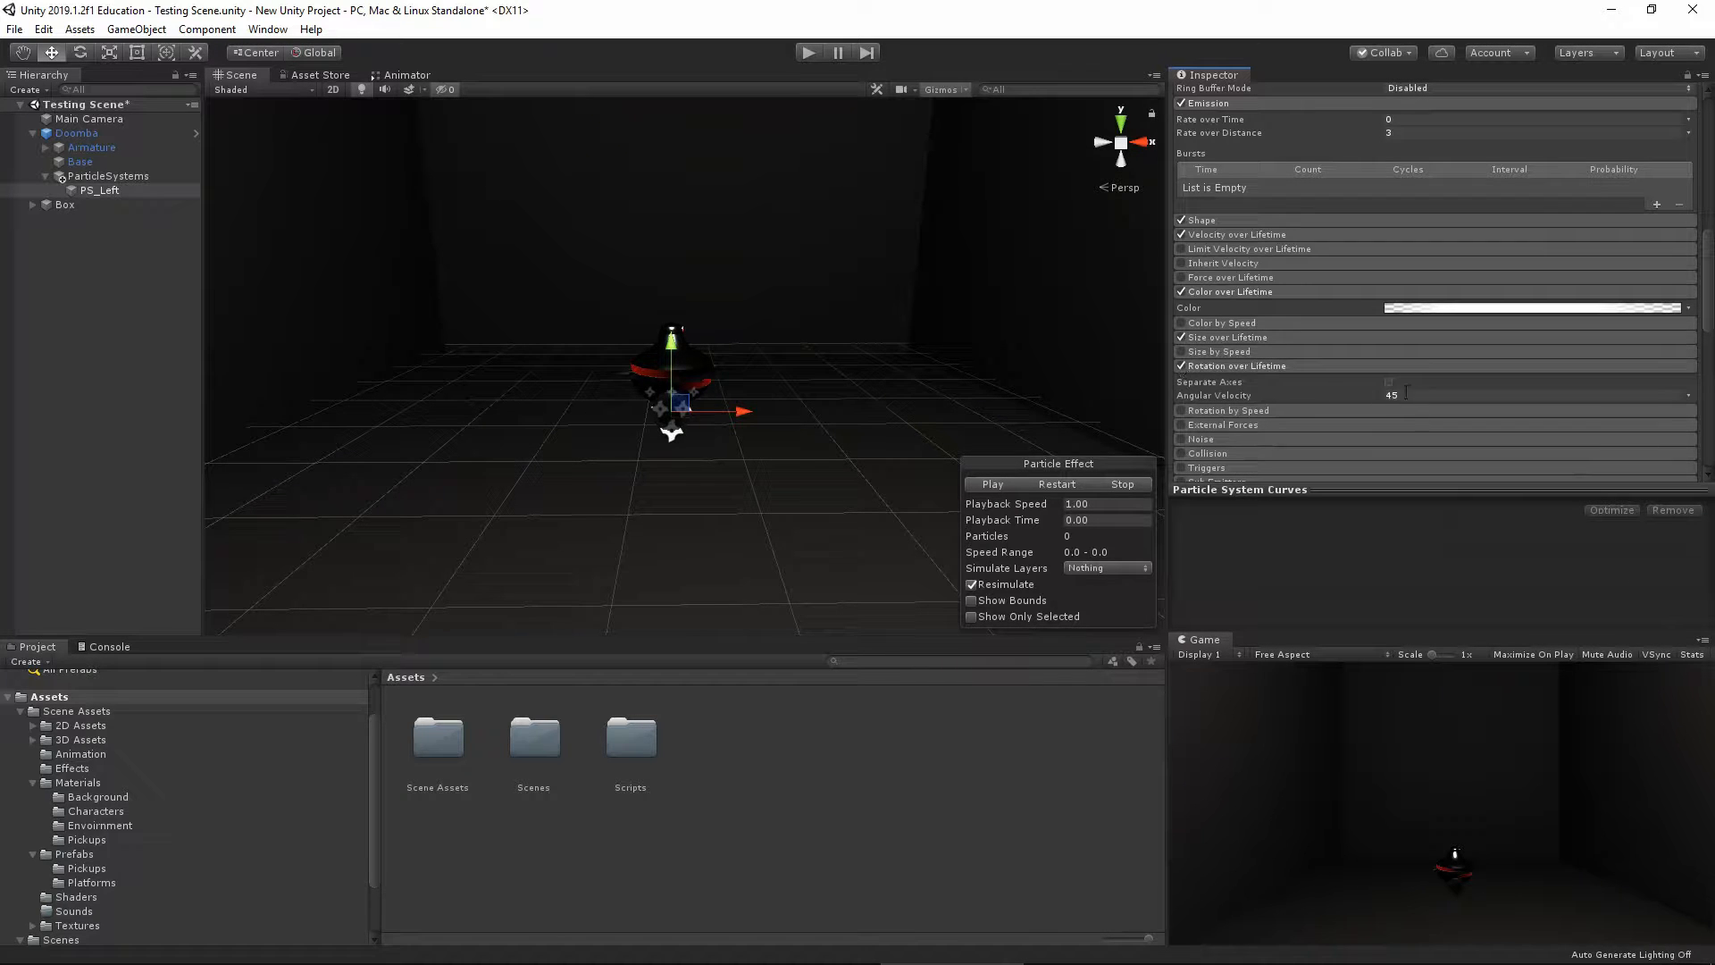
click(809, 56)
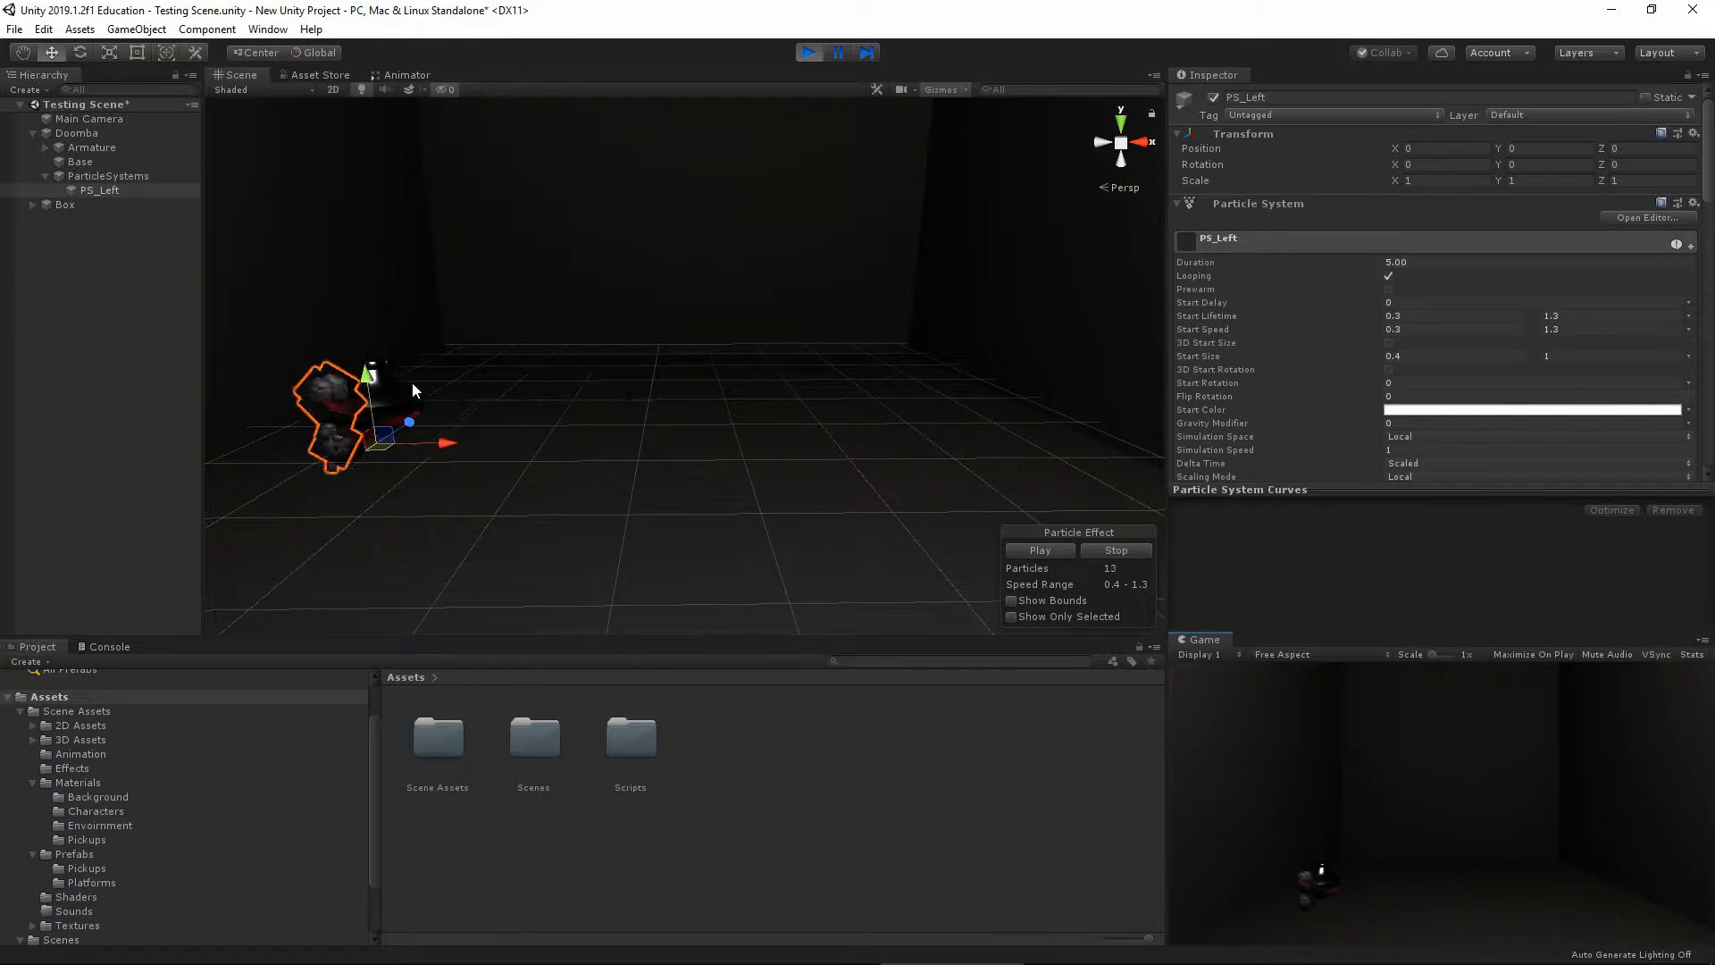
click(807, 52)
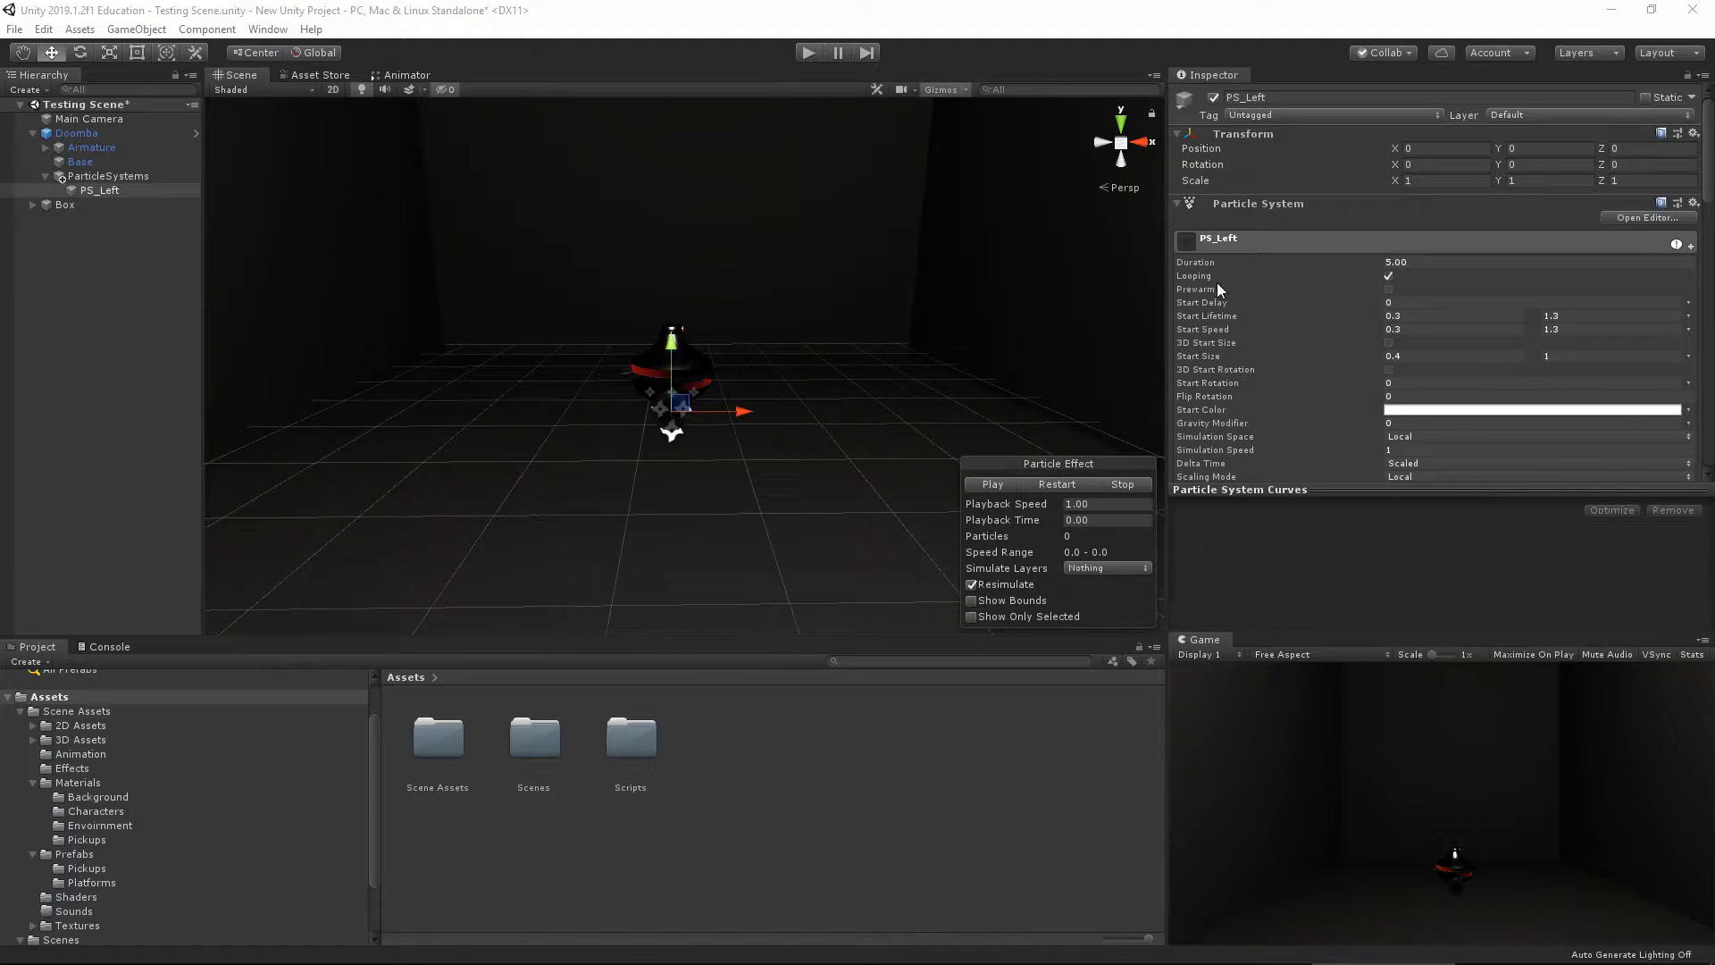
Expand the Shape settings and shift PS_Left sideways beneath Doomba to an X position of -0.054
scroll(1300, 323, down, 10)
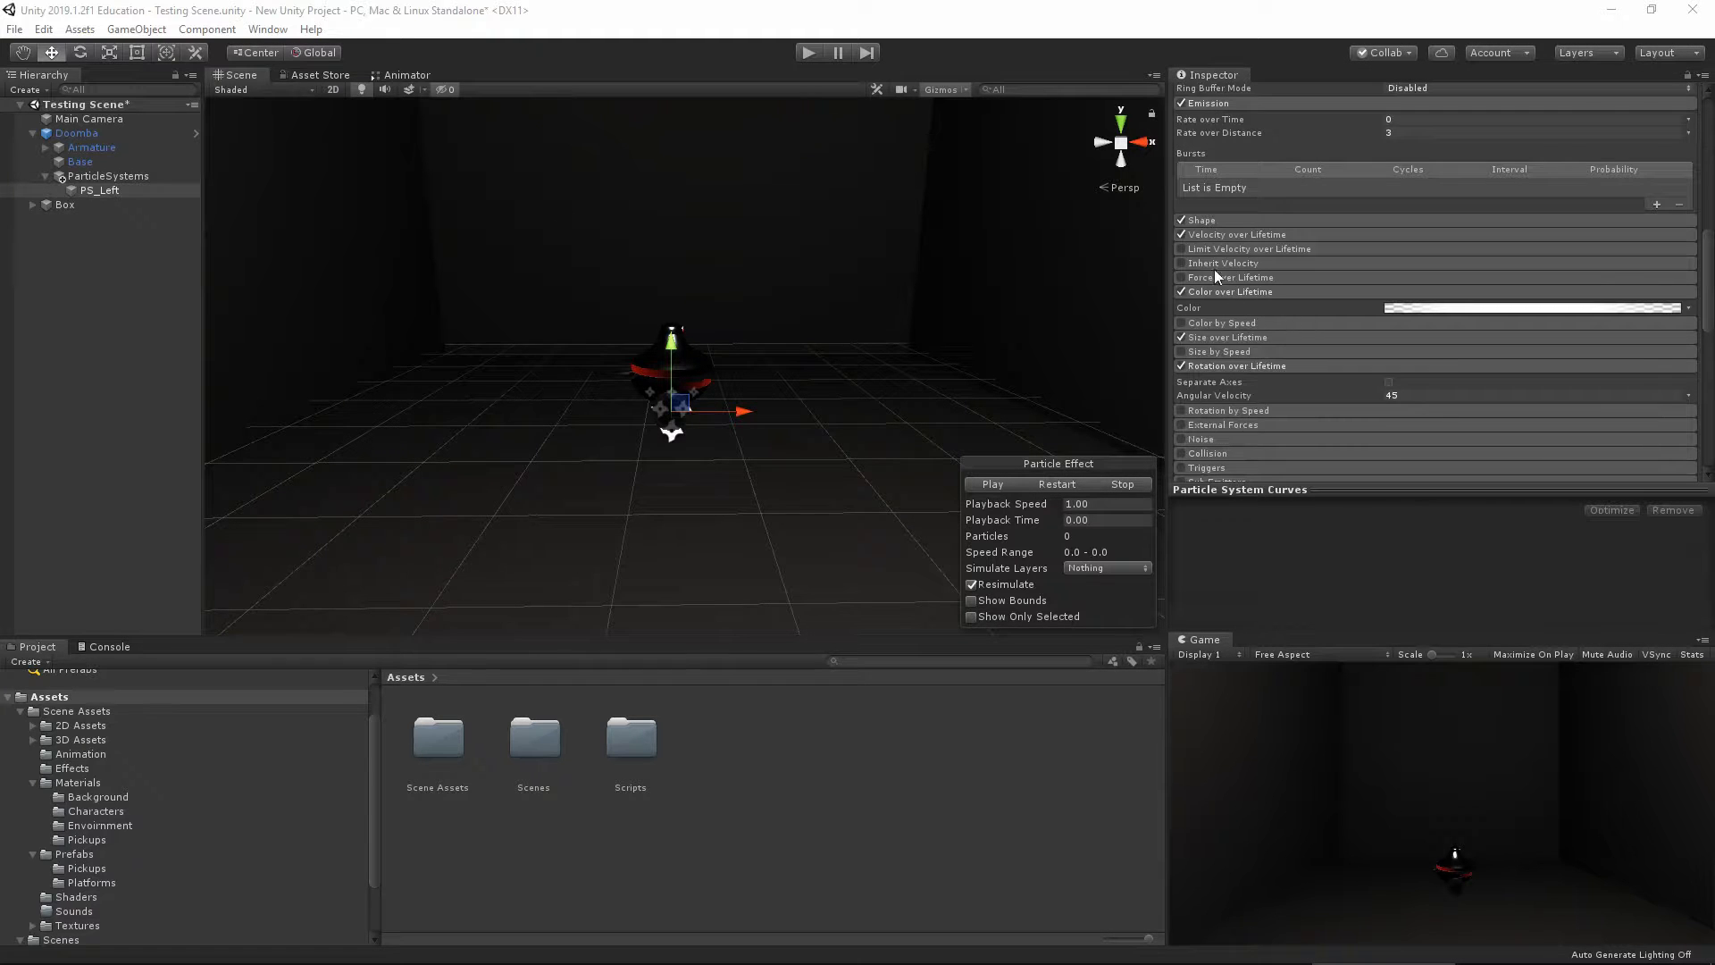
click(1217, 221)
scroll(741, 463, up, 6)
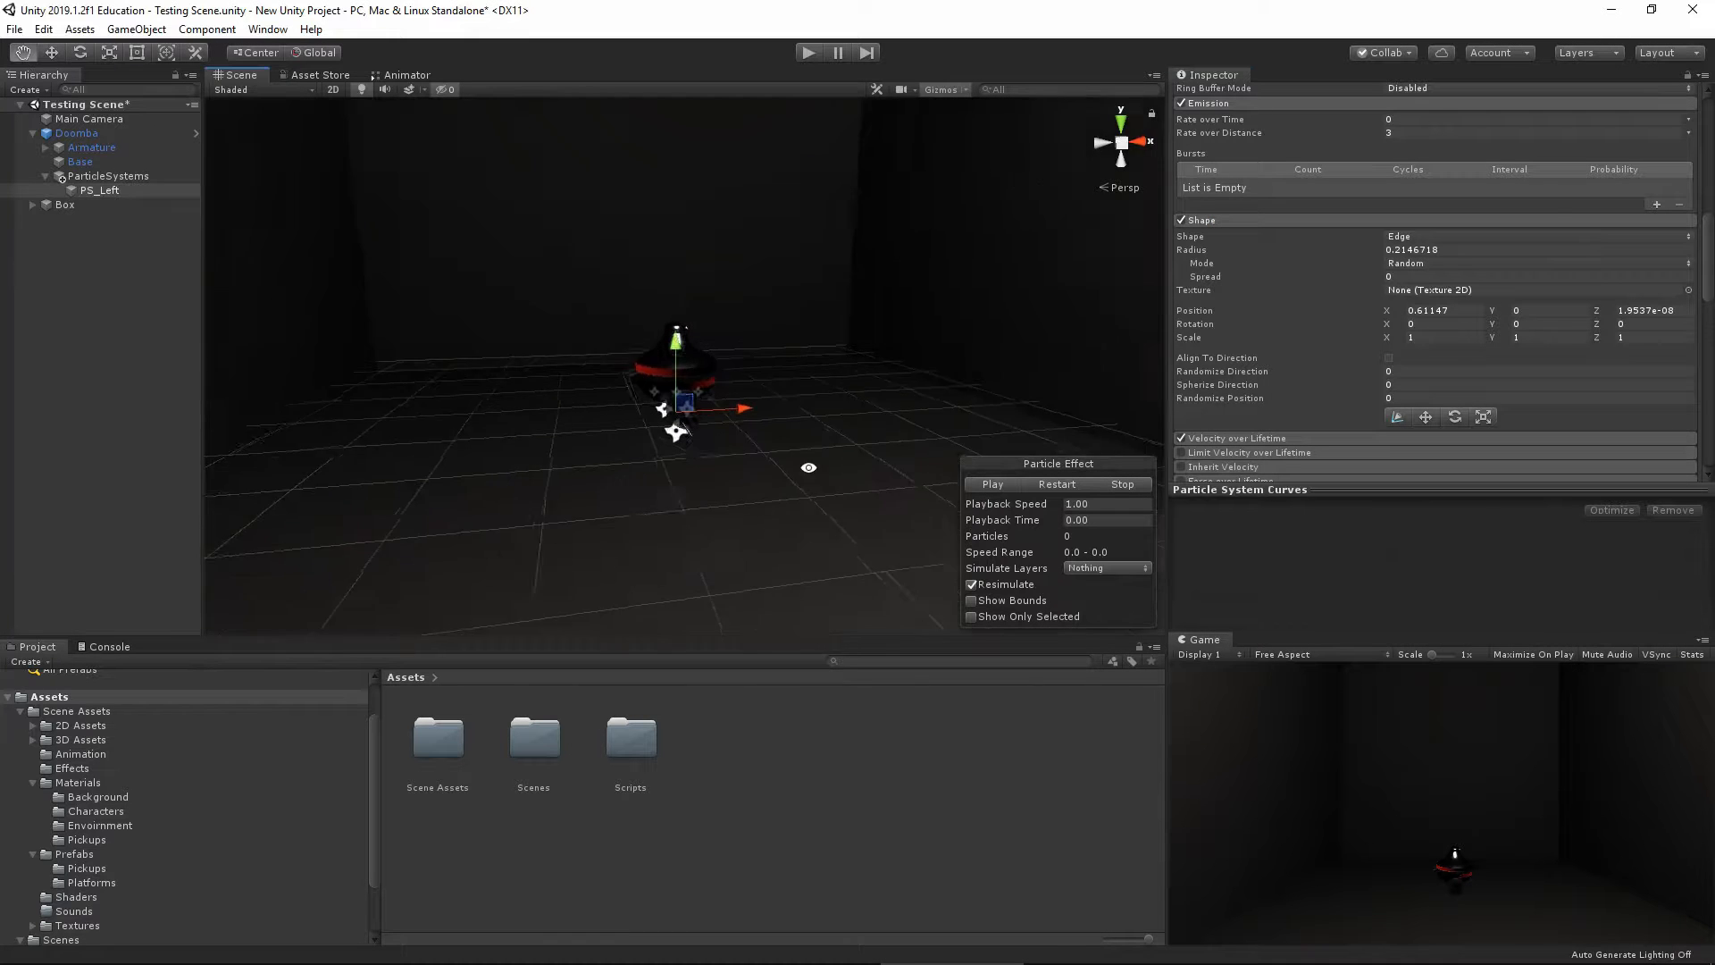
mouse_move(742, 463)
alt+mouse_down()
mouse_move(774, 508)
mouse_move(931, 511)
mouse_move(770, 459)
alt+mouse_up()
scroll(760, 455, up, 5)
scroll(760, 457, down, 4)
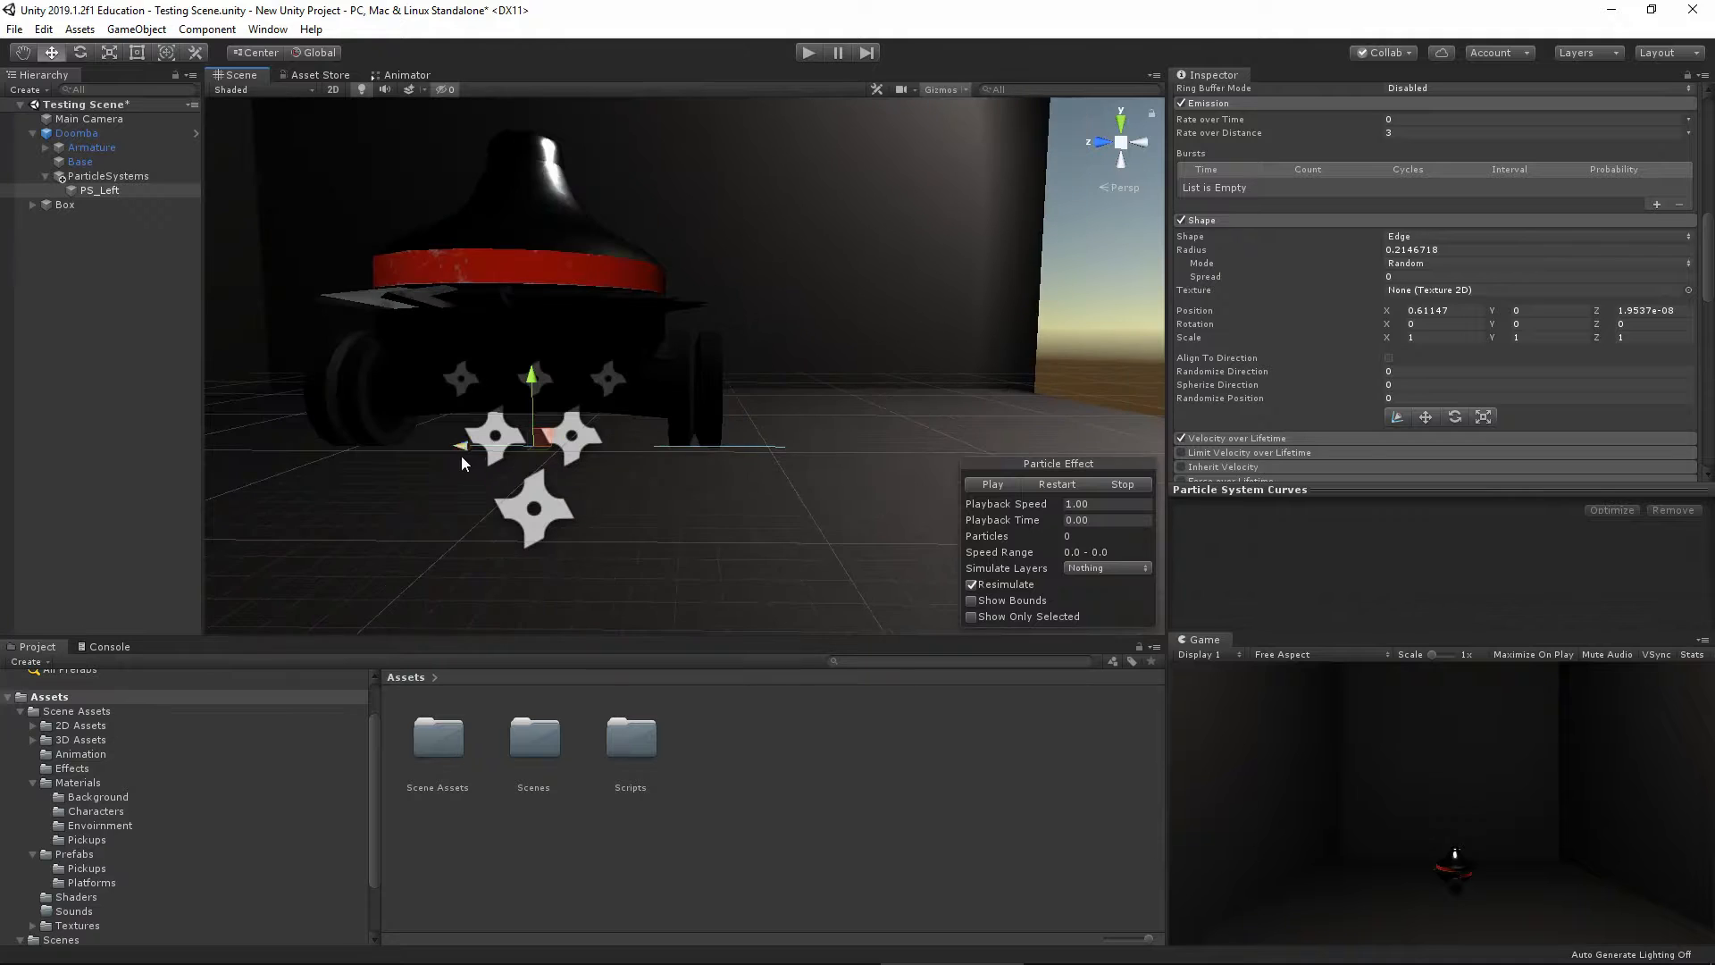
drag(466, 443, 450, 444)
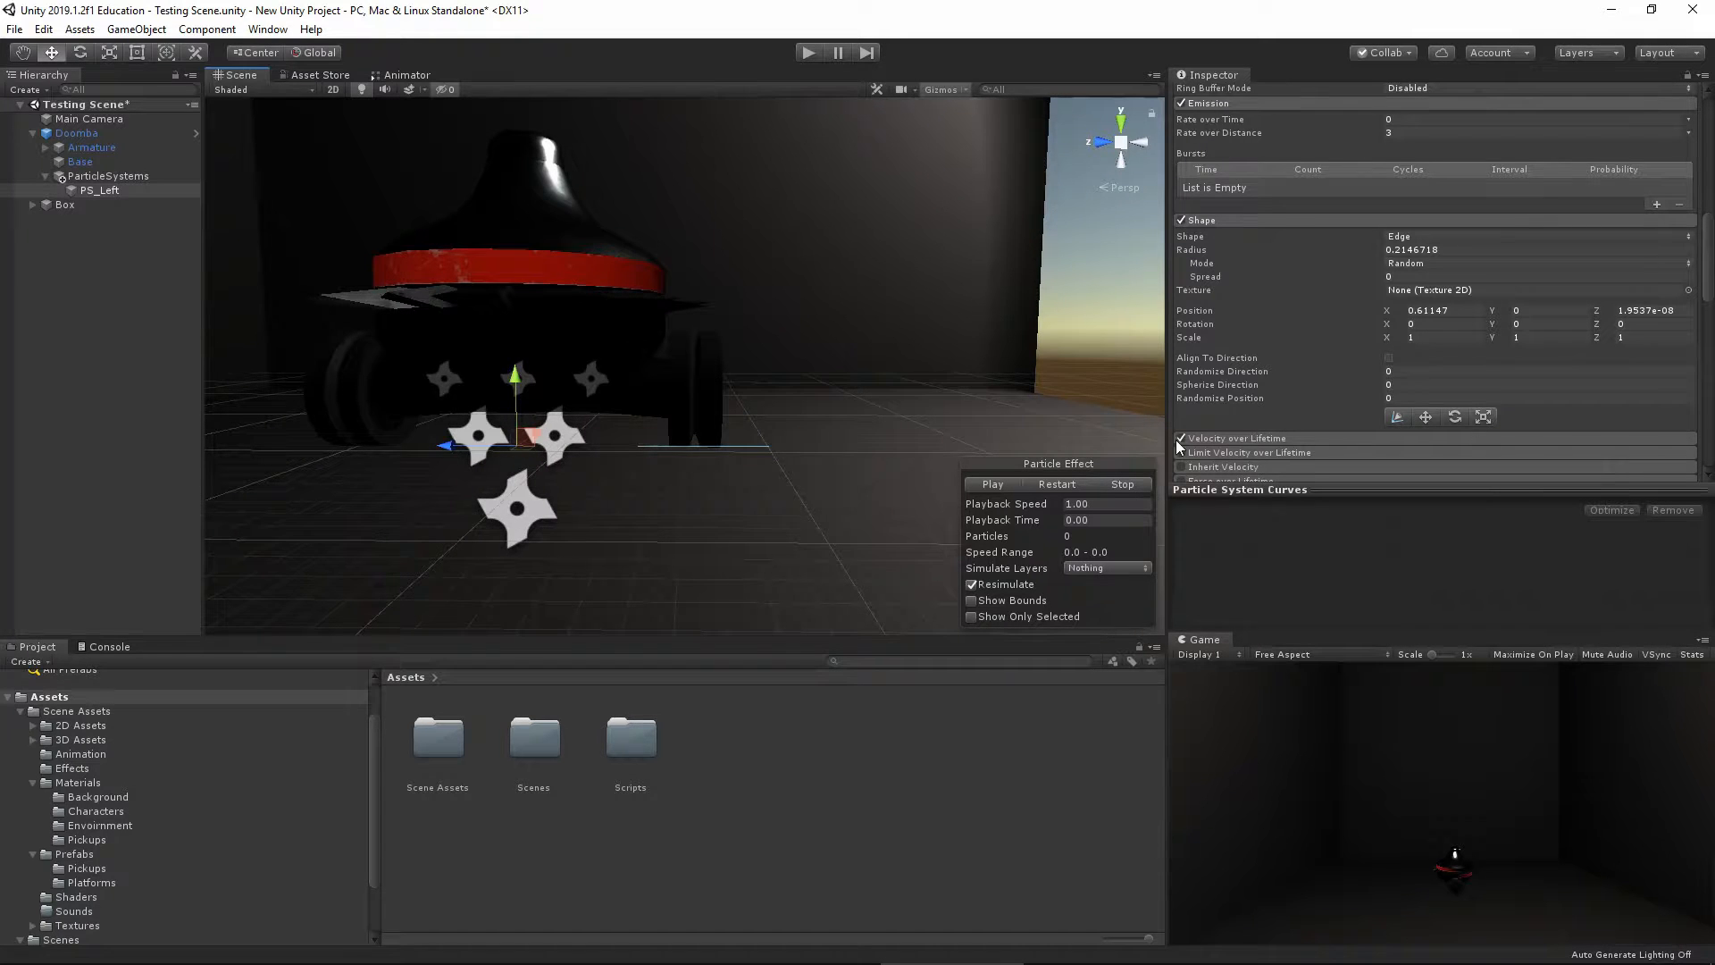
Turn on the Shape module's rotation gizmo and test the repositioned smoke in Play mode
click(1455, 416)
alt+right_drag(893, 375, 737, 382)
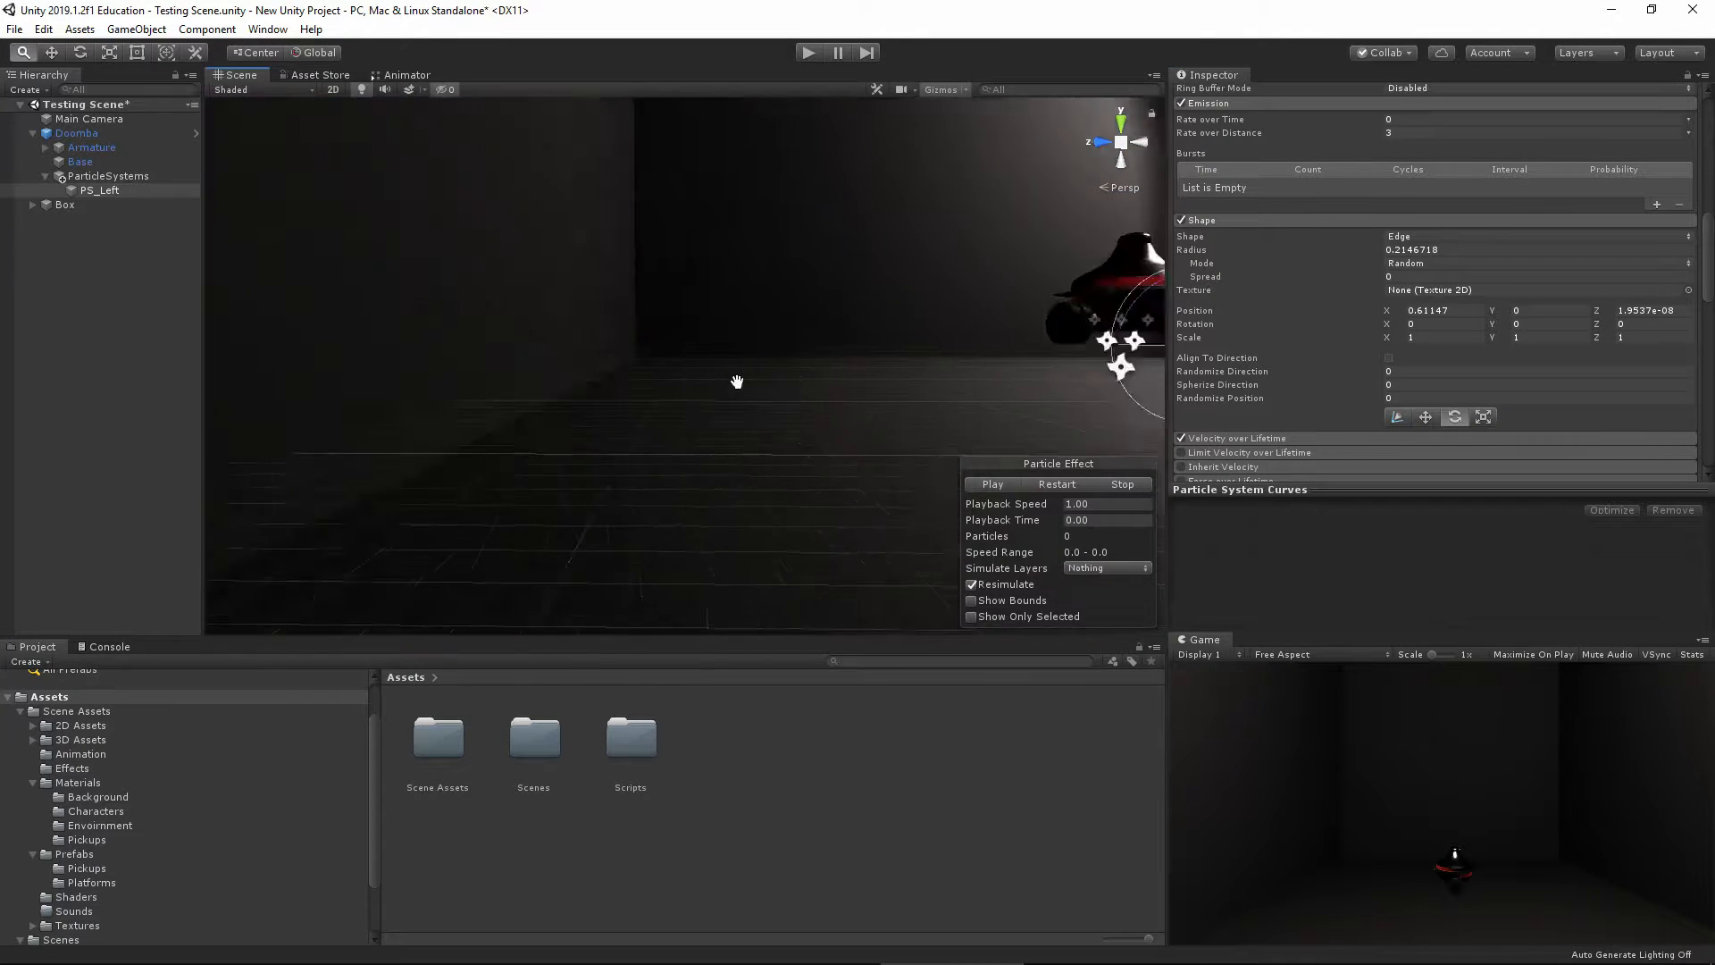
key(f)
drag(708, 352, 517, 413)
click(806, 53)
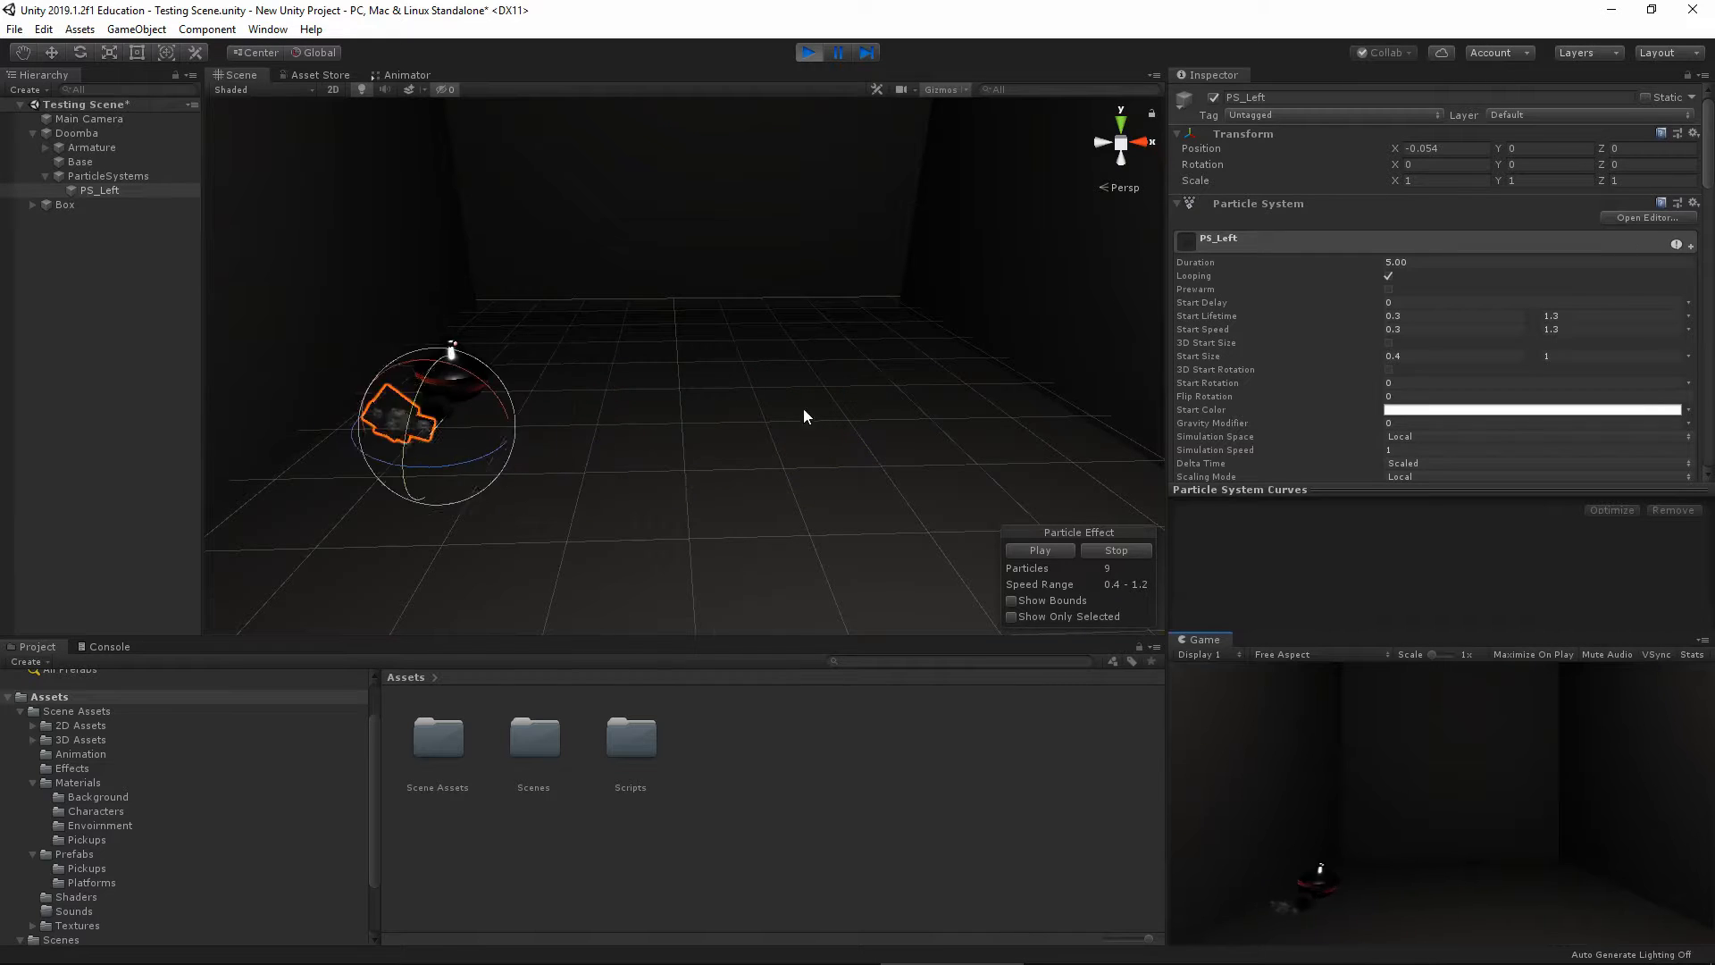
click(810, 51)
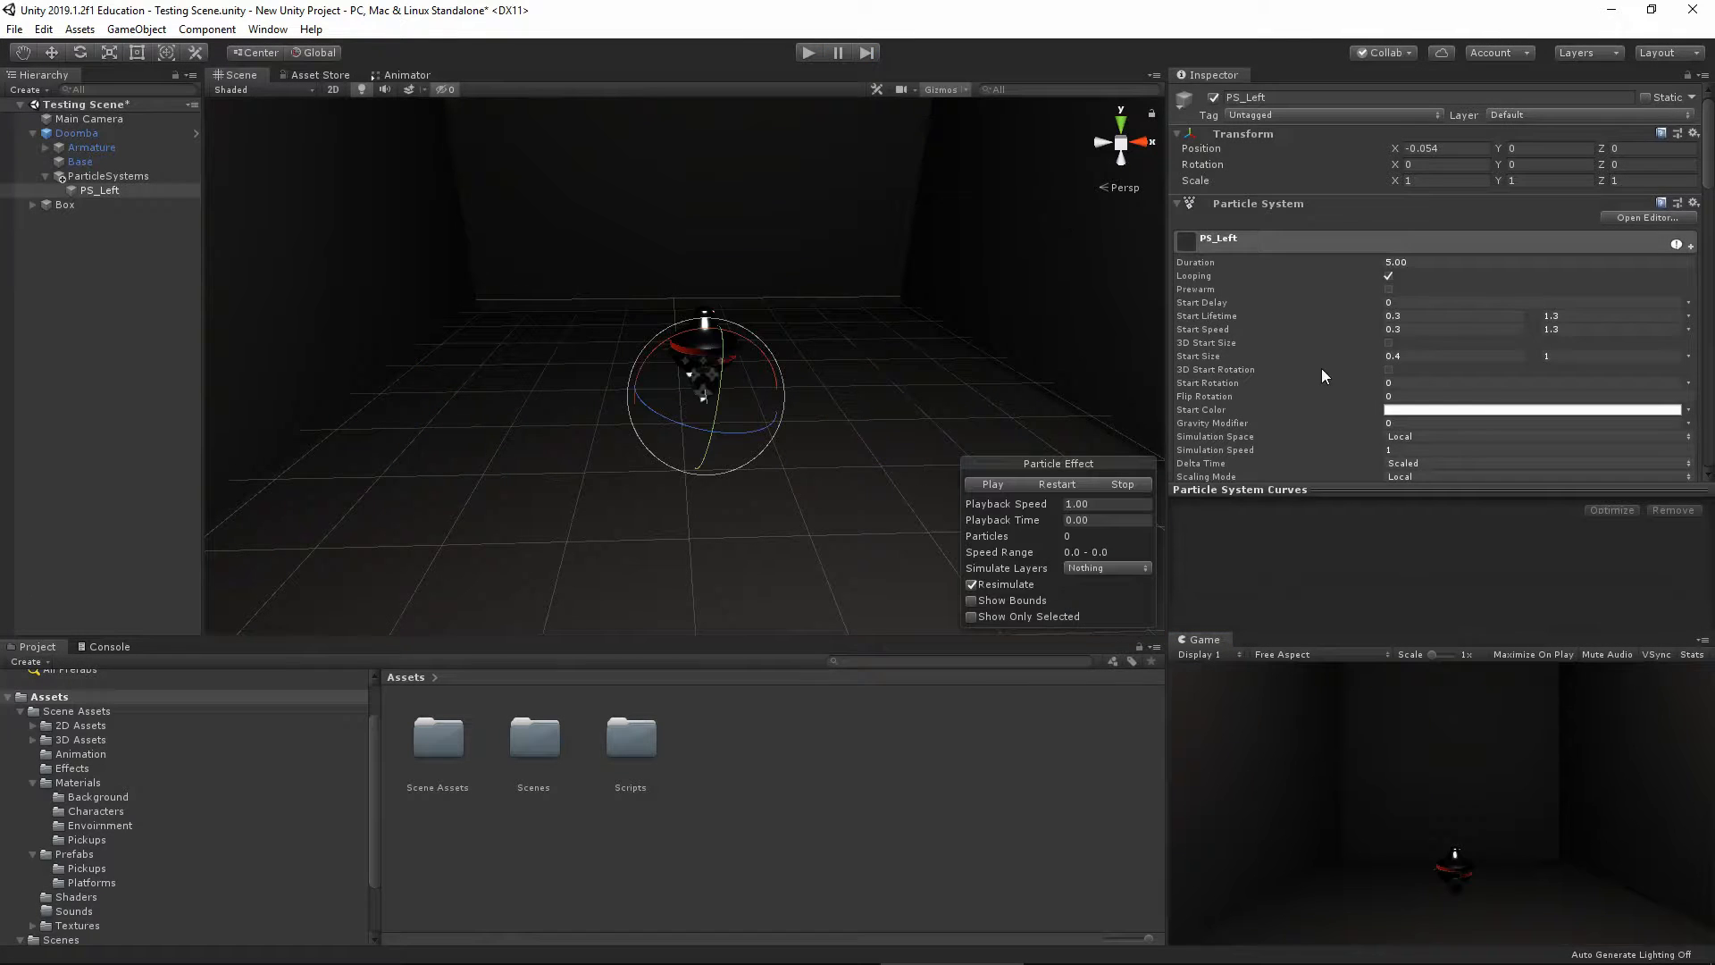
Set PS_Left's emission Rate over Distance to 2
scroll(1321, 368, down, 6)
click(1416, 294)
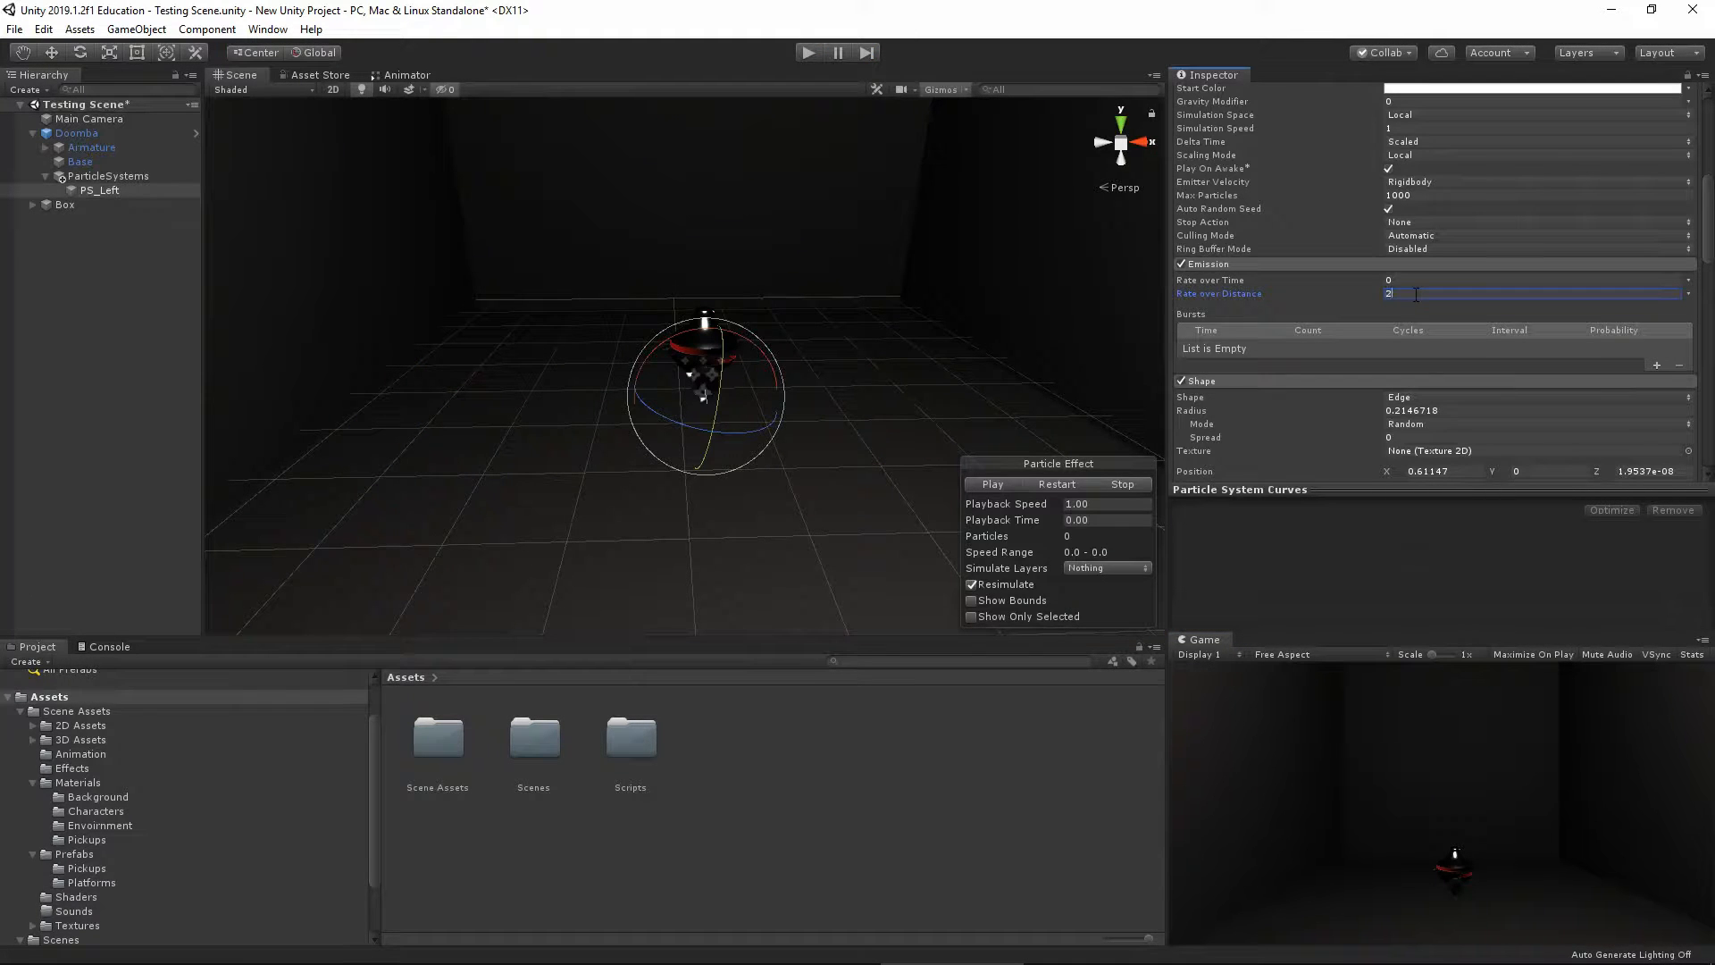
text(2)
Set the Start Lifetime range to 0.8 to 1.8 and test the smoke in Play mode
scroll(1353, 293, up, 8)
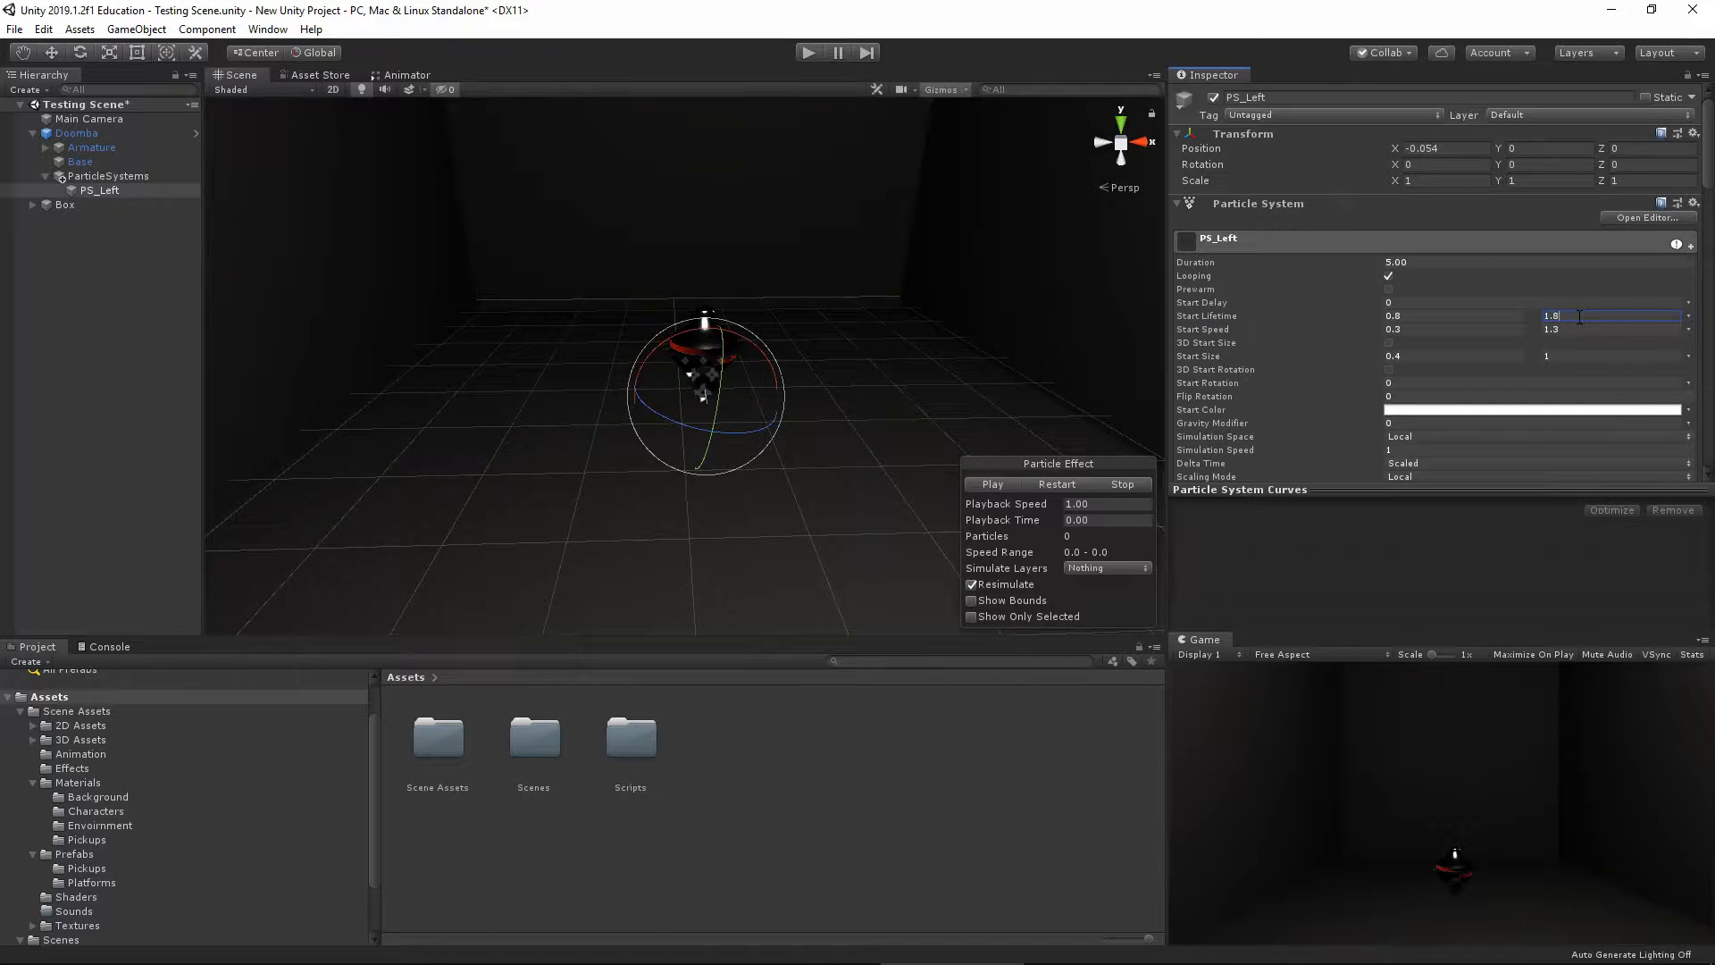
click(983, 486)
click(799, 55)
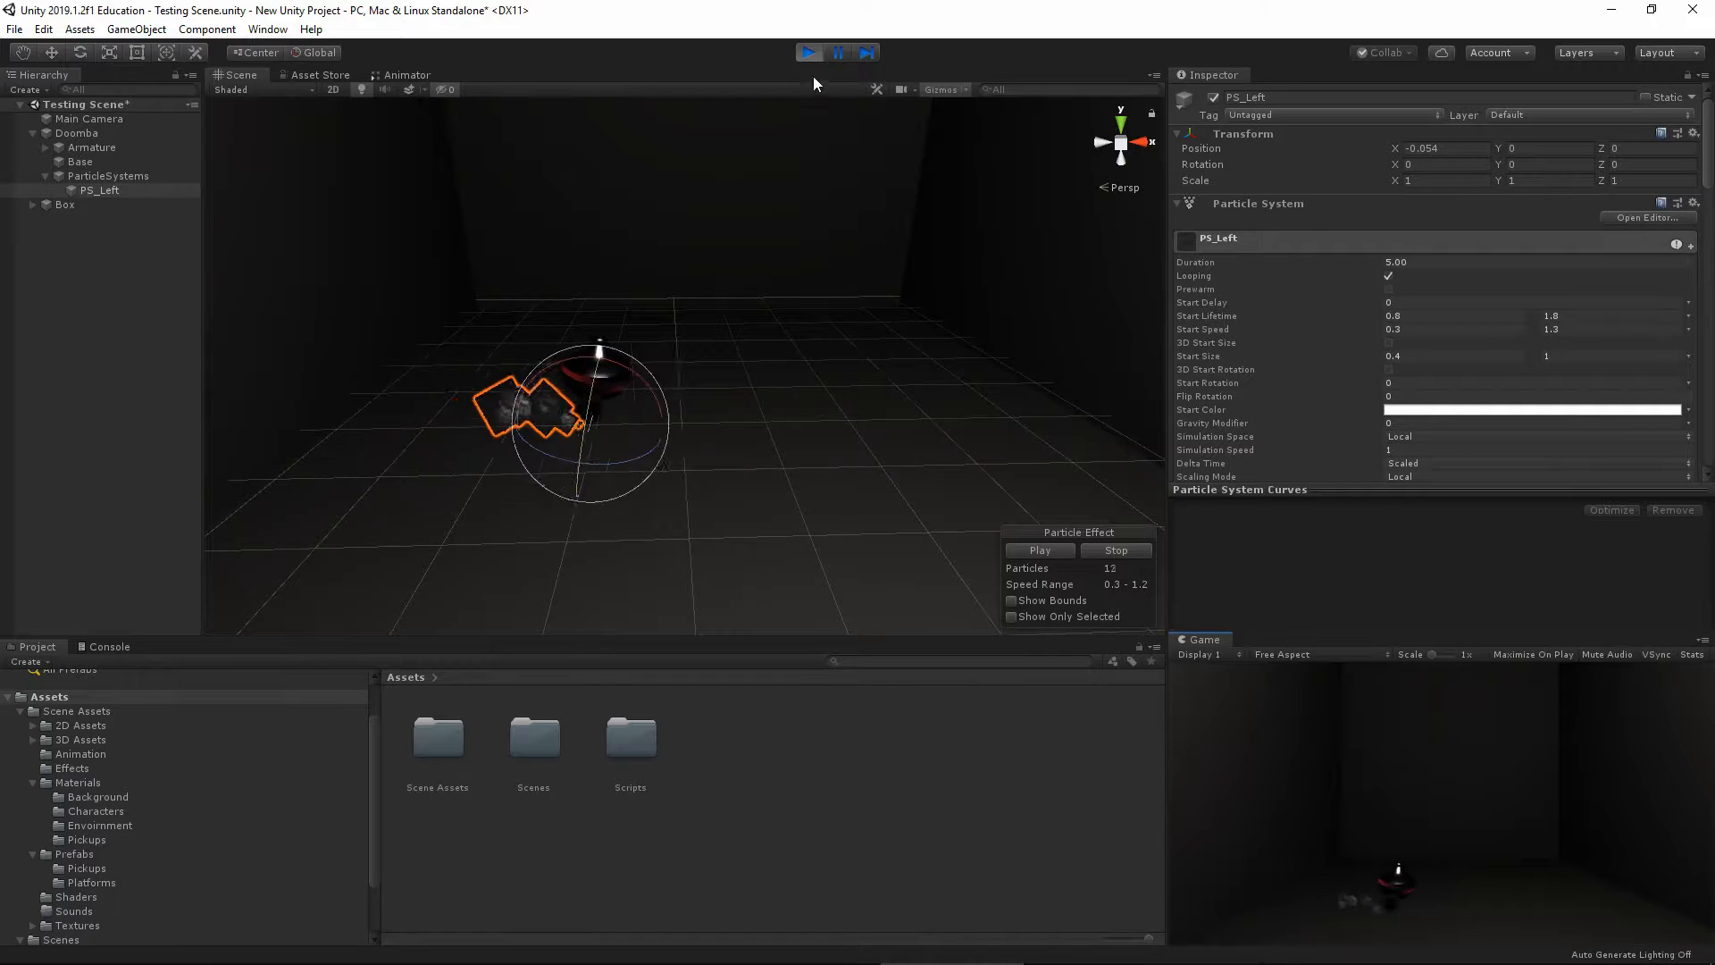
click(807, 52)
Create PS_Right as a duplicate of PS_Left, moved to X position -0.535 beneath the opposite wheel
click(100, 191)
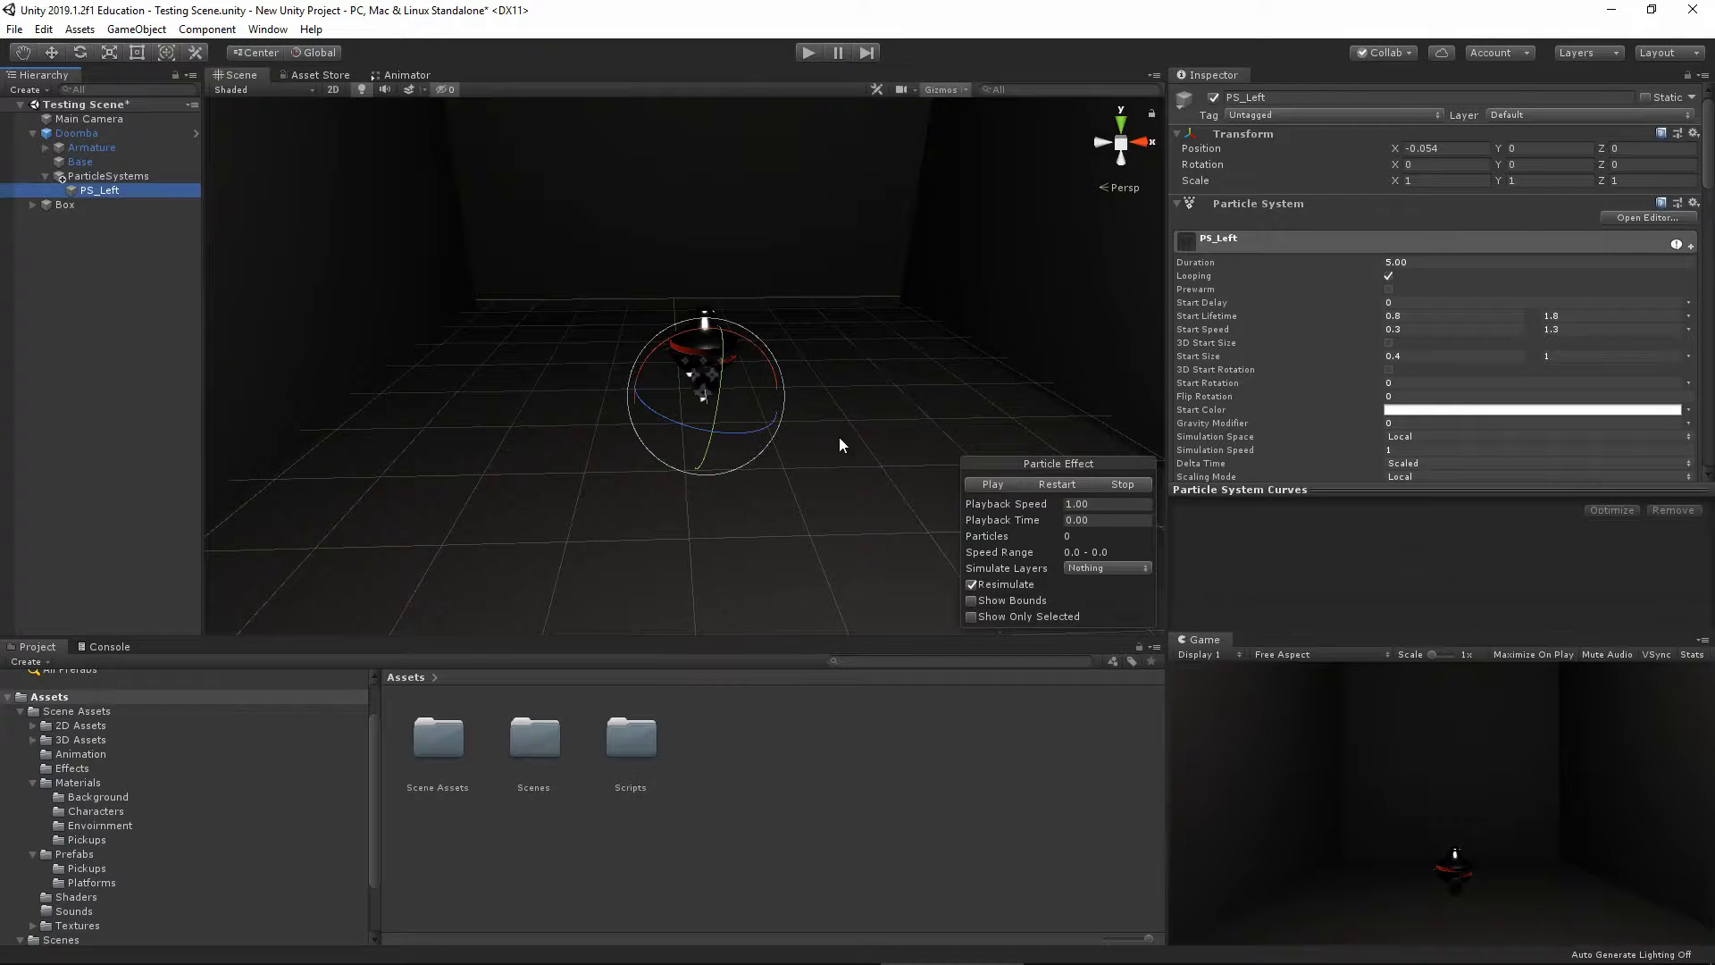
key(ctrl+d)
key(w)
alt+drag(641, 470, 570, 369)
scroll(765, 427, up, 5)
scroll(764, 427, up, 3)
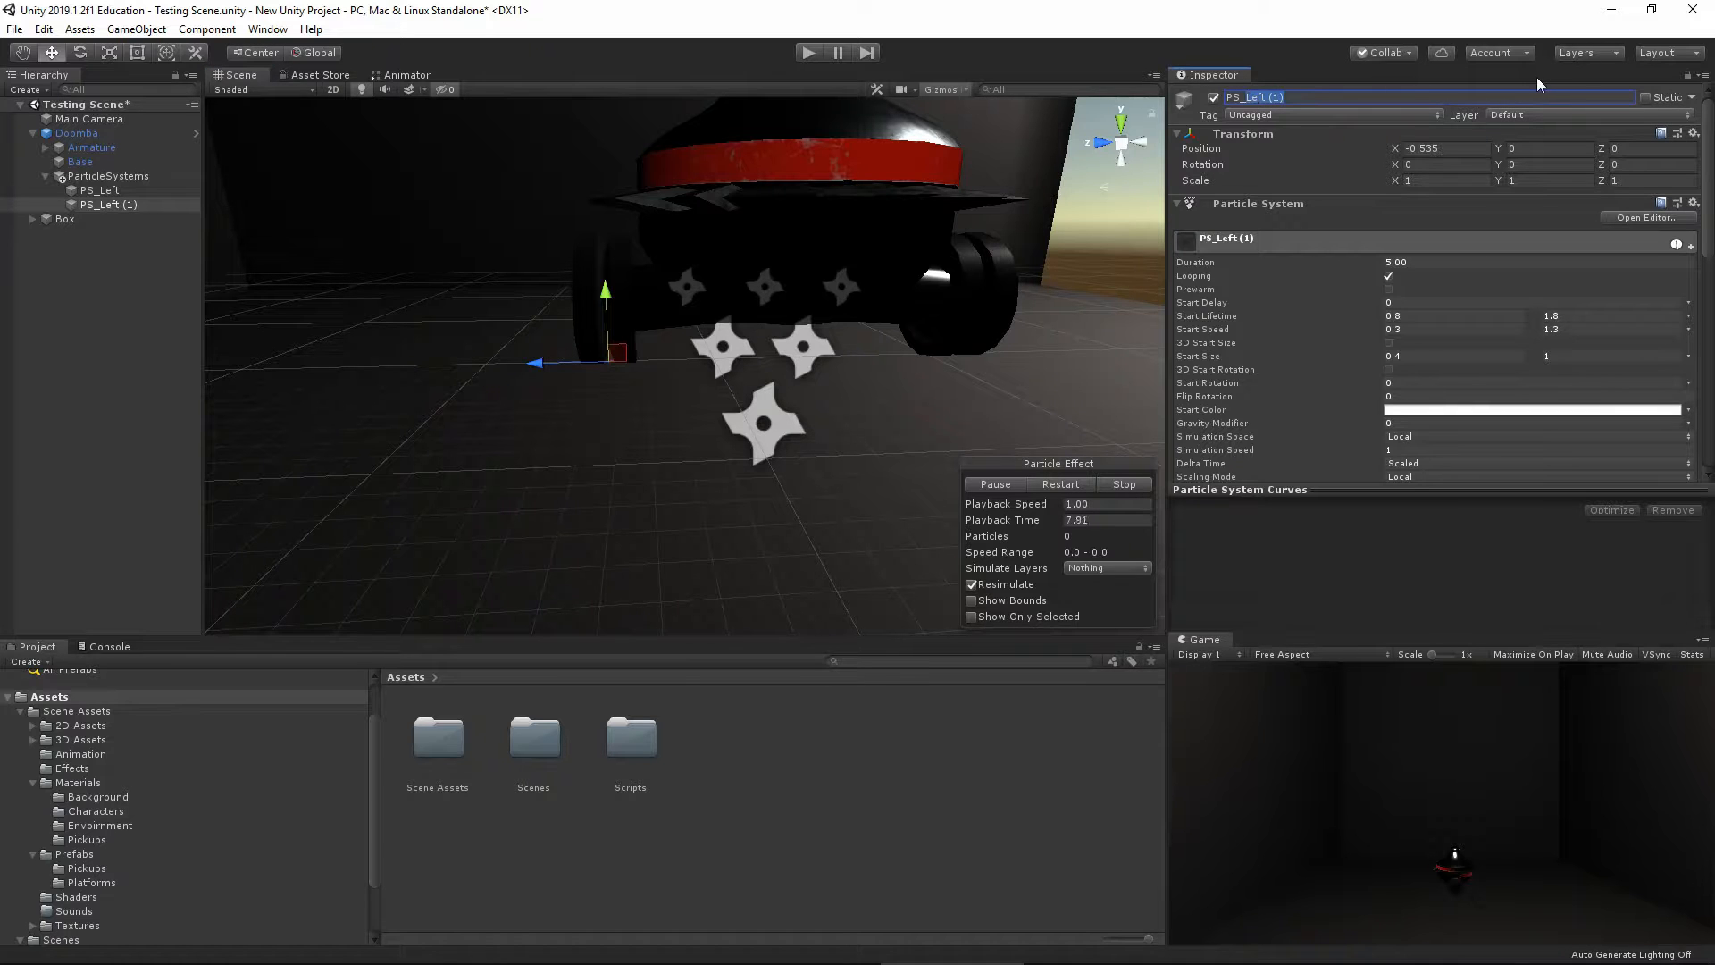
text(PS_Right)
Test the smoke from both wheels in Play mode, driving Doomba back and forth across the room
scroll(776, 330, down, 3)
alt+drag(776, 329, 813, 476)
scroll(512, 471, down, 4)
scroll(813, 476, down, 1)
click(808, 53)
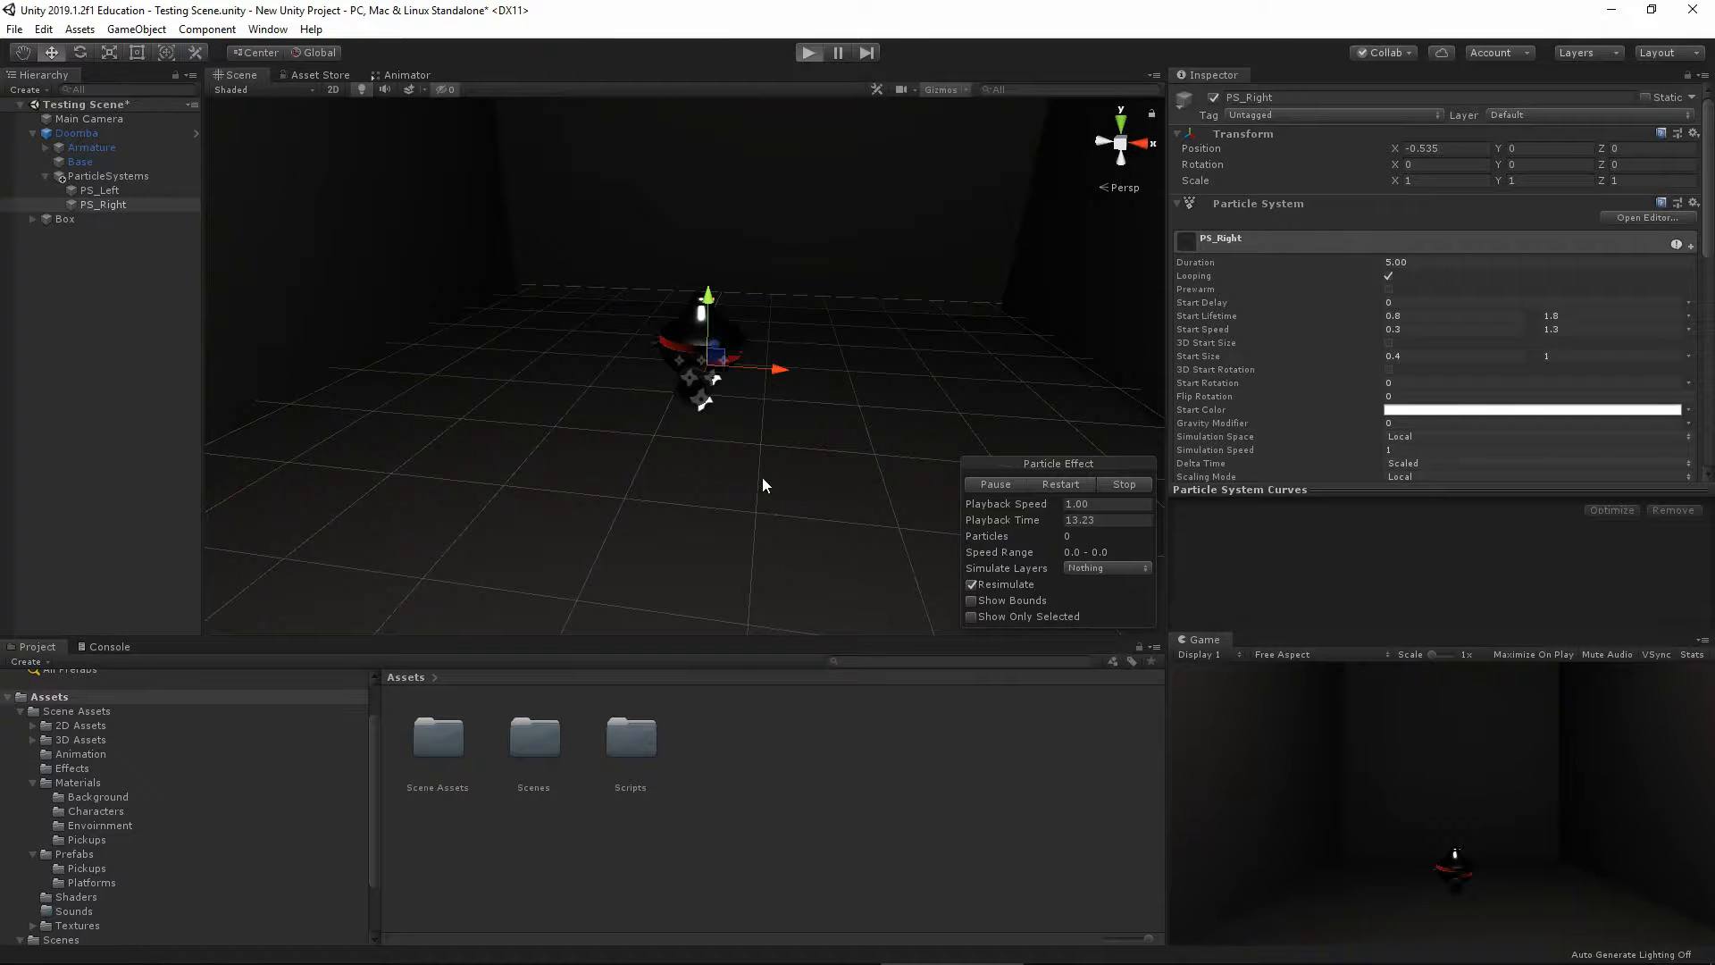
key(d)
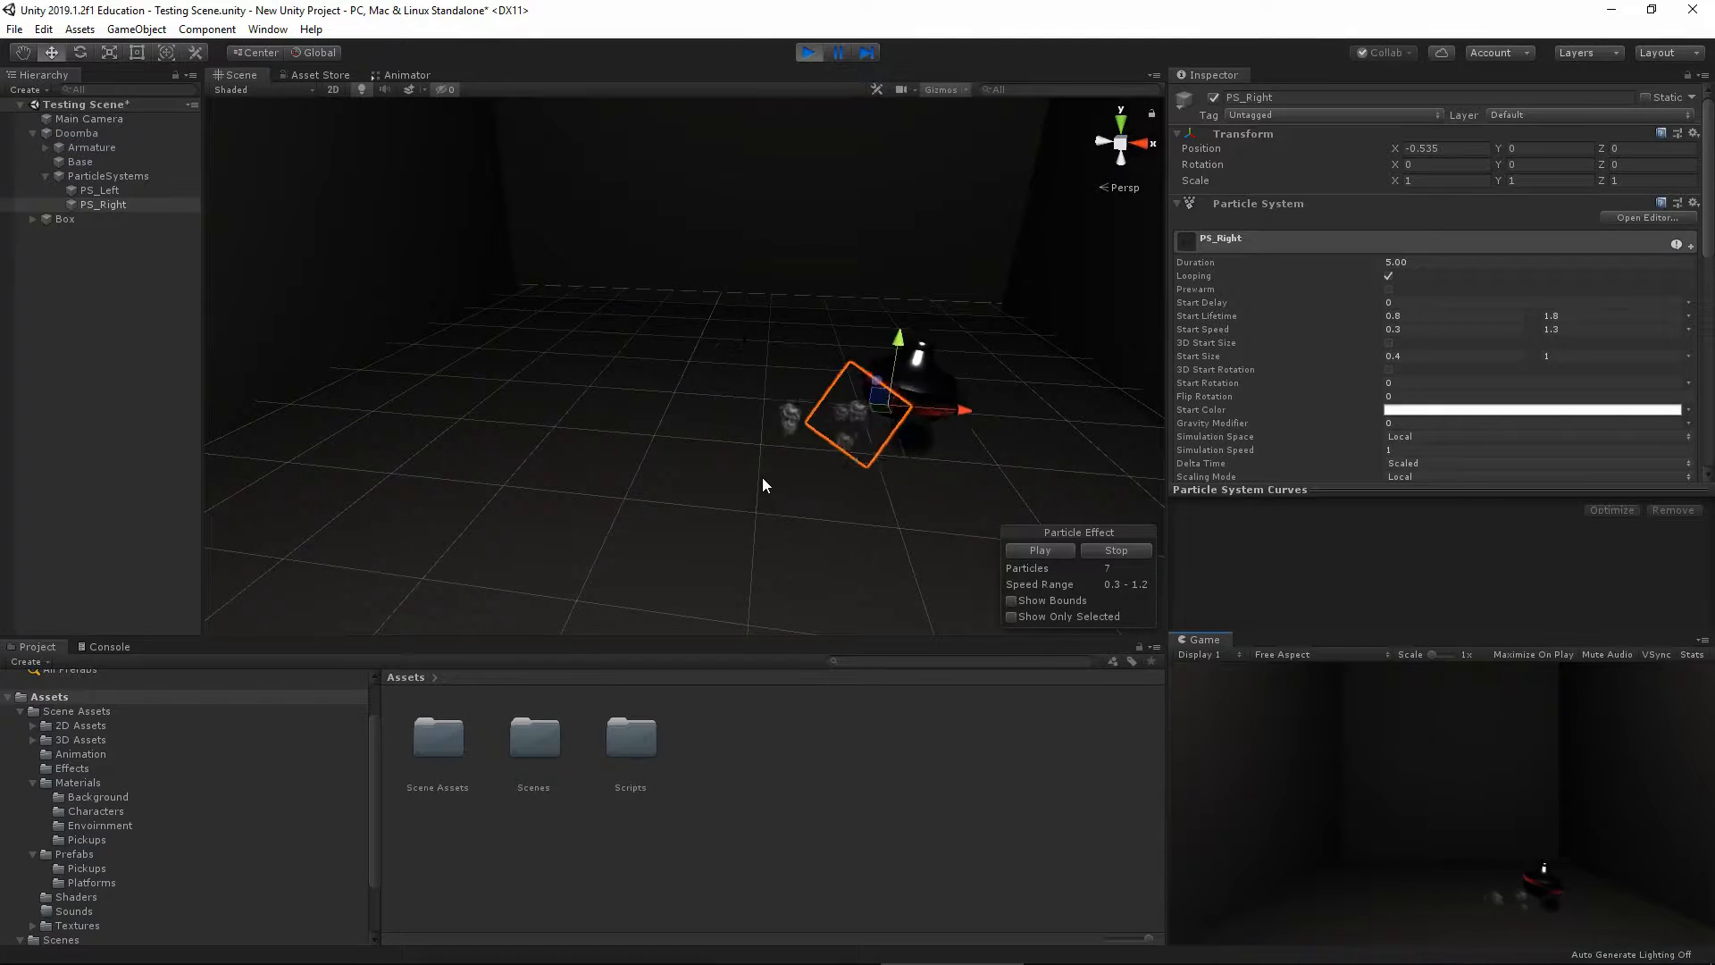
key(a)
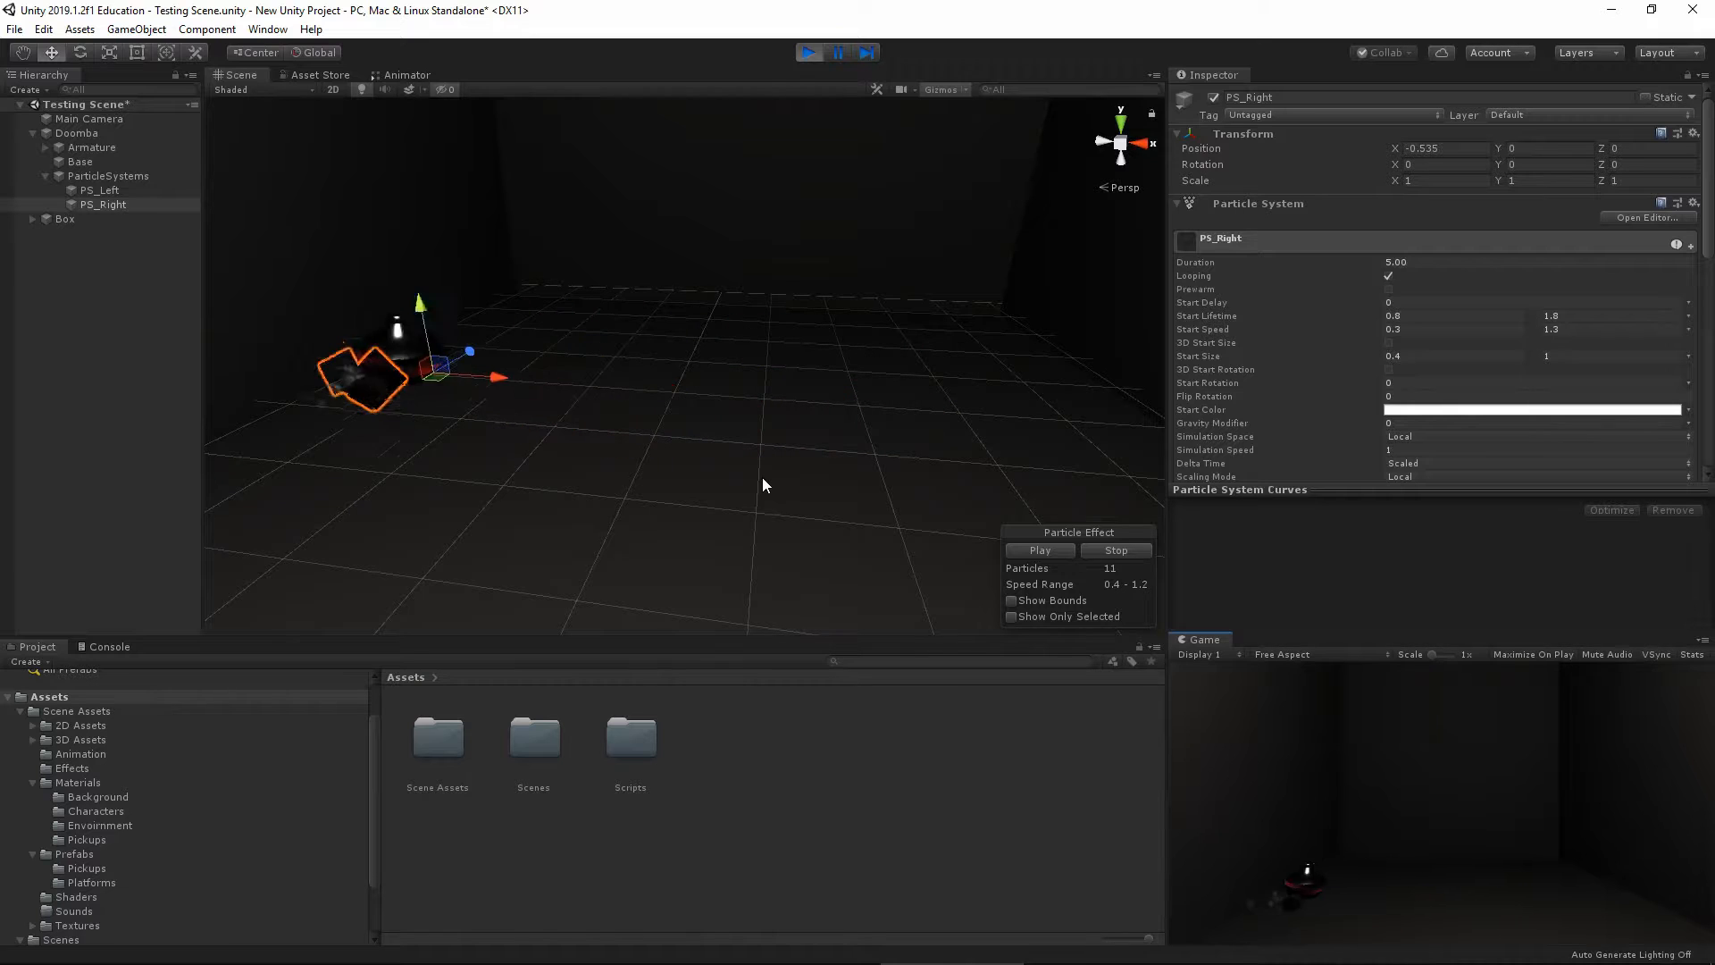
key(d)
key(a)
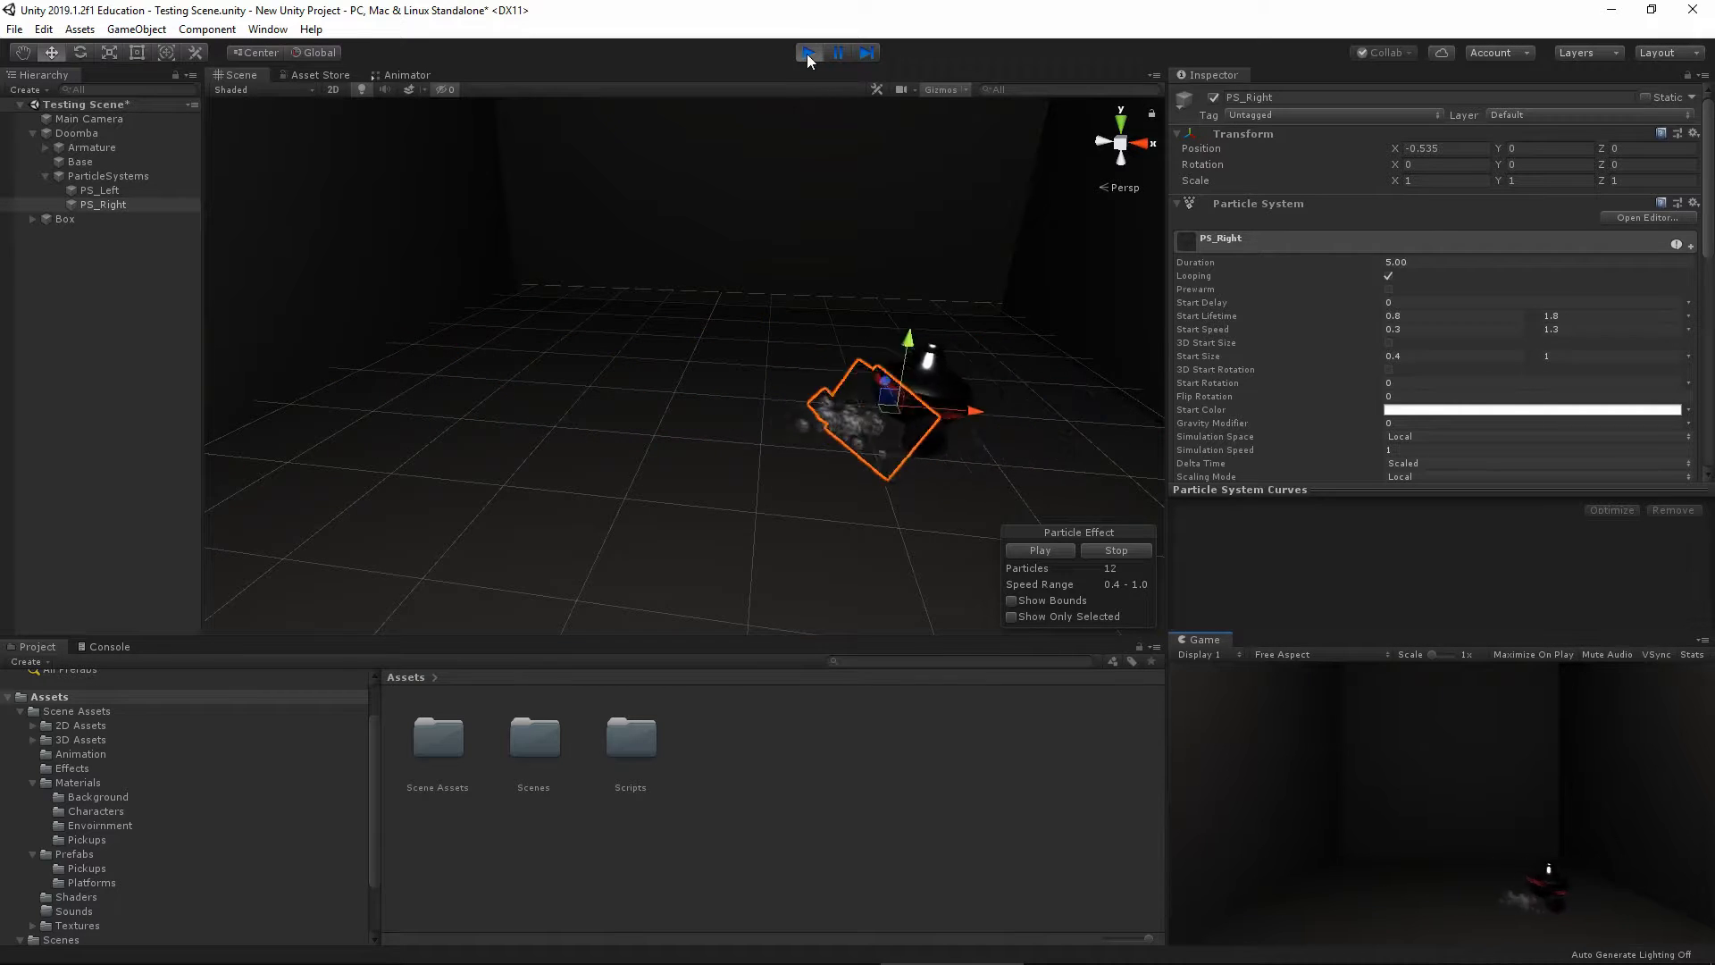
Exit Play mode and create an empty child object under ParticleSystems named PS_Death
click(808, 52)
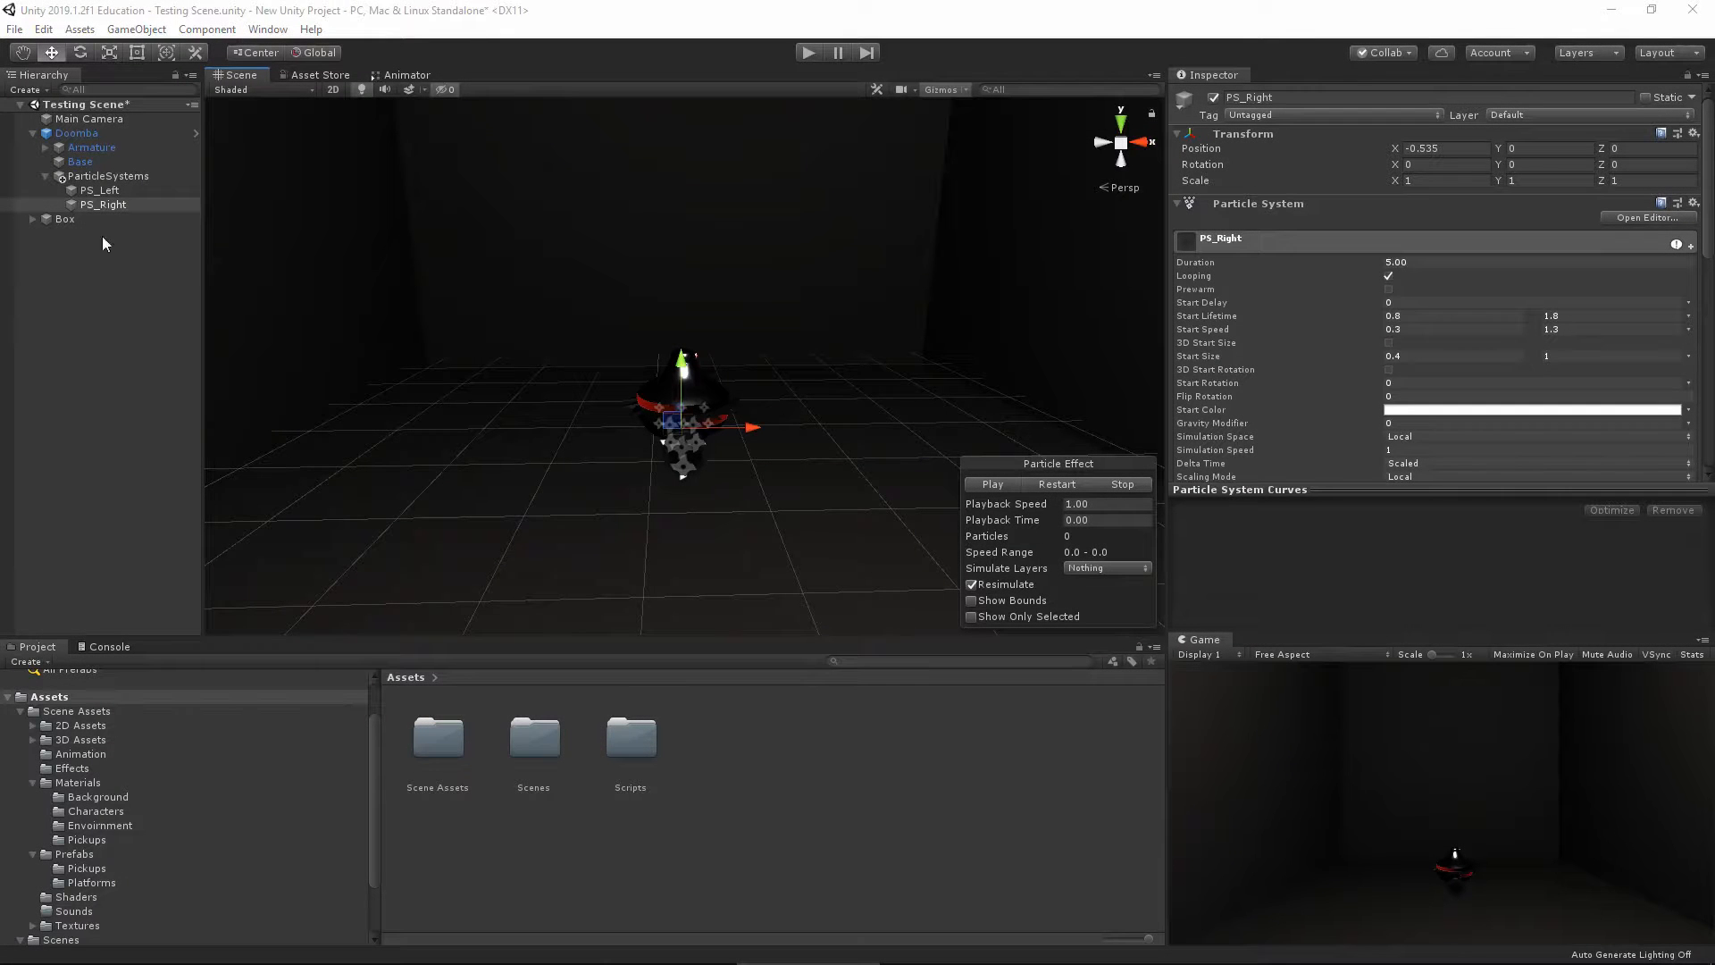
click(82, 176)
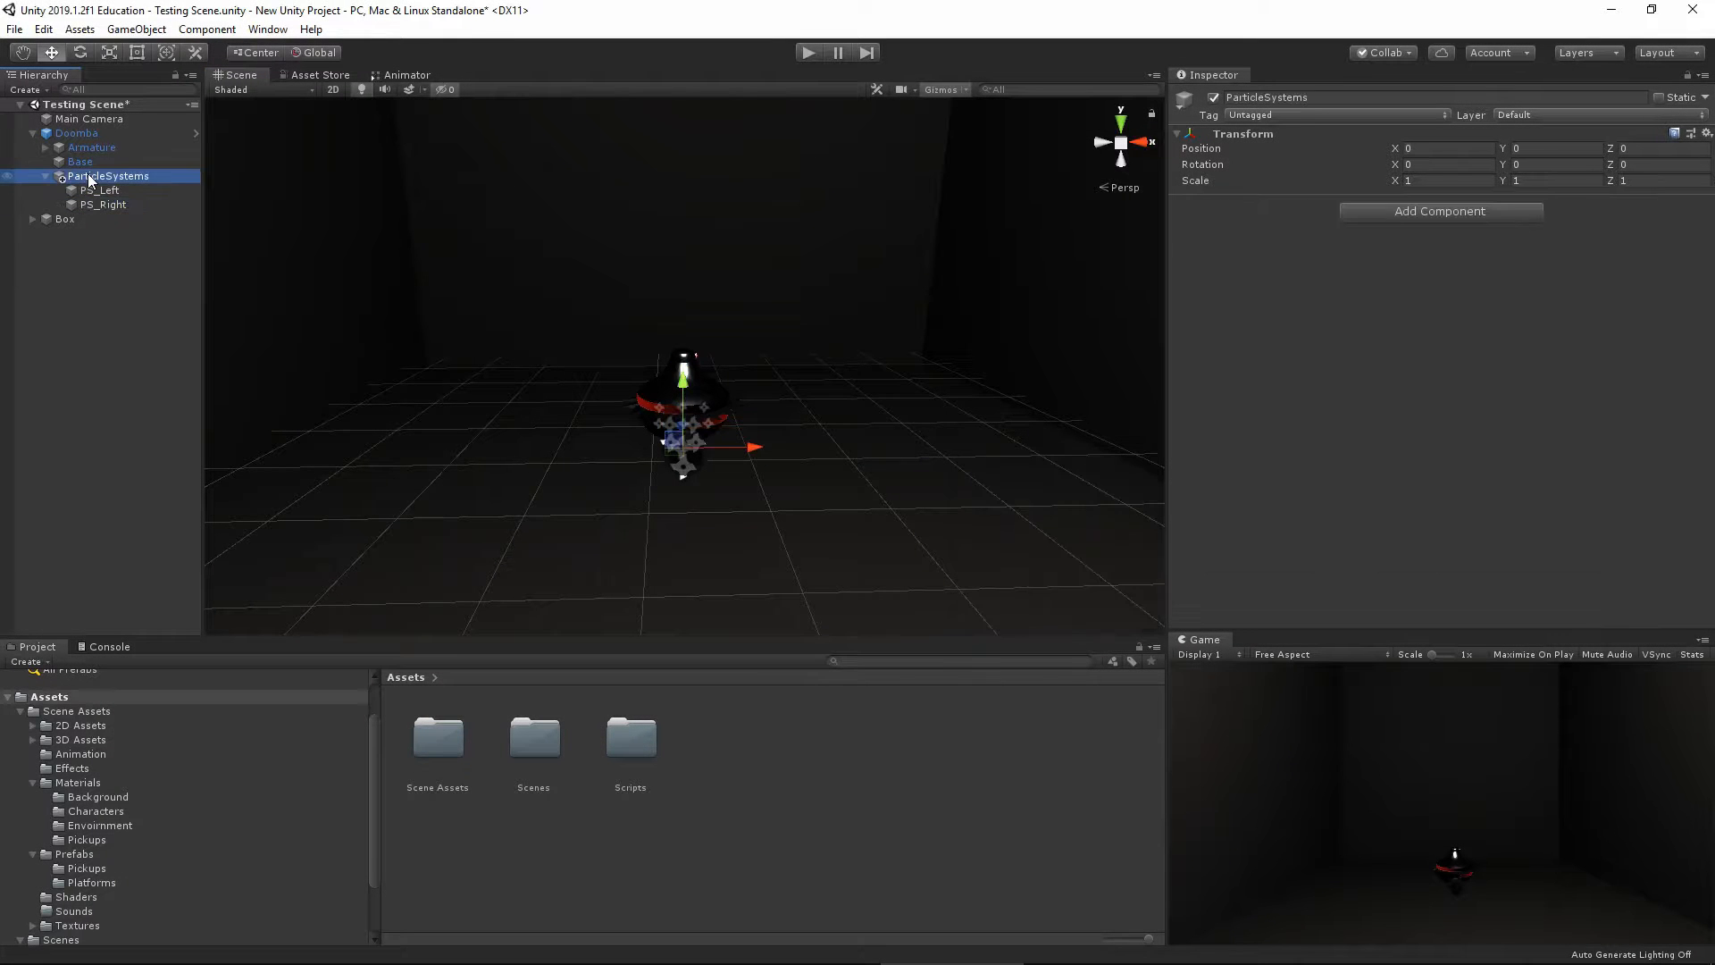
right_click(89, 176)
click(204, 367)
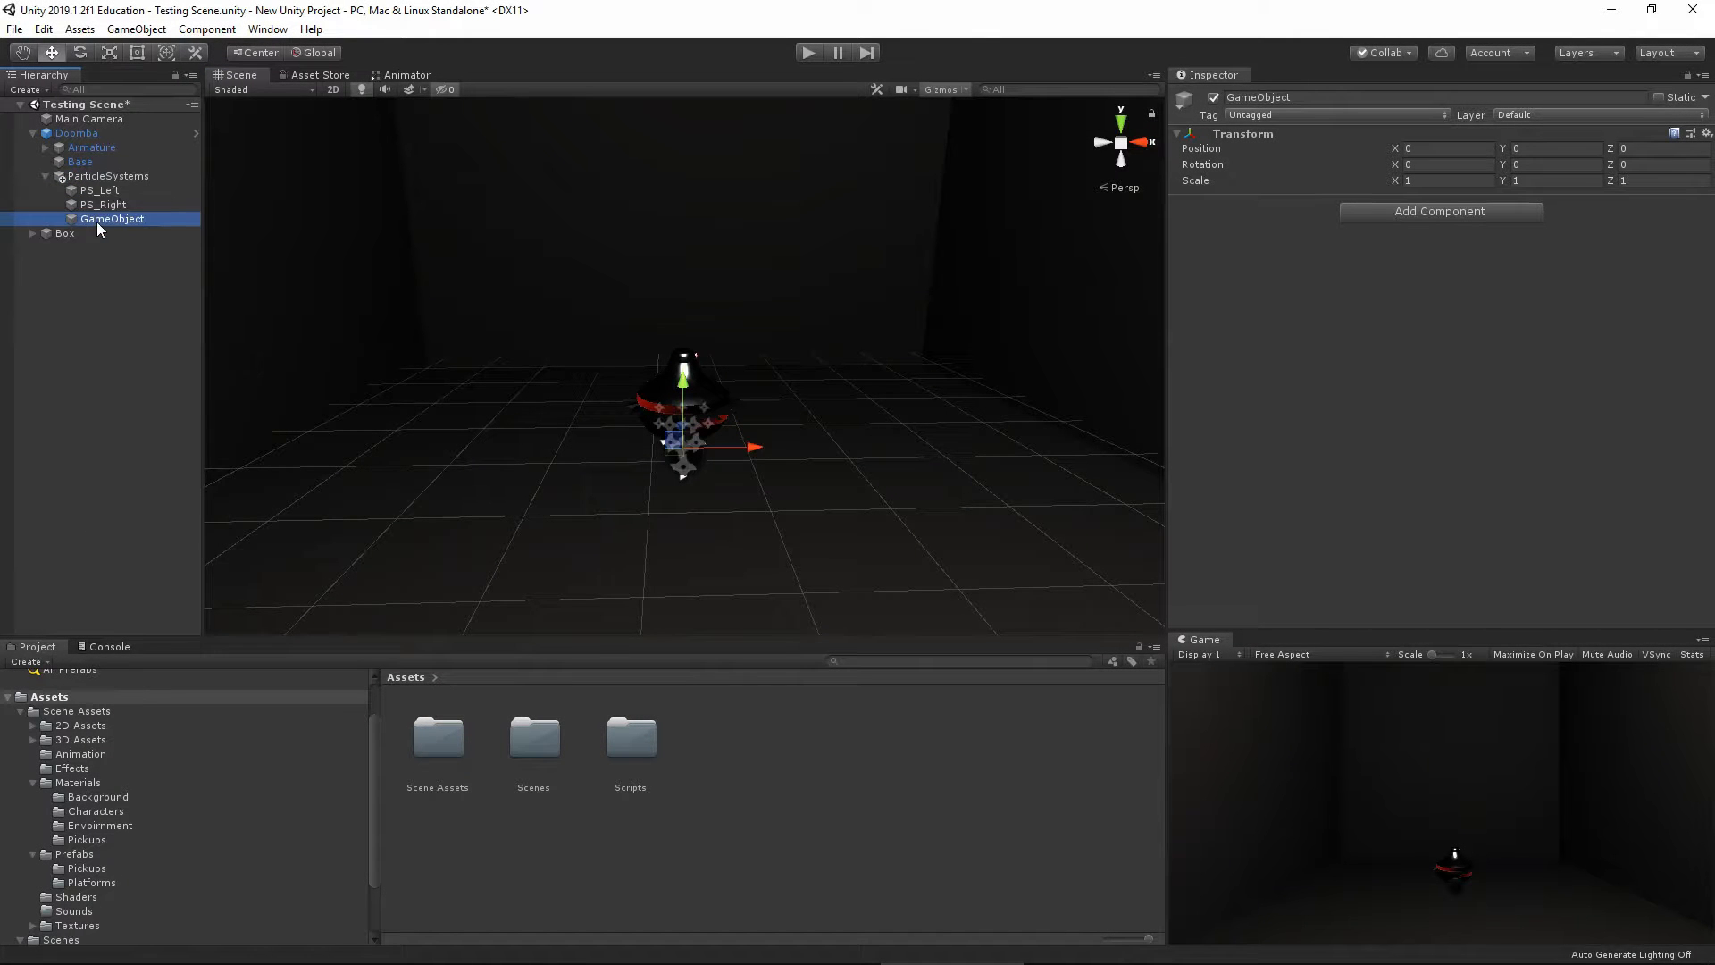
click(1331, 99)
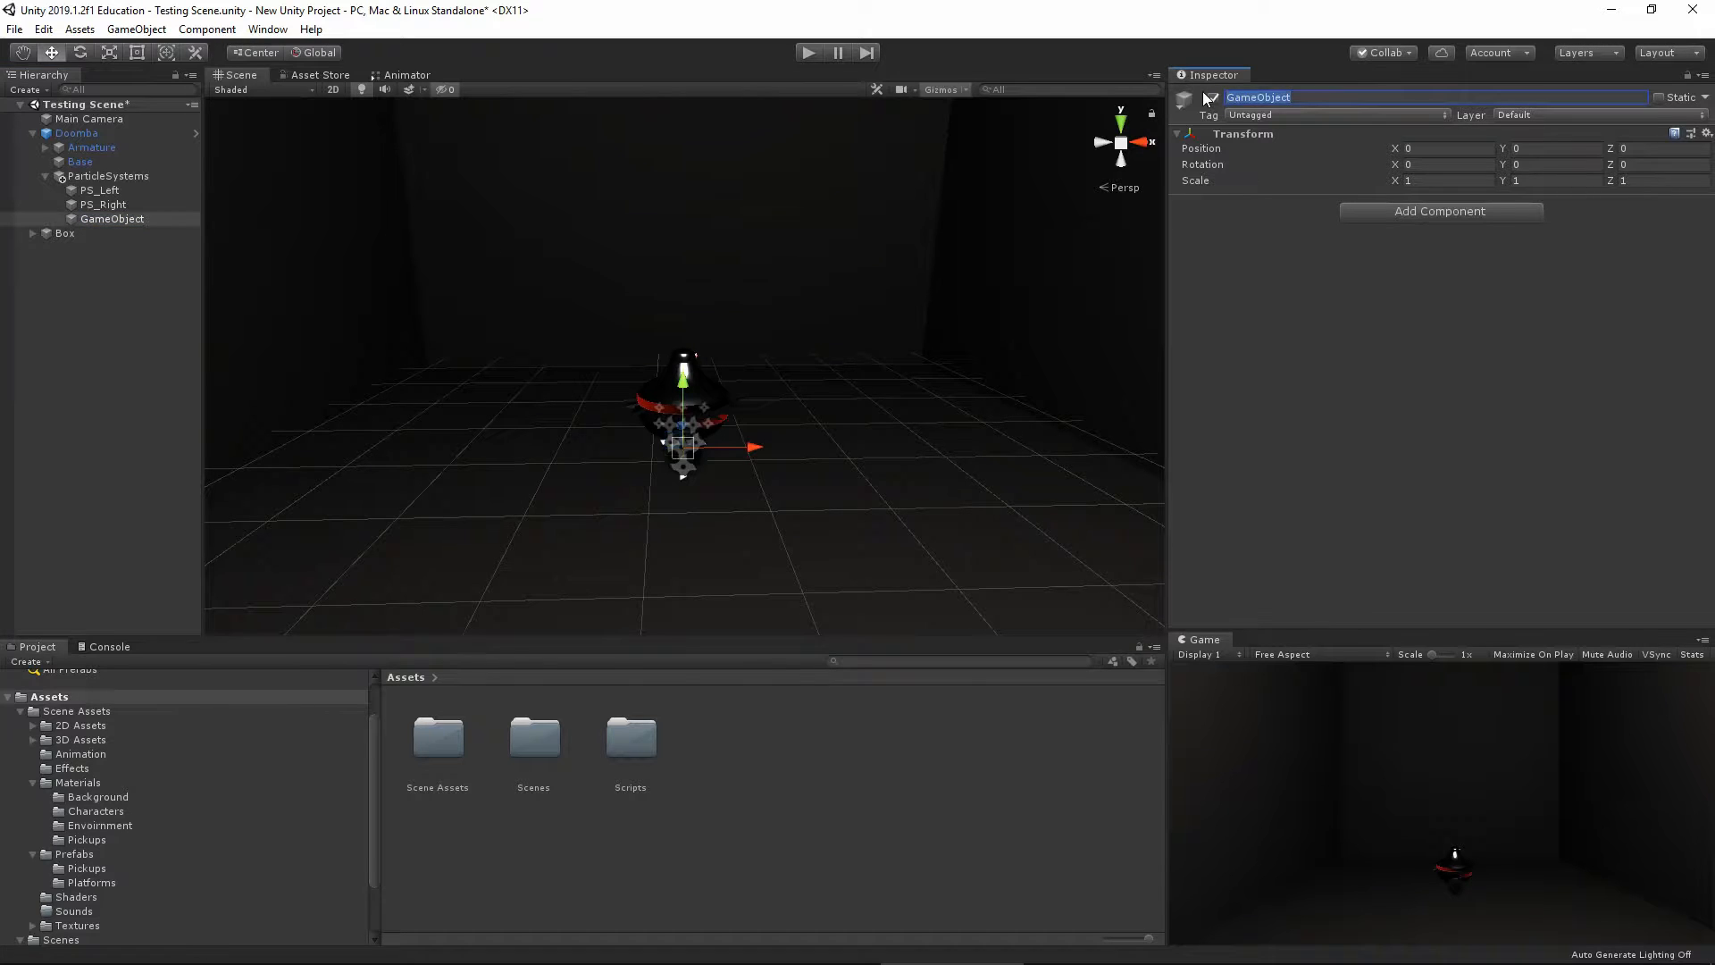
text(PS_Death)
key(Return)
Add a Particle System component to PS_Death and set its renderer material to Default-Particle
click(1420, 214)
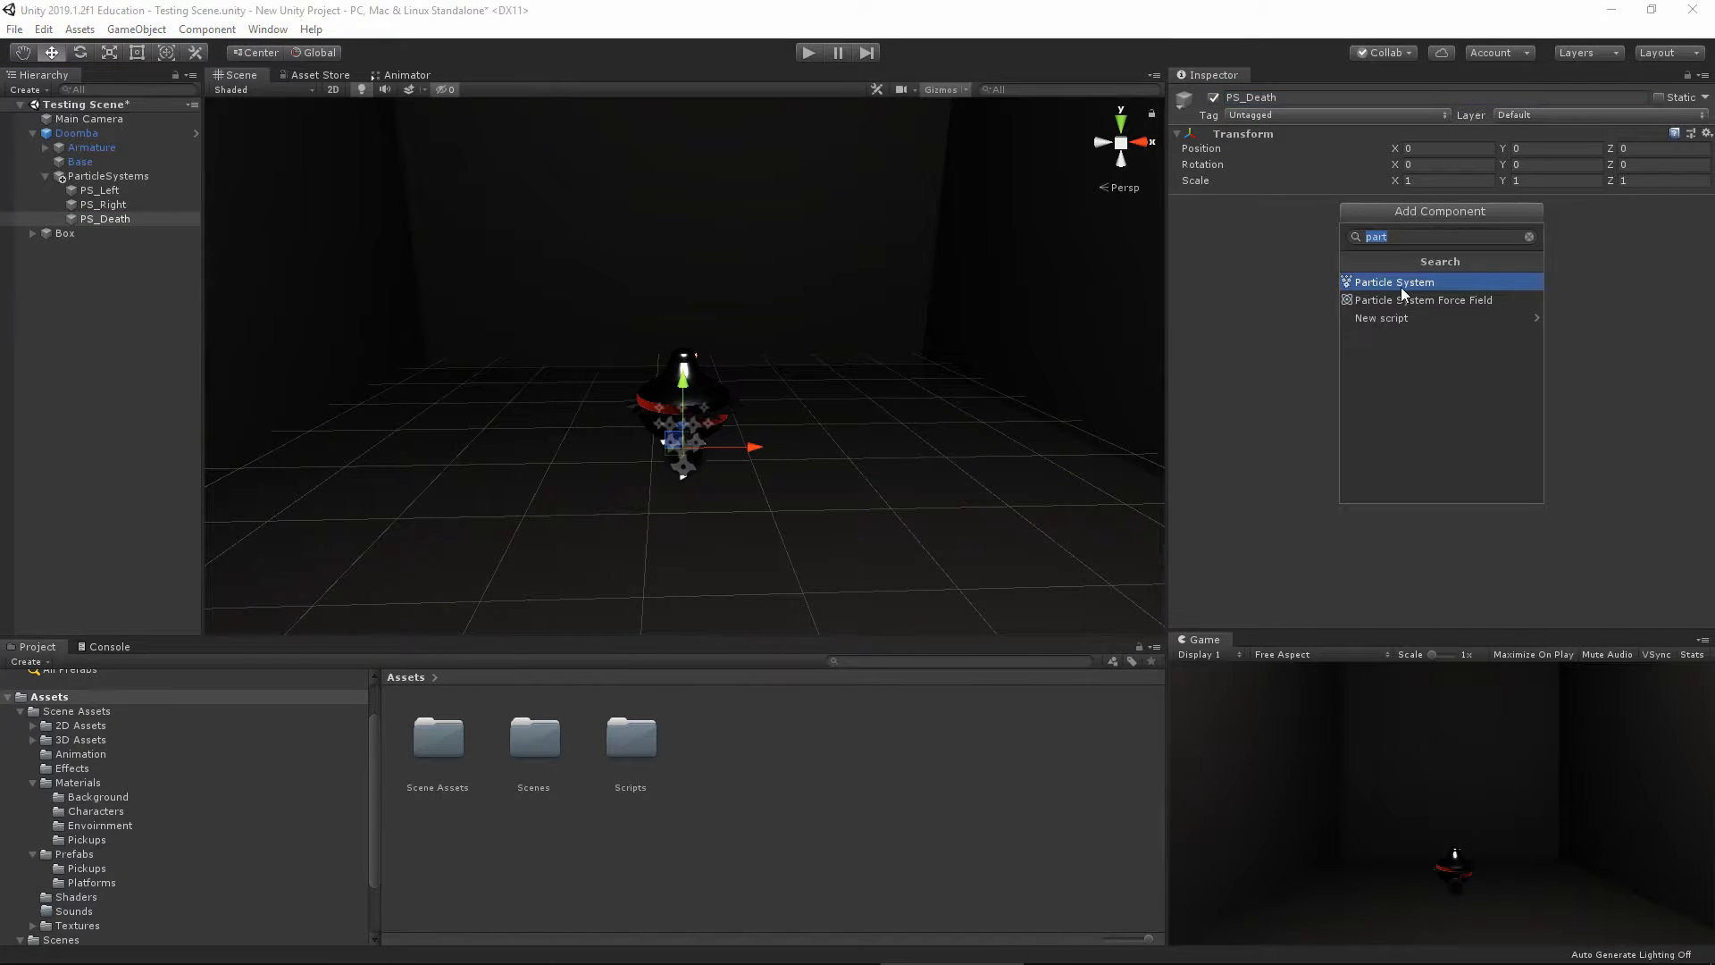
click(1401, 284)
scroll(1348, 349, down, 5)
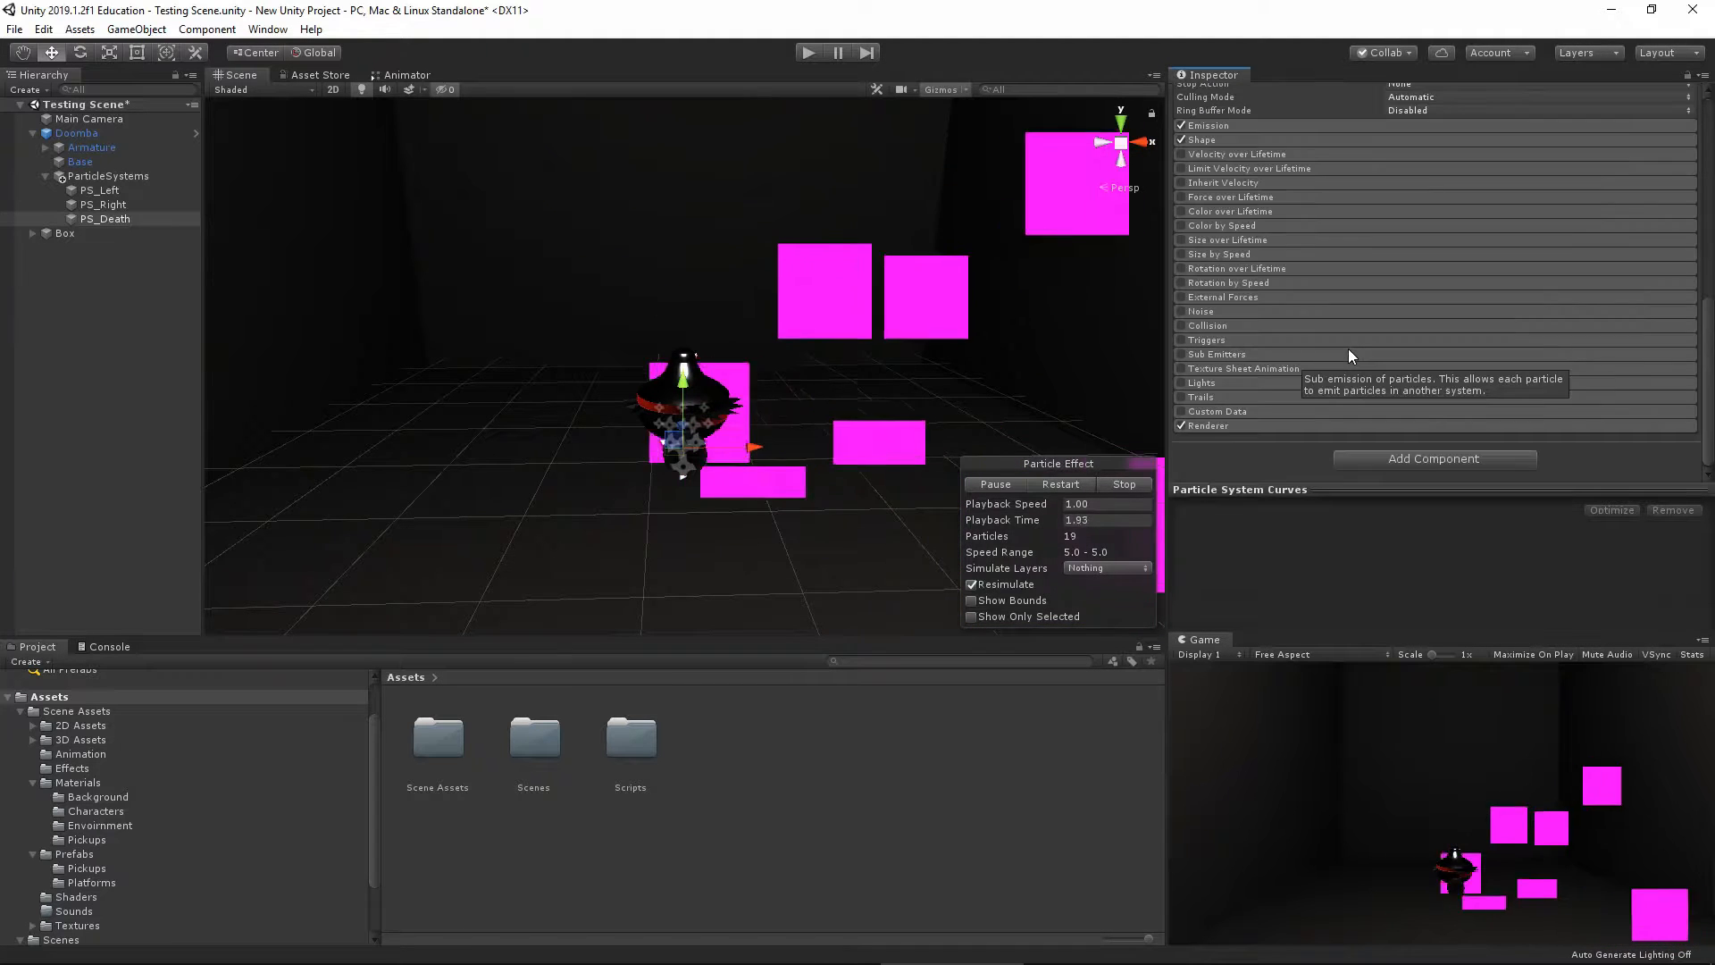
scroll(1364, 410, down, 3)
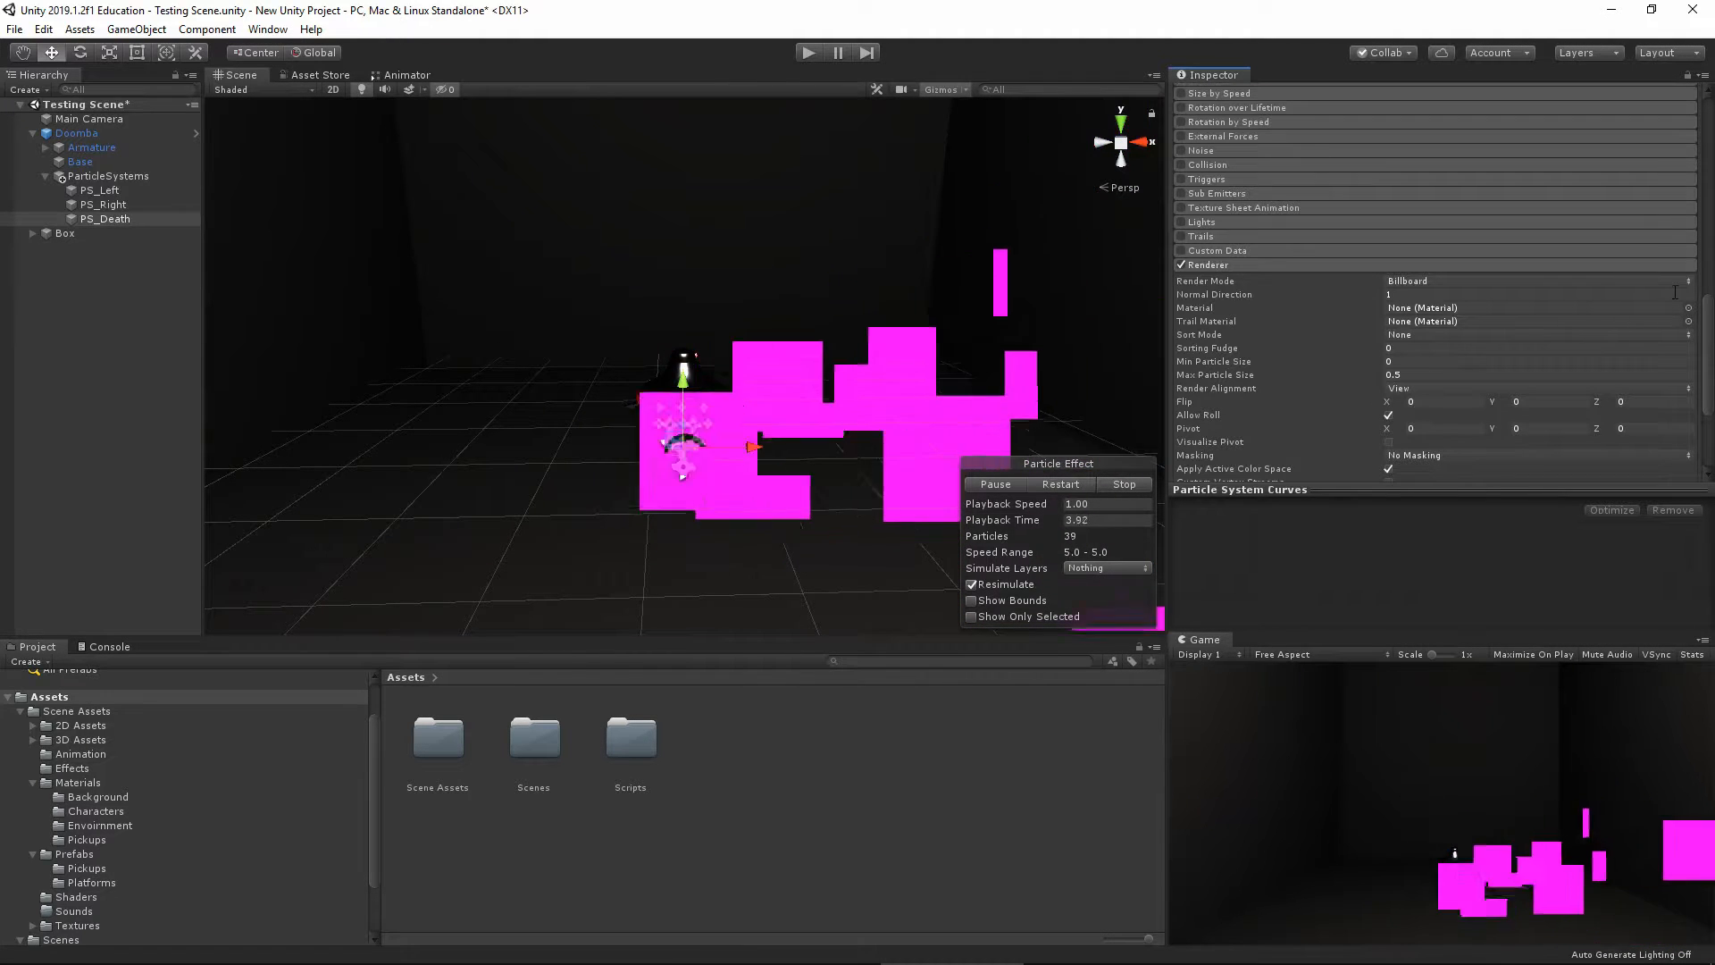
click(1689, 307)
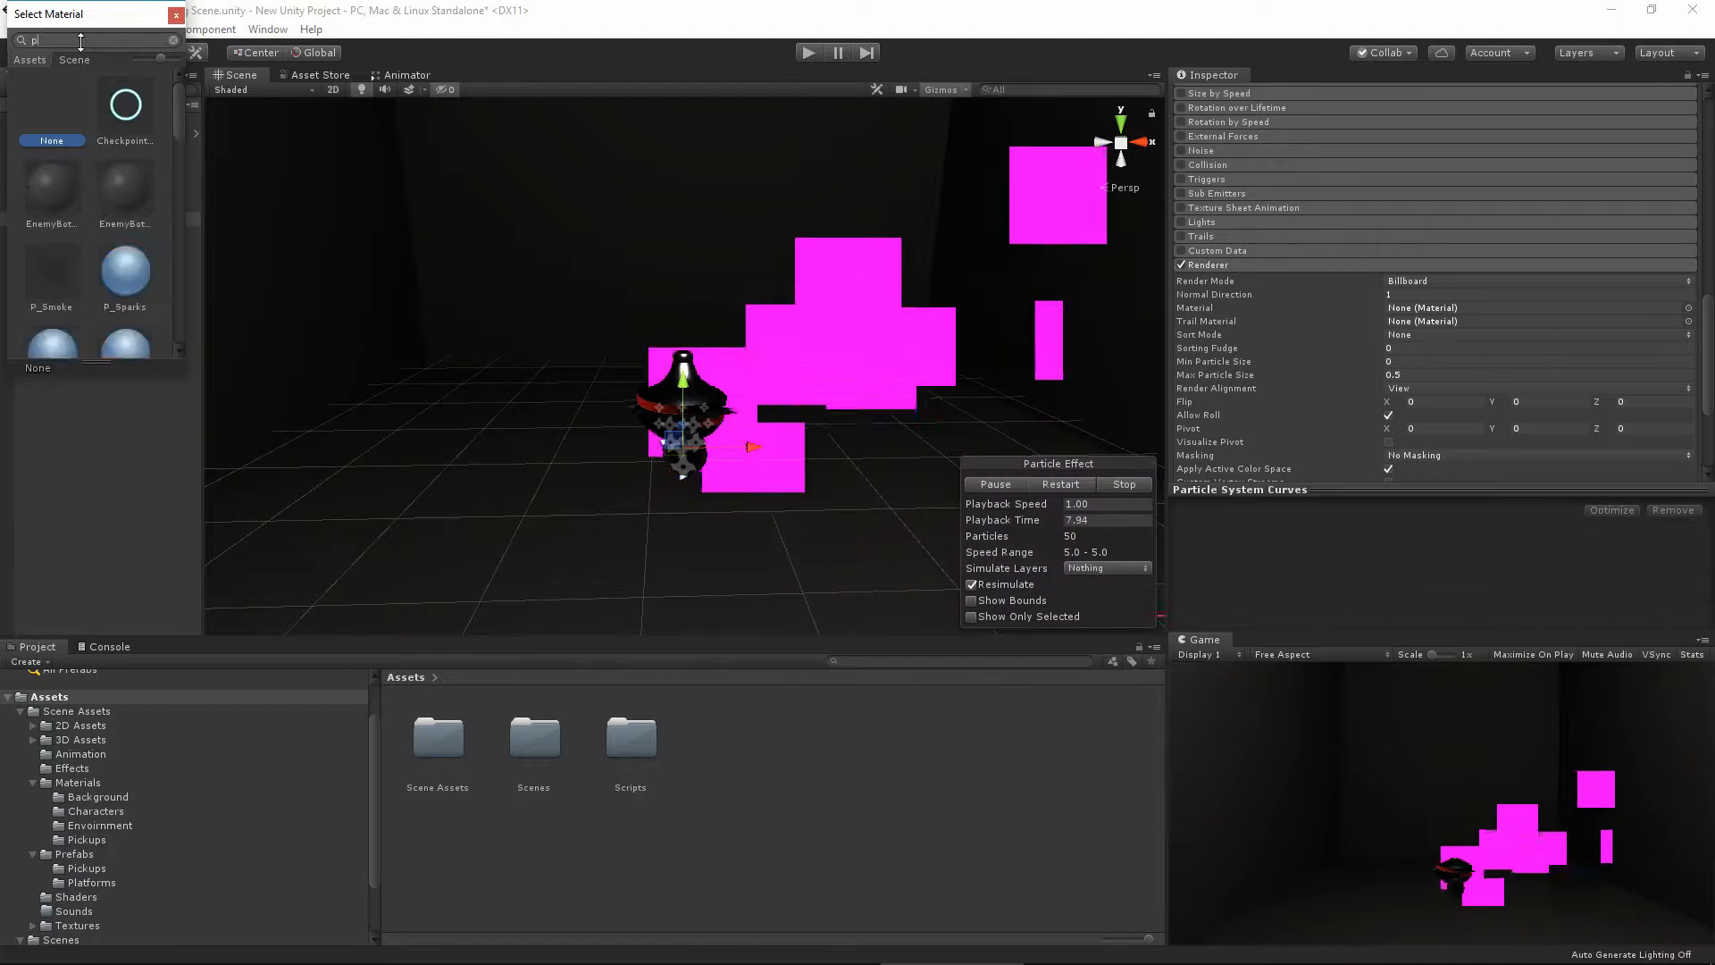
text(part)
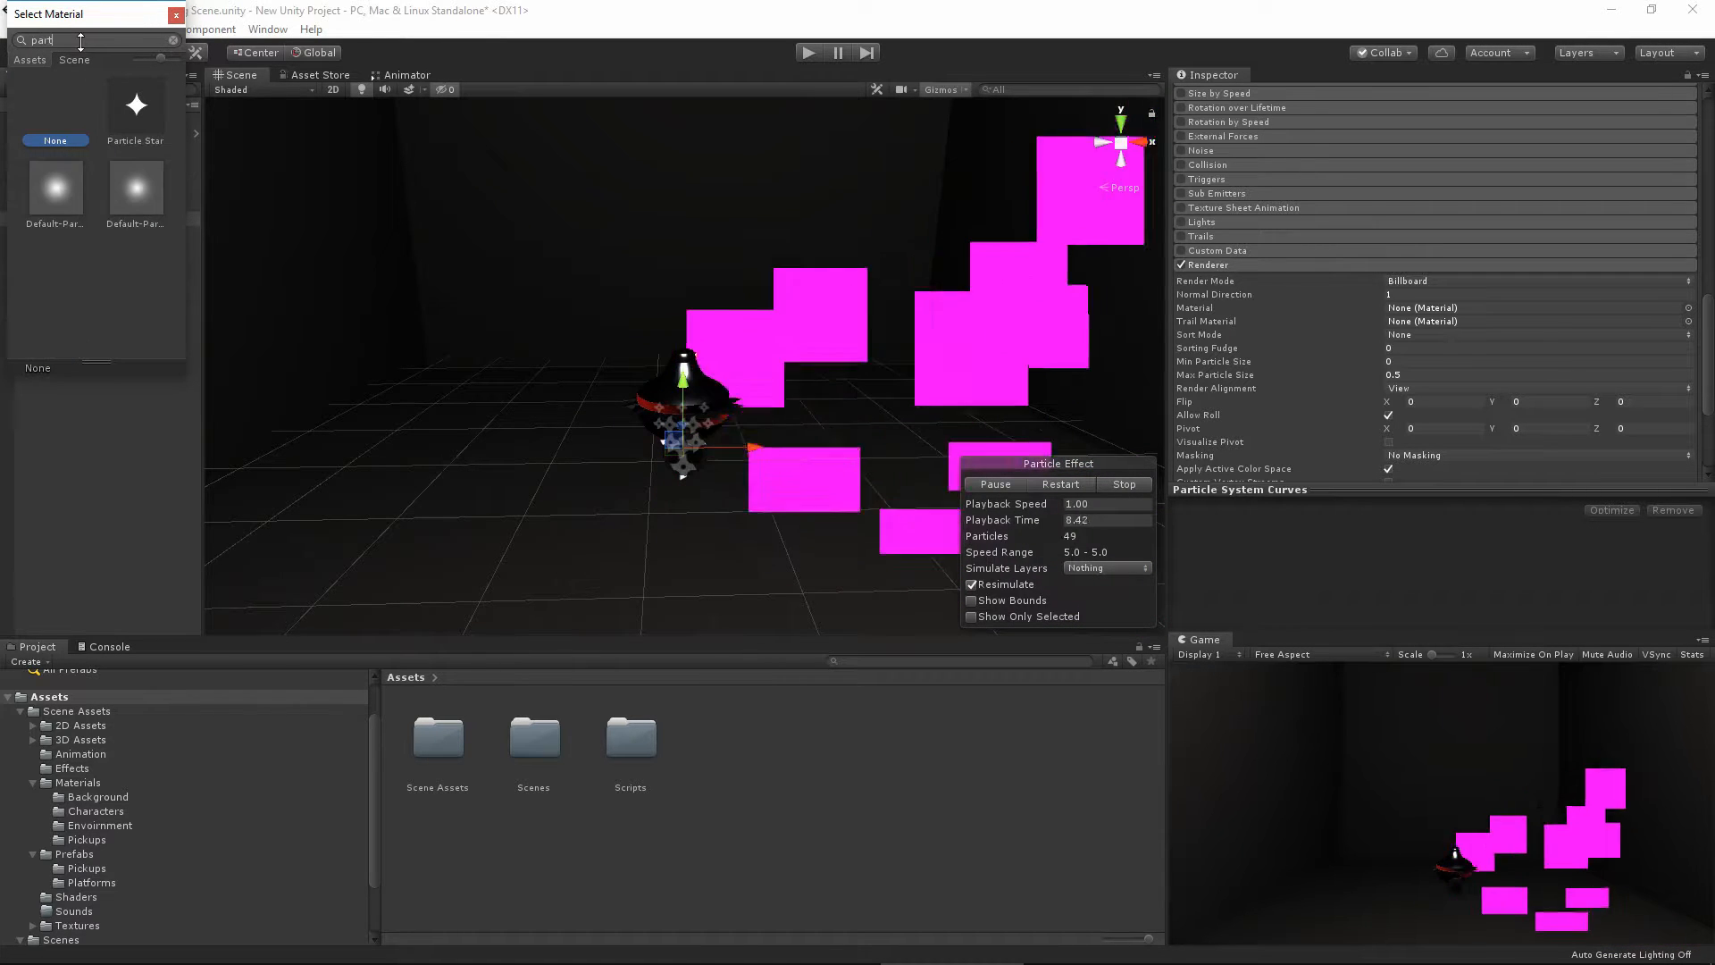
click(56, 195)
click(146, 200)
click(57, 192)
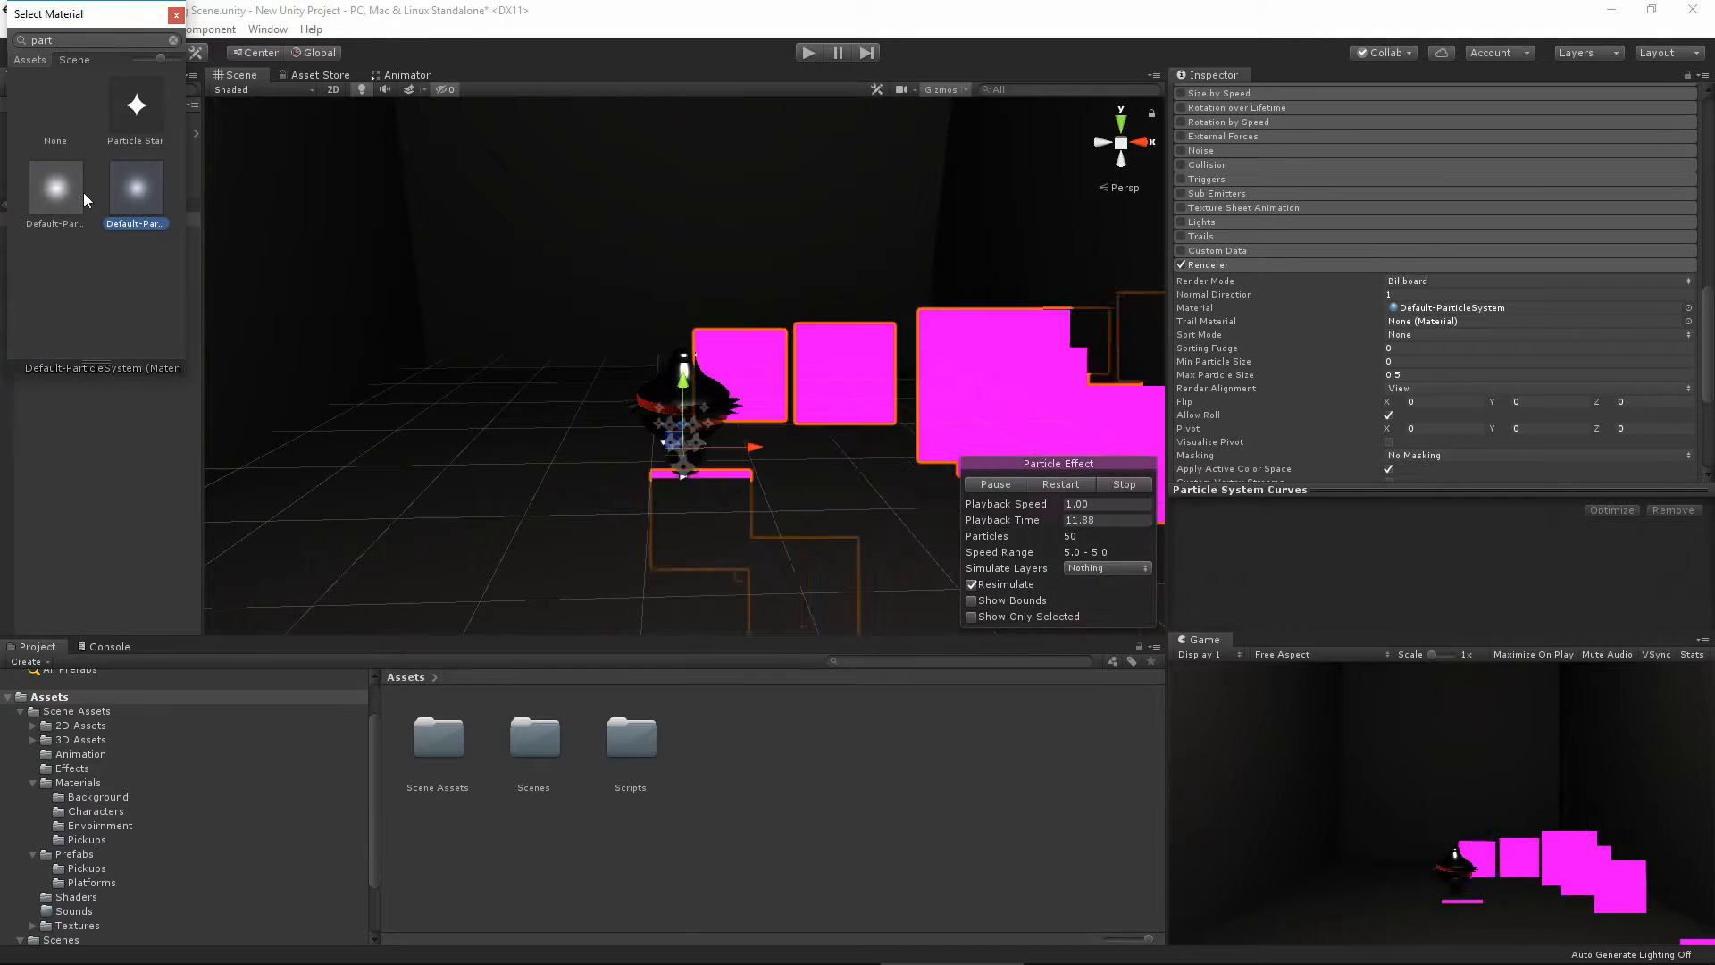
double_click(62, 186)
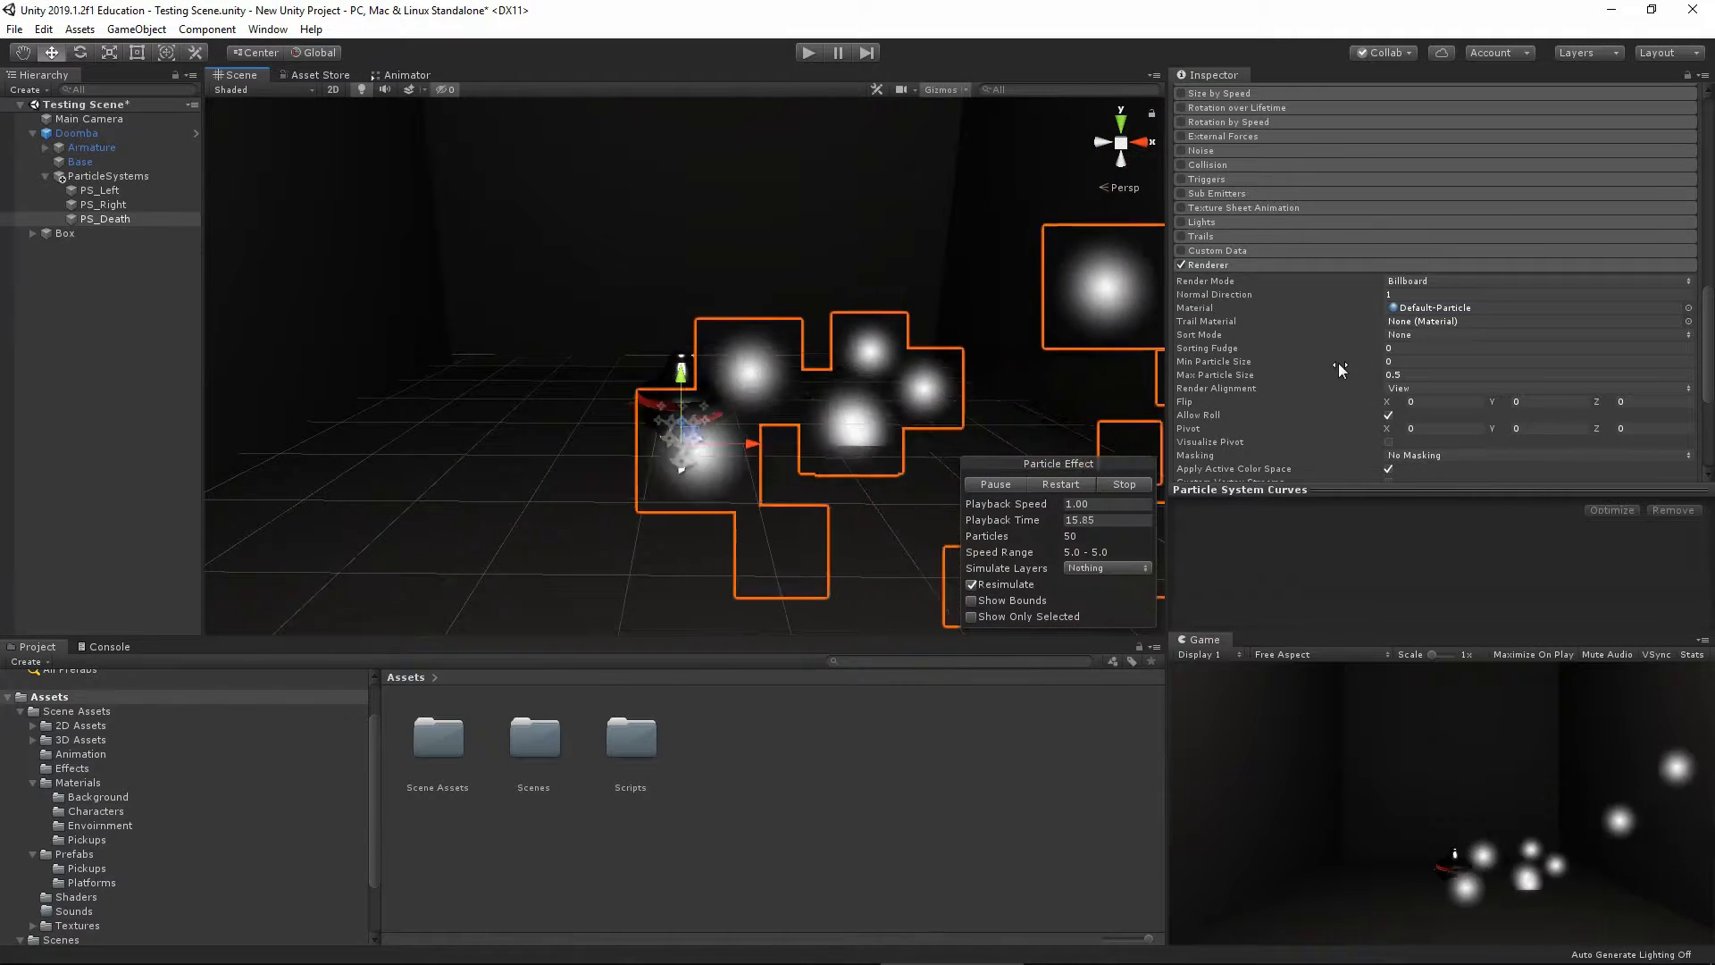
Make PS_Death's Start Lifetime random between the two constants 1 and 2
scroll(1349, 358, up, 15)
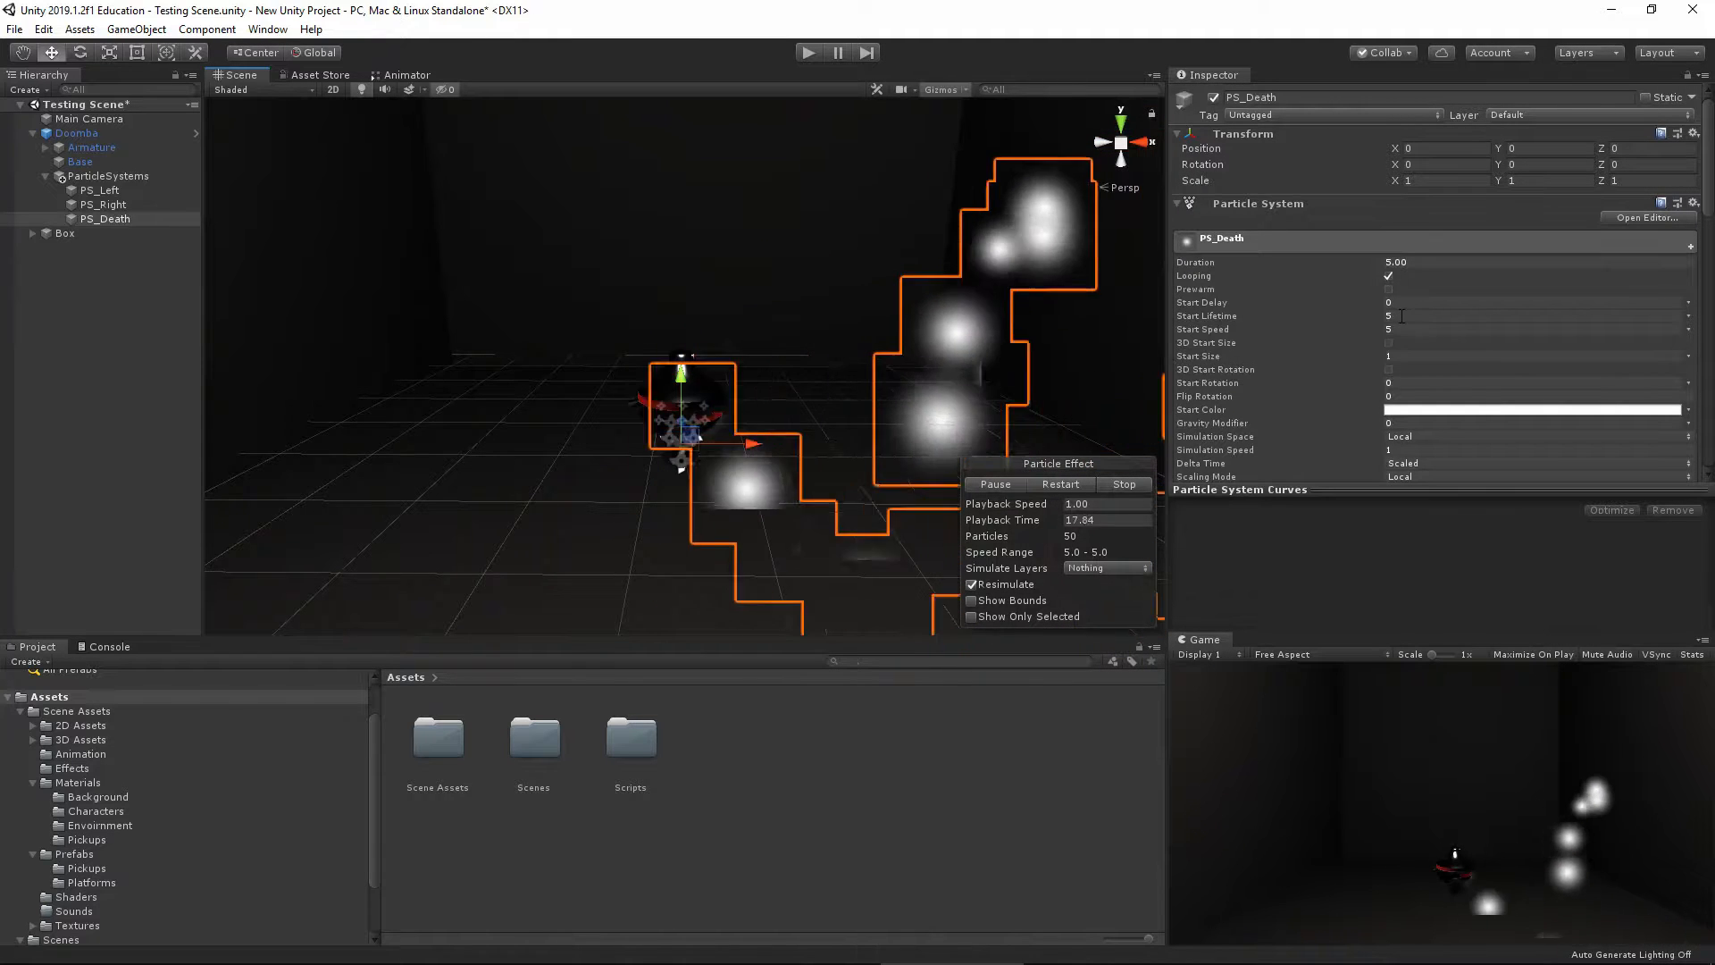
click(1688, 316)
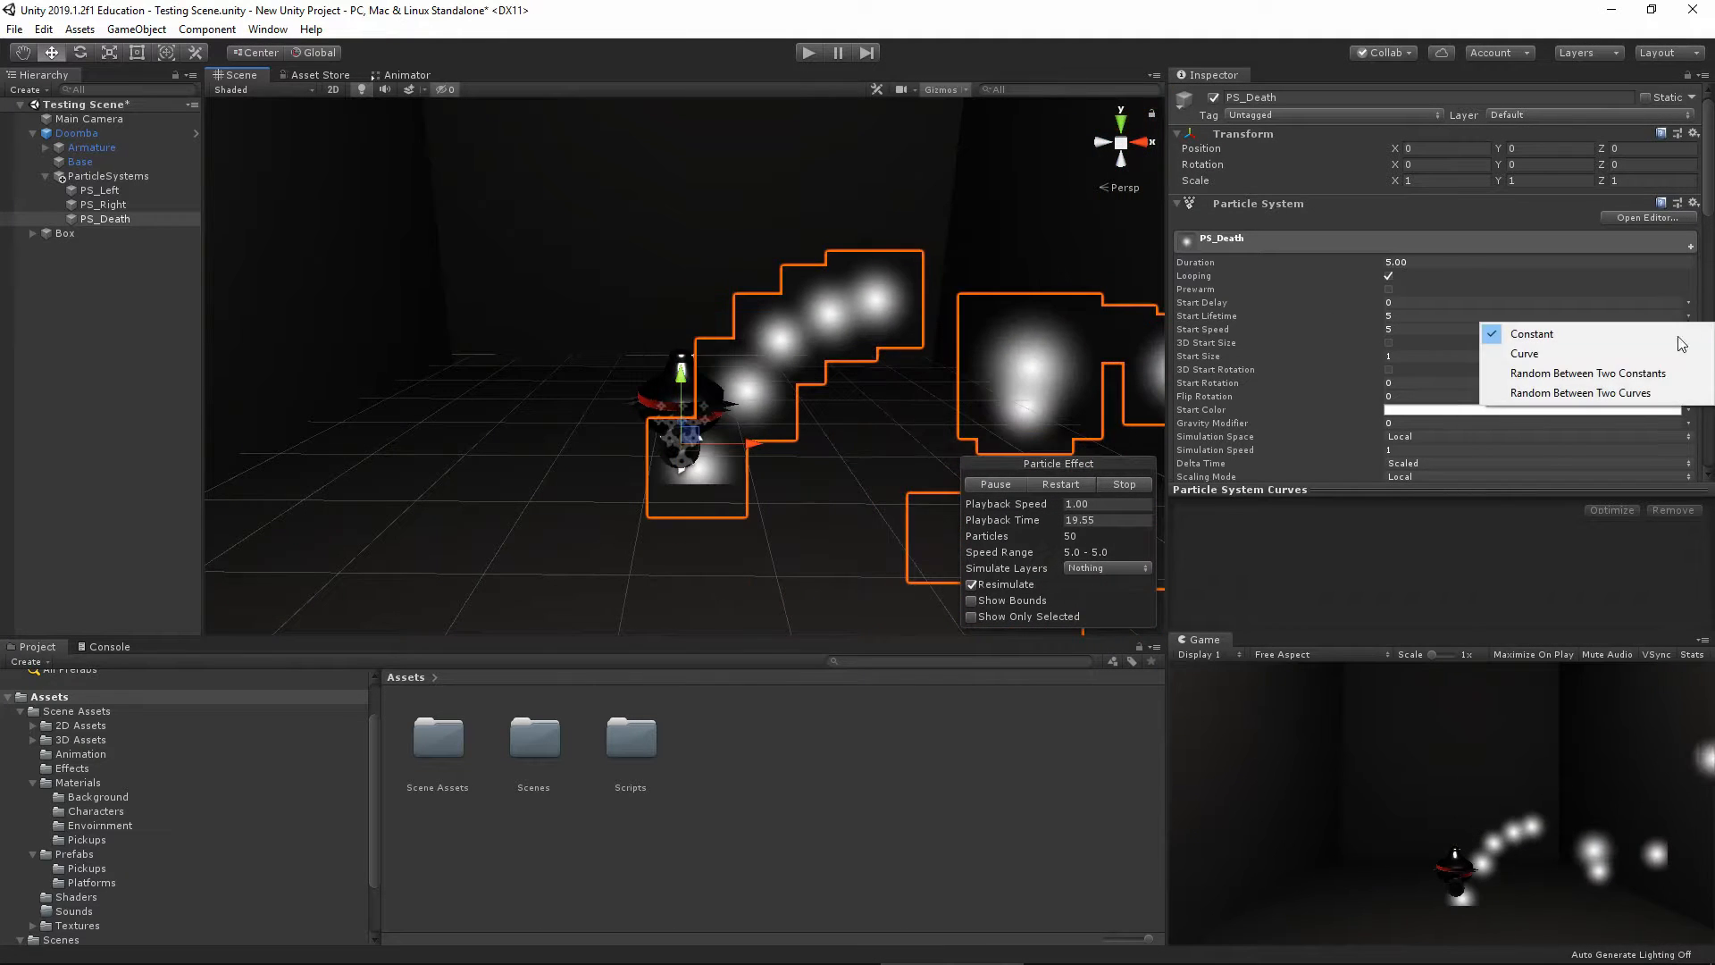
click(1617, 380)
click(1421, 316)
text(1)
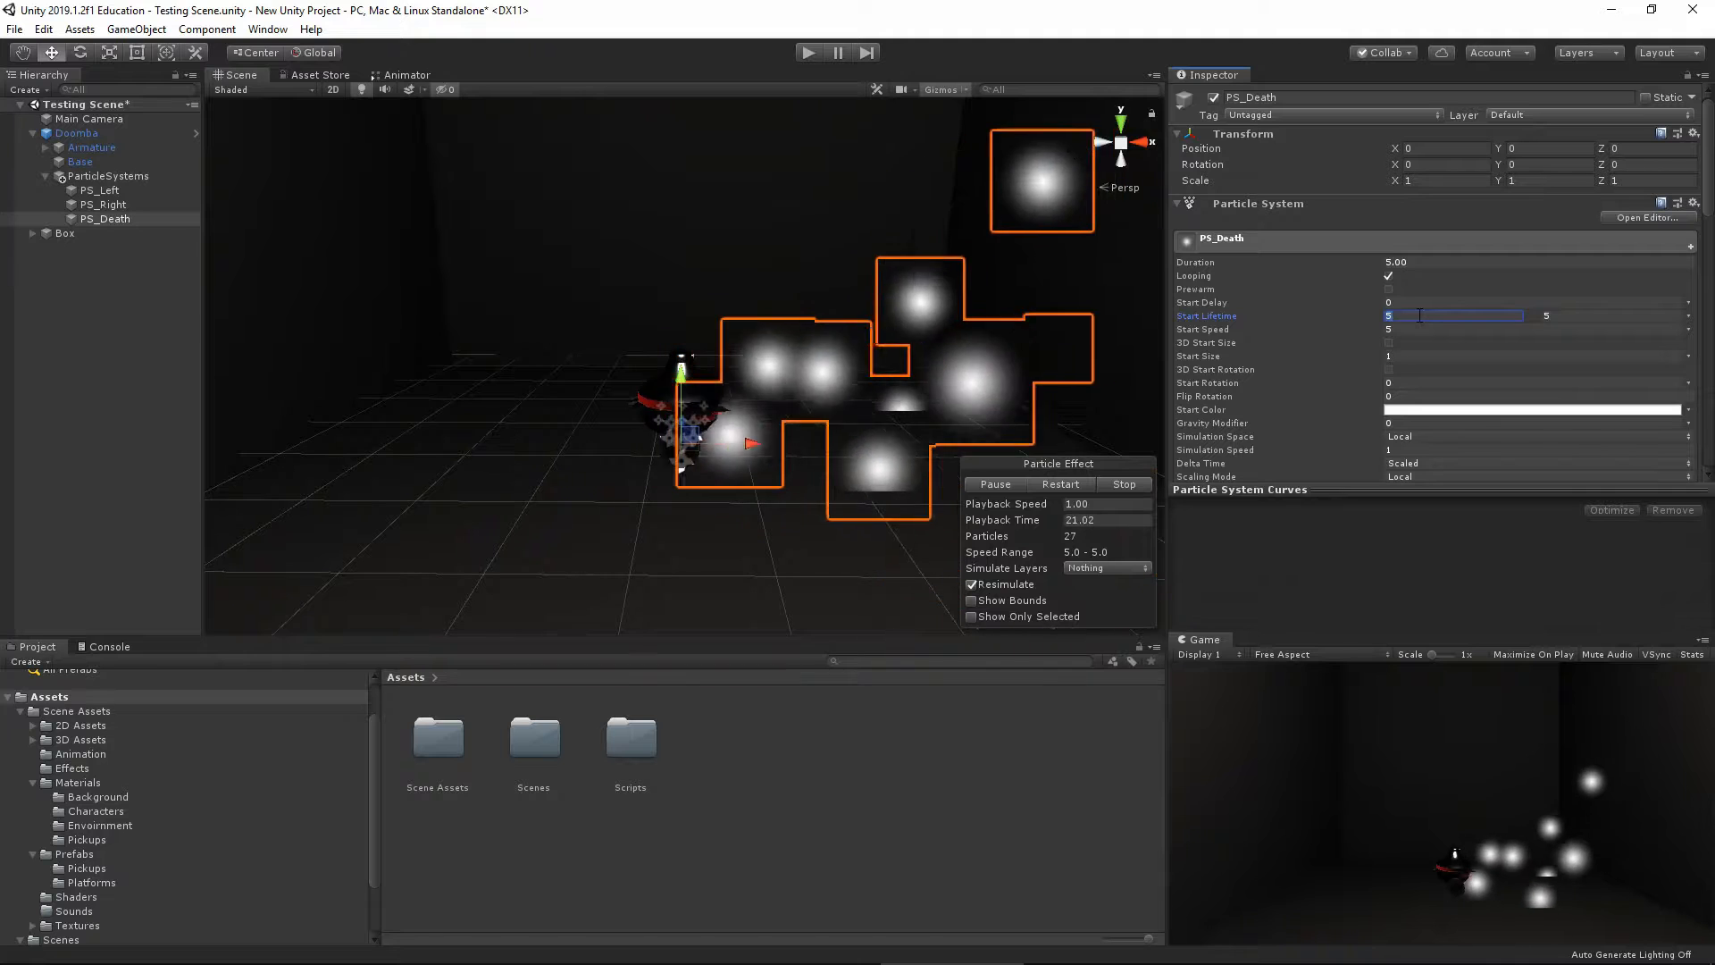
key(Tab)
text(2)
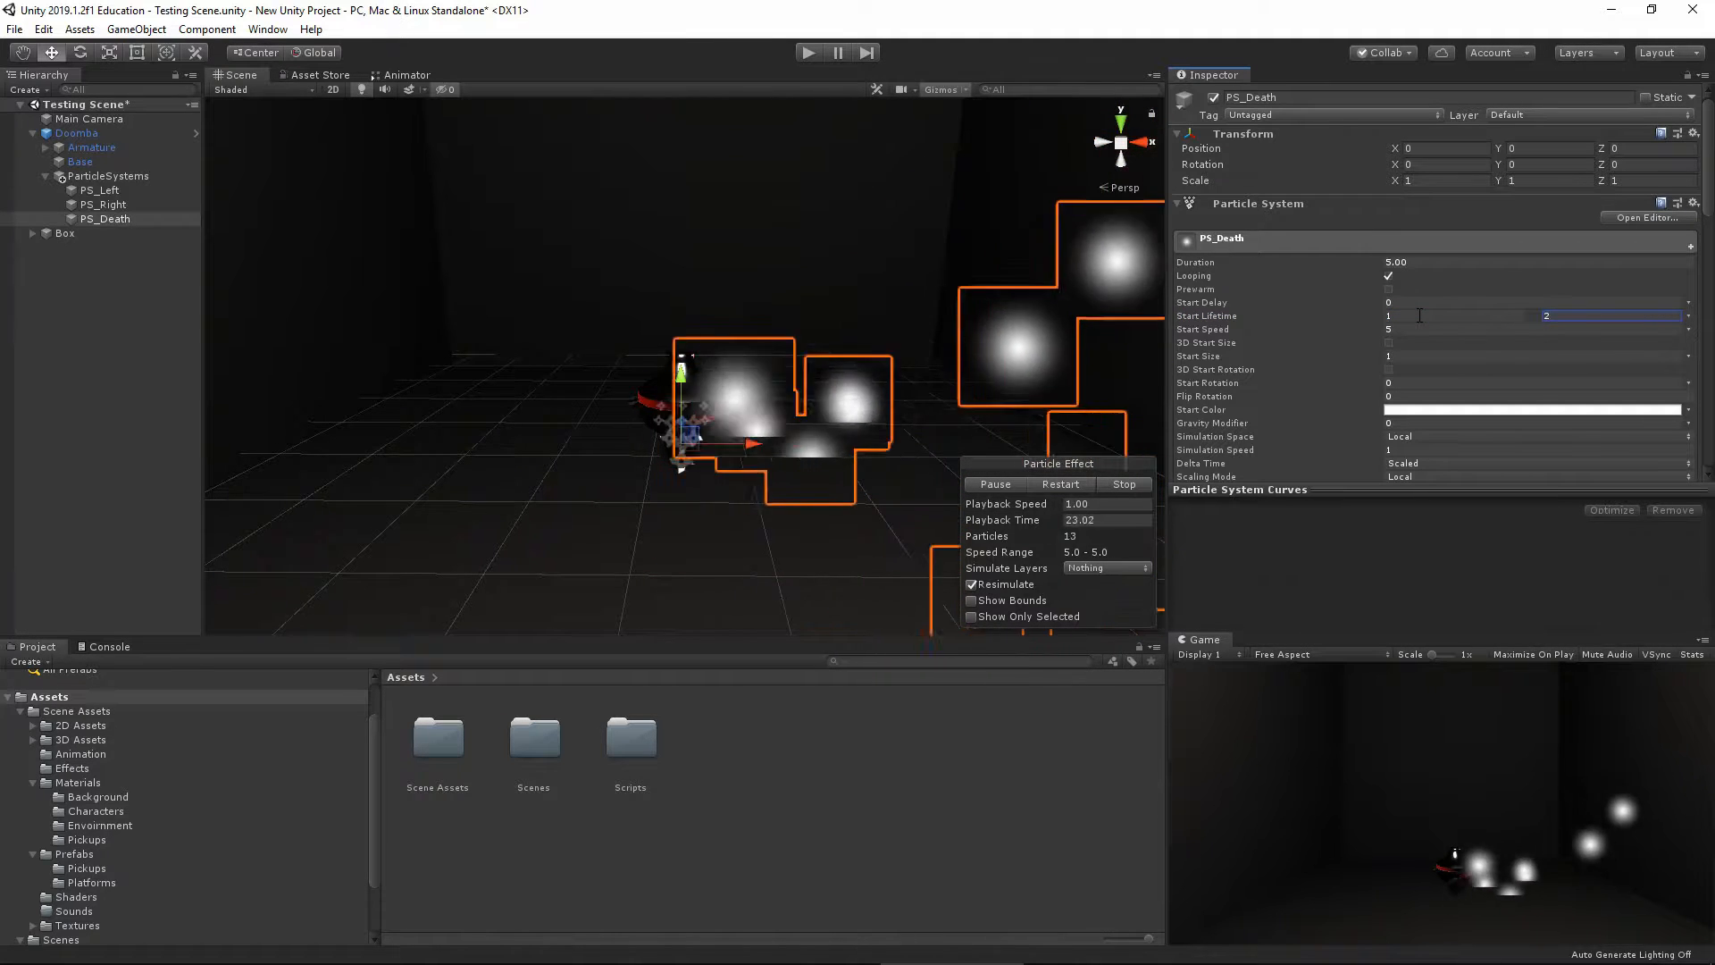
Make the Start Speed random between the two constants 5 and 10
click(1688, 330)
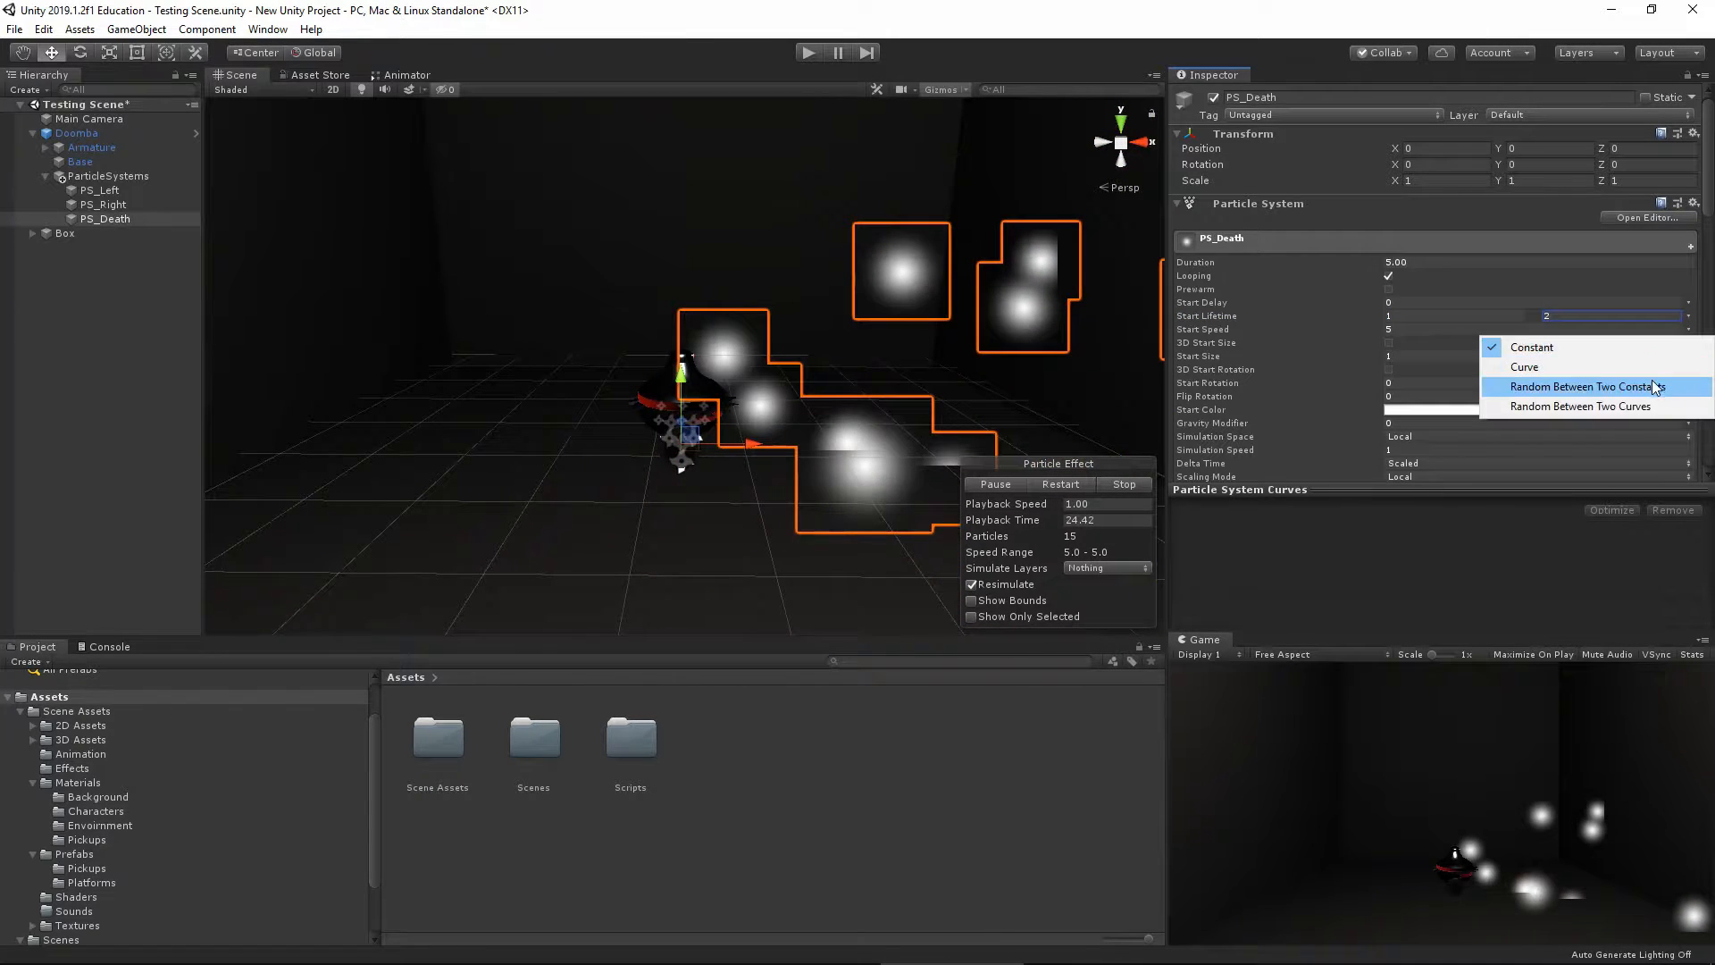
click(1588, 386)
click(1432, 328)
key(Tab)
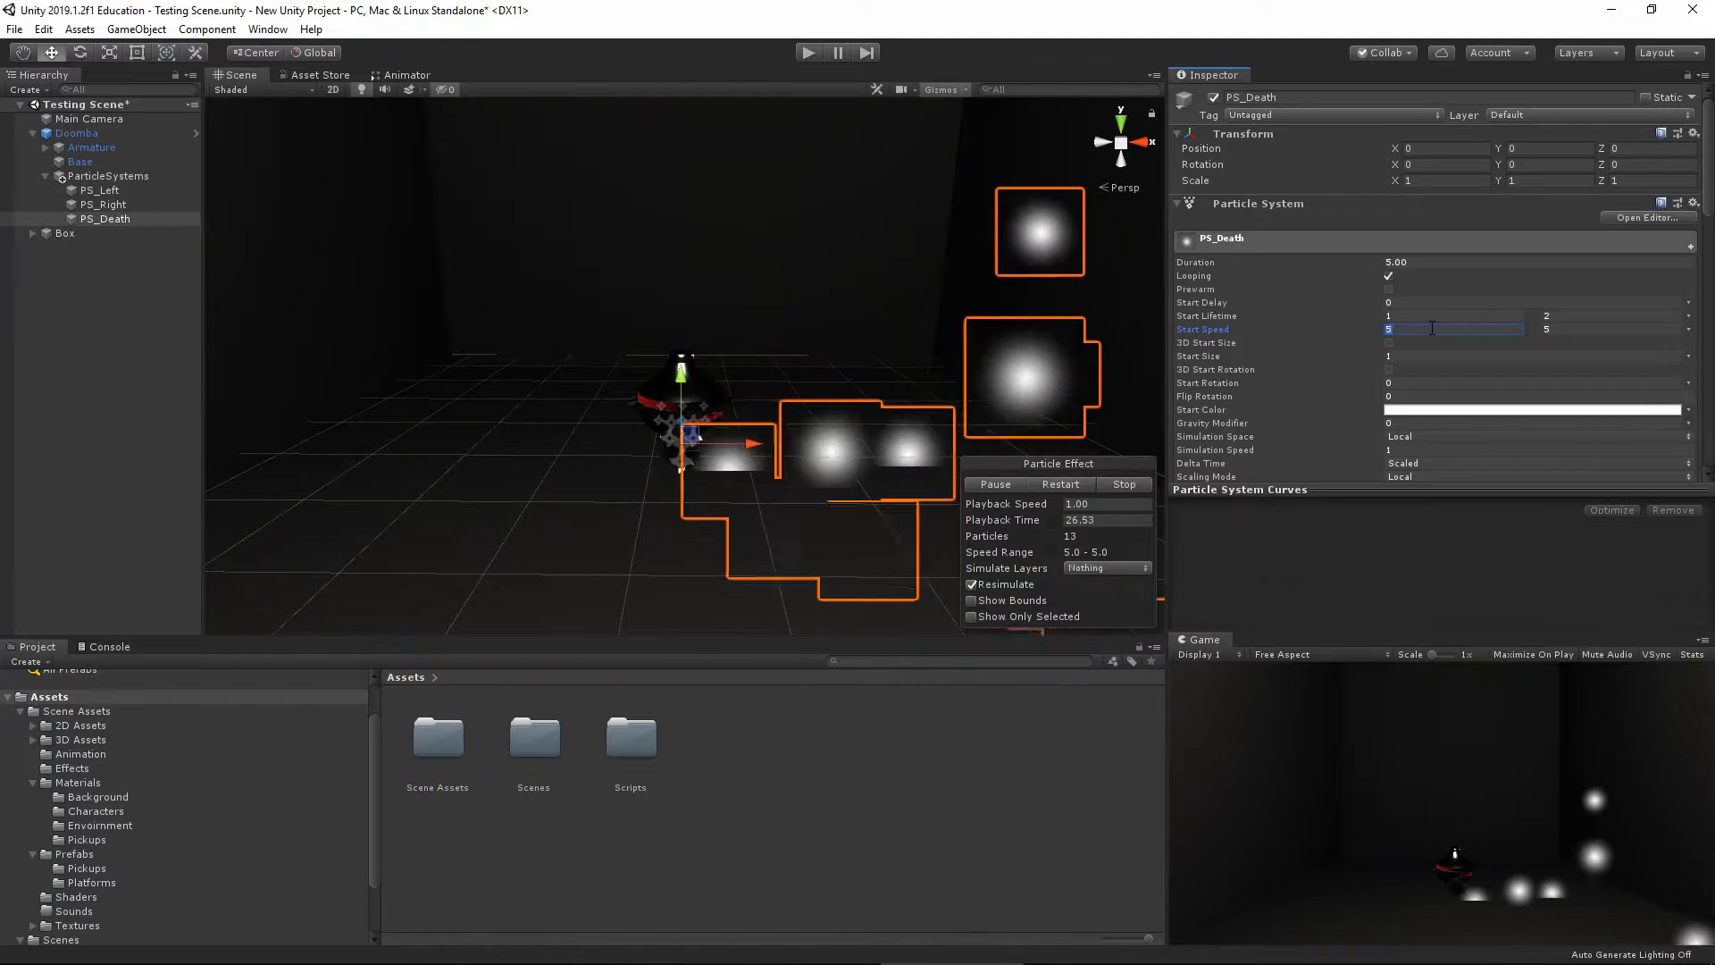
text(10)
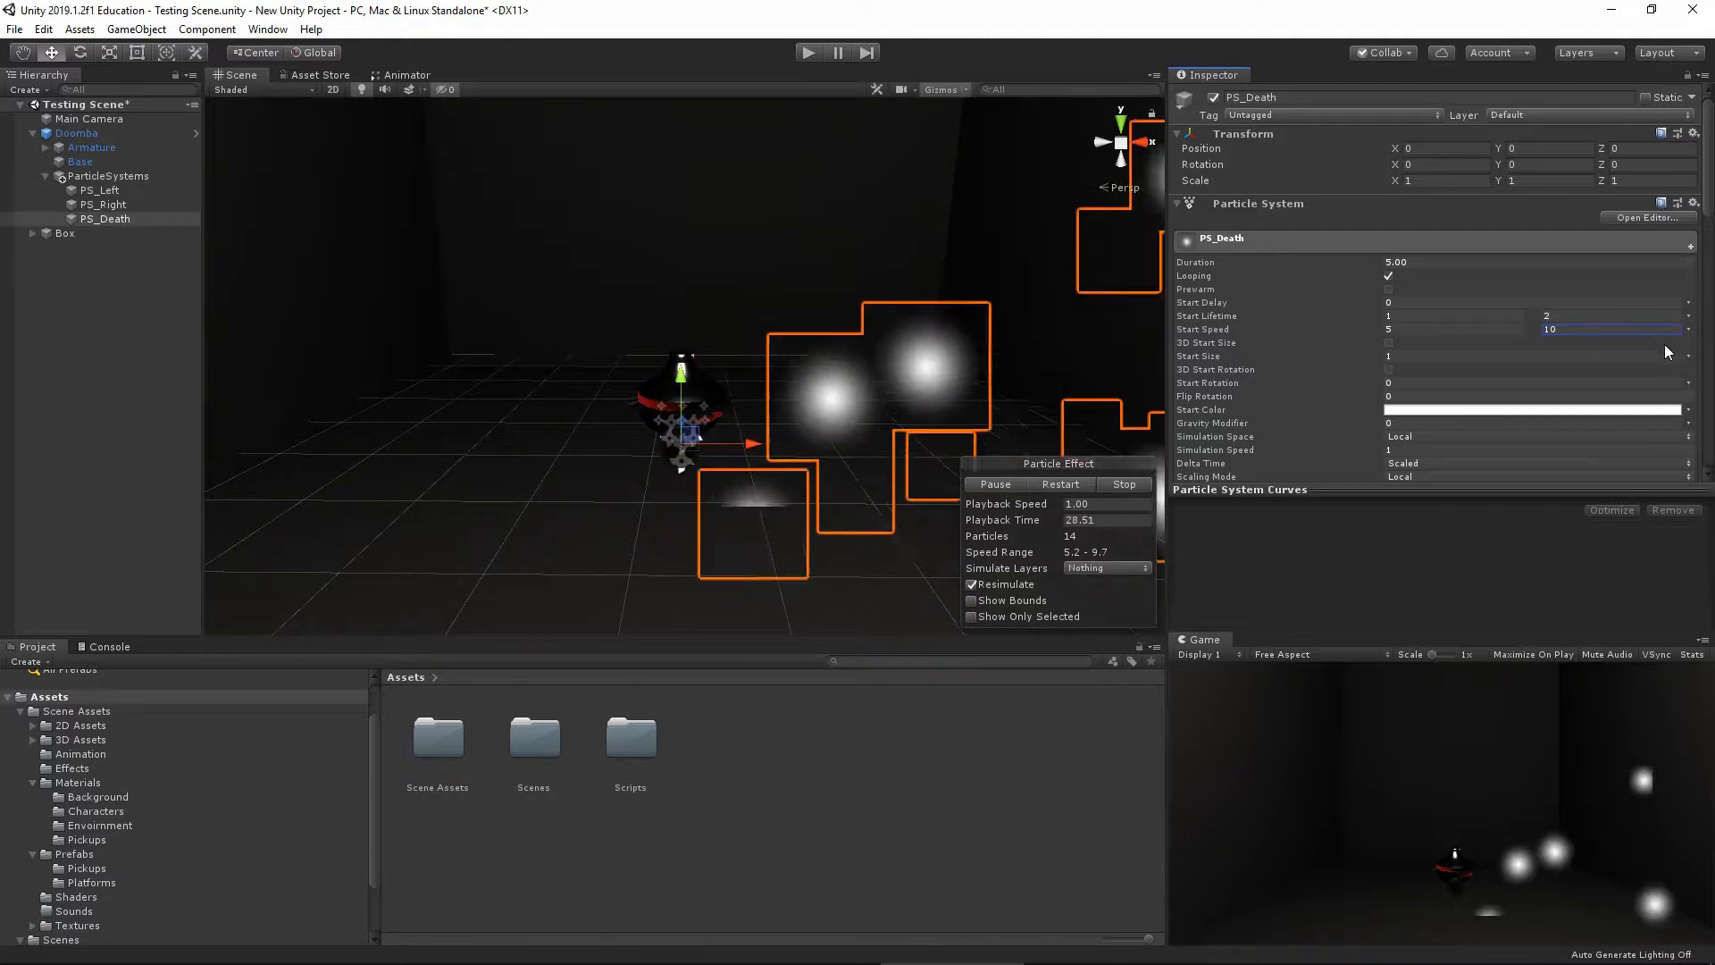
Make the Start Size random between the two constants 0.05 and 0.12
click(1688, 356)
click(1563, 414)
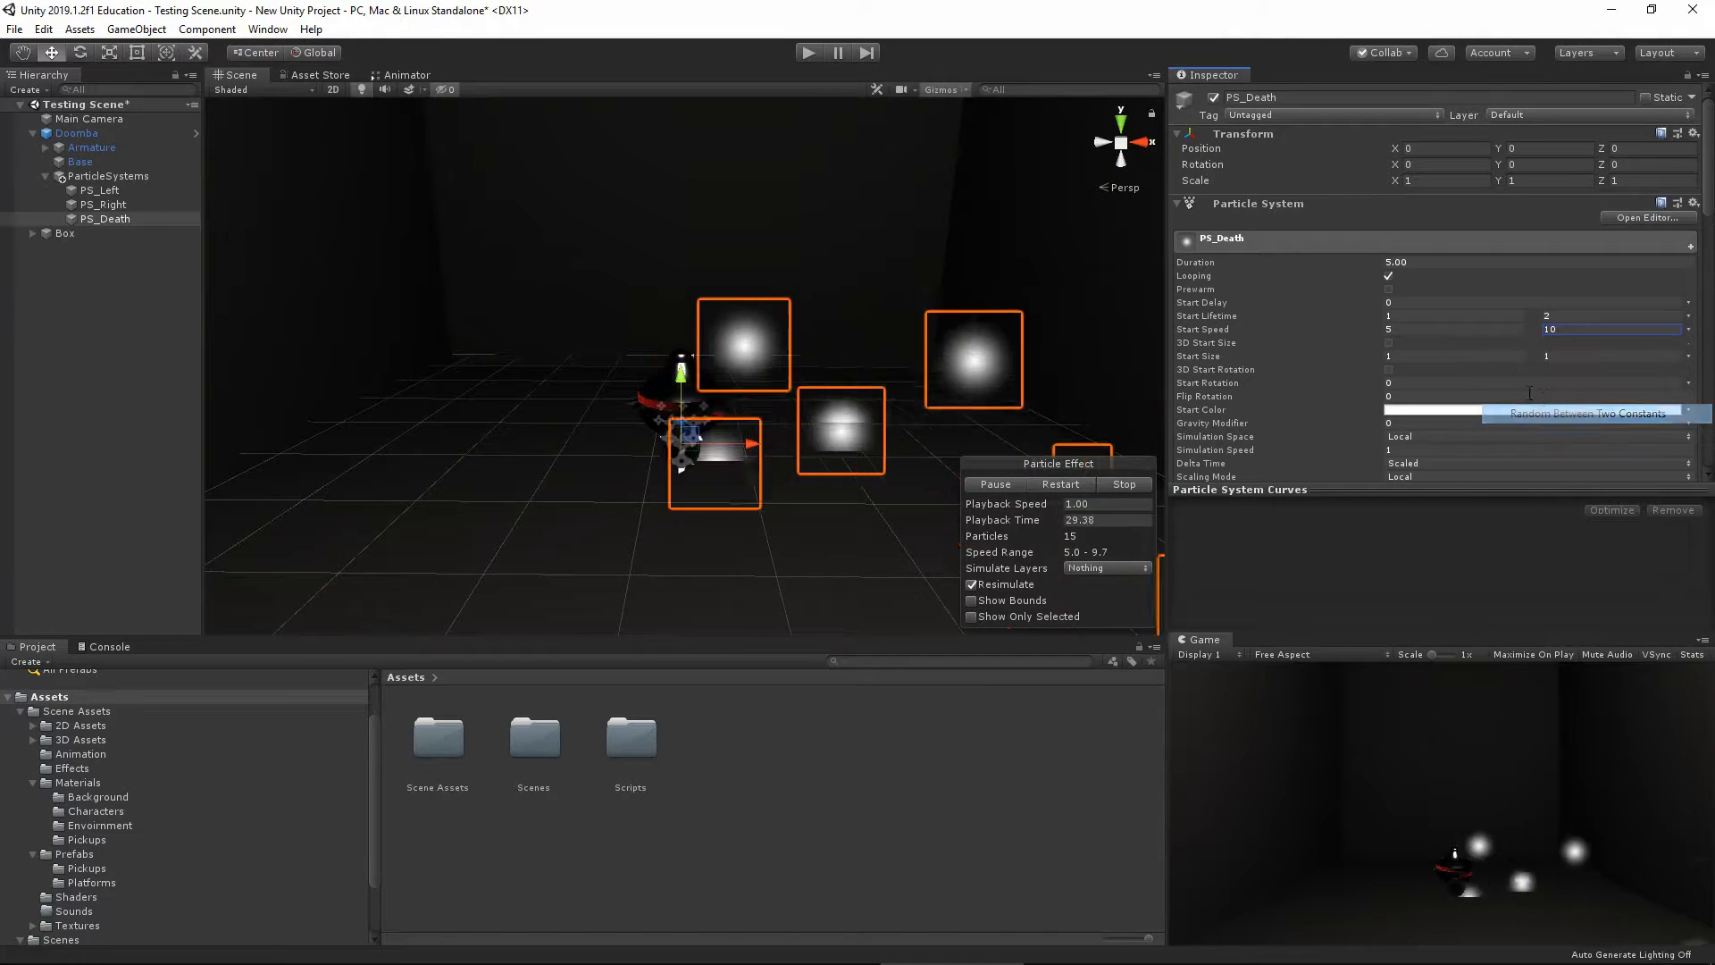
click(1431, 357)
text(0.05)
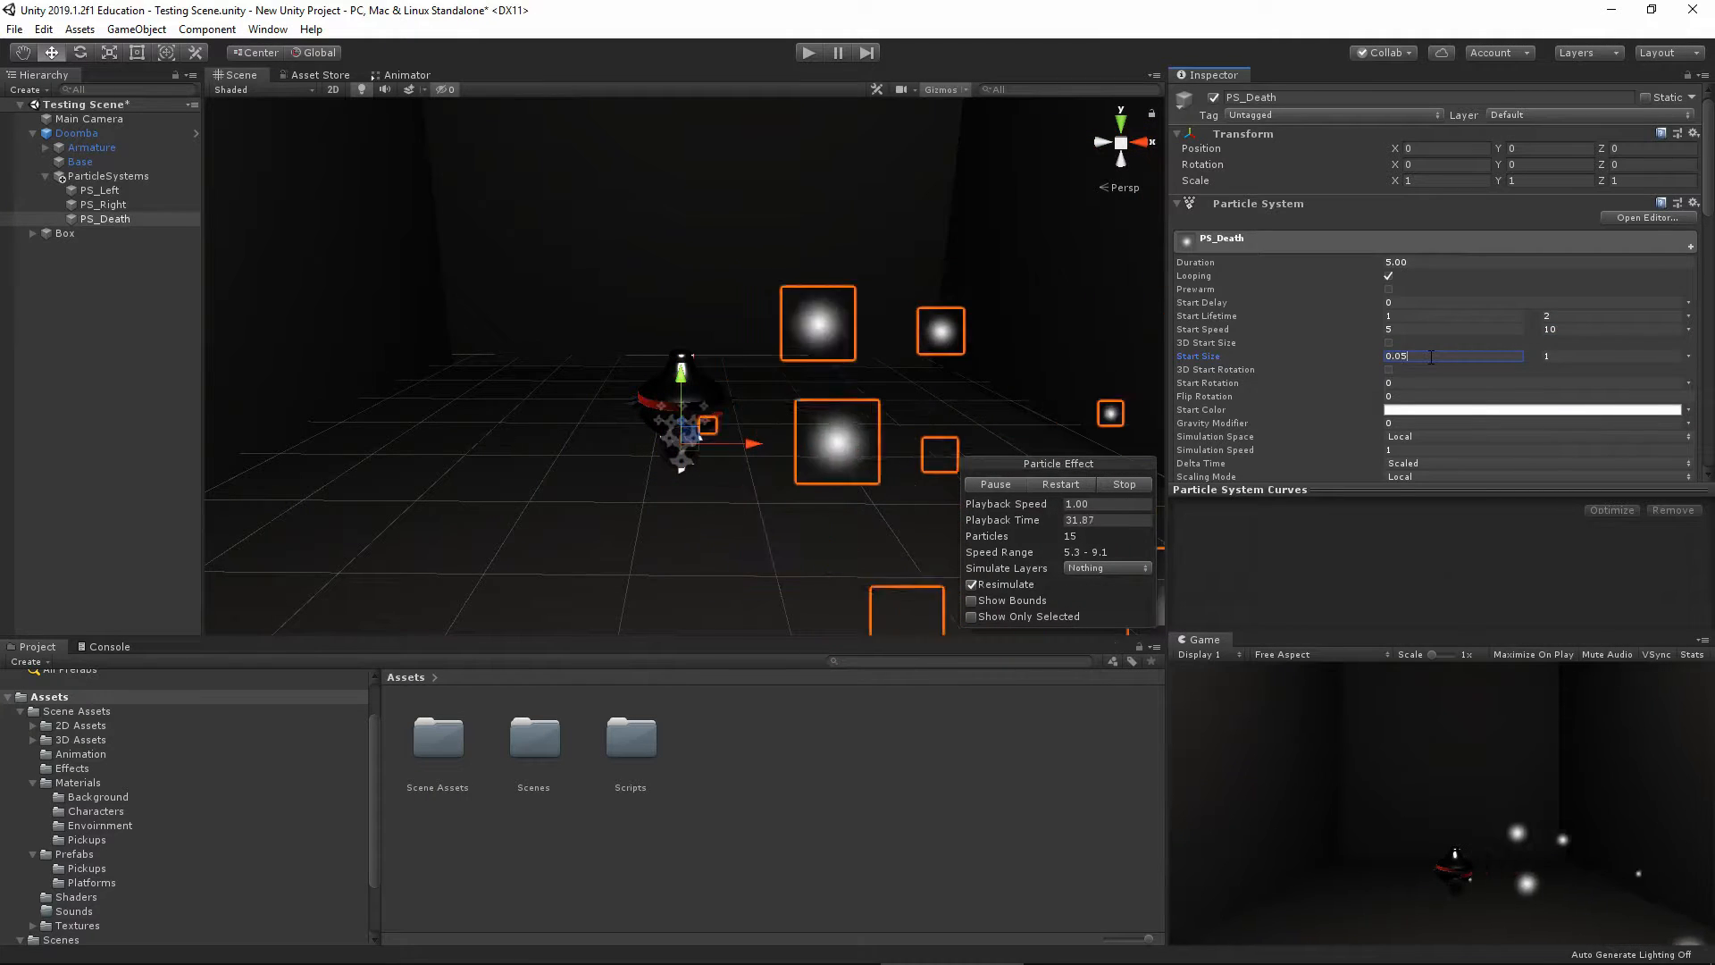
key(Tab)
text(0.12)
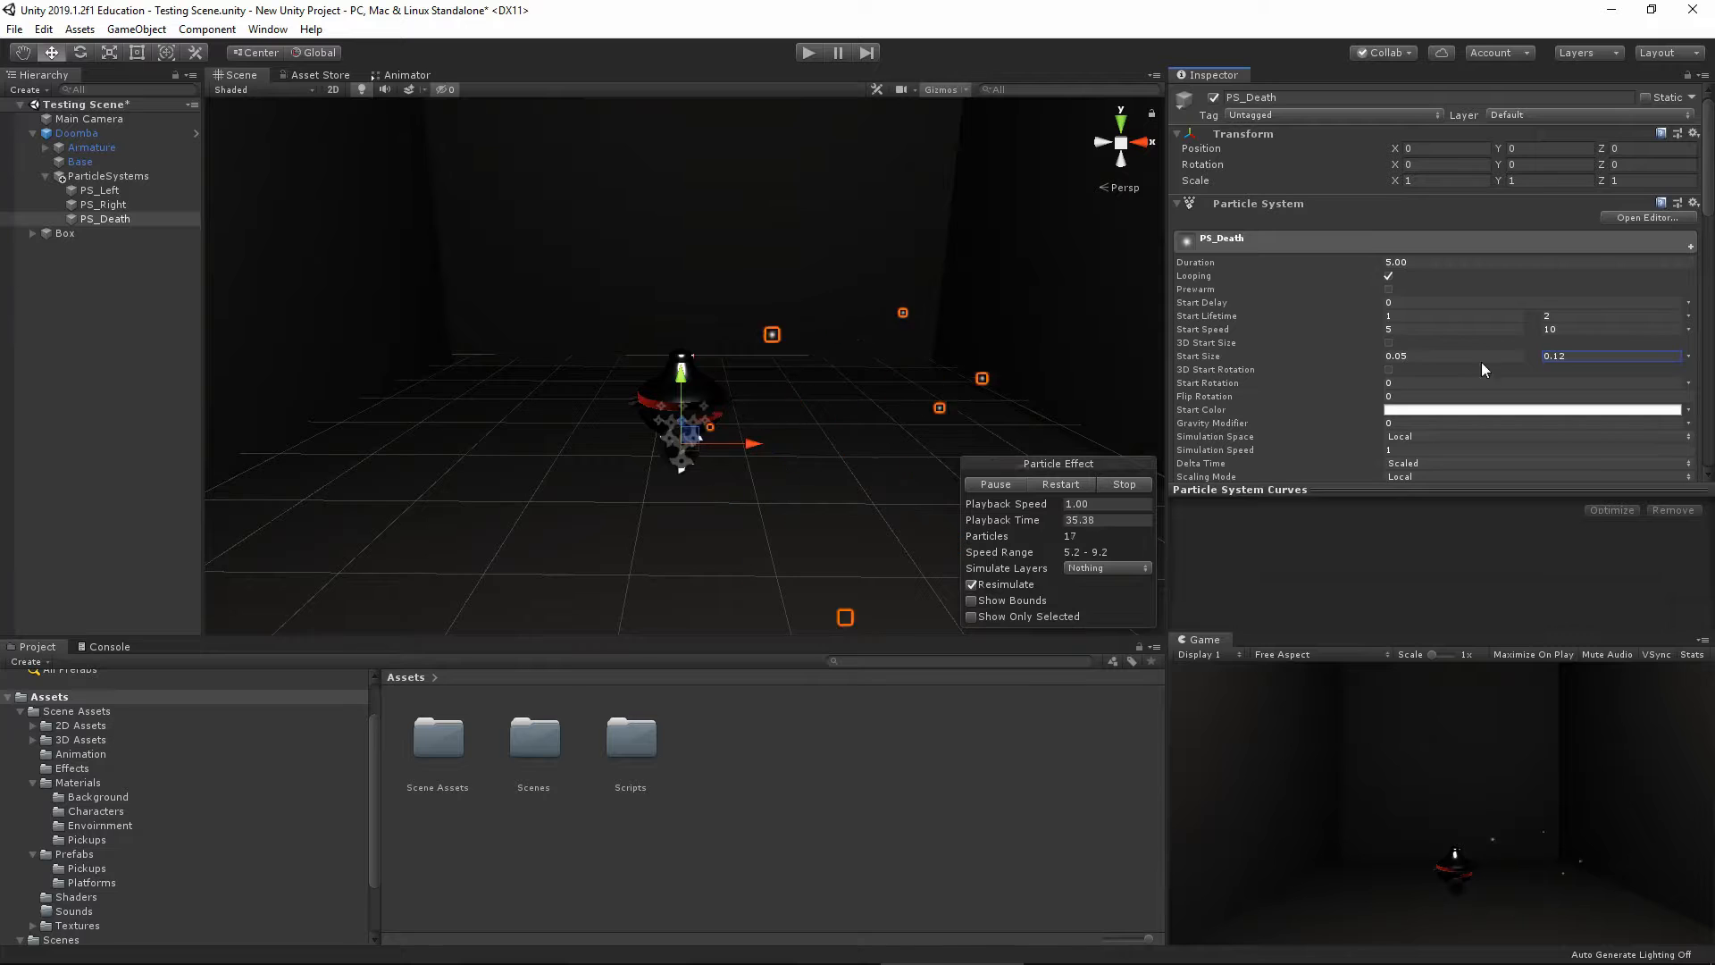
Disable Play On Awake and make the emission Rate over Time random between the constants 1 and 3, stopping the particle preview
scroll(1353, 368, down, 4)
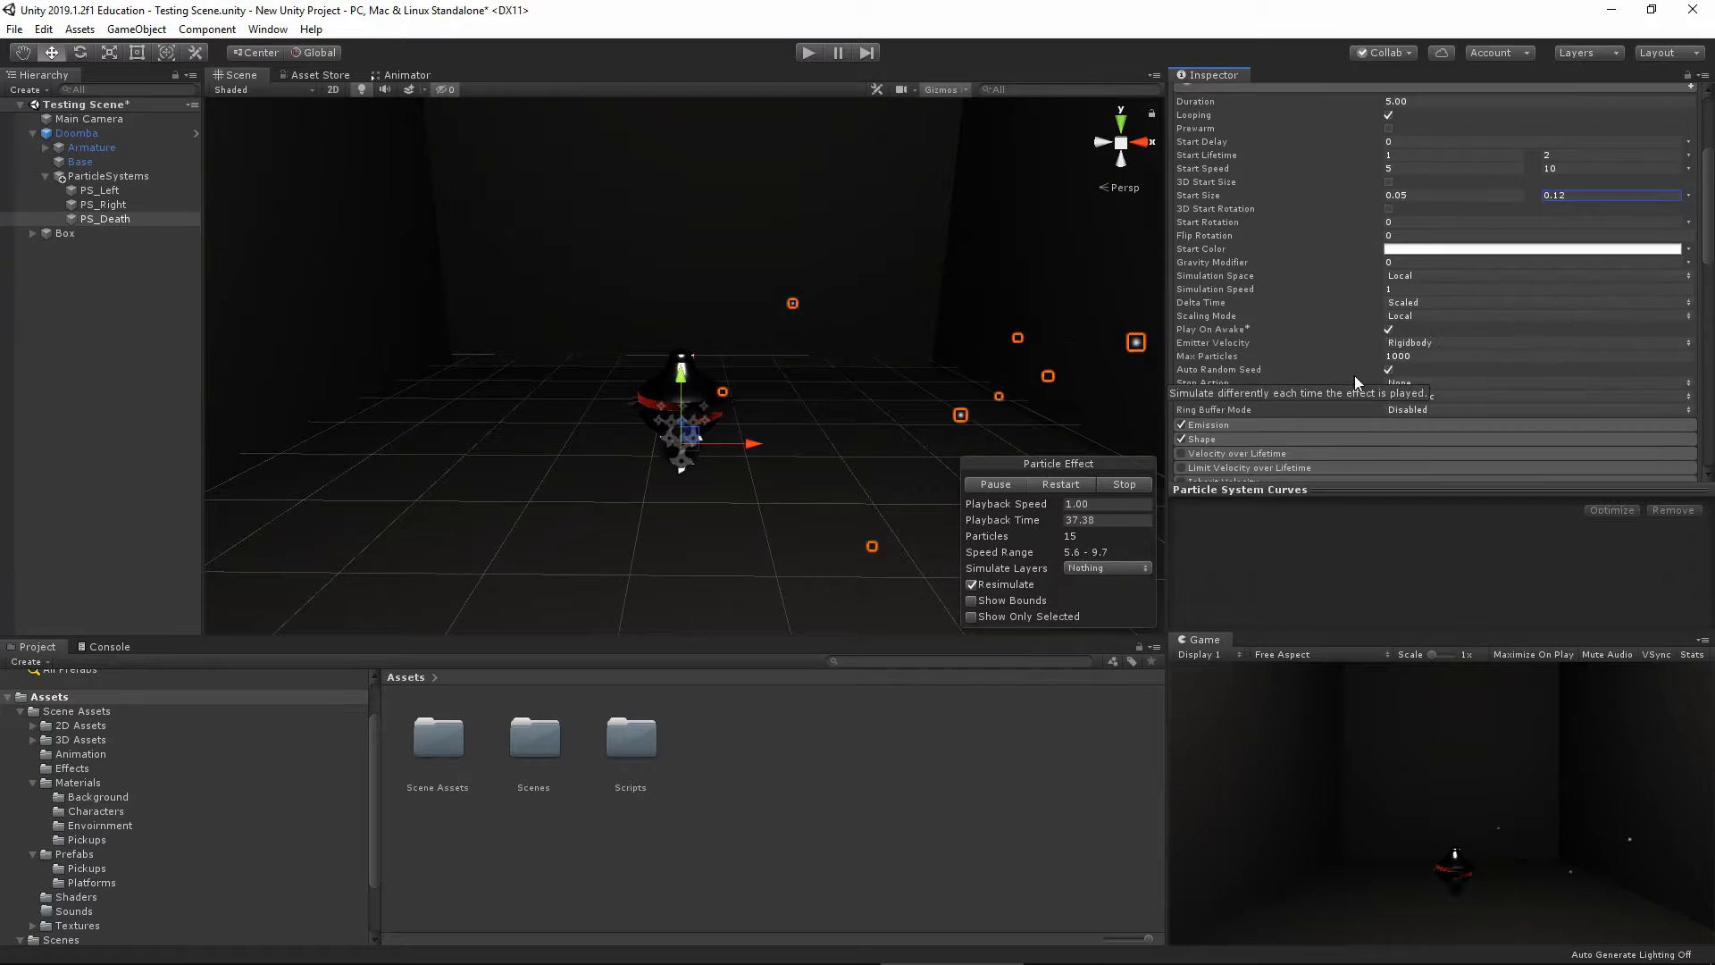
click(1389, 329)
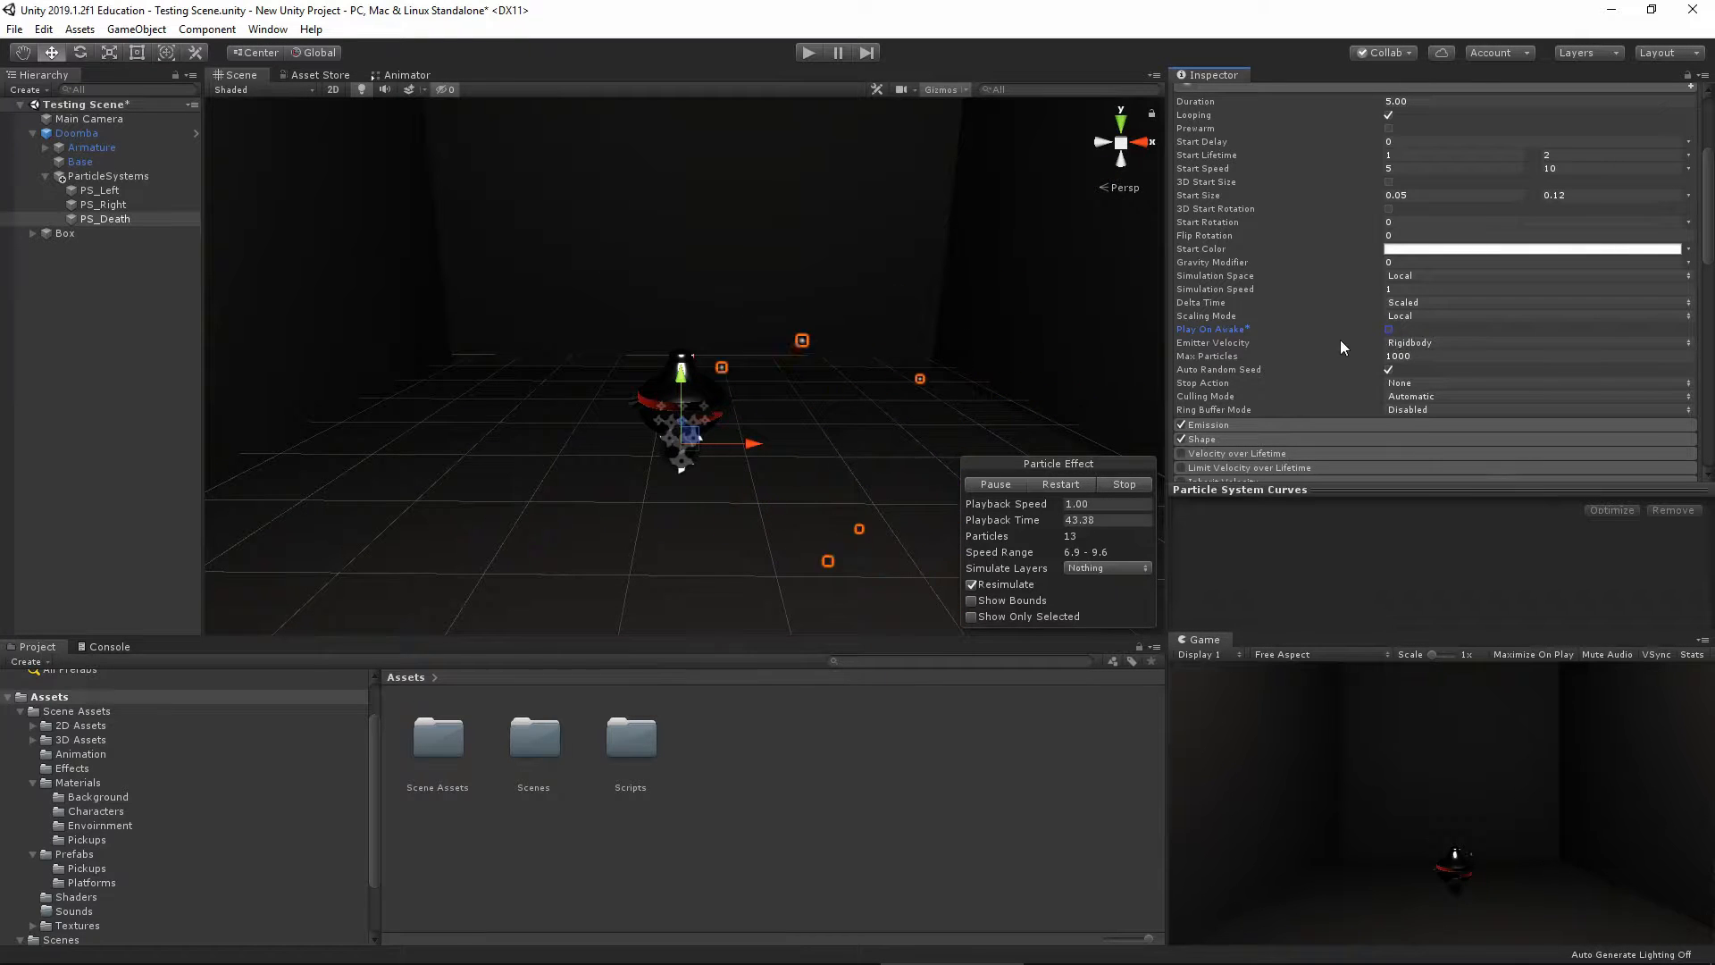
scroll(1311, 308, down, 4)
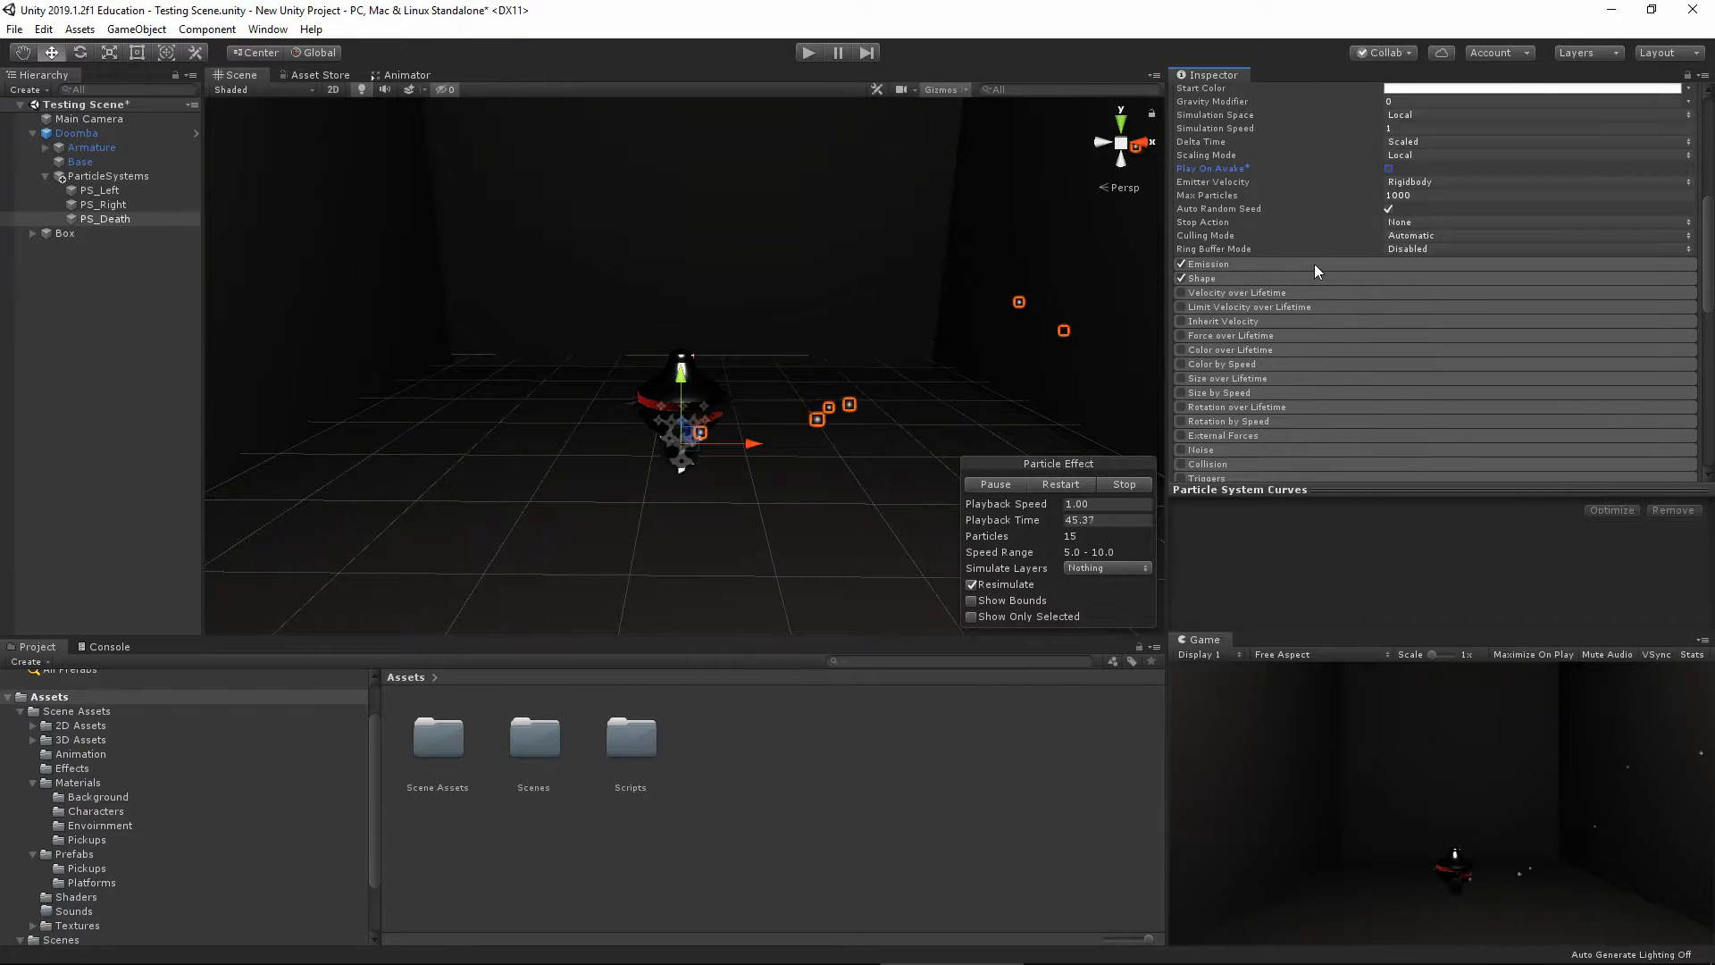
click(1245, 264)
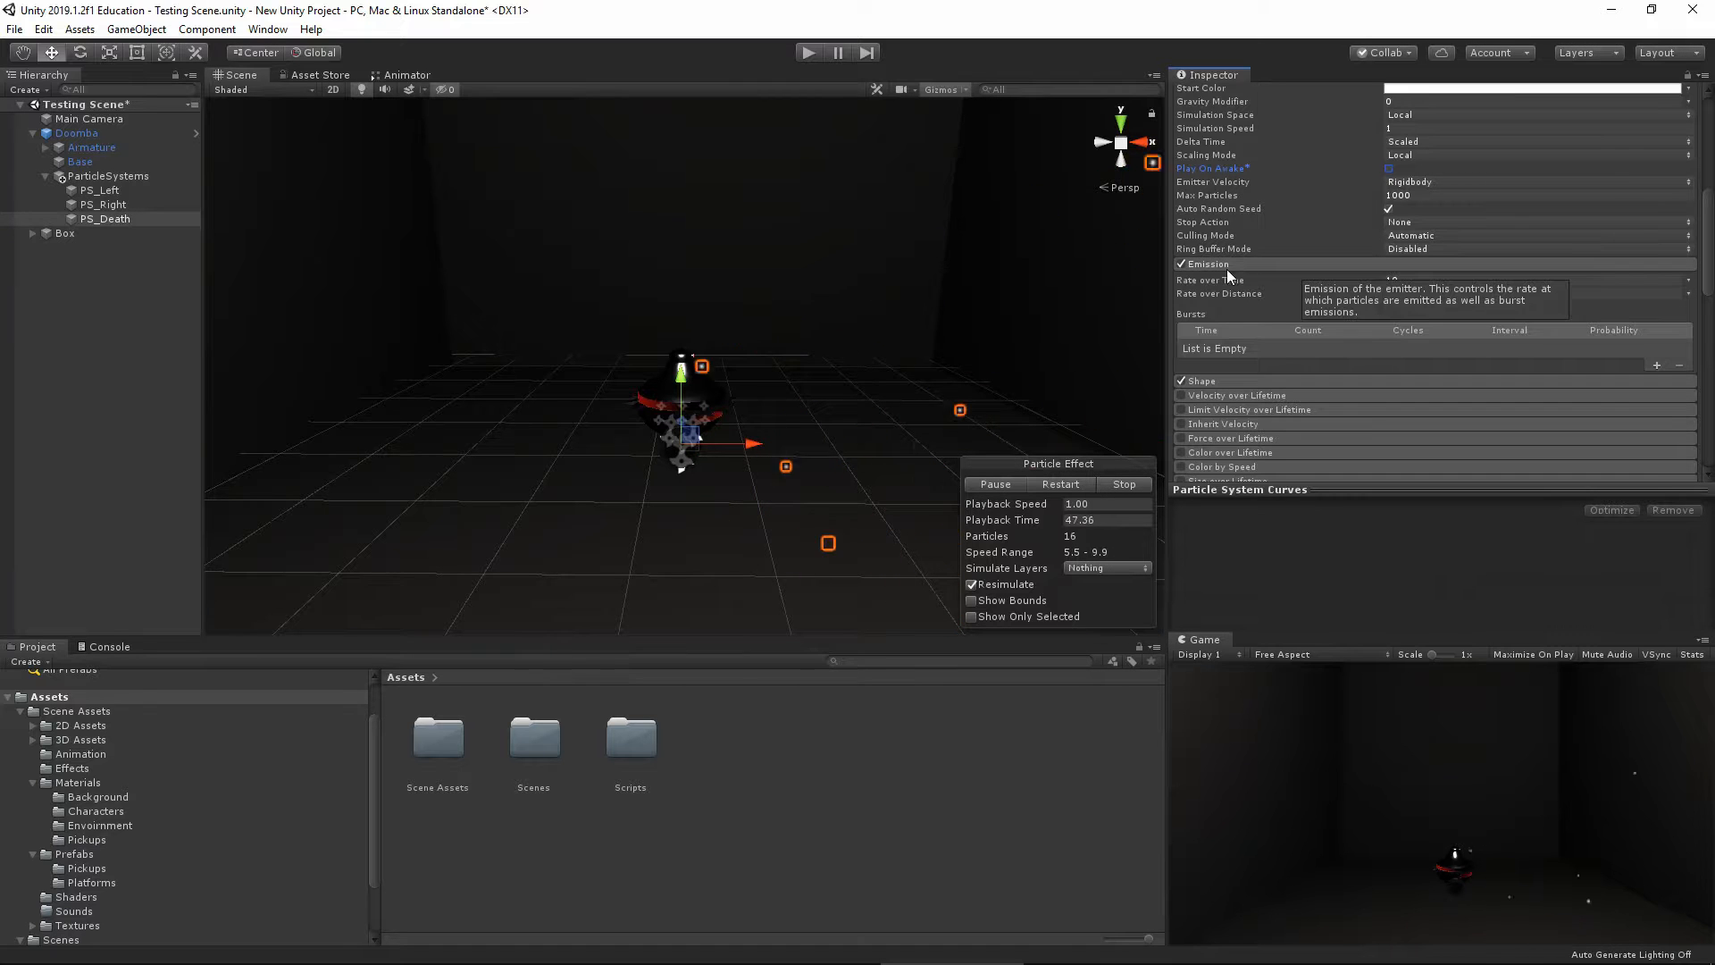
click(1122, 484)
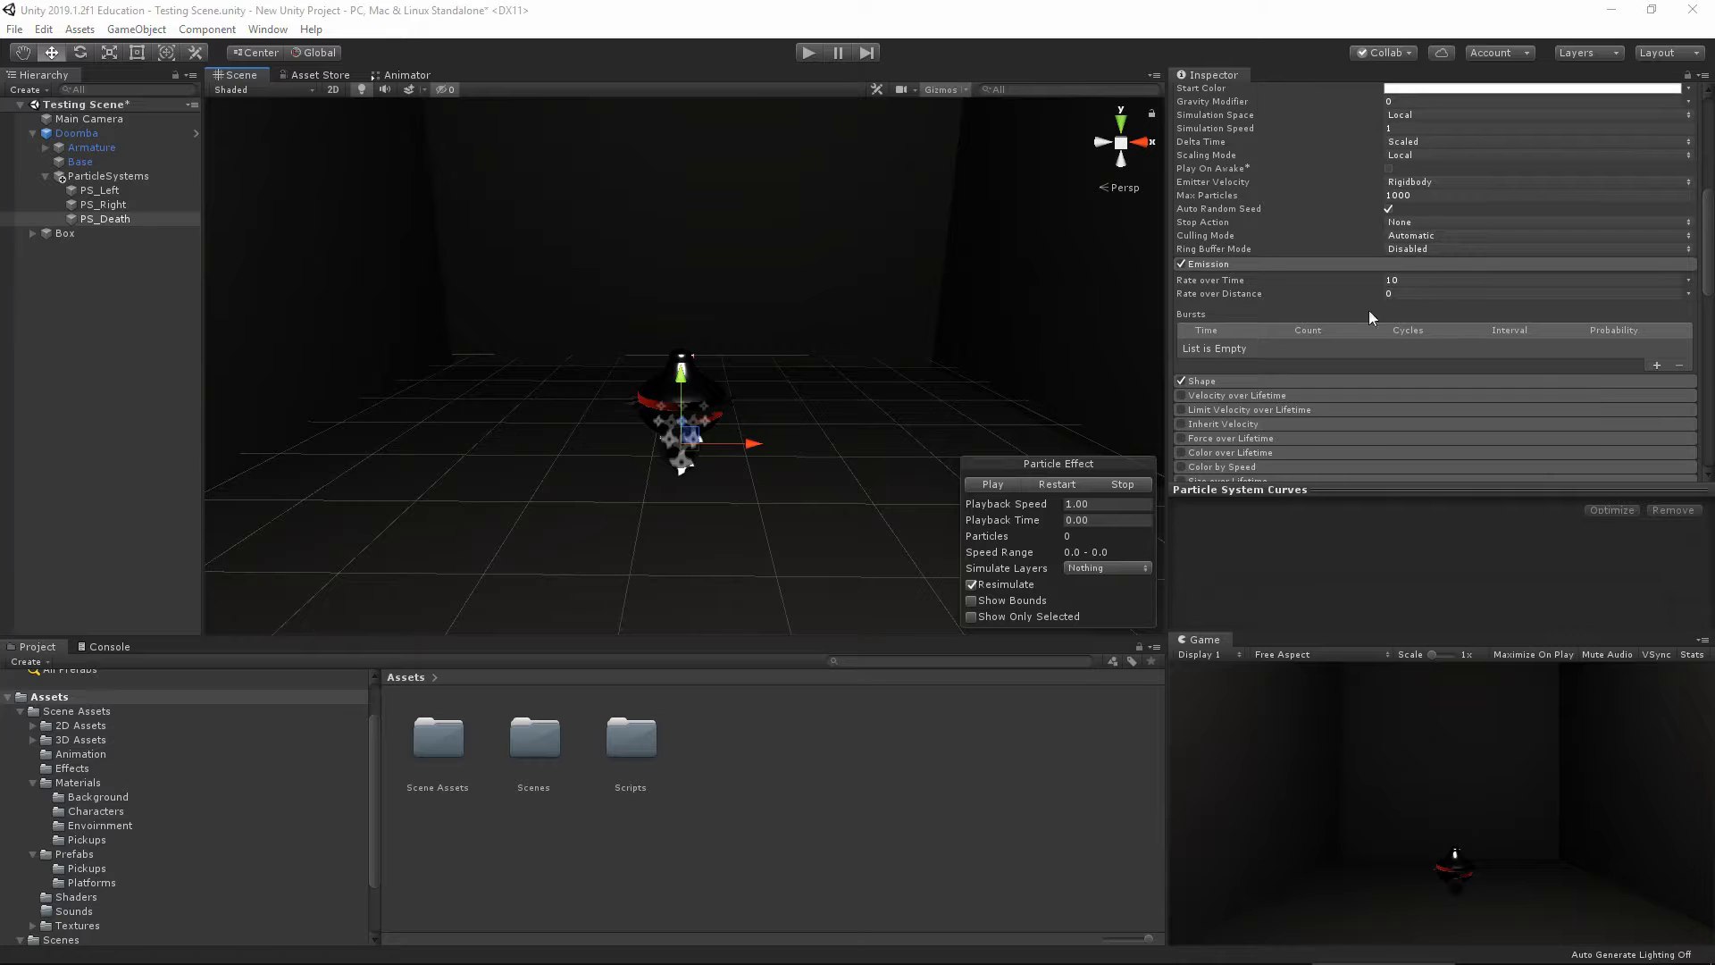
click(1694, 282)
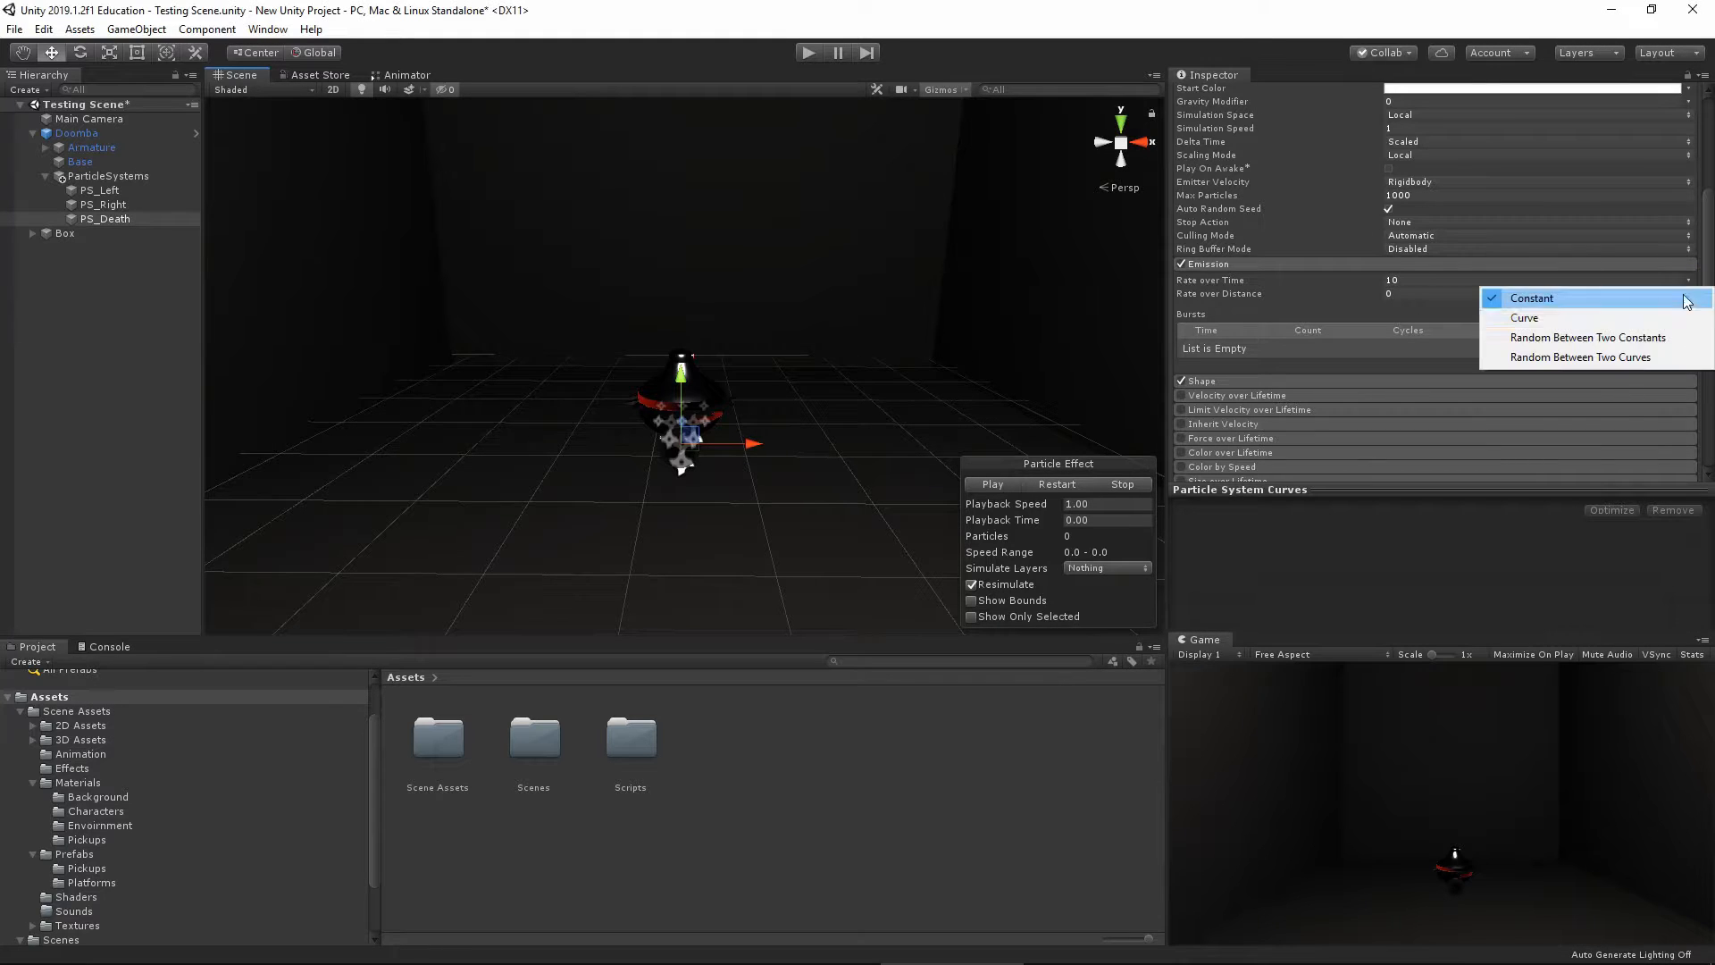
click(1666, 338)
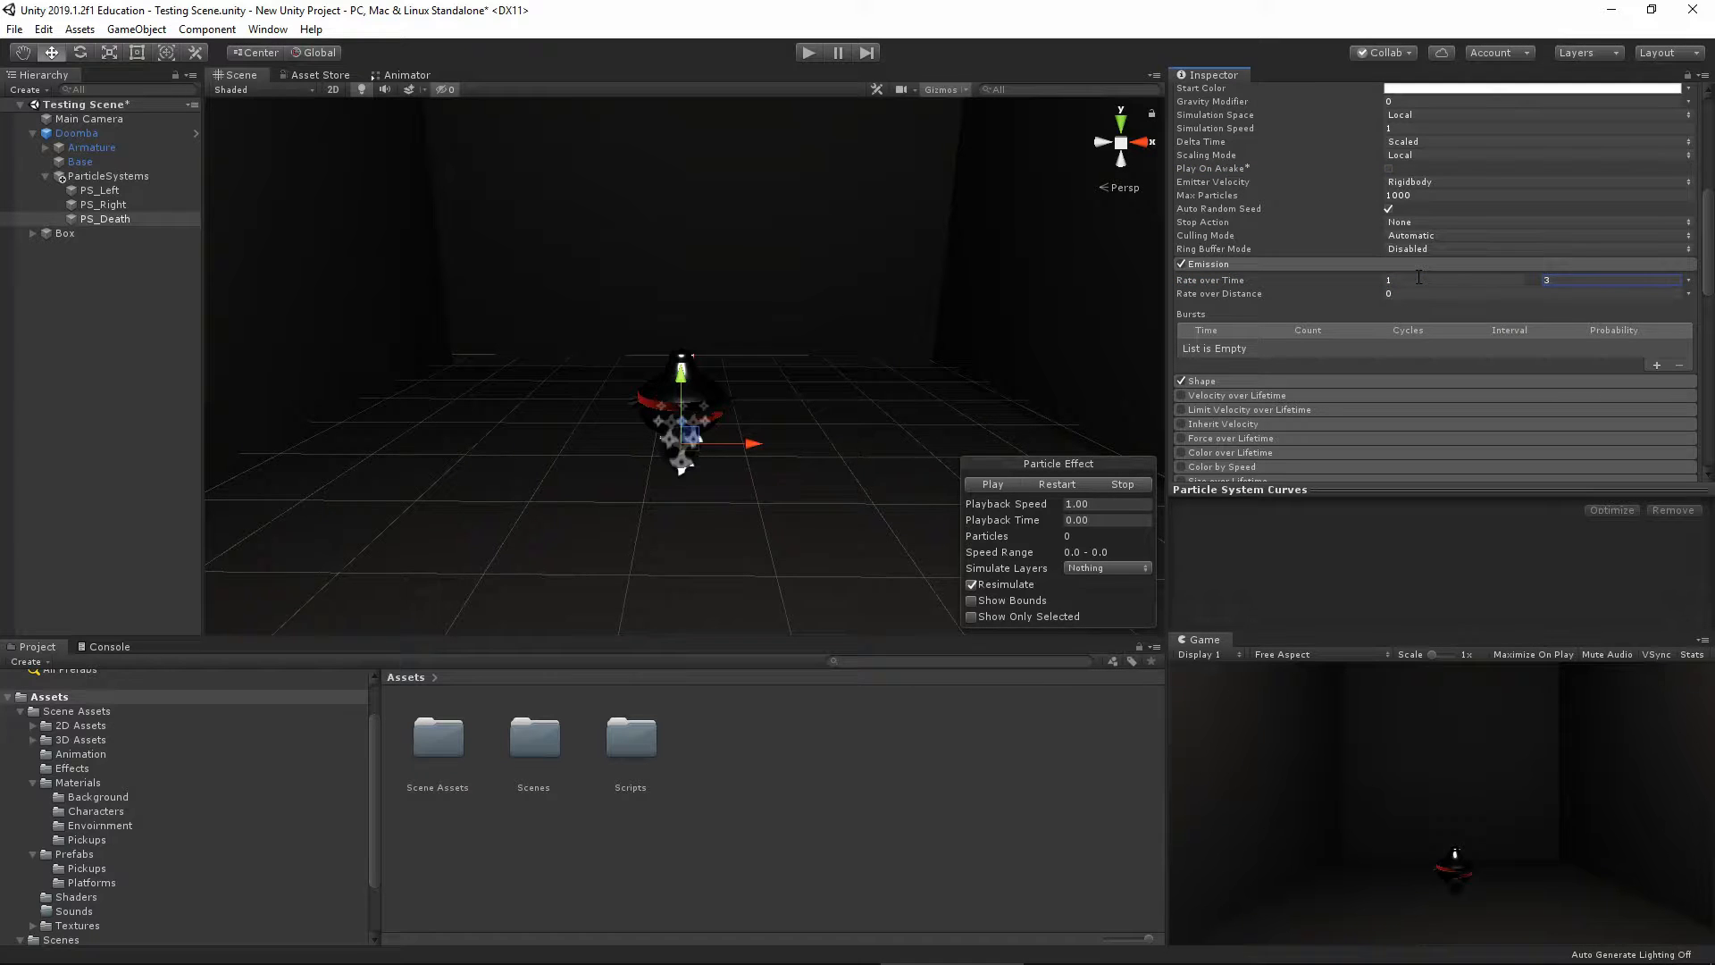
Add an emission burst at time 0 with its count random between the constants 15 and 8, previewing the effect
click(1657, 365)
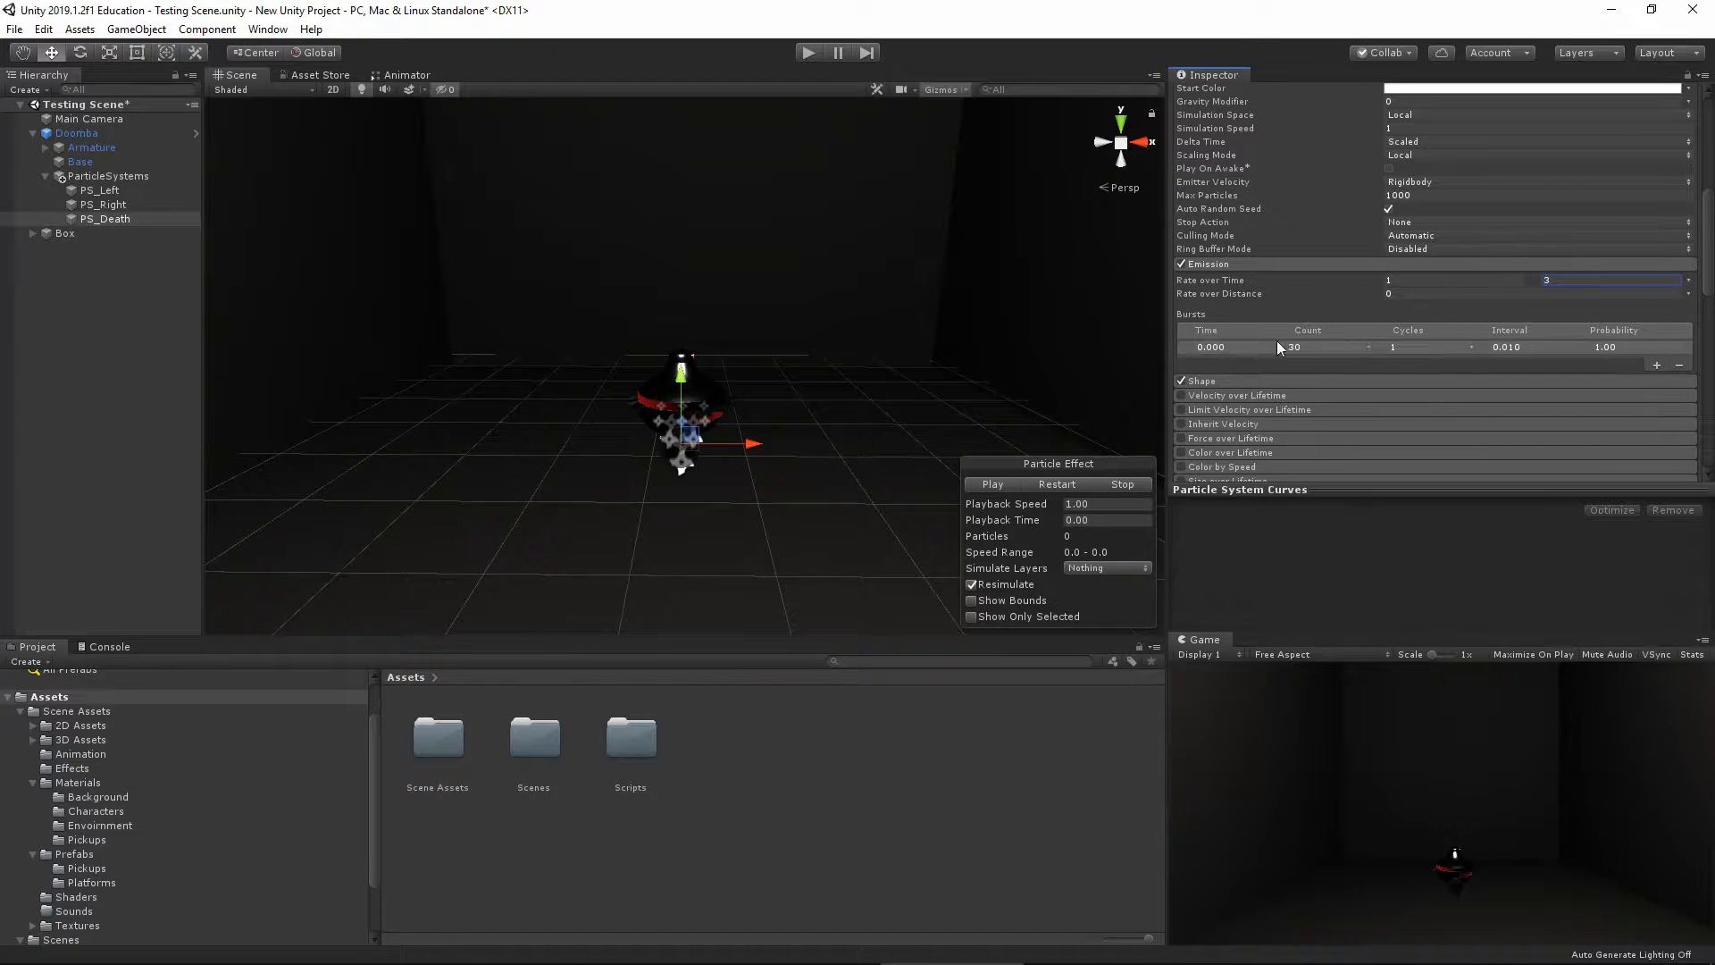
click(993, 487)
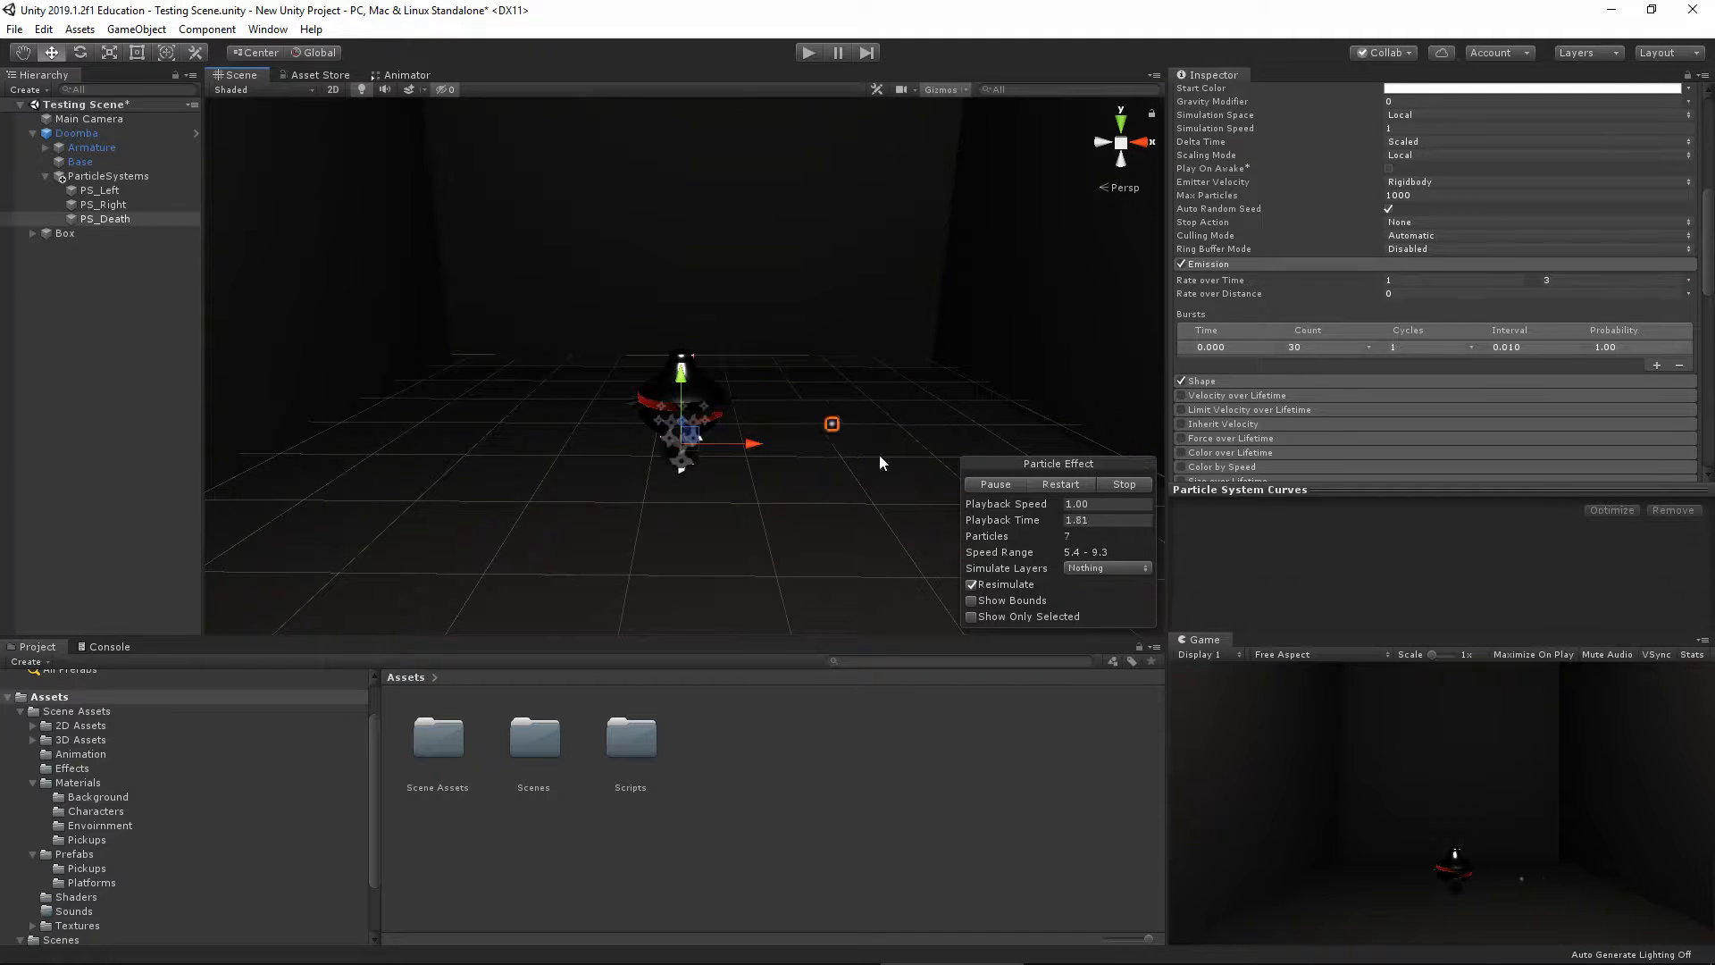
click(1369, 347)
click(1437, 408)
click(1300, 347)
Add a second burst at time 0.1 with its count random between the constants 12 and 7
click(1658, 365)
click(1235, 361)
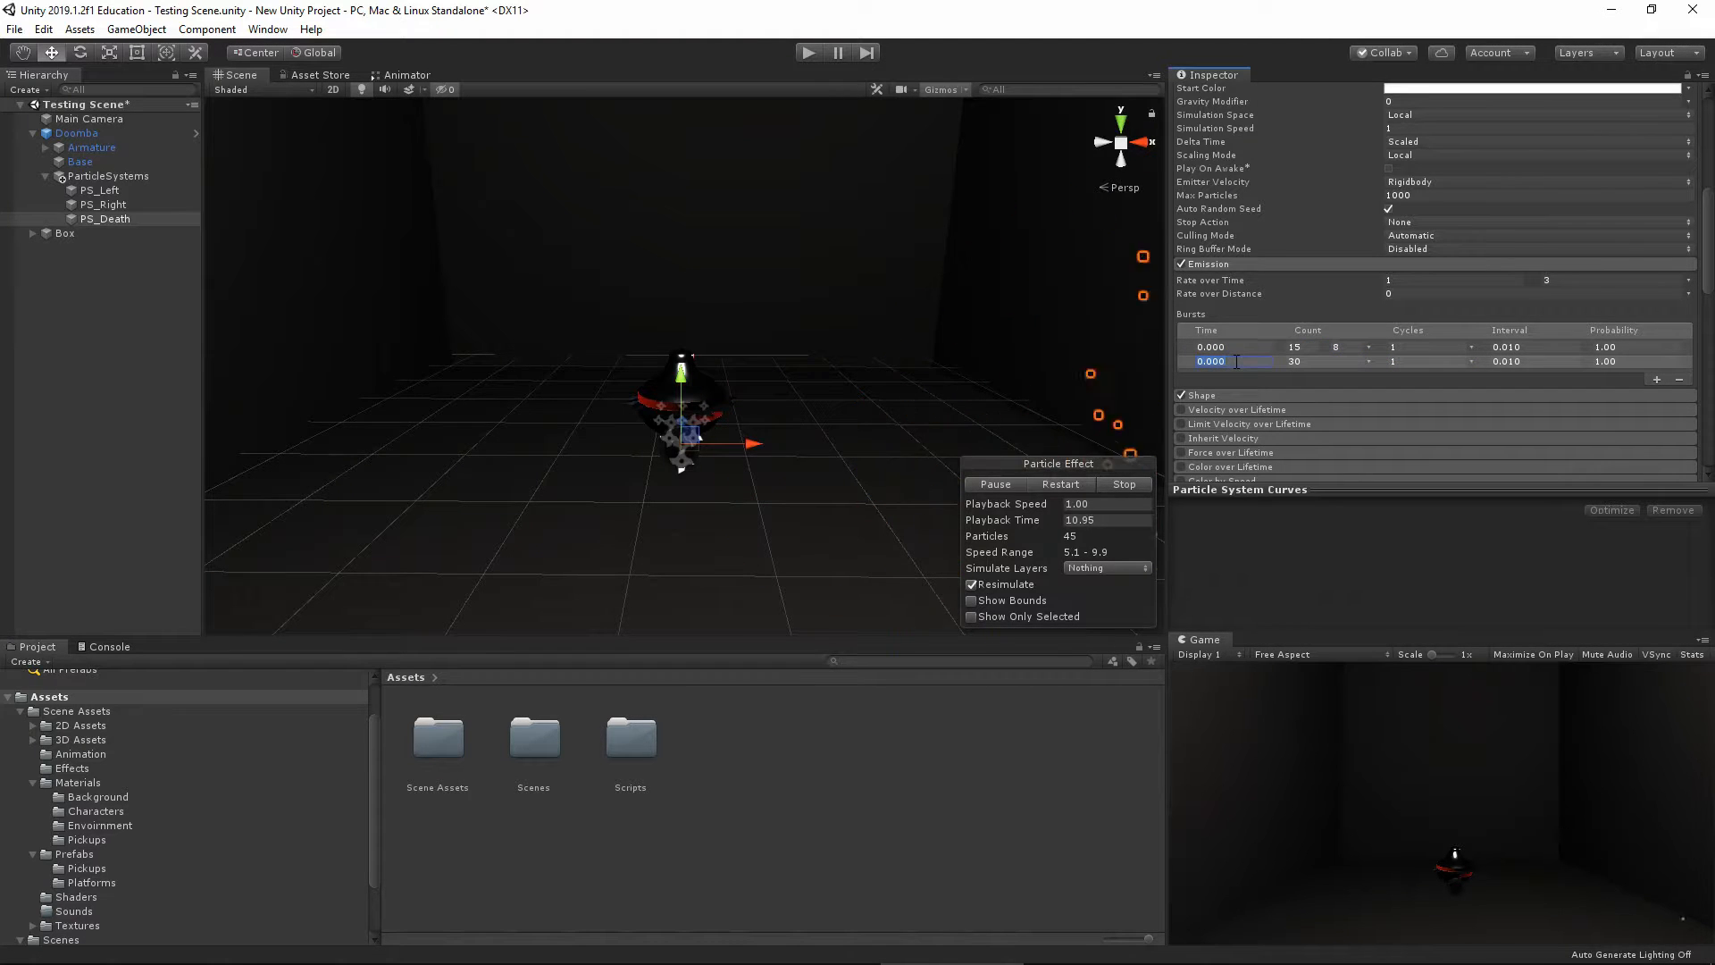
click(1369, 361)
click(1465, 420)
click(1300, 360)
text(12)
key(Tab)
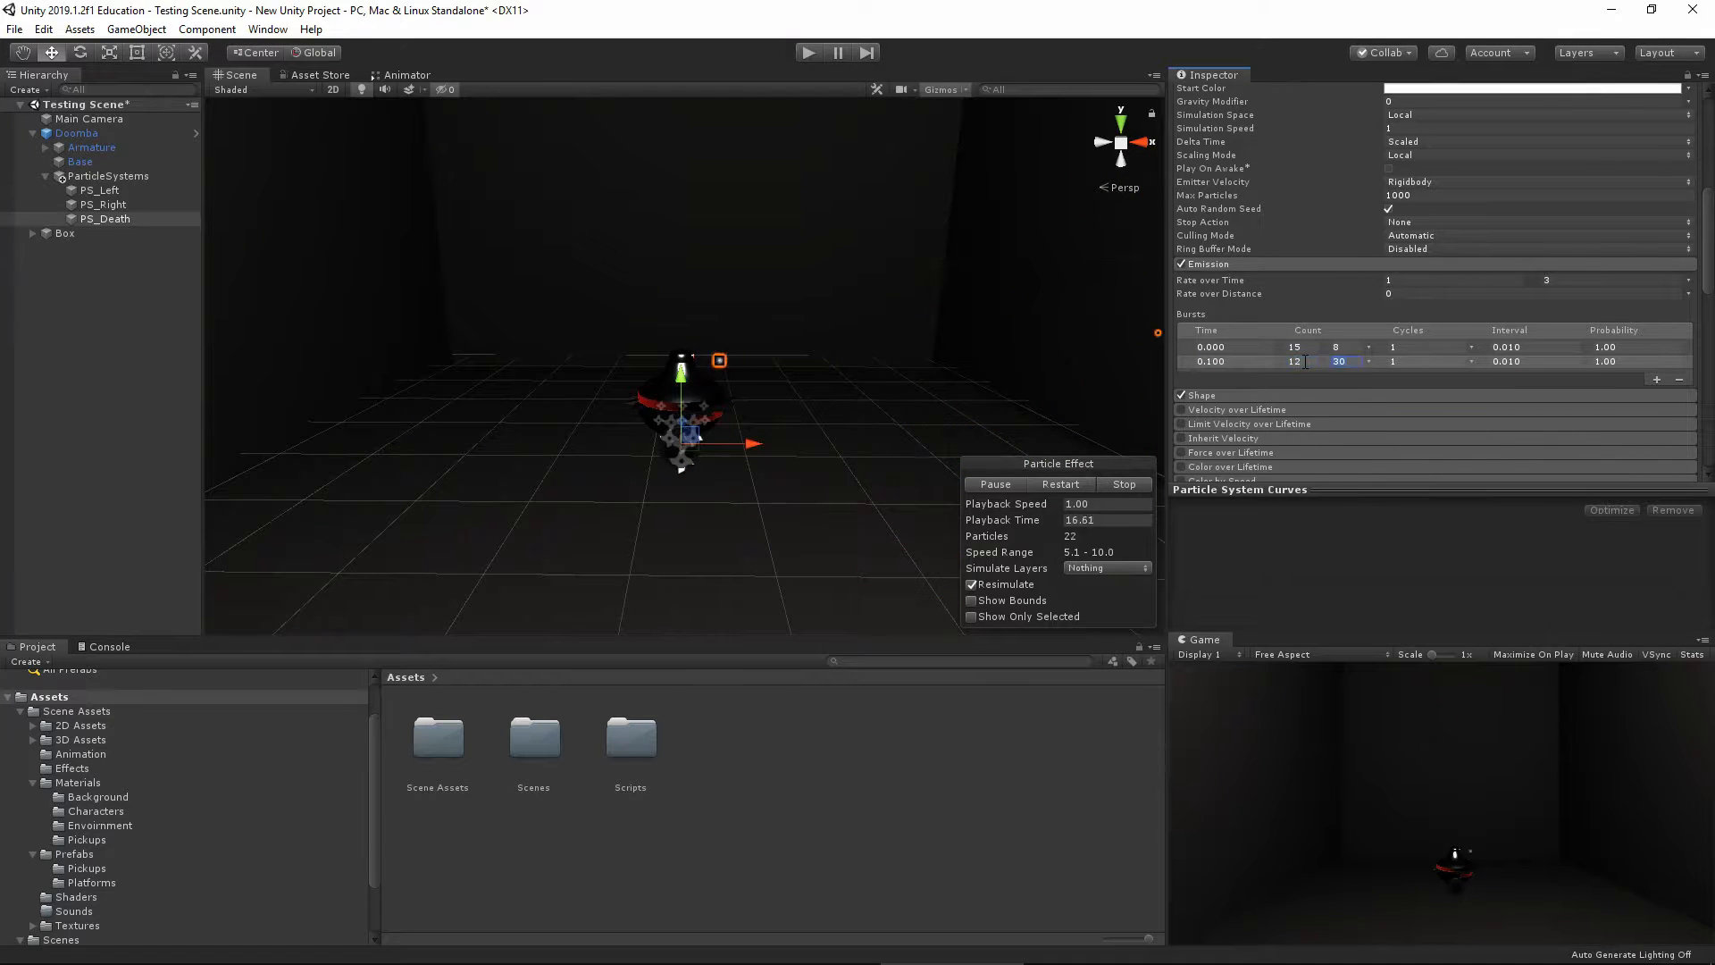
Add a third burst at time 0.2 with its count random between 11 and 6, and replay the particle effect to check it
click(1657, 379)
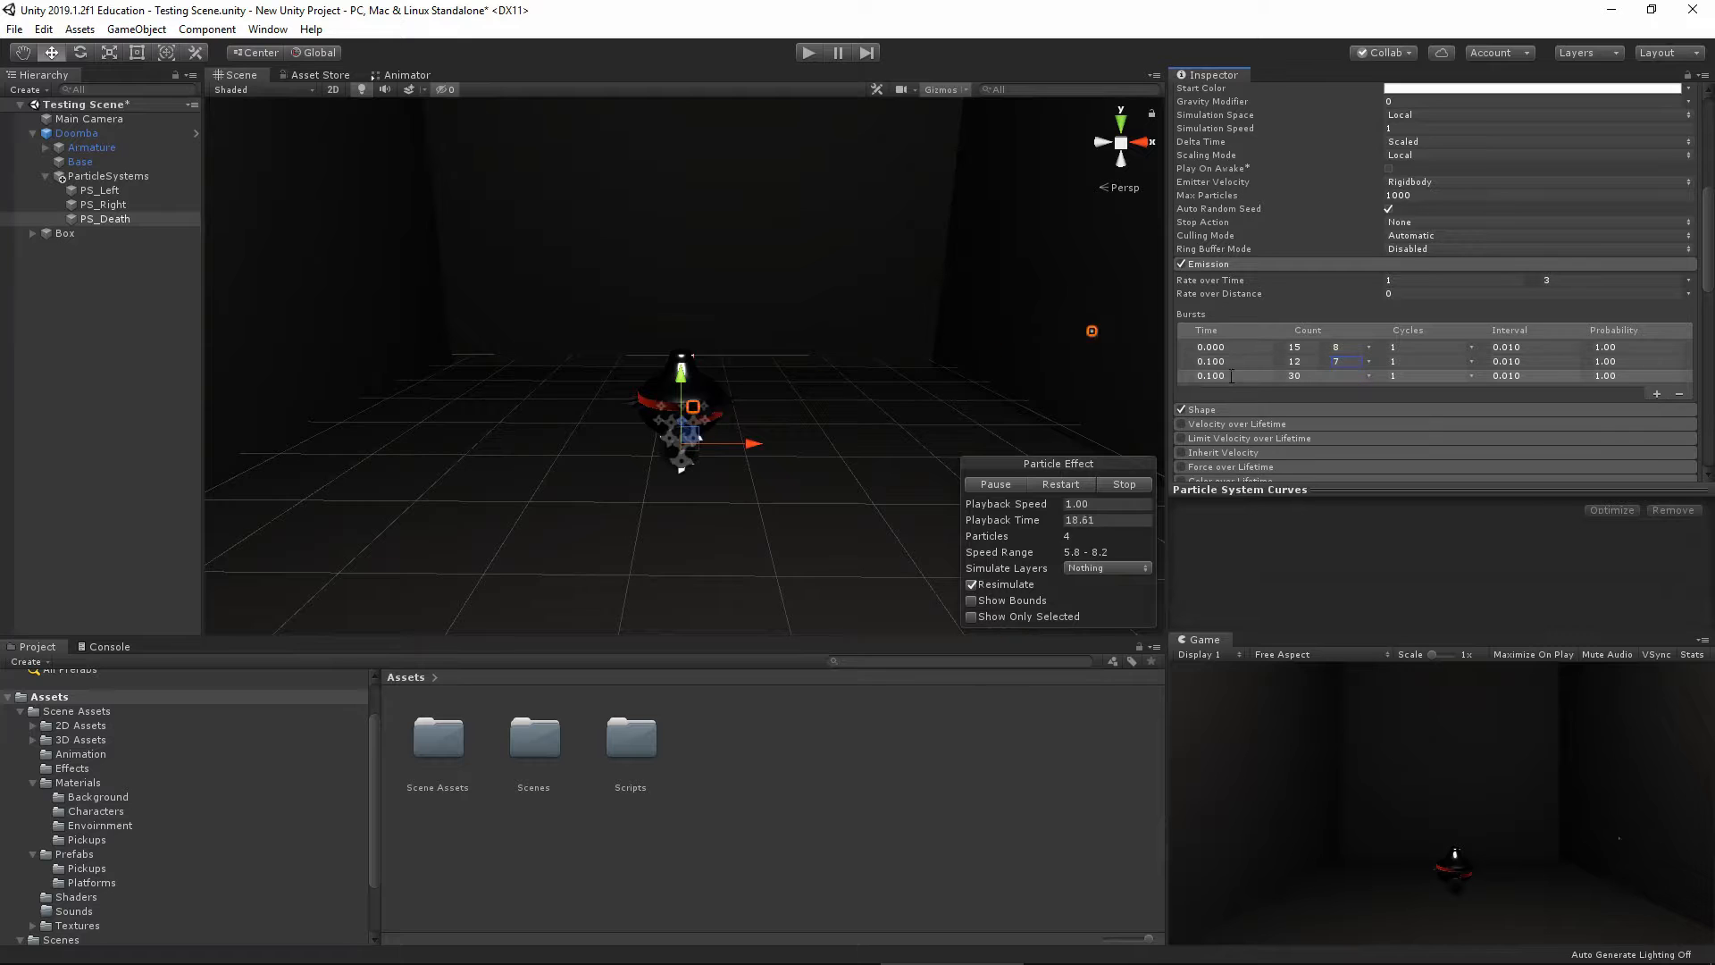
text(0.2)
click(1370, 376)
click(1448, 436)
click(1297, 376)
text(11)
key(Tab)
text(6)
click(1061, 481)
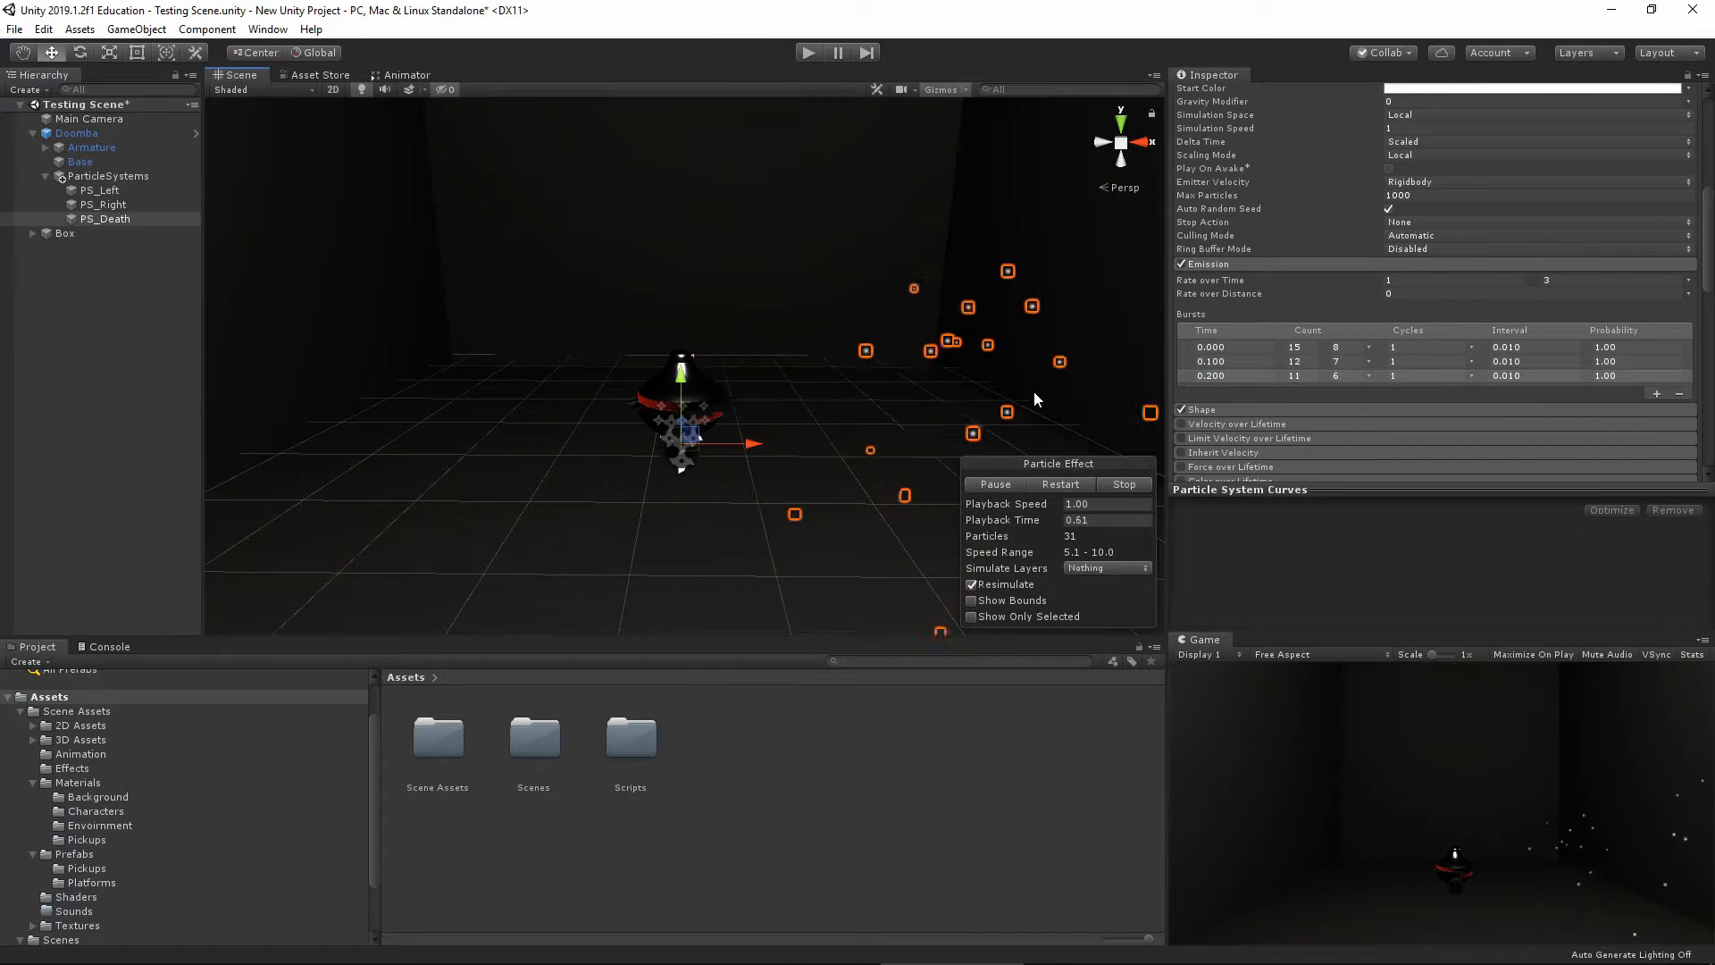
click(1061, 483)
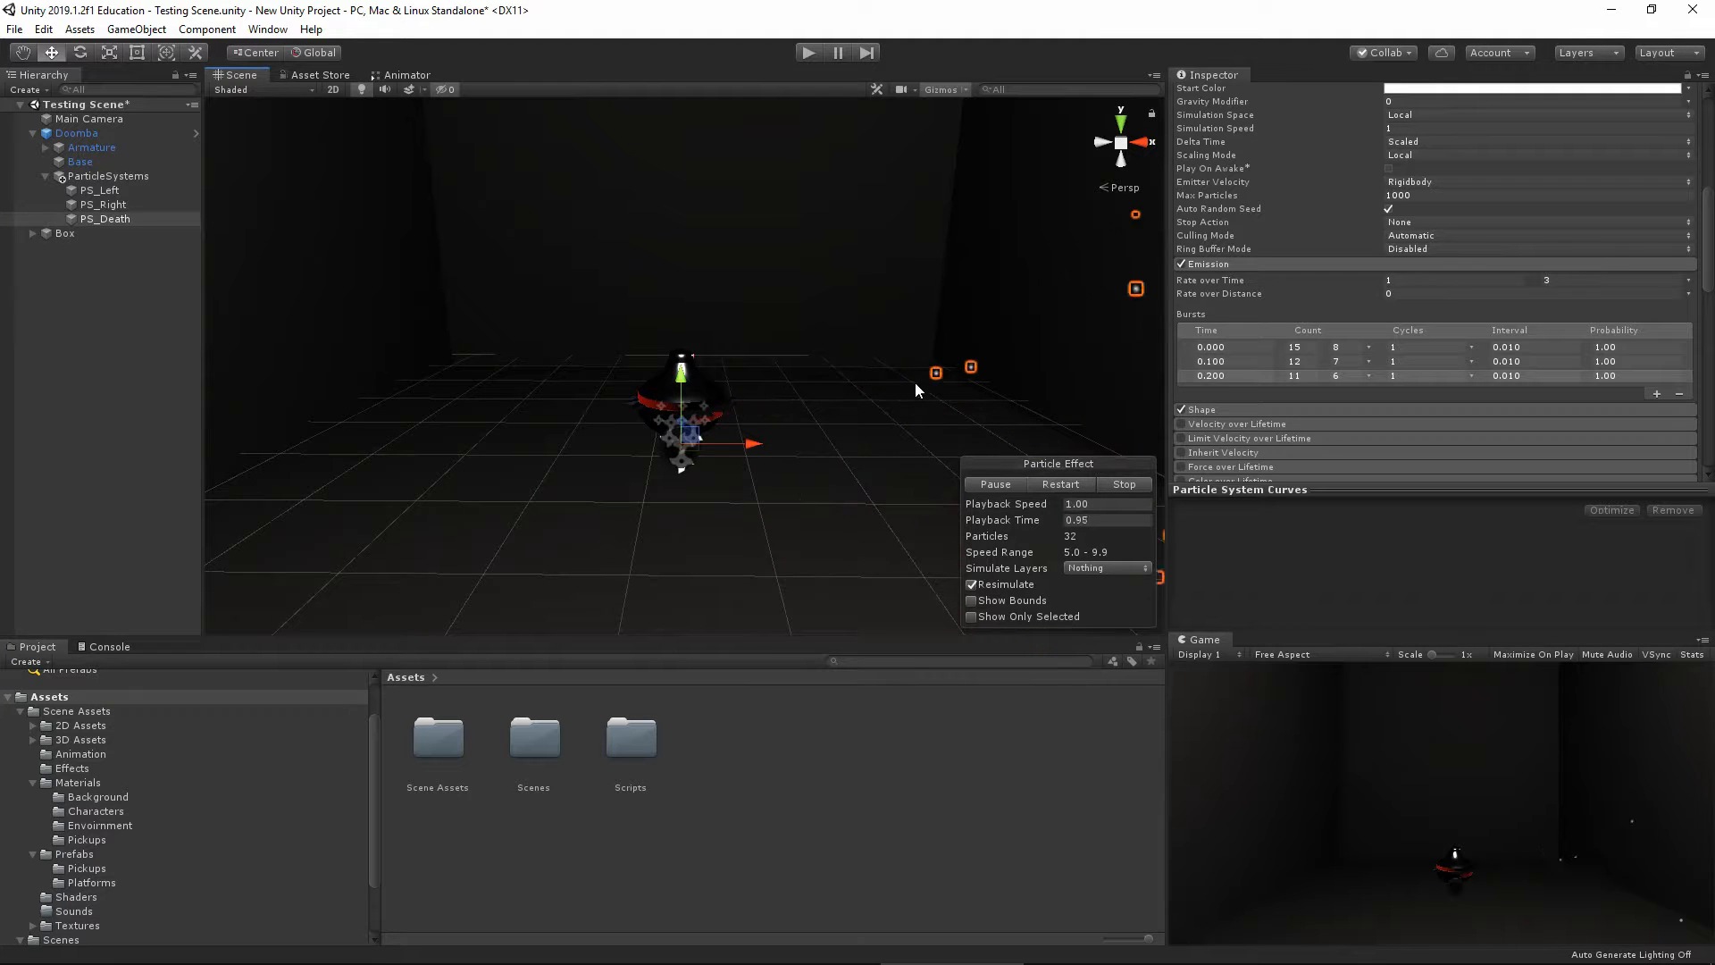
Rotate PS_Death's cone emission shape to point upward, with its shape Rotation X set to 270
scroll(1430, 390, down, 3)
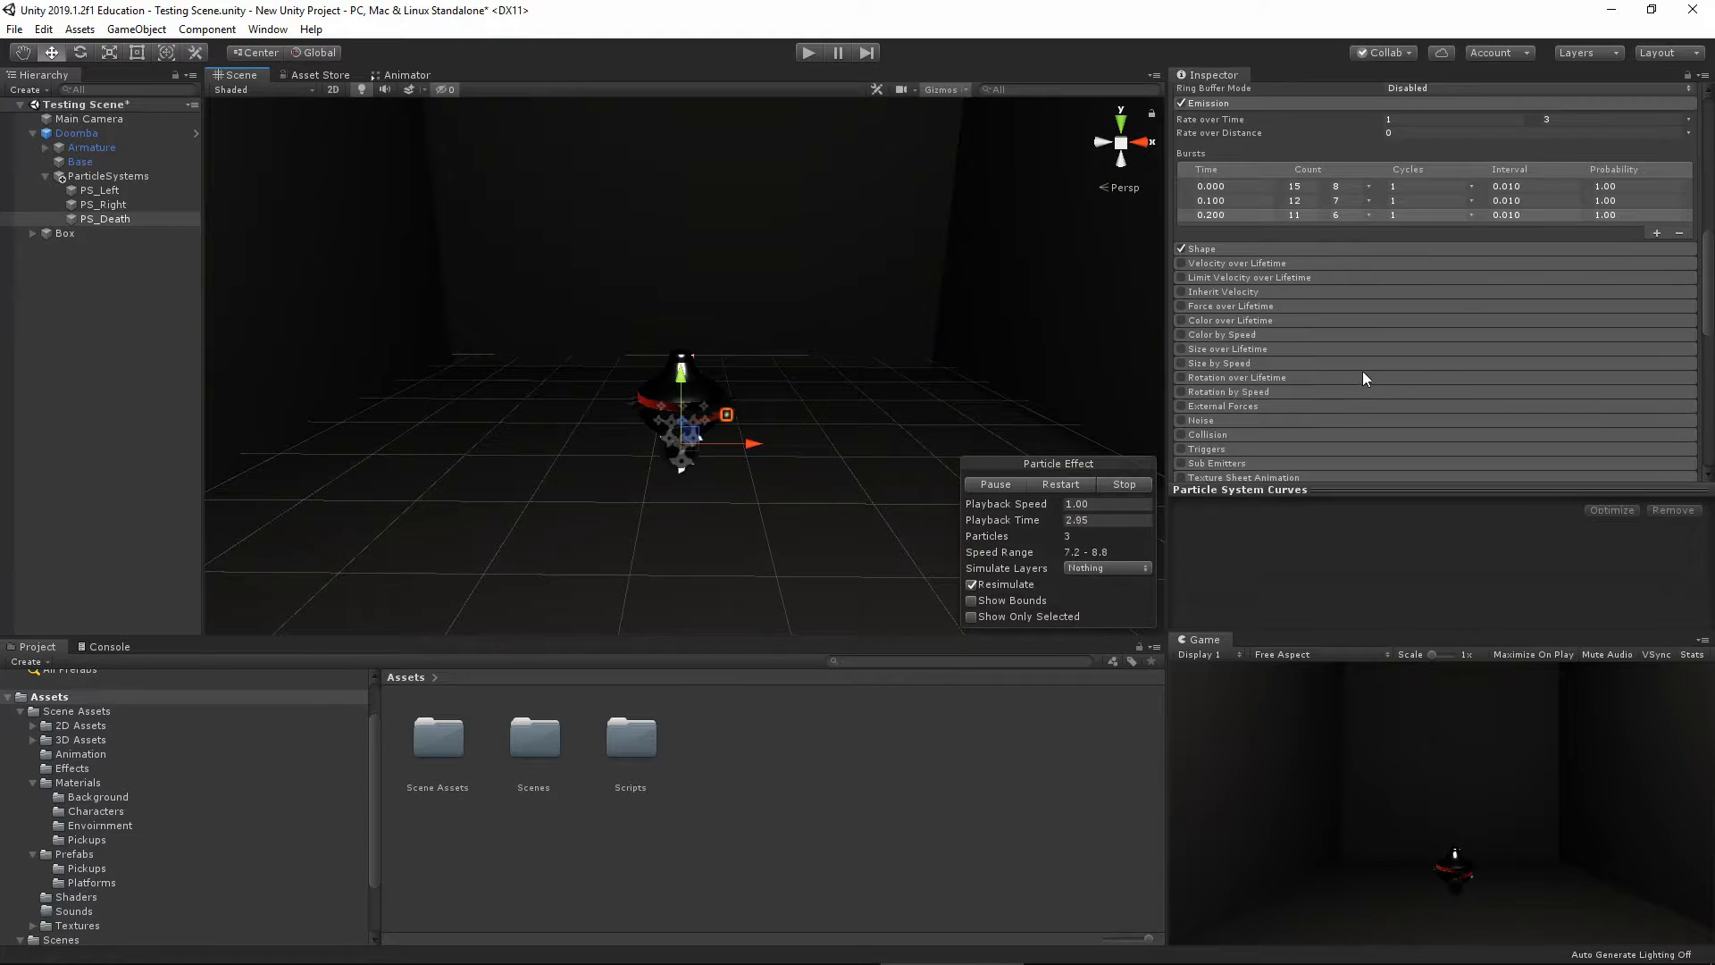
click(1245, 248)
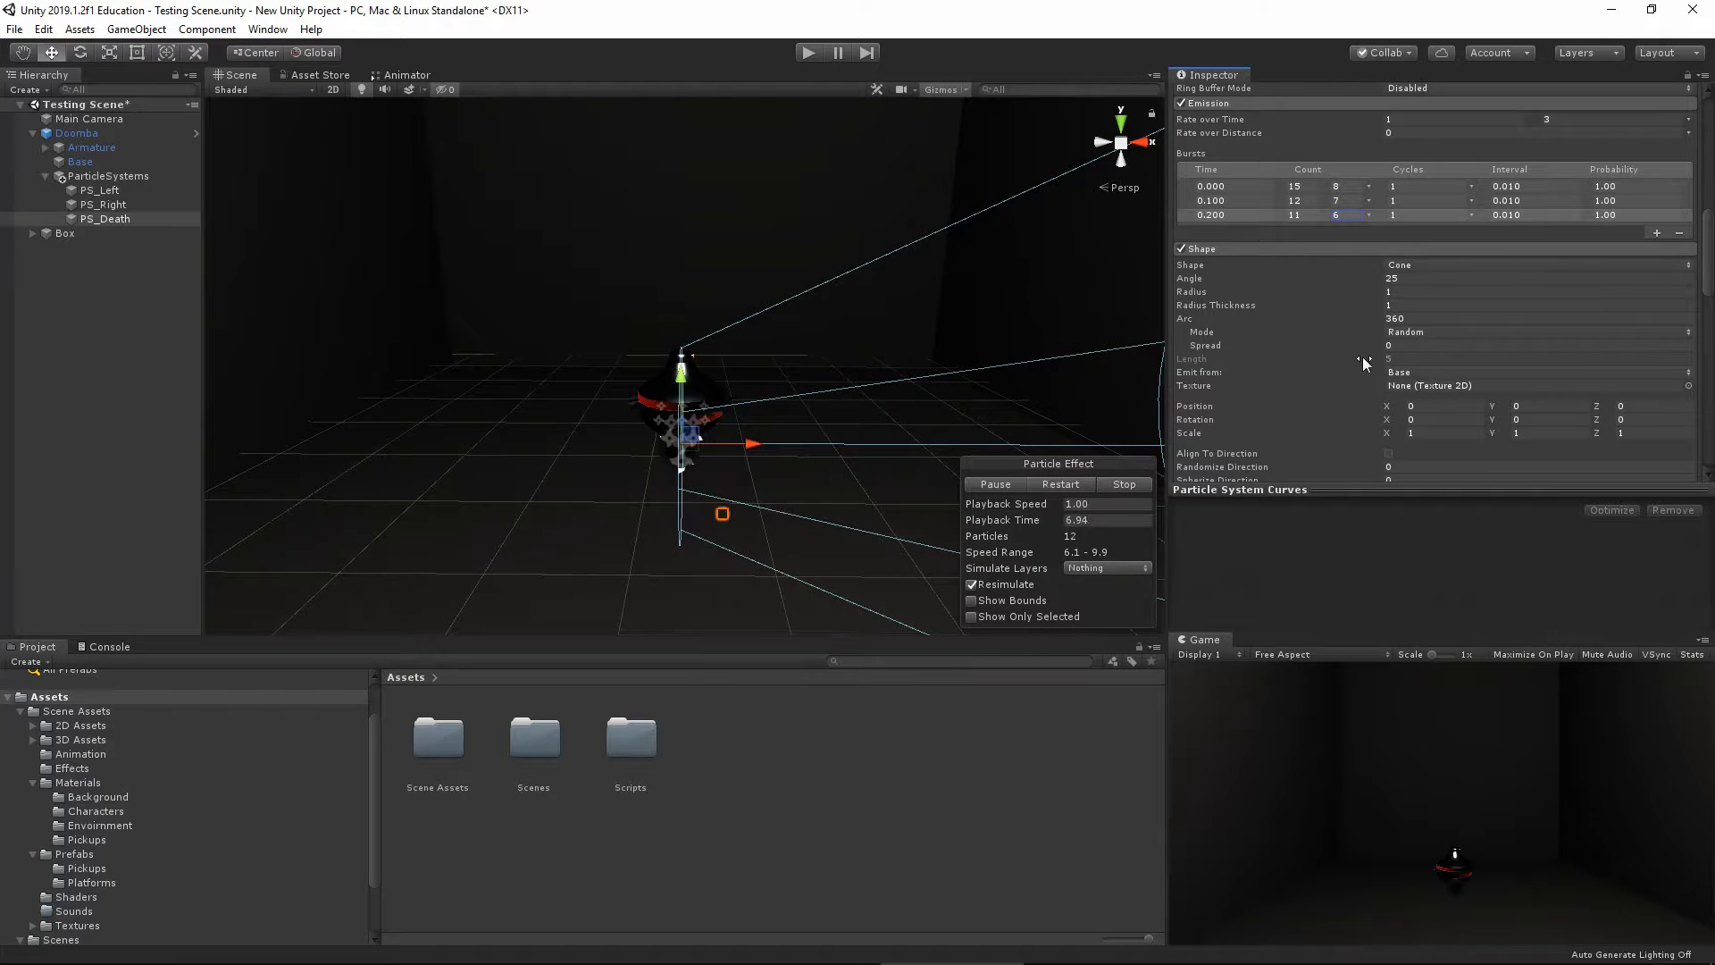
scroll(1415, 381, down, 3)
click(1454, 351)
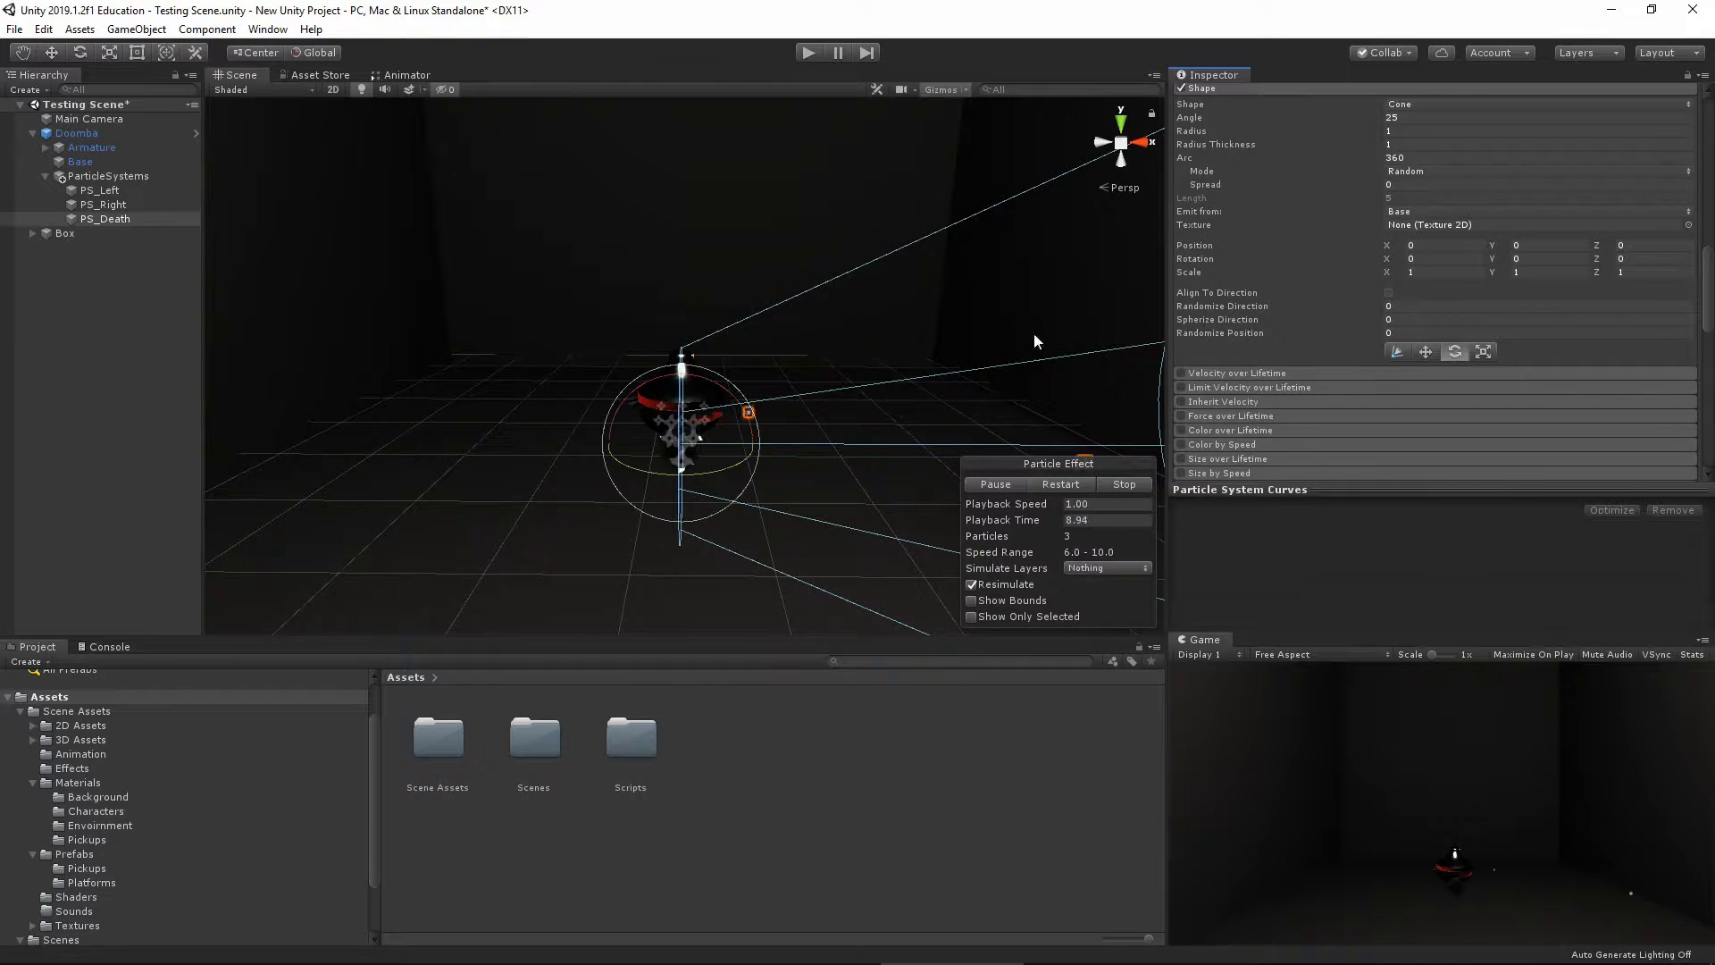
drag(723, 391, 490, 358)
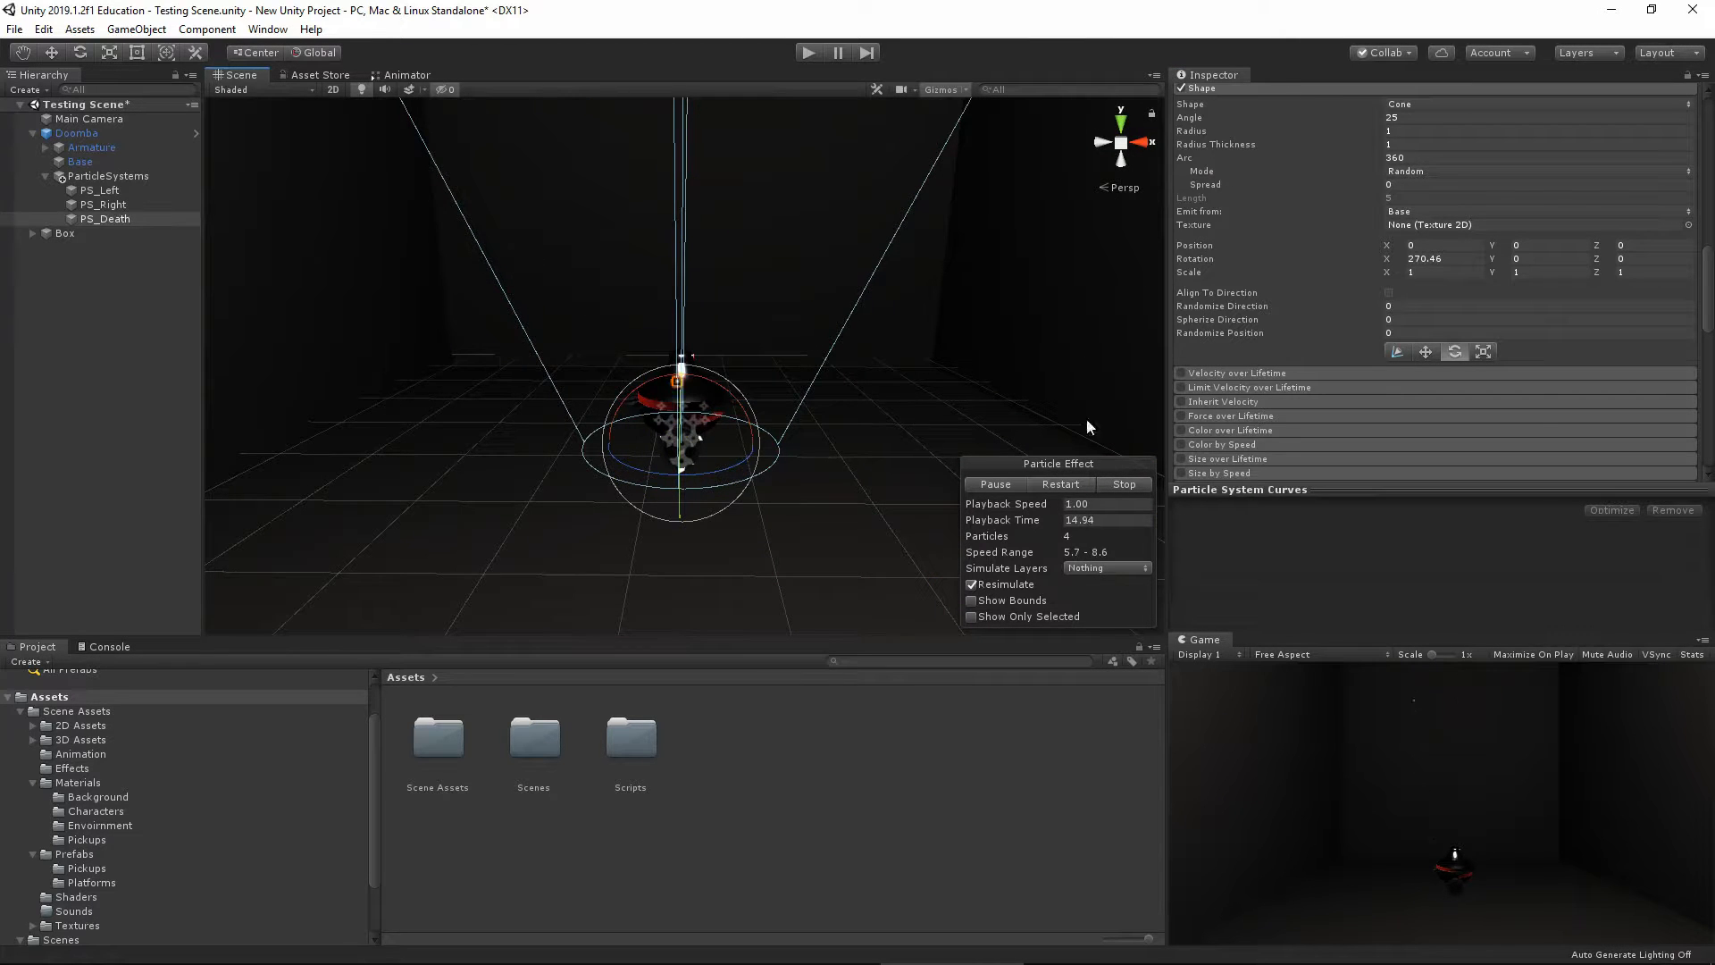
click(1460, 259)
text(27)
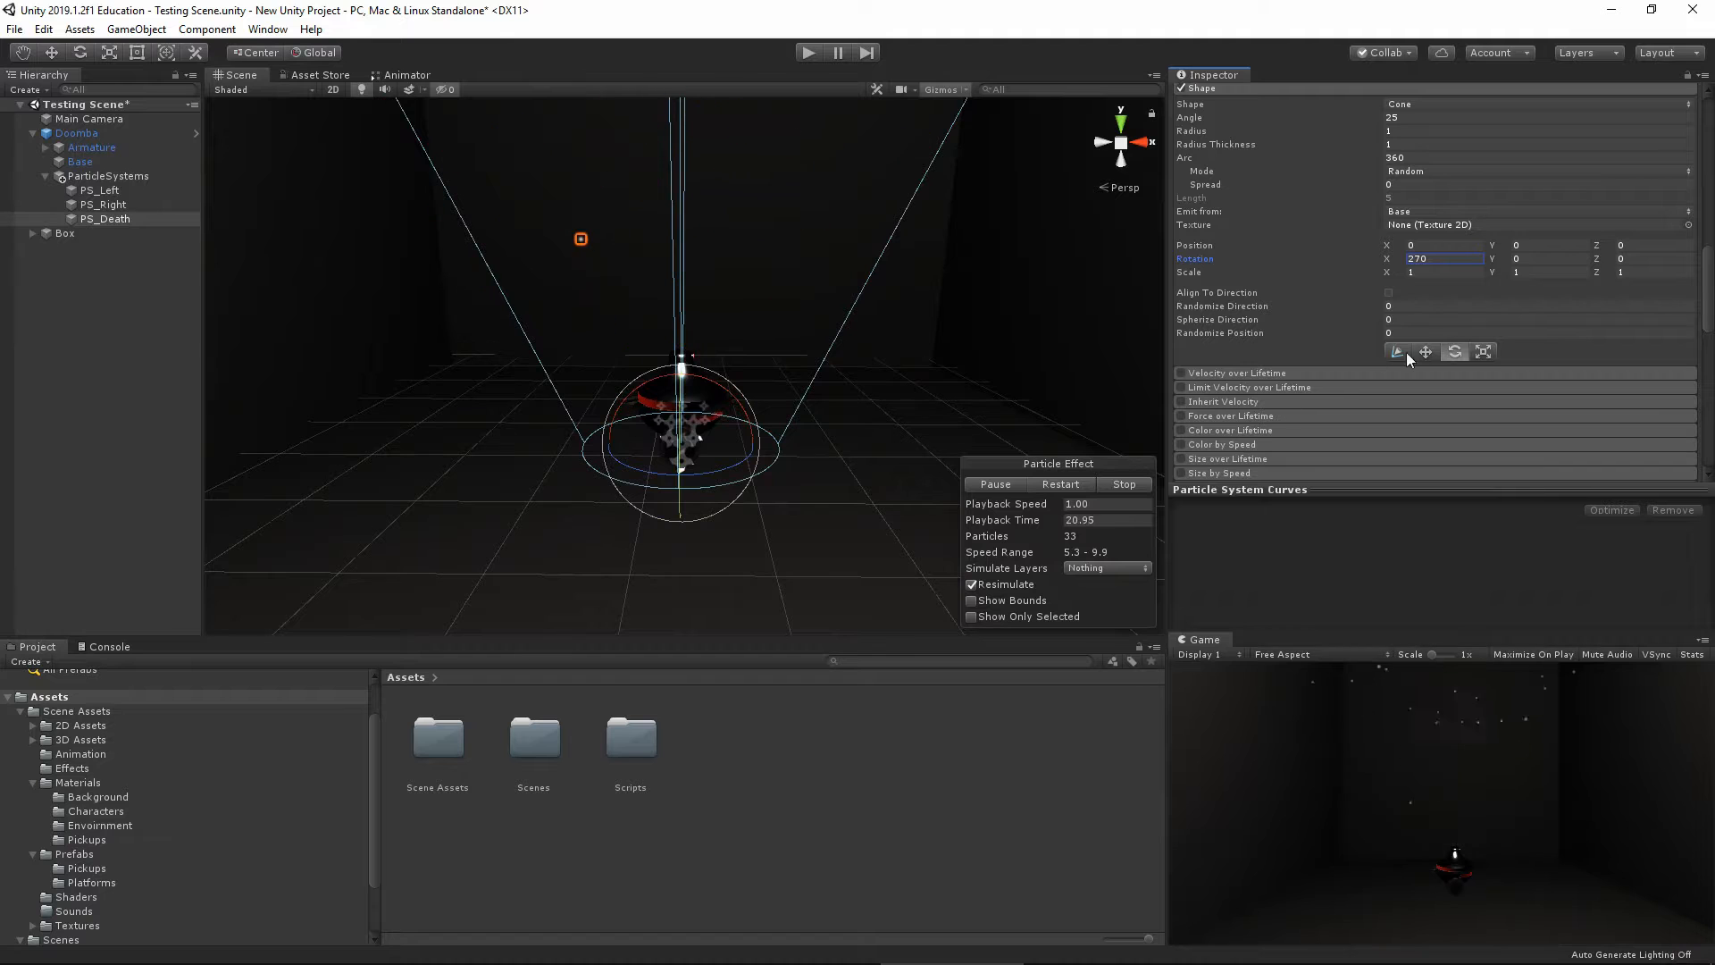
Shrink the emission cone's base in the scene to a radius of about 0.42
click(1483, 351)
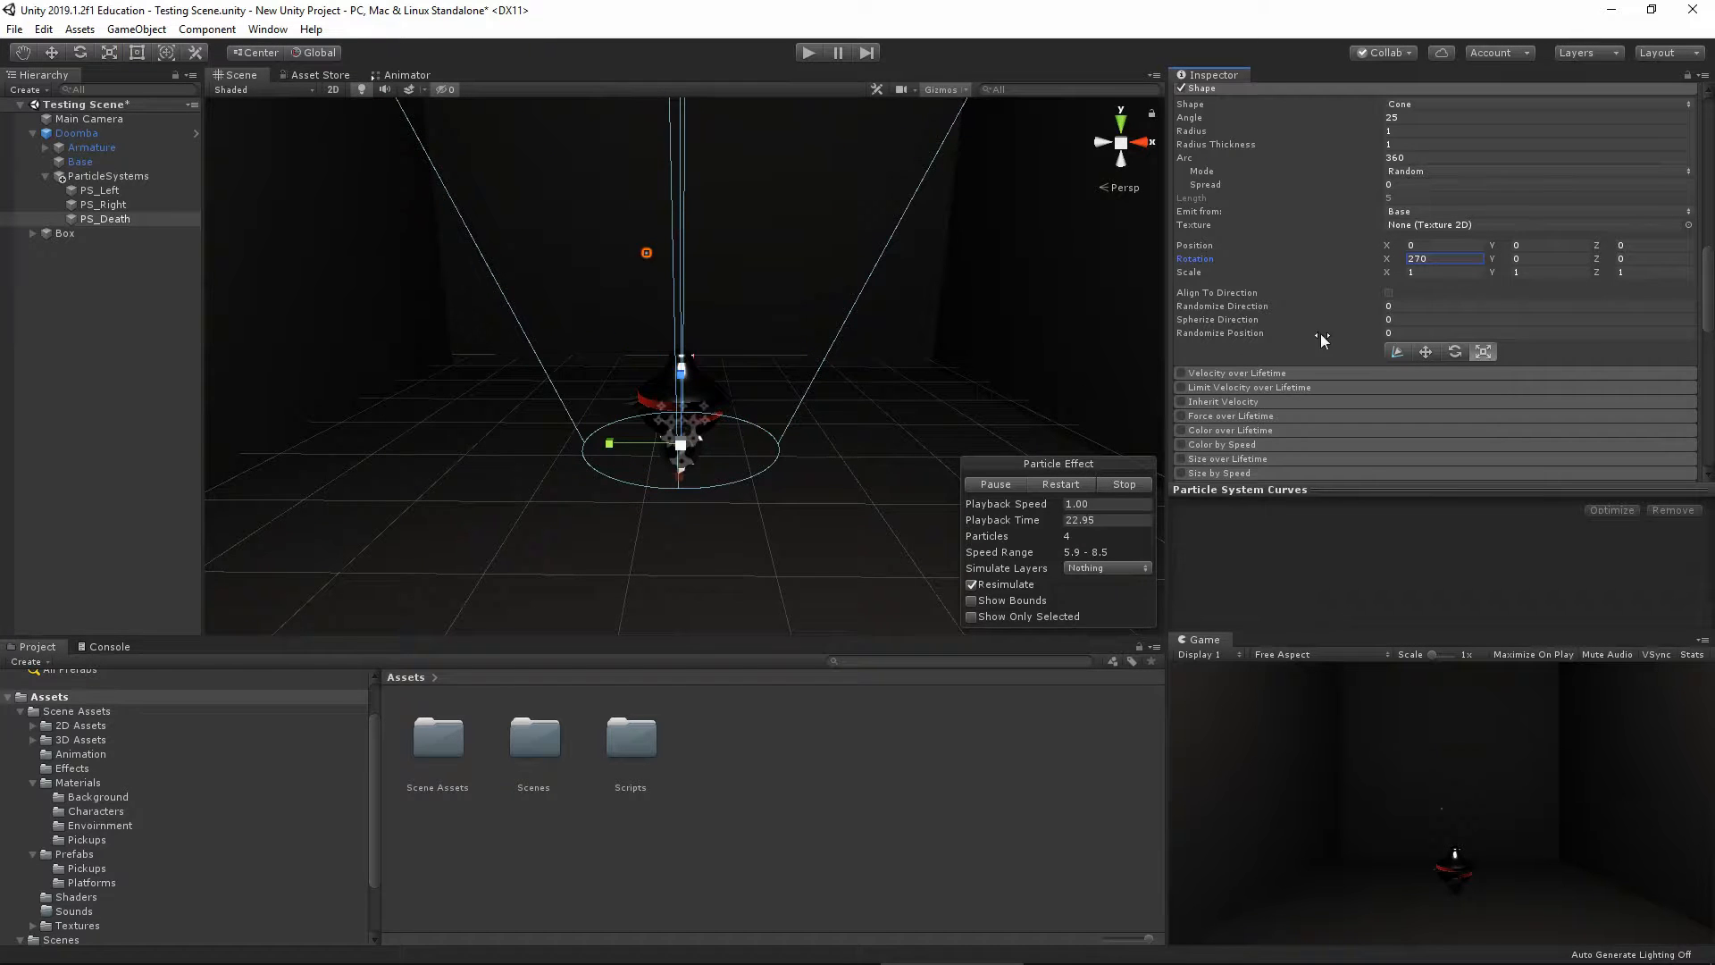
click(1398, 352)
drag(779, 444, 724, 443)
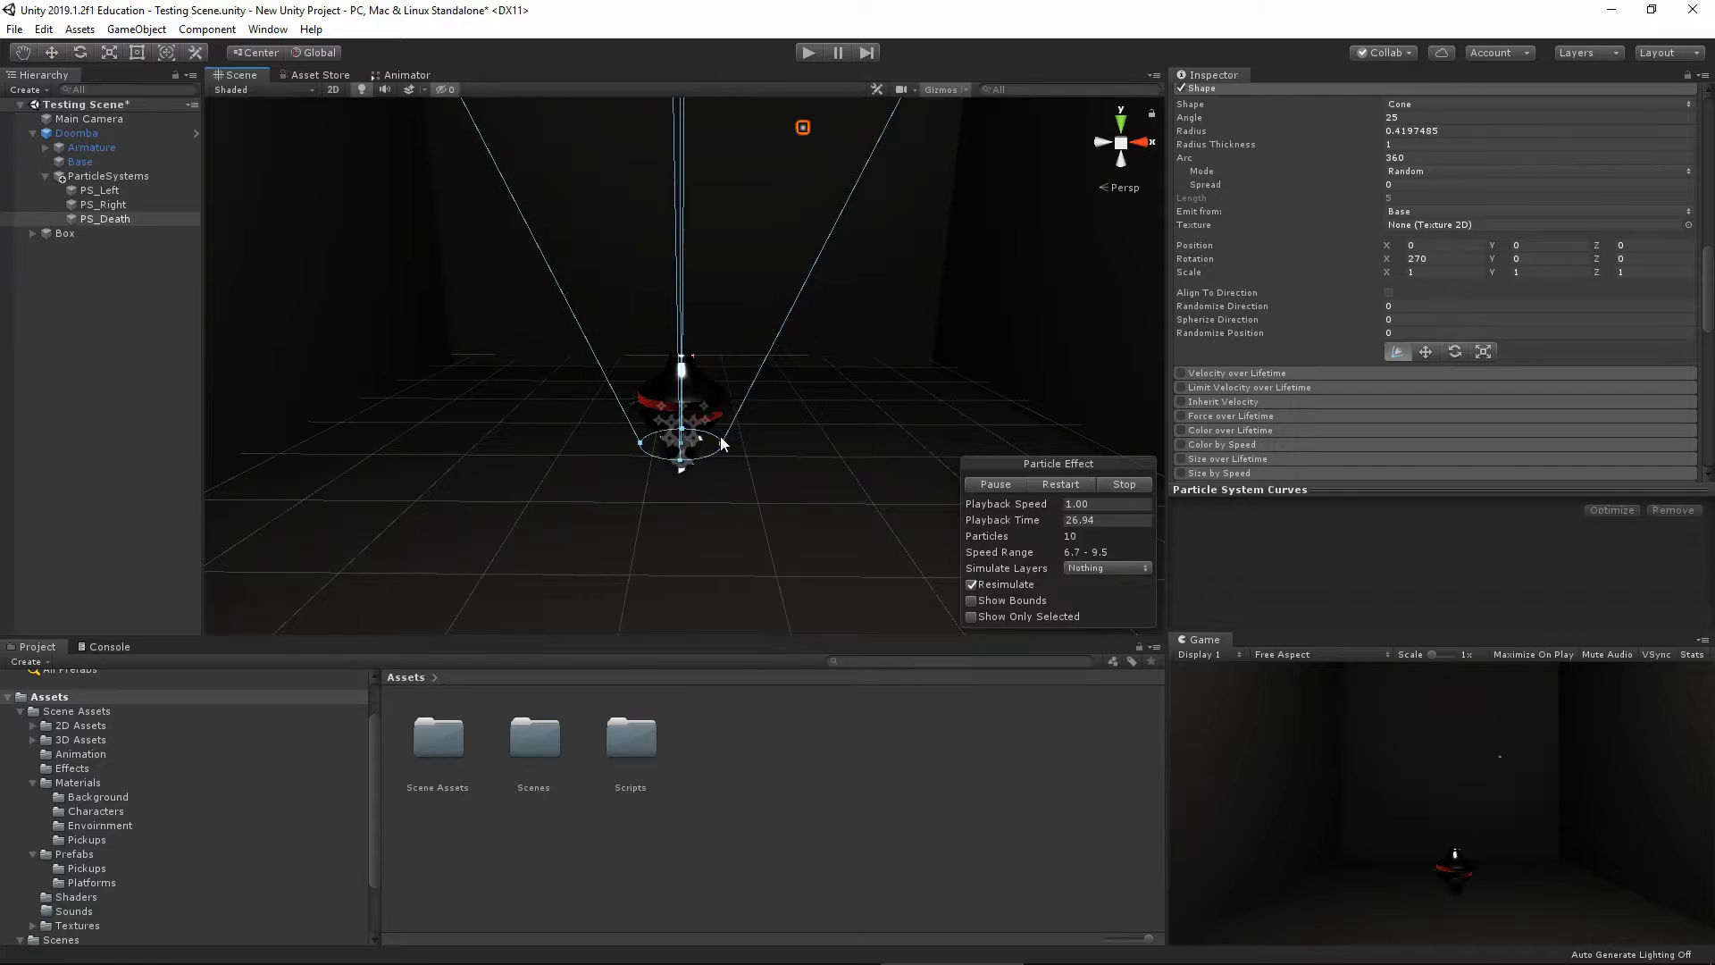
Raise the emission cone within Doomba's body to a shape Position Y of about 0.46
alt+drag(745, 524, 1085, 443)
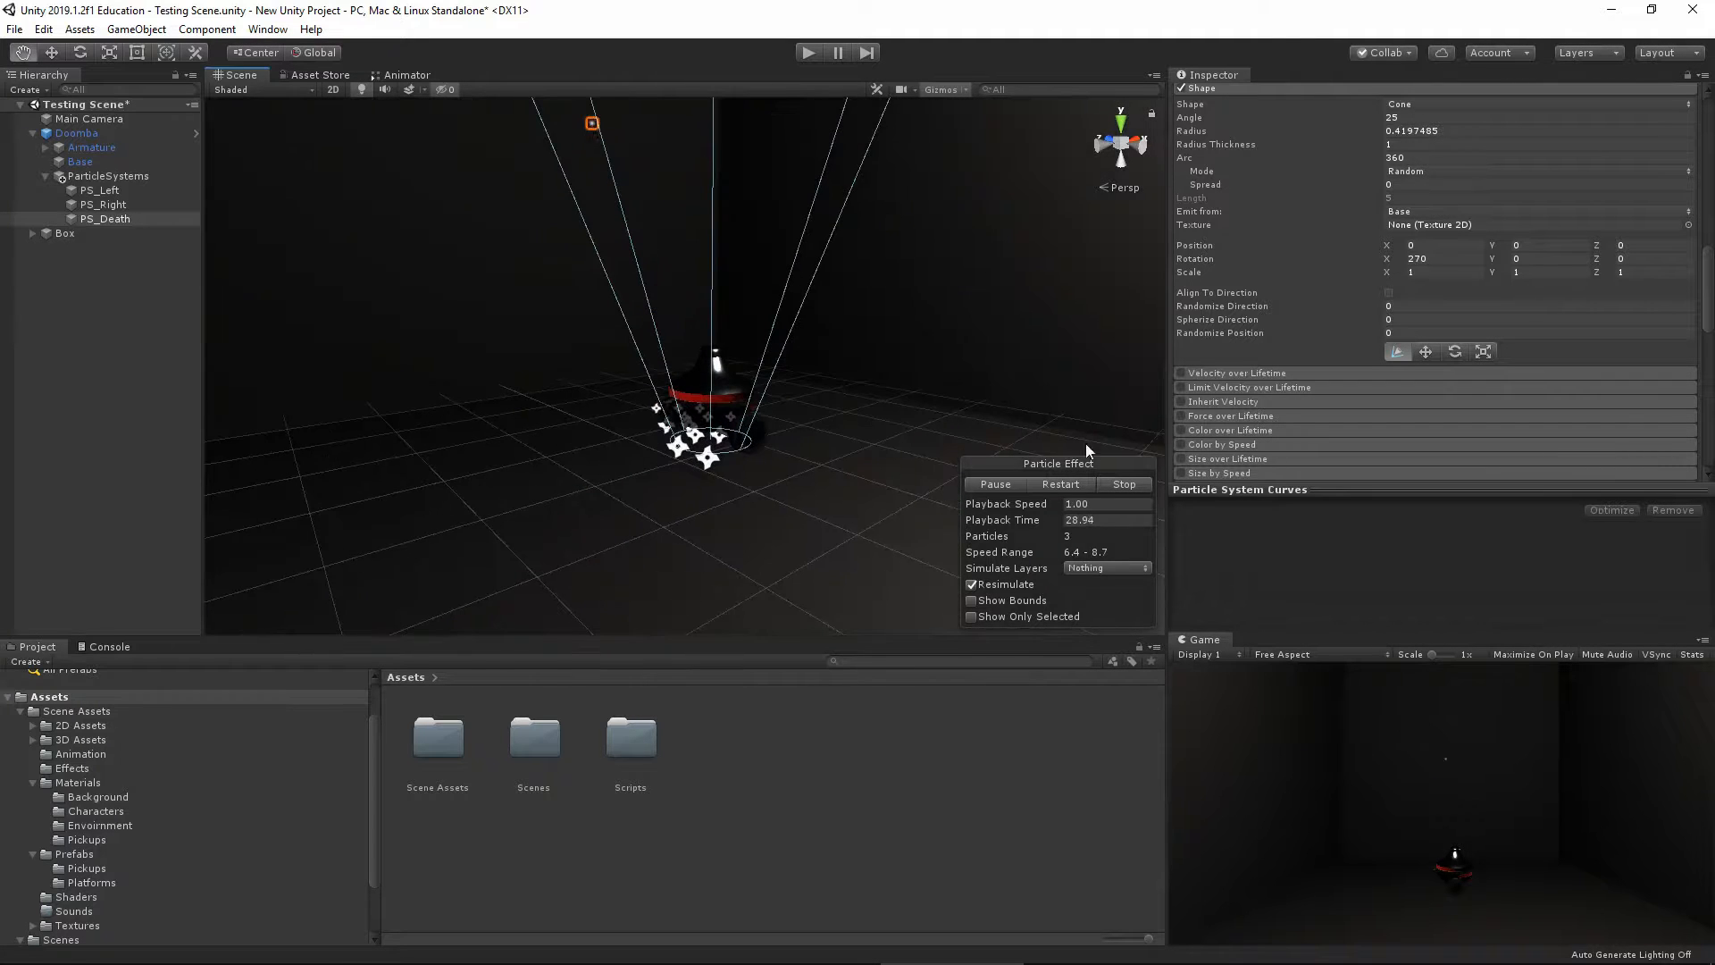
click(1425, 352)
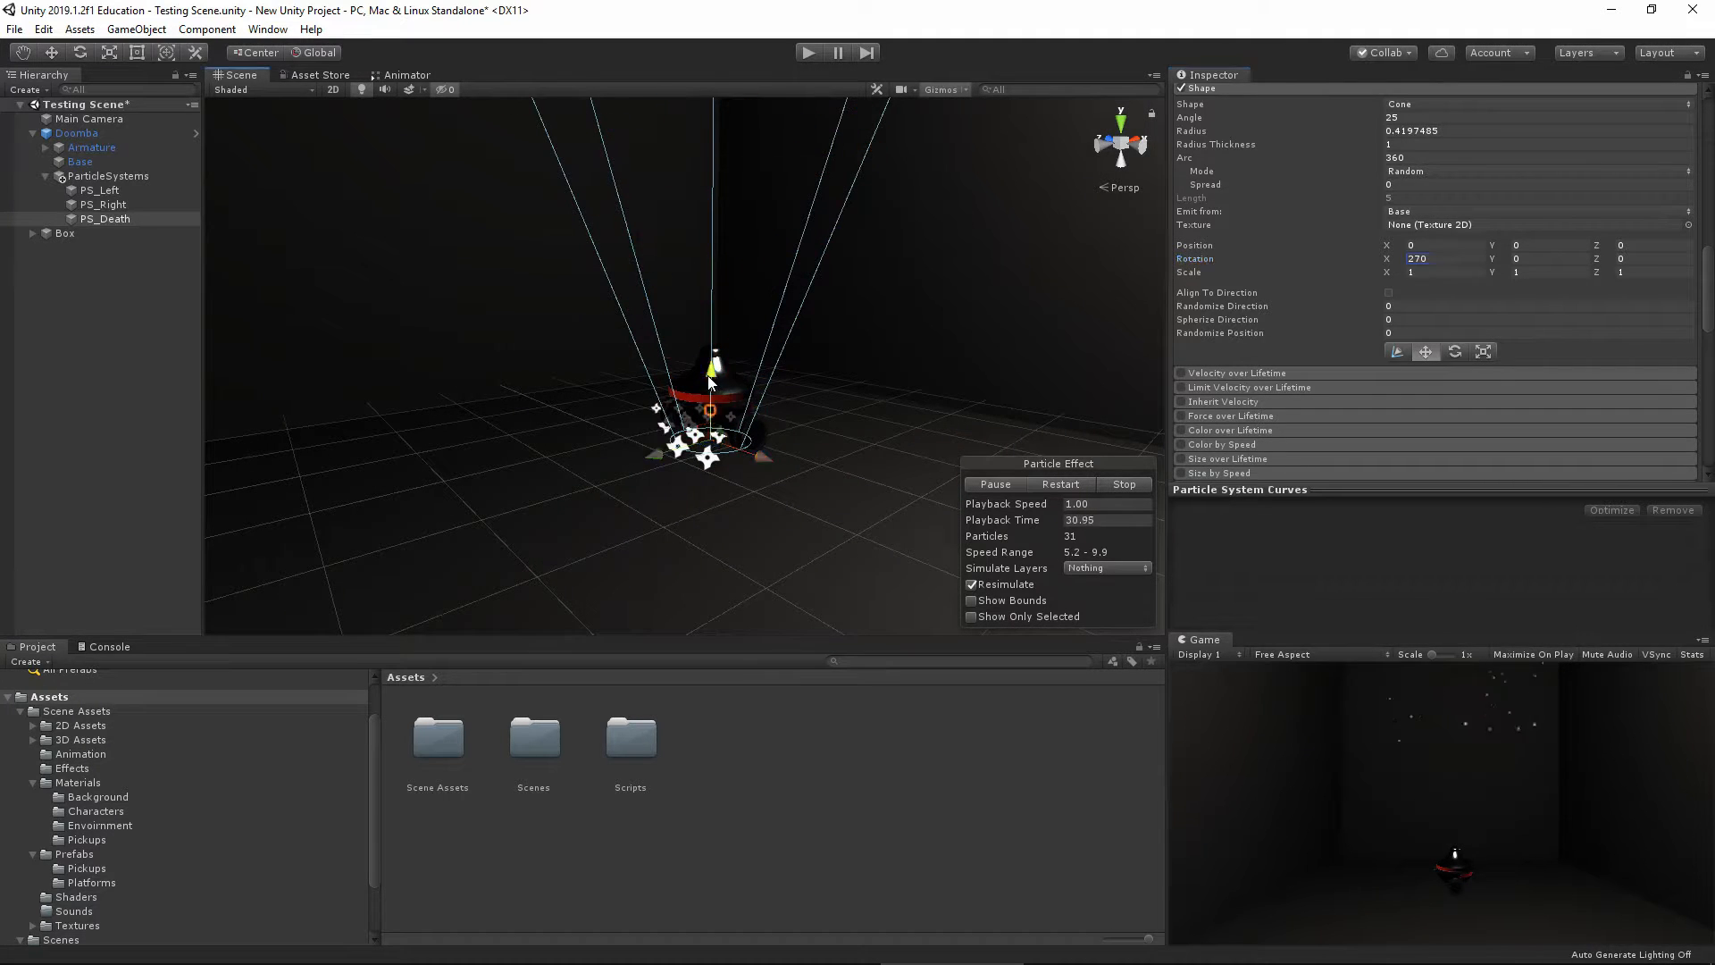
drag(713, 366, 710, 326)
alt+drag(825, 398, 690, 393)
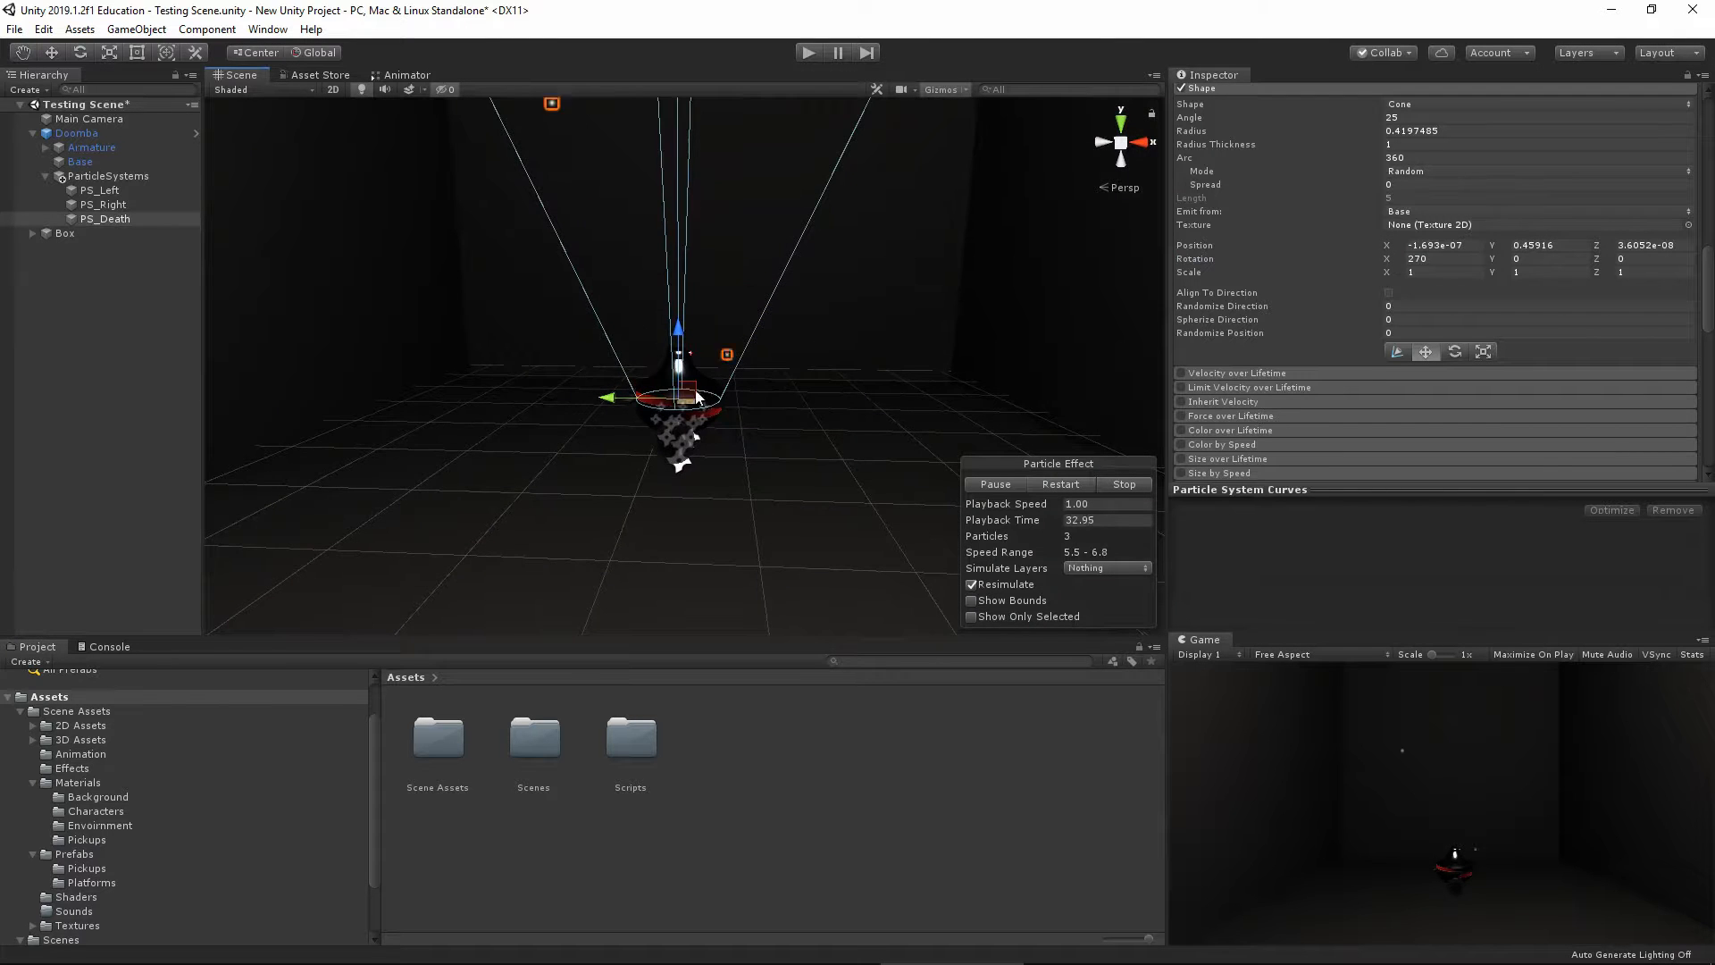
scroll(838, 273, up, 6)
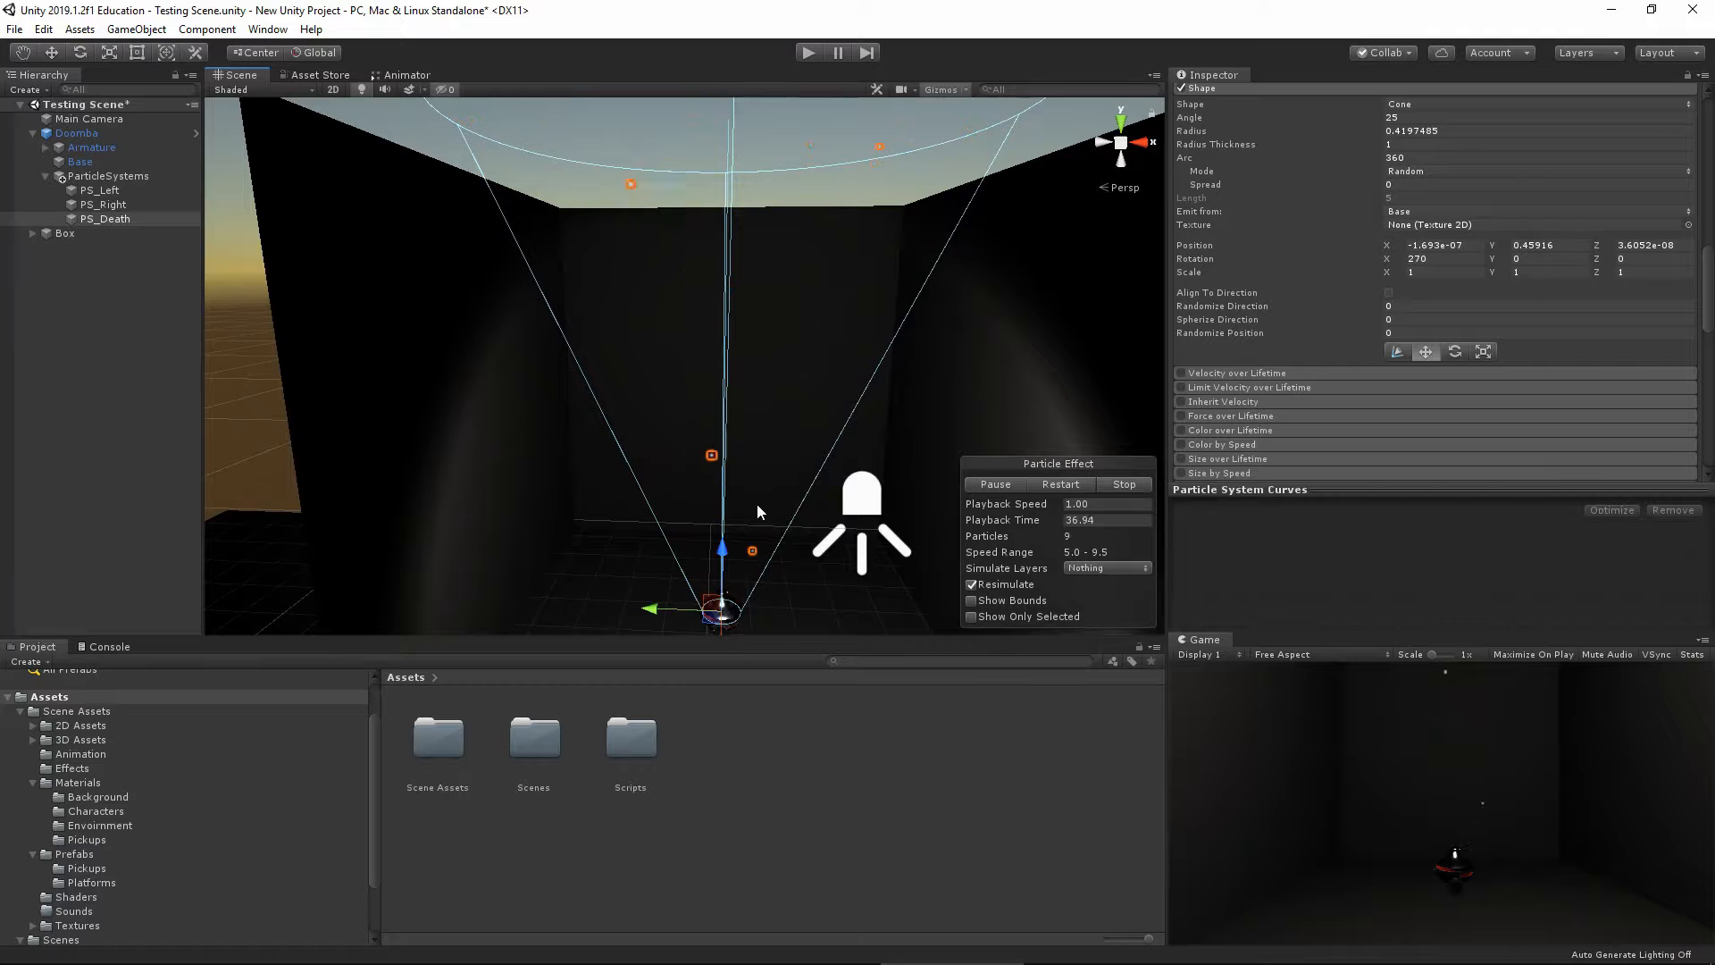
key(f)
scroll(724, 399, up, 5)
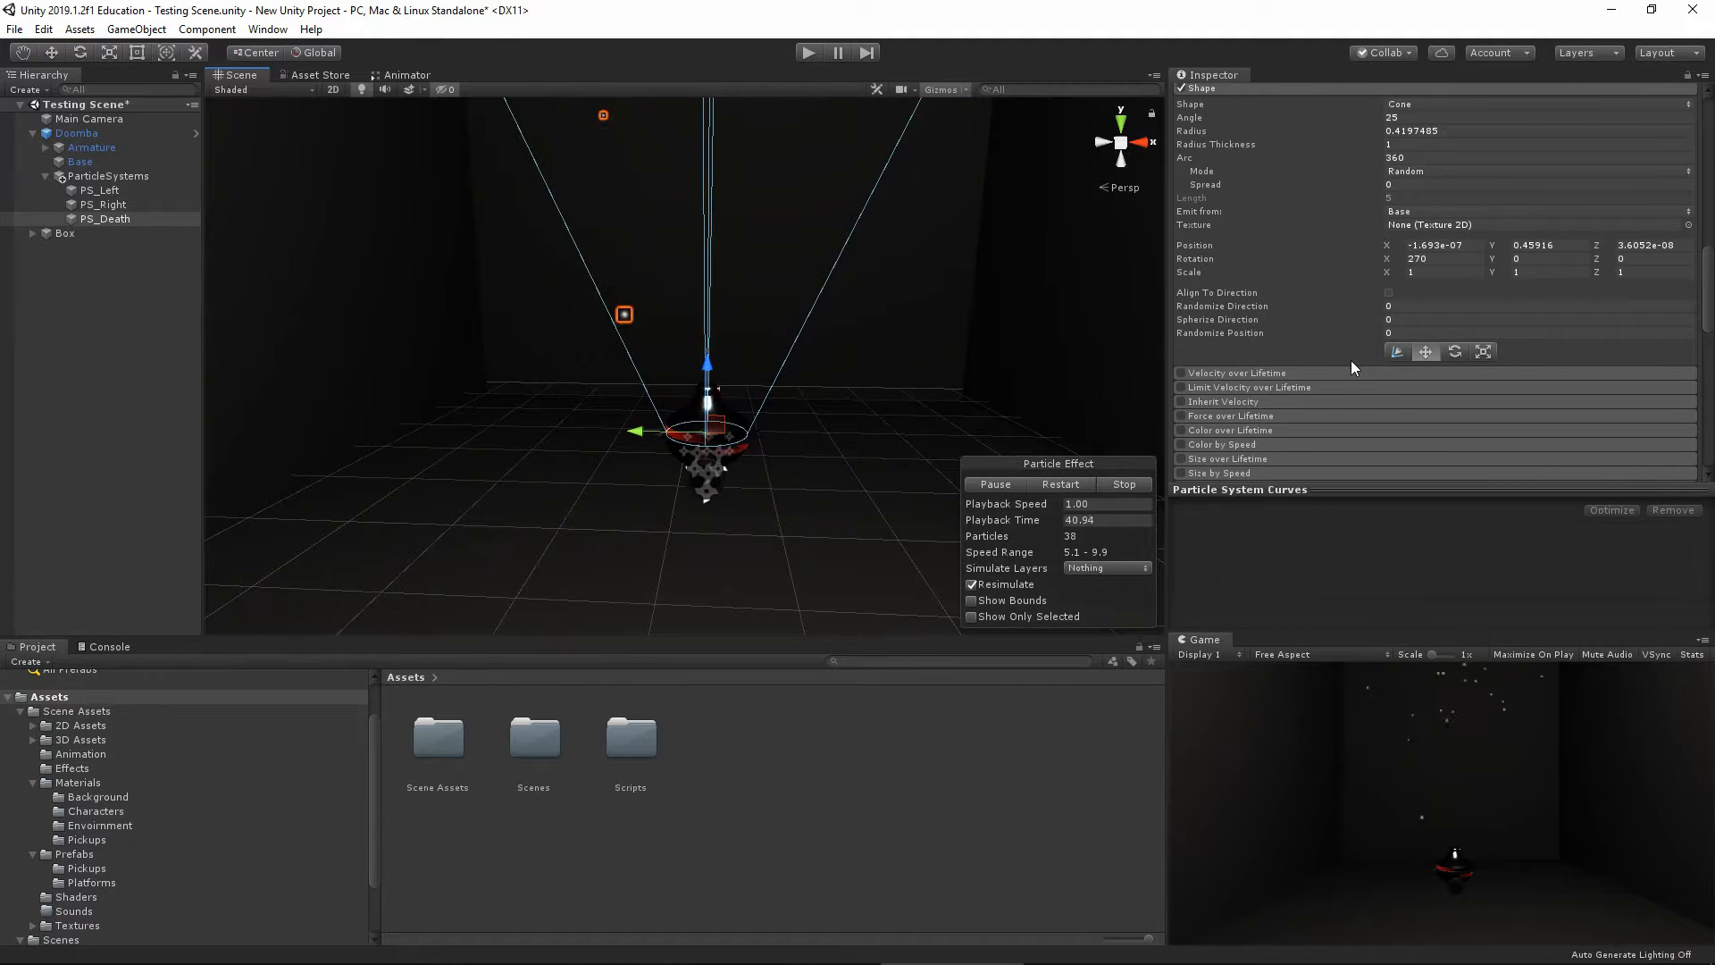
Stop the preview and make Start Color random between two colors, setting the first to yellow-orange FFCB00
click(1125, 484)
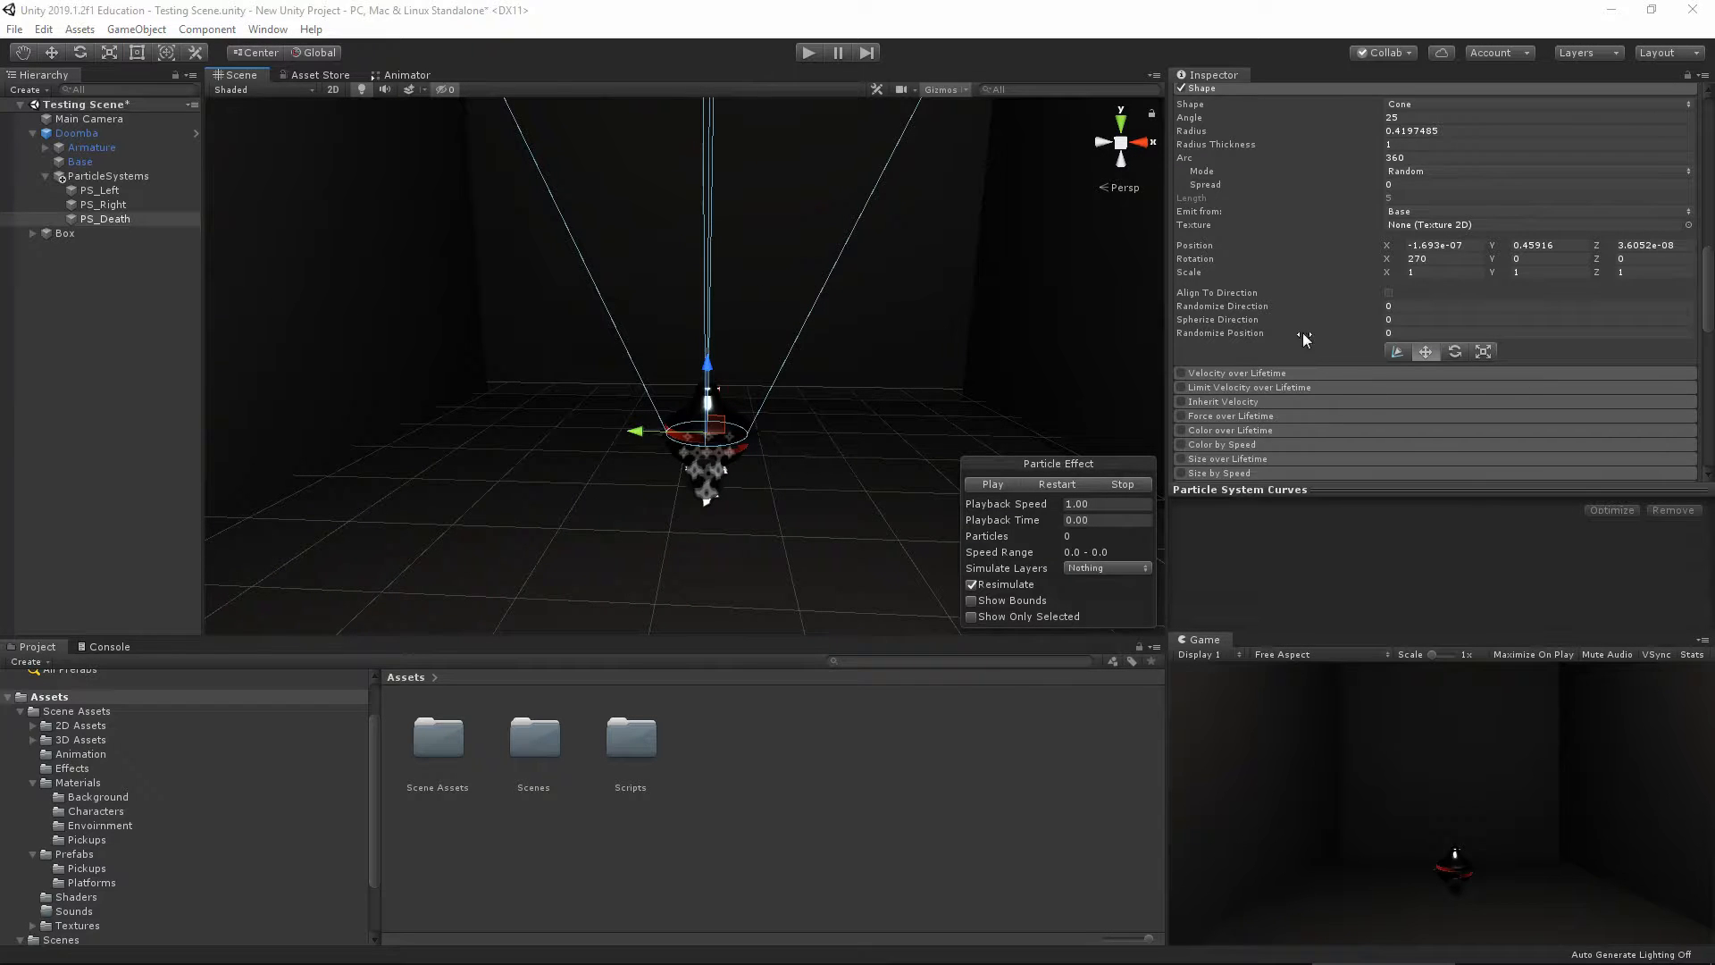
scroll(1306, 334, up, 10)
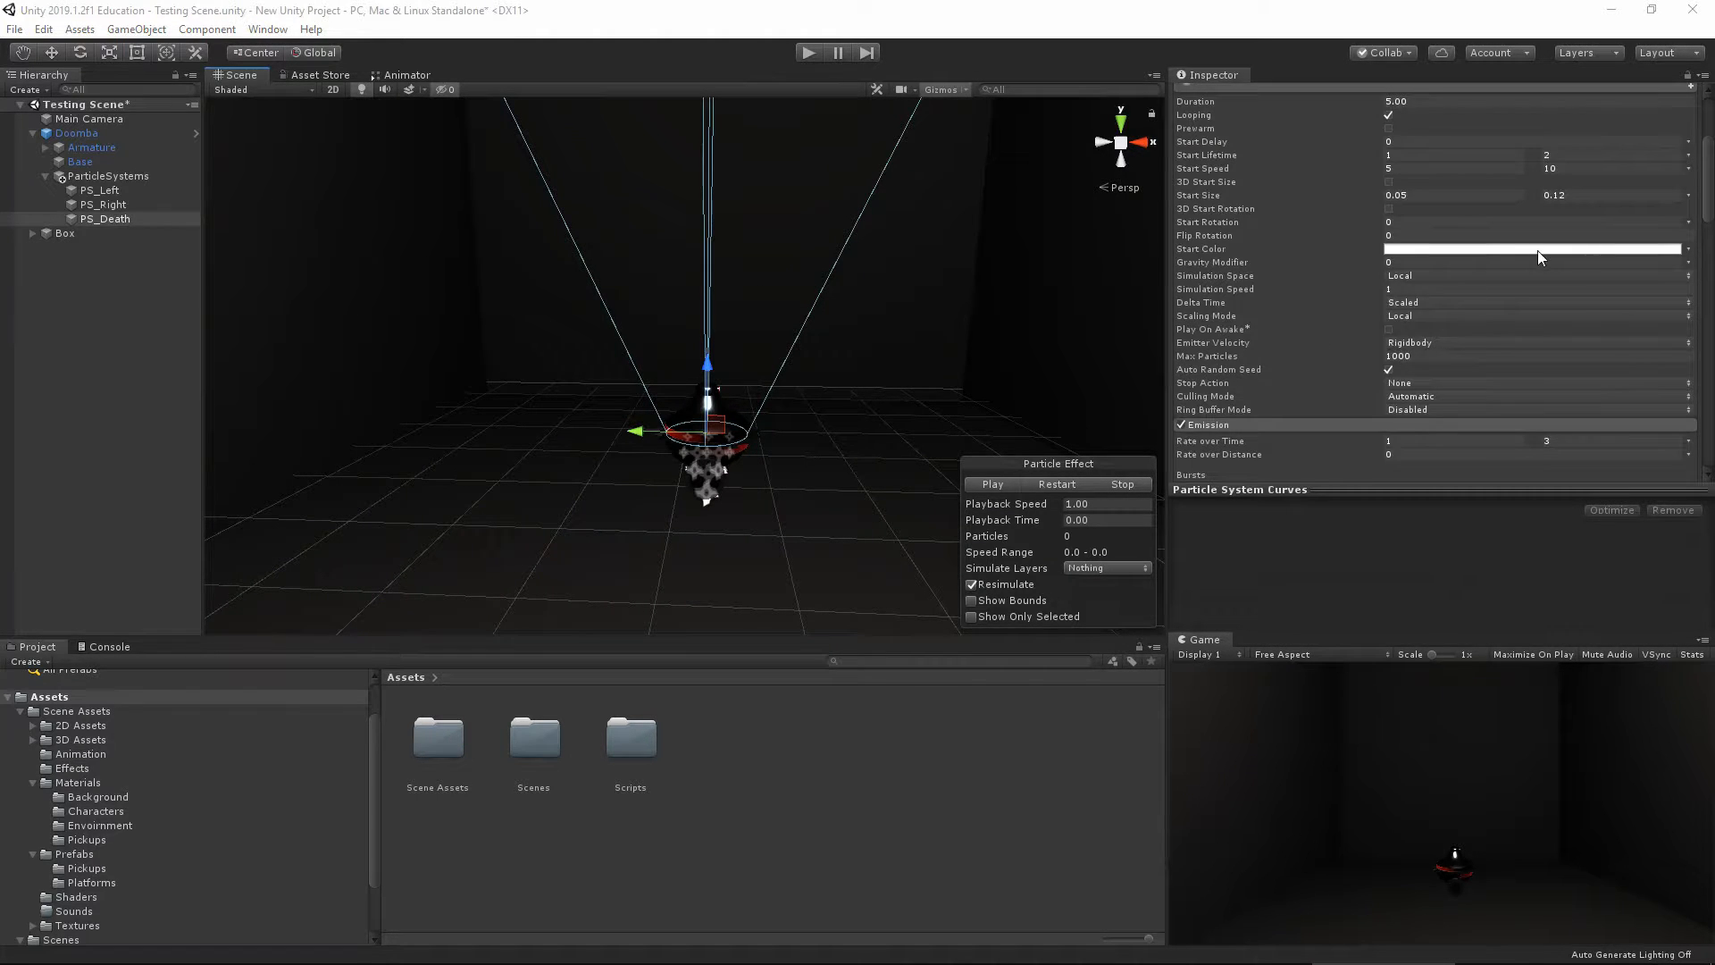
click(1690, 251)
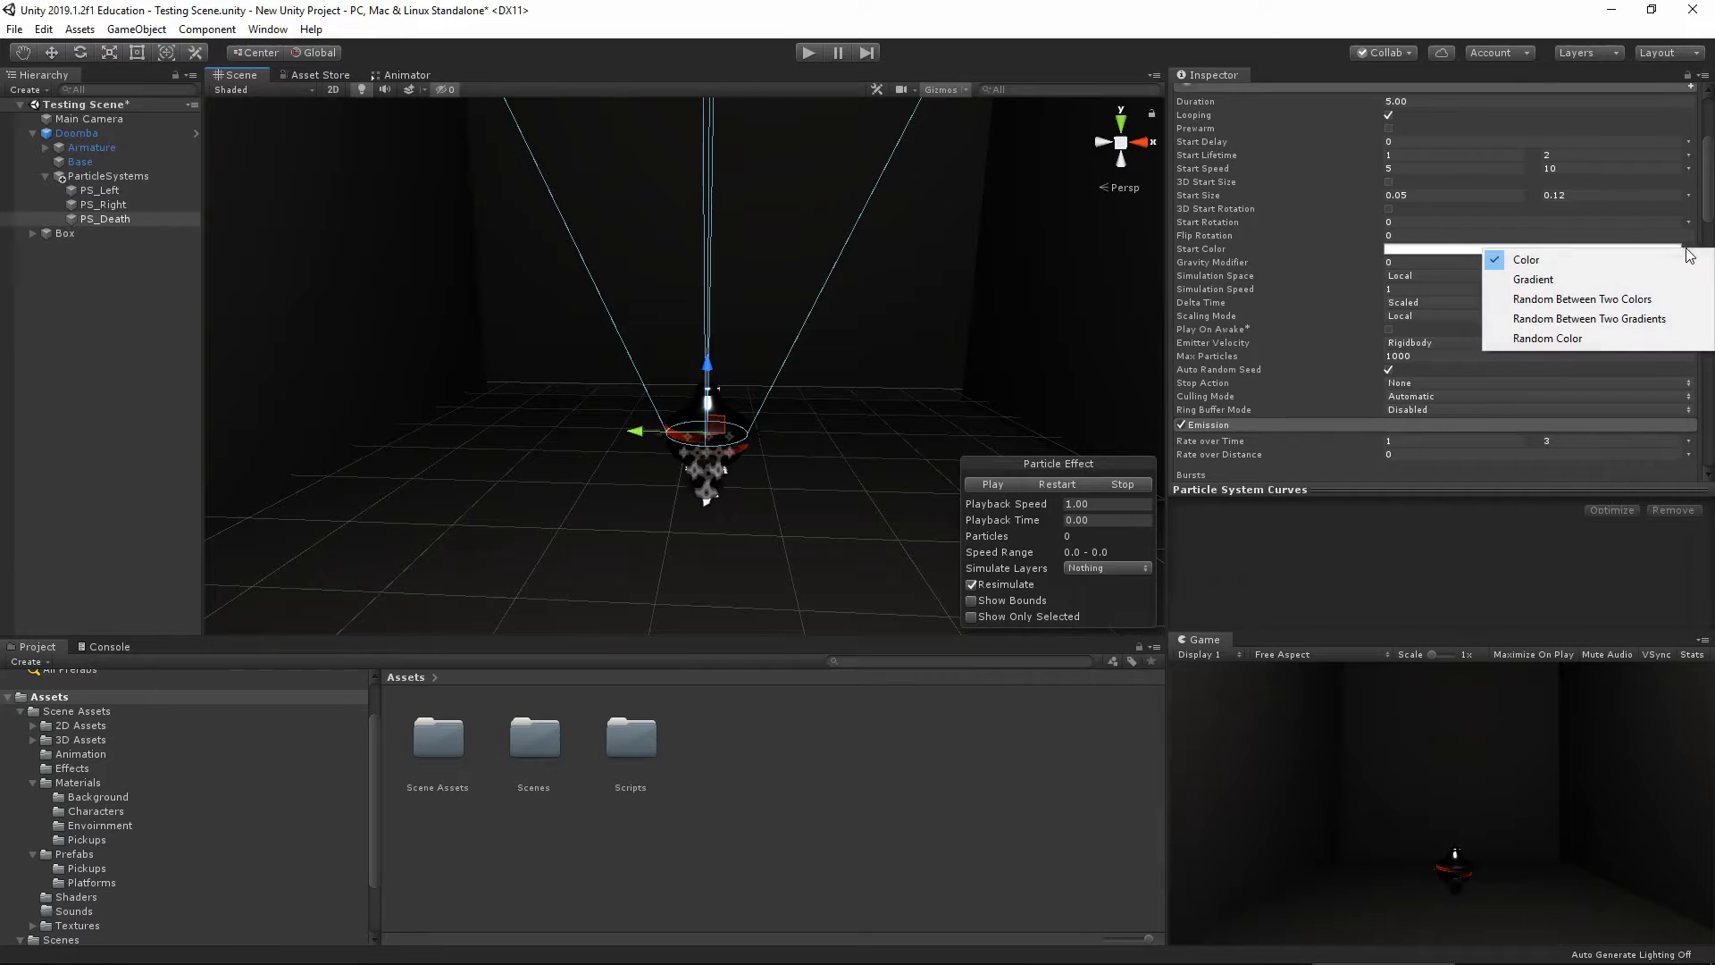
click(1617, 299)
click(1389, 250)
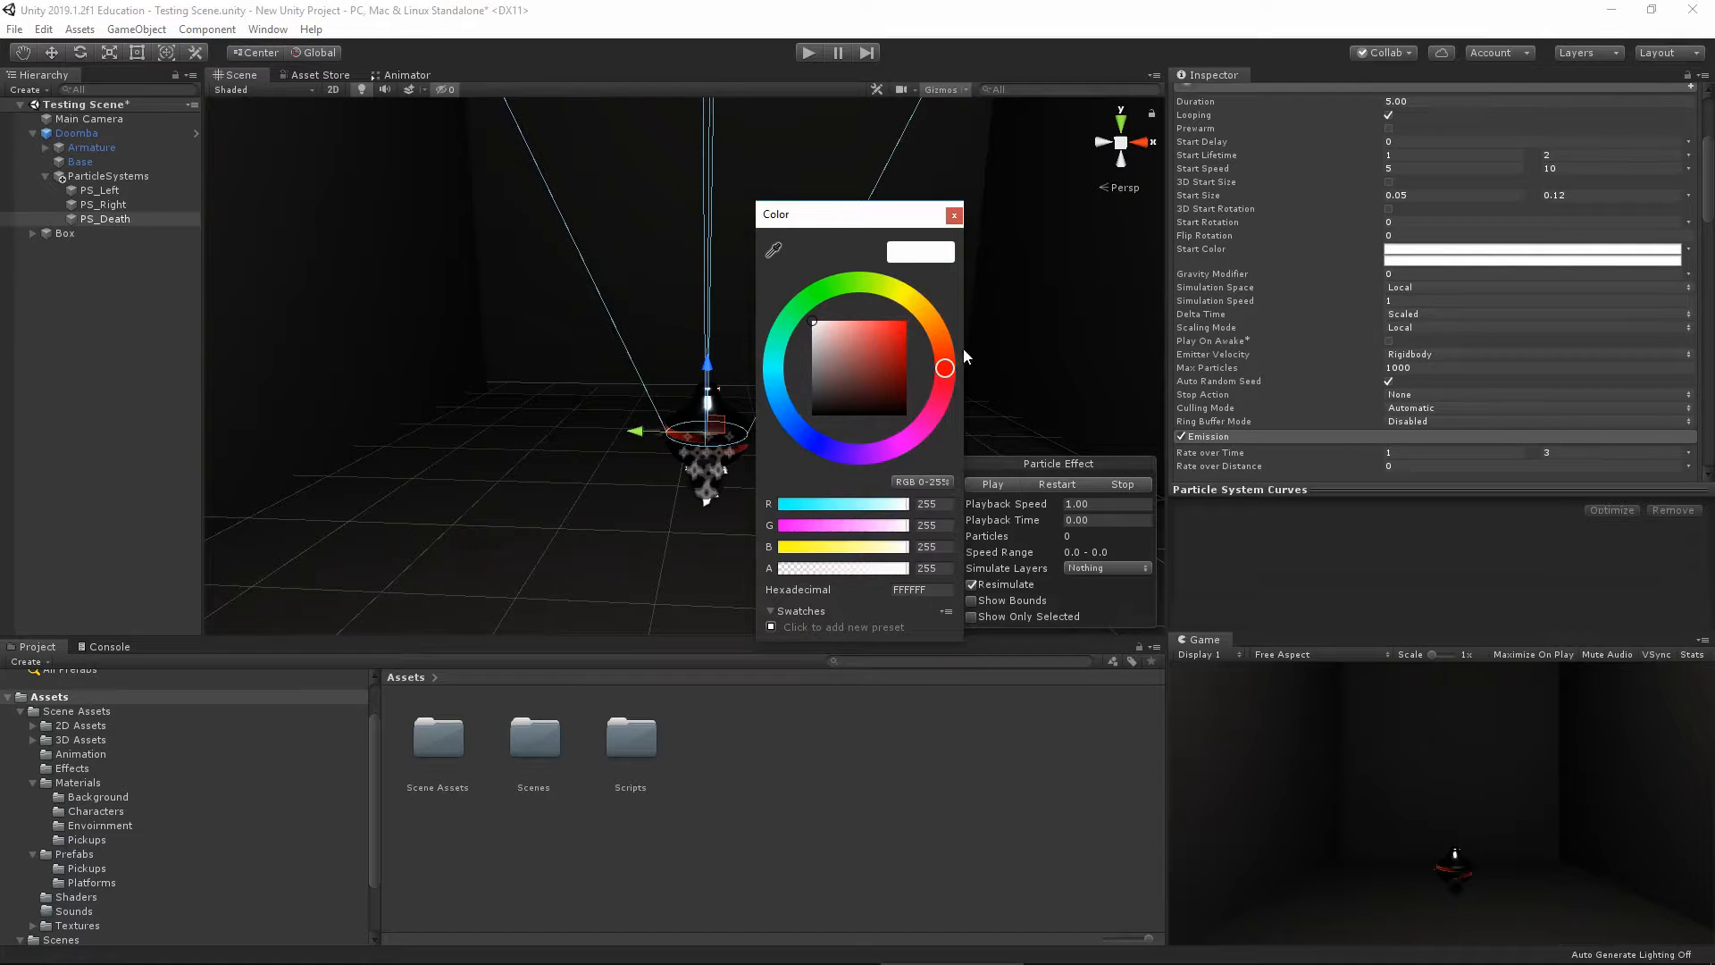
drag(949, 360, 909, 318)
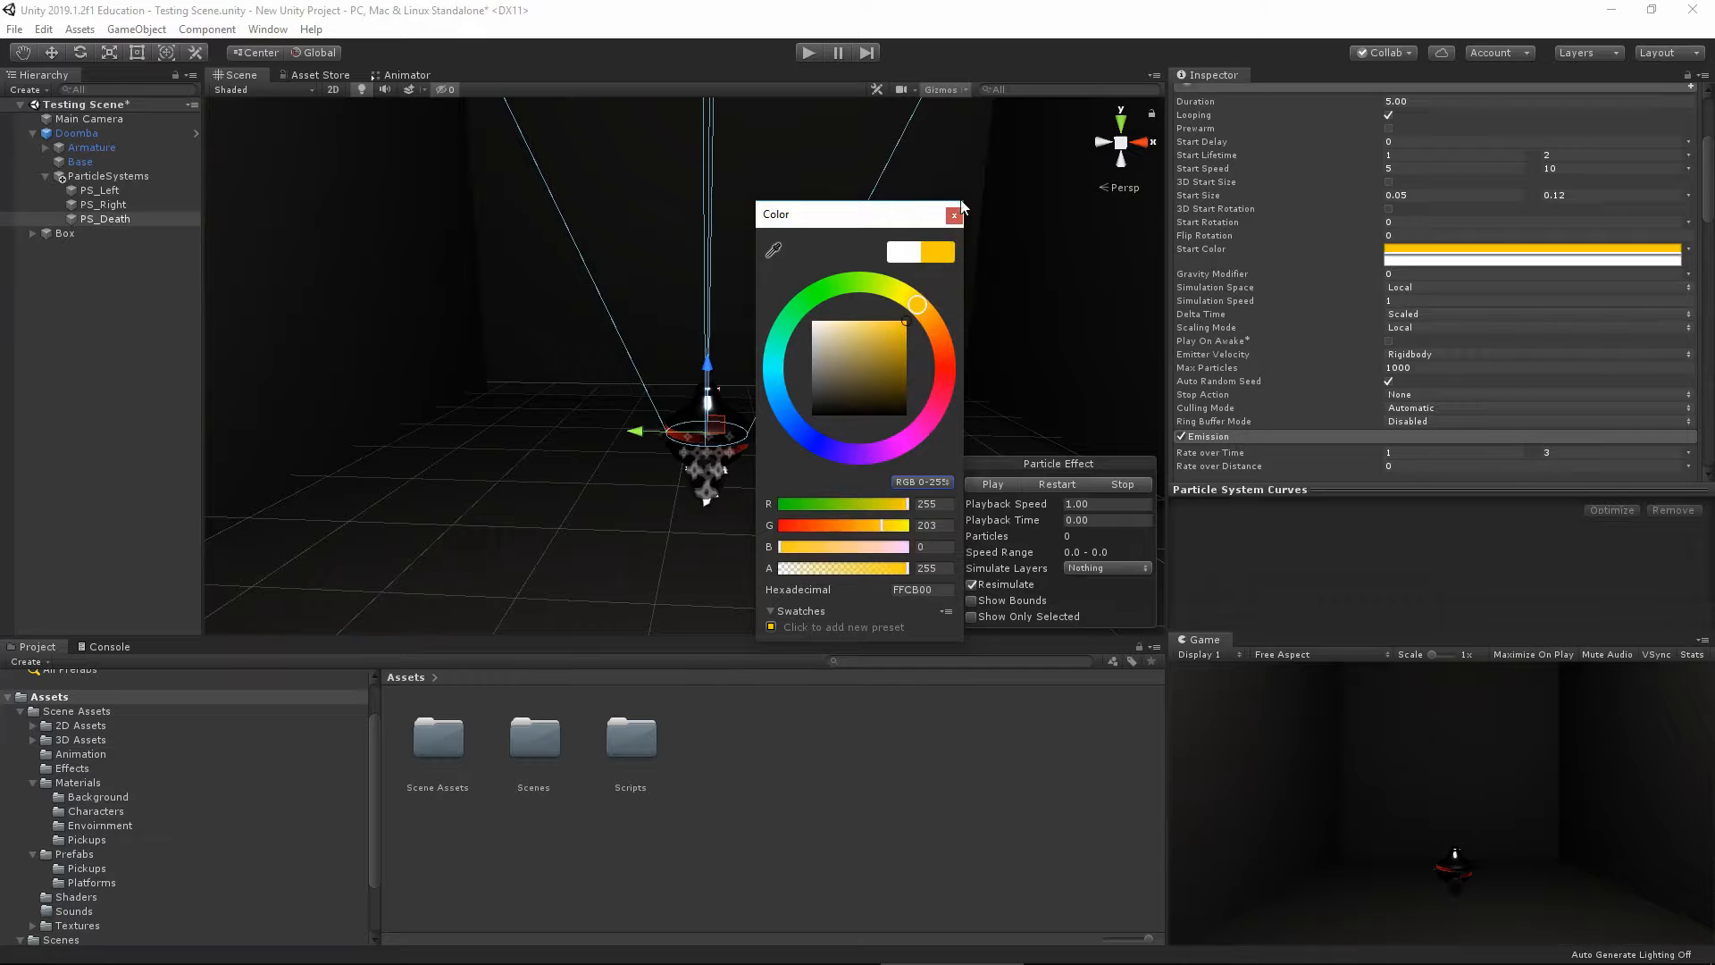
click(955, 214)
Set the second Start Color to orange FF6500 and play the particle effect
click(1522, 261)
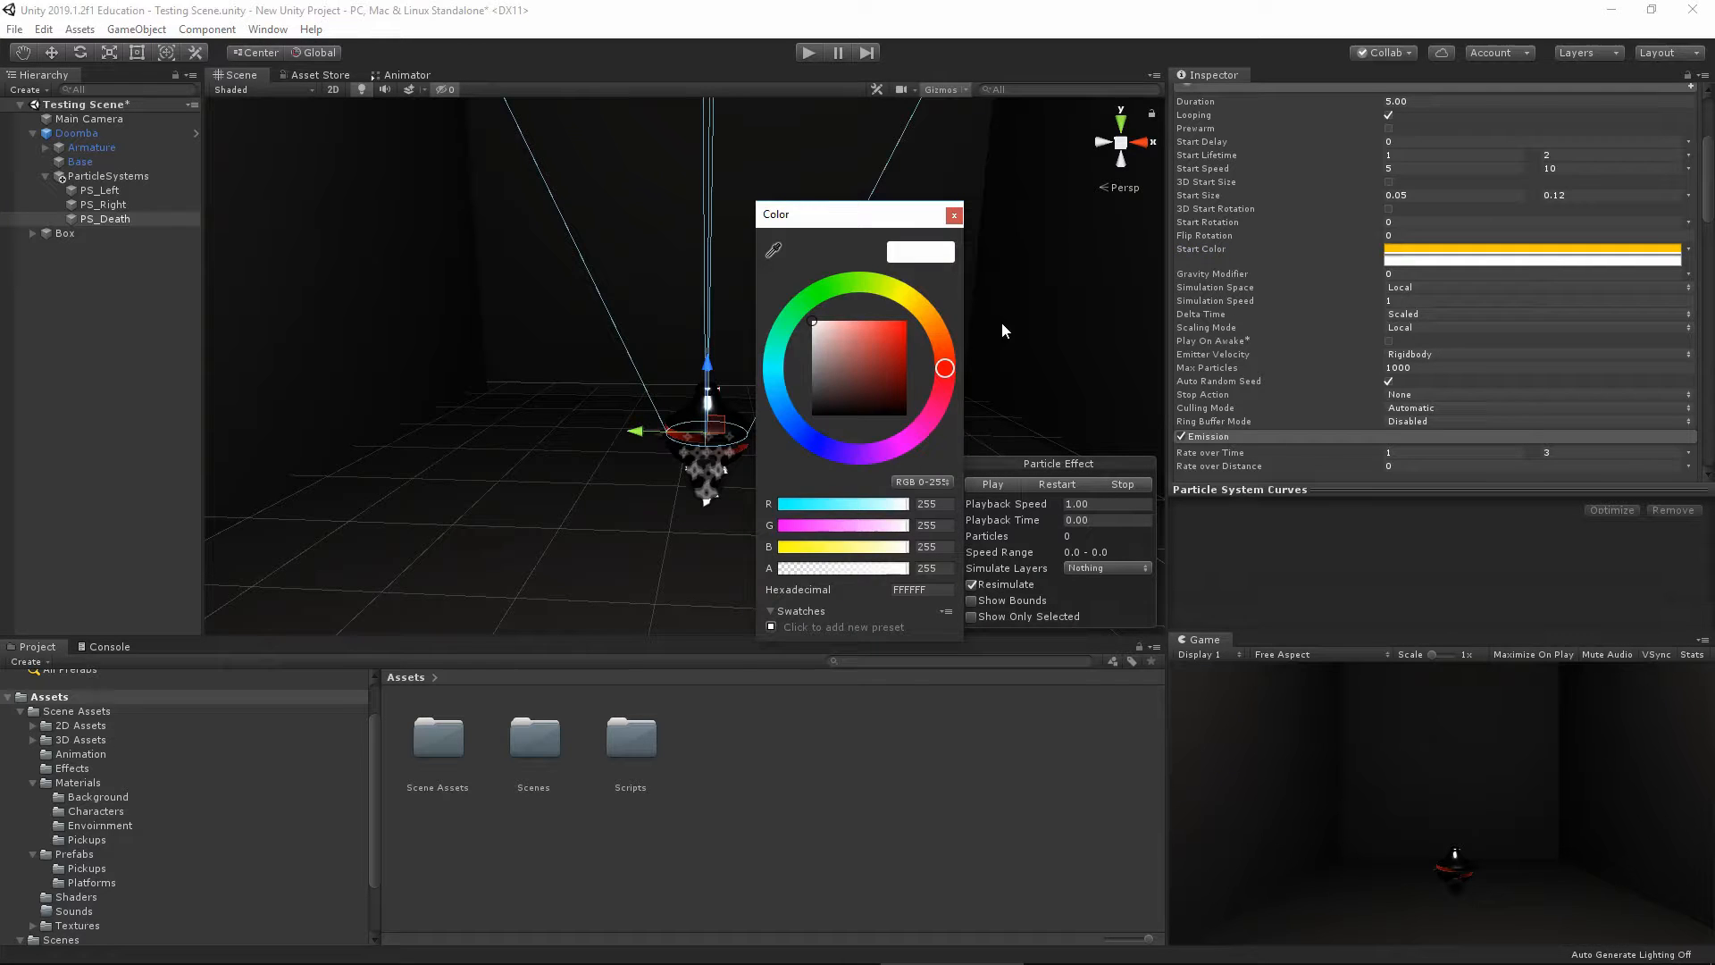
click(912, 338)
drag(937, 354, 957, 327)
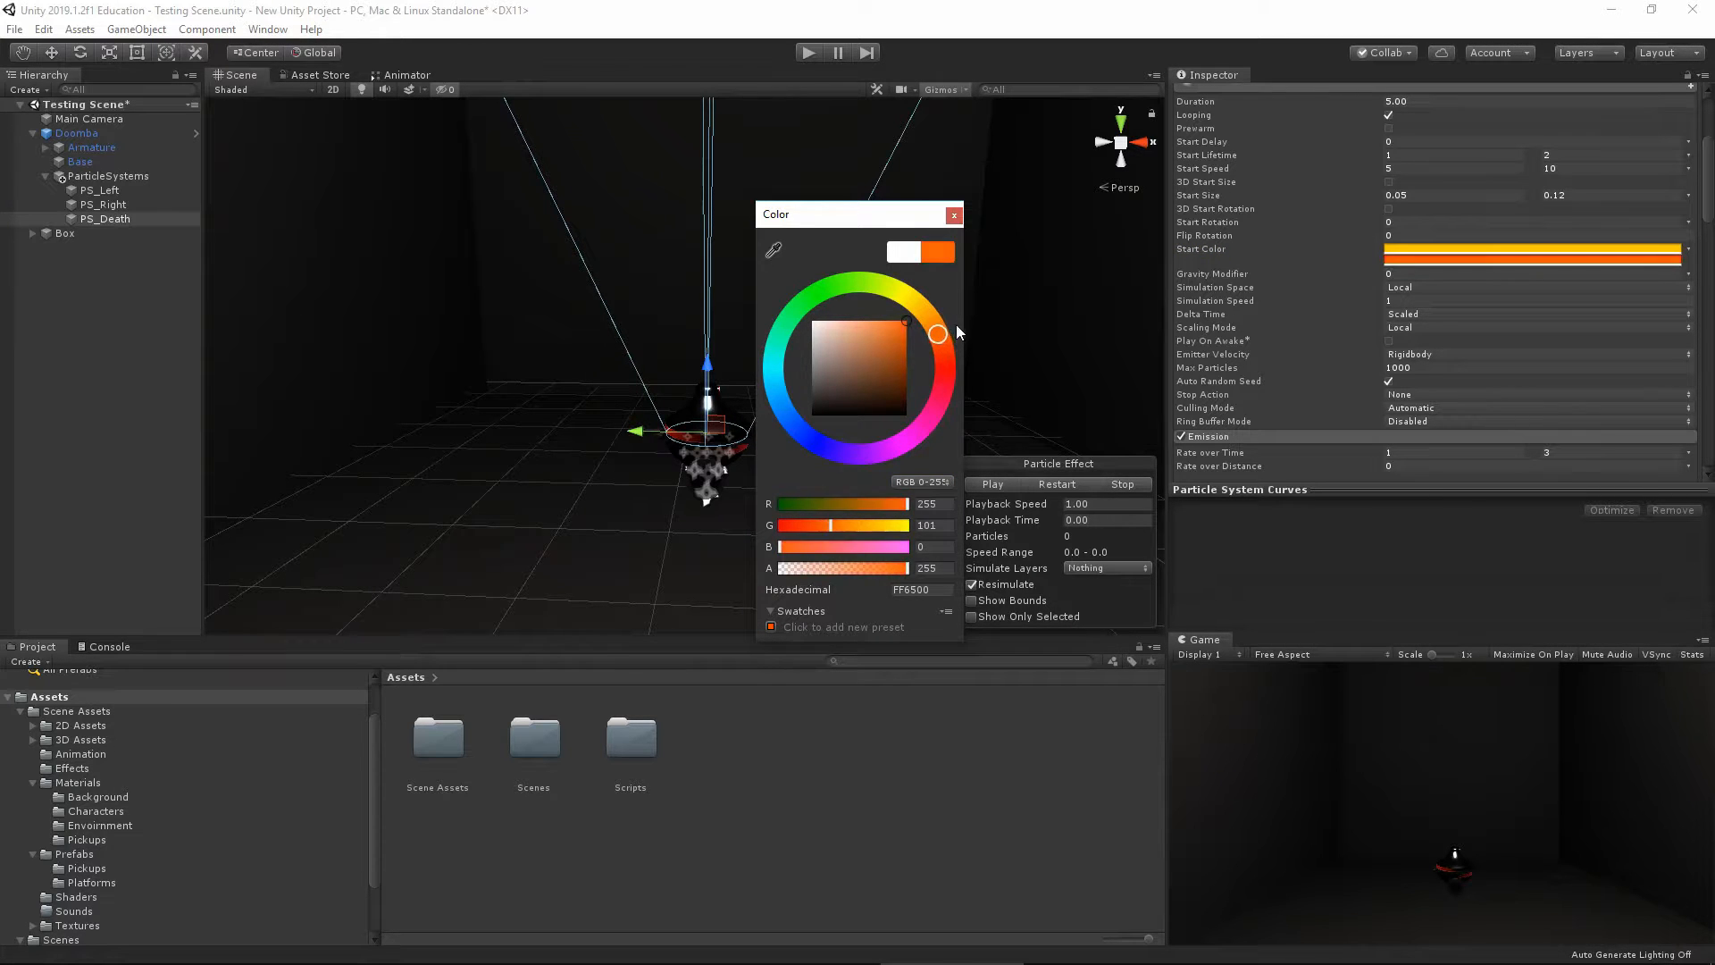
click(954, 215)
click(993, 484)
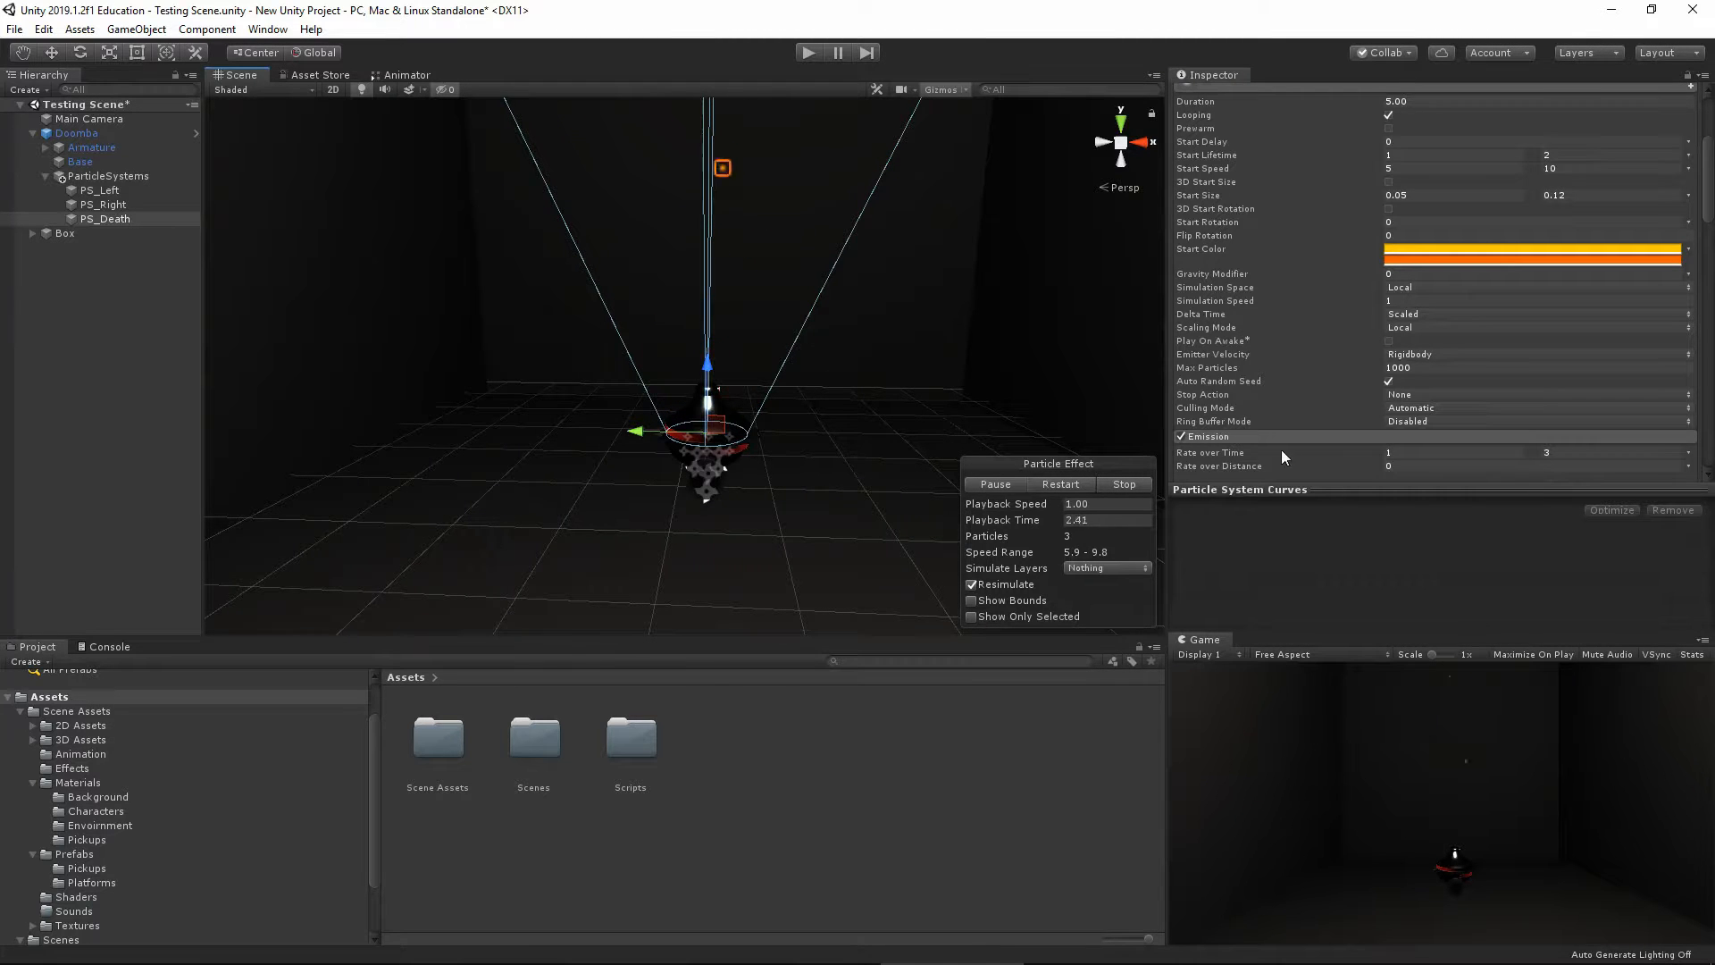
Collapse the Shape and Emission settings and set the Gravity Modifier to 1
scroll(1281, 448, down, 8)
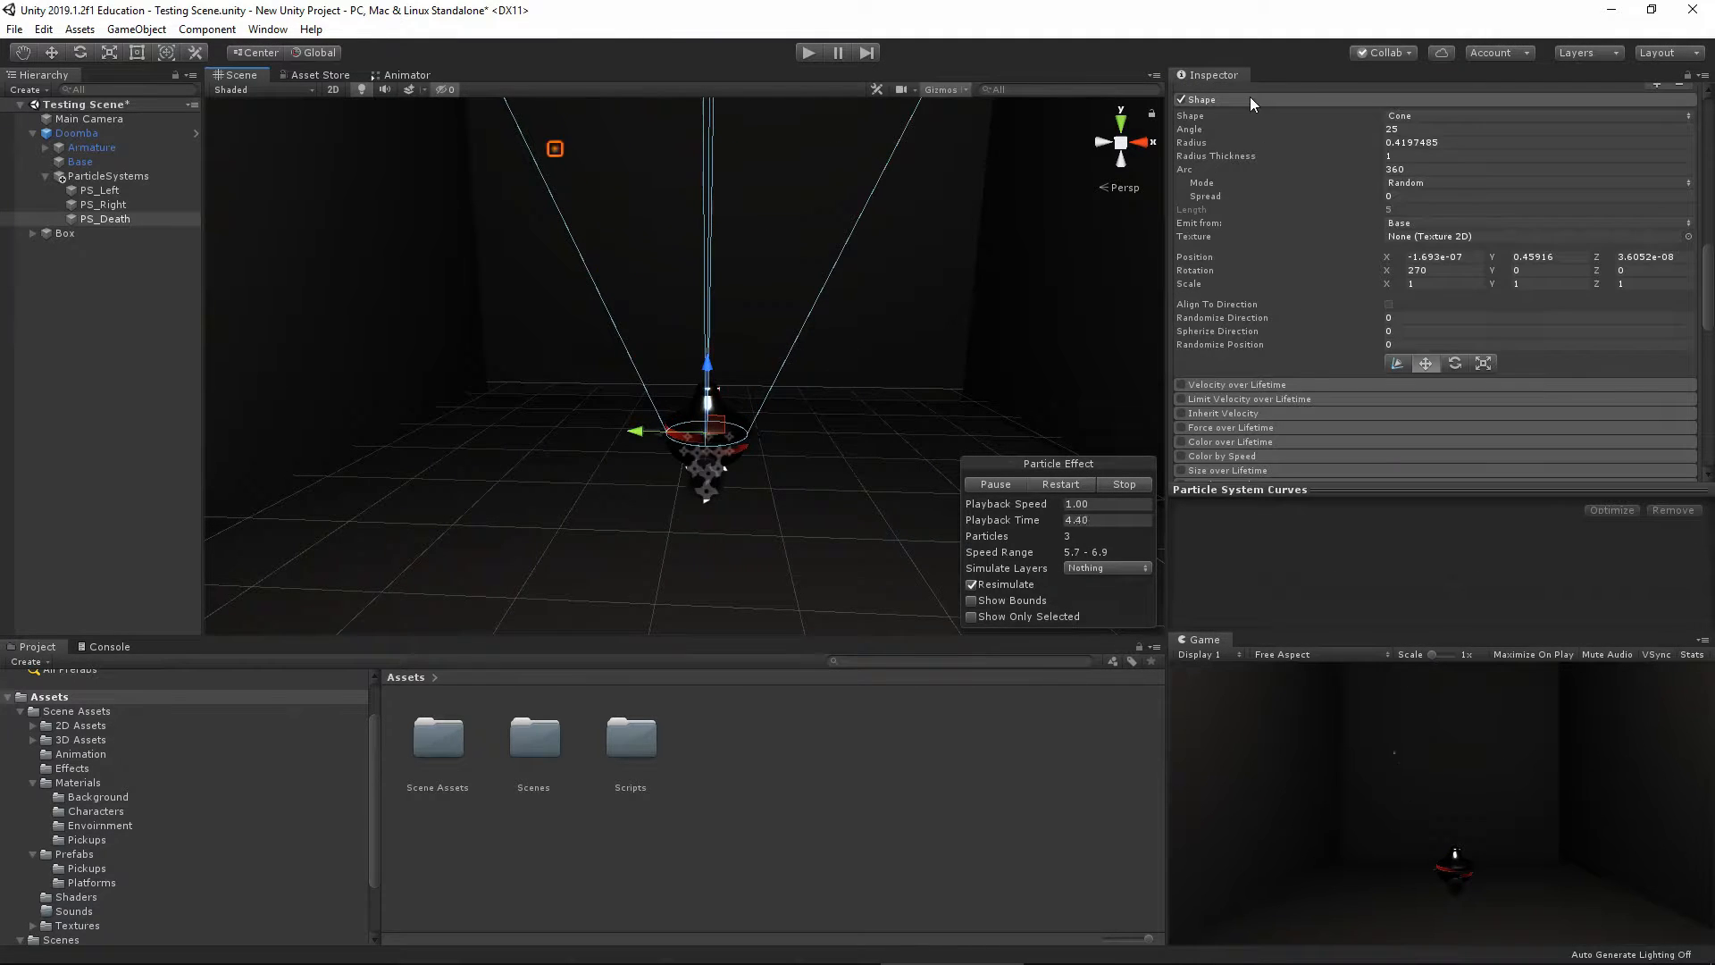
click(1250, 100)
scroll(1261, 259, up, 5)
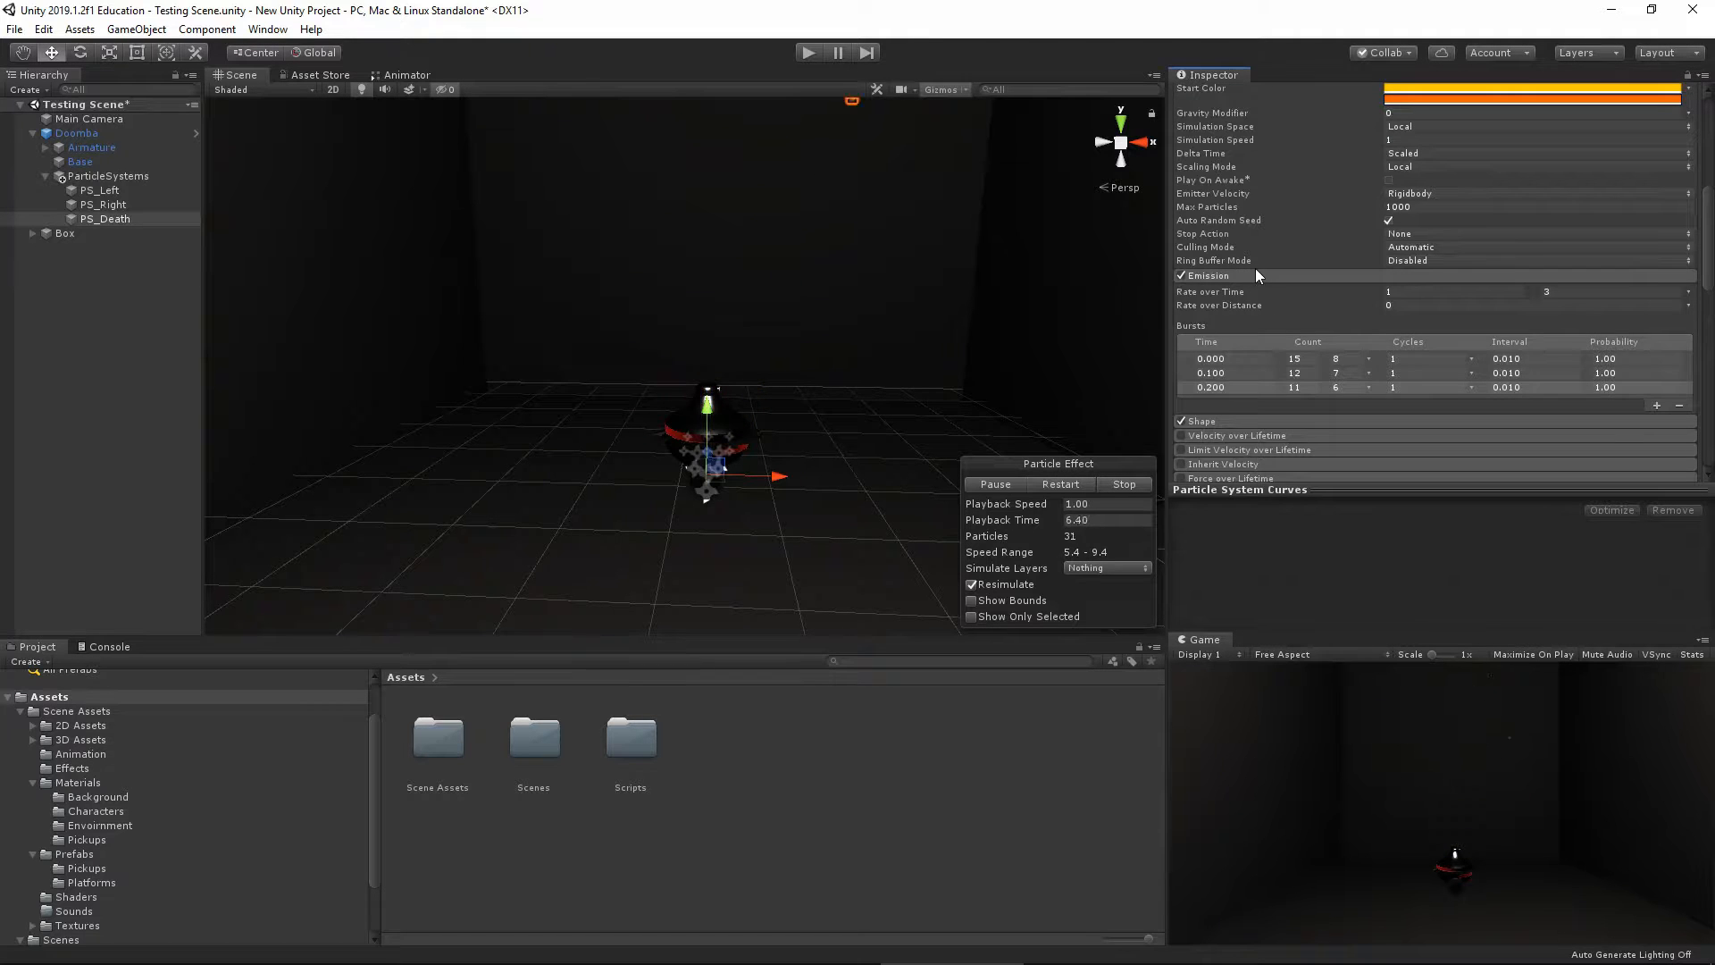
click(1256, 270)
scroll(1286, 259, up, 4)
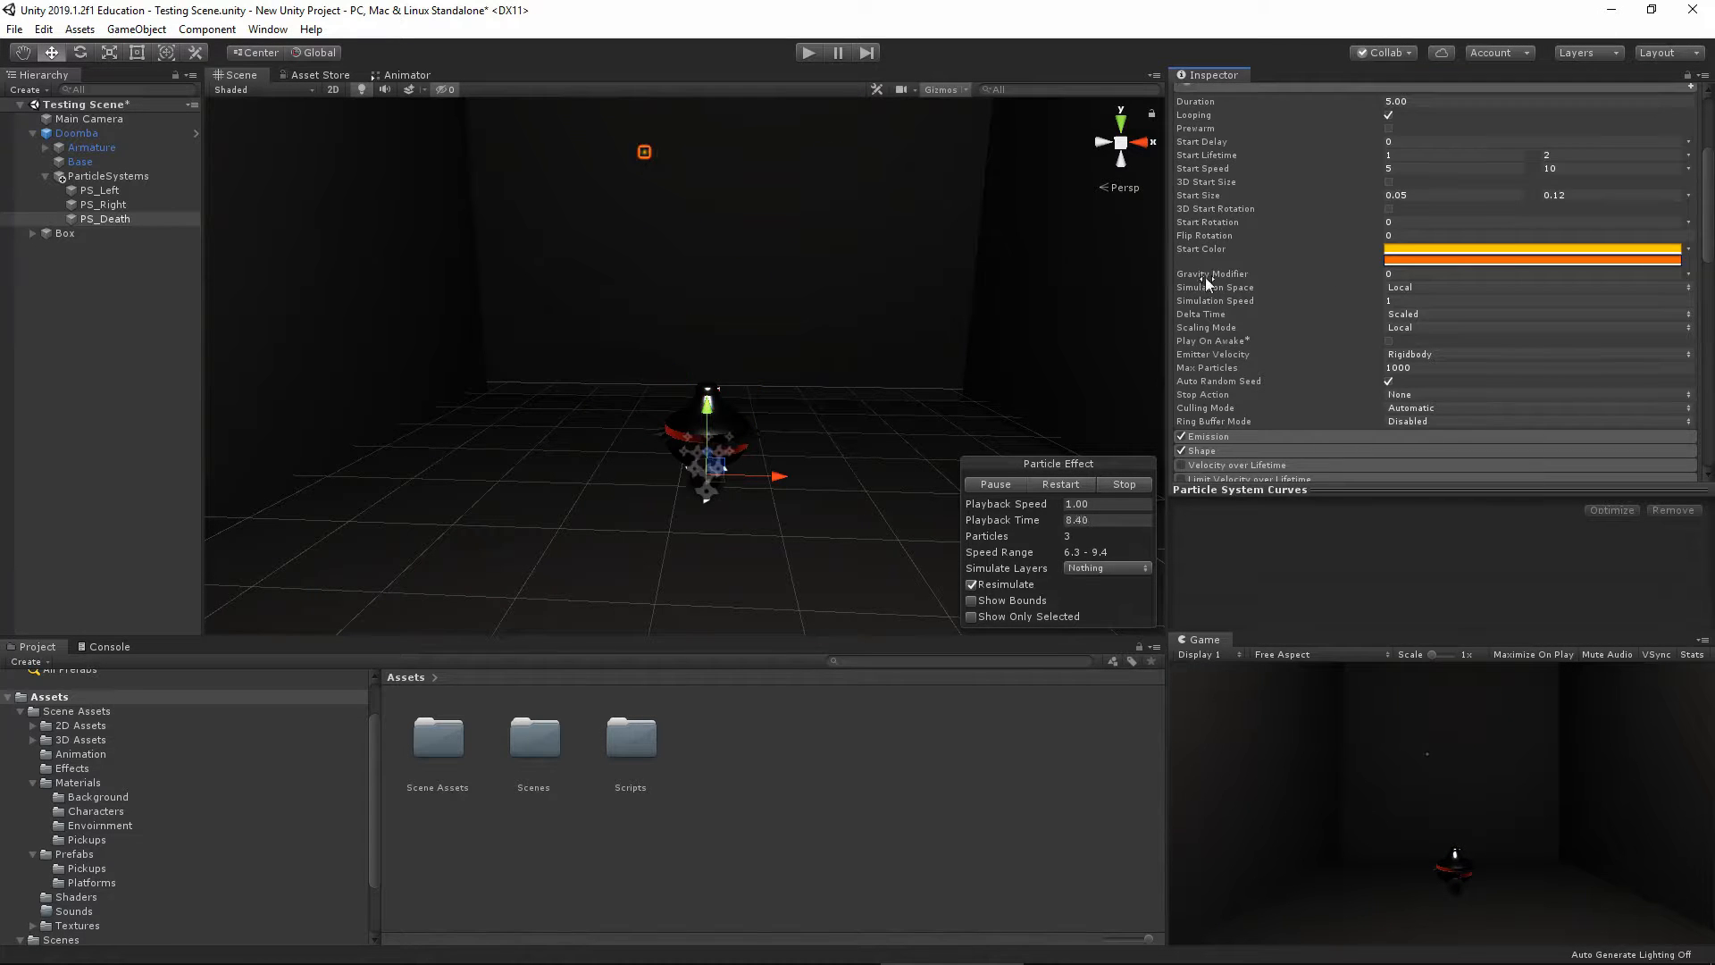
click(1401, 273)
text(1)
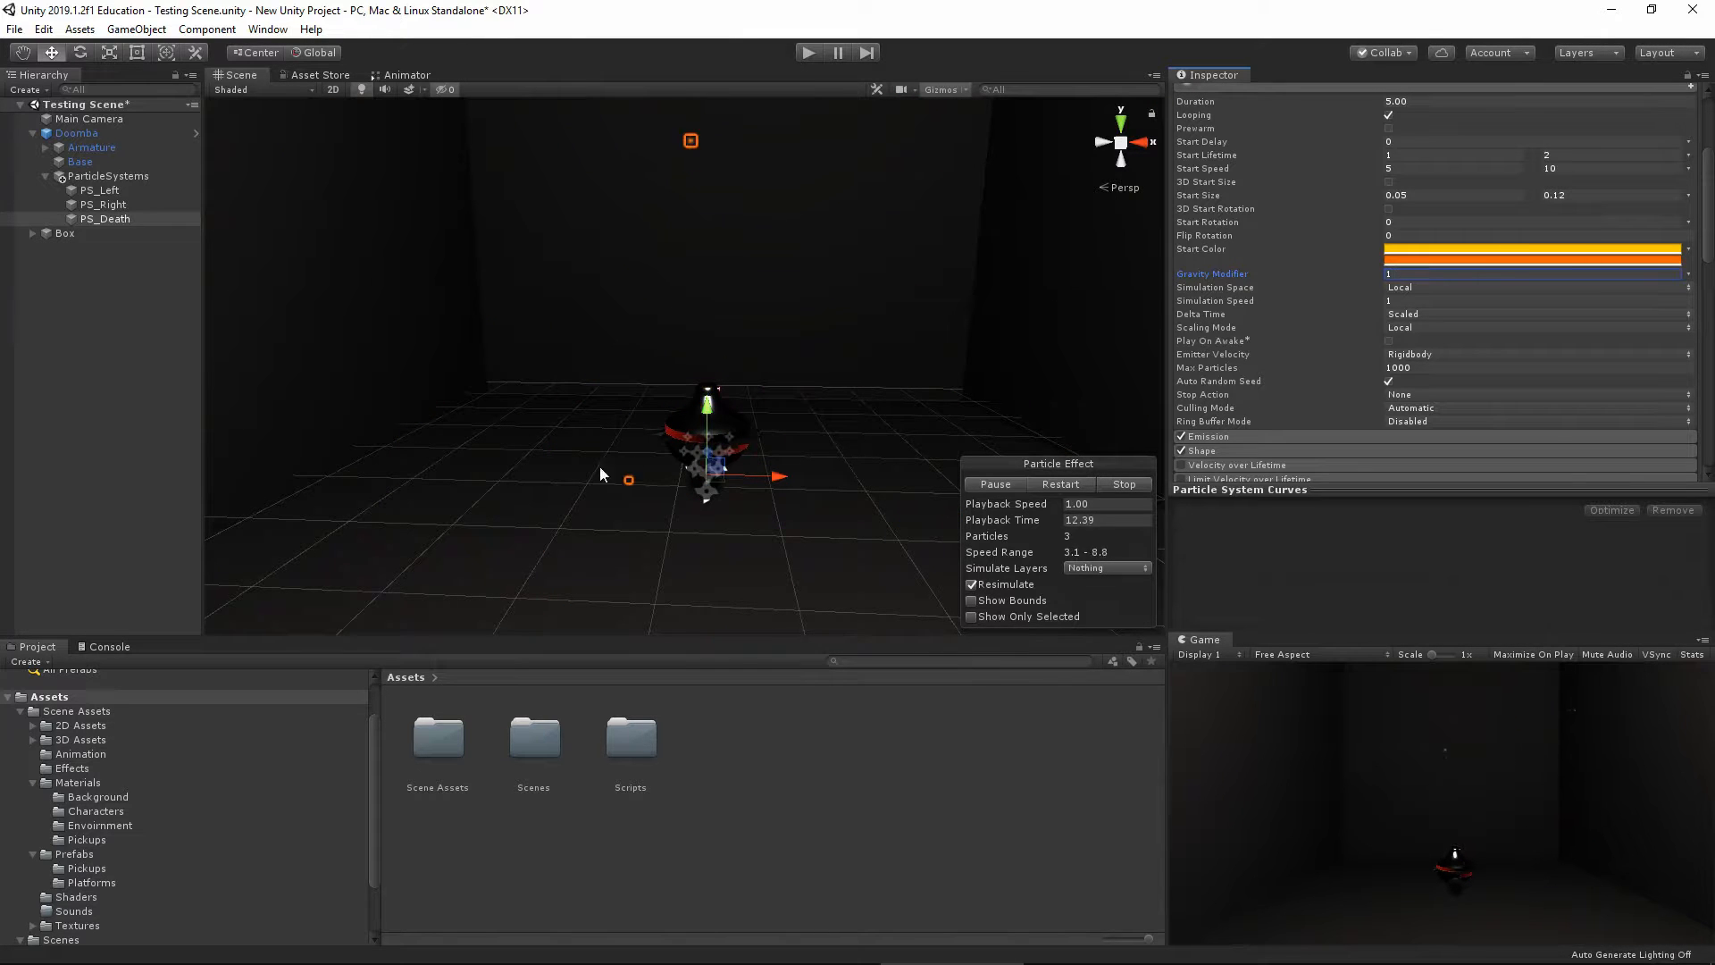
Enable Collision for the particles with type World and set Dampen to 0.2
scroll(1331, 334, down, 6)
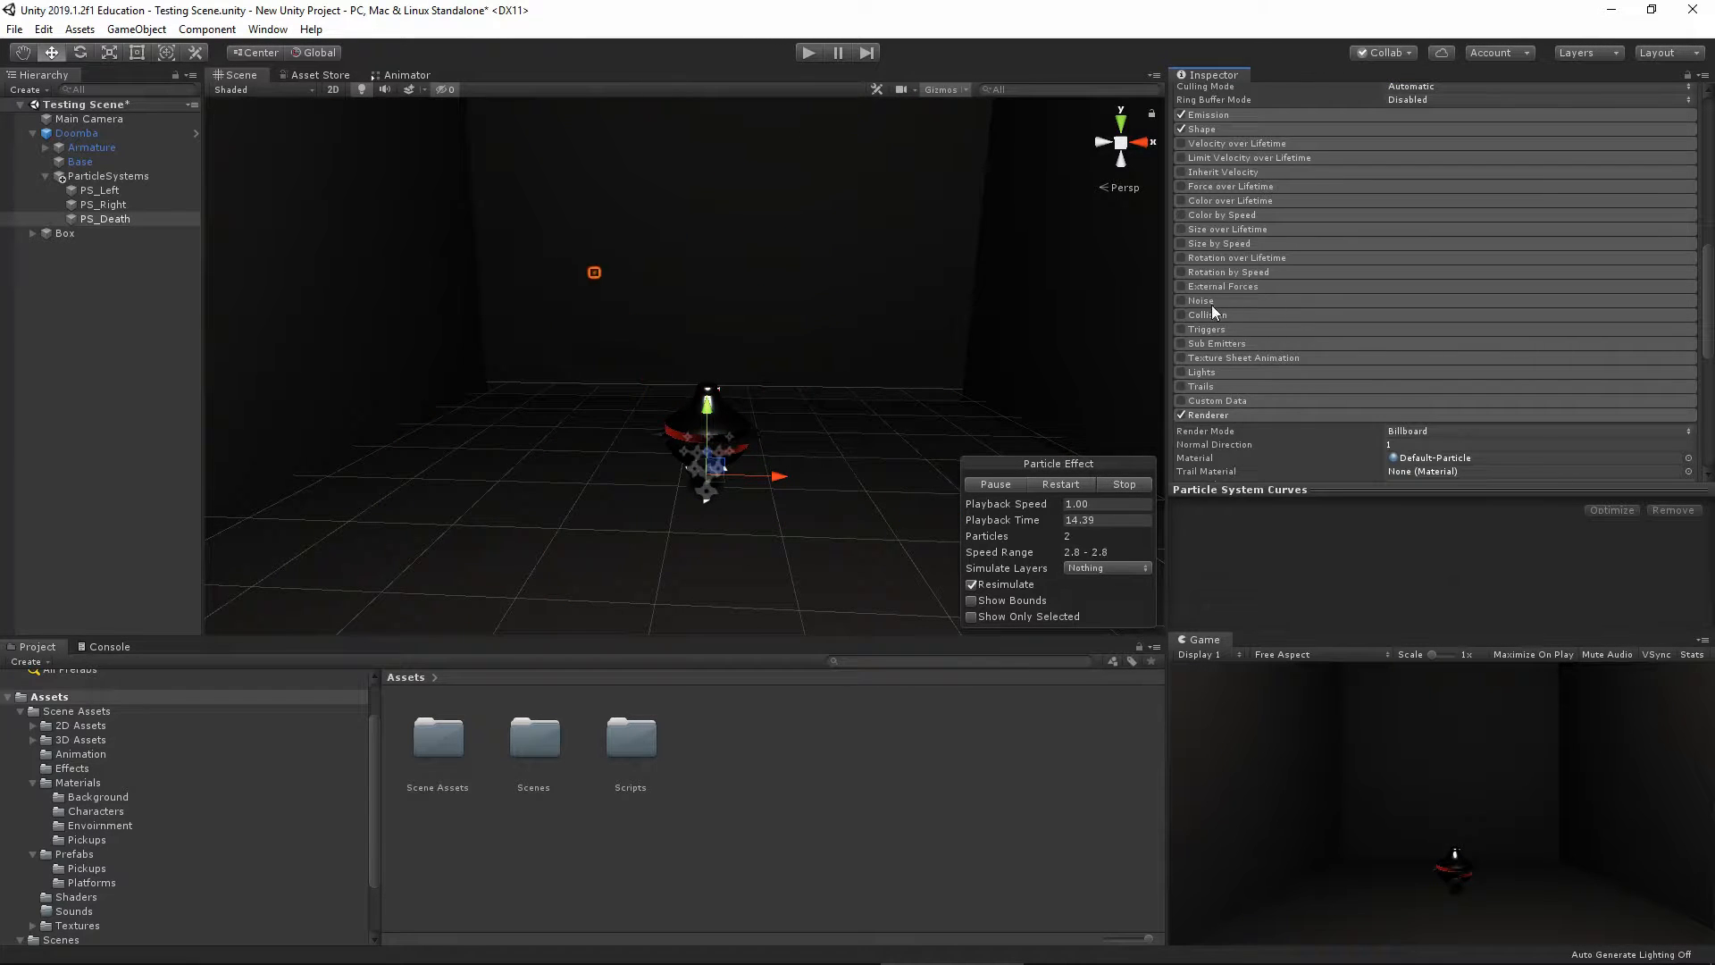
click(1206, 314)
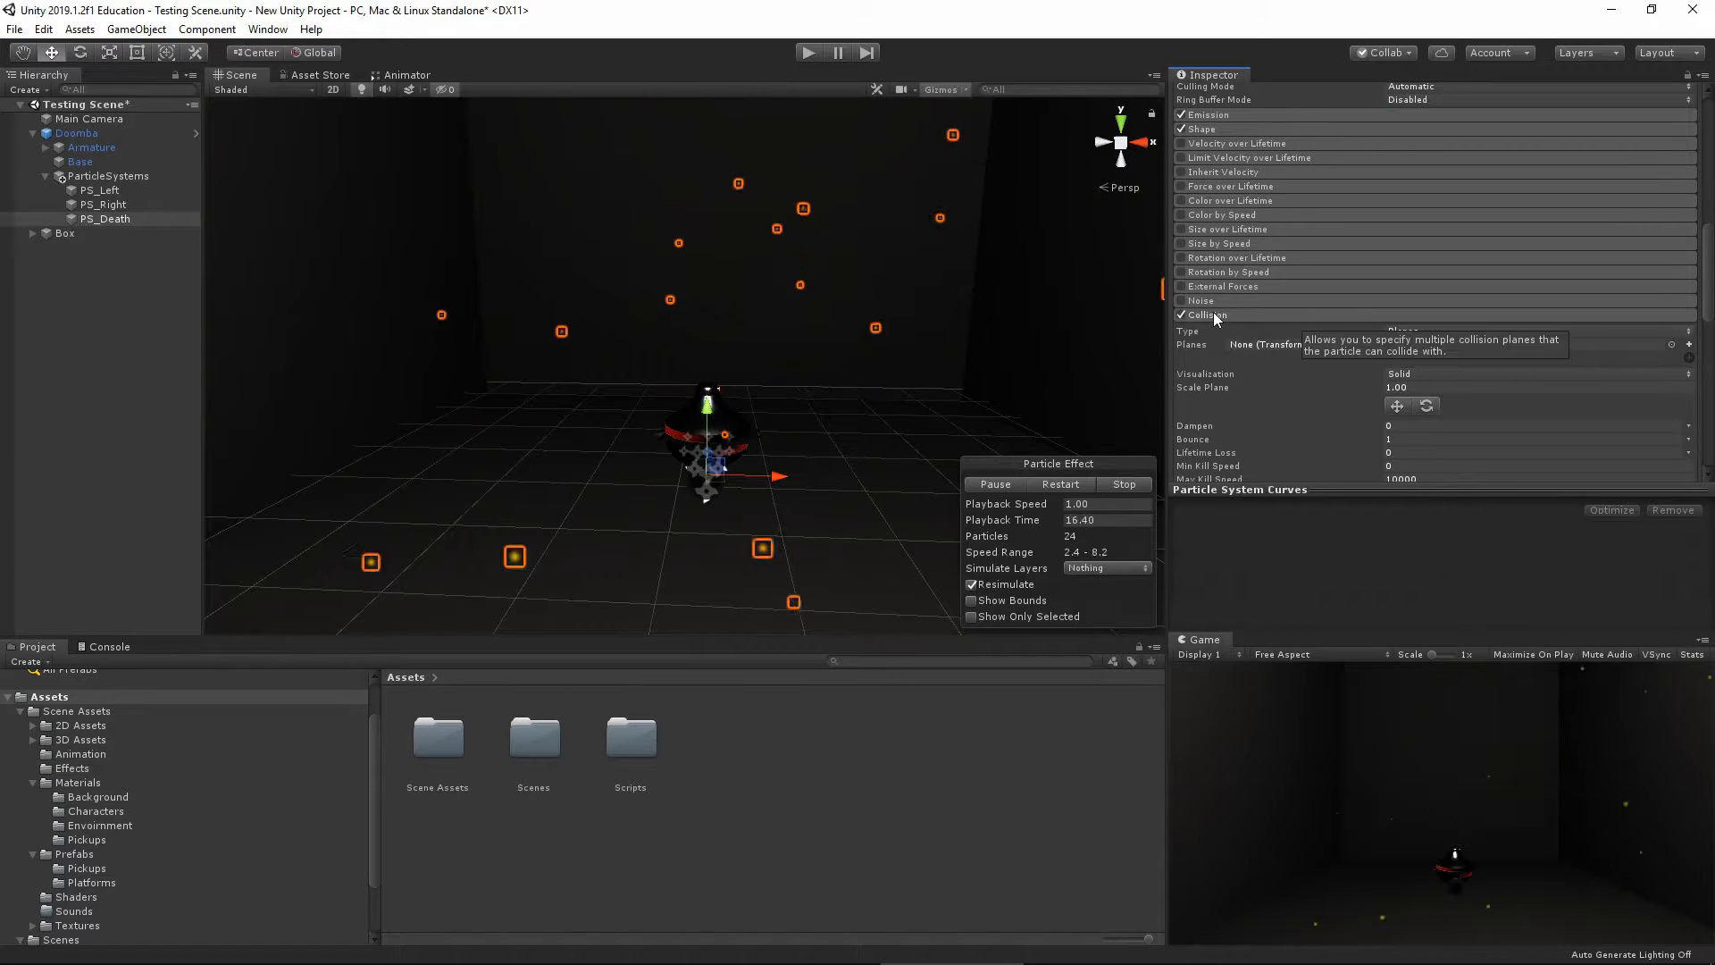
click(1424, 328)
click(1429, 368)
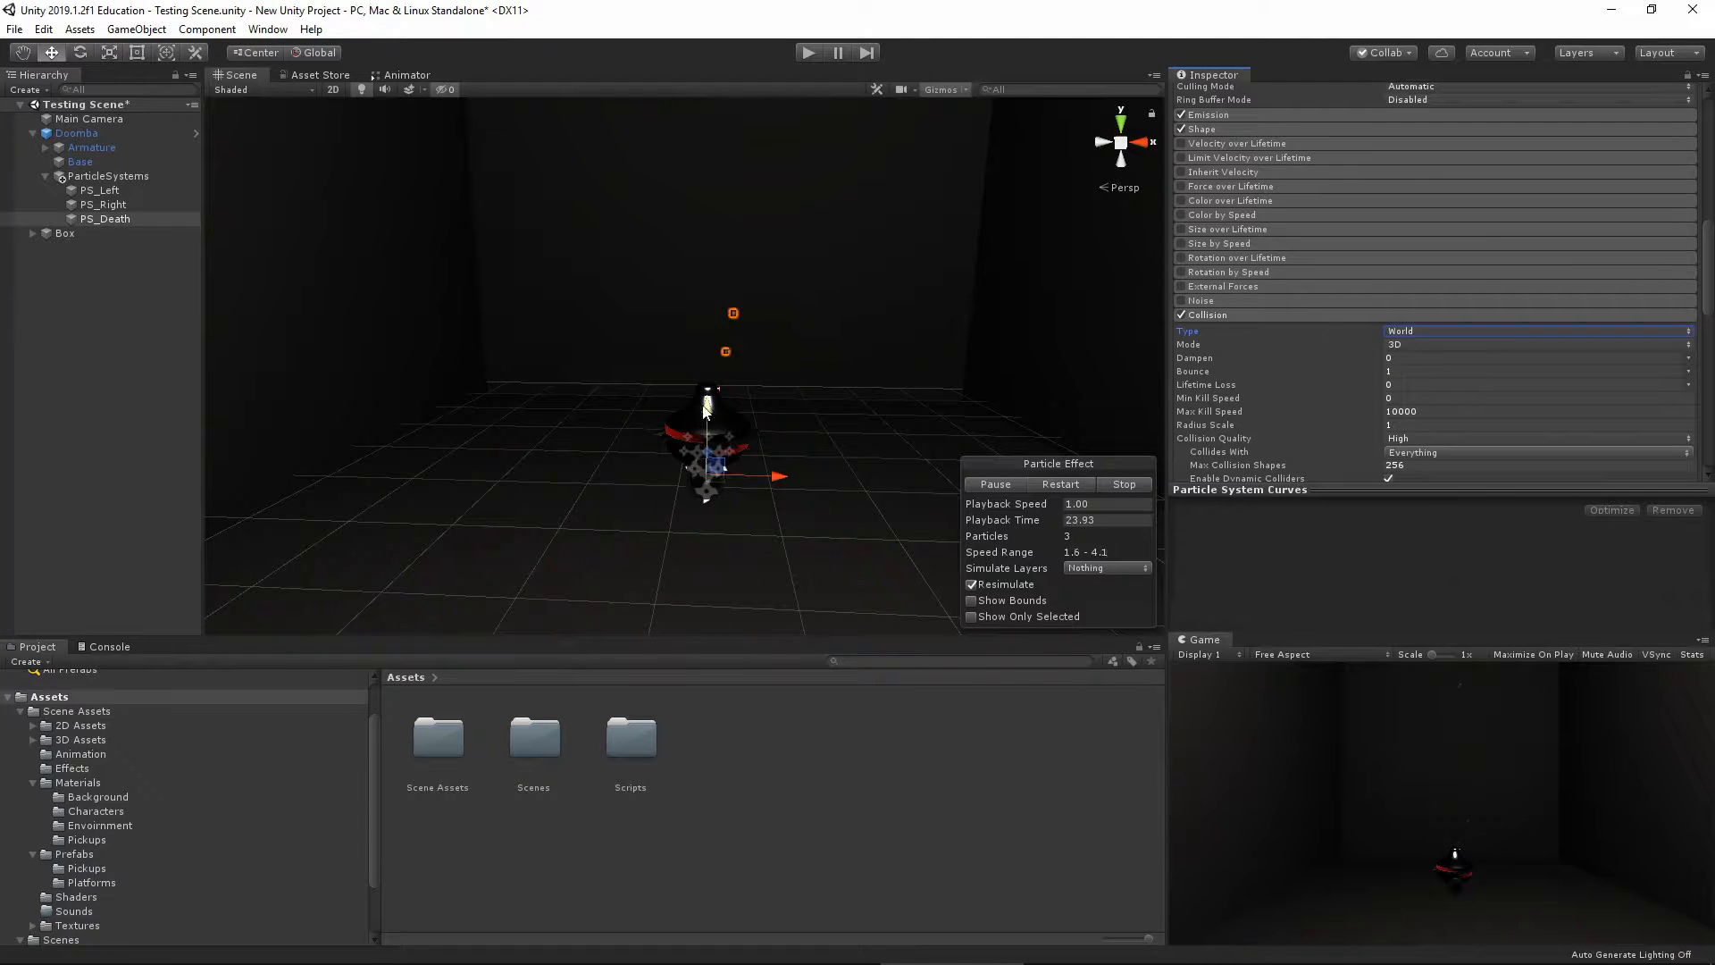
click(1399, 359)
text(0.2)
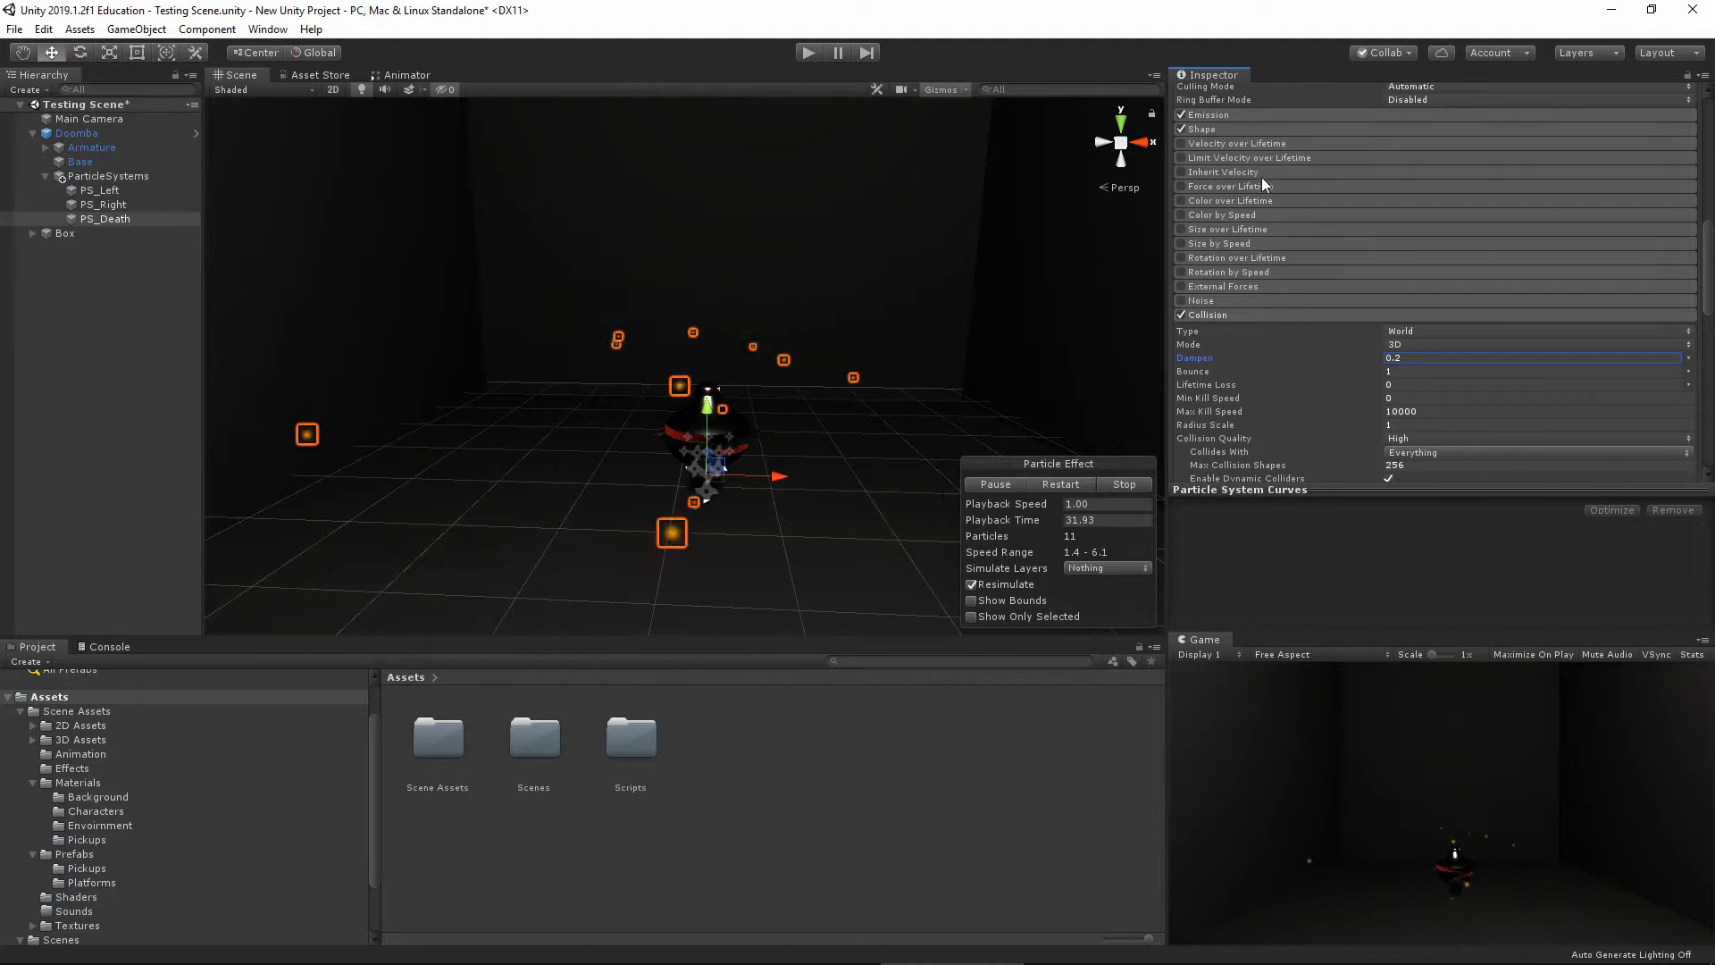
Raise the emission cone above Doomba's body to a shape Position Y of about 1.02
click(1234, 128)
click(1426, 392)
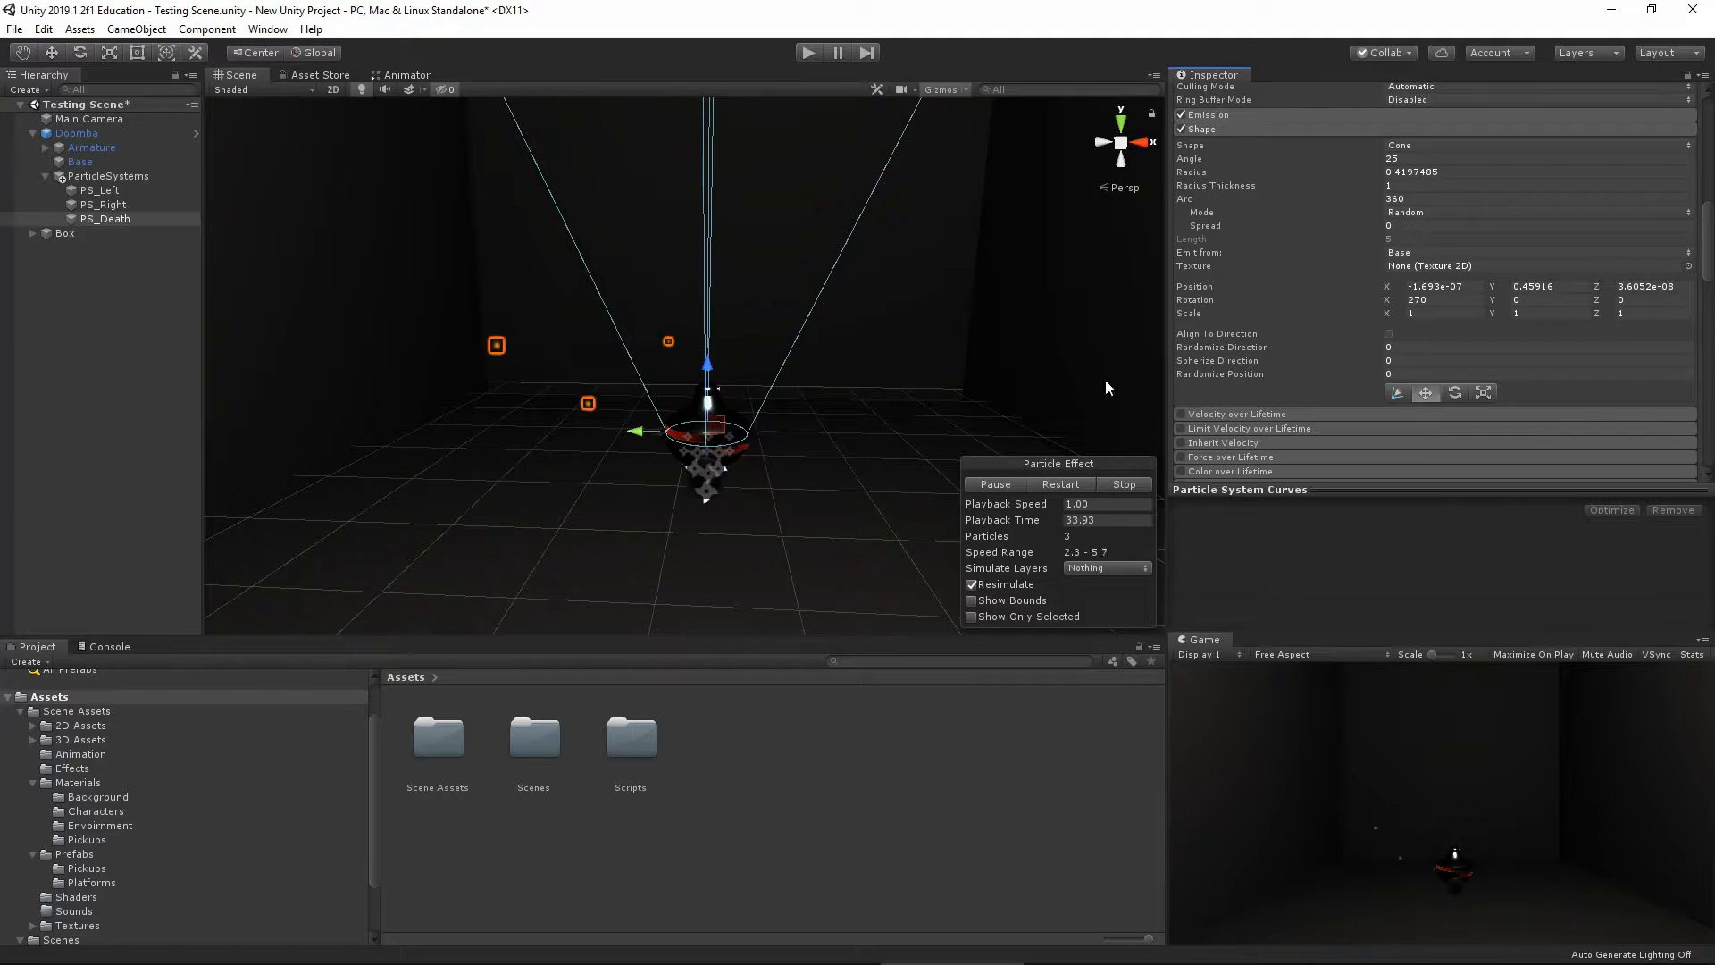
drag(706, 376, 857, 497)
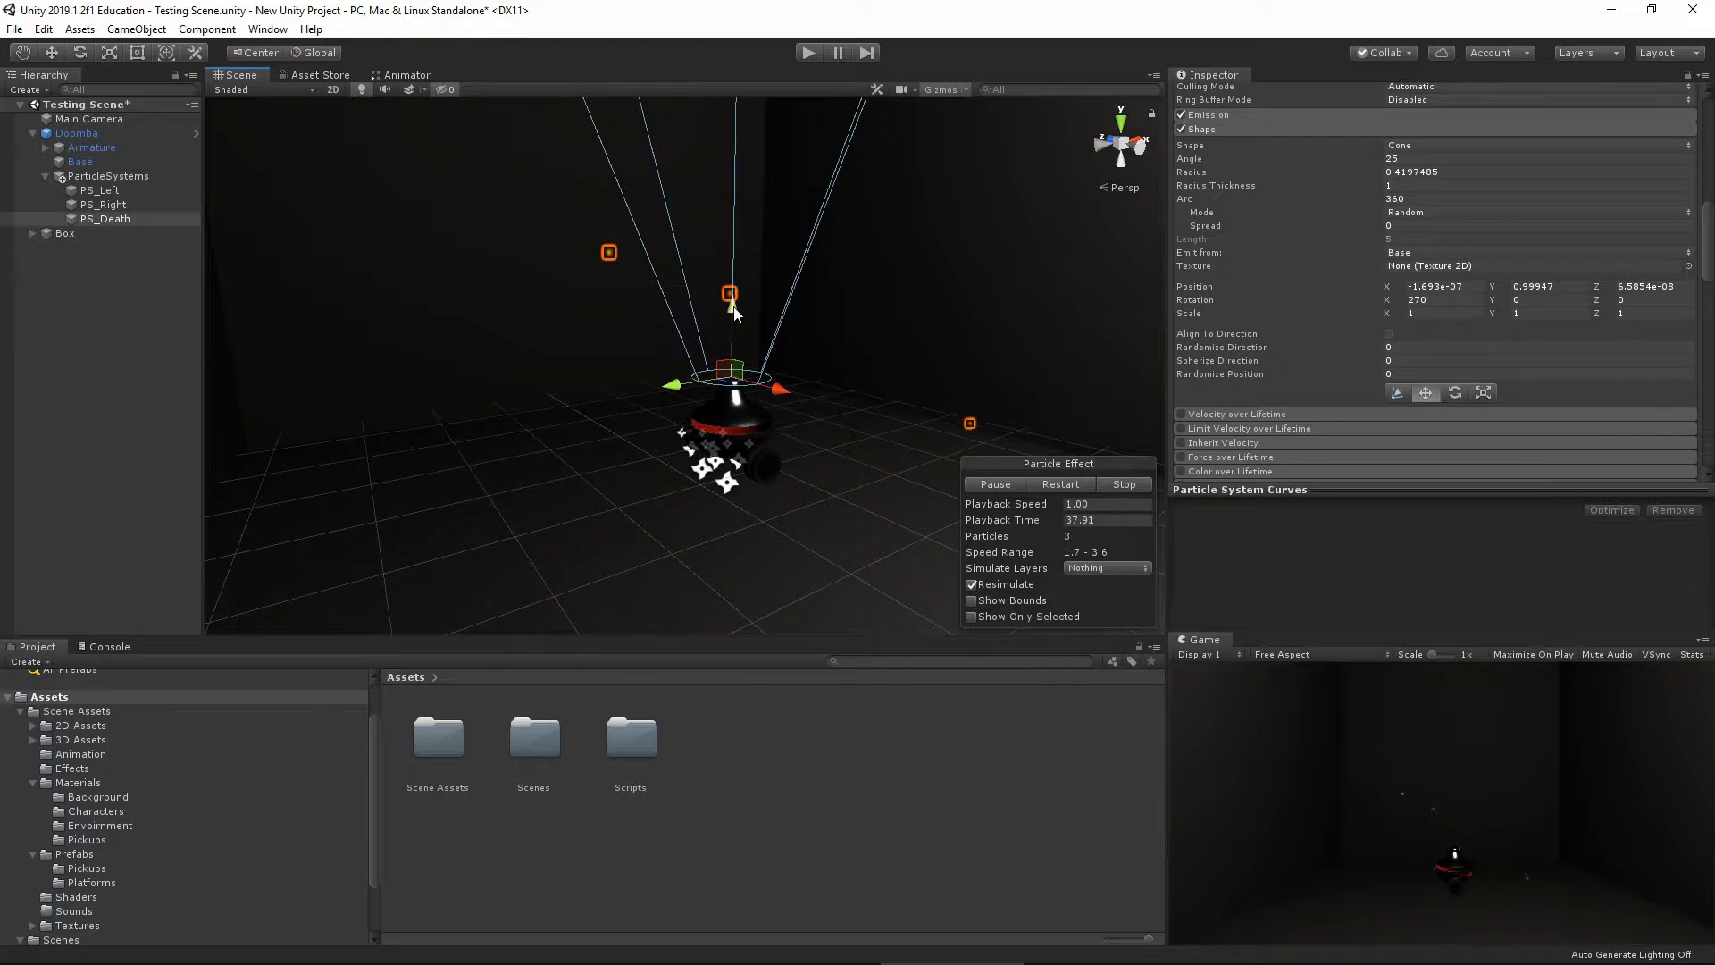
drag(732, 306, 732, 304)
alt+drag(833, 362, 666, 410)
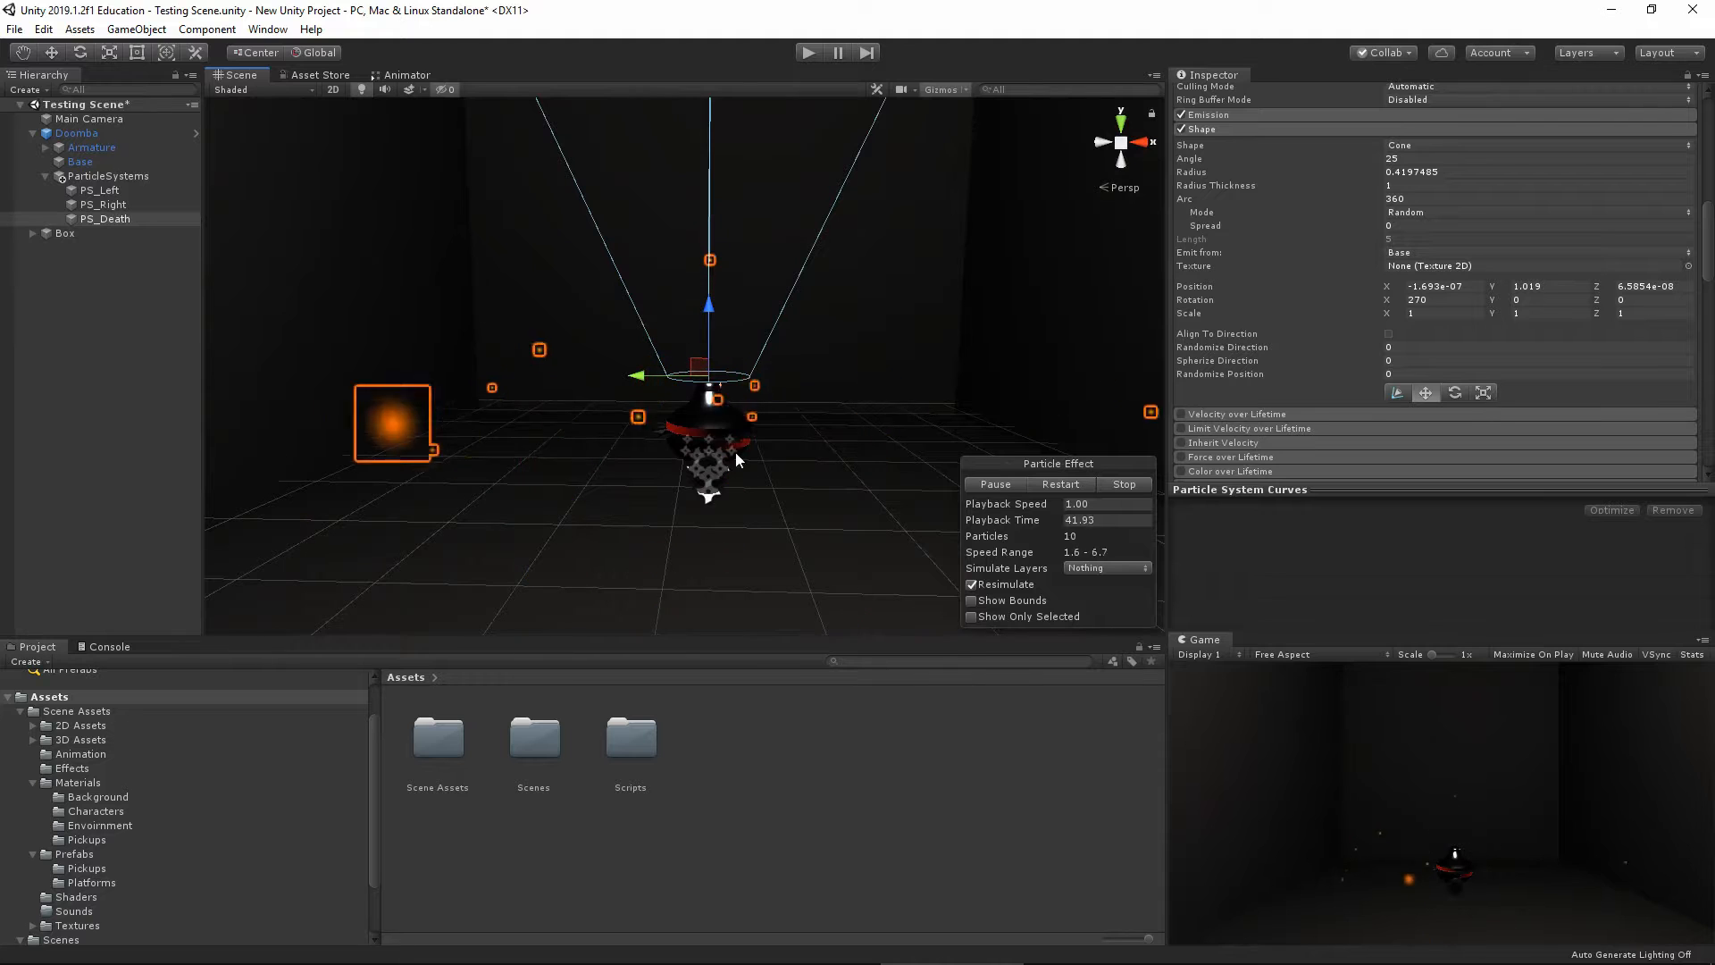
alt+drag(756, 439, 786, 506)
Examine the Collision module's settings on PS_Death, including the layers under Collides With, and collapse the module
scroll(1283, 418, down, 6)
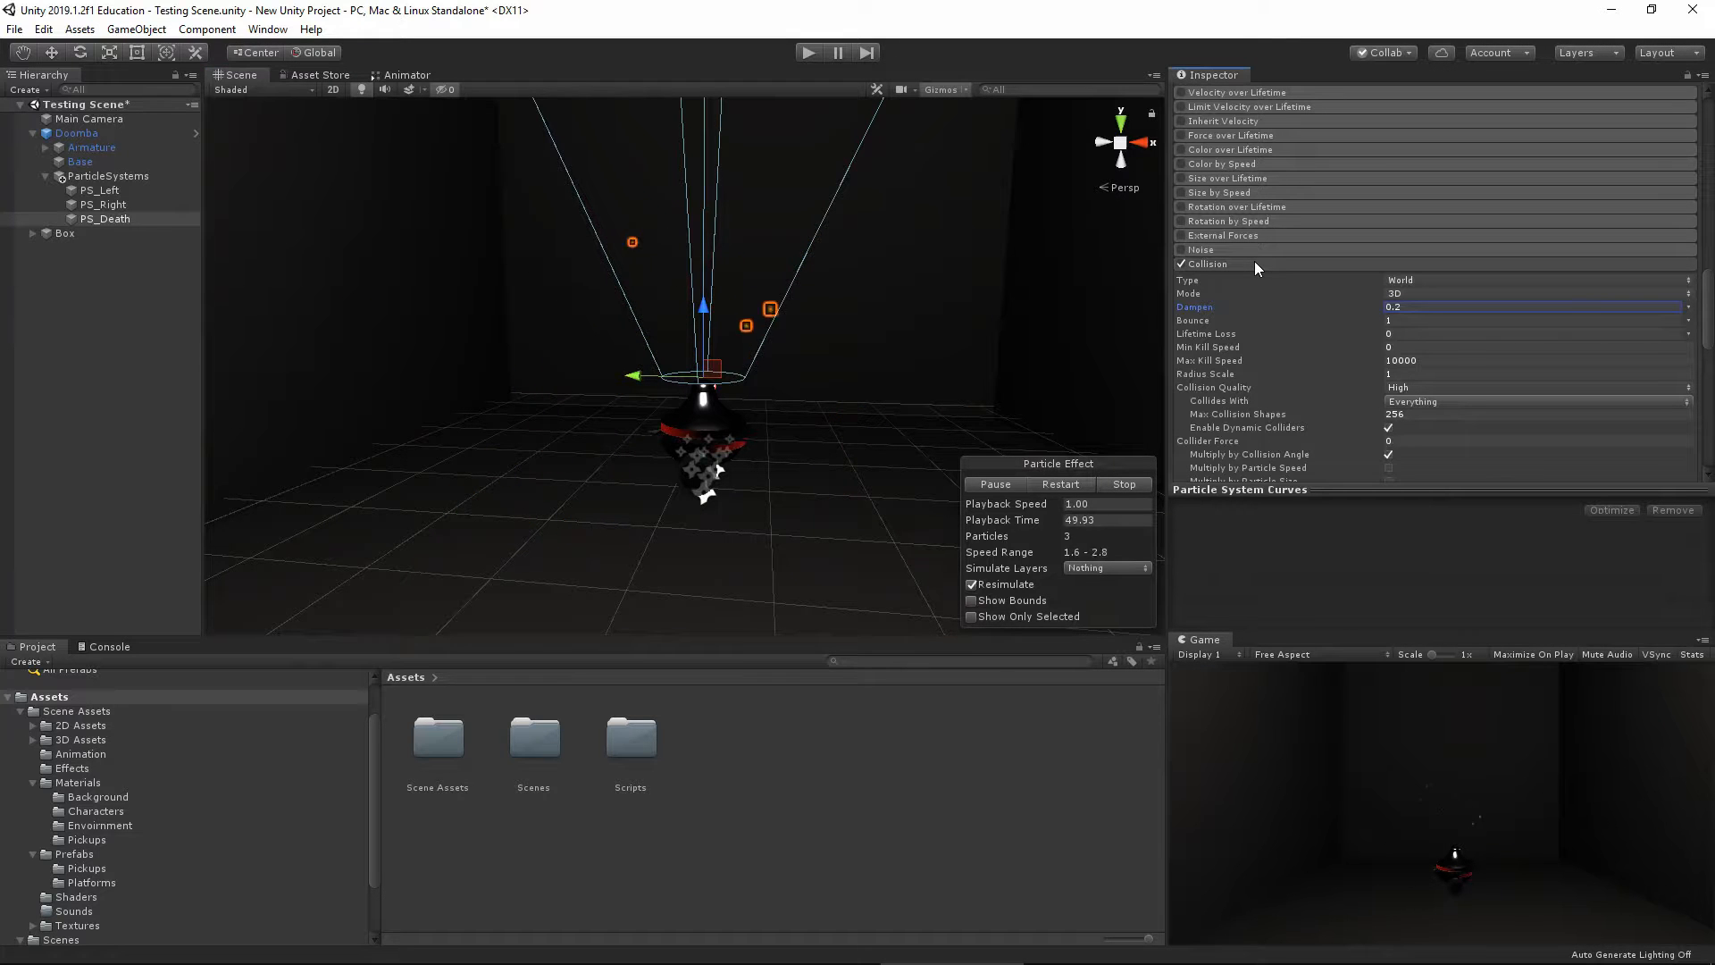
click(1254, 261)
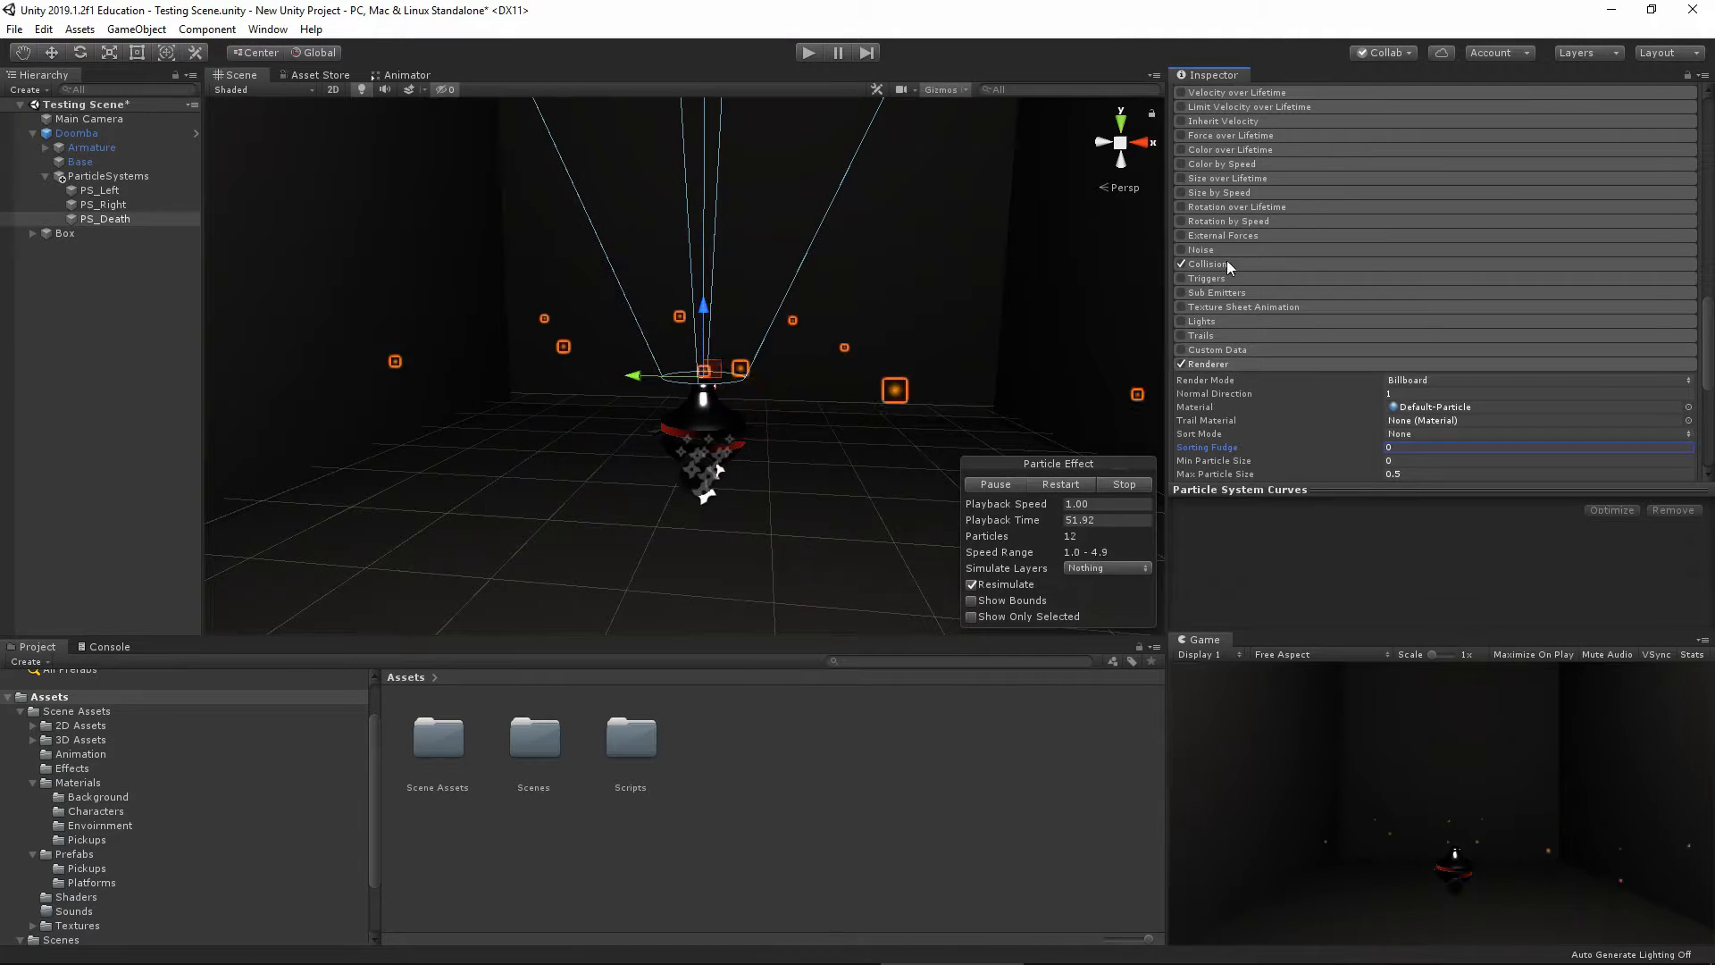
click(1226, 260)
scroll(1402, 324, down, 3)
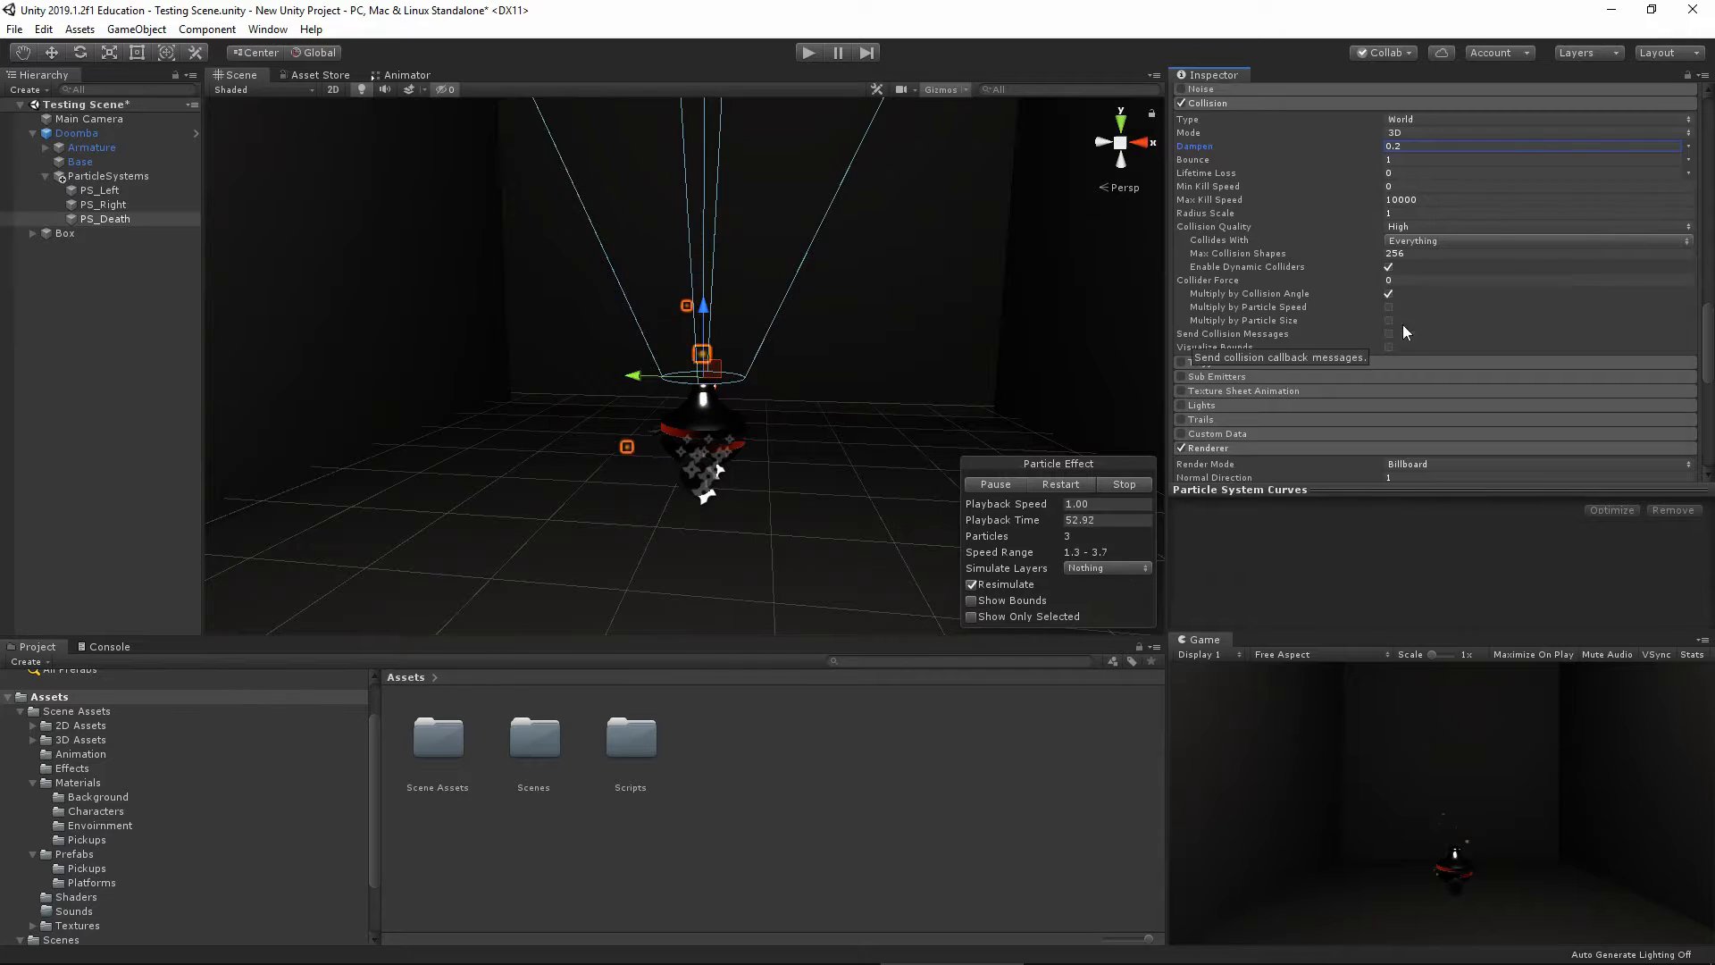
click(1422, 238)
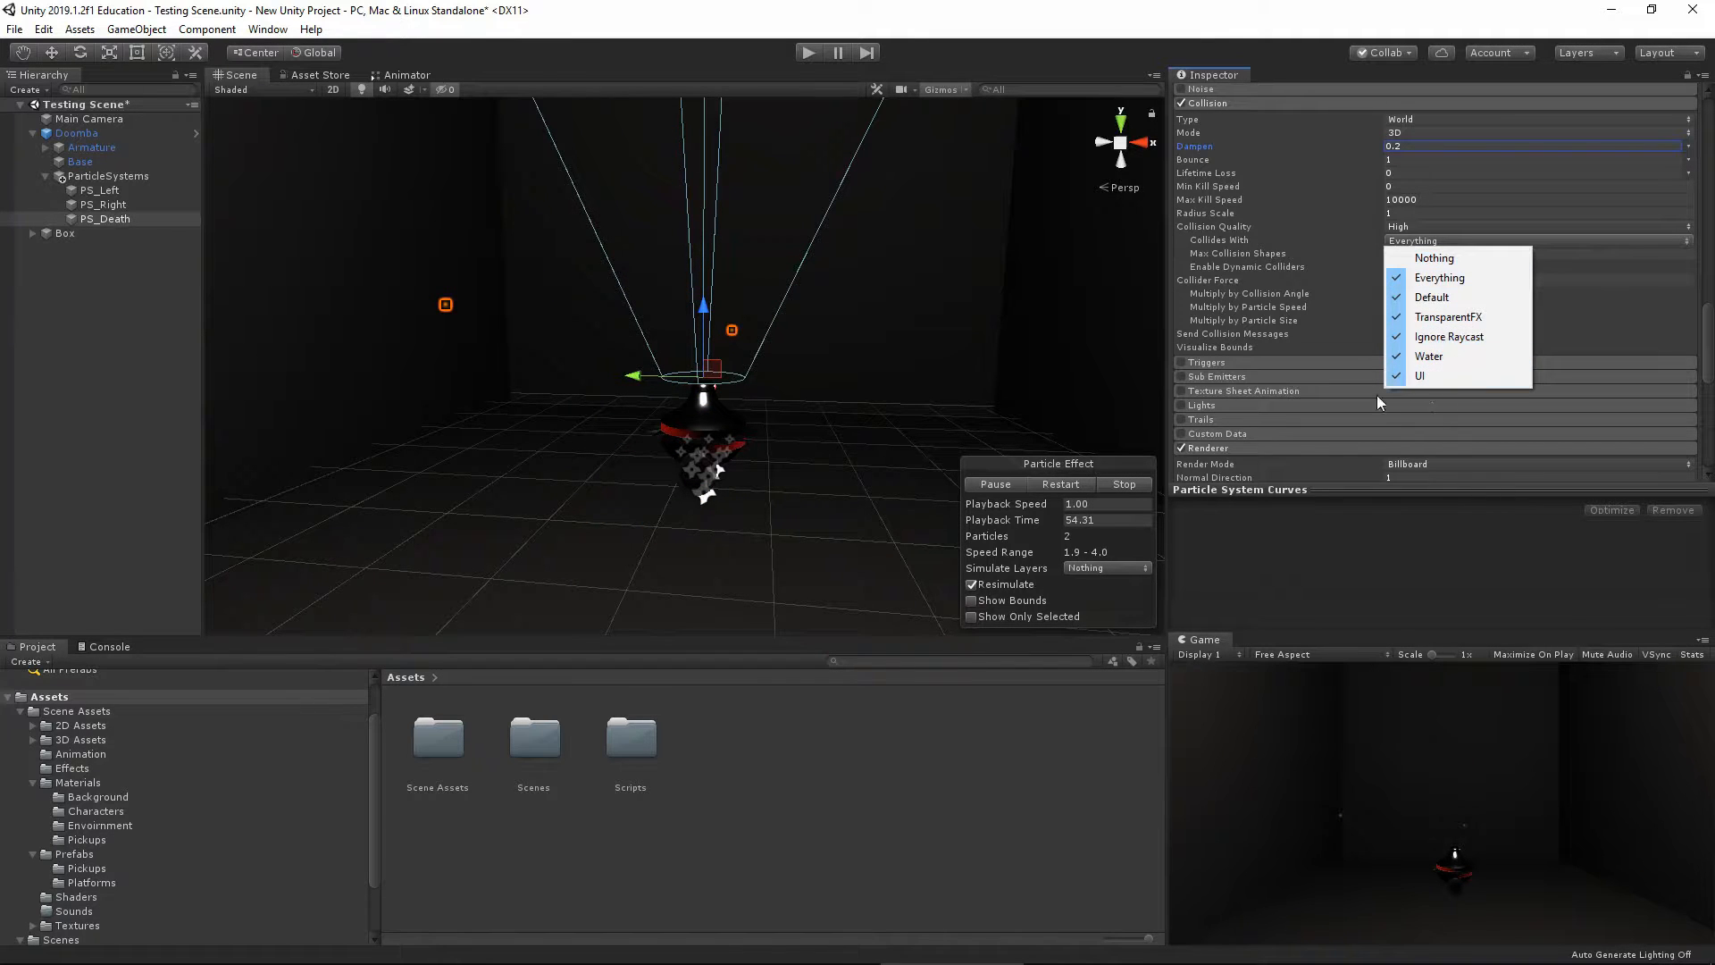
click(1401, 242)
scroll(1327, 329, up, 3)
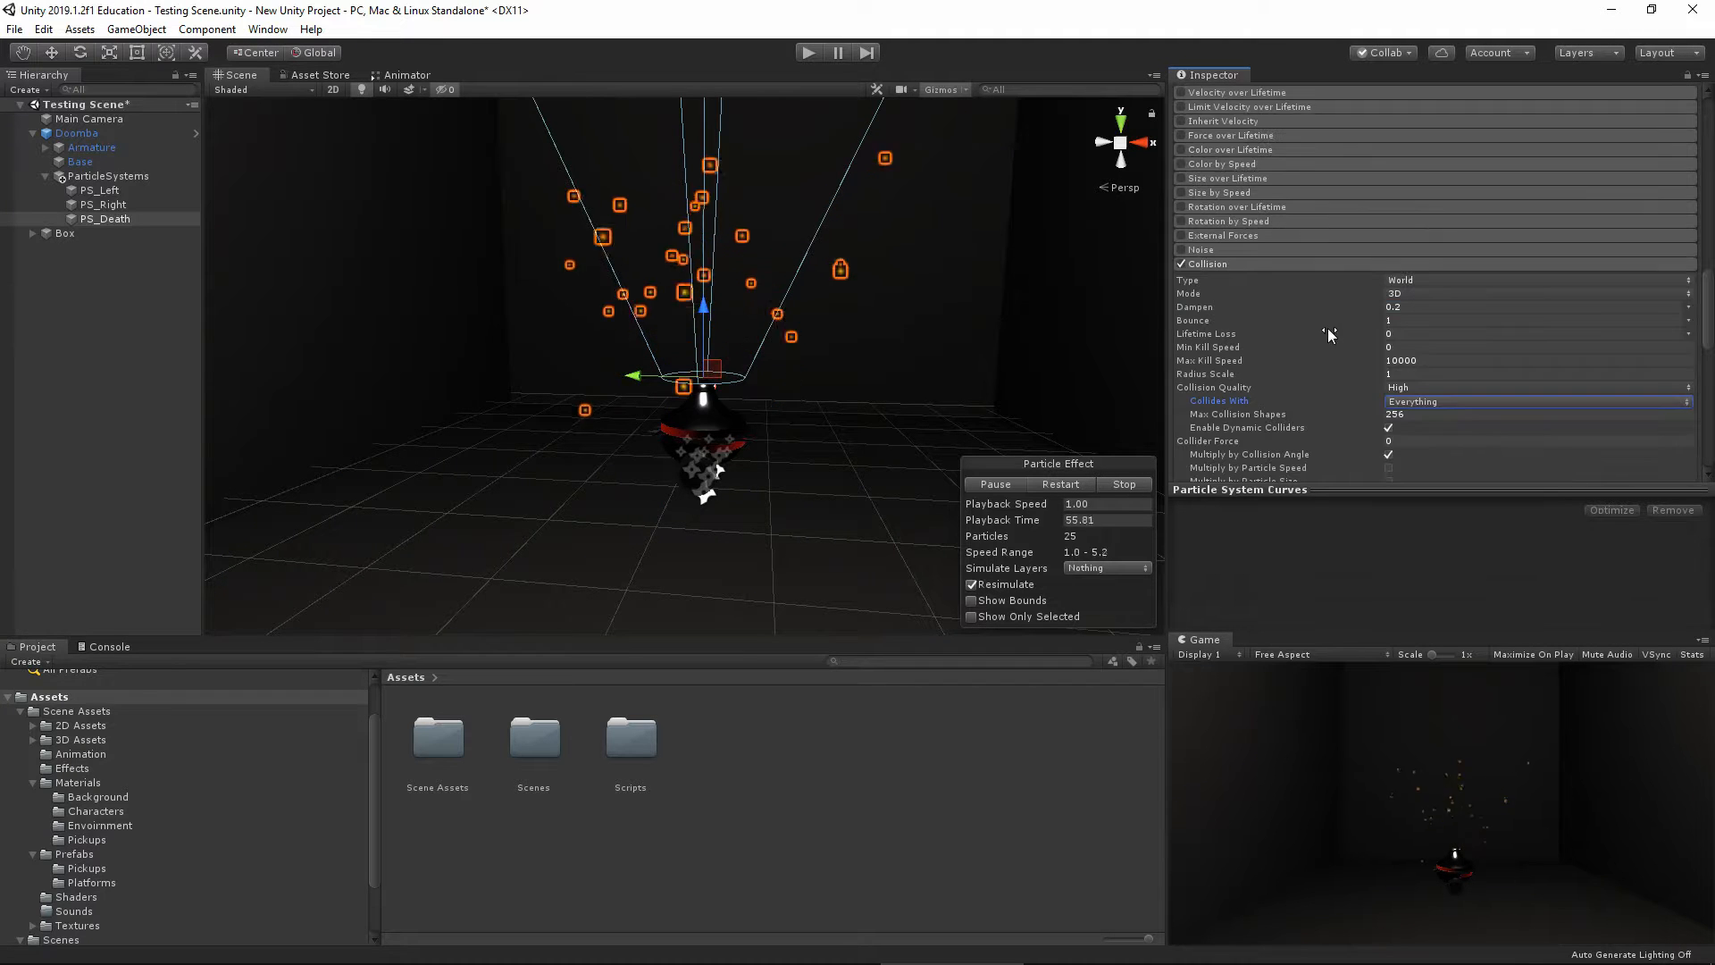
click(1278, 263)
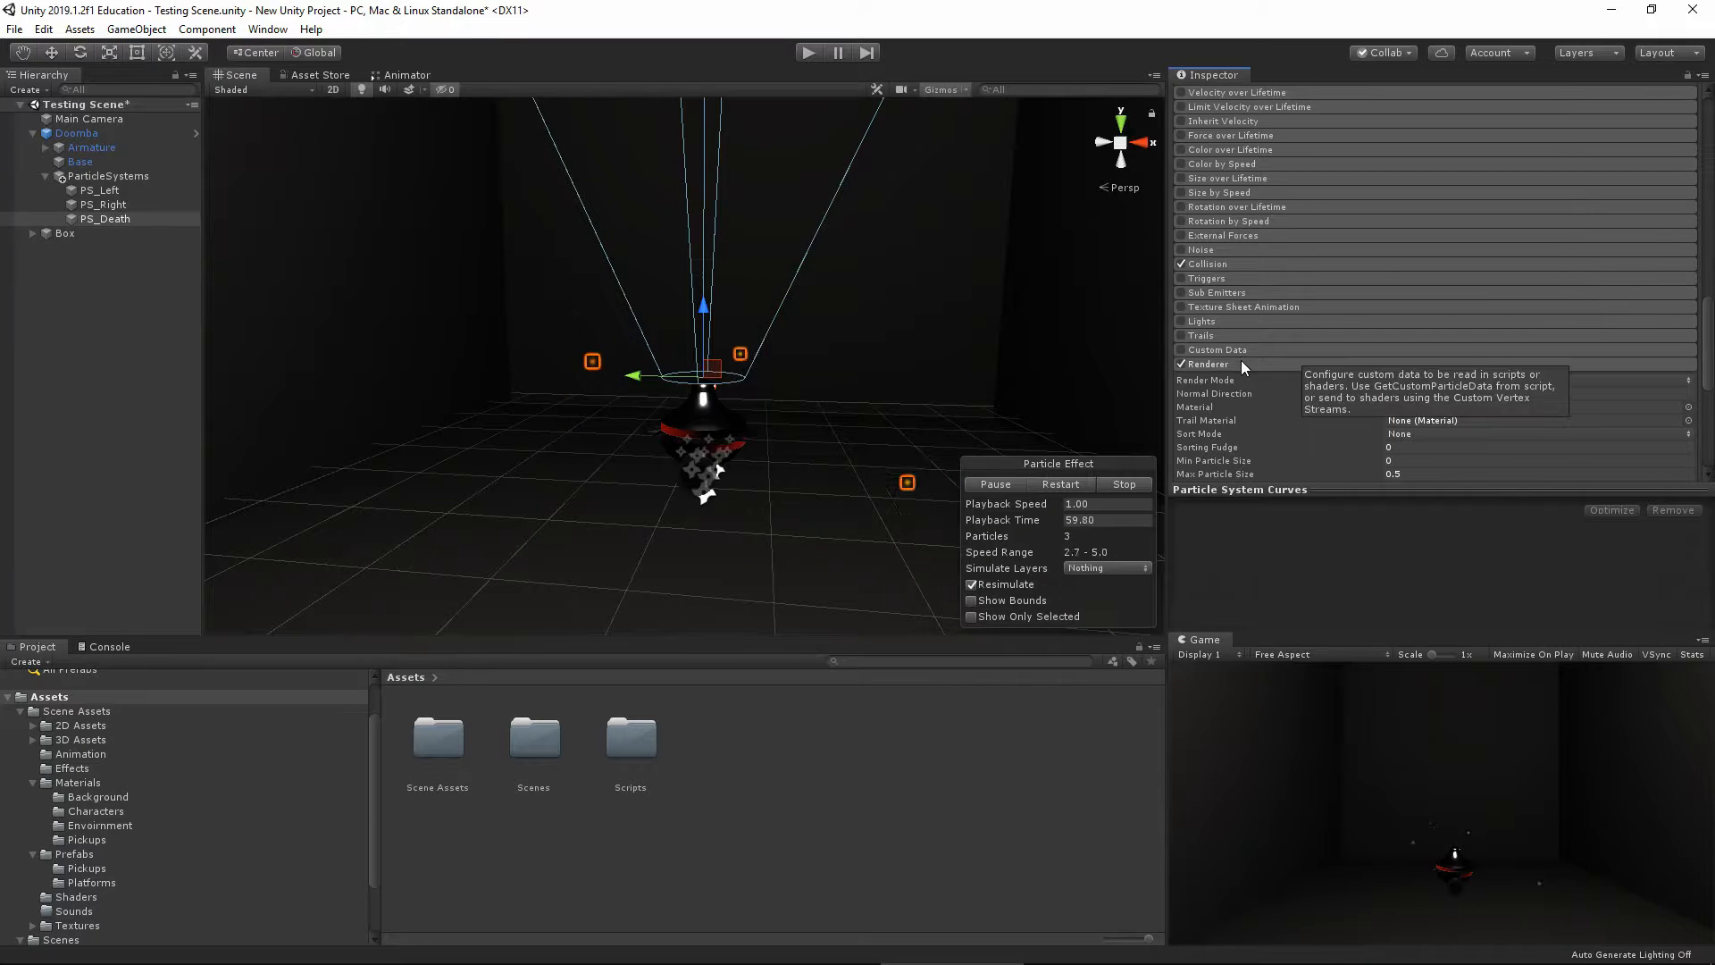
Enable the Lights module on PS_Death and add a Point Light to the scene
click(1204, 321)
click(1182, 321)
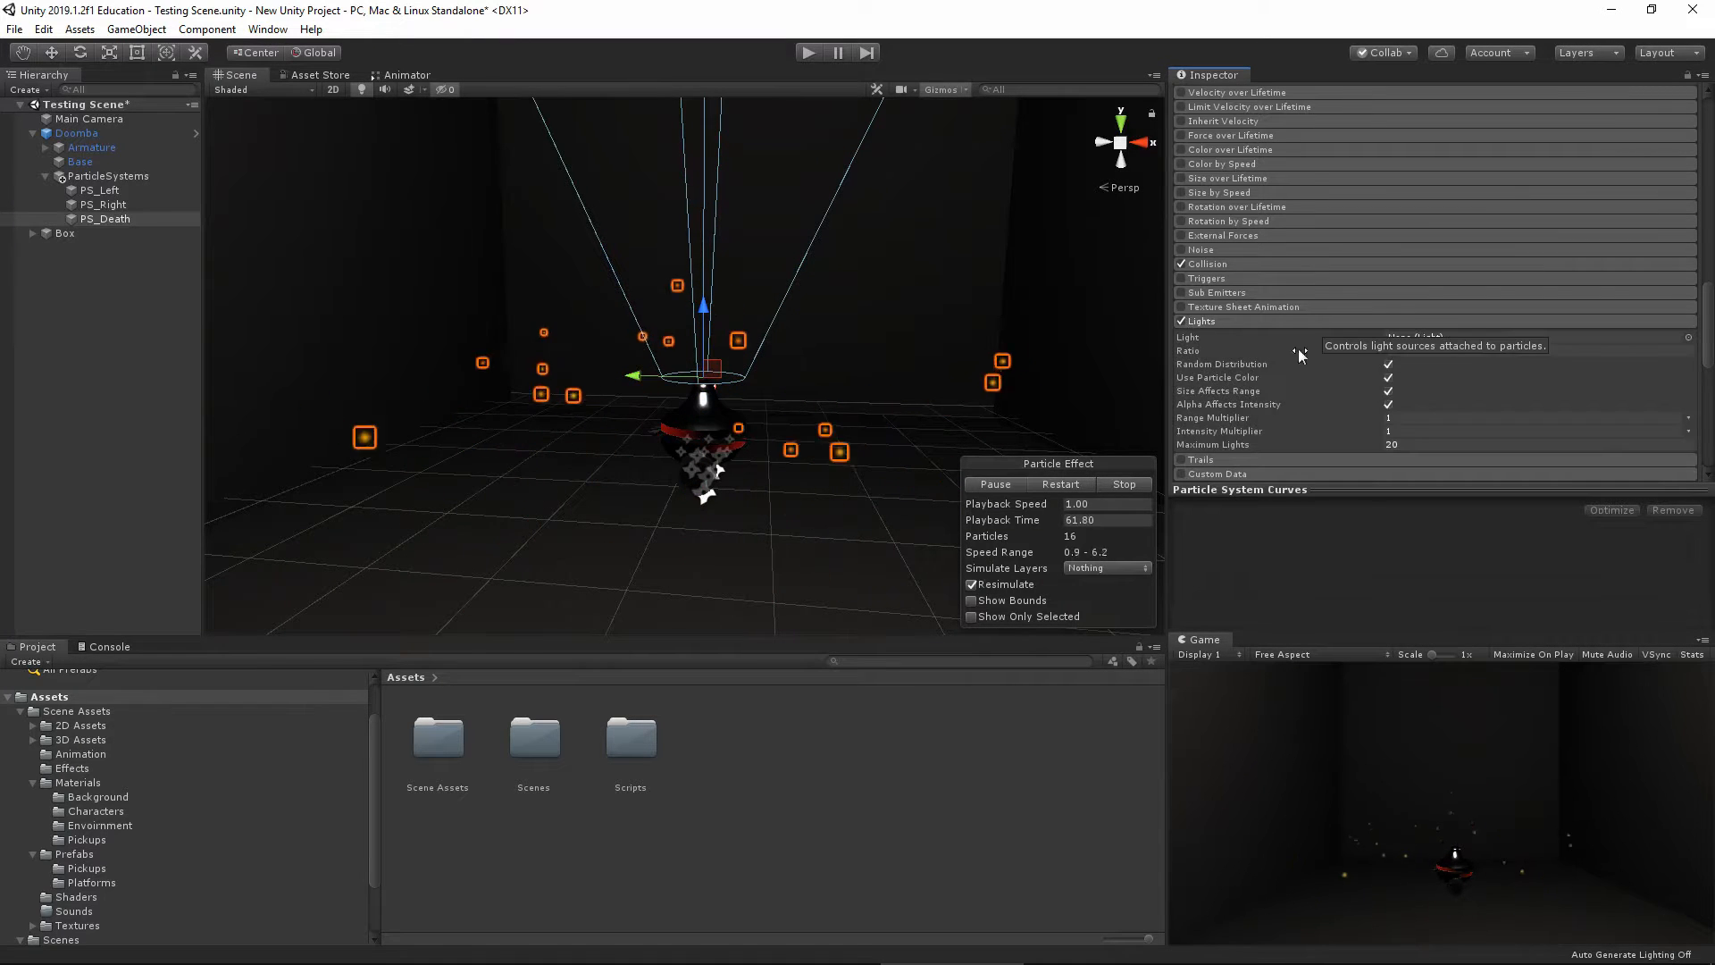
click(84, 276)
right_click(95, 275)
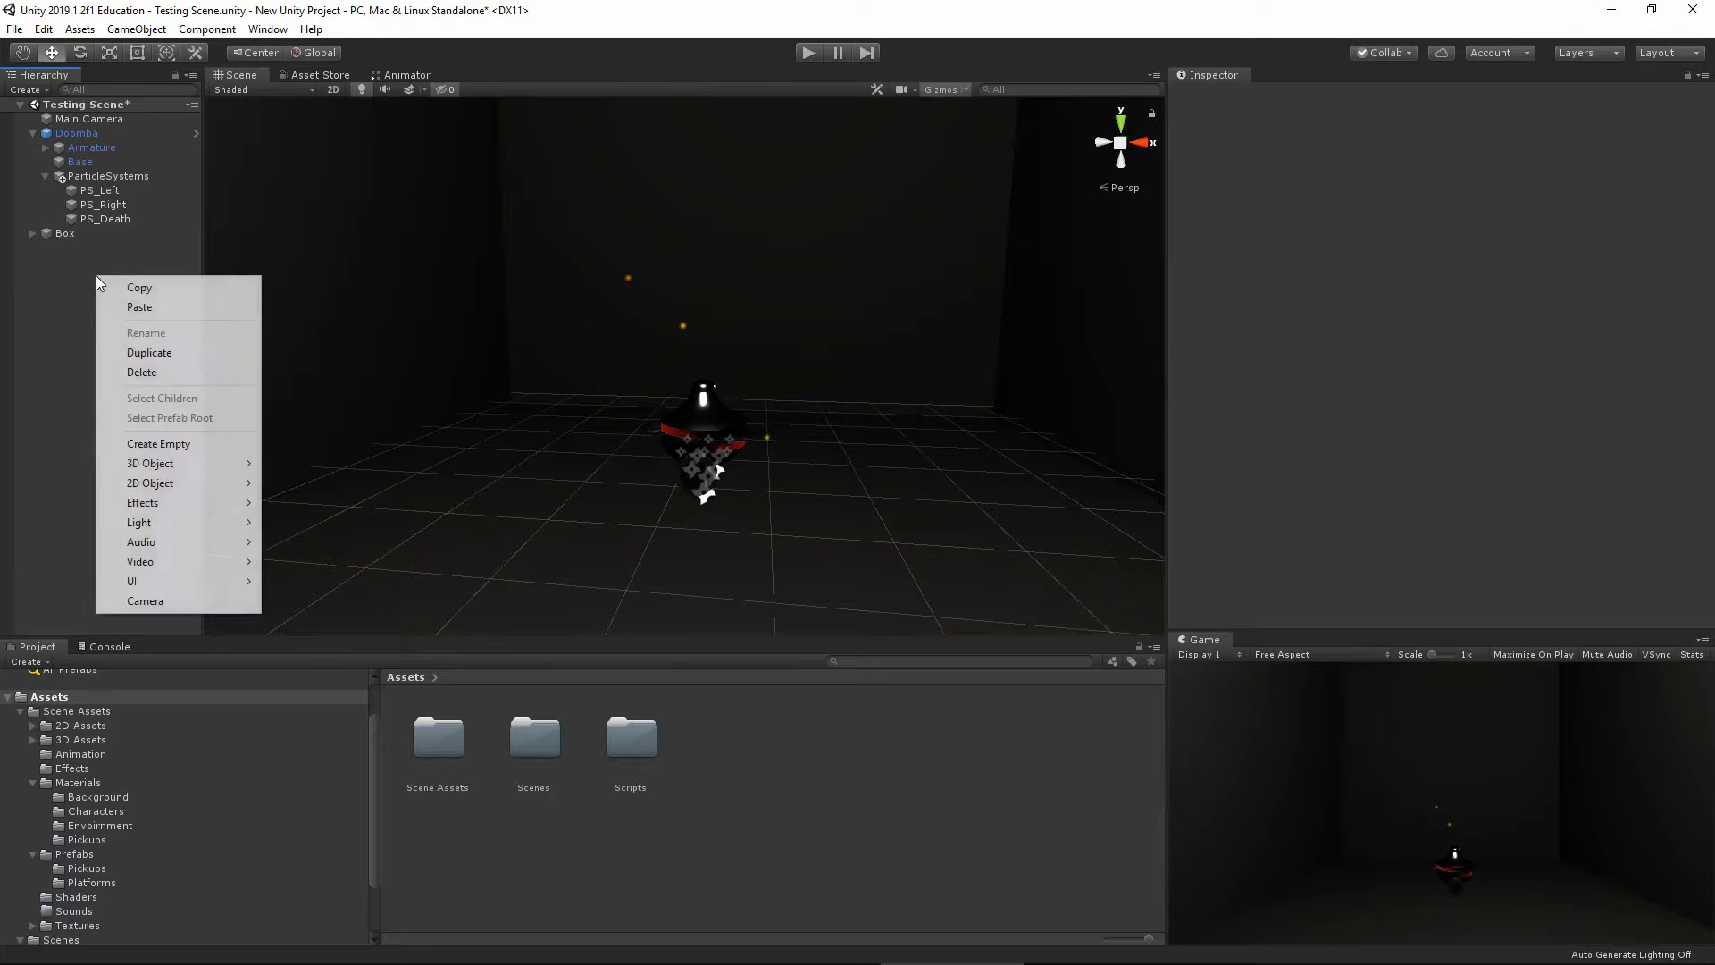
mouse_move(218, 524)
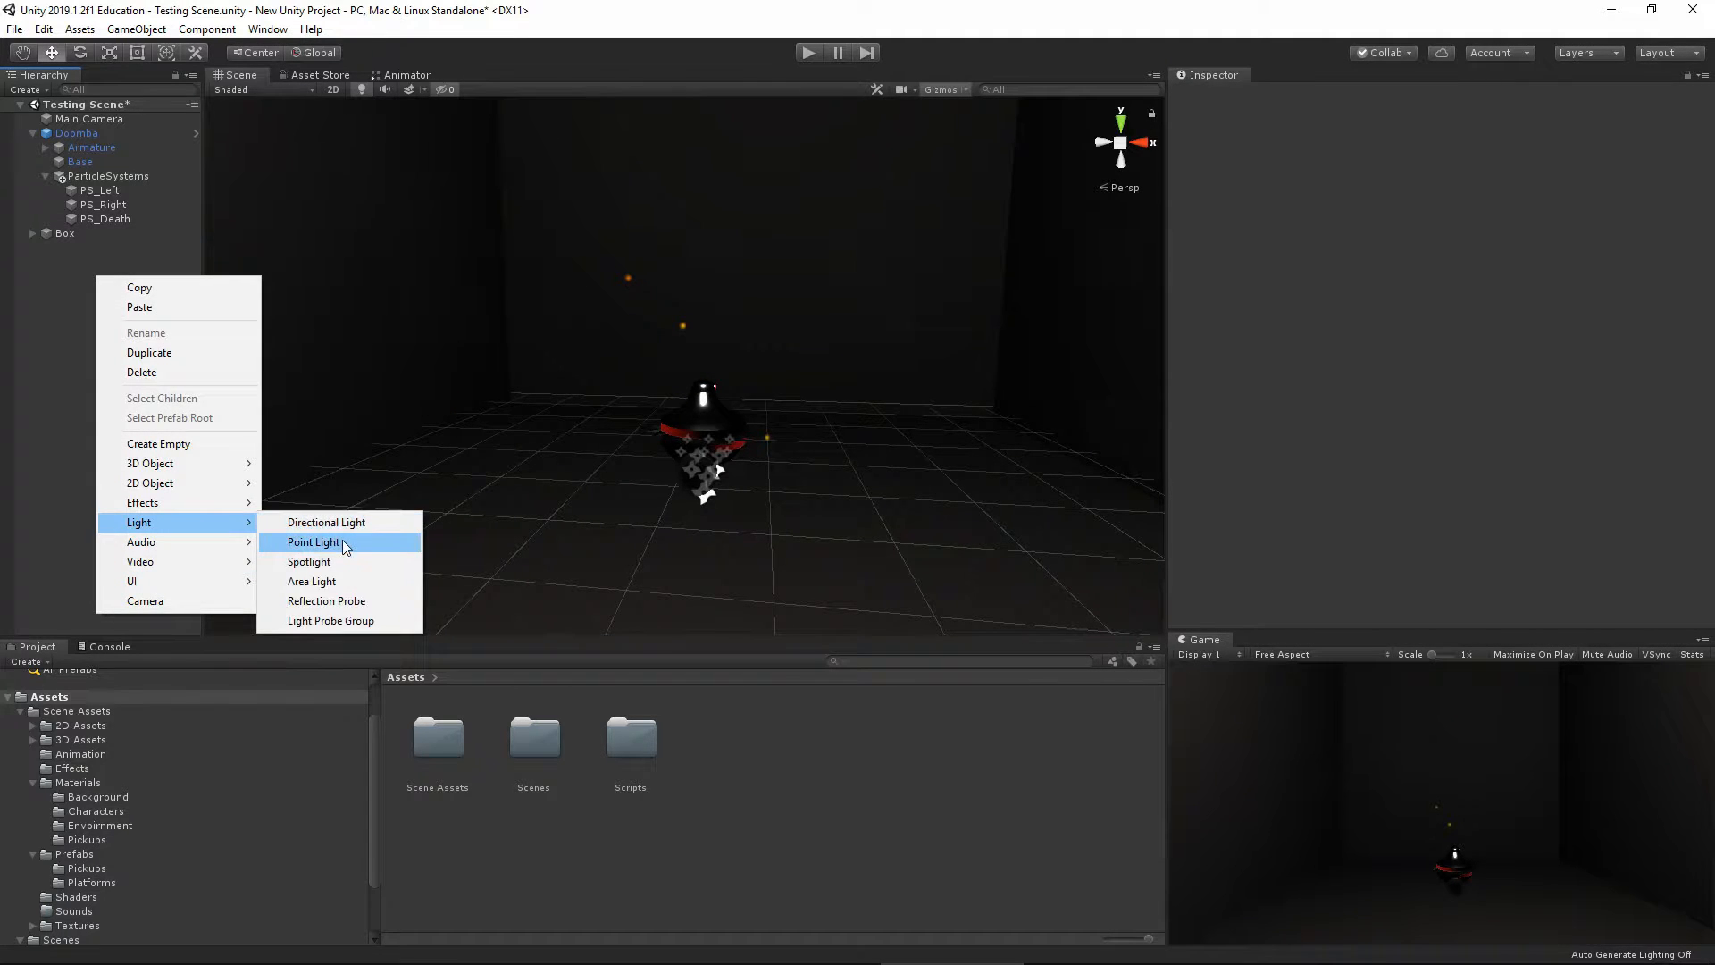
click(341, 539)
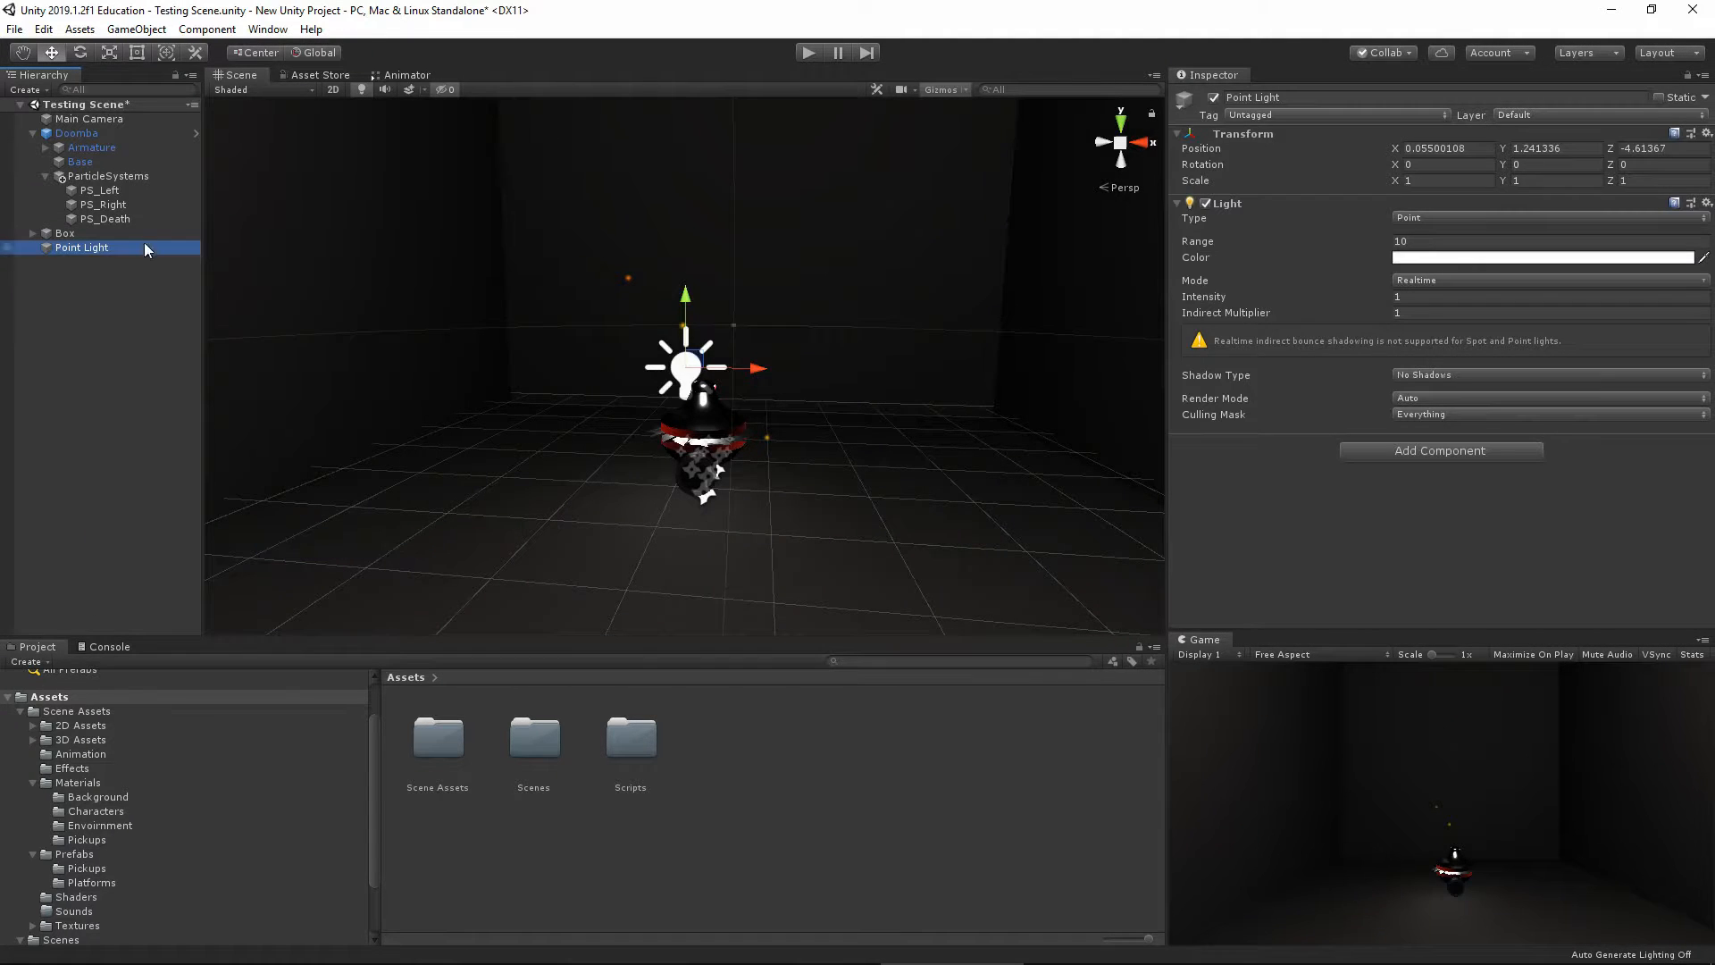
Set the Point Light's color to a golden yellow-orange
click(1466, 259)
click(920, 304)
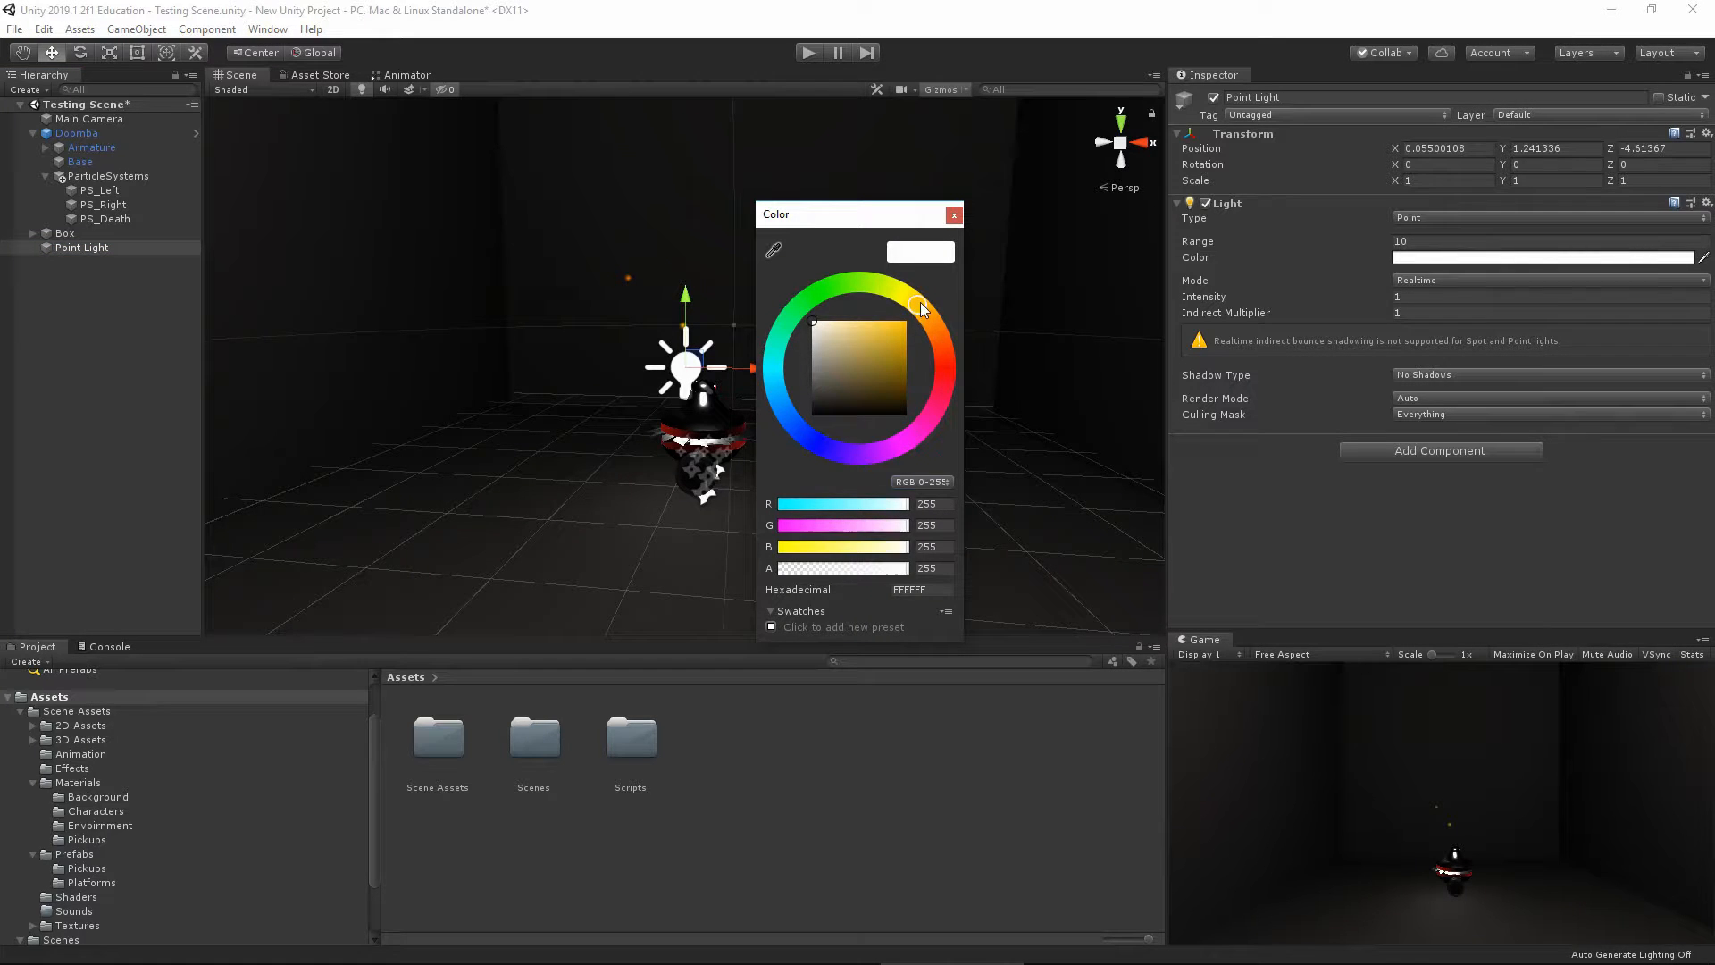
click(881, 323)
click(954, 215)
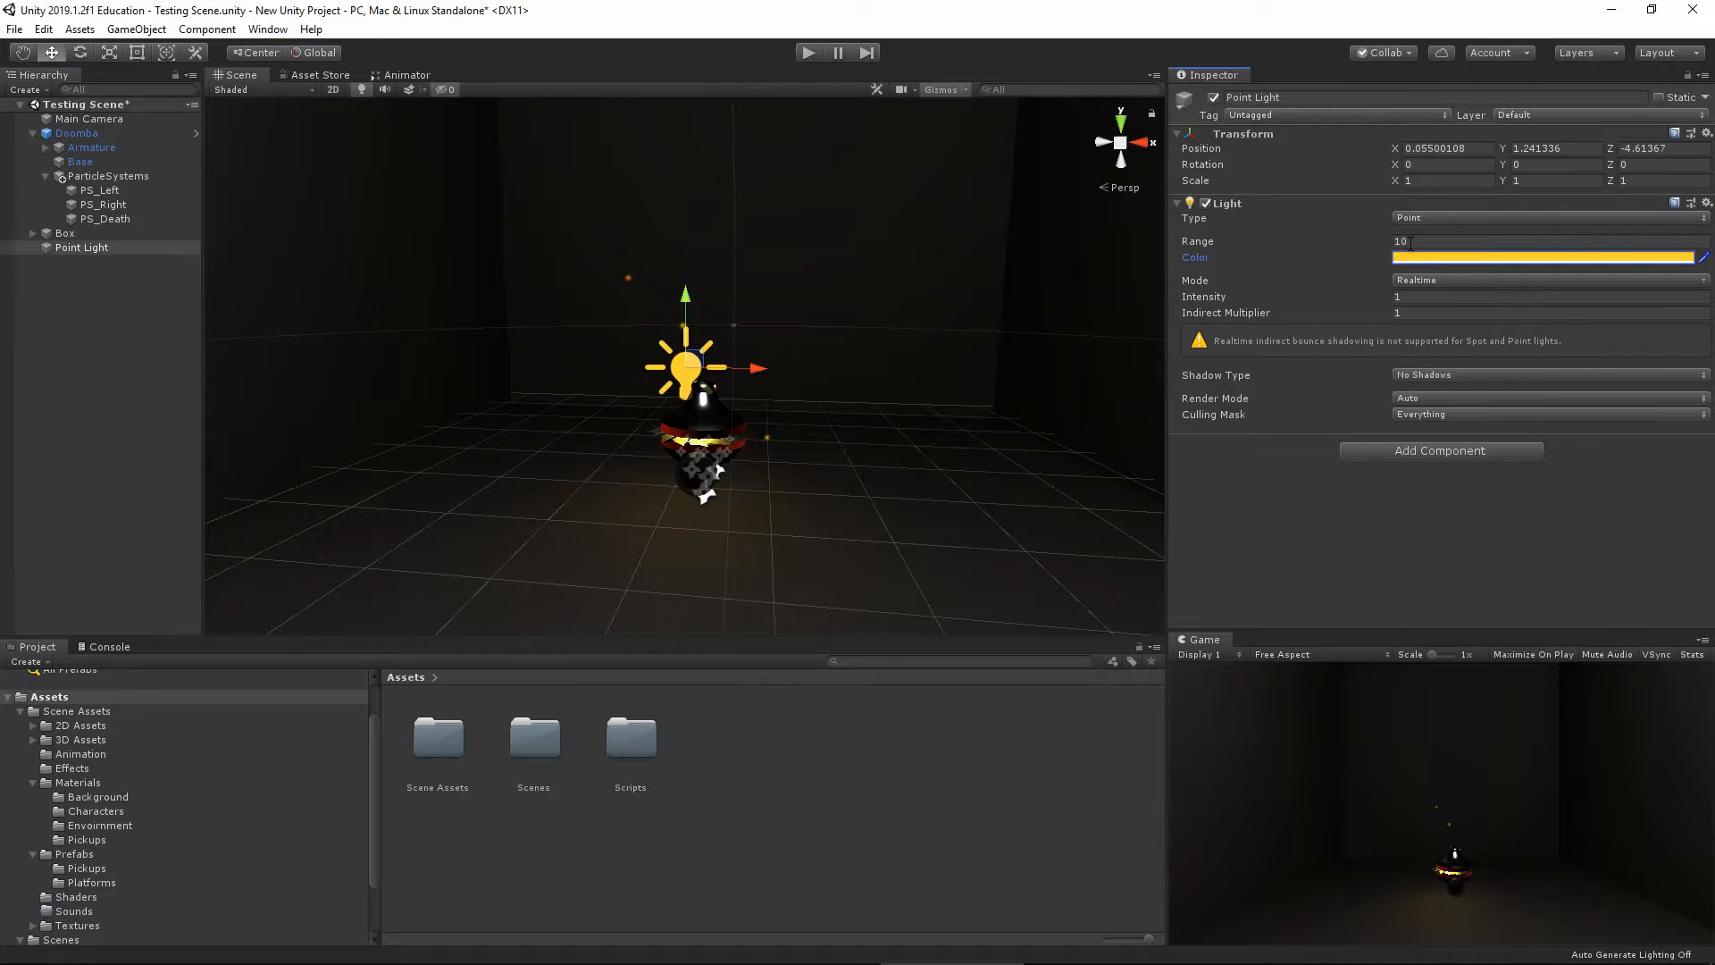
Set the Point Light's Intensity to 0.5 and its Range to 3
click(1414, 297)
text(0.5)
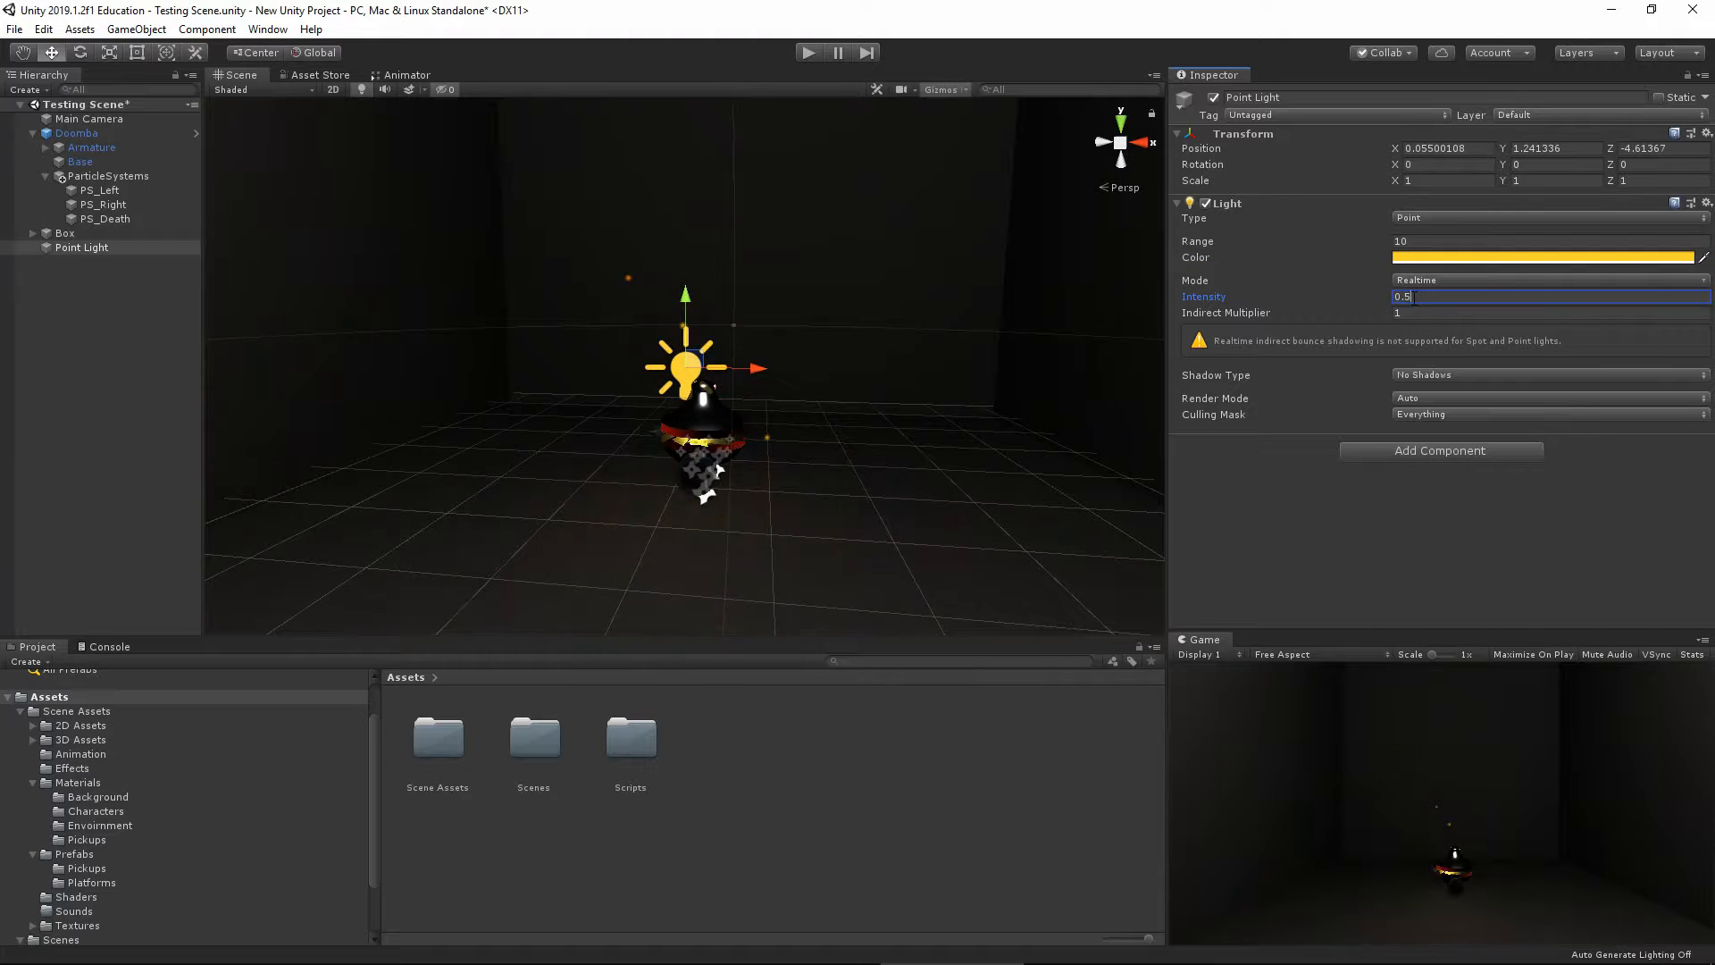
click(1434, 240)
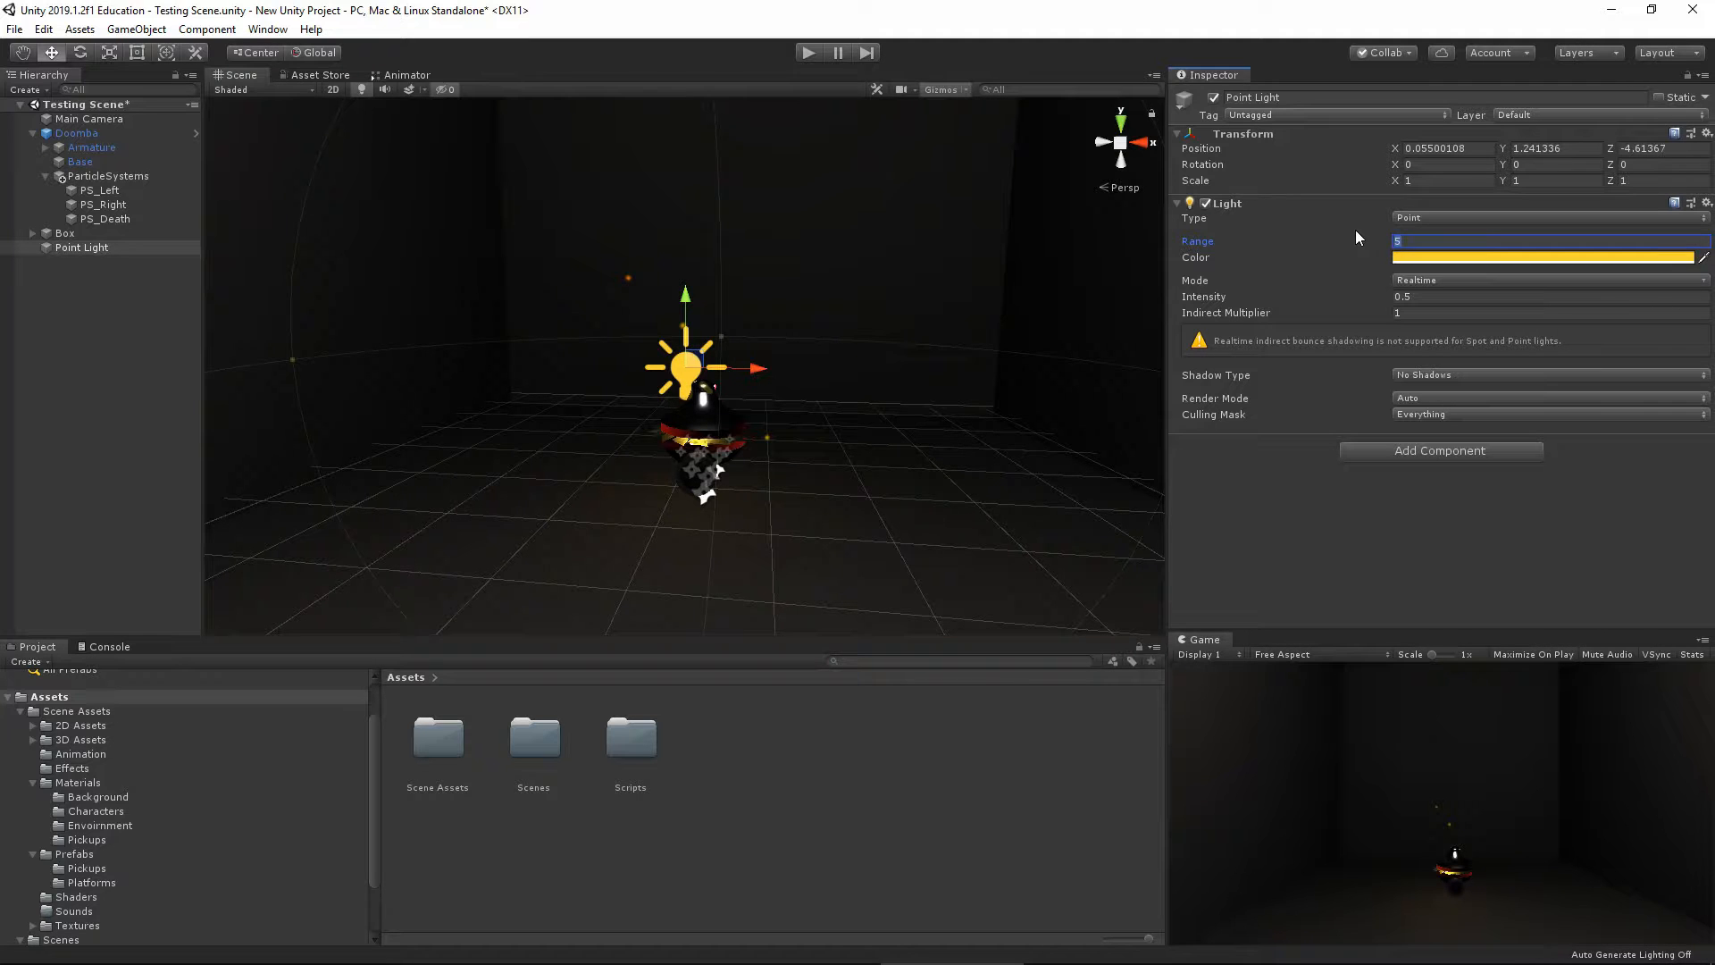
text(2)
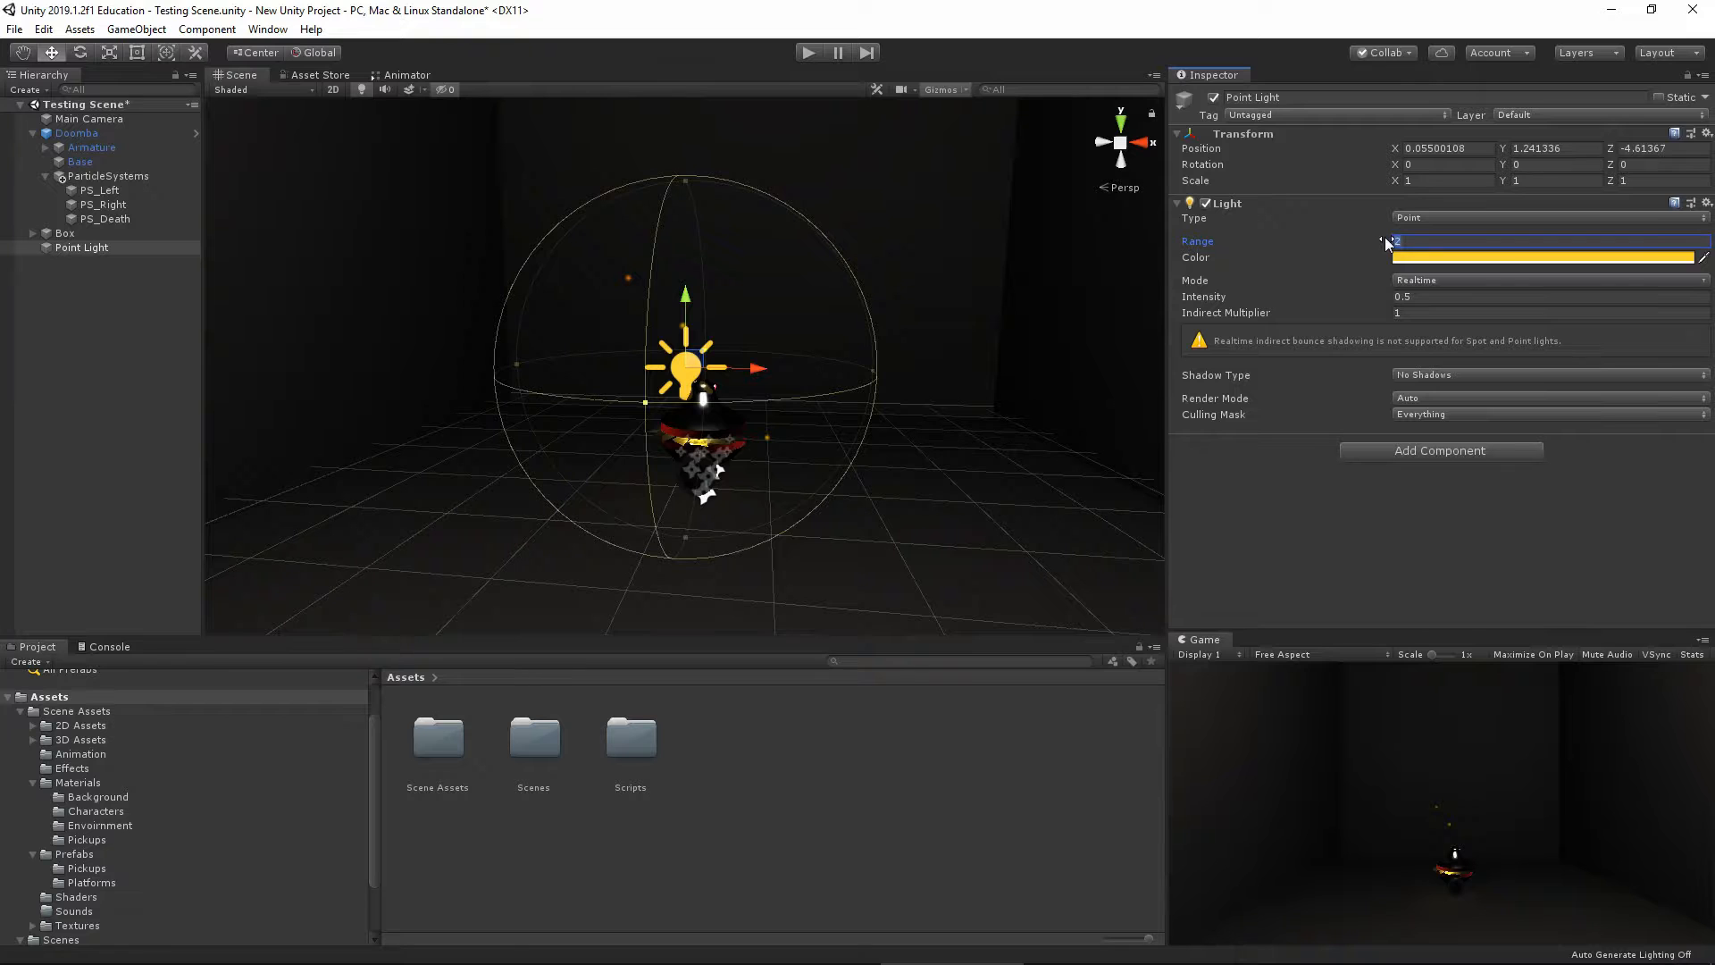
text(3)
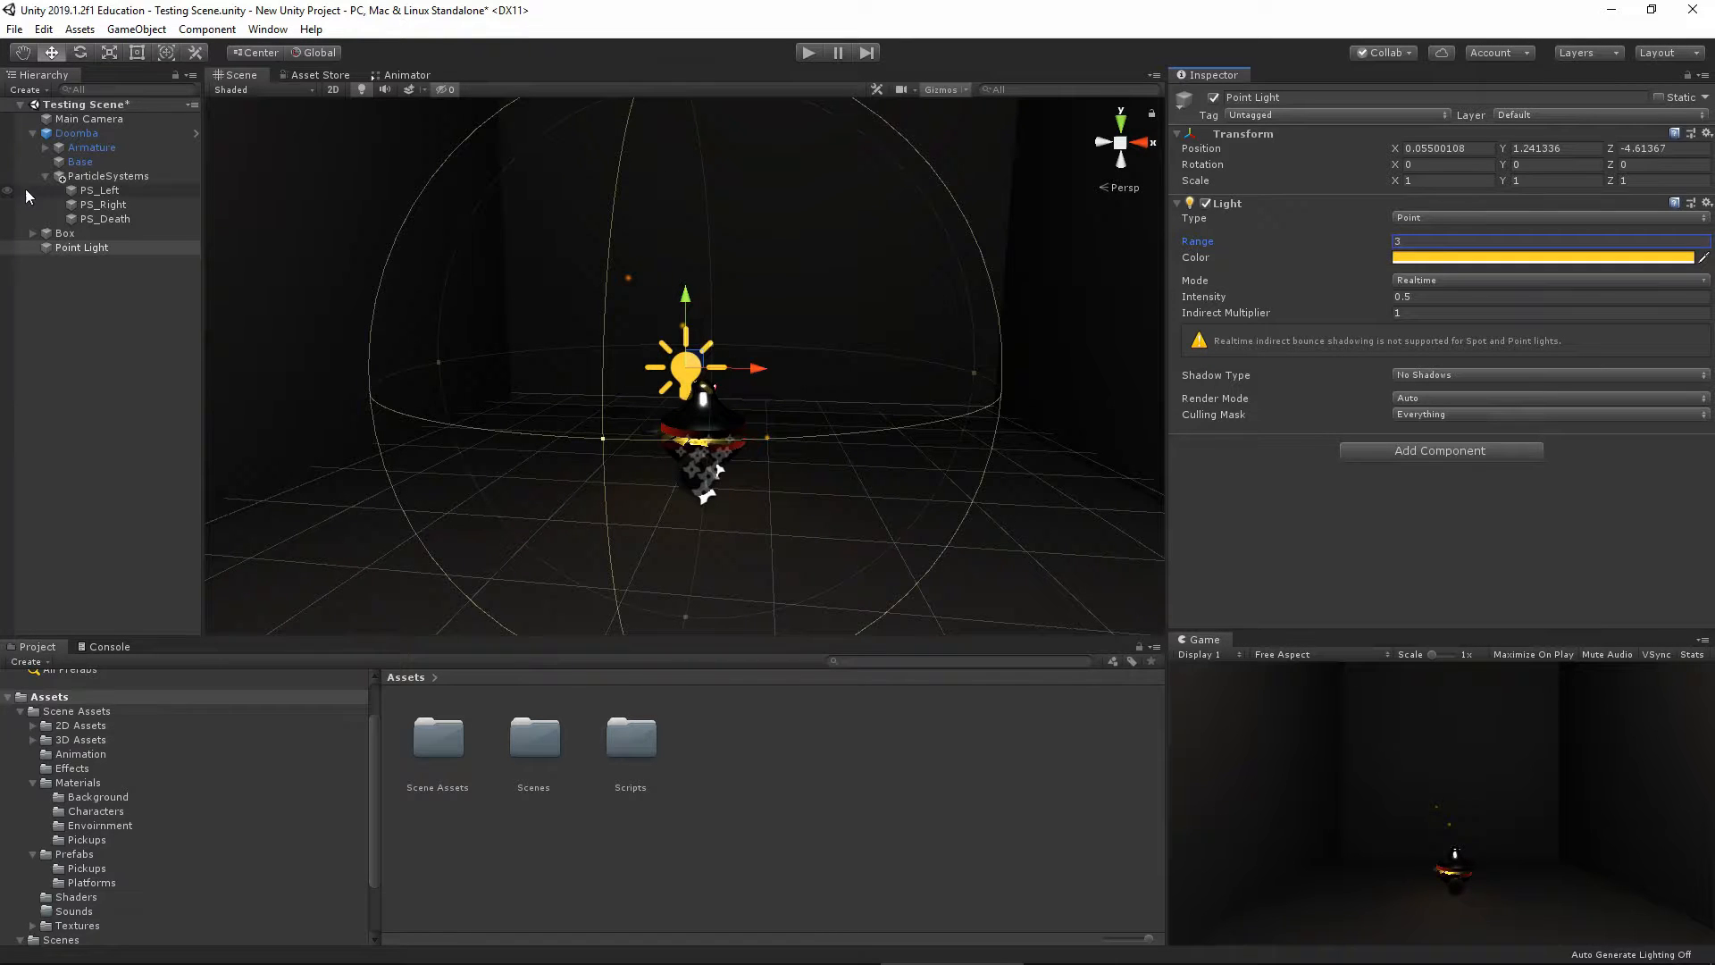
Assign the Point Light to PS_Death's Lights module and set the Ratio to 0.25
click(109, 218)
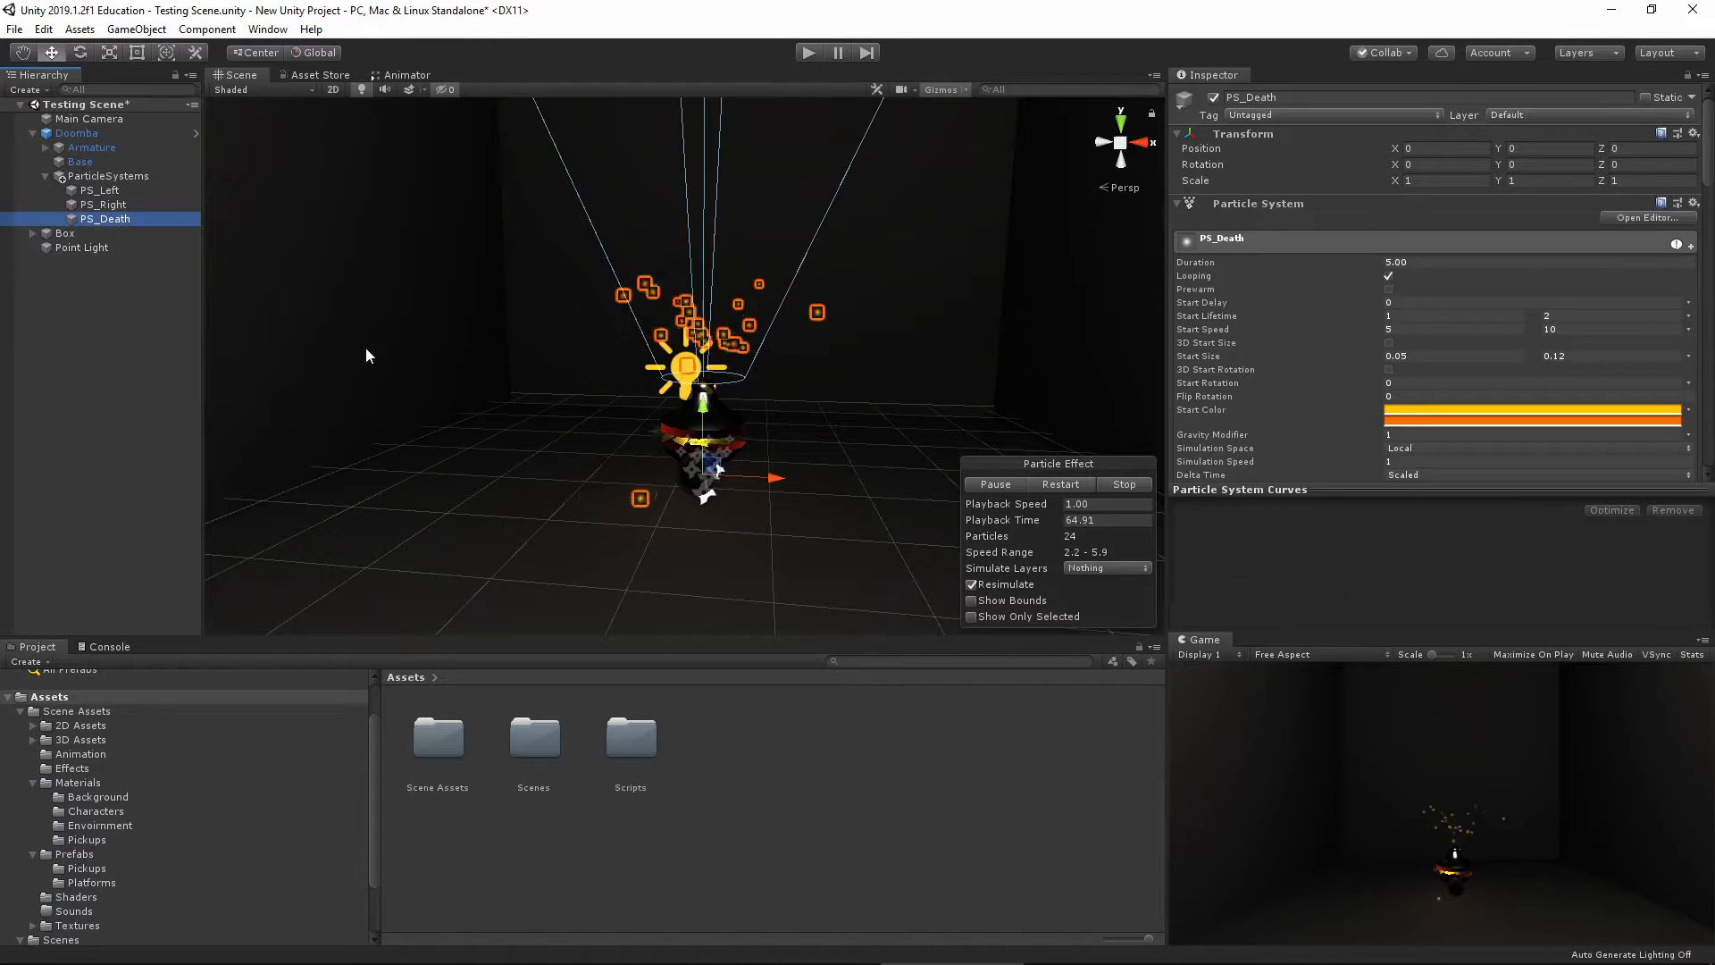
scroll(1272, 362, down, 10)
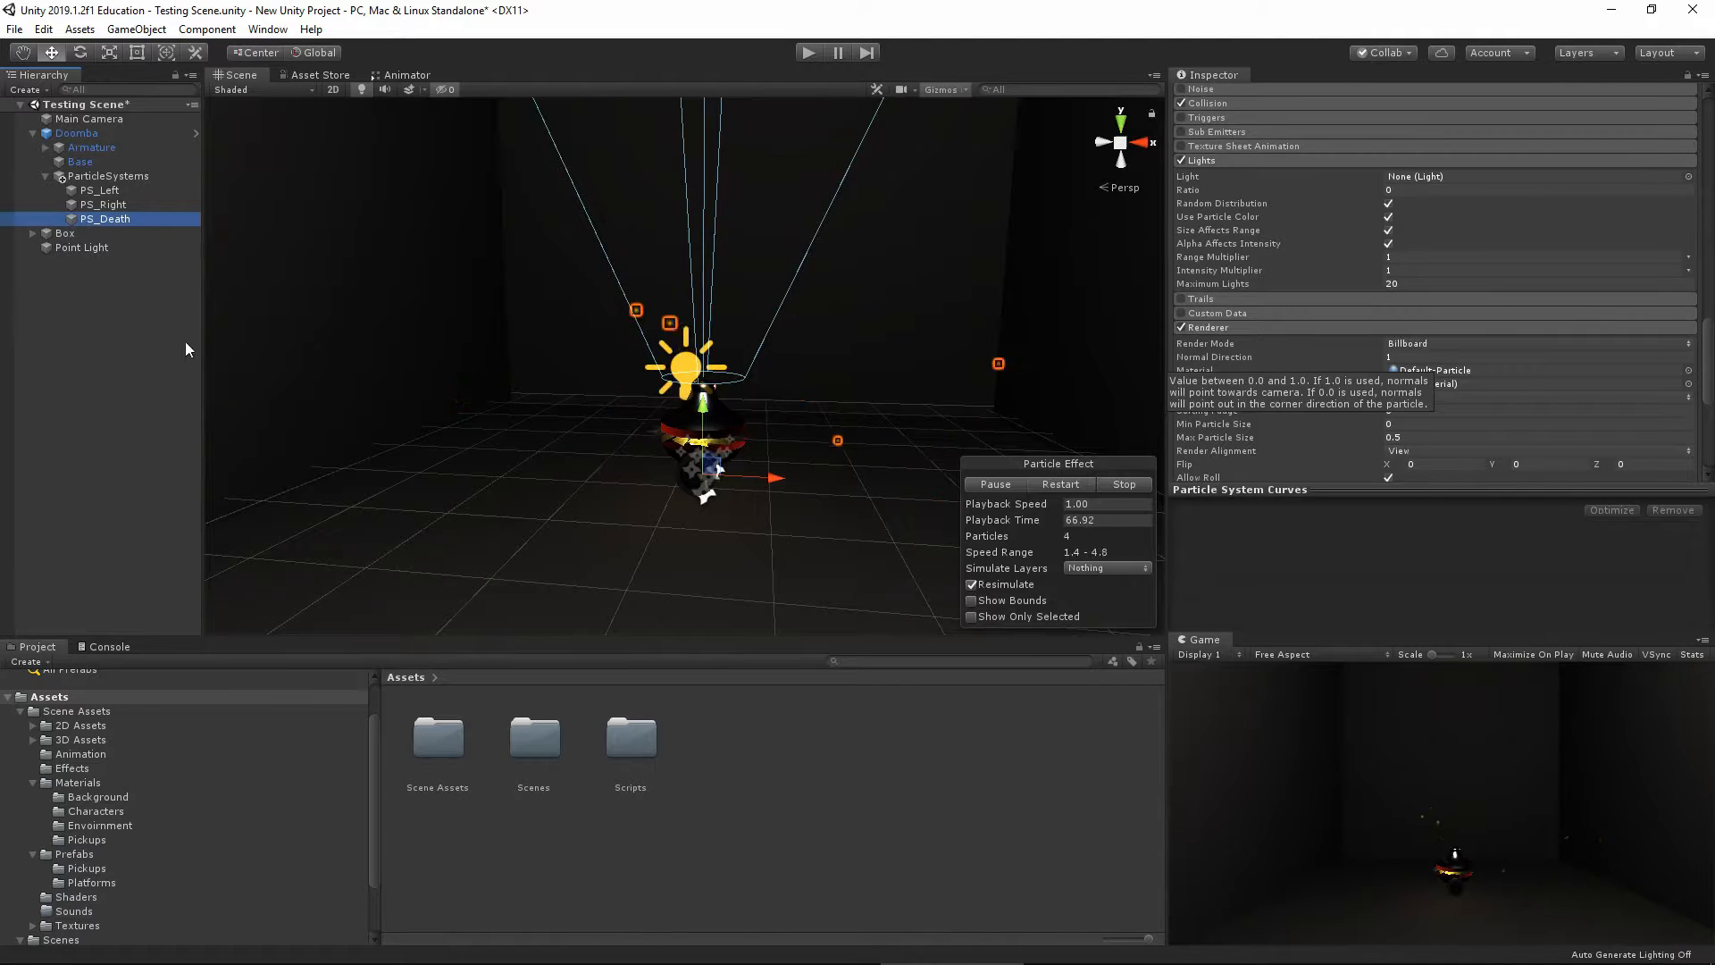
drag(55, 251, 1392, 177)
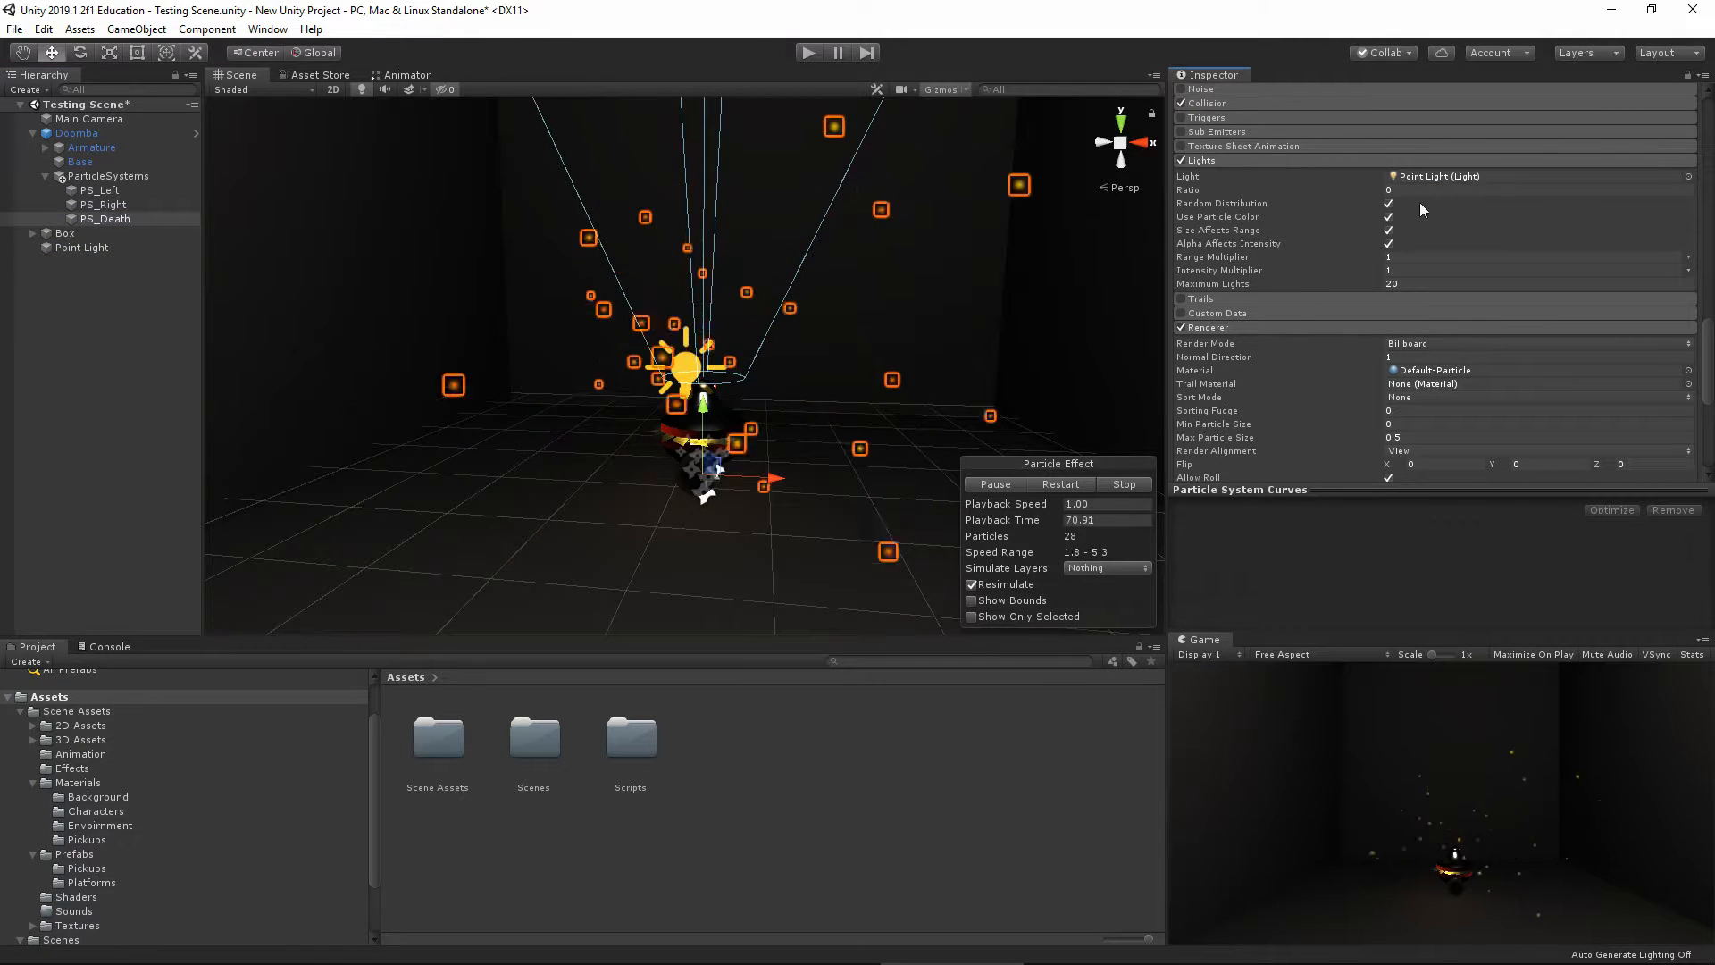
click(1407, 192)
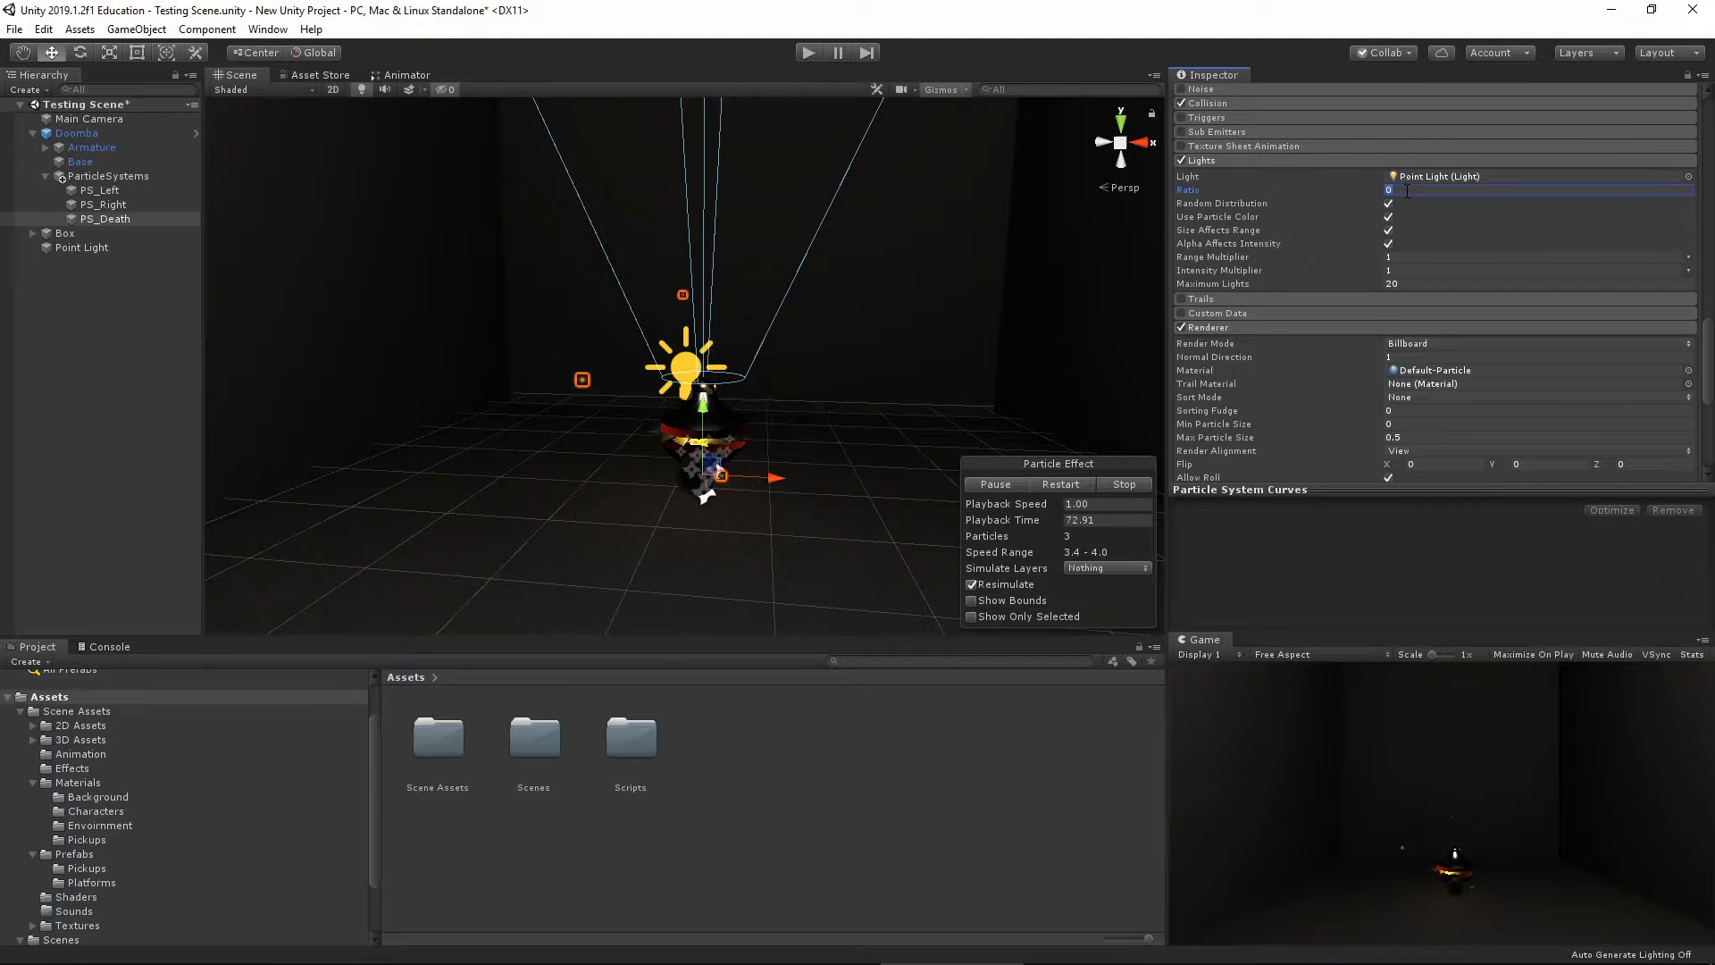
text(0.25)
Try removing the Point Light from the scene while PS_Death uses it, and undo the deletion
click(79, 246)
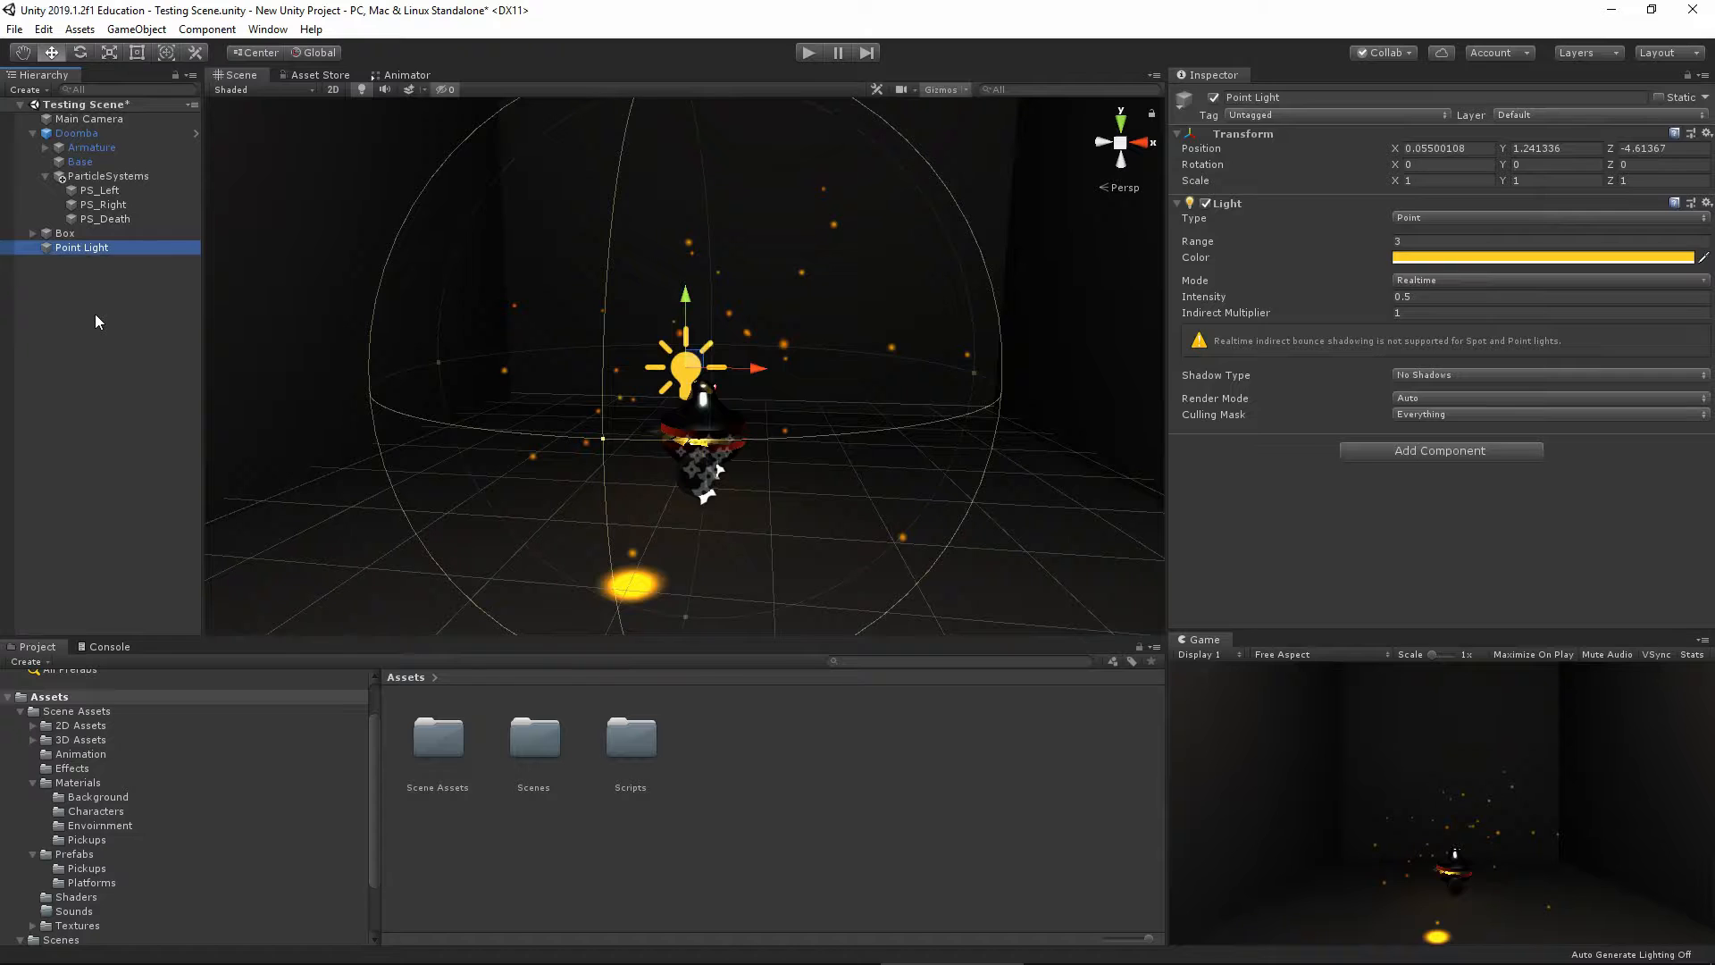
key(Delete)
click(107, 219)
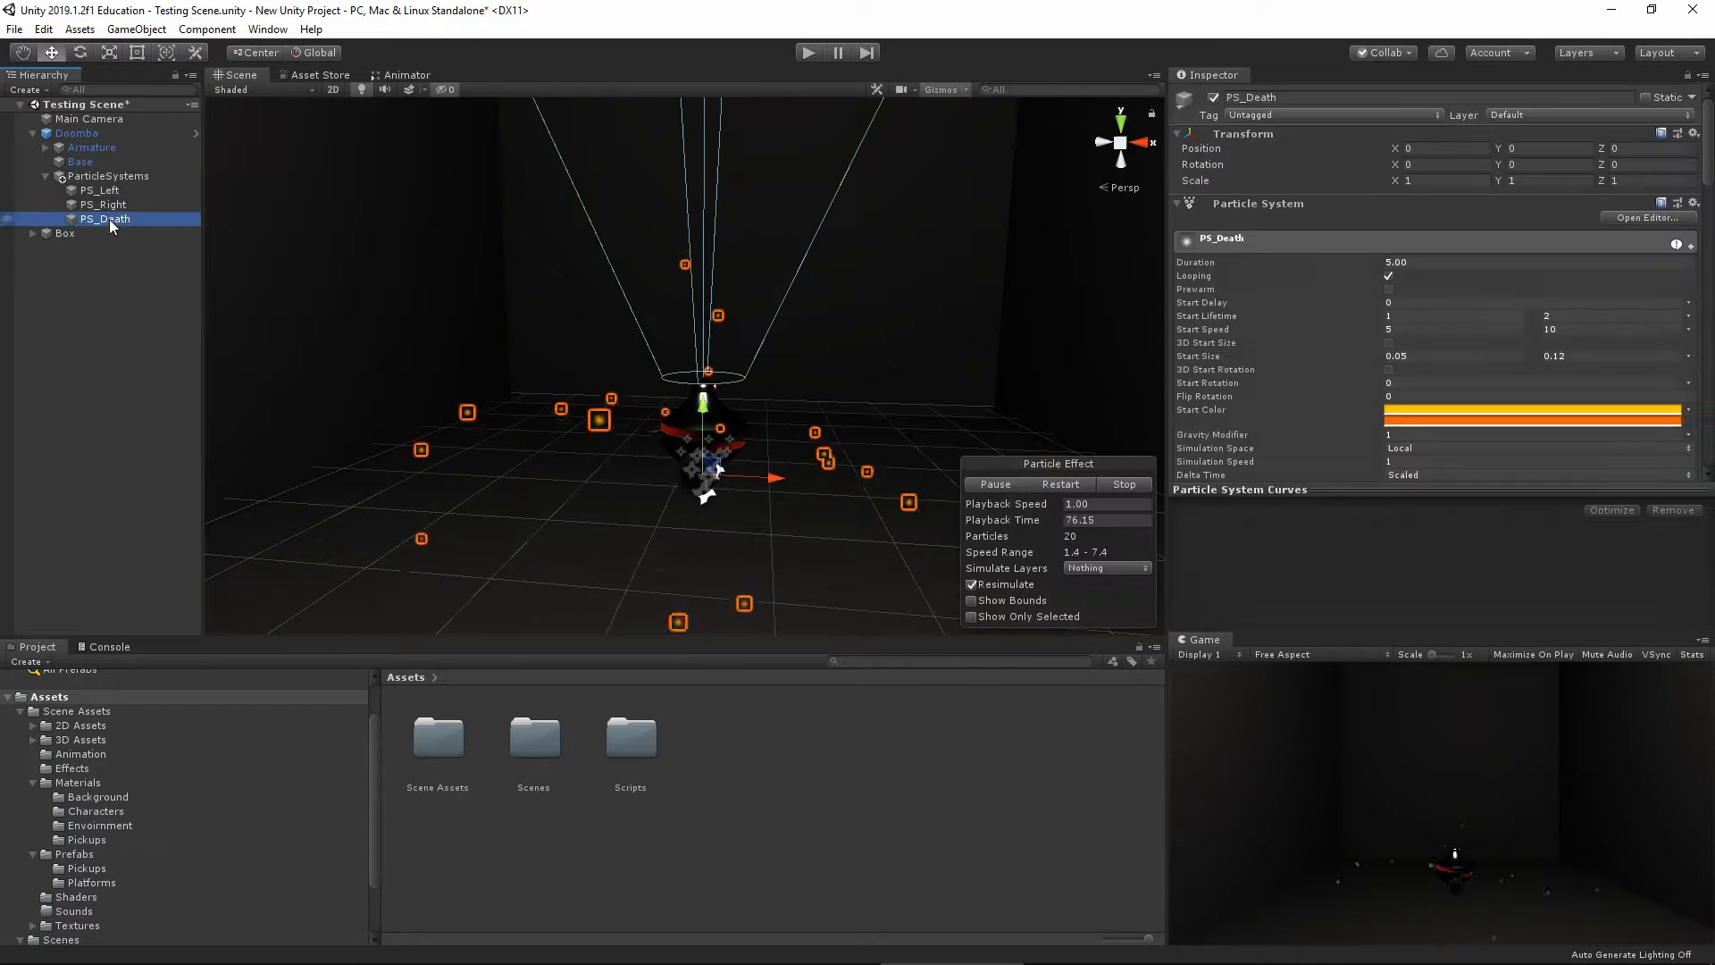
scroll(1326, 357, down, 5)
scroll(1326, 357, down, 5)
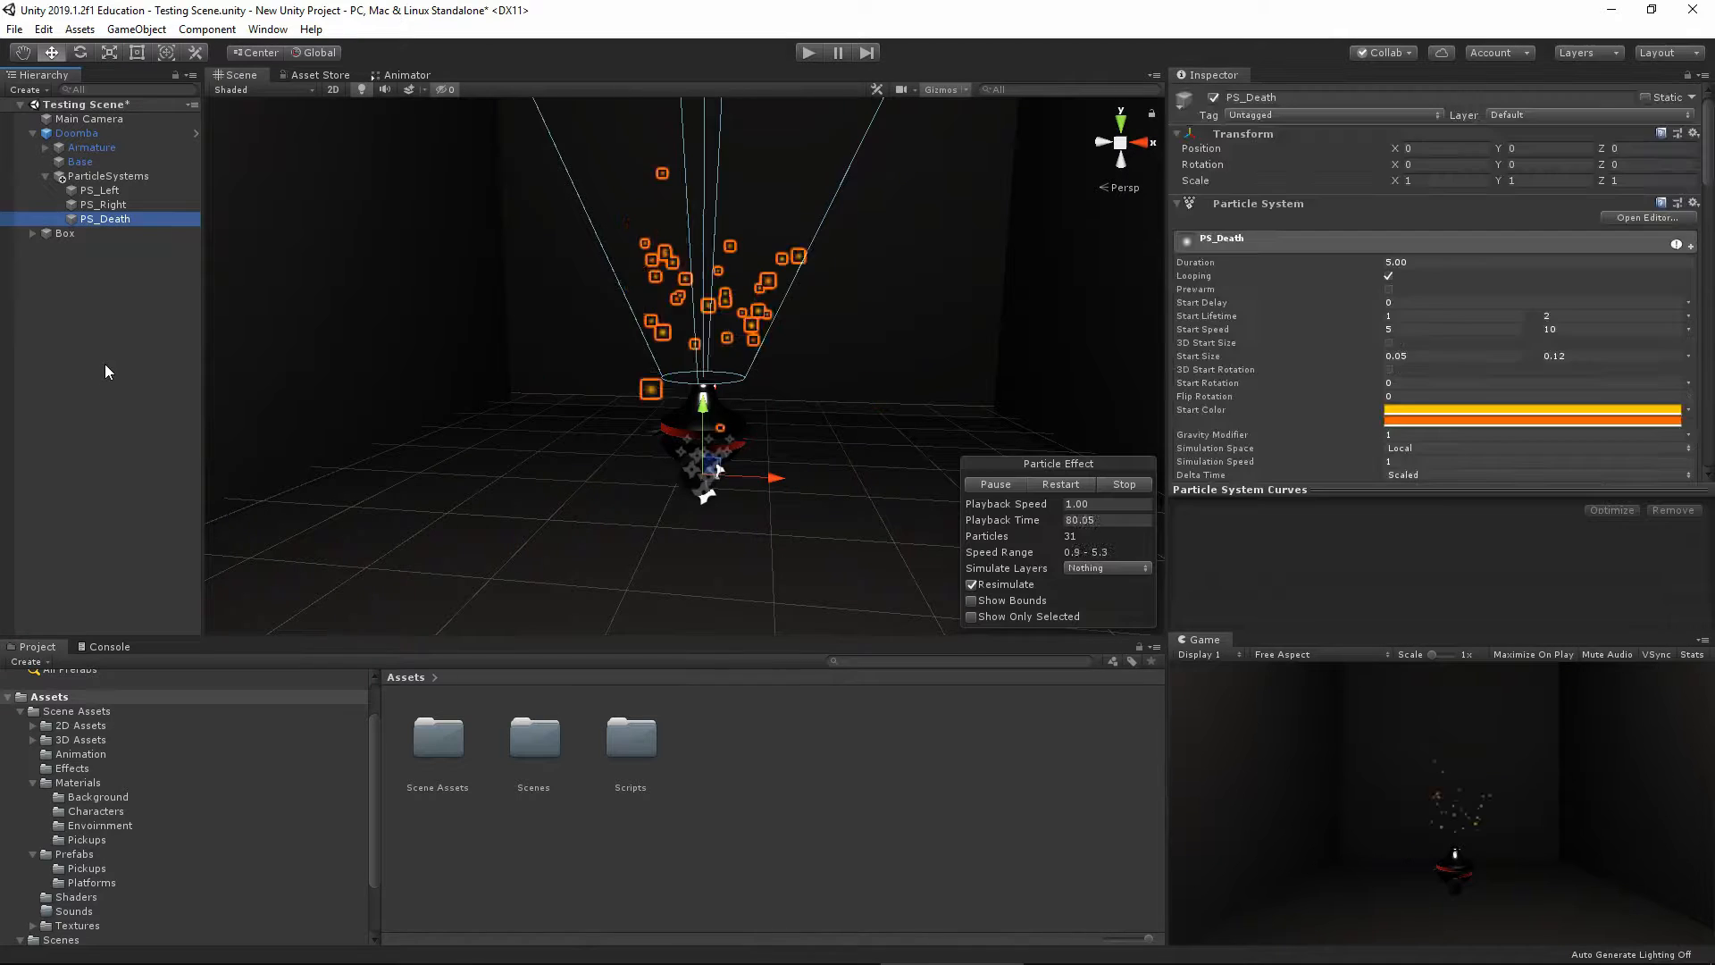
click(120, 334)
key(ctrl+z)
Save the Point Light as a prefab in the Scene Assets/Effects folder
click(76, 245)
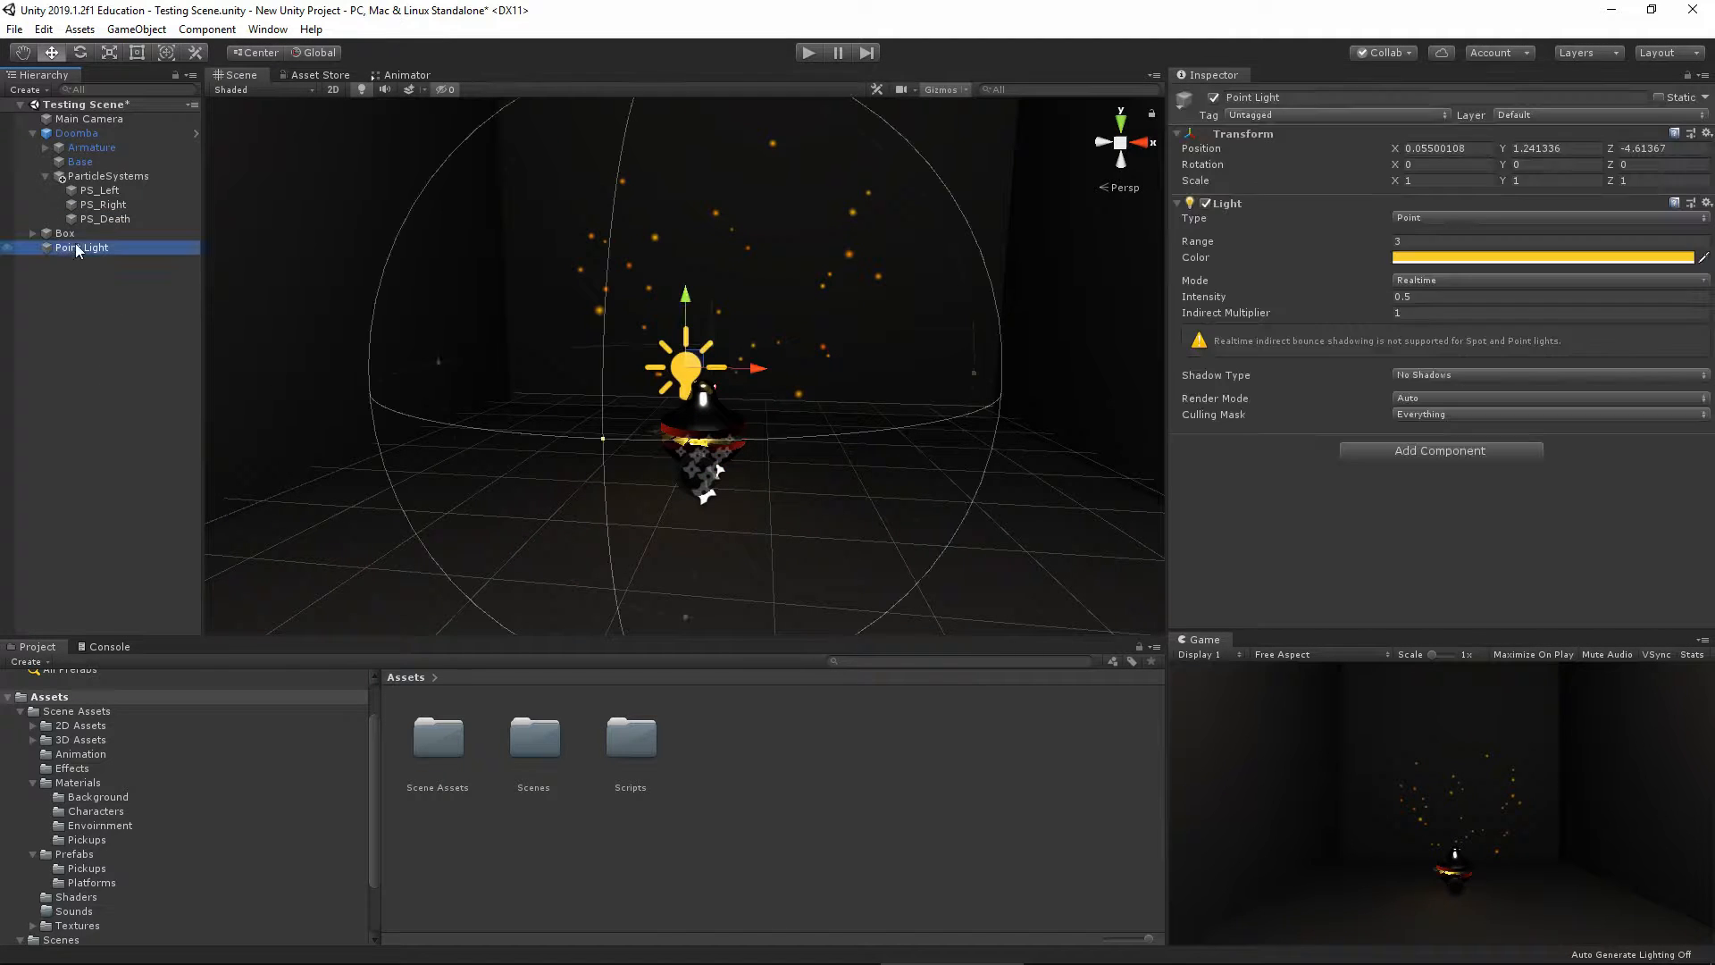
double_click(438, 742)
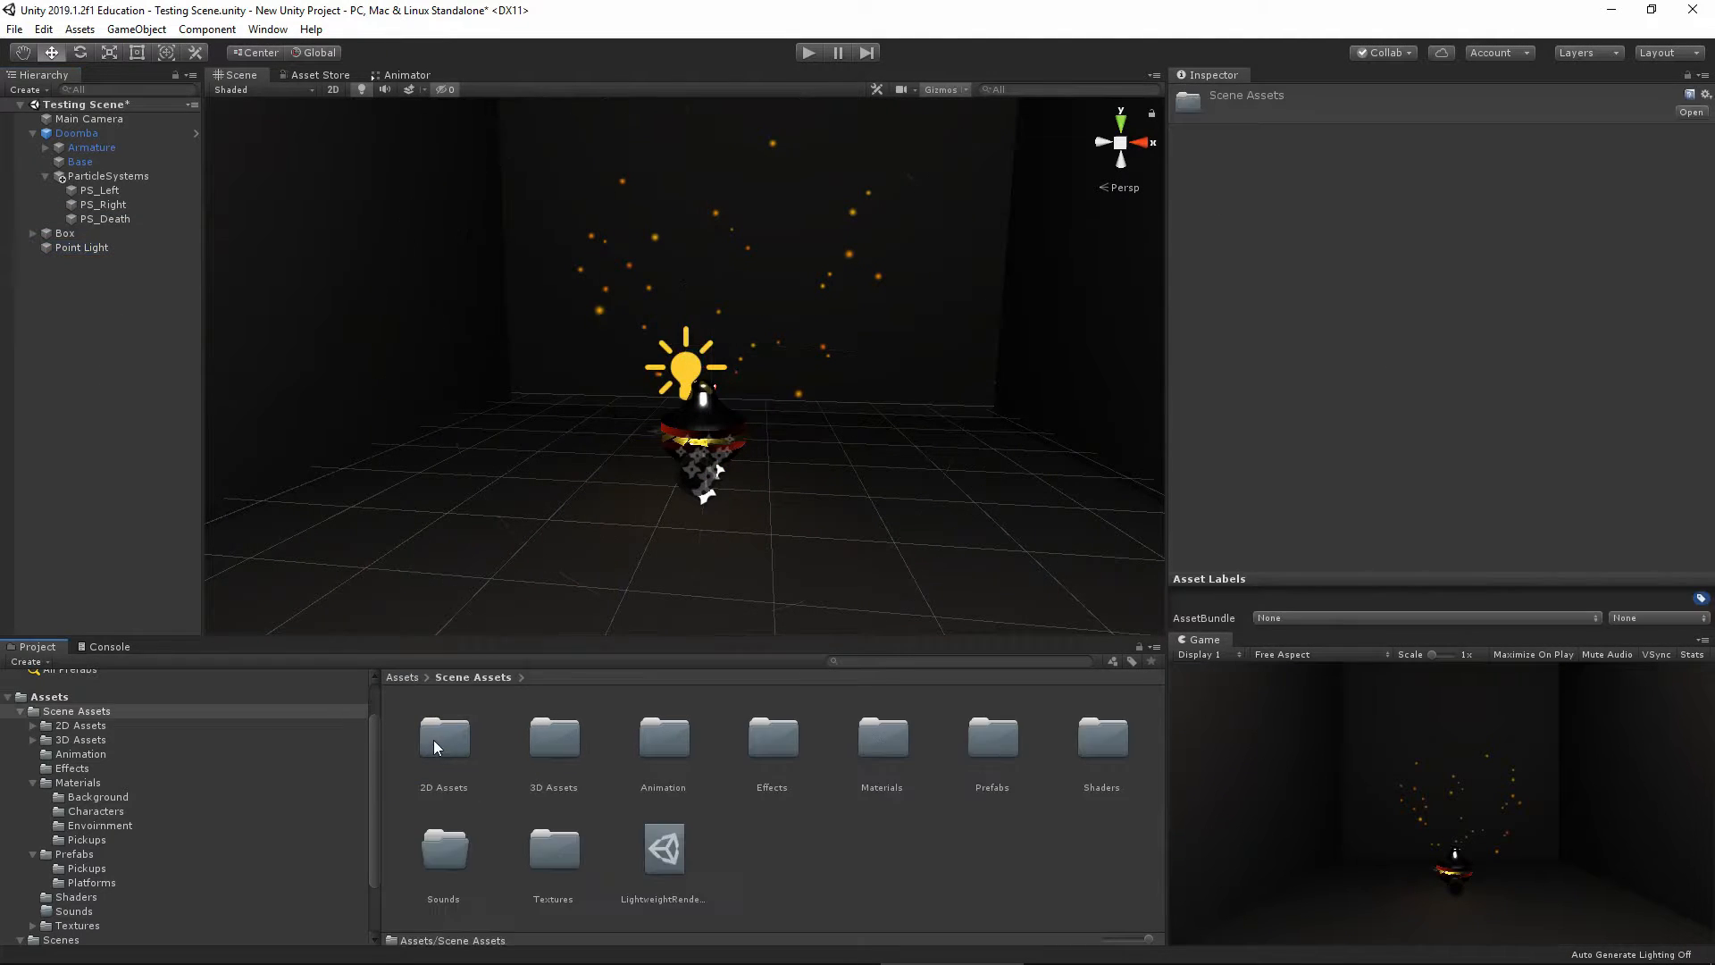
double_click(777, 739)
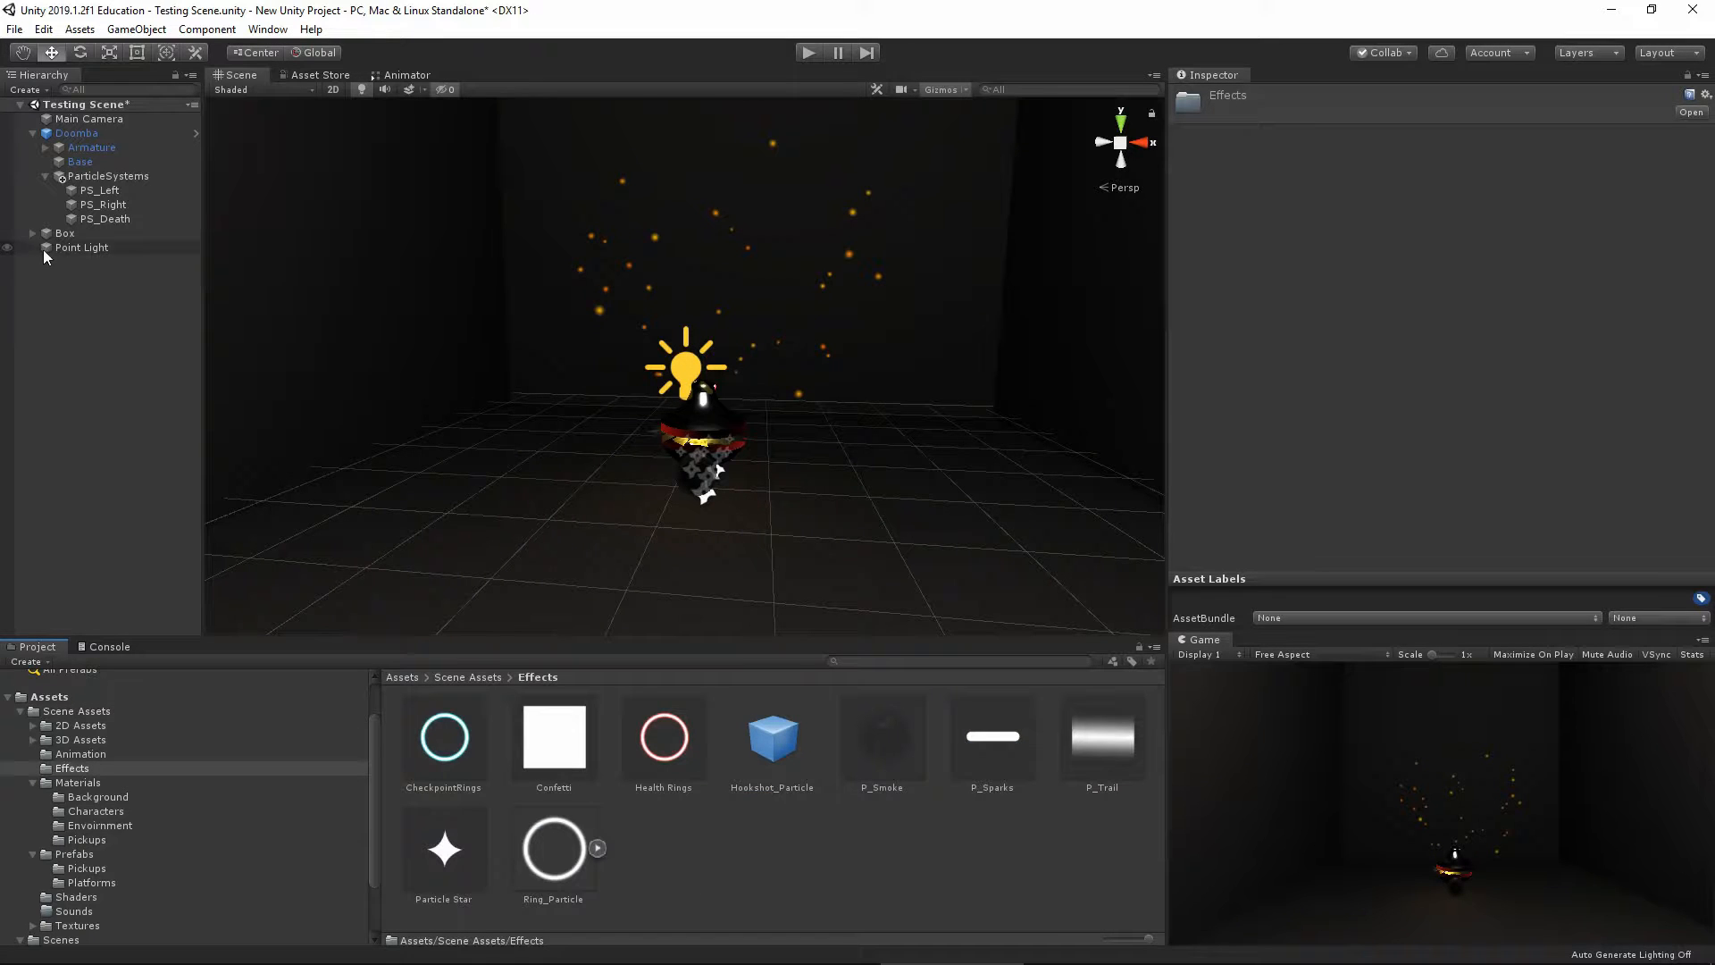
drag(795, 856, 795, 855)
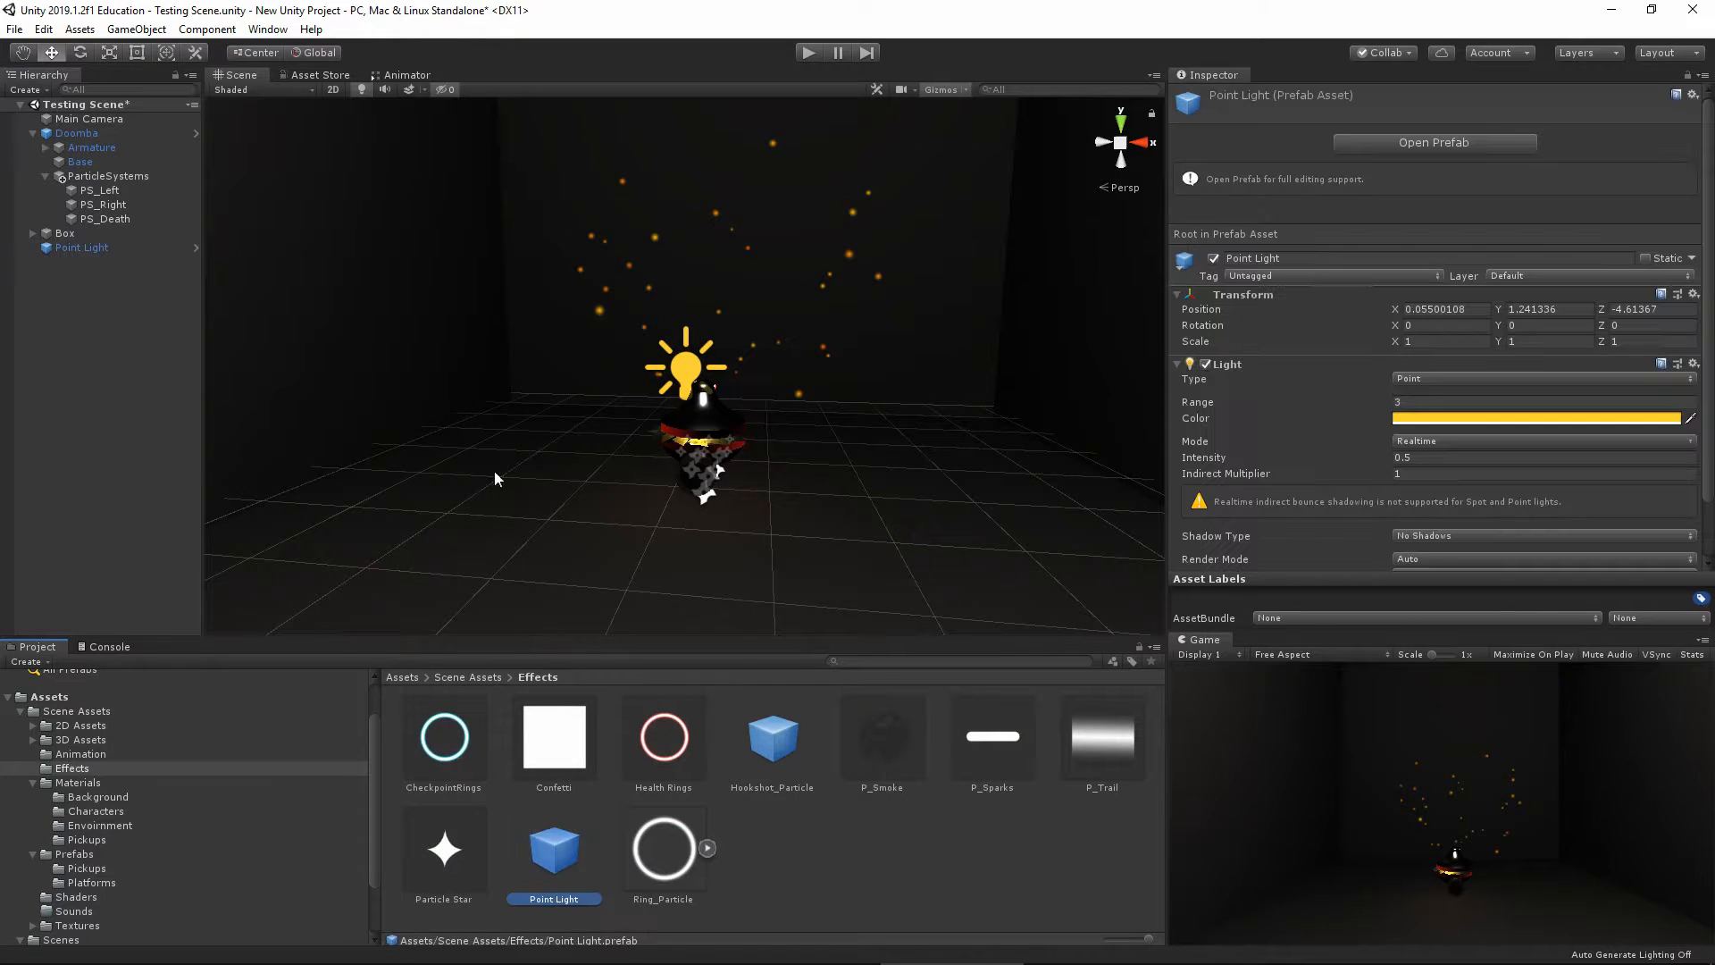
Rename the scene's Point Light as Ps_Death Light and check which light PS_Death's Lights module uses
click(80, 247)
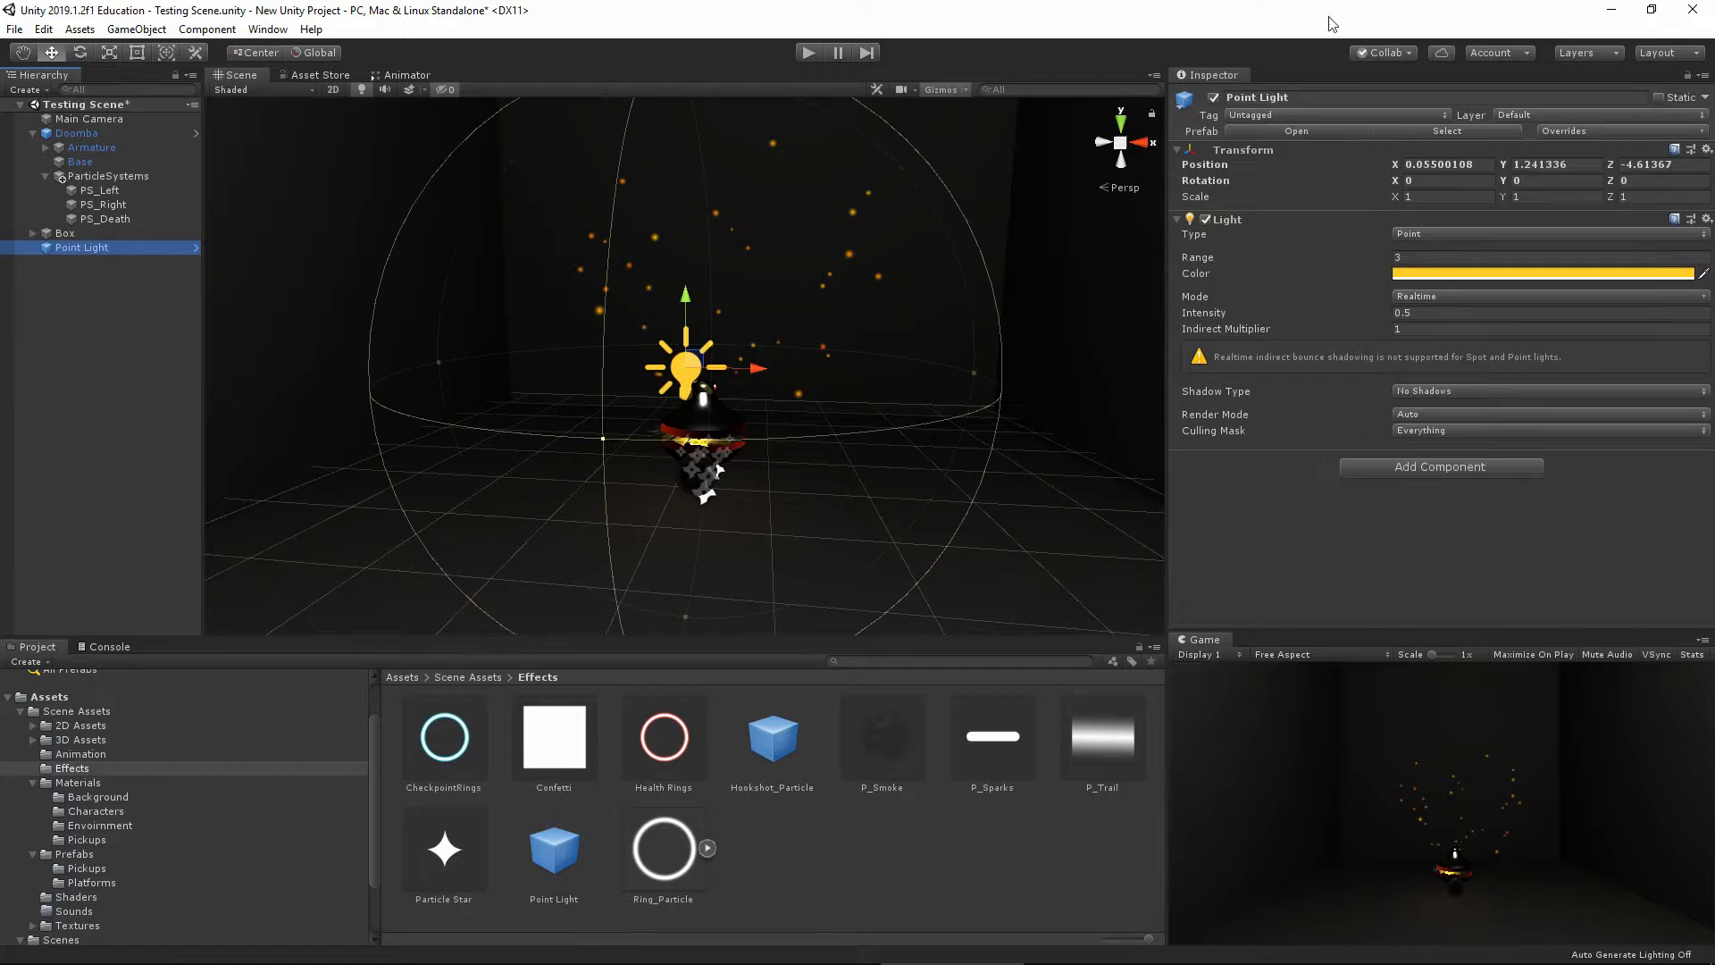
click(1255, 97)
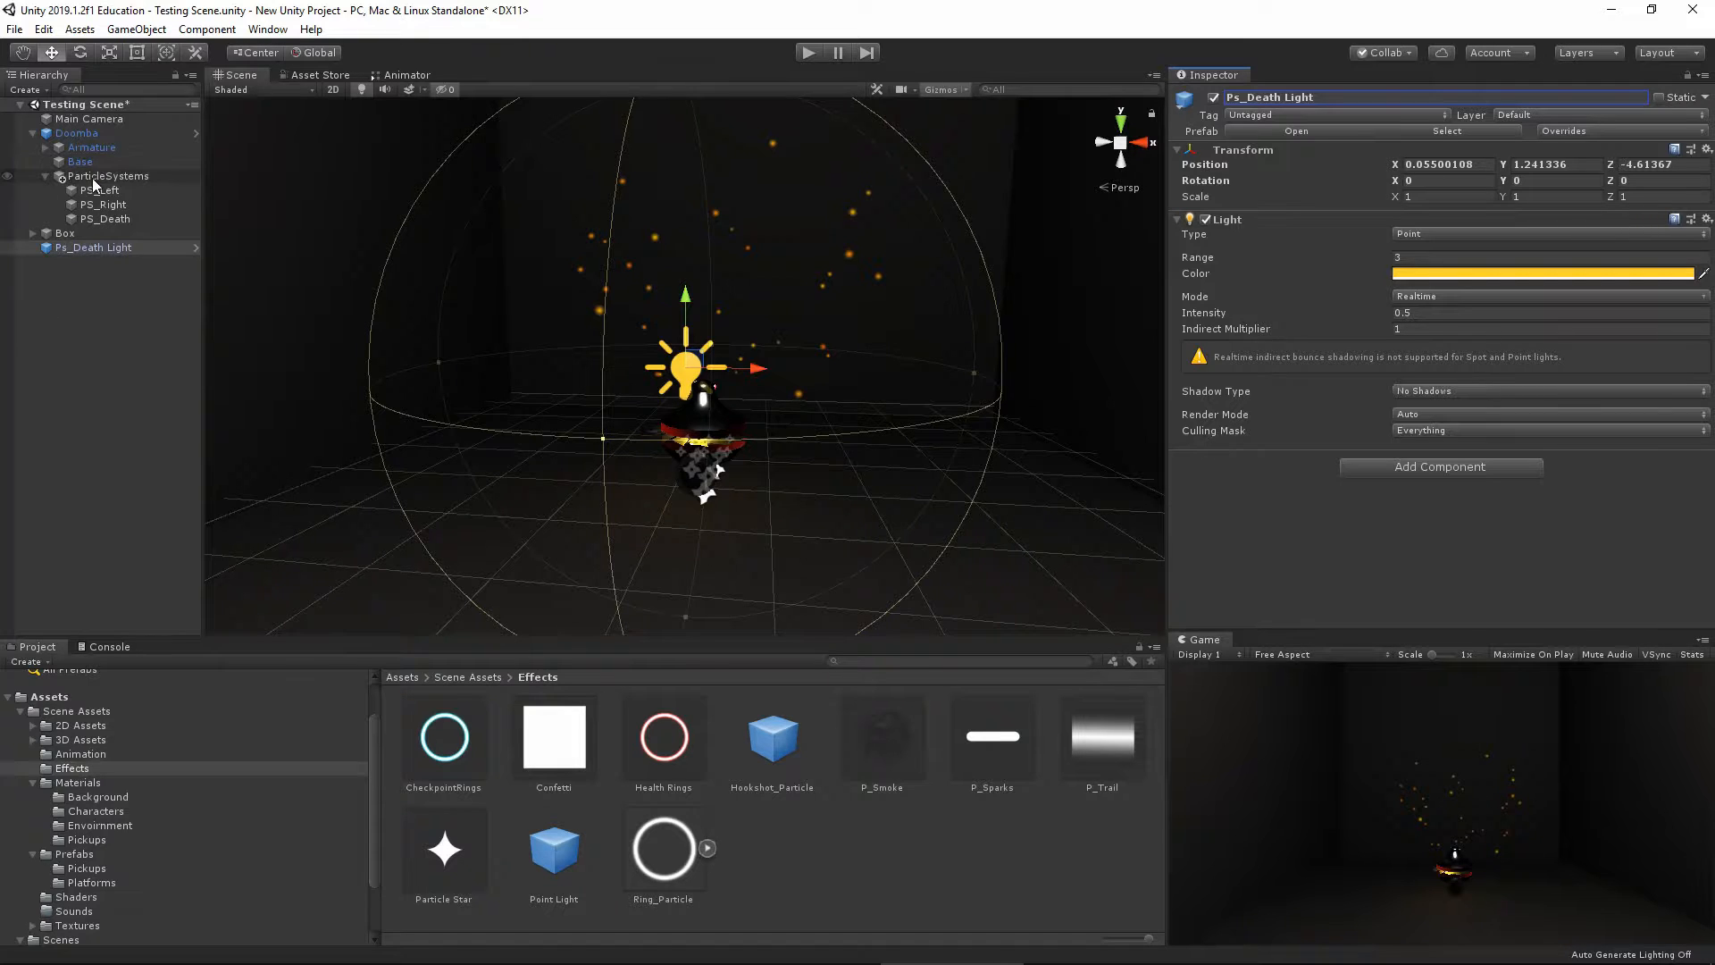
click(113, 220)
scroll(1322, 336, down, 10)
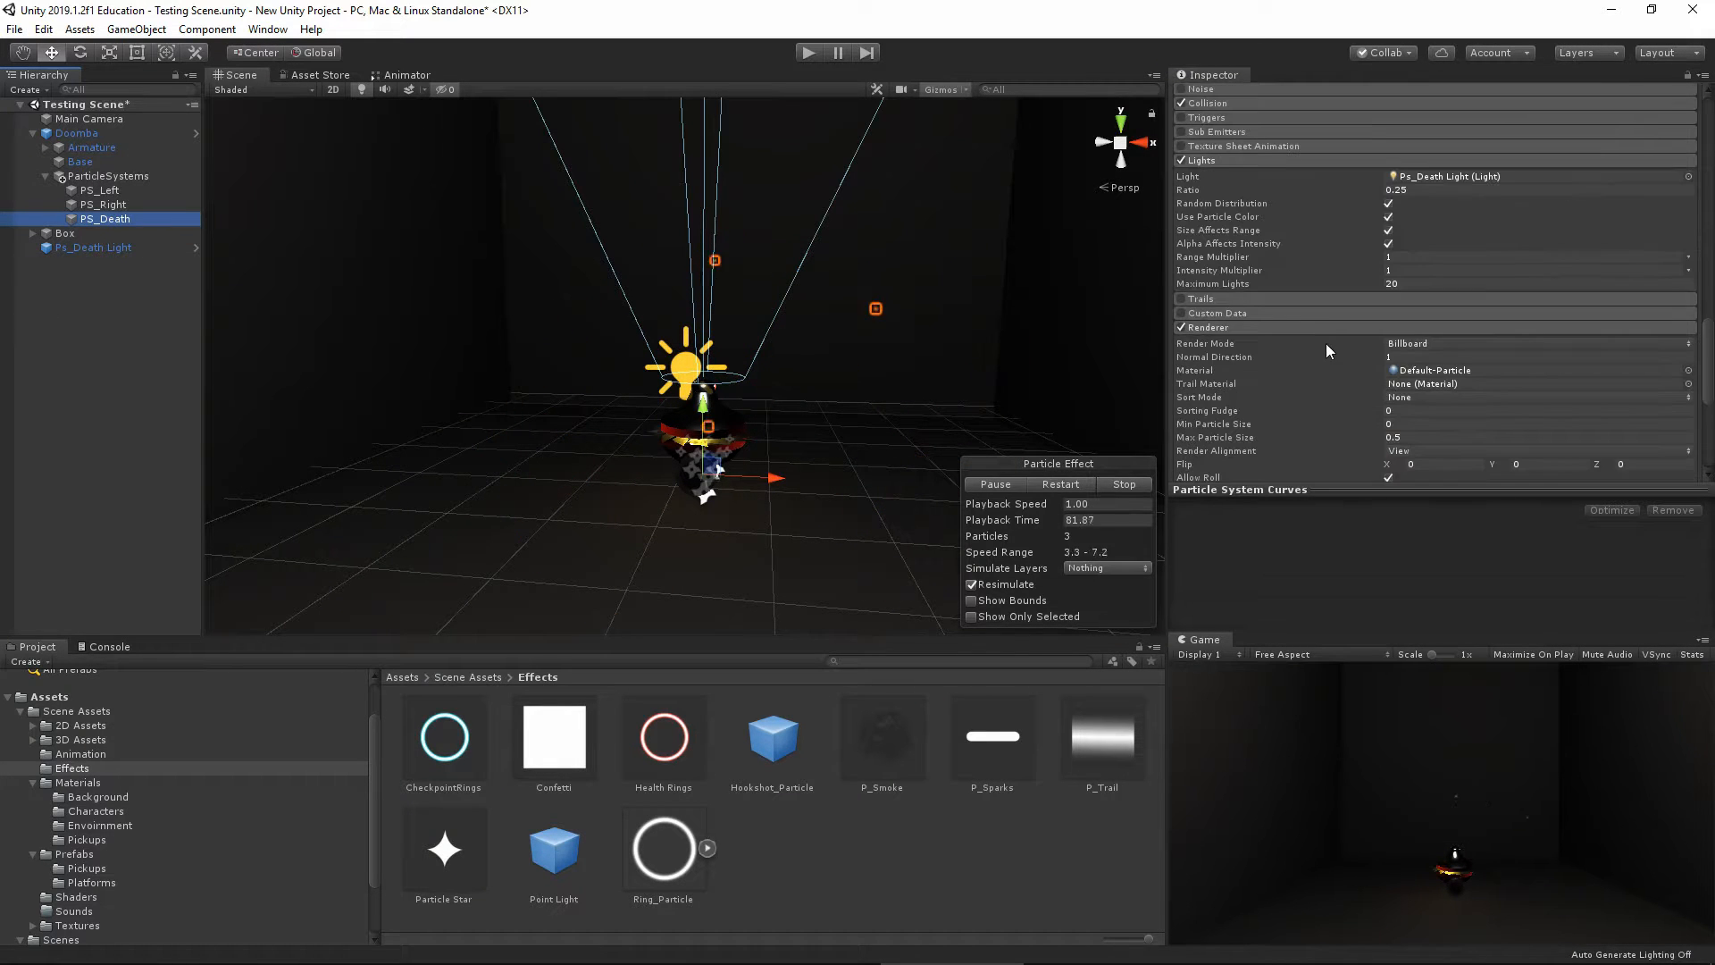
Delete Ps_Death Light from the scene and assign the Point Light prefab to PS_Death's Lights module
click(117, 249)
key(Delete)
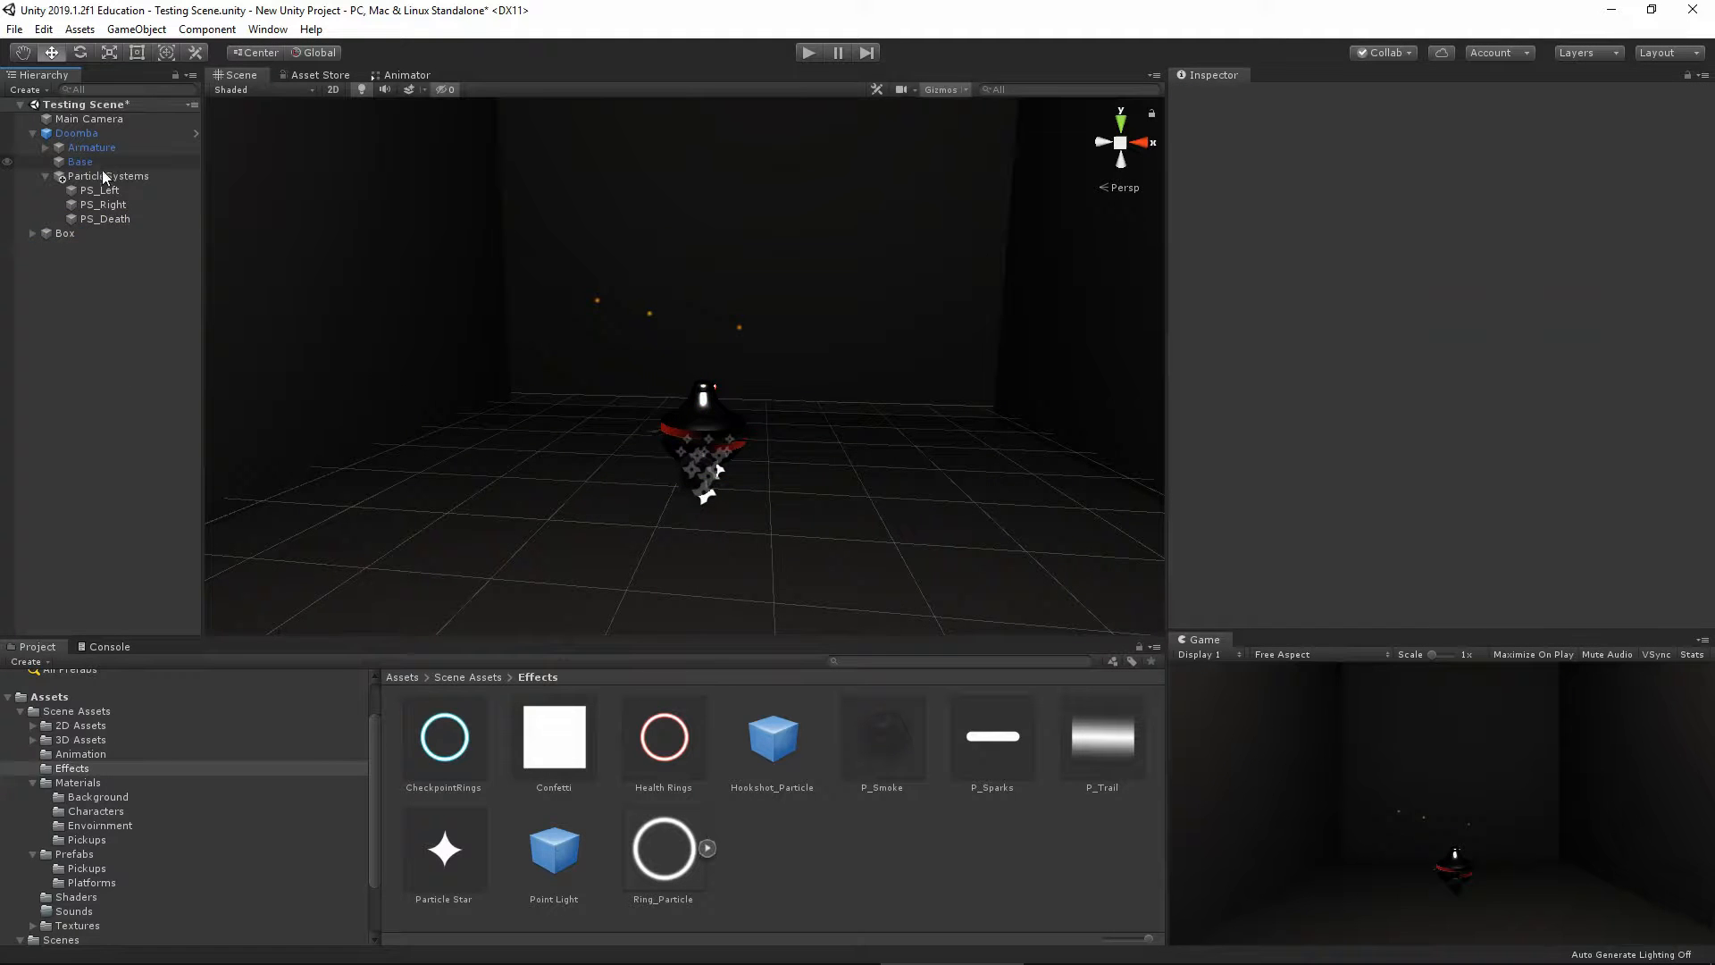
click(105, 219)
scroll(1220, 303, down, 10)
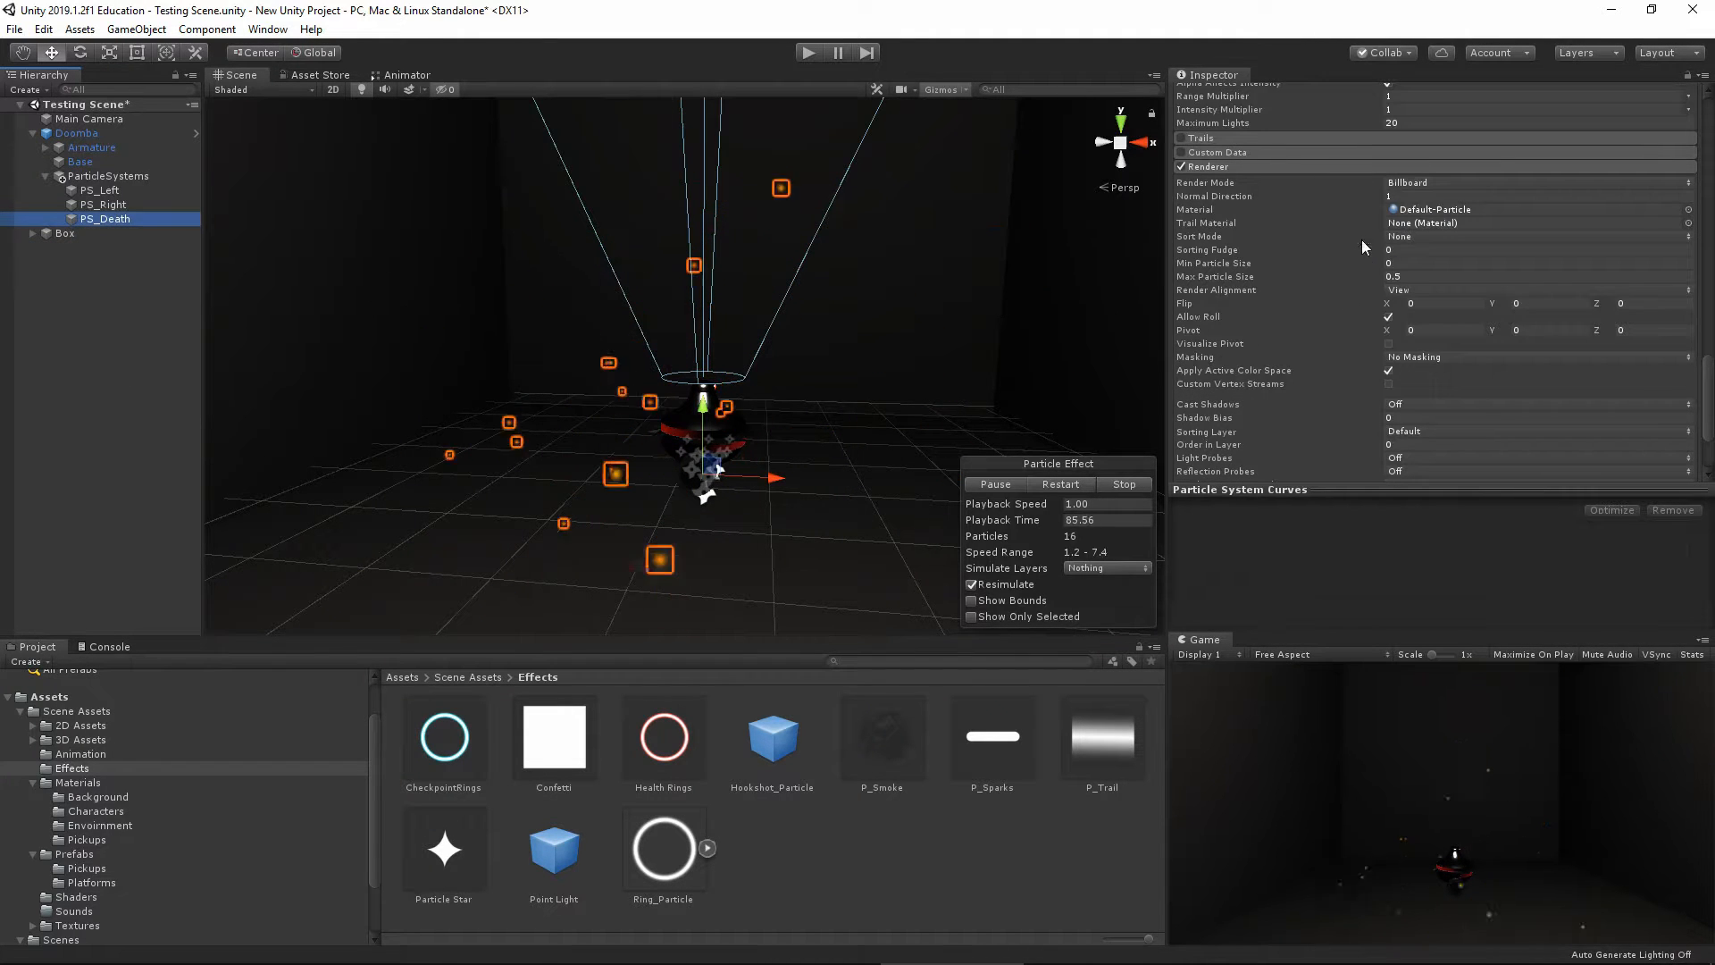
drag(554, 848, 1382, 336)
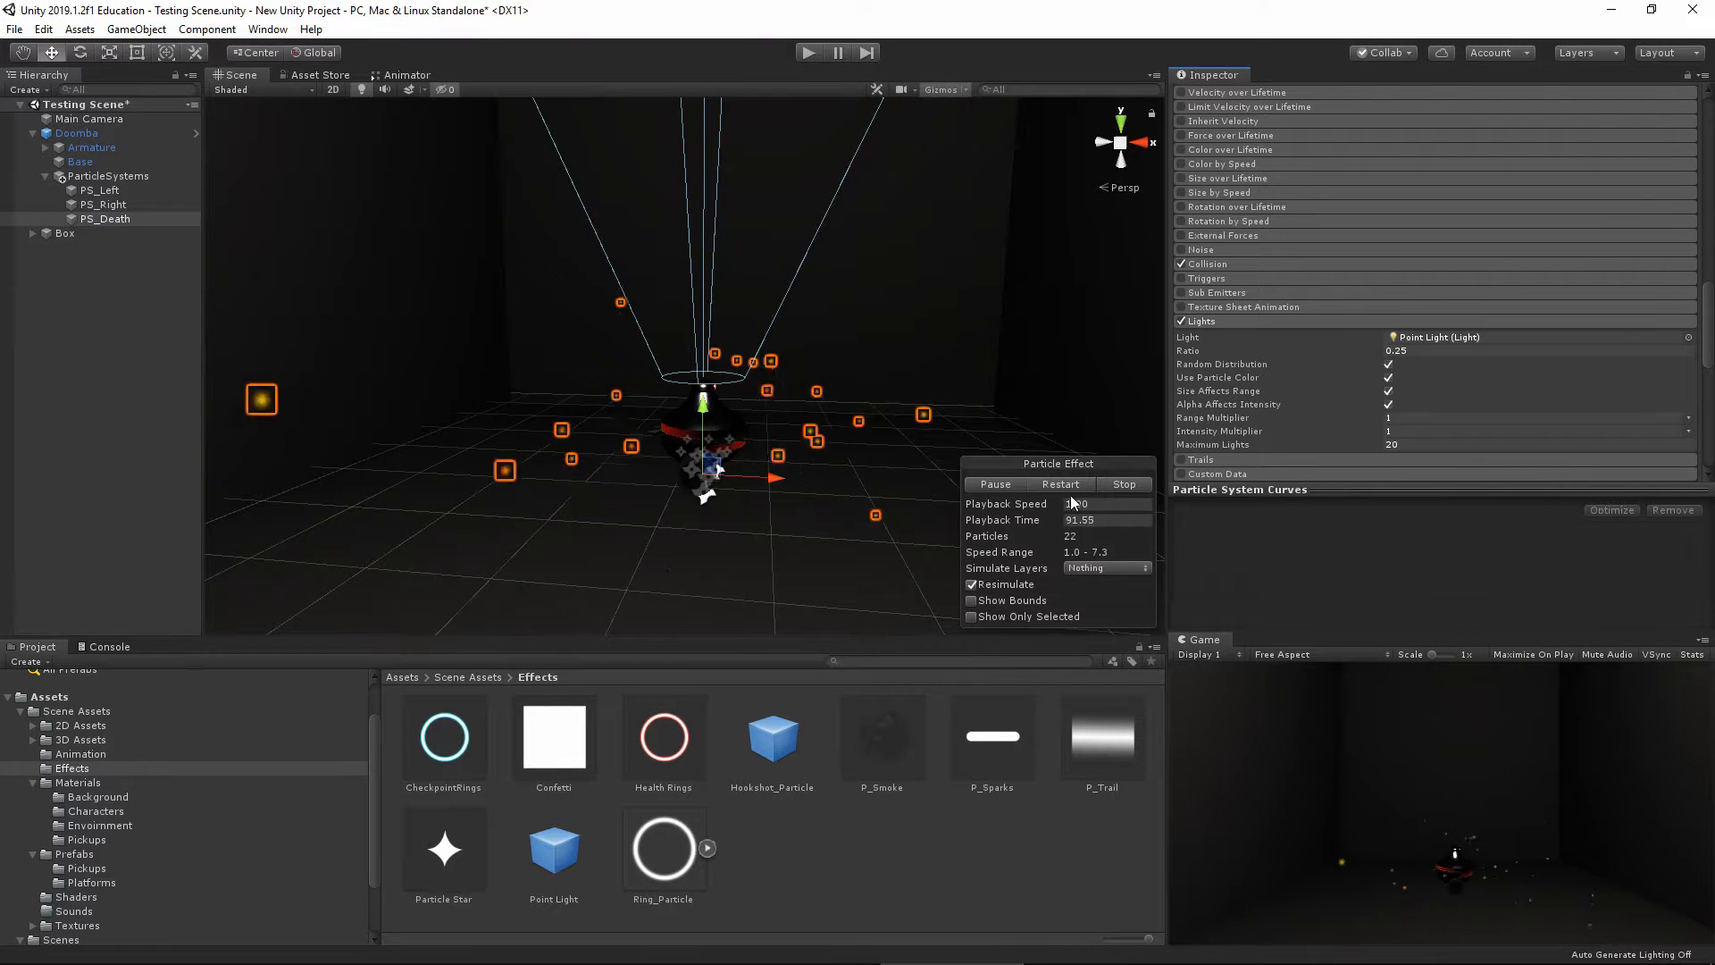
Set the Point Light prefab's Range to 5 and reselect PS_Death to preview the effect
click(552, 853)
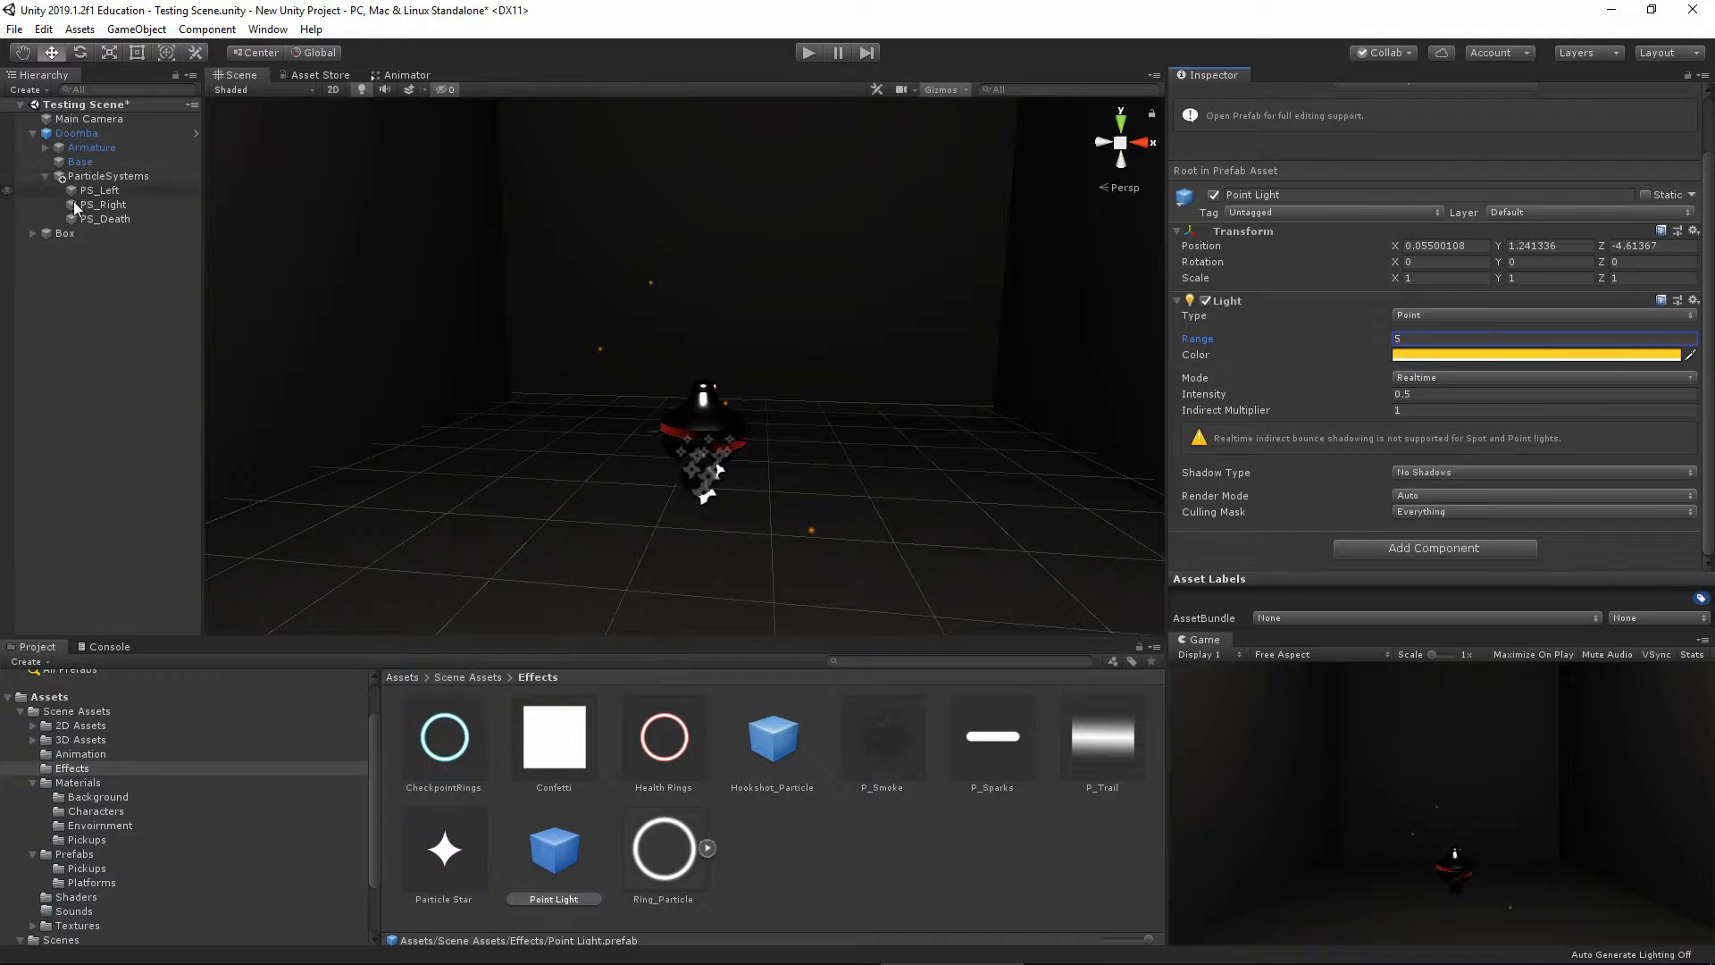
click(99, 218)
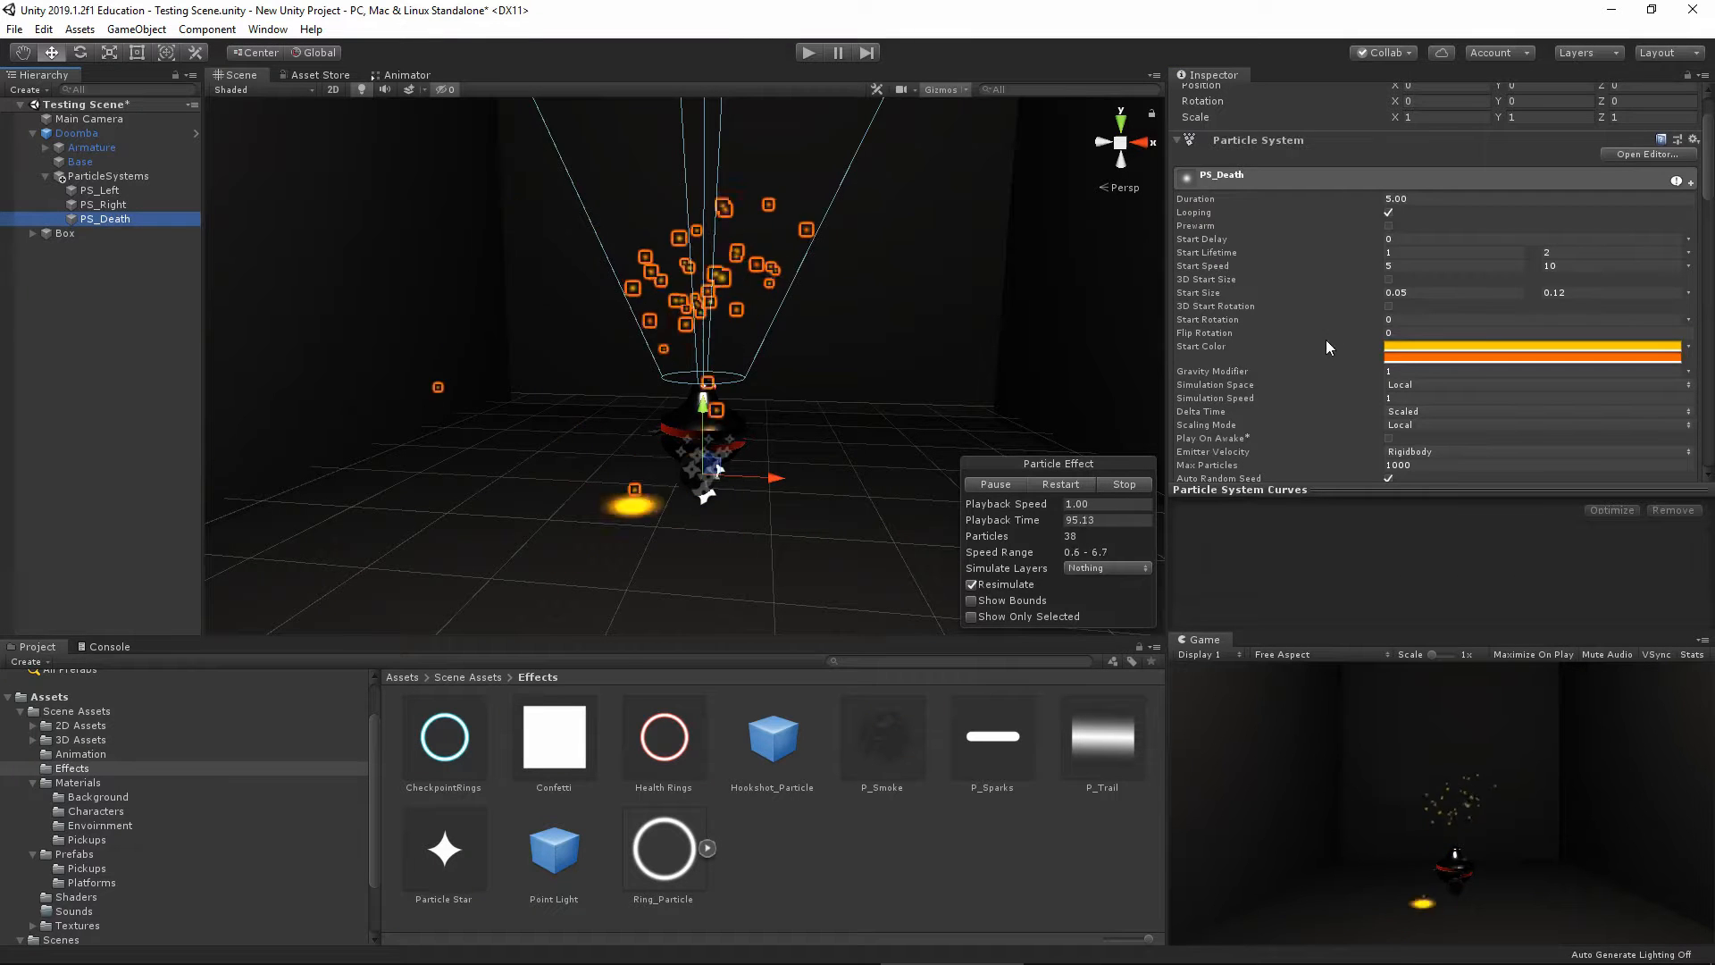
Stop the PS_Death preview, collapse its Shape settings, enable the Trails module and play the effect again
scroll(1326, 339, down, 10)
click(1123, 484)
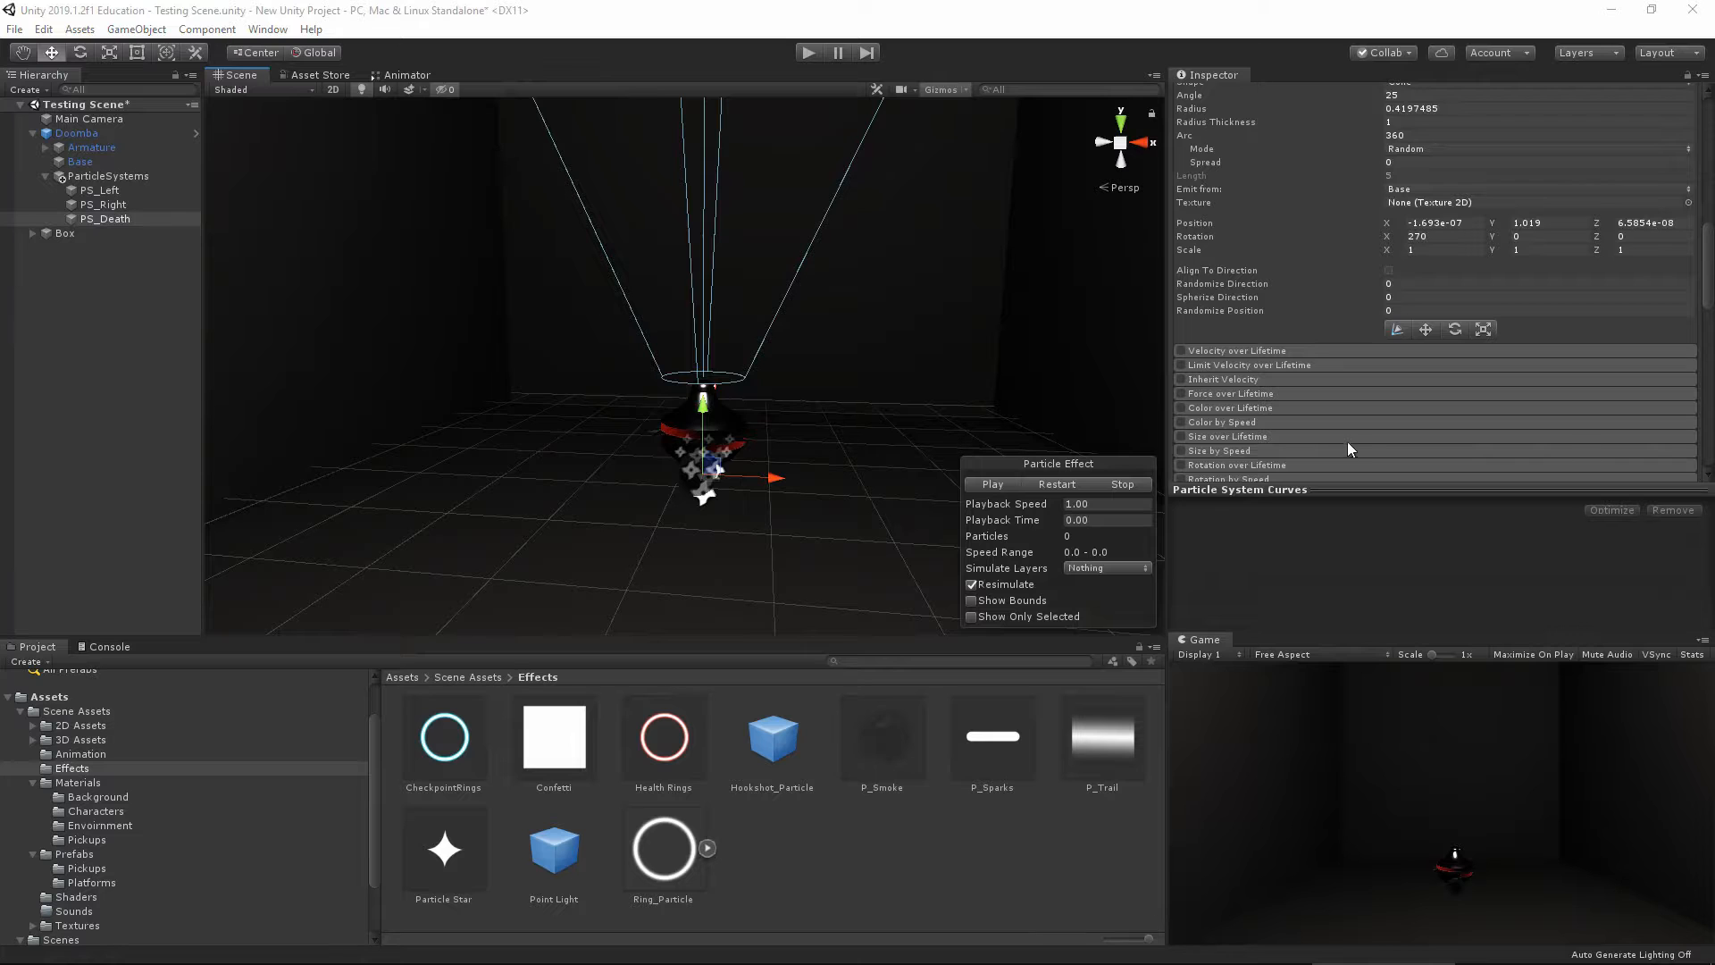
scroll(1214, 330, up, 4)
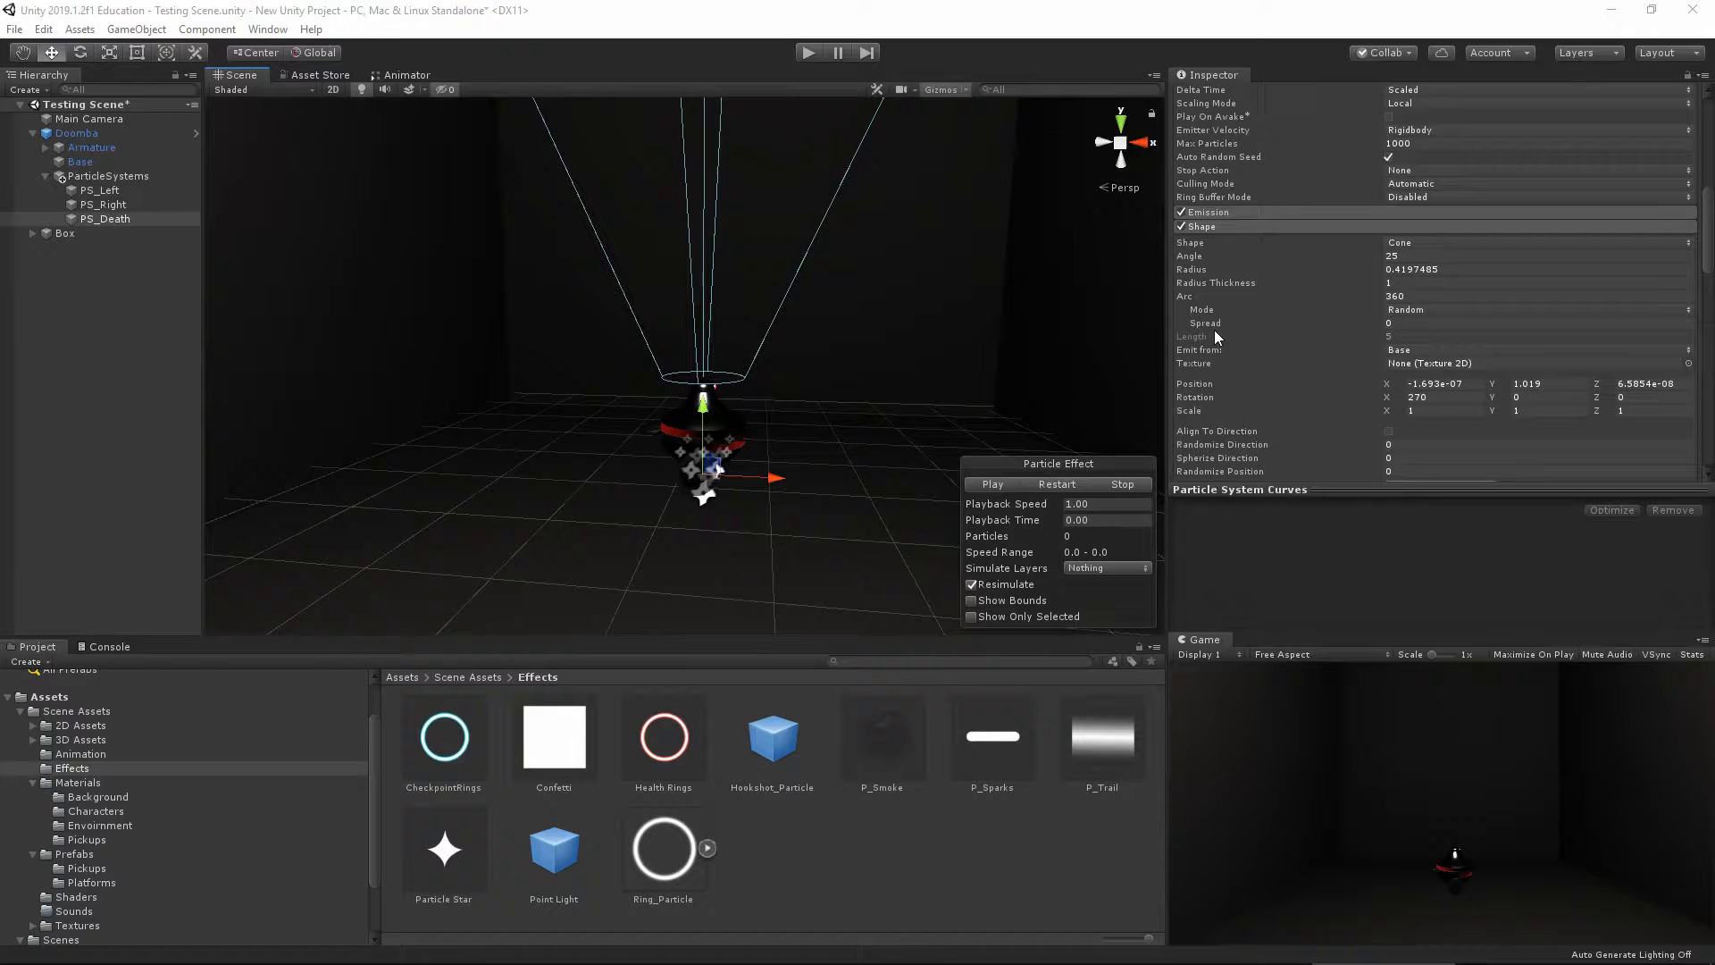
click(1225, 224)
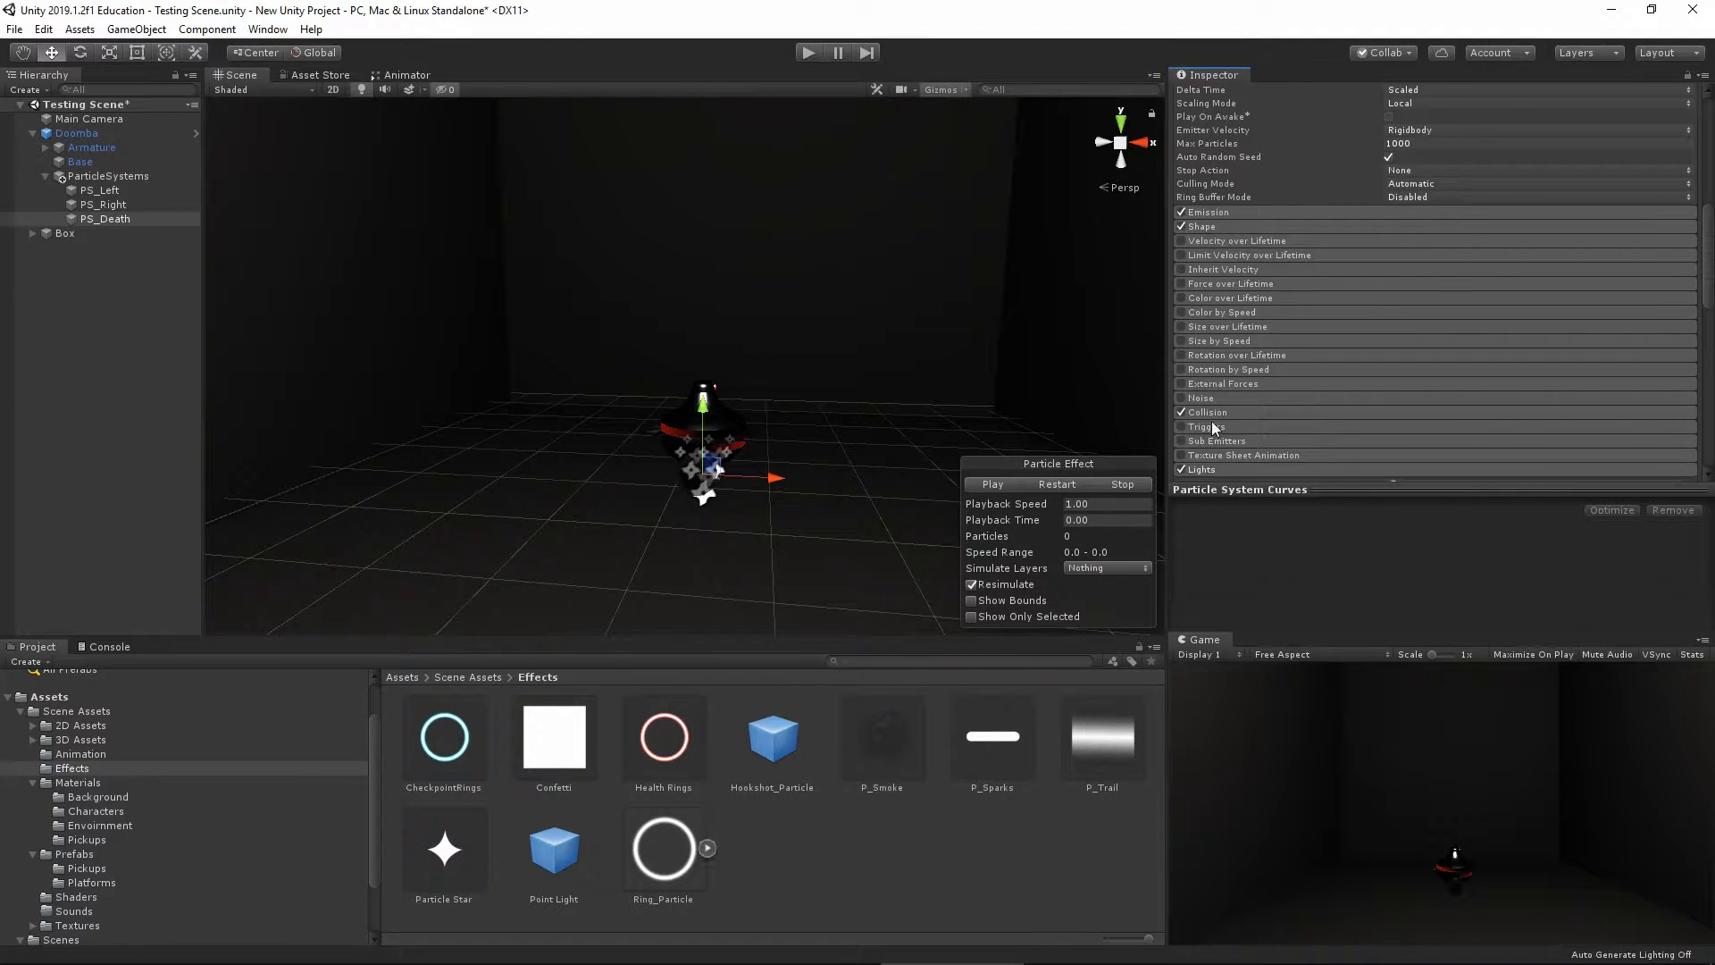
scroll(1214, 432, down, 4)
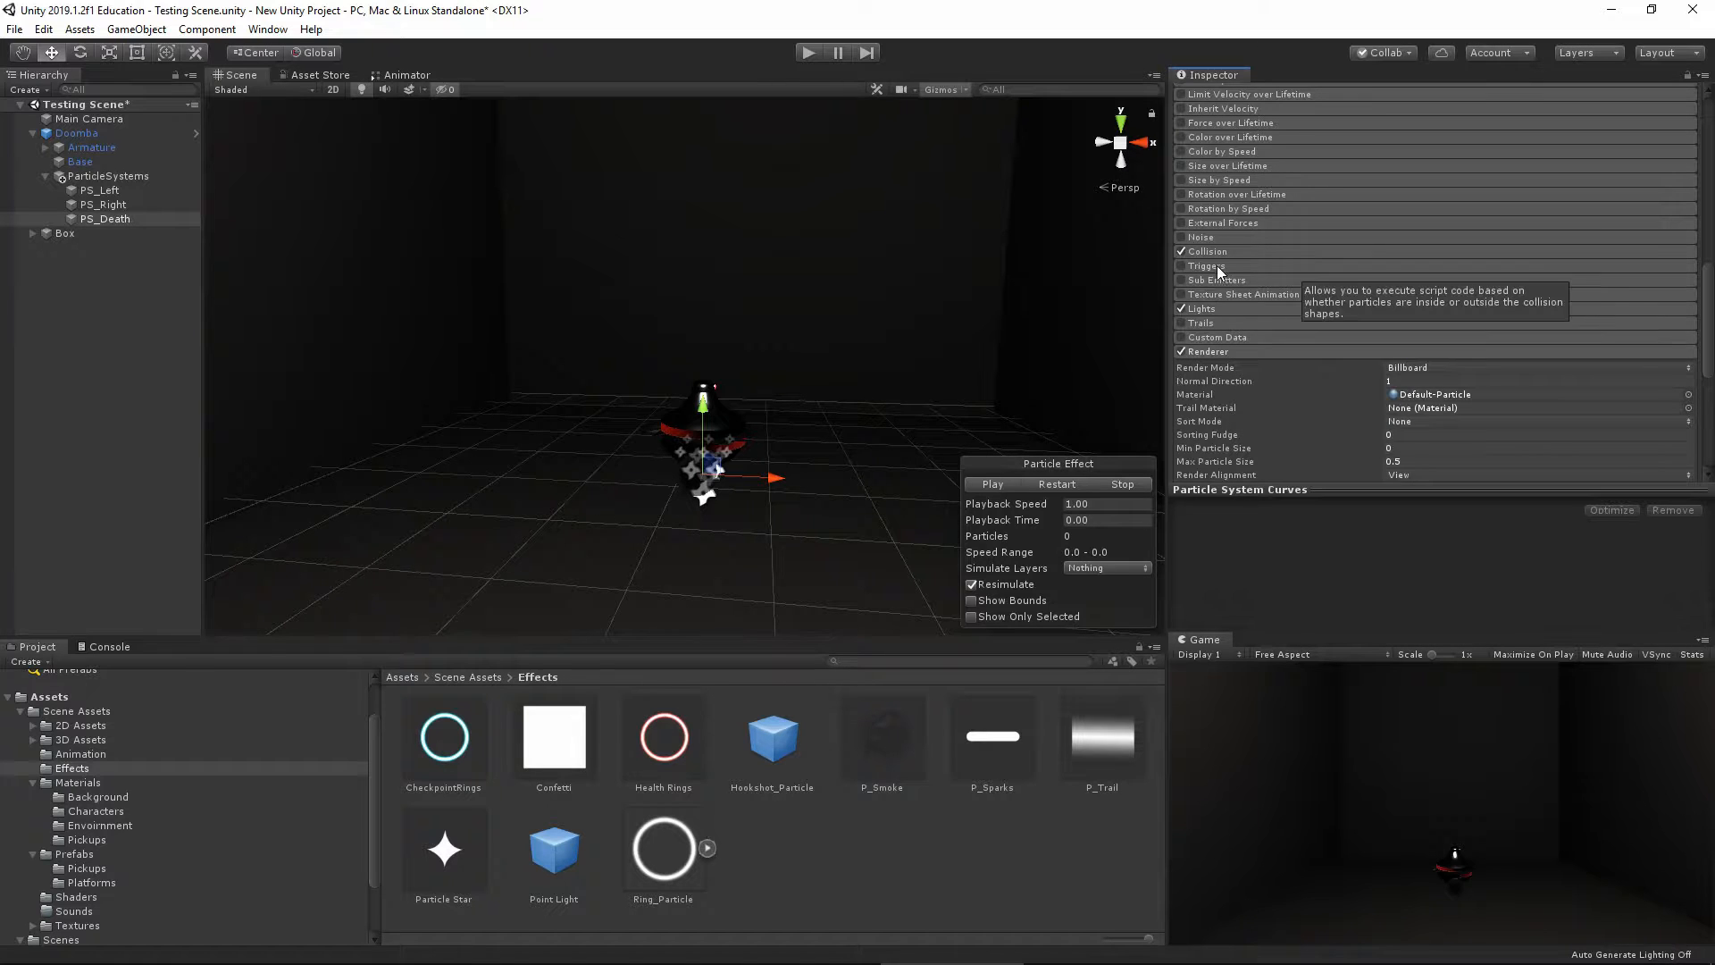
click(1204, 323)
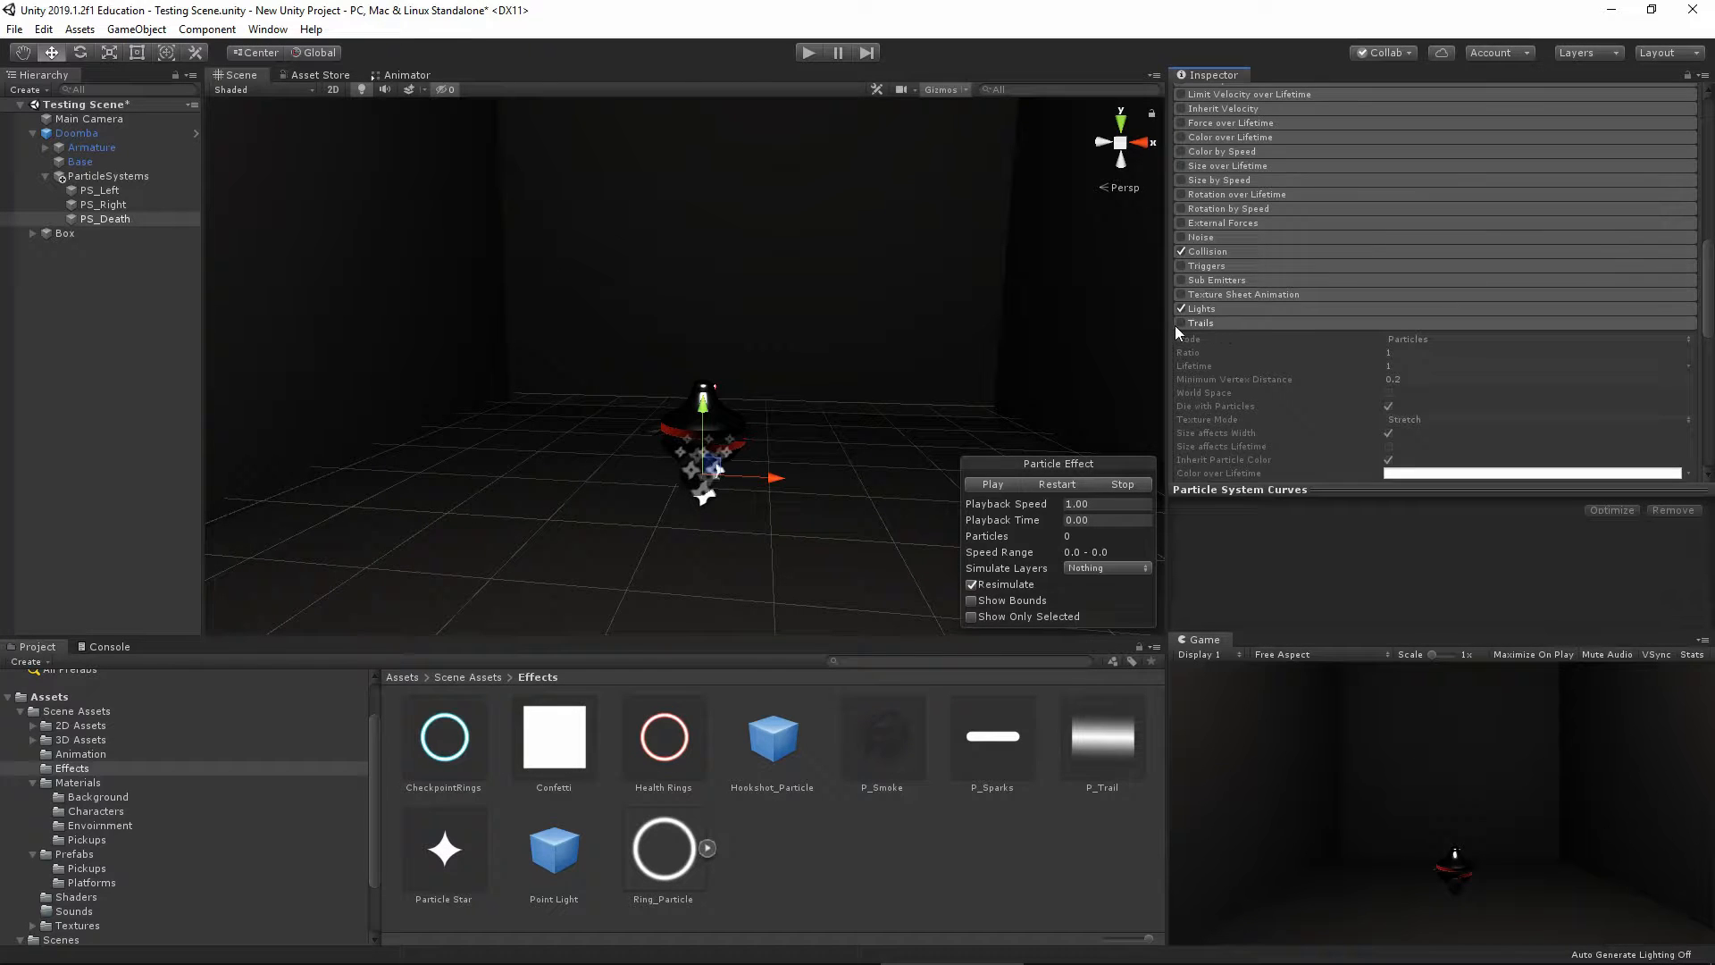
click(1180, 323)
click(996, 485)
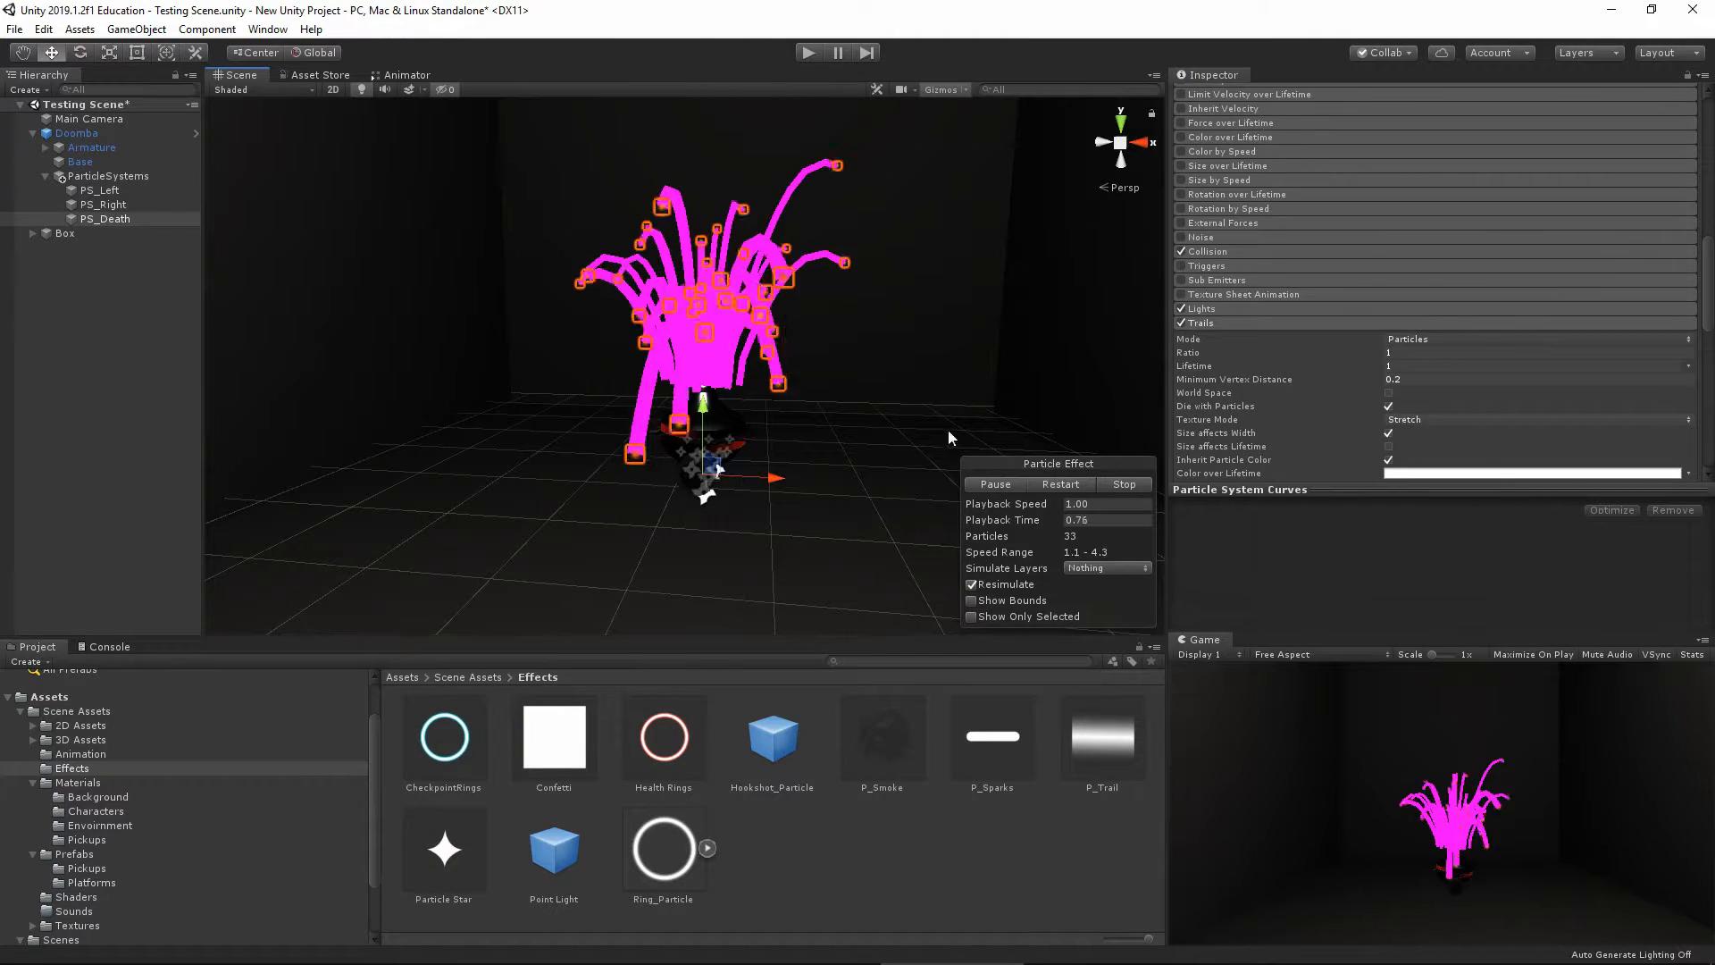
Assign the Confetti material as the Trail Material in PS_Death's Renderer module
scroll(1301, 389, down, 8)
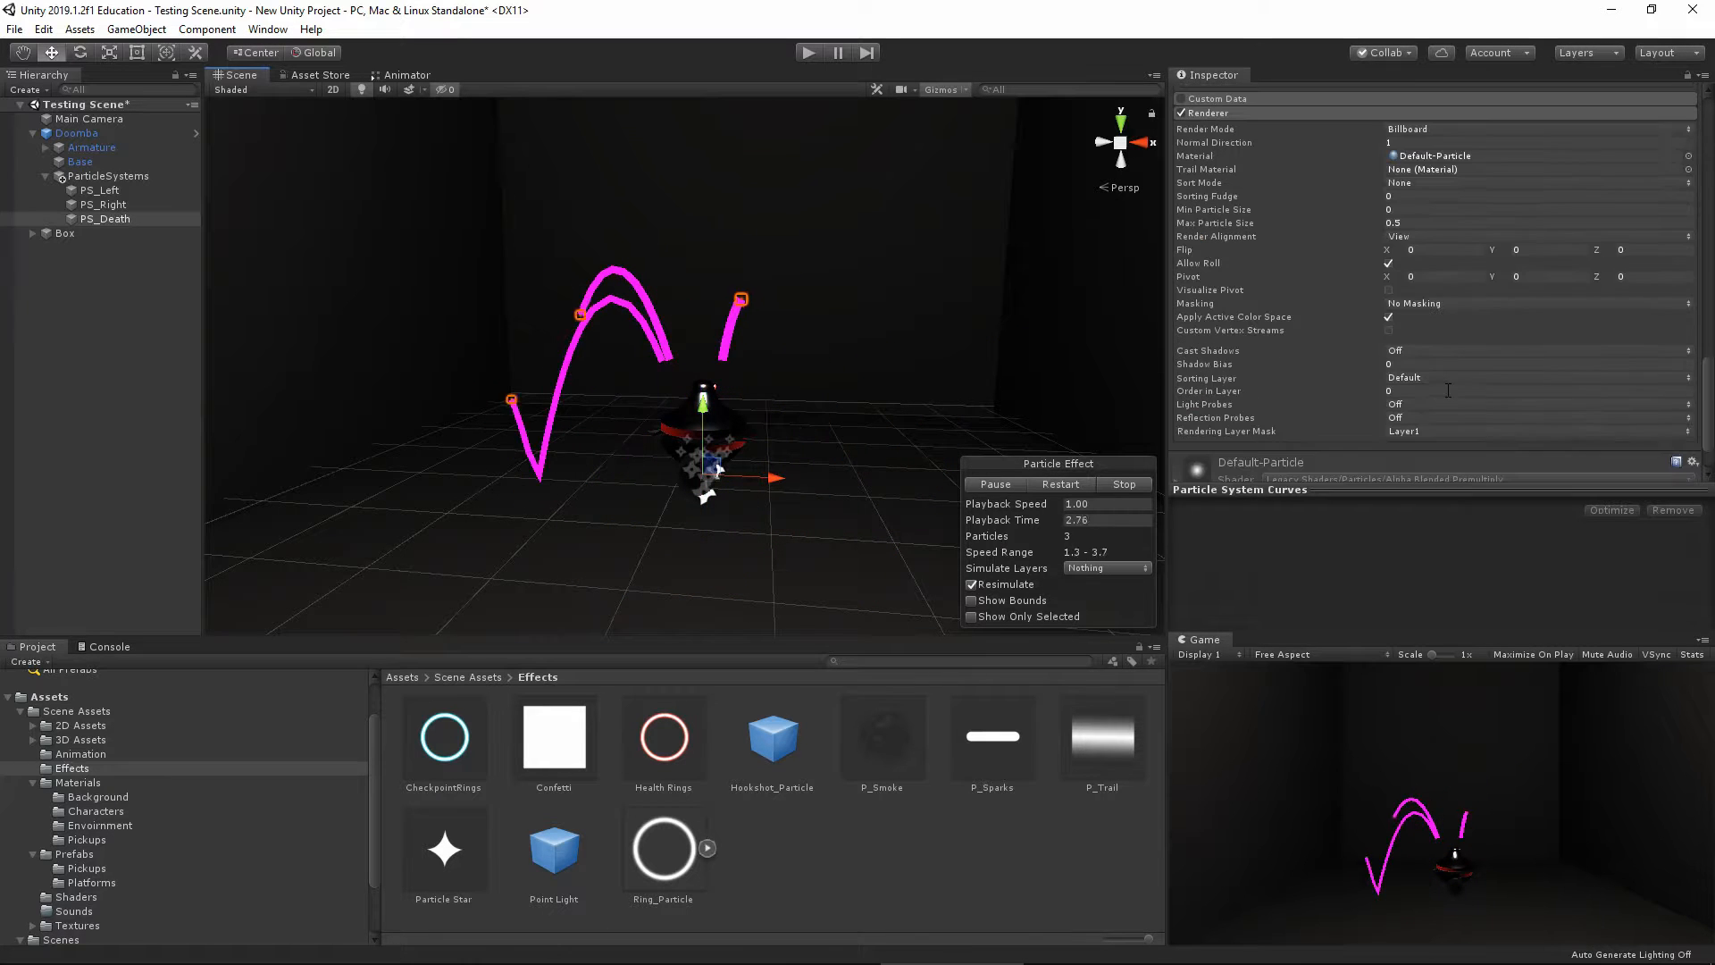
click(1689, 170)
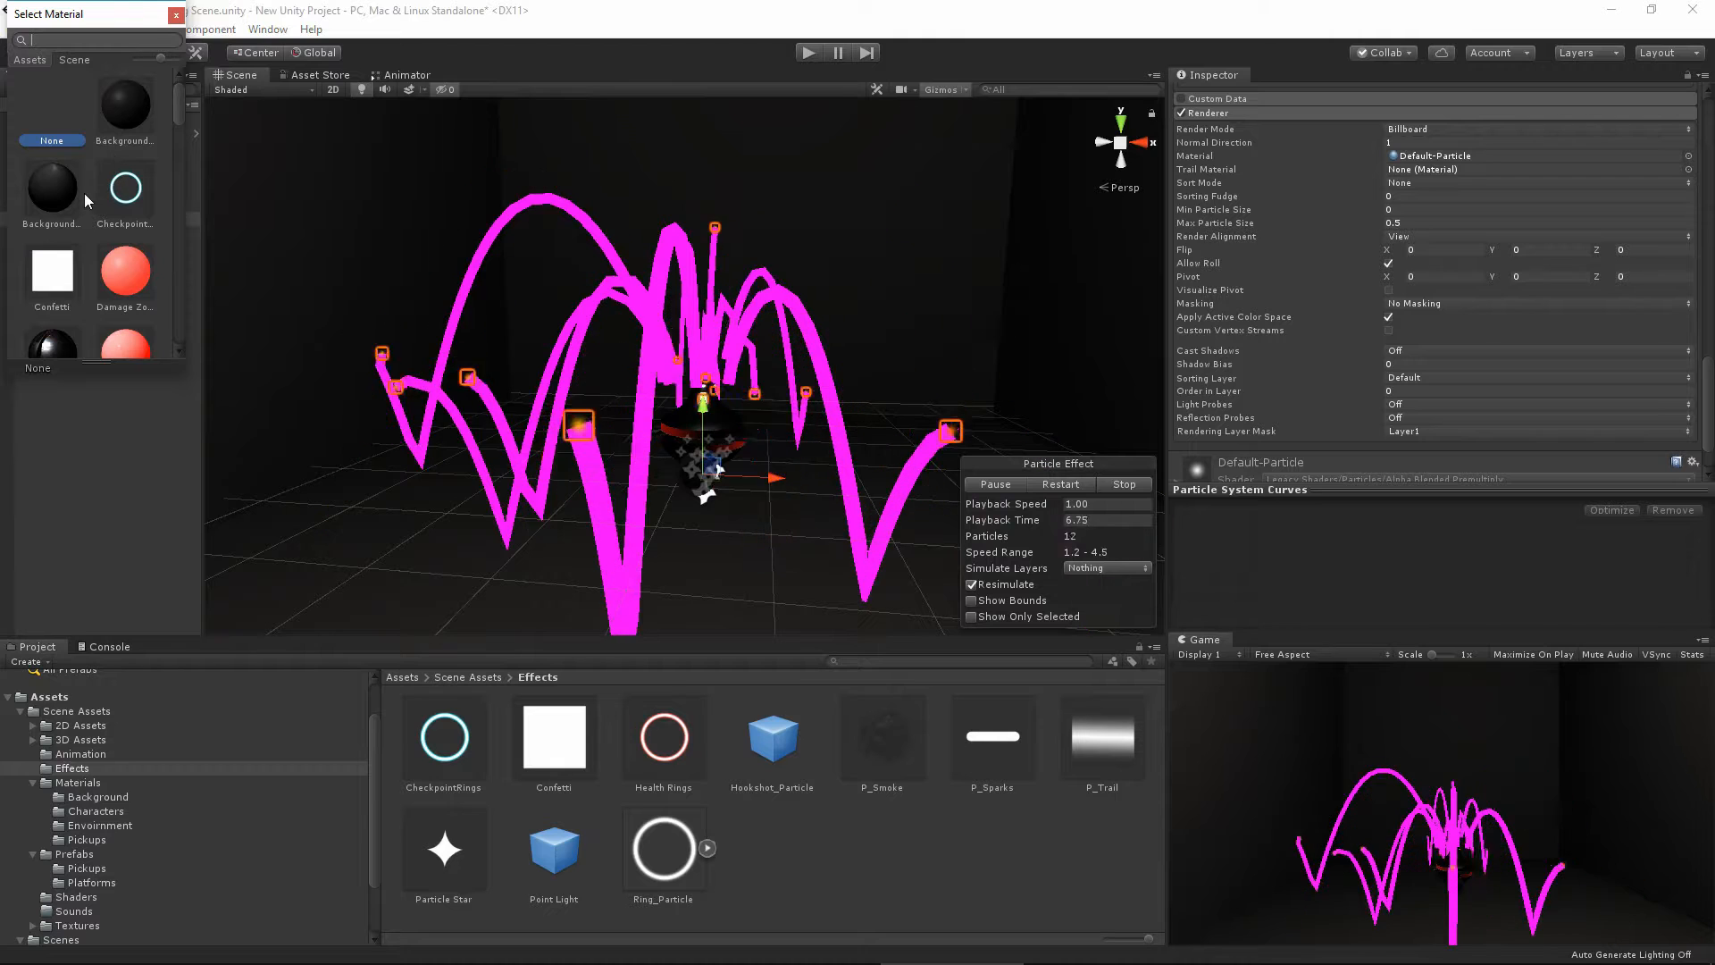
click(54, 270)
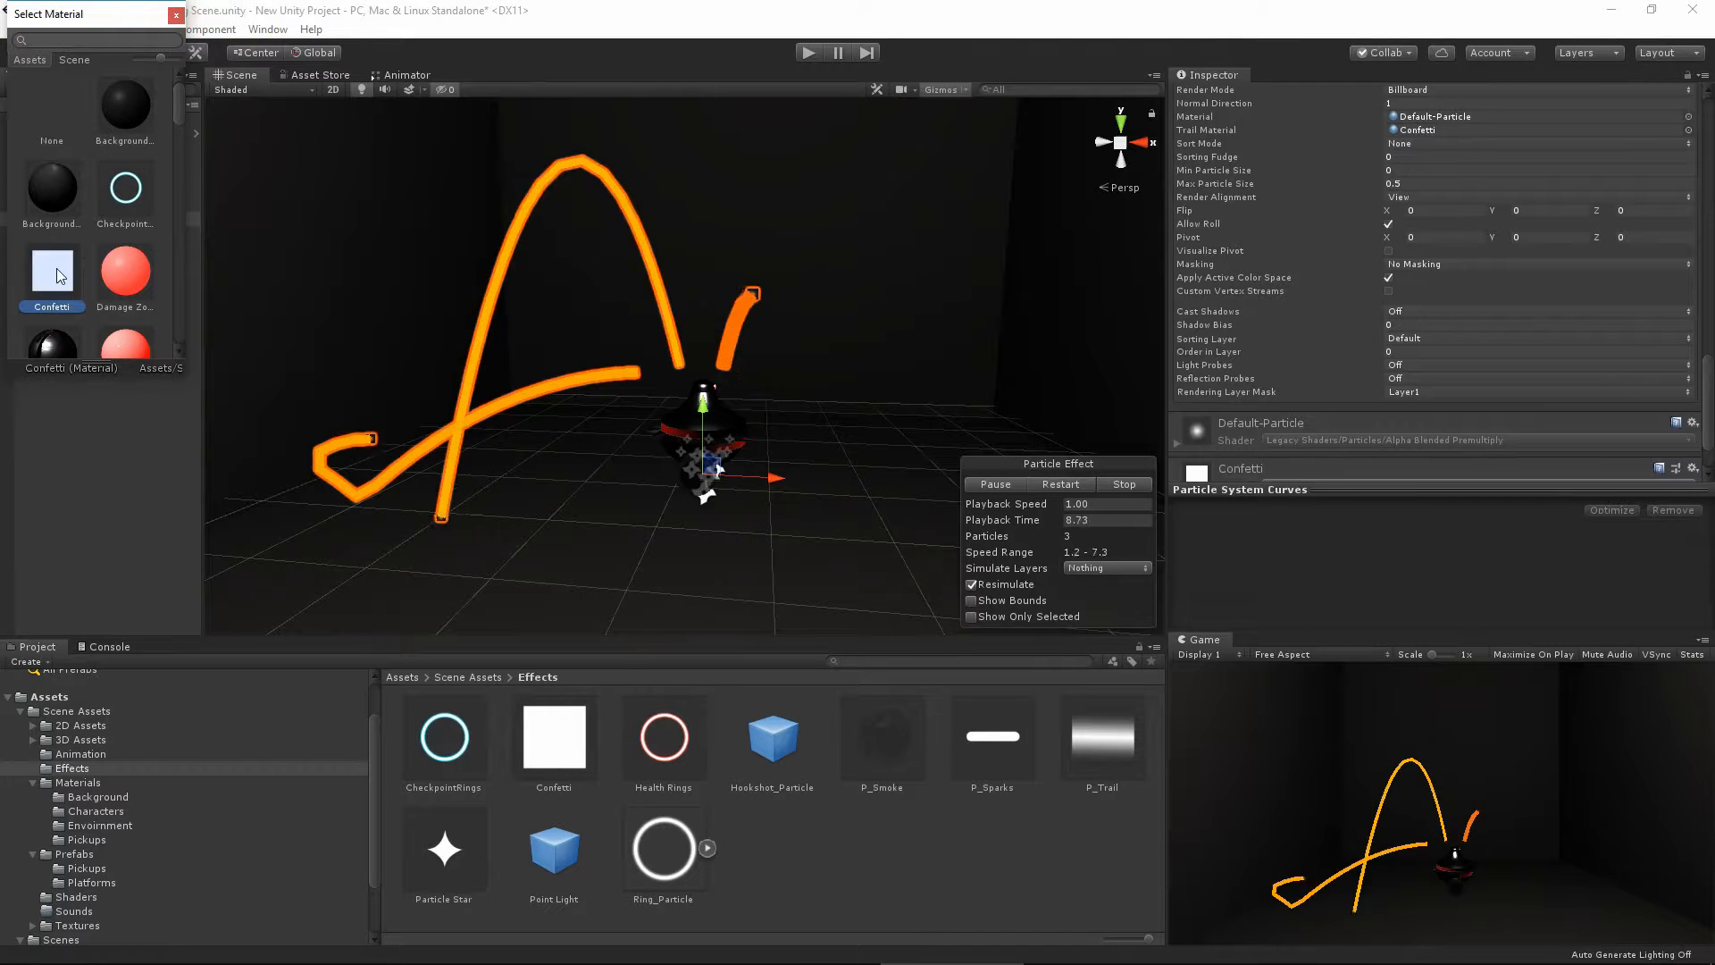
double_click(53, 270)
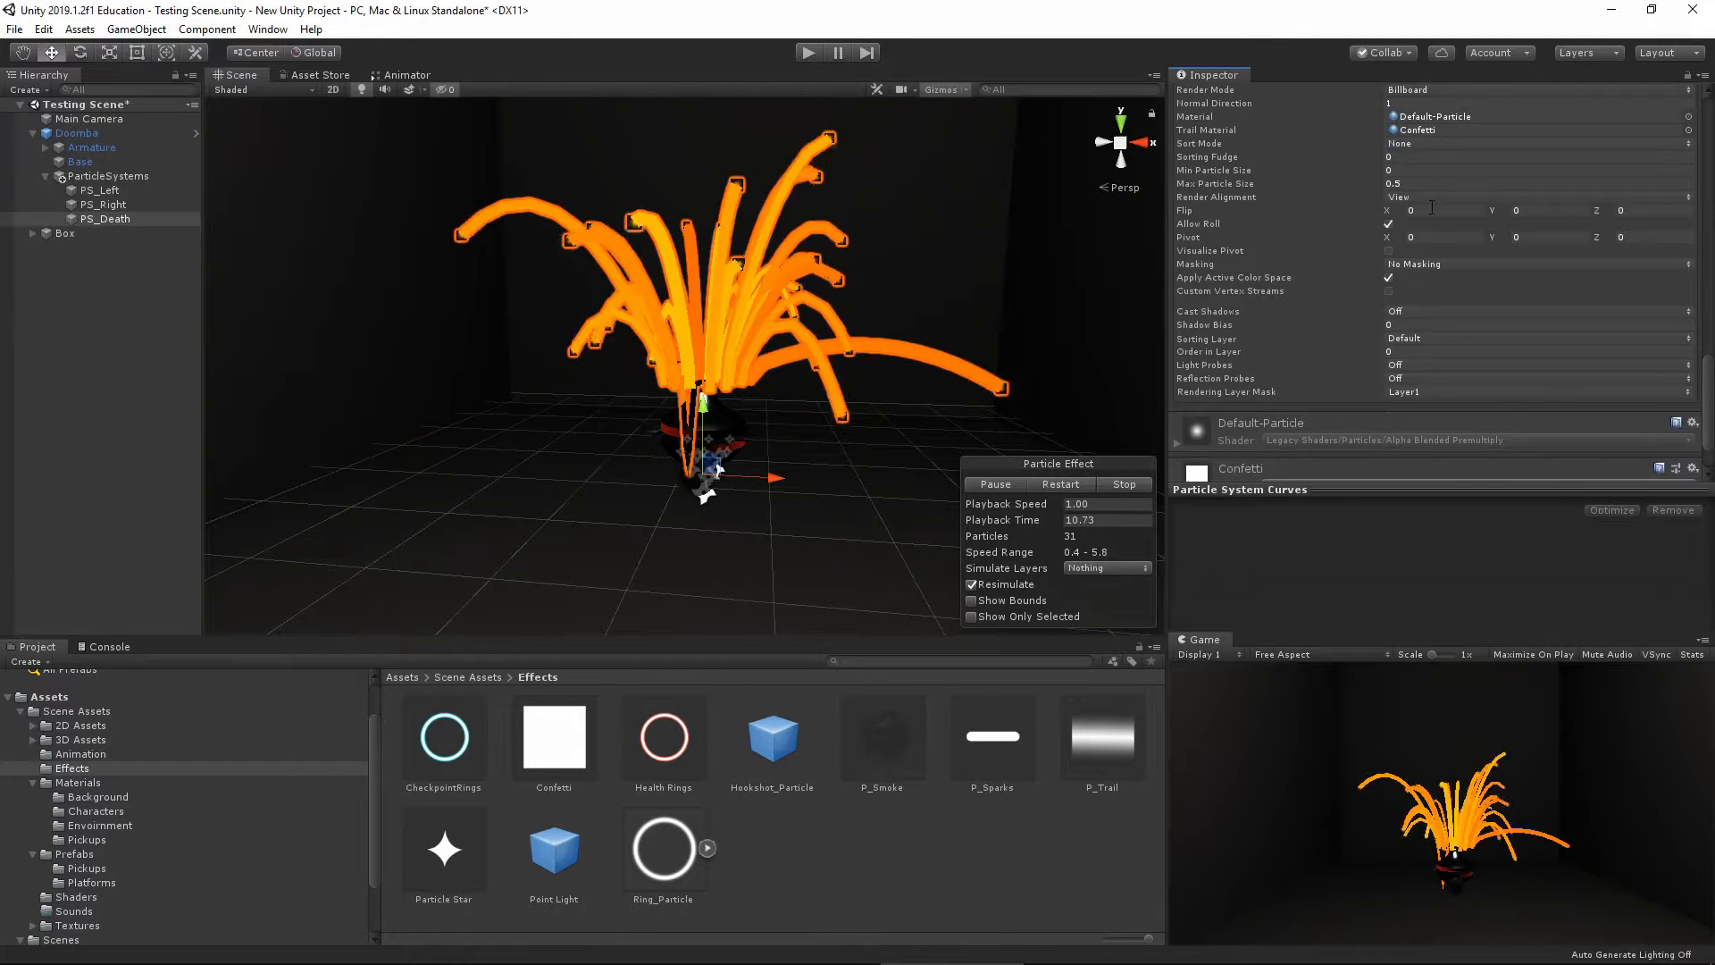
Search for "p" among the available materials for PS_Death's Renderer Material
click(1688, 116)
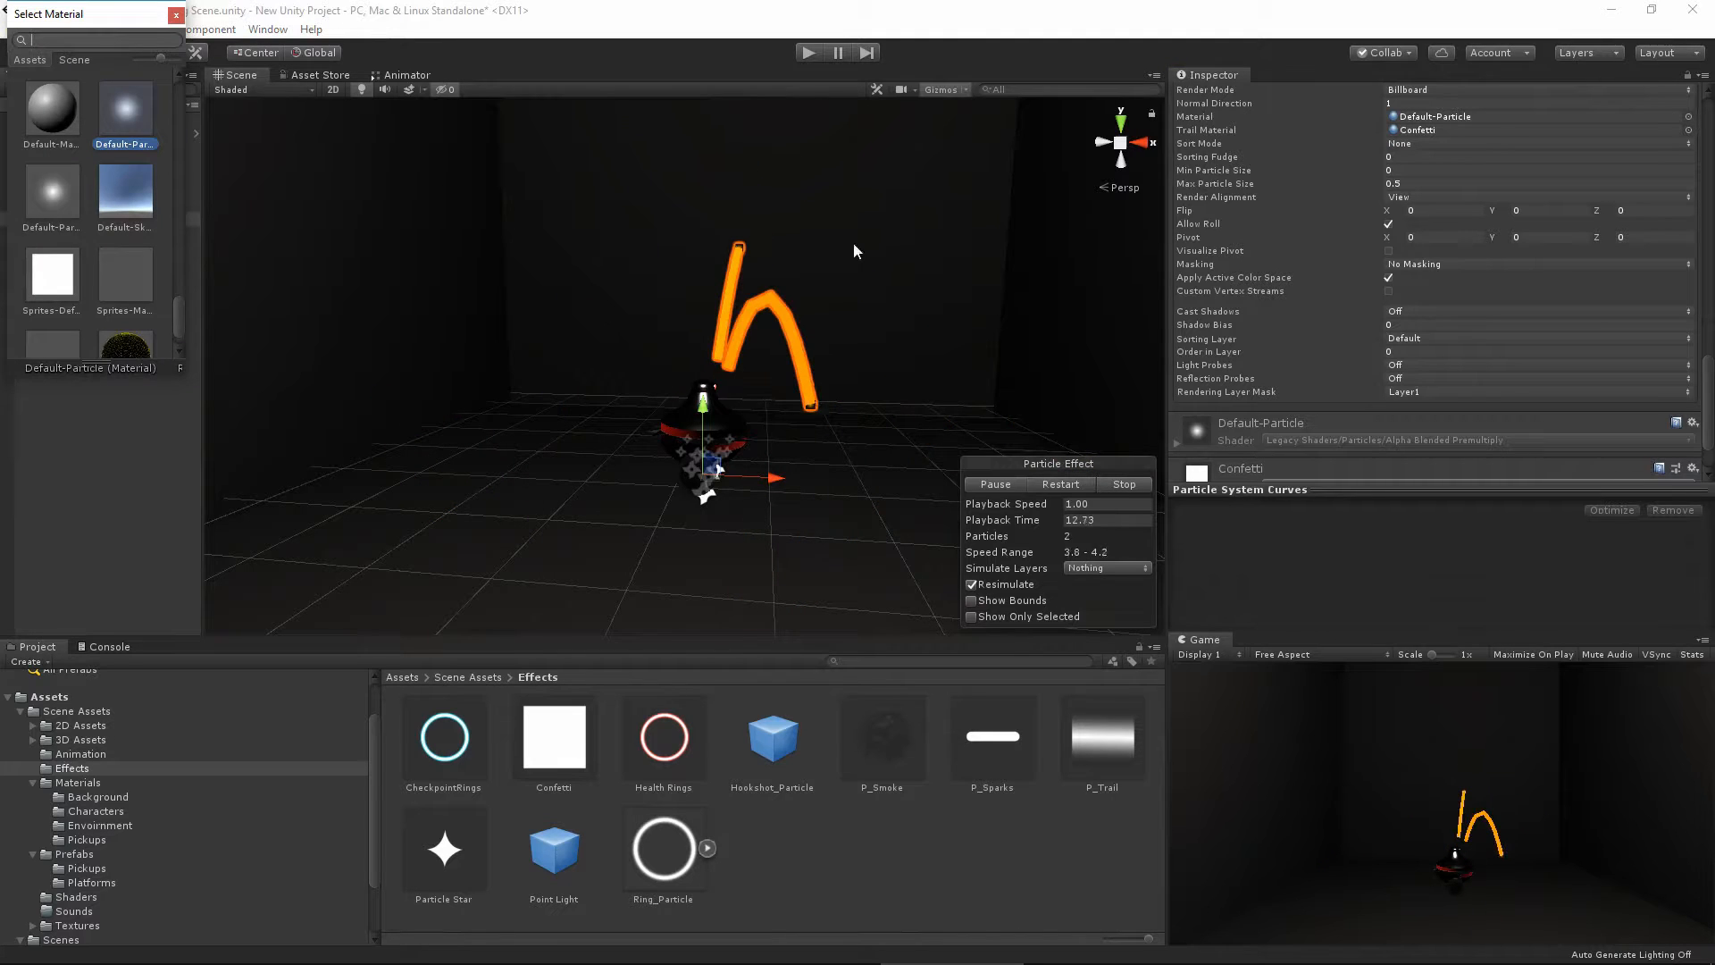
text(p)
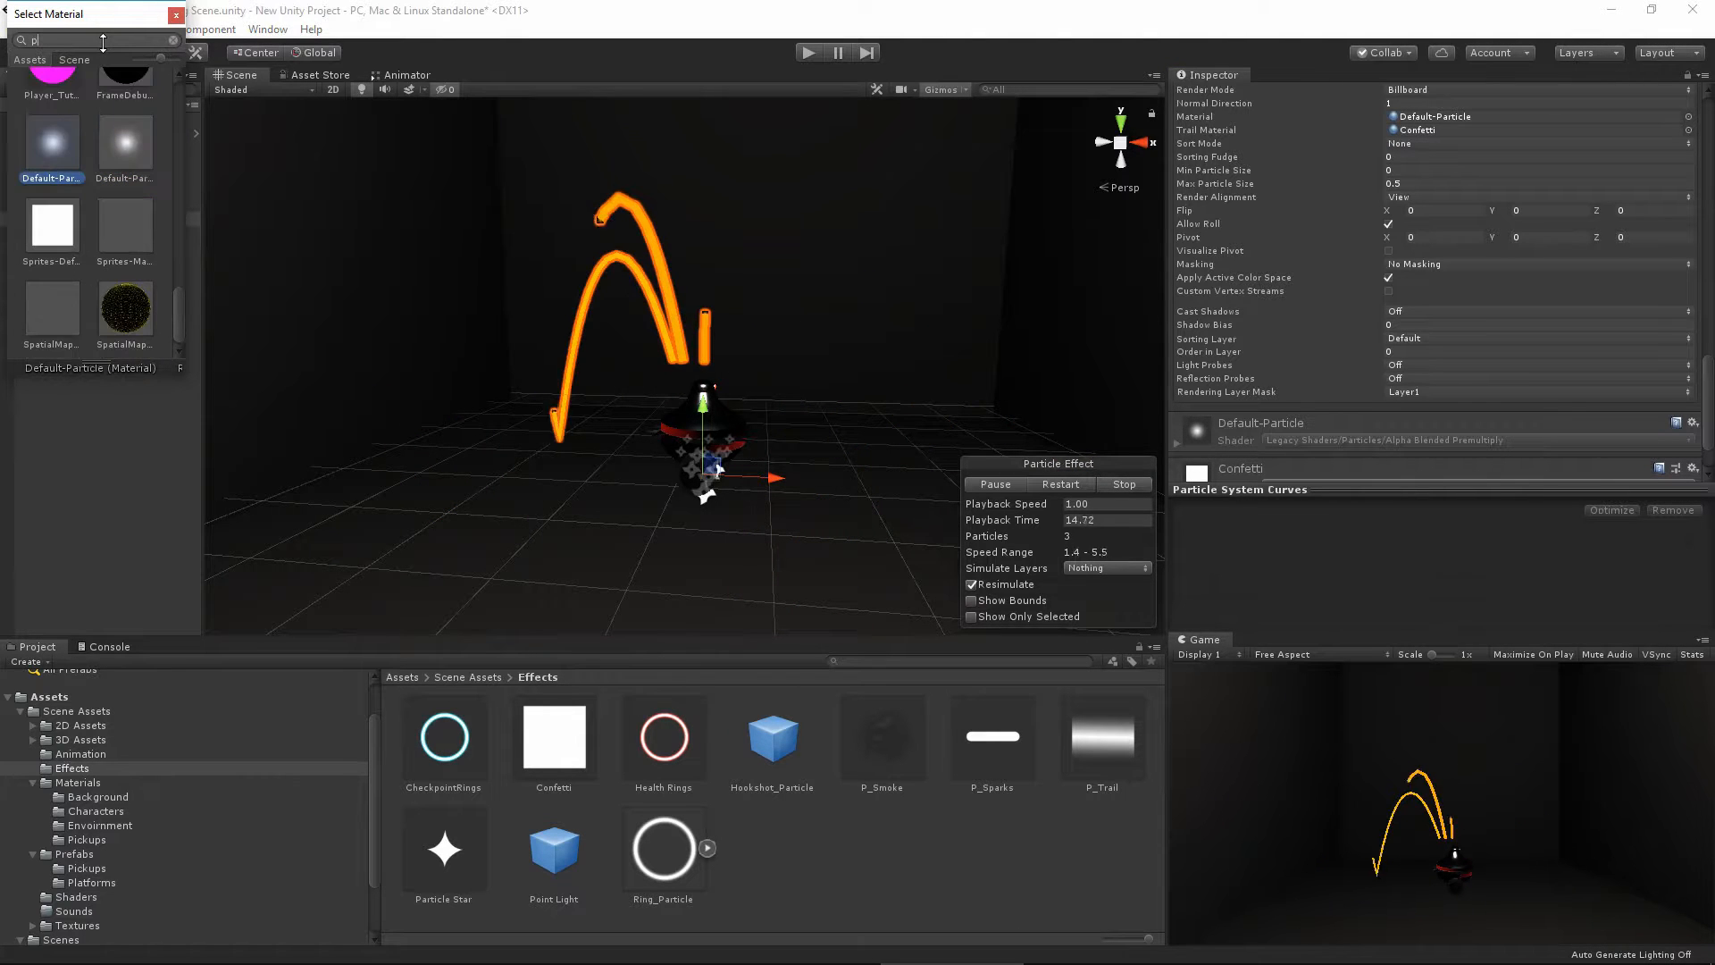
Find the P_Sparks material and assign it as the PS_Death renderer's particle material
text(_)
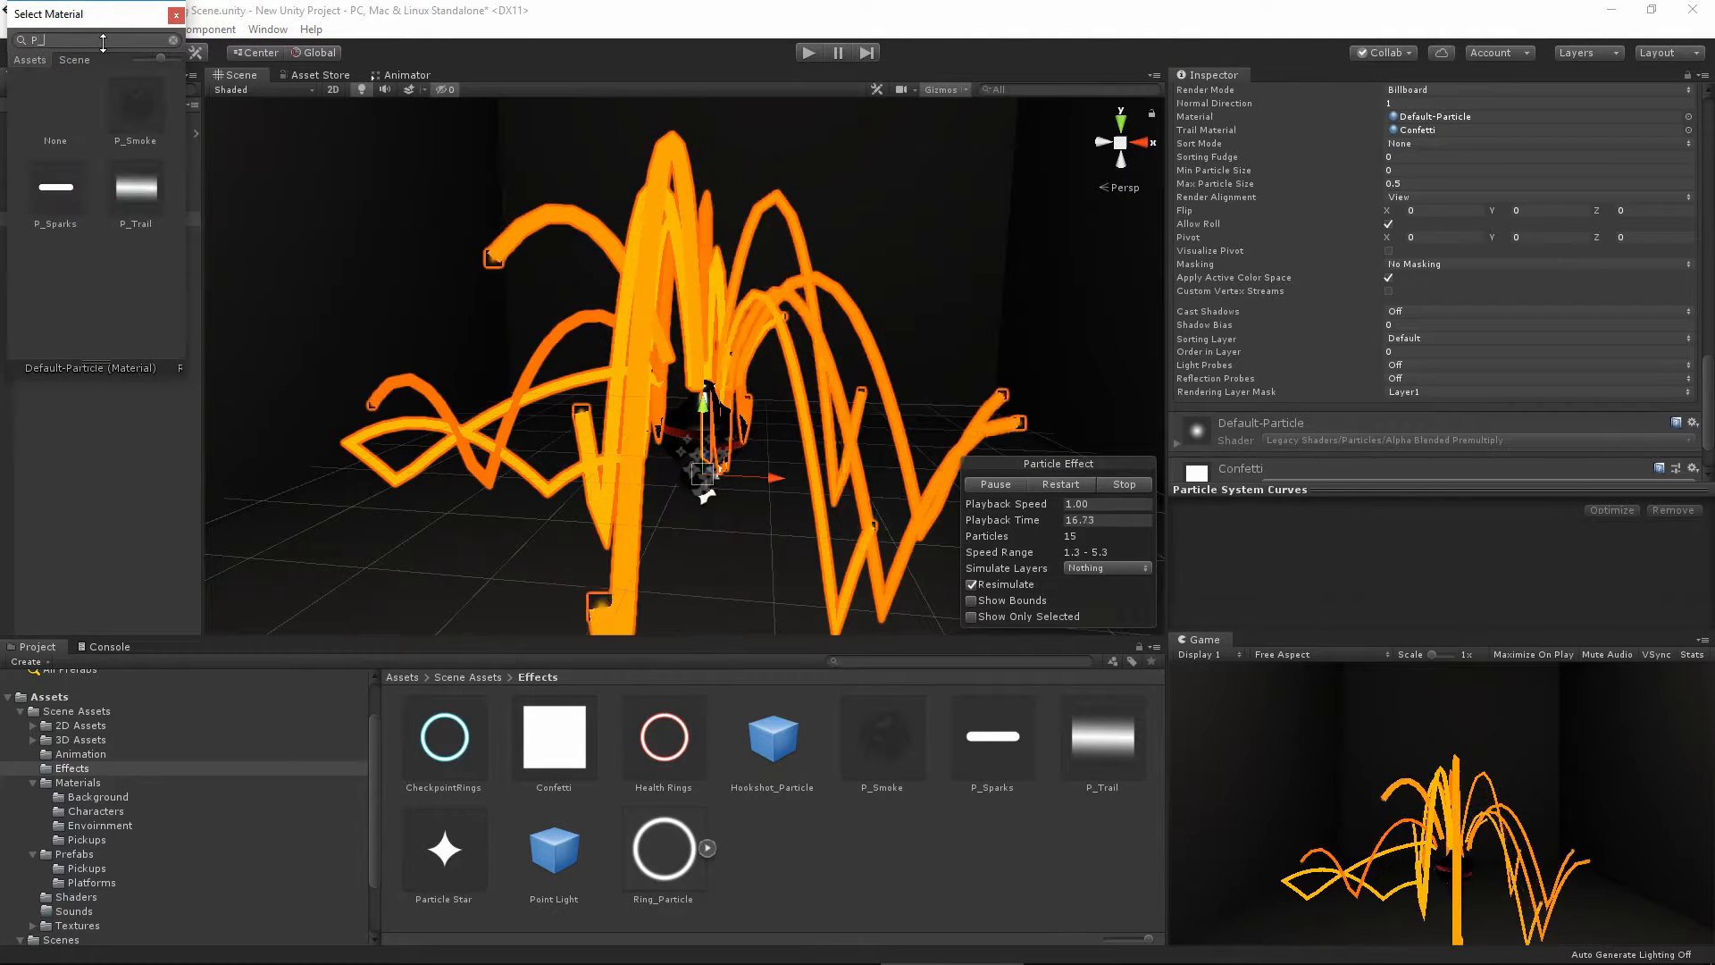
click(51, 194)
double_click(61, 202)
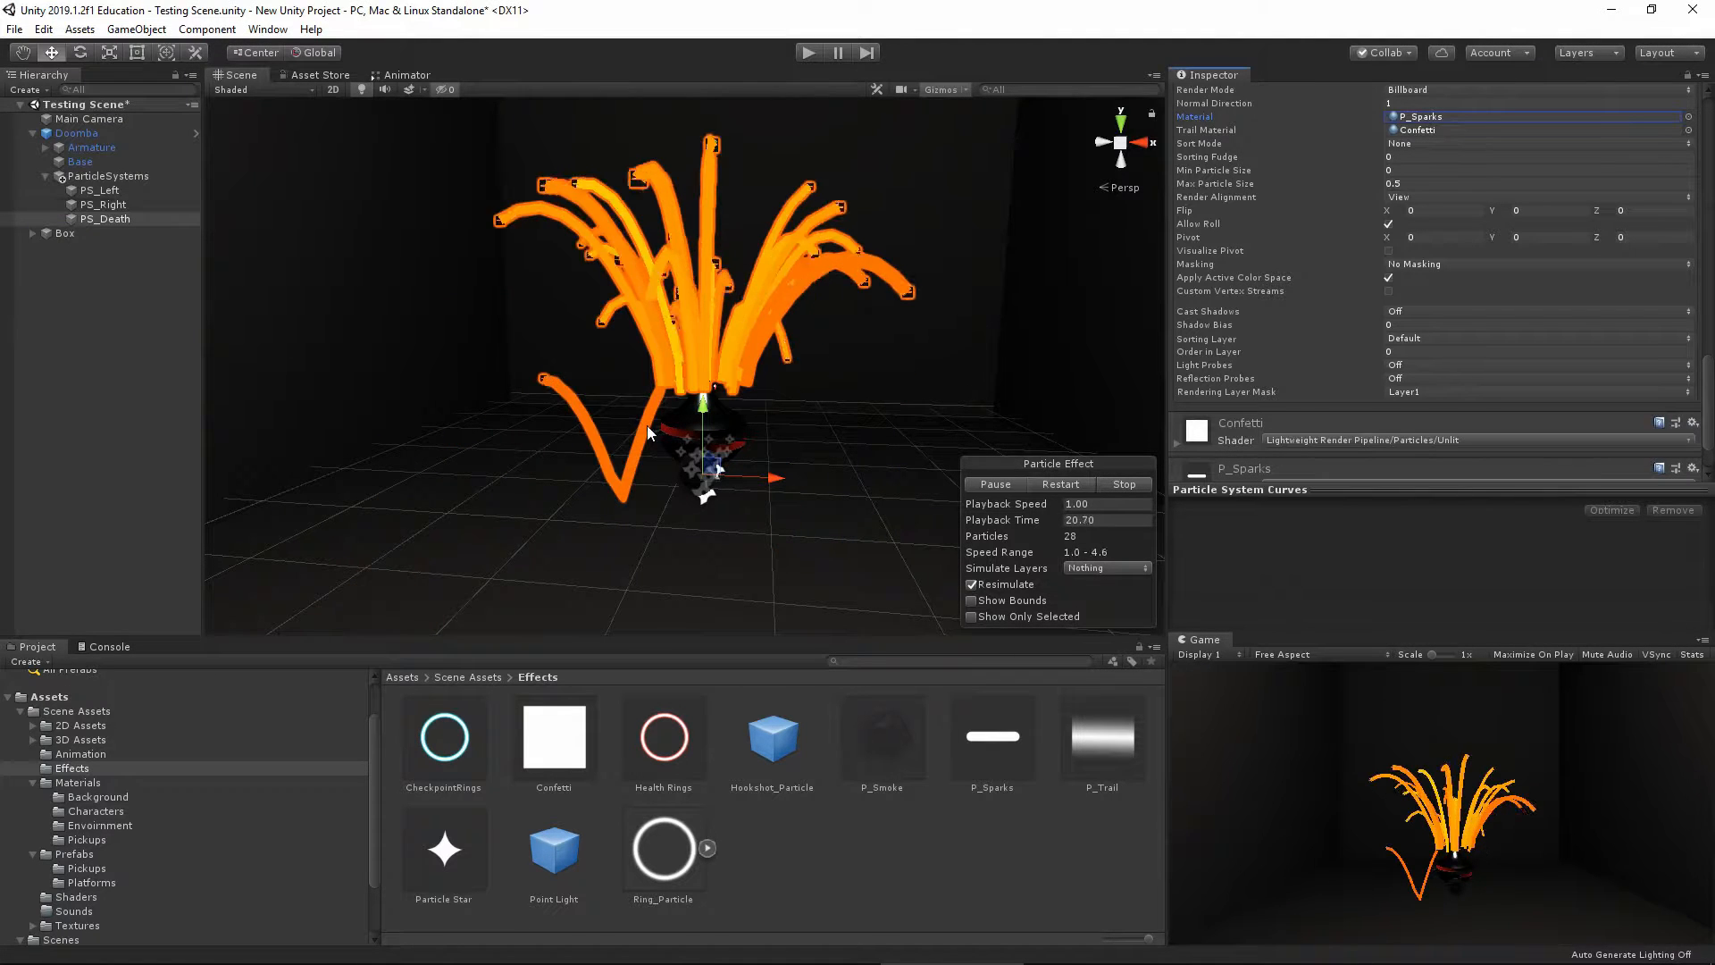
Set the trails' lifetime to random between the constants 0.02 and 0.05, and their minimum vertex distance to 0.1
scroll(1296, 356, up, 3)
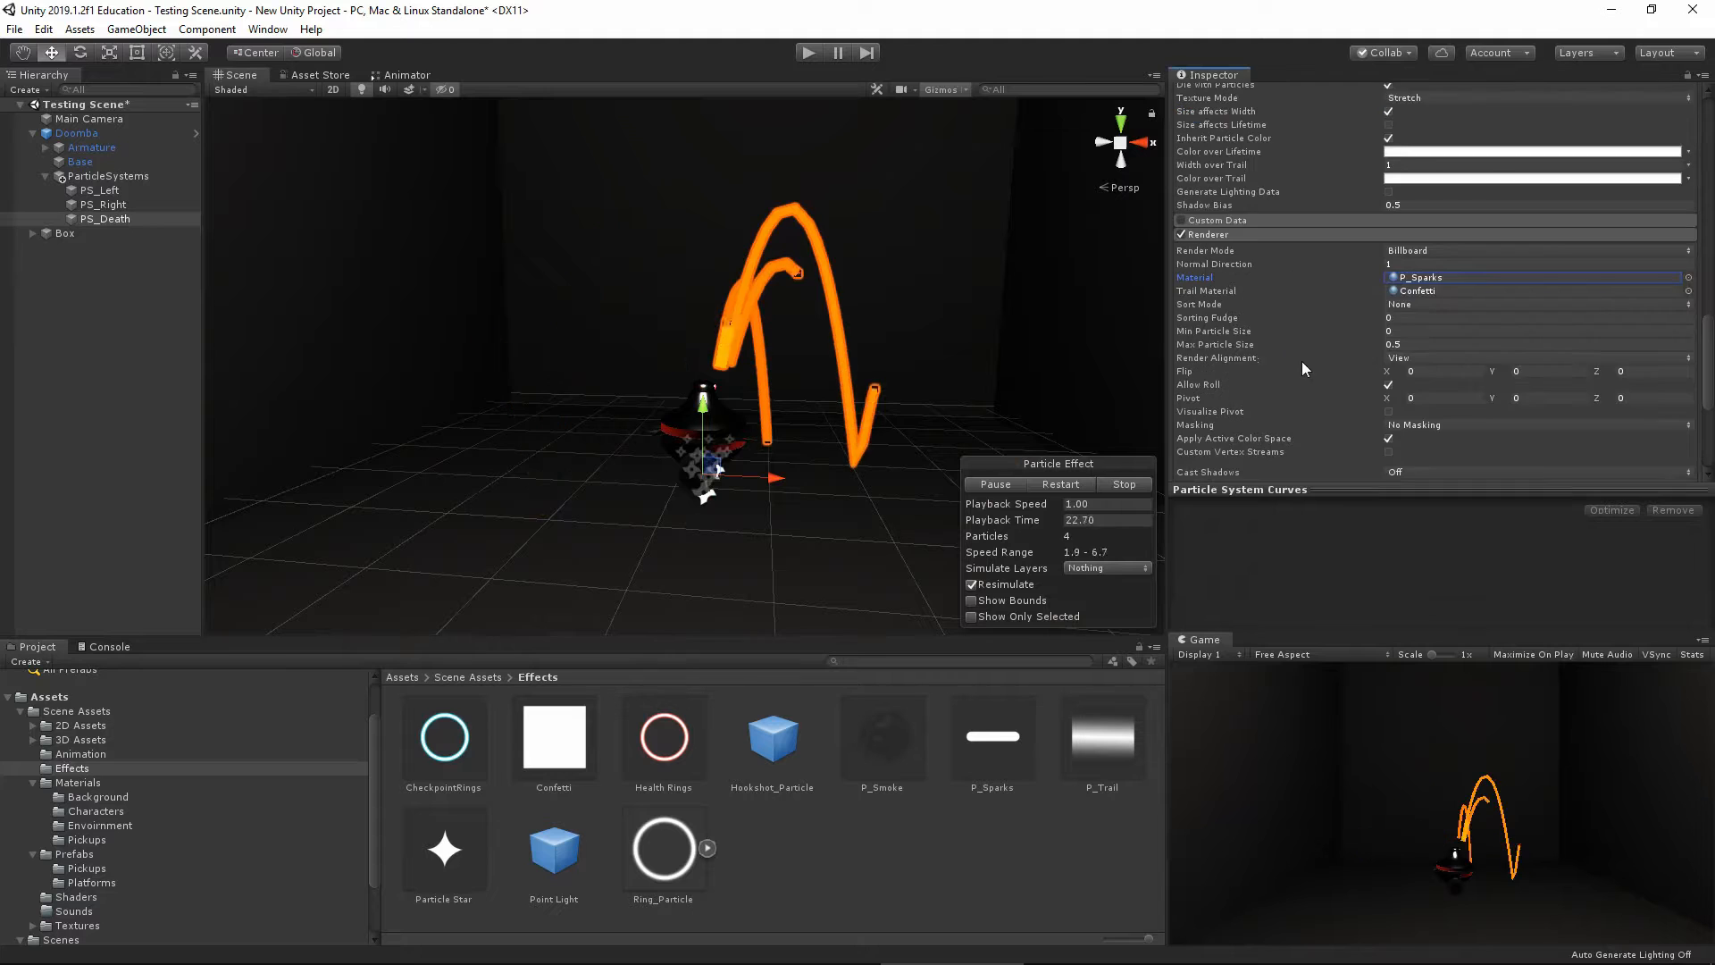
scroll(1302, 368, up, 3)
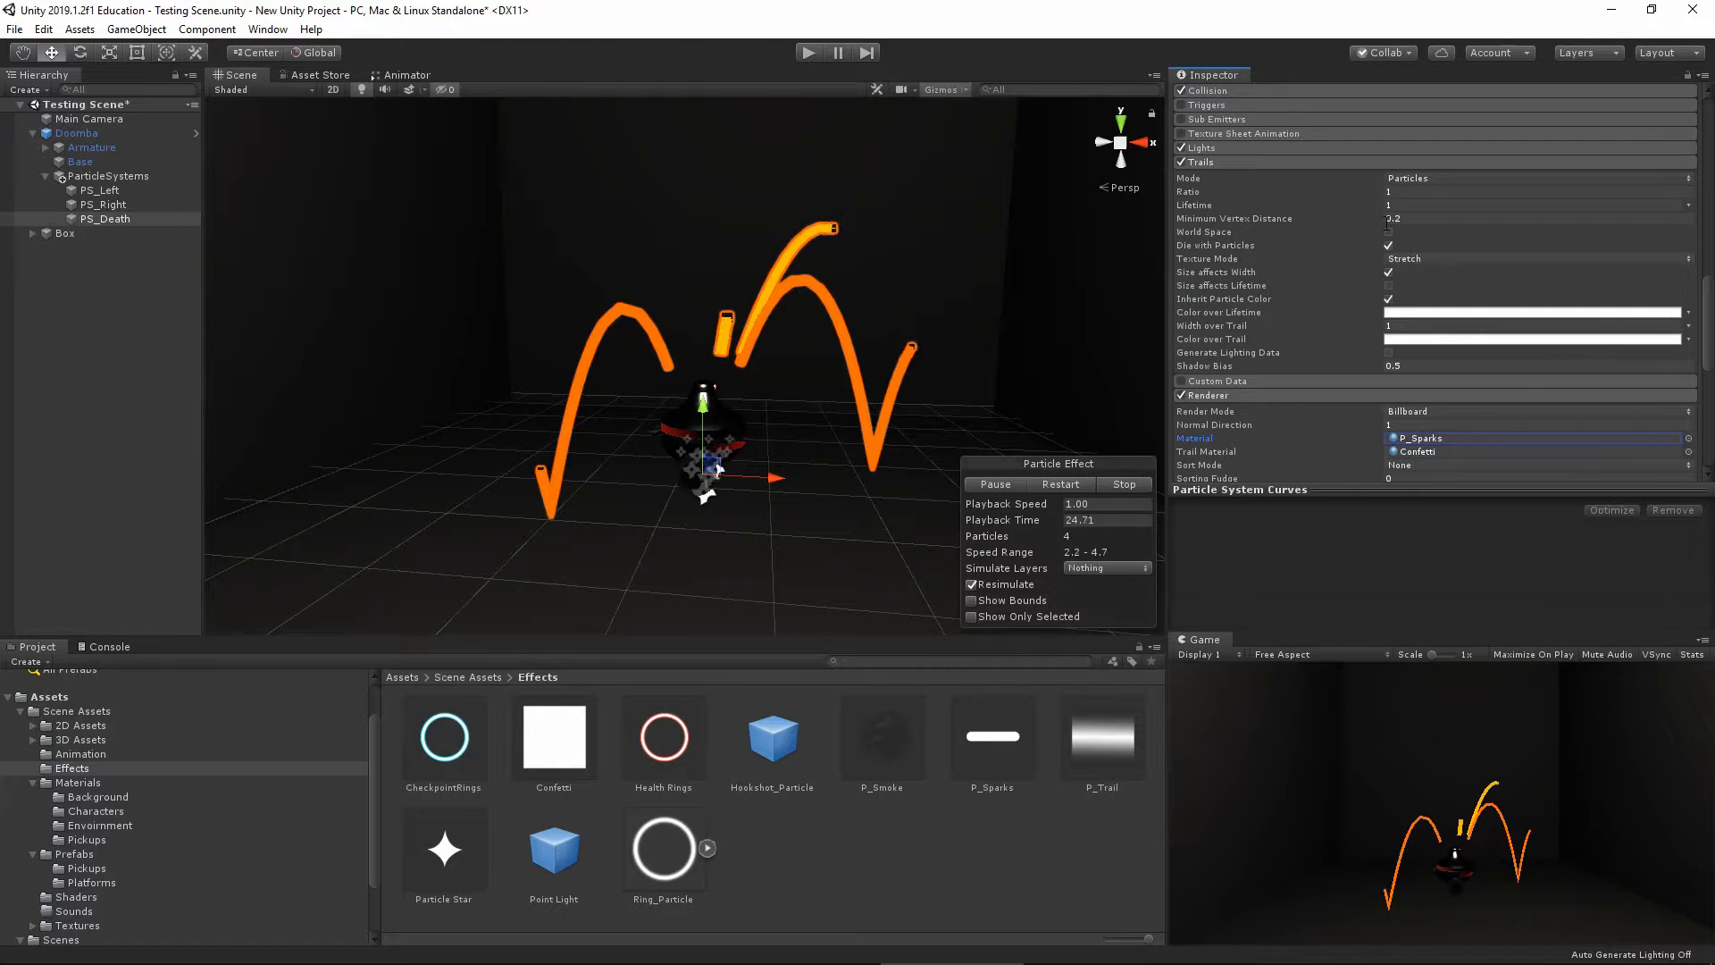
click(1689, 204)
click(1574, 246)
click(1460, 204)
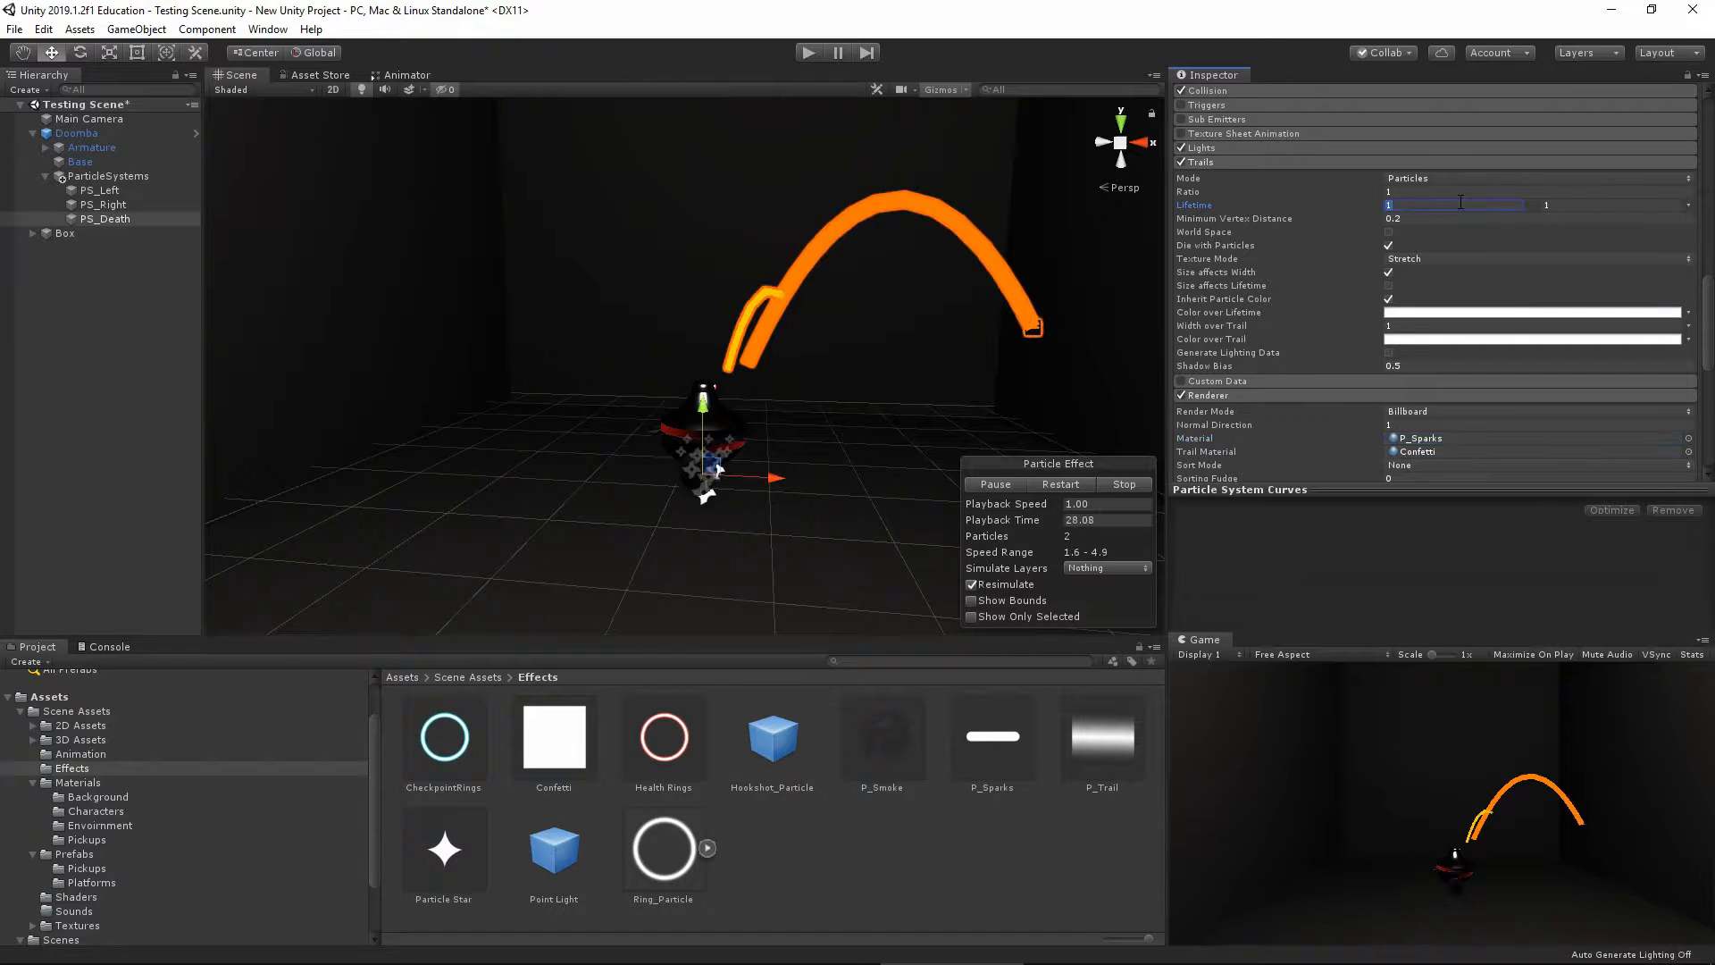
text(0.02)
key(Tab)
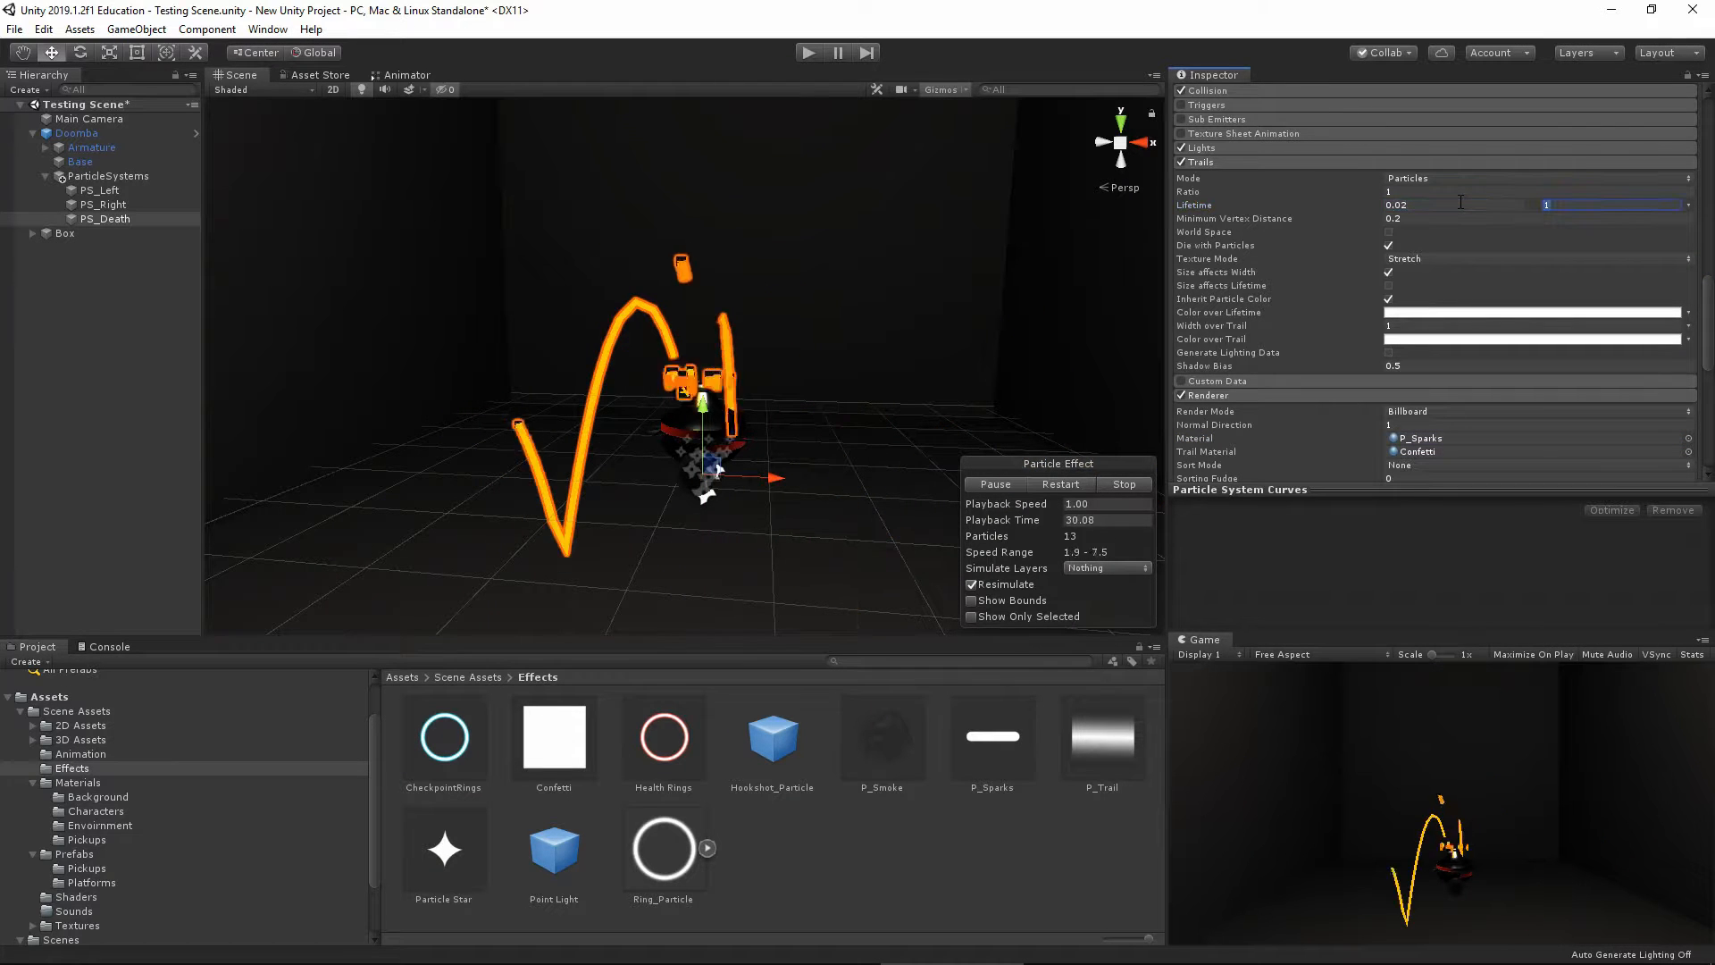
text(0.05)
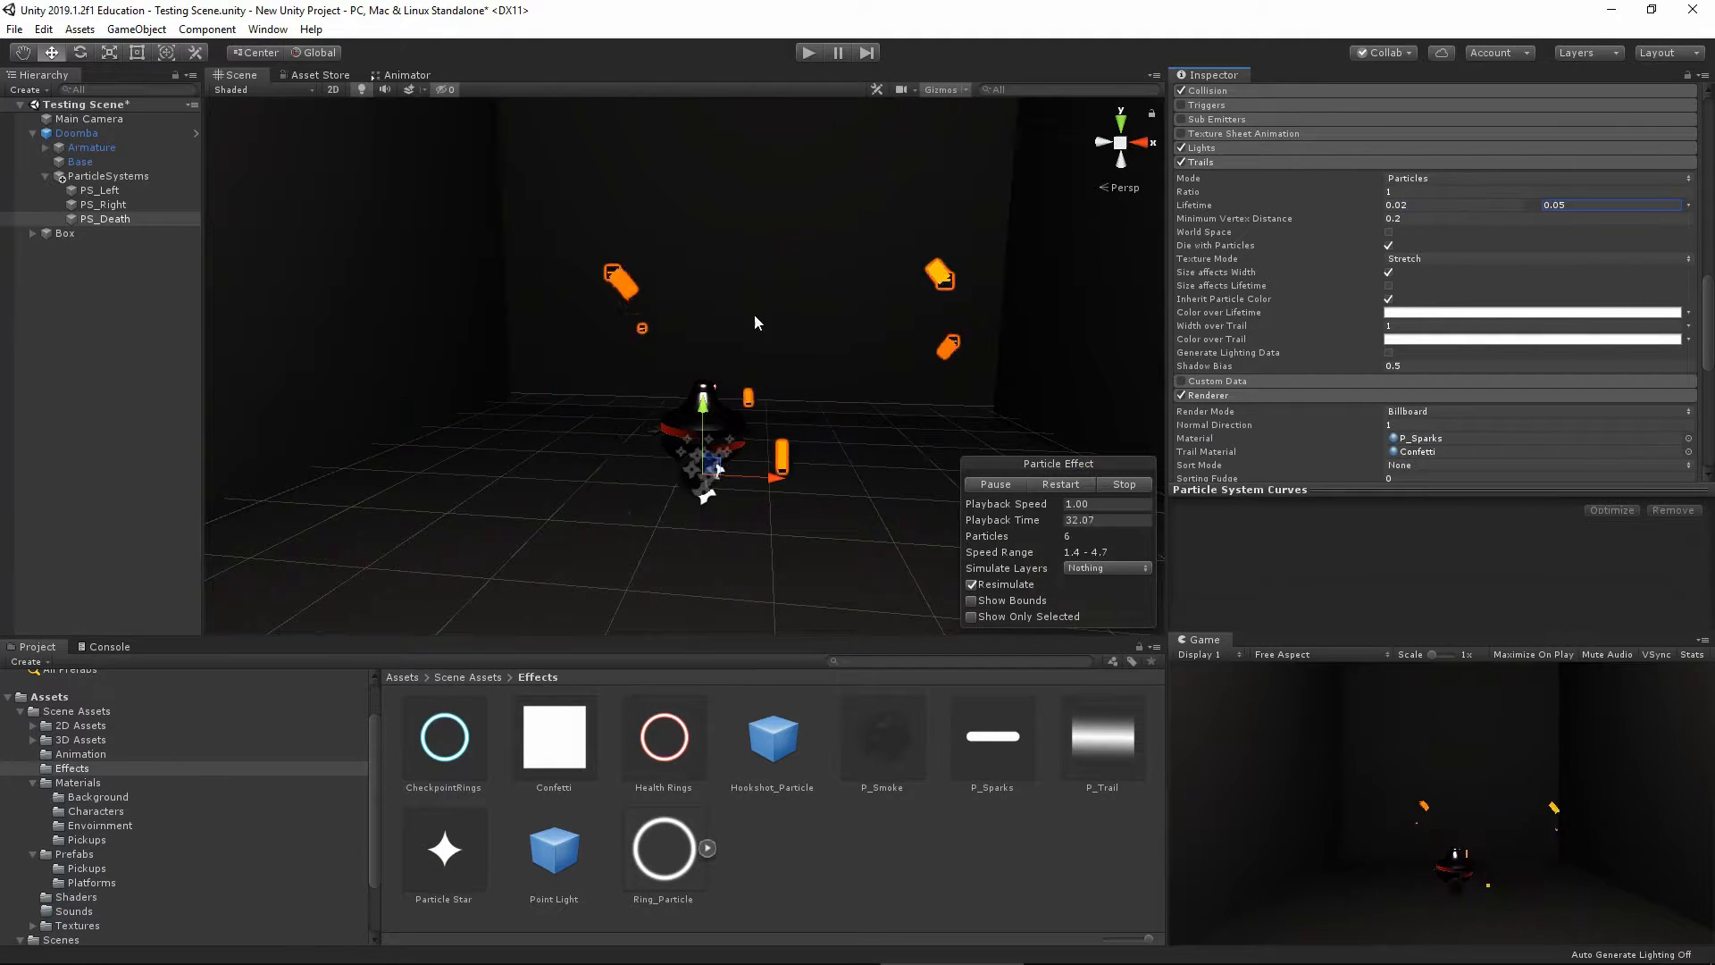
click(1401, 218)
text(0.1)
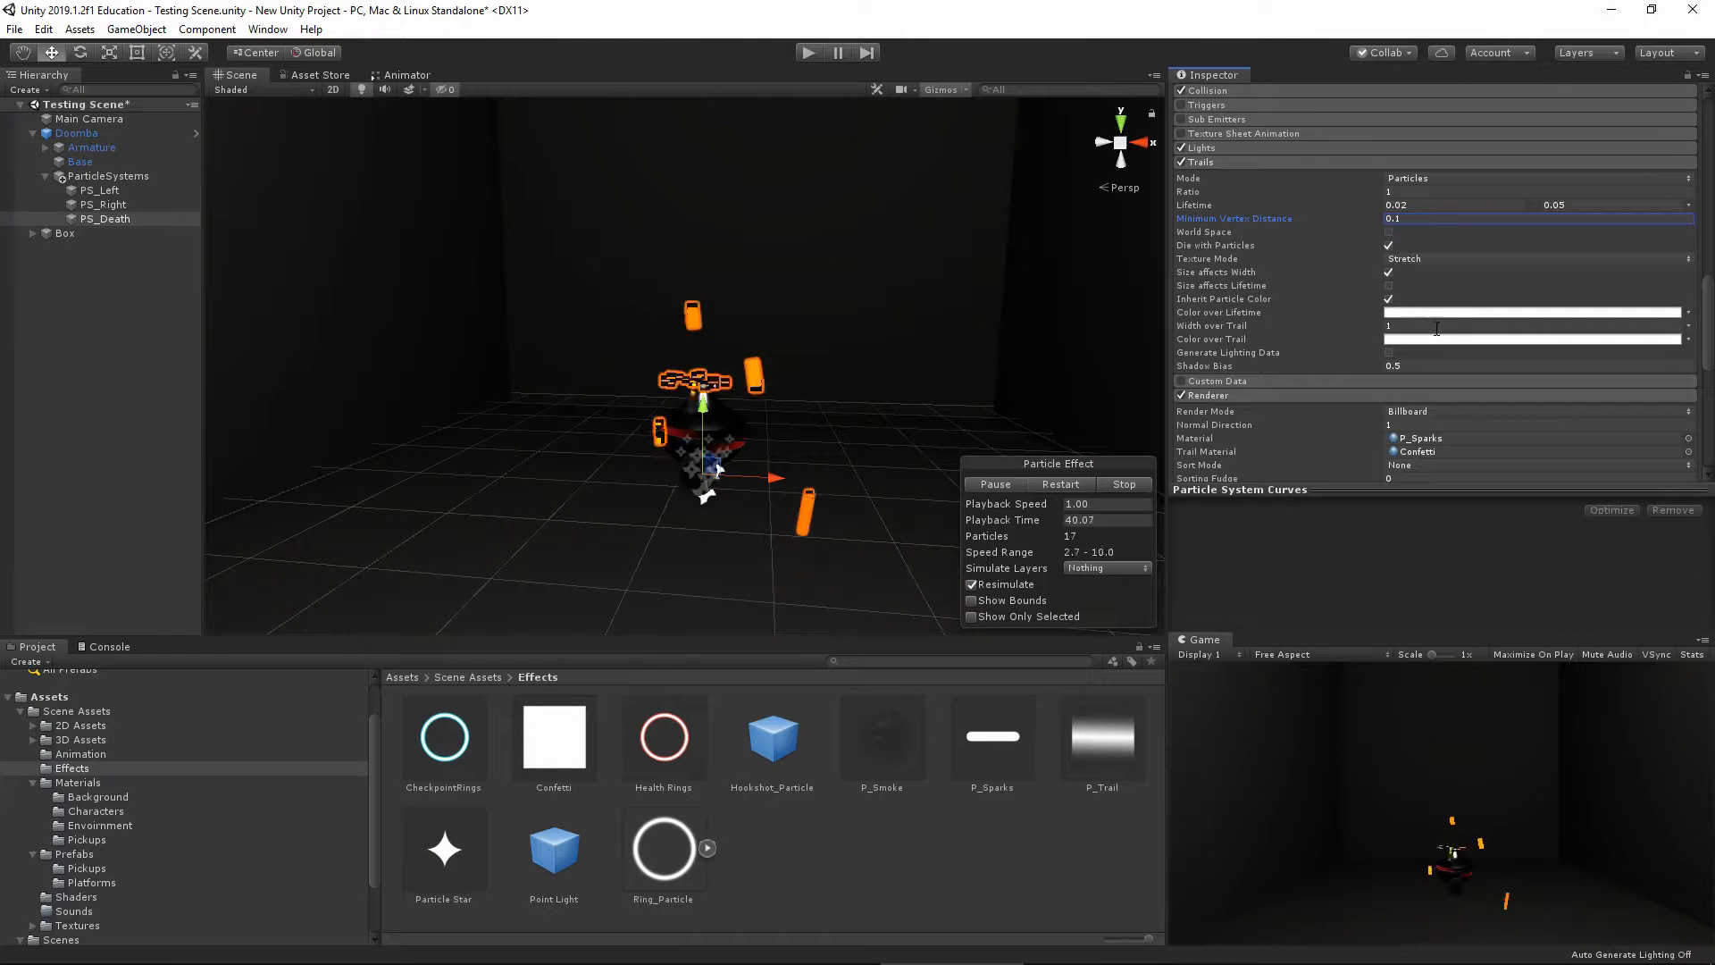
Change Width over Trail to a curve, lower the whole line, and taper its end down to zero
click(1688, 340)
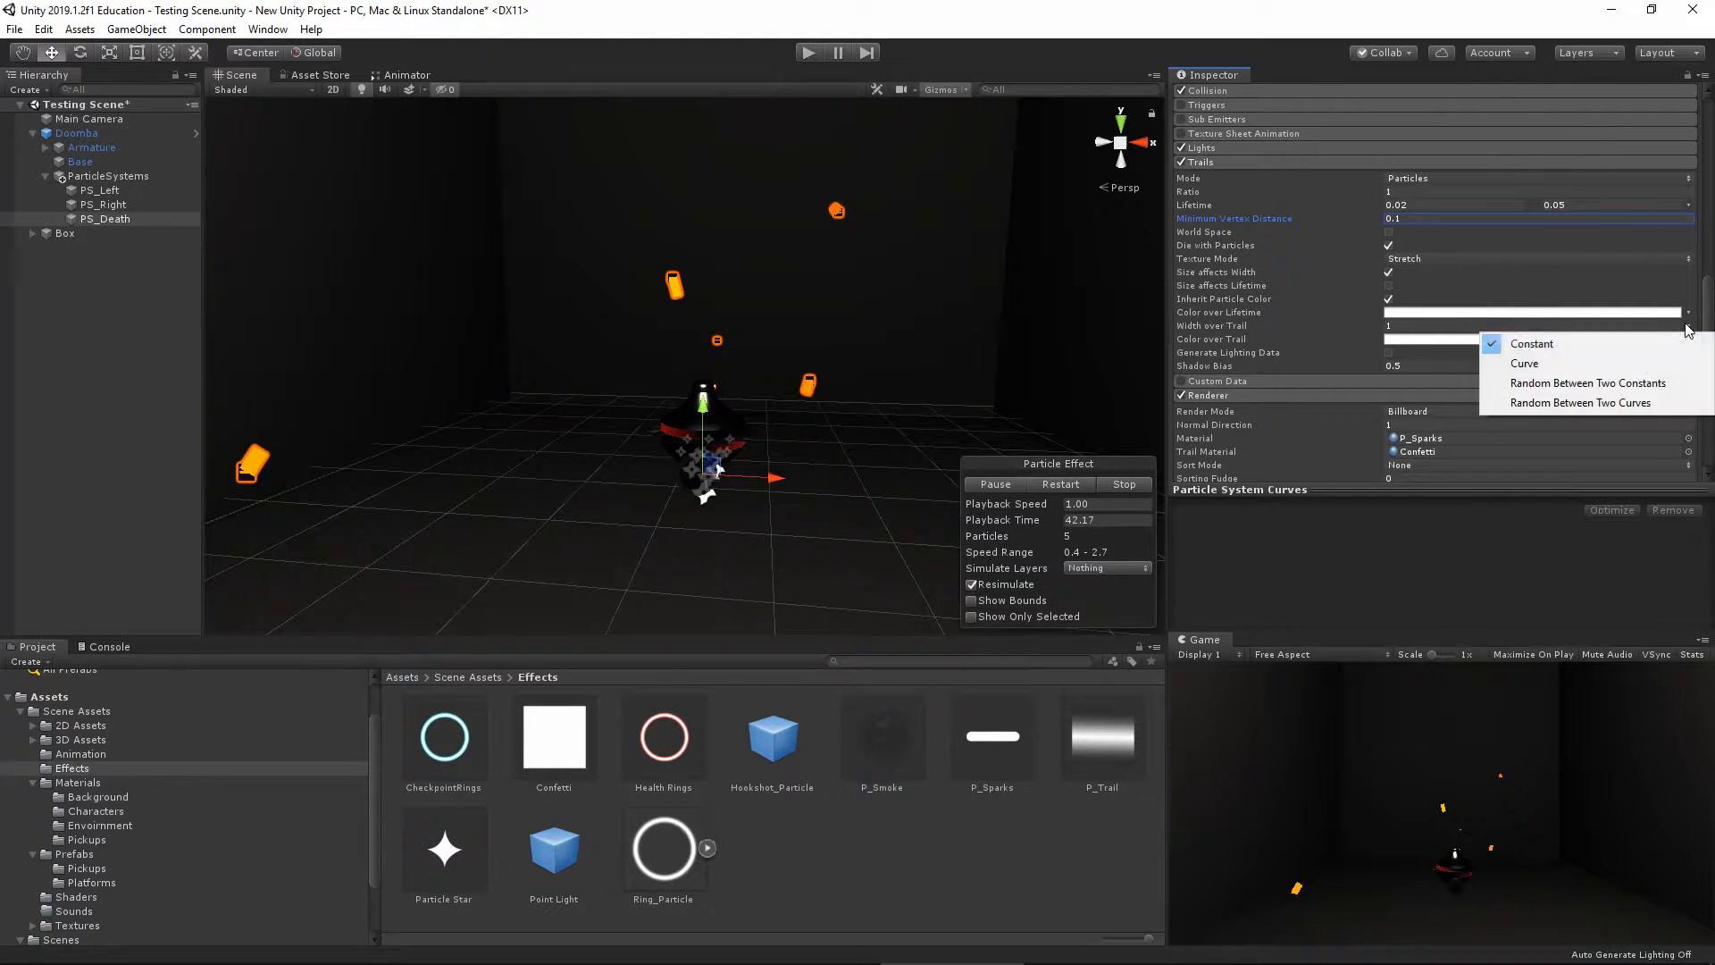
click(1583, 372)
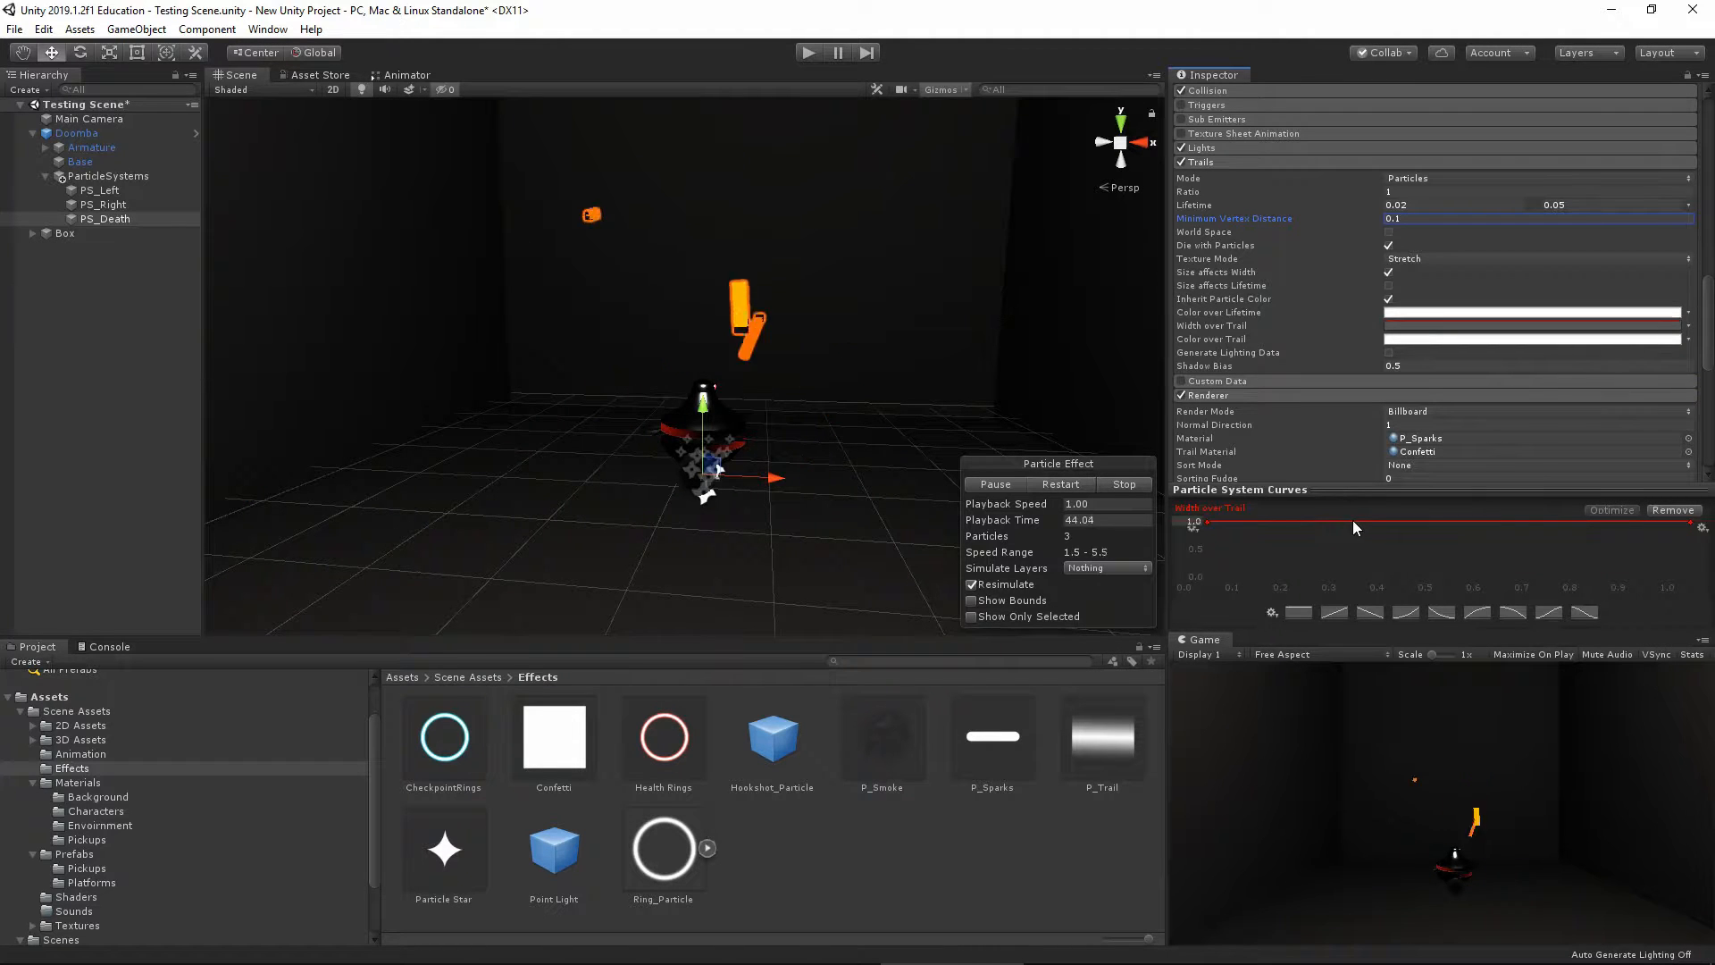
drag(1352, 520, 1355, 569)
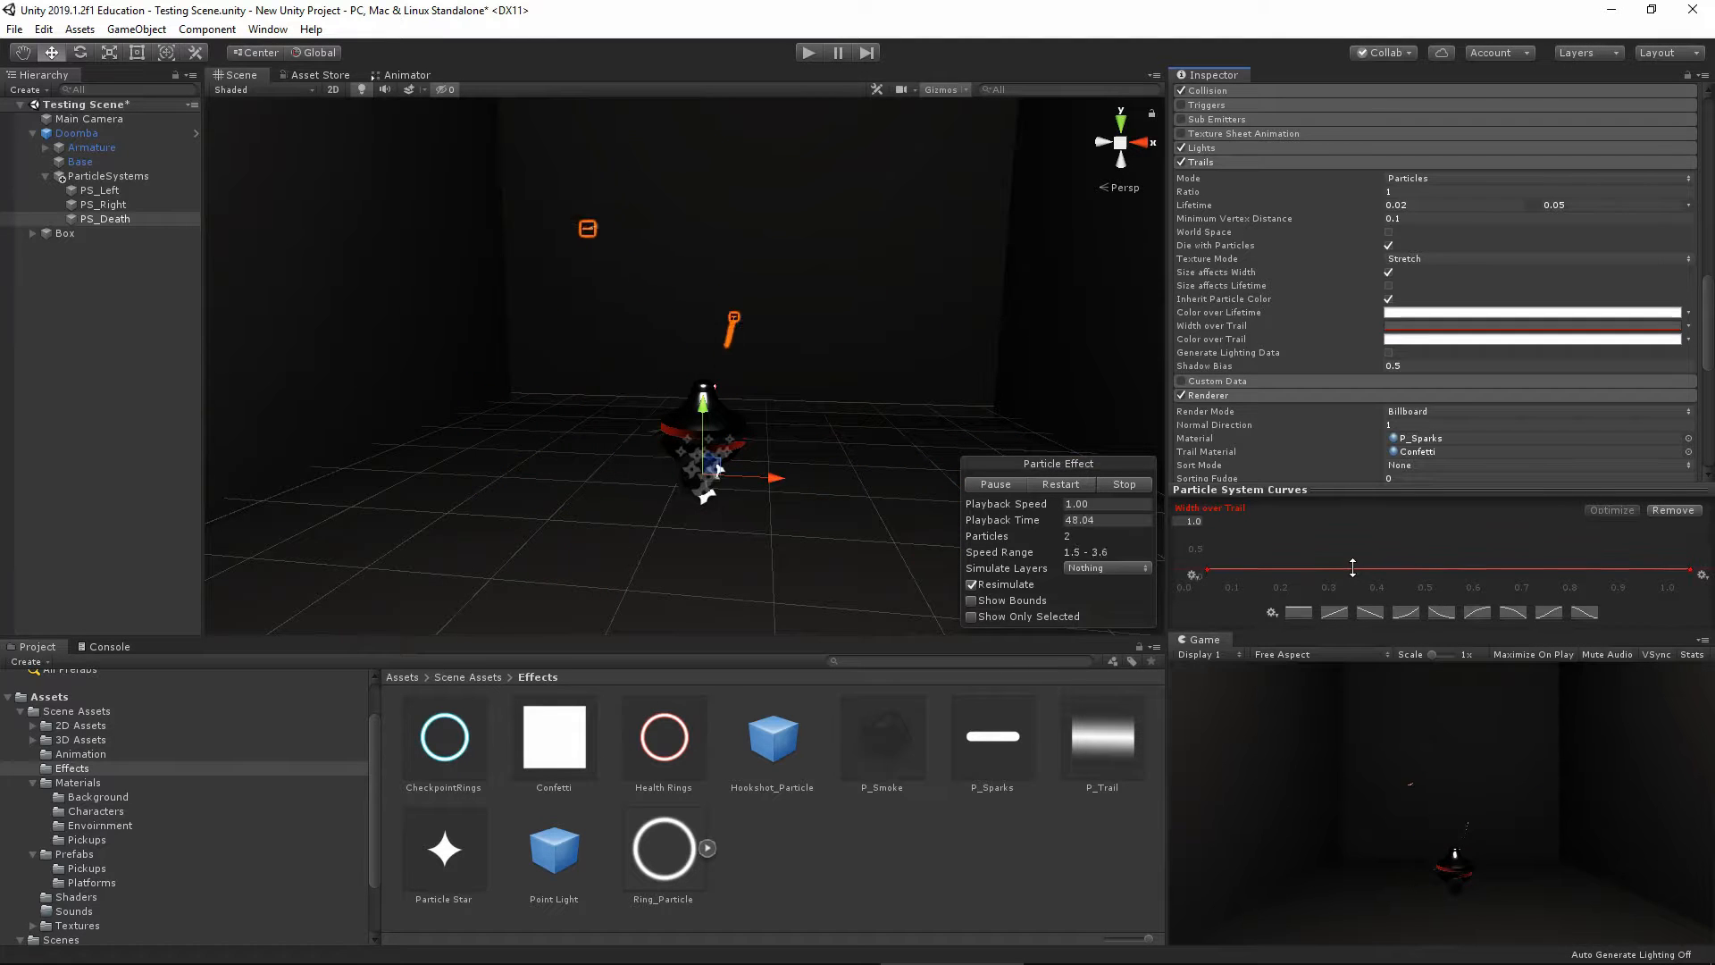
drag(1691, 568, 1696, 630)
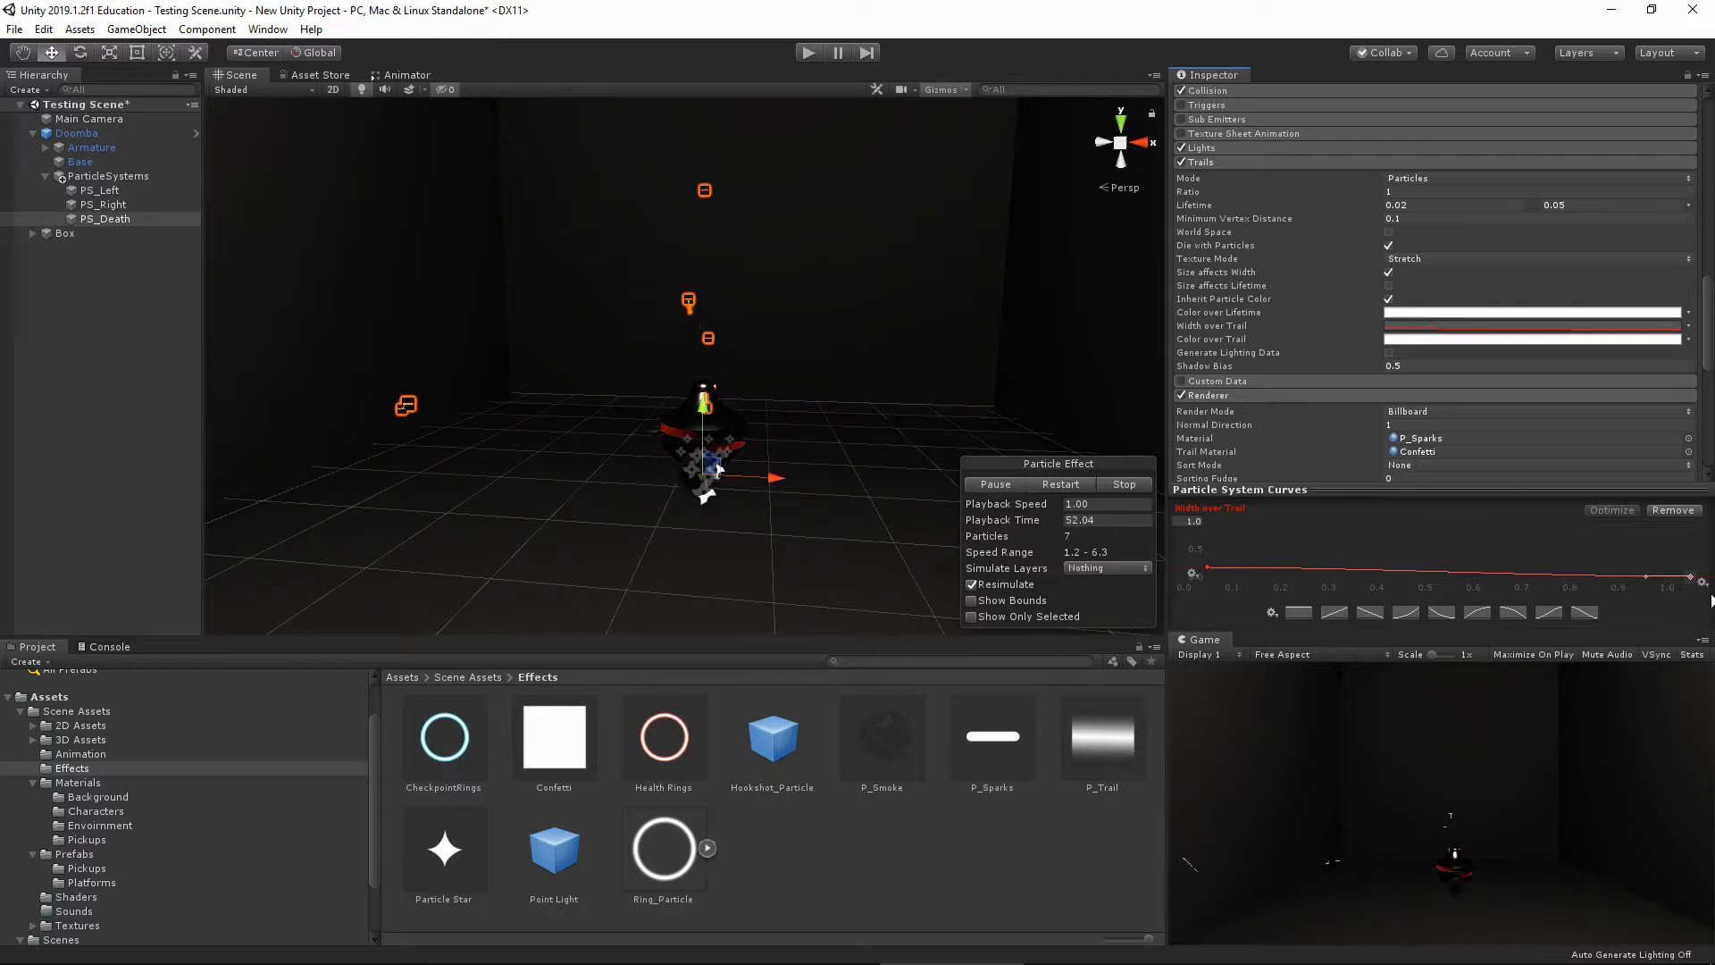
click(1501, 339)
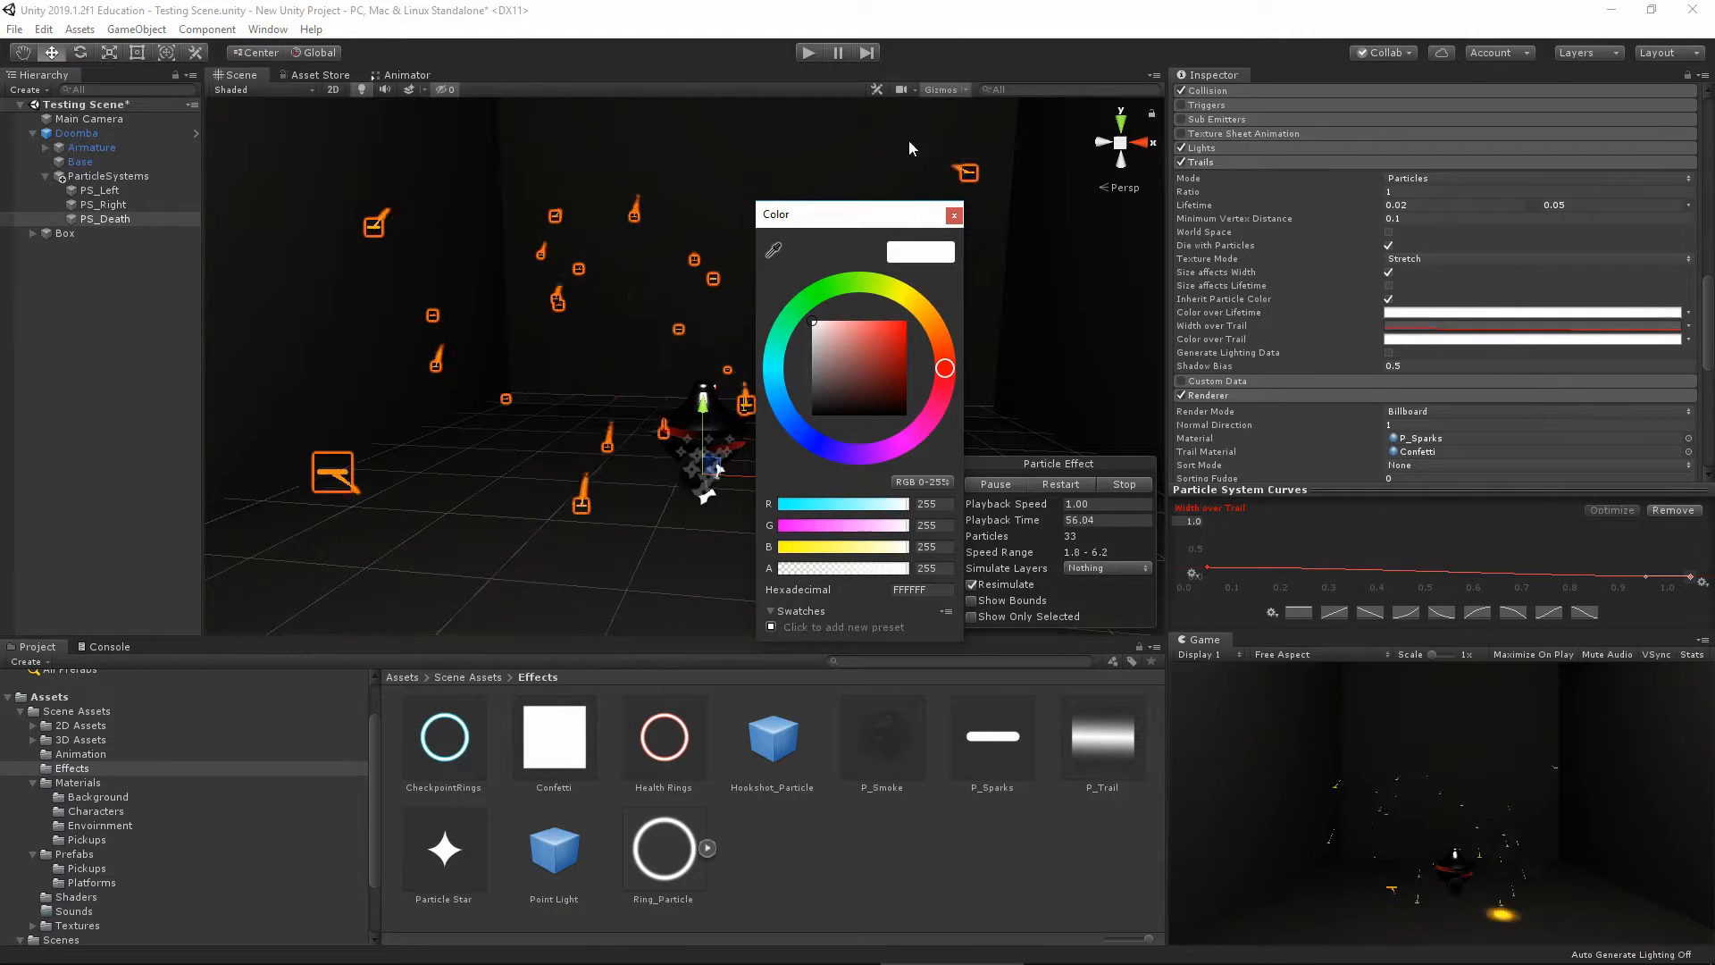
mouse_move(943, 366)
mouse_down()
mouse_move(898, 288)
mouse_move(765, 299)
mouse_move(854, 462)
mouse_move(979, 222)
mouse_move(959, 219)
mouse_up()
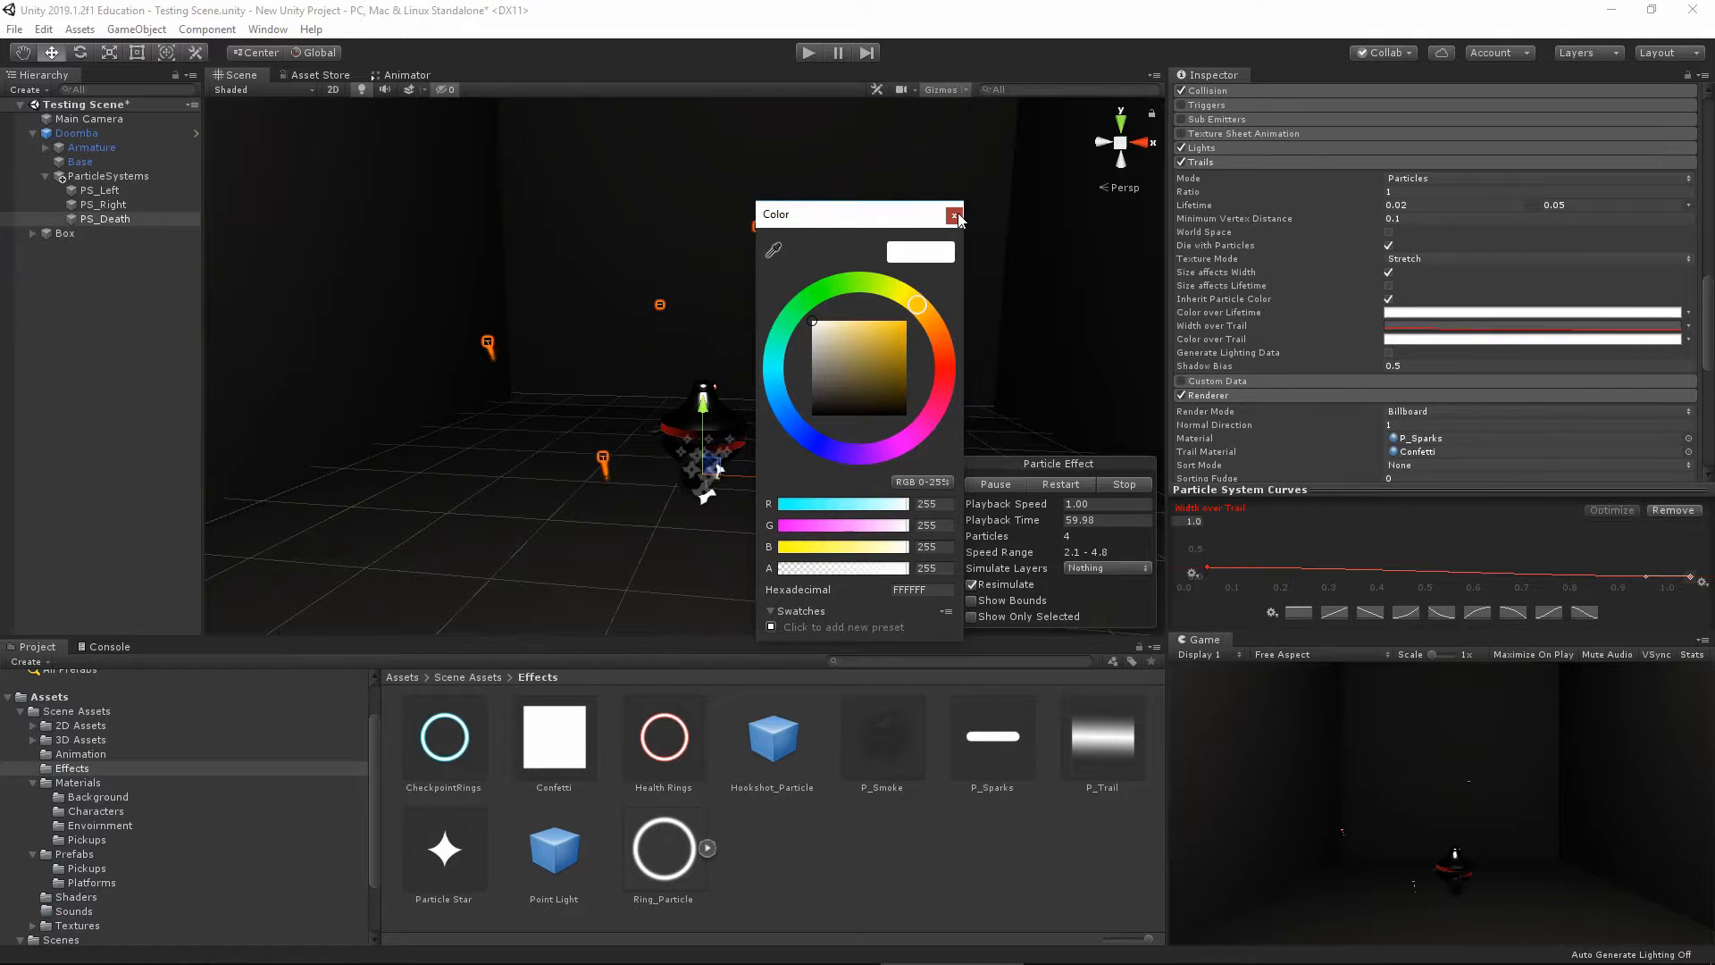
click(954, 215)
Make Color over Trail a gradient with end alpha 0 and an added alpha key of 206 at location 86.2%
click(1688, 340)
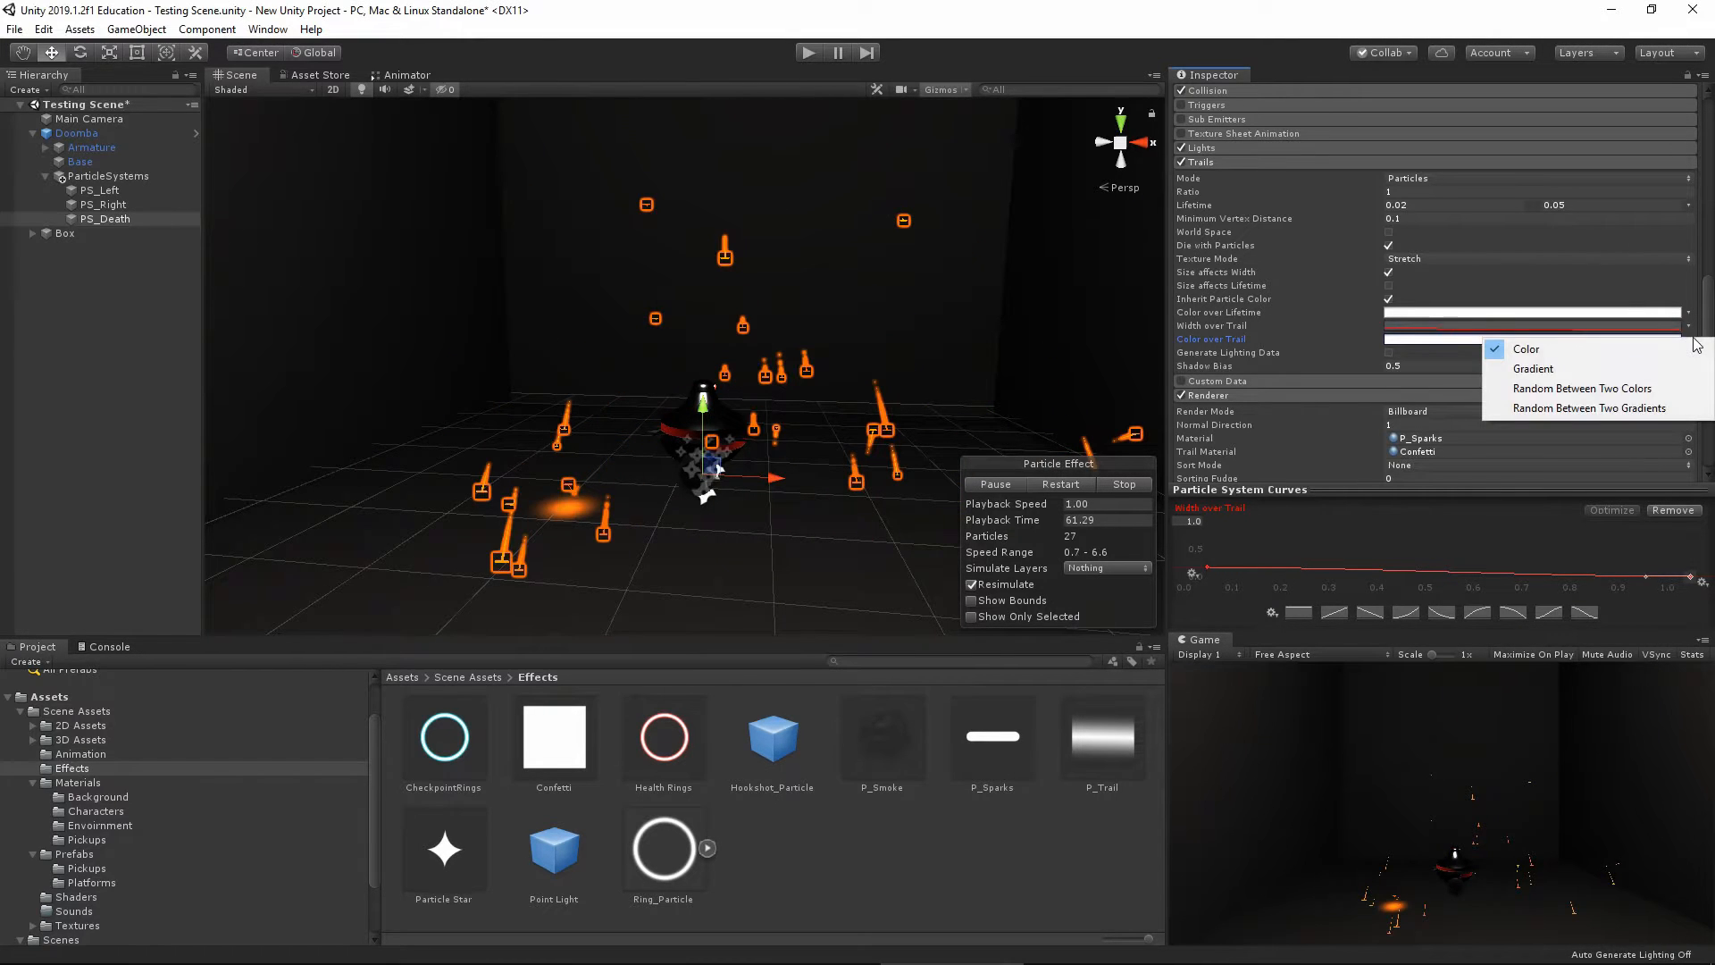
click(1605, 370)
click(1492, 340)
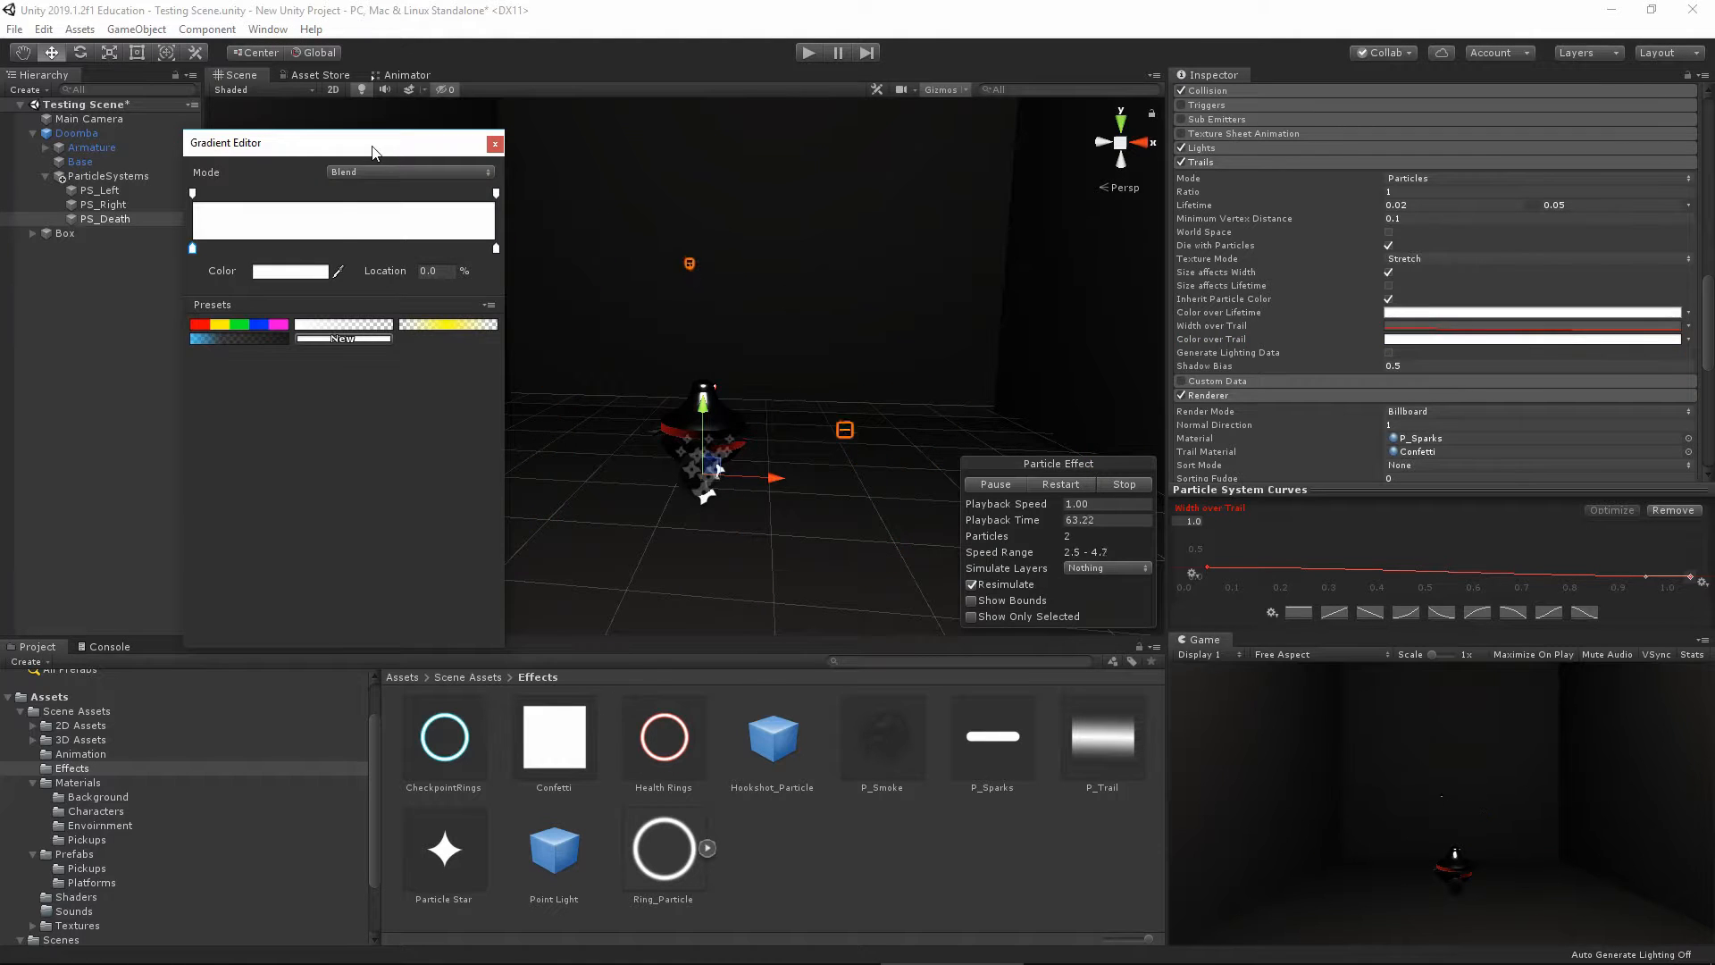
drag(374, 152, 1277, 243)
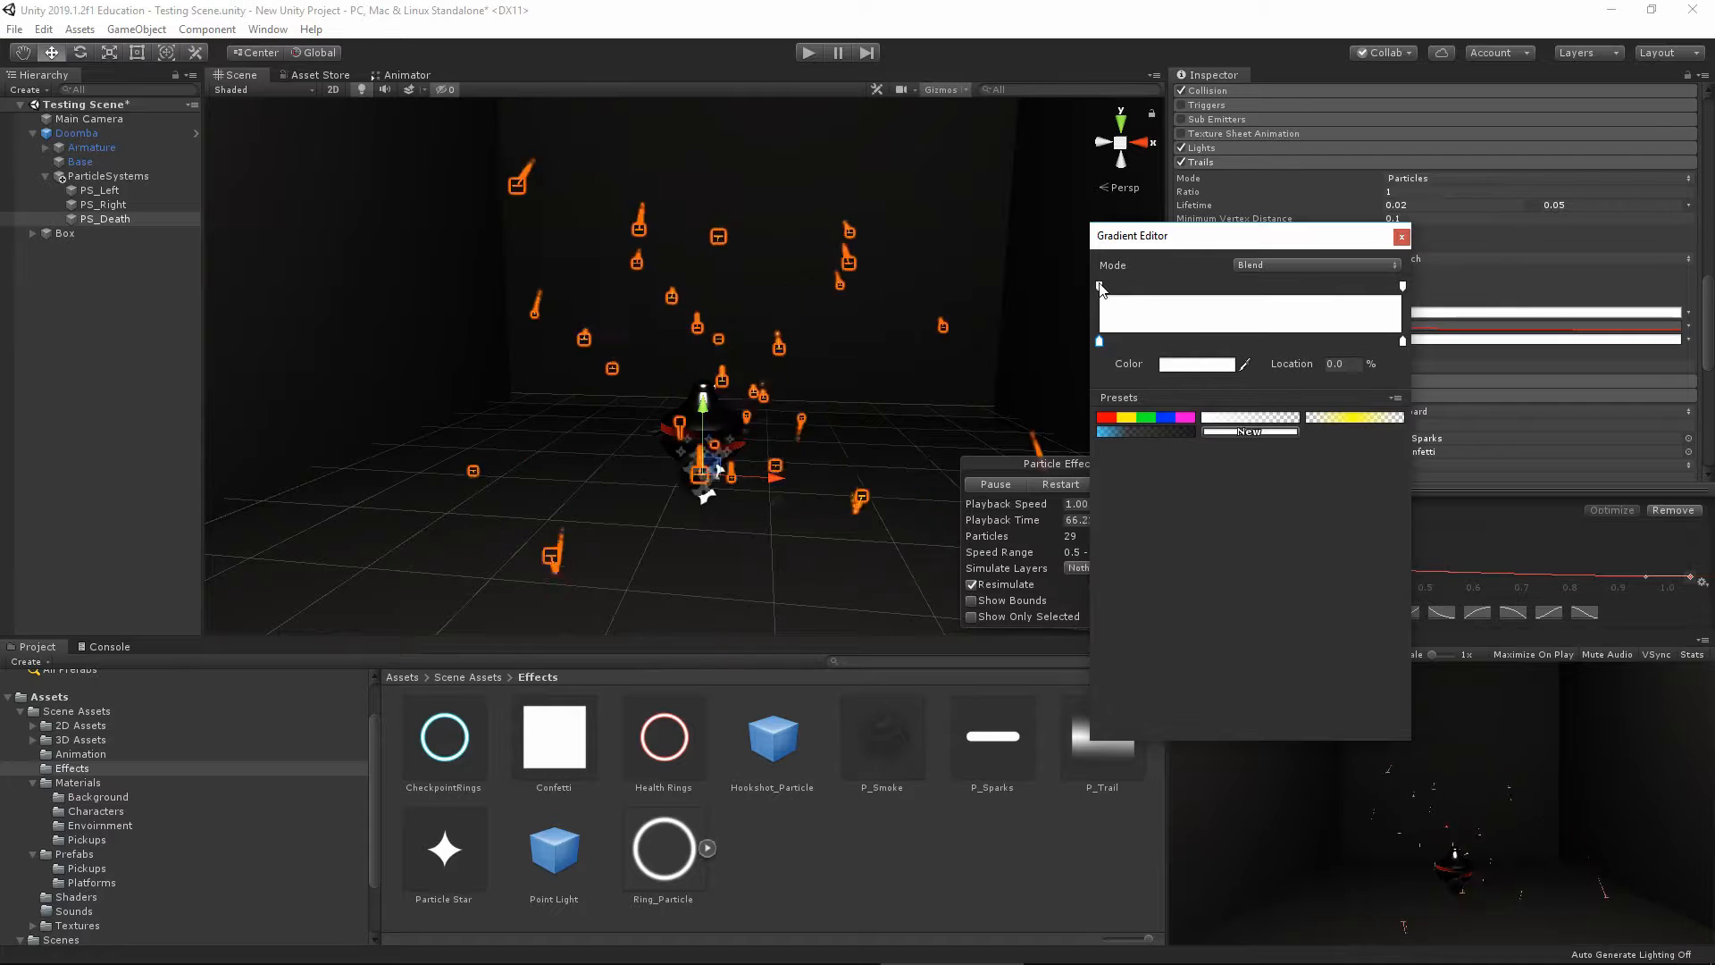
click(1402, 285)
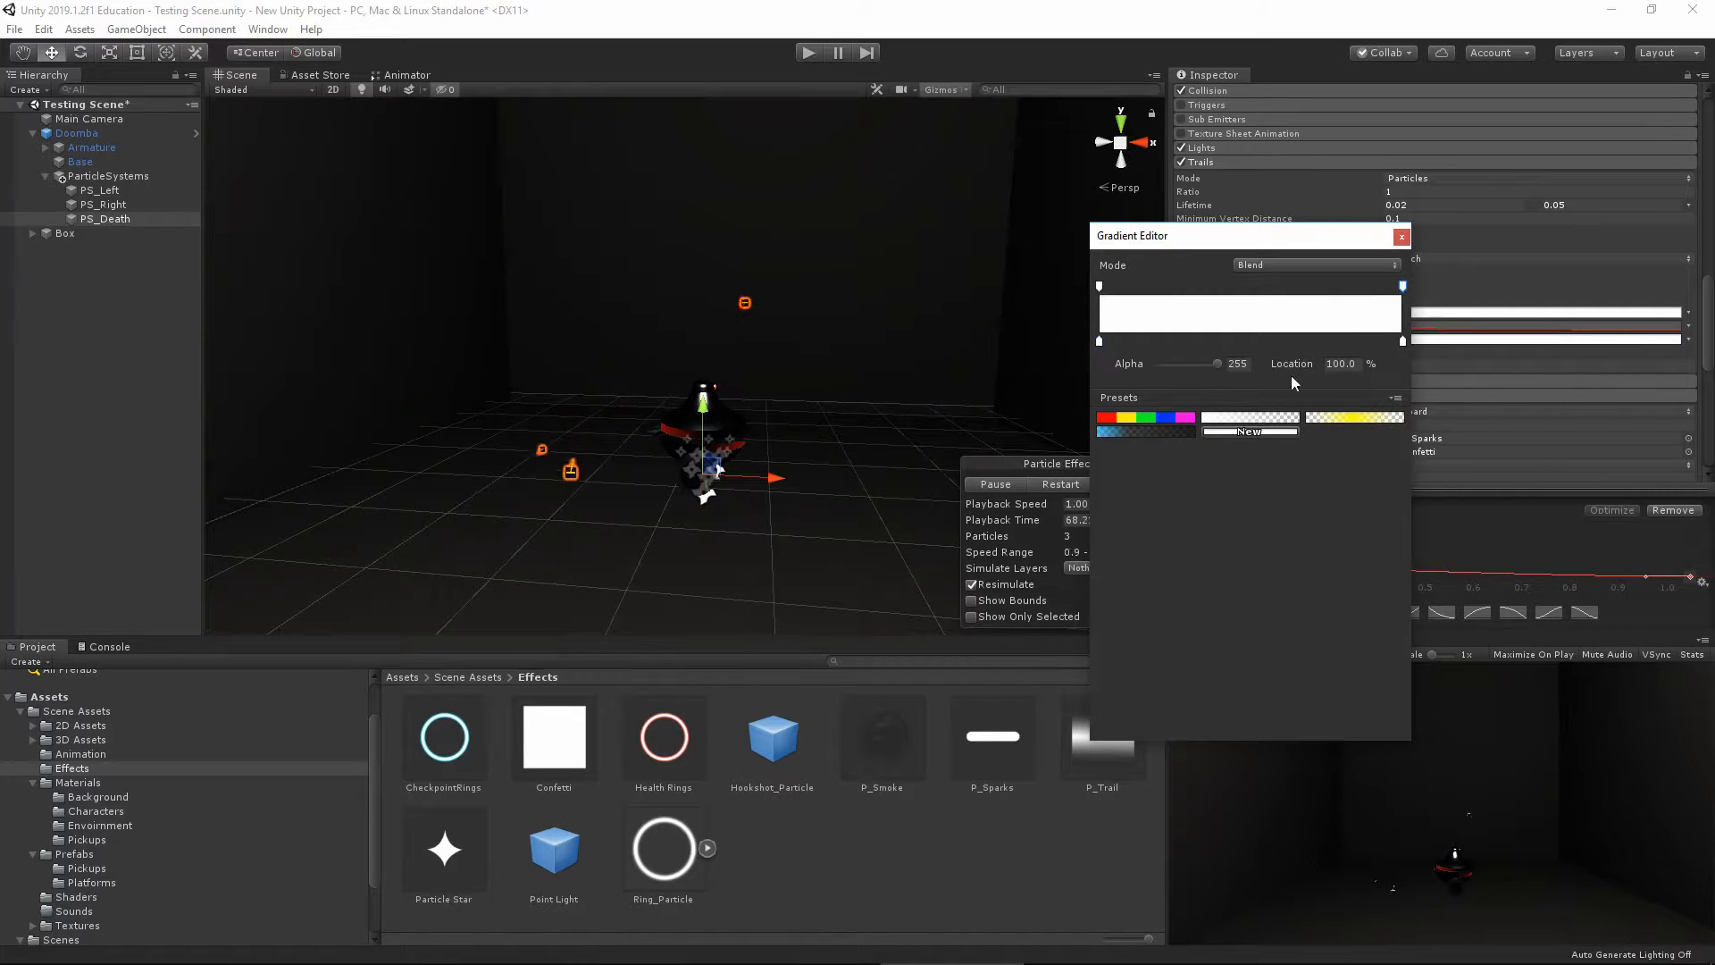
drag(1215, 362, 1162, 363)
click(1360, 286)
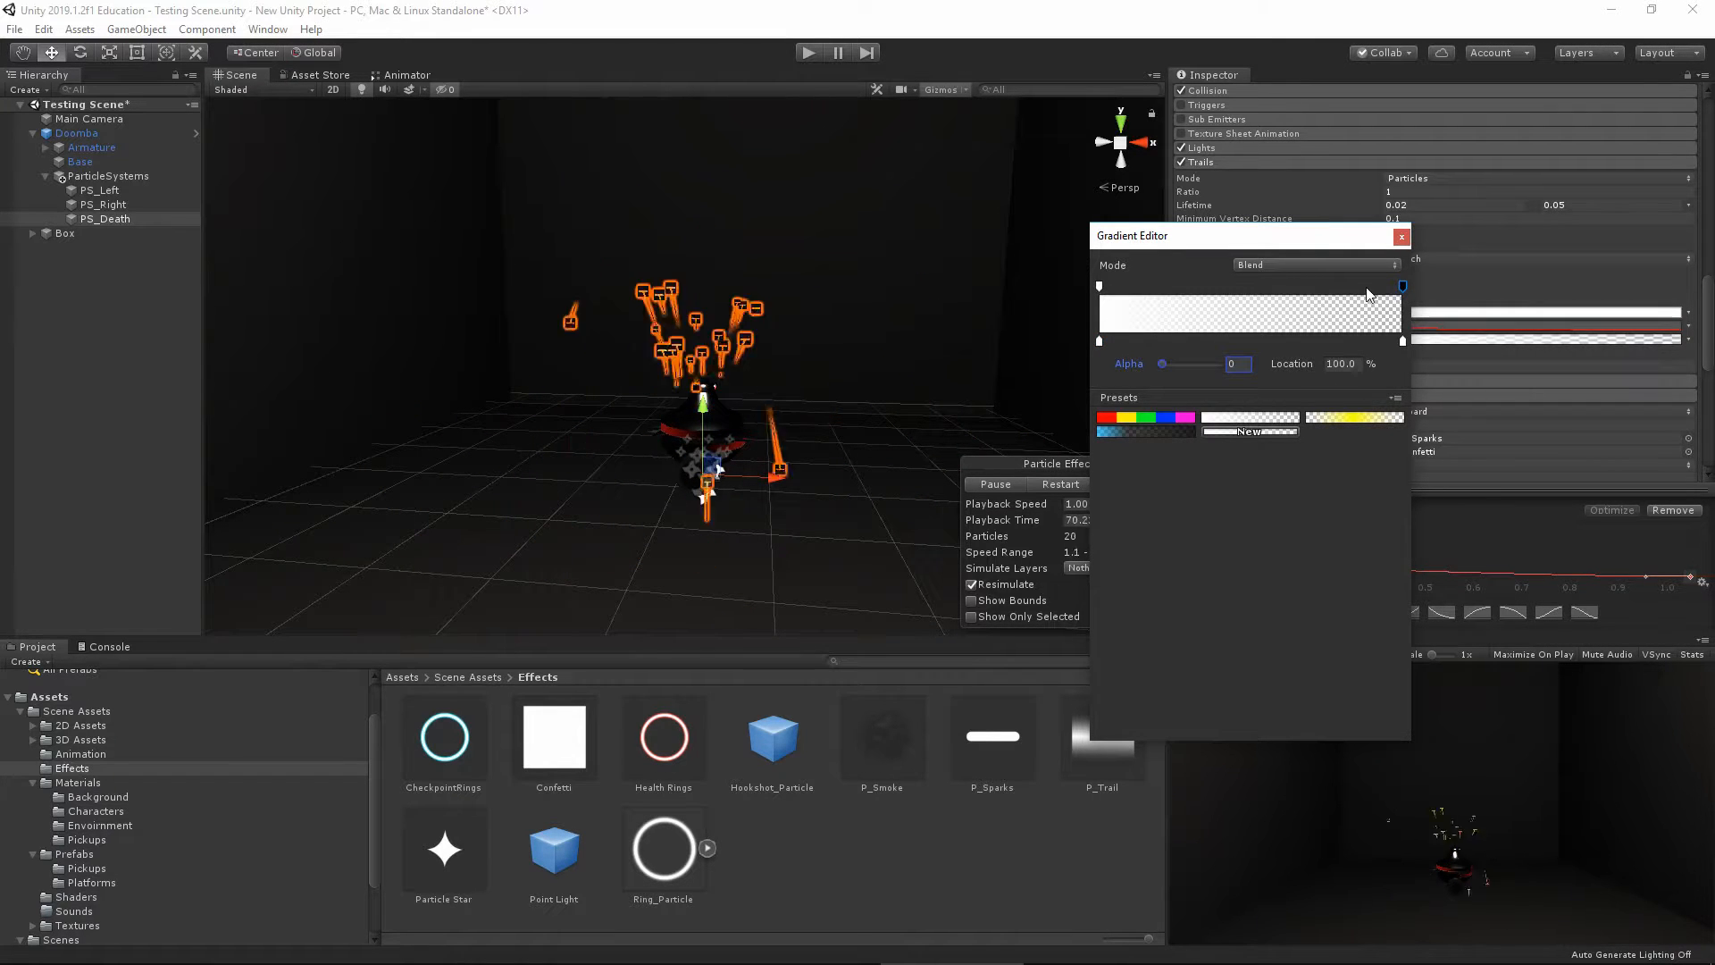
drag(1186, 364, 1207, 364)
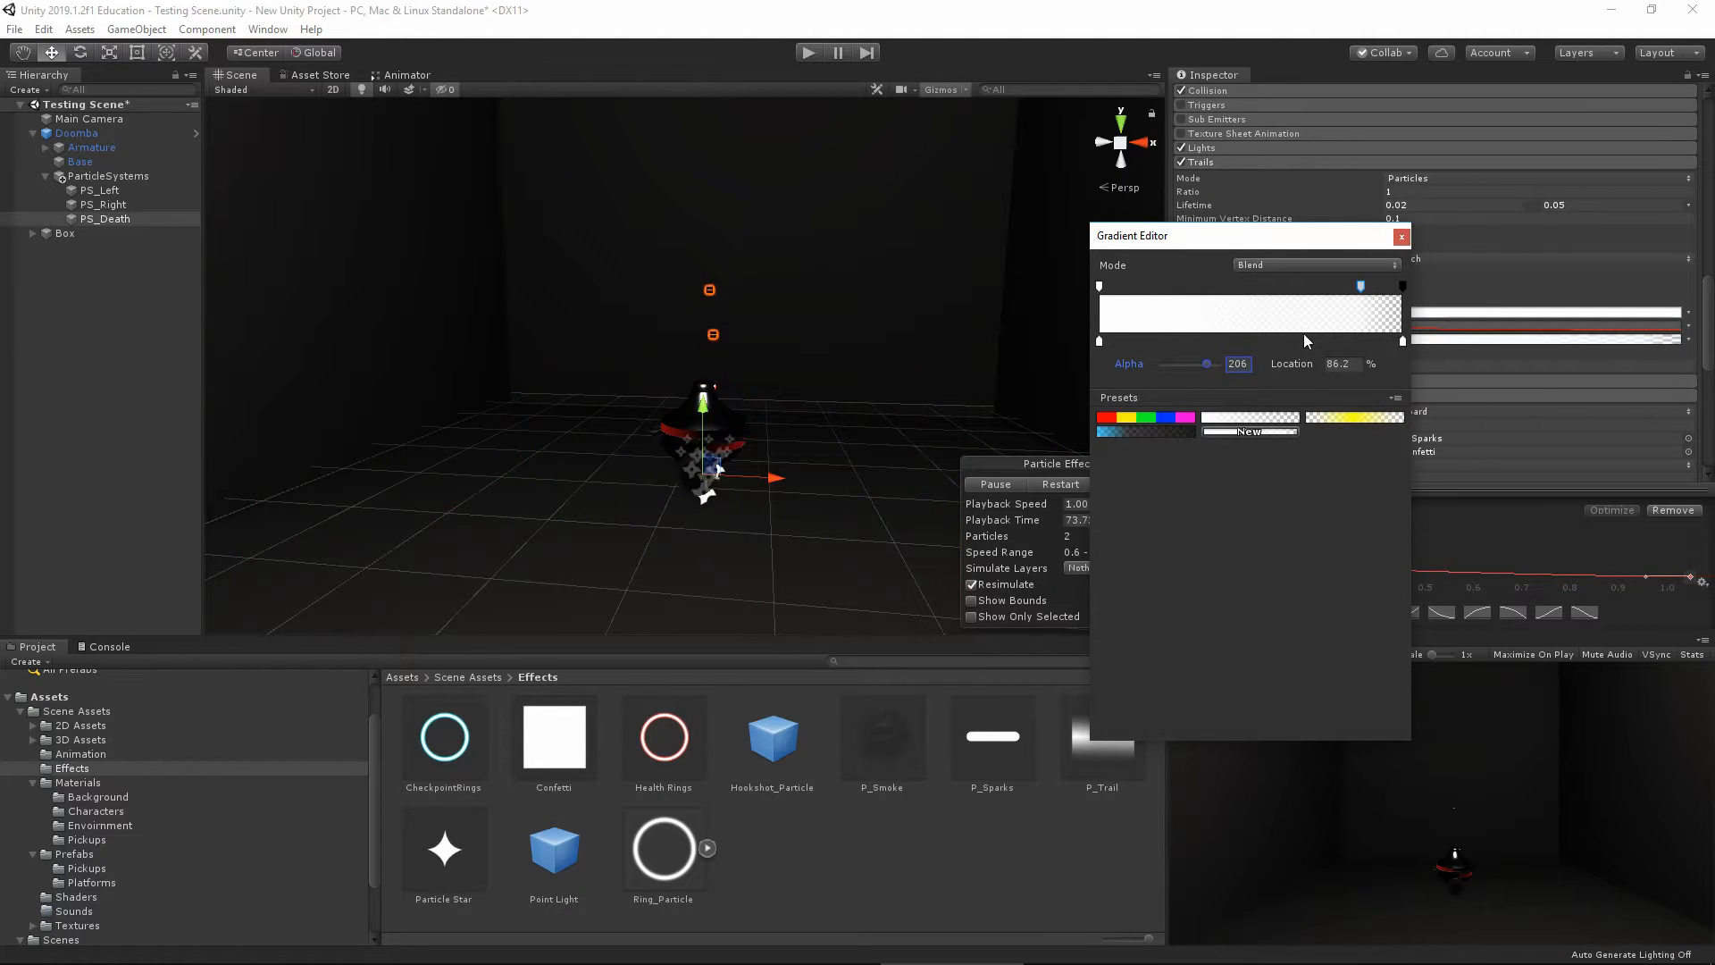
Add an orange (ECA000) color key at location 49.1% in the Color over Trail gradient and close the editor
click(1248, 339)
click(1198, 365)
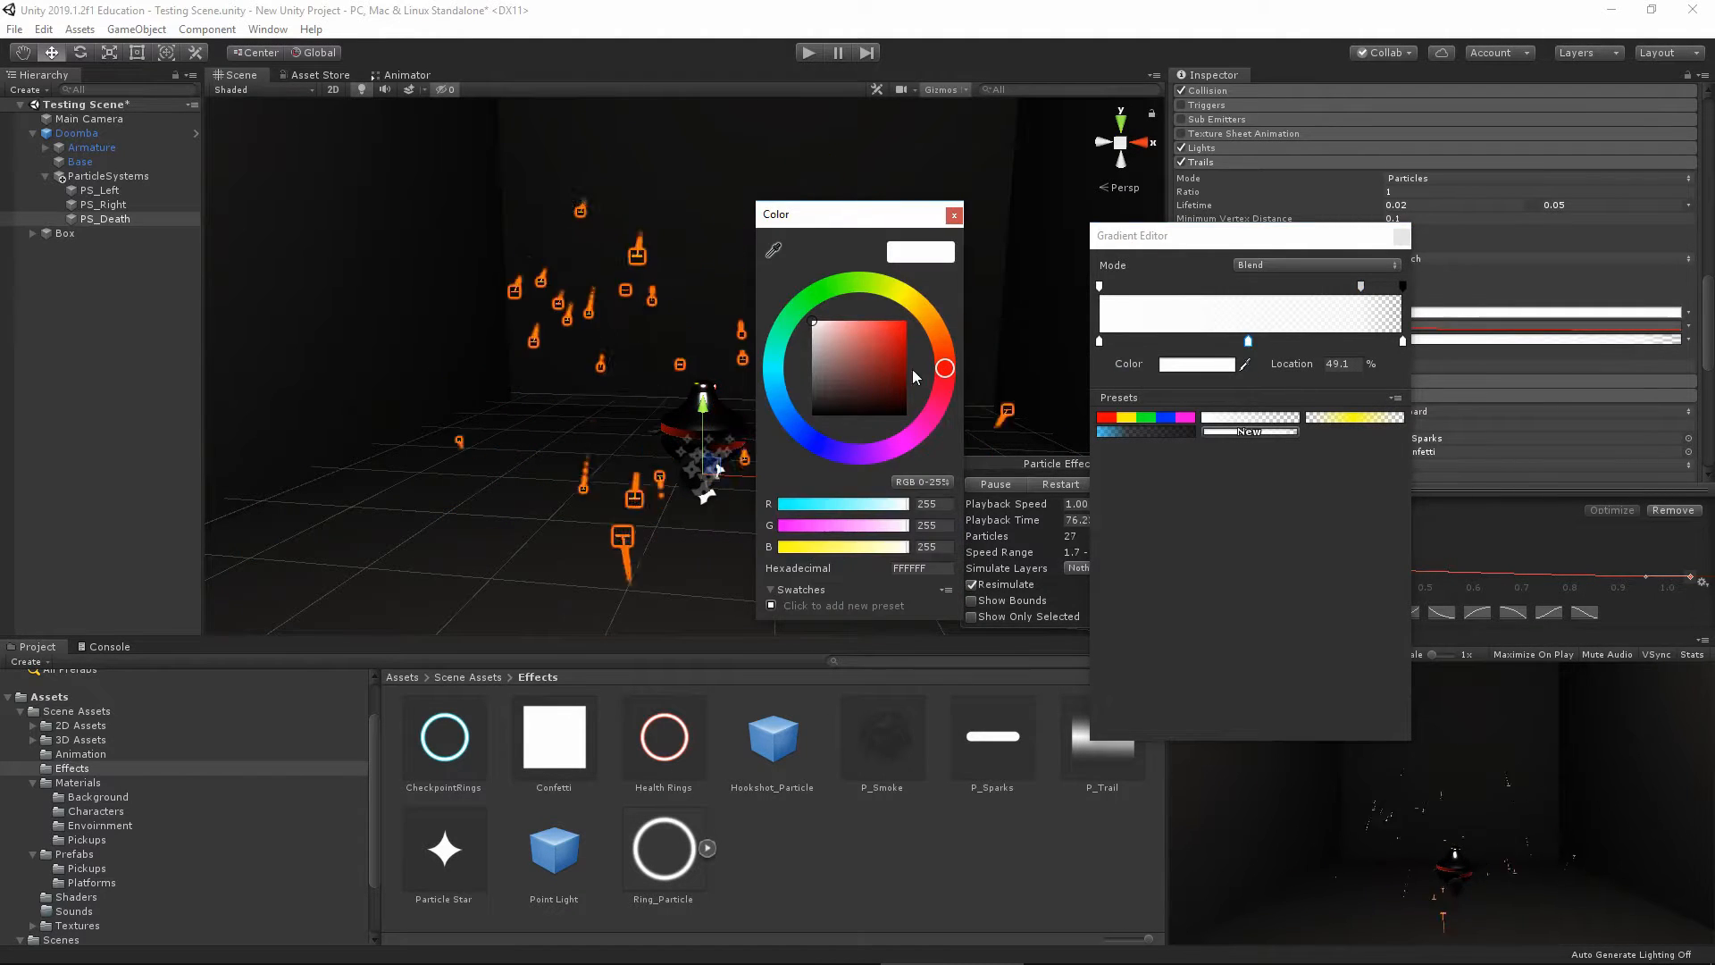
drag(944, 368, 927, 329)
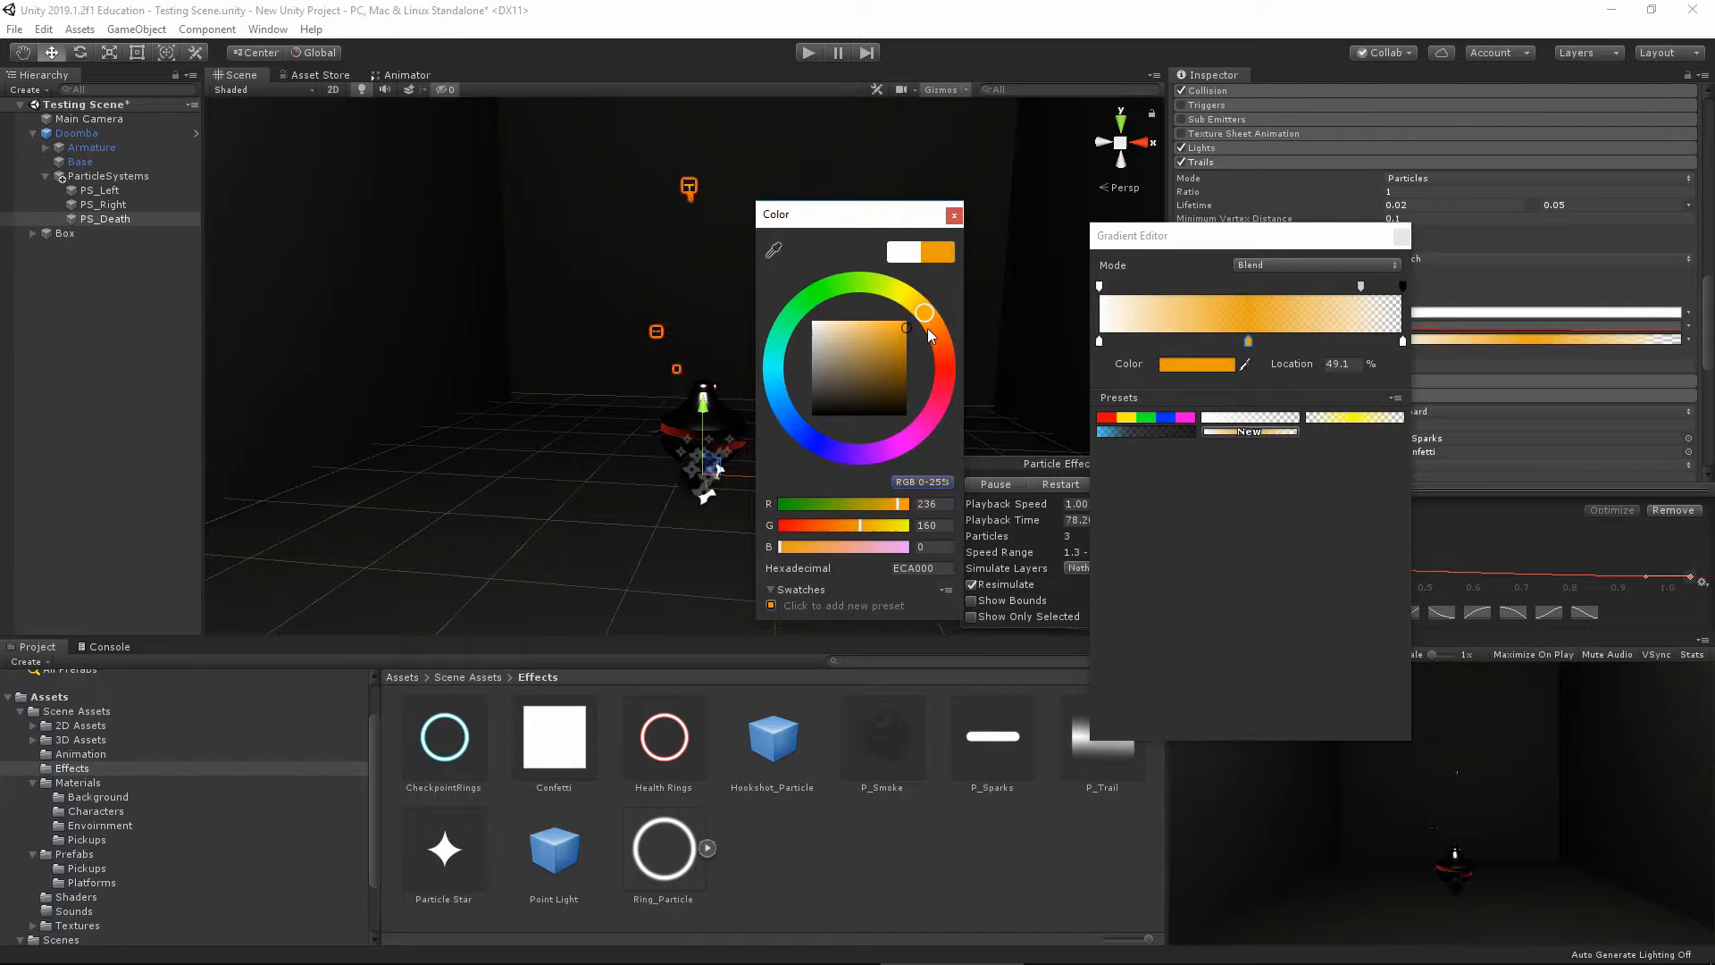
click(955, 216)
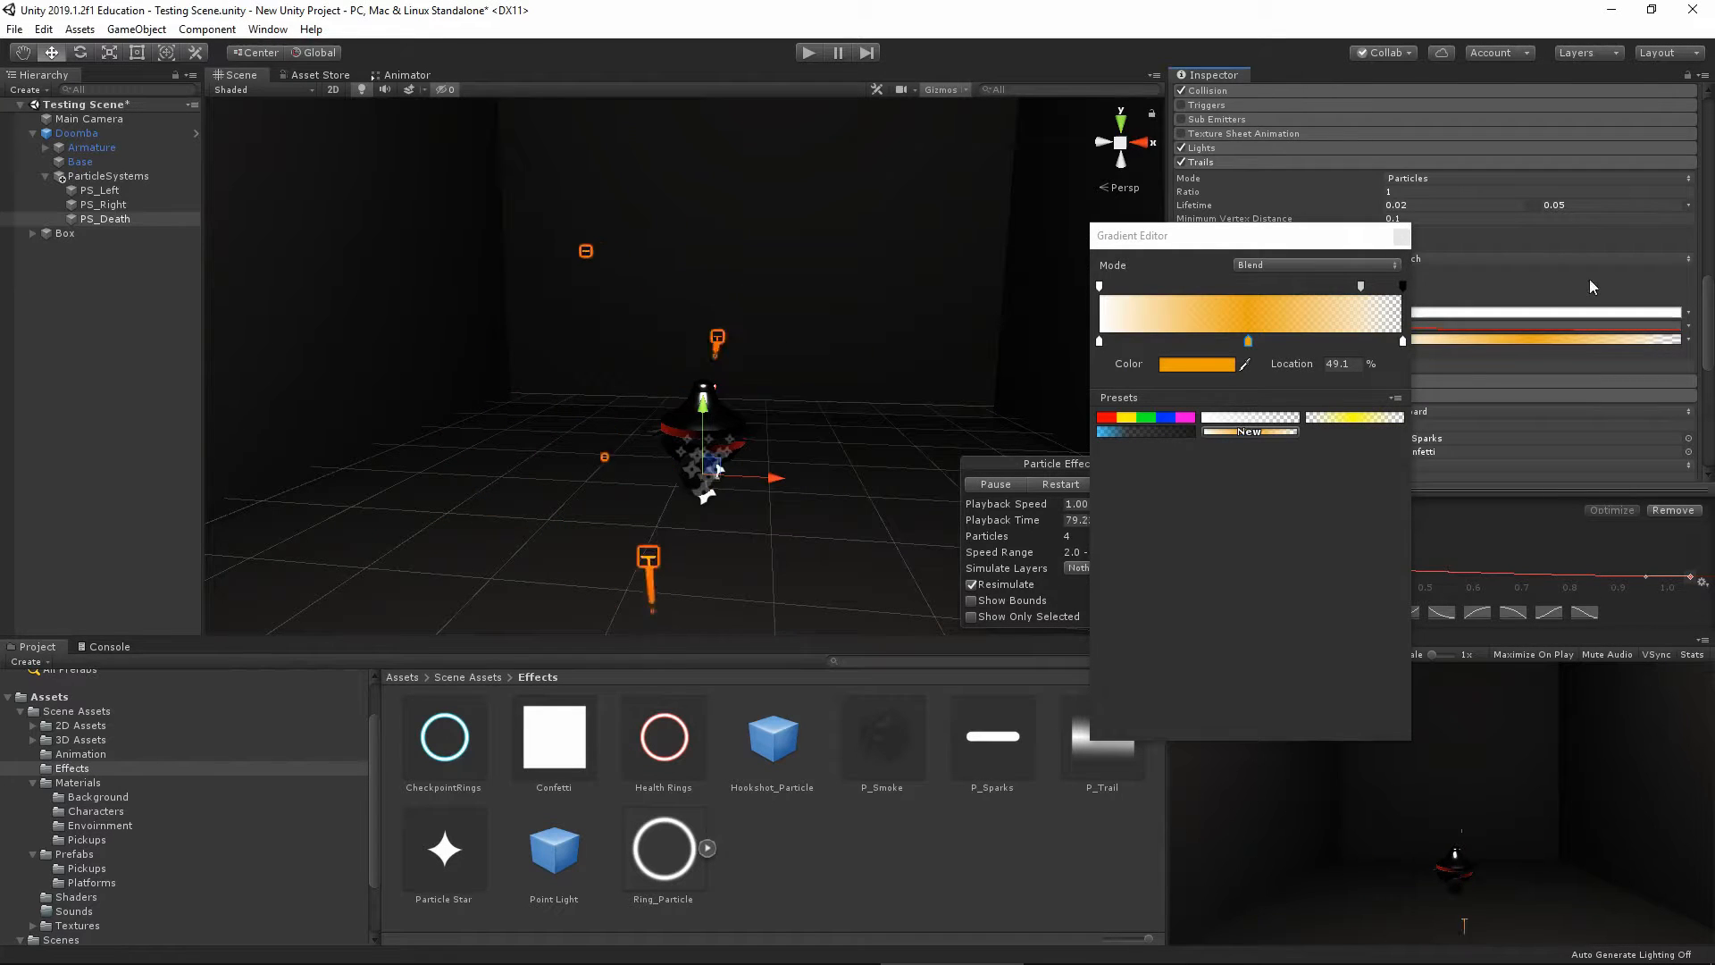
click(1401, 238)
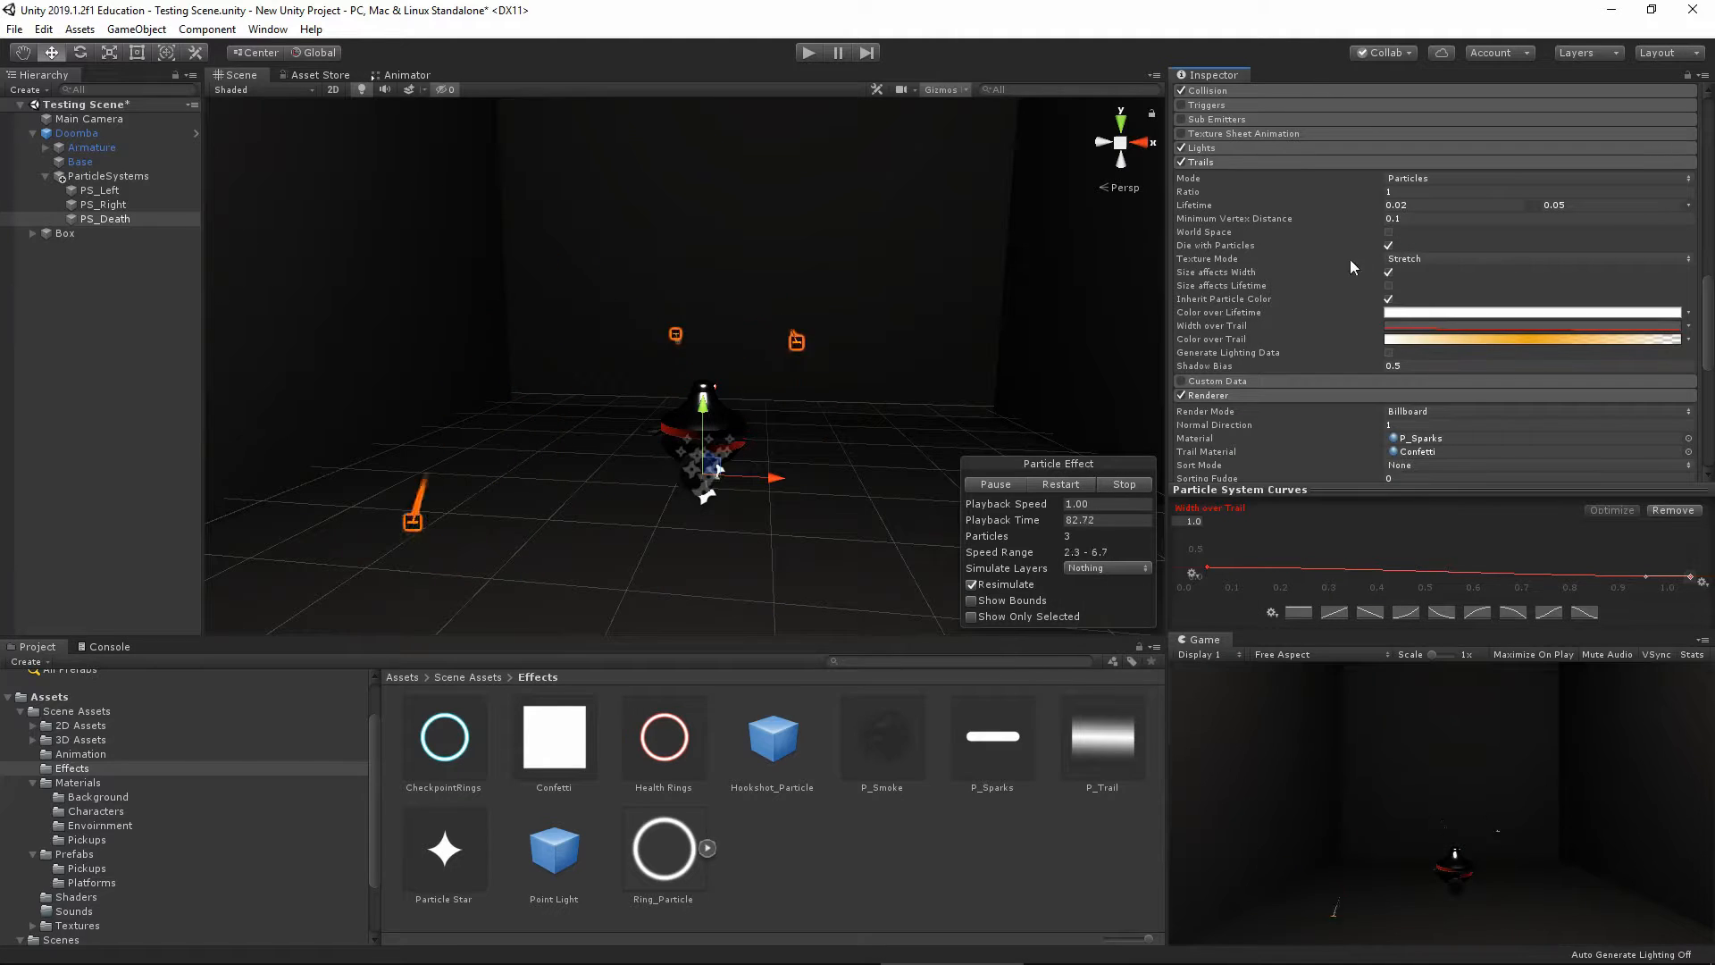
Collapse the Trails module and set the render mode to Stretched Billboard with speed scale 0.1 and length scale 0
click(1251, 161)
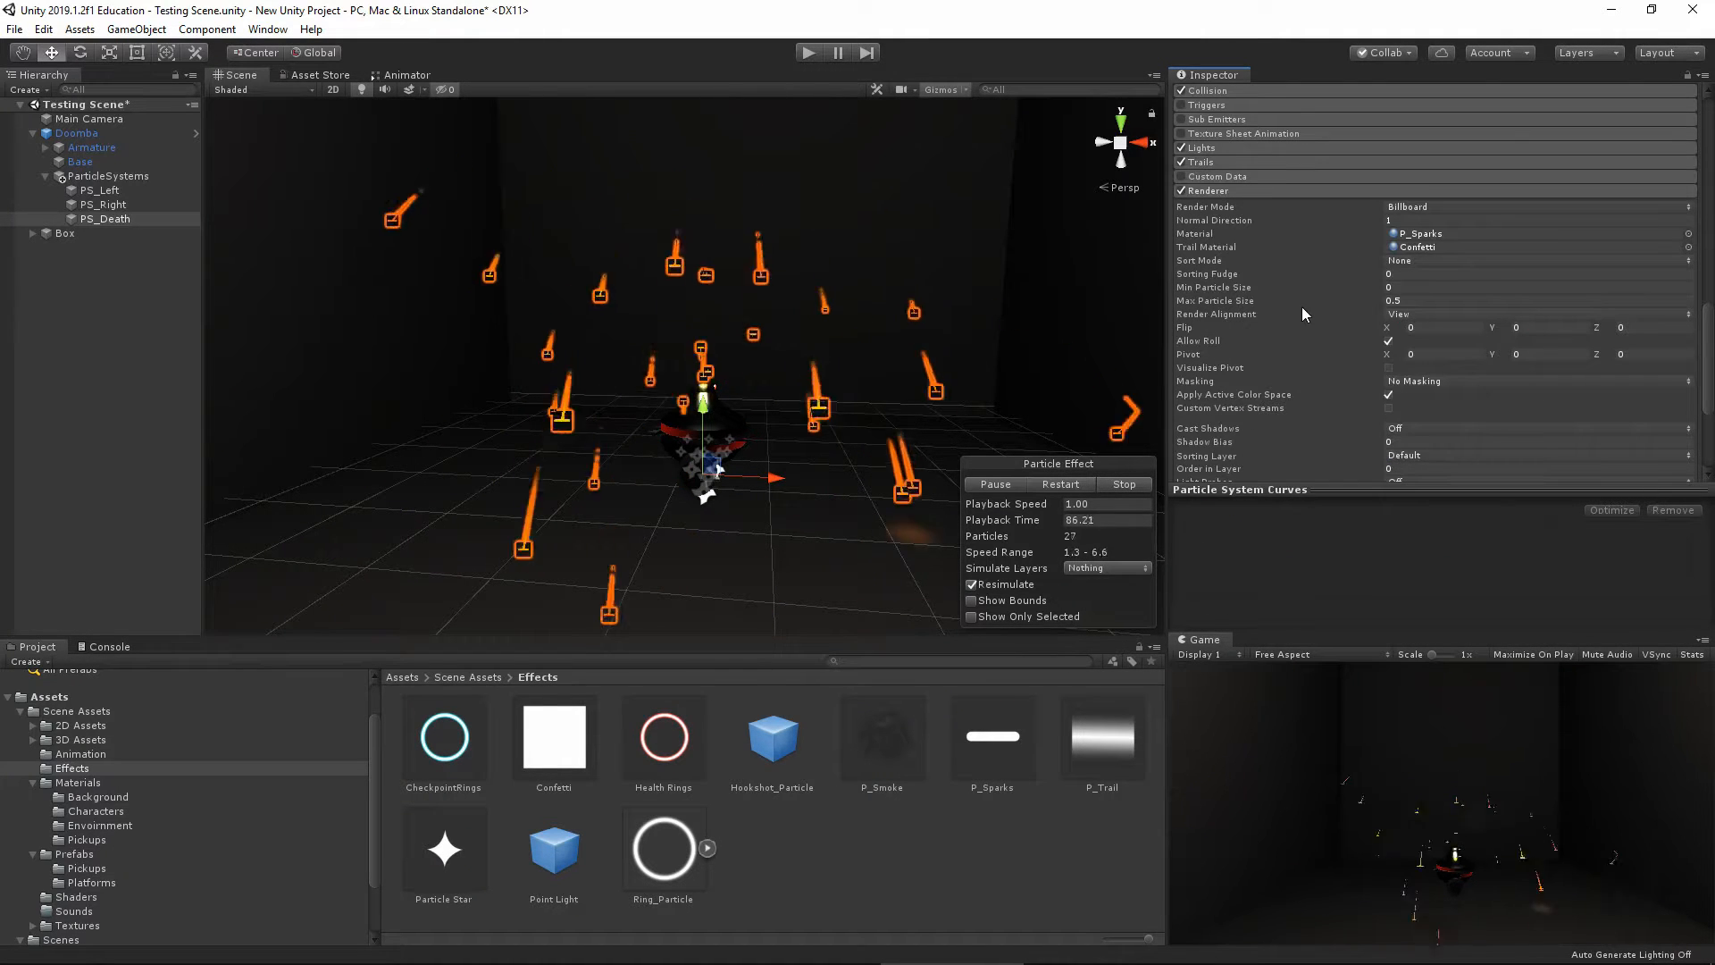
alt+drag(727, 480, 604, 447)
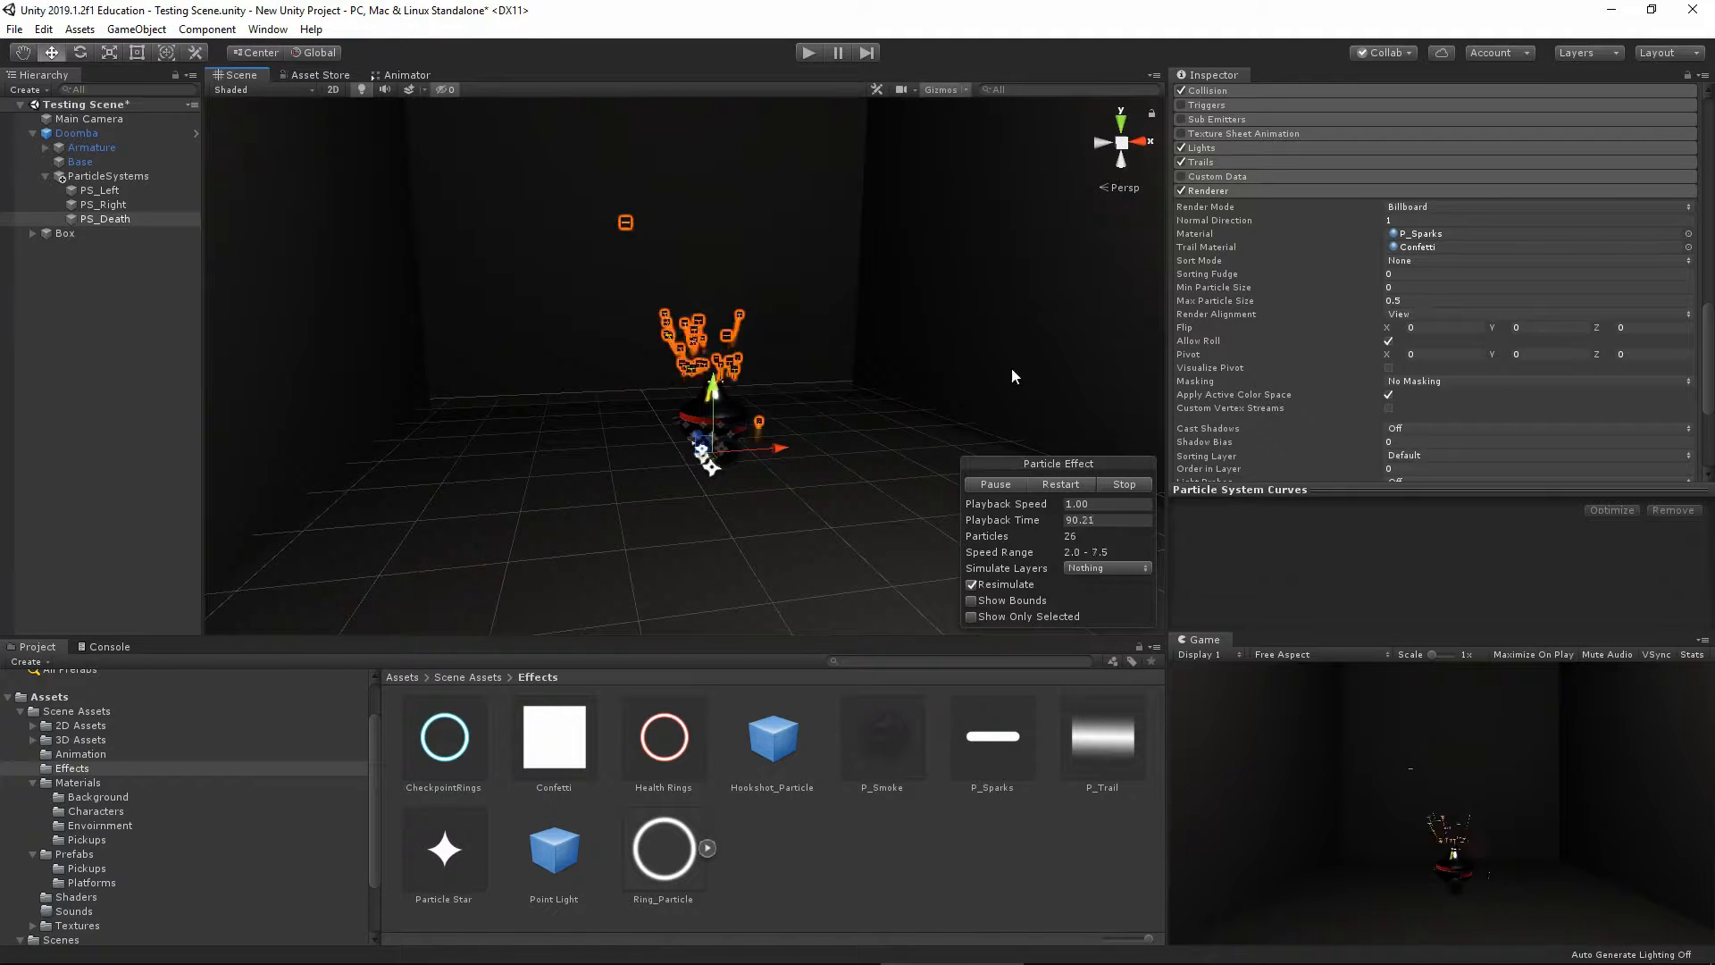
click(1472, 206)
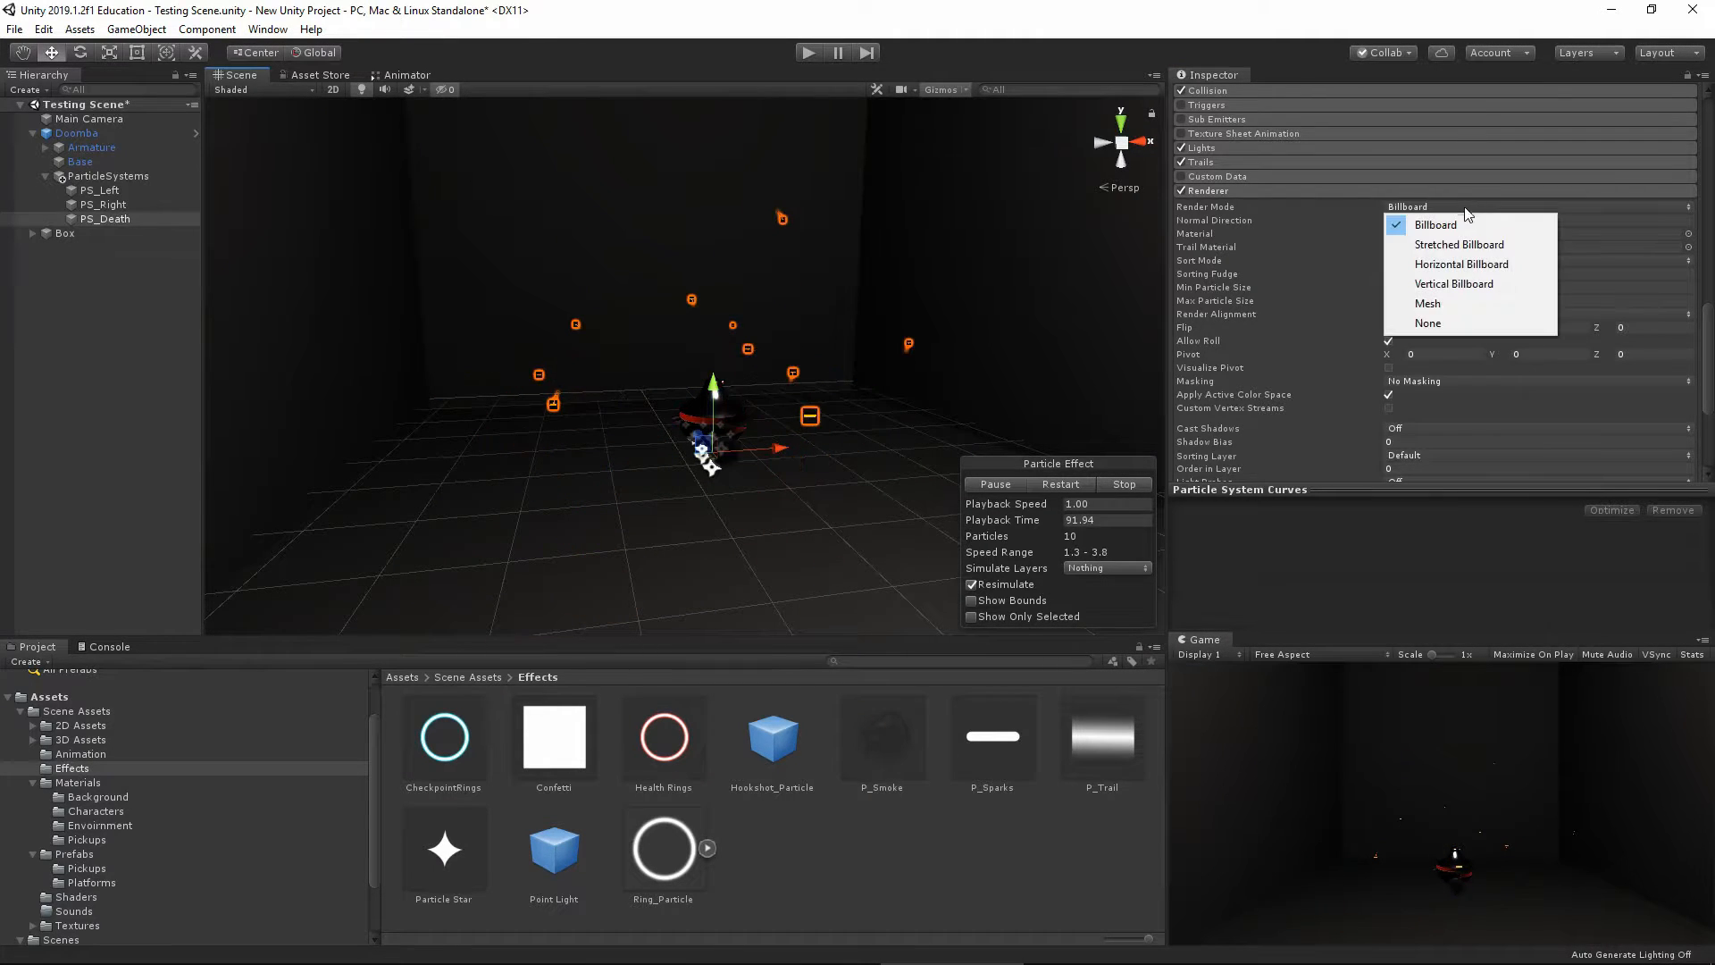
click(1480, 244)
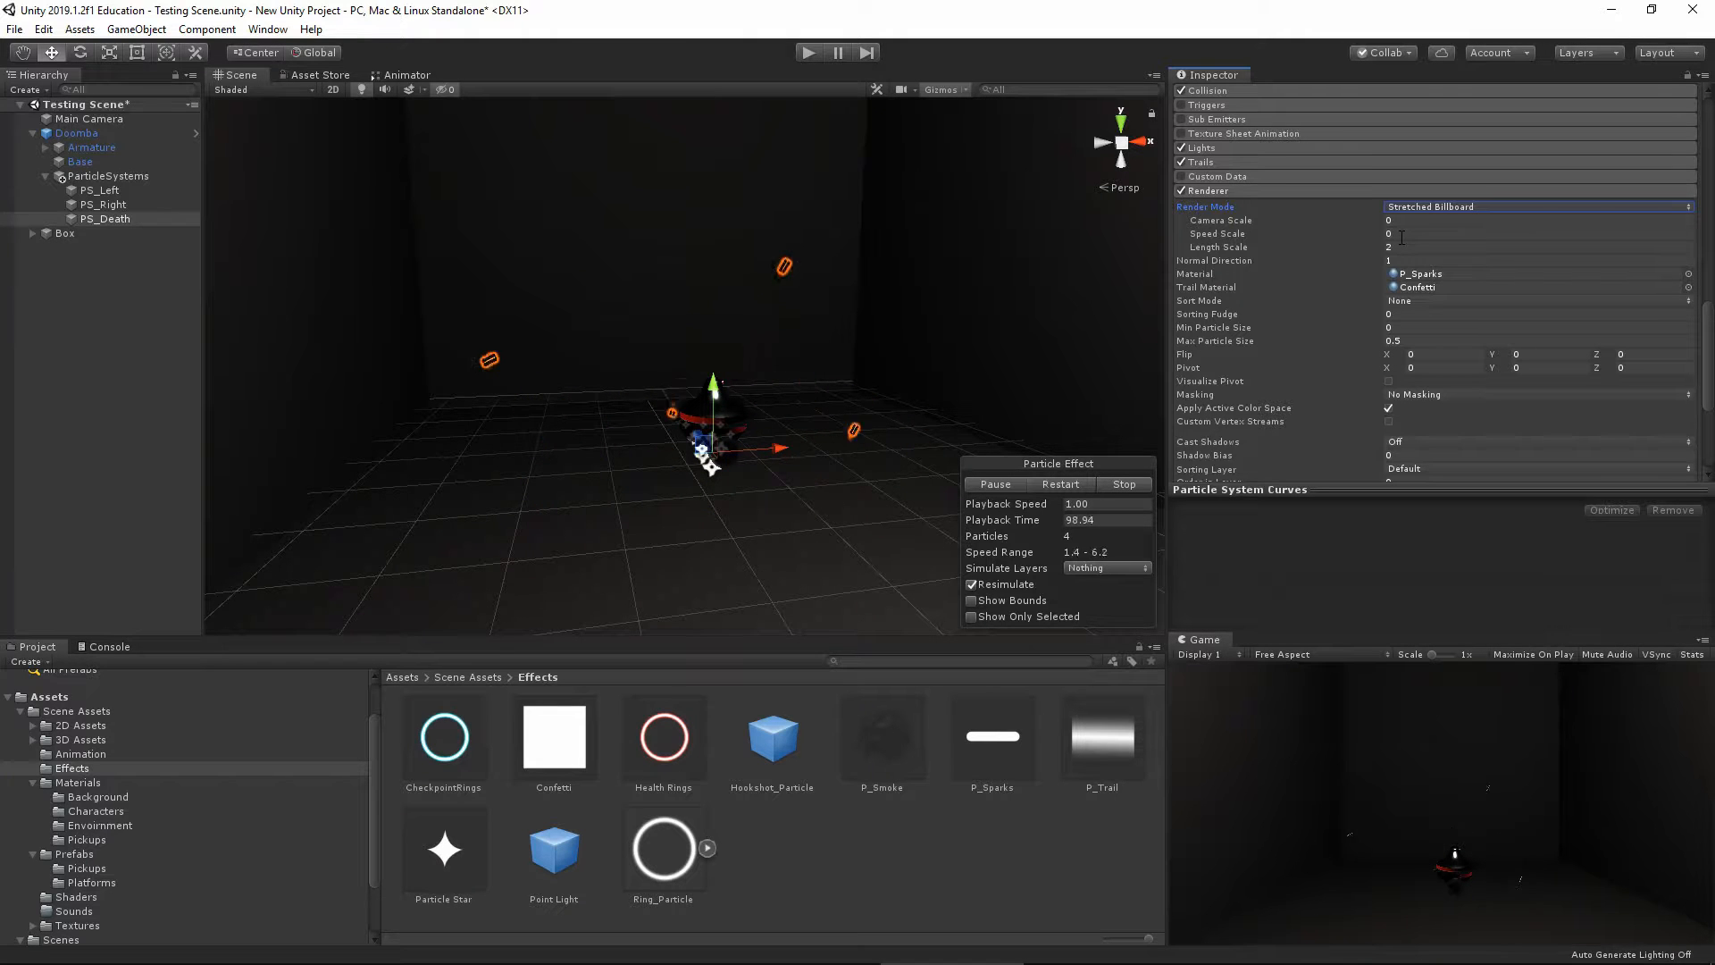
text(0.1)
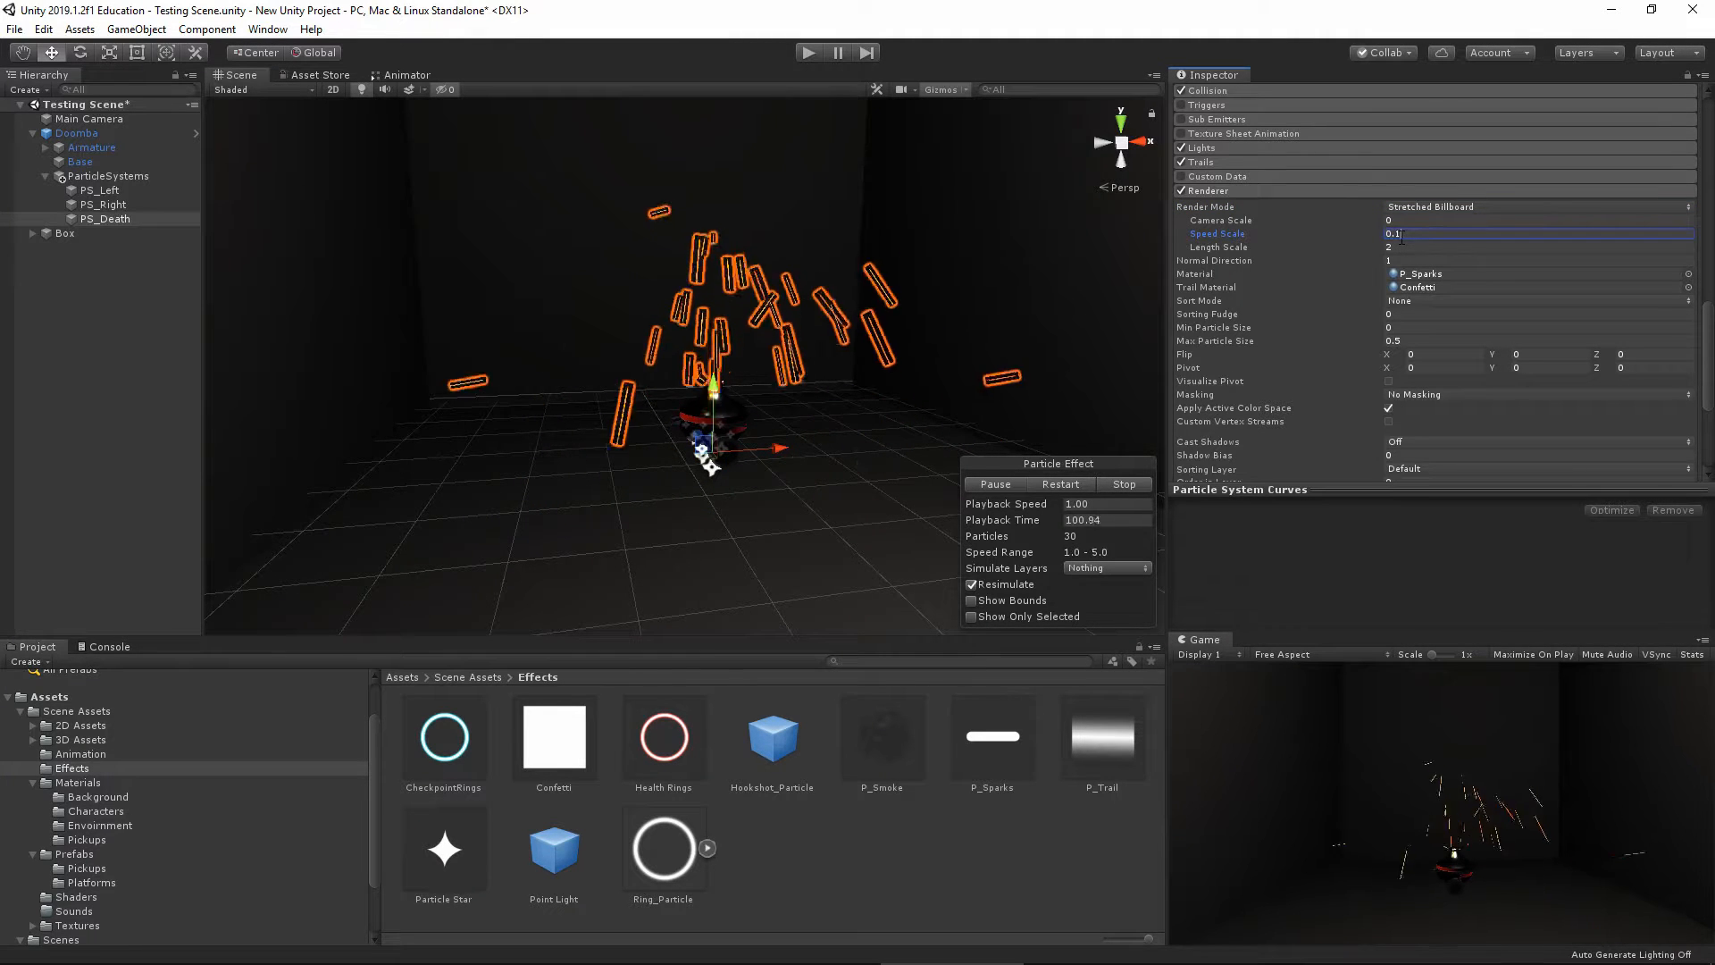
click(1415, 247)
text(0)
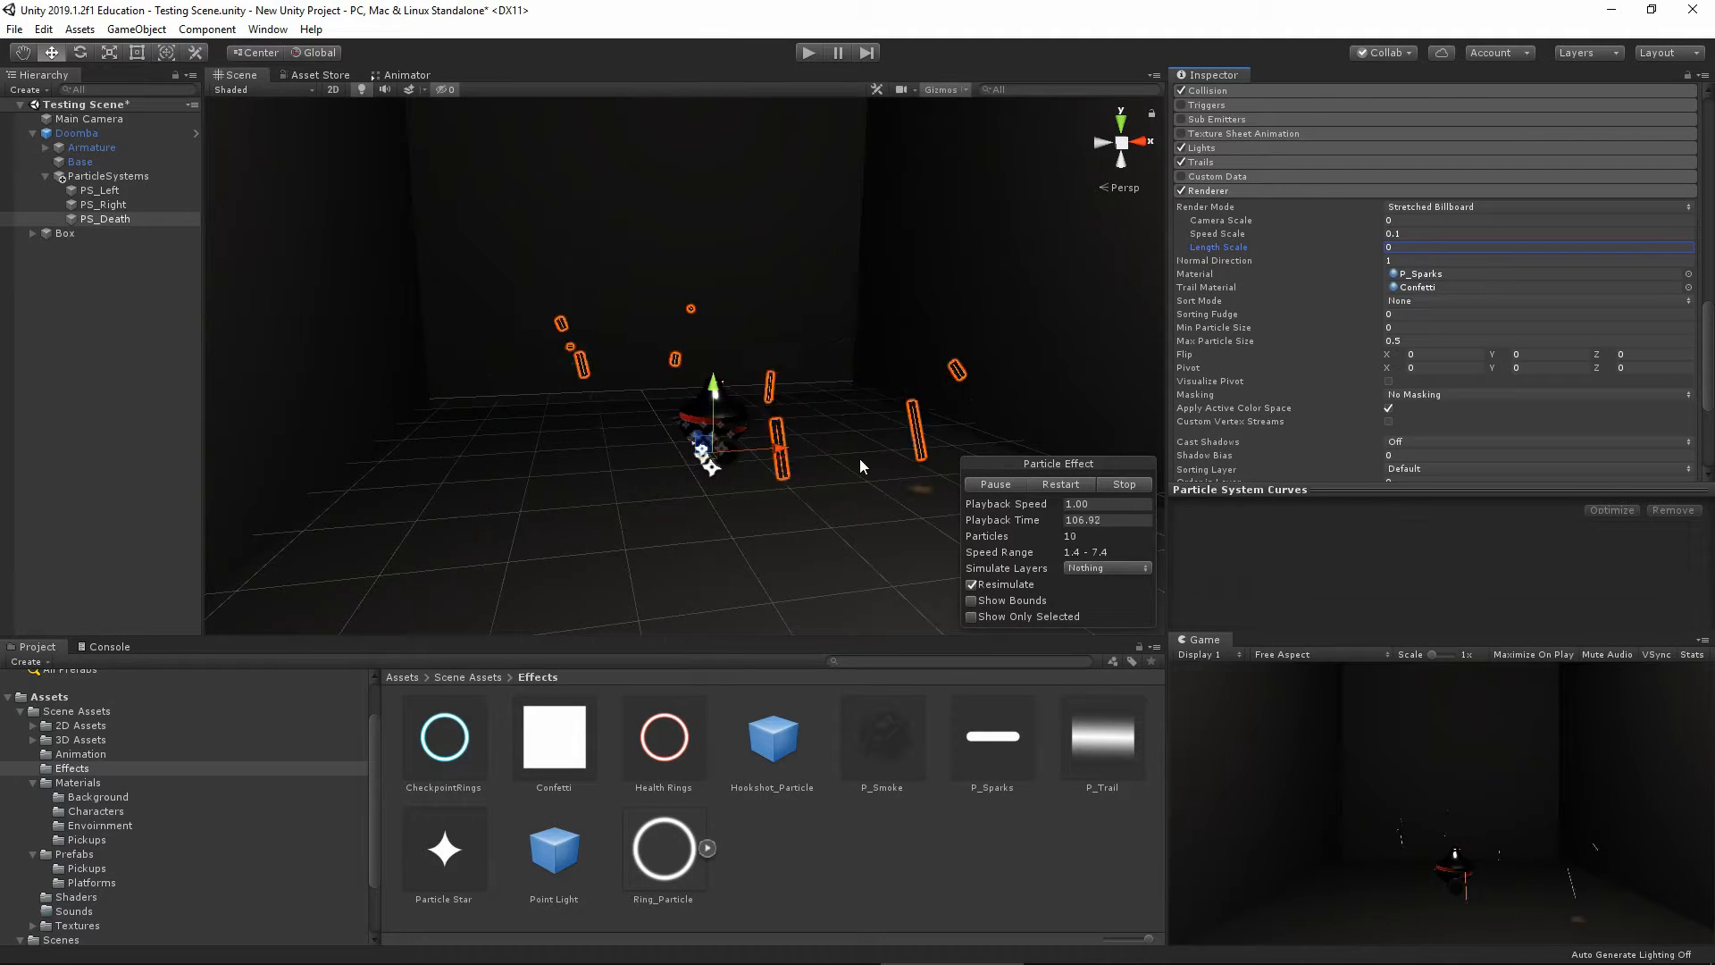
Stop the particle effect preview and go back to PS_Death's main particle settings
alt+drag(831, 458, 755, 472)
click(1010, 483)
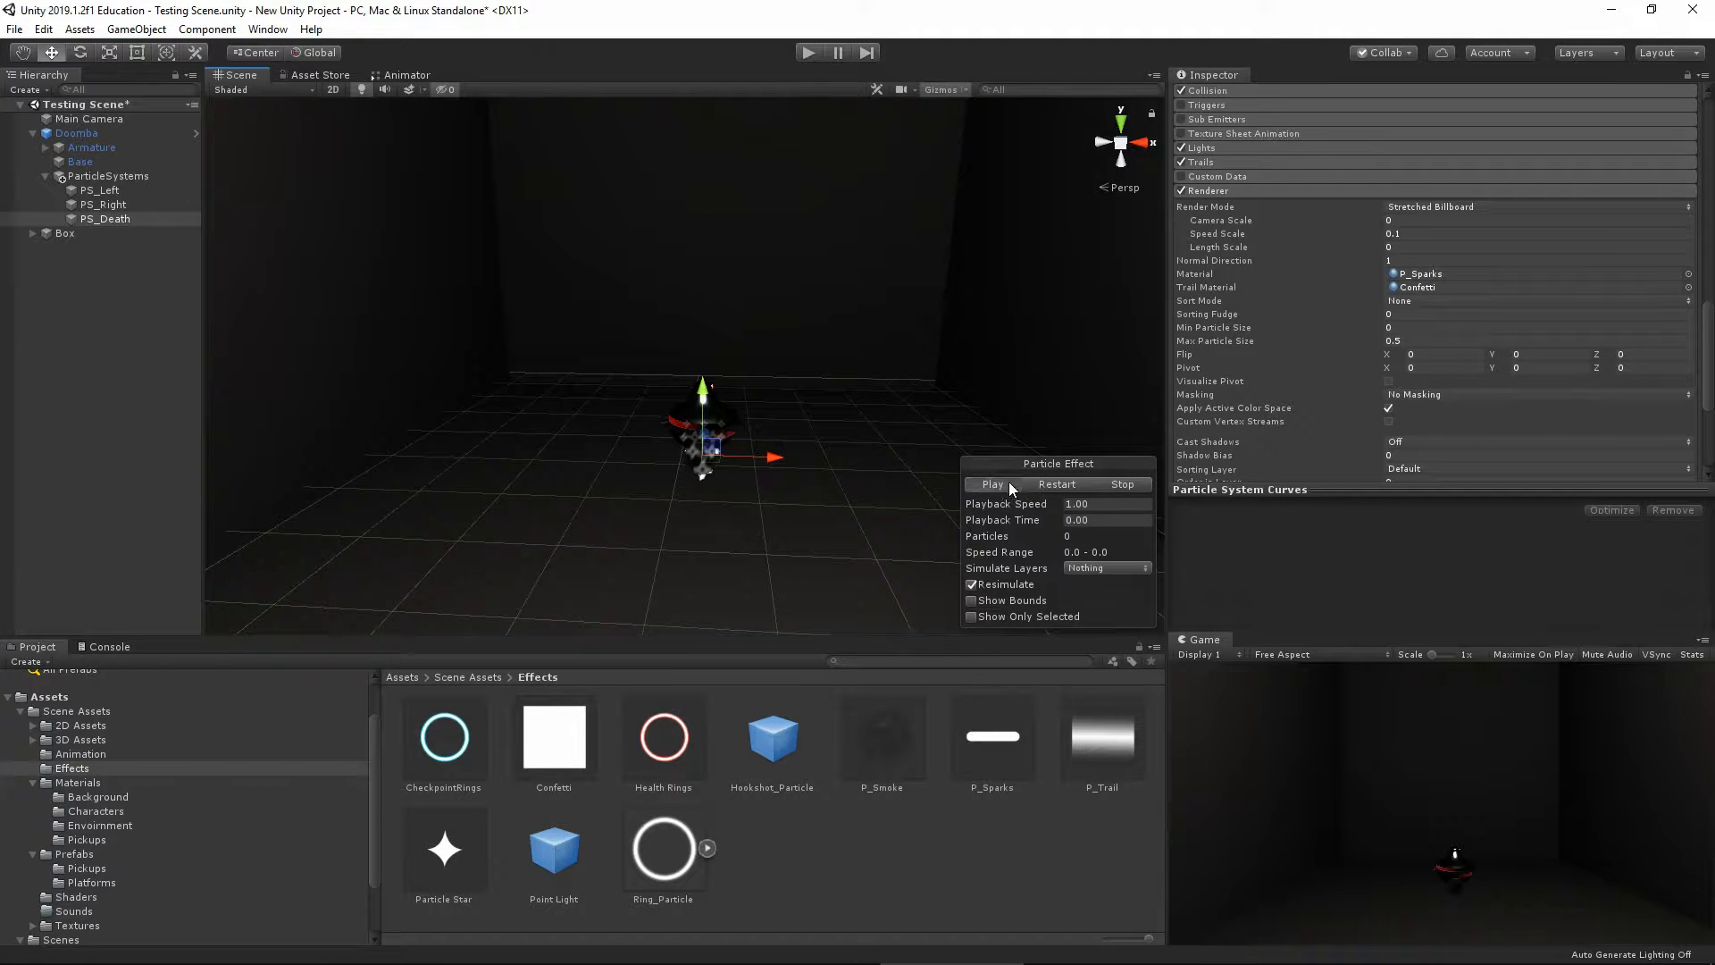
alt+drag(806, 554, 817, 518)
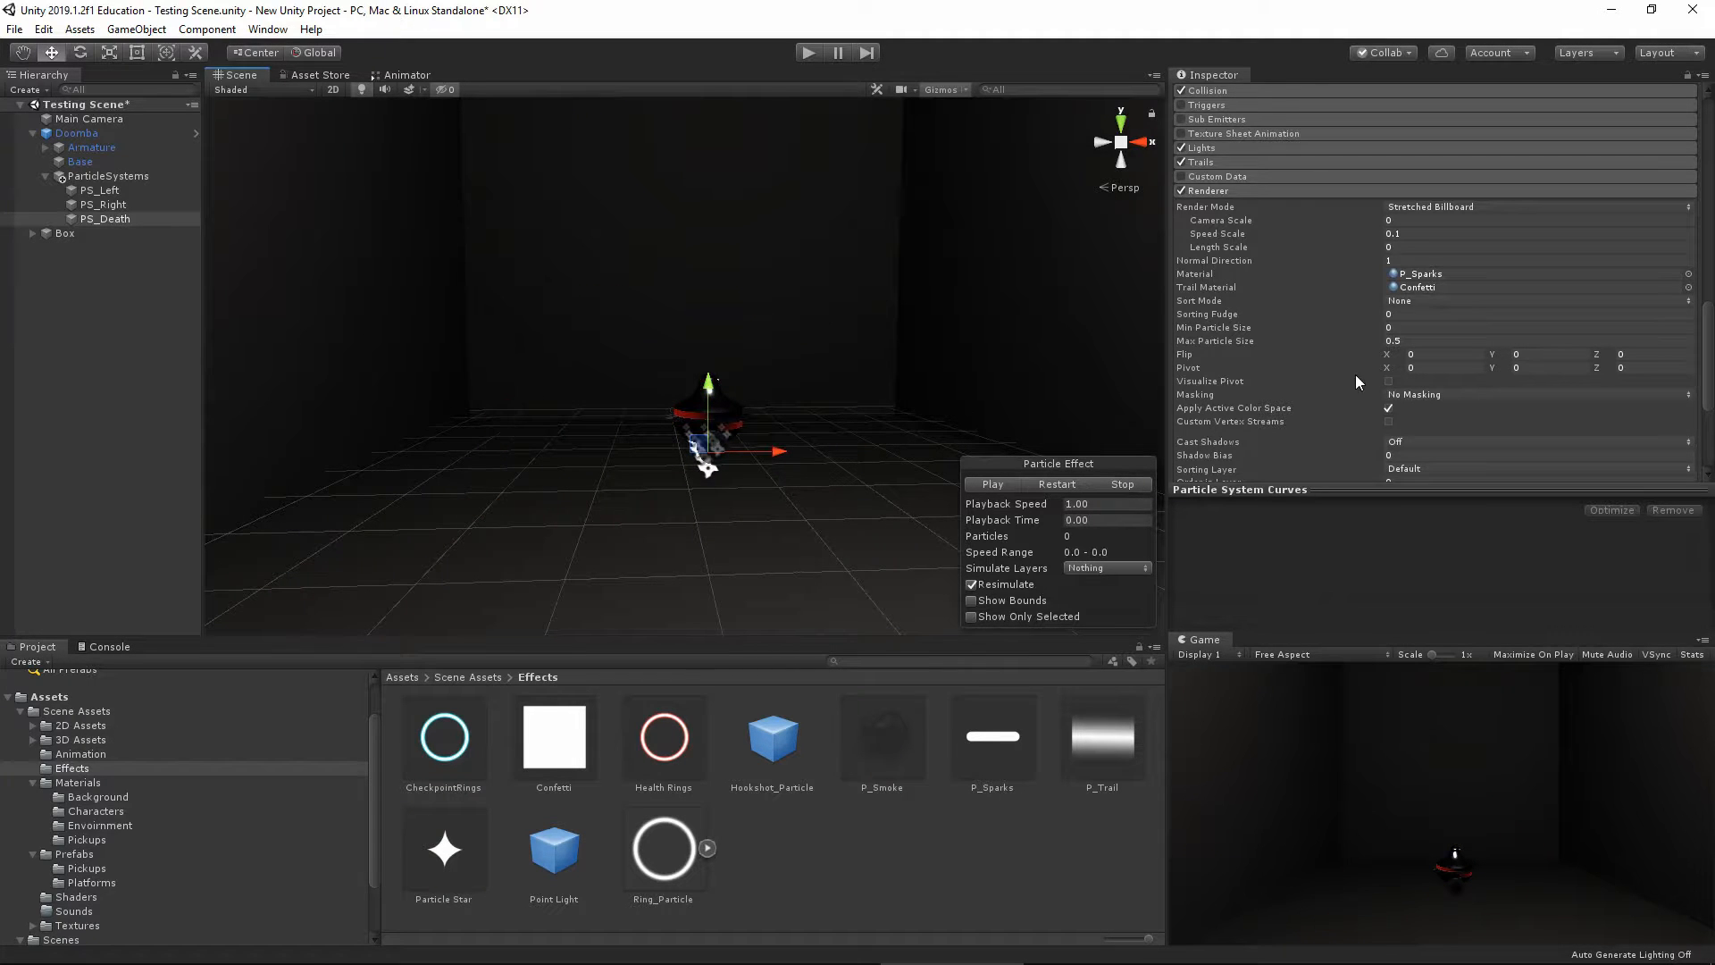
scroll(1356, 375, up, 13)
scroll(1331, 359, down, 5)
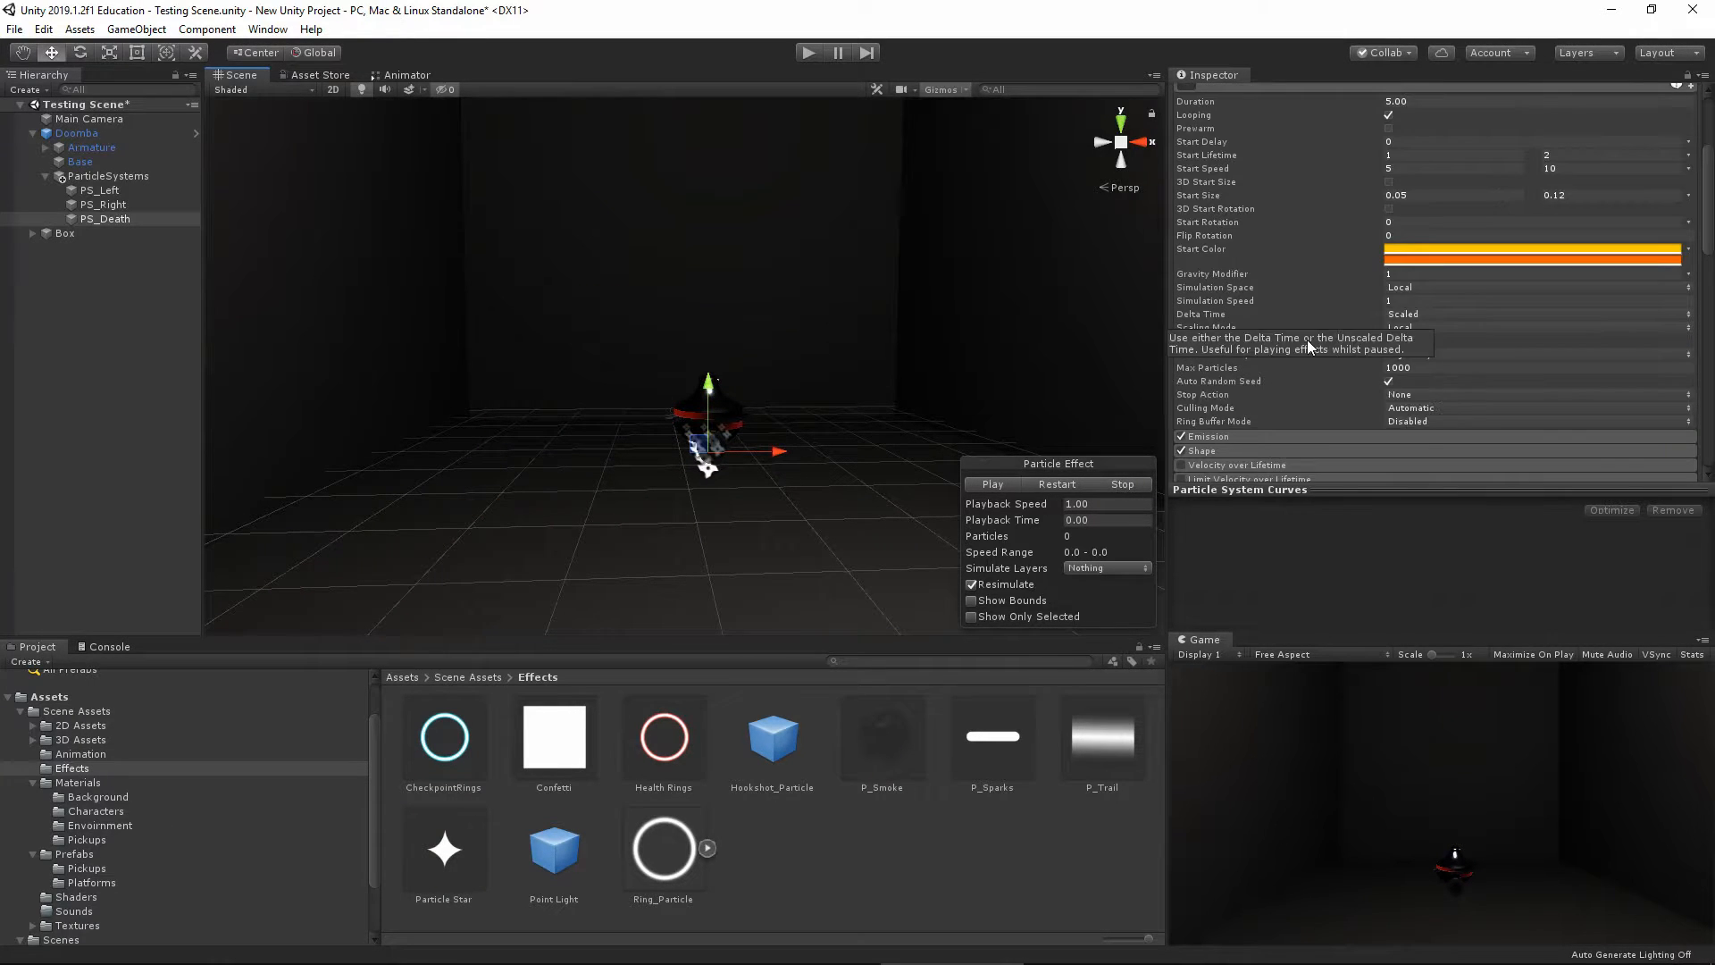
scroll(1340, 360, up, 5)
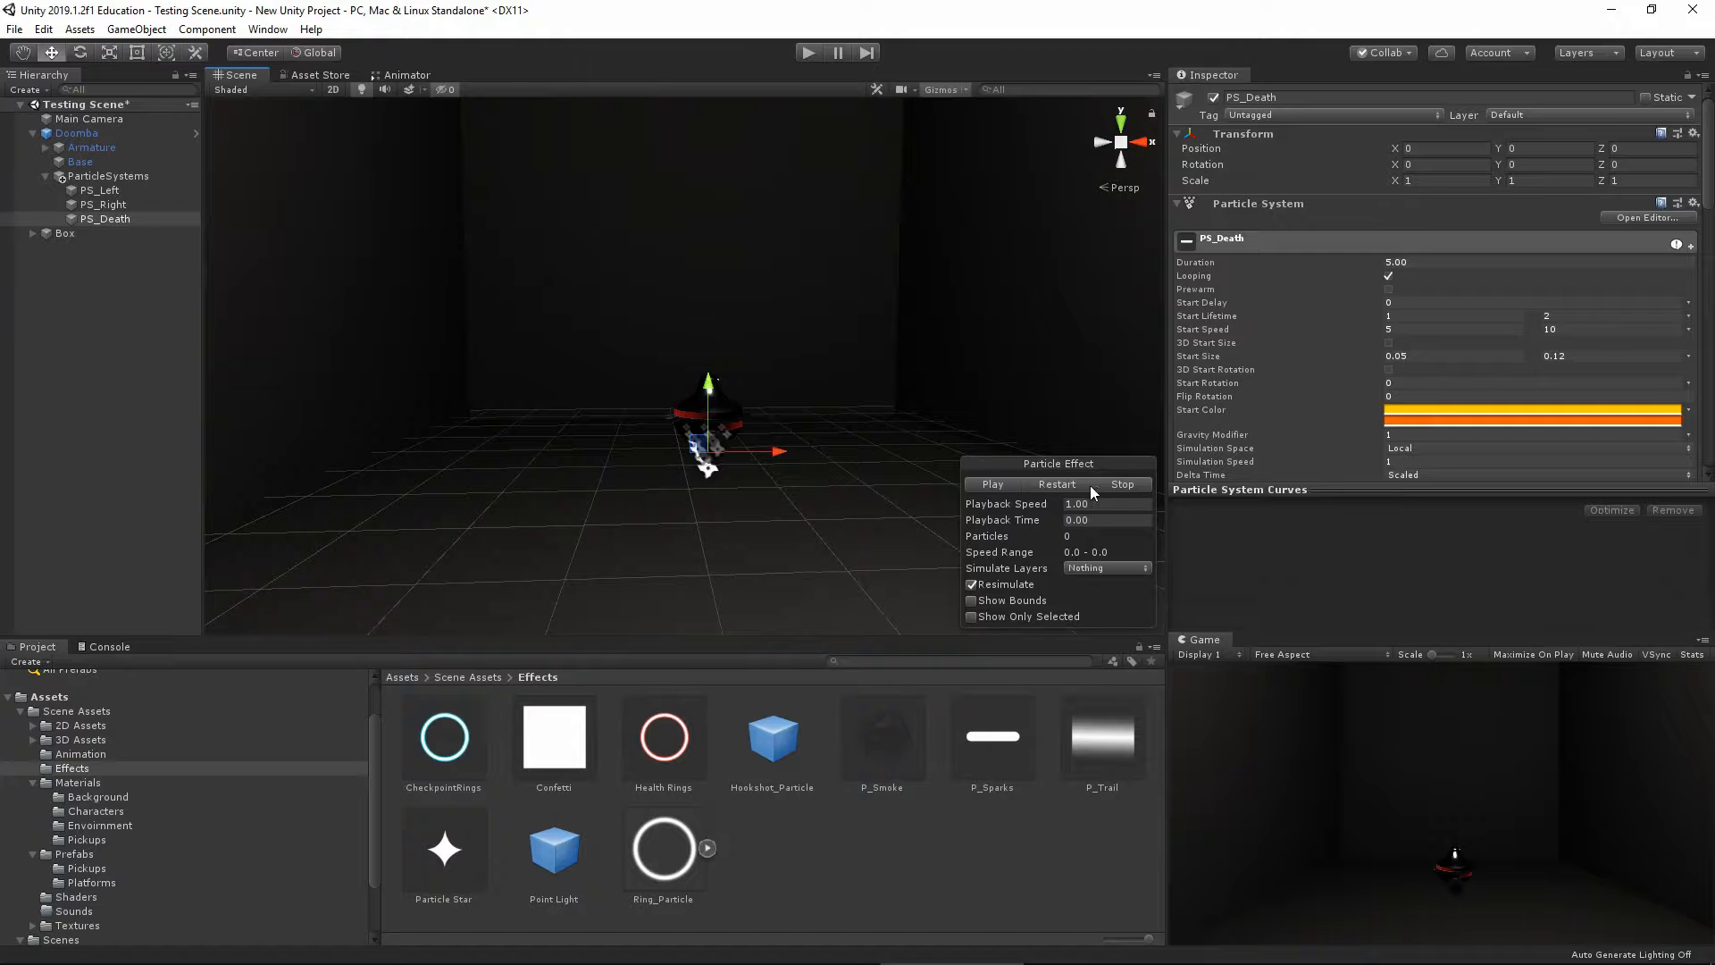
Create an empty child object under PS_Death and name it PS_Death_Smoke
right_click(105, 217)
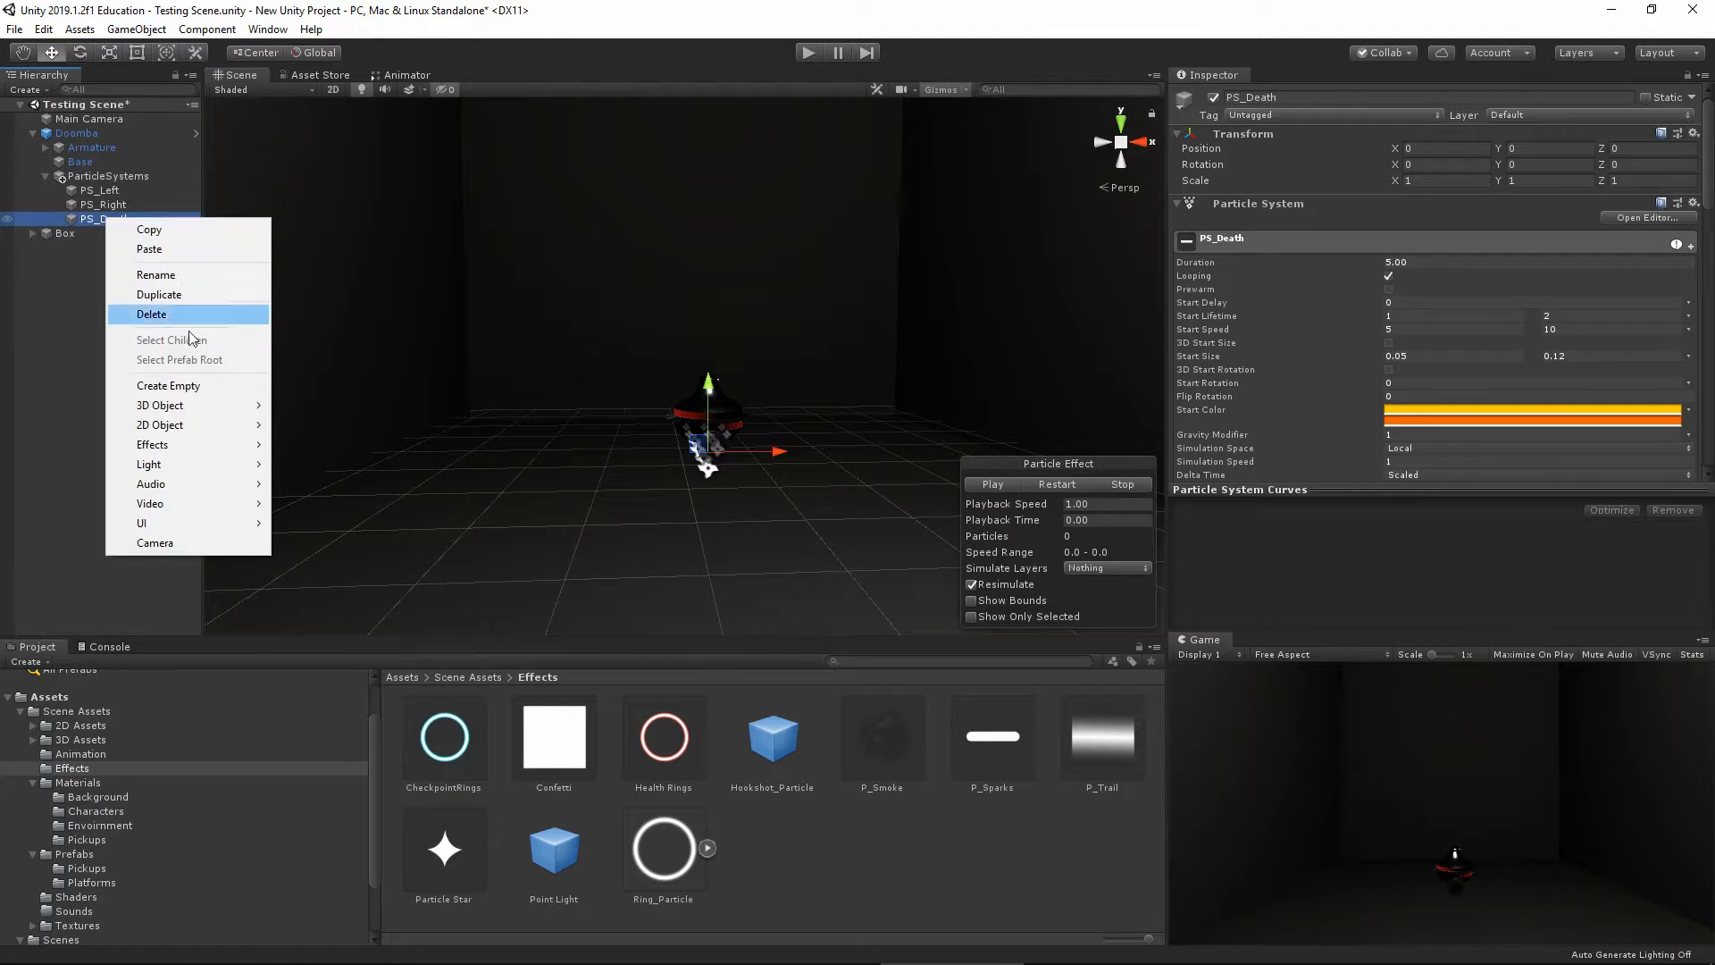
click(151, 386)
click(1309, 93)
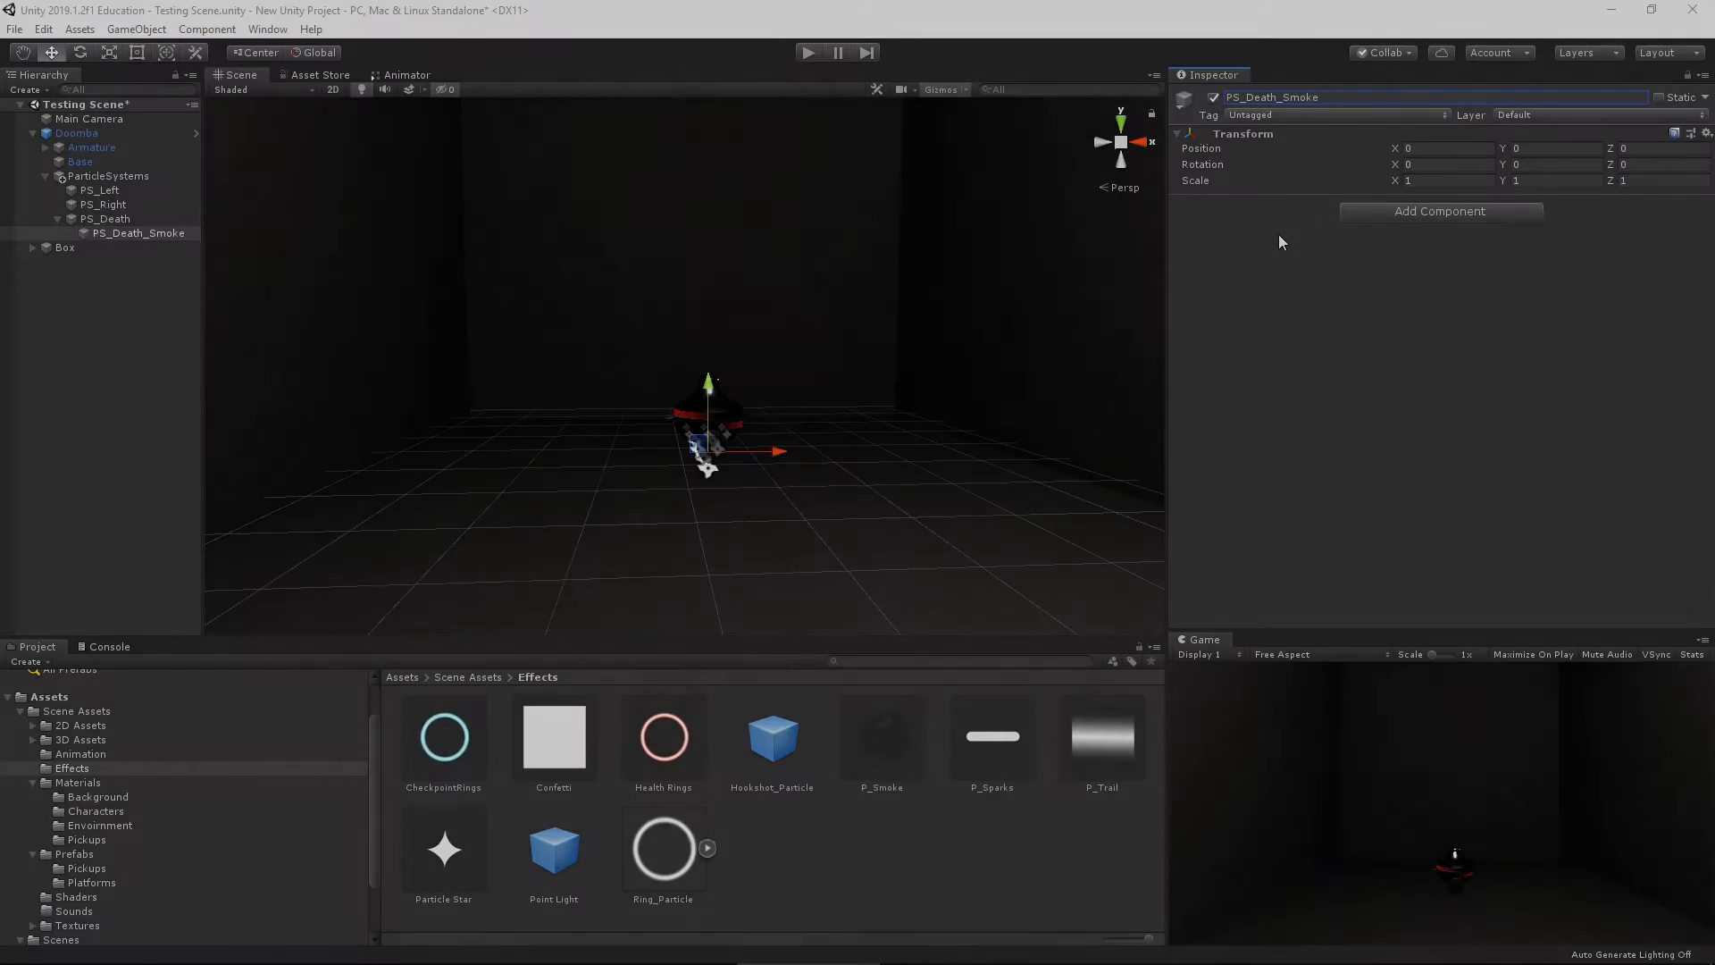
click(1256, 262)
Add a Particle System component to PS_Death_Smoke, set its start delay to 1.15, and stop the preview
click(1381, 211)
click(1394, 280)
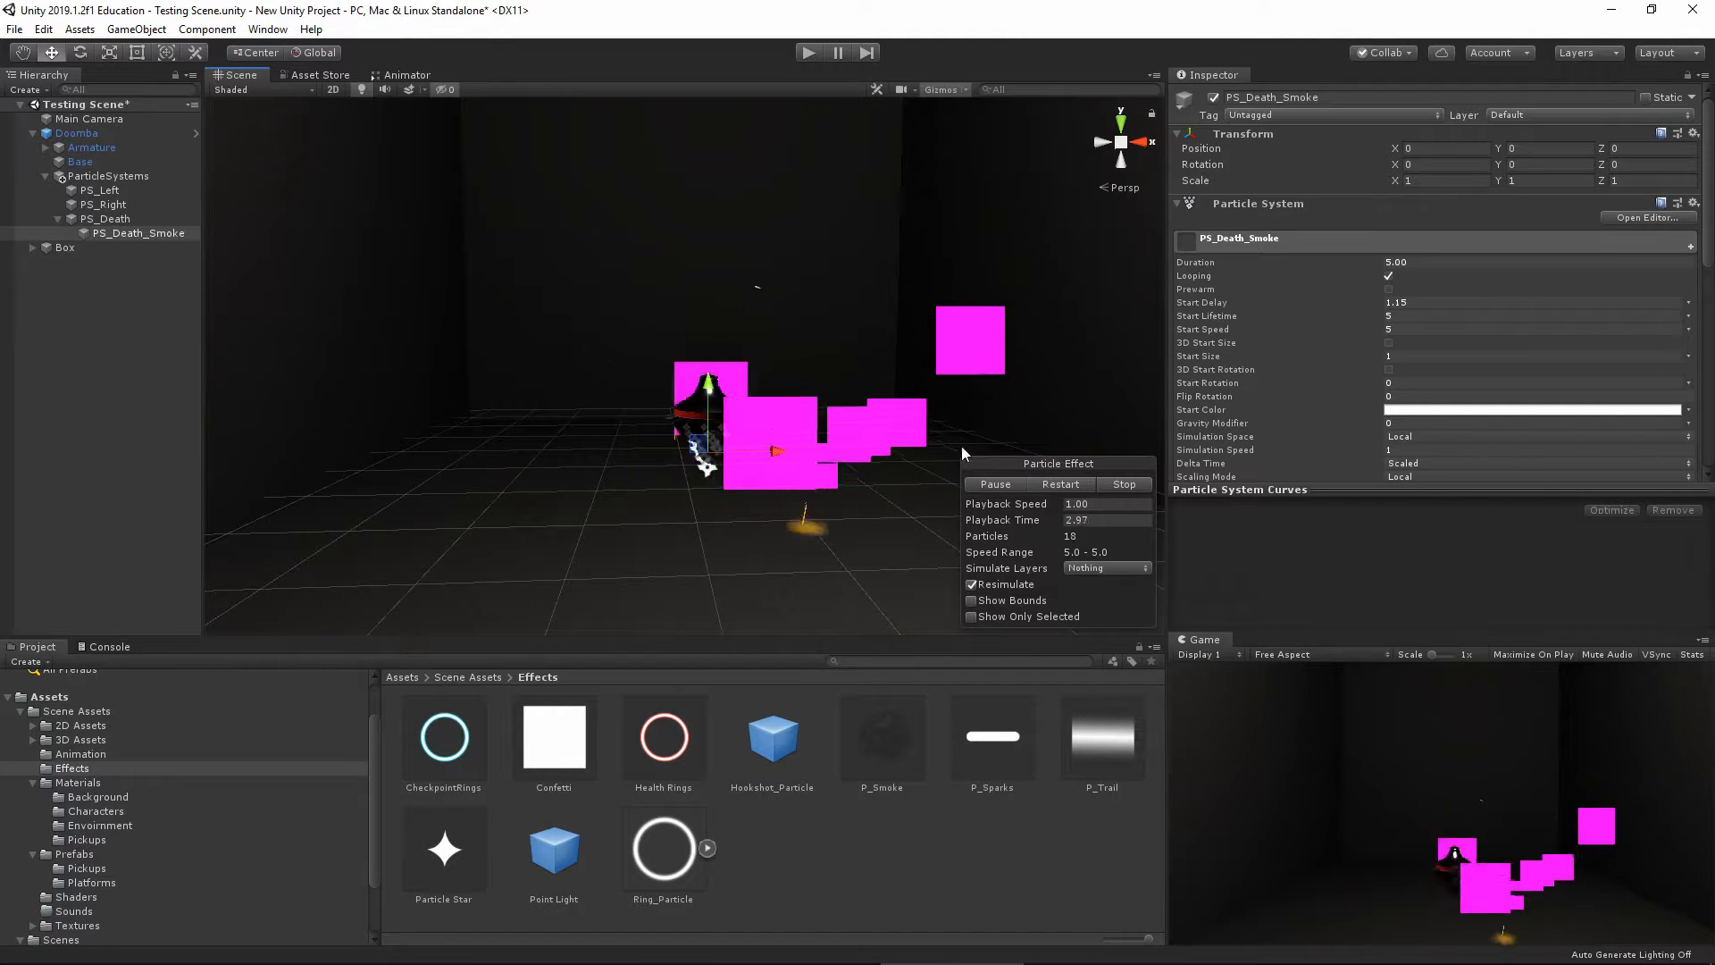
click(1123, 483)
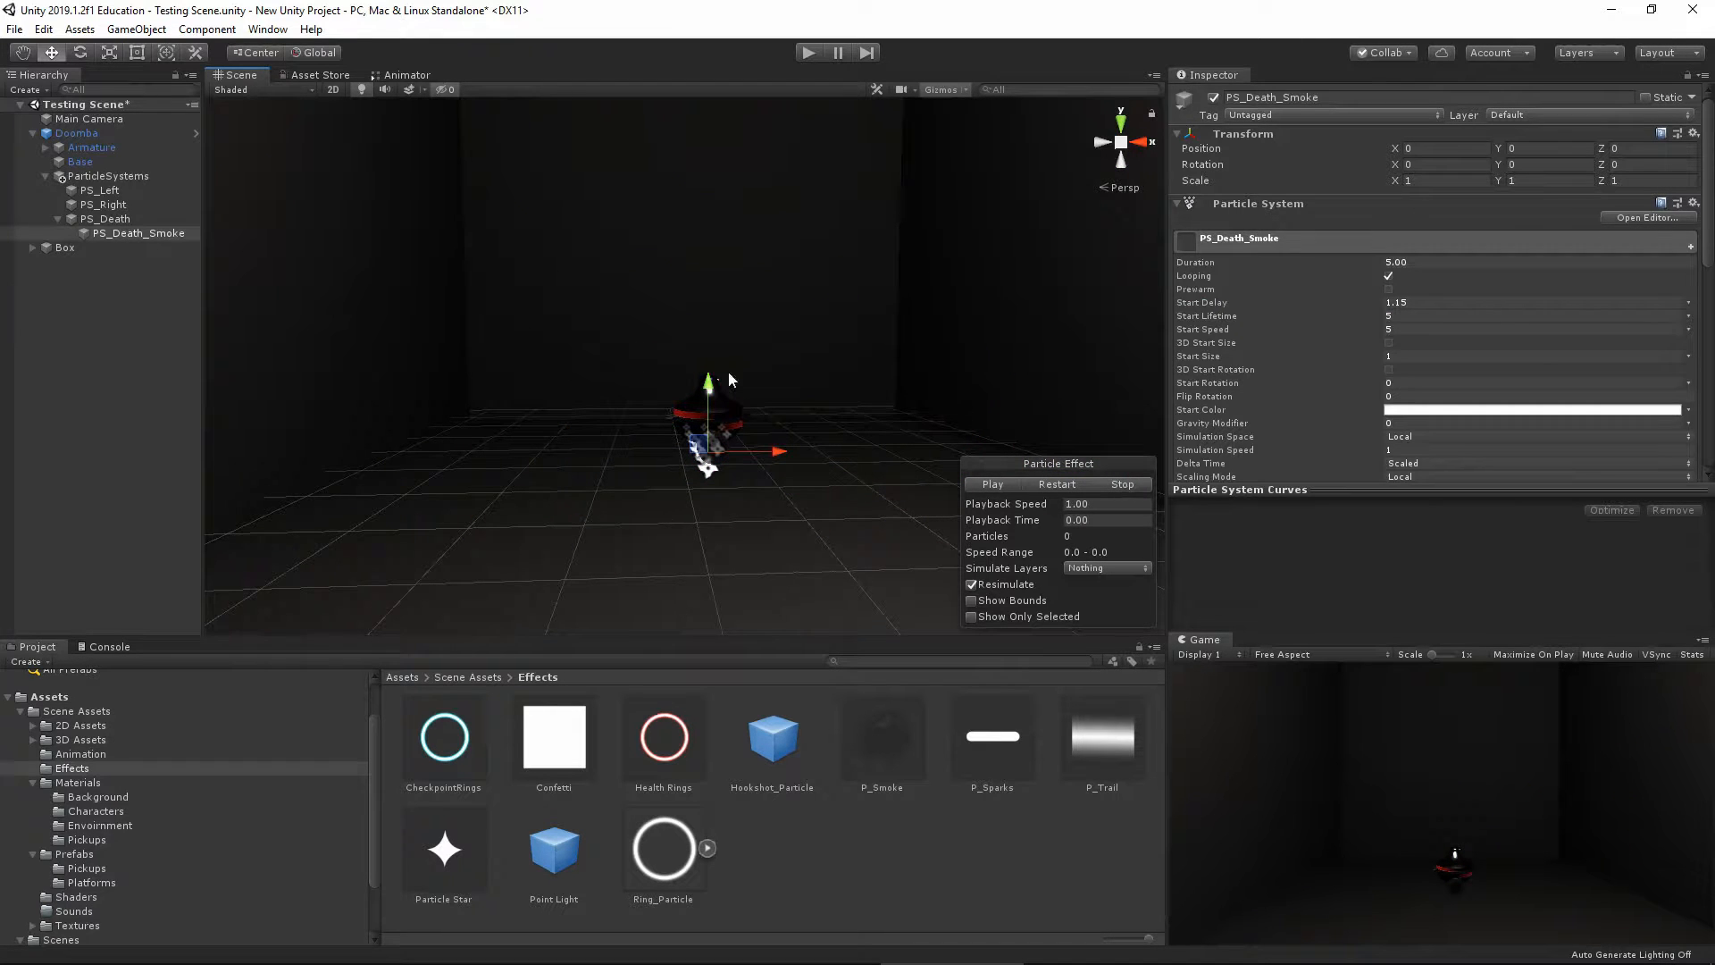
Randomize the smoke's start lifetime between 5 and 1 and start speed between 1 and 3, with start size 0.5
click(1689, 317)
click(1624, 372)
click(1688, 330)
click(1572, 386)
text(0.5)
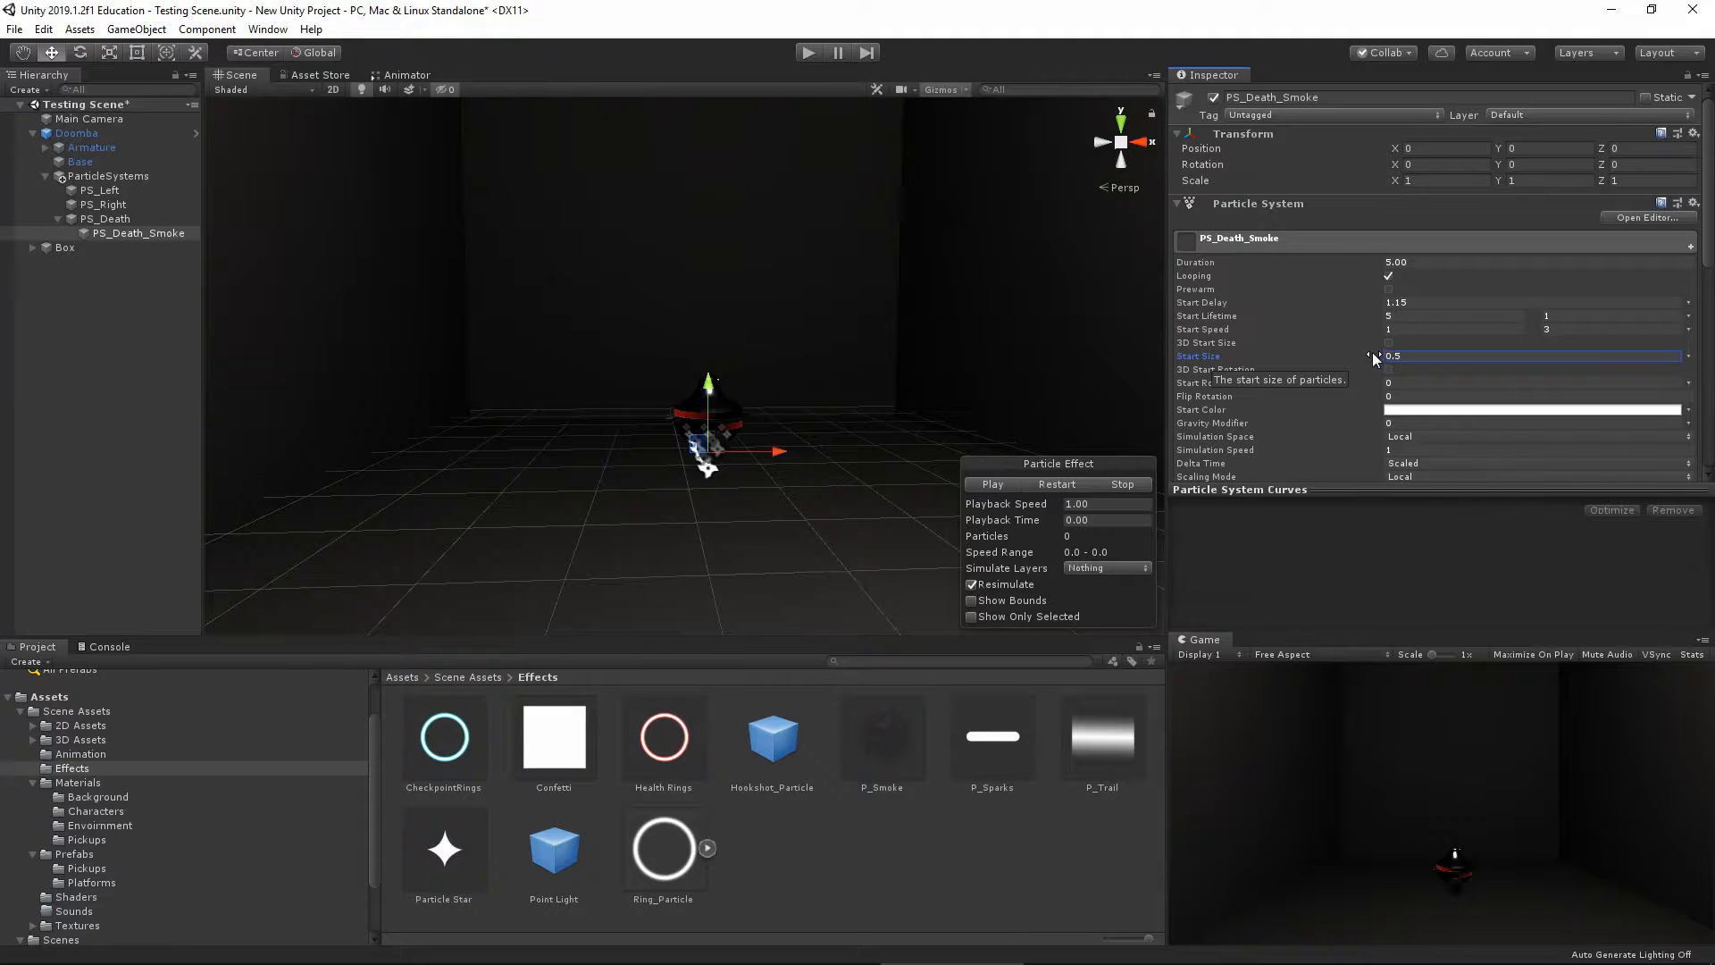
Set the smoke particles' start color to black
scroll(1372, 352, down, 5)
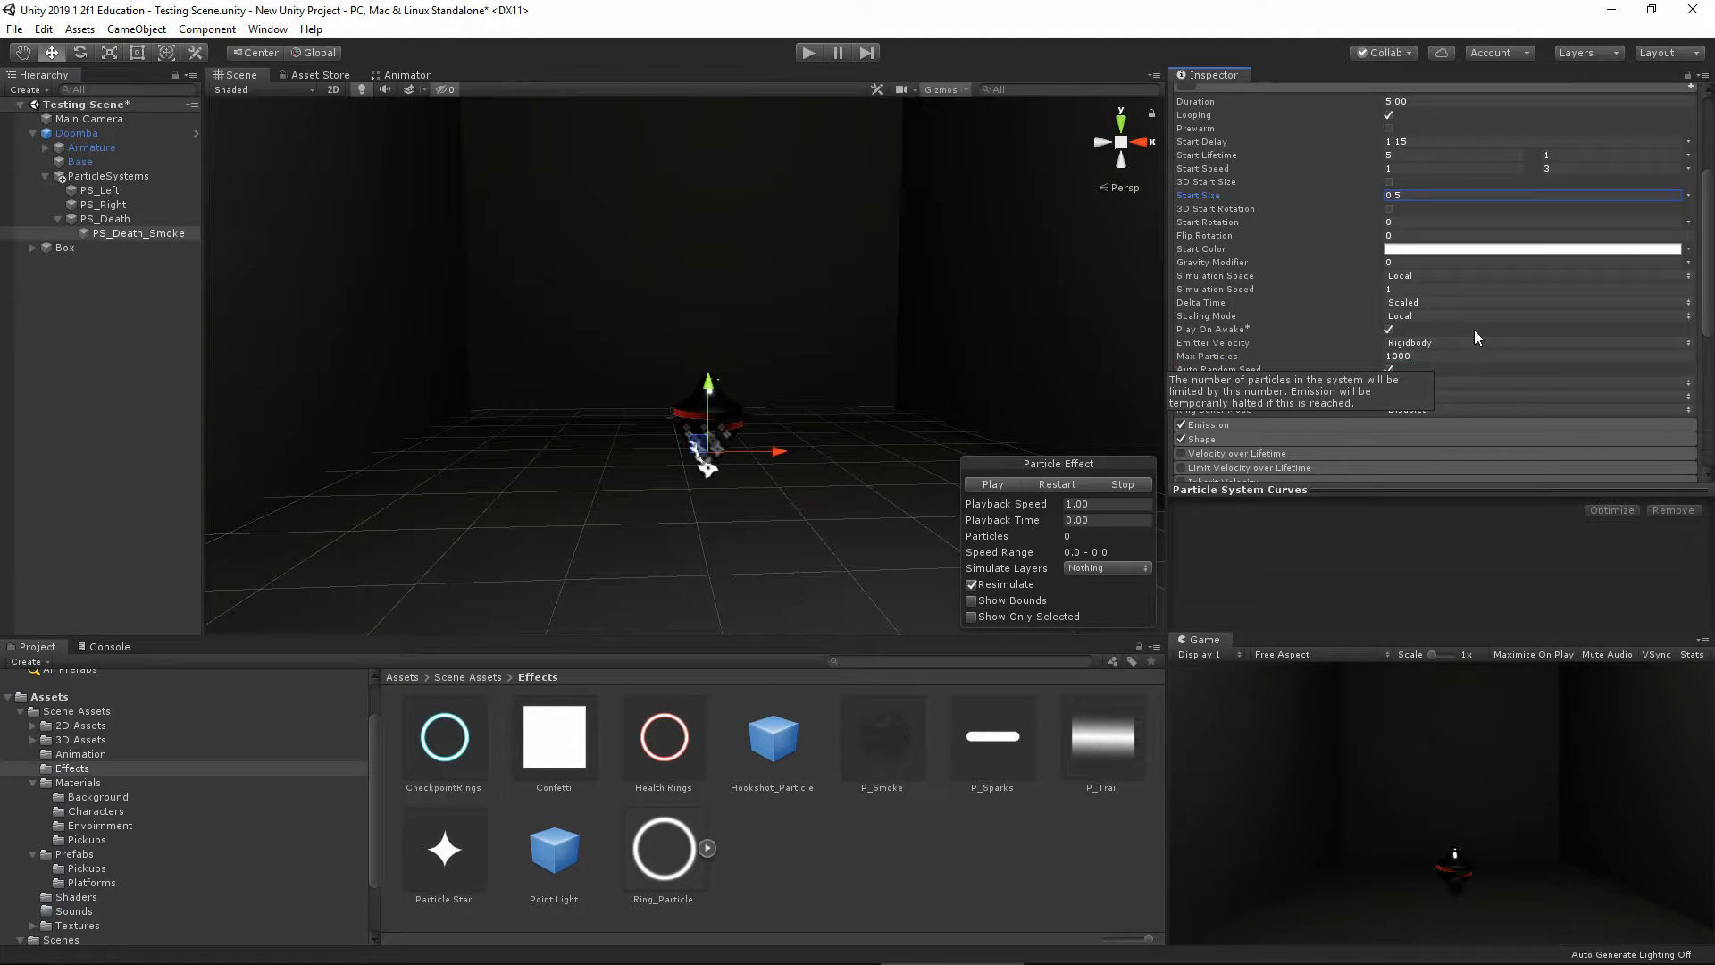
click(1435, 249)
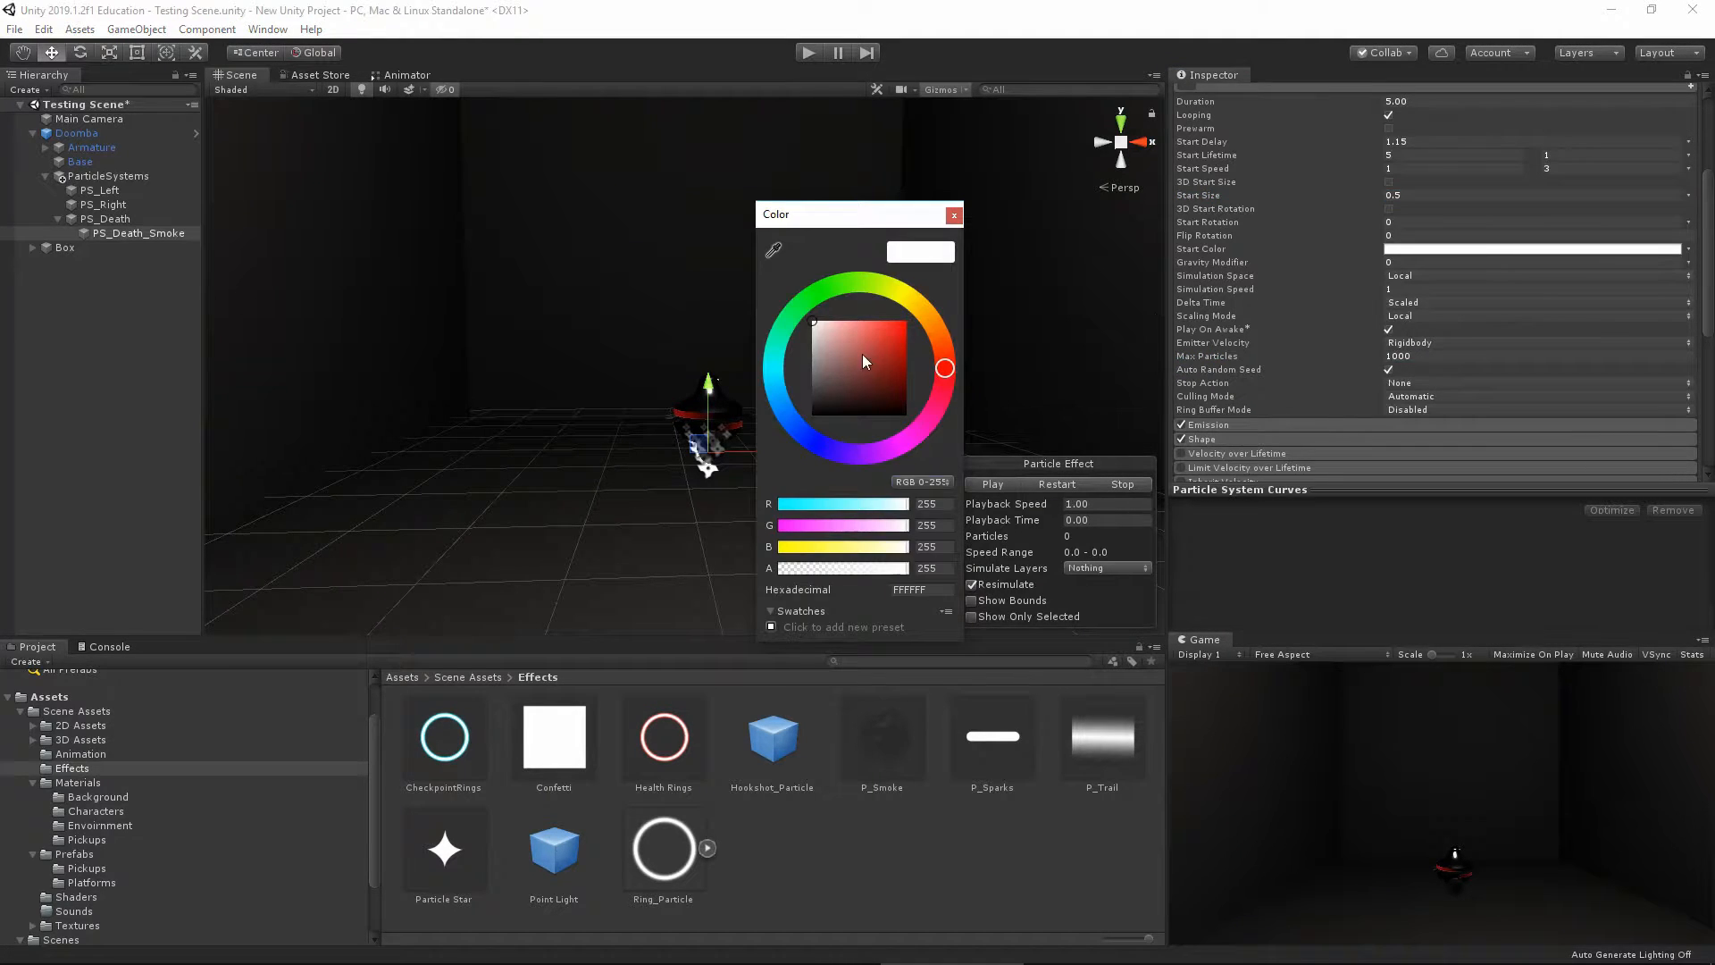
drag(863, 360, 809, 416)
click(954, 216)
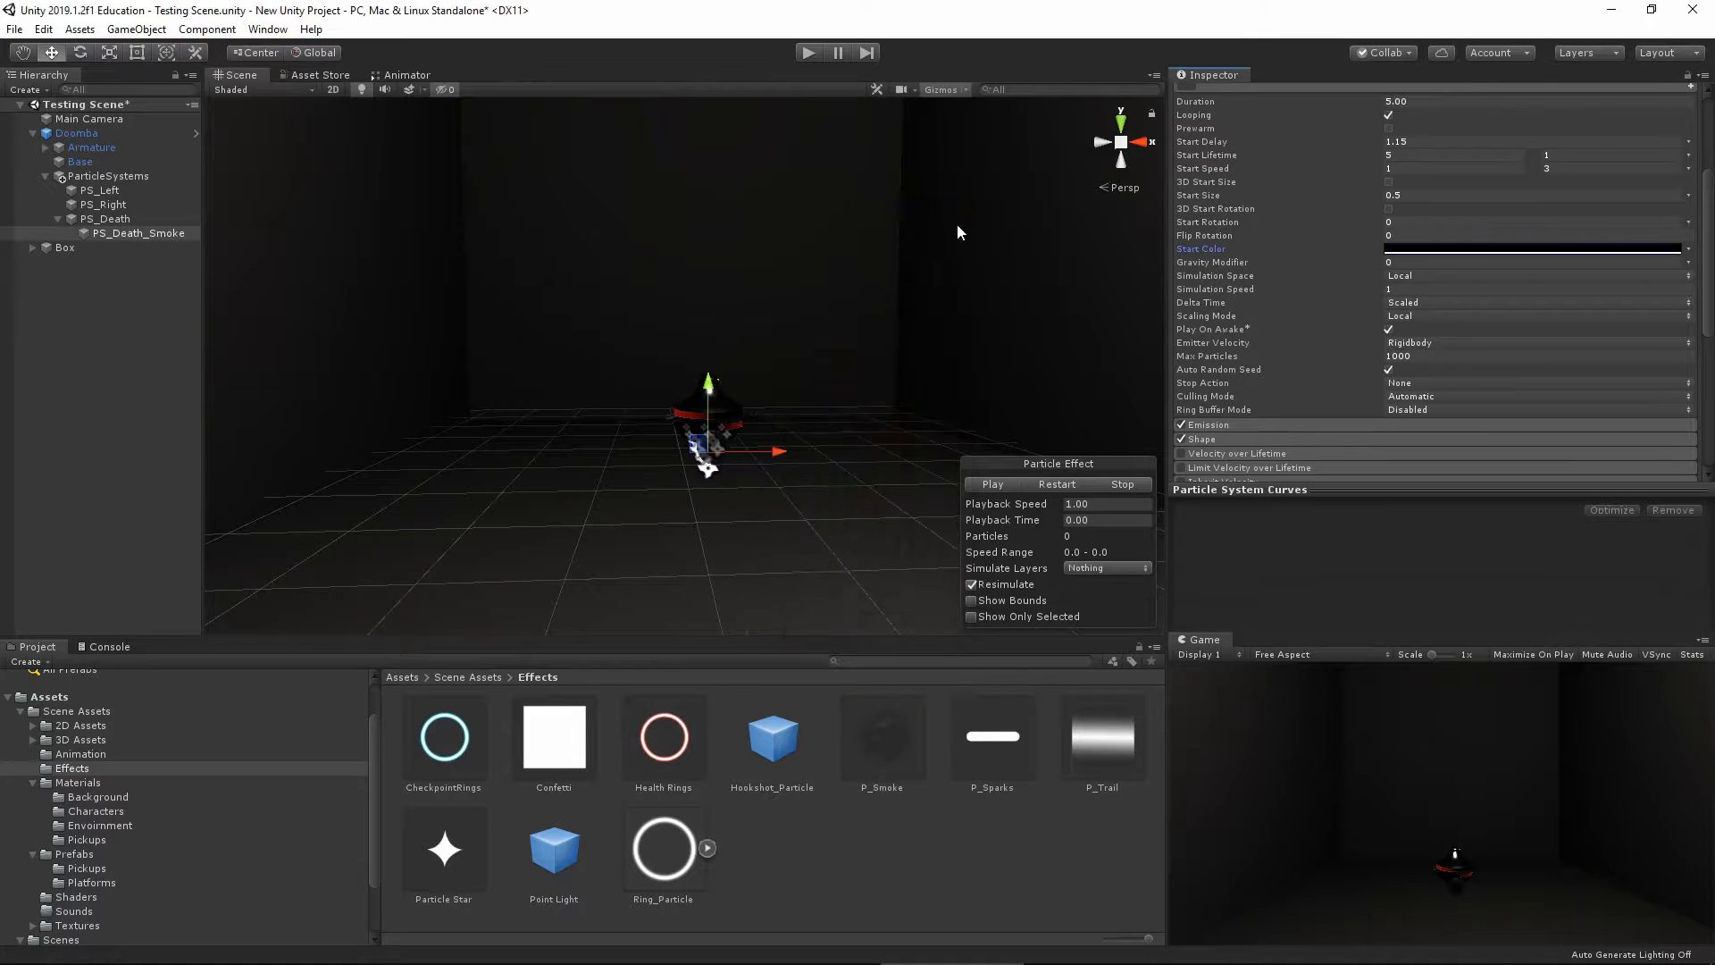
Set the smoke emission's rate over time to 6 and collapse the Emission module
scroll(1279, 335, down, 3)
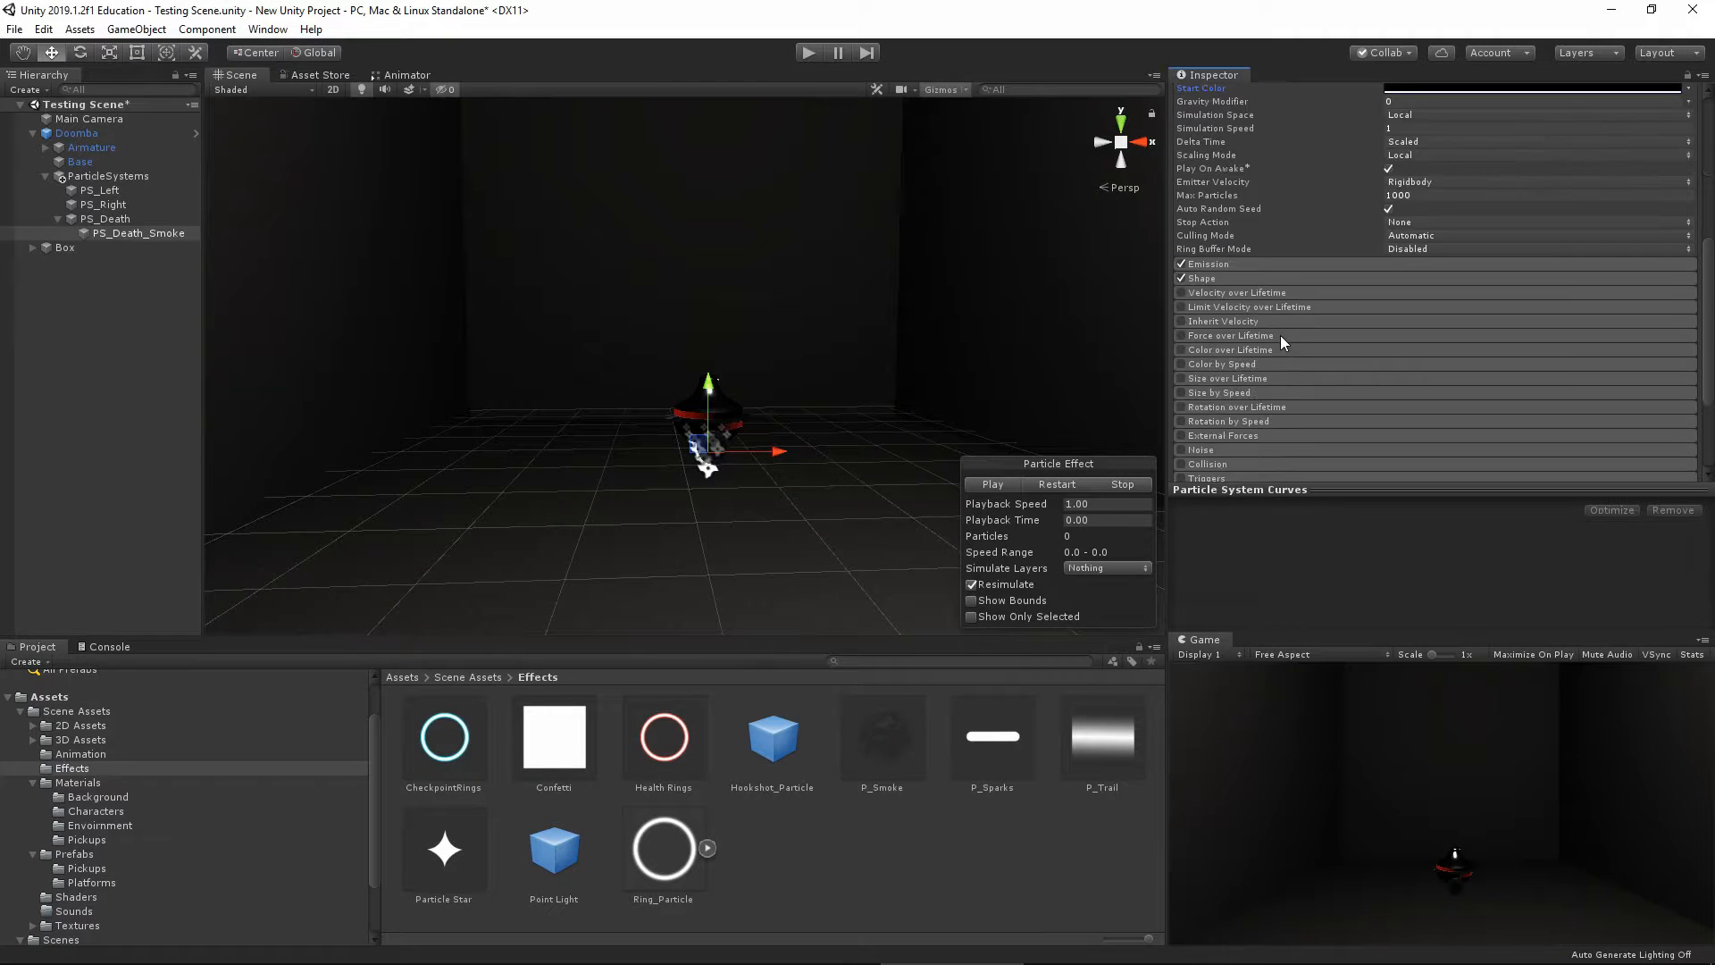
click(1281, 266)
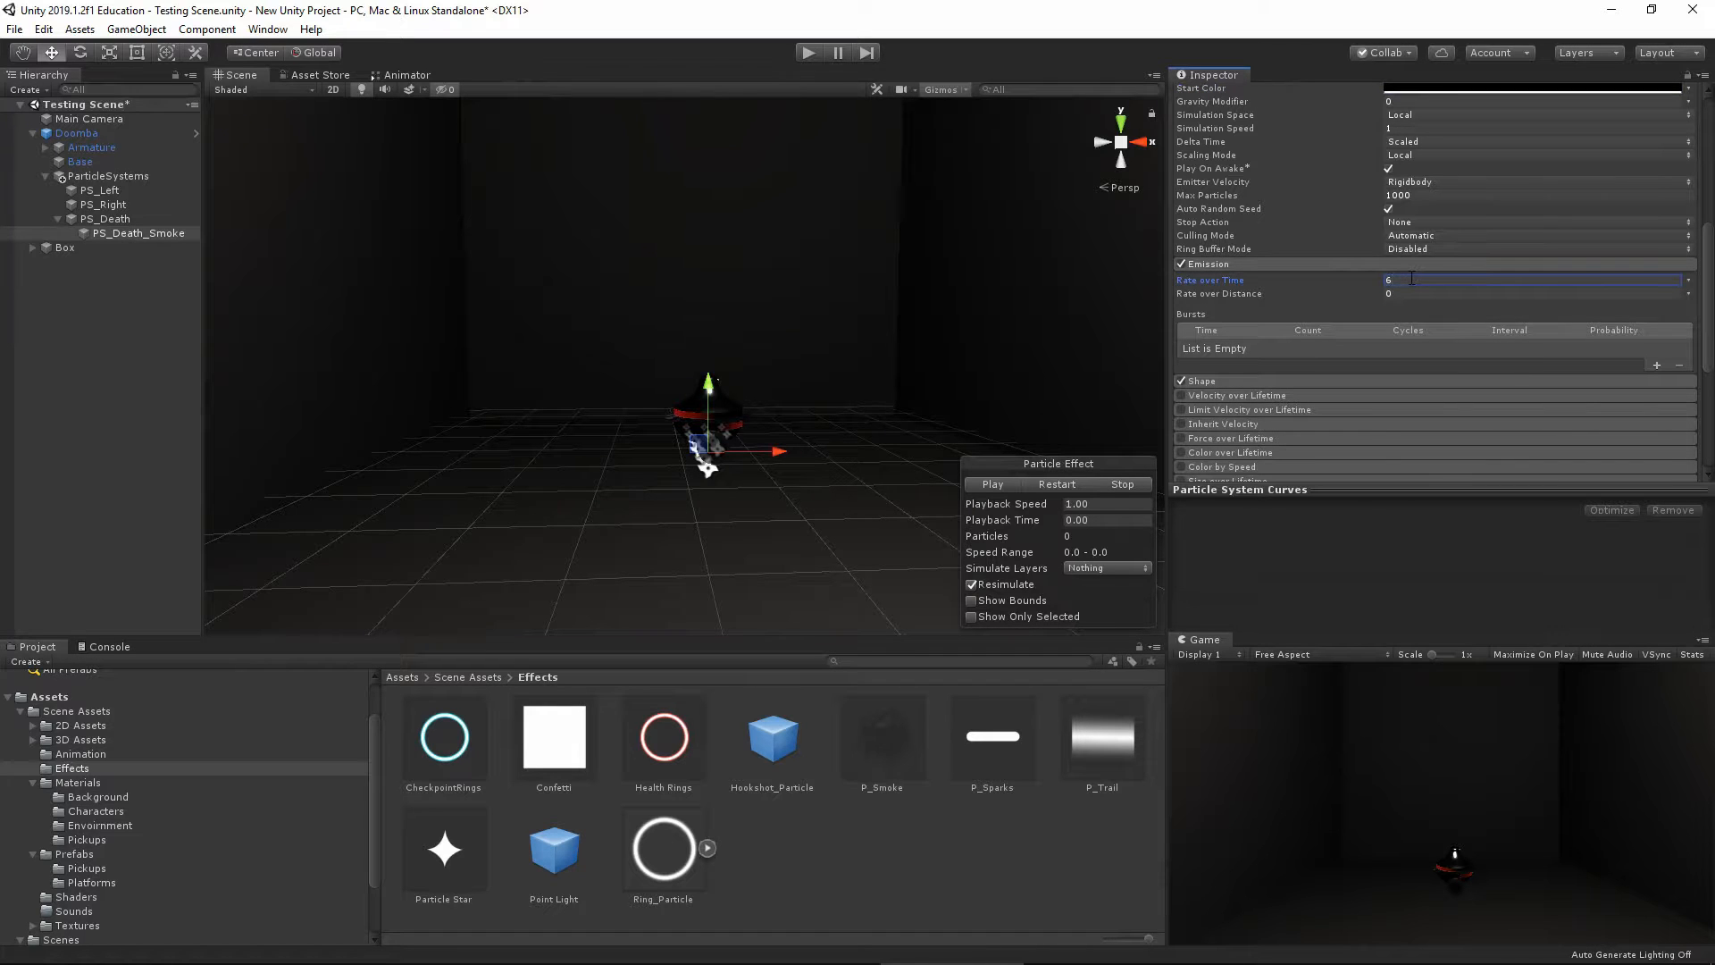
click(1280, 264)
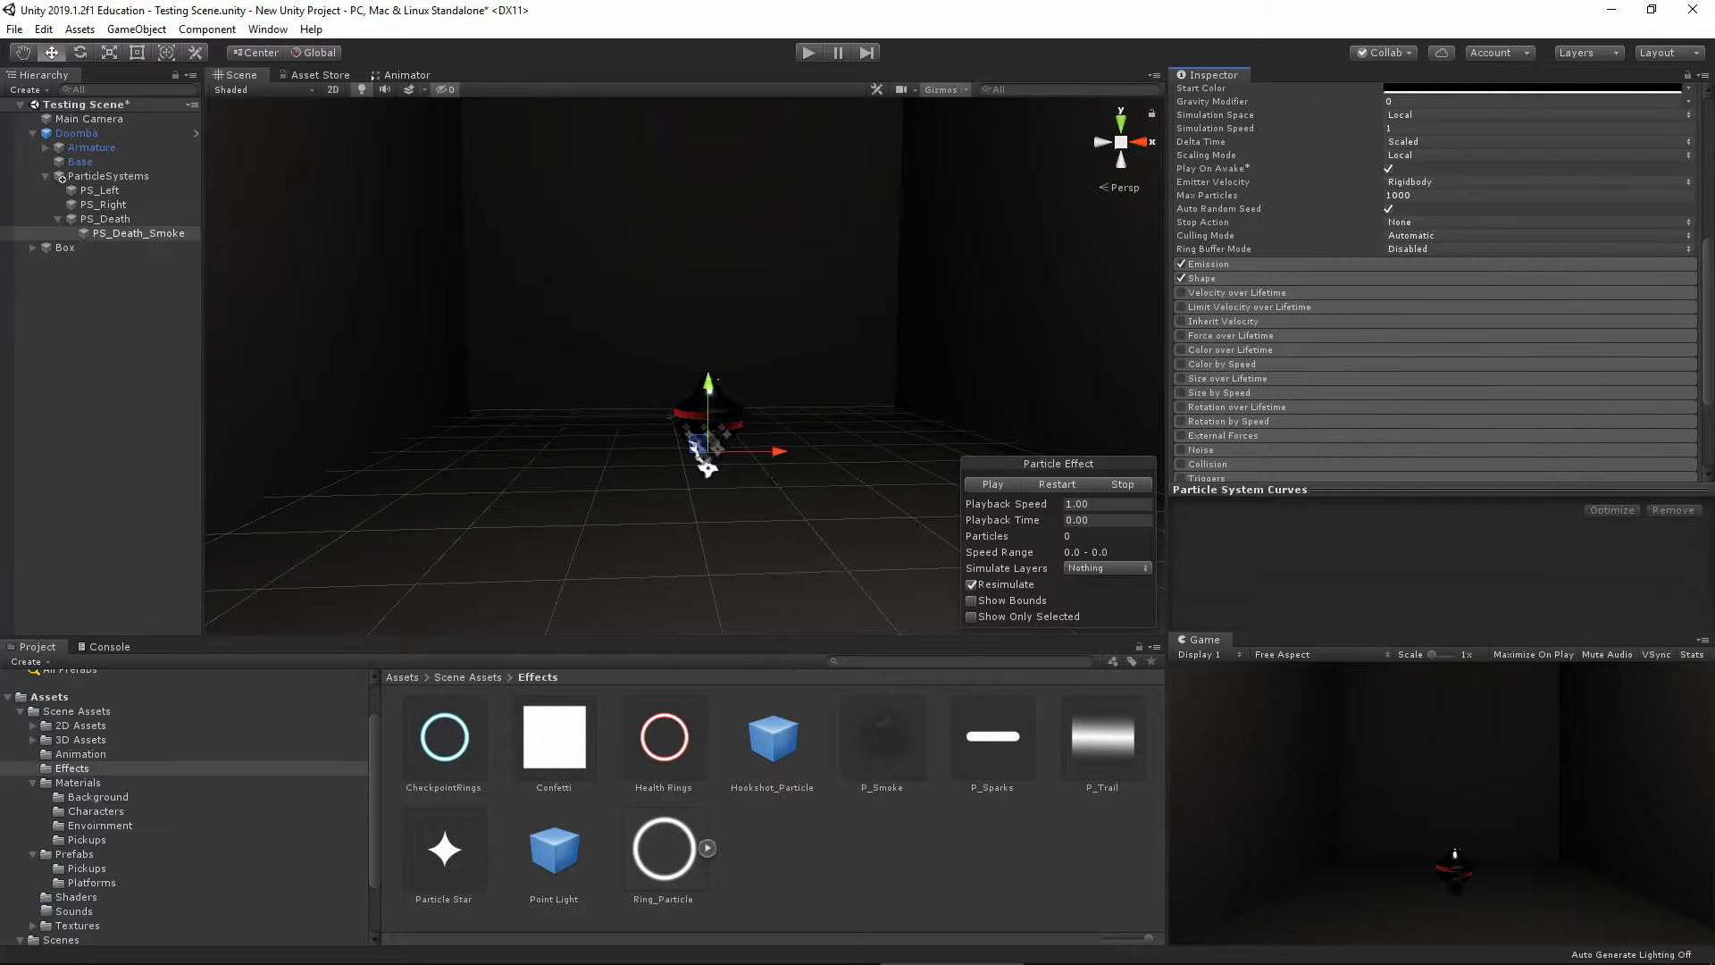
Assign the P_Smoke material in the smoke's Renderer module with the preview playing, and collapse the module
scroll(1358, 341, down, 3)
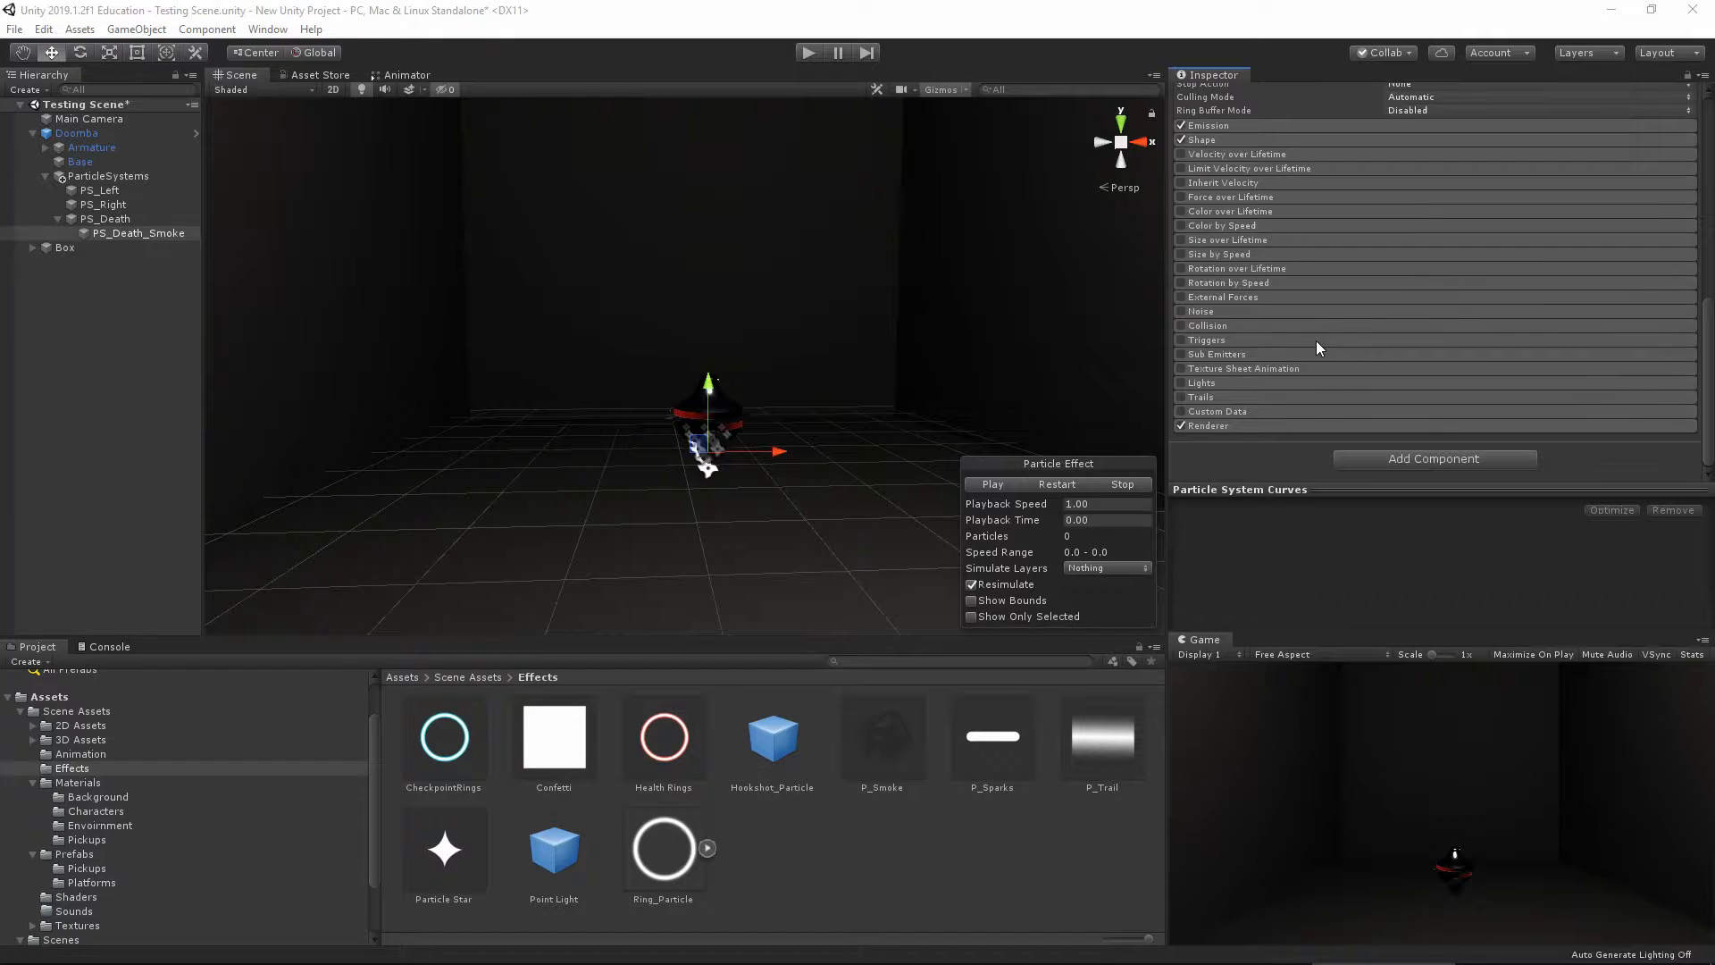
click(1234, 425)
click(1006, 490)
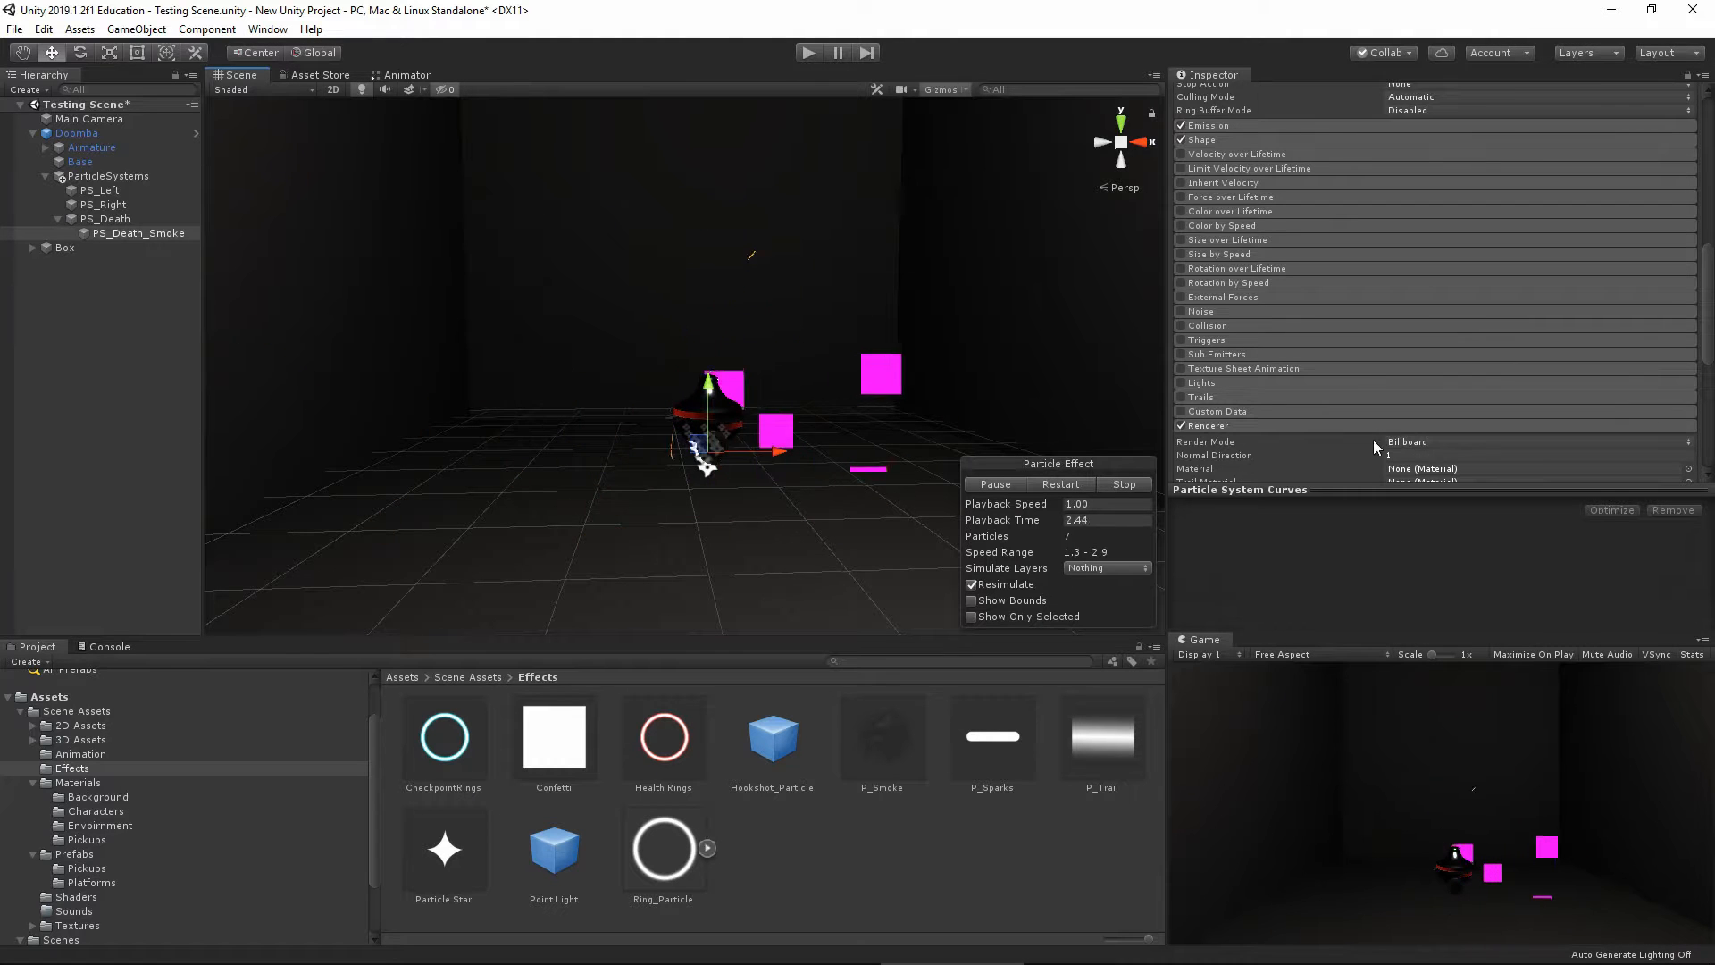
scroll(1374, 440, down, 3)
click(1689, 307)
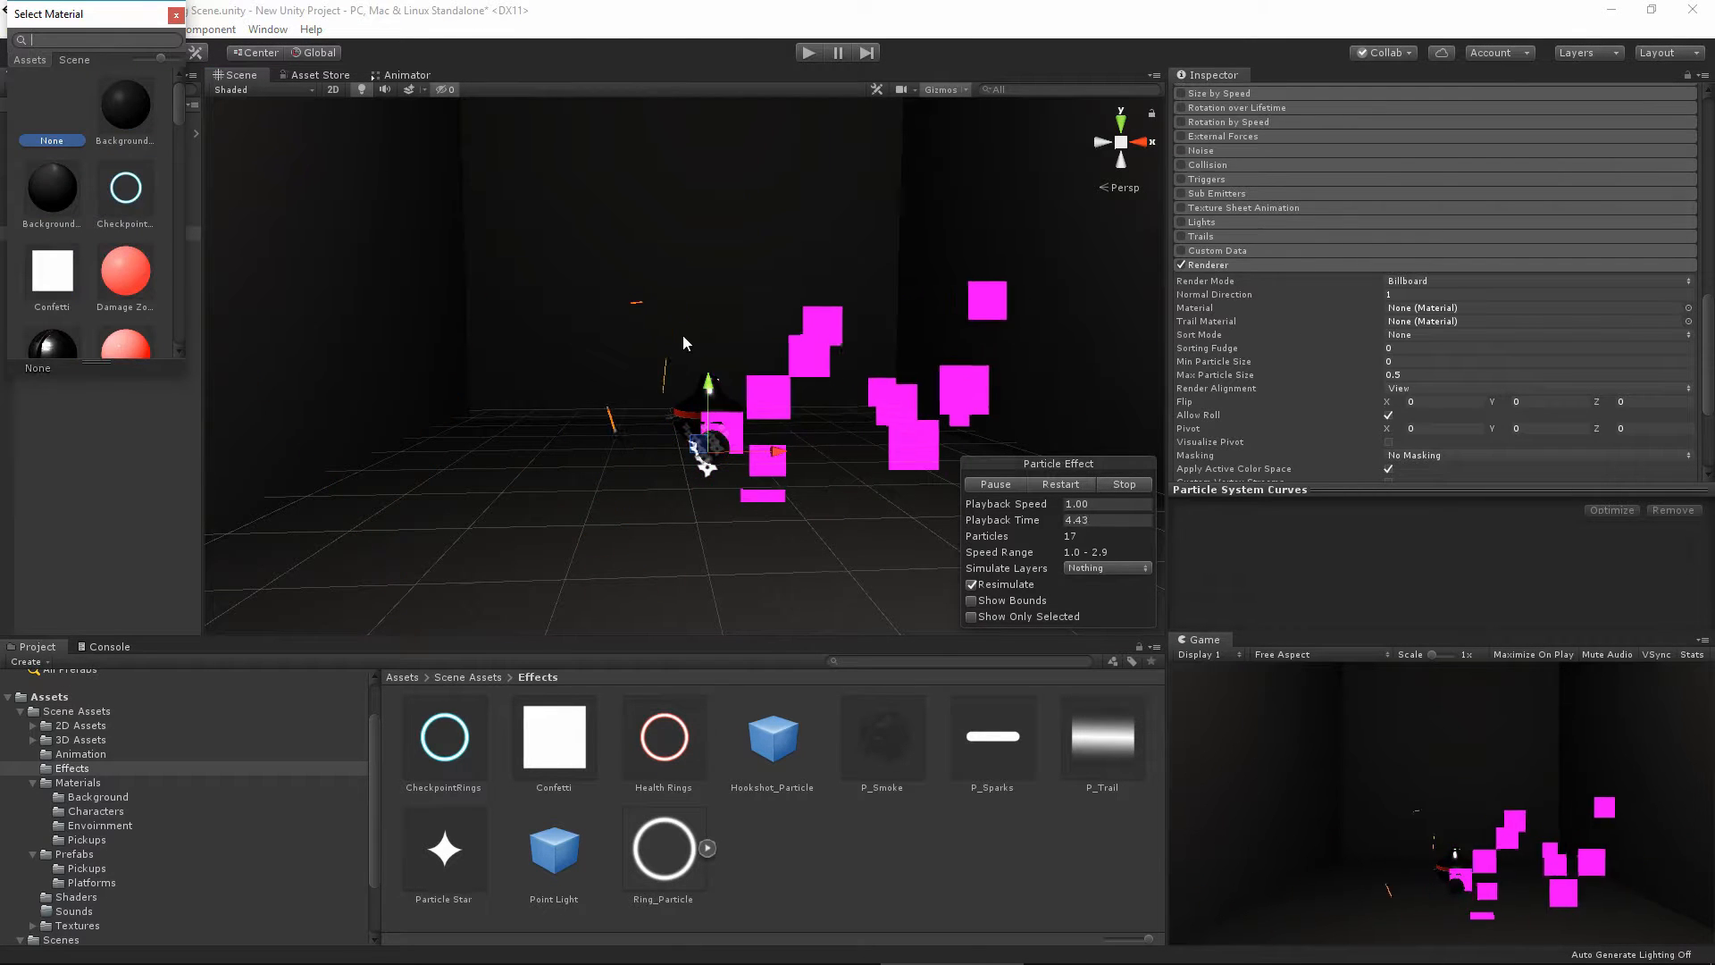
text(sm)
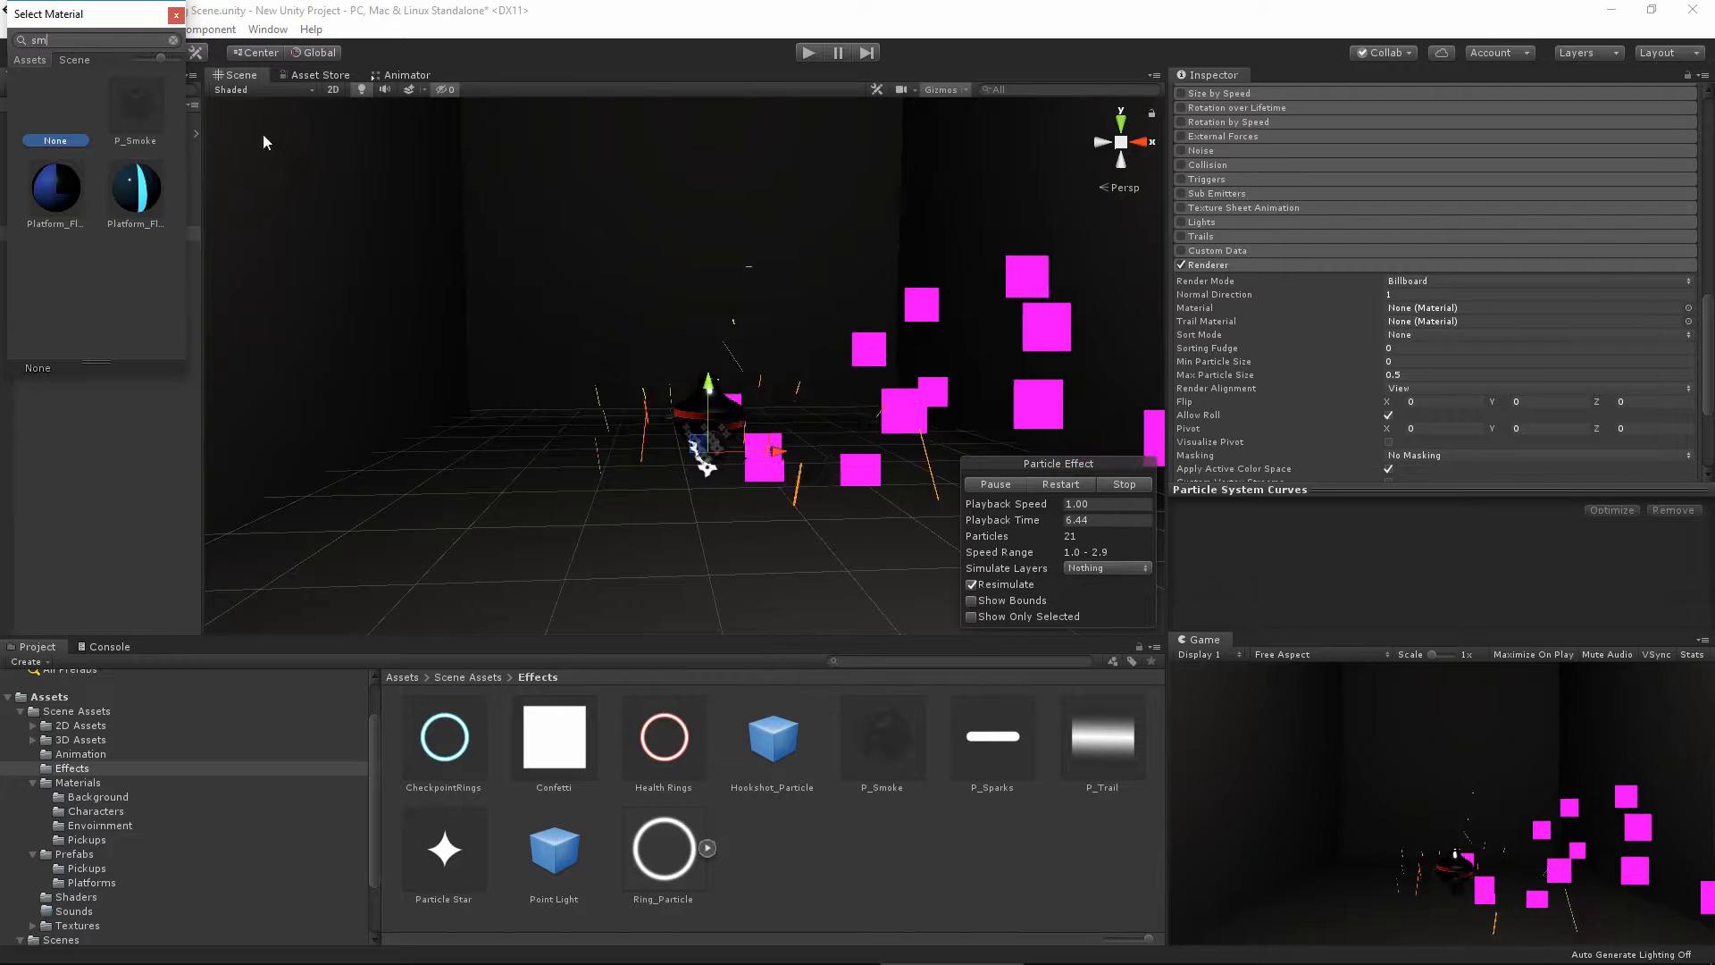
click(147, 100)
double_click(143, 115)
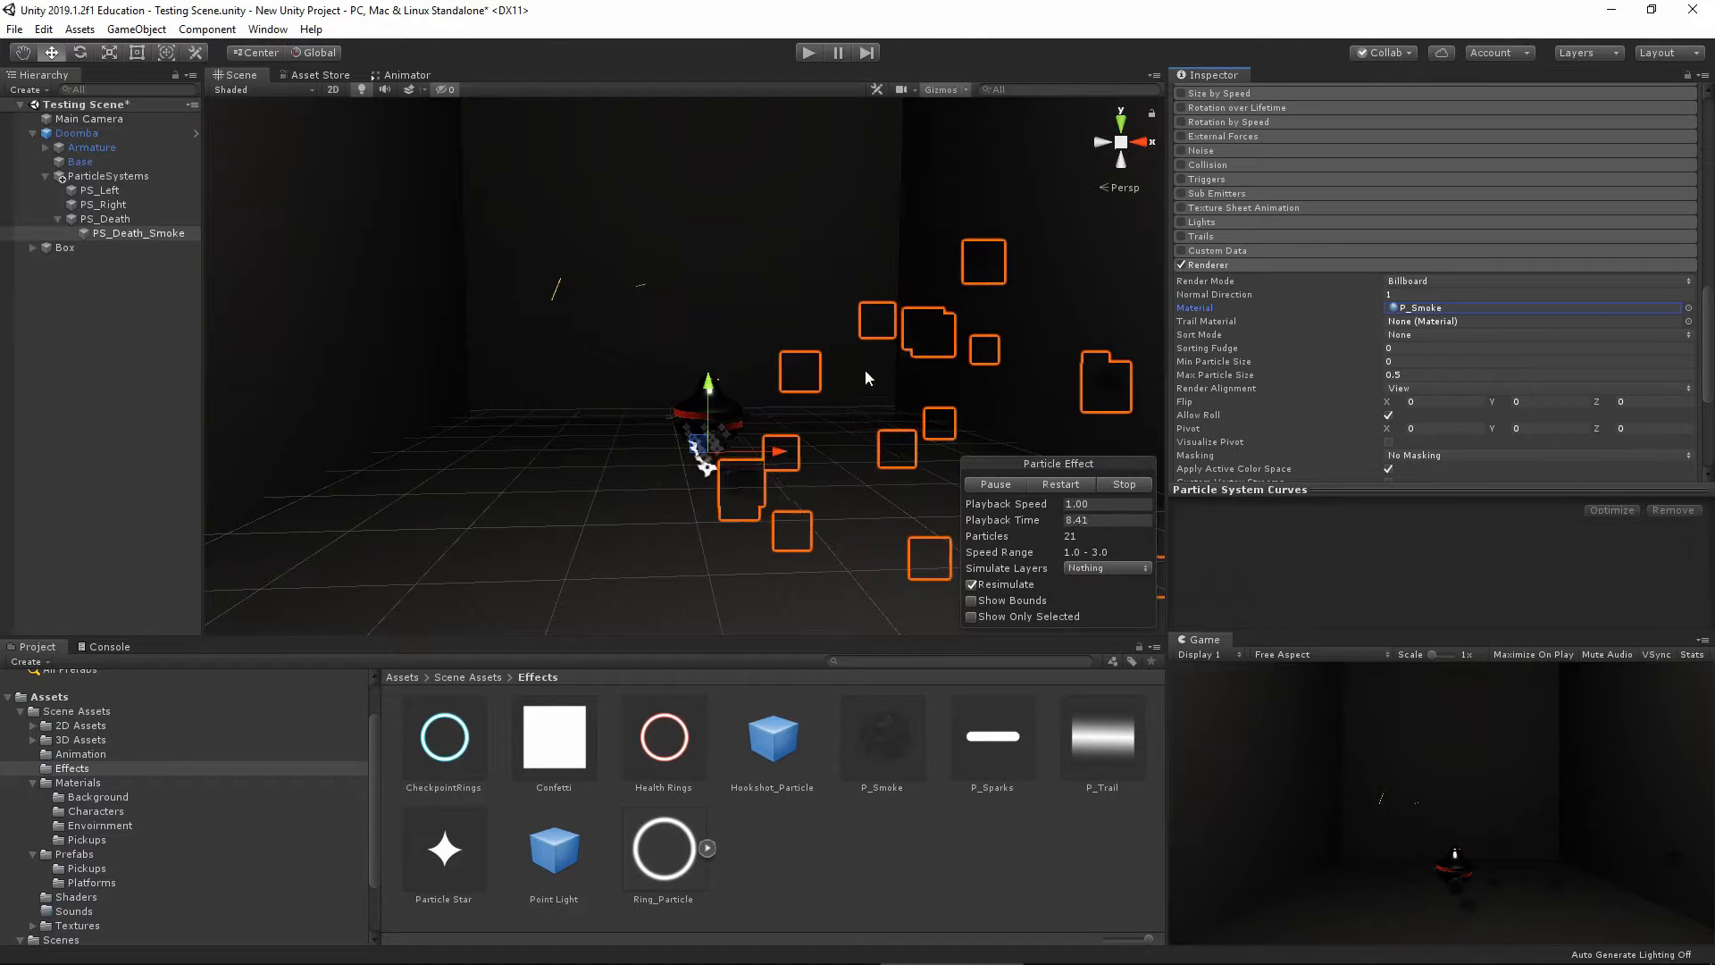
click(1256, 264)
Rotate the smoke's cone emission shape to 270 on X so that it opens upward
scroll(1266, 312, up, 5)
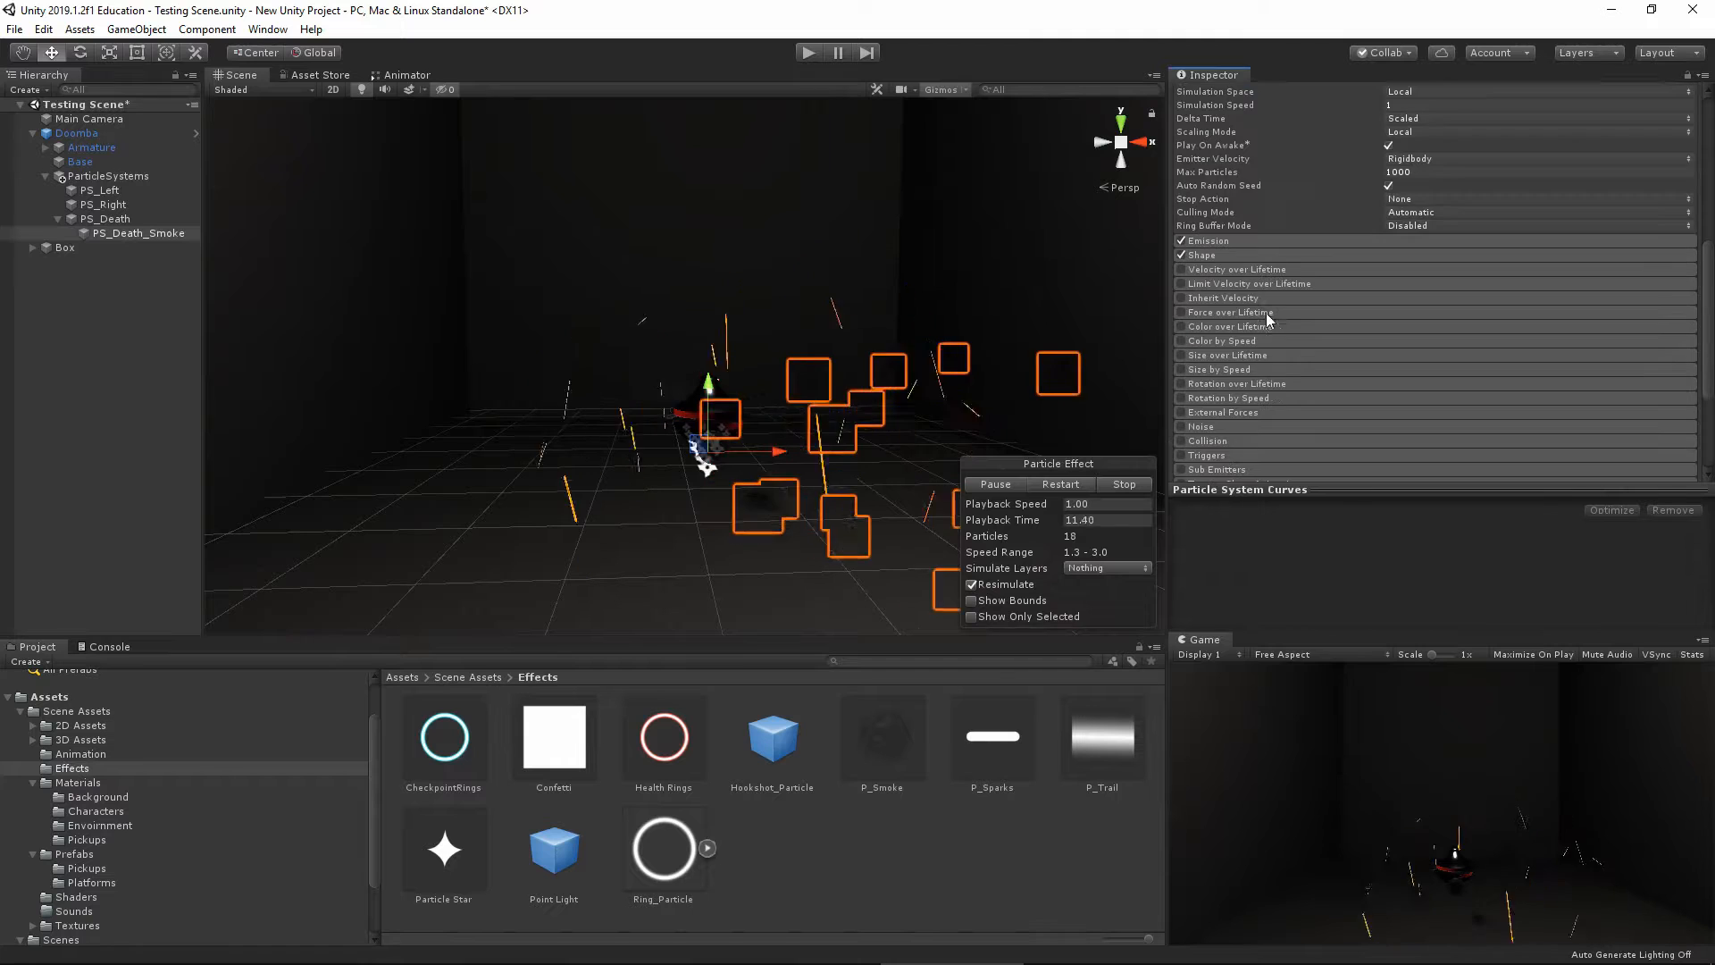
click(1224, 254)
scroll(1403, 386, down, 3)
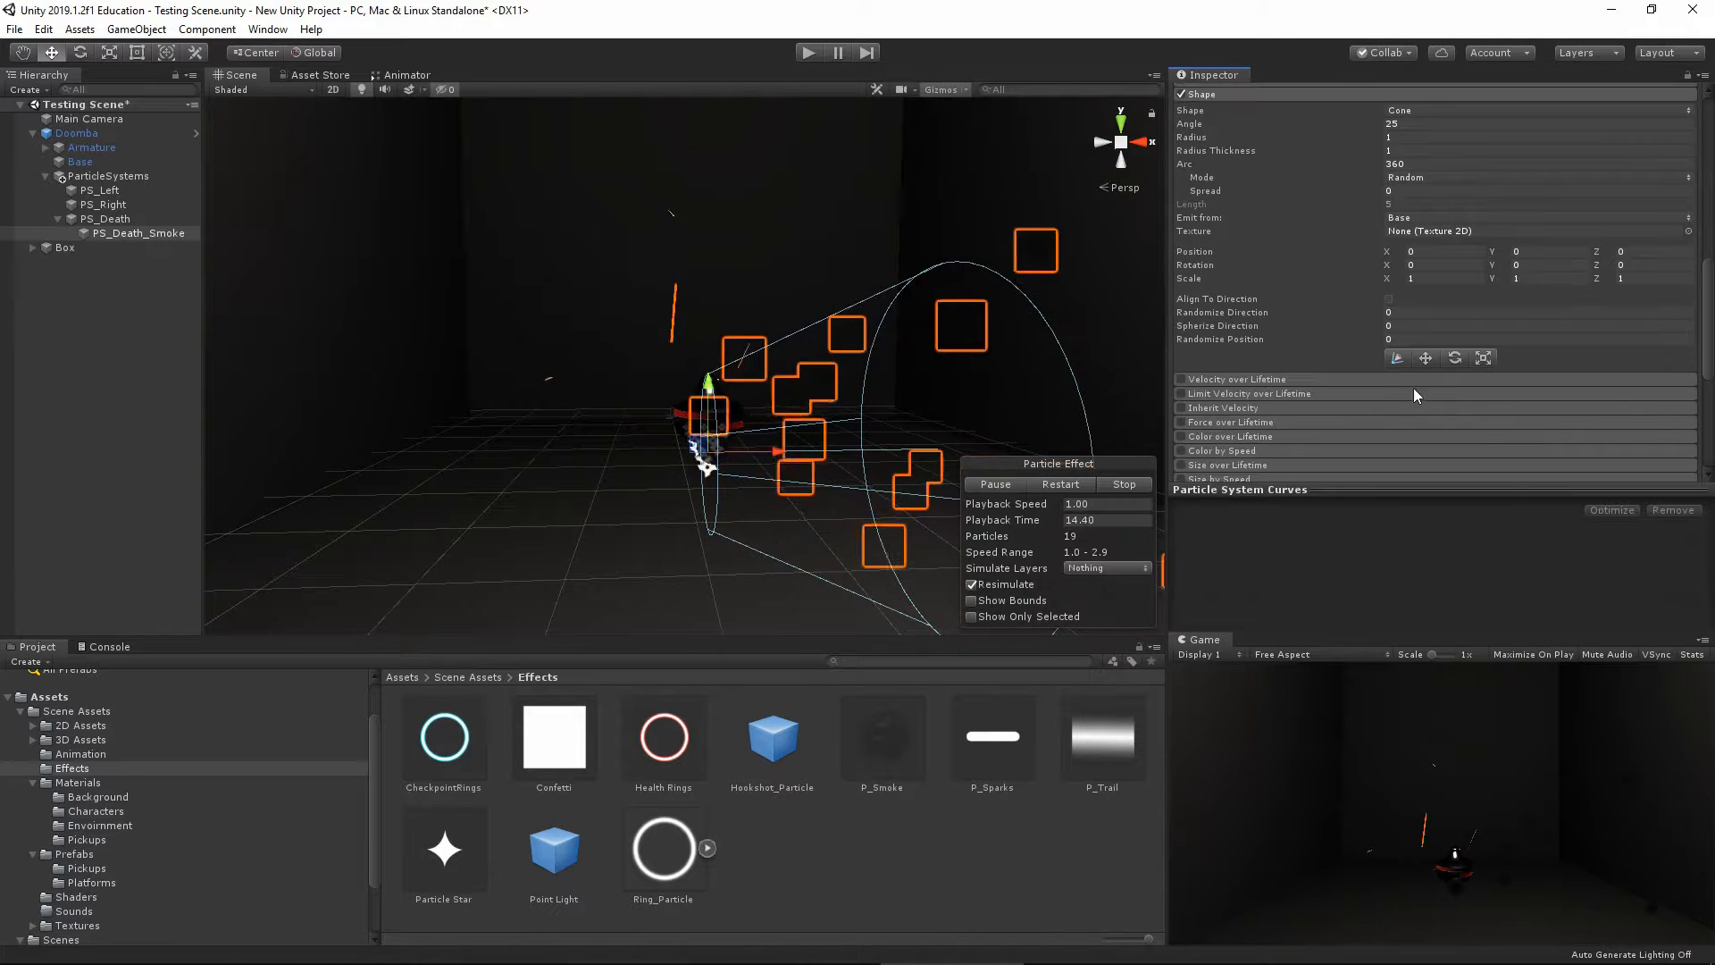
click(1455, 358)
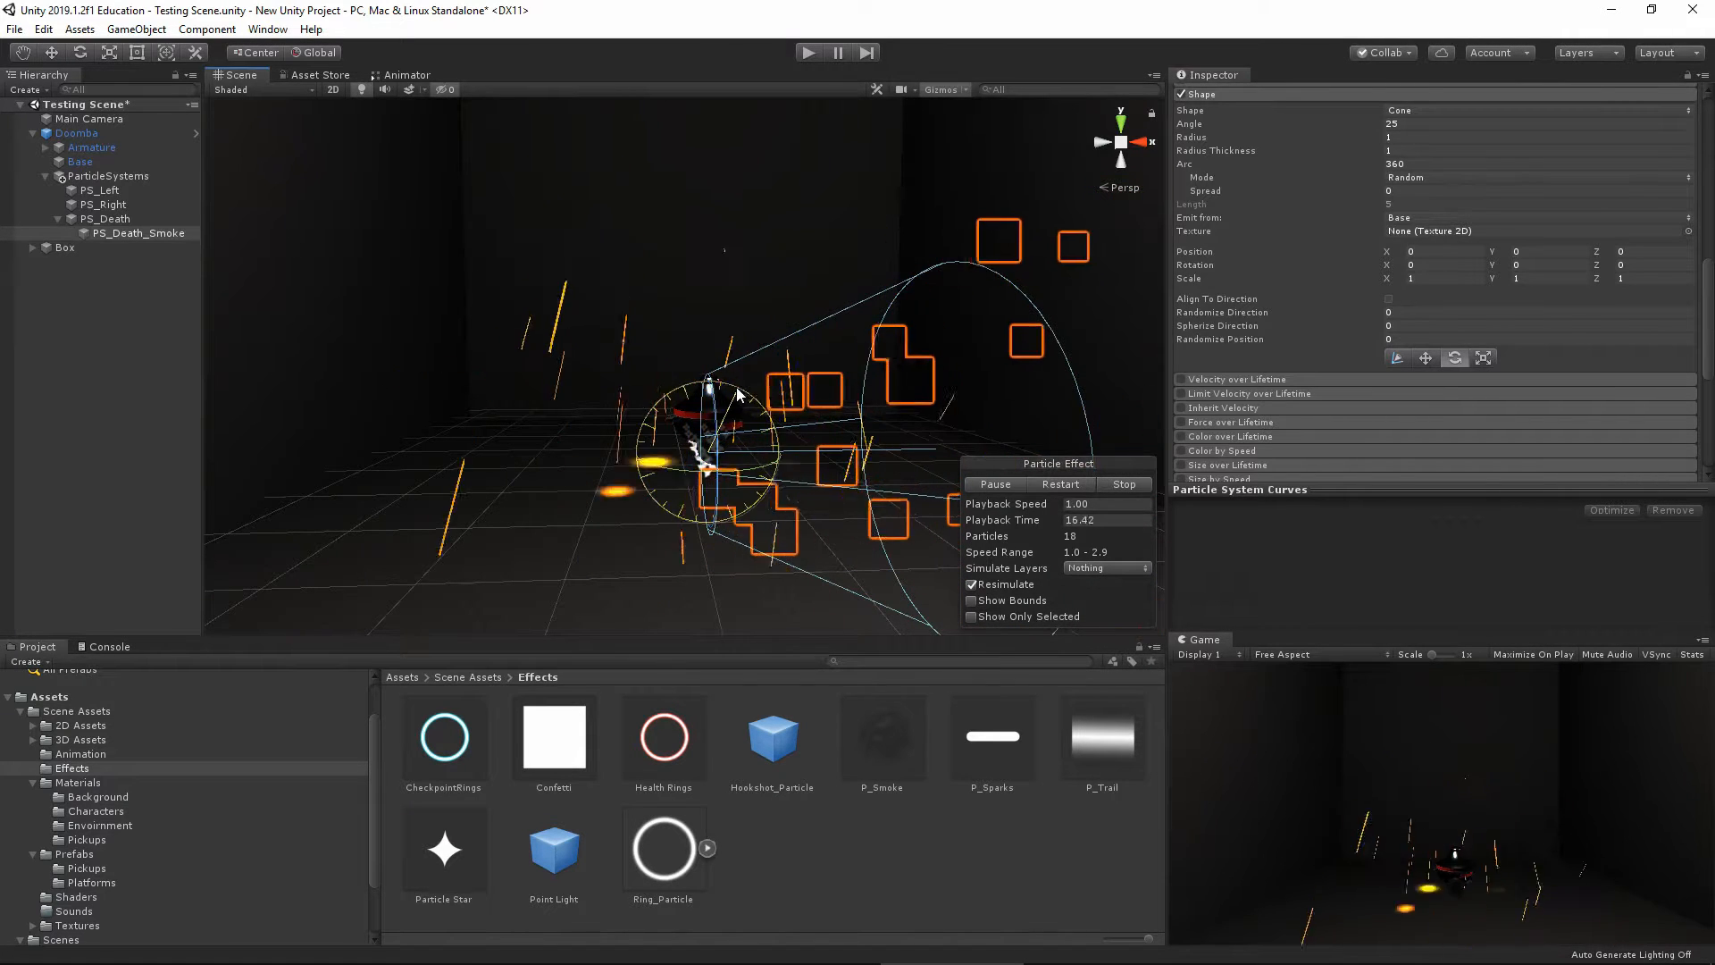
drag(738, 393, 517, 367)
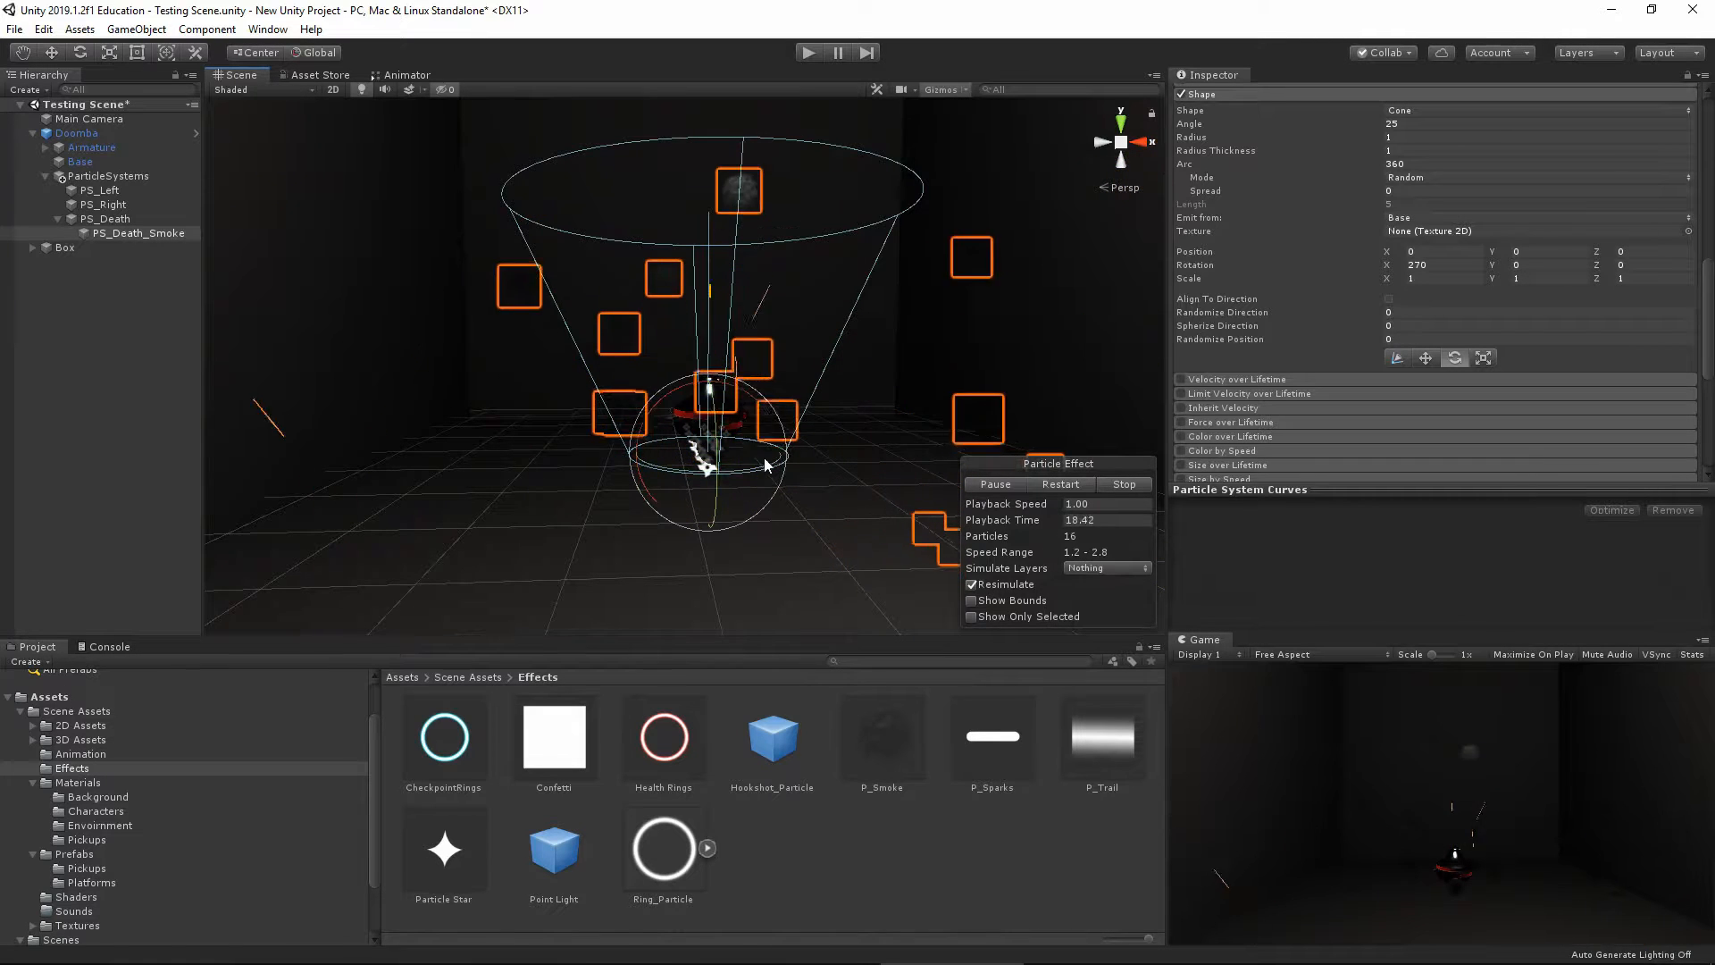
Shrink the cone emission shape's radius to about 0.36 and raise its Y position to about 0.62
click(1397, 357)
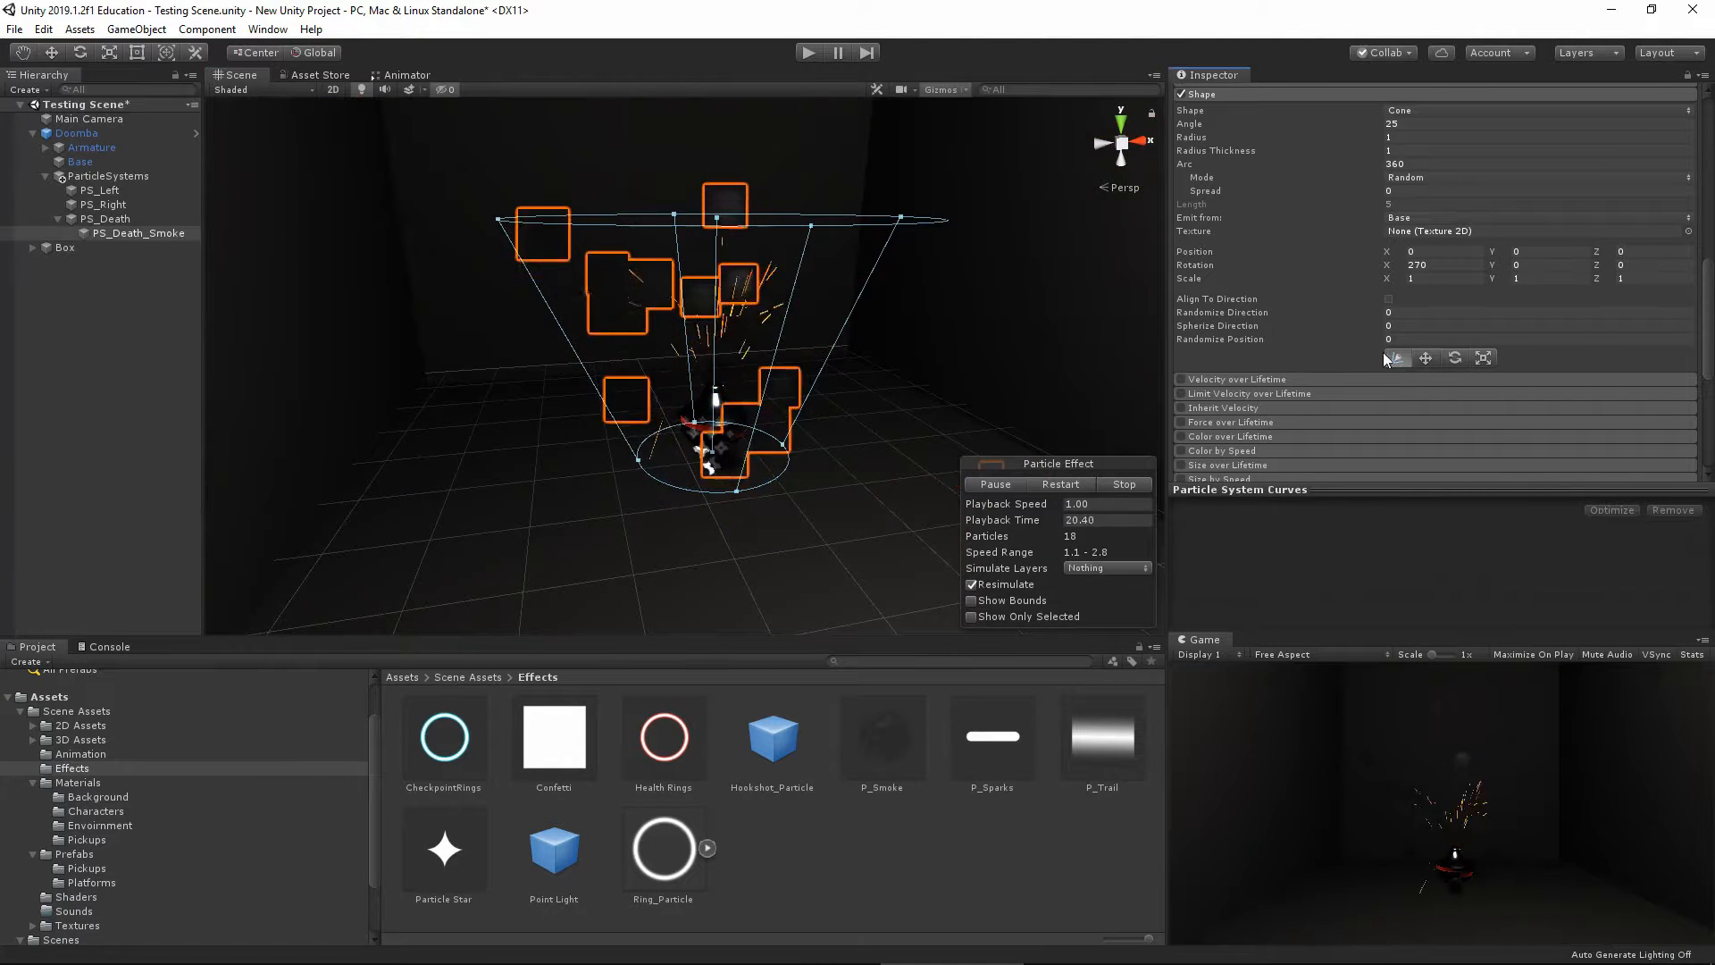
drag(782, 444, 738, 453)
click(1424, 358)
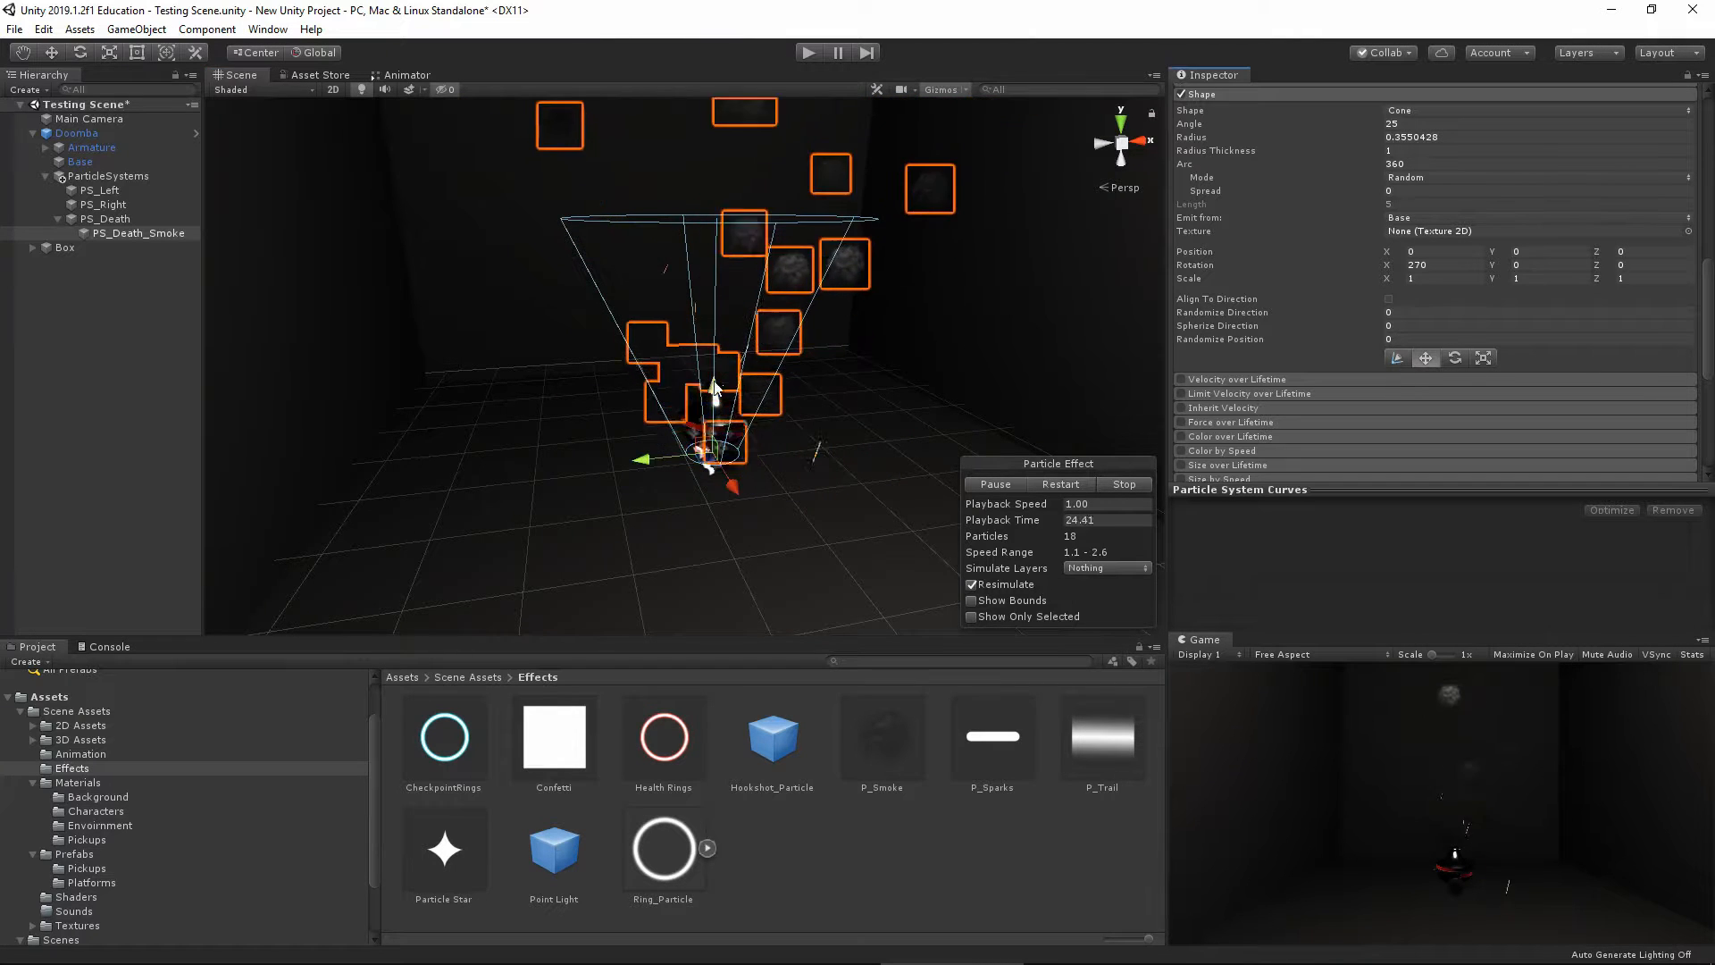
drag(714, 386, 714, 347)
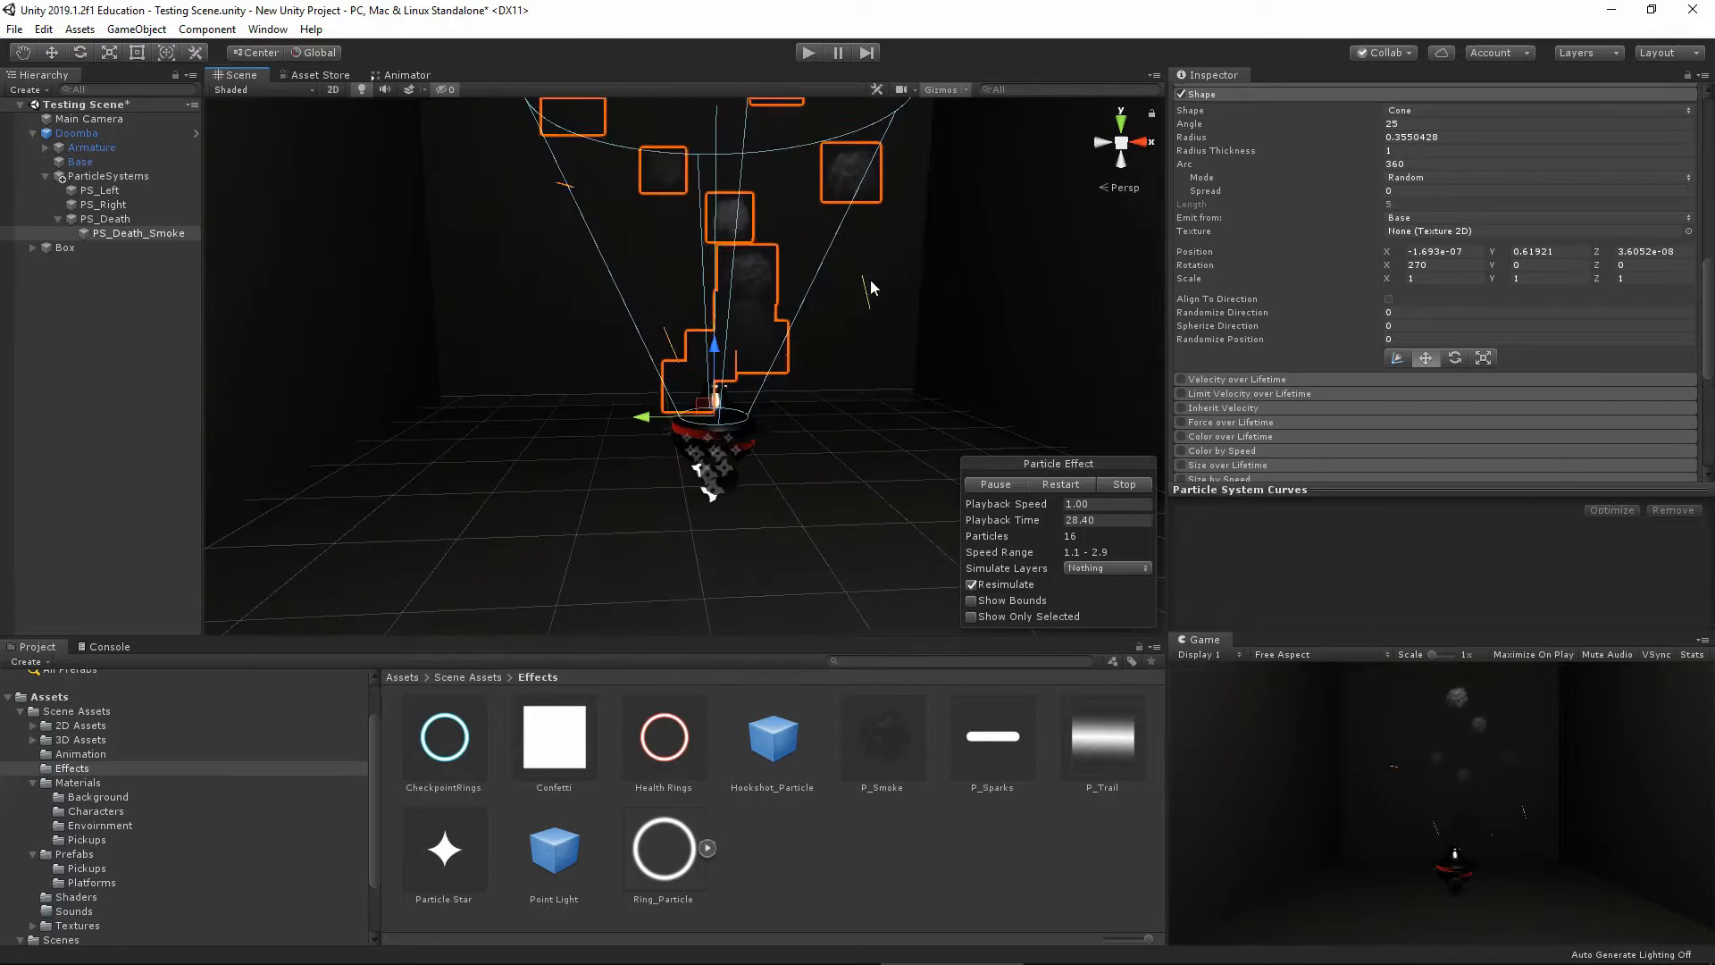
Turn off the smoke's Shape module, then raise and rotate PS_Death_Smoke to emit straight up from the Doomba
scroll(870, 322, up, 3)
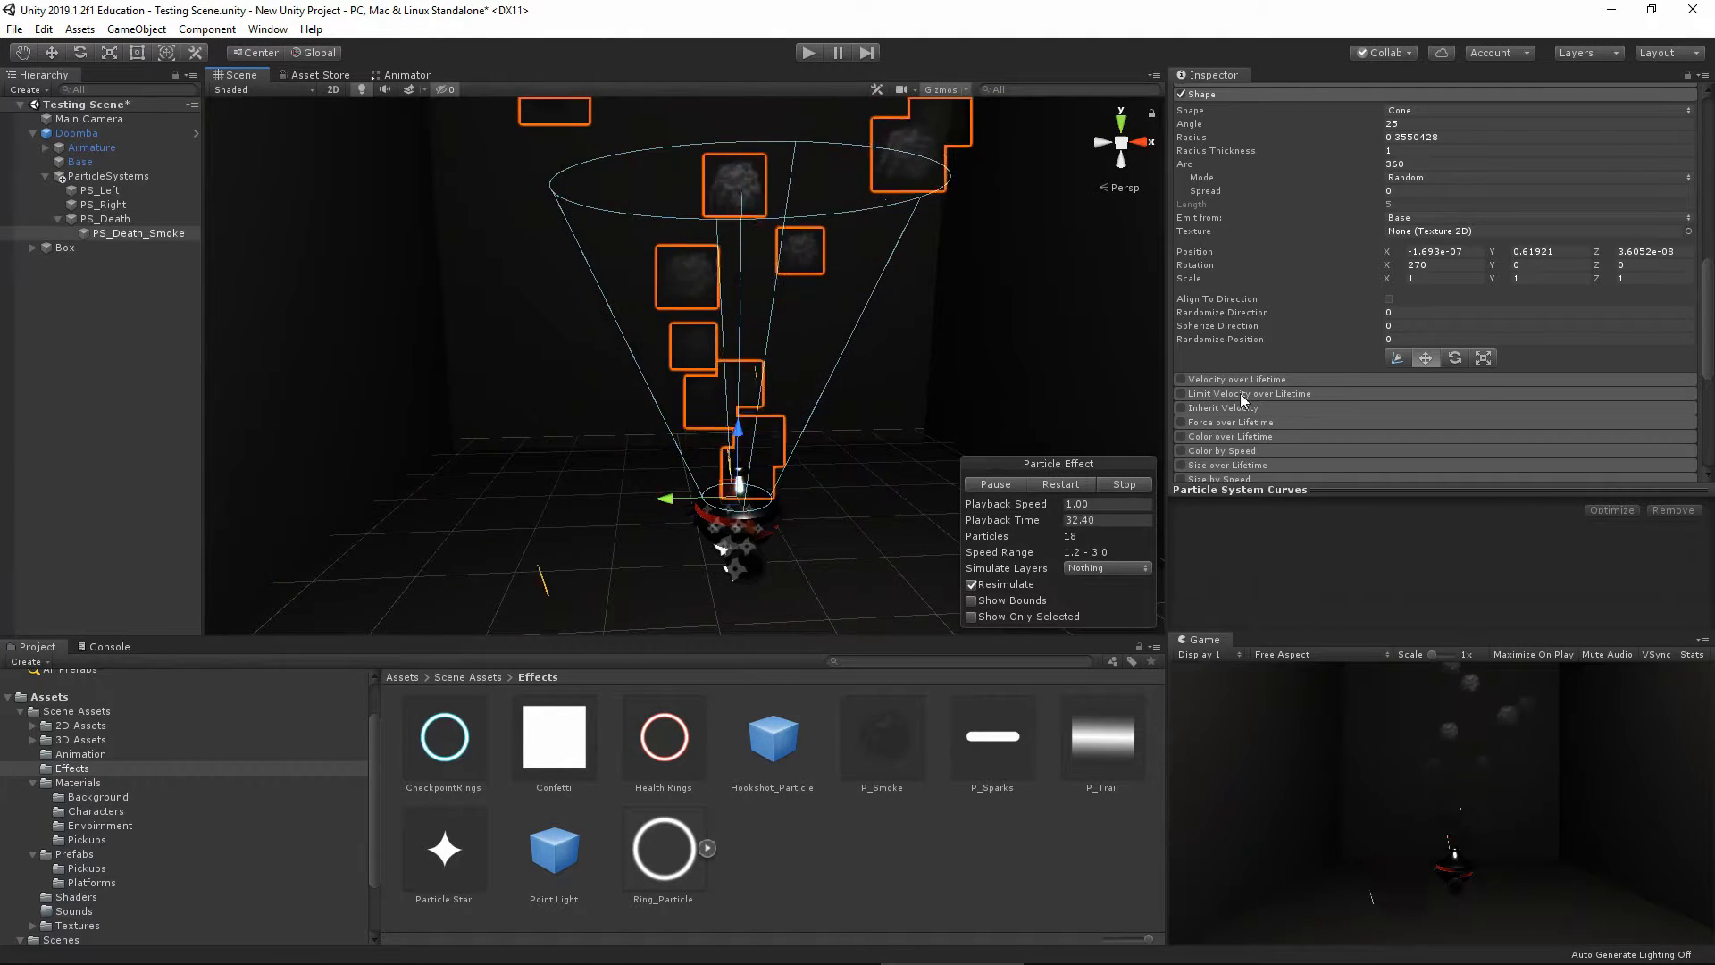
click(1181, 94)
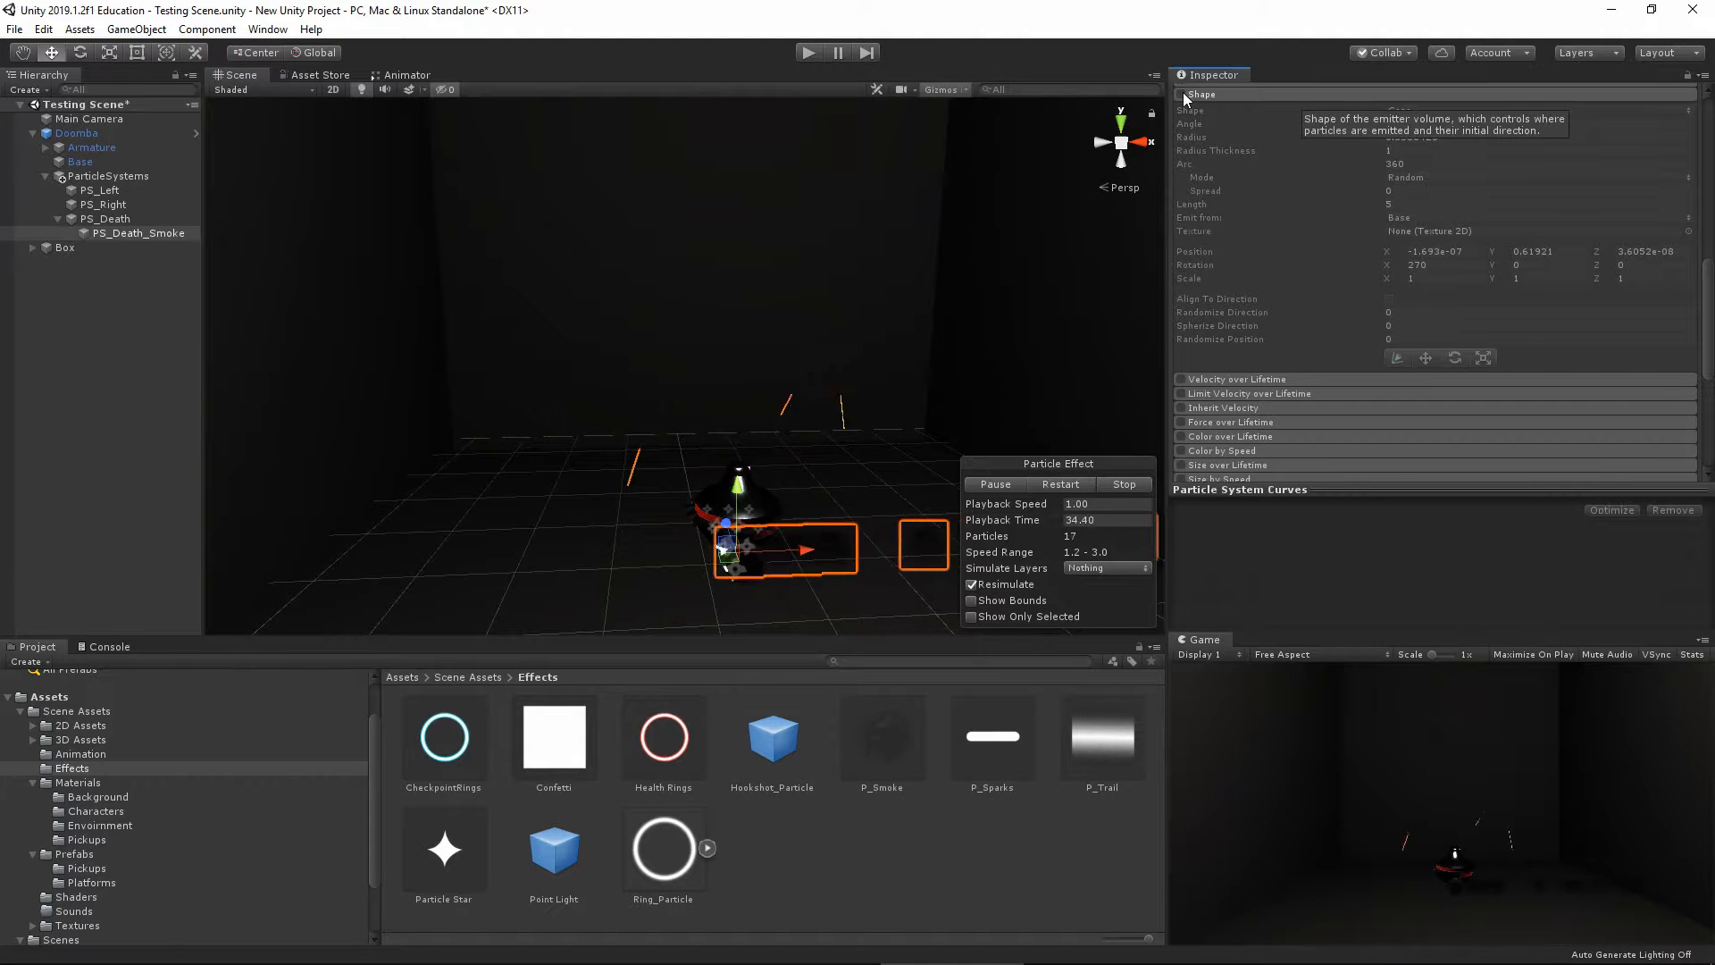
scroll(1359, 227, up, 3)
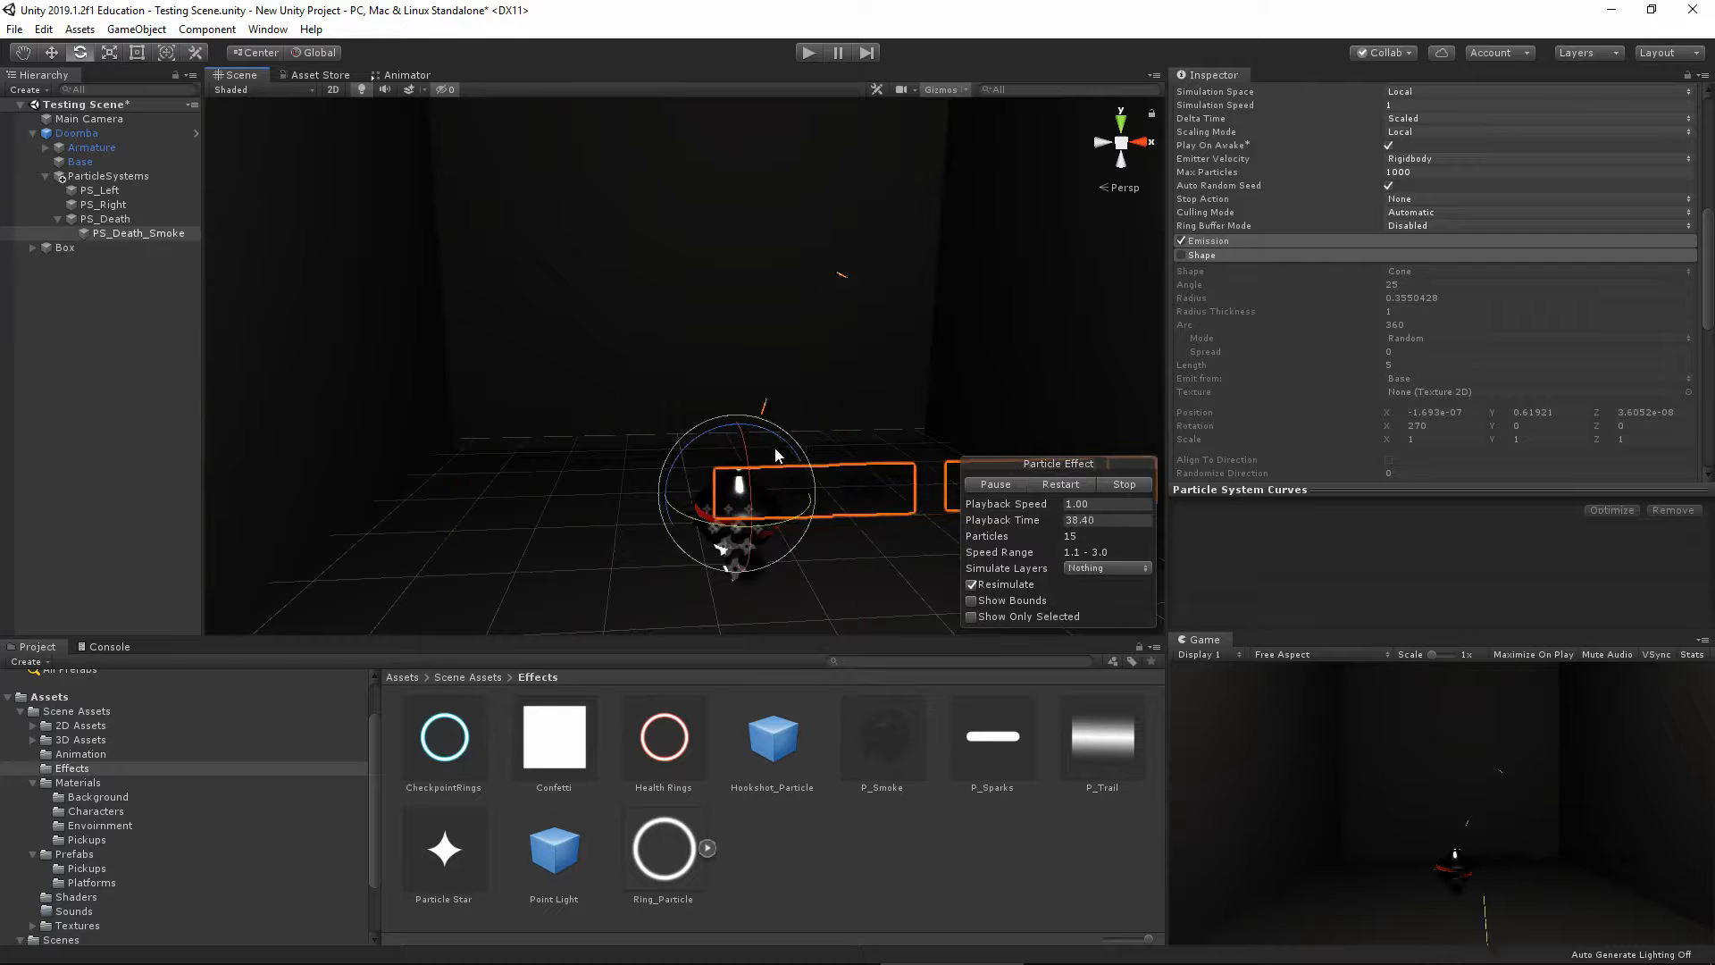
drag(768, 428, 562, 387)
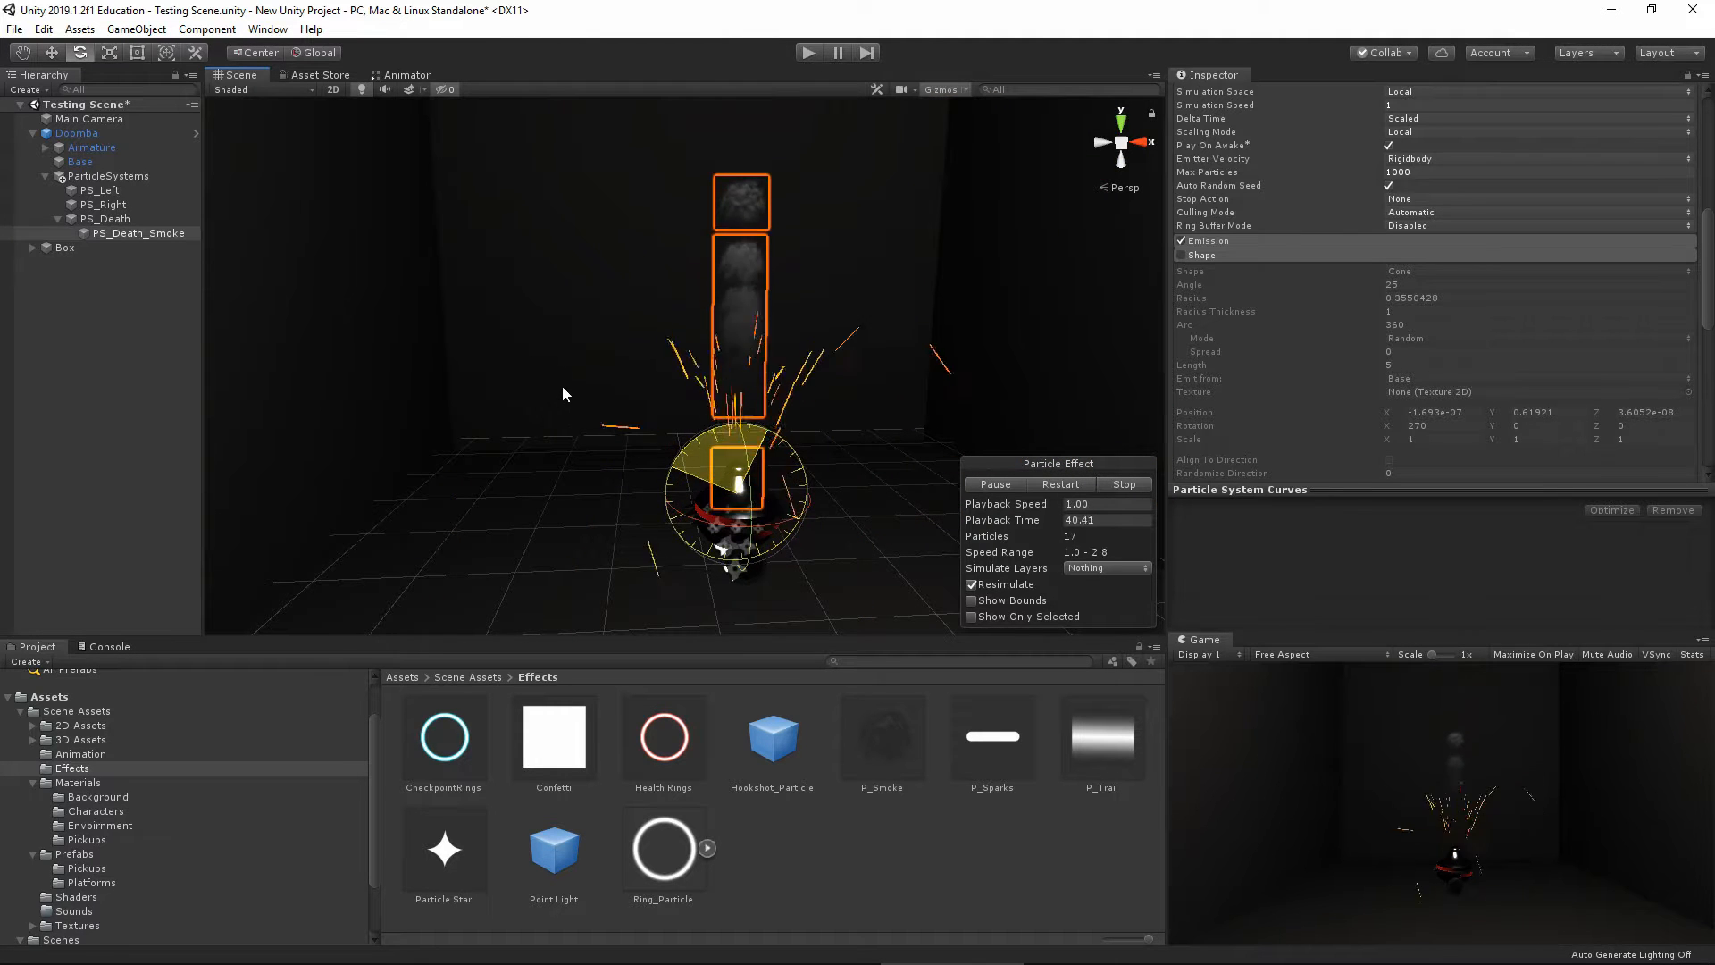
key(w)
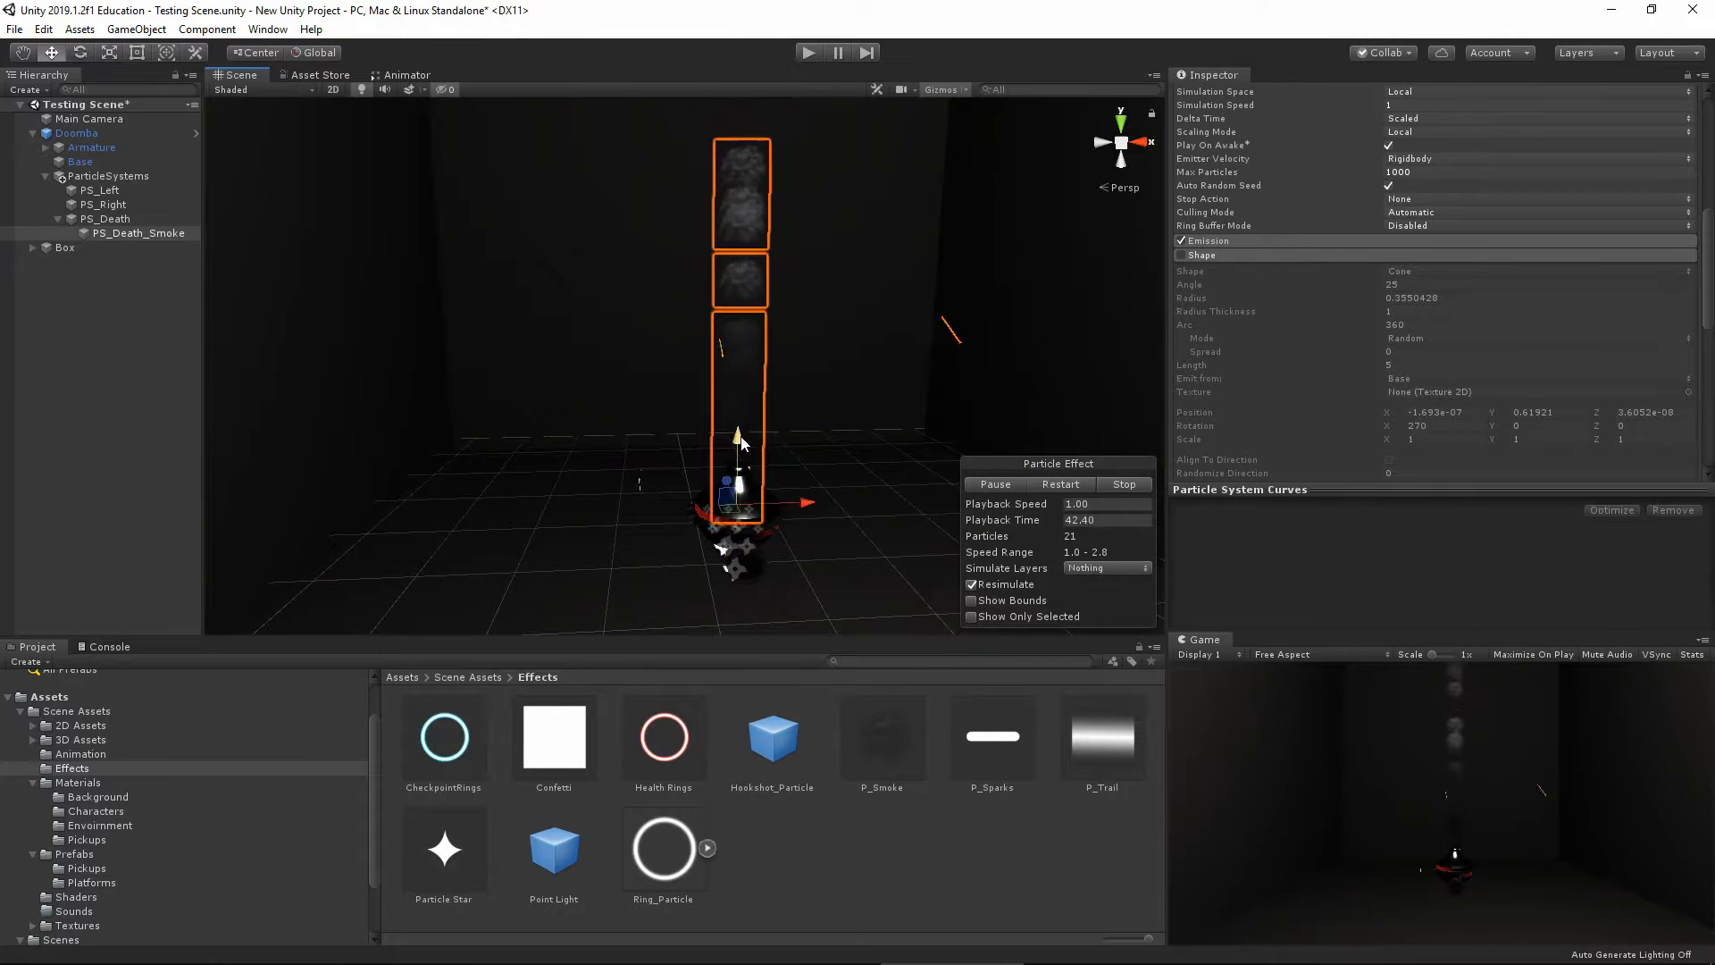
click(1181, 256)
click(1182, 255)
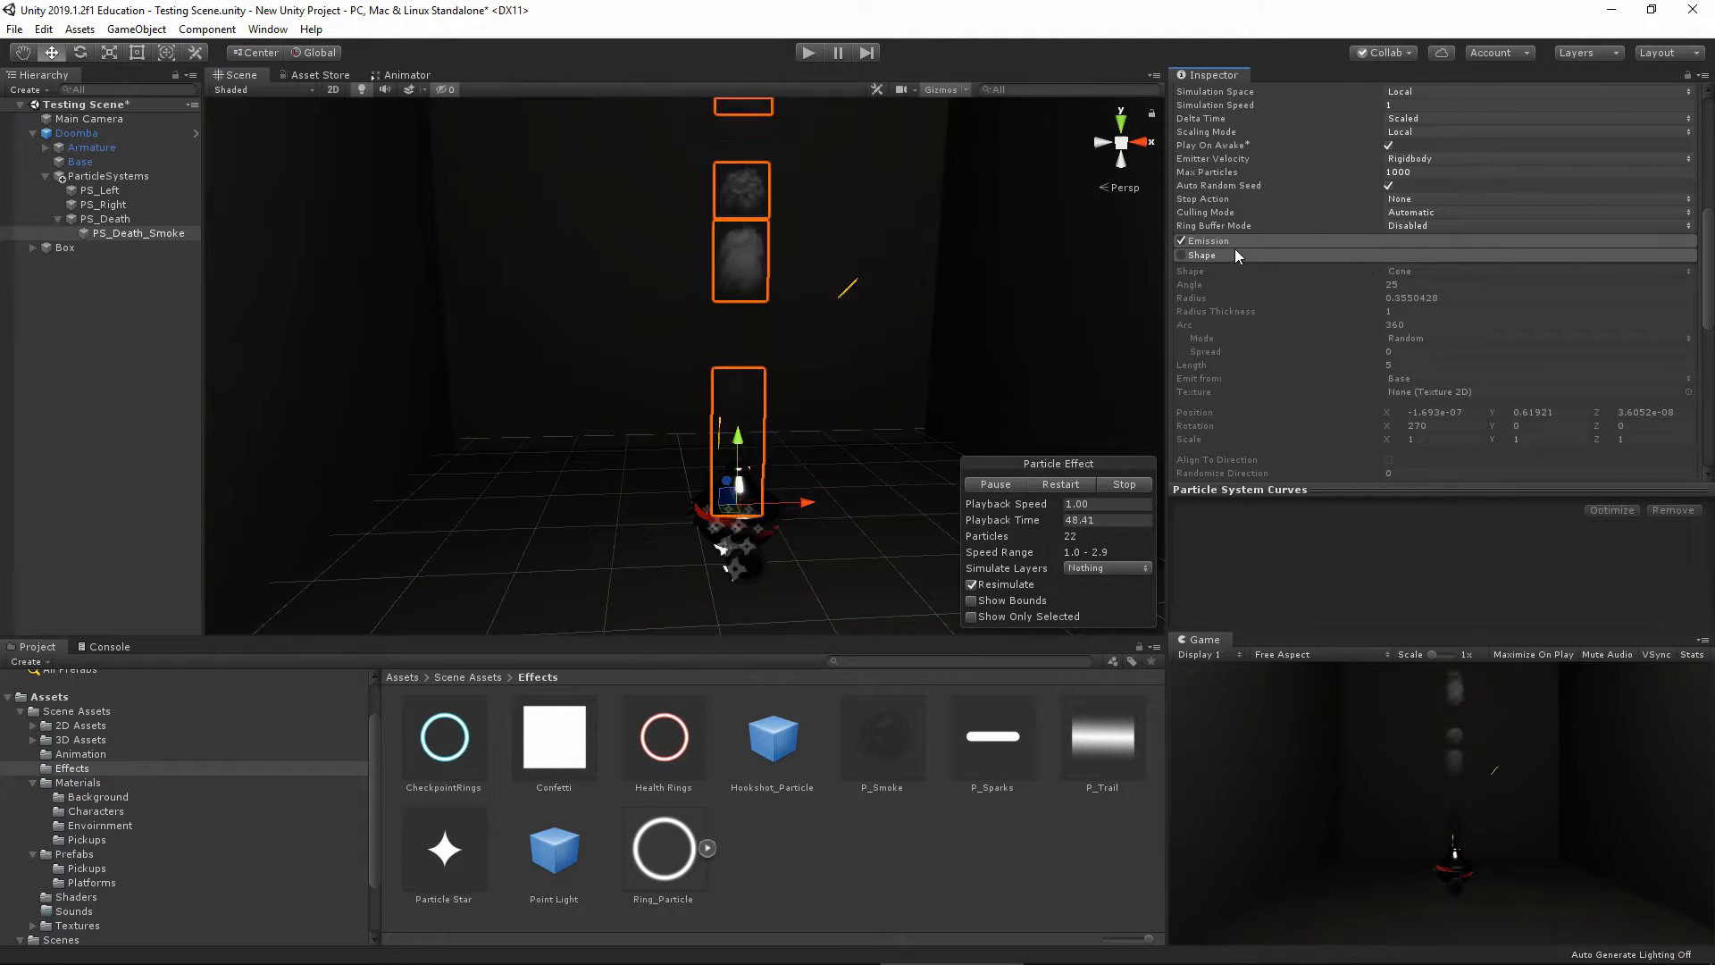
click(1236, 255)
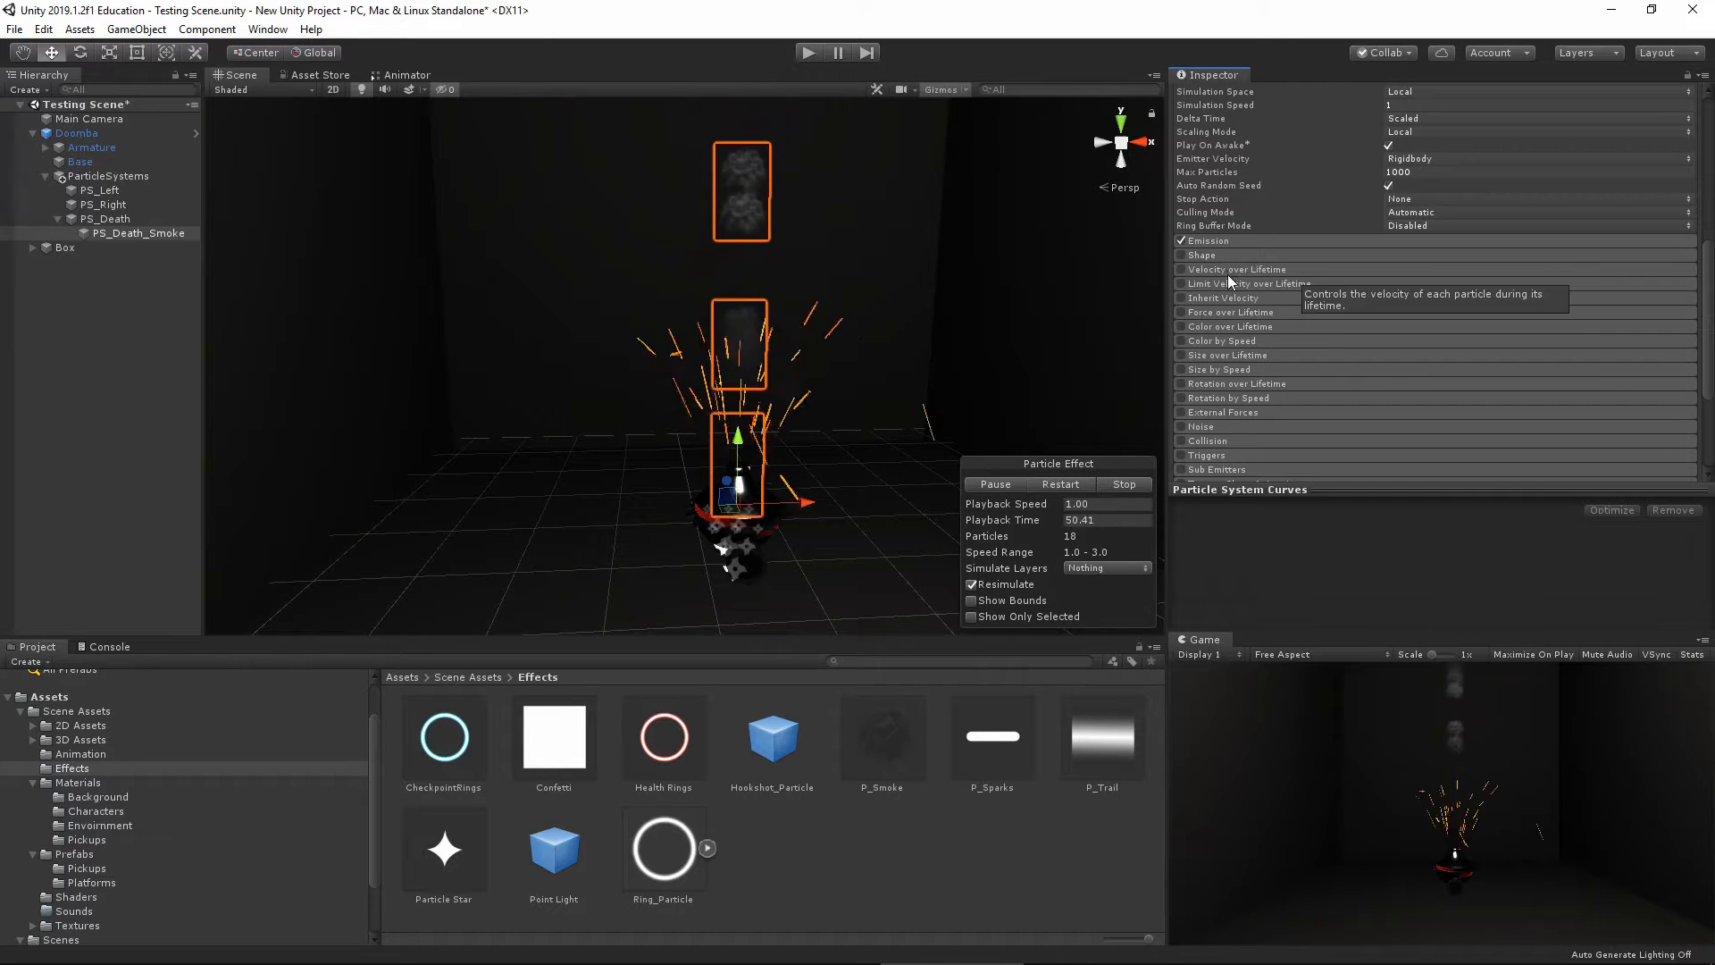
Enable Color over Lifetime with a white gradient that has alpha 0 at both ends and an opaque alpha key near the middle
click(1181, 326)
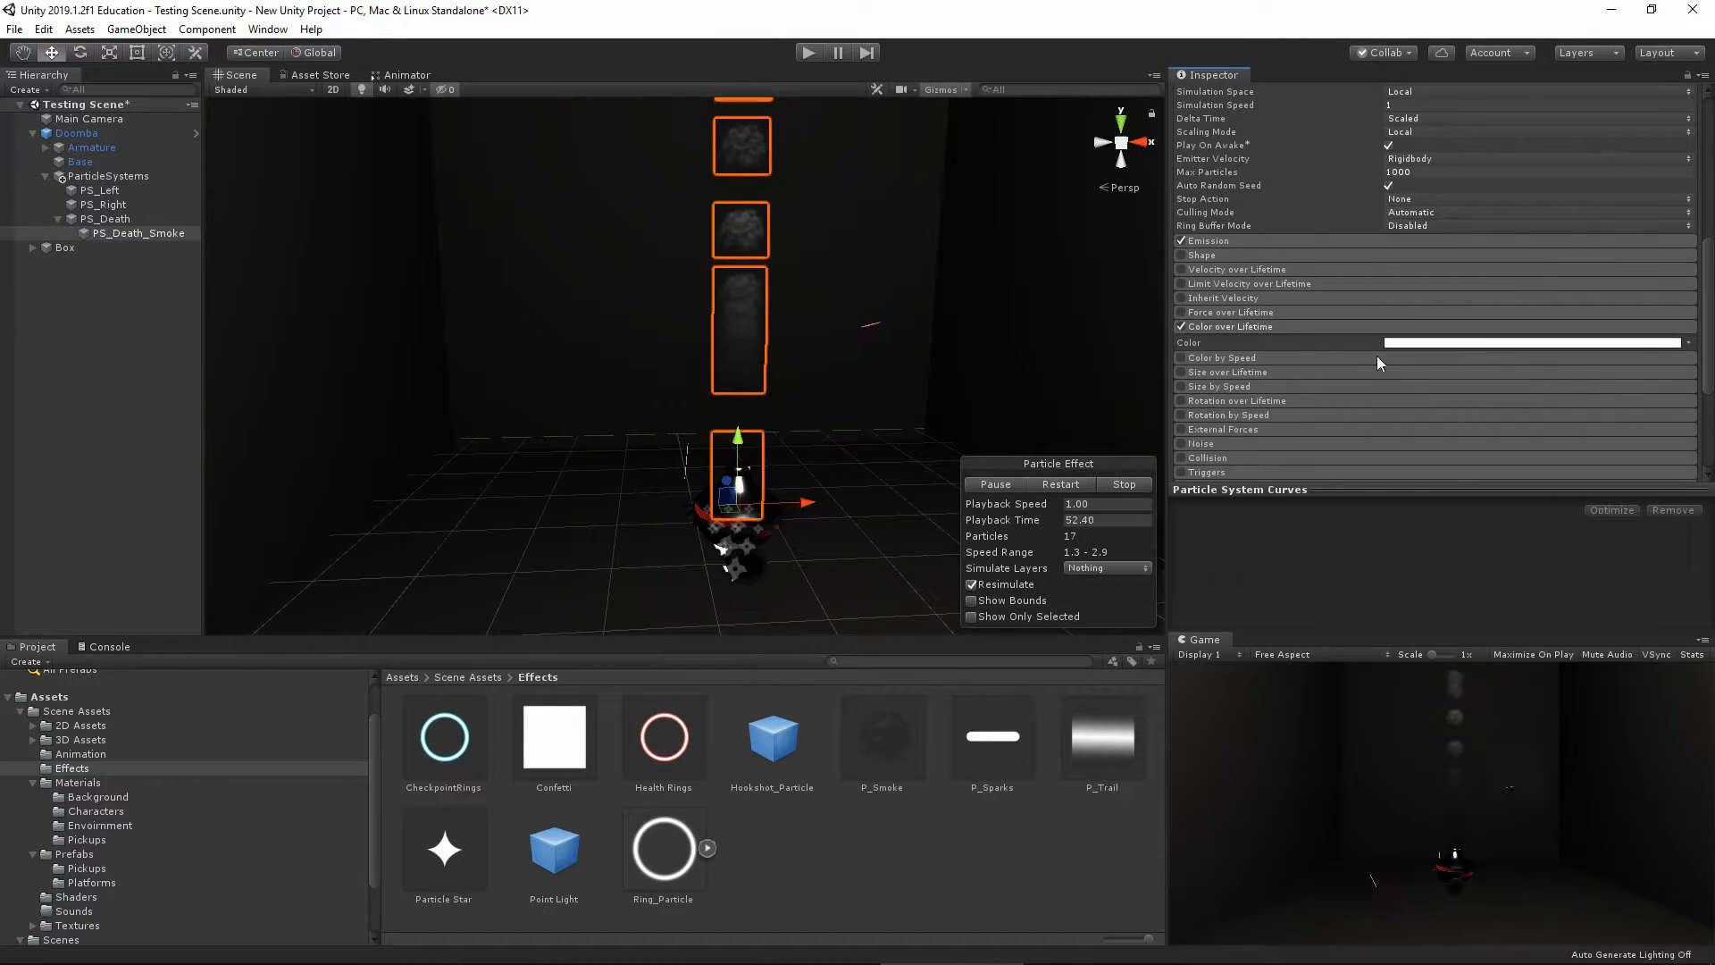
click(1453, 344)
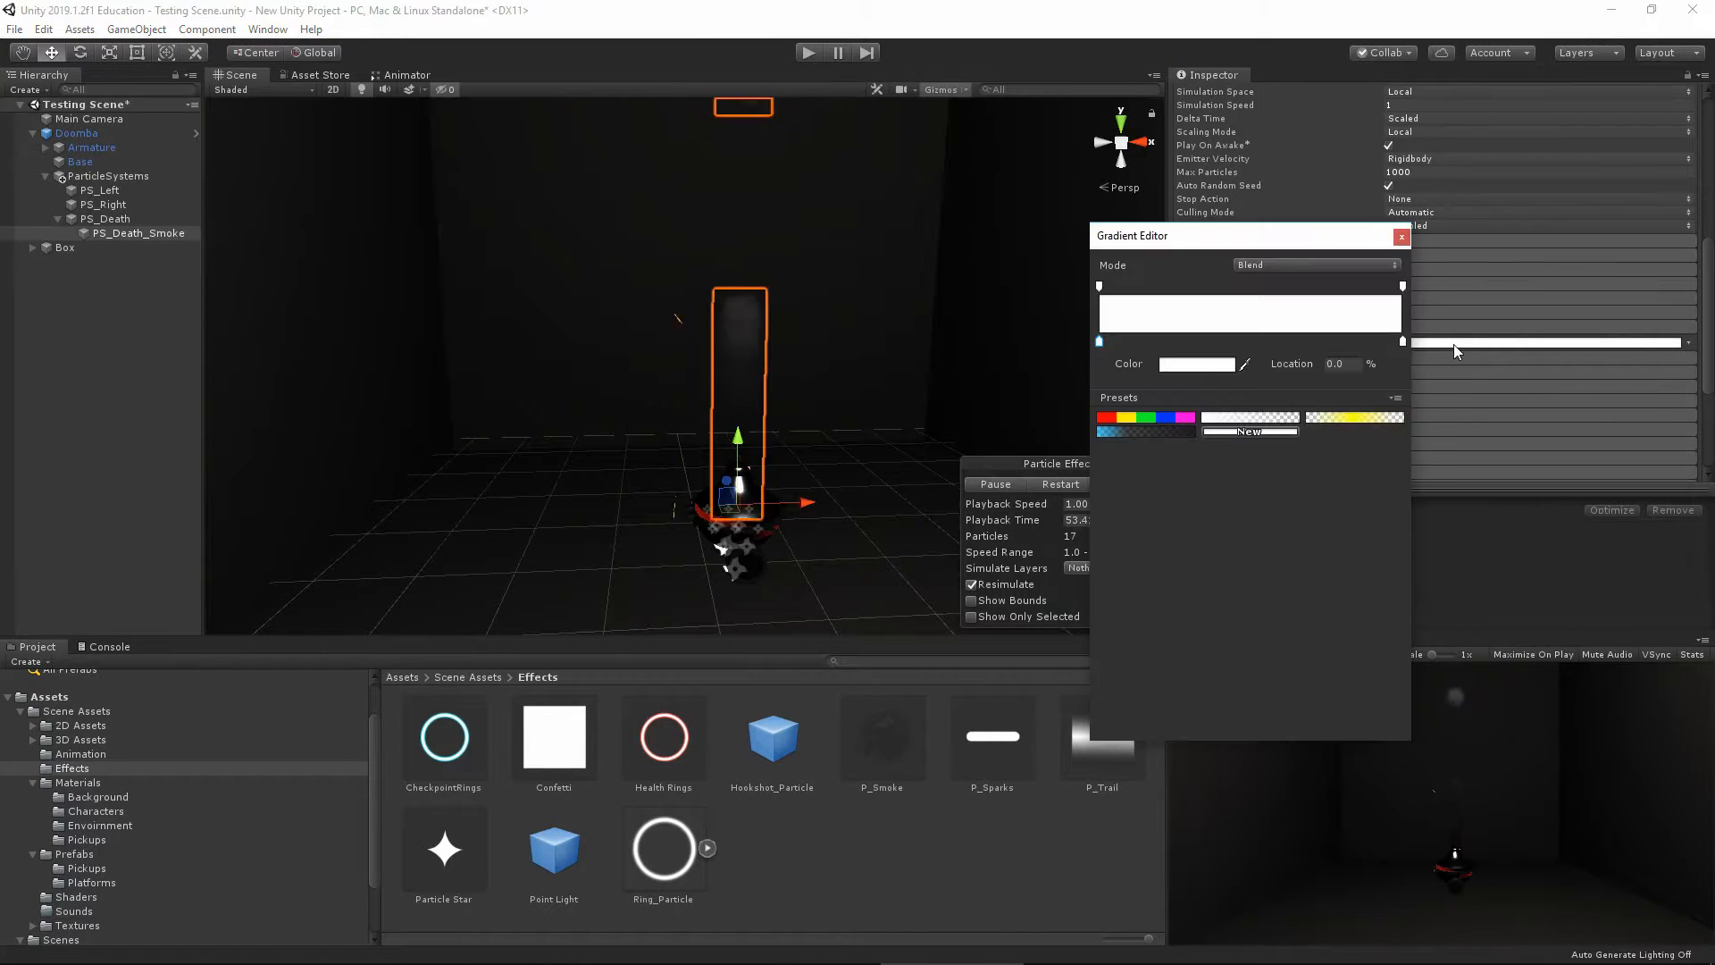
click(1253, 425)
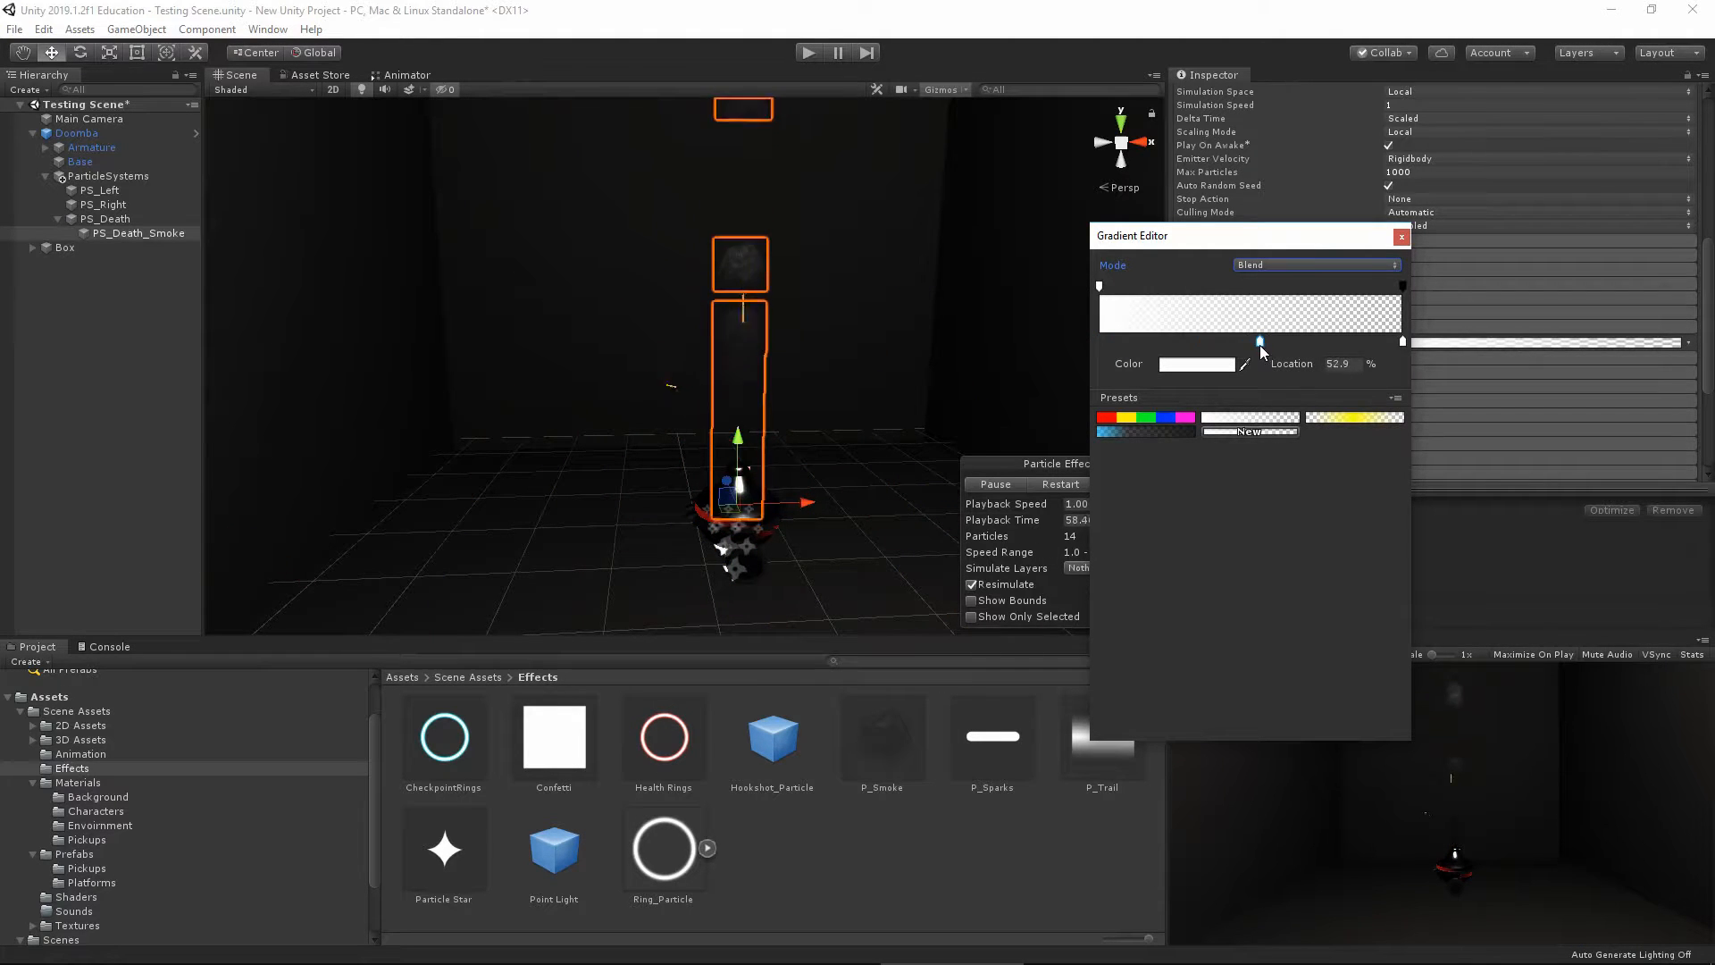
drag(1257, 341, 1250, 342)
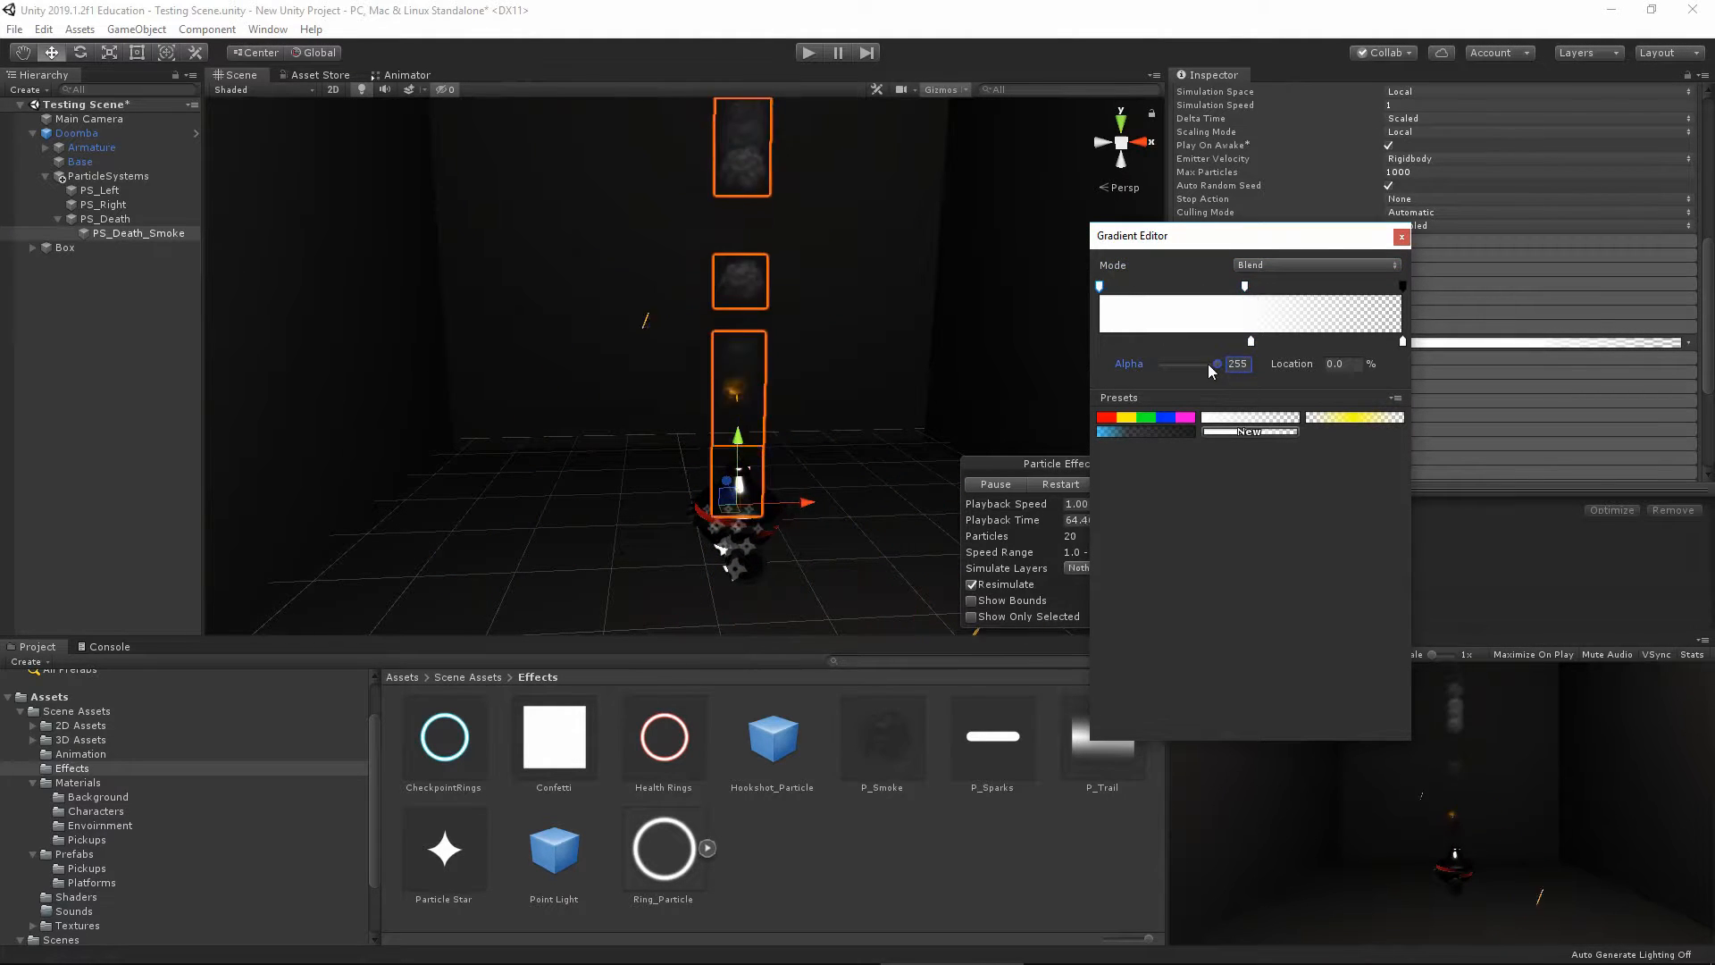
drag(1208, 363, 1099, 346)
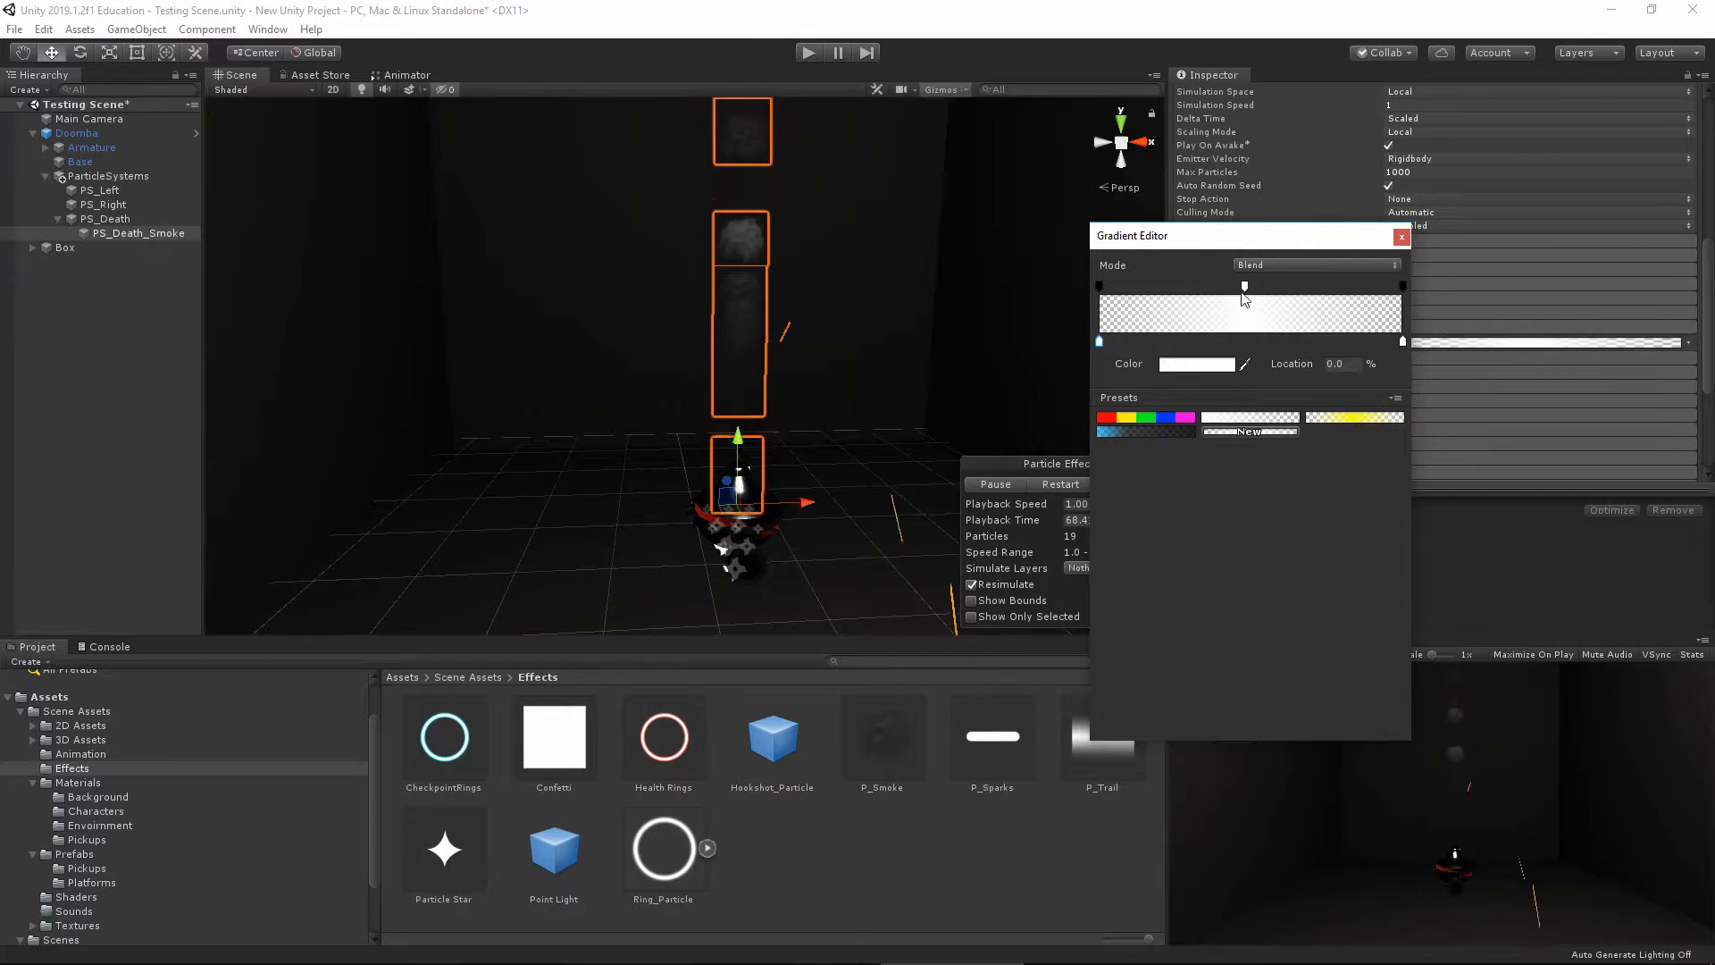
Move the smoke gradient's opaque alpha key close to the start and add a second opaque alpha key at about 76%
drag(1244, 288, 1147, 302)
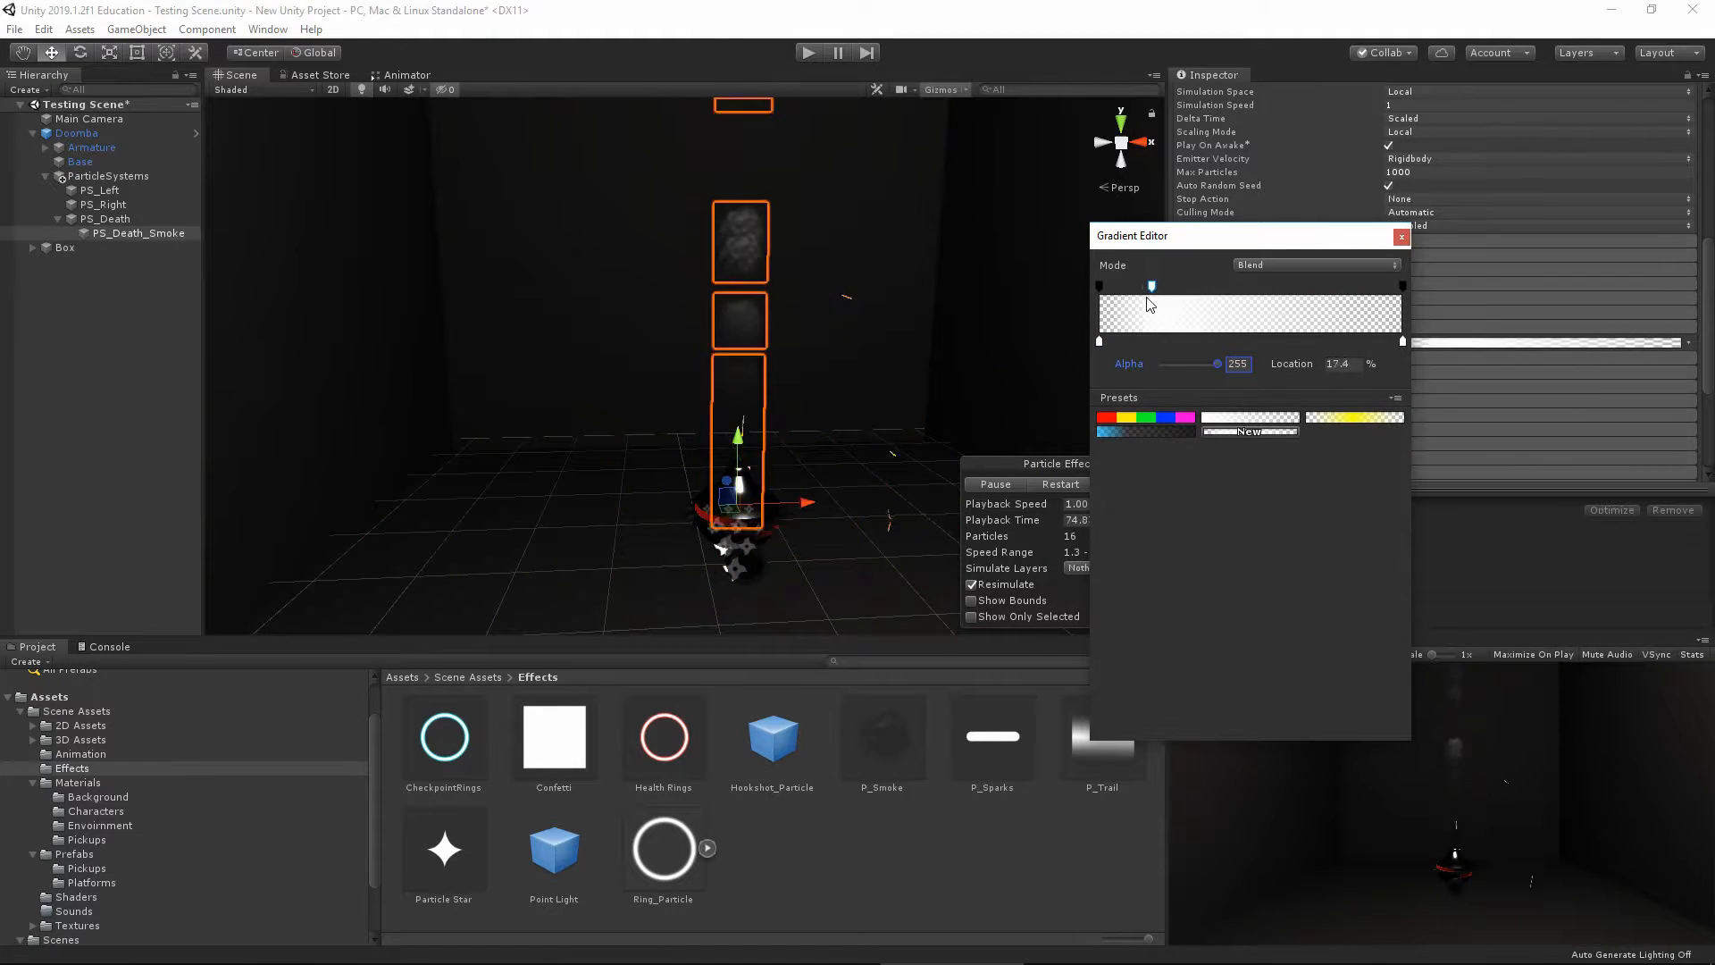
click(1331, 287)
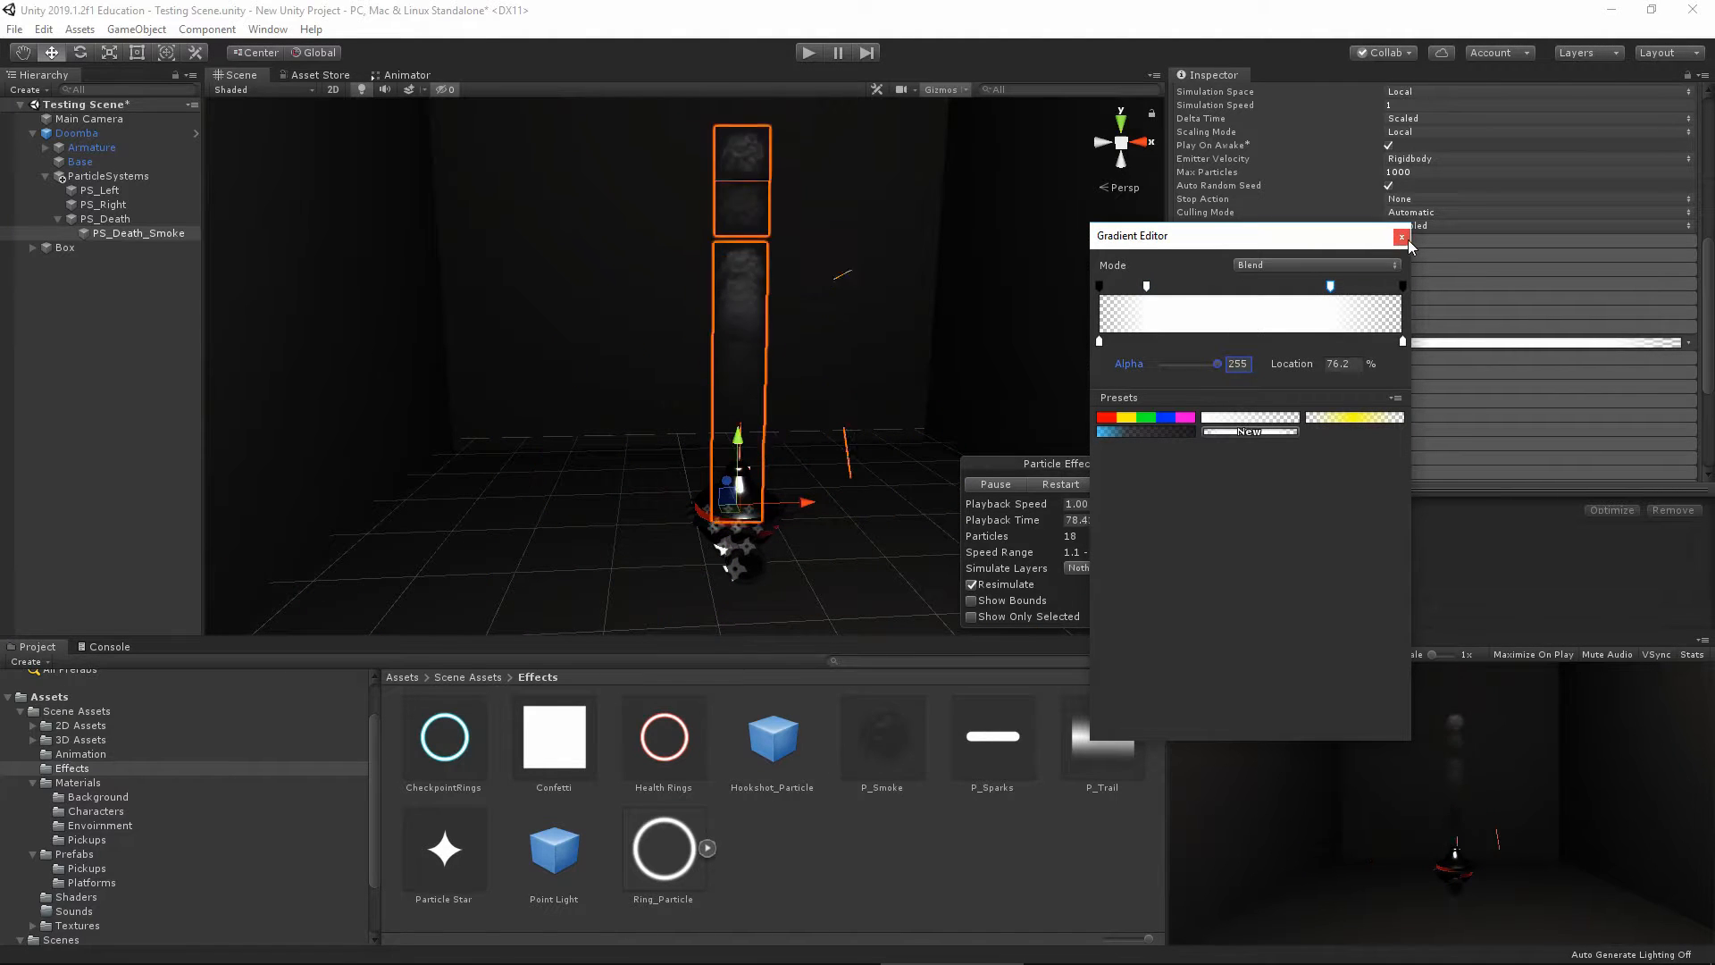
click(825, 473)
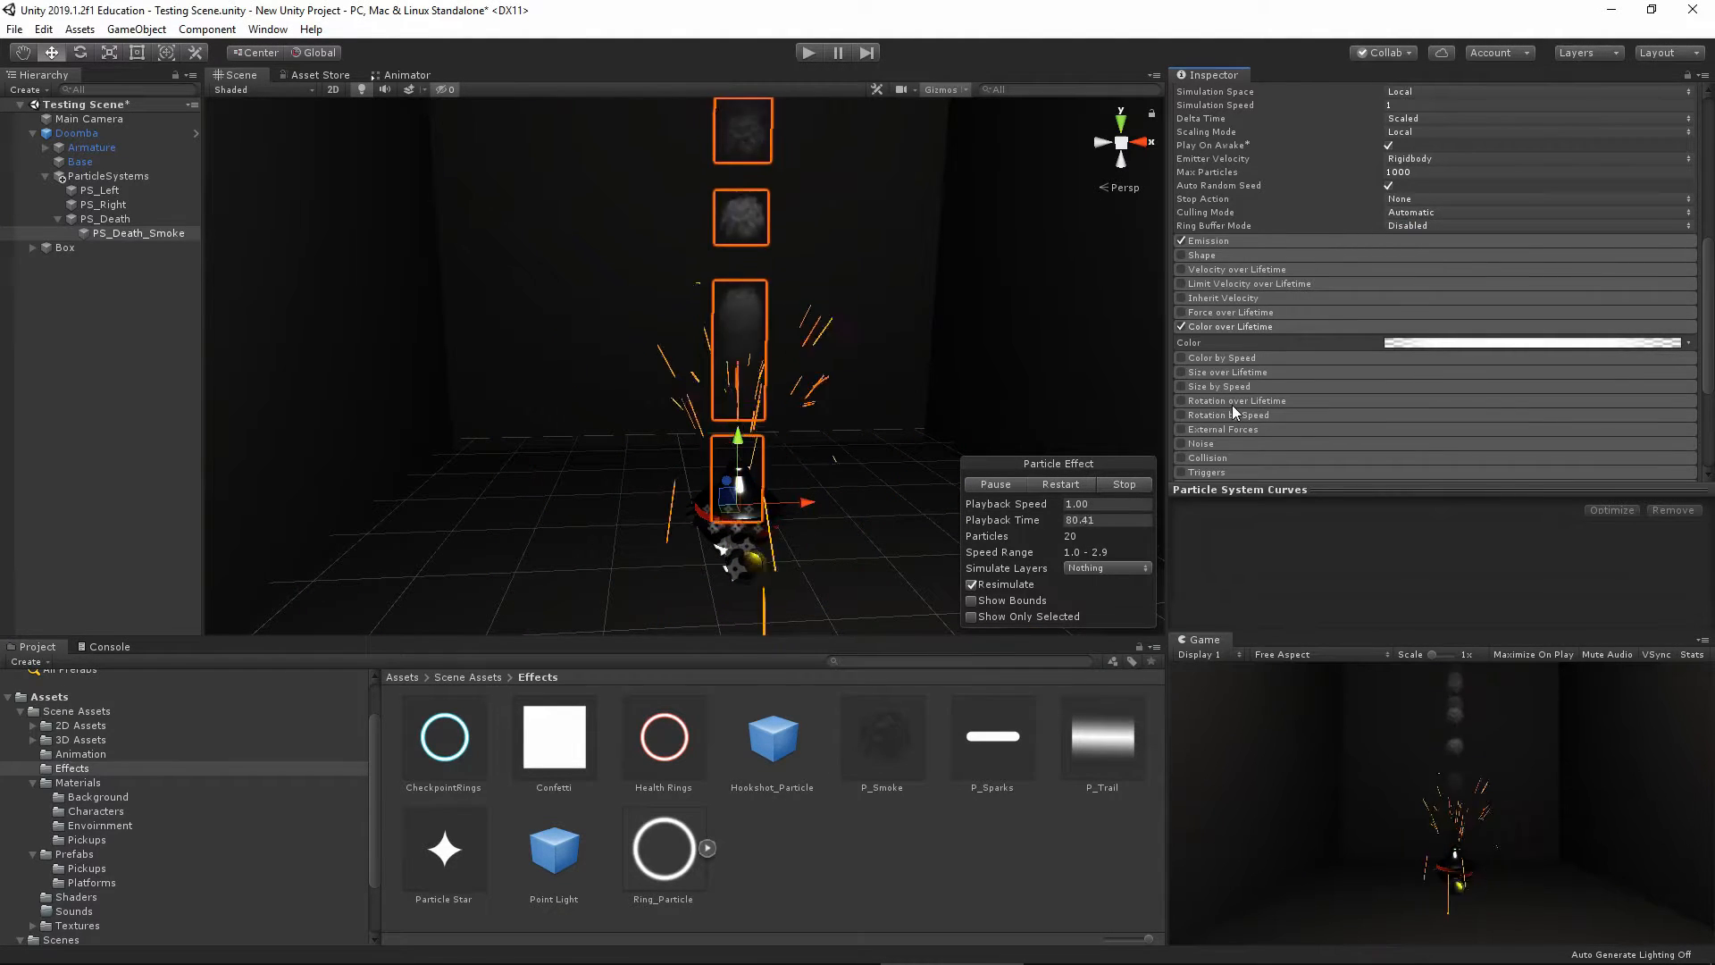
click(1263, 326)
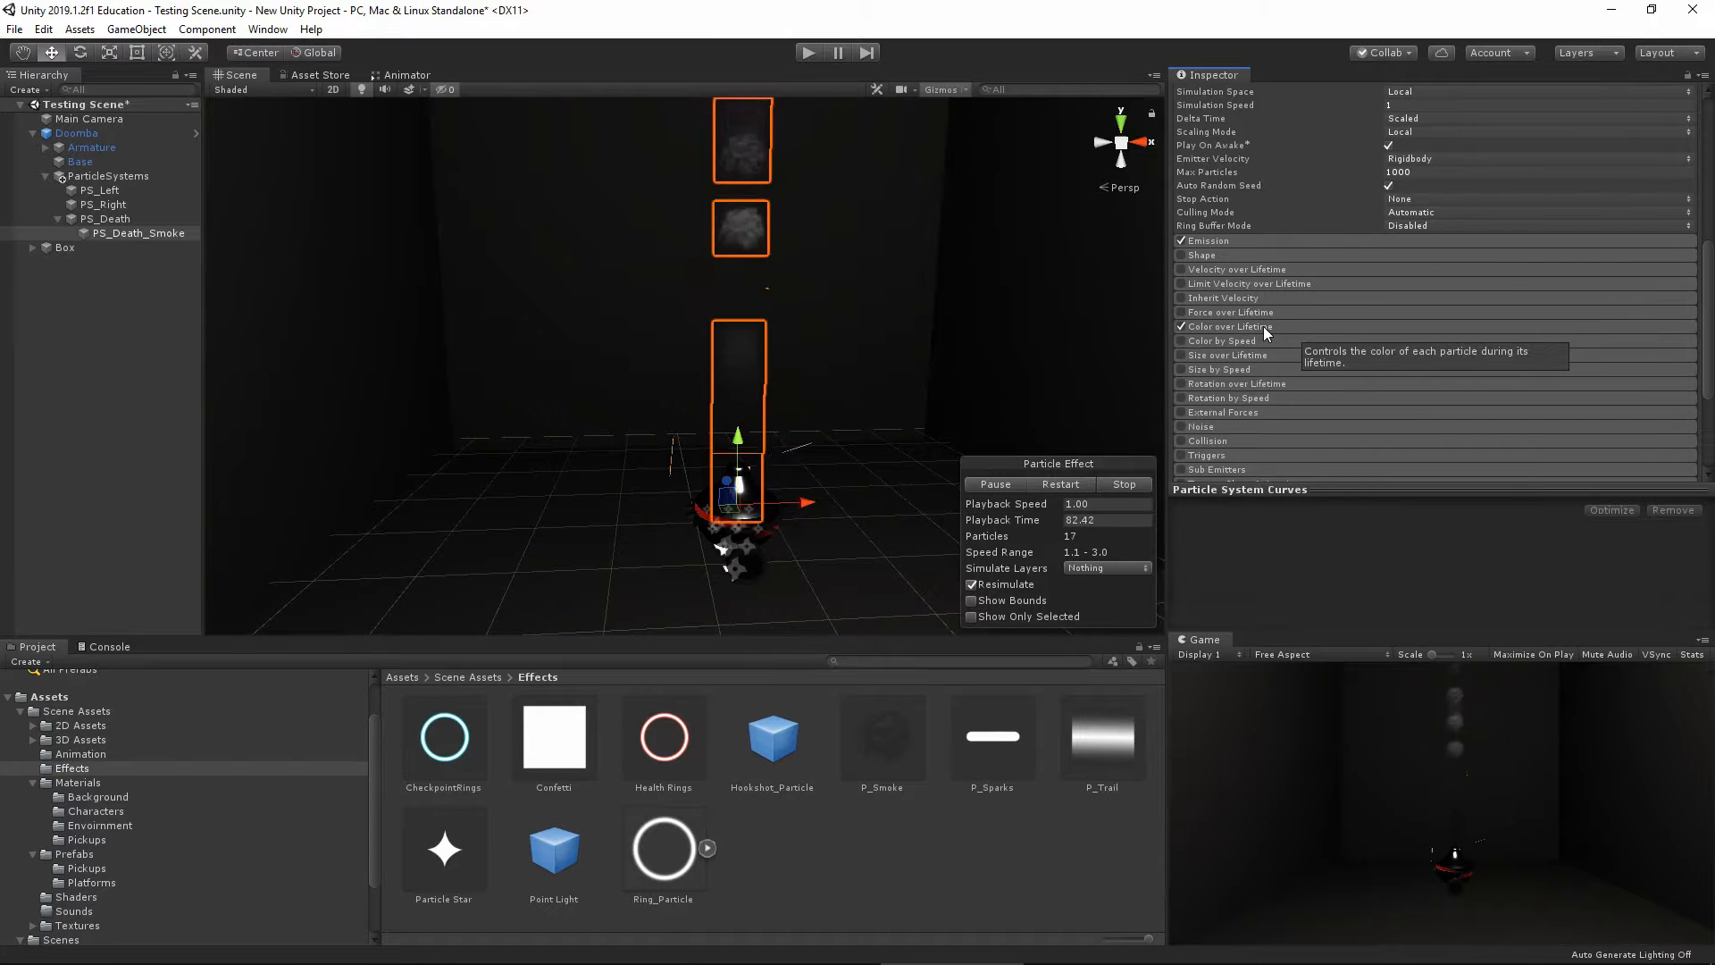
Enable Rotation over Lifetime for PS_Death_Smoke and set its emission Rate over Time to 3
click(1181, 383)
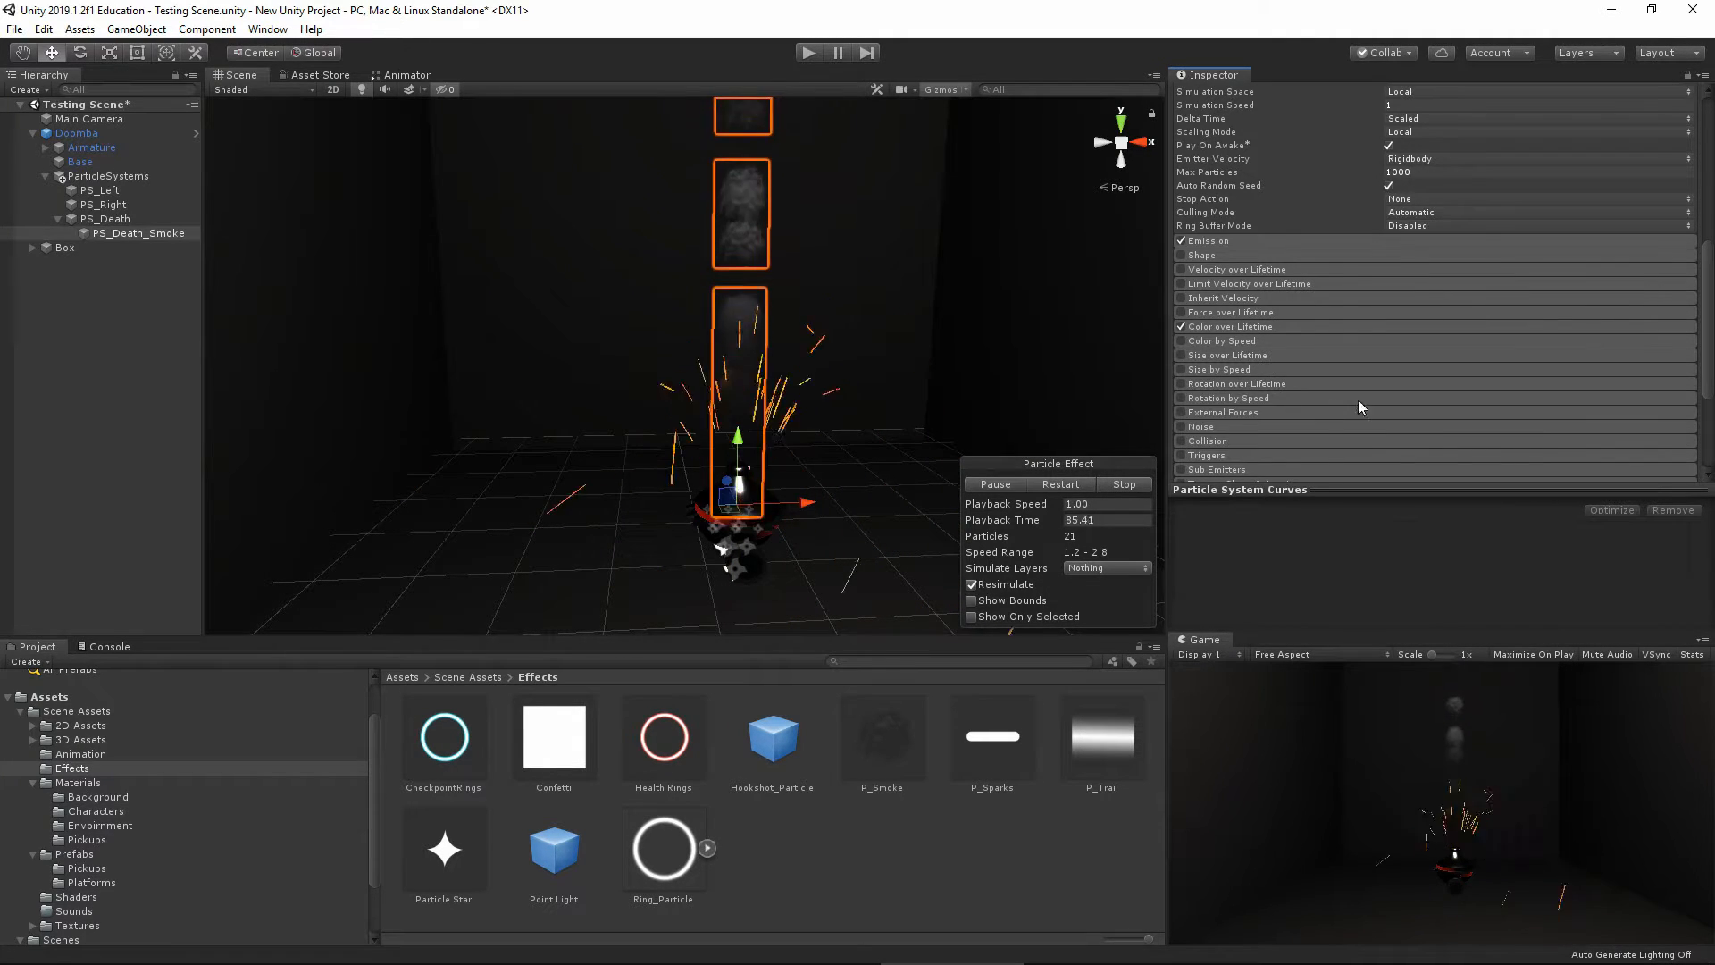
click(1217, 383)
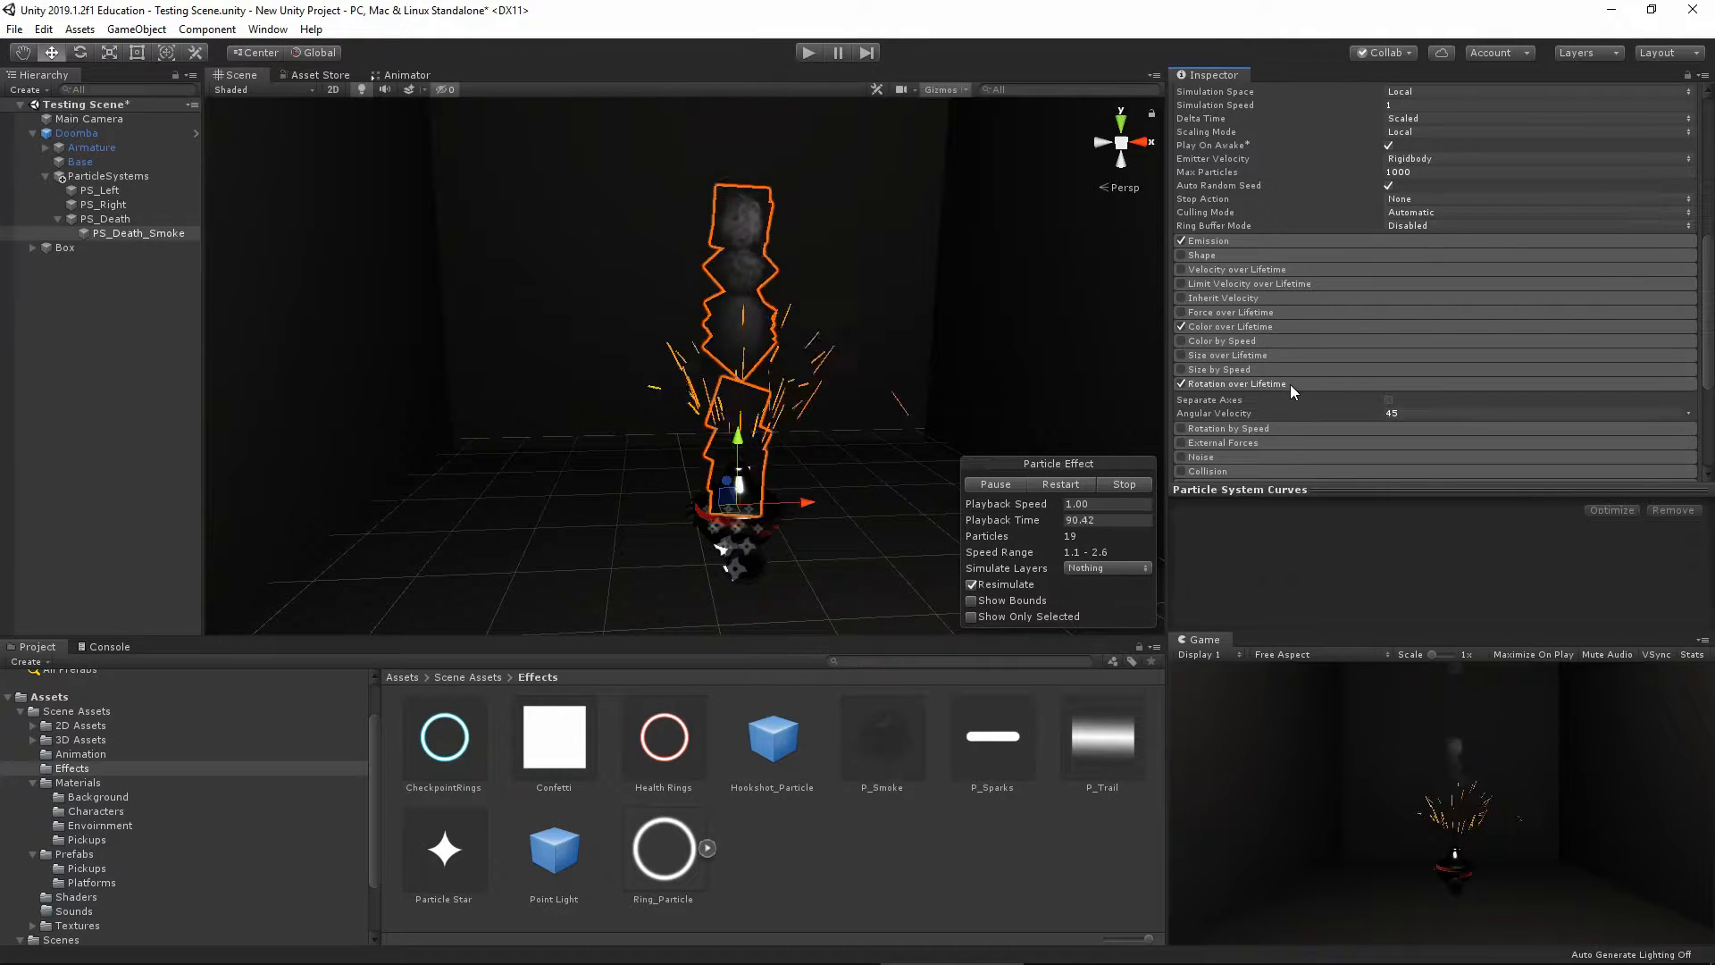
click(1279, 240)
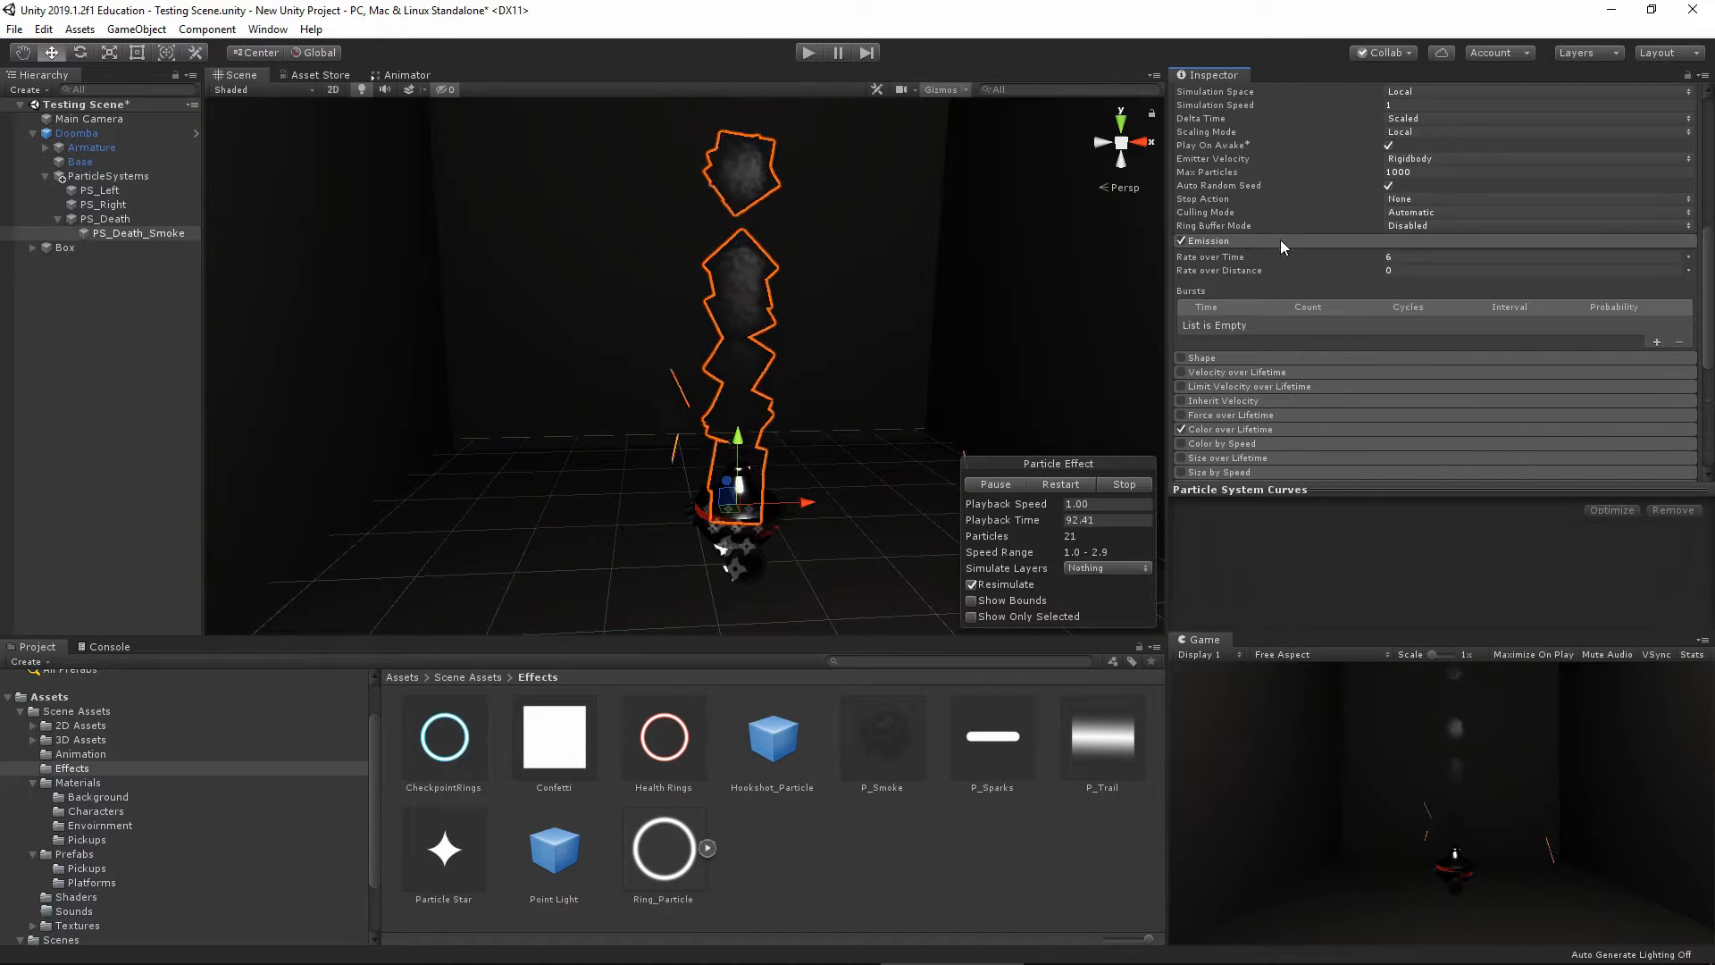
click(1406, 258)
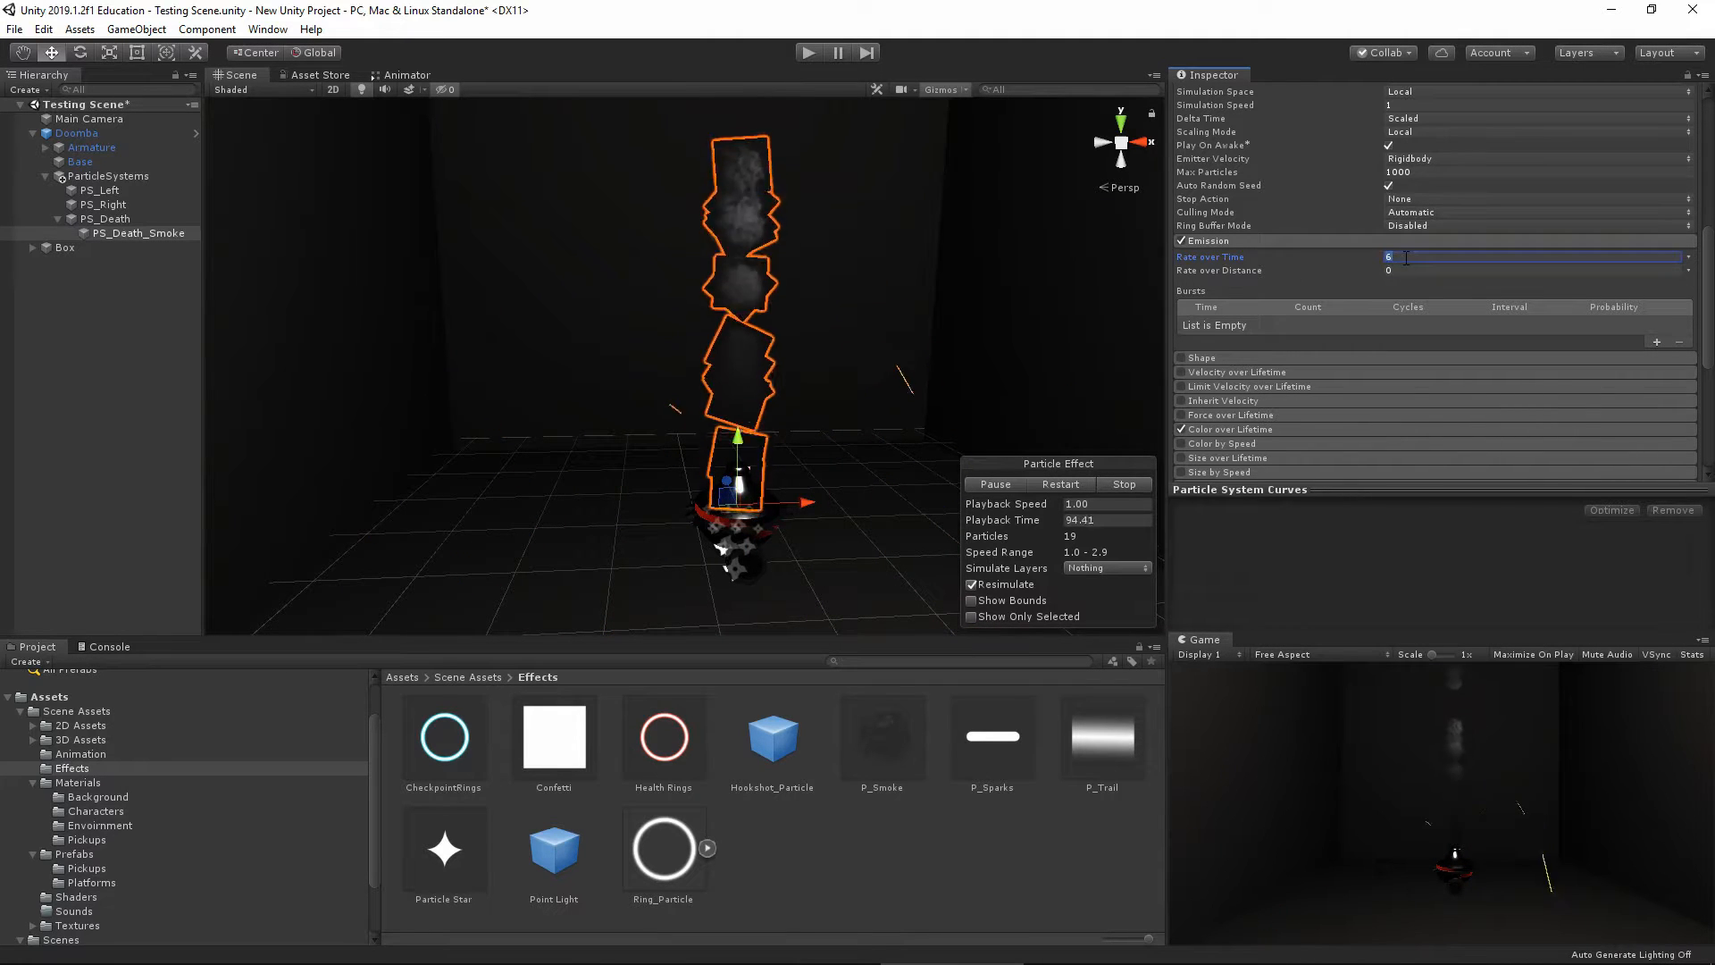
text(3)
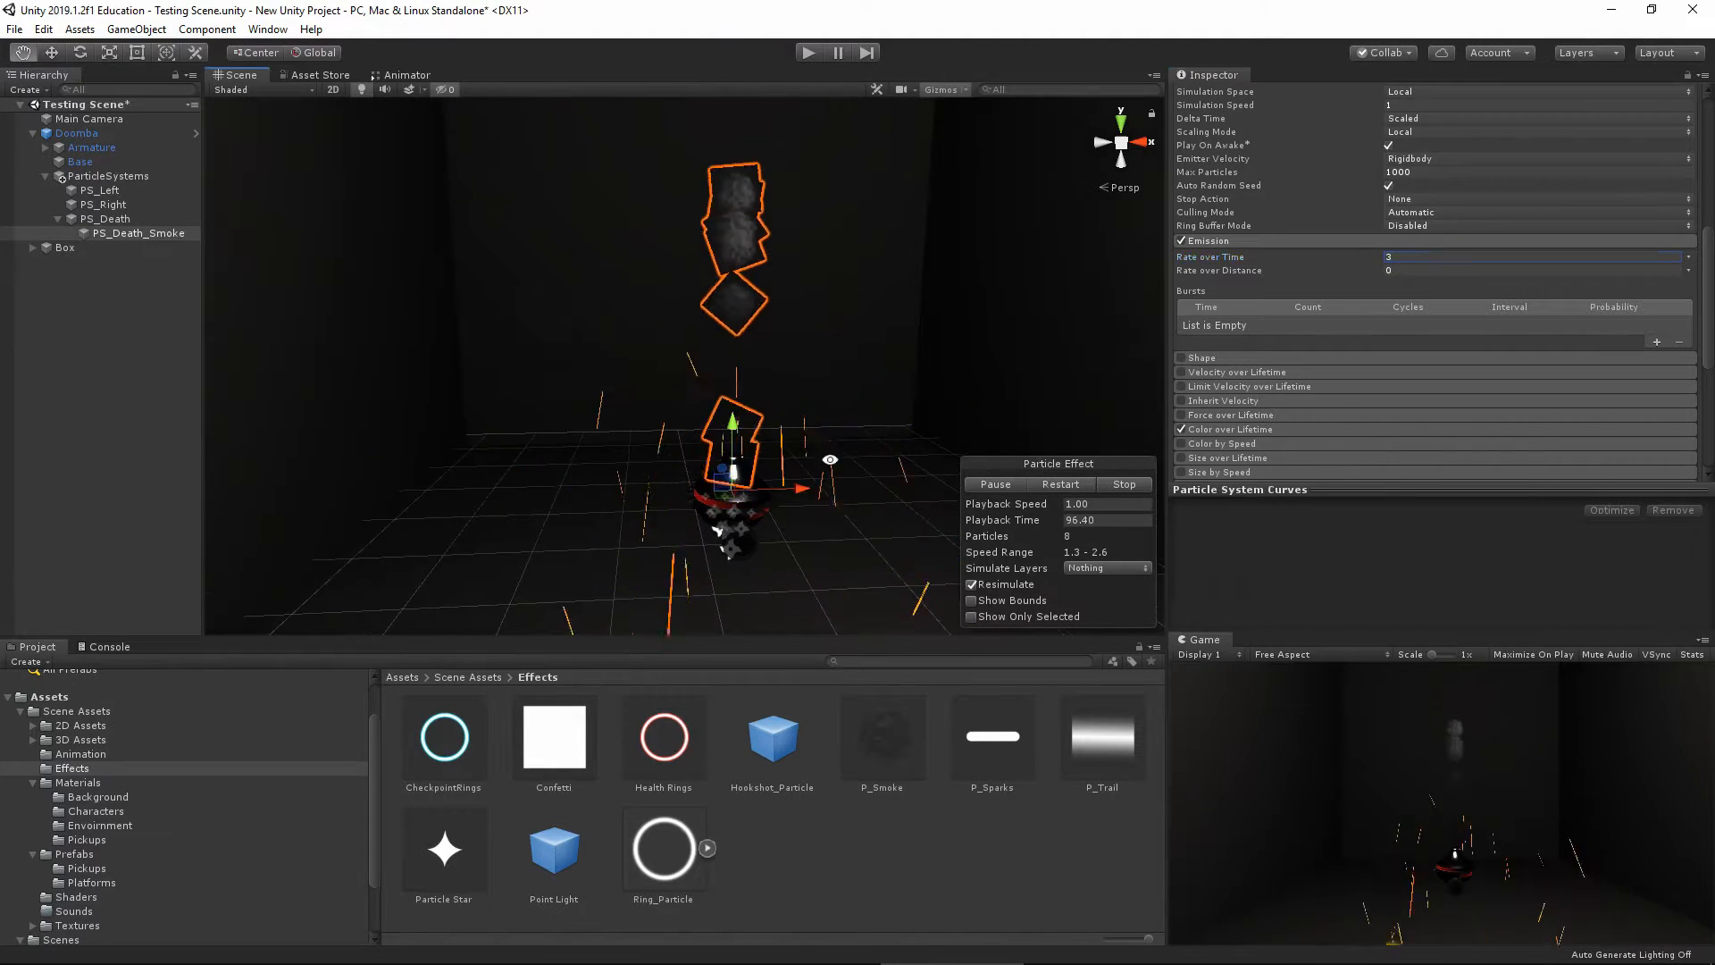
alt+drag(830, 459, 759, 451)
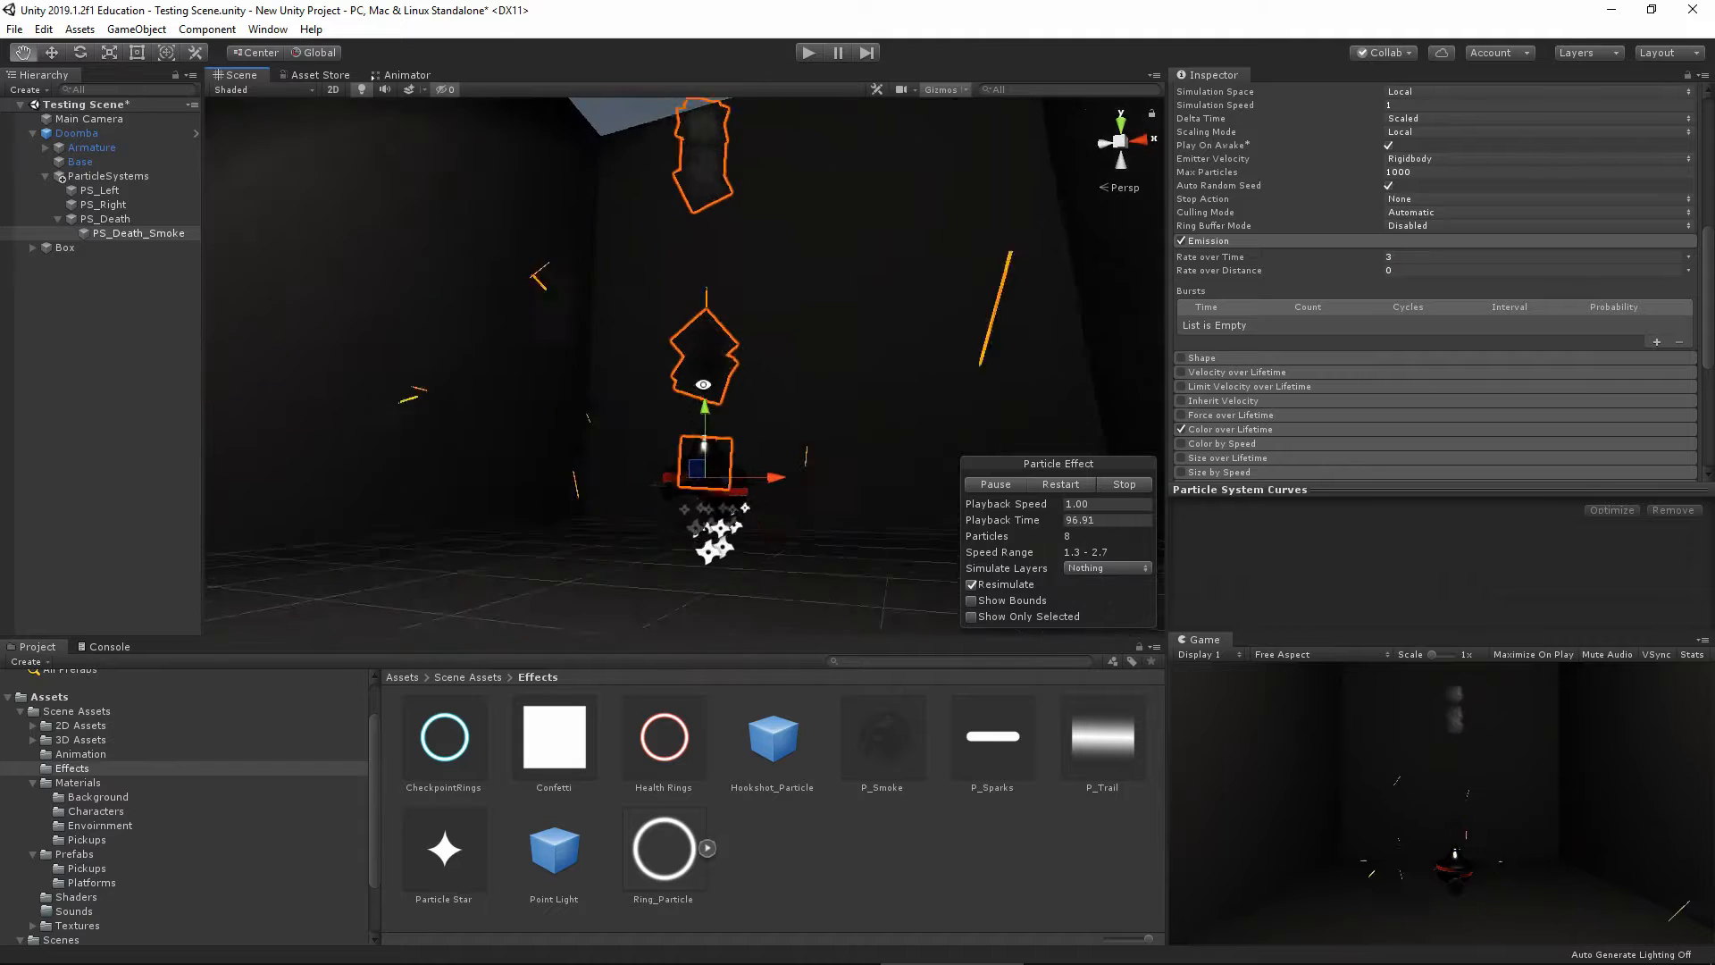
Shift the first opaque alpha key of the Color over Lifetime gradient to about 5.6% so the smoke fades in sooner
click(1235, 432)
scroll(1317, 405, down, 3)
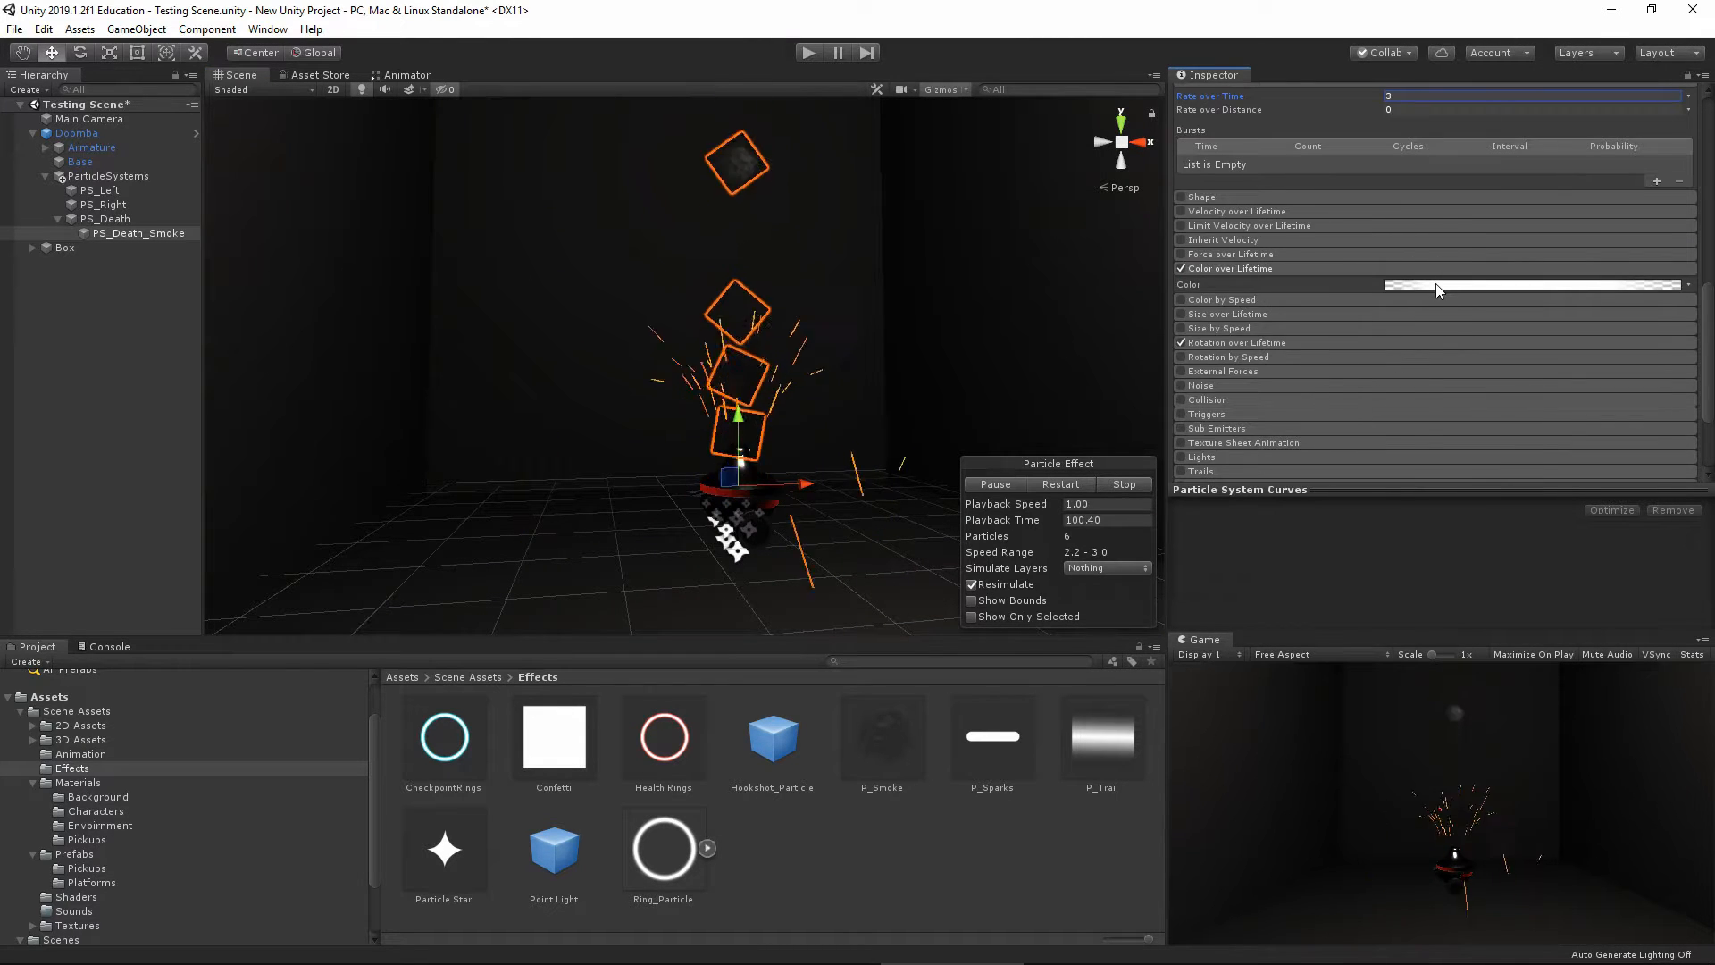
click(1438, 286)
click(1120, 287)
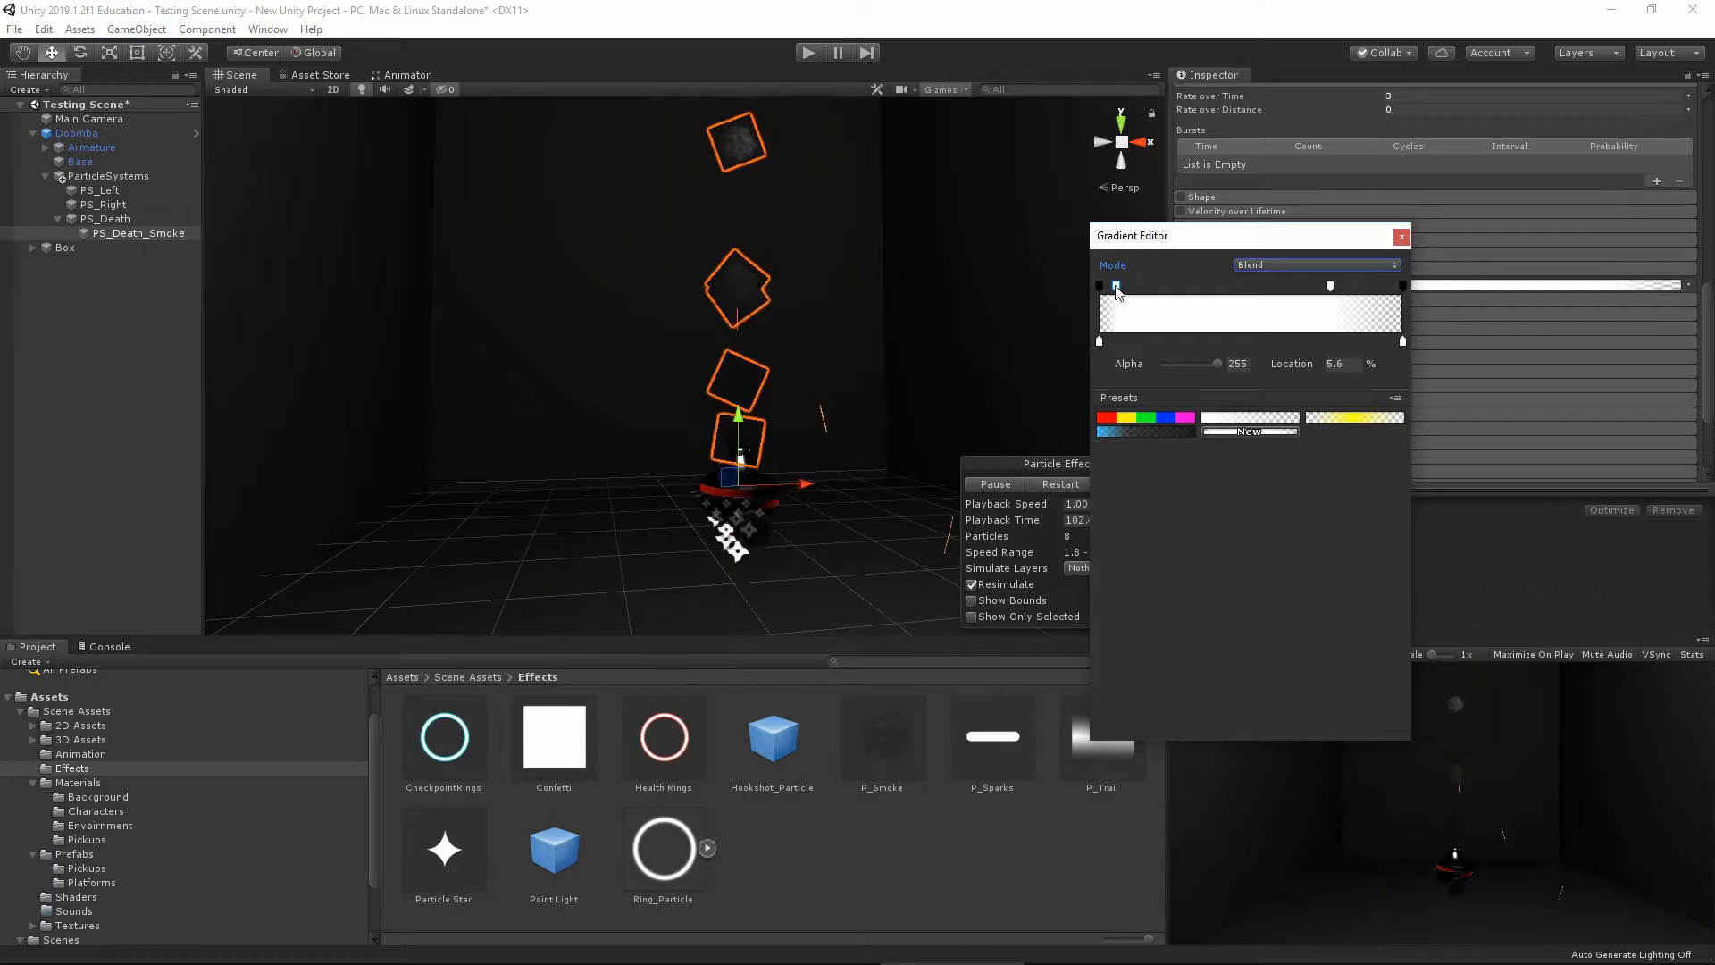
click(723, 358)
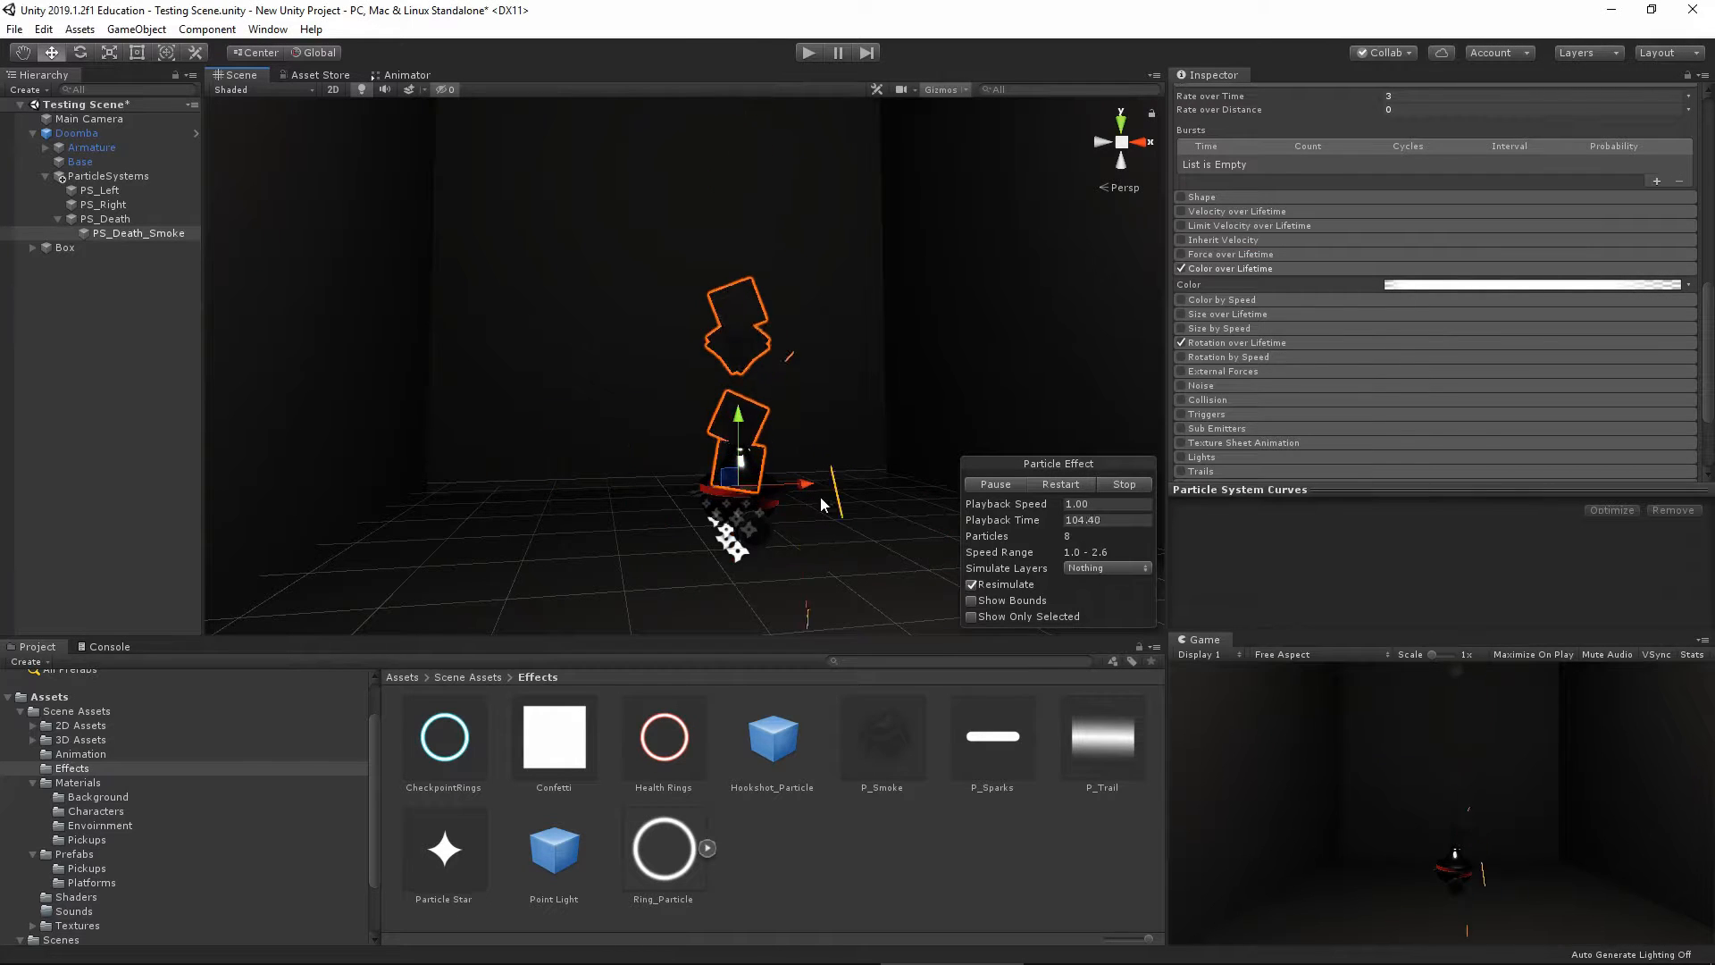
Make PS_Death_Smoke's Start Size random between two constants, 1 and 0.8
alt+drag(822, 505, 830, 505)
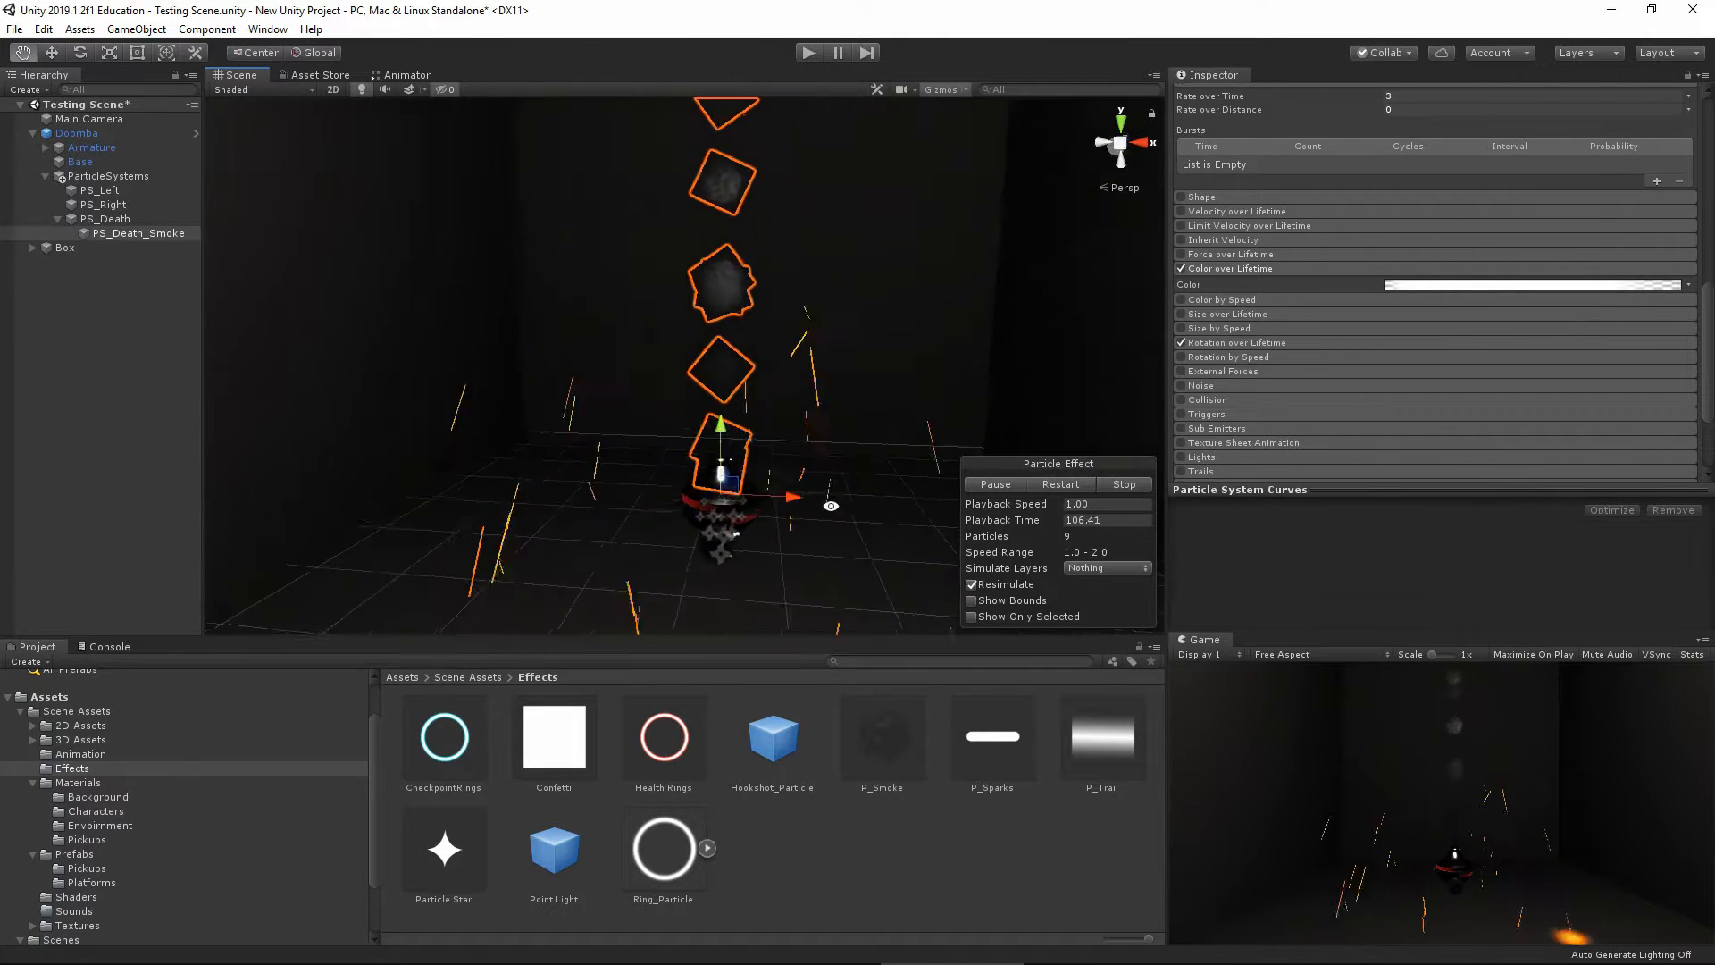
alt+right_drag(829, 518, 803, 446)
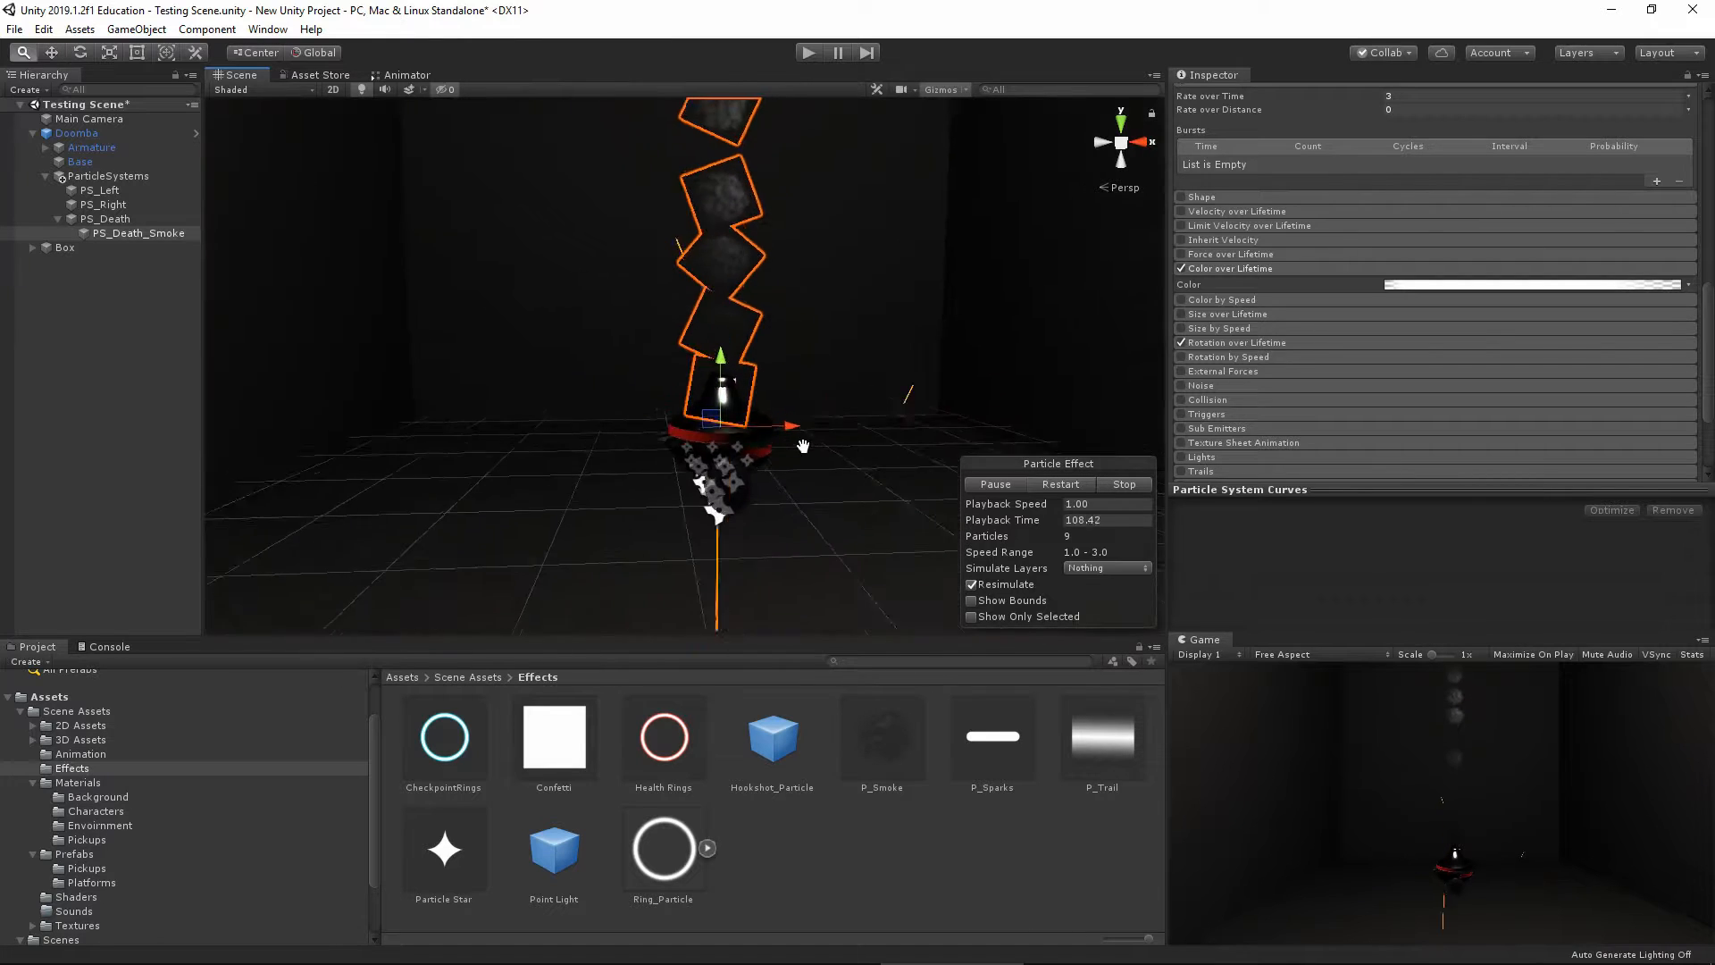
alt+middle_drag(803, 446, 794, 464)
scroll(1429, 275, up, 10)
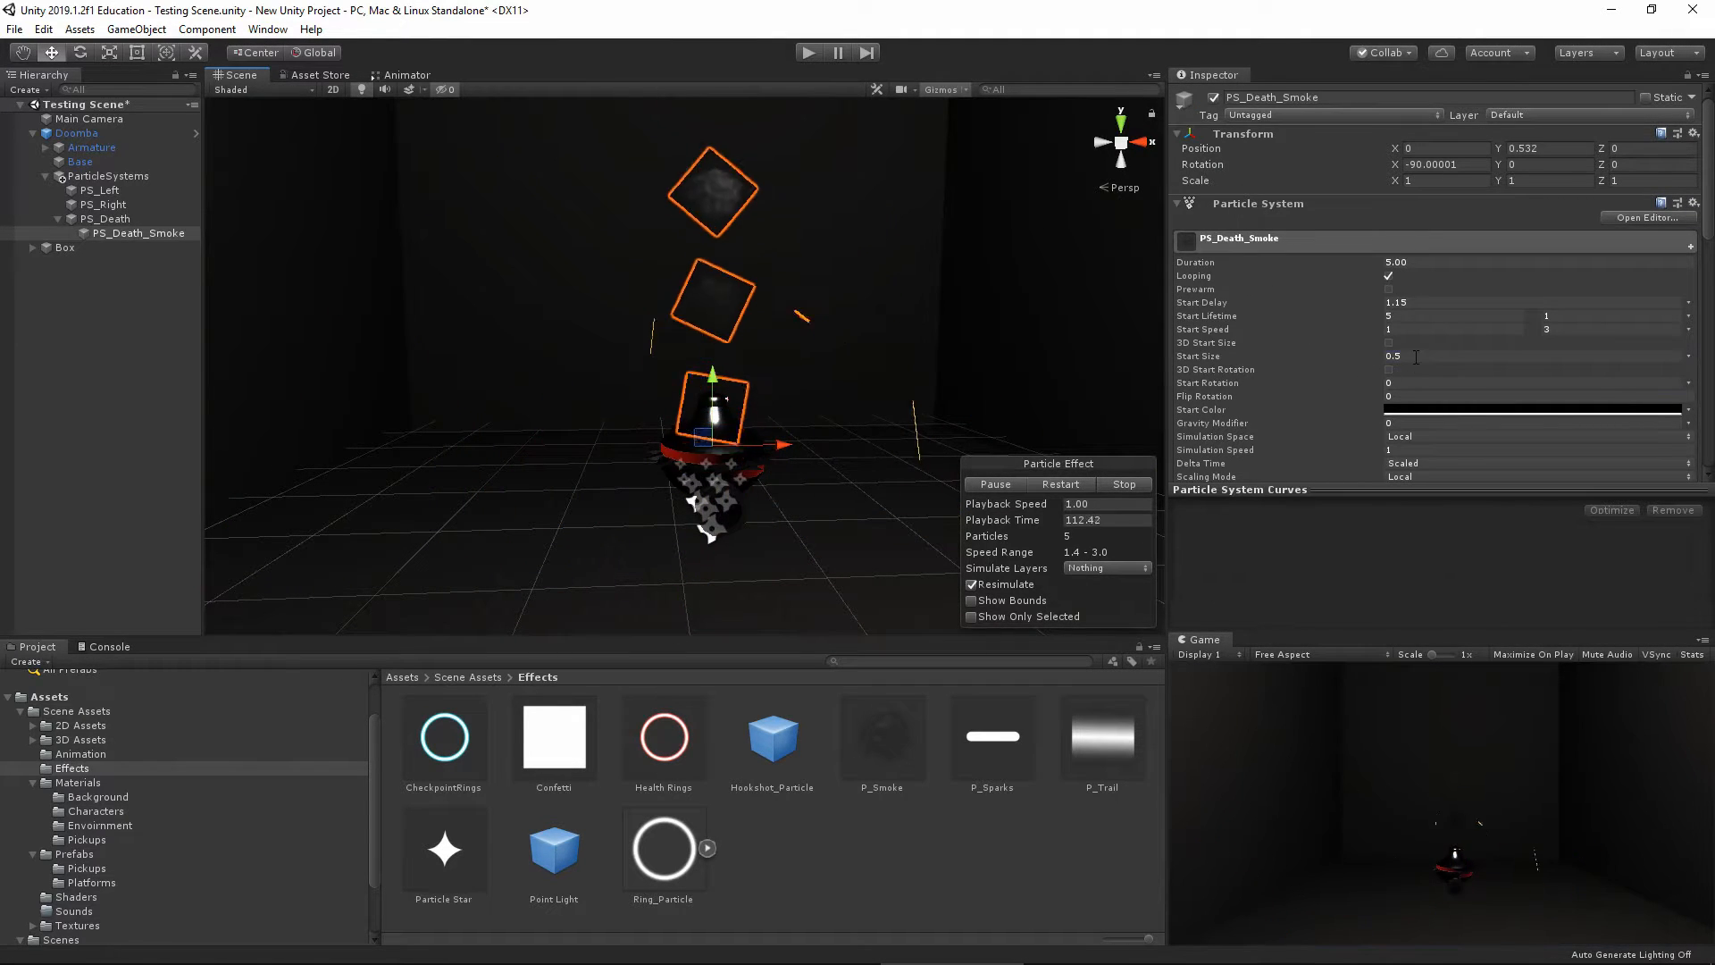
click(1691, 355)
click(1631, 415)
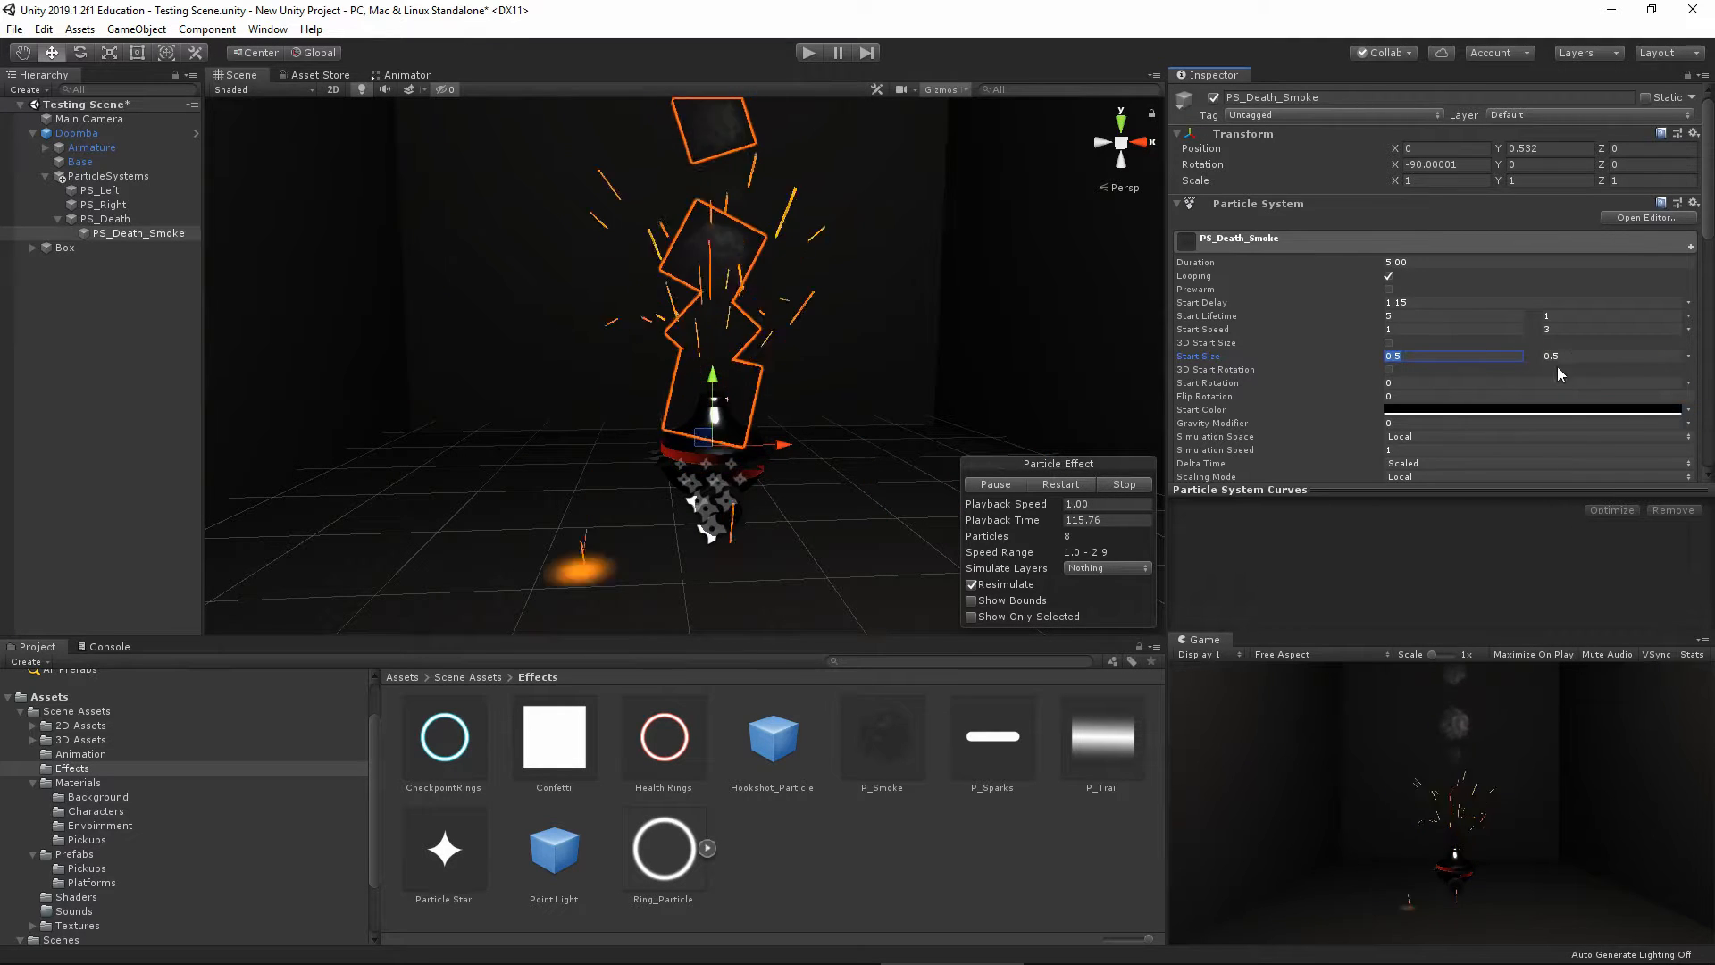
text(0)
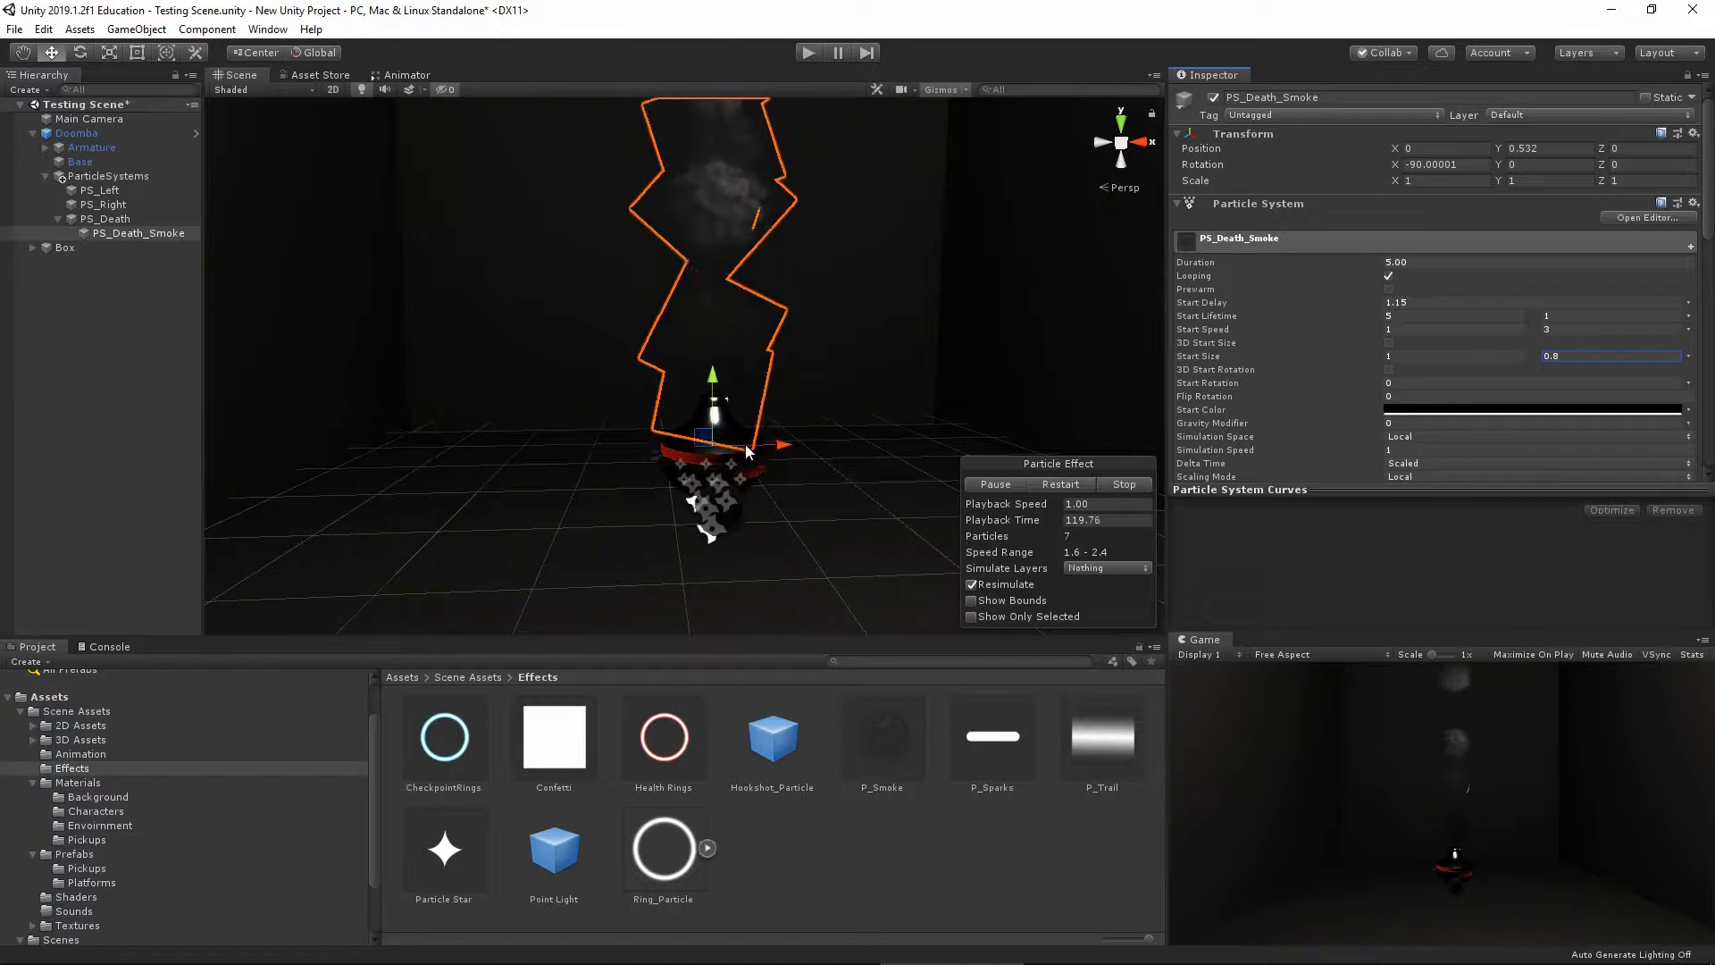
Collapse the Emission module and the main settings of PS_Death_Smoke
scroll(1343, 390, down, 3)
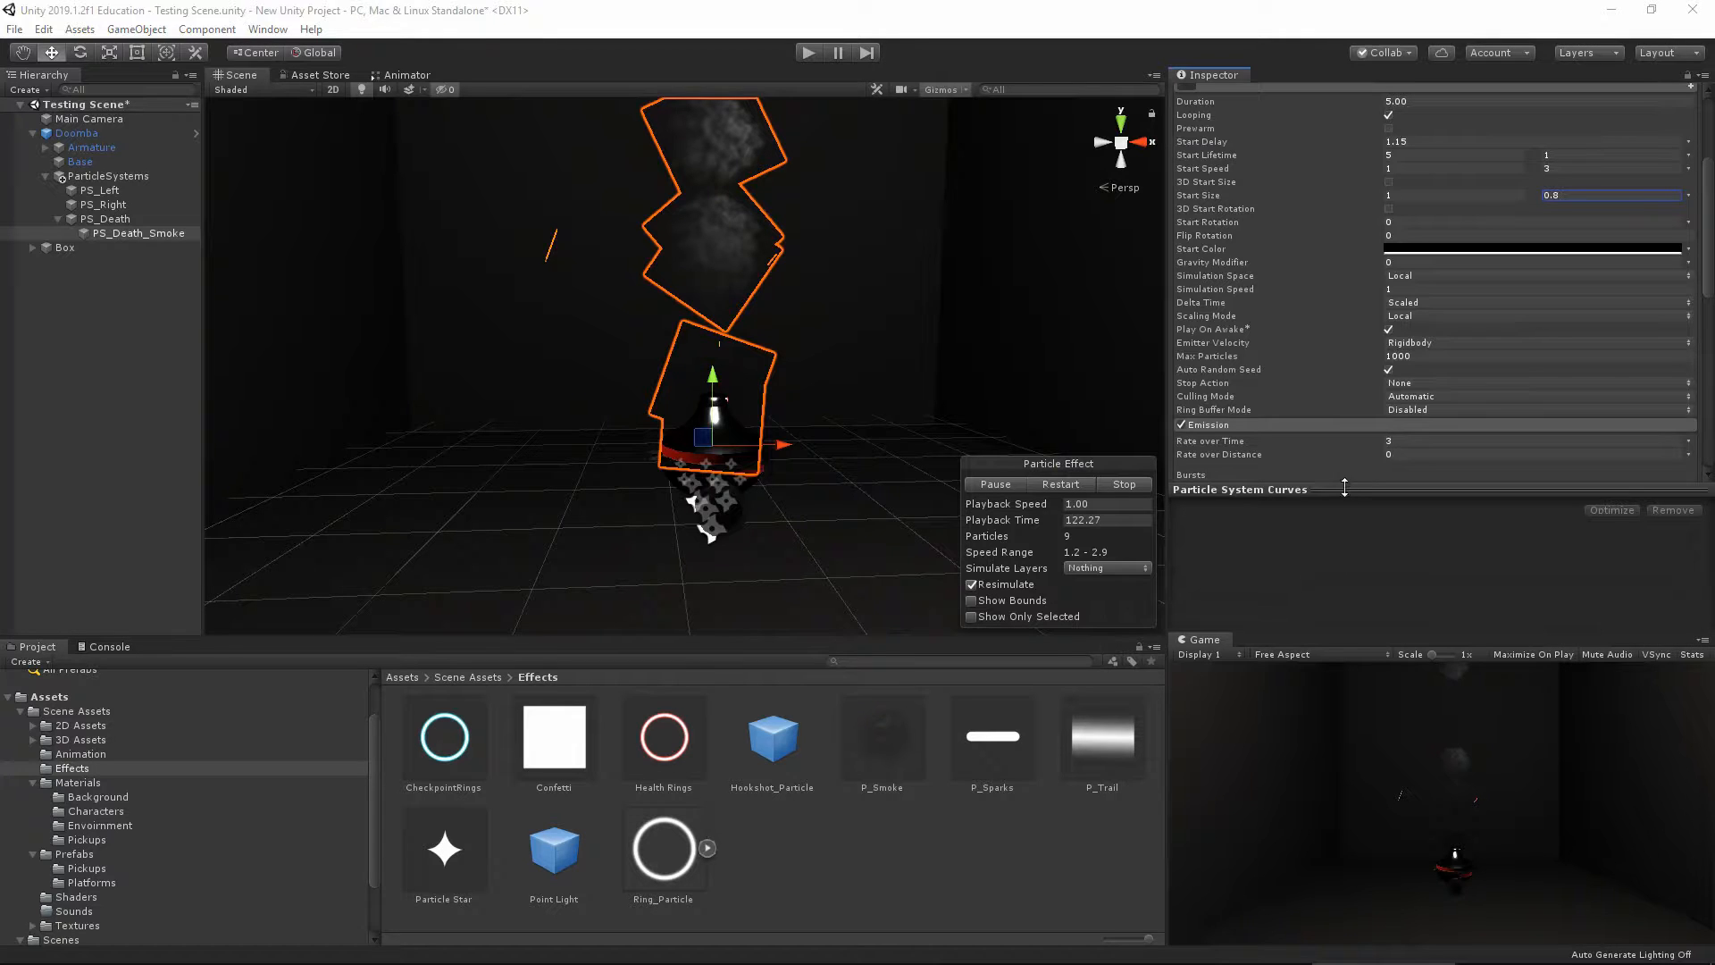
click(1321, 423)
scroll(1278, 309, down, 6)
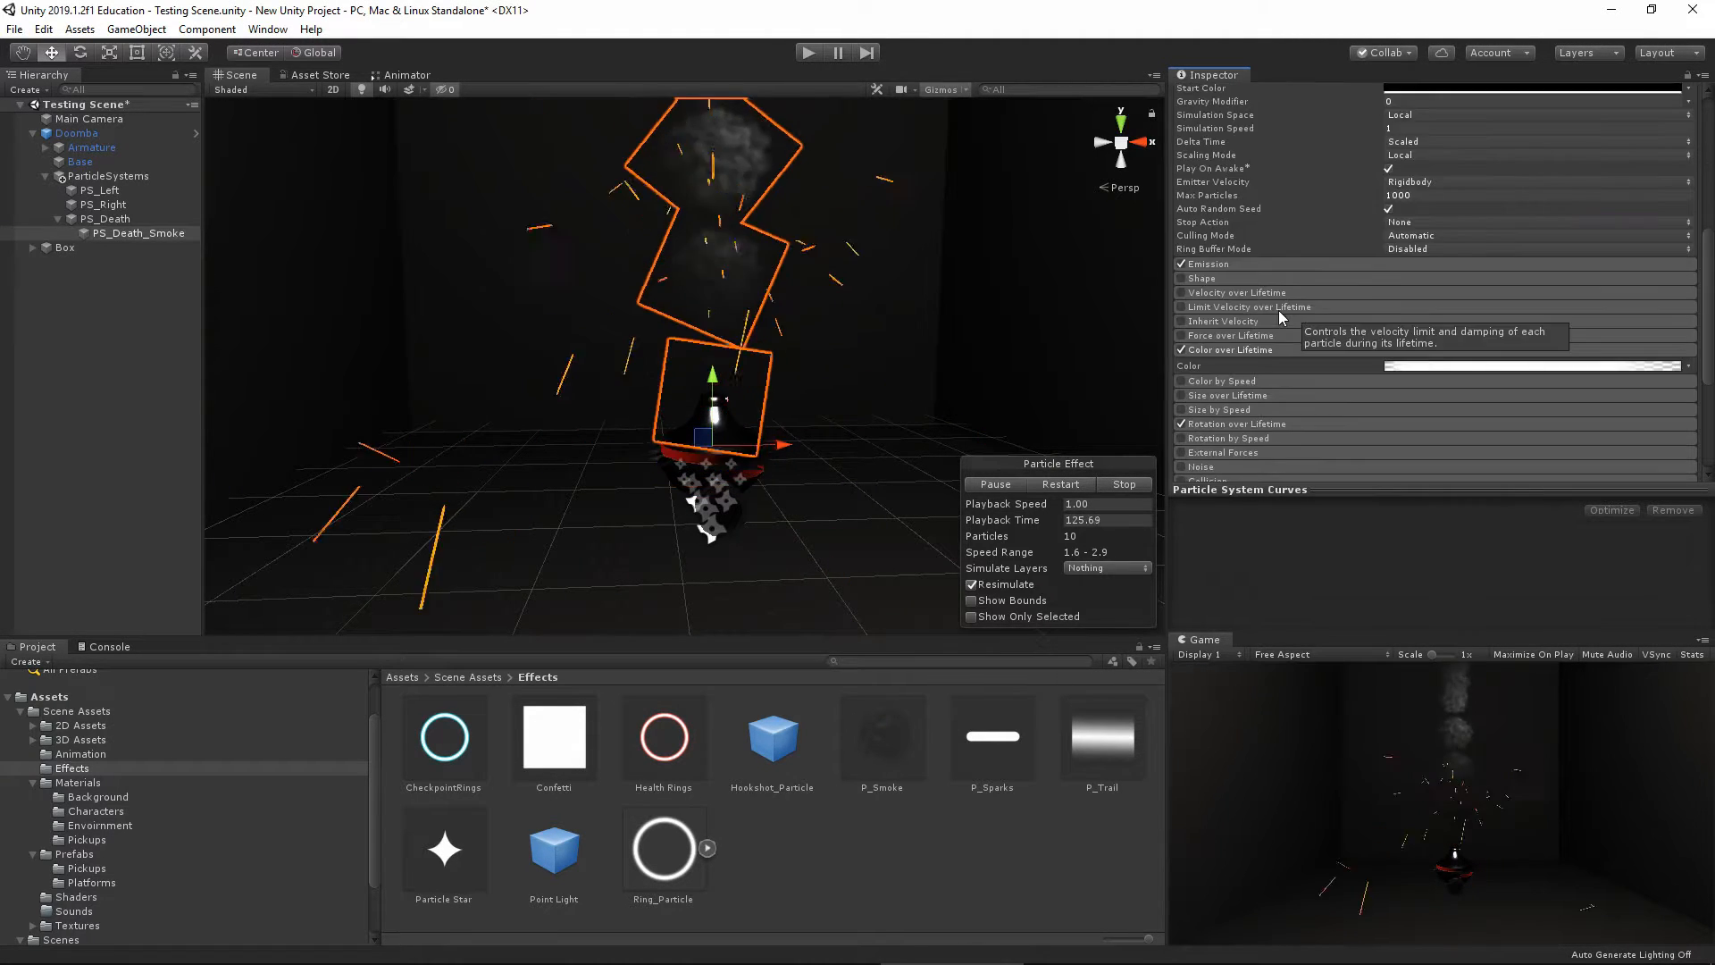
scroll(1231, 191, up, 10)
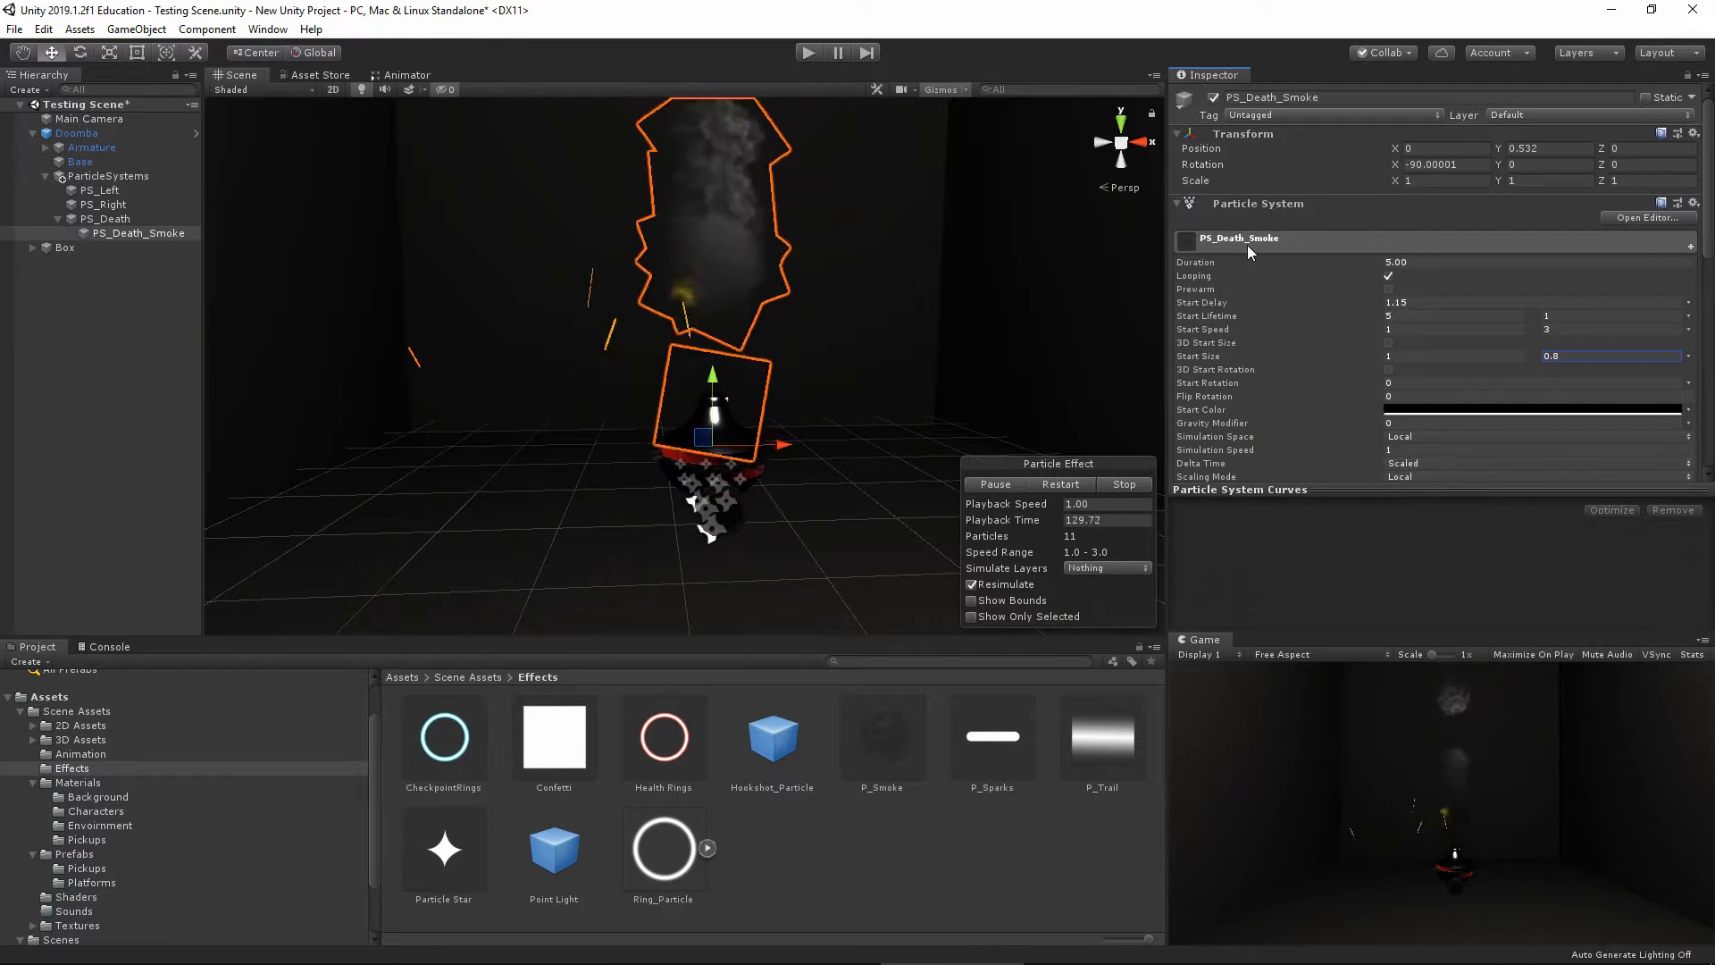
click(1249, 239)
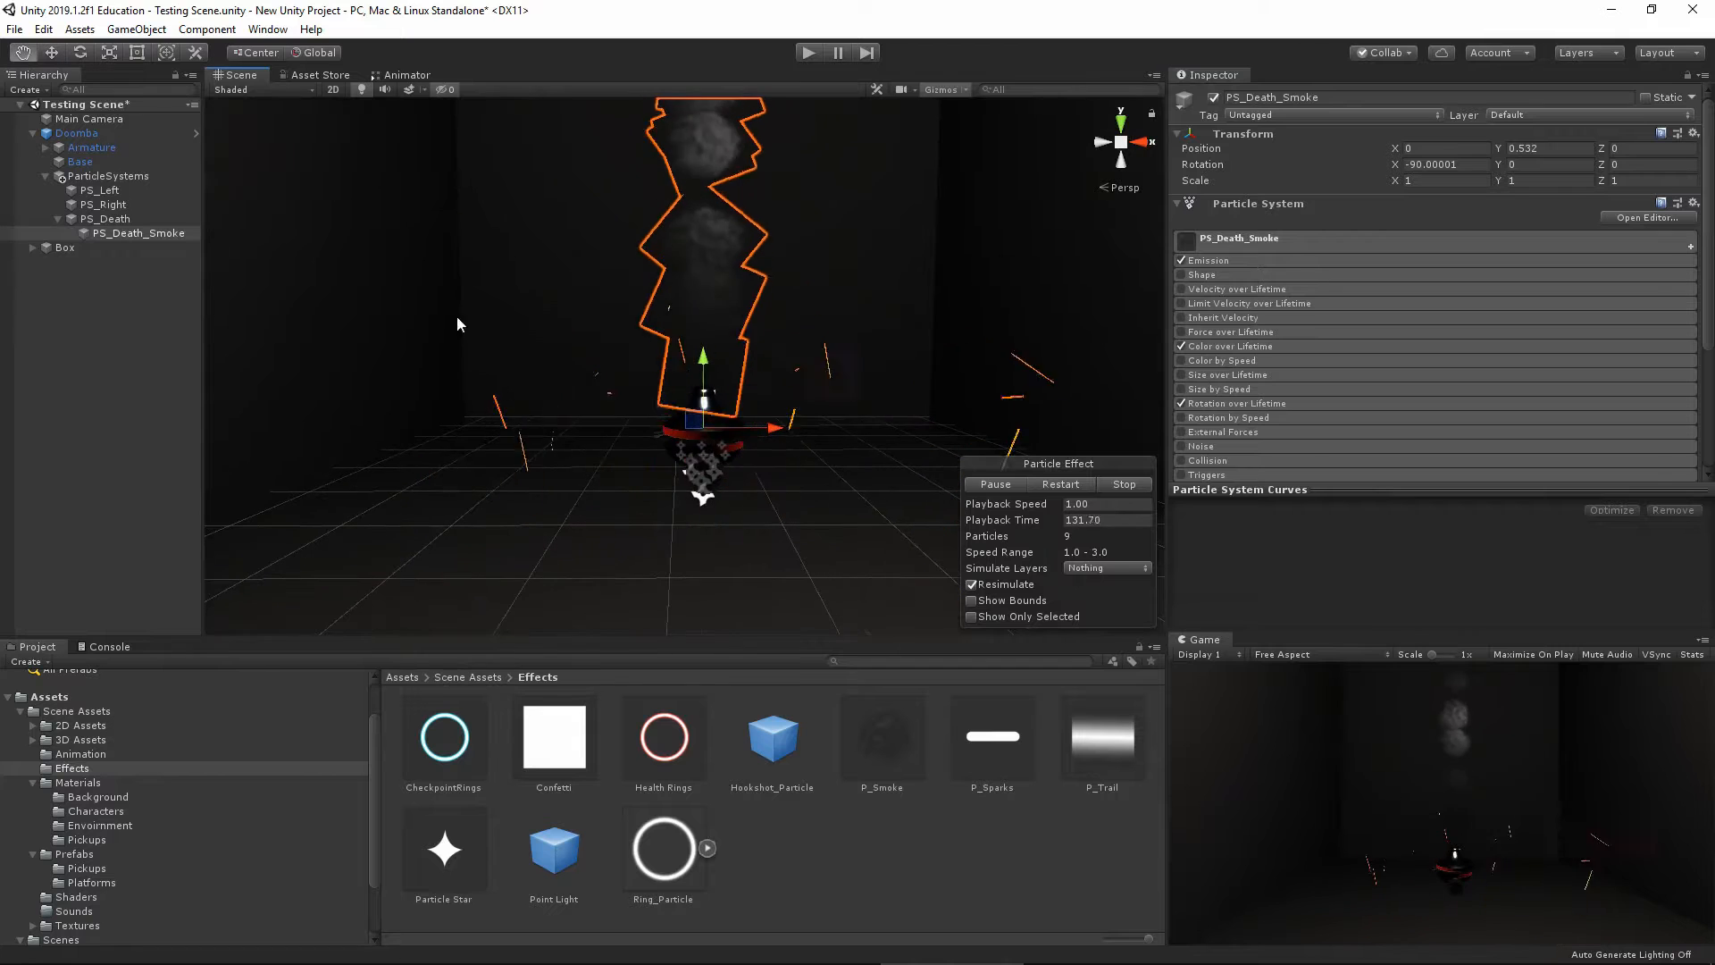
Restart the preview of PS_Death to check the sparks together with the smoke, and stop it
click(104, 219)
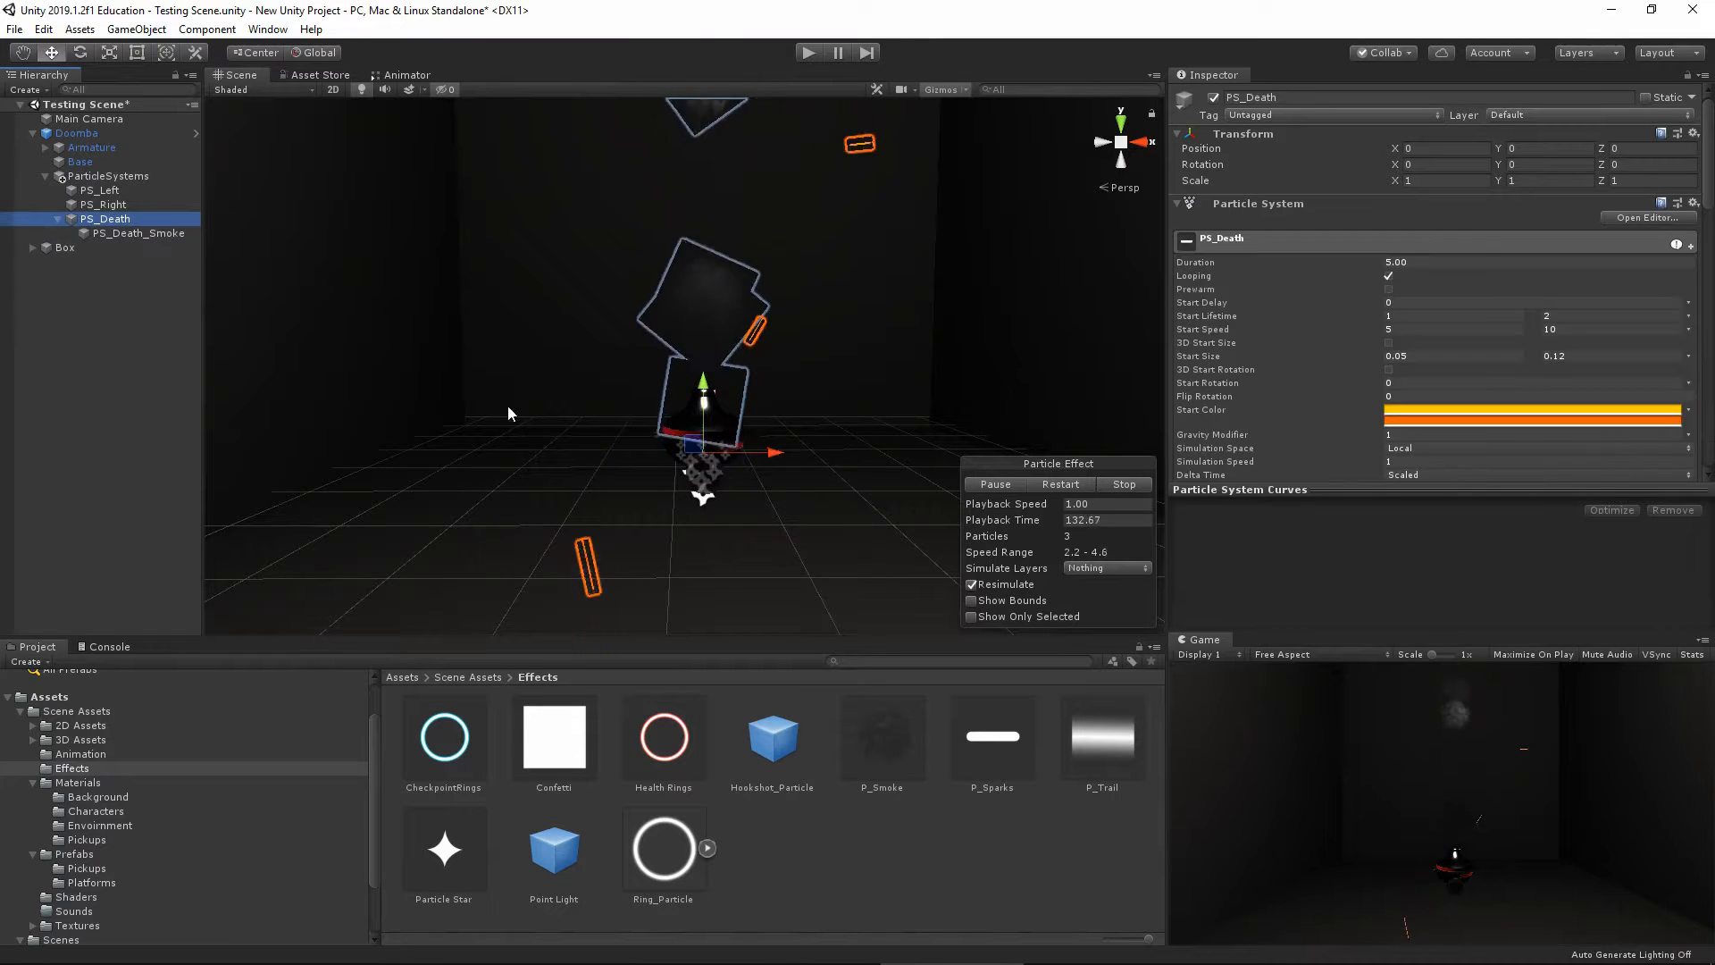
click(1070, 480)
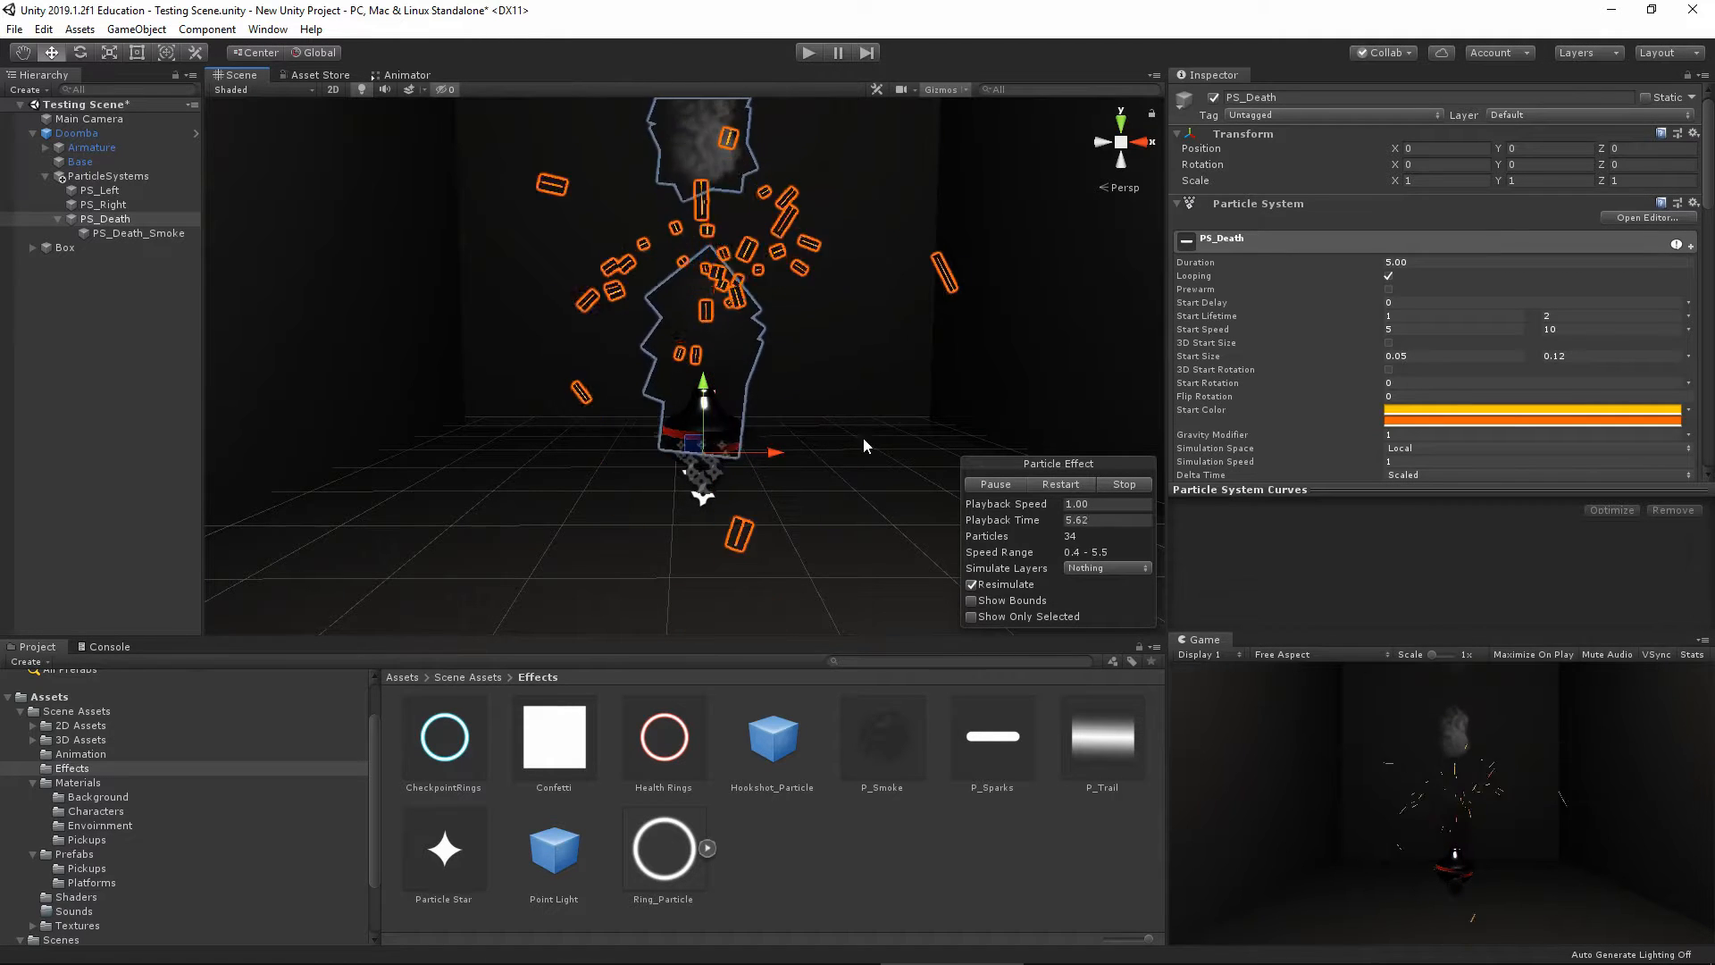
click(1123, 483)
Collapse PS_Death in the hierarchy and run the scene briefly in play mode to check when the smoke emits
click(57, 220)
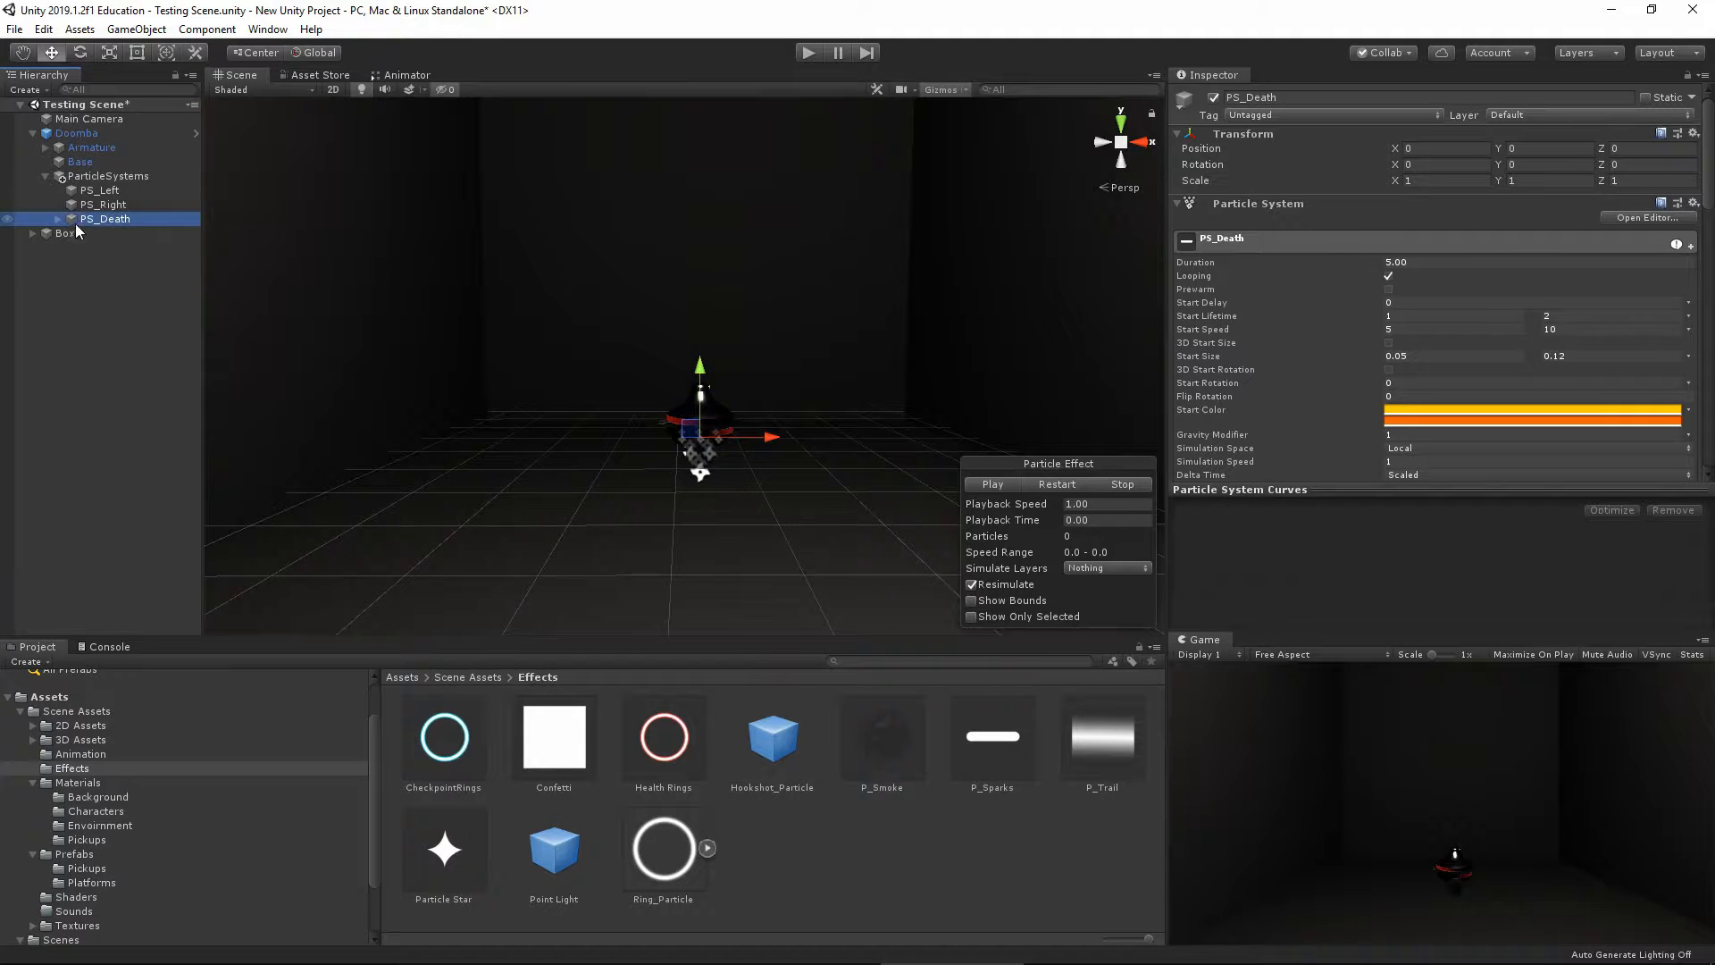
click(803, 54)
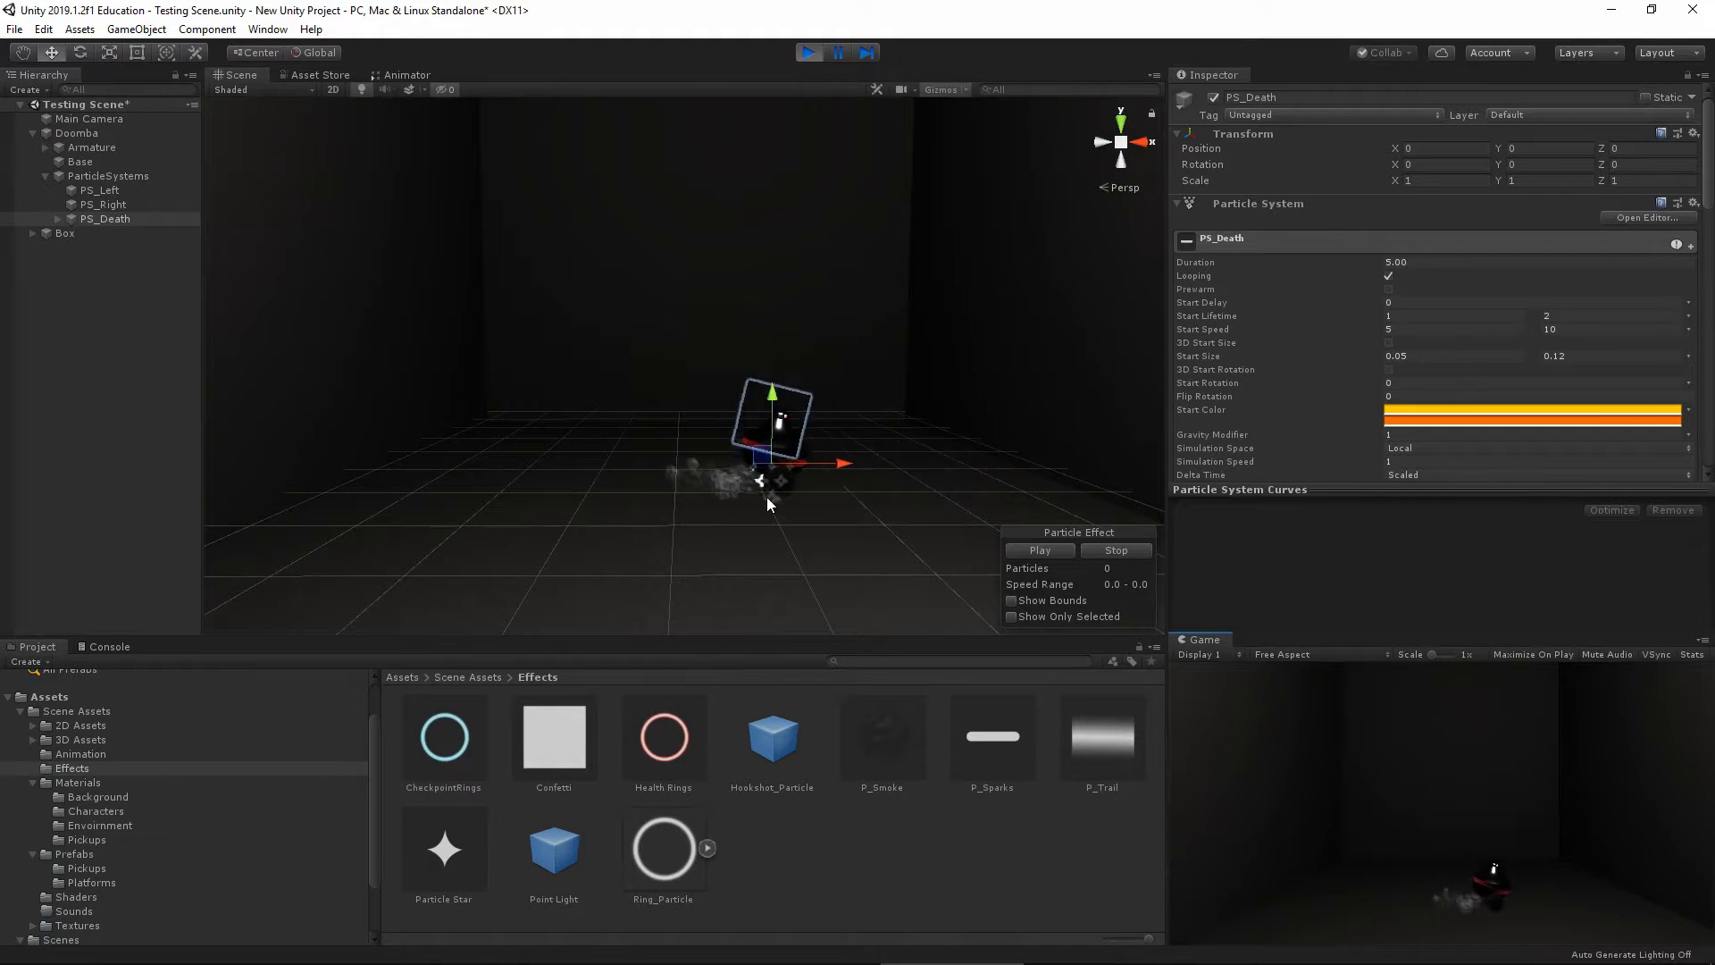
click(811, 54)
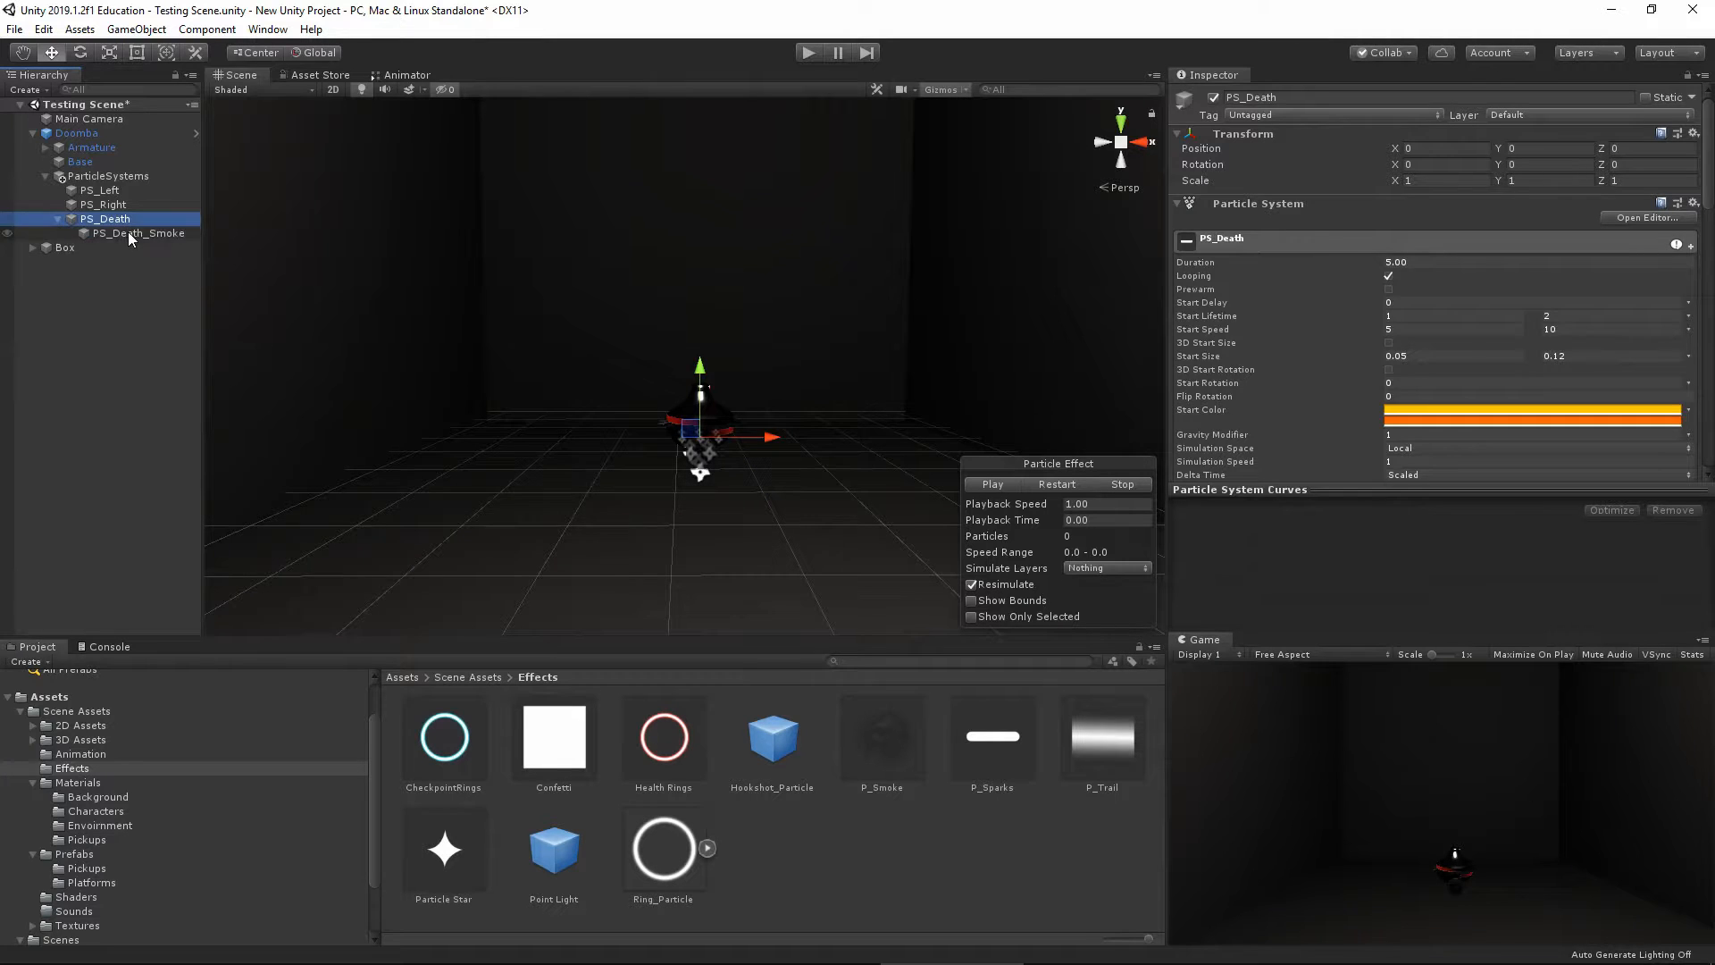
Turn off Play On Awake for PS_Death_Smoke
click(129, 233)
click(1230, 239)
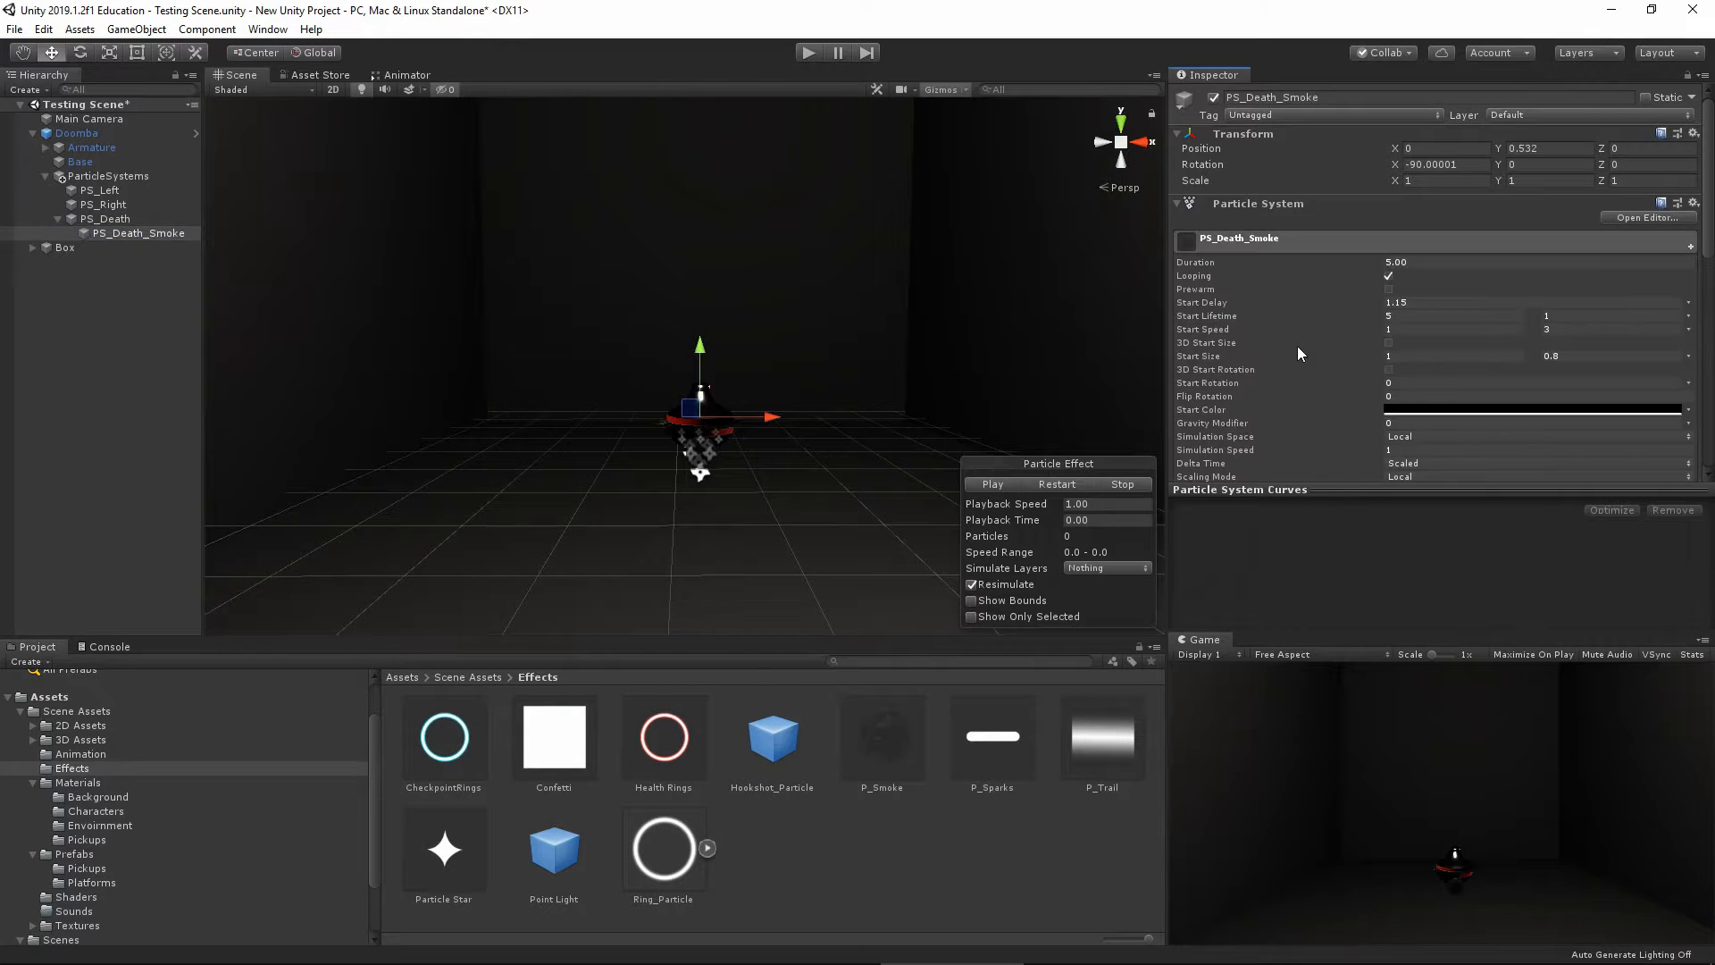
scroll(1299, 348, down, 3)
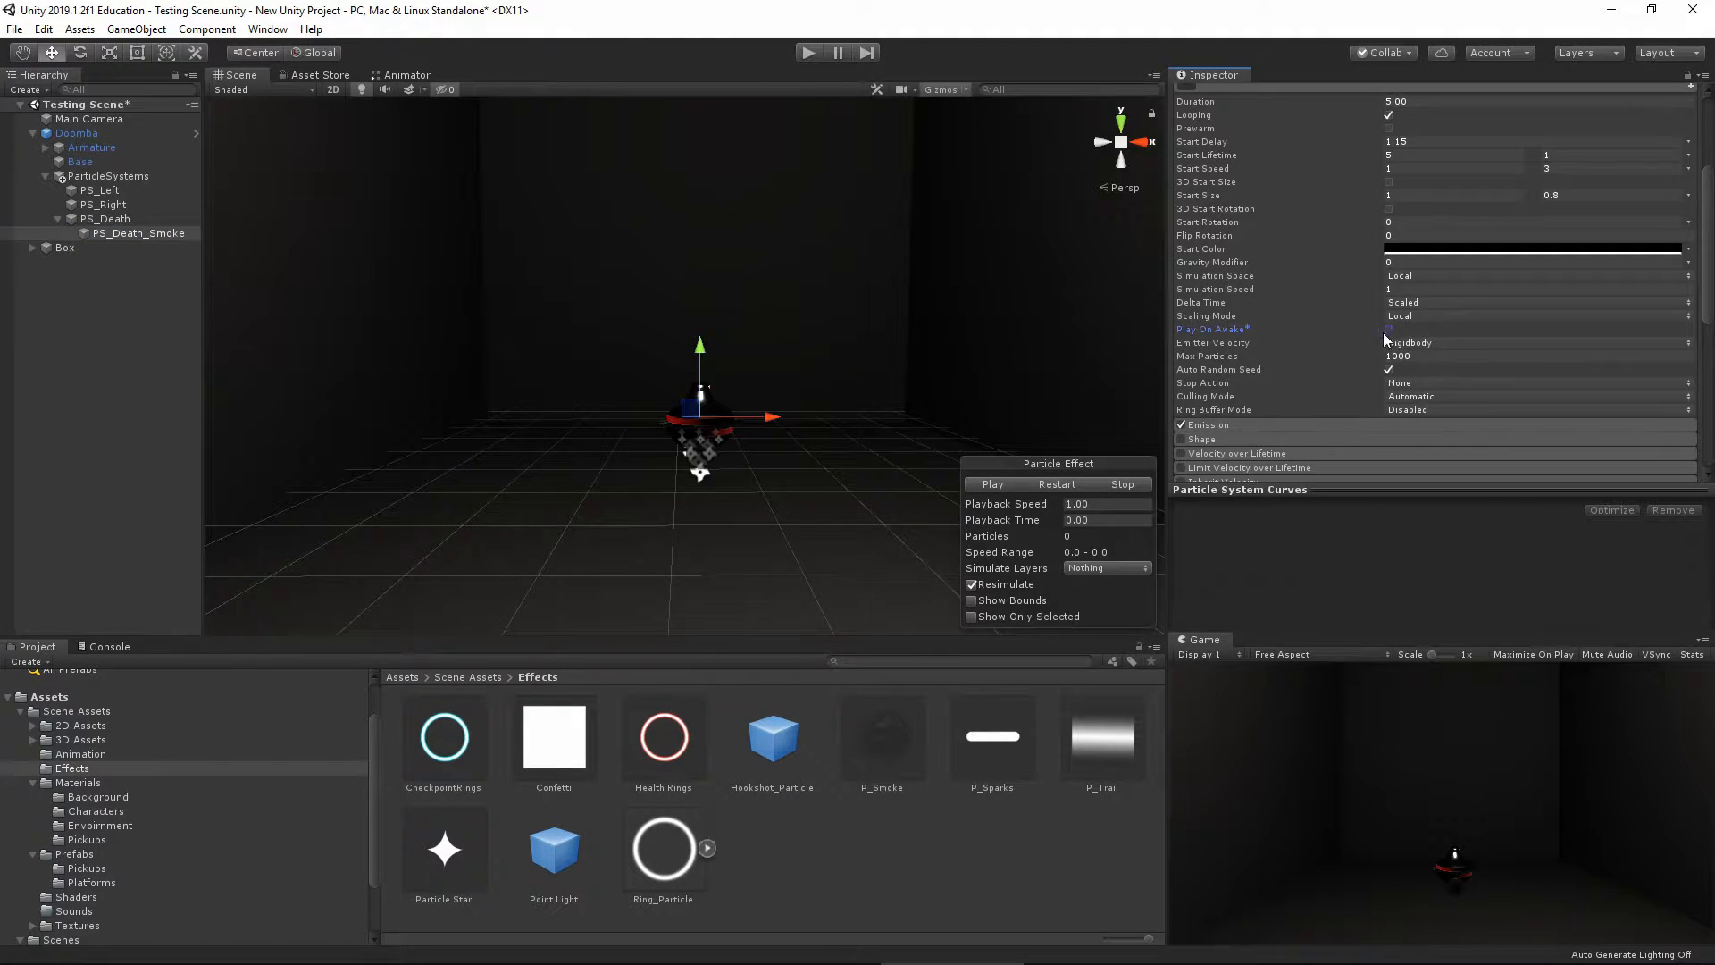
scroll(1342, 359, up, 3)
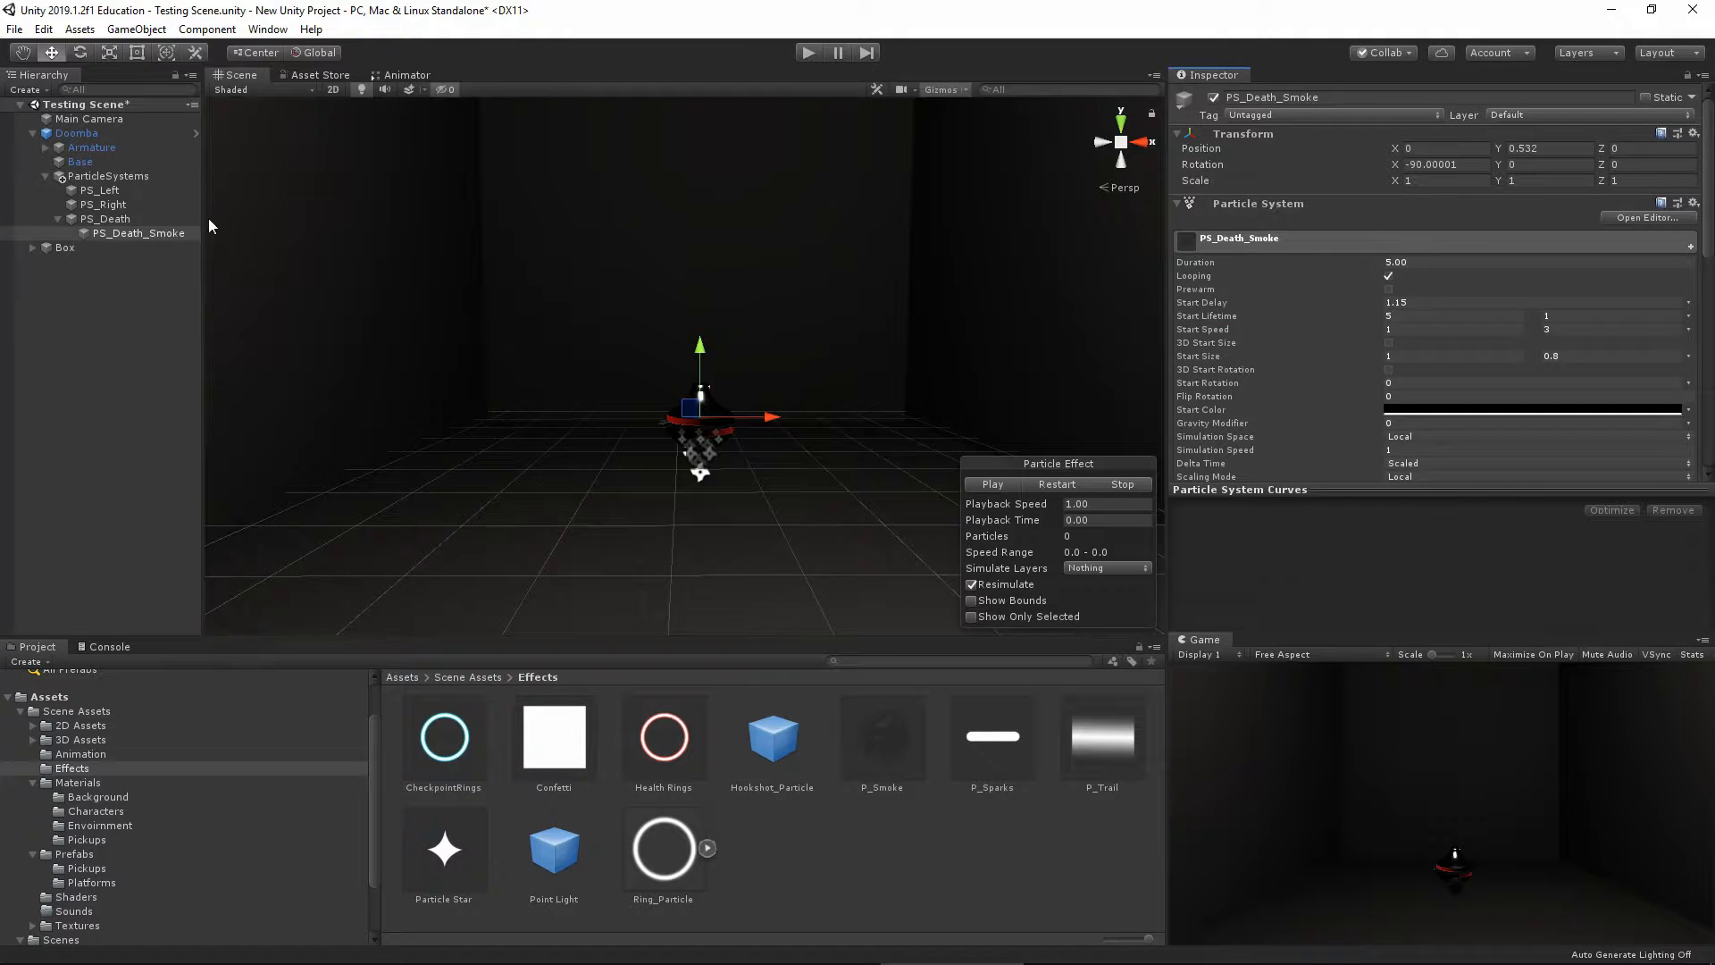
Assign PS_Death to the Ps field of the Doomba's Enemy Controller script
click(69, 220)
click(89, 140)
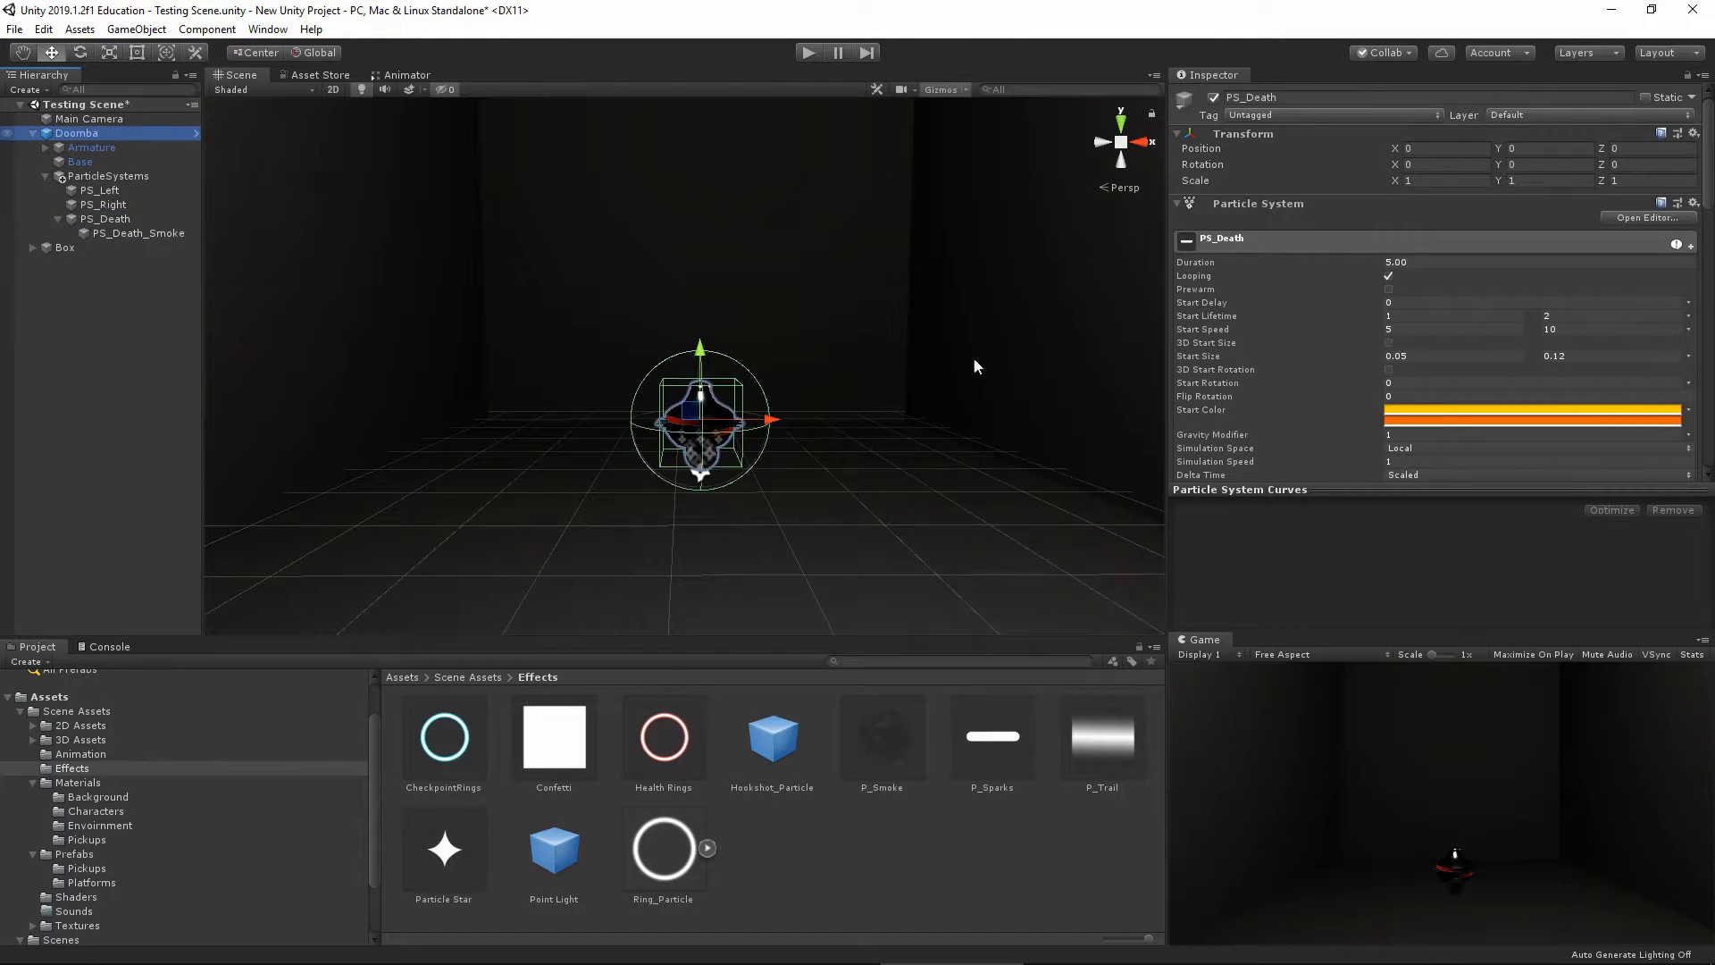
scroll(1322, 428, down, 8)
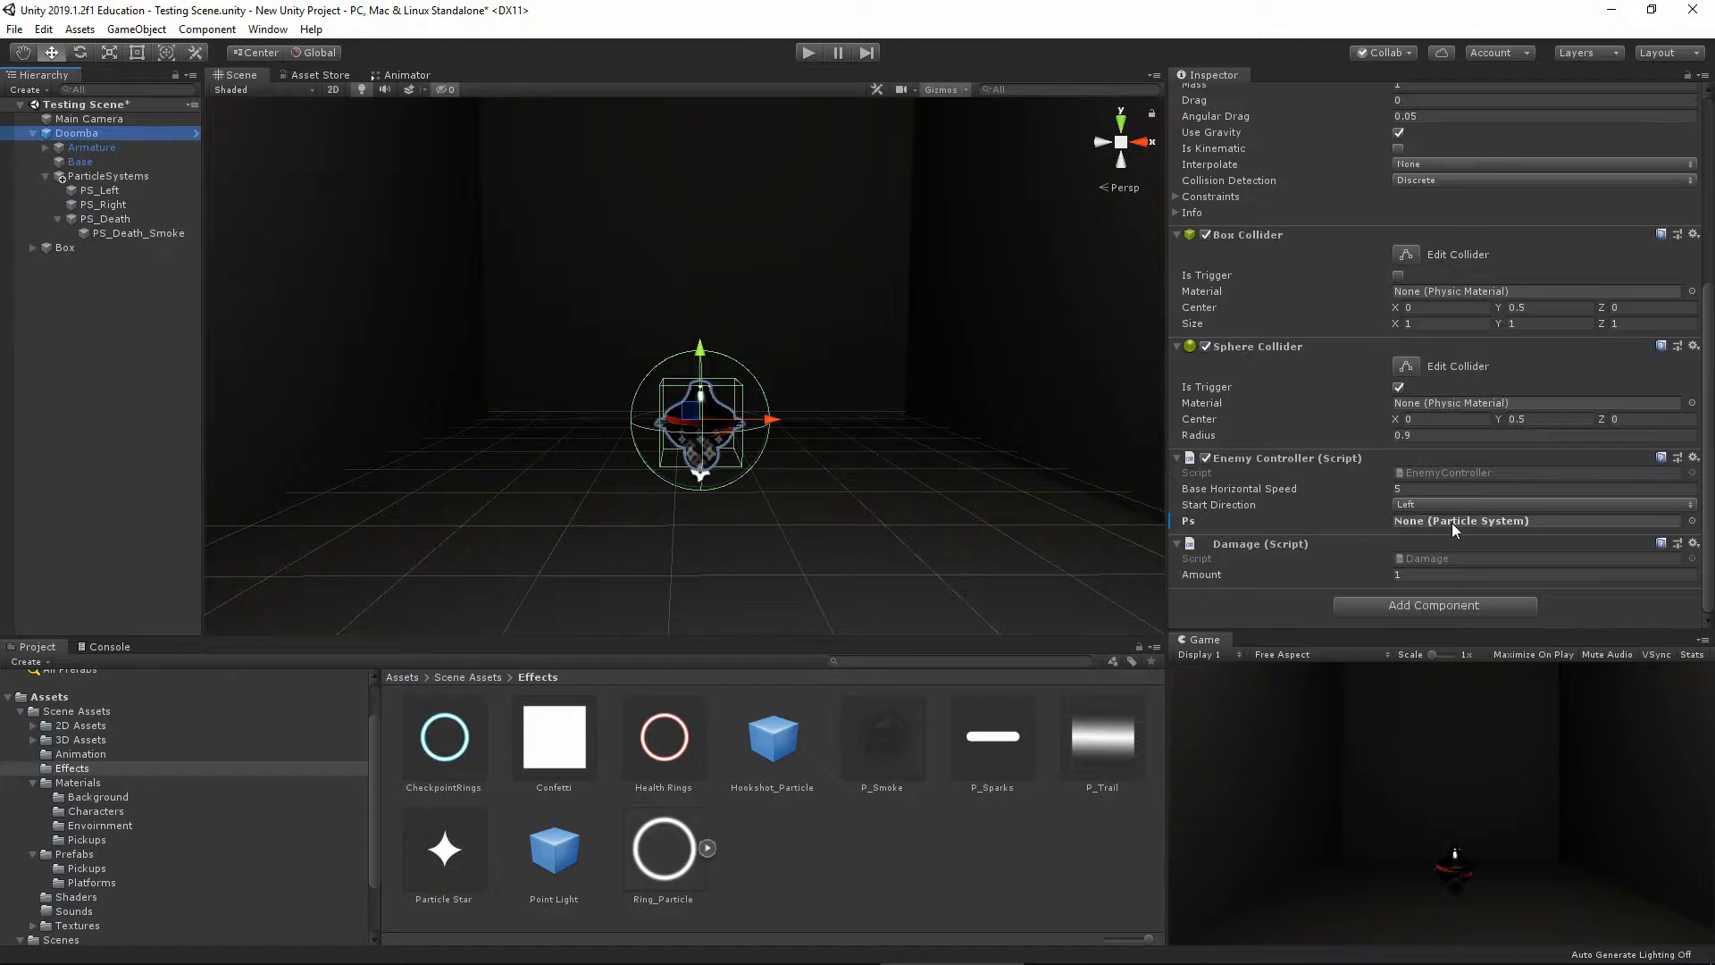
drag(100, 219, 1452, 526)
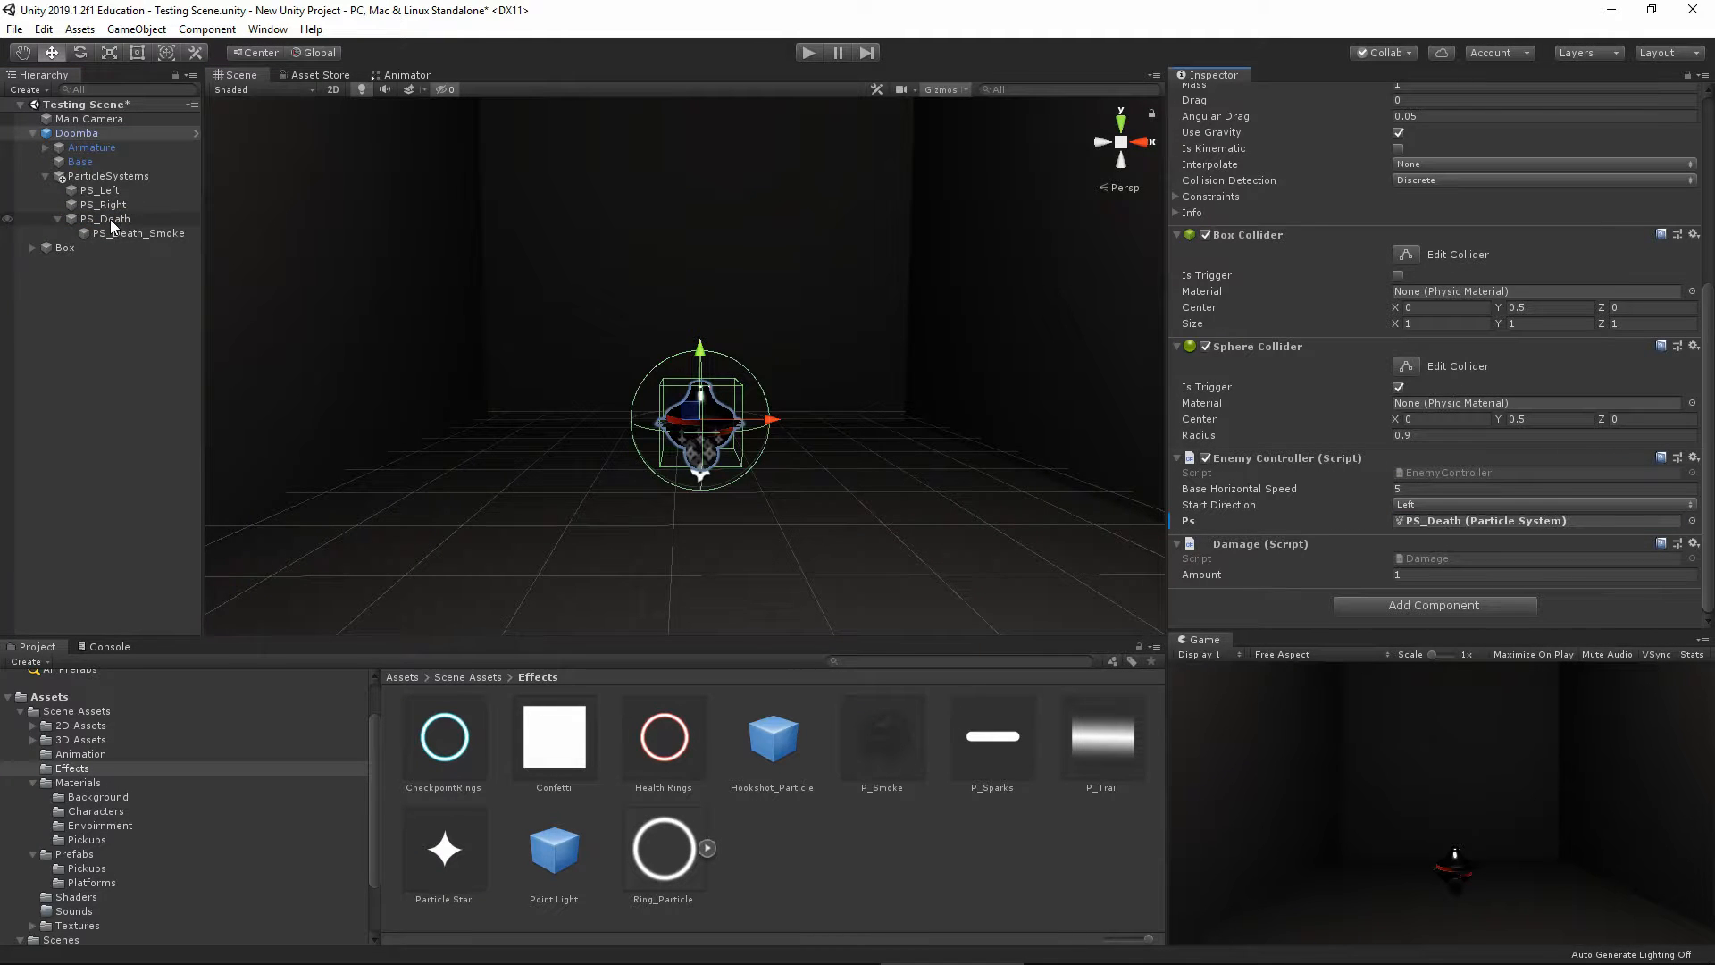
Fold PS_Death in the hierarchy and test the scene in play mode with nothing selected
click(58, 219)
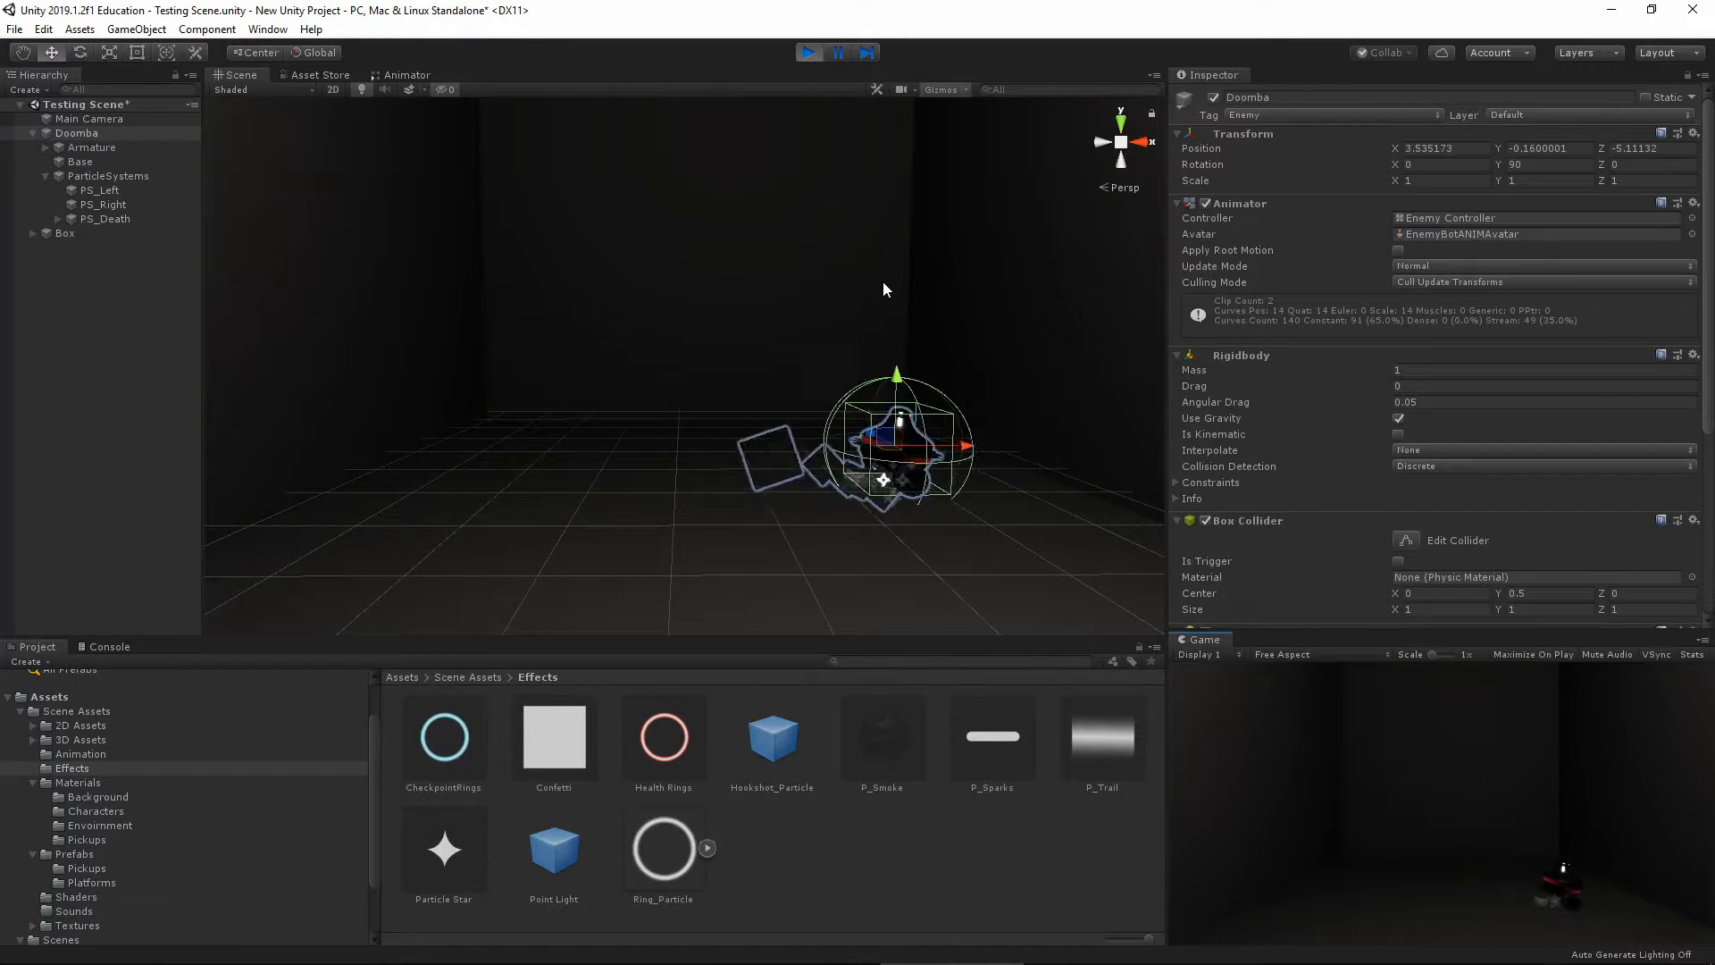
click(99, 338)
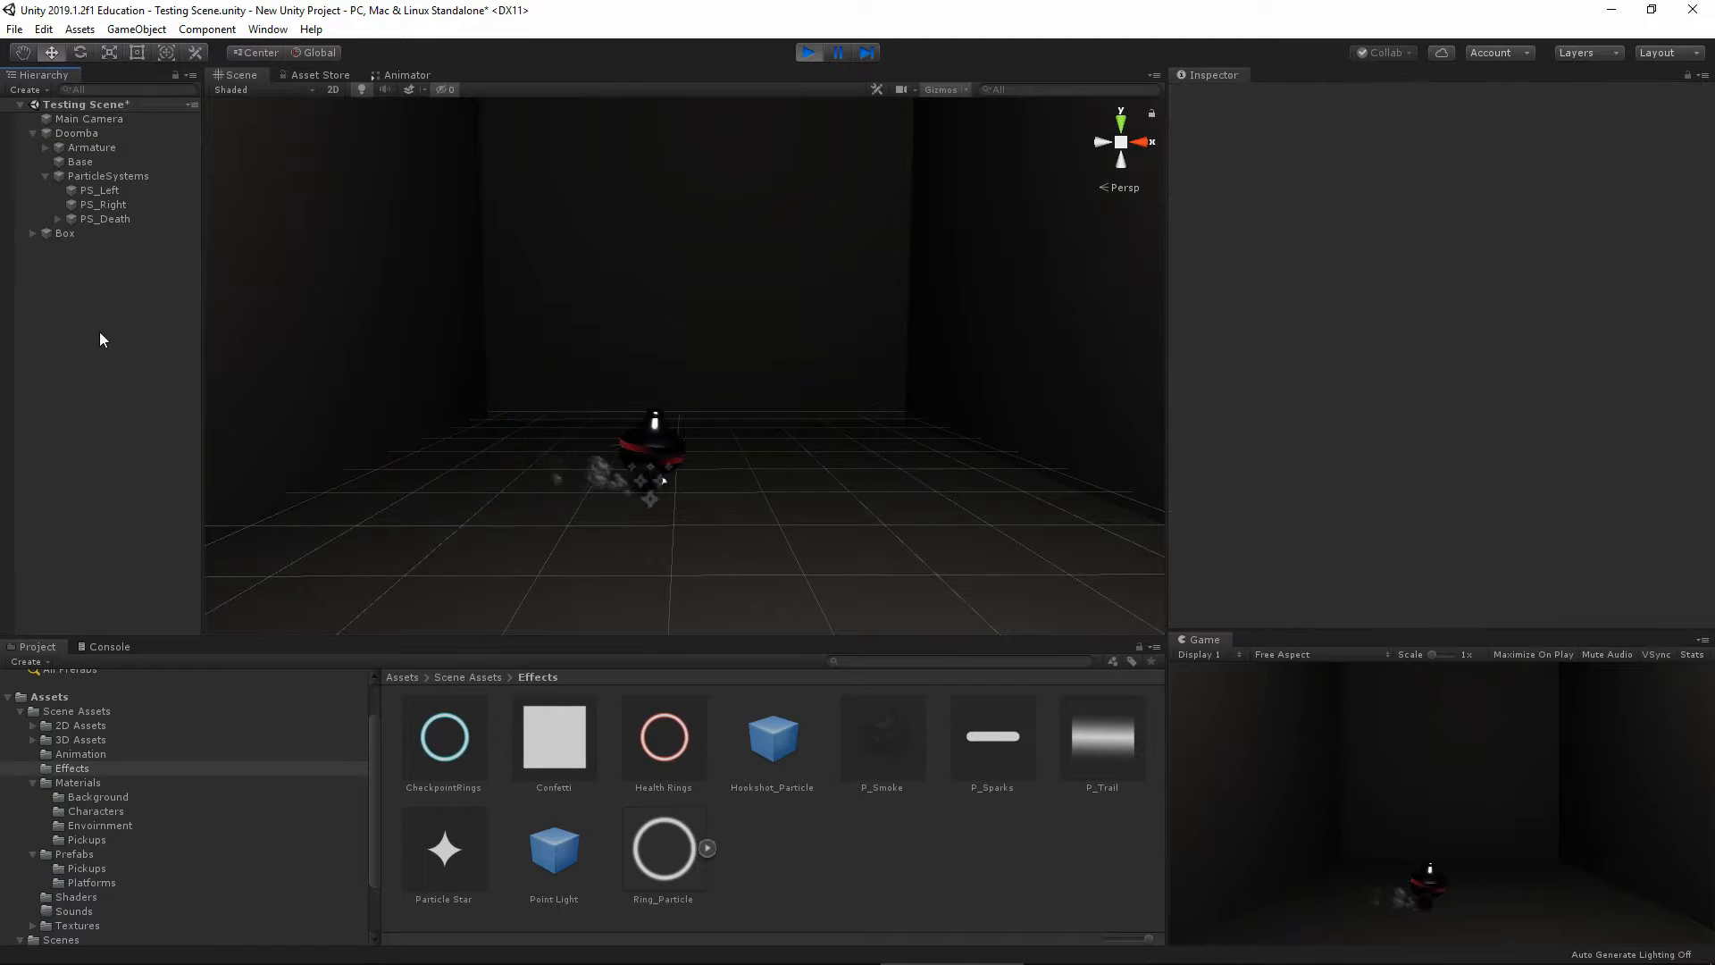
click(808, 52)
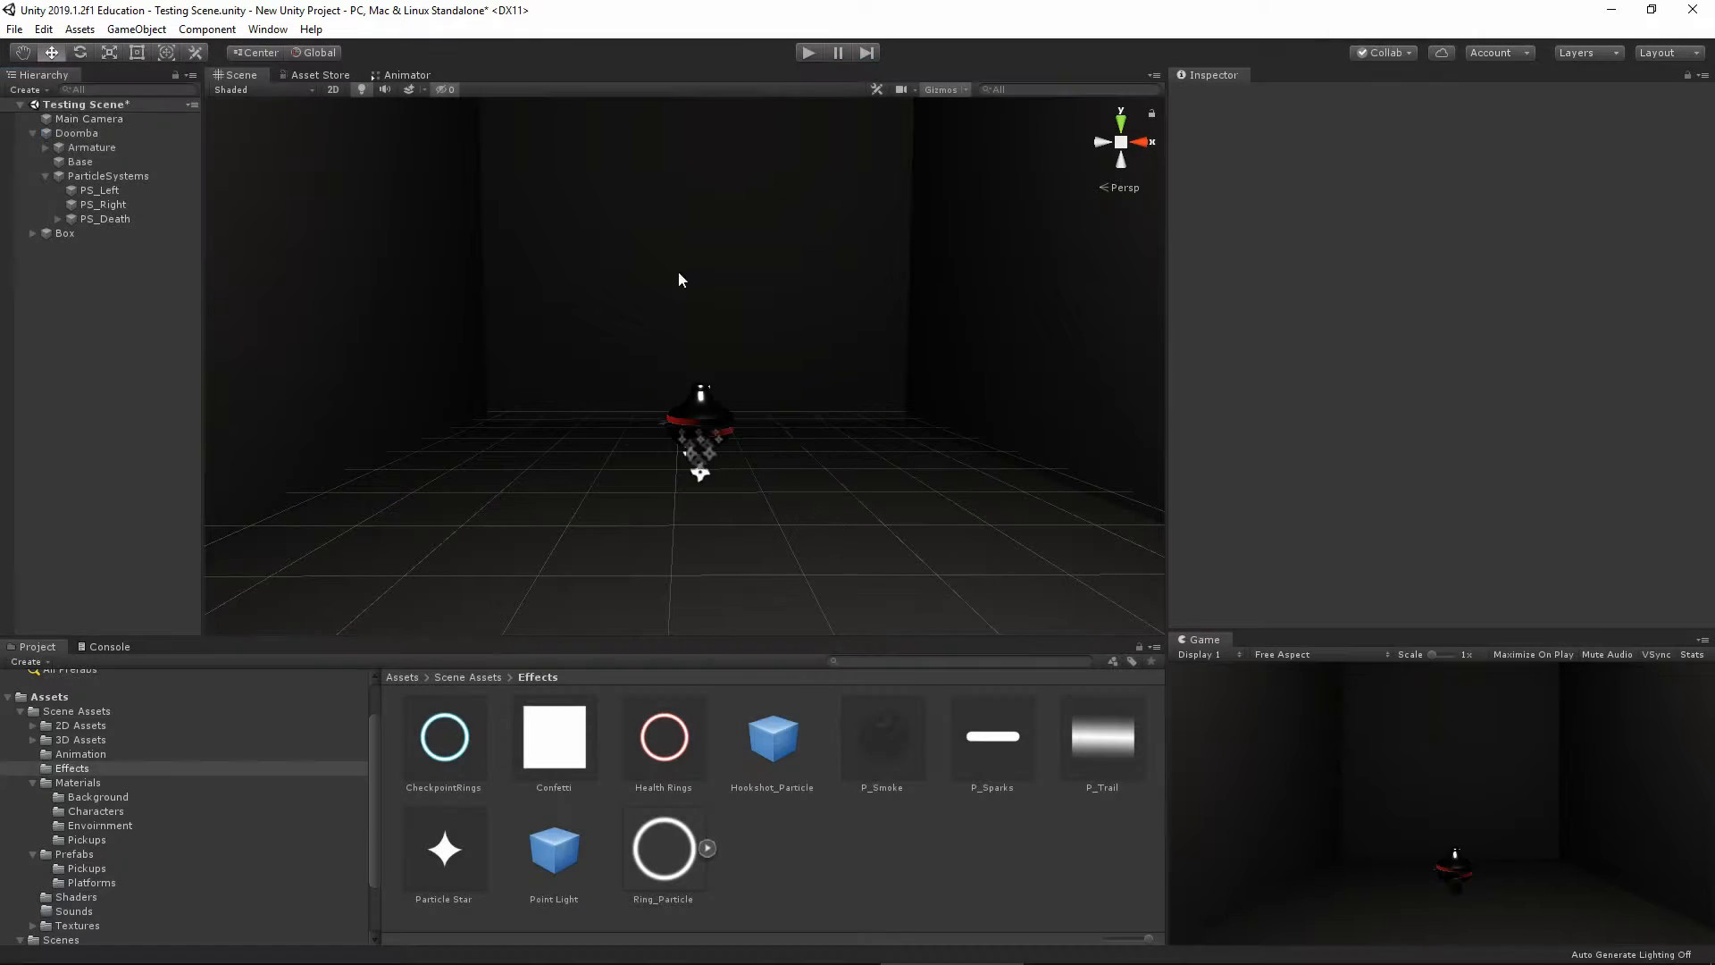
Open the EnemyController script from the Scripts folder in Visual Studio and move its window fully into view
click(401, 678)
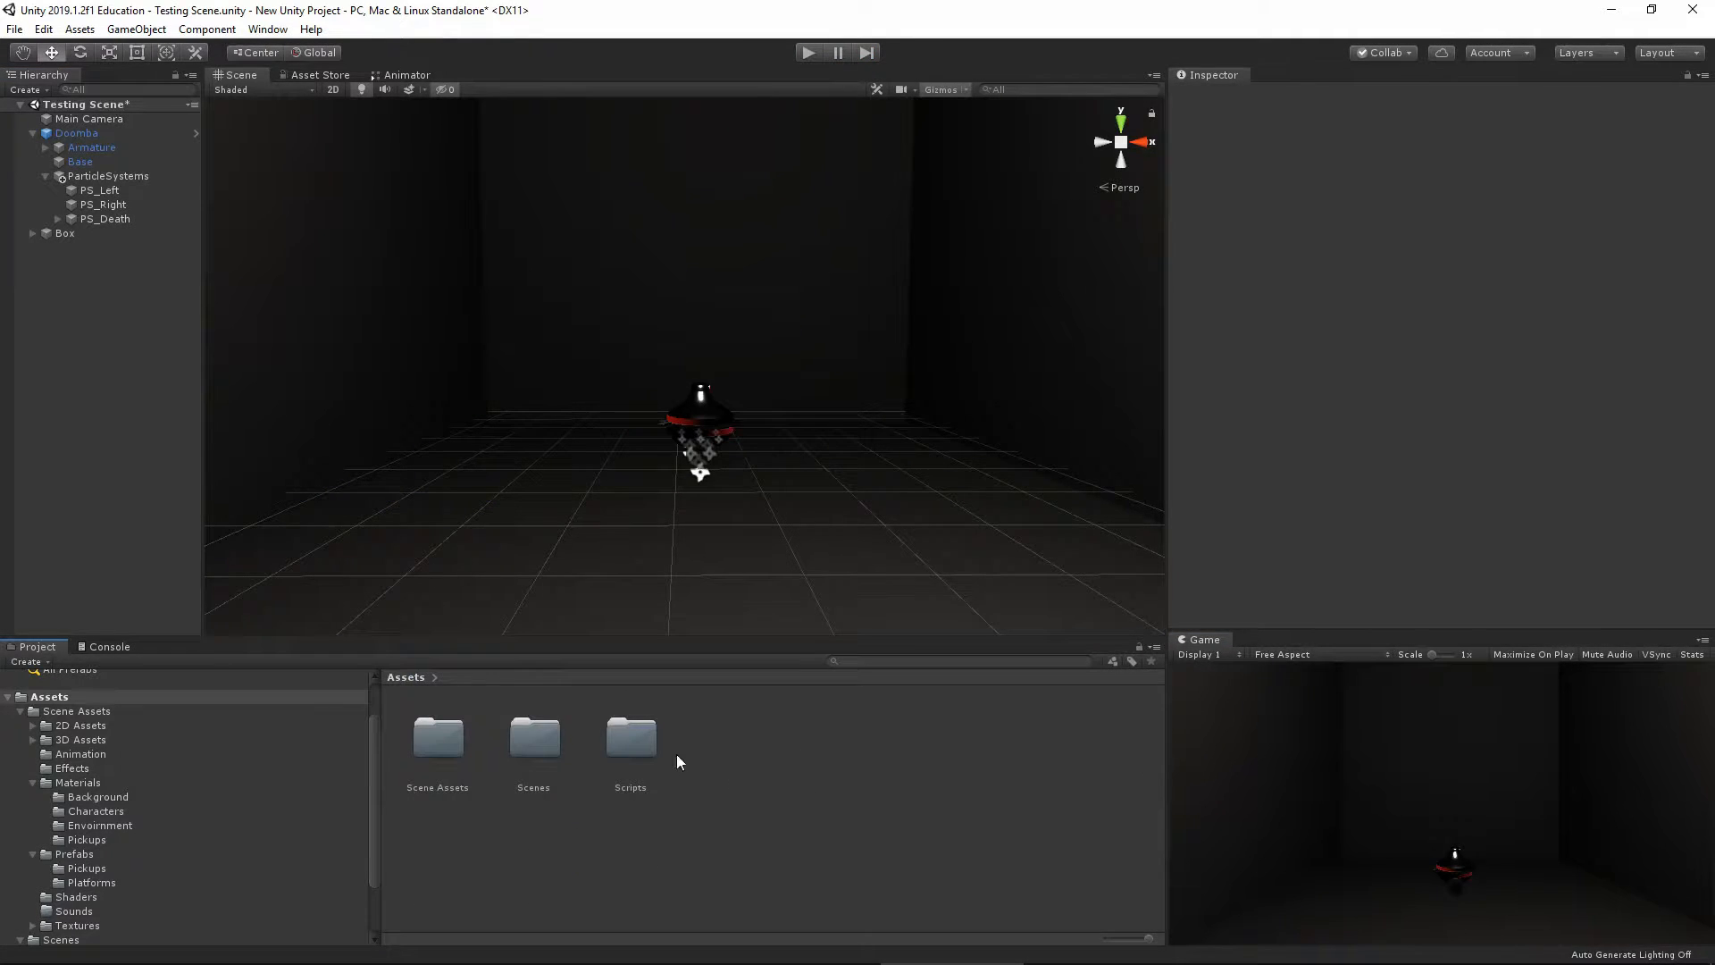
double_click(631, 746)
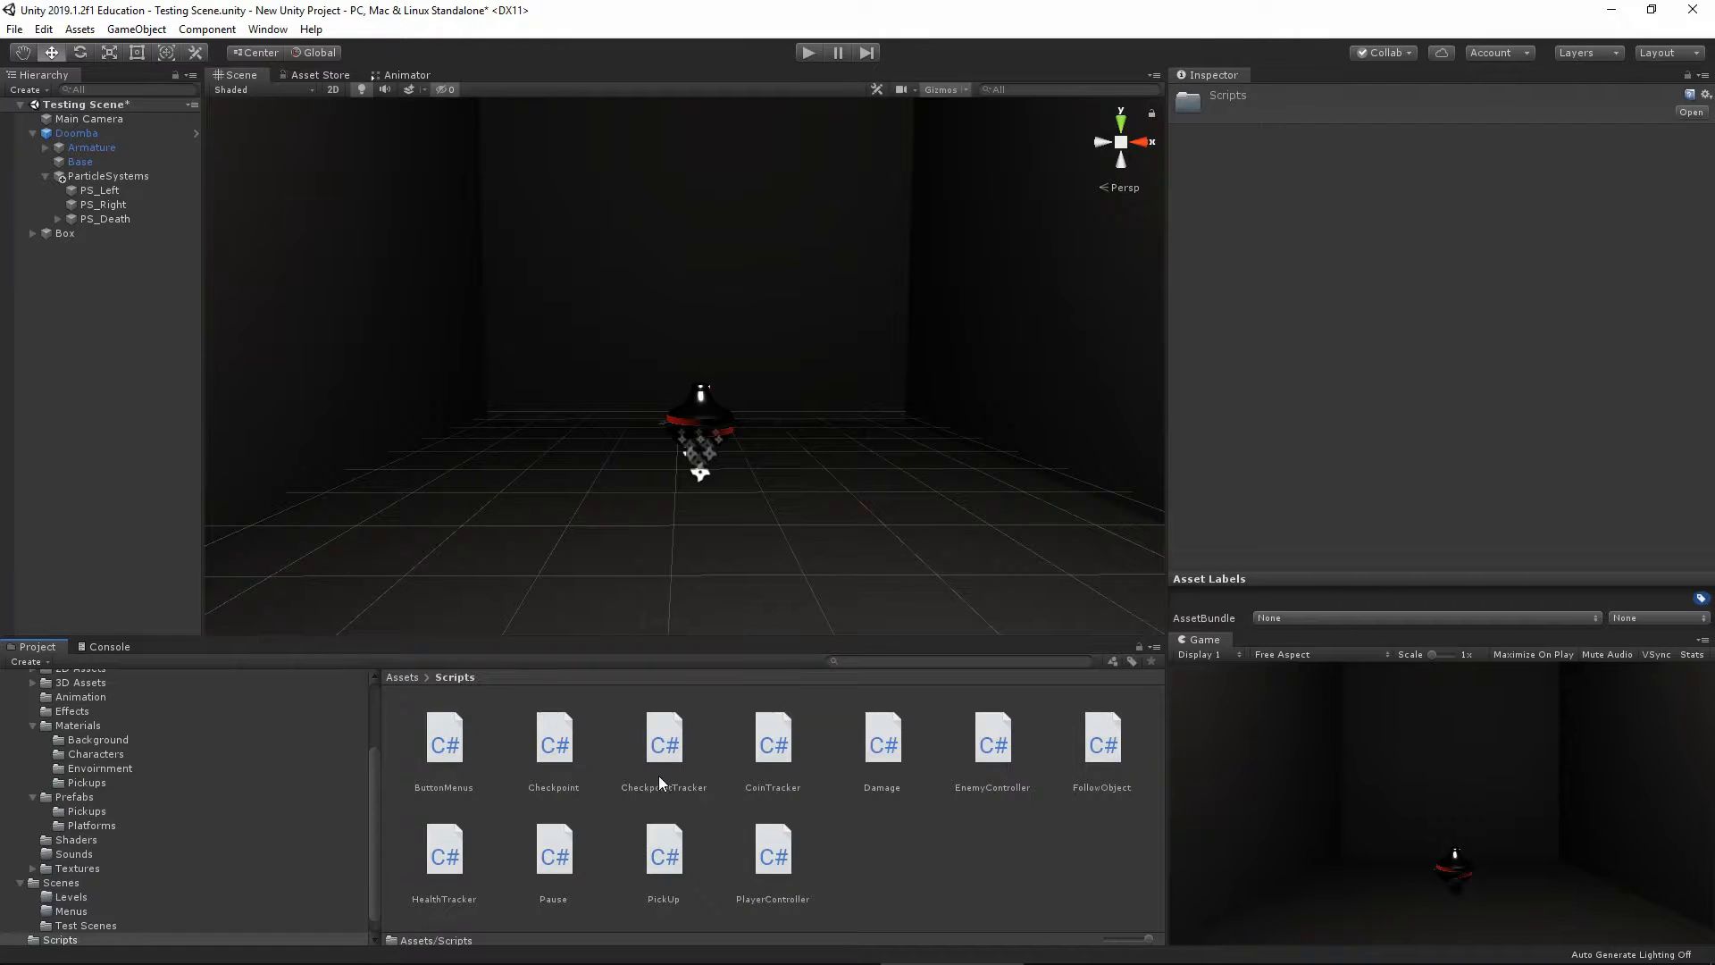
click(1008, 743)
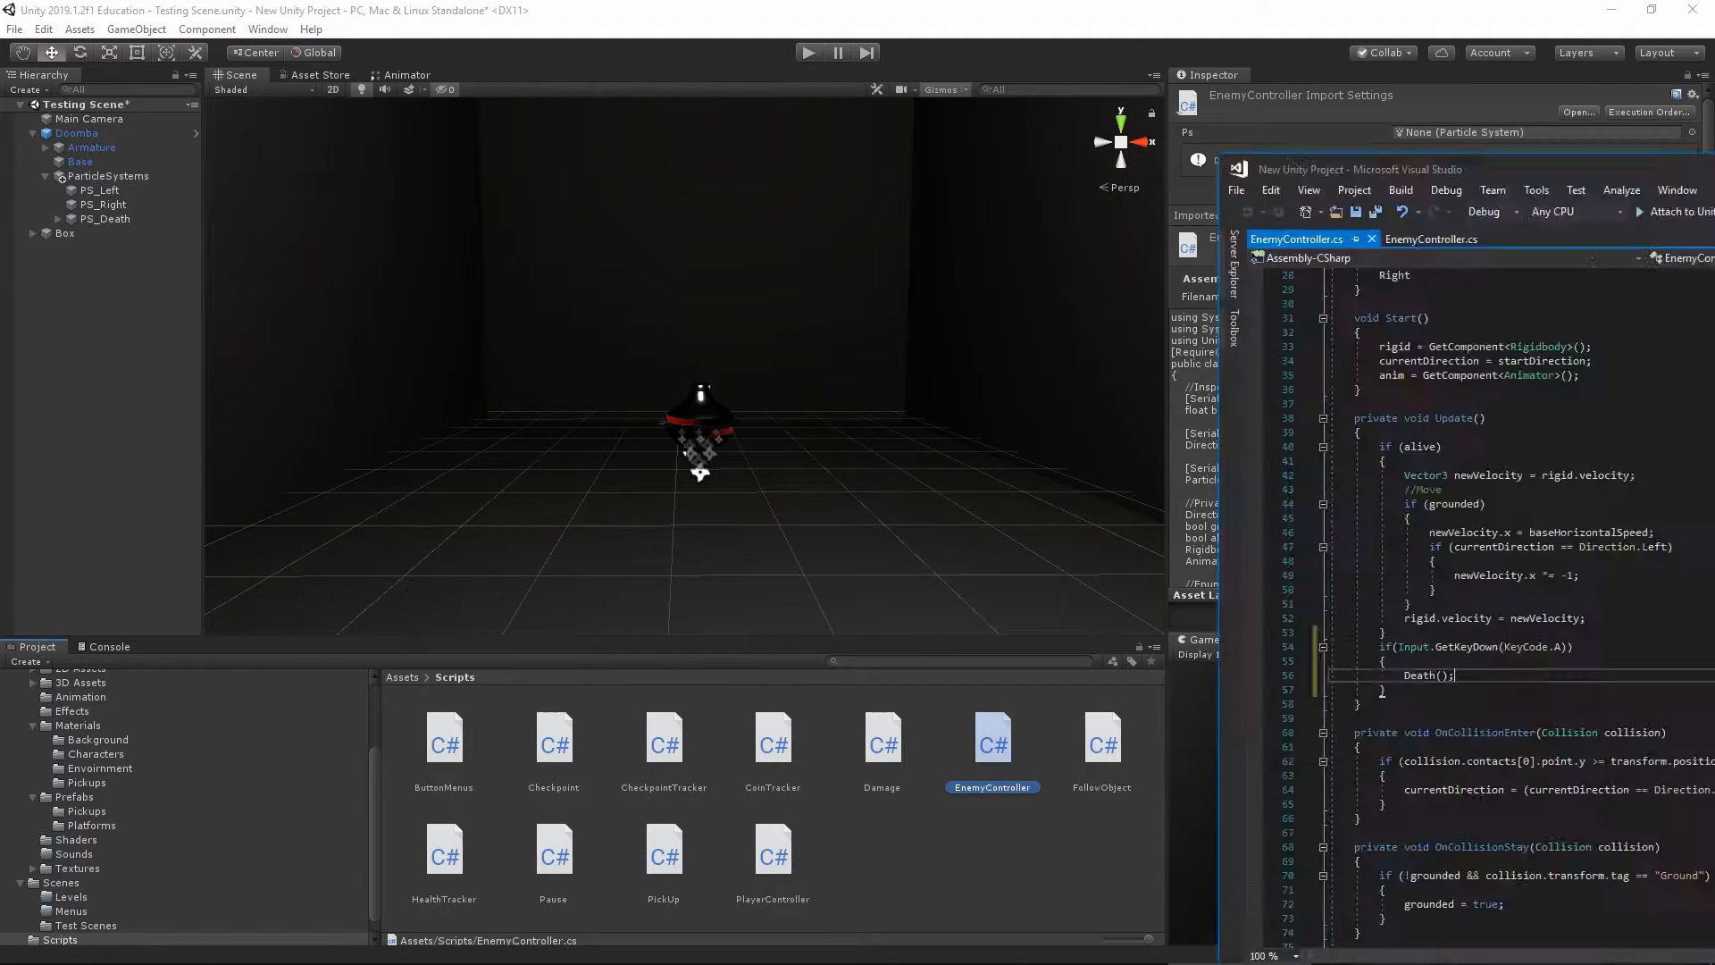
drag(1710, 147, 774, 95)
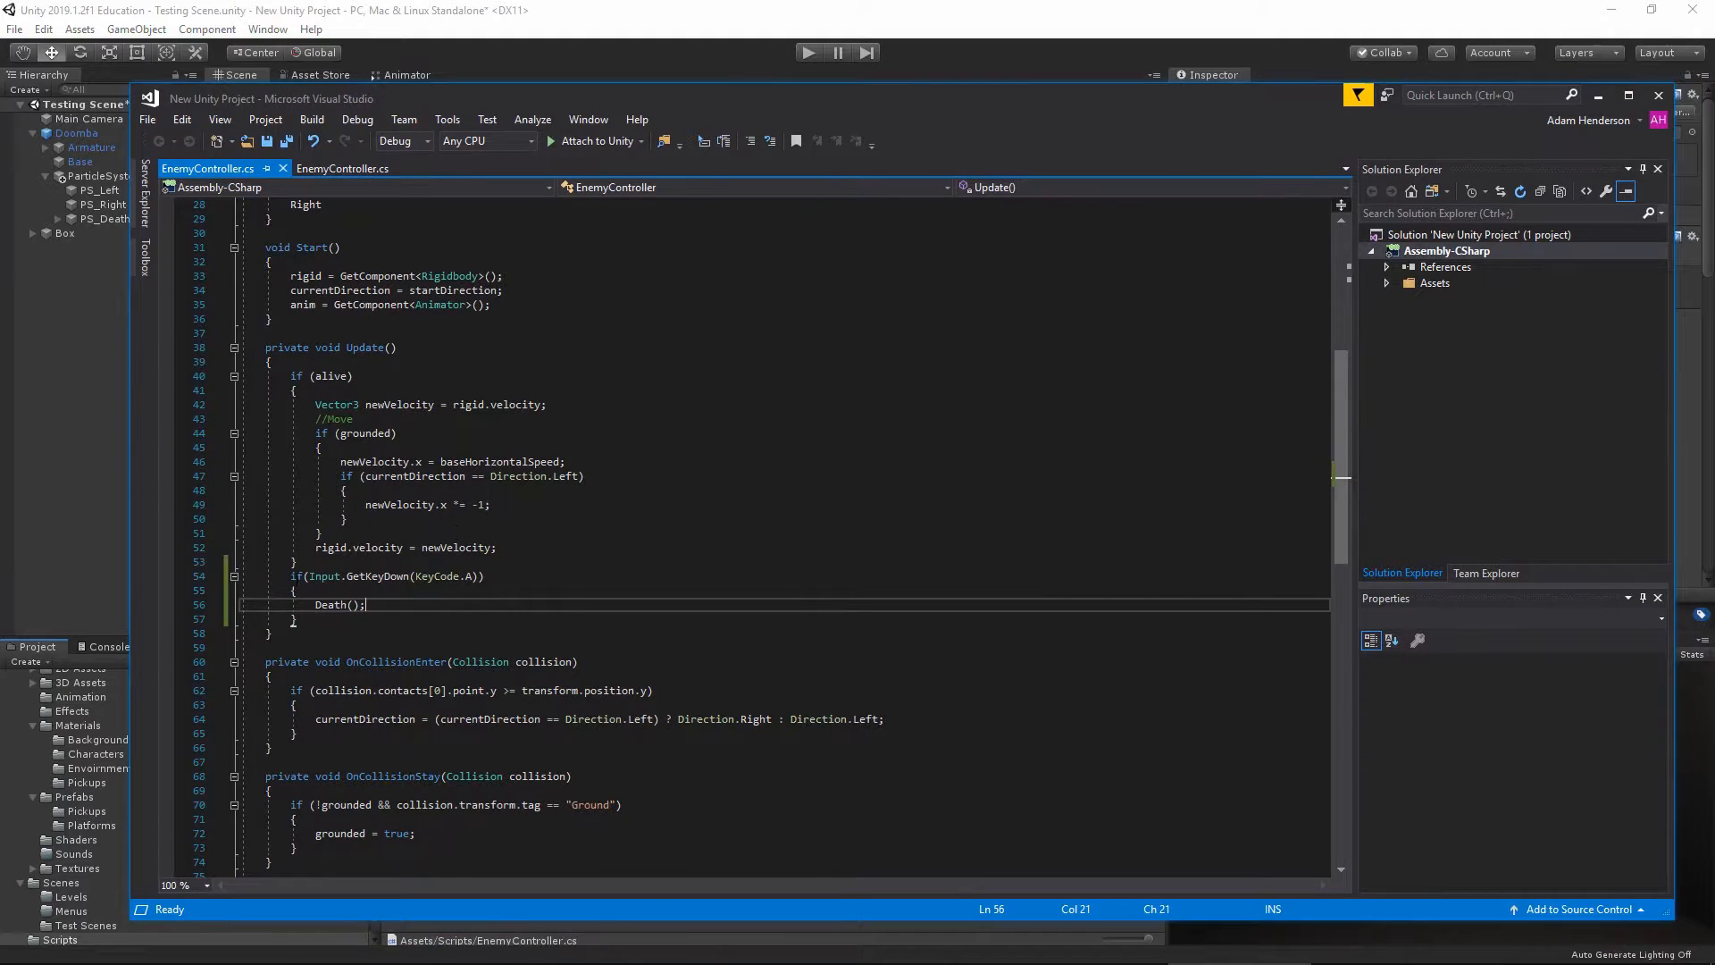
Examine the KeyCode.A test that calls Death() in Update and the ps.Play() line in the Death method
drag(241, 577, 392, 619)
click(392, 619)
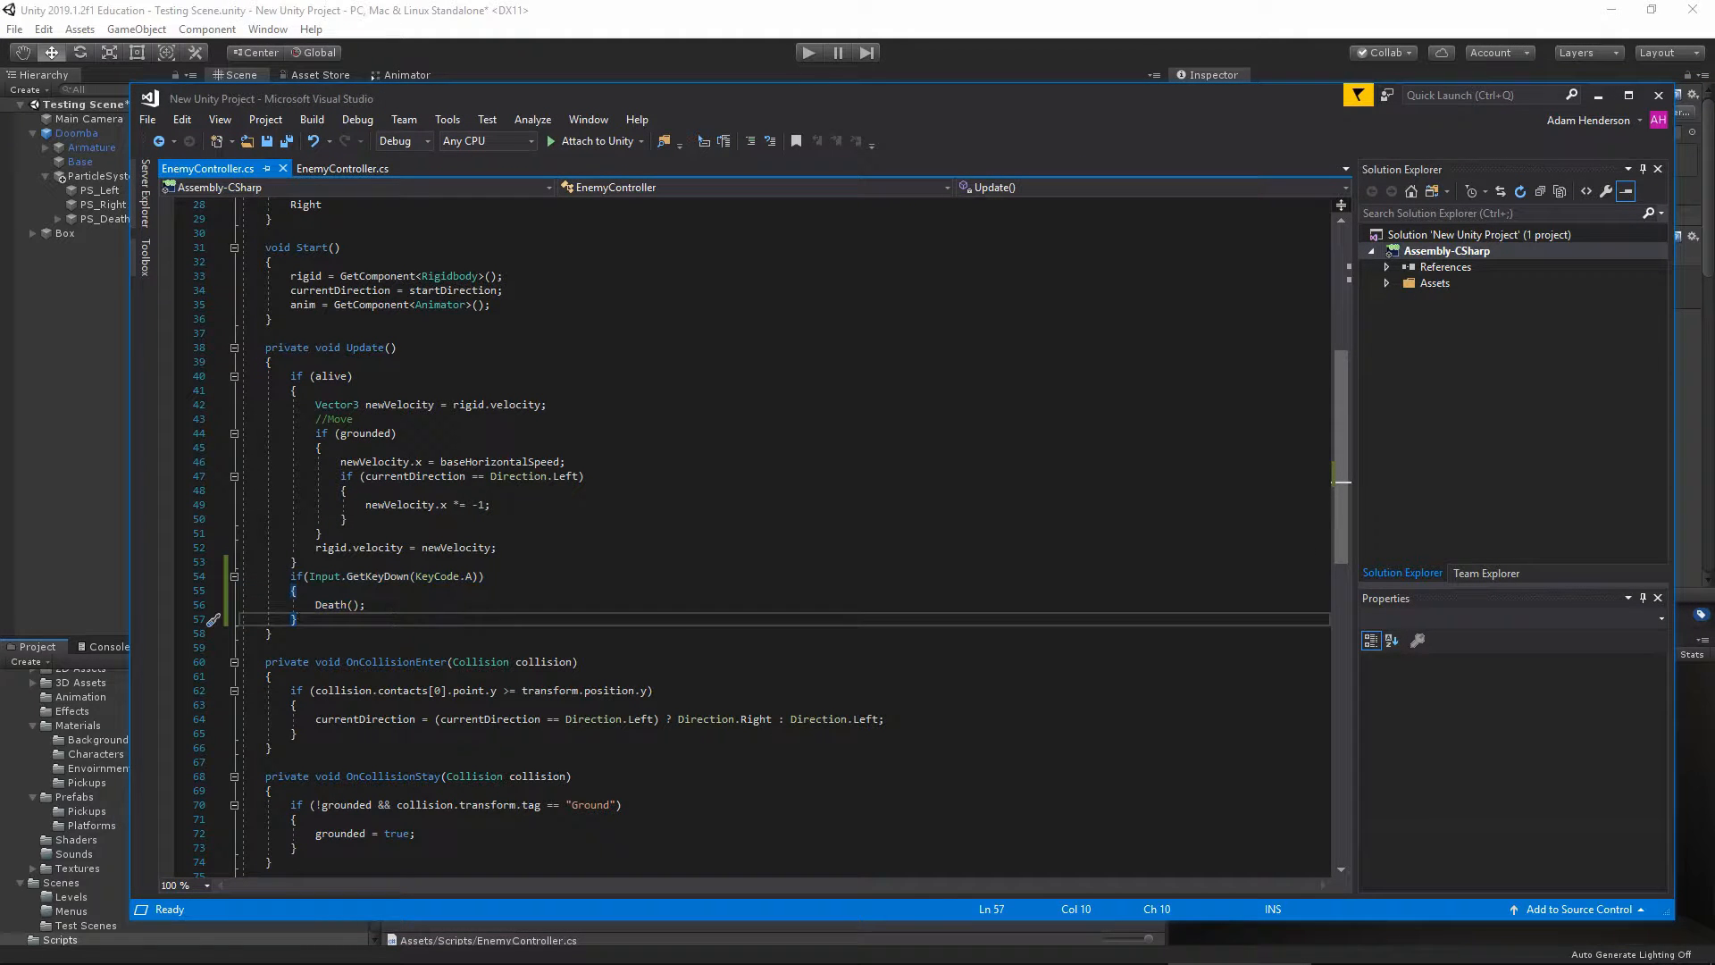
drag(289, 576, 512, 572)
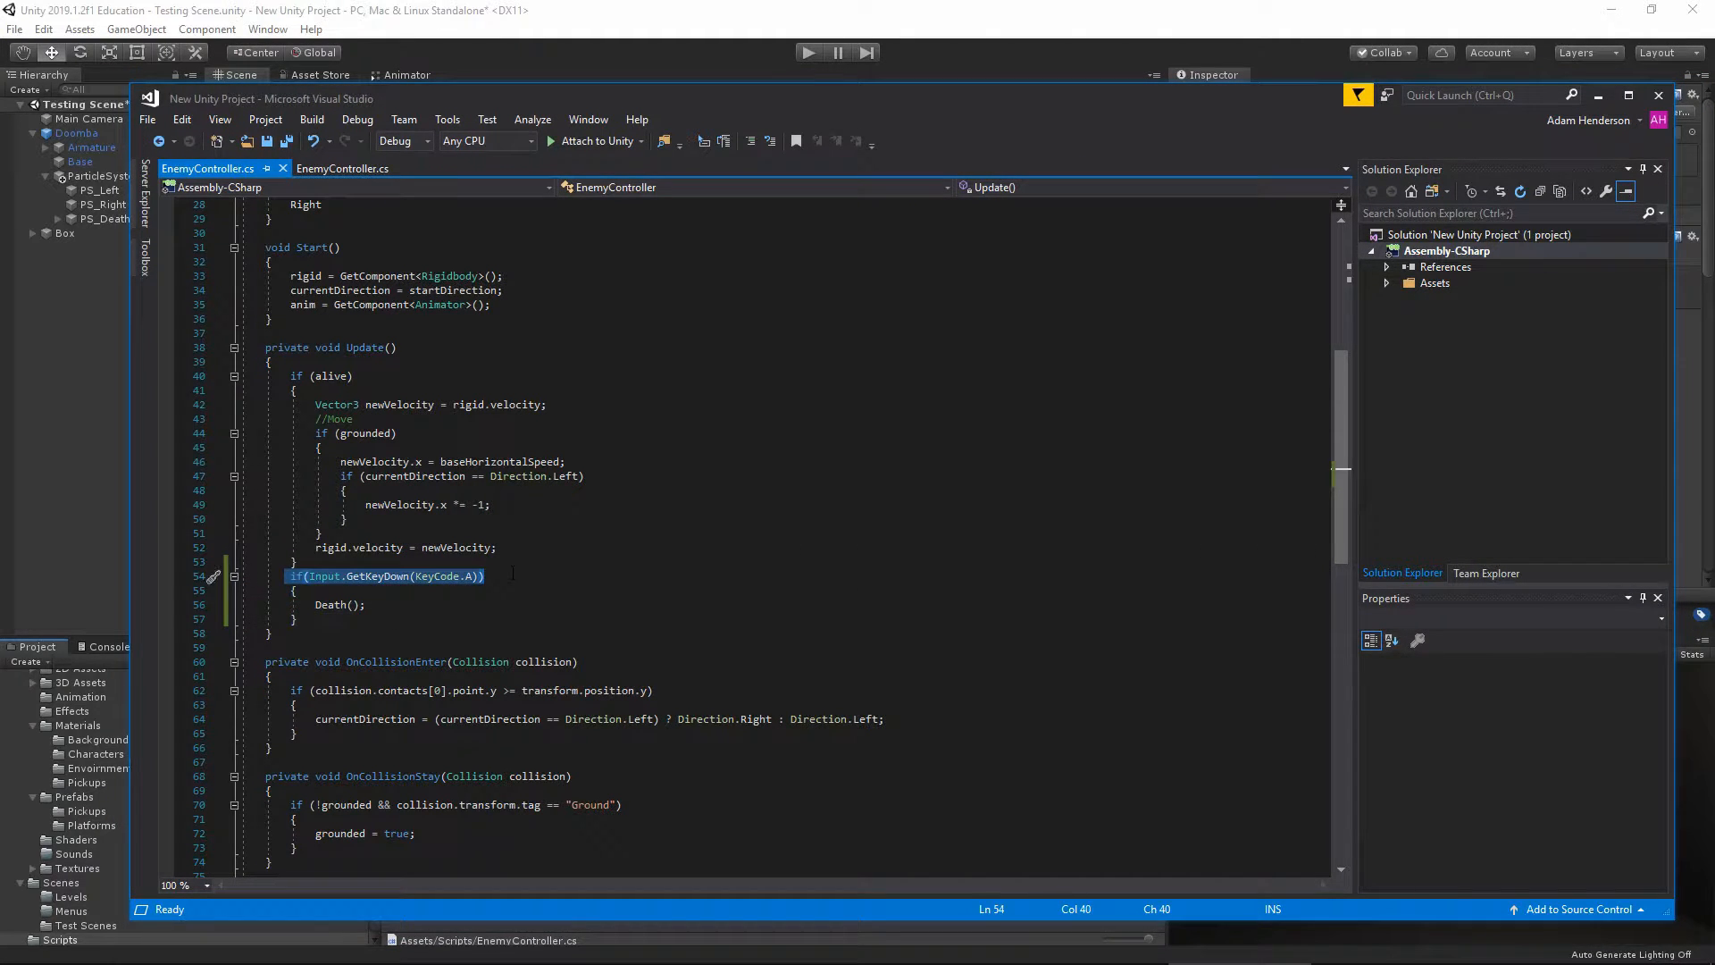
click(489, 577)
drag(310, 605, 372, 606)
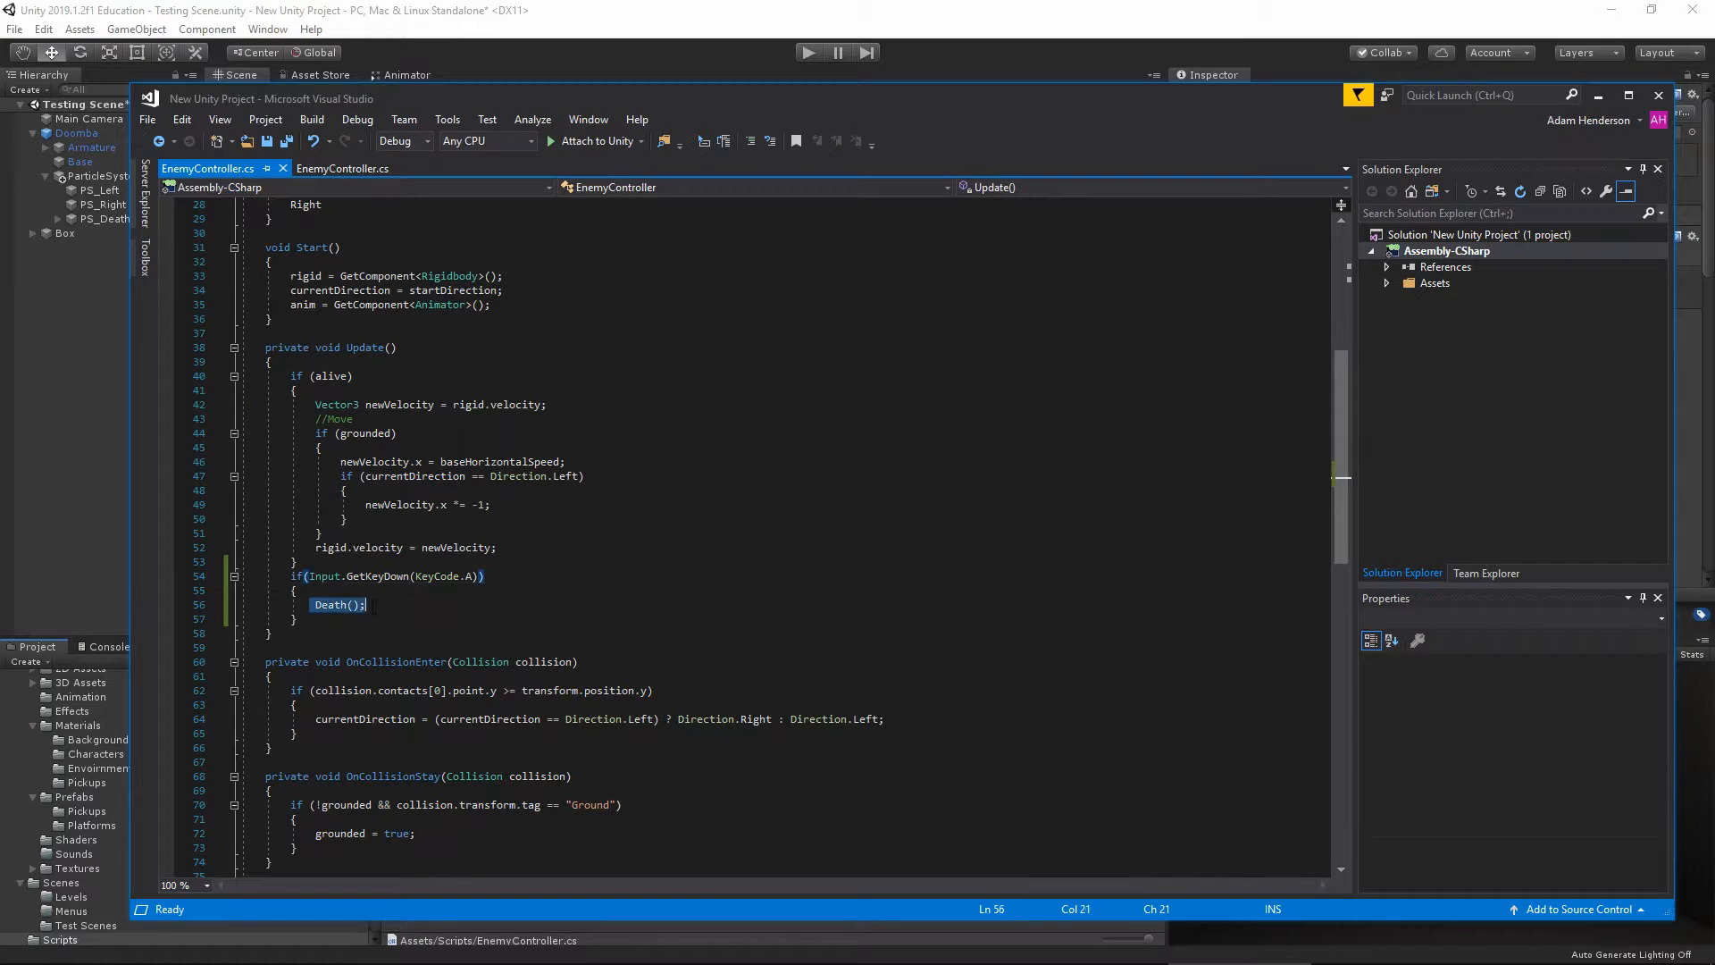
click(376, 607)
scroll(376, 606, down, 8)
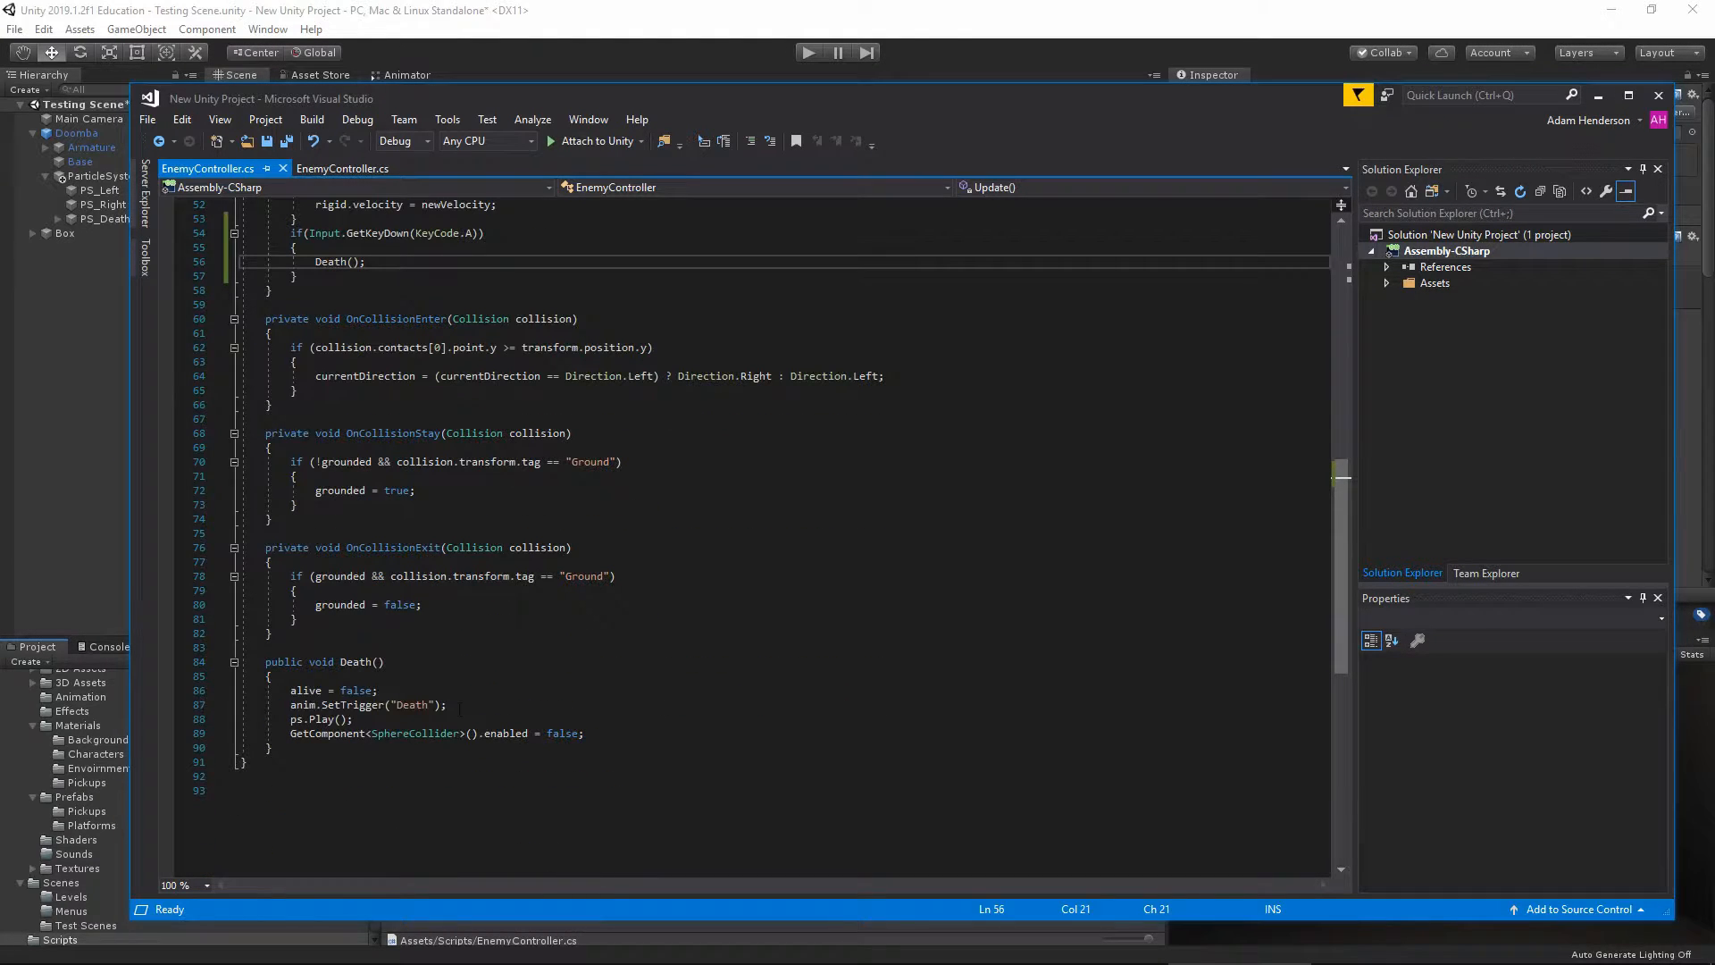
drag(369, 719, 305, 720)
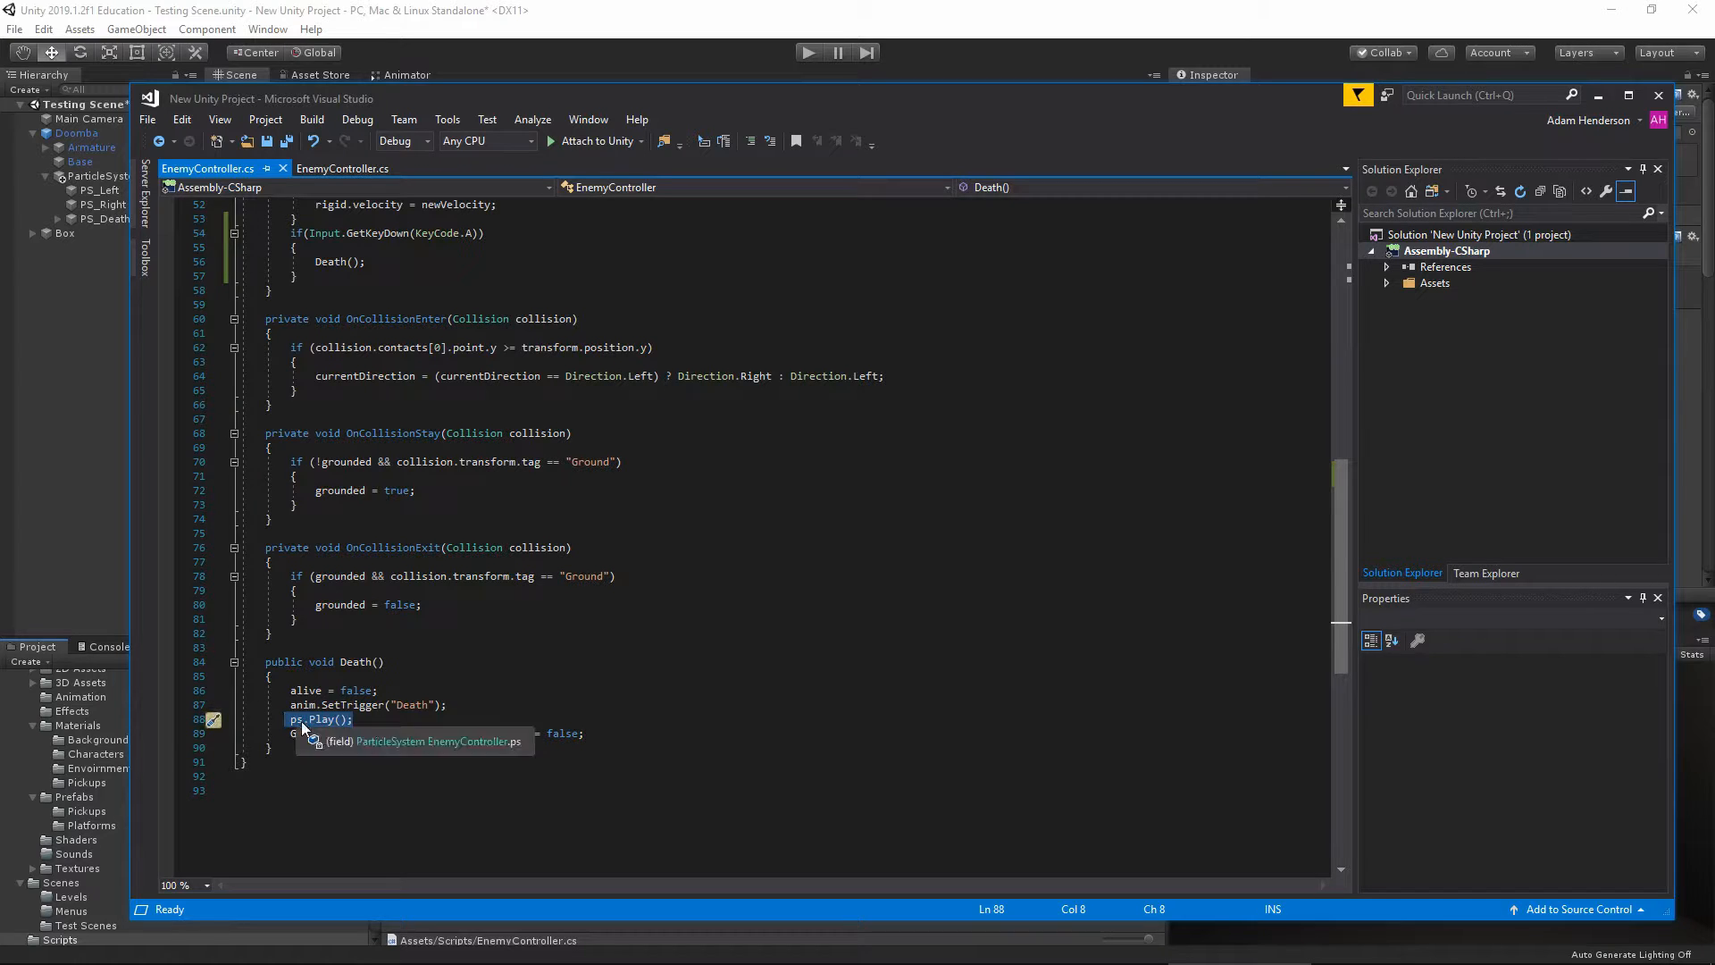
click(385, 720)
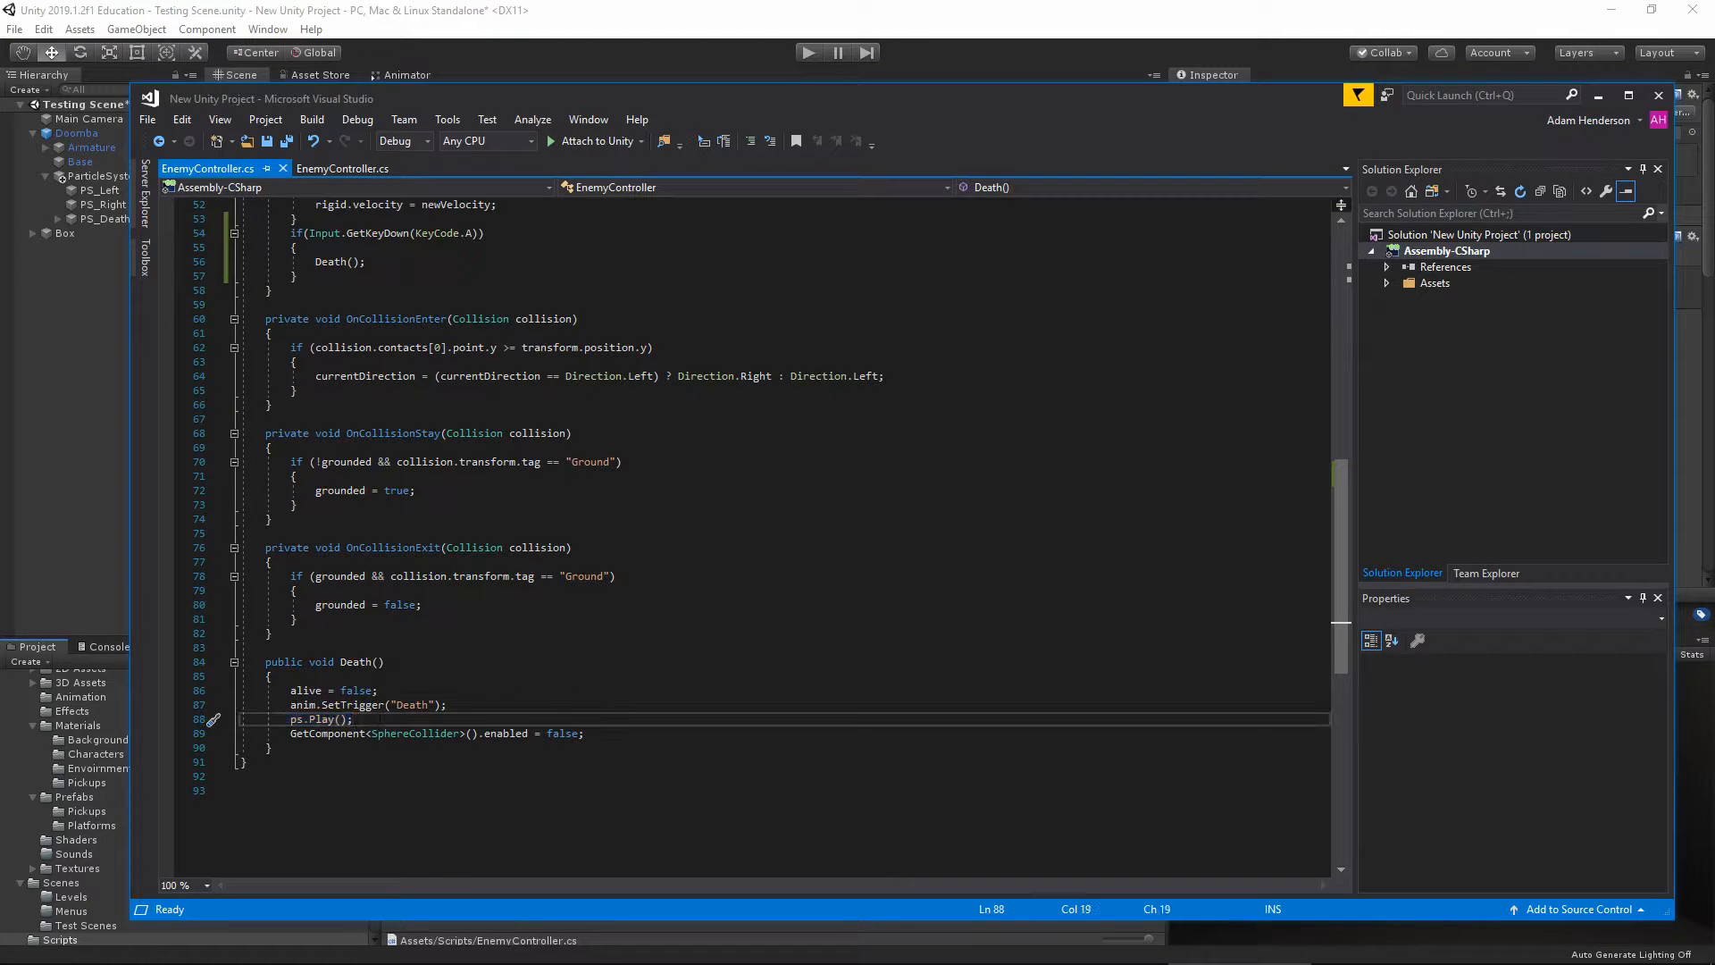
Comment out the four-line Input.GetKeyDown(KeyCode.A) test block in Update with // on each line
scroll(457, 419, up, 5)
click(290, 448)
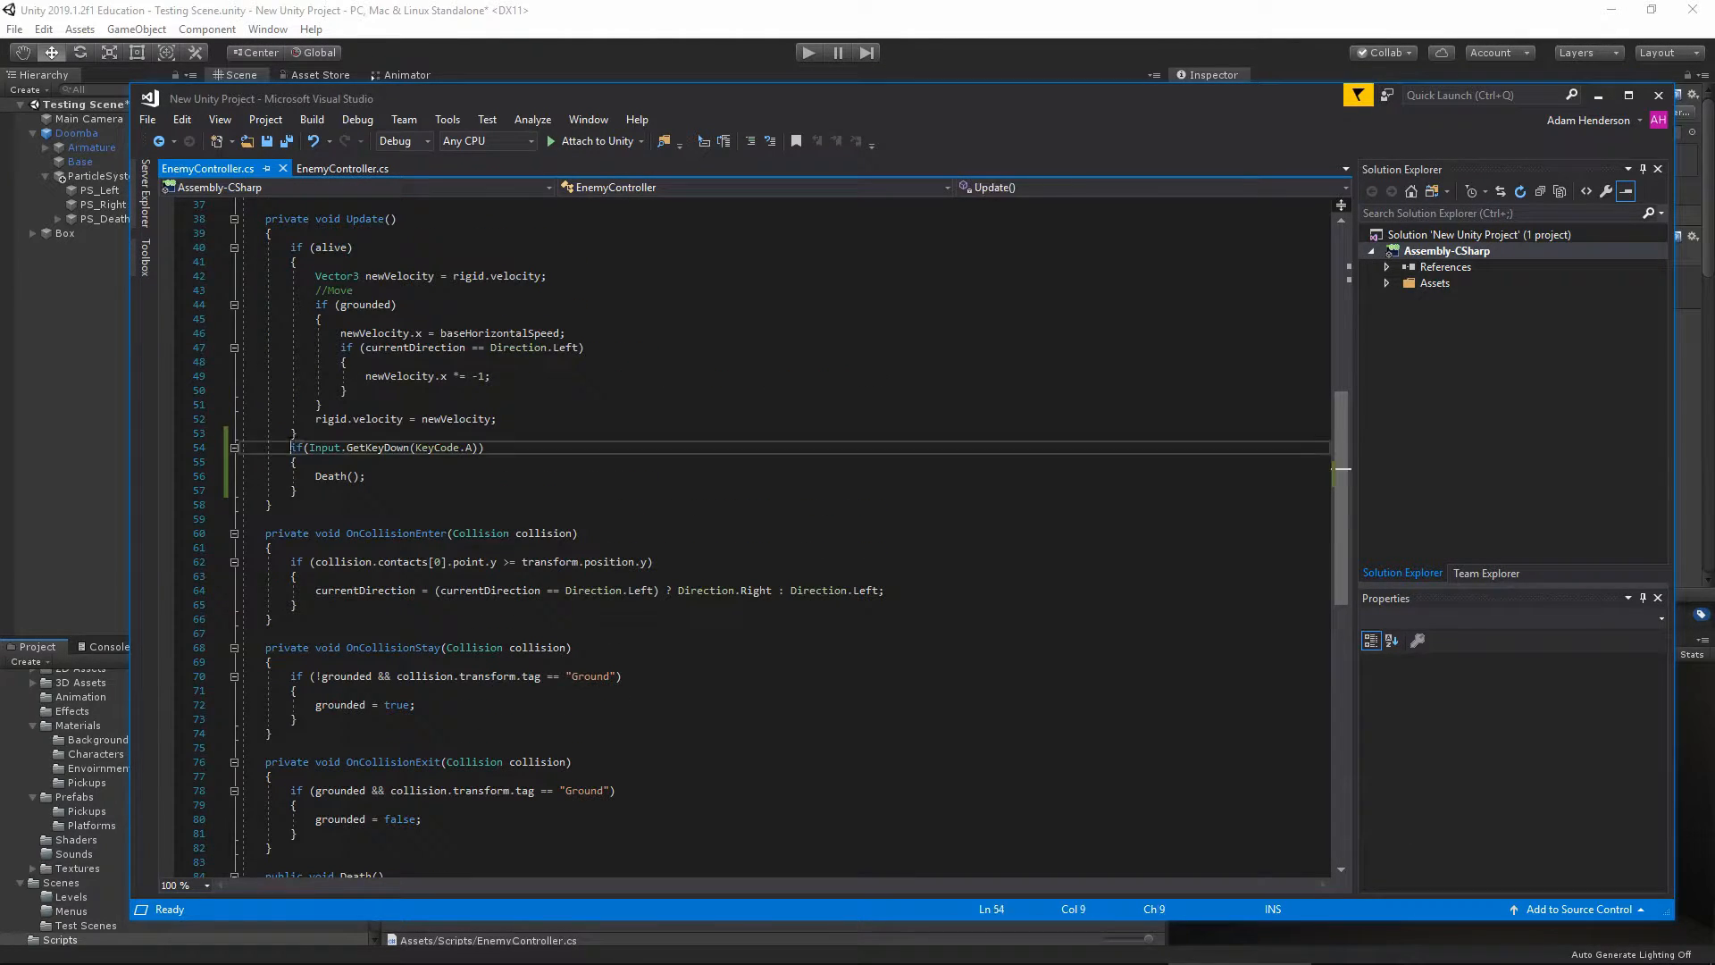
text(//)
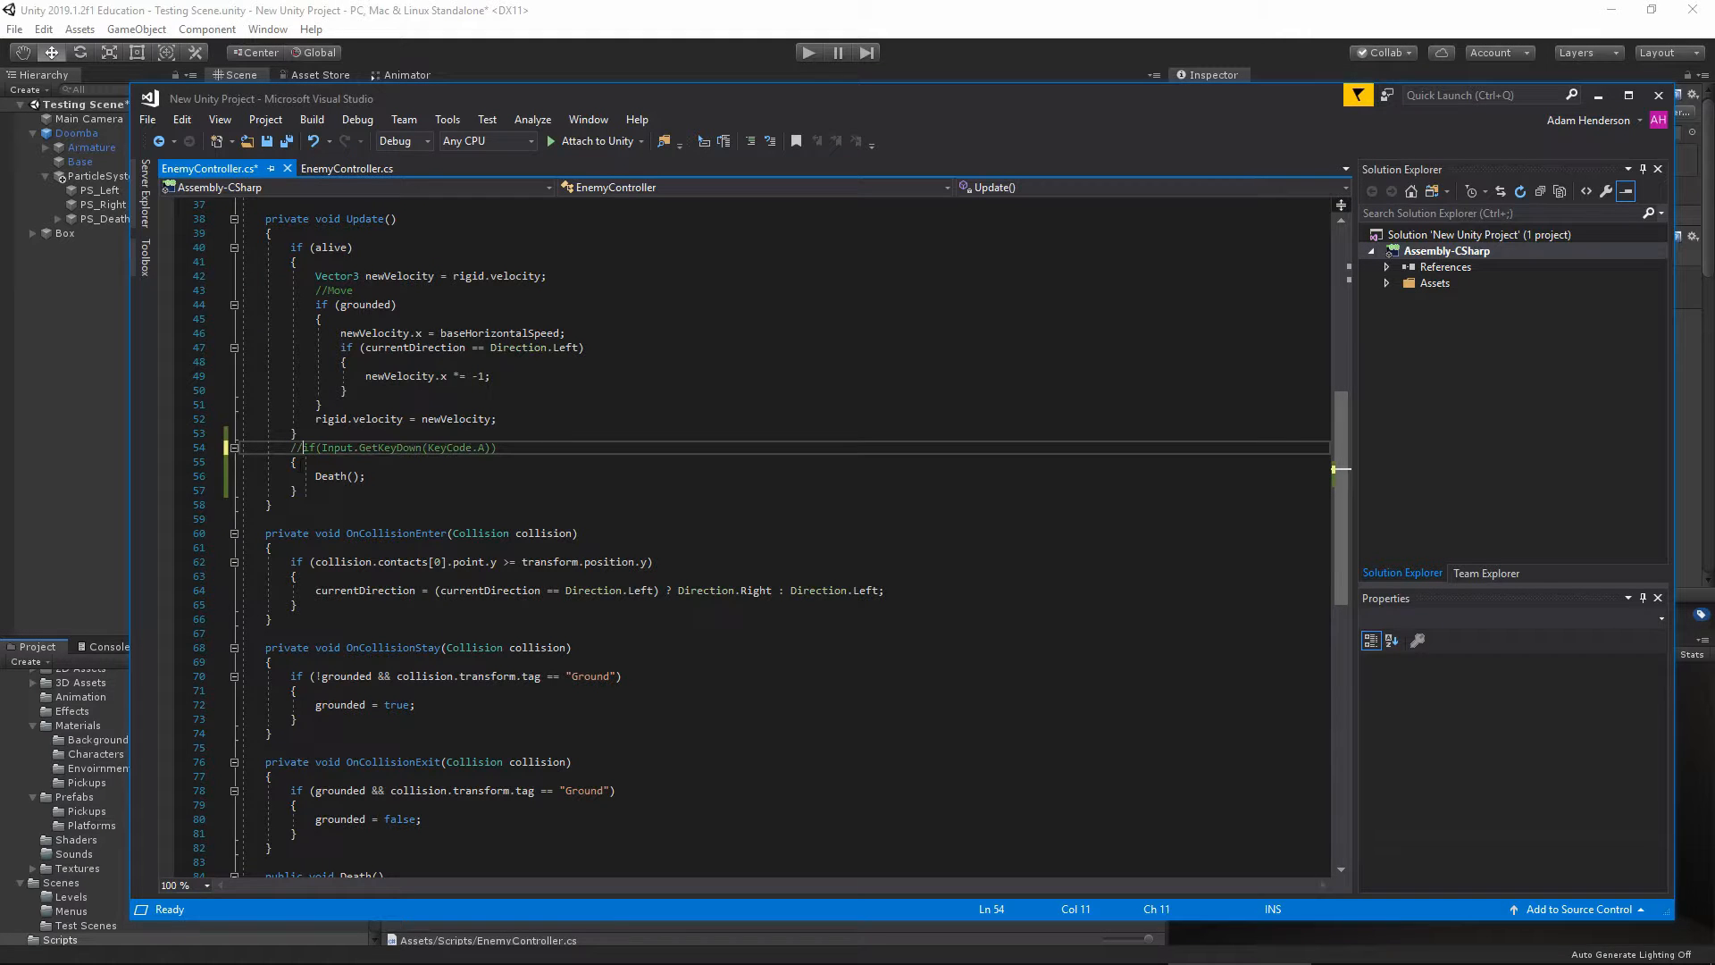
click(284, 461)
text(//)
click(284, 475)
text(//)
click(284, 489)
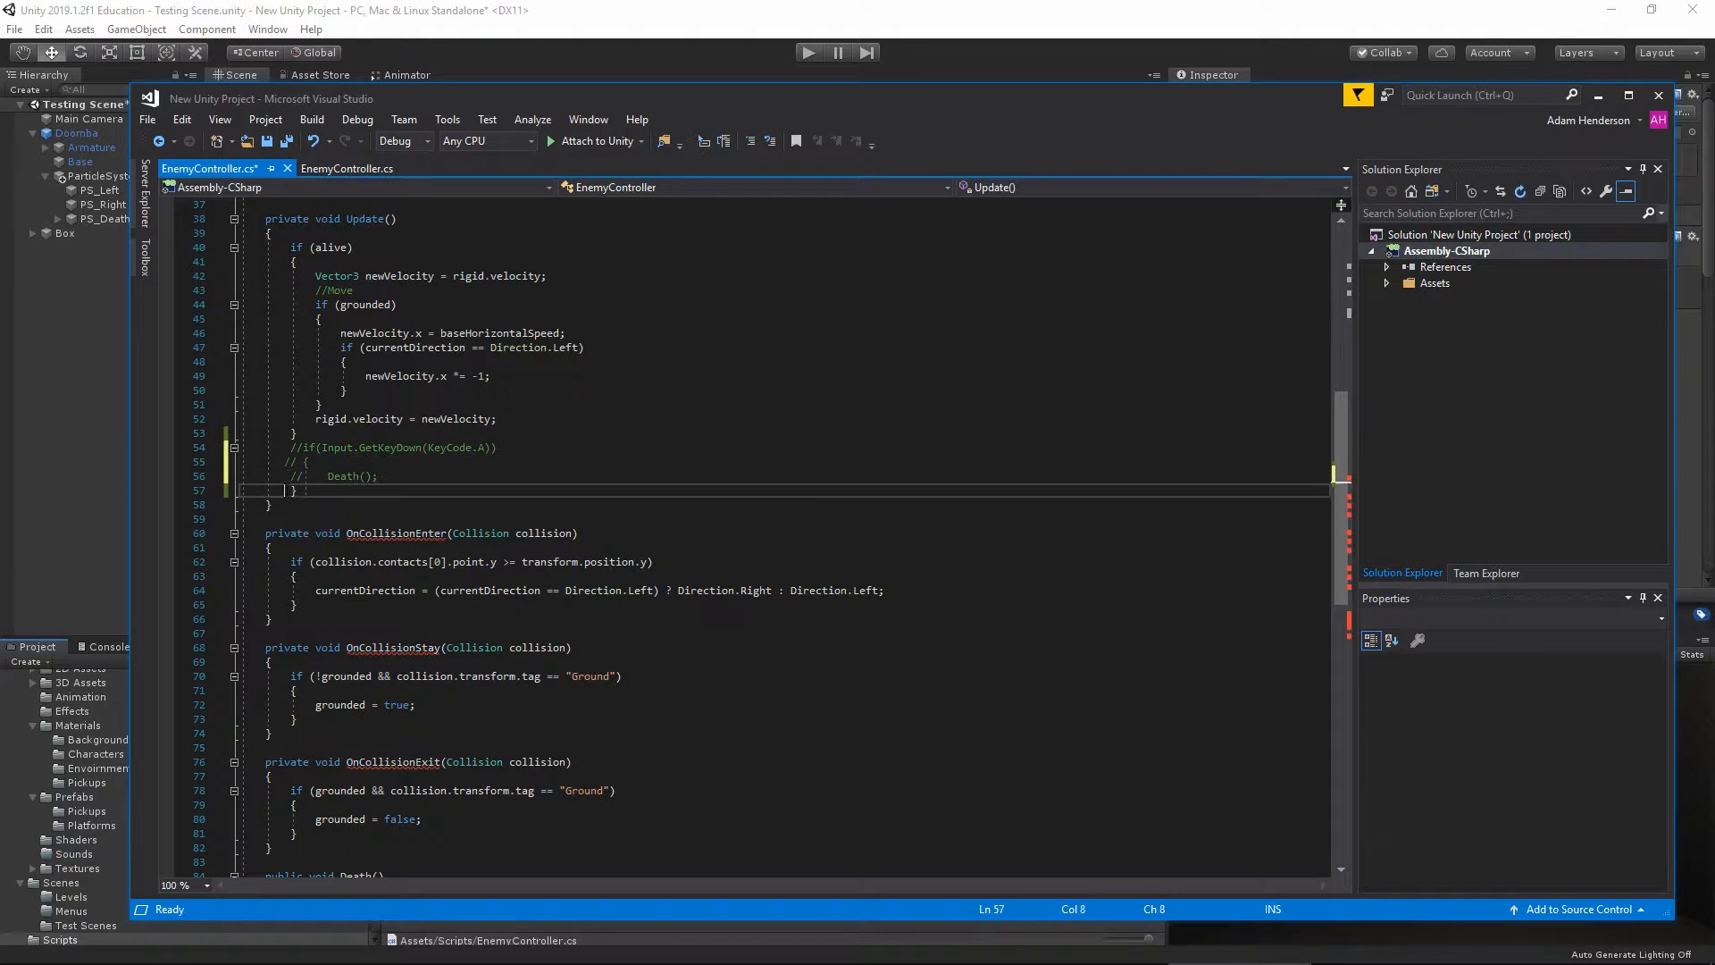
click(412, 480)
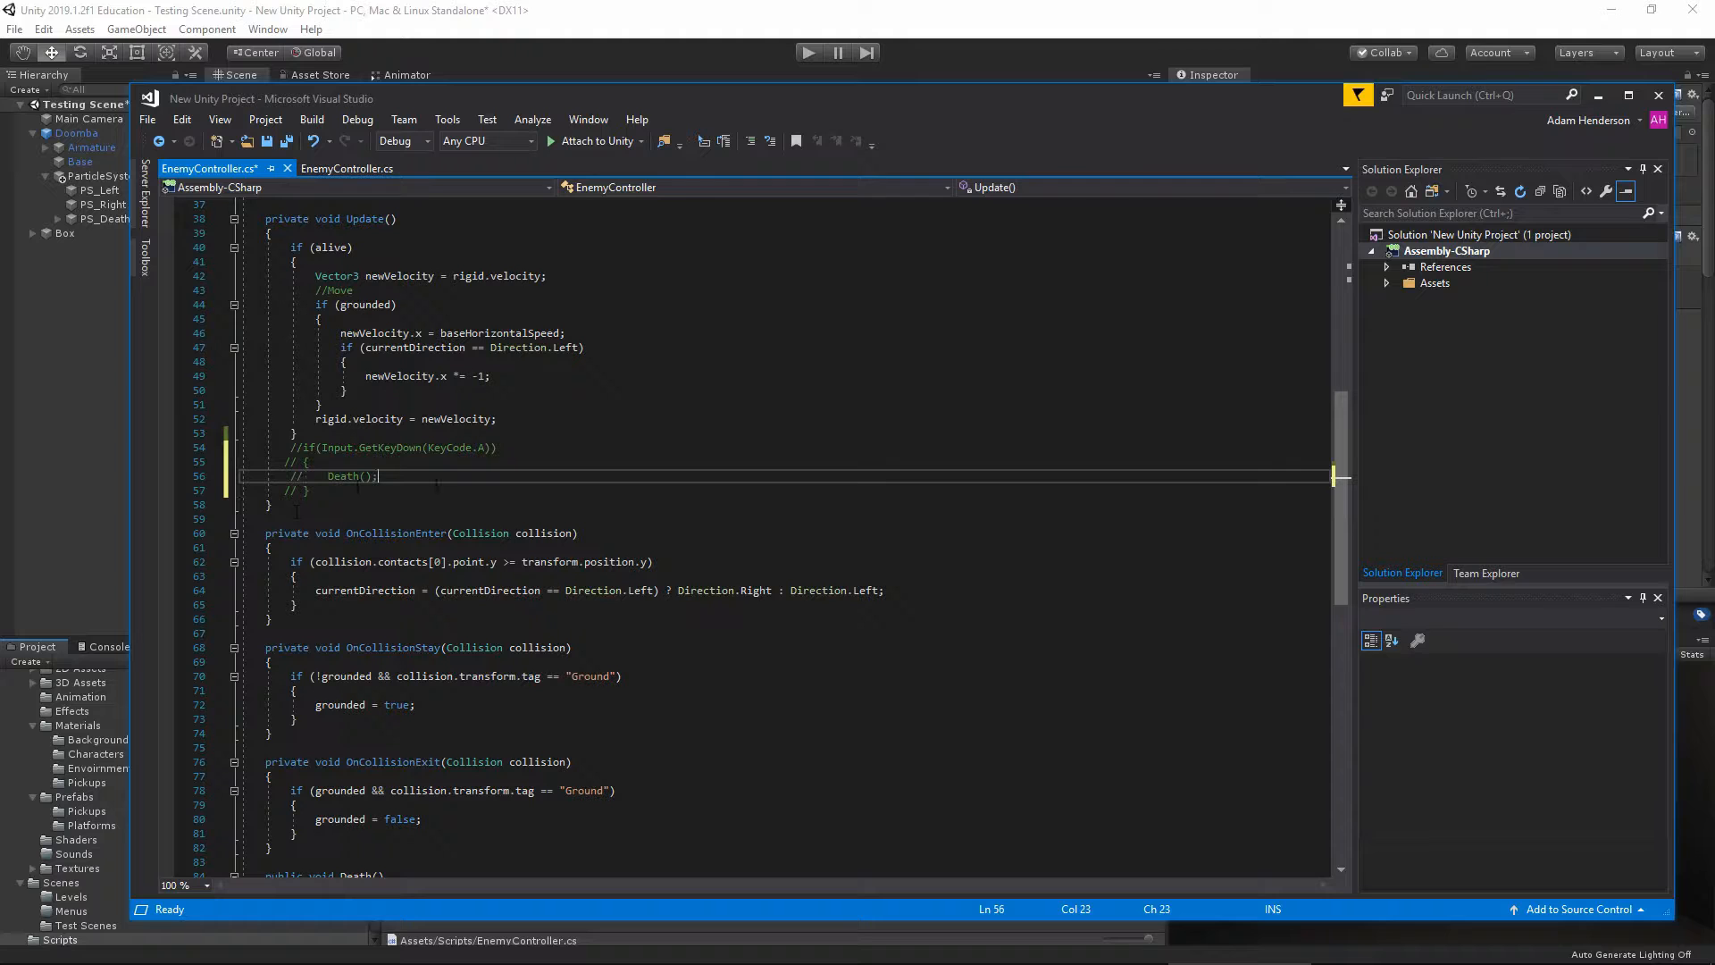
Undo the commenting-out of the KeyCode.A test block in Update
key(ctrl+z)
key(ctrl+z)
key(ctrl+z)
key(ctrl+z)
key(ctrl+z)
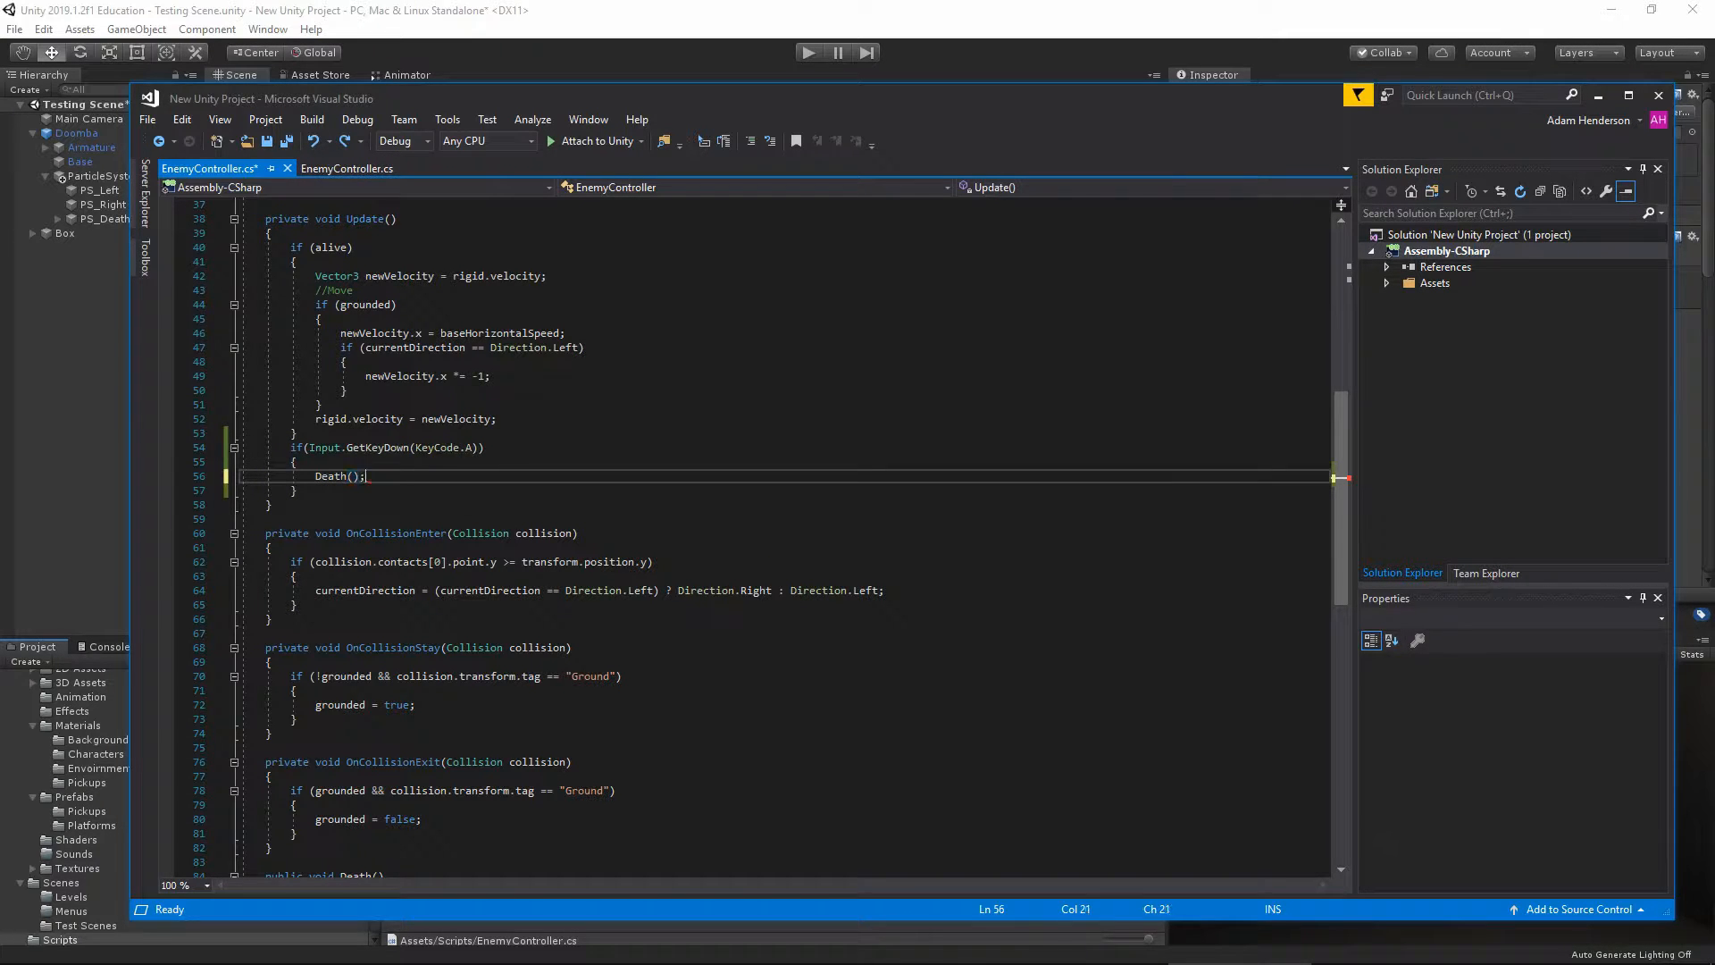
Save EnemyController.cs and close Visual Studio, and test the Doomba's death effect in Unity's play mode
key(ctrl+s)
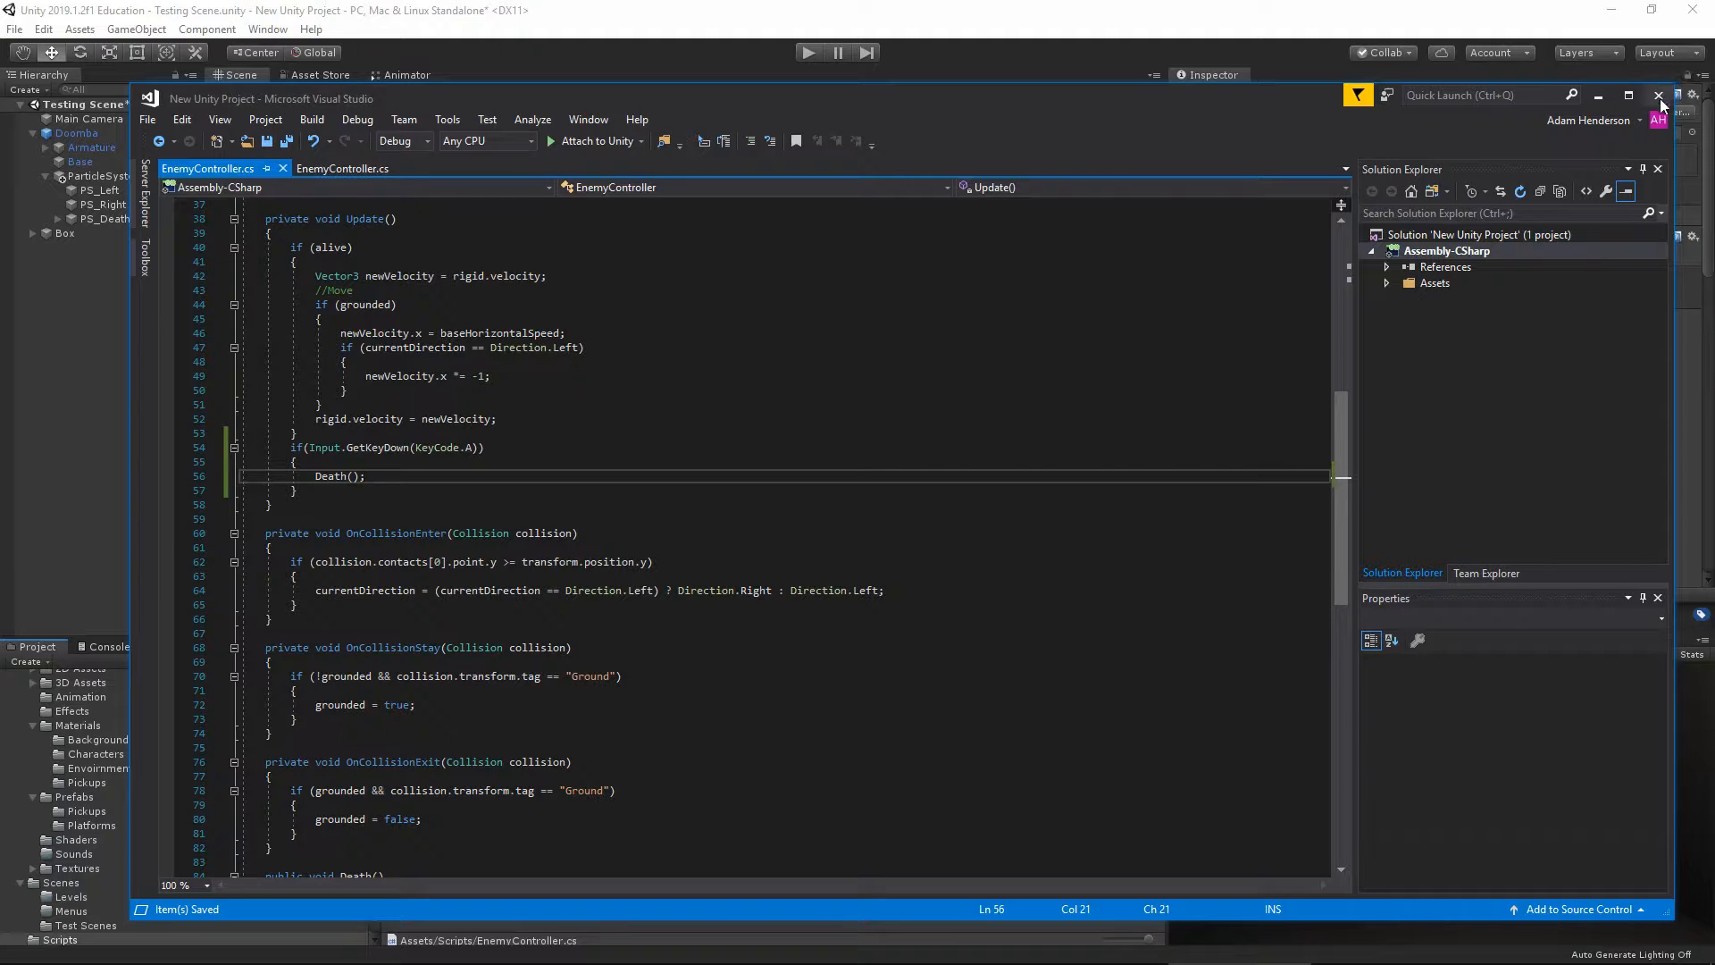
click(1660, 98)
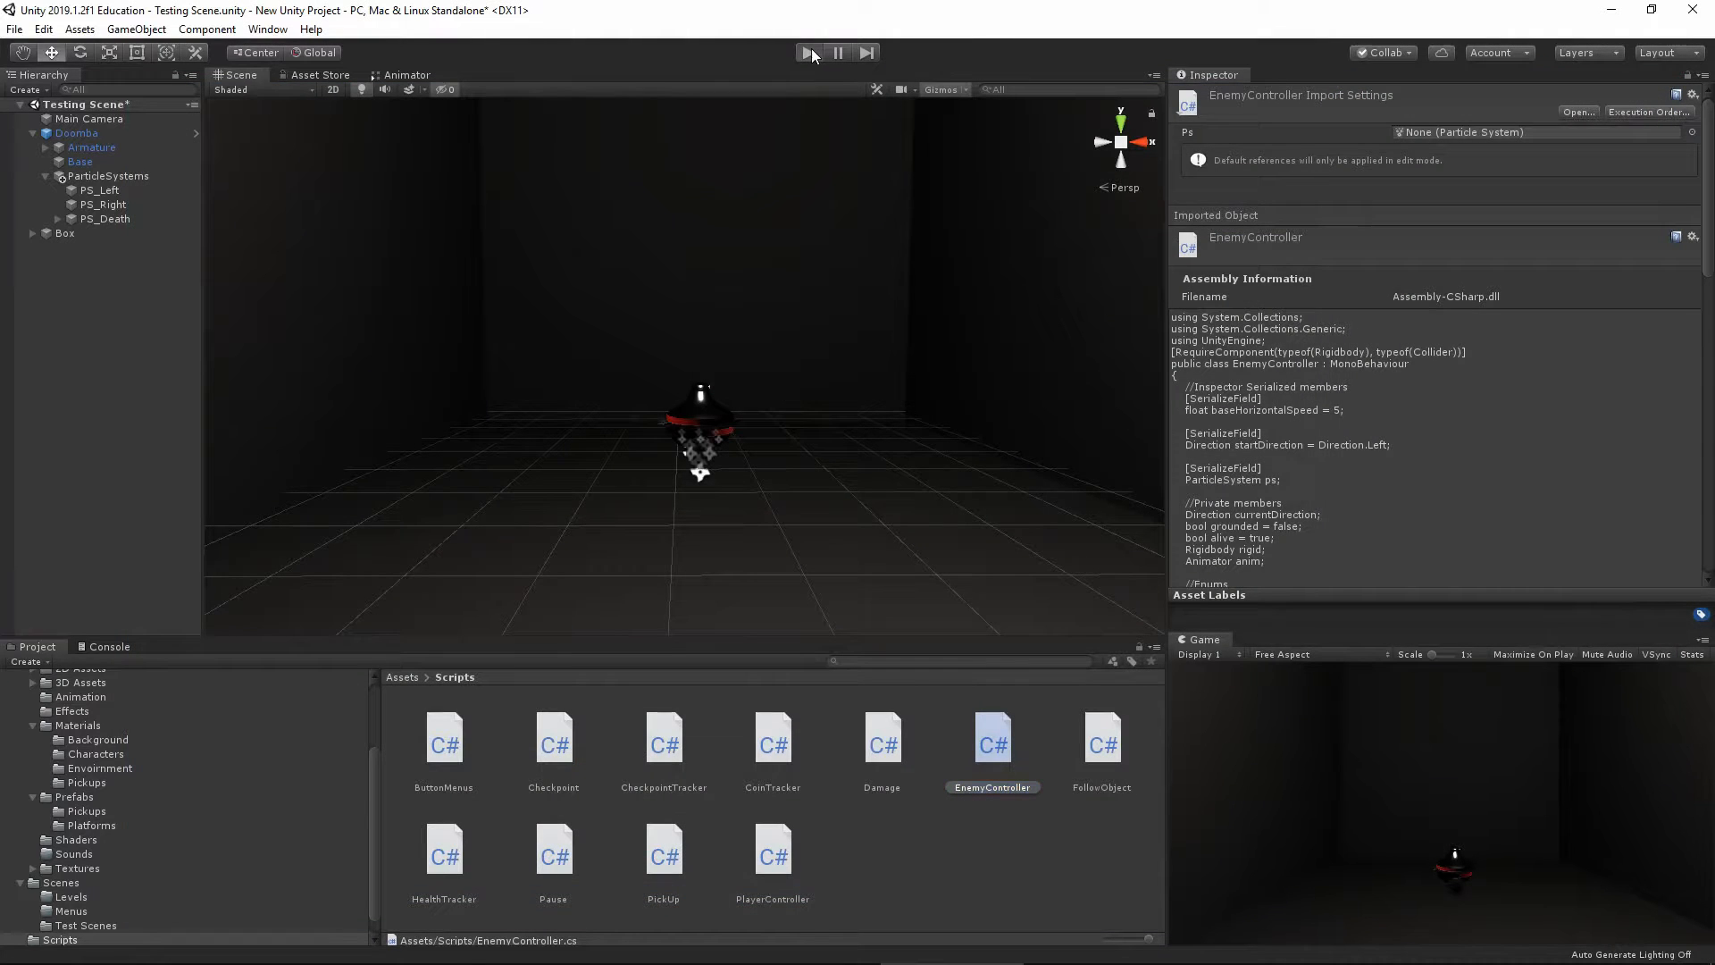
click(809, 50)
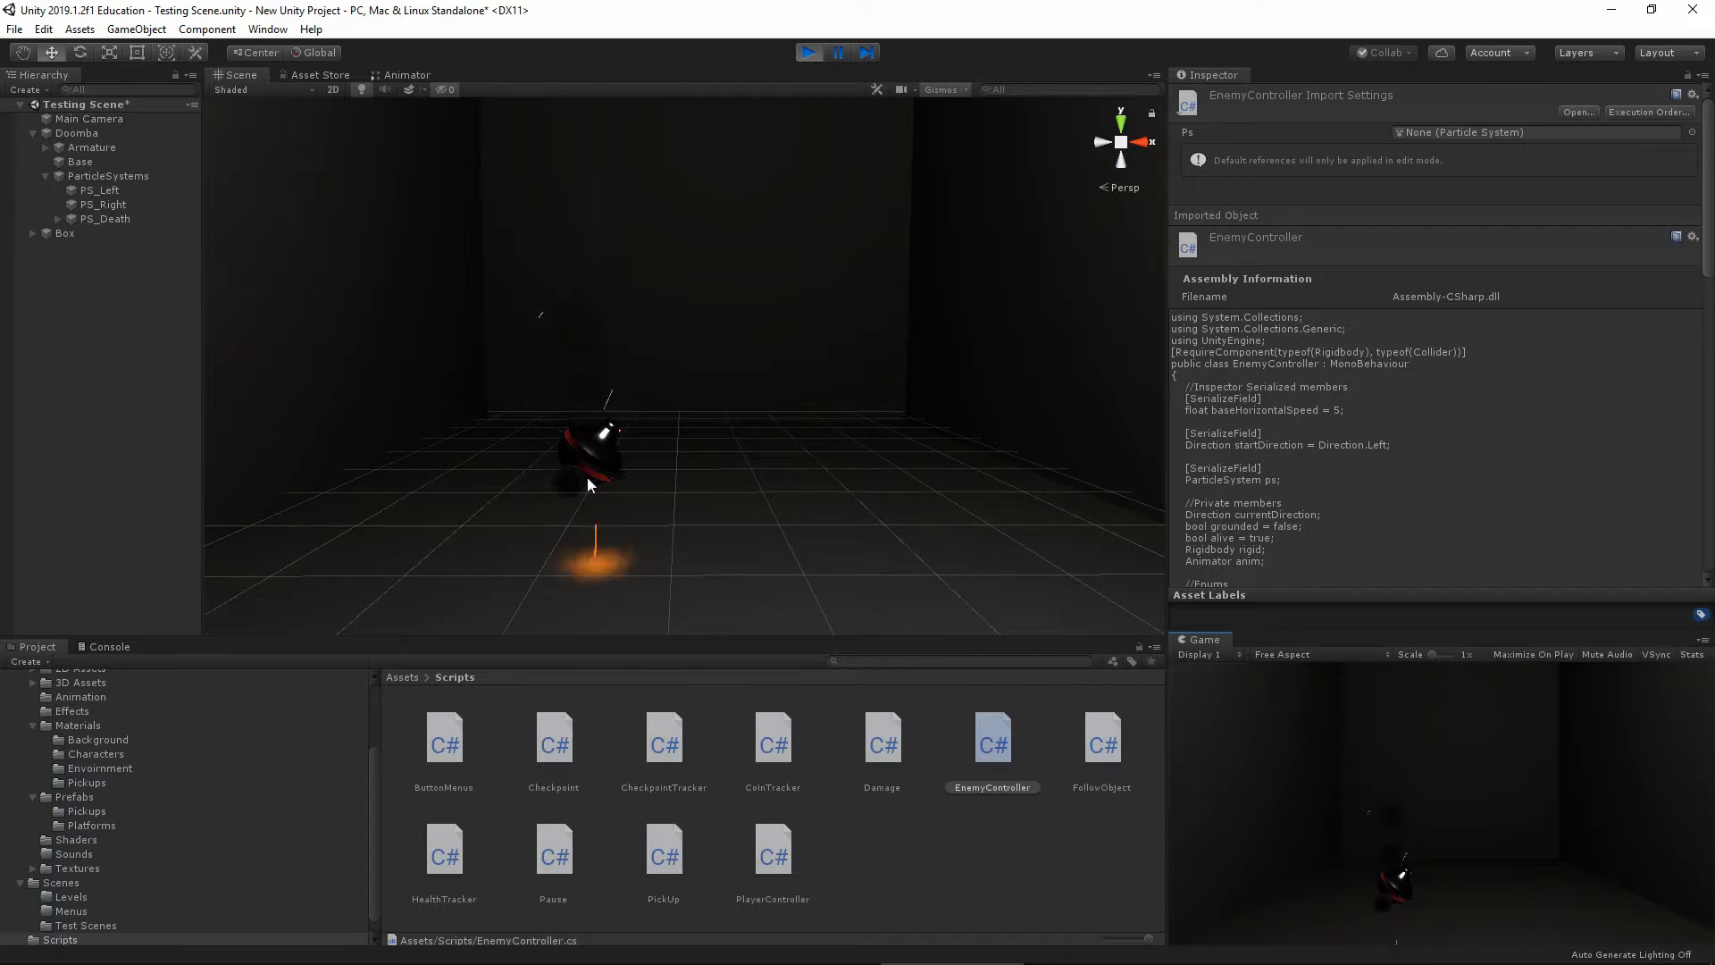
click(809, 53)
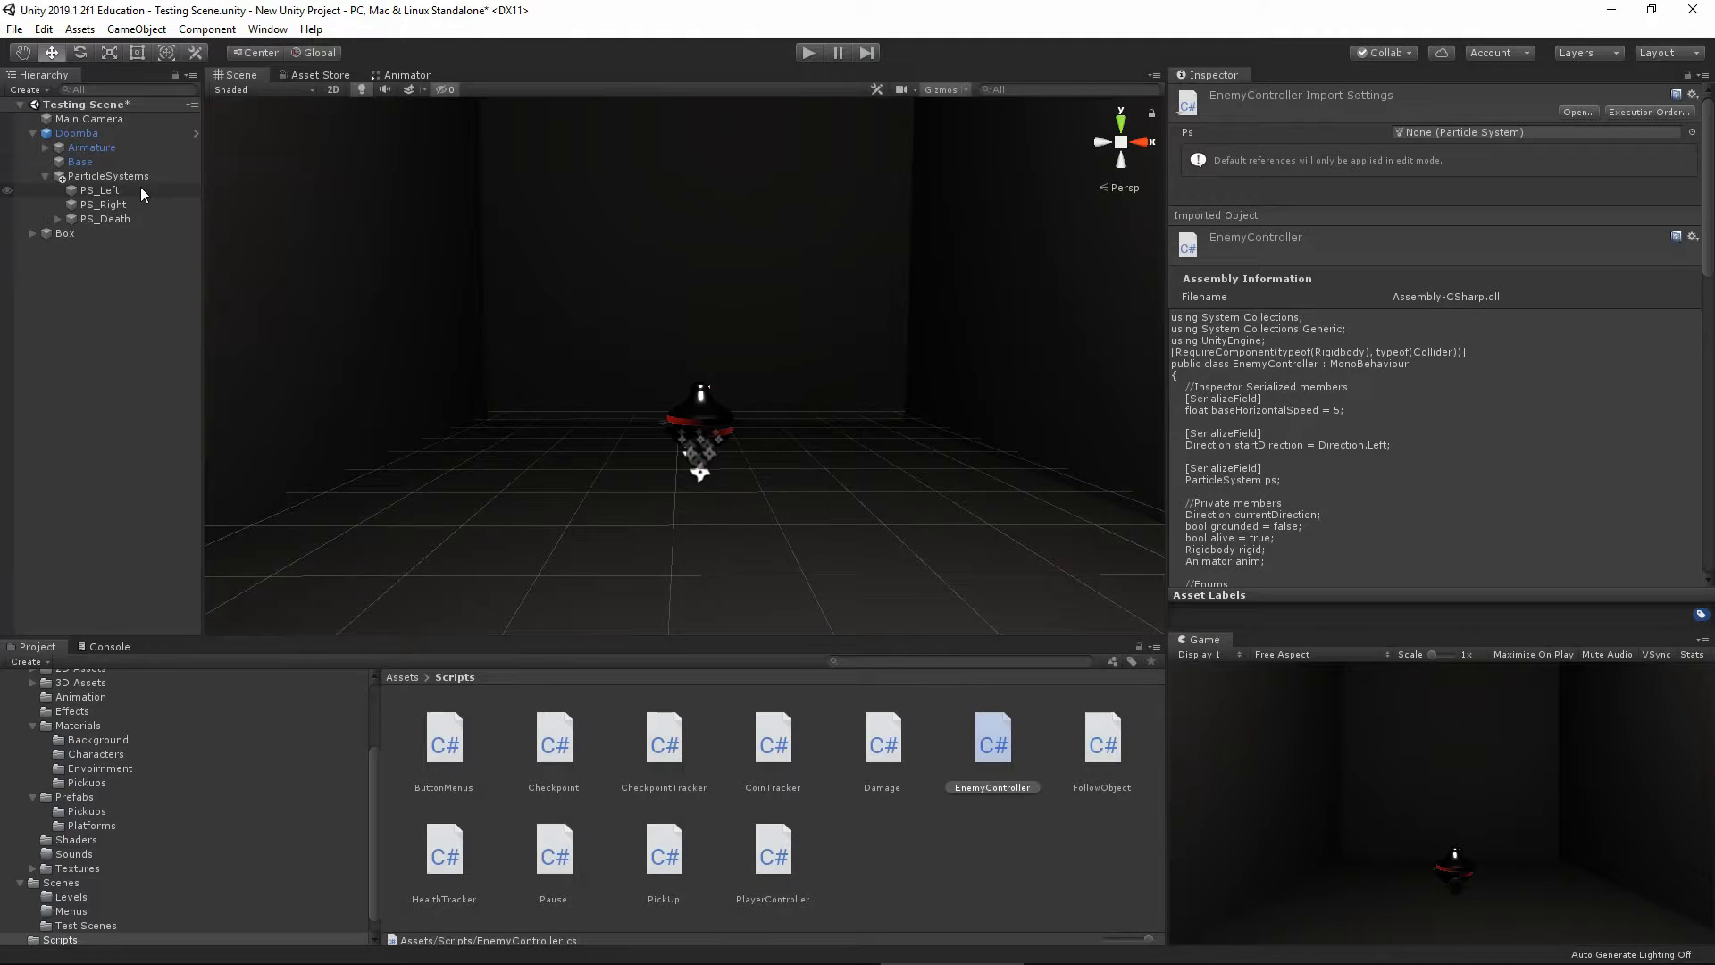
Select and collapse the Doomba in the hierarchy and apply all of its overrides to the prefab
click(24, 132)
click(33, 133)
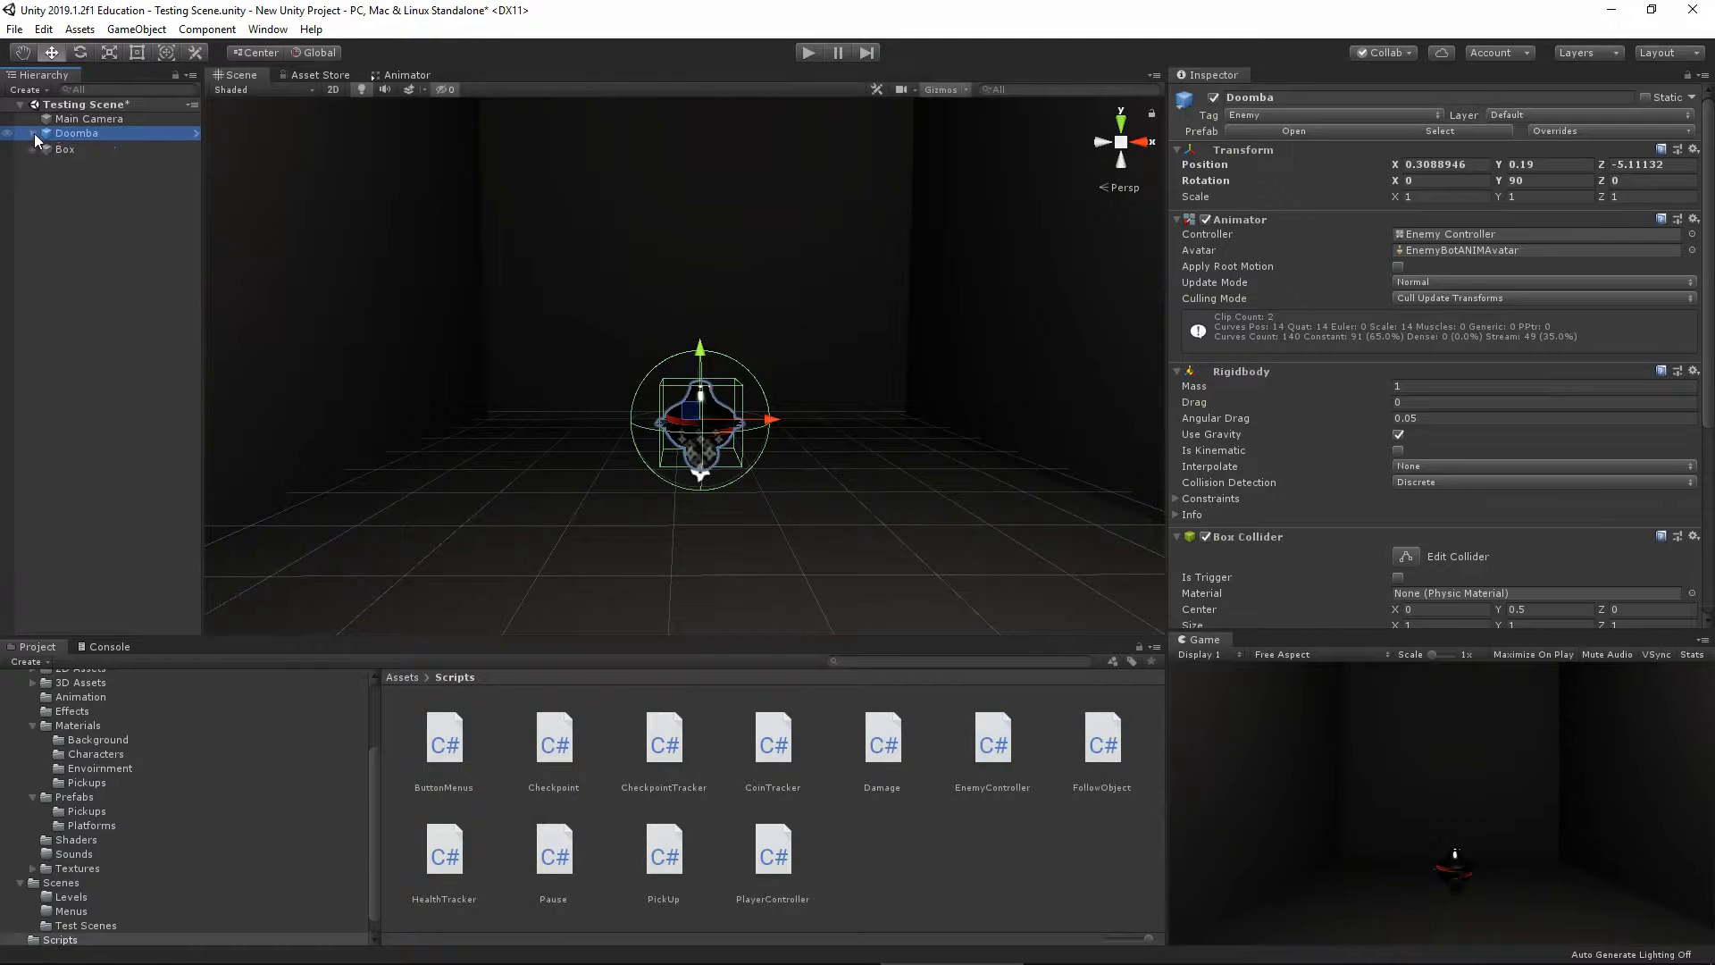
click(1596, 131)
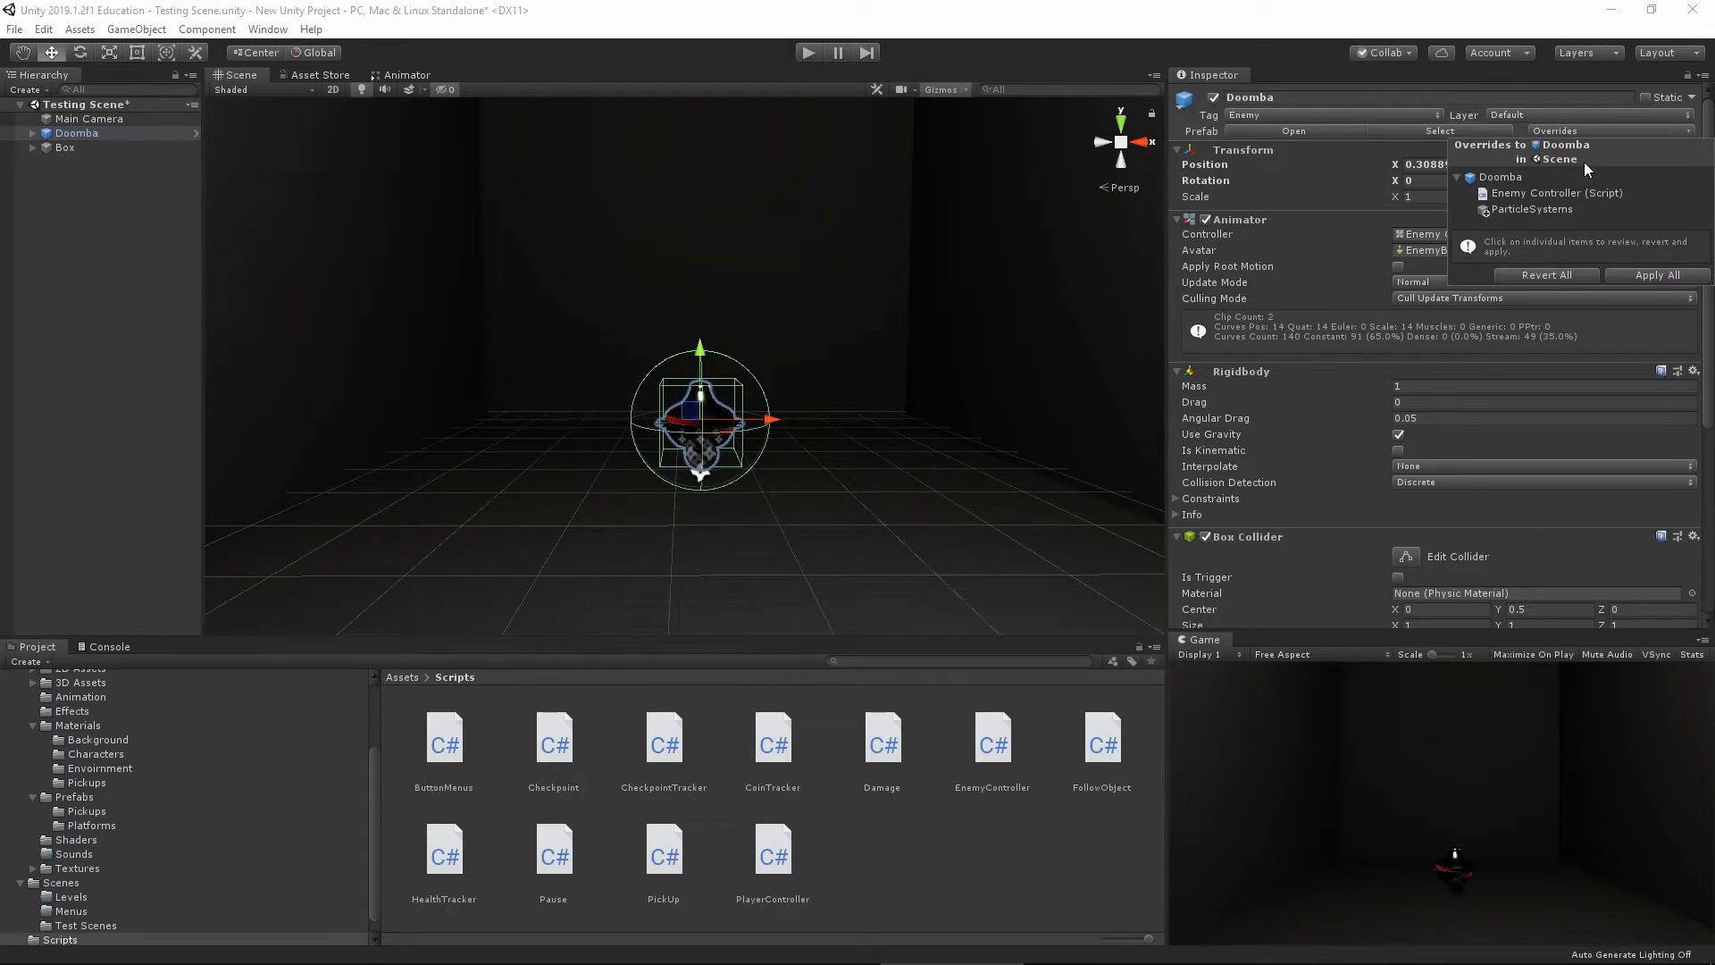
click(1644, 273)
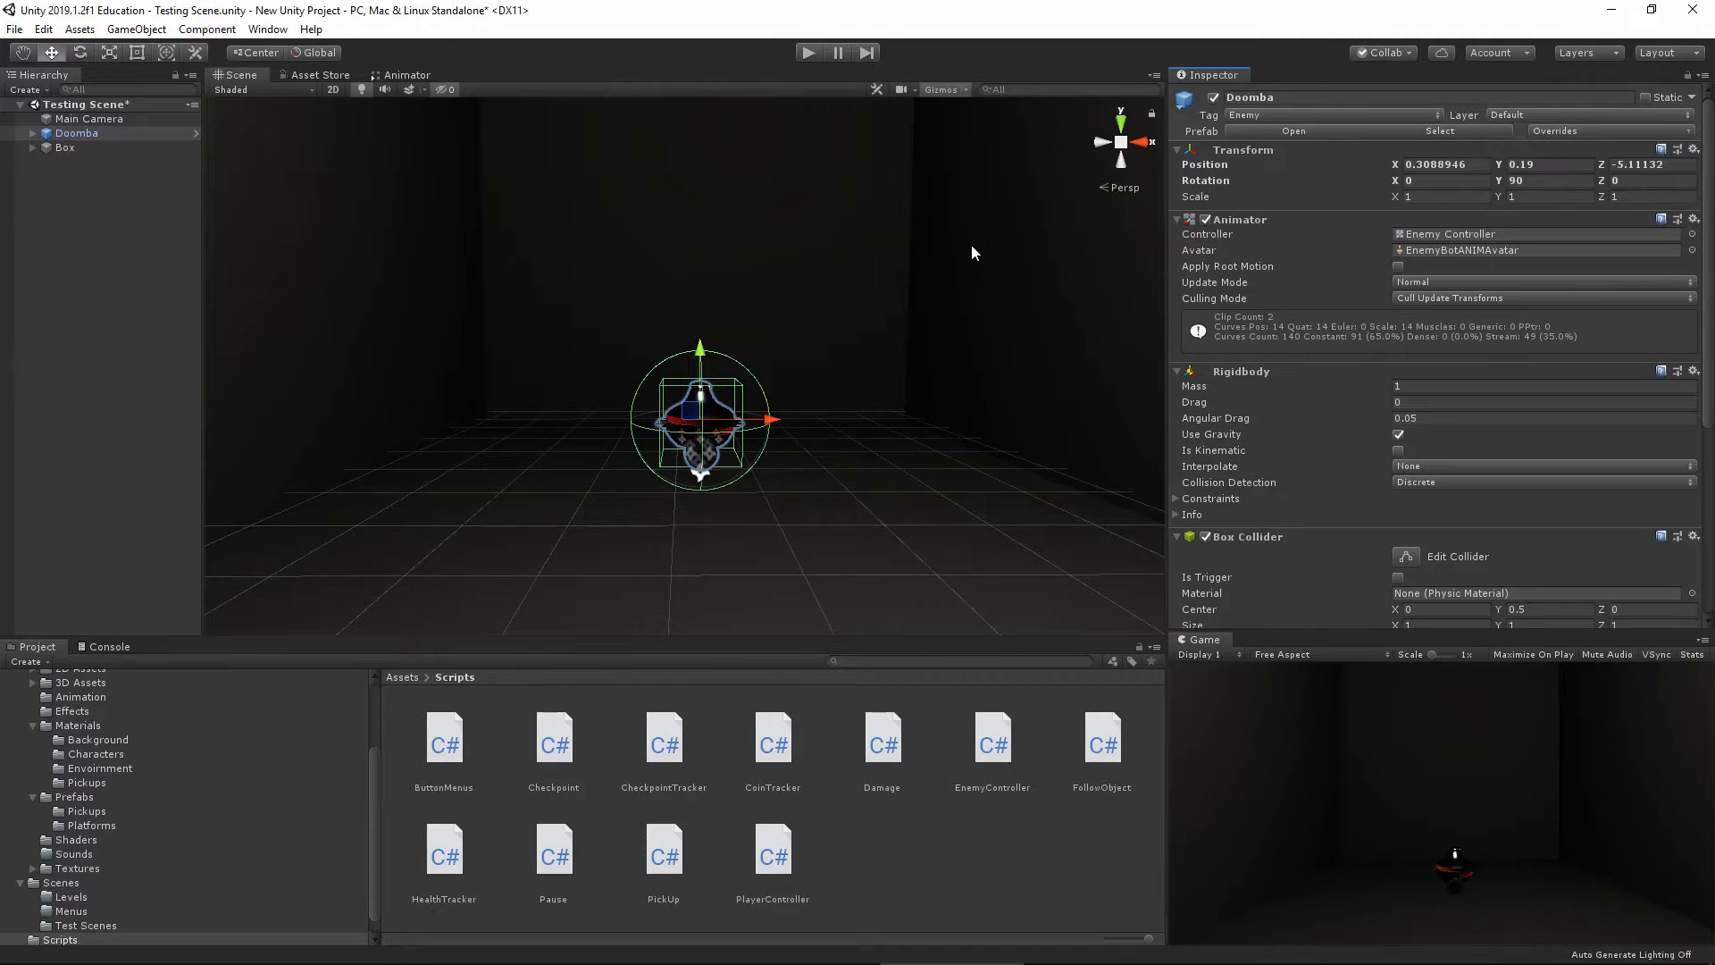
click(34, 133)
click(104, 307)
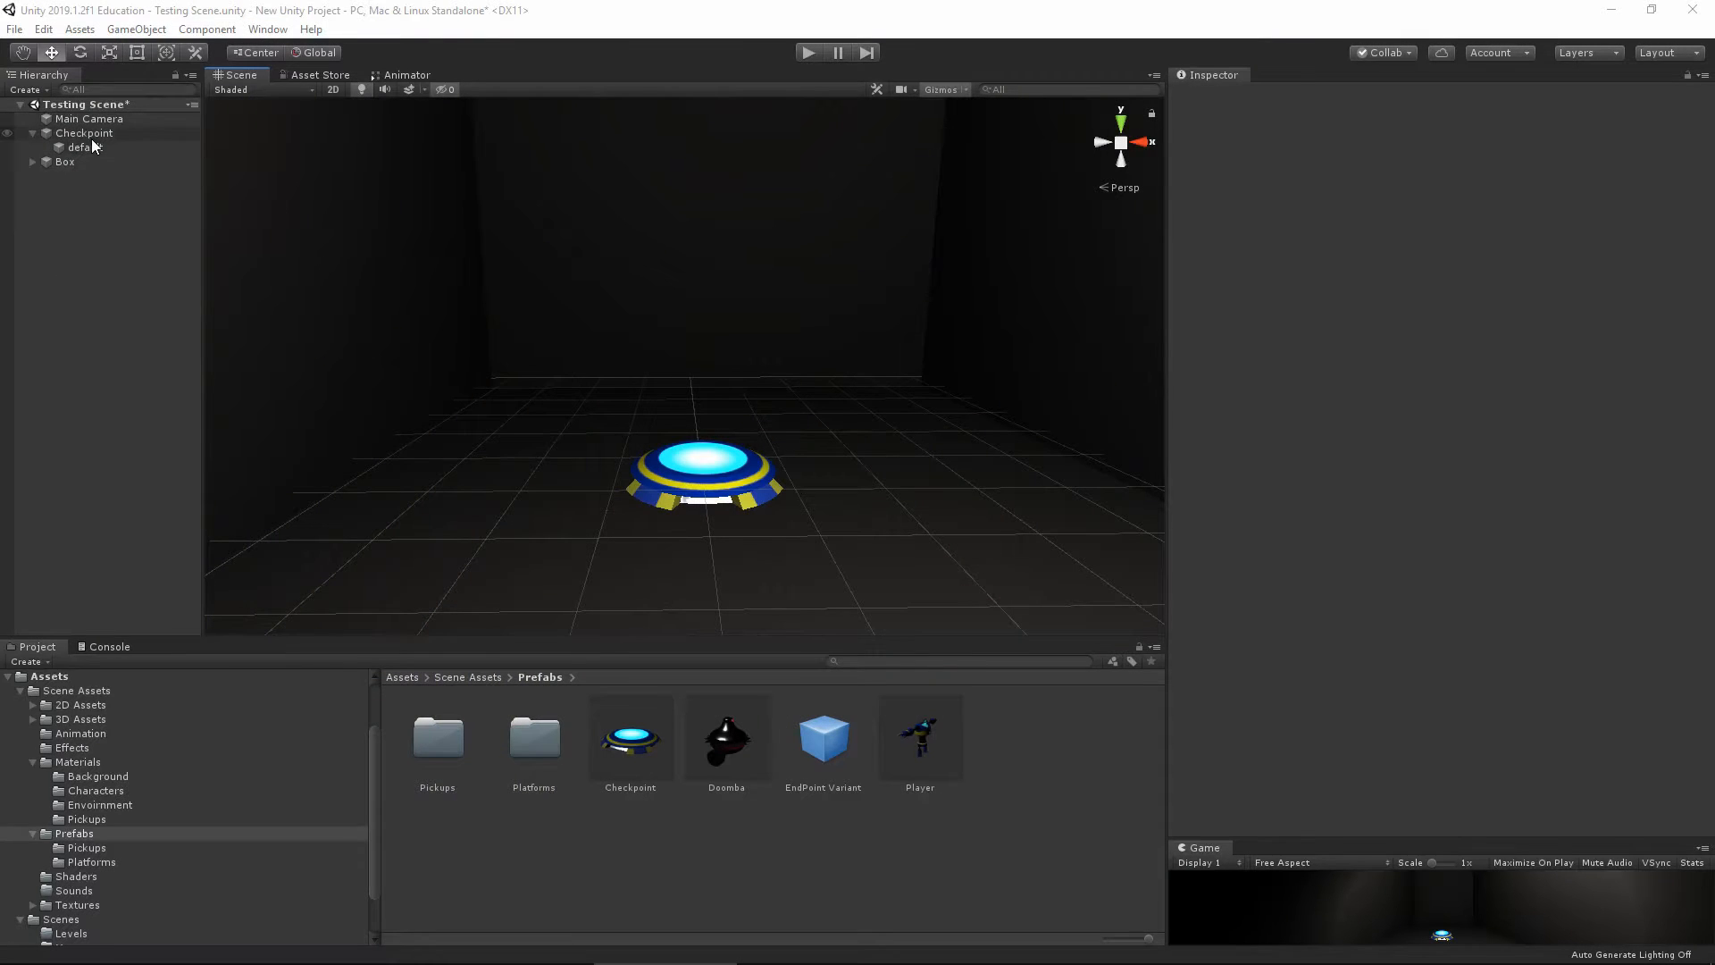
Add a Particle System component to the Checkpoint object
click(39, 138)
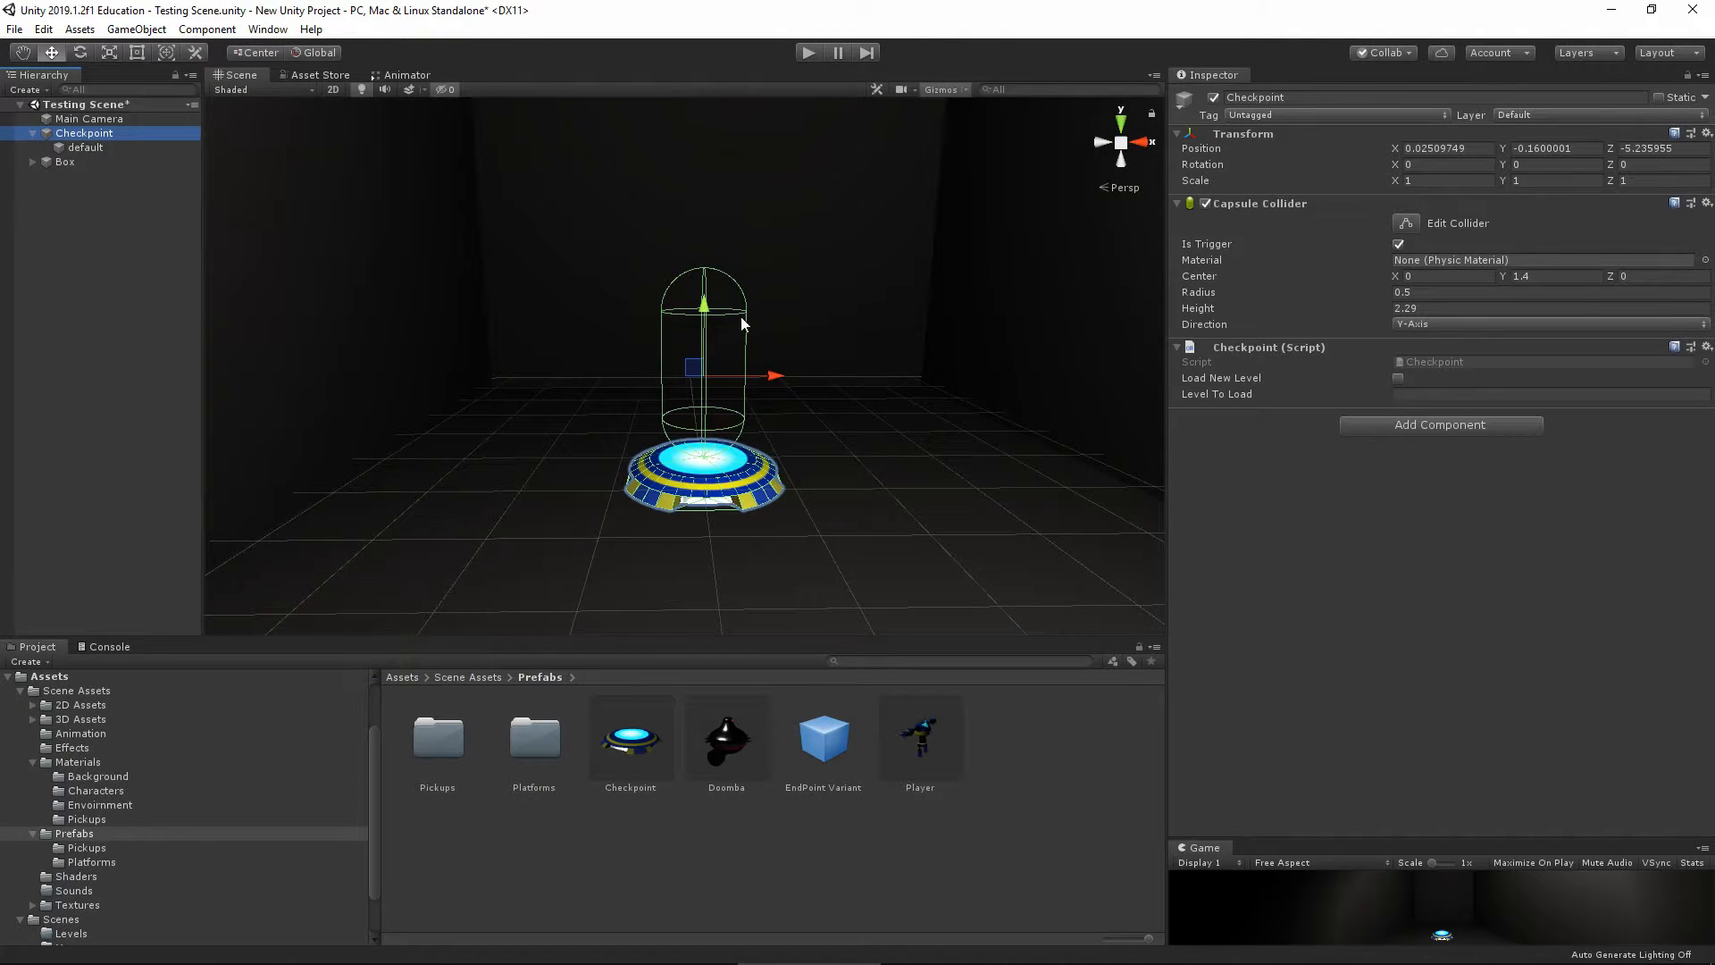
click(1422, 426)
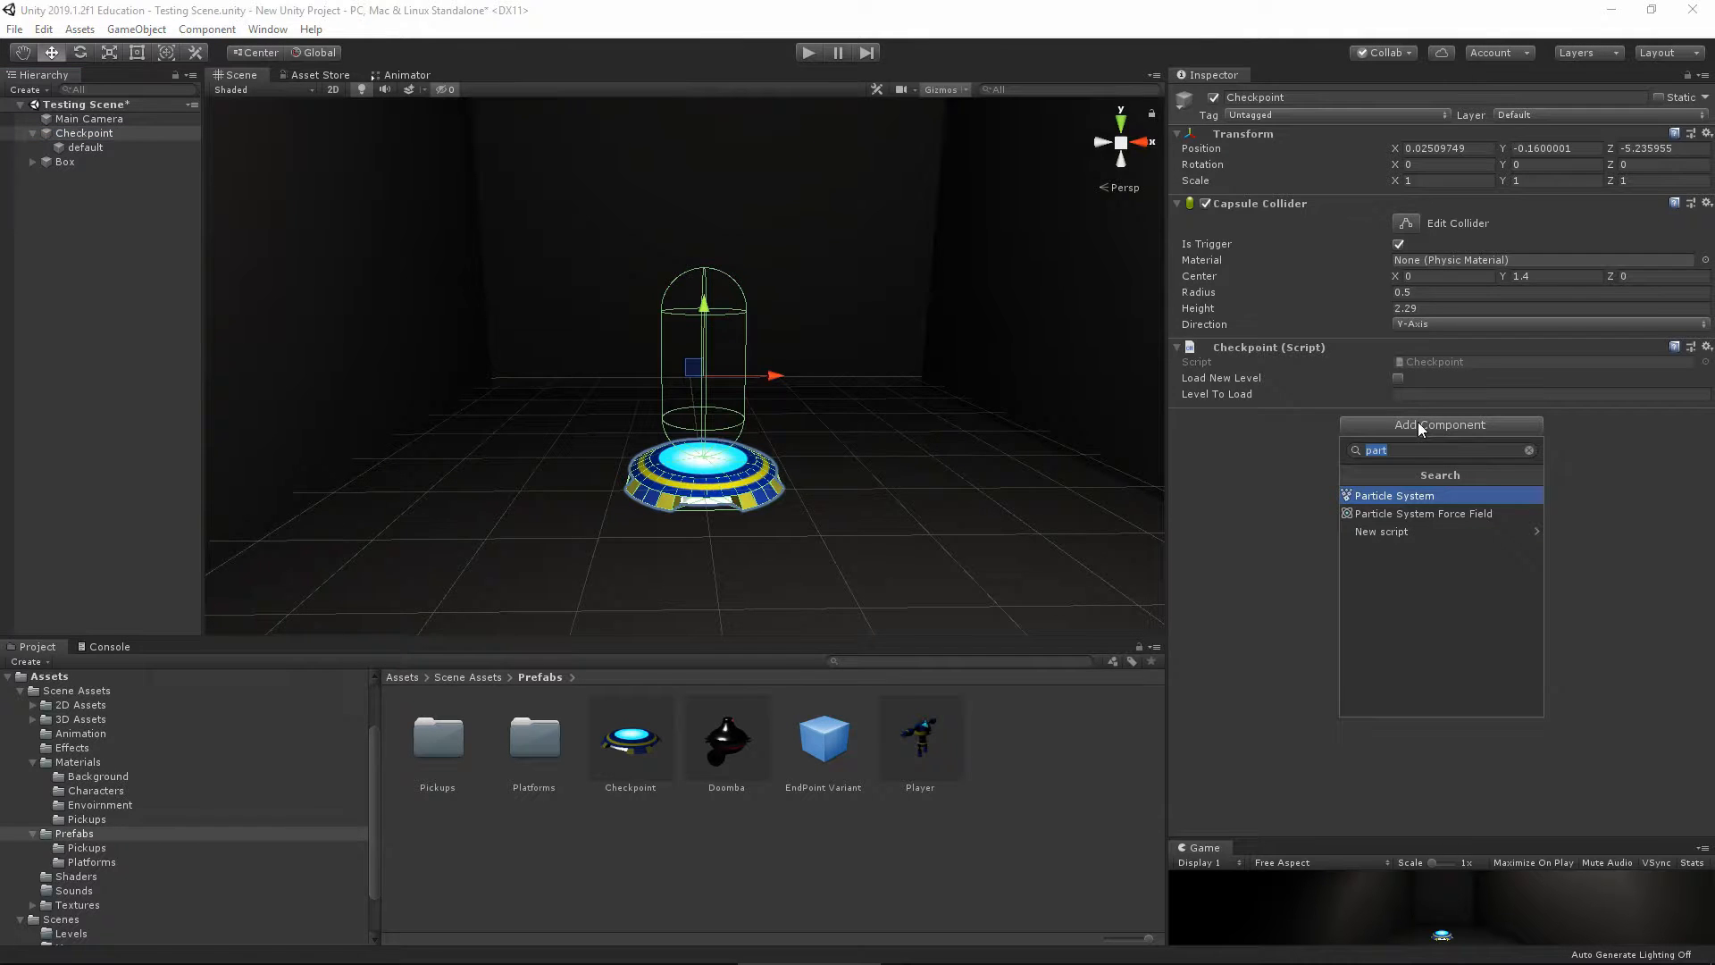
click(1399, 497)
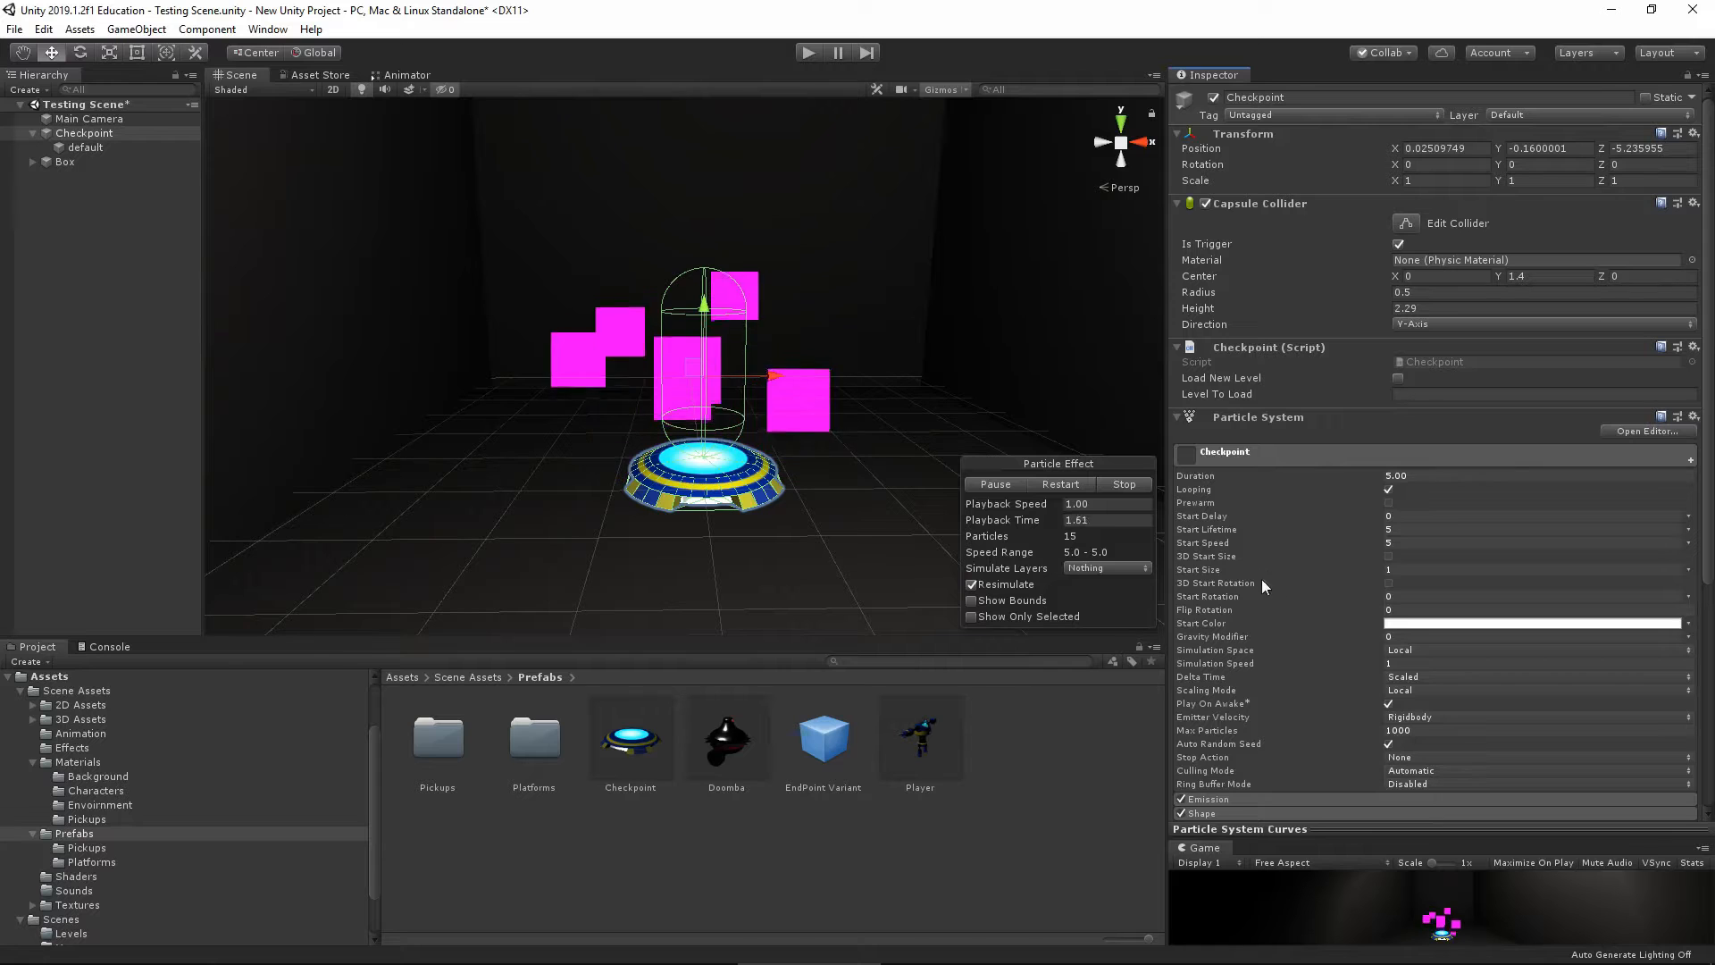
Set the Renderer material of the Checkpoint's particle system to Confetti
scroll(1333, 561, down, 3)
scroll(1366, 548, down, 3)
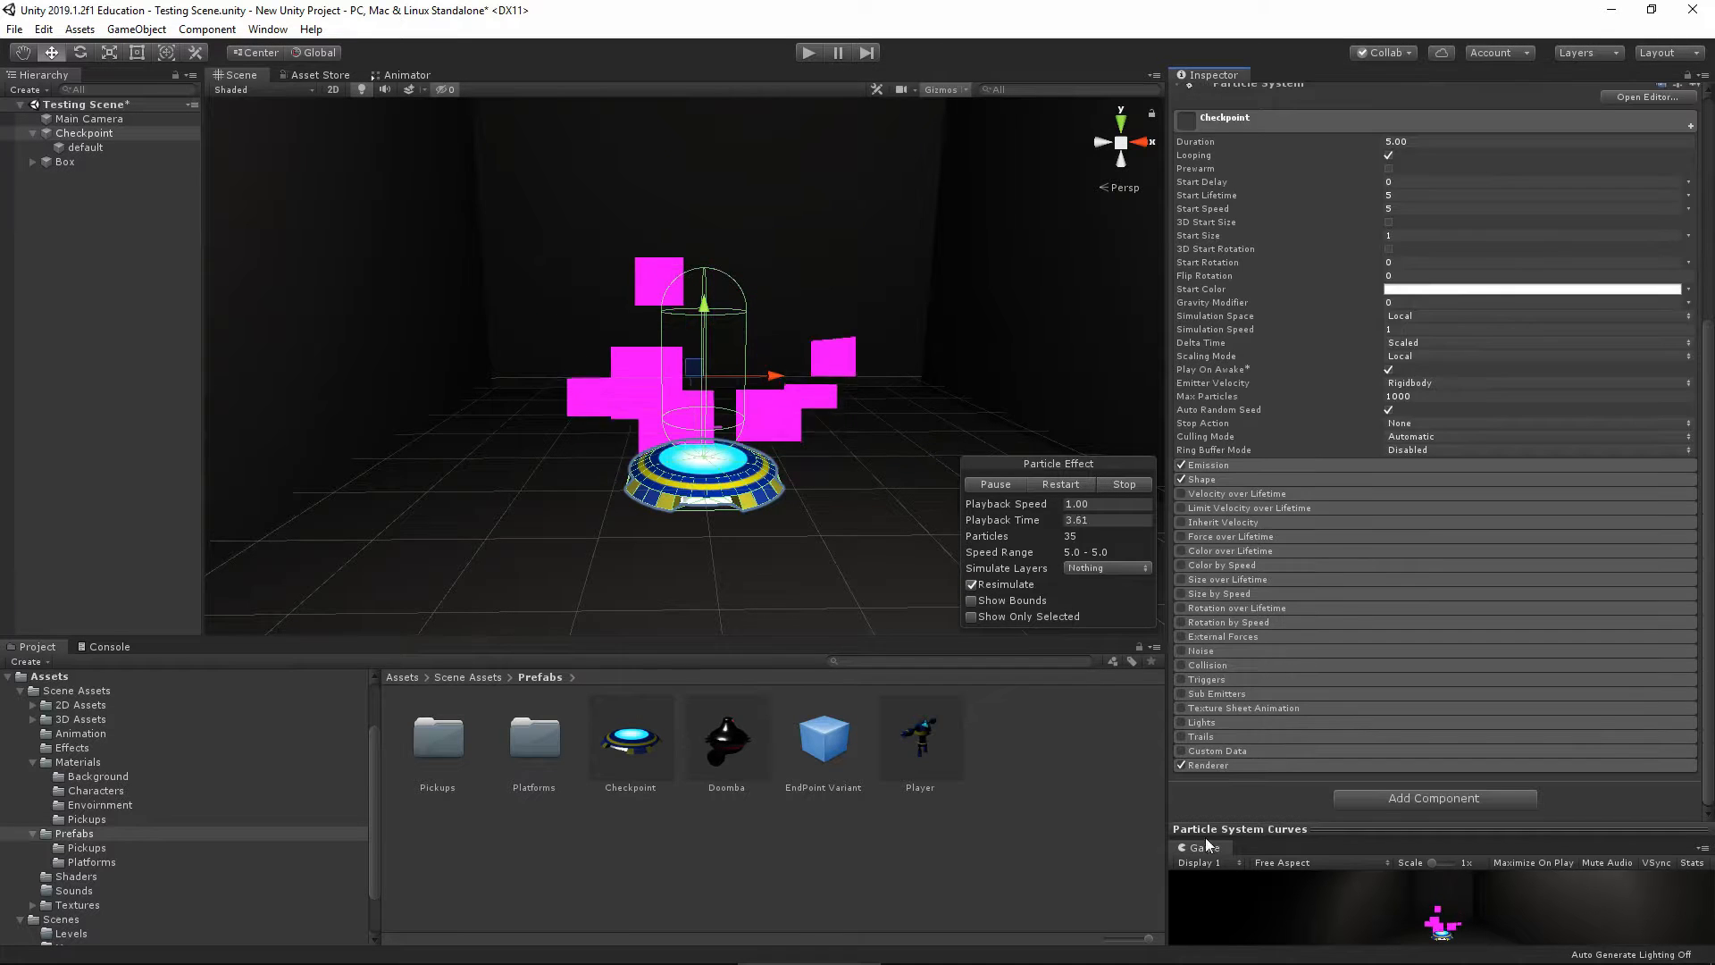
click(1240, 764)
scroll(1340, 714, down, 3)
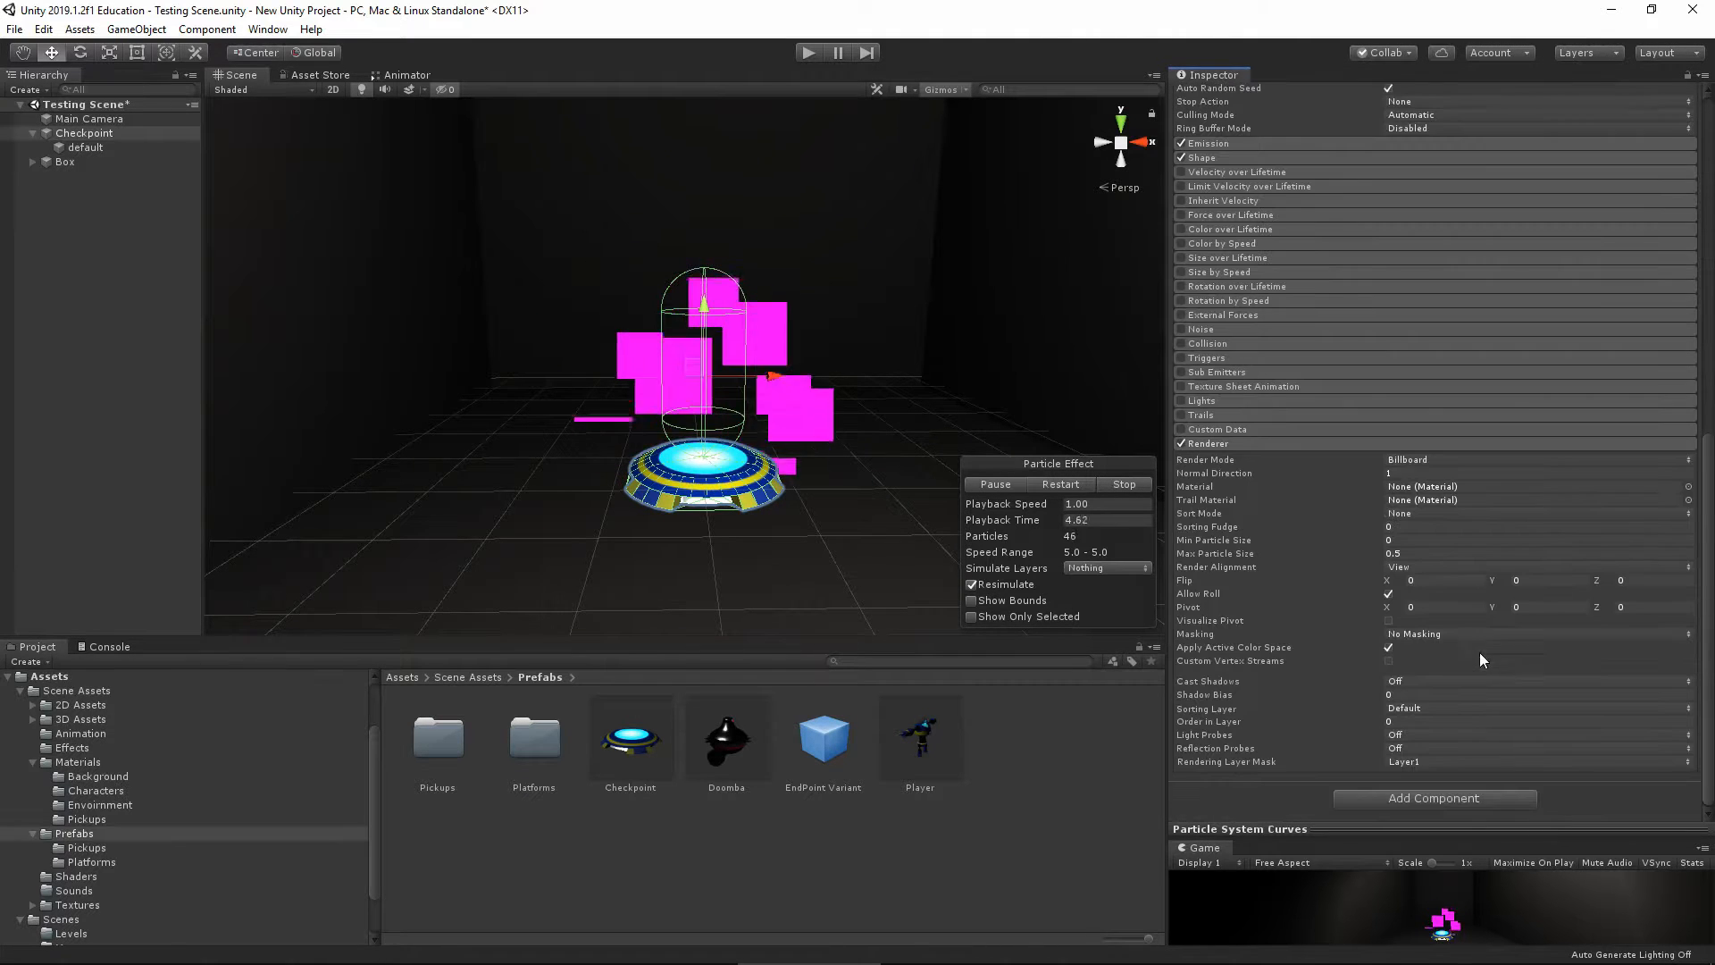
click(1689, 486)
text(c)
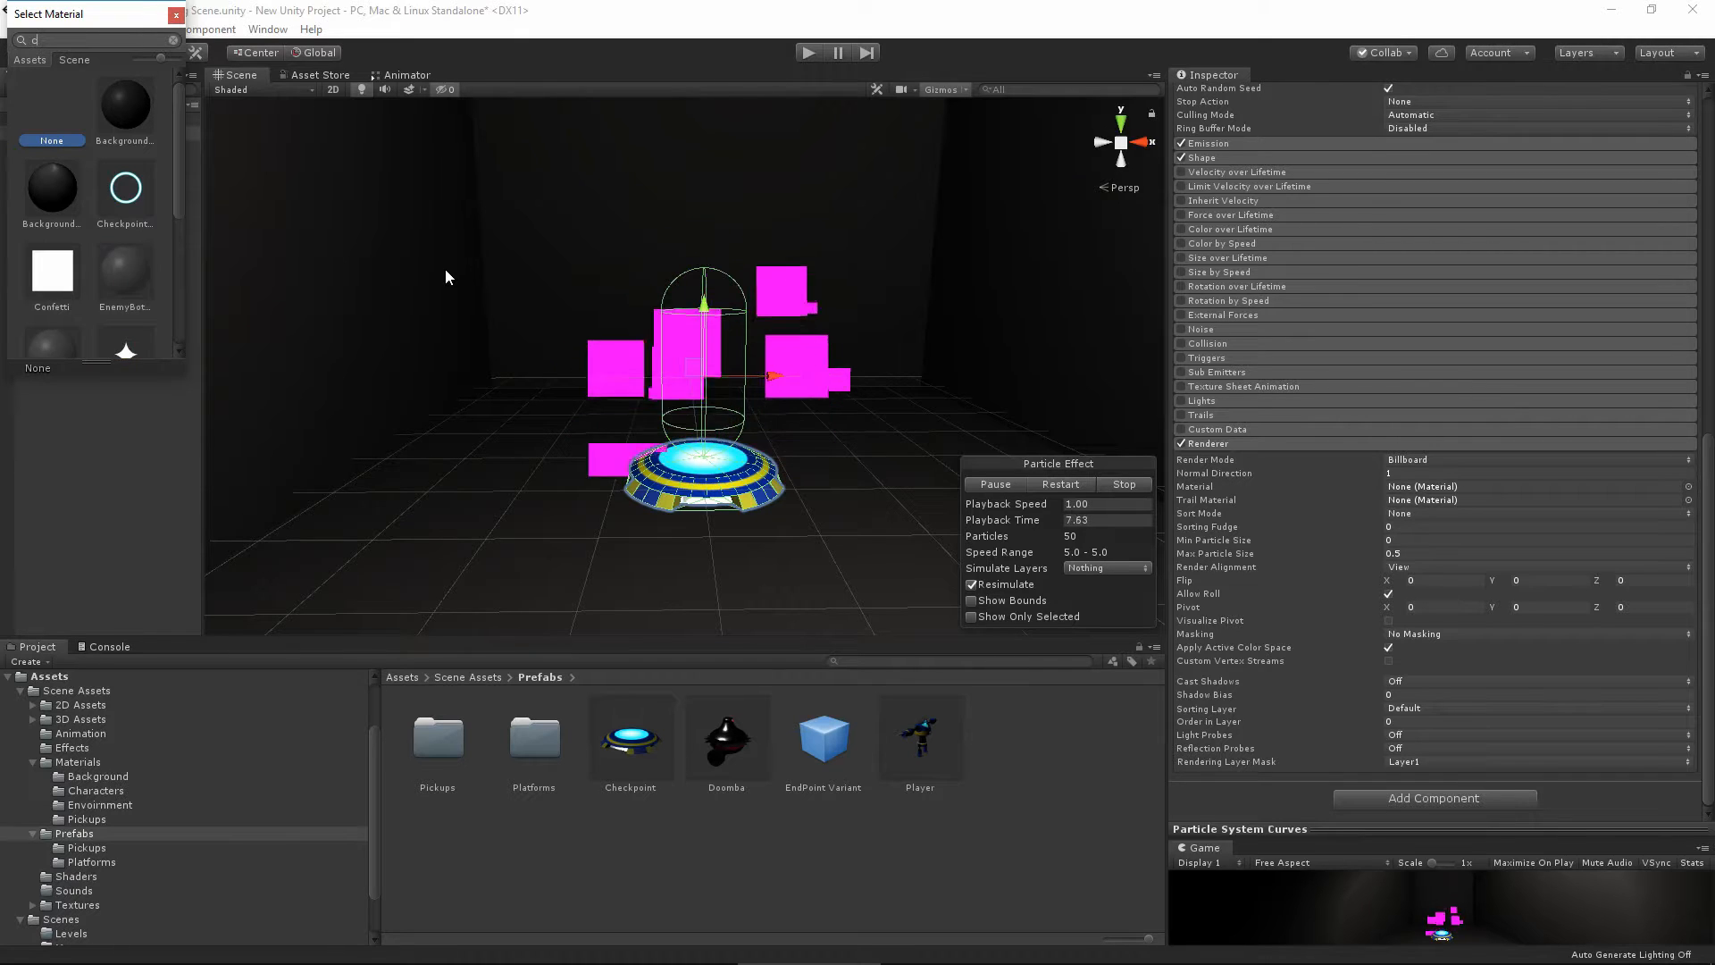
text(on)
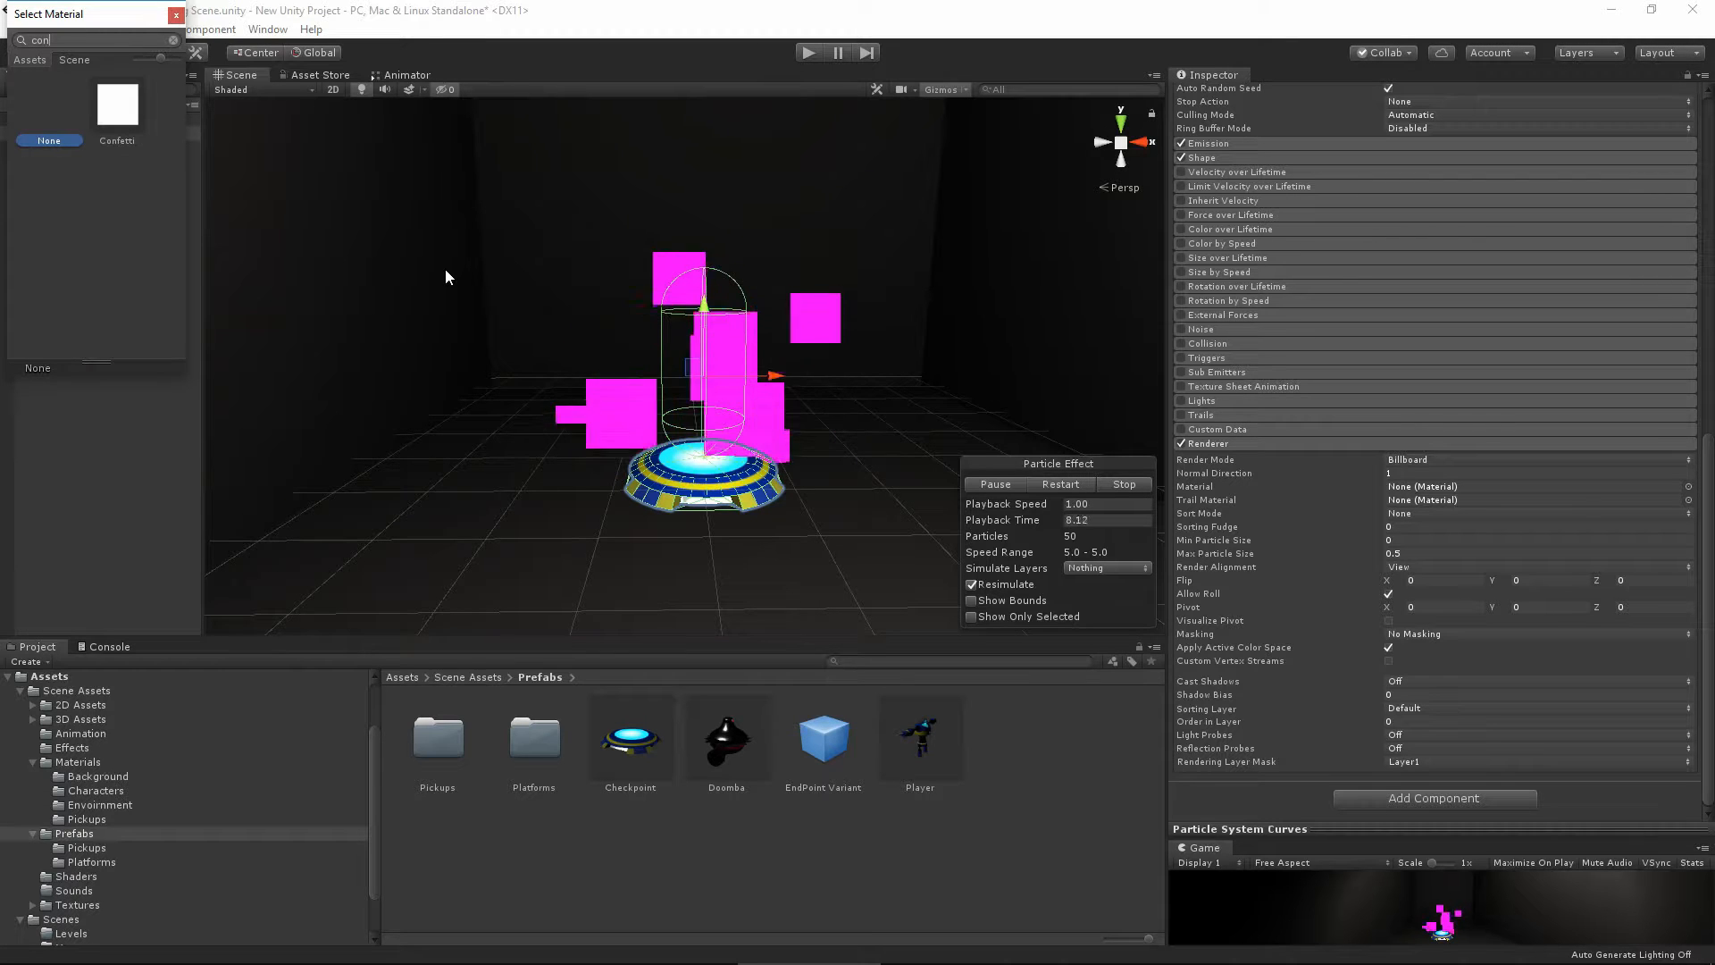
click(107, 122)
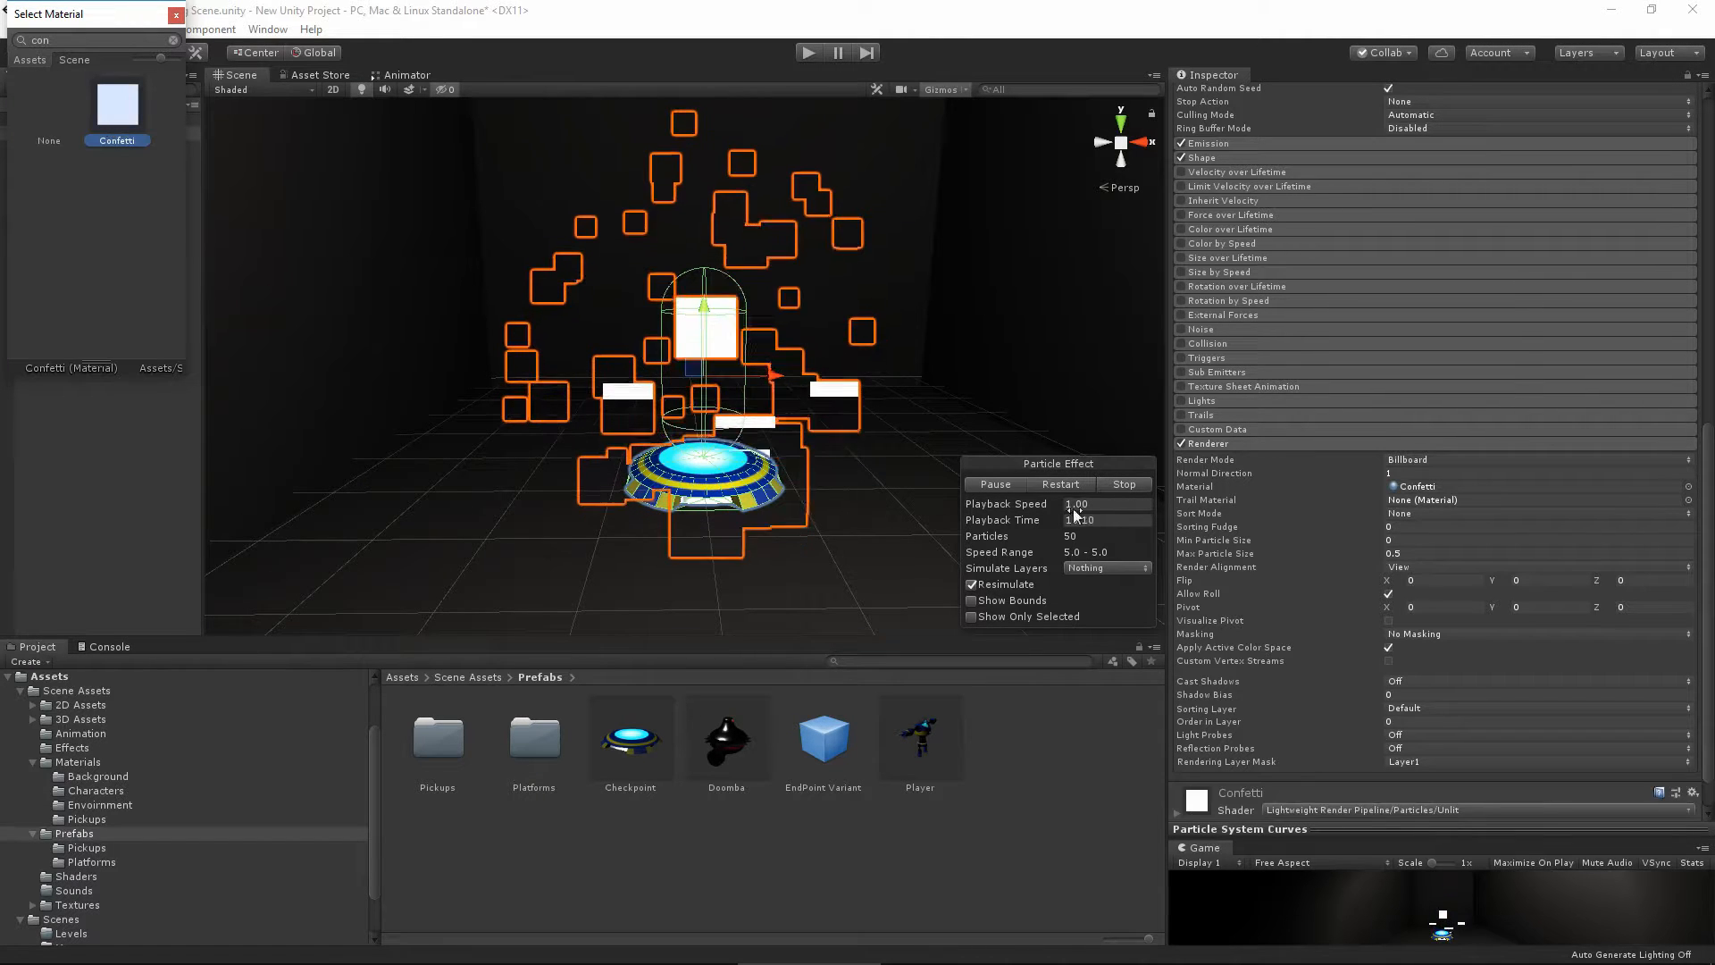
Set the Renderer's Trail Material of the Checkpoint's particle system to Confetti
click(1689, 499)
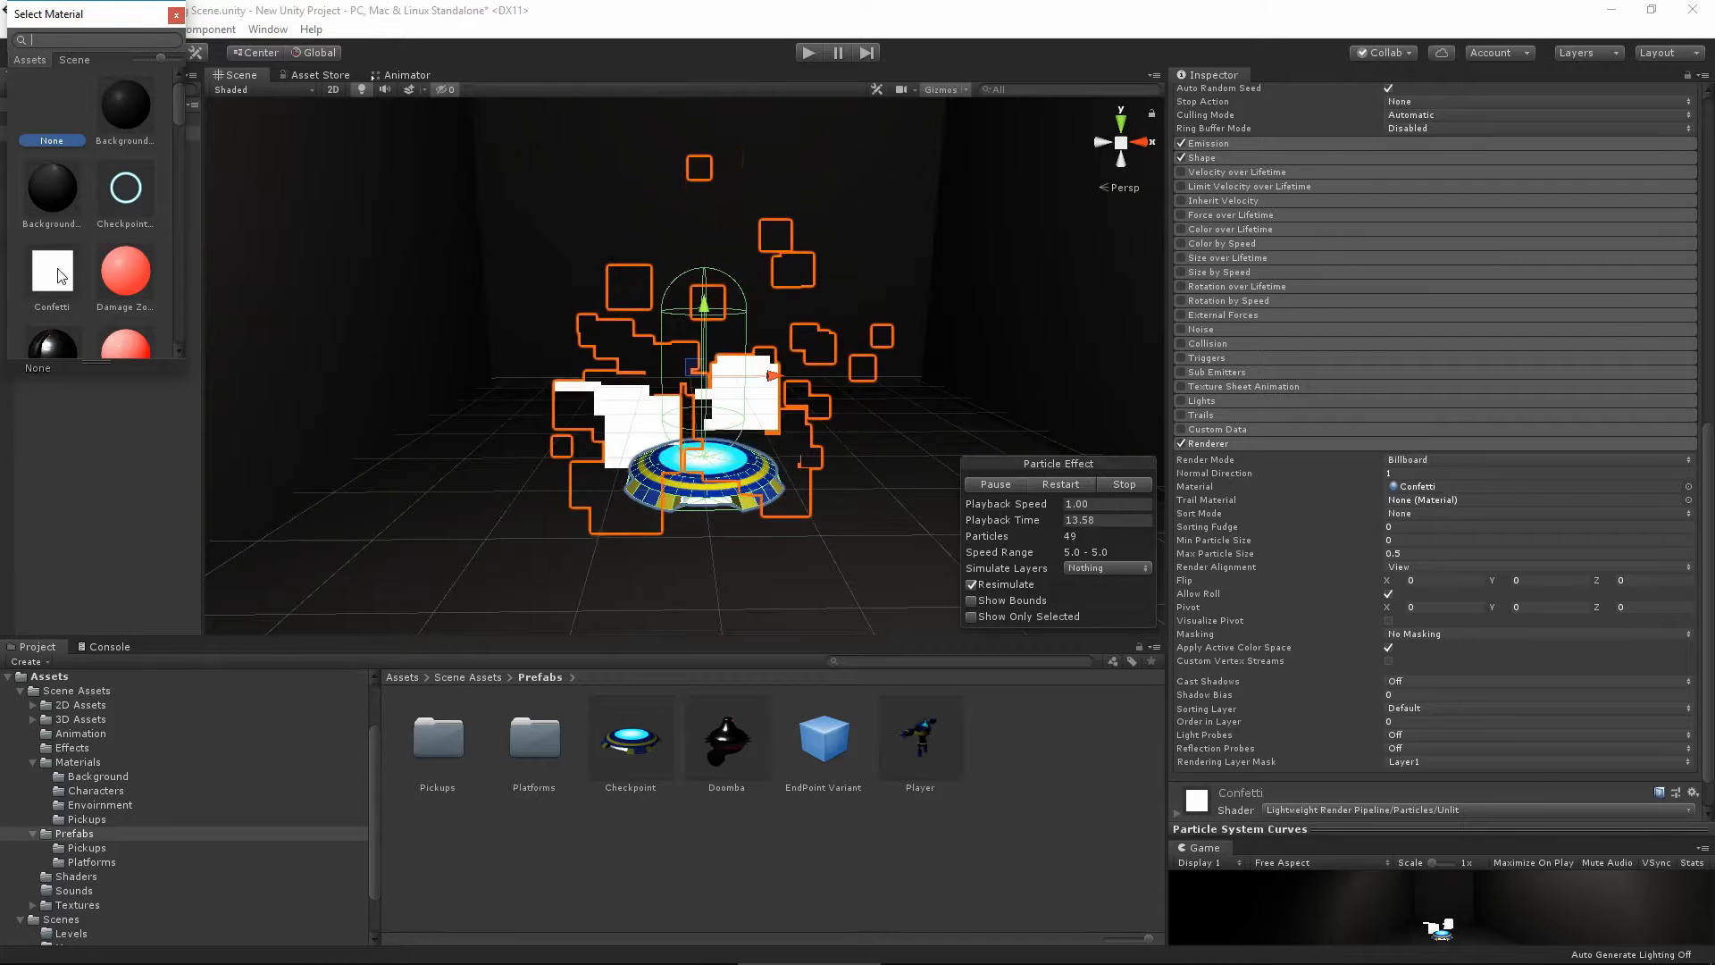
click(60, 275)
click(1268, 357)
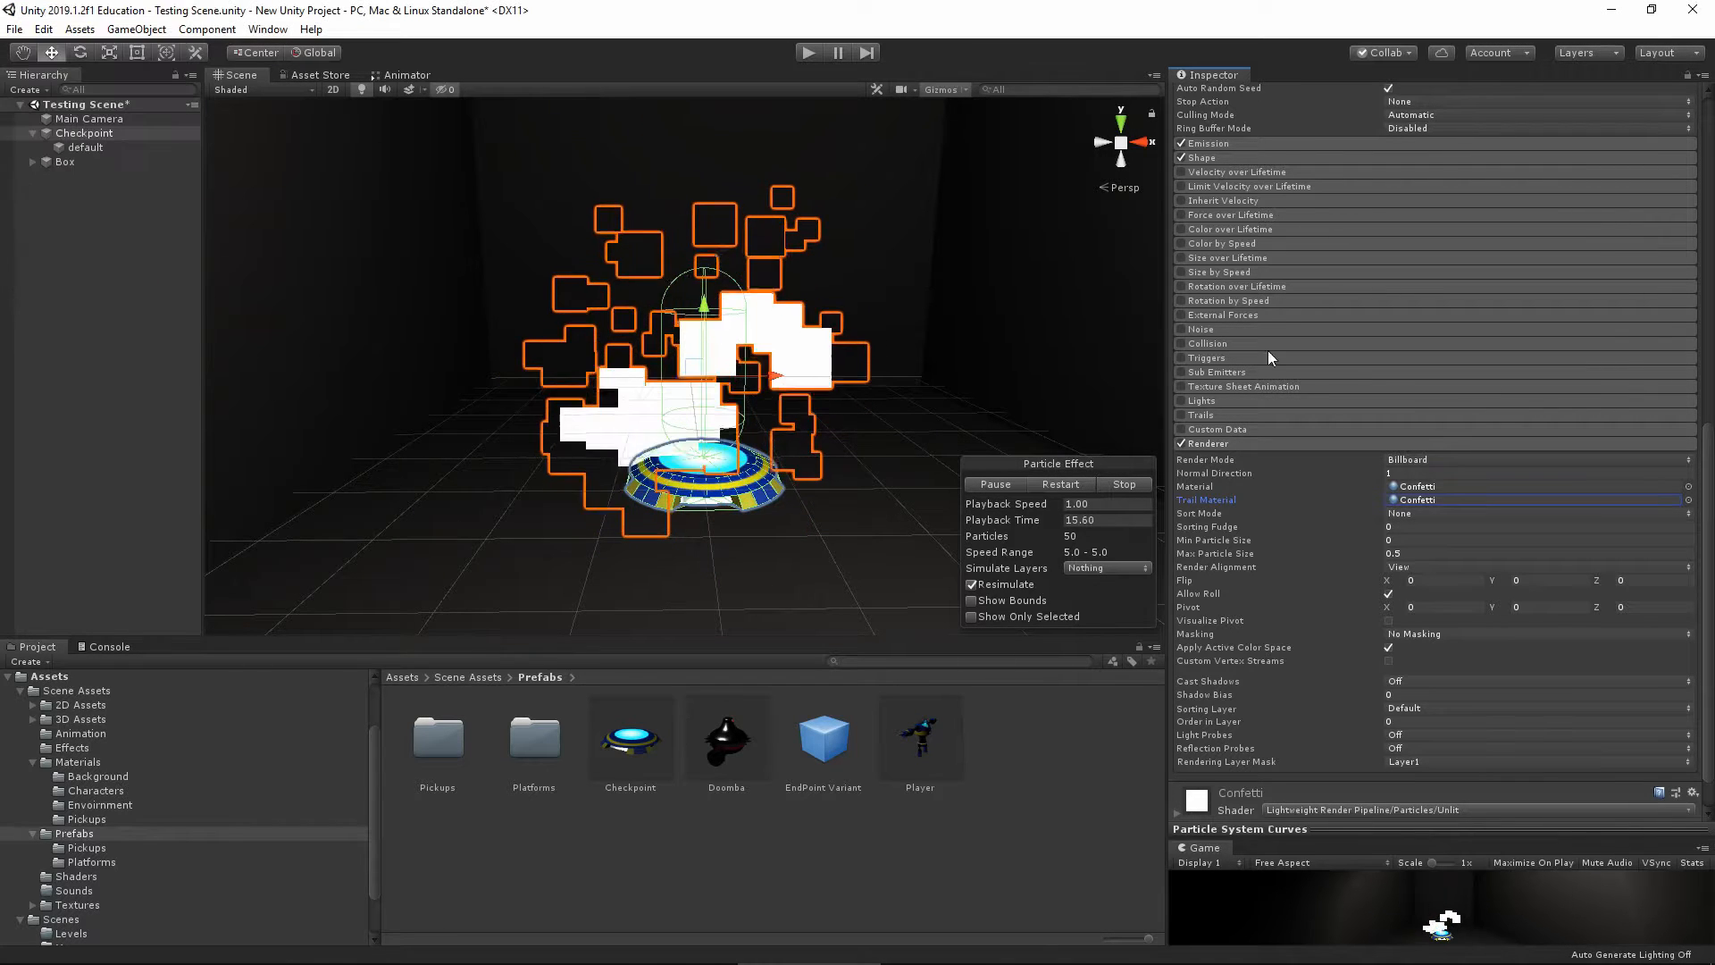
Set the Checkpoint particle system's Start Speed to 7 and Start Size to 0.1
scroll(1266, 443, up, 5)
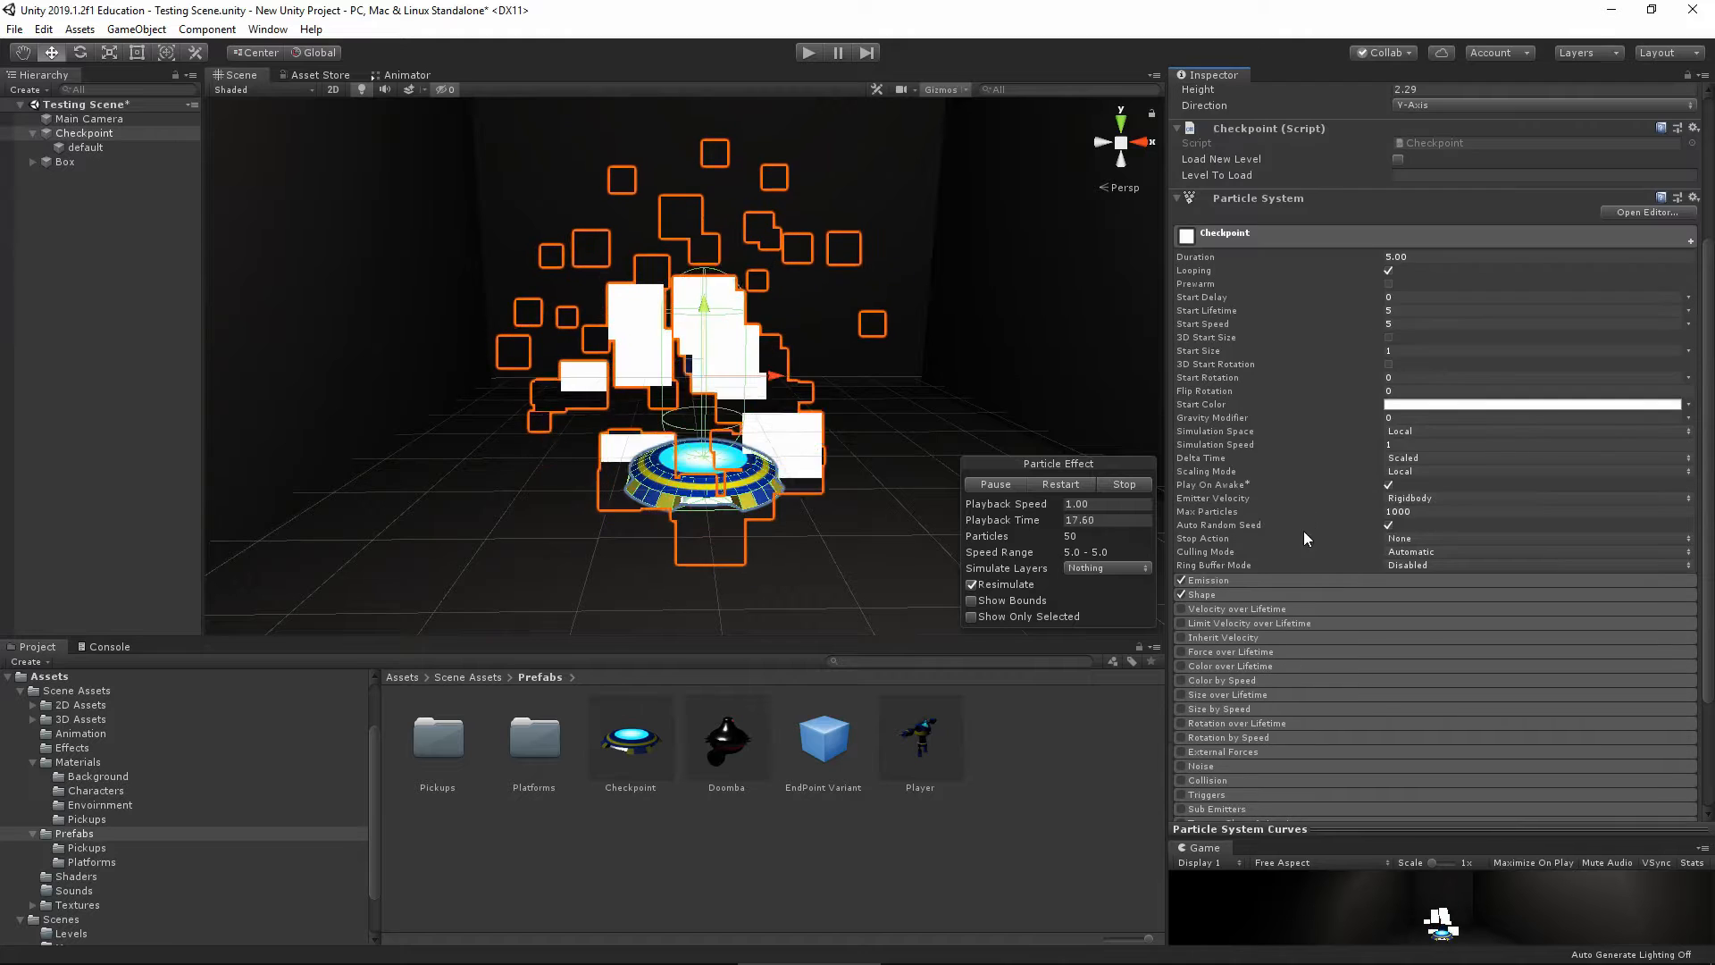
click(1409, 323)
text(7)
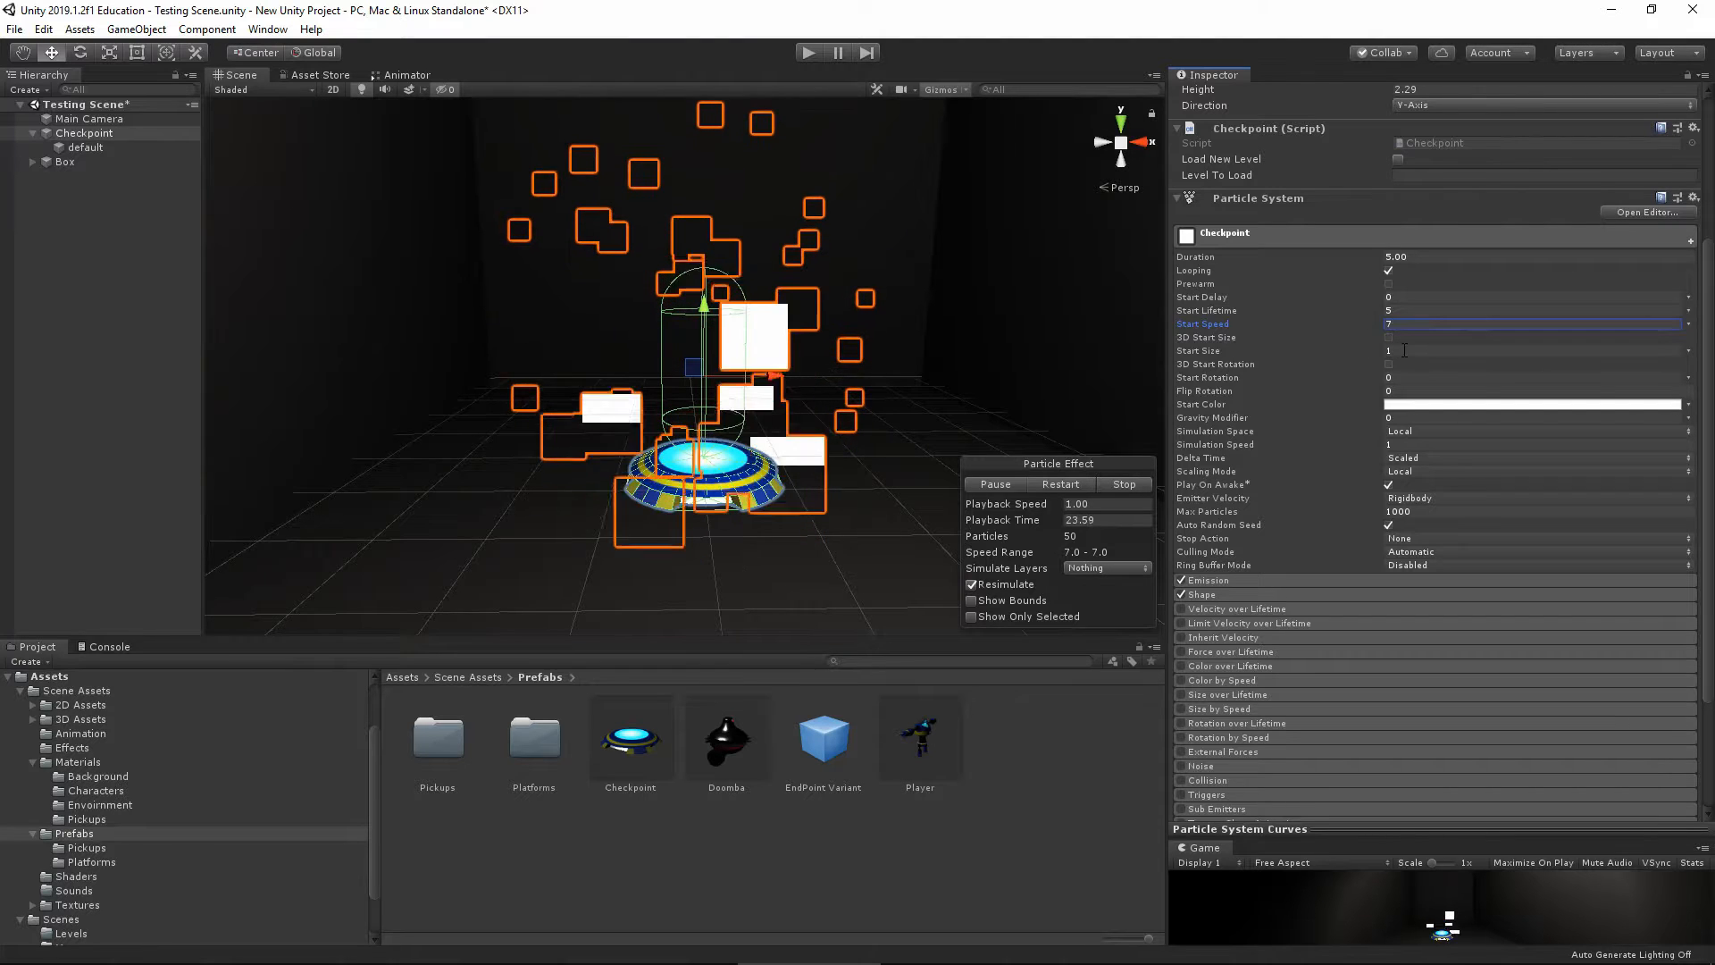
click(1407, 350)
text(0.1)
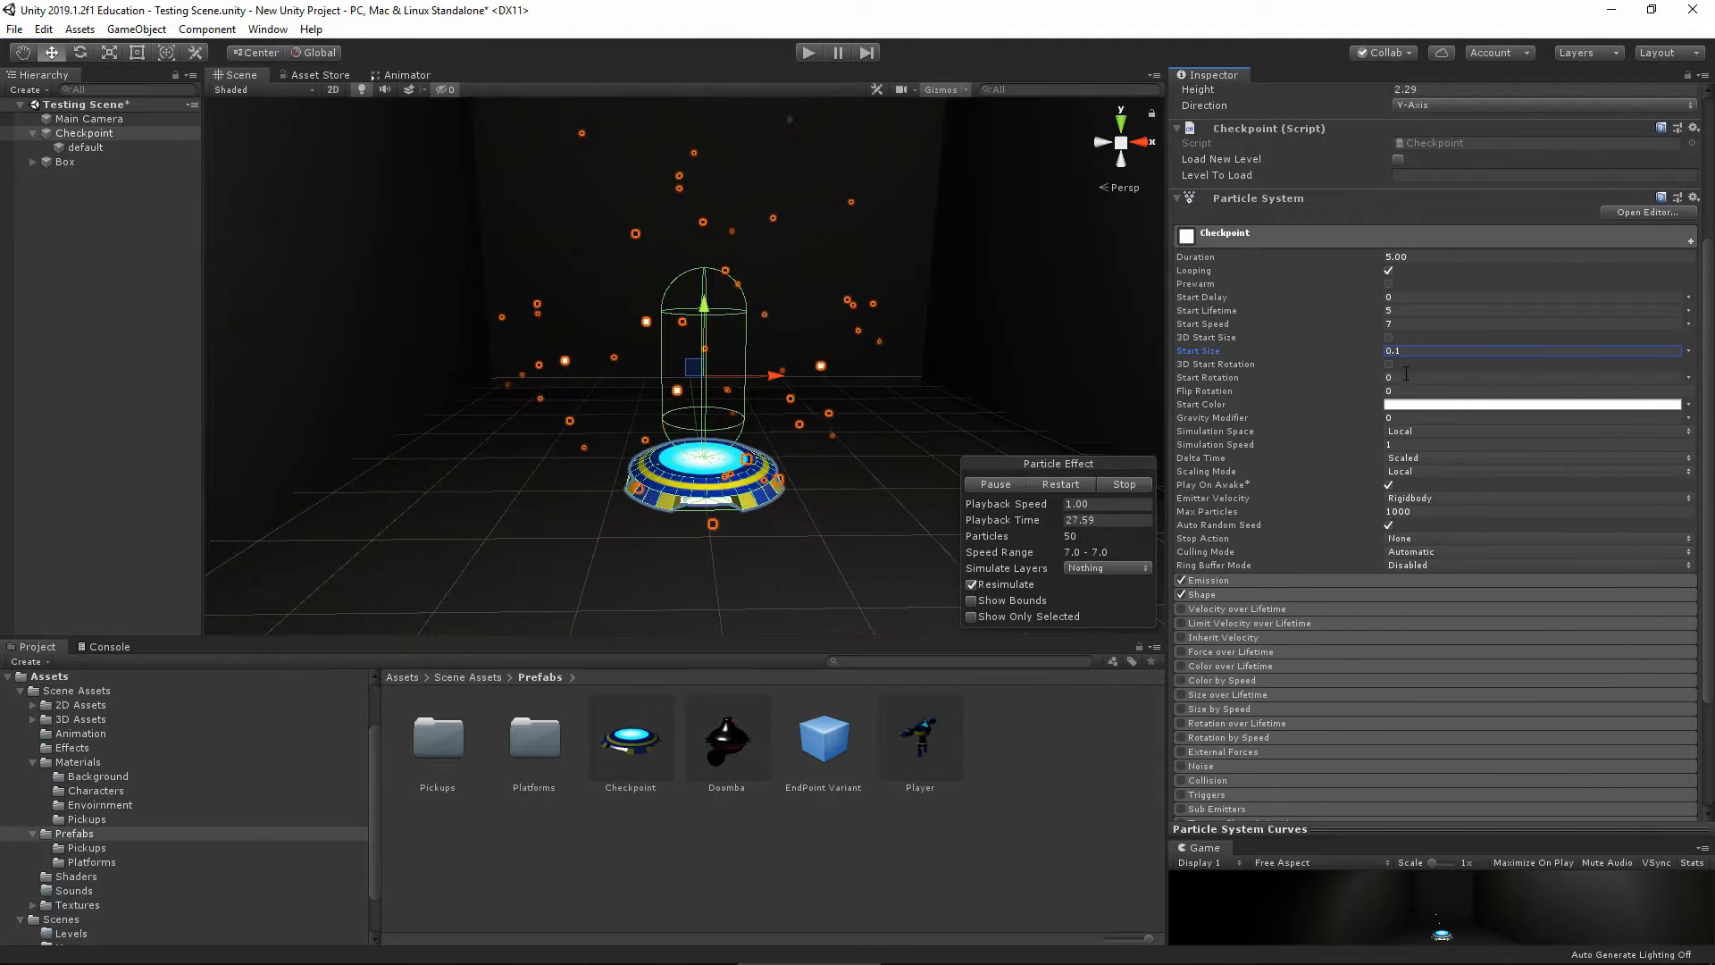
Change the Start Color to a gradient using the red, yellow, green, blue and magenta preset, and set the Gravity Modifier to 0.8
click(1662, 406)
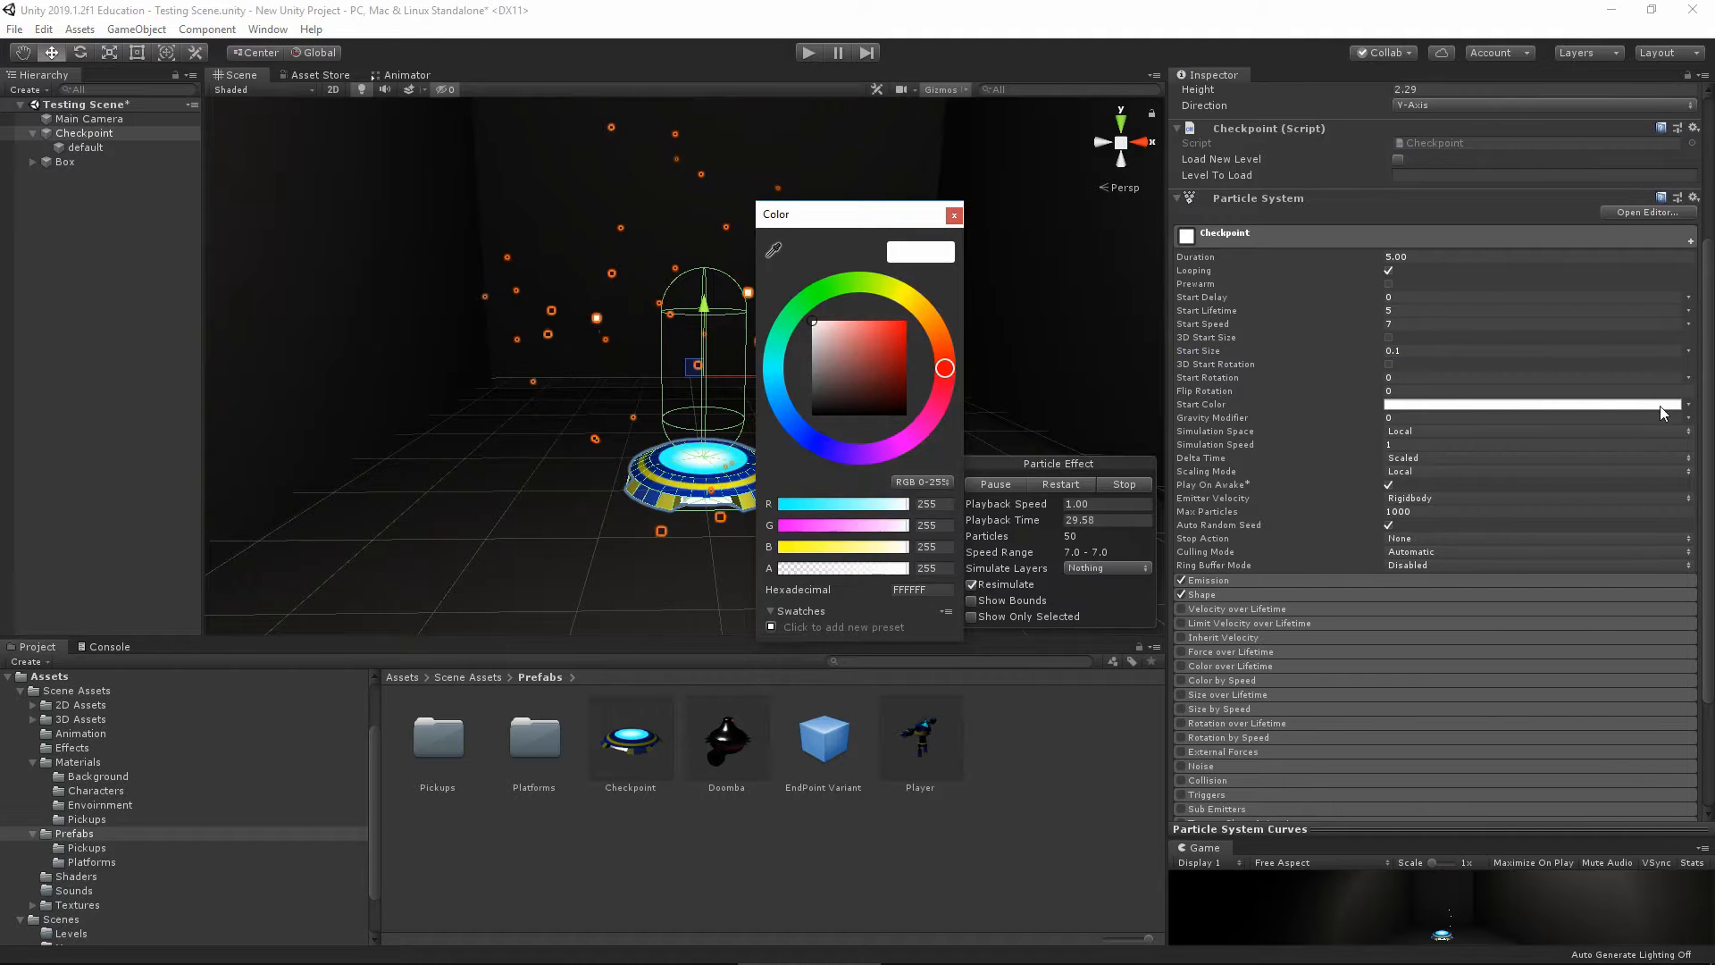
click(1688, 404)
click(1537, 437)
click(1463, 407)
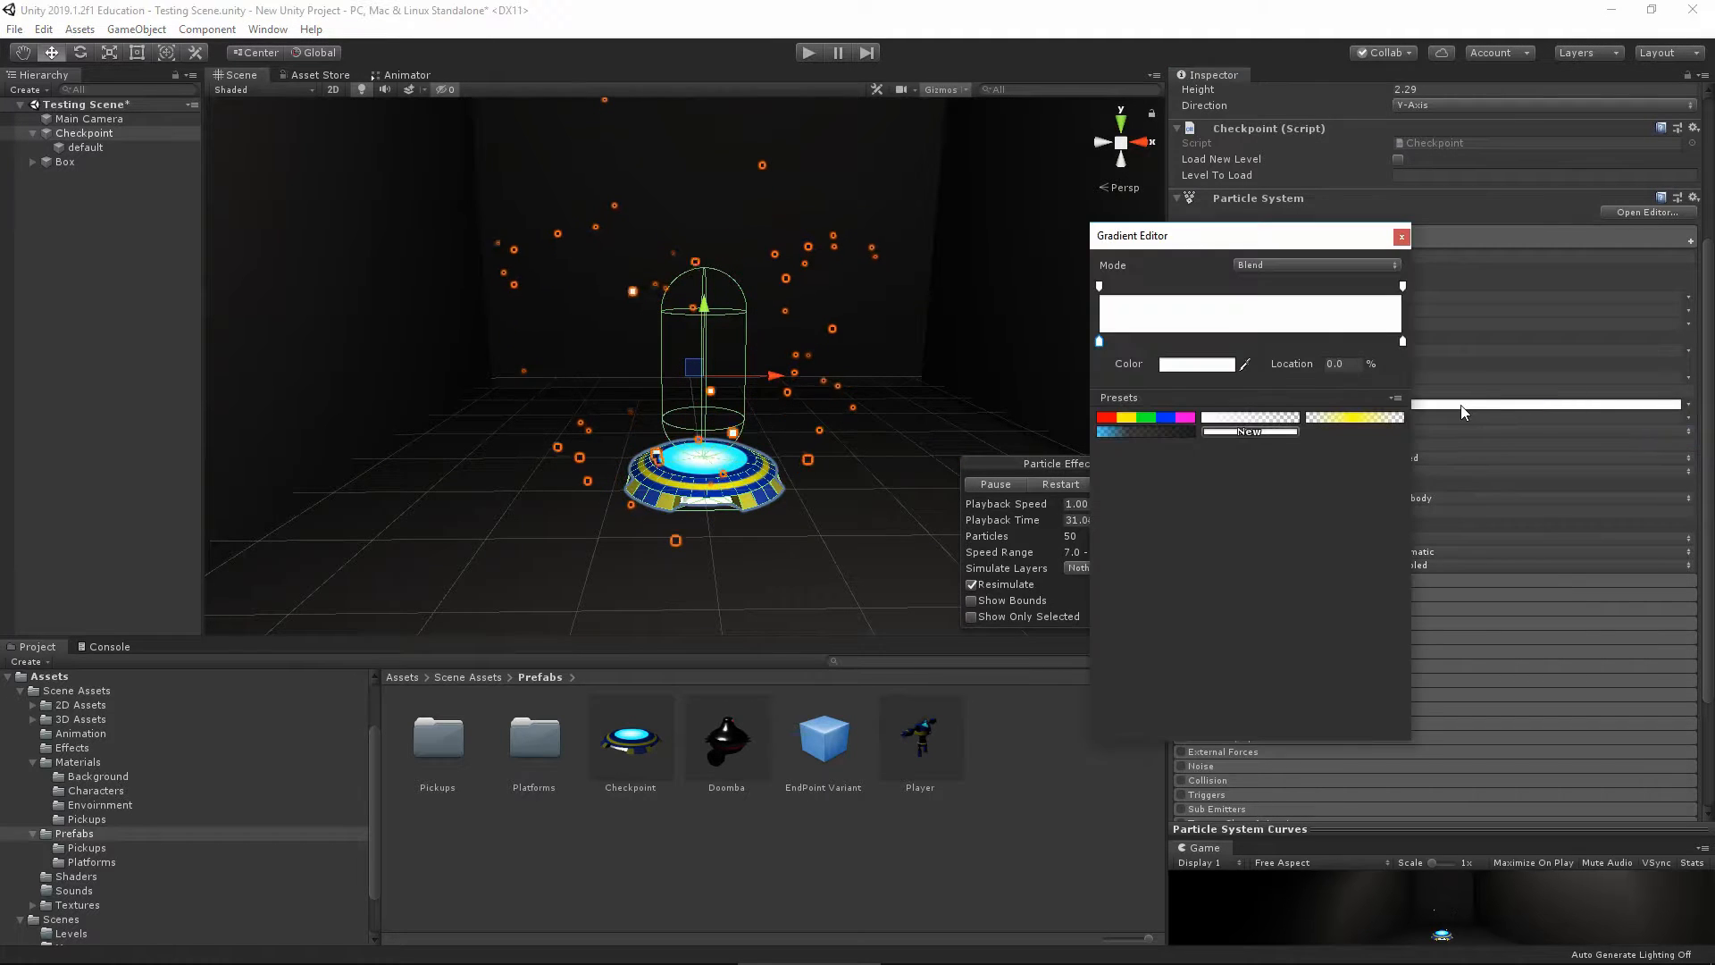
click(1188, 419)
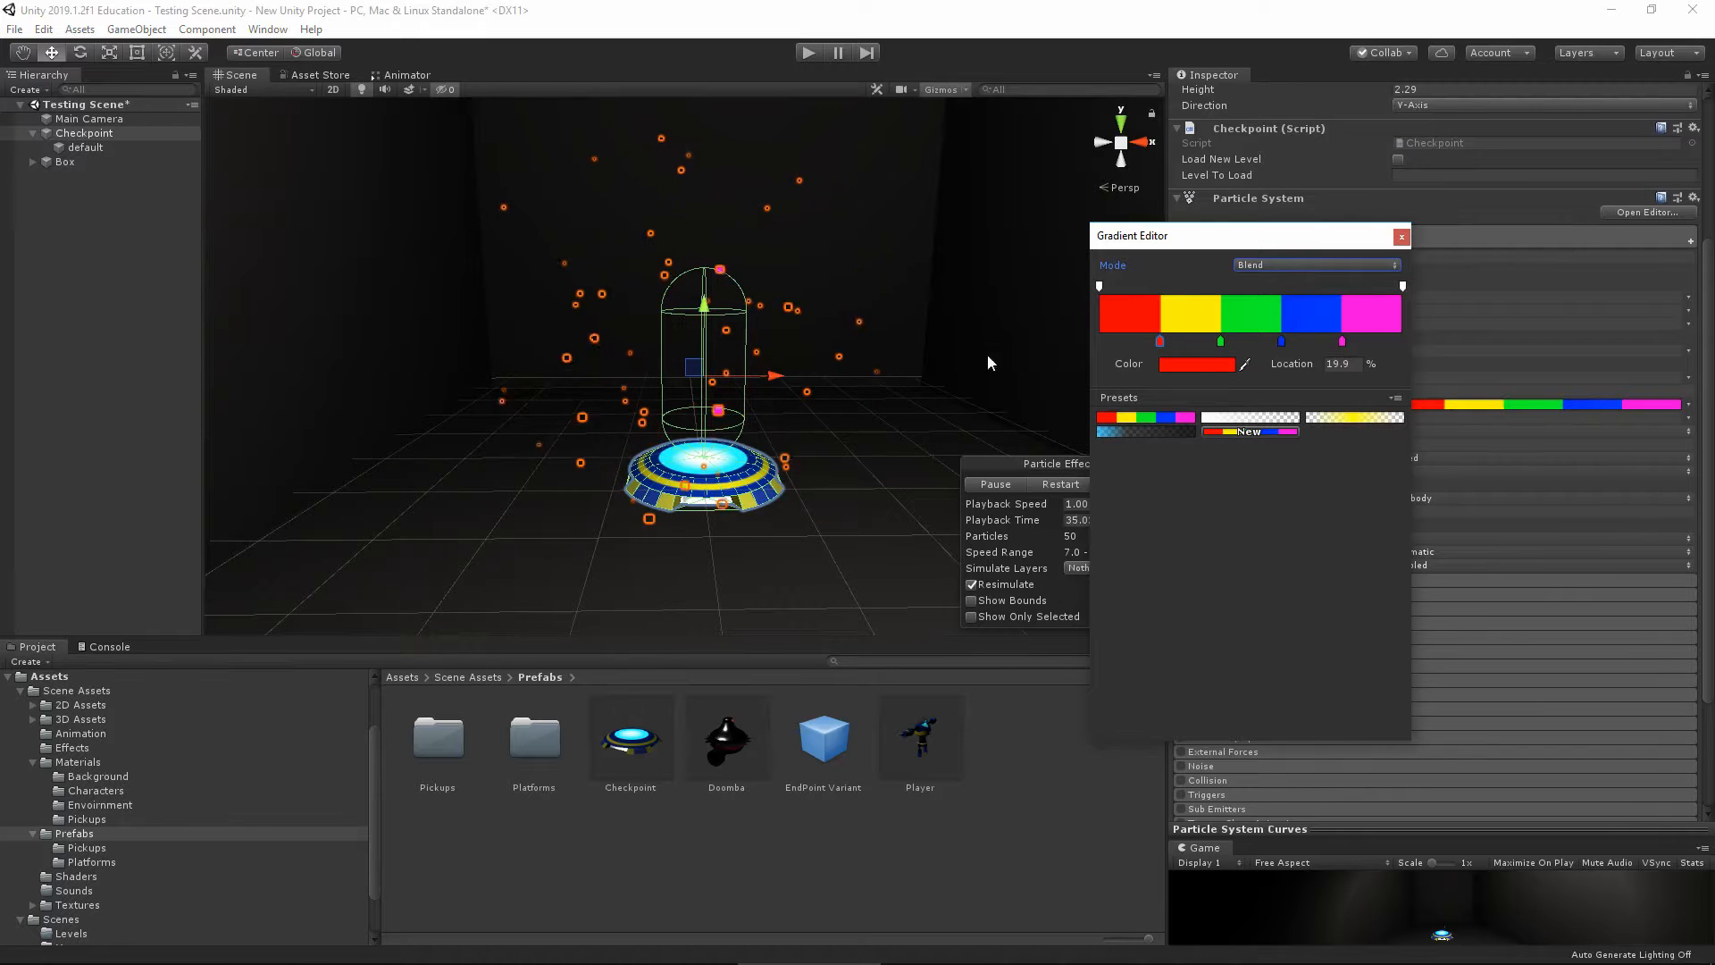
click(1130, 334)
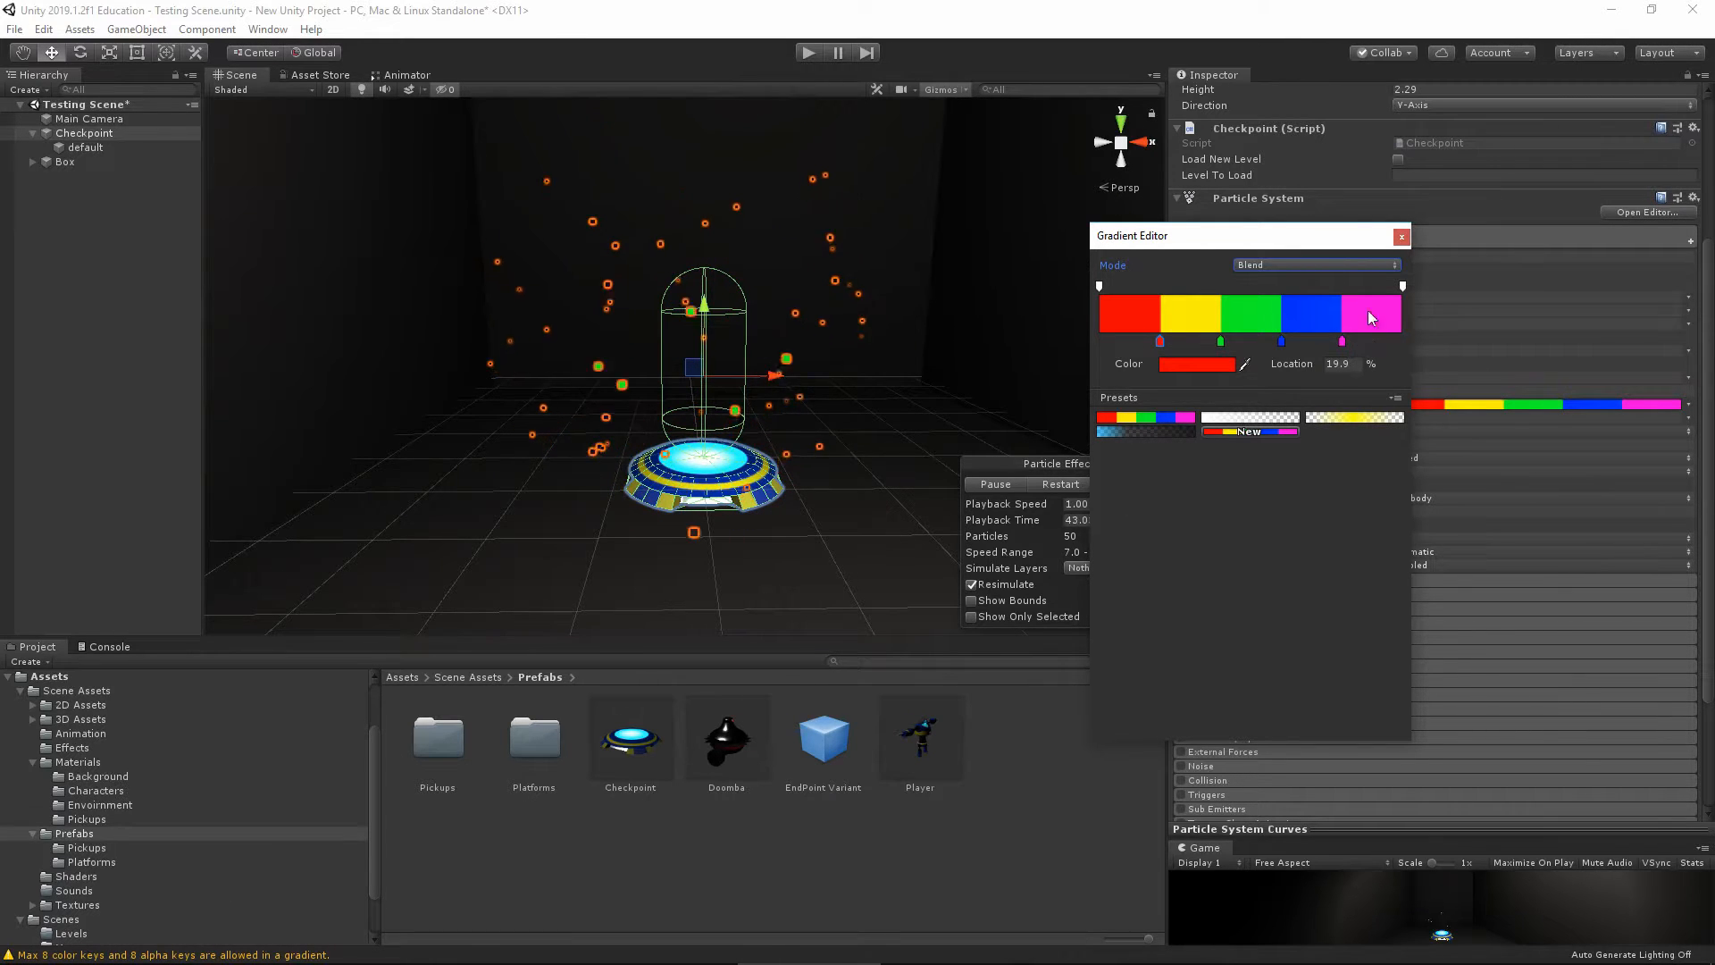
click(1380, 264)
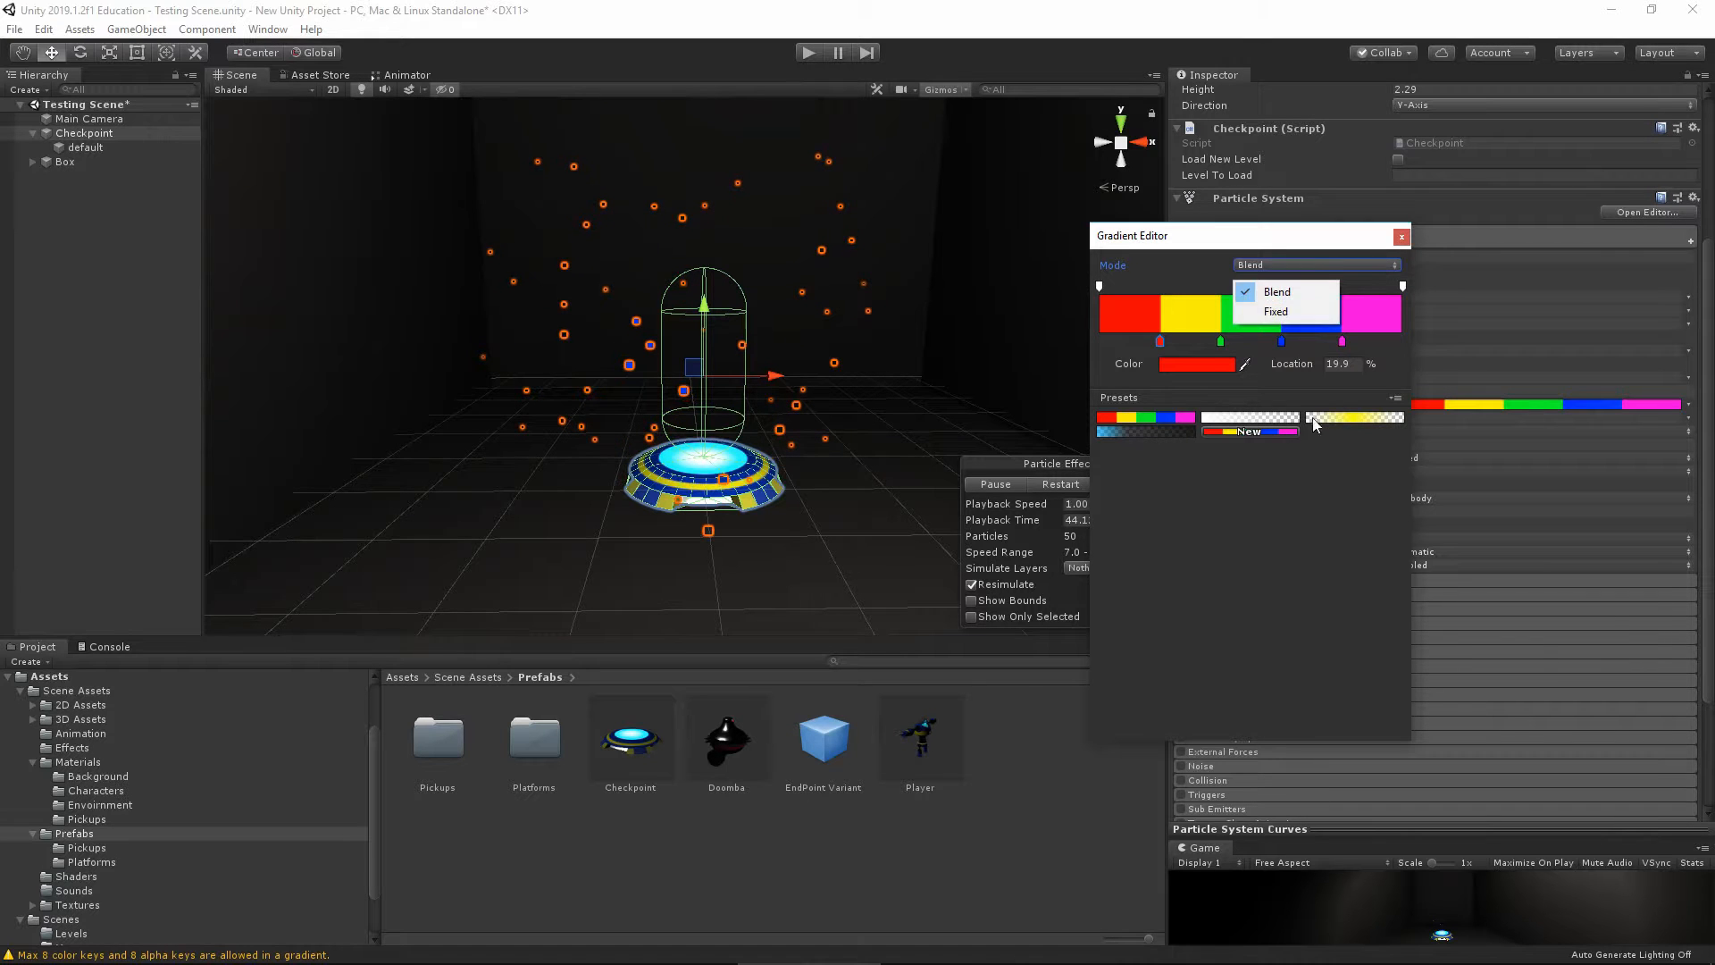
click(1256, 543)
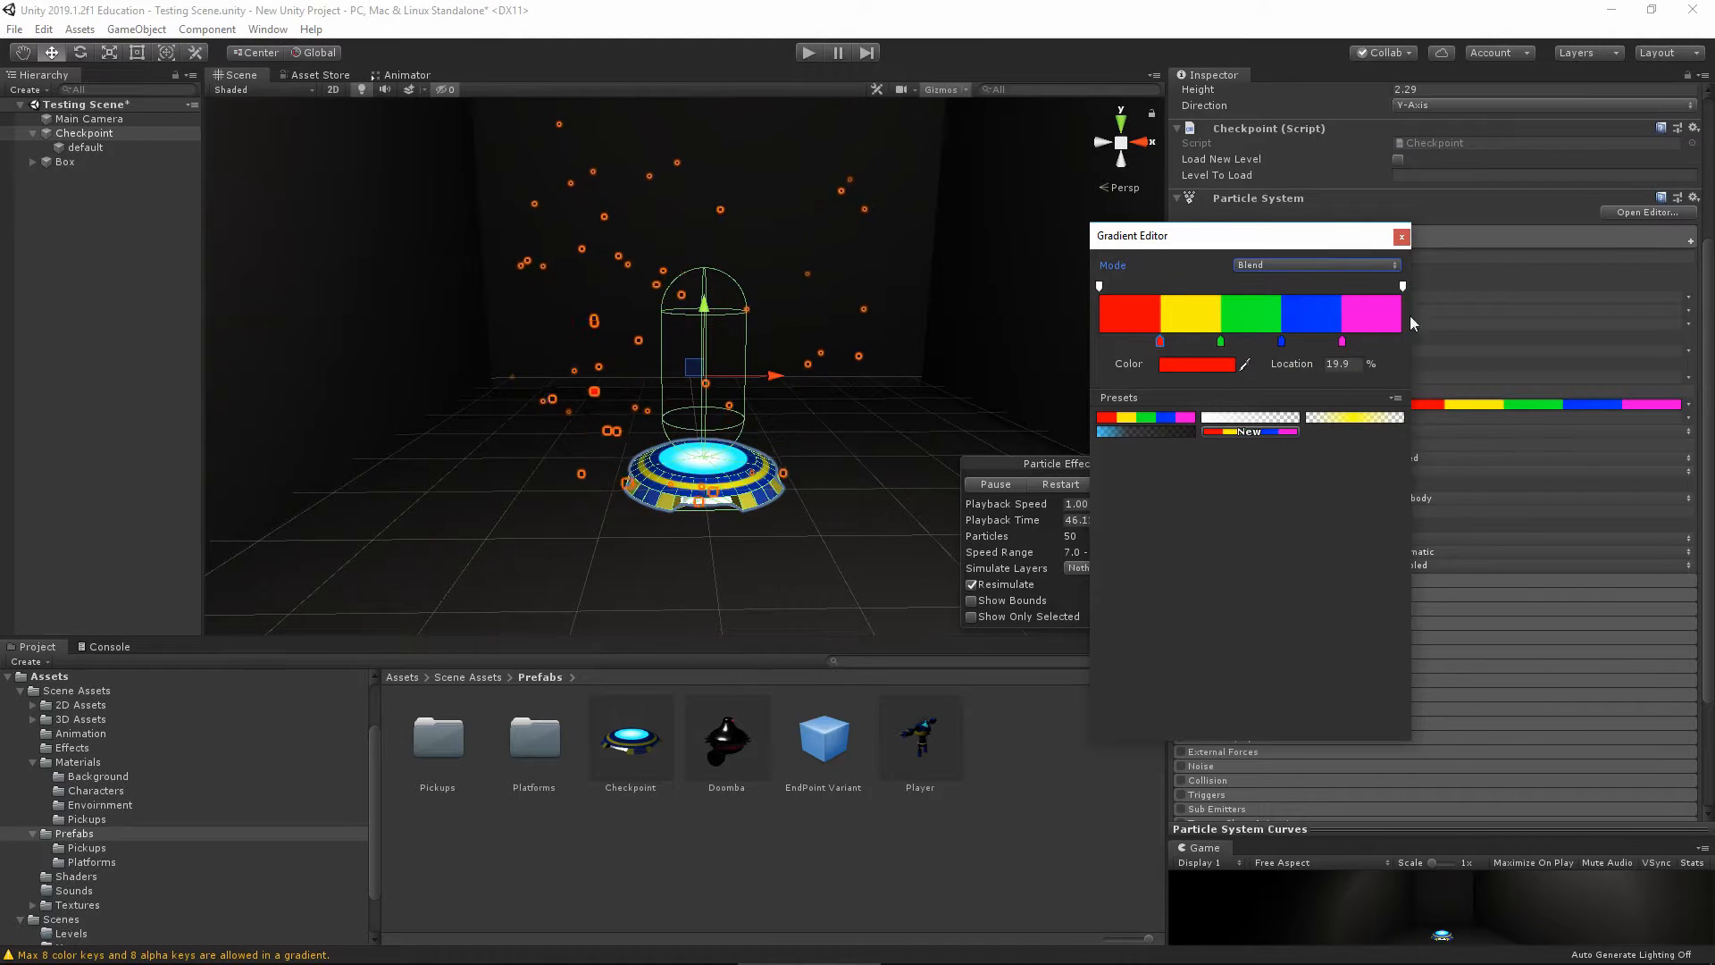
click(1401, 237)
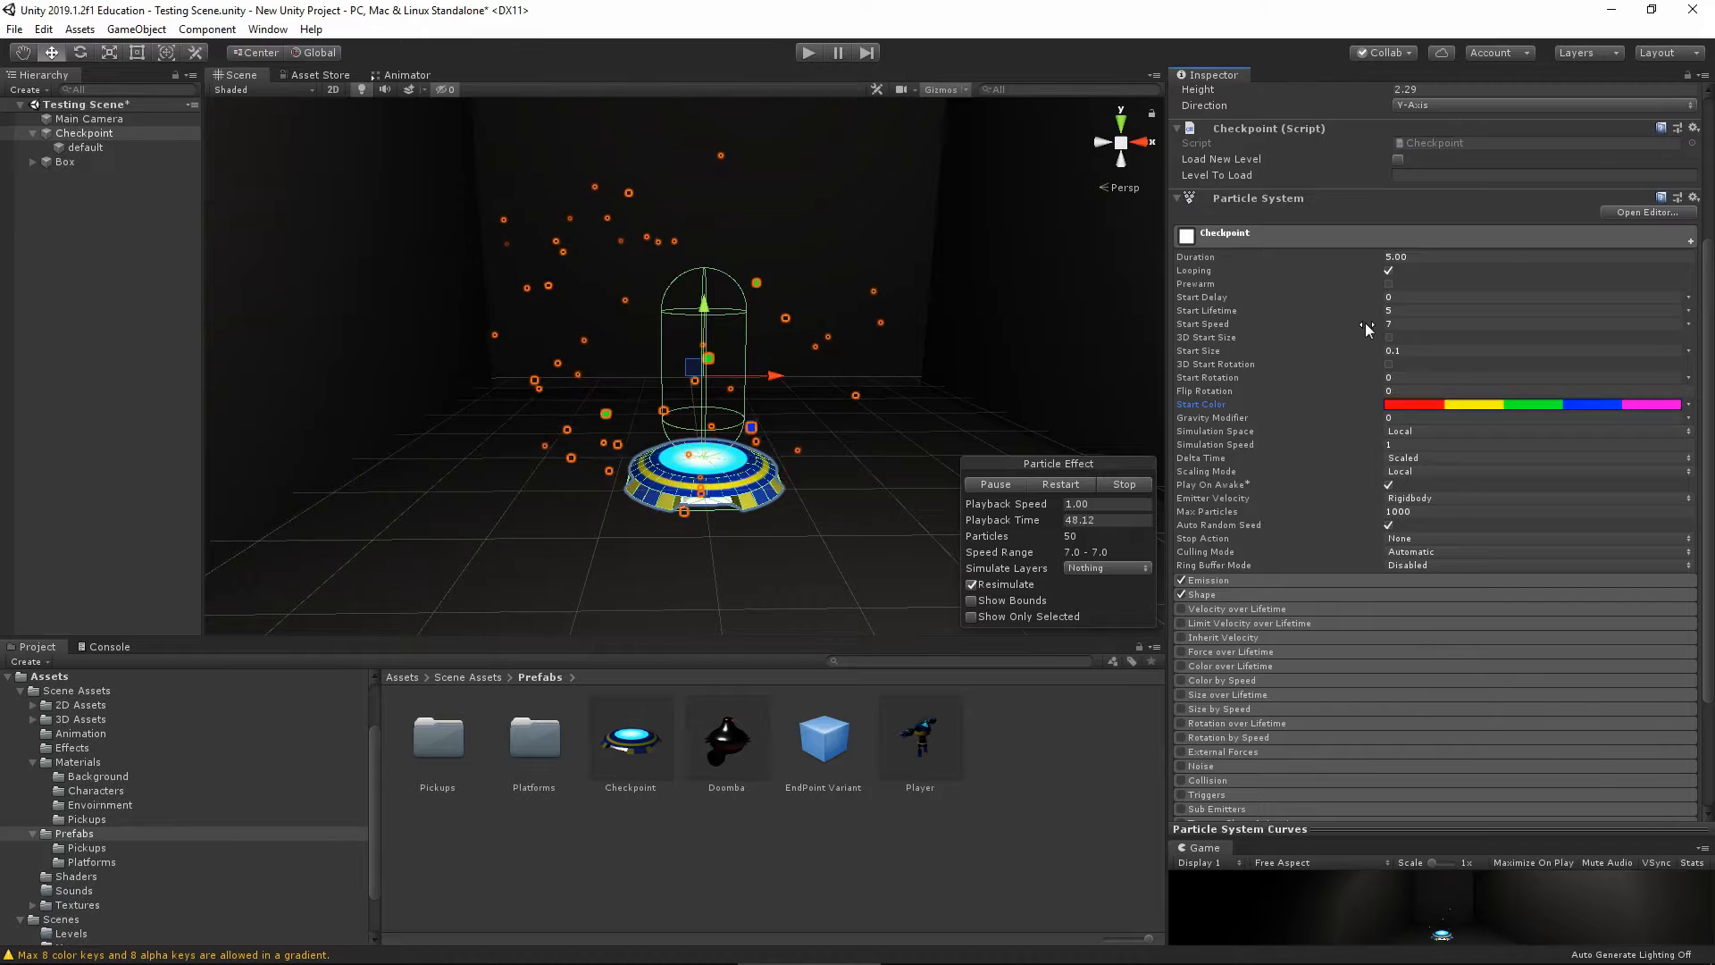
click(1404, 418)
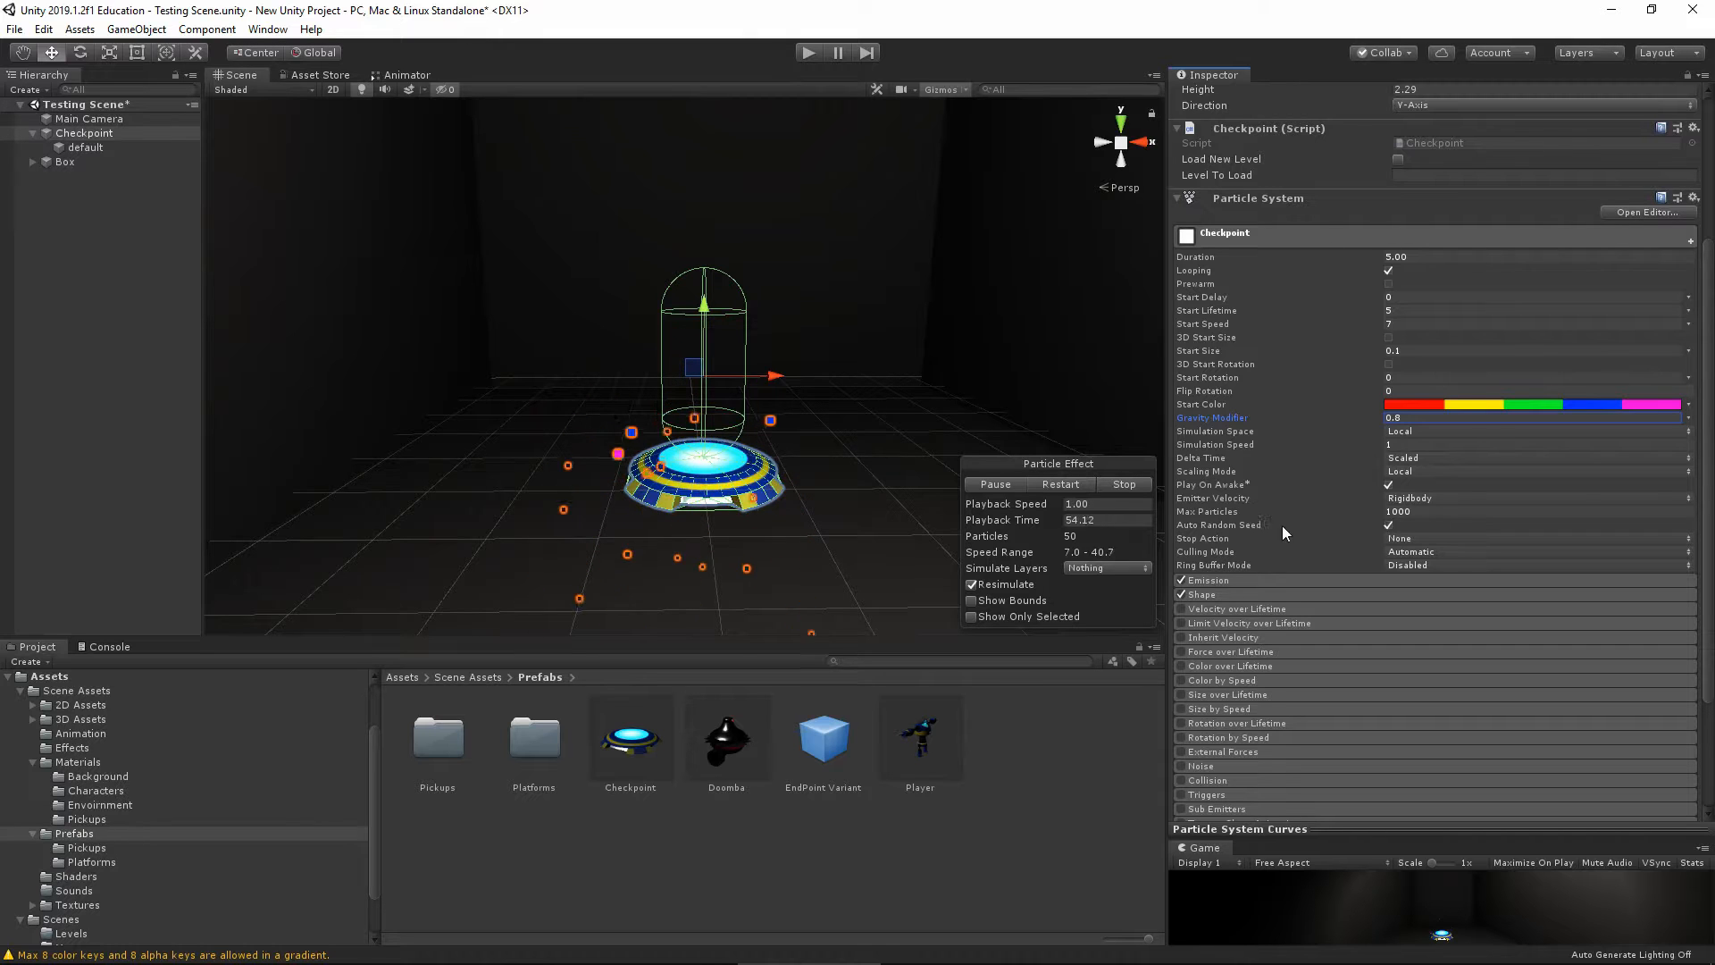
In the Emission module, set Rate over Time to 0, add a burst with a count of 80, and restart the preview
click(1288, 581)
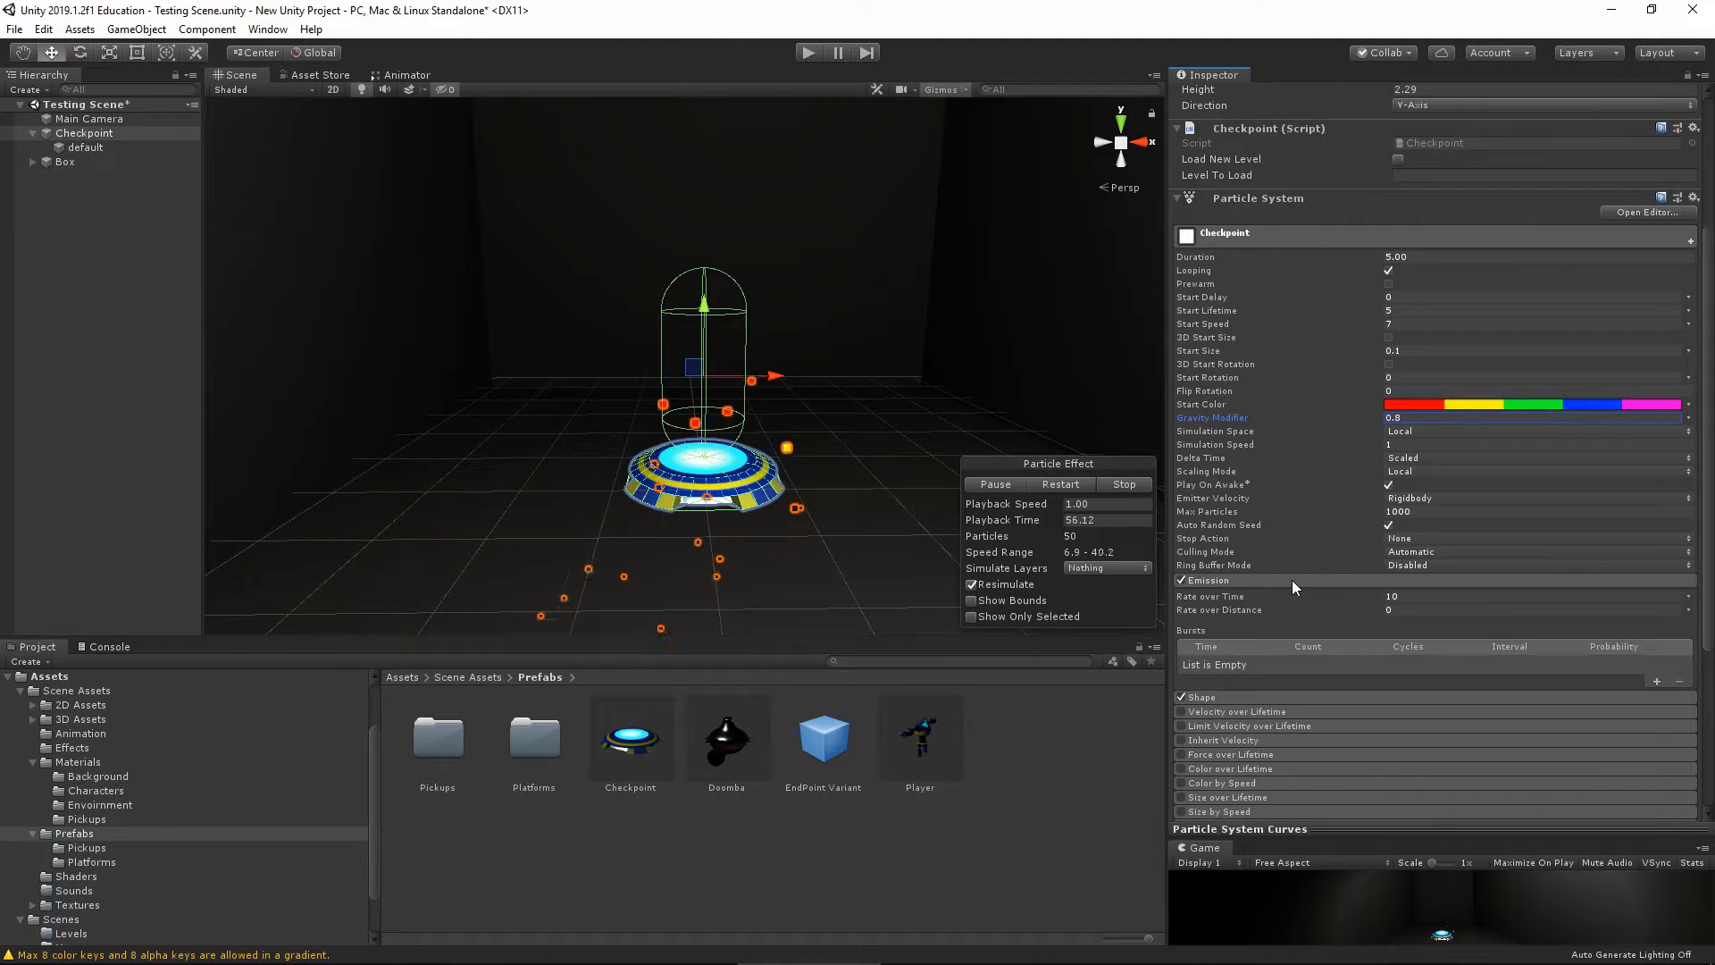
scroll(1426, 527, down, 3)
click(1421, 435)
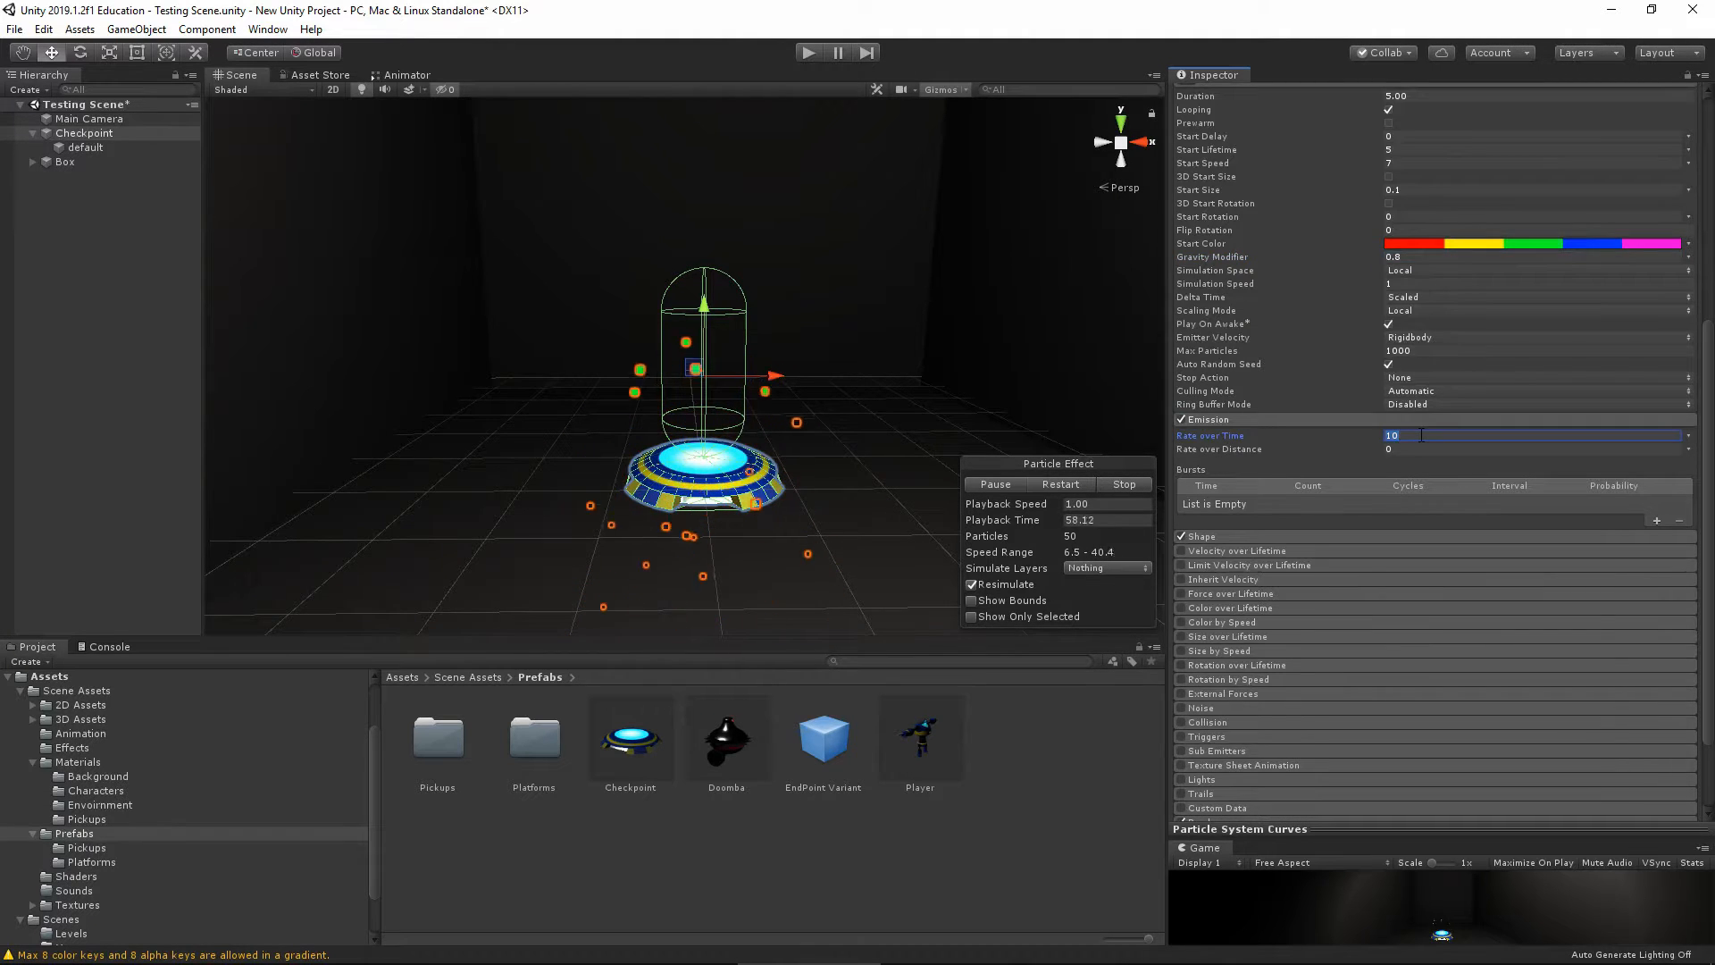
click(1656, 521)
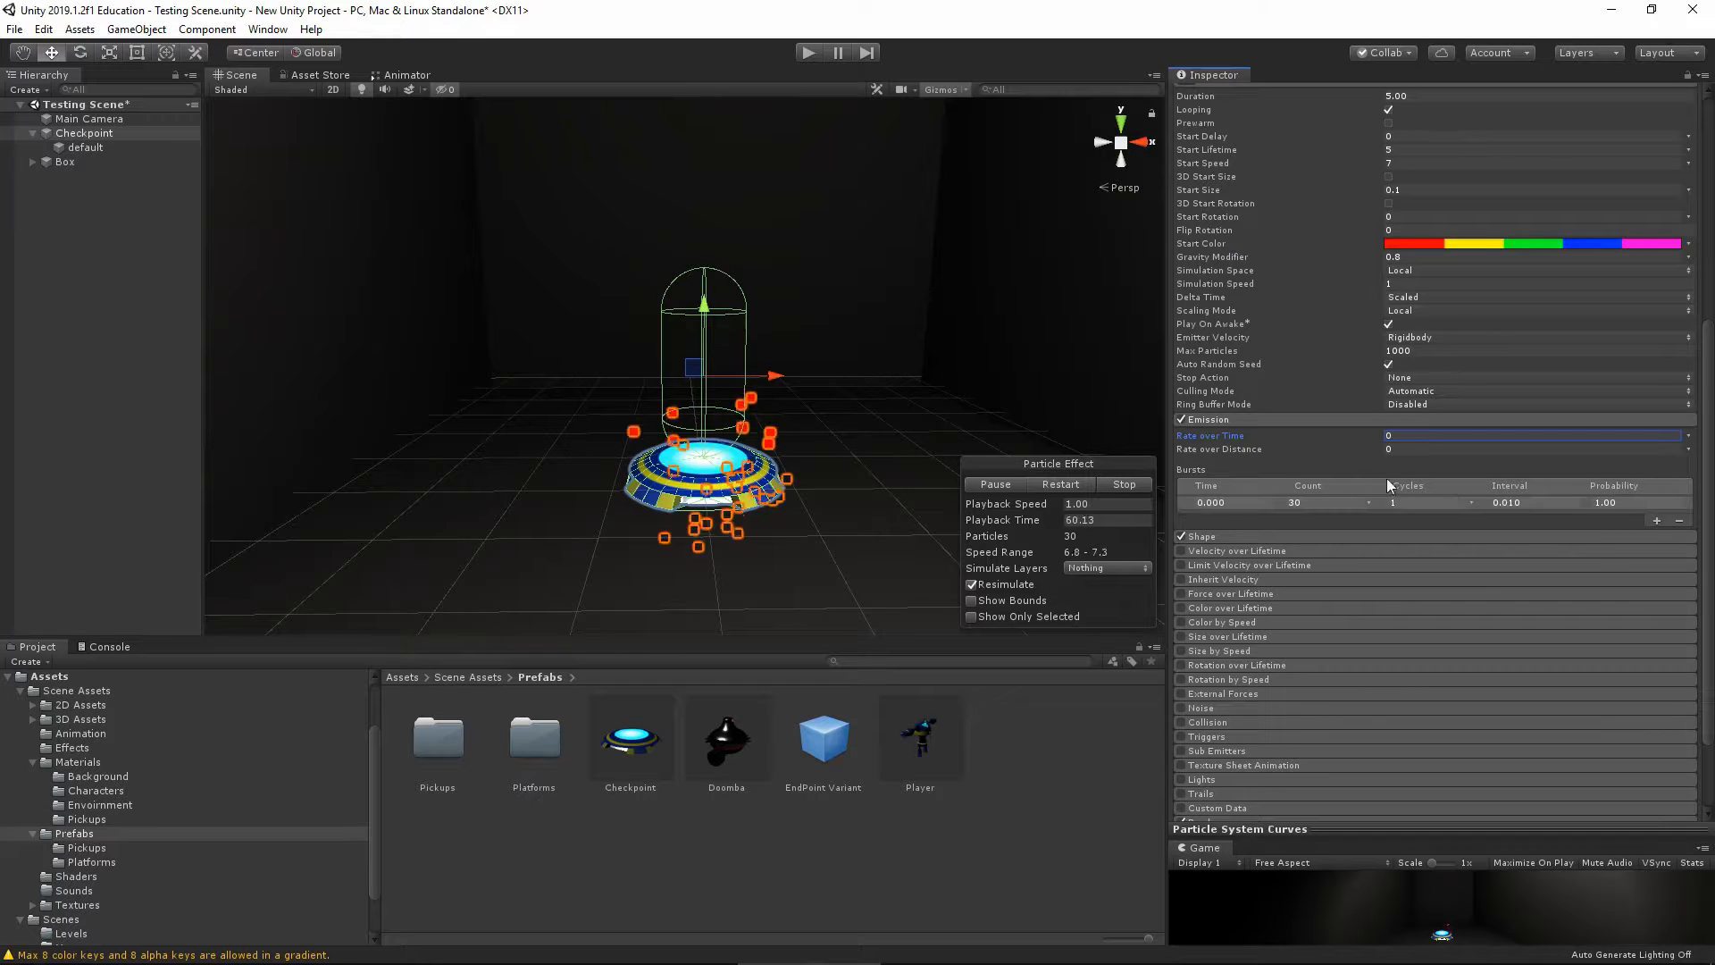
click(1319, 502)
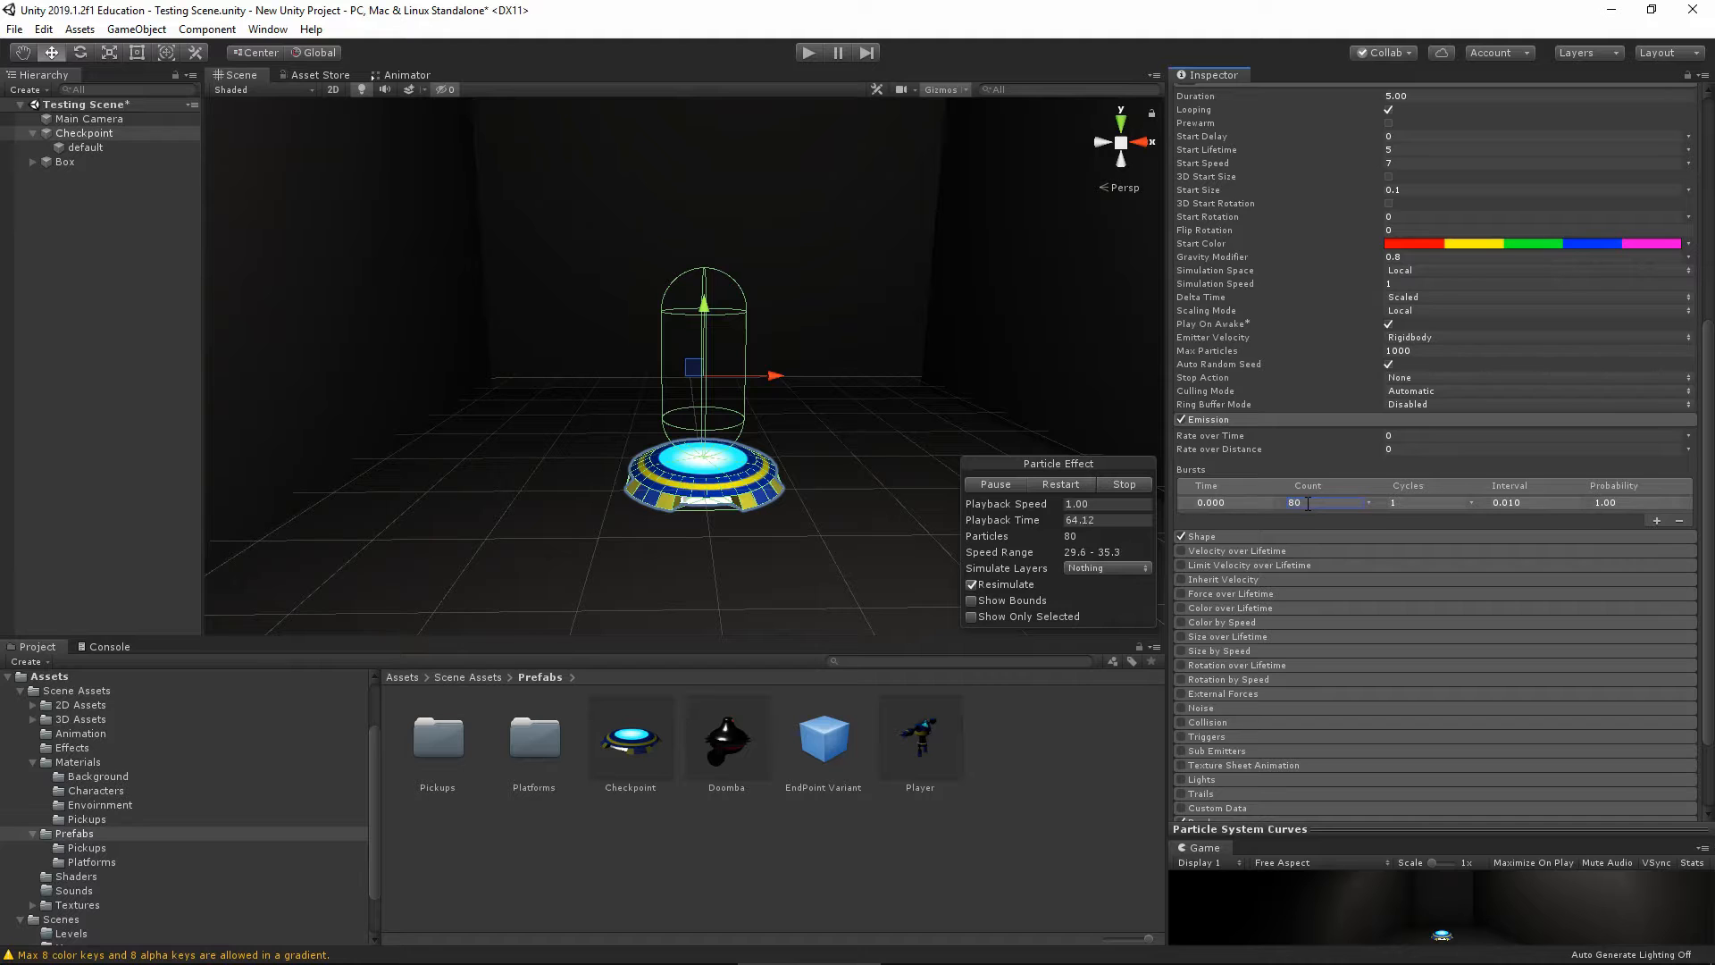
click(1047, 484)
Rotate the cone emitter in the Shape module to 270 on X so that it opens upward from the checkpoint
click(1238, 533)
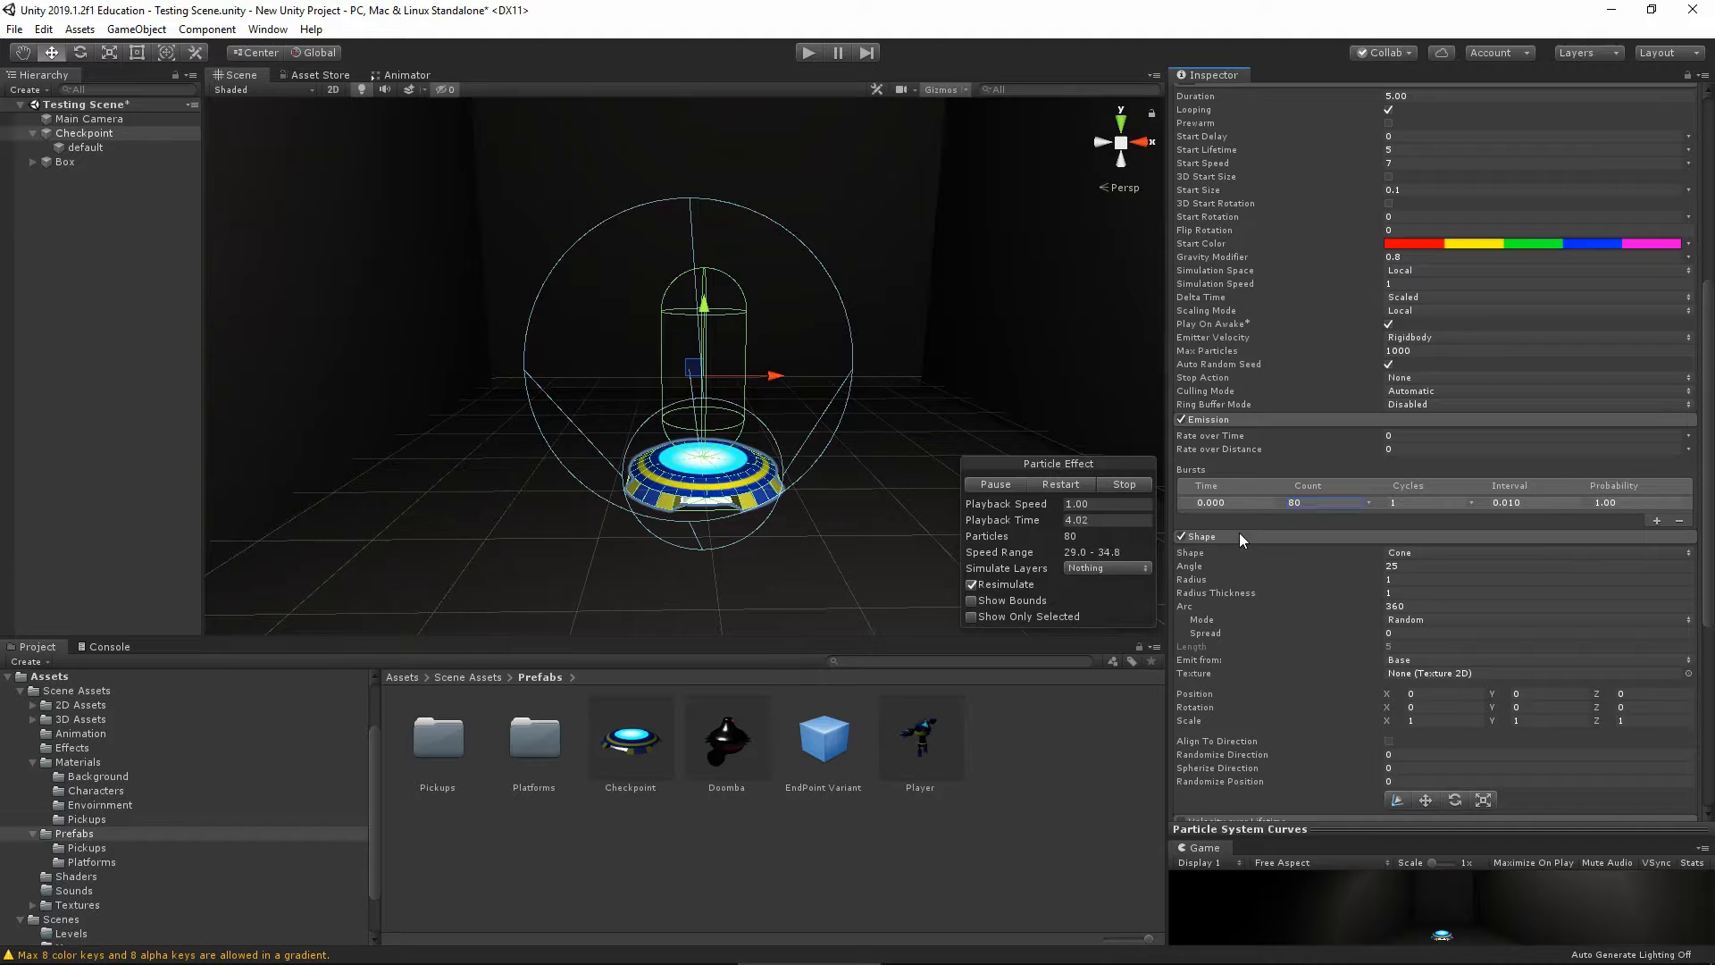
click(1455, 801)
scroll(711, 224, down, 10)
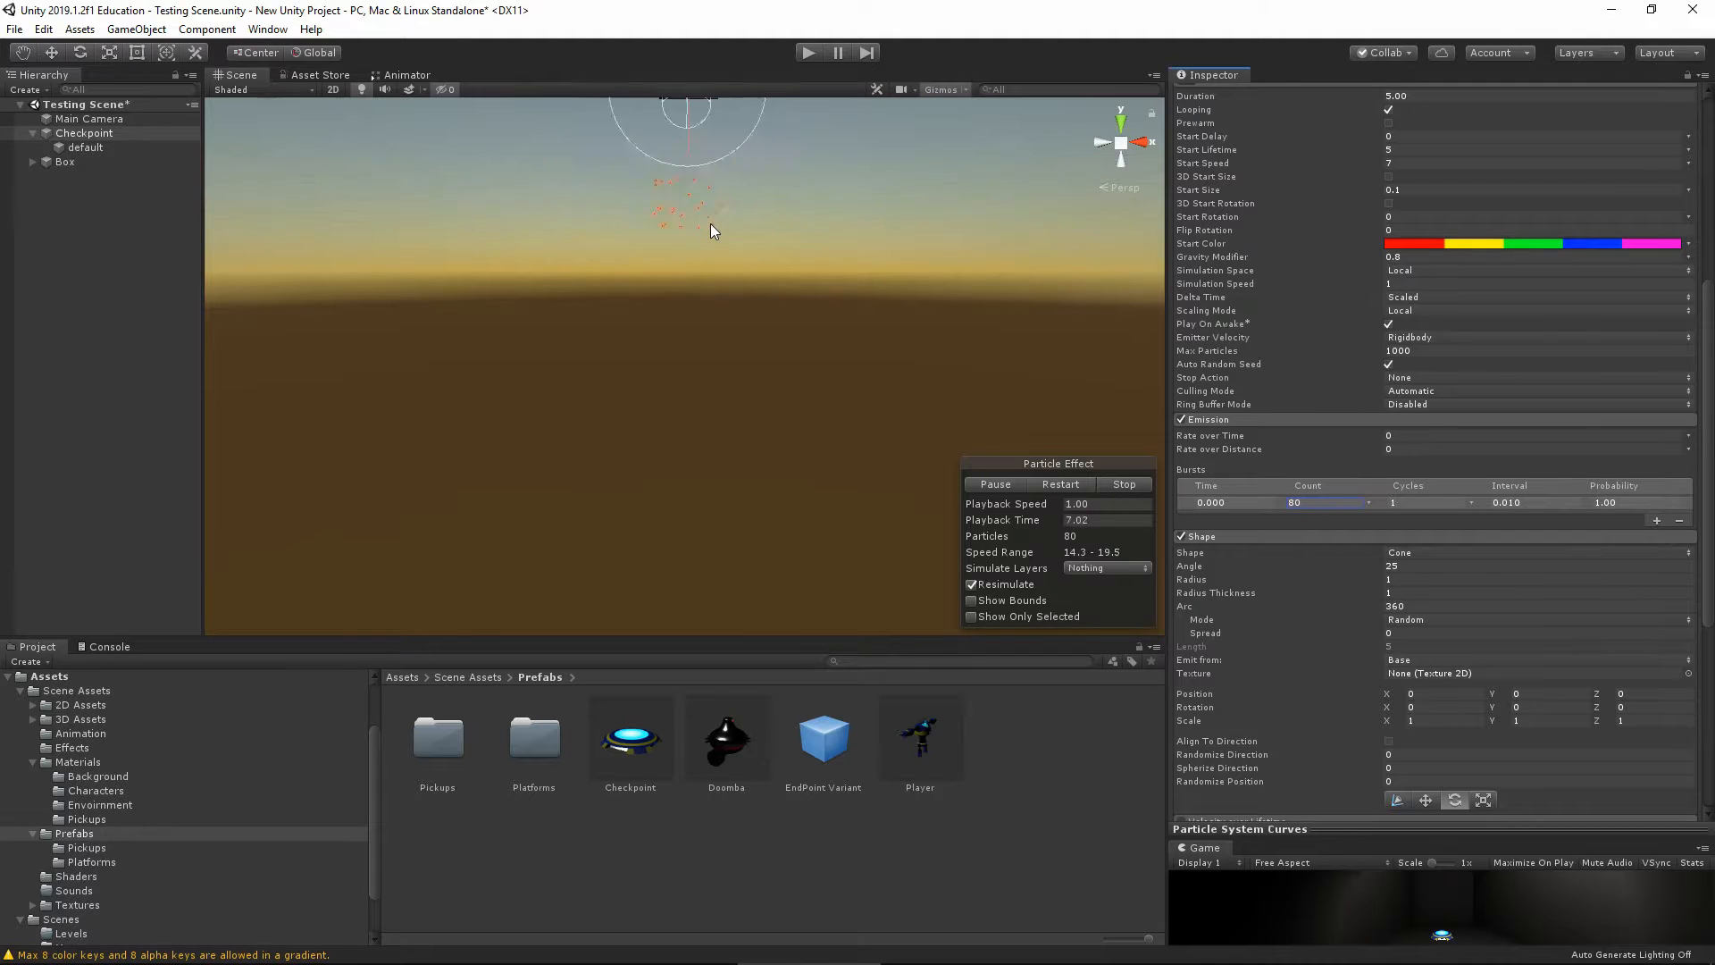
scroll(700, 467, up, 8)
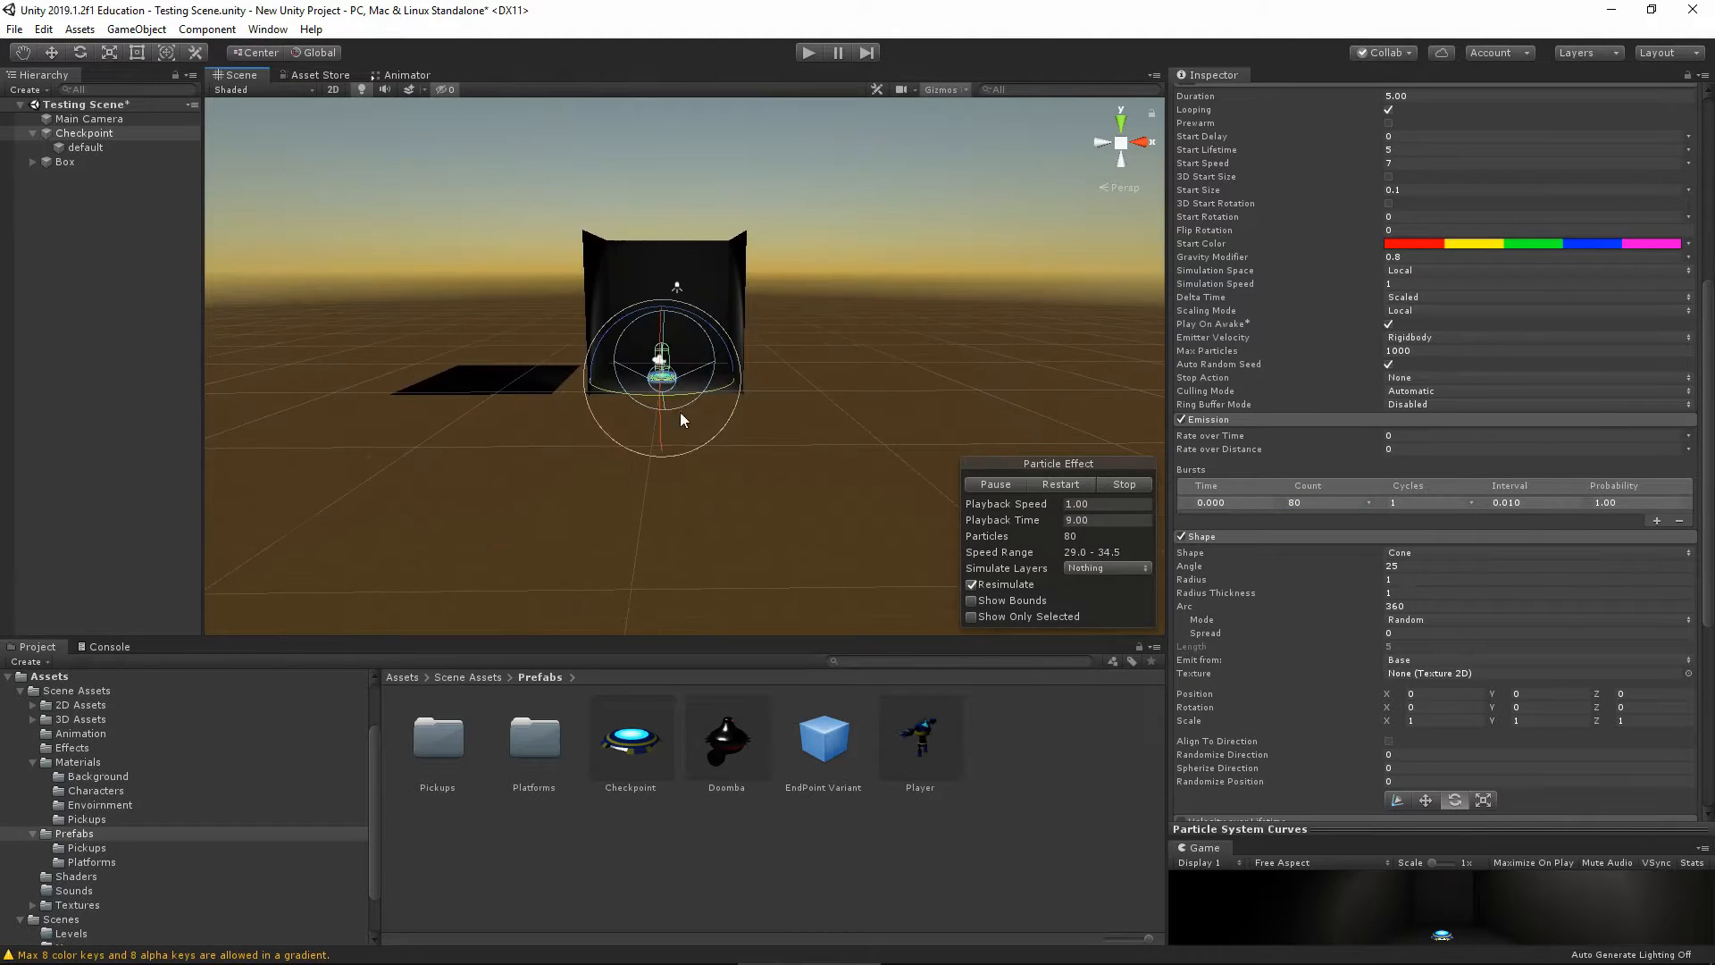
alt+drag(618, 387, 546, 674)
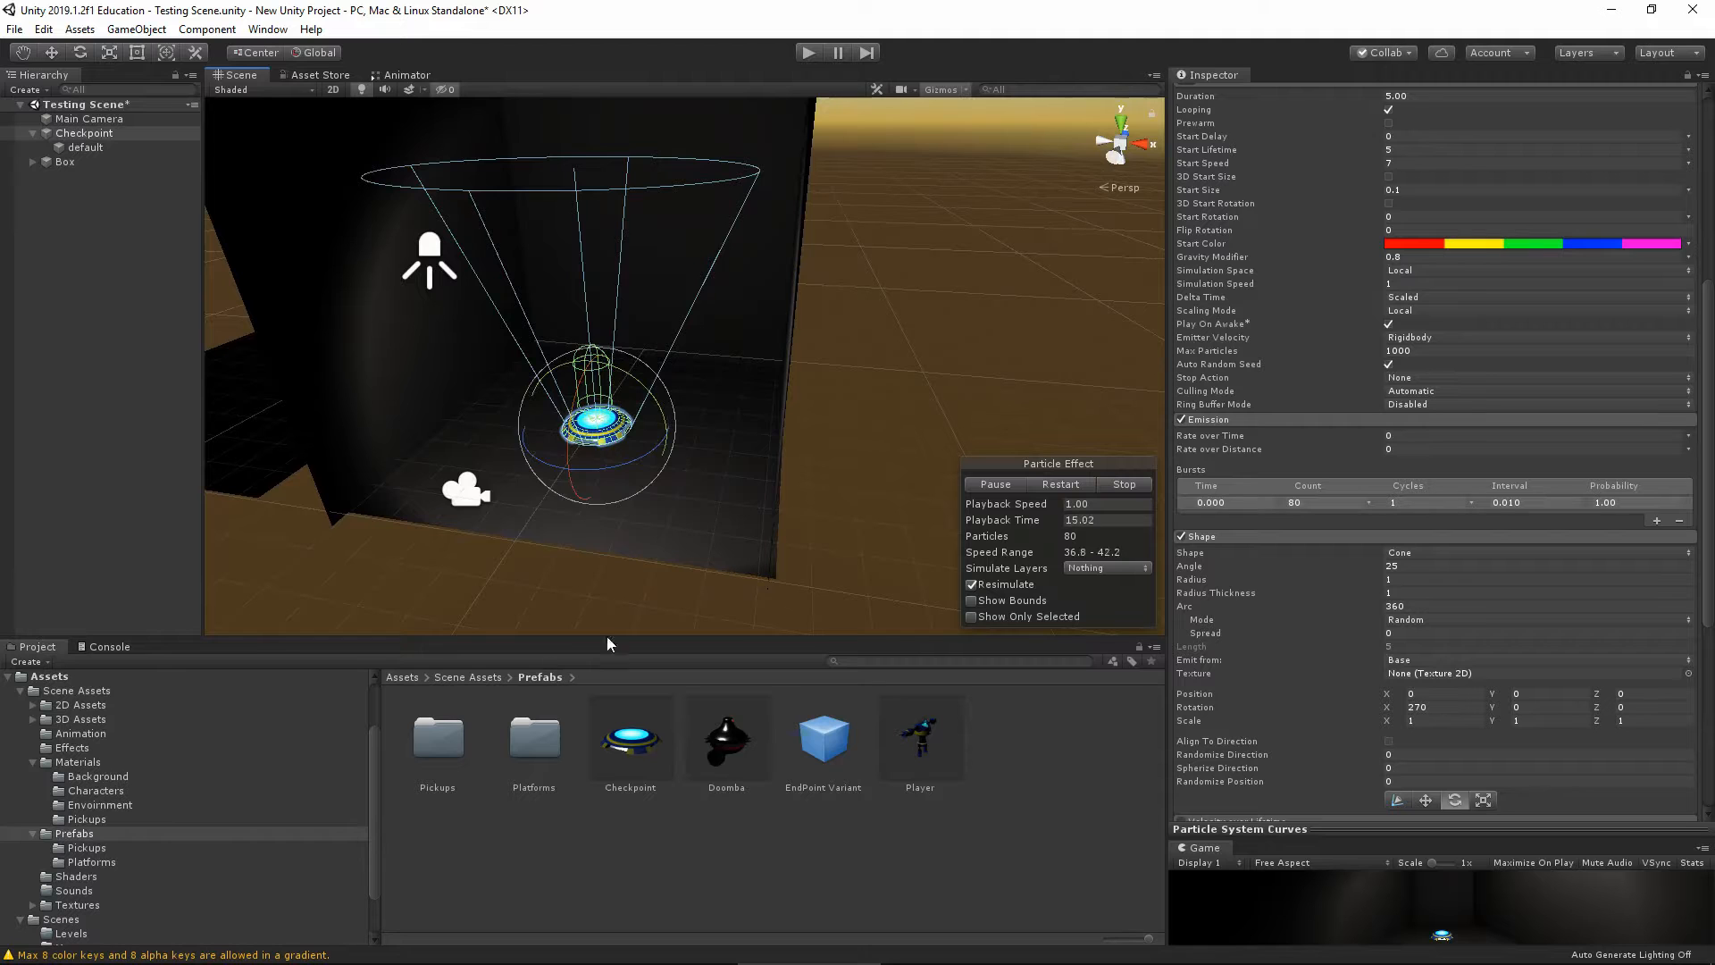
Narrow and shorten the emission cone in the scene to an angle of about 15, a radius of about 0.69 and Start Speed about 3.69
alt+drag(616, 523, 717, 445)
scroll(704, 439, up, 5)
middle_drag(704, 438, 812, 442)
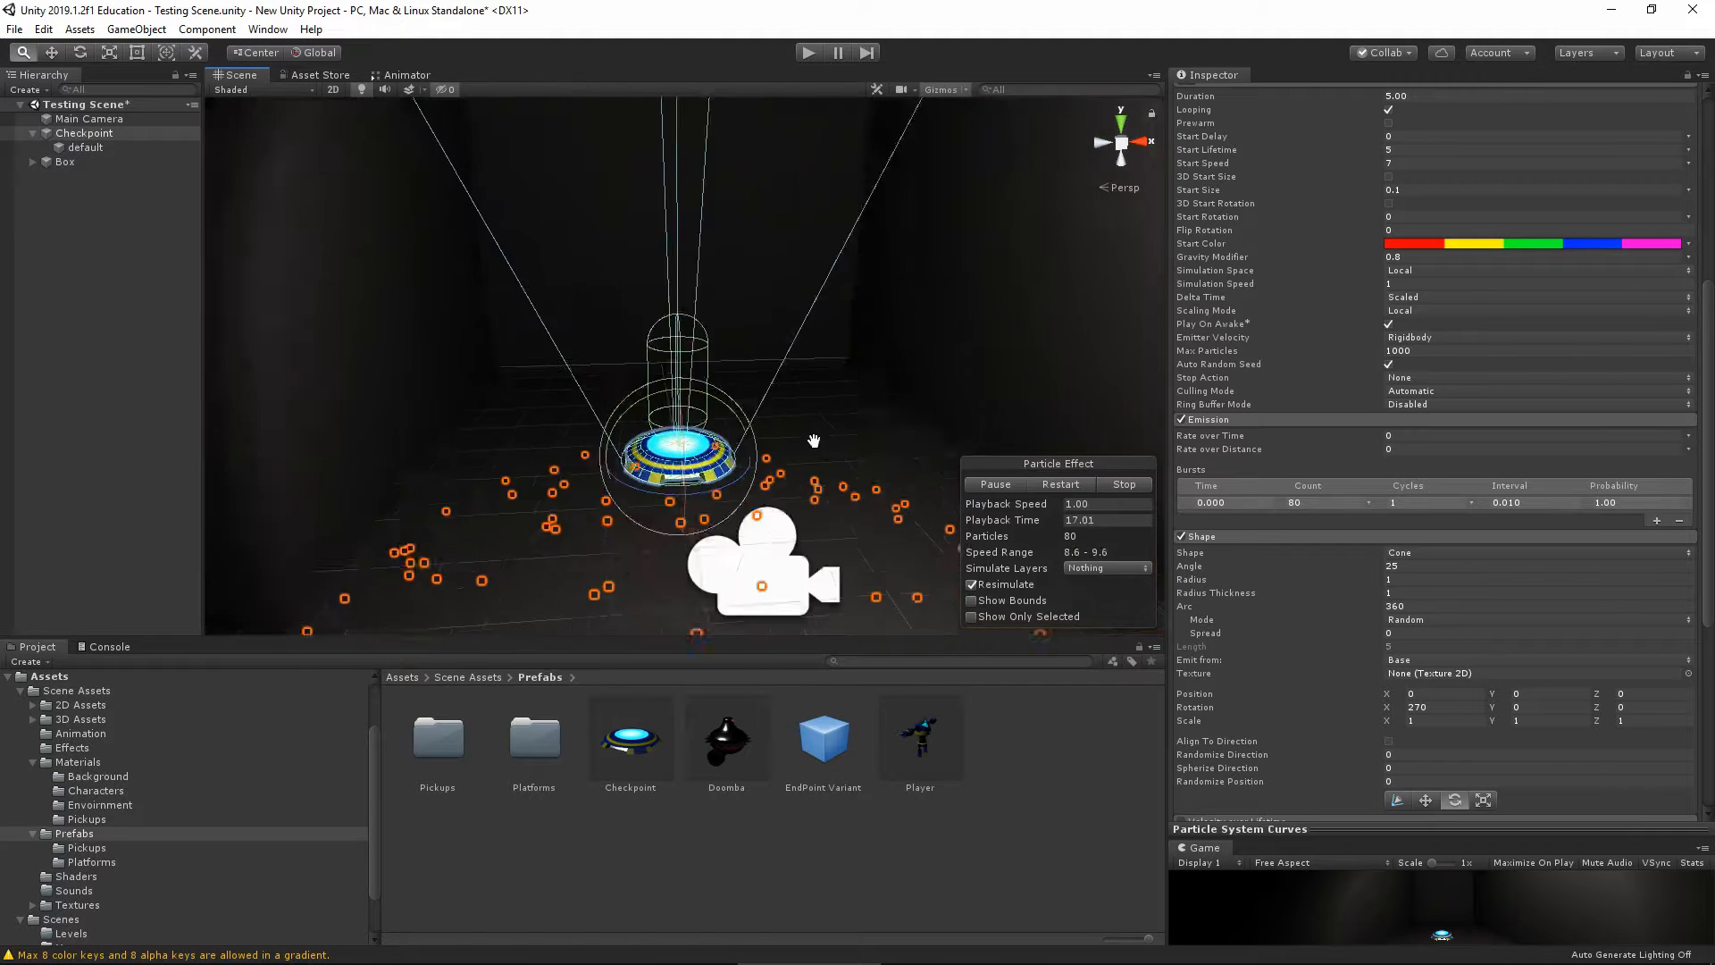
scroll(822, 443, down, 3)
middle_drag(862, 219, 868, 306)
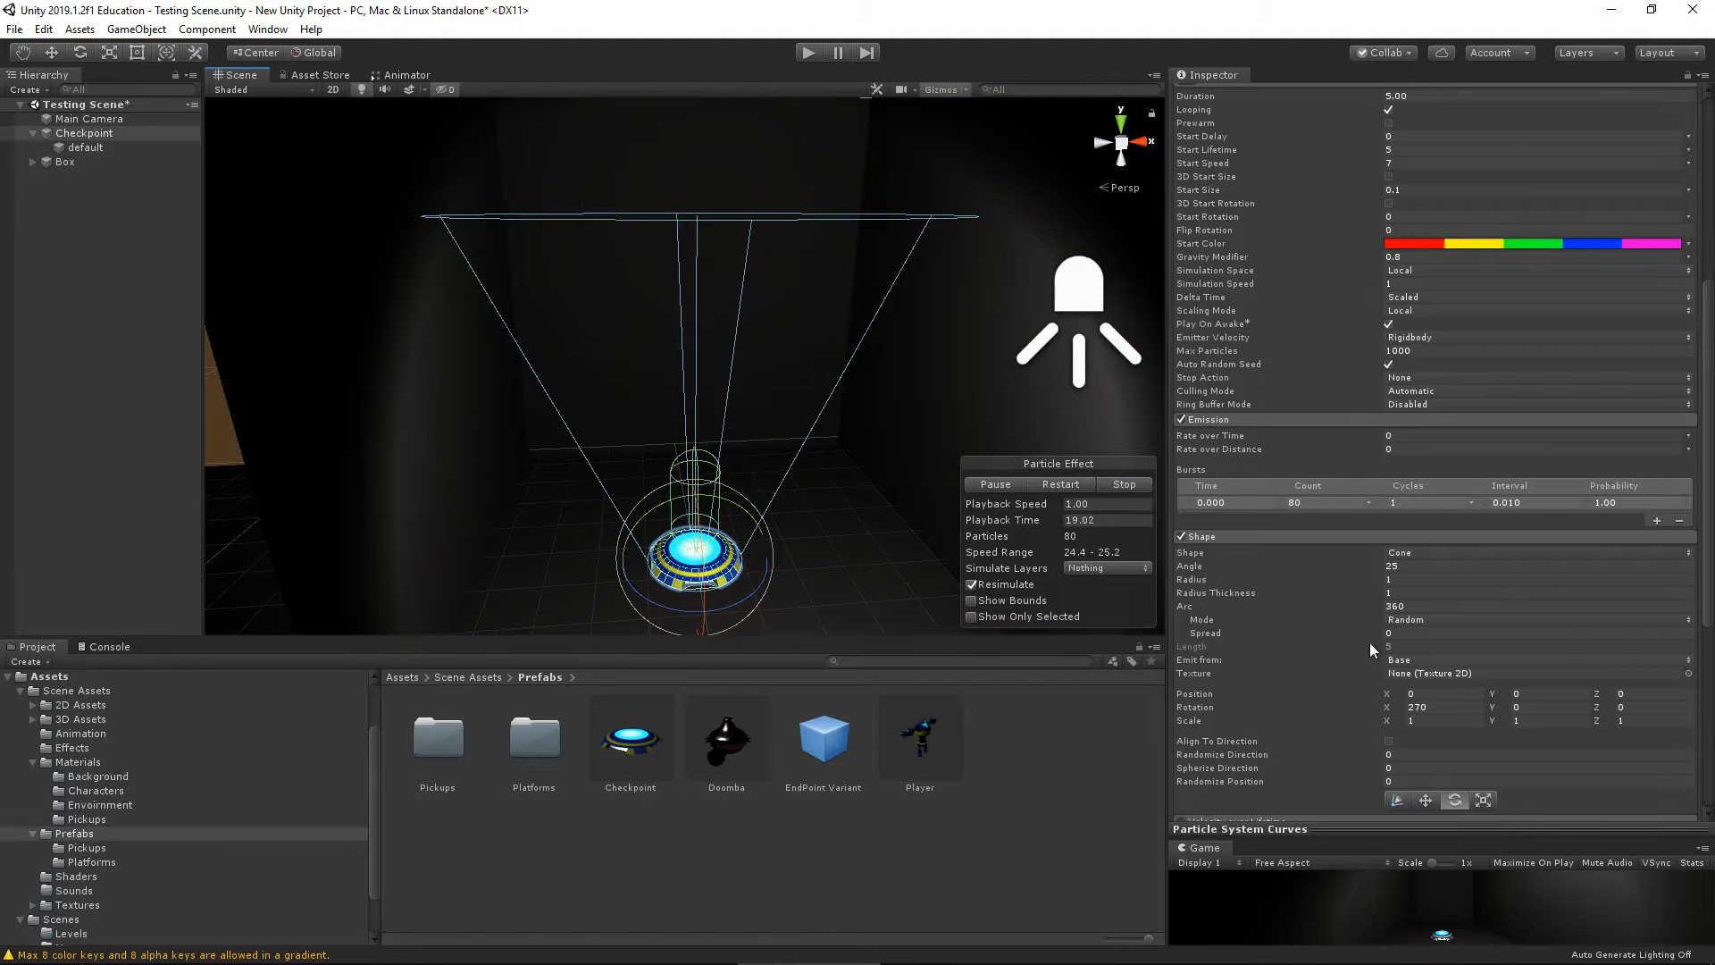
click(1397, 799)
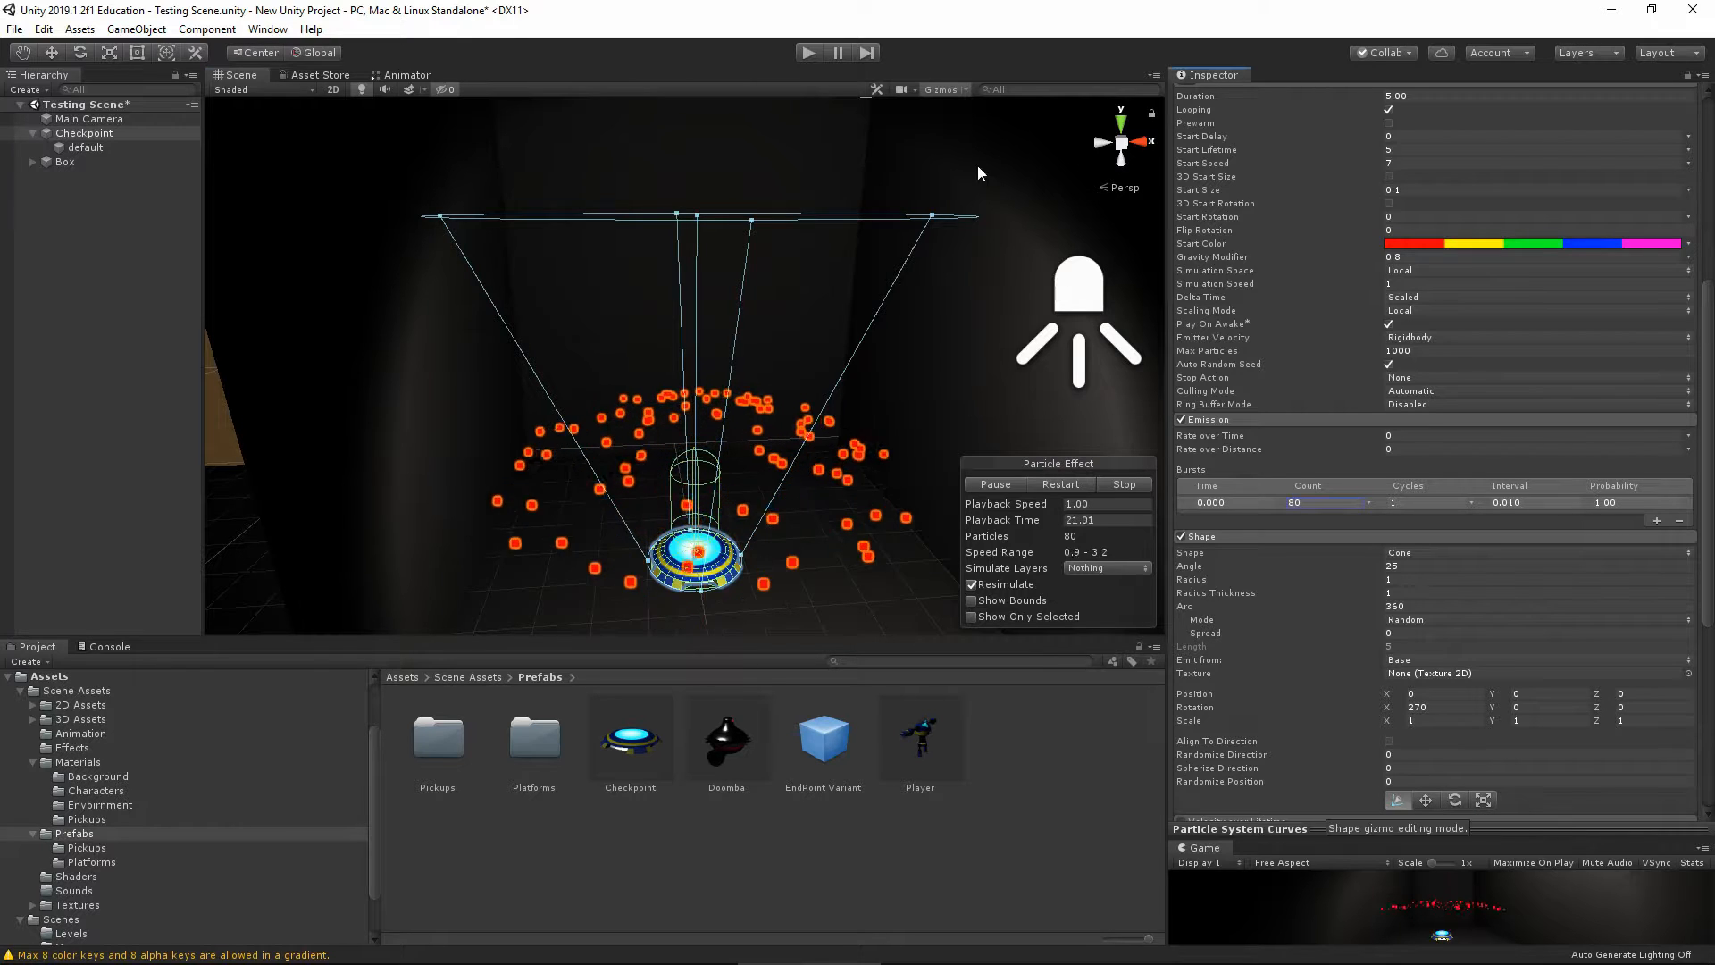
drag(934, 217, 858, 218)
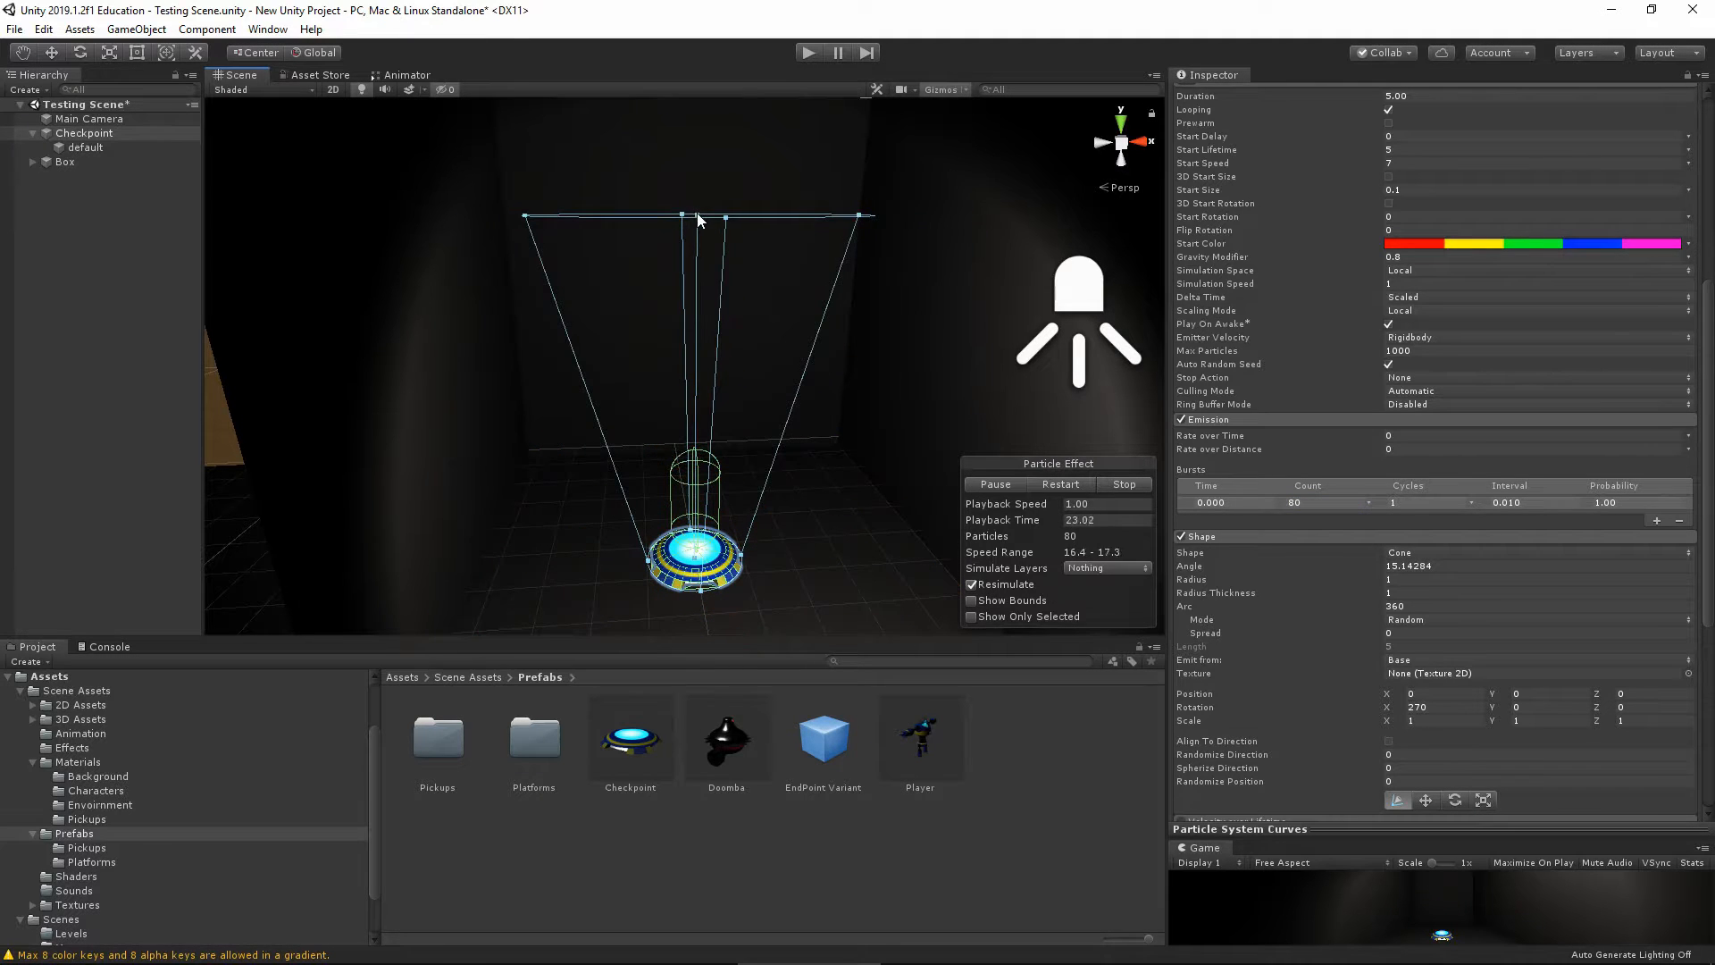
drag(699, 221, 707, 409)
drag(743, 565, 727, 563)
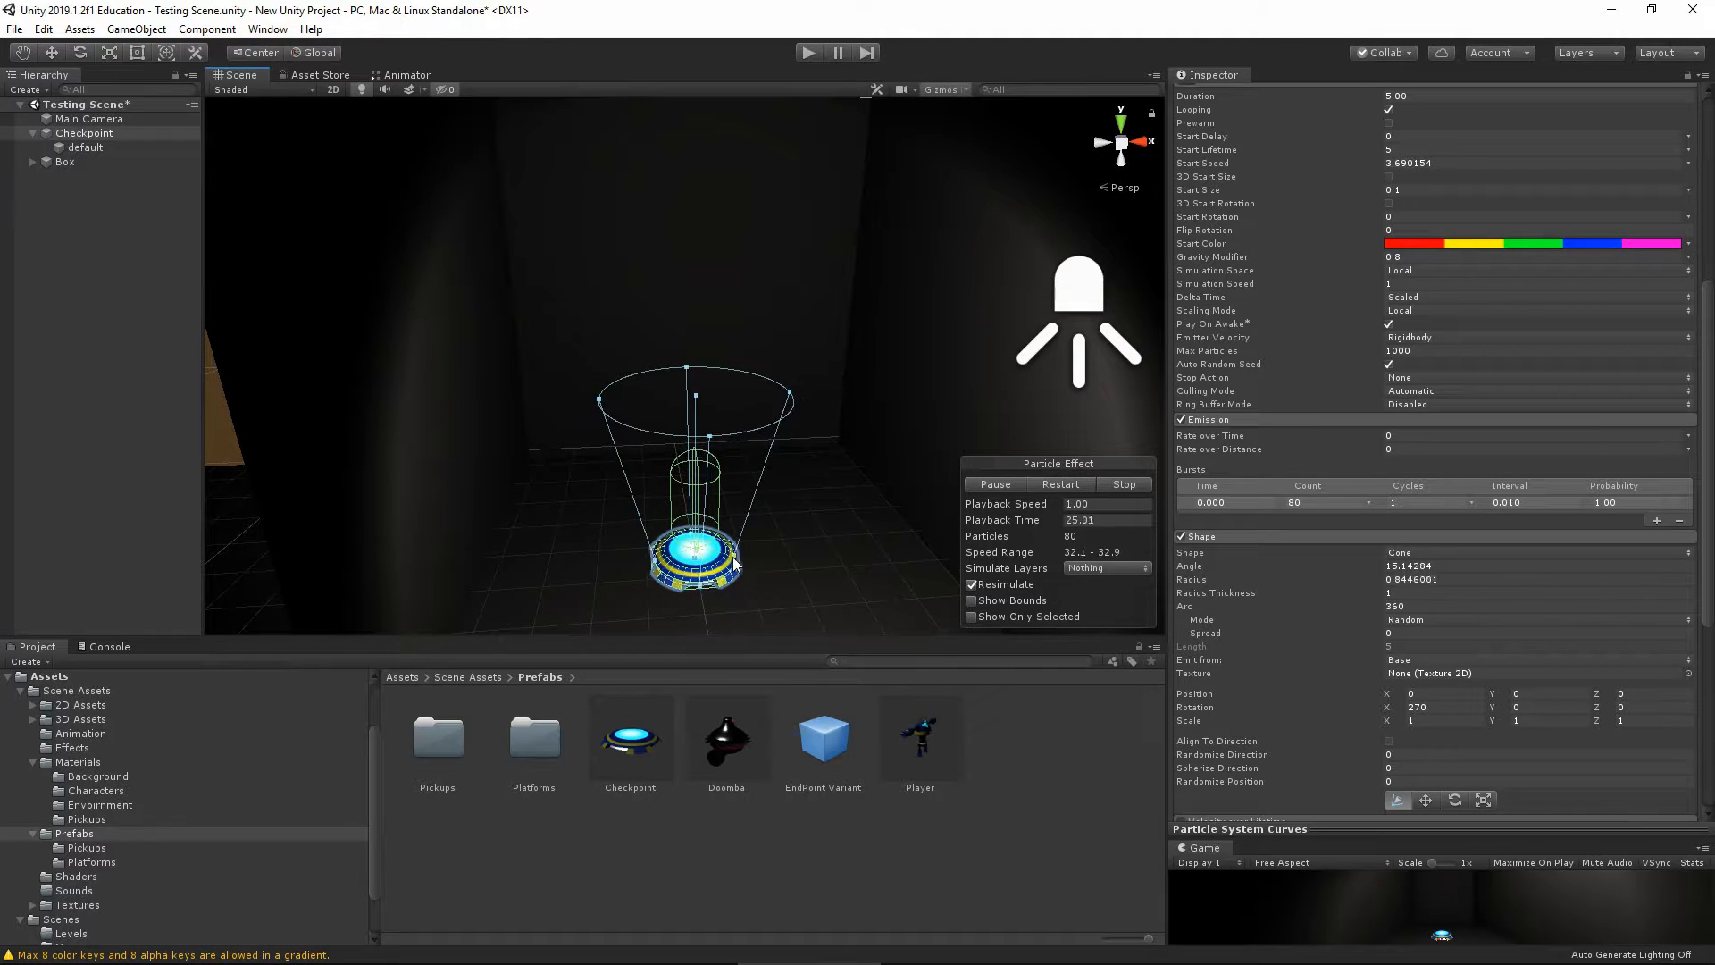
Shorten the emission cone to a Start Speed of about 3.21 and reduce its radius to about 0.65
key(f)
alt+drag(782, 511, 851, 408)
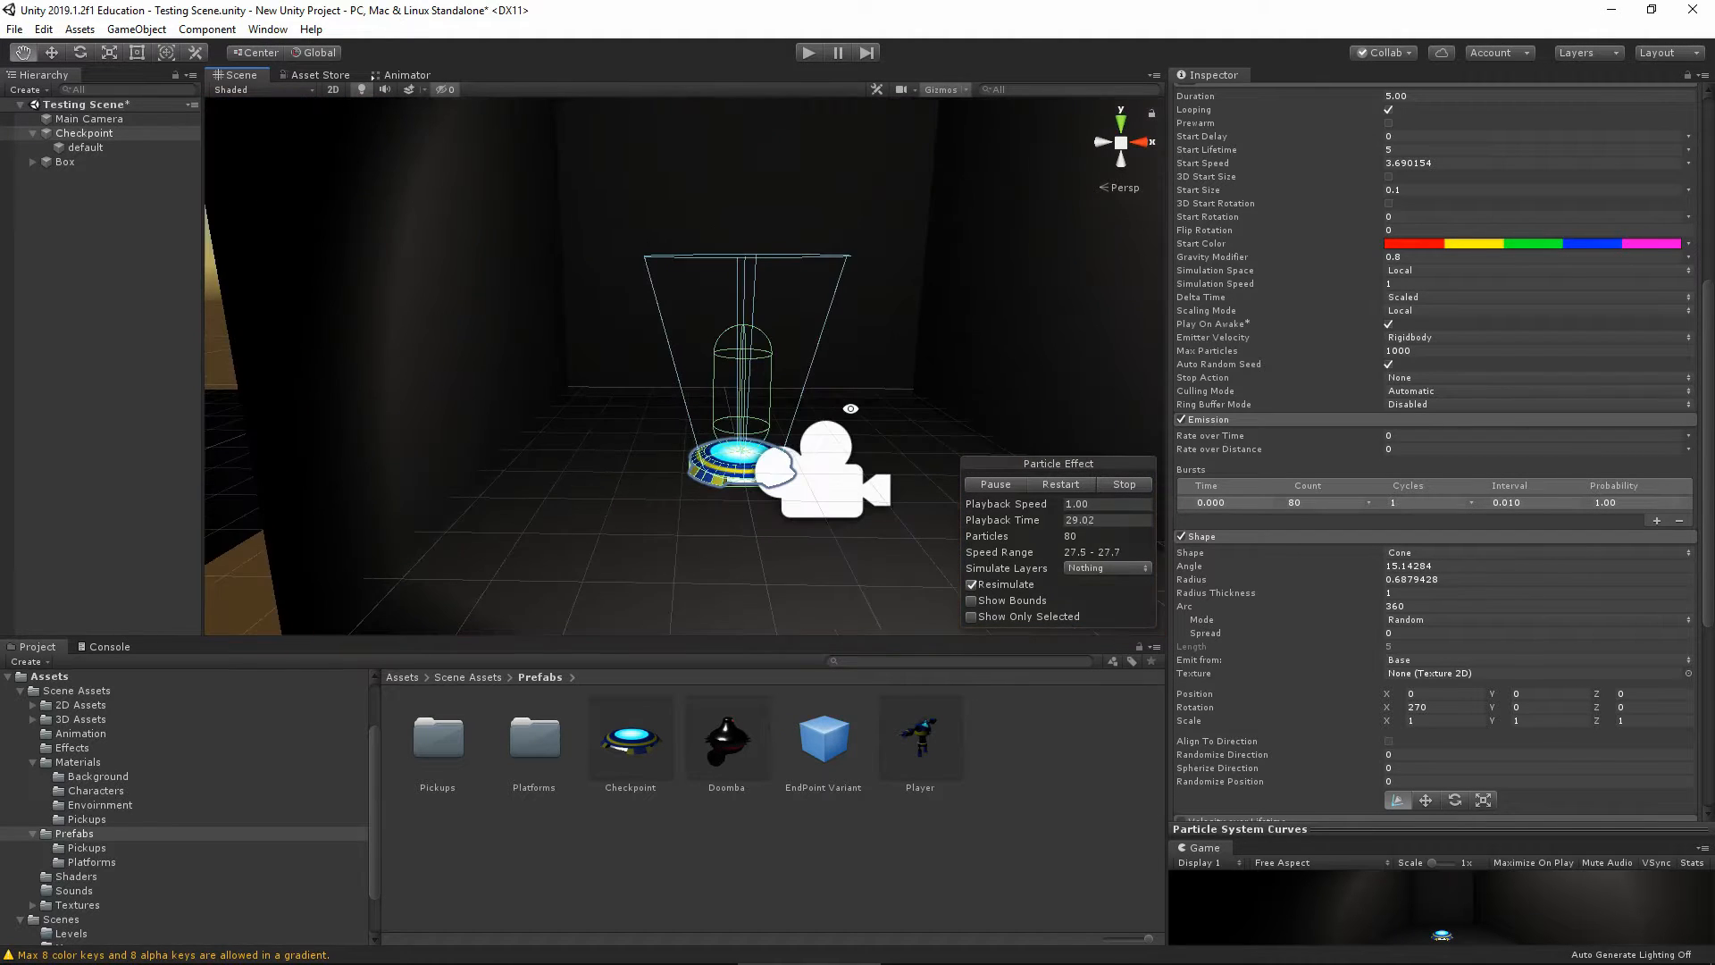
scroll(761, 379, up, 3)
alt+drag(888, 385, 837, 346)
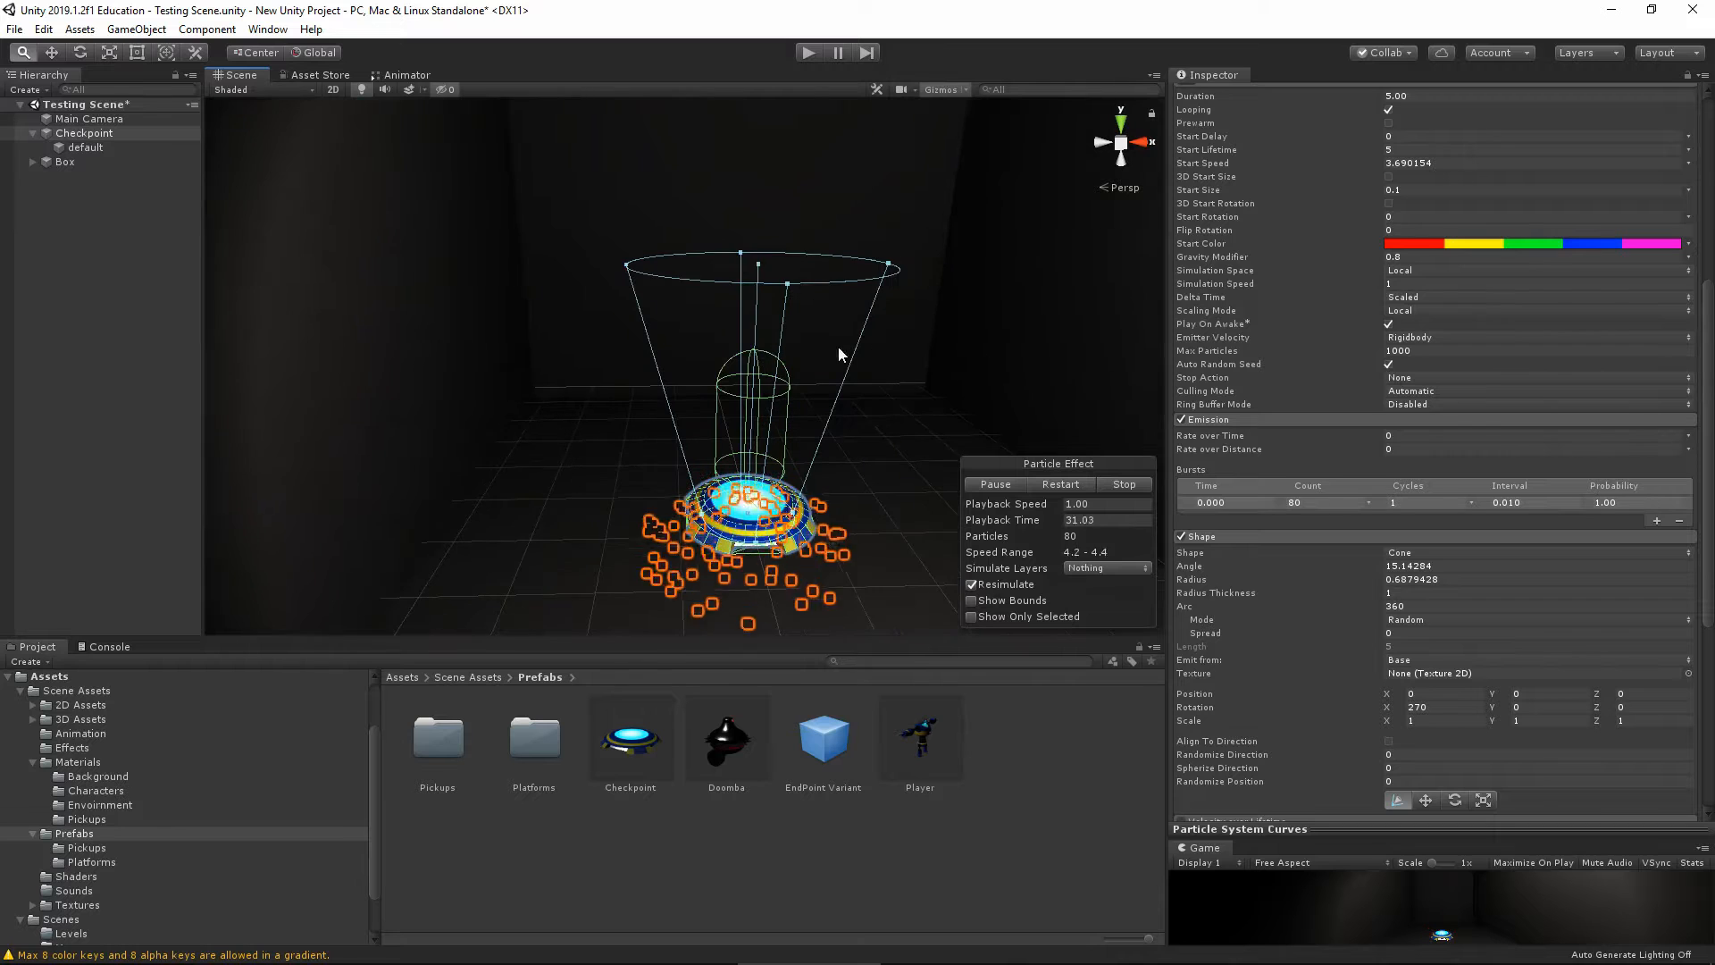
drag(764, 270, 757, 307)
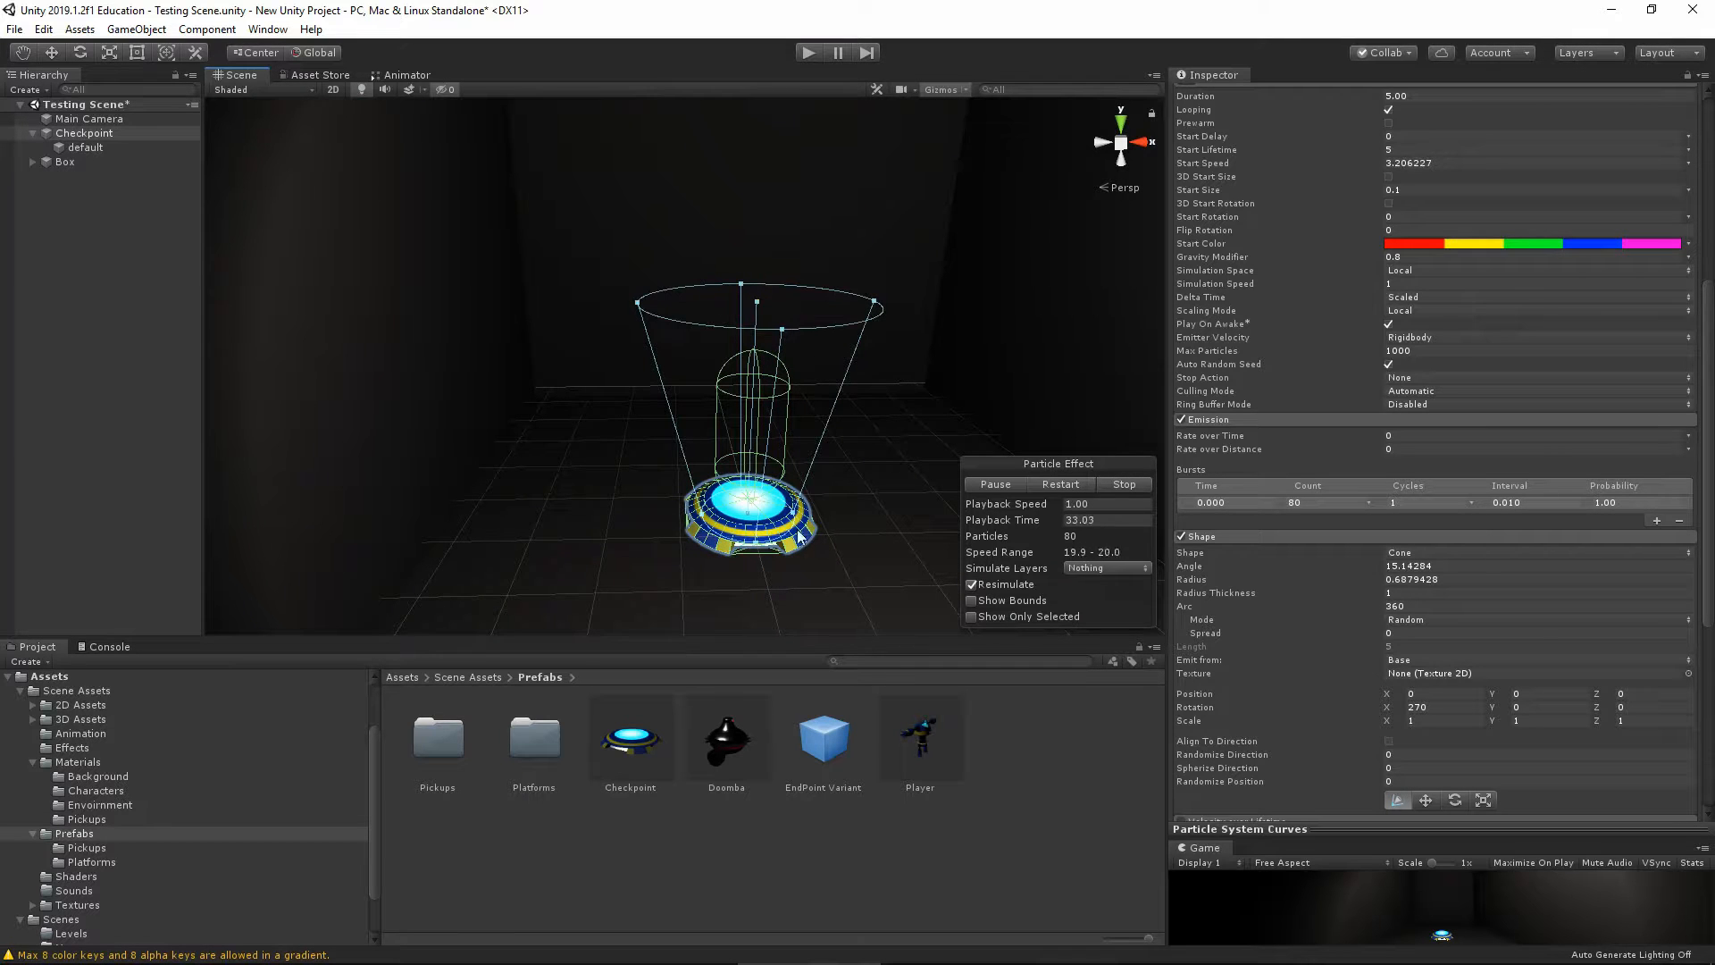
drag(1371, 578, 1368, 580)
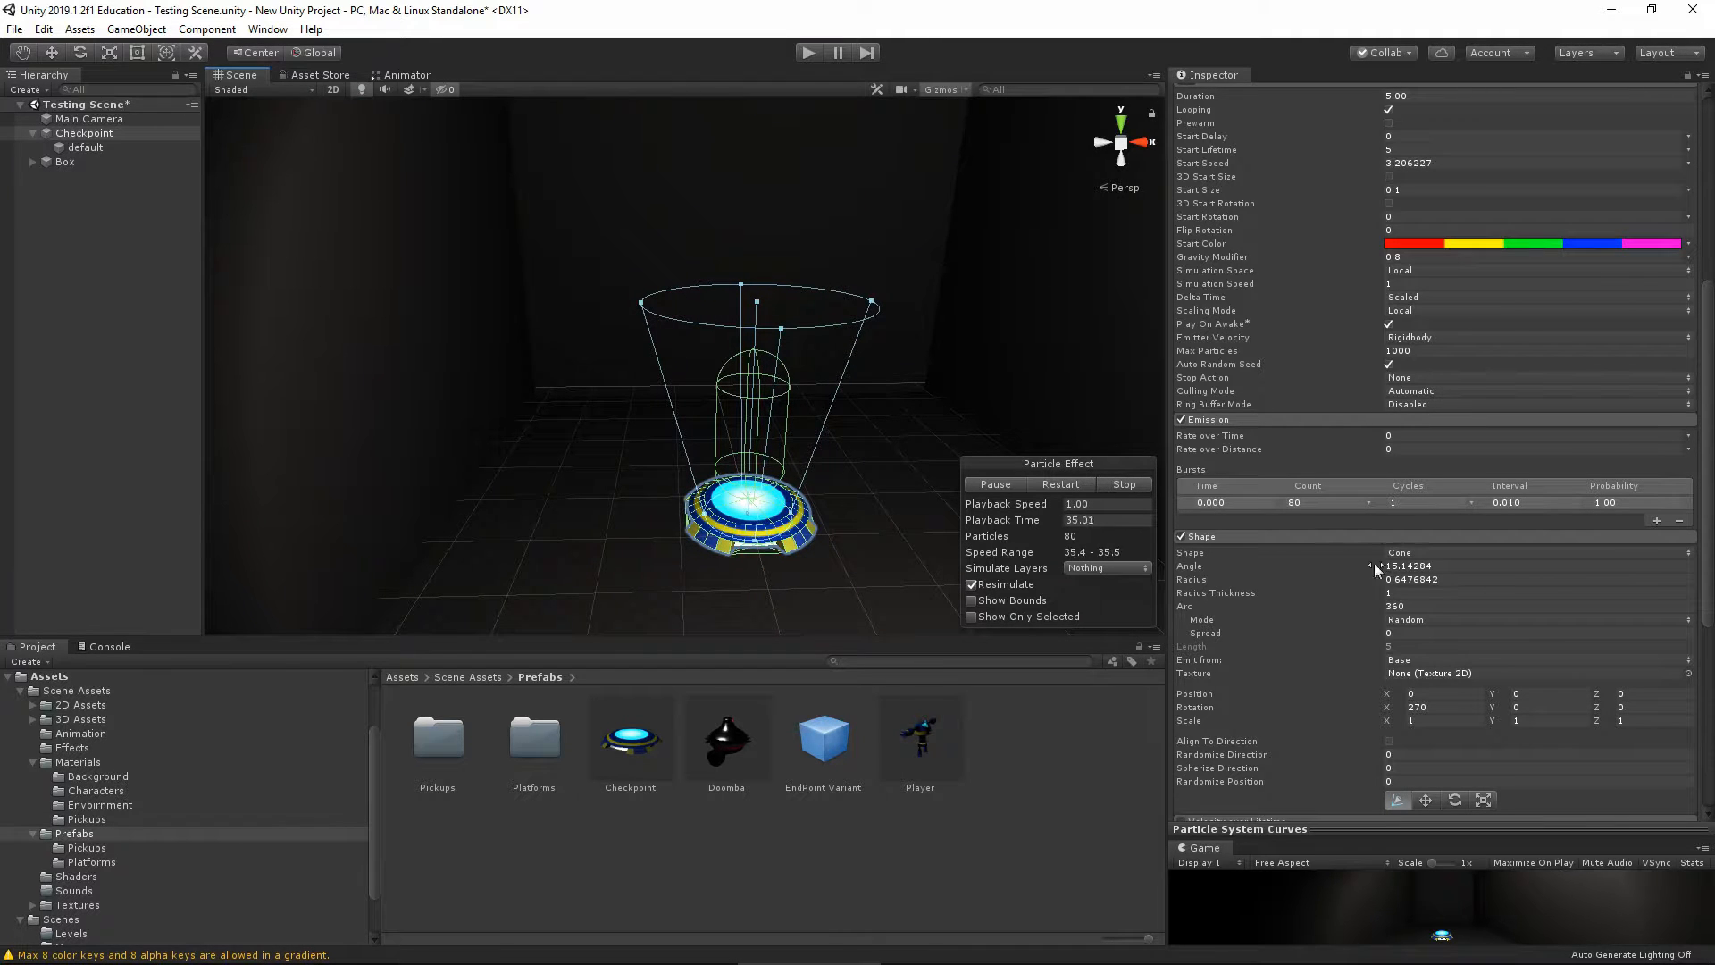
Collapse the Shape and Emission modules and set the particle system's Start Speed to 7
click(1311, 538)
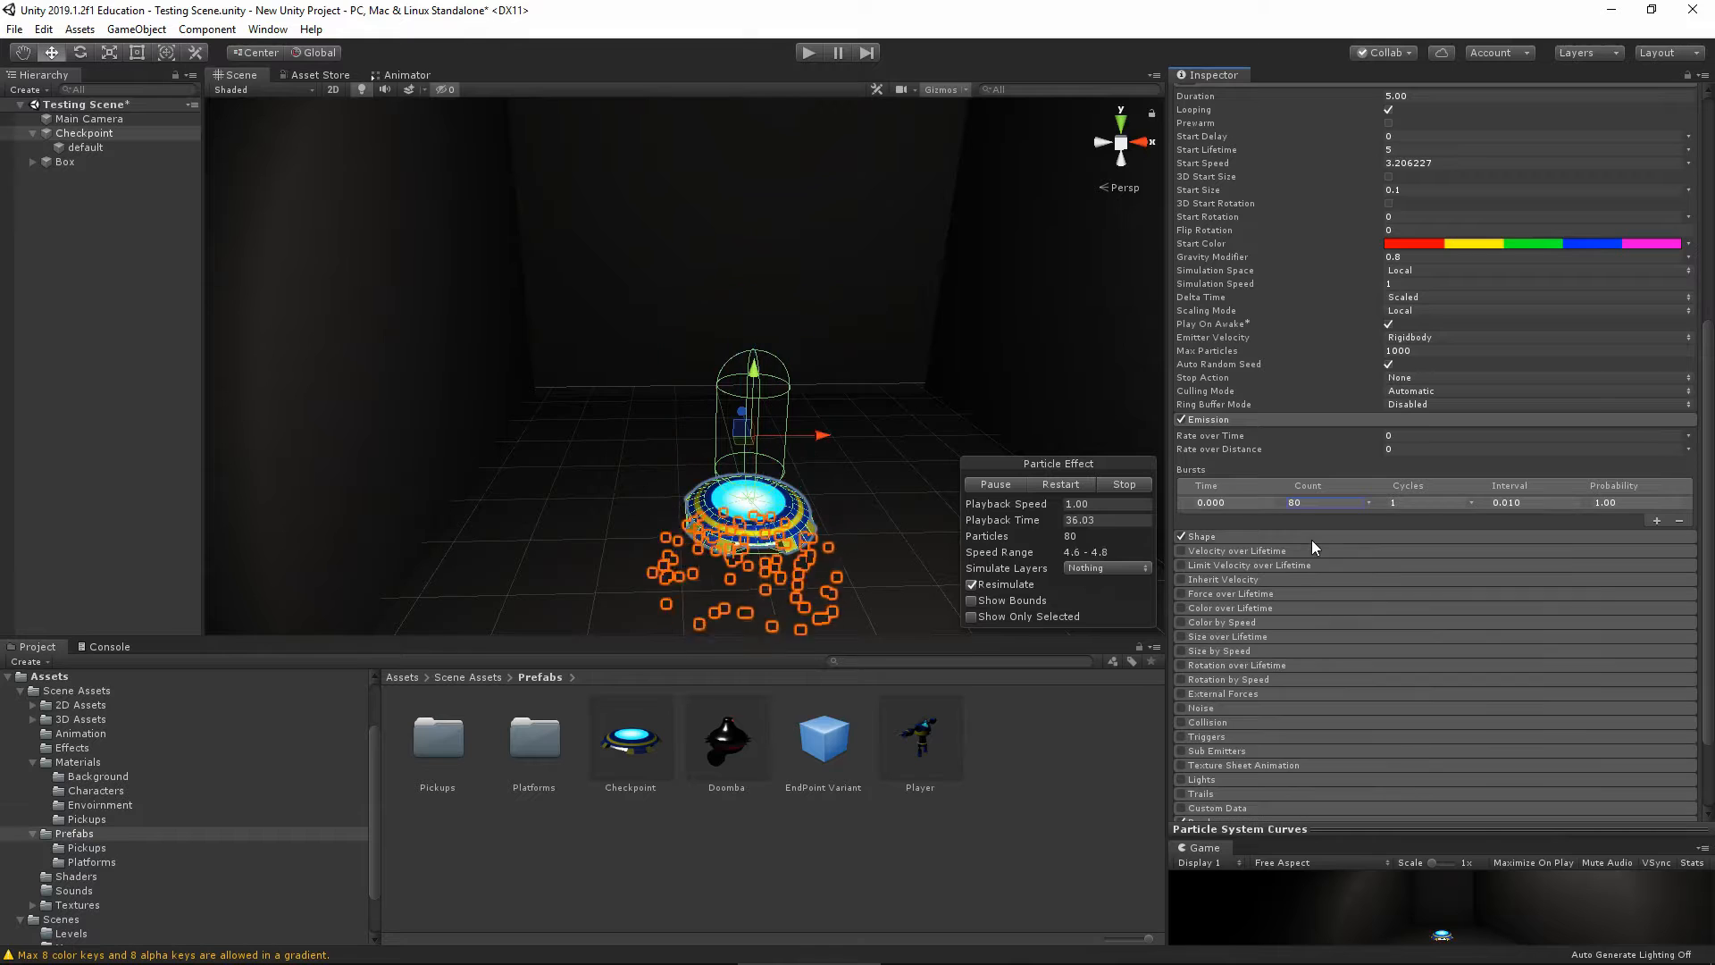
click(1299, 418)
scroll(1311, 496, up, 5)
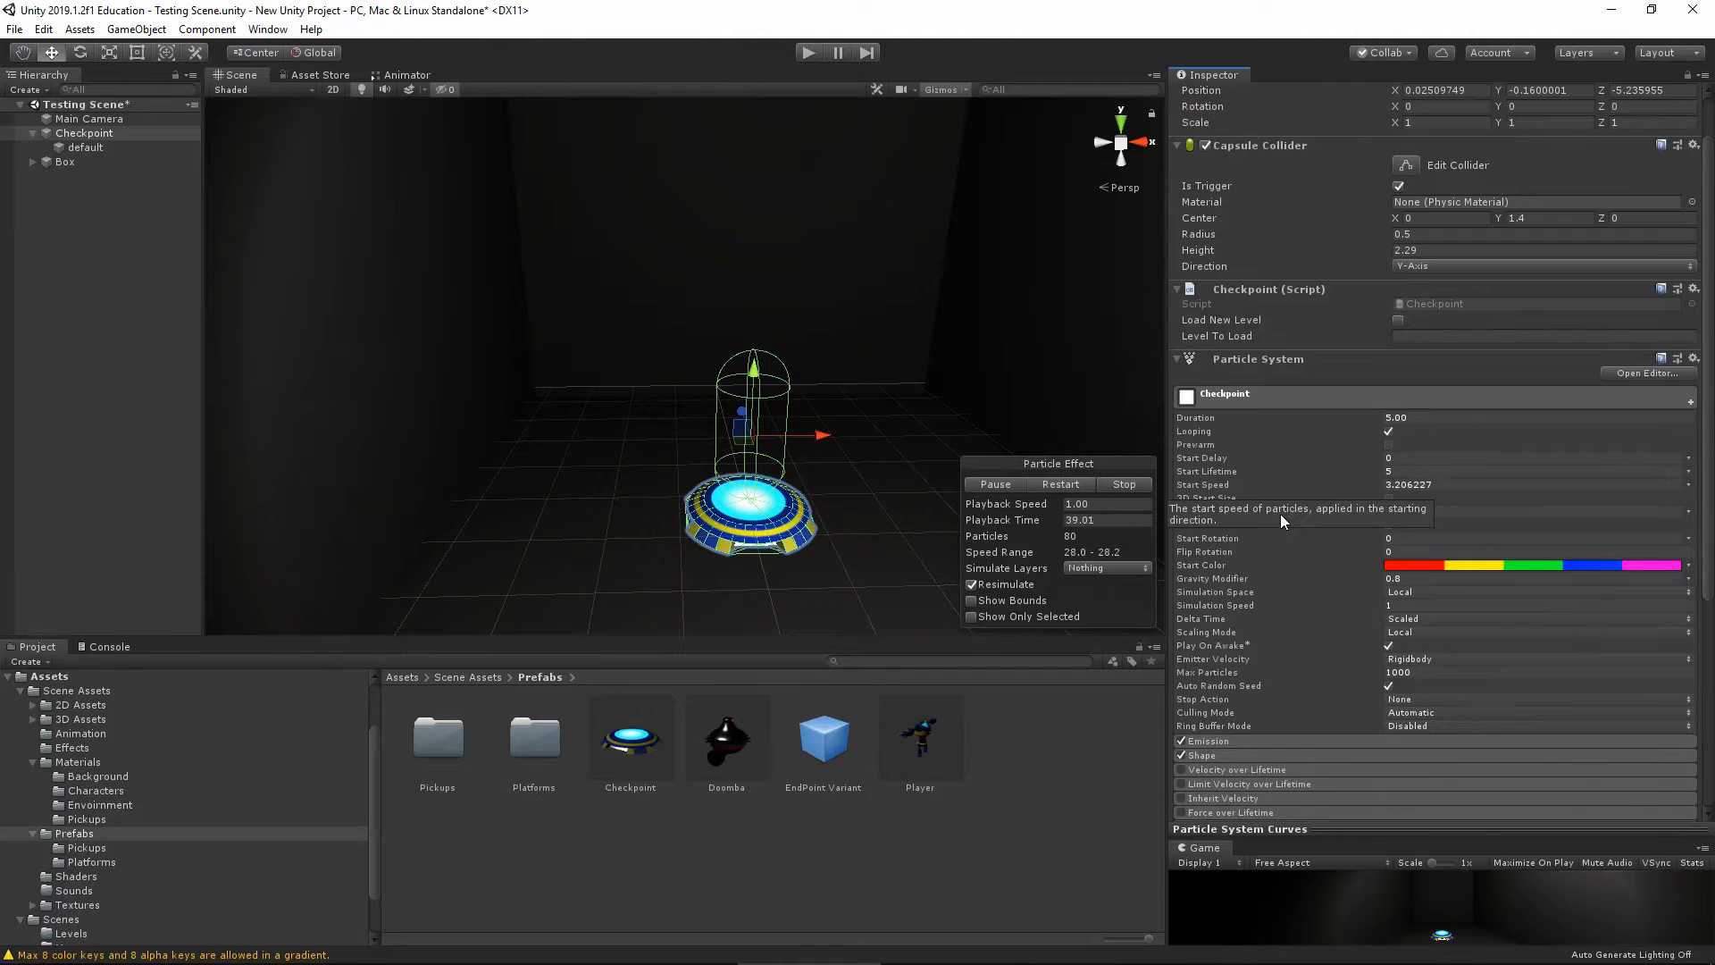
click(1451, 484)
text(7)
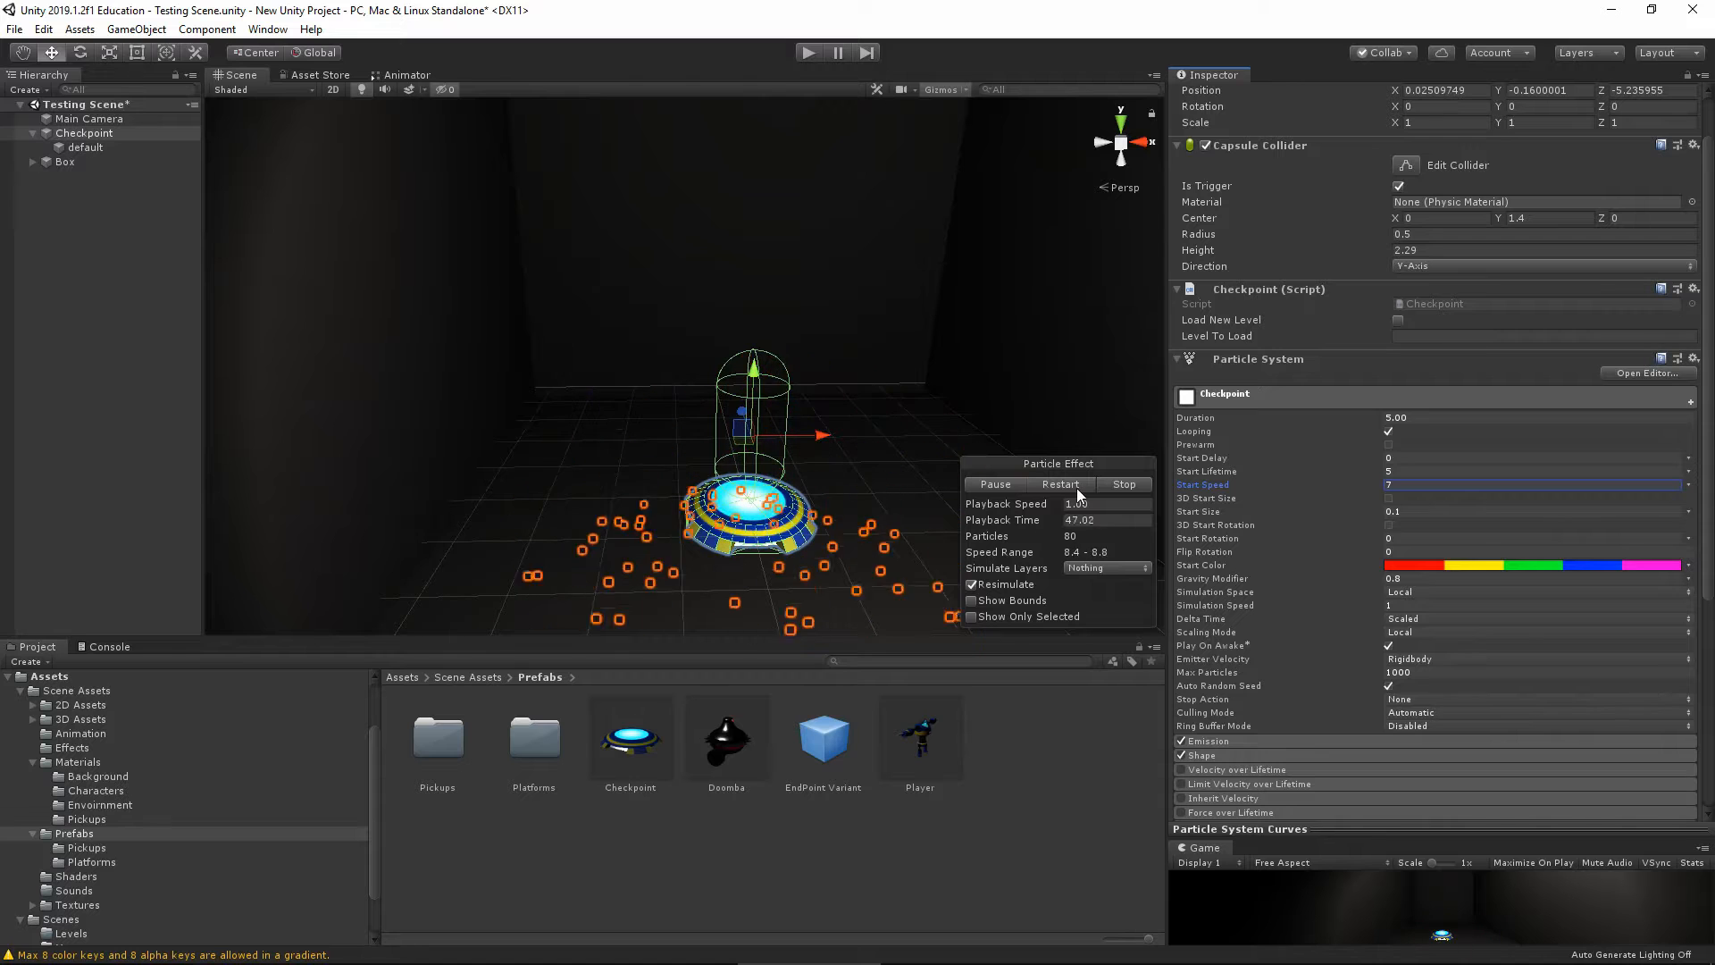
mouse_move(777, 560)
middle_down()
mouse_move(741, 511)
mouse_move(761, 533)
middle_up()
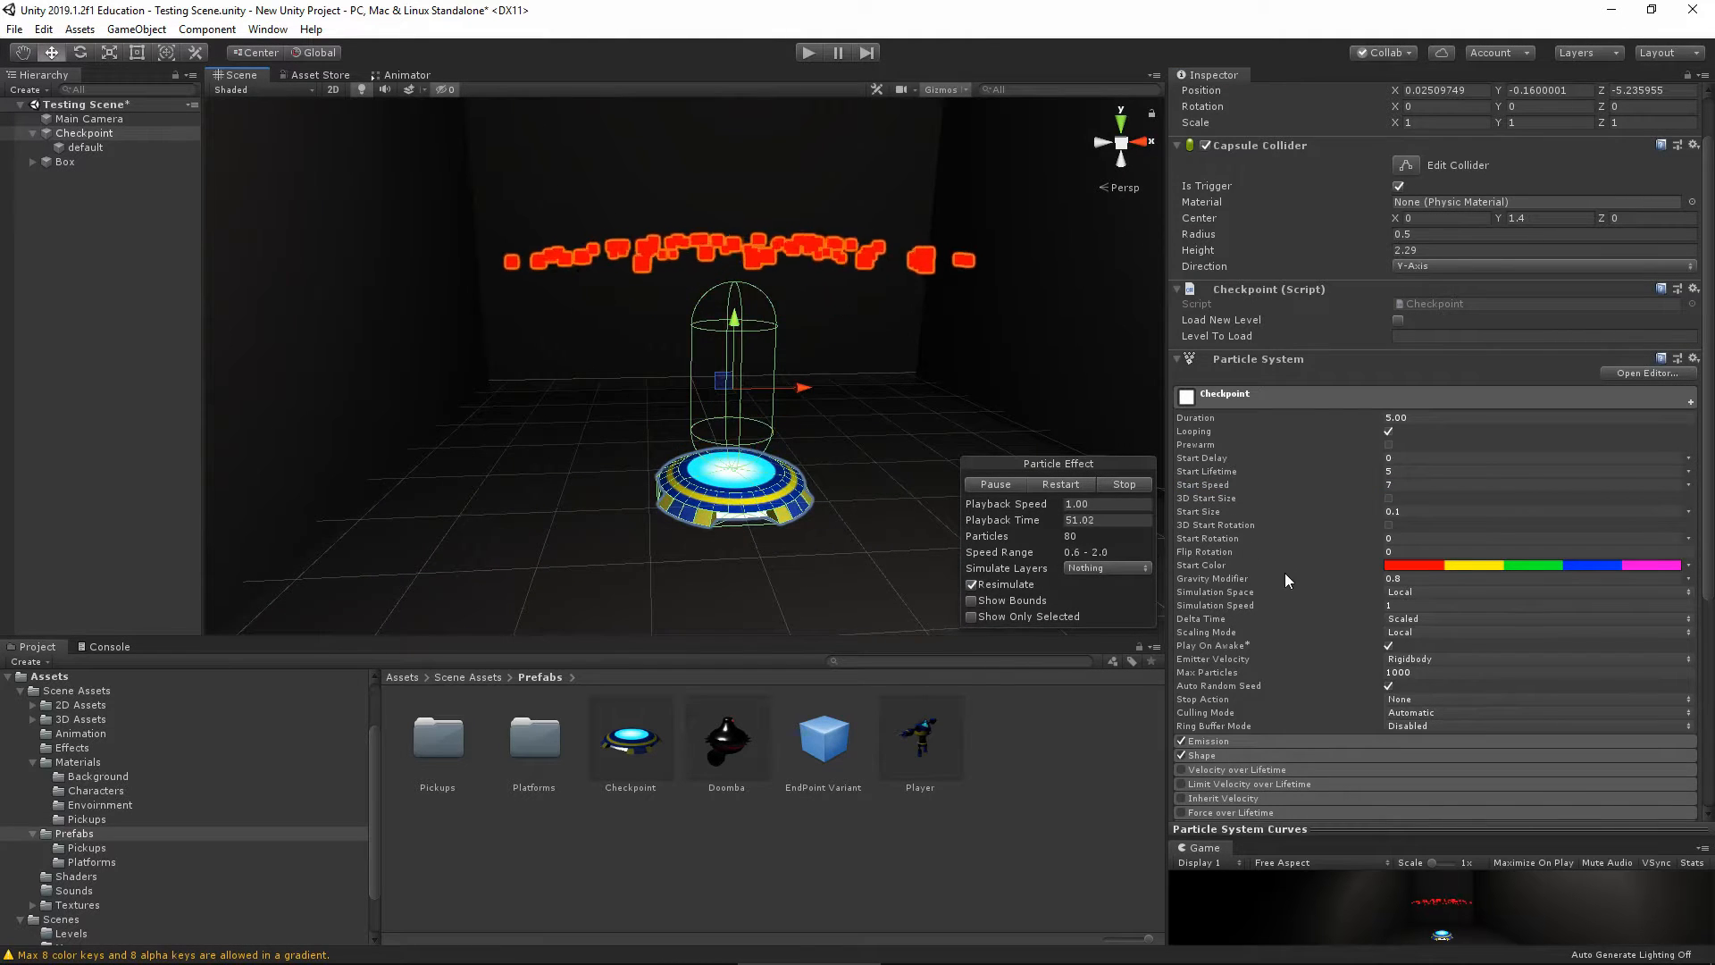
scroll(1291, 576, down, 6)
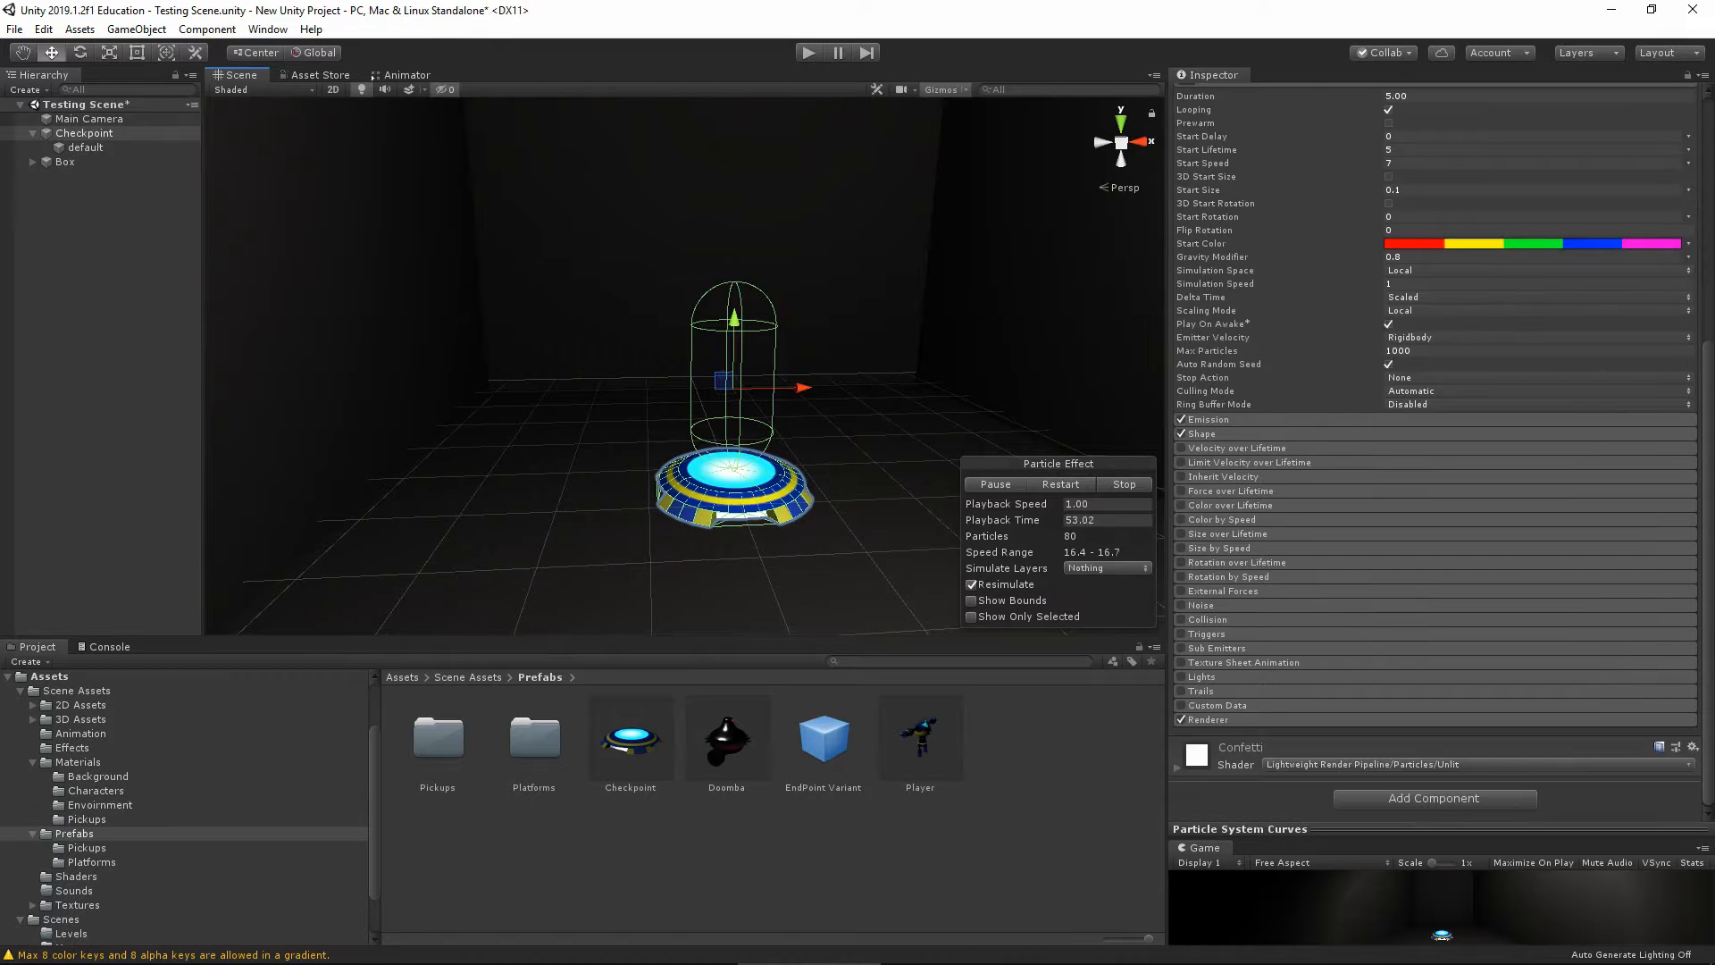
Stop the particle preview and enable Rotation by Speed with an Angular Velocity of 90
click(1146, 482)
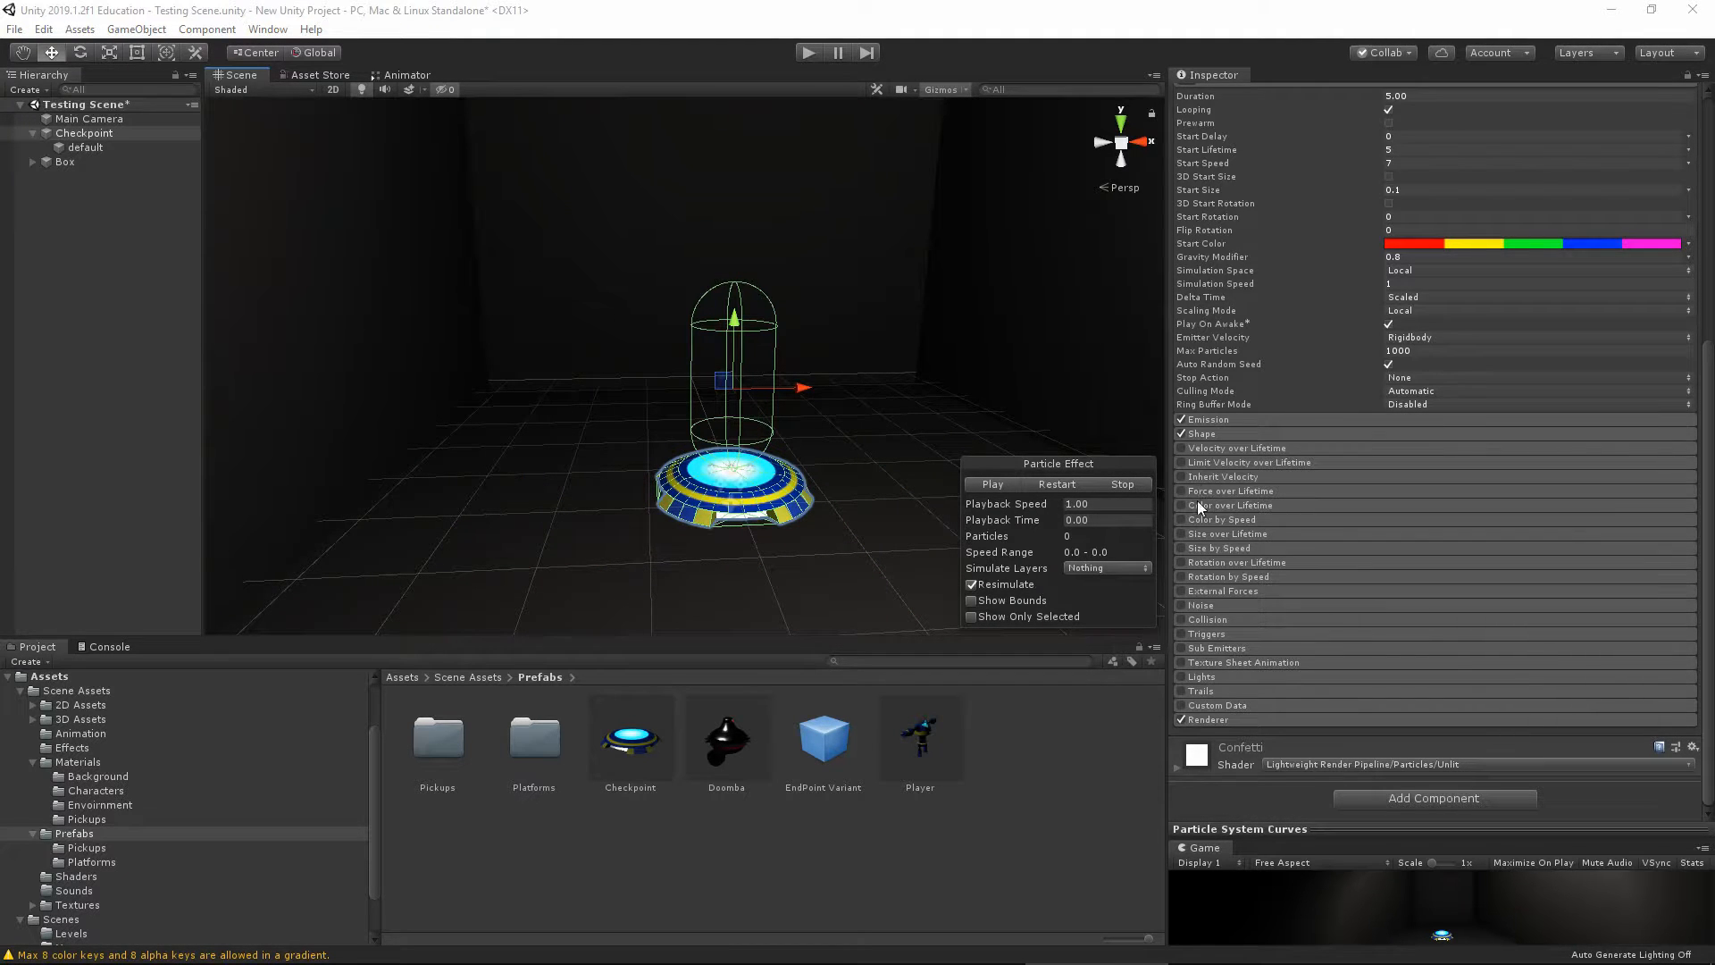
click(1197, 576)
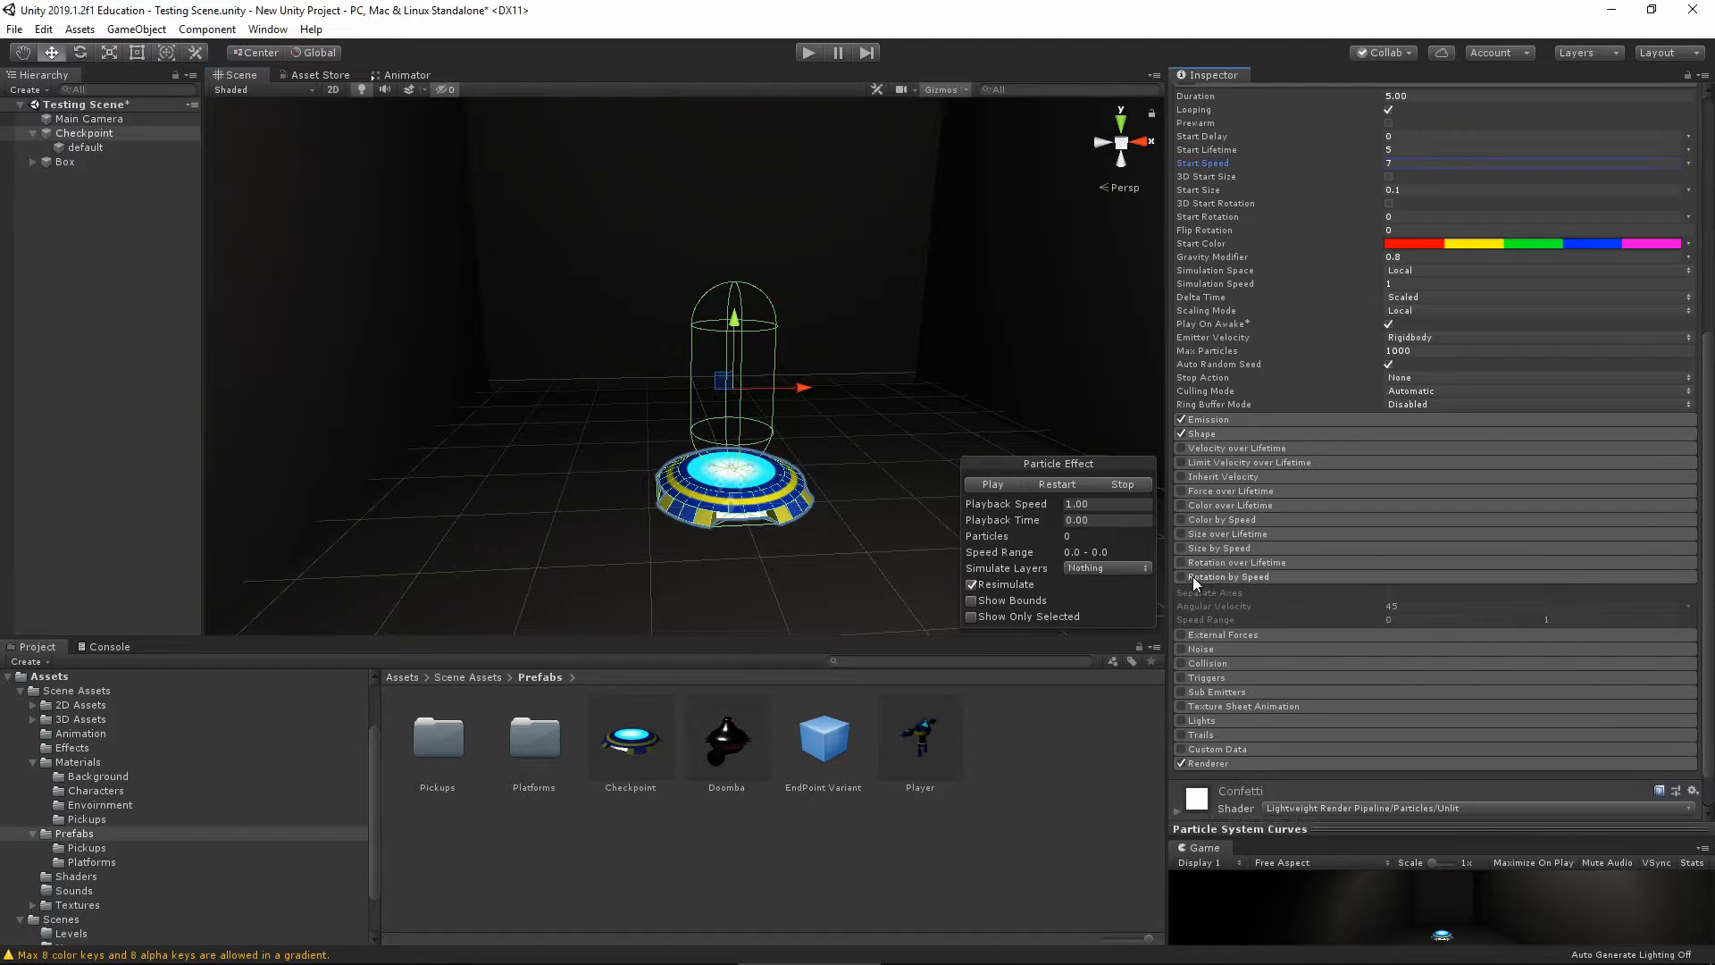
click(1180, 577)
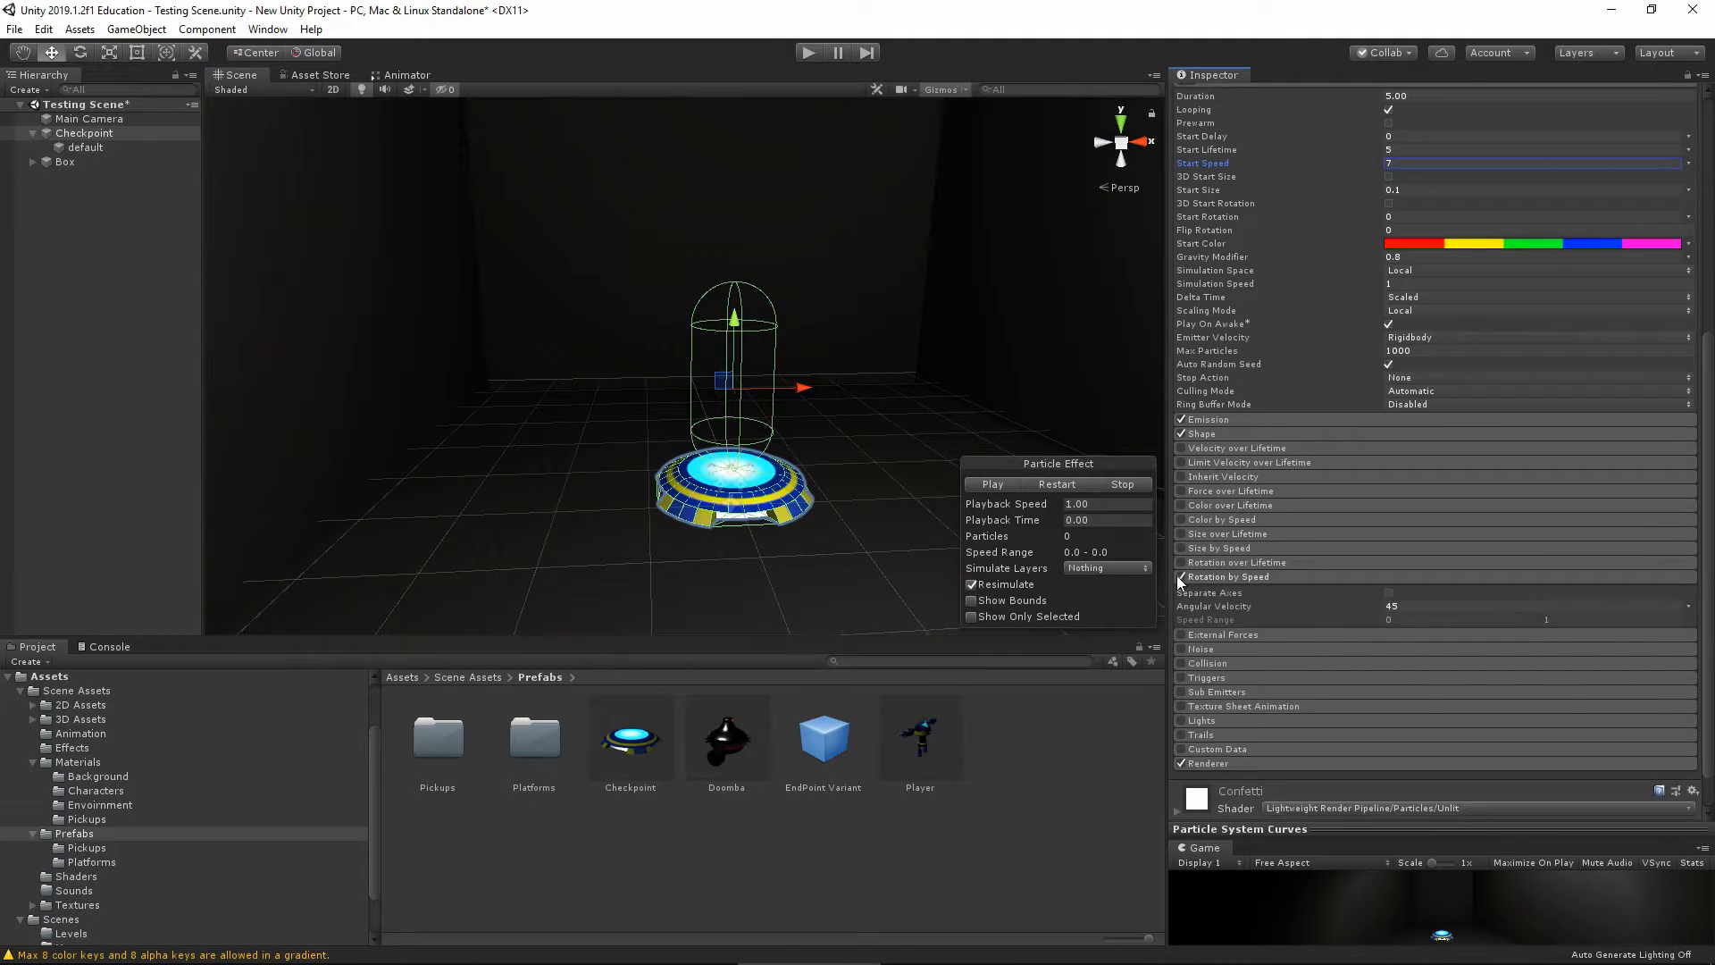
click(1417, 606)
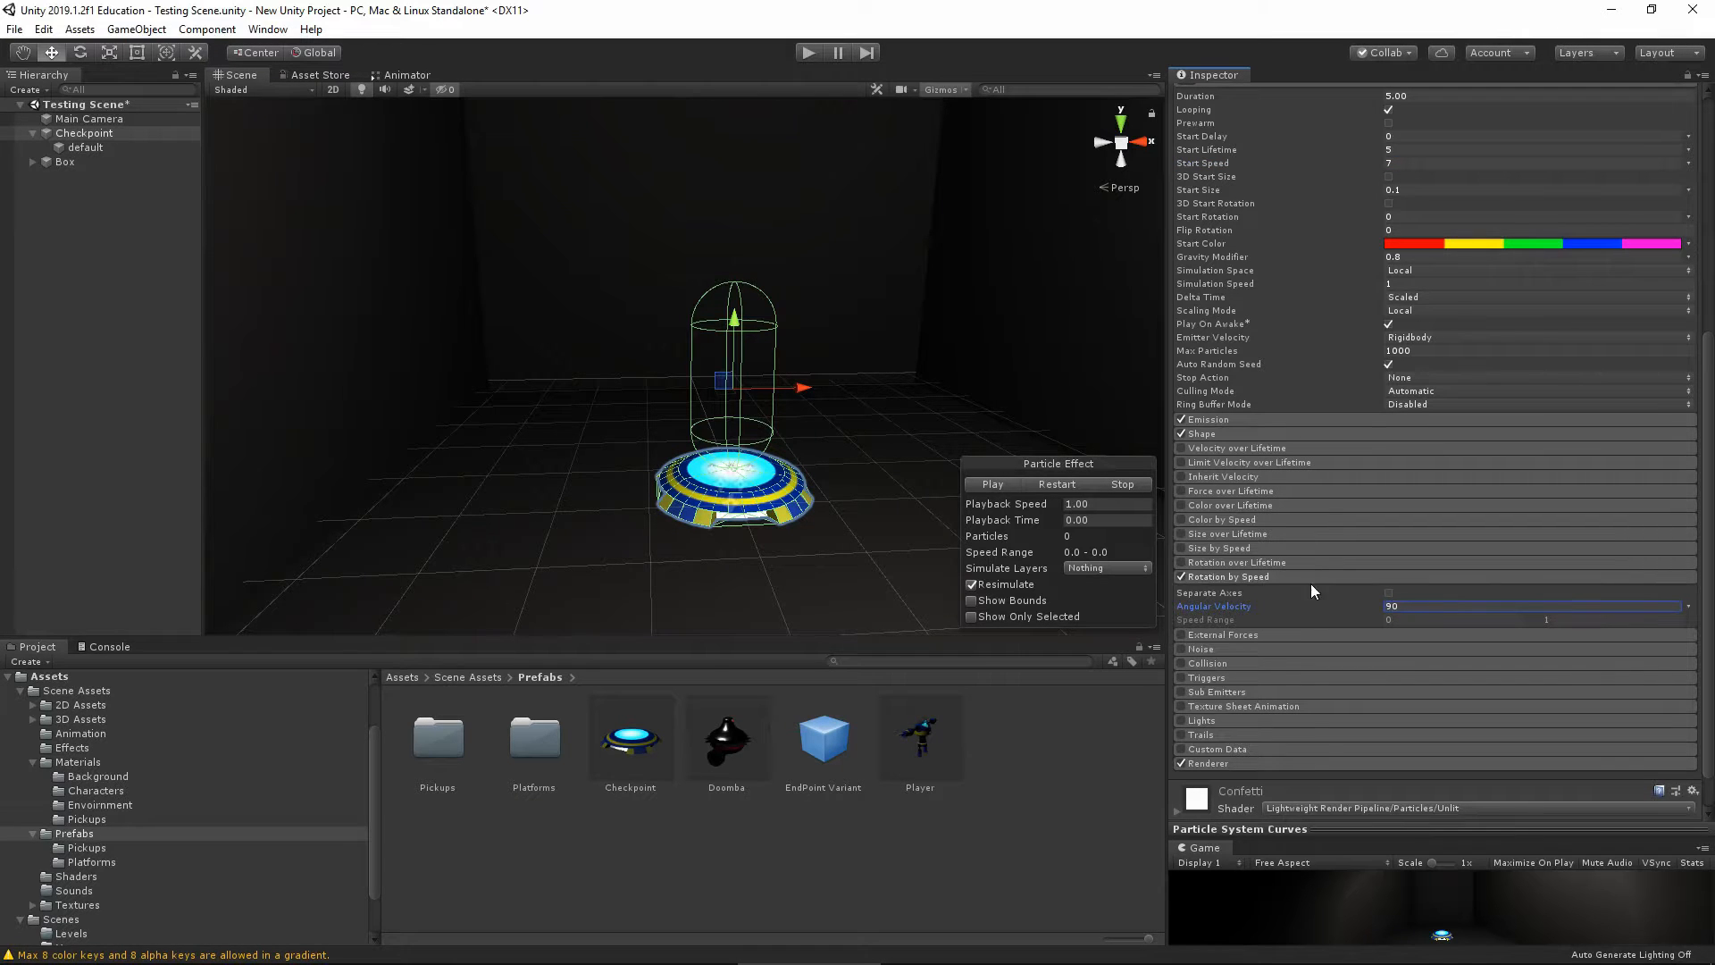
click(1273, 576)
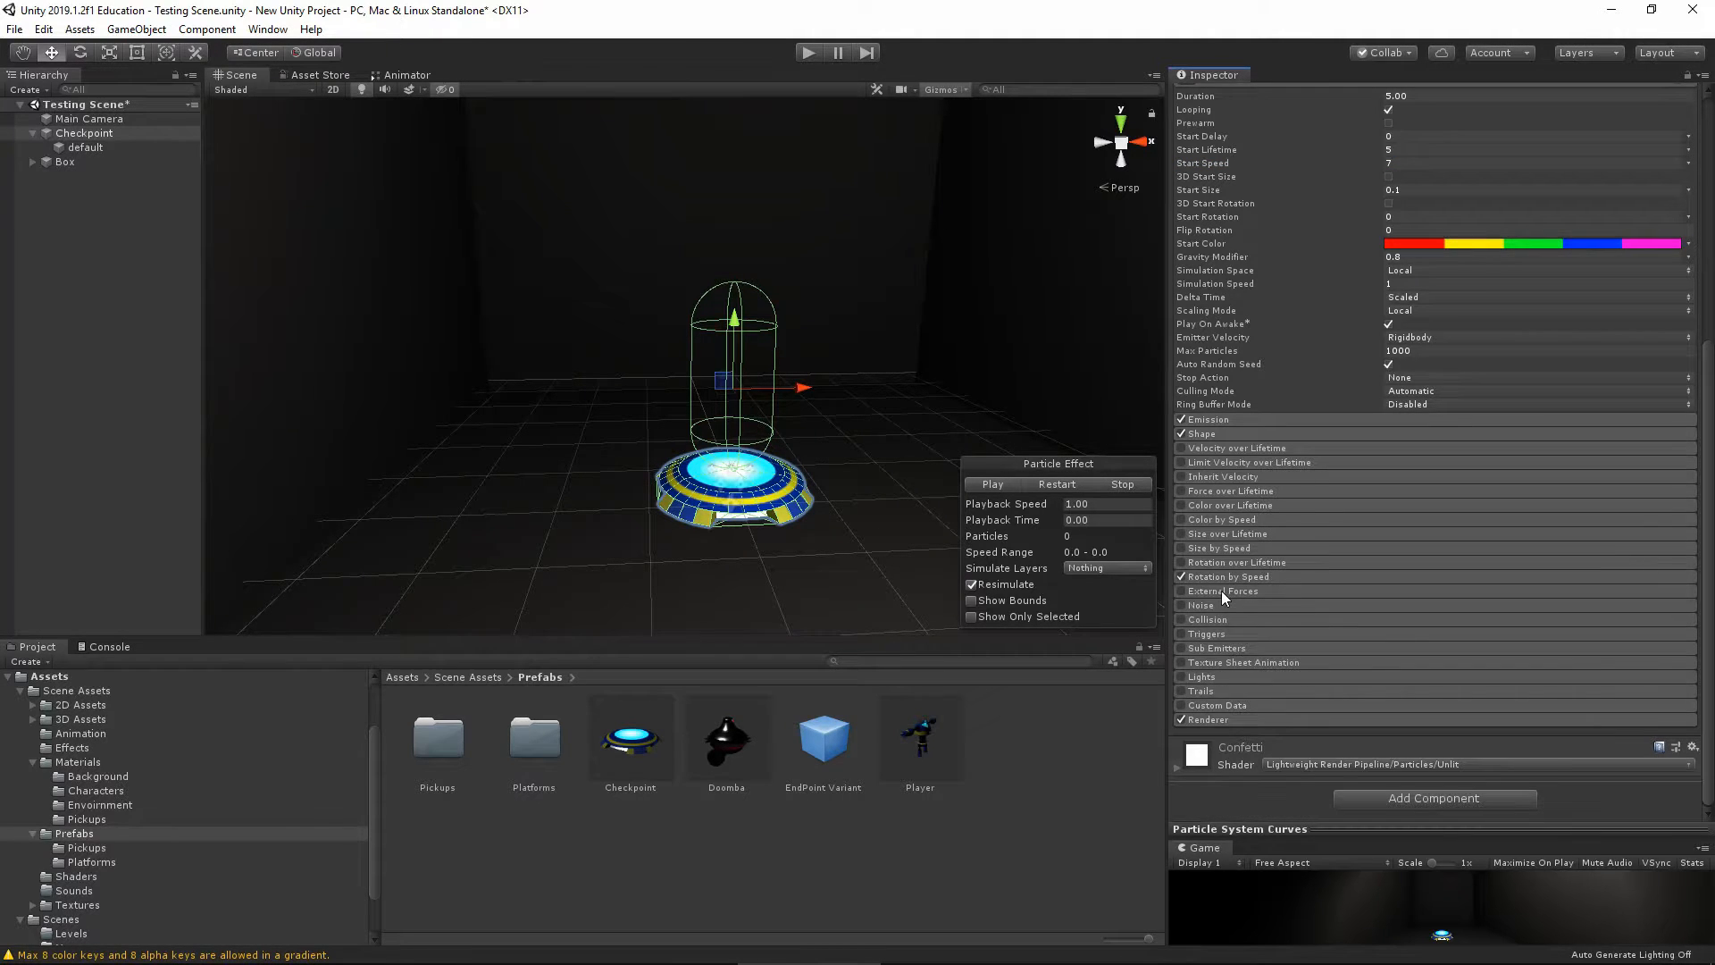
Enable the Noise module, preview the effect and set the noise Strength to 0.1
click(1234, 605)
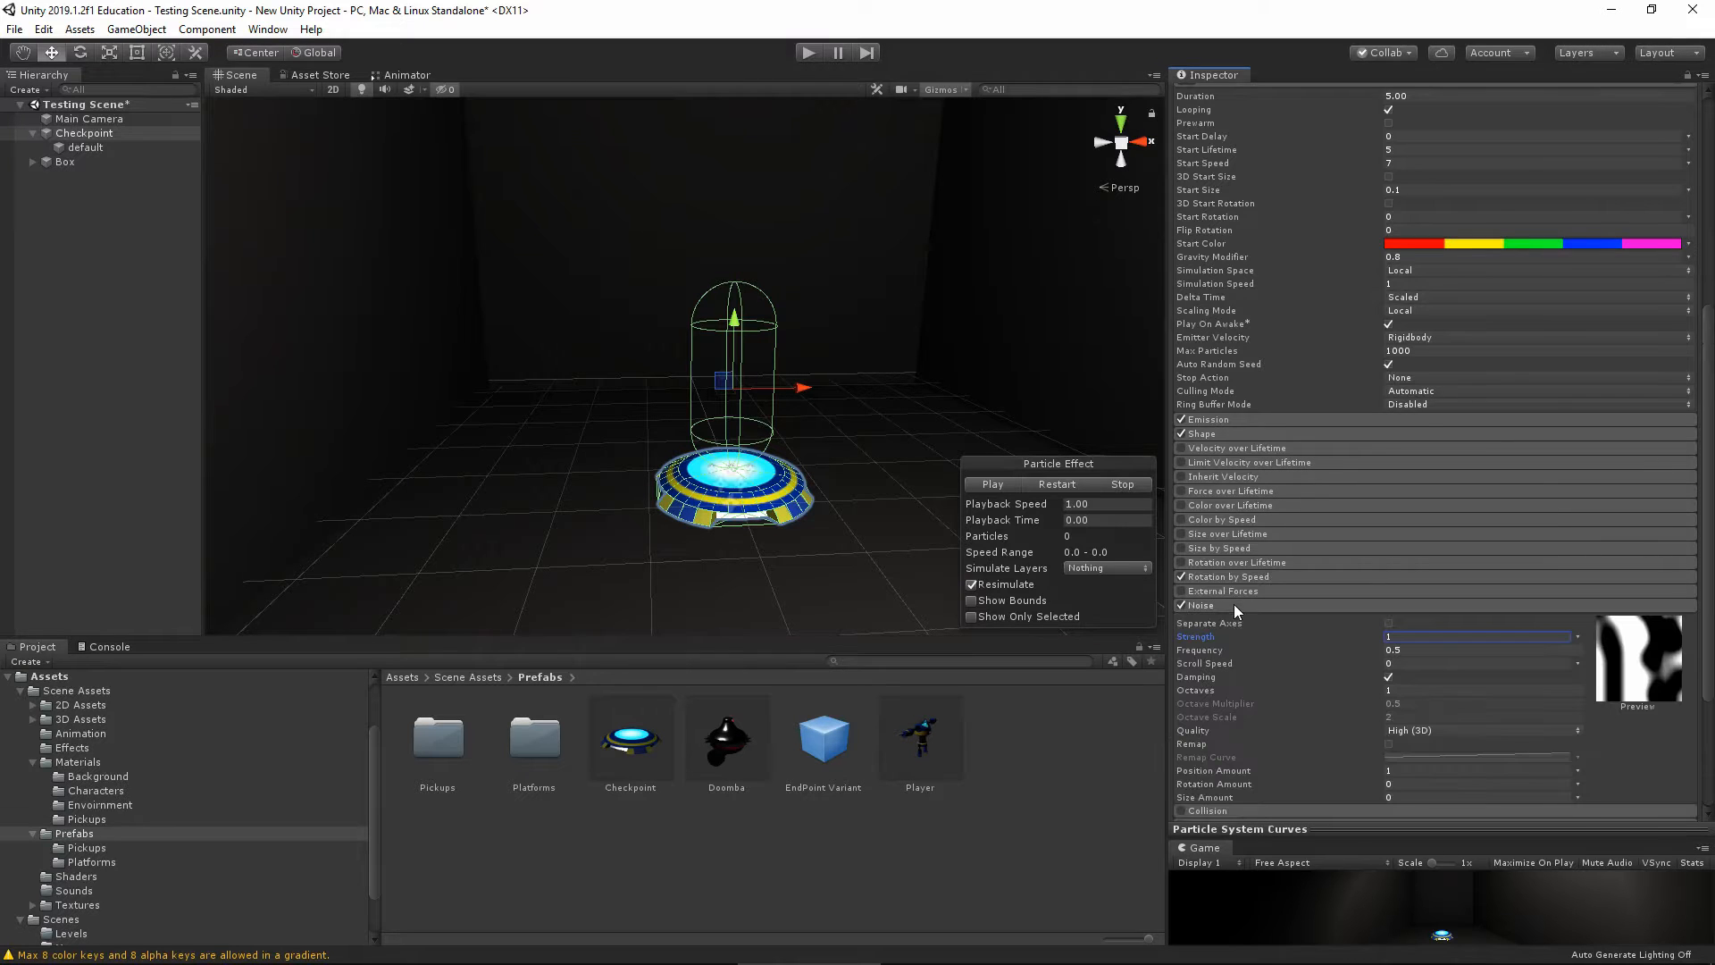
click(997, 483)
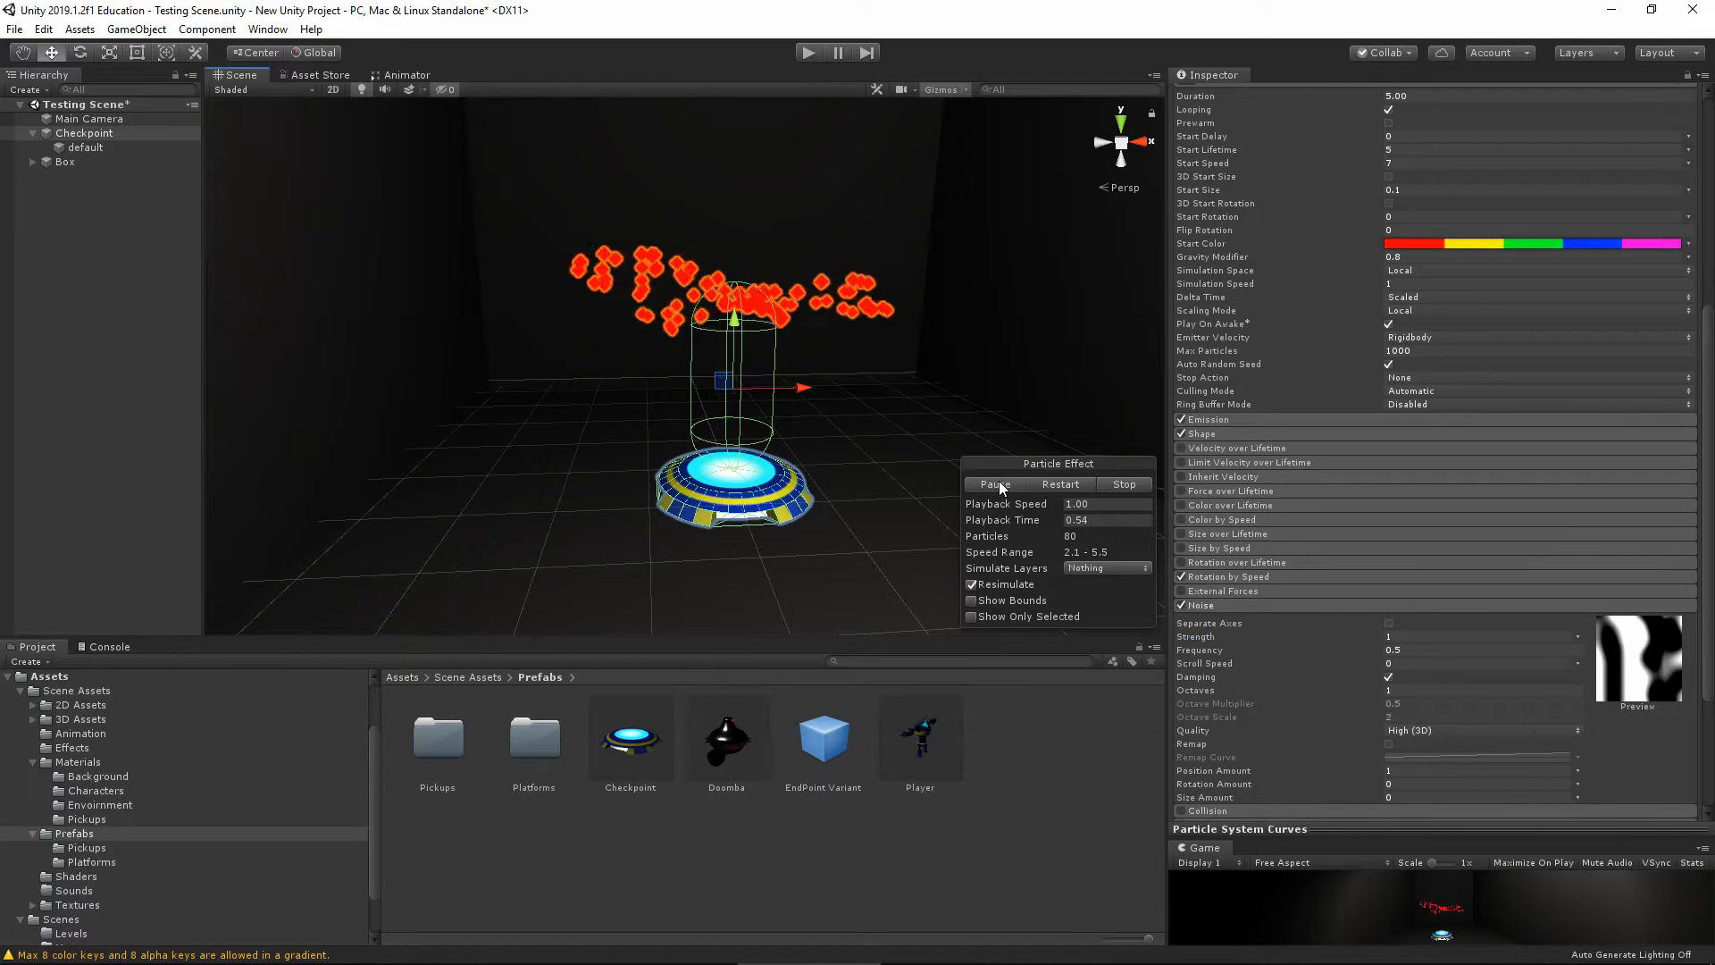
click(1427, 637)
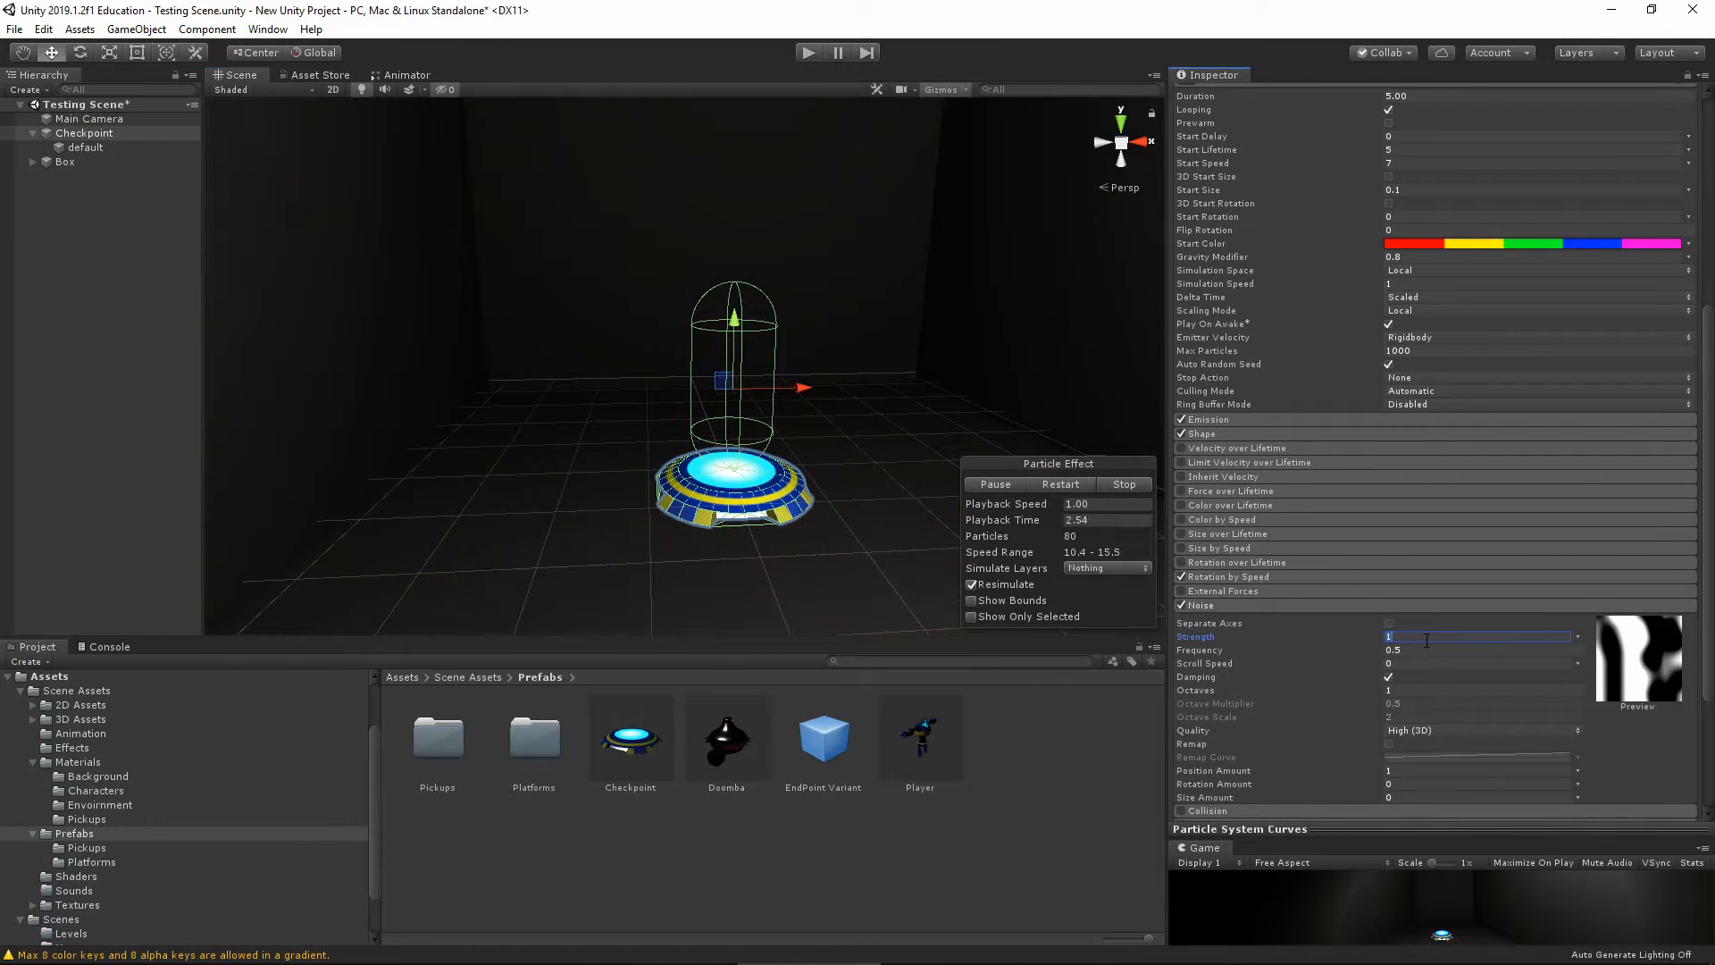
text(0.1)
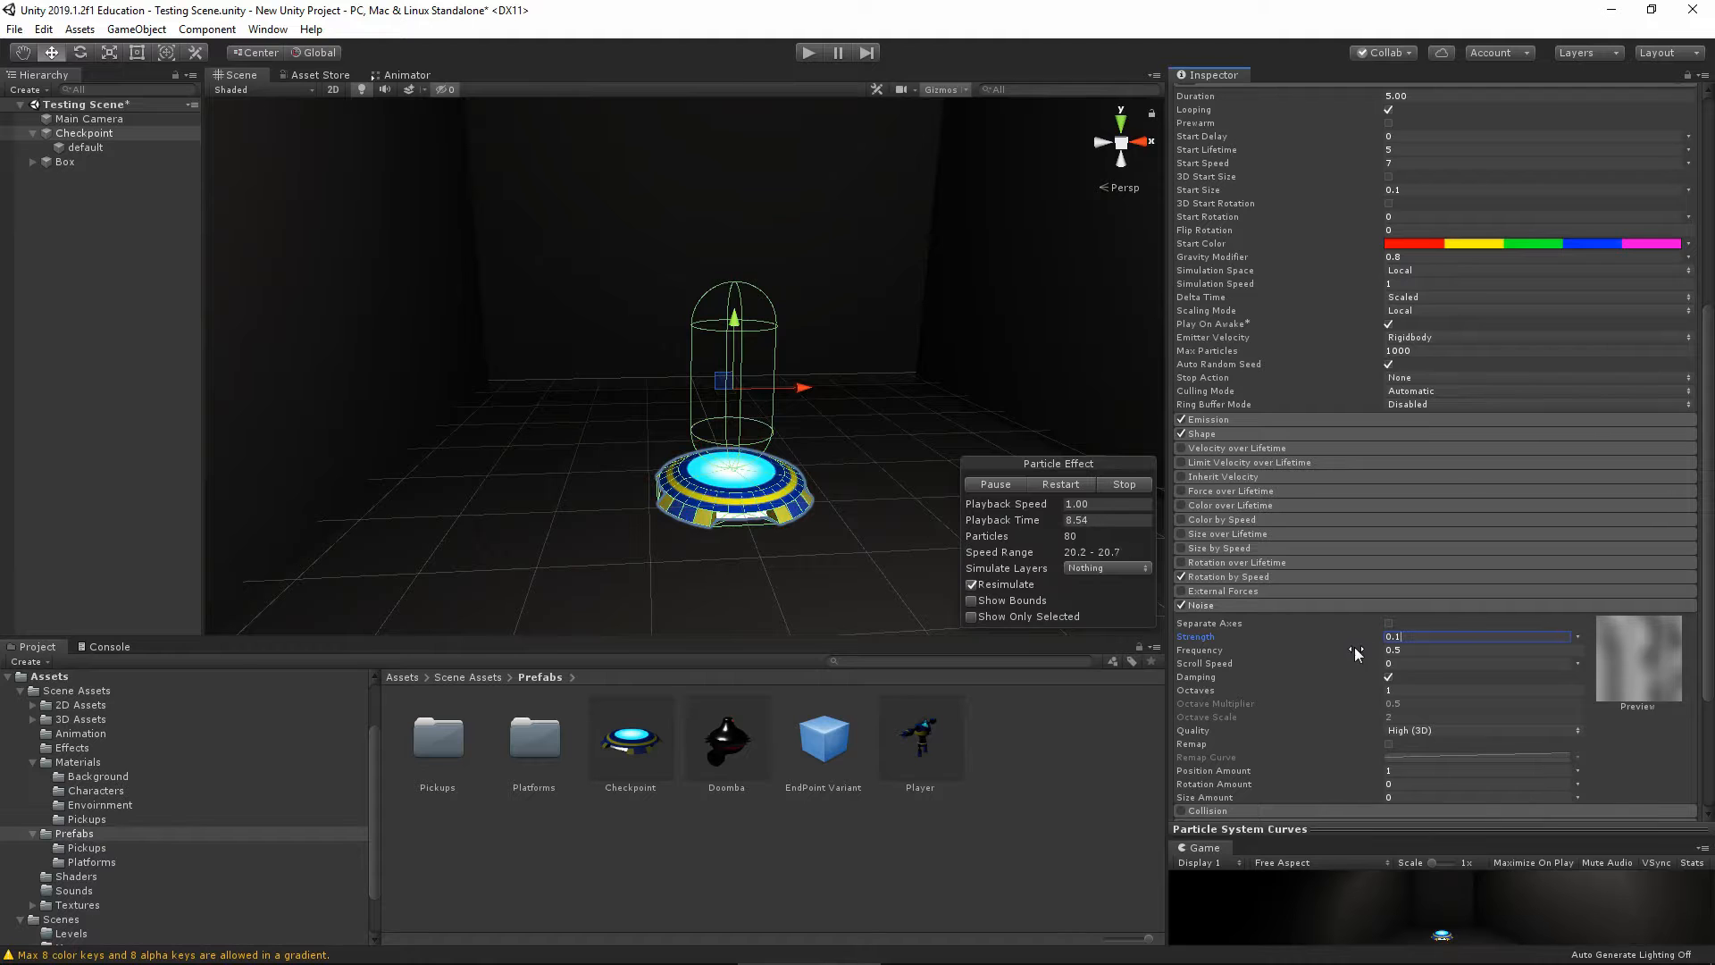
click(1263, 605)
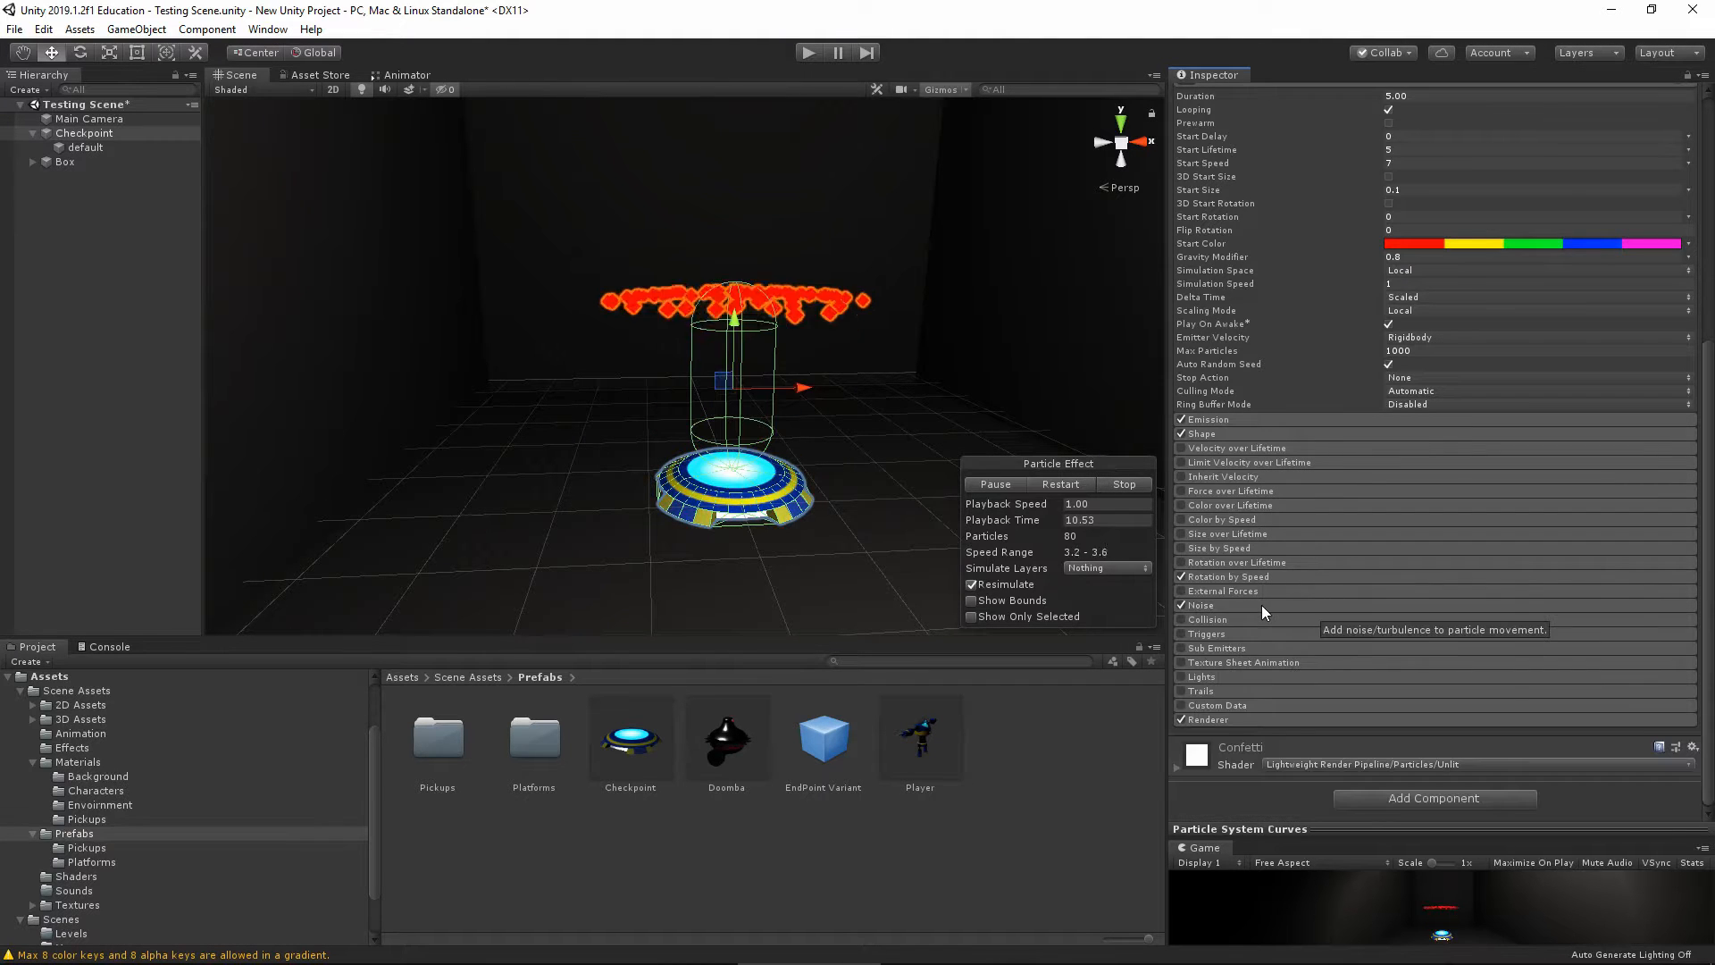
Enable the Collision module with World type, setting both Dampen and Bounce to 0.1
click(1208, 618)
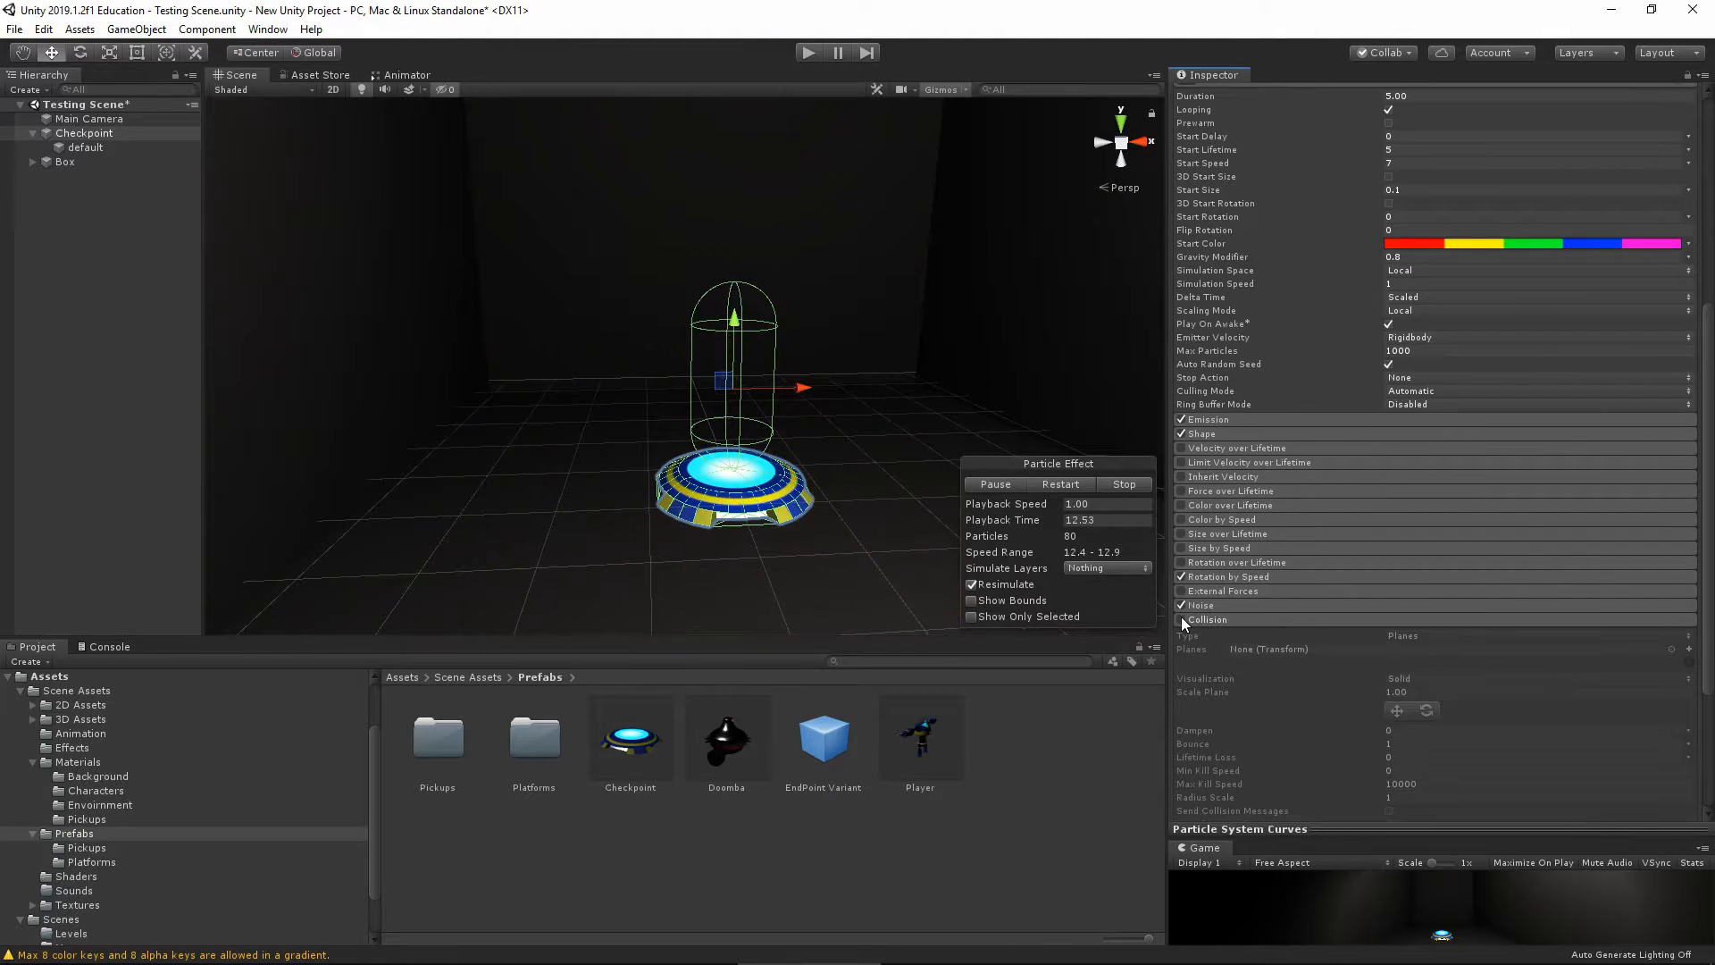
click(1181, 619)
click(1438, 635)
click(1432, 674)
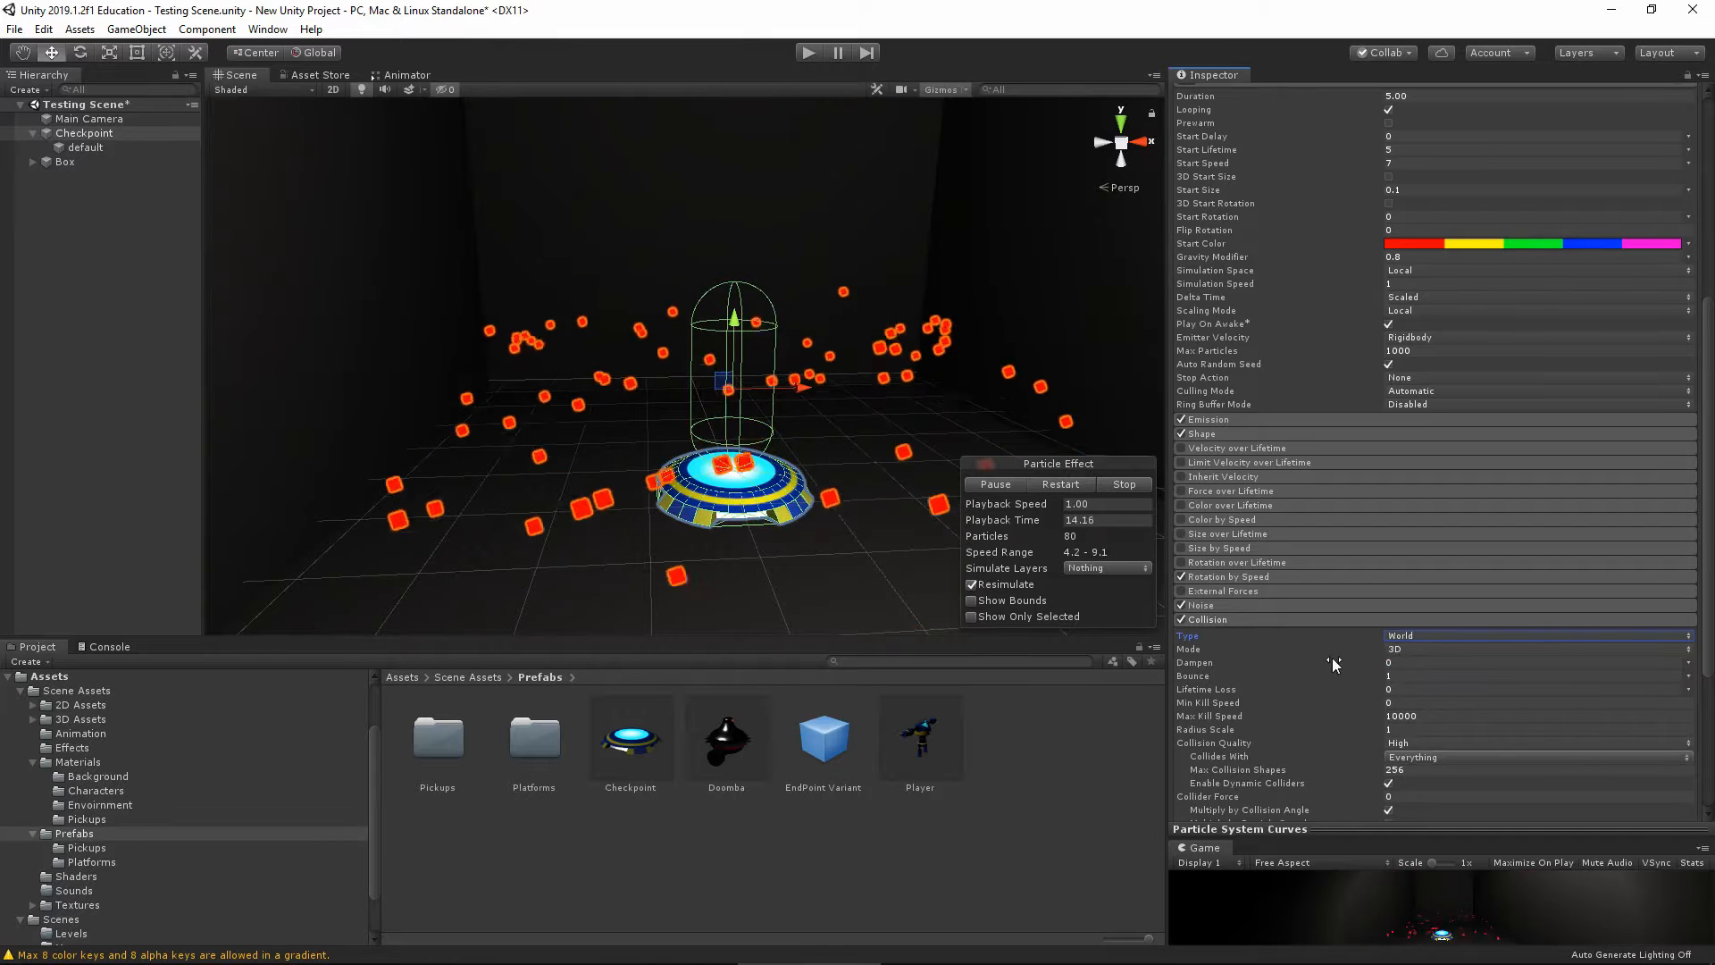
click(1400, 661)
text(0.1)
key(Tab)
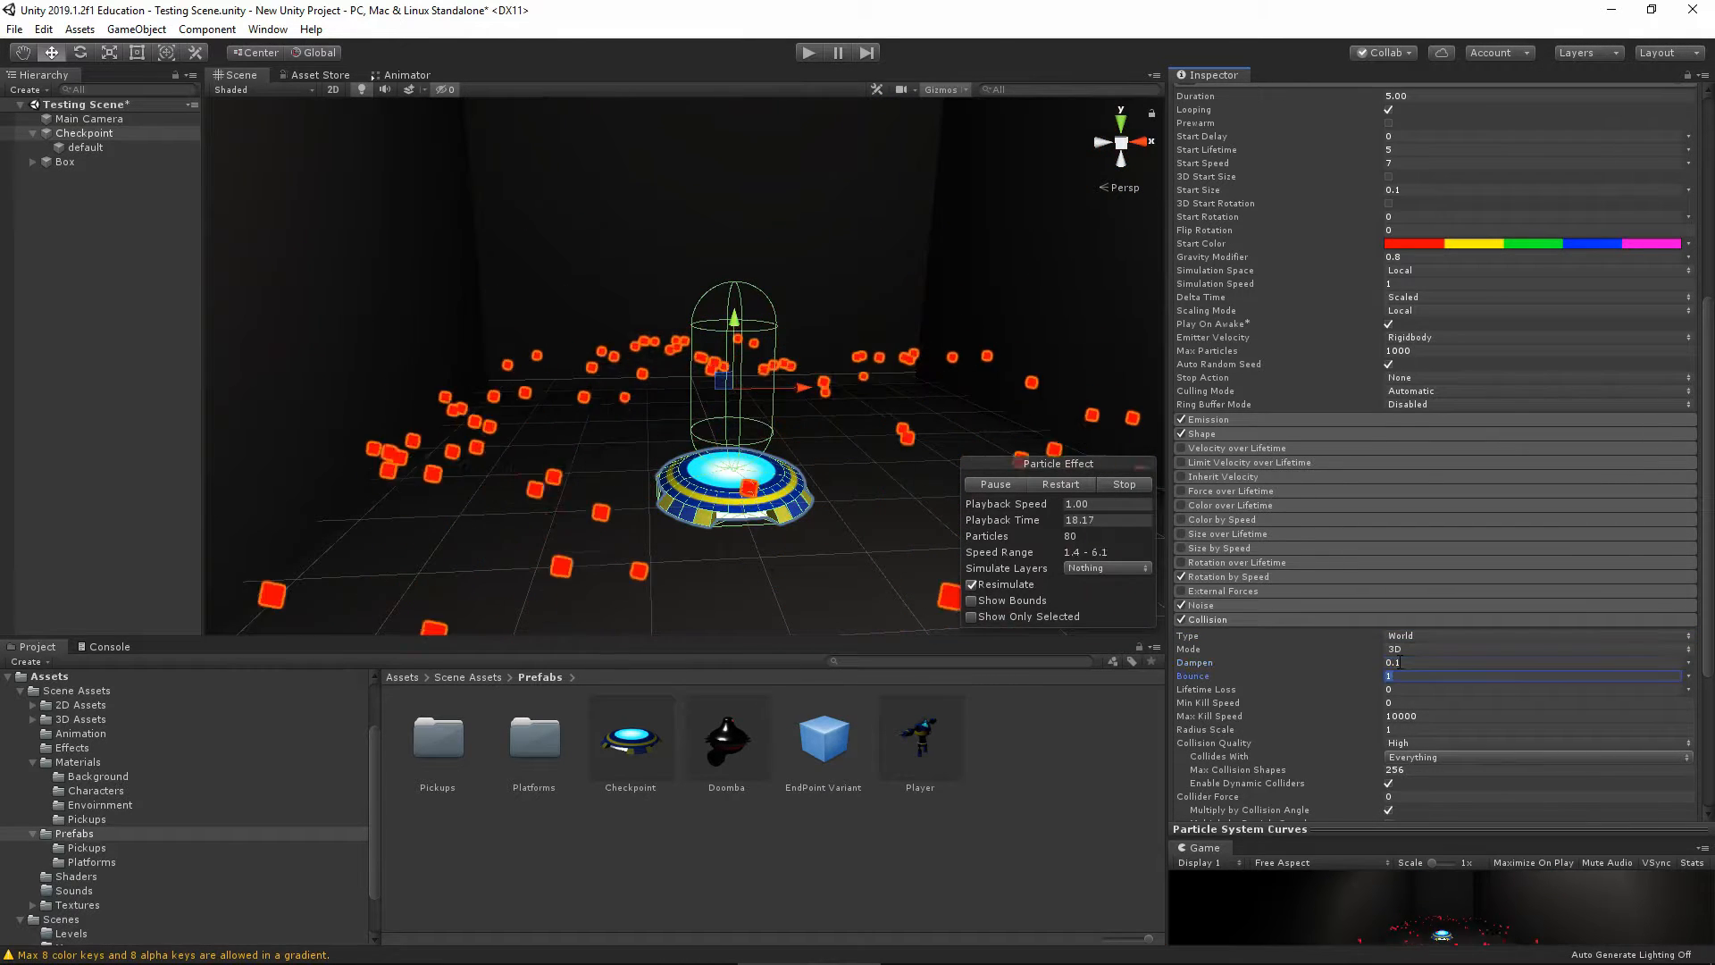
text(0.1)
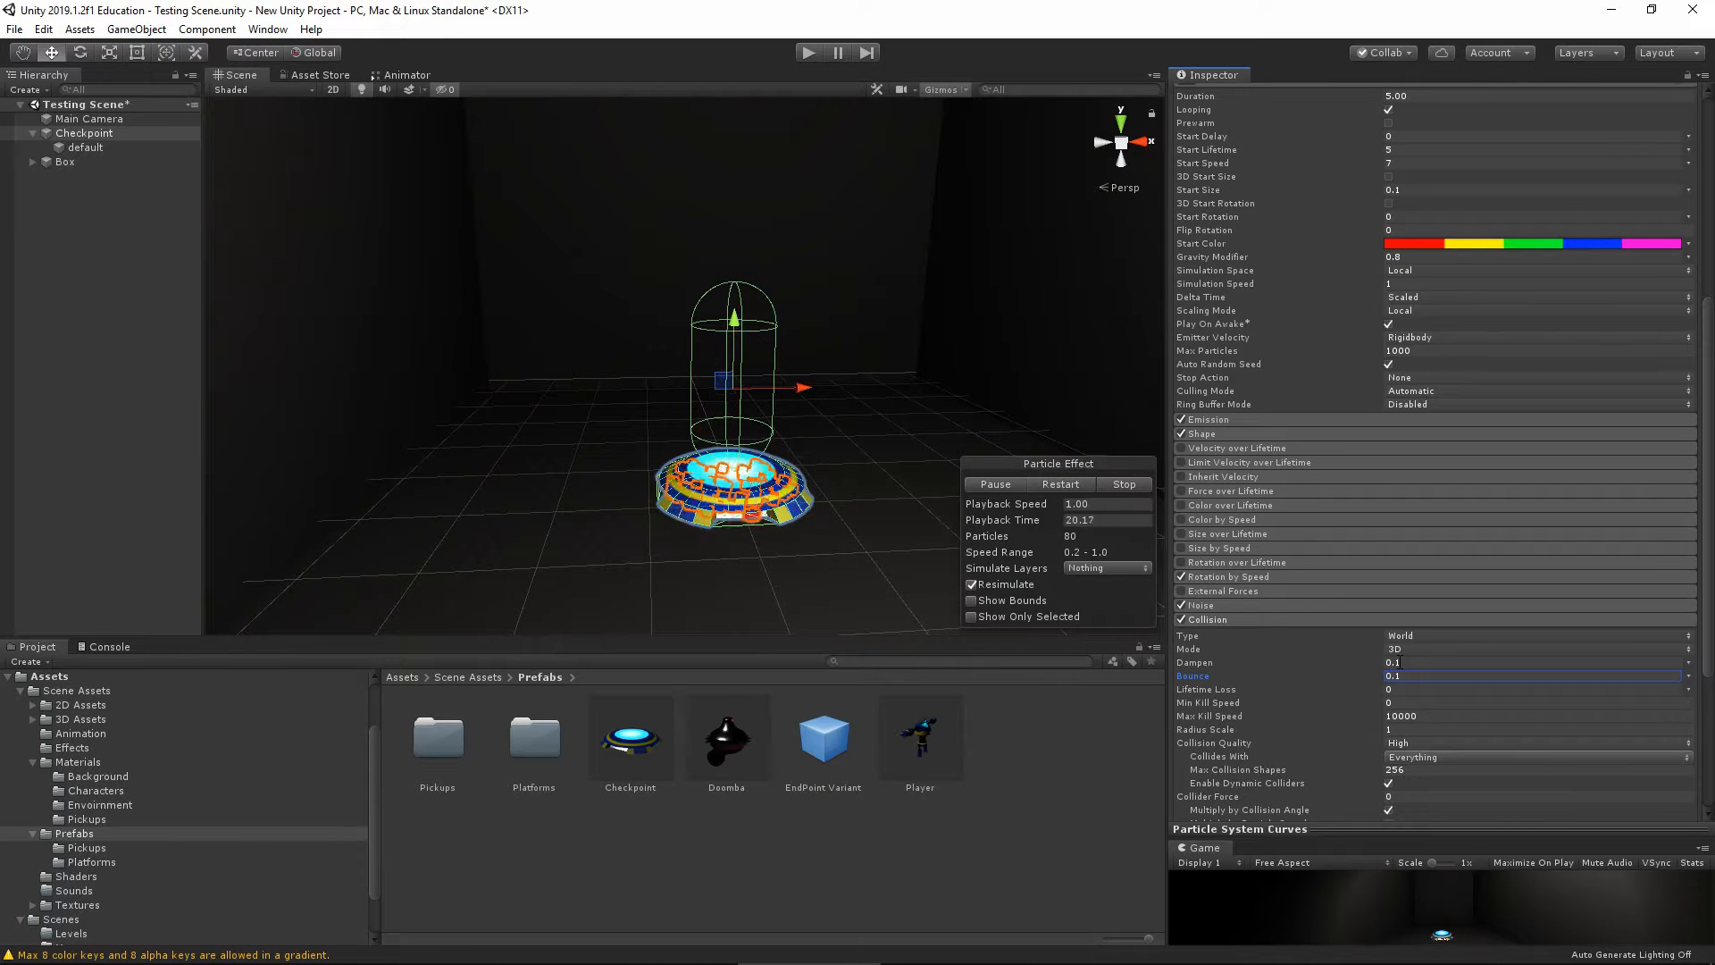
Raise the Shape module's cone emitter above the checkpoint to a Y position of about 0.53
key(alt)
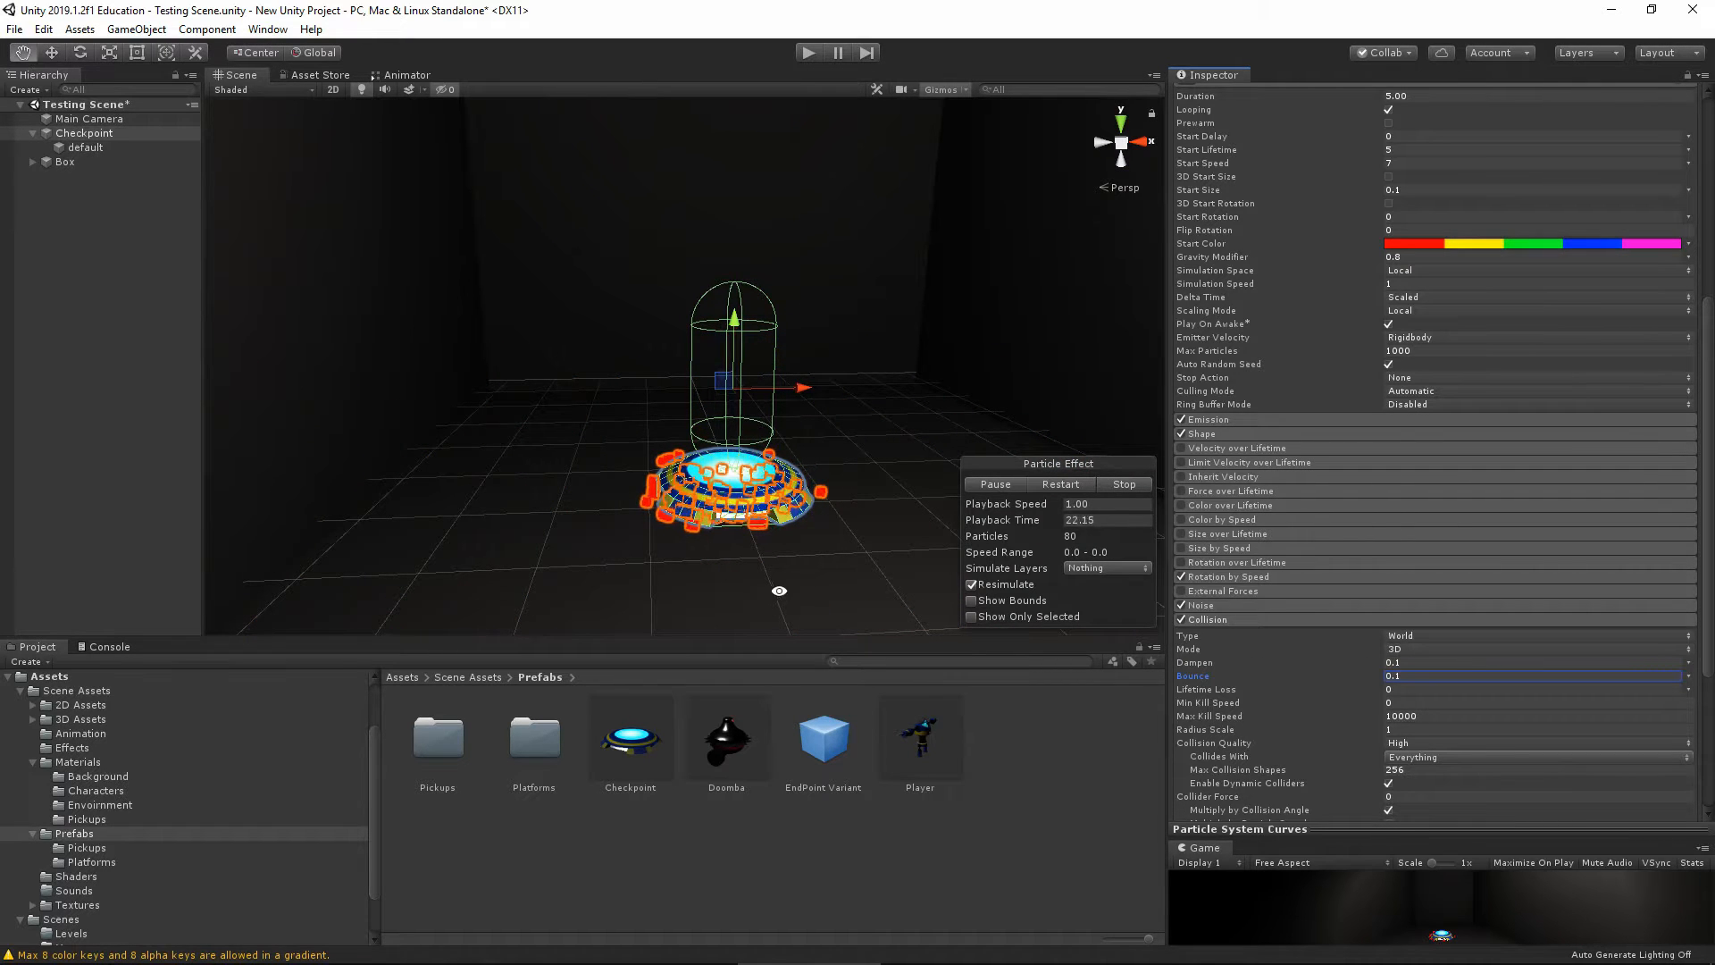
alt+drag(779, 590, 844, 550)
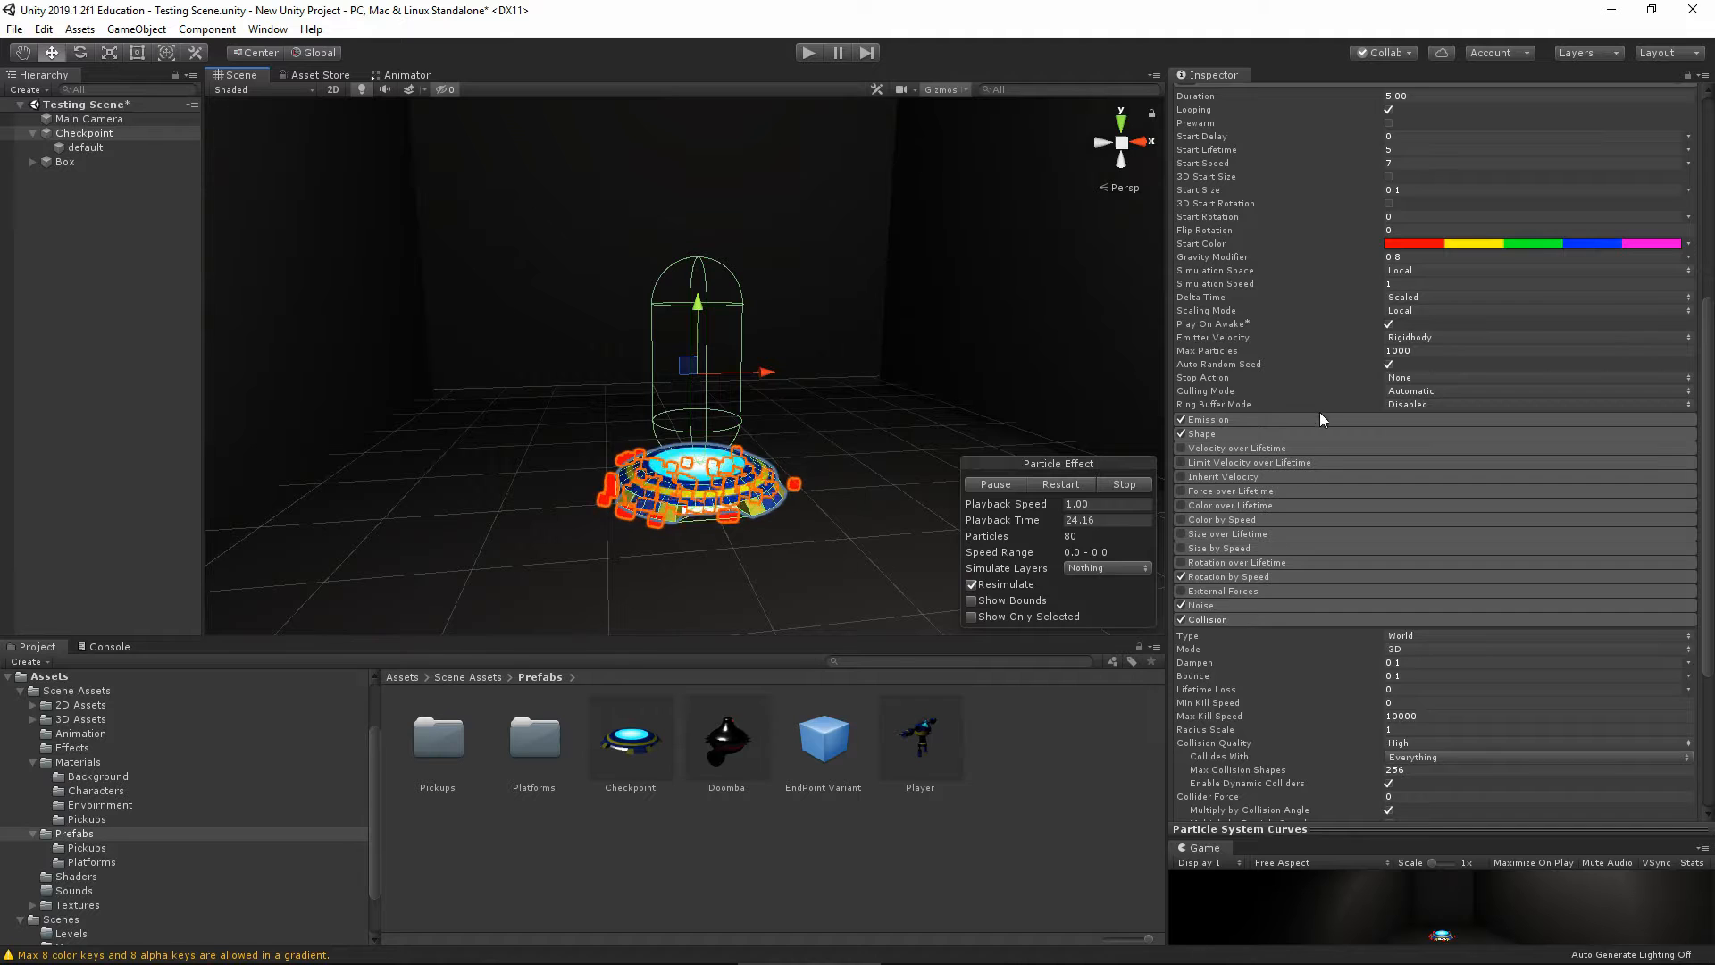
click(1203, 433)
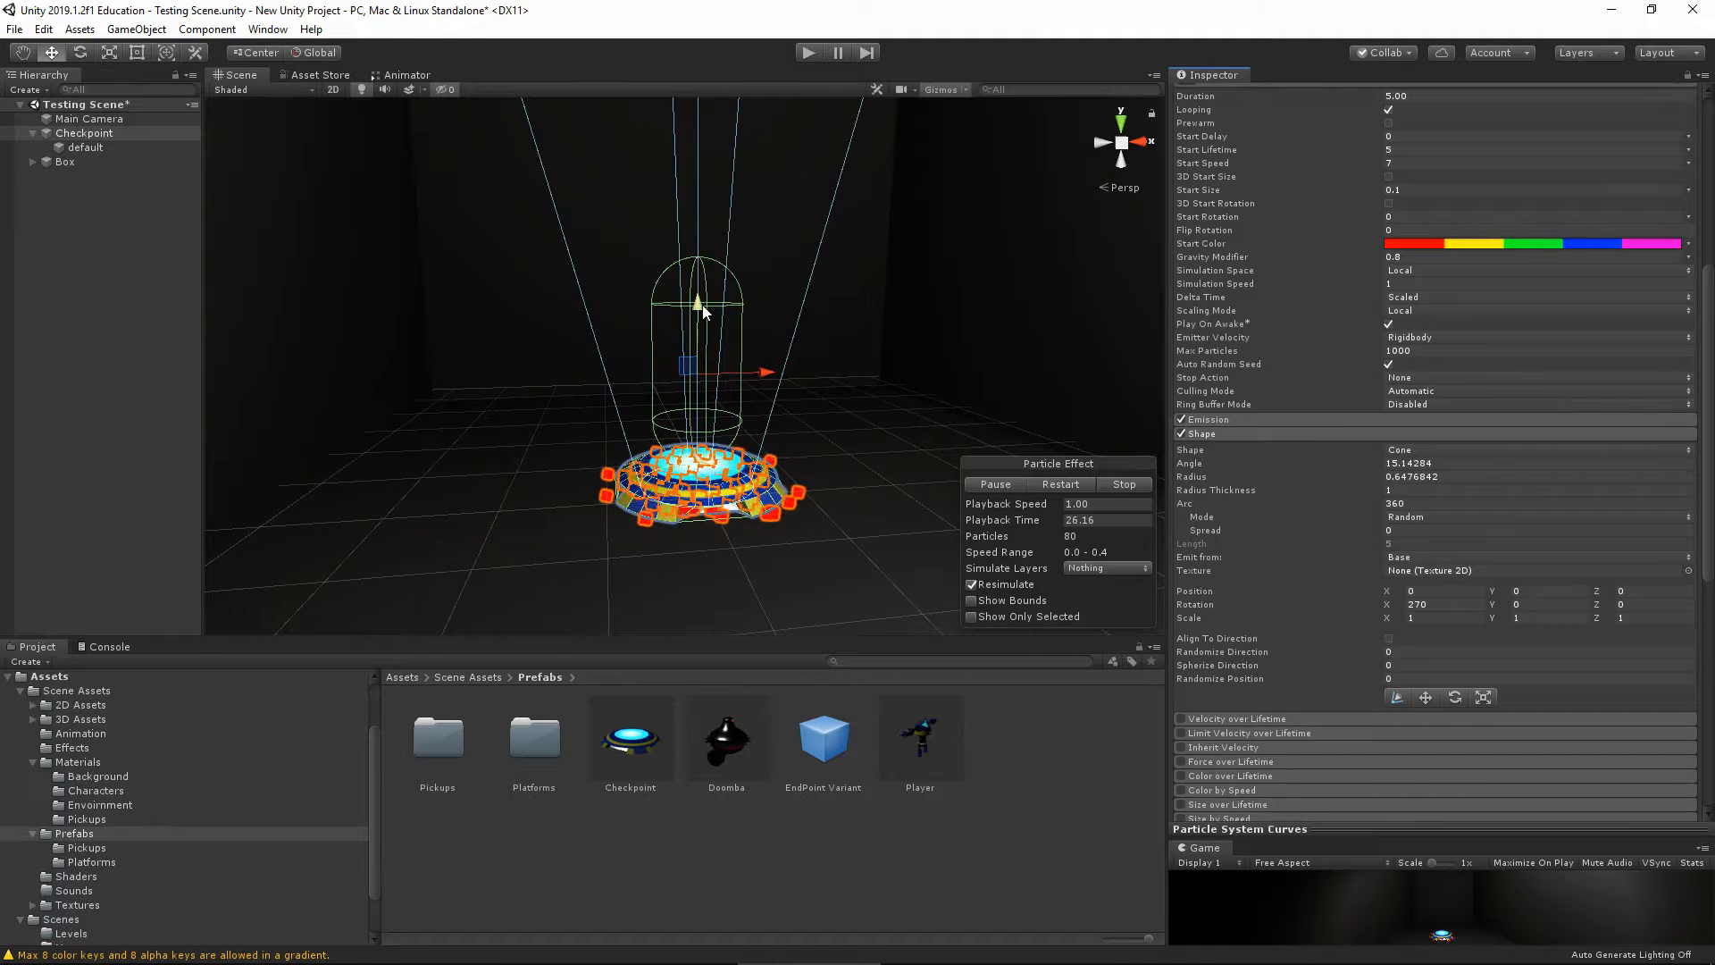
click(1426, 697)
drag(699, 423, 701, 379)
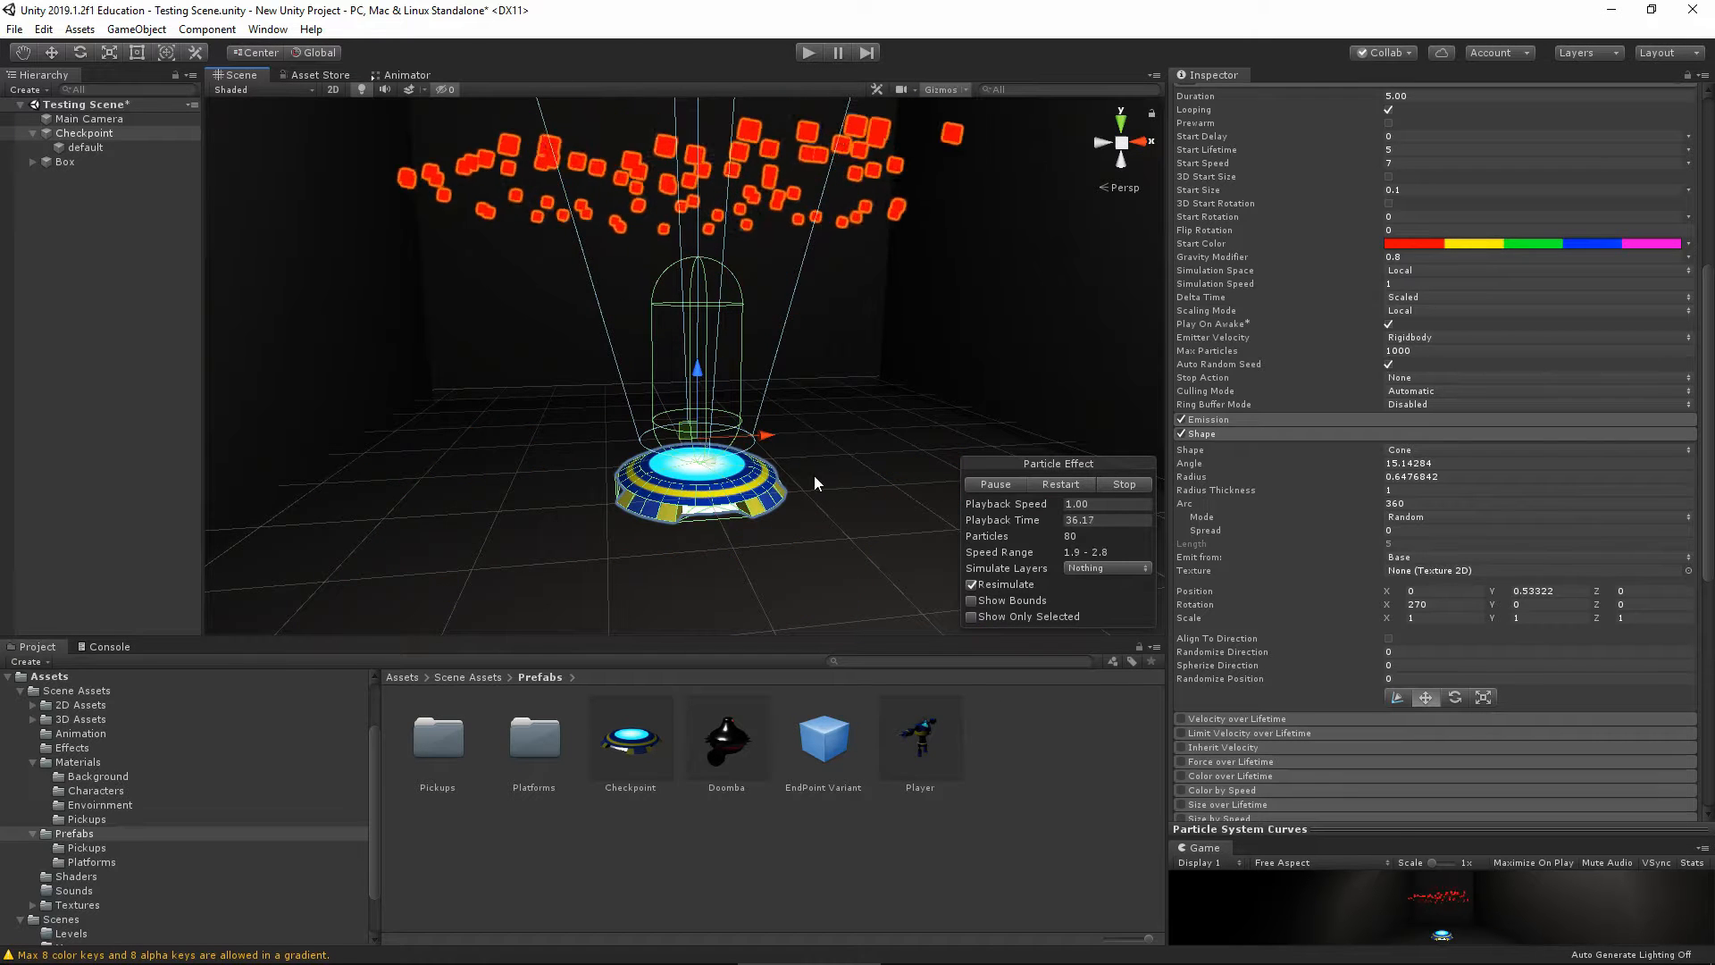
click(1304, 433)
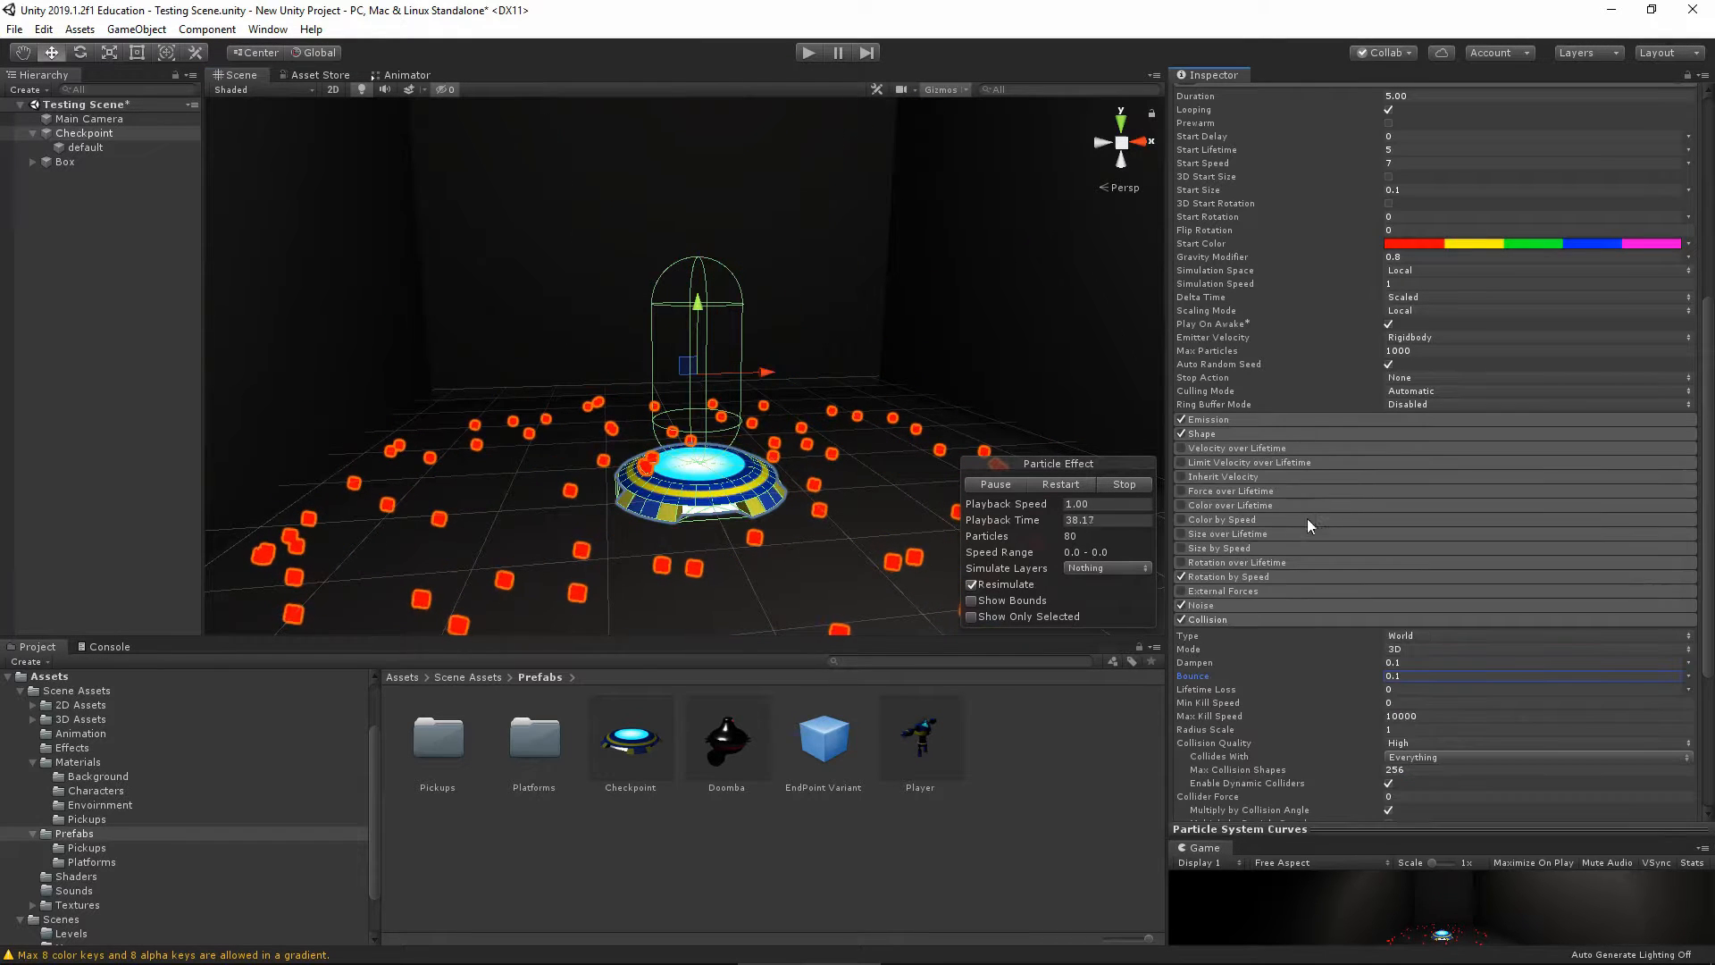
Collapse the Collision module, enable Trails on the particles and look through the trail settings
click(1251, 618)
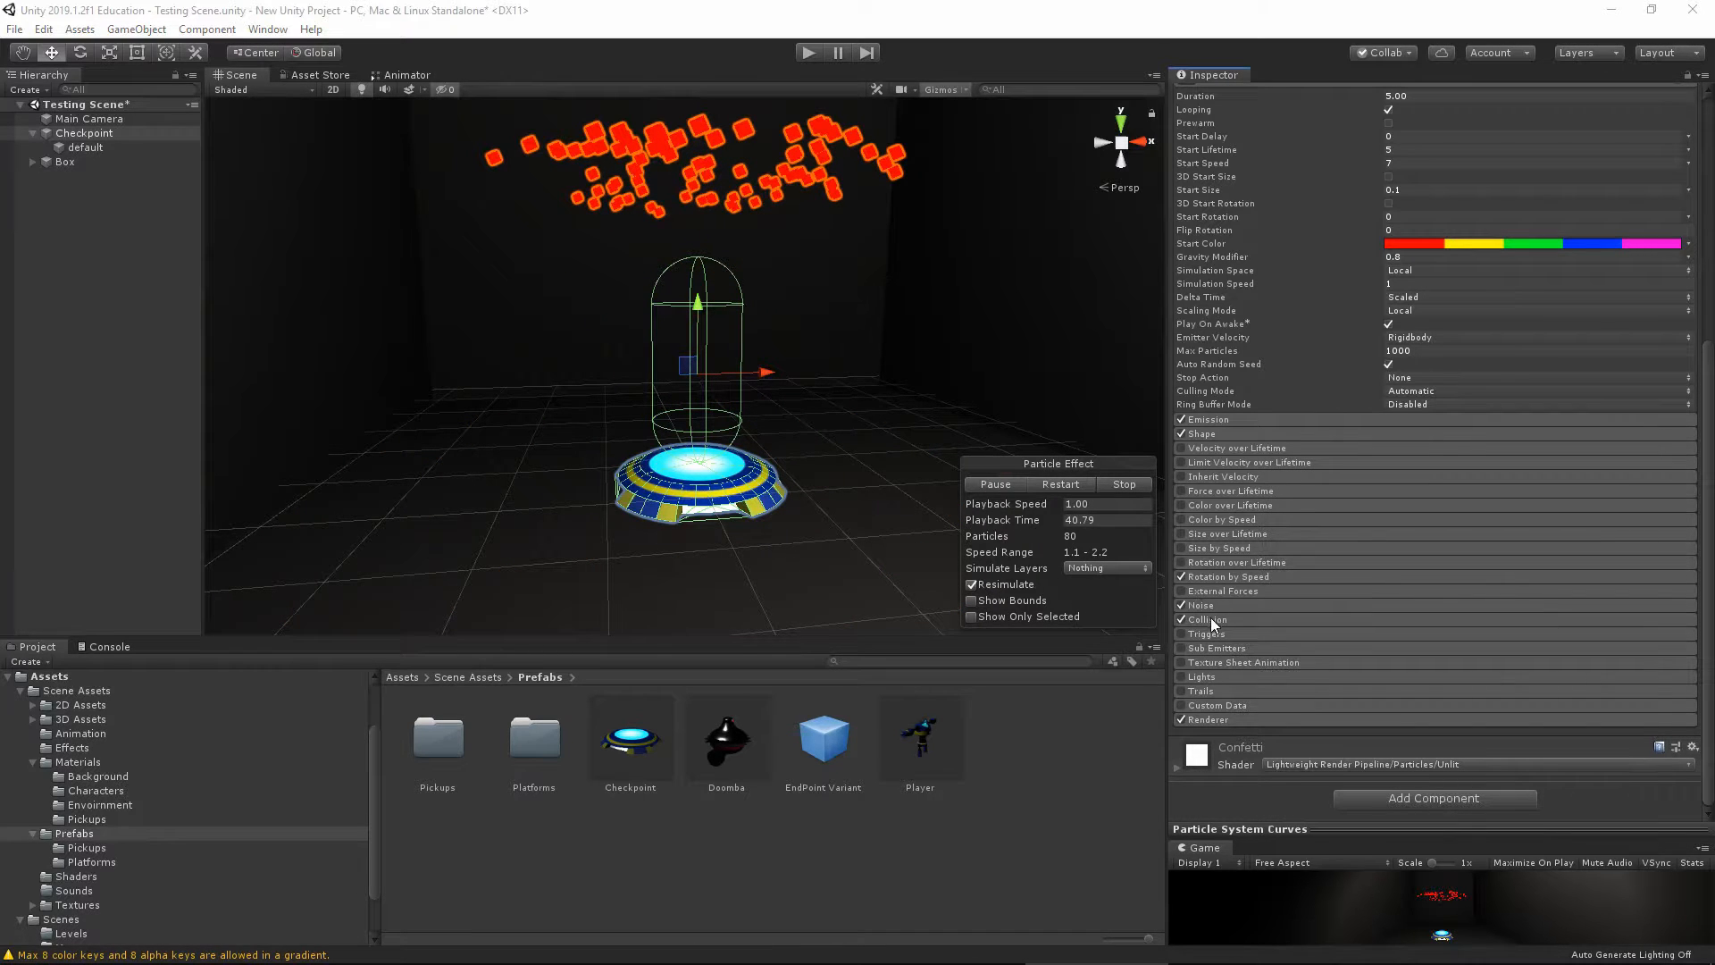
click(1181, 690)
click(1231, 692)
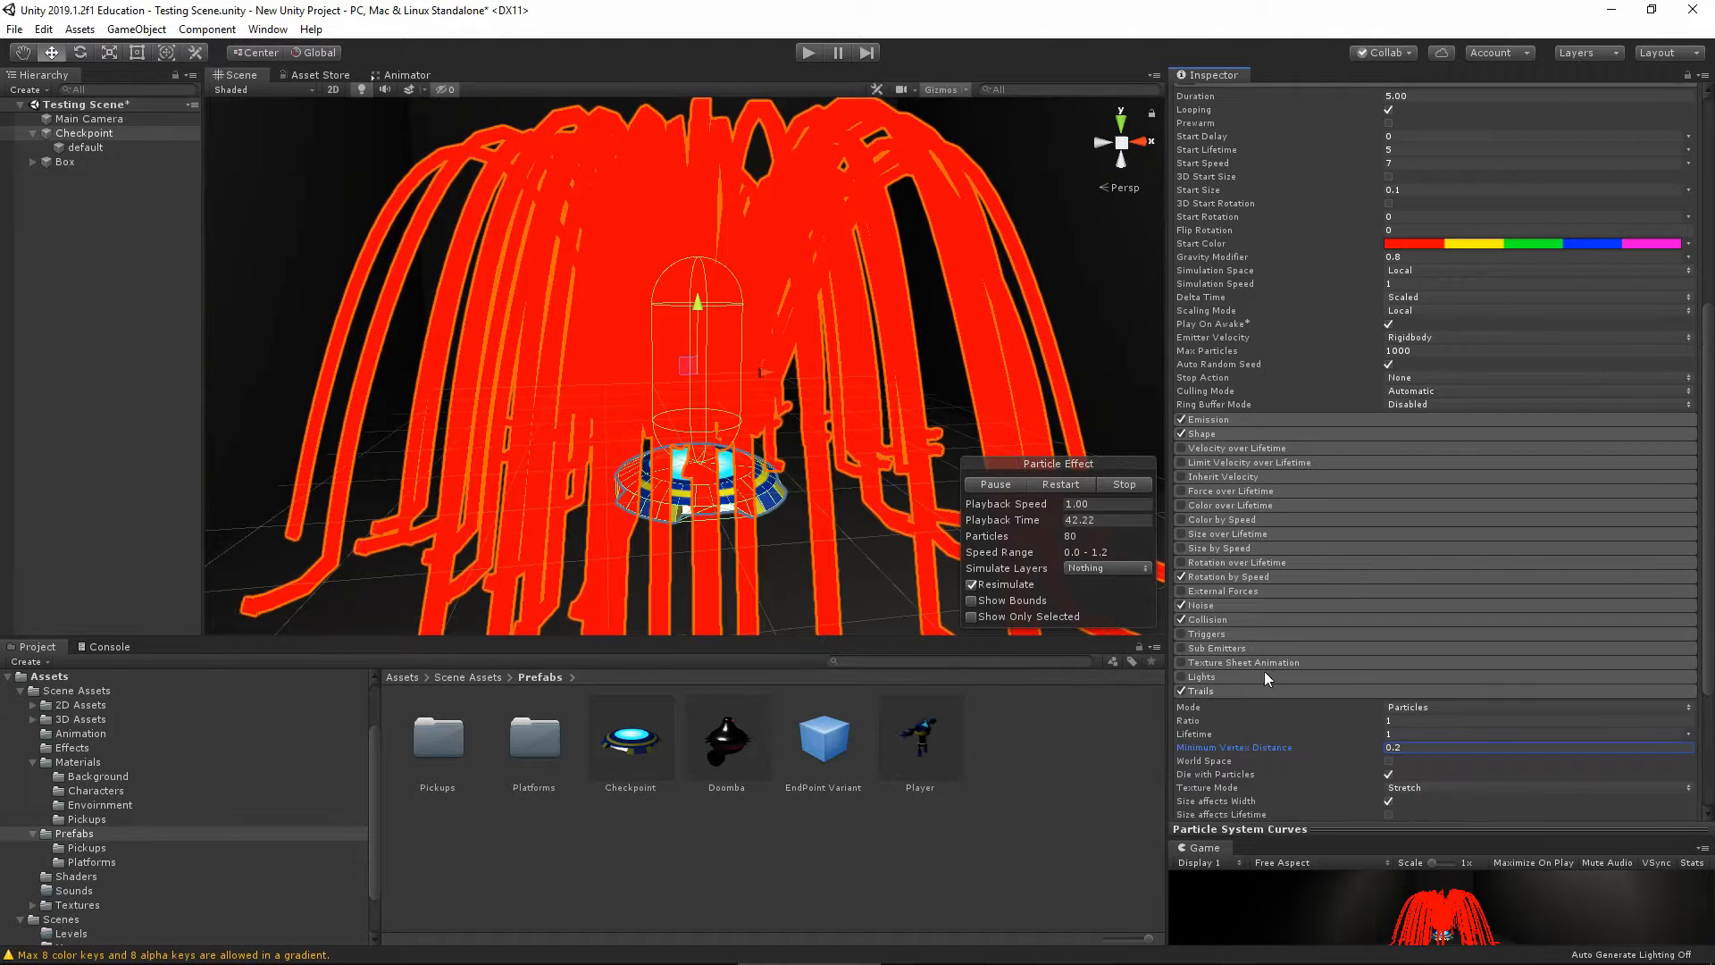
scroll(1320, 658, down, 3)
scroll(1358, 619, down, 2)
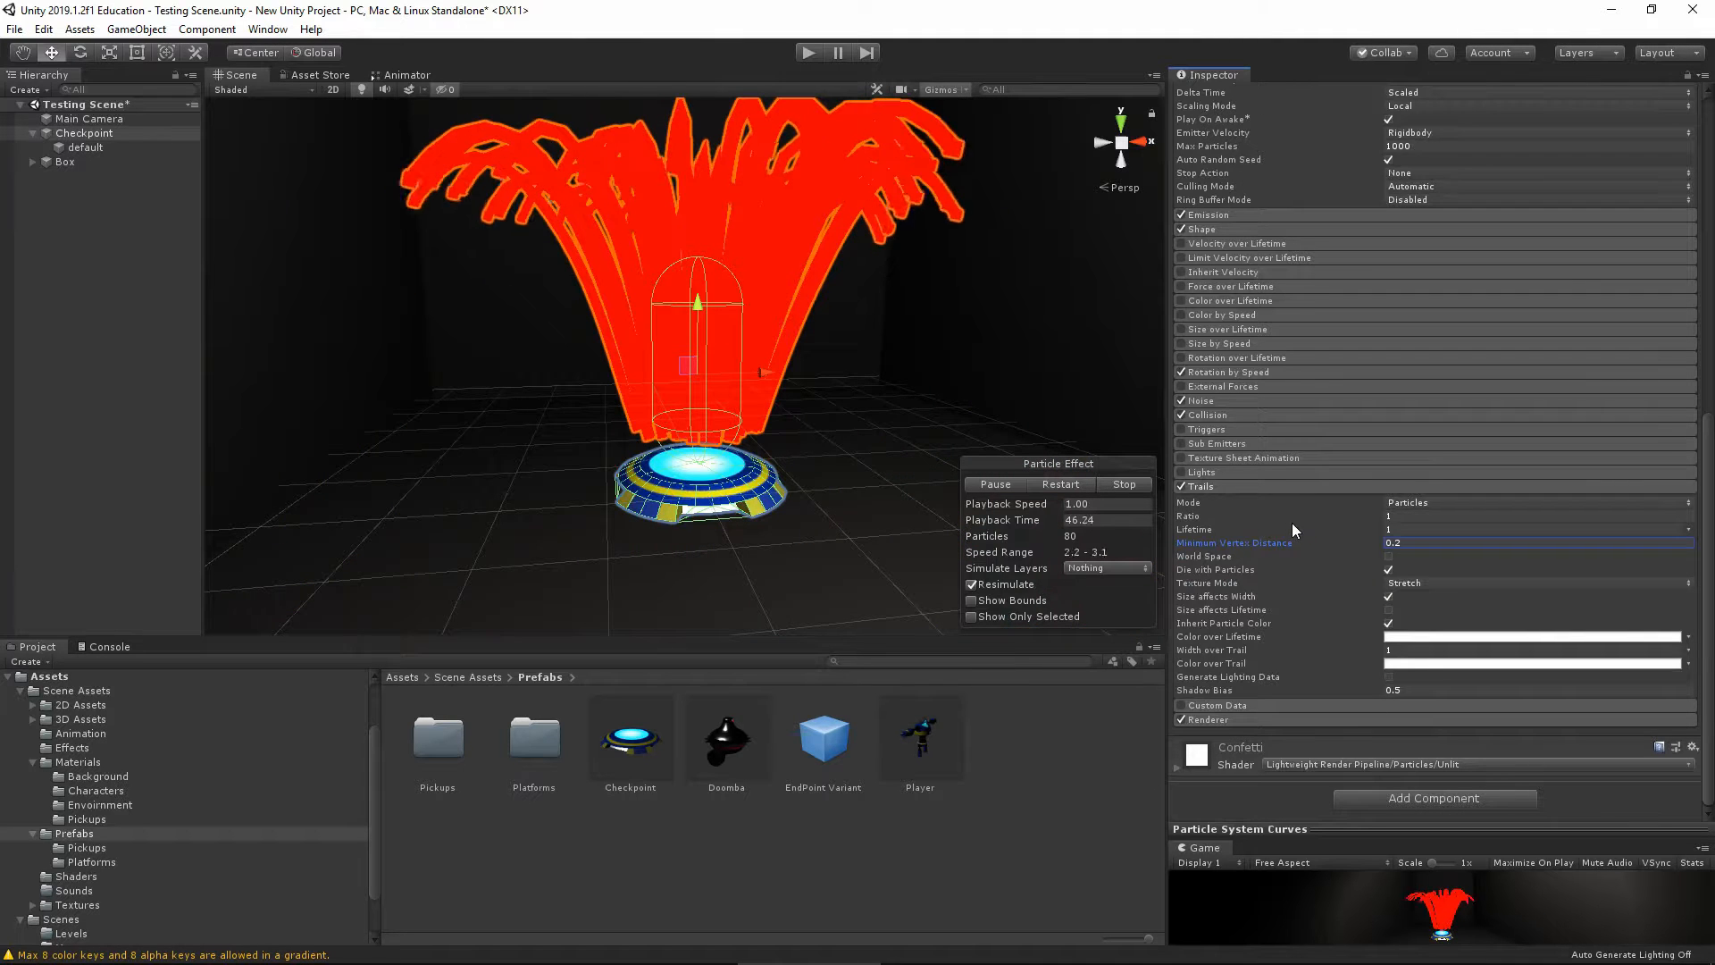
scroll(1294, 525, up, 6)
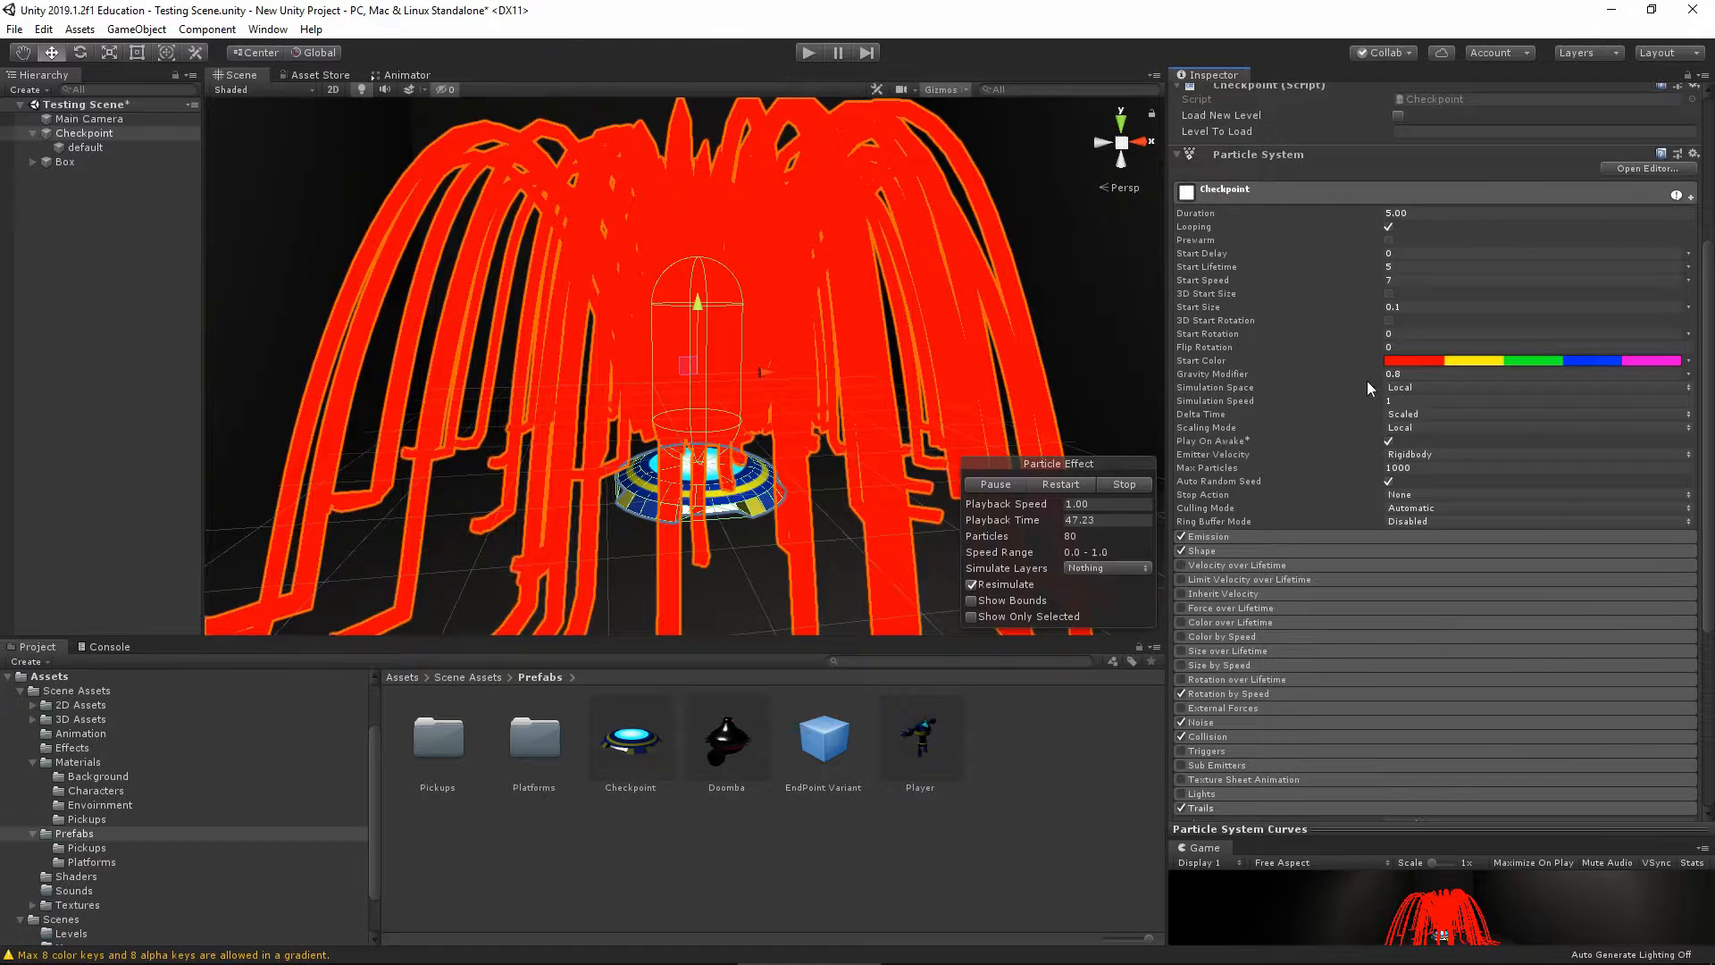
Keep Start Color as a Gradient, try the Fixed mode in its gradient and switch it back to Blend
click(1688, 361)
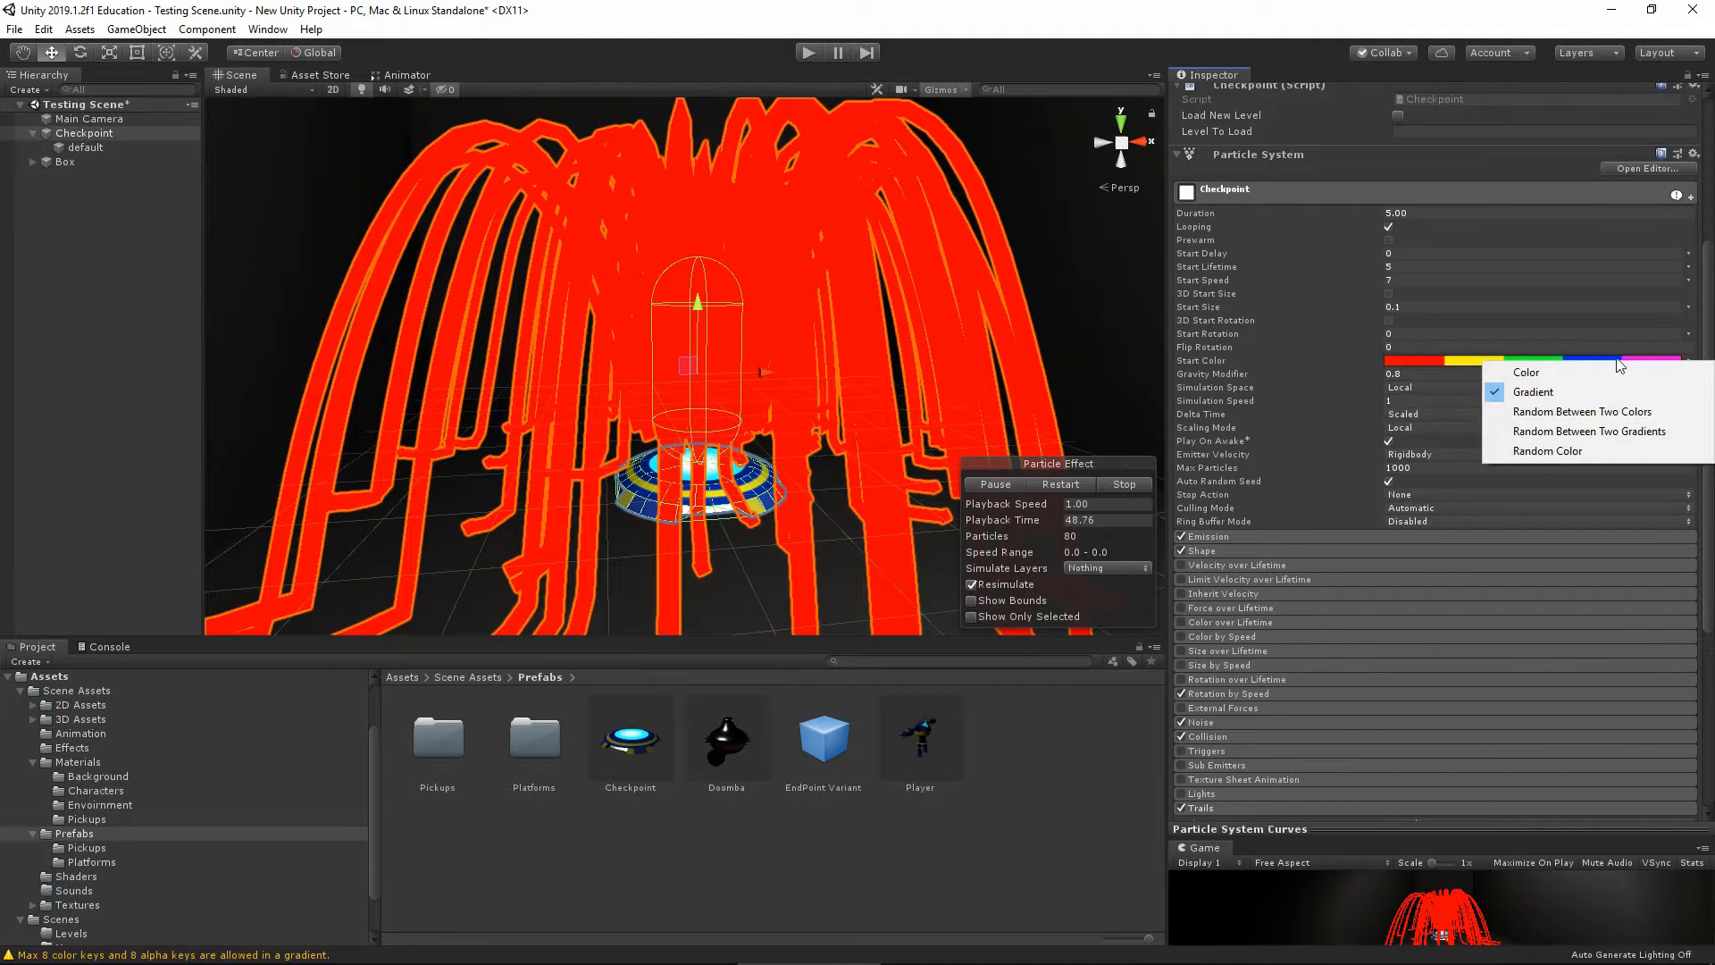
click(1547, 396)
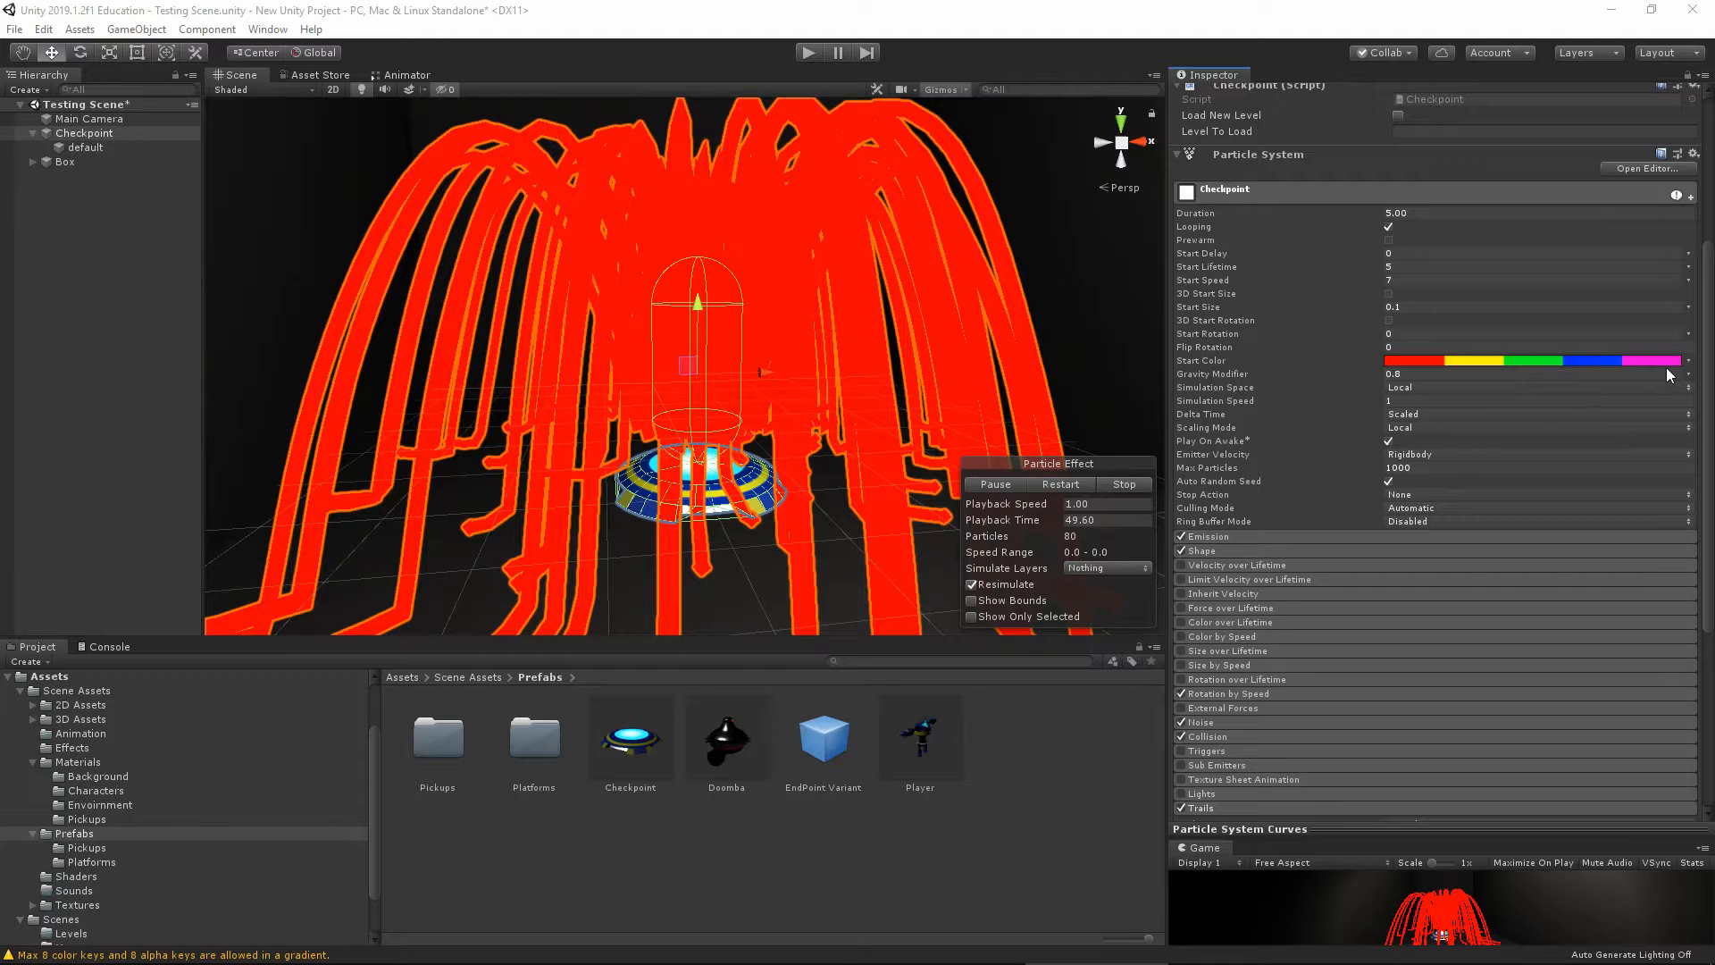
click(1688, 361)
click(1550, 396)
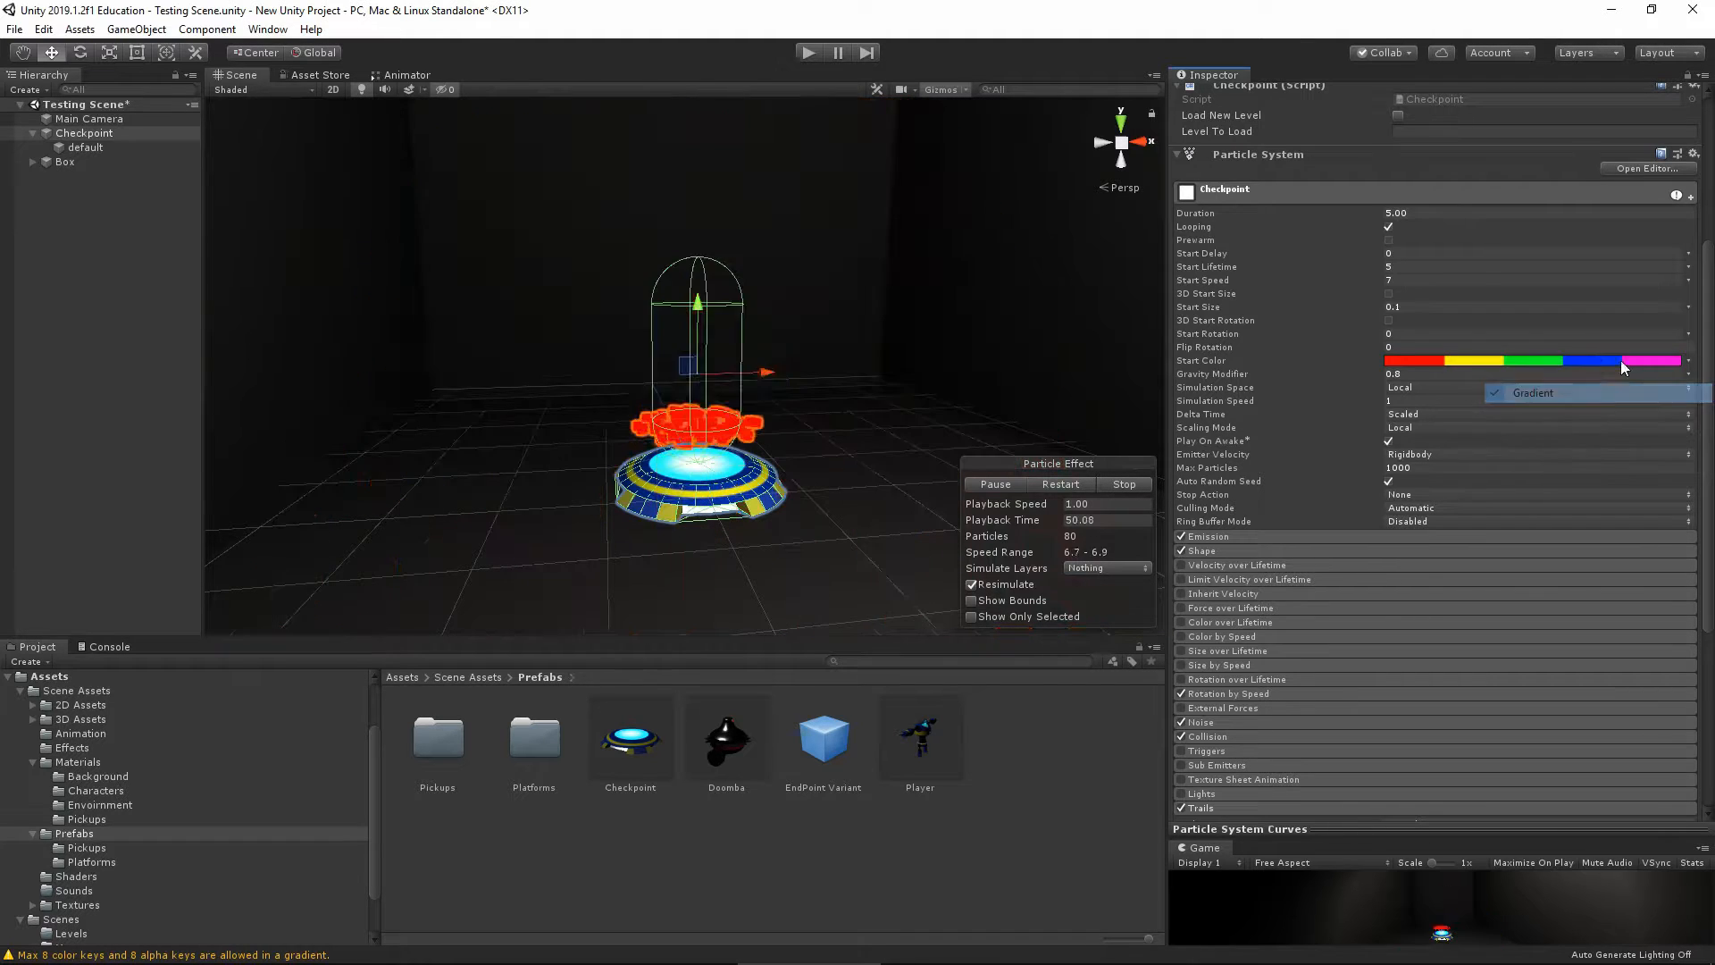
click(1663, 360)
click(1316, 264)
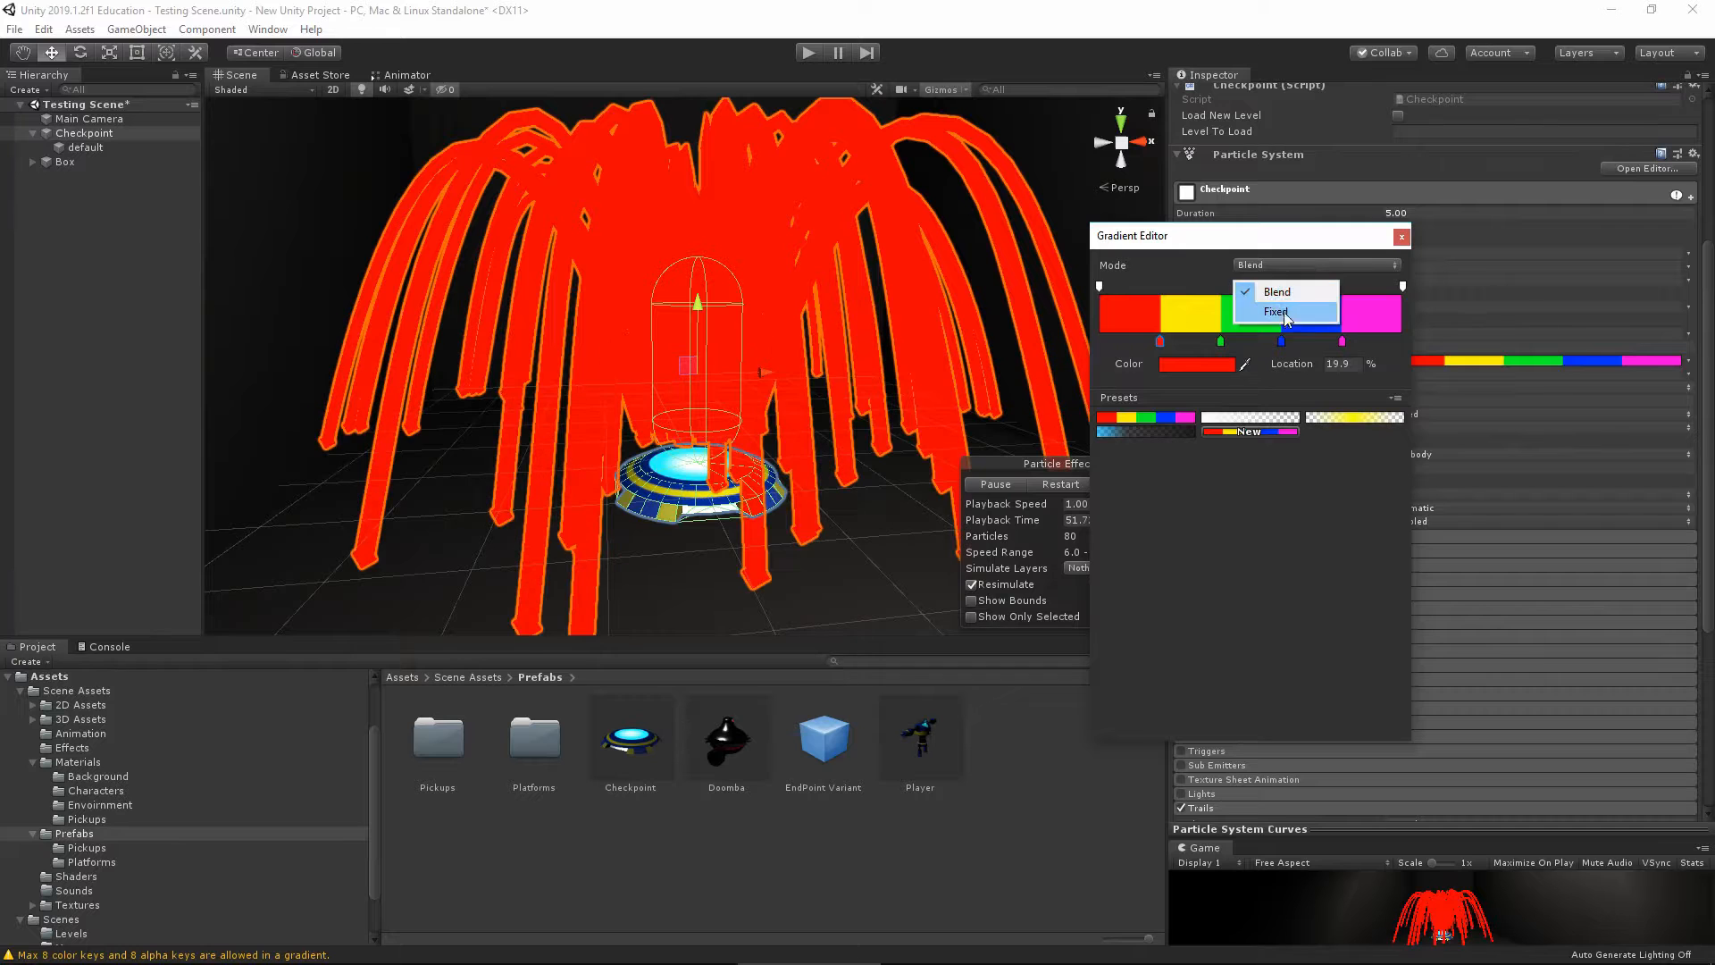
click(1283, 309)
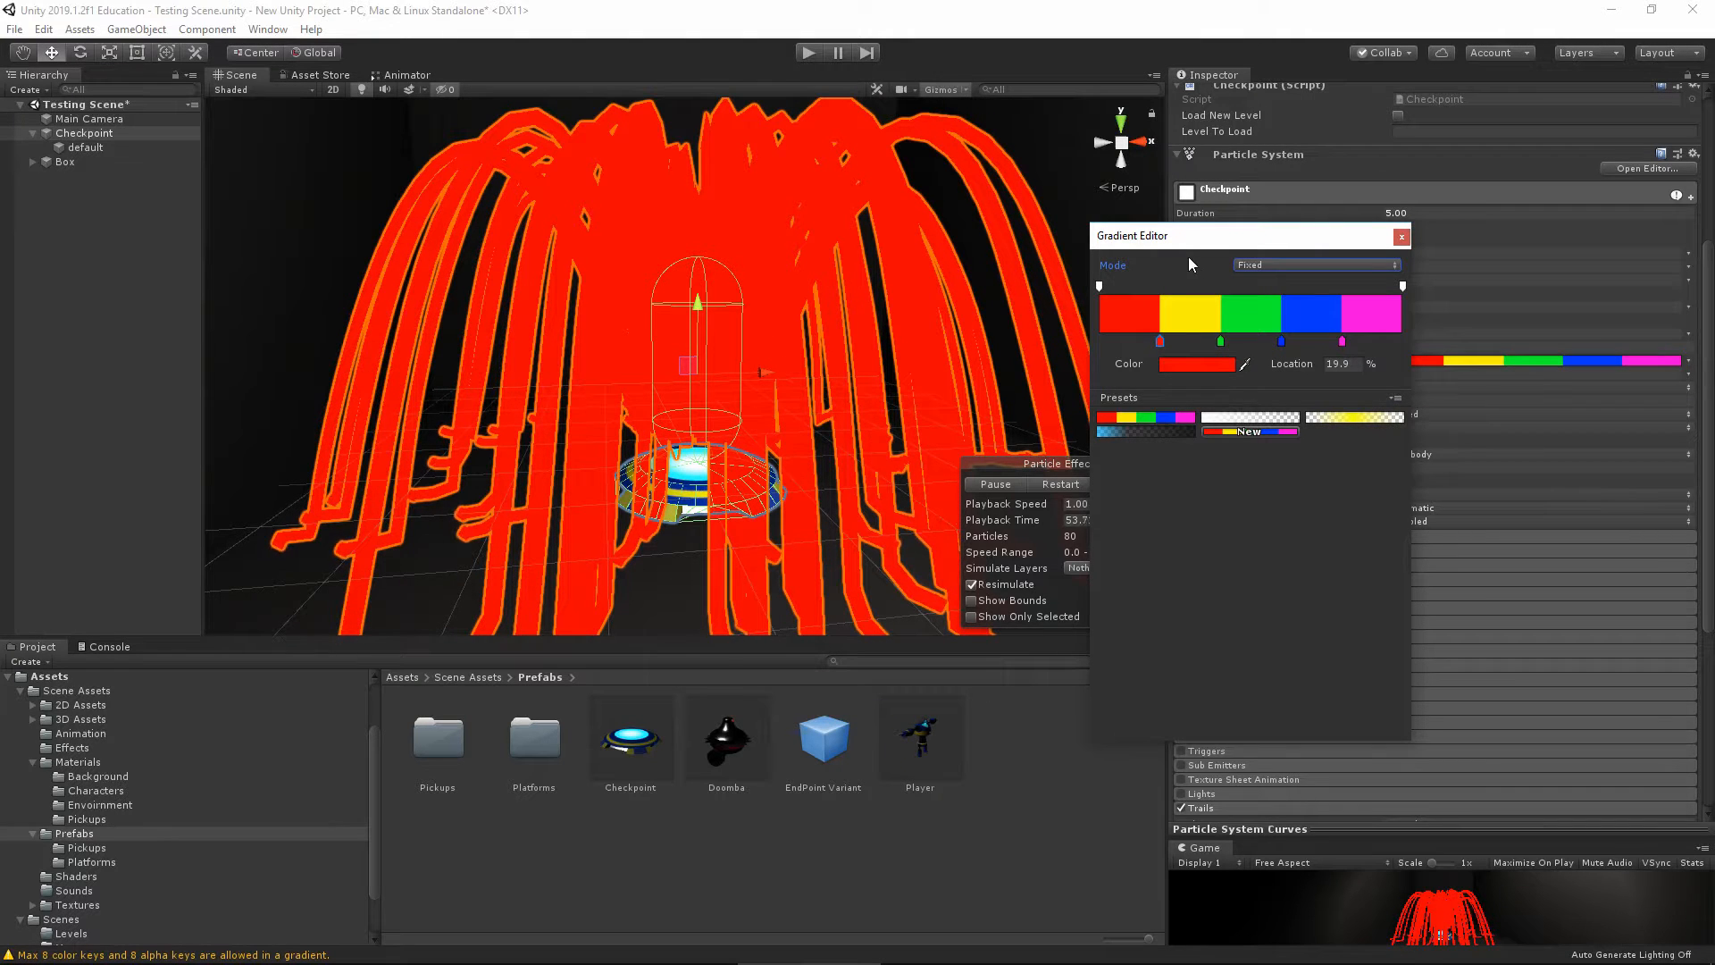
drag(1181, 238, 1310, 252)
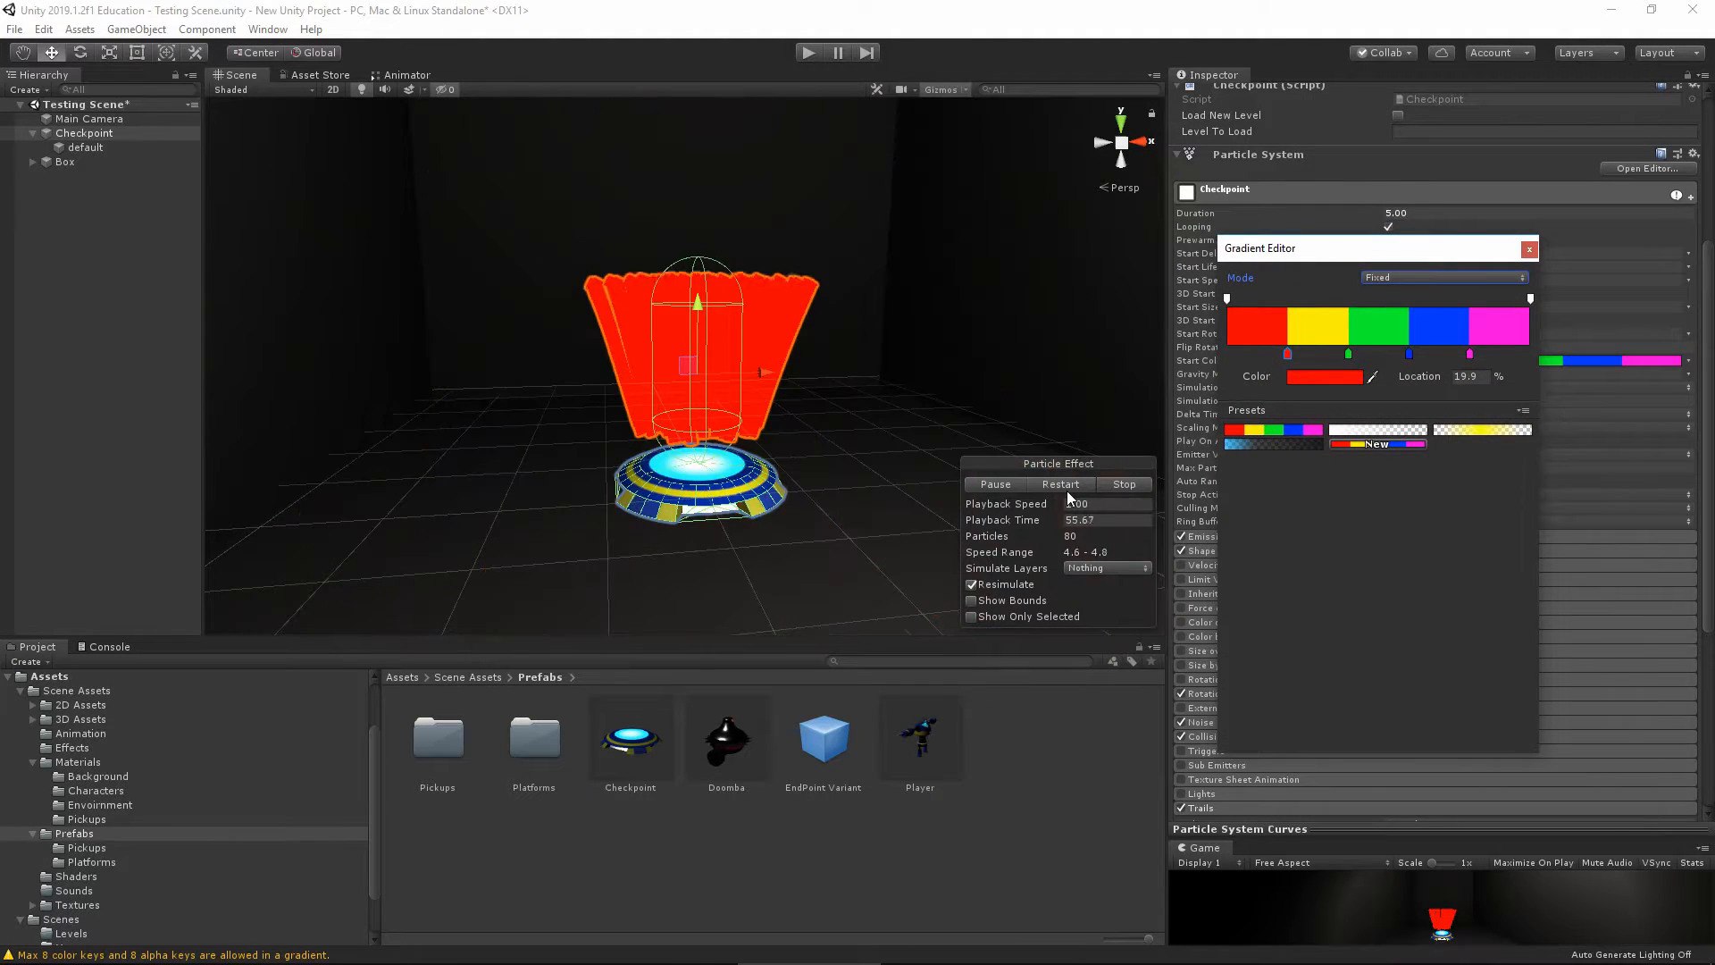
click(1434, 277)
click(1393, 304)
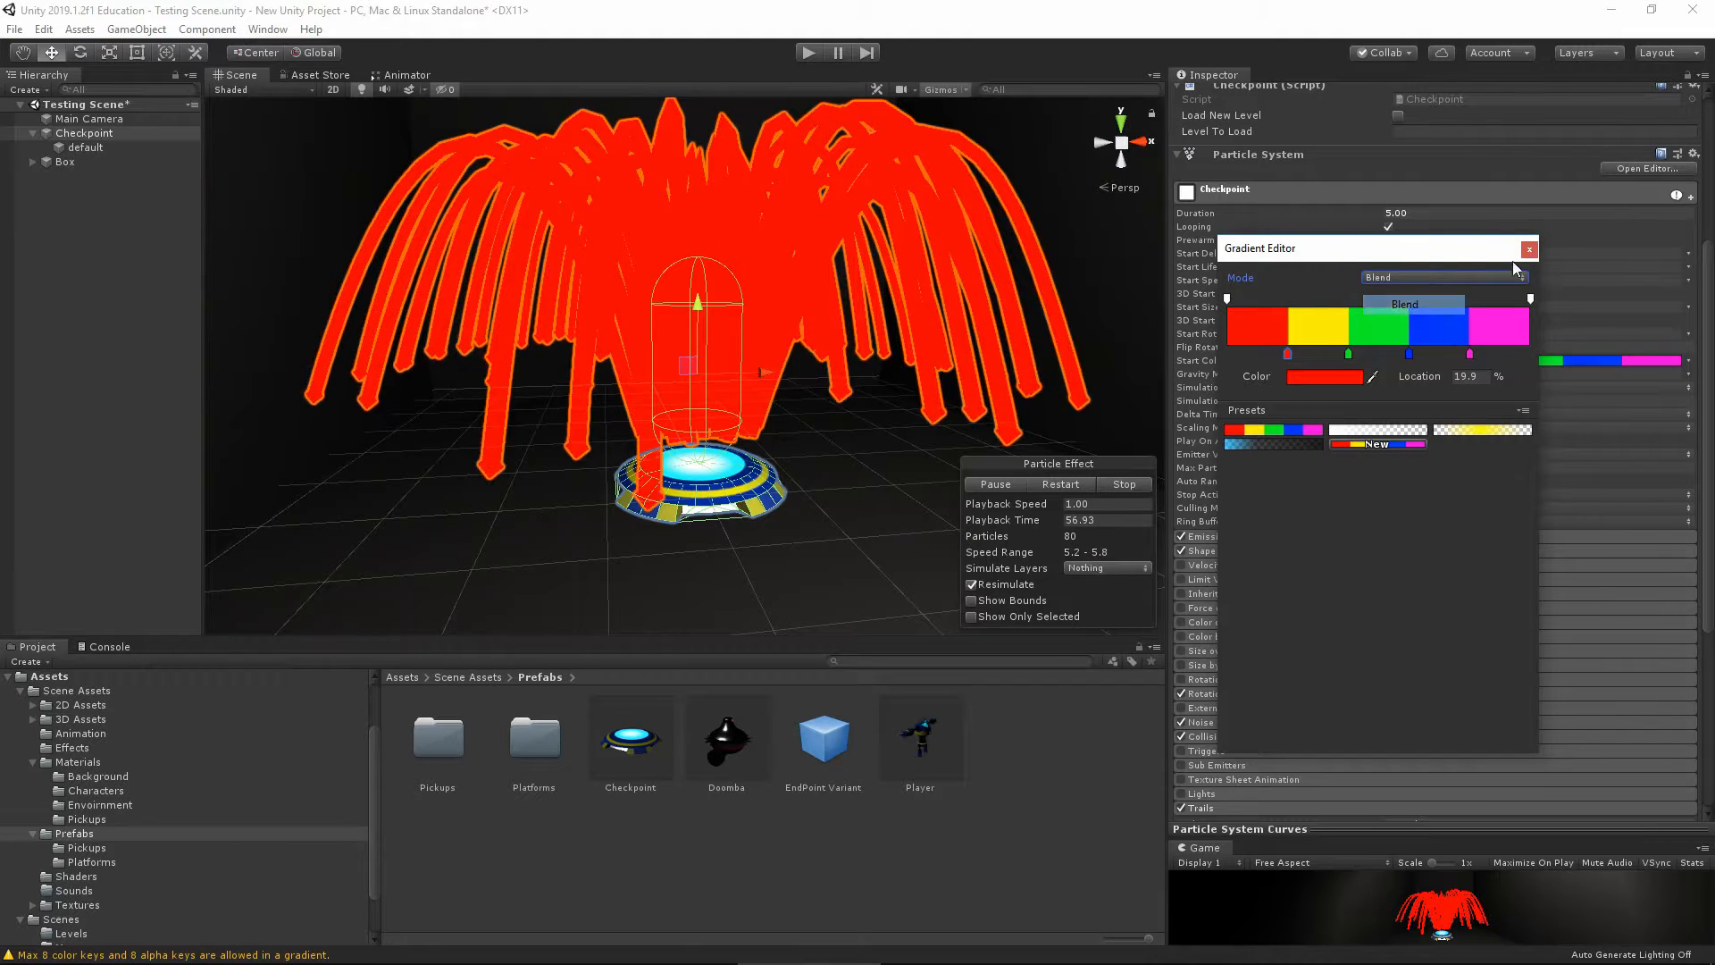
click(1528, 251)
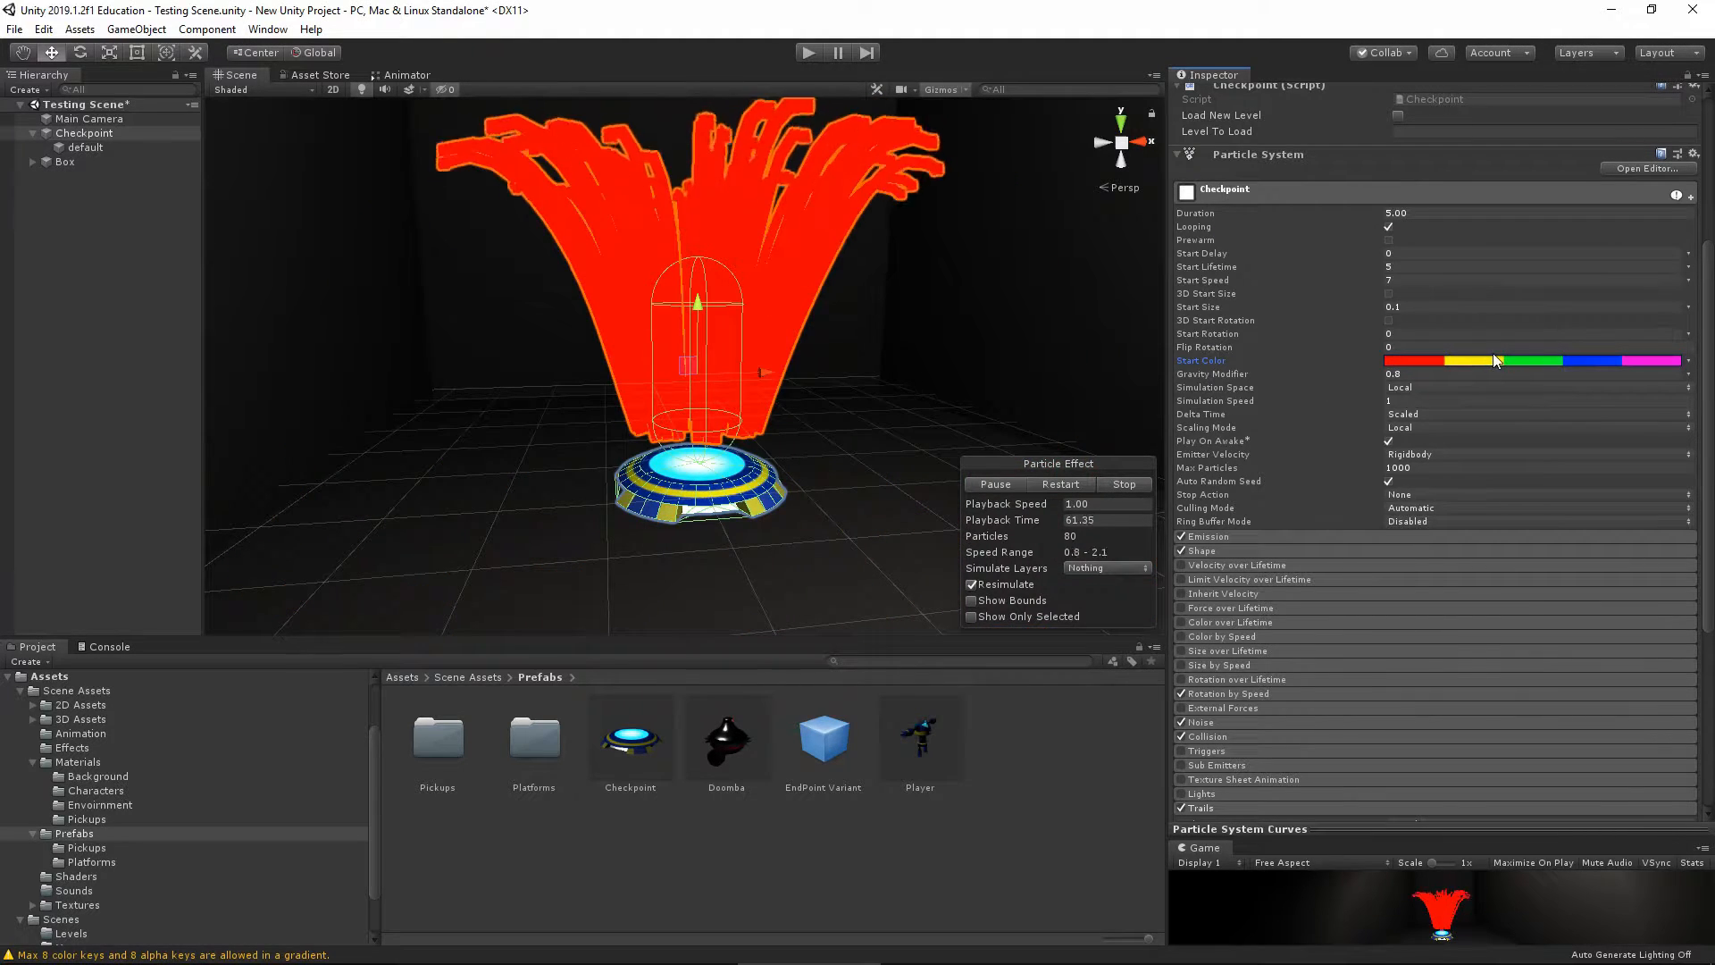
Change the Start Color mode to Random Color and restart the particle preview
click(1688, 360)
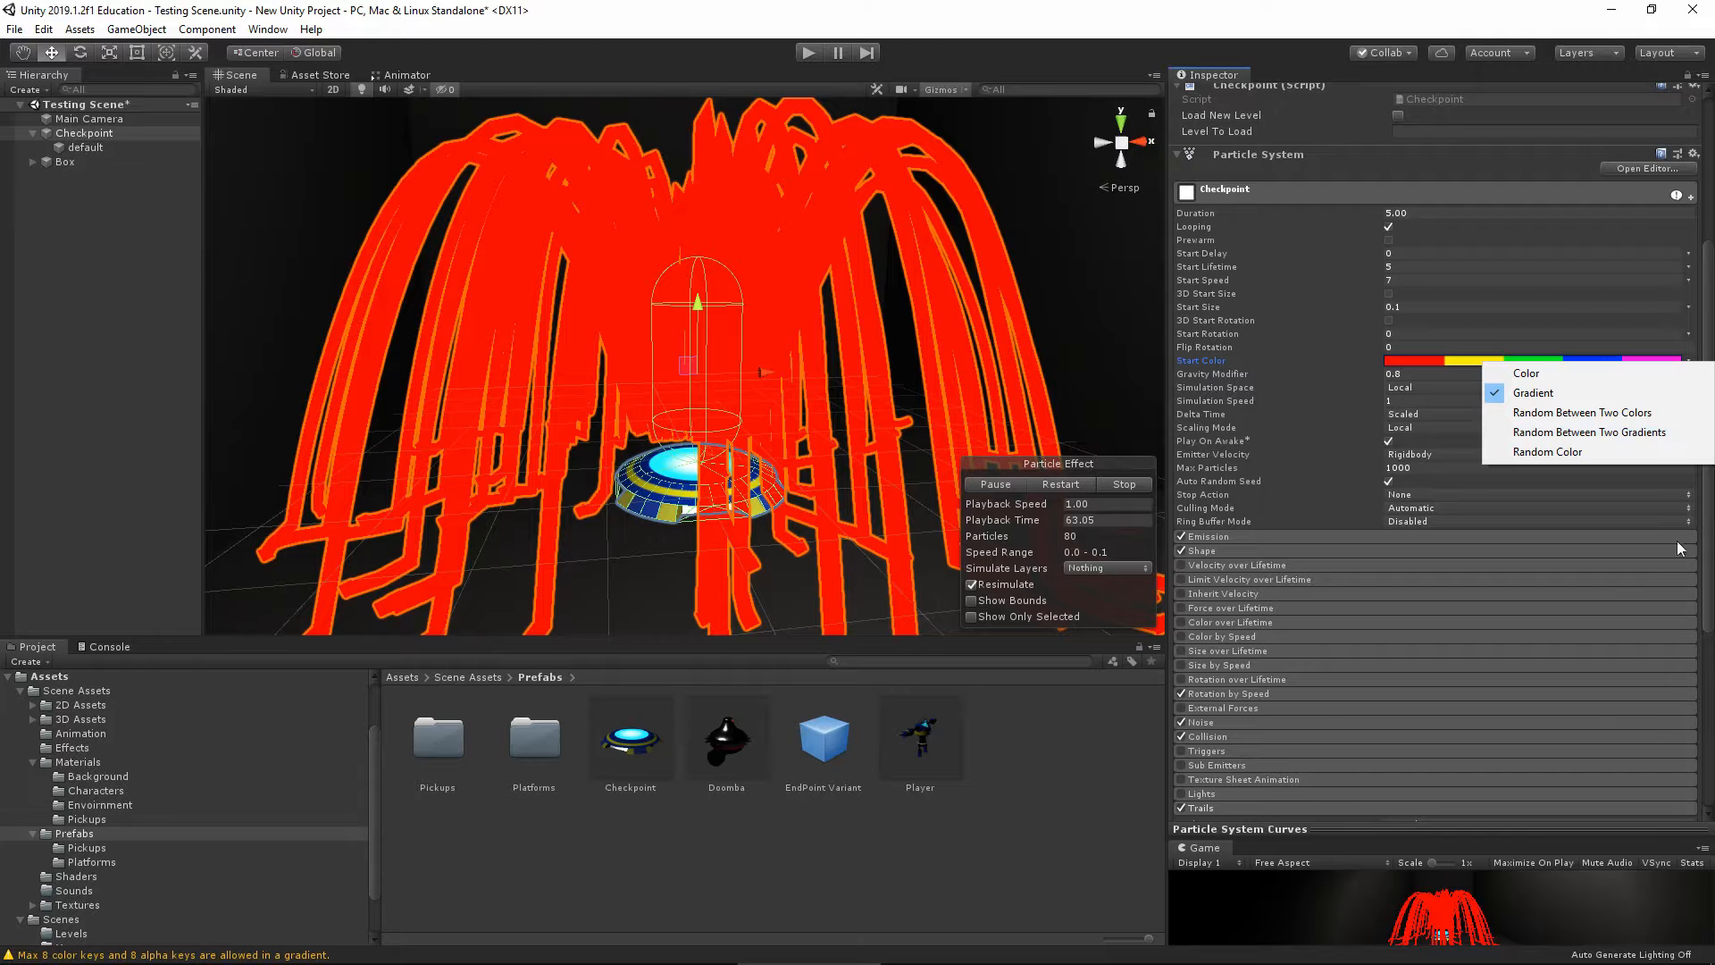
click(1305, 418)
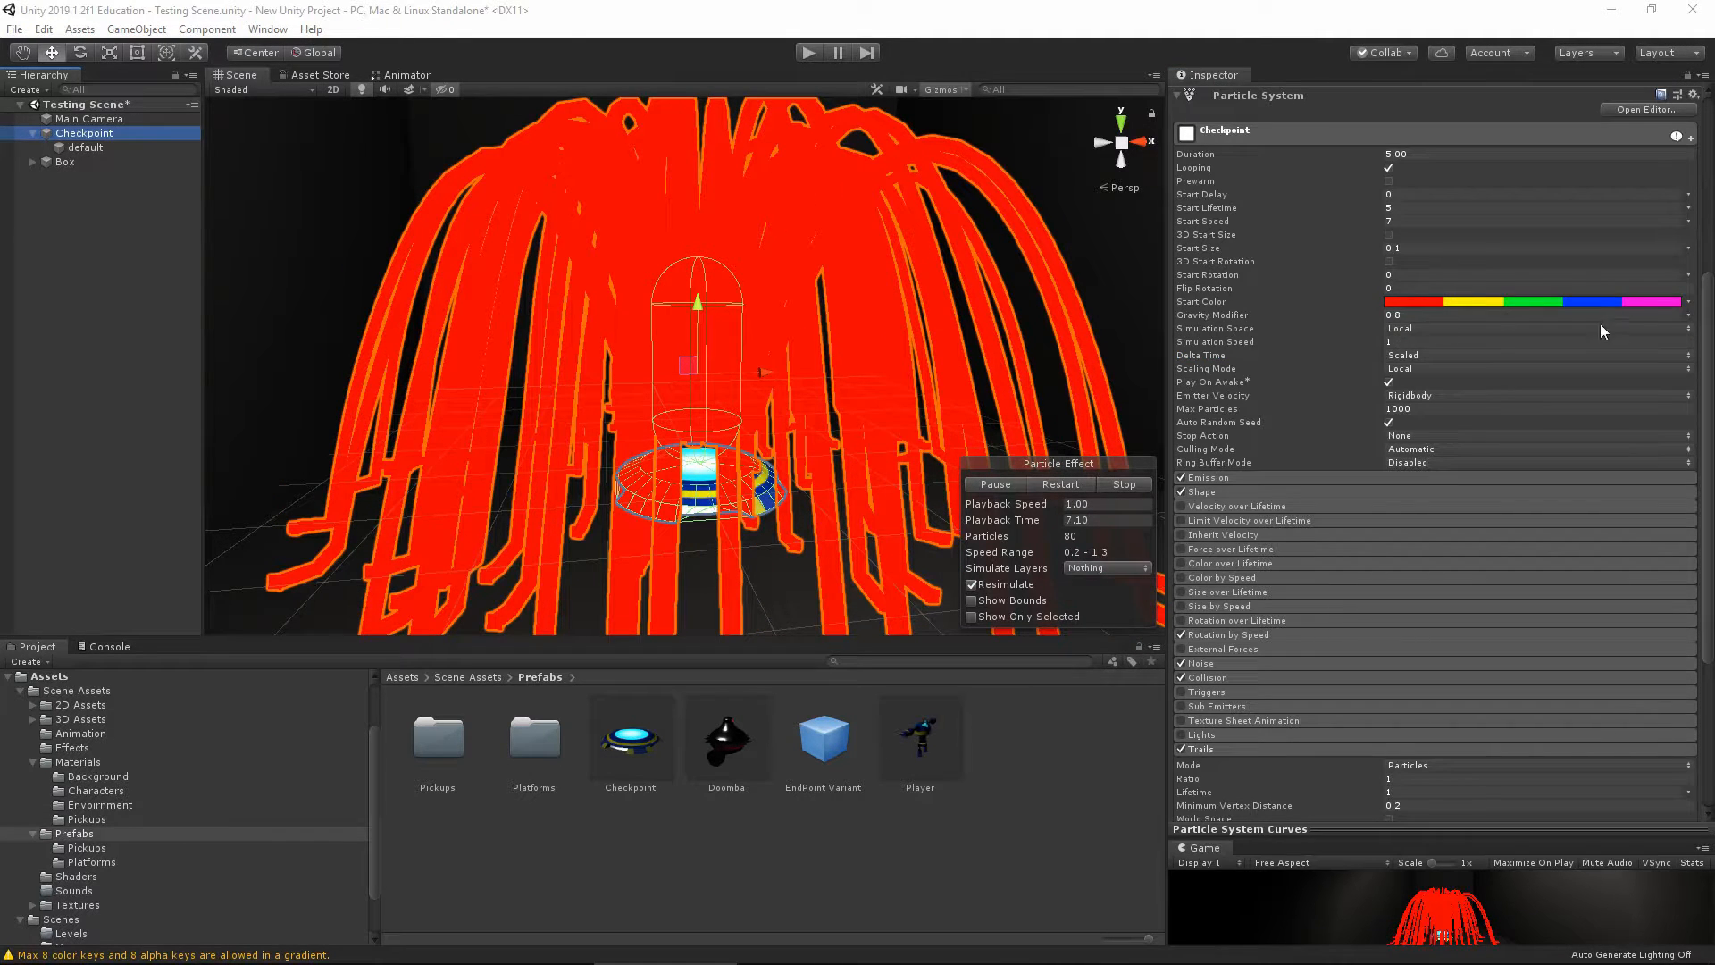
click(1687, 302)
click(1568, 386)
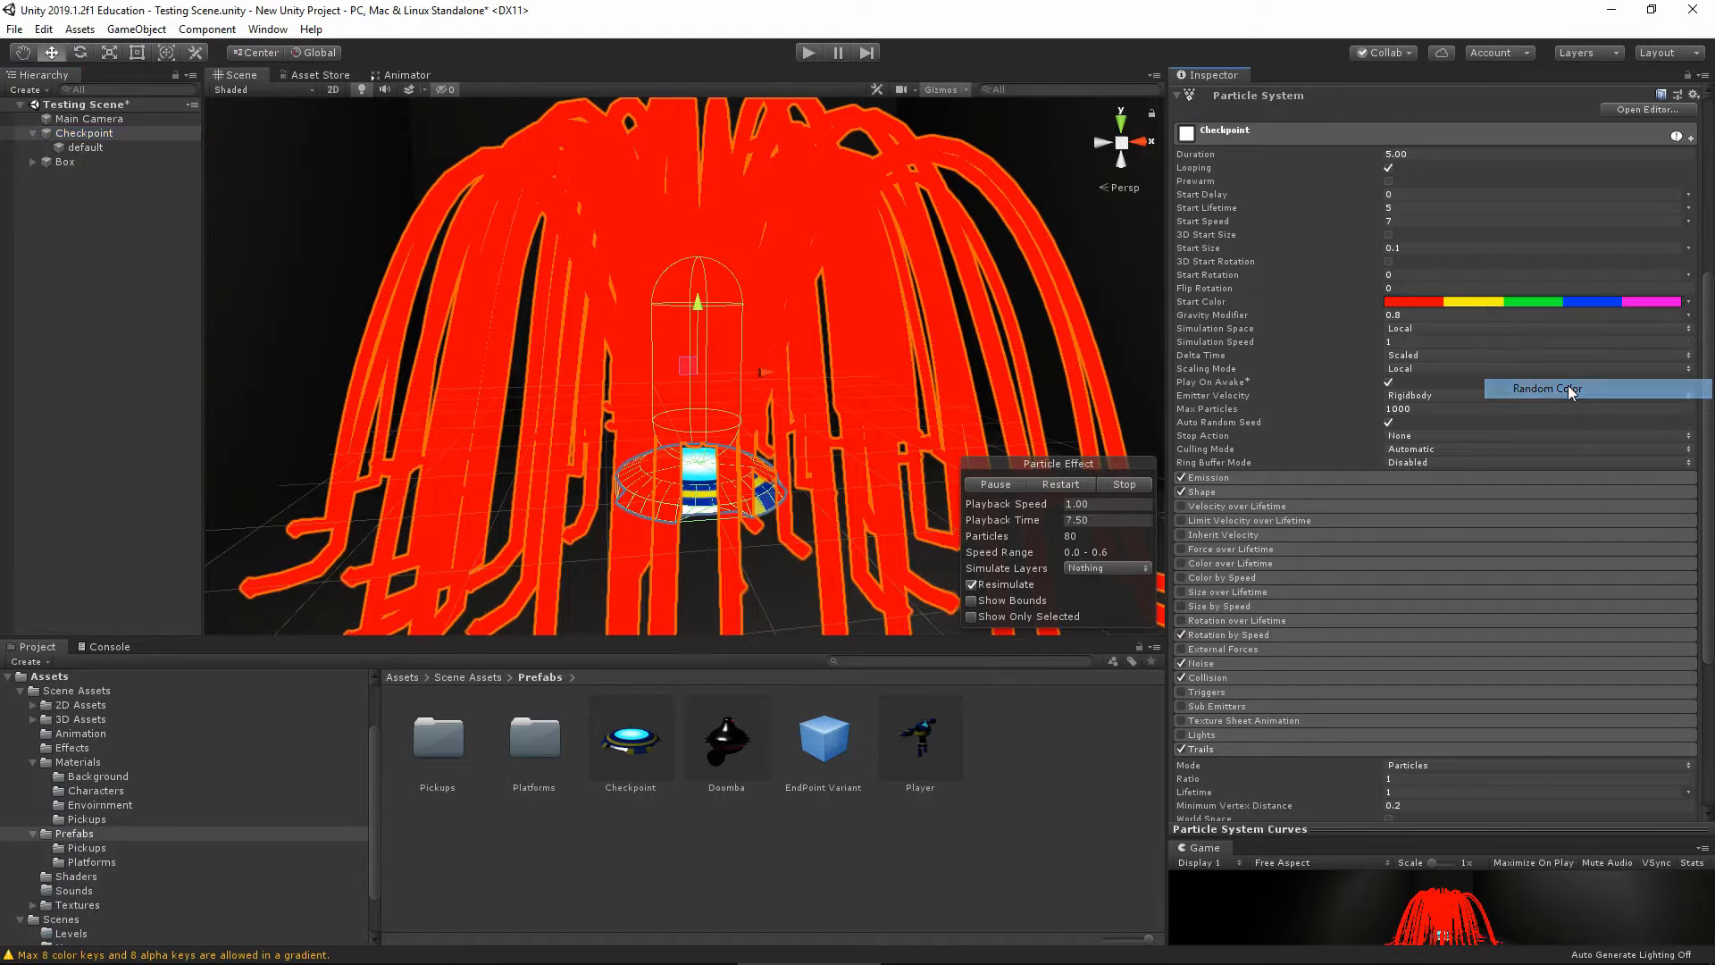
click(1061, 482)
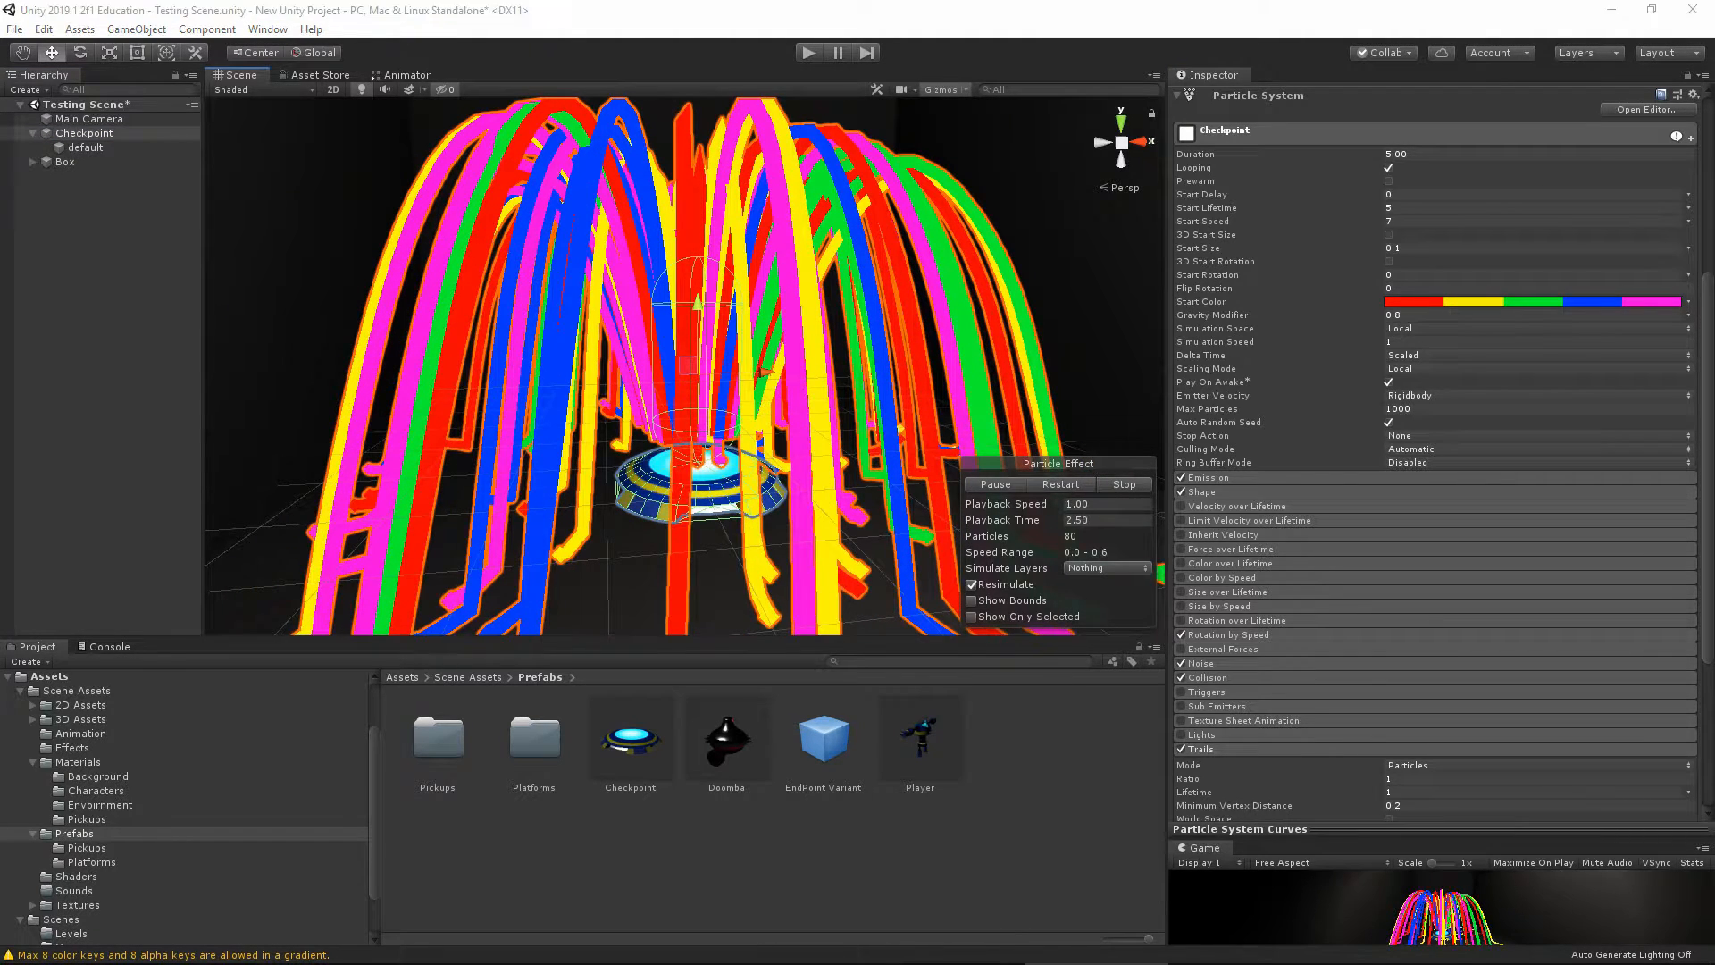
Set the Checkpoint confetti's trail Lifetime to 0.05, replay the effect and set Width over Trail to 0.5
scroll(1309, 616, down, 5)
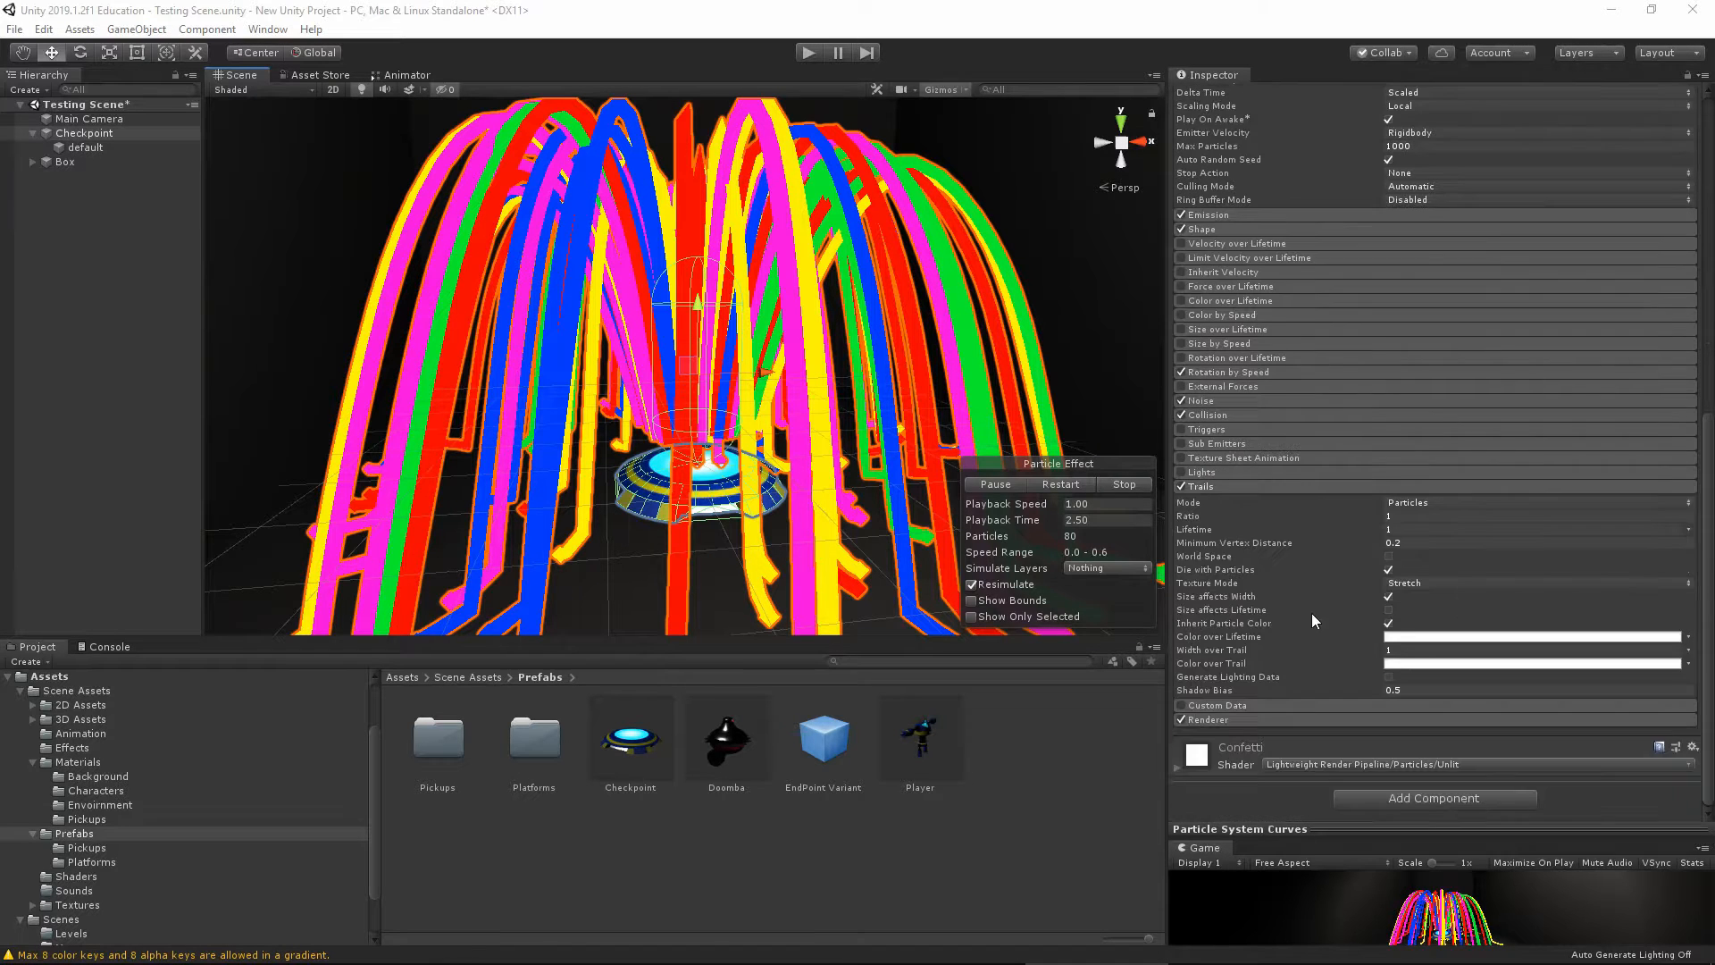
click(1147, 729)
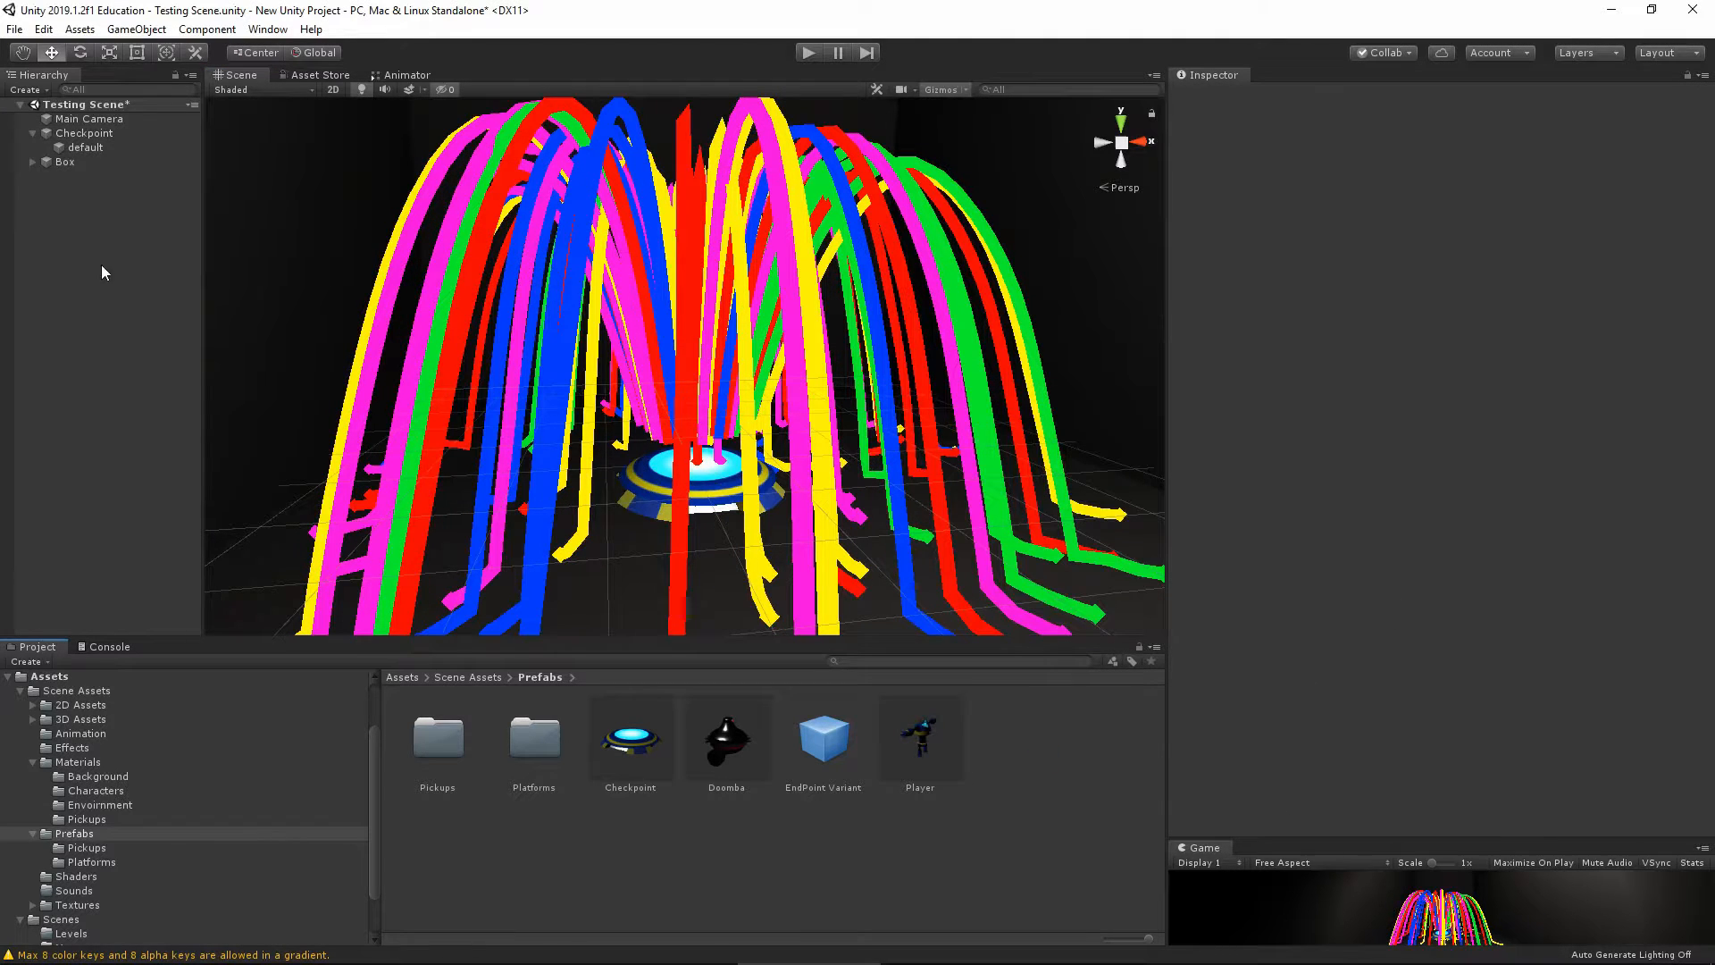
click(84, 133)
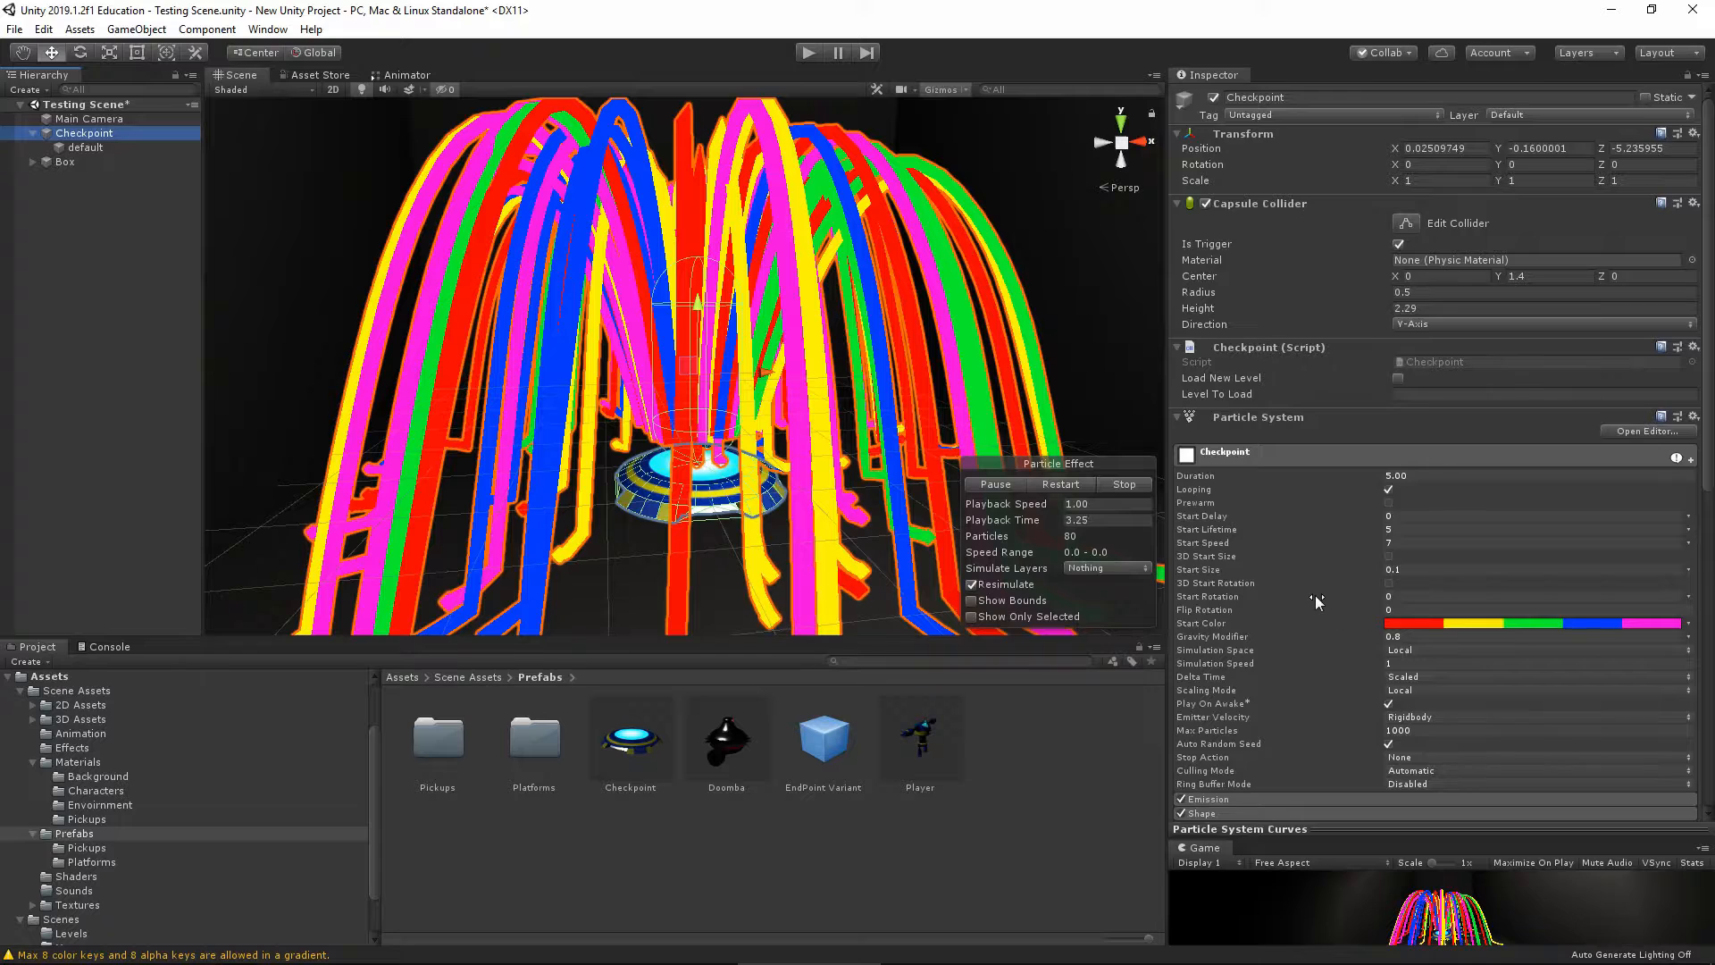
scroll(1315, 595, down, 8)
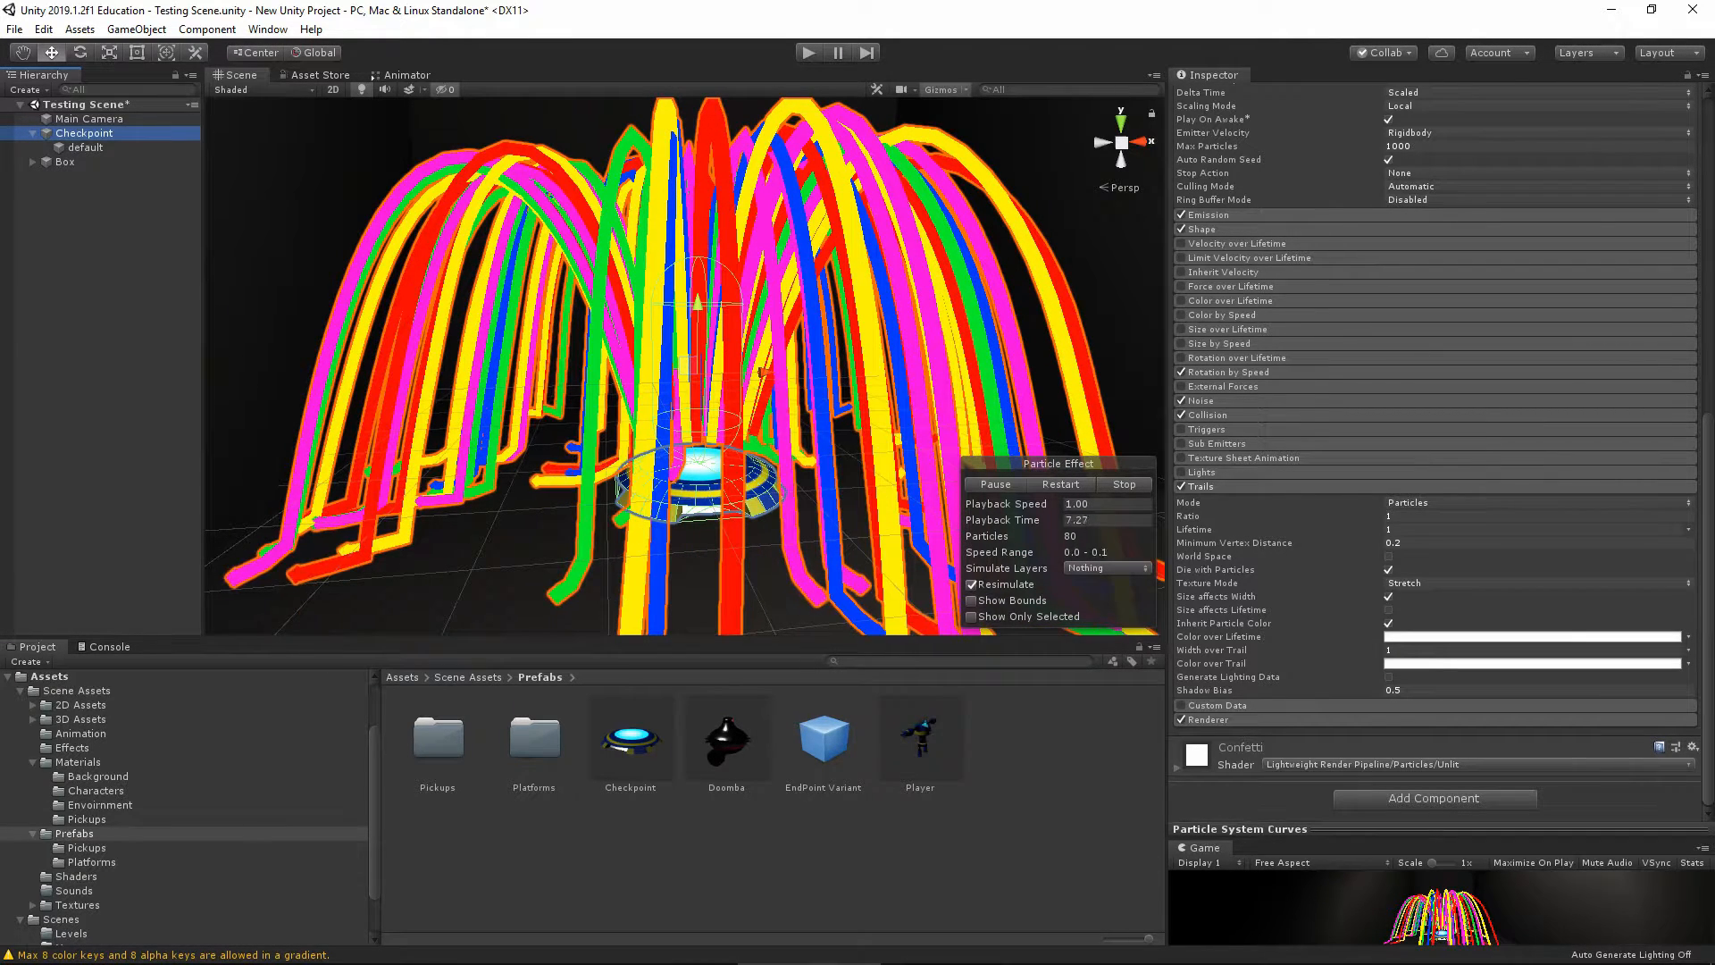
click(1111, 486)
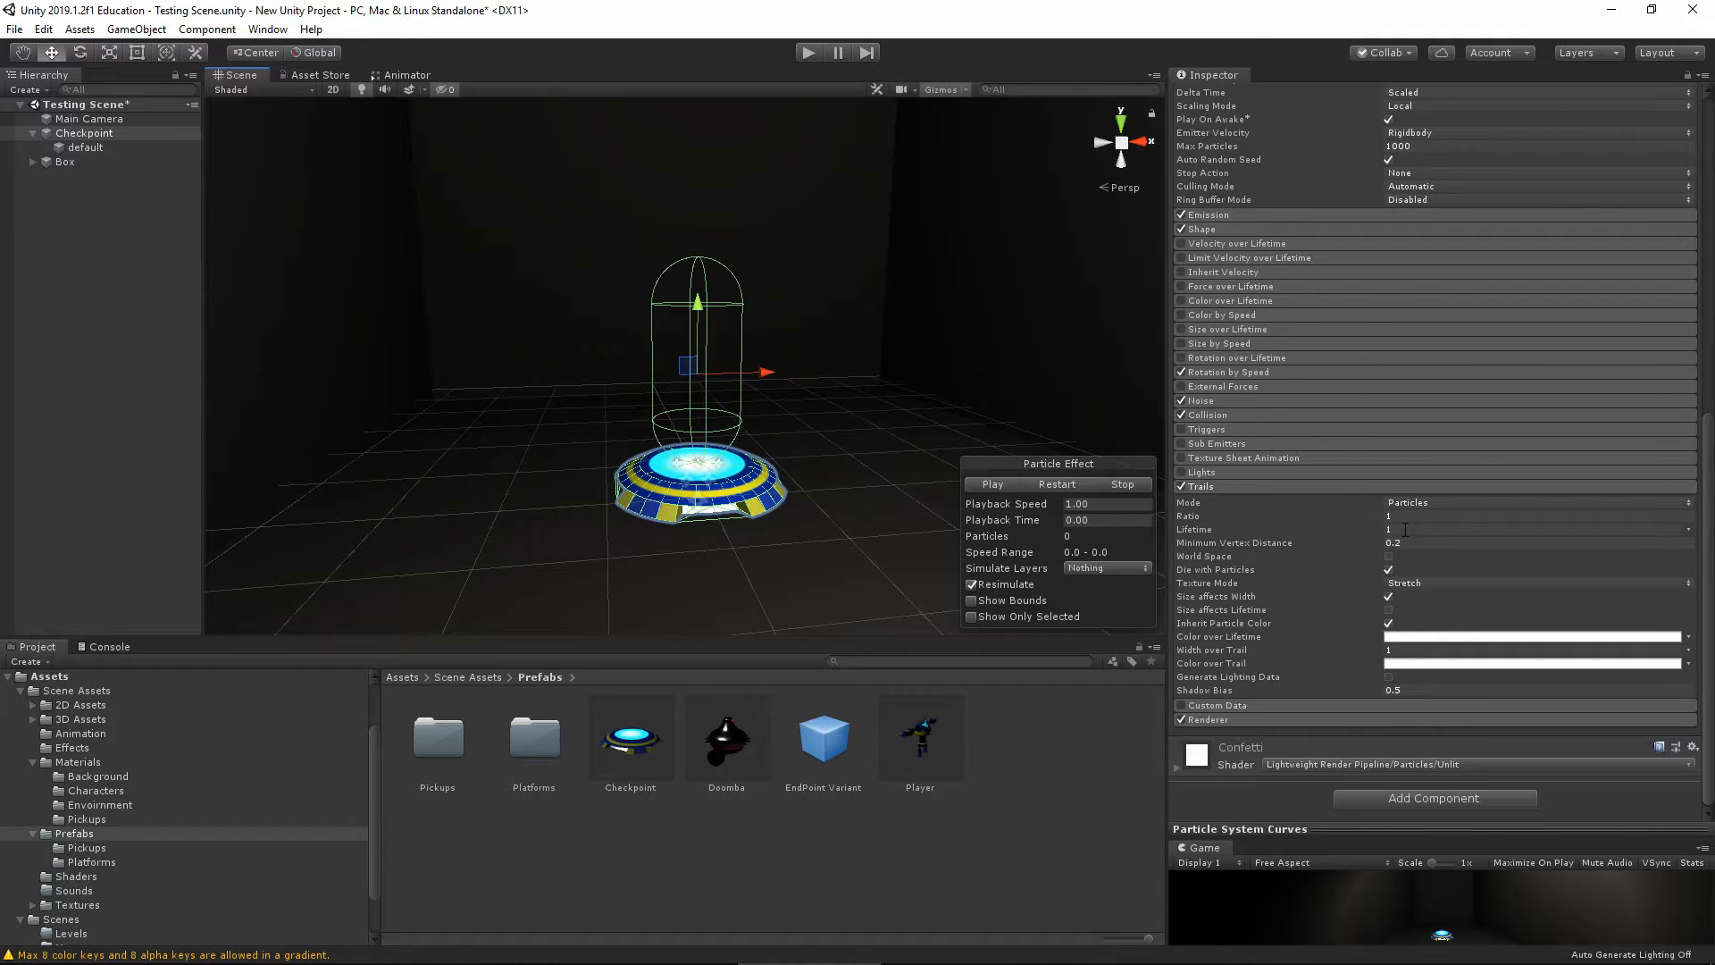
click(1407, 529)
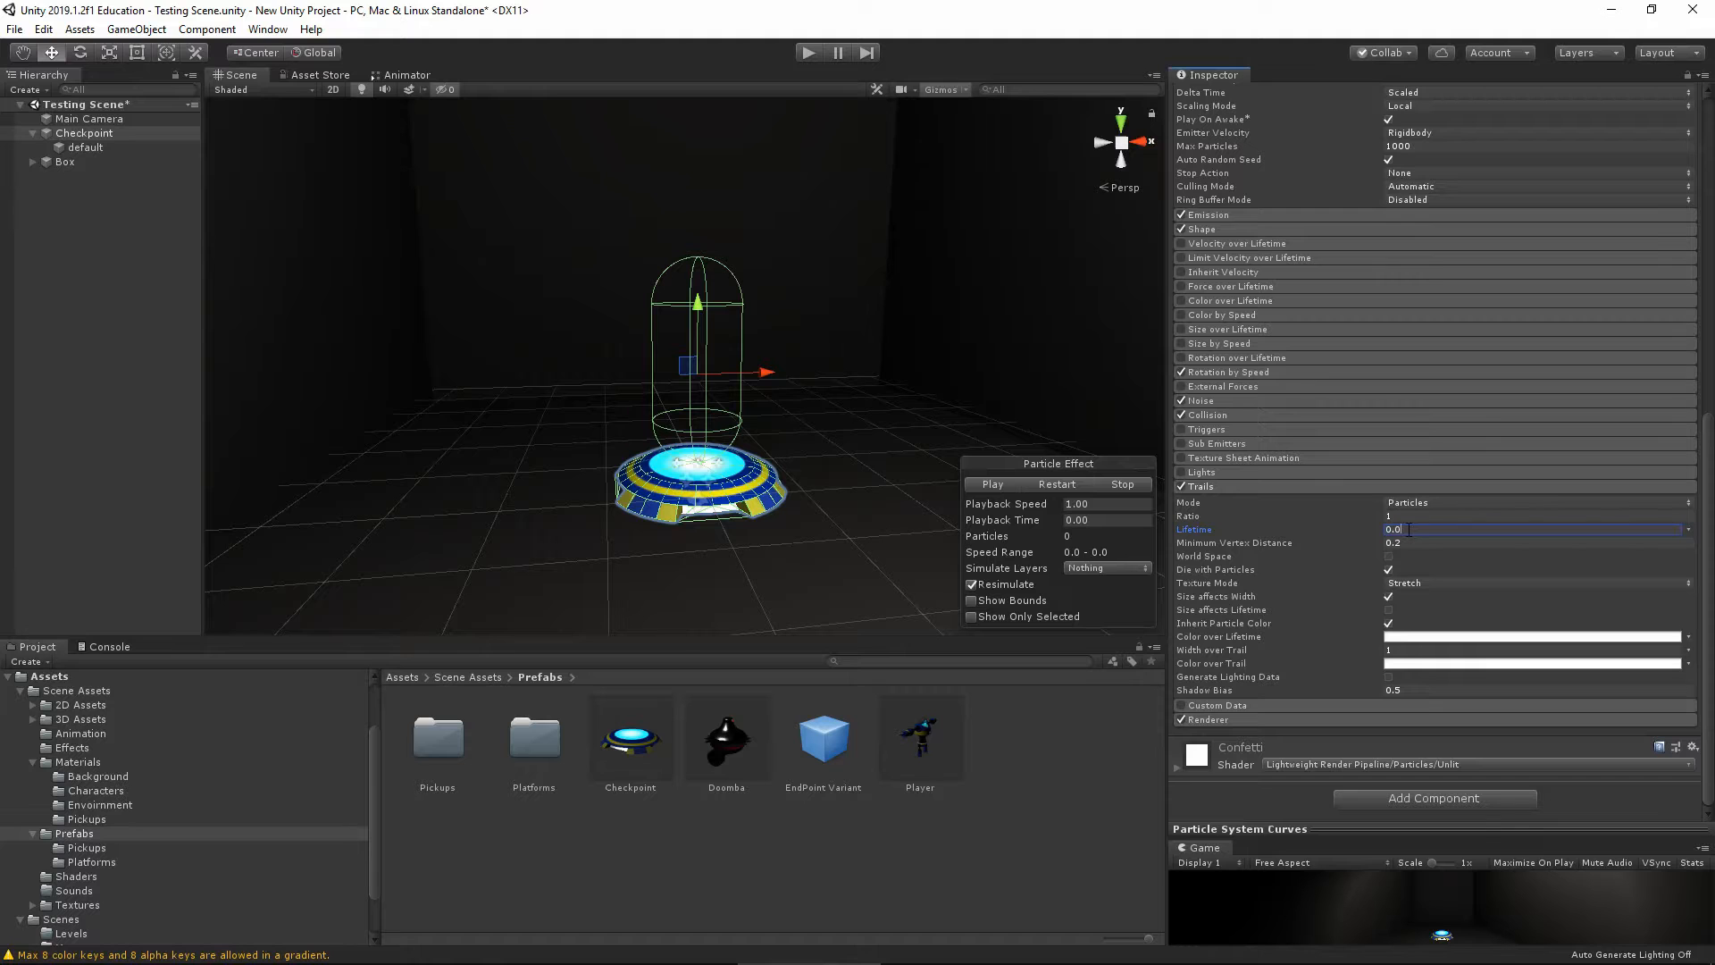
click(1049, 485)
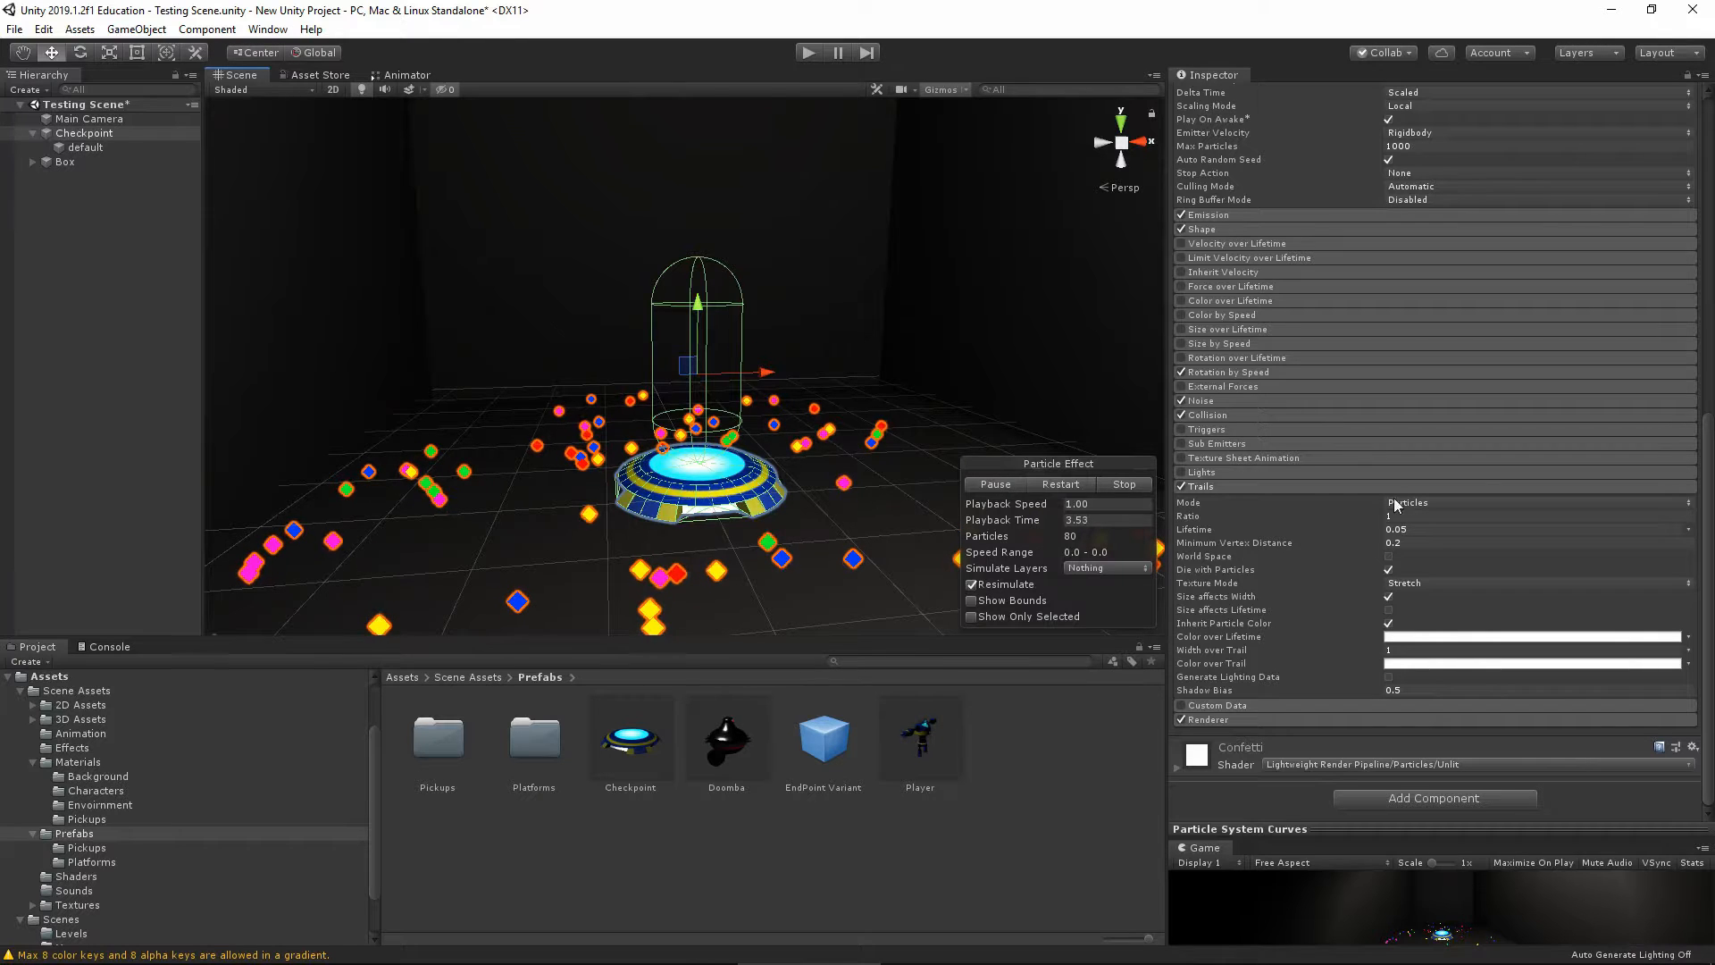
click(1410, 651)
text(0.5)
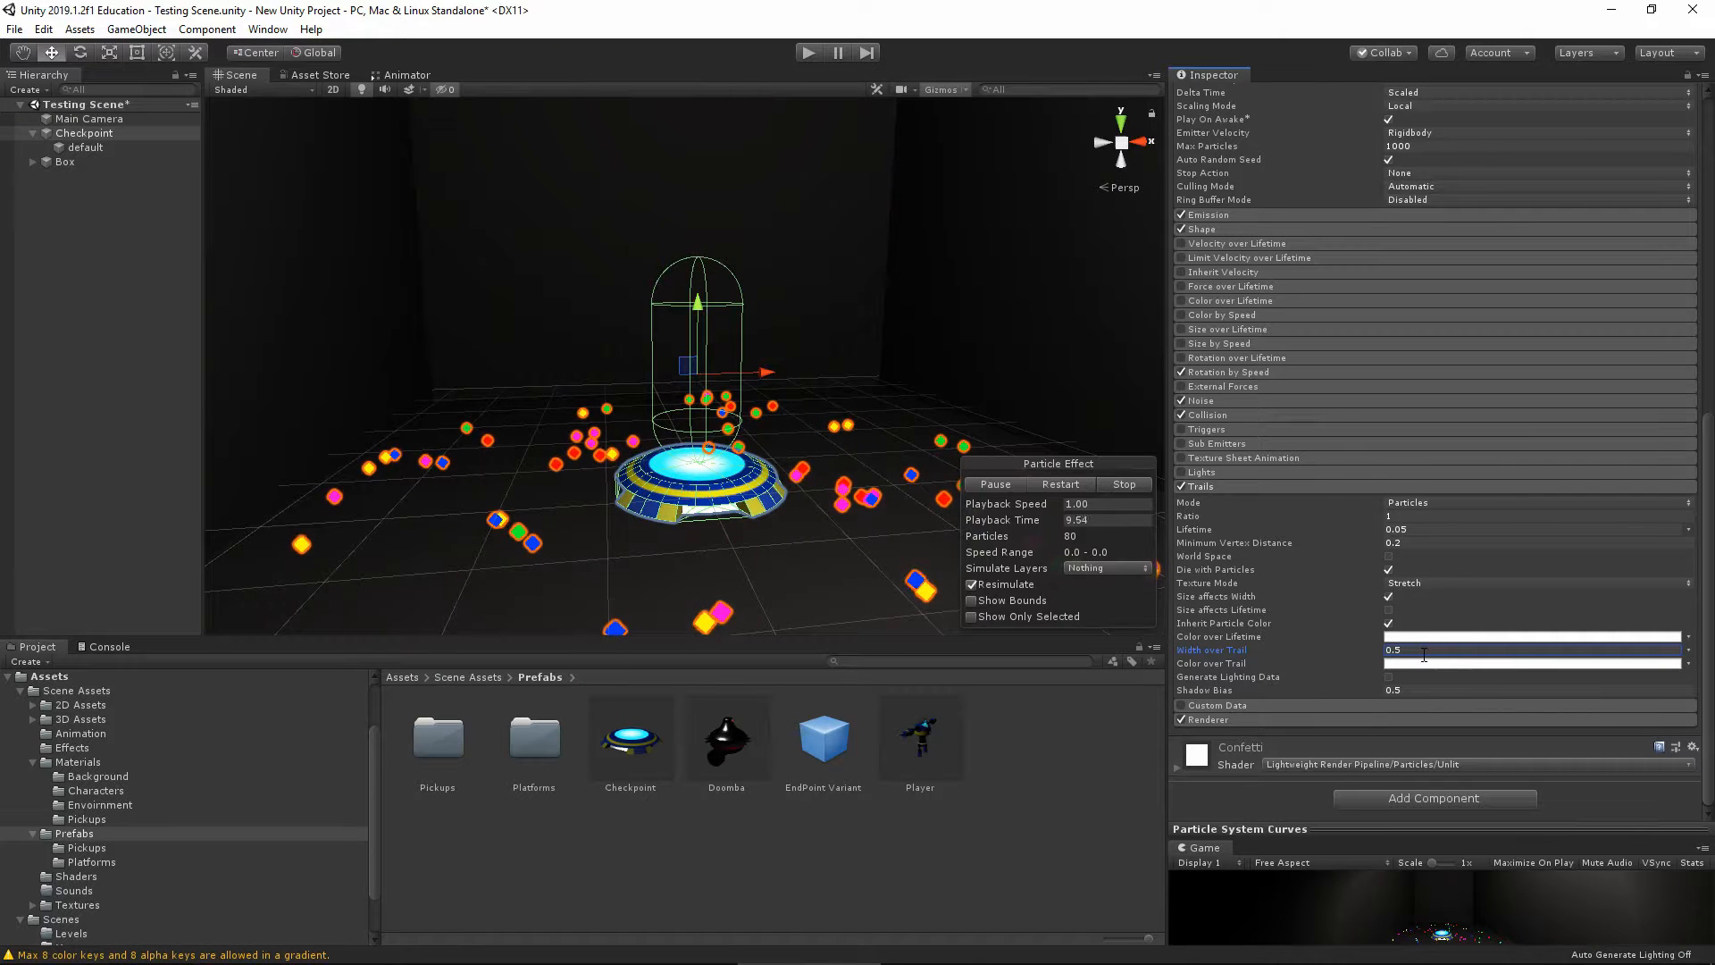
Change the trails' Color over Lifetime to a Gradient and apply the preset that fades from white to transparent
click(1667, 637)
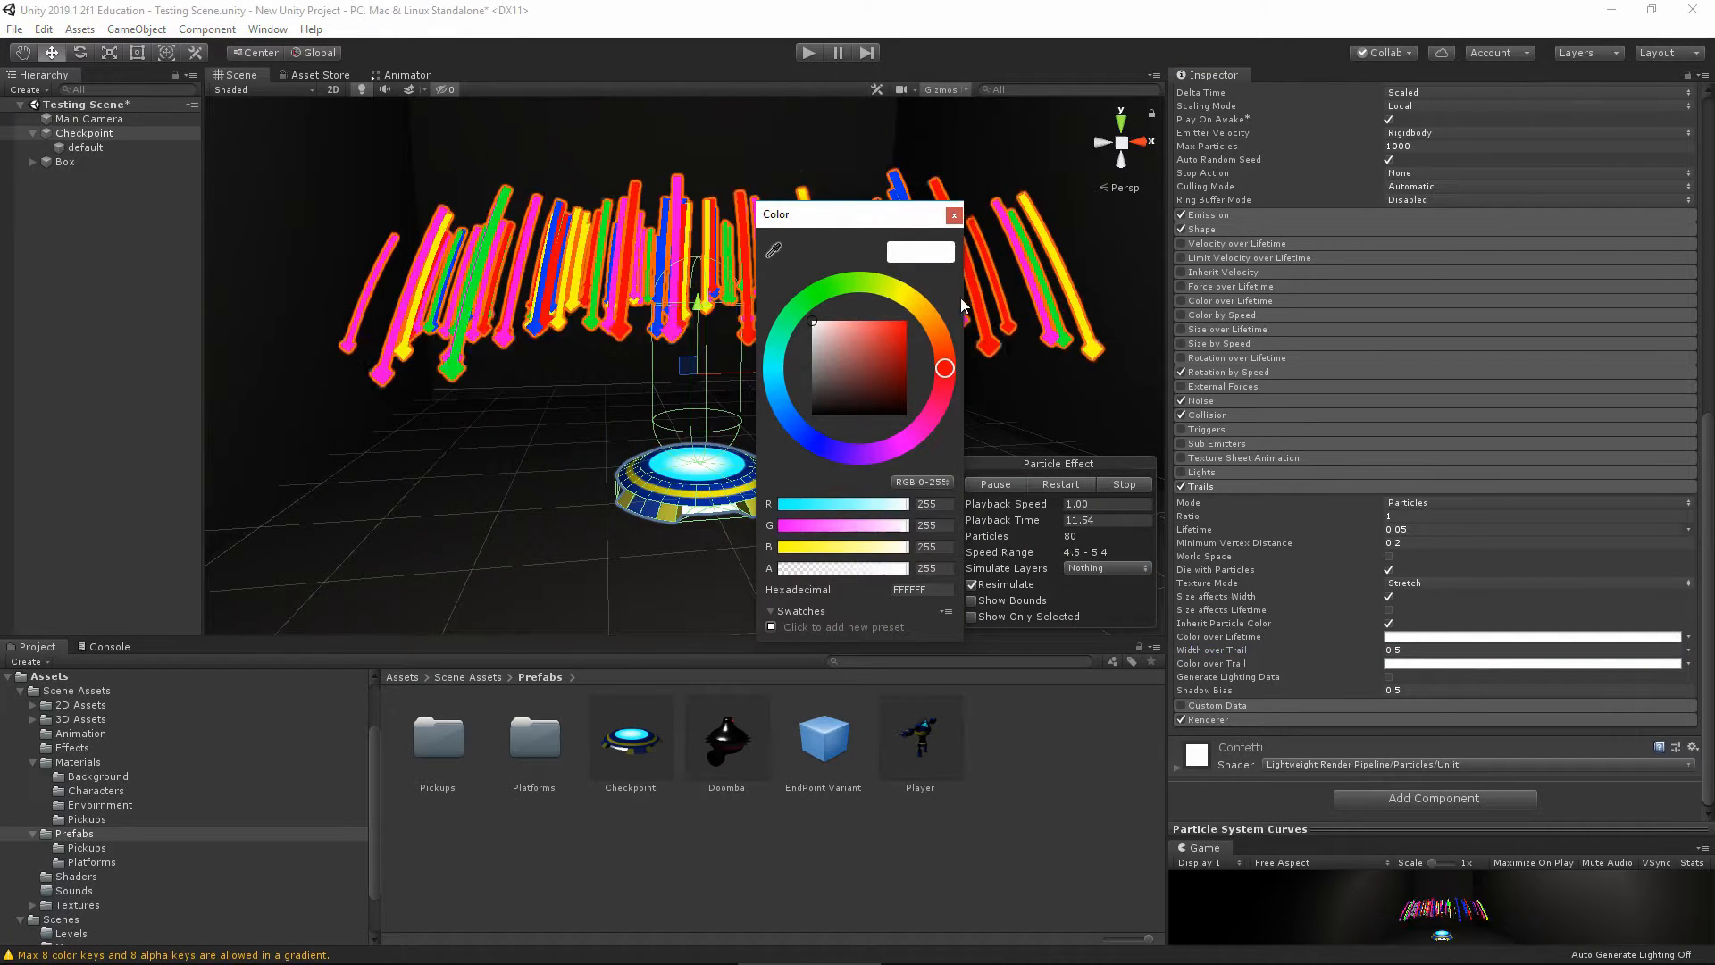
click(1681, 636)
click(1686, 636)
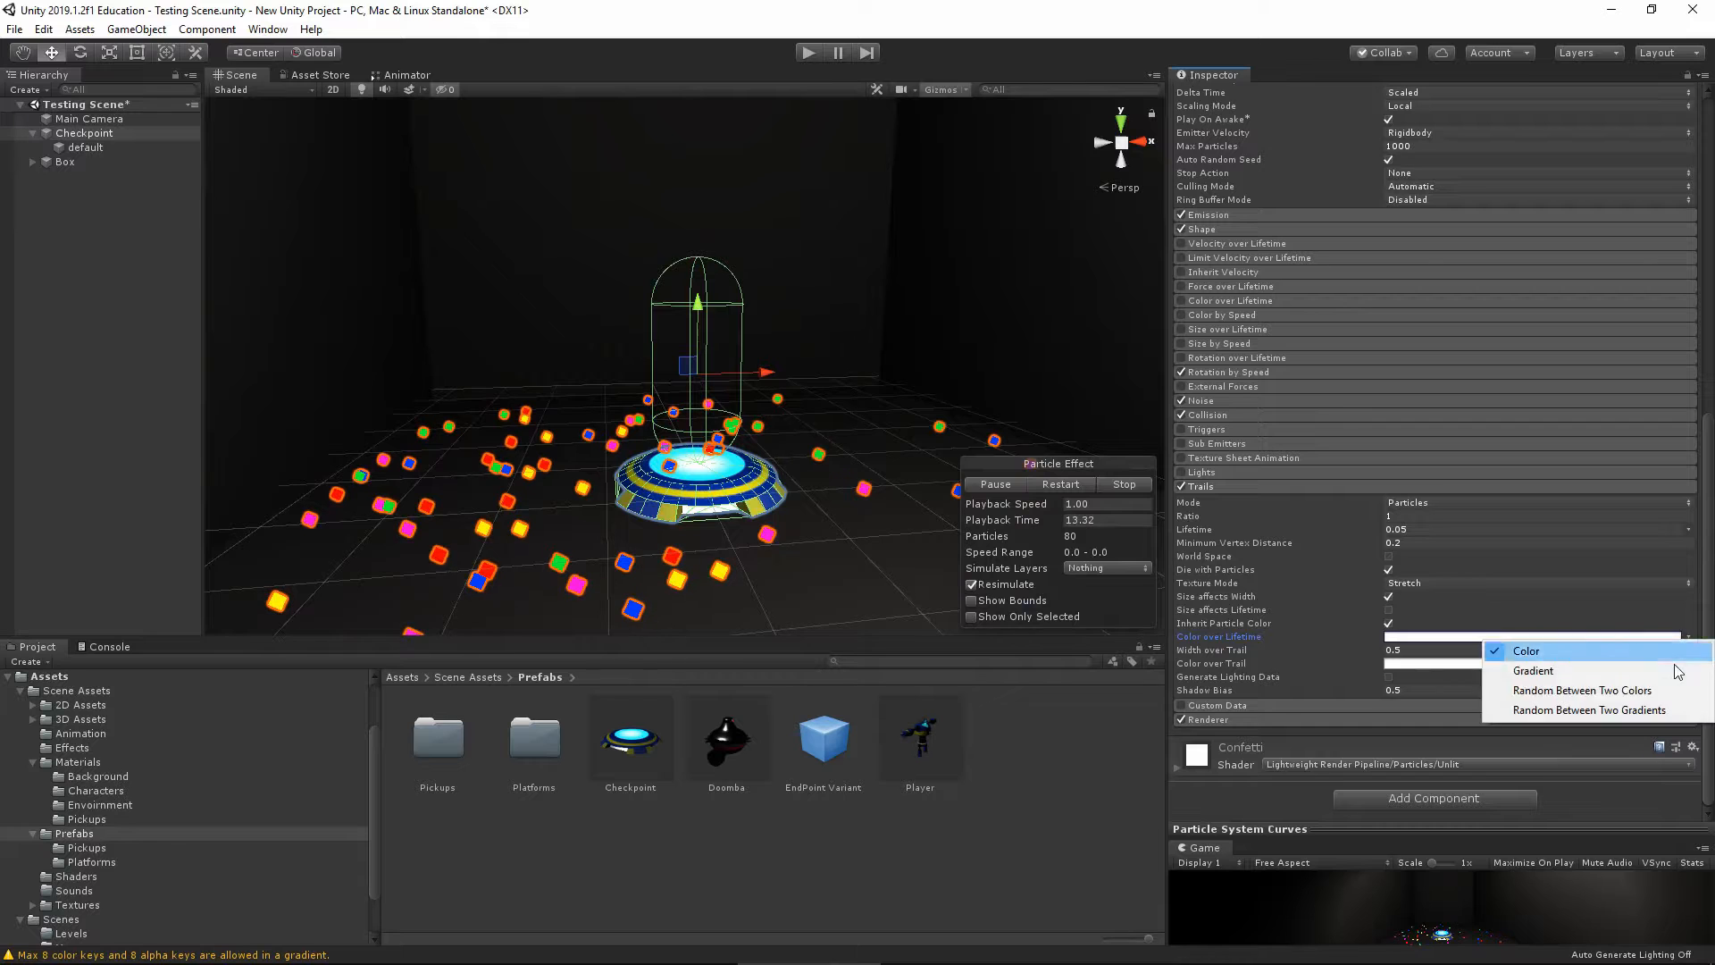
click(1555, 673)
click(1661, 640)
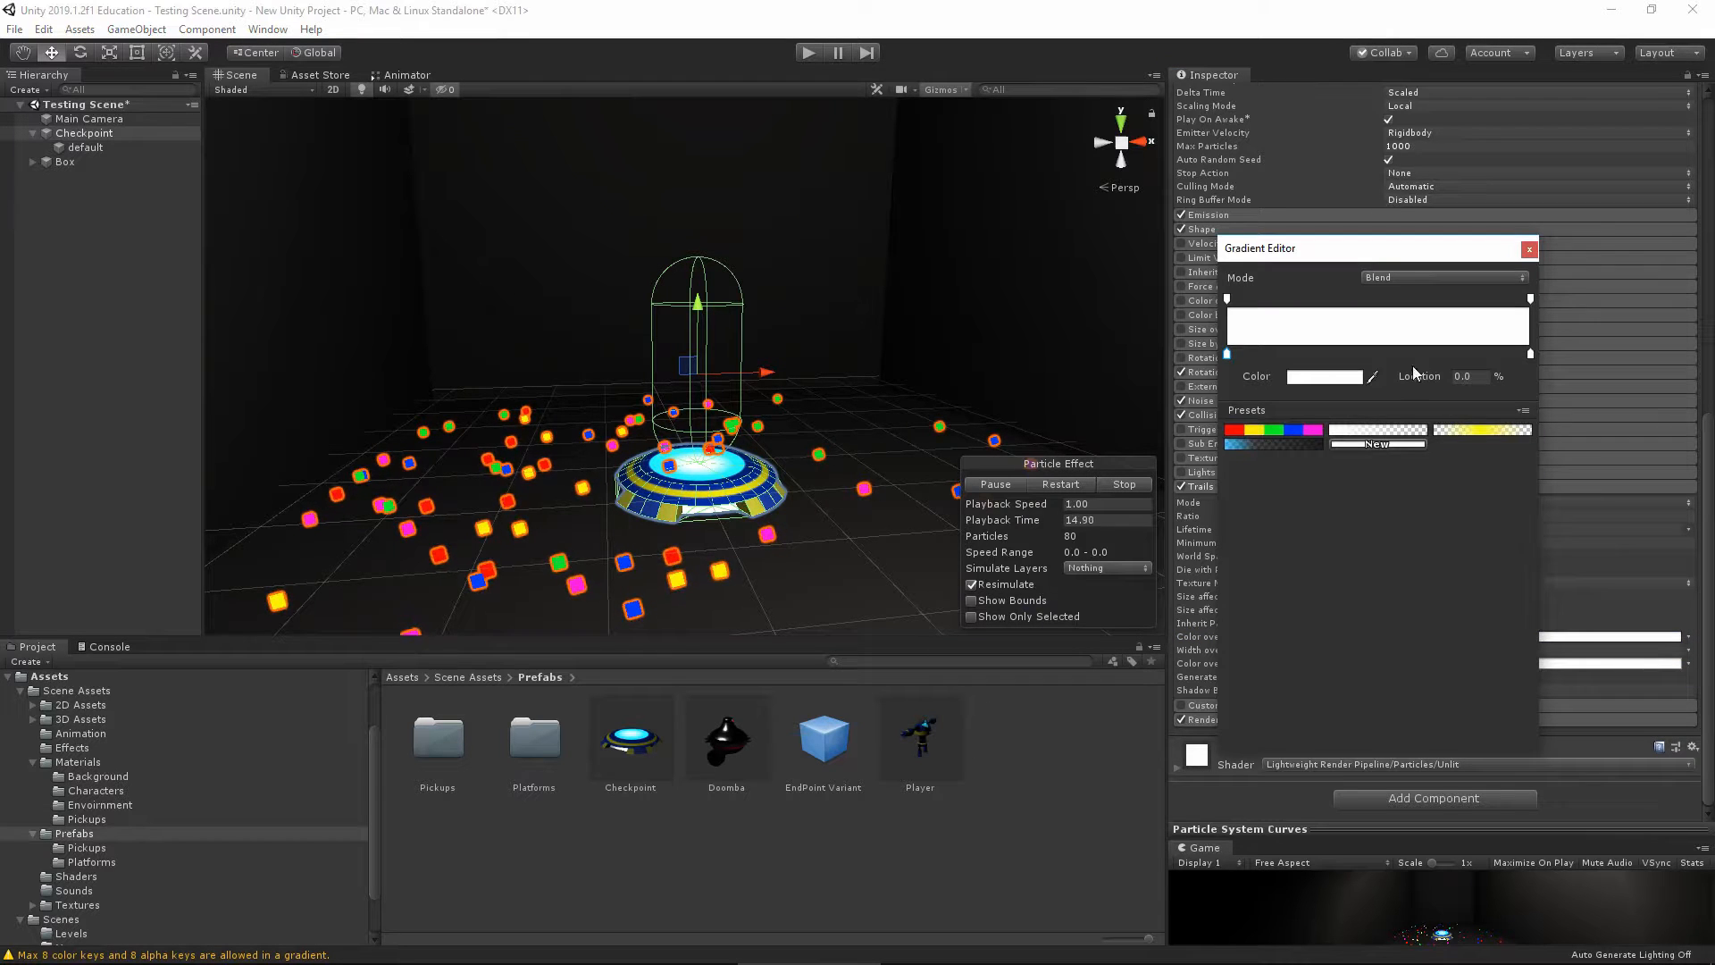
click(1392, 431)
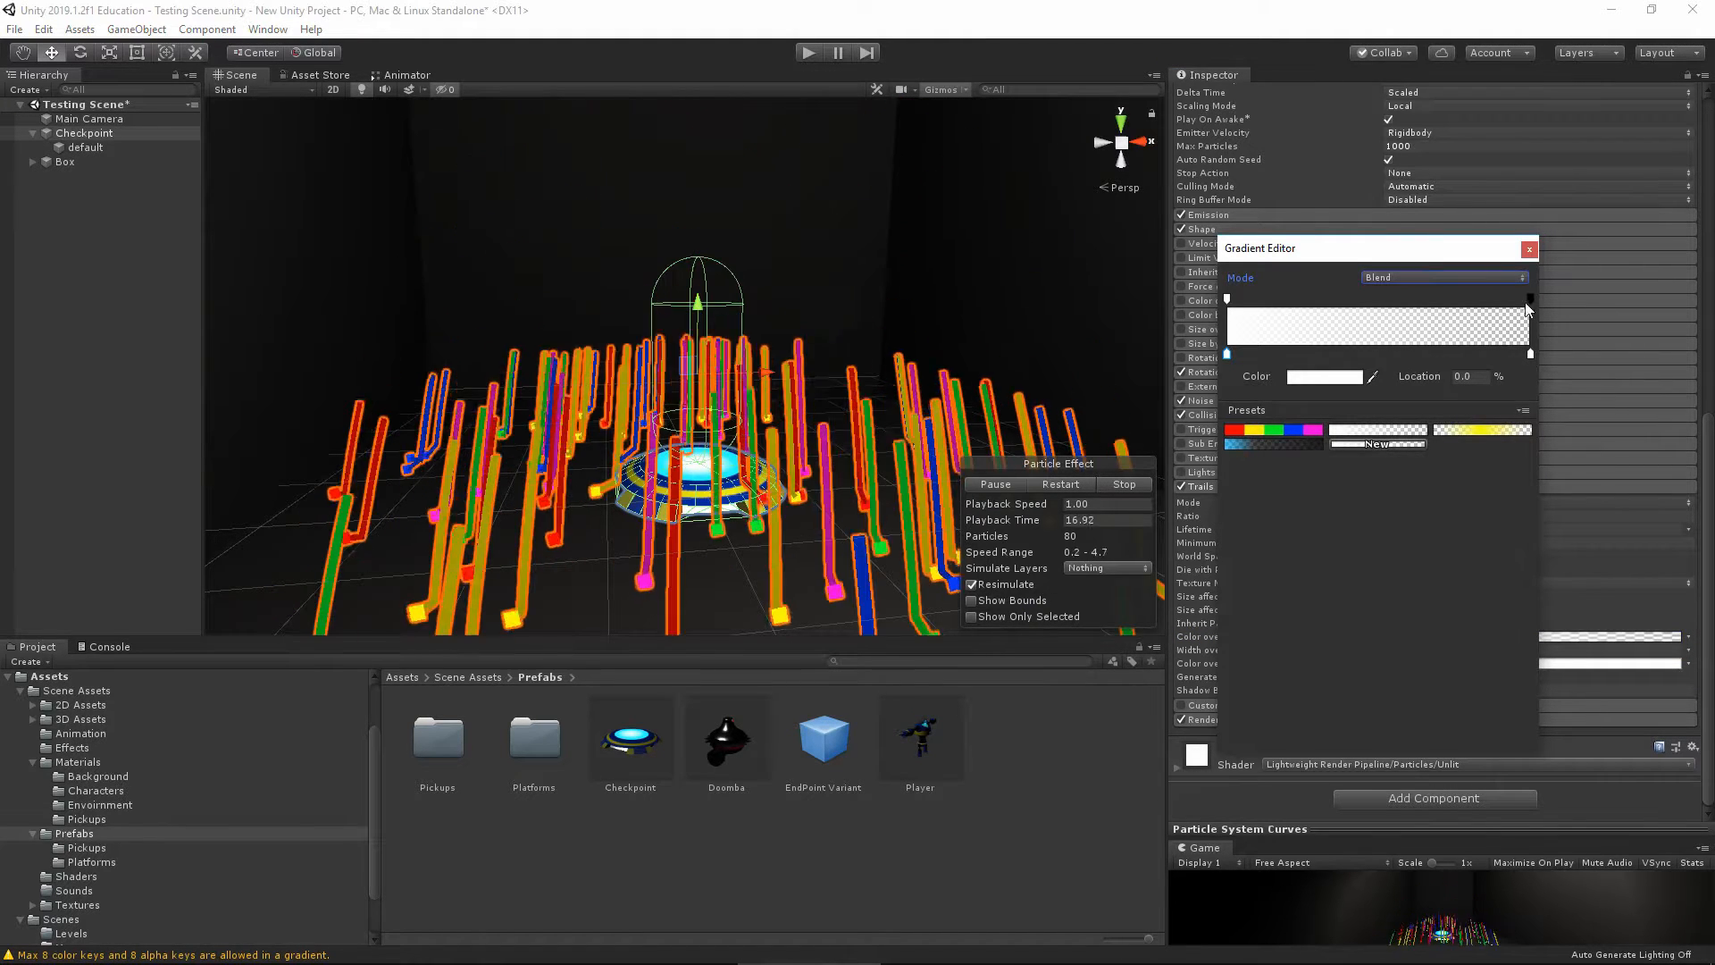
click(1530, 300)
click(1530, 251)
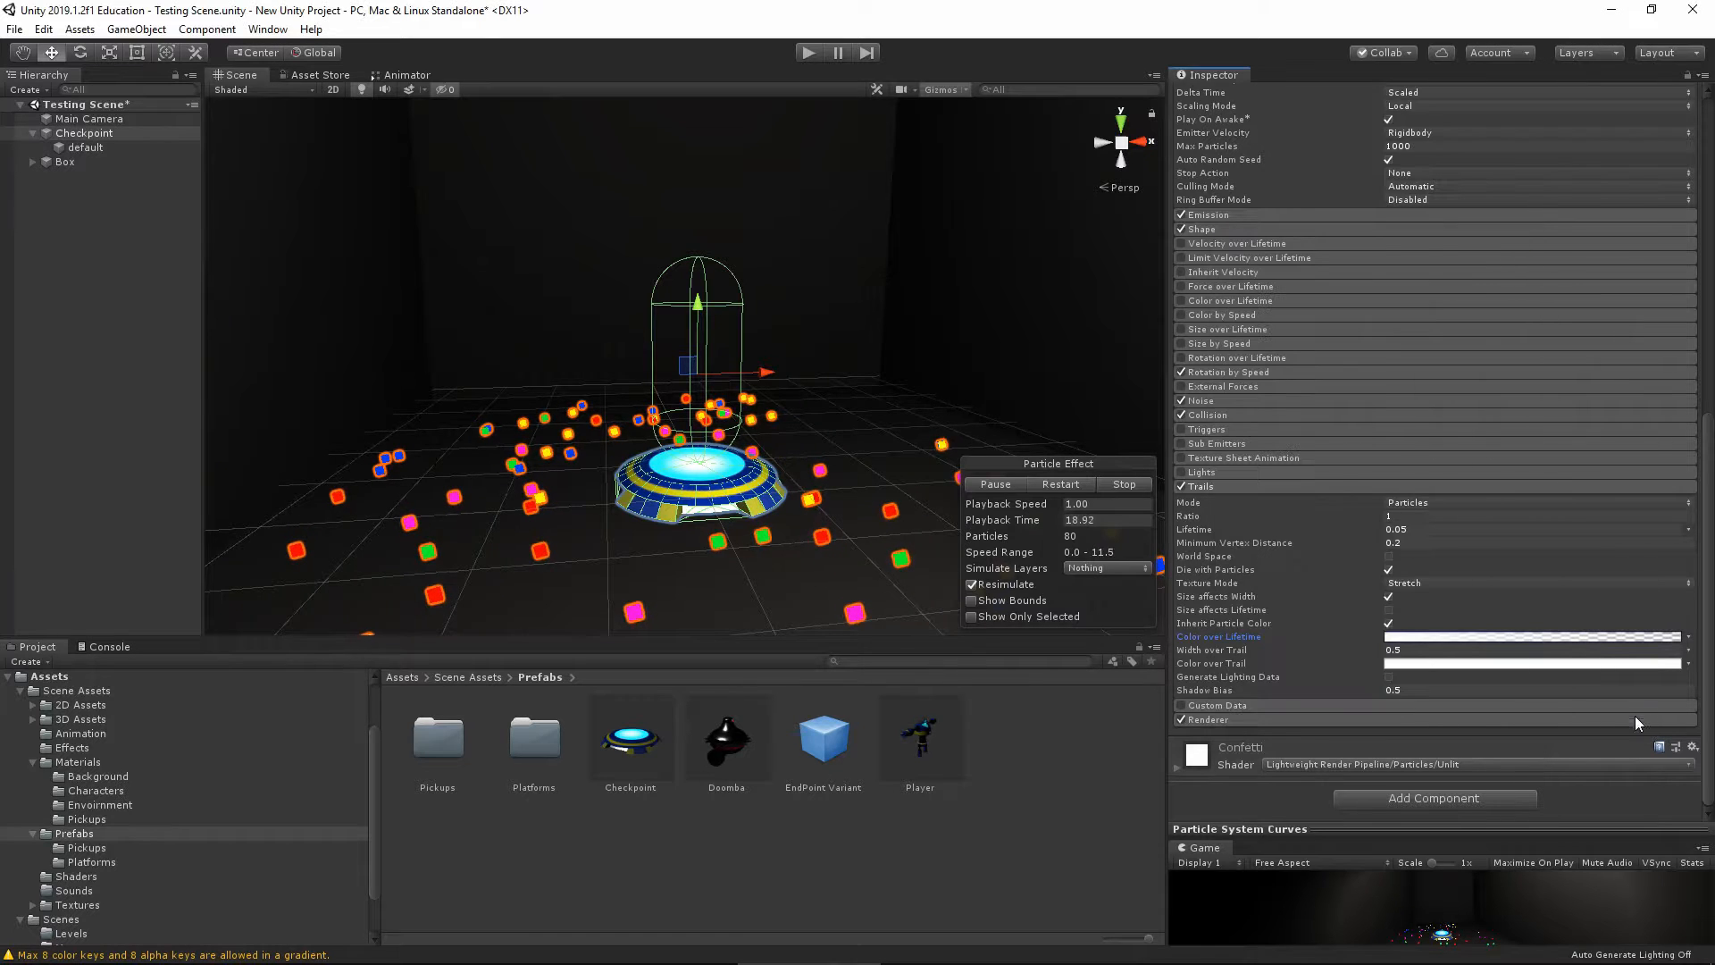
Switch the trails' Color over Trail to a Gradient and apply the same white-to-transparent preset
click(1532, 663)
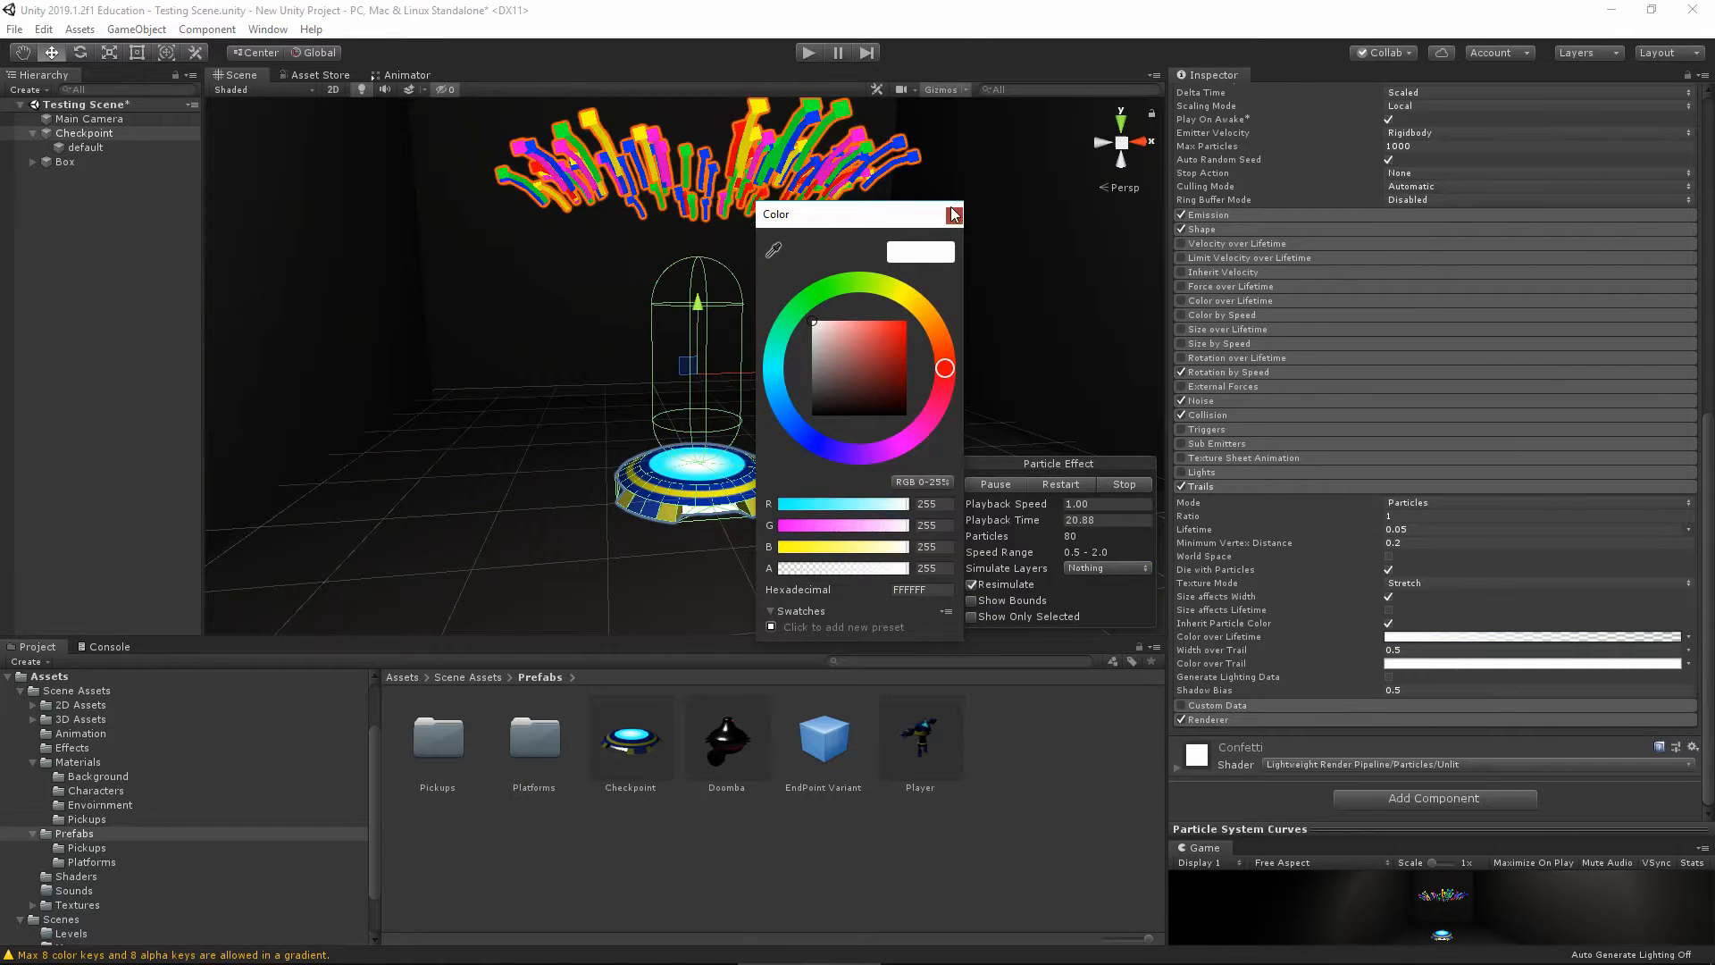
click(1688, 663)
click(1688, 663)
click(1589, 695)
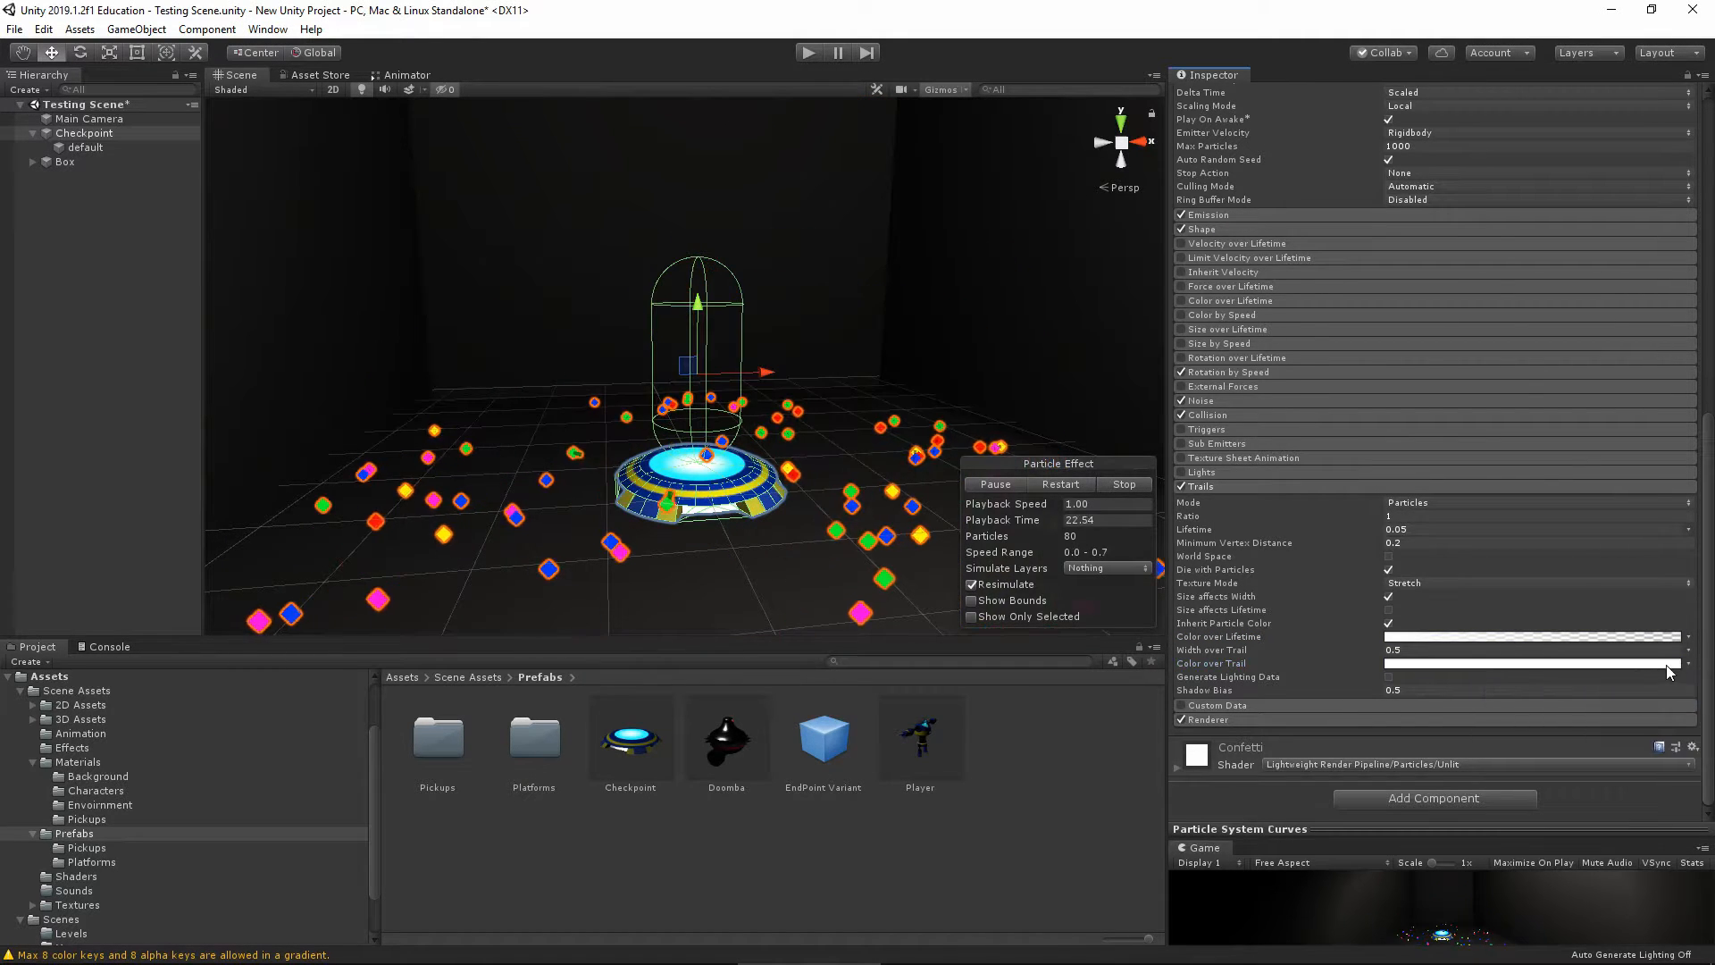
click(1665, 665)
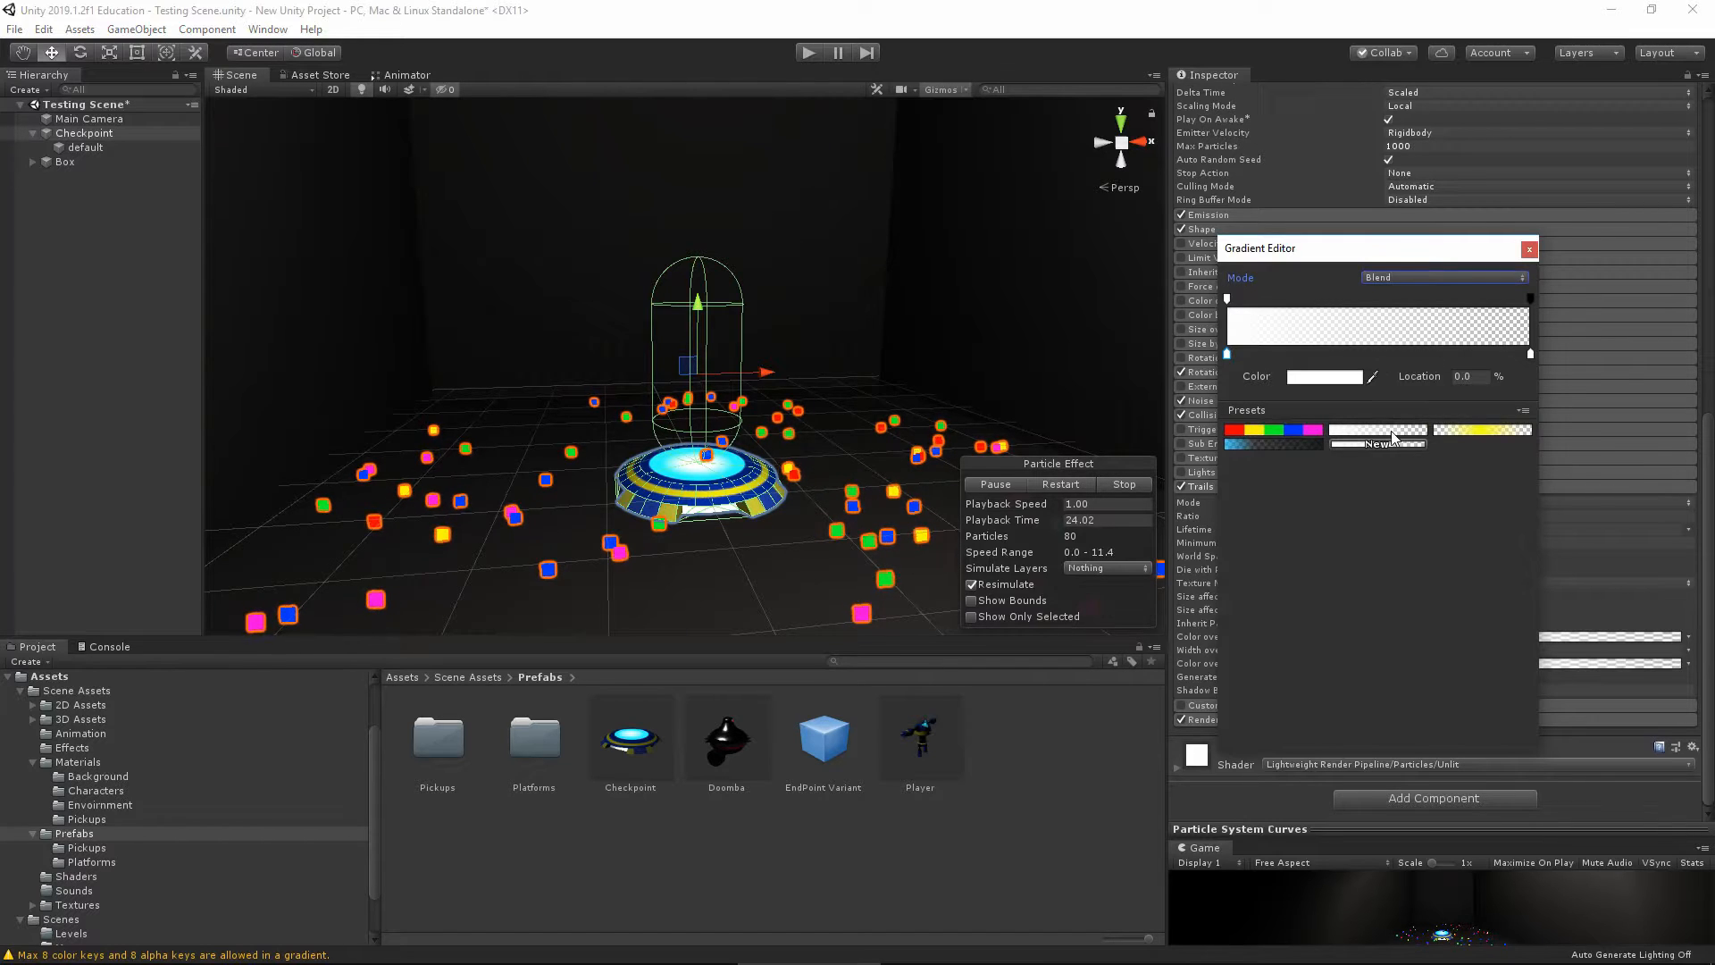
click(1530, 249)
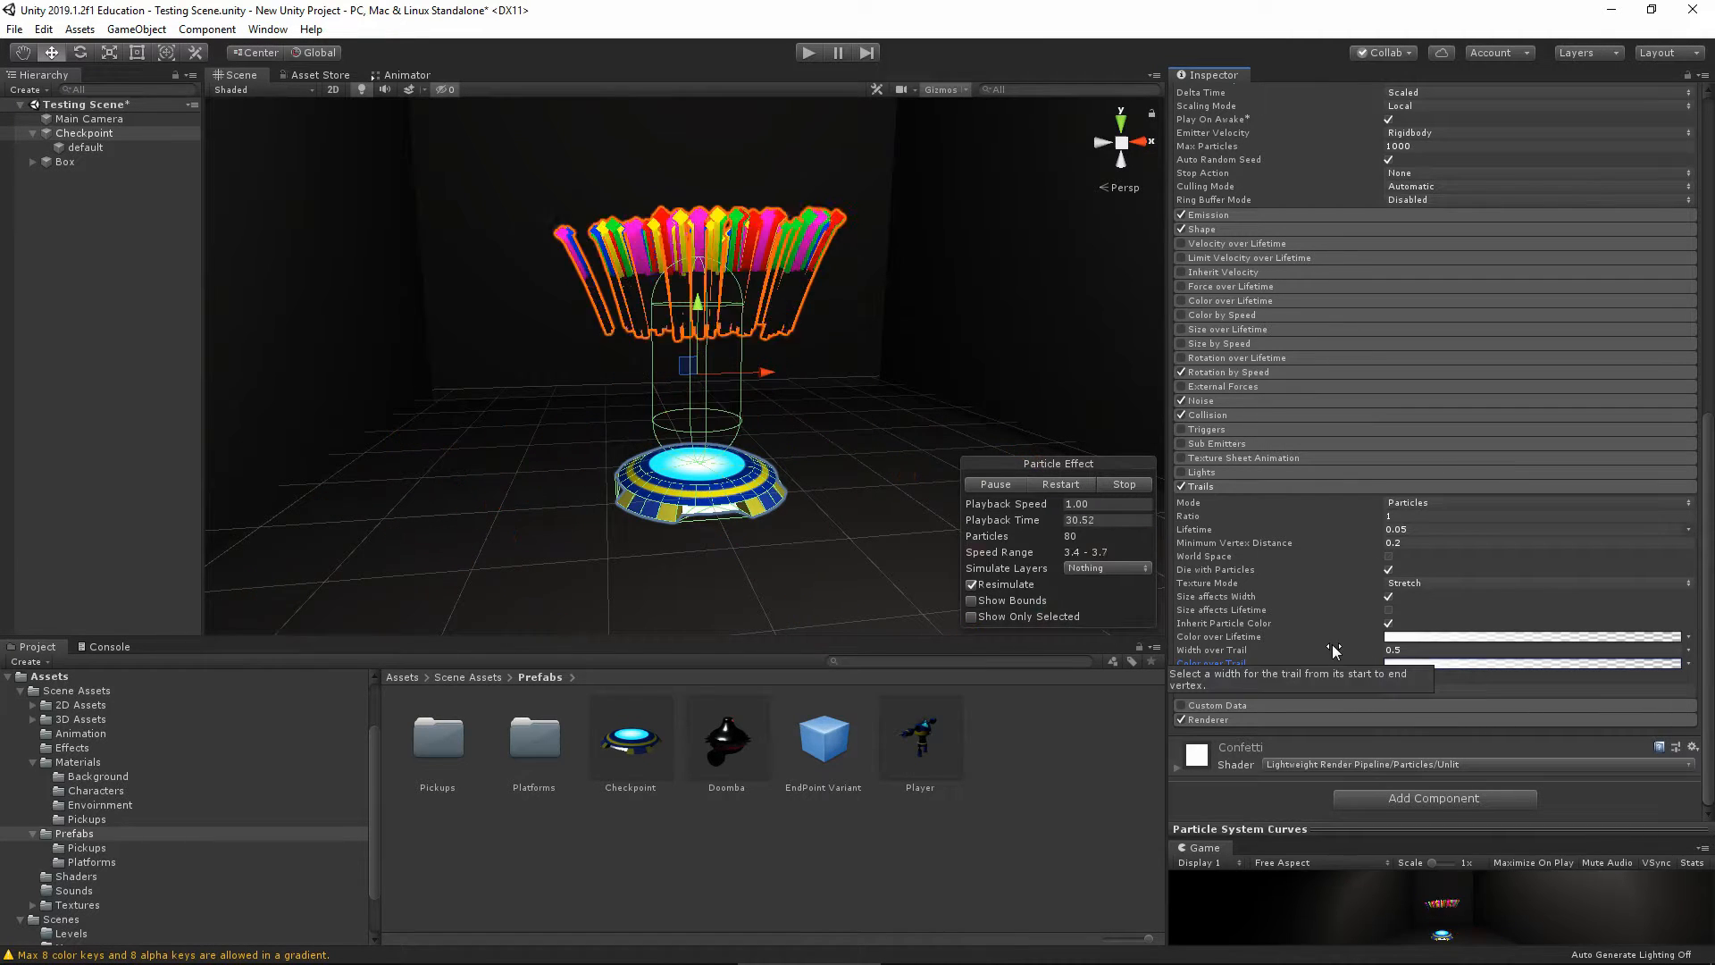
Enlarge the Game view and replay the confetti burst to check how the faded trails look
scroll(1333, 704, down, 6)
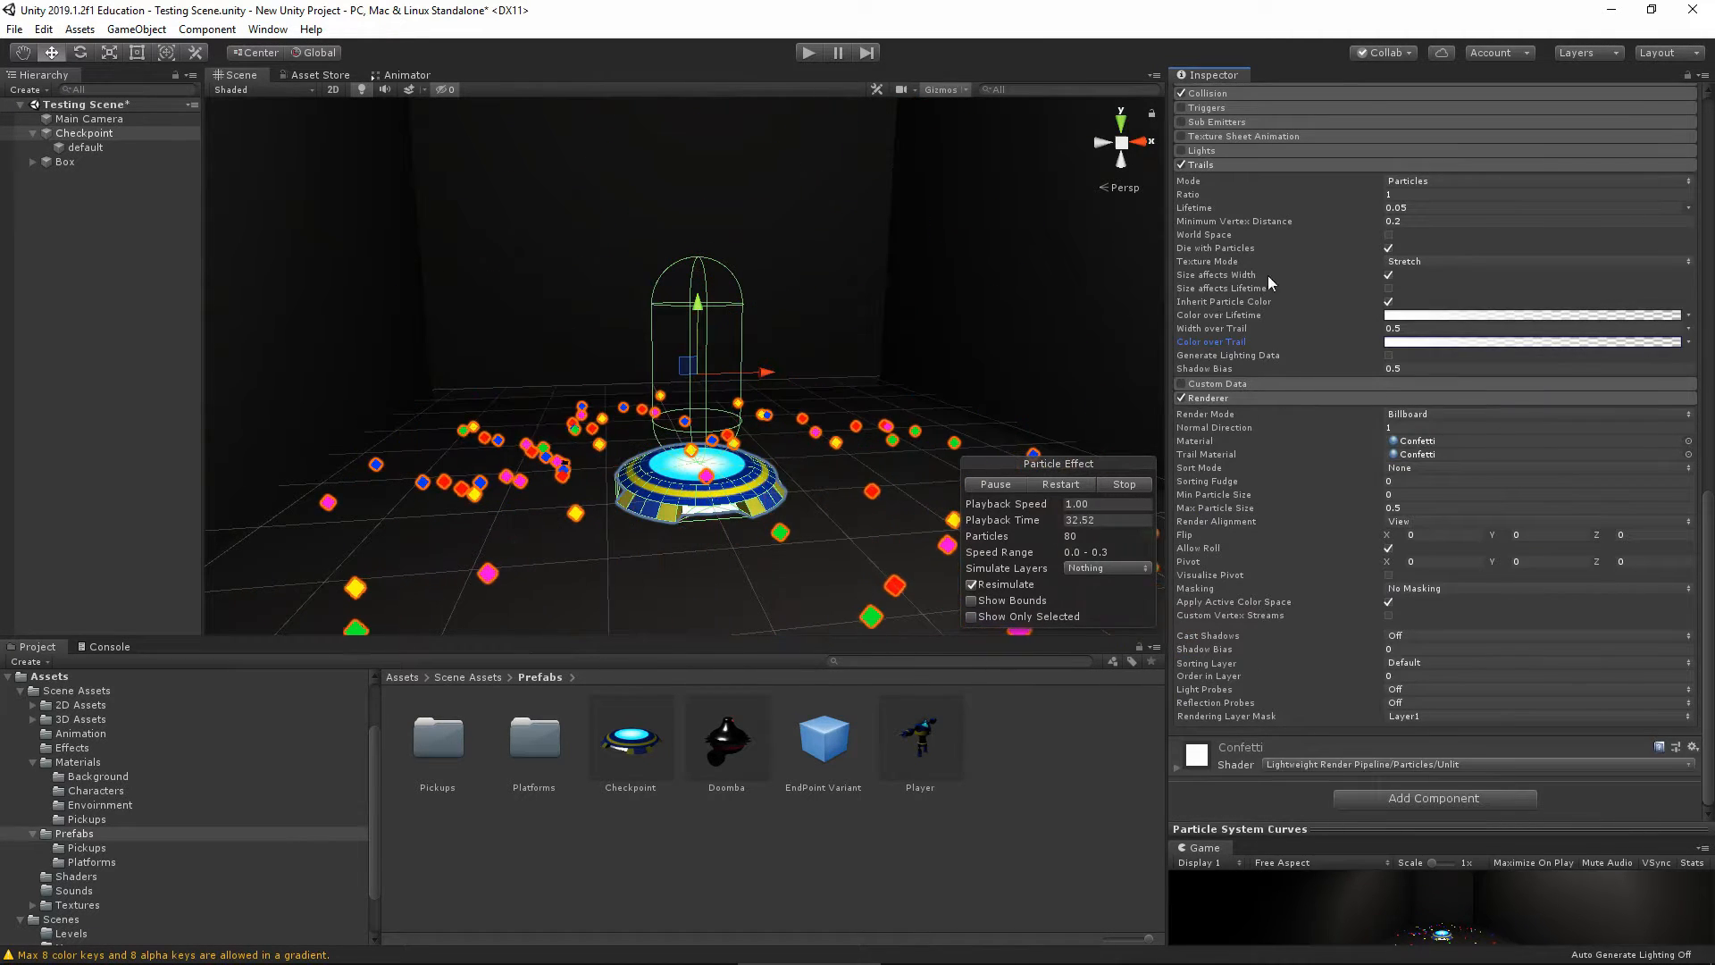
click(1118, 484)
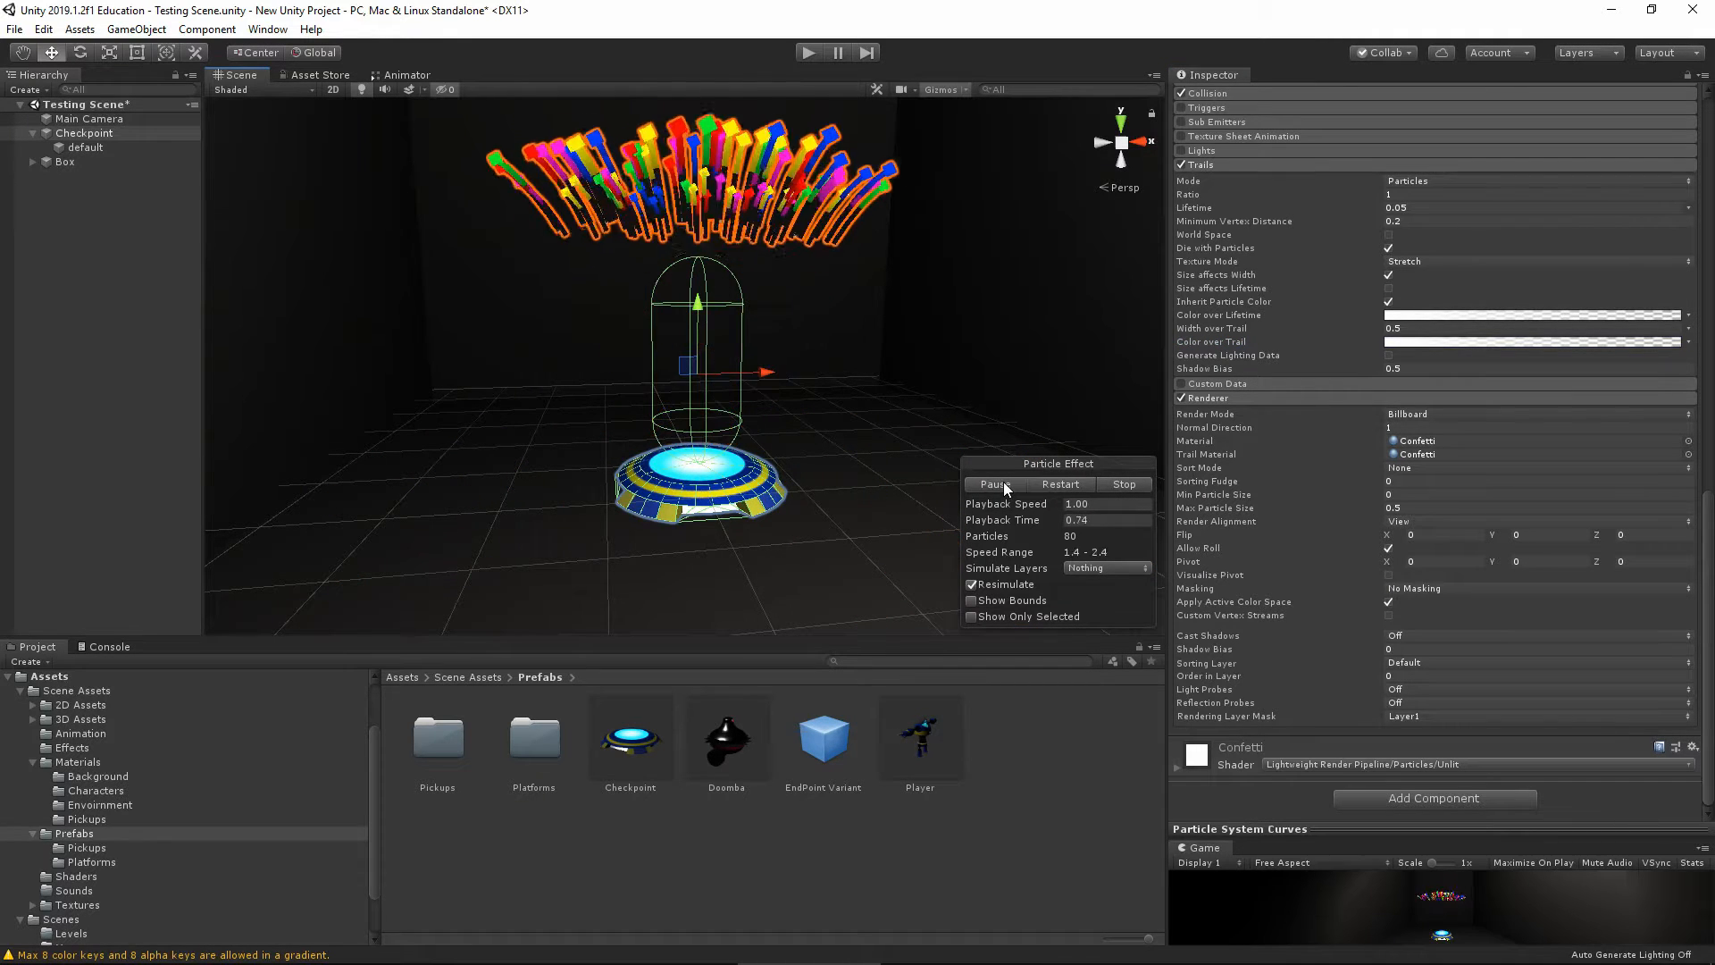
click(1122, 484)
drag(1236, 840, 1246, 509)
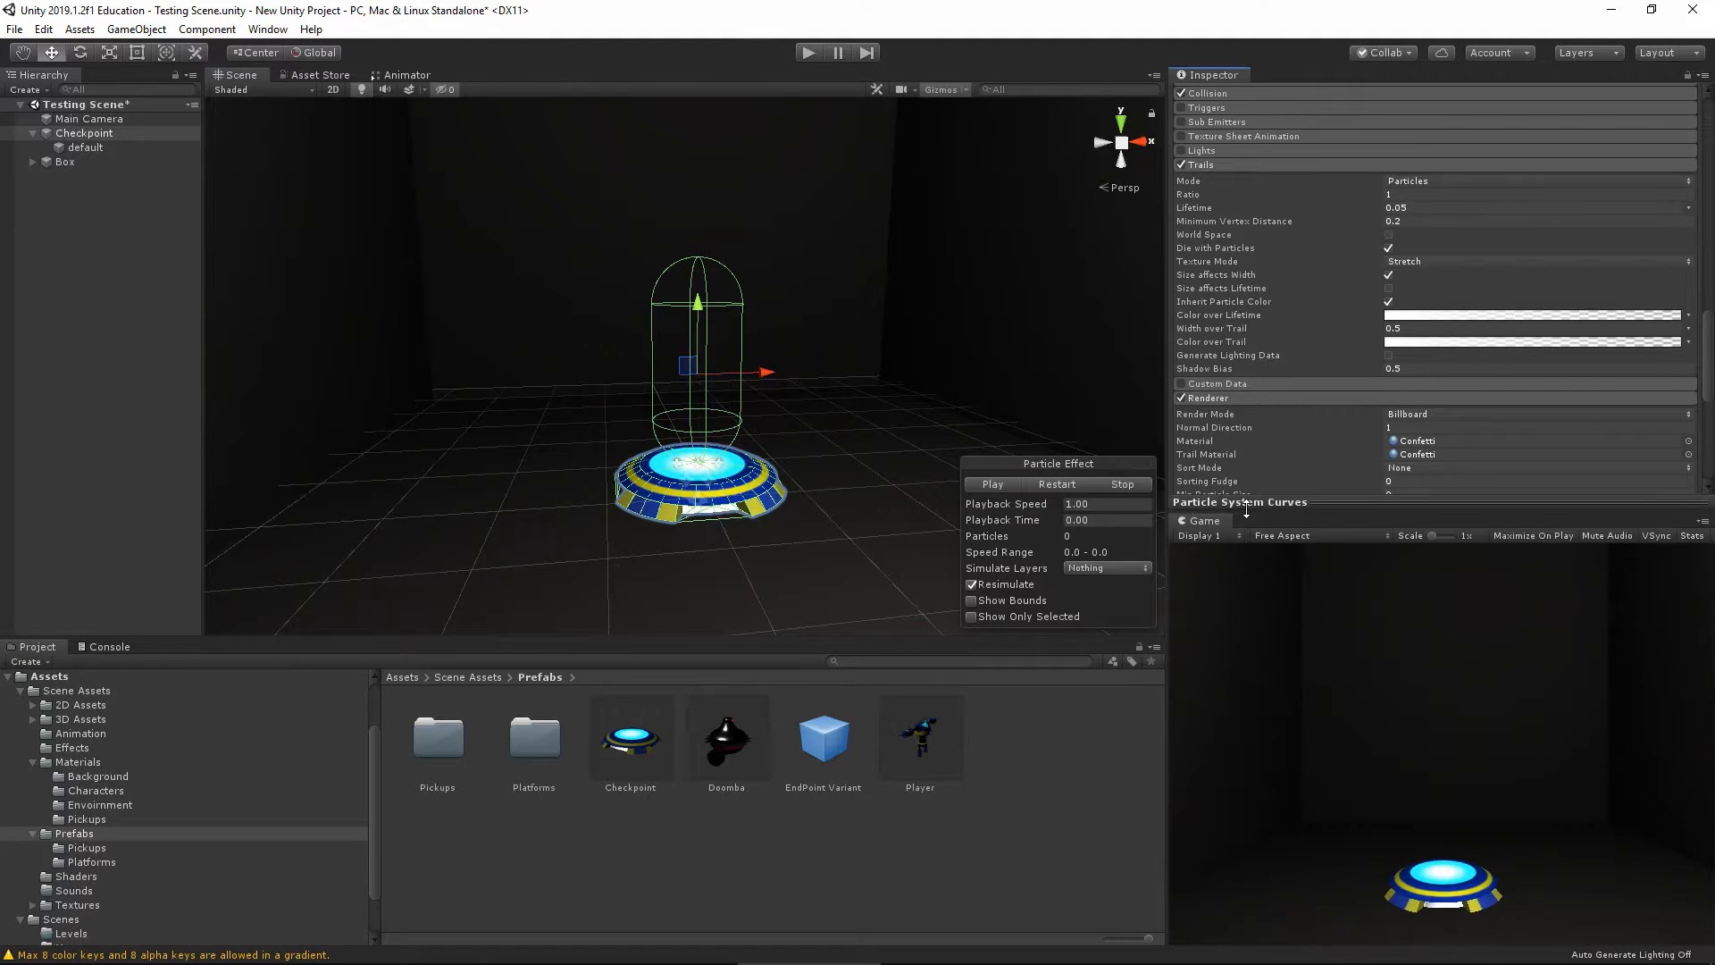
click(1000, 484)
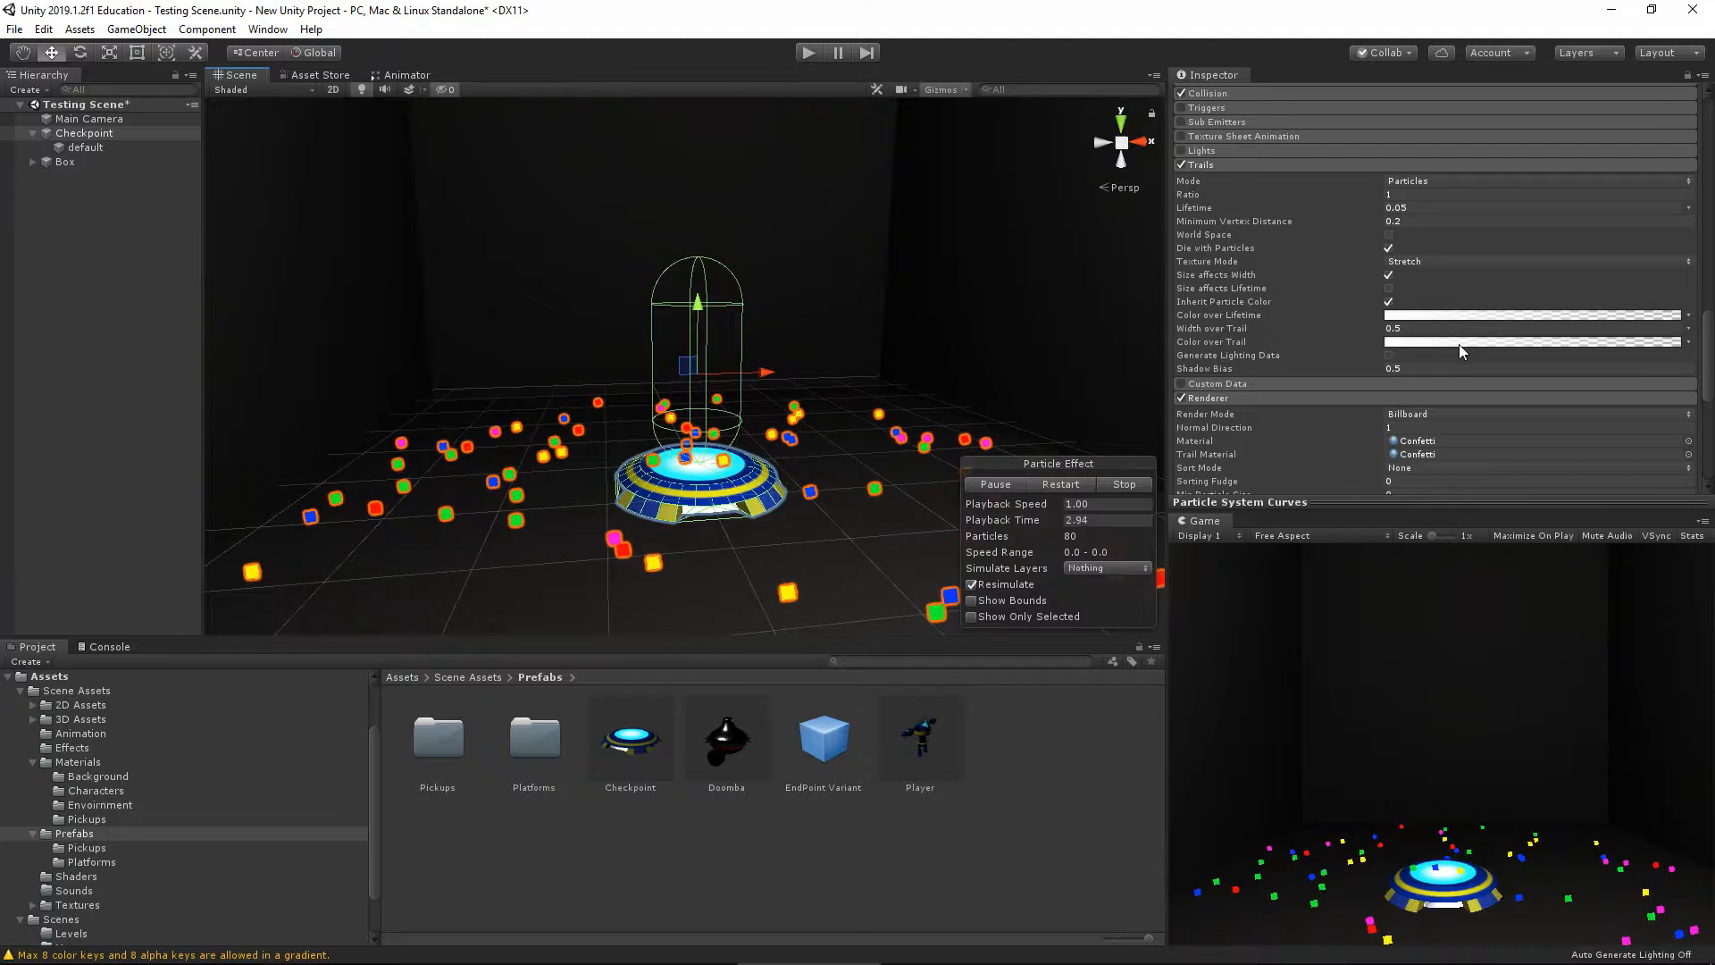
click(1107, 484)
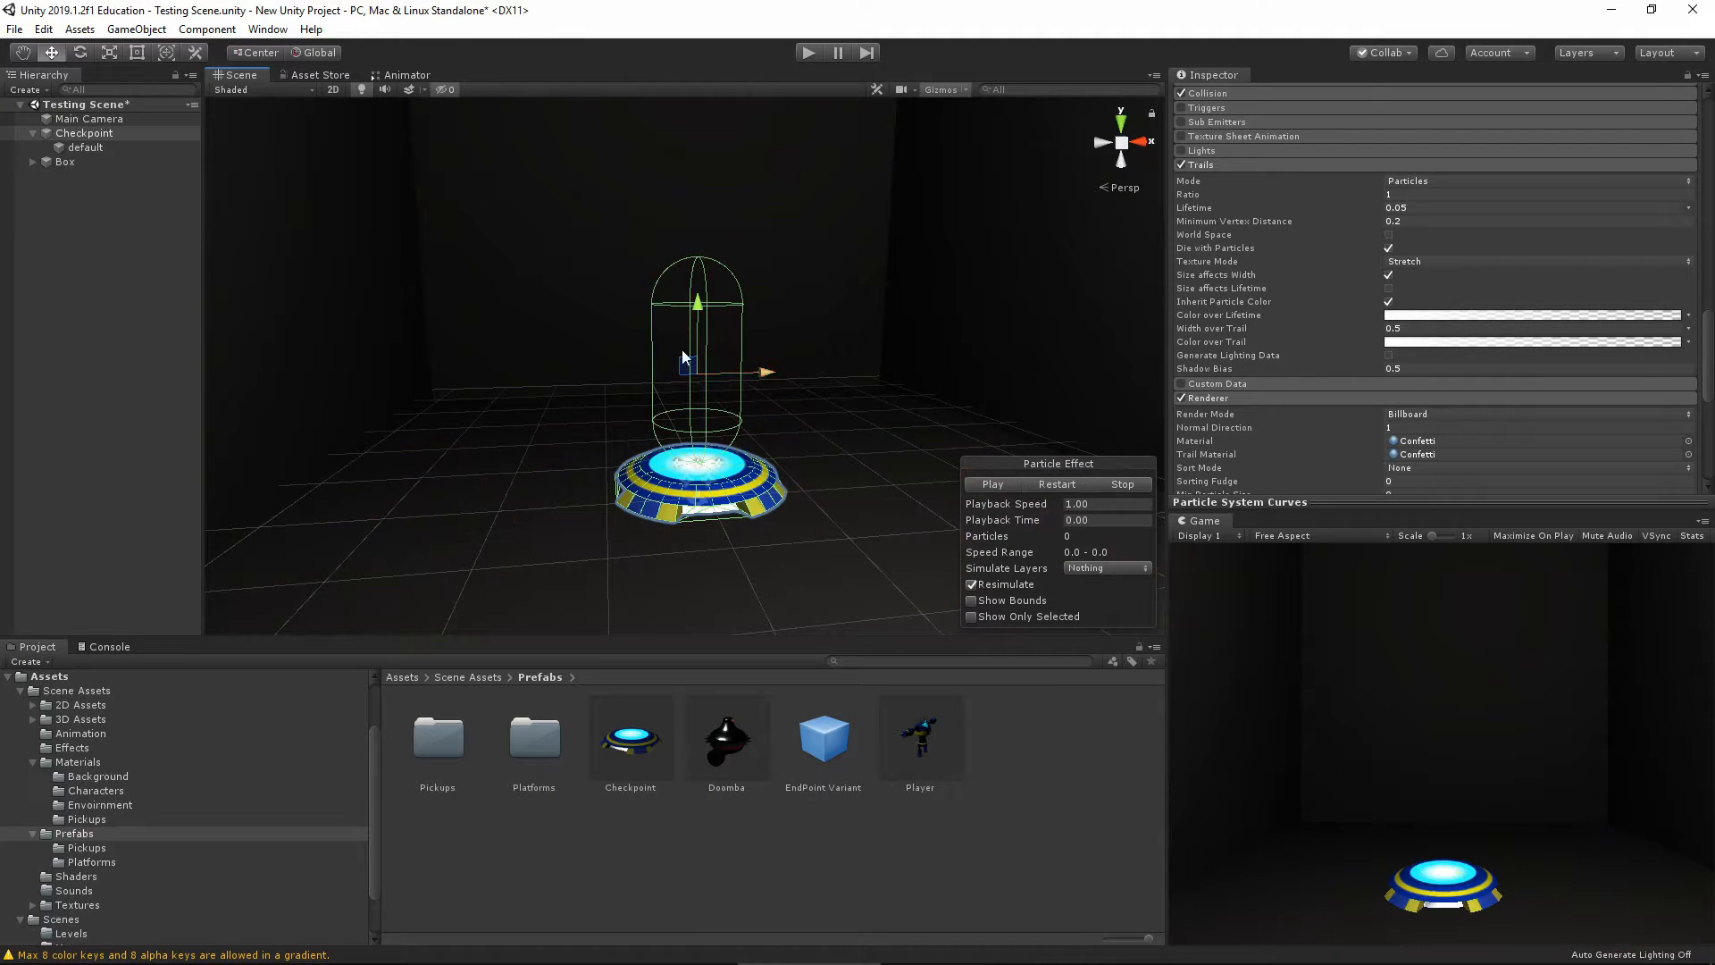
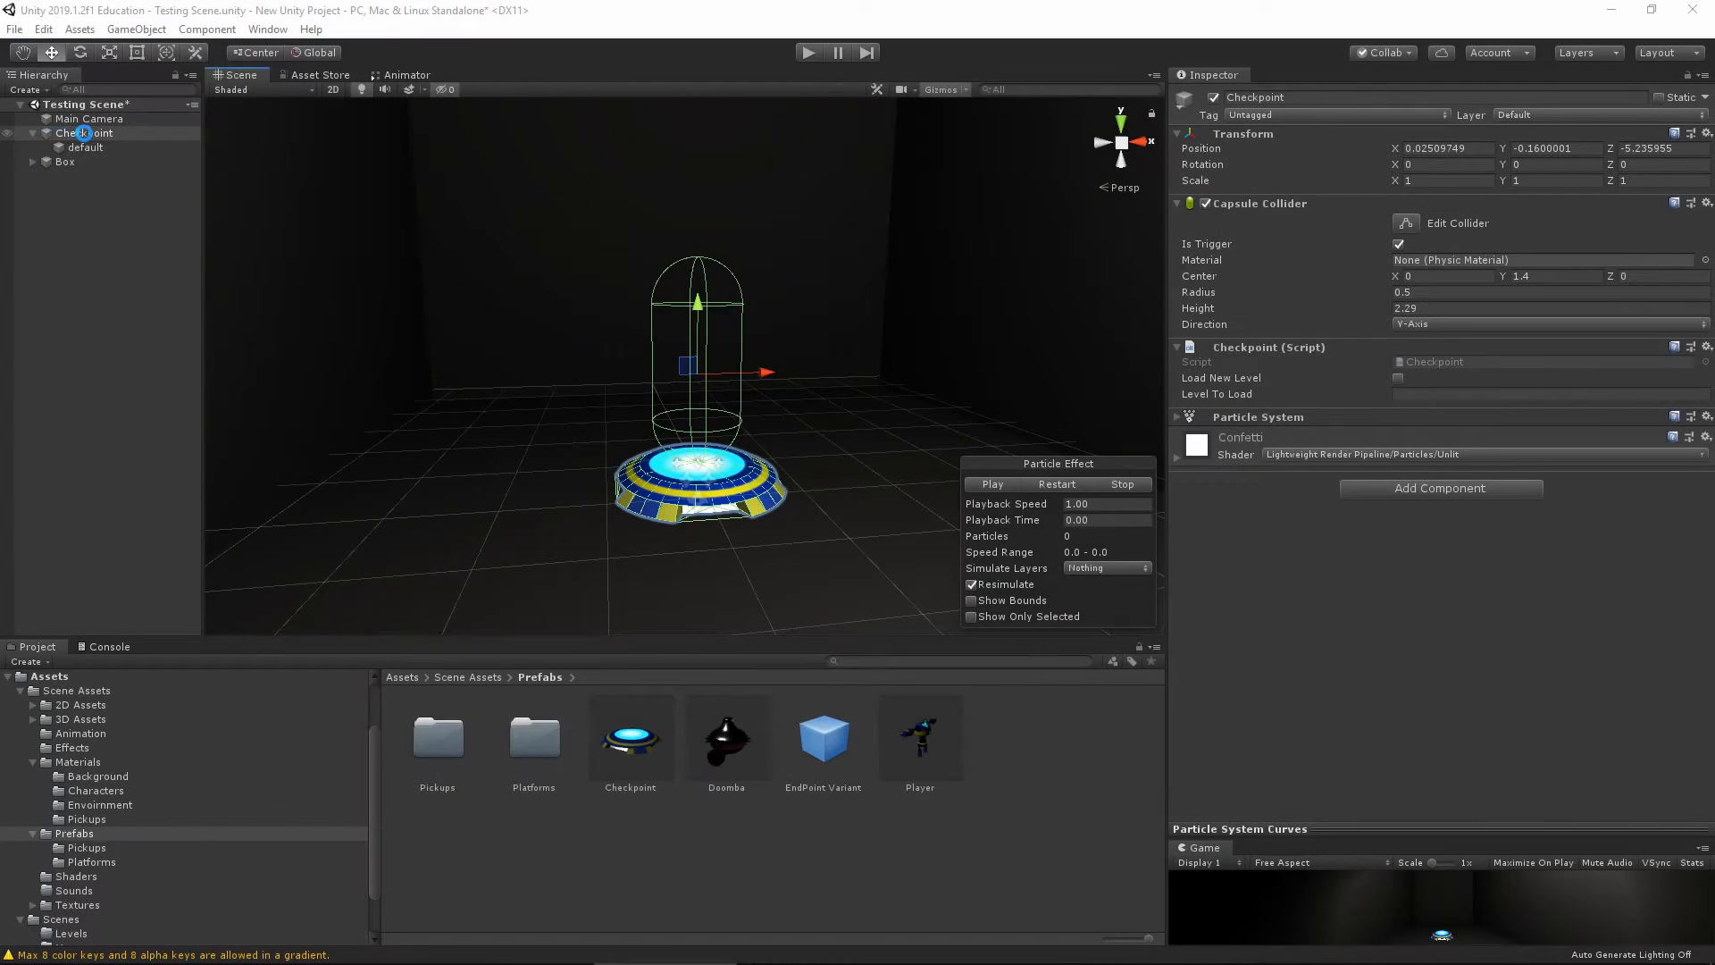
Create an empty child object under Checkpoint and name it PS_Rings
right_click(83, 132)
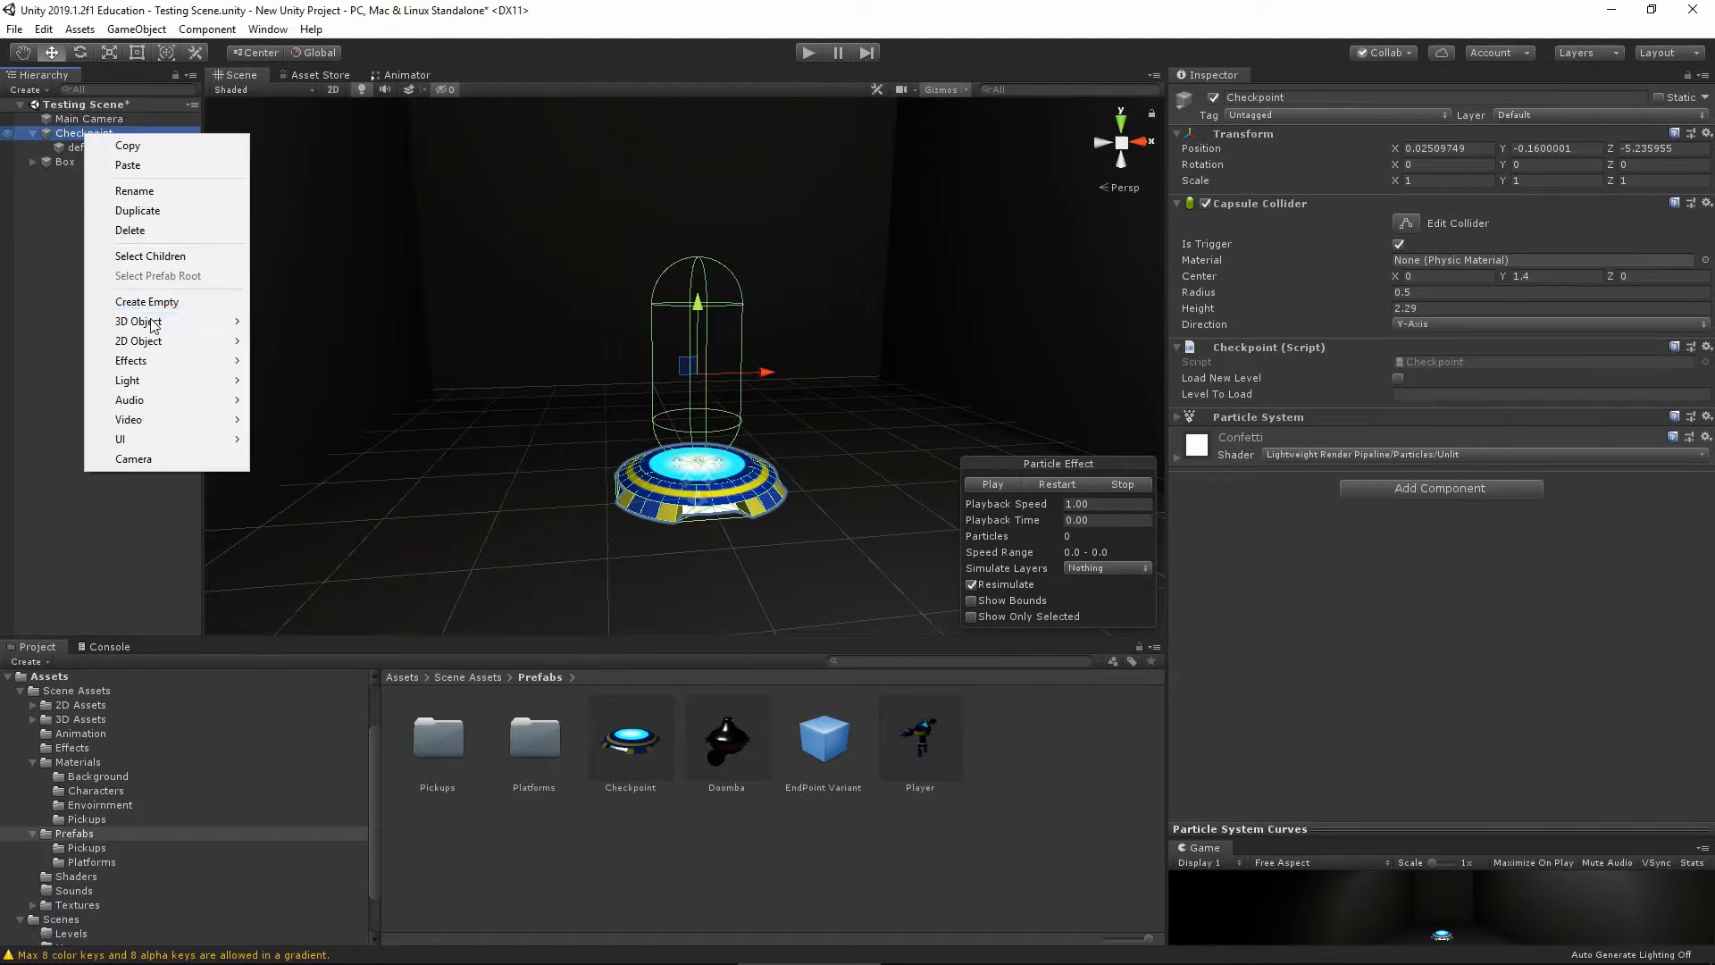
click(154, 302)
click(103, 162)
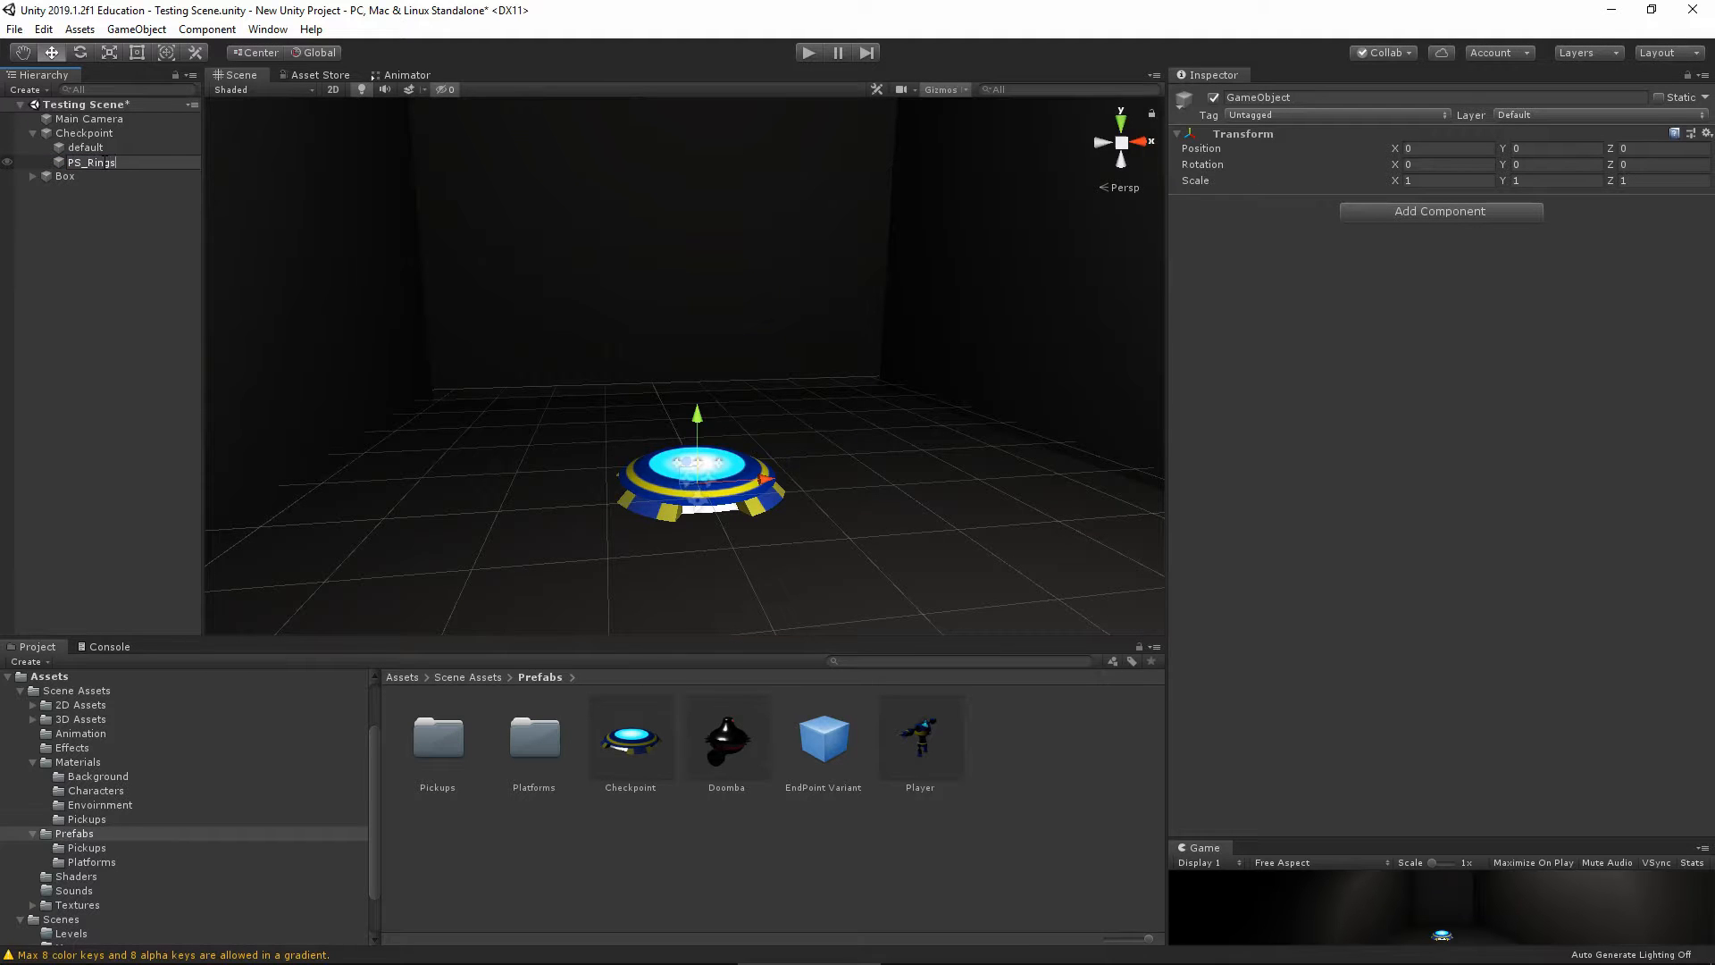
Add a Particle System to PS_Rings with Start Lifetime 12, Start Speed 0 and Start Size 3, and preview it
click(1425, 212)
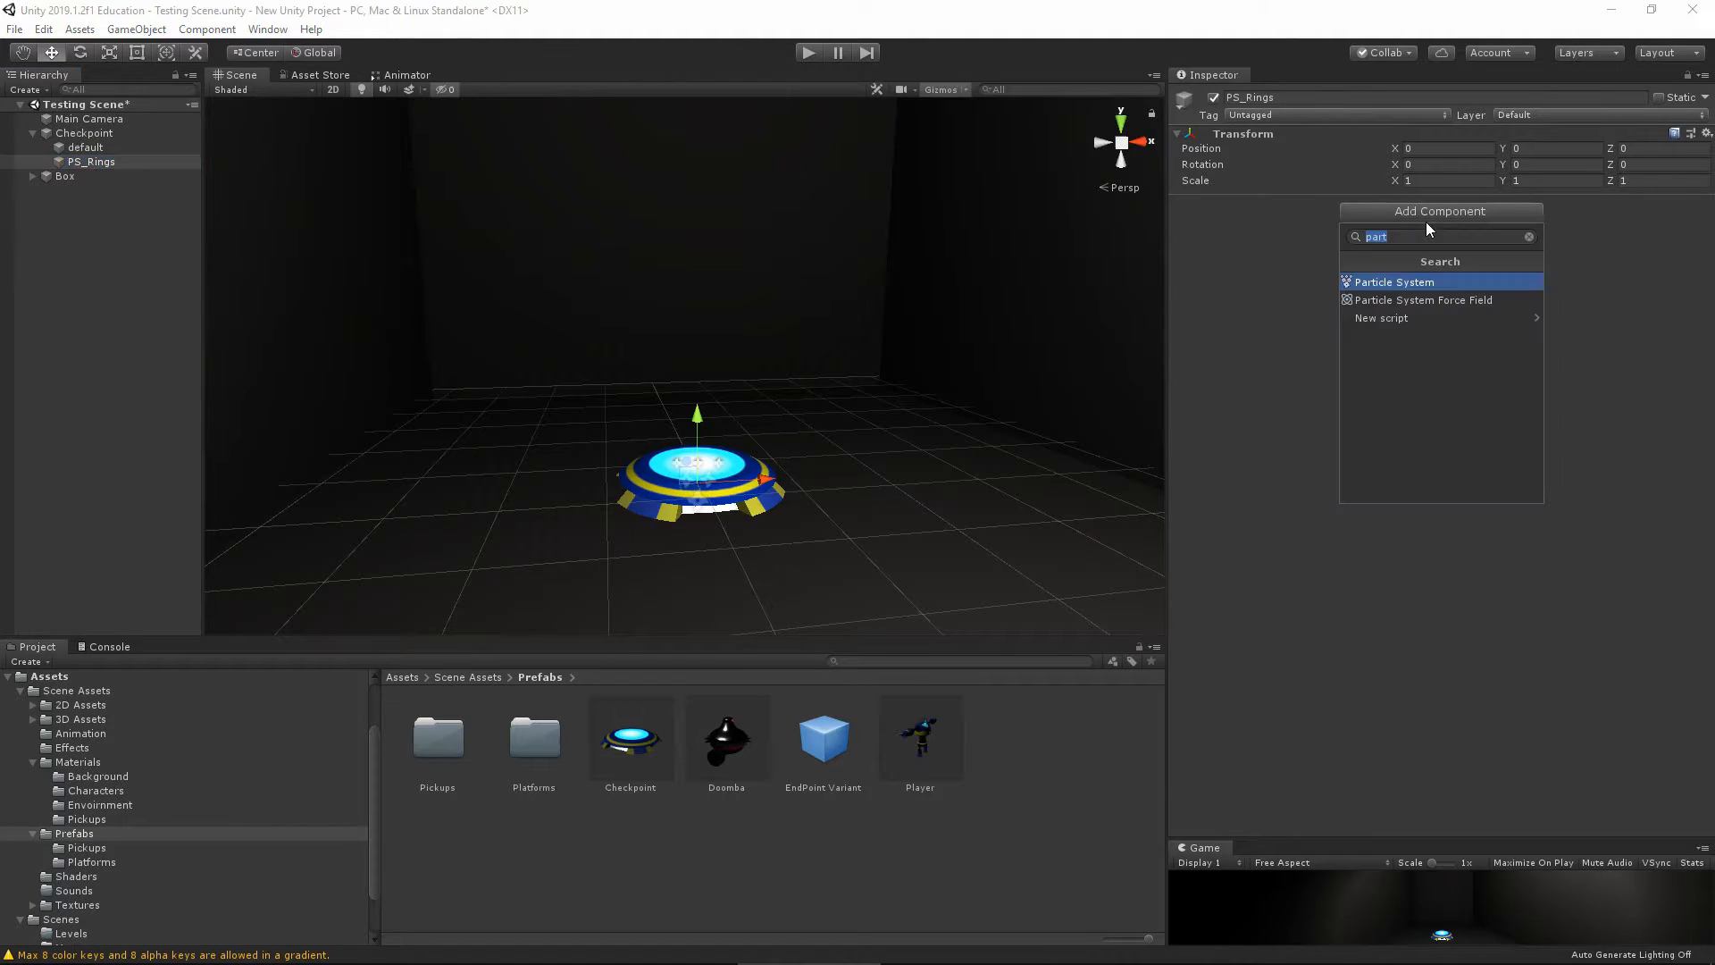
click(1417, 282)
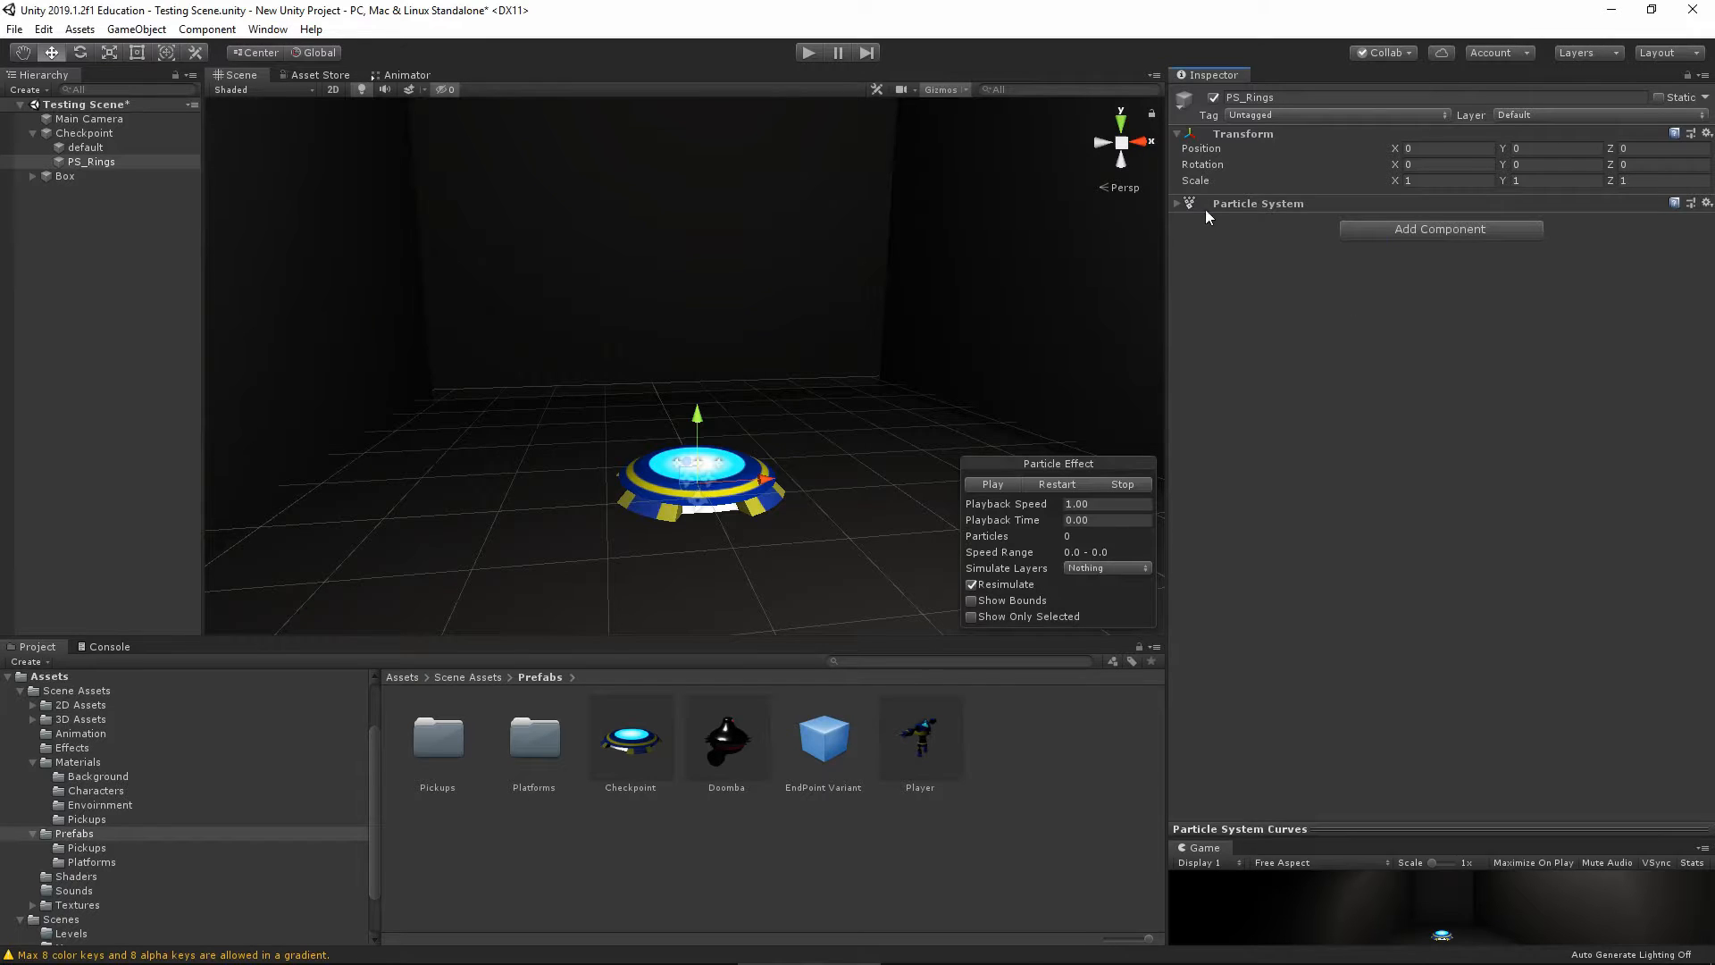
click(1177, 204)
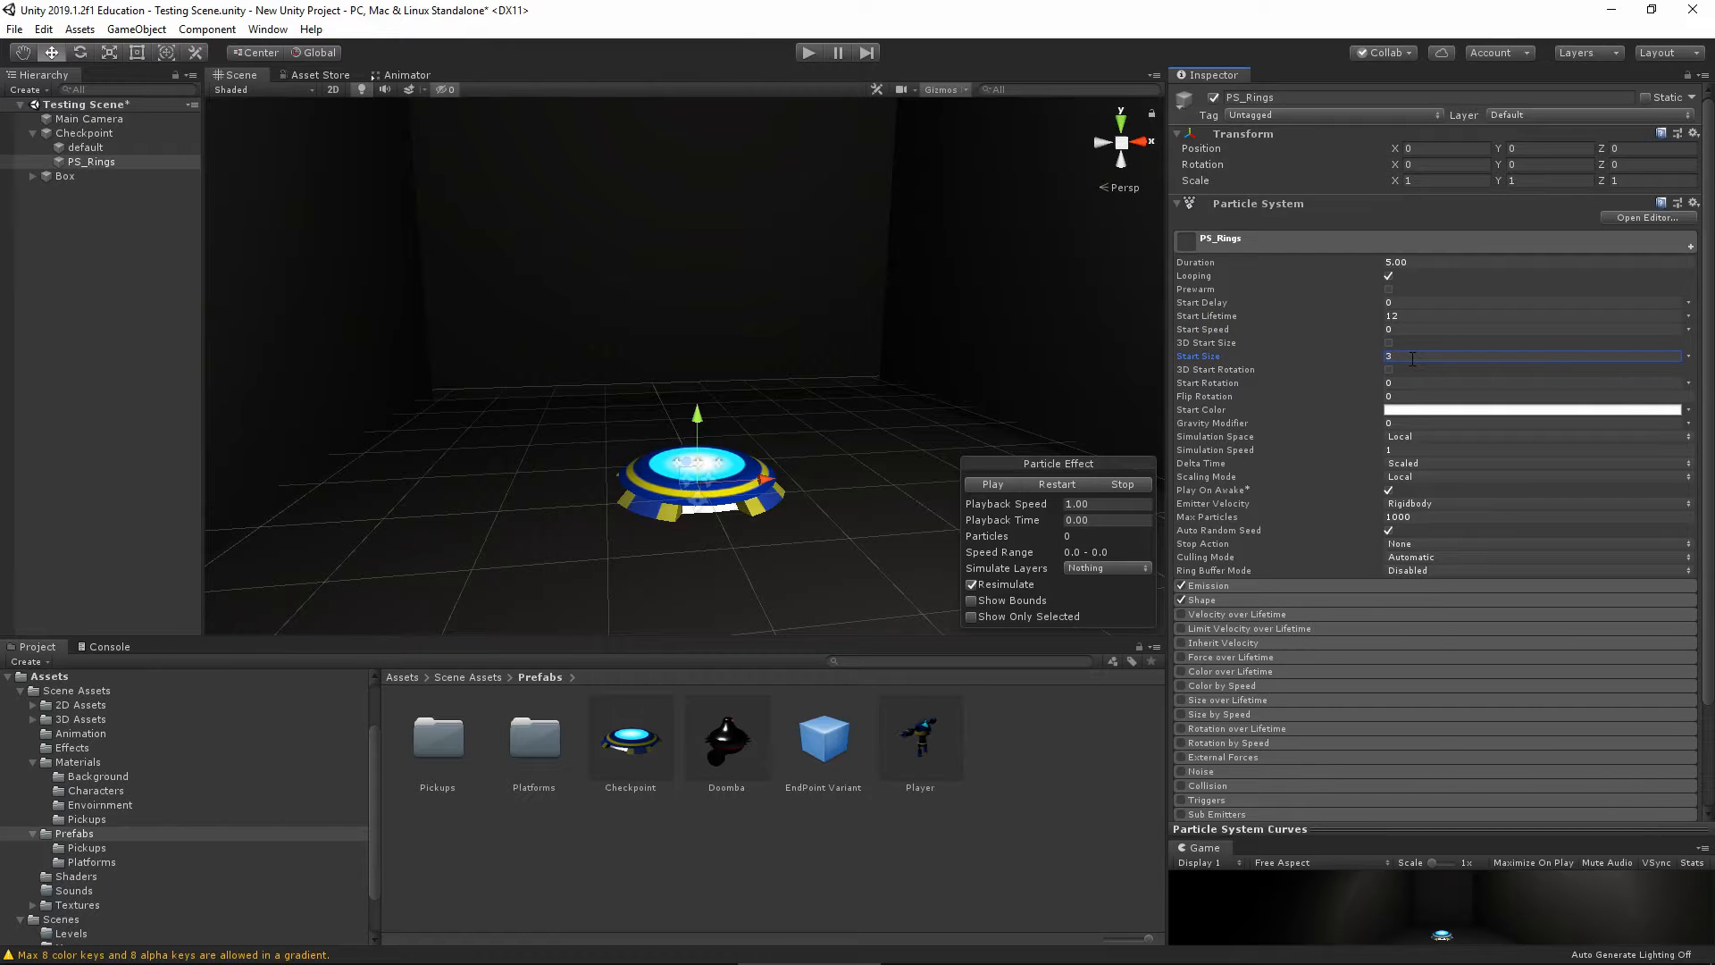
click(993, 486)
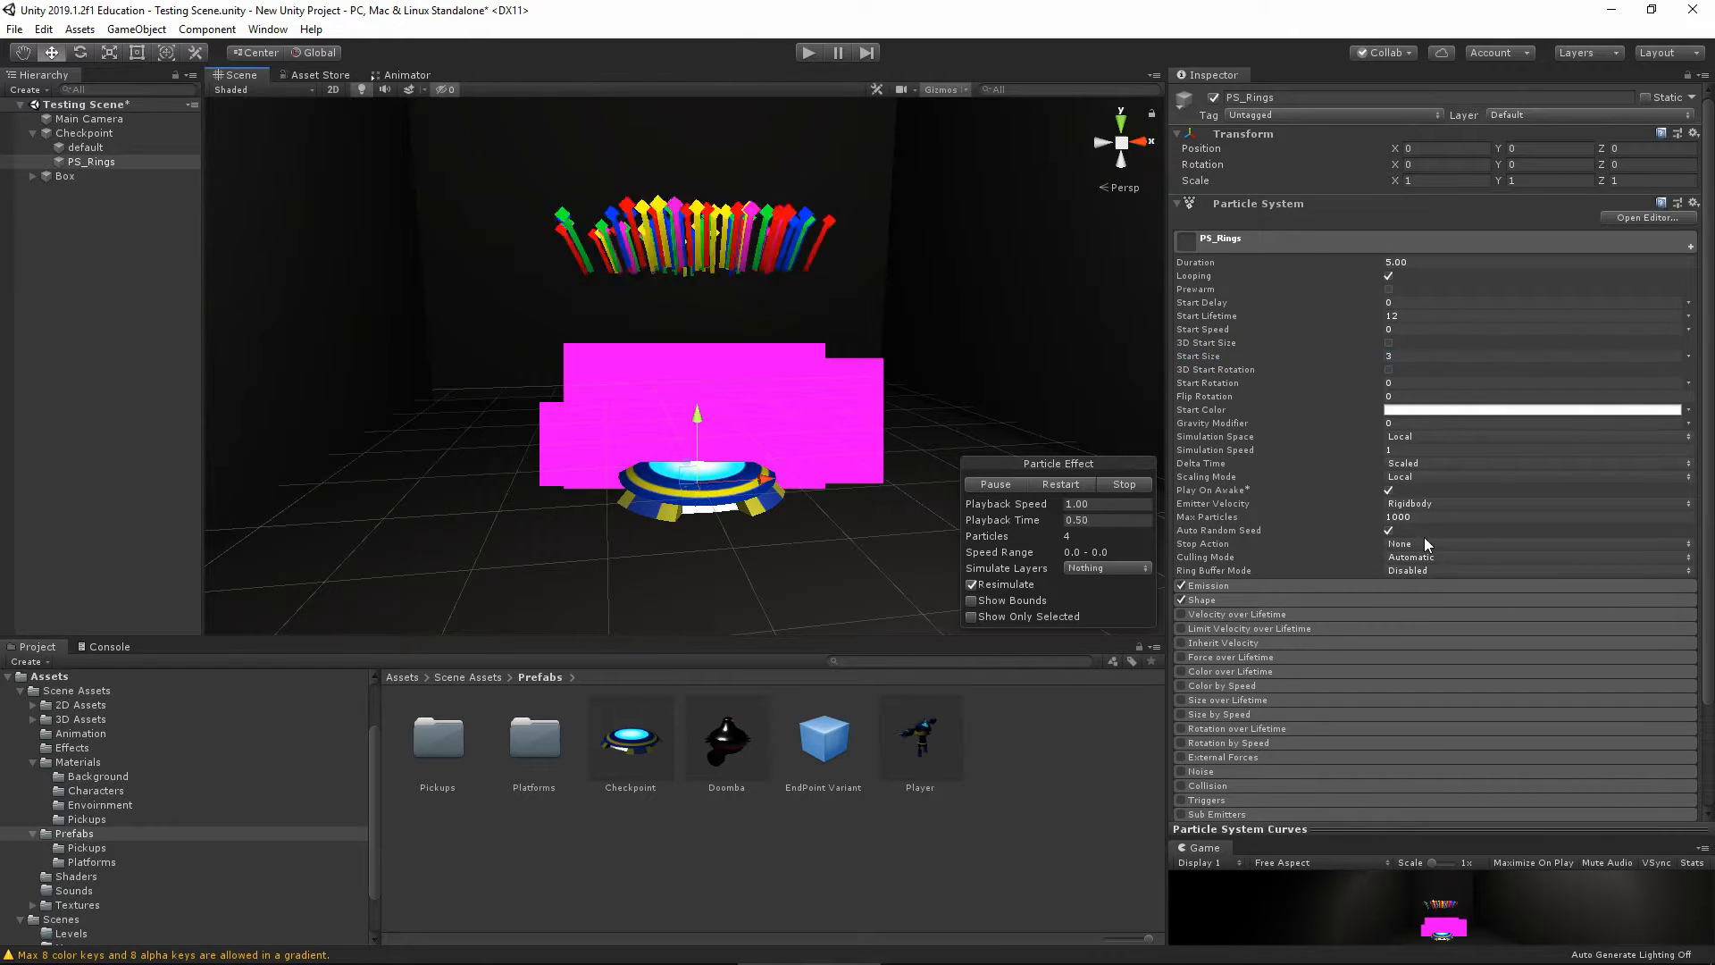
Assign the CheckpointRings material in the Renderer module of the PS_Rings particle system
scroll(1343, 547, down, 3)
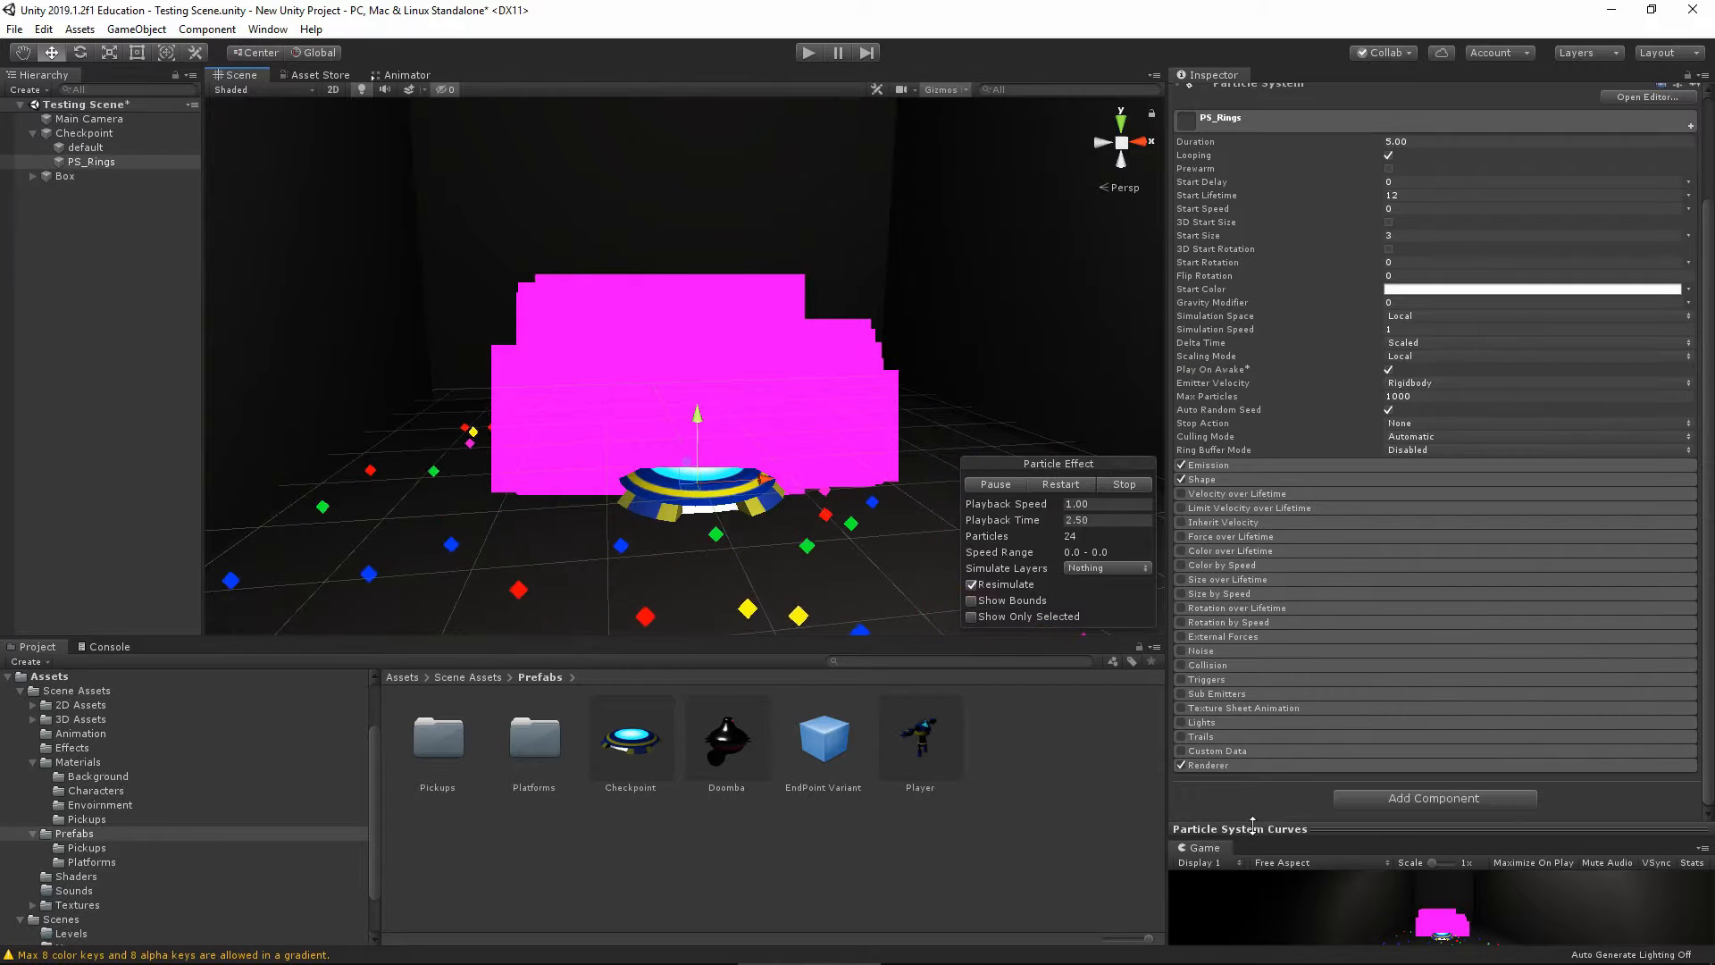
click(1337, 764)
scroll(1506, 549, down, 4)
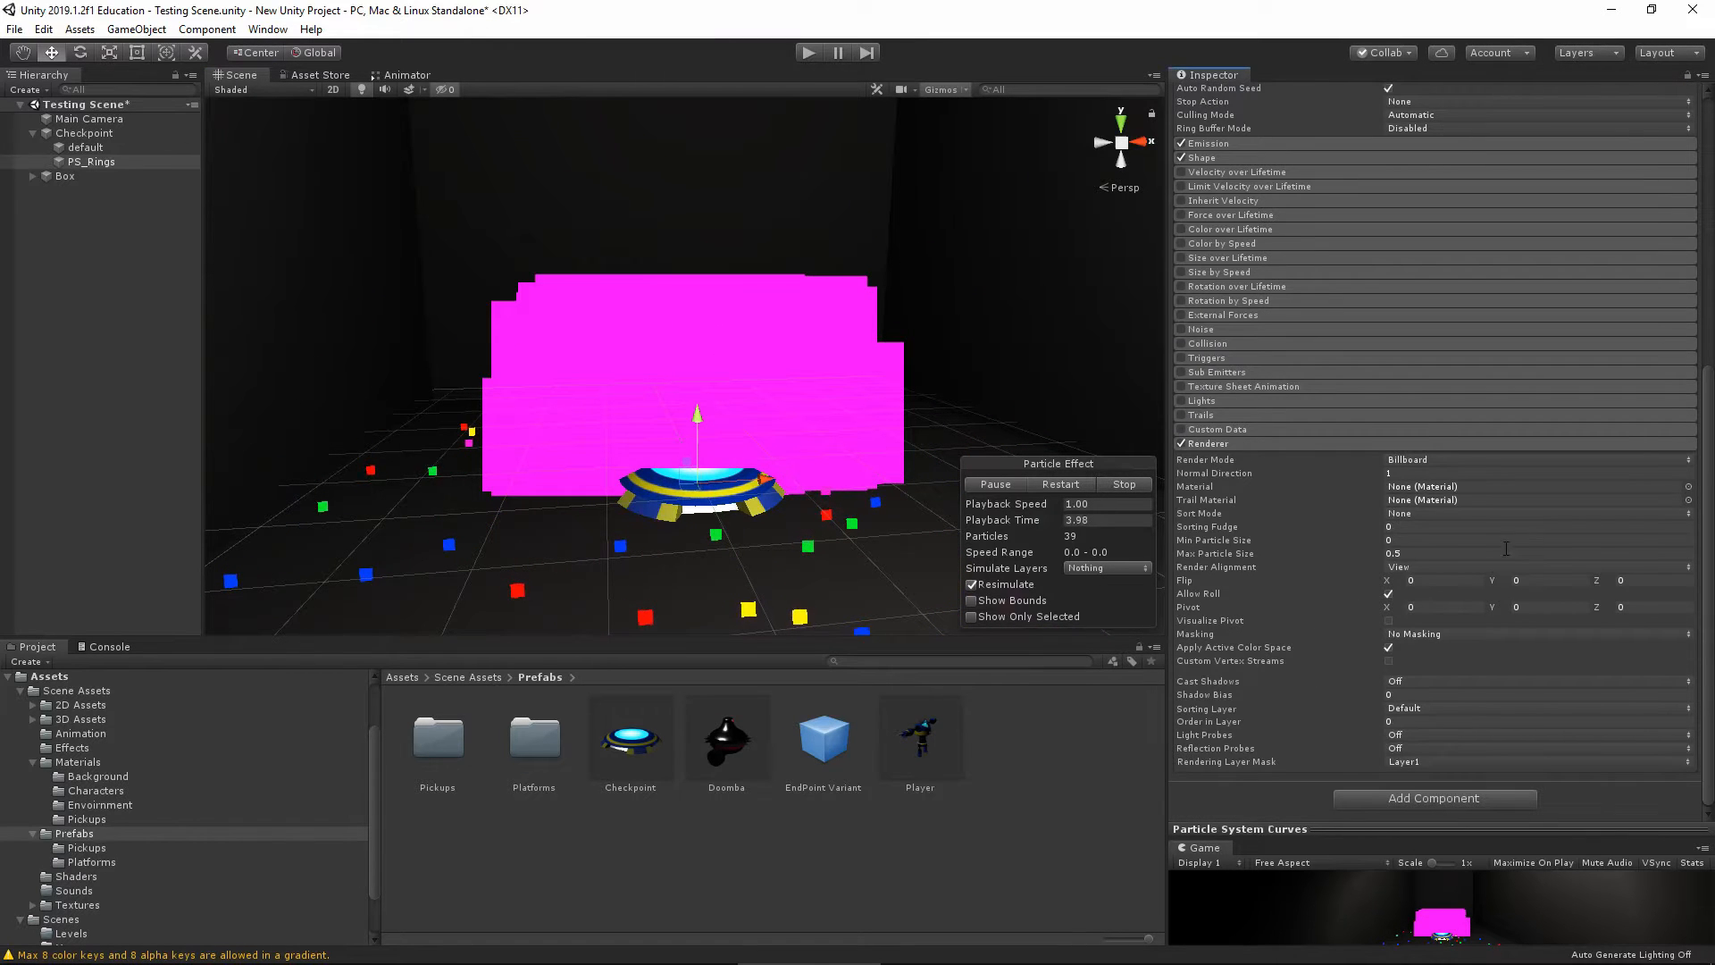
click(1688, 487)
click(130, 192)
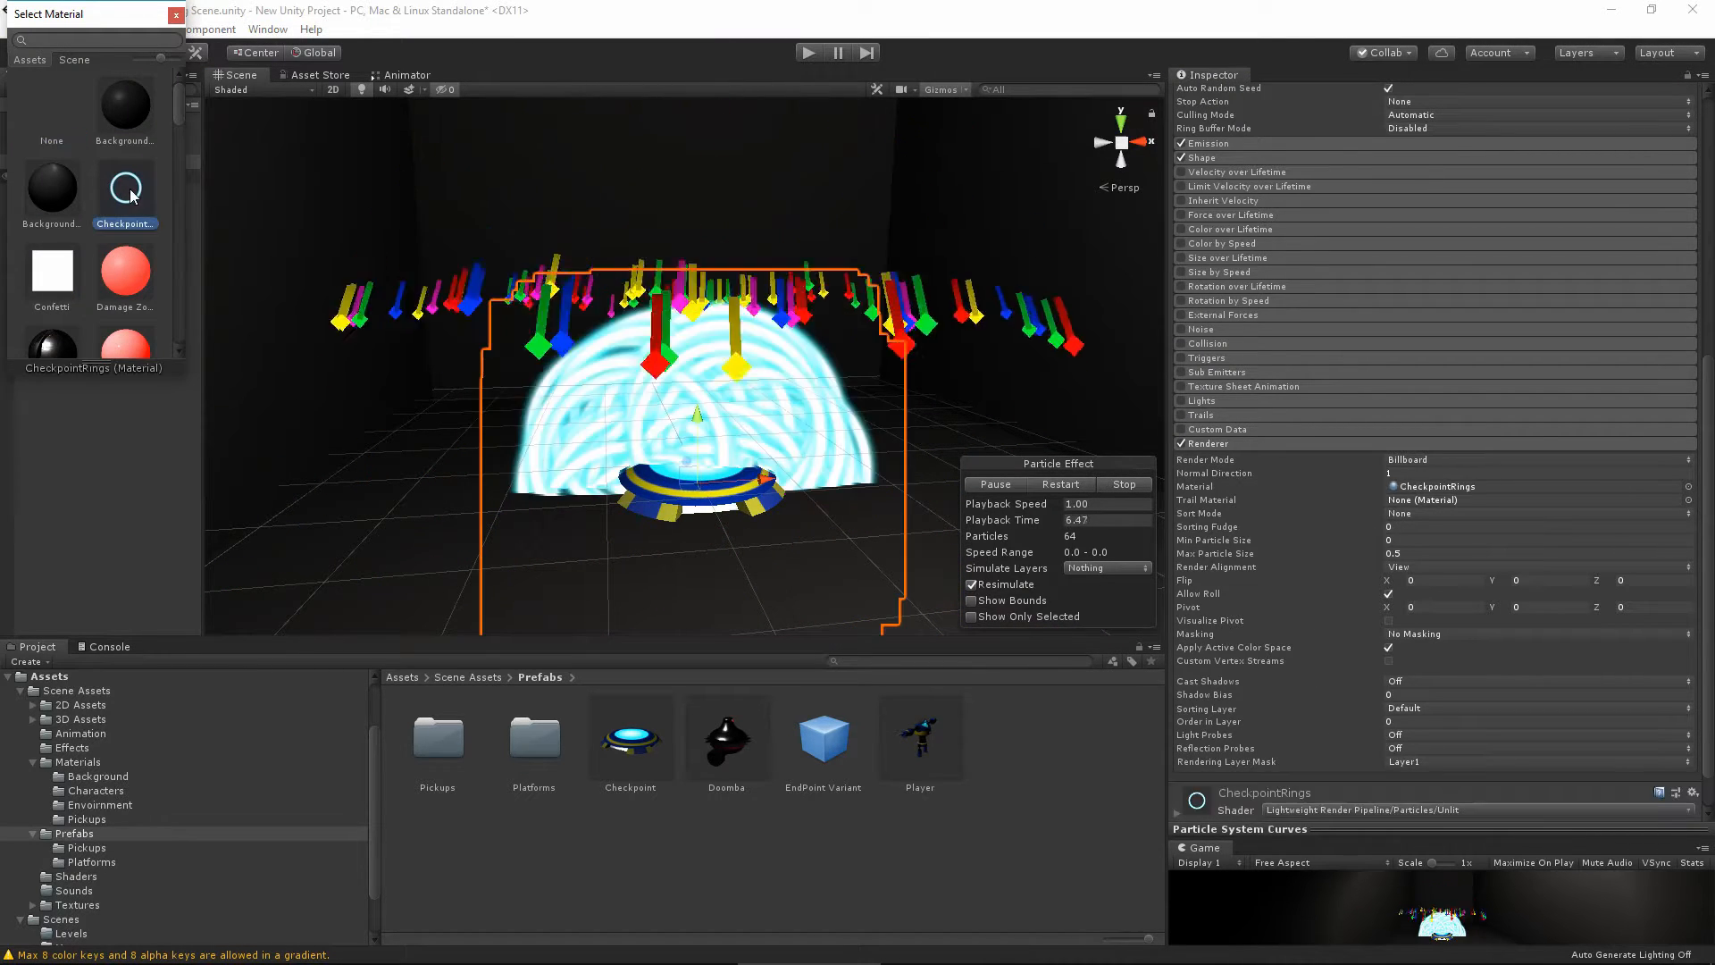
double_click(141, 201)
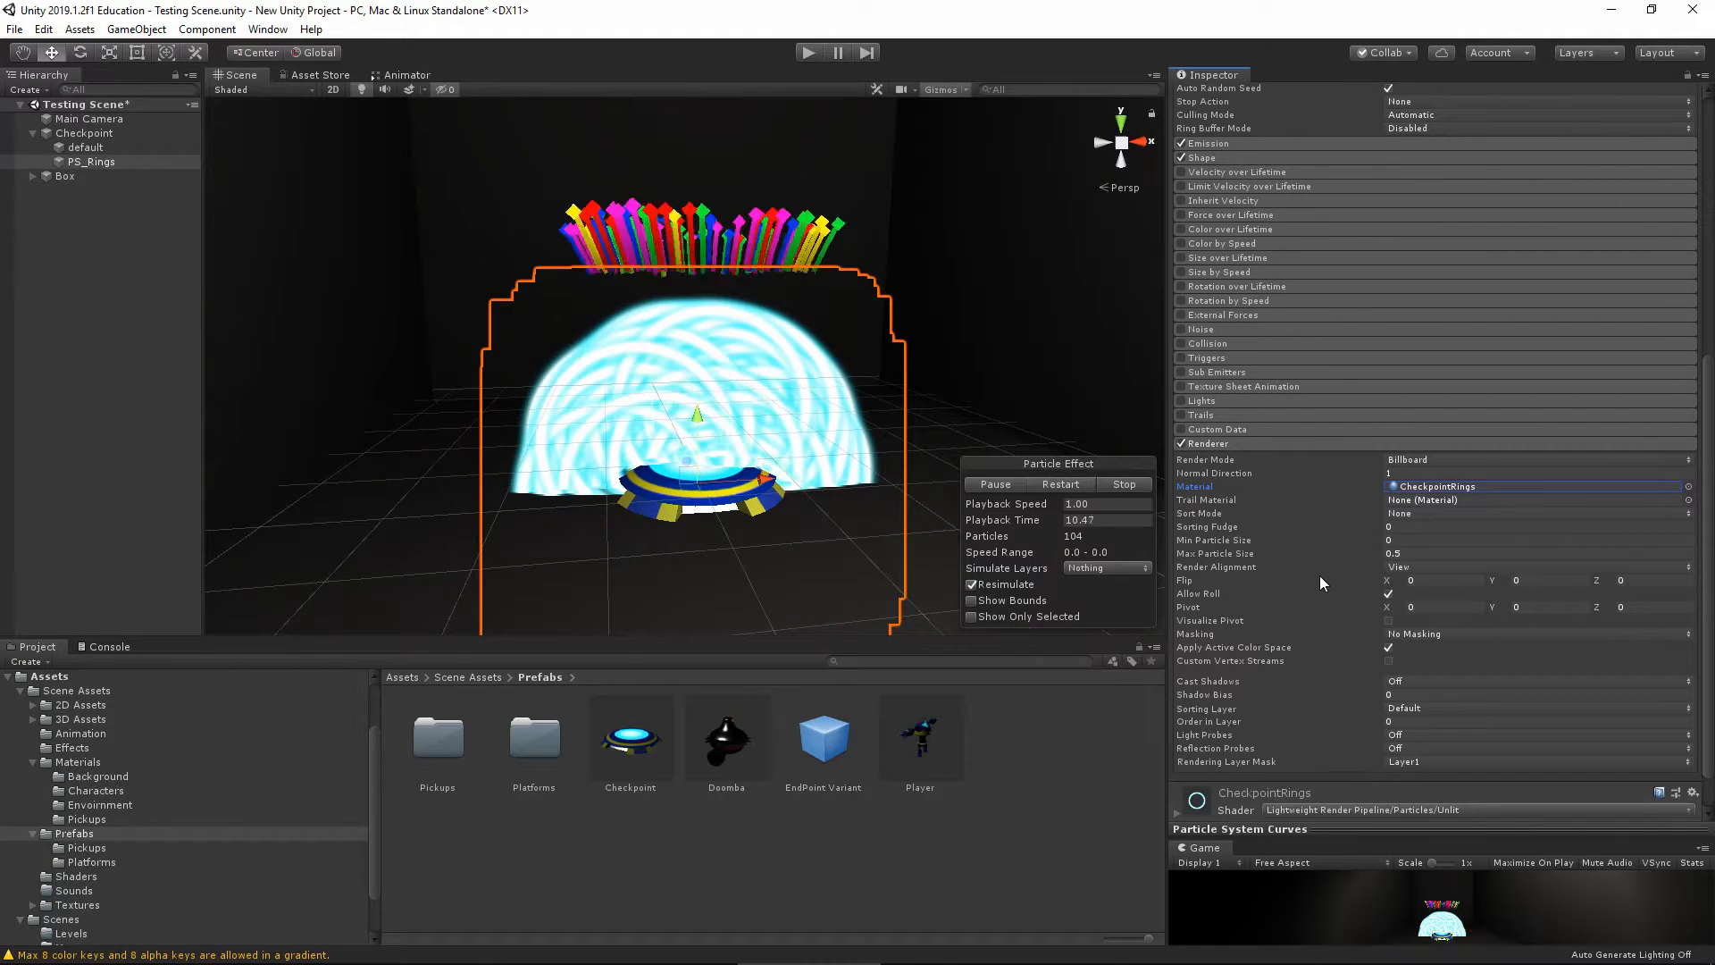
Set the Start Color of PS_Rings to a saturated cyan-blue with its alpha lowered to 184
scroll(1322, 566, up, 5)
click(1427, 409)
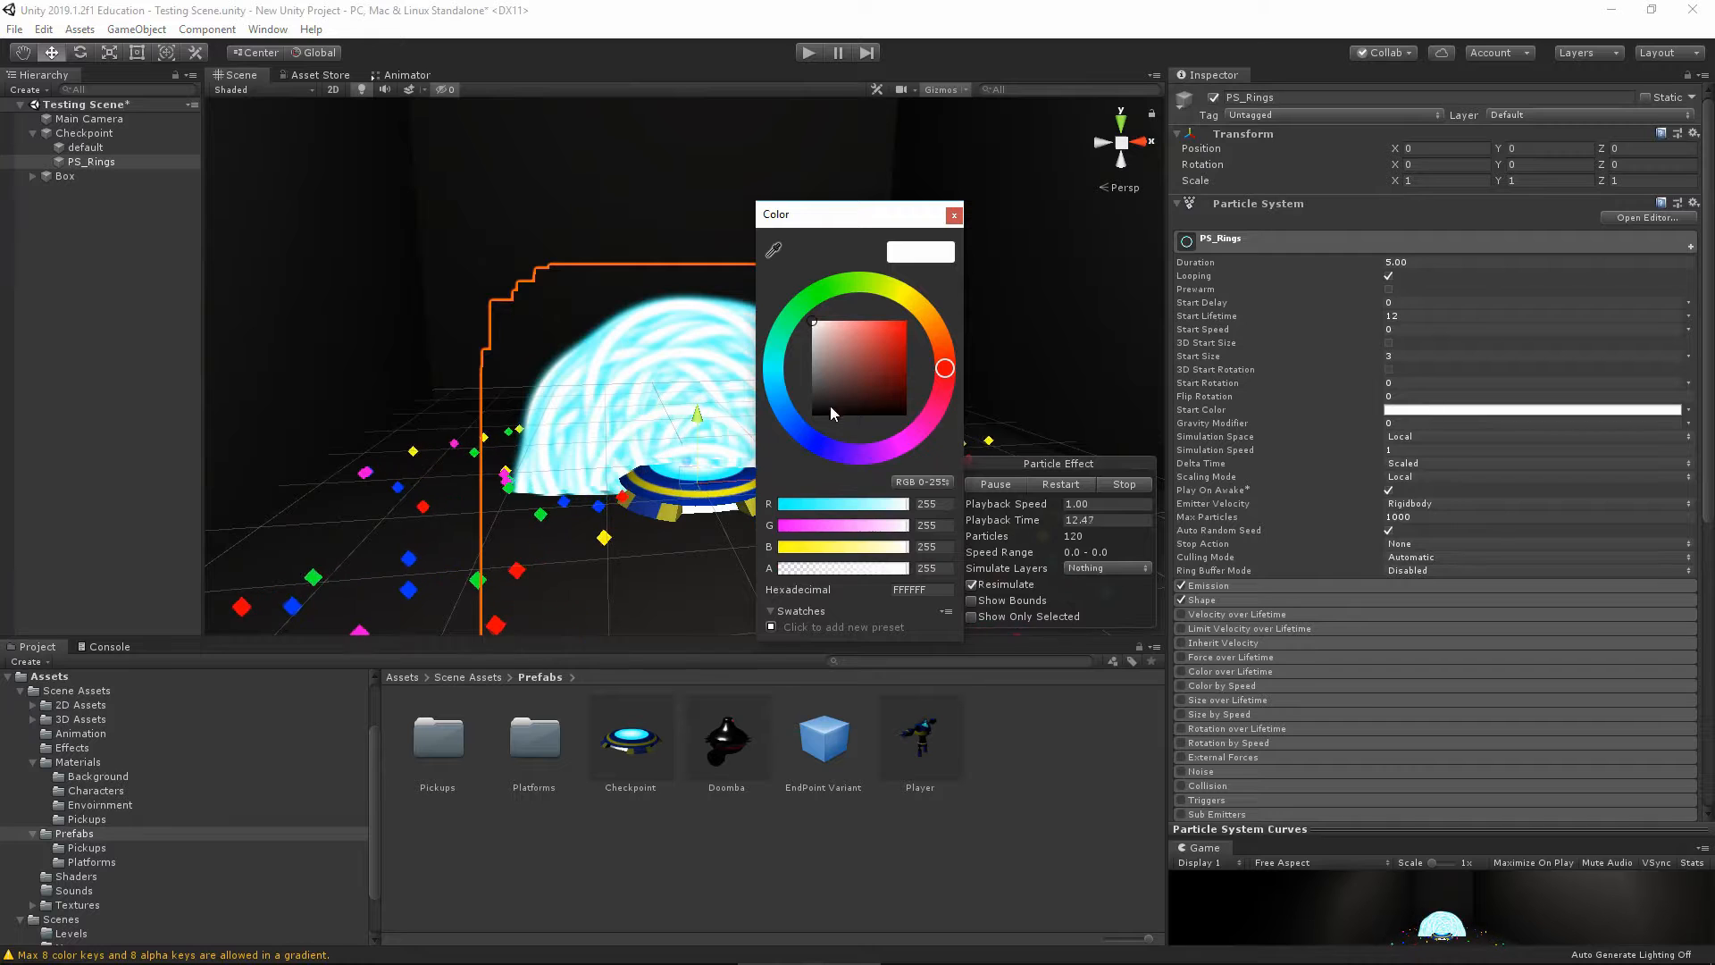
drag(863, 351, 935, 290)
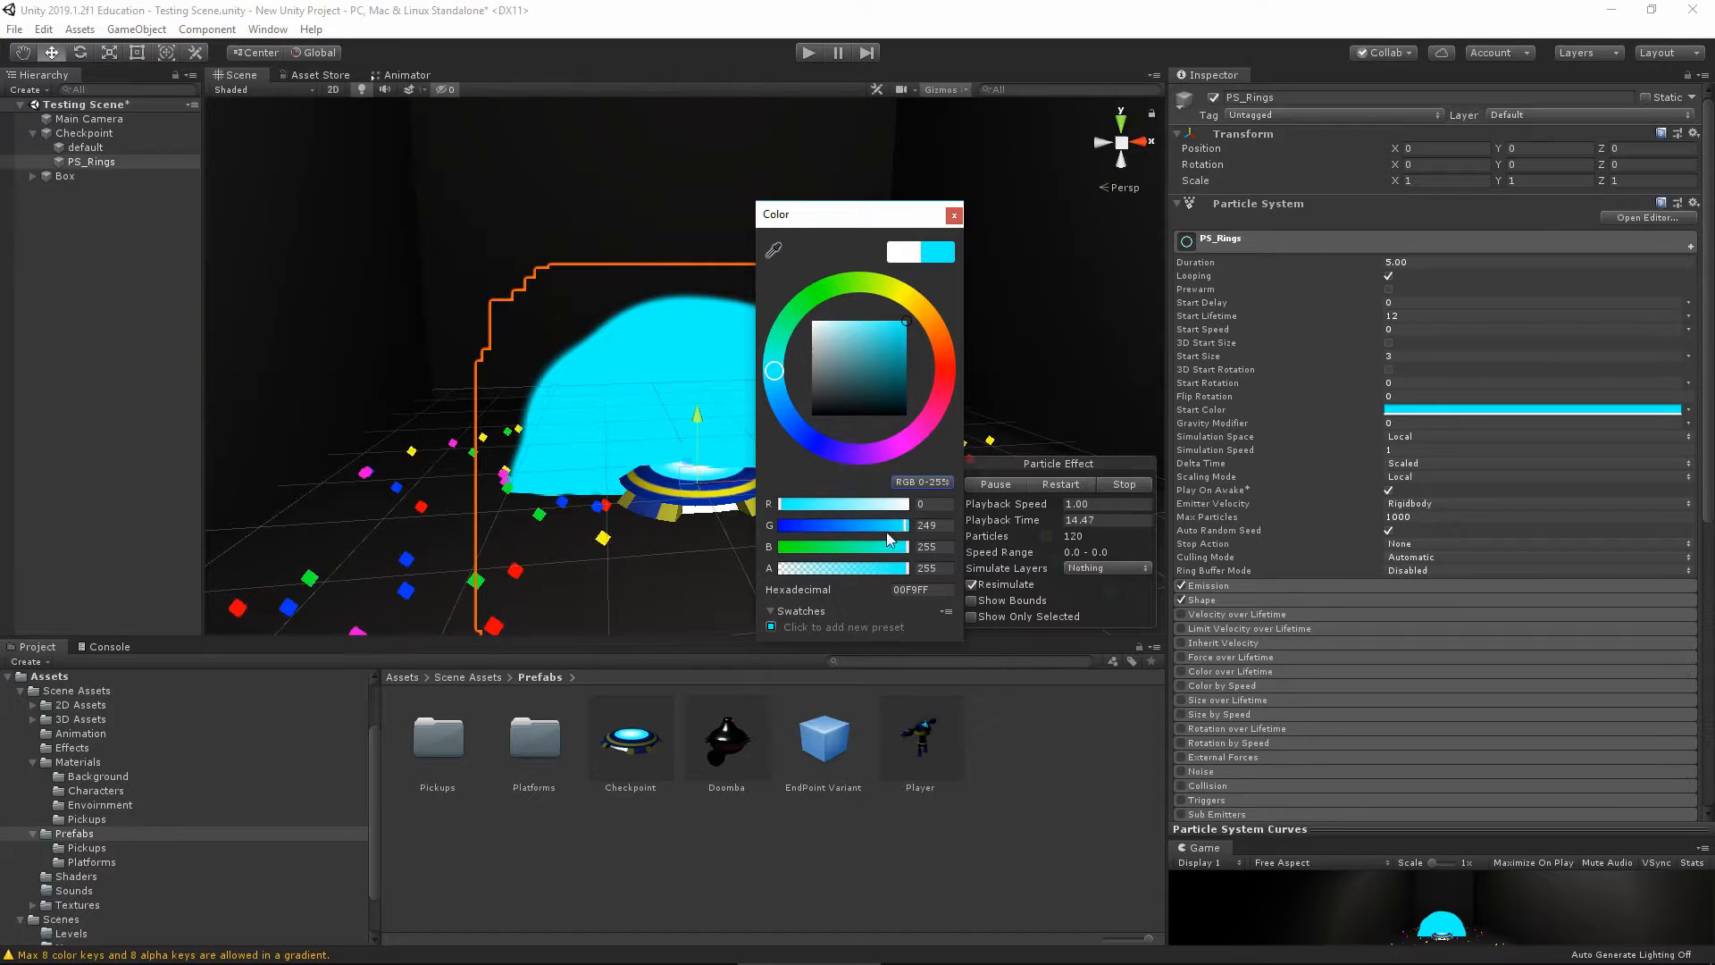
mouse_move(896, 570)
mouse_down()
mouse_move(774, 570)
mouse_move(872, 575)
mouse_up()
drag(776, 370, 790, 378)
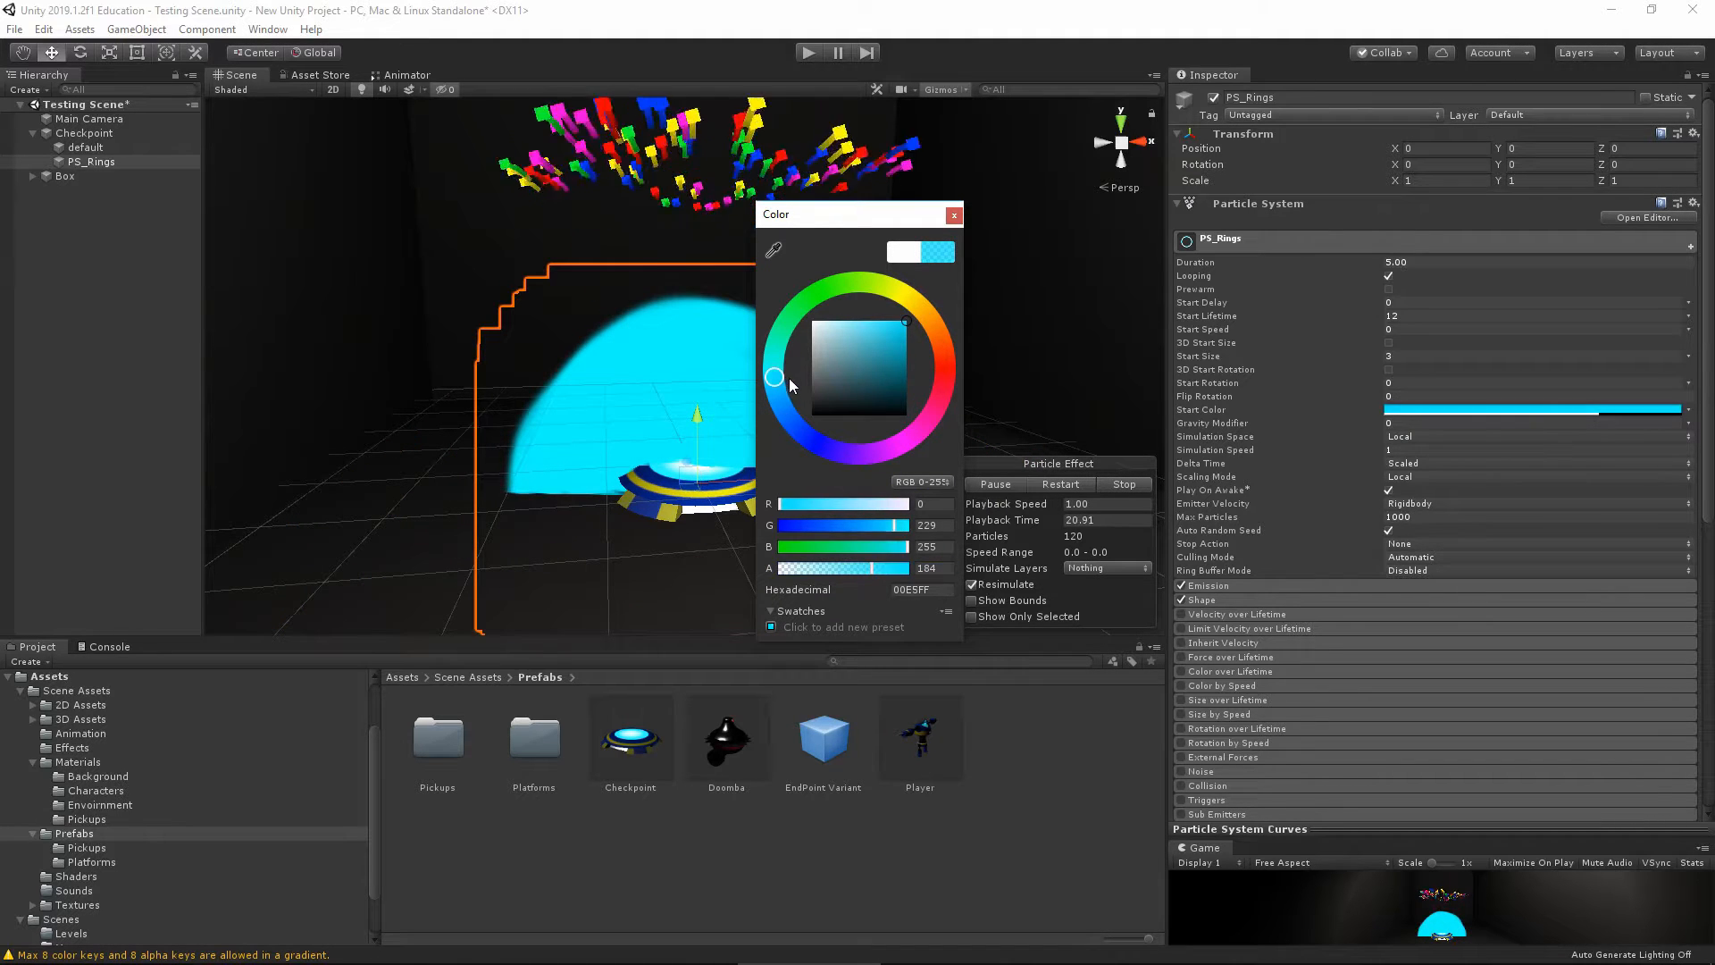
click(954, 215)
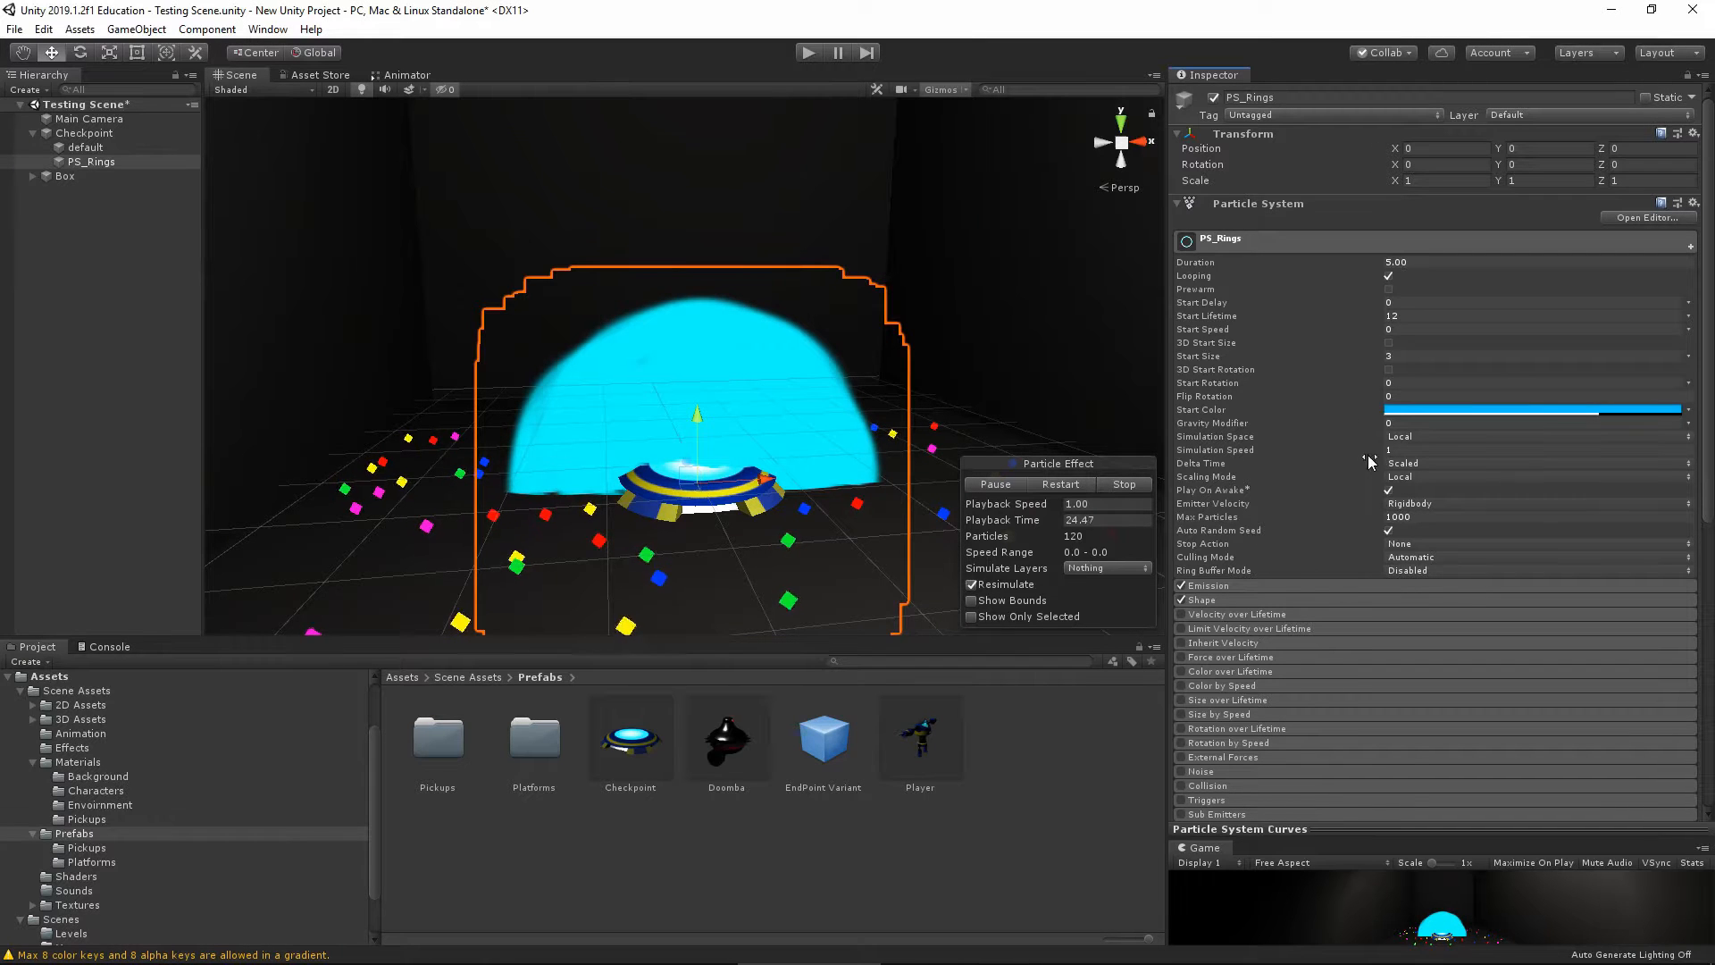
Set the PS_Rings Simulation Speed to 2 and the Emission module's Rate over Time to 0.7
click(1452, 451)
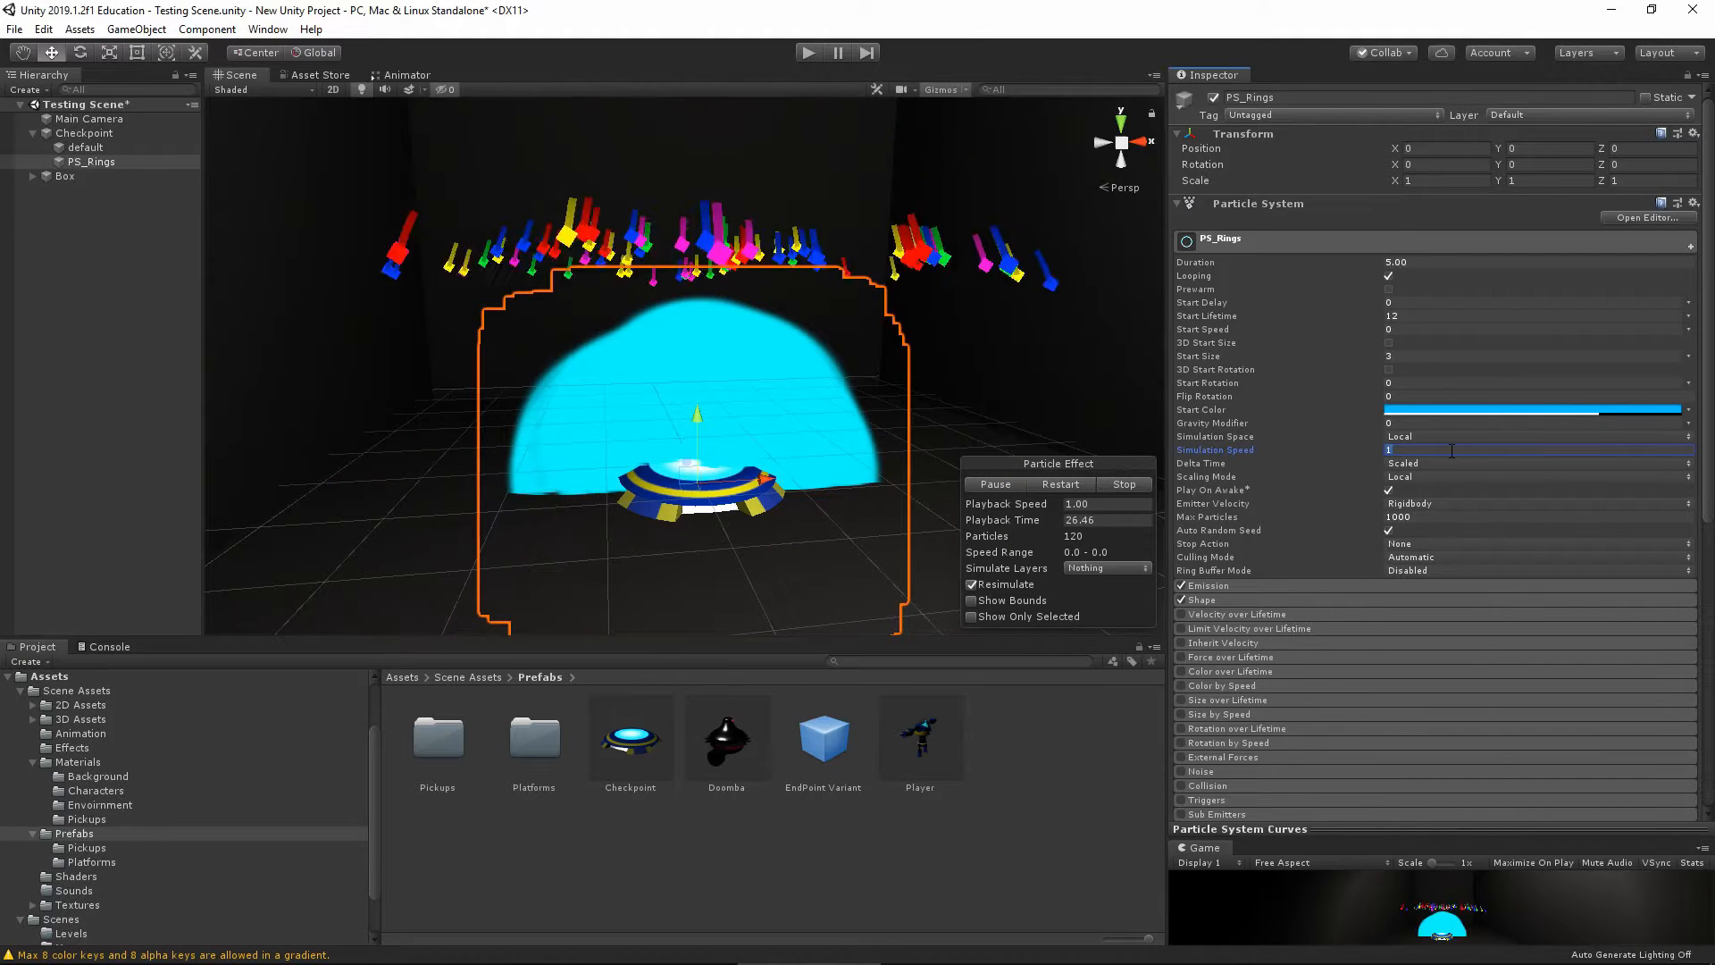
text(2)
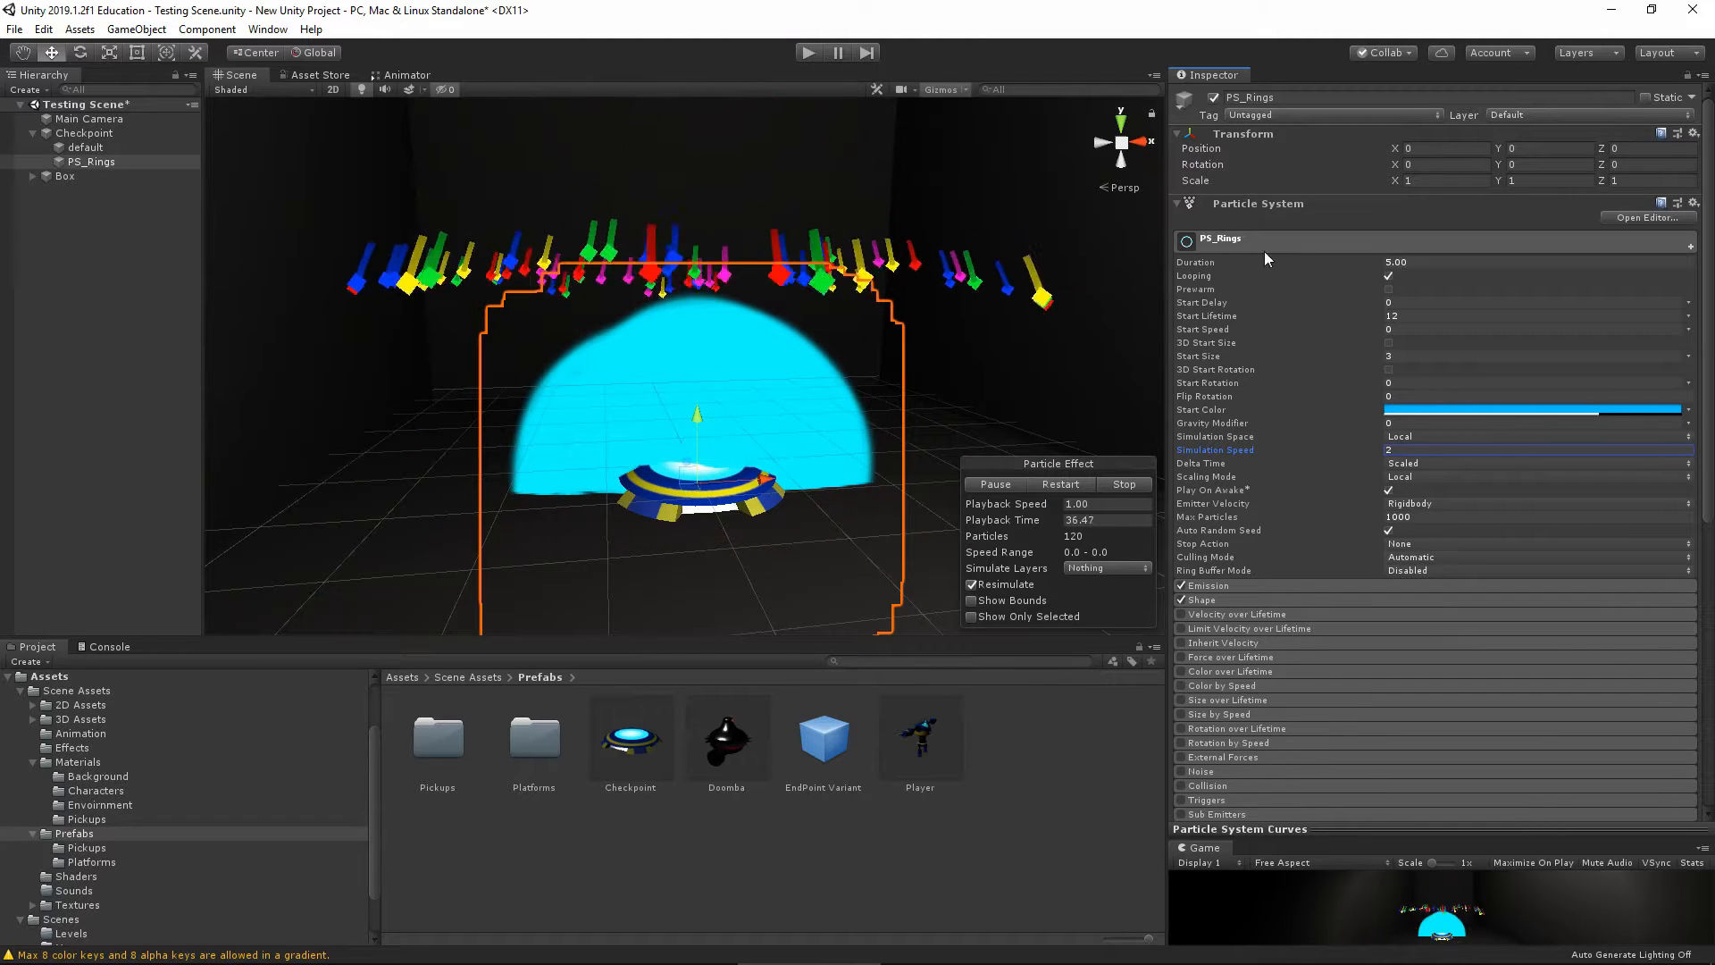
click(1255, 587)
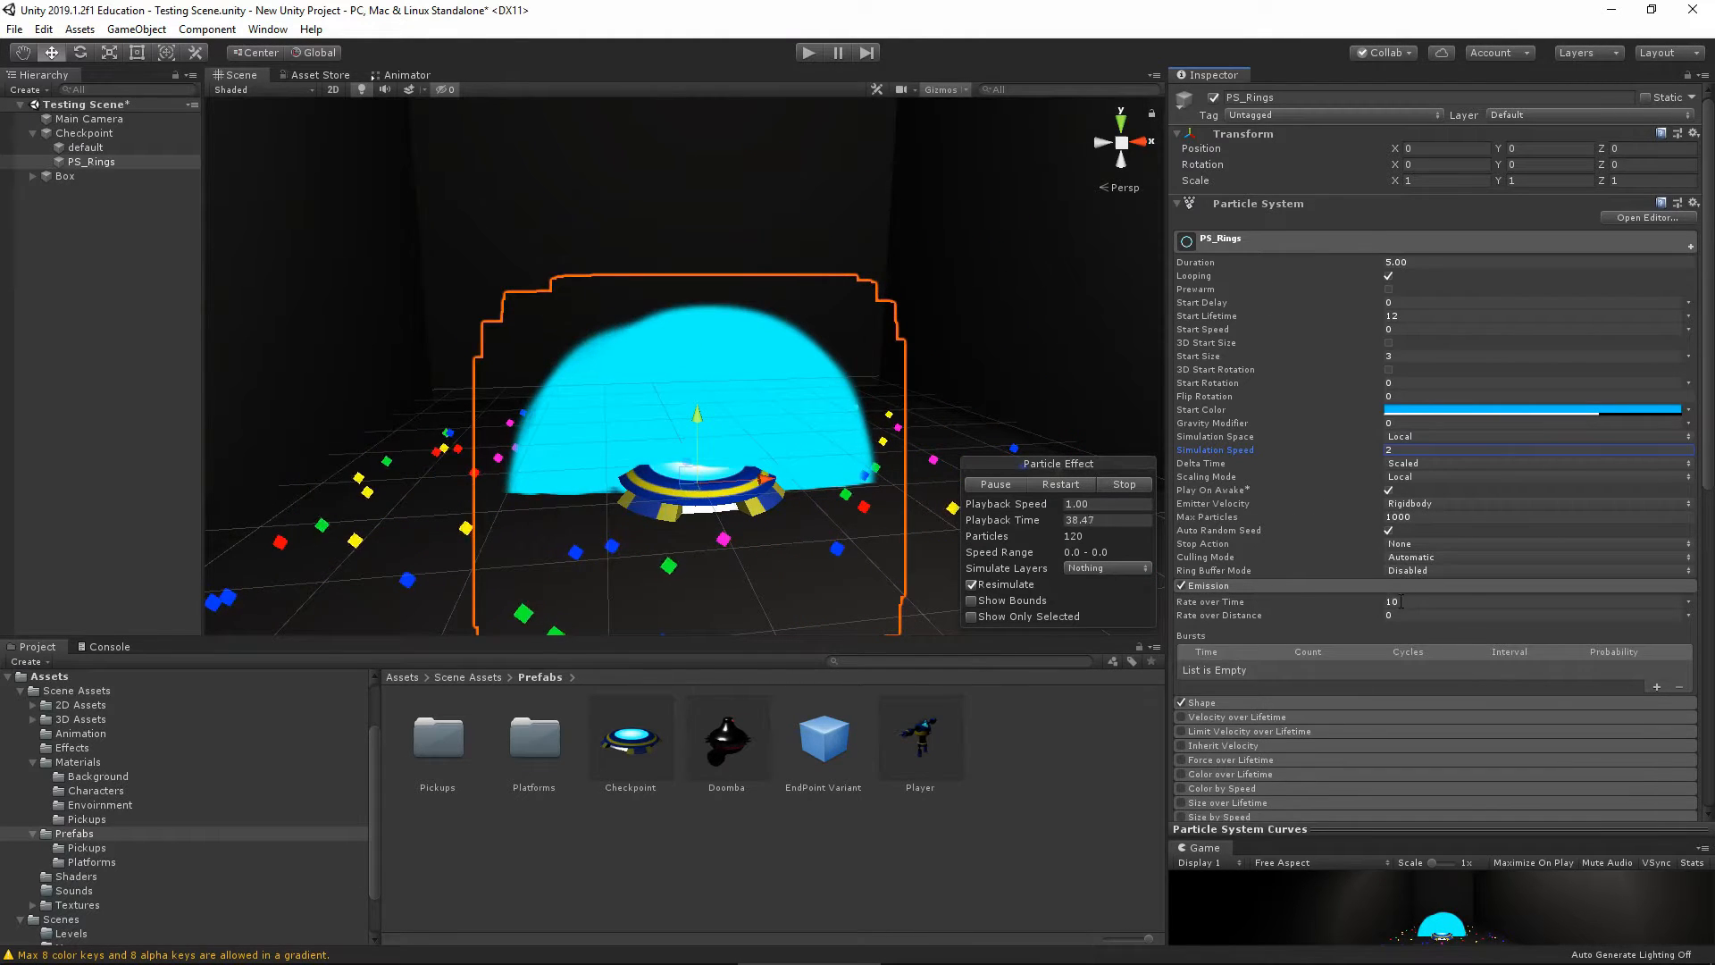
text(0.7)
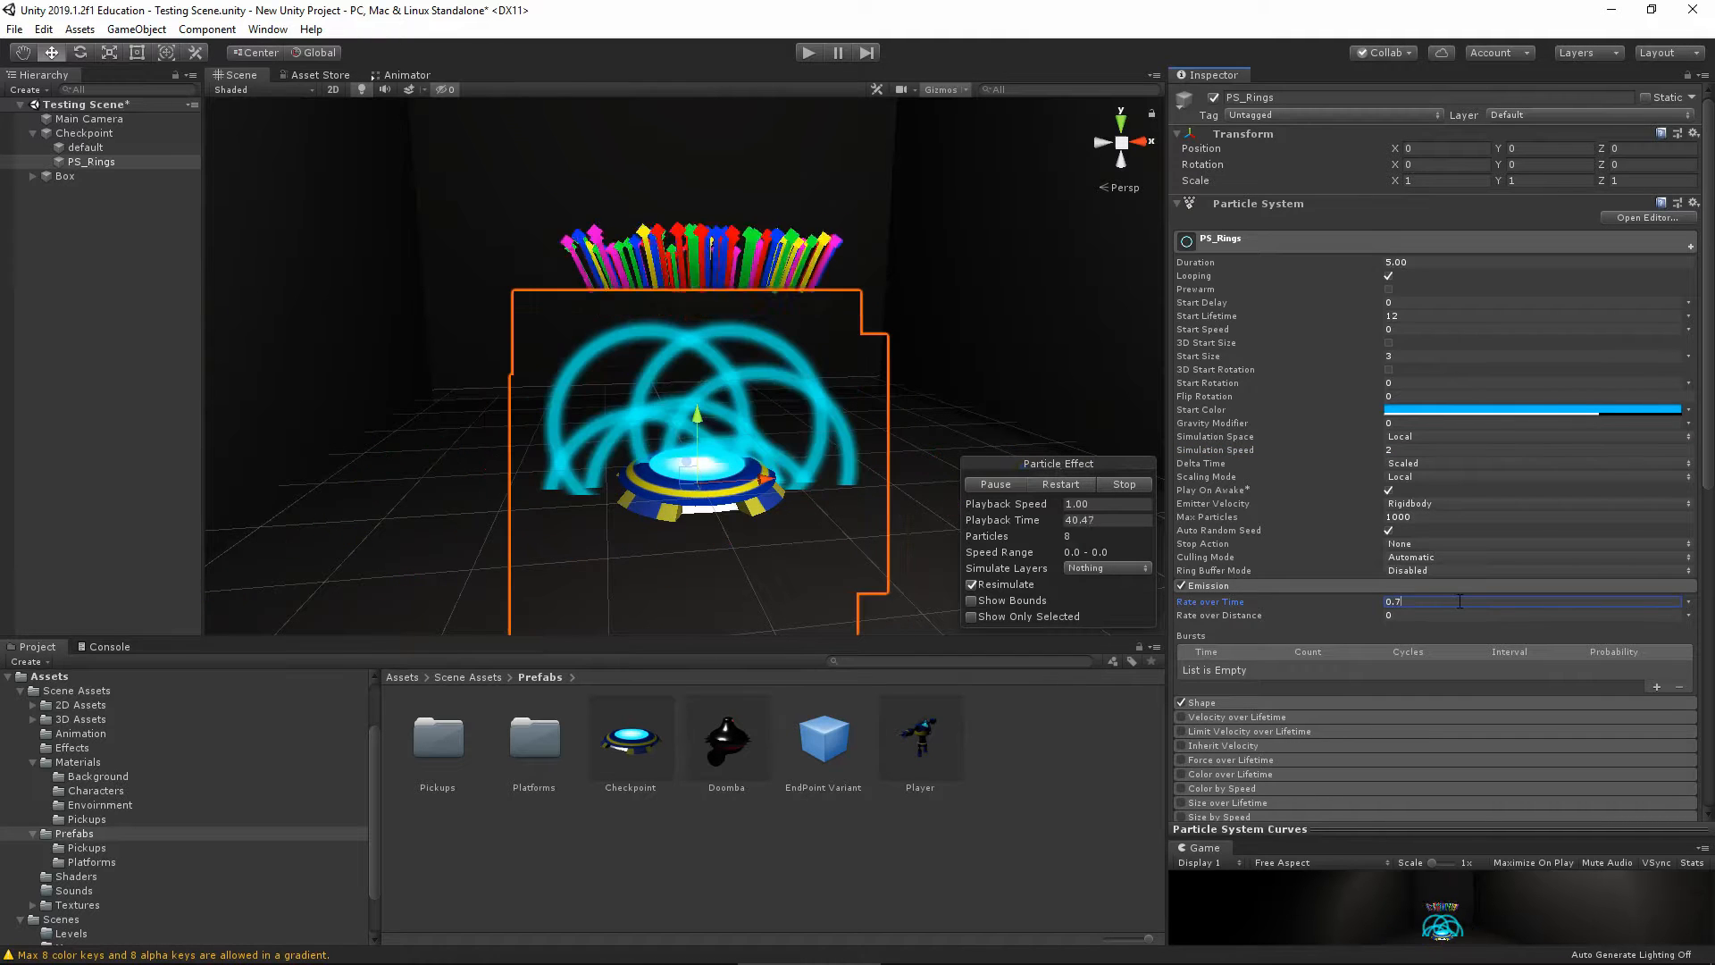
Disable the Shape module and enable Velocity over Lifetime with a Linear Y velocity of 0.2
scroll(1384, 621, down, 3)
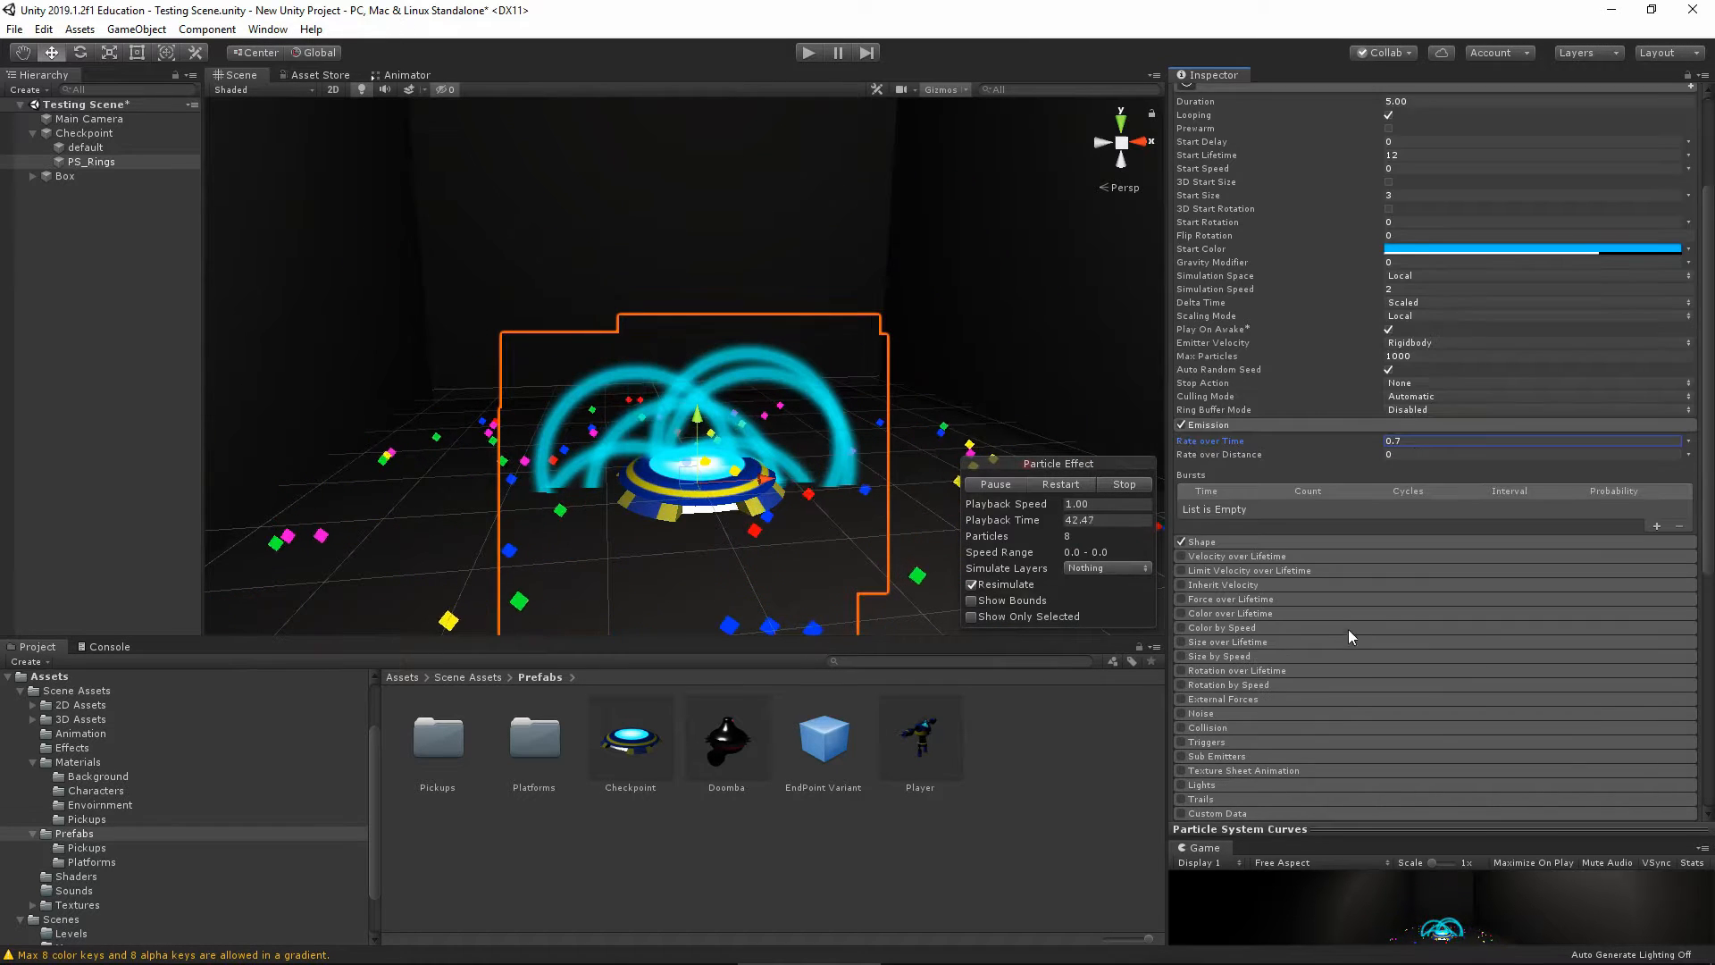
click(1181, 542)
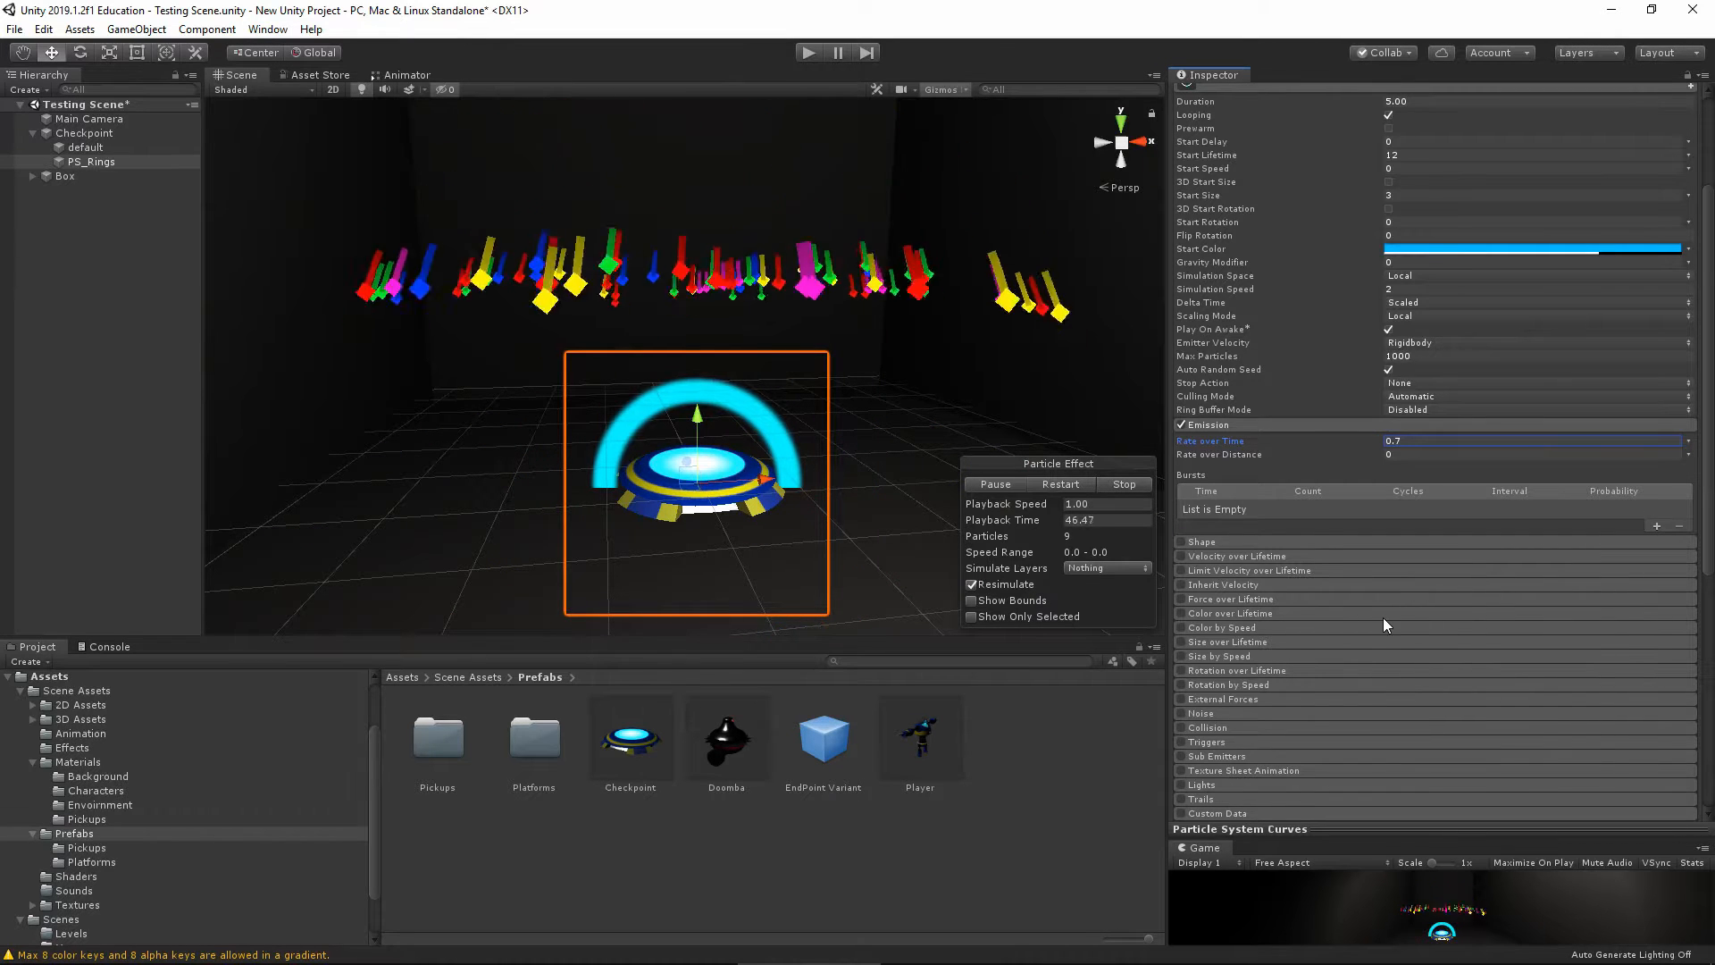
scroll(1383, 618, down, 3)
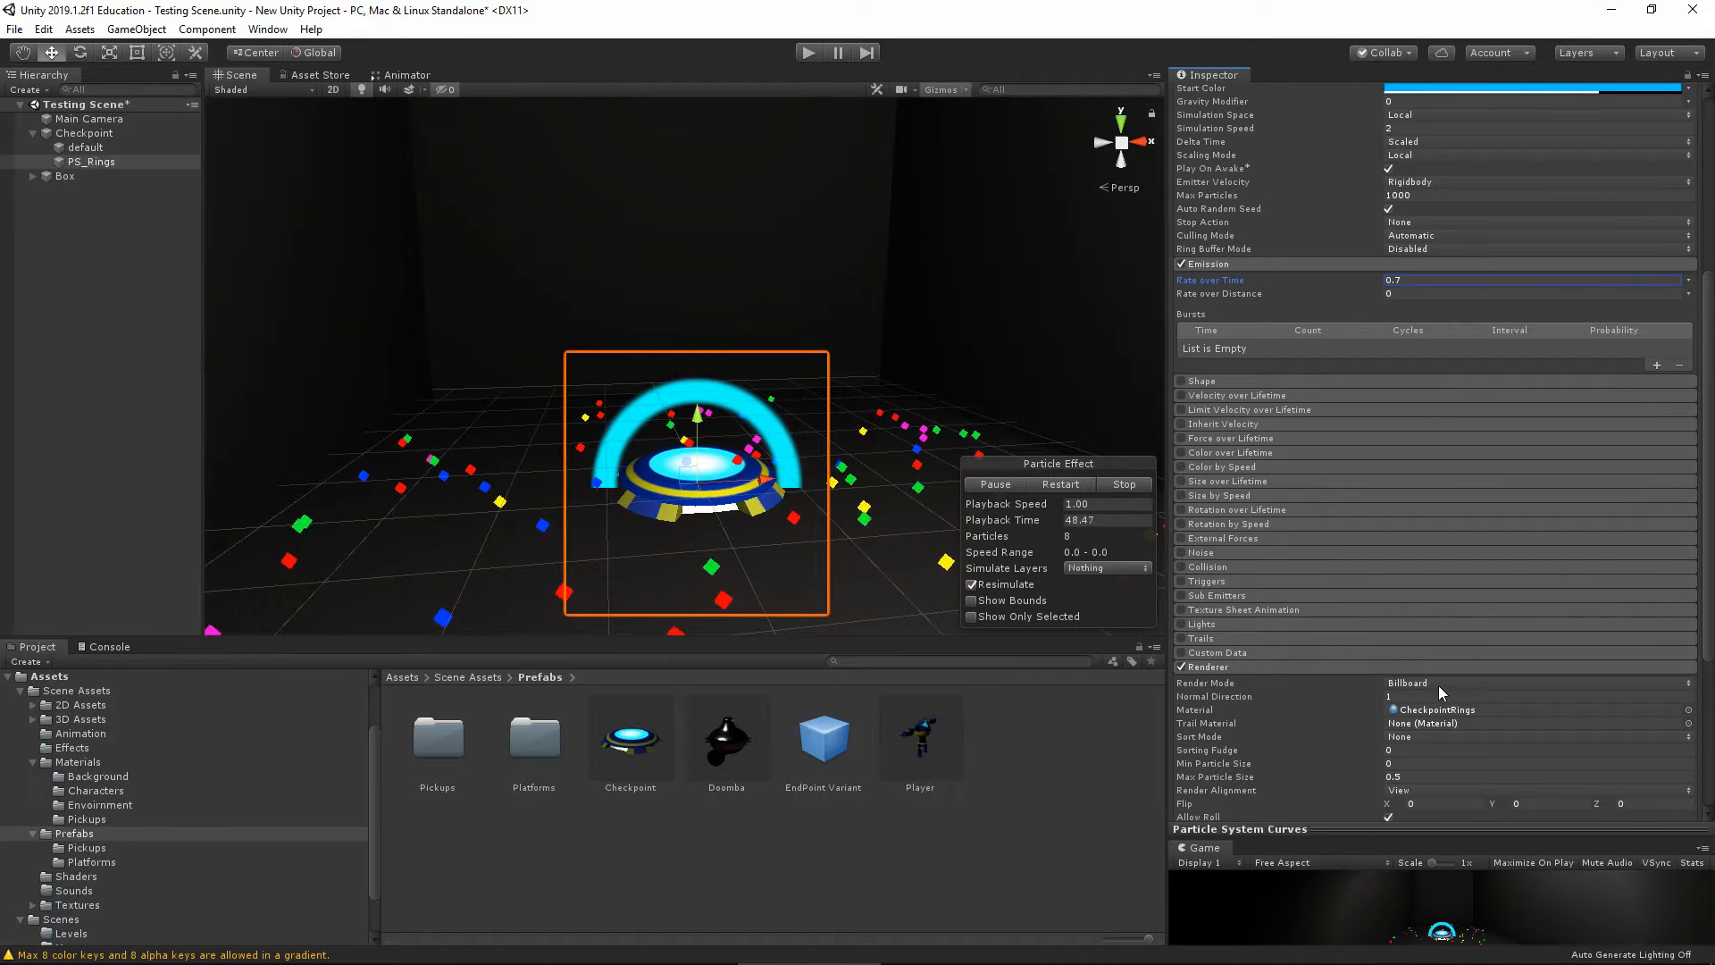
click(1247, 398)
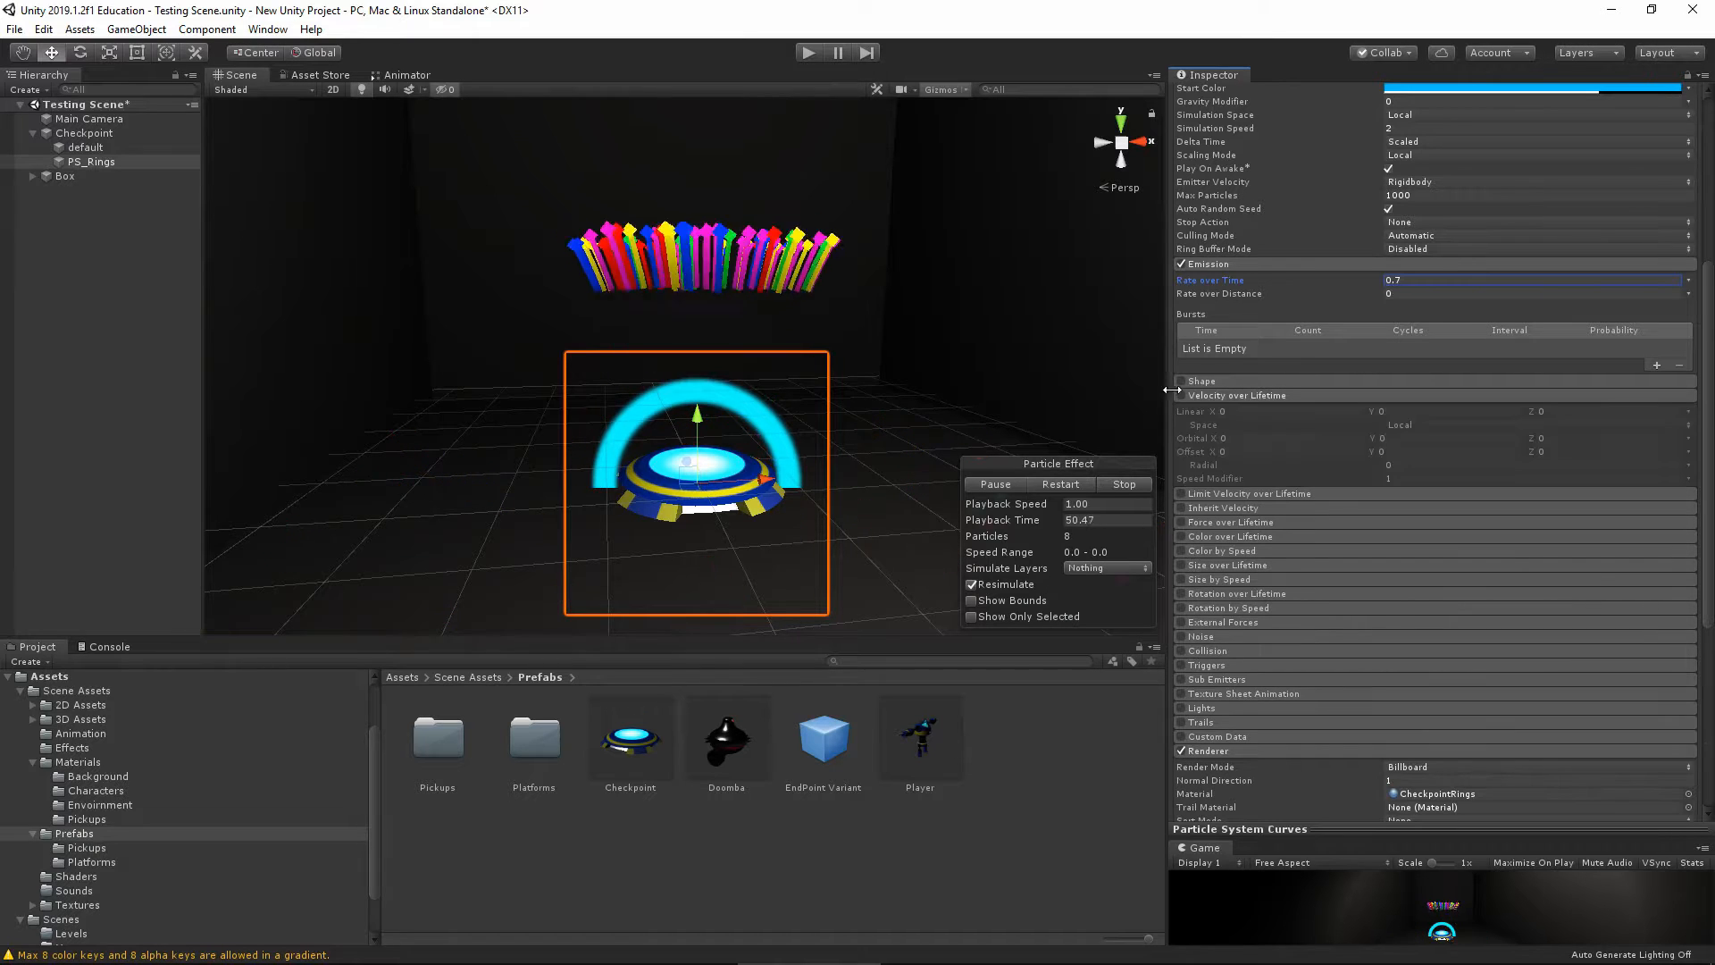
click(1180, 394)
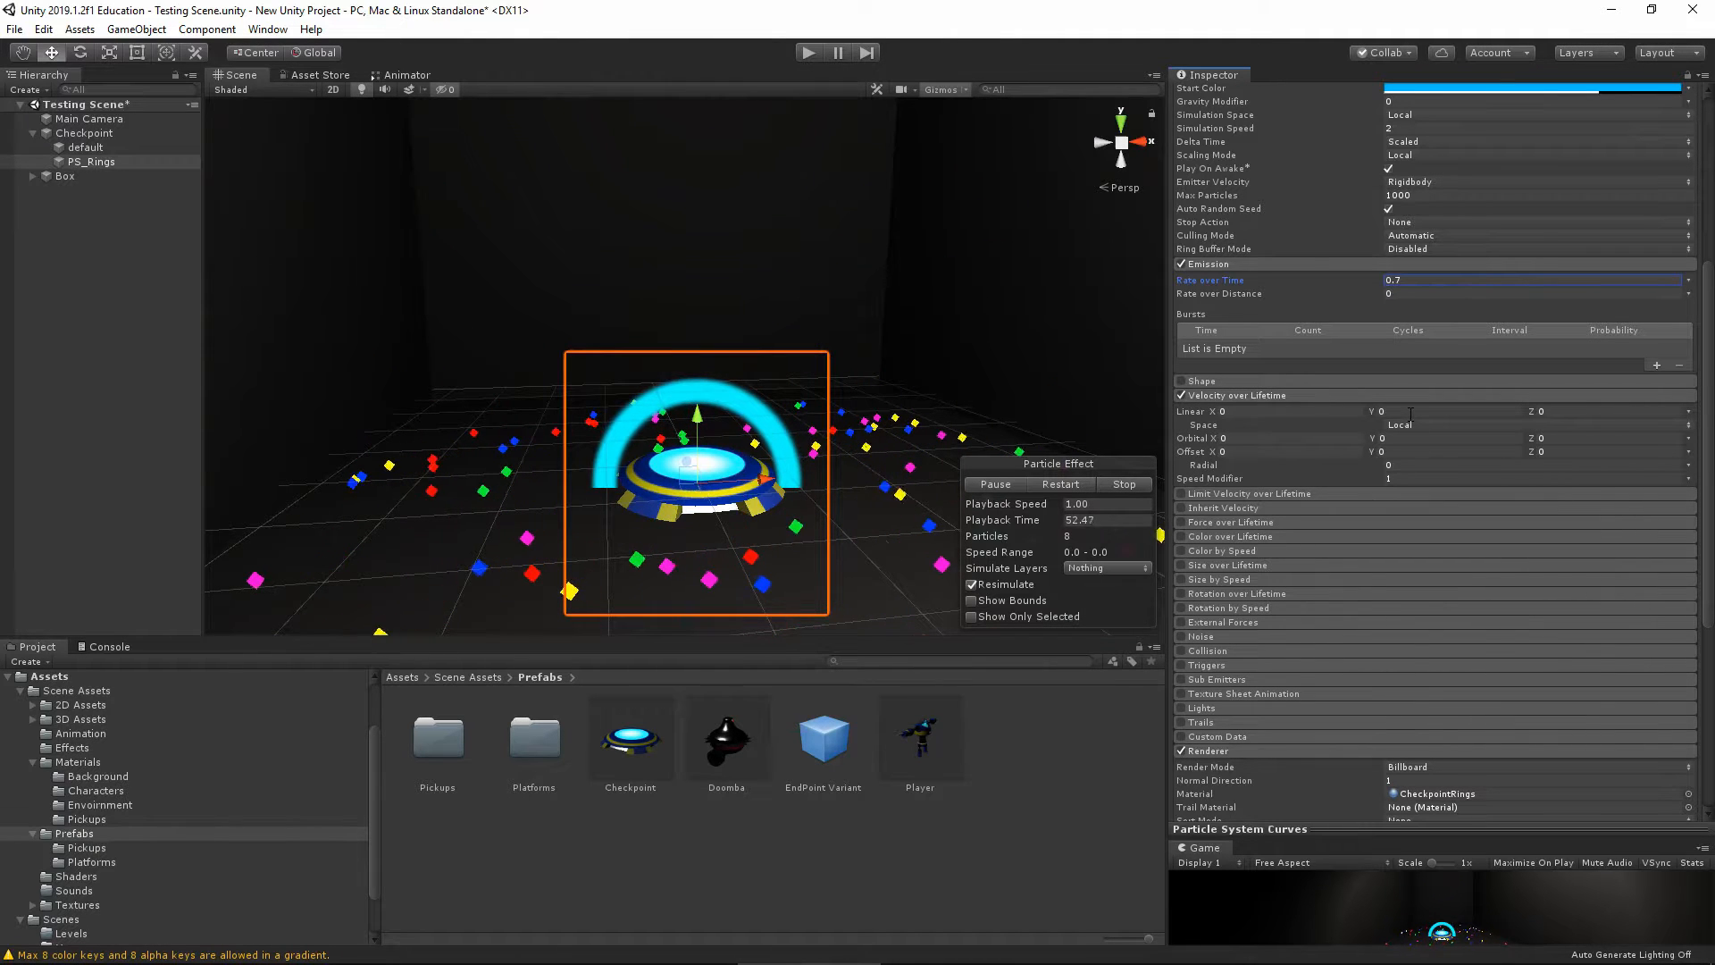
click(1411, 413)
text(0.)
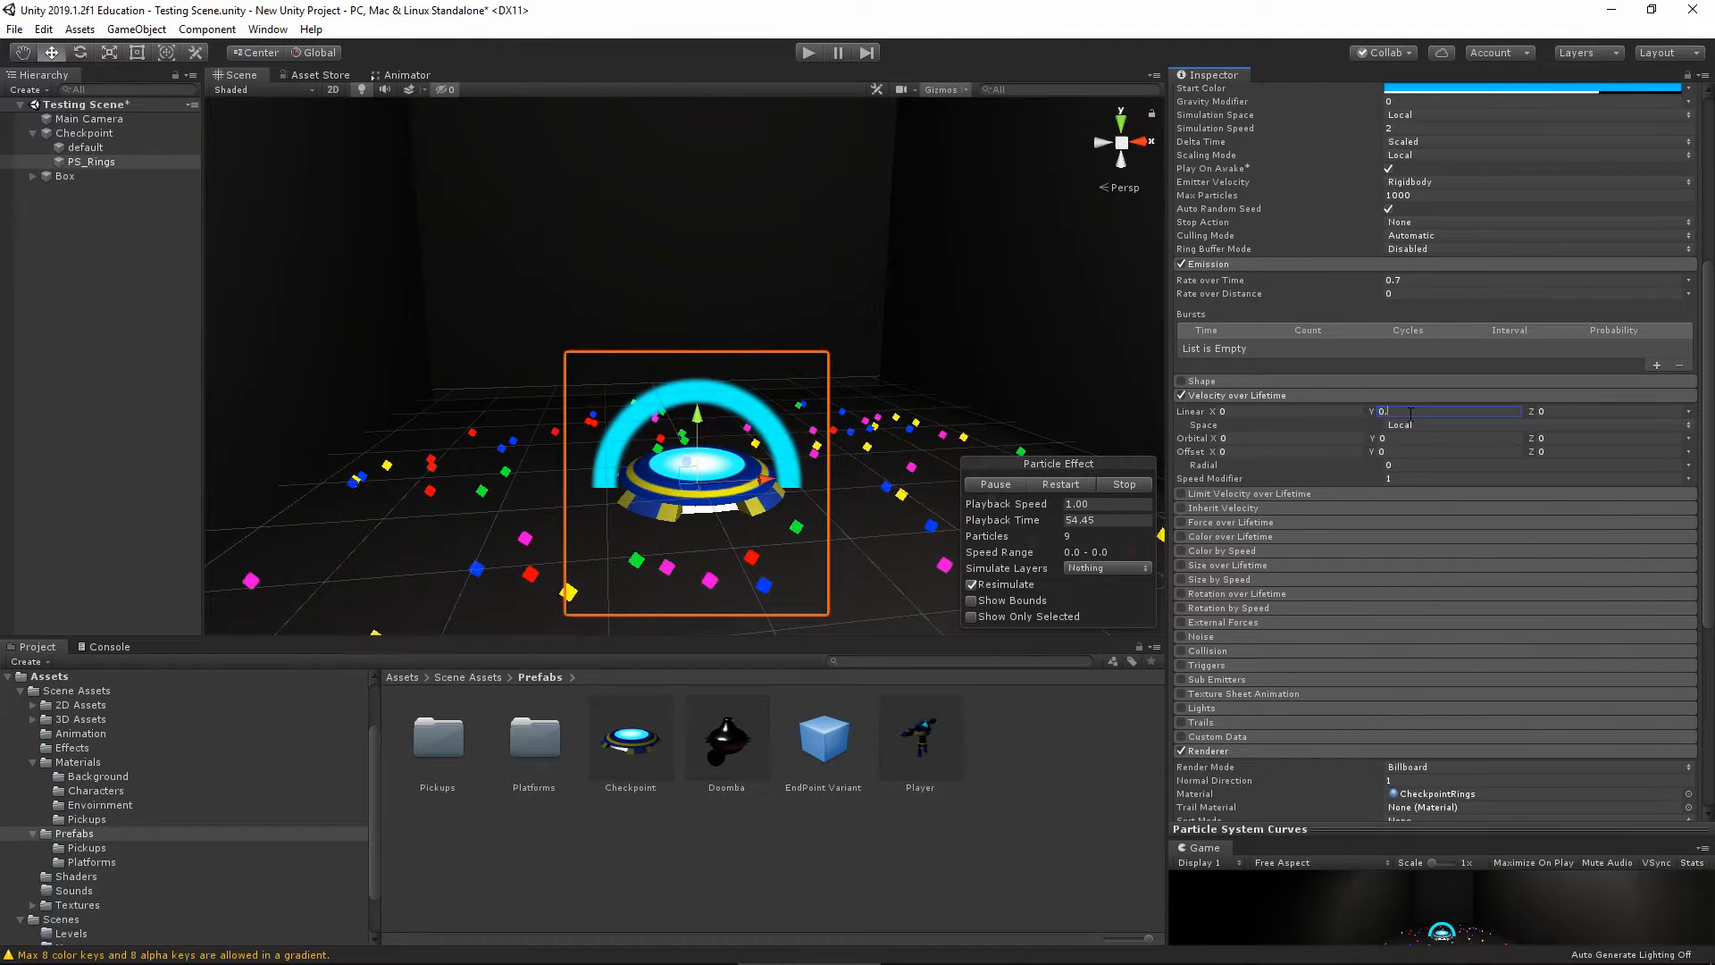
text(2)
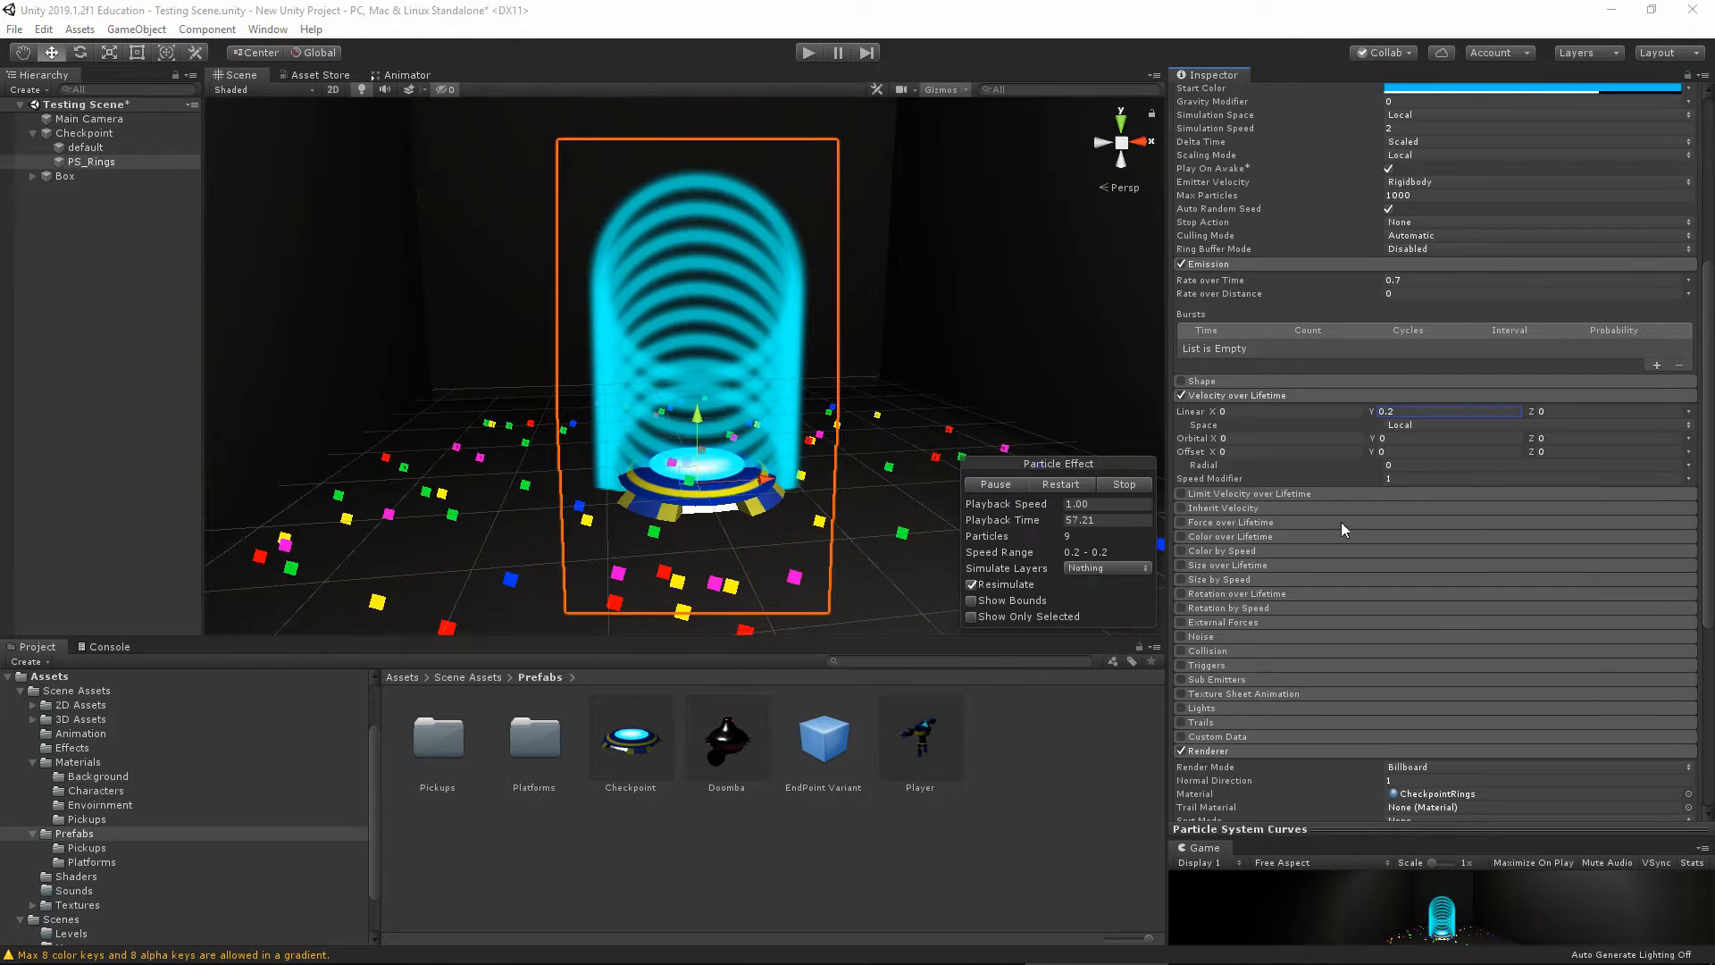
Enable Color over Lifetime with a gradient that has alpha 0 at both ends and is opaque in the middle
click(1182, 536)
click(1218, 536)
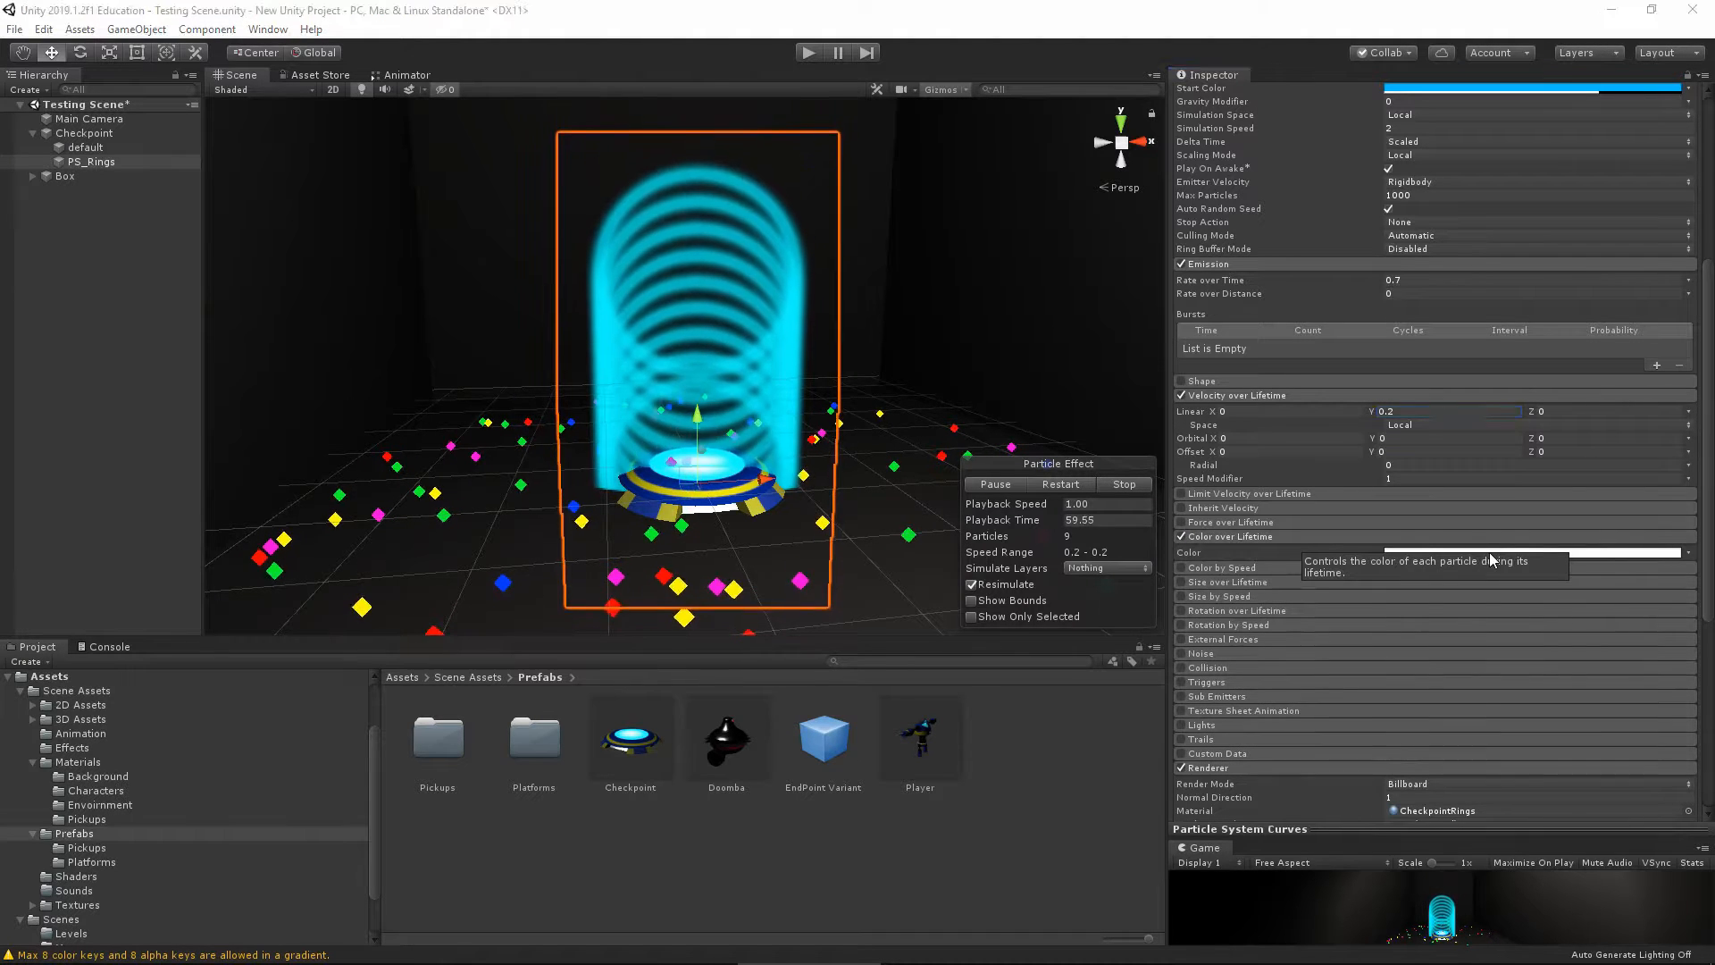
click(1687, 554)
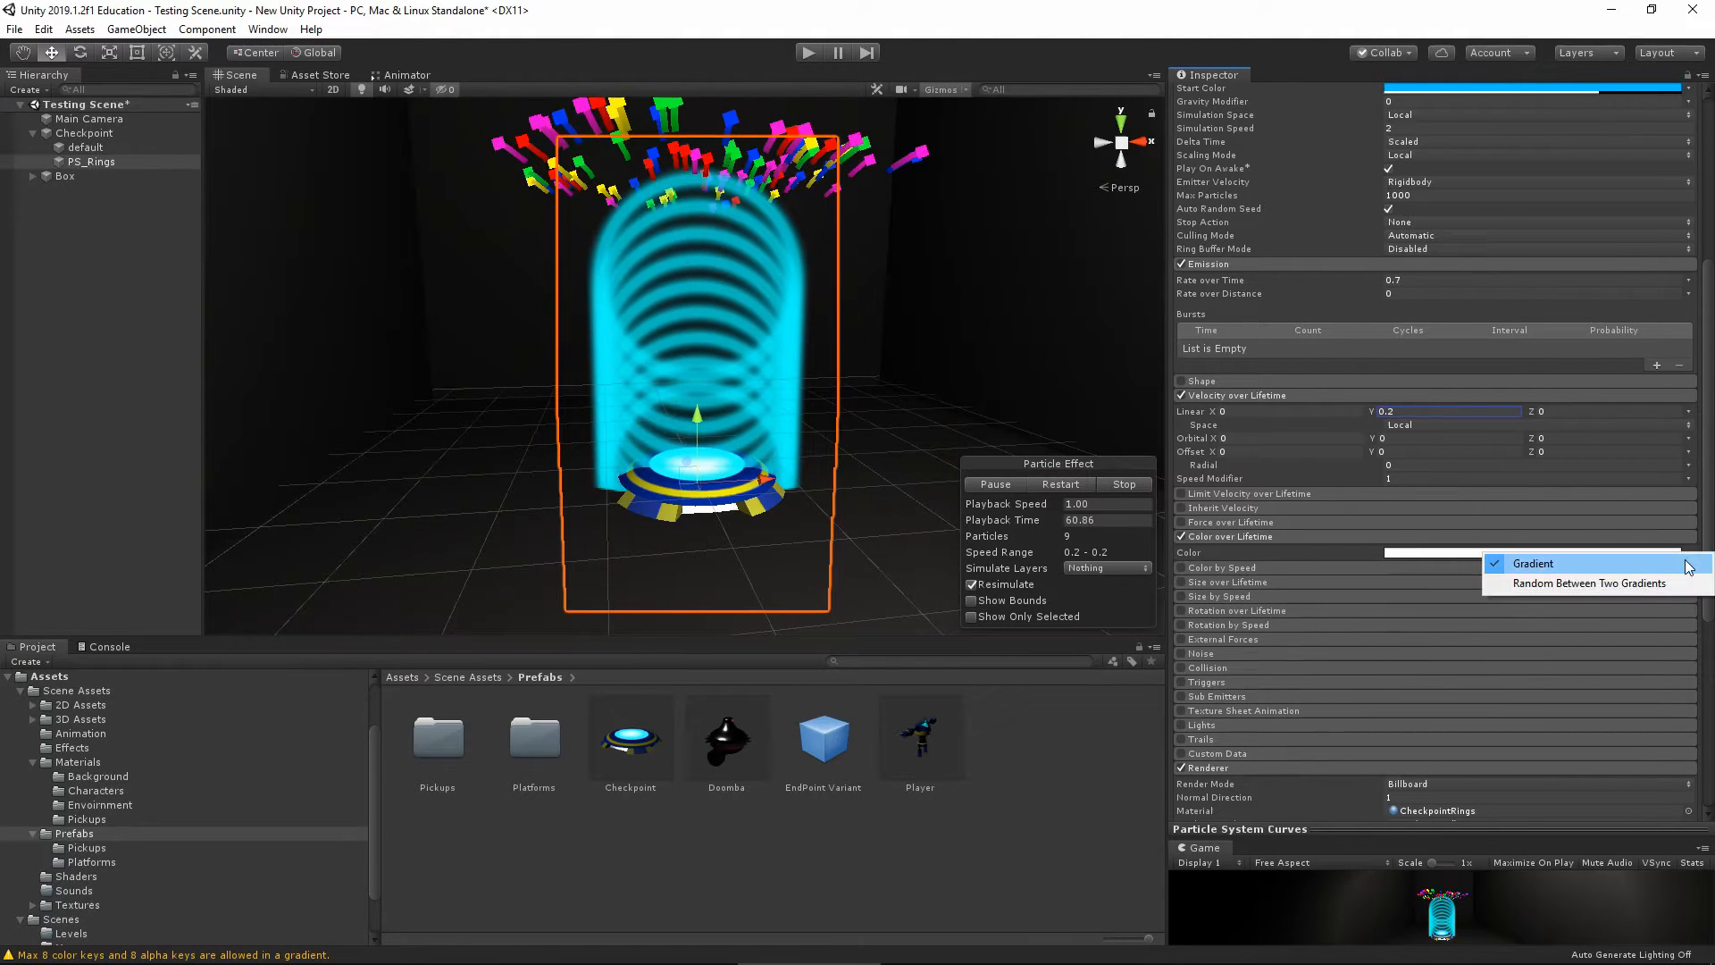
click(1610, 584)
click(1578, 566)
click(1479, 553)
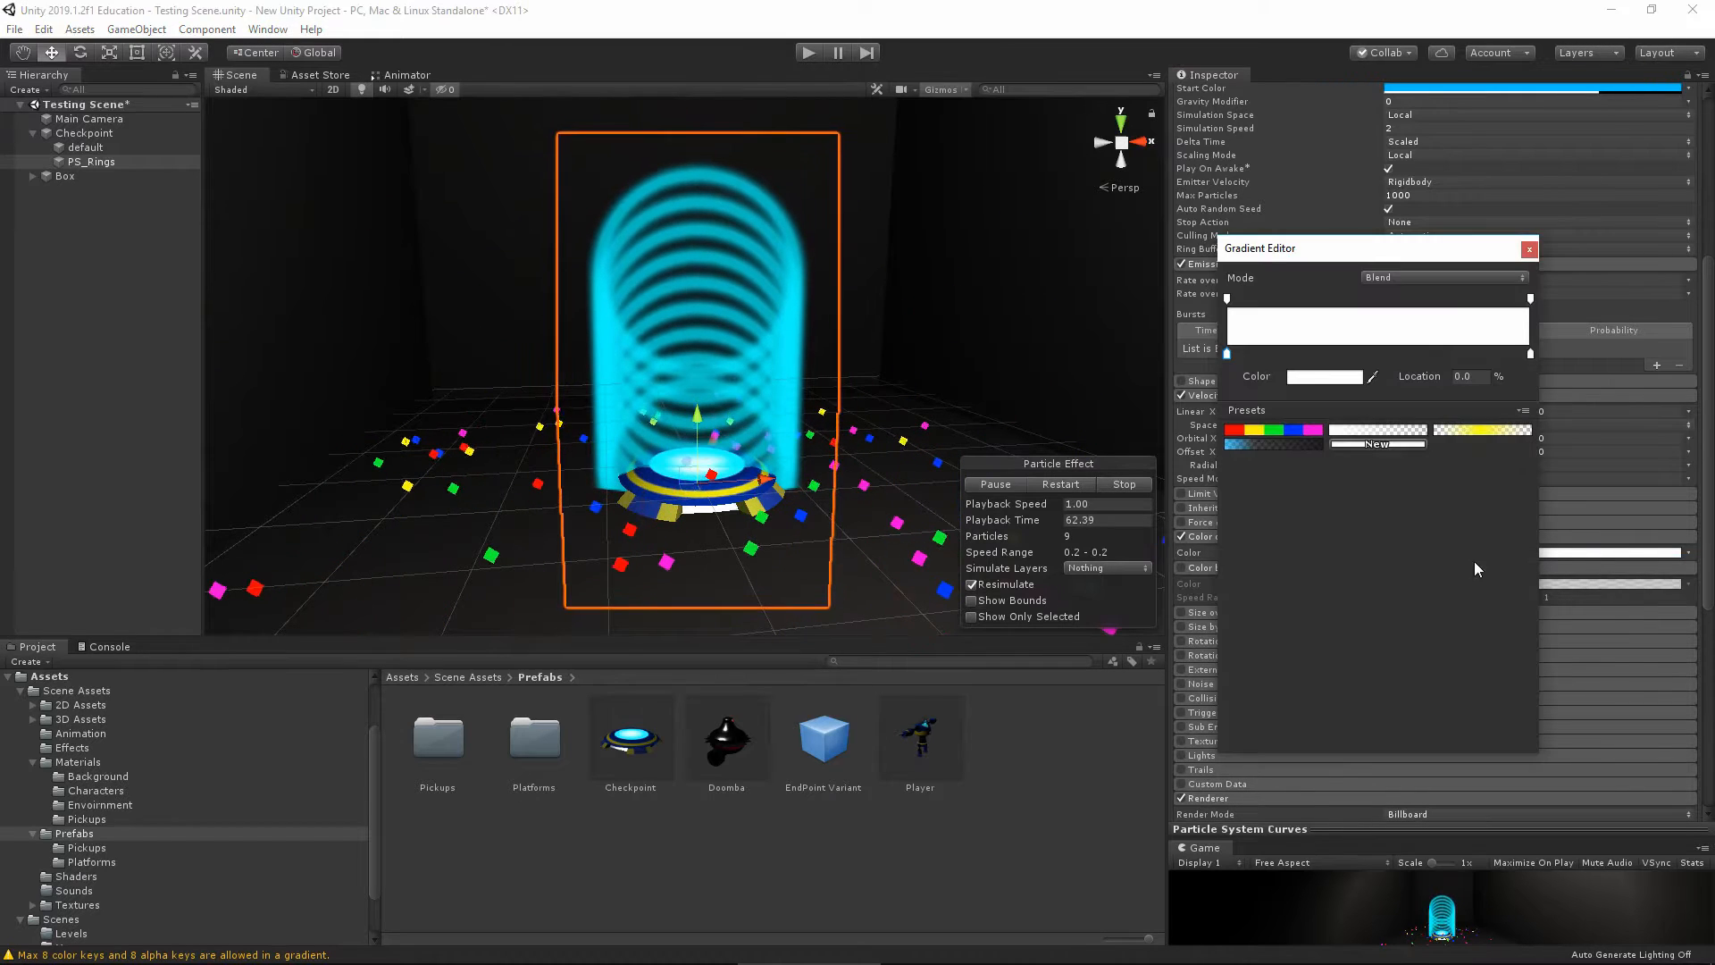
click(1228, 297)
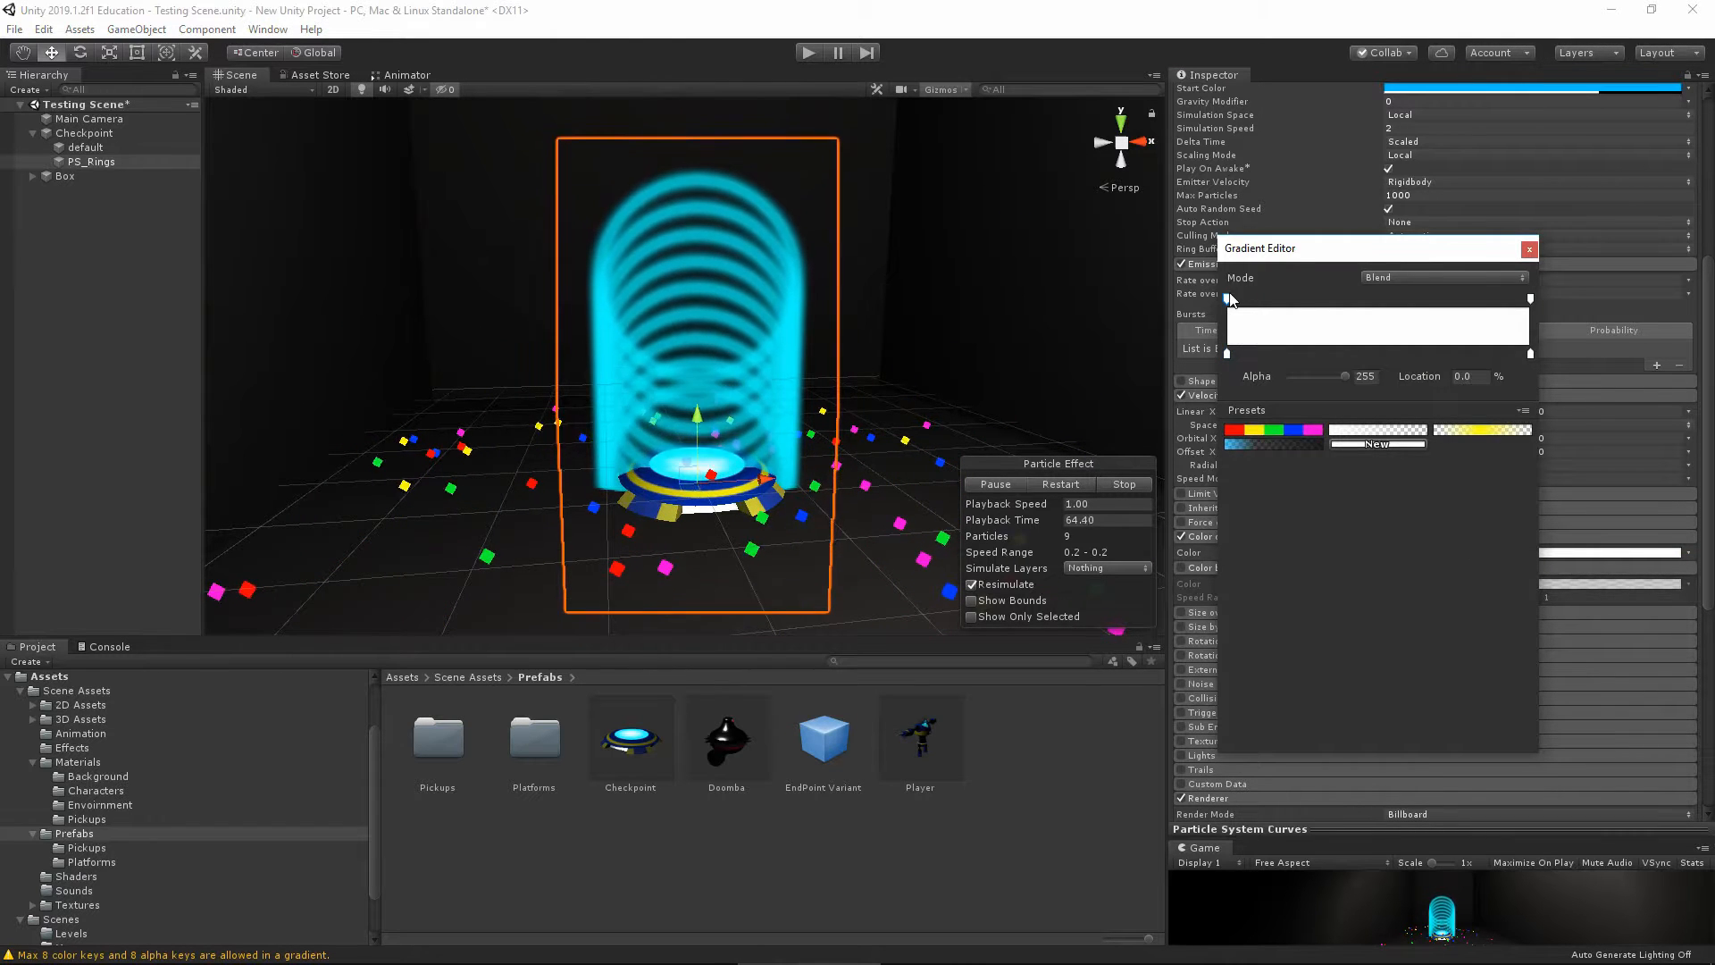
drag(1334, 373, 1252, 379)
click(1366, 298)
click(1531, 299)
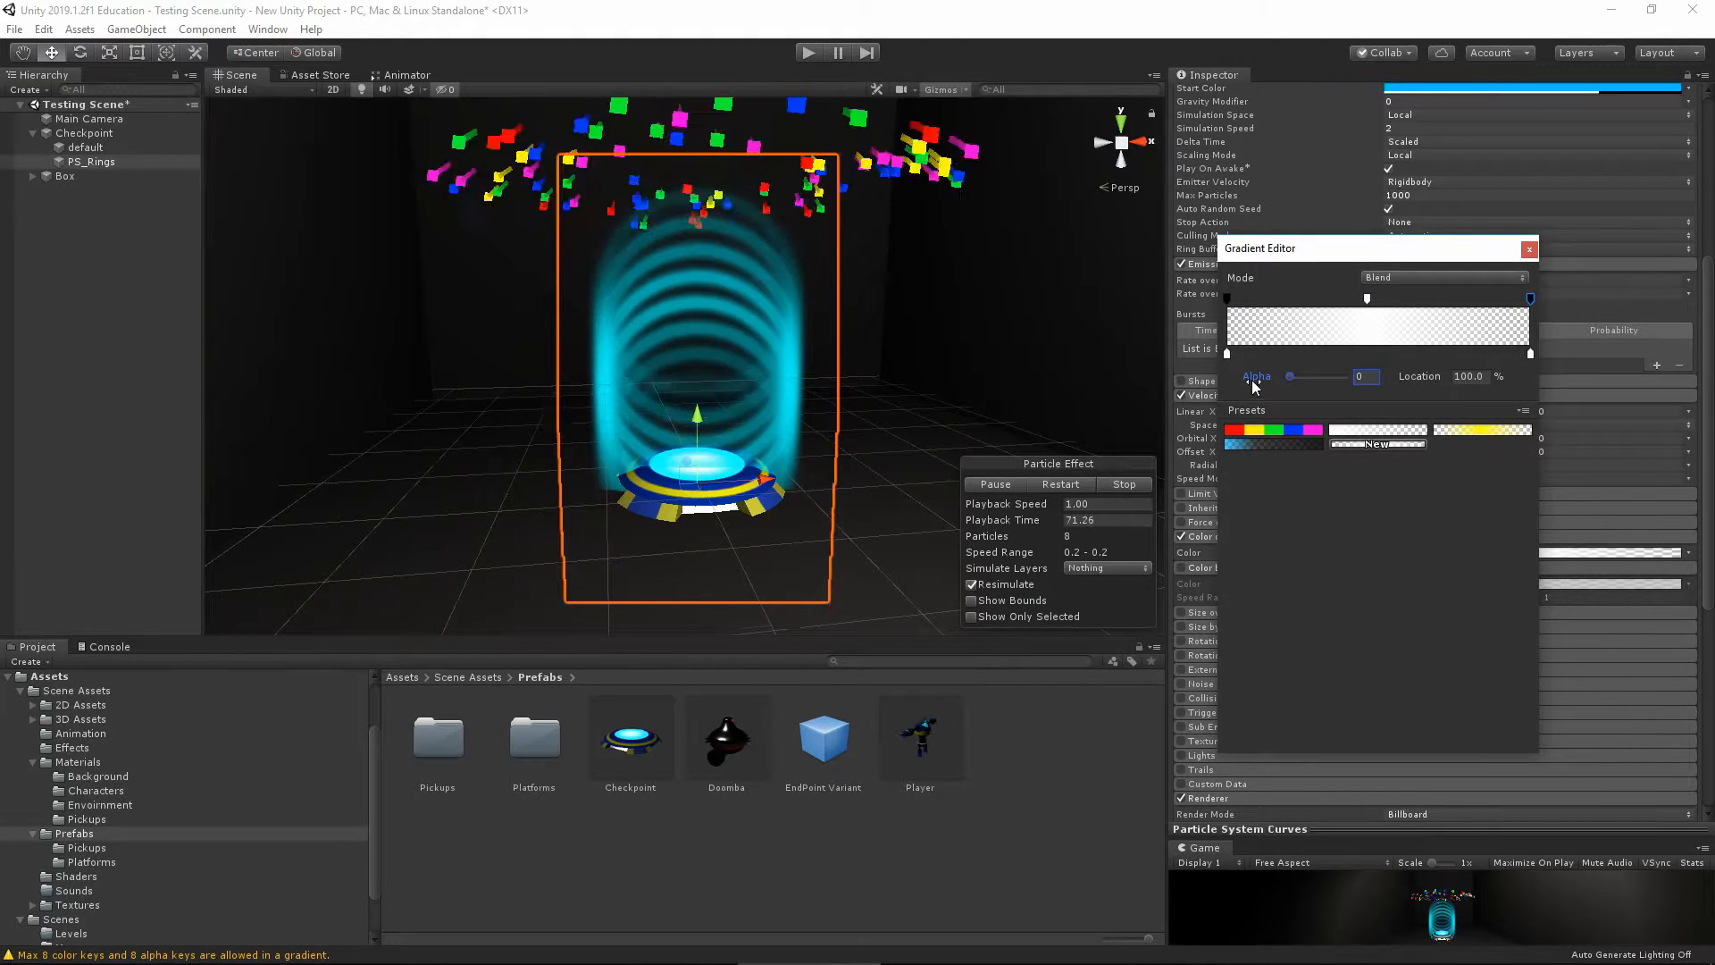
click(1527, 251)
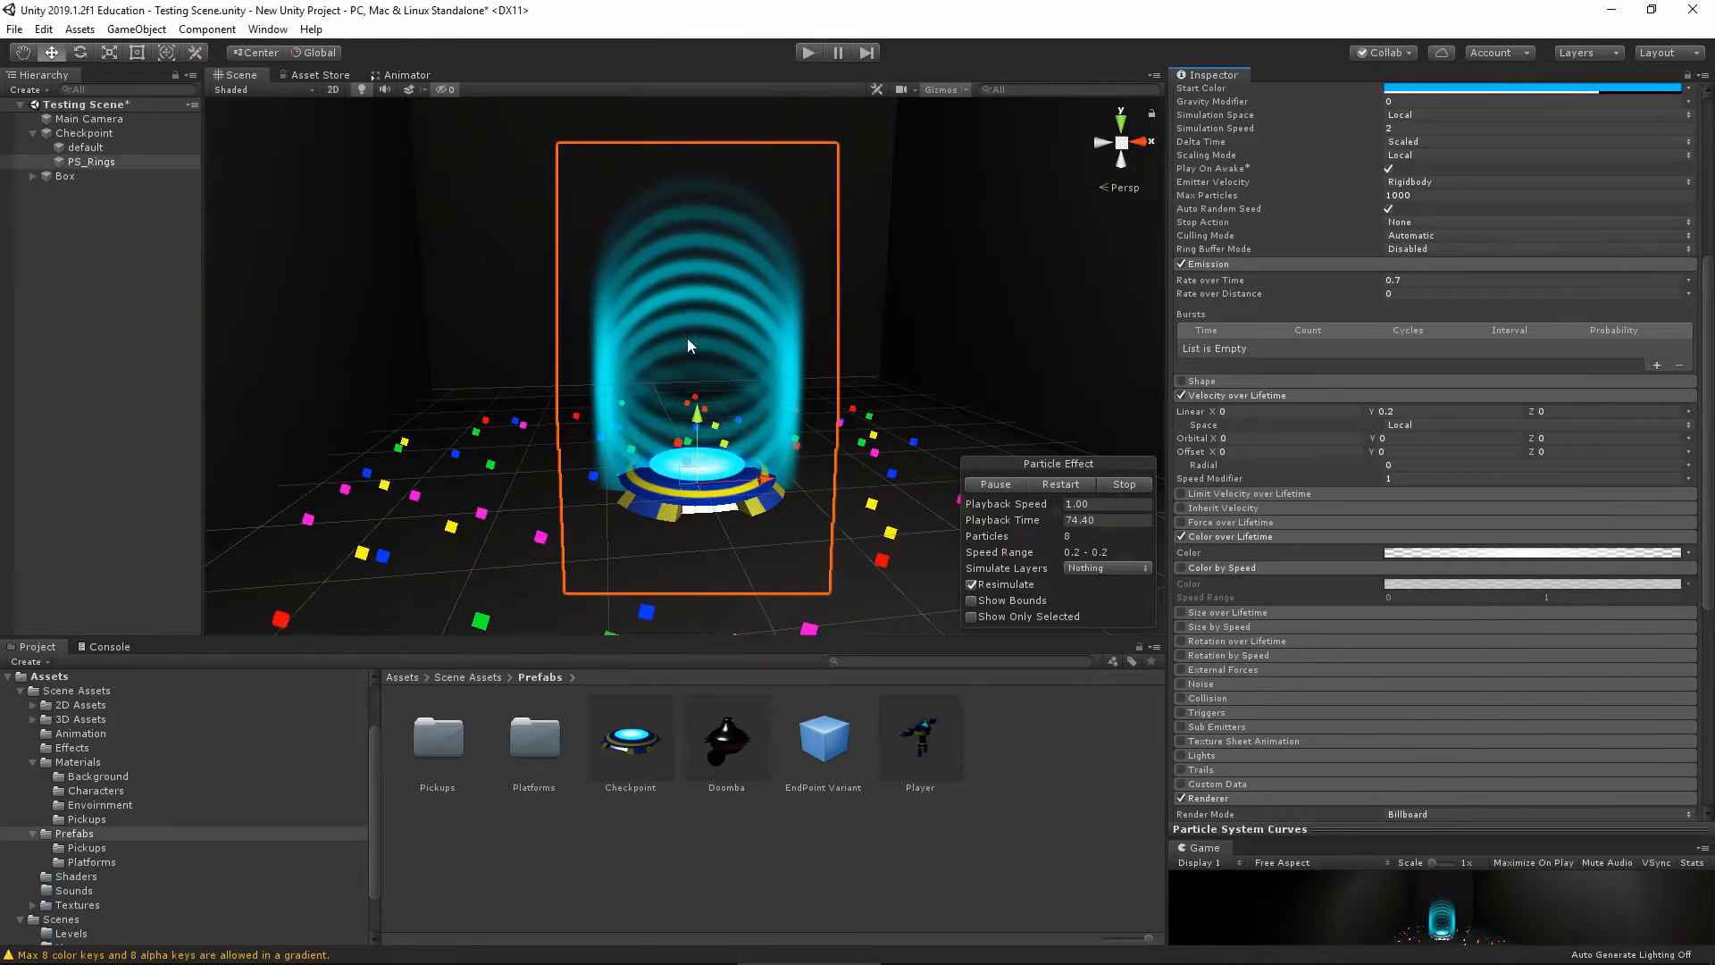
click(1253, 571)
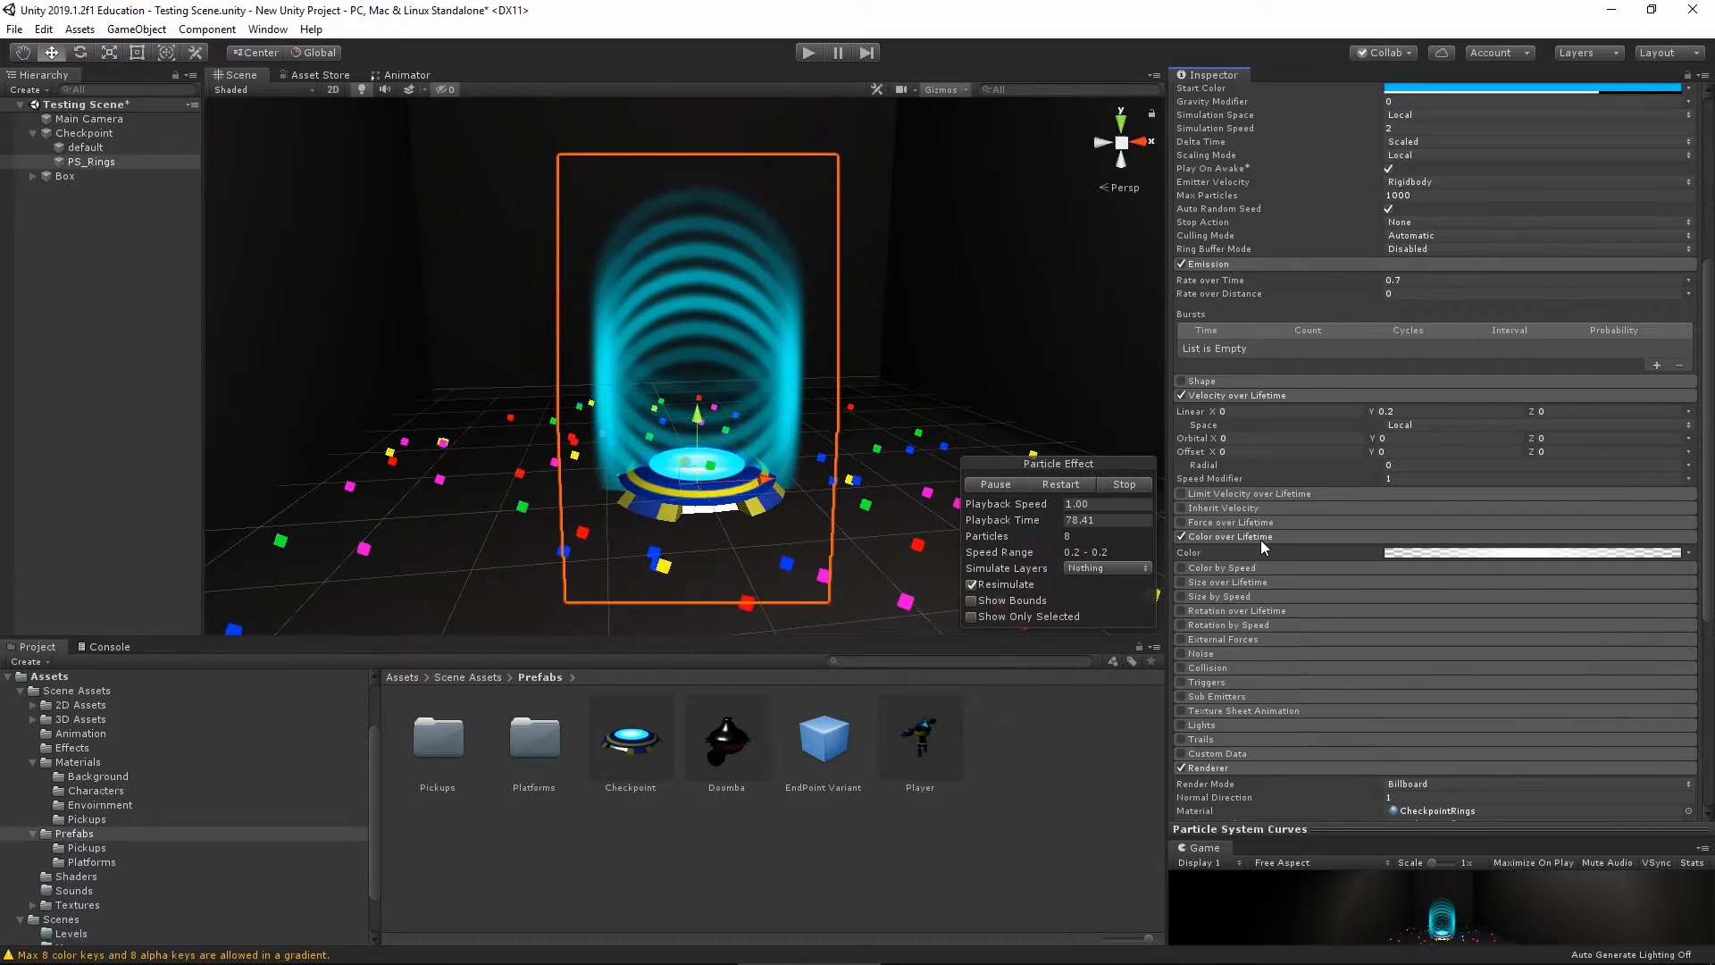
click(1254, 538)
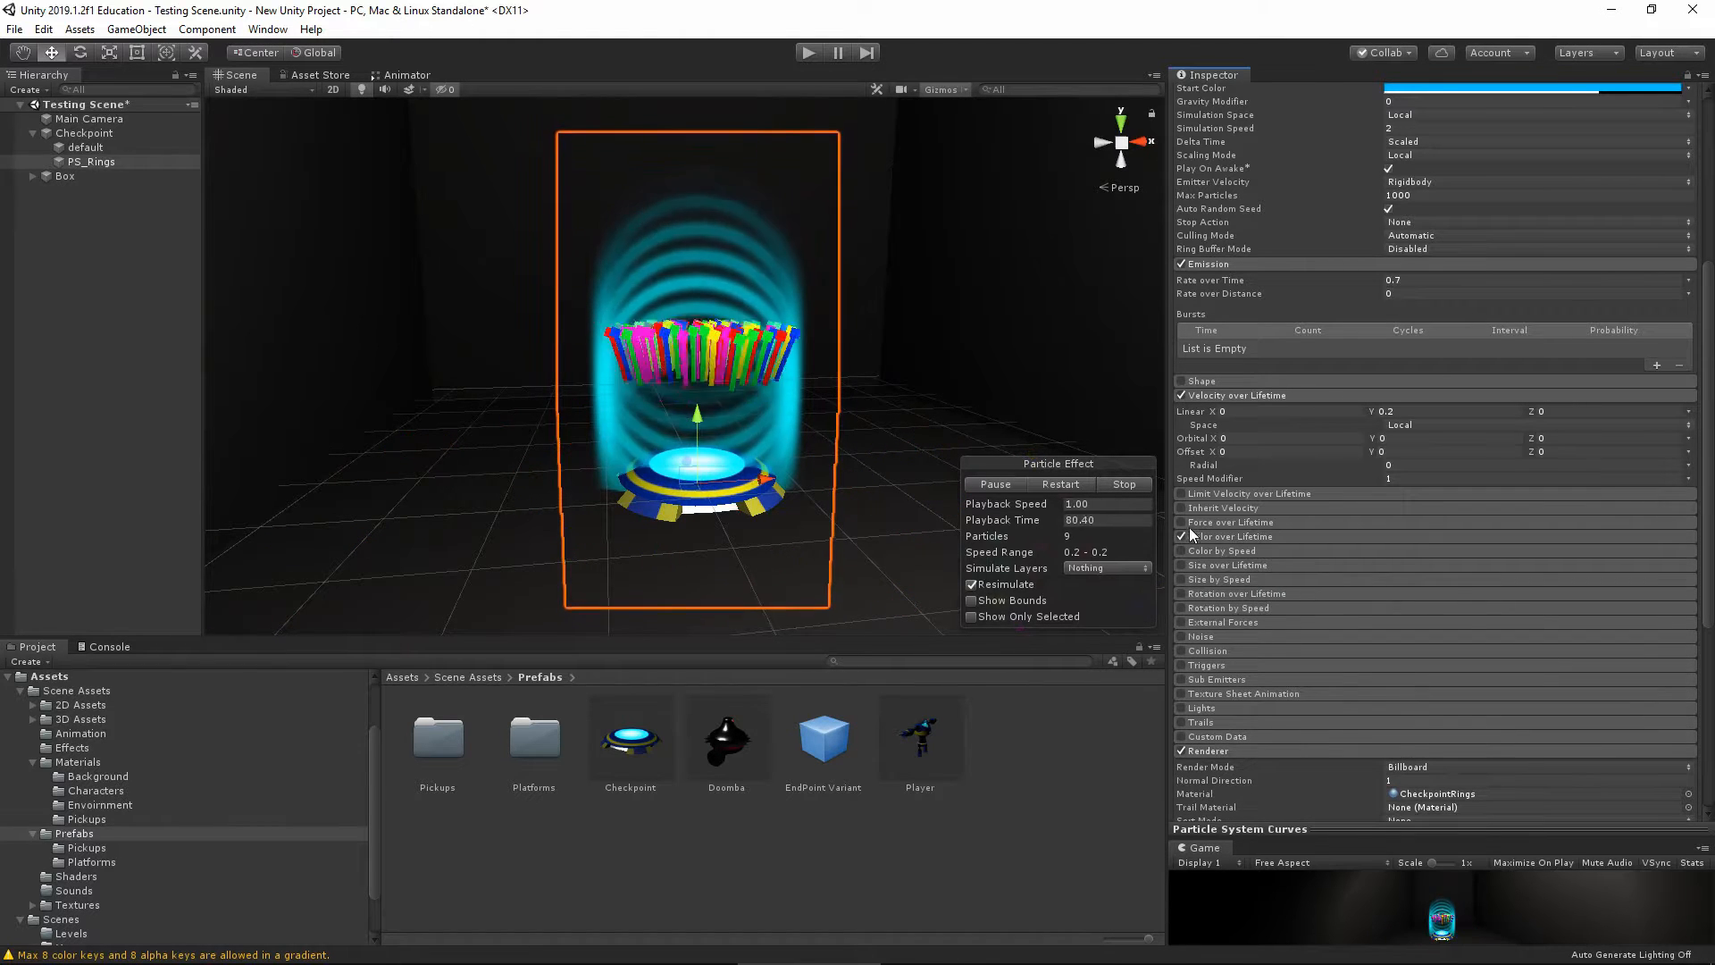
Enable Size over Lifetime, enlarge the curve editor and apply the flat preset to the Size curve
click(1182, 565)
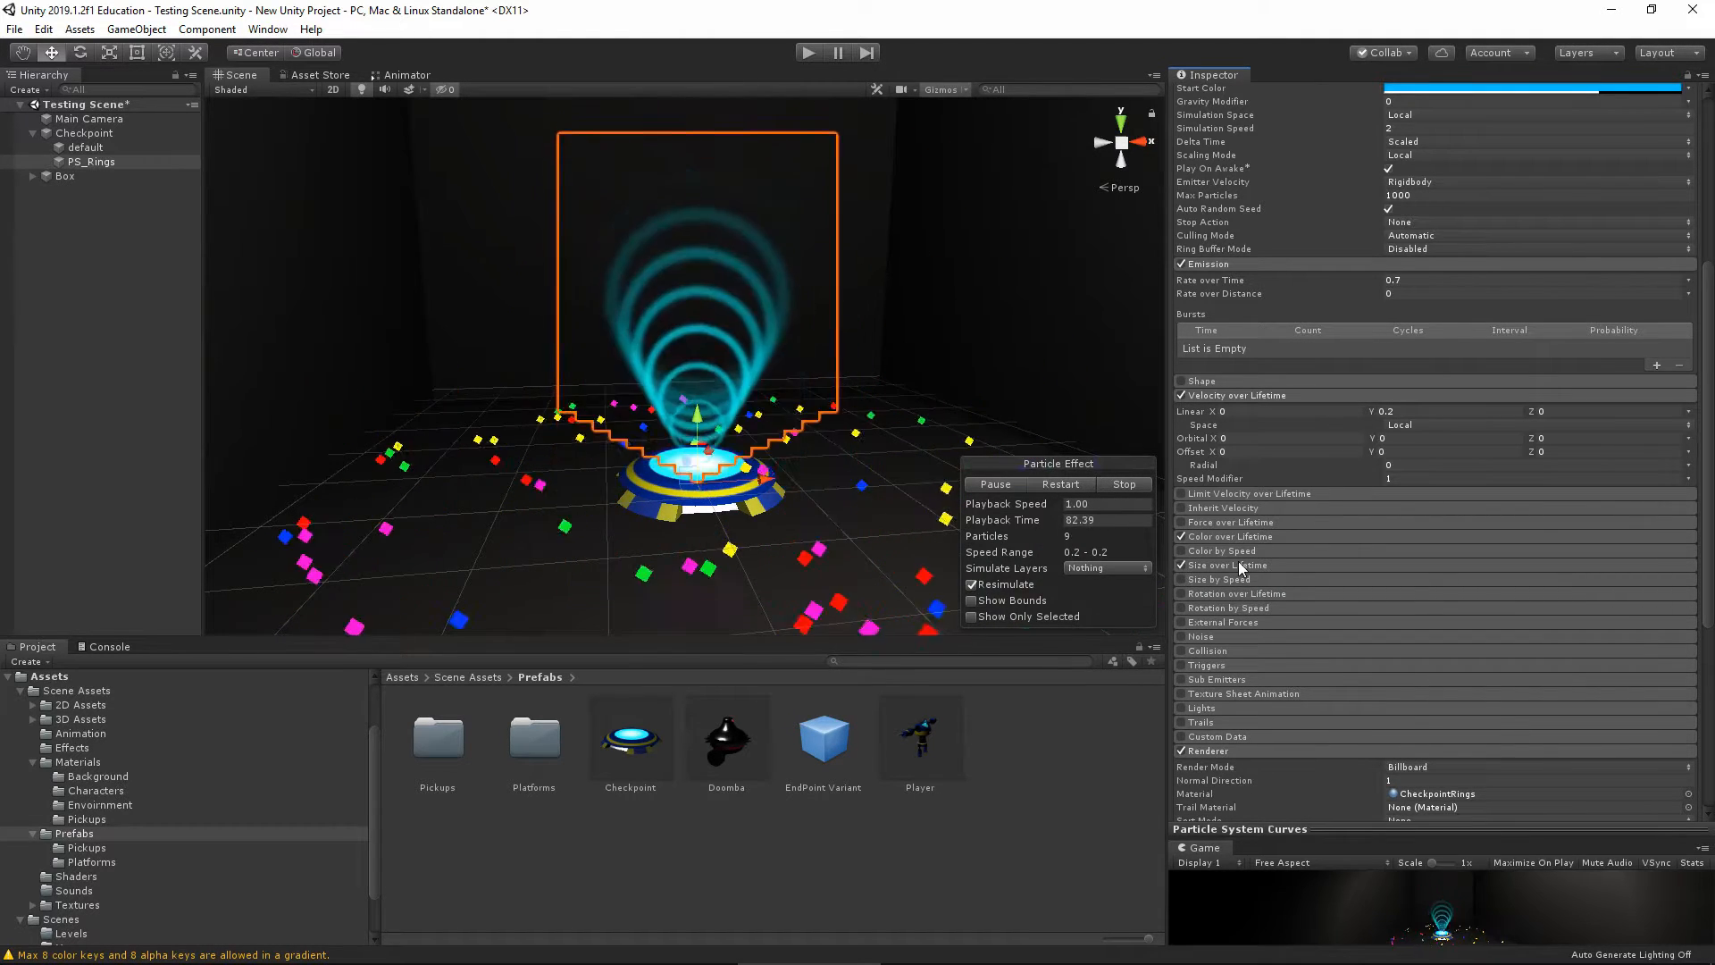
click(1240, 565)
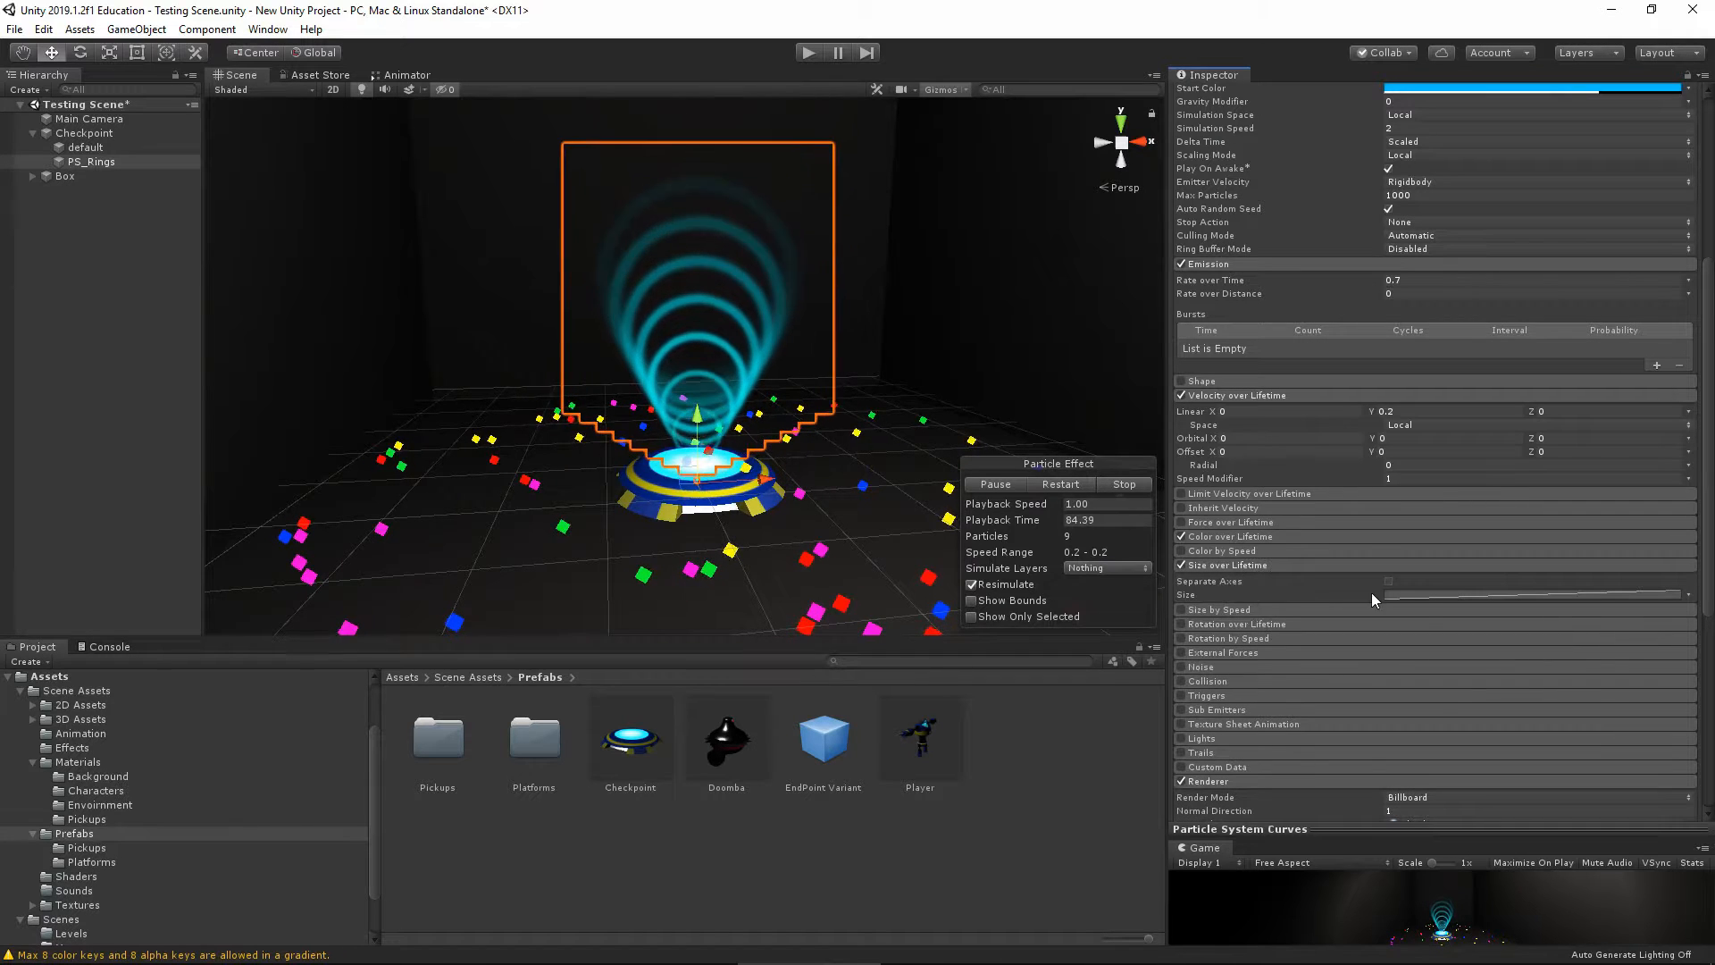
click(1422, 595)
drag(1407, 826, 1407, 585)
click(1299, 820)
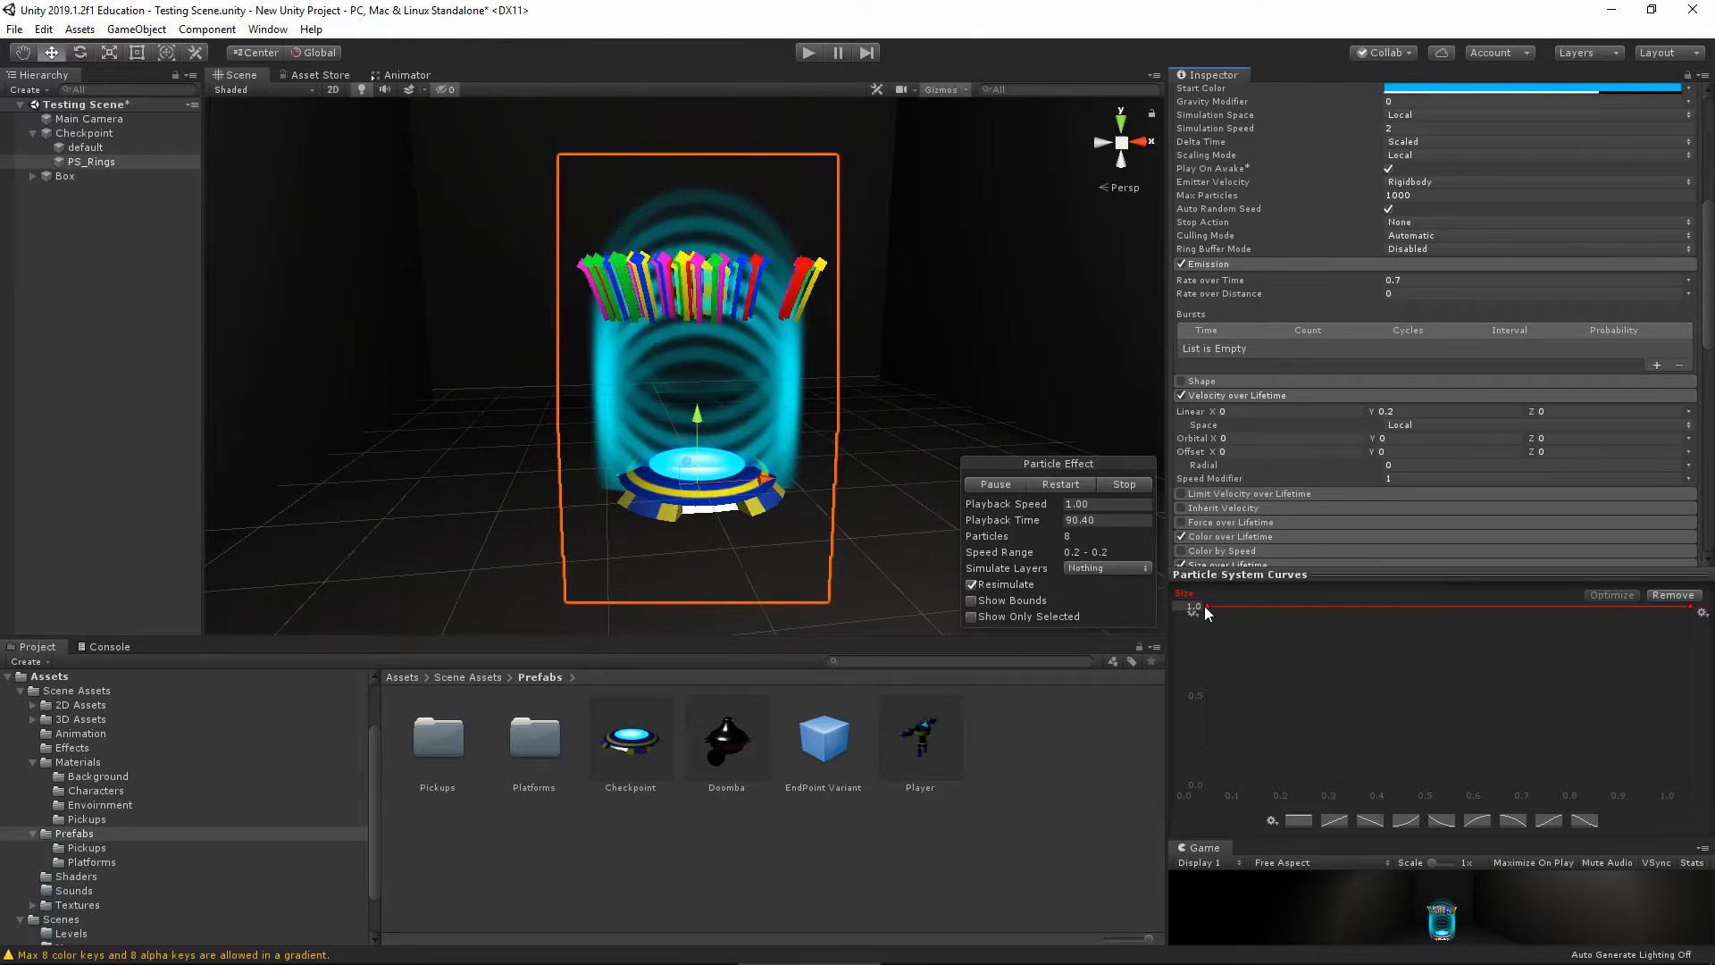
Lower both ends of the Size curve to about 0.85 and add a key midway, raised to 1.0
drag(1204, 605, 1206, 631)
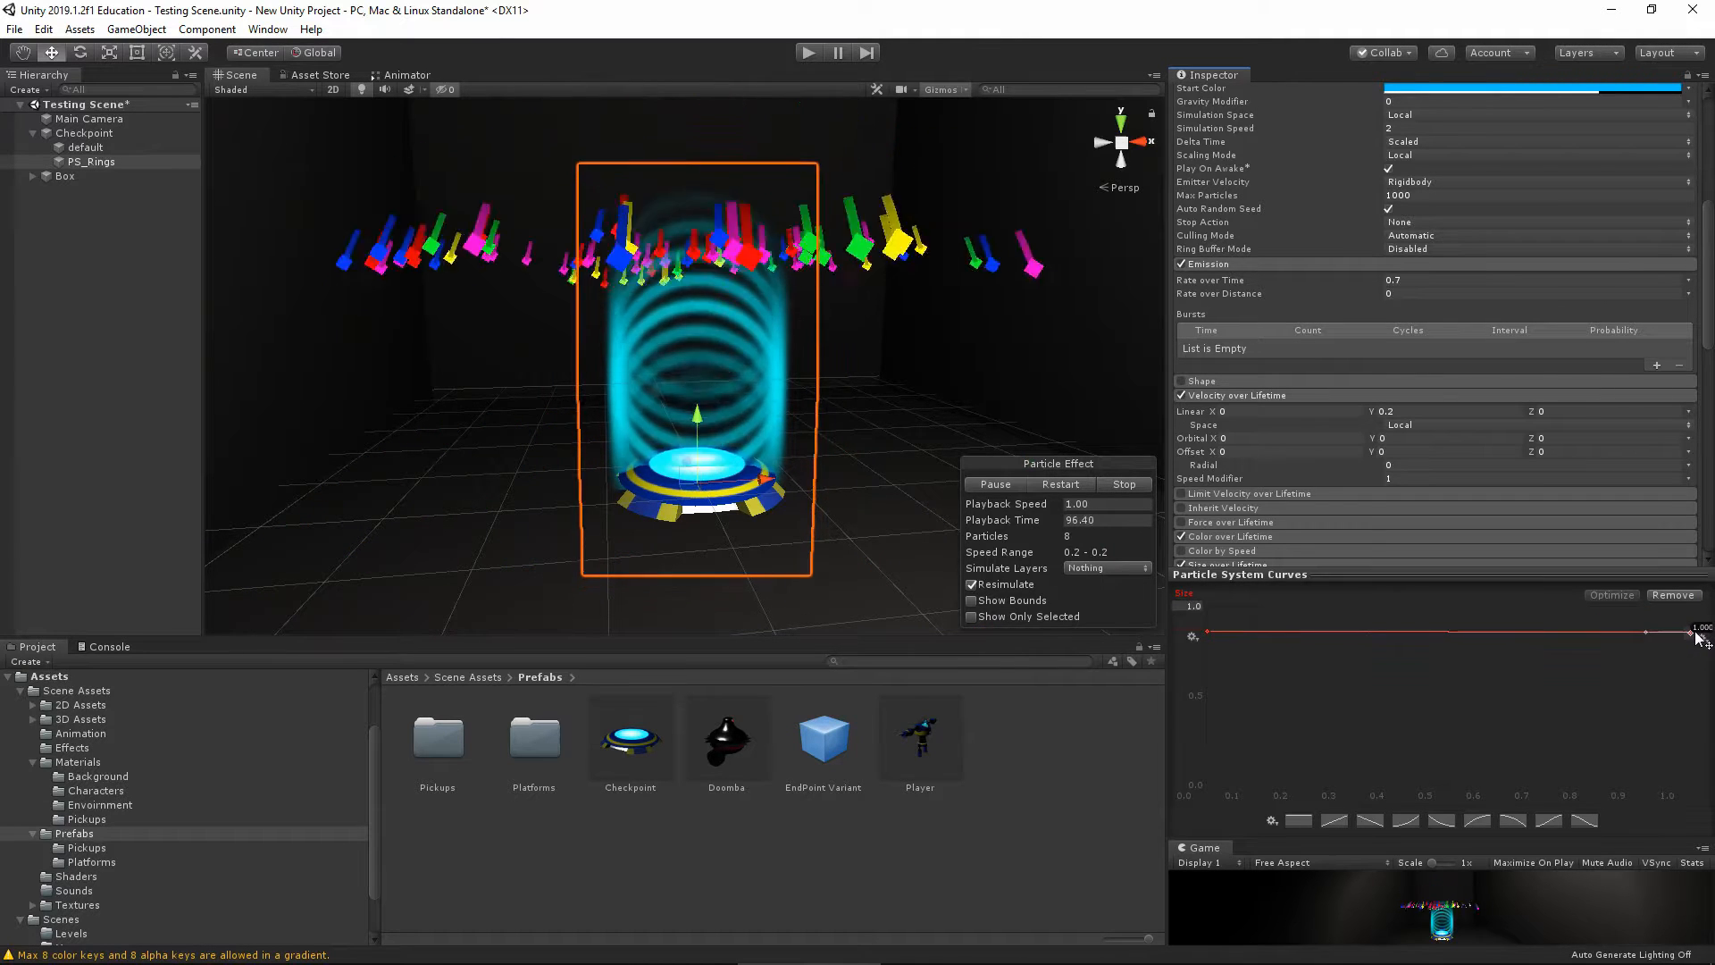
right_click(1449, 632)
click(1461, 645)
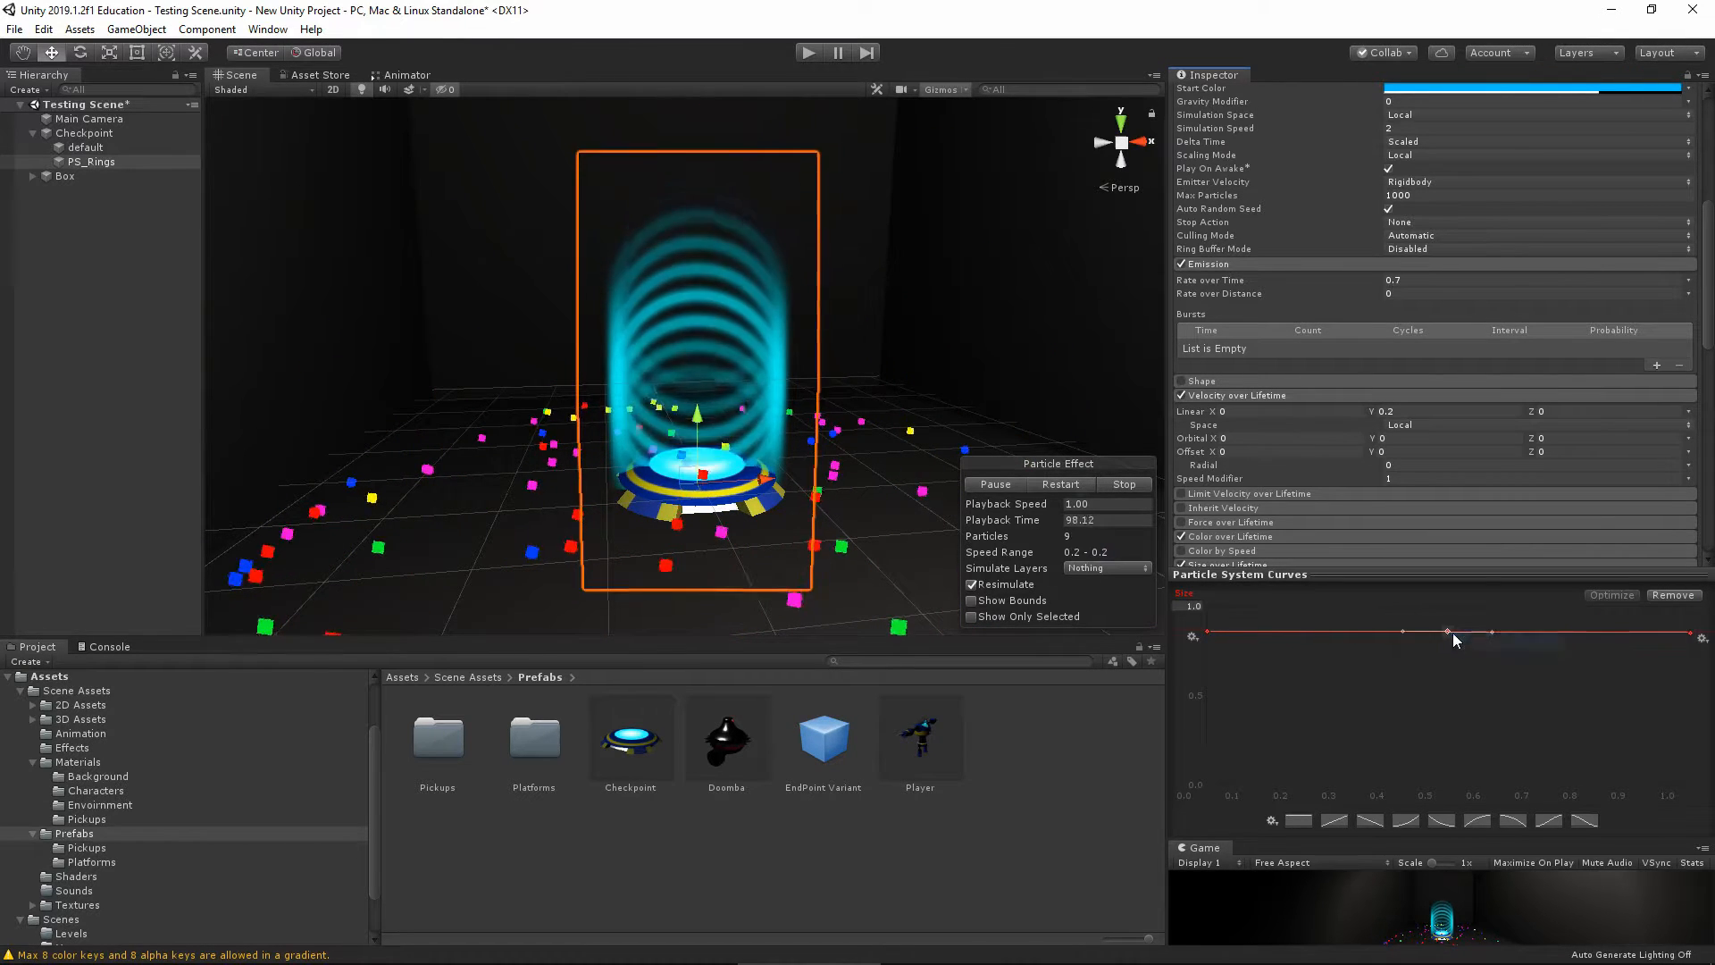
drag(1451, 632, 1446, 599)
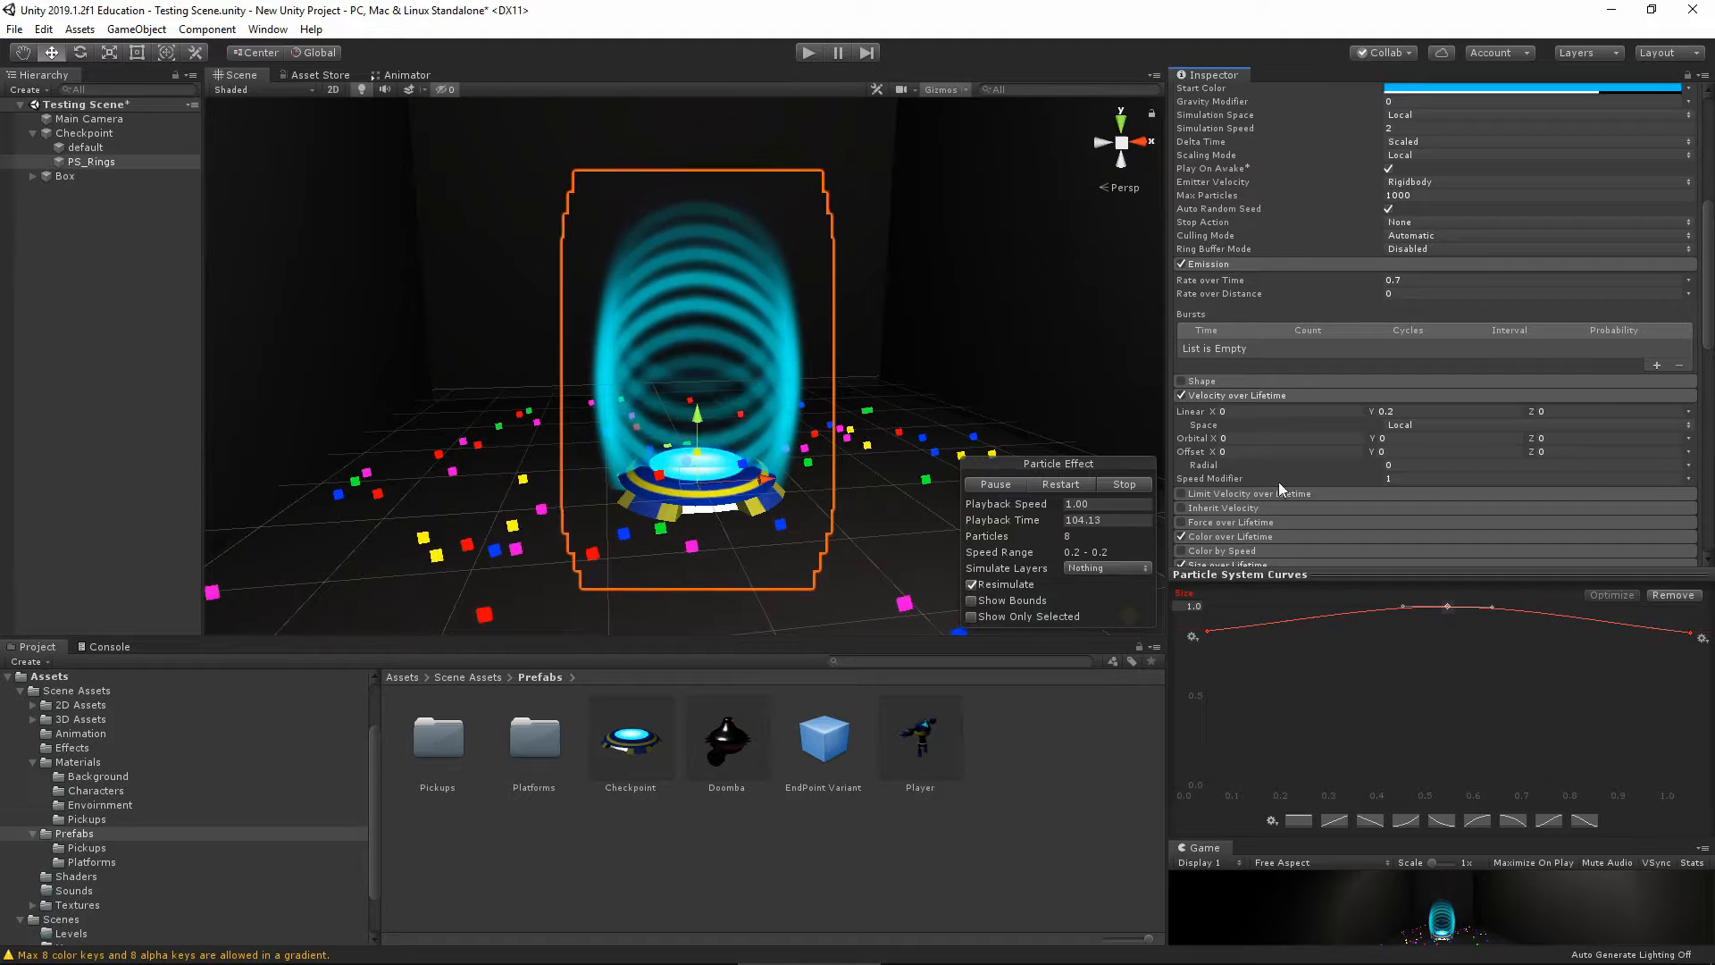
Set the Renderer's Render Mode to Horizontal Billboard and check the stacked rings from another angle in the scene
scroll(1301, 509, down, 10)
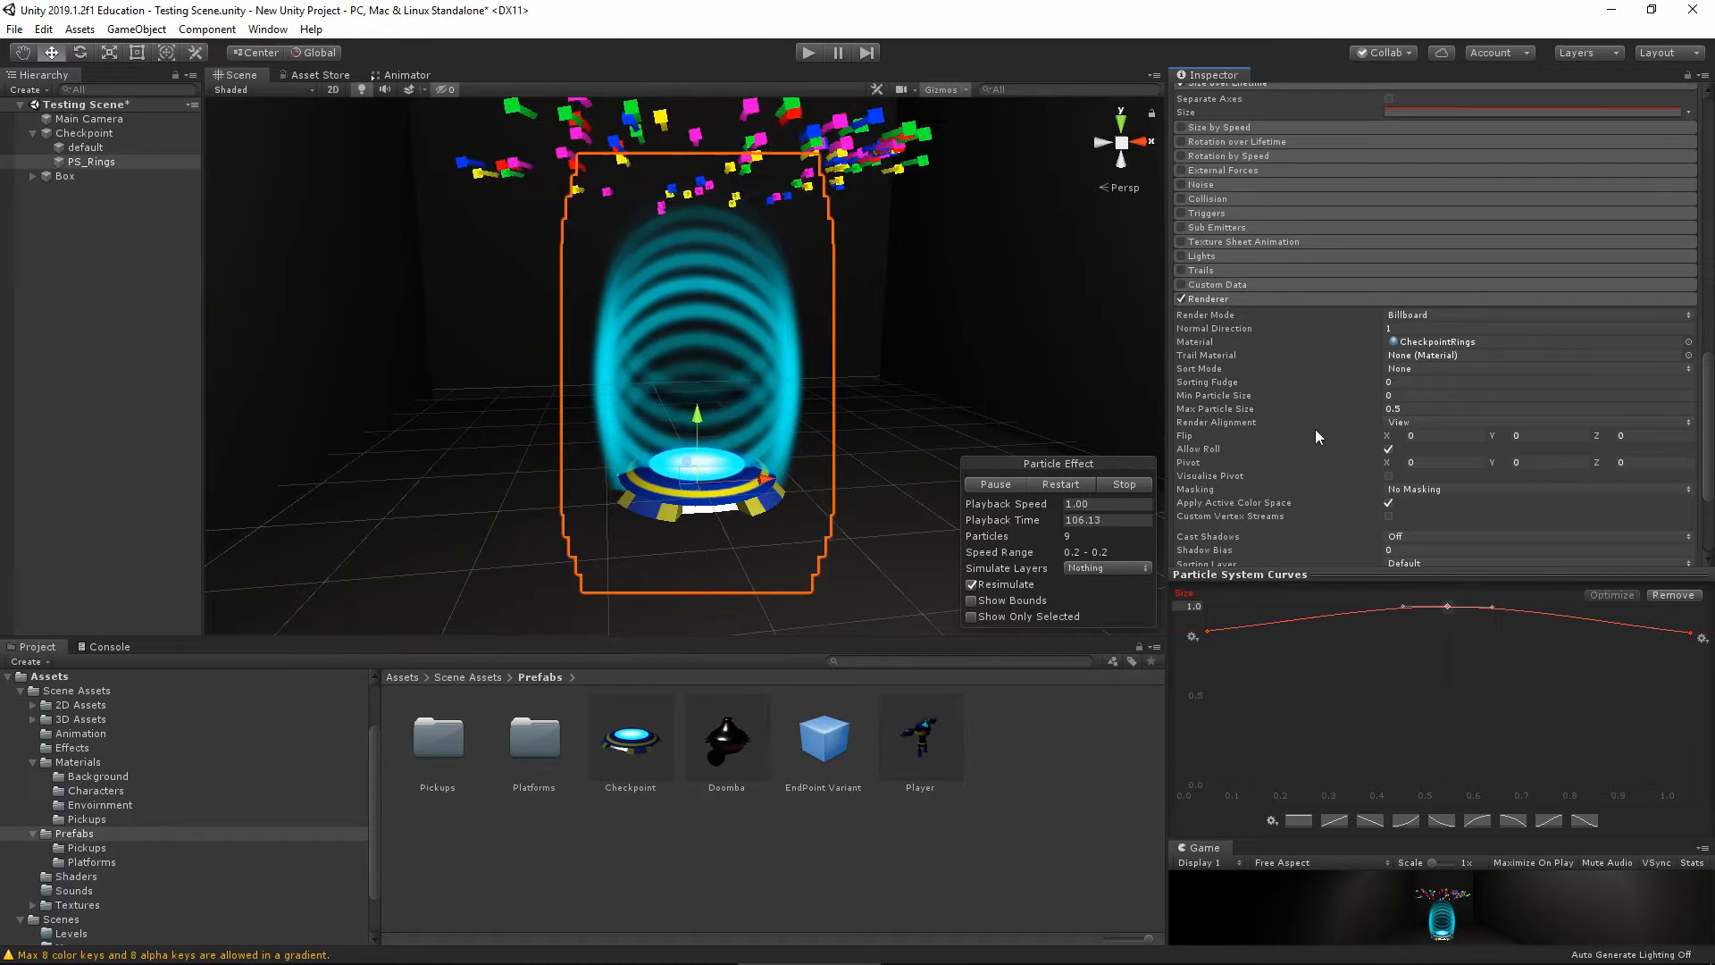
click(1429, 315)
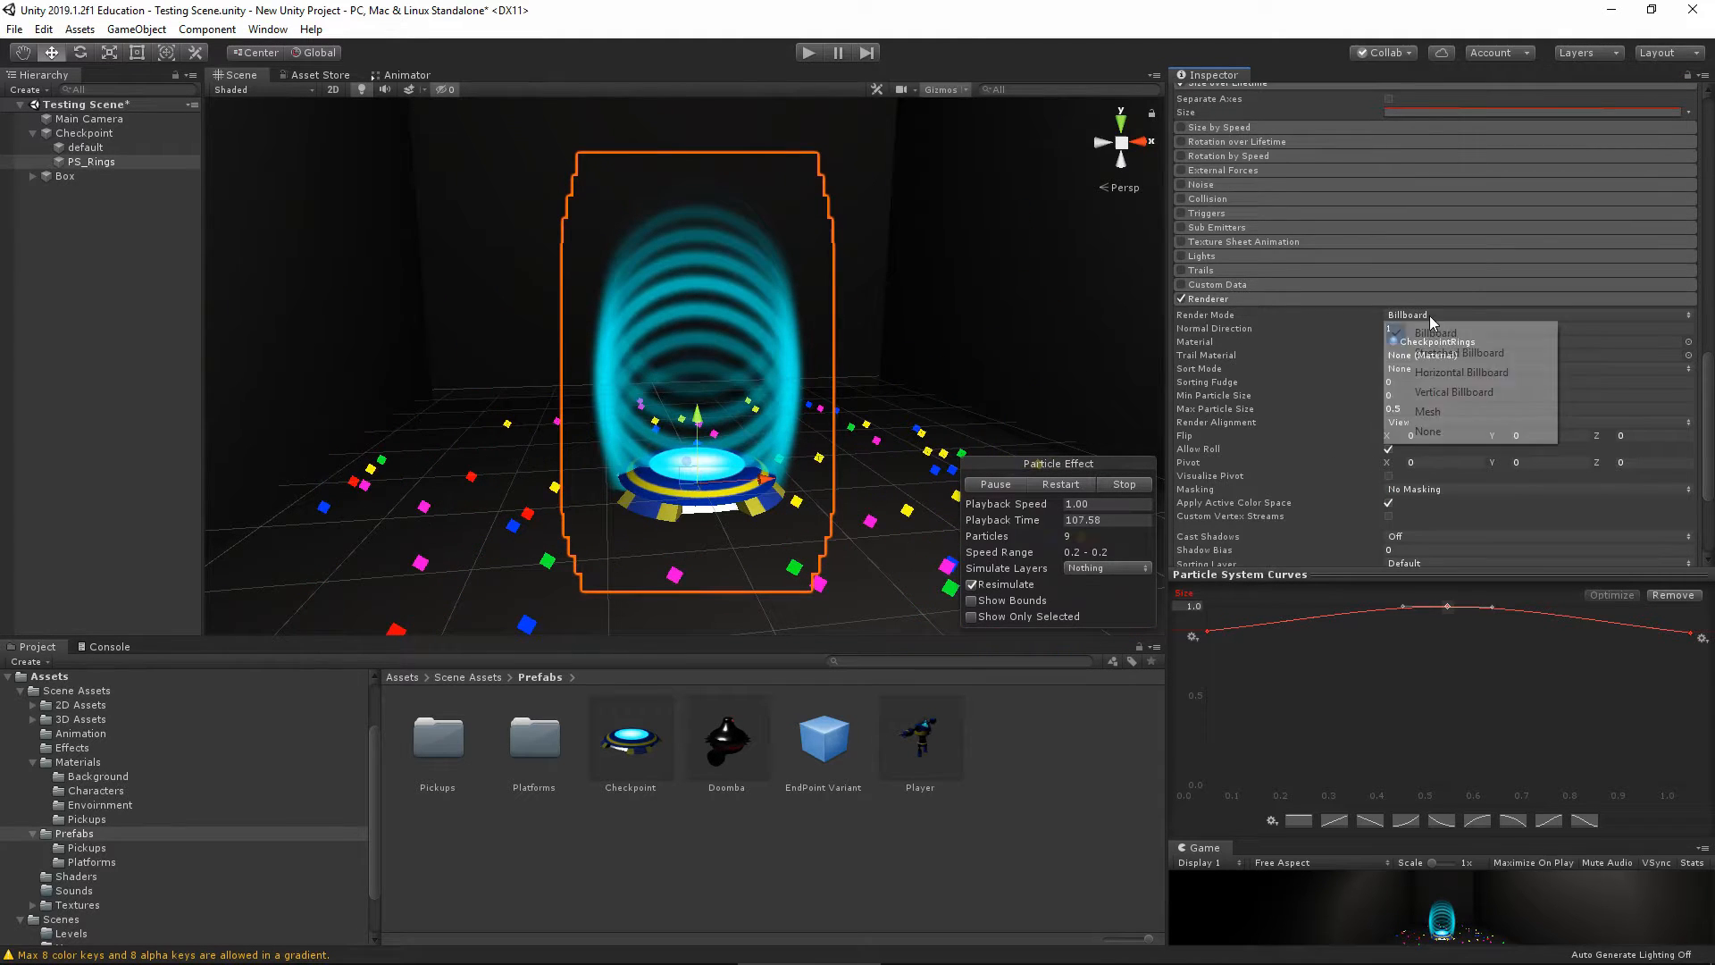
click(1481, 375)
alt+drag(768, 527, 868, 559)
alt+drag(874, 420, 800, 447)
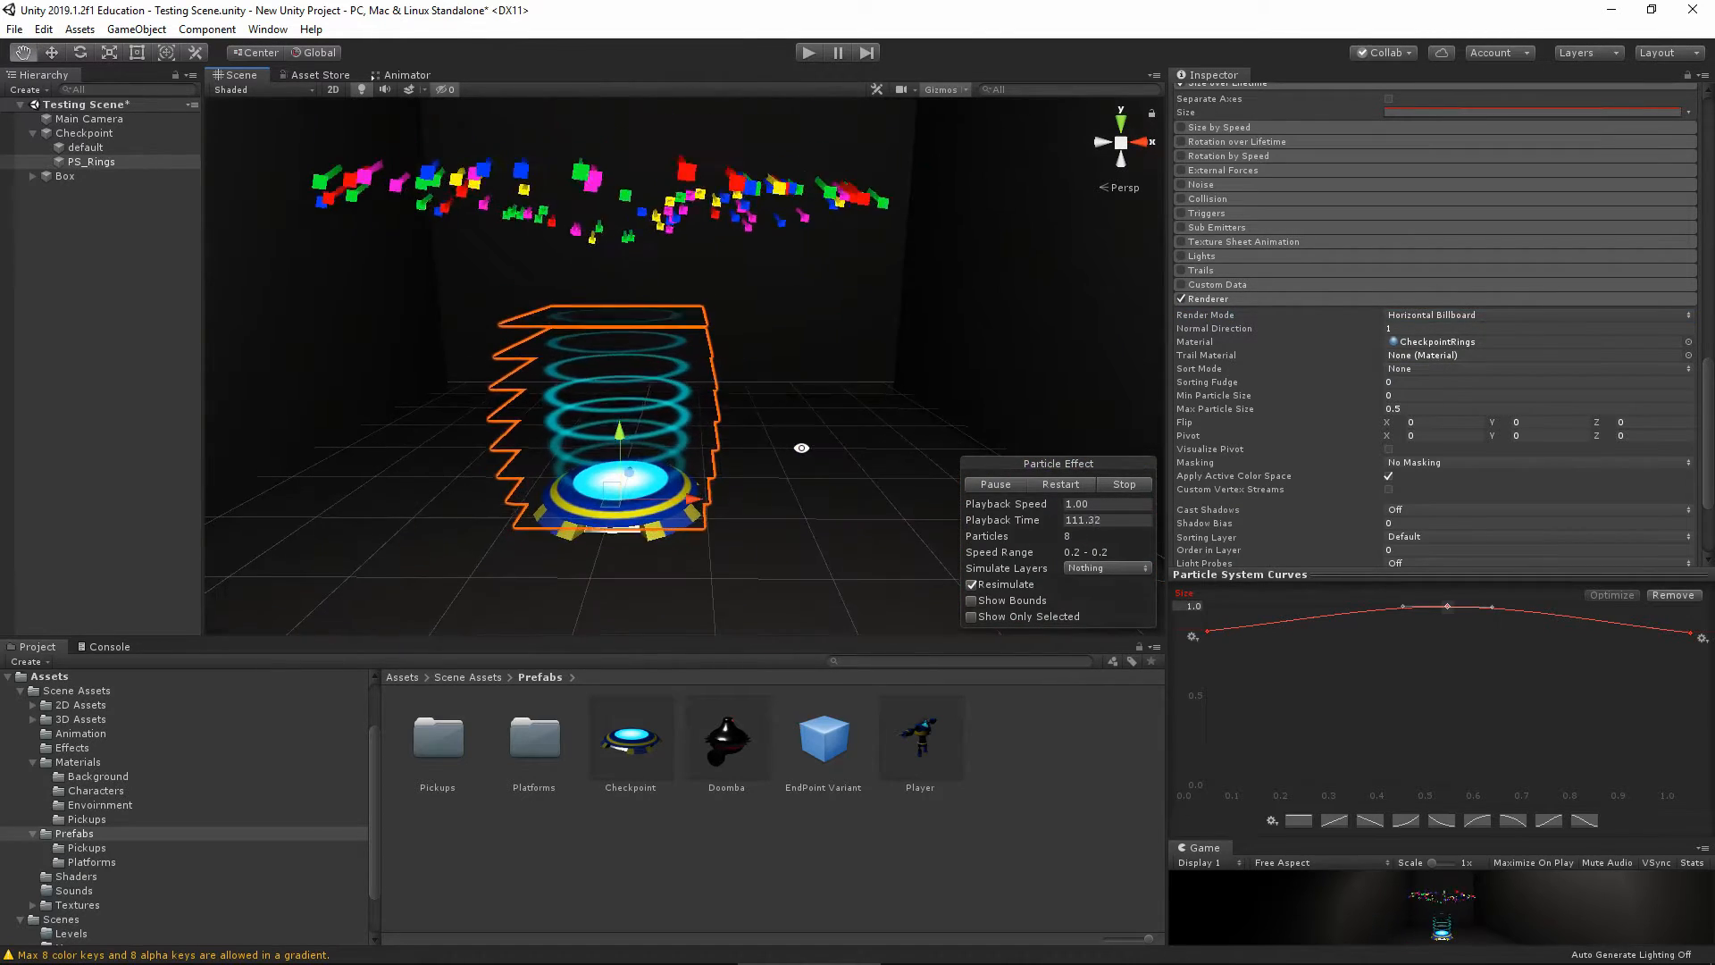
click(1329, 302)
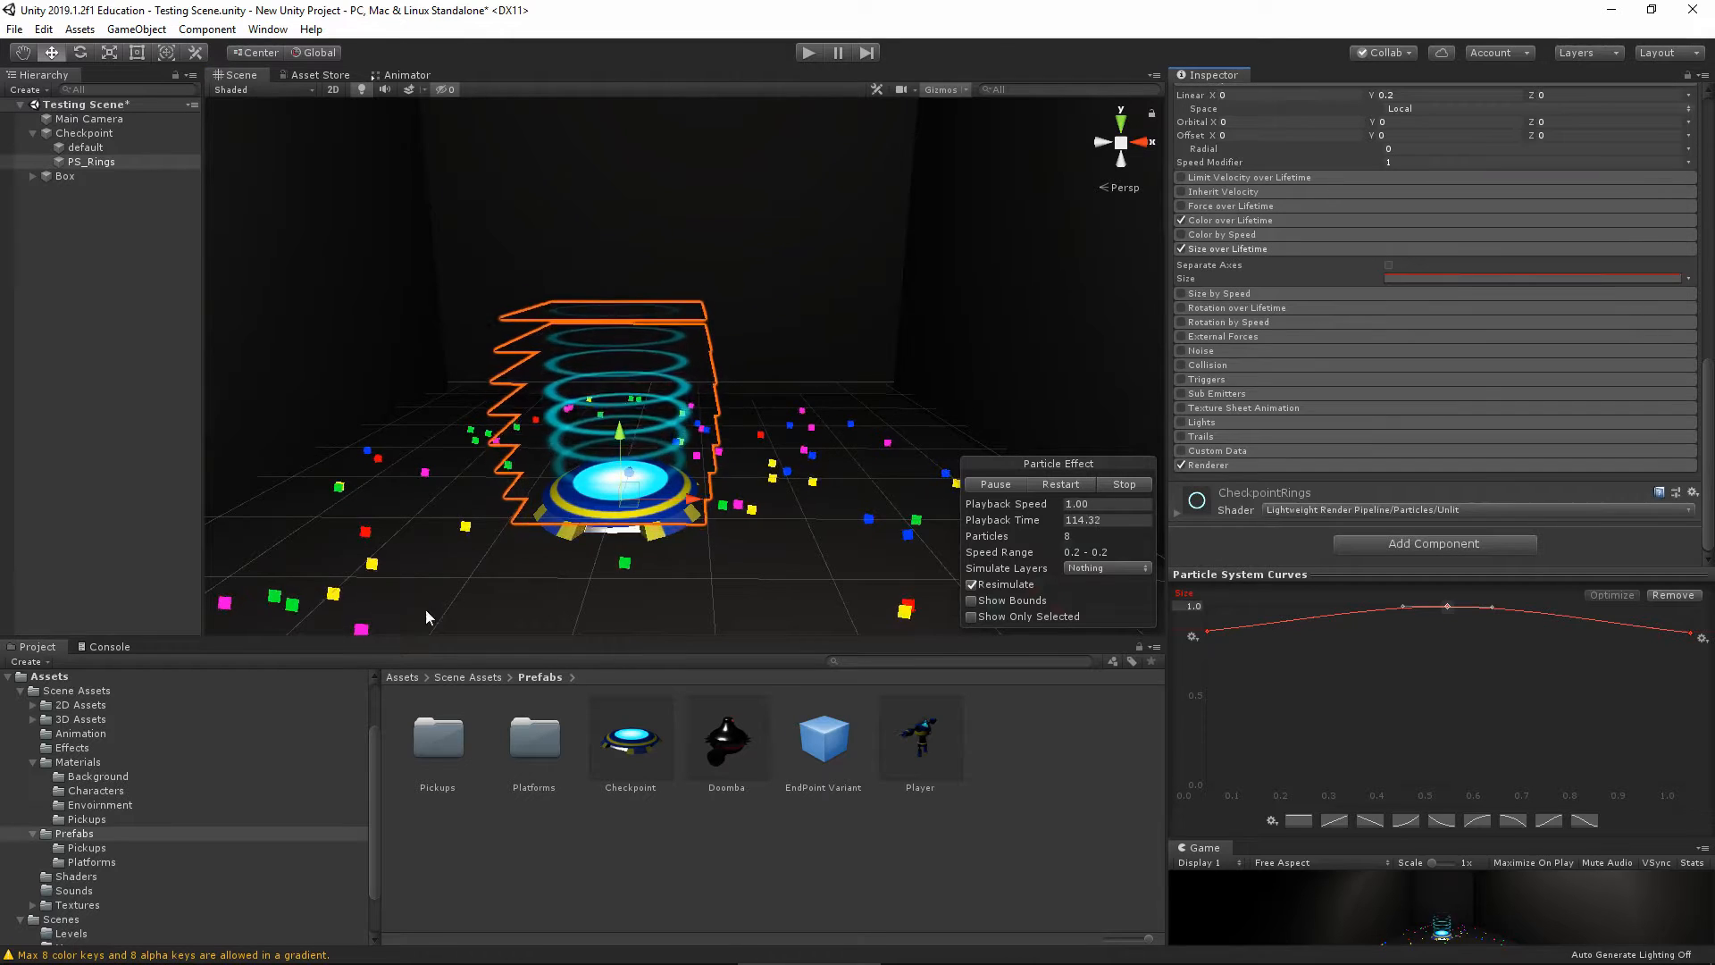
Stop the PS_Rings preview, then select Checkpoint and play its particle effect
click(1127, 484)
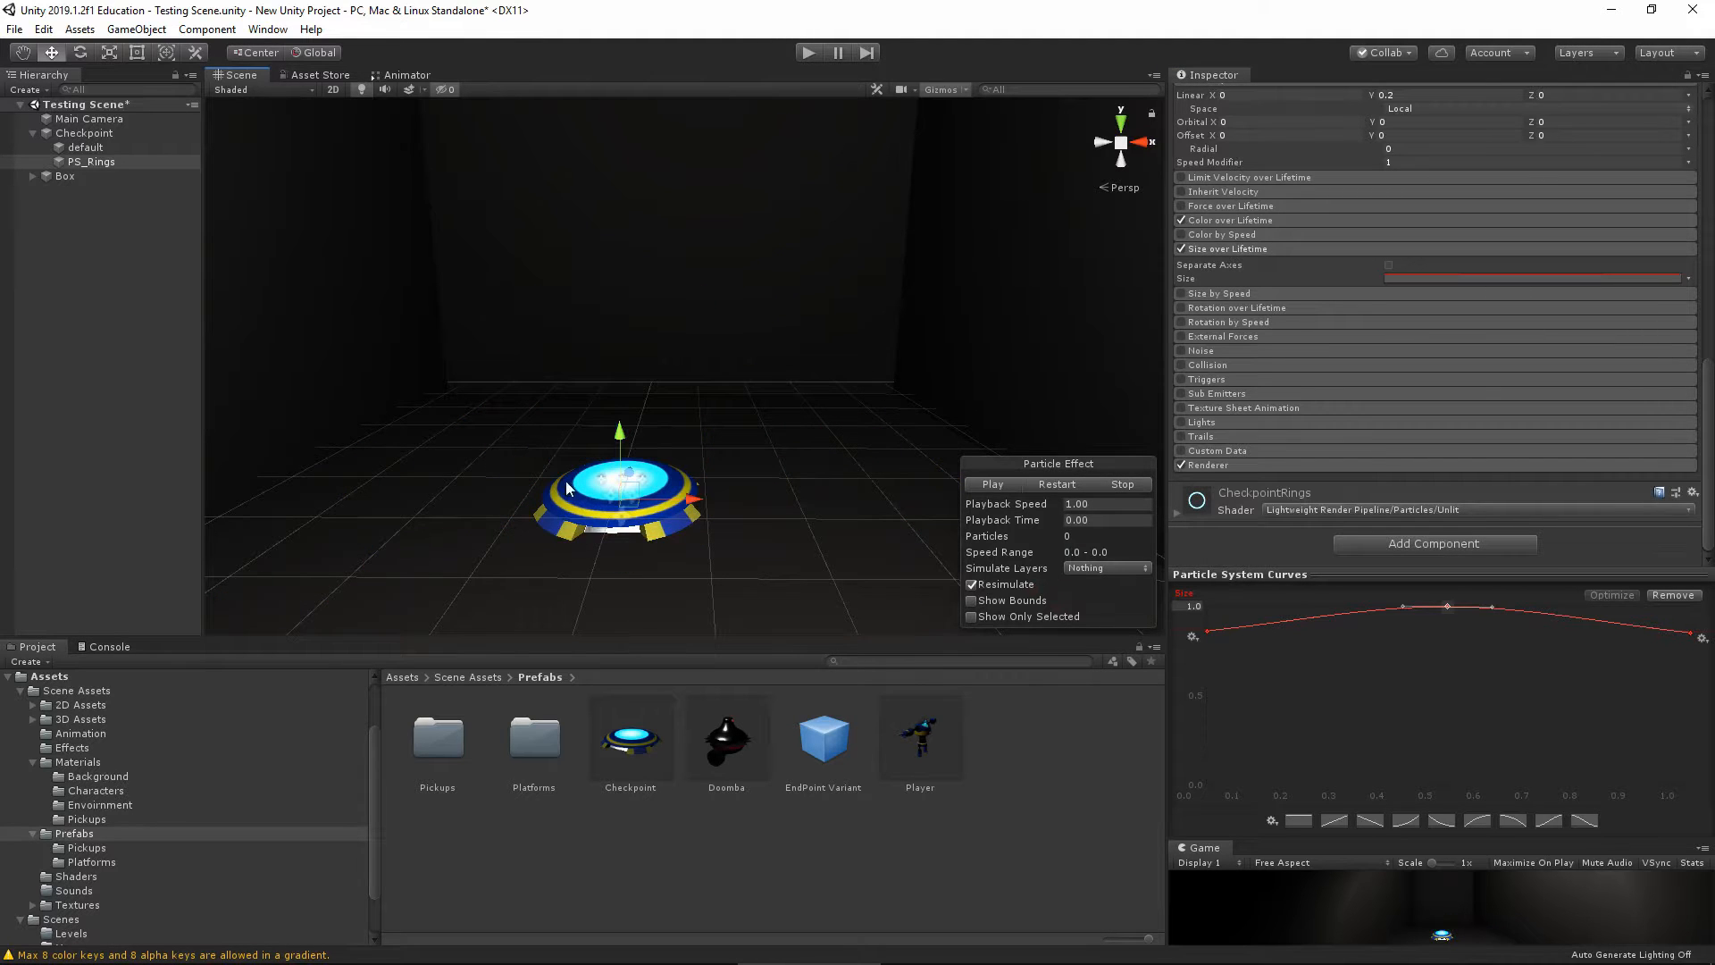
click(88, 135)
click(990, 484)
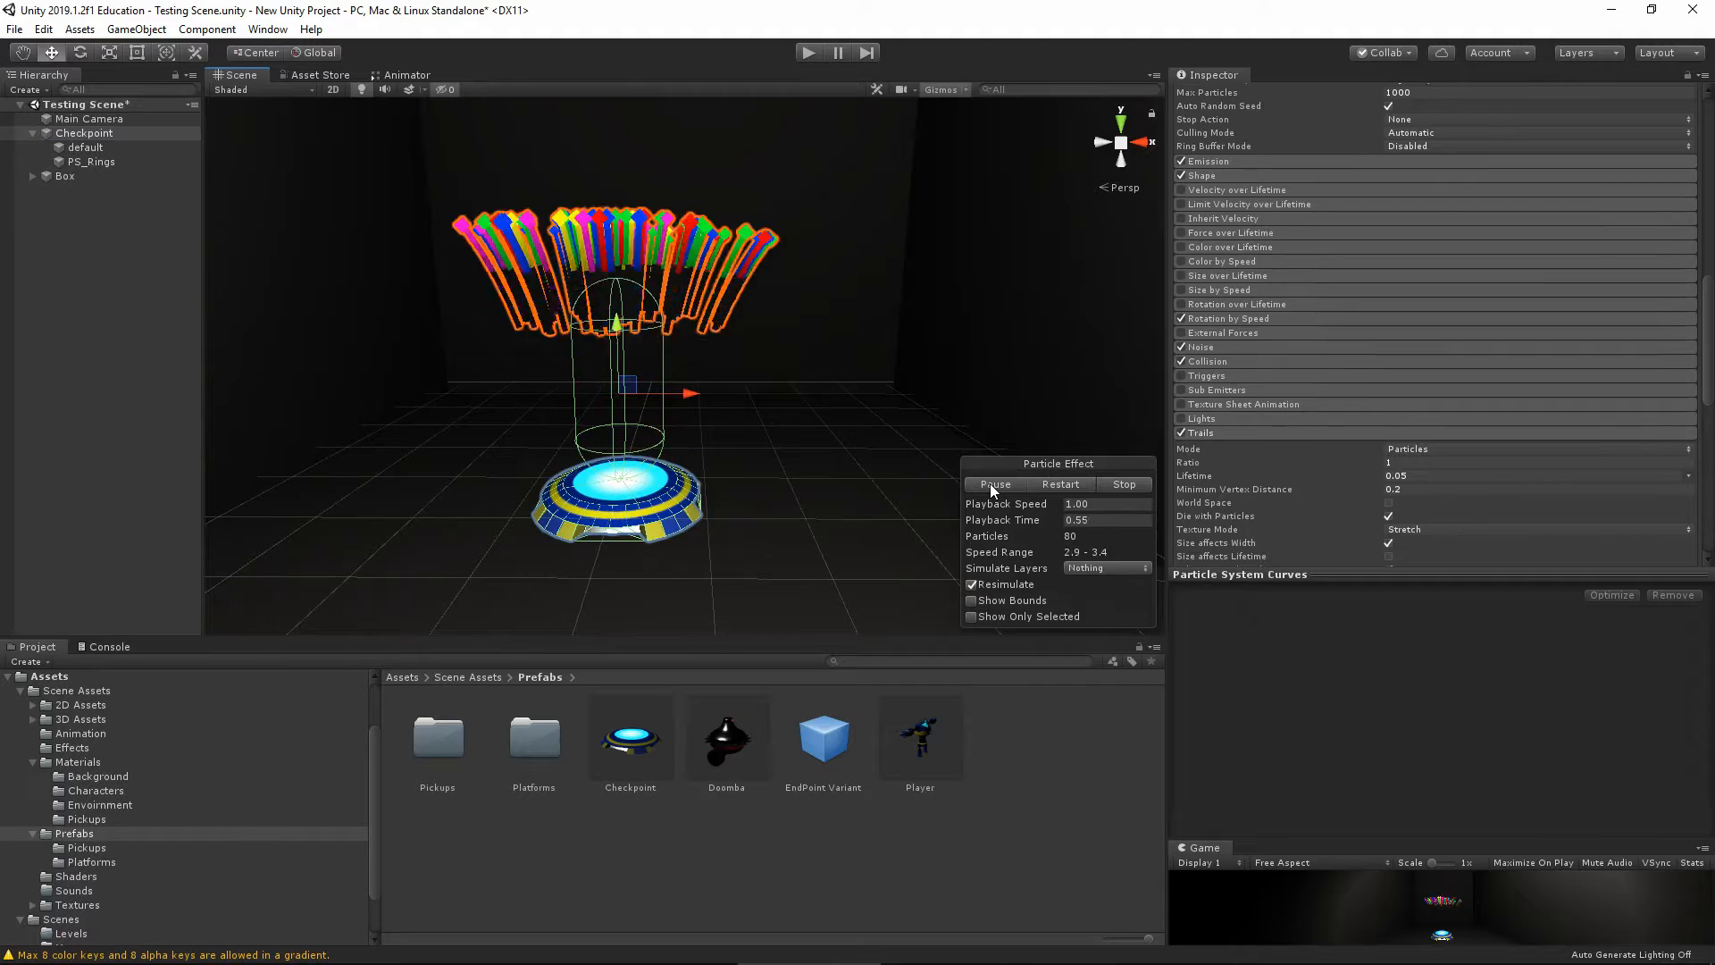
Turn off Play On Awake and Looping for the Checkpoint particle system, then replay the effect and stop it
scroll(1365, 384, up, 8)
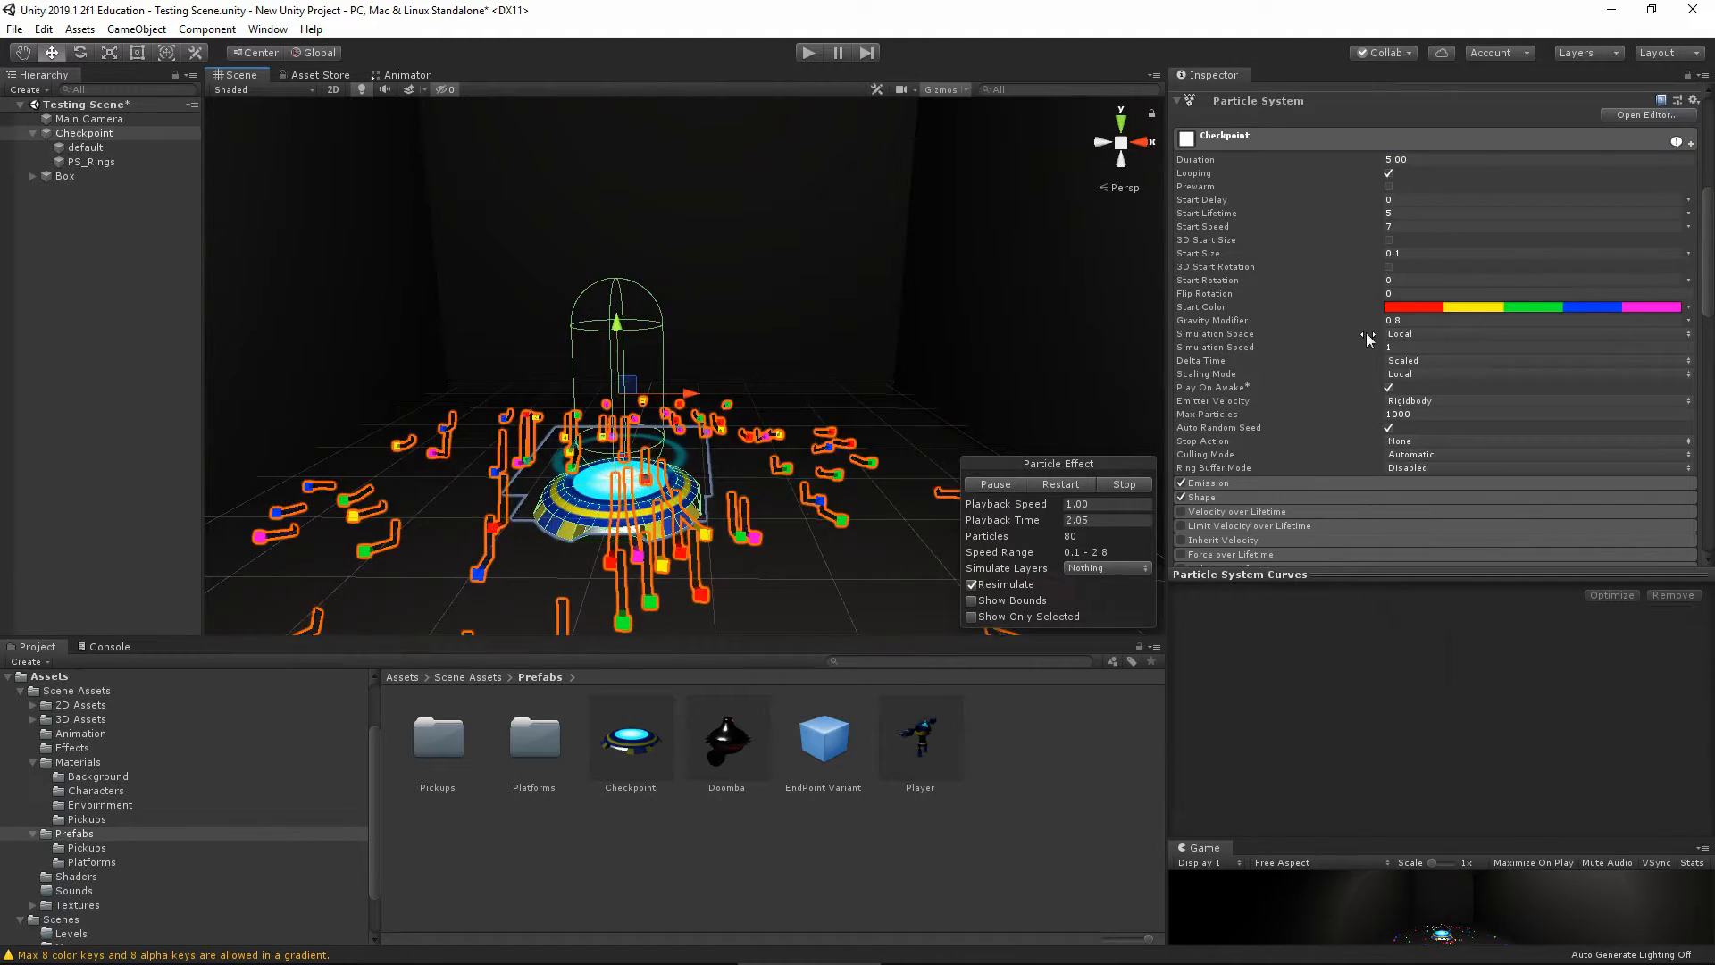
click(1390, 388)
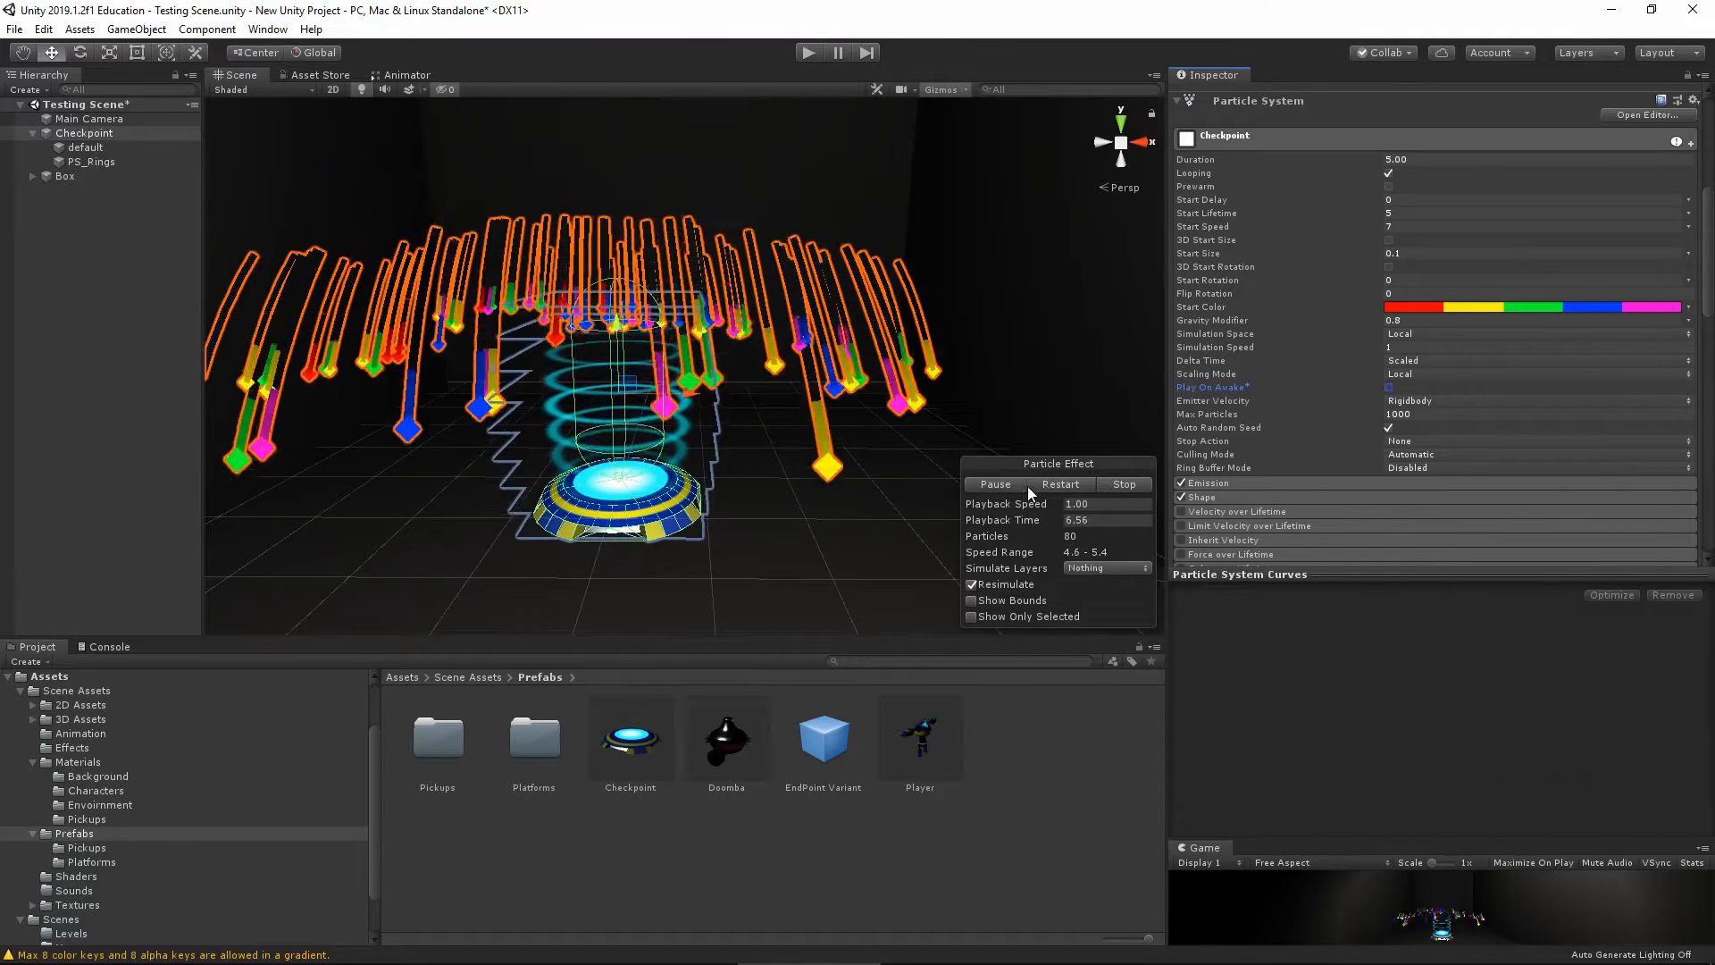
click(1108, 484)
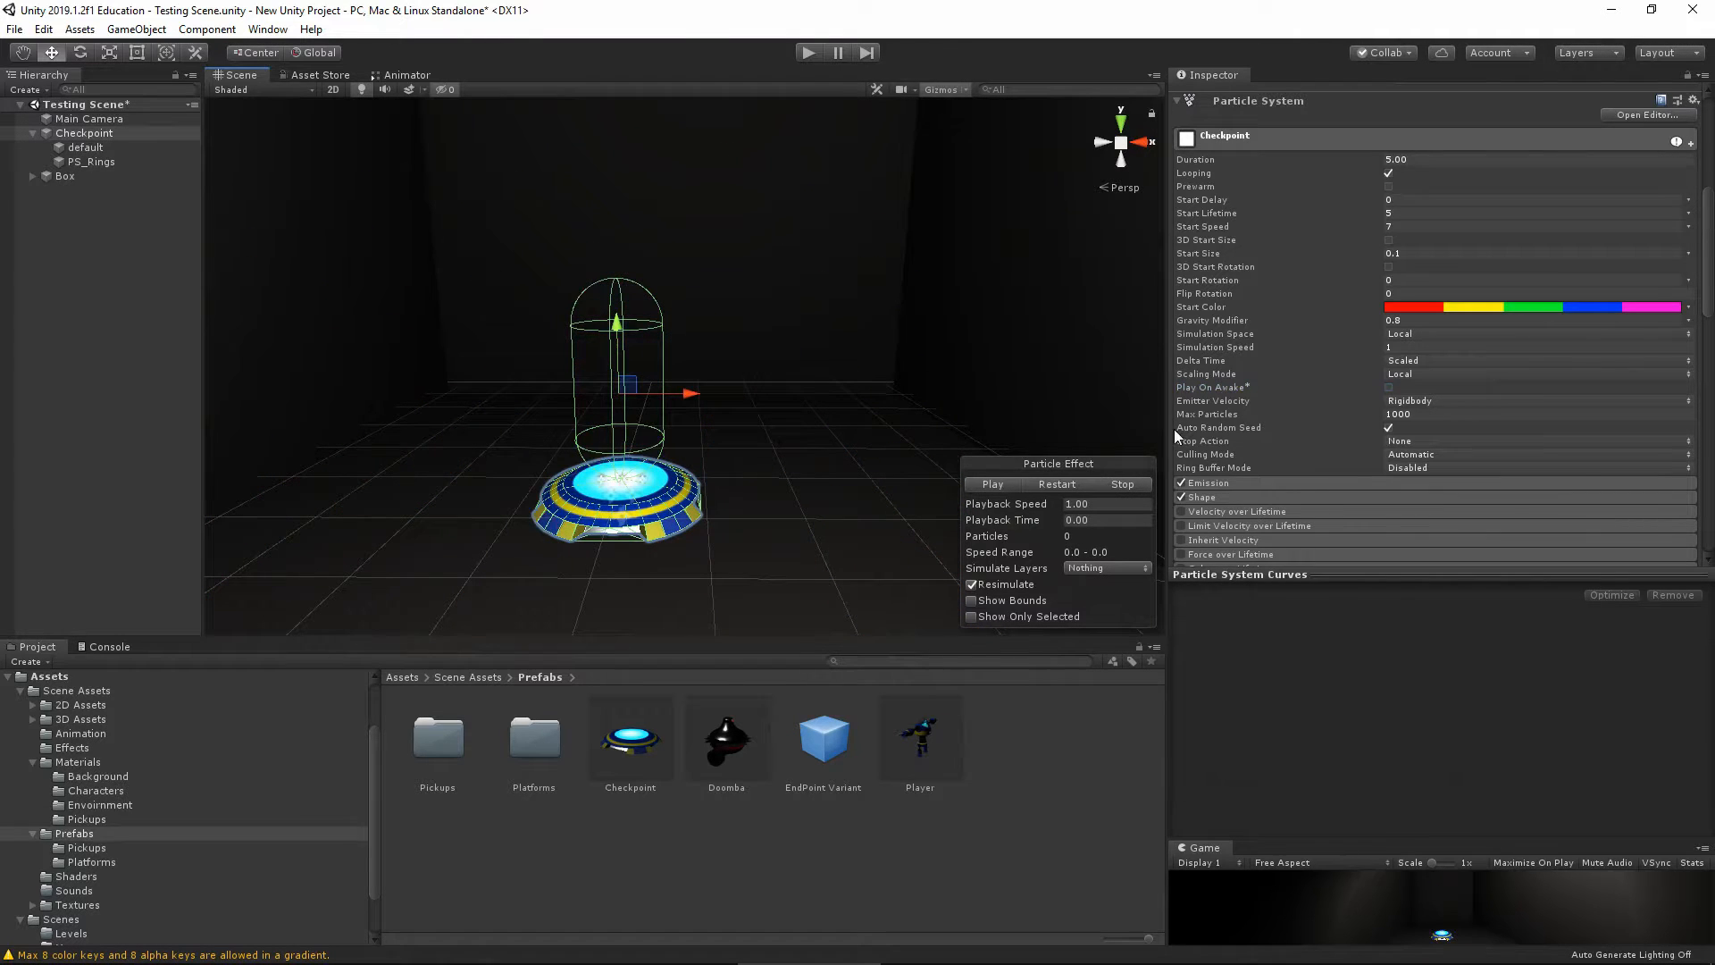
click(1388, 173)
click(986, 485)
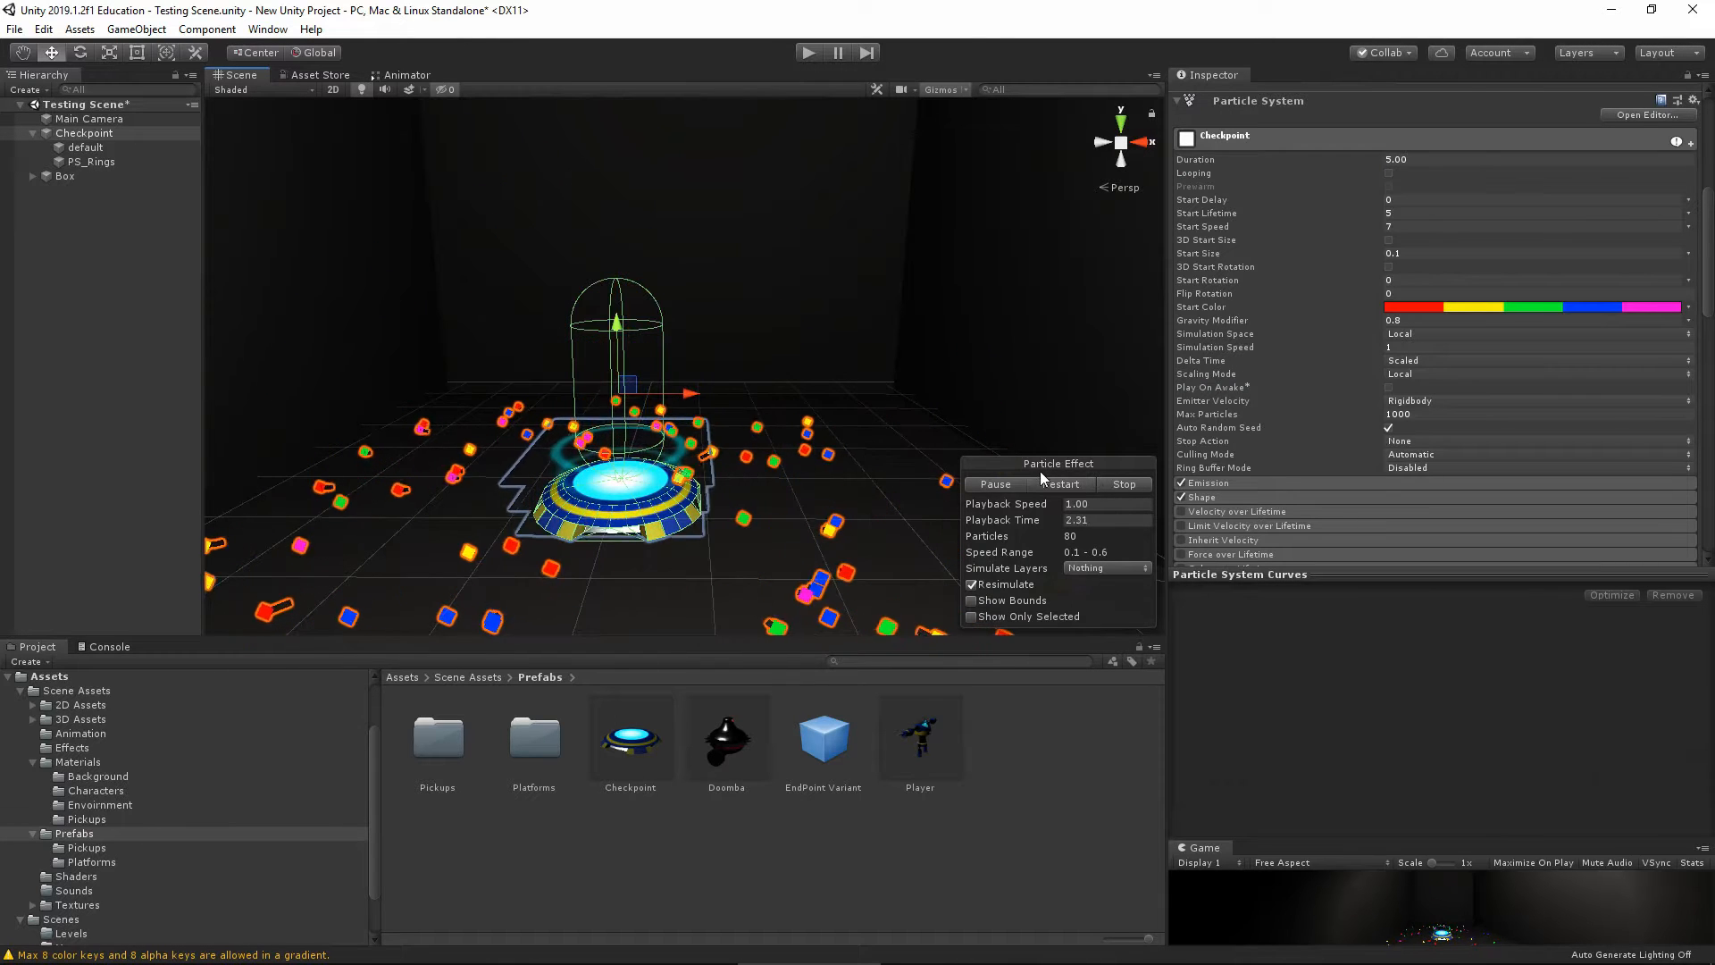
click(1123, 484)
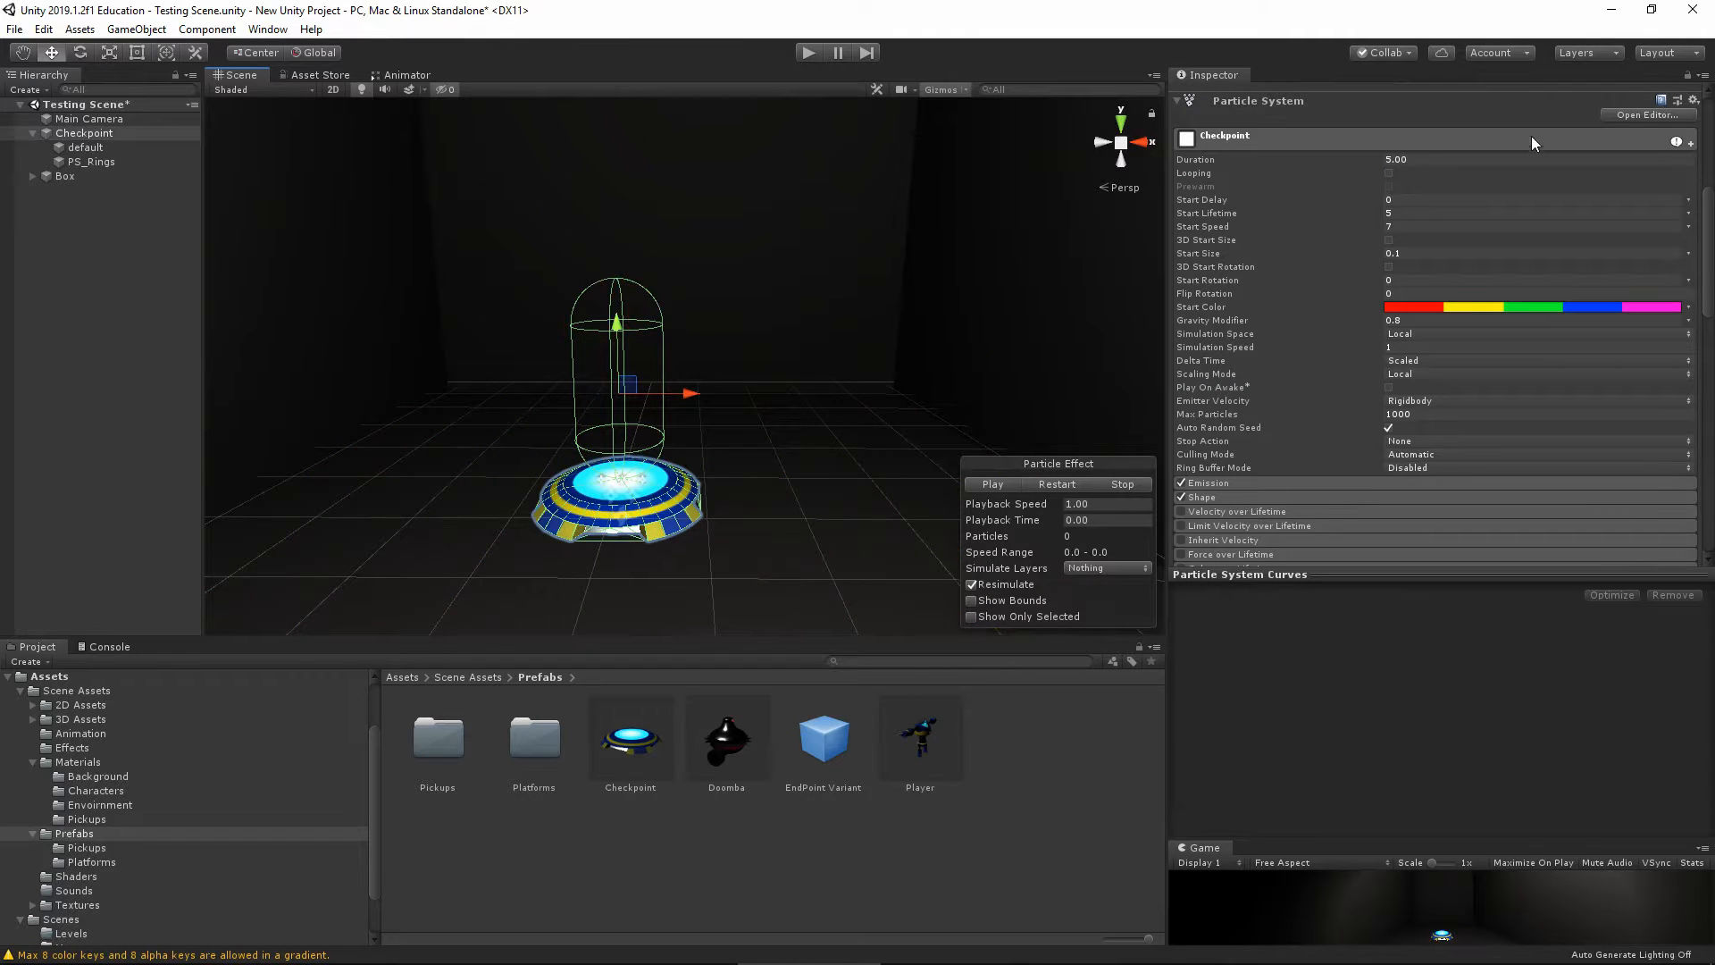
Look over the Checkpoint object's components and open the Checkpoint script from the Scripts folder in Visual Studio
scroll(1481, 174, up, 5)
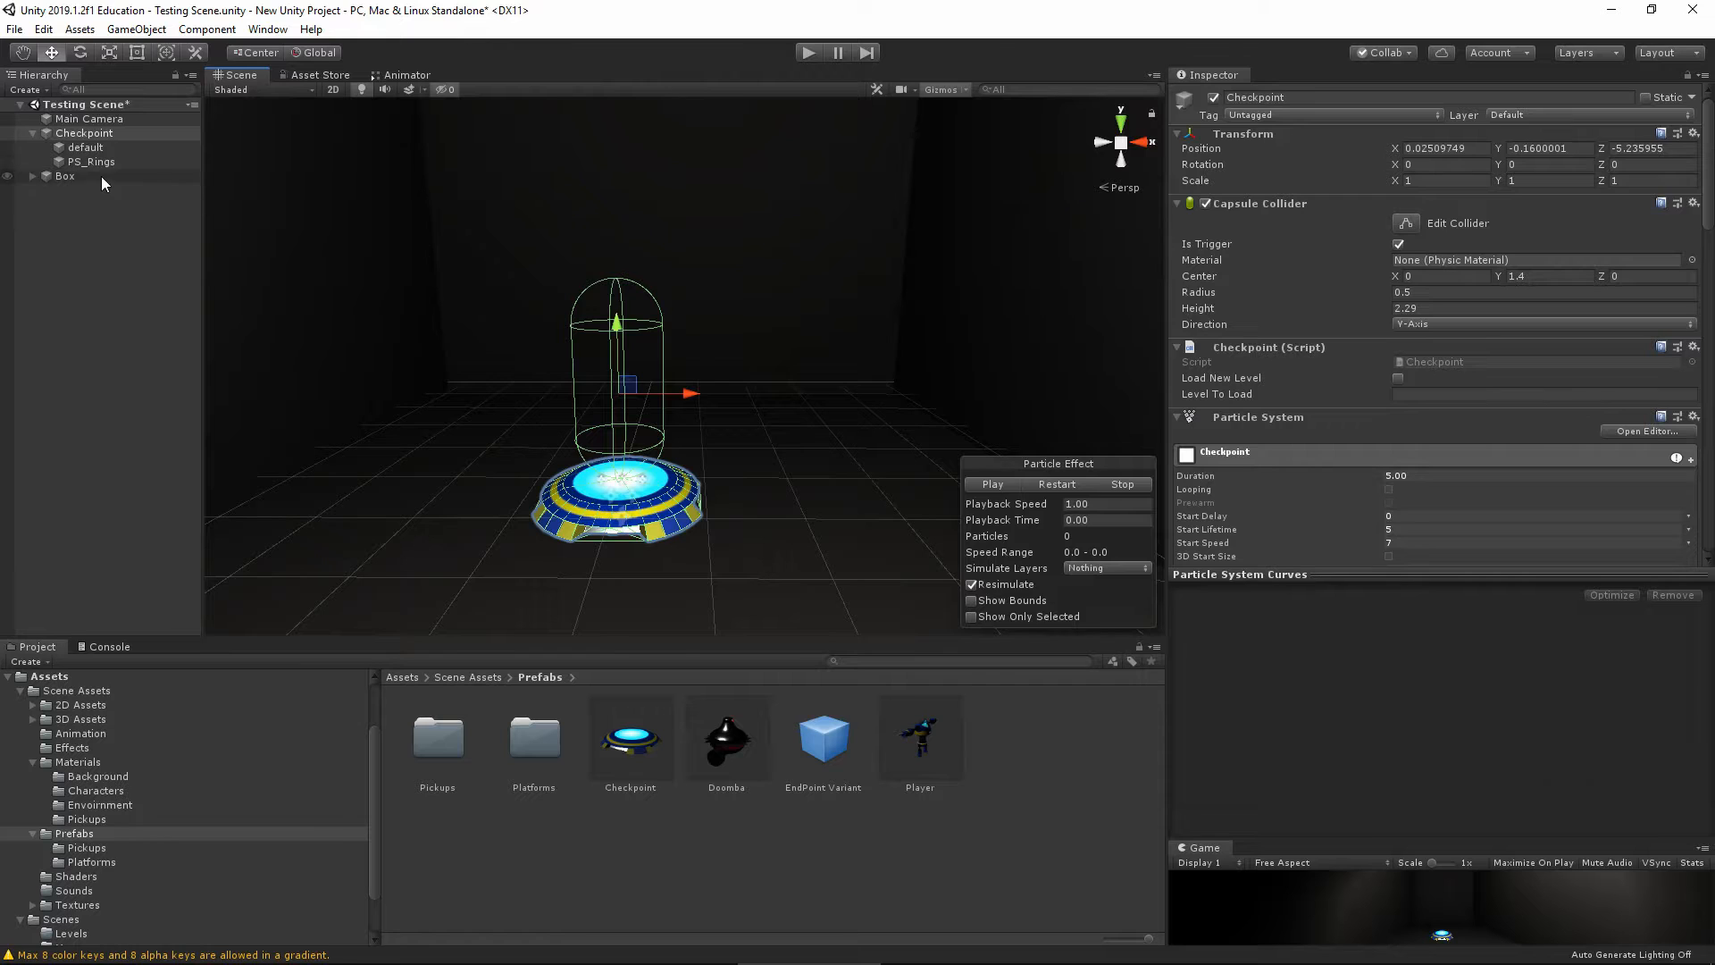
click(75, 192)
click(84, 133)
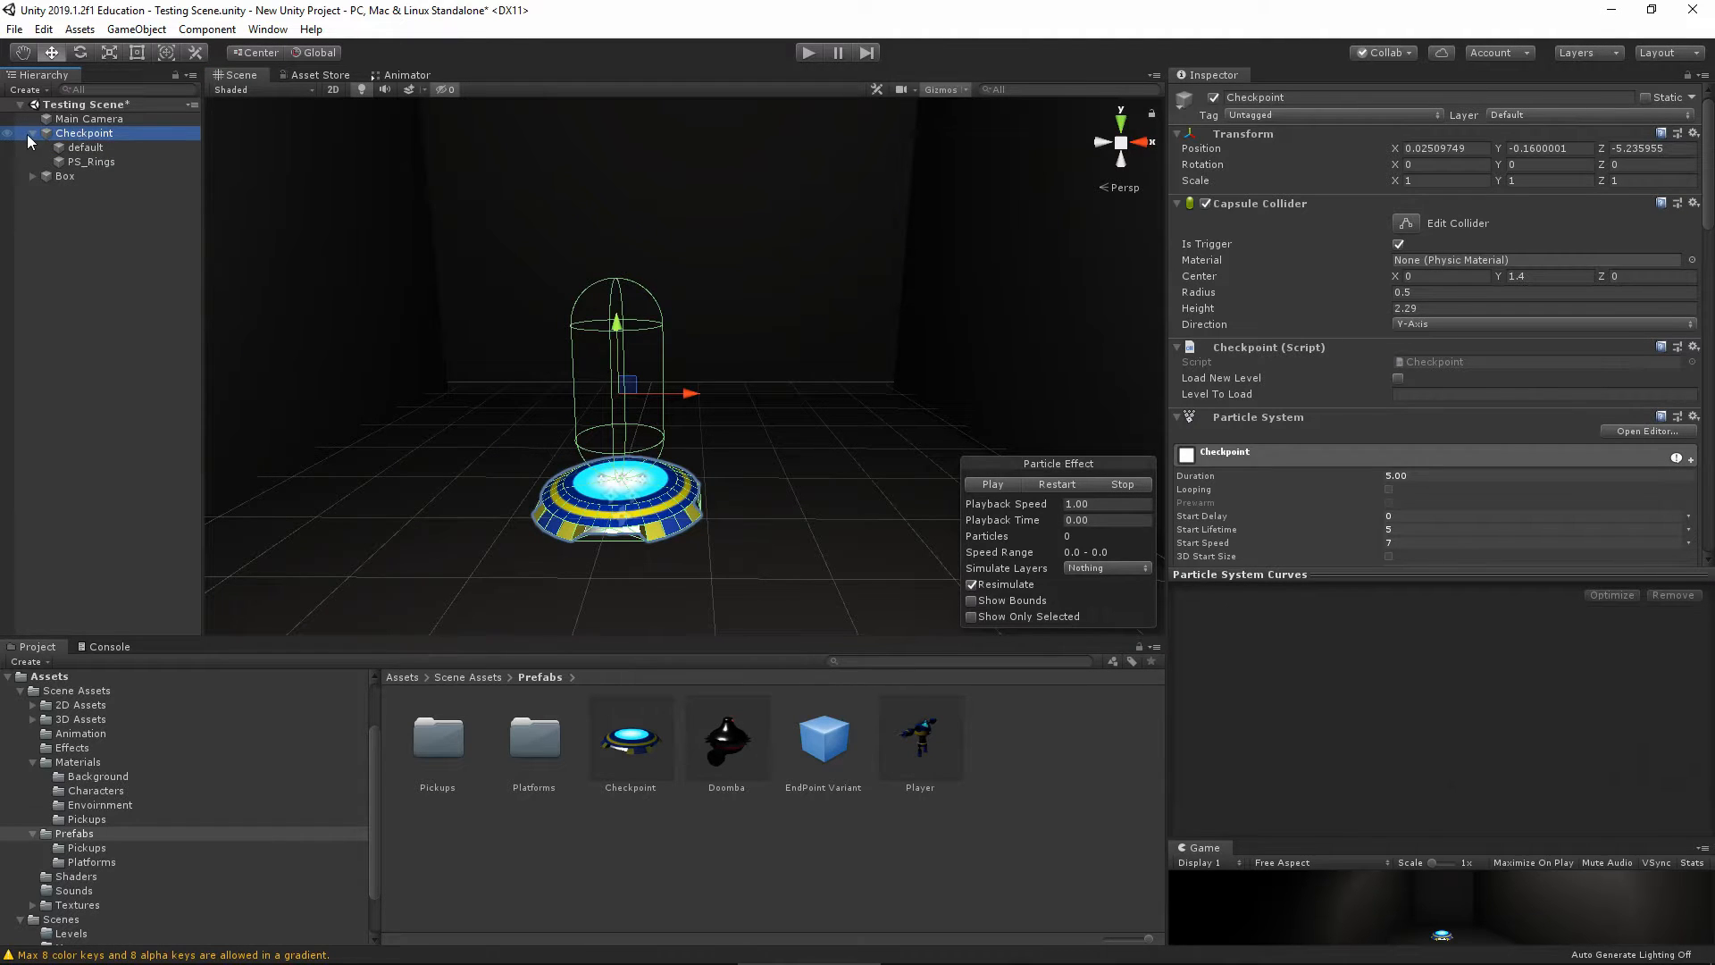
scroll(1250, 446, down, 15)
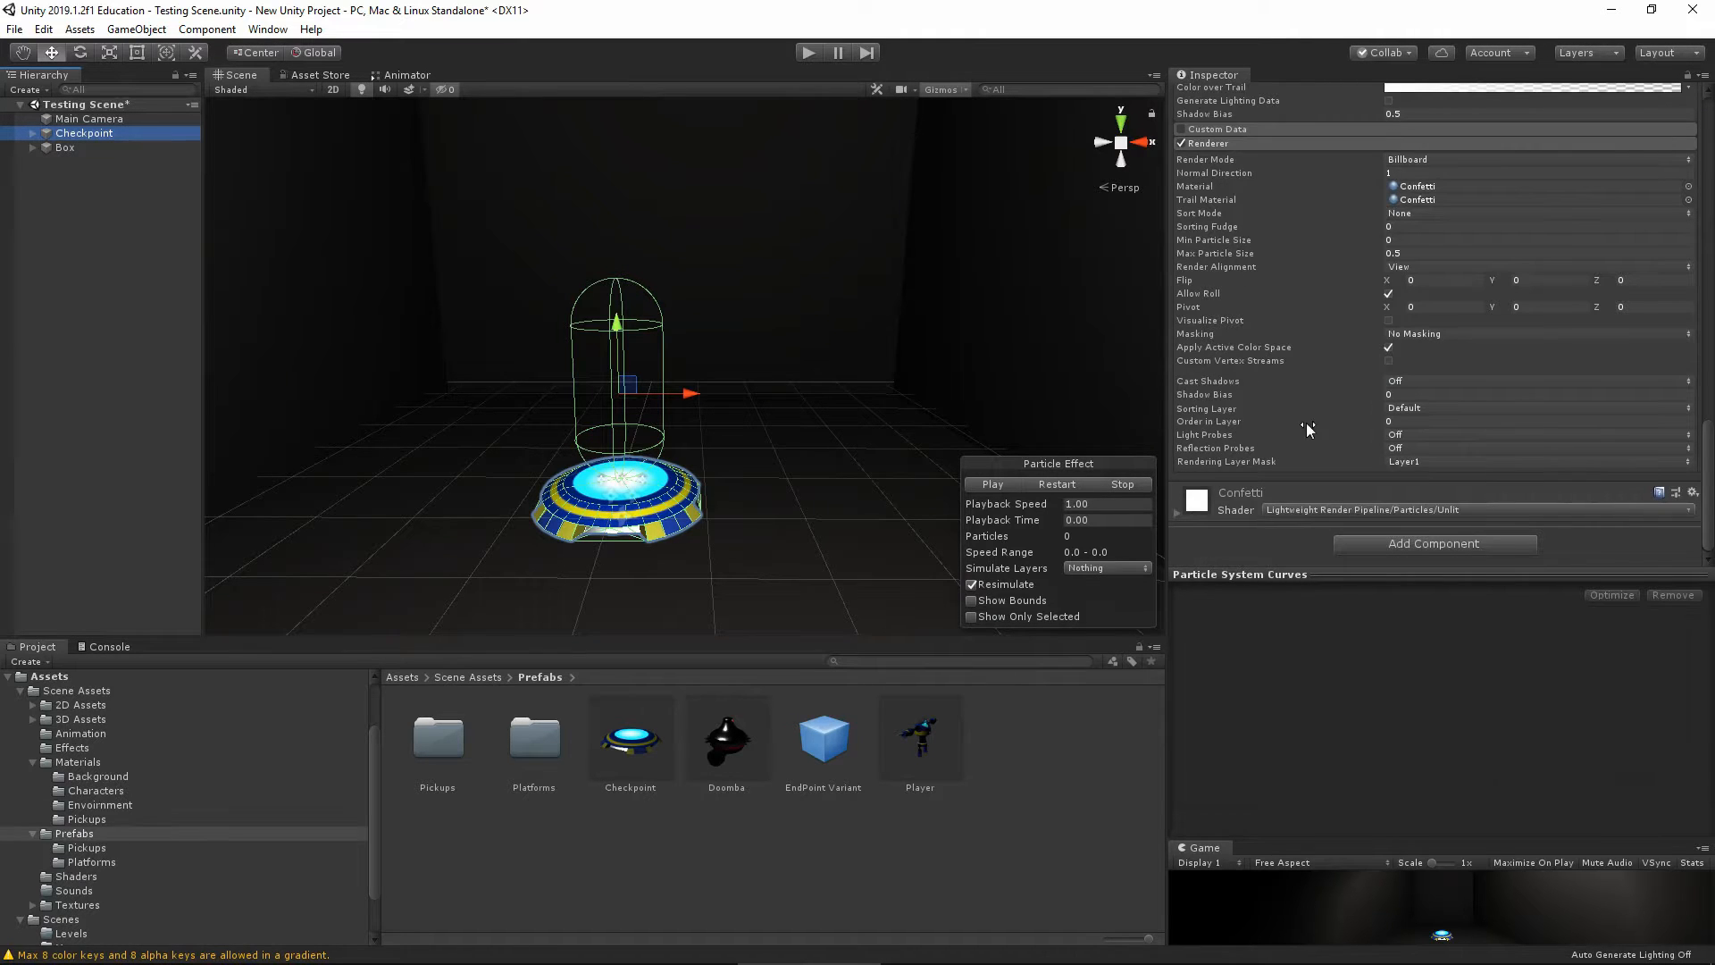
click(404, 677)
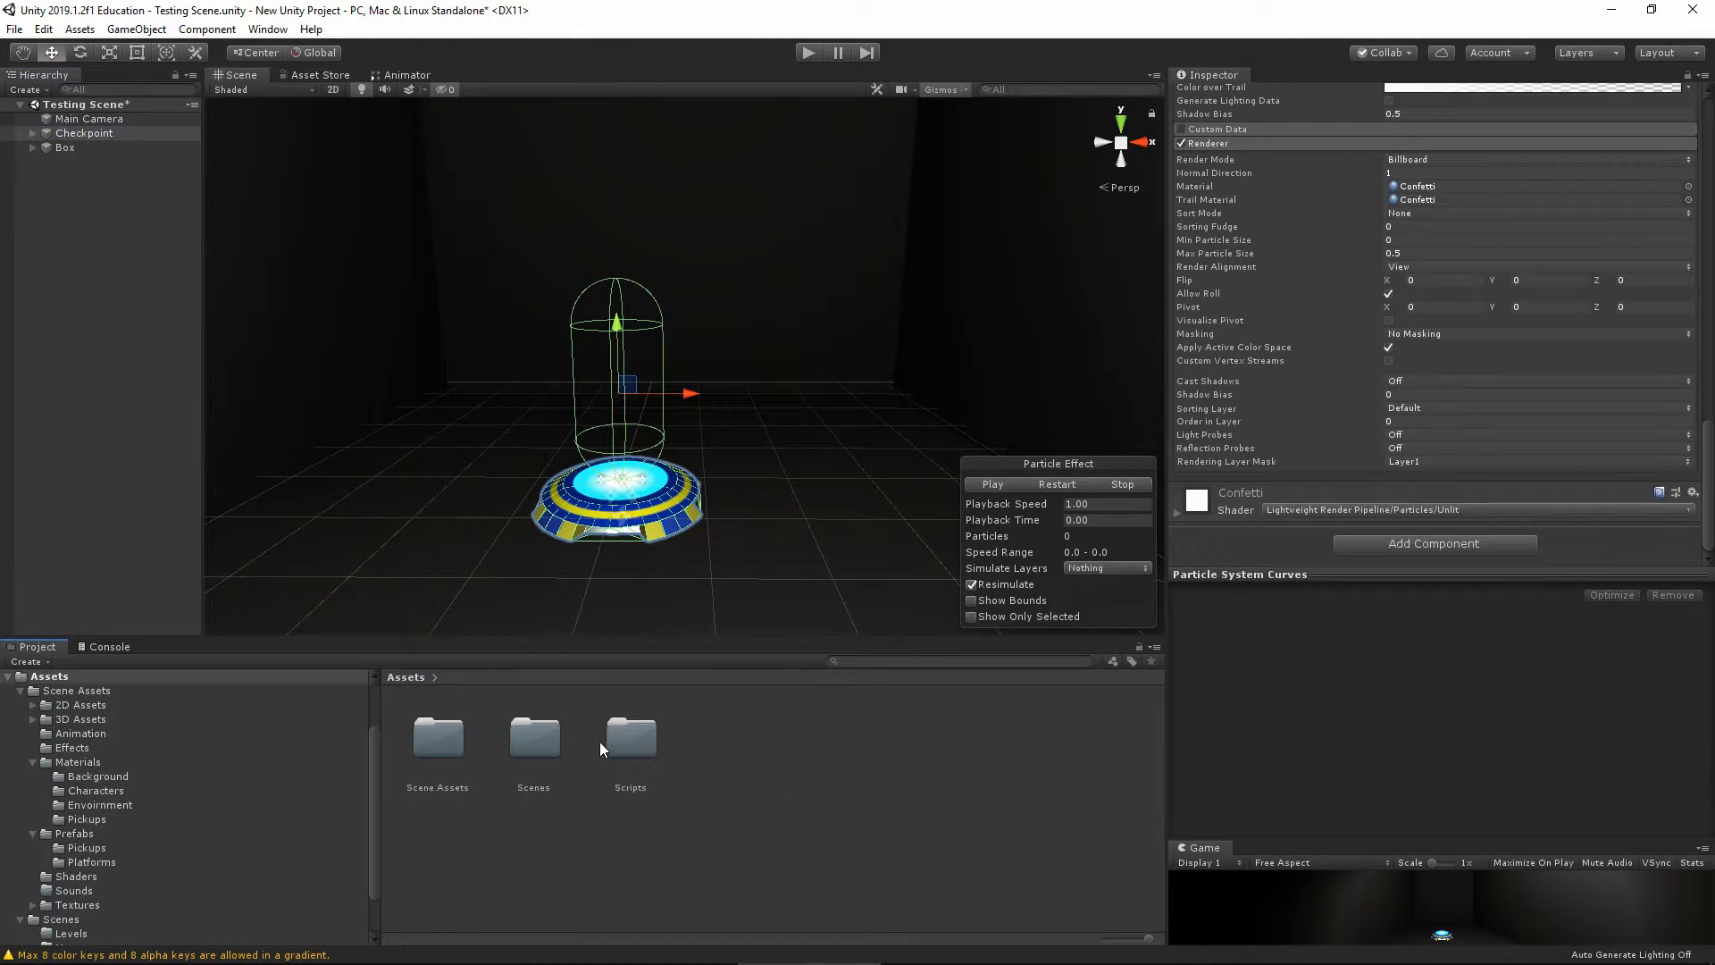
double_click(625, 744)
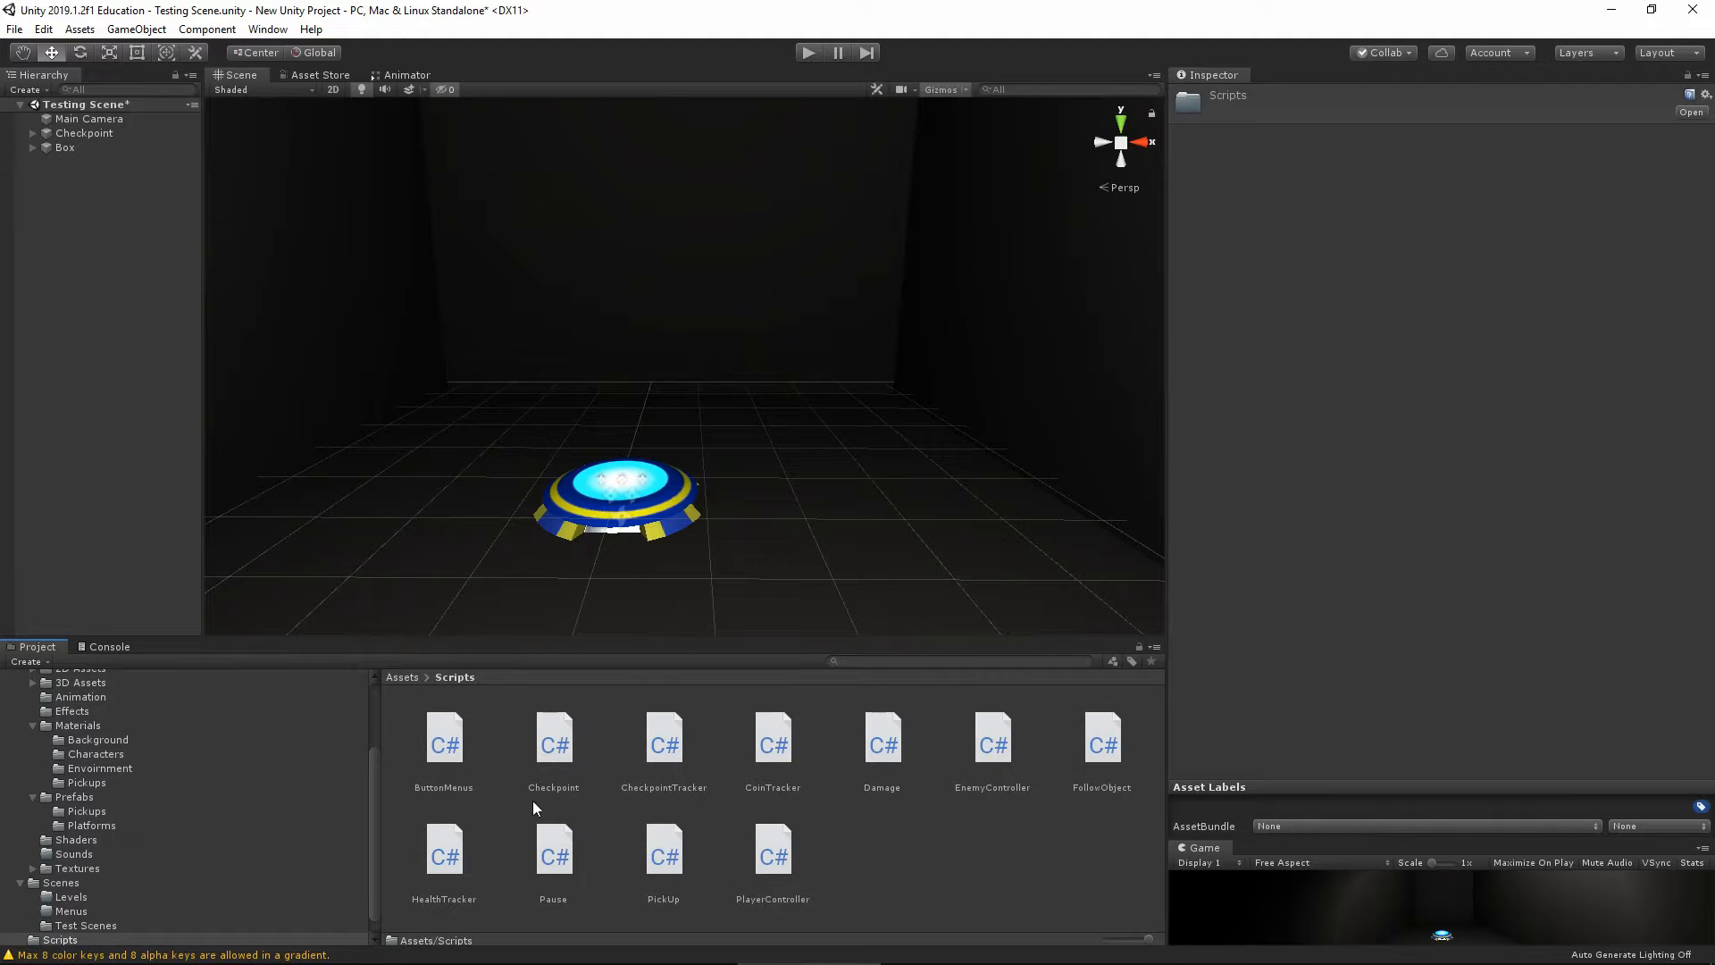
click(554, 741)
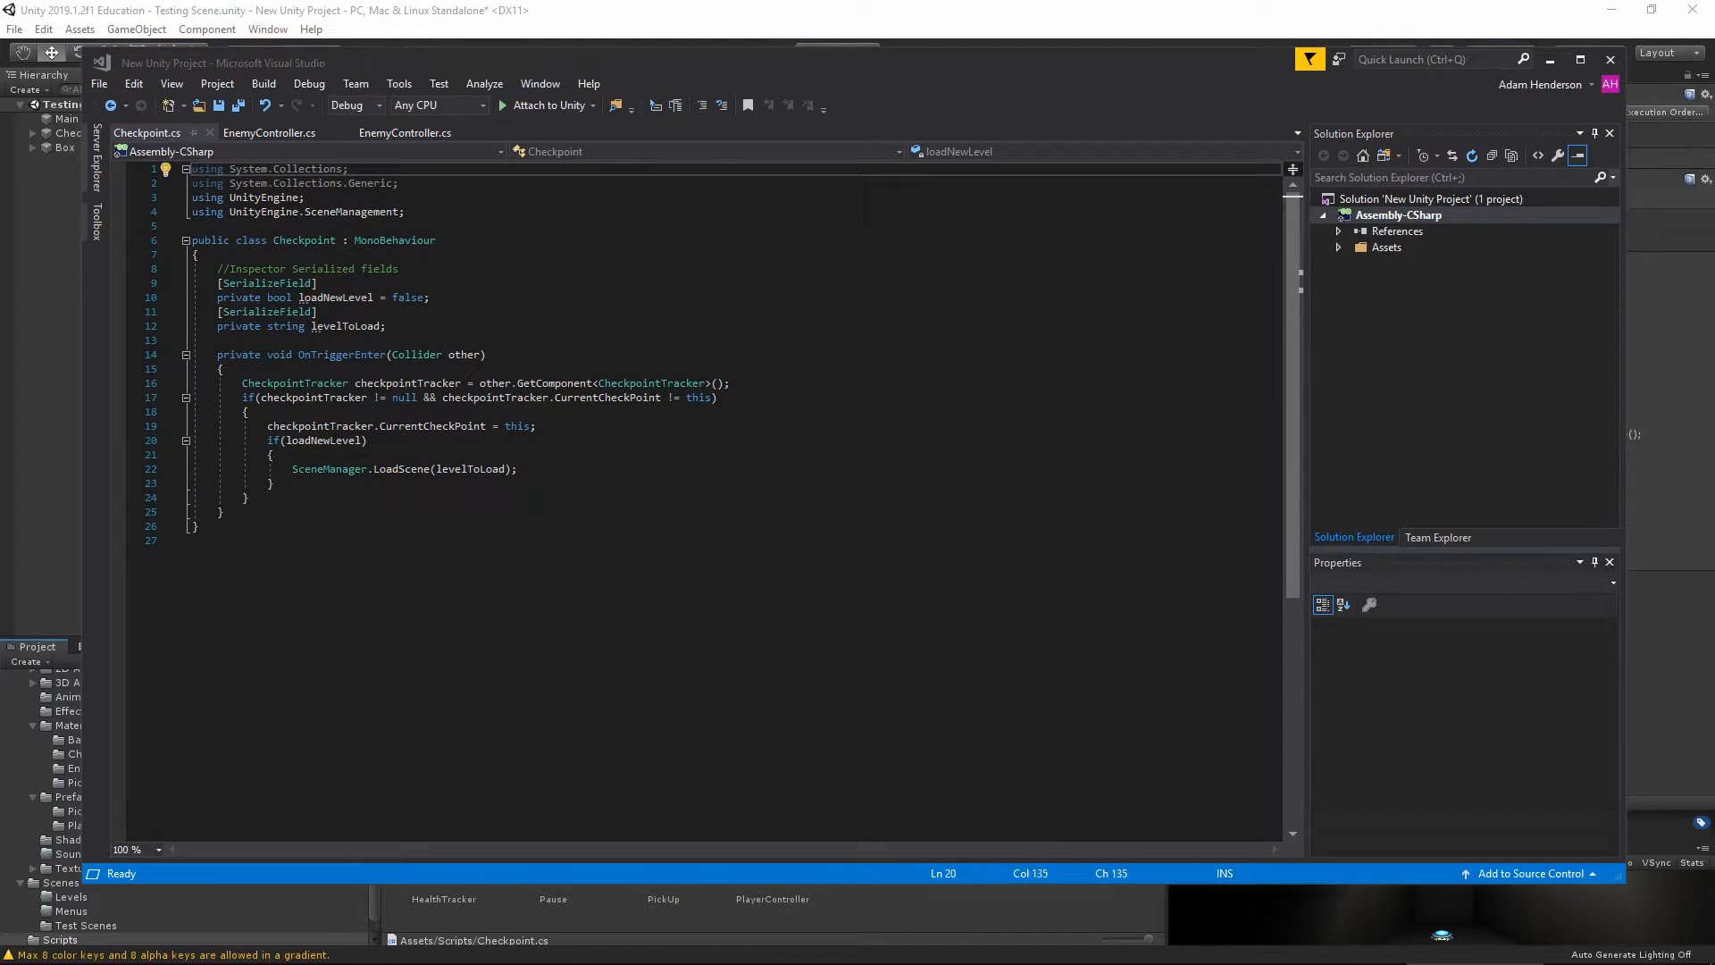
Inside OnTriggerEnter's checkpointTracker condition, add a line calling Stop() on CurrentCheckPoint's ParticleSystem when checkpointTracker.CurrentCheckPoint is not null
click(286, 412)
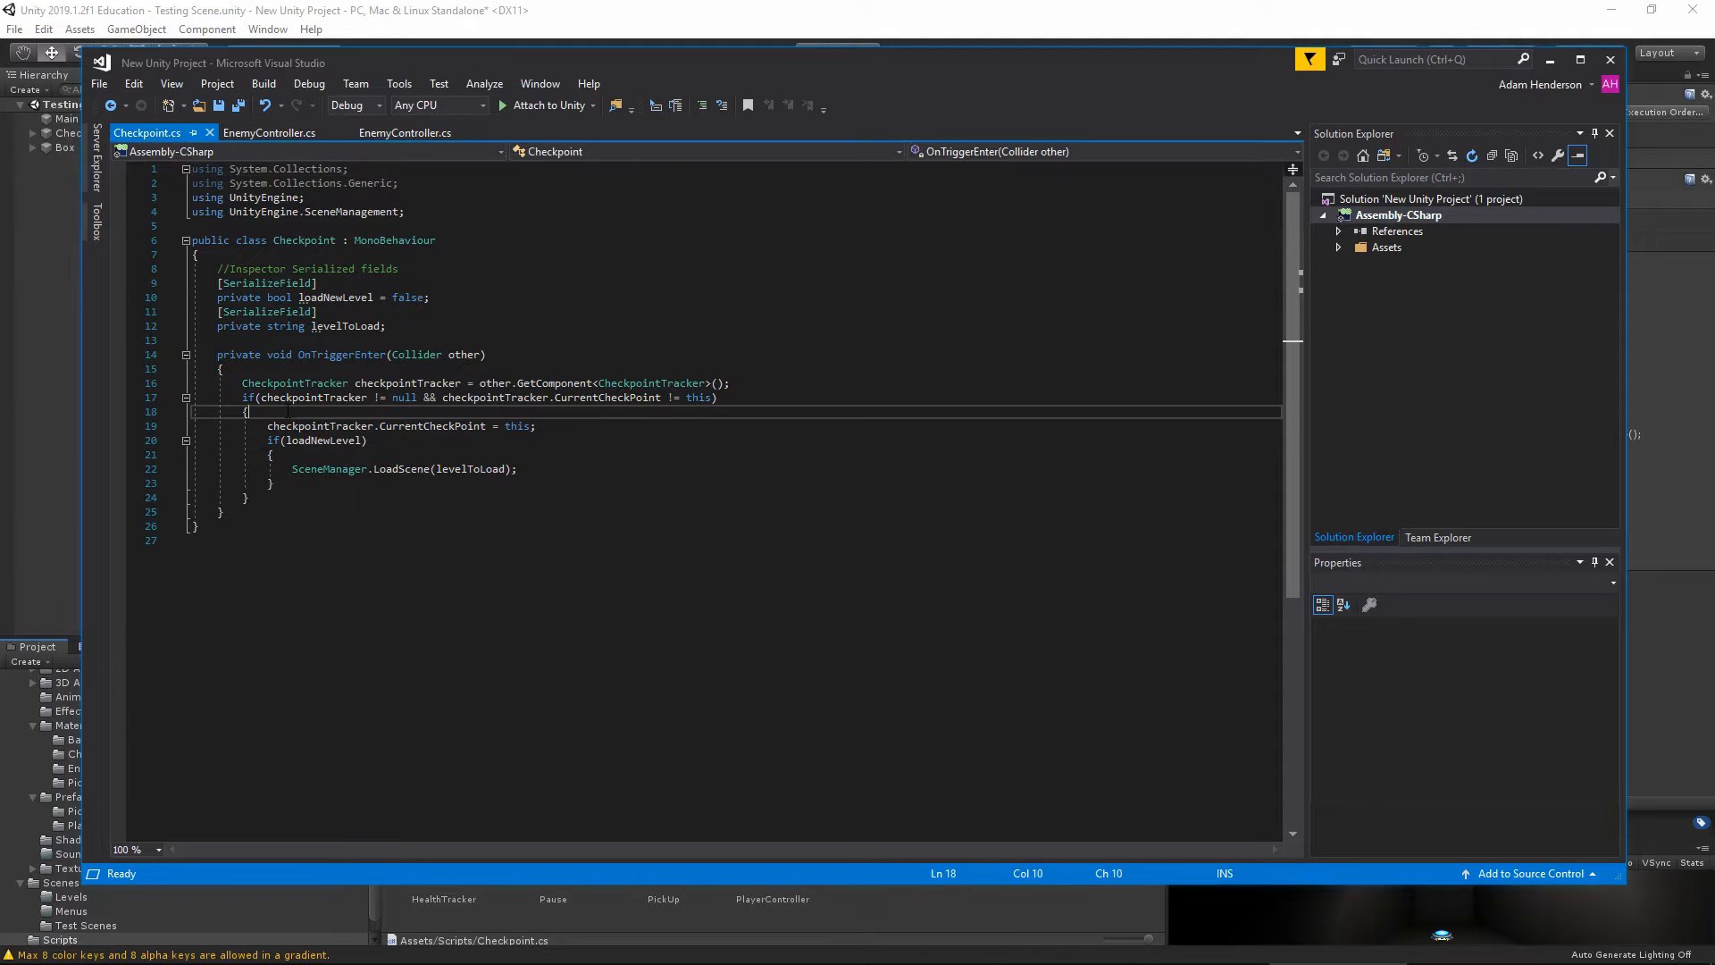
key(Return)
text(if (checkpointTracker.CurrentCheckPoint != null) checkpointTracker.CurrentCheckPoint.GetComponent<ParticleSystem>().Stop();)
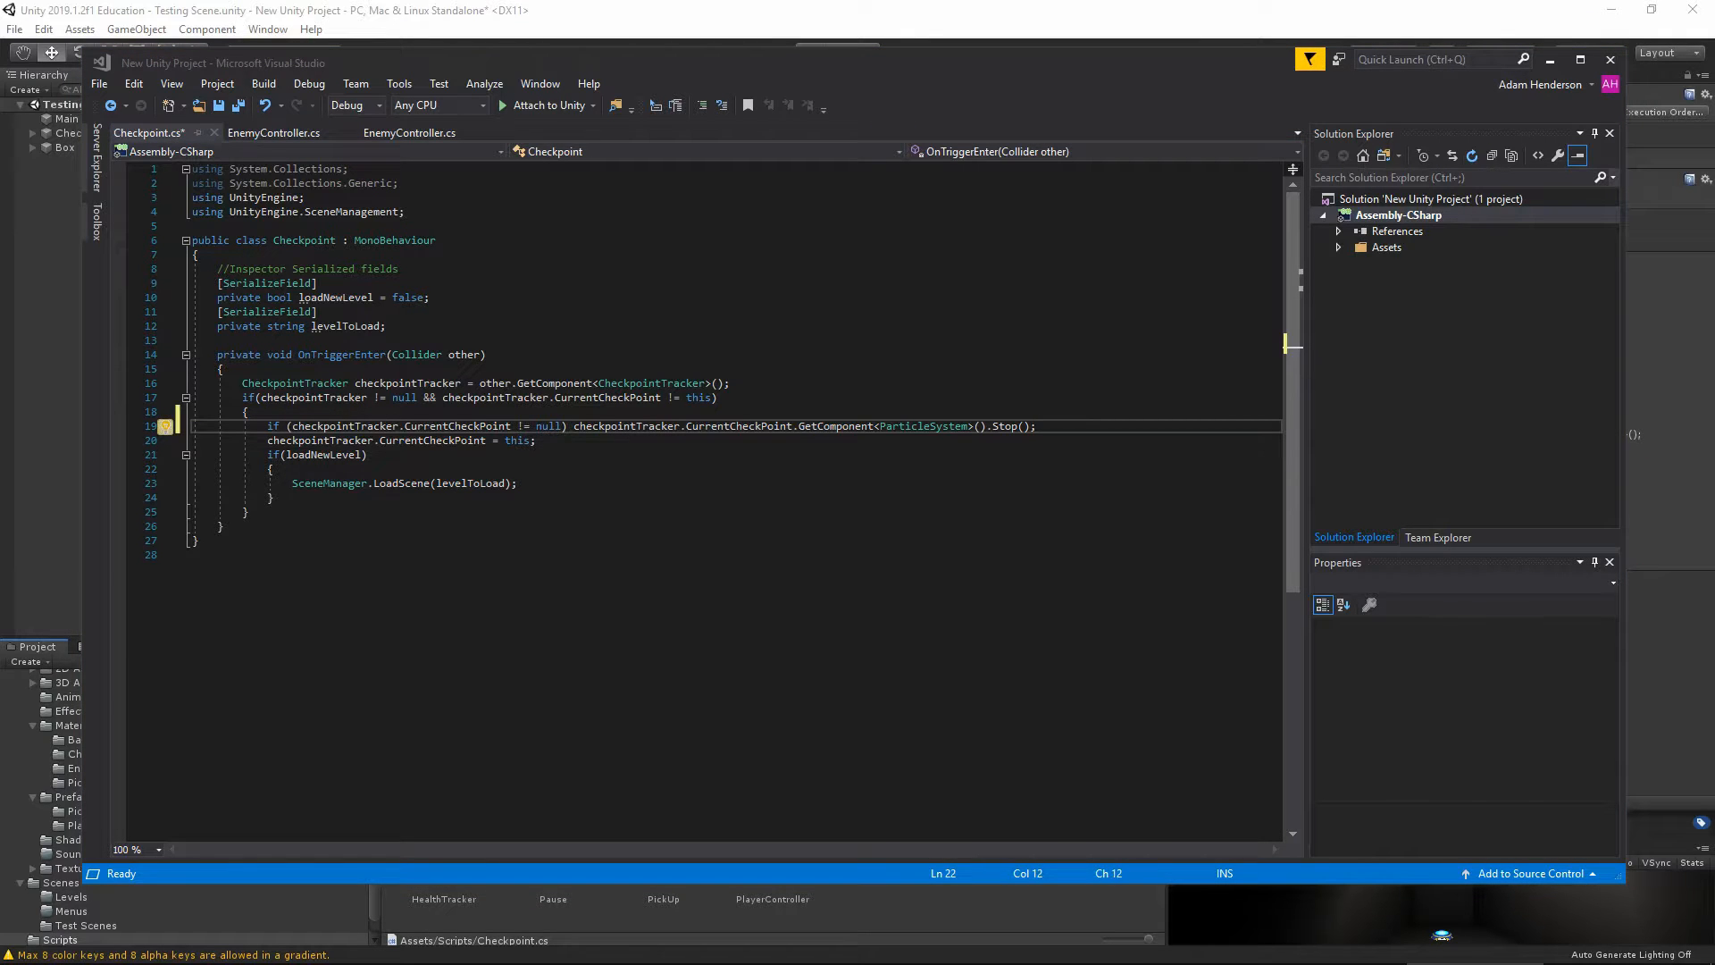
After the line assigning CurrentCheckPoint to this, add GetComponent<ParticleSystem>().Play();
click(537, 440)
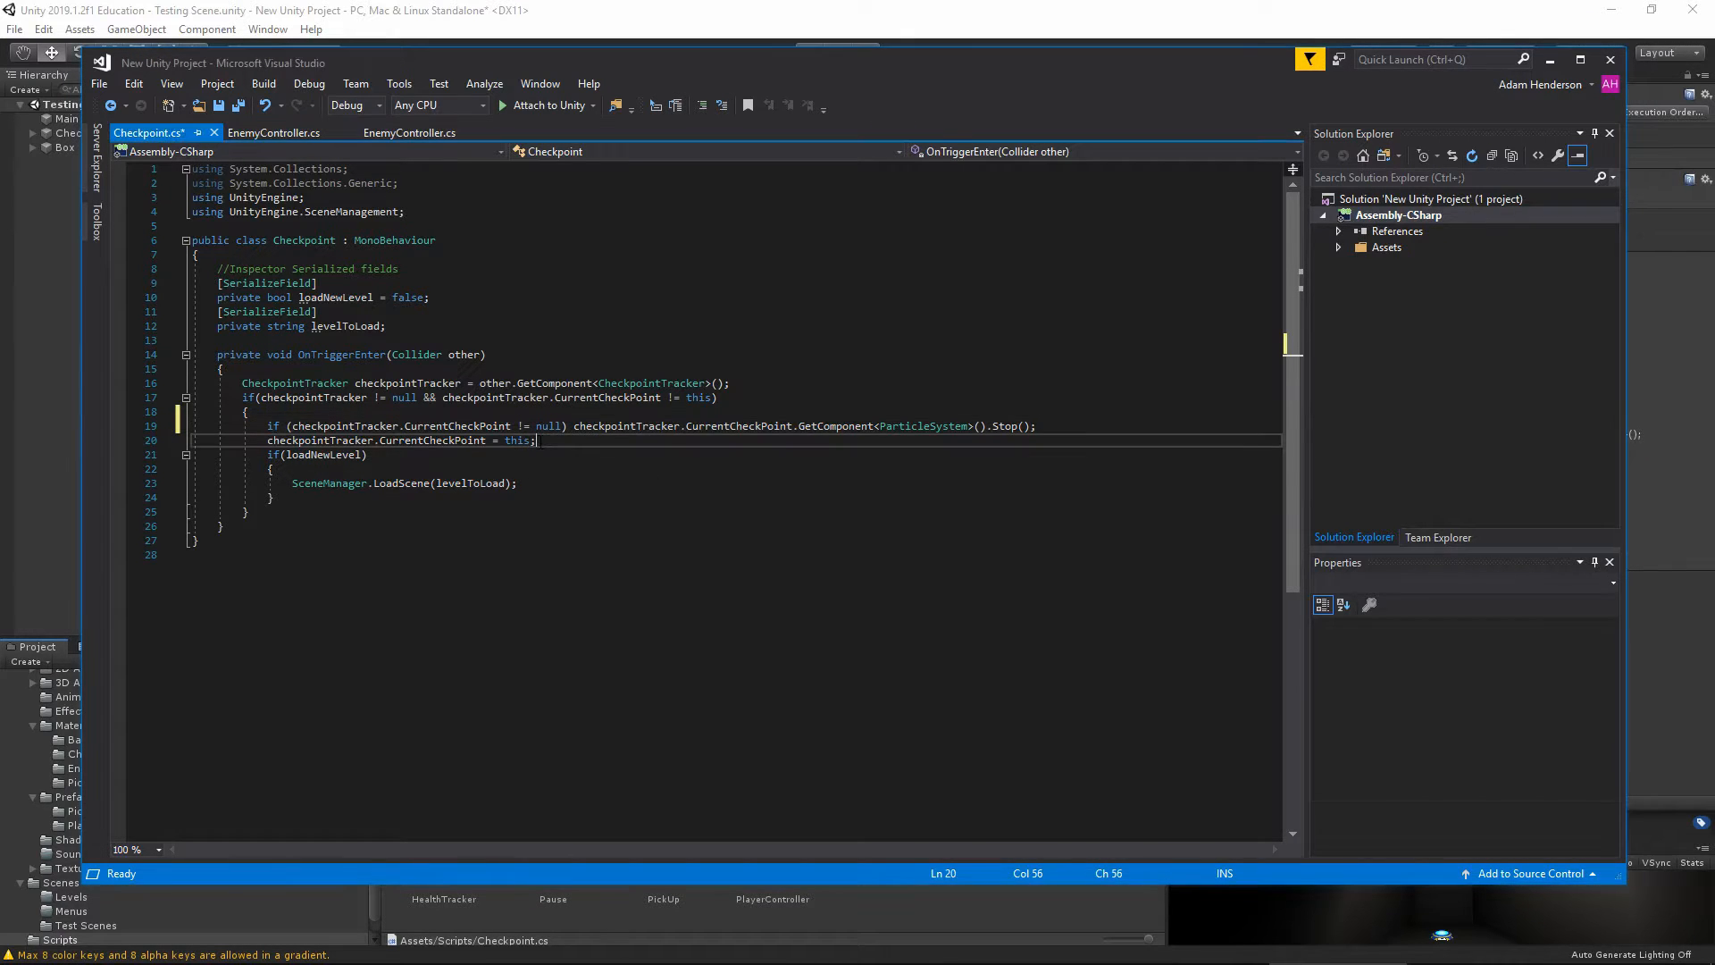
key(Return)
text(GetComponent<ParticleSystem>().Play();)
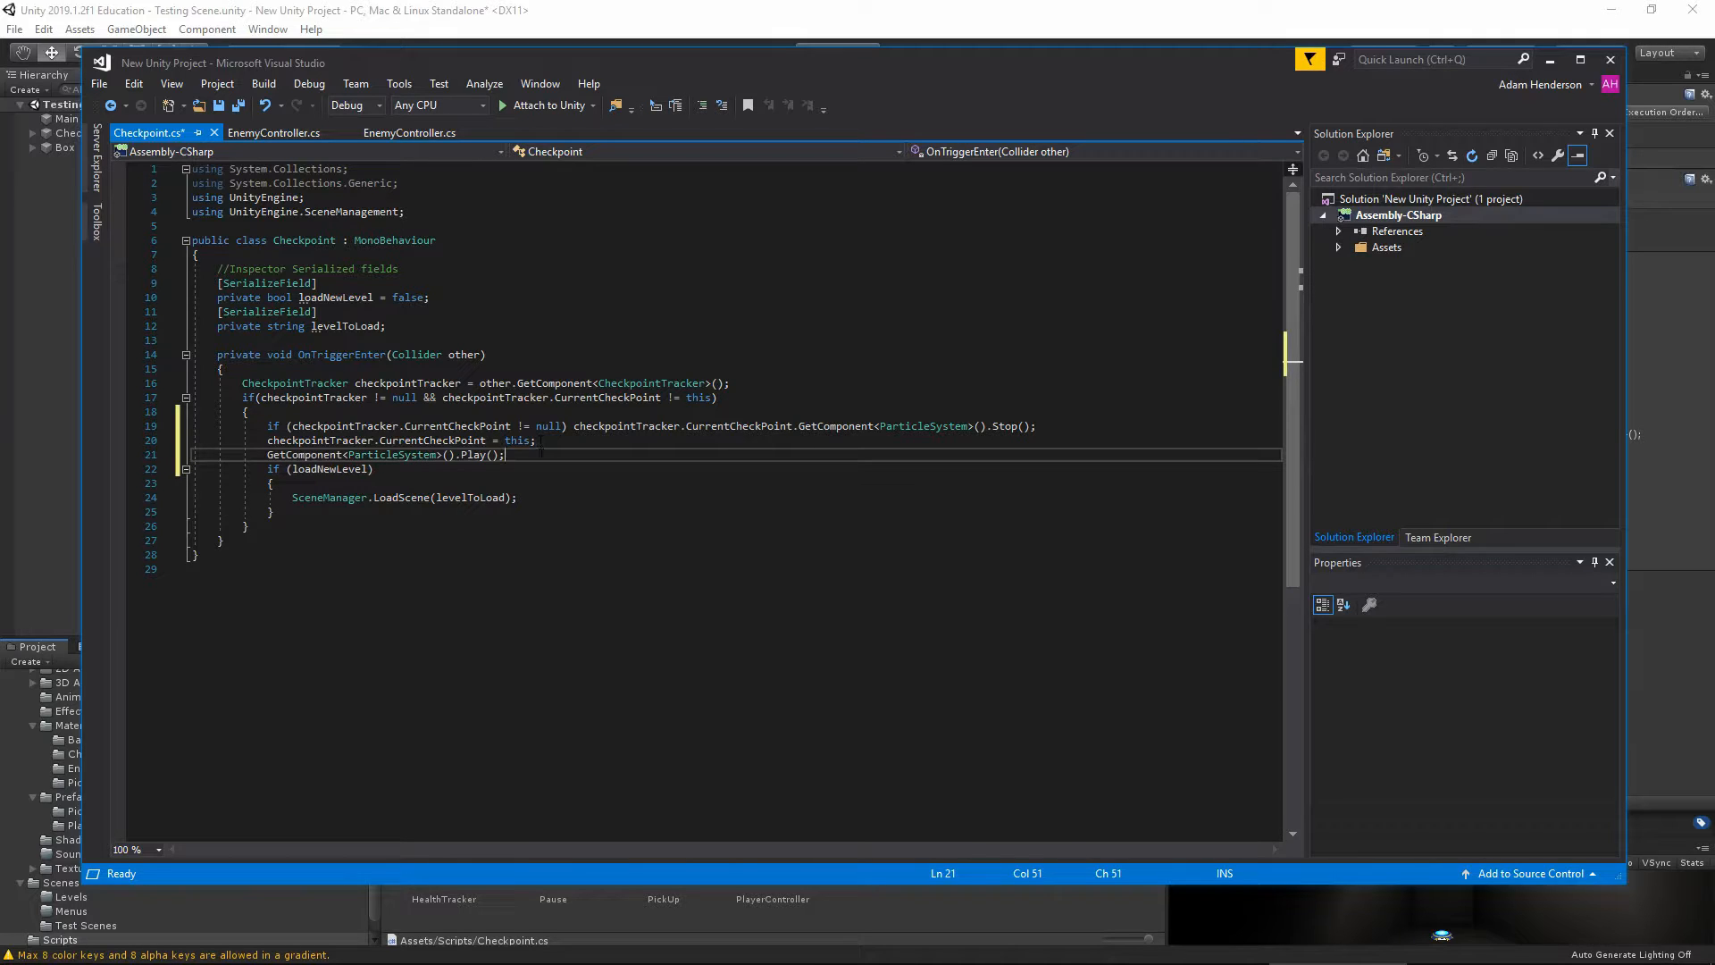
Review the new Stop and Play lines, save Checkpoint.cs, and close Visual Studio without saving the remaining items
drag(264, 426, 1056, 426)
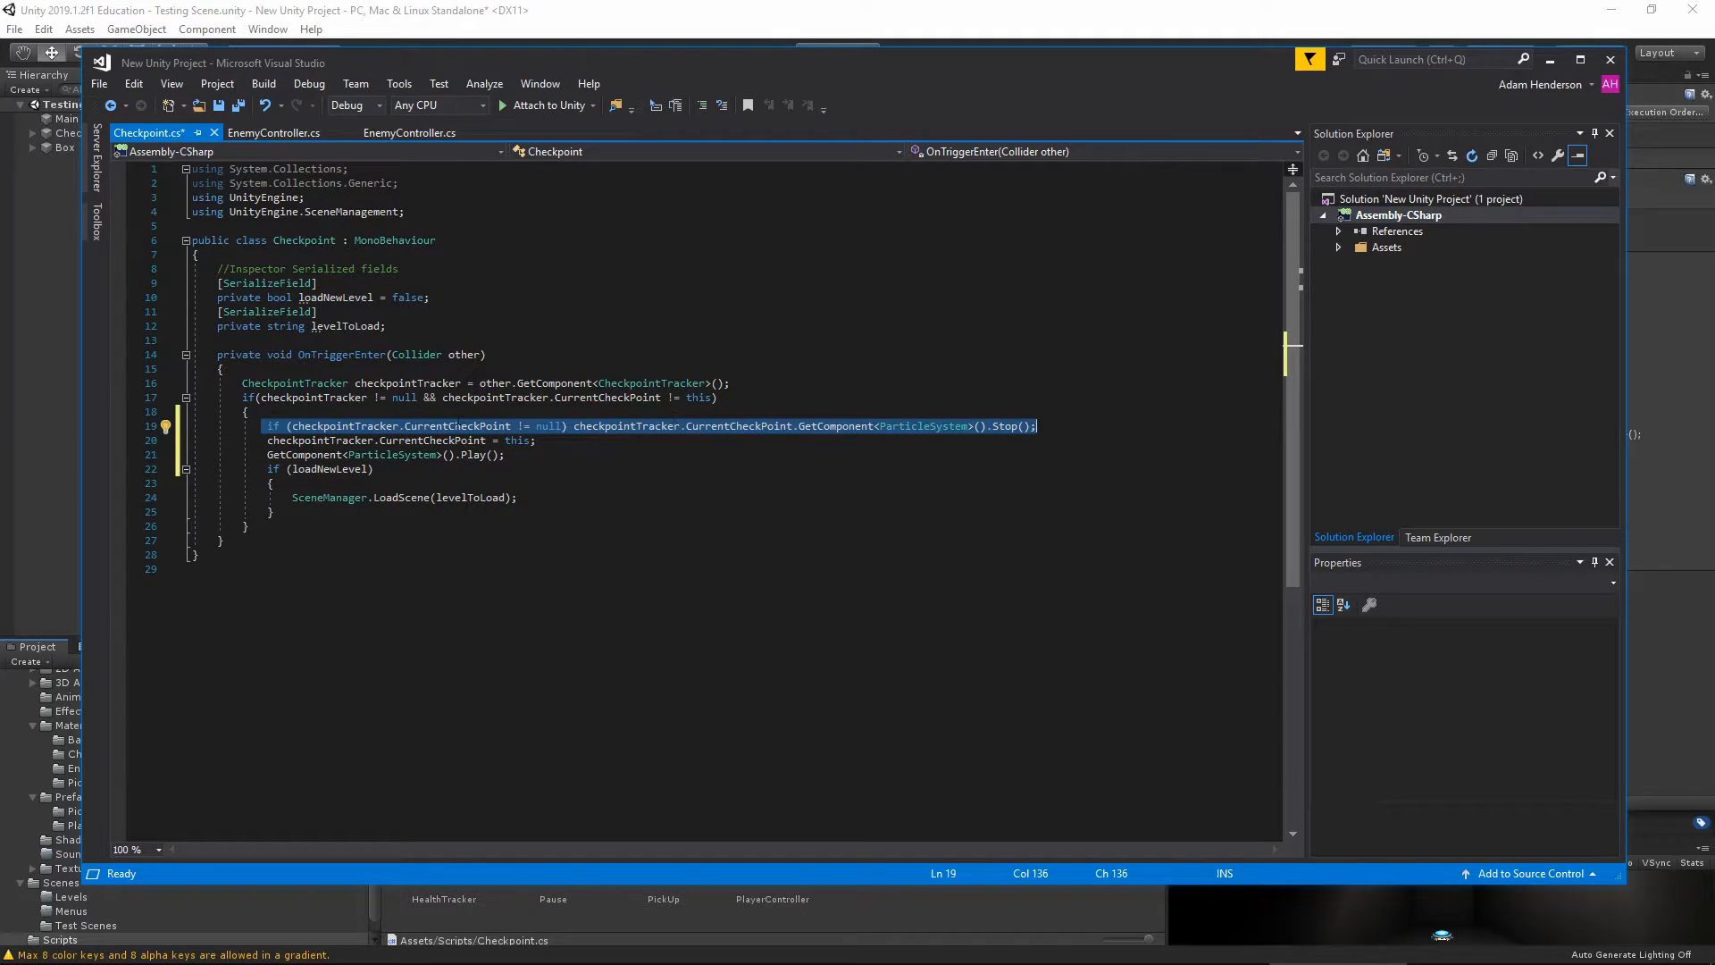
click(1050, 426)
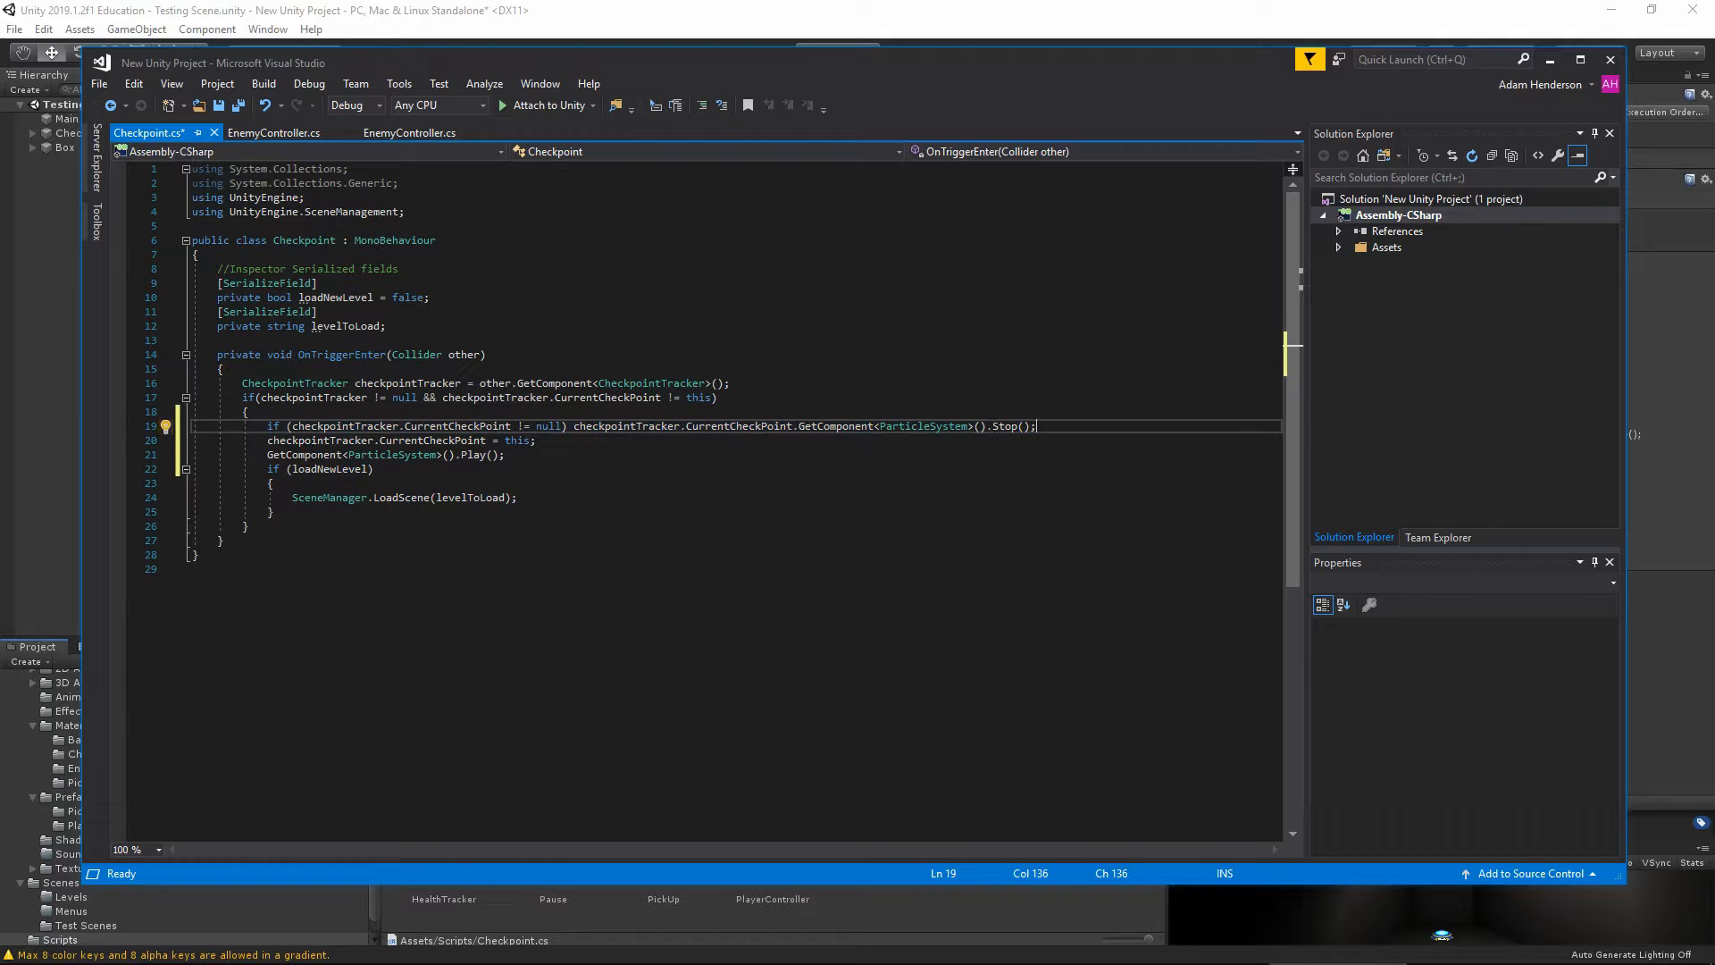
drag(267, 454, 506, 455)
click(541, 455)
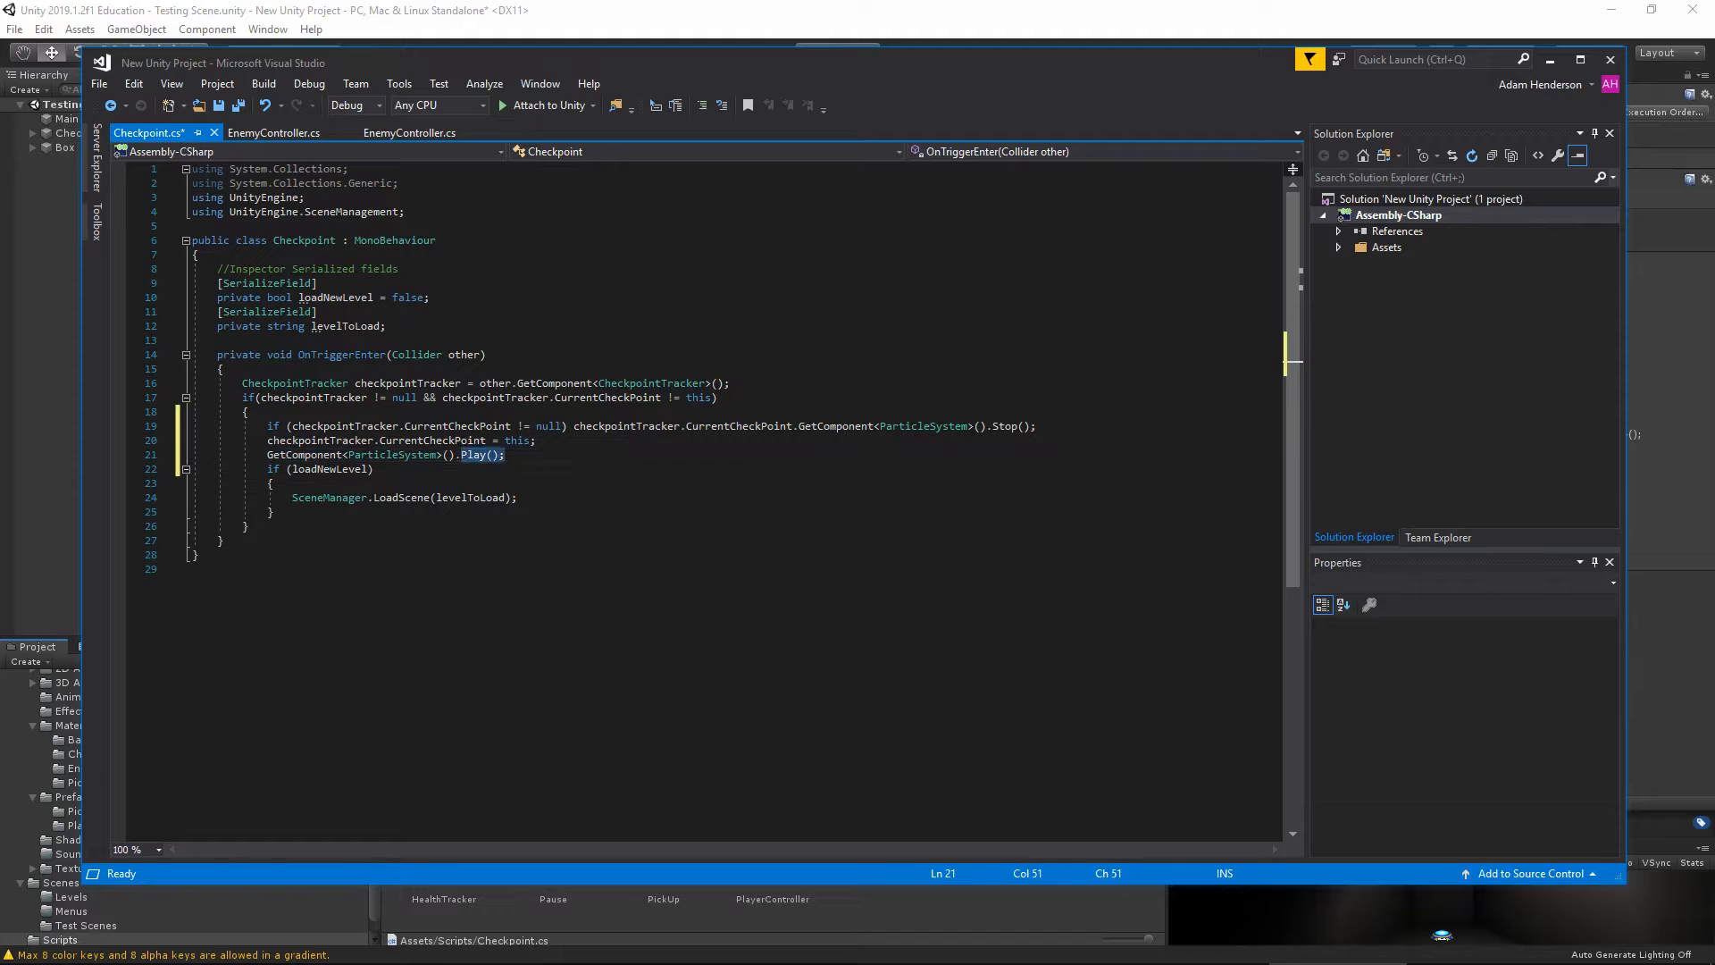
click(219, 105)
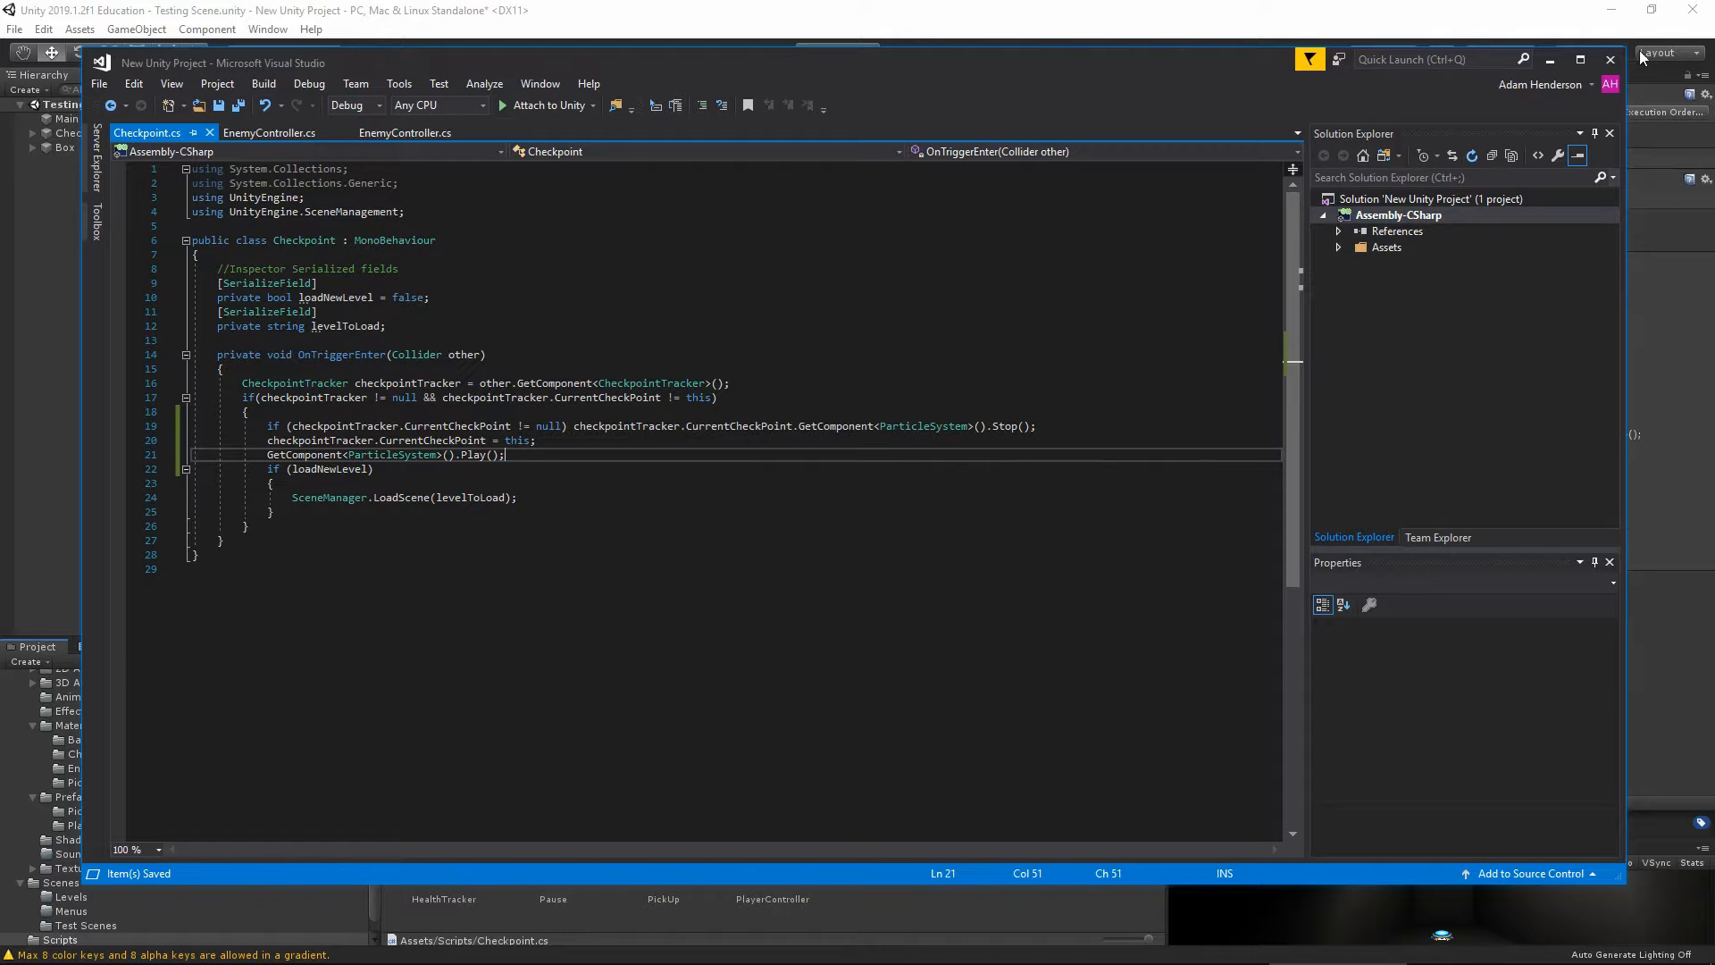
click(1612, 61)
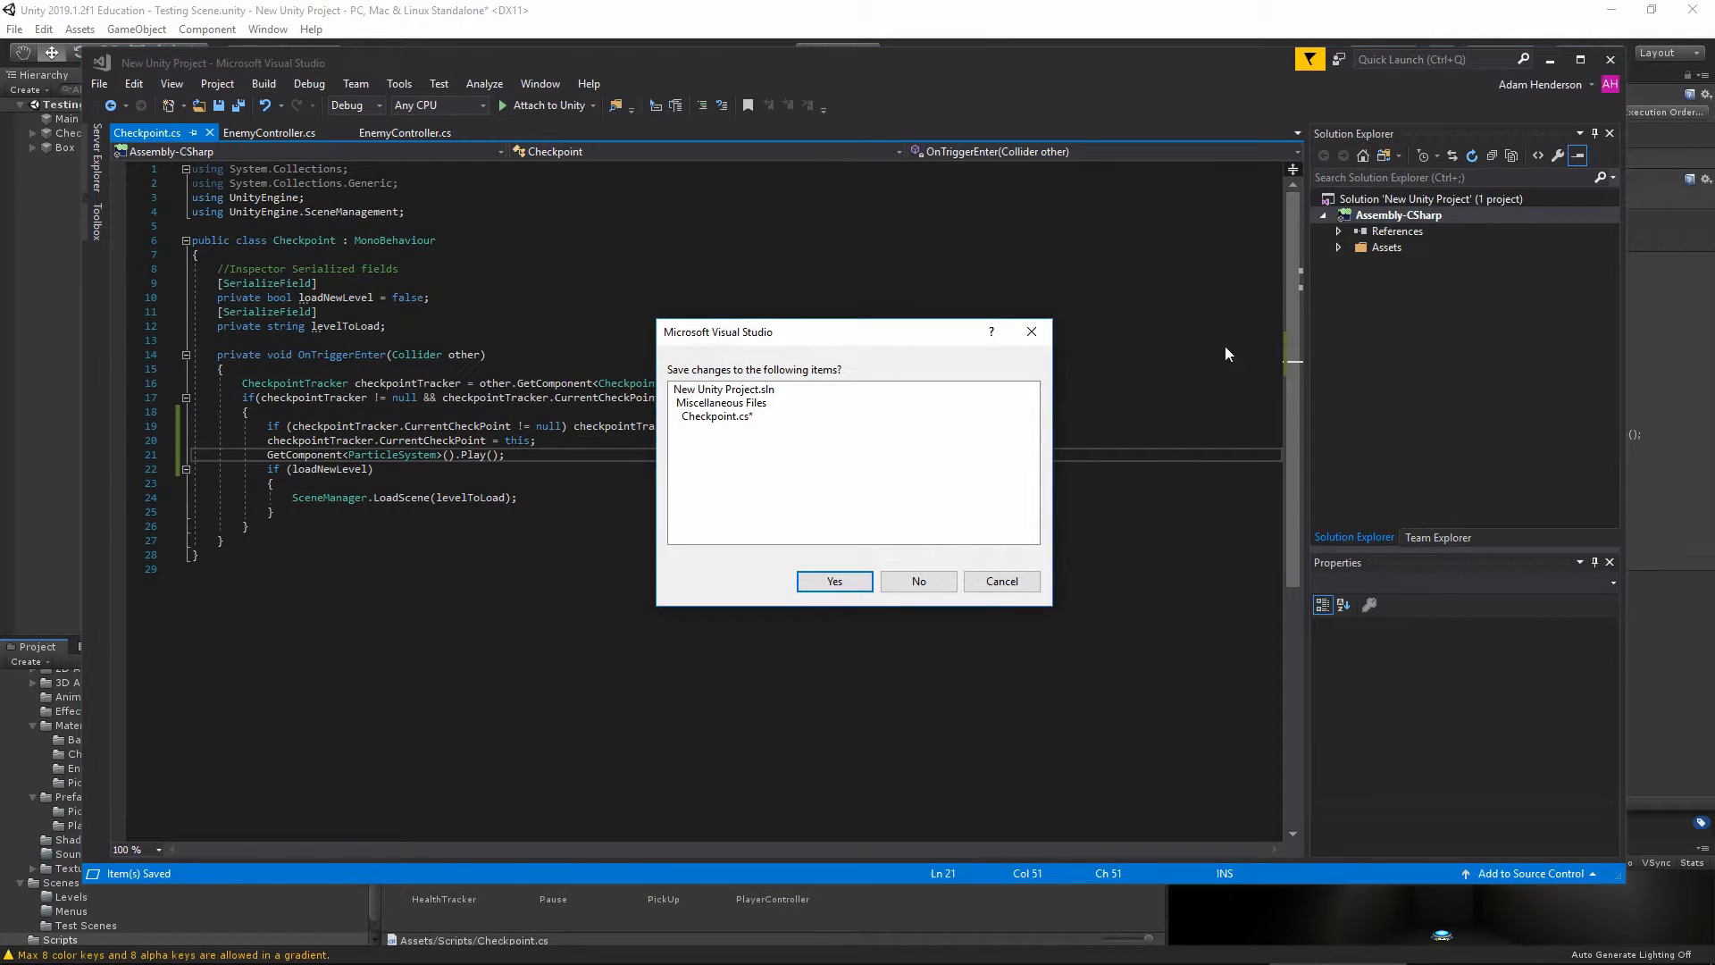
click(954, 582)
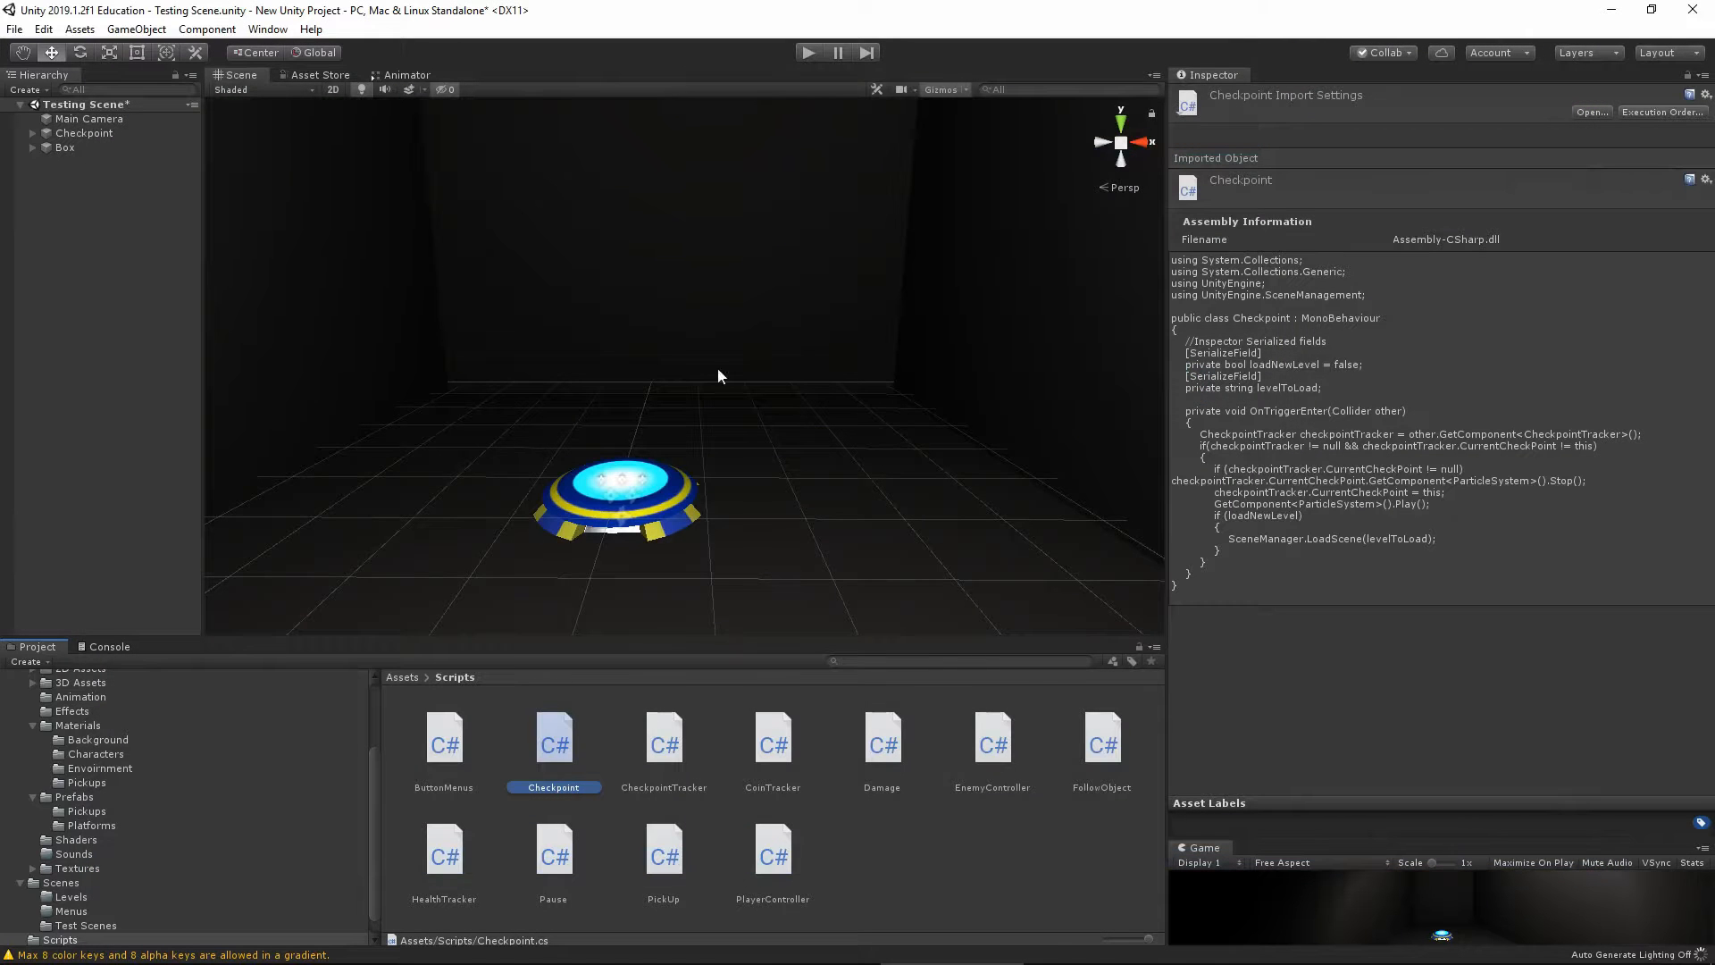
Select Checkpoint in Unity, check its main particle settings and replay the confetti and rings effect
click(73, 133)
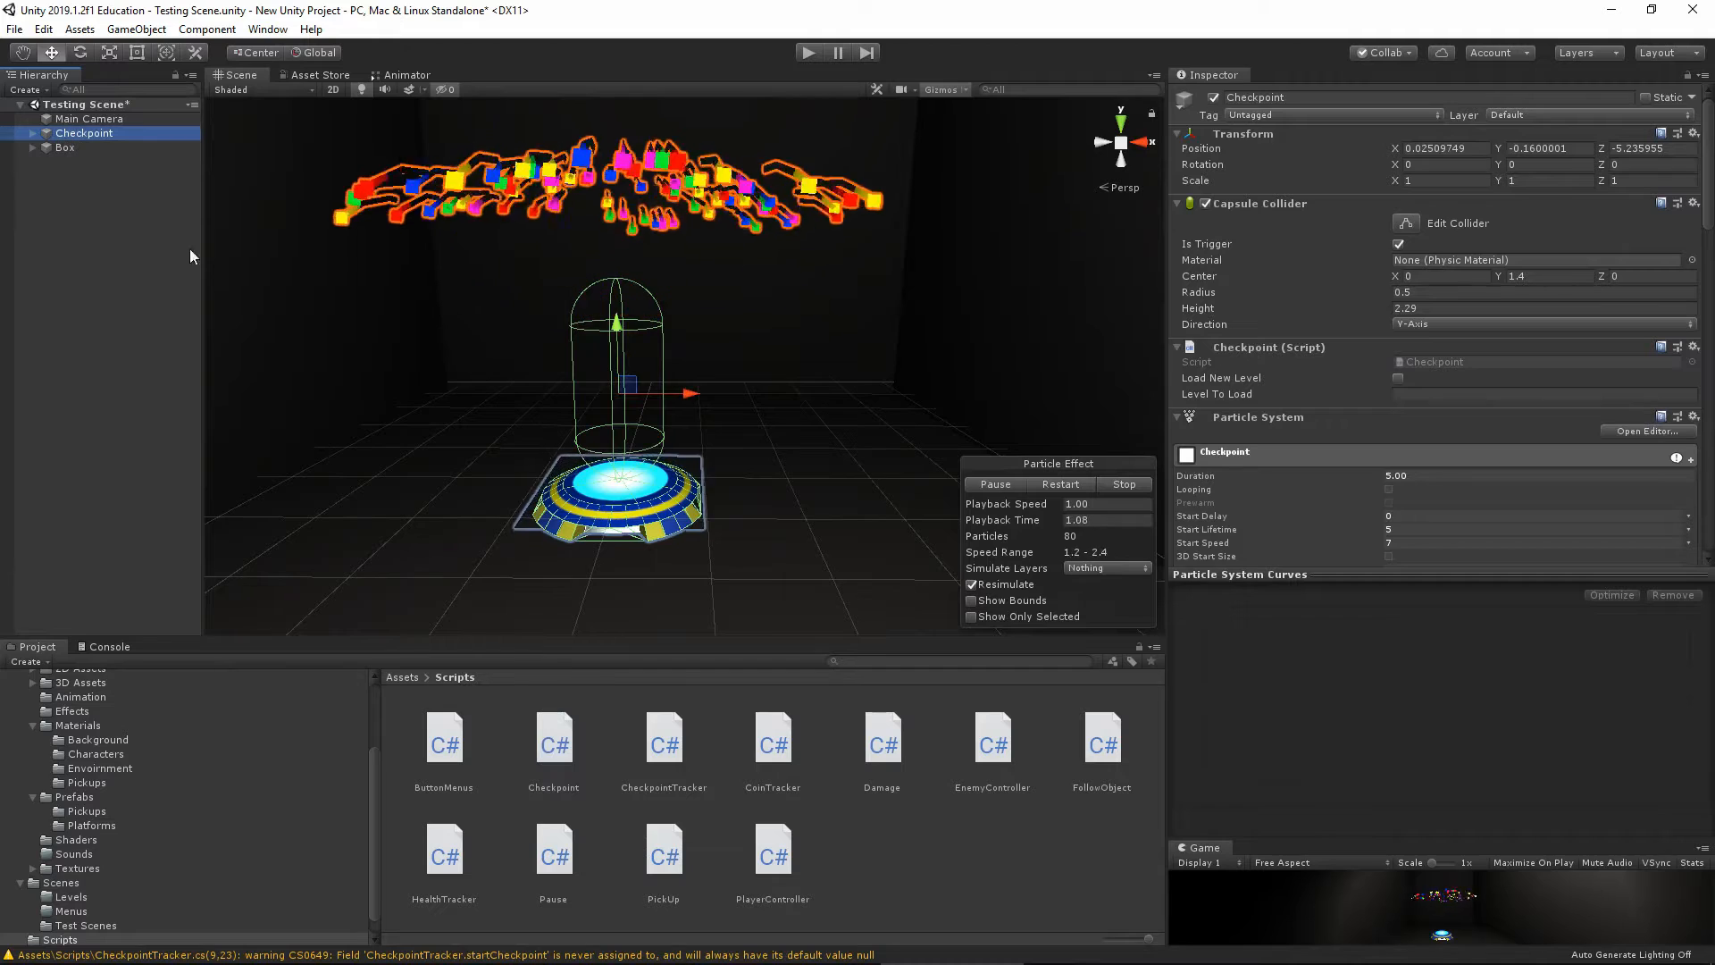
scroll(1253, 453, down, 6)
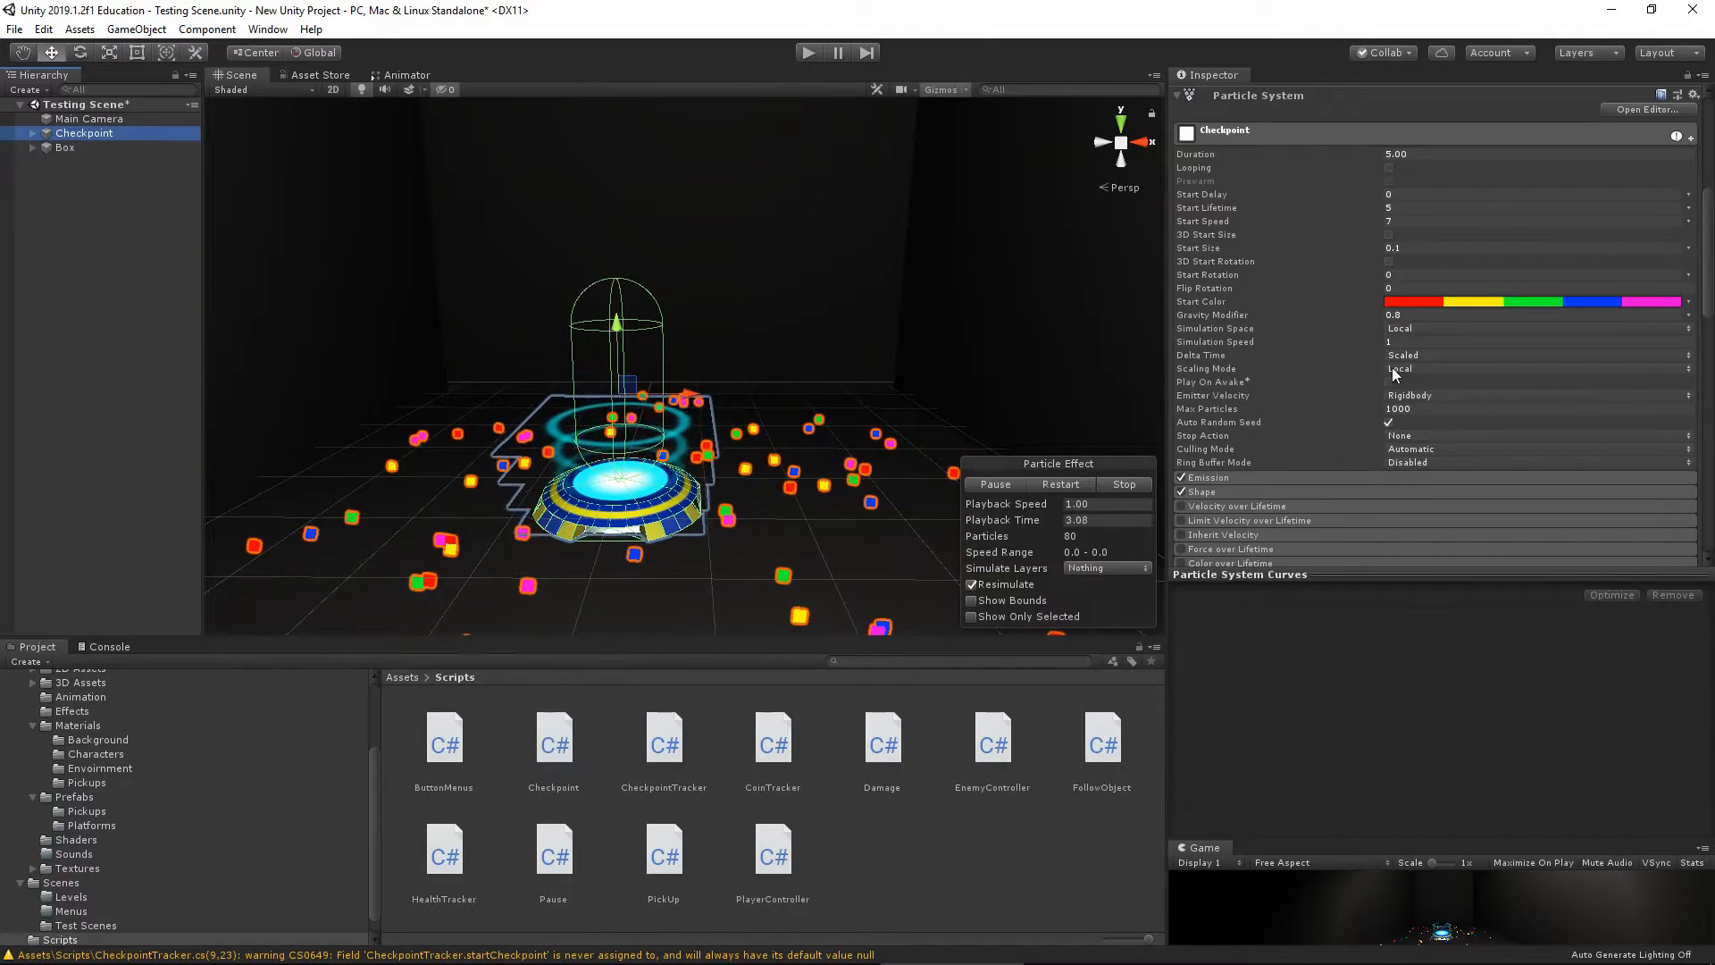
click(1117, 484)
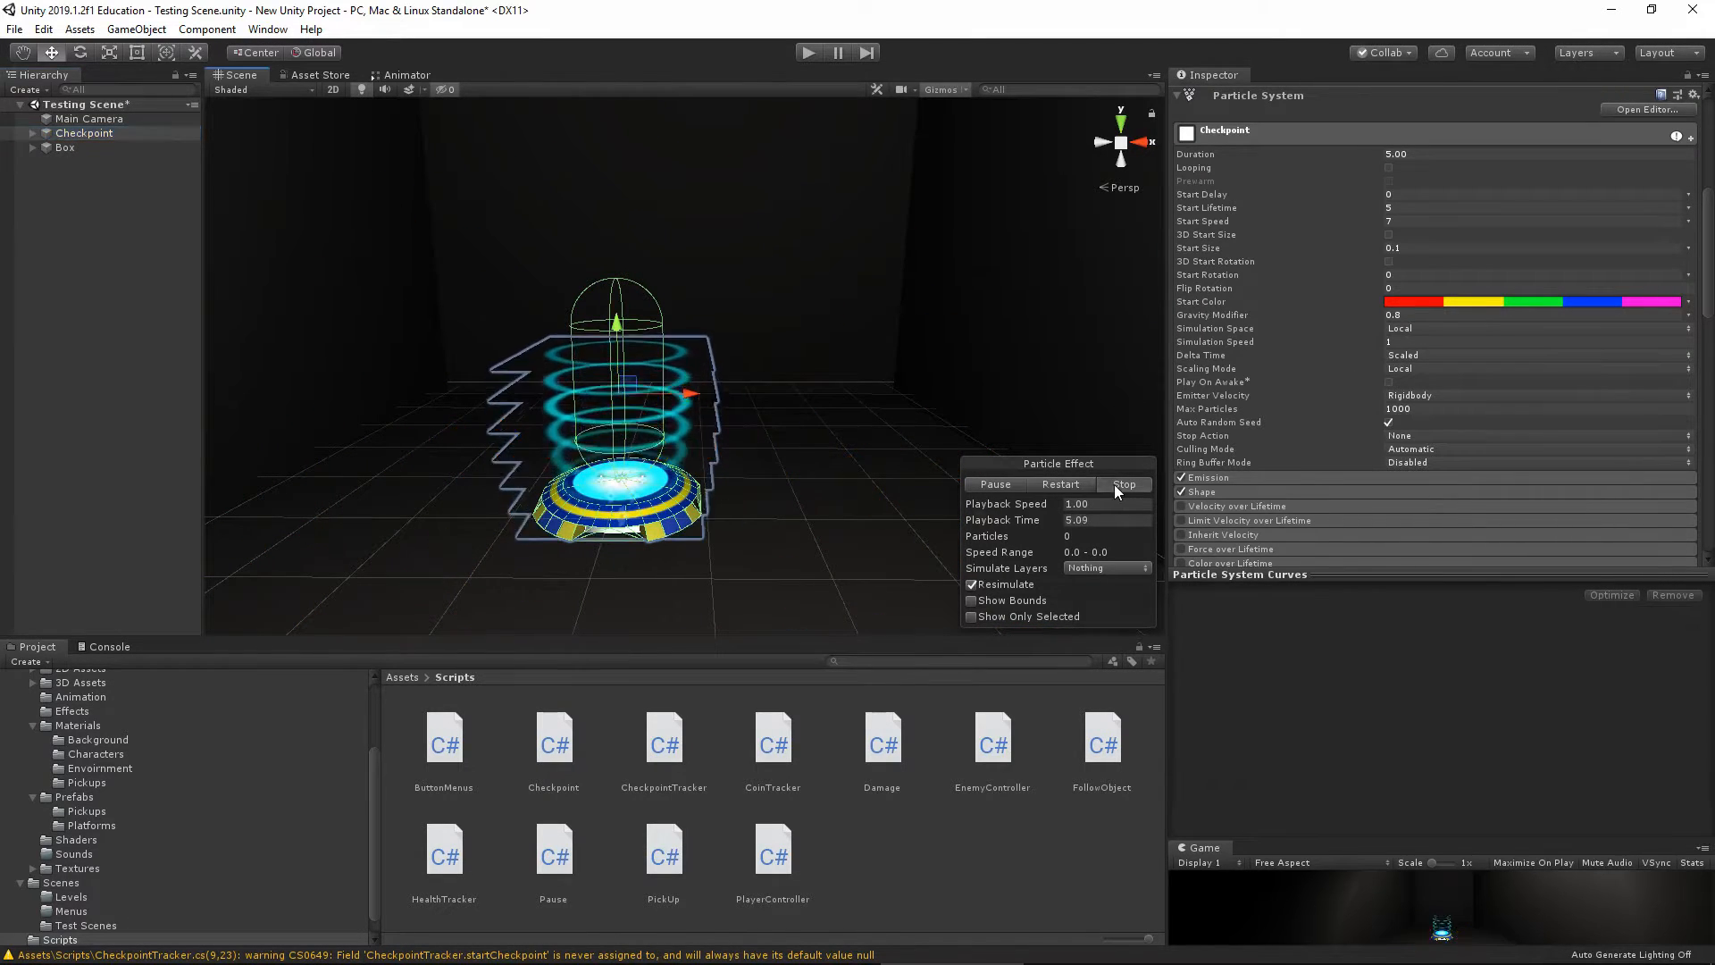
click(995, 484)
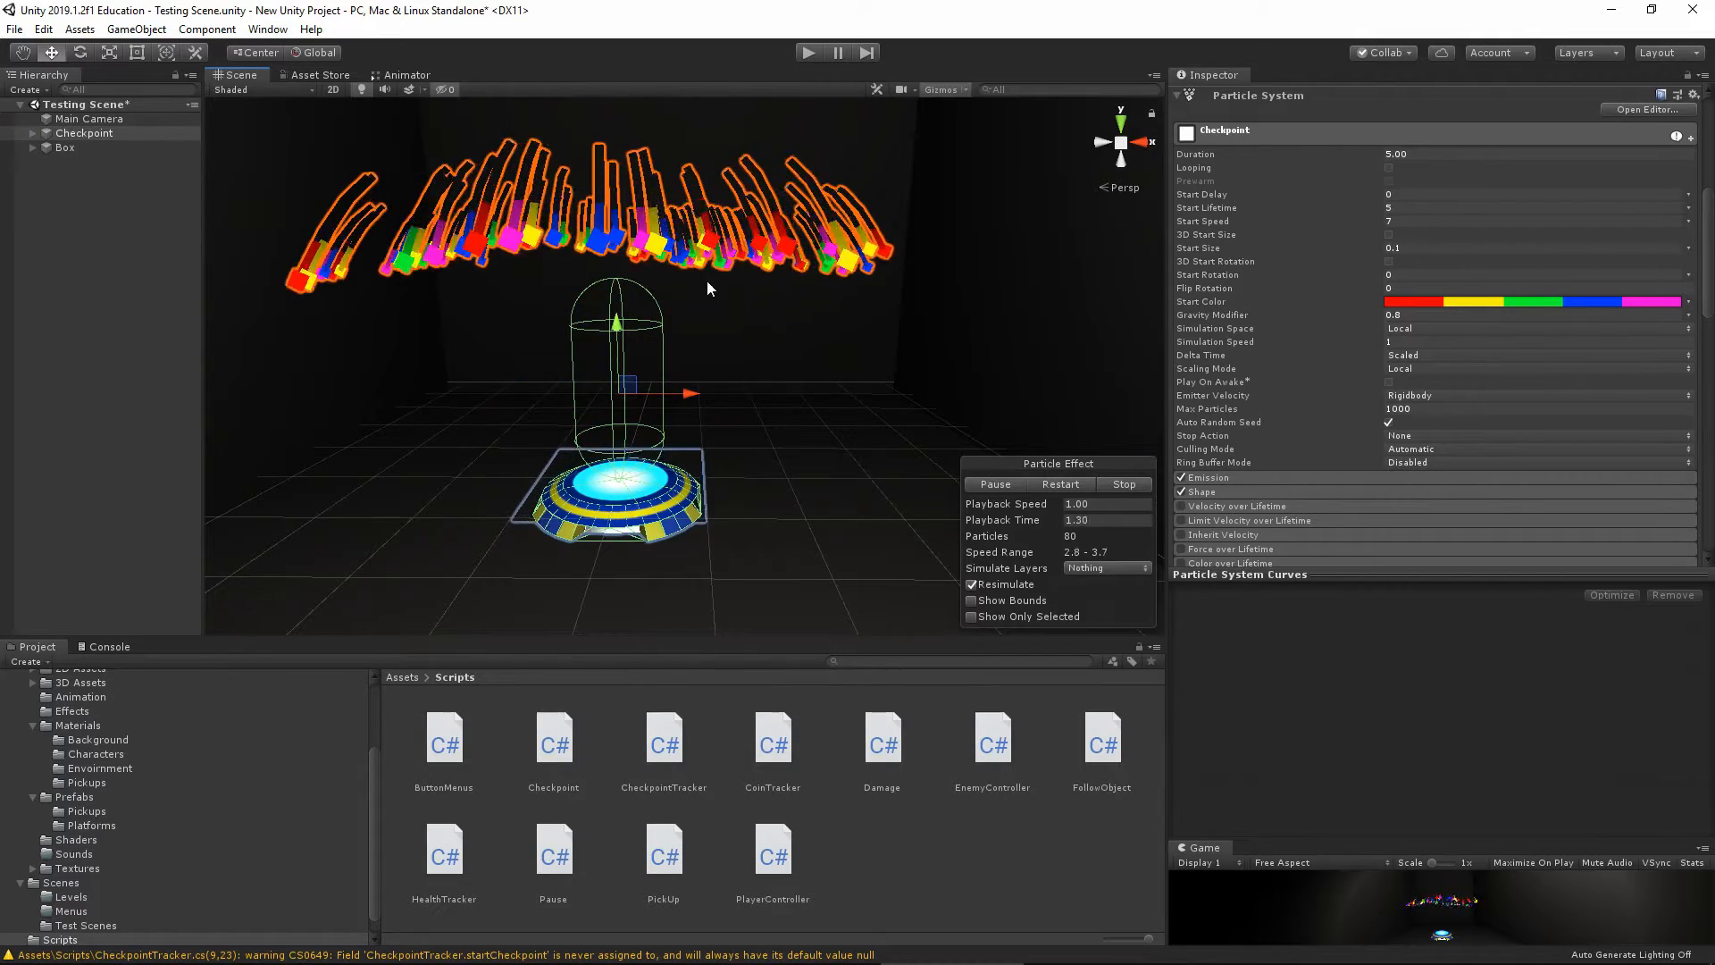
Check the PS_Rings child's main particle settings, stop its preview, and briefly run the scene in Play mode
click(34, 133)
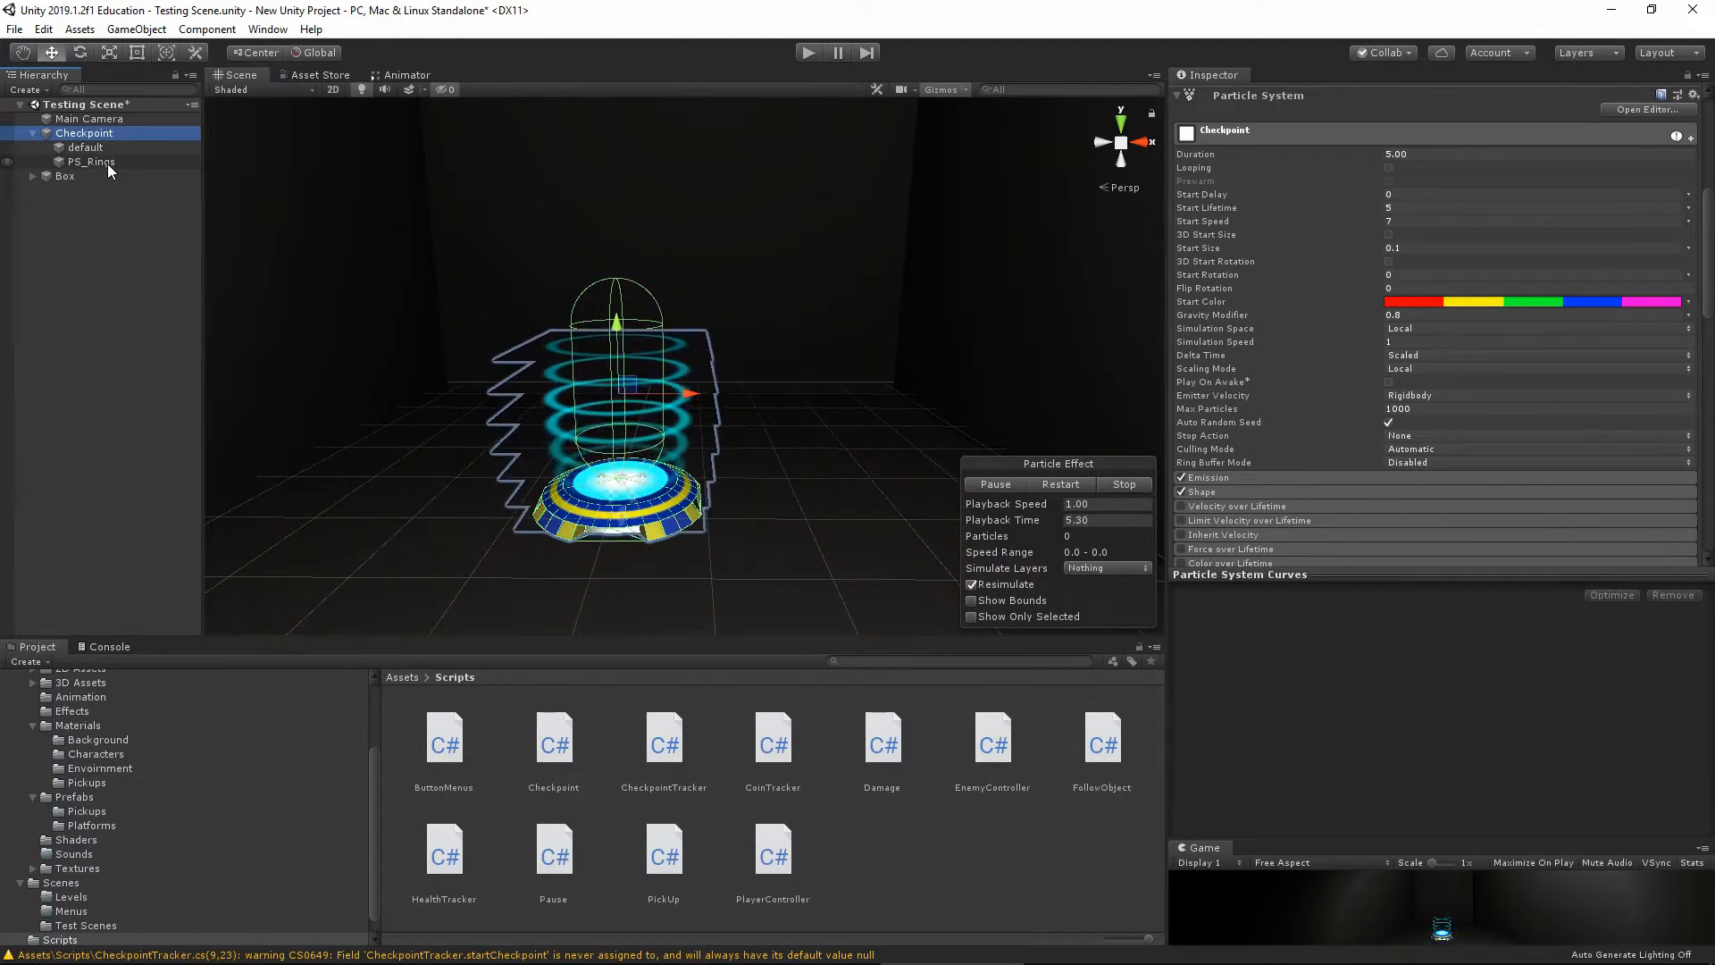
click(108, 163)
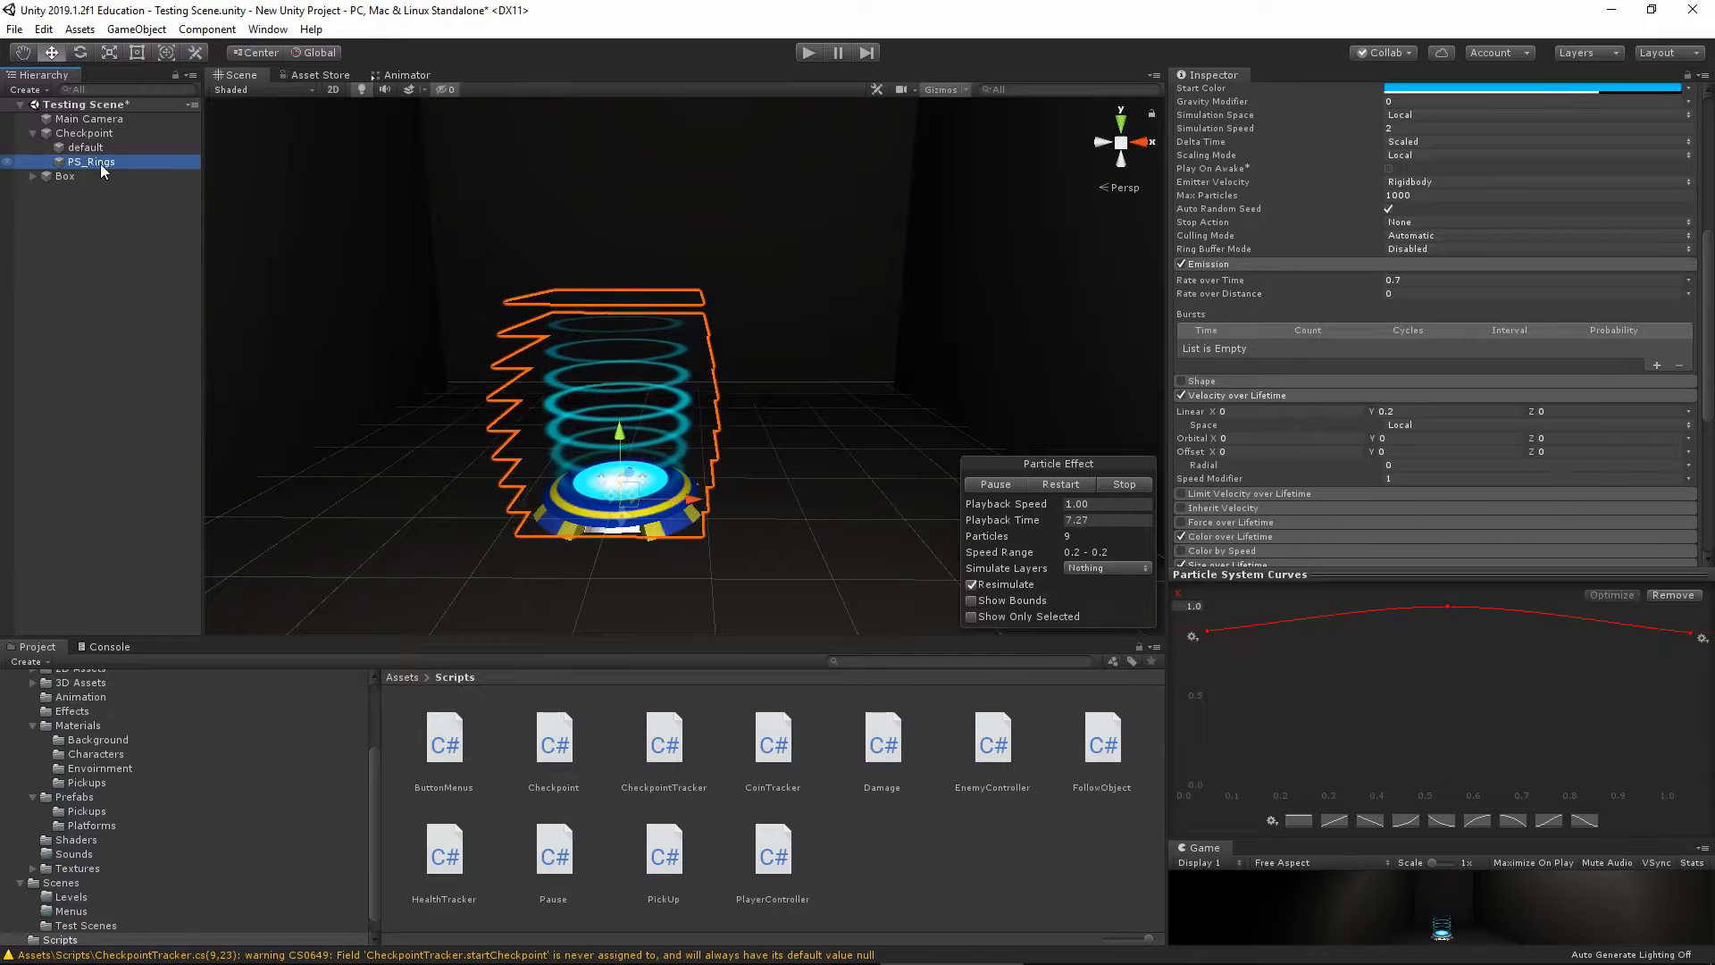
scroll(1358, 456, up, 6)
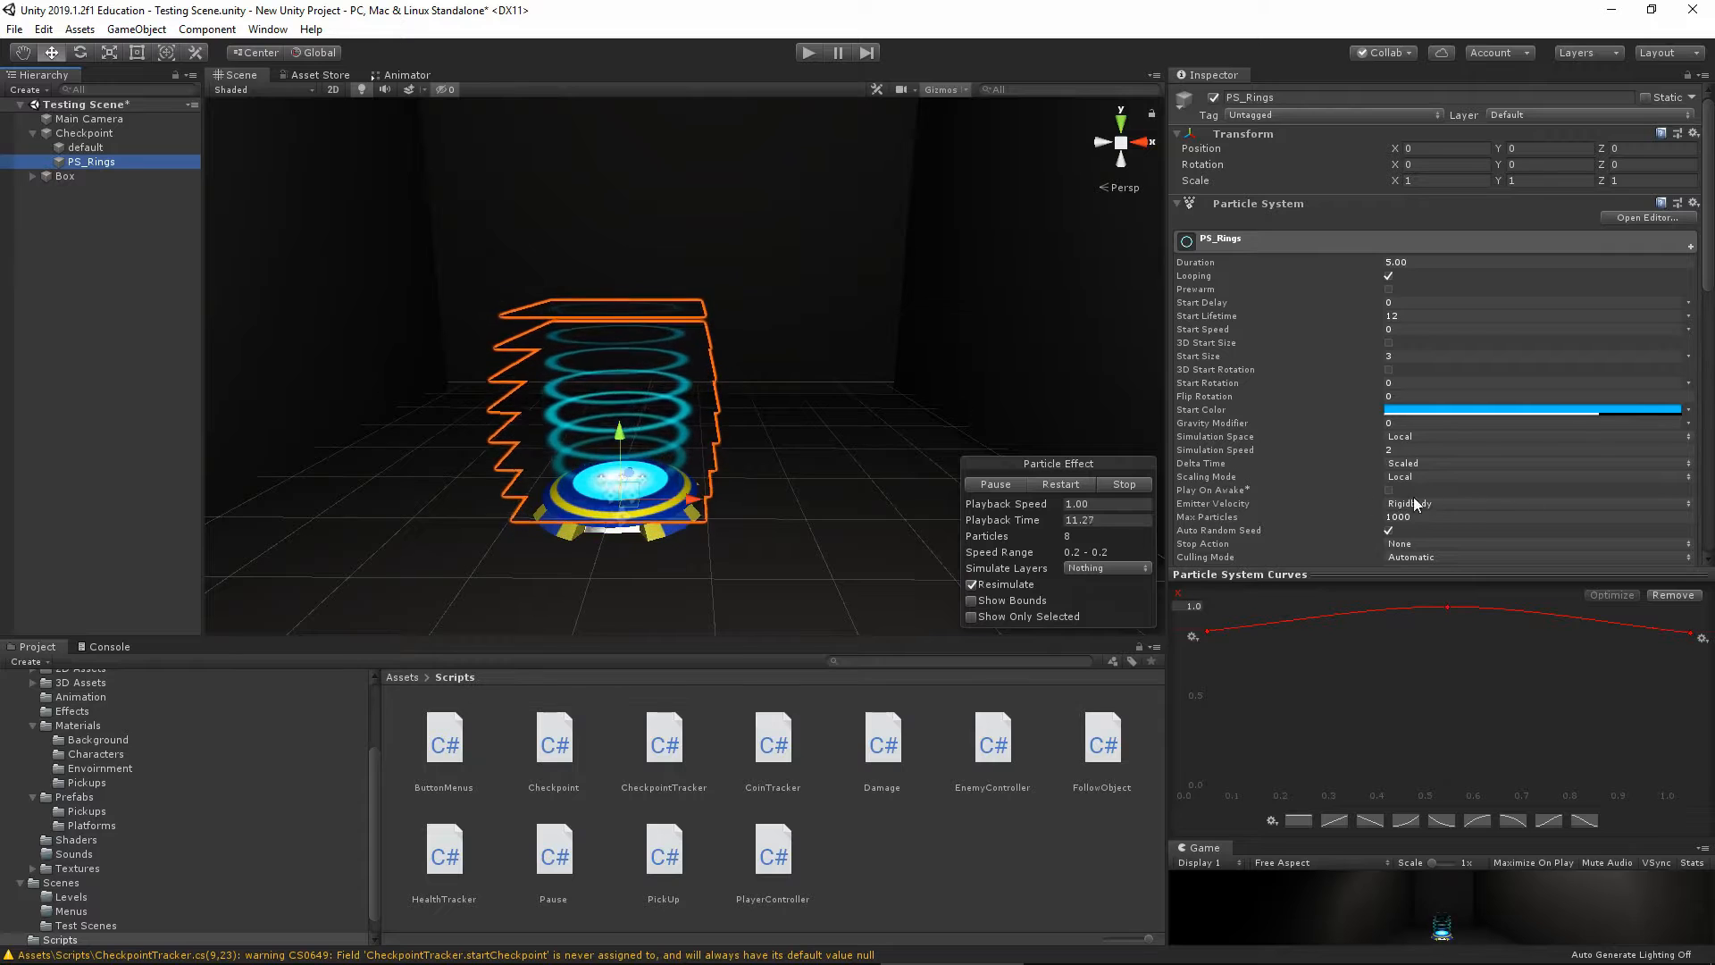
click(1127, 485)
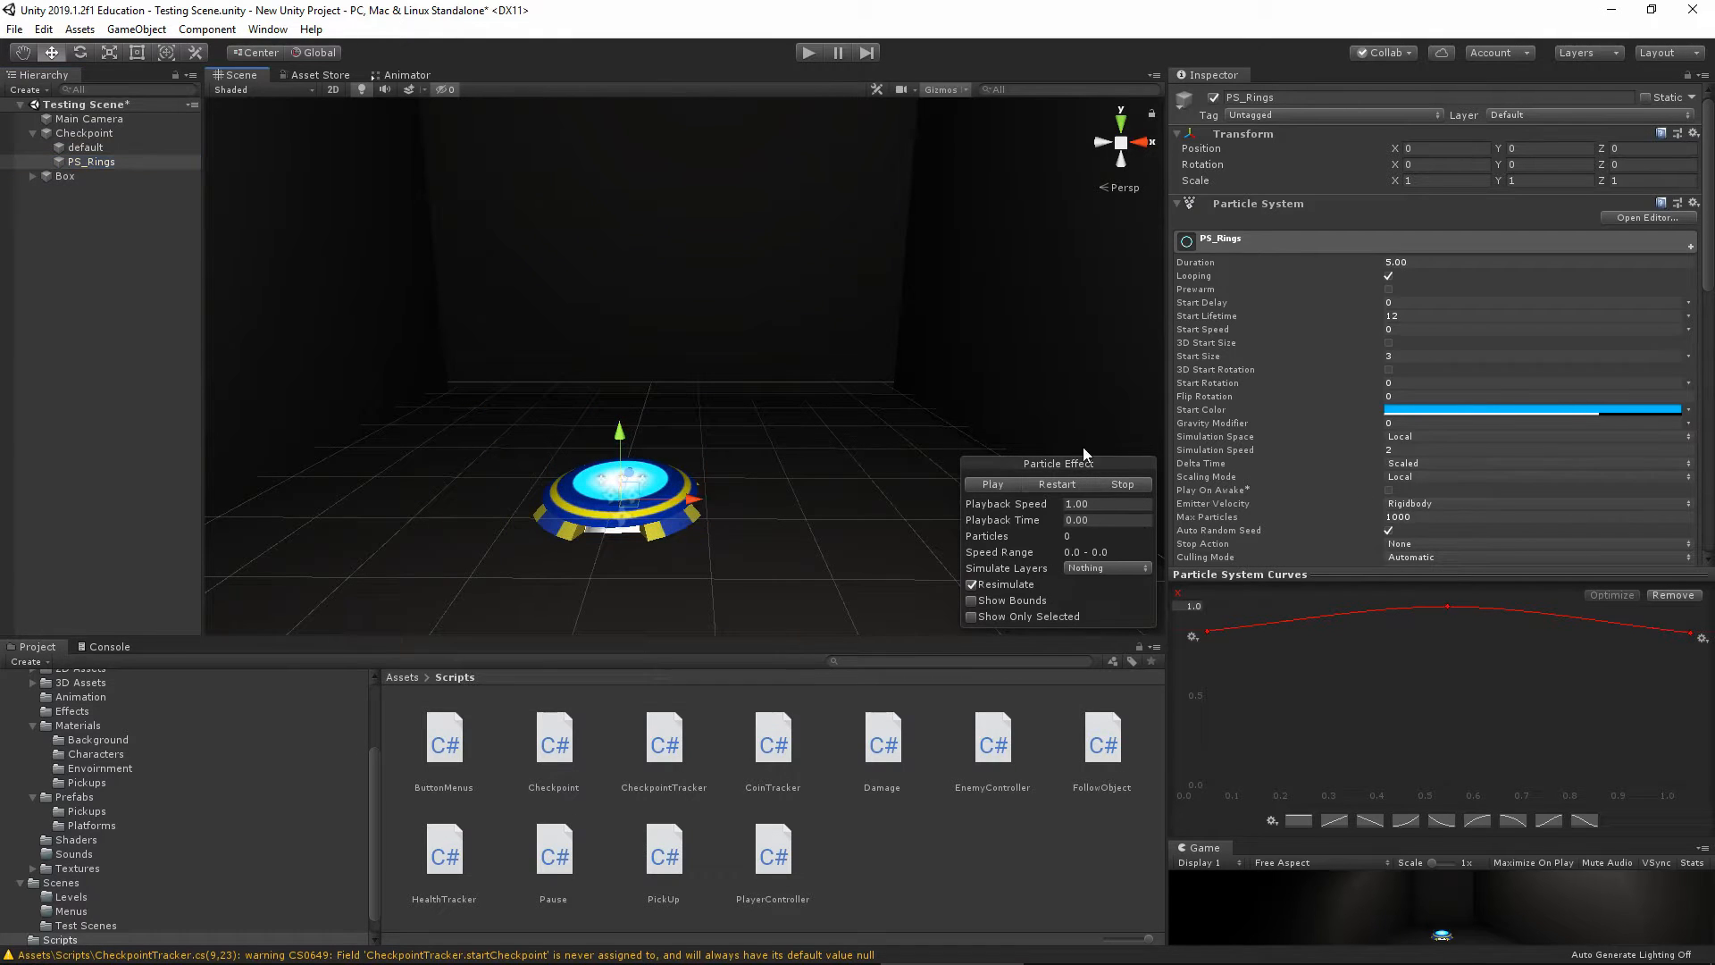
click(803, 54)
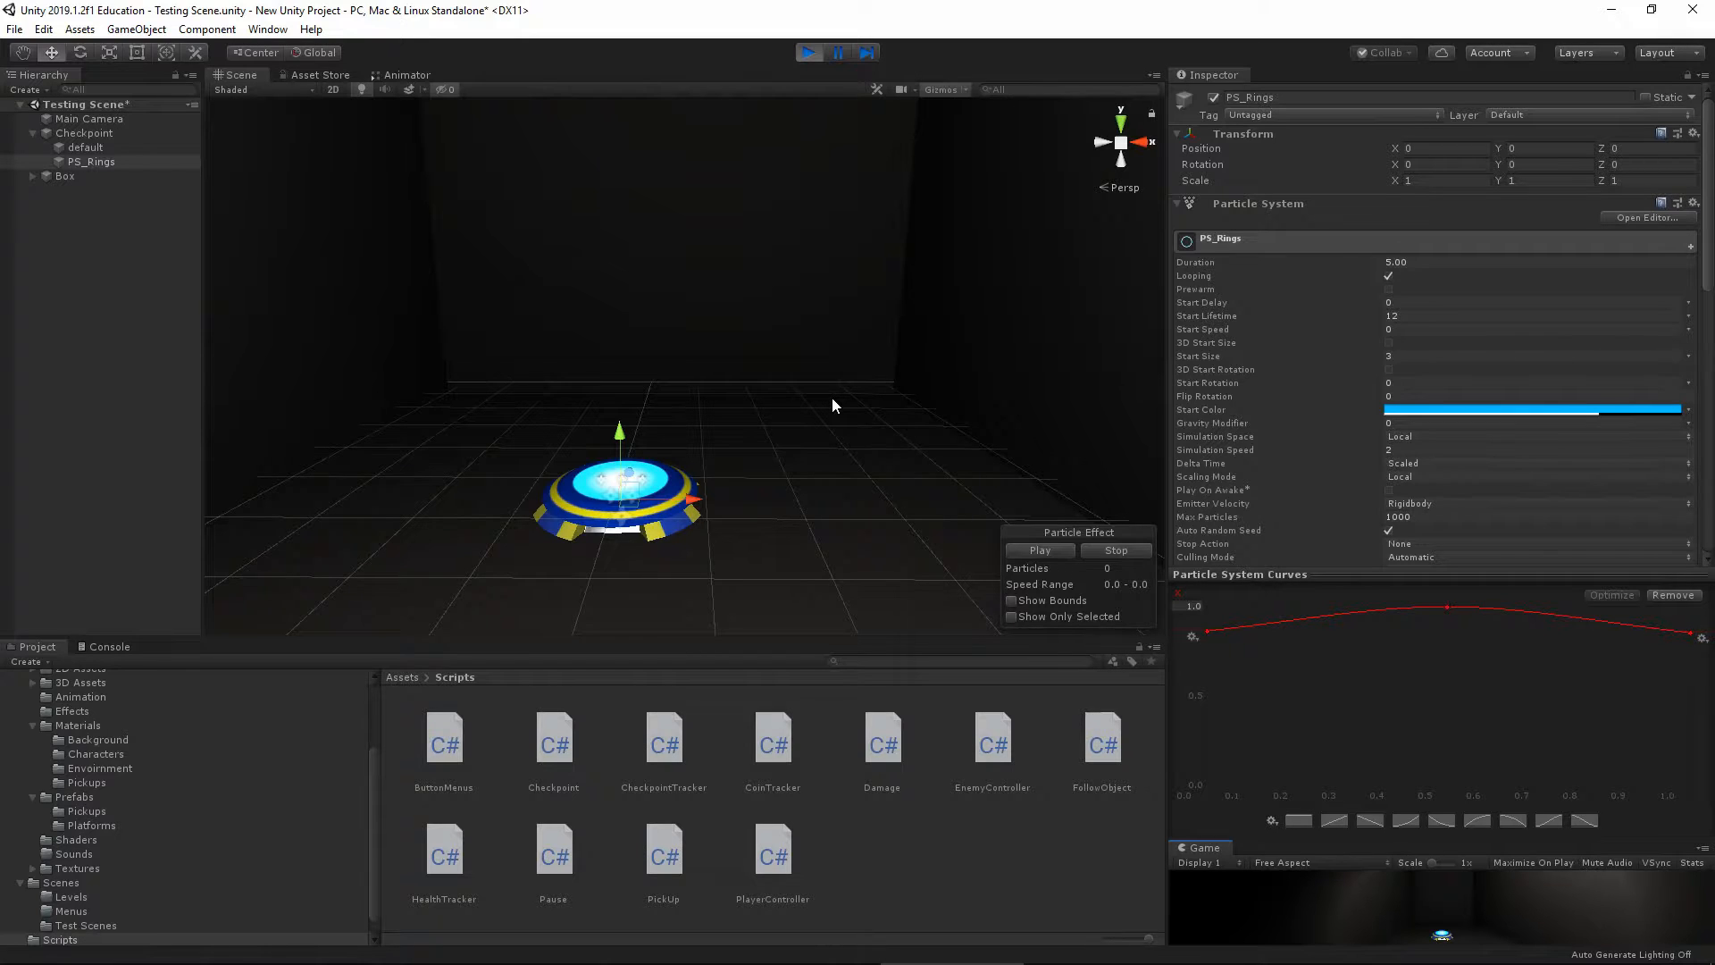
click(807, 55)
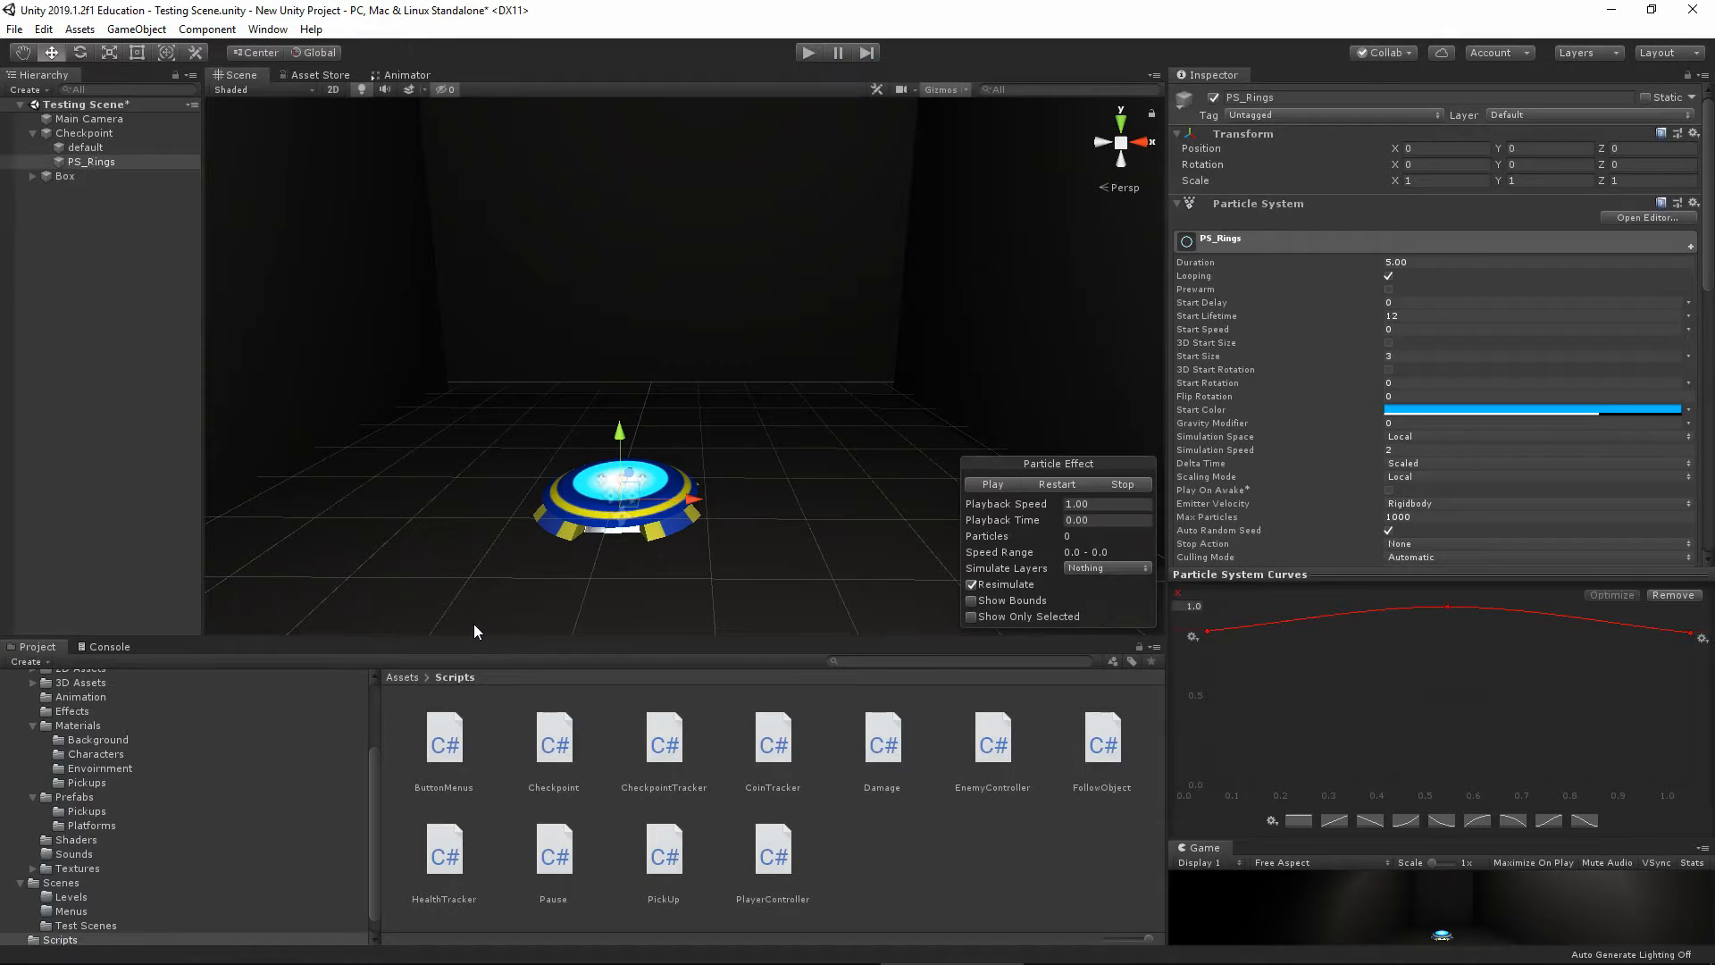
Place the Player prefab above the Checkpoint at a height of 4.34 and run the scene to test the particle trigger
click(395, 681)
double_click(448, 740)
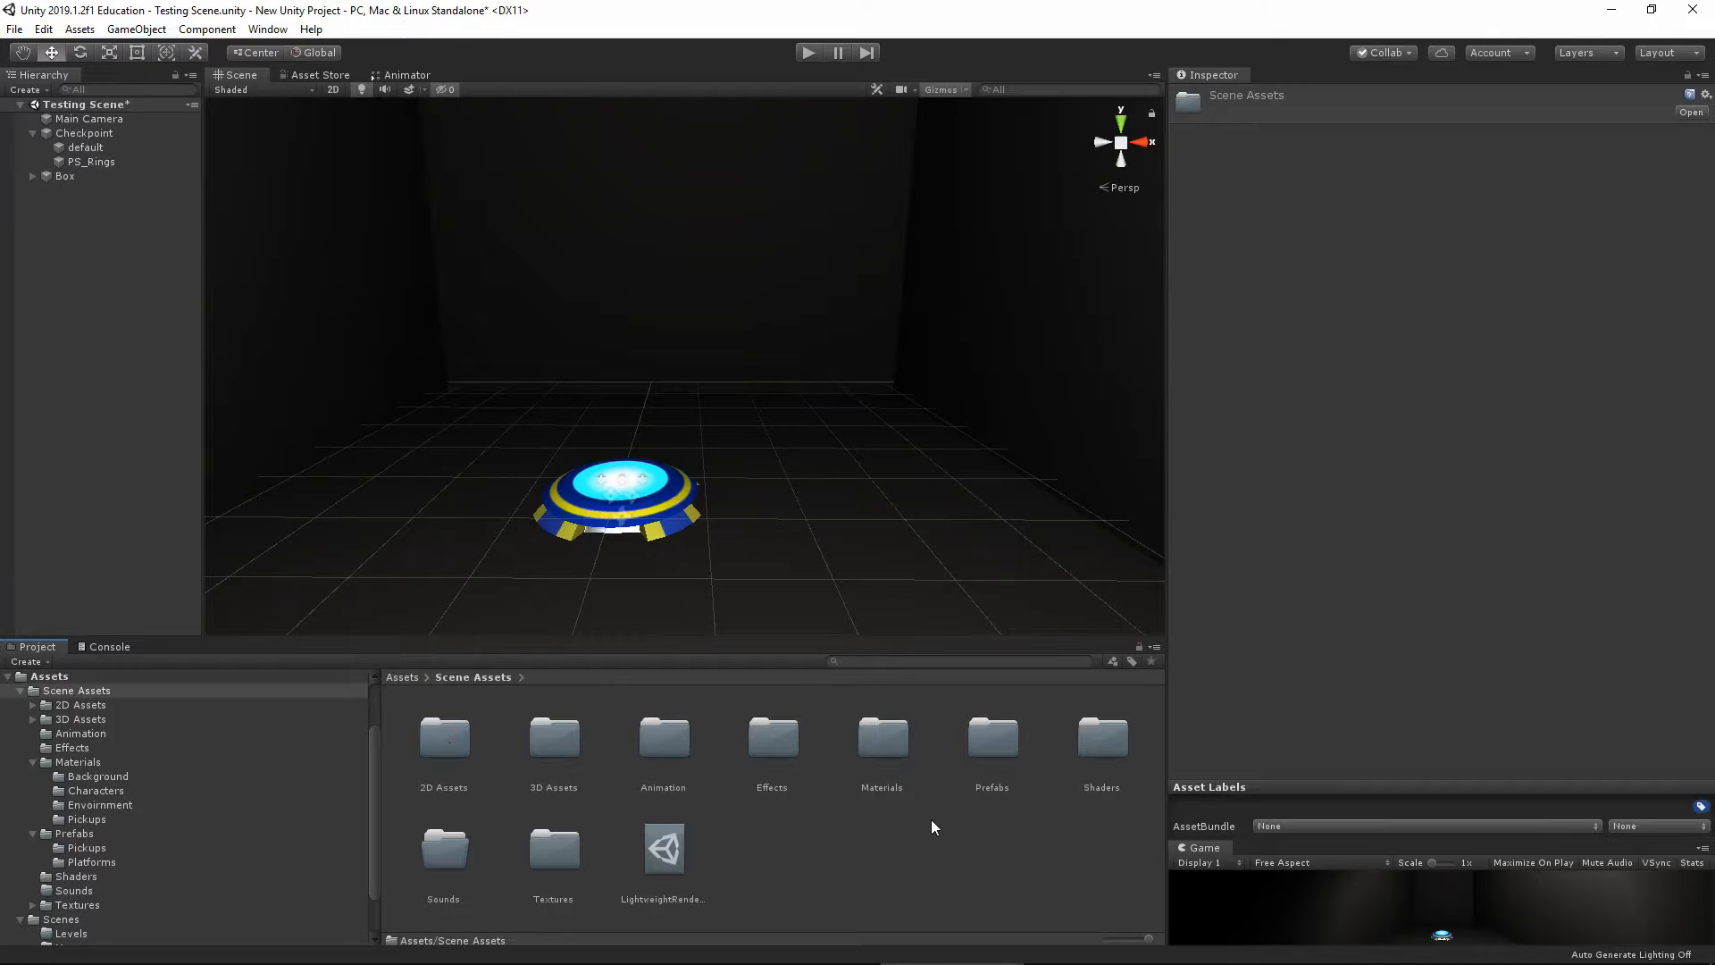
double_click(994, 755)
drag(936, 738, 622, 470)
drag(635, 309, 635, 163)
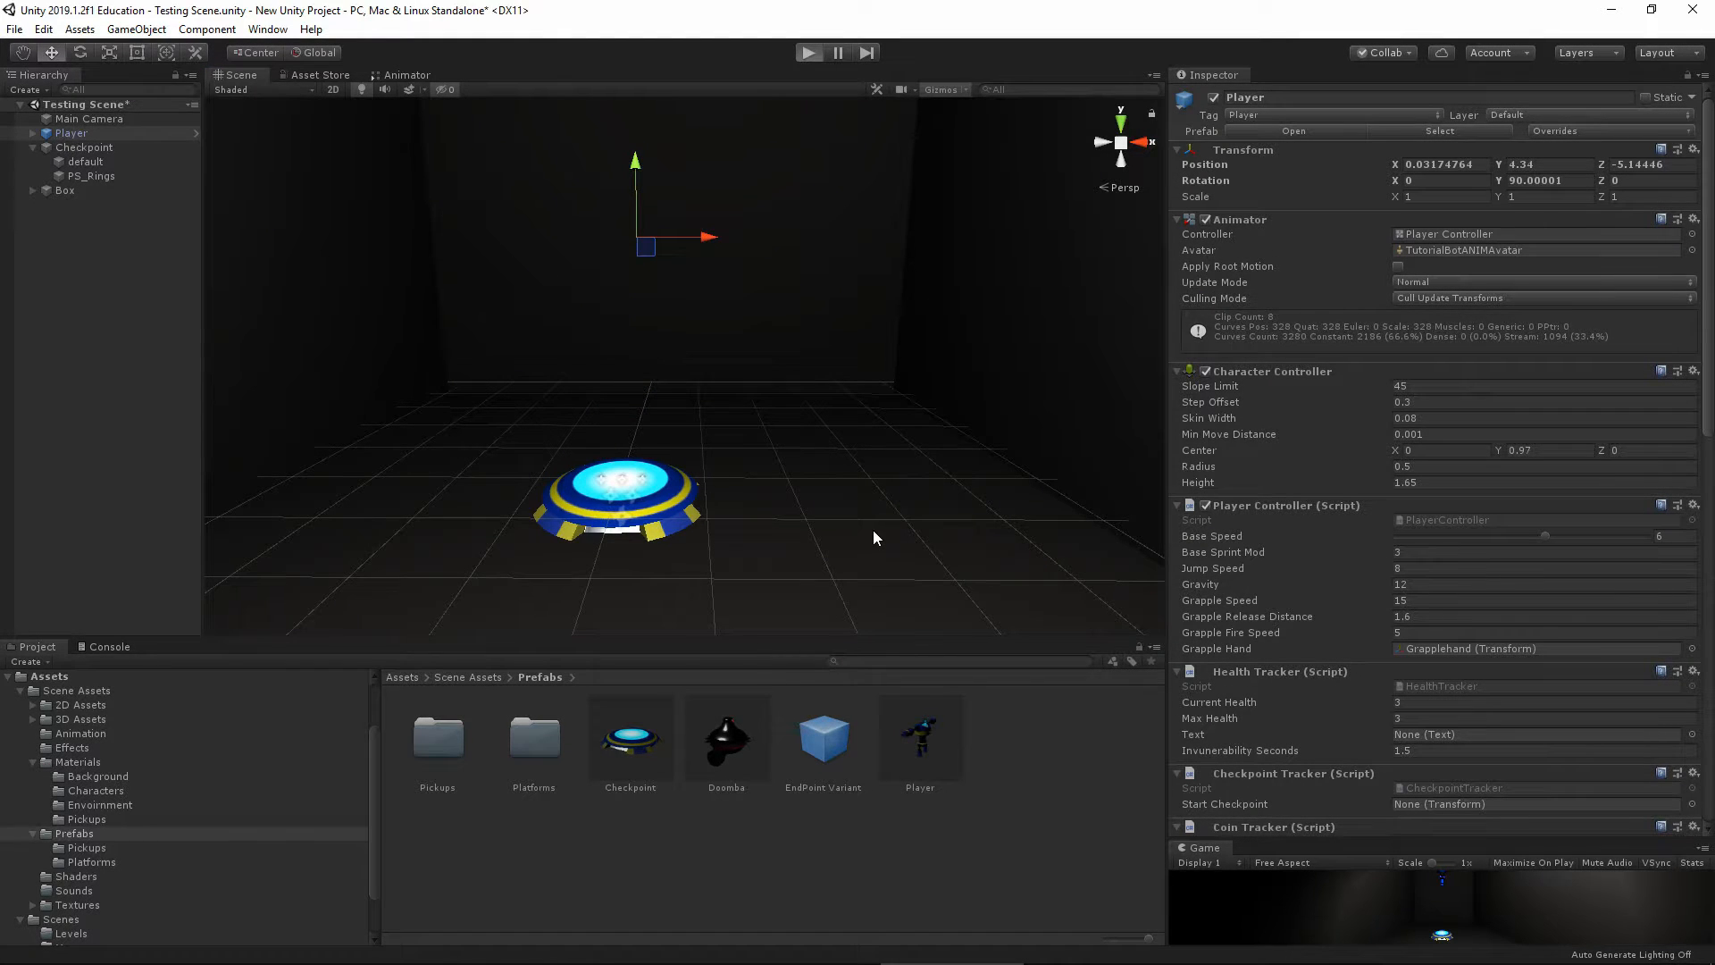
key(ctrl+p)
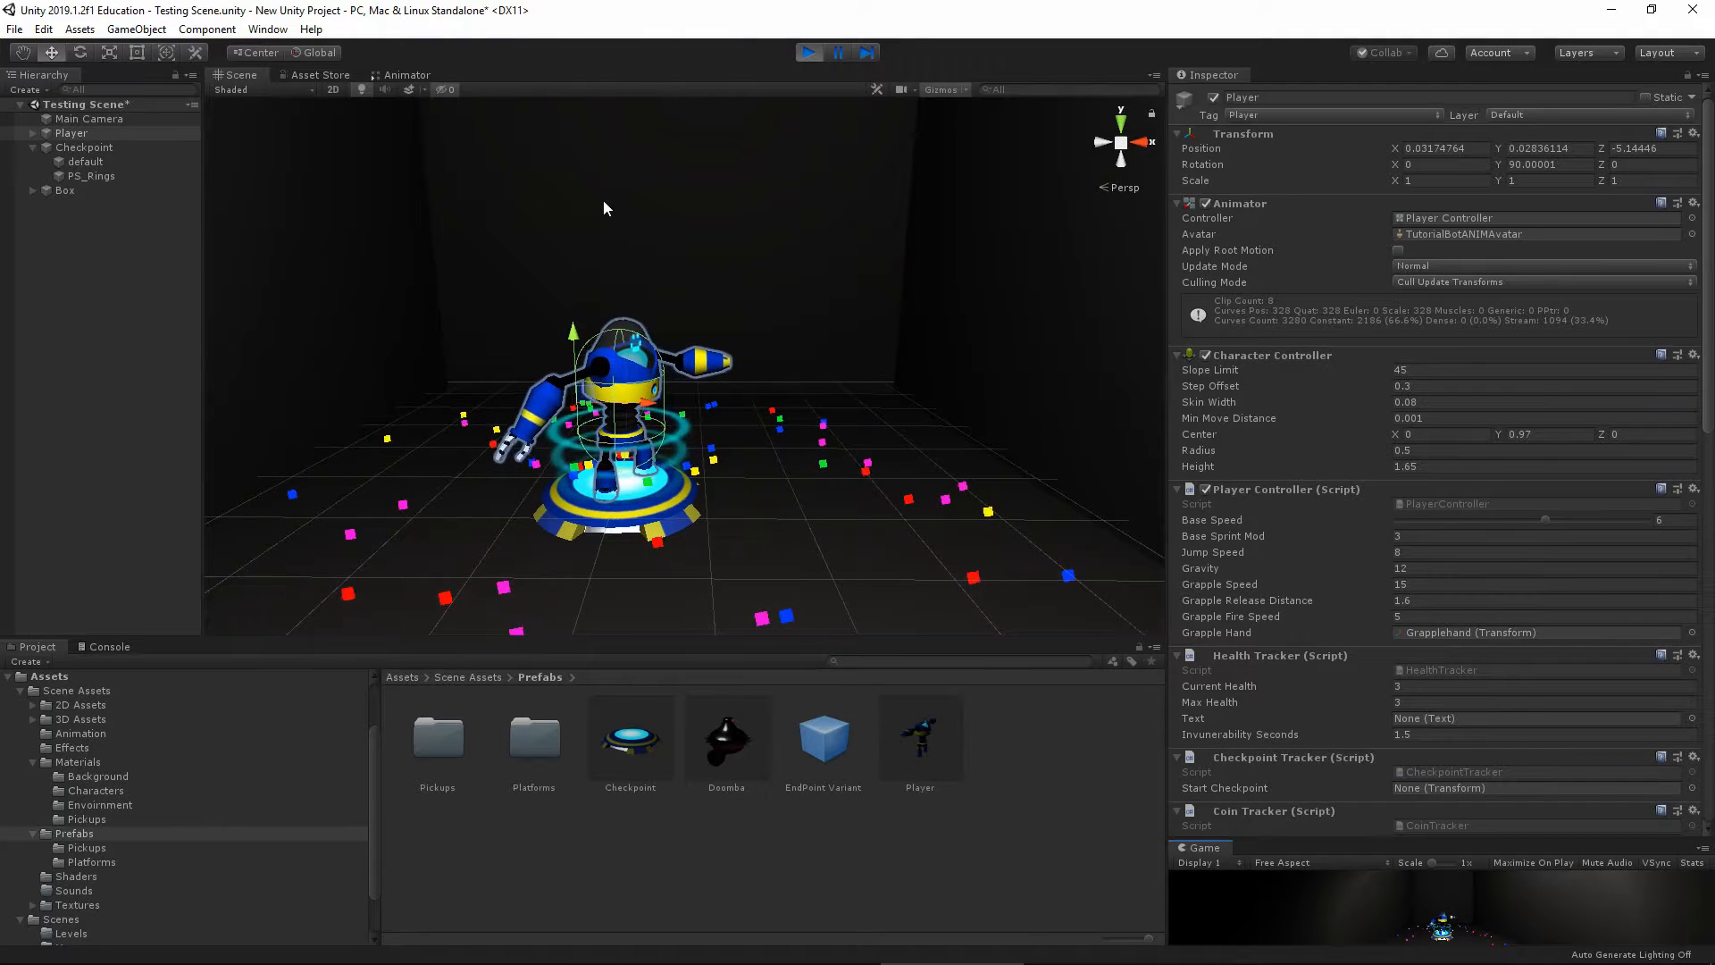
click(808, 52)
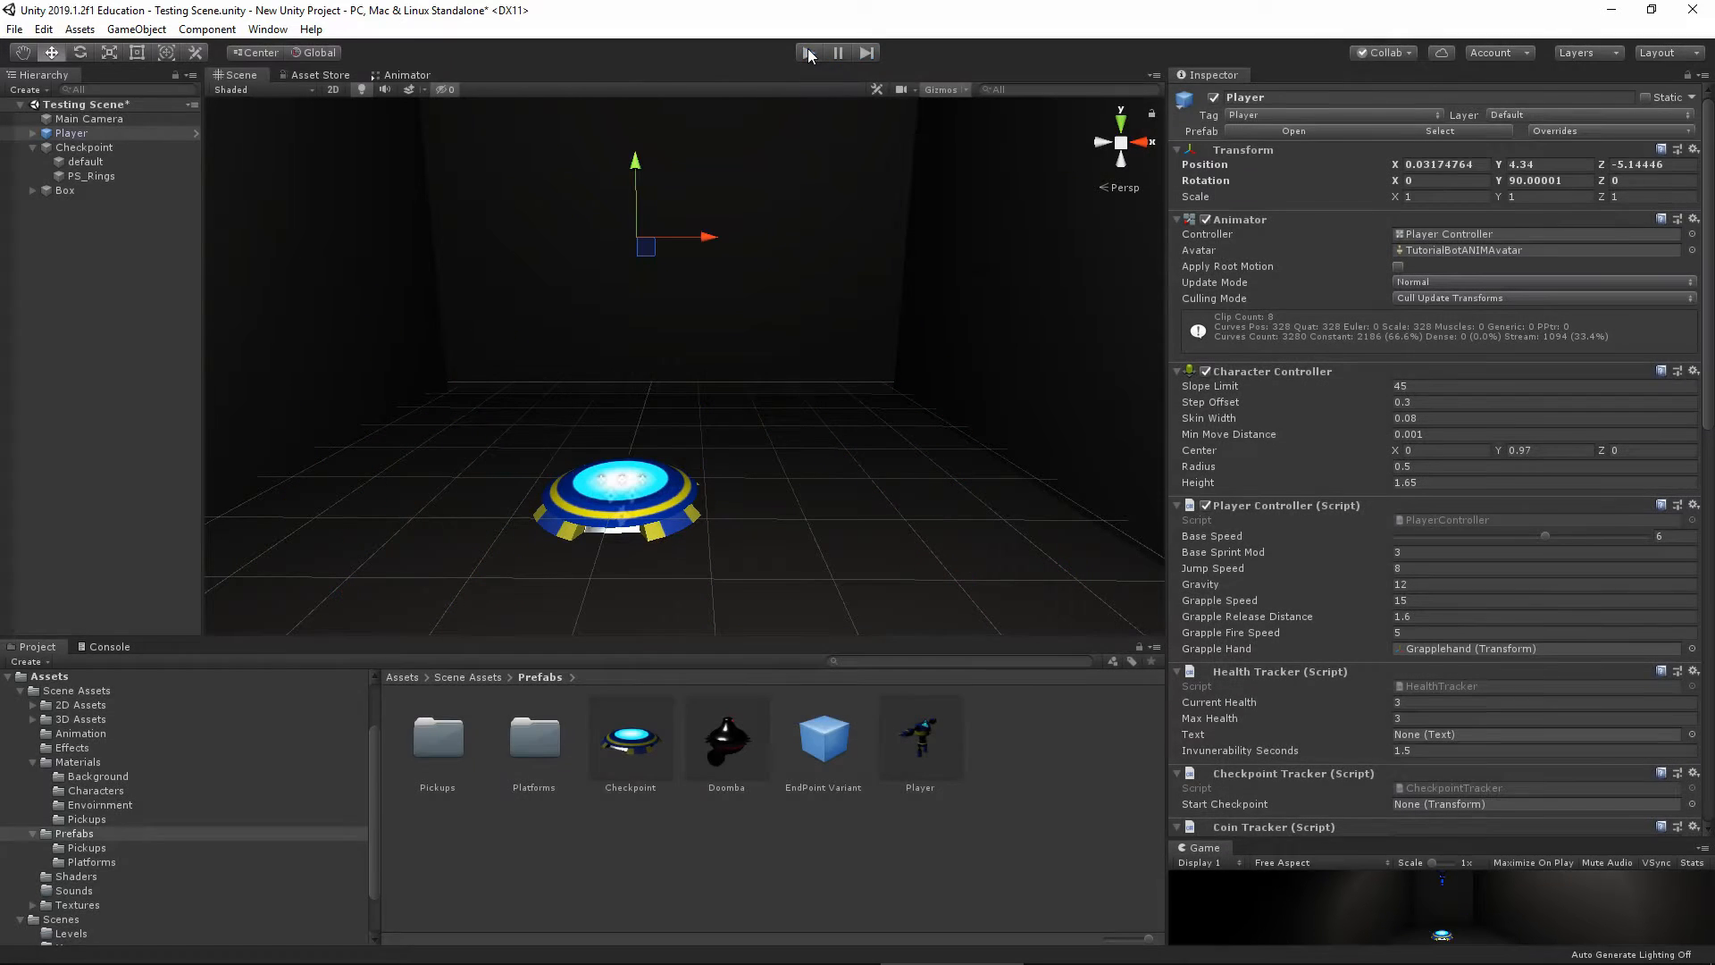
Delete the Player and the Checkpoint's default child from the scene
click(83, 224)
click(89, 134)
key(Delete)
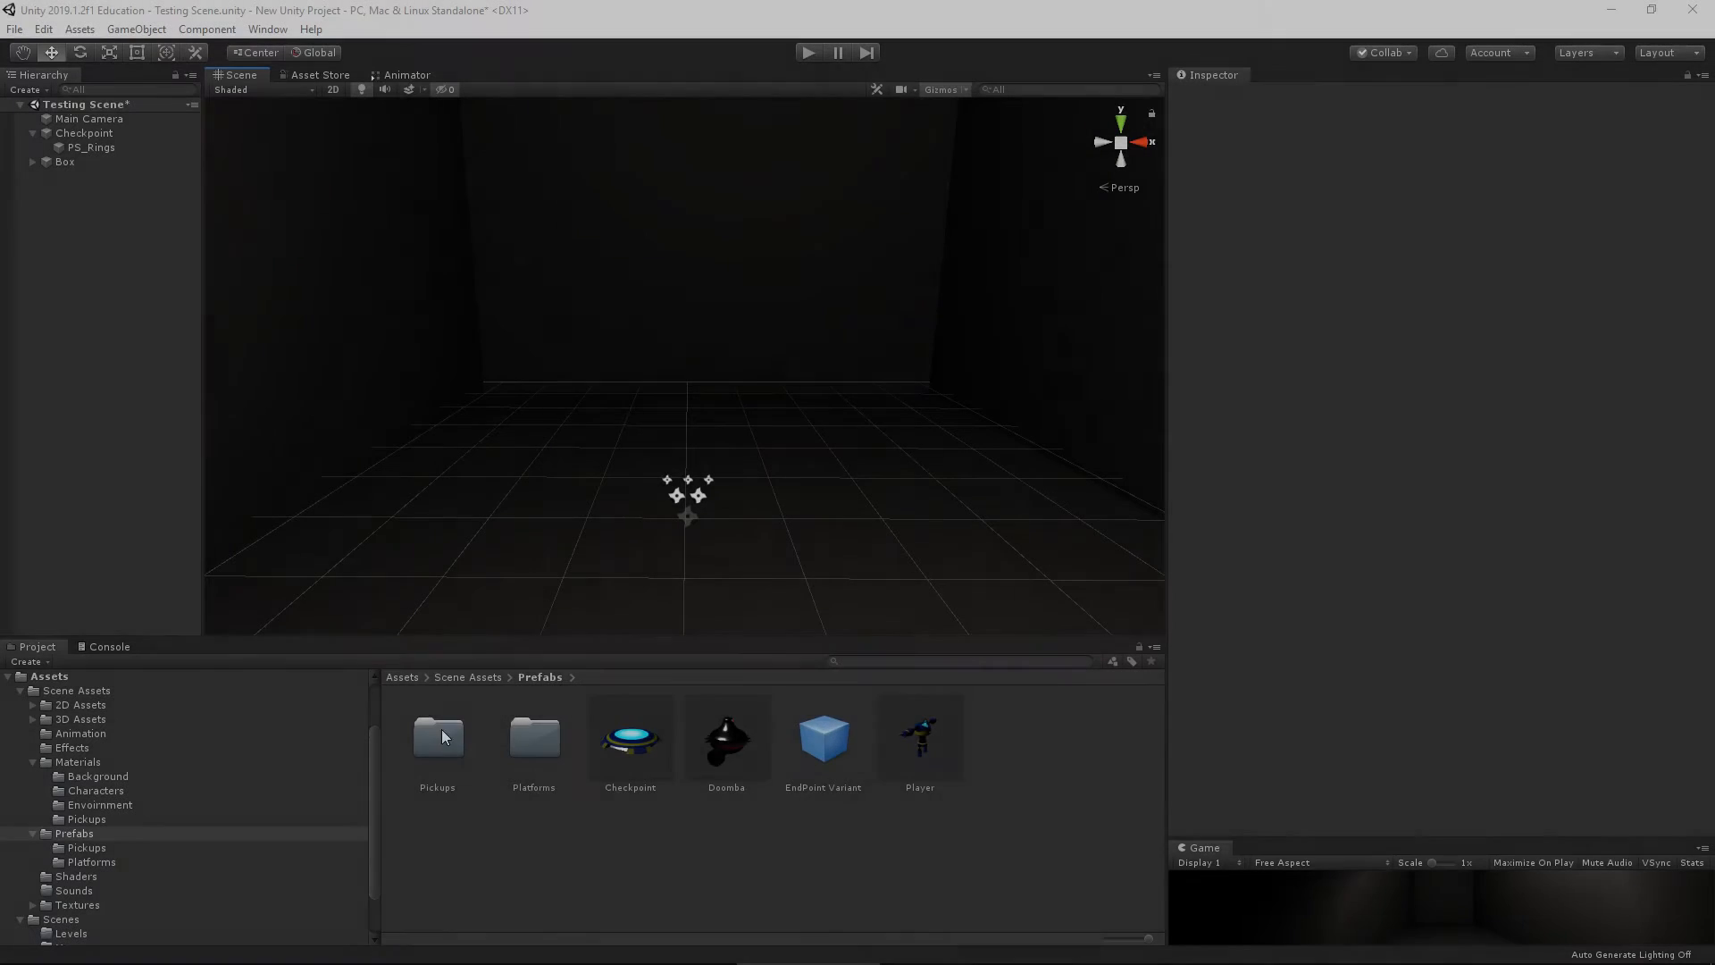
Add the Coin prefab from the Pickups folder to the scene and raise it to a Y position of 2.11
double_click(441, 734)
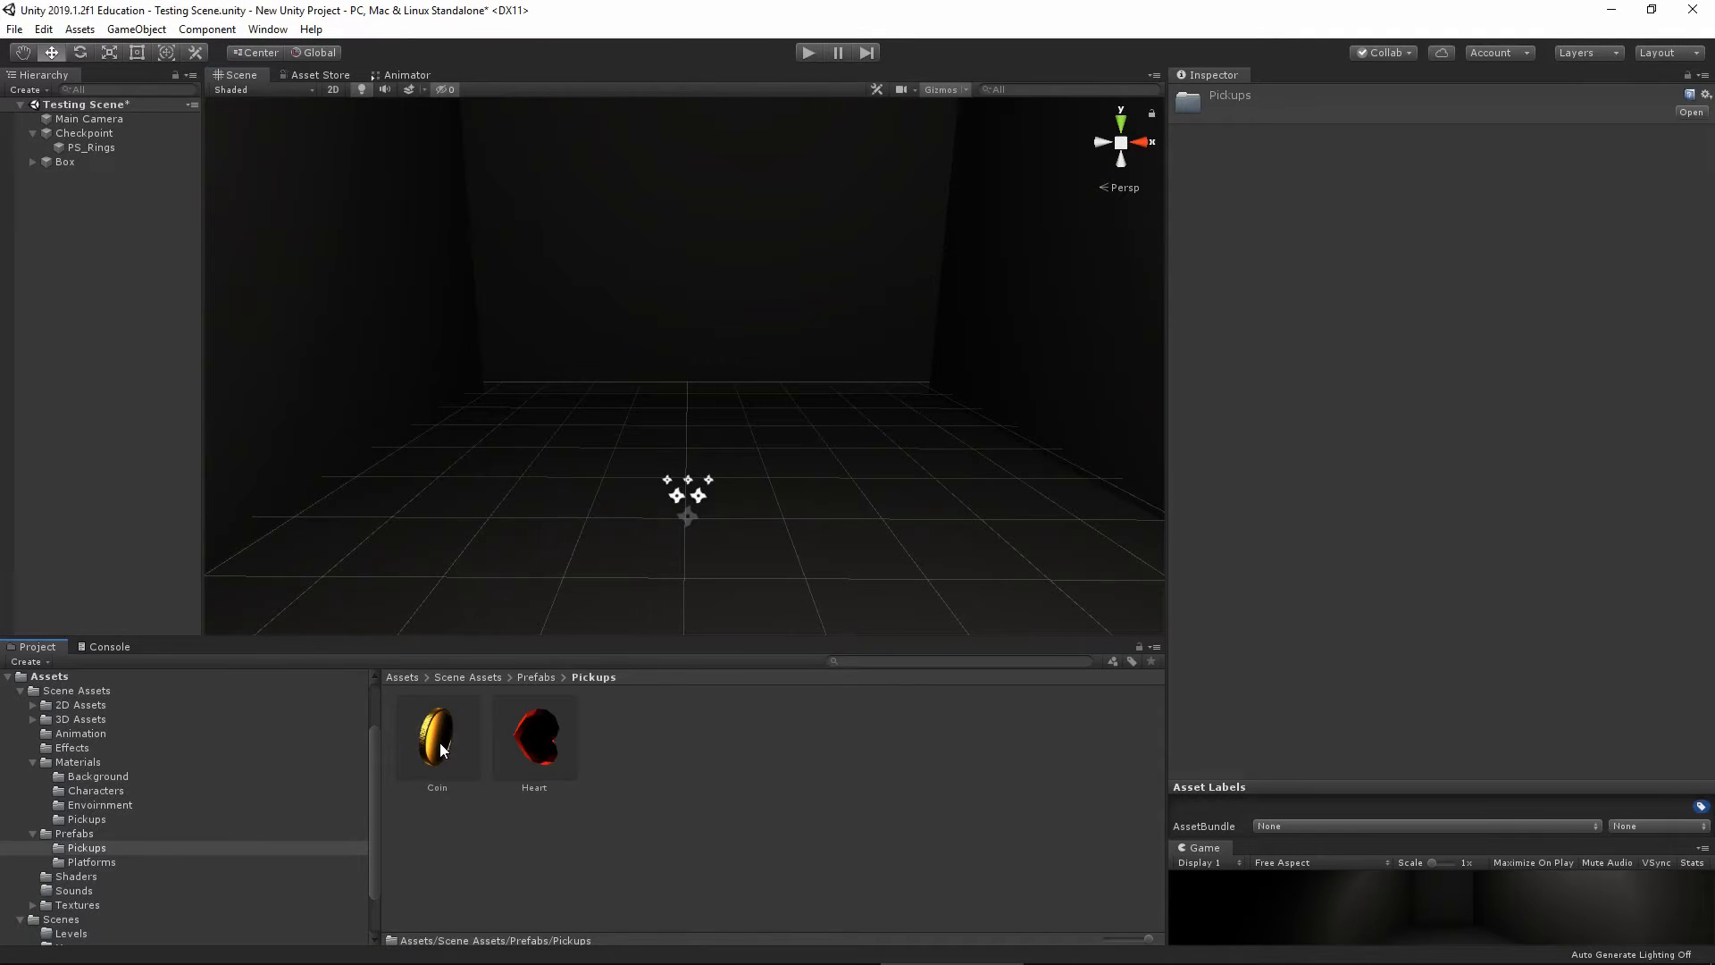
drag(438, 740, 692, 490)
drag(693, 421, 697, 240)
alt+drag(728, 454, 777, 451)
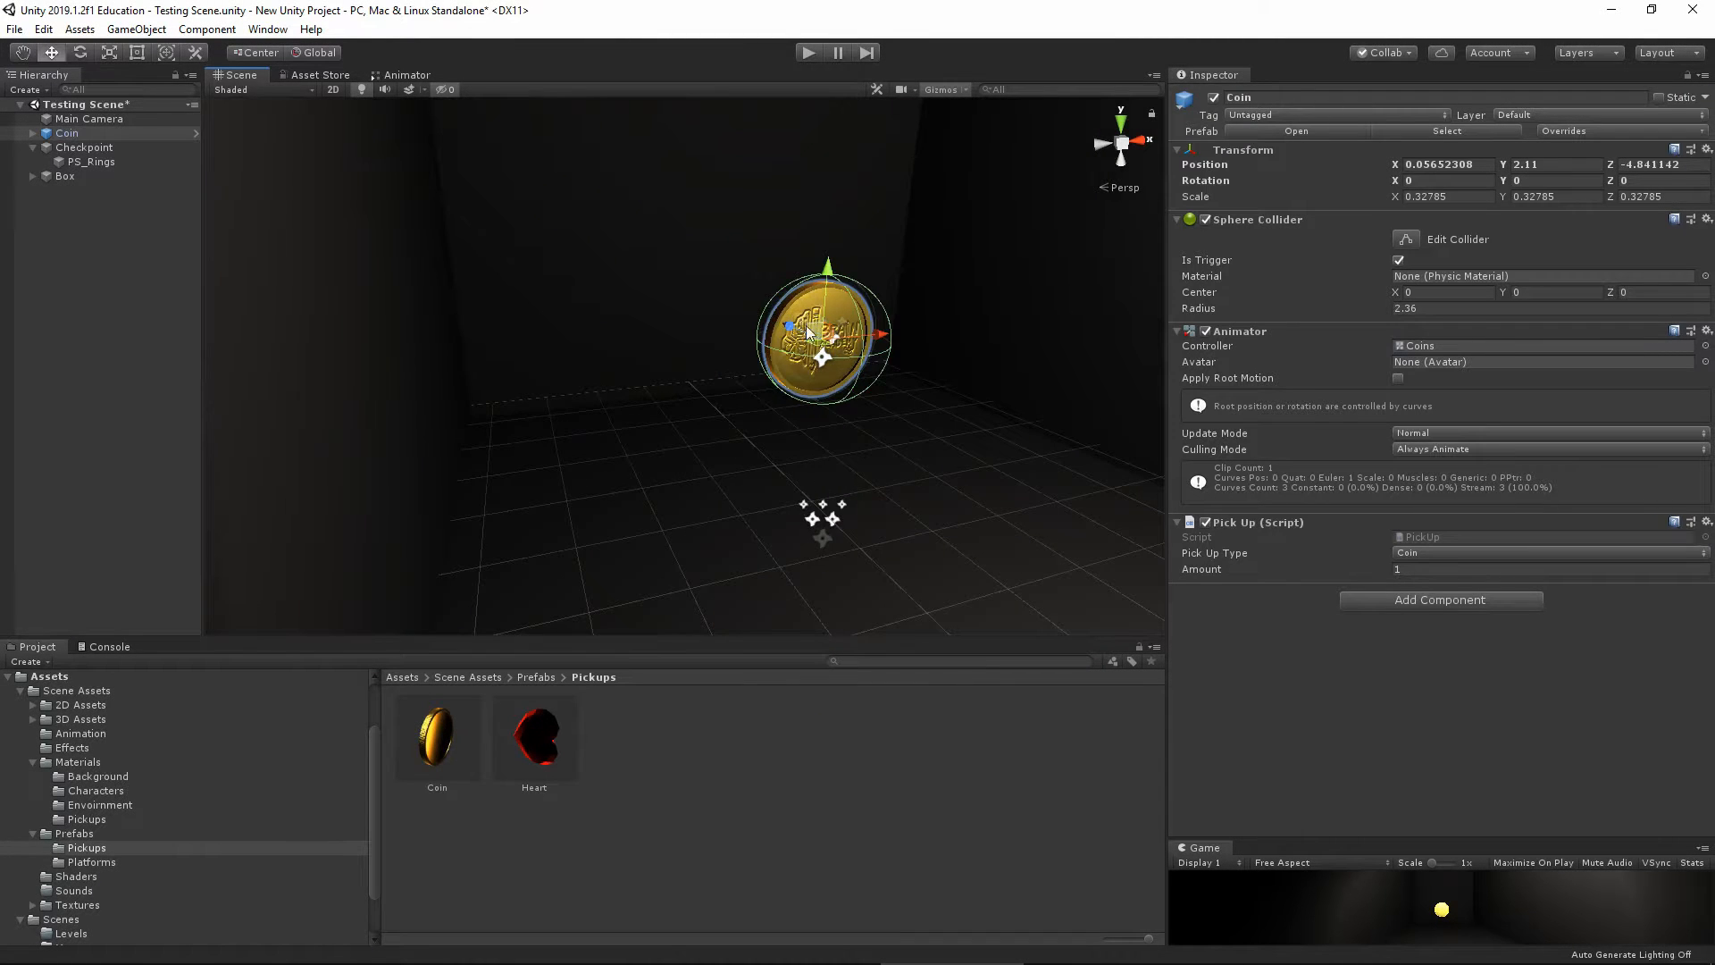
Select the Checkpoint object in the scene
click(72, 148)
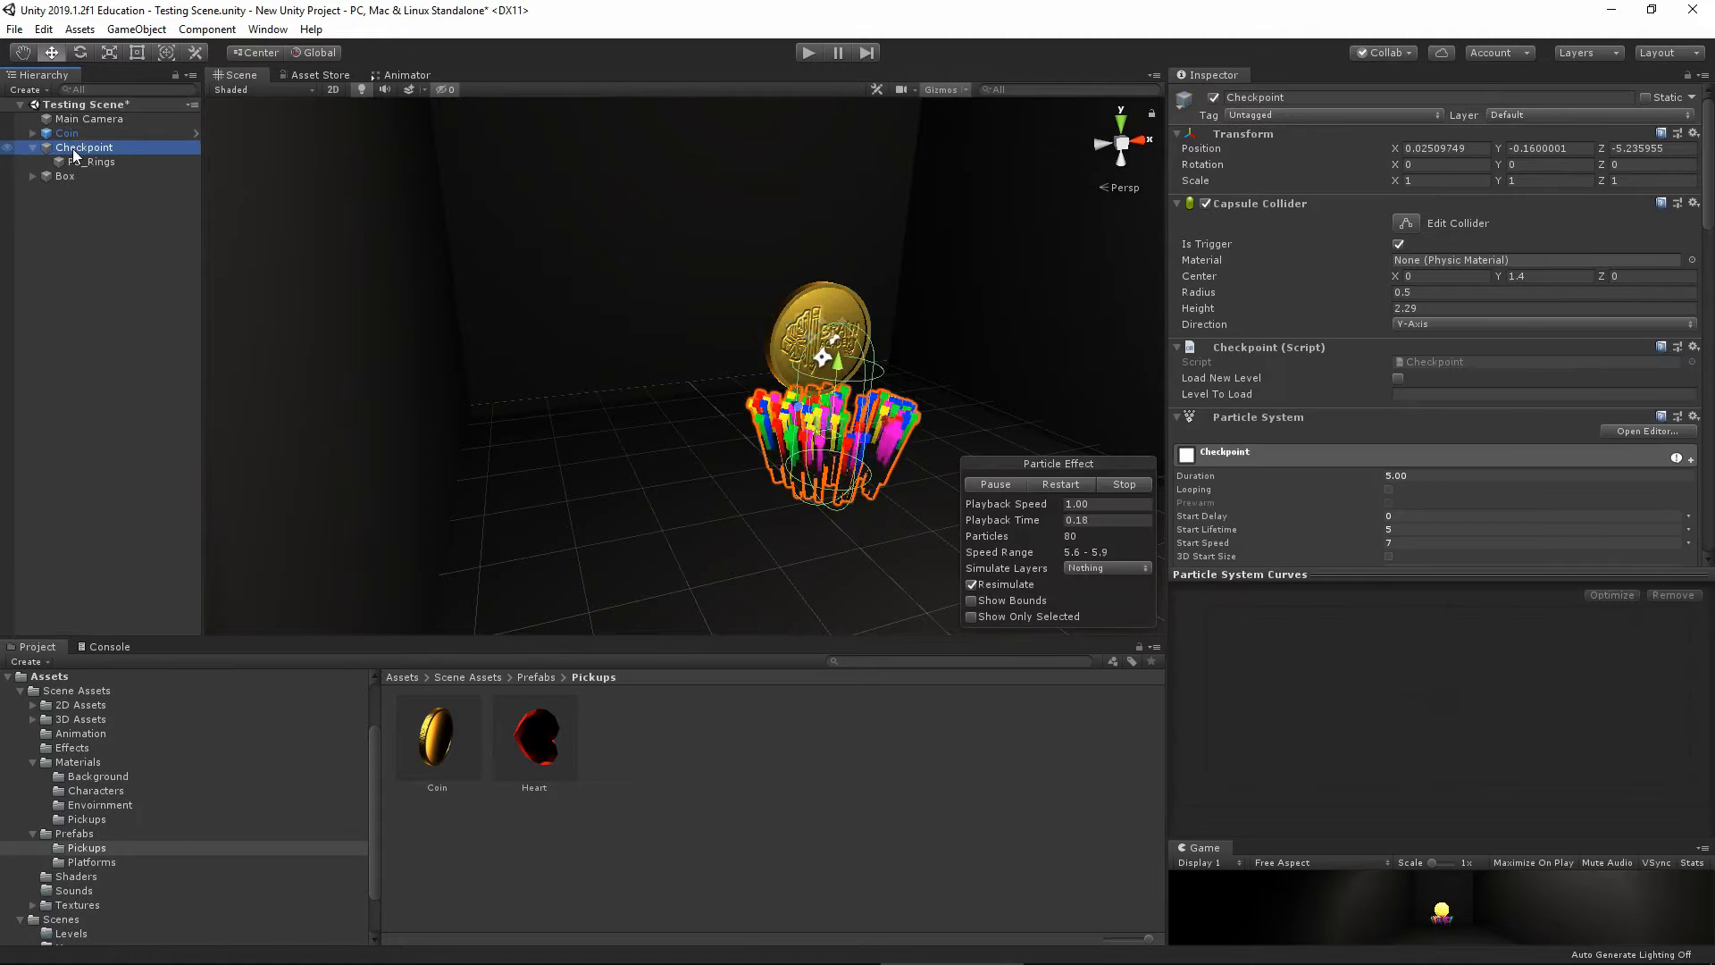
Delete the Checkpoint object from the scene and select the Particle System child of the Coin
key(Delete)
click(67, 133)
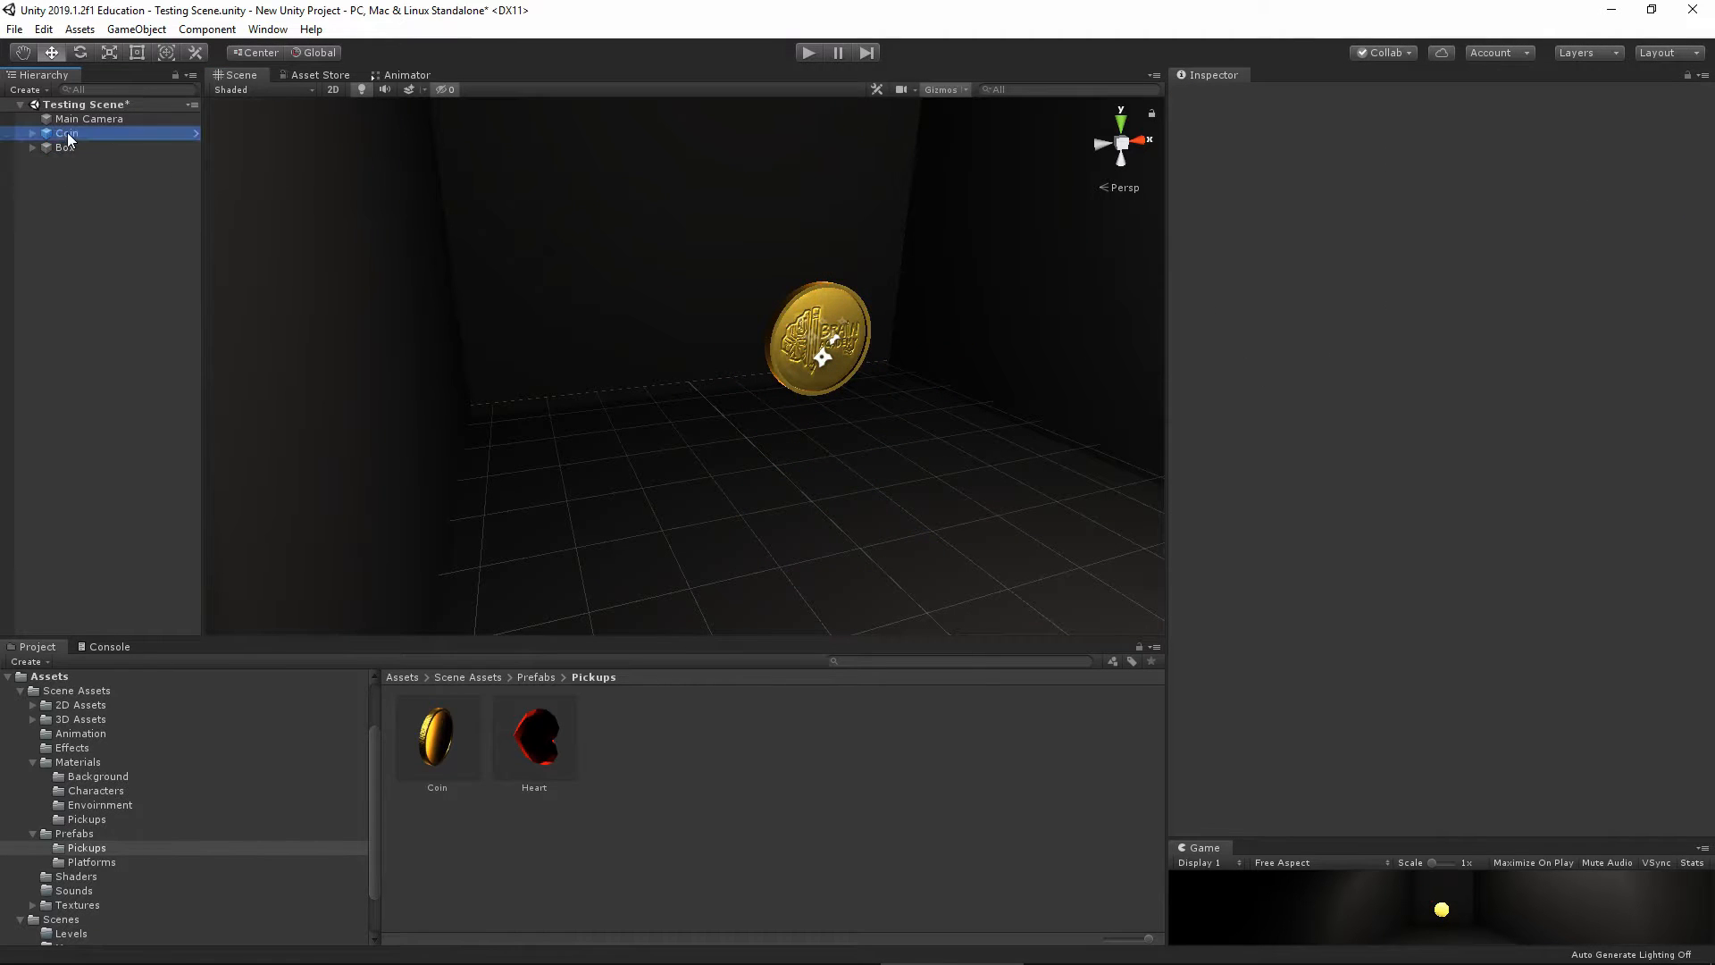
click(110, 160)
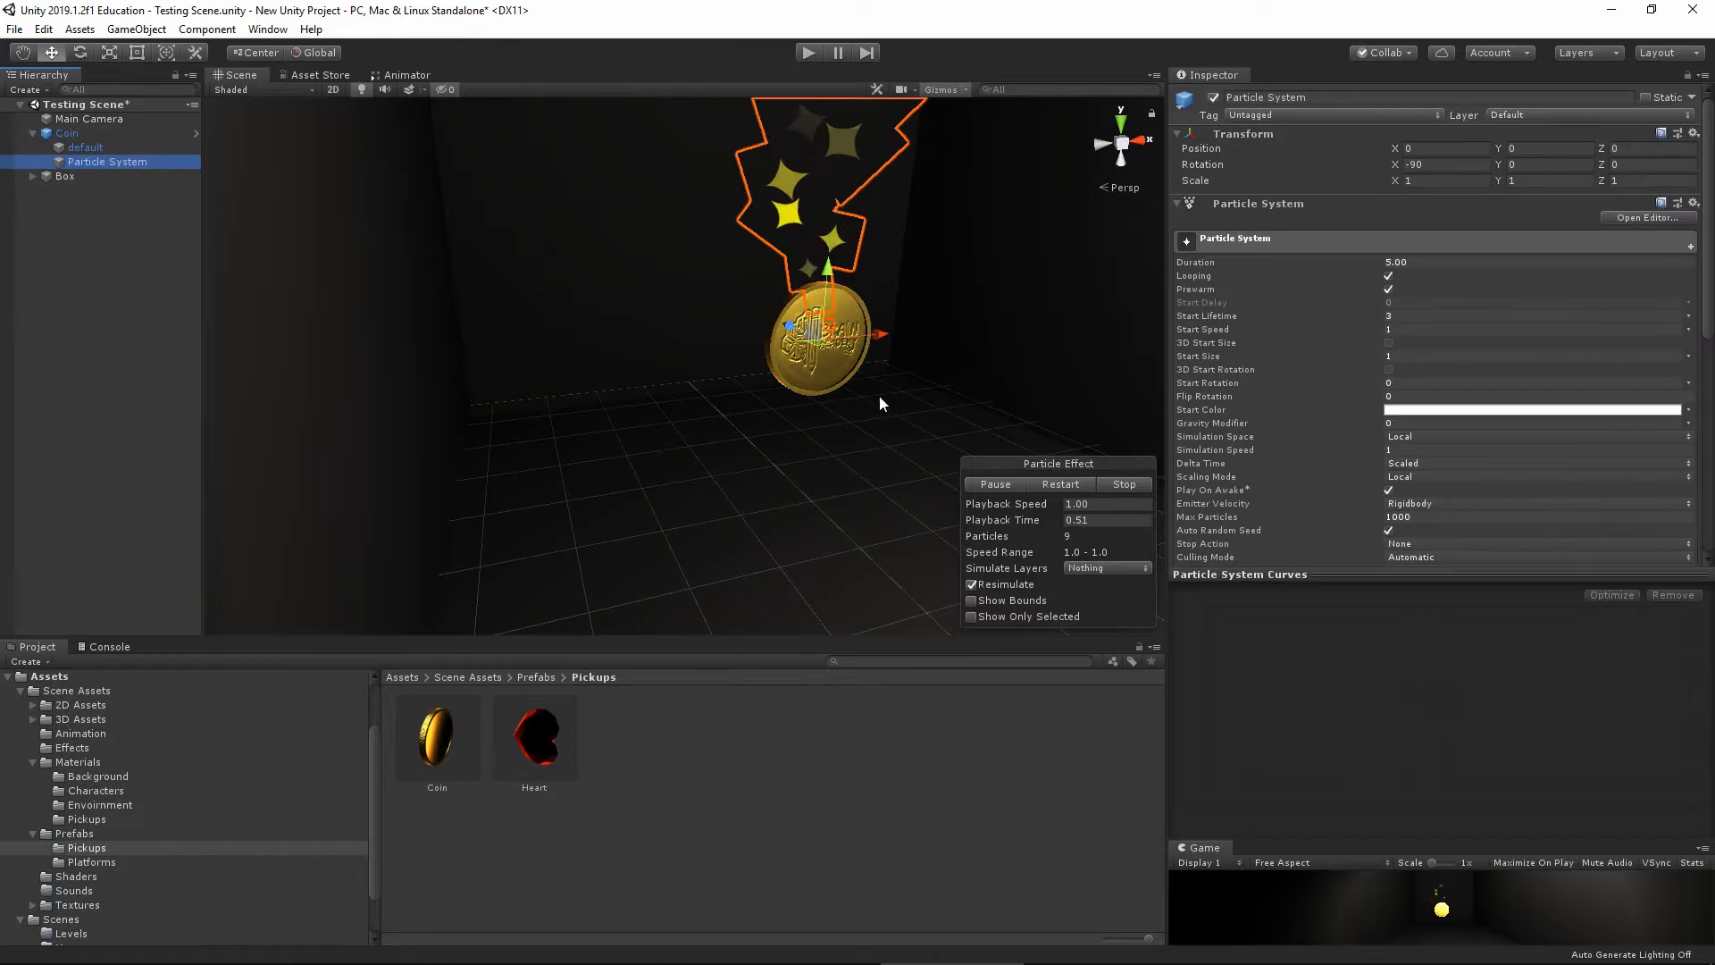
Examine the coin particle system's Color, Size and Rotation over Lifetime settings alongside its effect in the scene
alt+drag(879, 395, 666, 548)
scroll(1331, 486, down, 5)
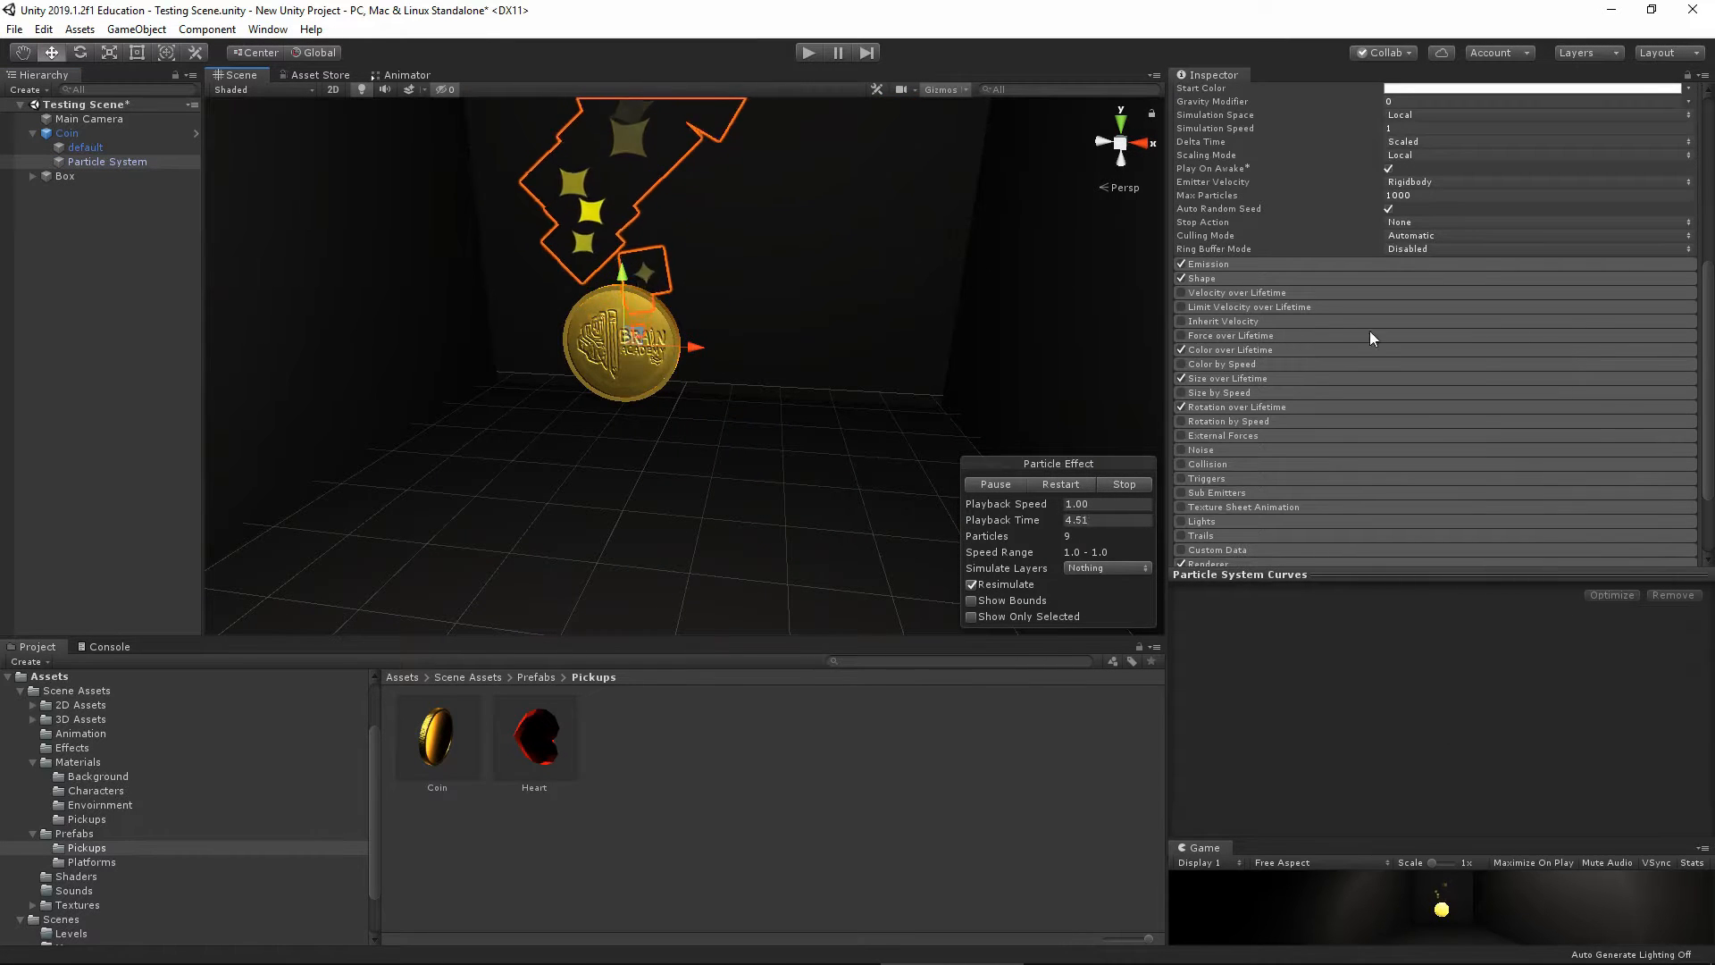
click(1213, 351)
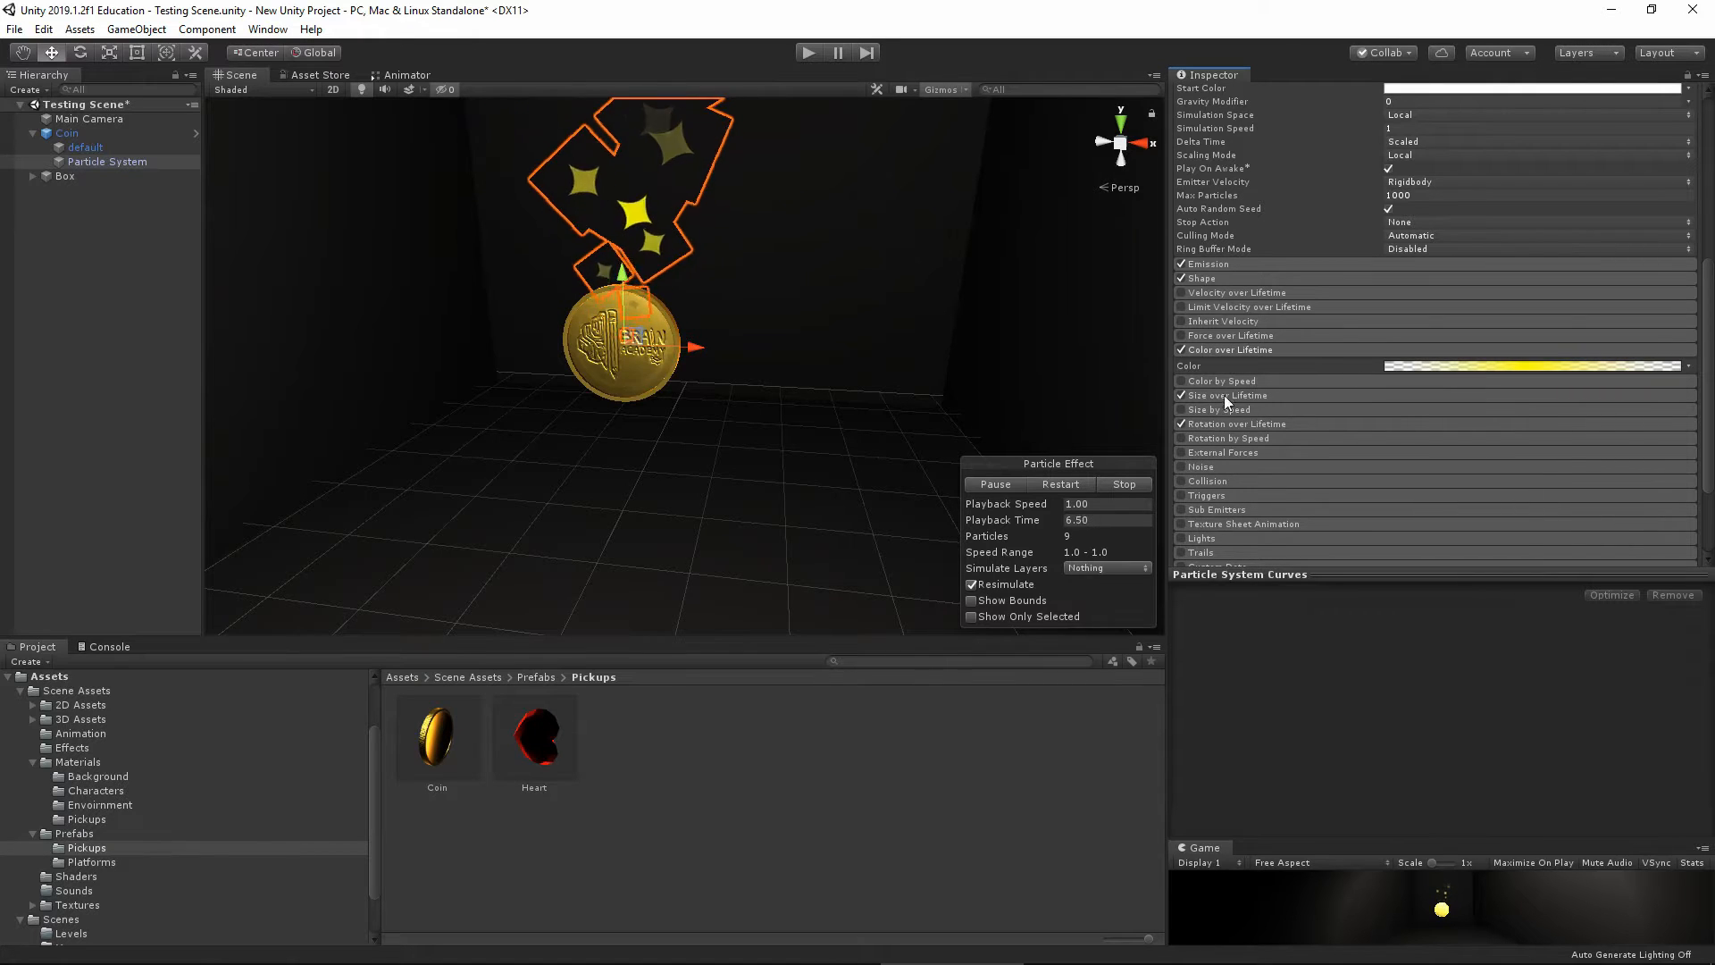
click(1219, 422)
click(1235, 396)
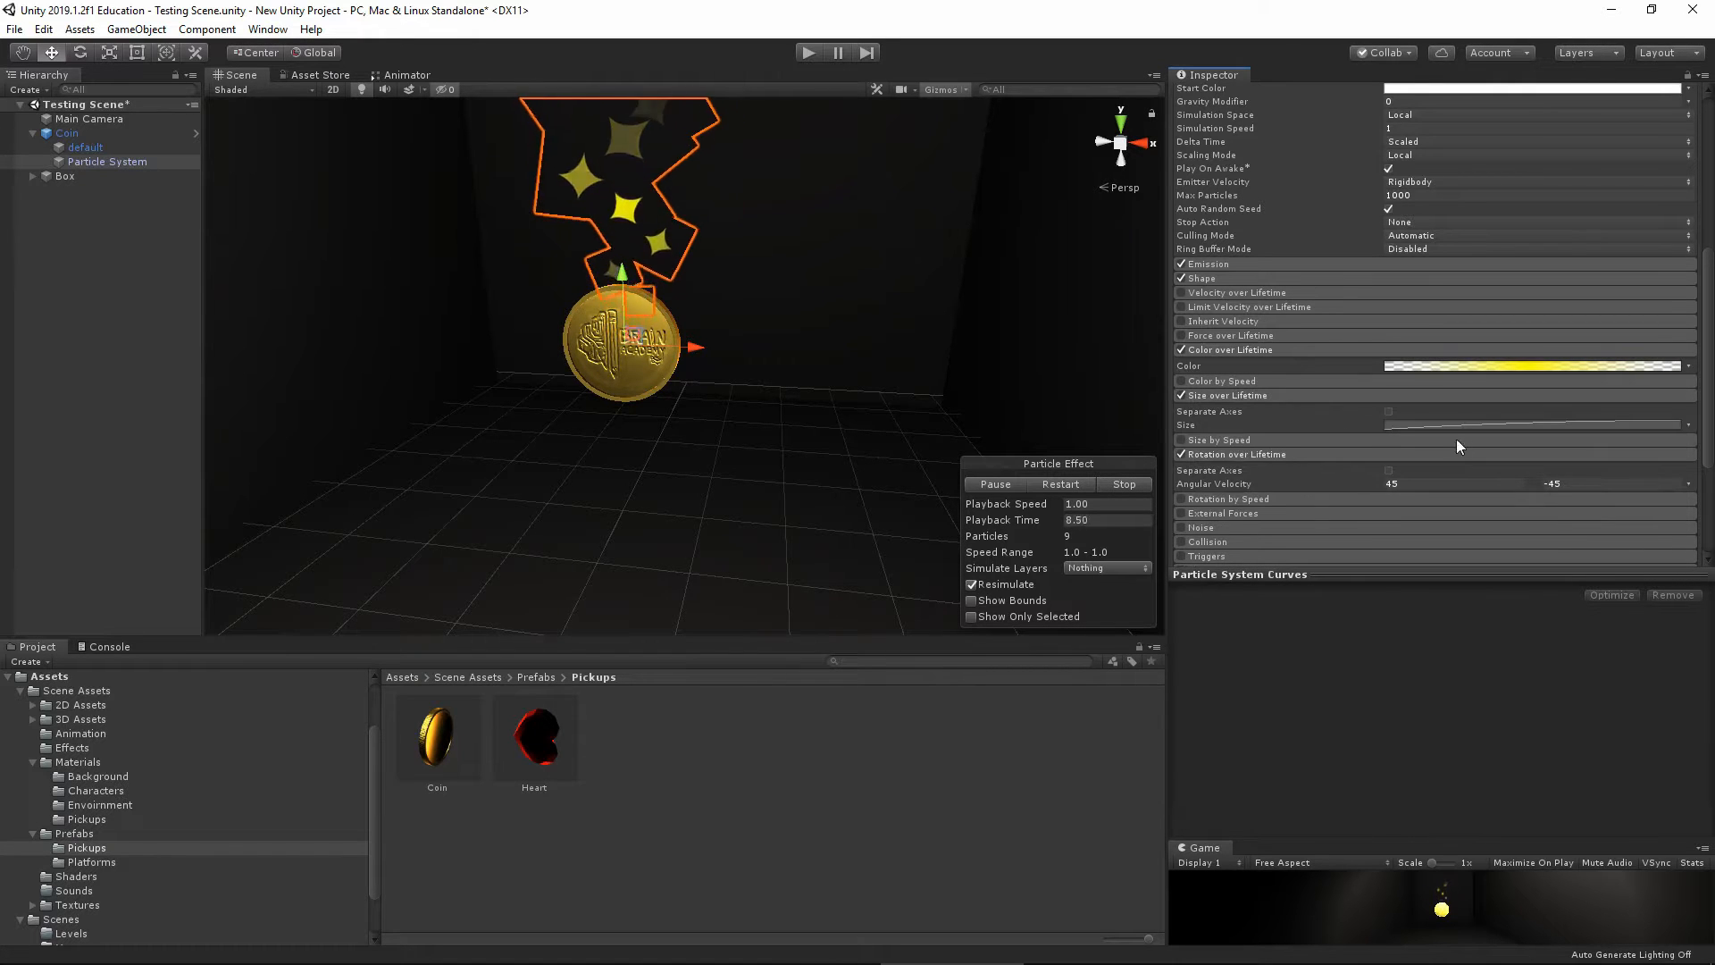
right_drag(760, 469, 849, 429)
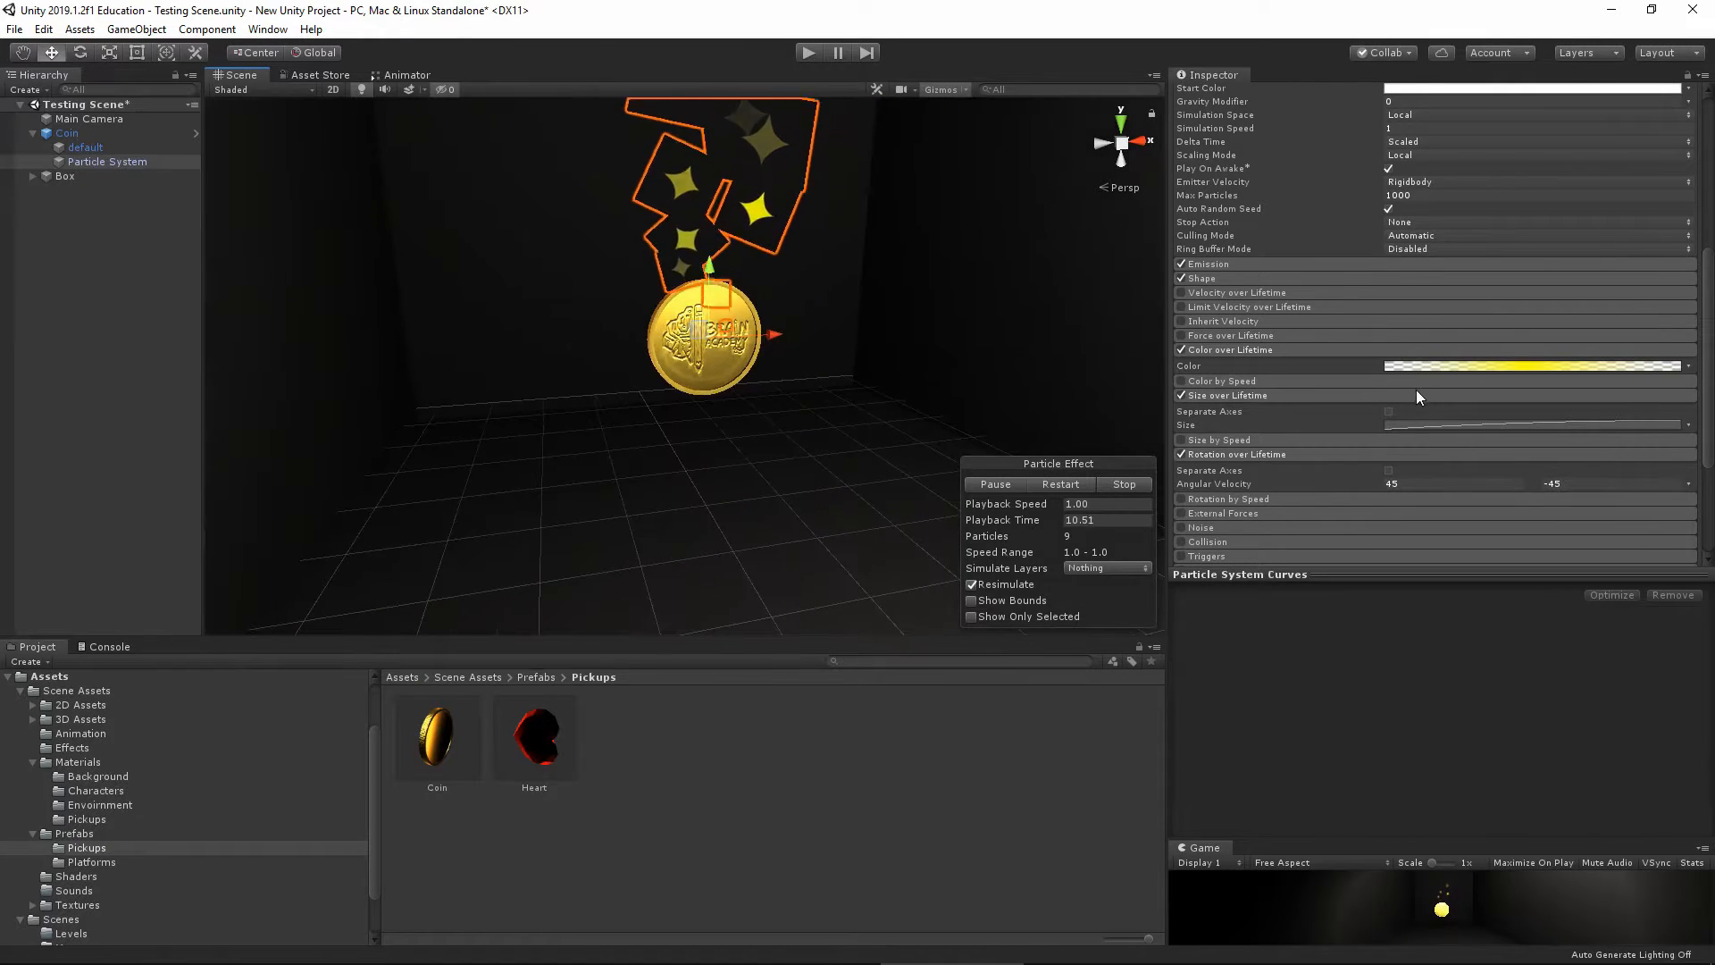
Inspect the coin particle system's Renderer settings and locate its Particle Star material among the project assets
scroll(1417, 389, down, 5)
click(1231, 461)
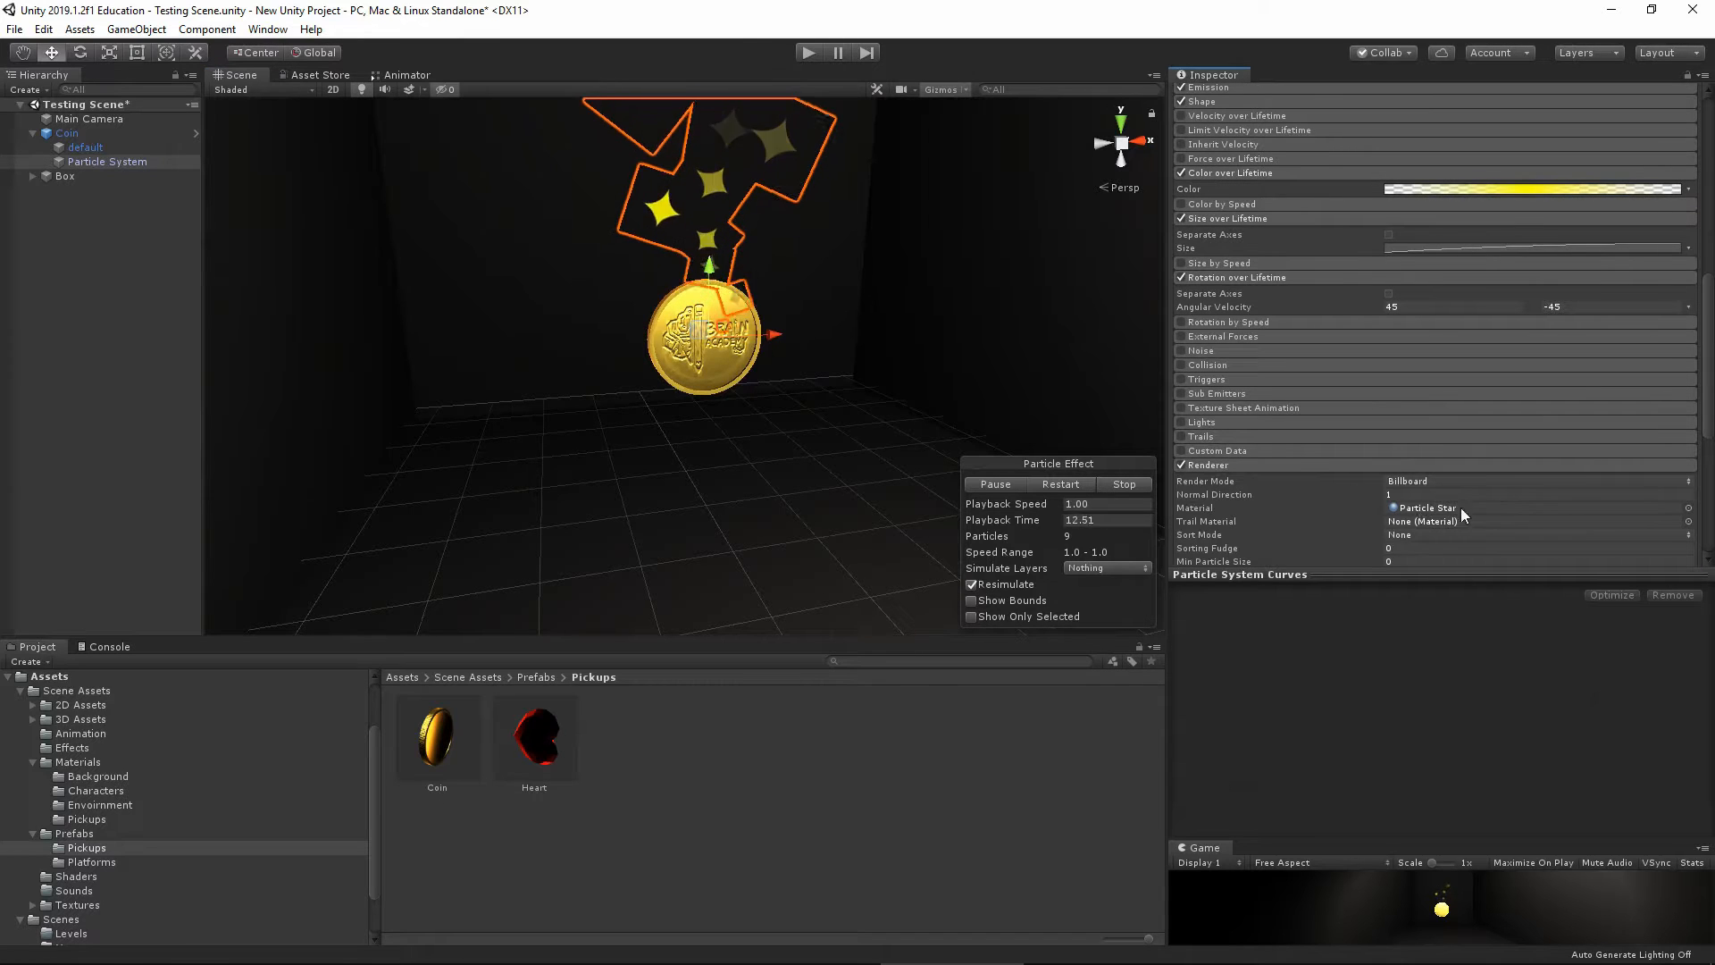
click(1428, 508)
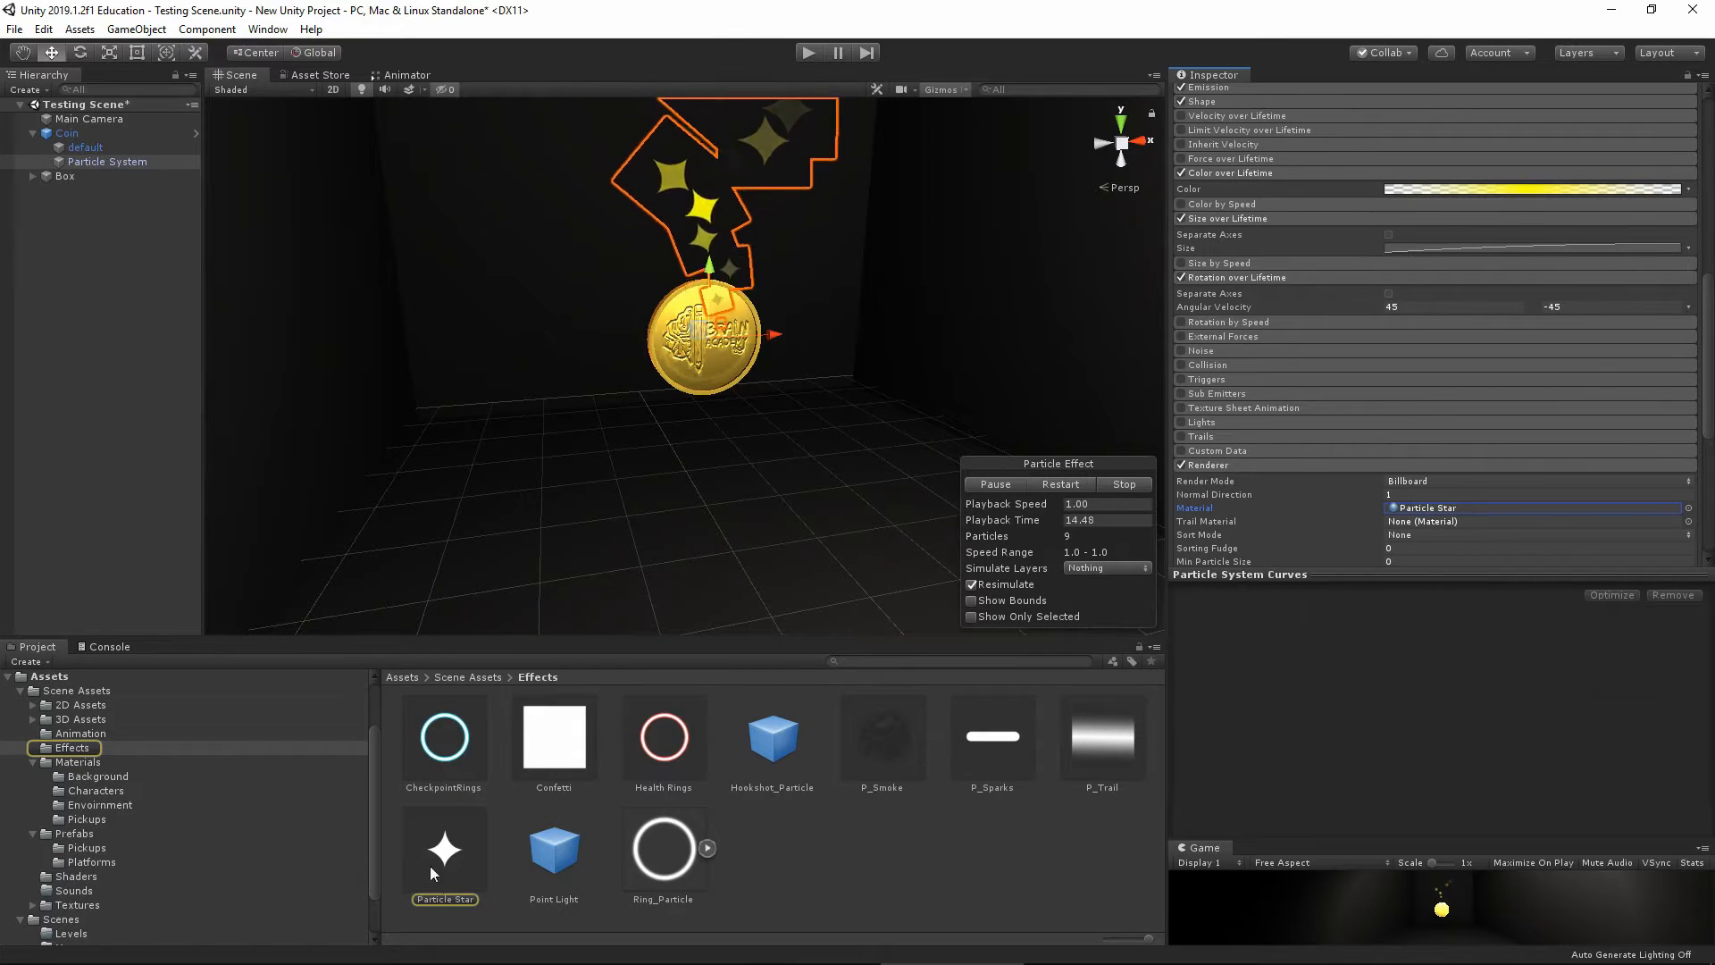
right_drag(607, 549, 777, 475)
middle_drag(777, 475, 808, 581)
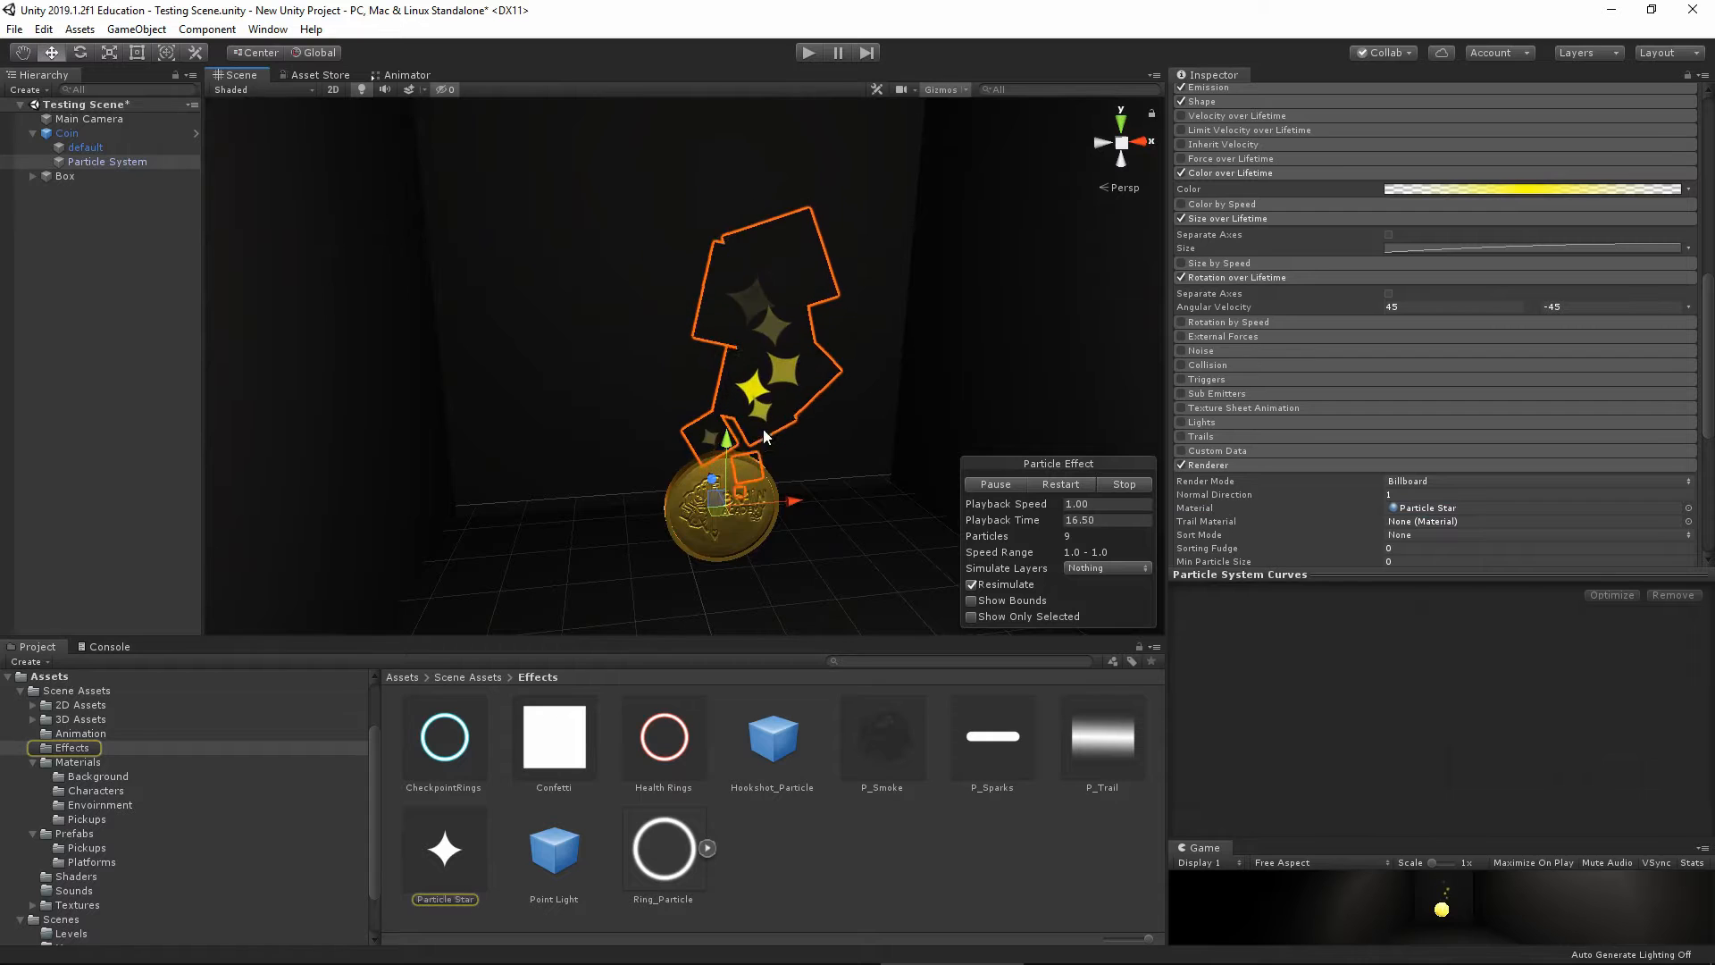
right_drag(763, 428, 768, 463)
middle_drag(767, 463, 738, 409)
Delete the Coin object from the scene
click(720, 416)
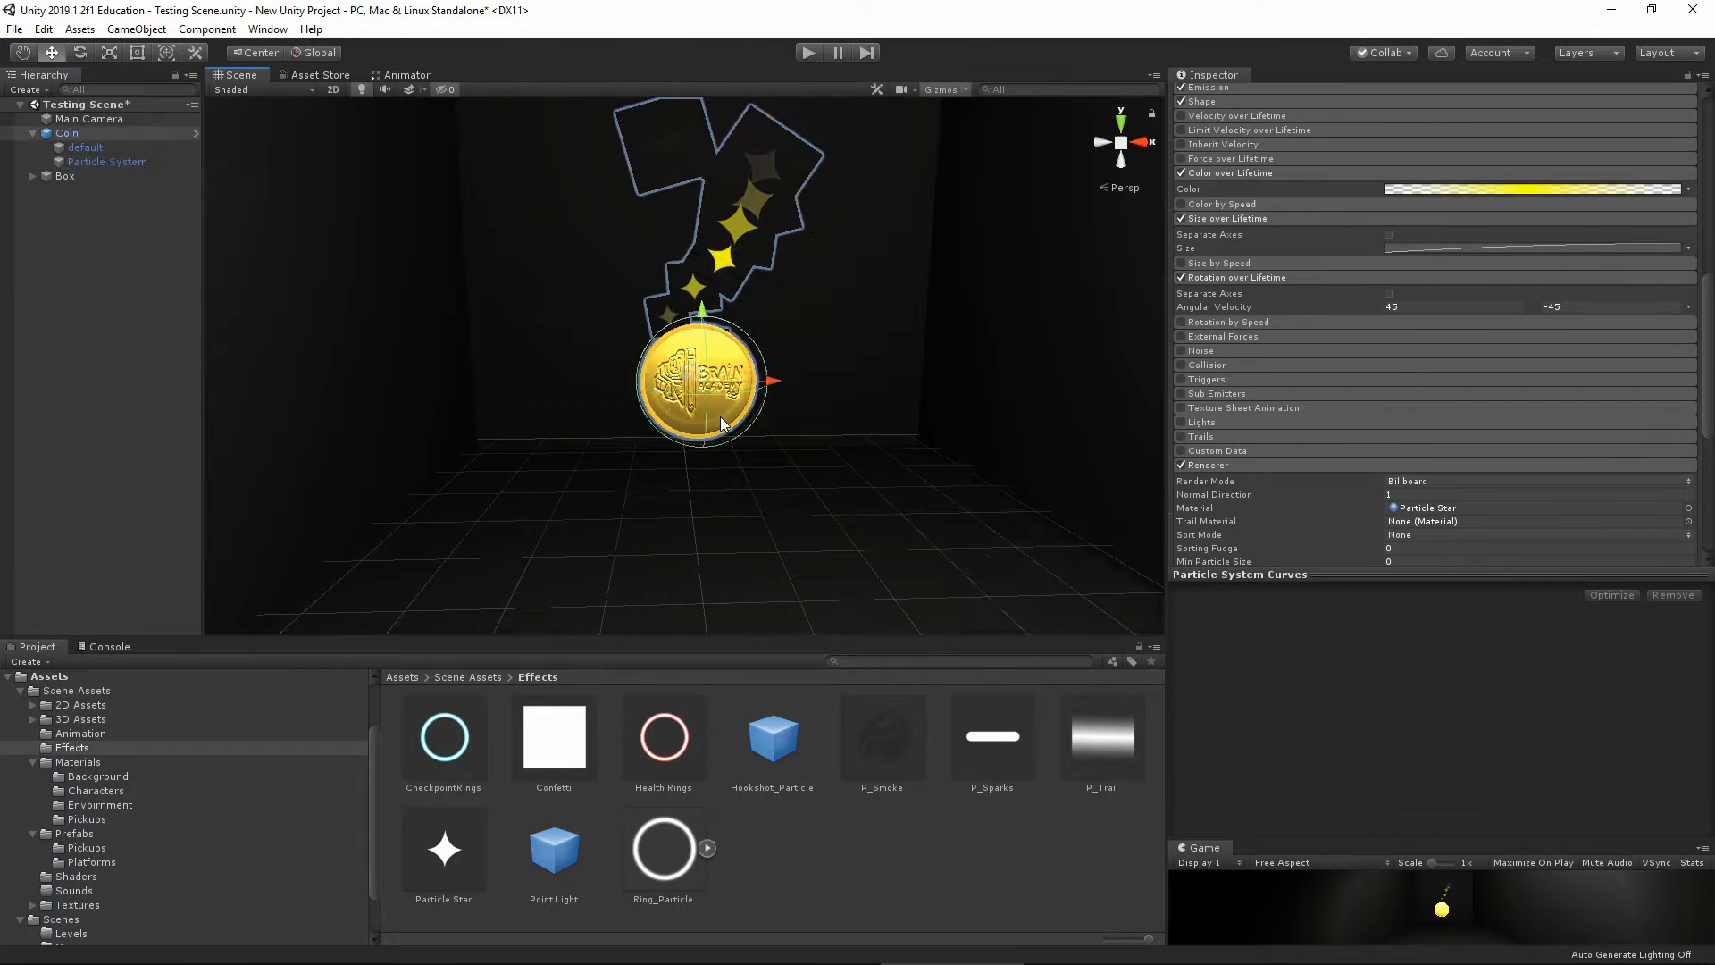
click(94, 131)
key(Delete)
Place the Hookshot_Particle prefab from the Scene Assets Effects folder into the room
click(493, 676)
click(402, 677)
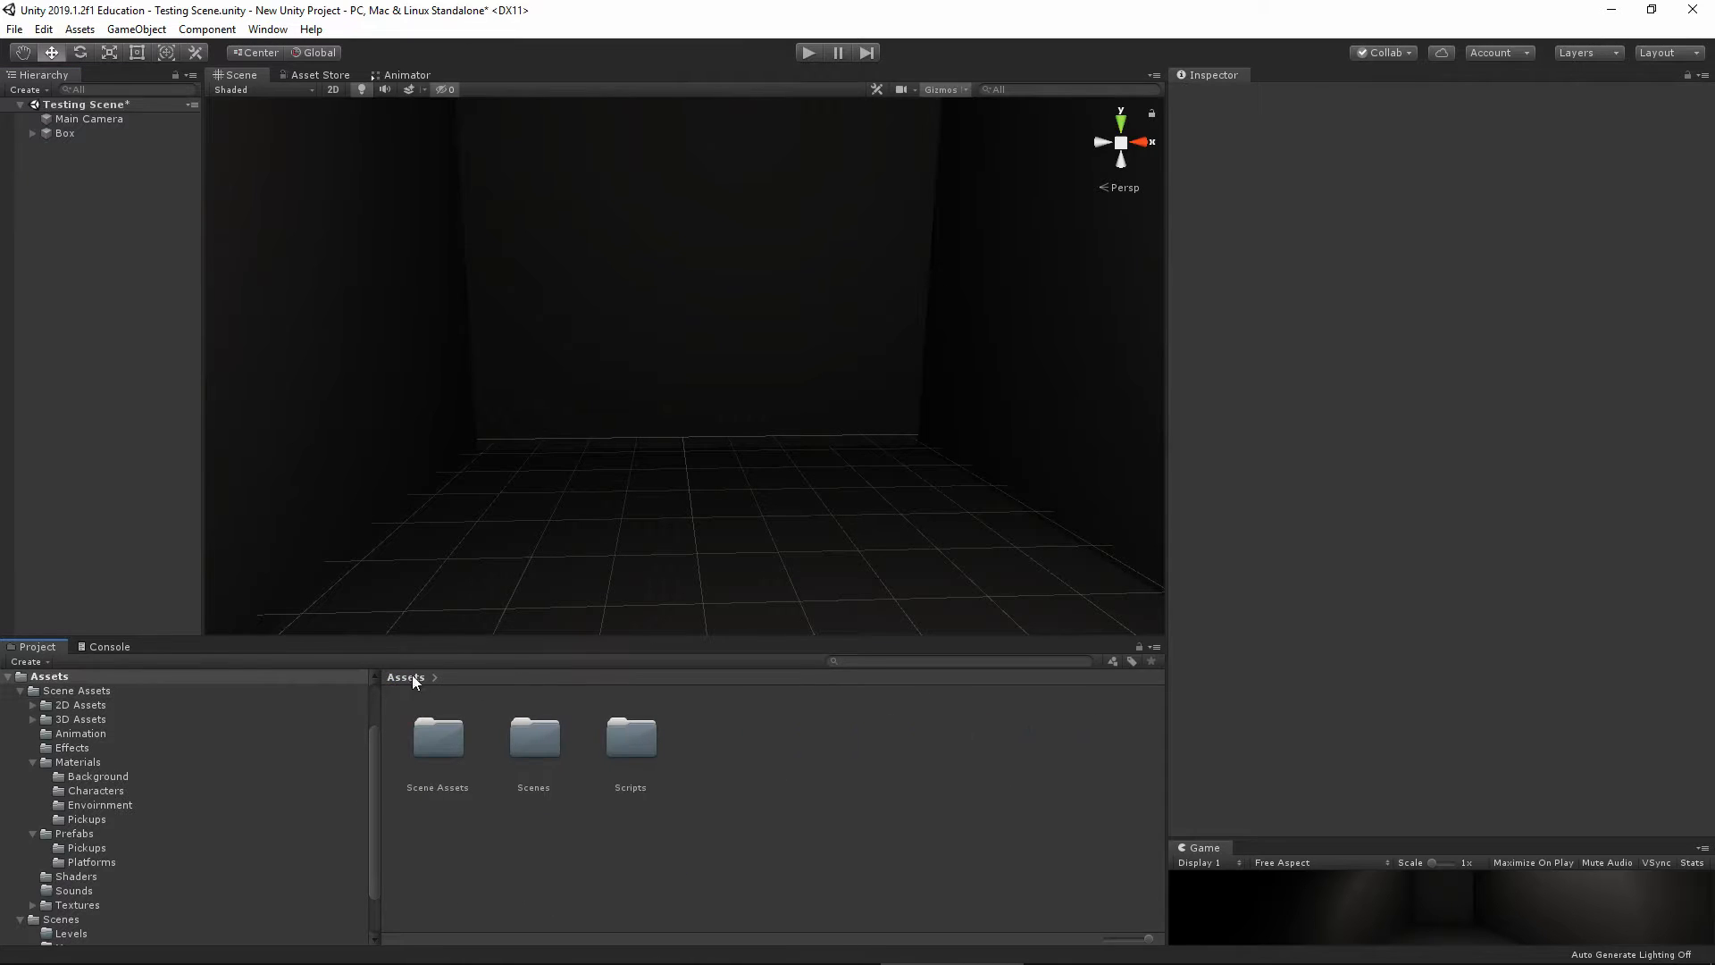
double_click(452, 743)
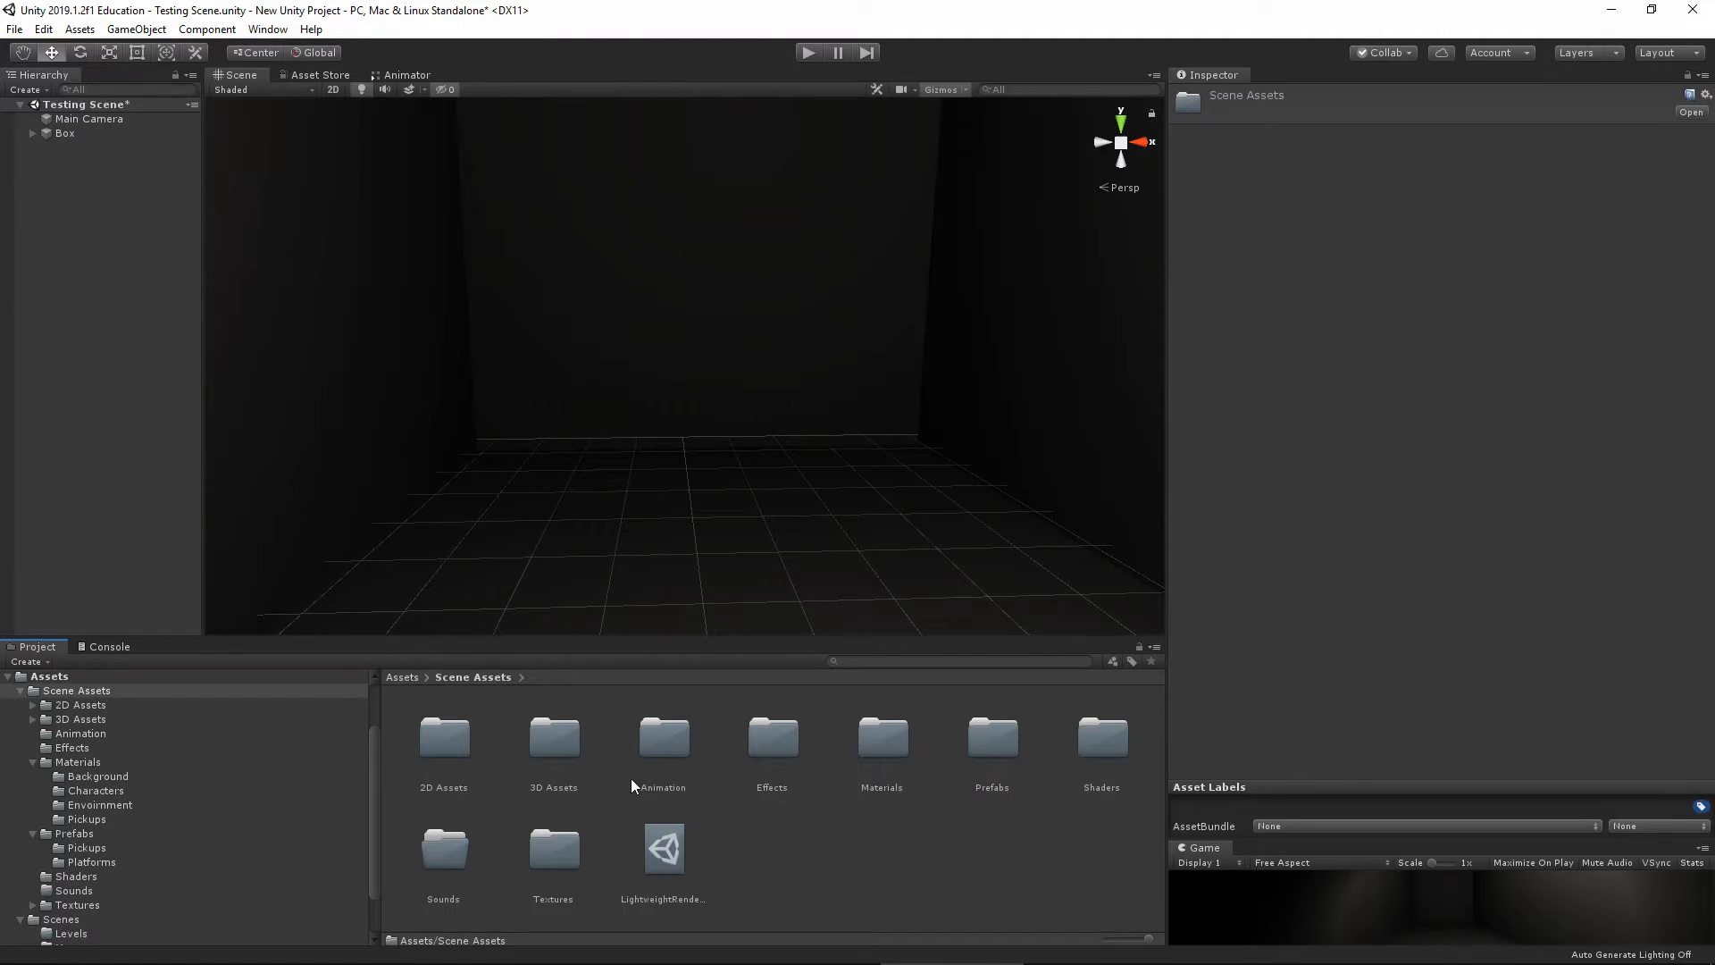
double_click(780, 755)
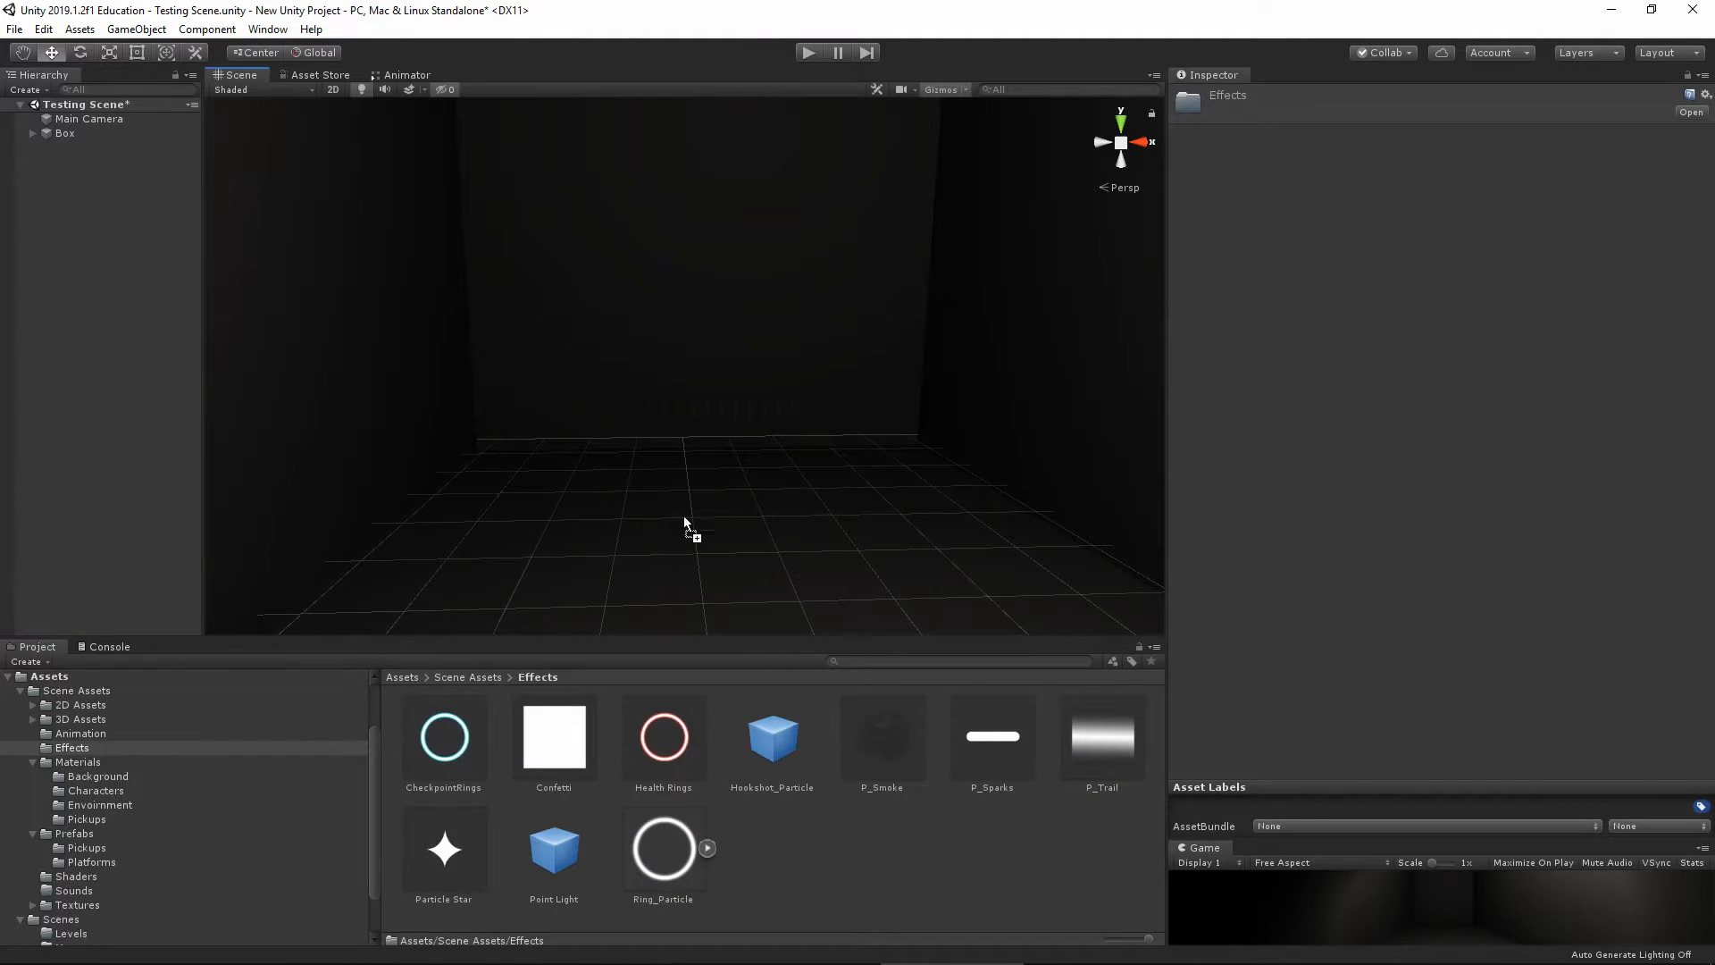
drag(683, 516, 747, 469)
Replay the Hookshot_Particle effect preview and view the burst in the scene
key(alt)
click(992, 483)
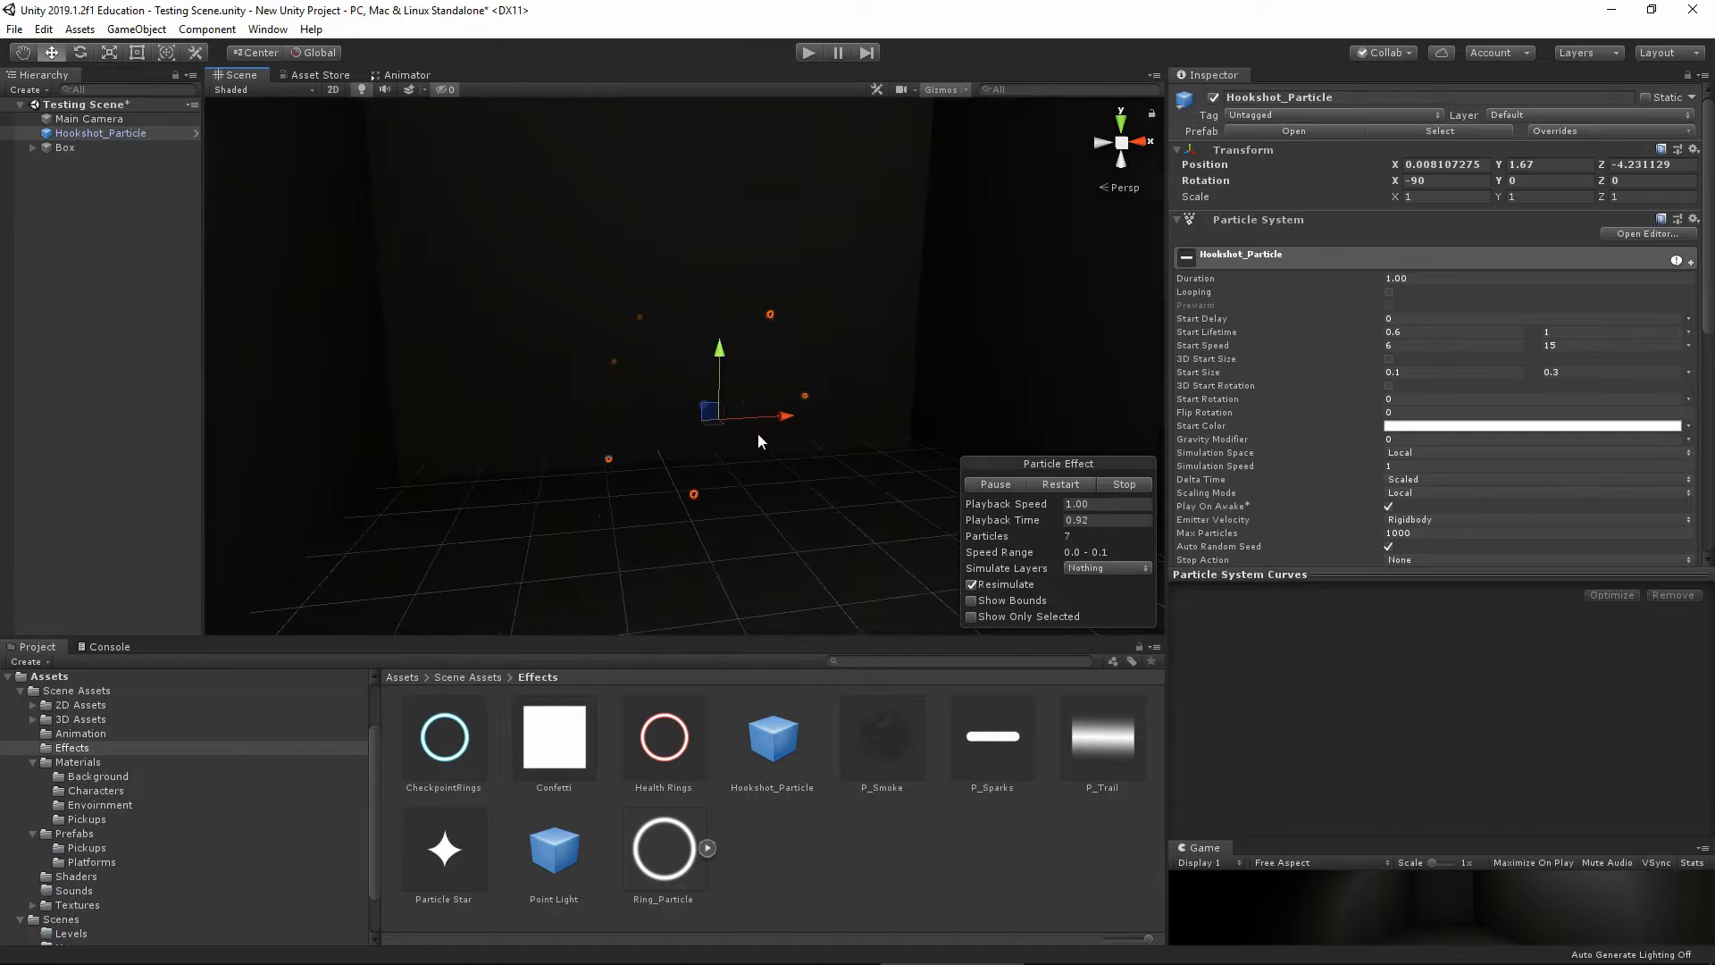
scroll(744, 525, down, 3)
alt+drag(742, 528, 704, 513)
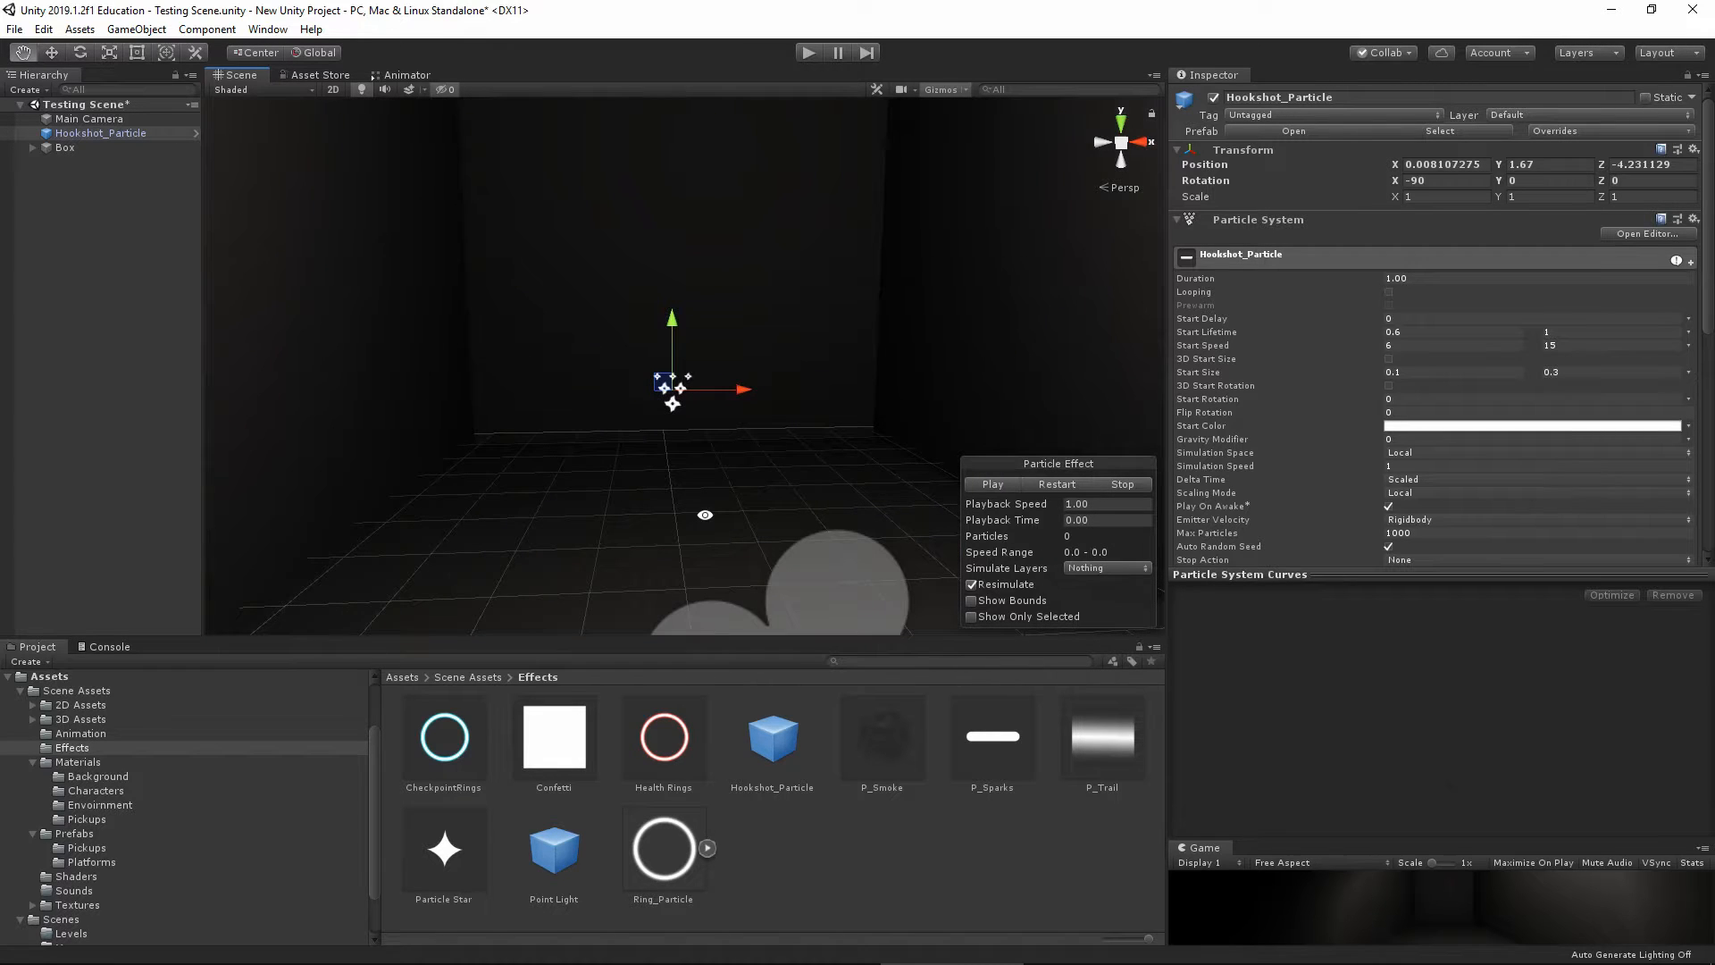
Place the Player prefab from the Scene Assets Prefabs folder into the scene beside the hookshot particle
click(405, 678)
double_click(452, 730)
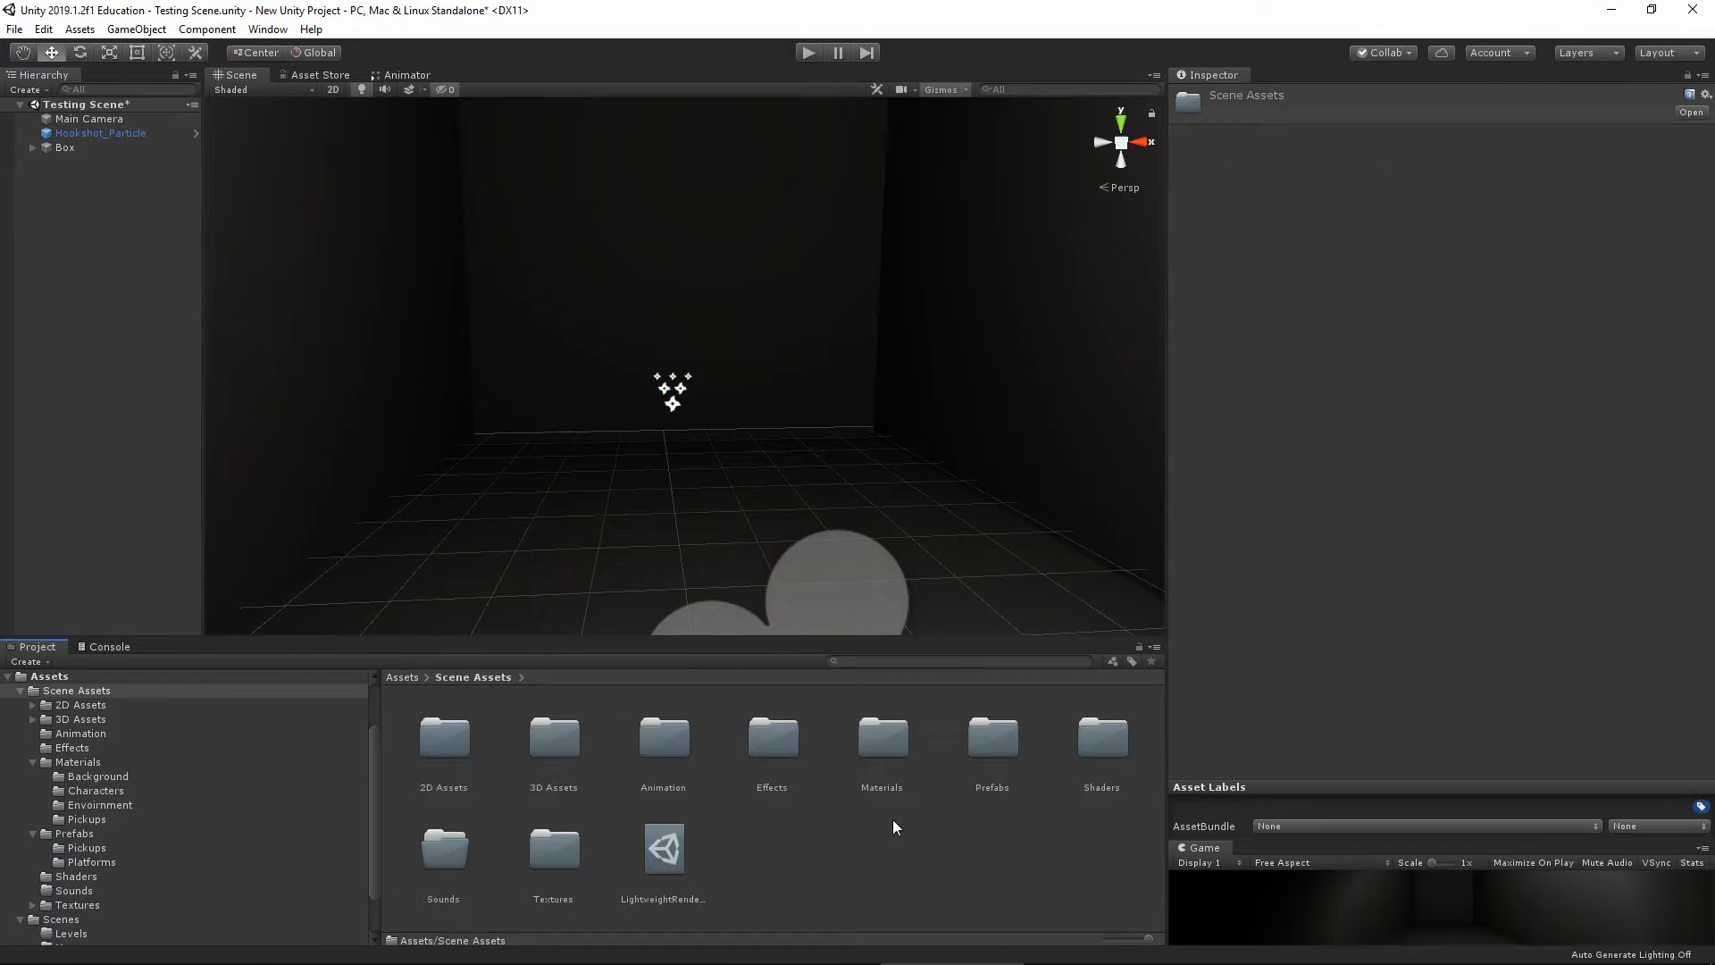
double_click(993, 738)
drag(913, 758, 633, 427)
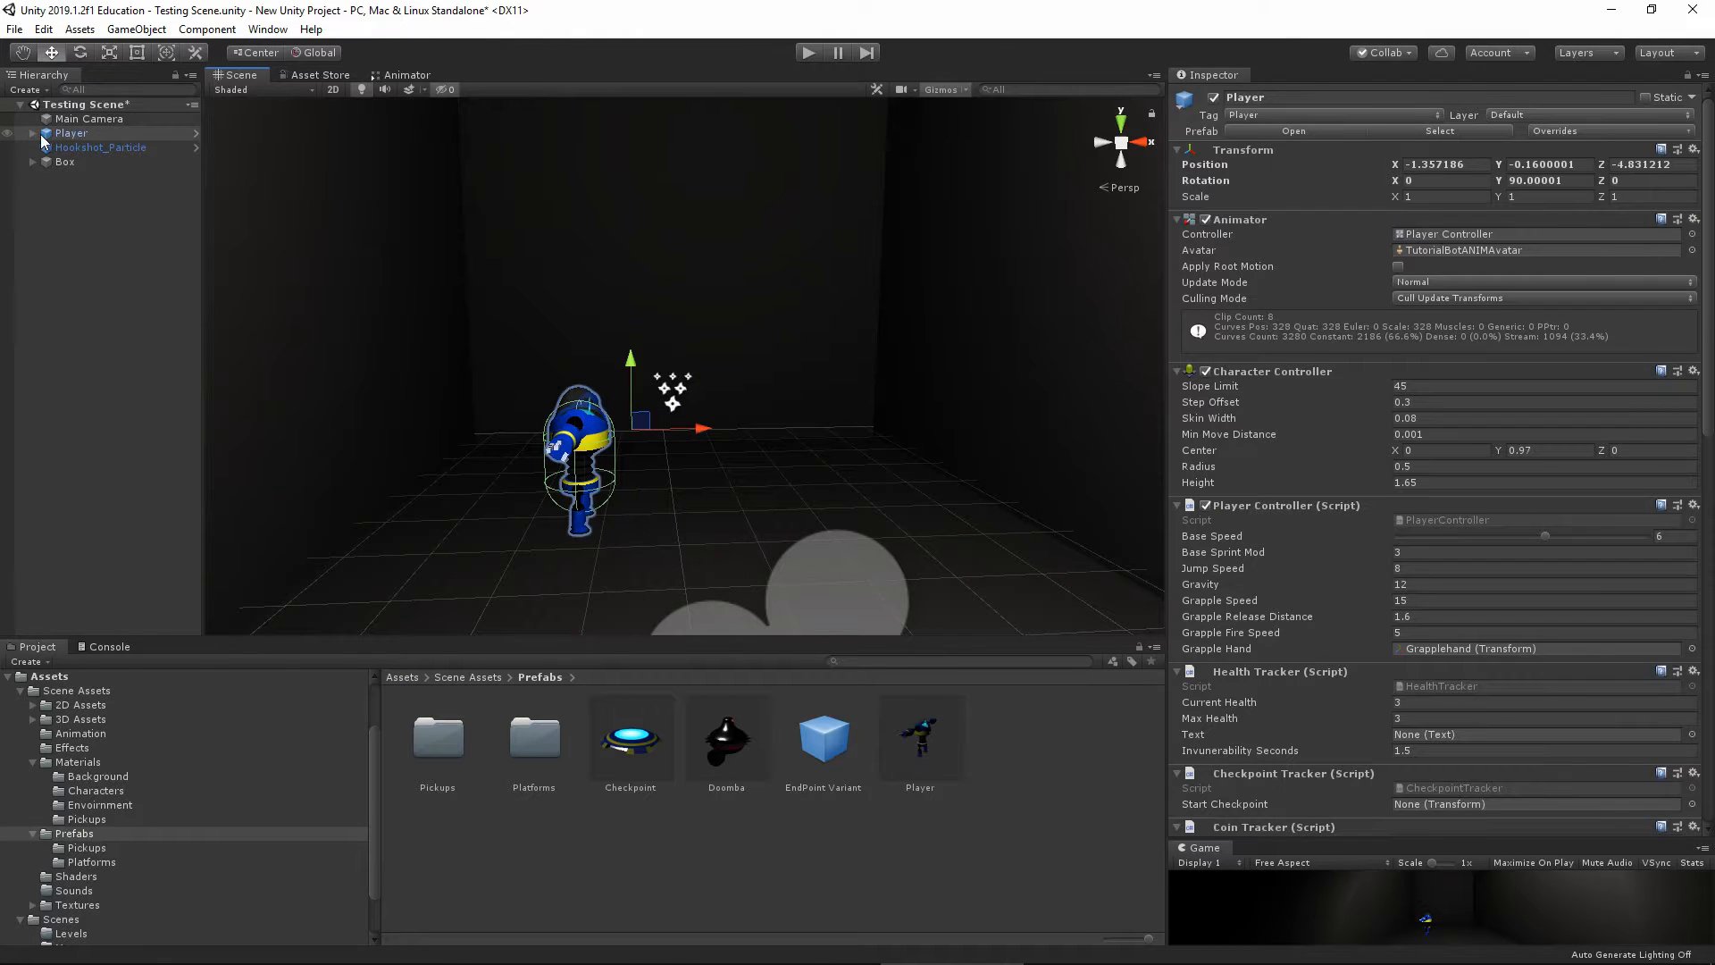
Expand the Player's hierarchy from Armature through Root, Pelvis, Spring_Base and the spring joints, and open up Spring_Joint6
click(32, 133)
click(45, 147)
click(58, 162)
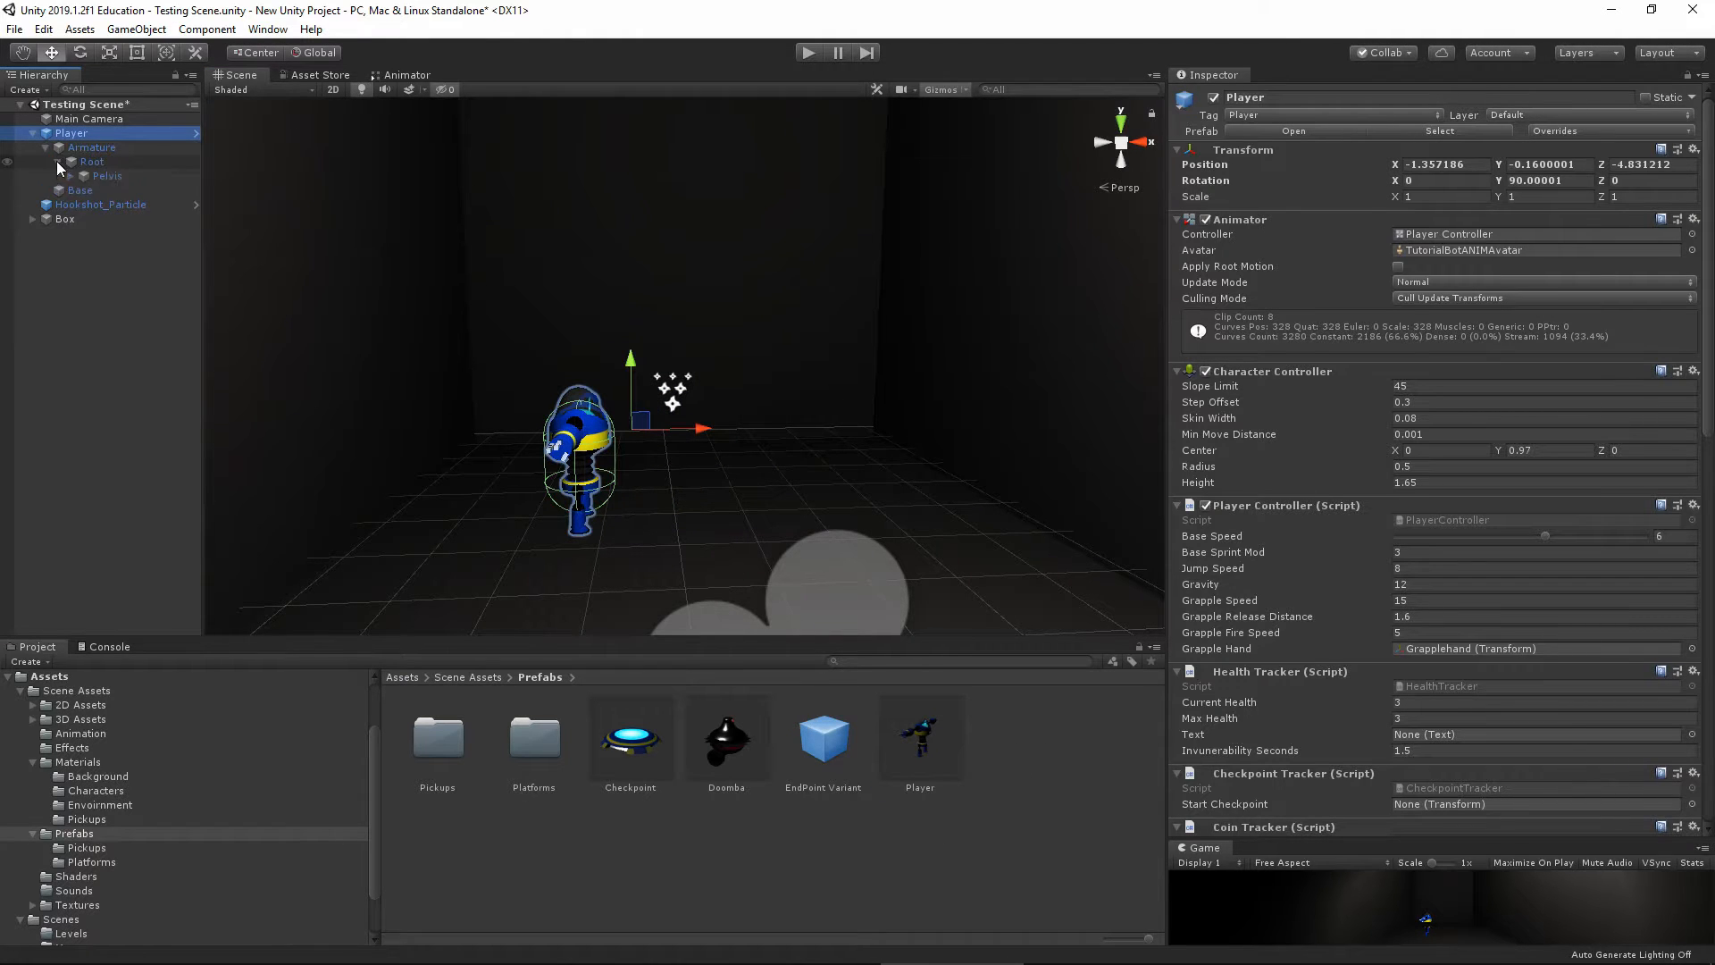
click(70, 176)
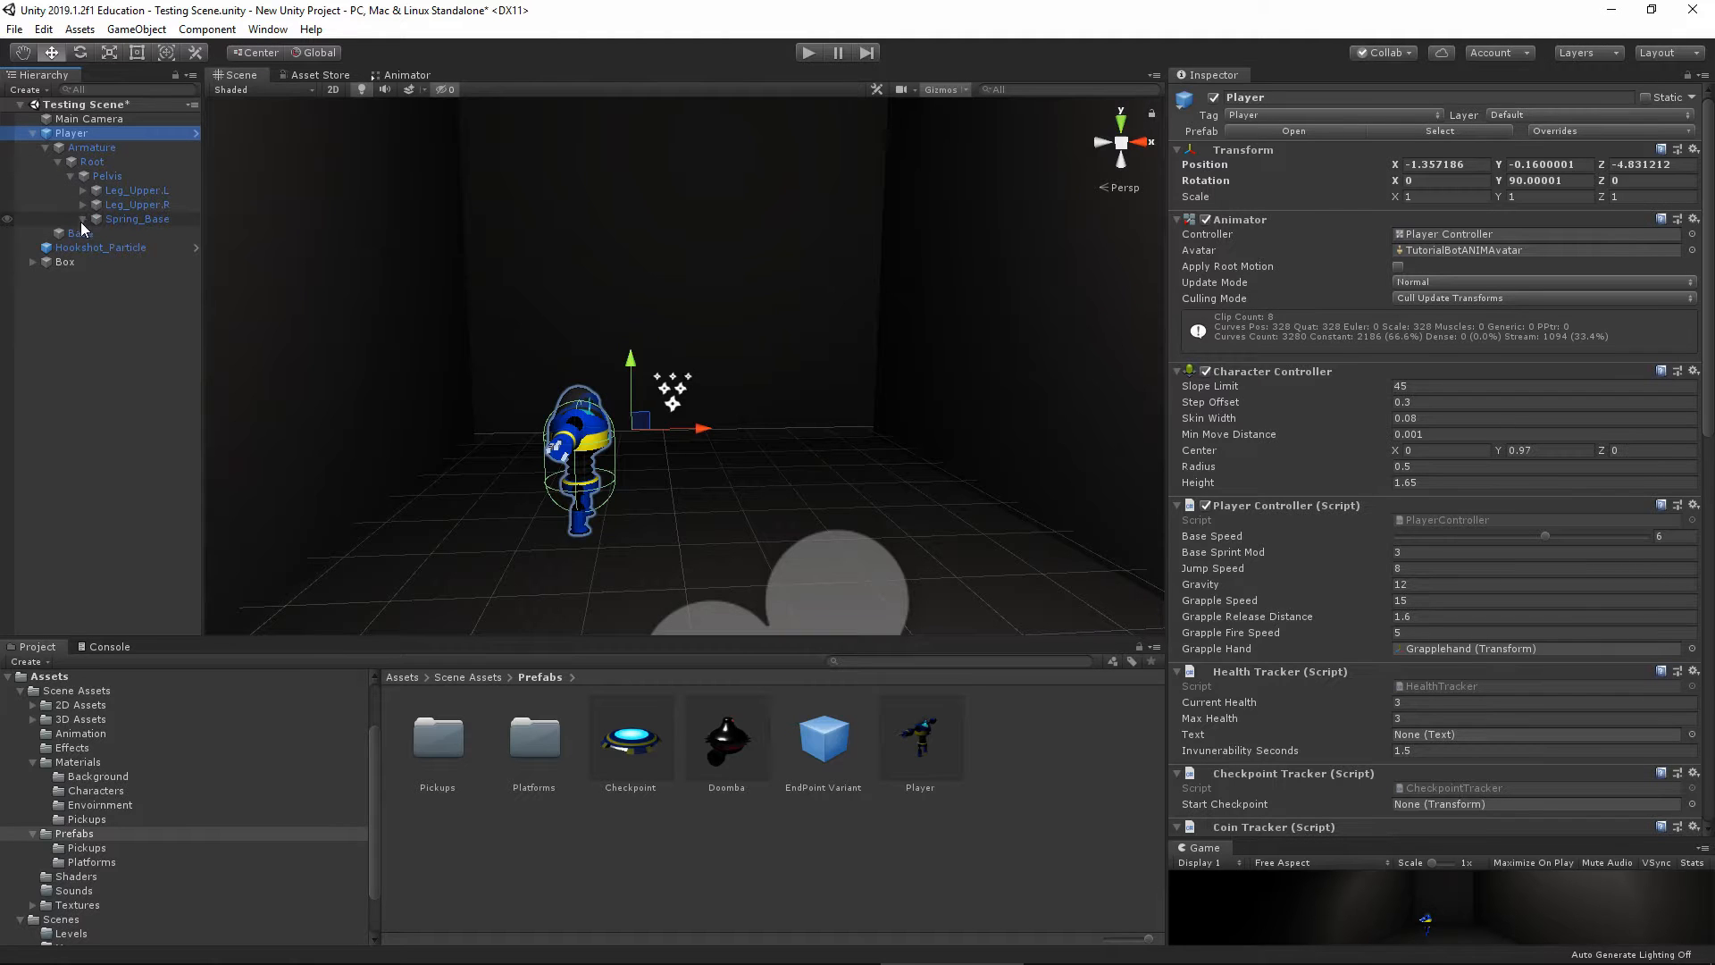
click(83, 219)
click(95, 233)
click(105, 250)
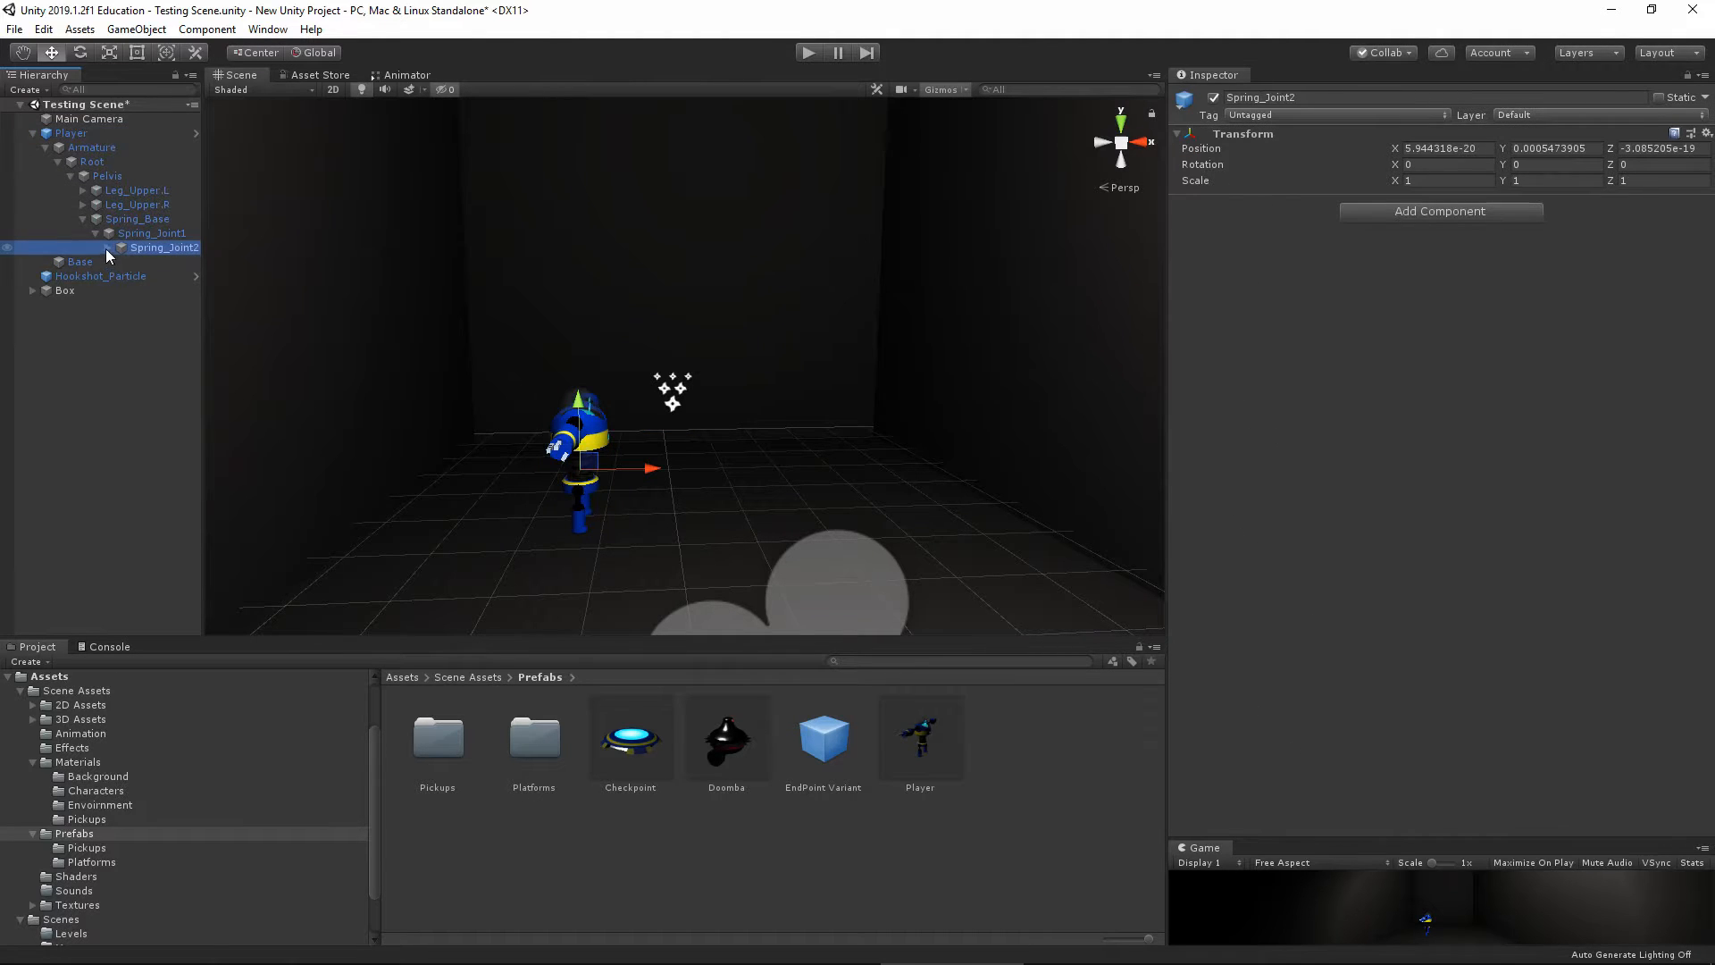
click(108, 247)
click(121, 262)
click(133, 276)
click(146, 290)
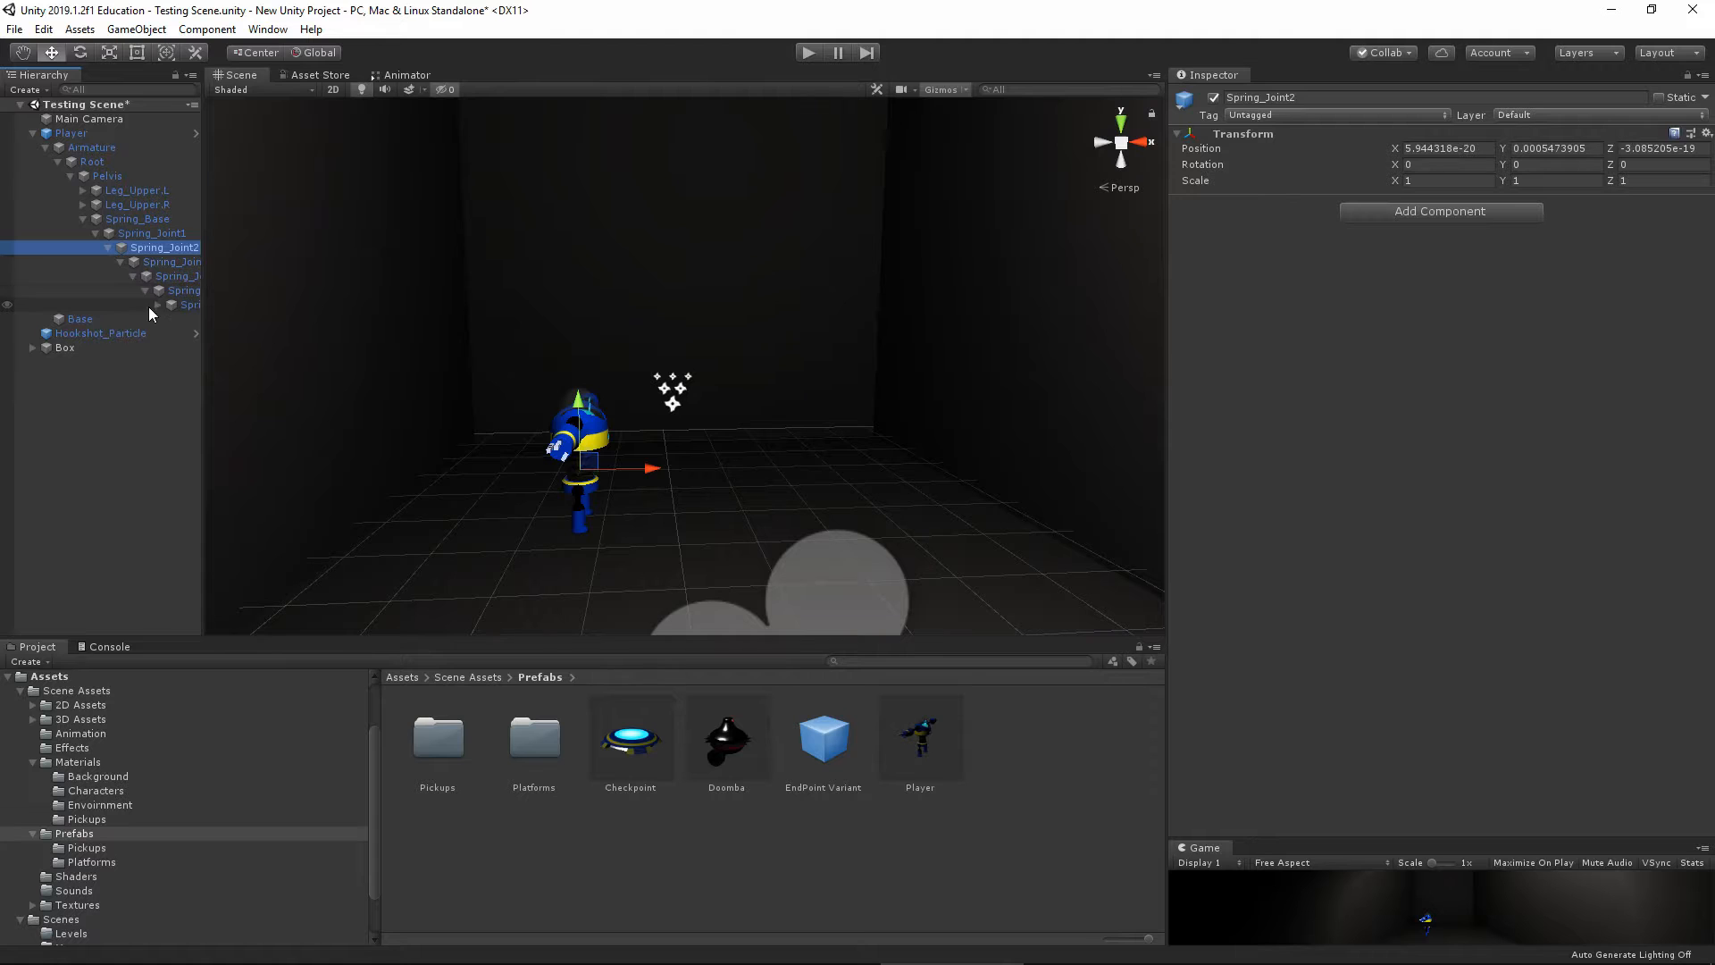
click(152, 307)
click(158, 307)
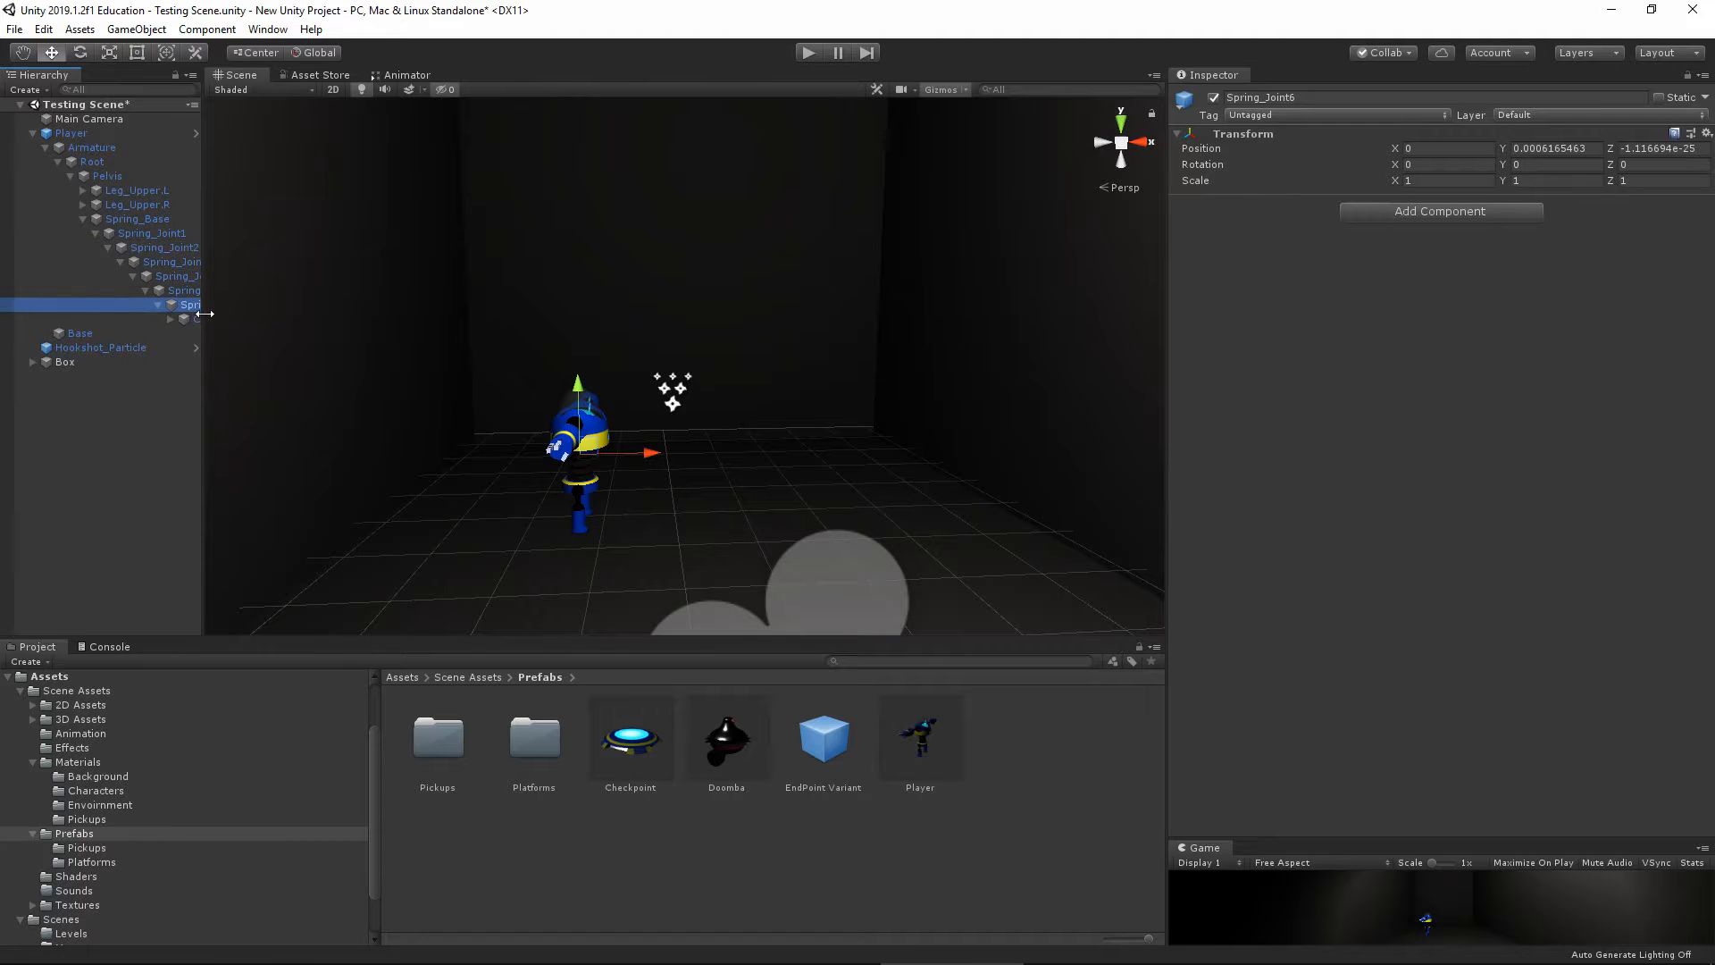
Widen the hierarchy, expand Chassis through Arm_Upper.R and Arm_Lower.R, and select the Grapplehand object
drag(204, 313, 300, 318)
click(170, 319)
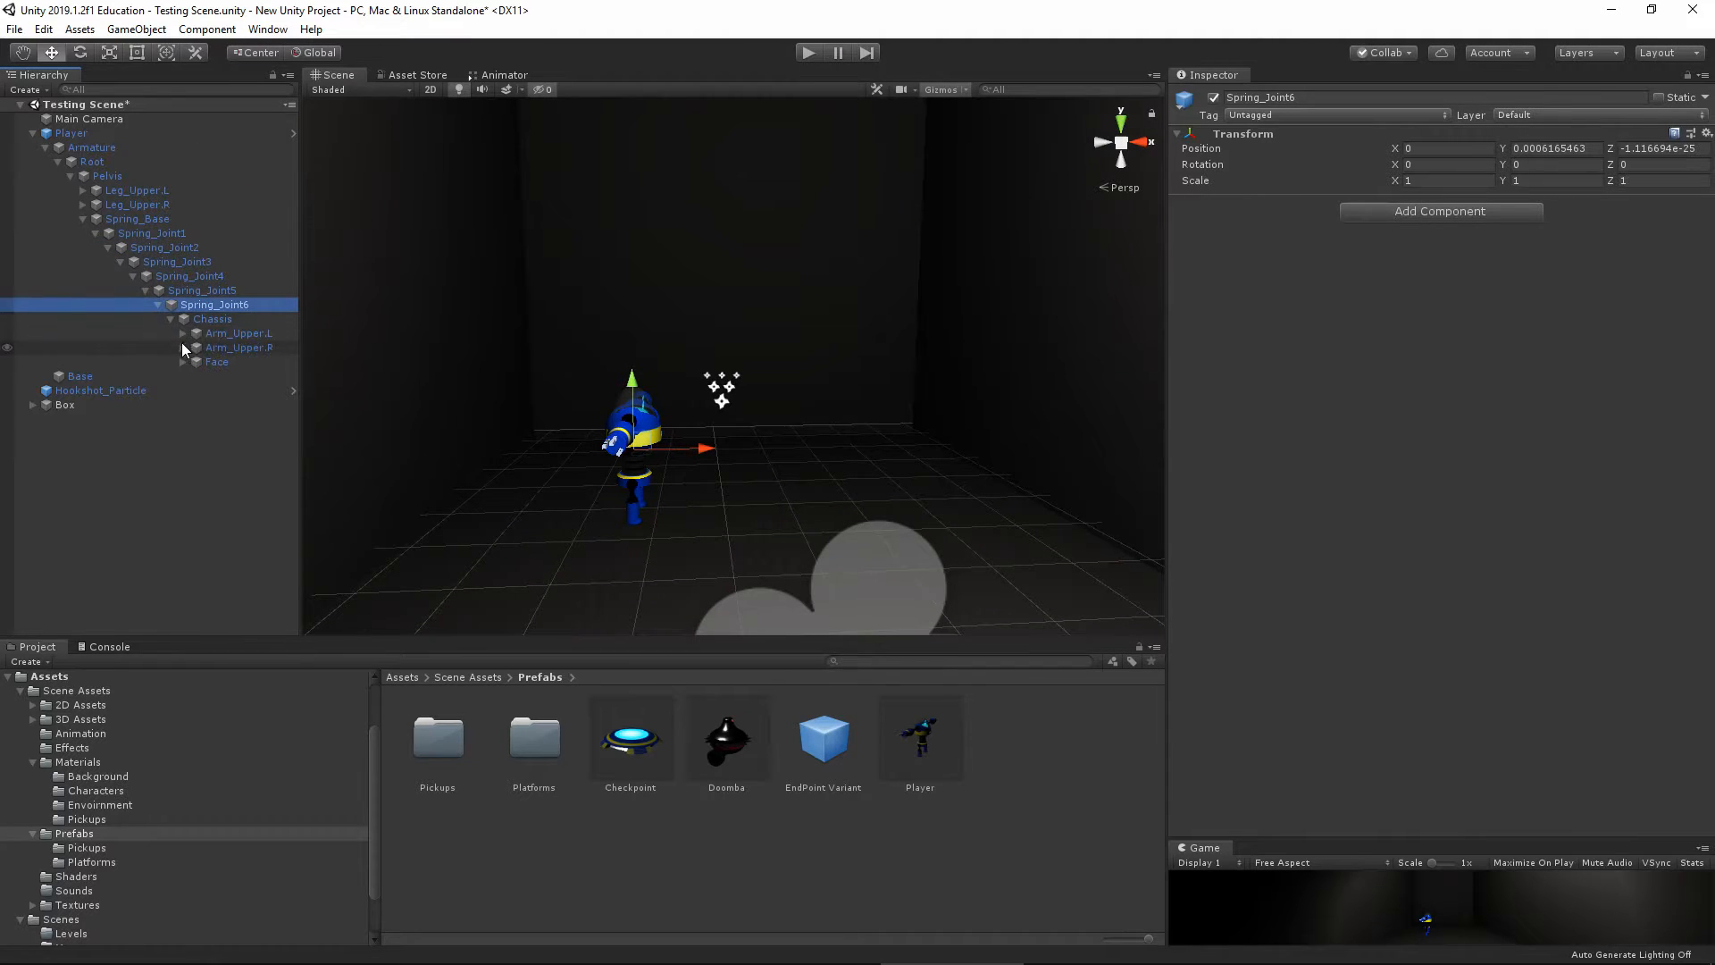
click(184, 348)
click(195, 362)
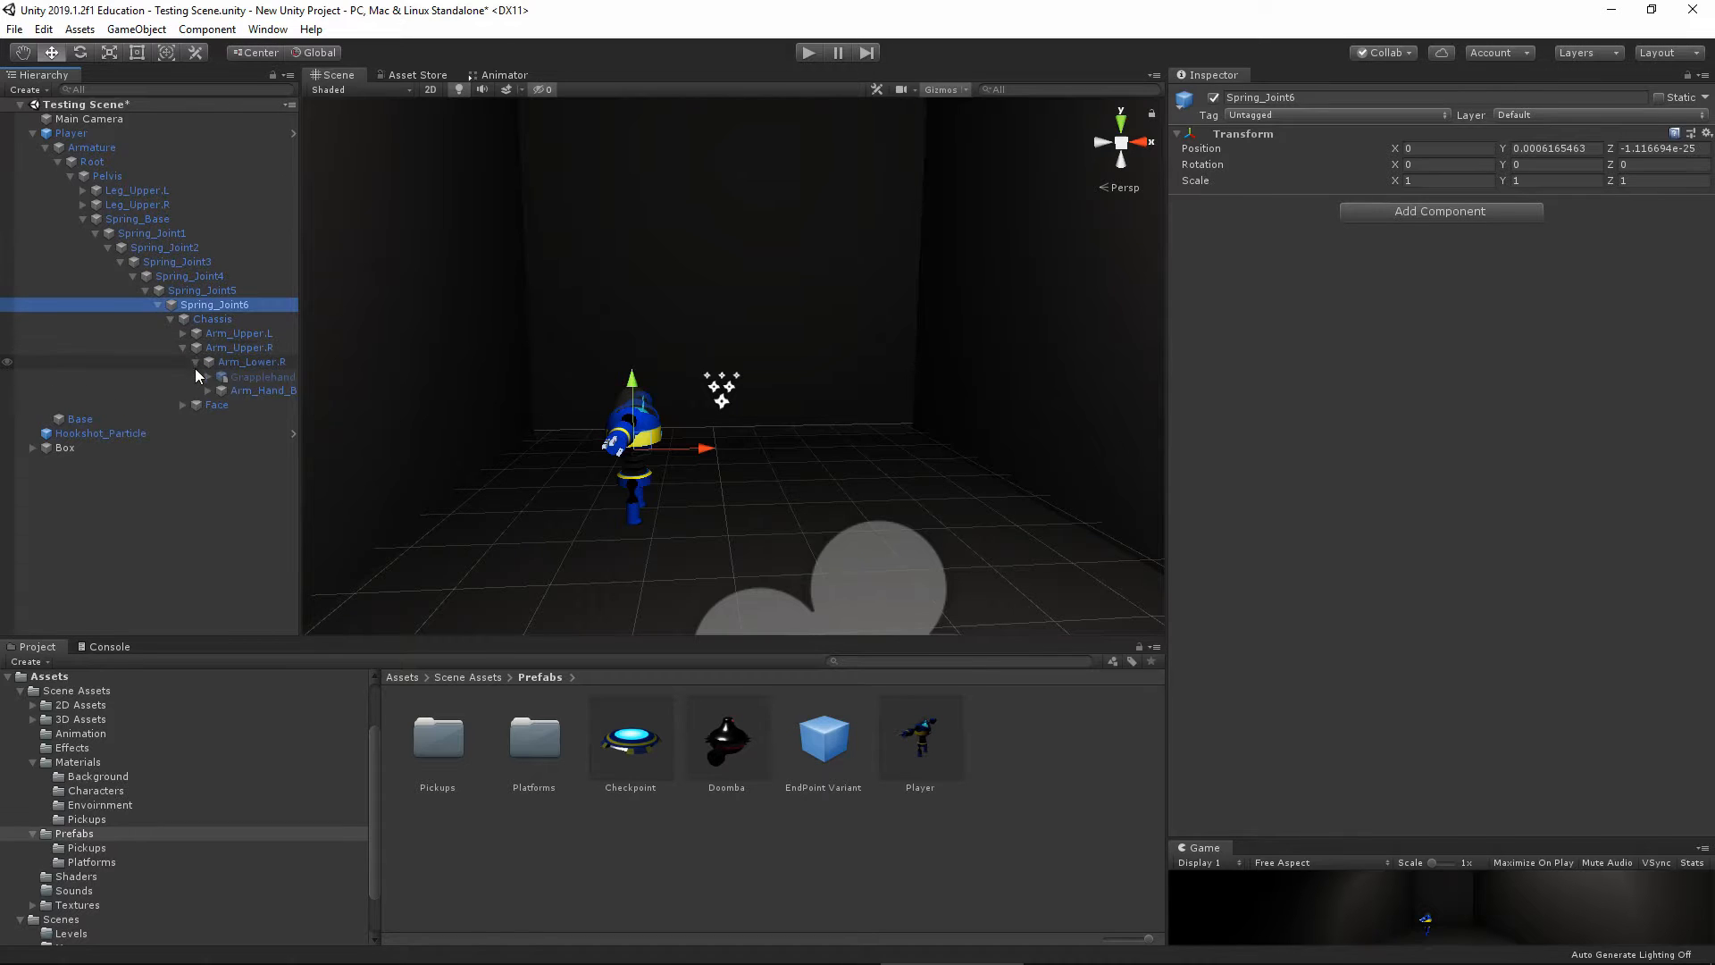
click(208, 376)
click(260, 377)
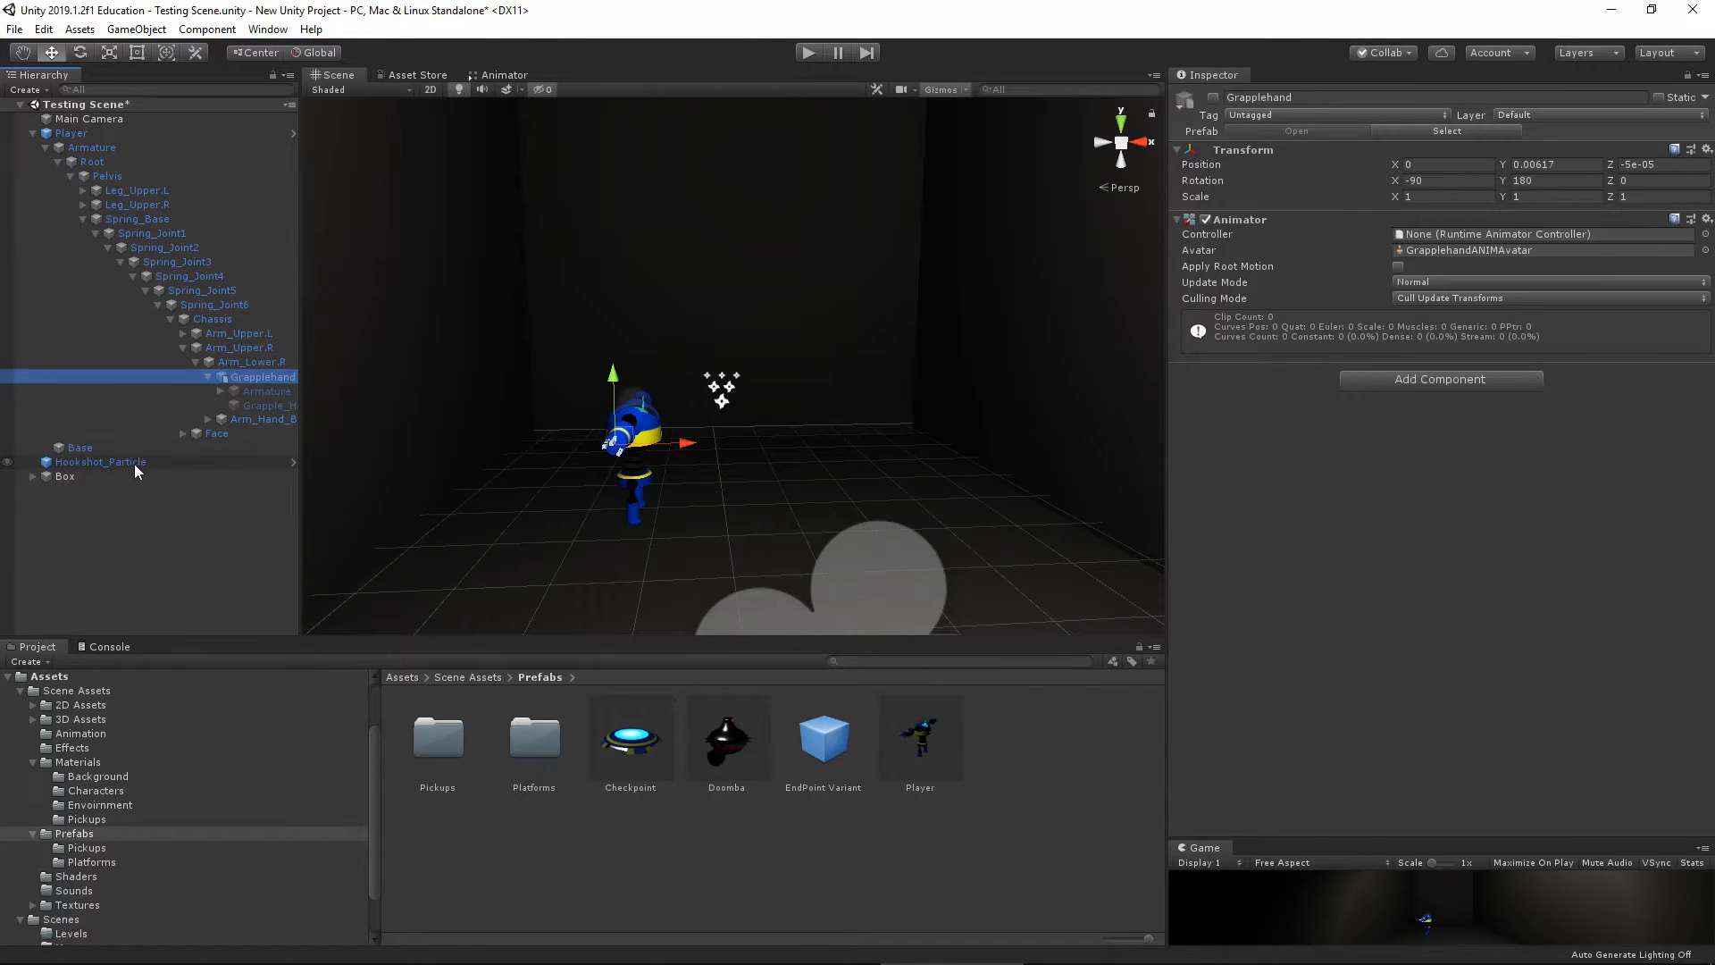
Make Hookshot_Particle a child of Grapplehand and set its local position to 0, 0, 0
drag(141, 462, 252, 377)
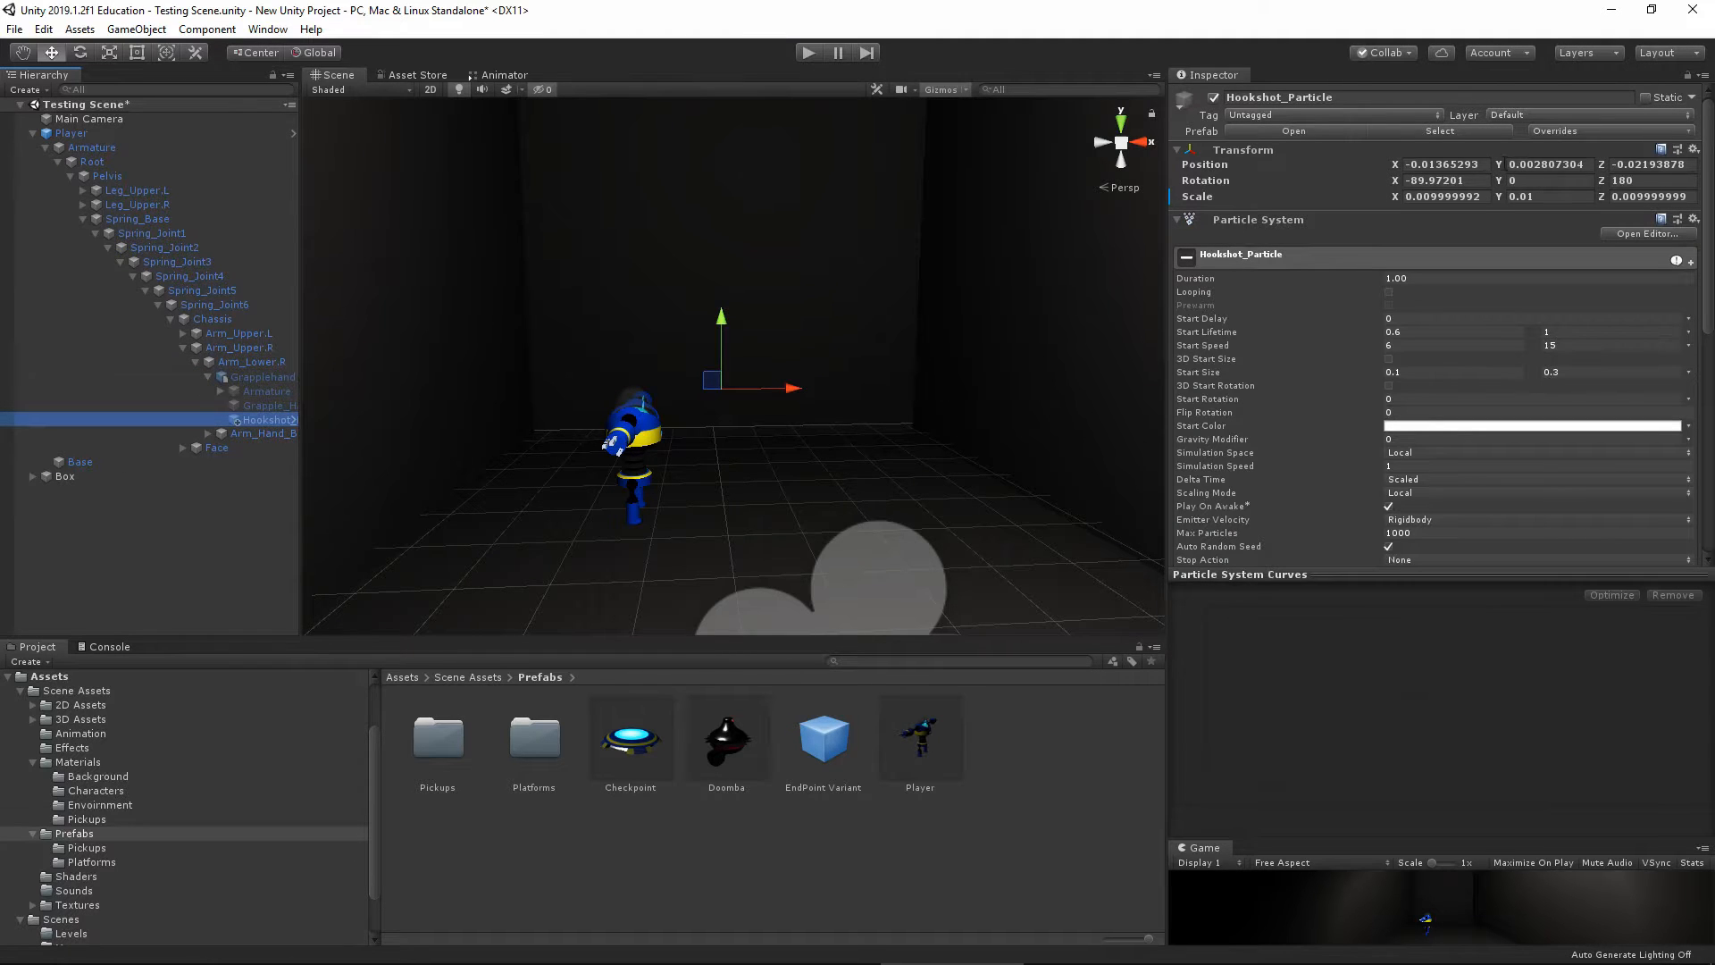
click(1443, 164)
text(0)
key(Tab)
text(0)
key(Tab)
text(0)
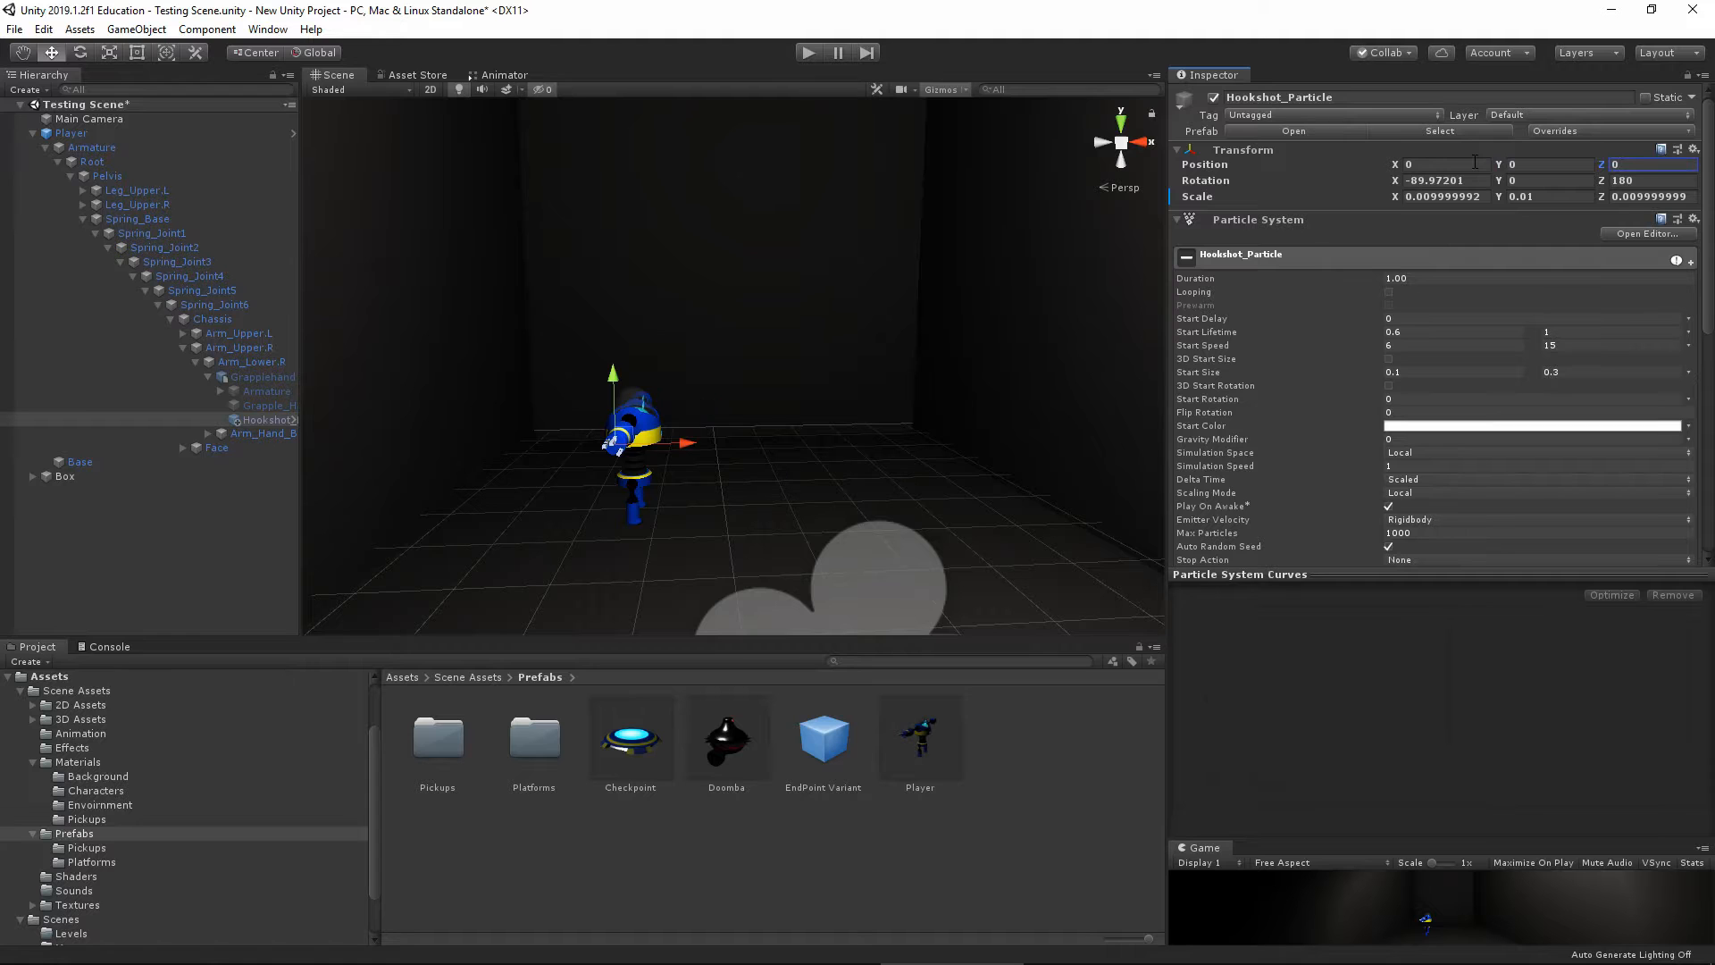
Test the scene in Play mode with an enlarged game view, firing the grapple at several spots, and stop playback
click(808, 52)
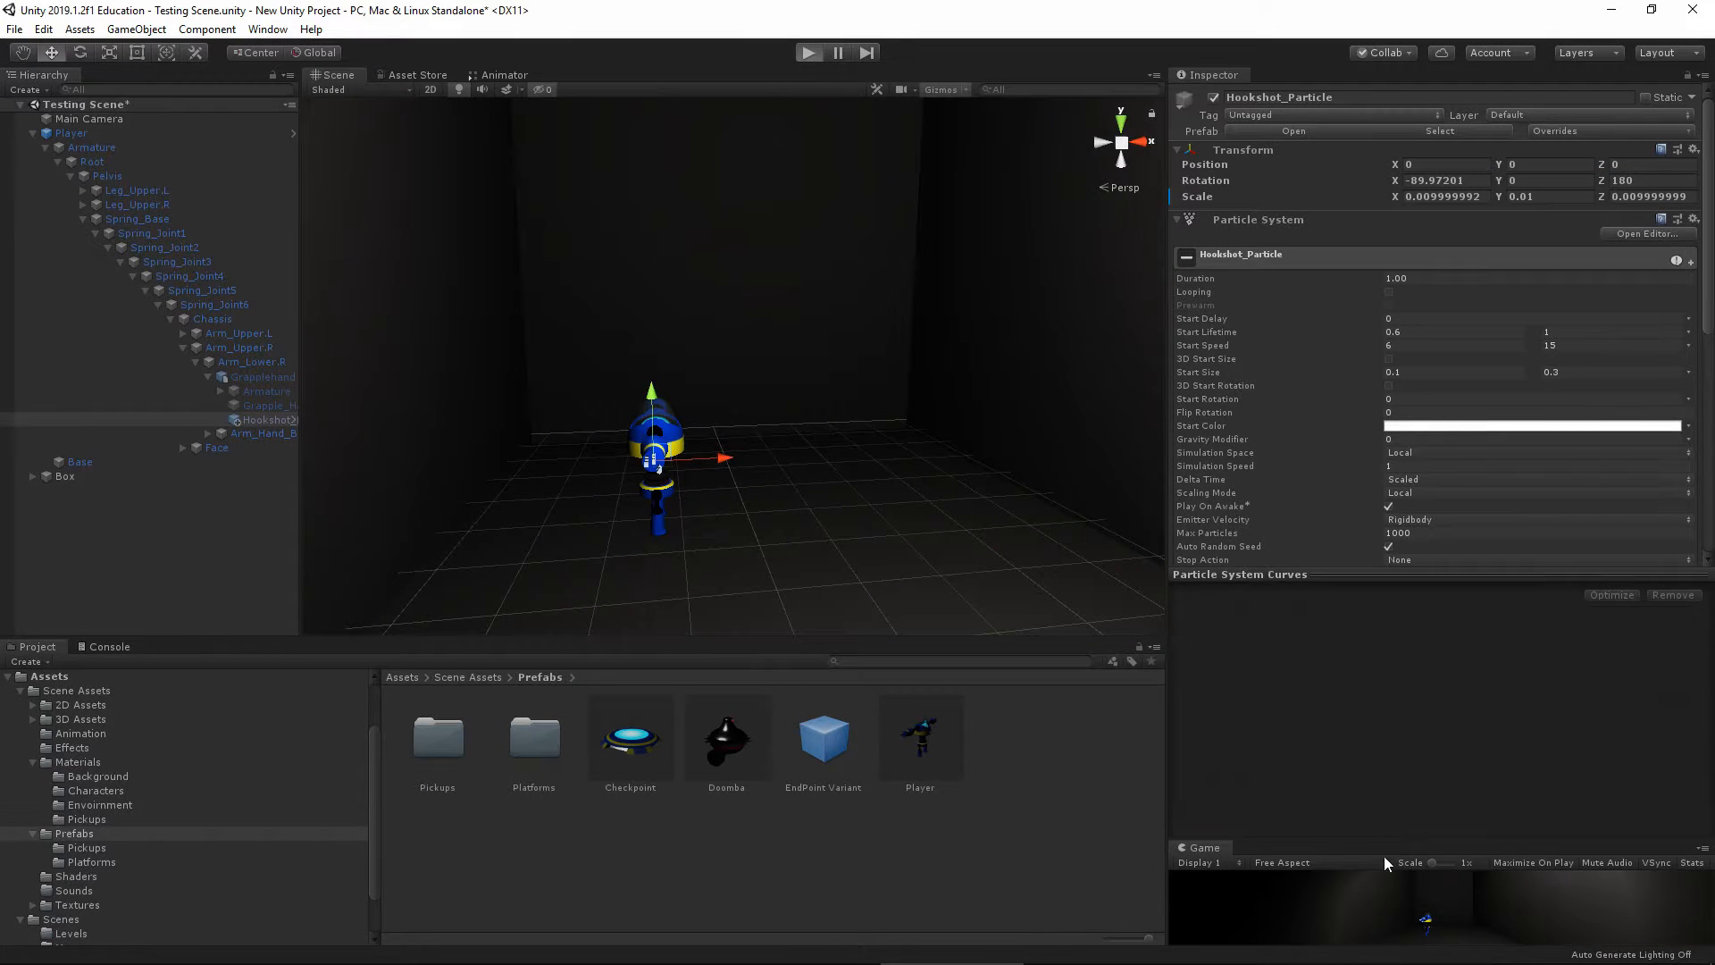
drag(1358, 835, 1372, 547)
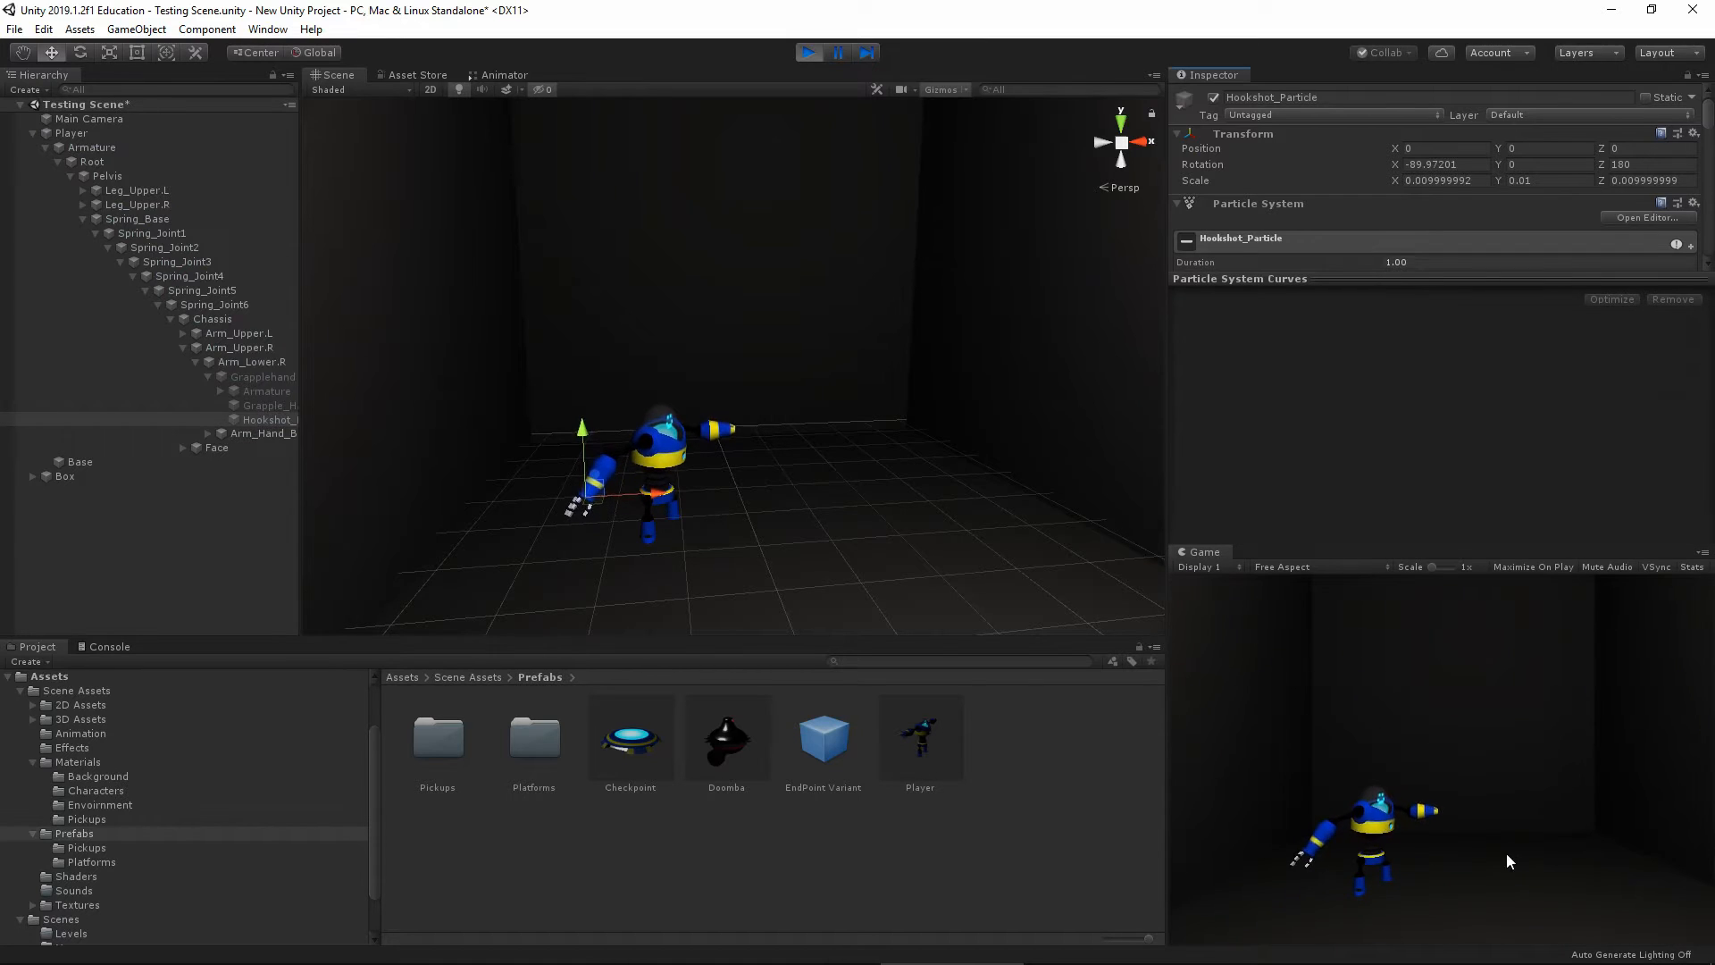
click(1520, 729)
click(1311, 710)
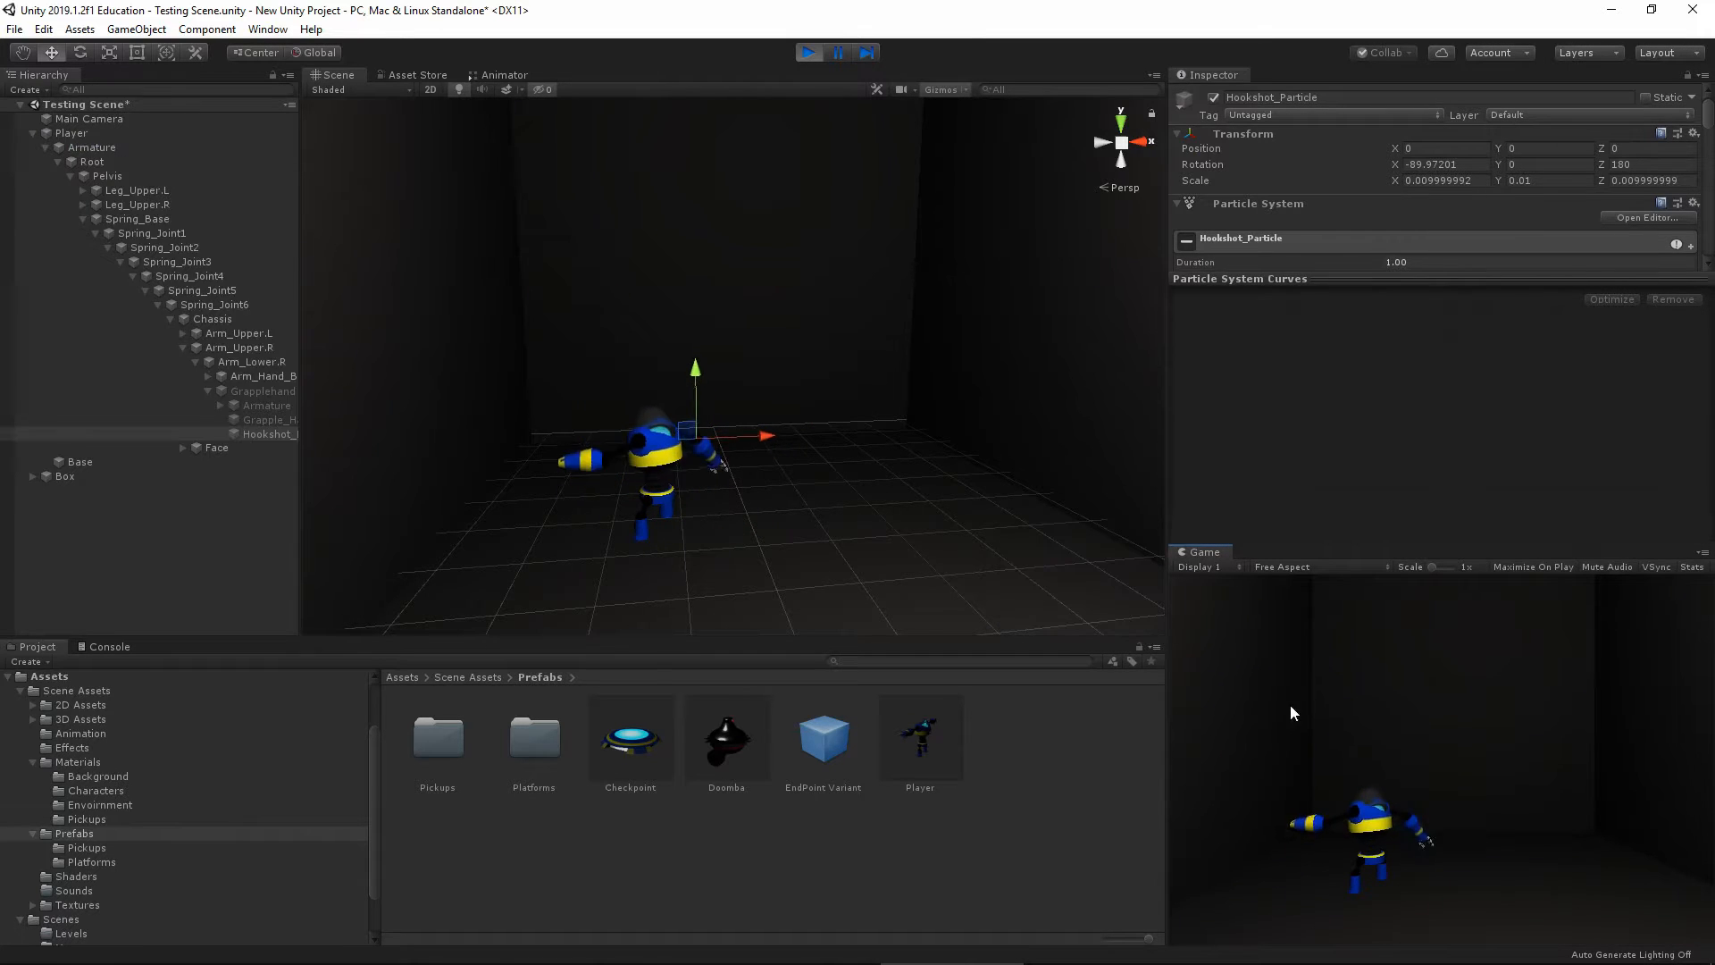
click(1251, 730)
click(1669, 680)
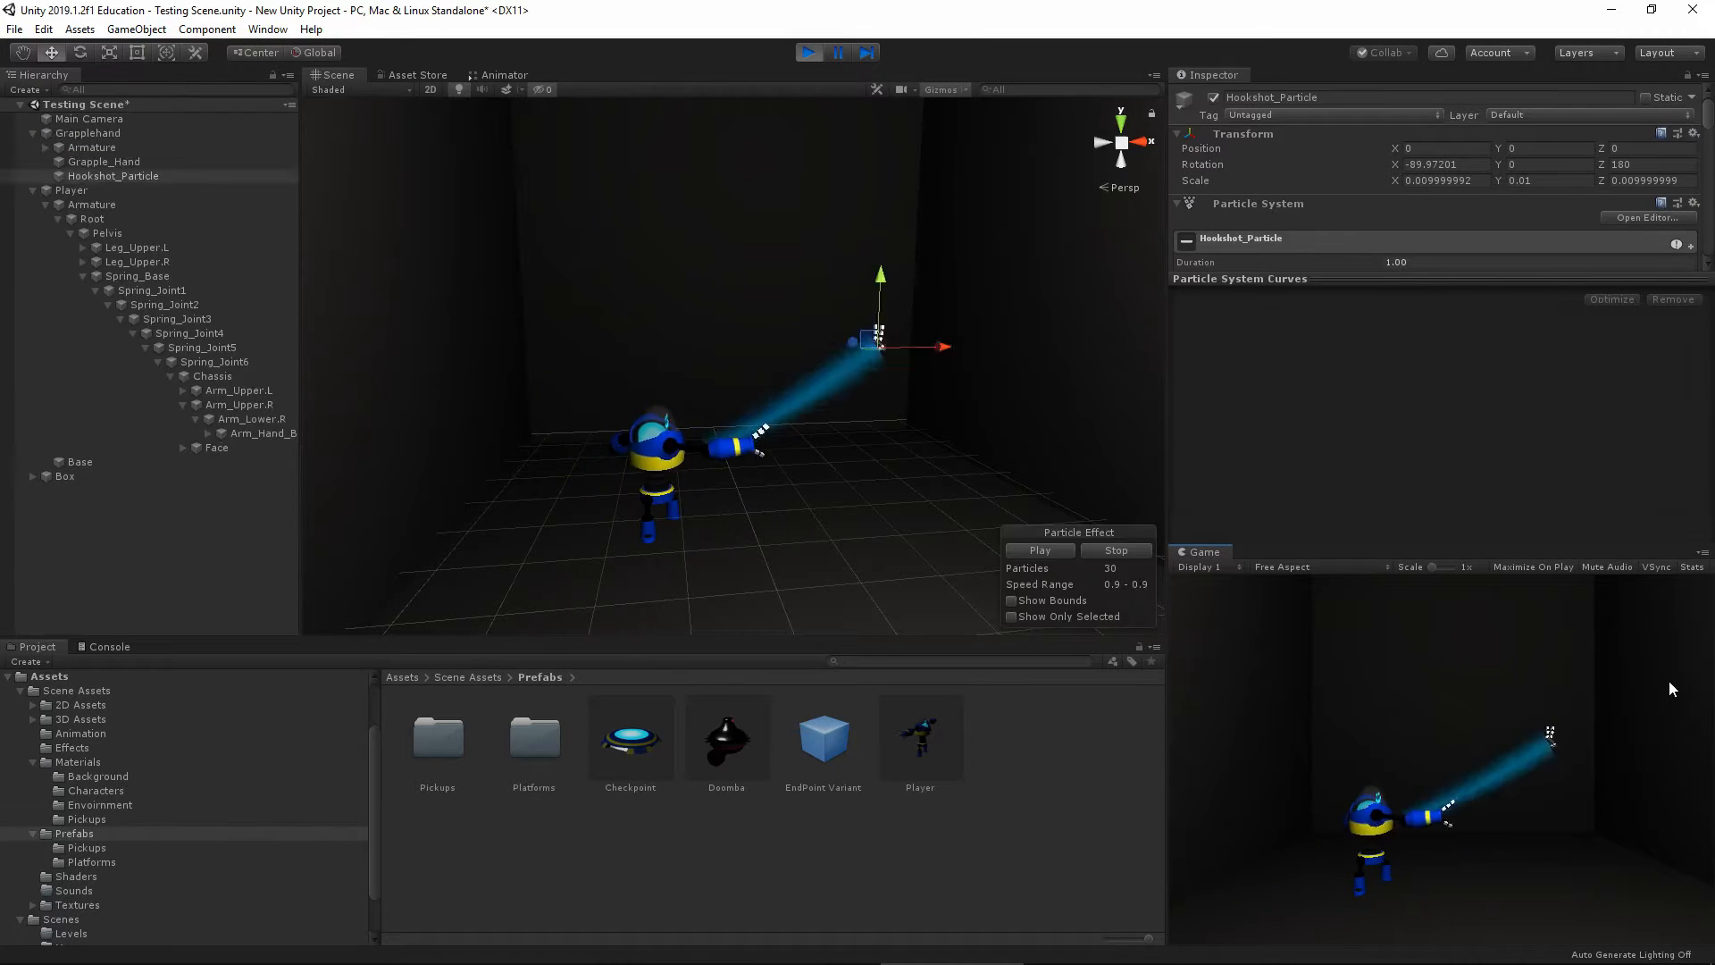
click(807, 54)
Select Hookshot_Particle under Grapplehand, give its particle settings more room and expand the Shape module
click(249, 418)
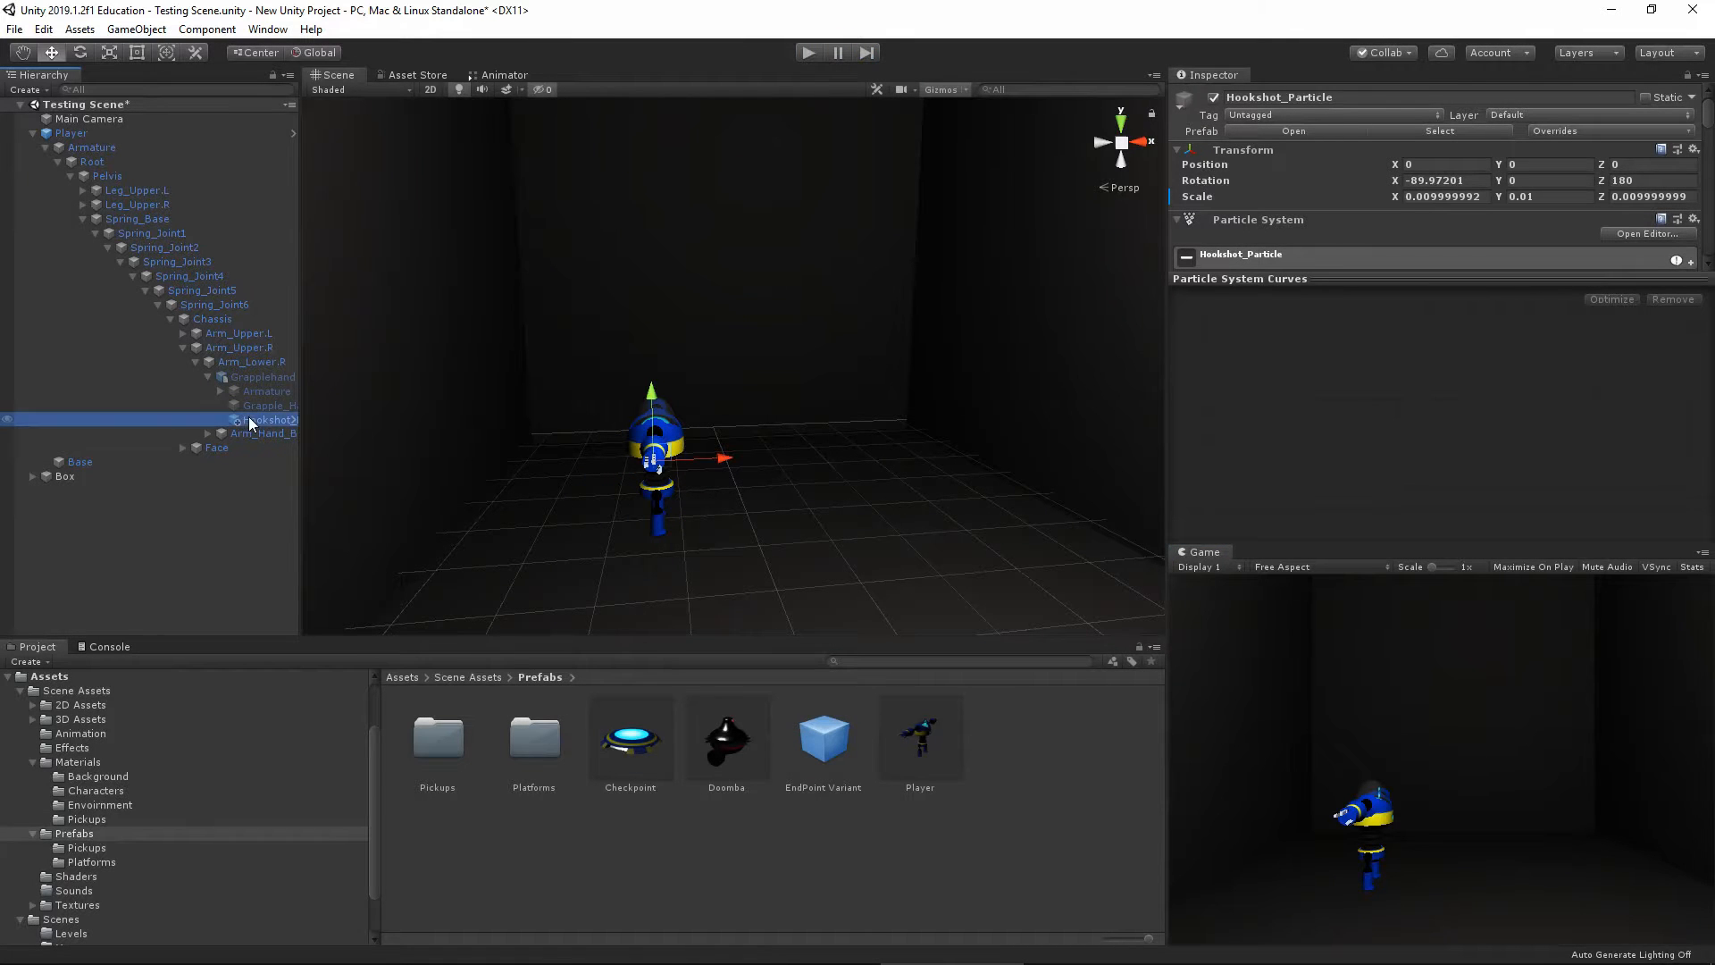
click(1335, 279)
scroll(1340, 393, down, 3)
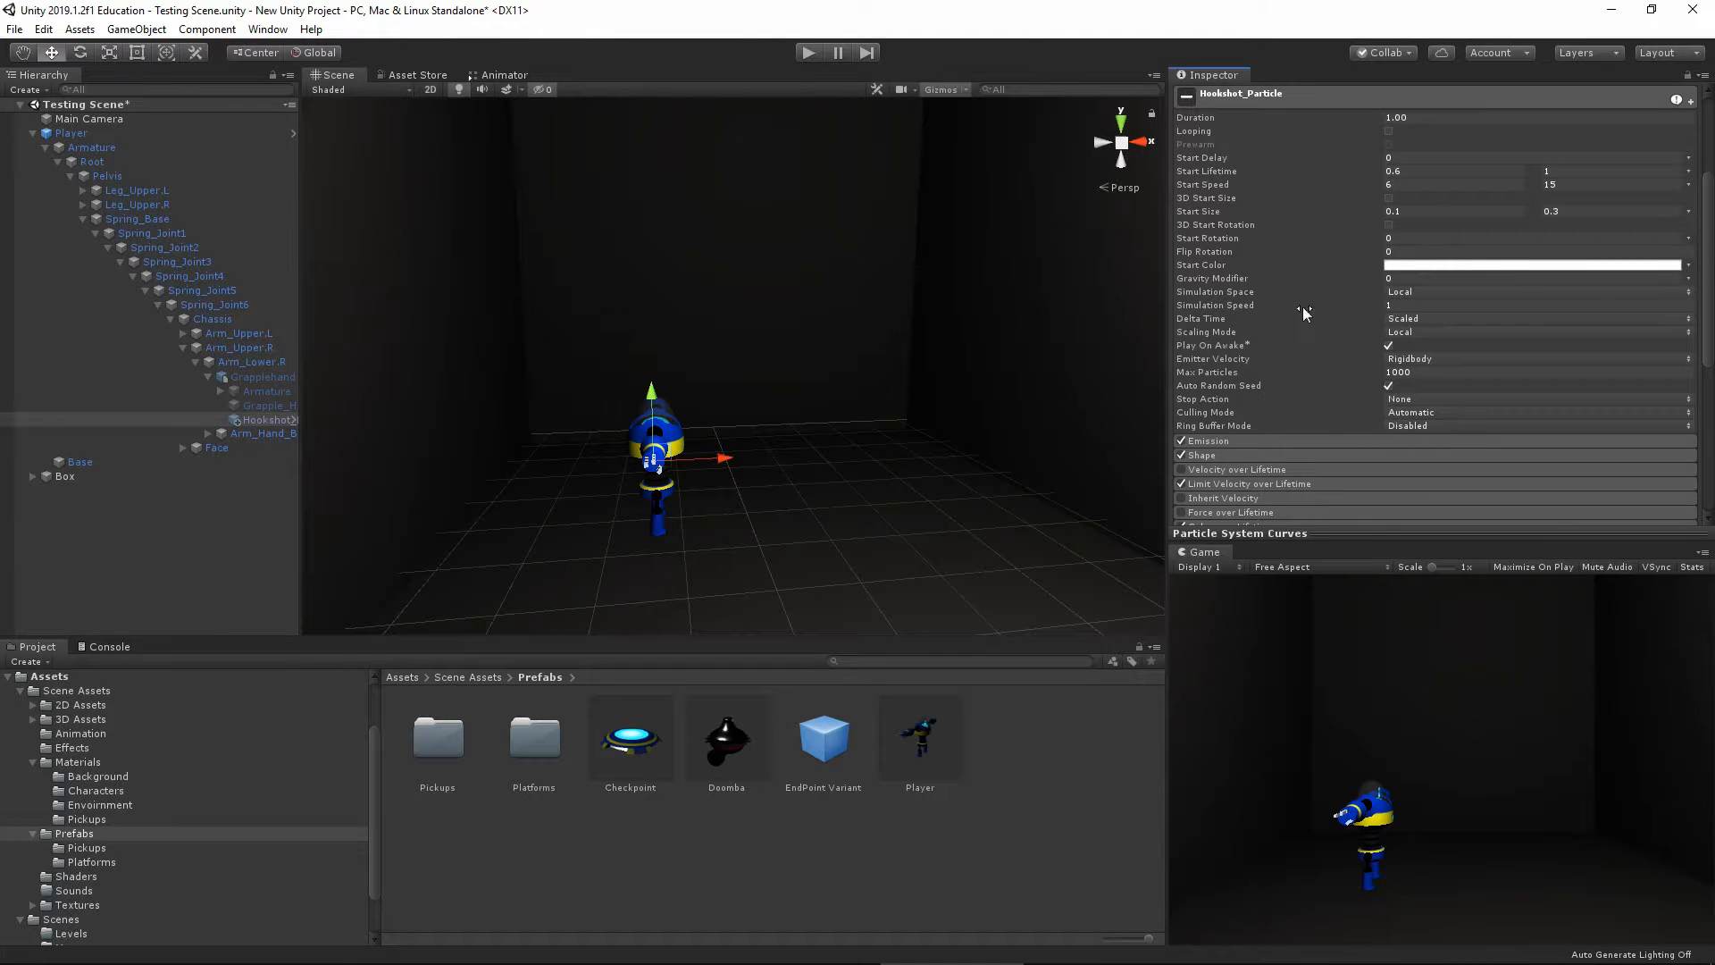
alt+drag(842, 534, 759, 524)
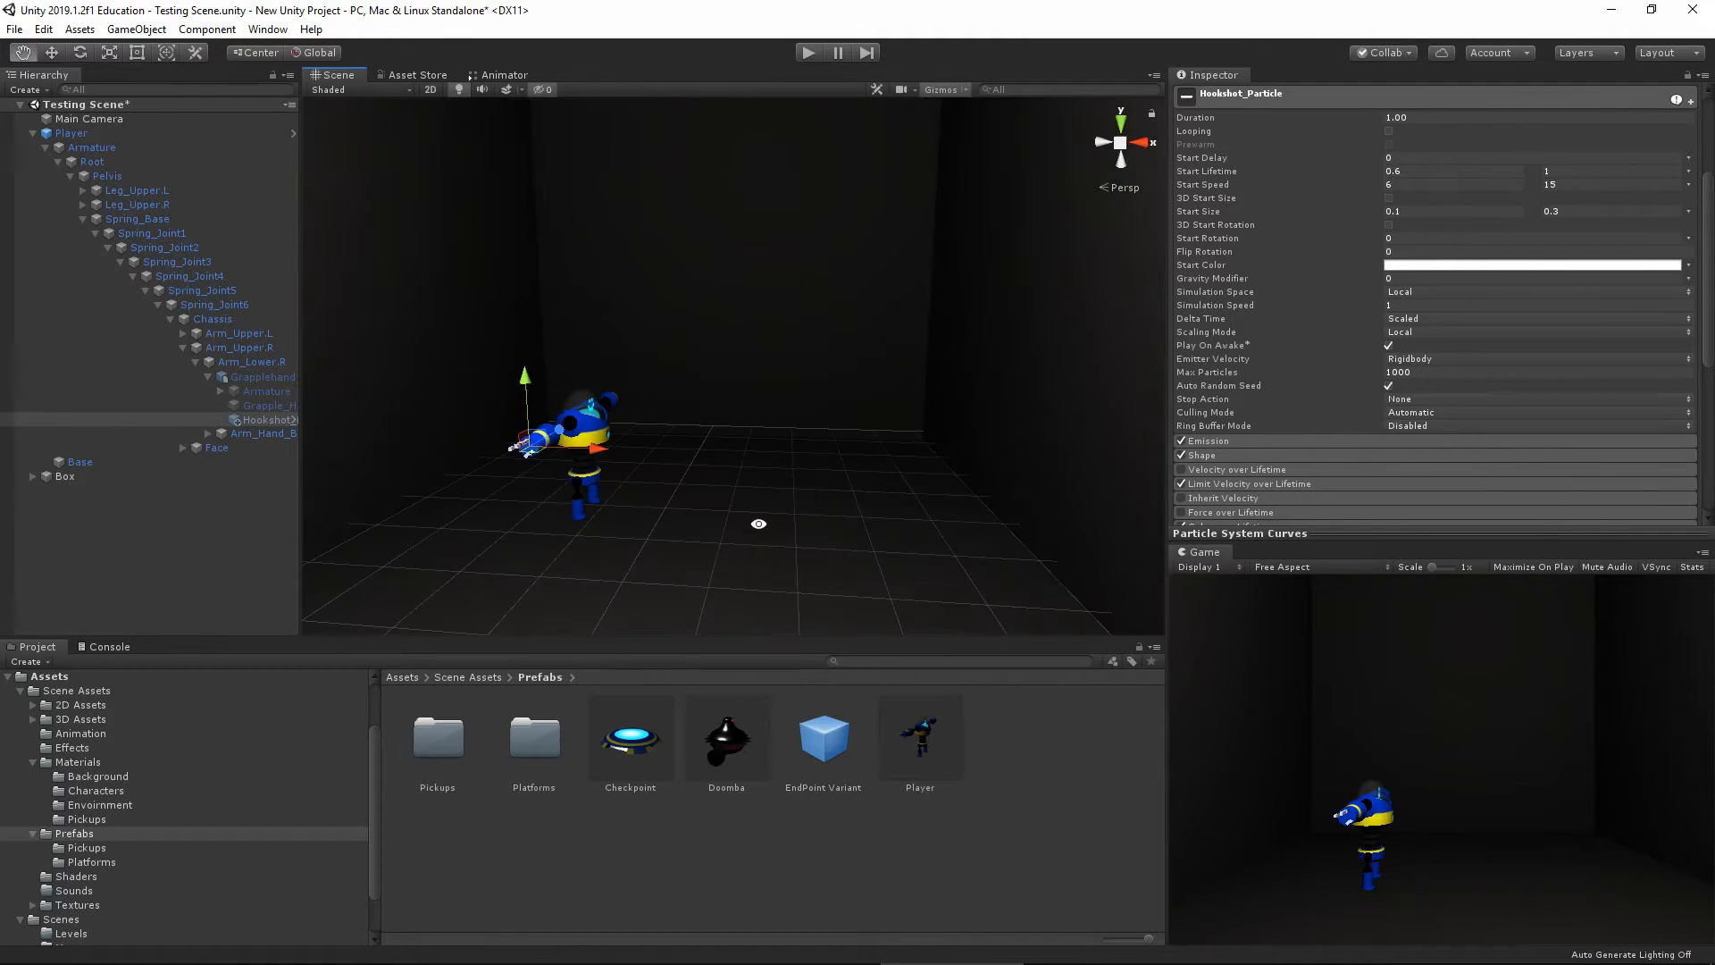
scroll(1381, 461, down, 3)
click(1209, 297)
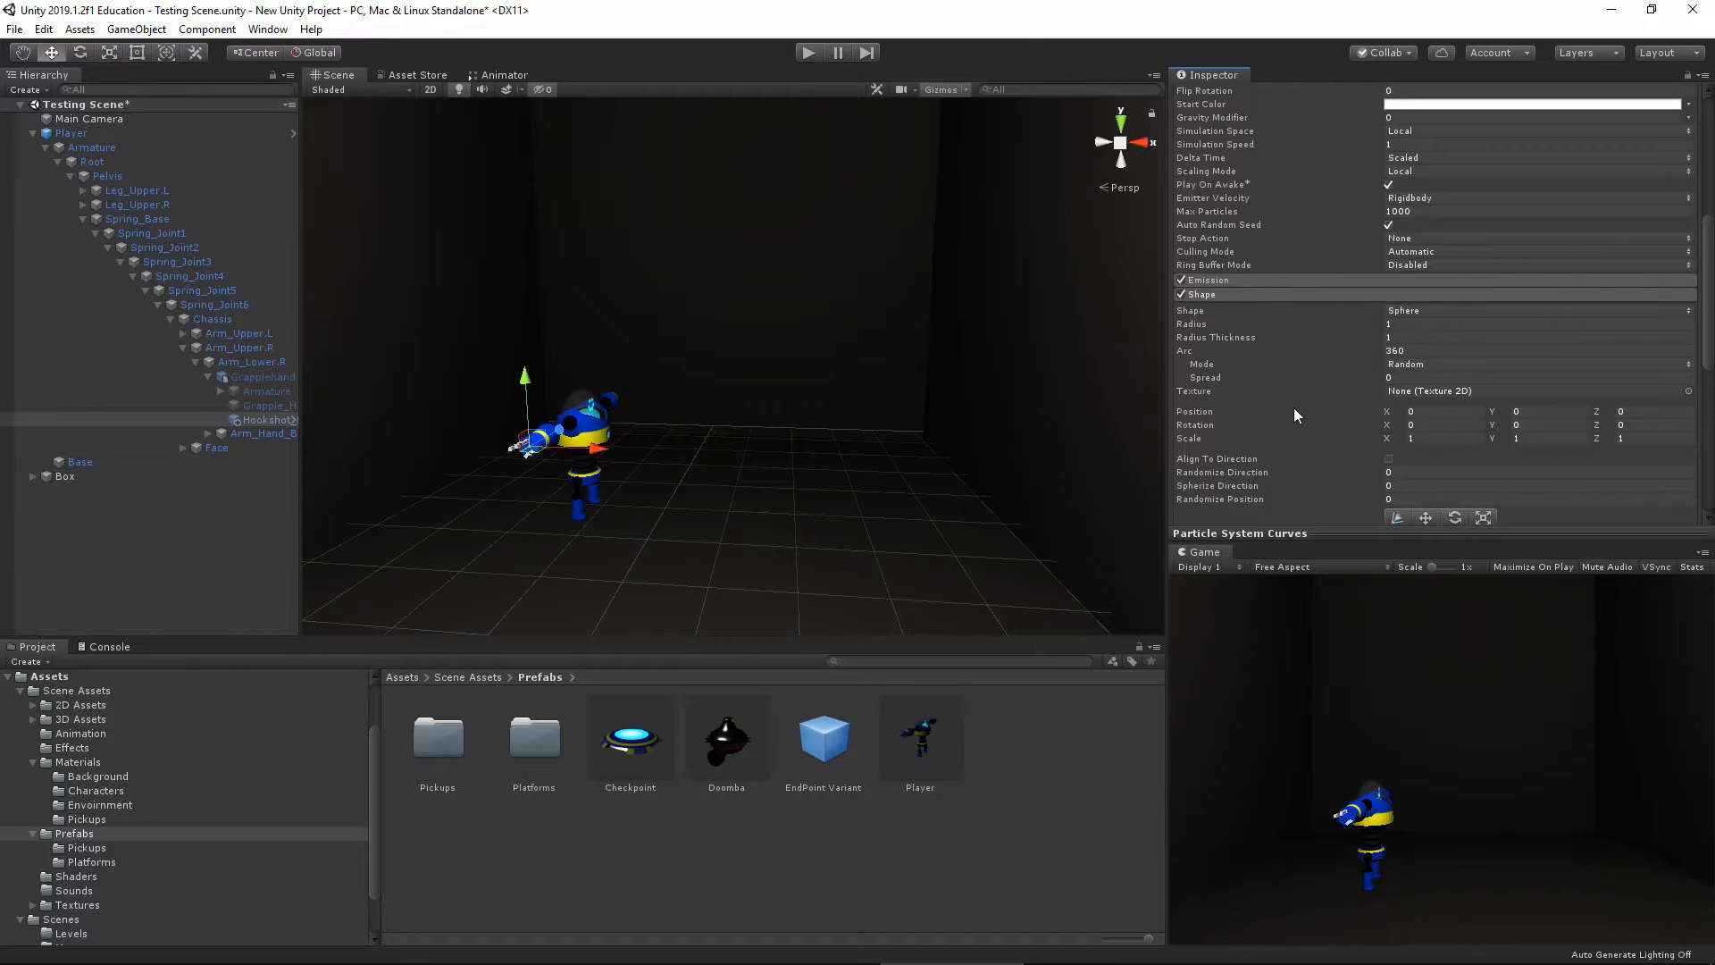
Collapse the Shape module and the main settings of Hookshot_Particle's particle system after looking over its module list
click(1280, 296)
scroll(1274, 336, down, 3)
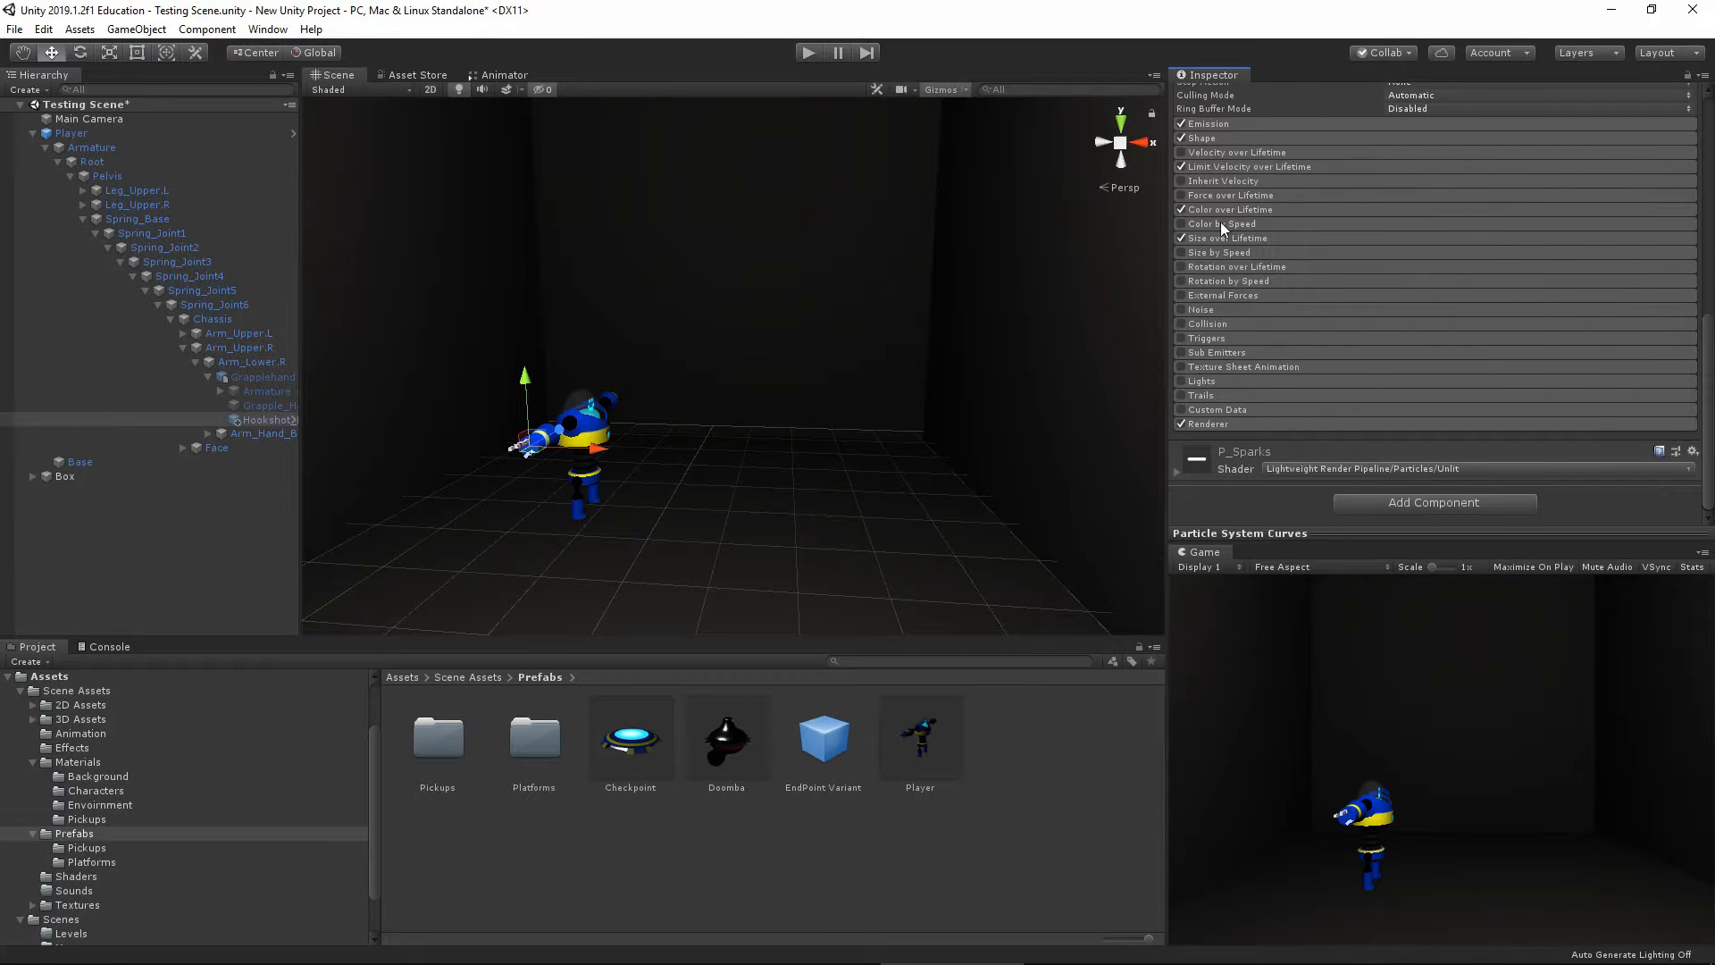
scroll(1340, 366, up, 10)
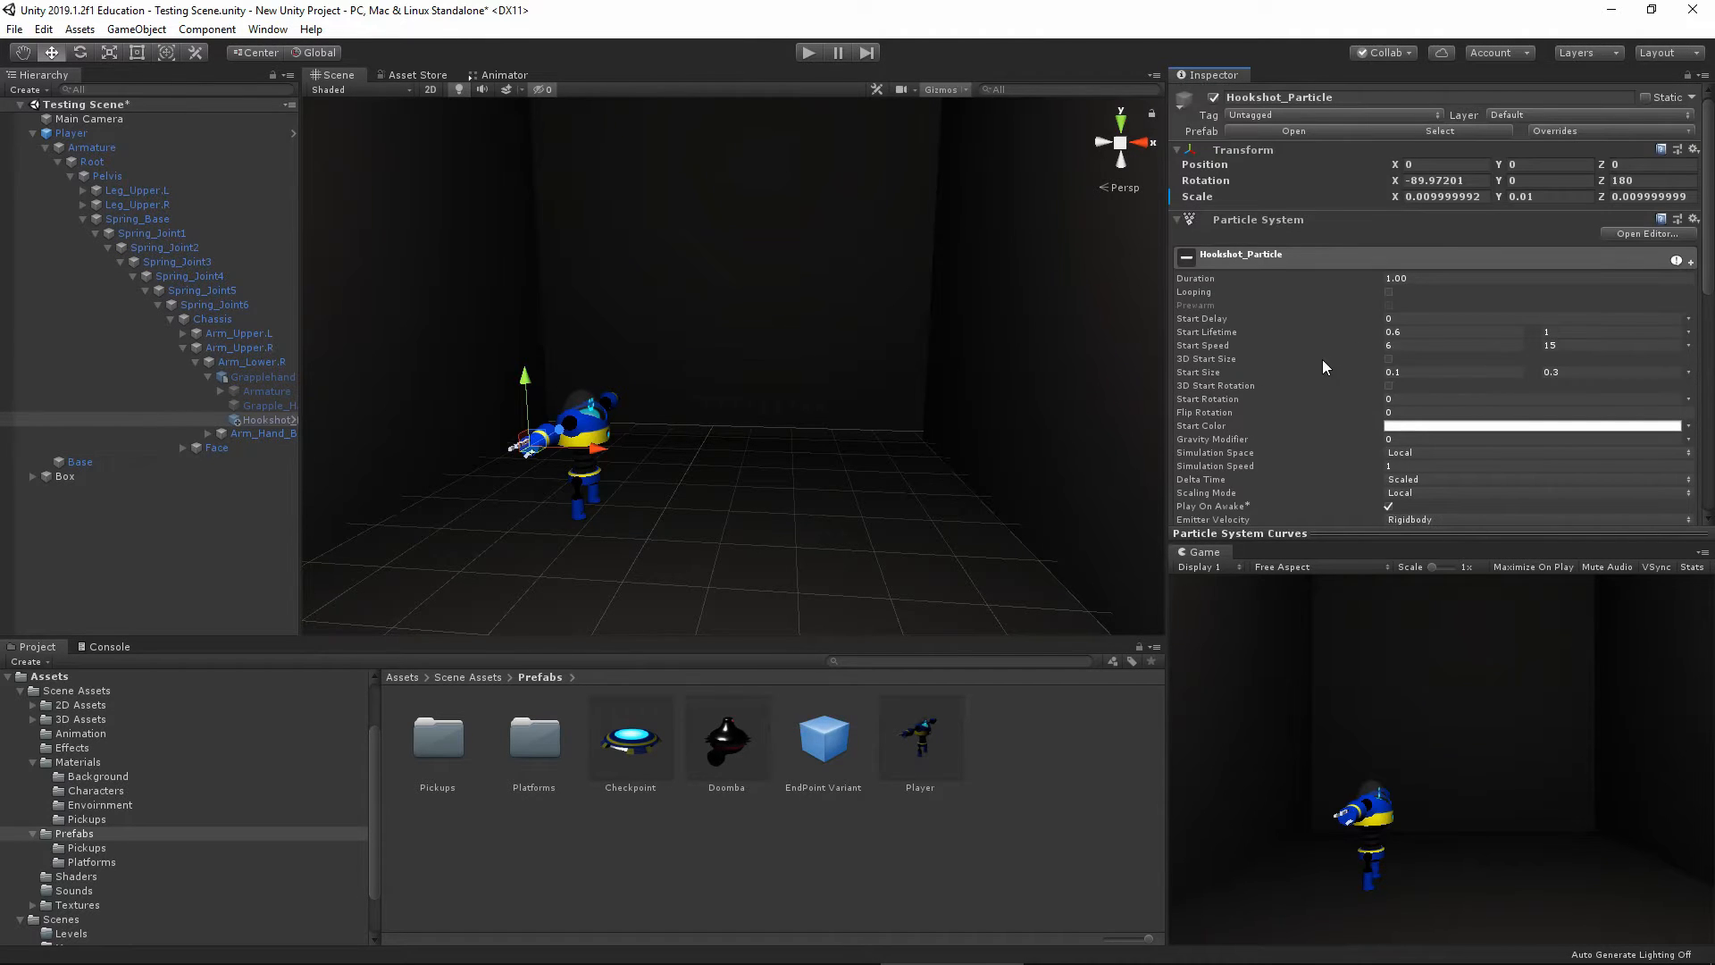
click(1251, 259)
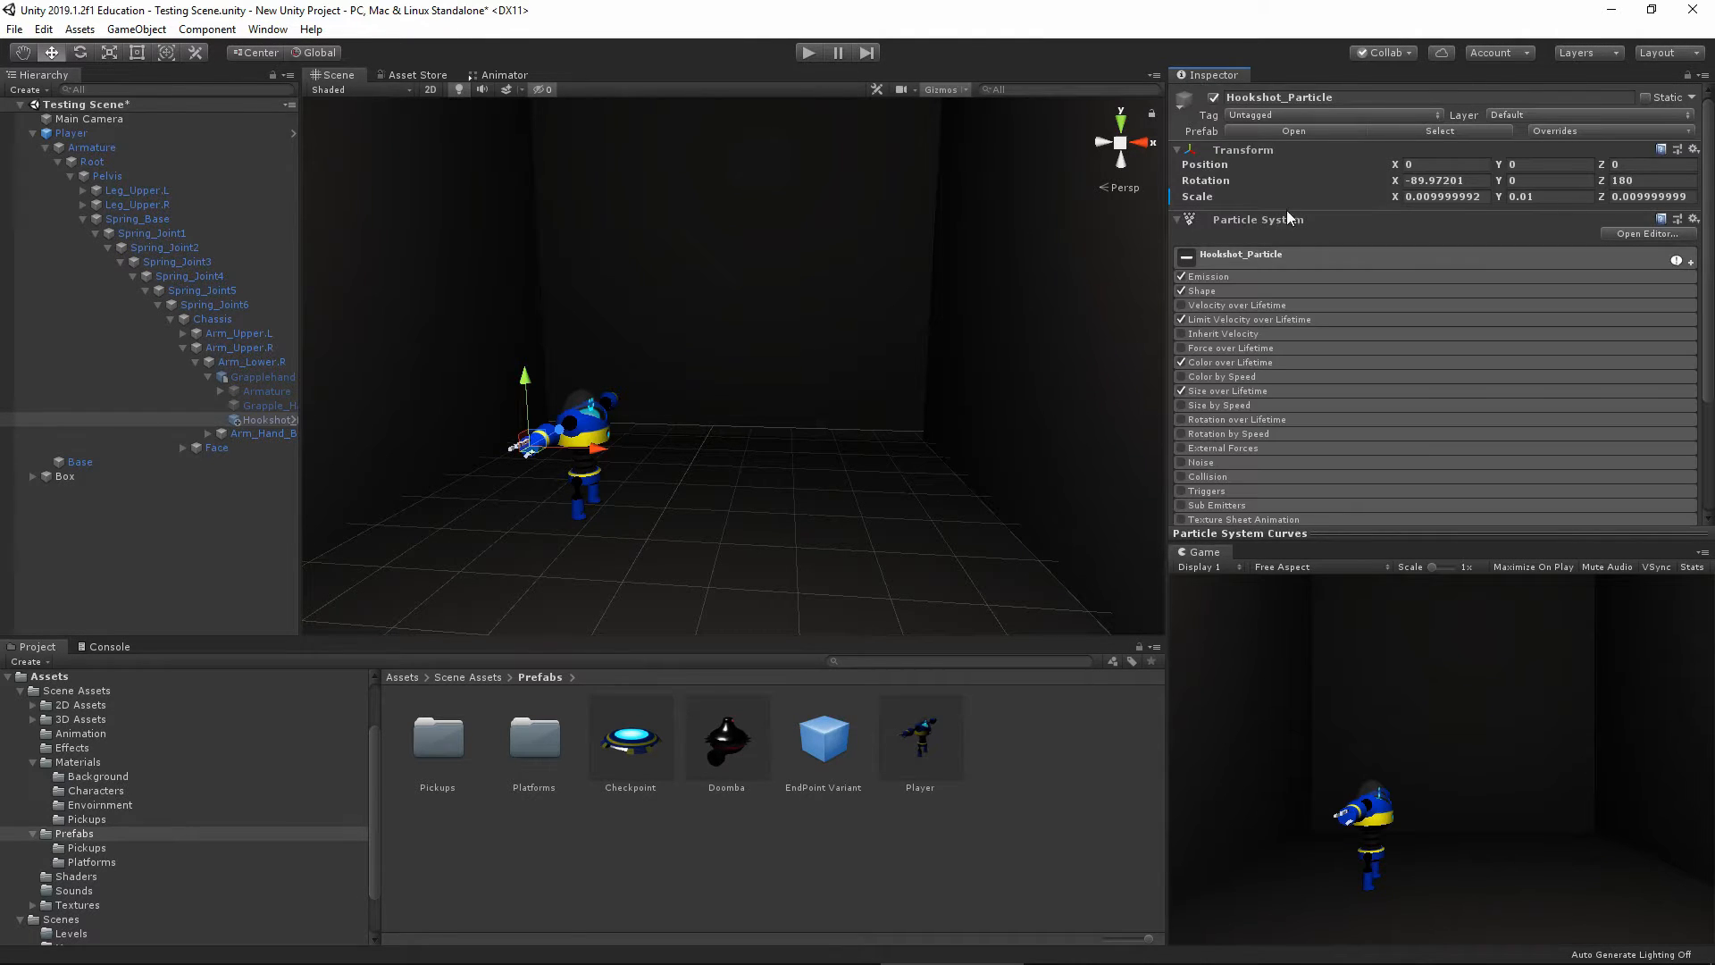
Select the Player object, find its Player Controller component and open the PlayerController script in Visual Studio
click(31, 133)
click(114, 133)
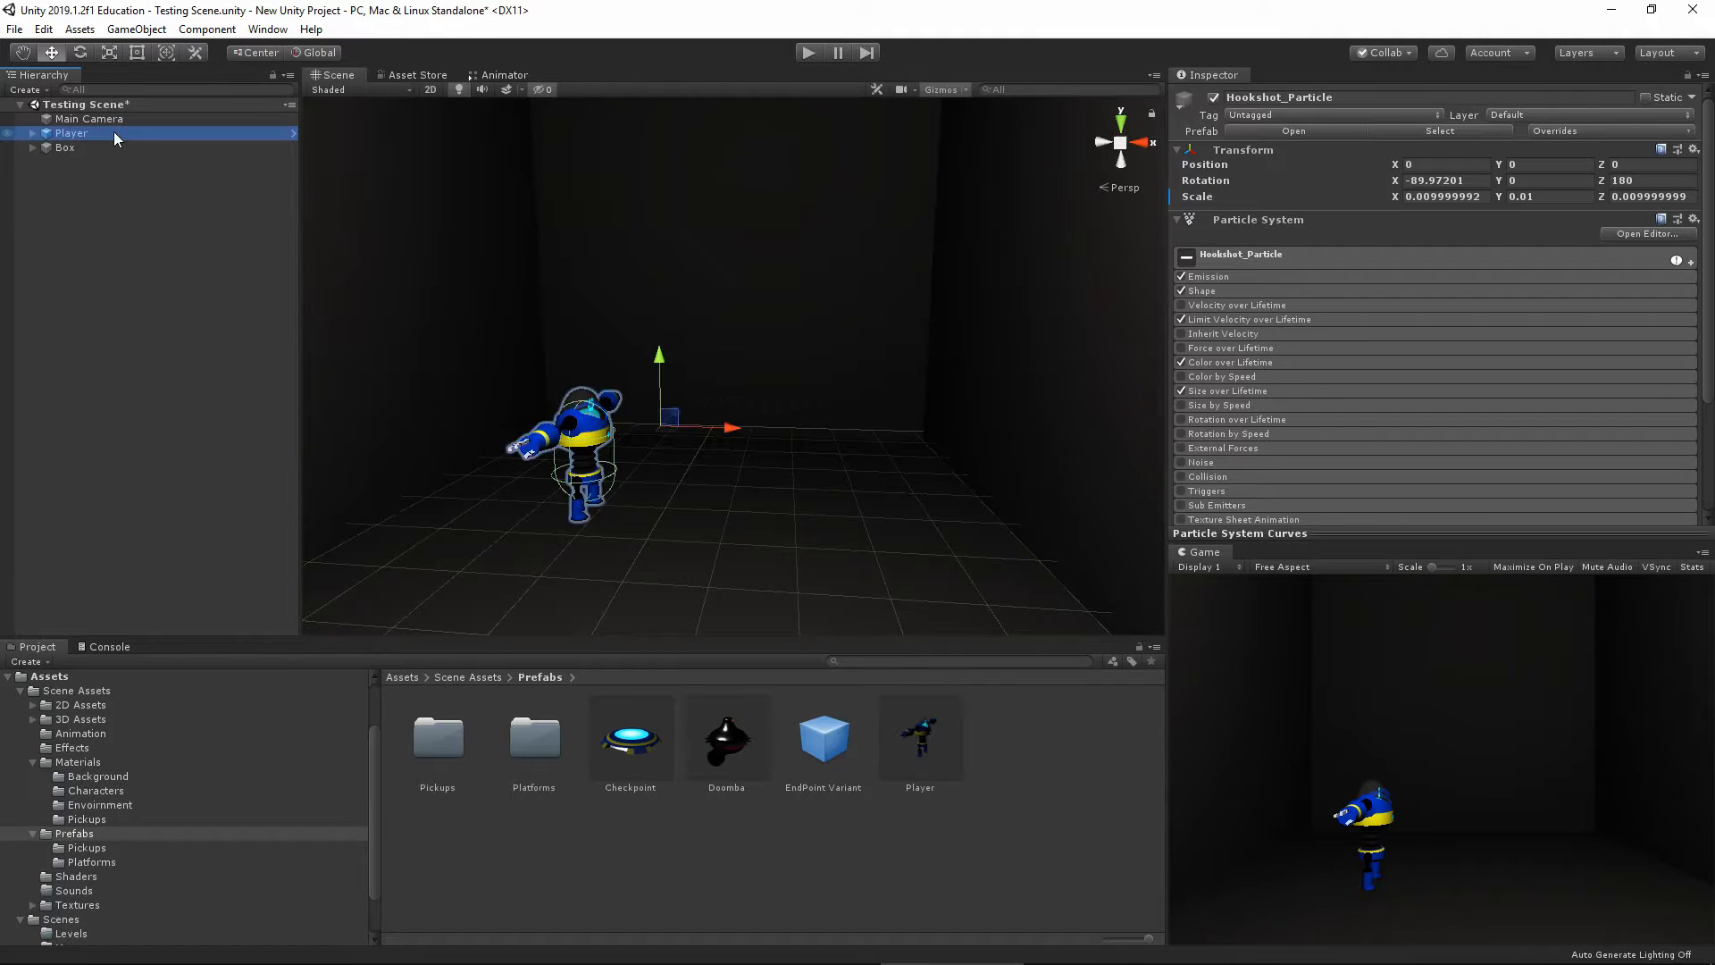
scroll(1288, 422, down, 15)
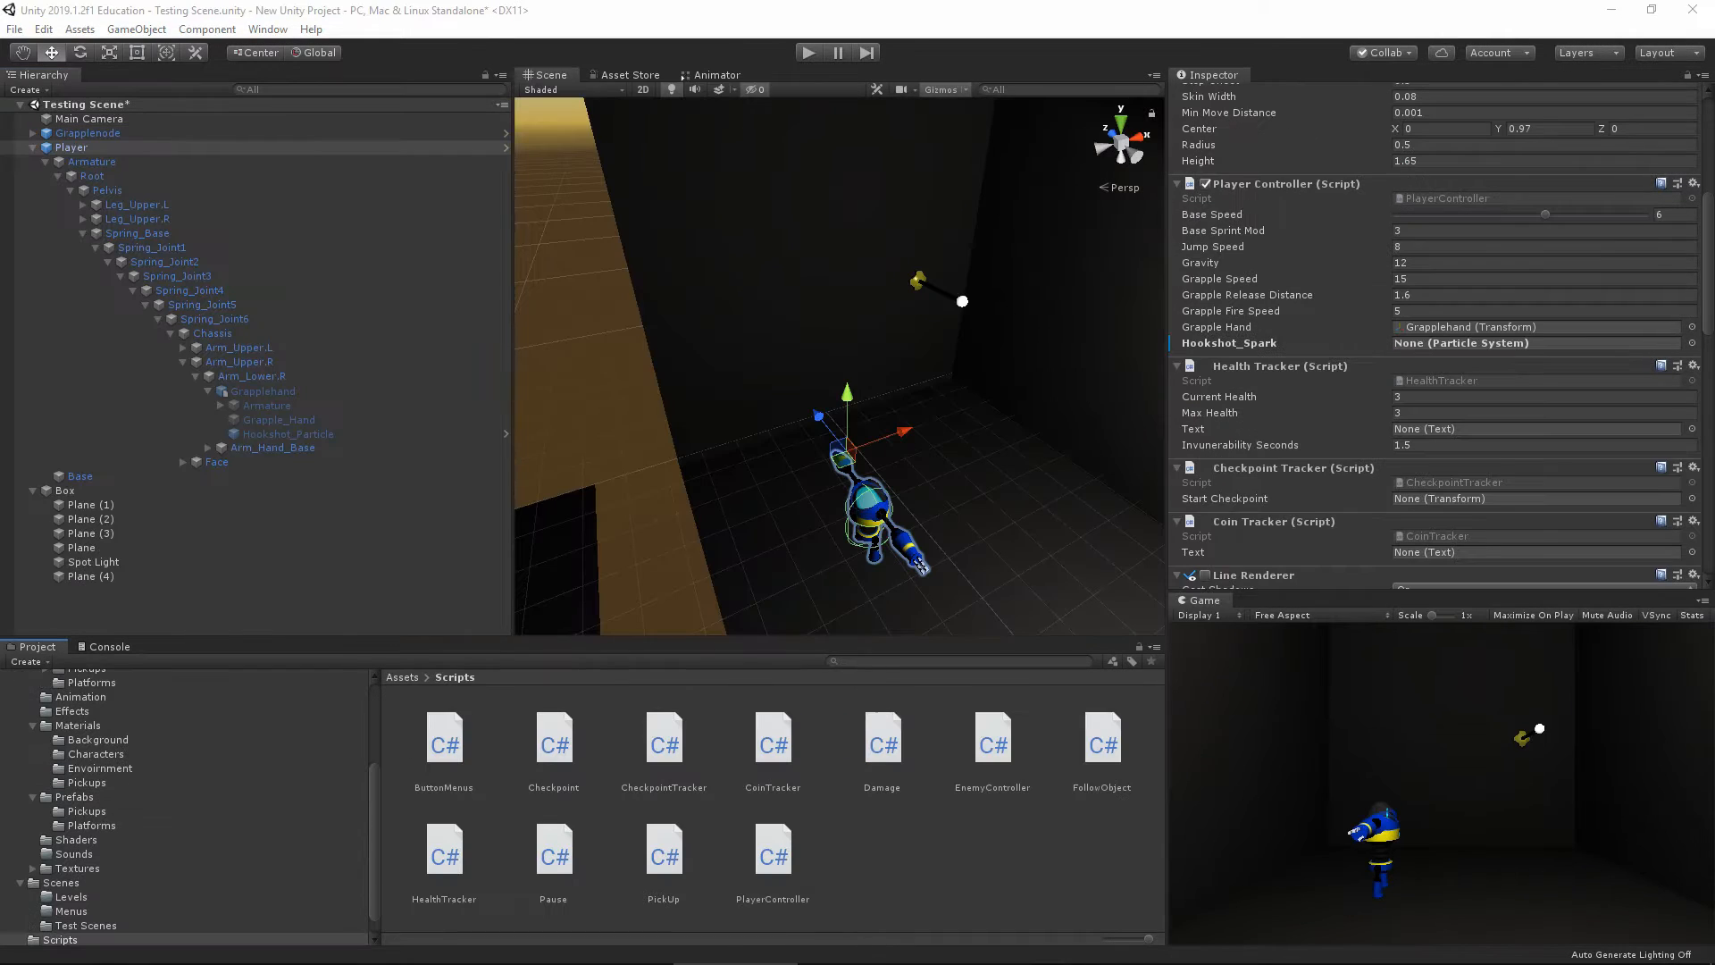
double_click(773, 850)
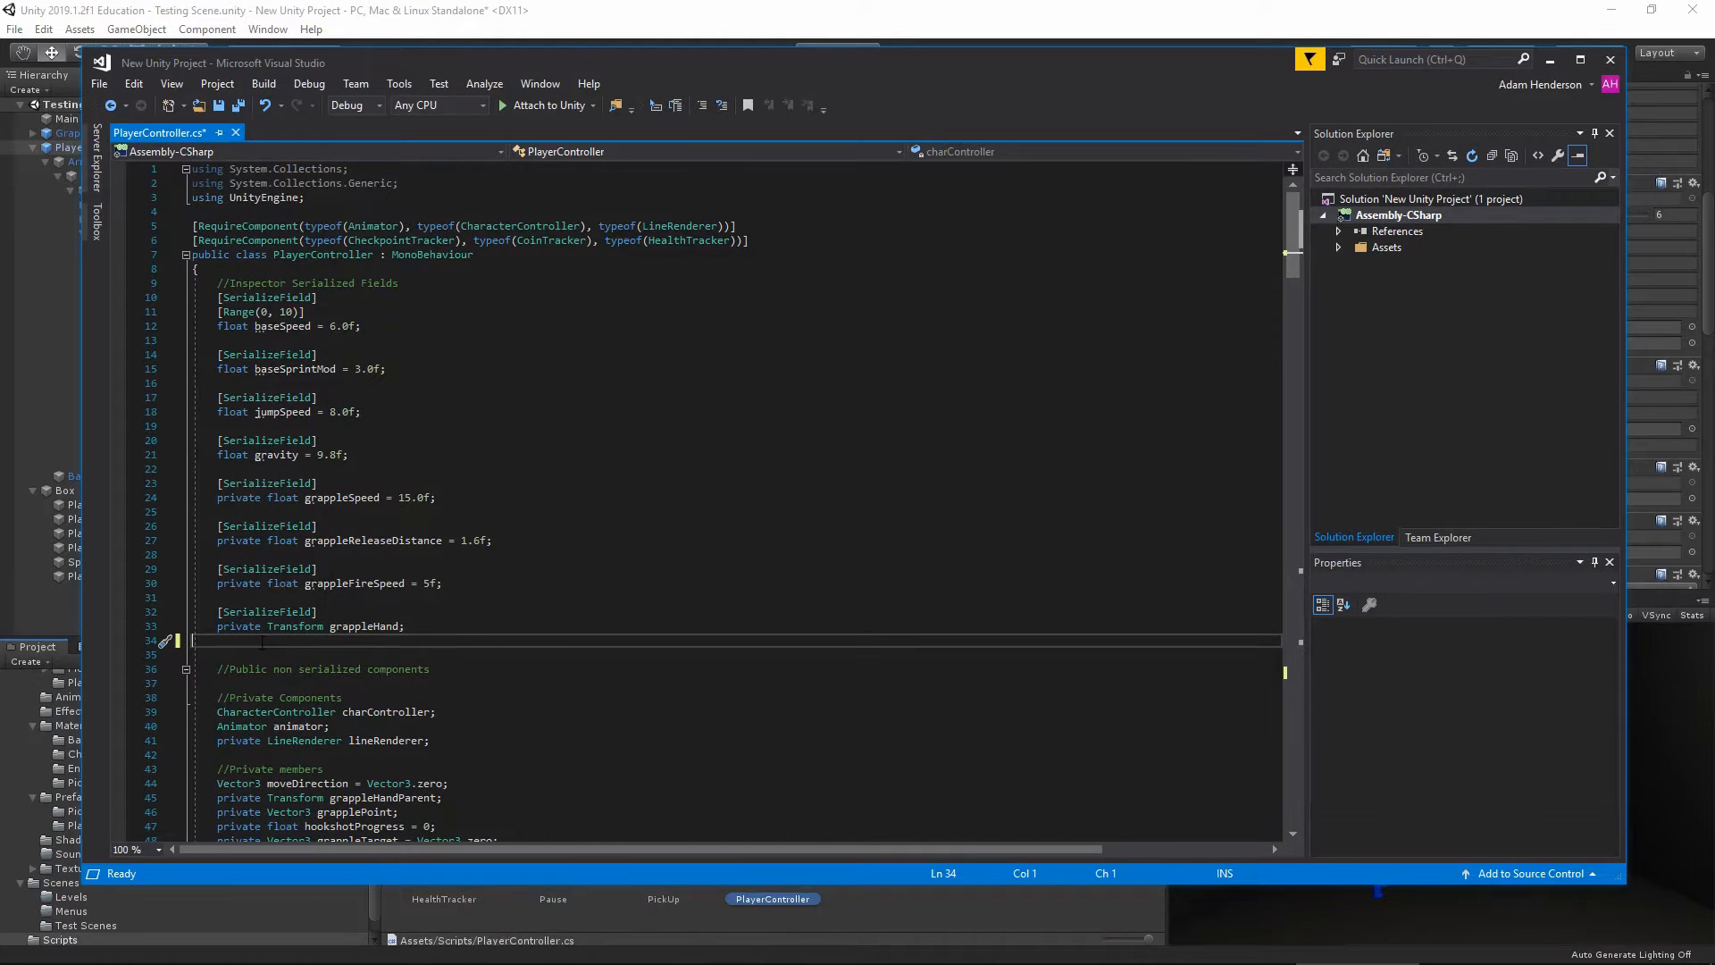
Declare a serialized private ParticleSystem field named Hookshot_Spark below the grappleHand field in PlayerController
key(Return)
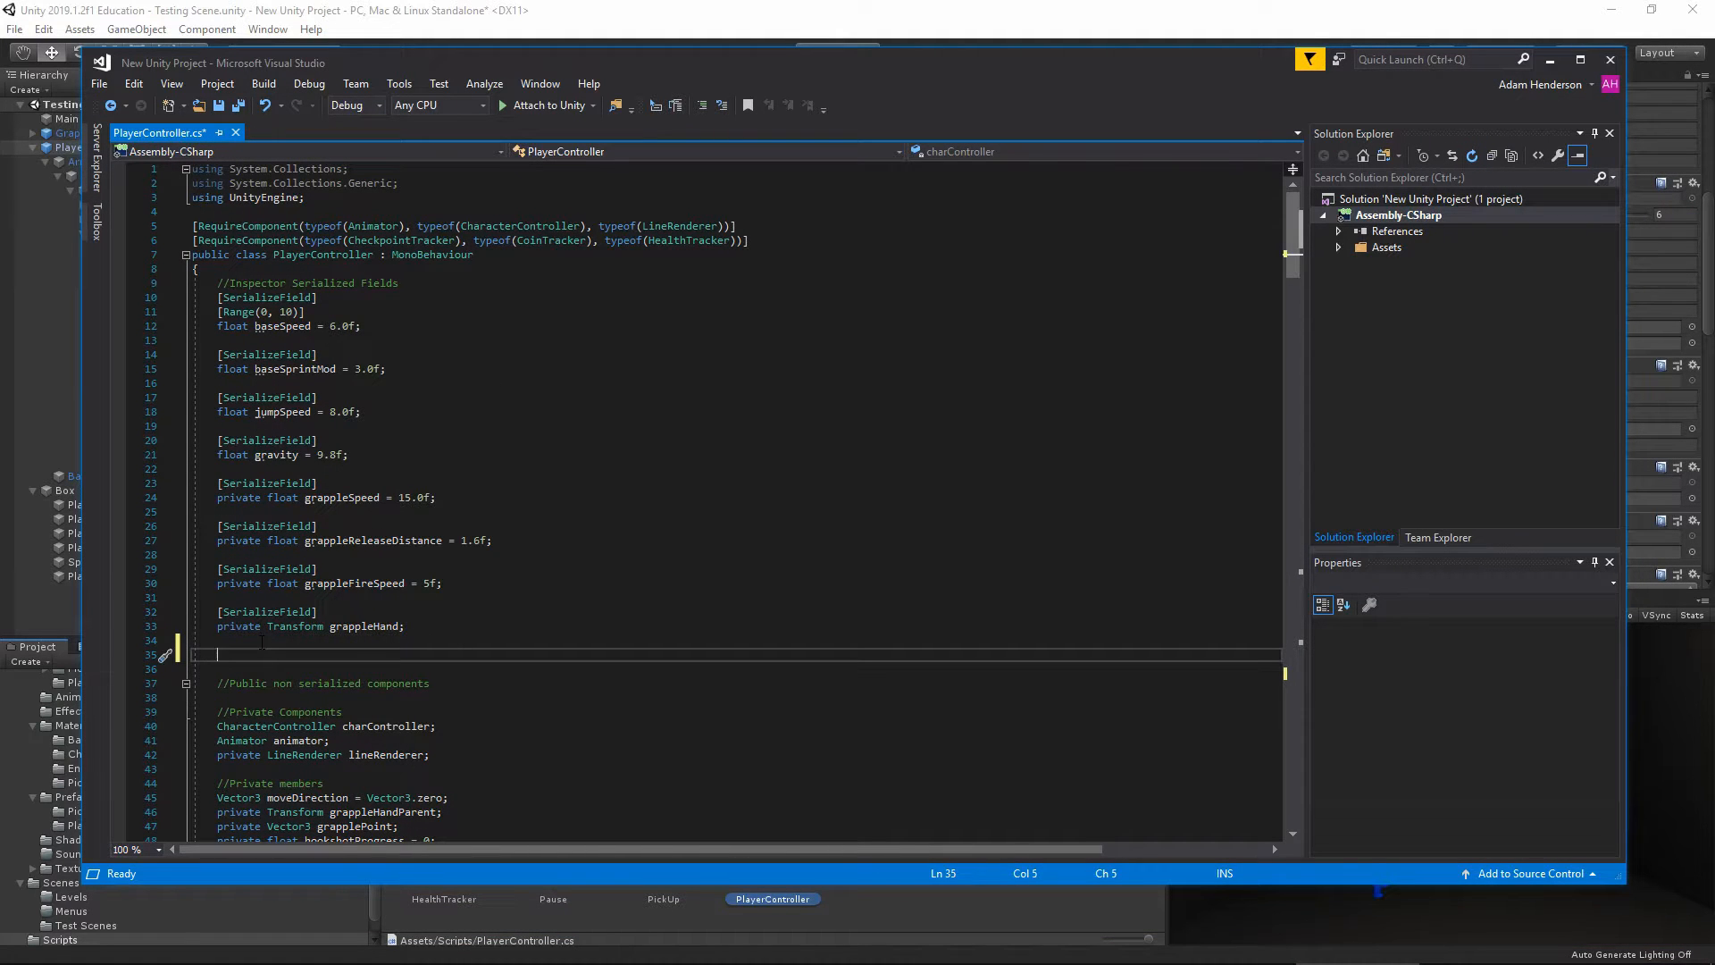
text([SerializeField])
key(Return)
key(ctrl+space)
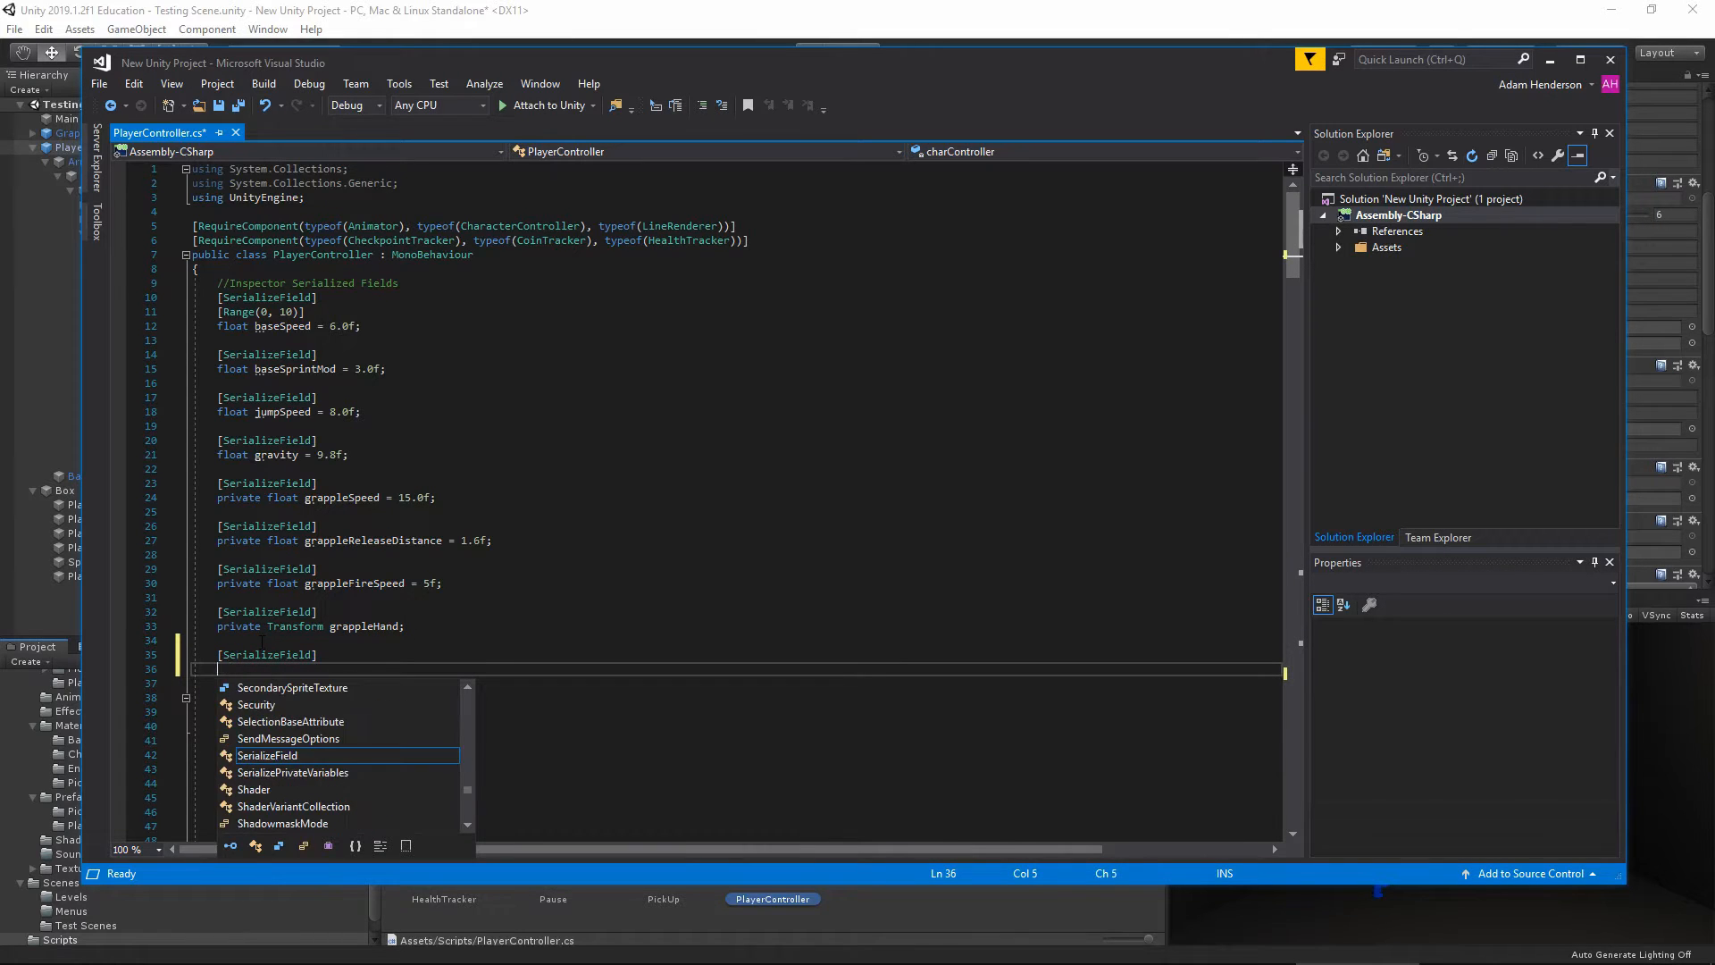
text(private )
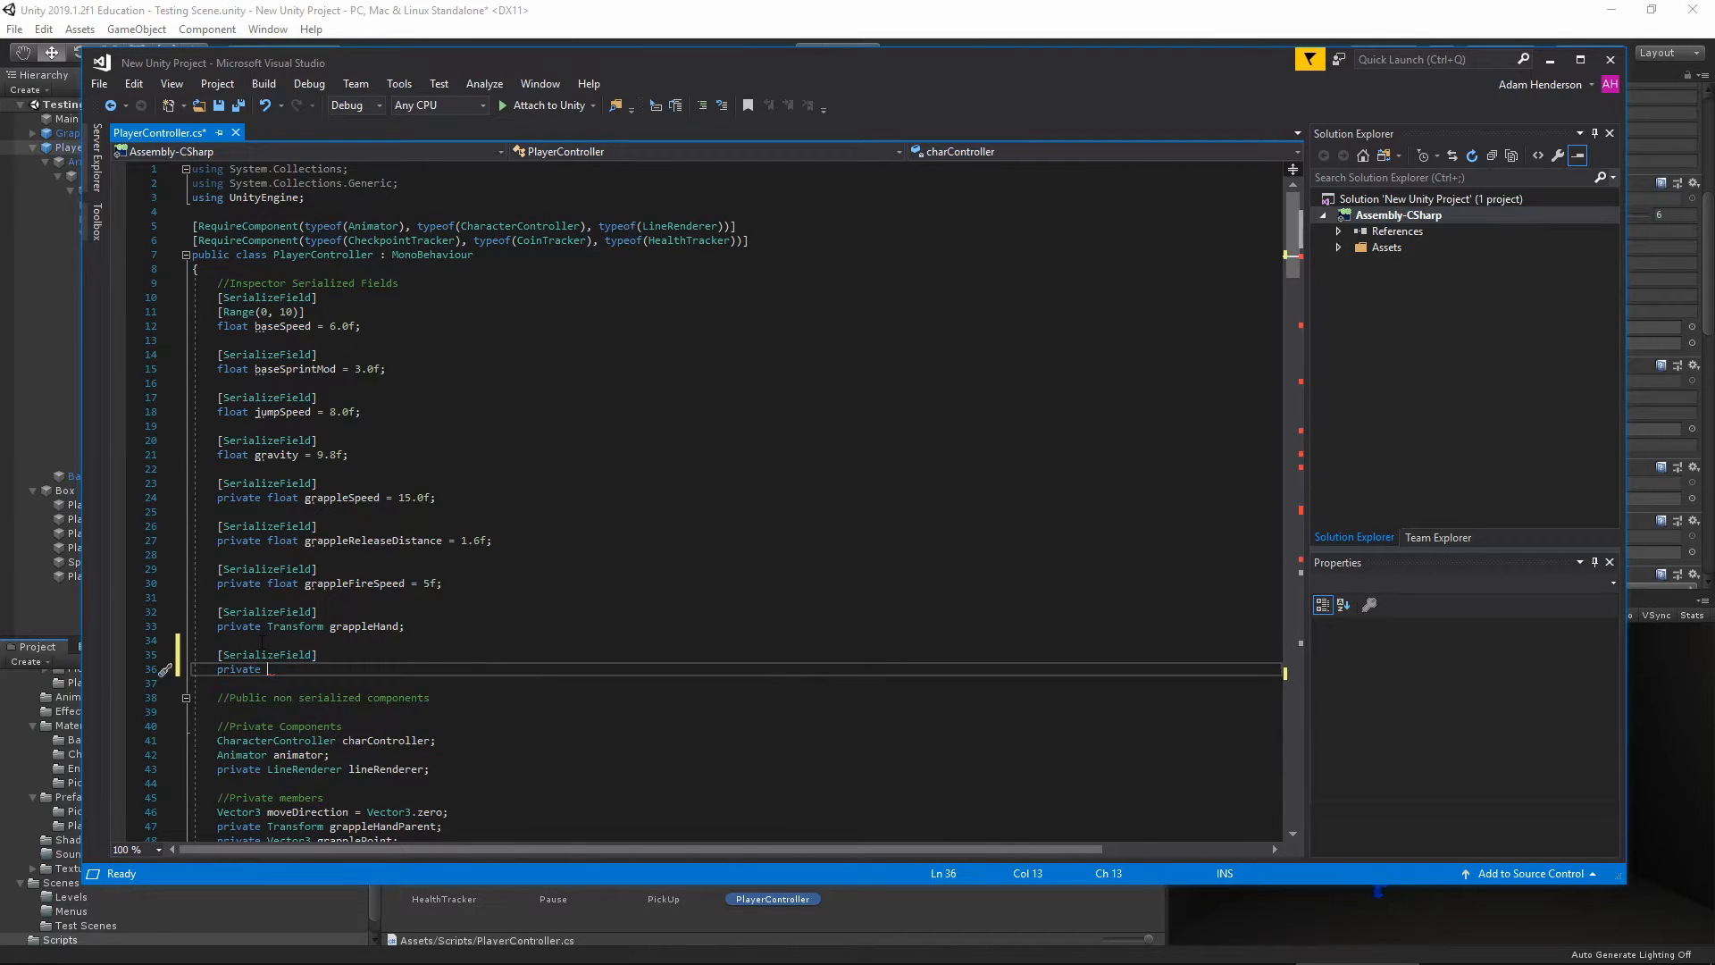
text(ParticleSystem)
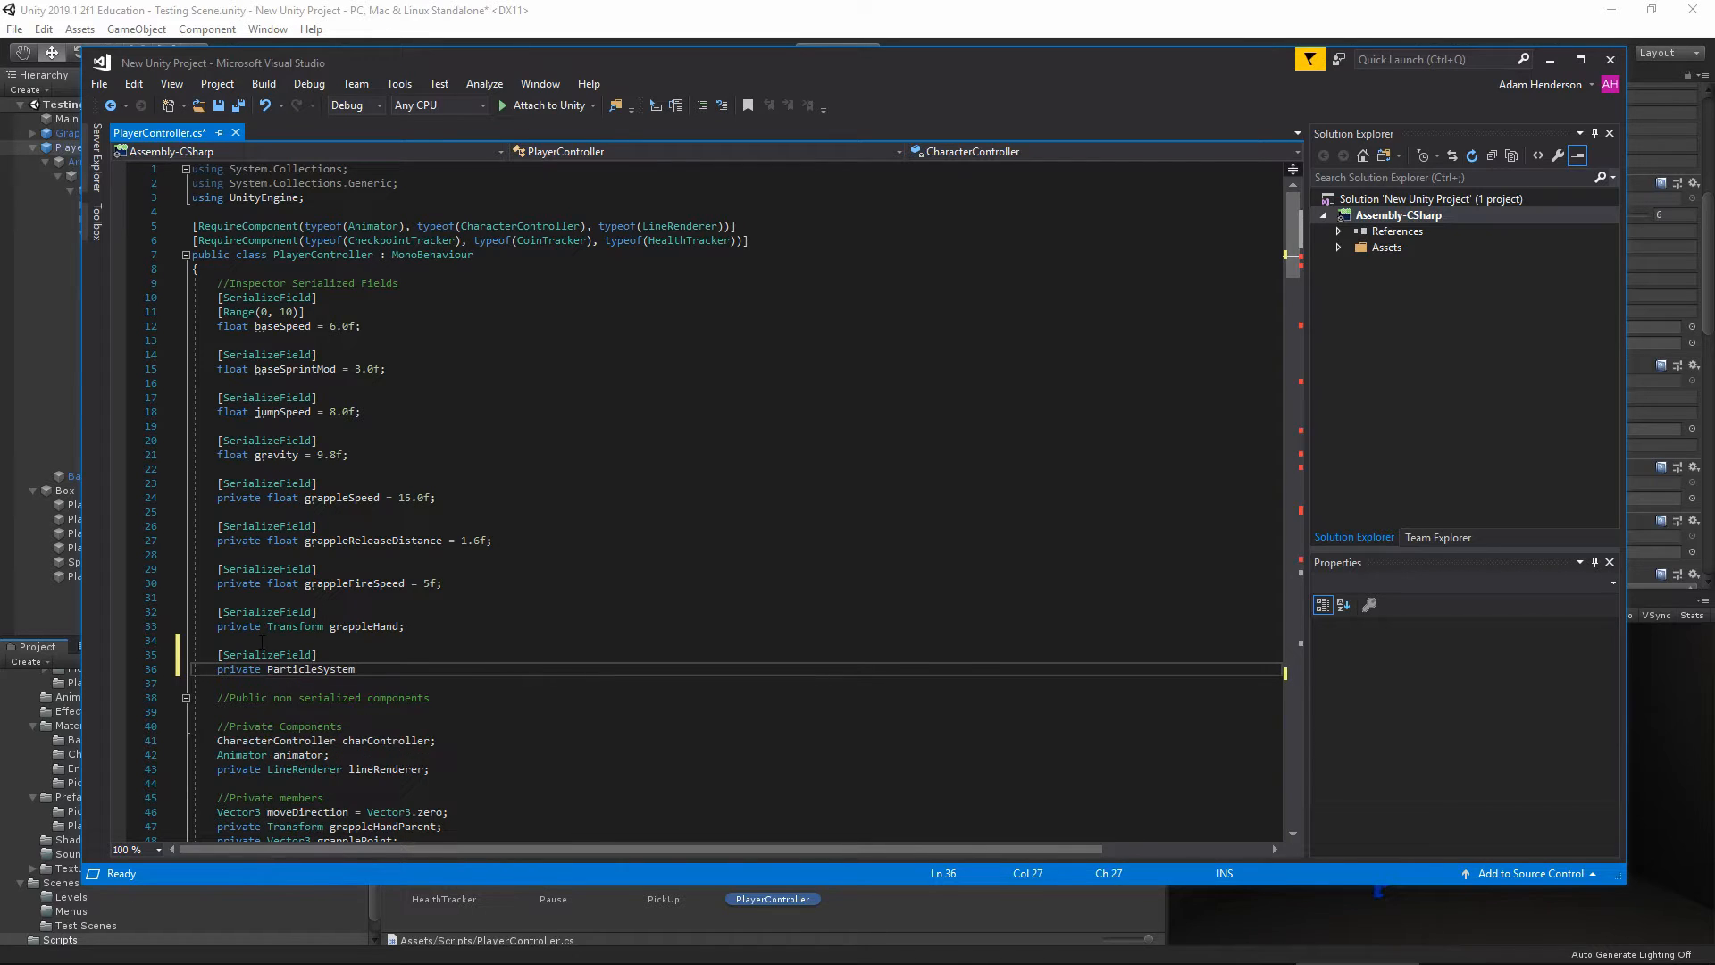
text( Hooksh)
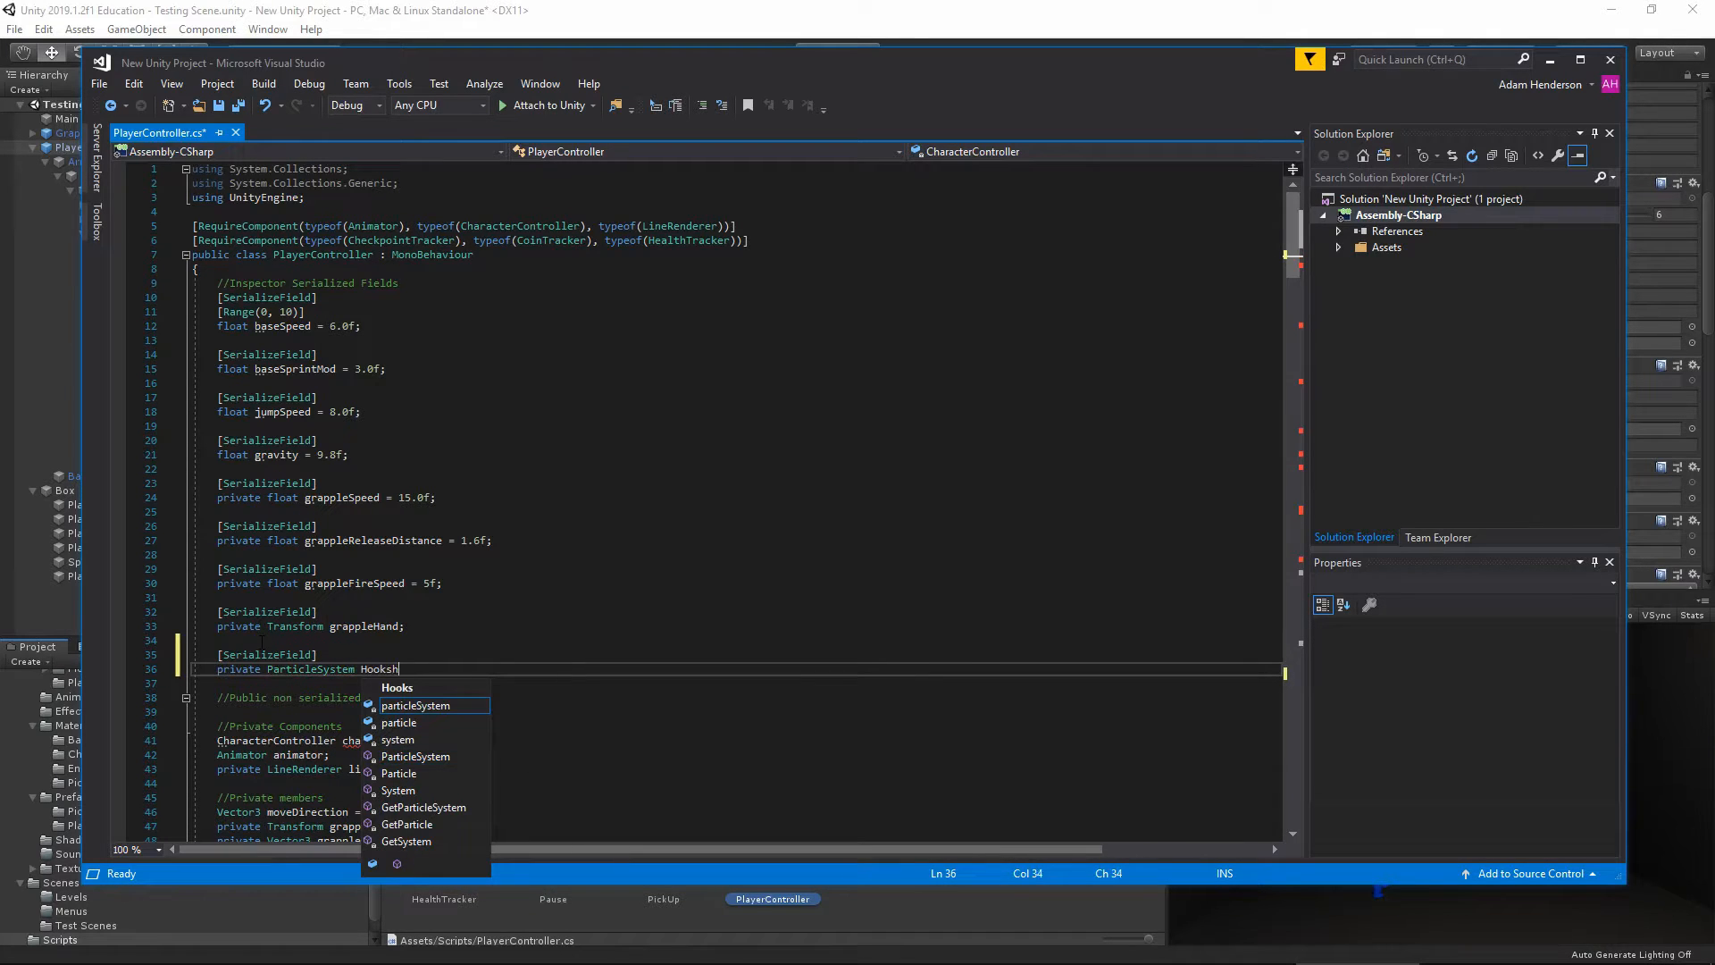
text(ot_Spark)
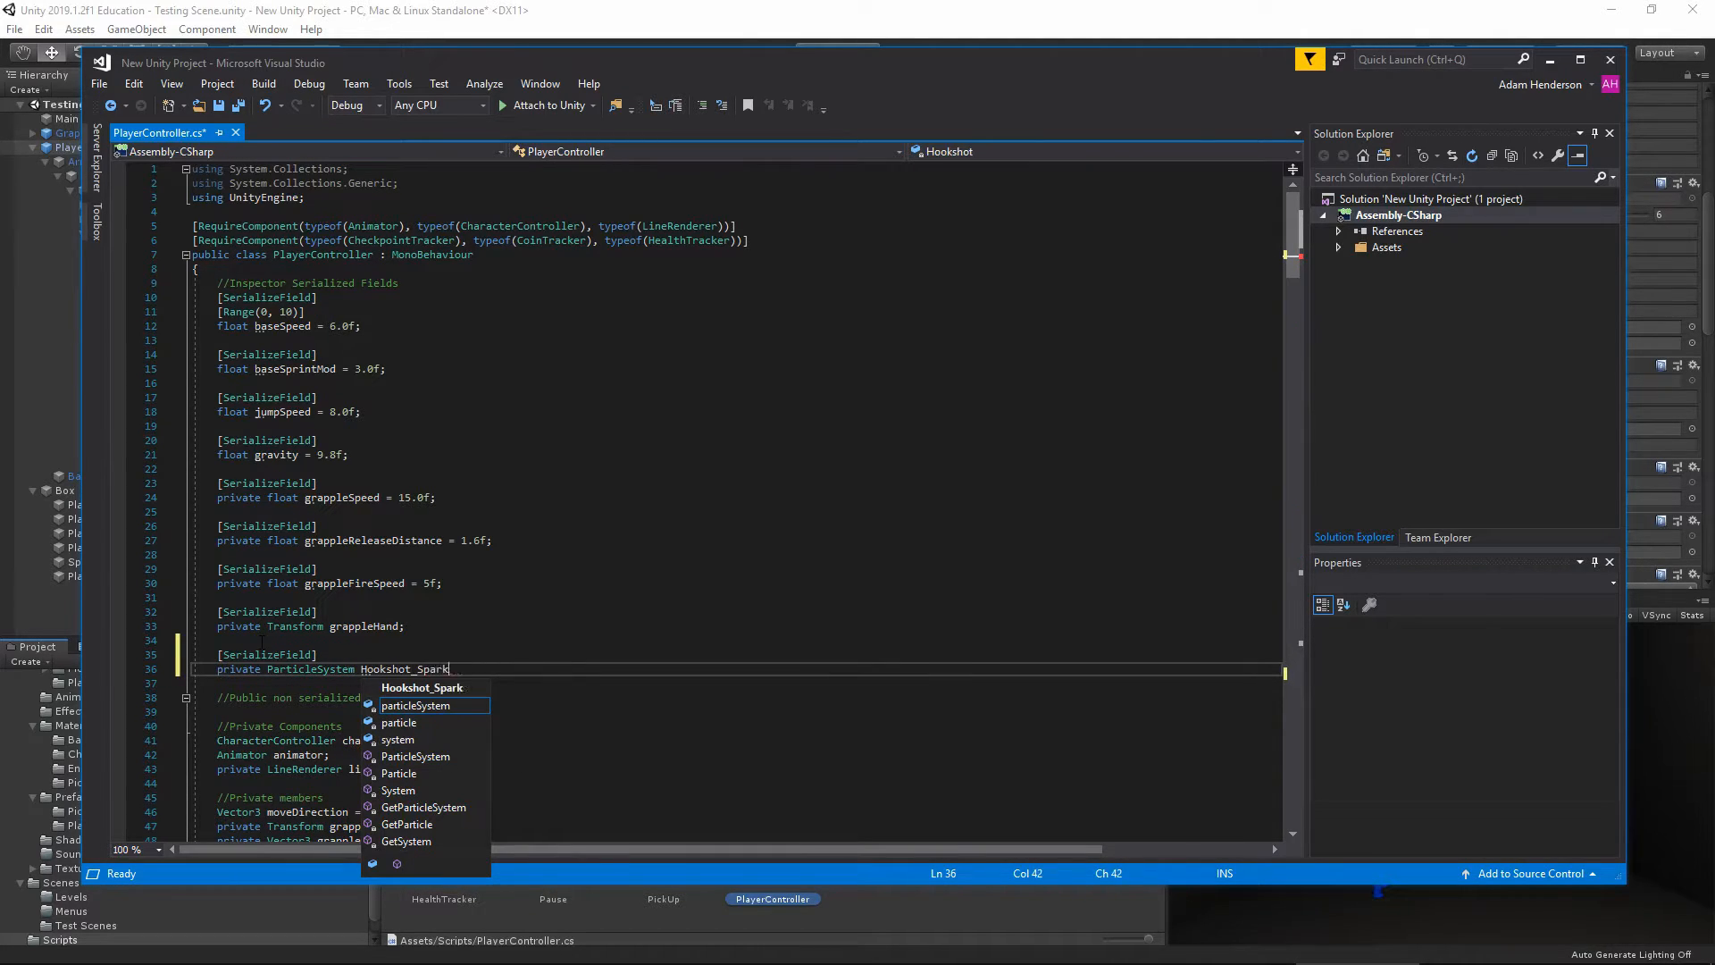
text(s;)
key(Left)
key(BackSpace)
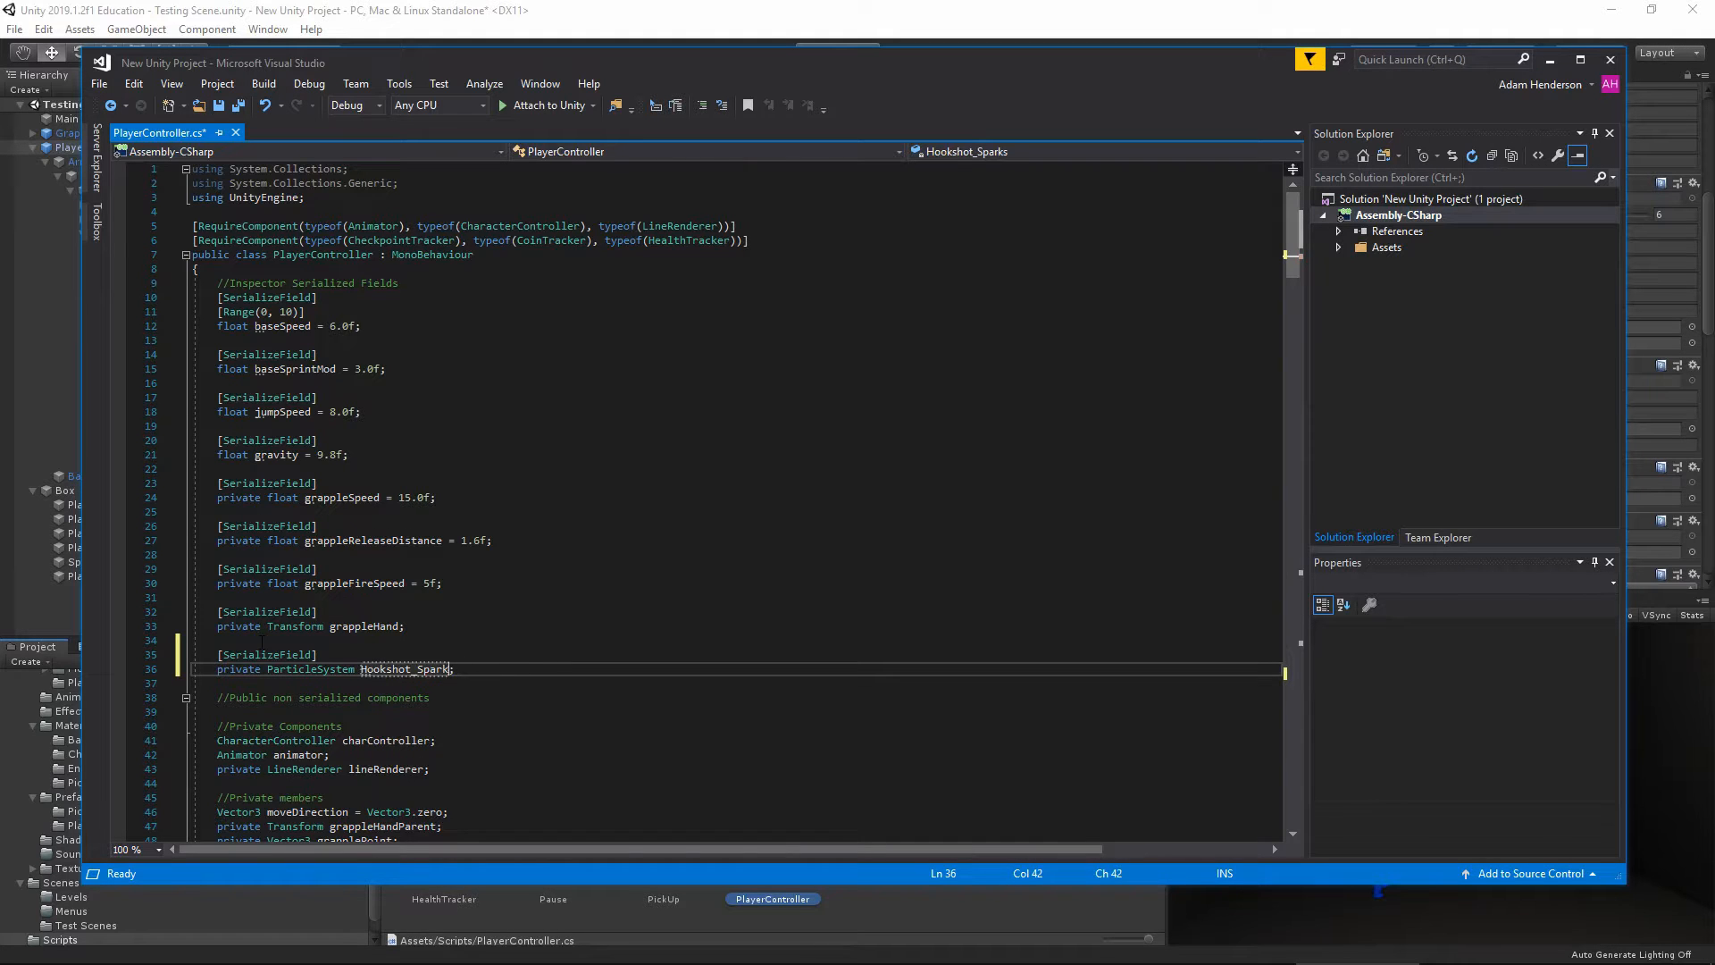
key(Up)
In MoveGrapple's Grappleable case, add Hookshot_Spark.Play(); after the line that sets grappleStage to Traveling
scroll(262, 642, down, 20)
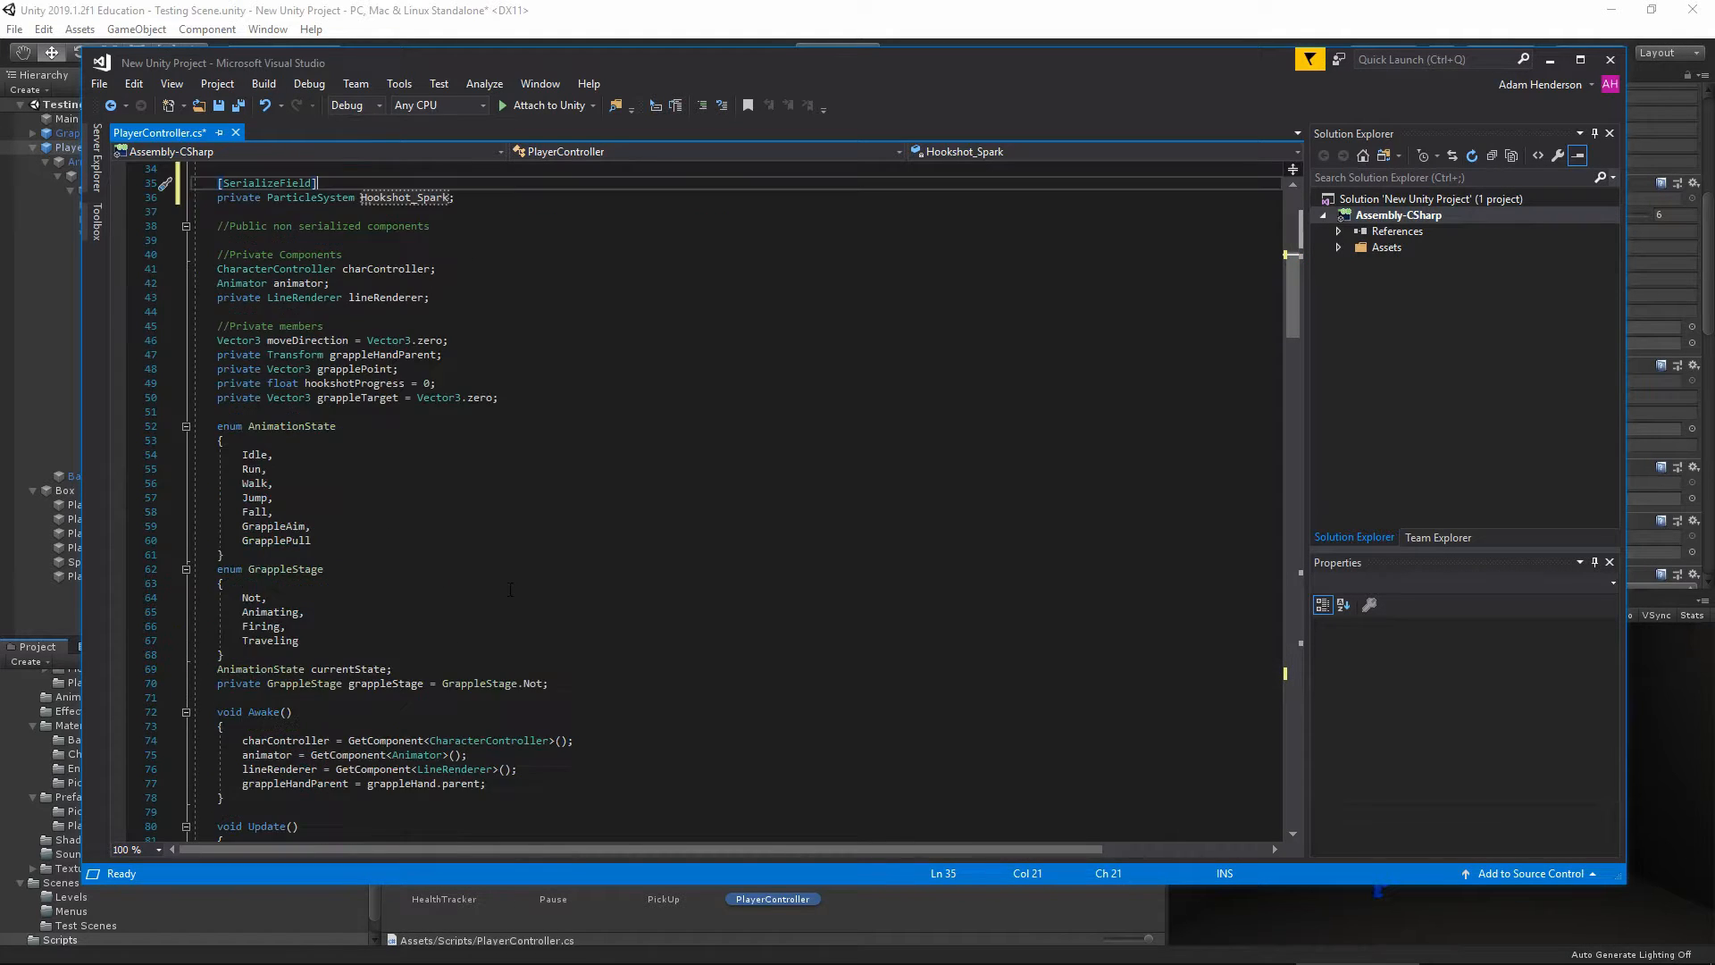
scroll(697, 500, down, 20)
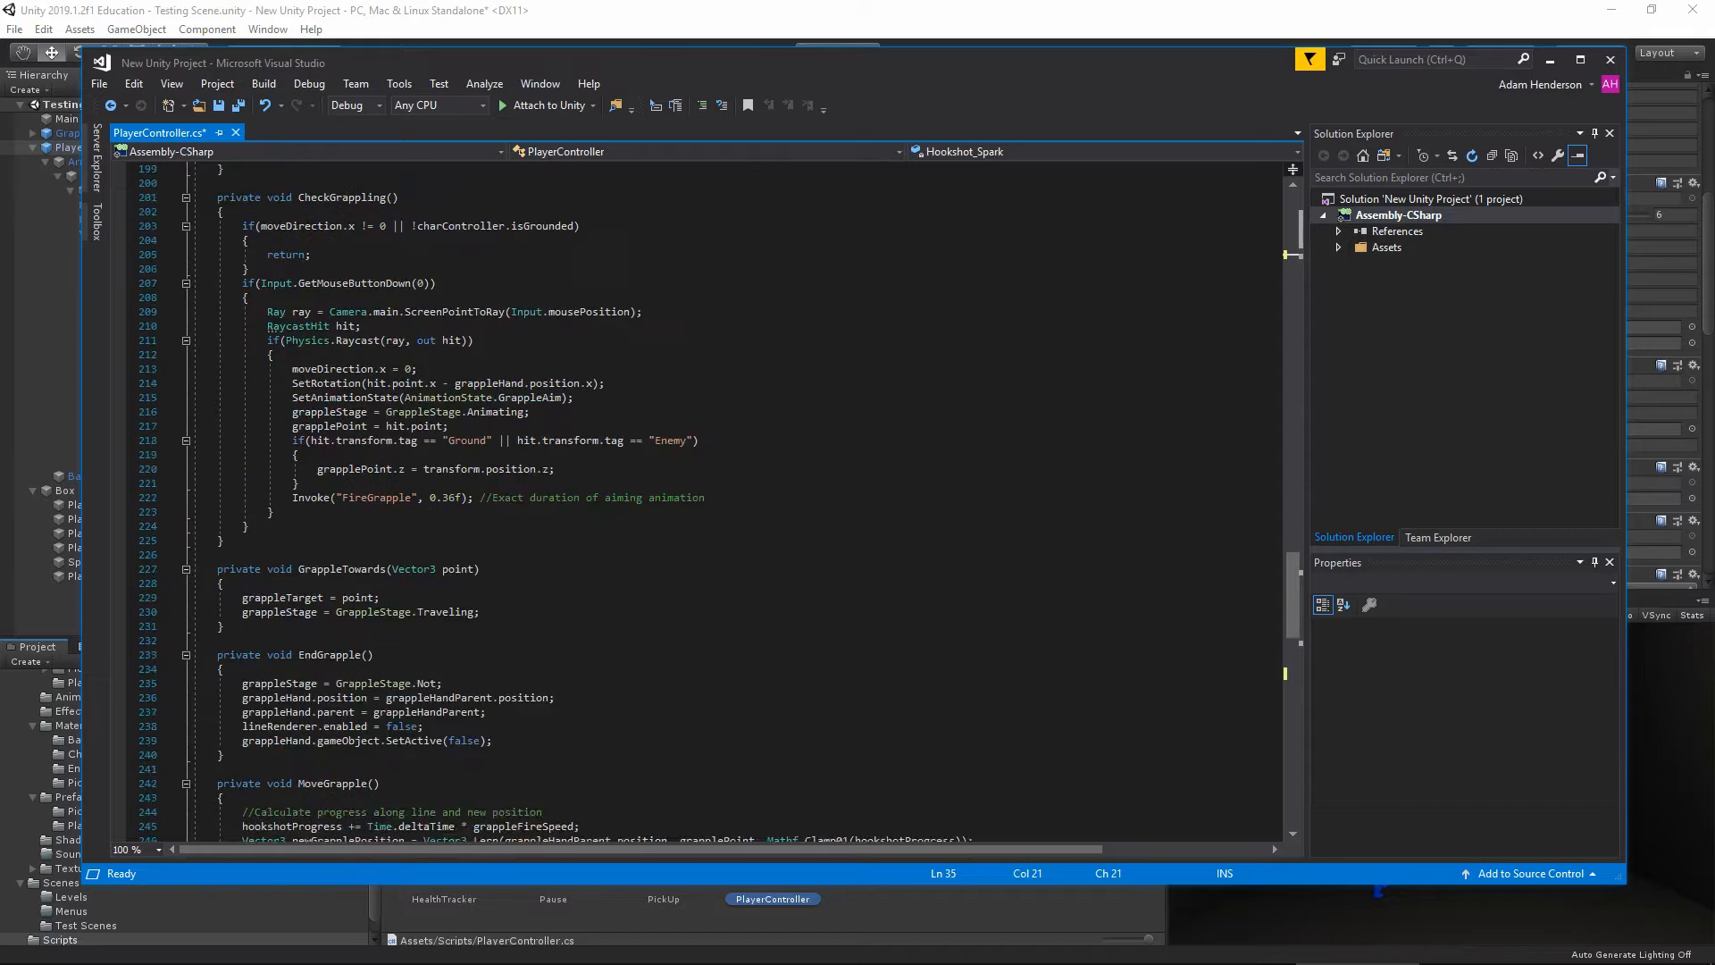
scroll(394, 569, down, 7)
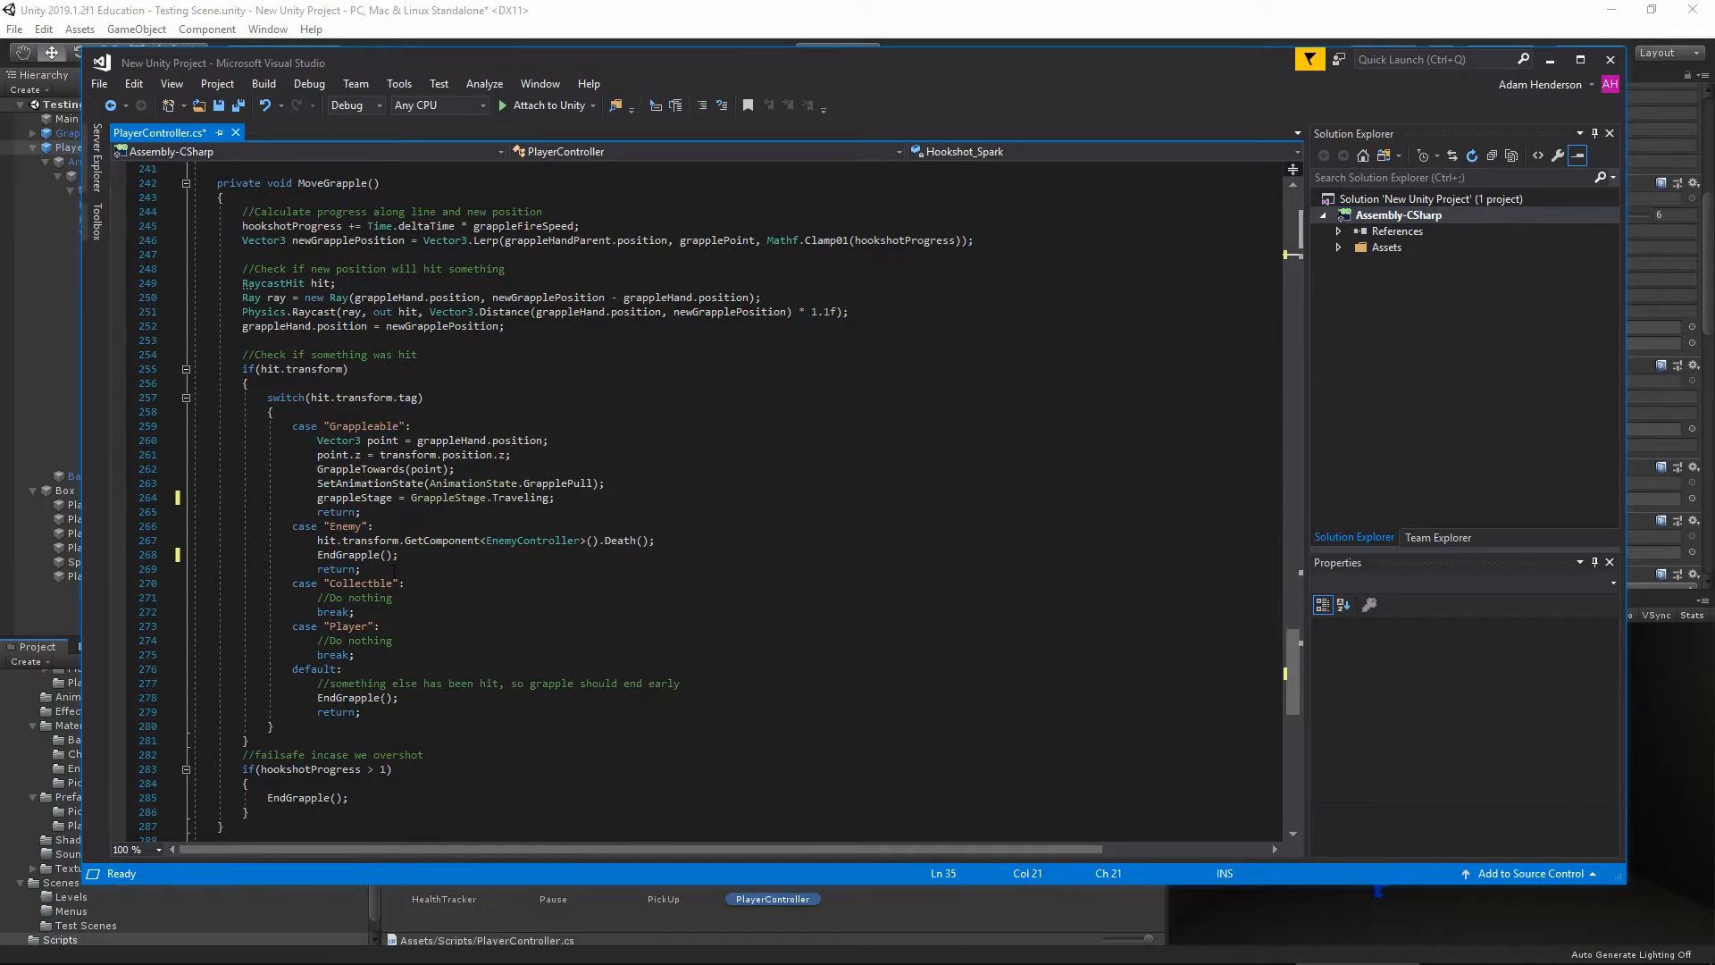
click(576, 499)
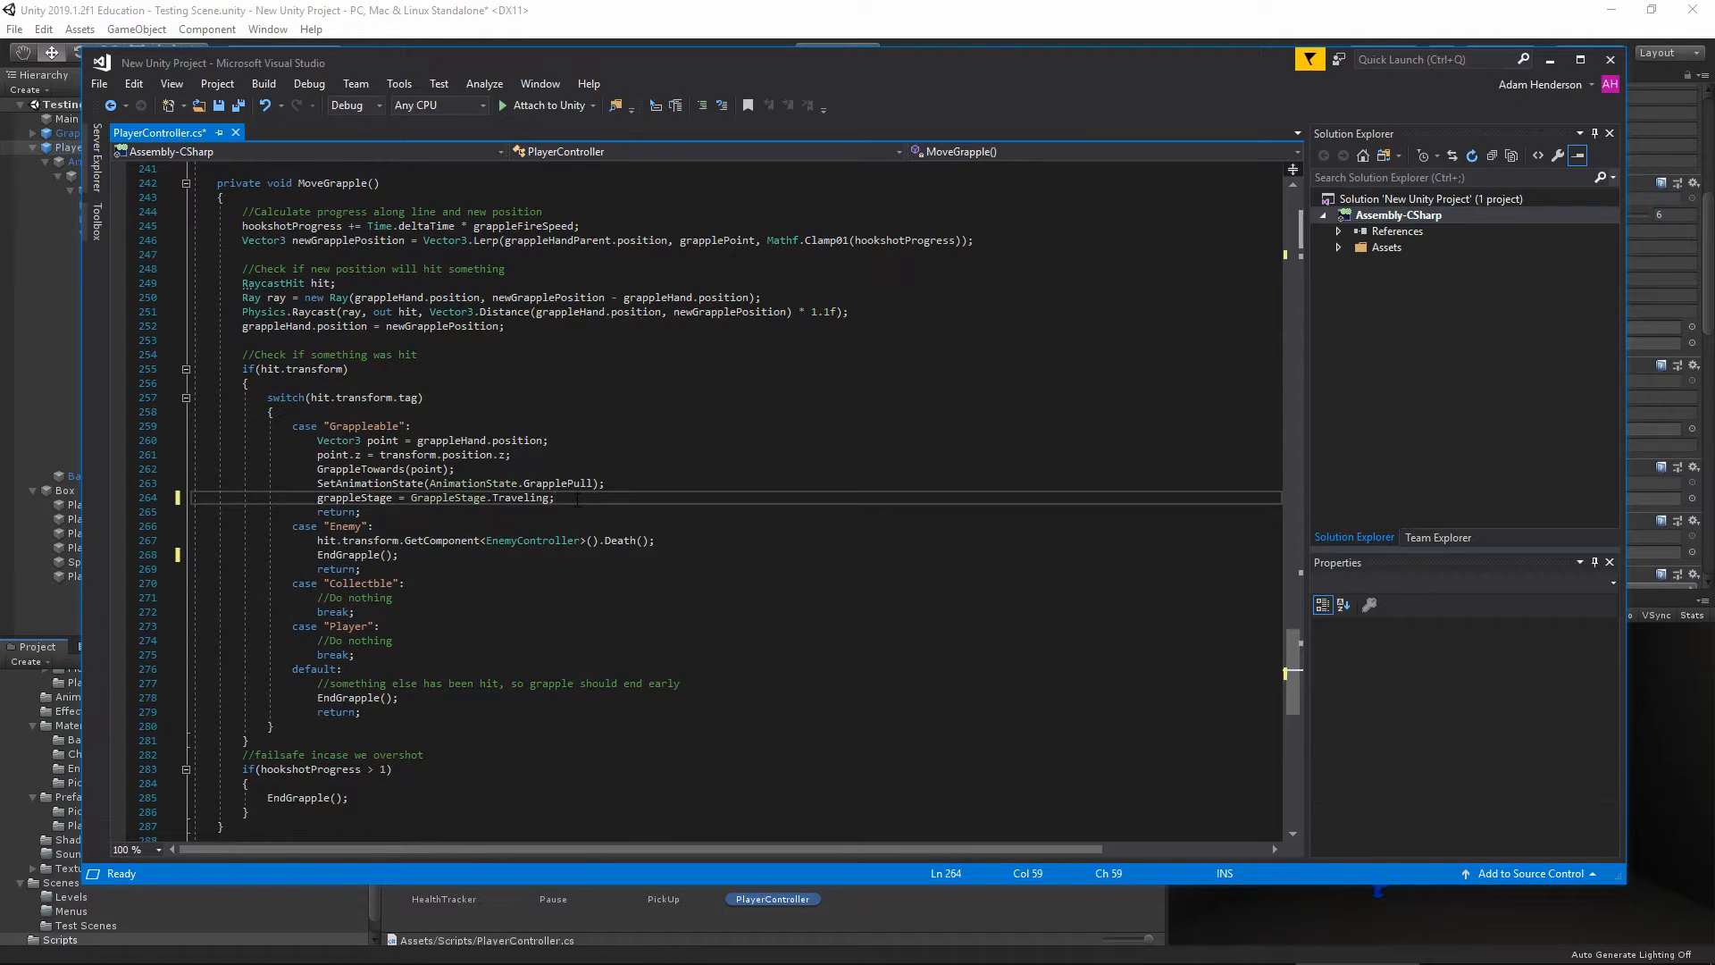
key(Return)
text(Hookshot_Spark.Play();)
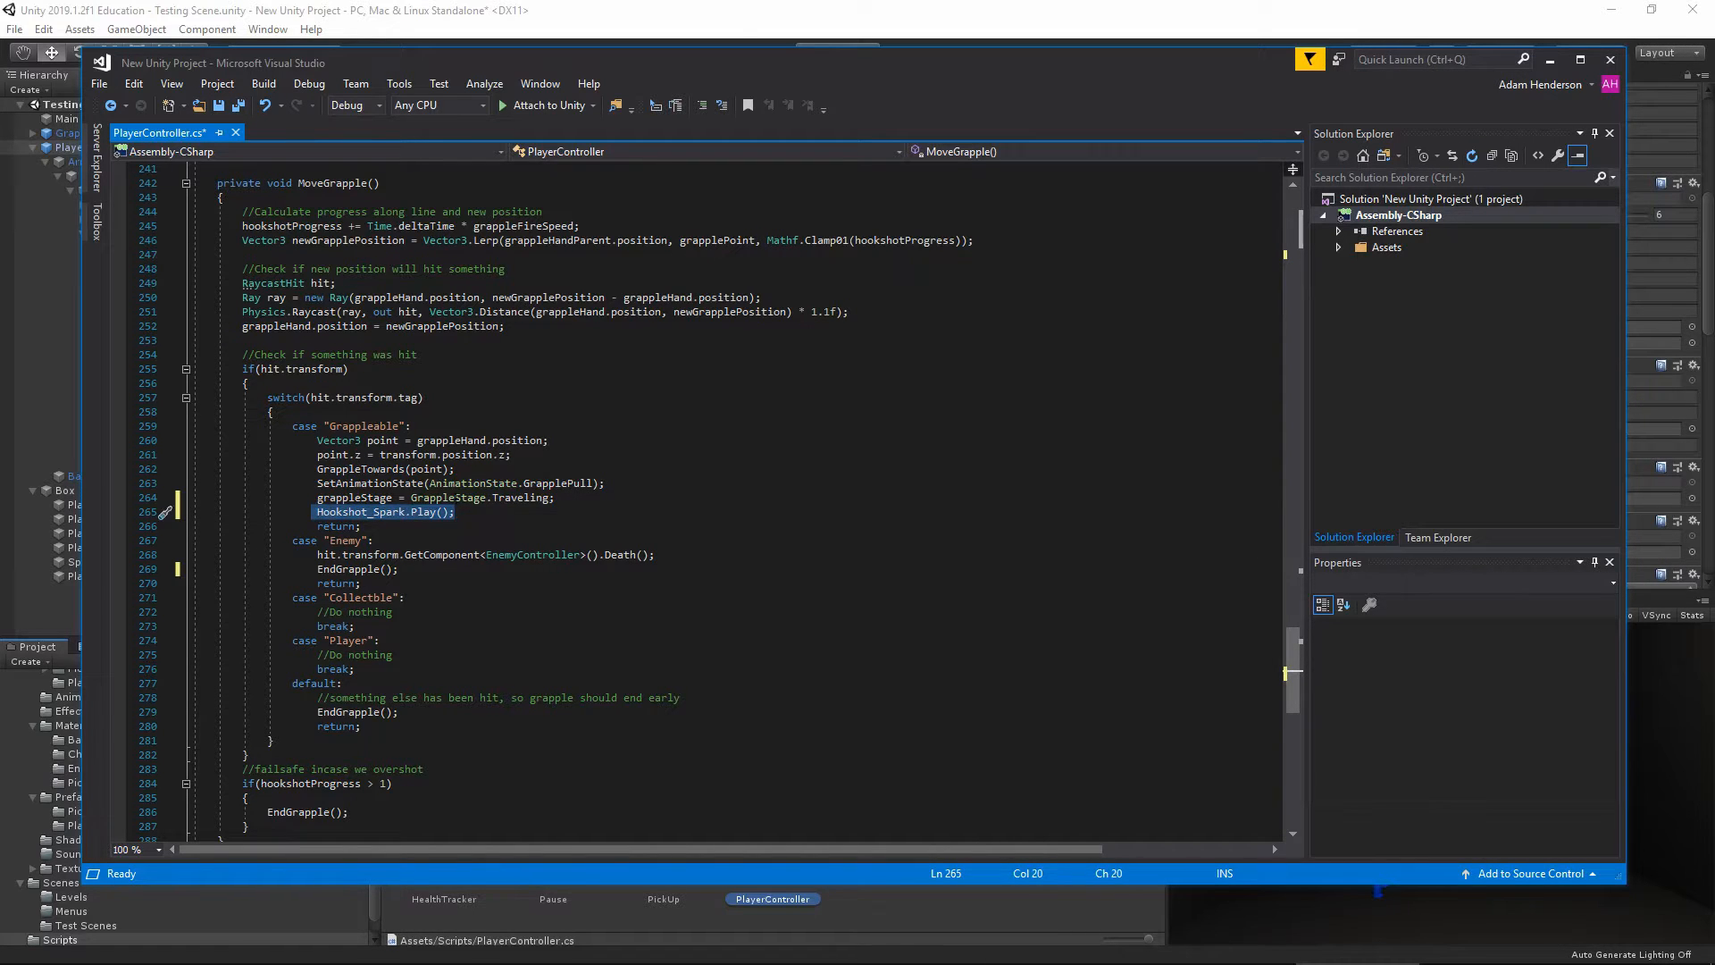
Add Hookshot_Spark.Play(); after the Death() call in the Enemy case, then save the script and return to Unity
click(663, 555)
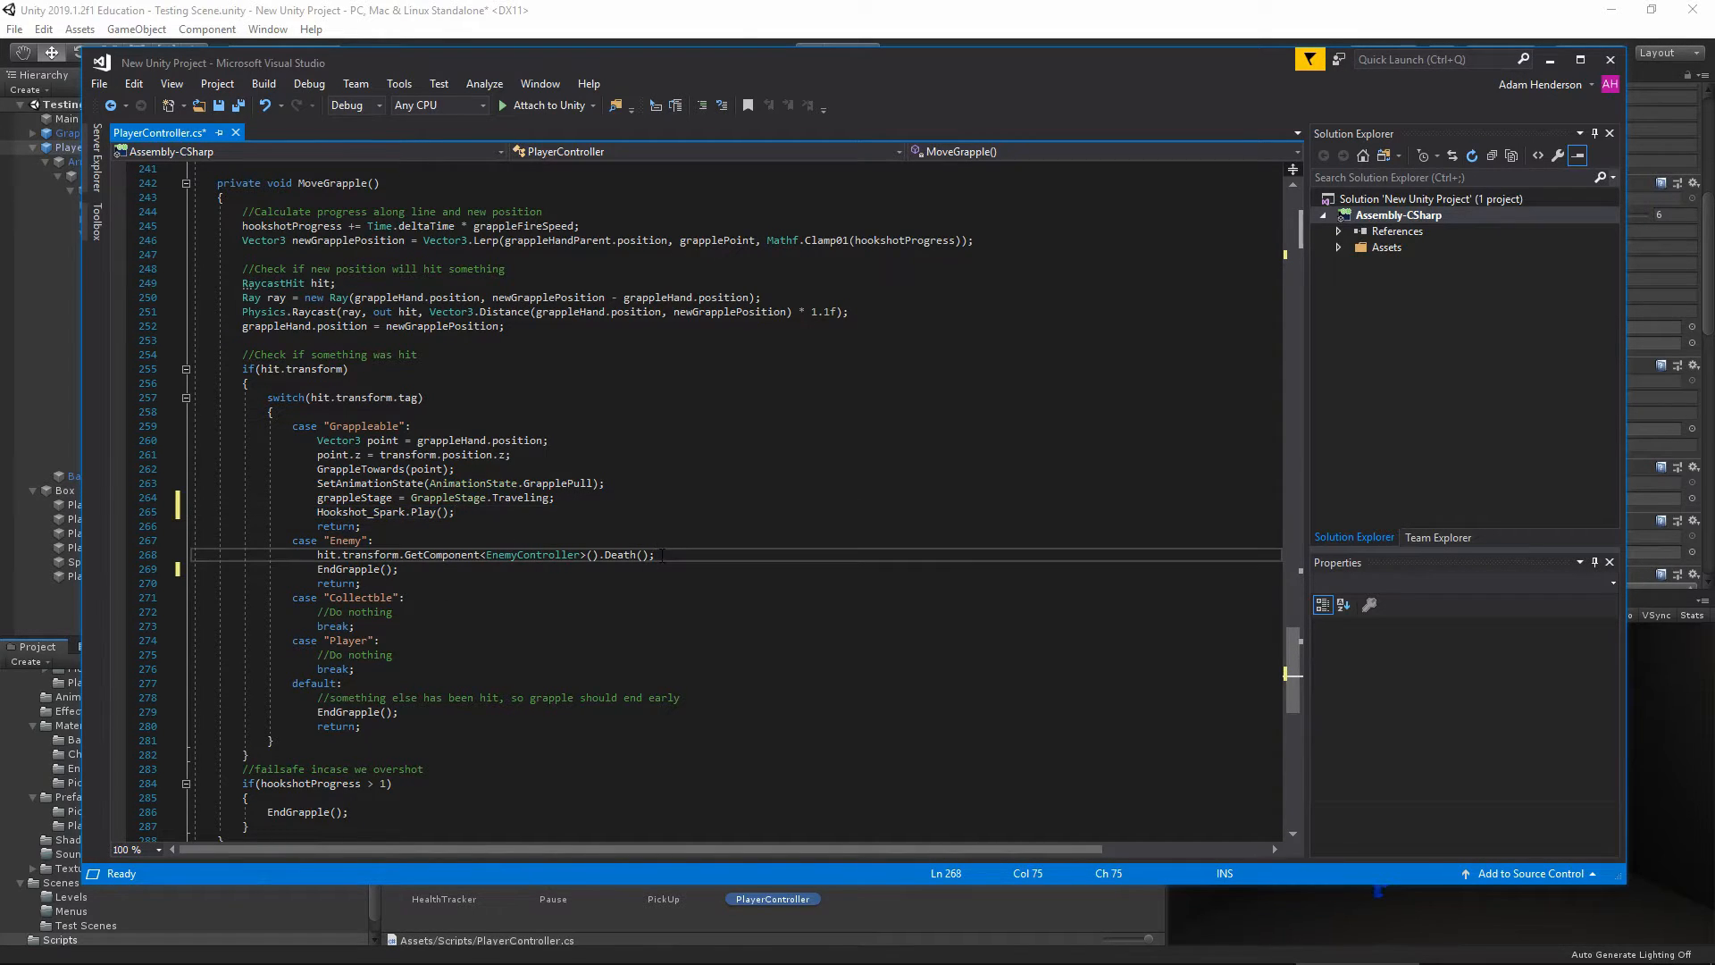
key(Return)
text(Hookshot_Spark.Play();)
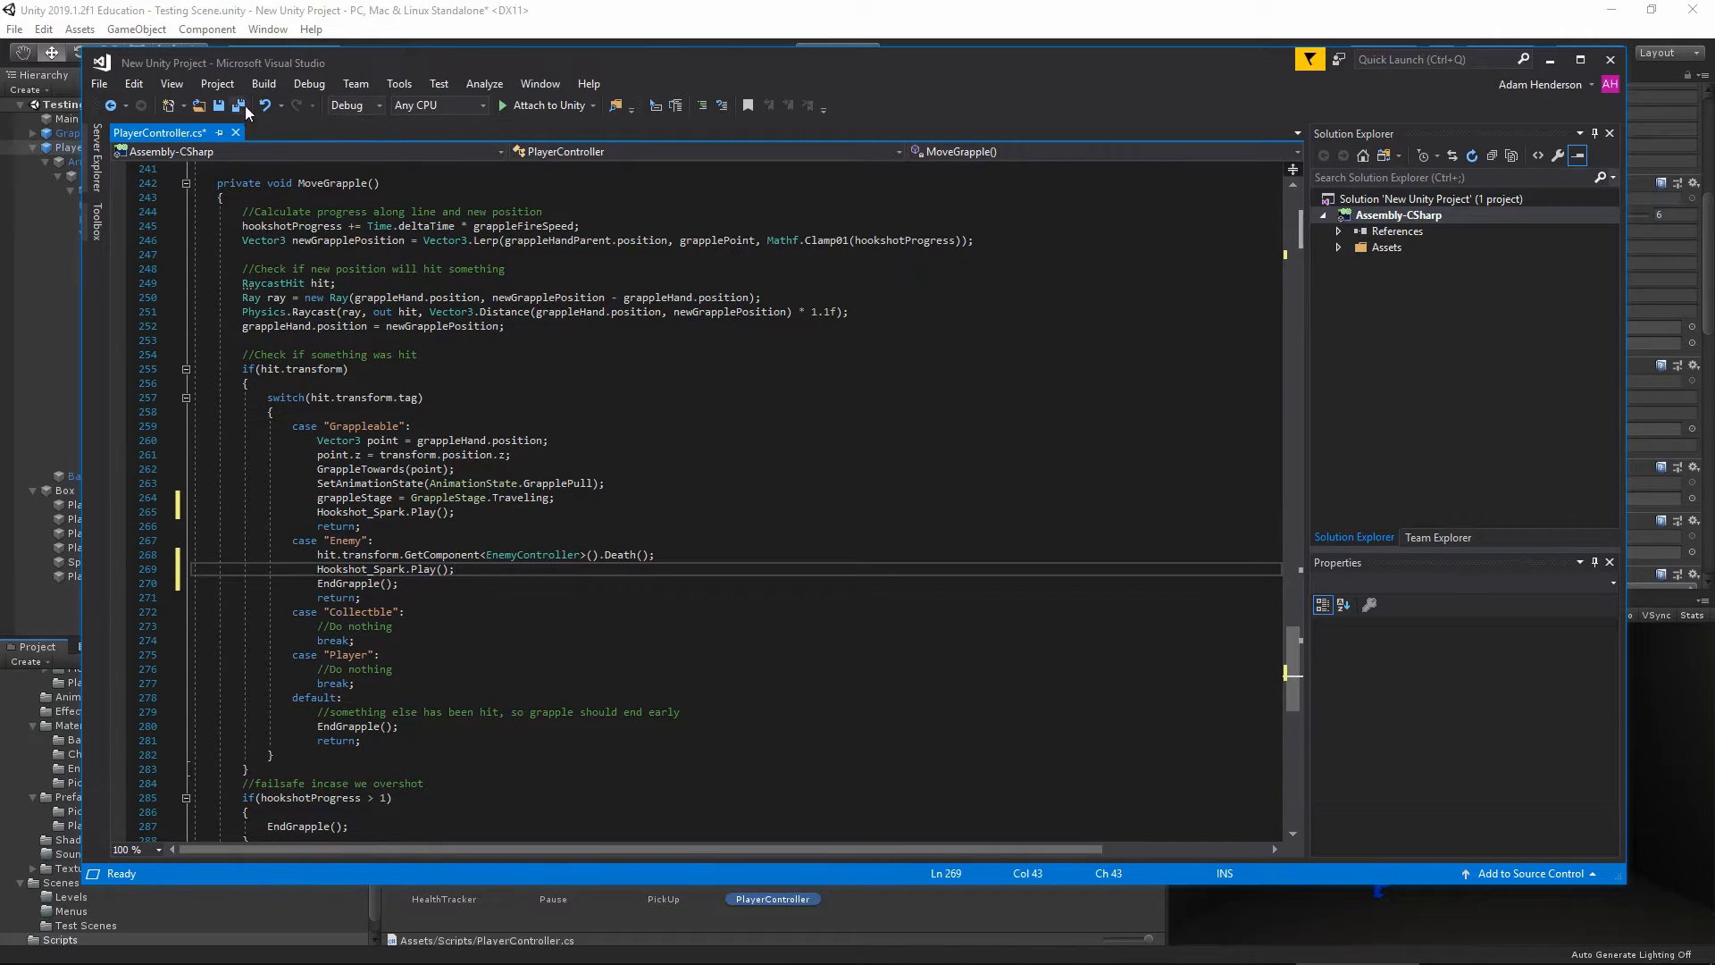
click(219, 106)
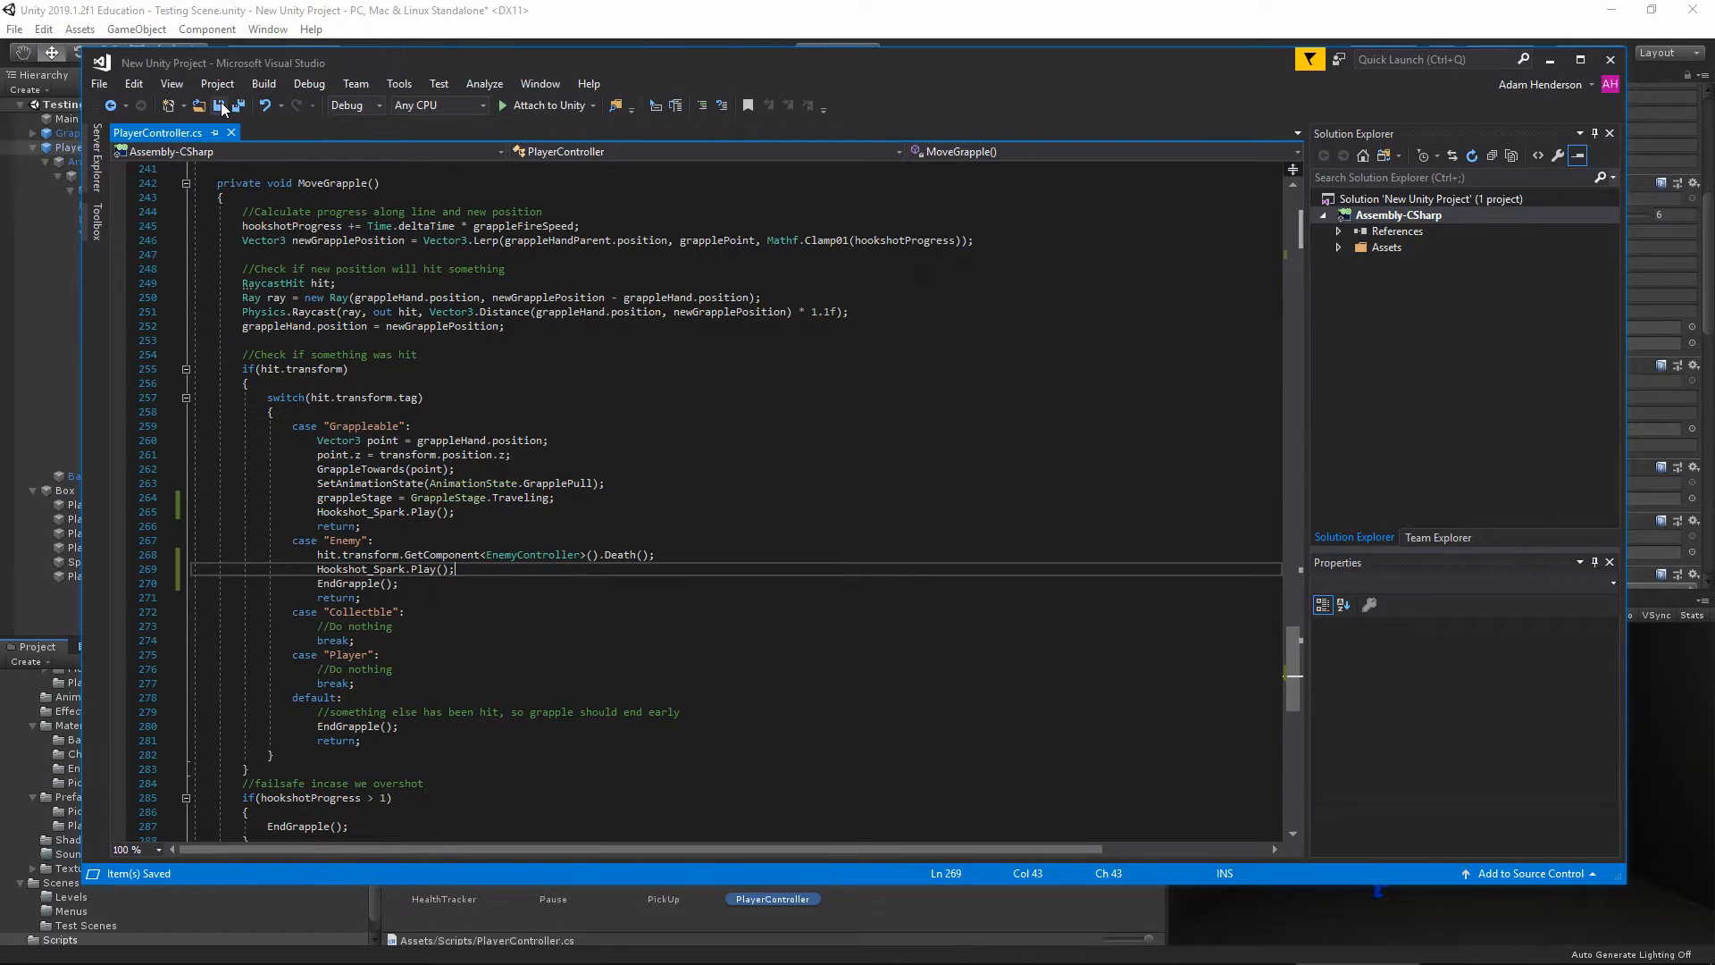
click(1611, 59)
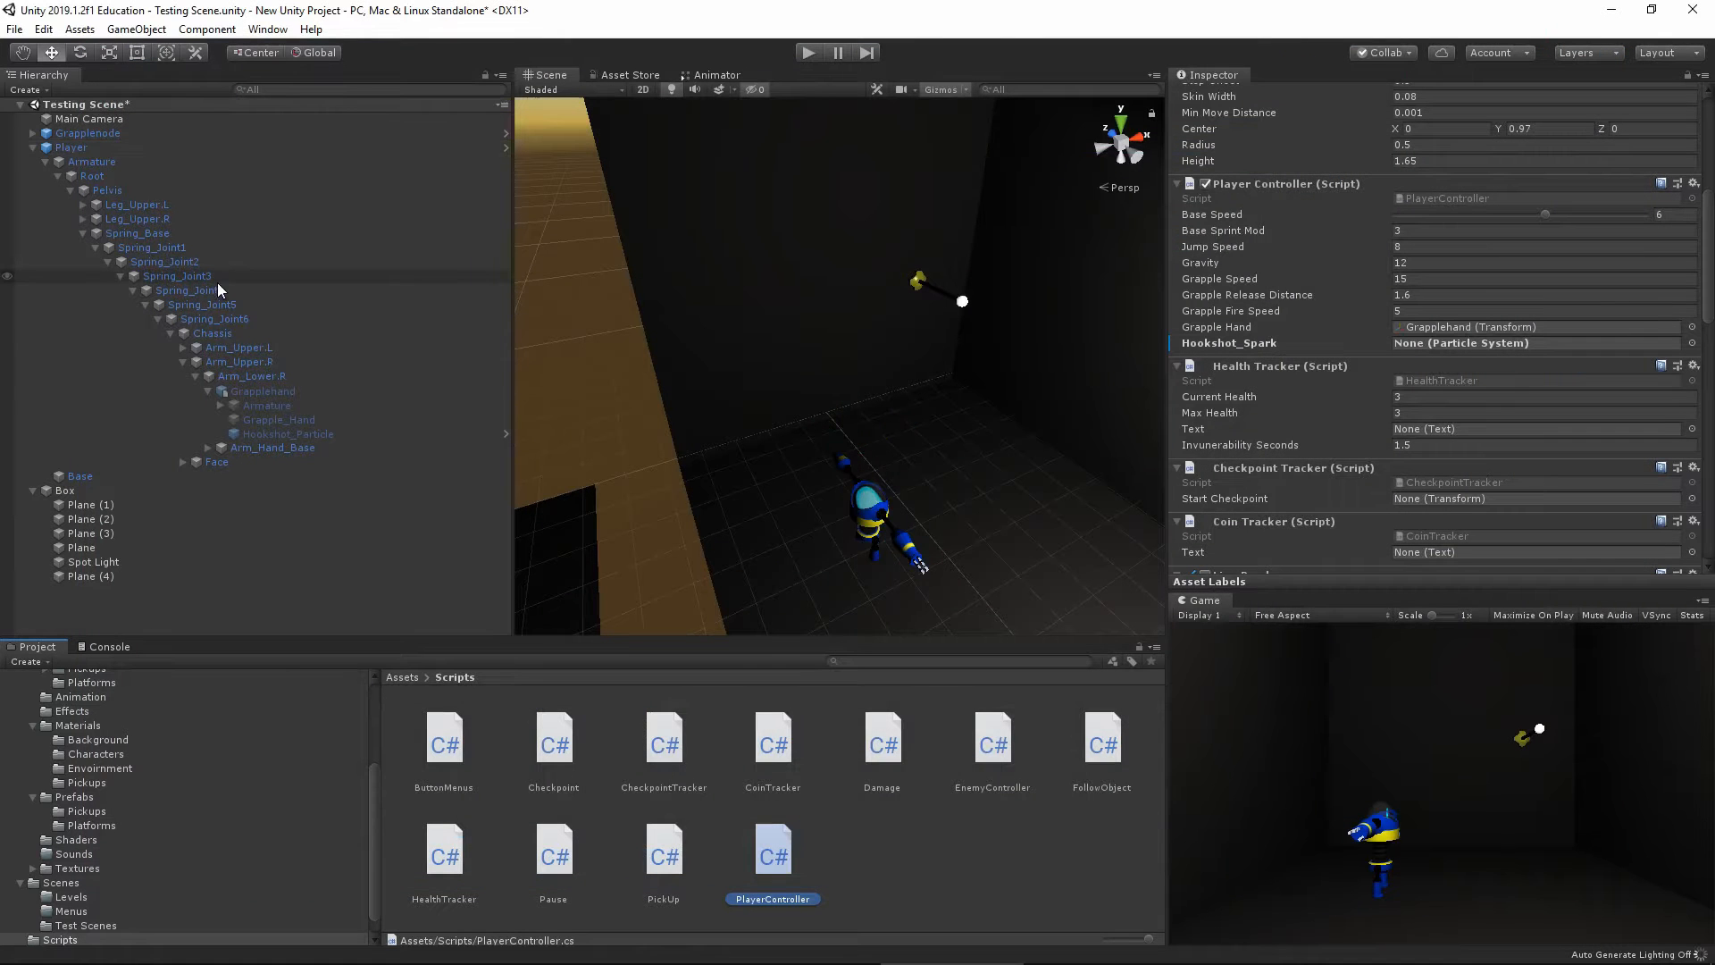
Assign Hookshot_Particle to the Player's Hookshot_Spark field and test the scene briefly in Play mode
click(77, 149)
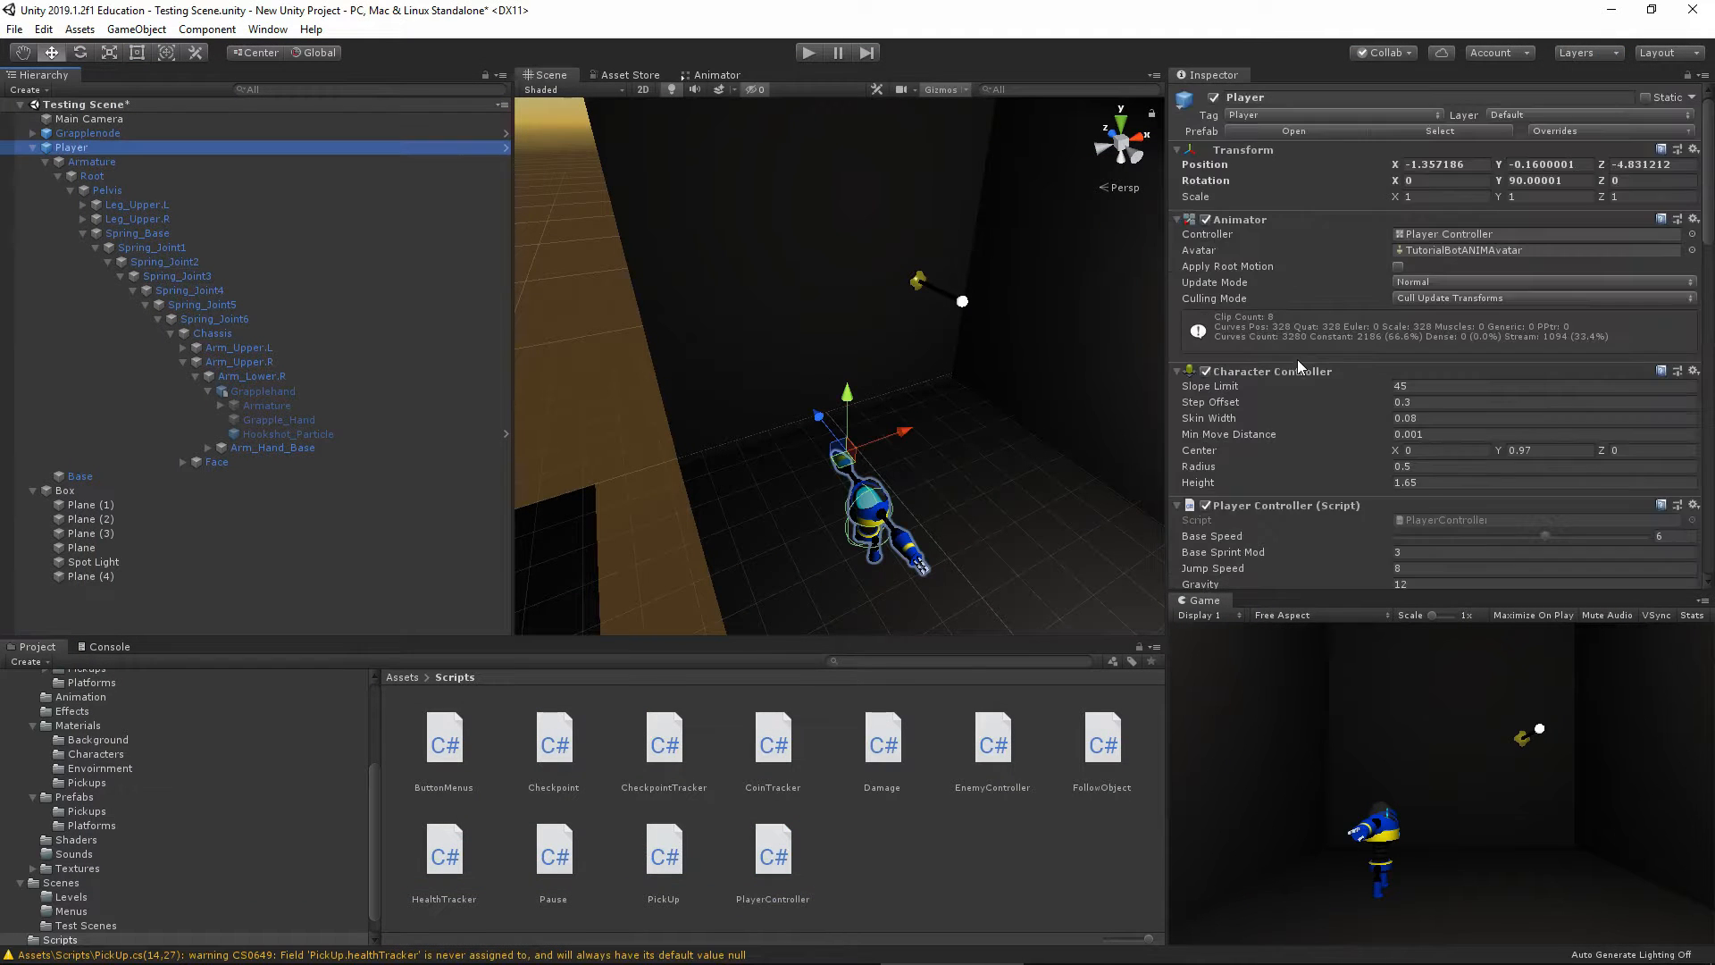
scroll(1340, 437, down, 10)
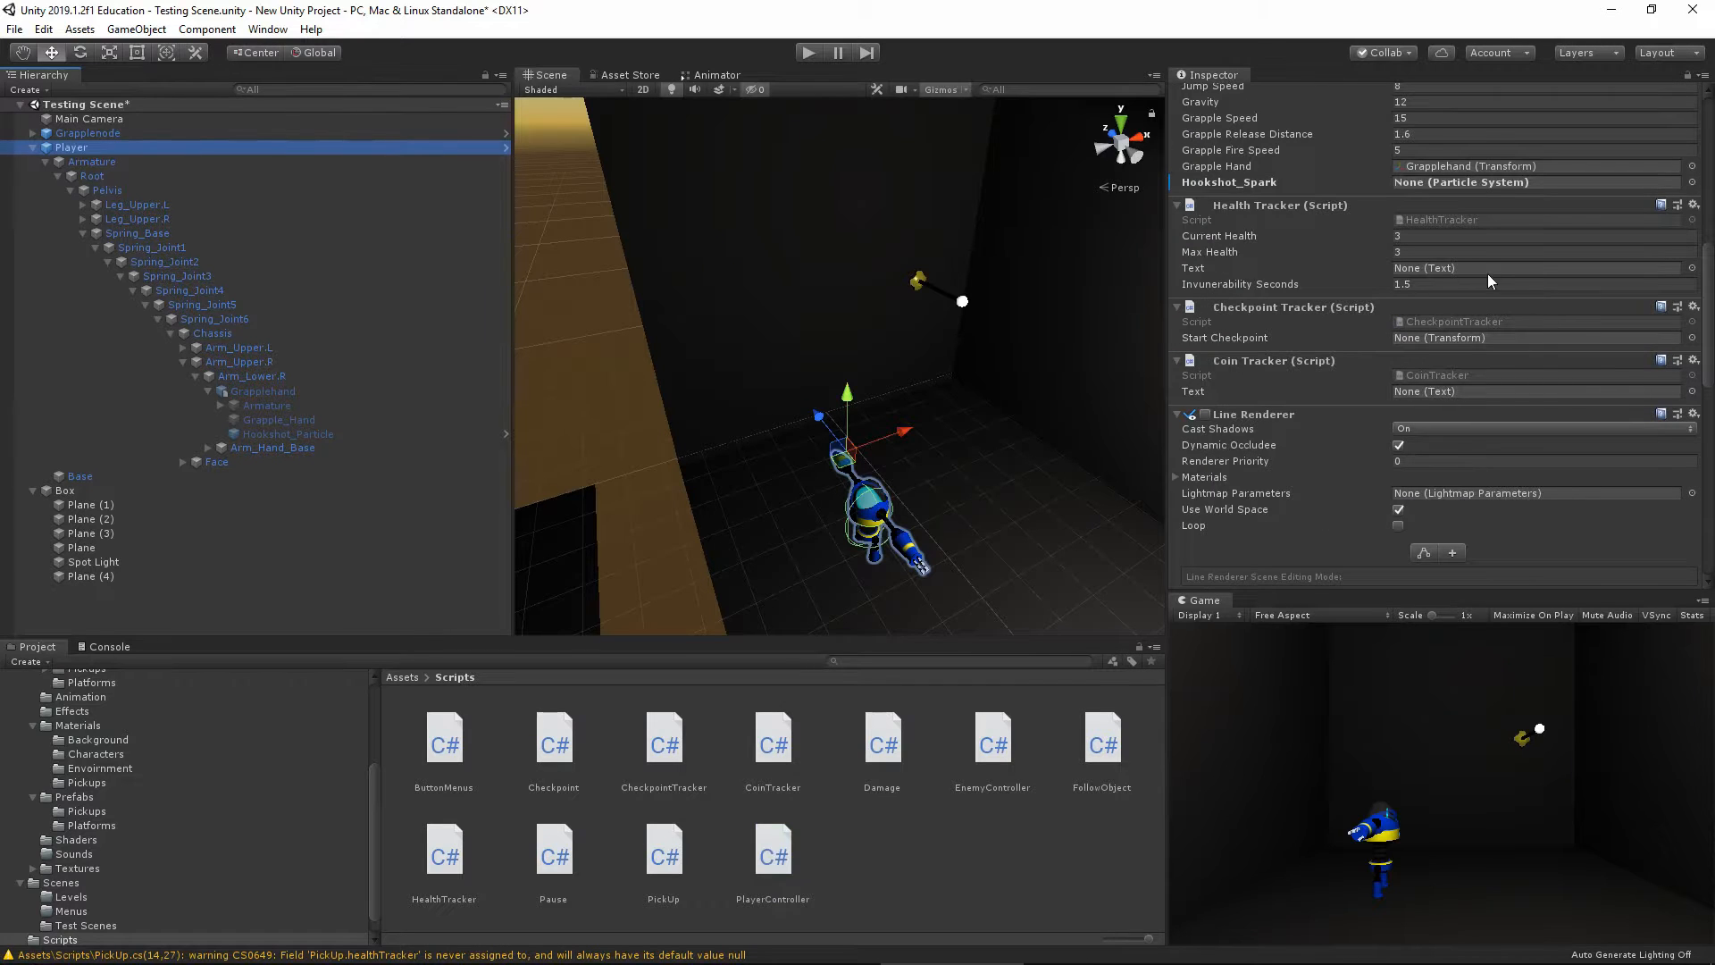
drag(288, 434, 1426, 182)
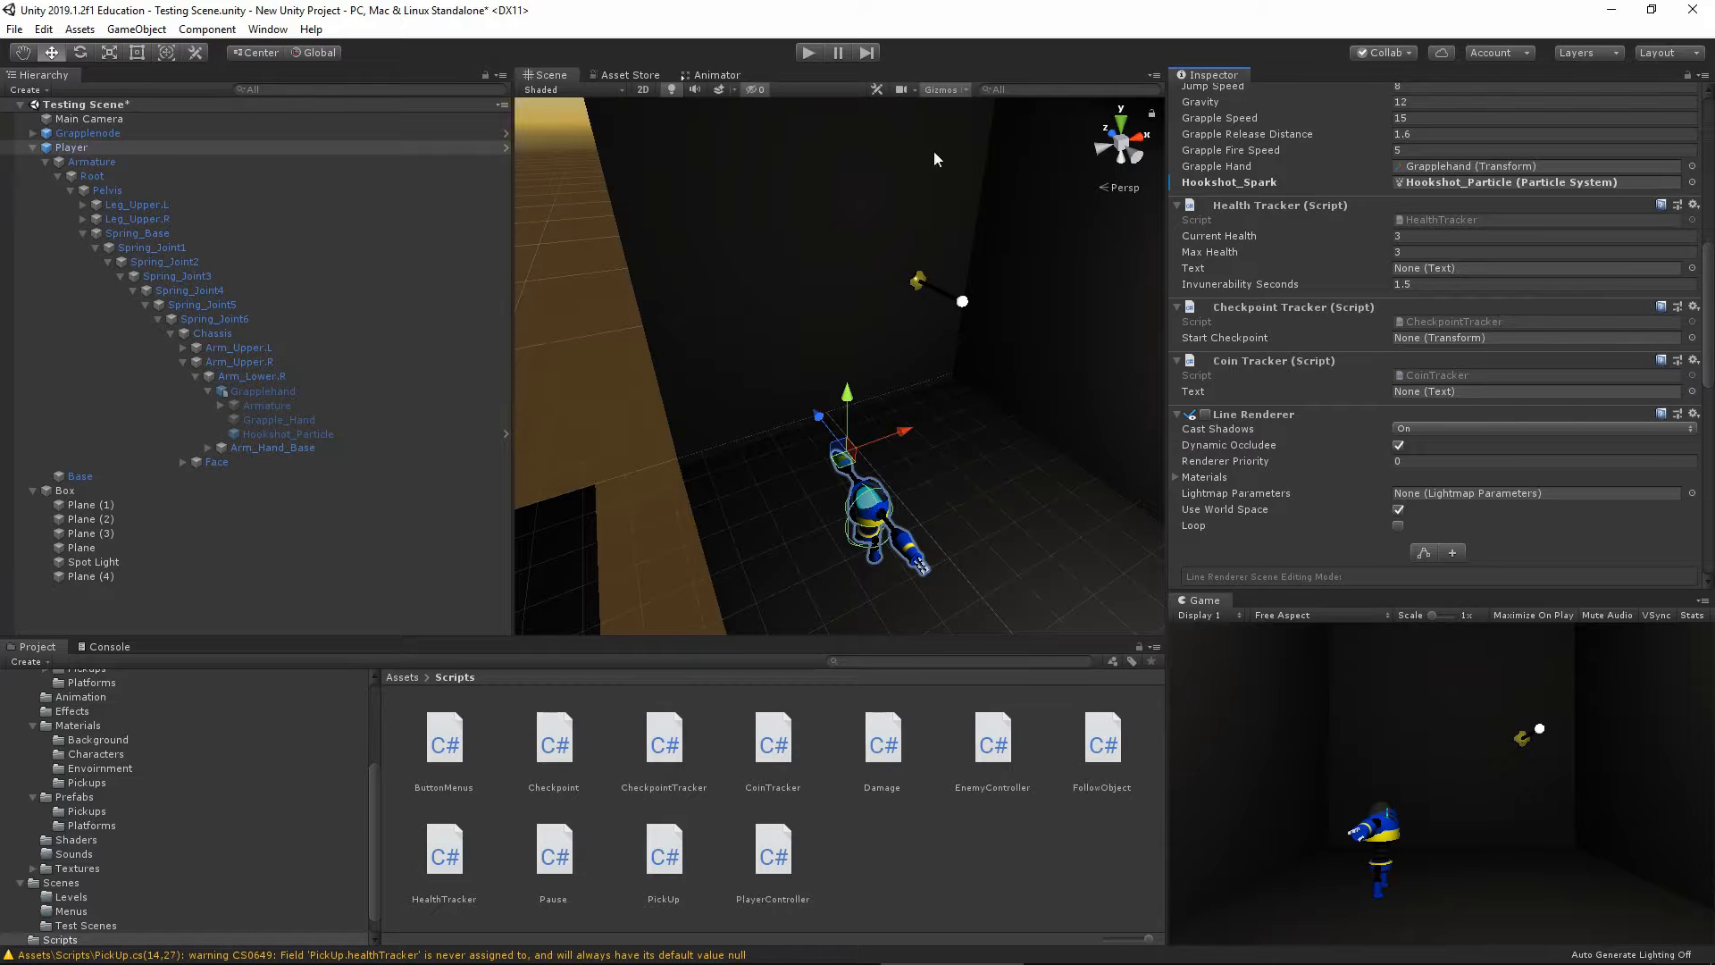
click(808, 53)
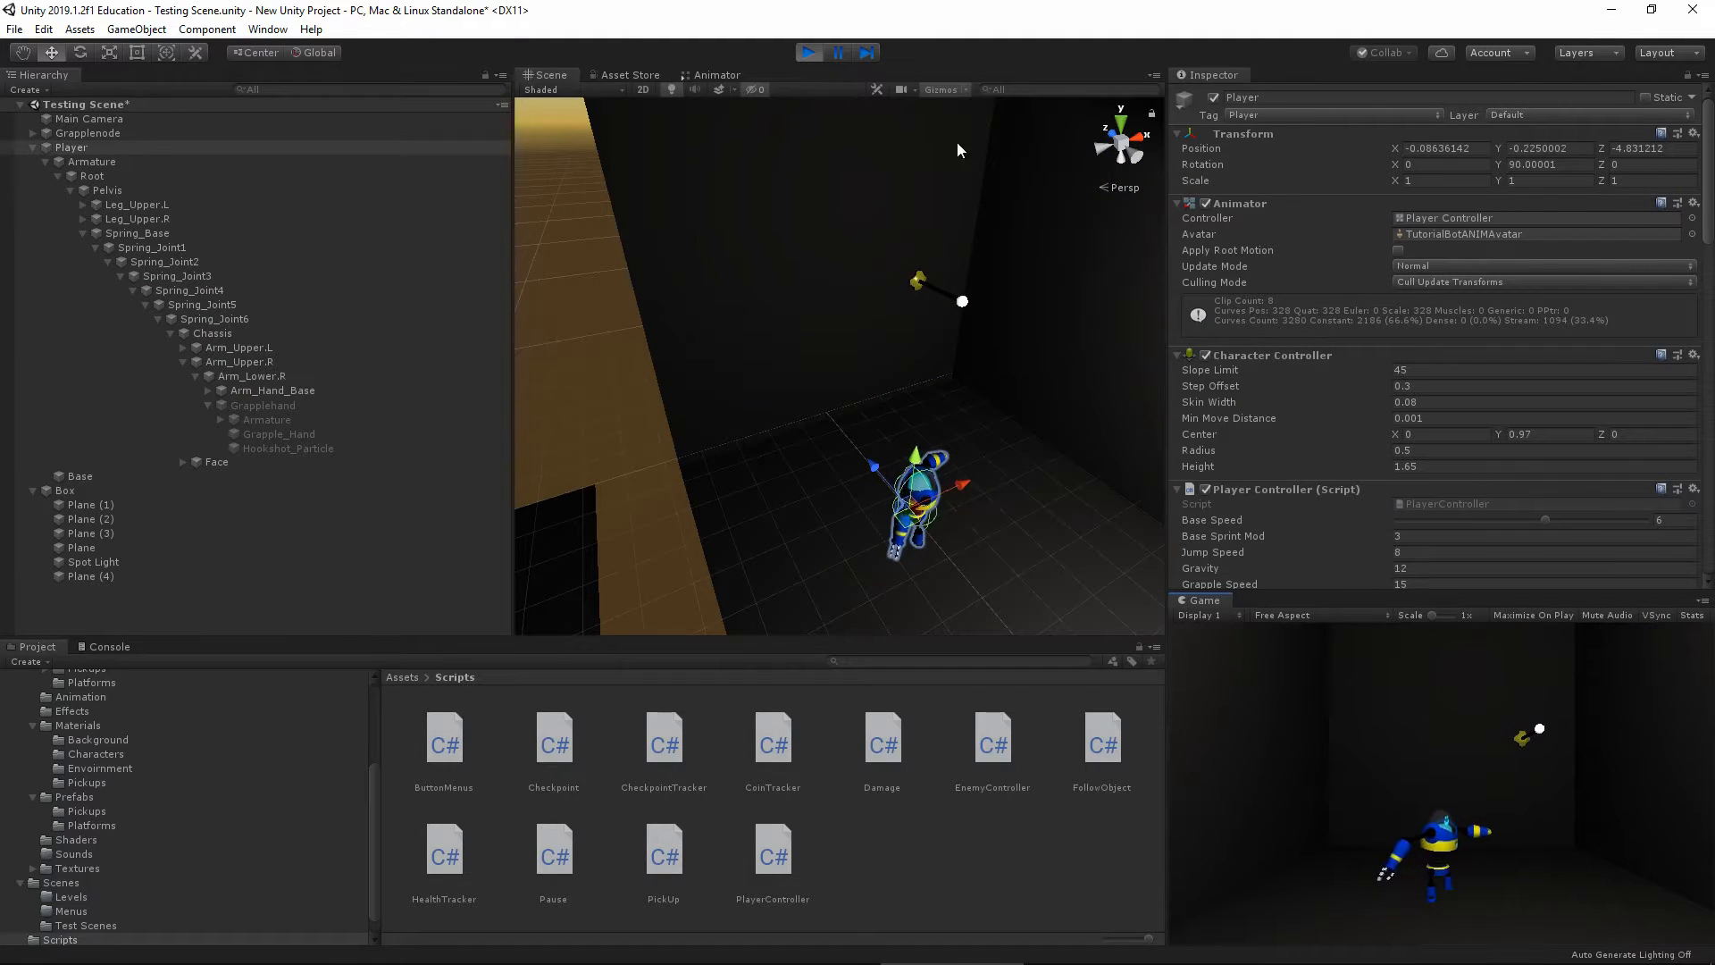
click(807, 52)
Collapse the Player hierarchy and apply all of its overrides to the Player prefab
click(33, 147)
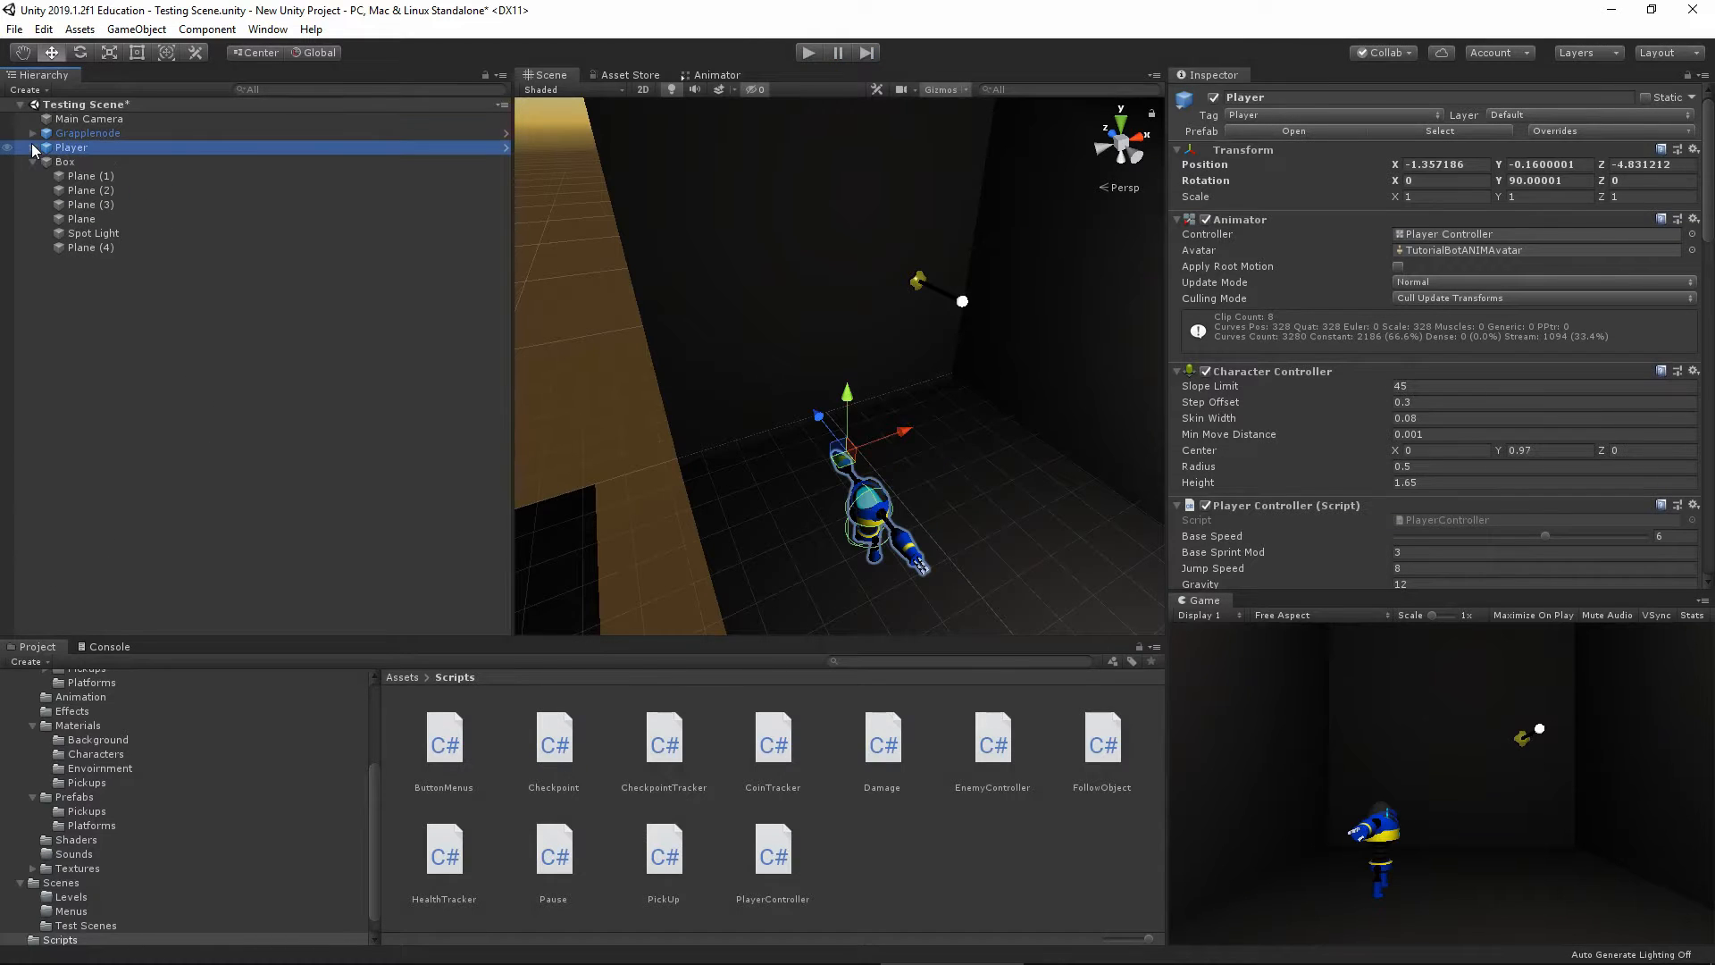
click(1589, 130)
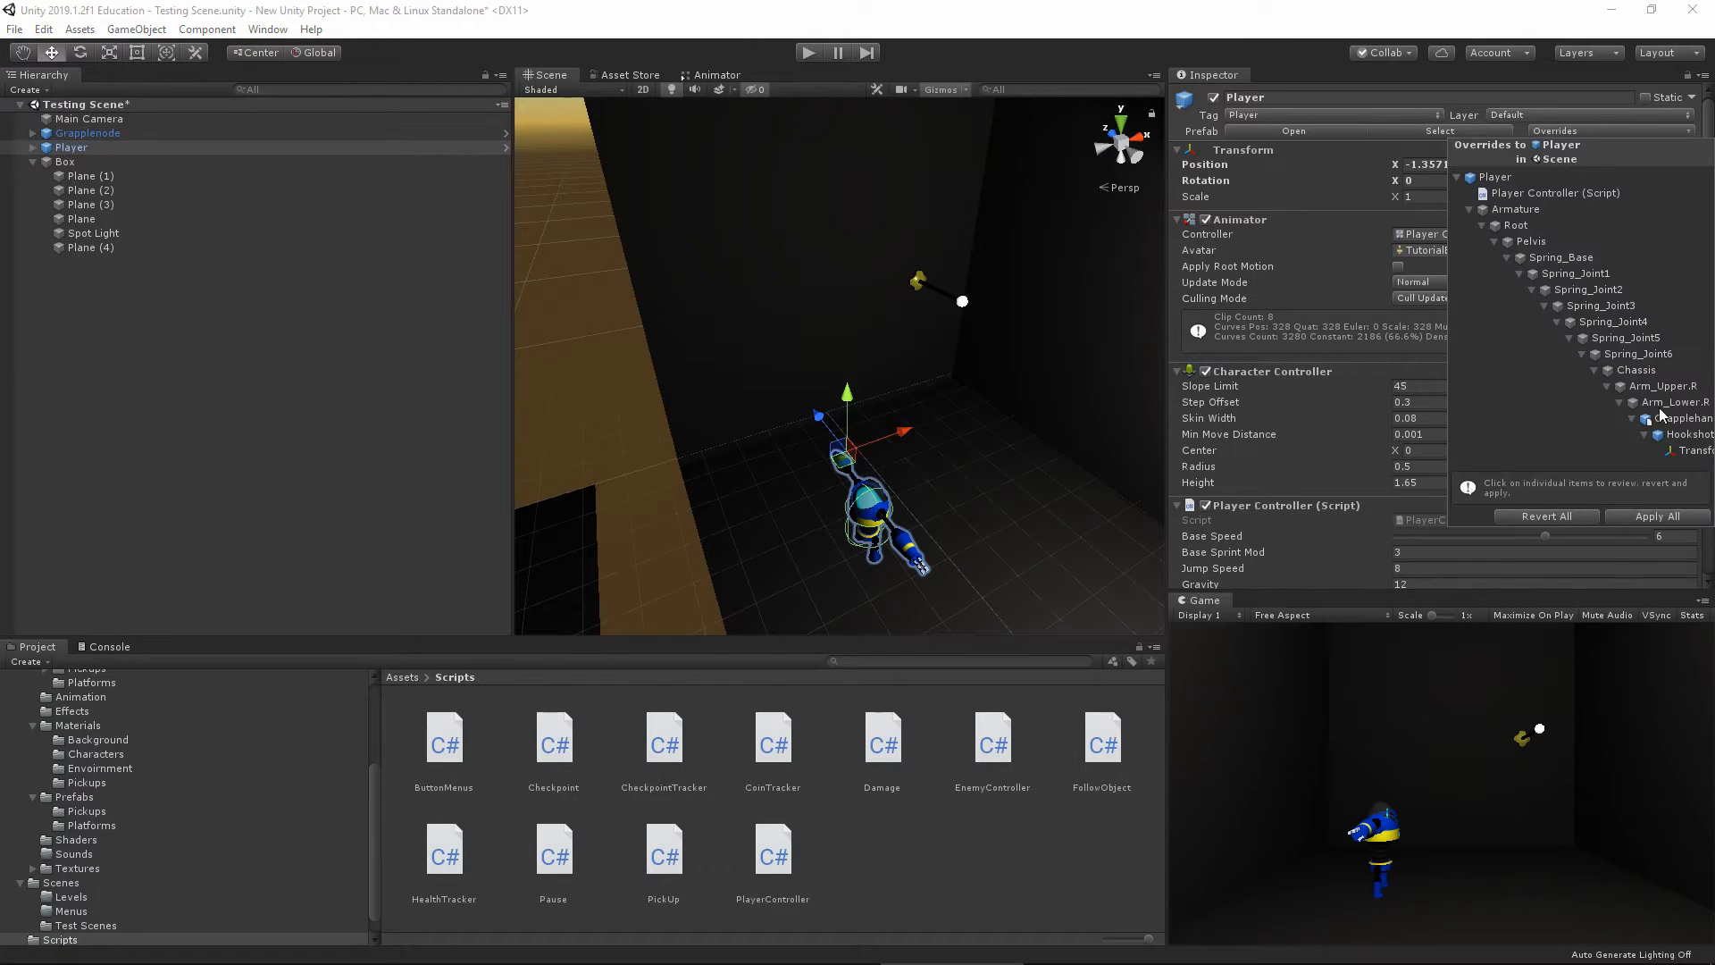
click(1642, 516)
Clear the object selection and open the CoinTracker, PickUp and HealthTracker scripts in Visual Studio
alt+drag(748, 459, 871, 569)
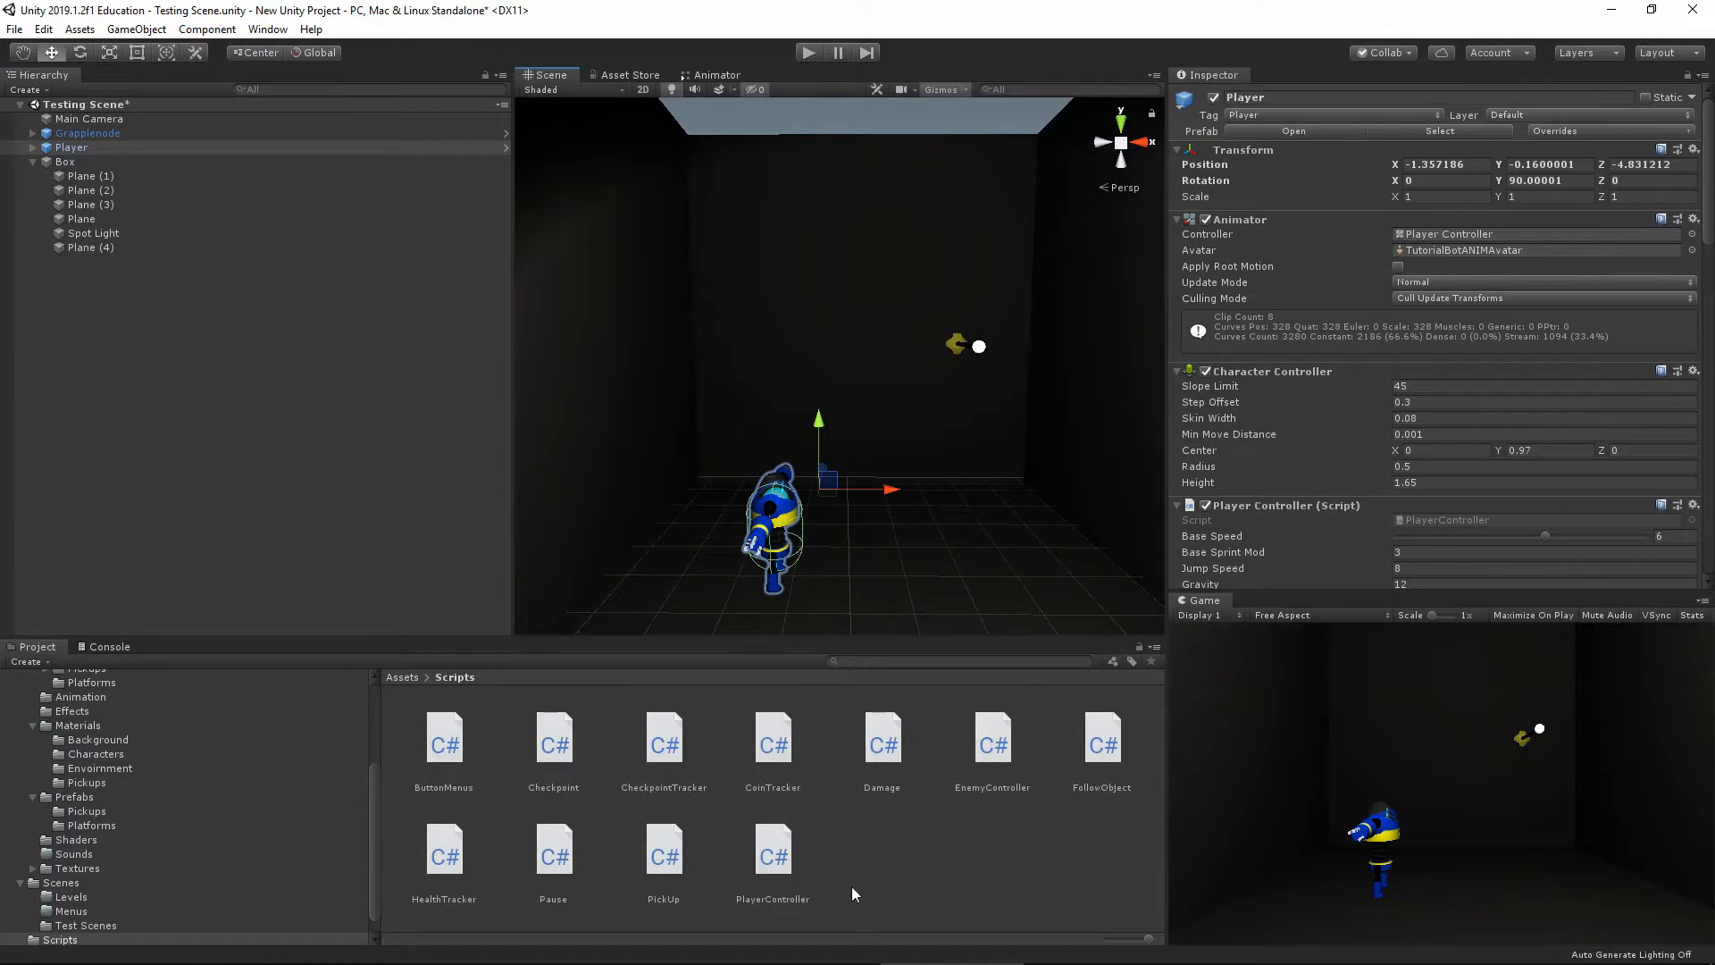
click(869, 871)
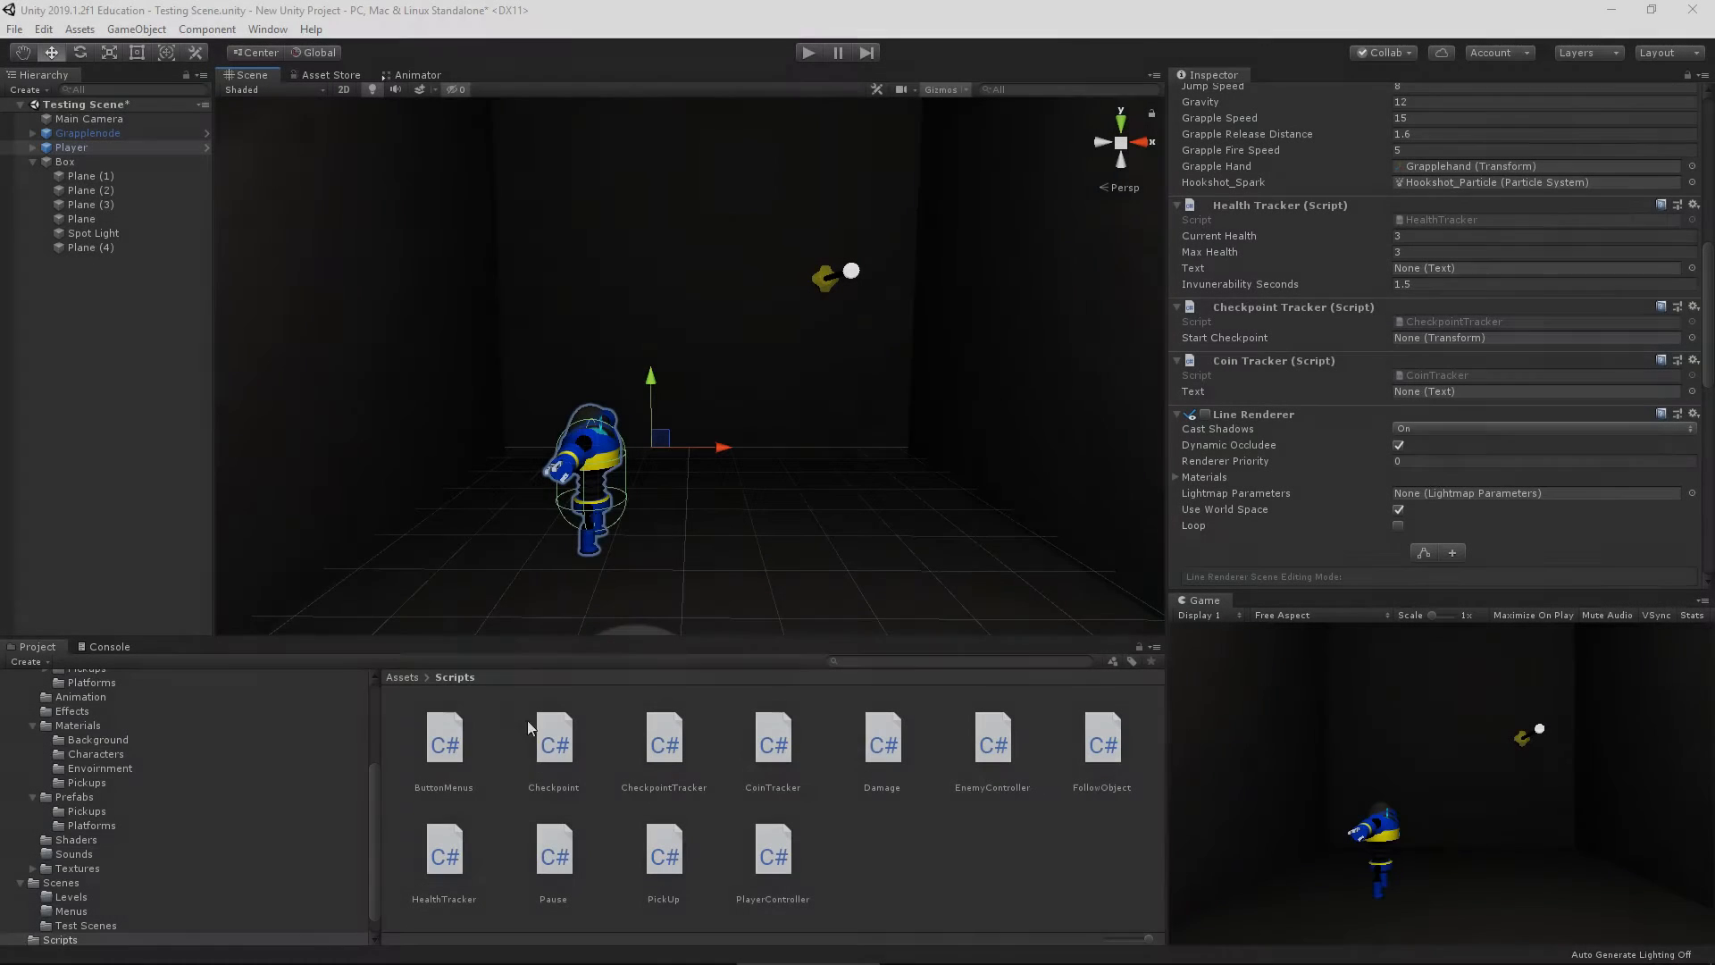
click(966, 847)
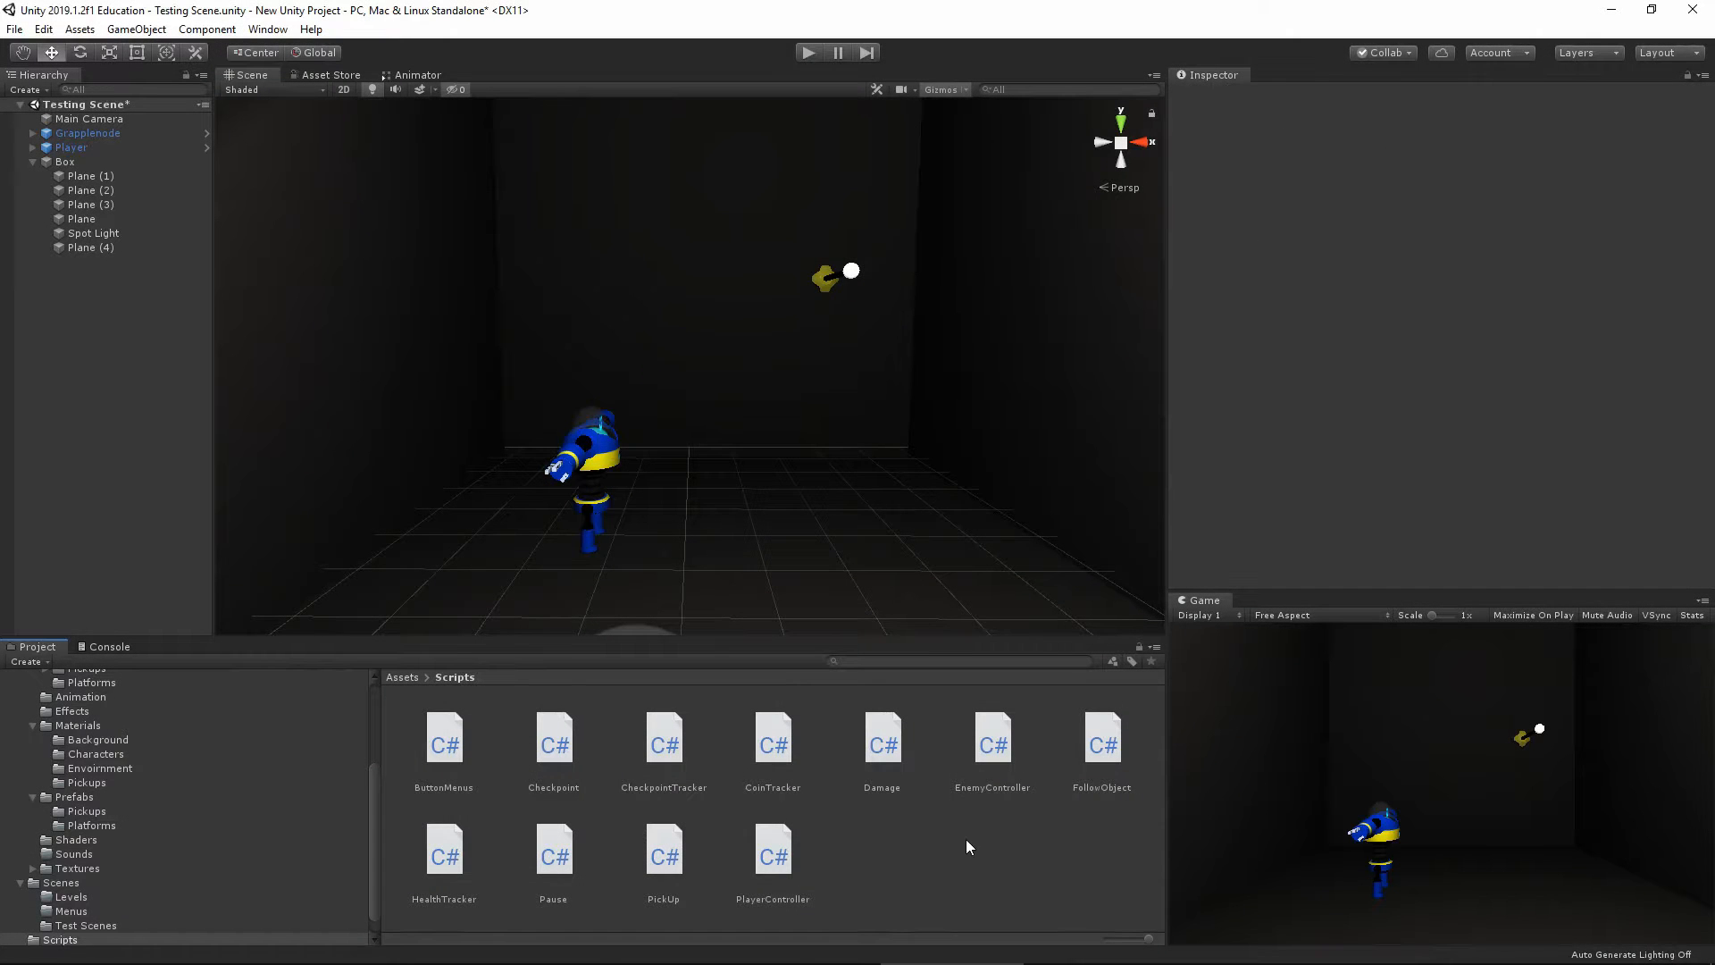
double_click(773, 743)
double_click(444, 849)
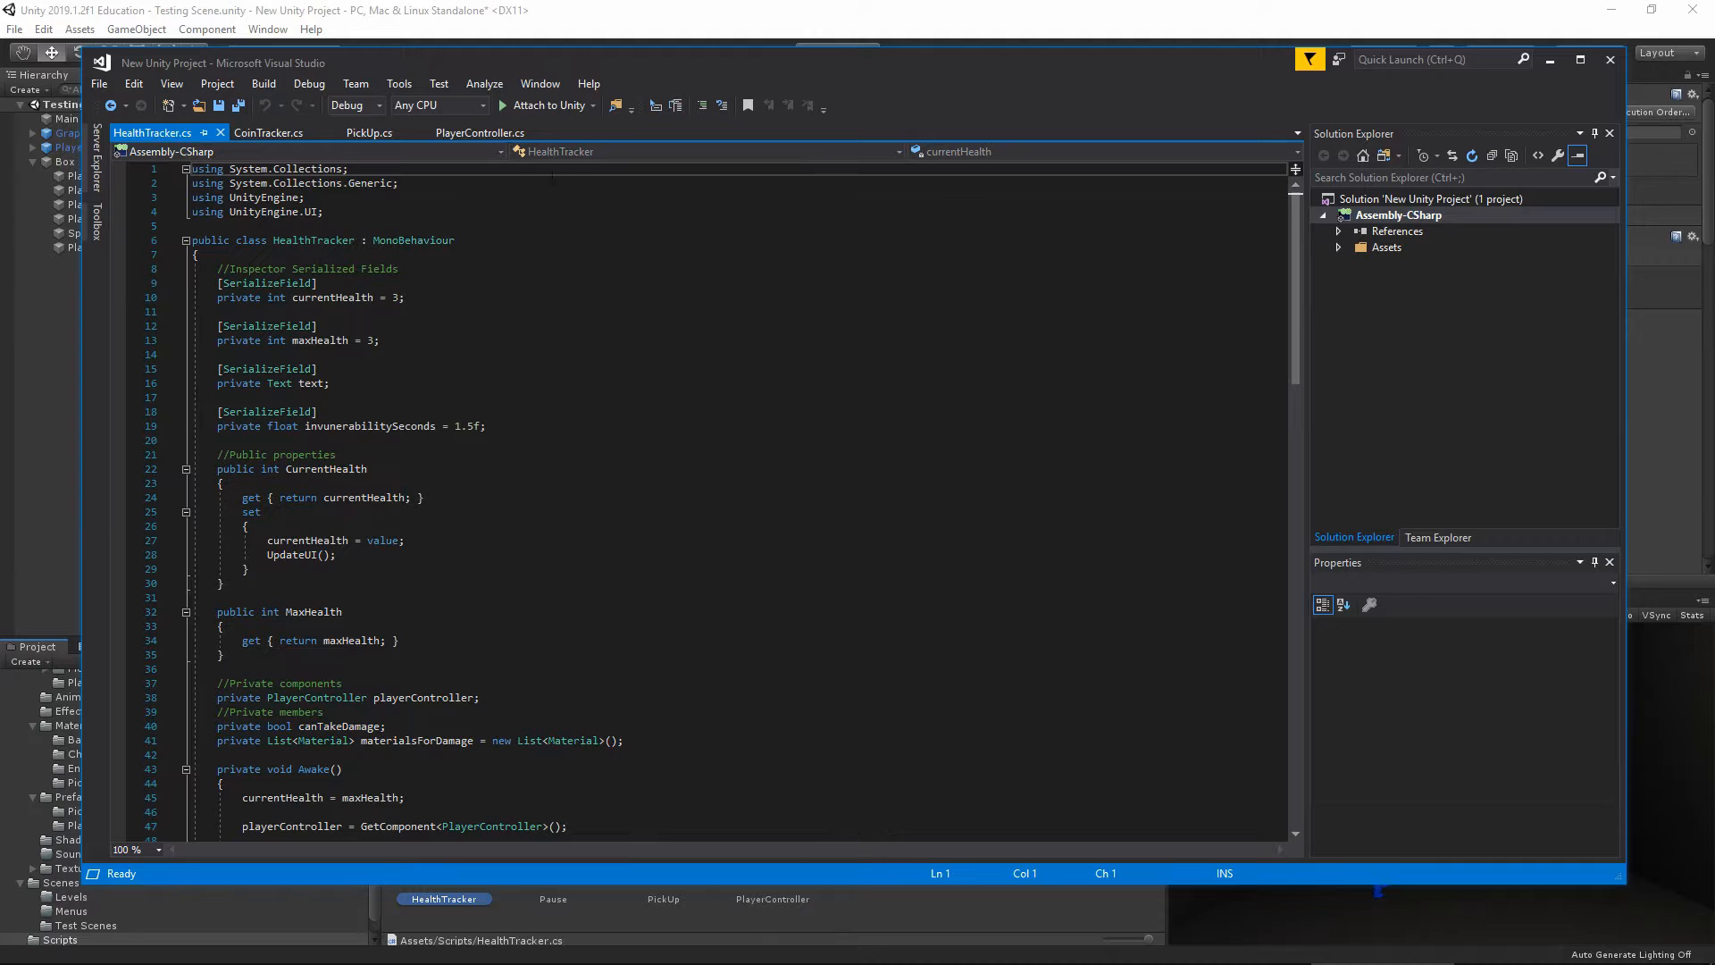
Review the PickUp script from its top and switch to the CoinTracker script
click(353, 134)
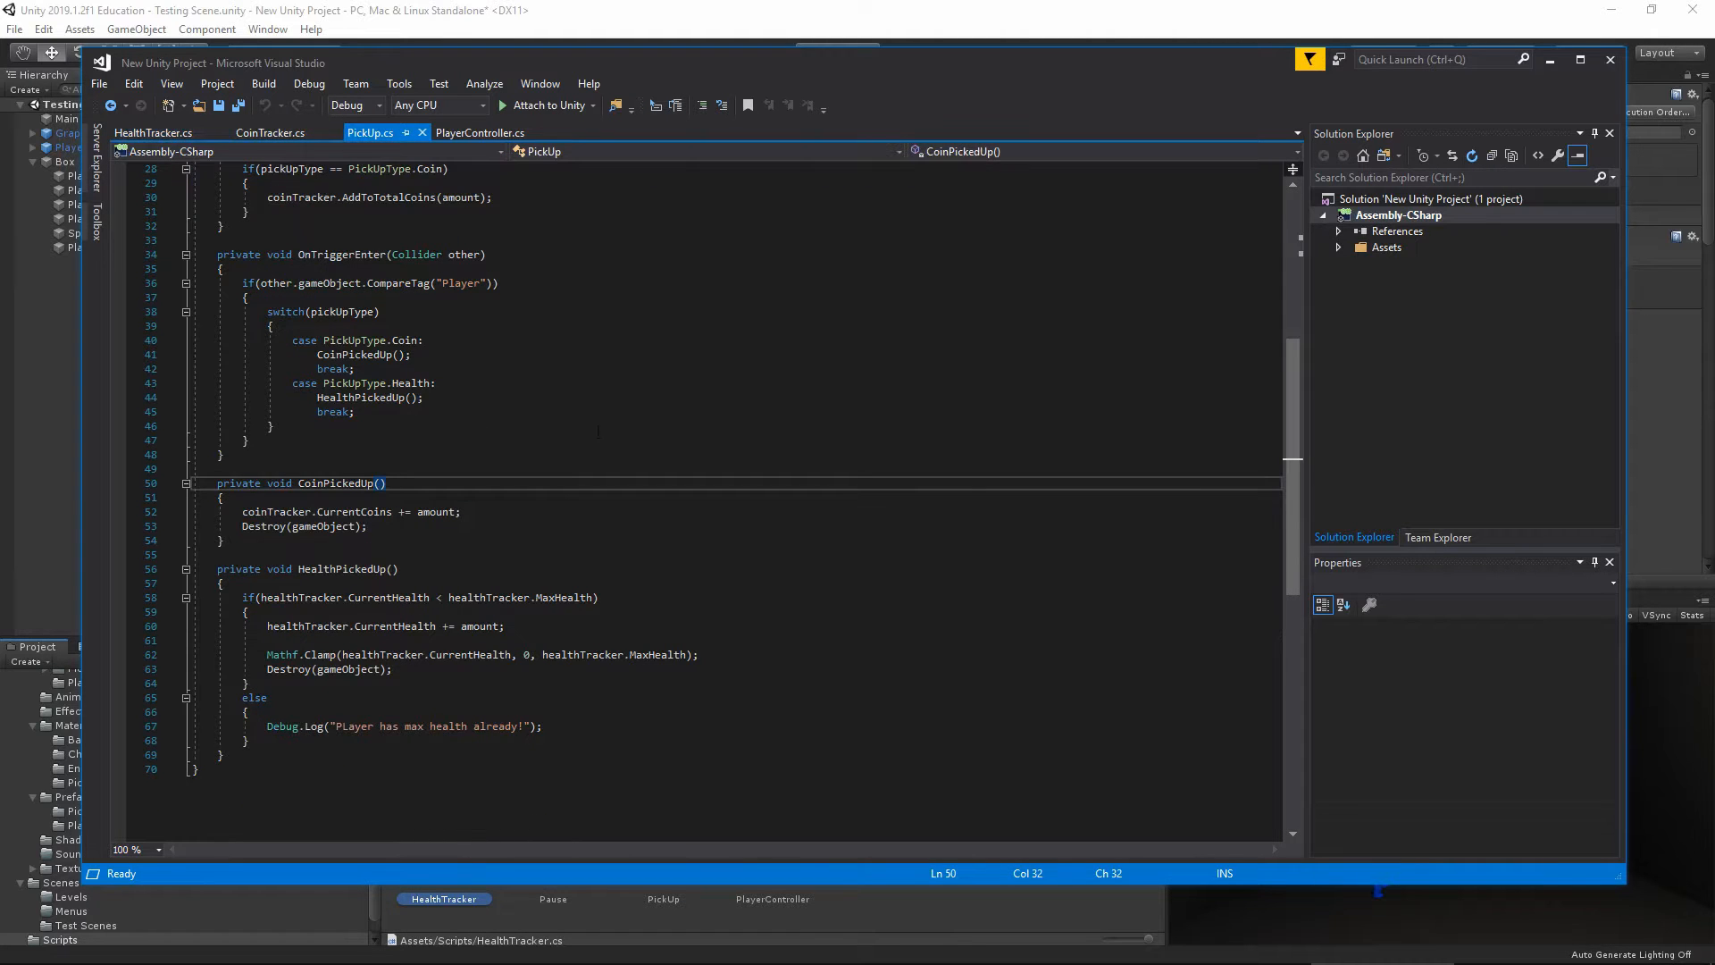
scroll(713, 498, up, 9)
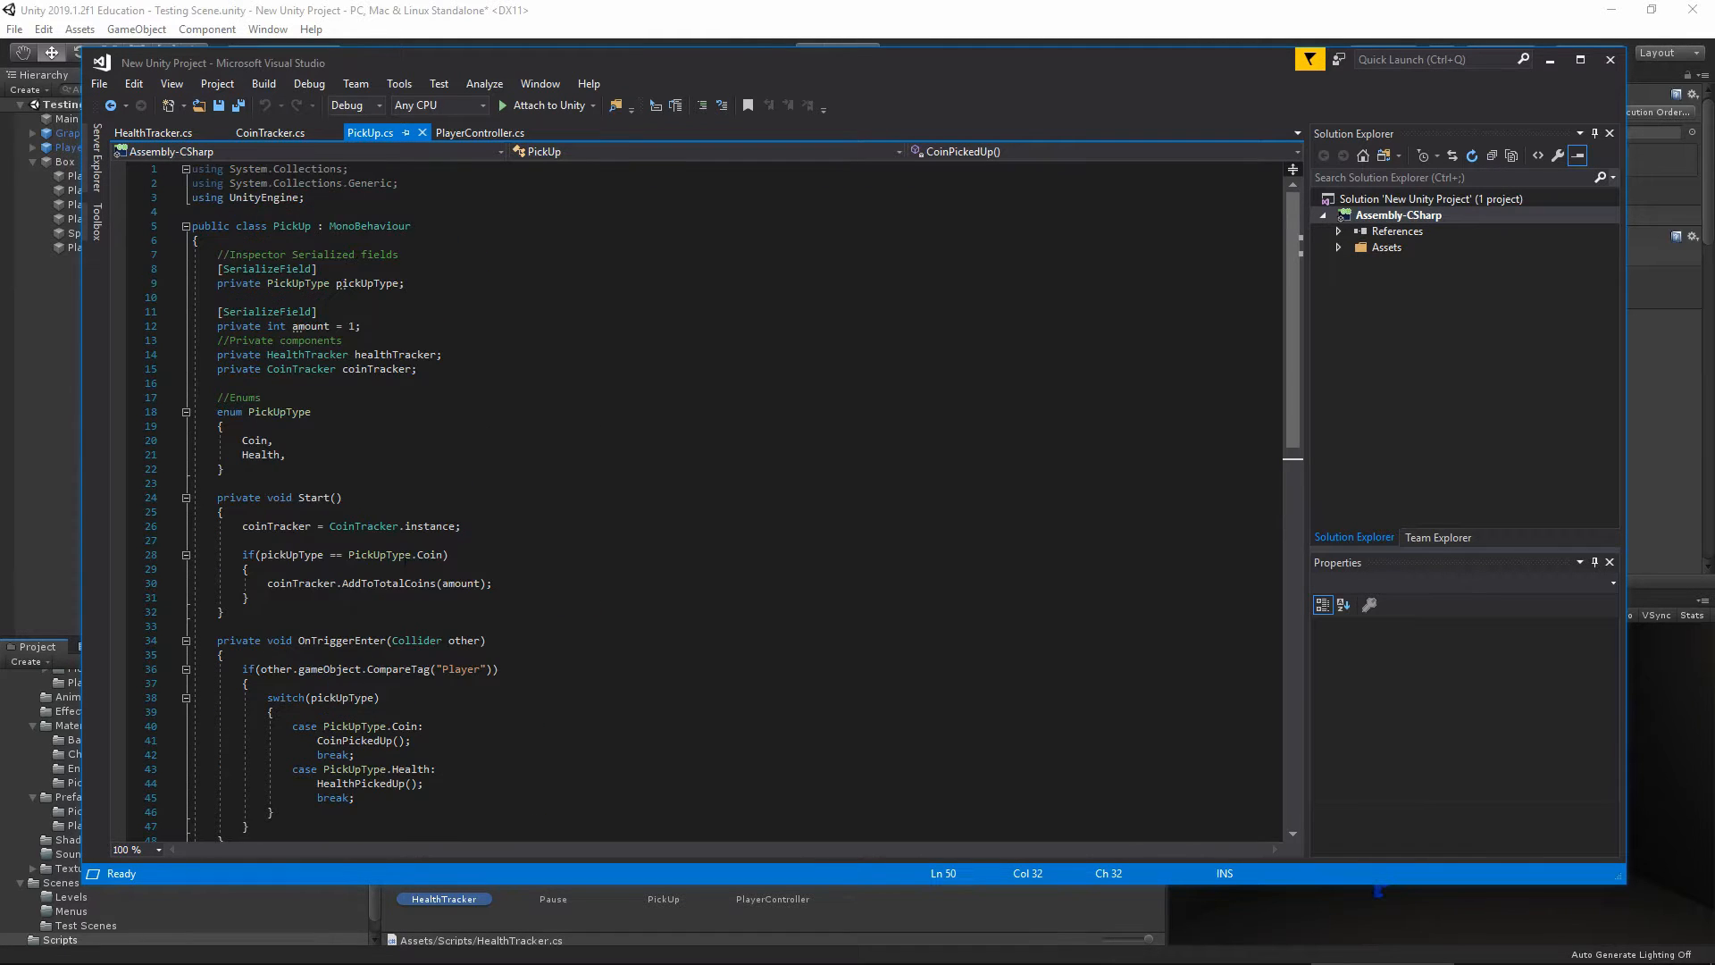
click(272, 132)
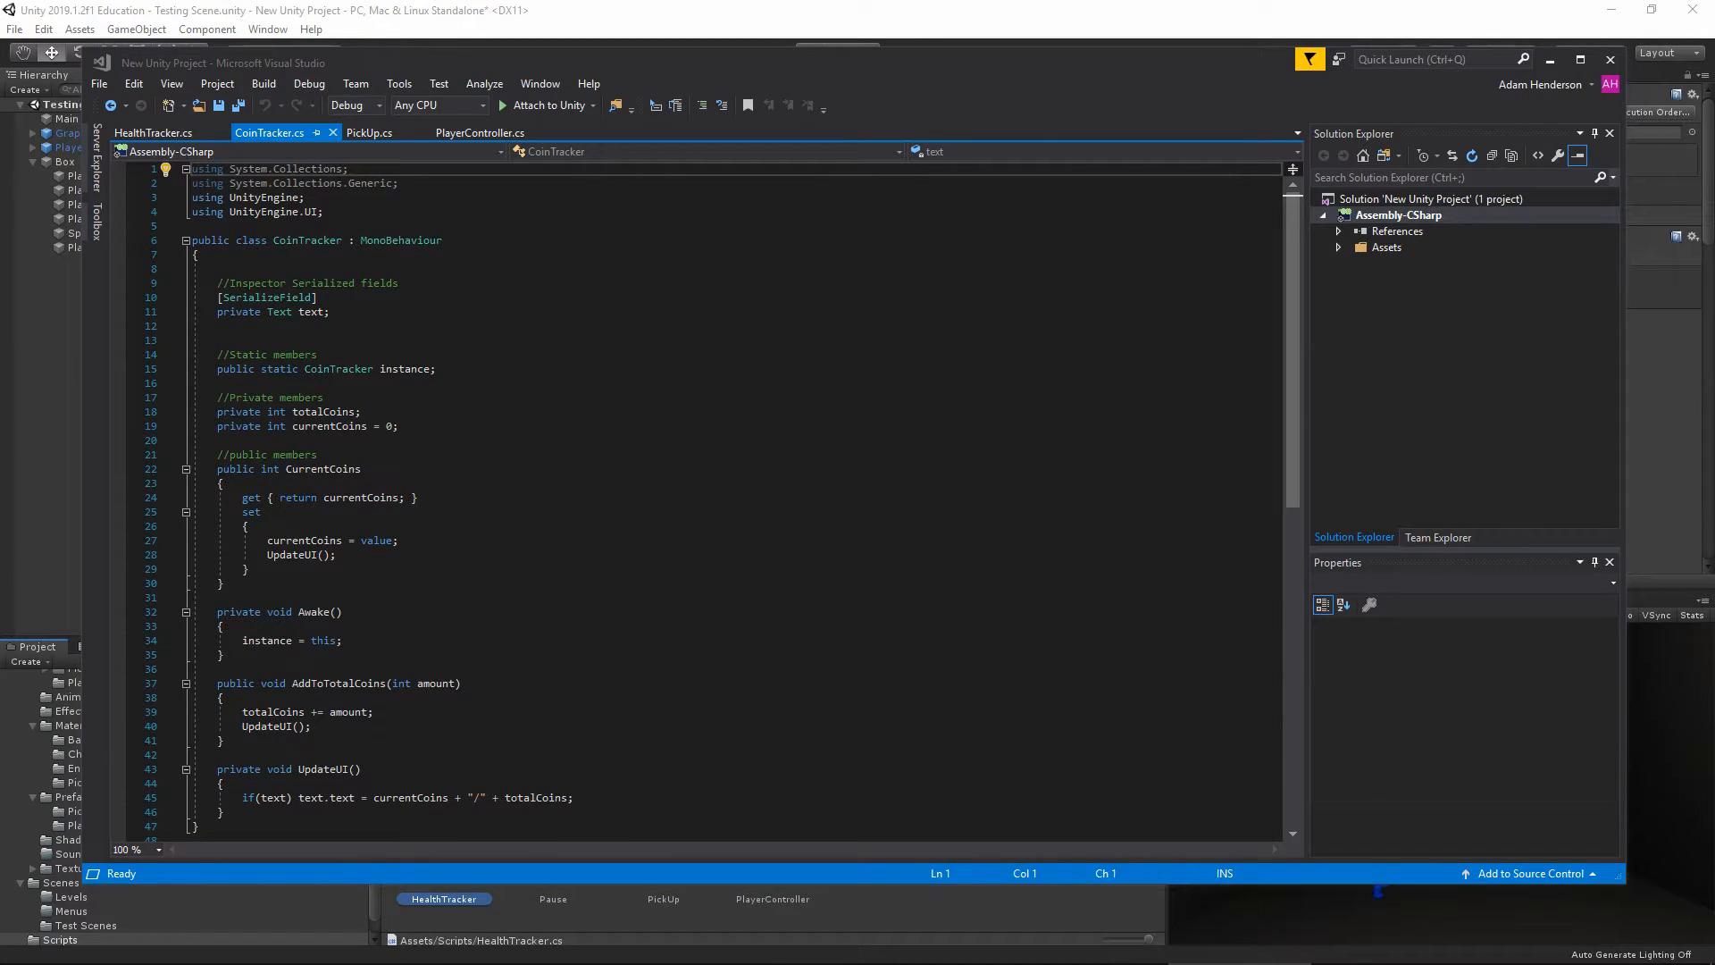
Declare a serialized public ParticleSystem field named ps_Coin in the CoinTracker script, below the private Text field
click(370, 340)
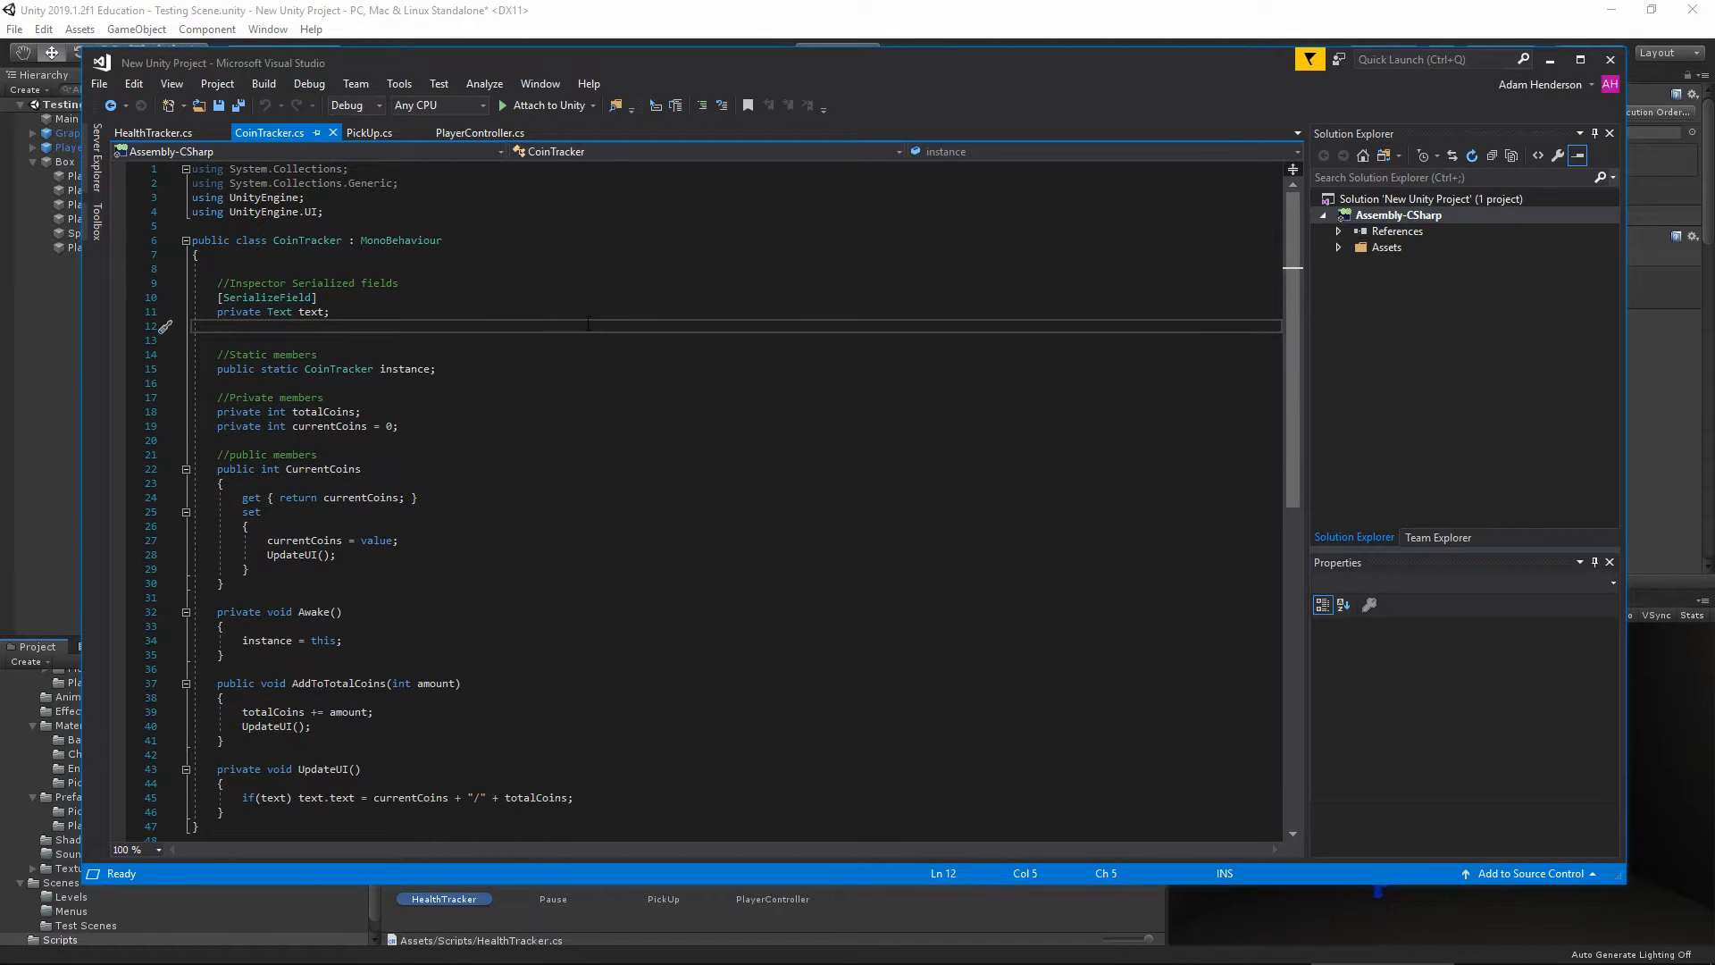
key(Return)
text([SerializeField]     public ParticleSystem ps_Coin;)
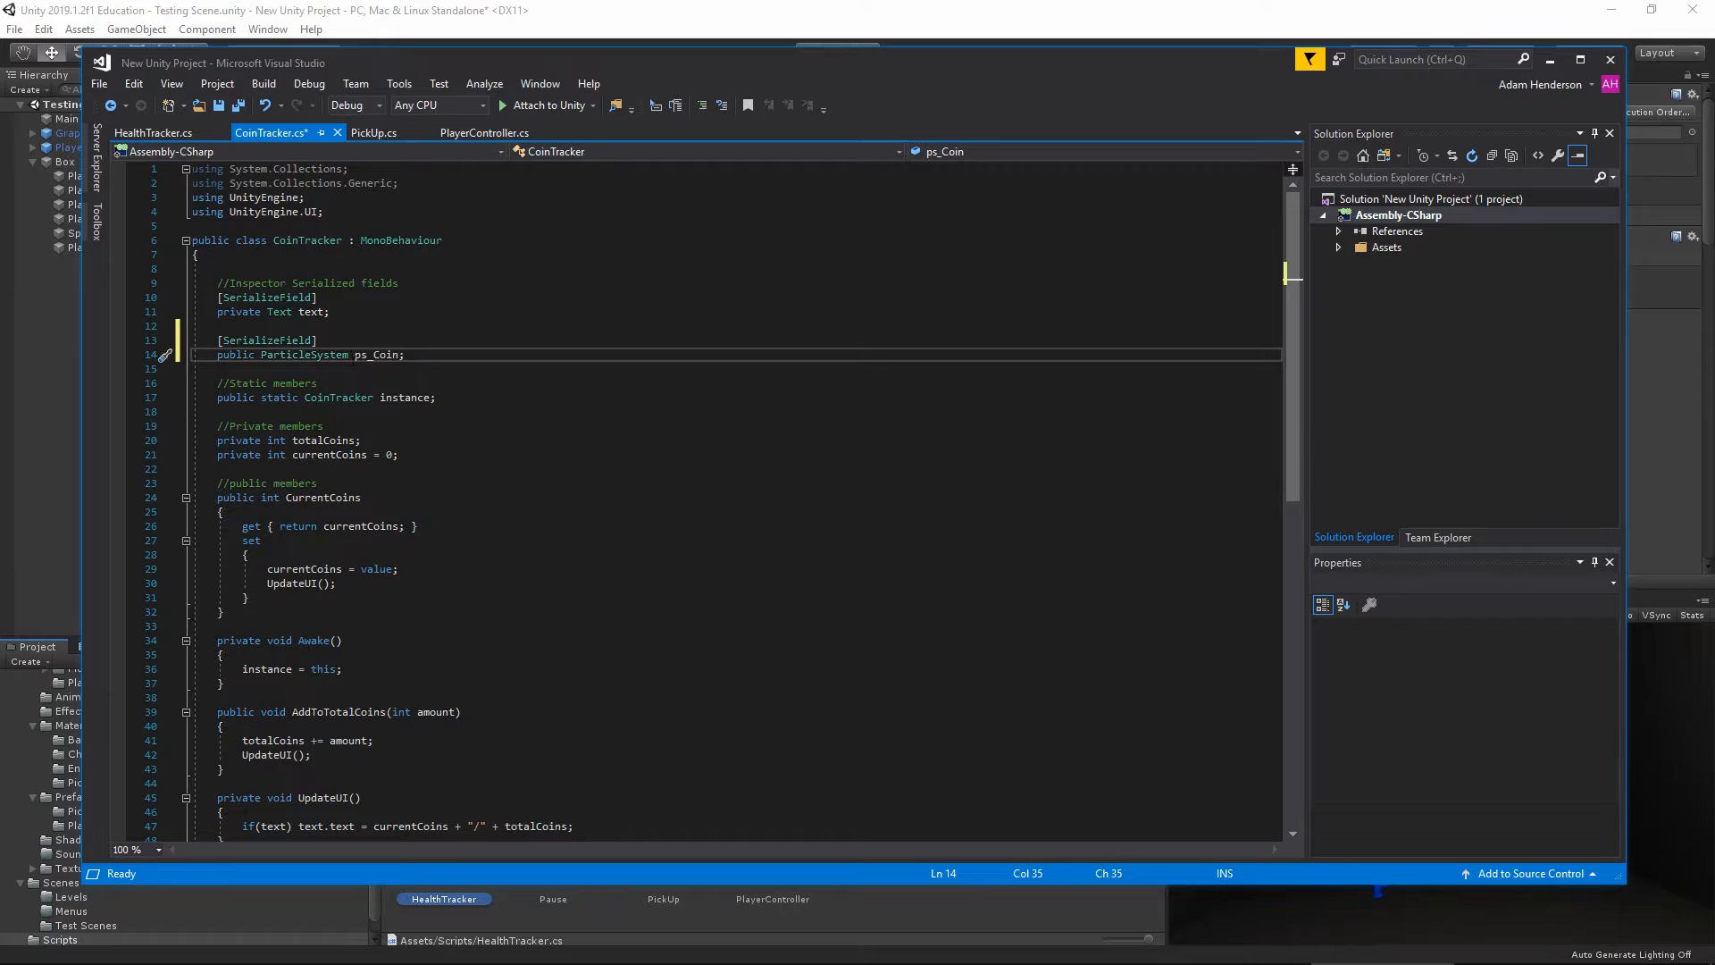
Copy the serialized ps_Coin declaration from CoinTracker into the HealthTracker script, below its private Text field
drag(403, 354, 268, 340)
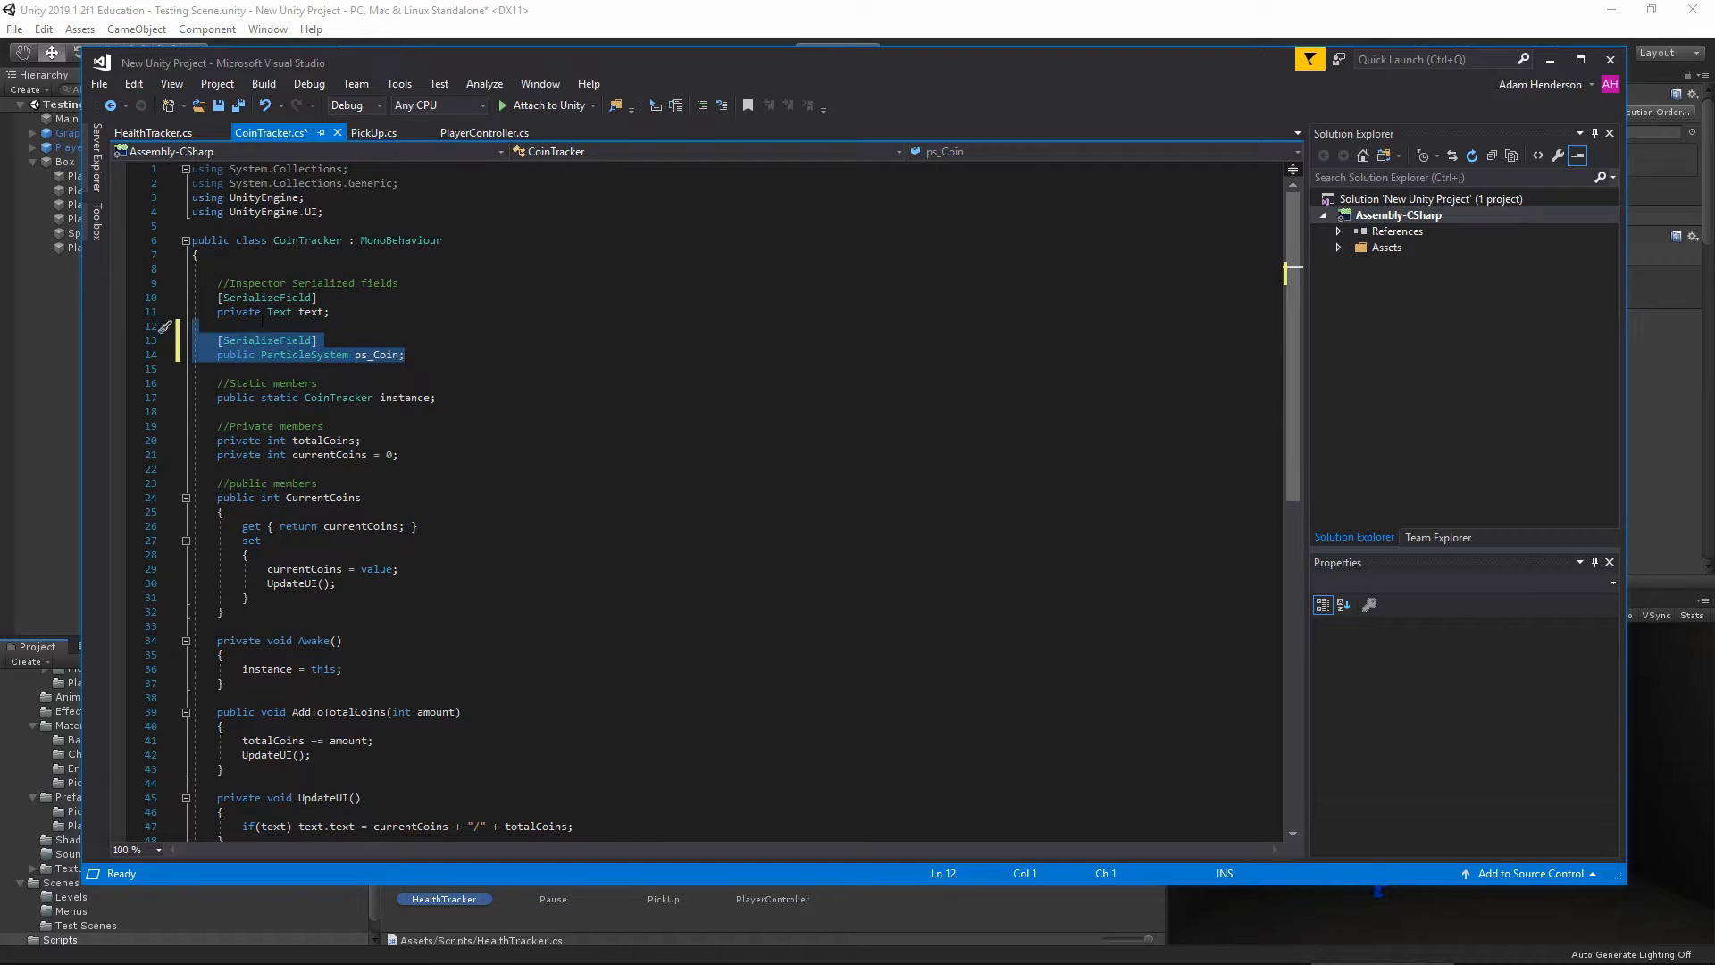
click(435, 350)
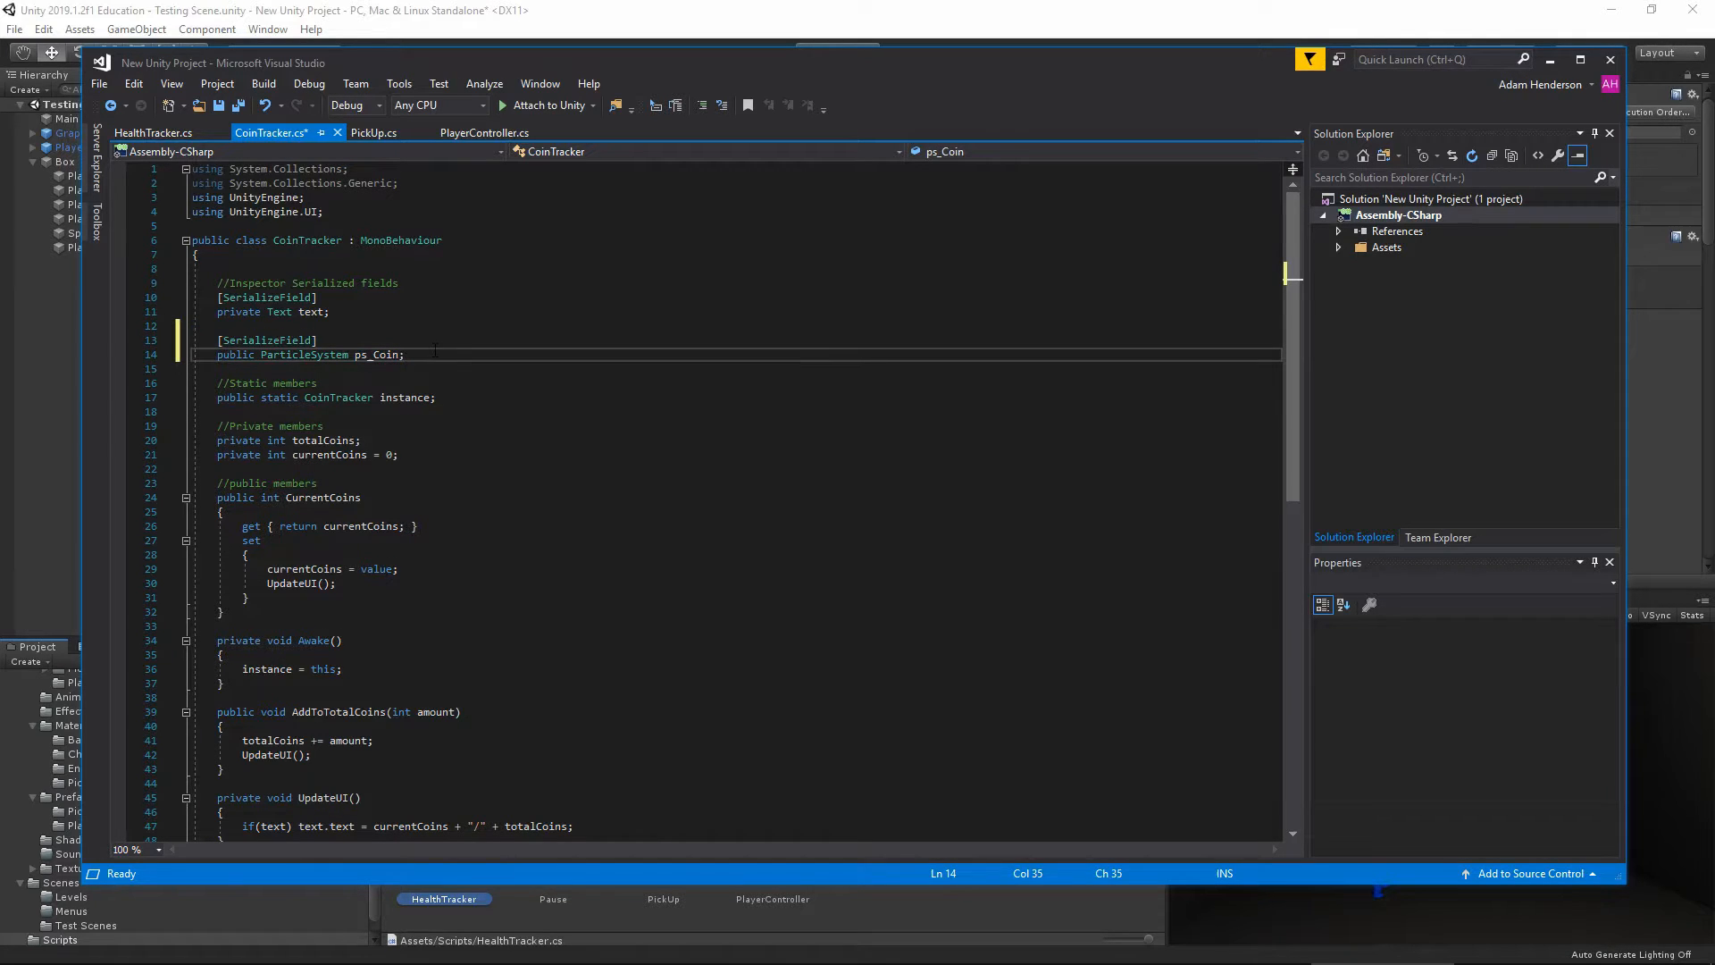
click(168, 134)
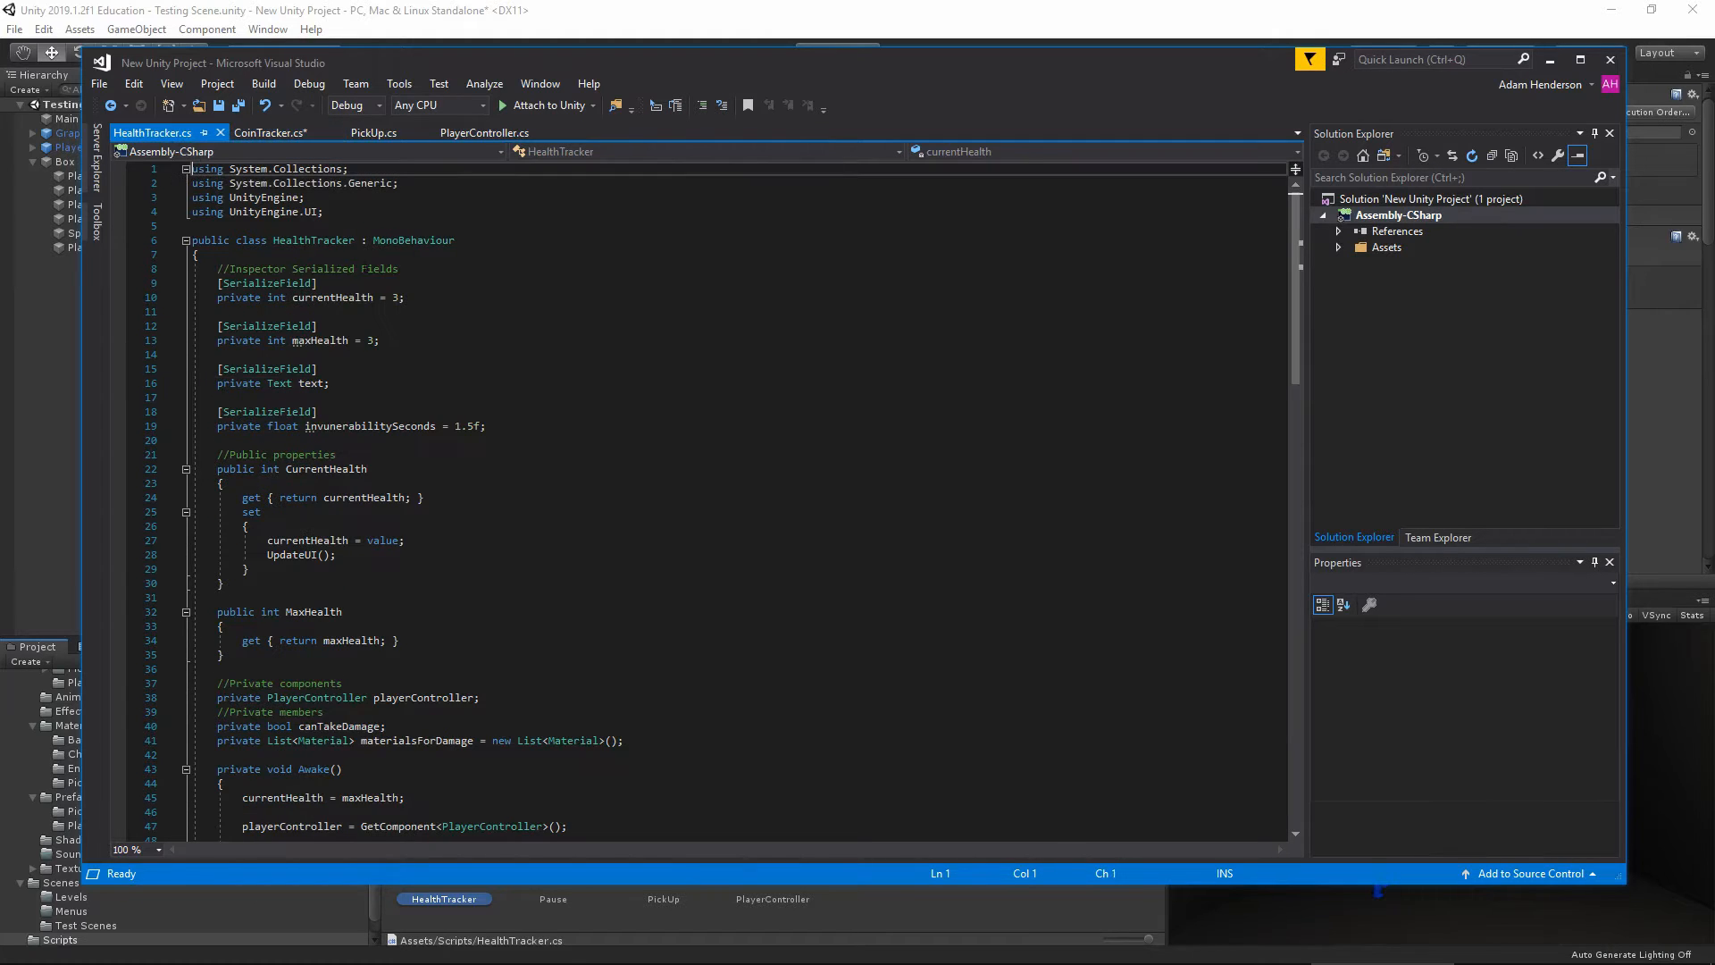
click(342, 387)
key(Return)
key(Return)
text([SerializeField] public ParticleSystem ps_Coin;)
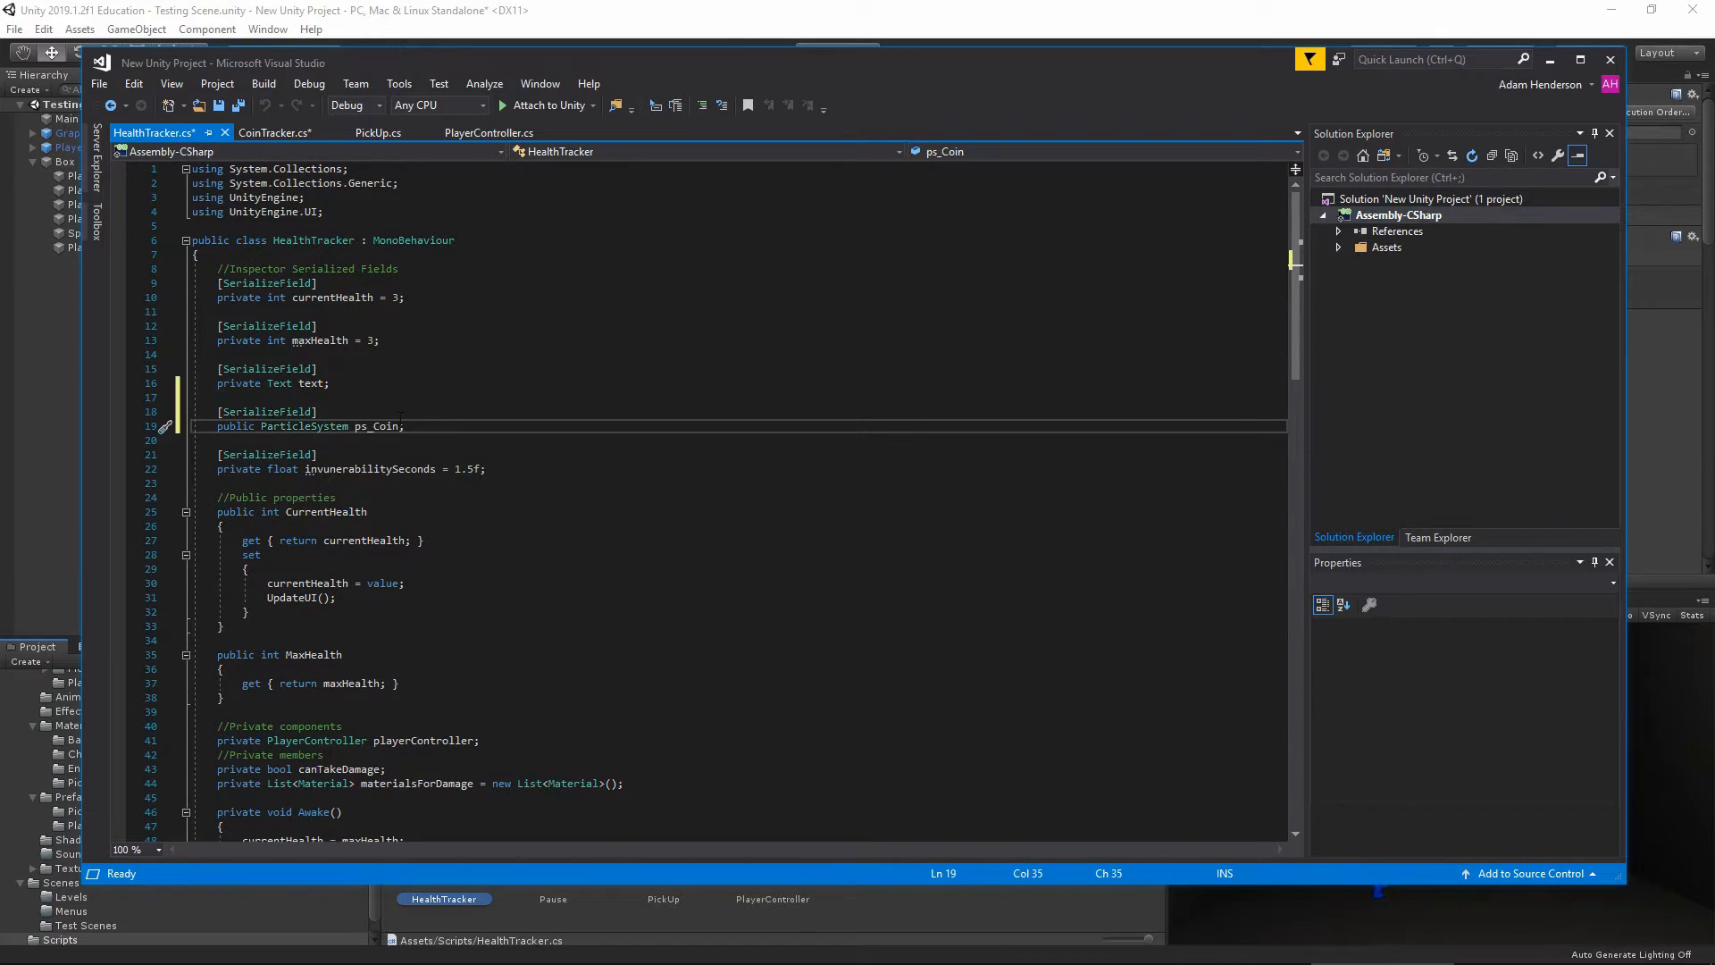
Rename the copied ParticleSystem field in HealthTracker to ps_Health and save both the HealthTracker and CoinTracker scripts
click(378, 426)
key(Right)
key(Right)
key(Right)
key(Right)
key(BackSpace)
key(BackSpace)
key(BackSpace)
key(BackSpace)
text(Health)
key(End)
click(219, 104)
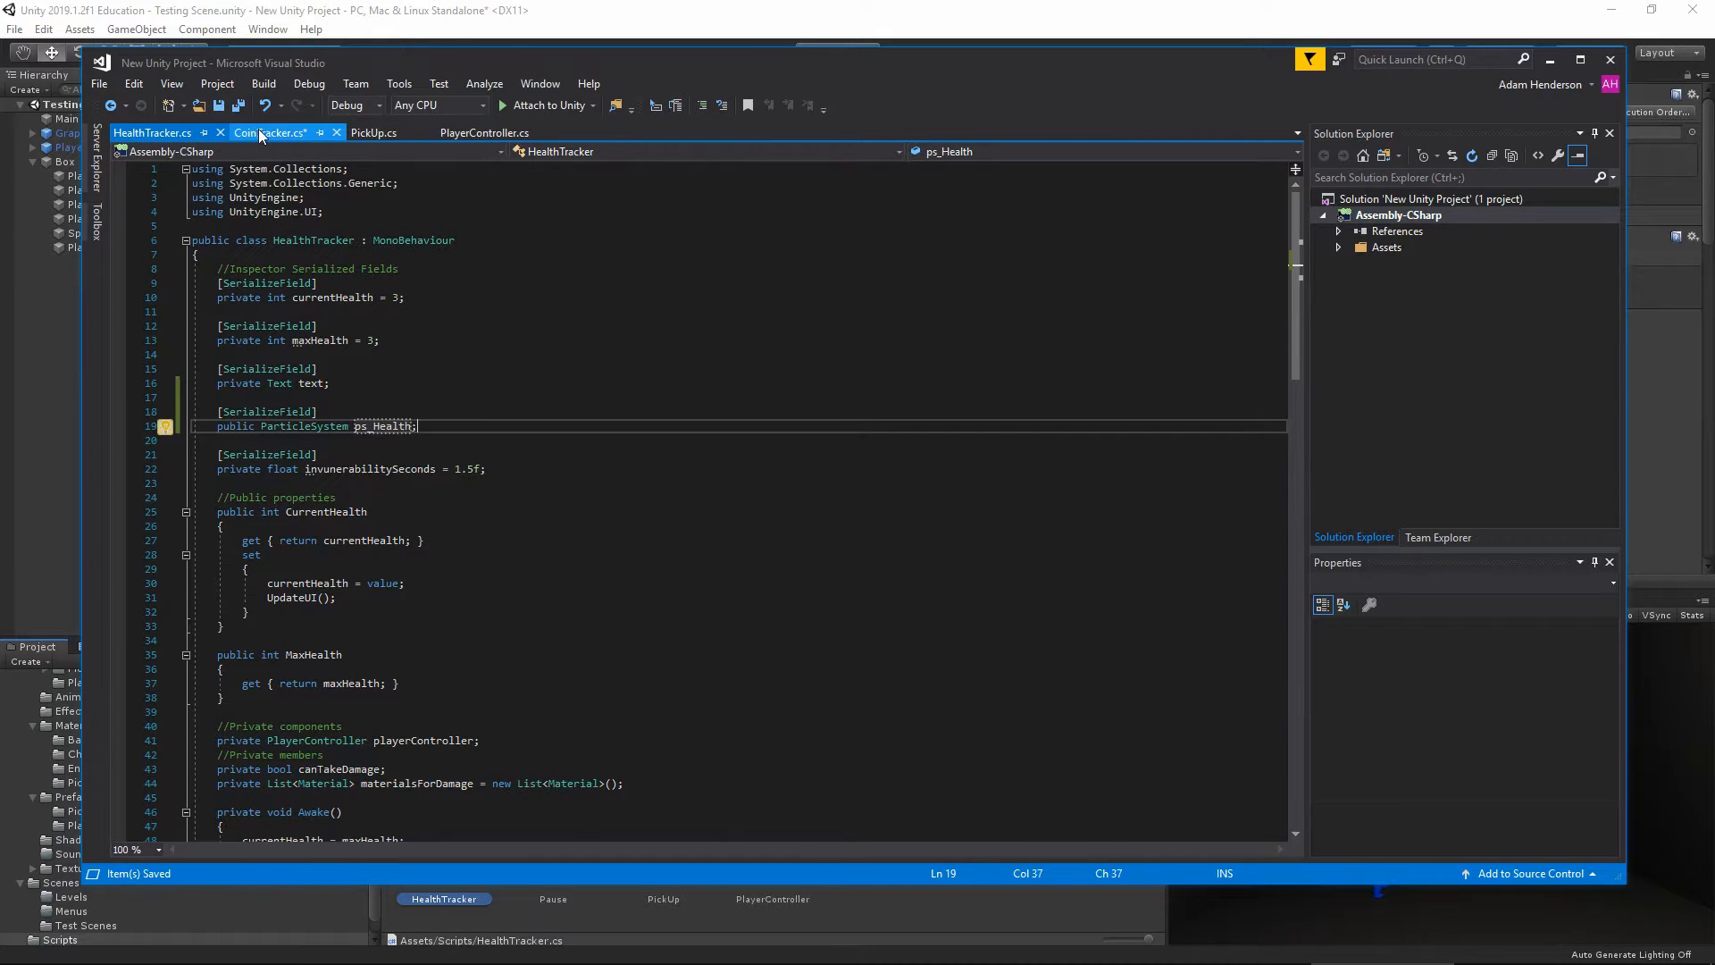
click(268, 132)
click(219, 104)
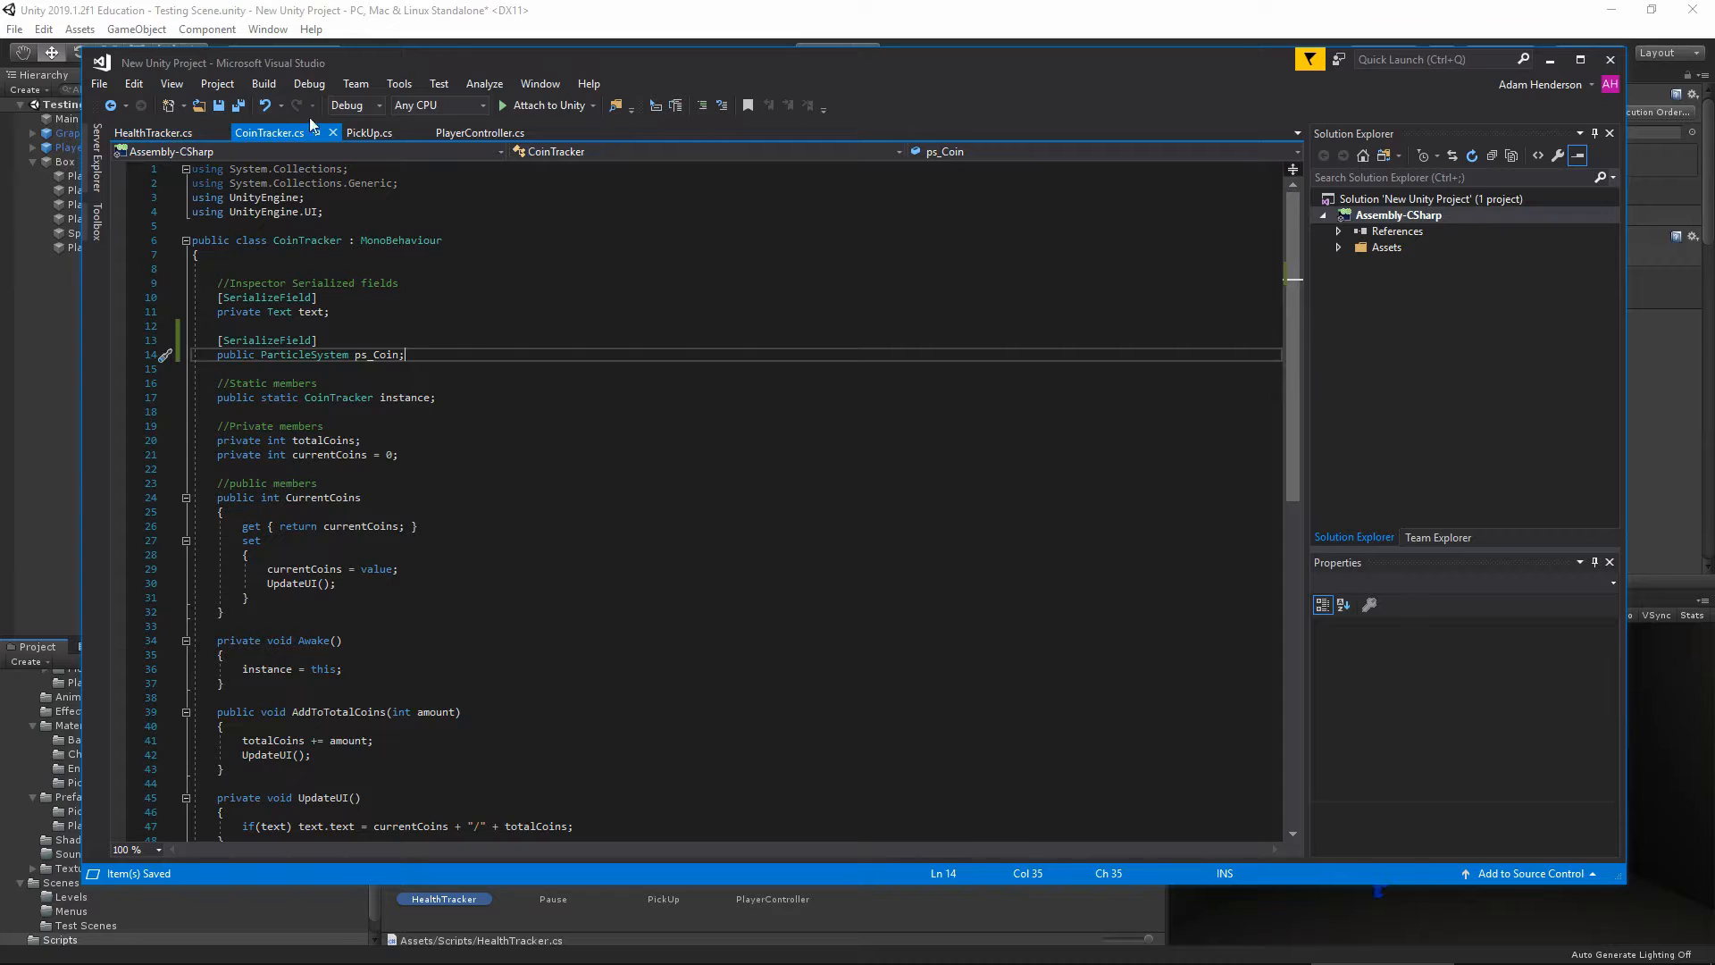
In the PickUp script's CoinPickedUp method, add coinTracker.ps_Coin.Play(); between the coin increment and the Destroy call
click(388, 131)
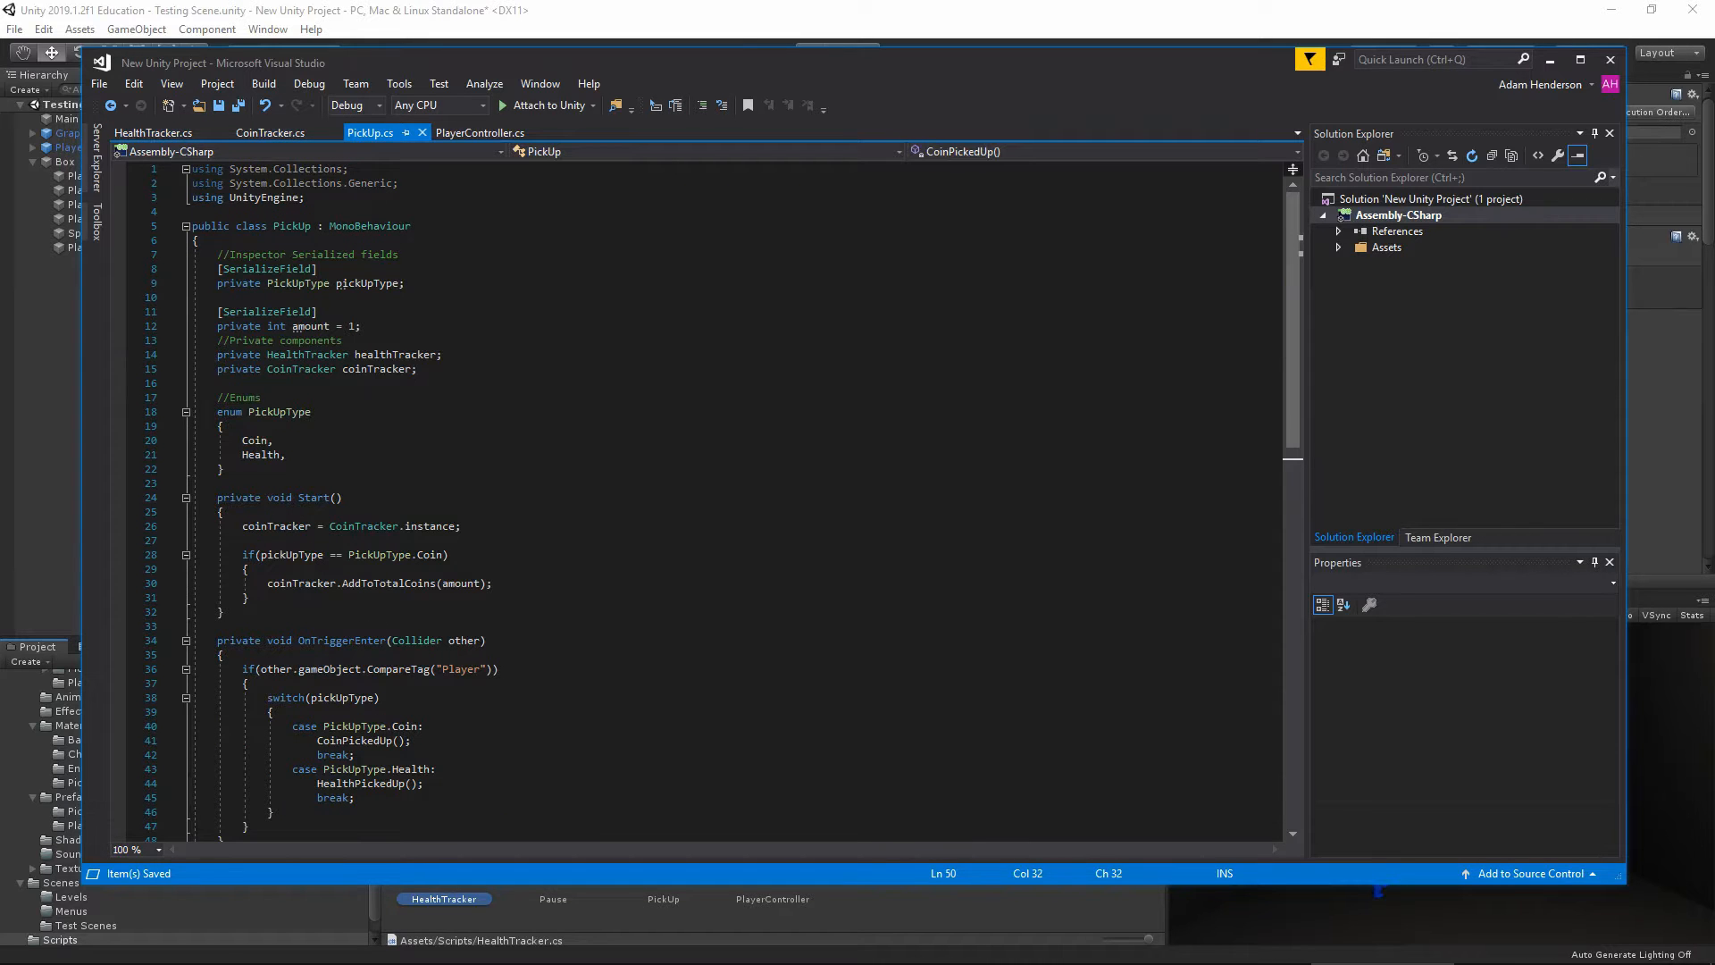
click(528, 612)
scroll(409, 454, down, 10)
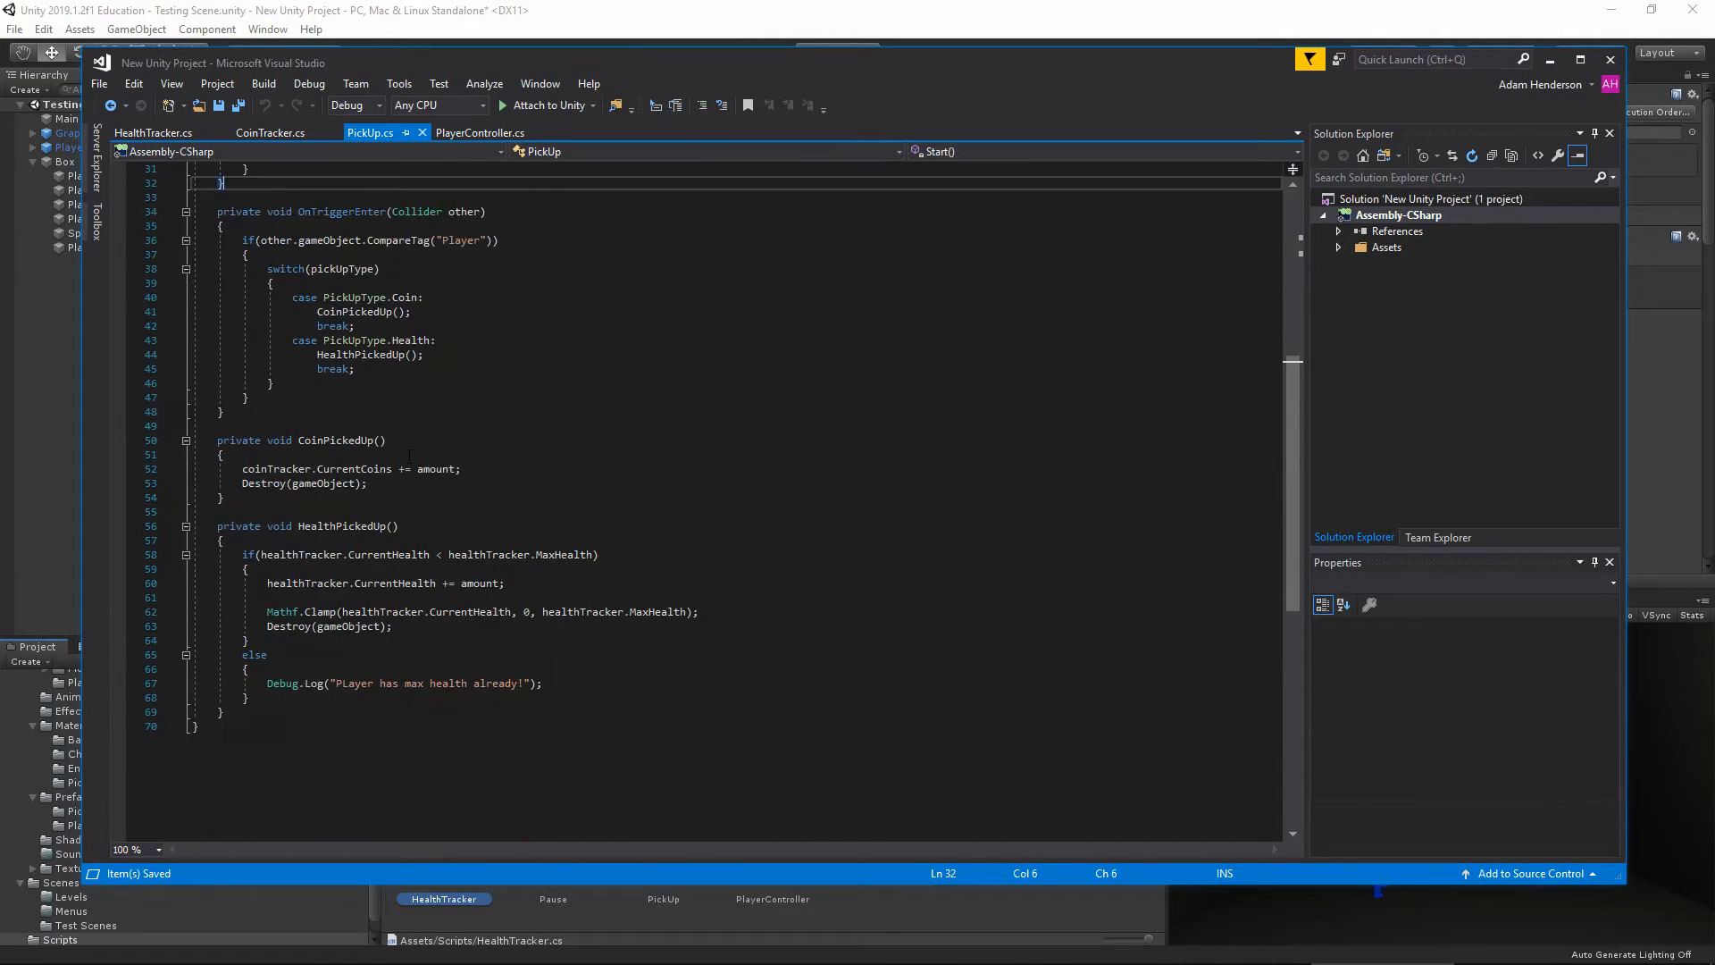
click(467, 471)
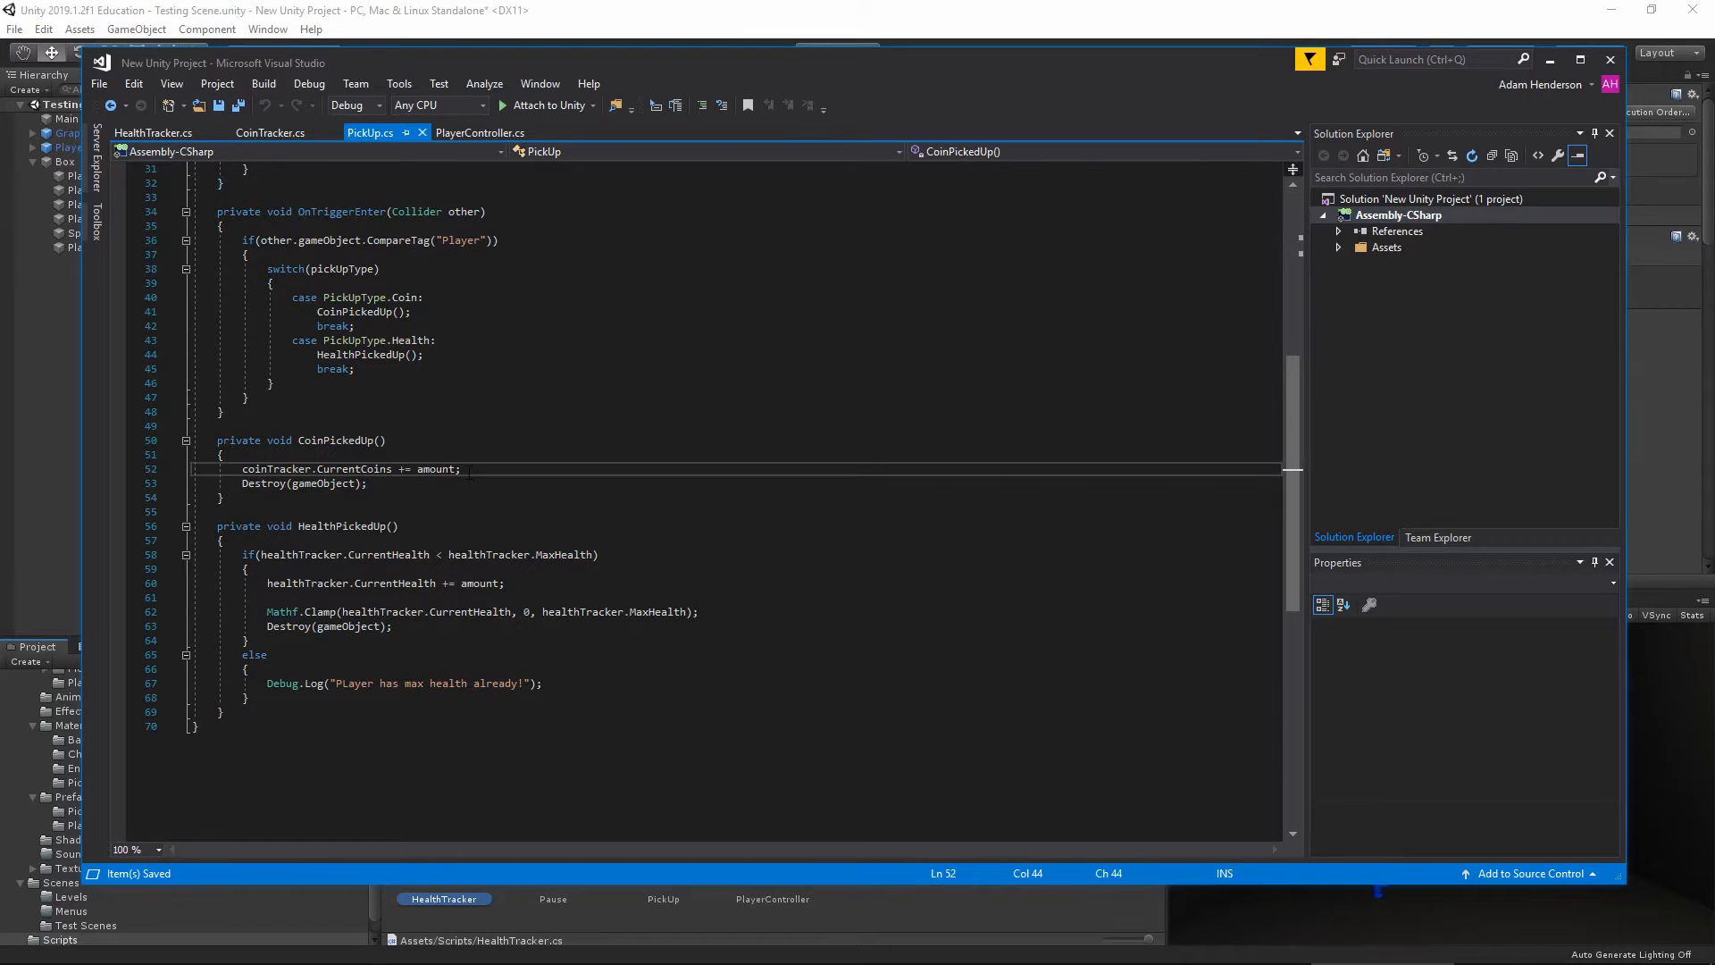
key(Return)
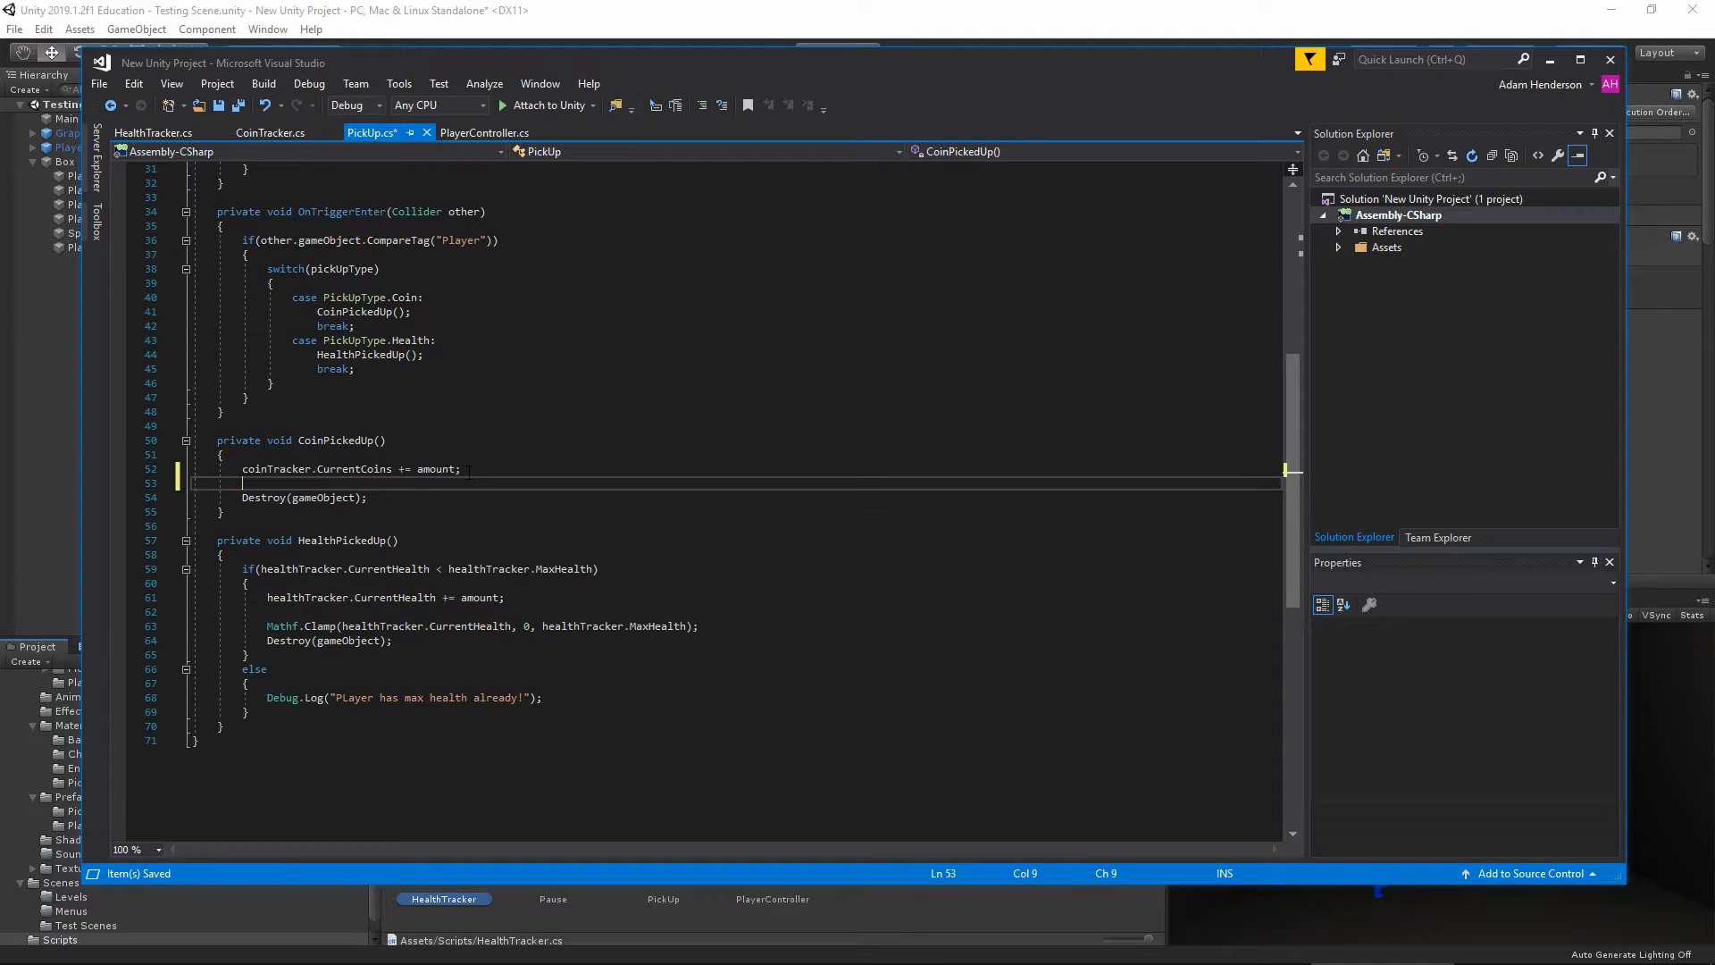
text(coinTracker.)
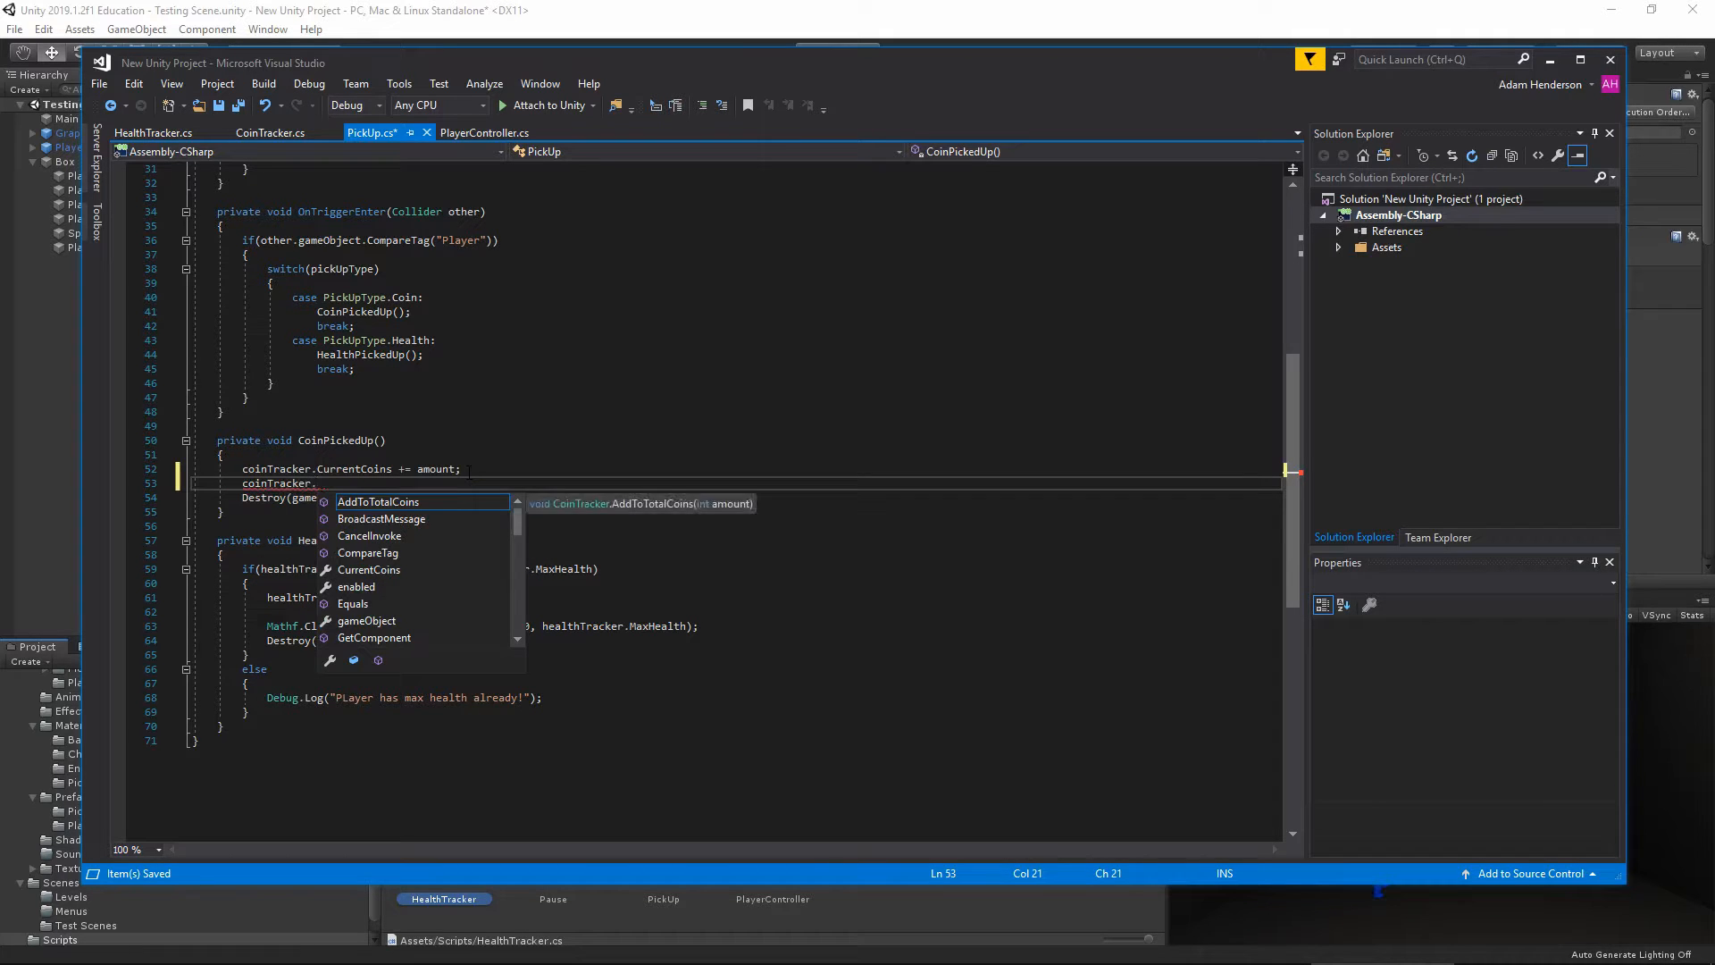
text(ps_)
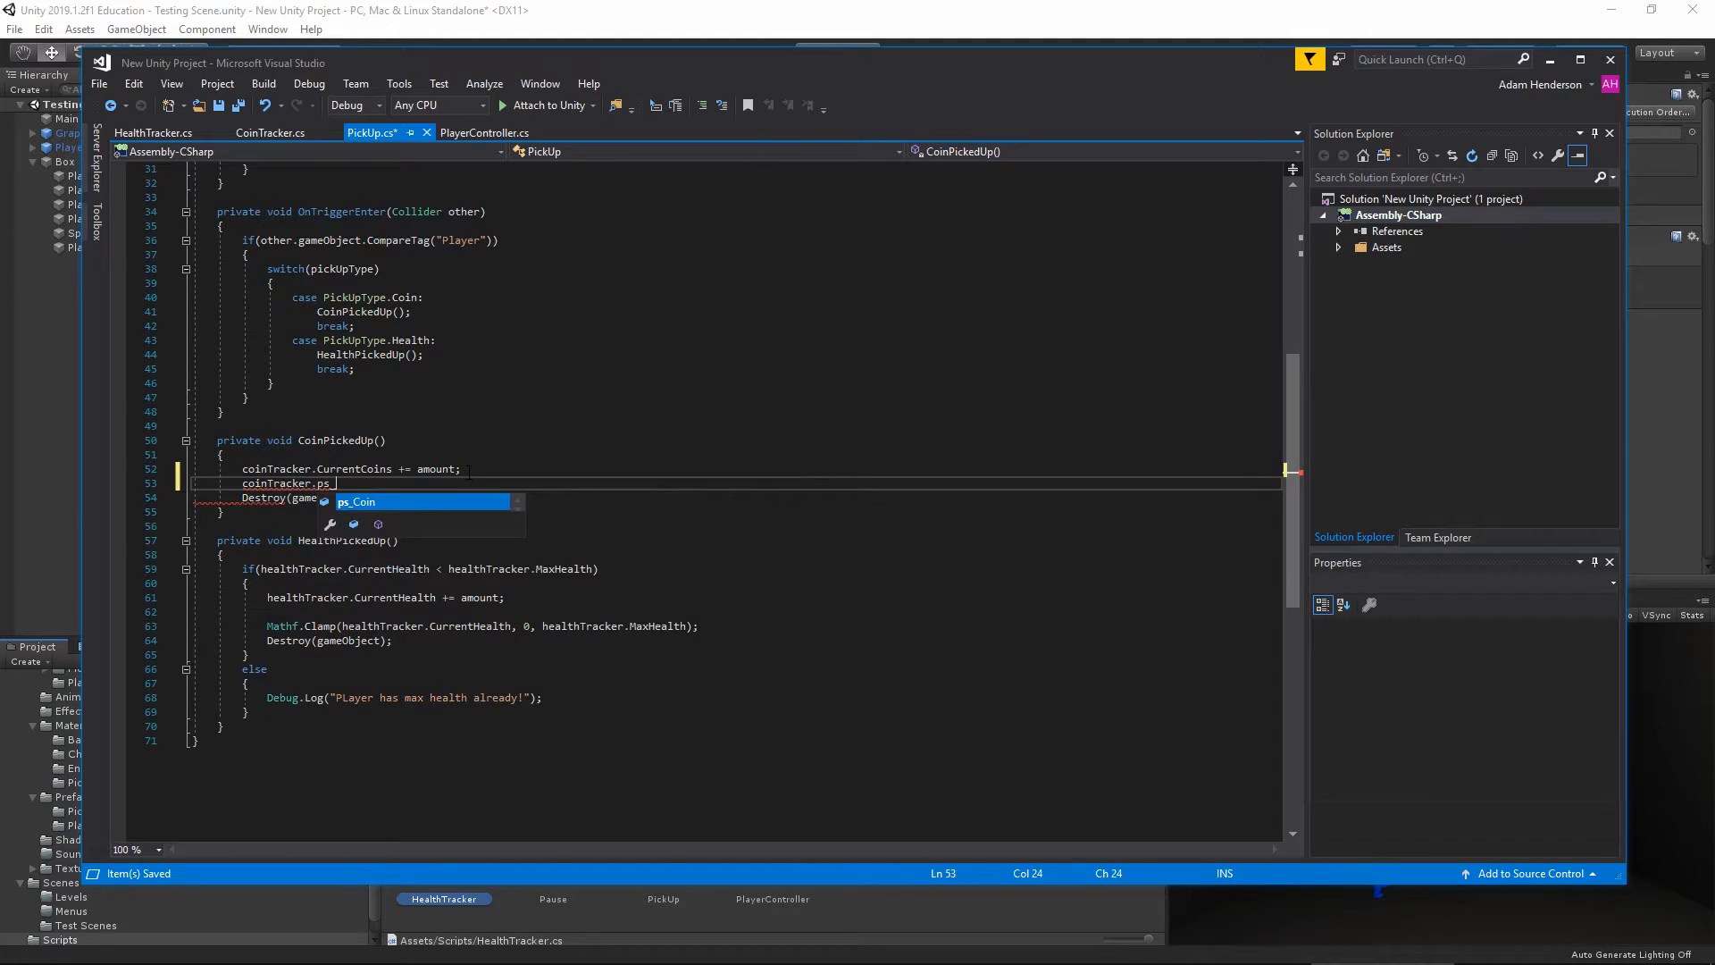
key(Tab)
text(.Playu)
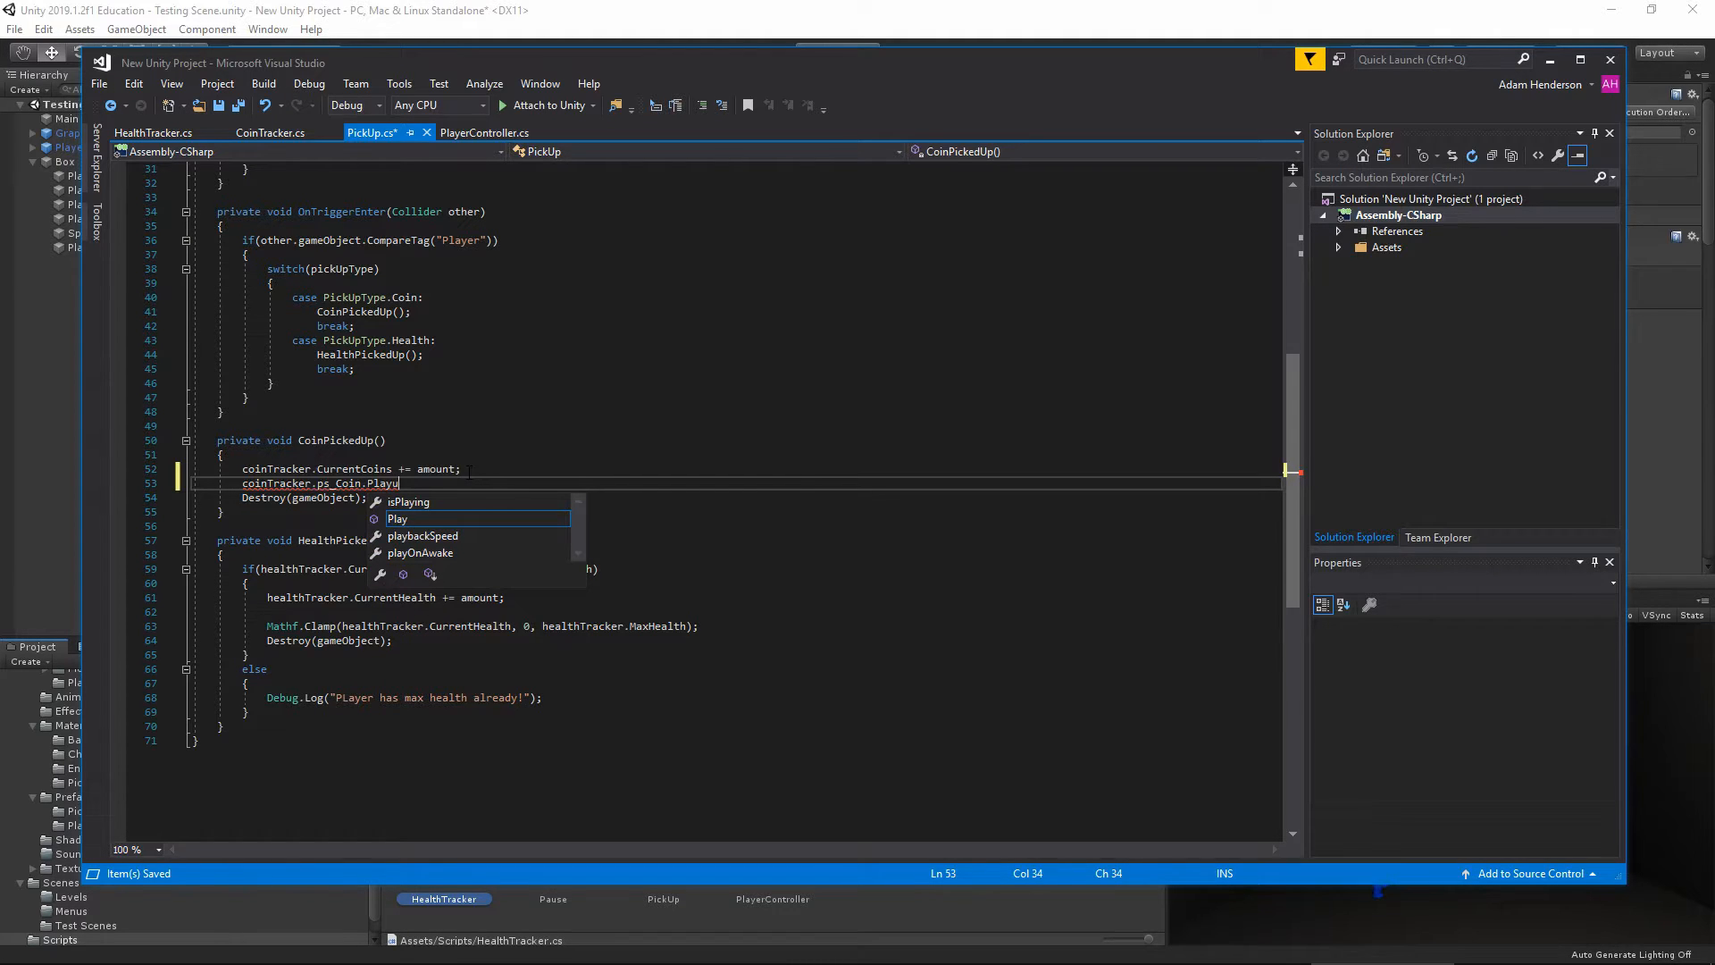
key(BackSpace)
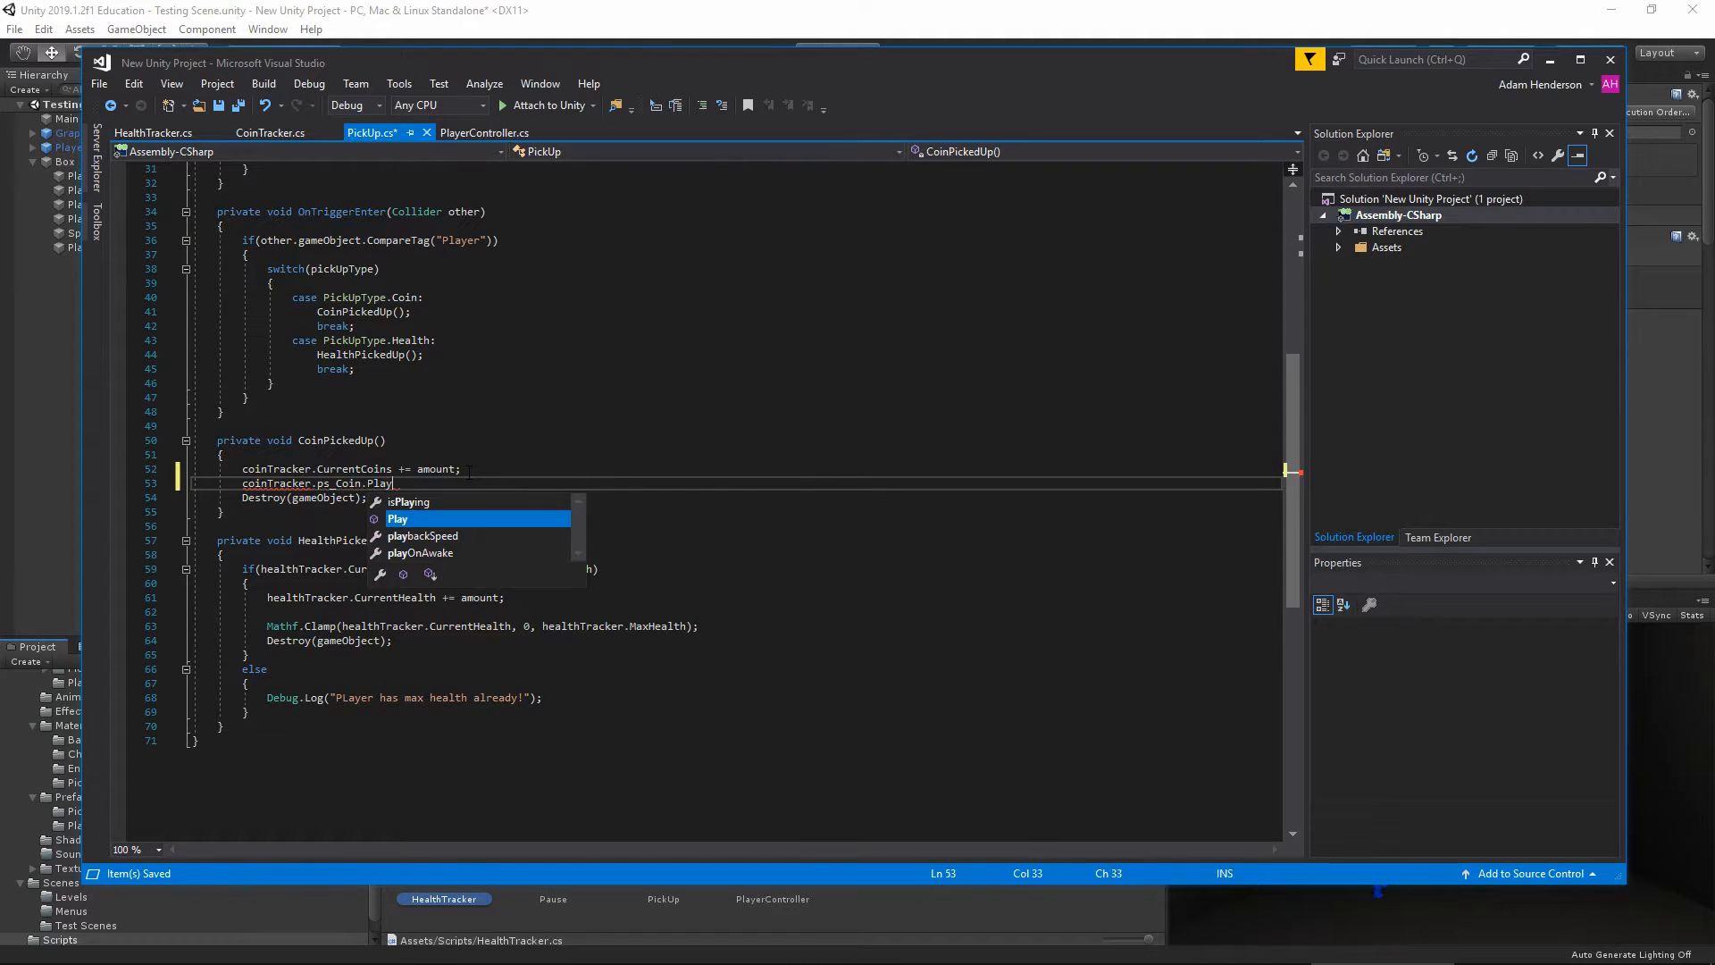
text(();)
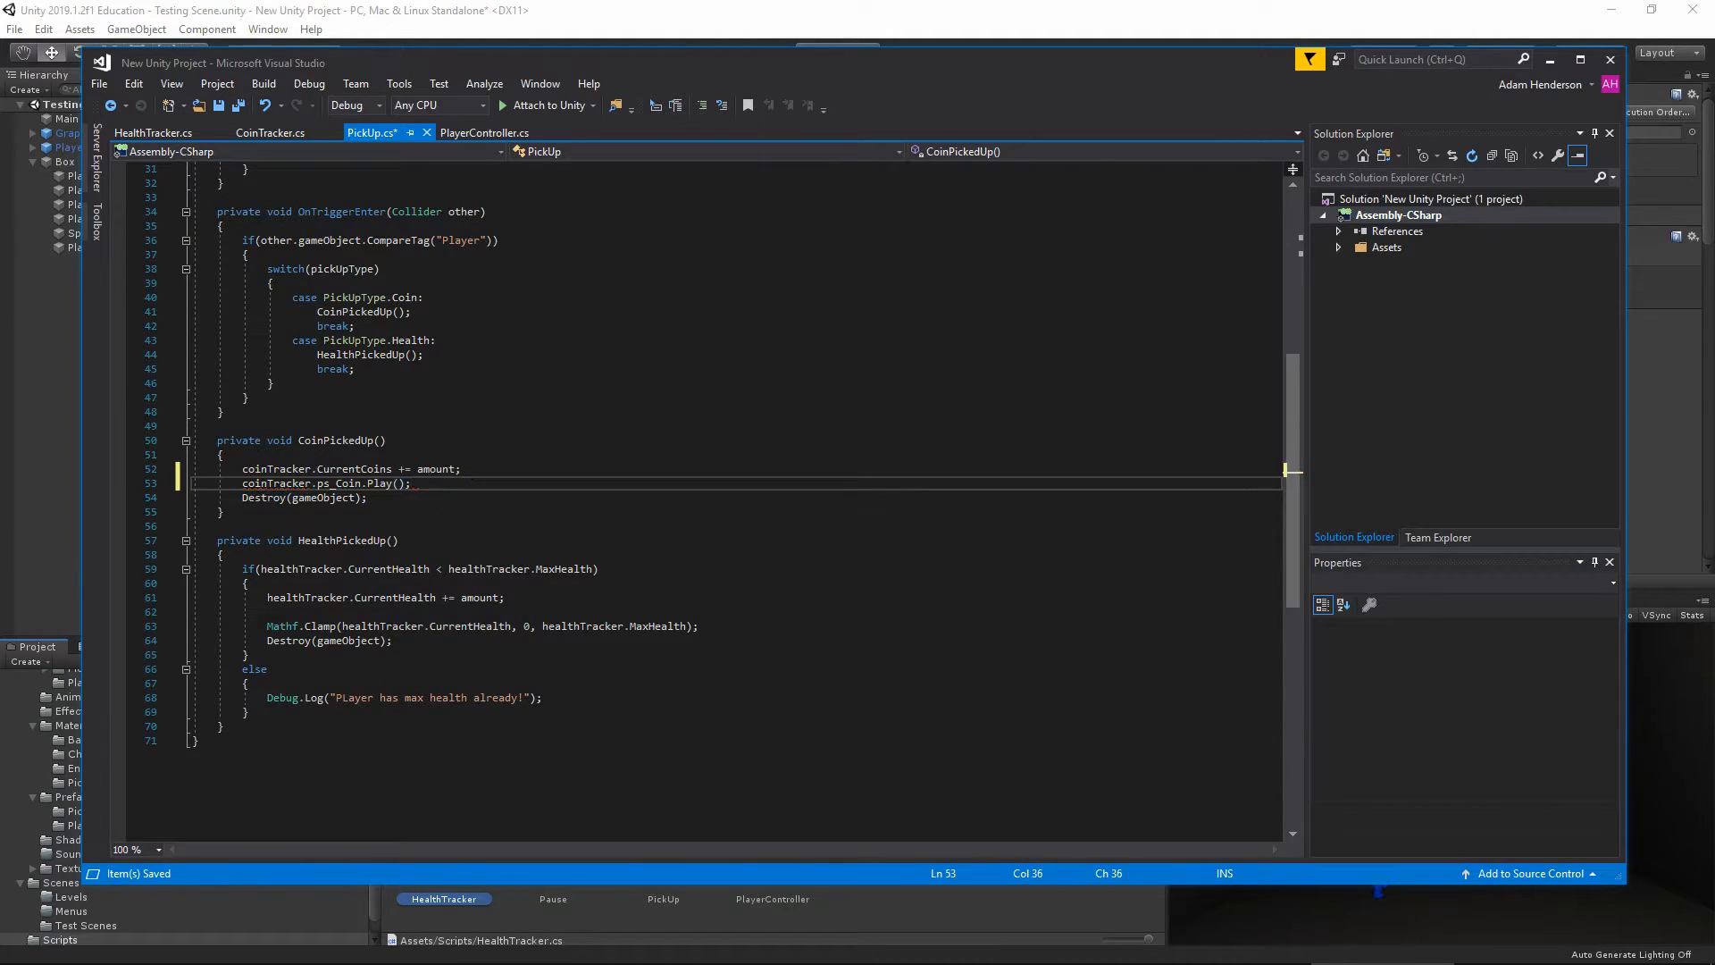
click(418, 496)
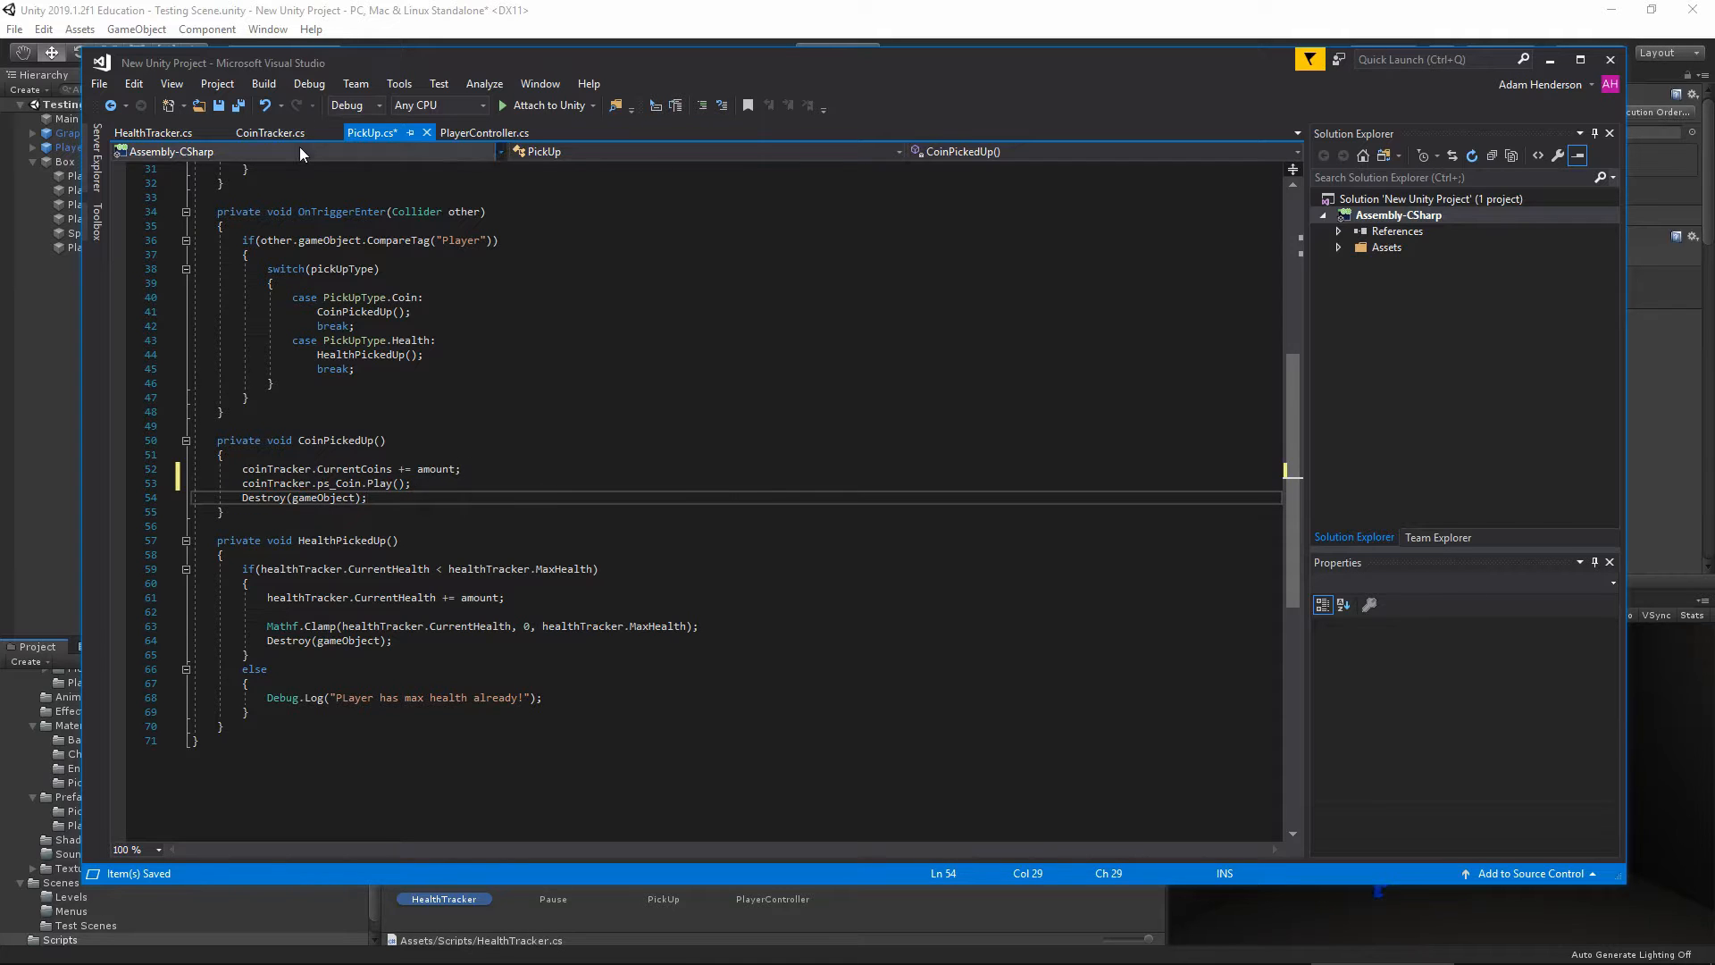
Add healthTracker.ps_Health.Play(); after the health increment in HealthPickedUp, save the PickUp script and close Visual Studio
click(408, 612)
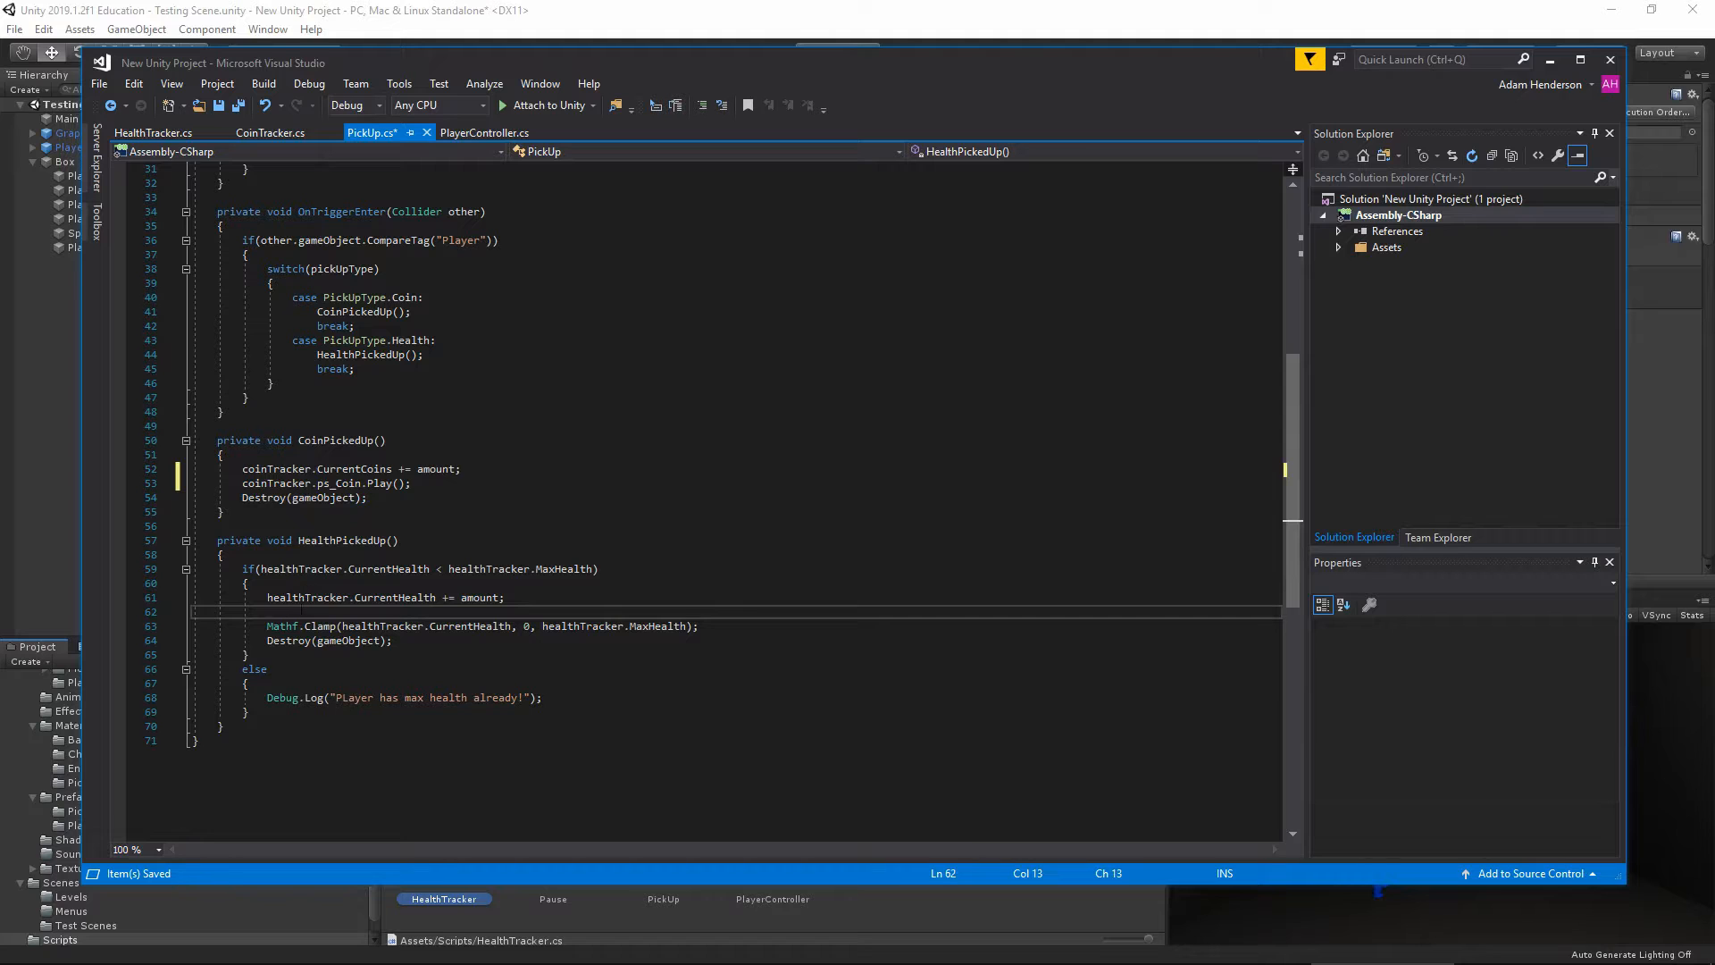
text(healthTracker.)
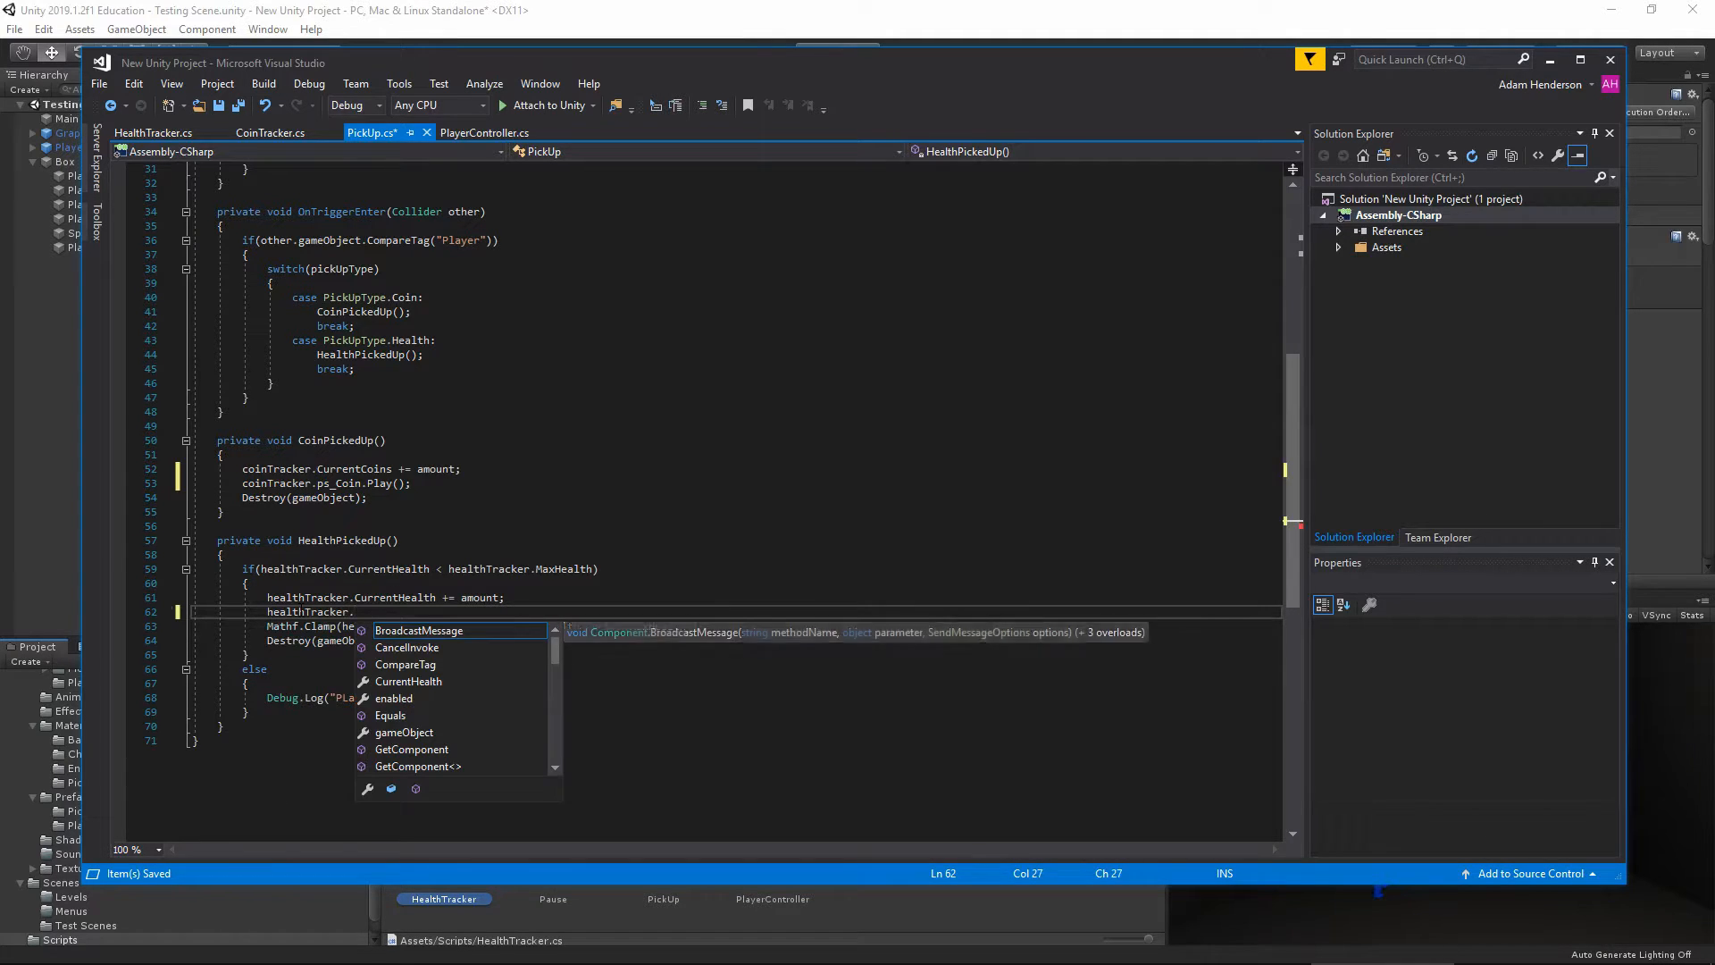
text(ps_Health)
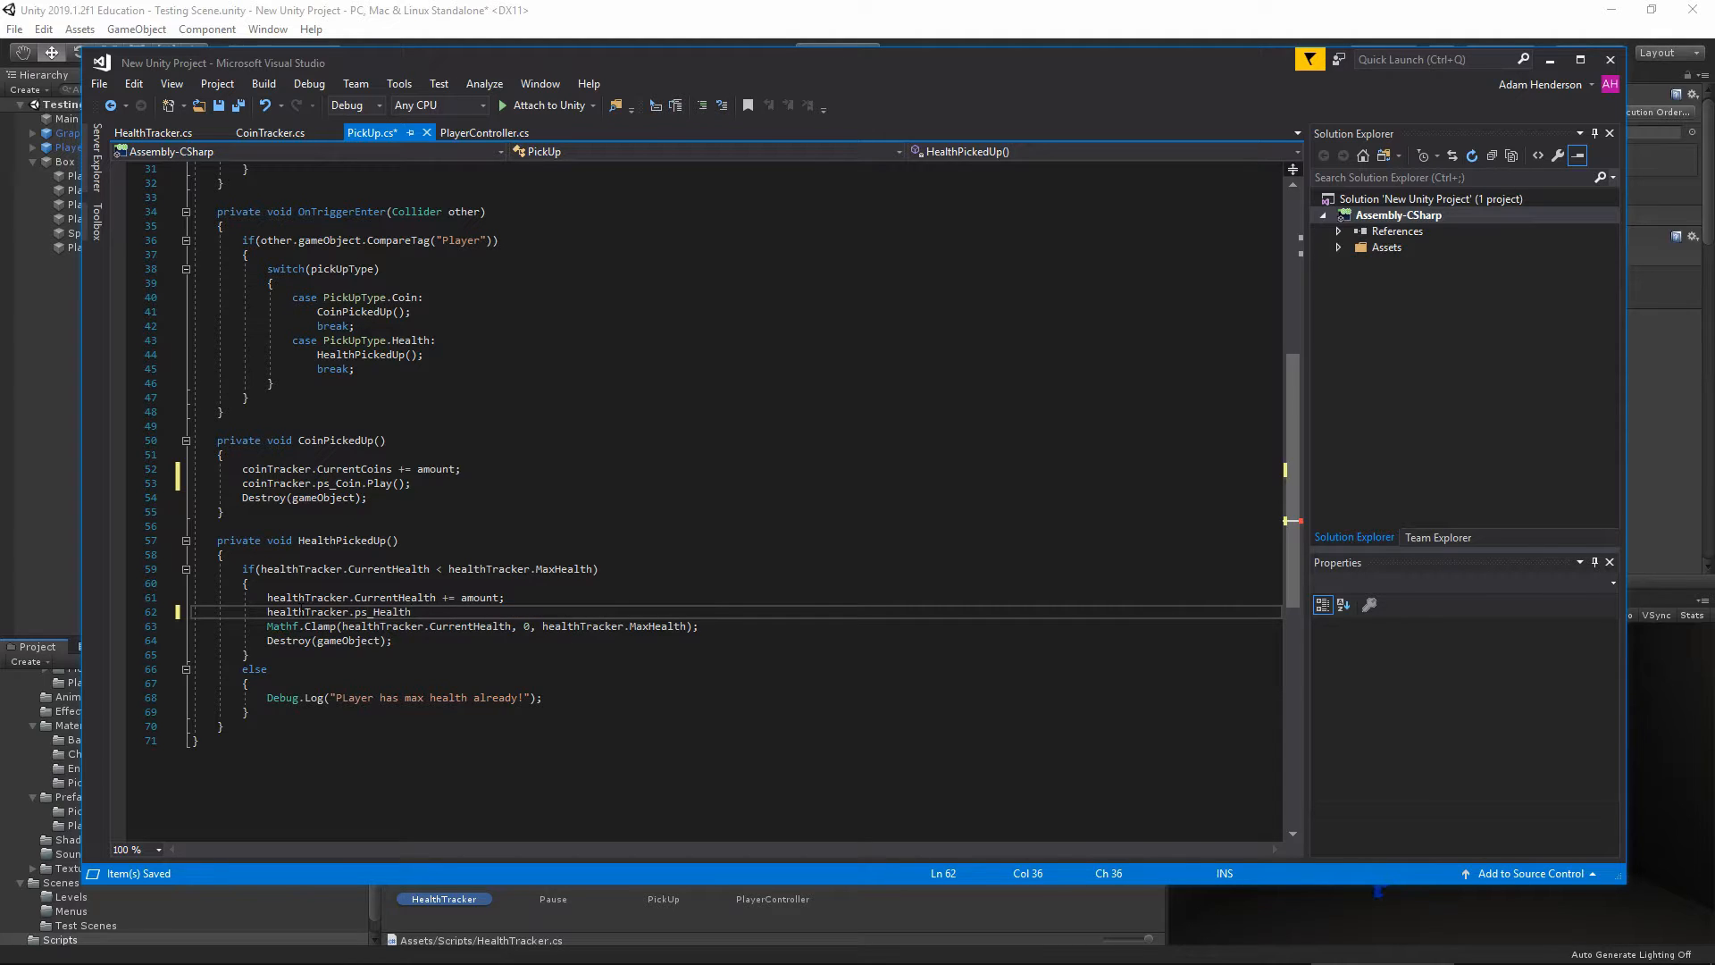
text(.Play();)
click(219, 104)
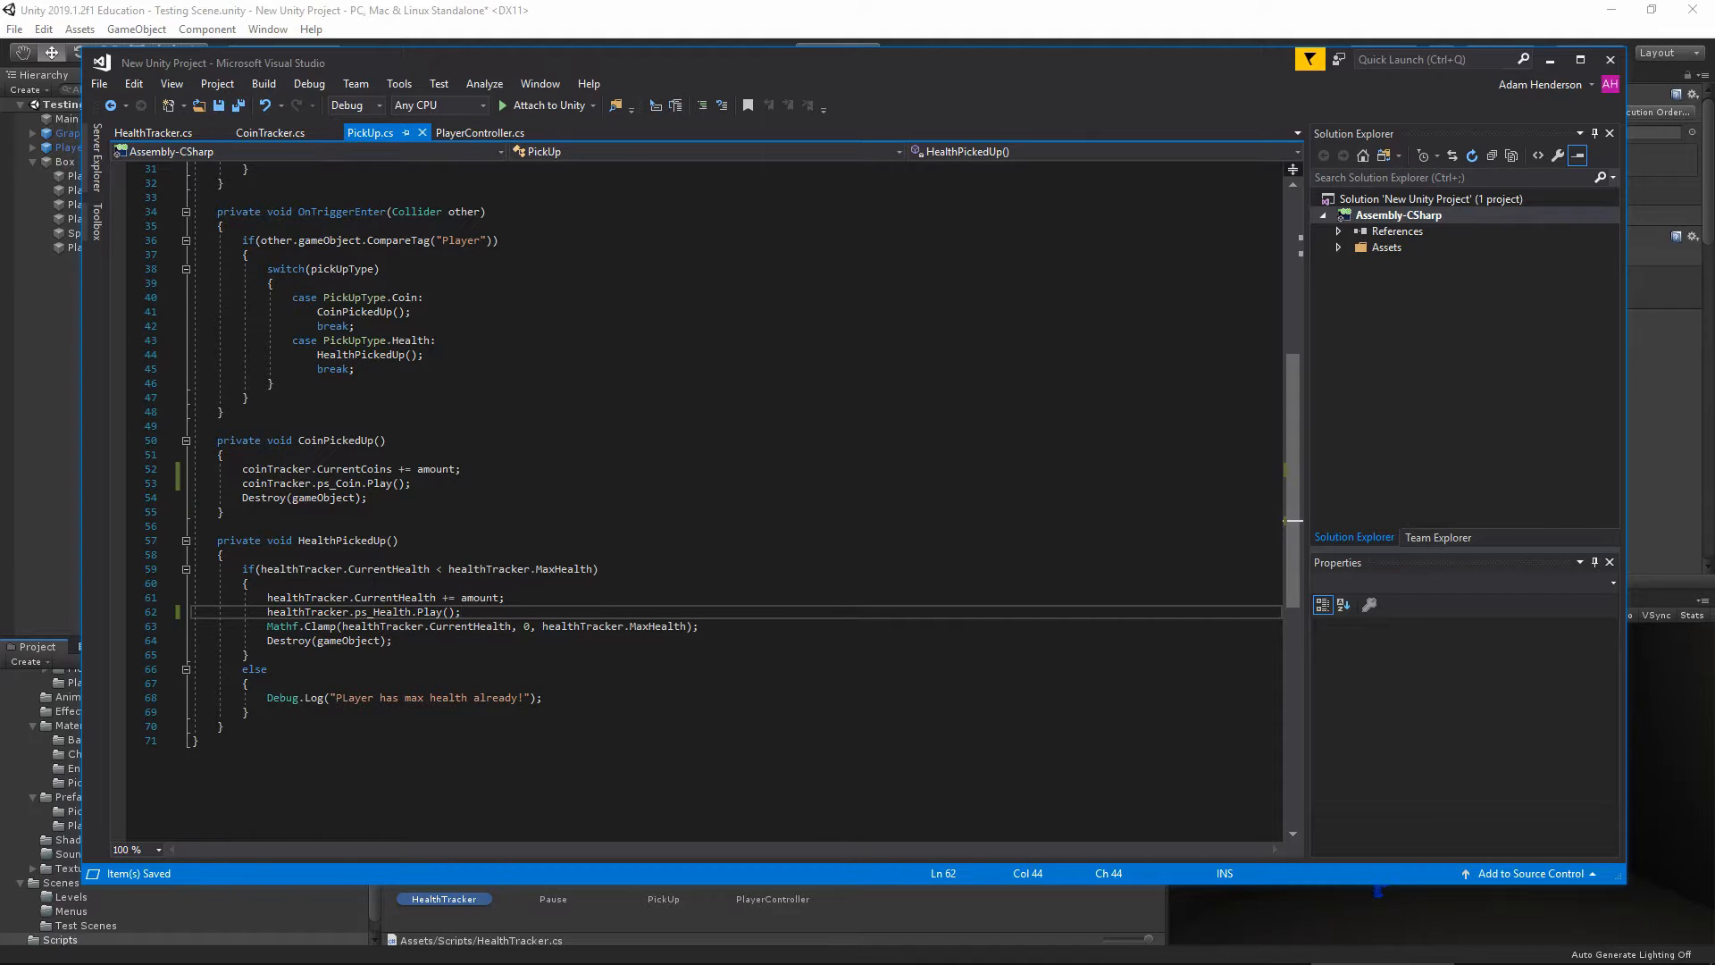
click(1611, 60)
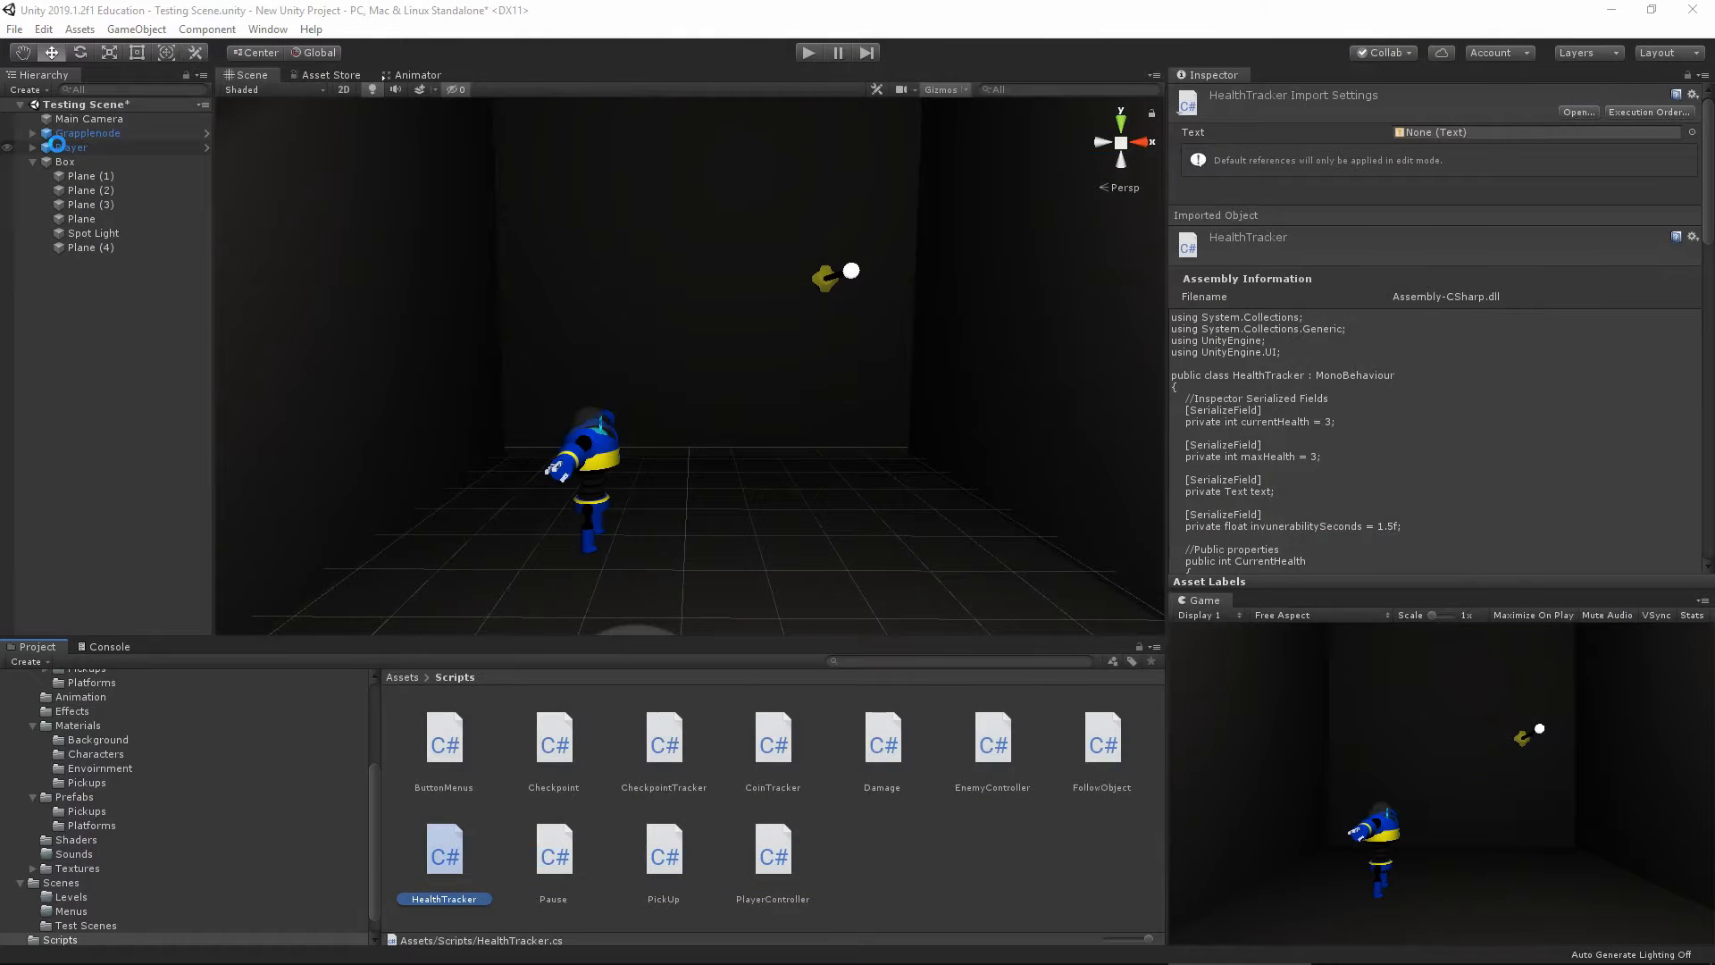
Create an empty child object under Player in the Unity scene and name it PS_Player
click(57, 146)
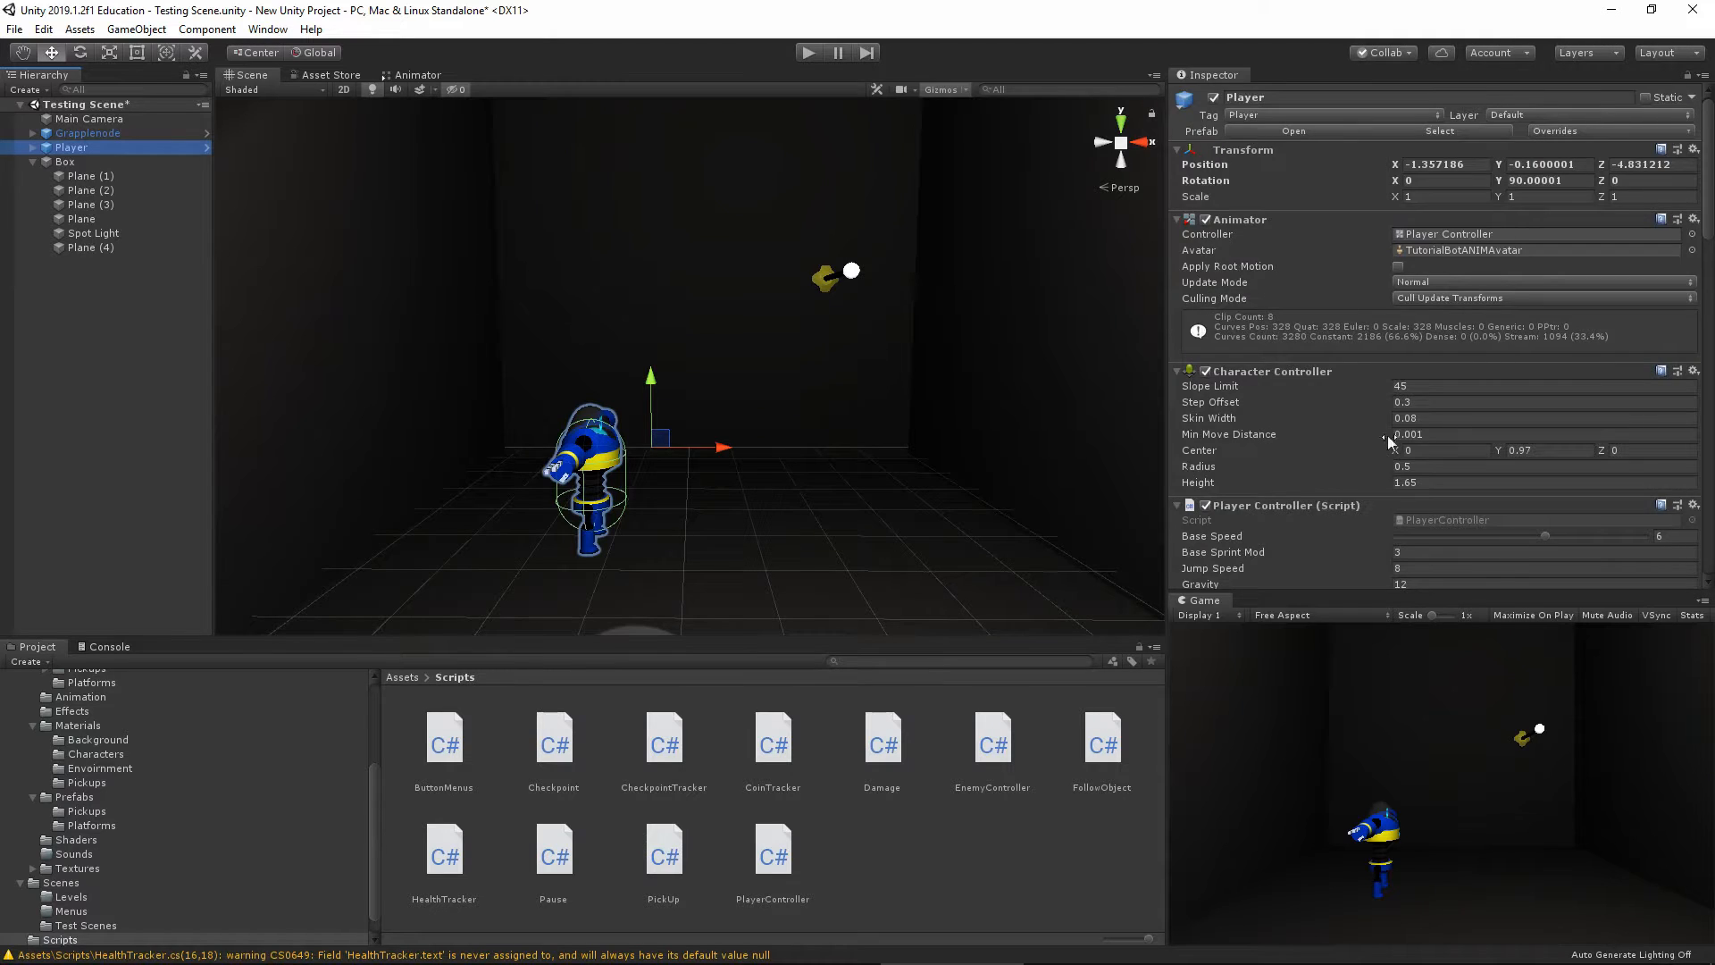
scroll(1340, 475, down, 10)
scroll(1340, 476, up, 4)
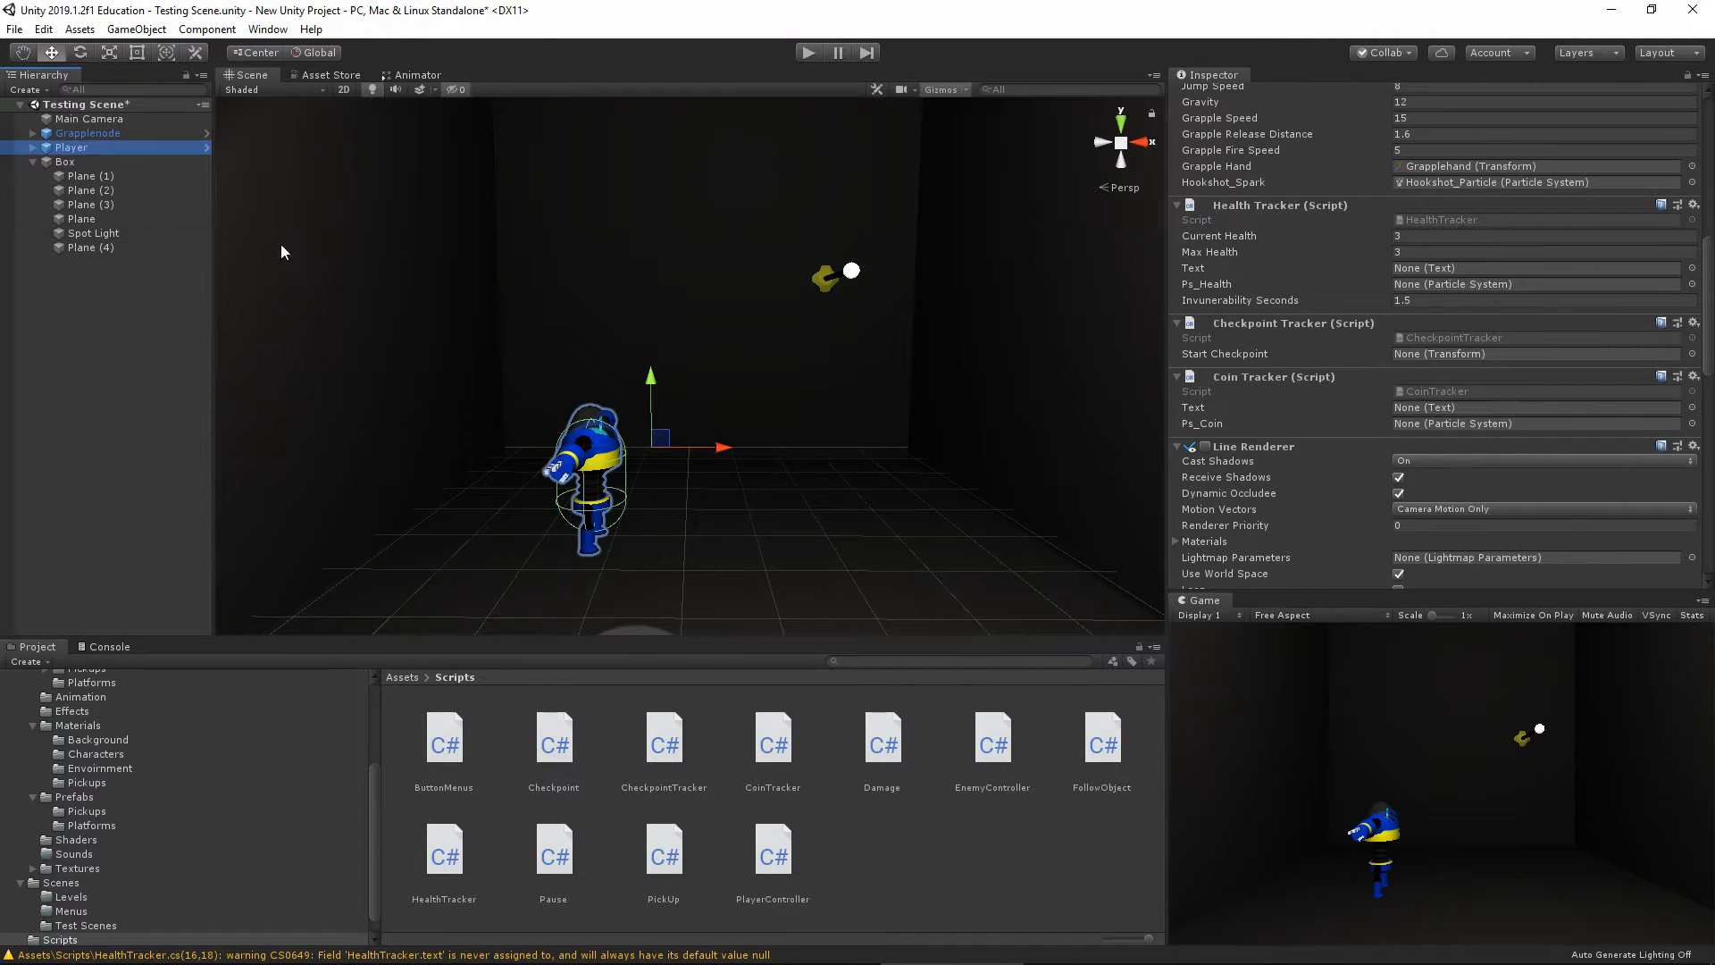
click(33, 147)
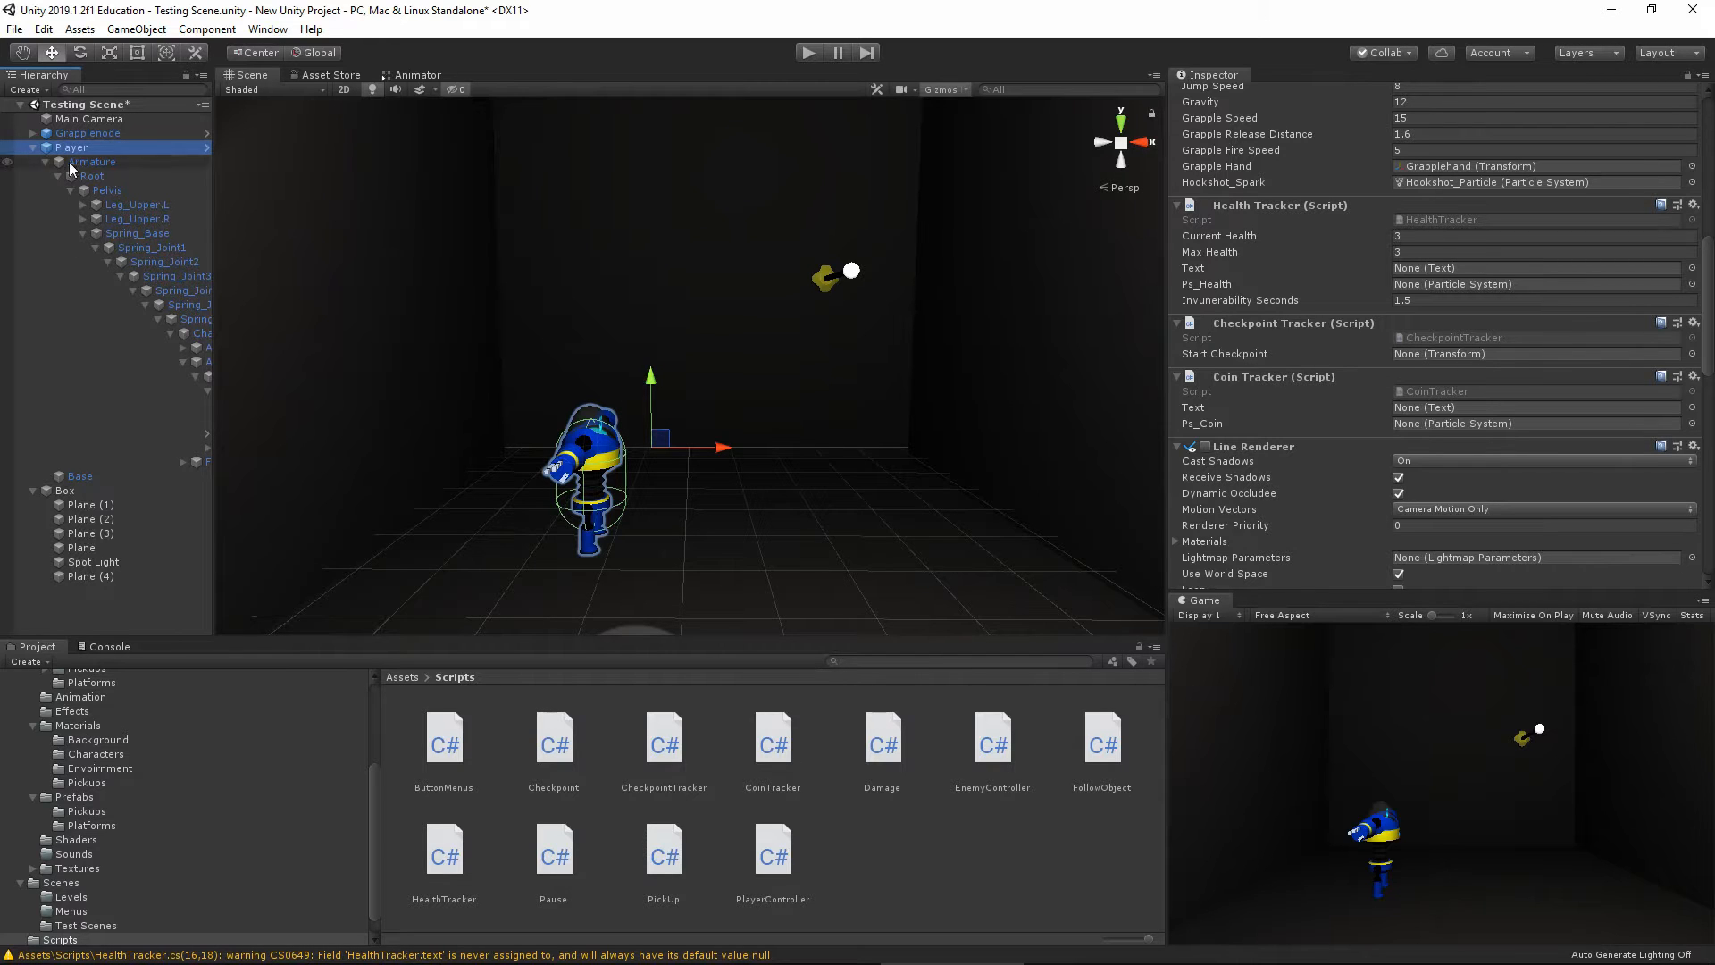
click(46, 162)
right_click(82, 145)
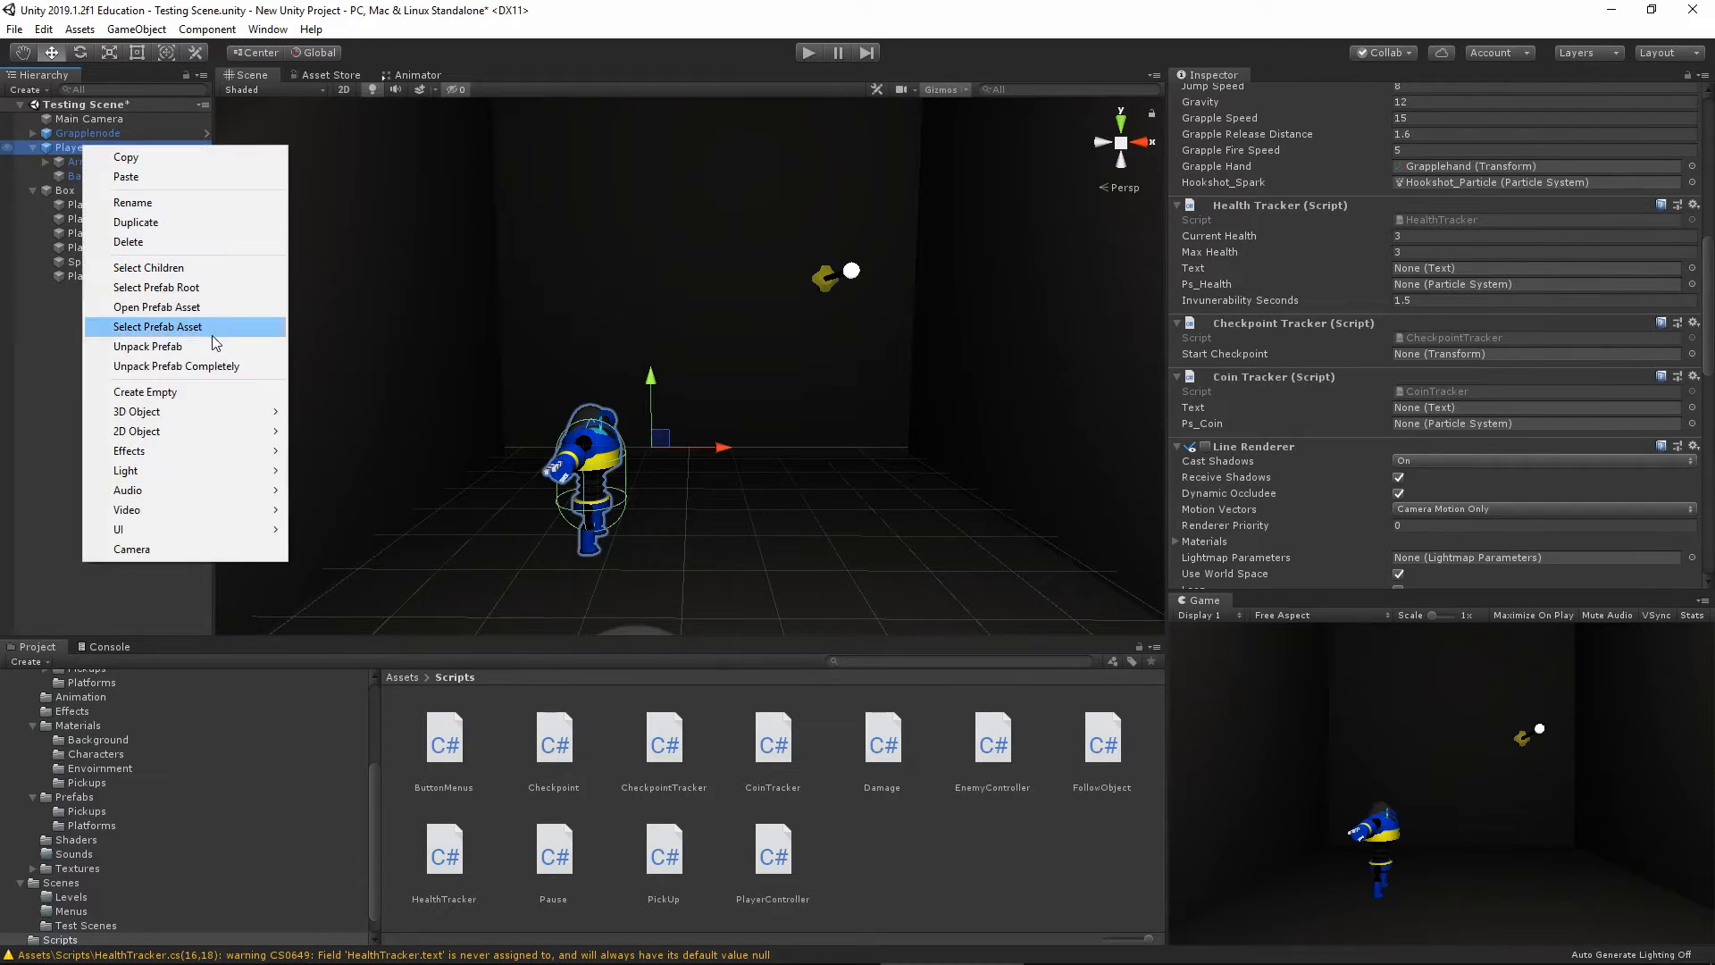
click(193, 399)
click(100, 190)
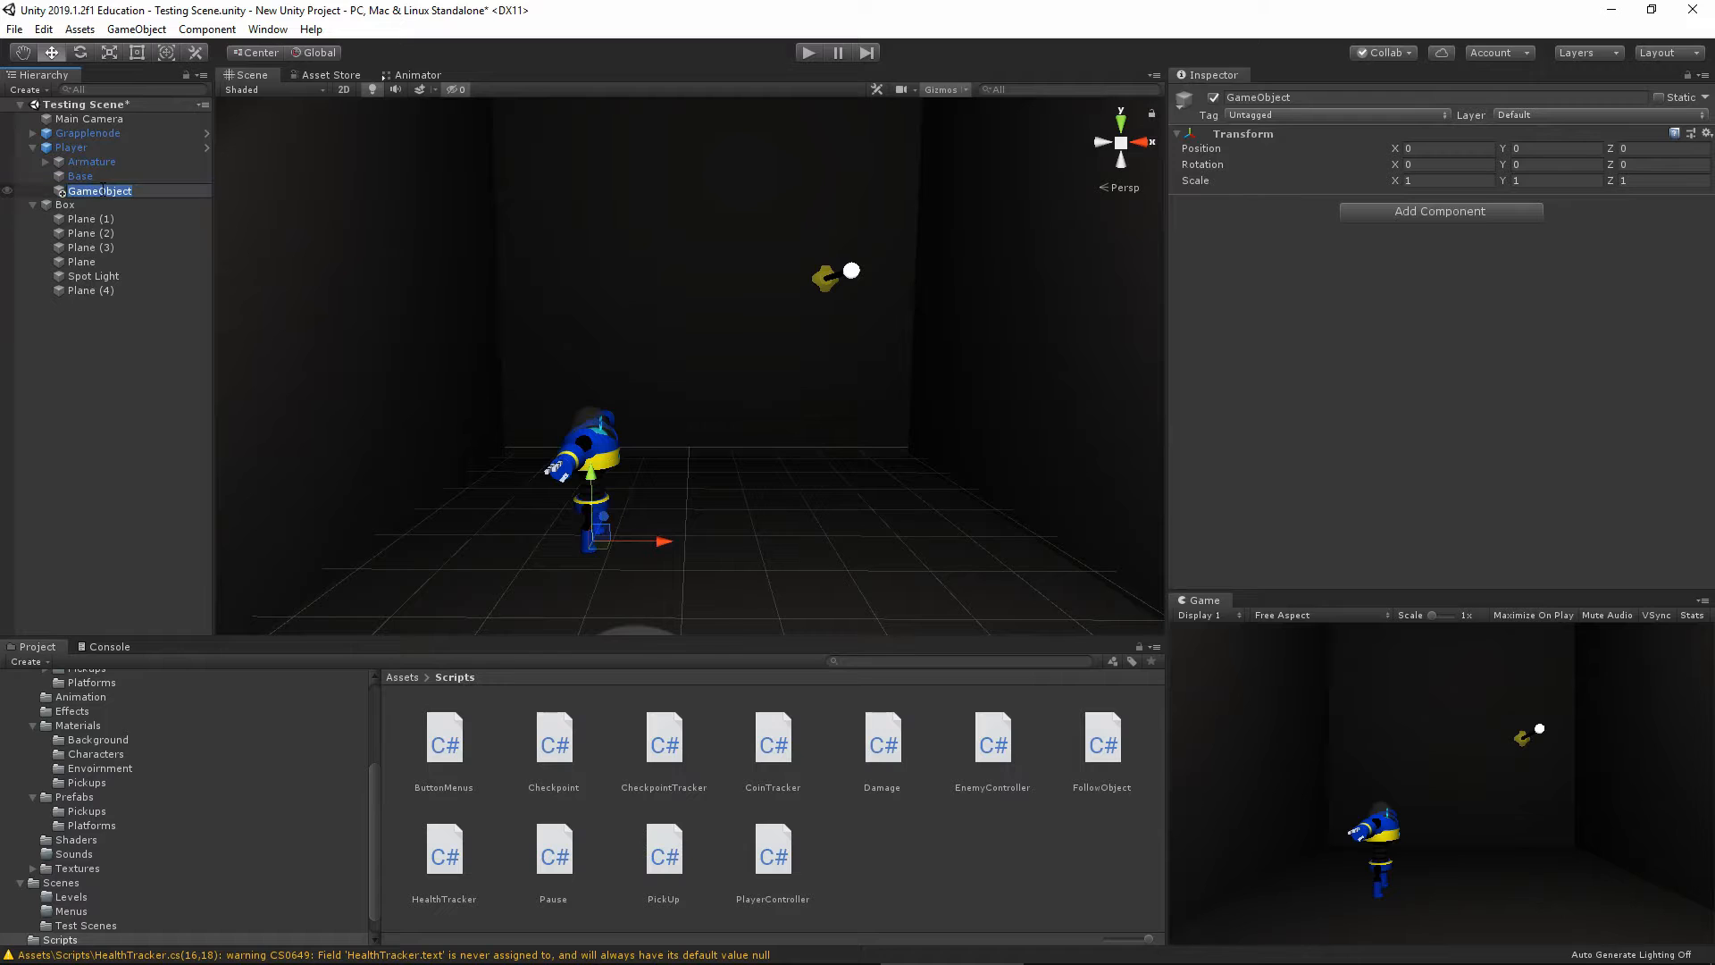
key(BackSpace)
Create empty children PS_CoinPickup and PS_HealthPickup under PS_Player and raise both to a Y position of about 0.94
right_click(101, 191)
click(134, 377)
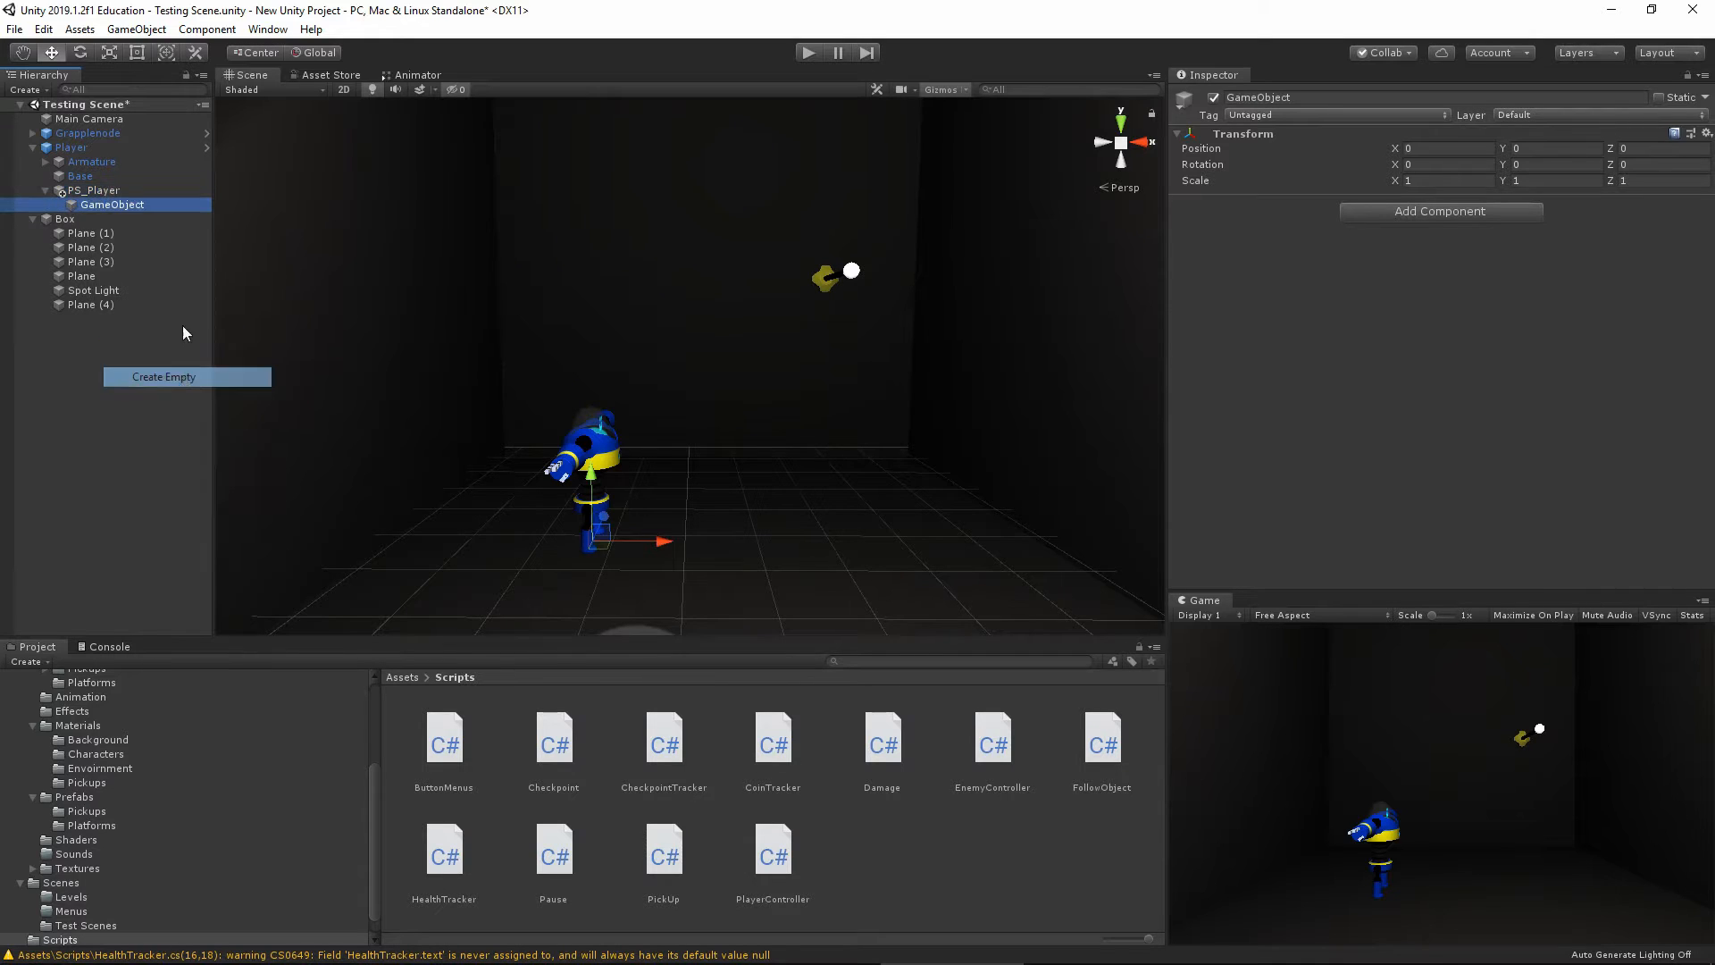
click(1310, 97)
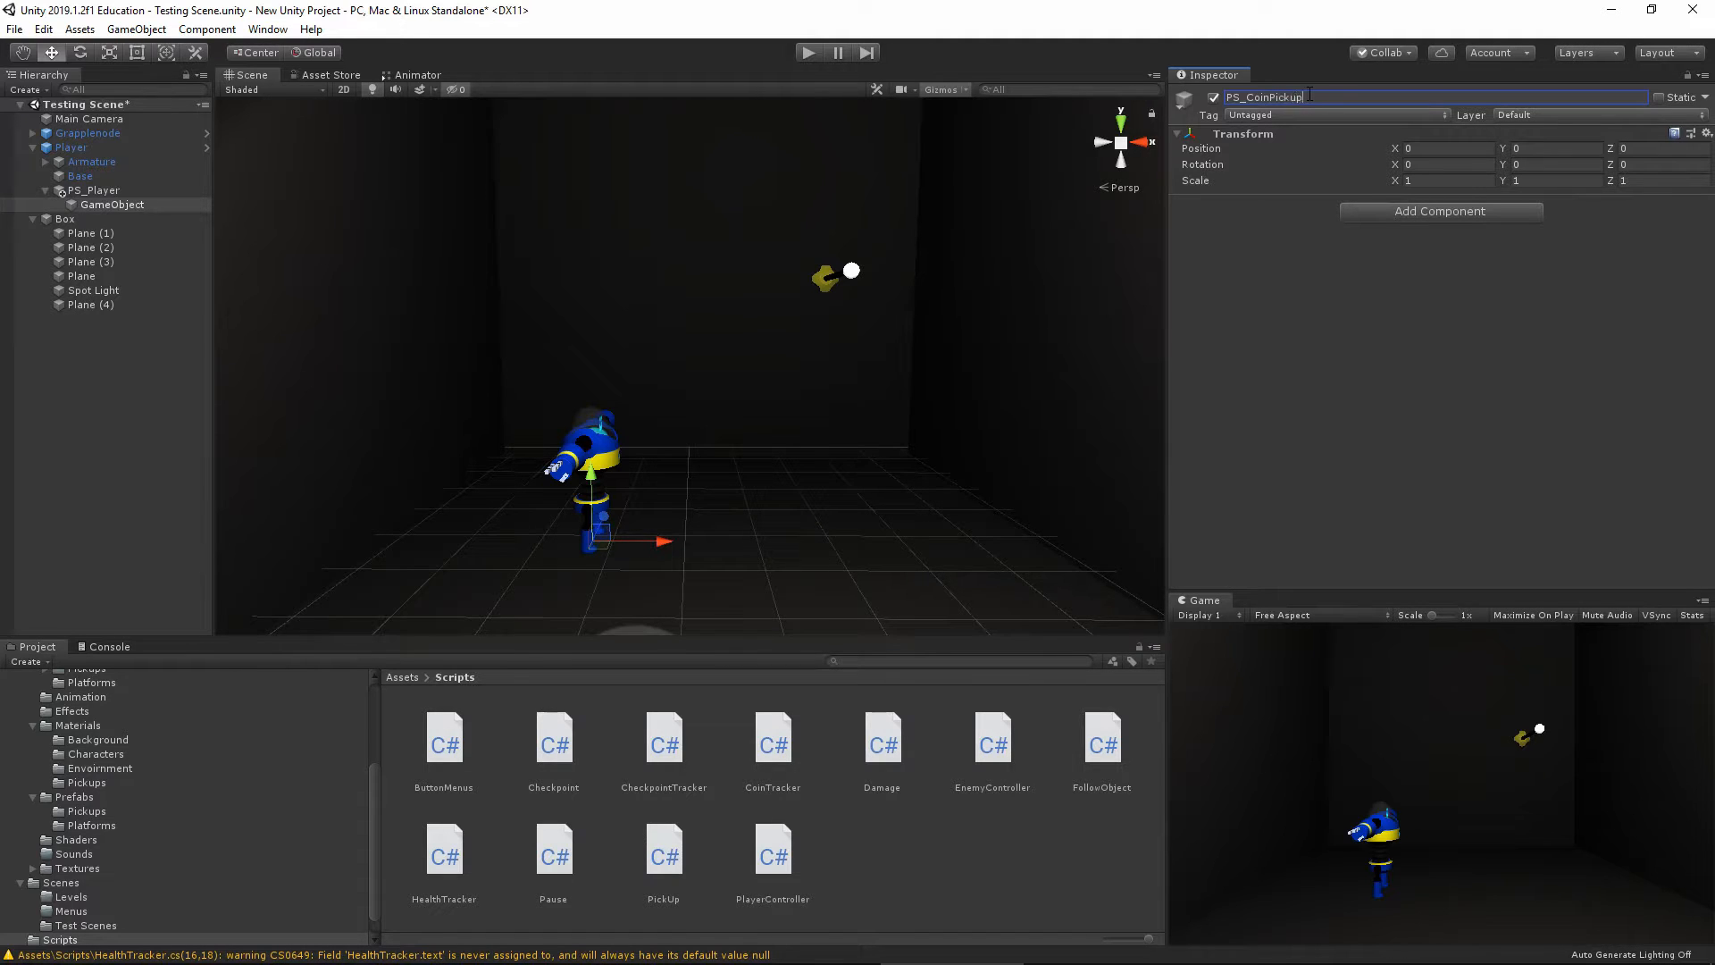
right_click(96, 192)
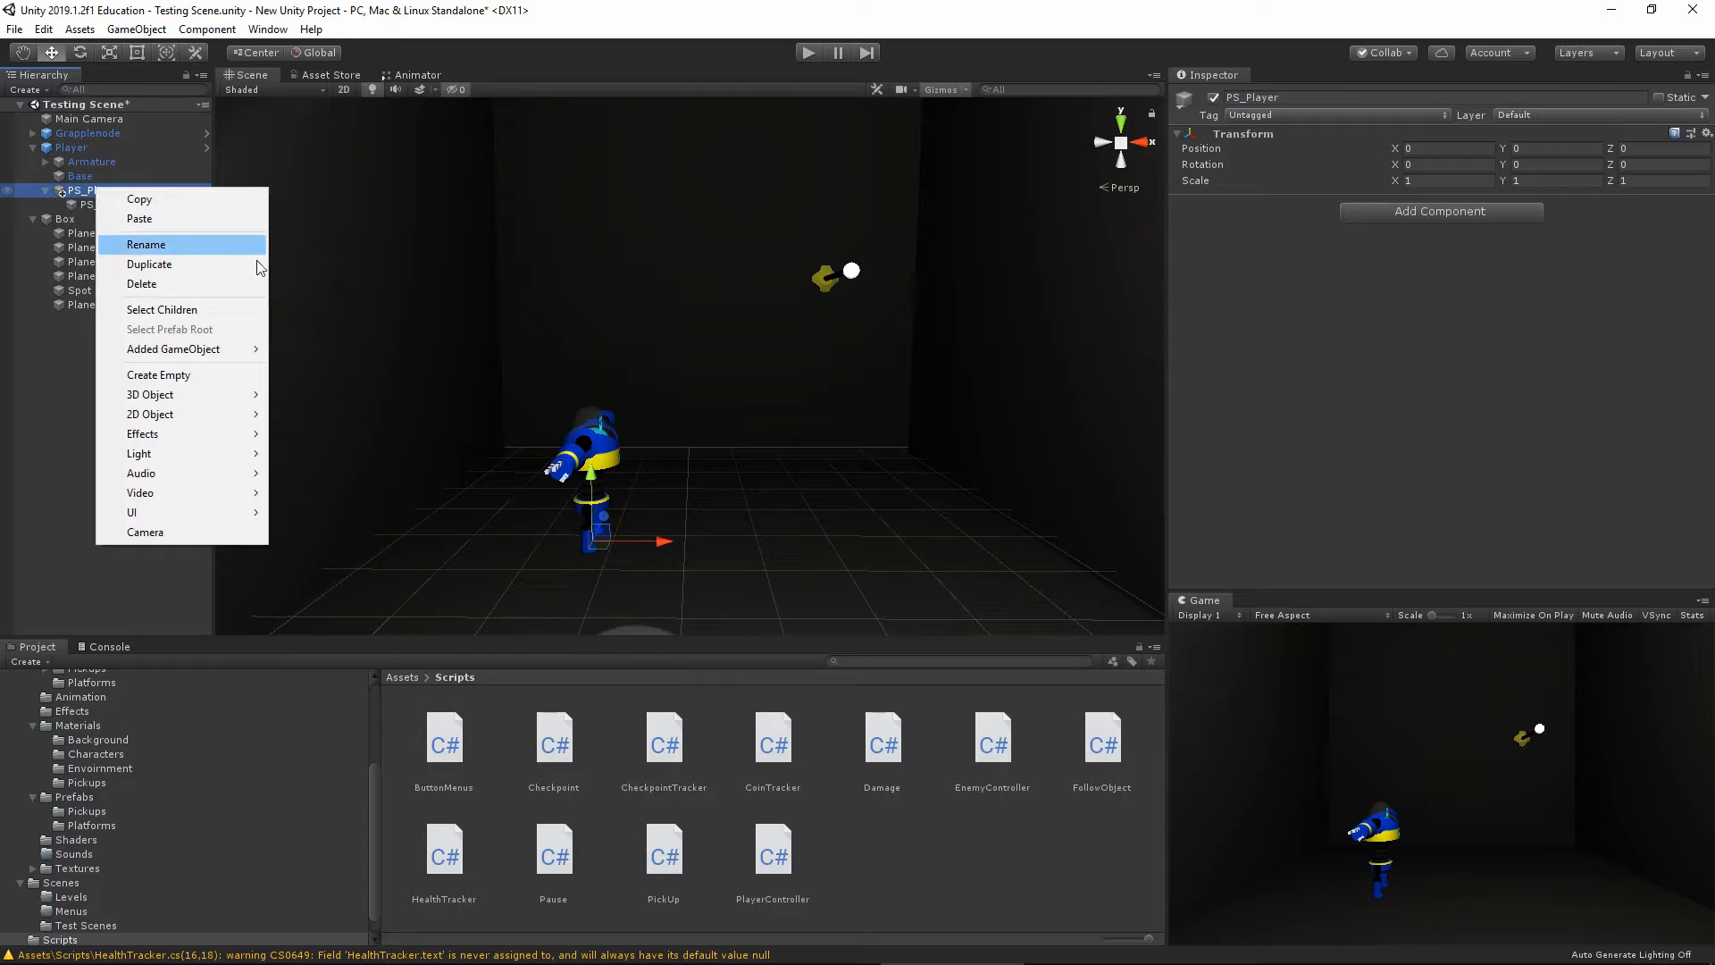
click(218, 372)
click(1314, 99)
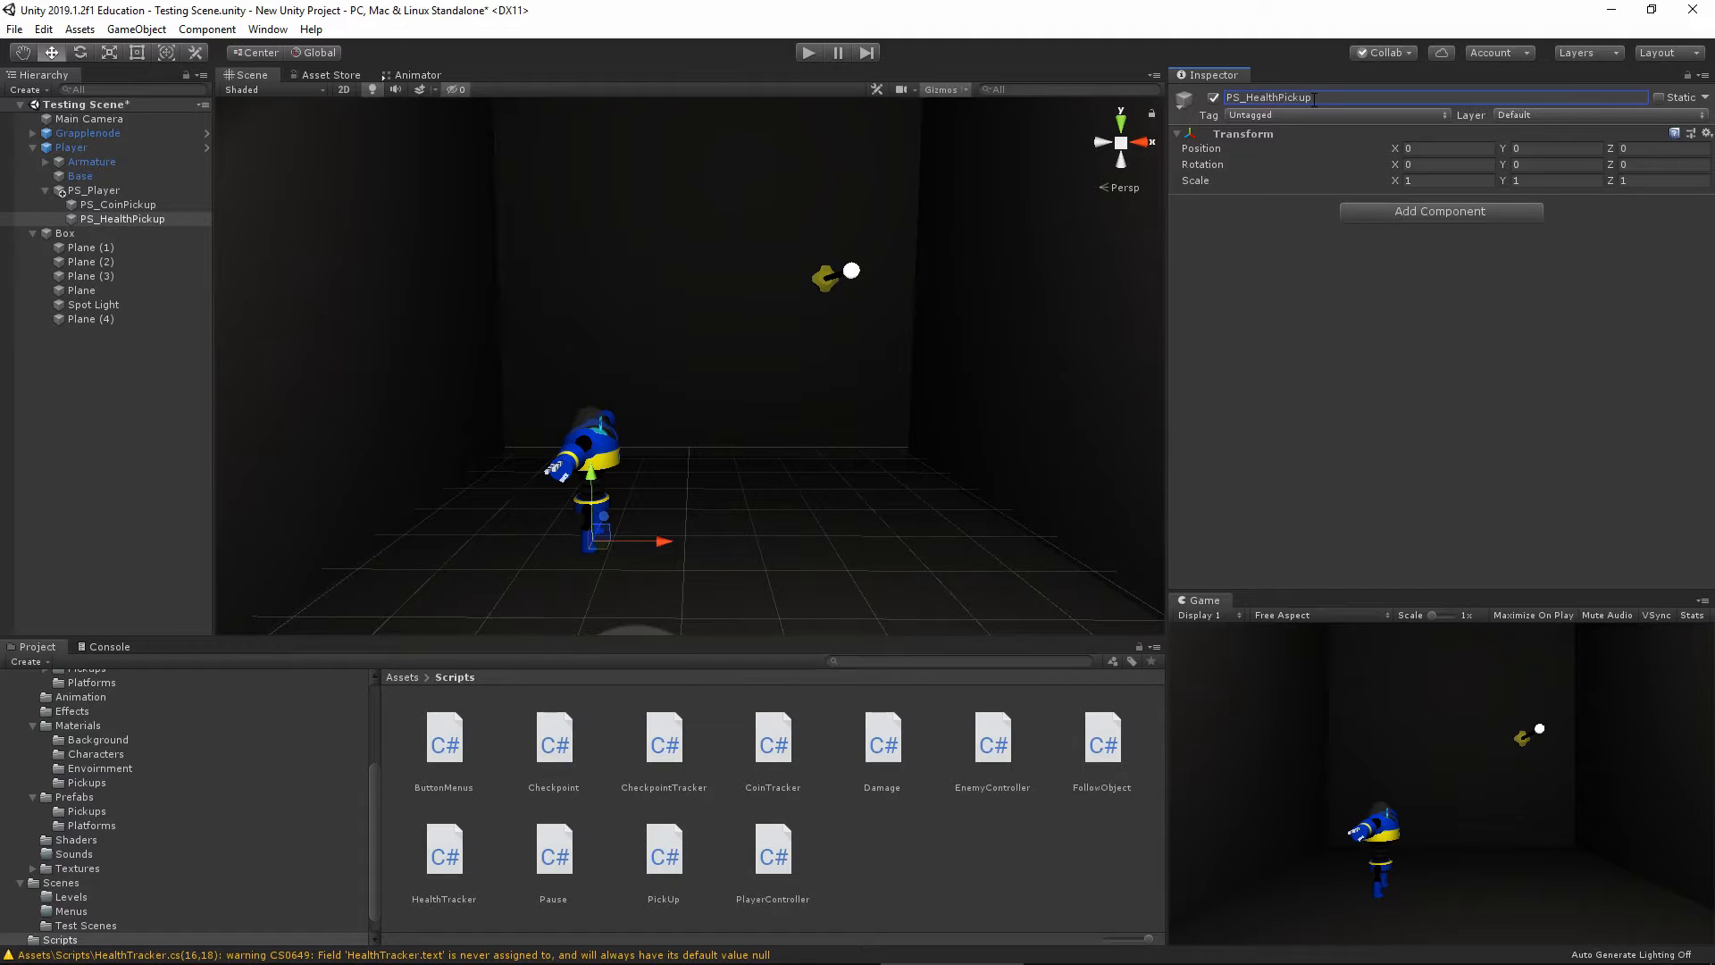
ctrl+click(123, 206)
drag(593, 486, 602, 430)
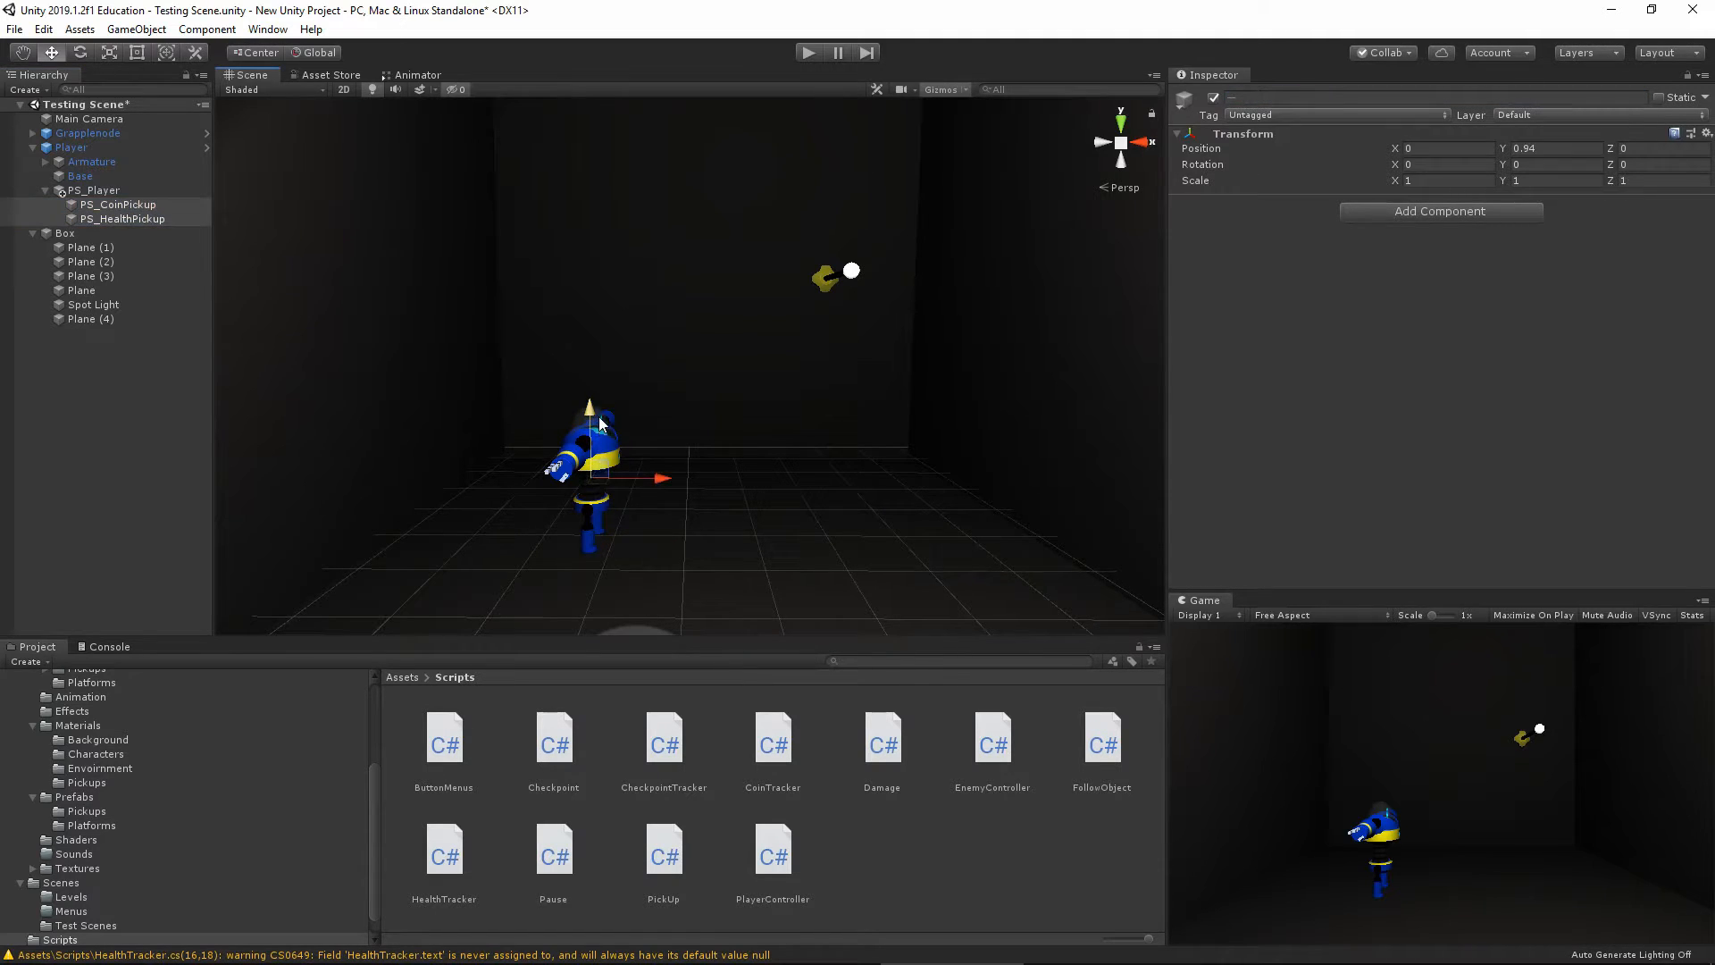
Add a Particle System component to PS_CoinPickup
click(129, 207)
click(1432, 216)
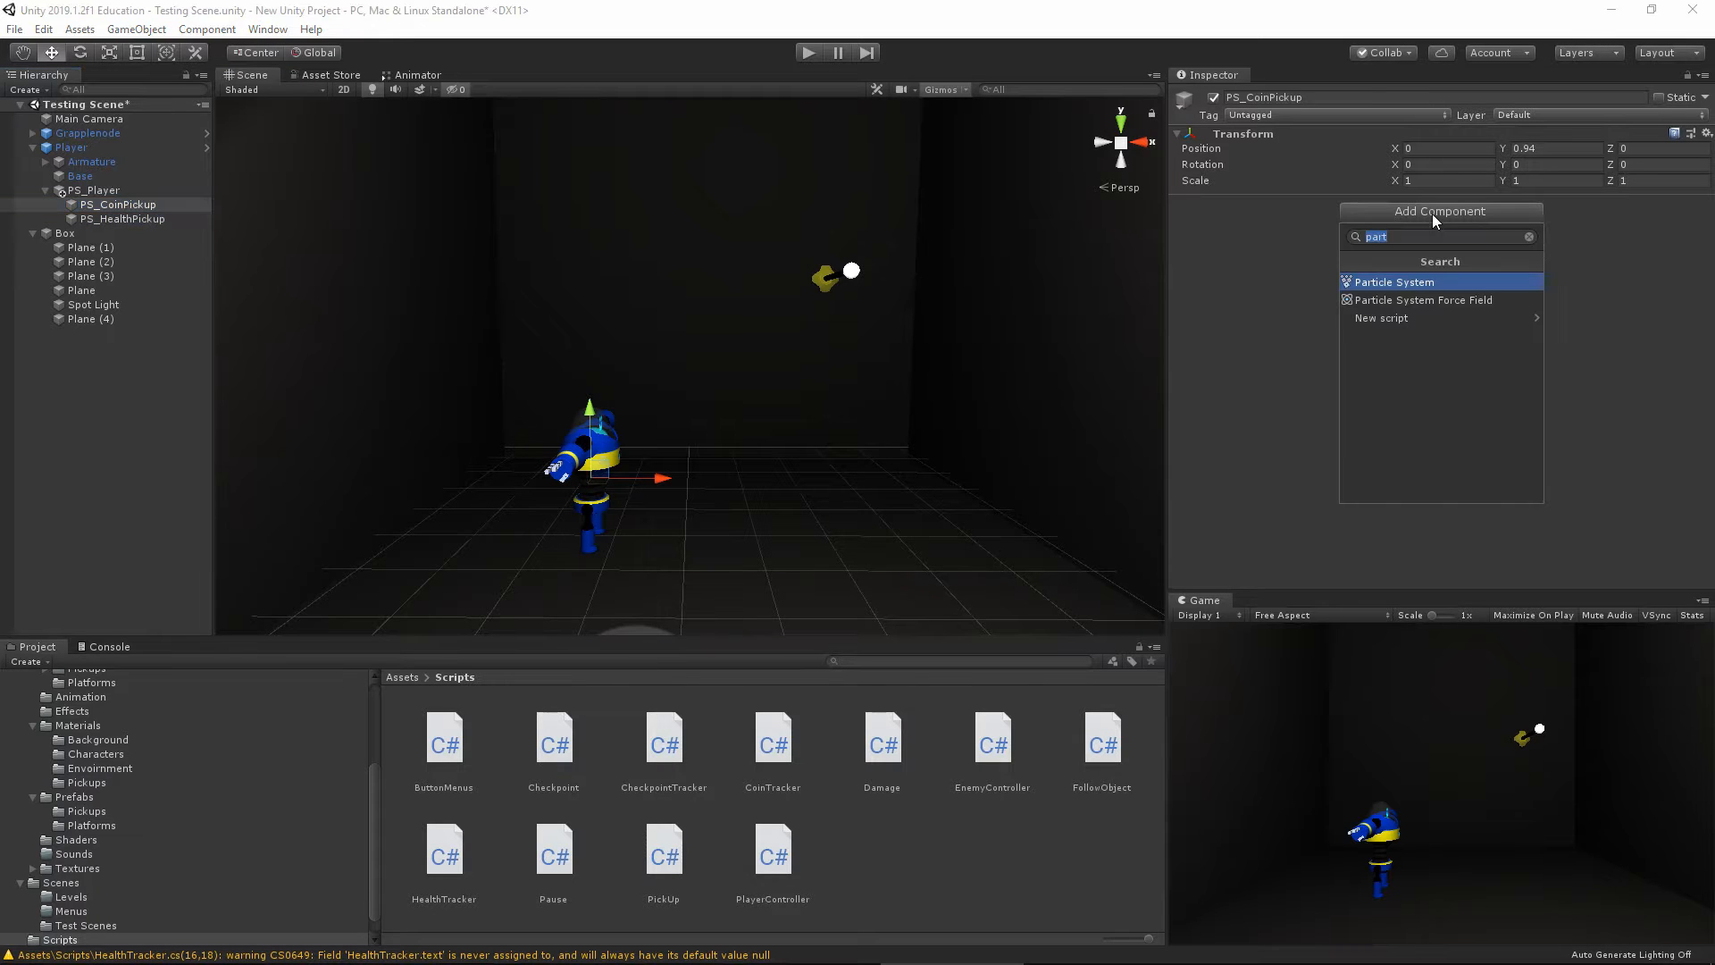
click(1420, 285)
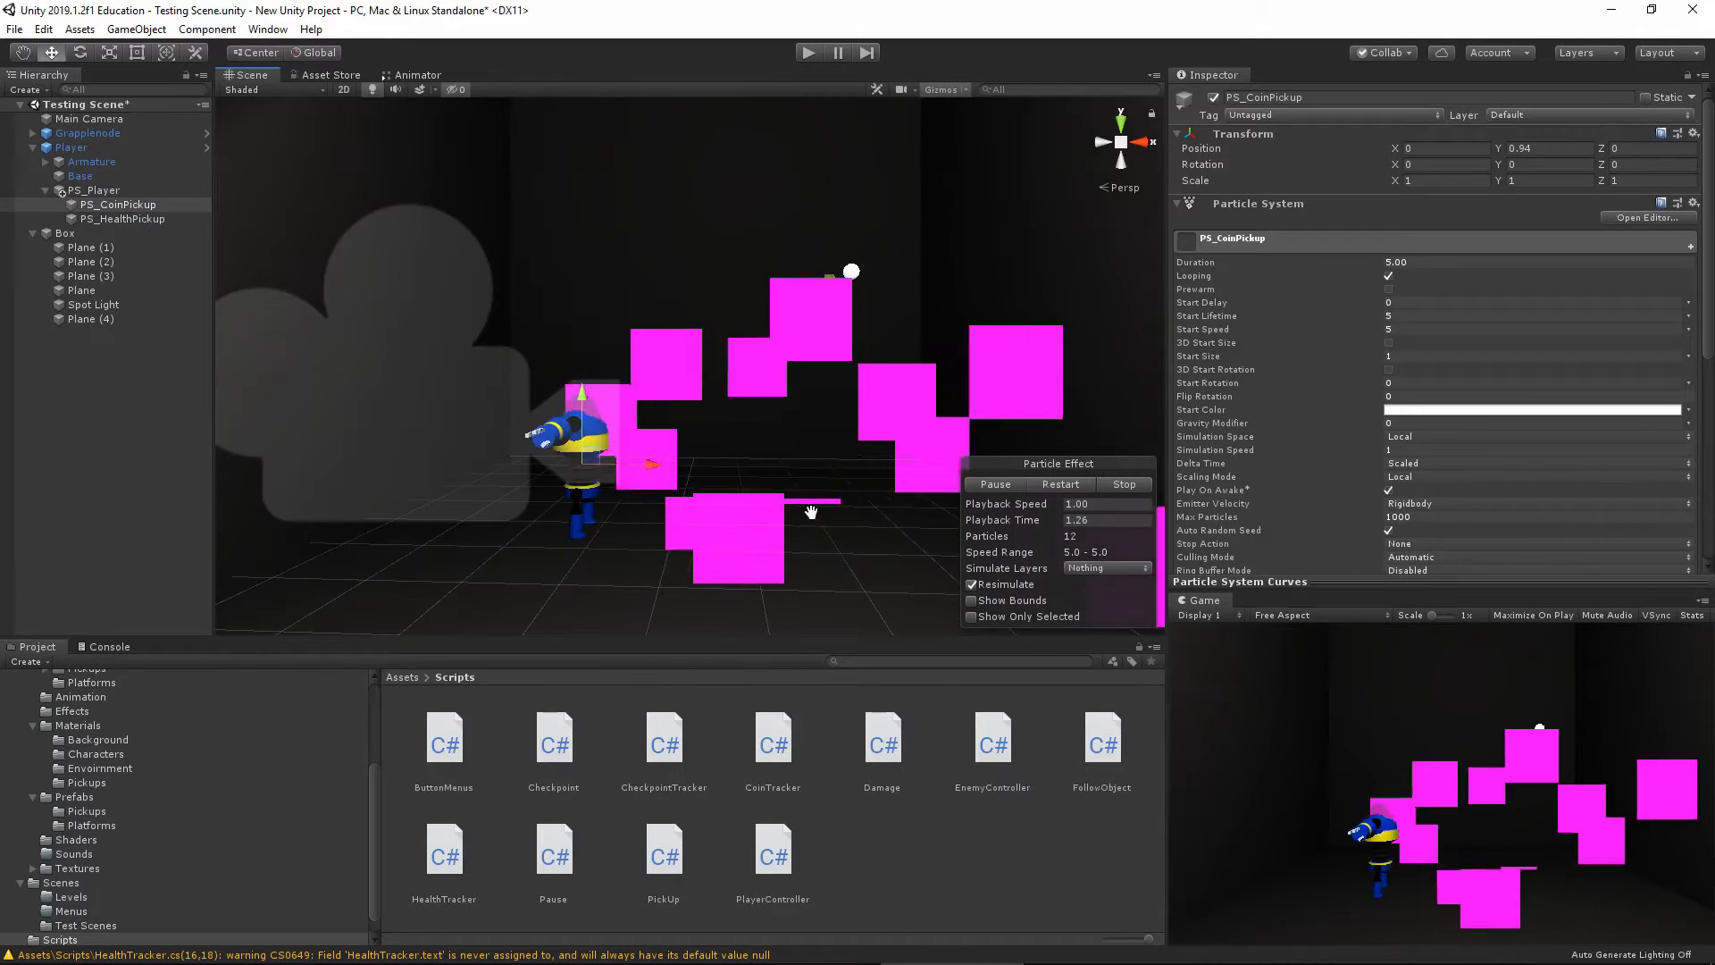
Assign the Particle Star material to the renderer of the PS_CoinPickup particle system
key(f)
scroll(1418, 486, down, 5)
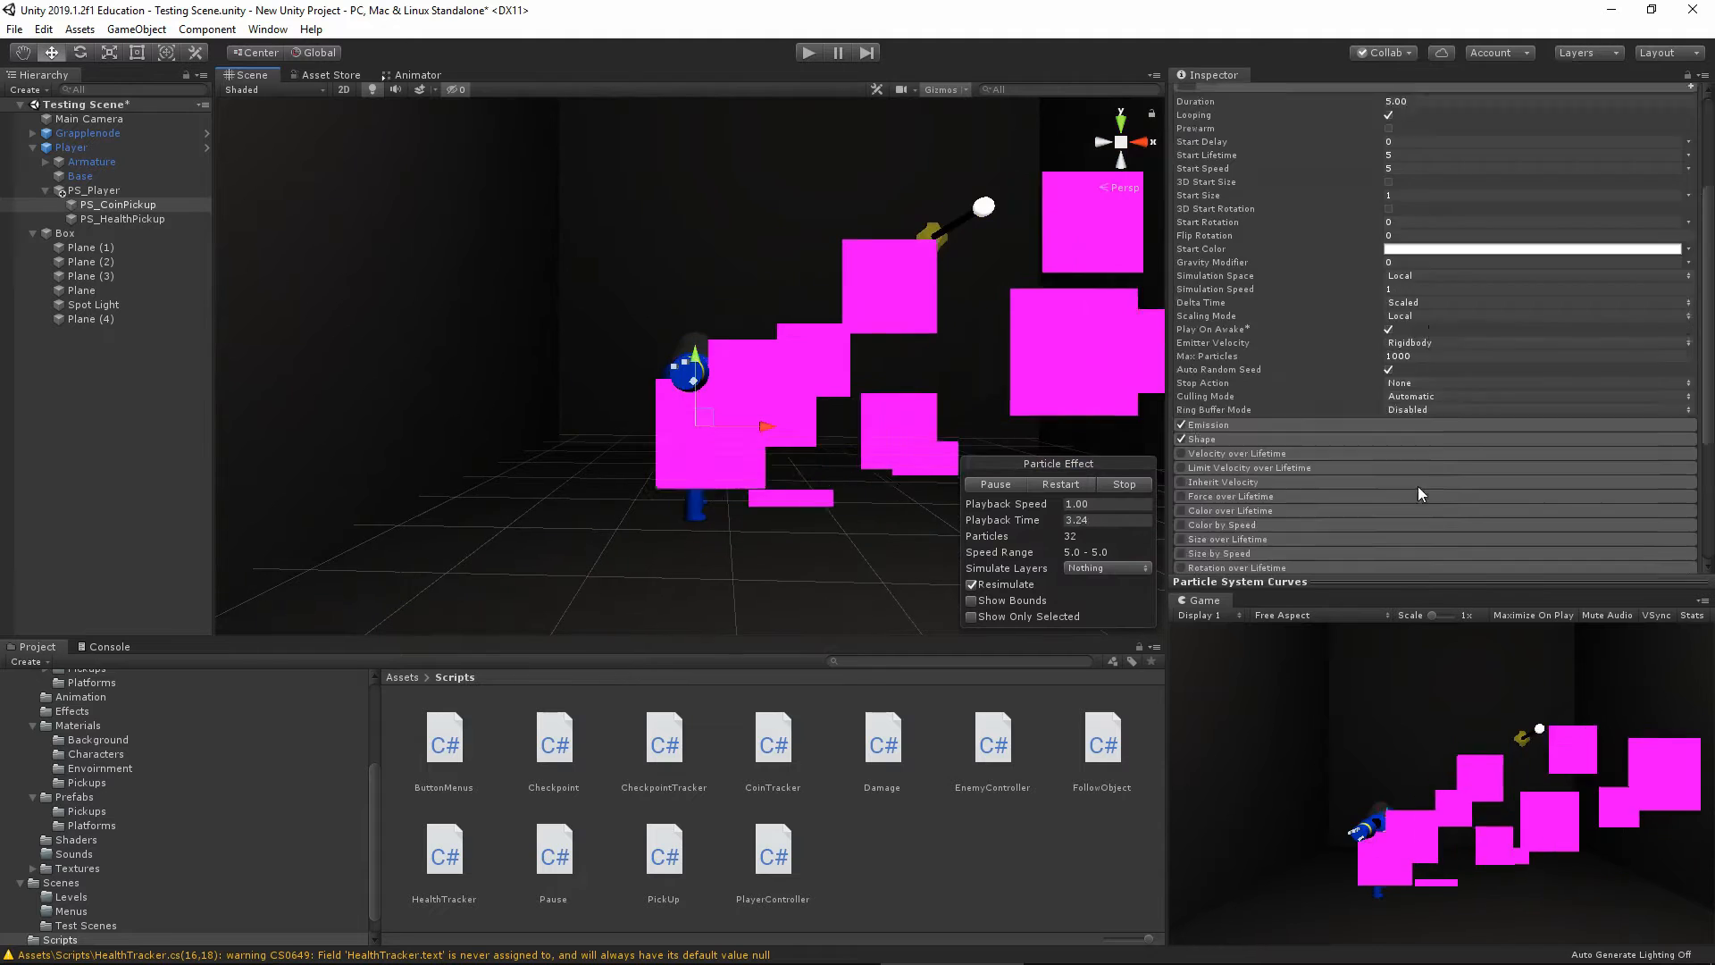
click(1413, 518)
scroll(1414, 518, down, 3)
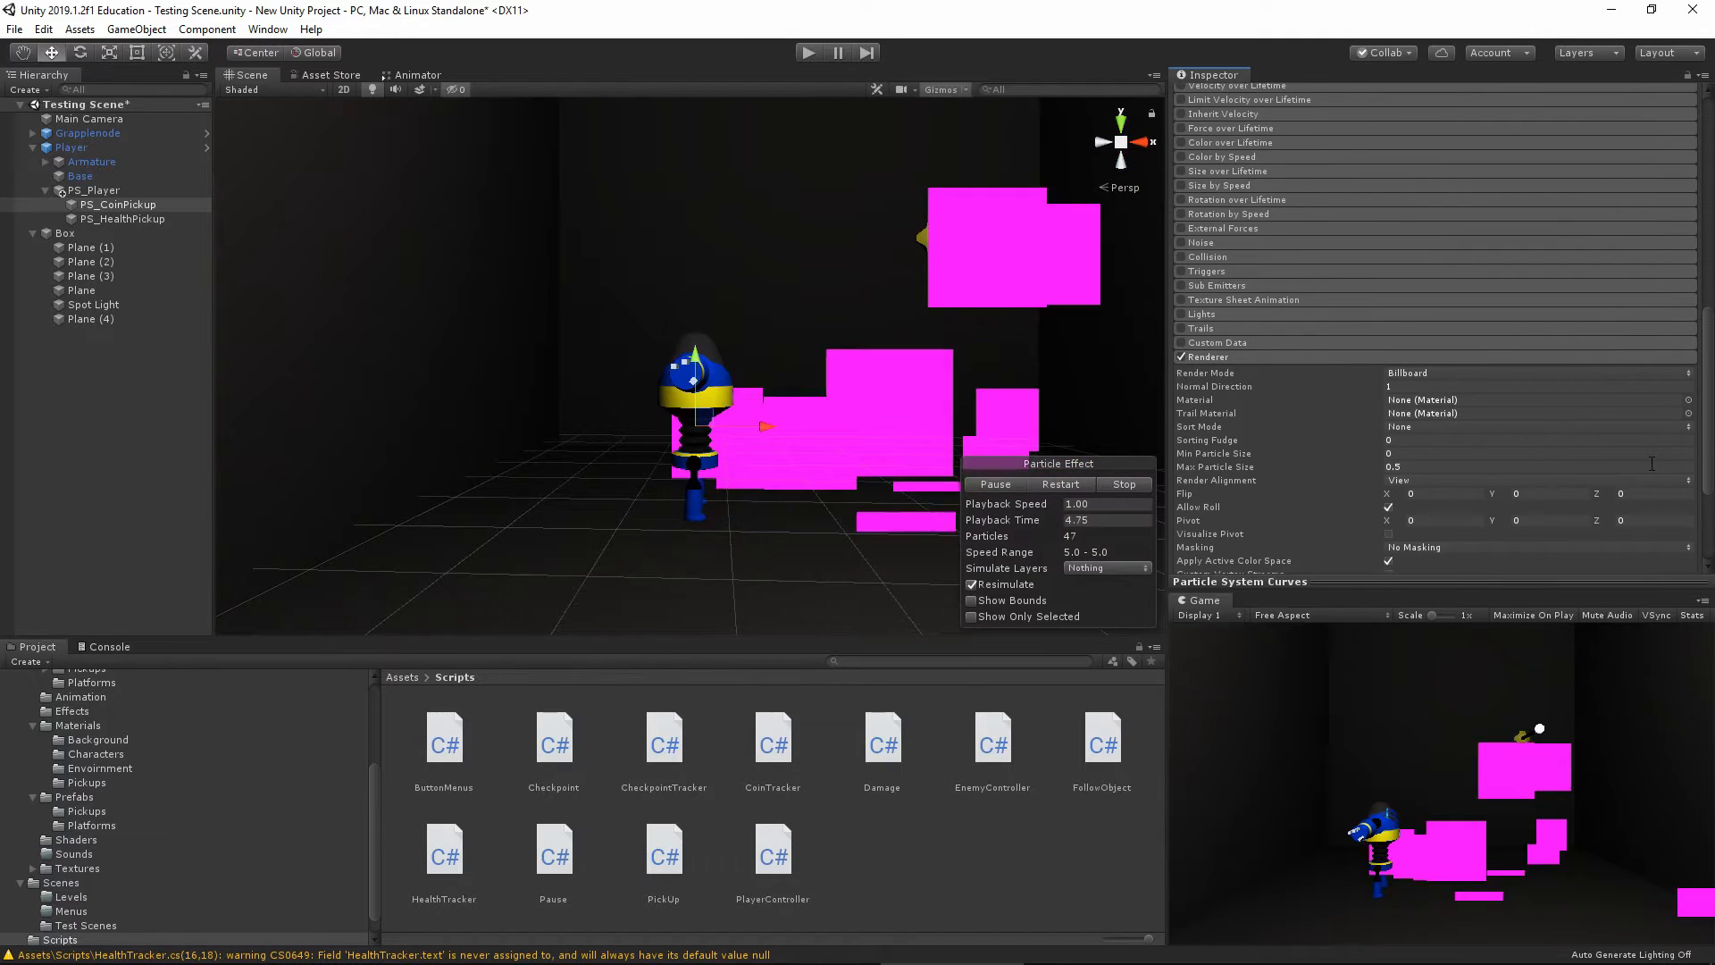
click(1688, 401)
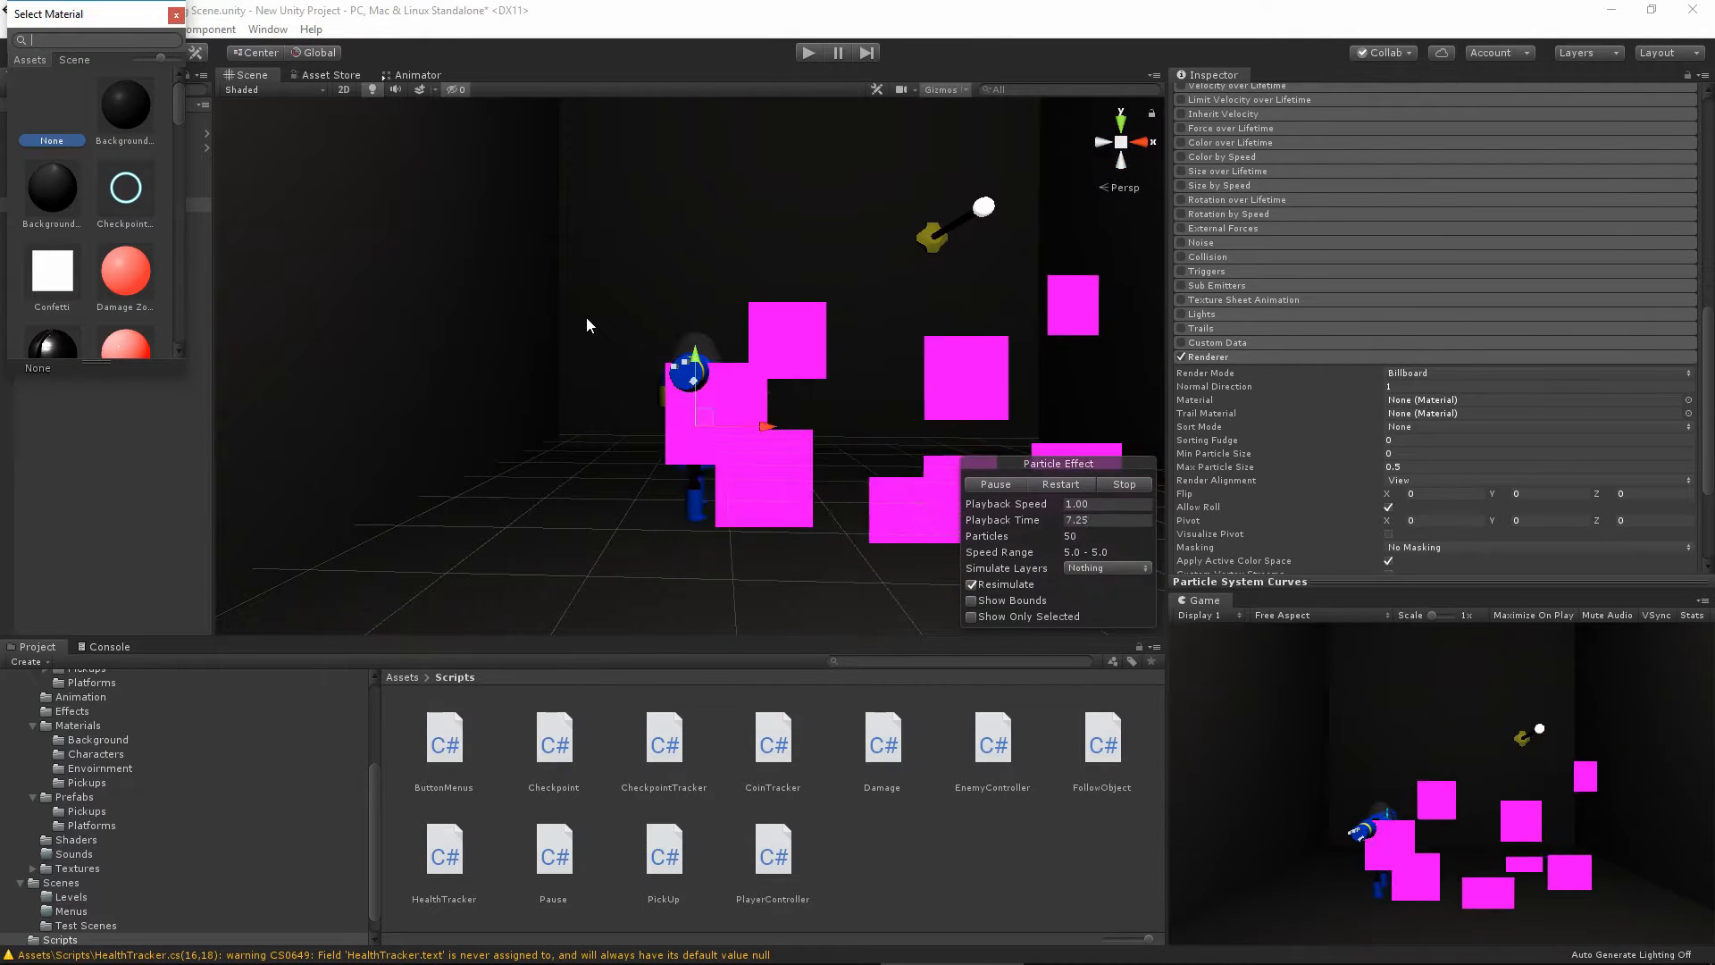
text(sta)
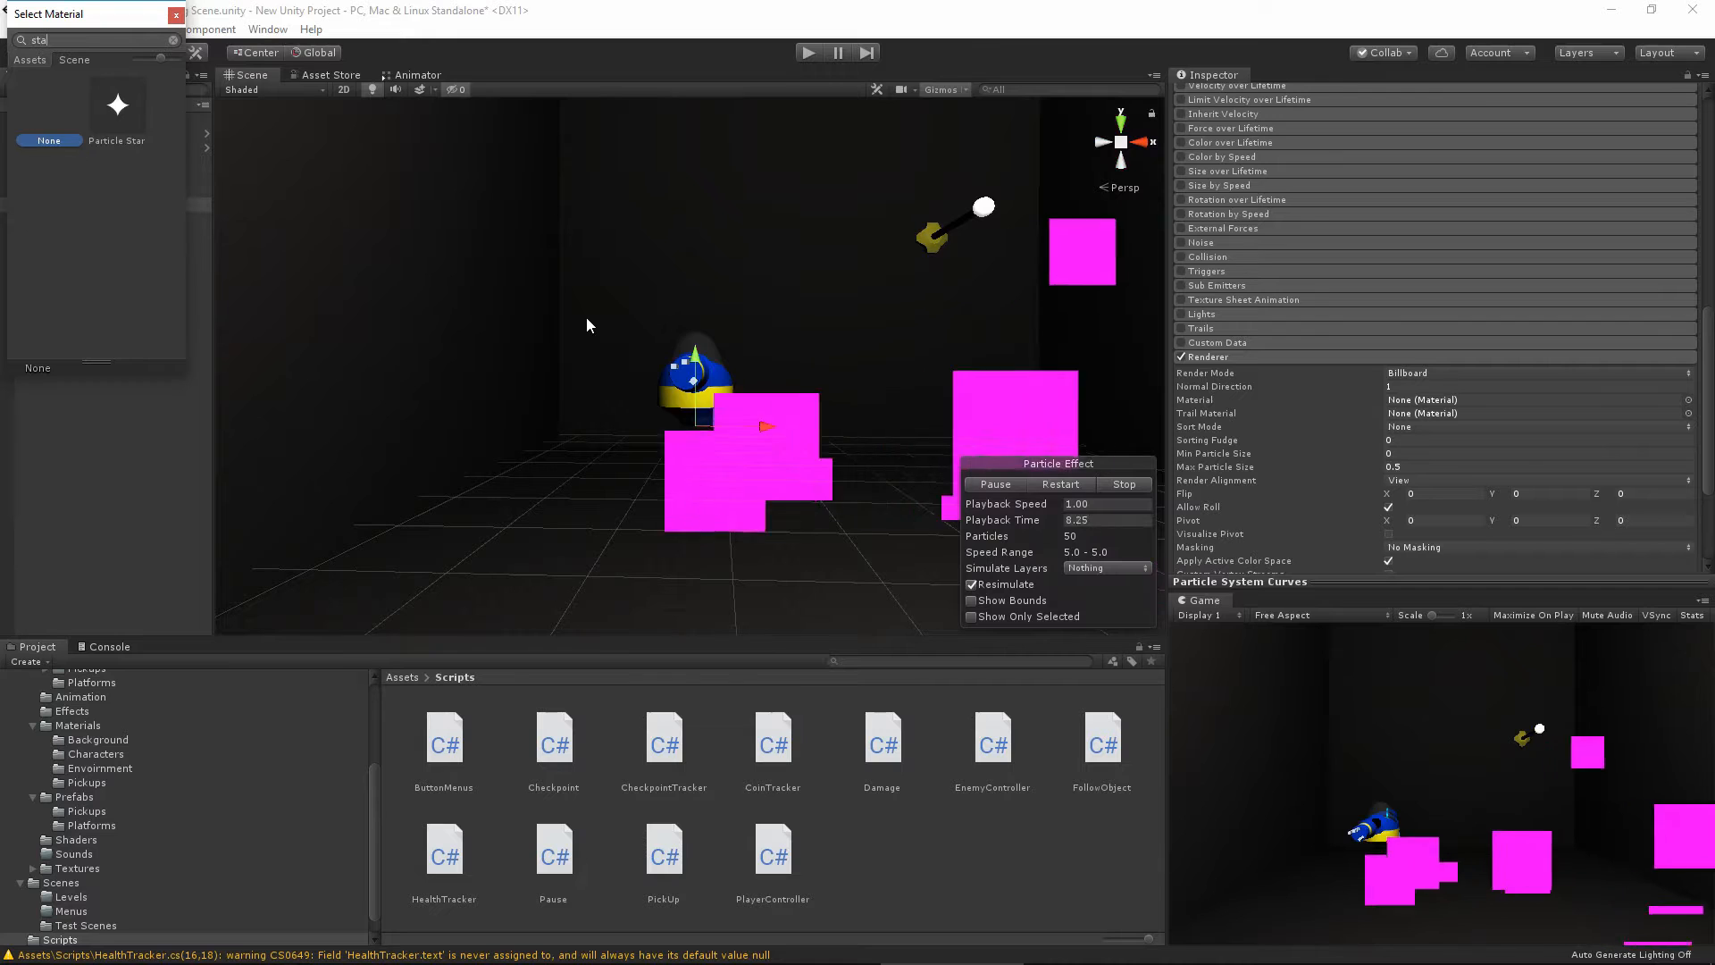
click(117, 114)
click(1413, 461)
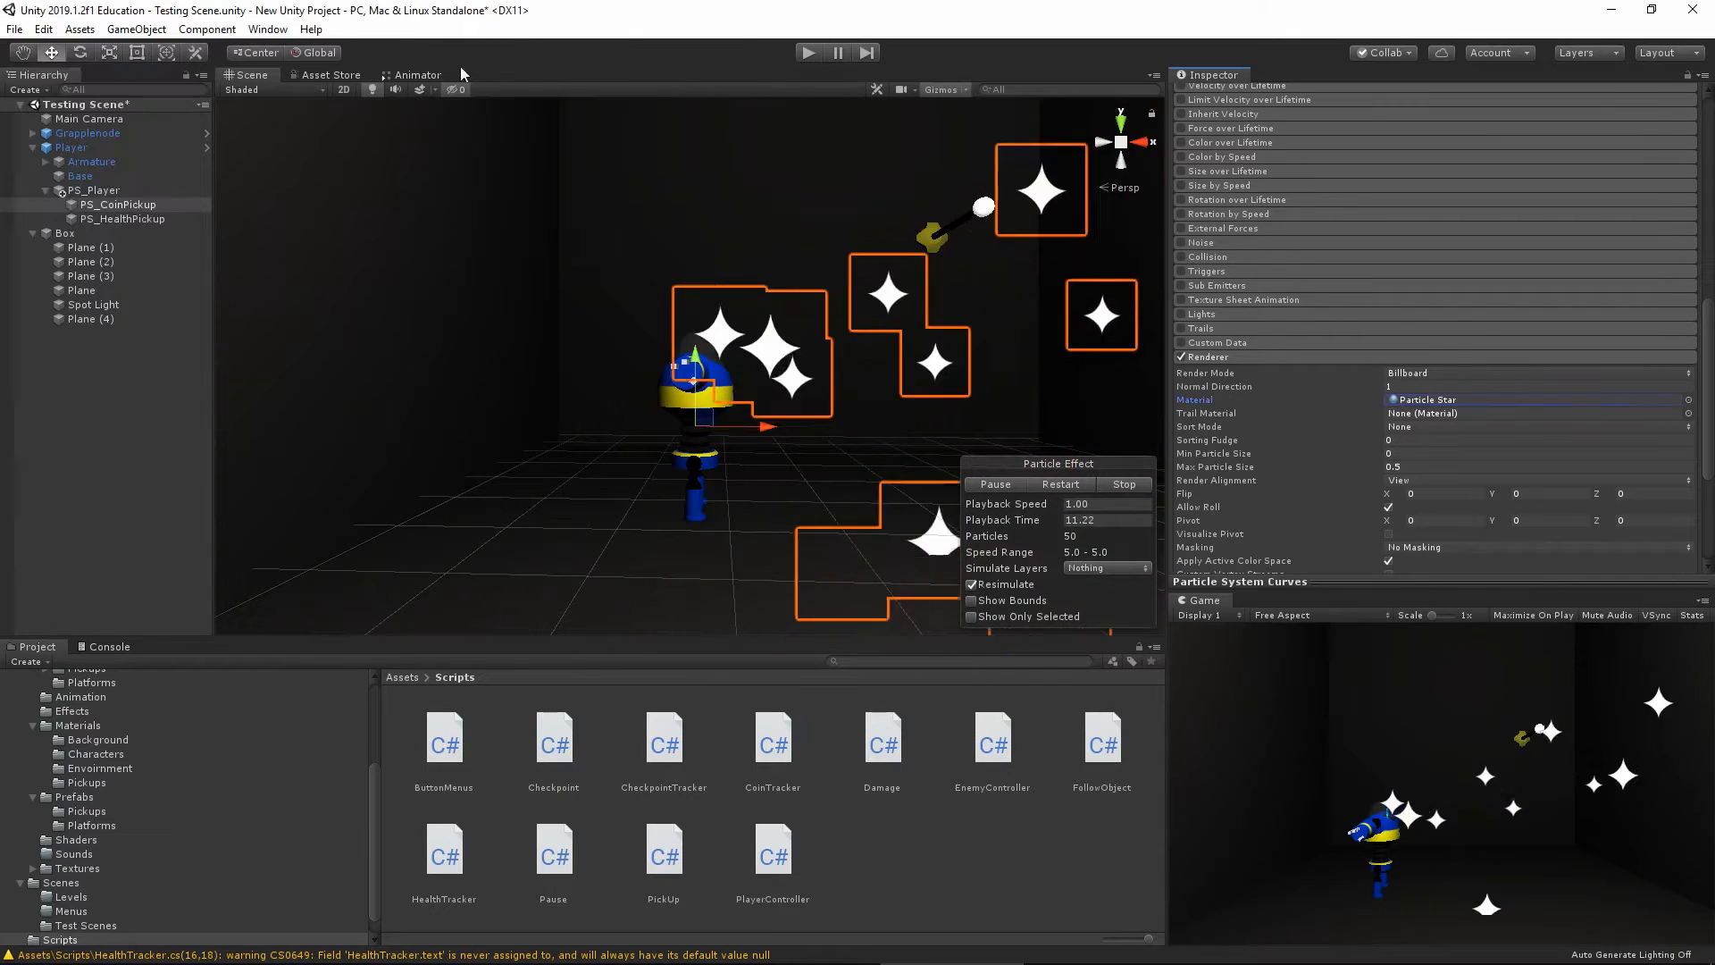
scroll(1413, 461, up, 8)
scroll(1429, 457, up, 5)
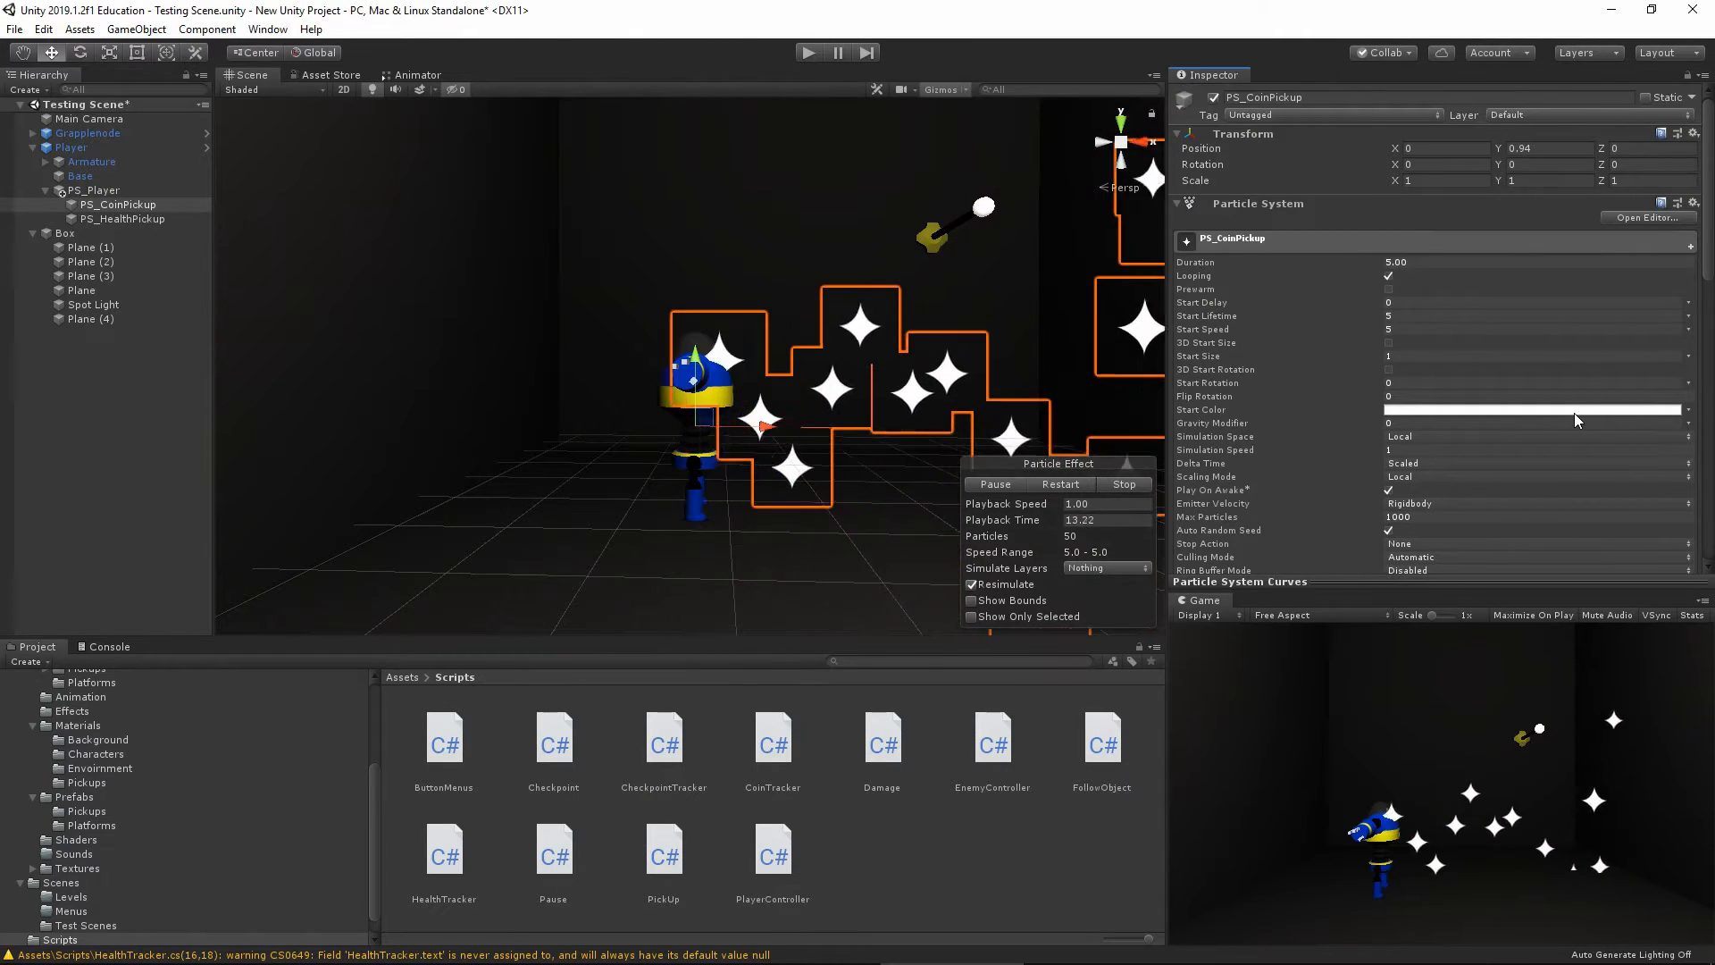
Place the Coin prefab from Scene Assets/Prefabs/Pickups in the scene beside the player
click(401, 676)
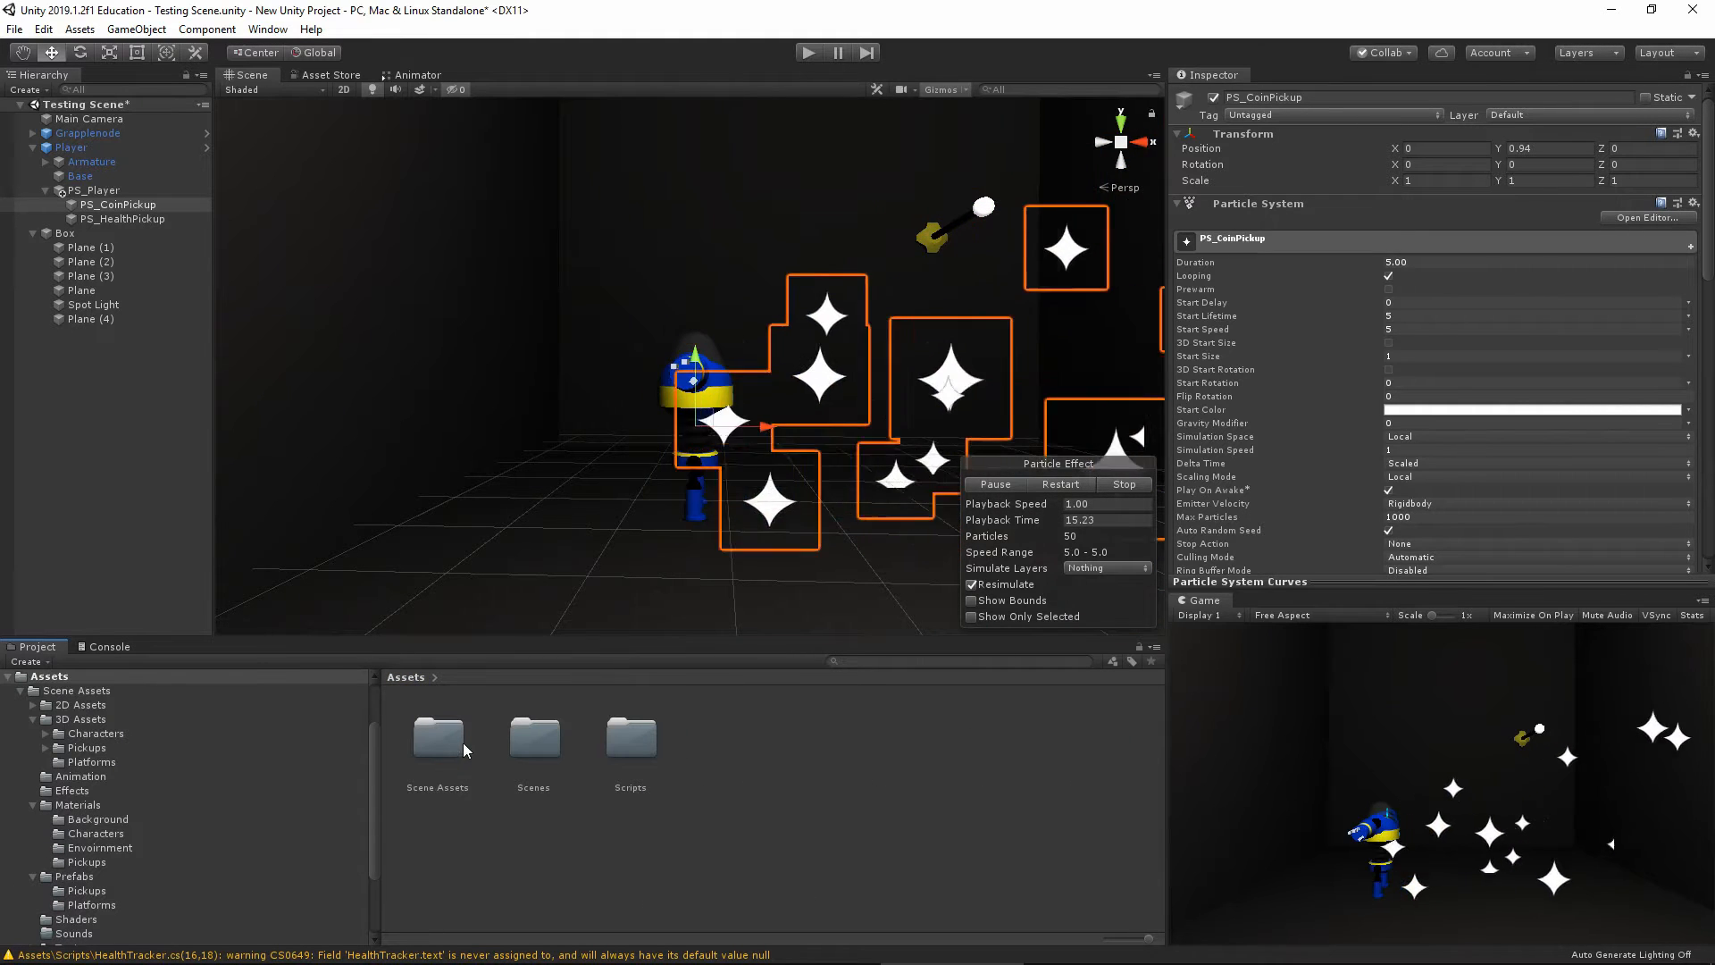
double_click(451, 743)
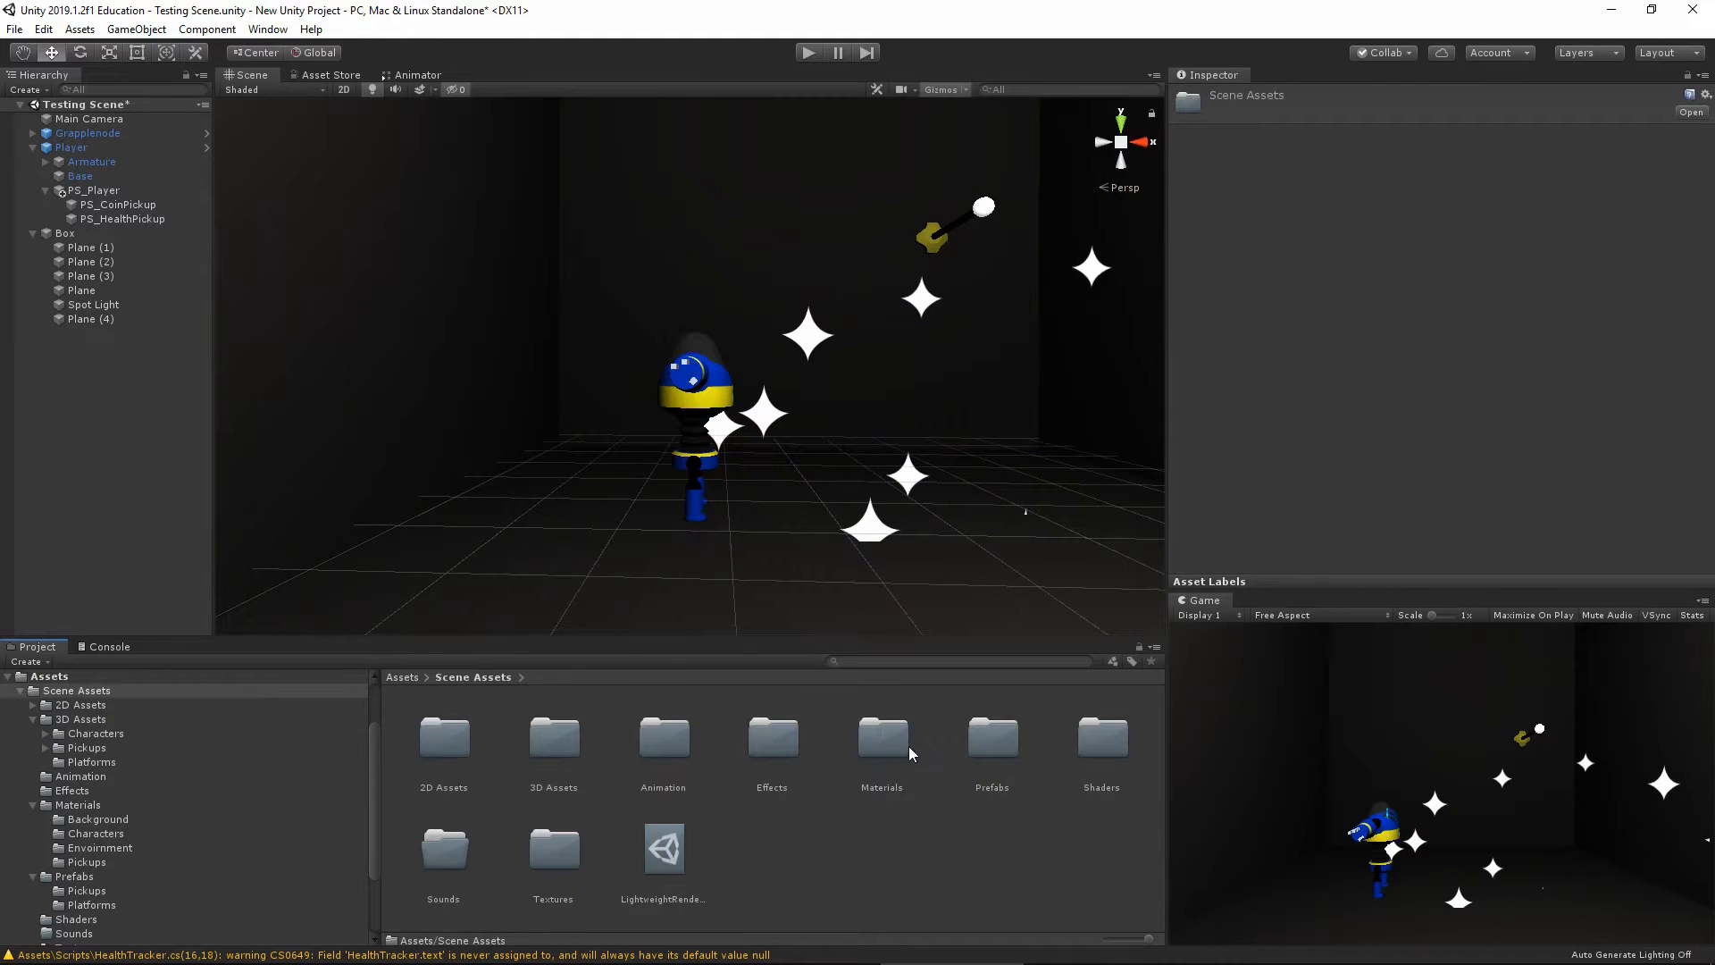
click(994, 742)
double_click(988, 741)
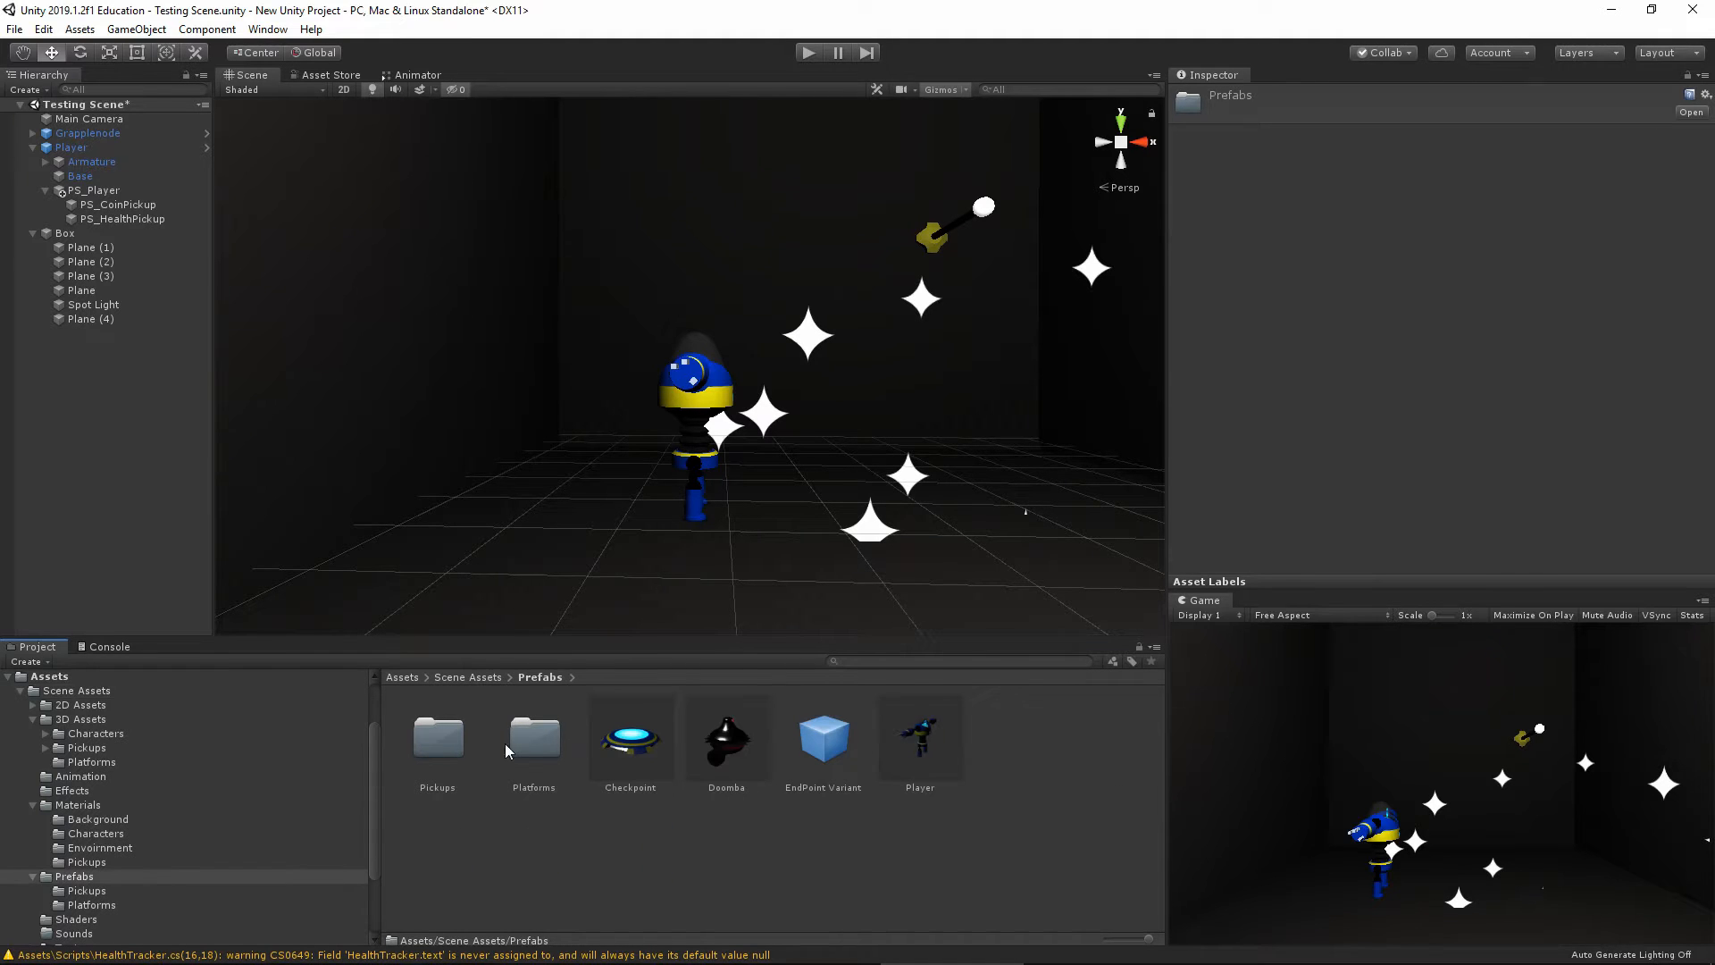
double_click(439, 739)
drag(428, 753, 505, 522)
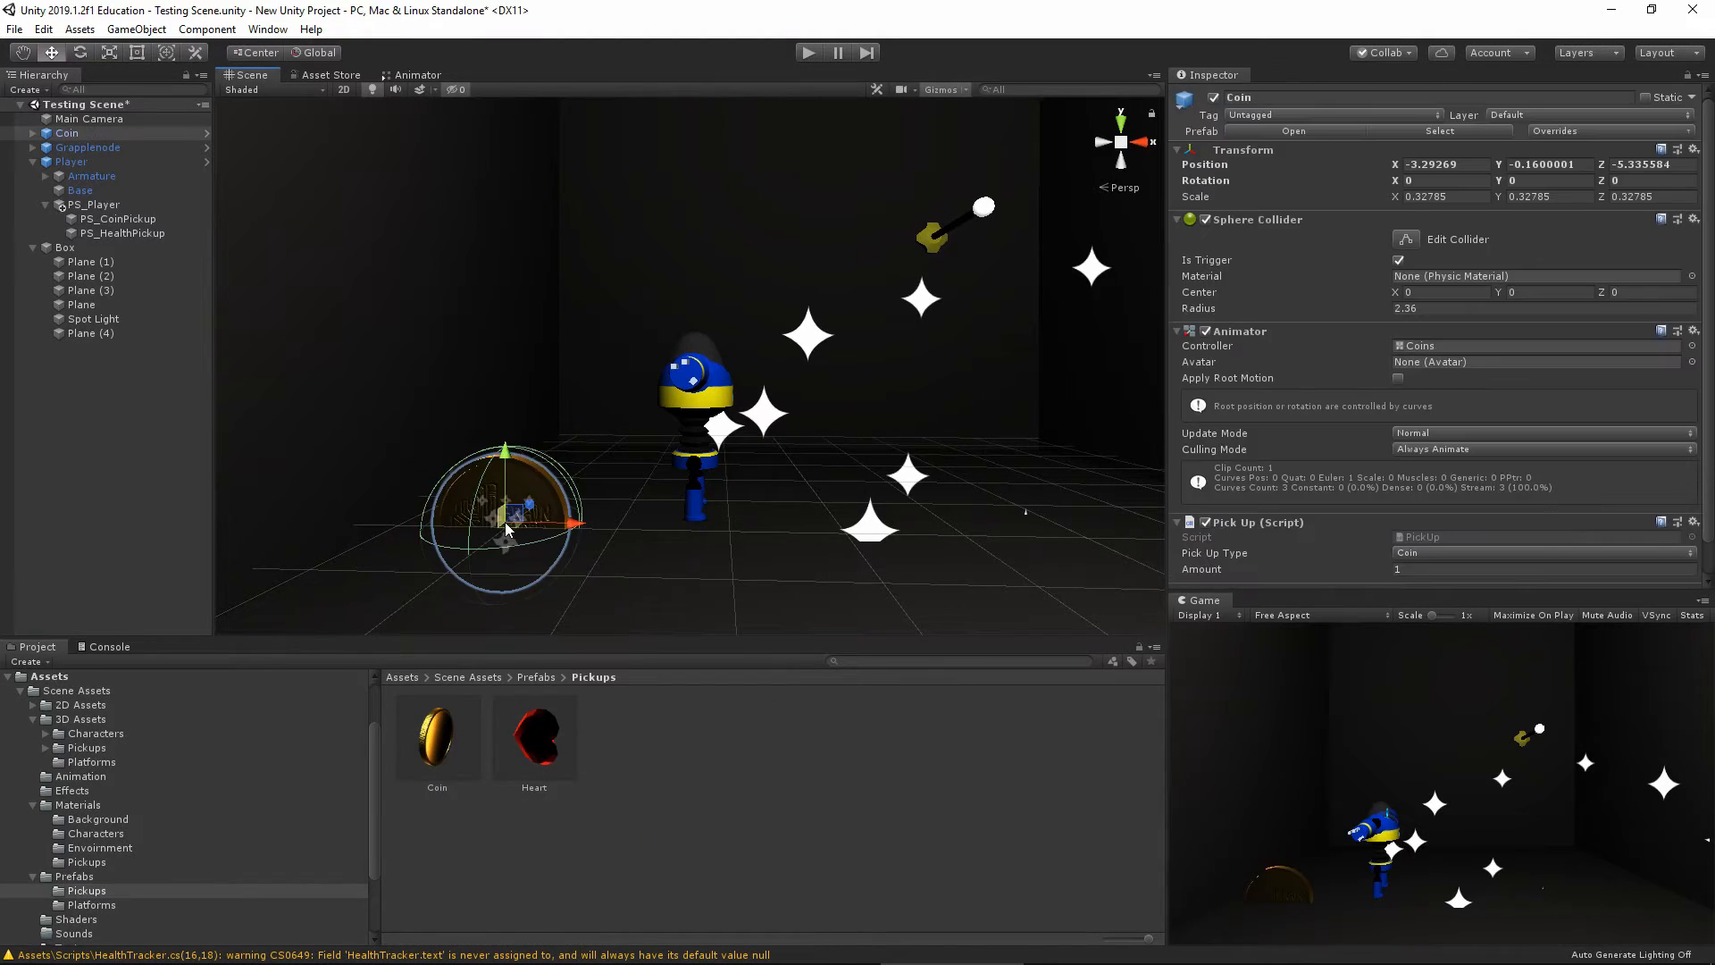
Copy the Color over Lifetime gradient from the Coin's child Particle System
click(34, 133)
click(107, 162)
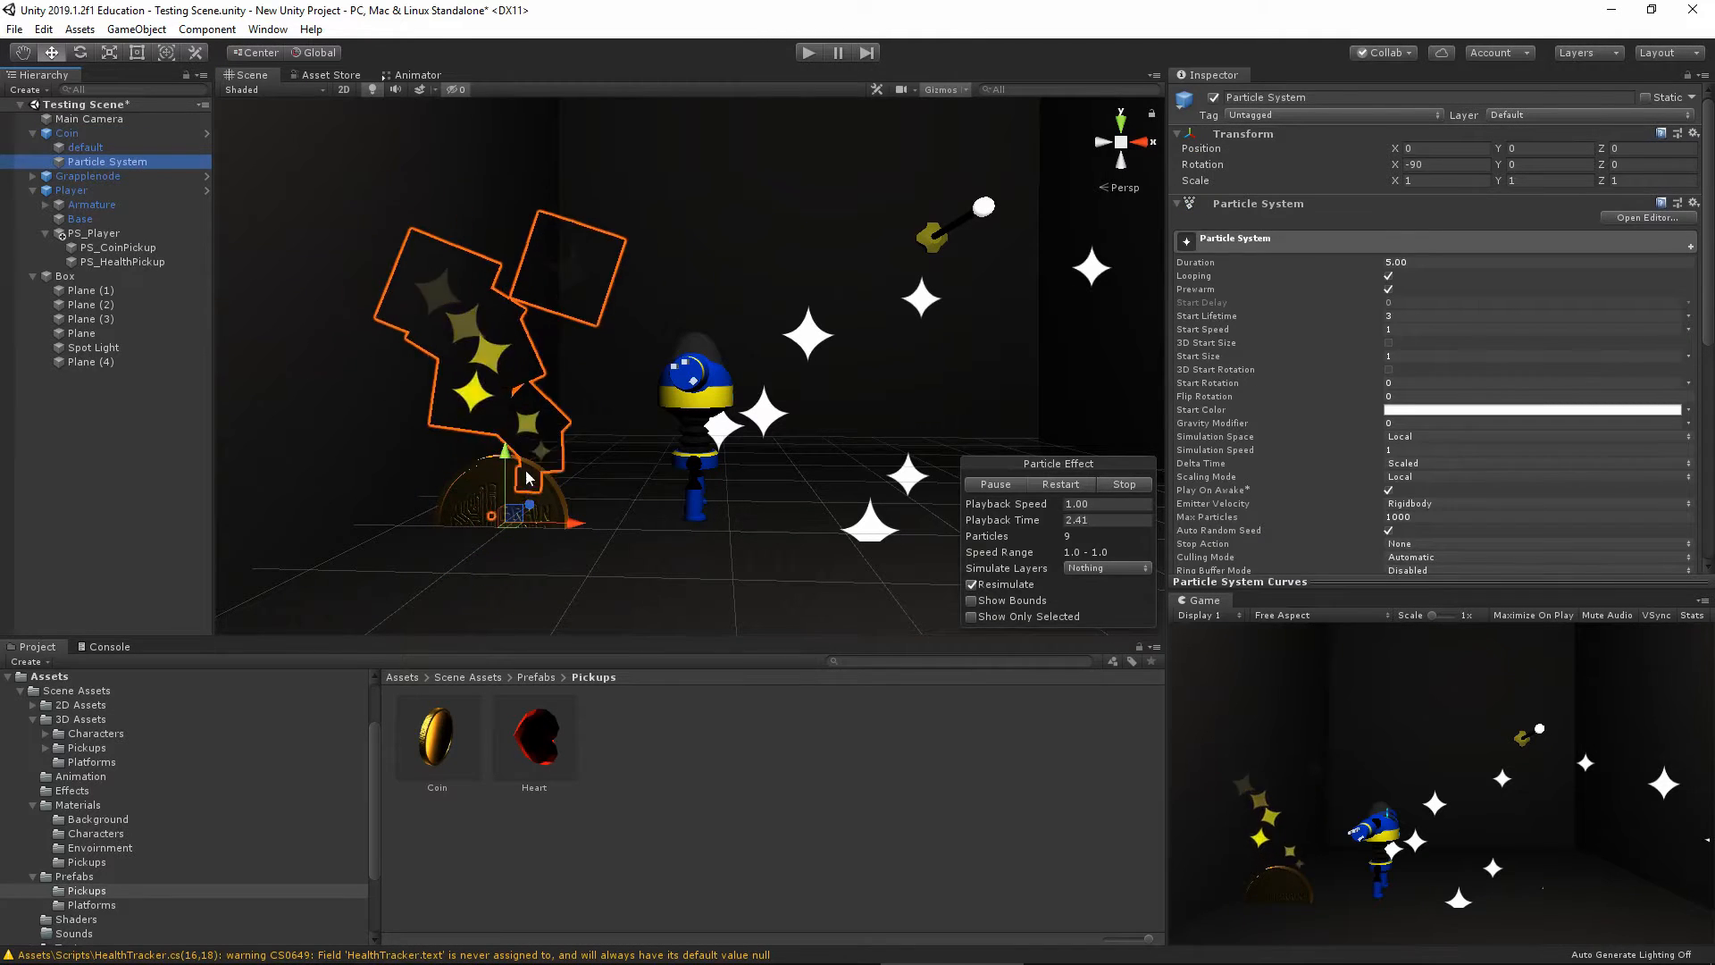
scroll(1315, 447, down, 5)
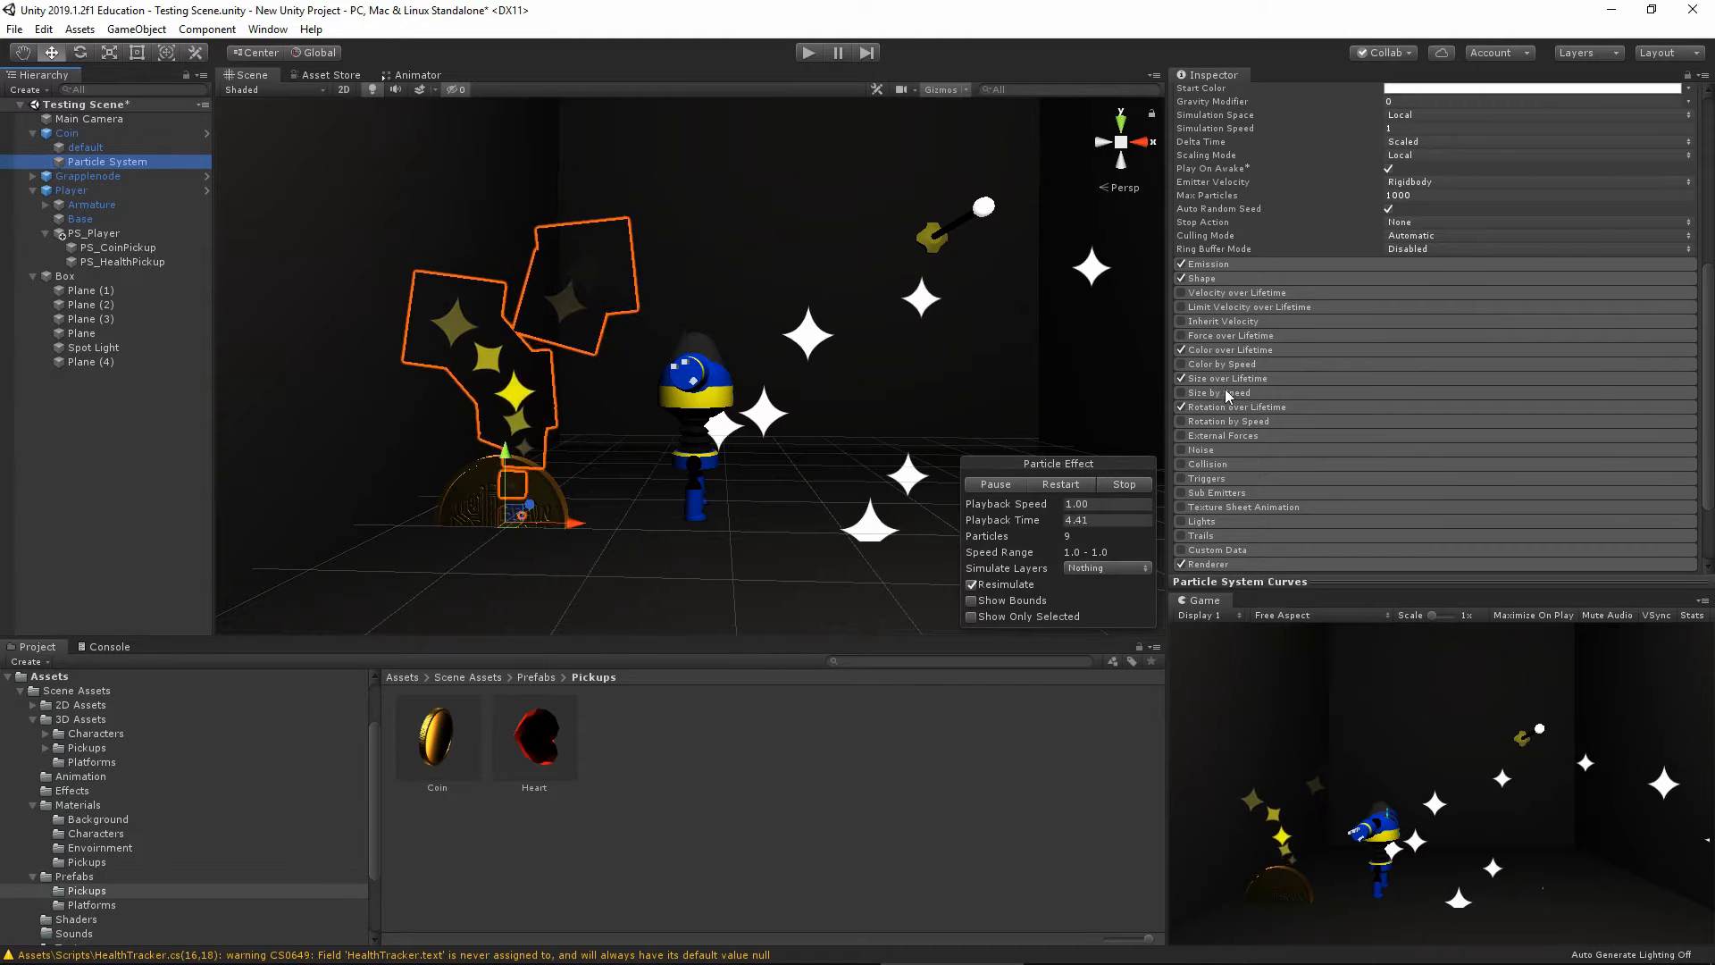
click(1224, 350)
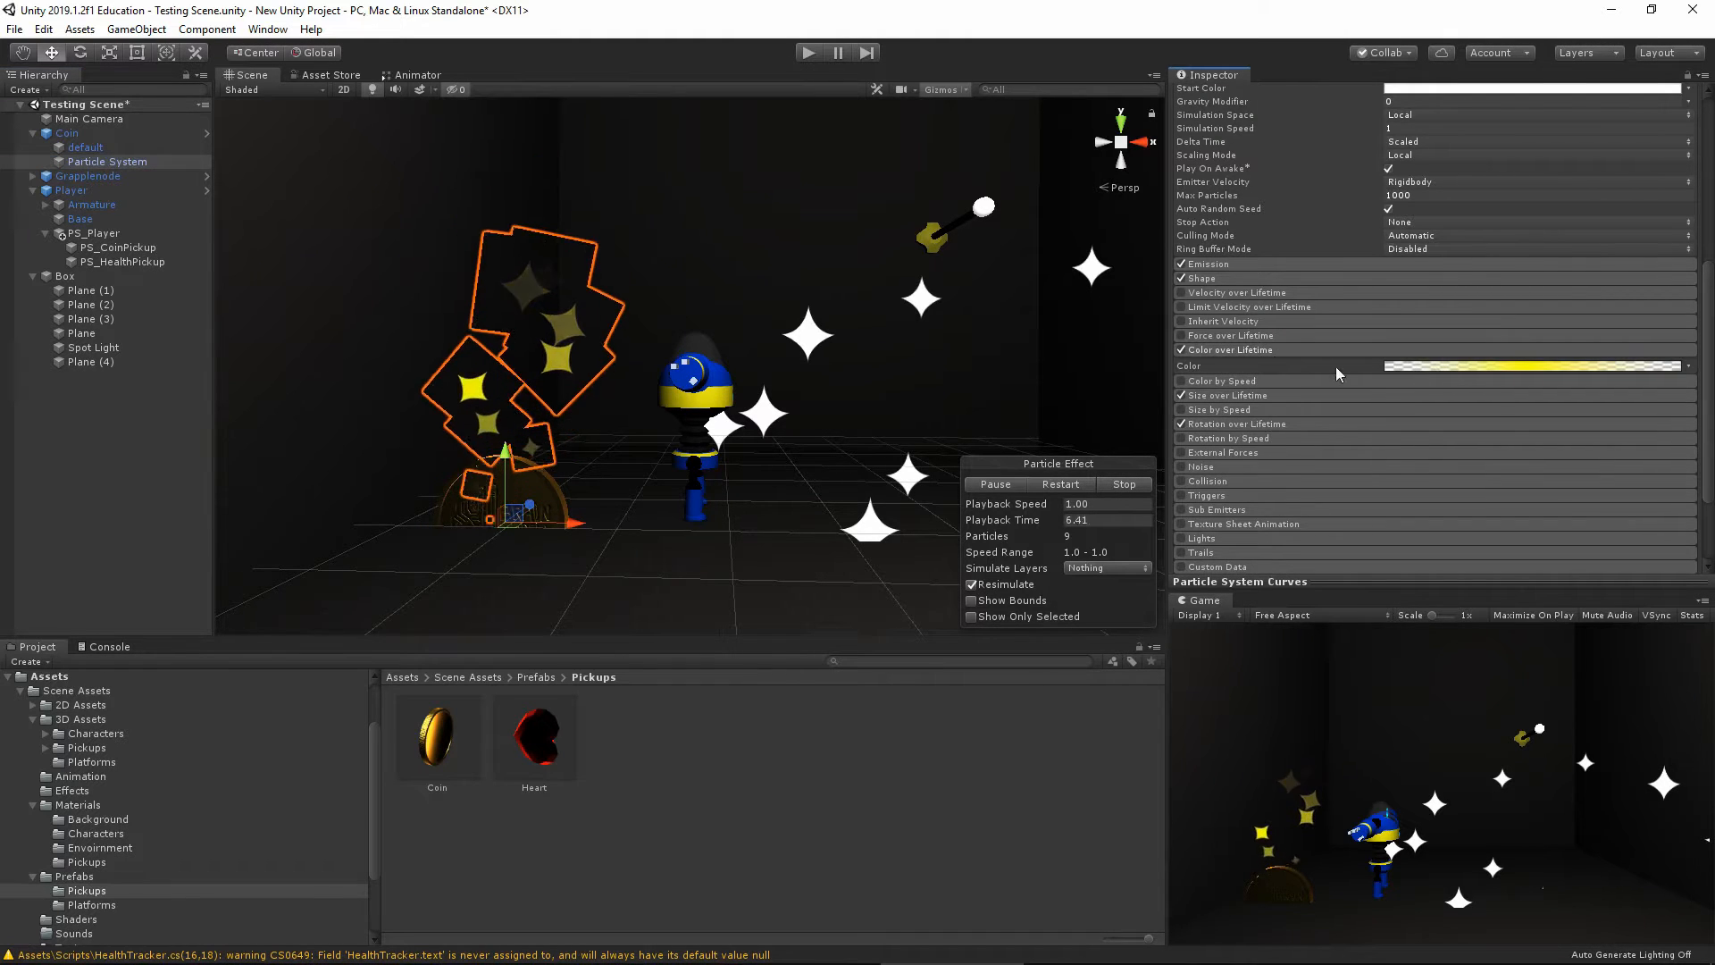
right_click(1490, 366)
click(1532, 379)
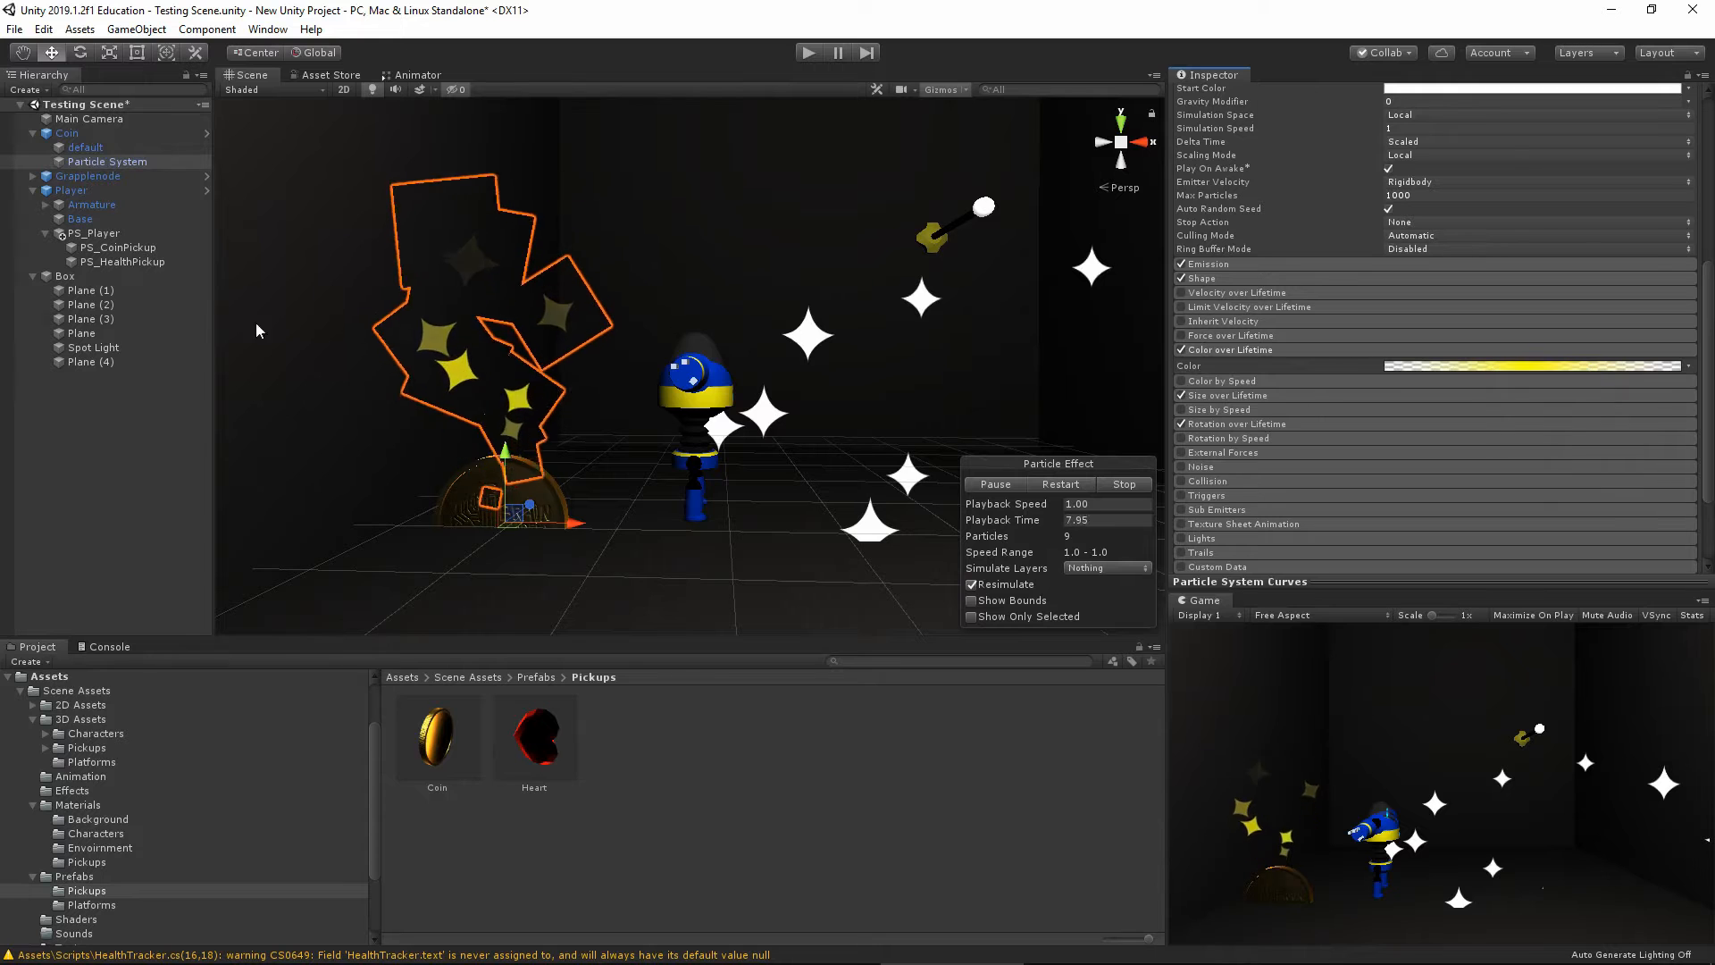
Enable Color over Lifetime on PS_CoinPickup and paste the copied yellow gradient into it
click(857, 358)
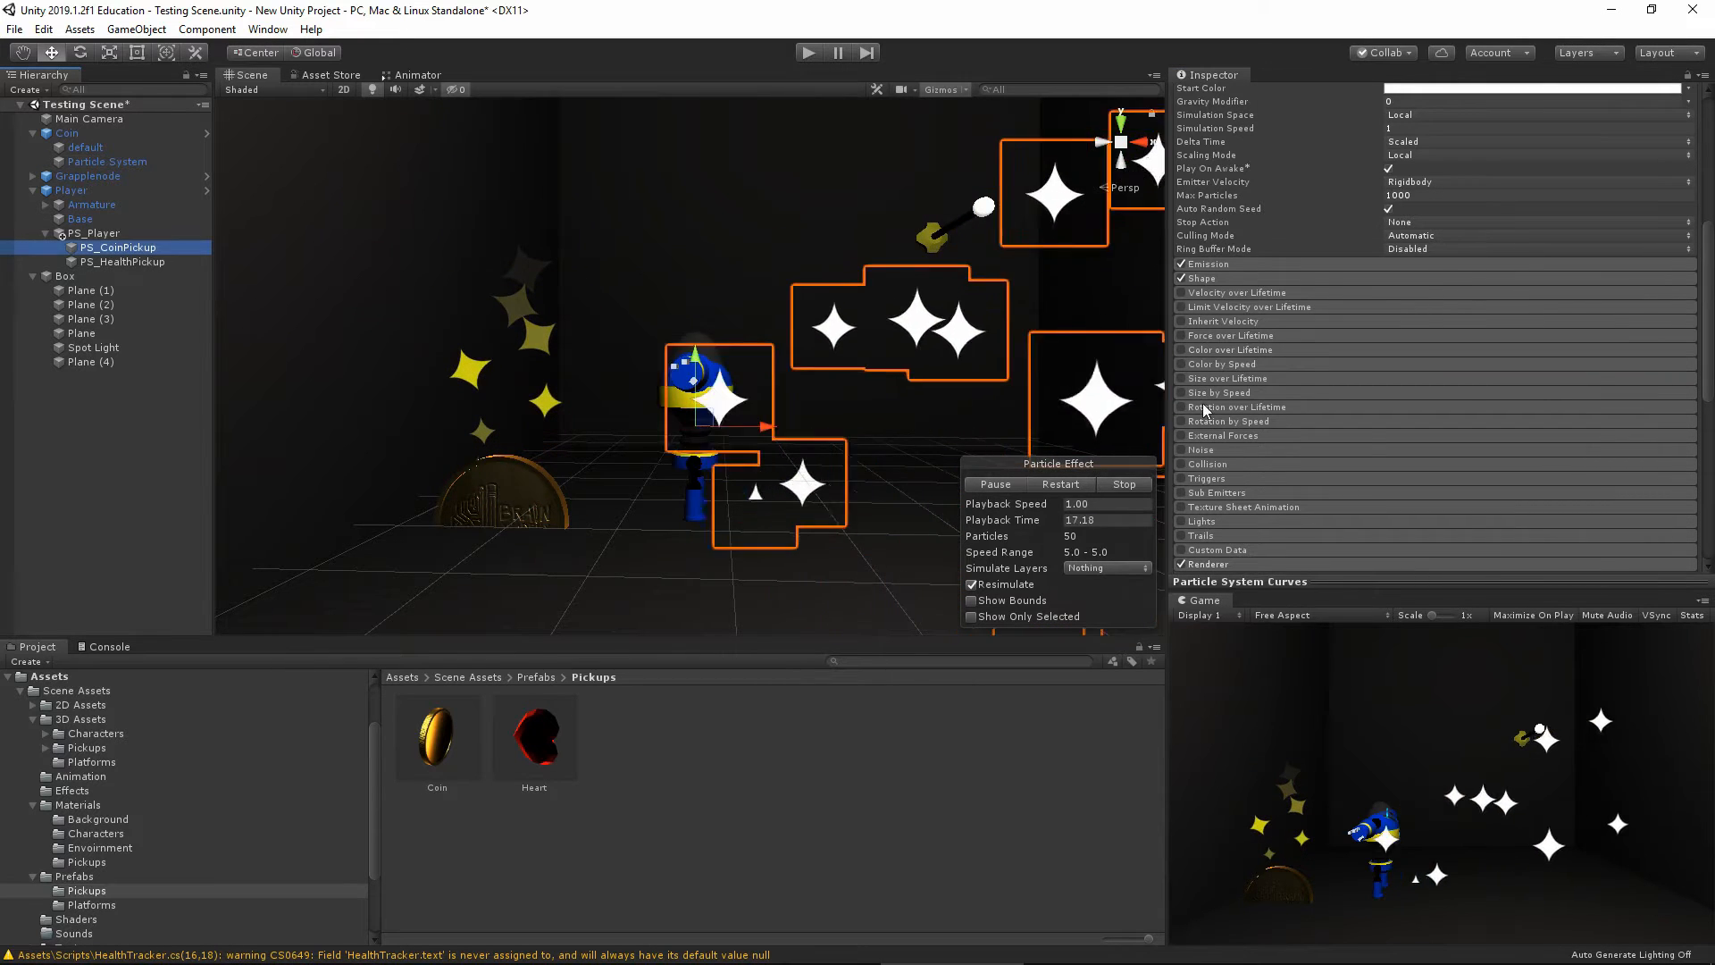
click(1181, 364)
click(1181, 365)
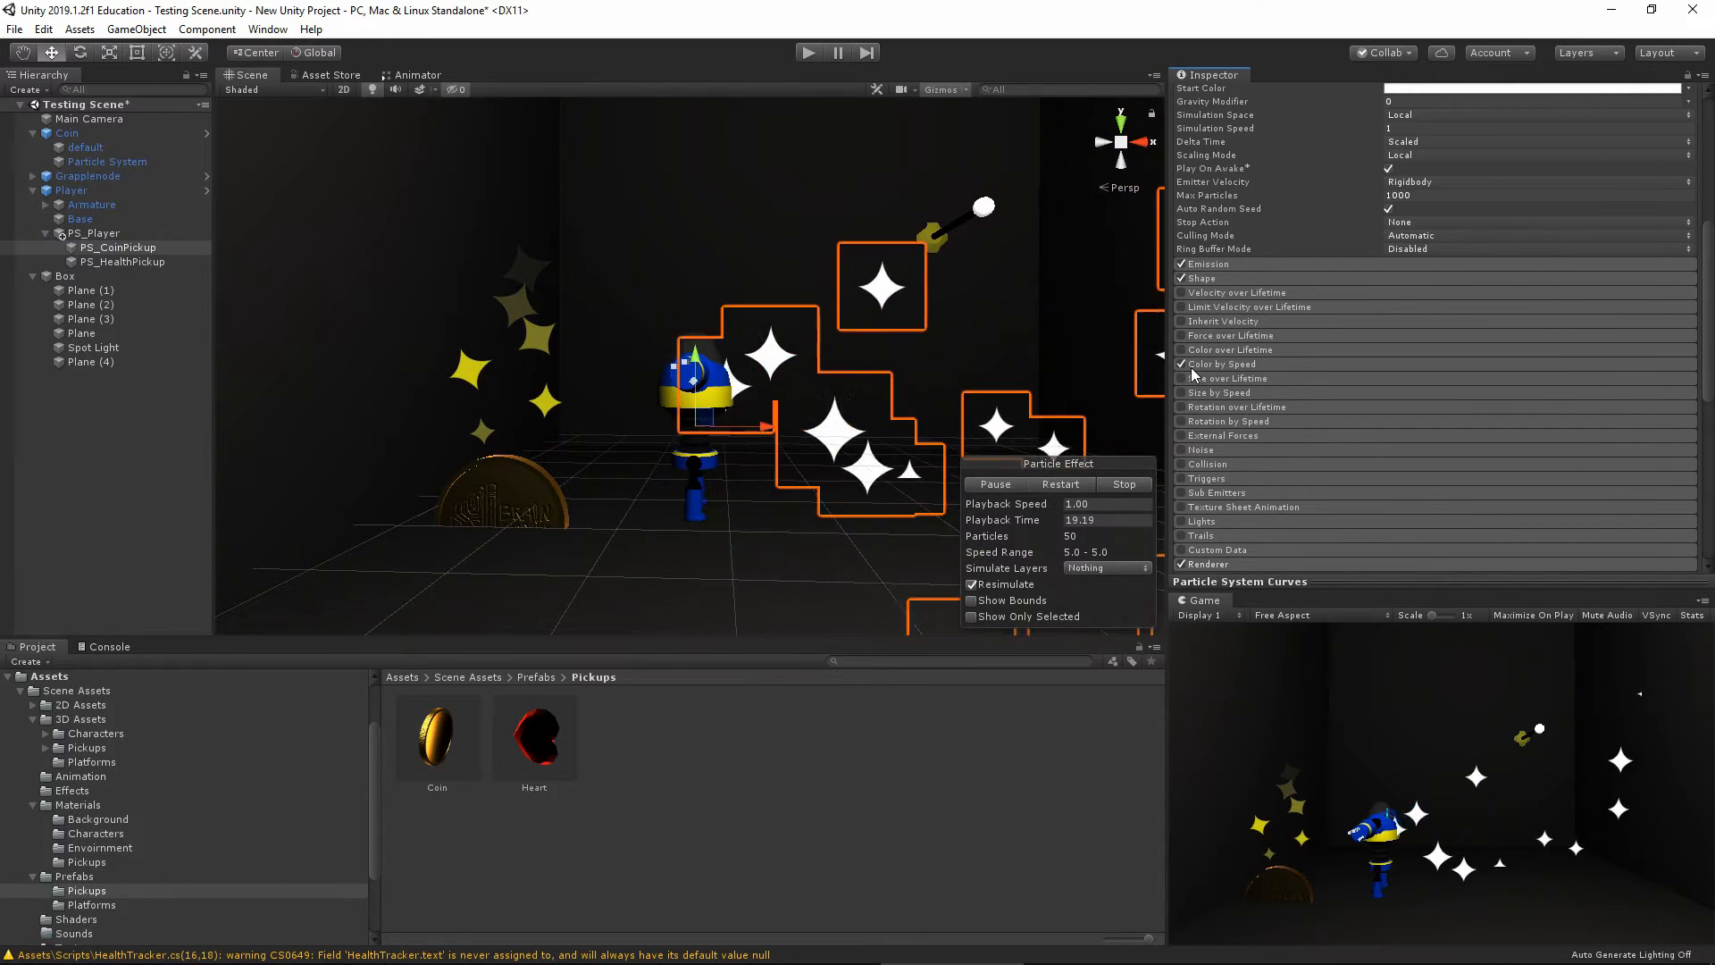
click(1181, 350)
click(1197, 350)
right_click(1446, 368)
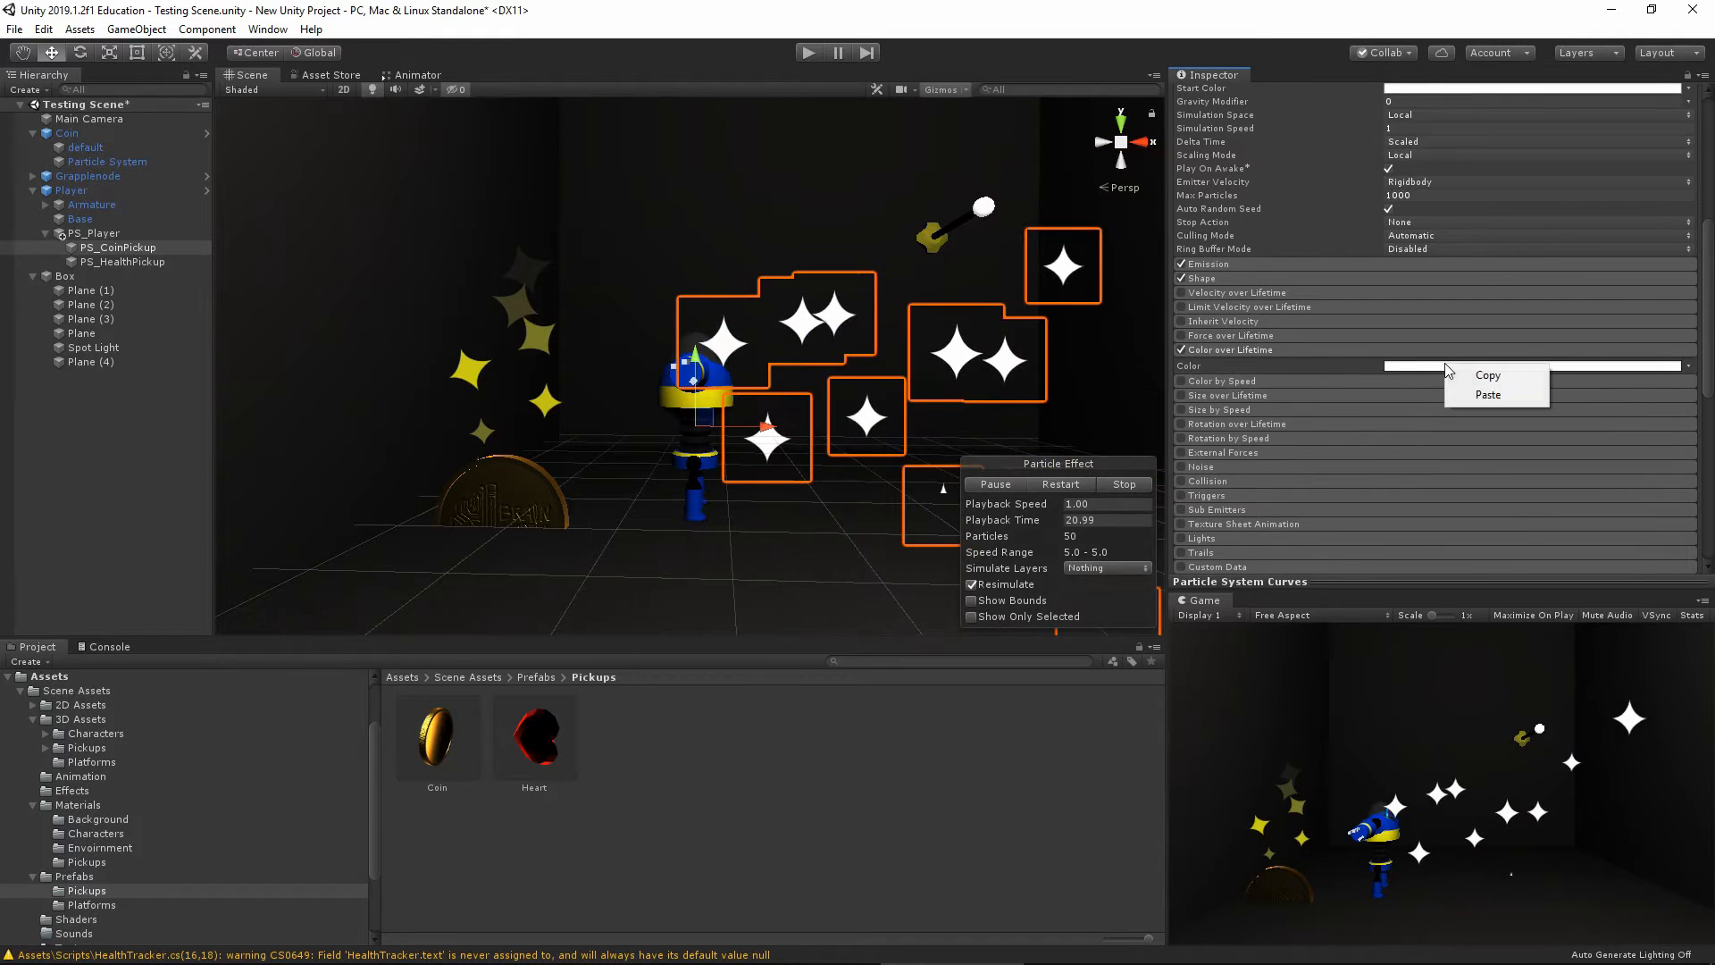
click(1489, 395)
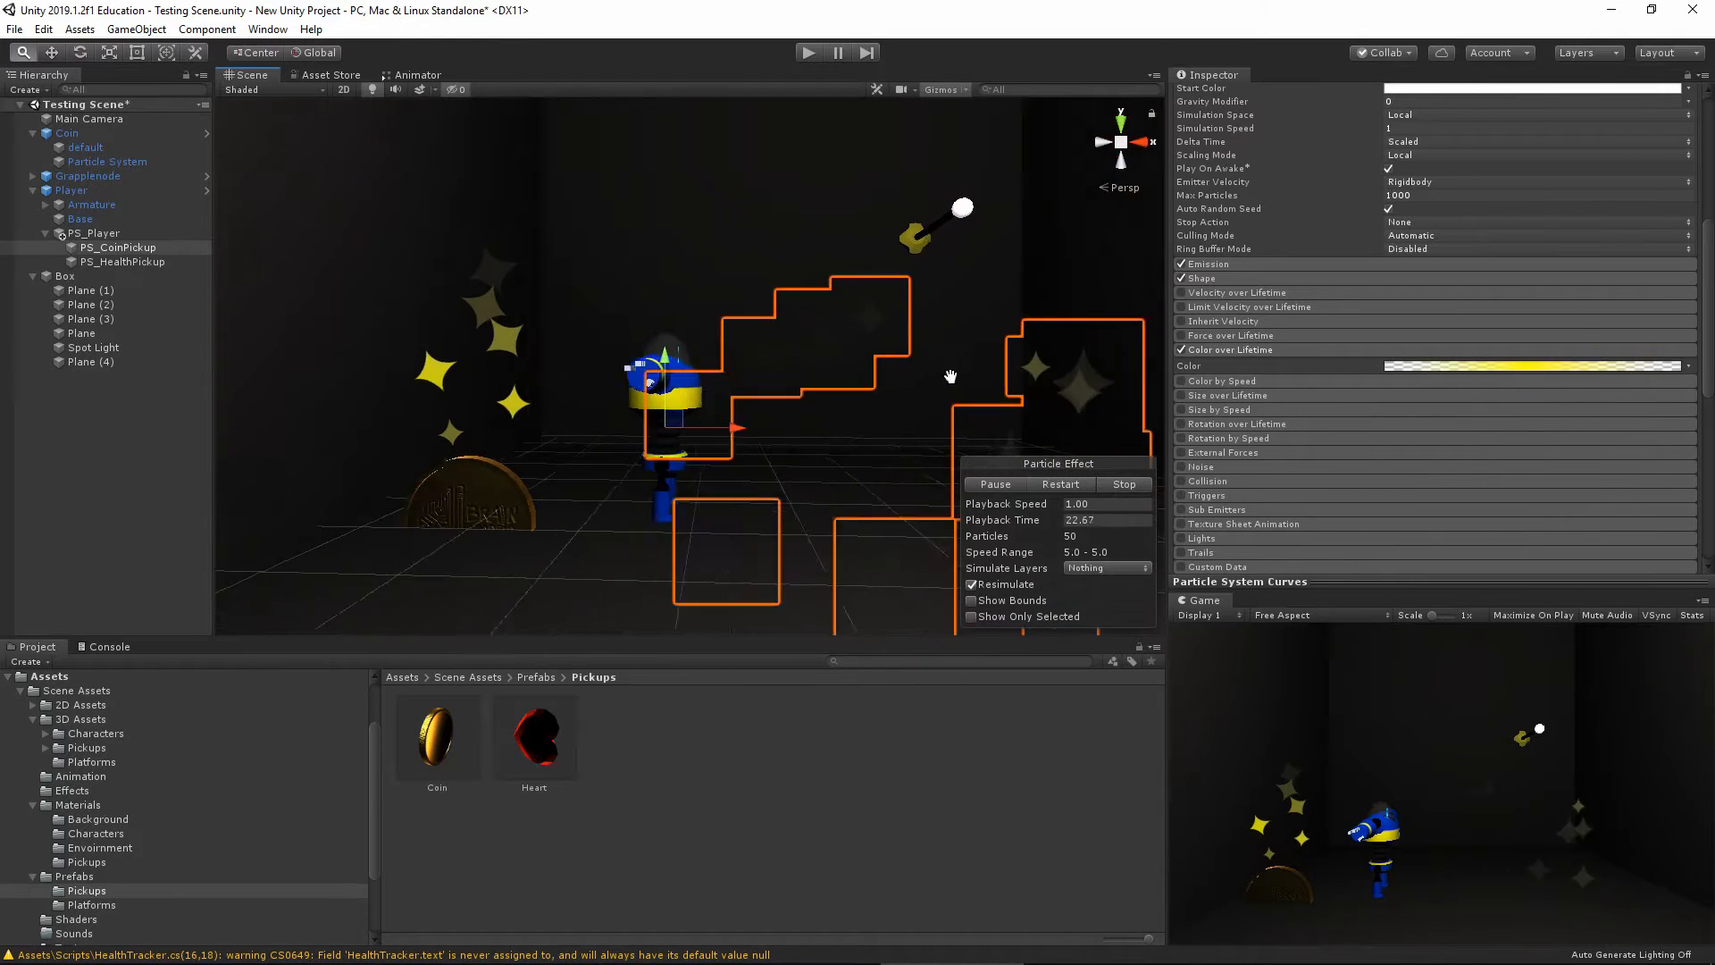
Shift the yellow colour key and the opaque alpha key of the PS_CoinPickup gradient to about 20%
click(1490, 366)
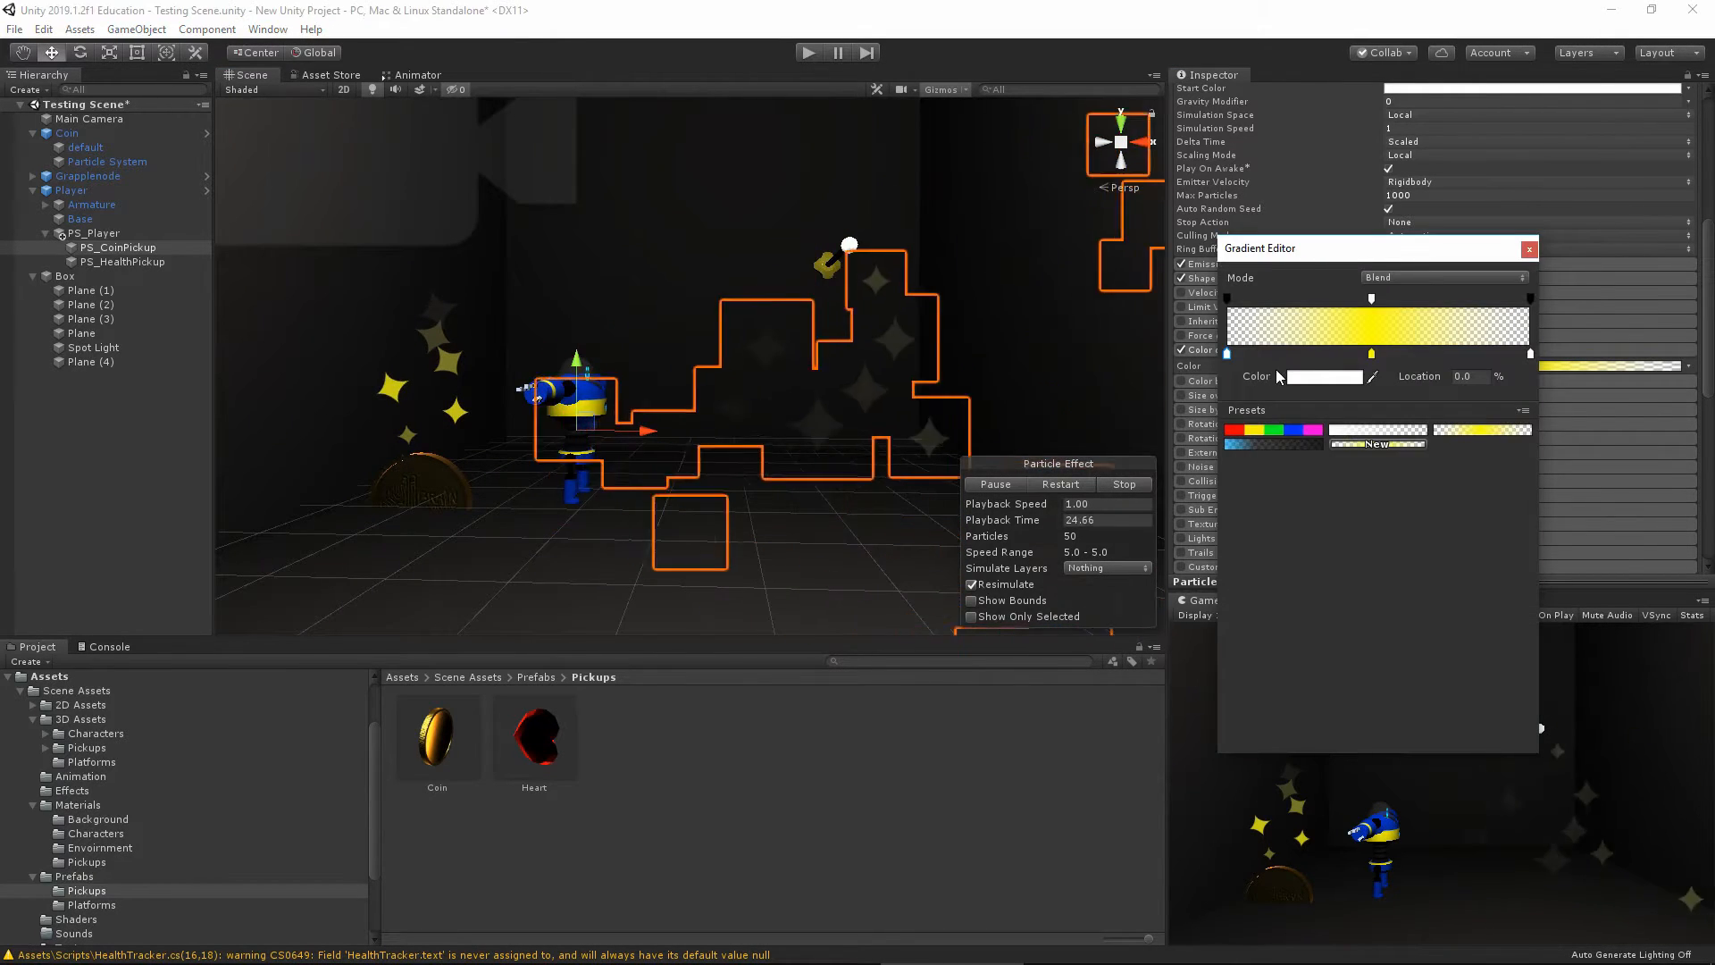
drag(1371, 354, 1289, 353)
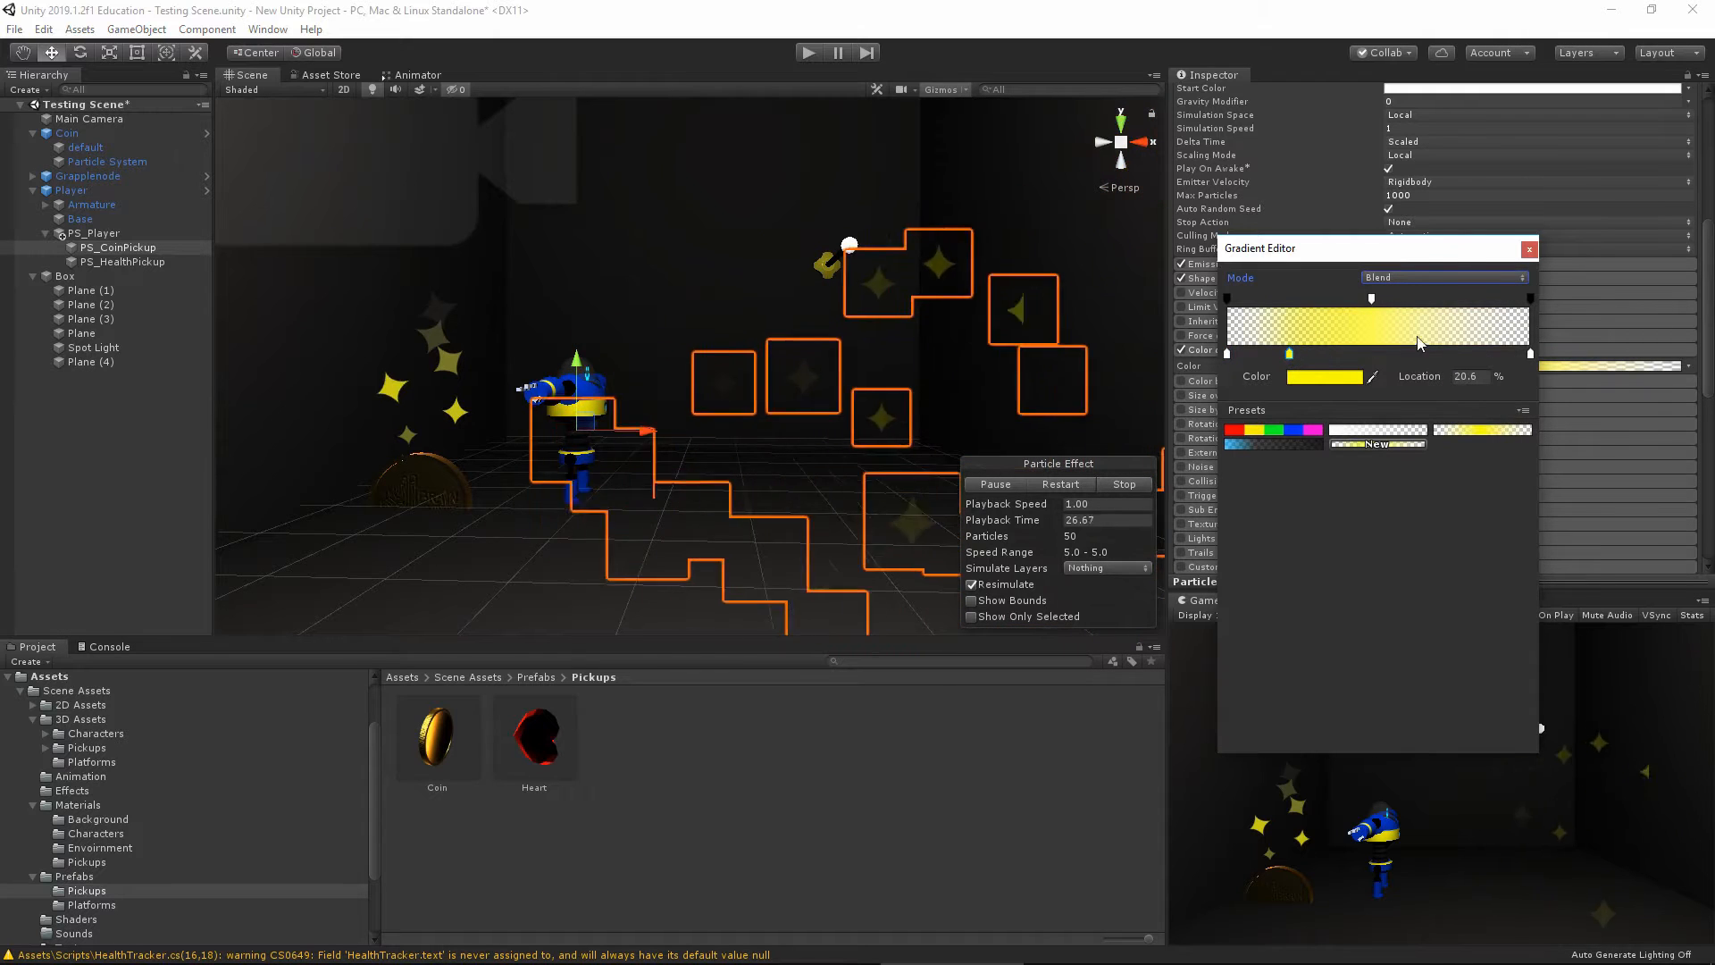
click(1458, 354)
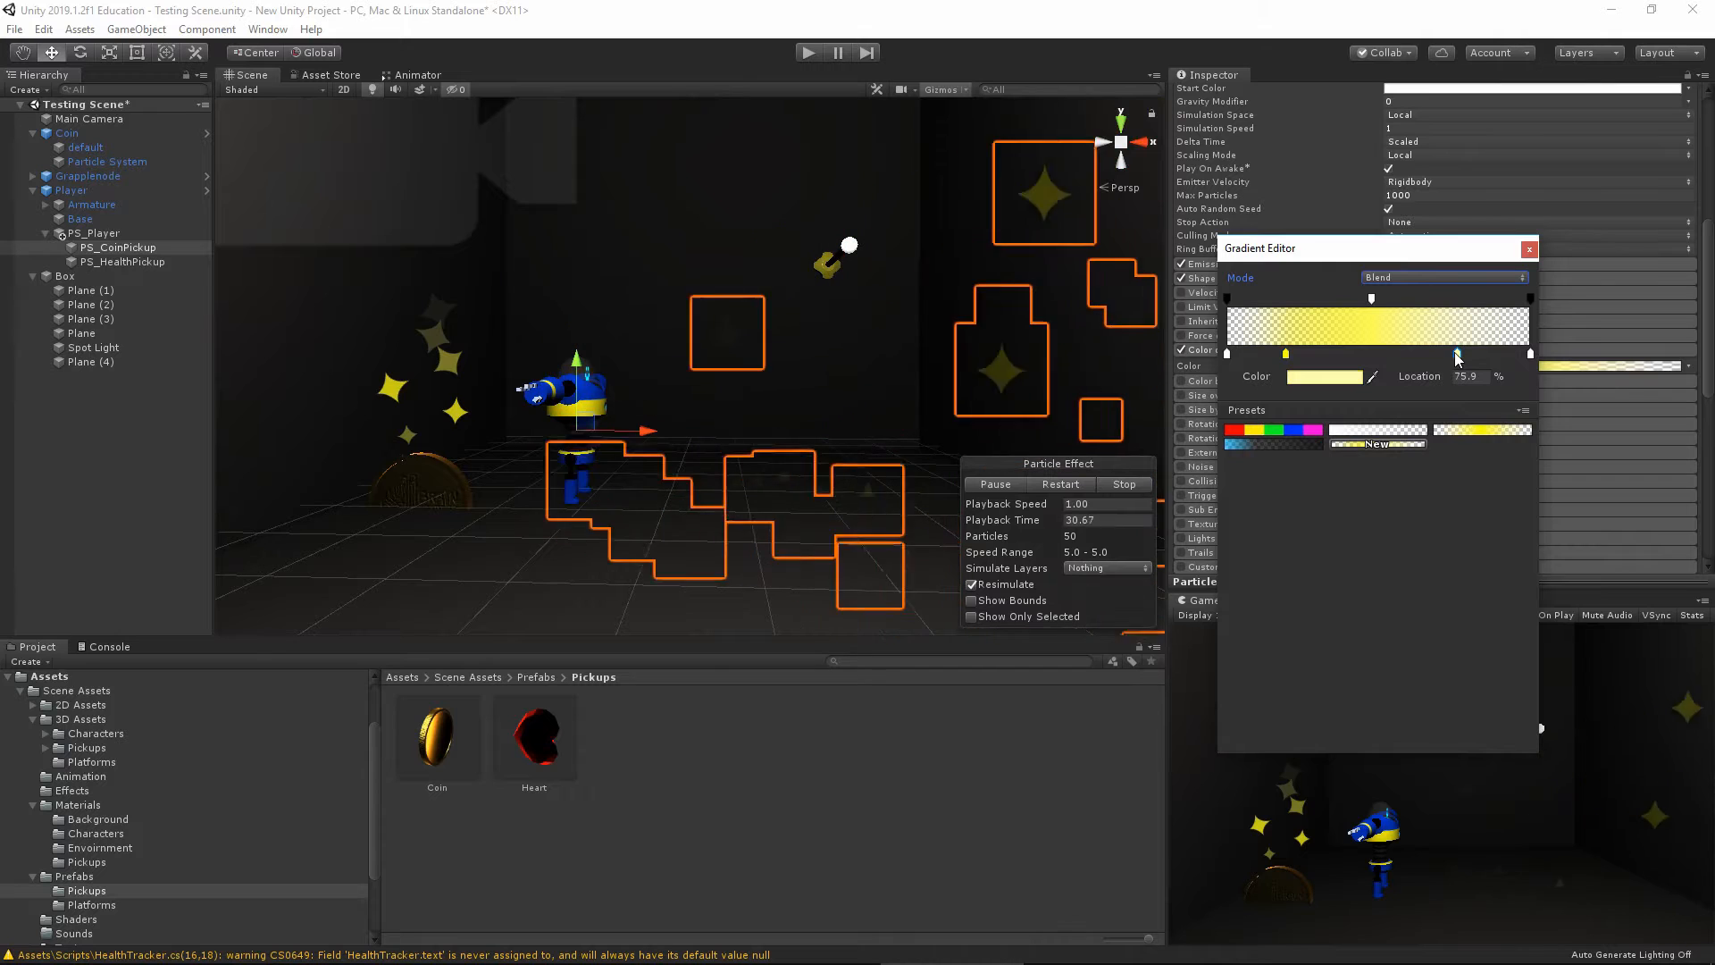
key(Delete)
drag(1371, 298, 1288, 308)
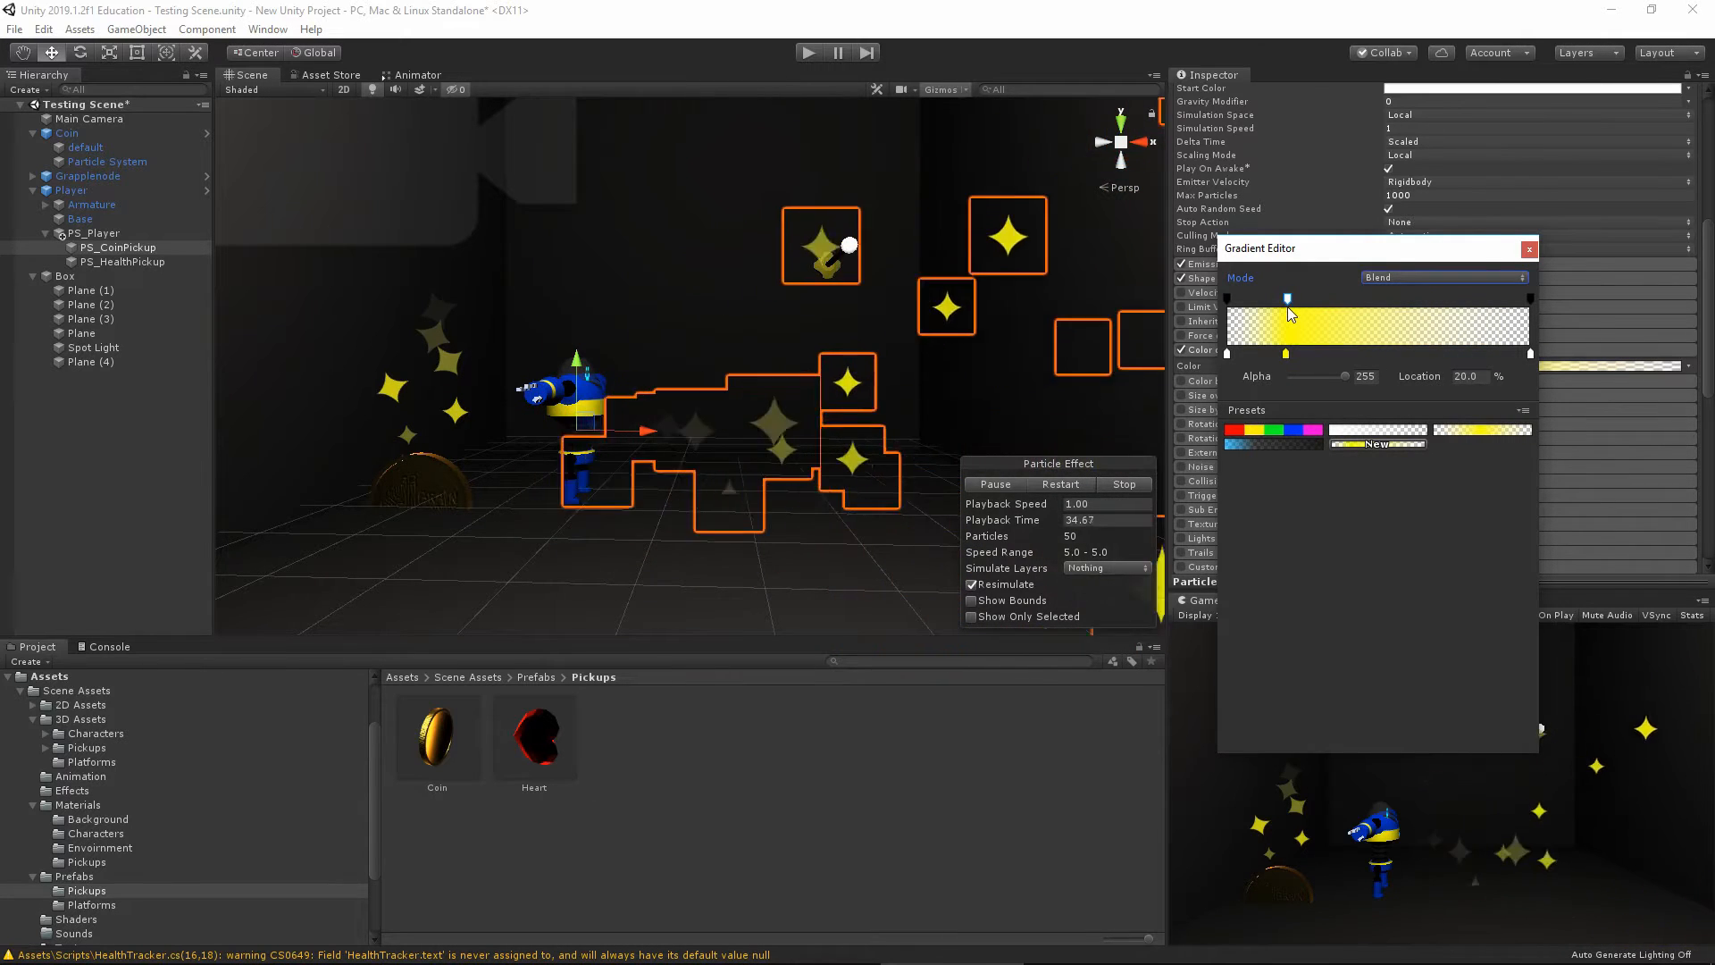
Close the gradient editor and delete the Coin object from the scene
scroll(913, 361, down, 4)
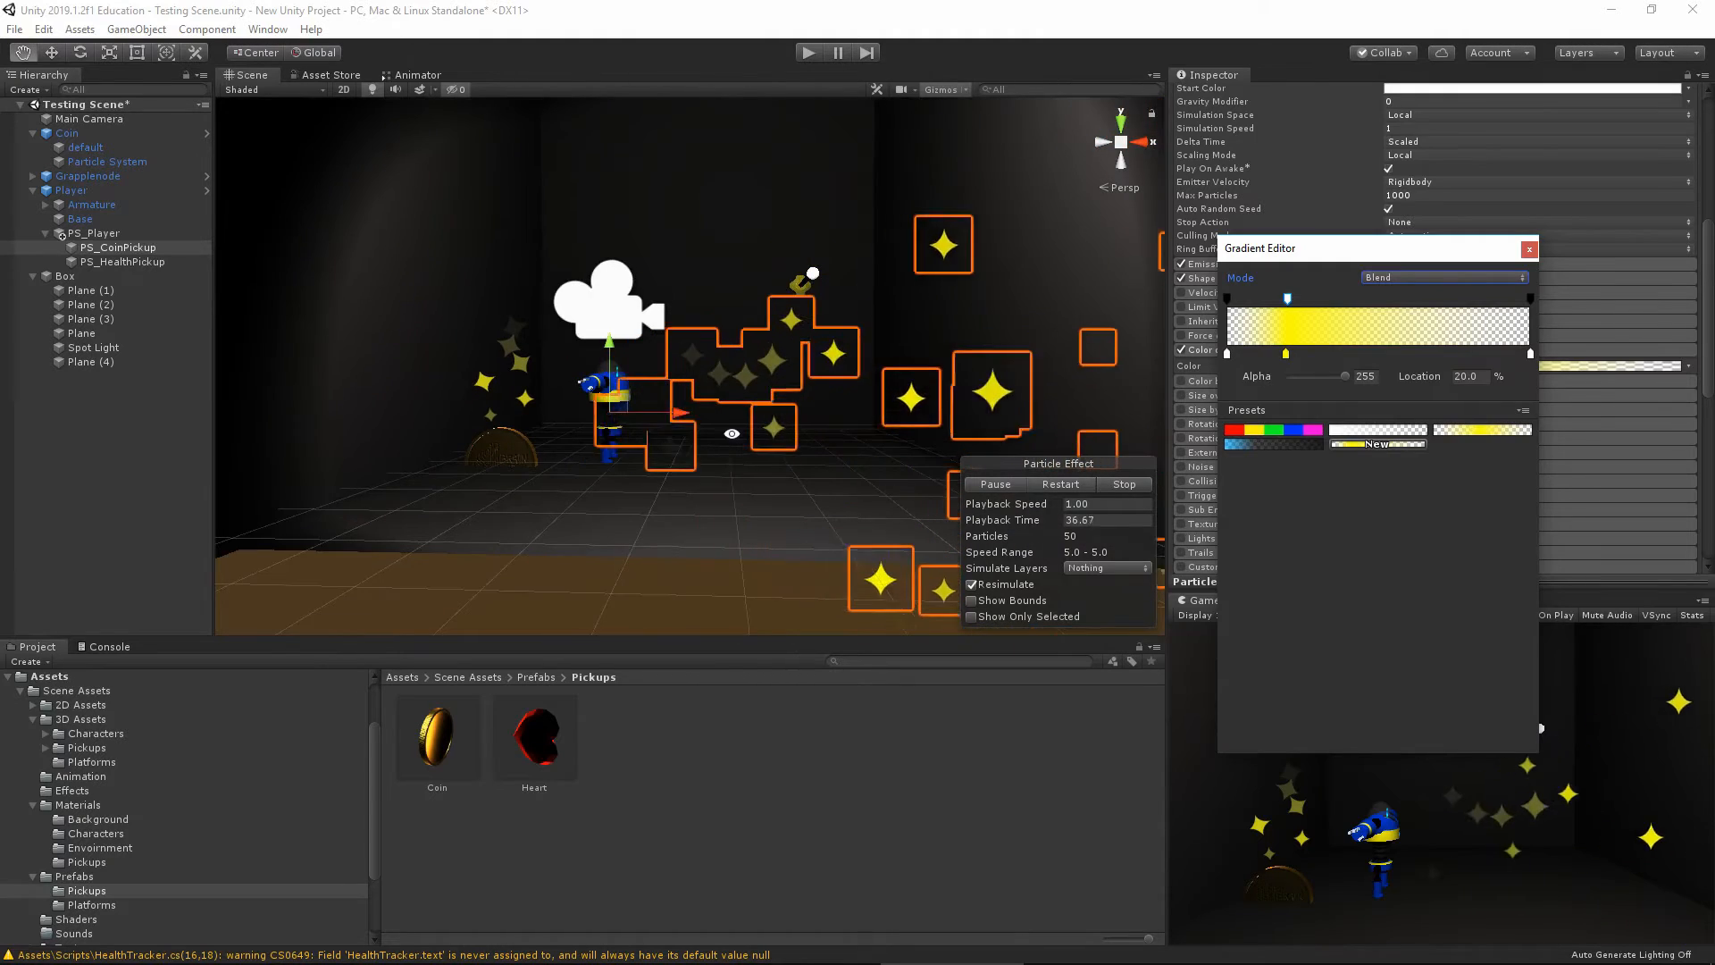
right_drag(777, 491, 786, 492)
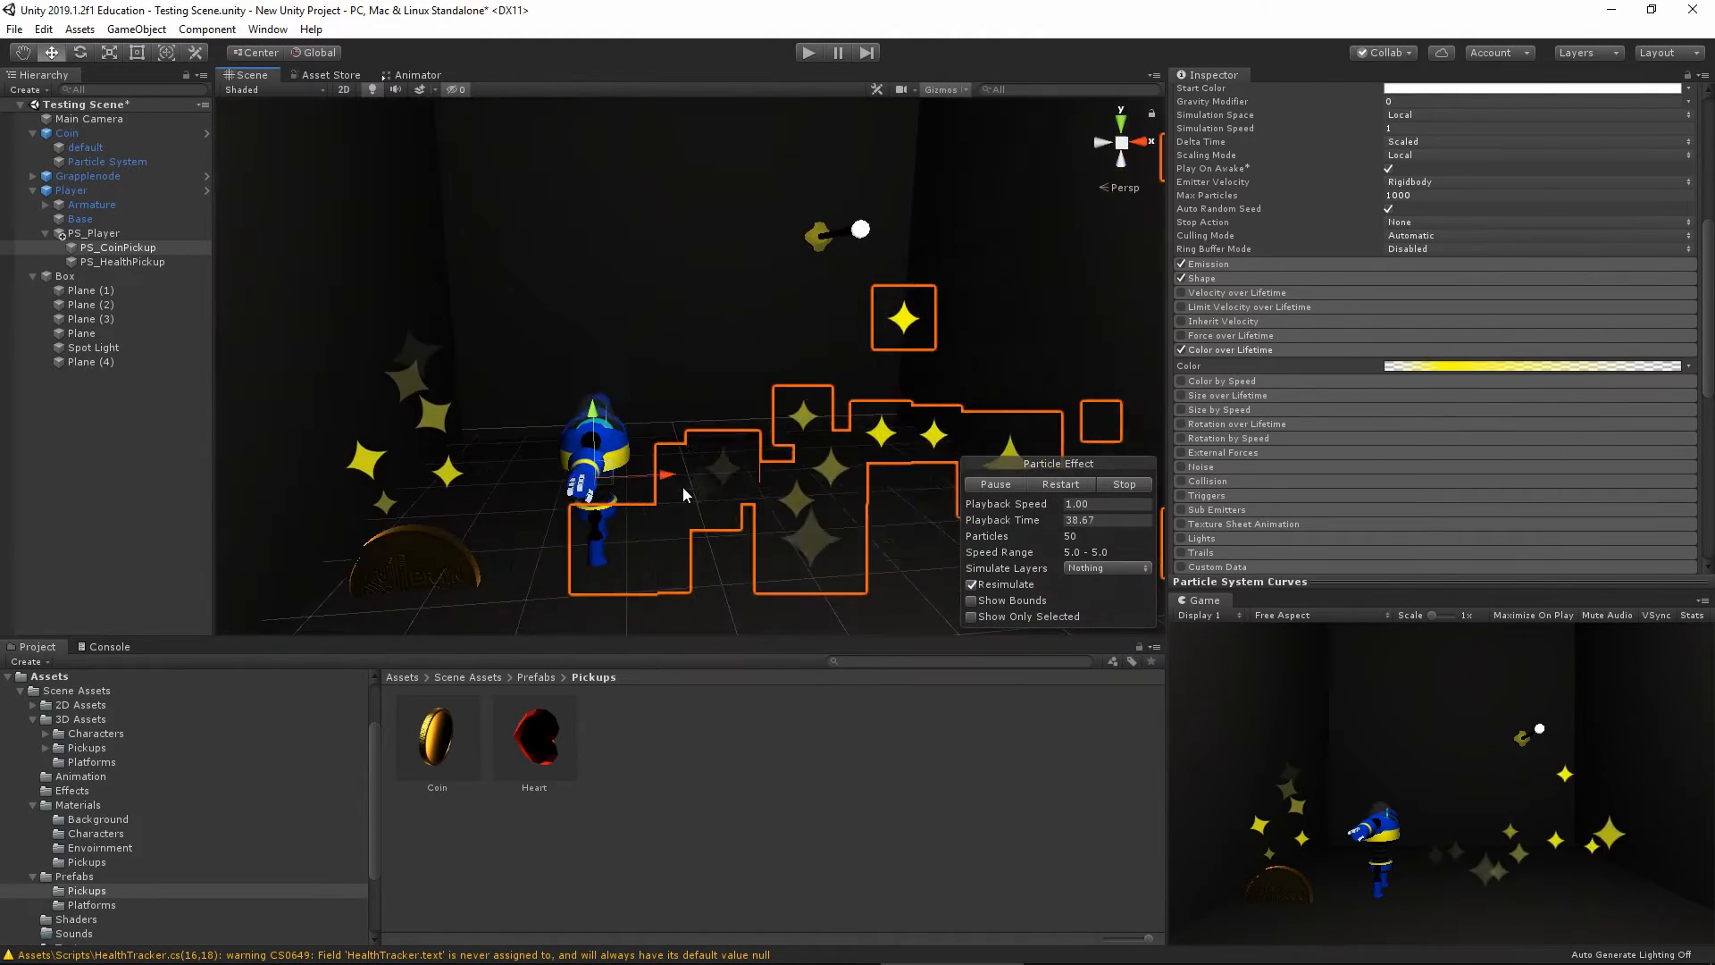
scroll(791, 492, up, 3)
click(84, 132)
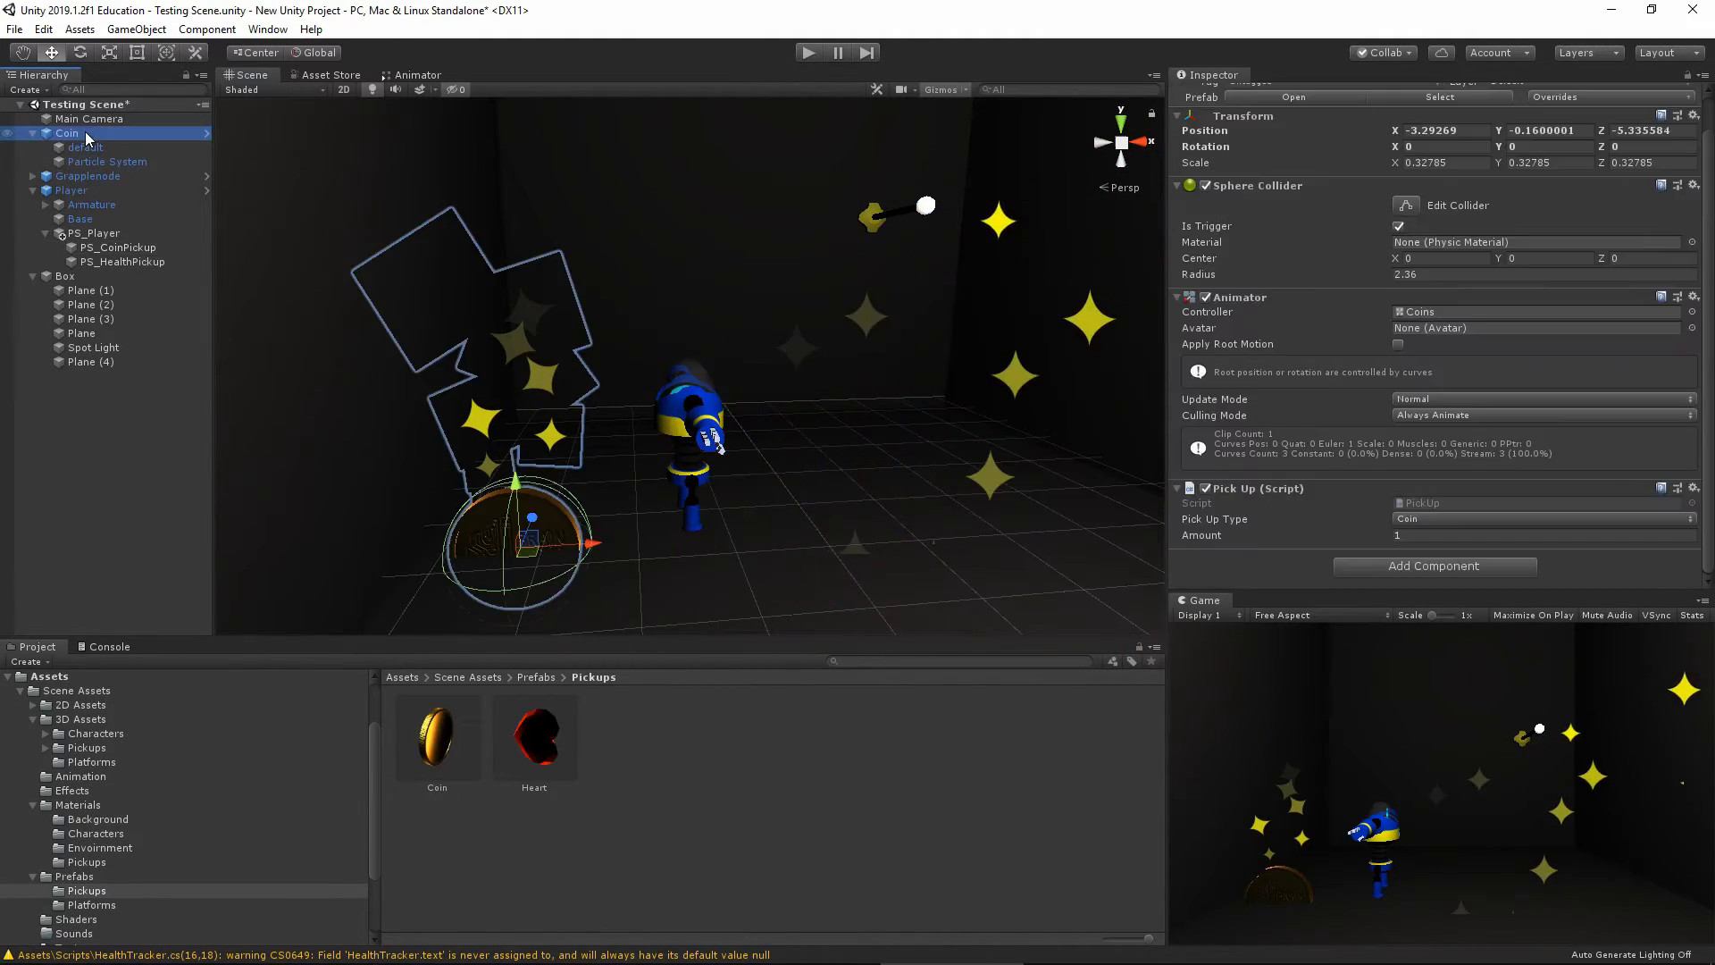
key(Delete)
Change the emitter shape of PS_CoinPickup to Sphere
click(117, 205)
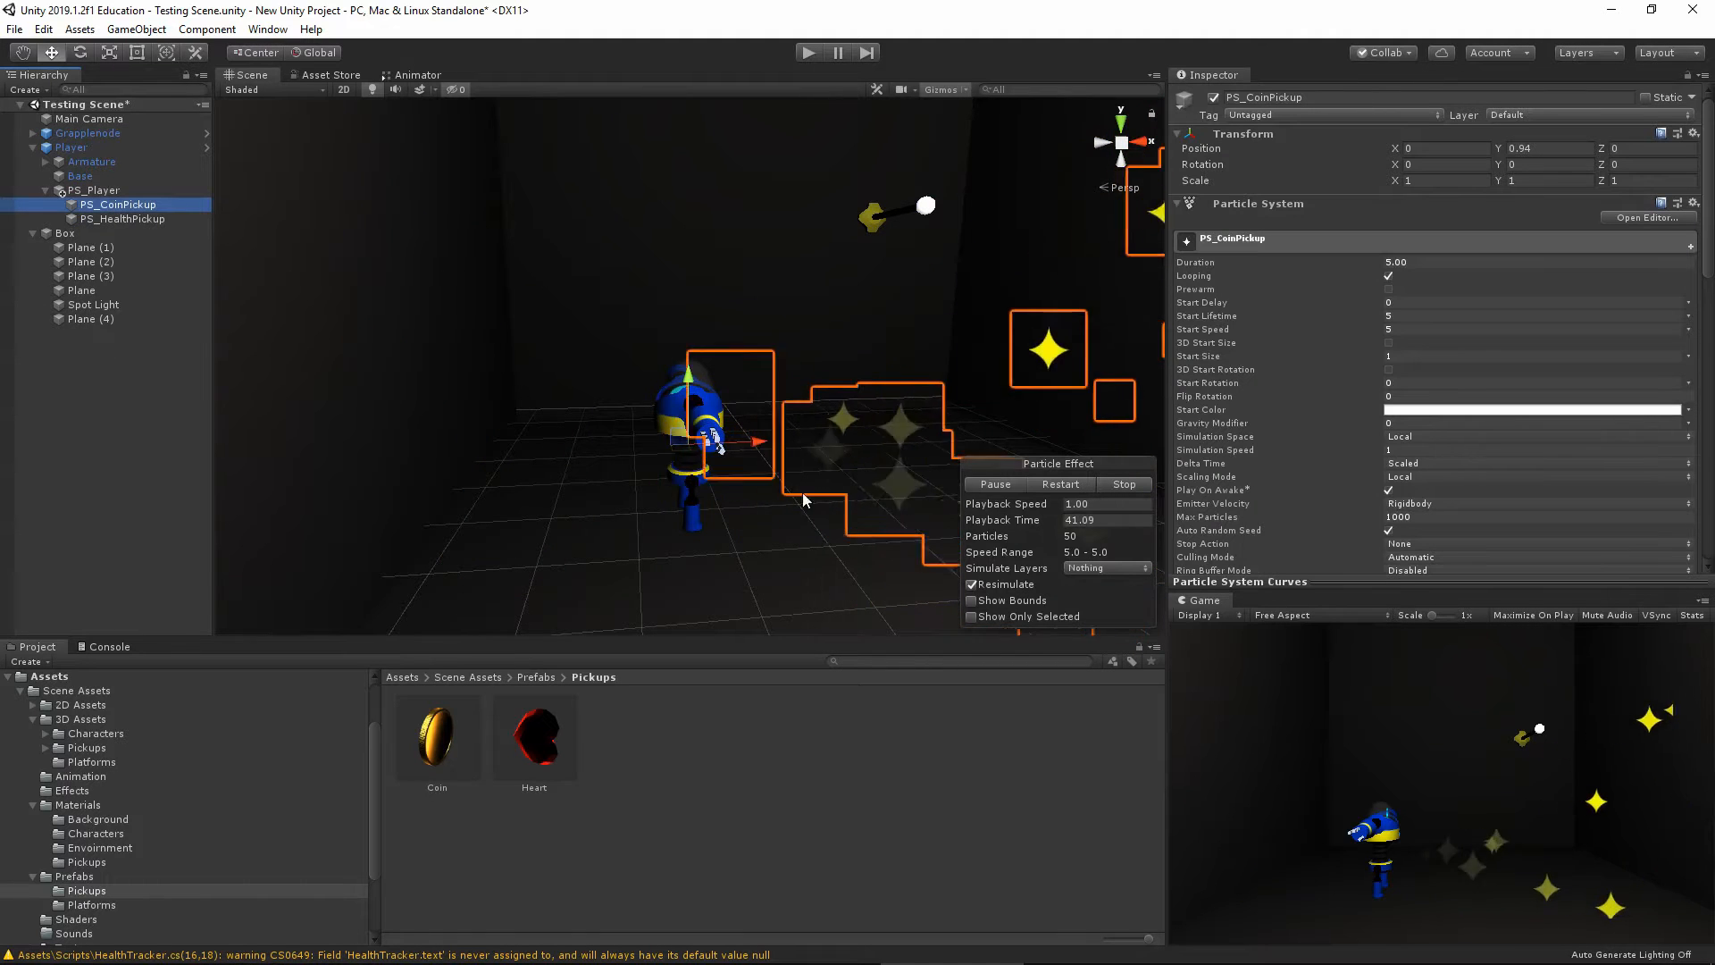
right_drag(871, 509, 877, 513)
scroll(1256, 263, down, 5)
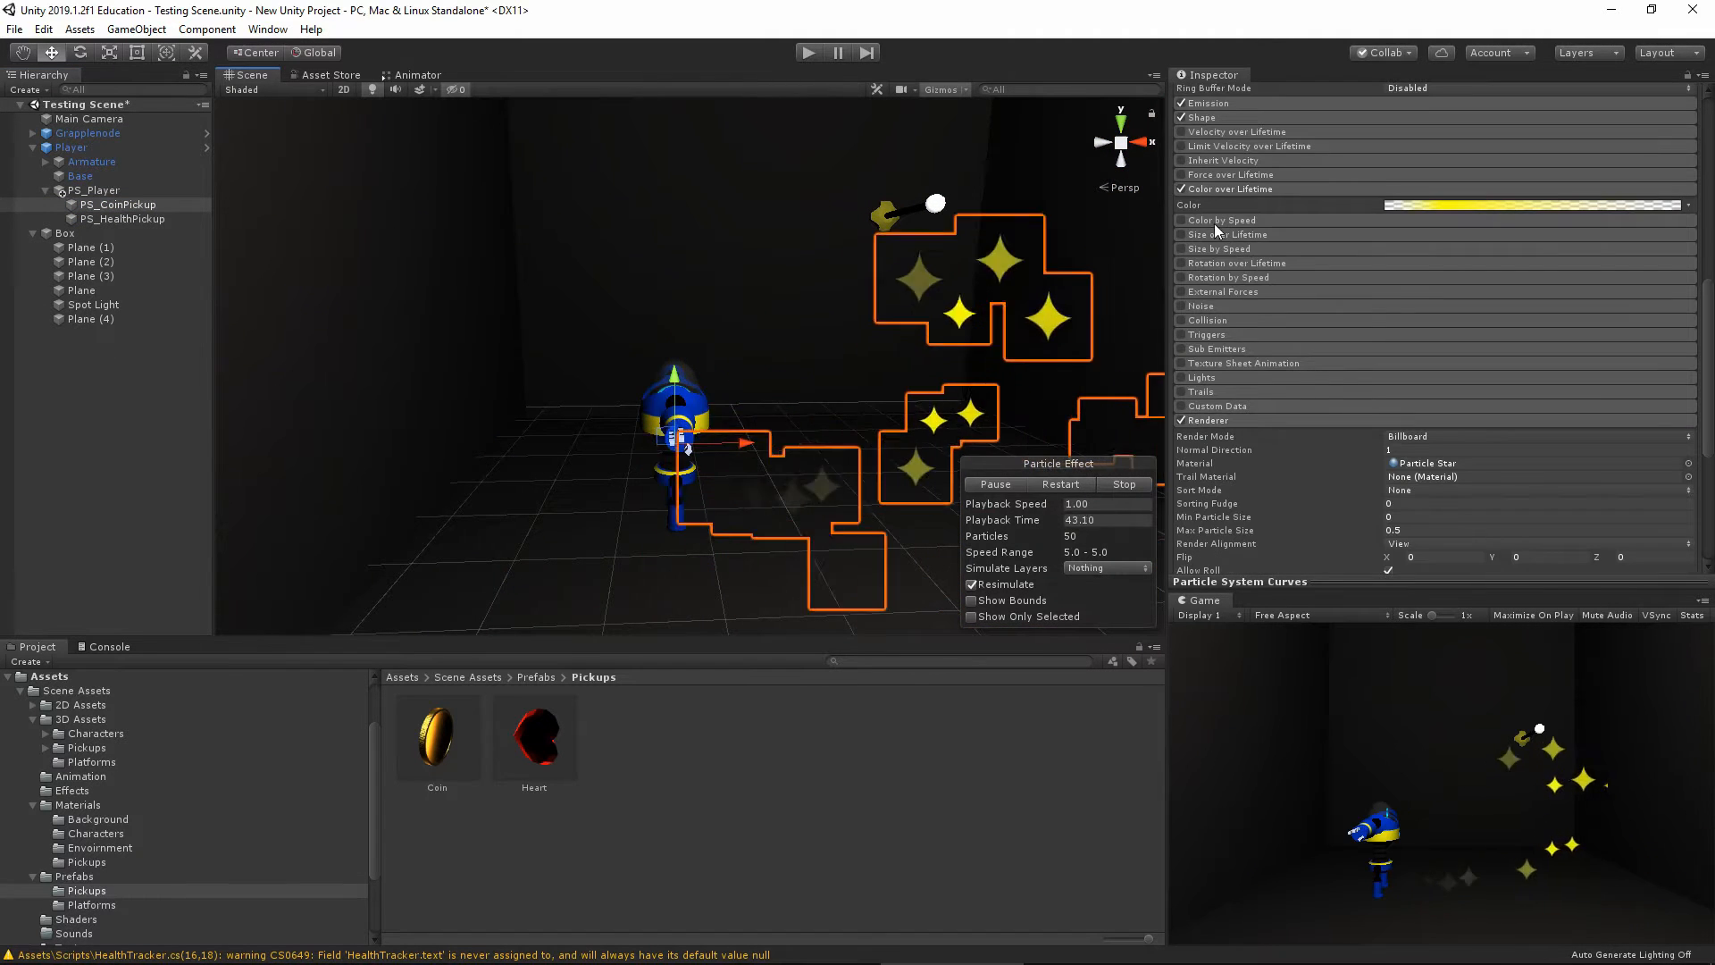
scroll(1220, 277, up, 2)
click(1215, 280)
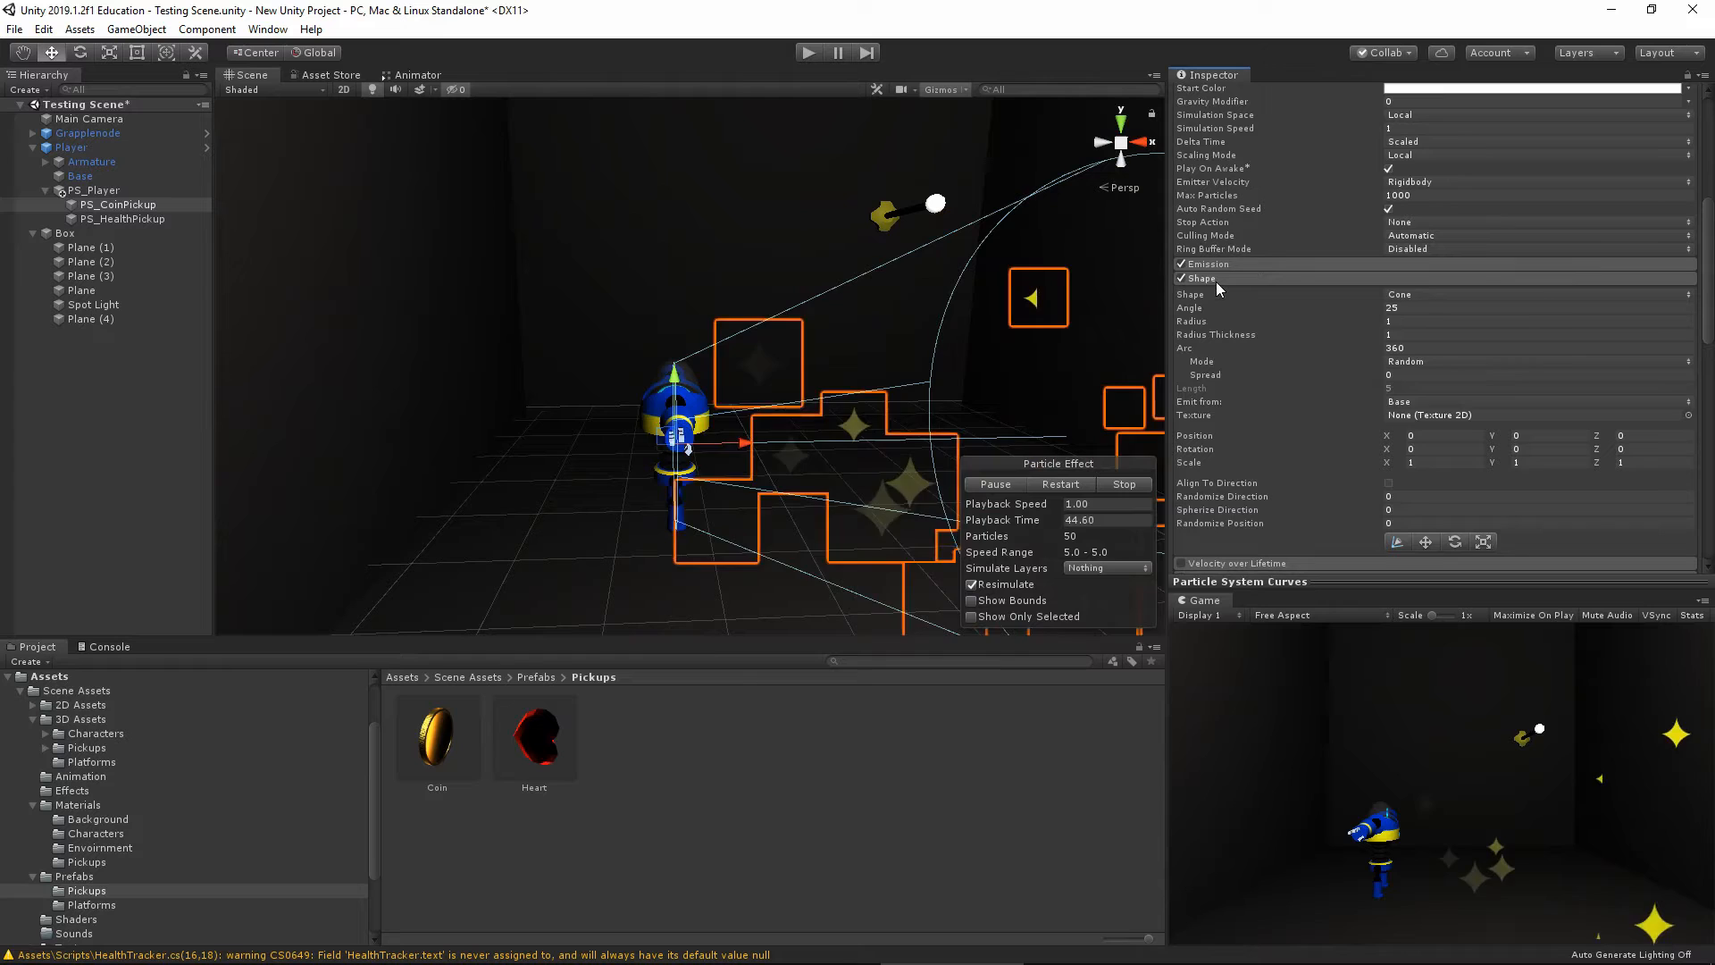
click(1409, 295)
click(1438, 313)
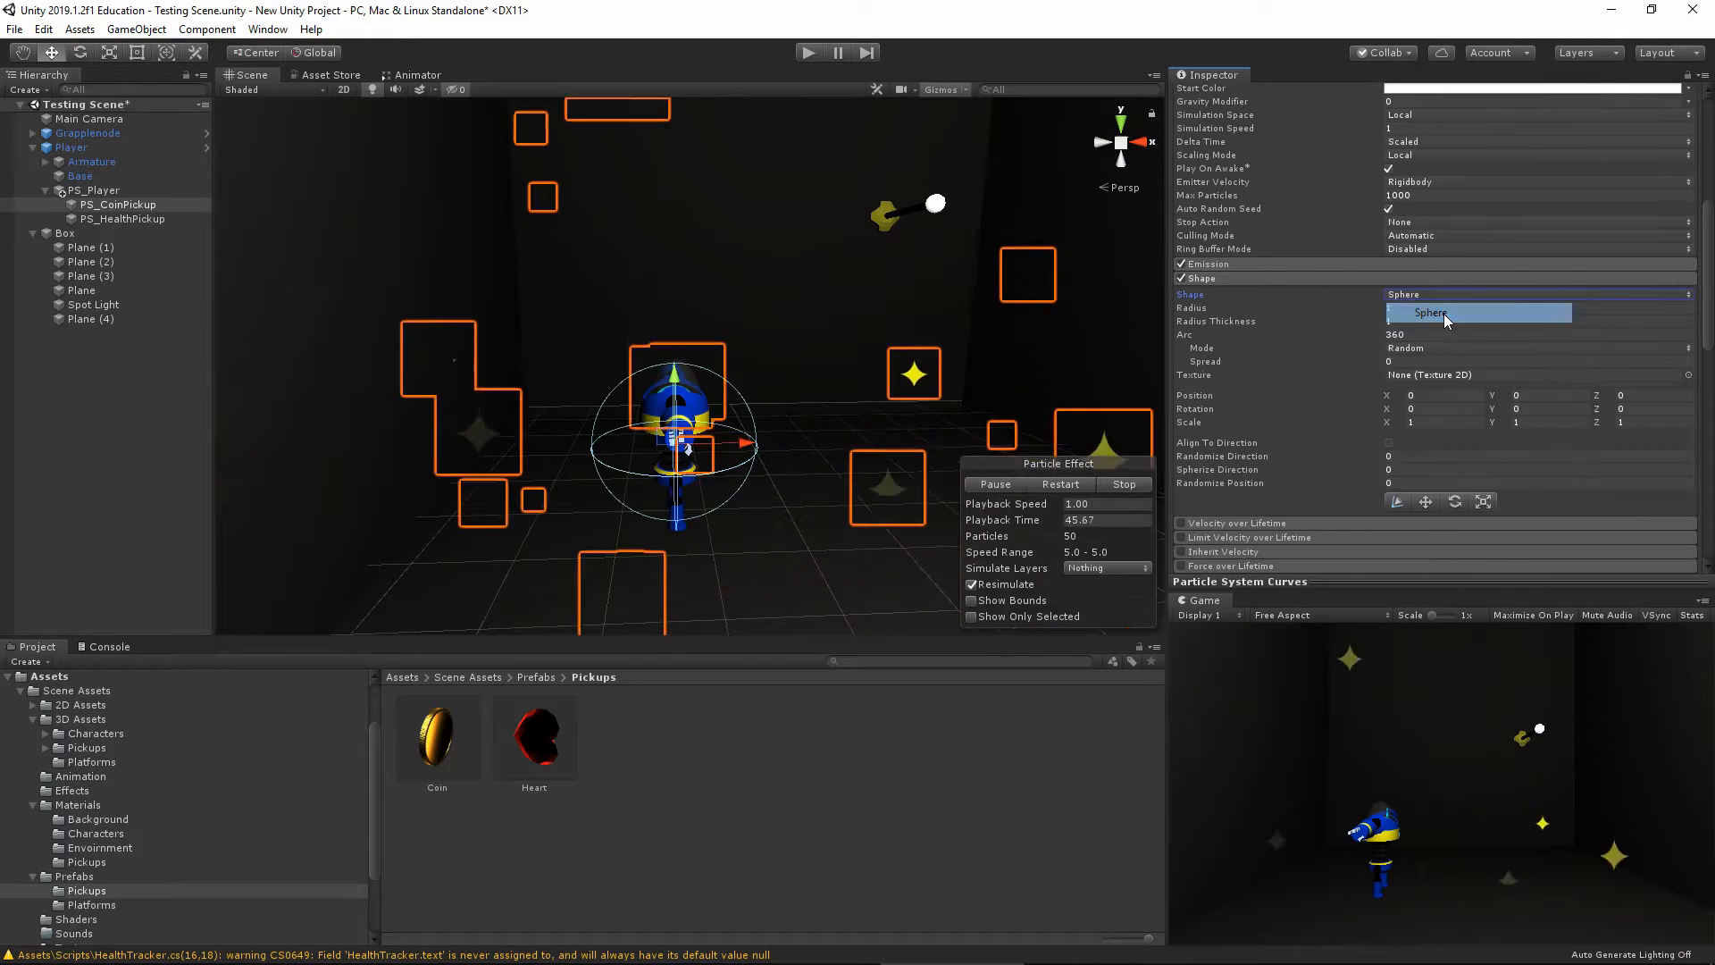
Set the Rate over Time of PS_CoinPickup's emission to 0 and add a burst with a count of 15
click(1269, 265)
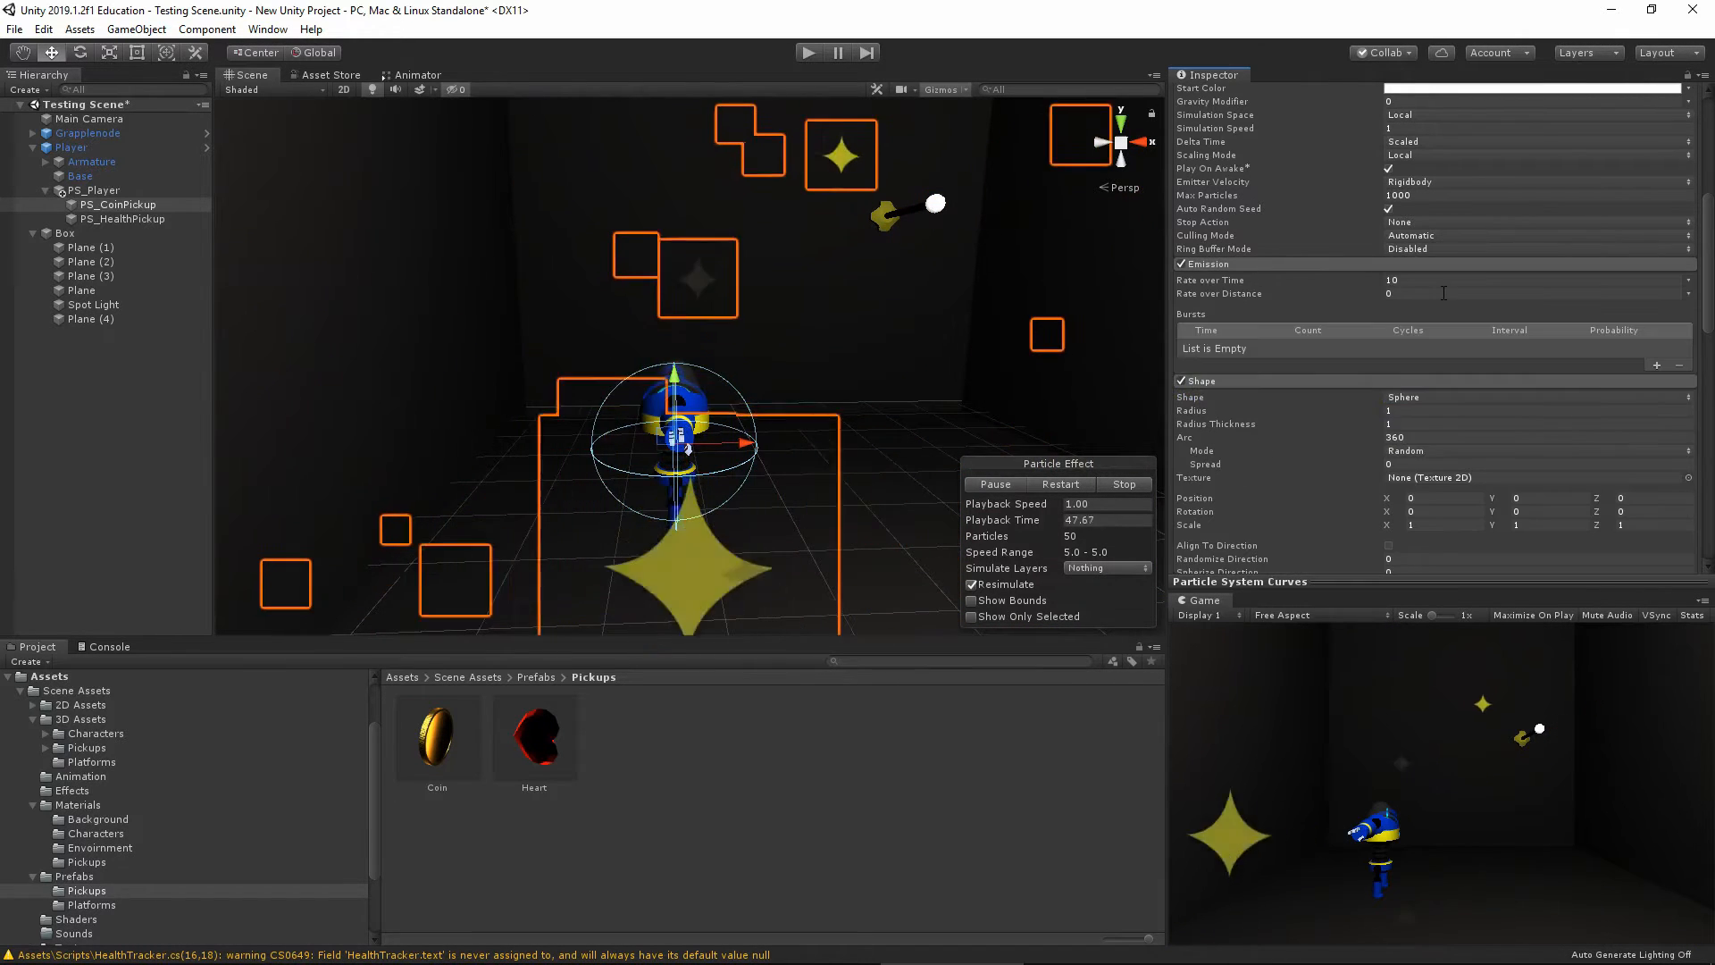
double_click(1445, 280)
text(0)
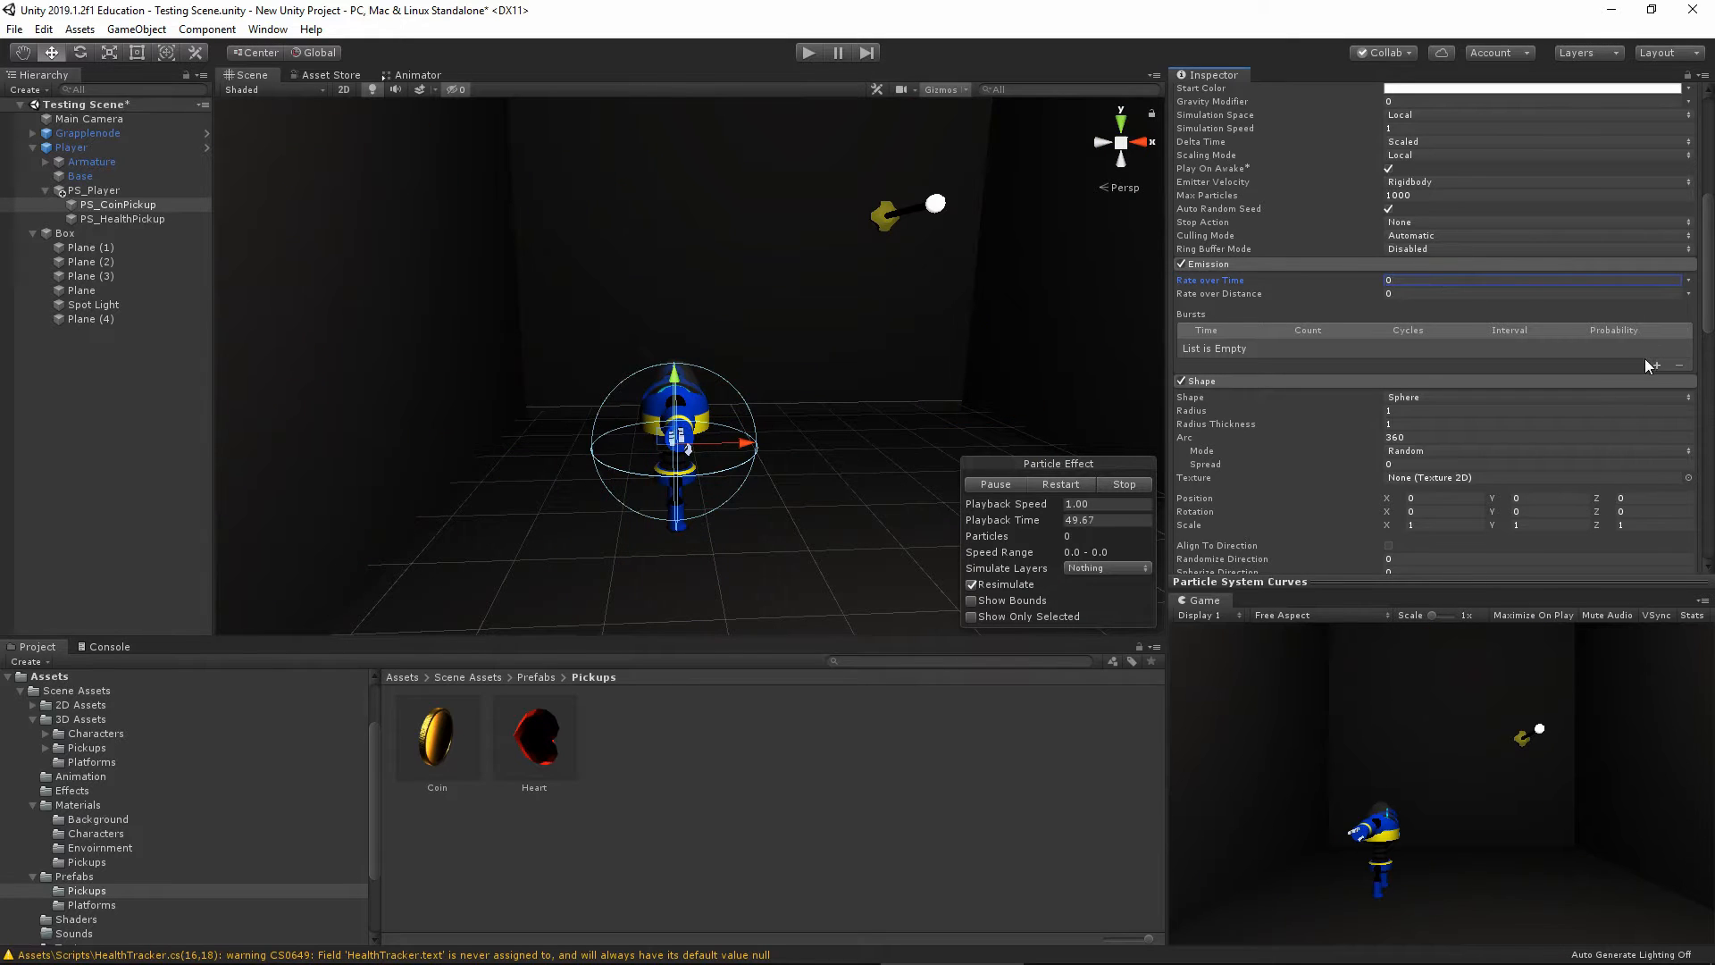
click(1652, 365)
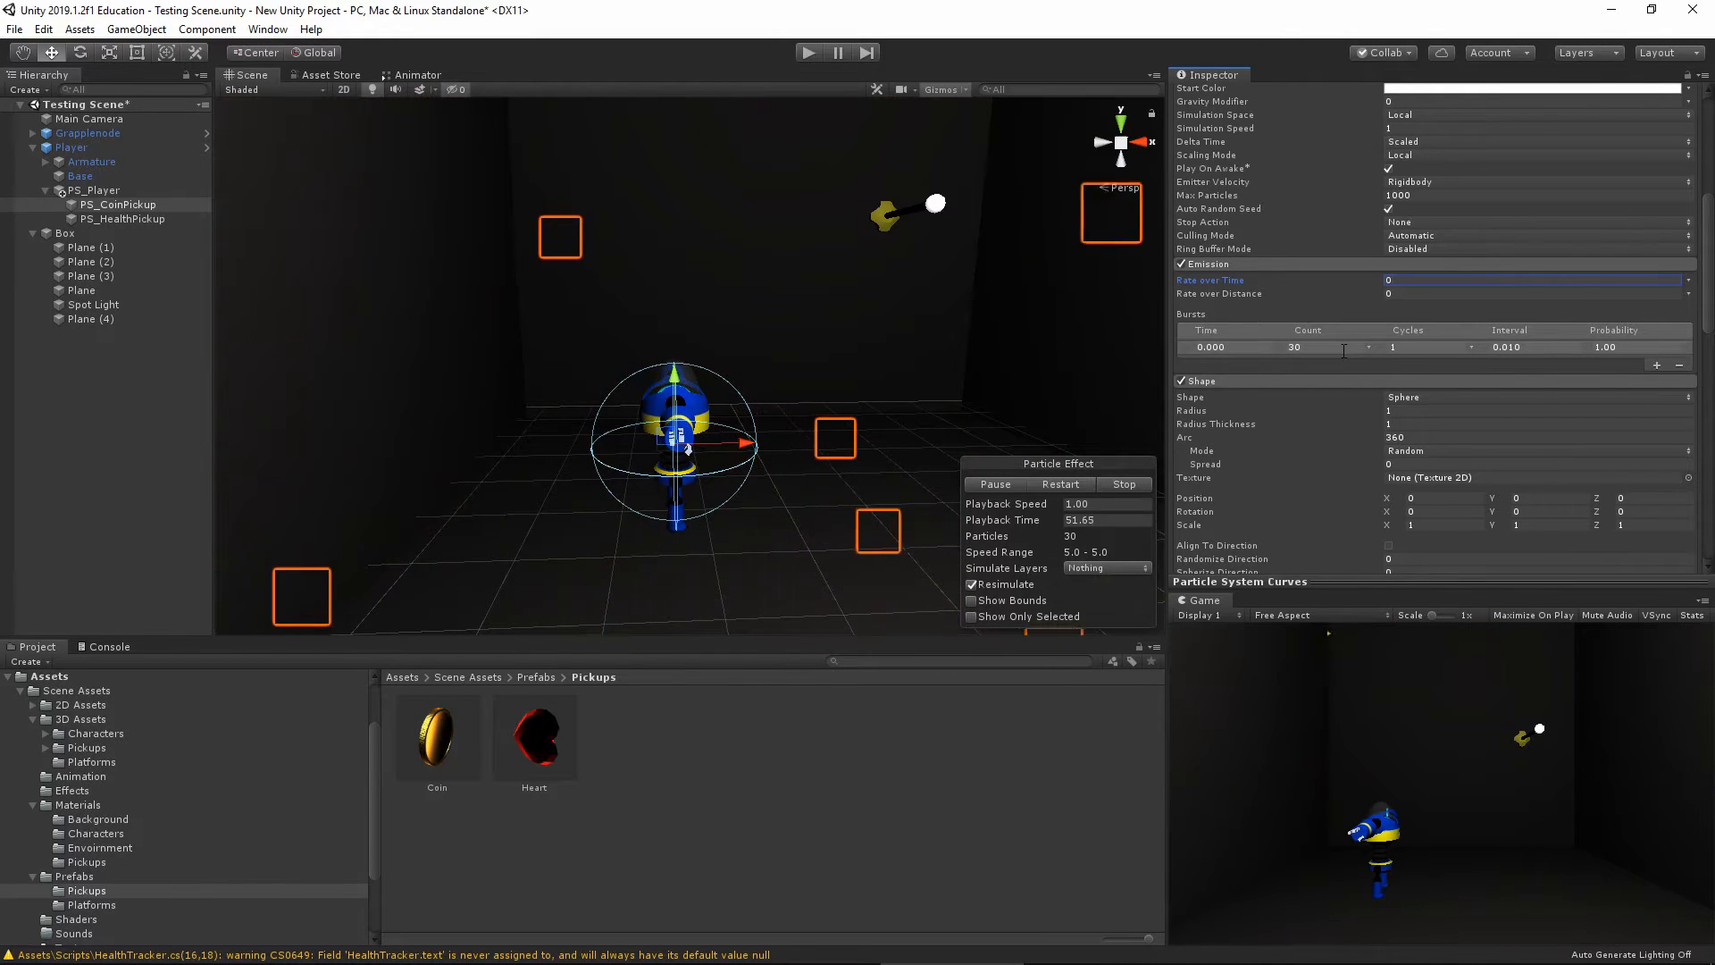
drag(1287, 350, 1278, 350)
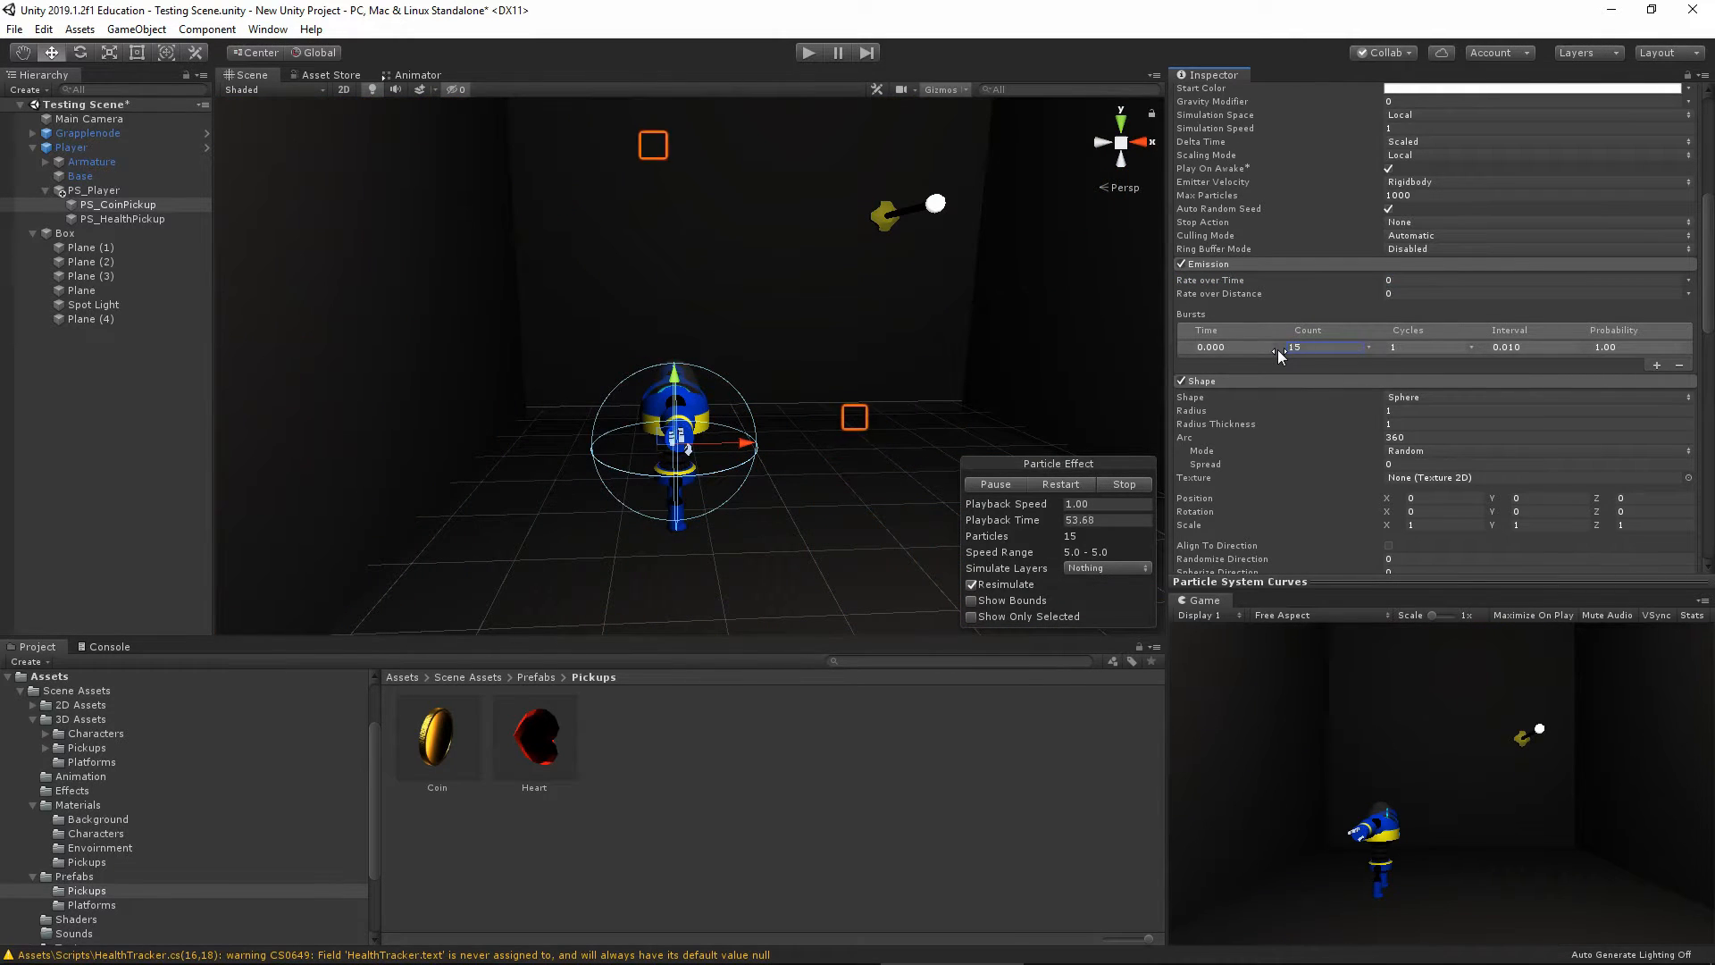
Set the first alpha key of PS_CoinPickup's Color over Lifetime gradient to 255
click(1262, 380)
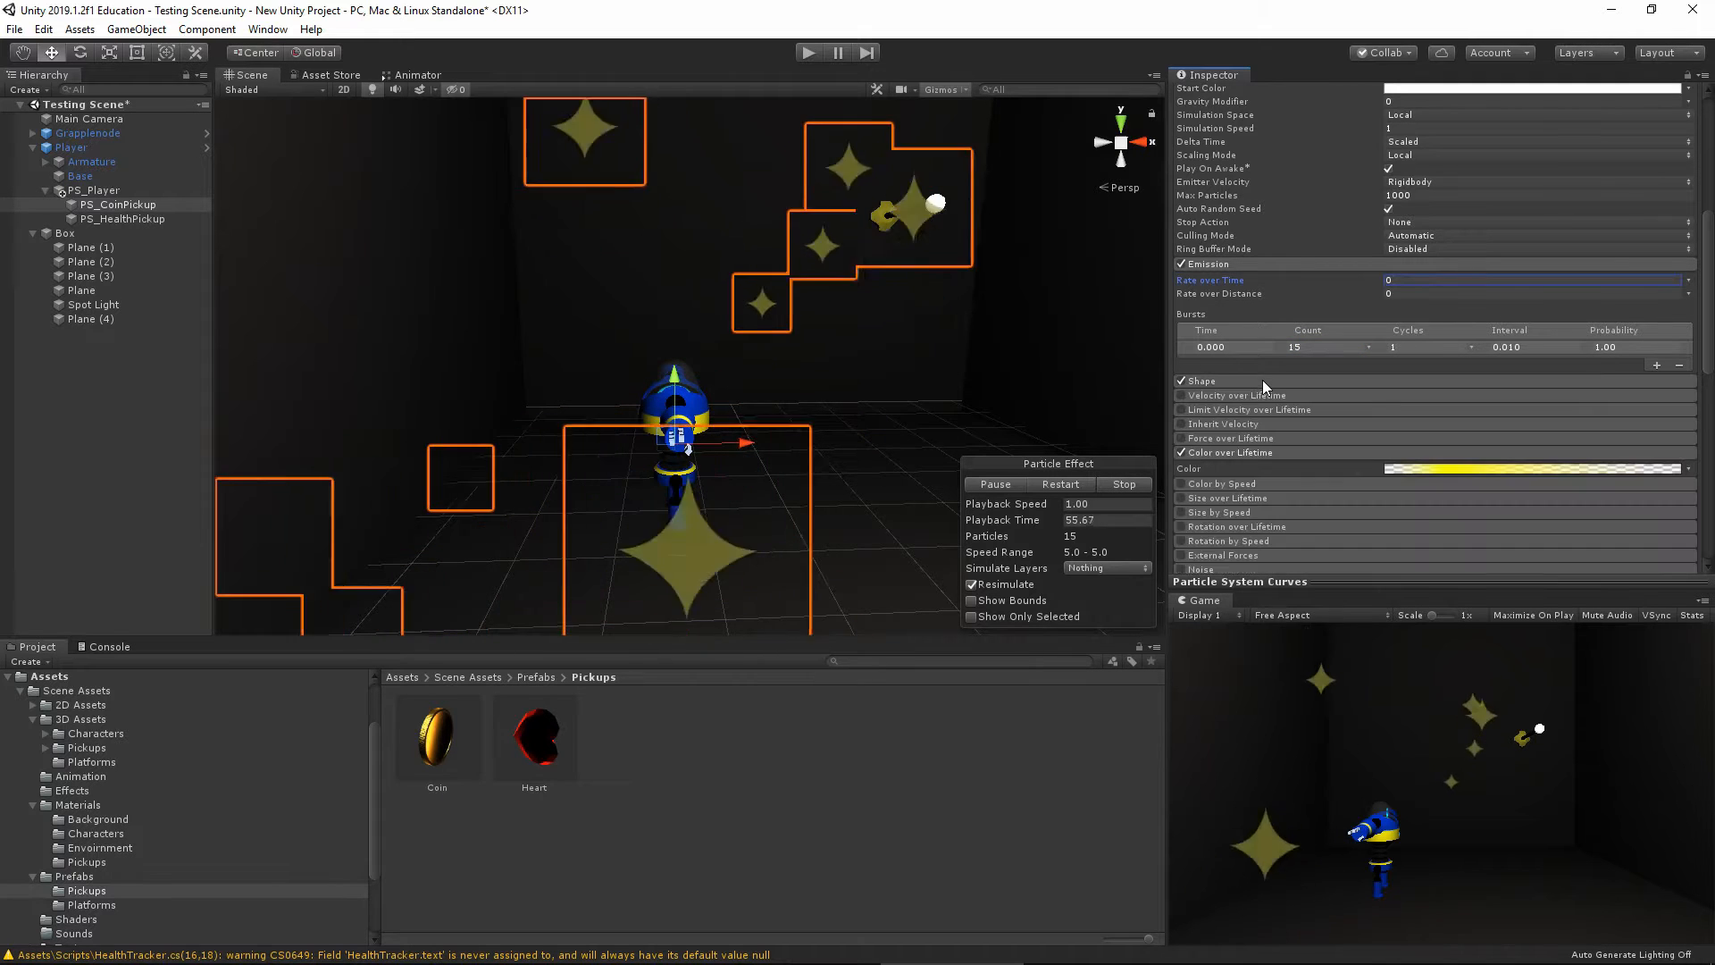
click(1416, 467)
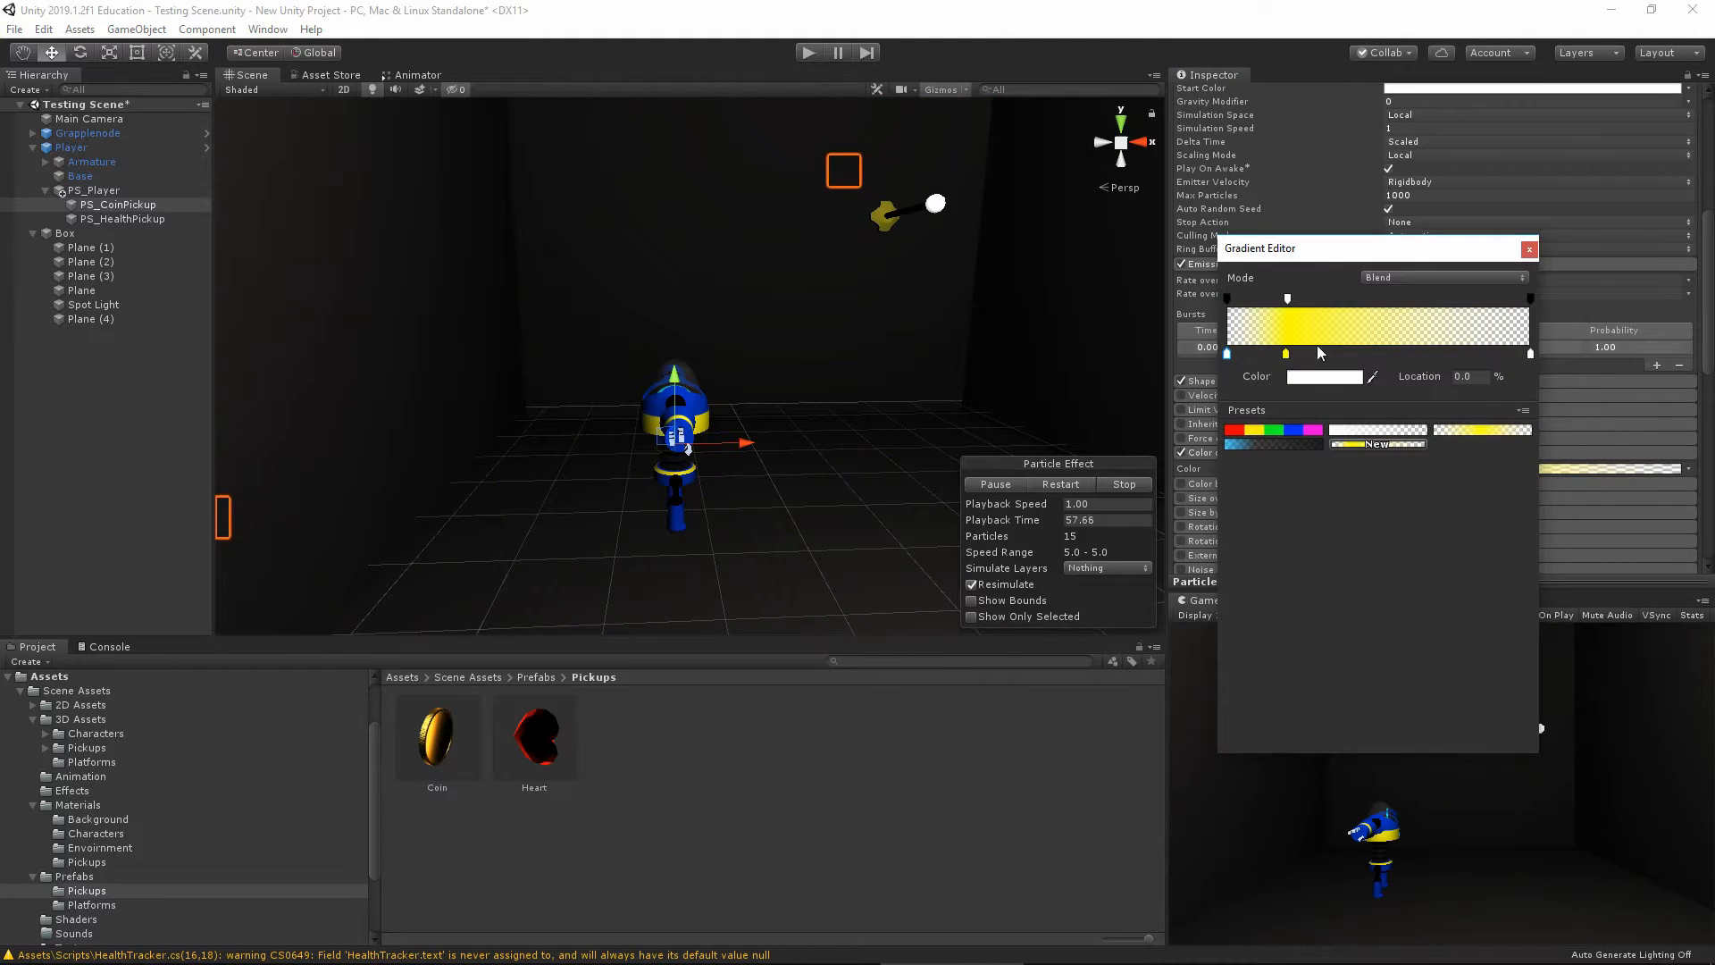
click(1227, 298)
text(255)
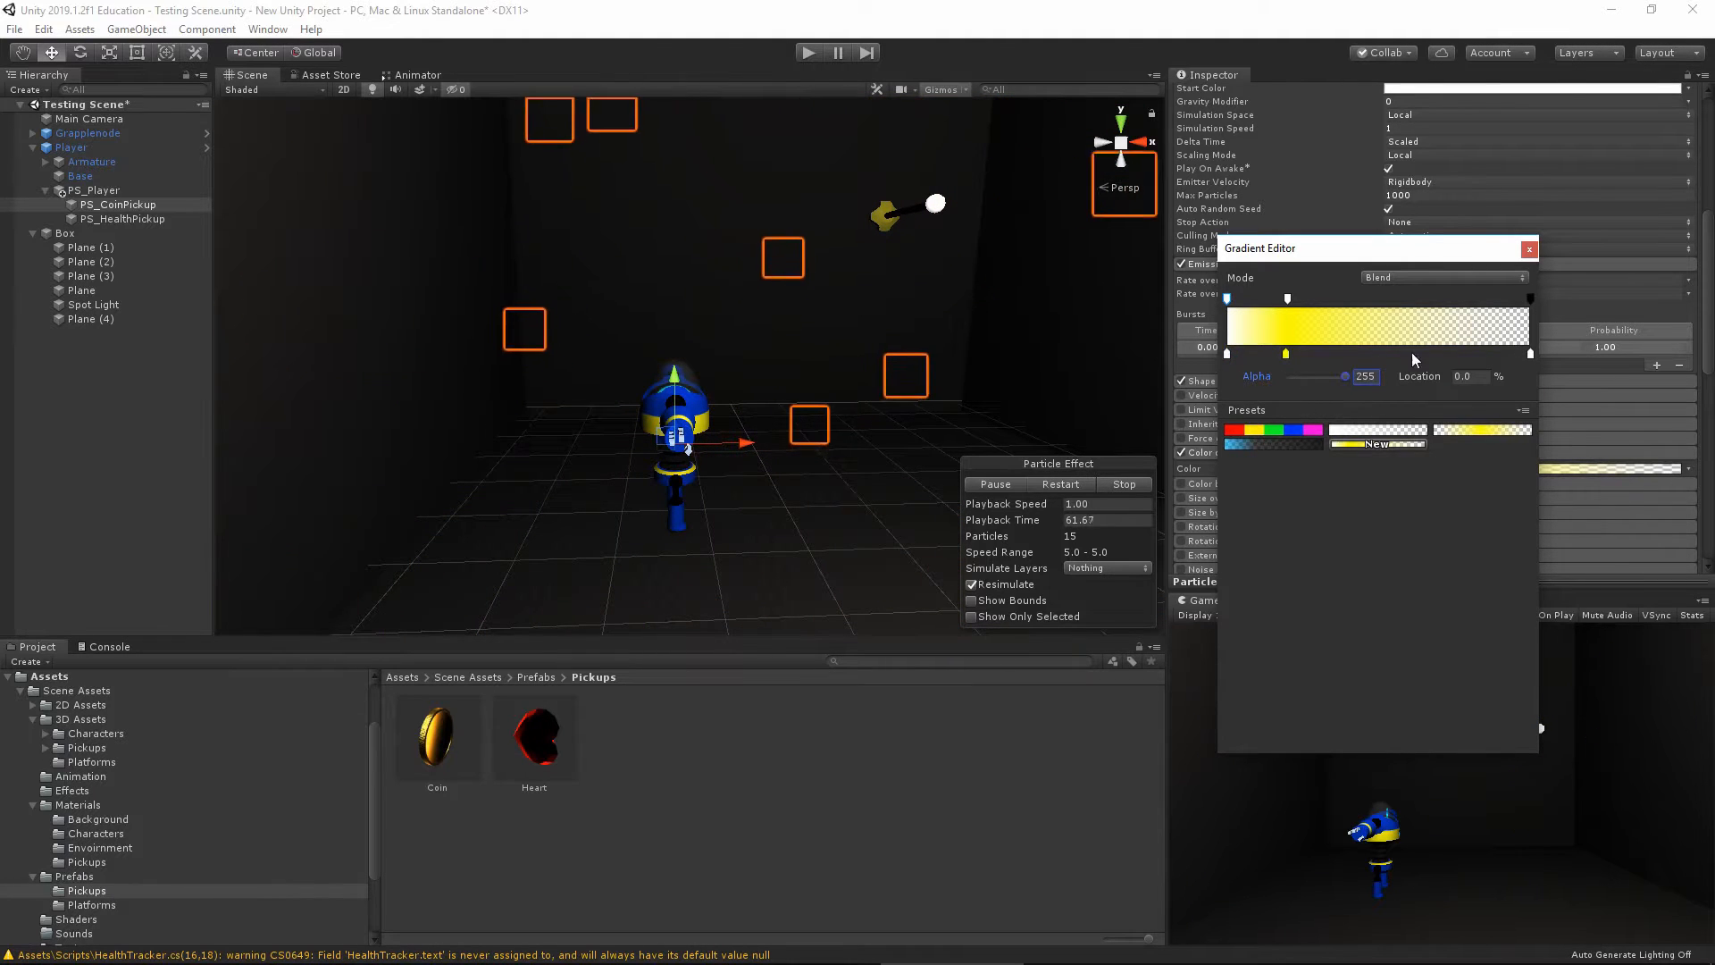
click(1529, 250)
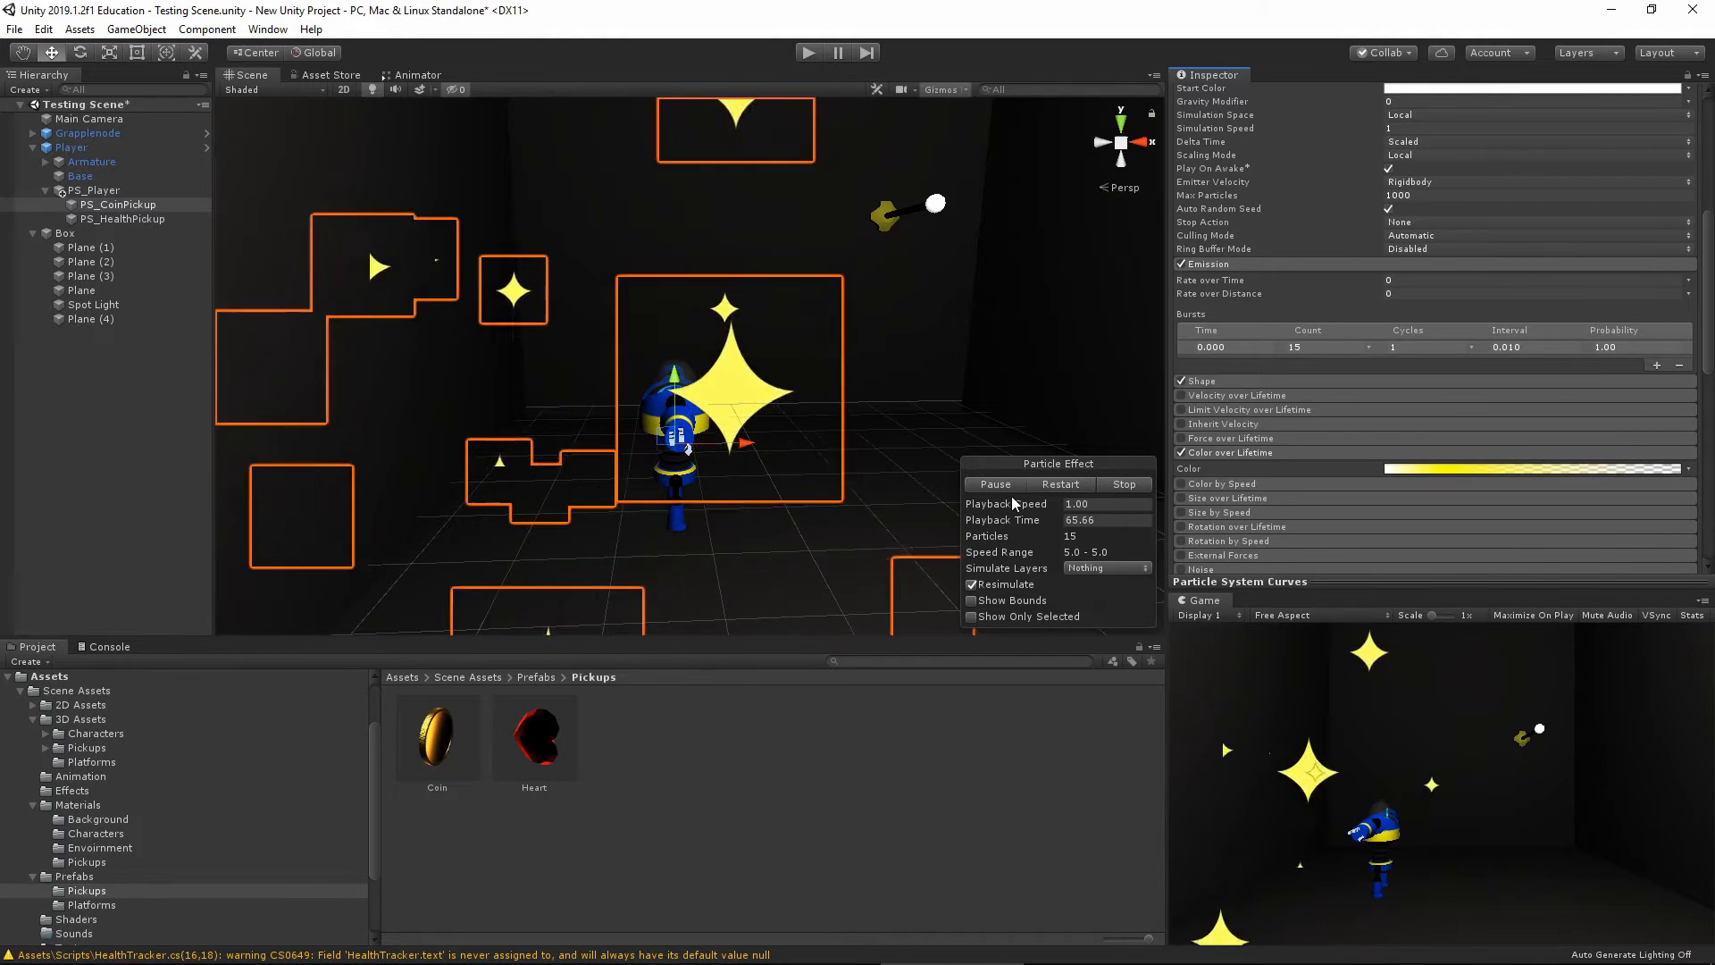
Move the yellow colour key of PS_CoinPickup's gradient to the start, at about 1%, and close the gradient editor
click(1429, 469)
drag(1287, 353, 1229, 353)
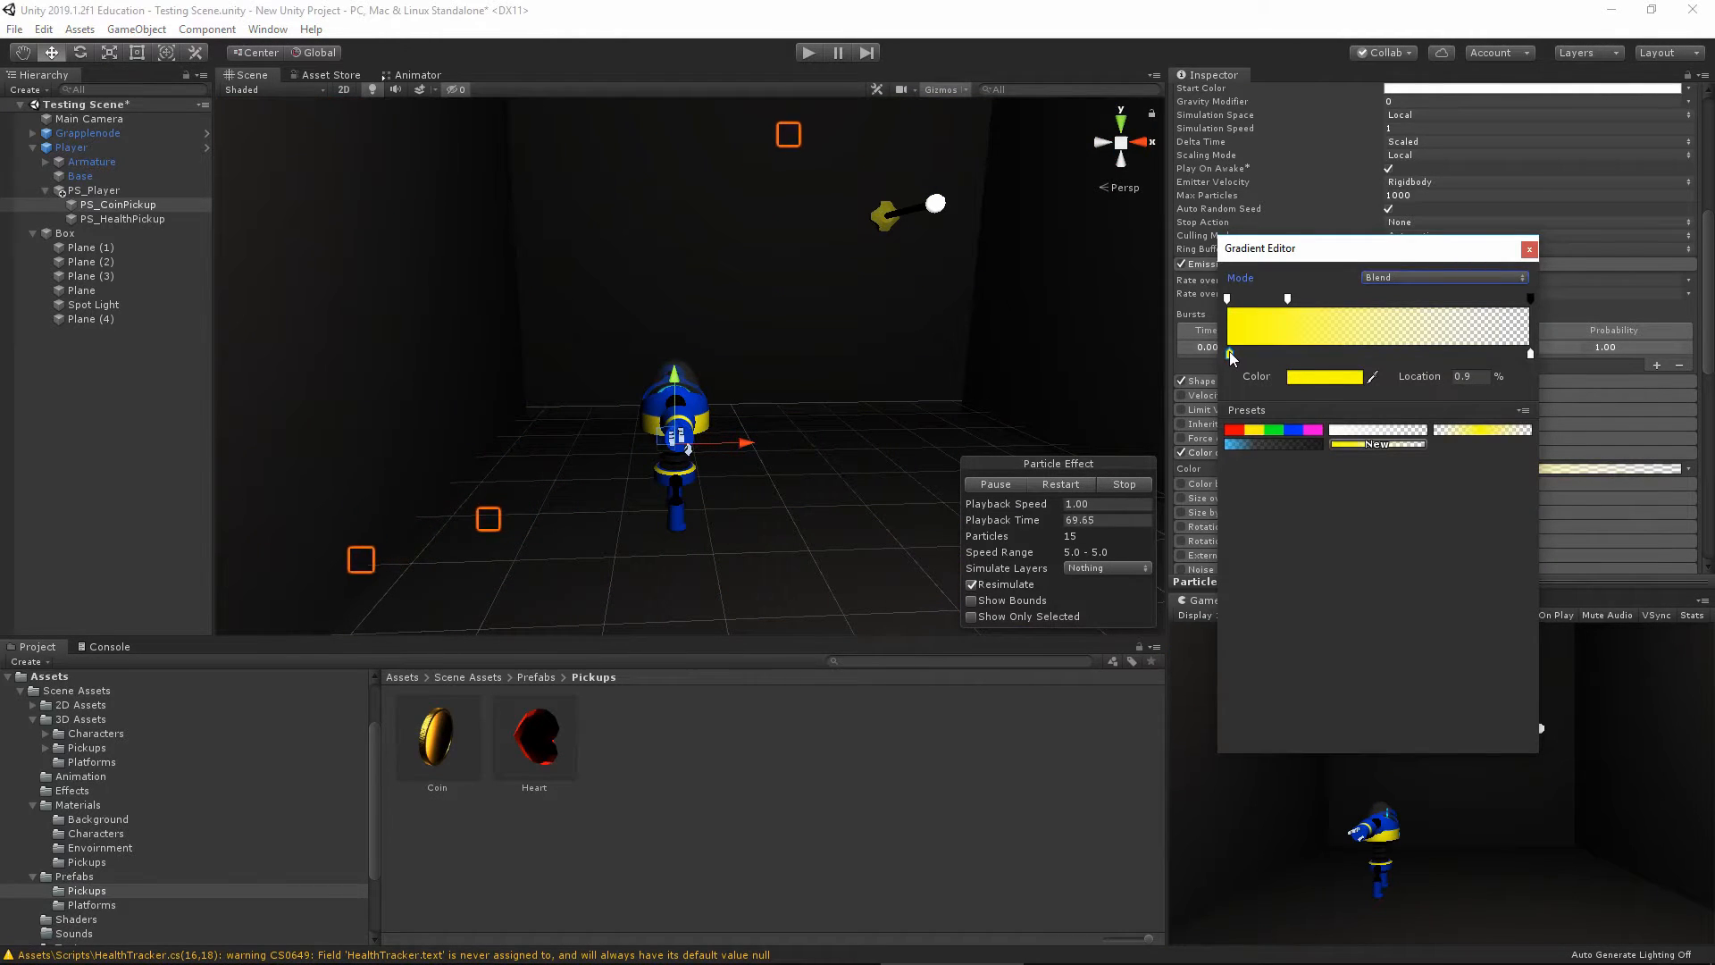
click(1529, 249)
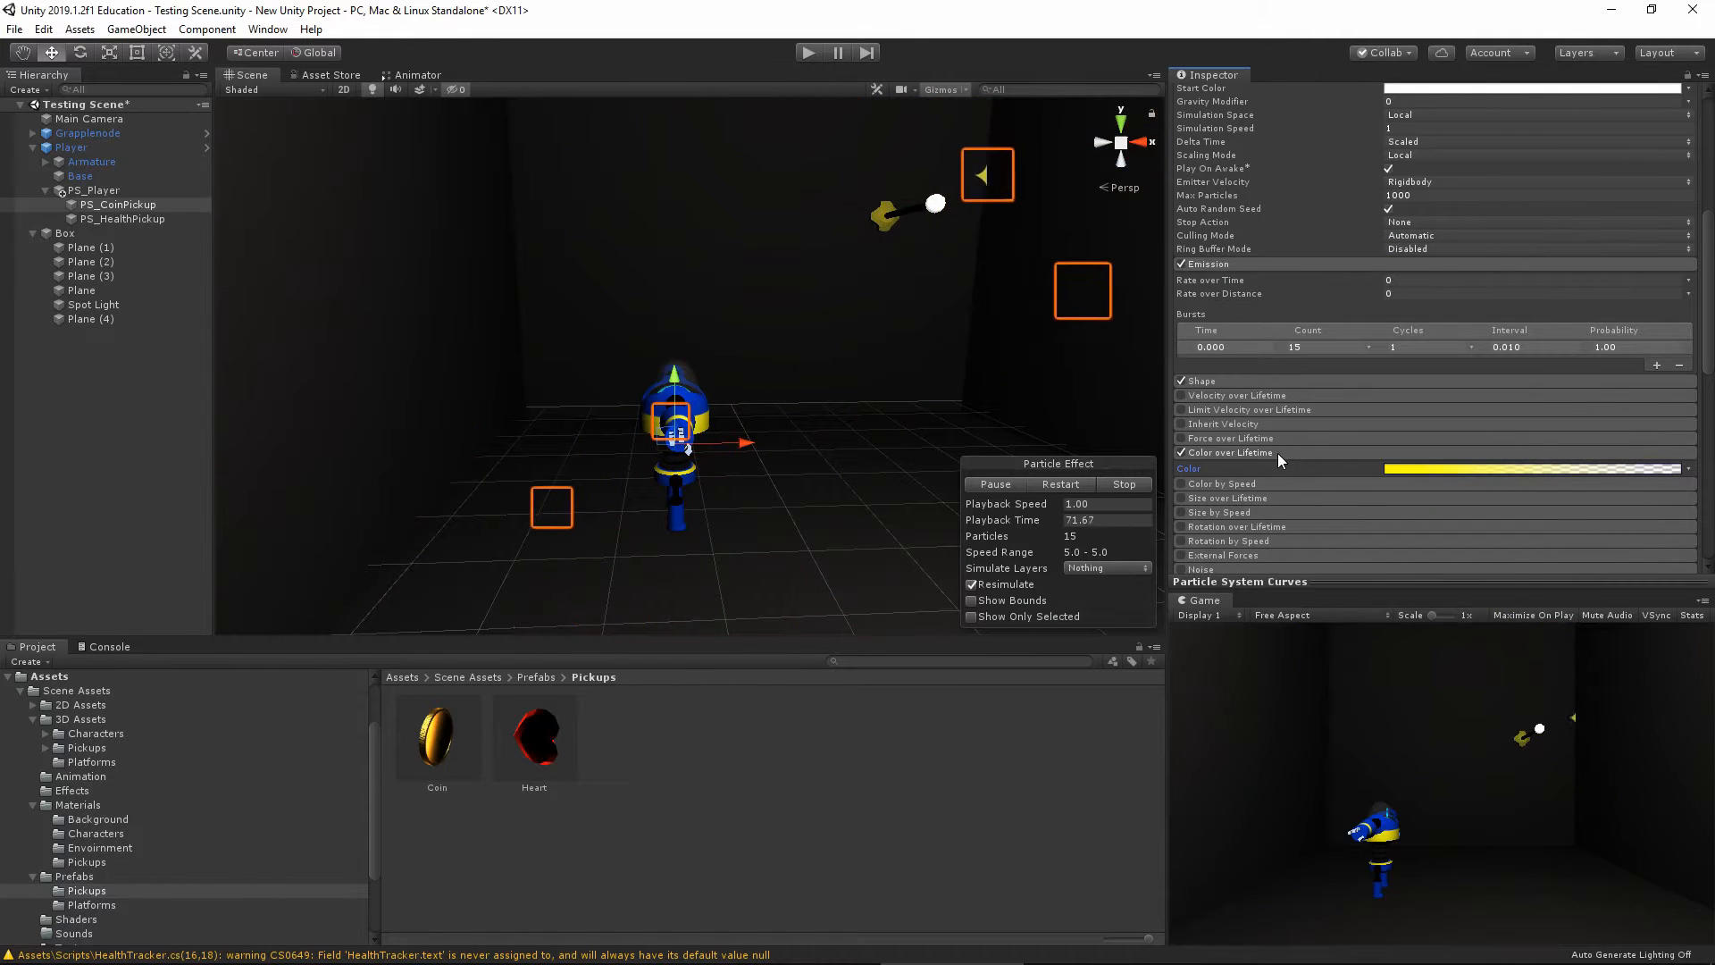
Enable Rotation over Lifetime and Size over Lifetime on PS_CoinPickup
click(1181, 527)
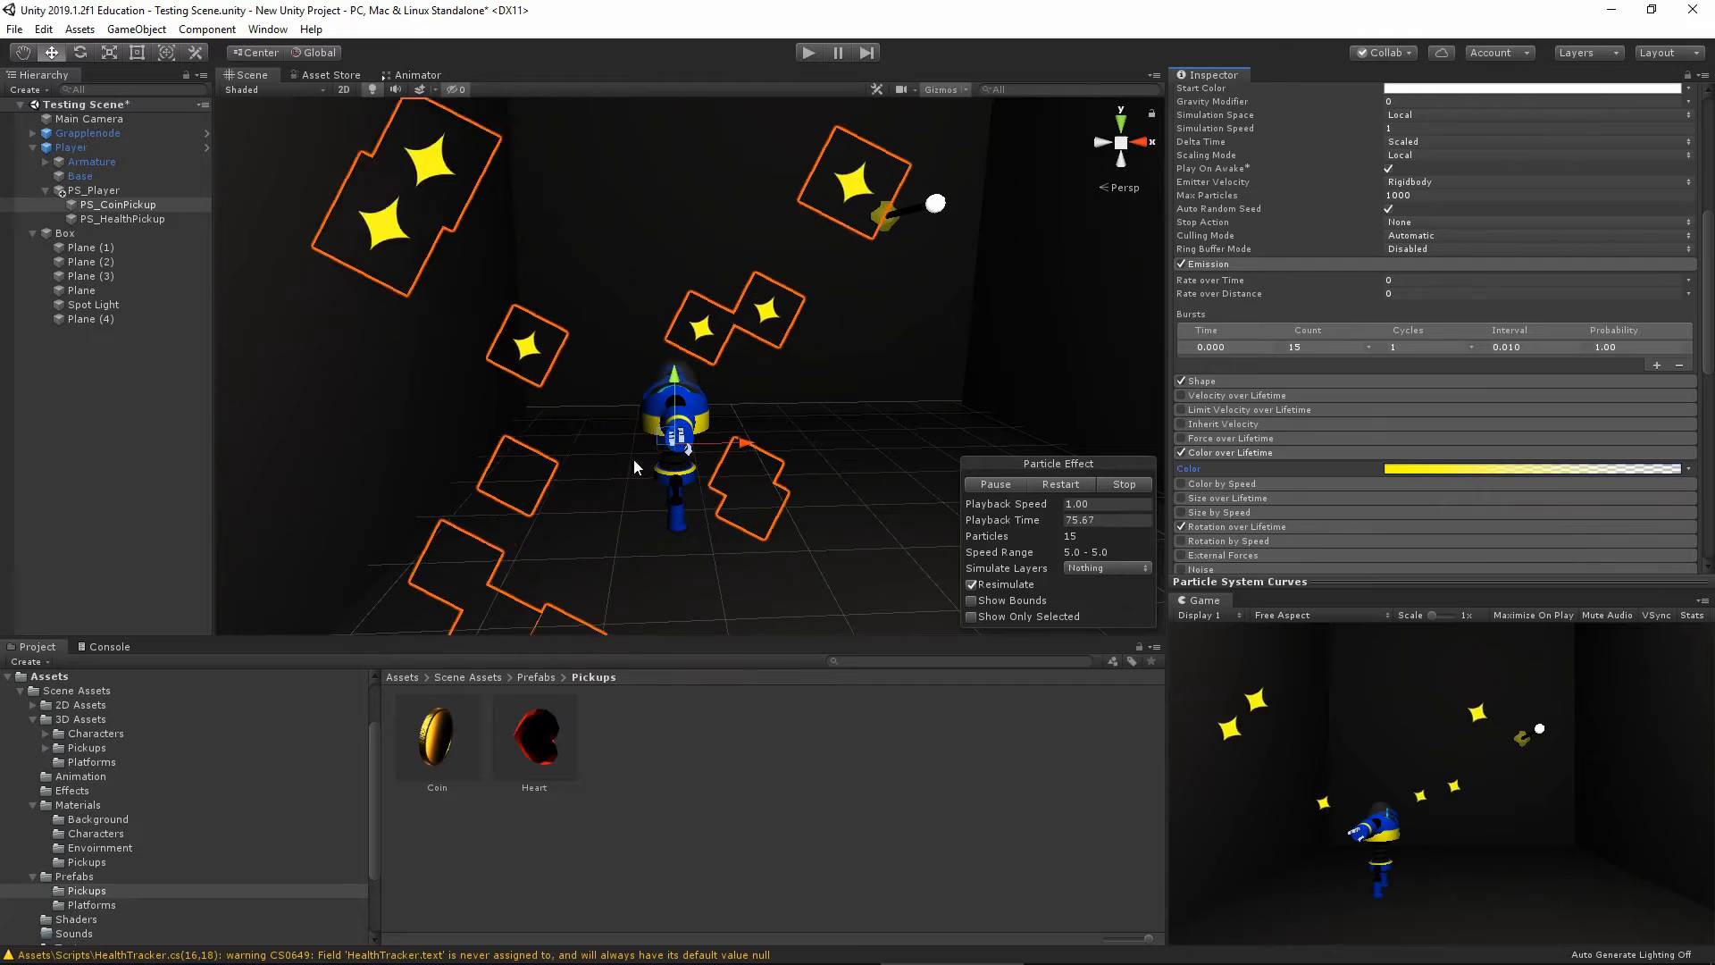
click(1180, 497)
click(1215, 498)
scroll(1295, 497, down, 3)
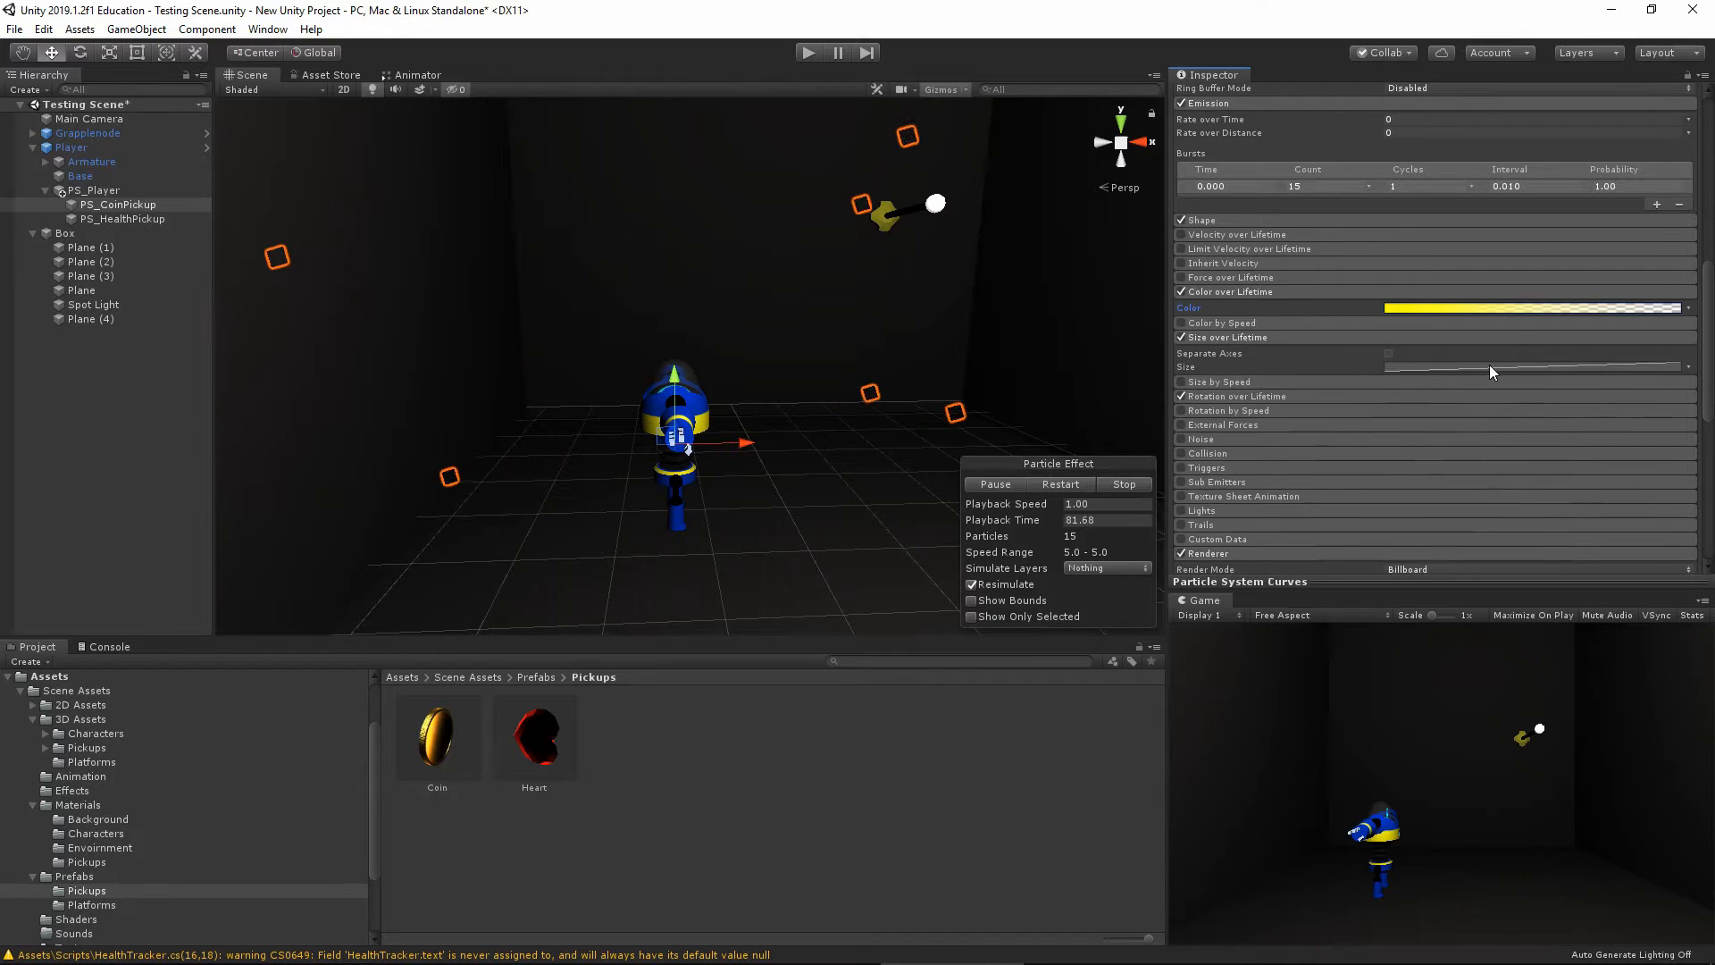
Reshape PS_CoinPickup's Size over Lifetime curve to start at 0.5, rise early and level off toward 1.0
drag(1398, 588, 1398, 352)
drag(1207, 539, 1208, 459)
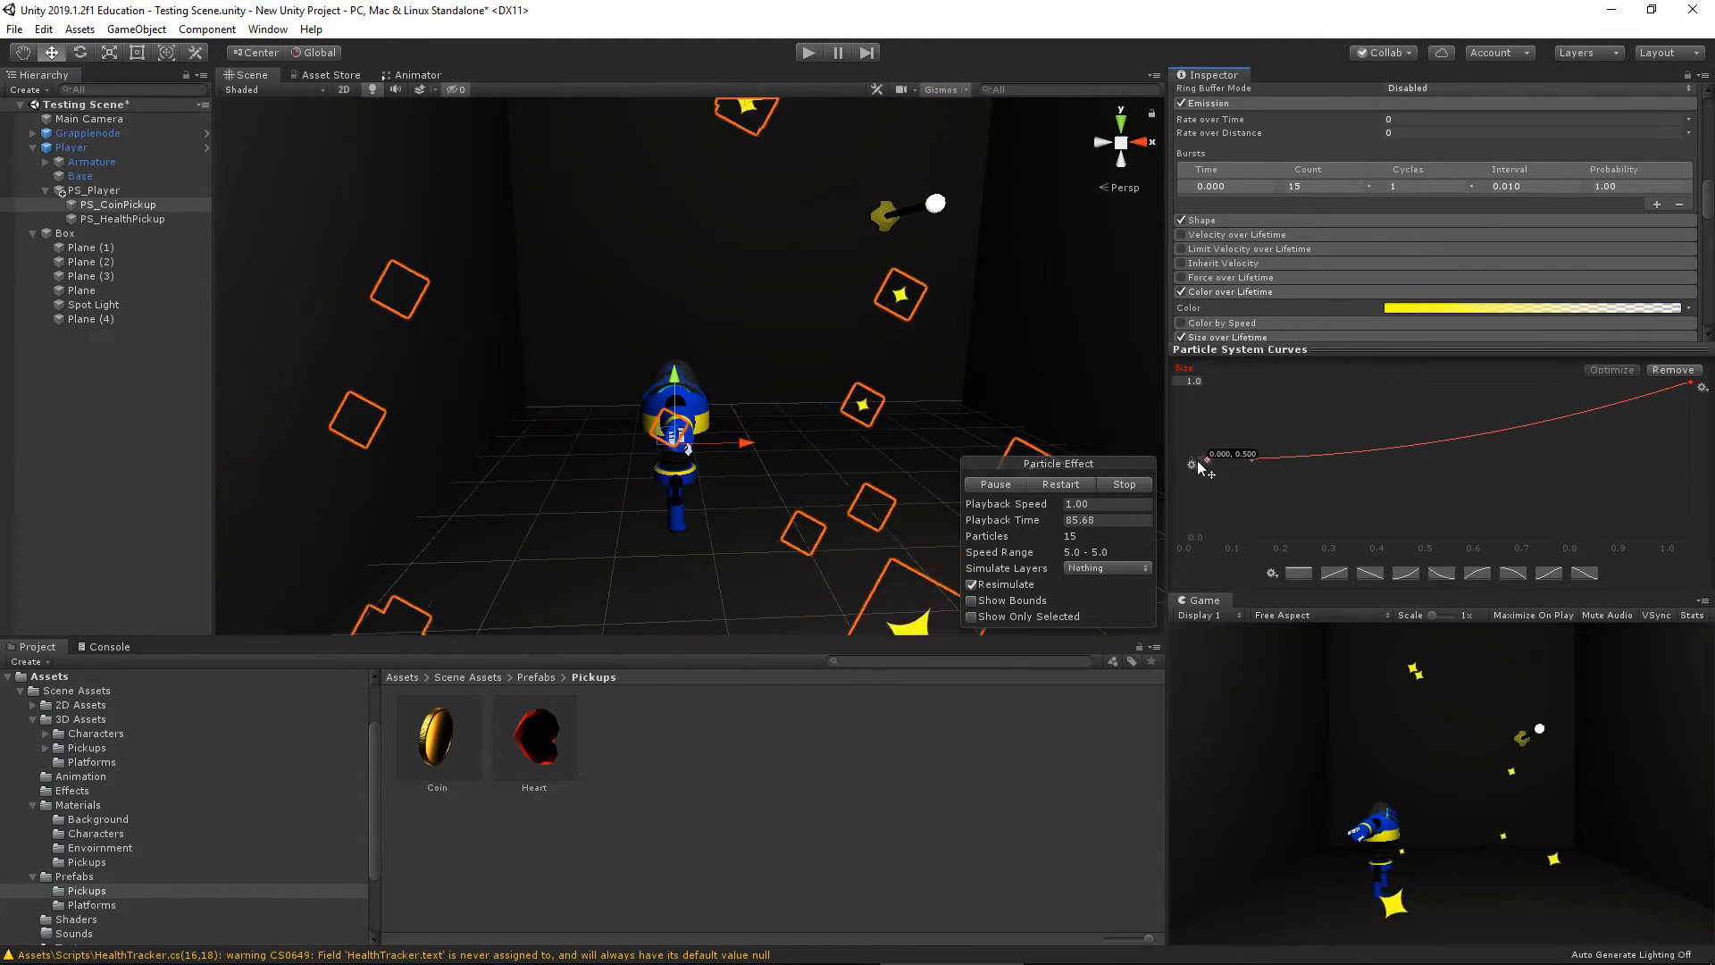
click(1442, 573)
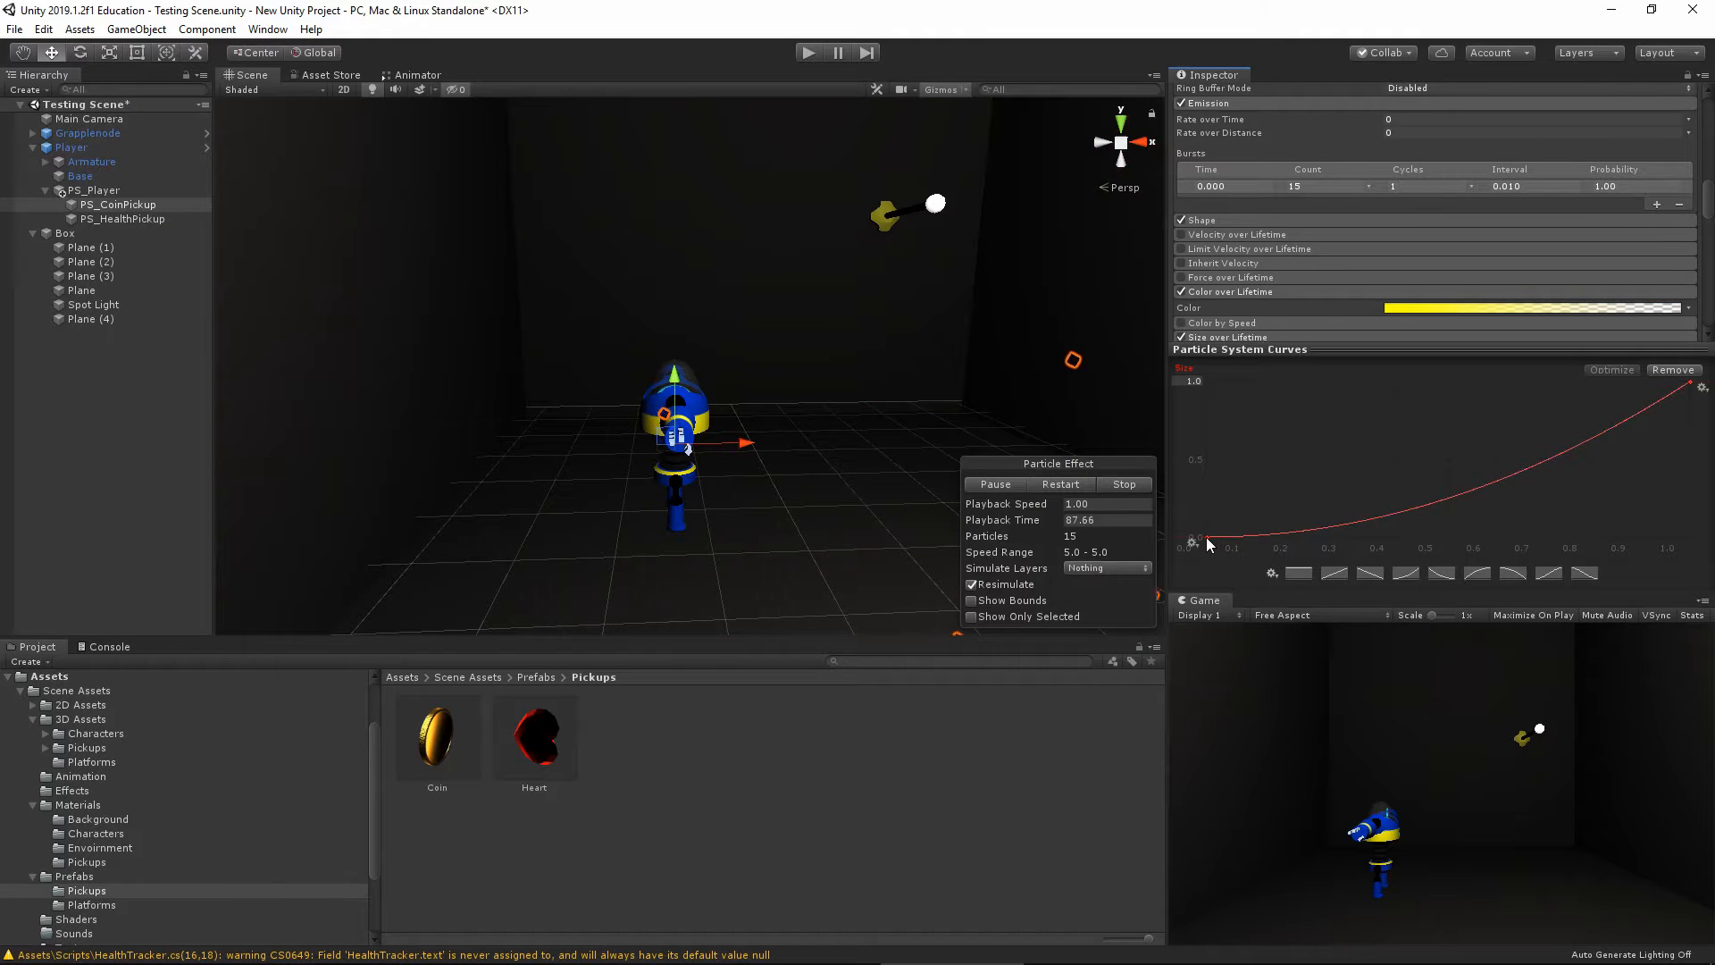
drag(1195, 437, 1258, 436)
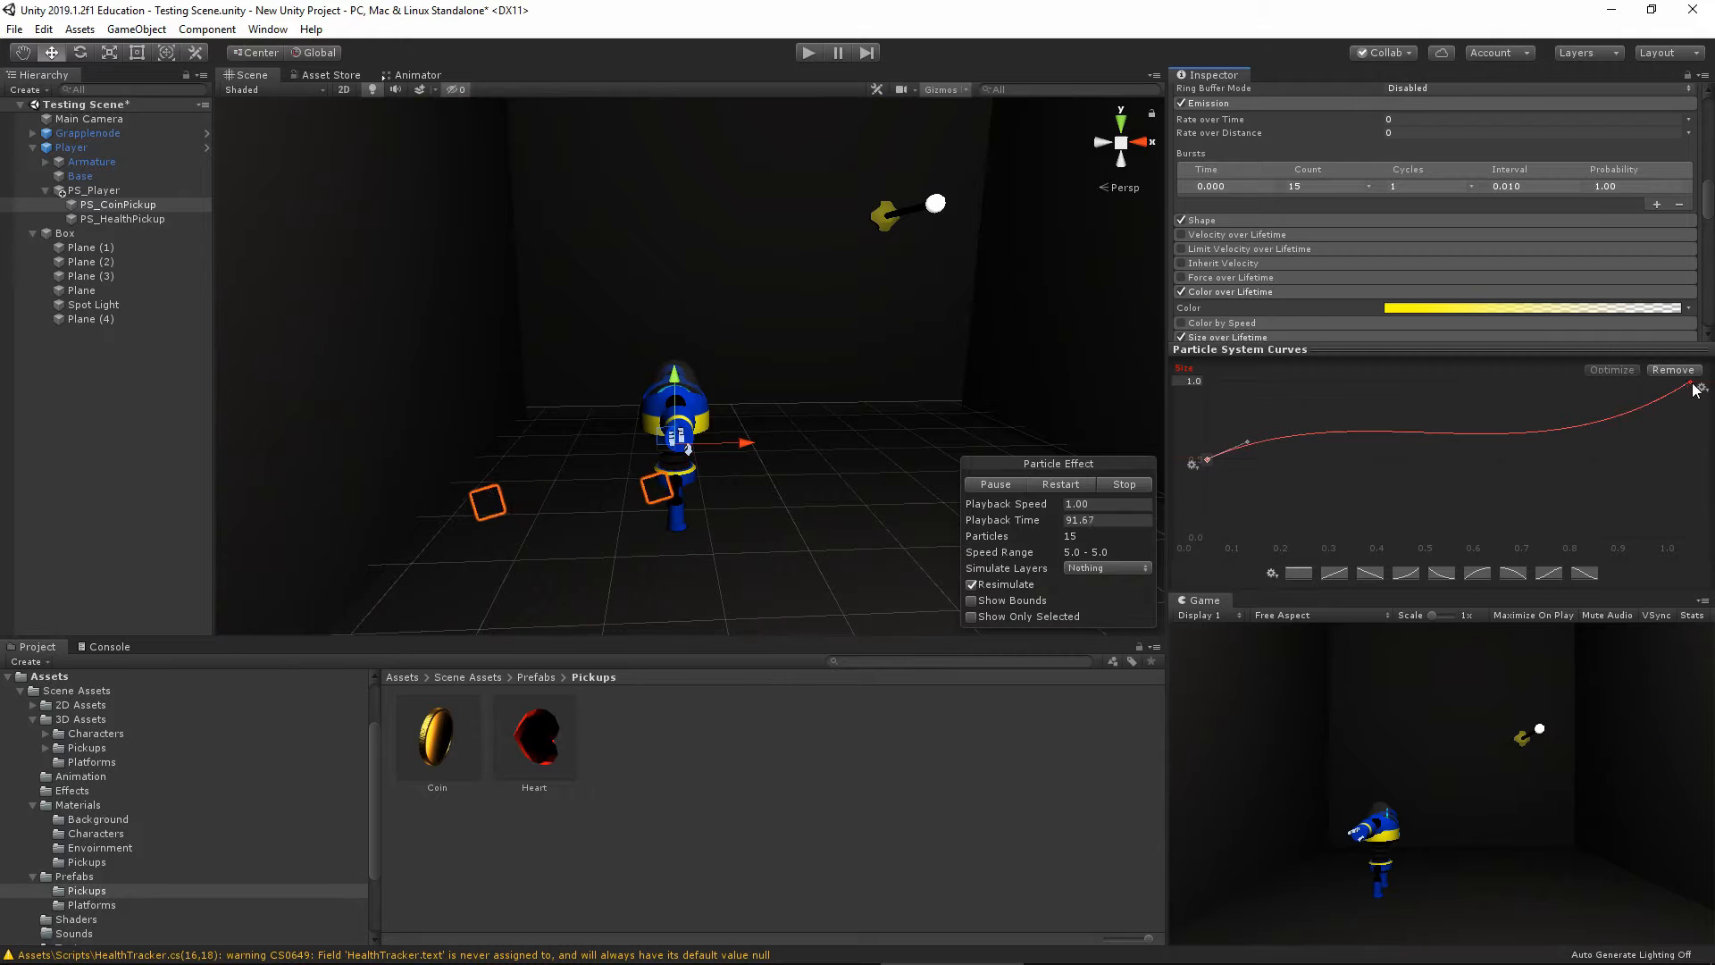
double_click(1649, 407)
drag(1649, 407, 1648, 390)
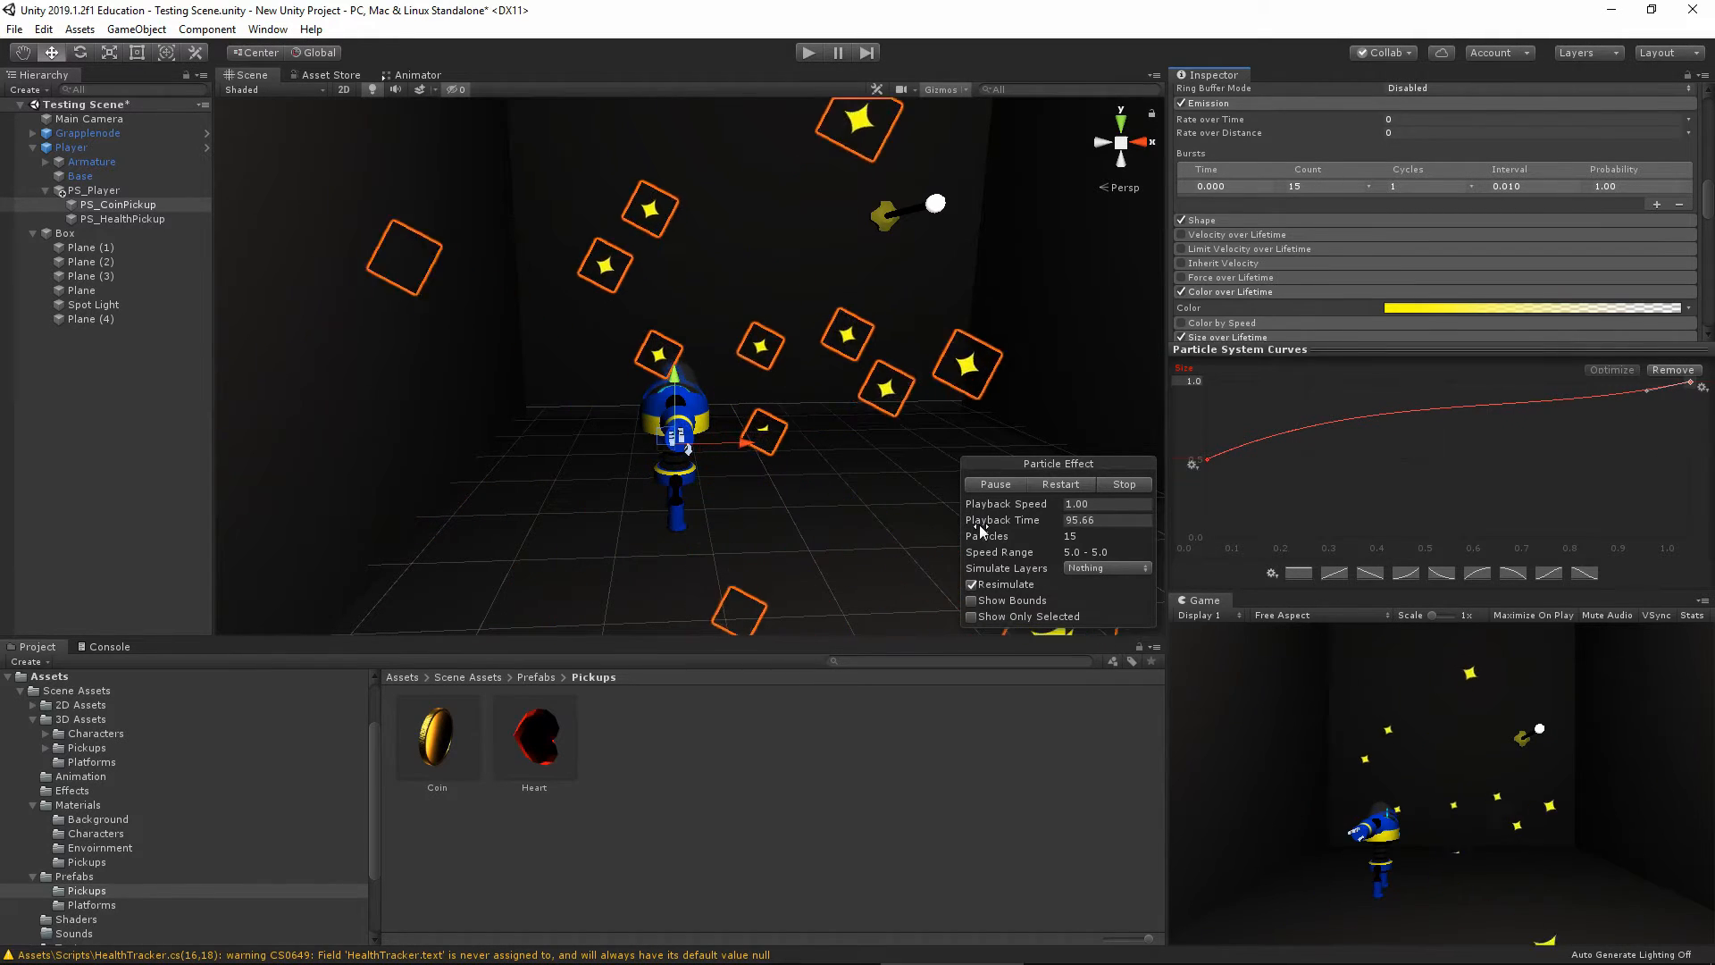
Turn off Play On Awake for the PS_CoinPickup particle system
drag(1306, 349, 1314, 458)
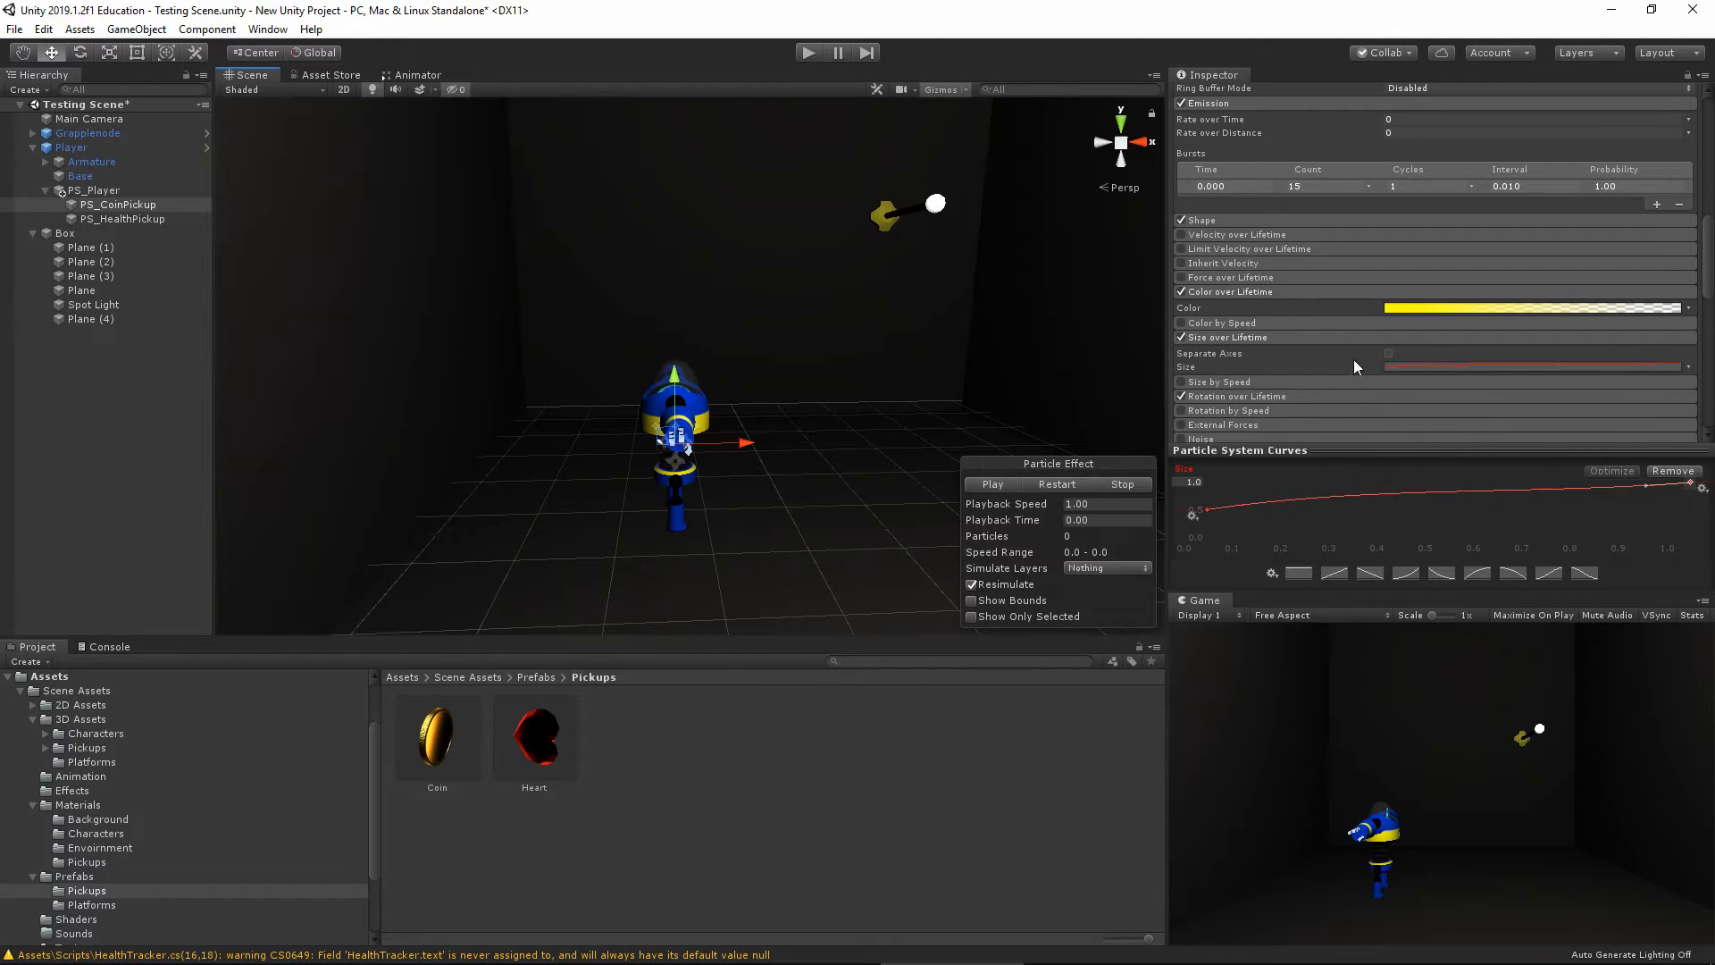
scroll(1340, 358, up, 10)
scroll(1372, 390, down, 4)
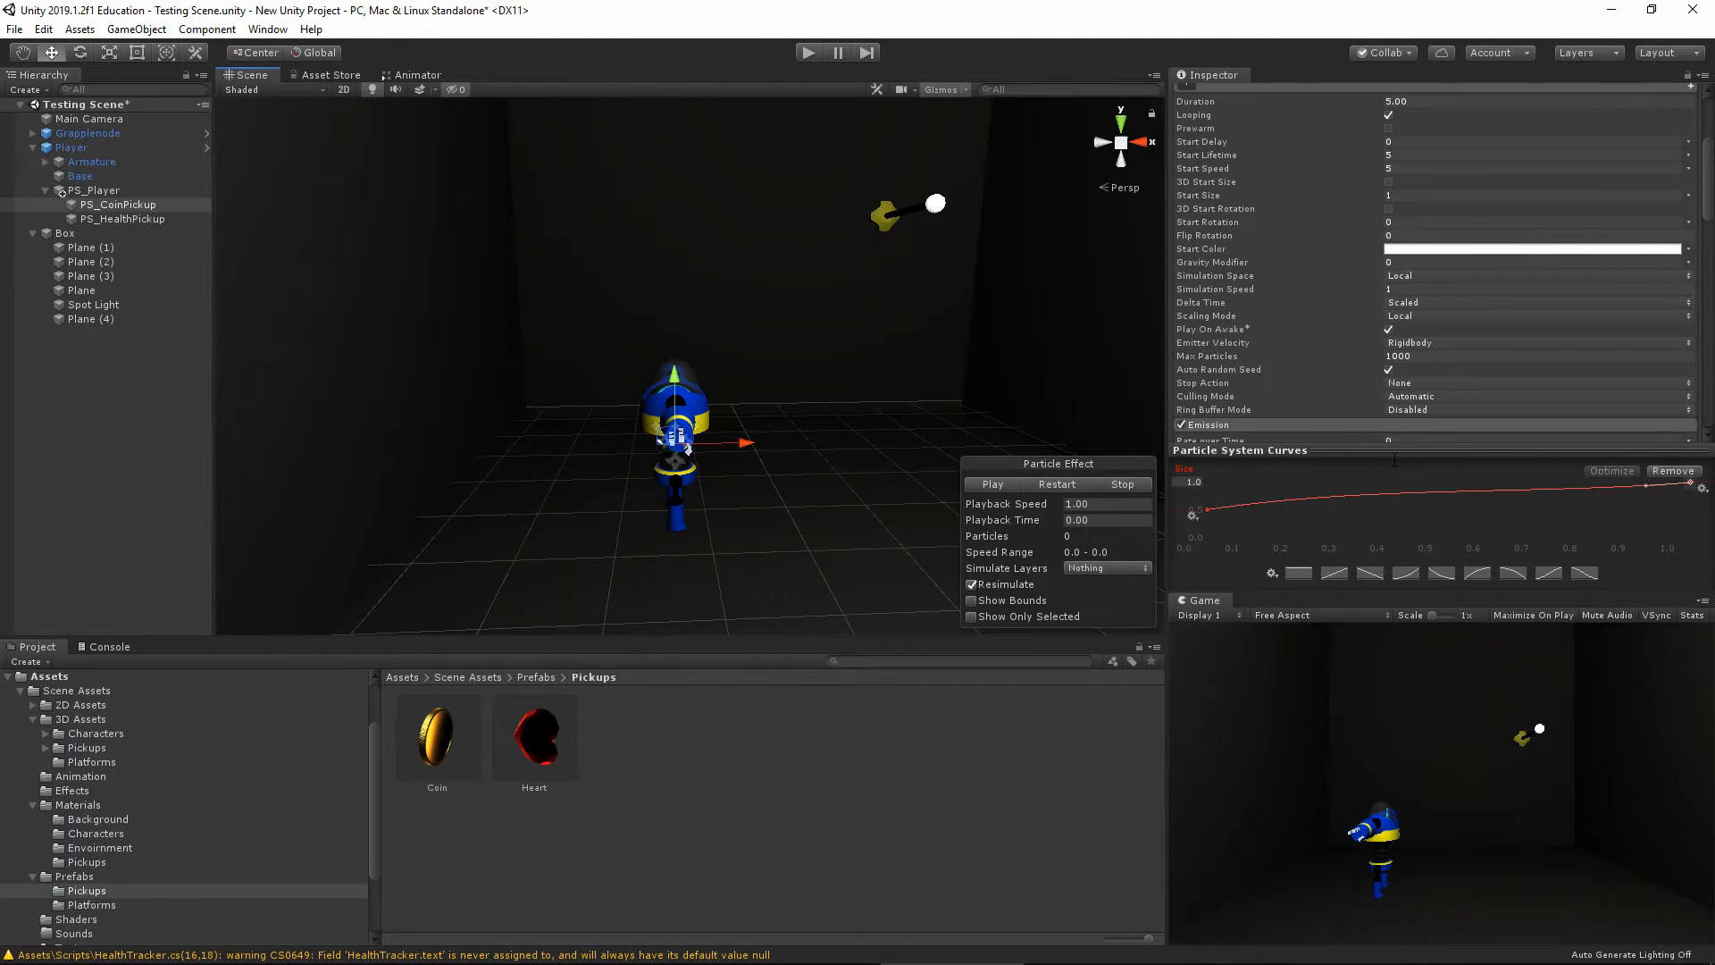
drag(1369, 449, 1368, 541)
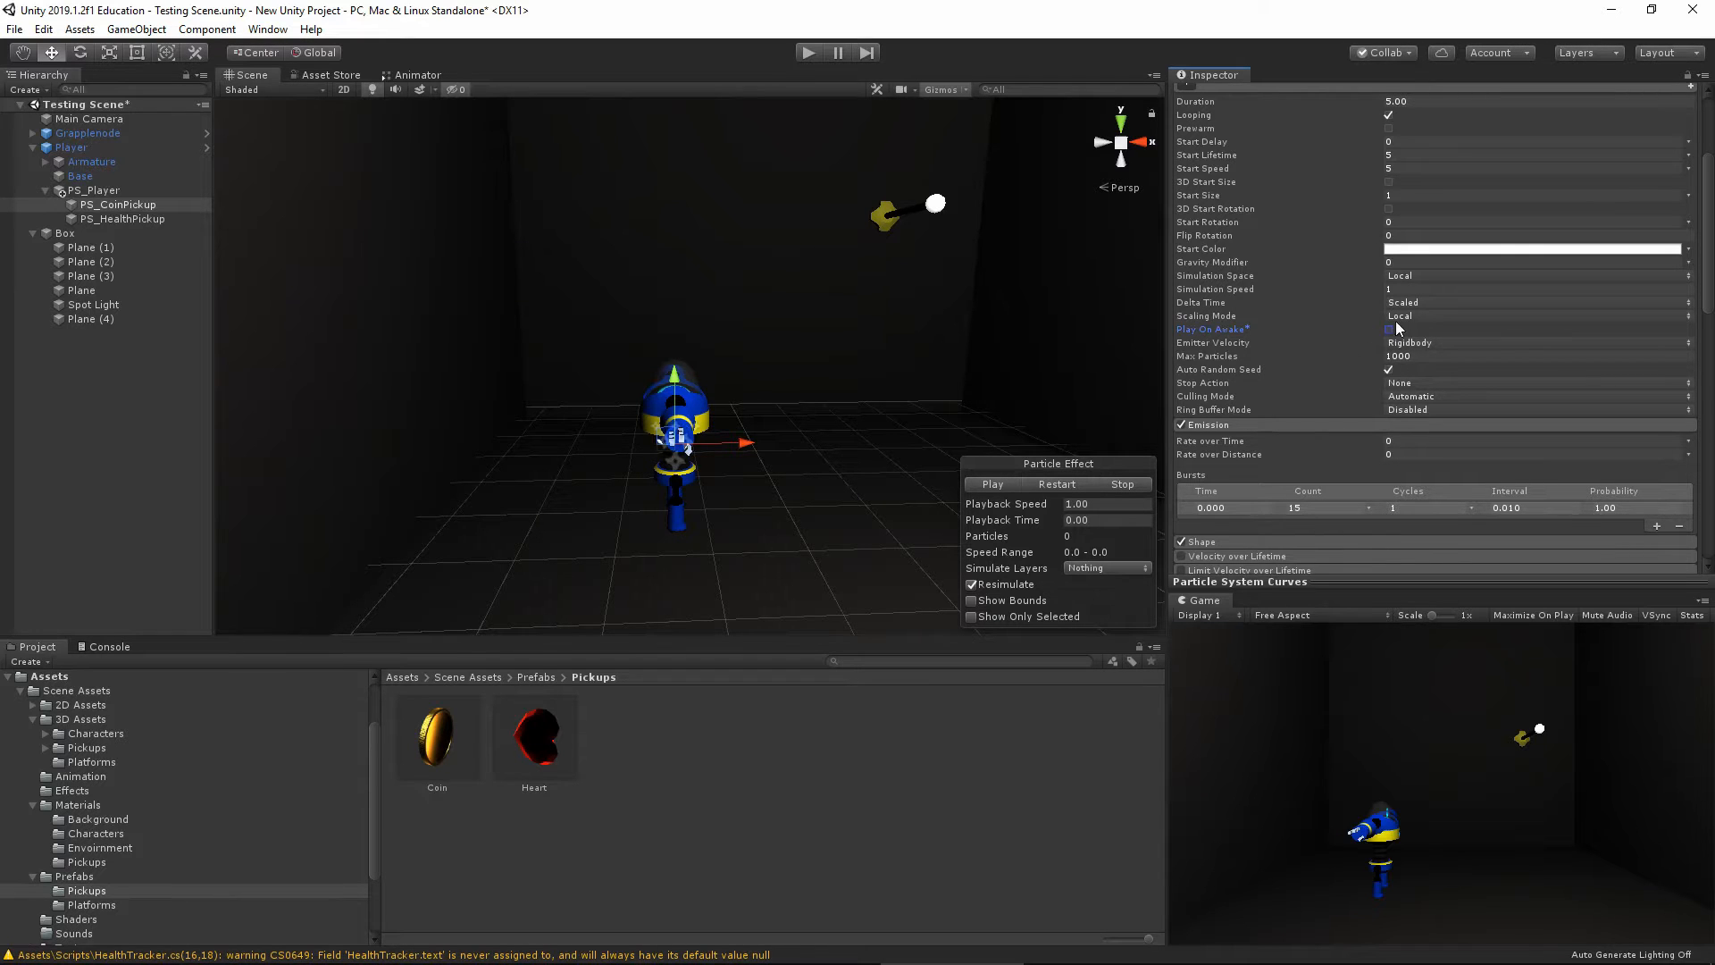
scroll(1348, 363, up, 4)
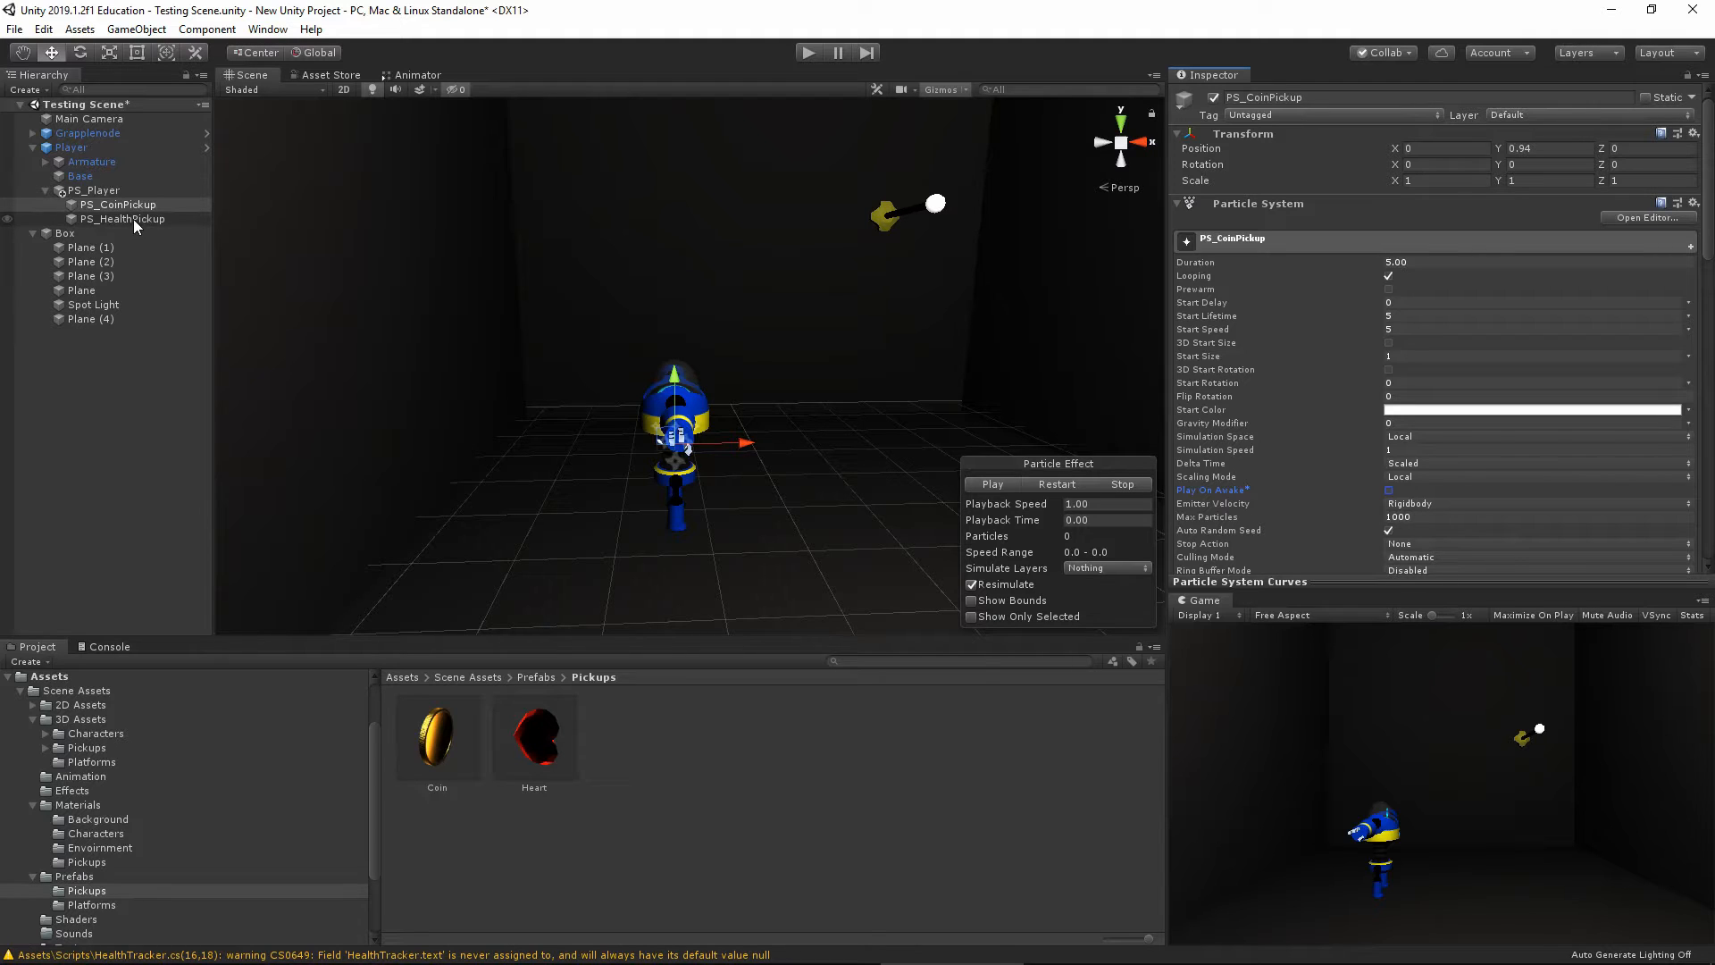
Copy the Particle System component from PS_CoinPickup and paste it as a new component on PS_HealthPickup
right_click(1305, 239)
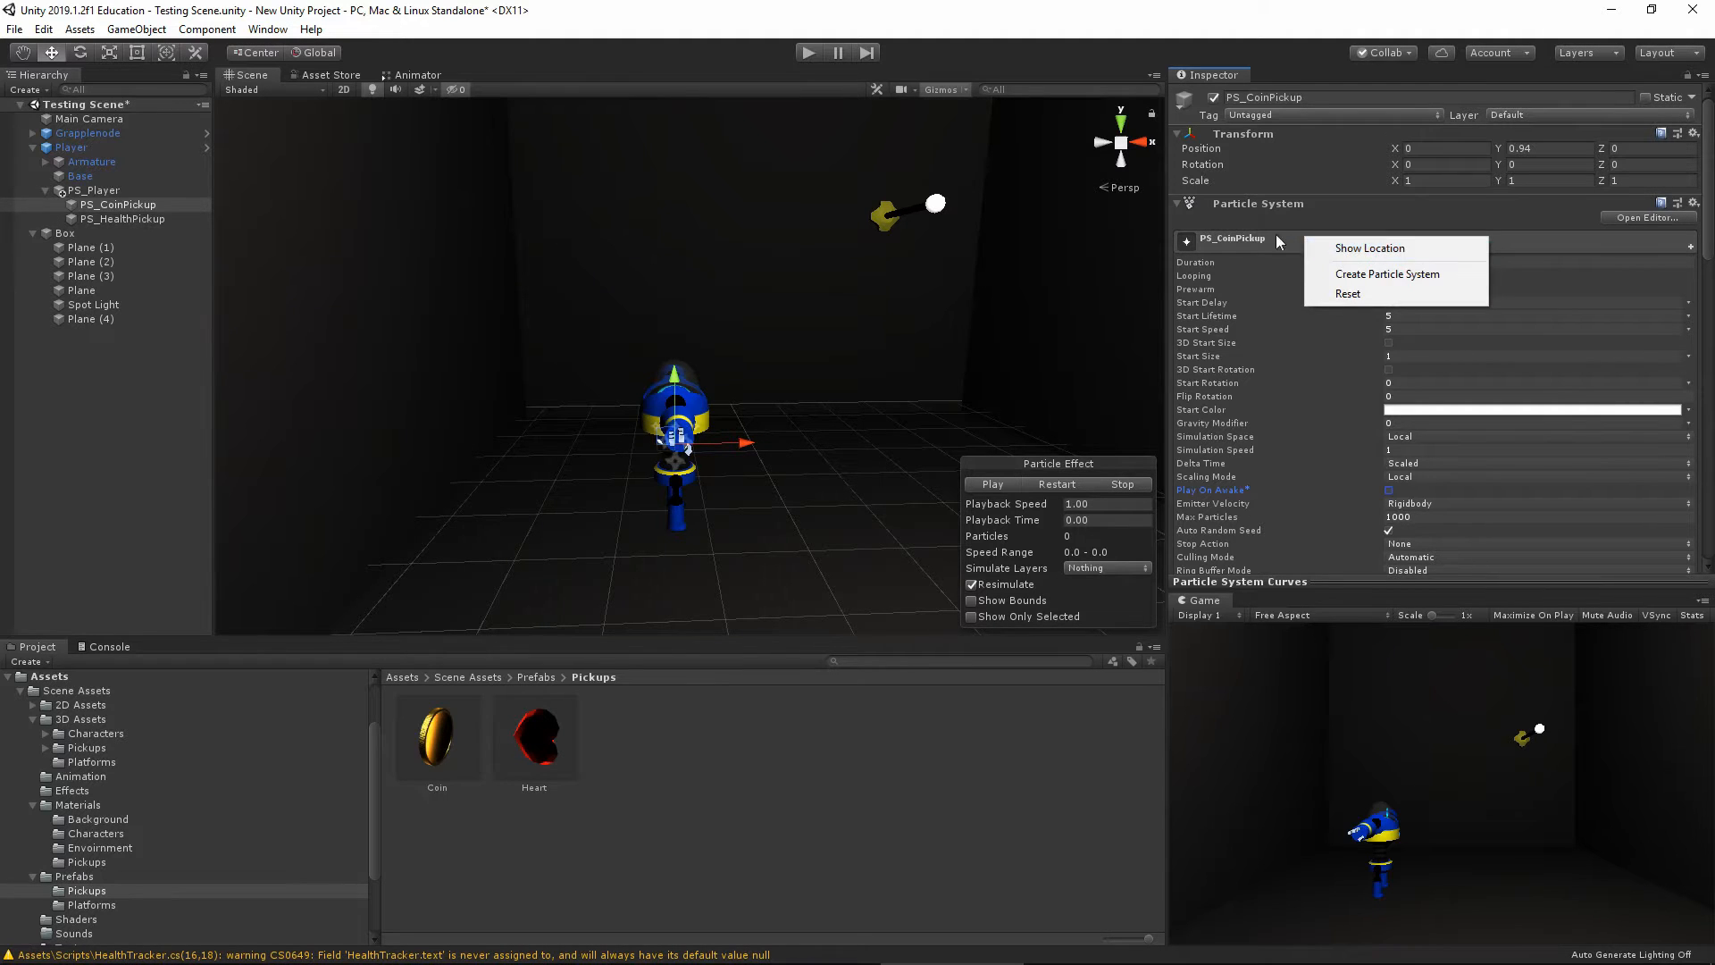
right_click(1261, 207)
click(1335, 343)
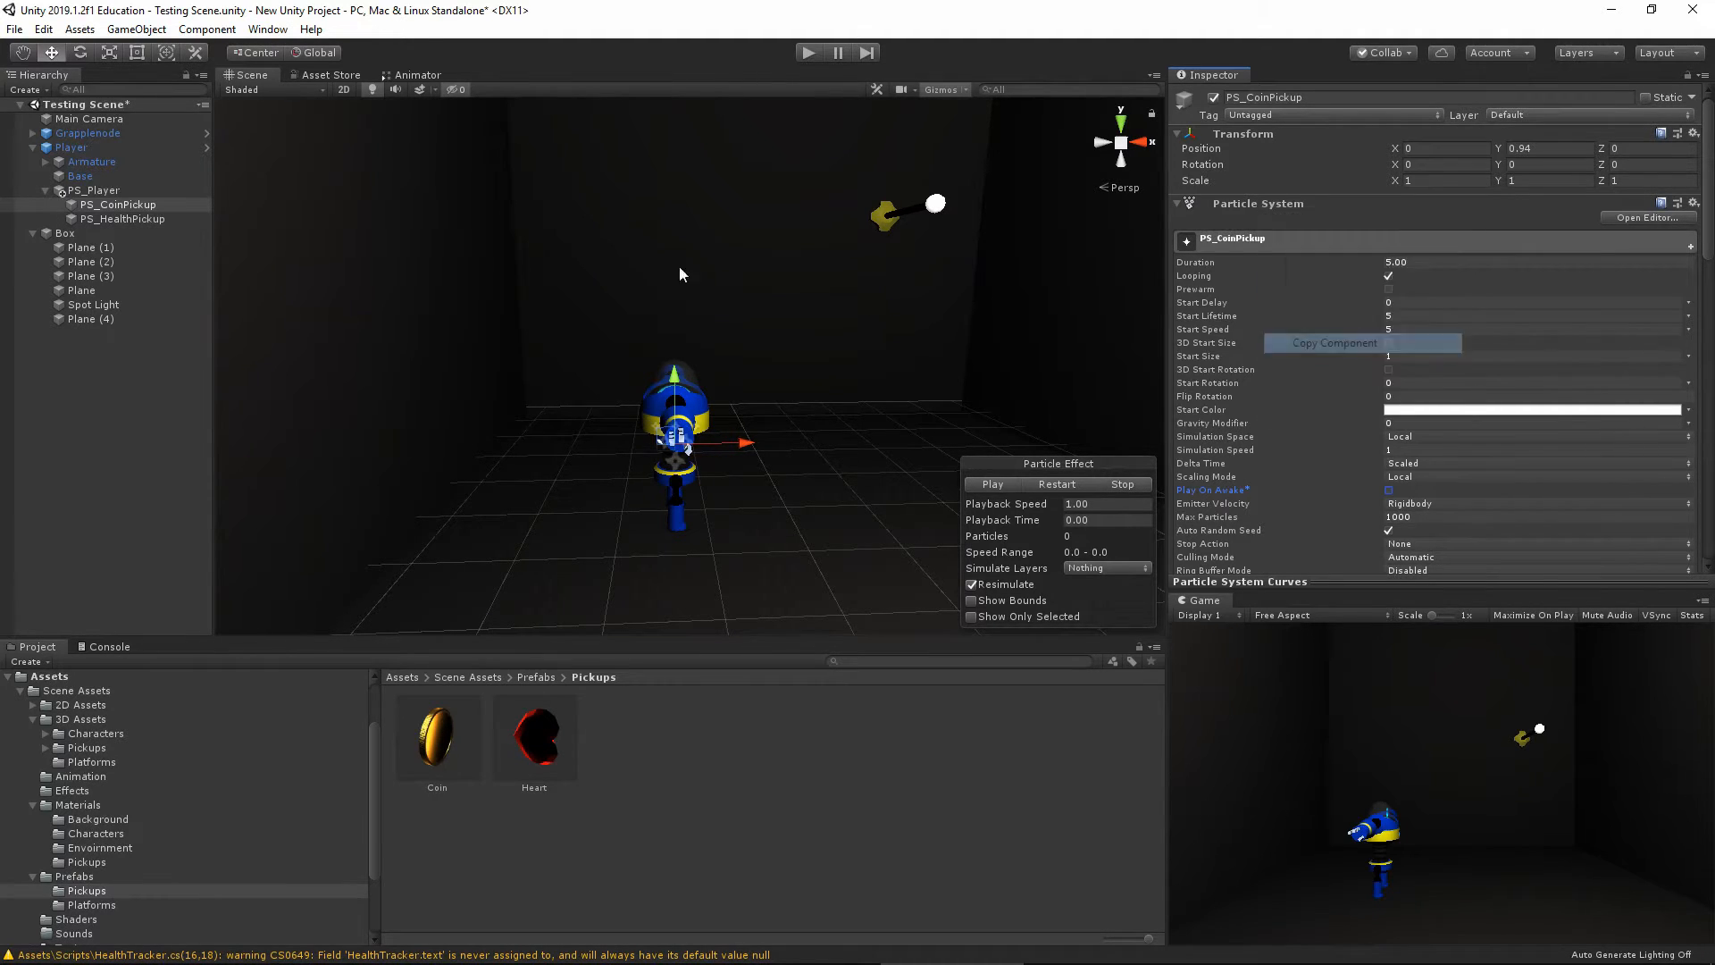
click(143, 219)
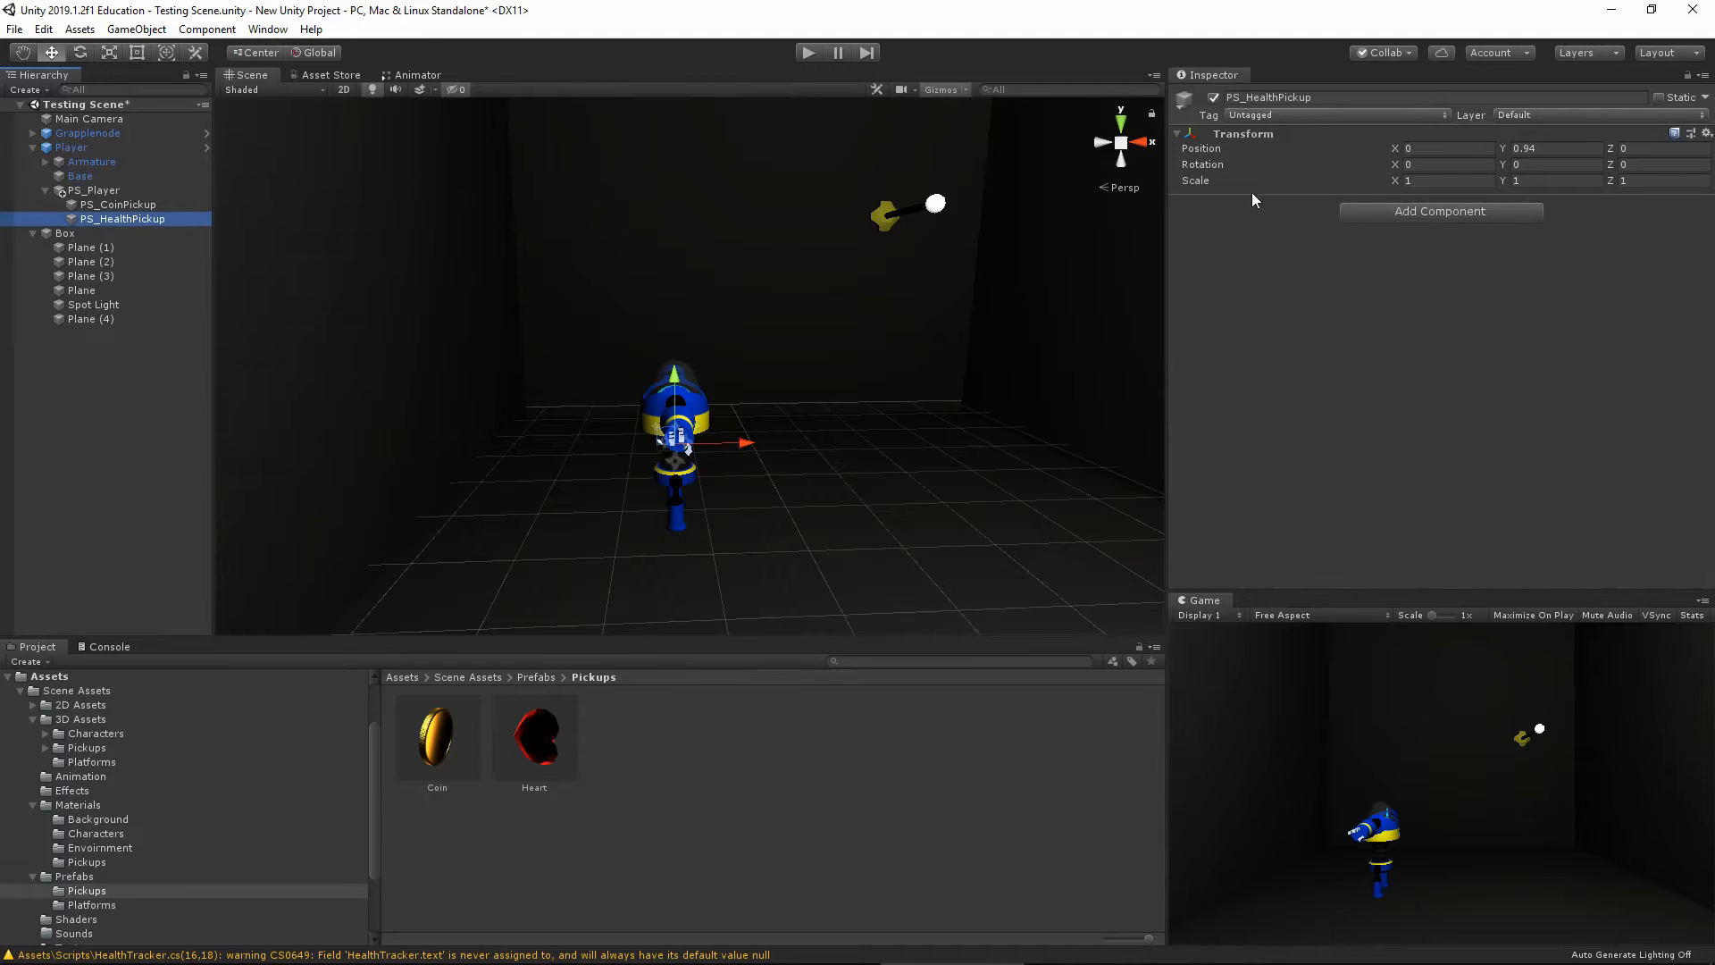
right_click(1228, 134)
click(1326, 230)
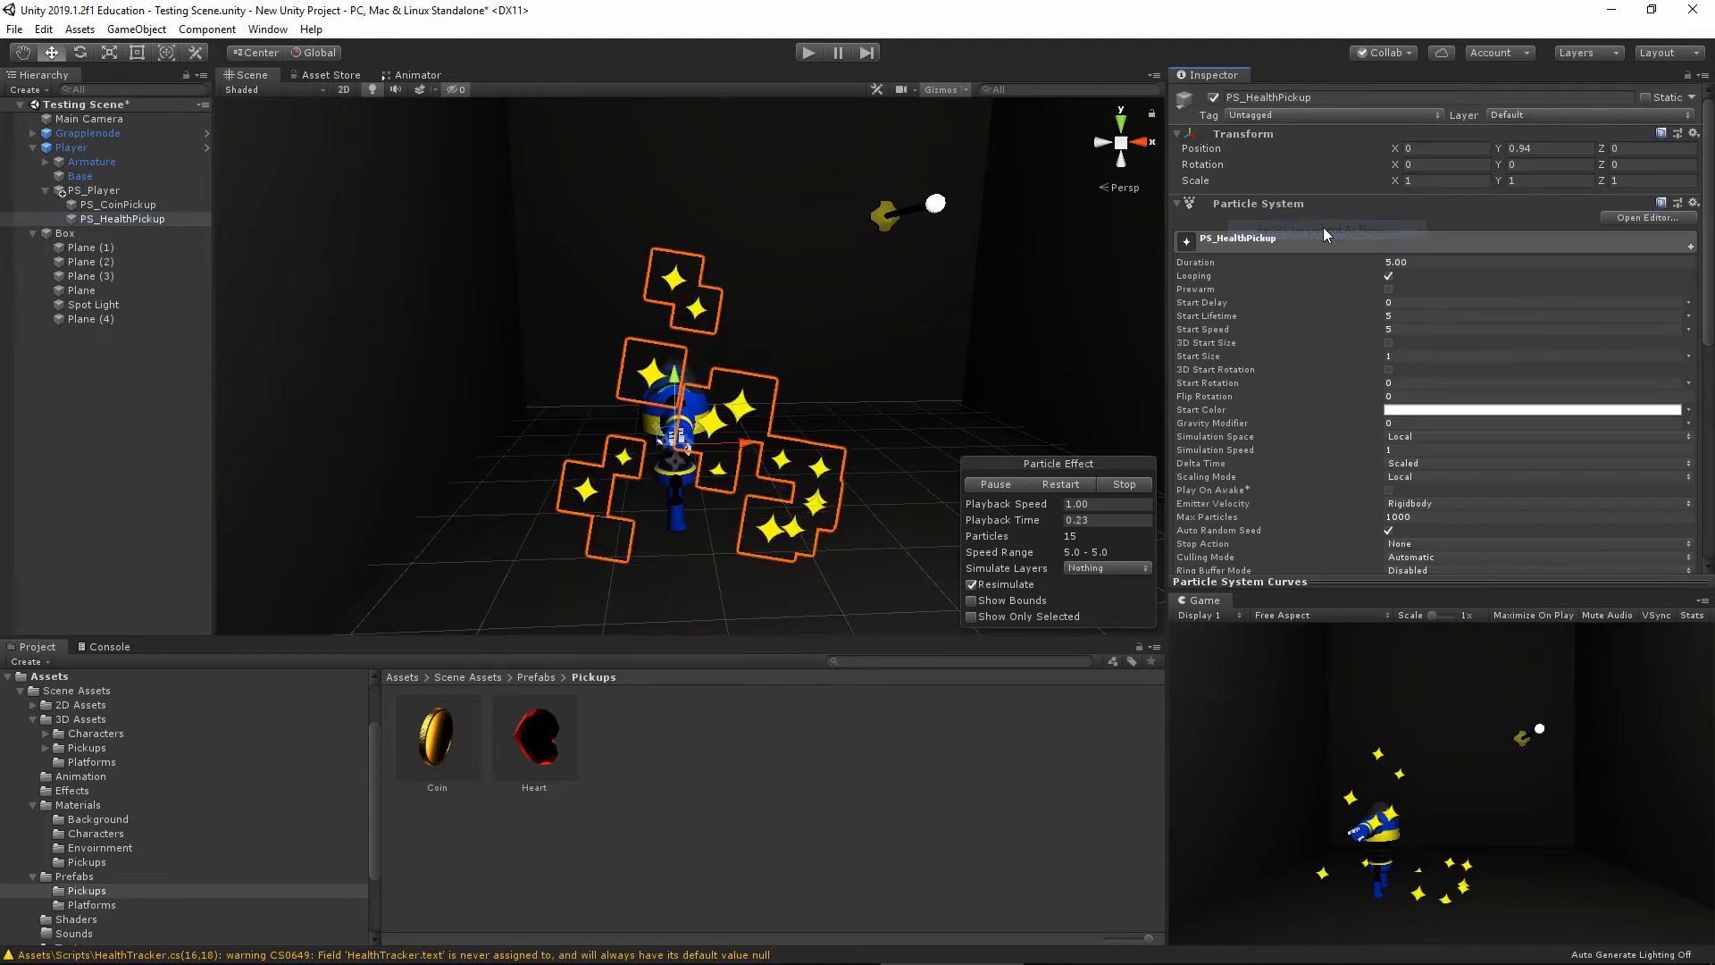
Change the yellow colour key of PS_HealthPickup's Color over Lifetime gradient to red
scroll(1324, 389, down, 10)
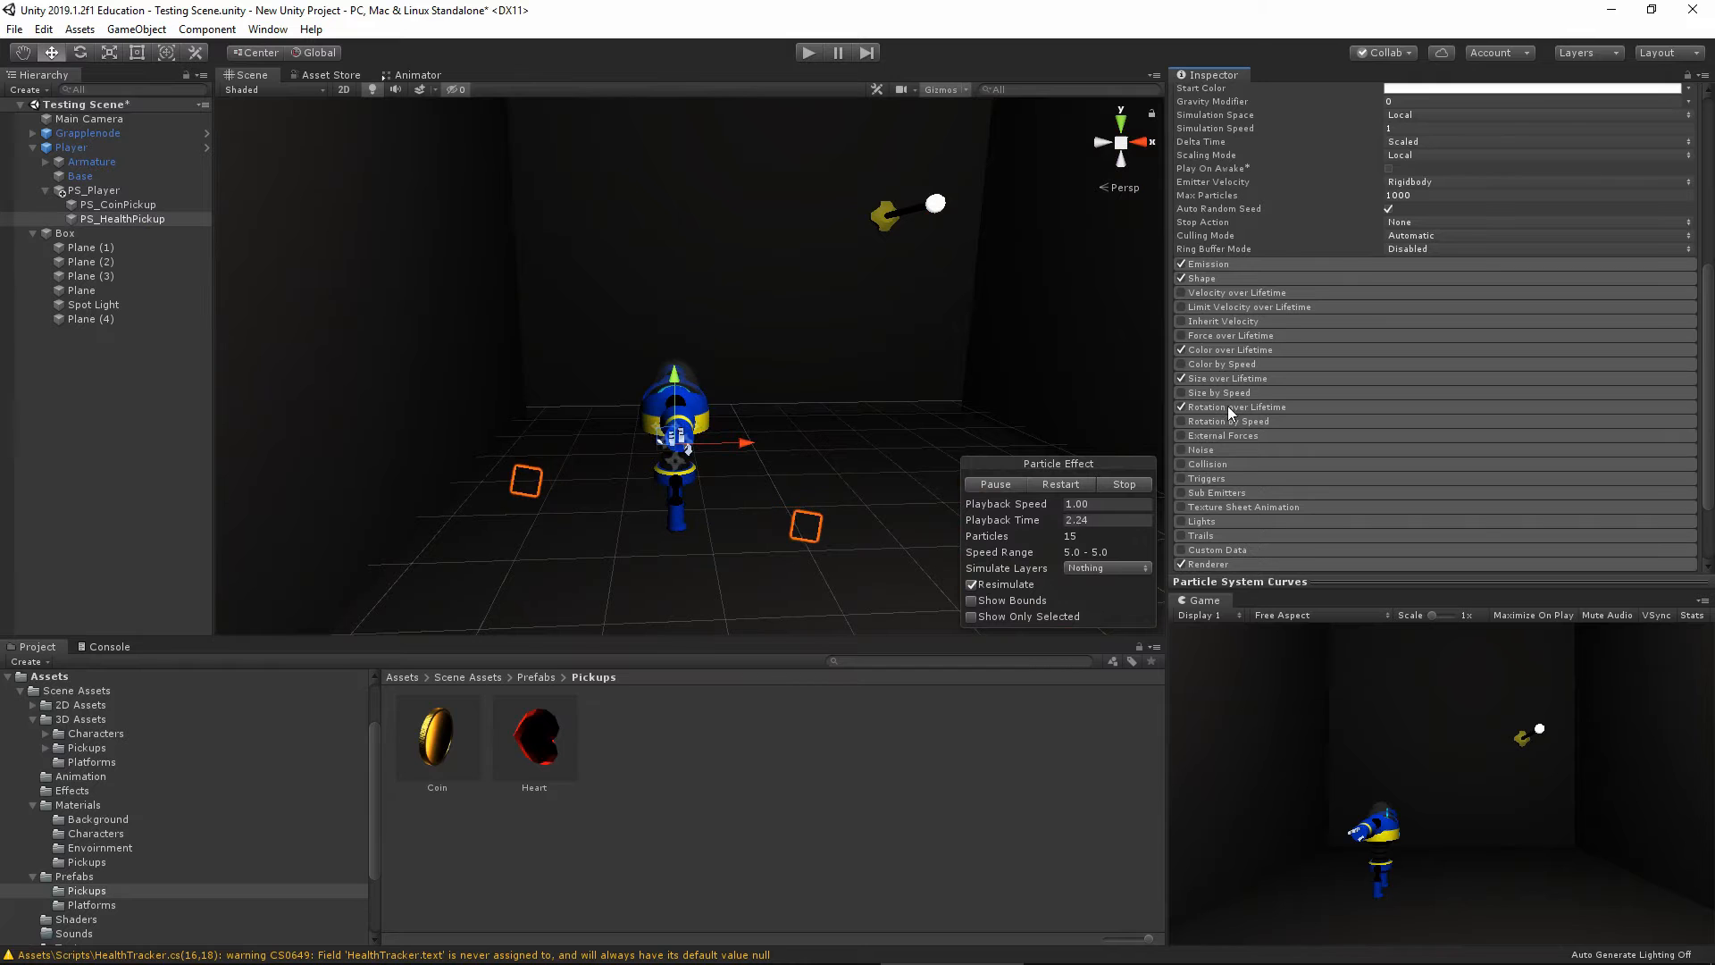
click(1226, 378)
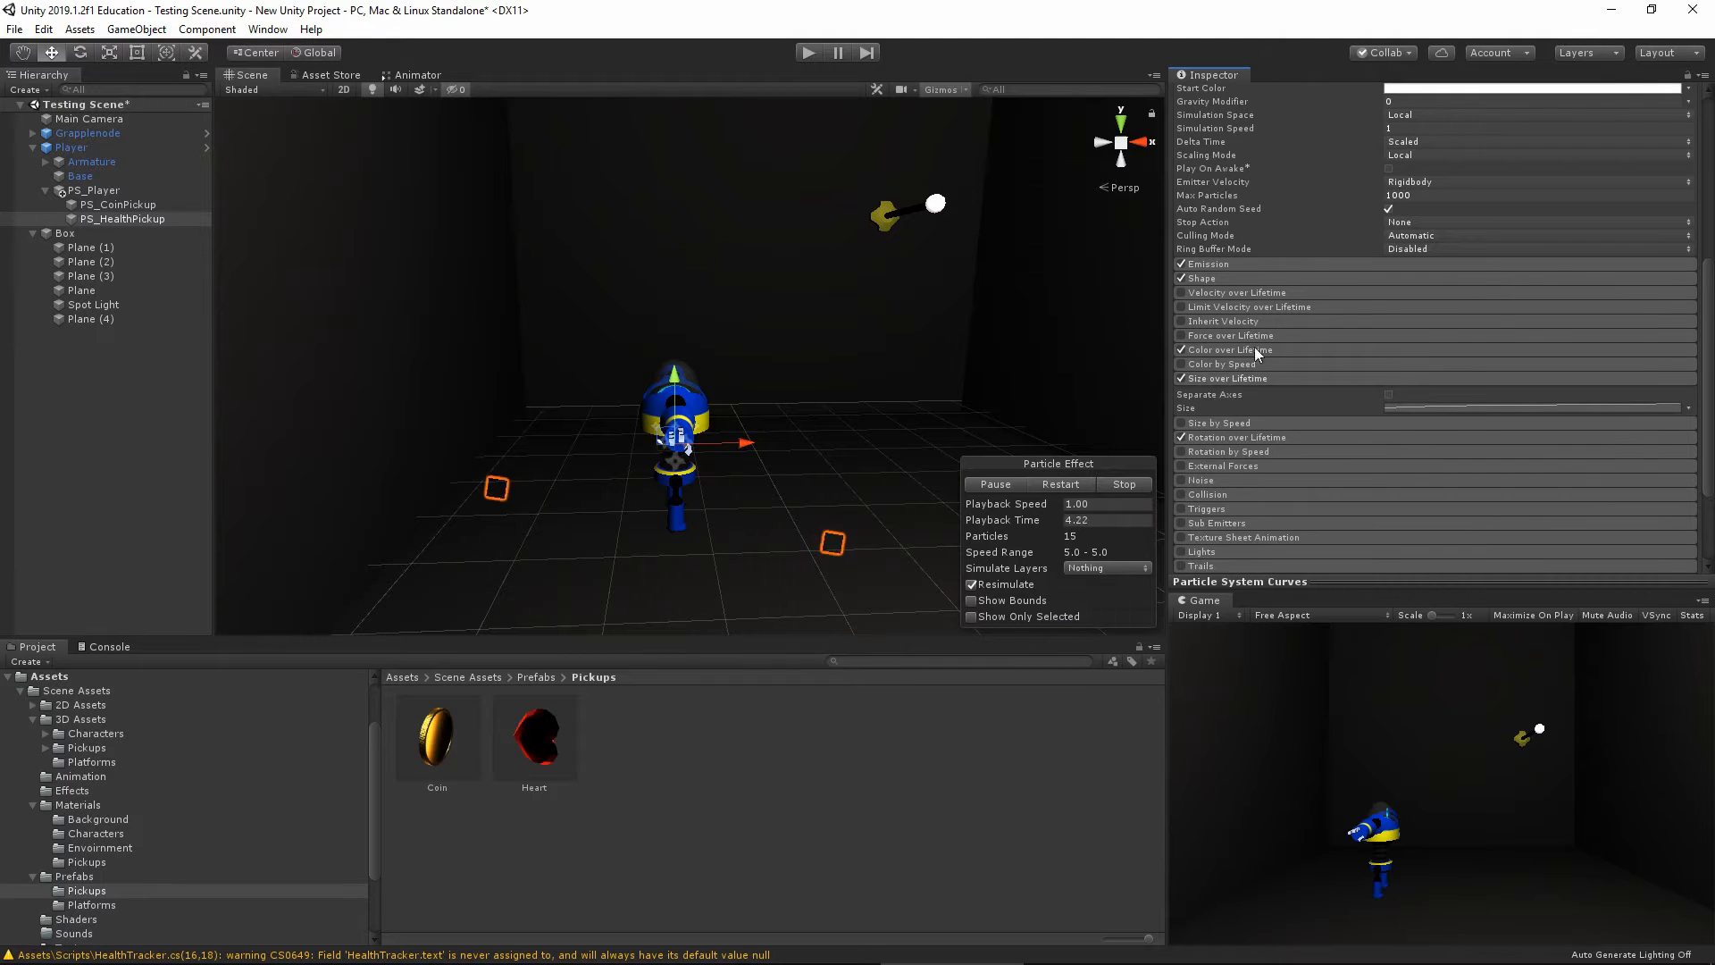
click(1230, 349)
click(1439, 364)
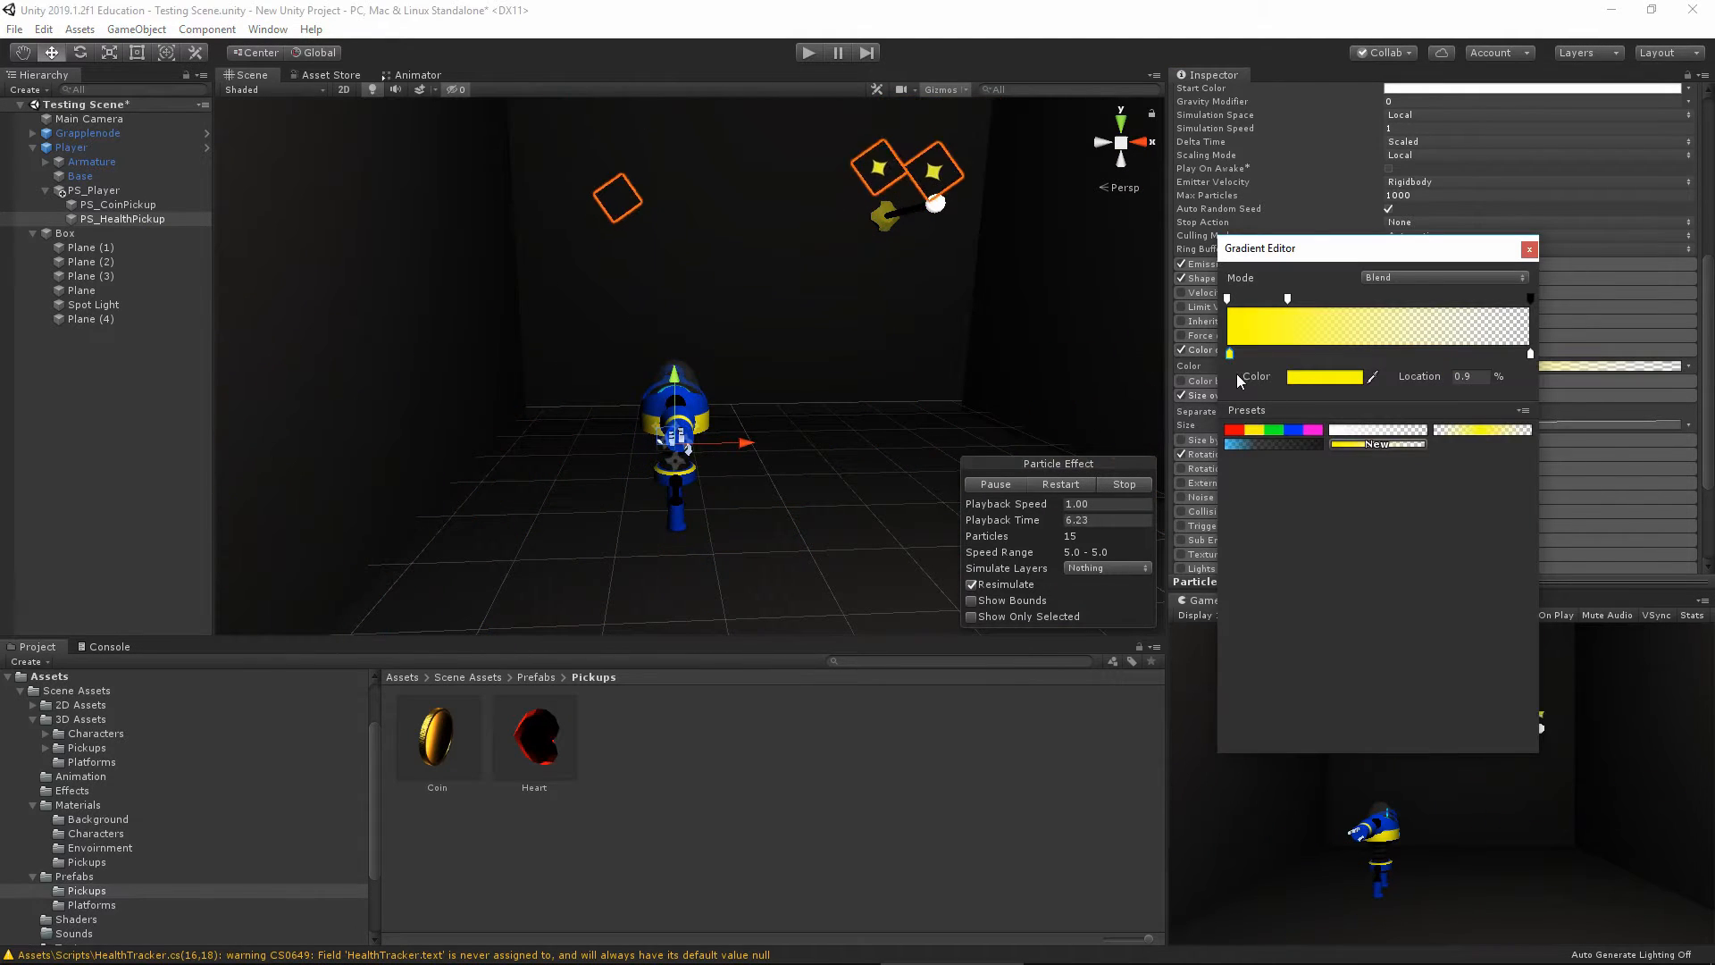
click(1319, 377)
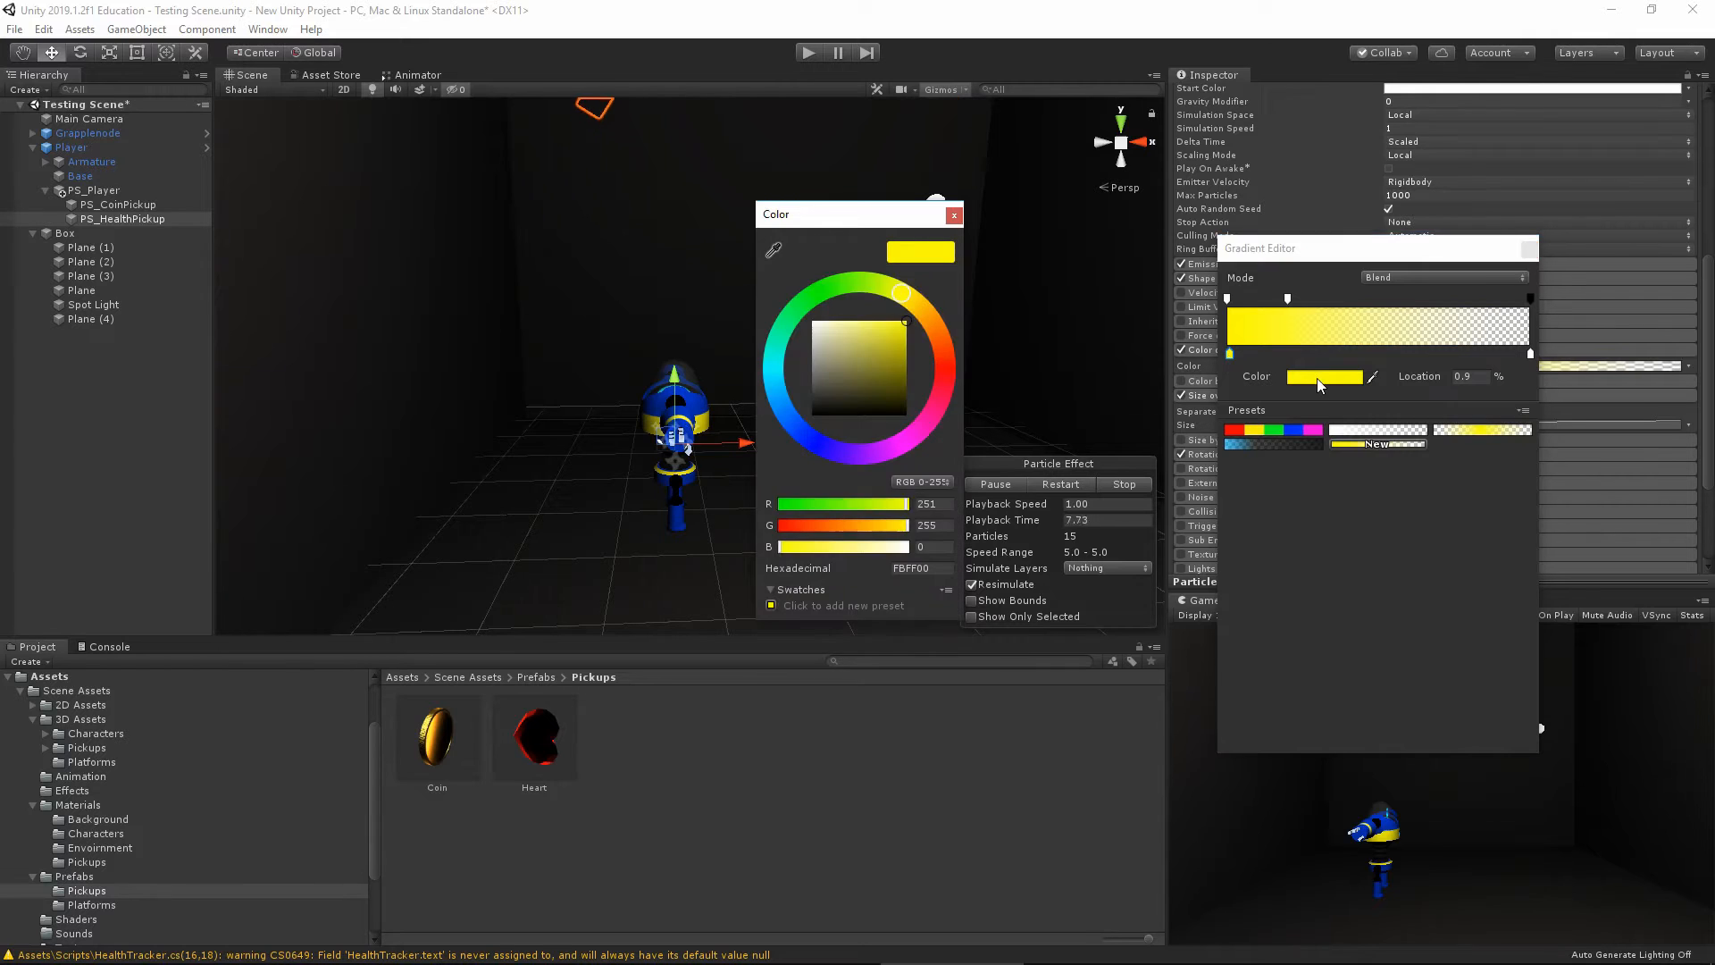
click(952, 368)
click(954, 215)
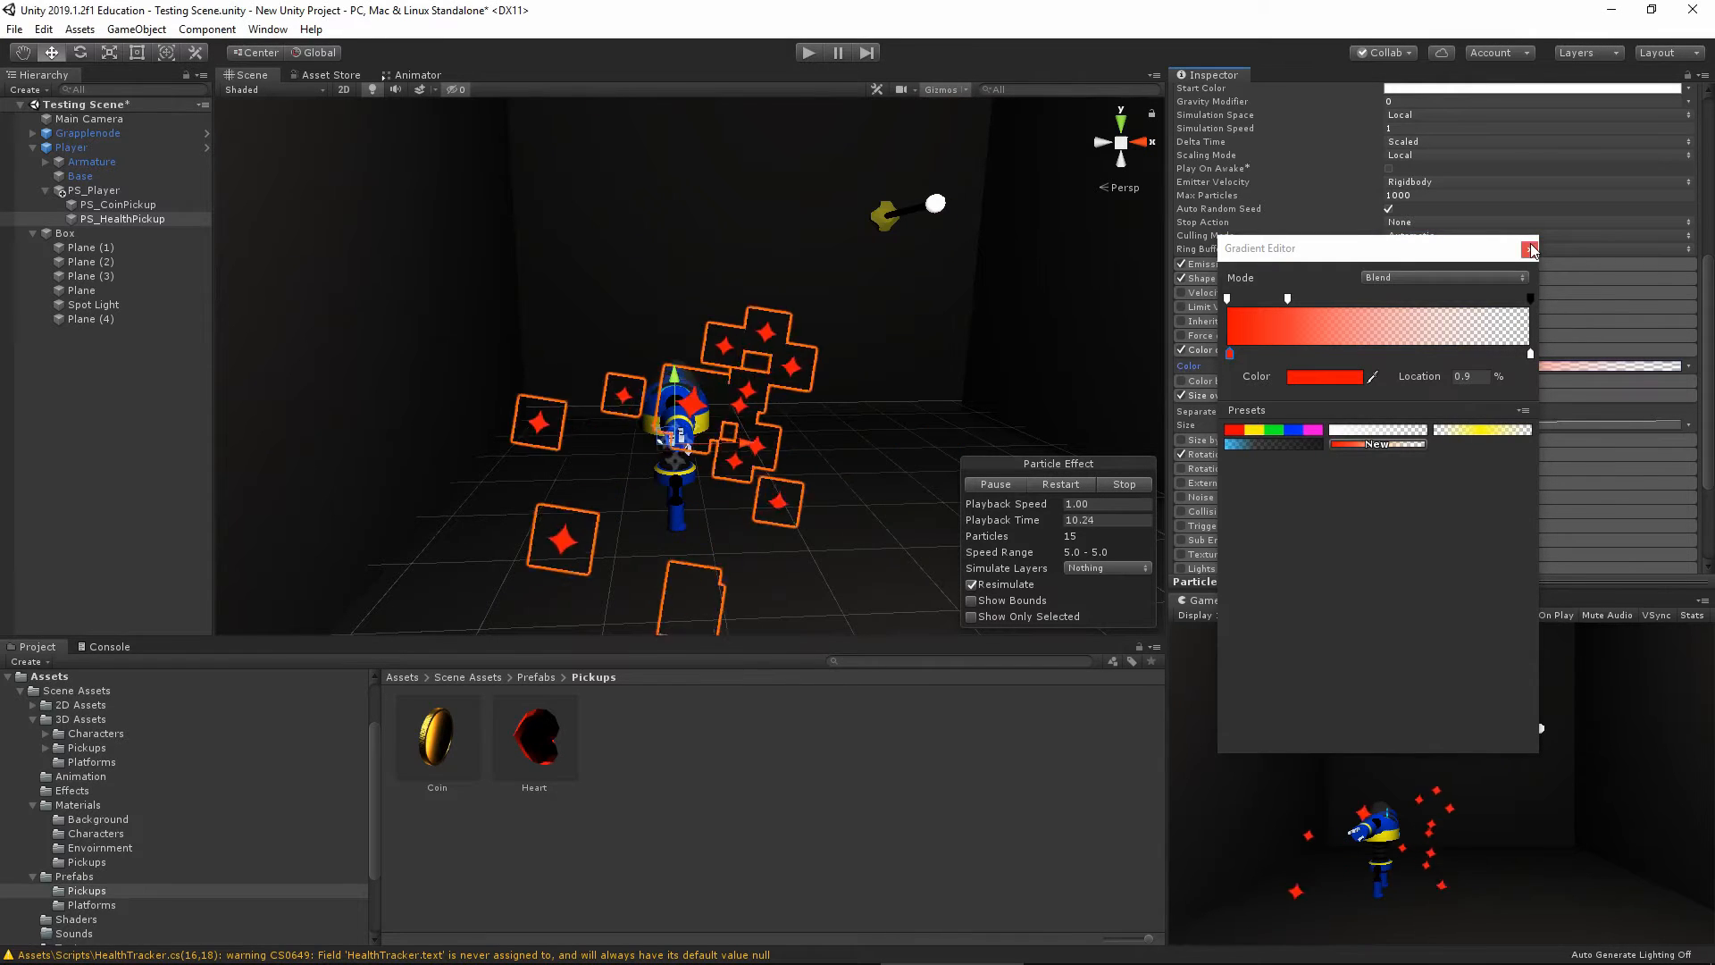
click(712, 453)
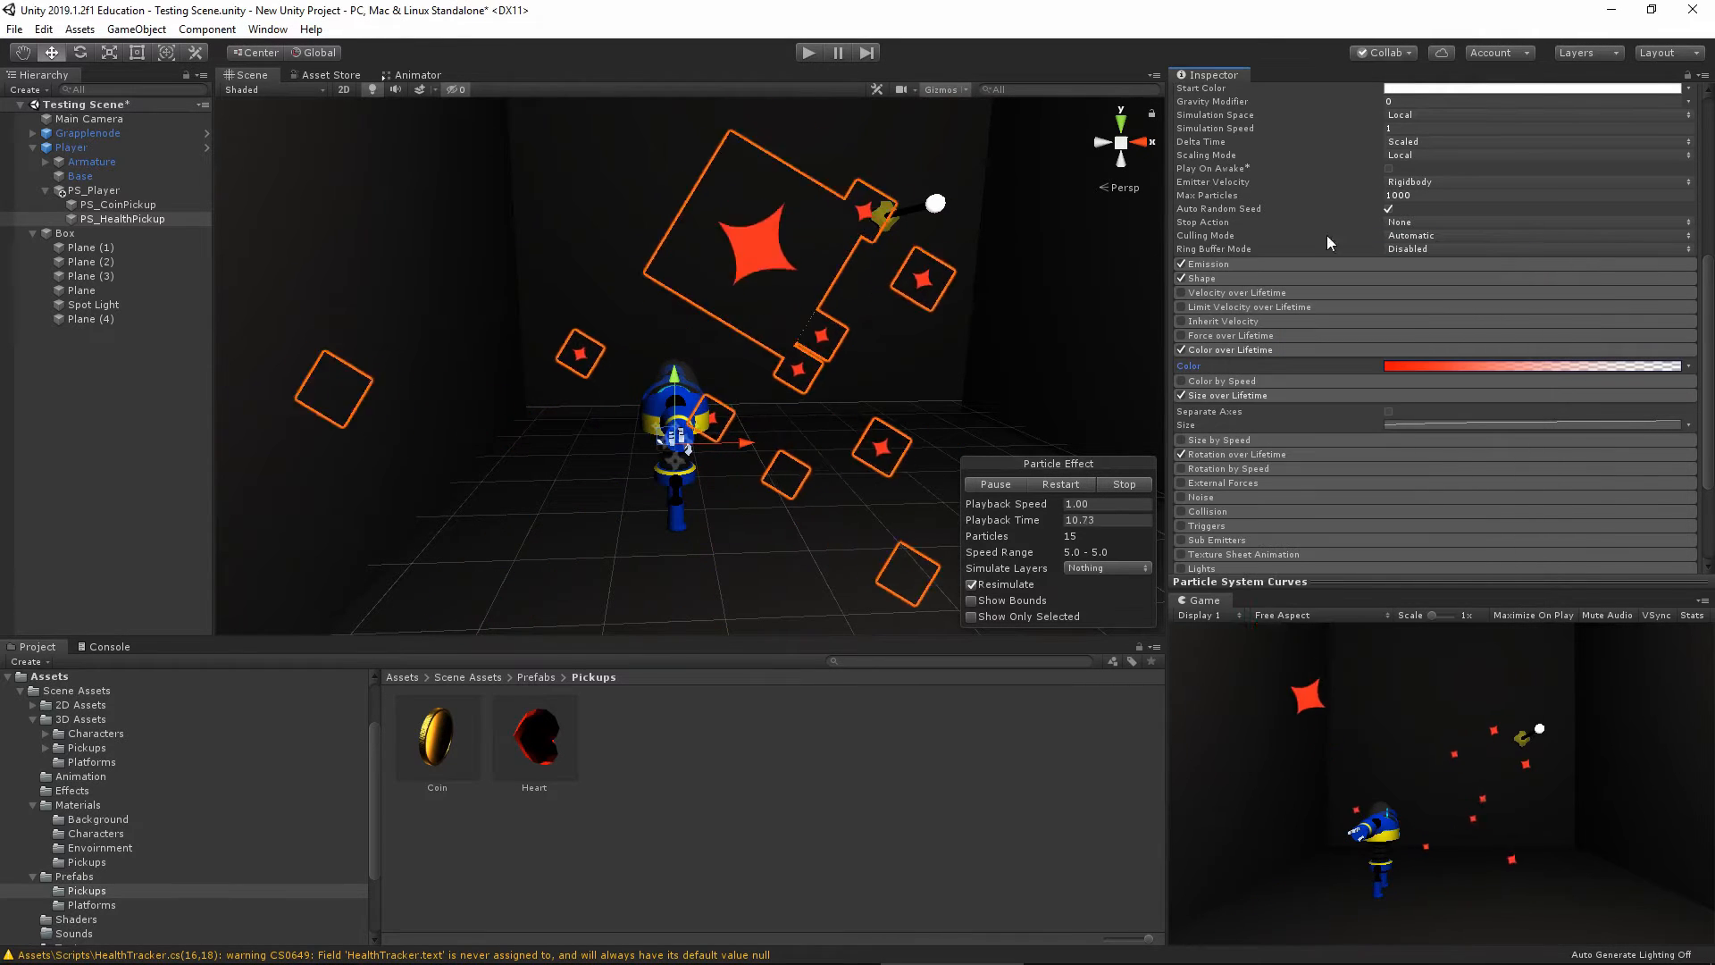
On Player, assign PS_CoinPickup to the Coin Tracker's Ps_Coin and PS_HealthPickup to the Health Tracker's Ps_Health
click(118, 204)
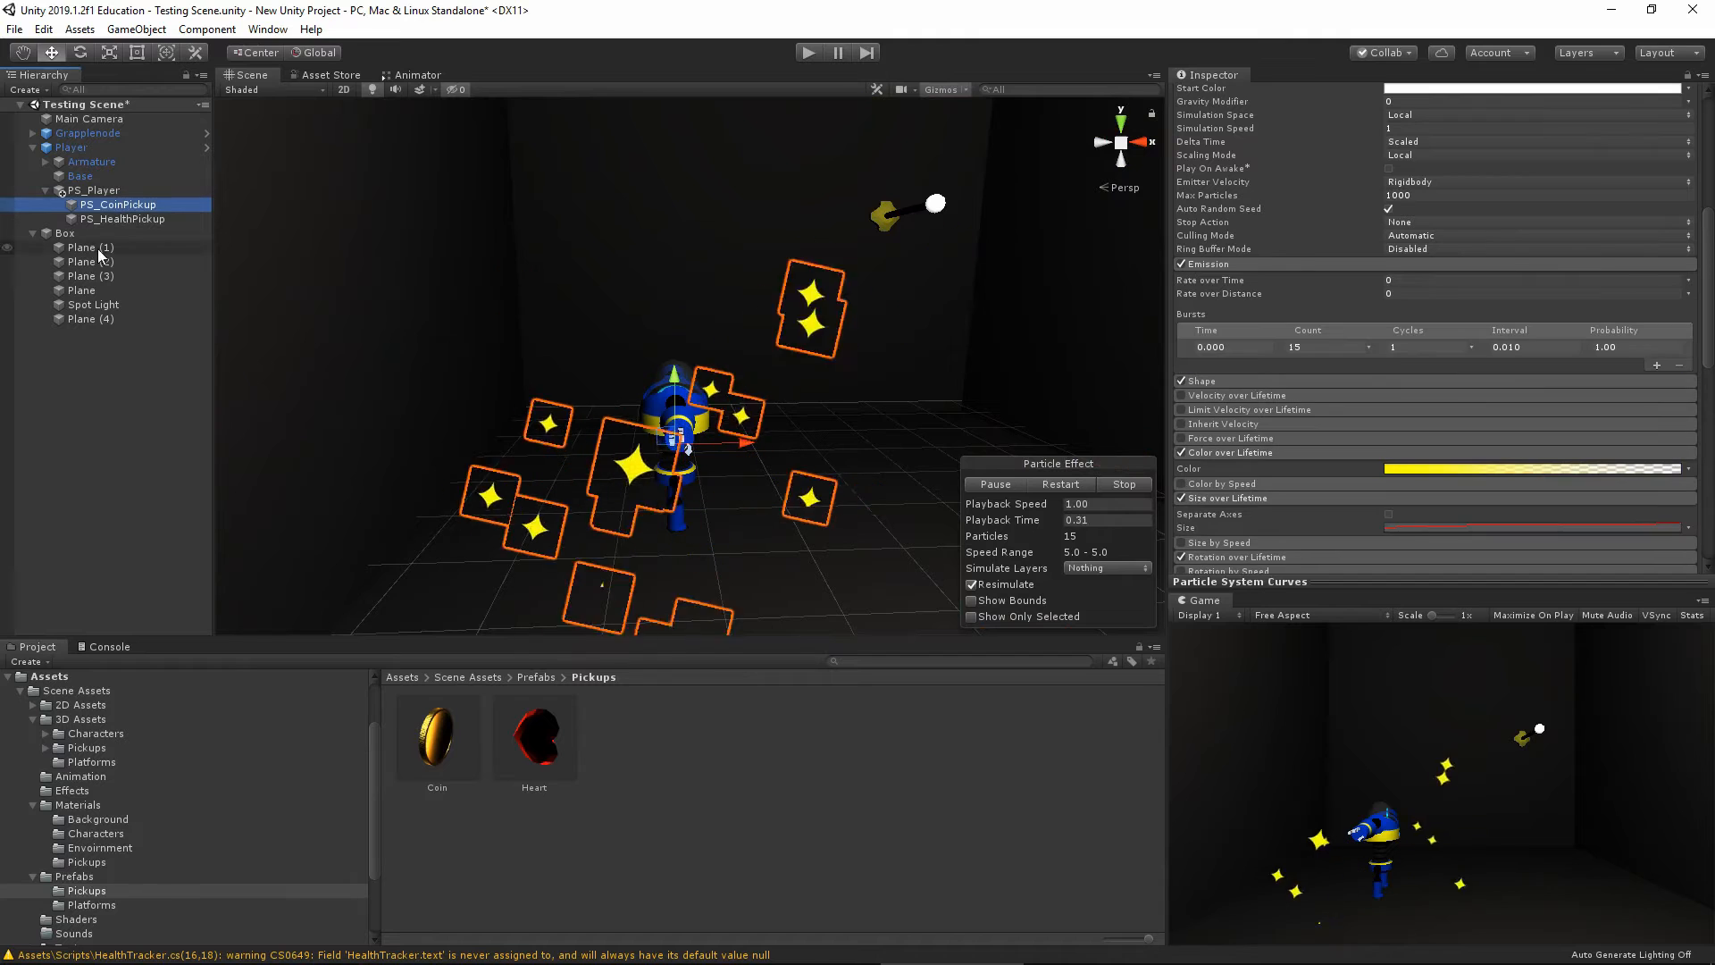
click(134, 219)
click(83, 191)
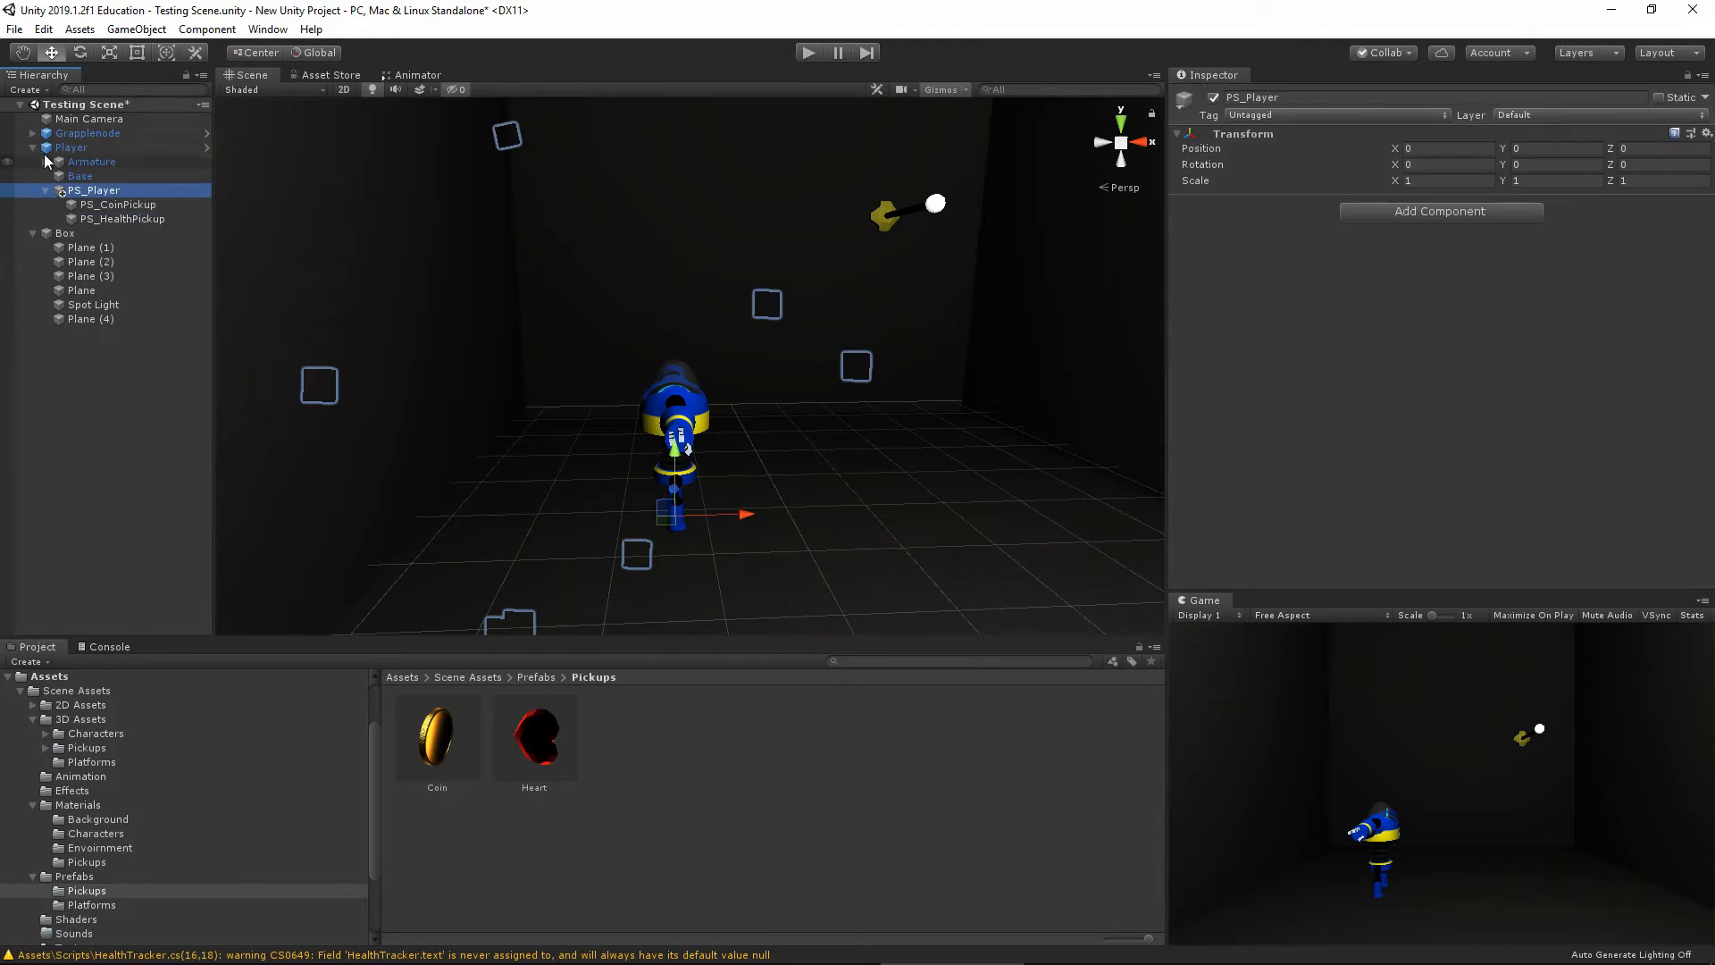
click(73, 148)
scroll(1290, 418, down, 10)
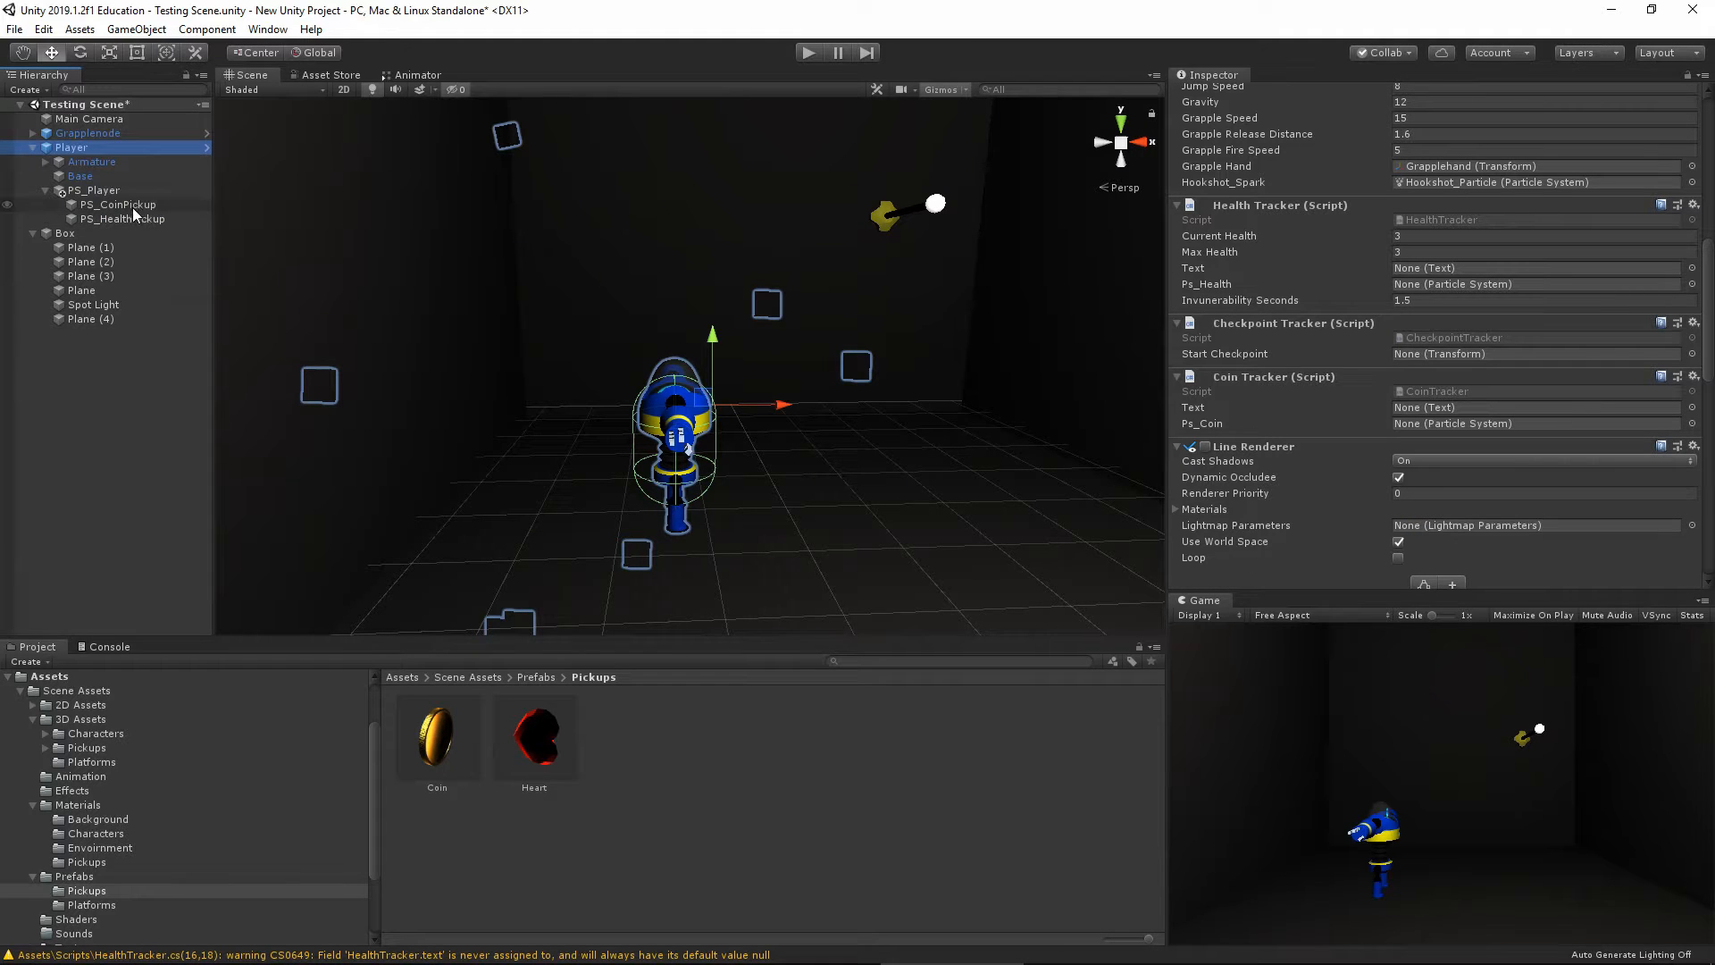
drag(132, 208, 538, 199)
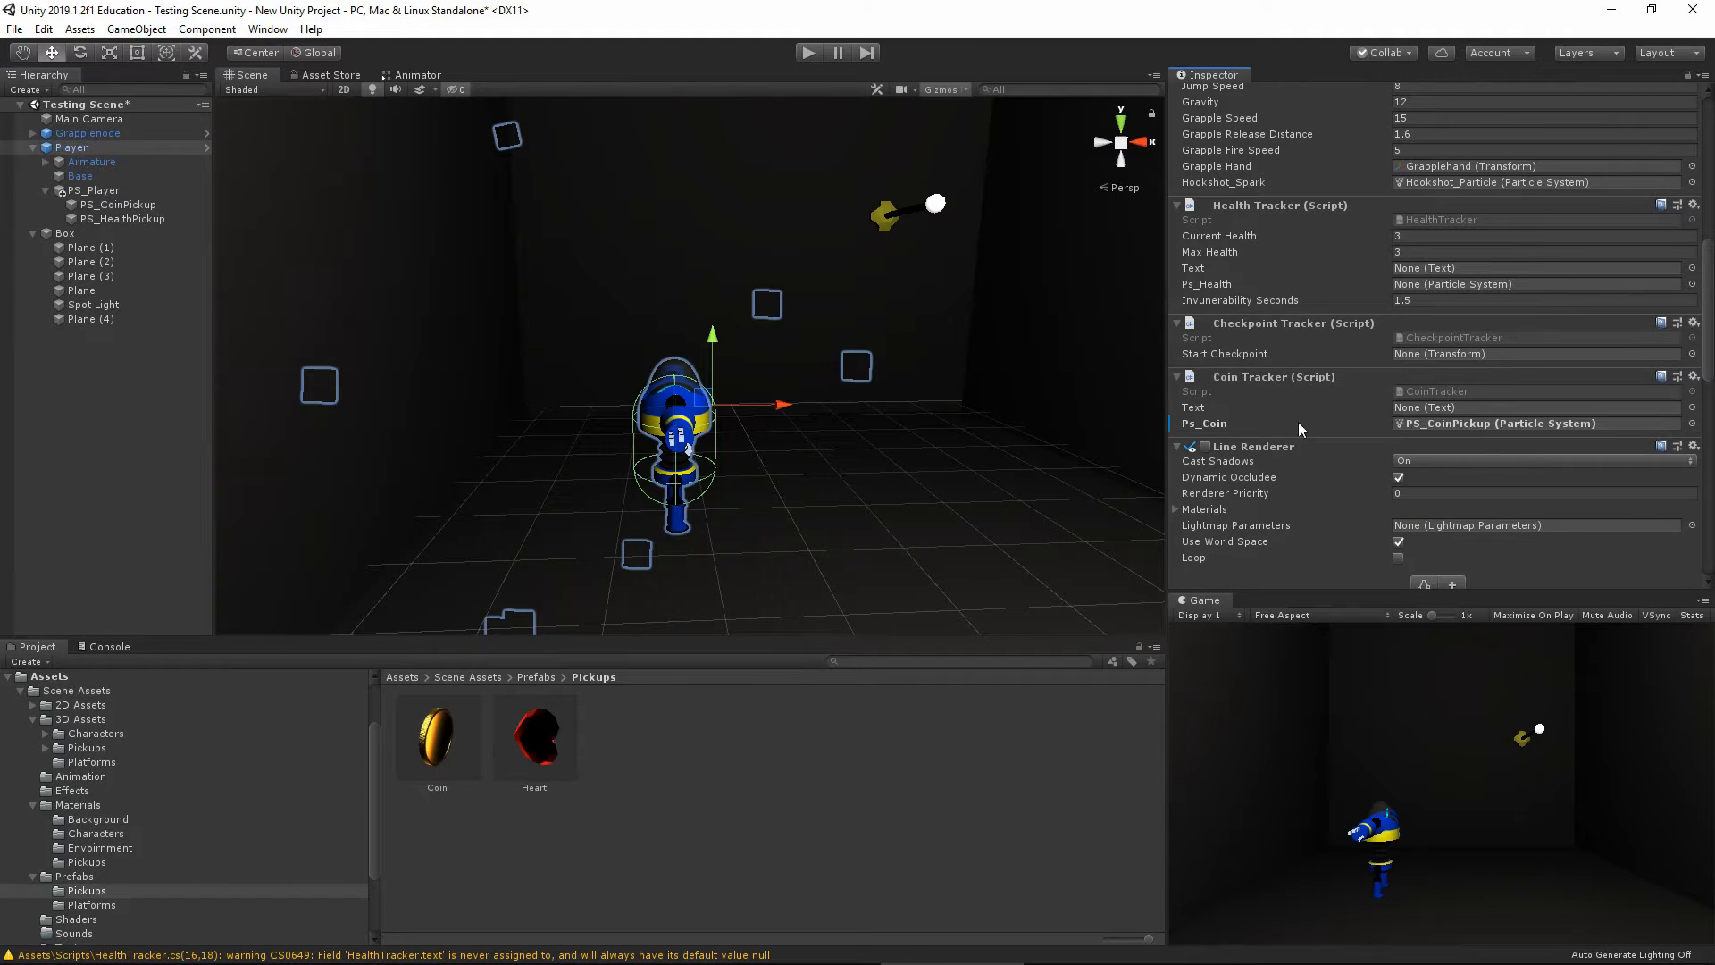
drag(126, 216, 1535, 284)
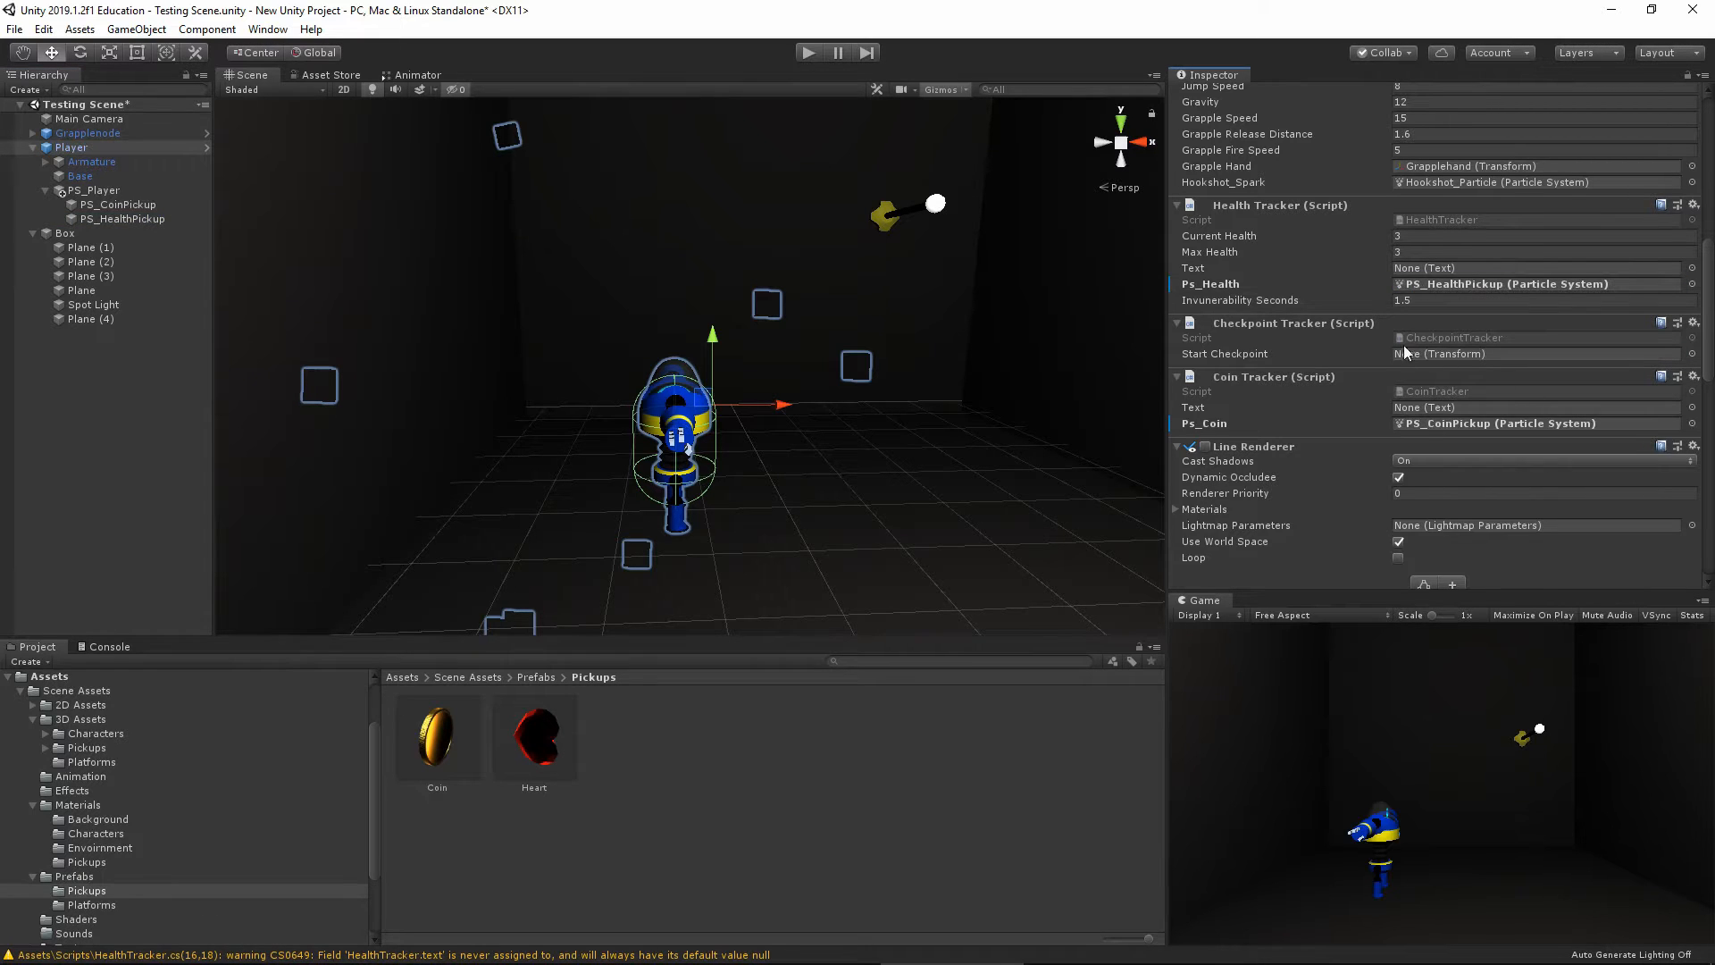
Place the Coin and Heart prefabs in the scene on opposite sides of the player, raising the heart above the floor
click(33, 147)
drag(439, 738, 789, 528)
drag(540, 751, 404, 483)
drag(404, 420, 399, 317)
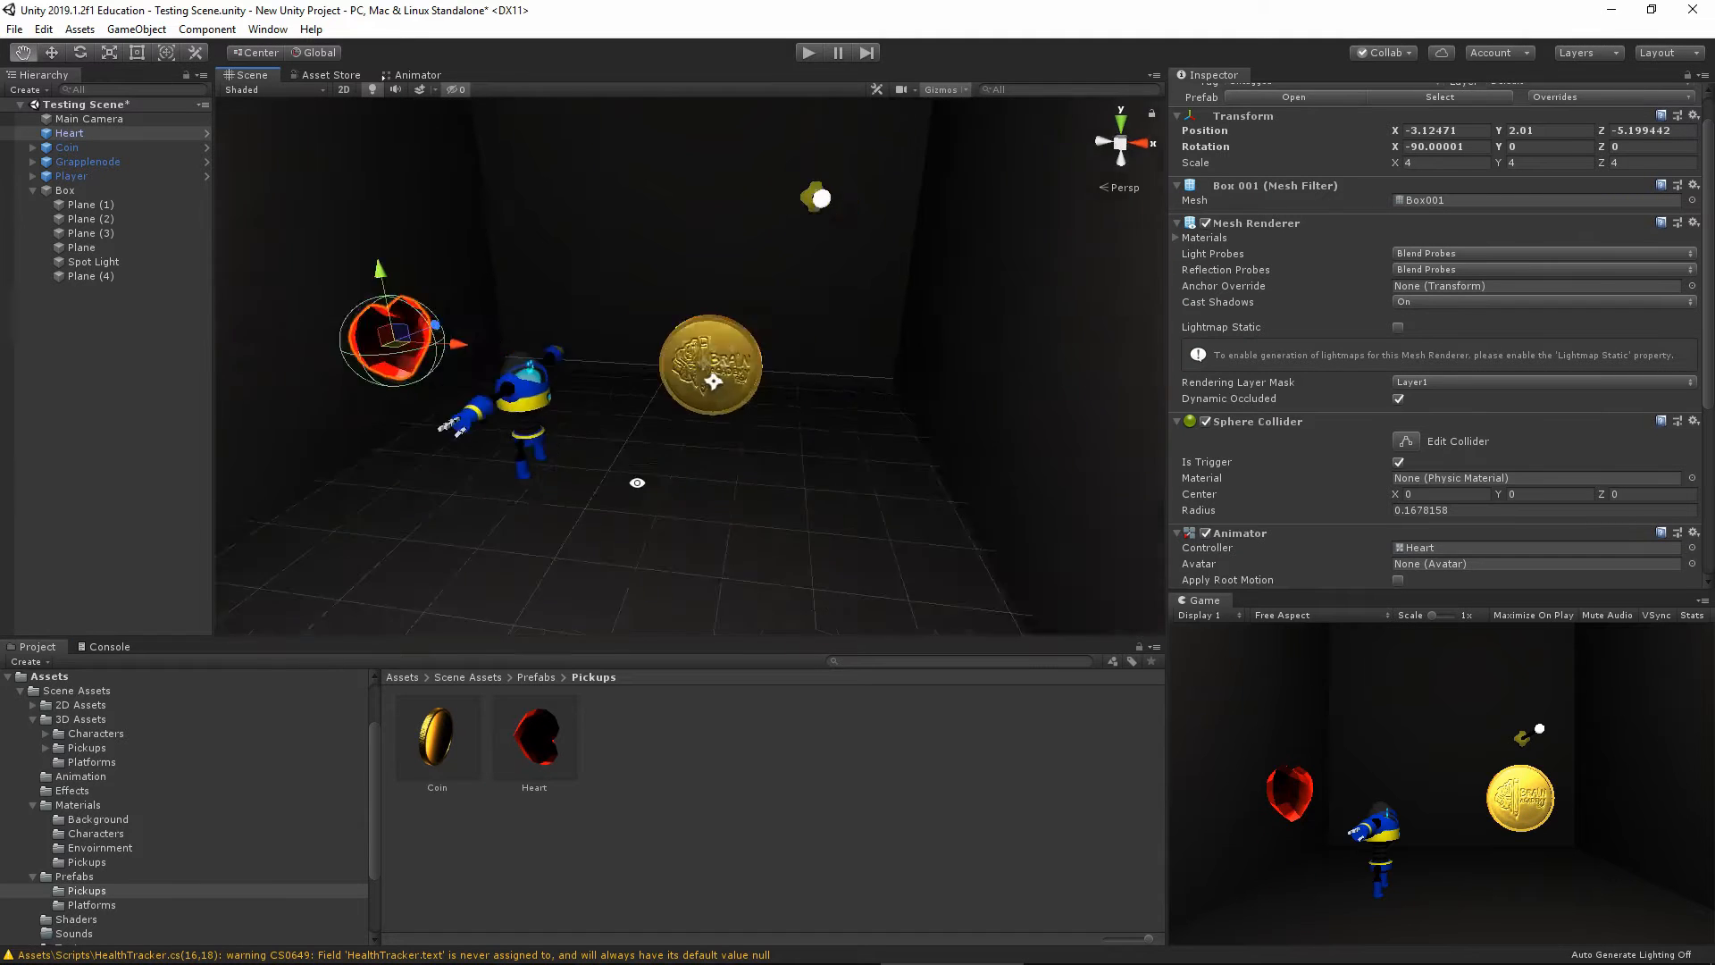
alt+drag(571, 402, 634, 616)
click(641, 741)
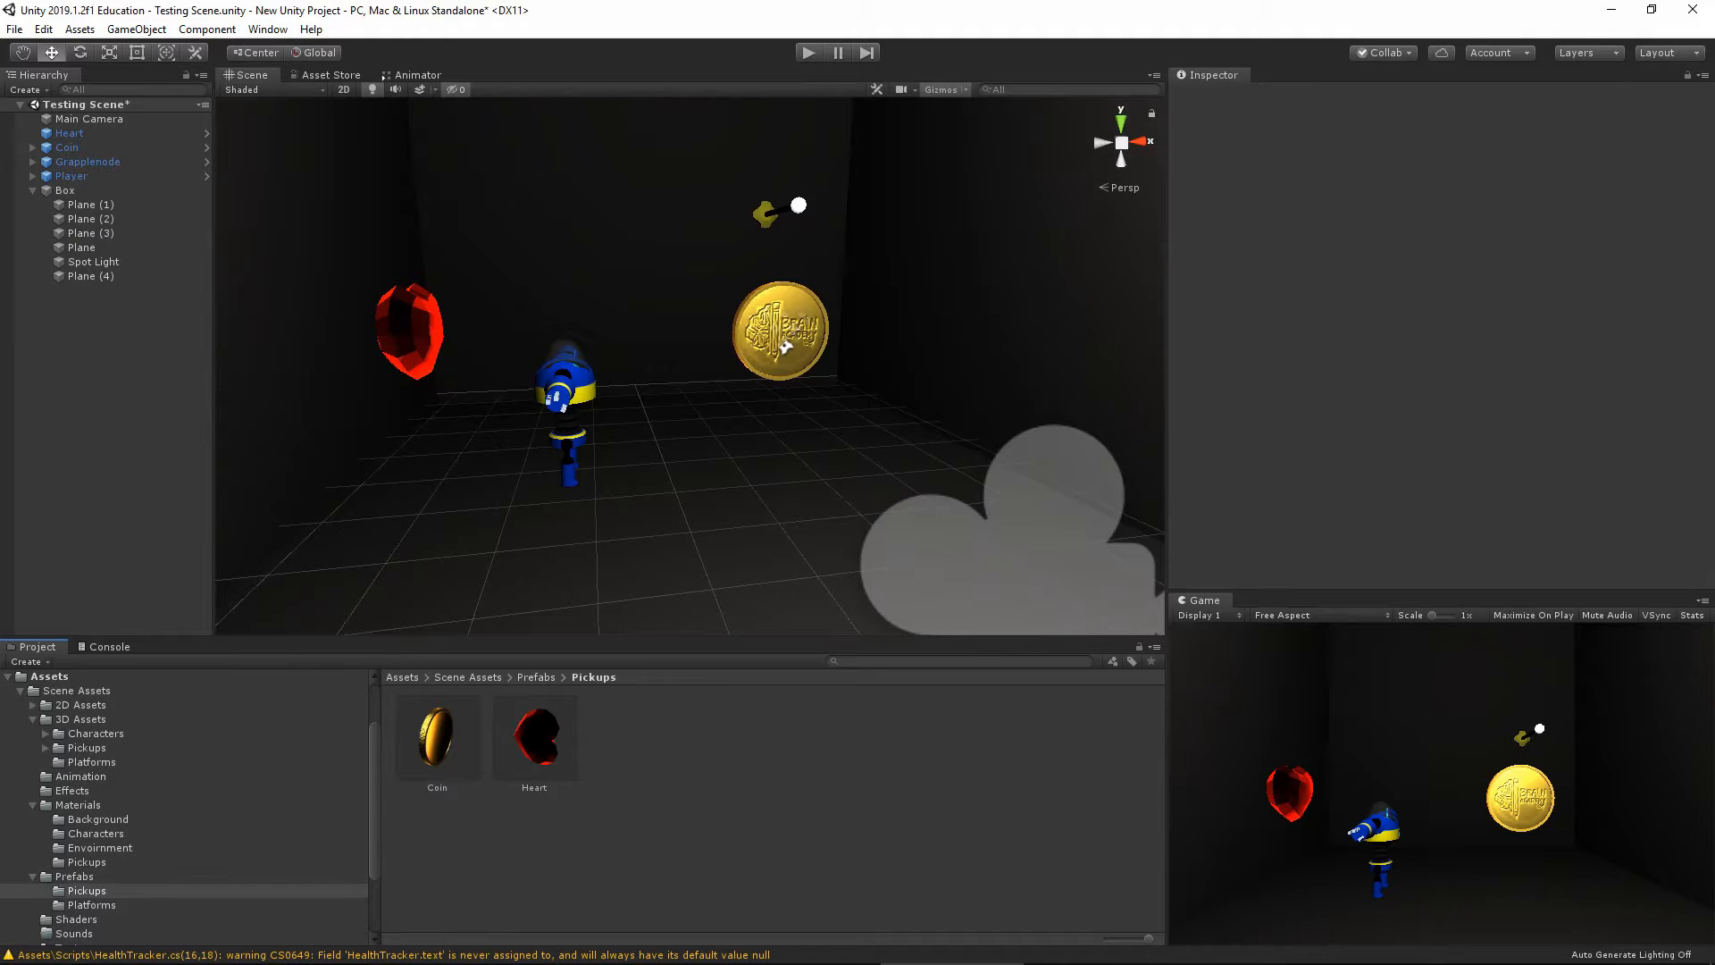
Test the coin pickup in play mode by moving and jumping the player into the coin, and stop play mode
click(812, 52)
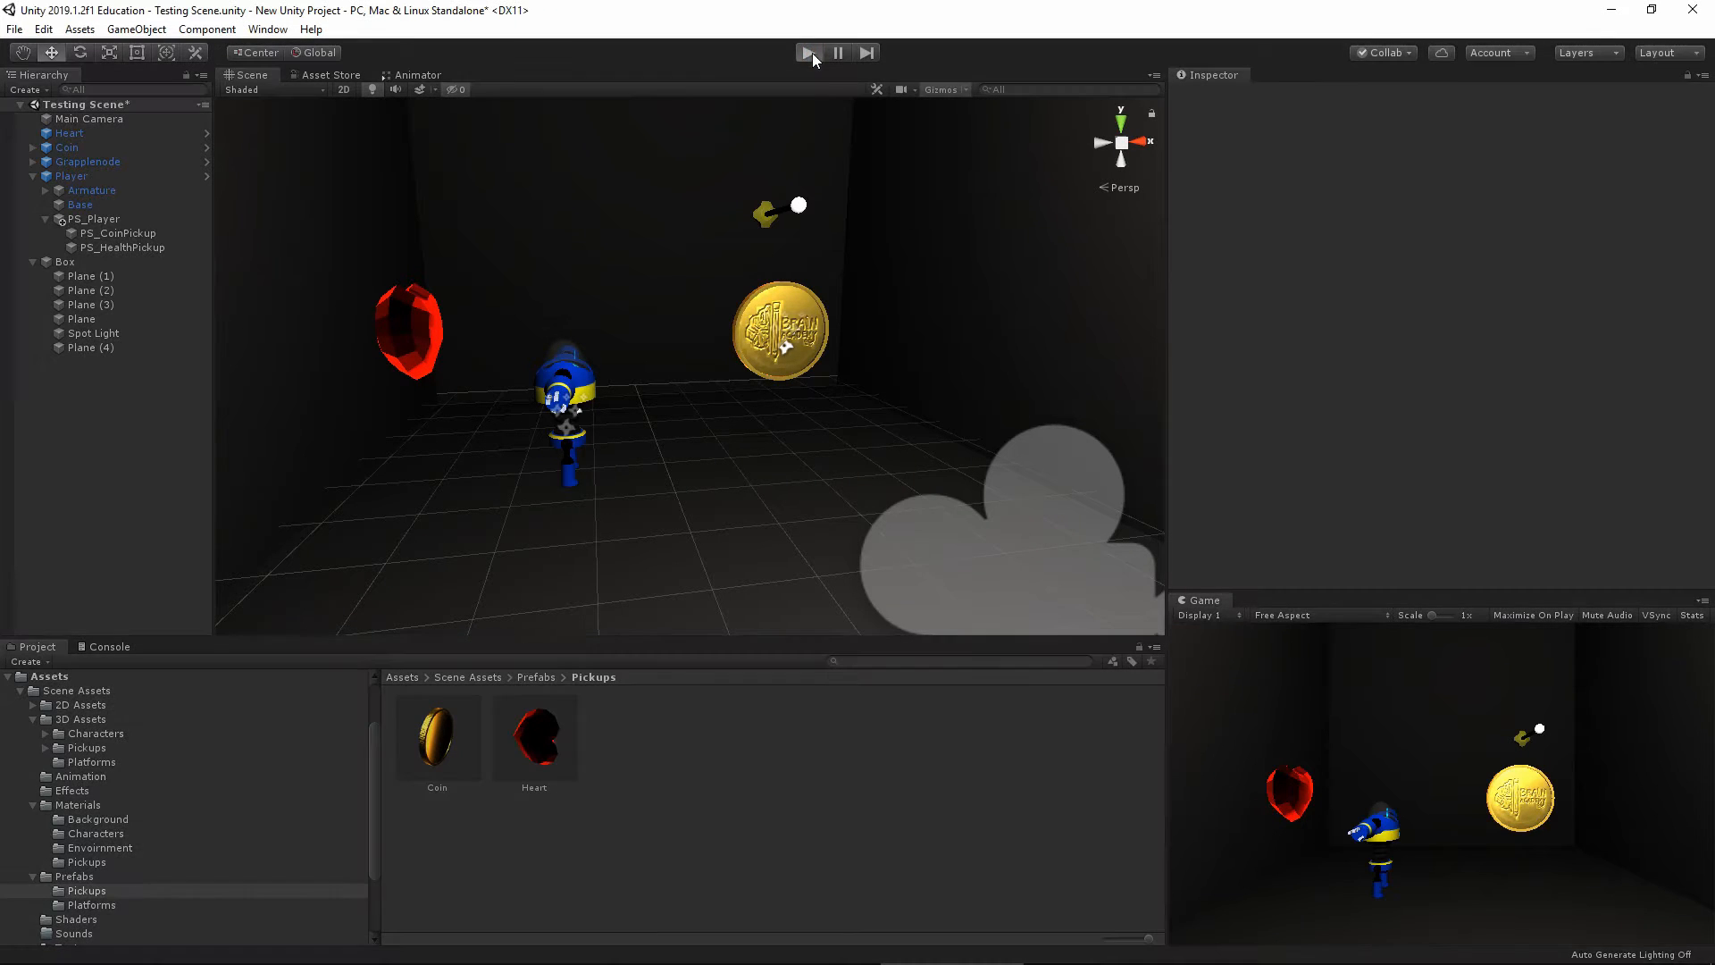
key(d)
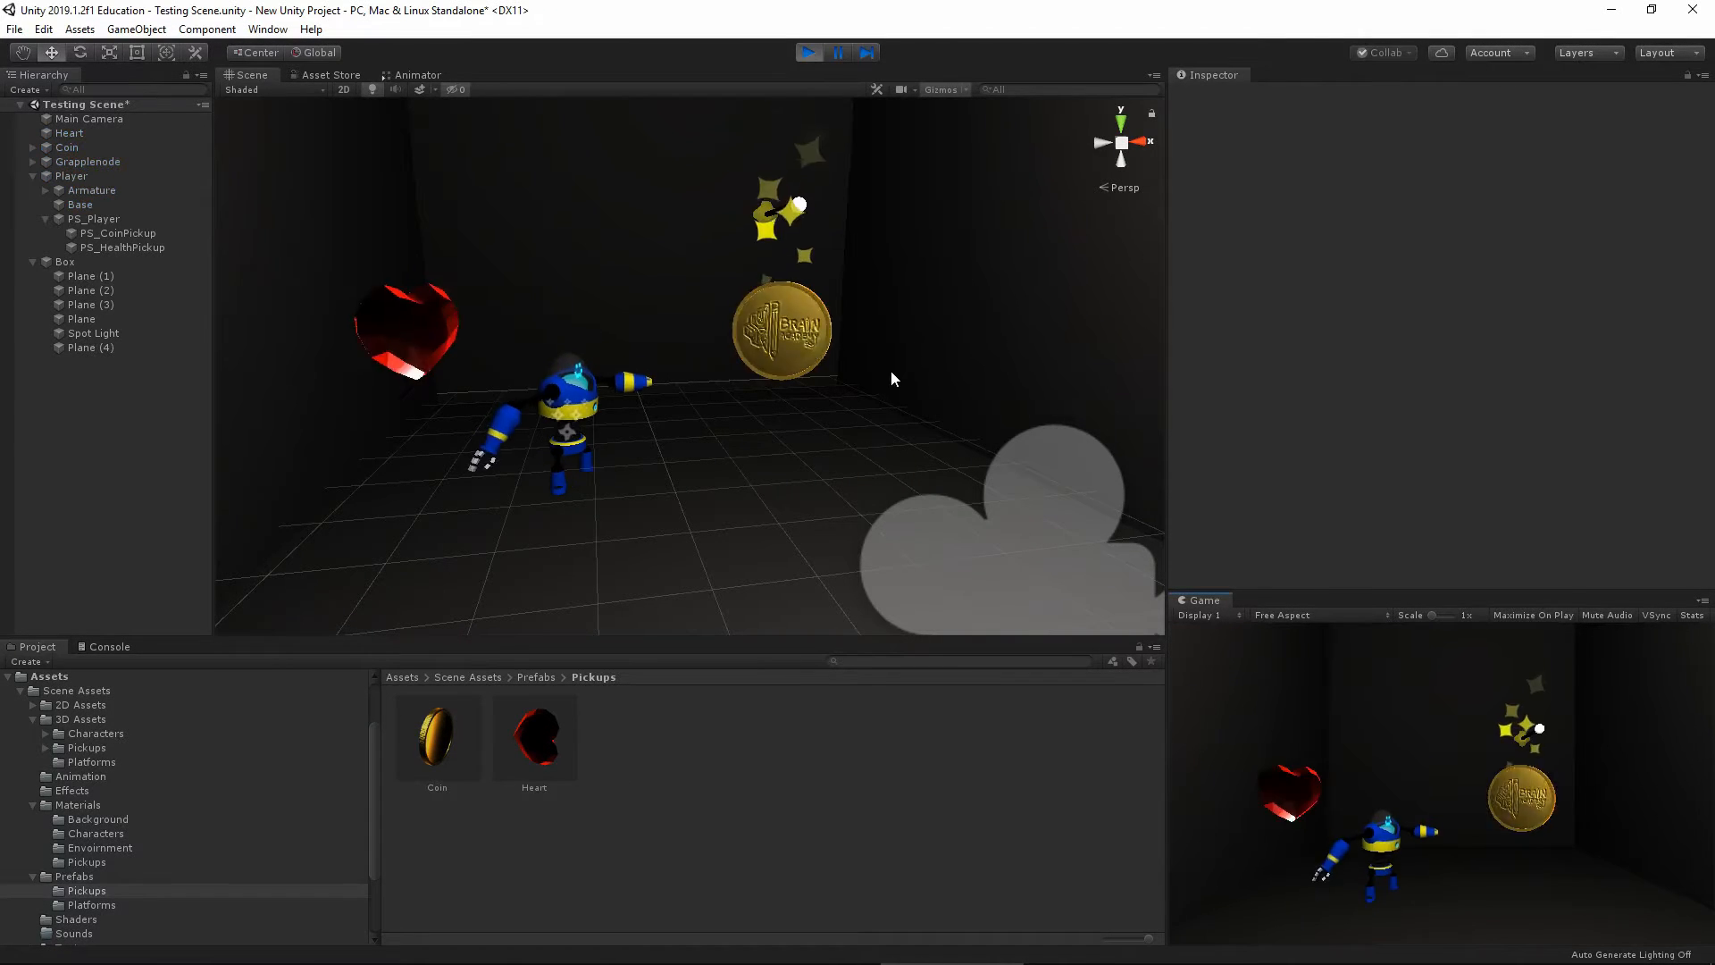
key(space)
key(a)
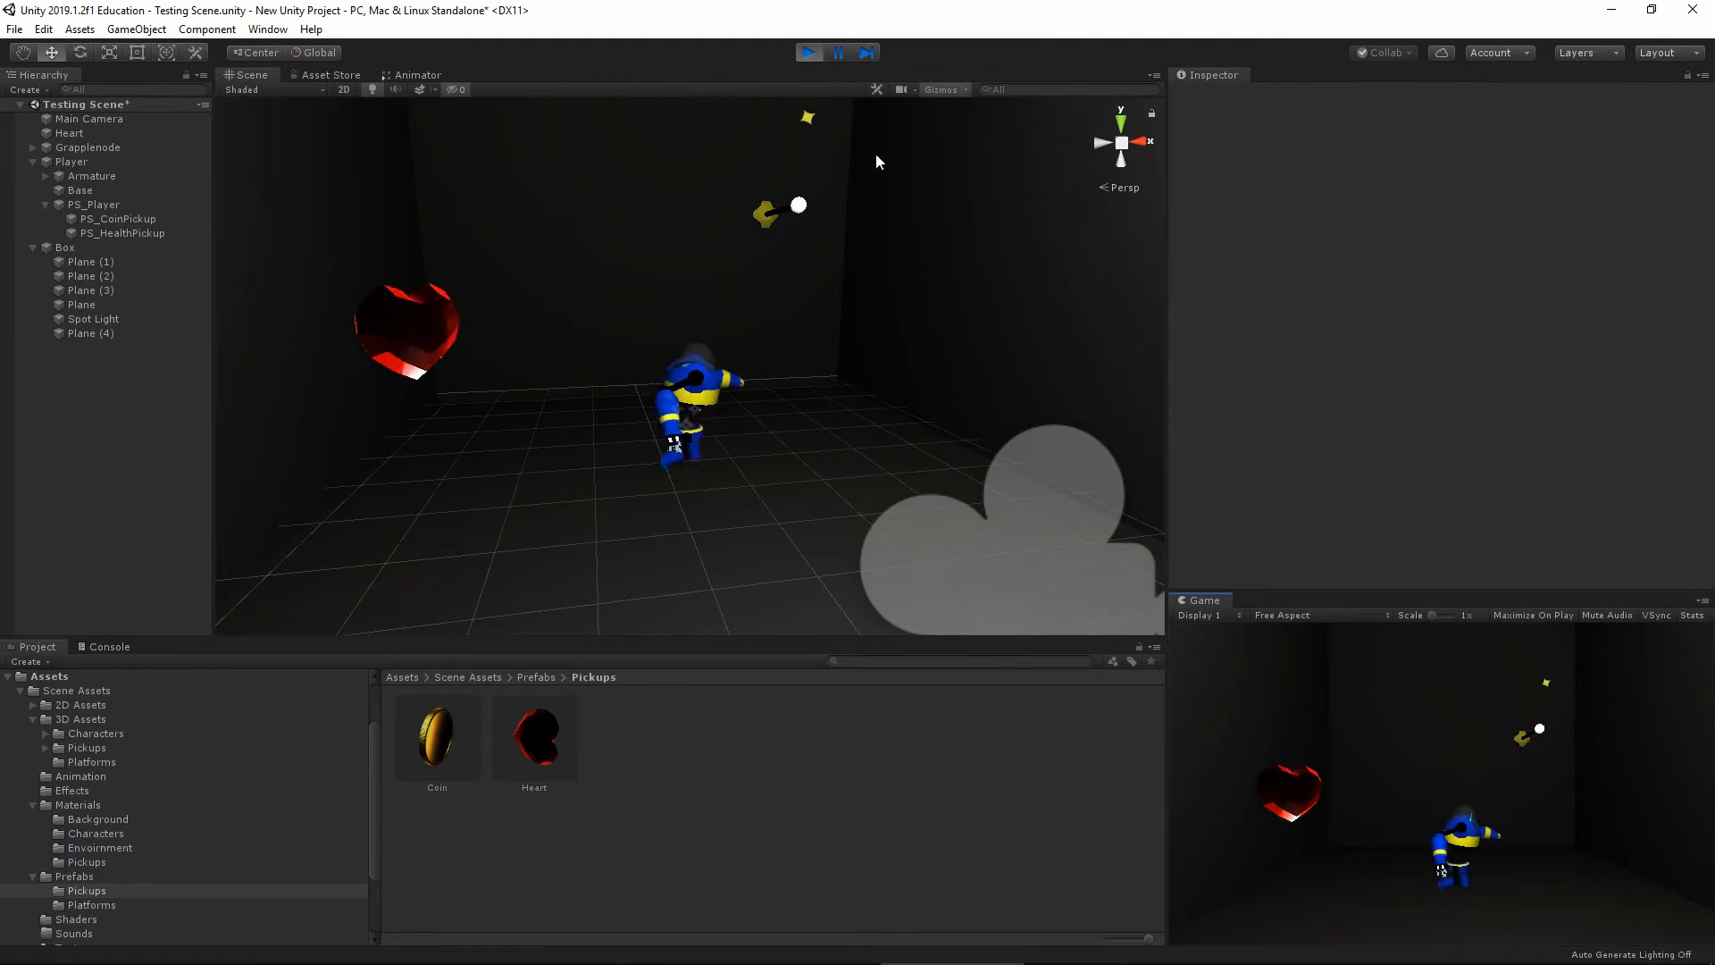
click(807, 52)
Set the Simulation Space of both PS_CoinPickup and PS_HealthPickup to World
click(123, 234)
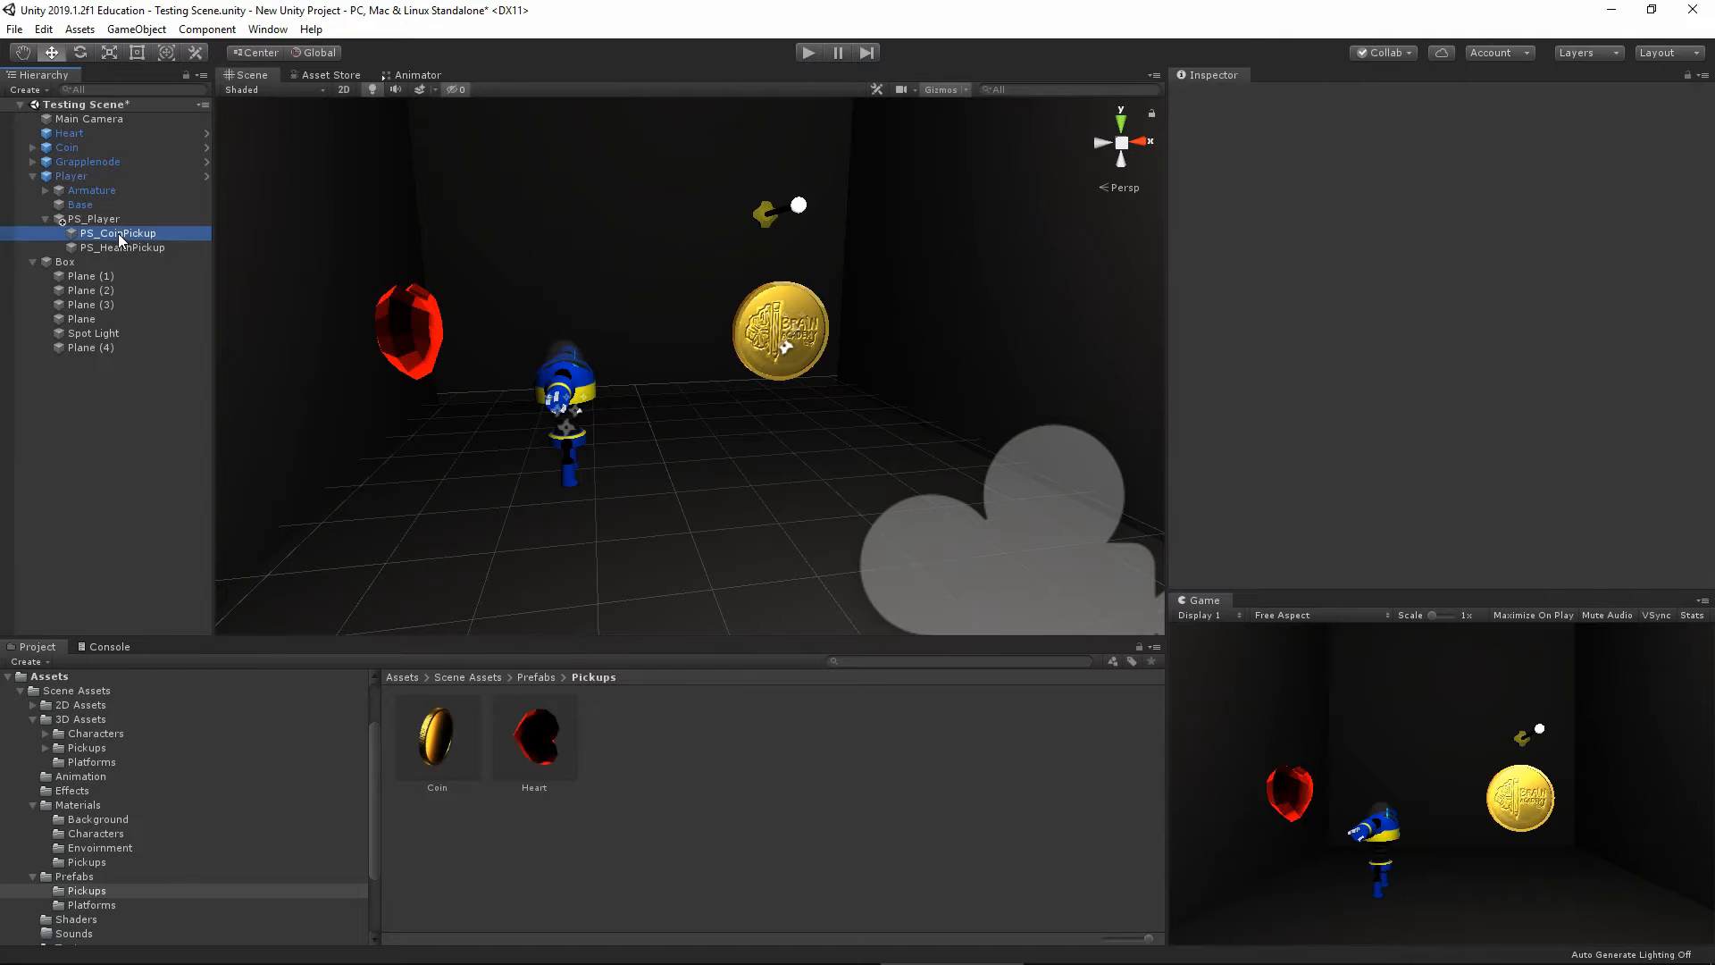
ctrl+click(132, 249)
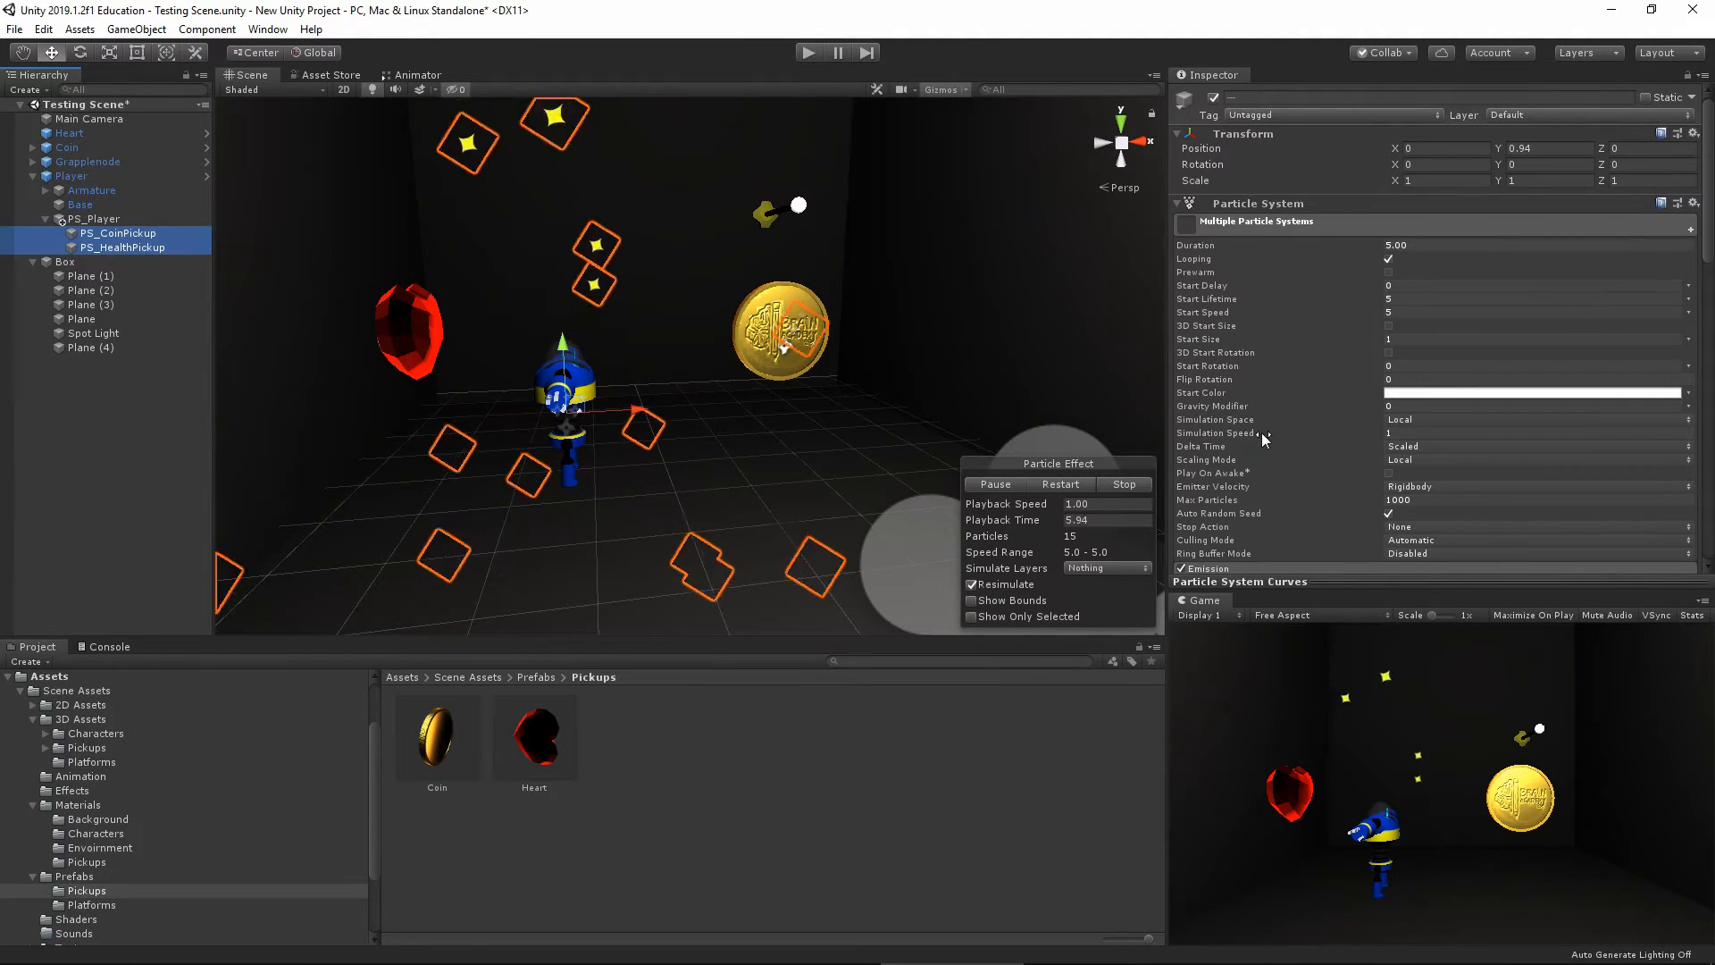
click(1419, 420)
click(1430, 456)
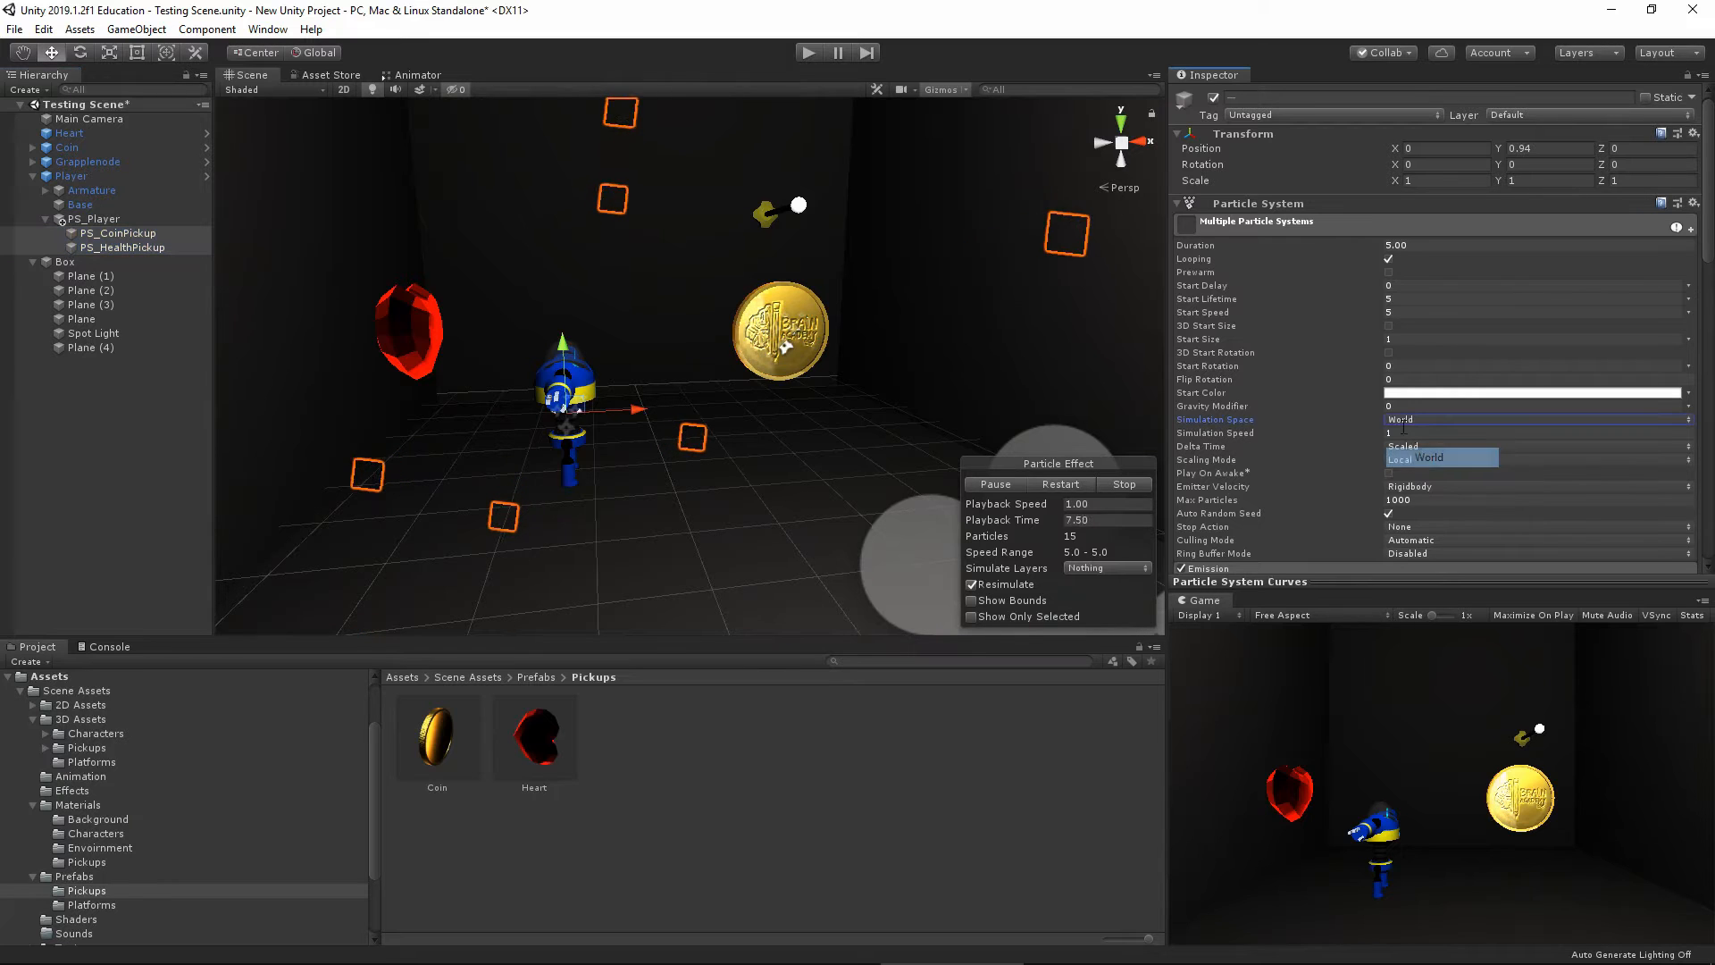
Run the scene again to check the coin pickup particles in world space, and exit play mode
click(807, 52)
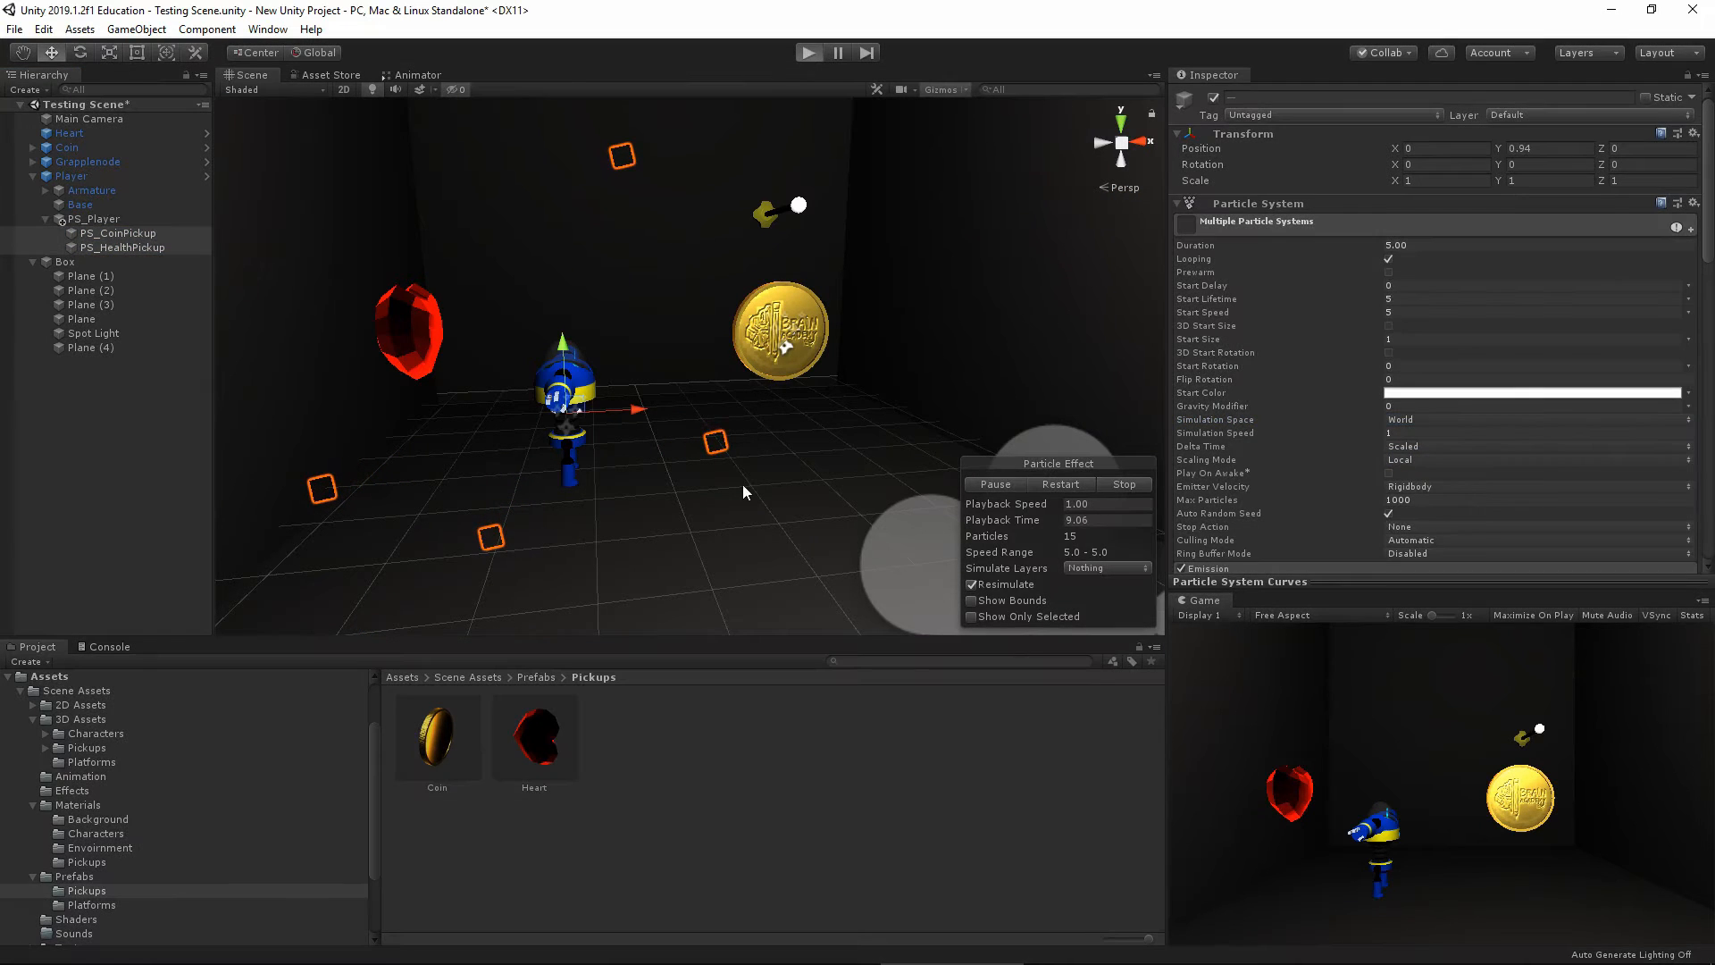
key(space)
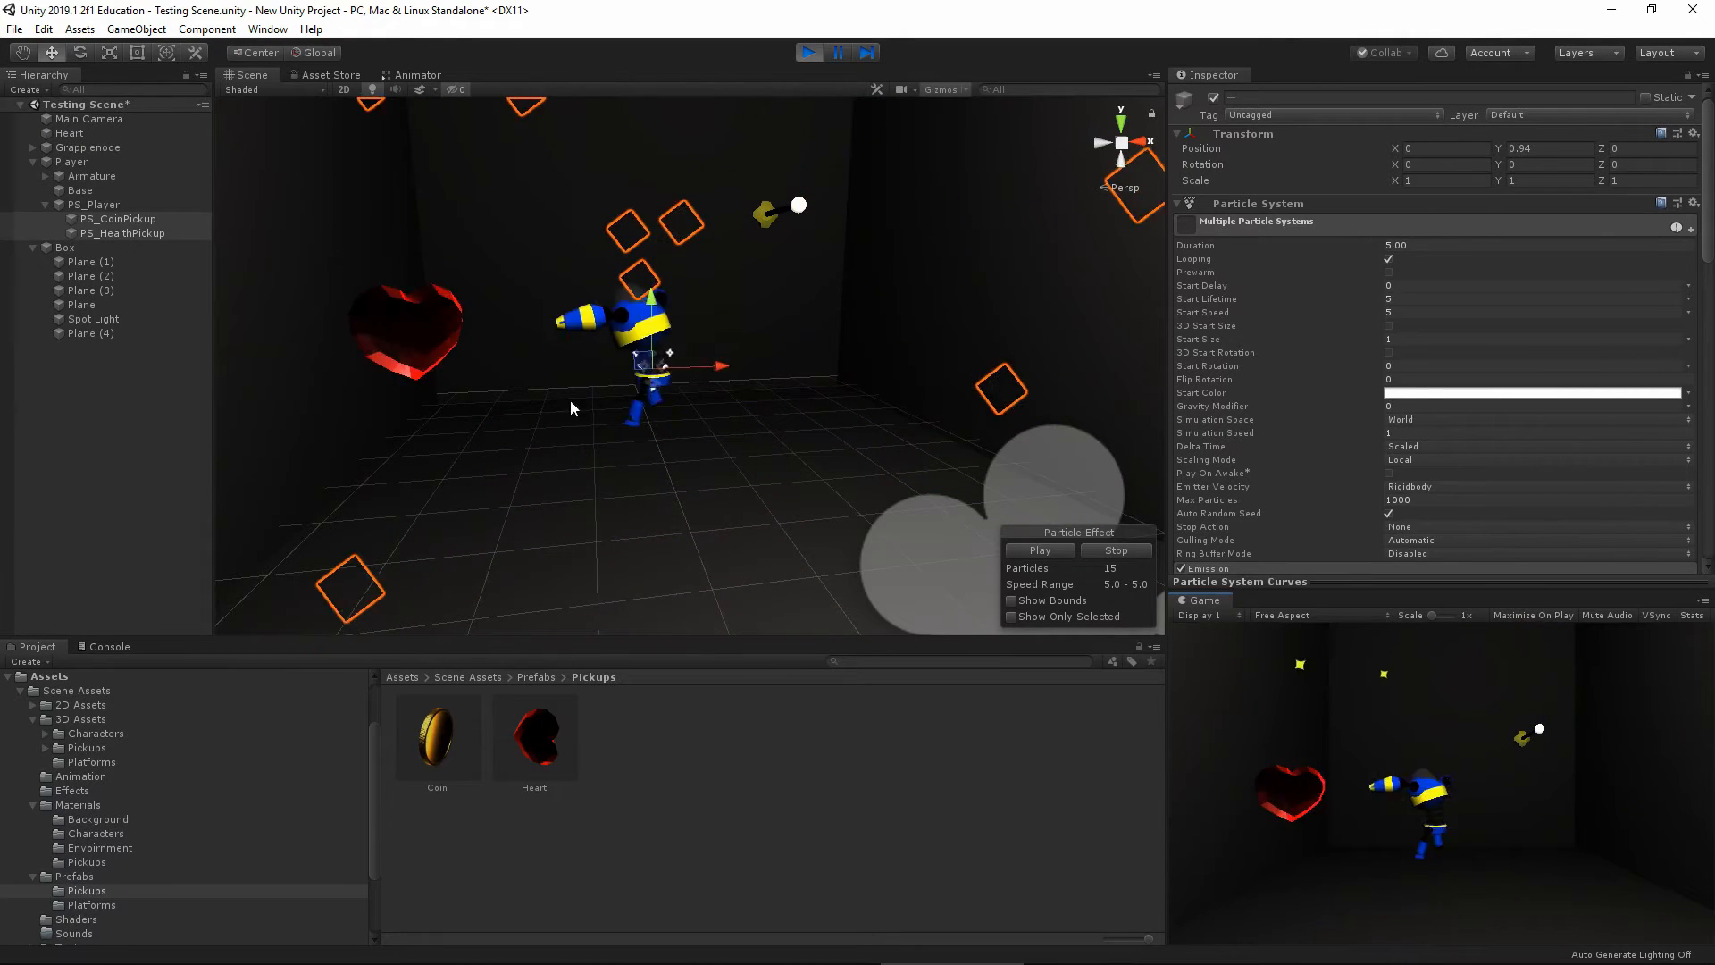
click(812, 54)
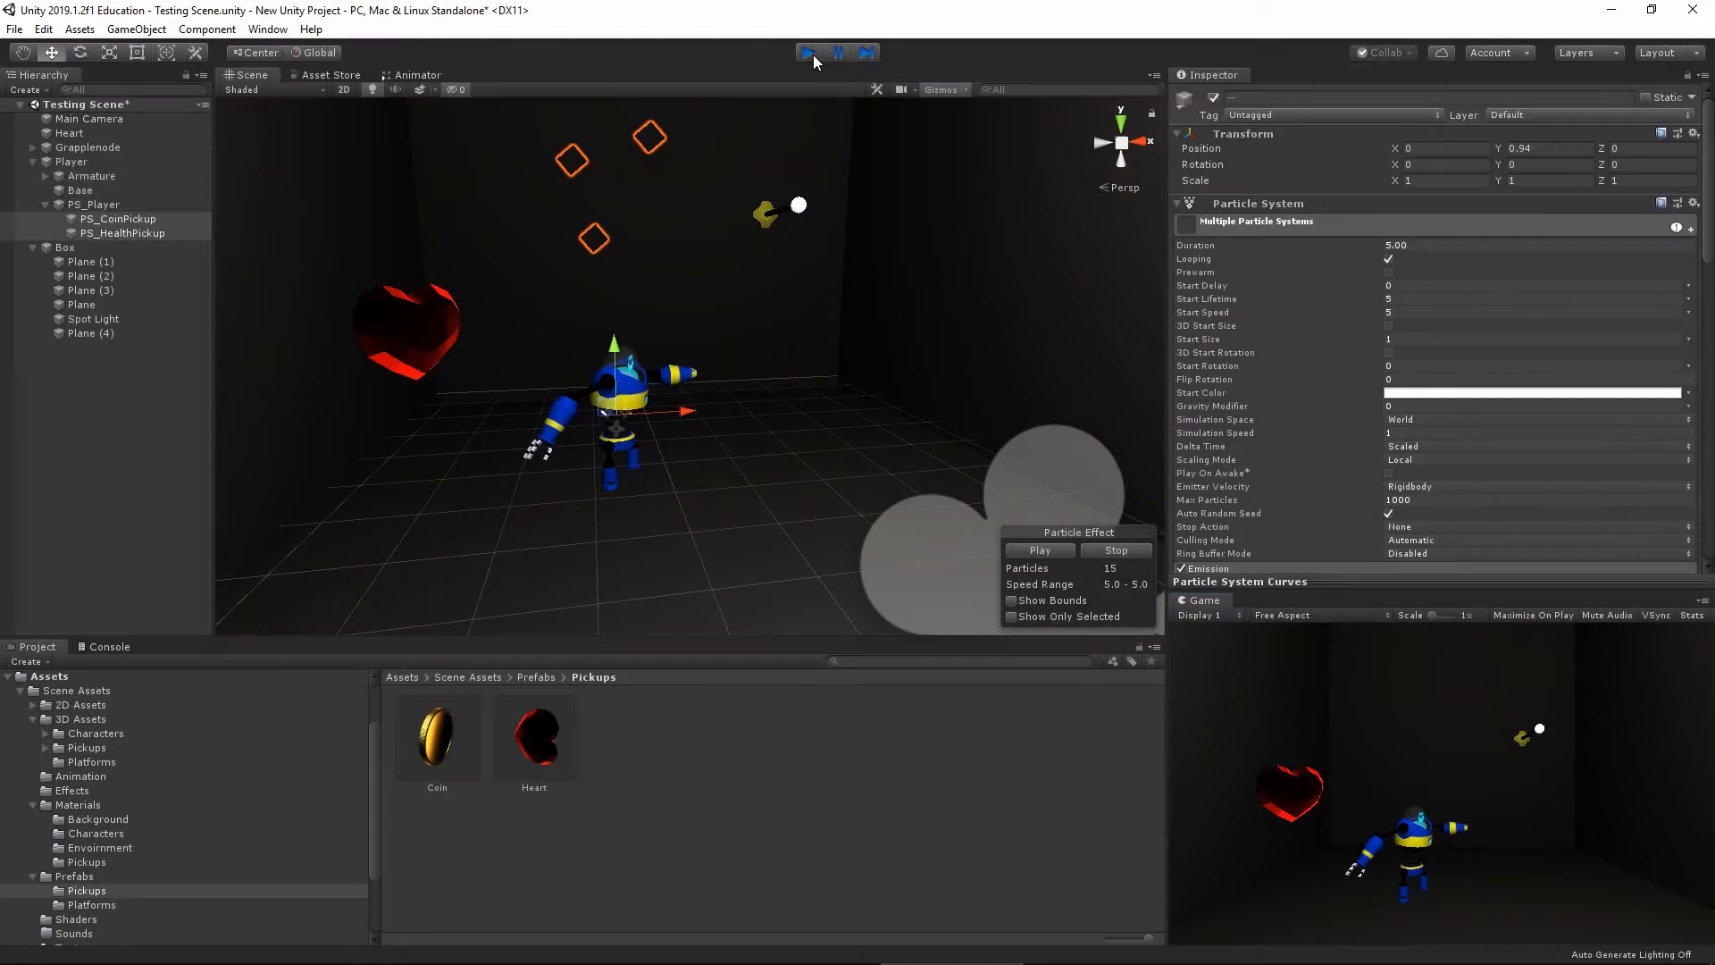
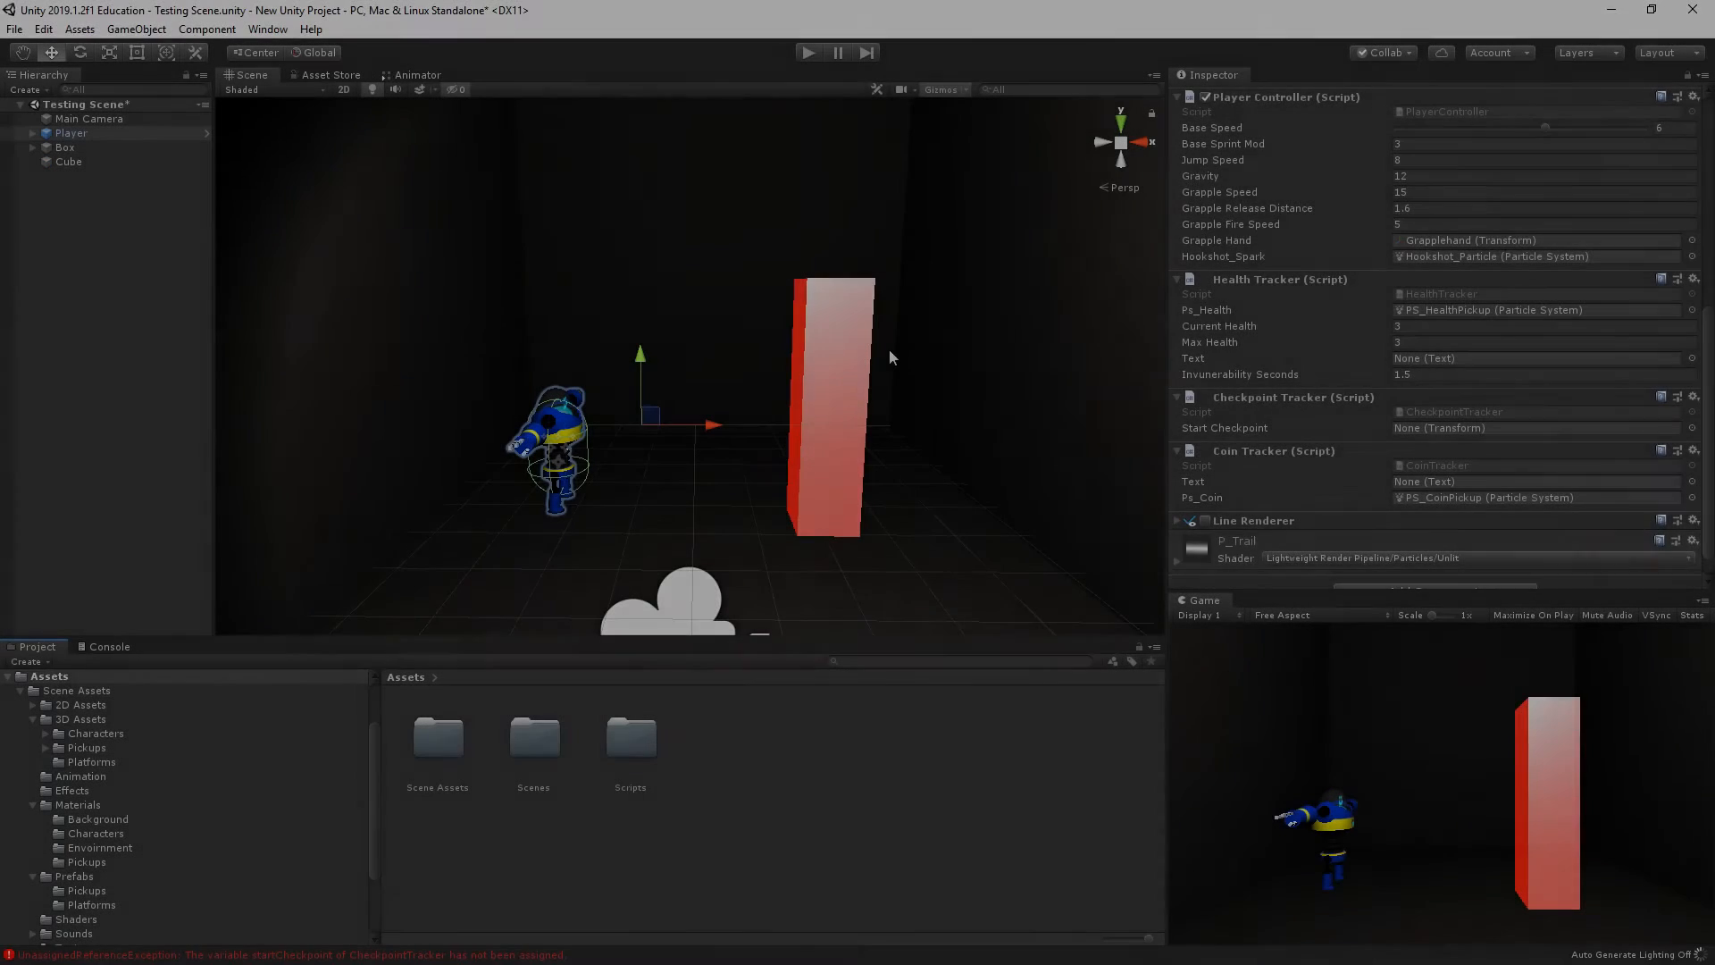
Turn off Looping for the PS_CoinPickup and PS_HealthPickup particle systems under PS_Player
click(27, 136)
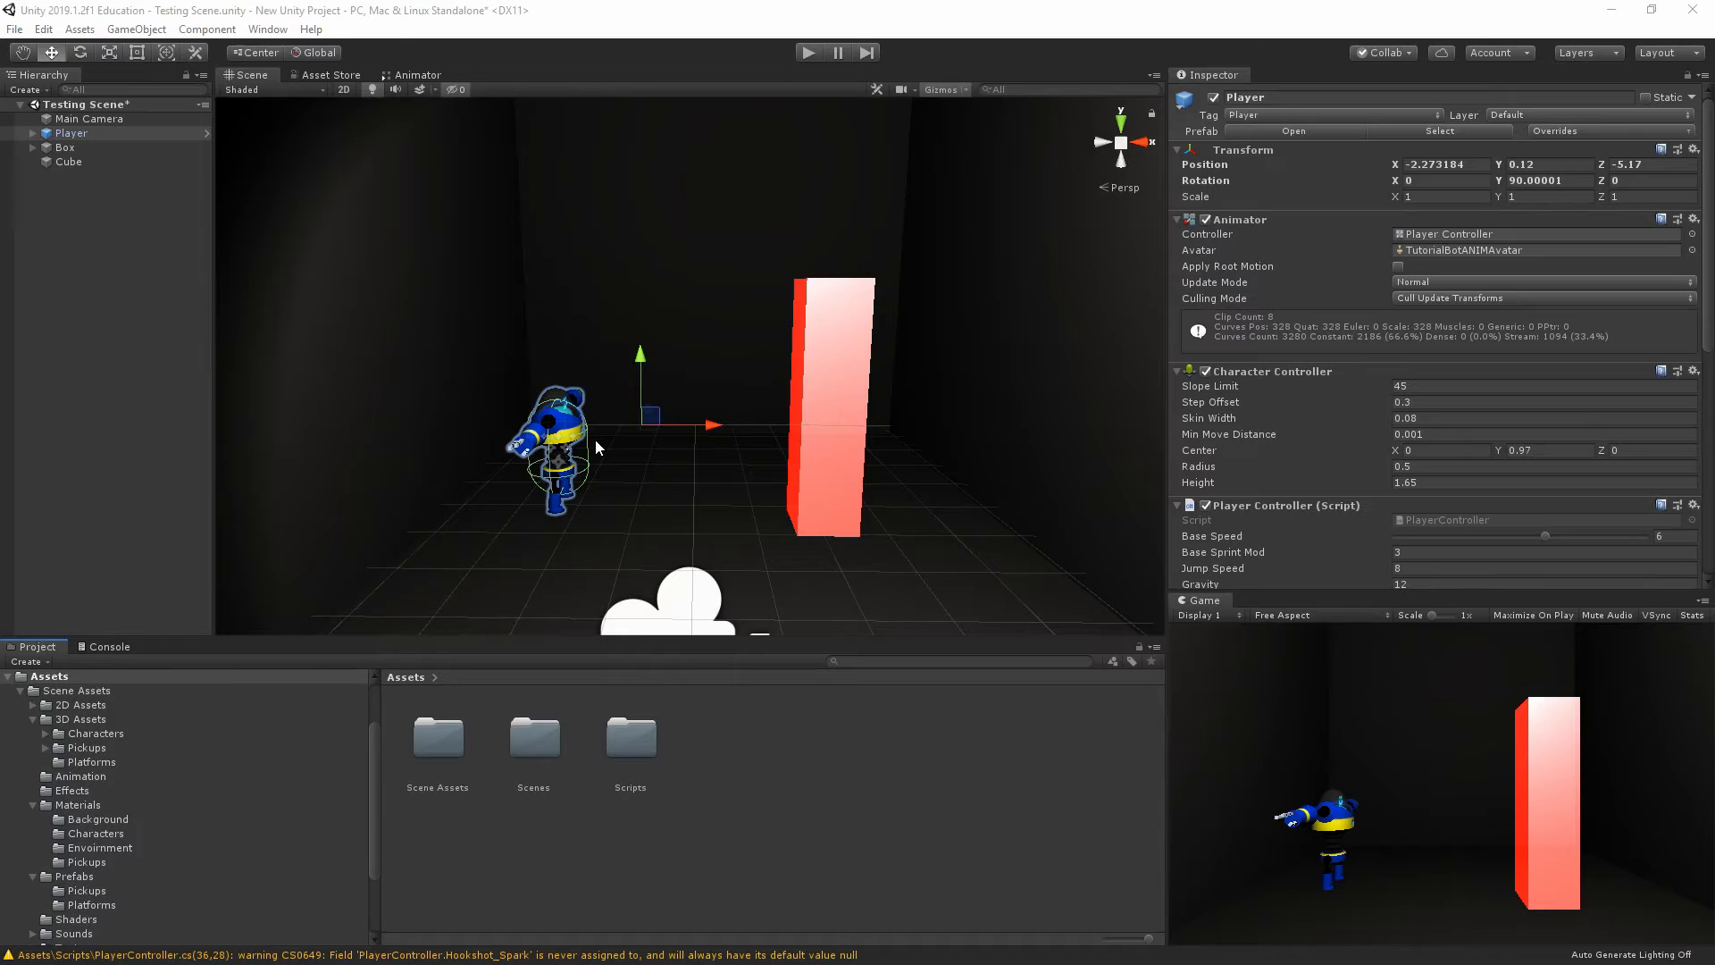
click(32, 133)
click(46, 176)
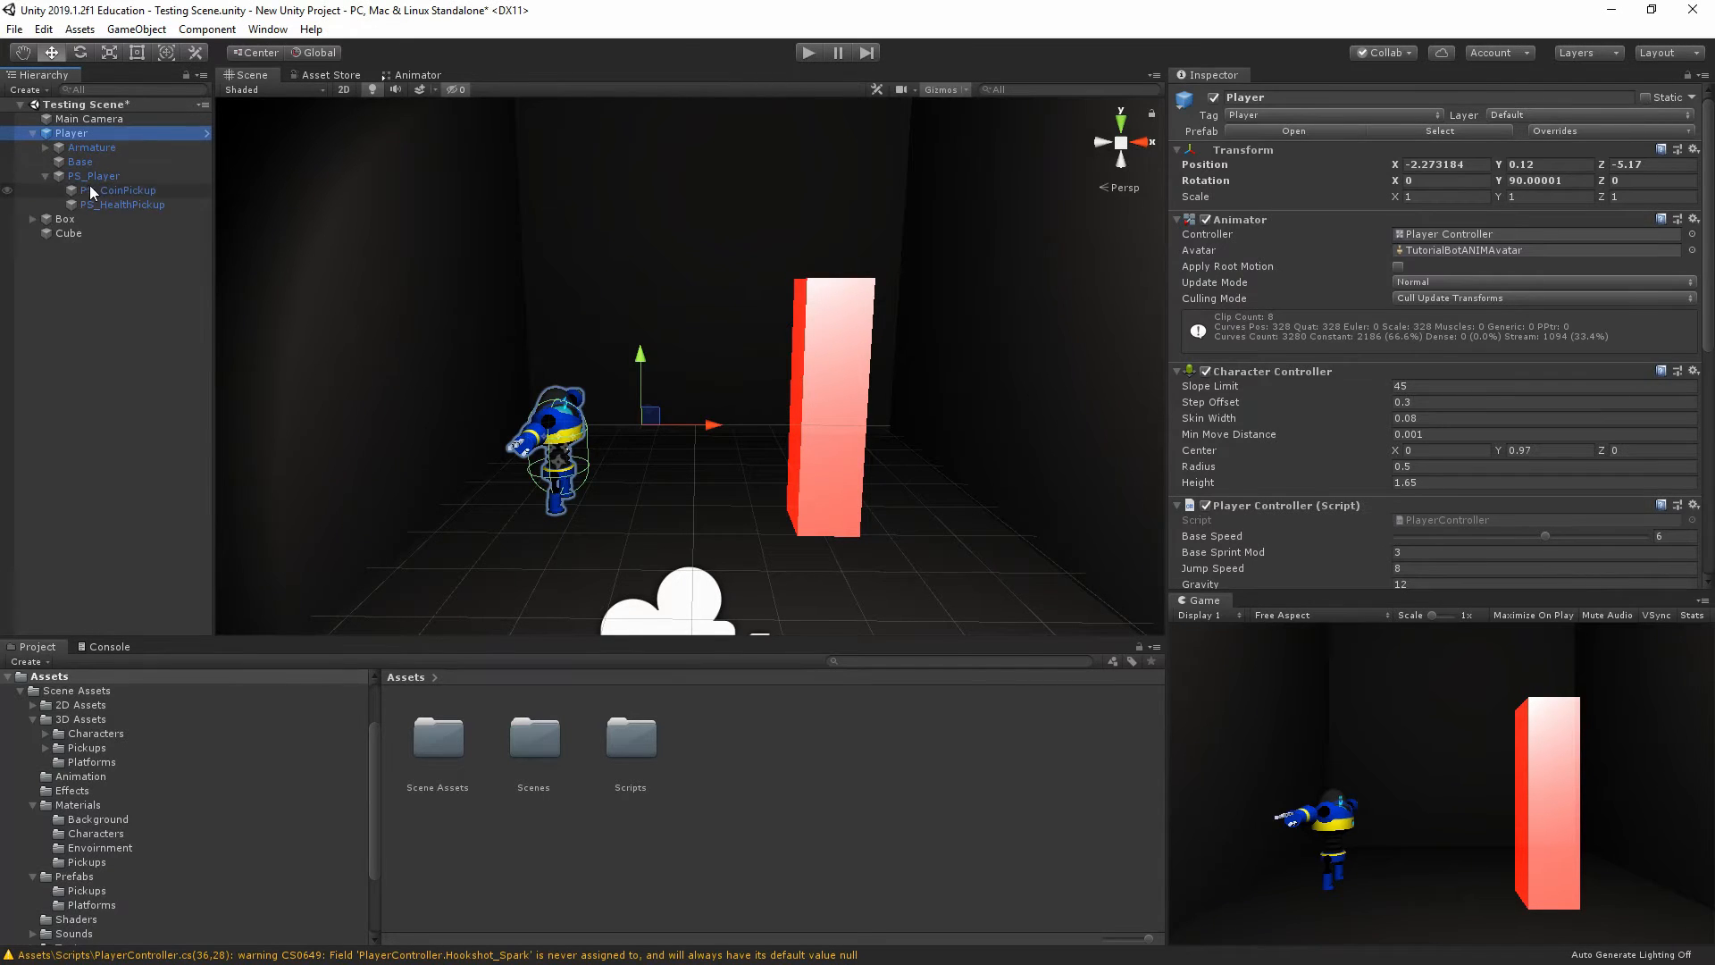
click(92, 192)
shift+click(121, 204)
click(1412, 266)
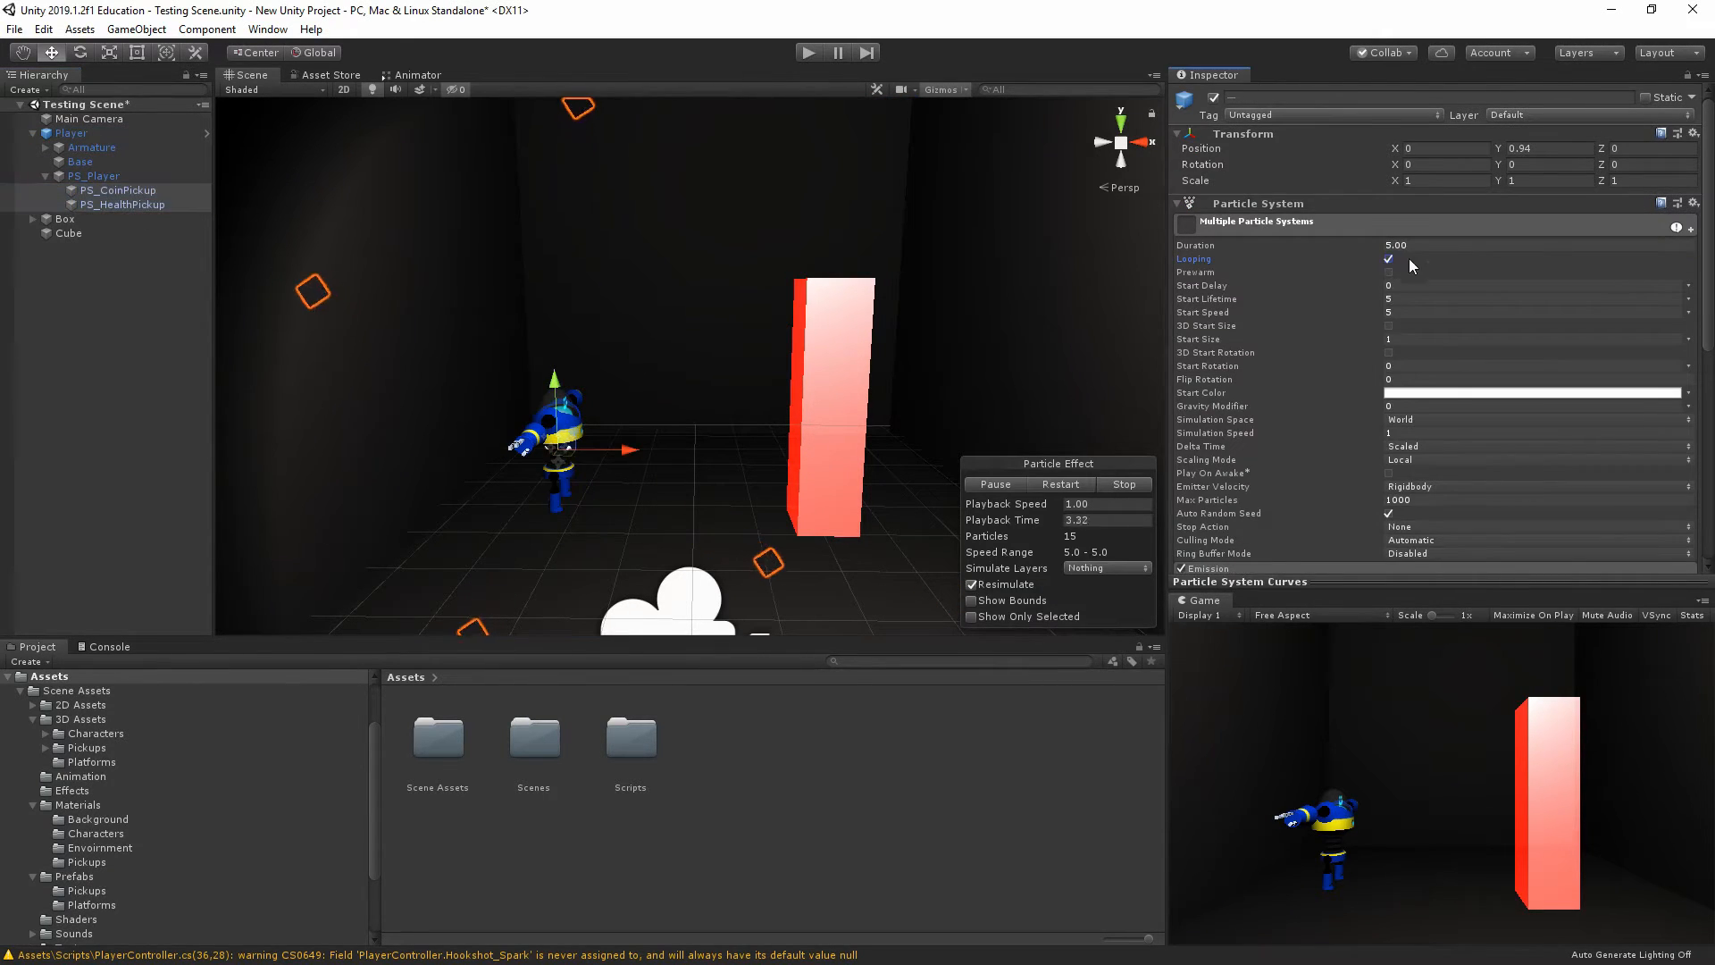
click(1389, 259)
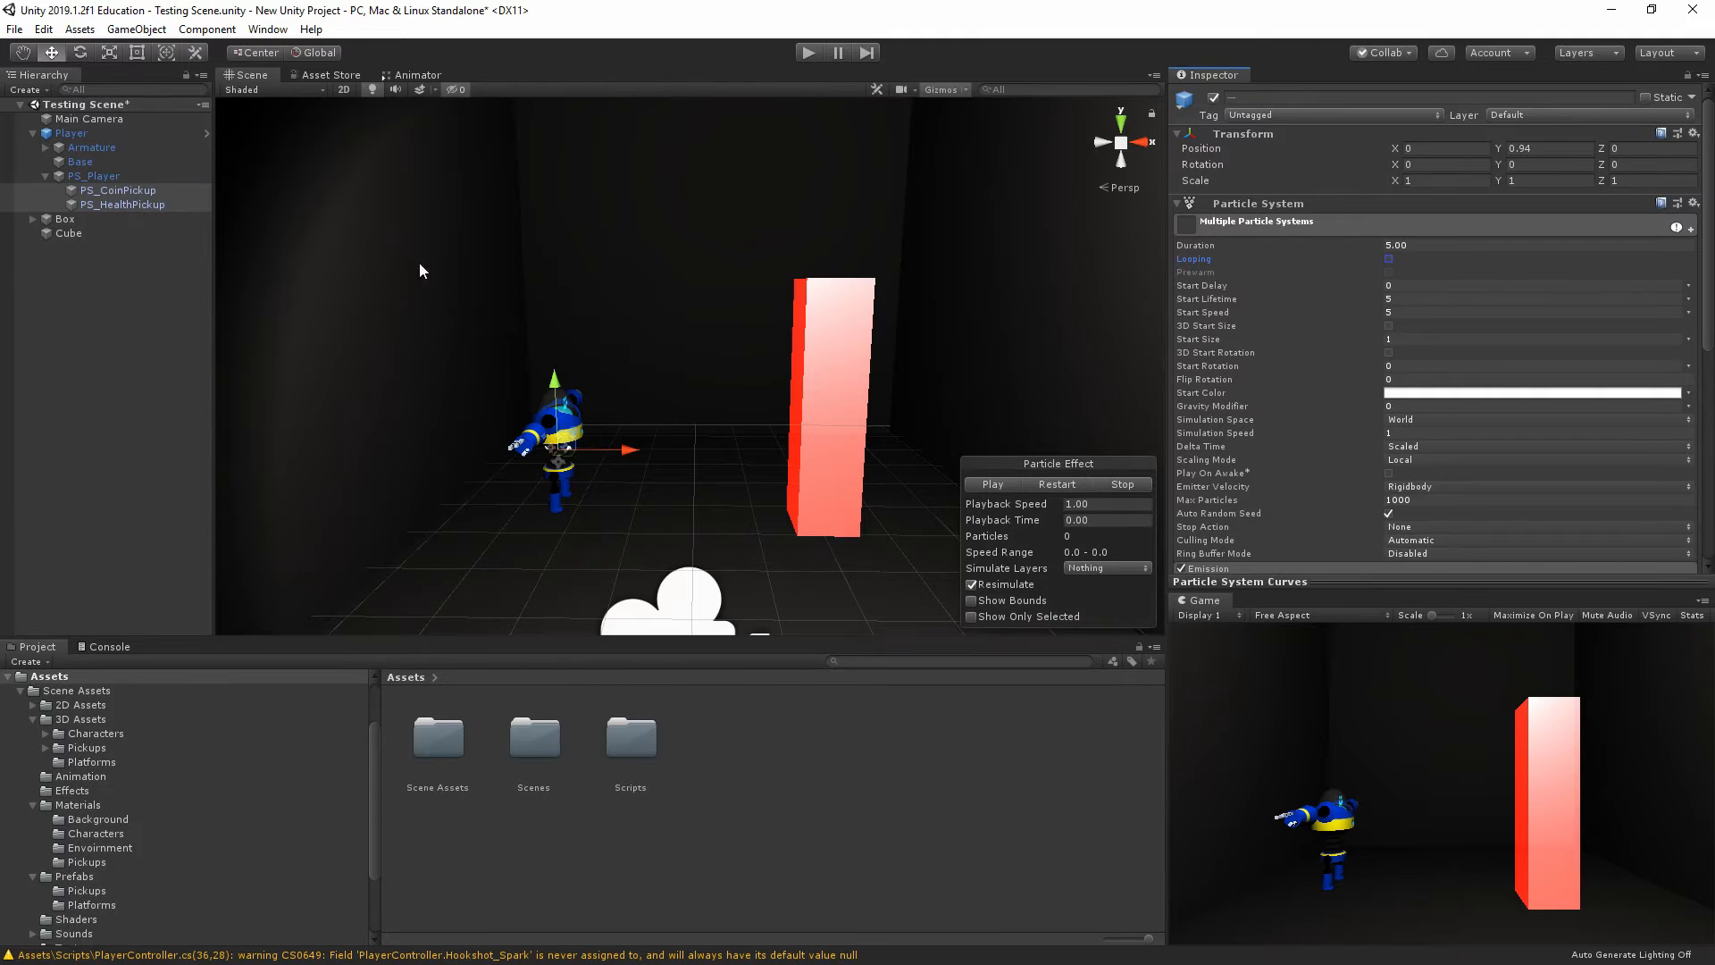
Collapse the Player hierarchy and open the HealthTracker script from the Scripts folder in Visual Studio
click(44, 182)
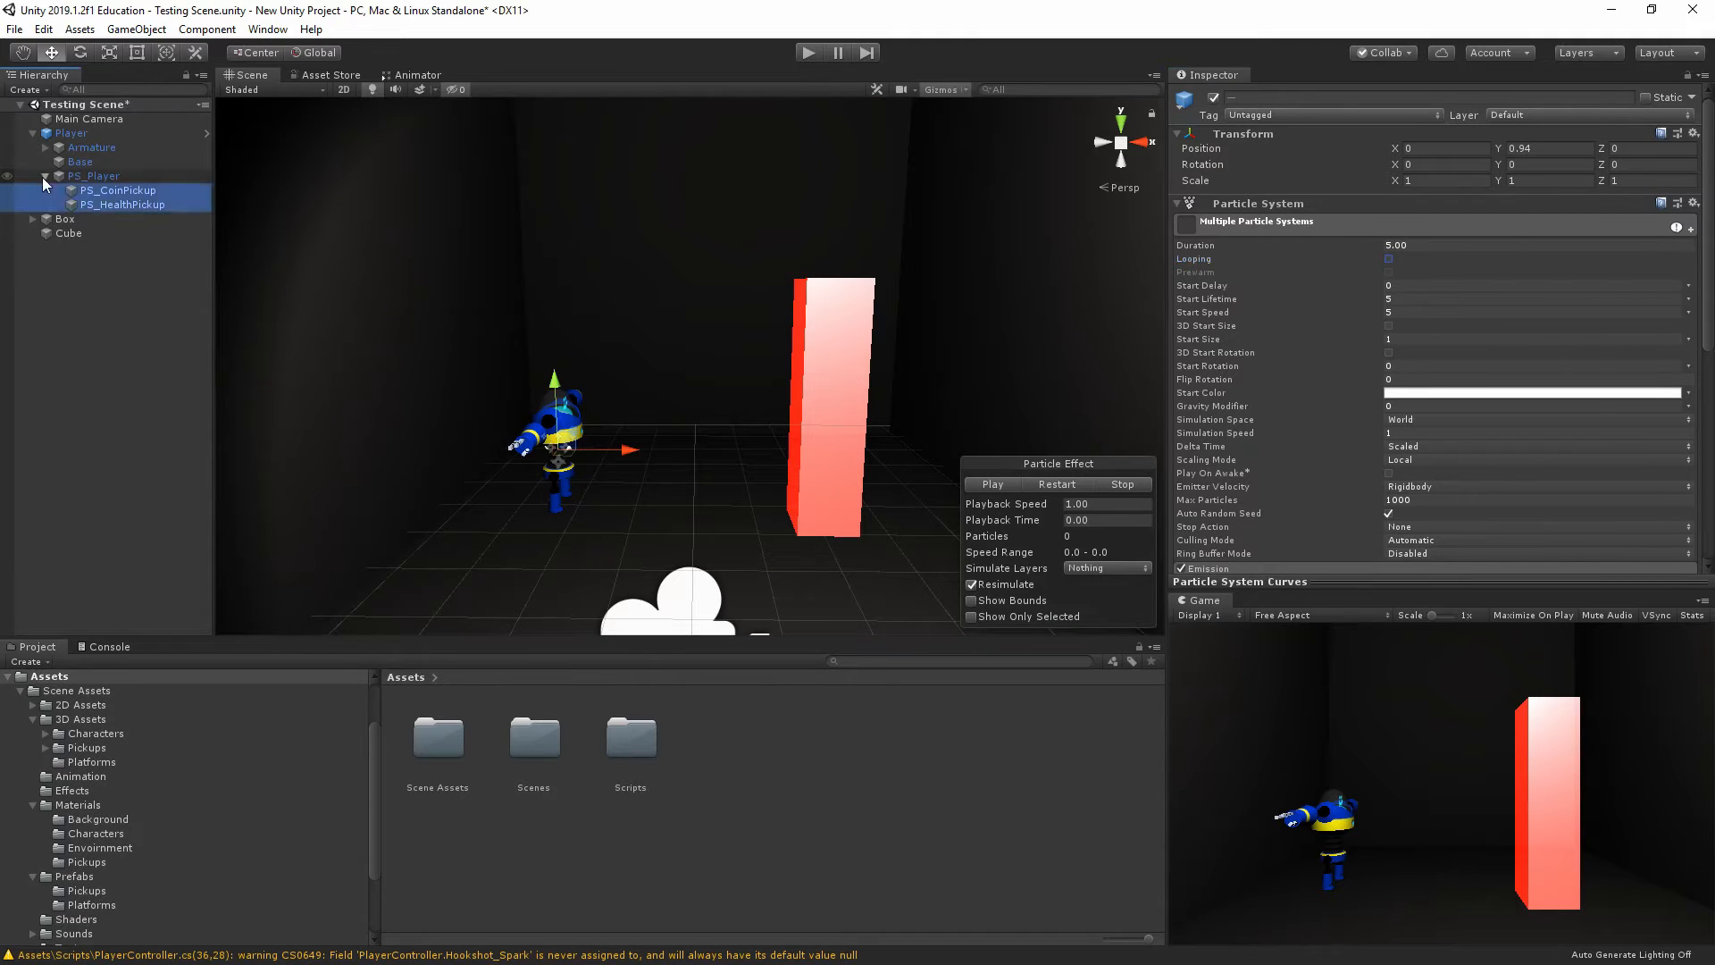
click(44, 176)
click(33, 133)
click(70, 134)
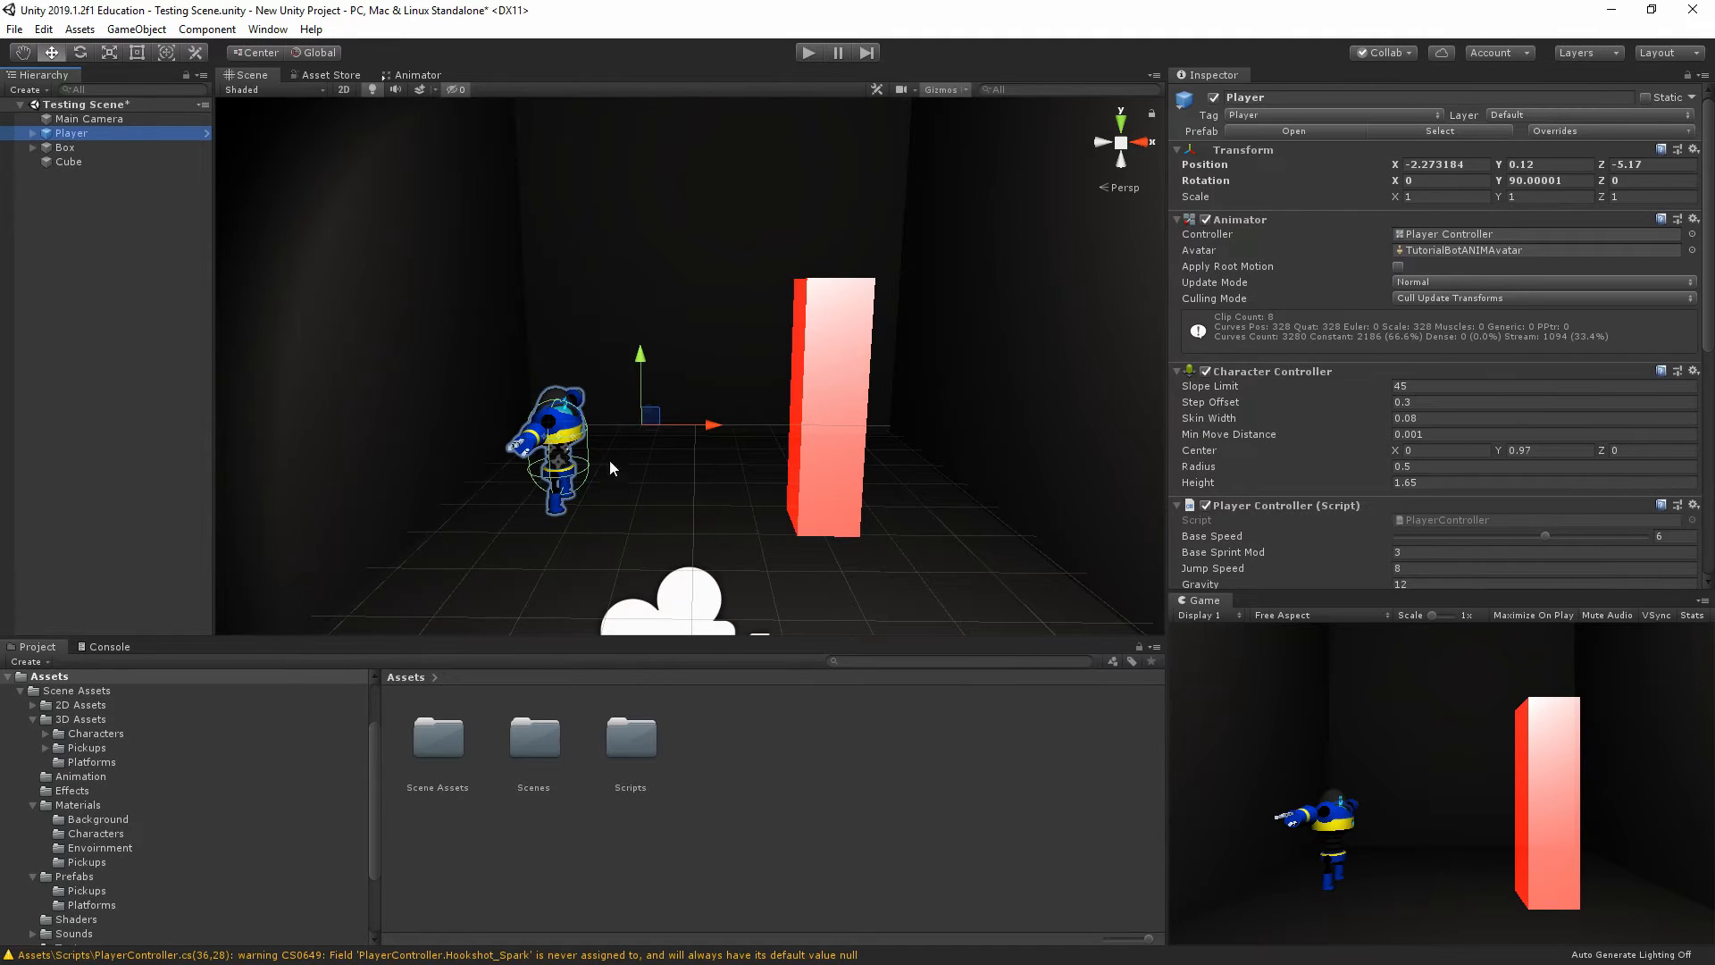
double_click(651, 736)
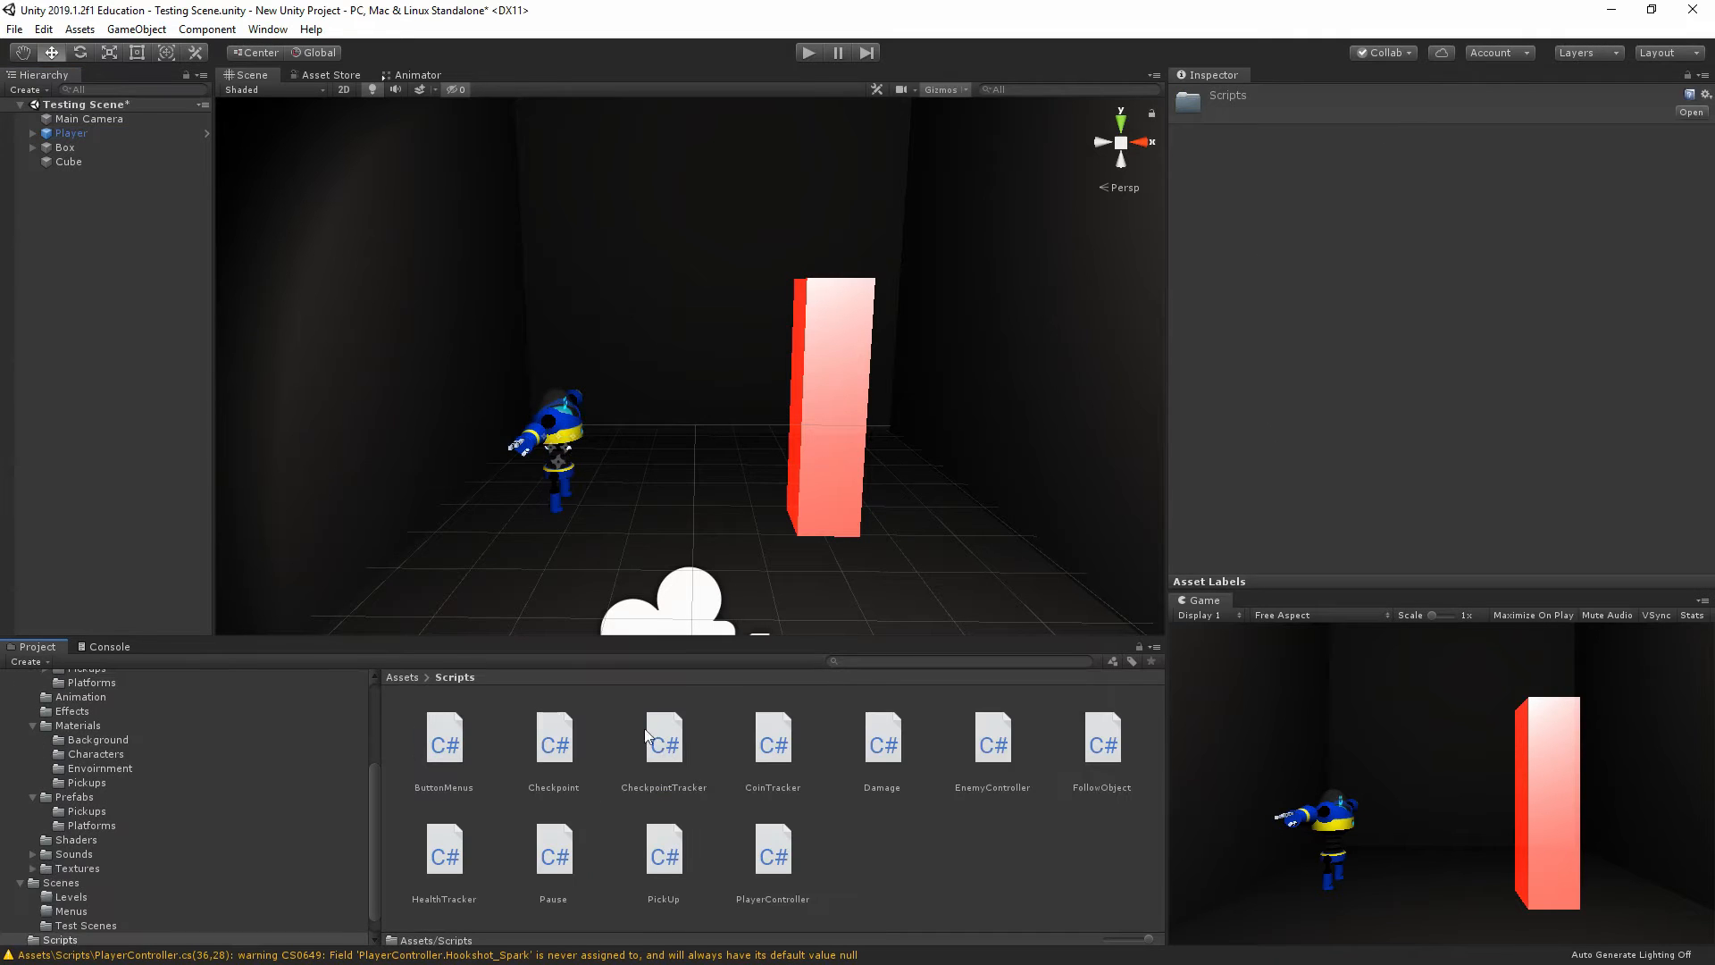
double_click(442, 844)
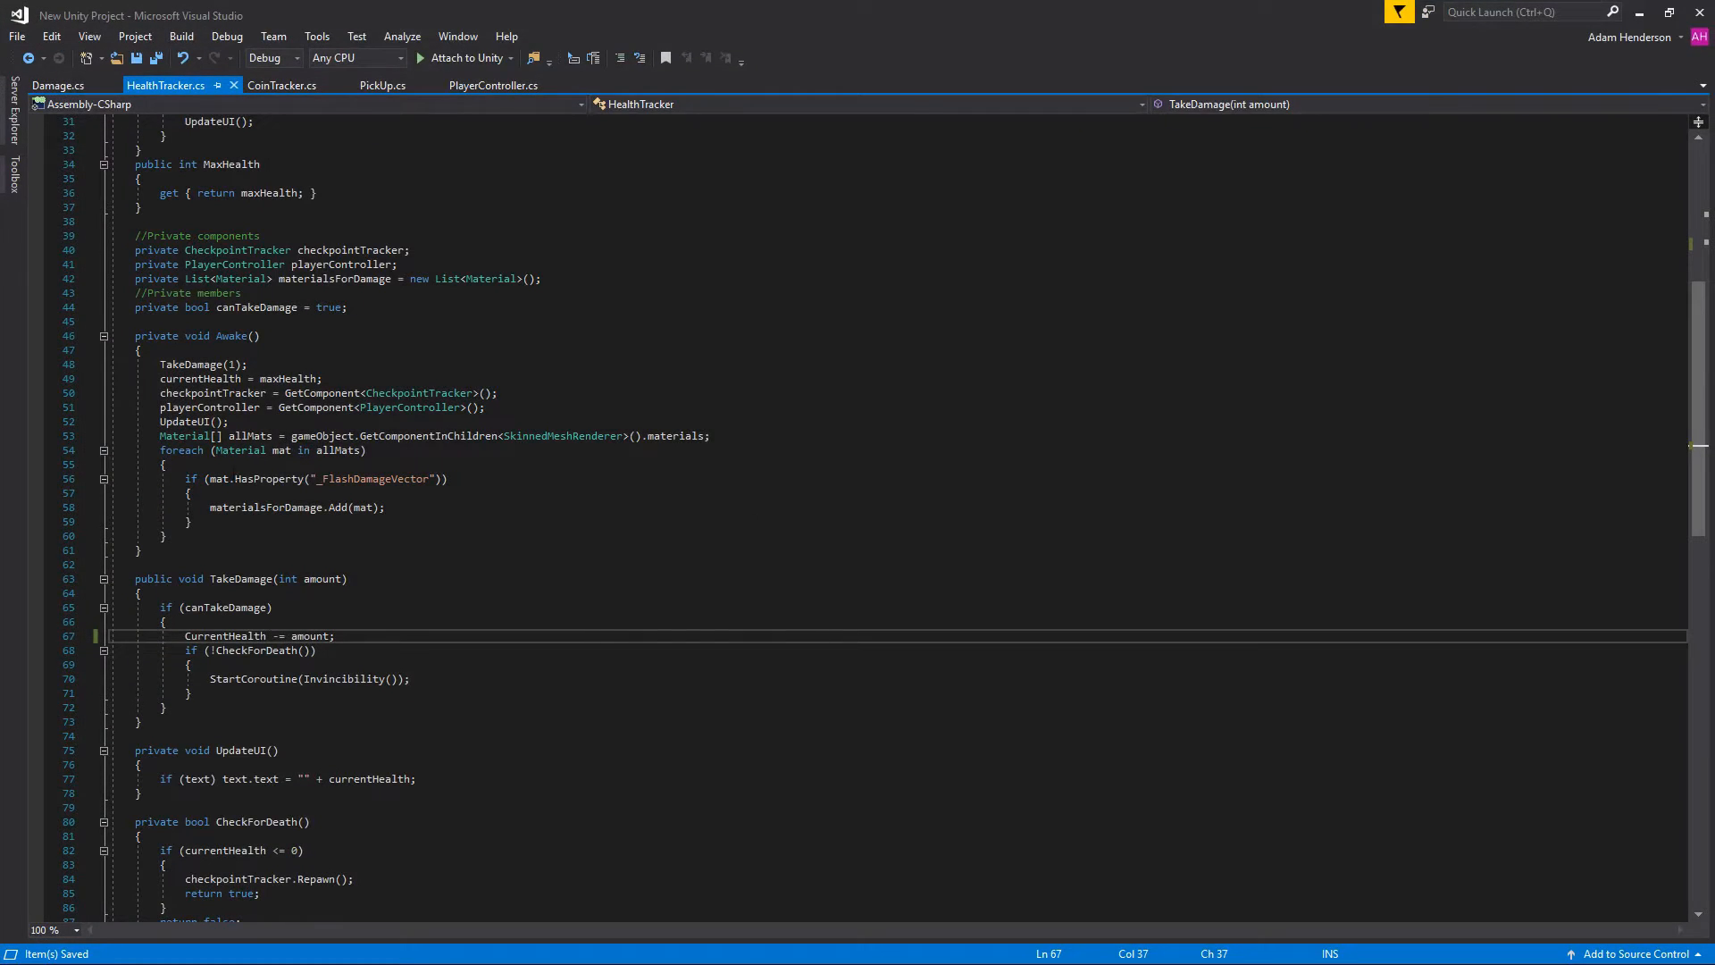
In TakeDamage, below CurrentHealth -= amount, start an if statement with the condition GetComponent<AudioSource>()
scroll(287, 569, up, 6)
scroll(268, 565, down, 8)
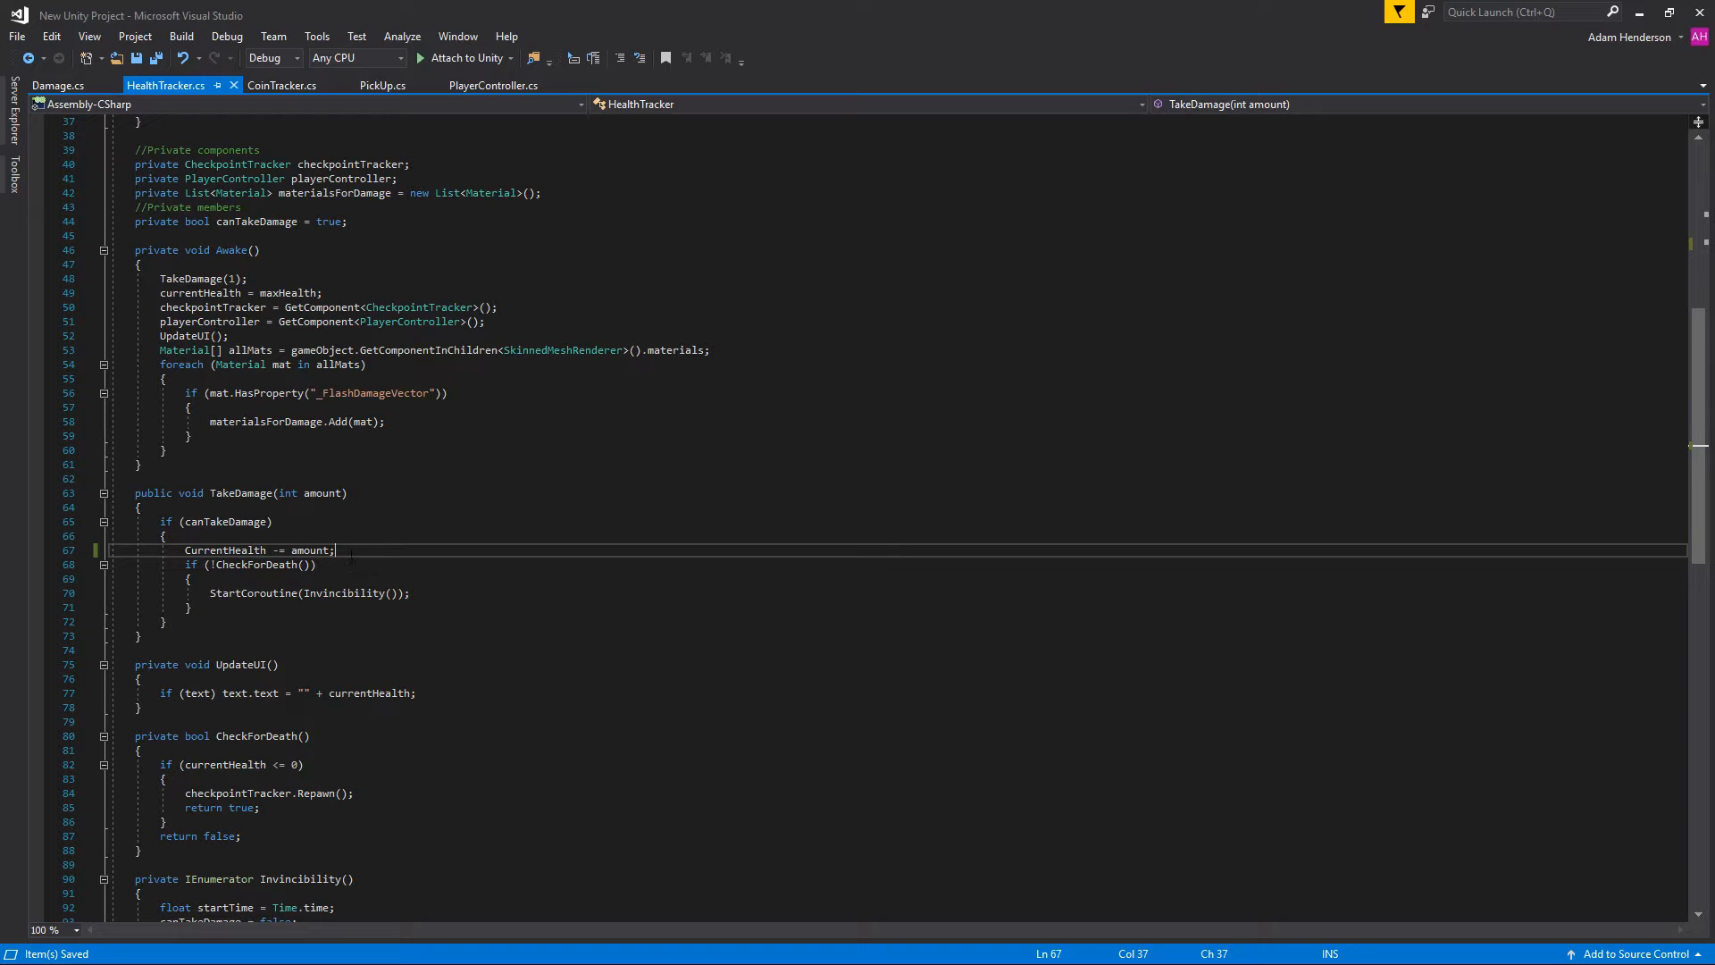
key(Return)
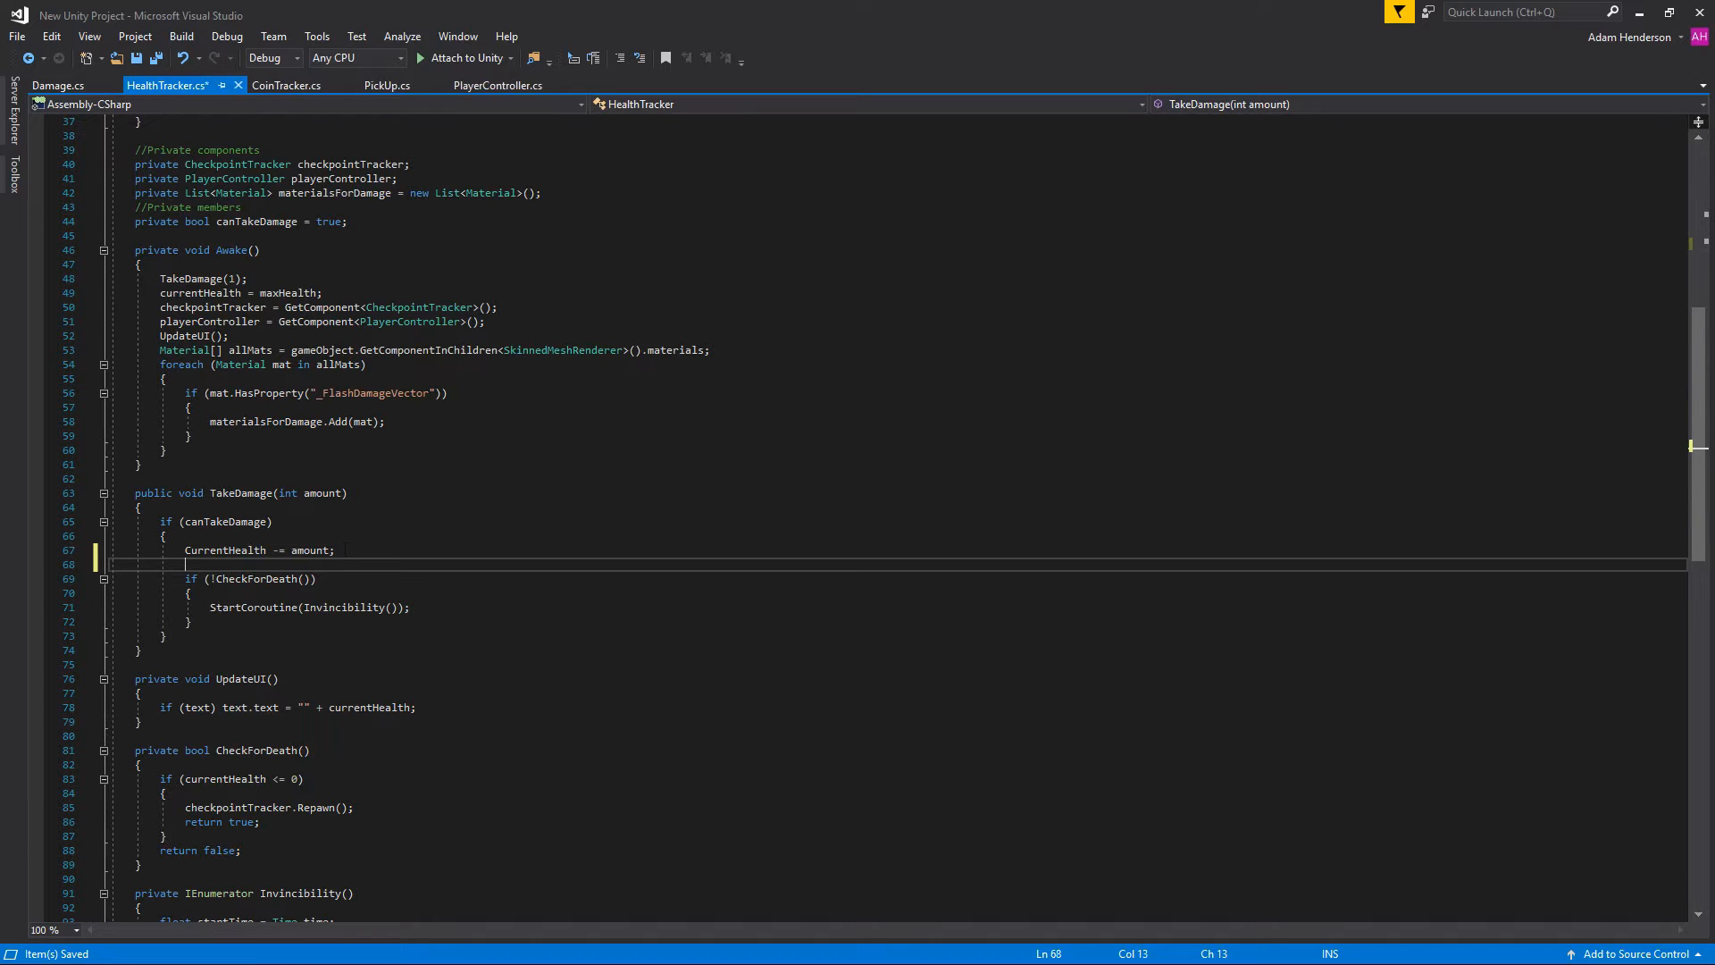
text(if)
text( ()
text(Get)
text(Component)
text(<)
text(AudioSource)
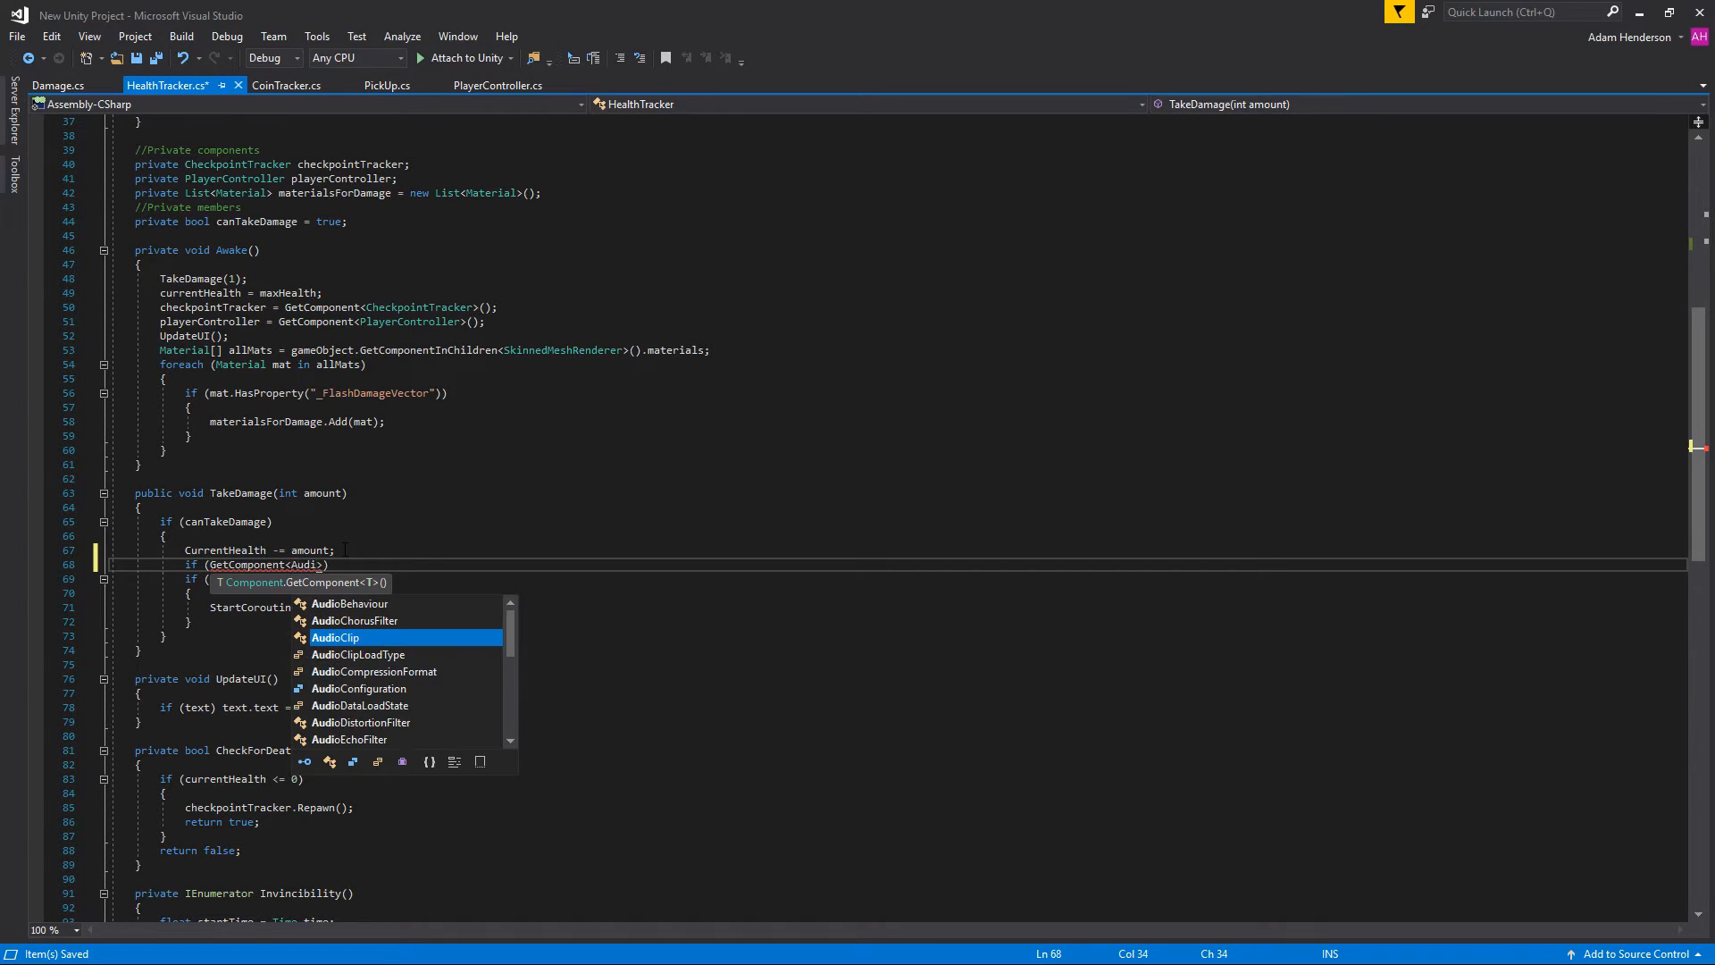
text(>)
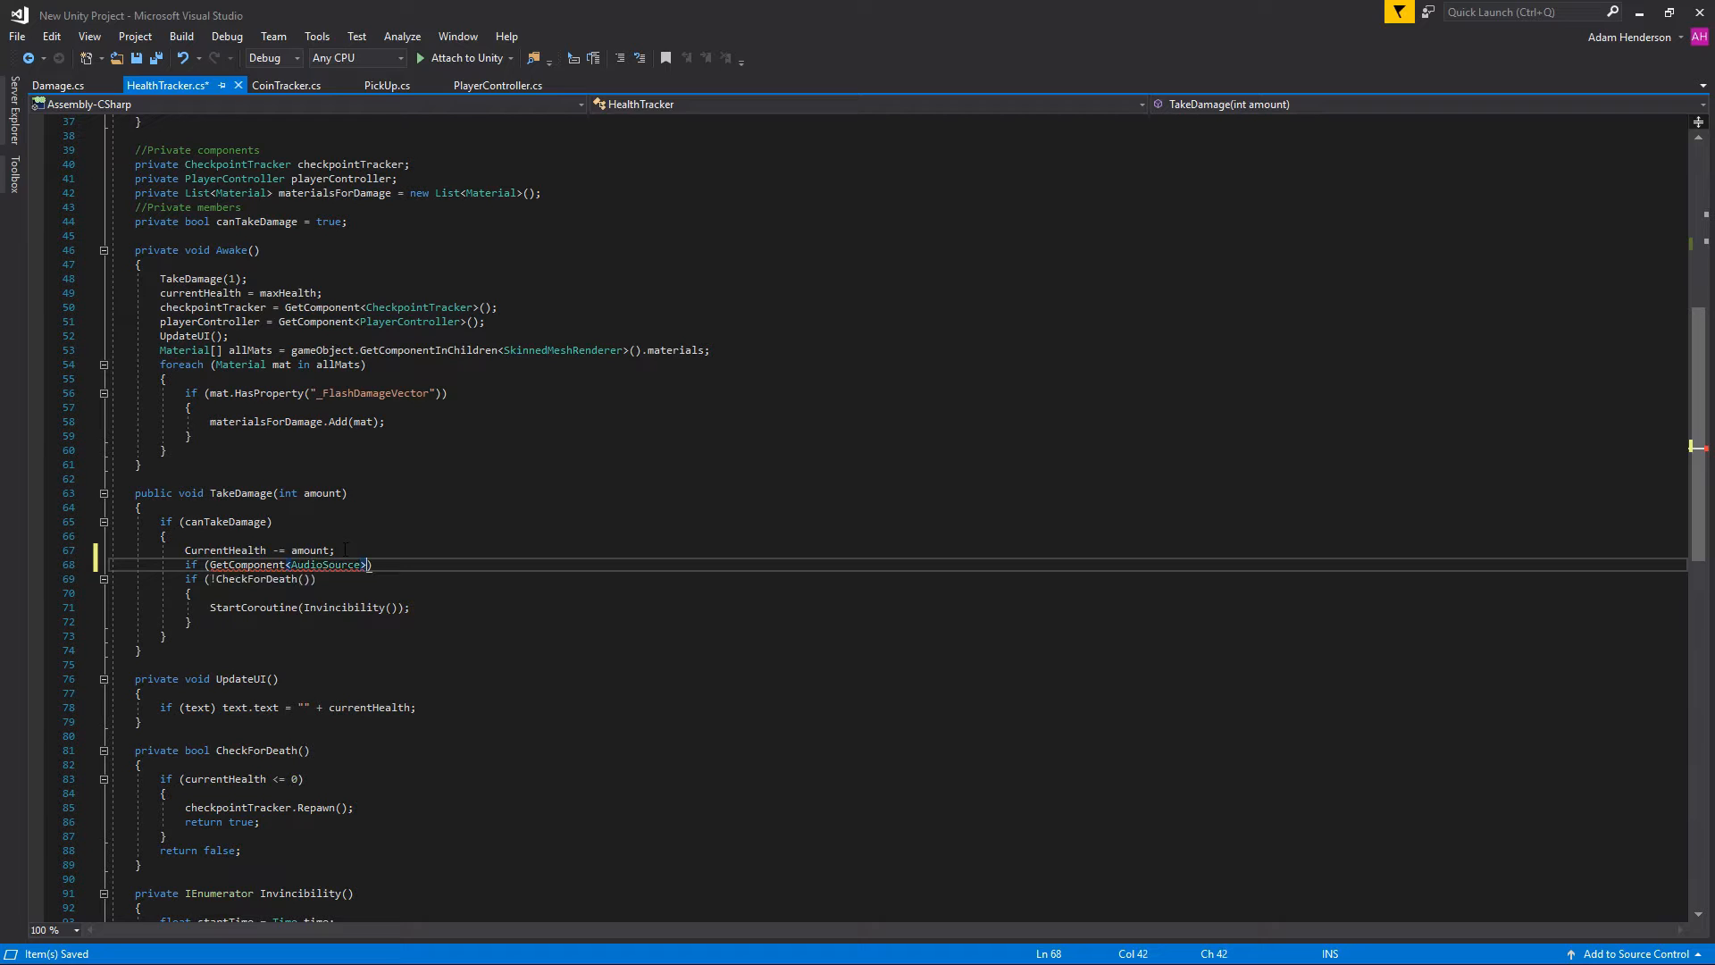
text(()) Get)
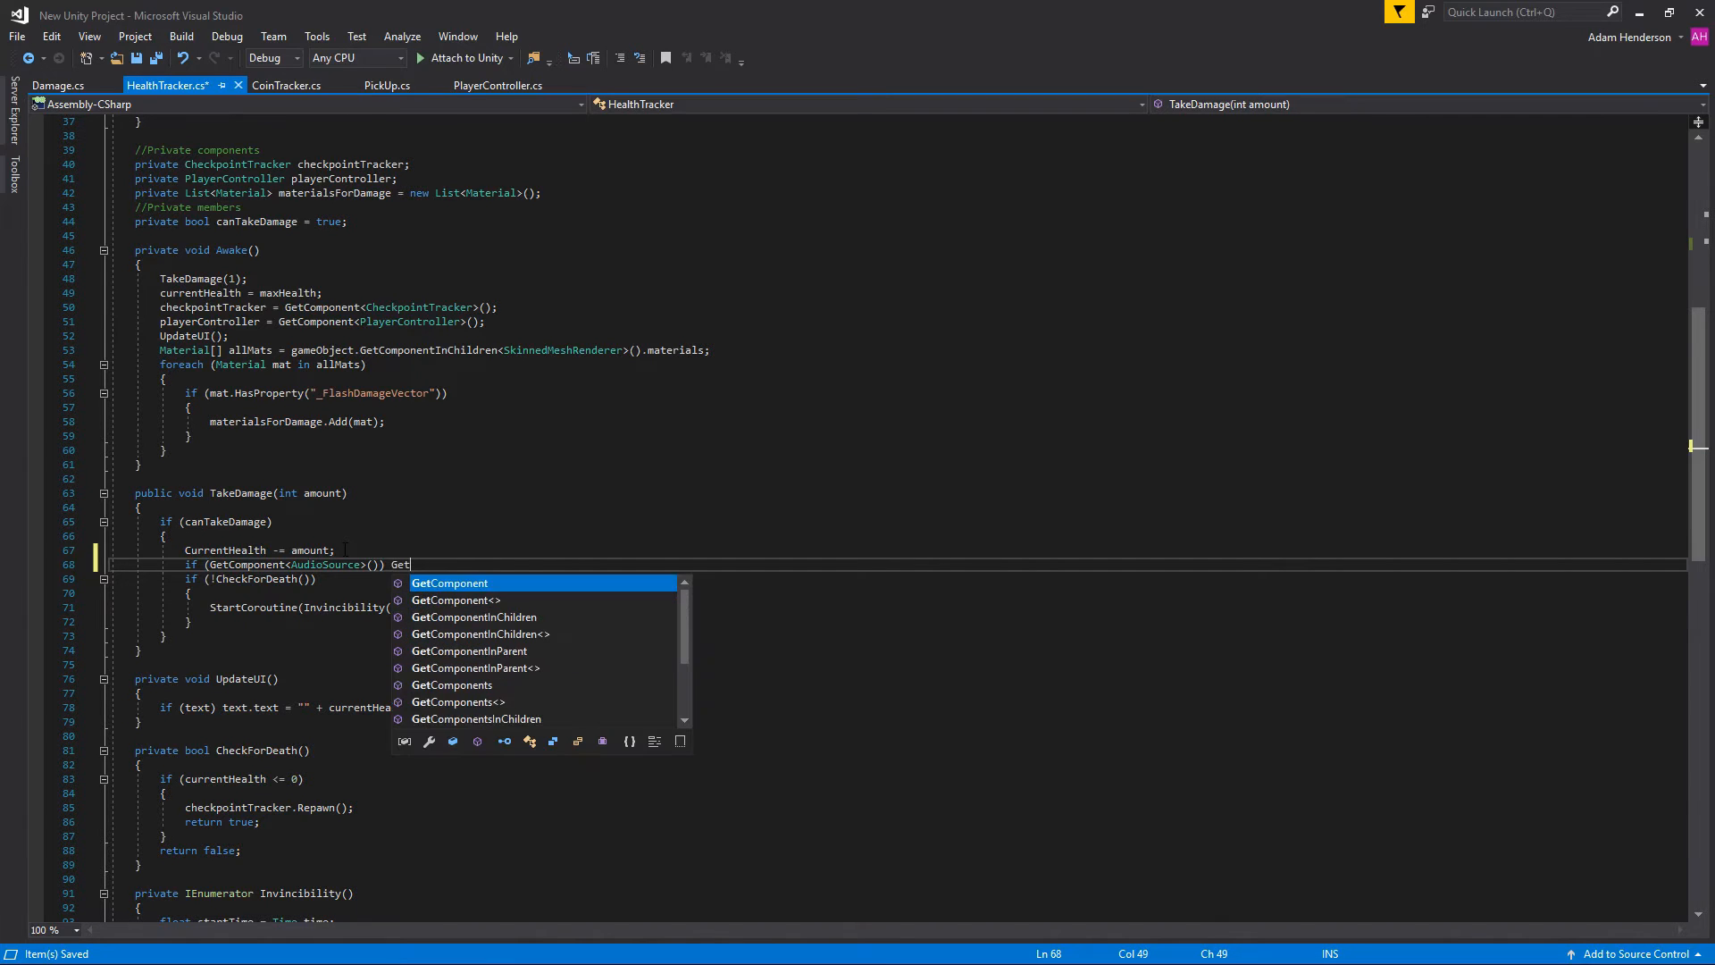
Complete the if statement with the call GetComponent<AudioSource>().Play(); and save the HealthTracker script
key(Tab)
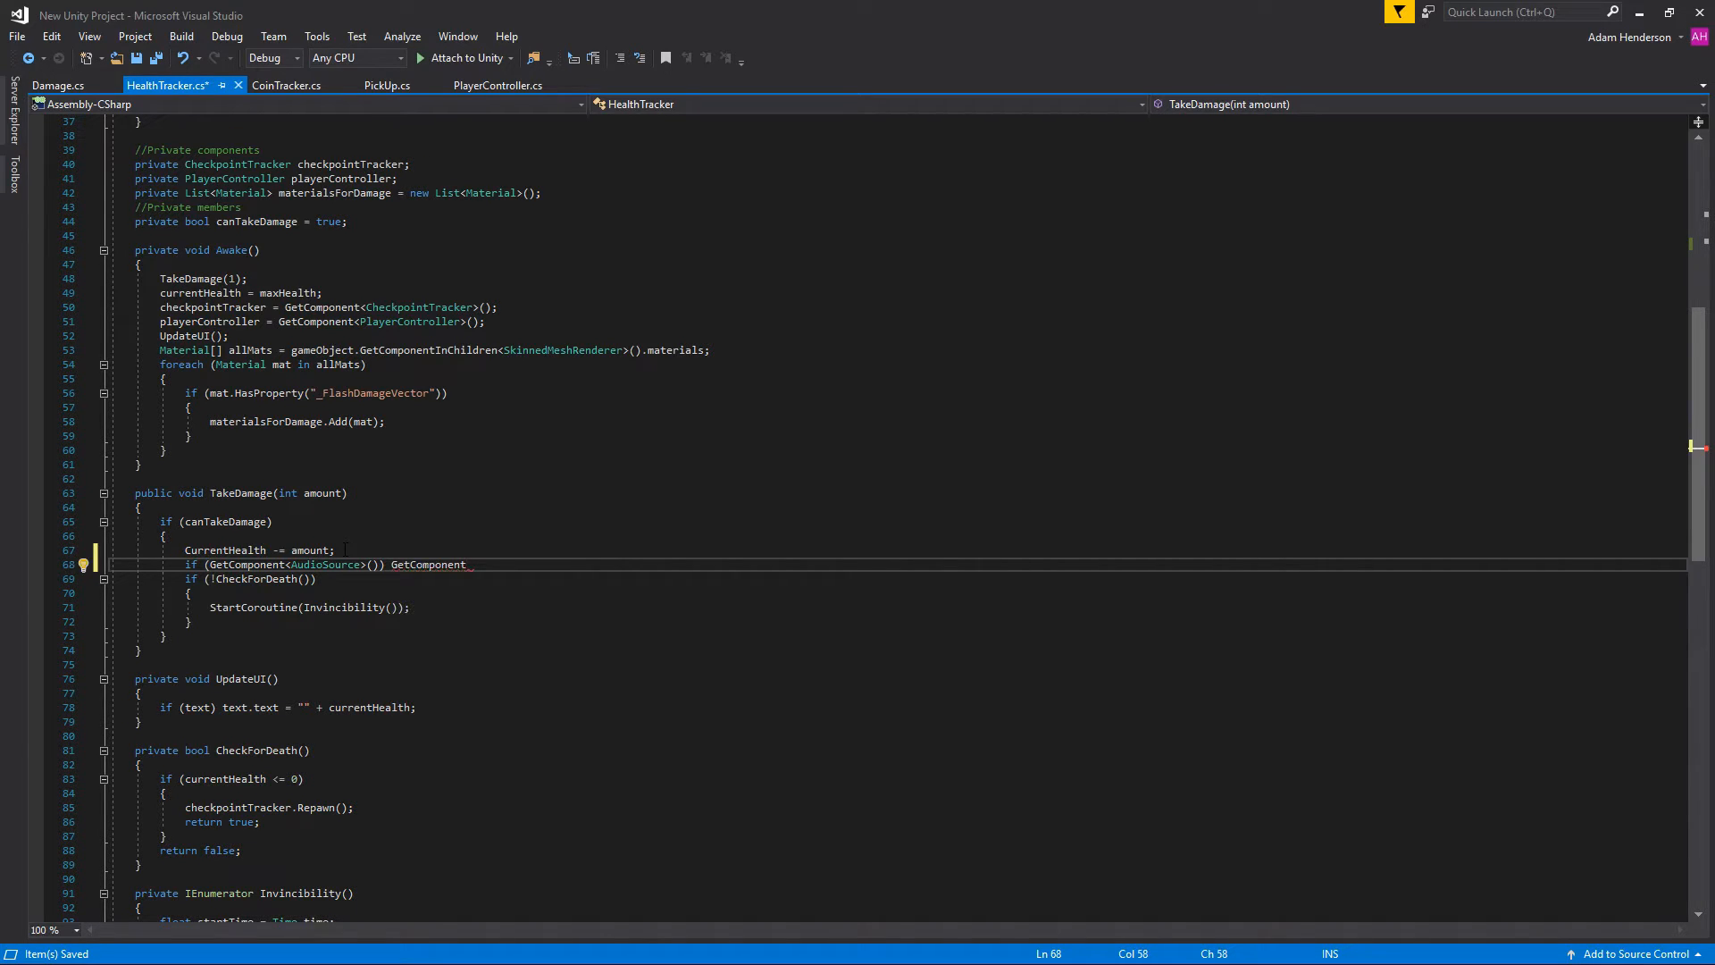
text(<a)
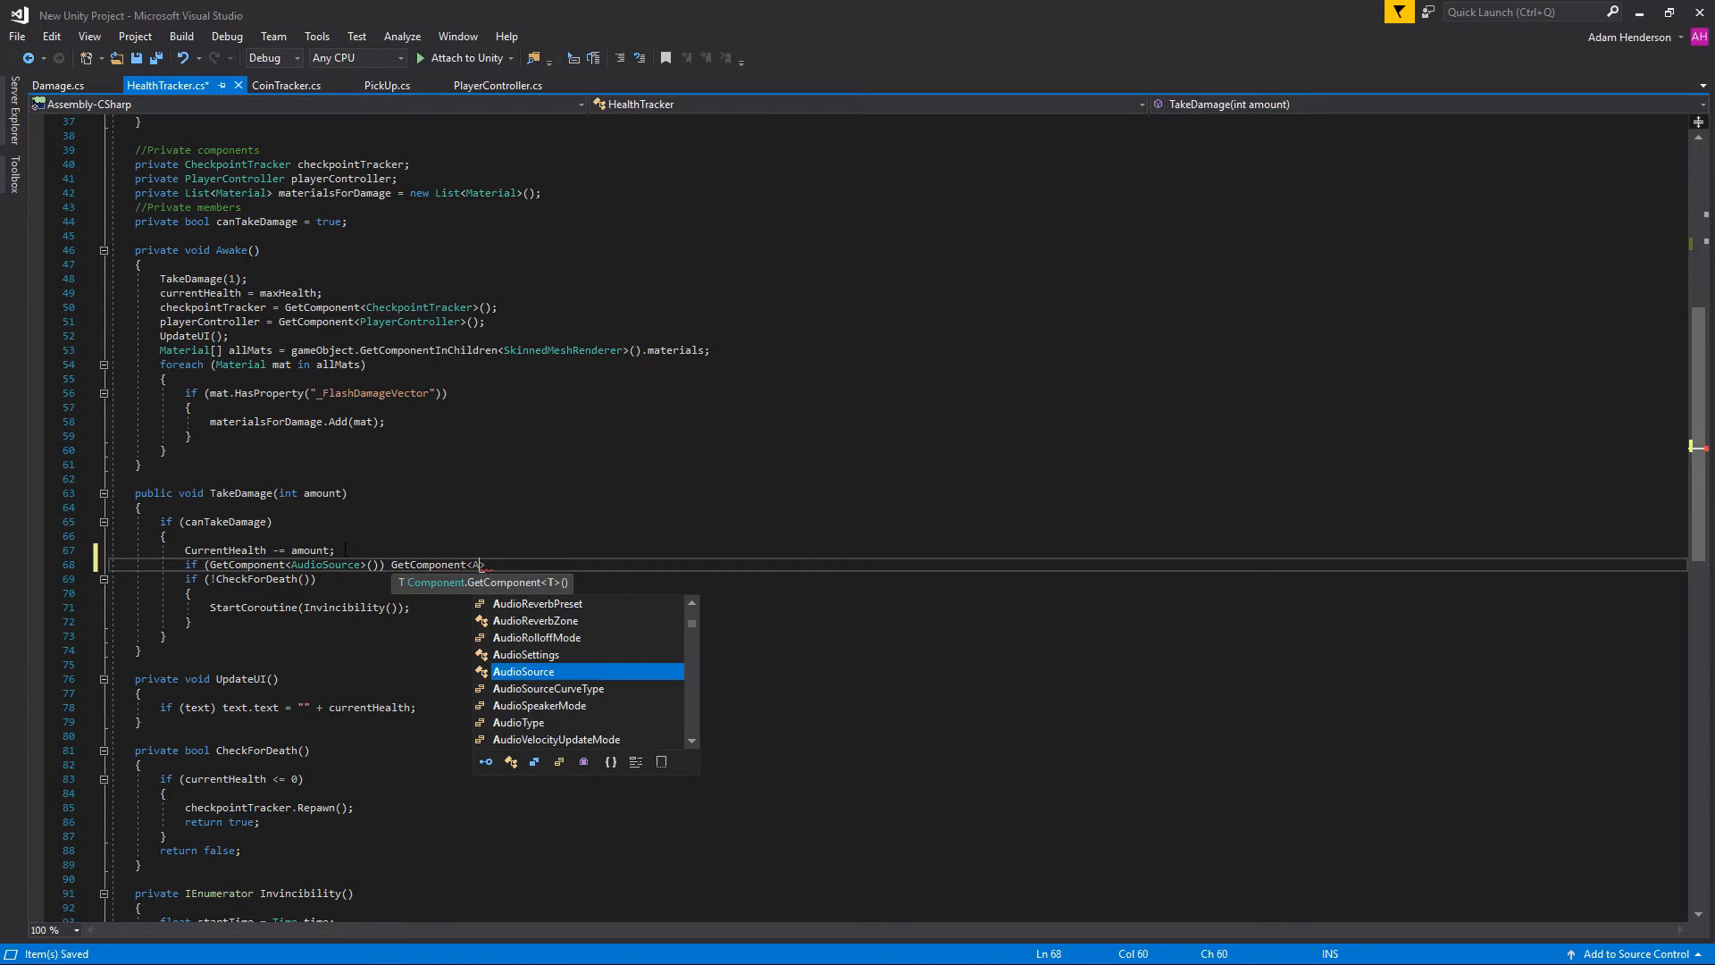
key(Tab)
text(>)
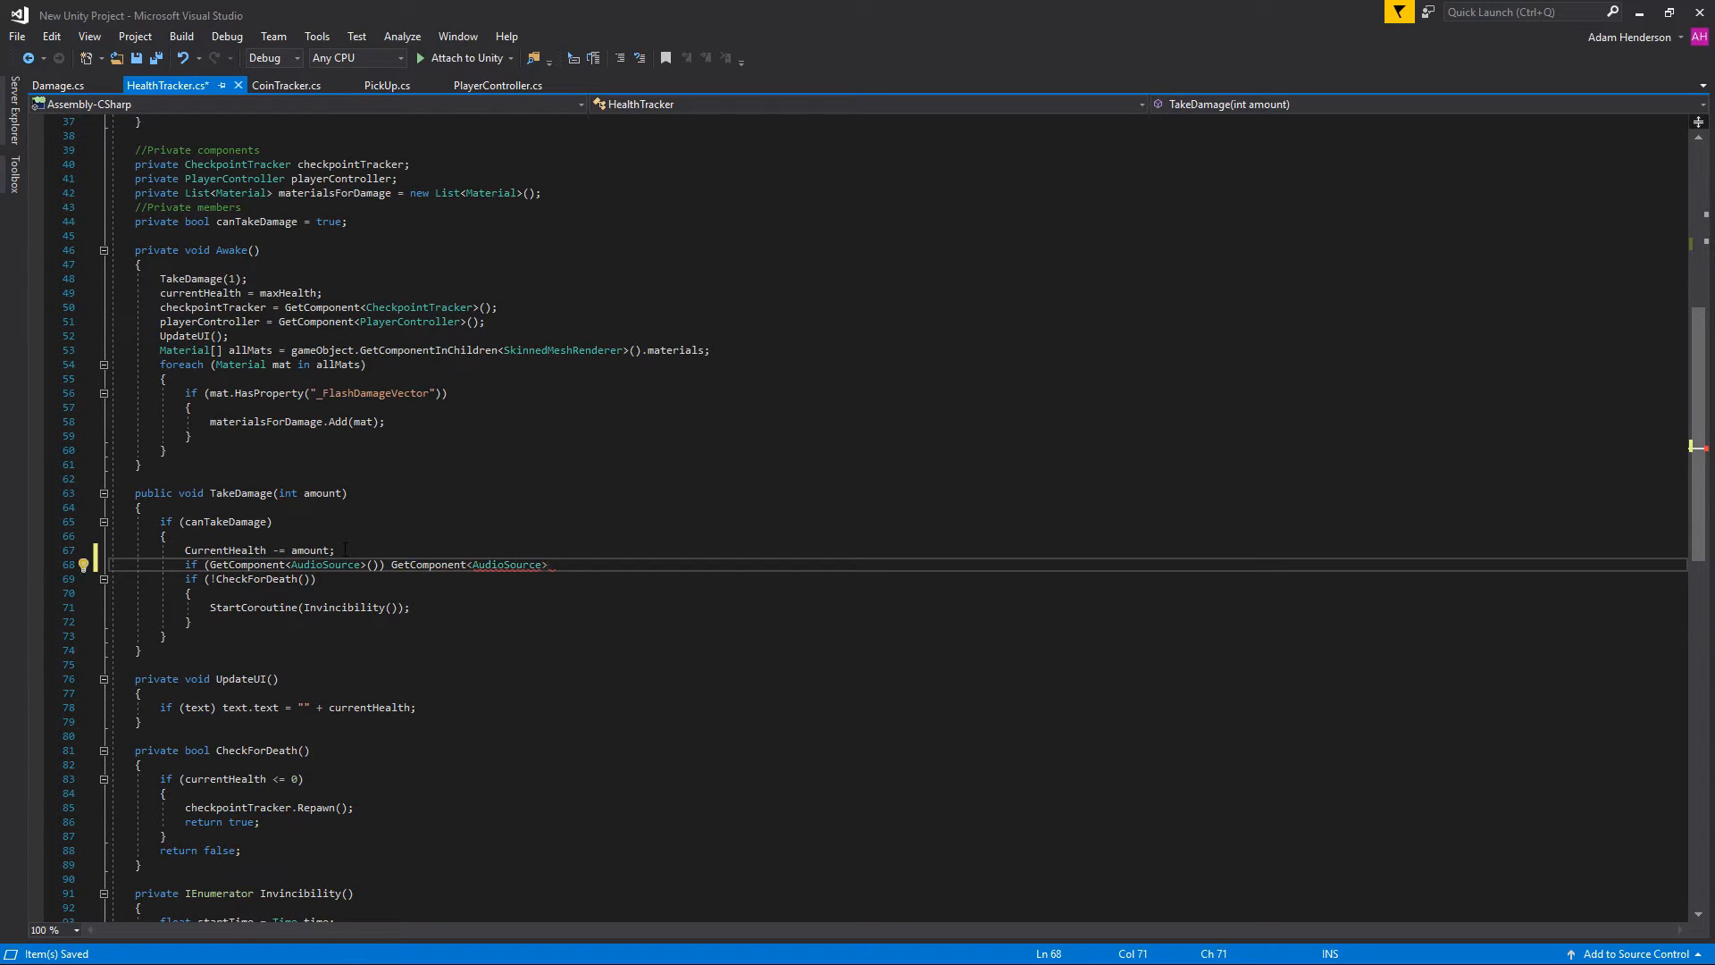
text(().)
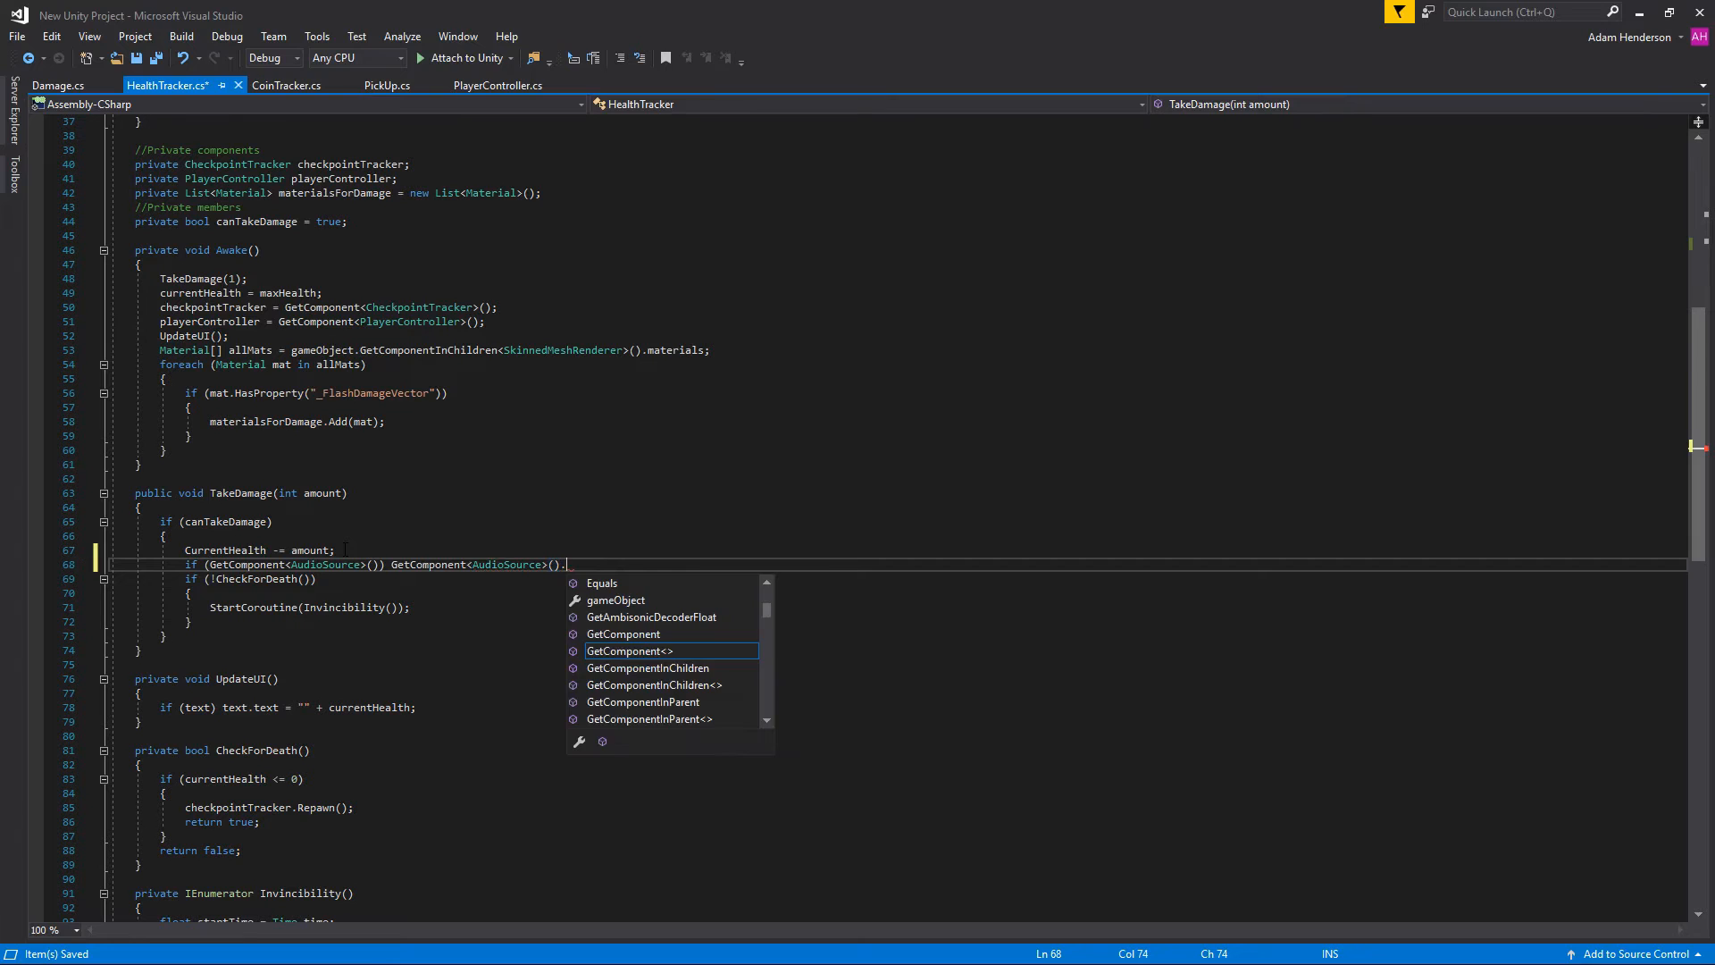
text(Play)
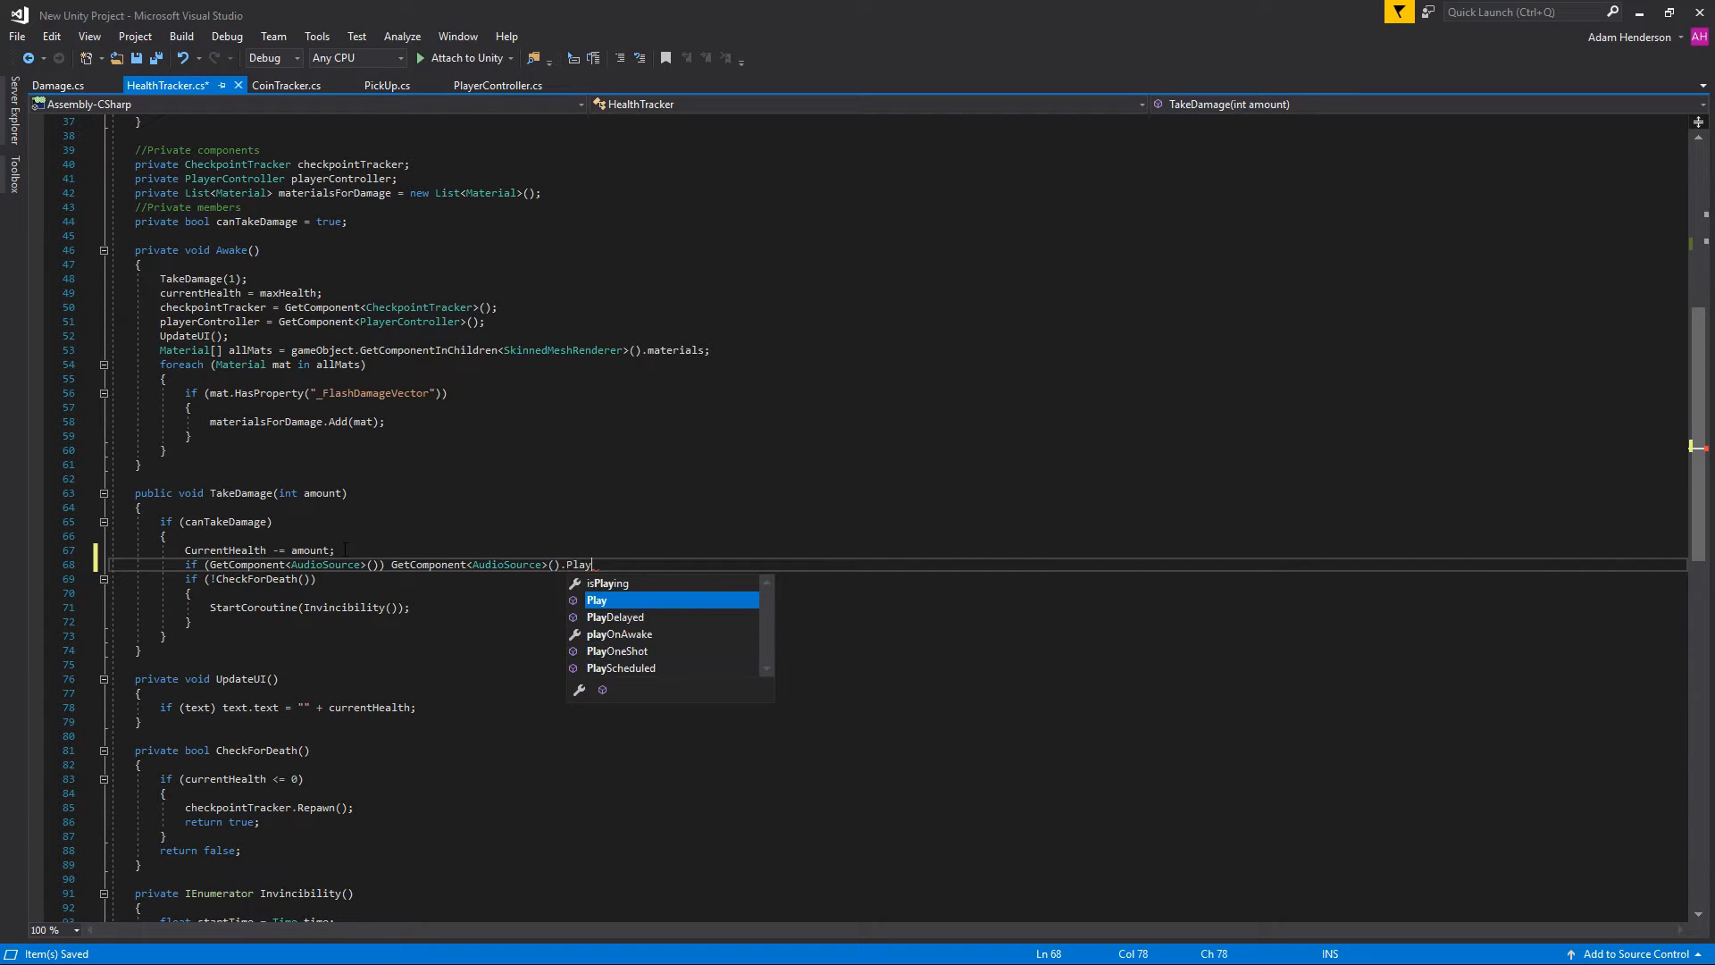
text(();)
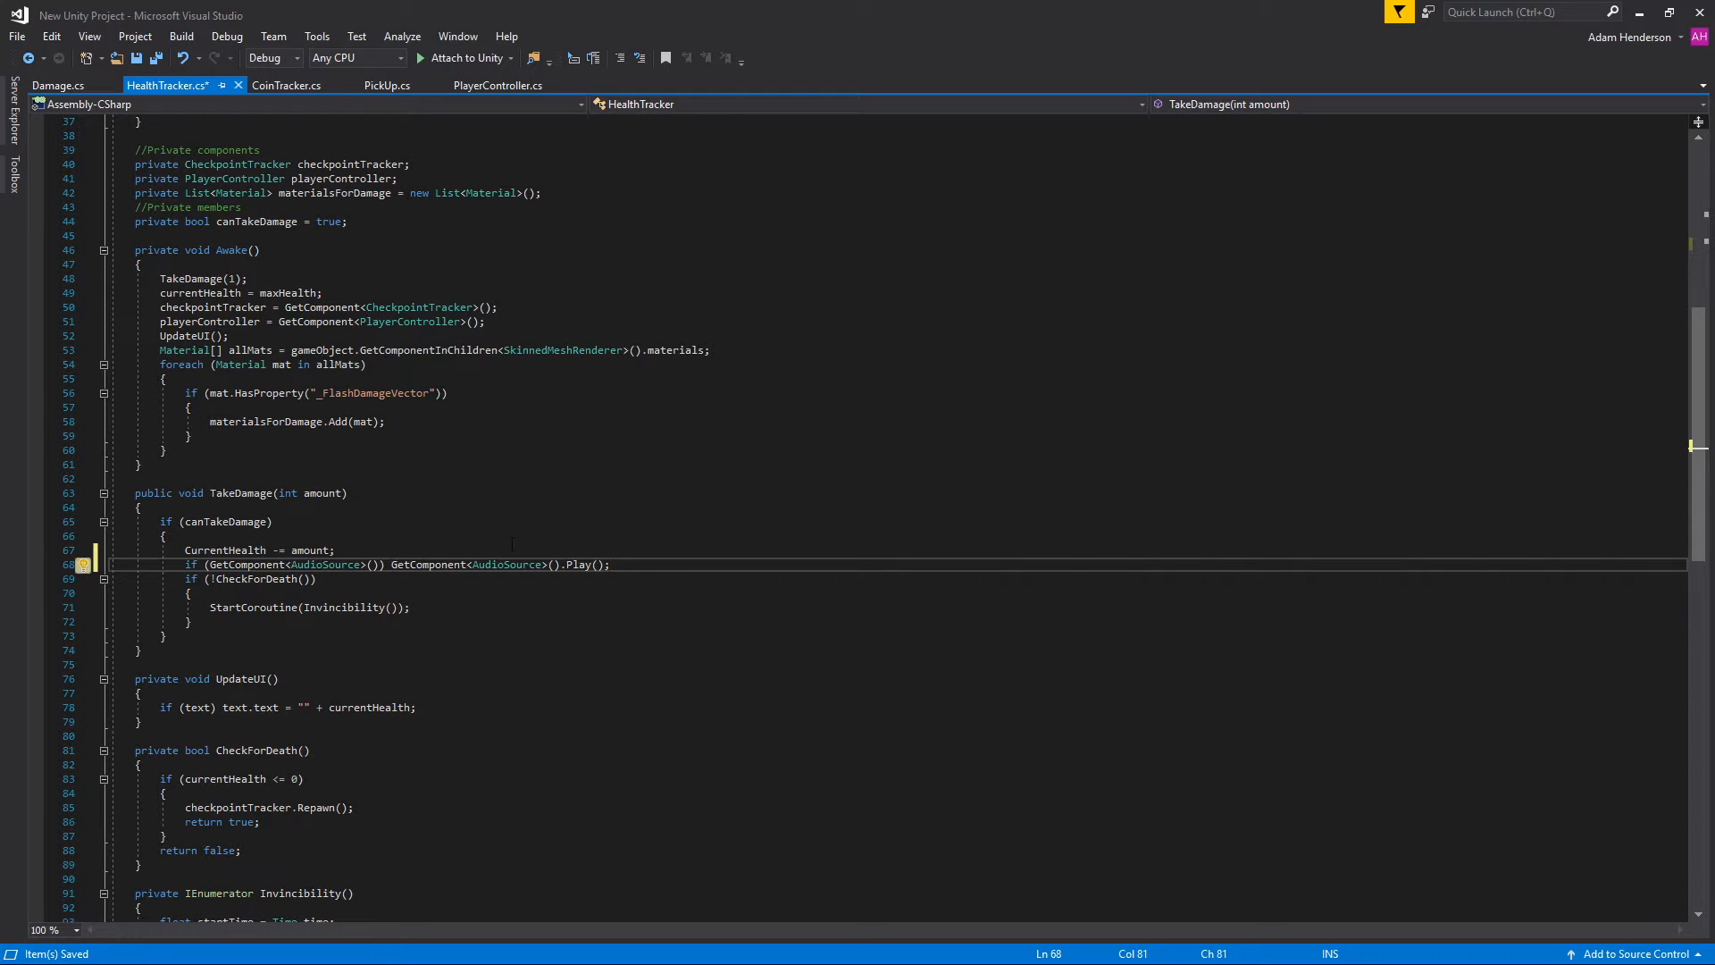
click(135, 57)
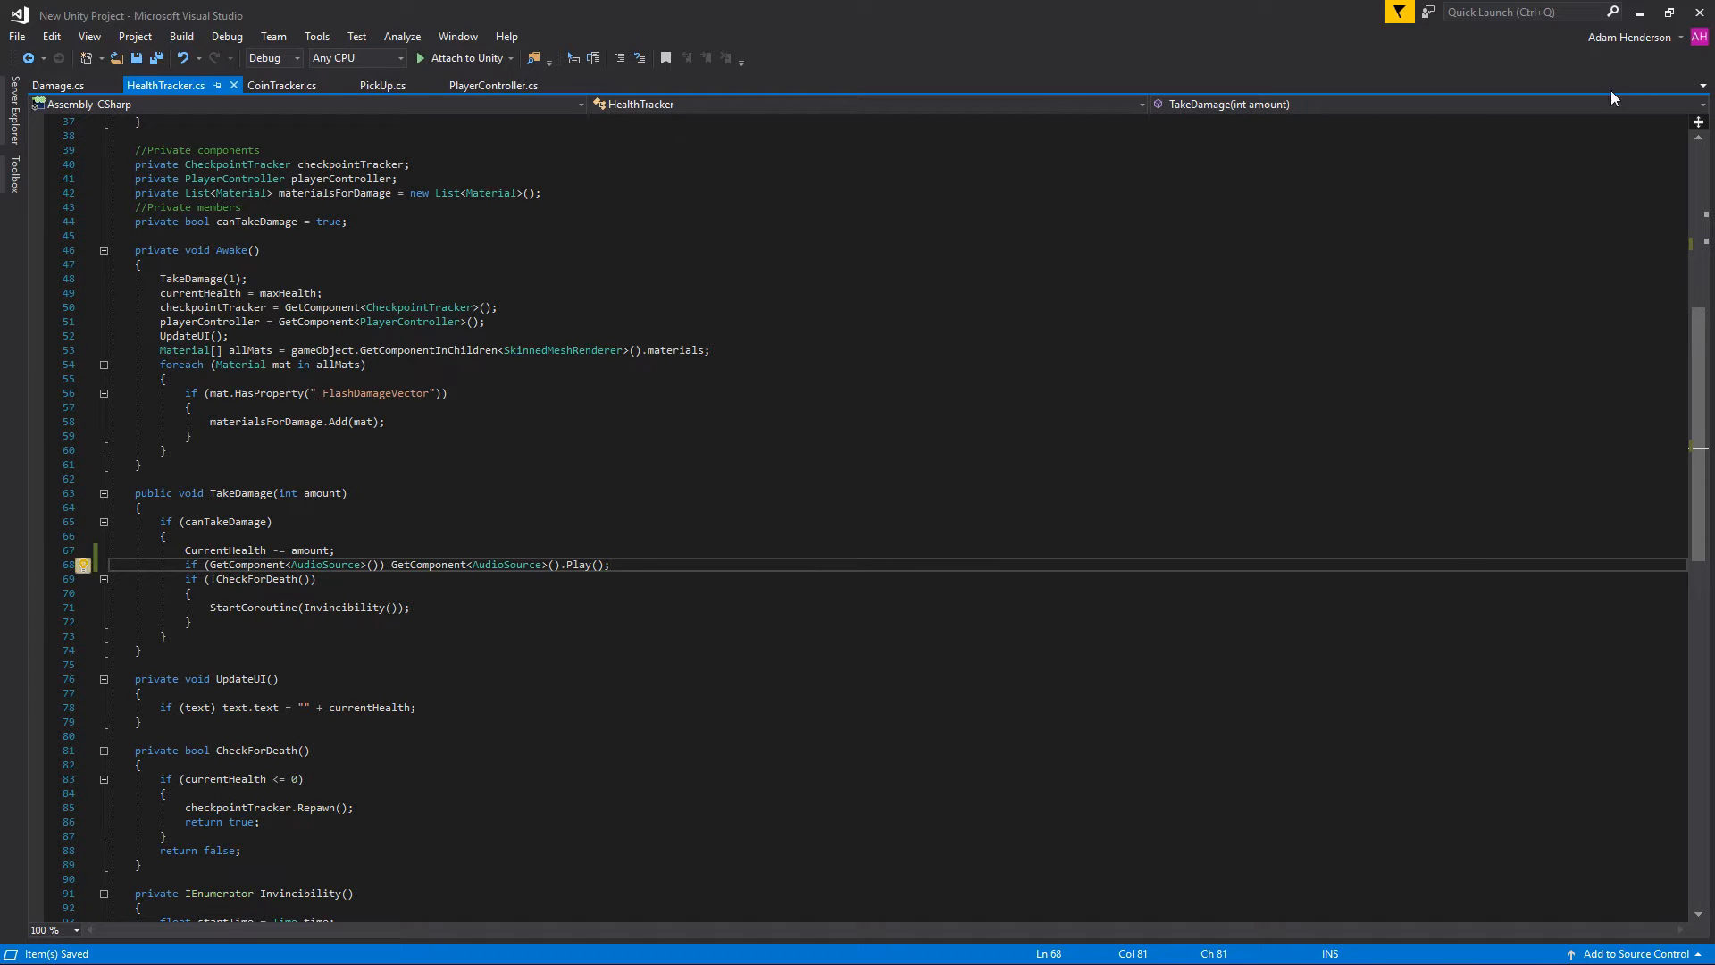
Return to Unity and add an Audio Source component to the Player object
click(1640, 15)
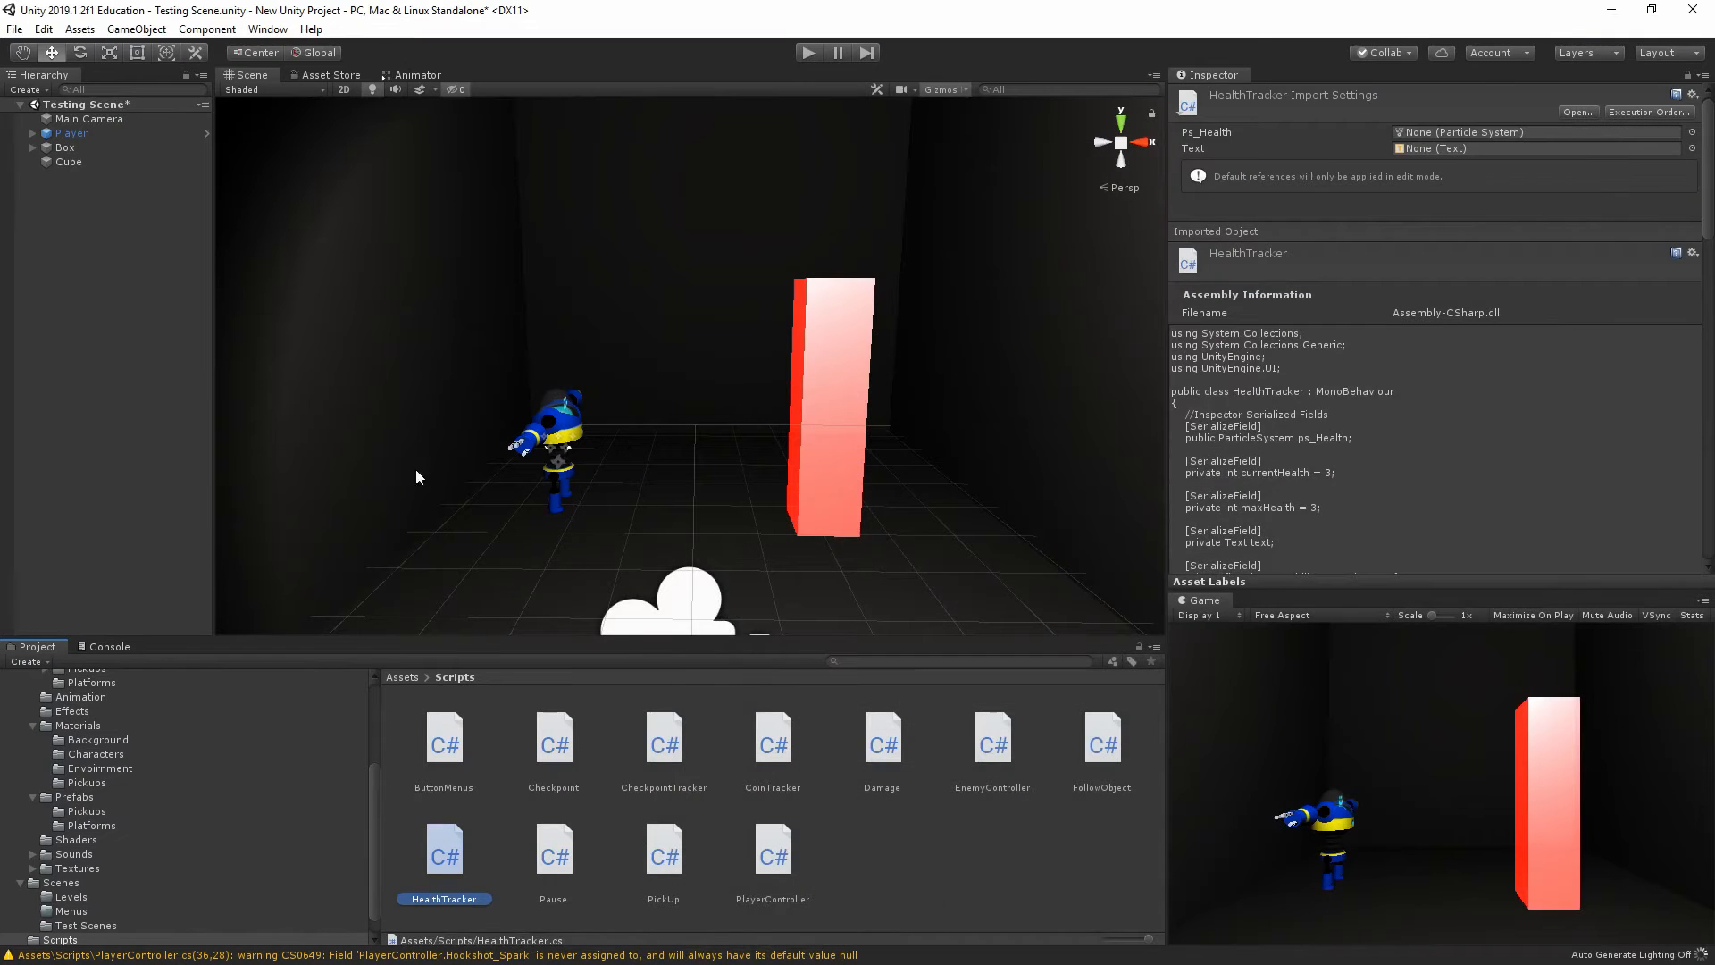
click(89, 132)
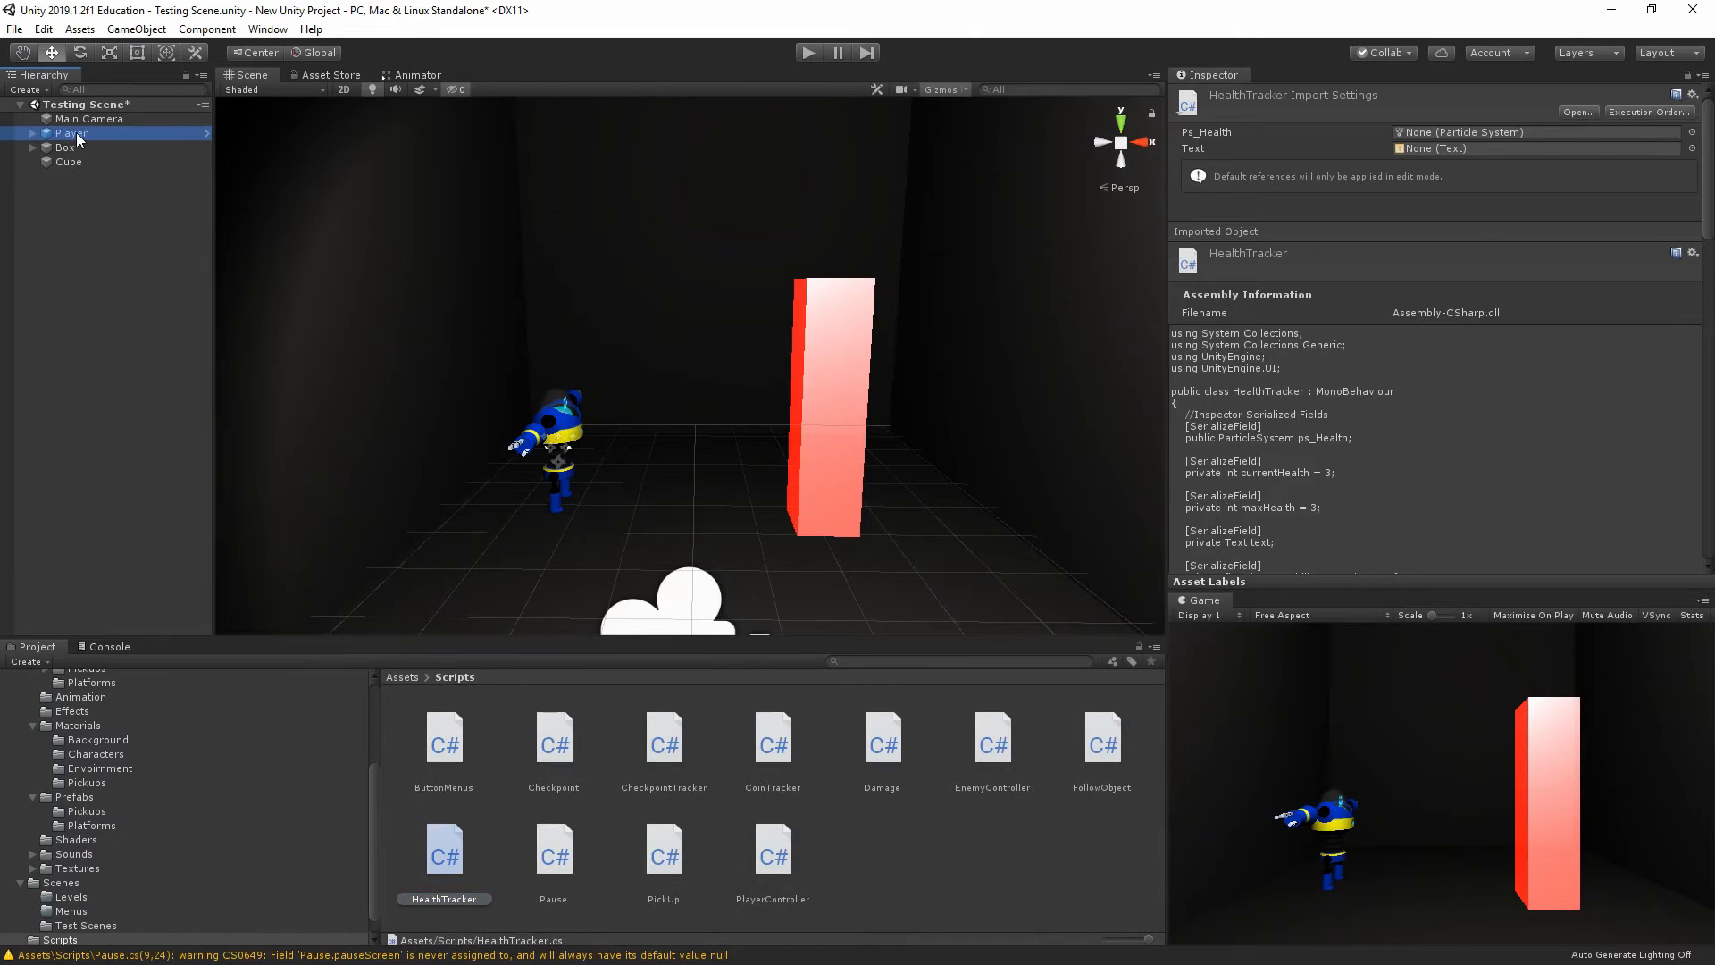
scroll(1306, 411, down, 10)
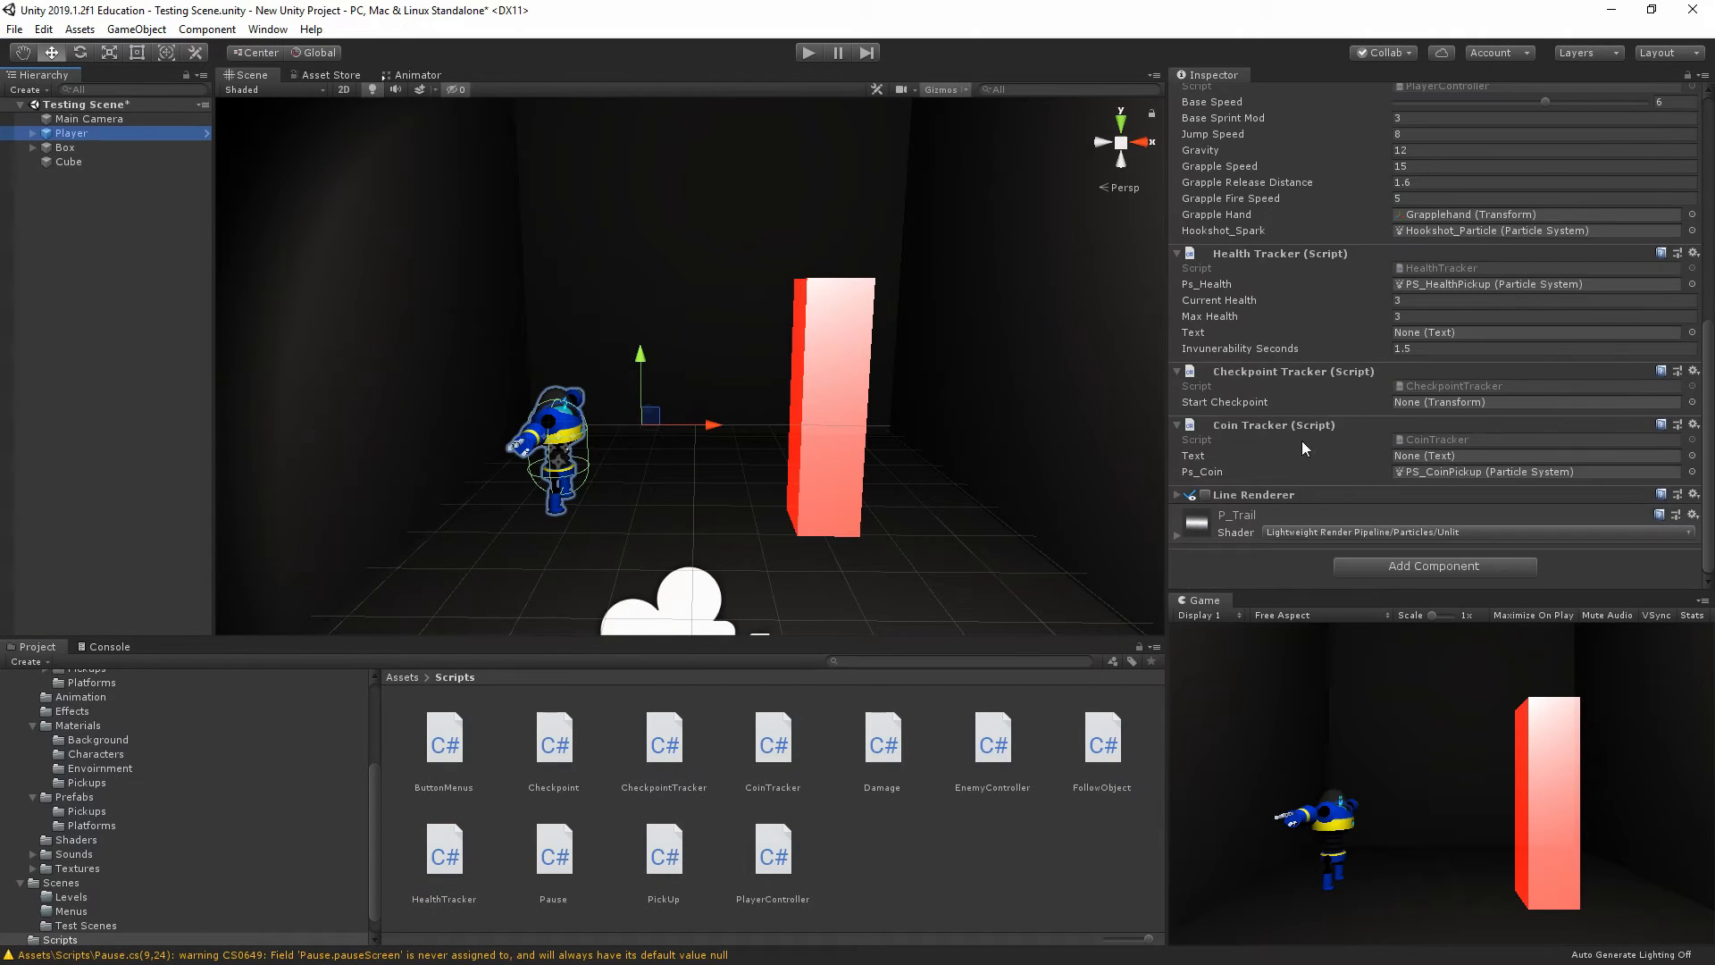
click(1410, 568)
text(ad)
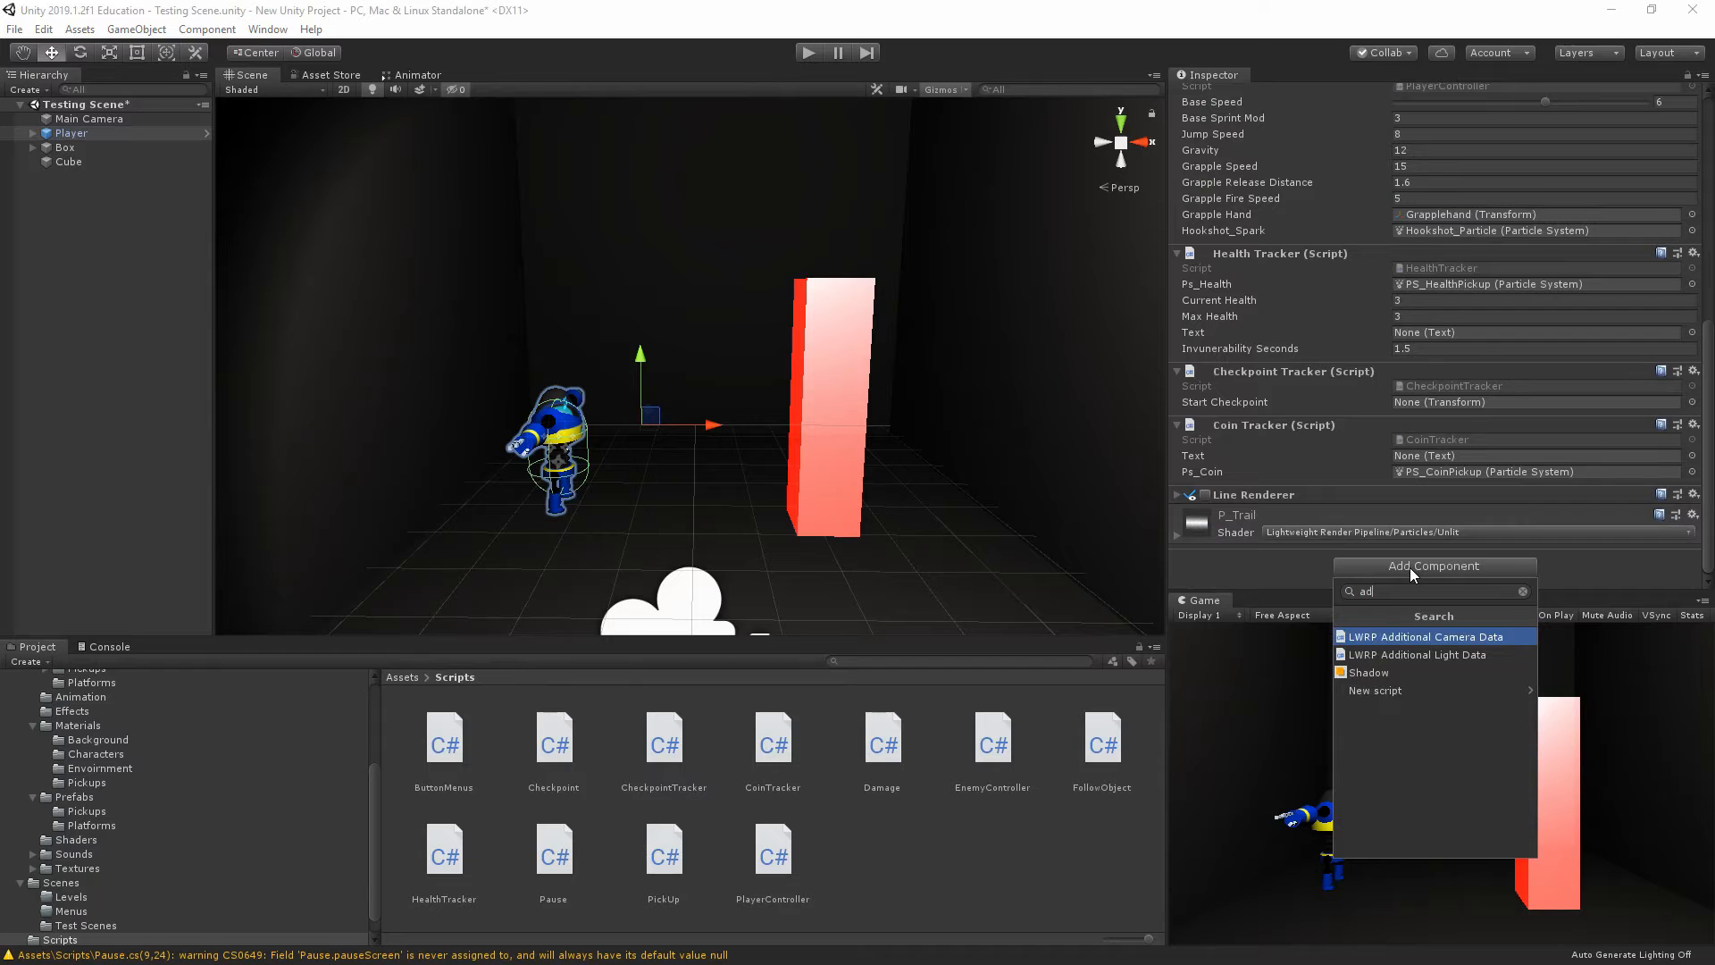
text(u)
key(BackSpace)
key(BackSpace)
text(udio)
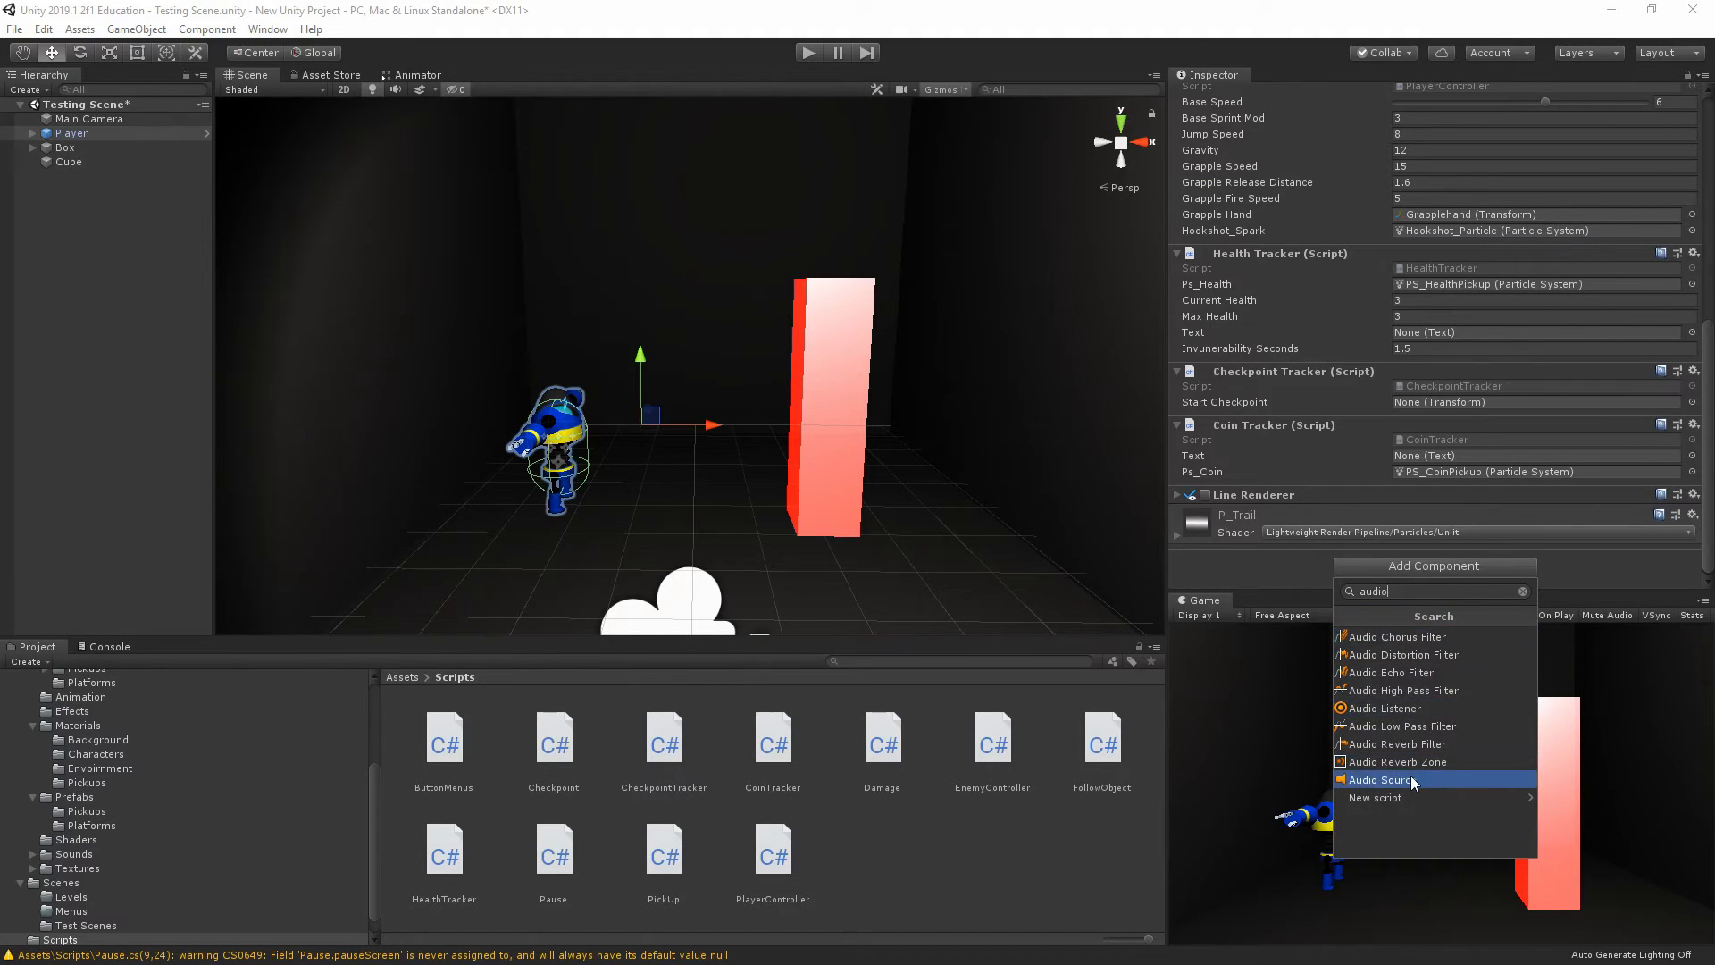
click(1447, 780)
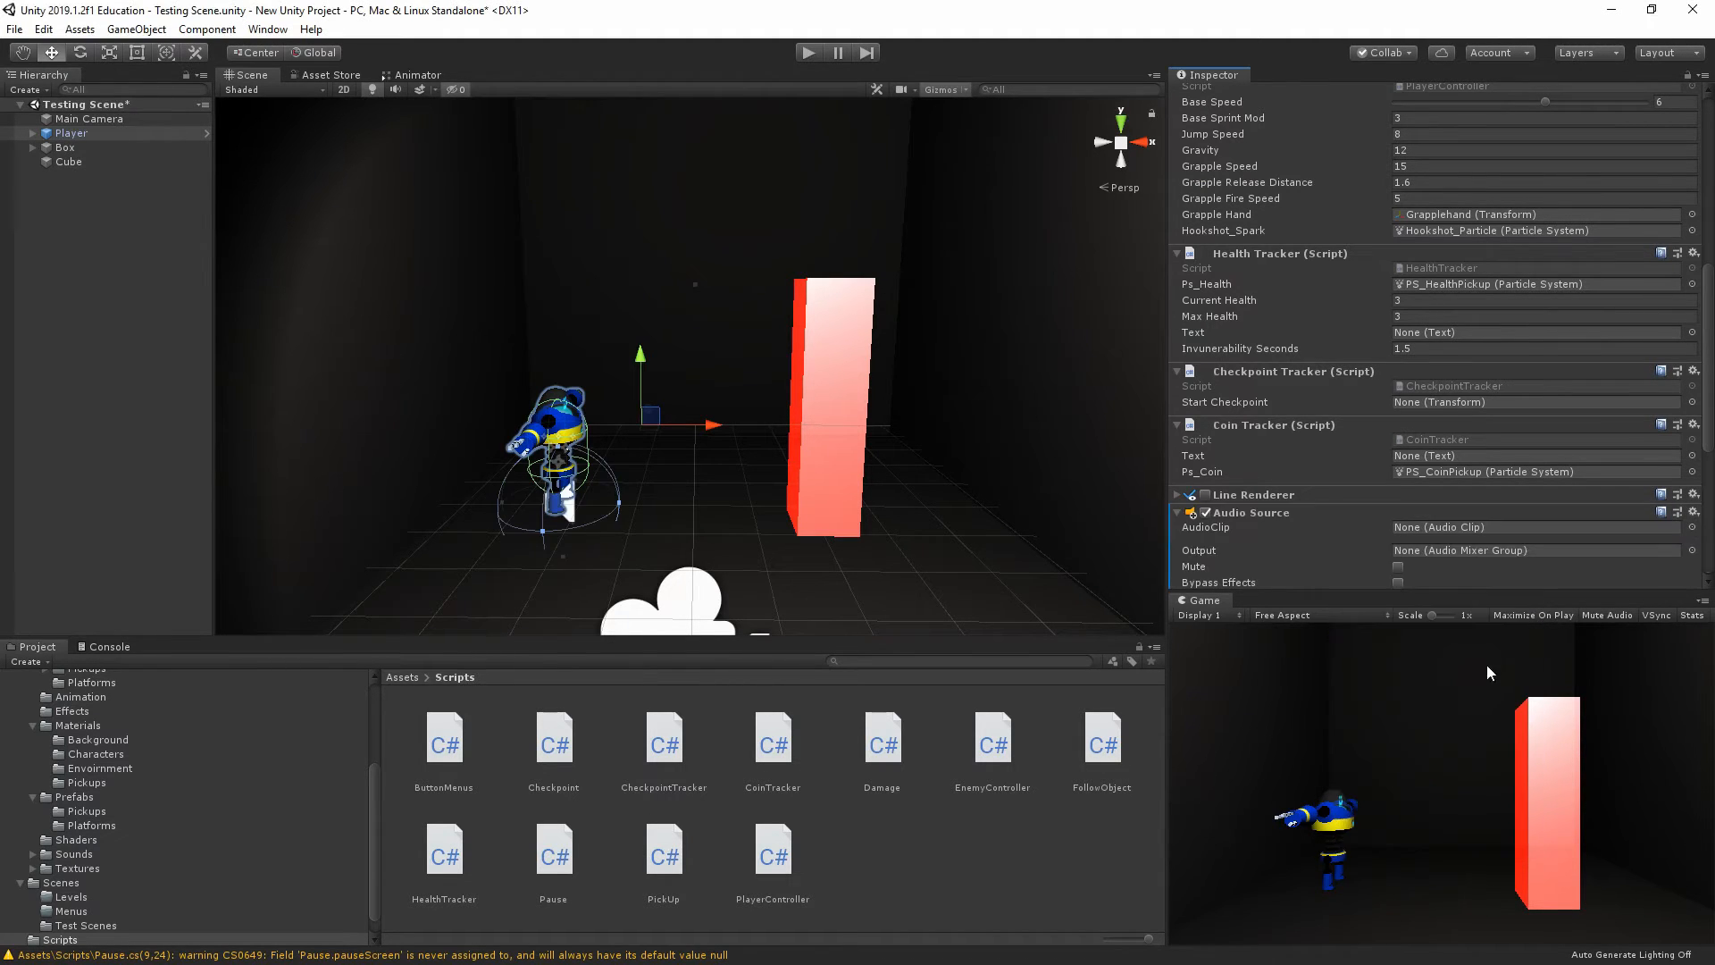
scroll(1333, 520, down, 3)
scroll(1309, 461, down, 3)
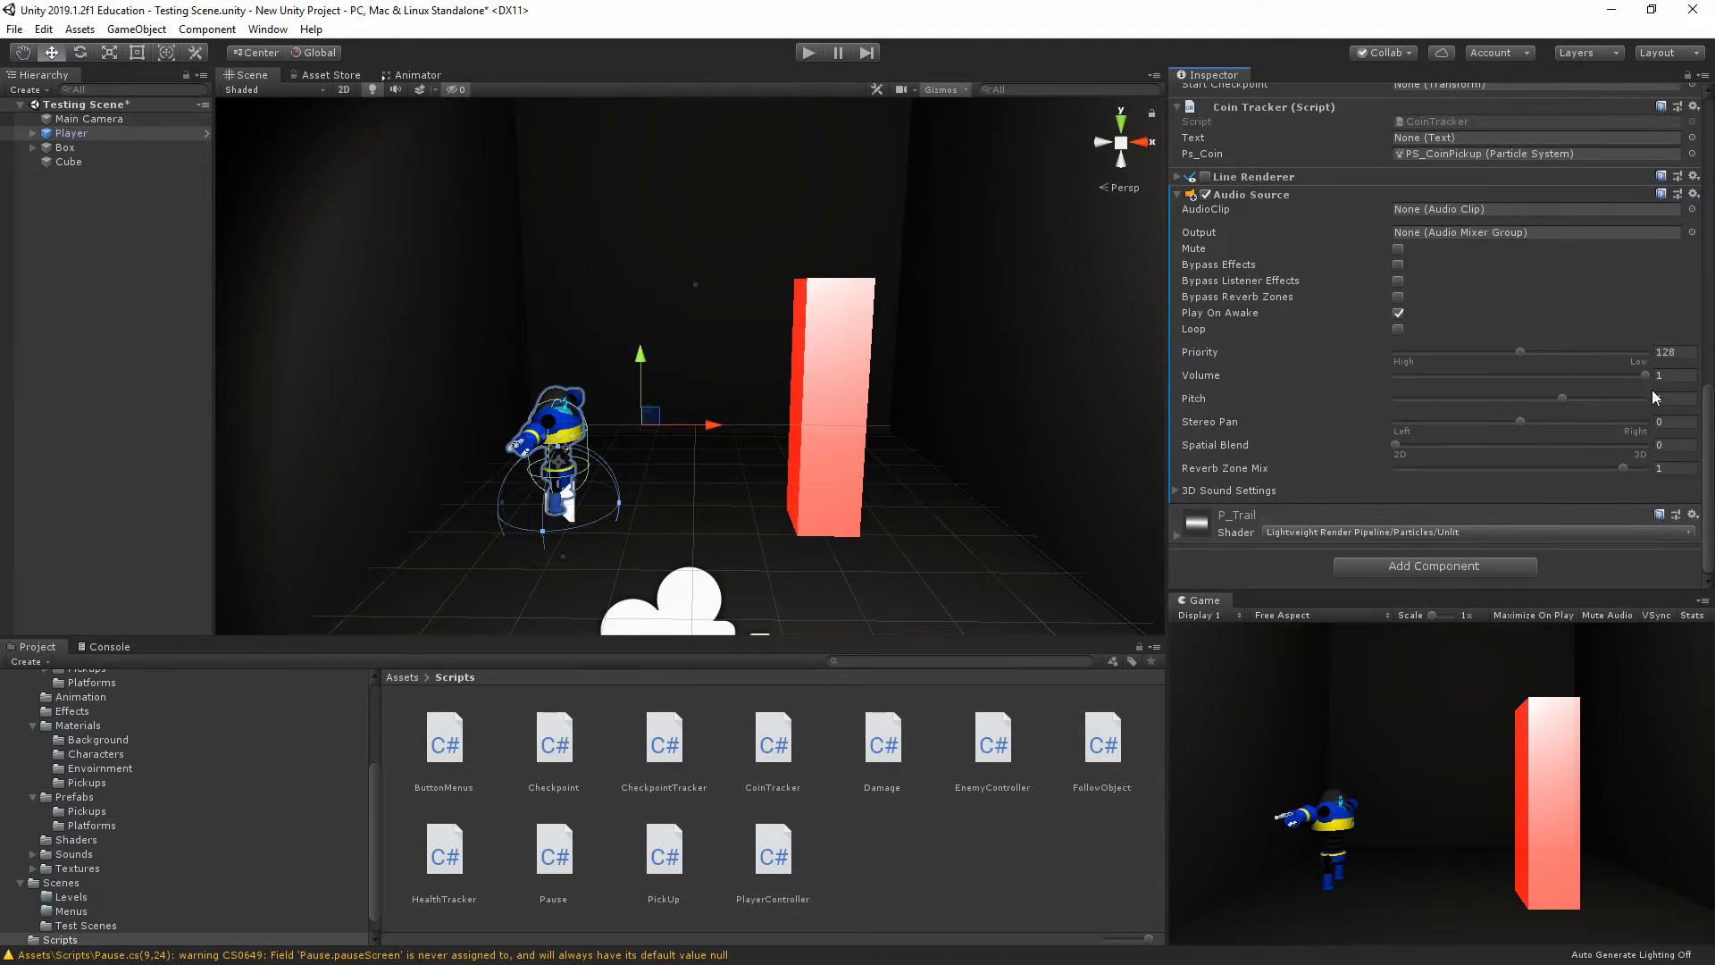
drag(1519, 351, 1497, 355)
click(1398, 250)
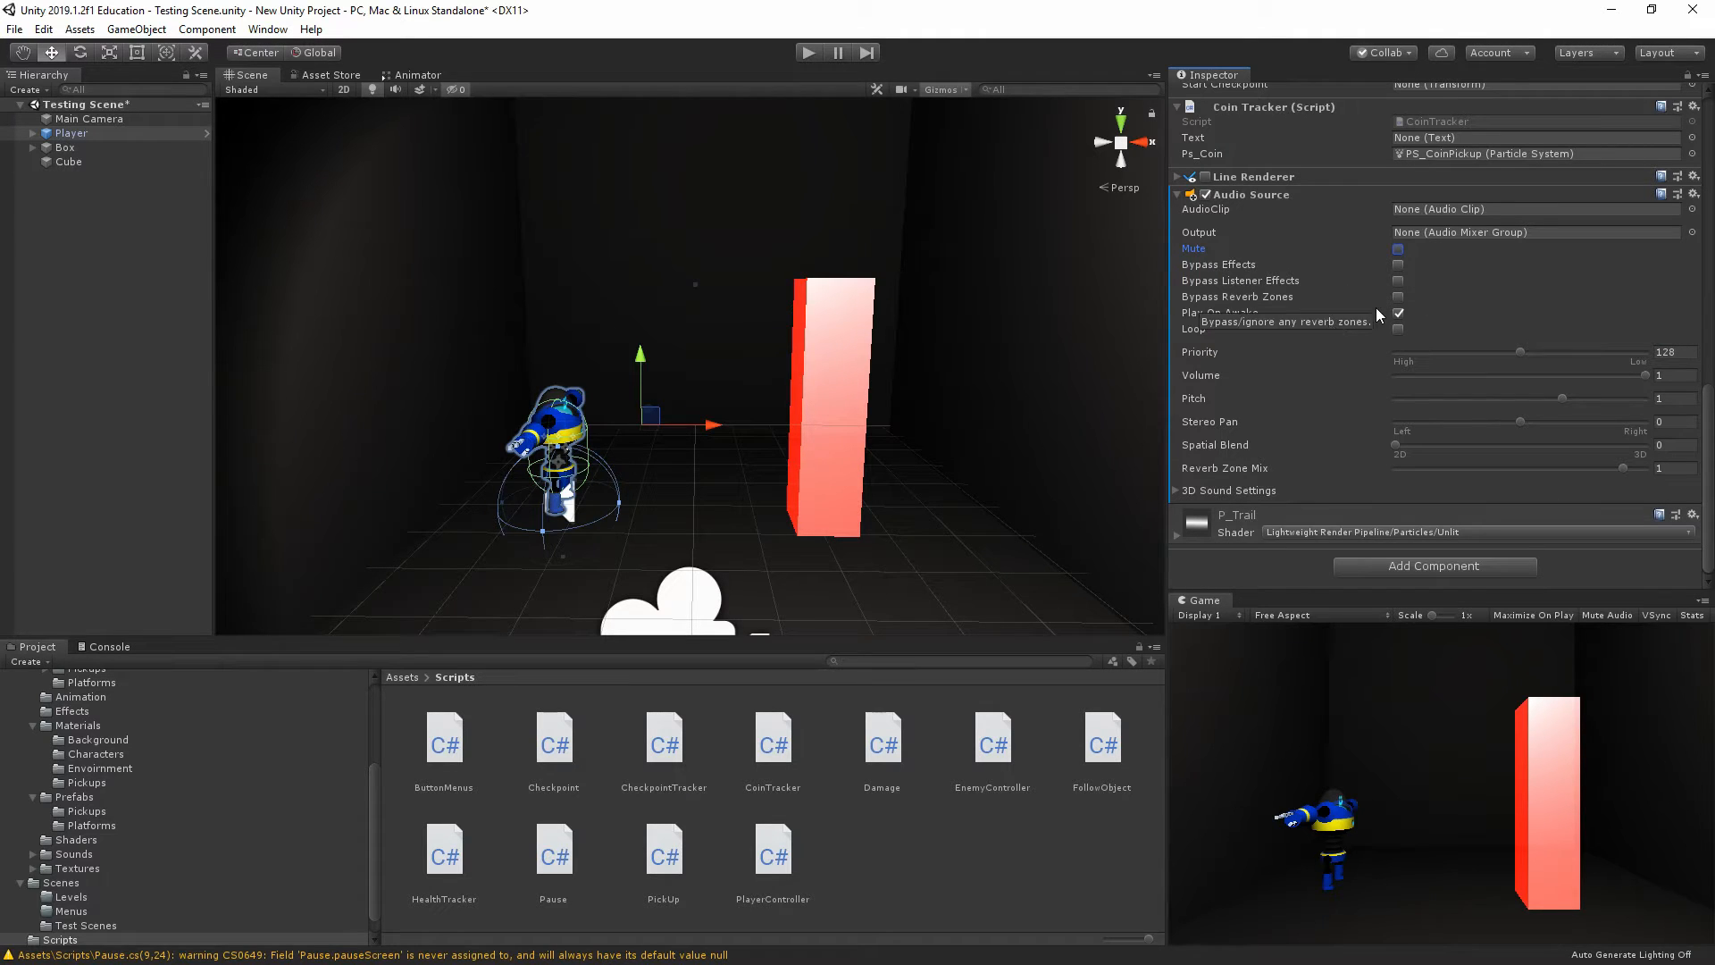
click(1398, 313)
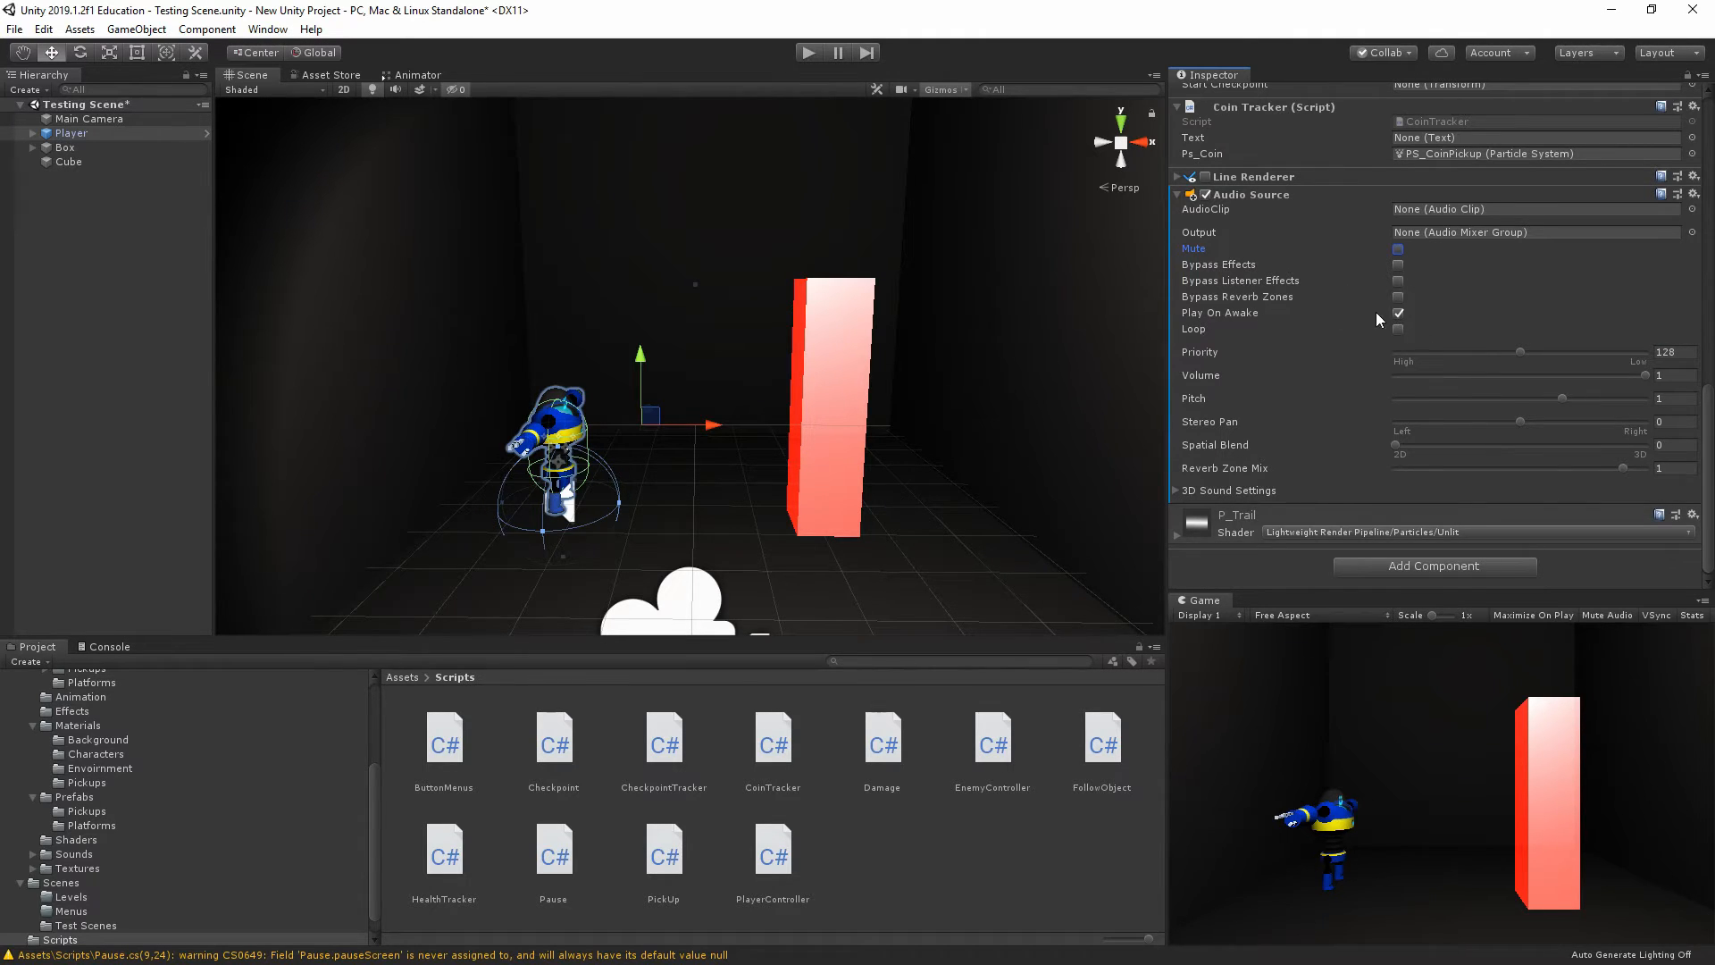
In the Player Audio Source's 3D Sound Settings, enlarge the range sphere to a Min Distance of about 1.69
click(1175, 491)
scroll(1313, 402, down, 10)
scroll(1329, 358, up, 3)
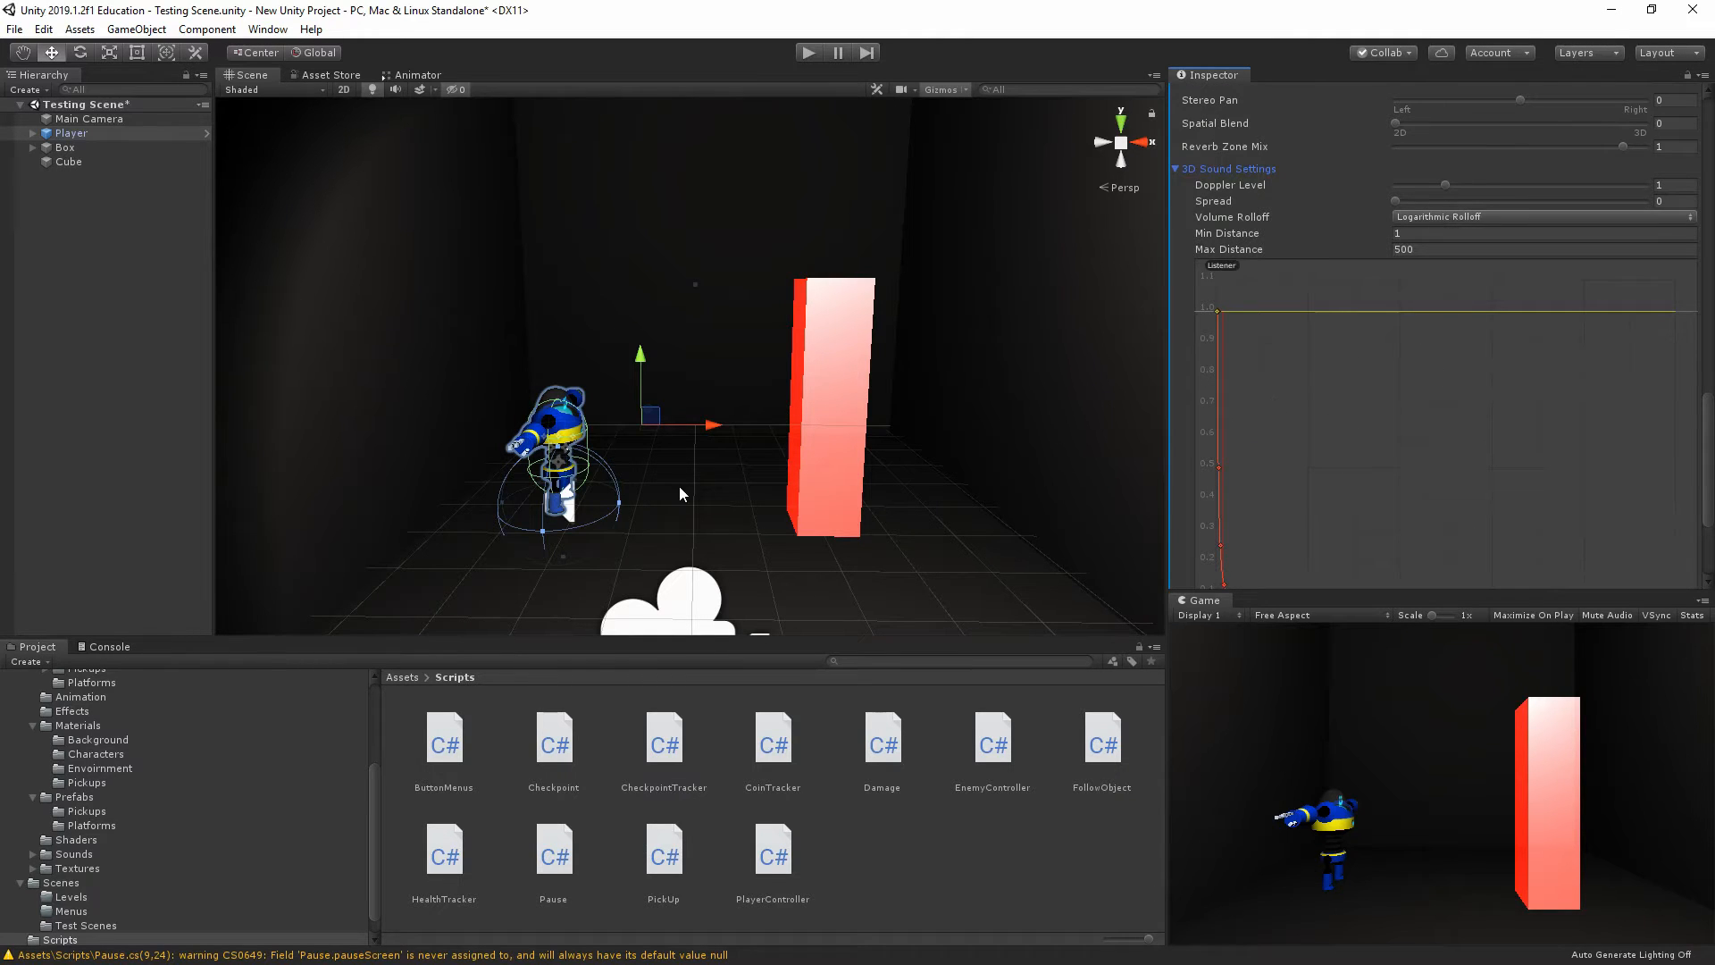
drag(618, 503, 651, 527)
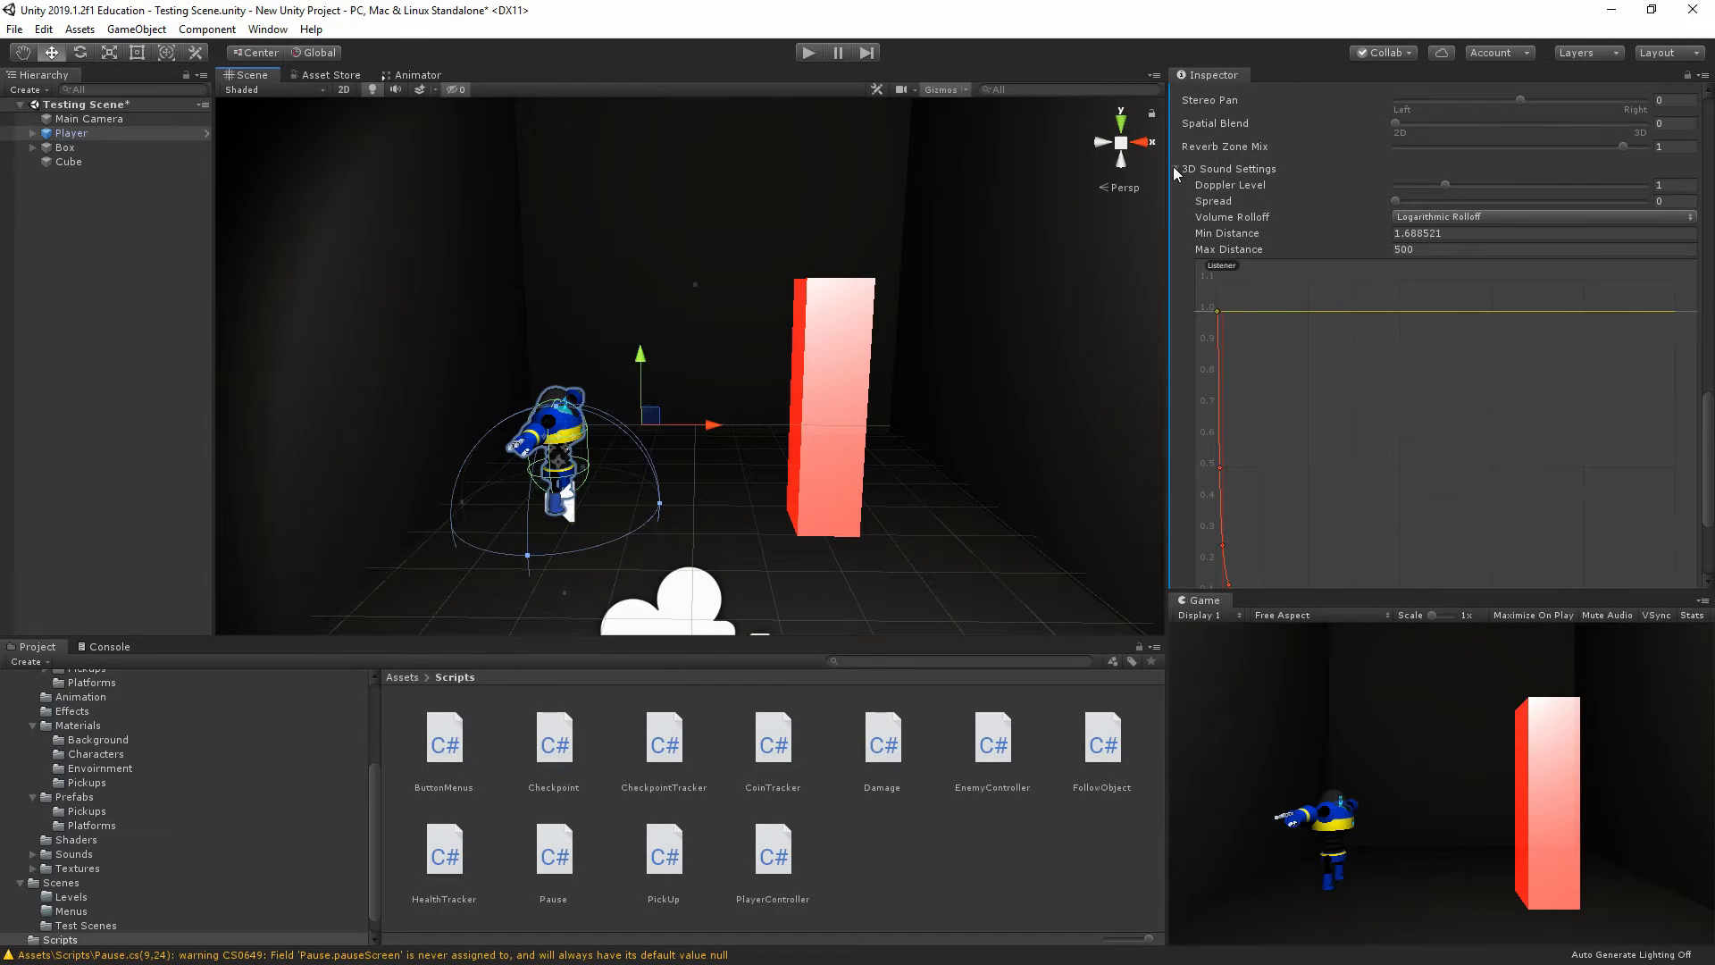
click(1175, 169)
click(1397, 444)
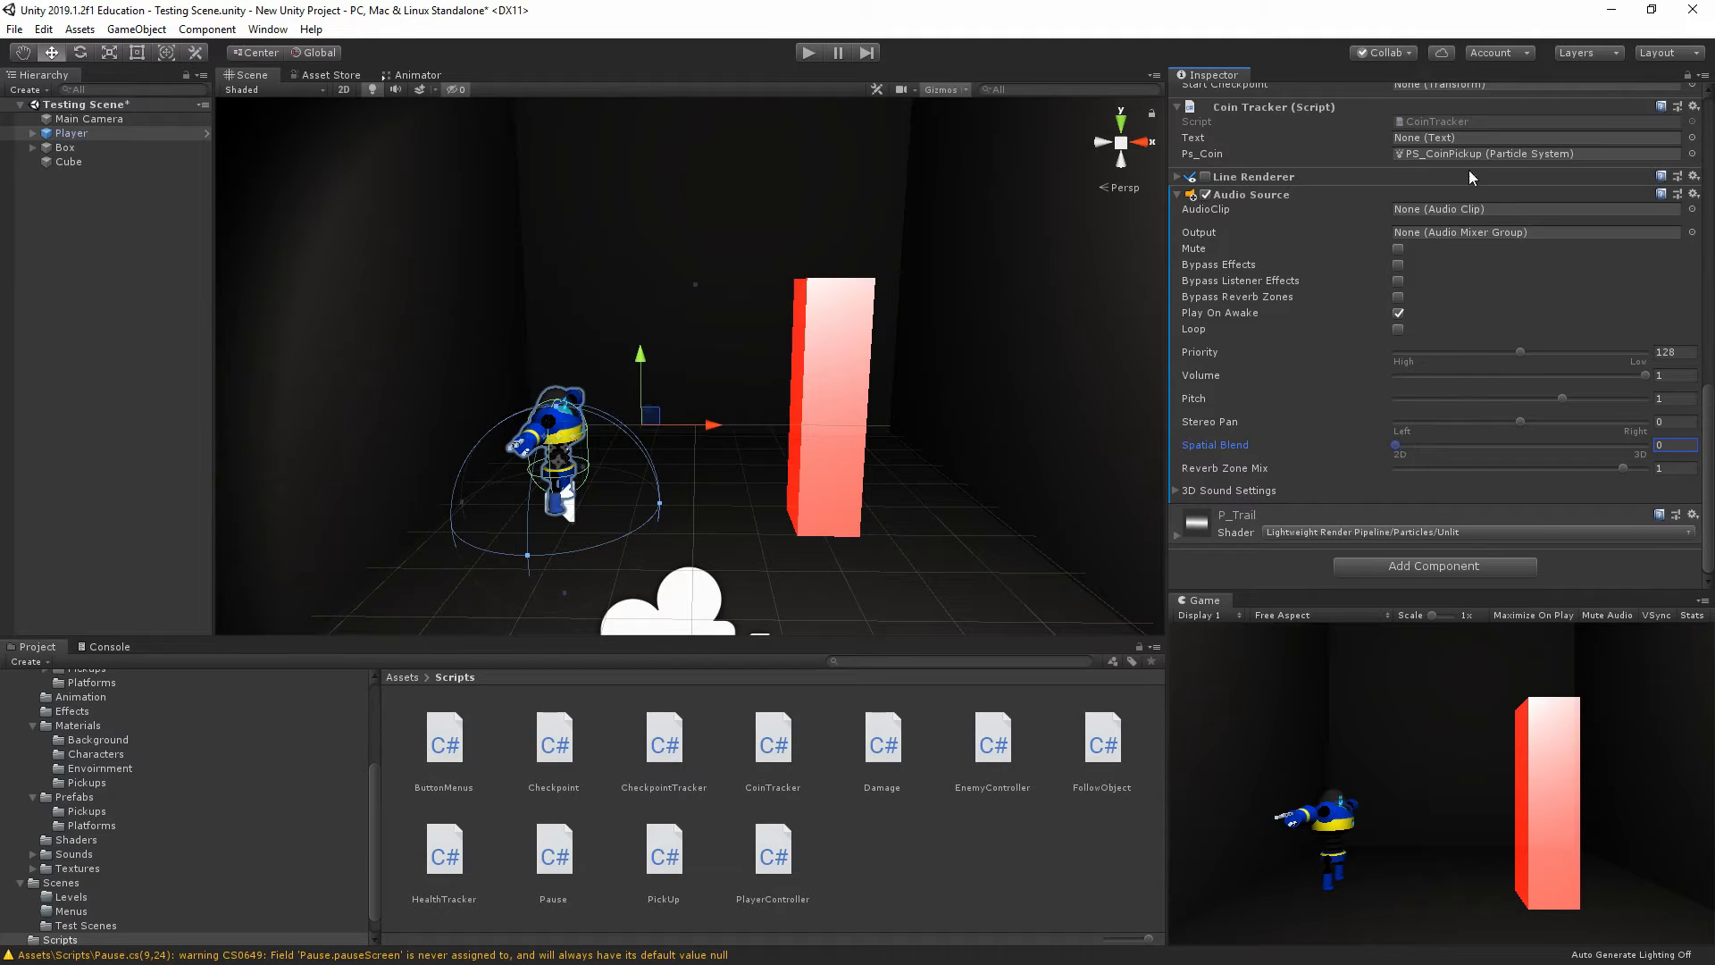
Assign Snd_Damage from Scene Assets > Sounds as the Player Audio Source's clip and turn off Play On Awake
click(403, 676)
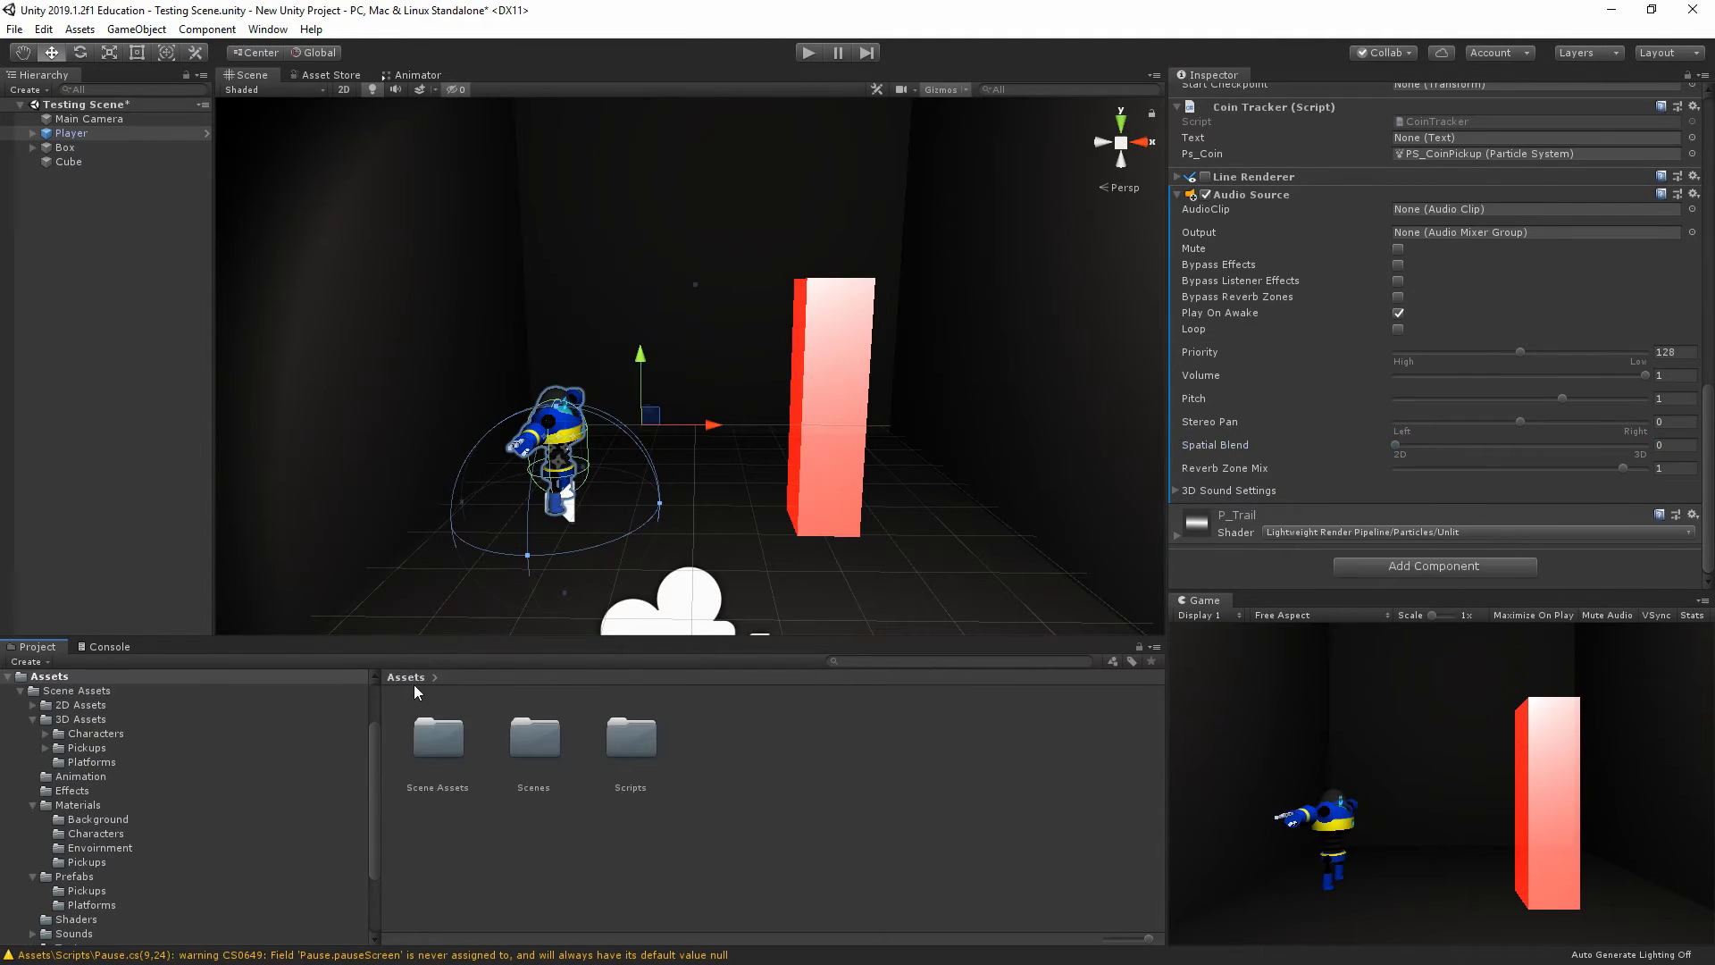
double_click(436, 739)
double_click(438, 858)
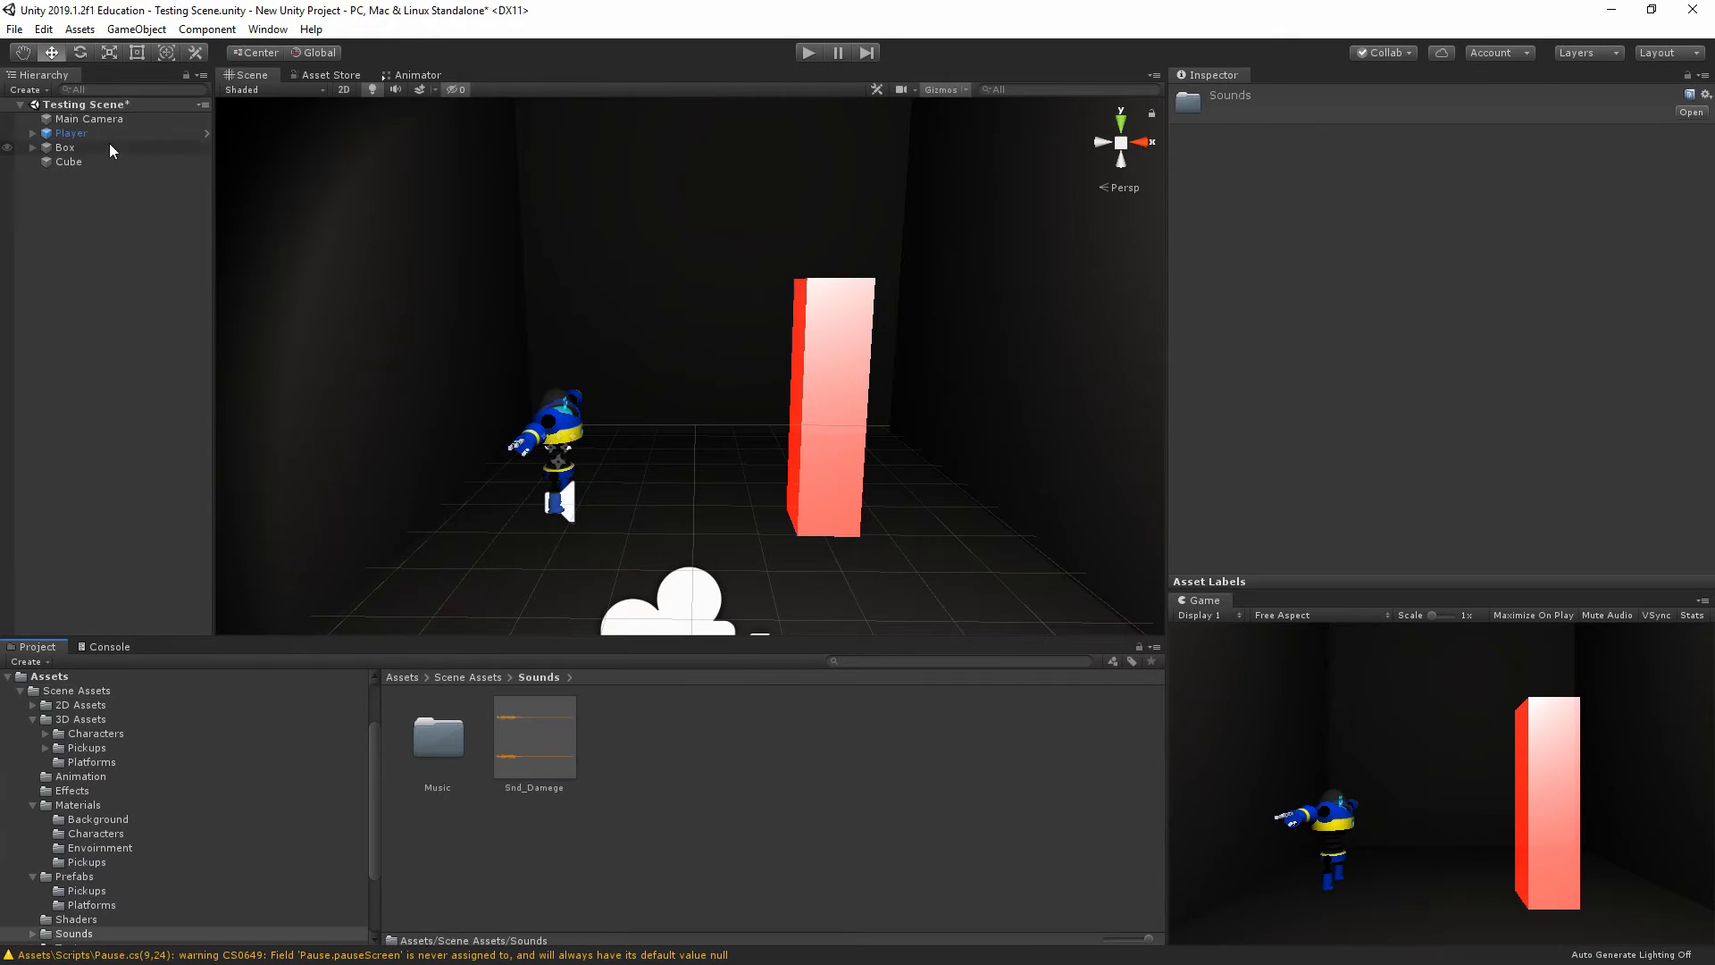
click(89, 134)
scroll(1333, 438, down, 10)
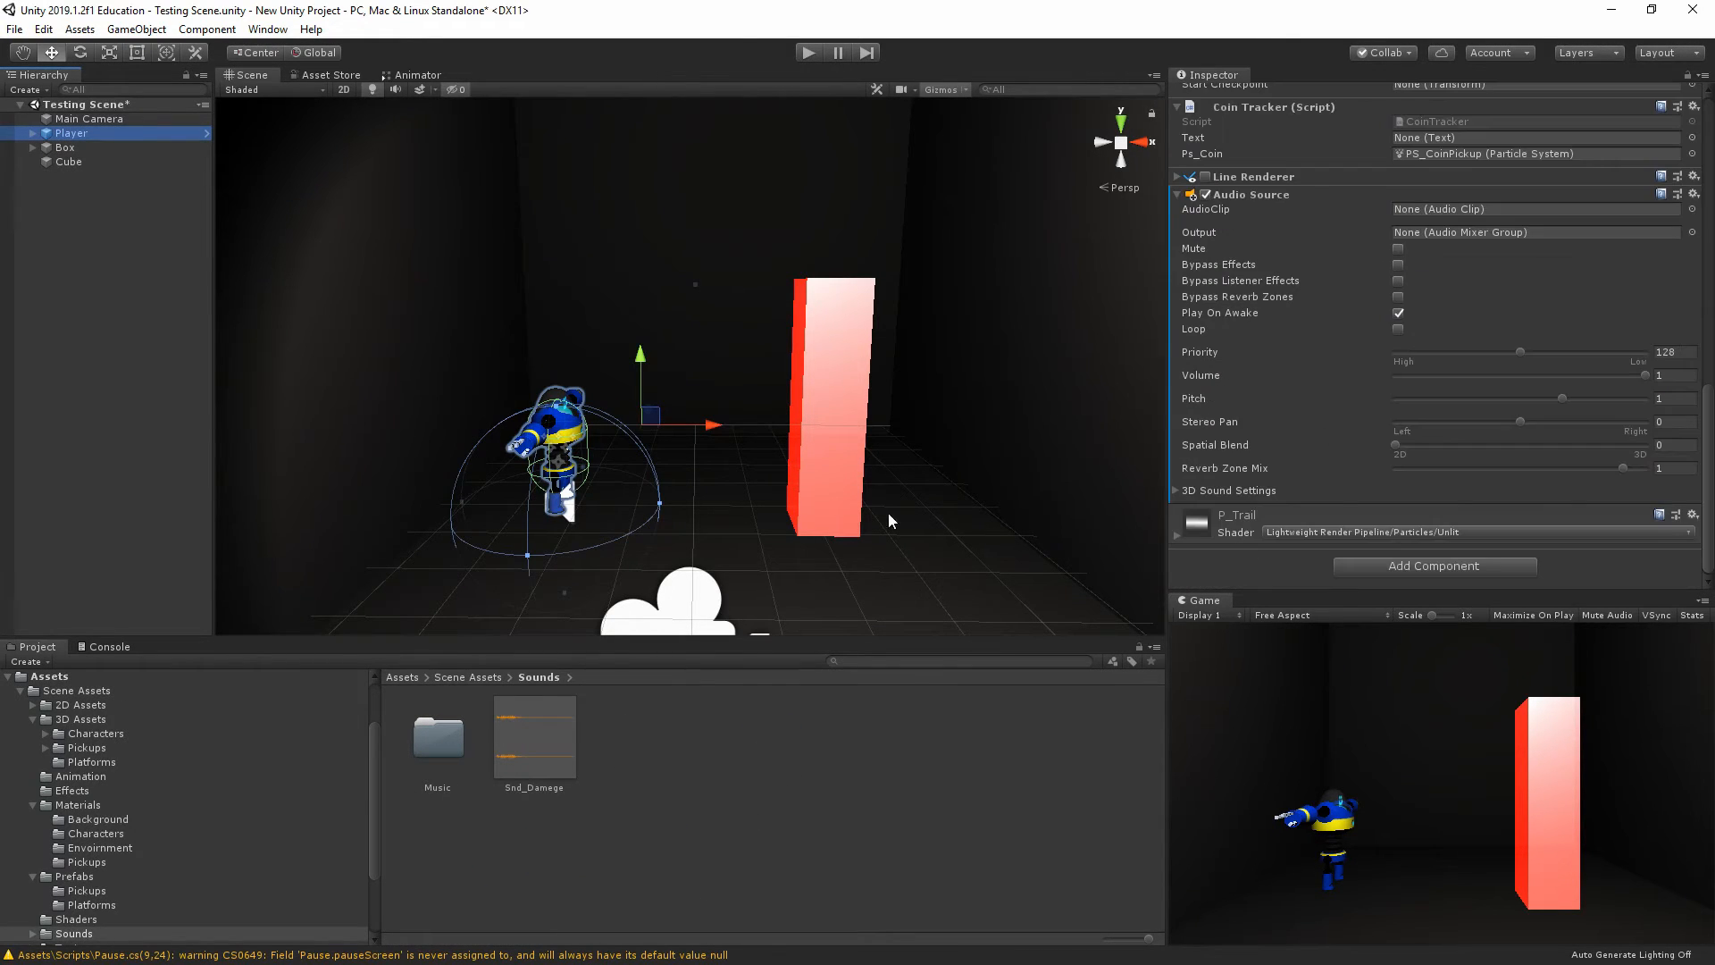
drag(542, 734, 1452, 209)
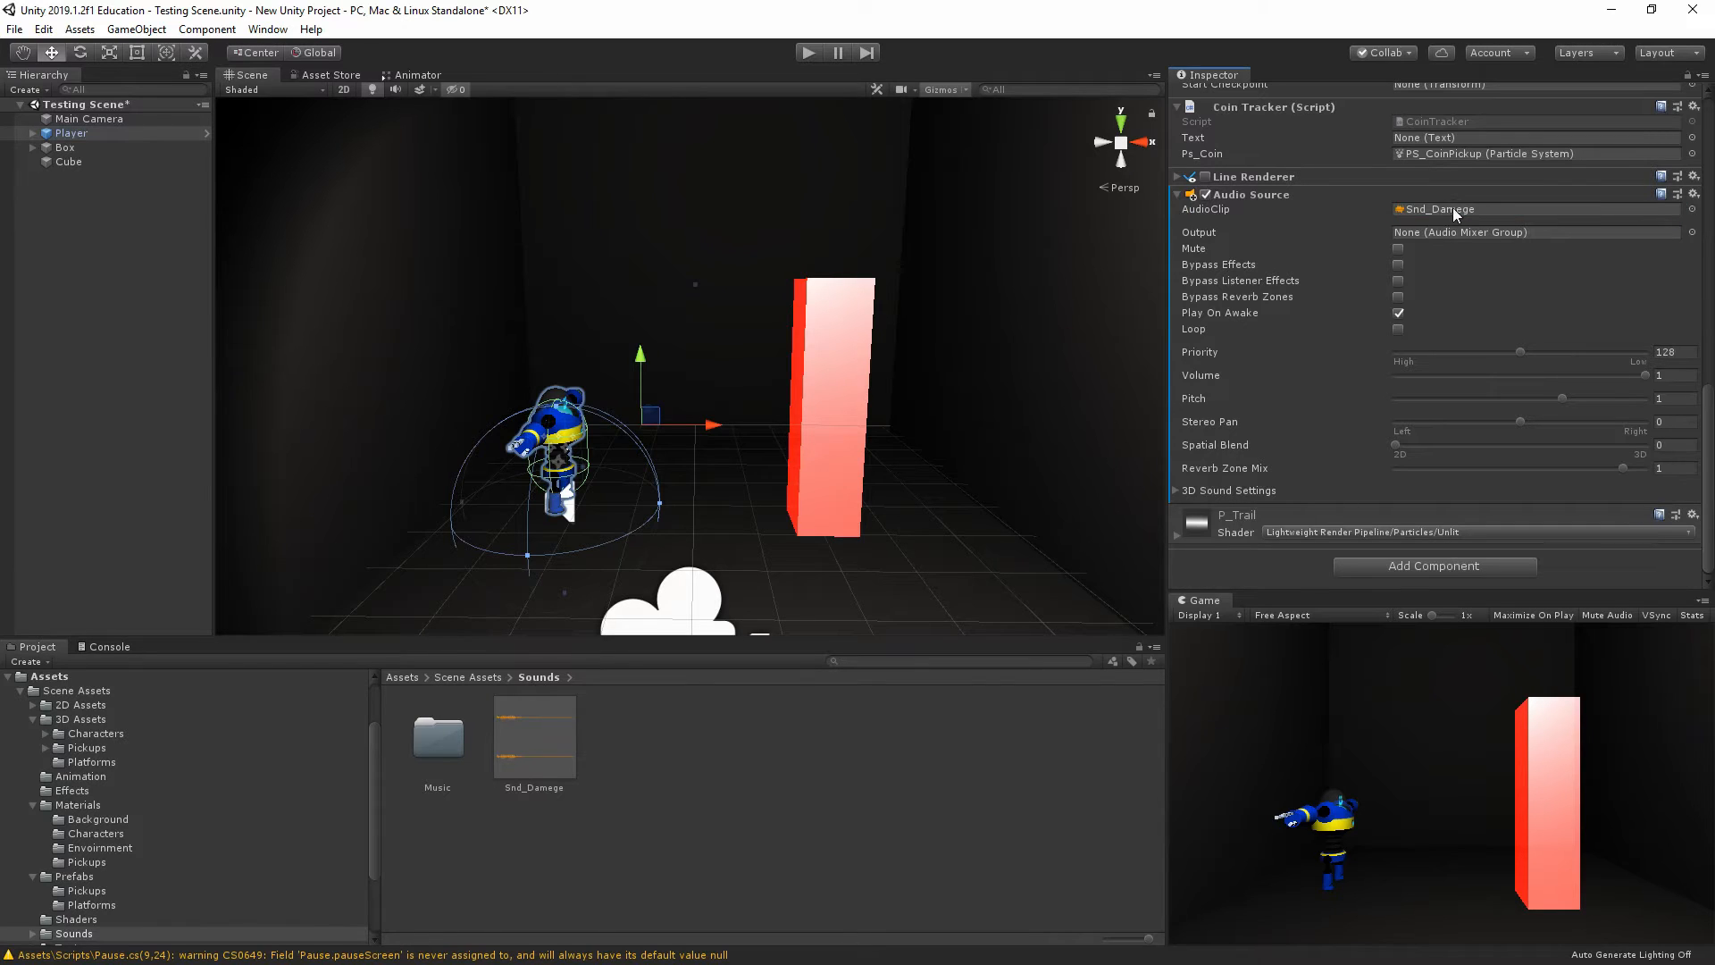
click(1399, 313)
Play-test the damage sound by running the Player back and forth through the red box, and stop play mode
click(807, 51)
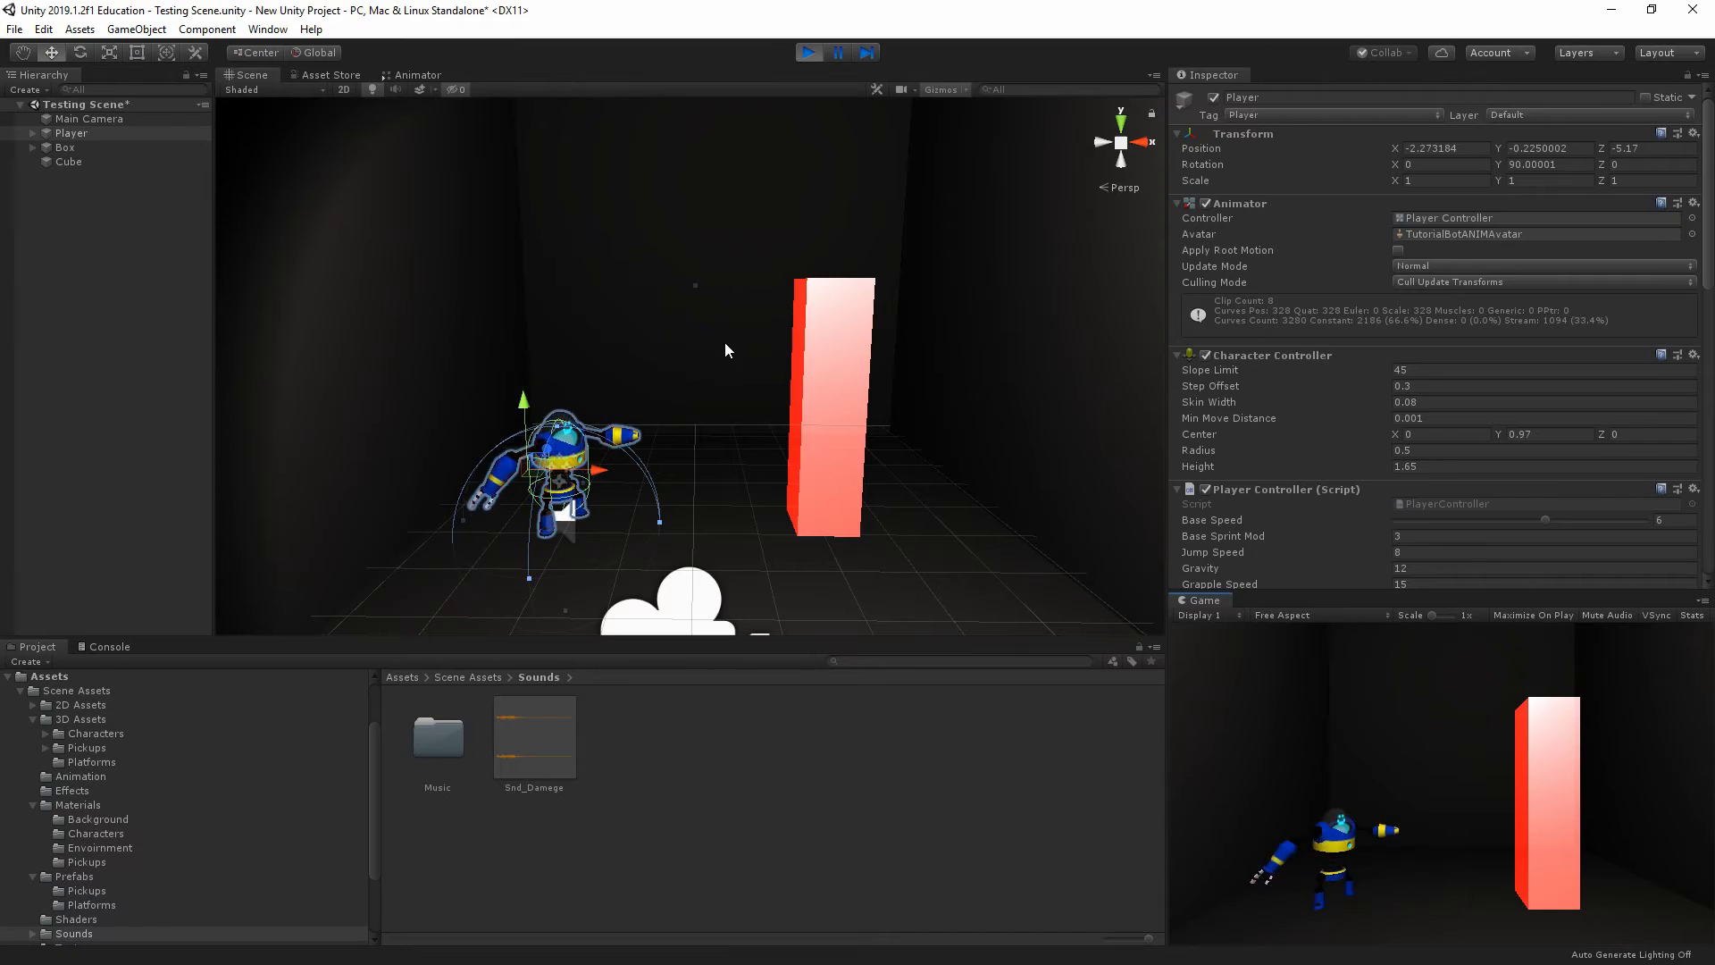
scroll(1329, 416, down, 15)
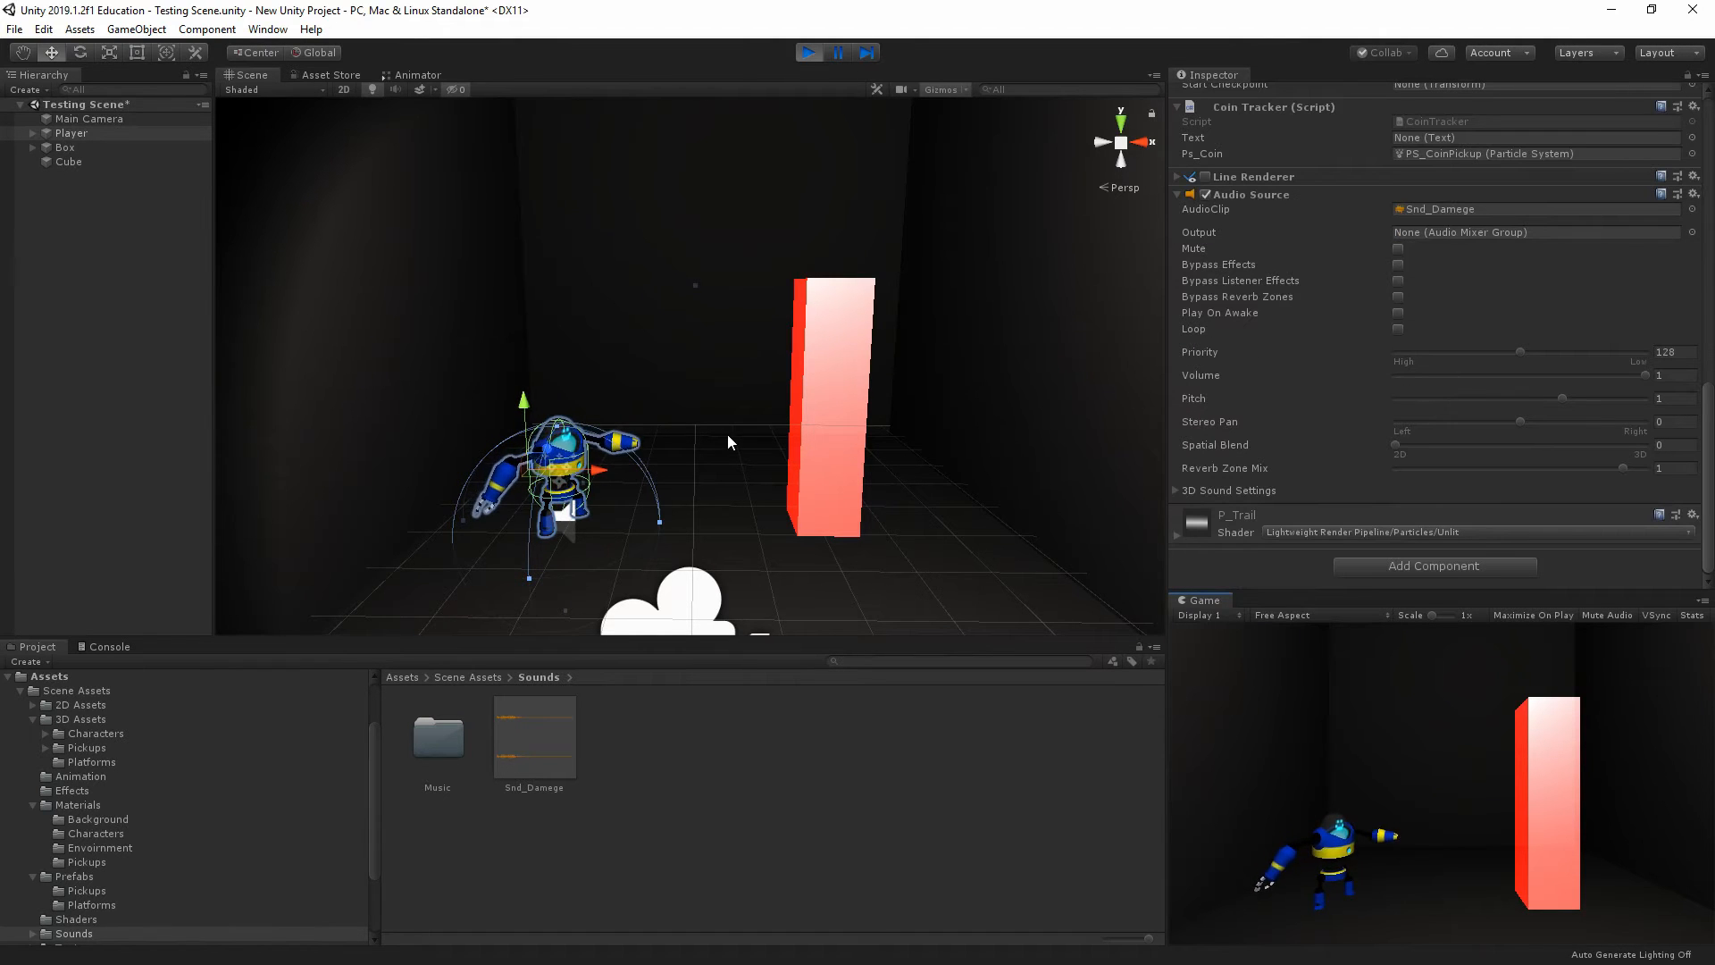
key(d)
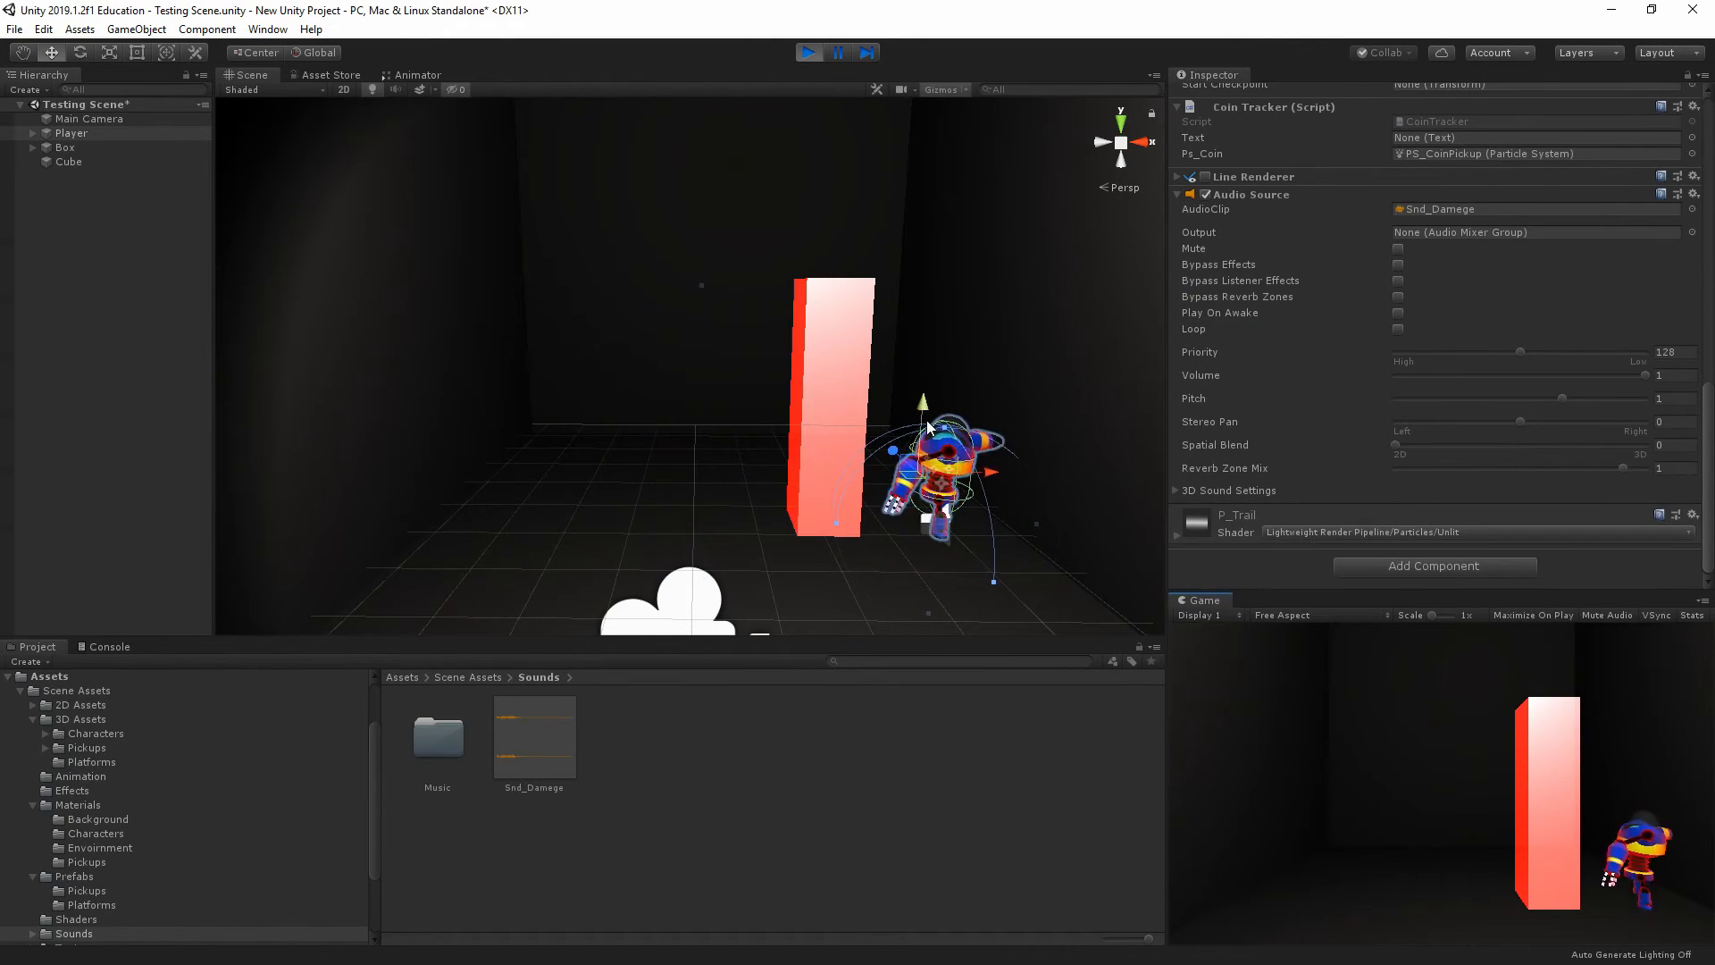
key(a)
key(d)
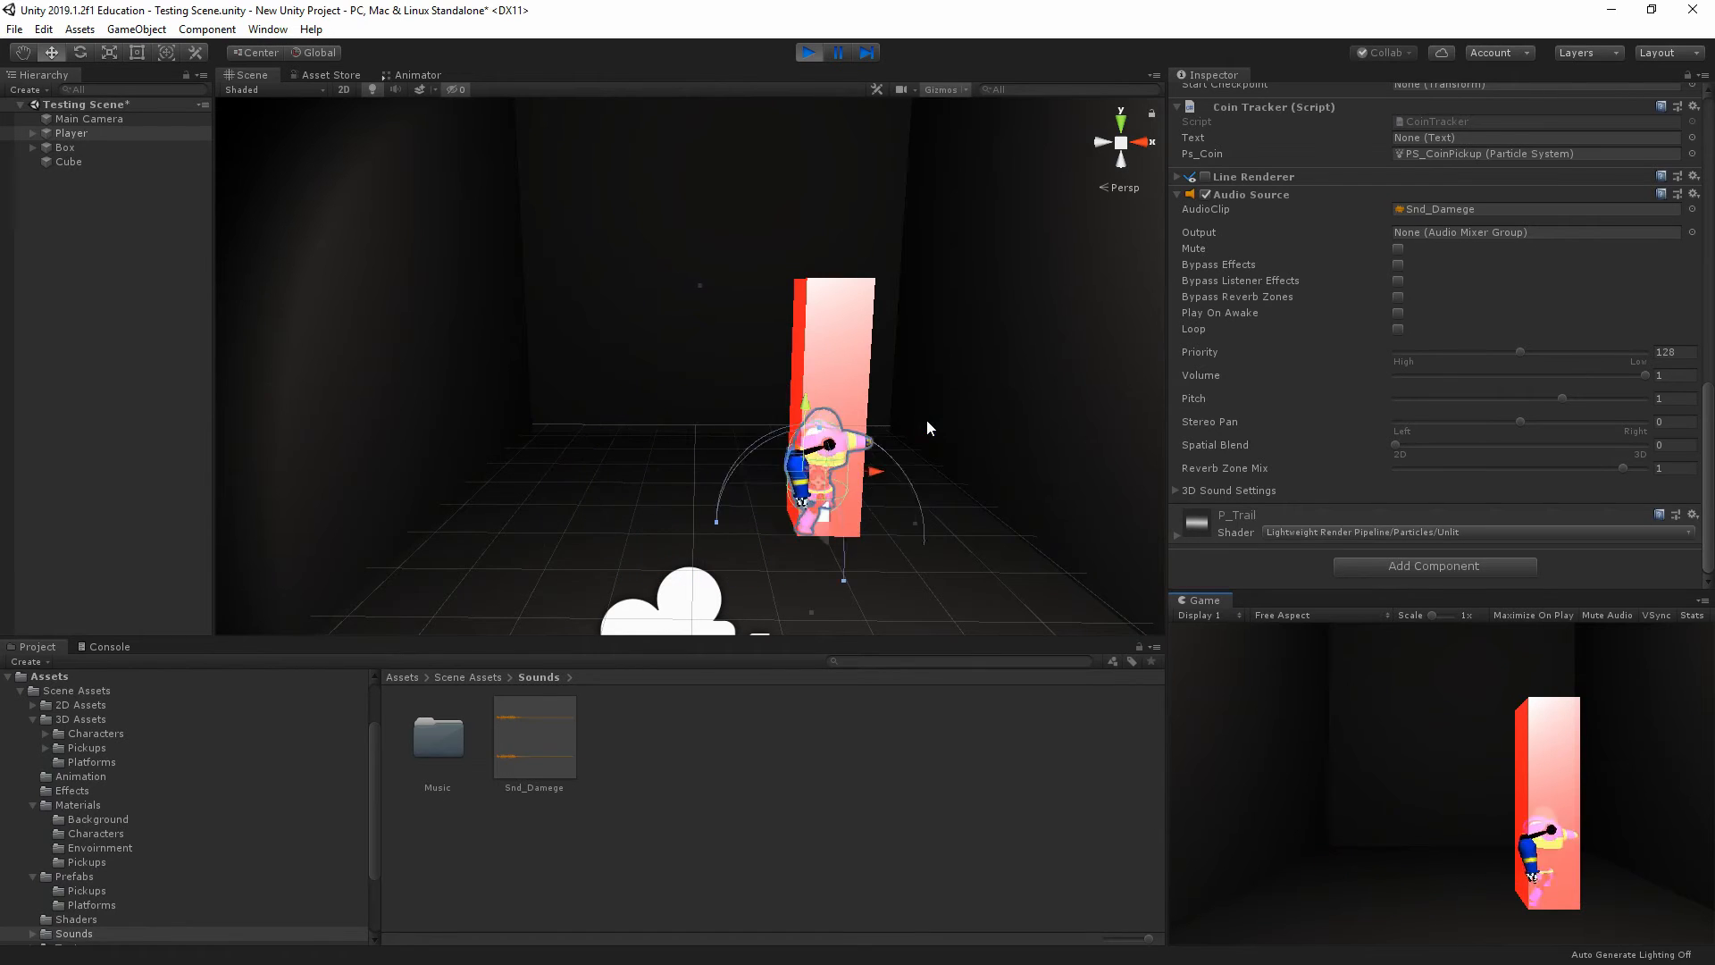
key(d)
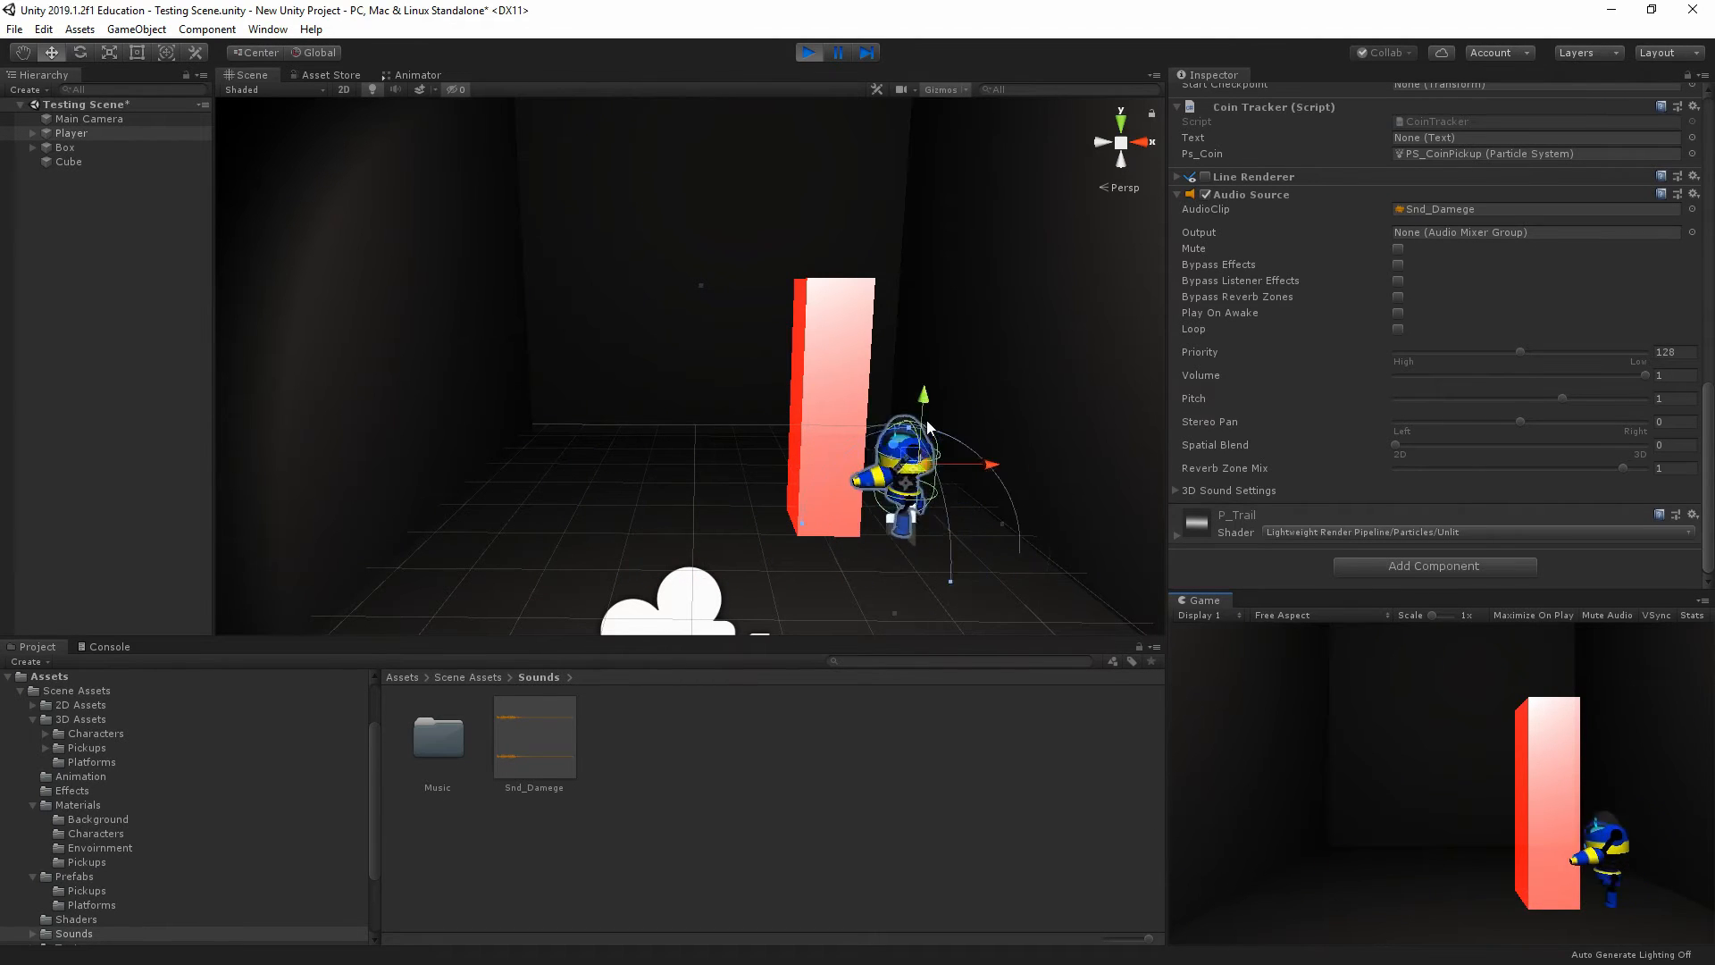
key(a)
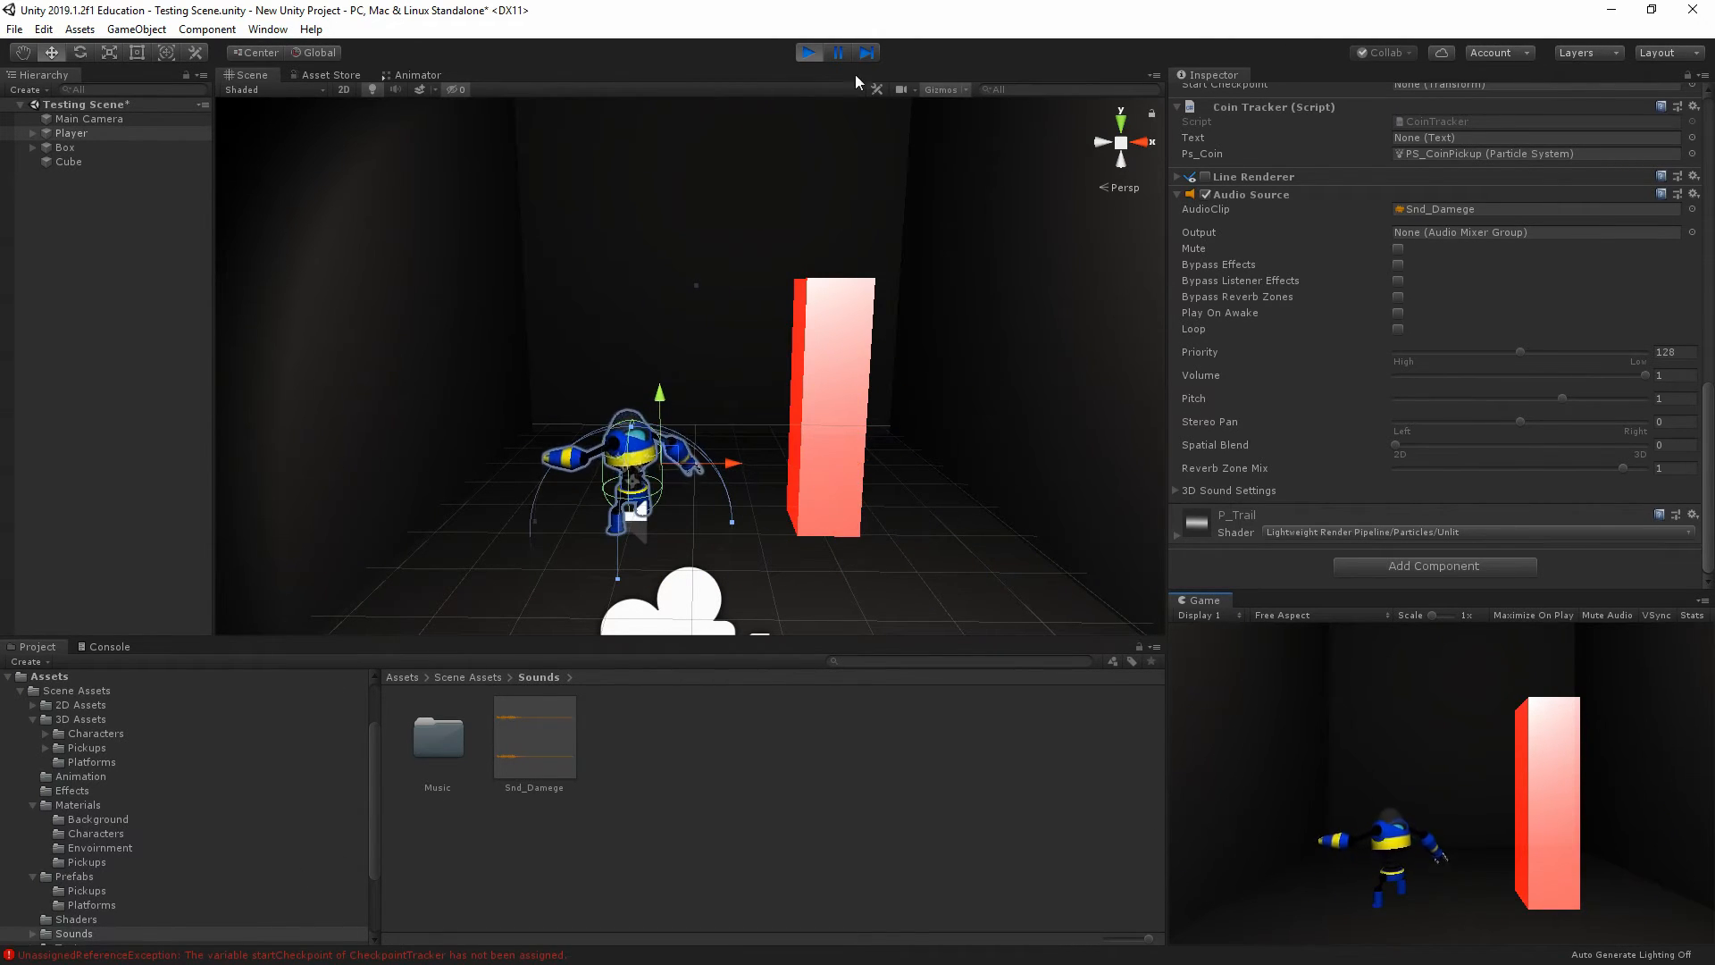
click(808, 52)
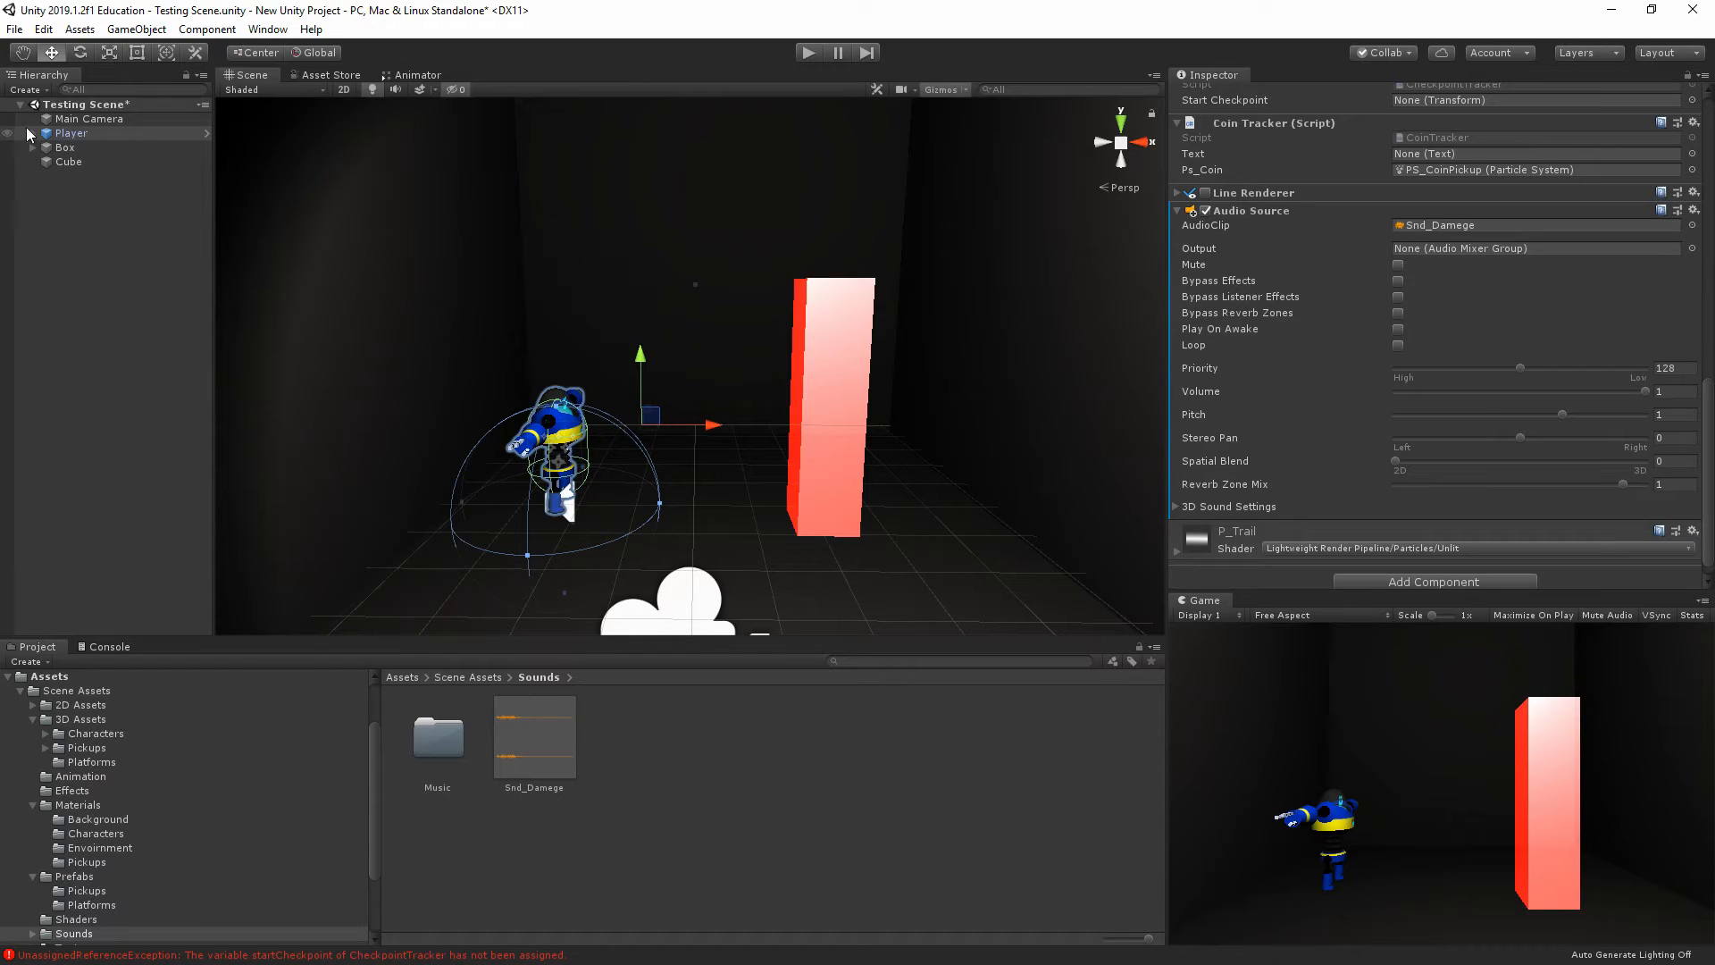
scroll(1434, 339, down, 1)
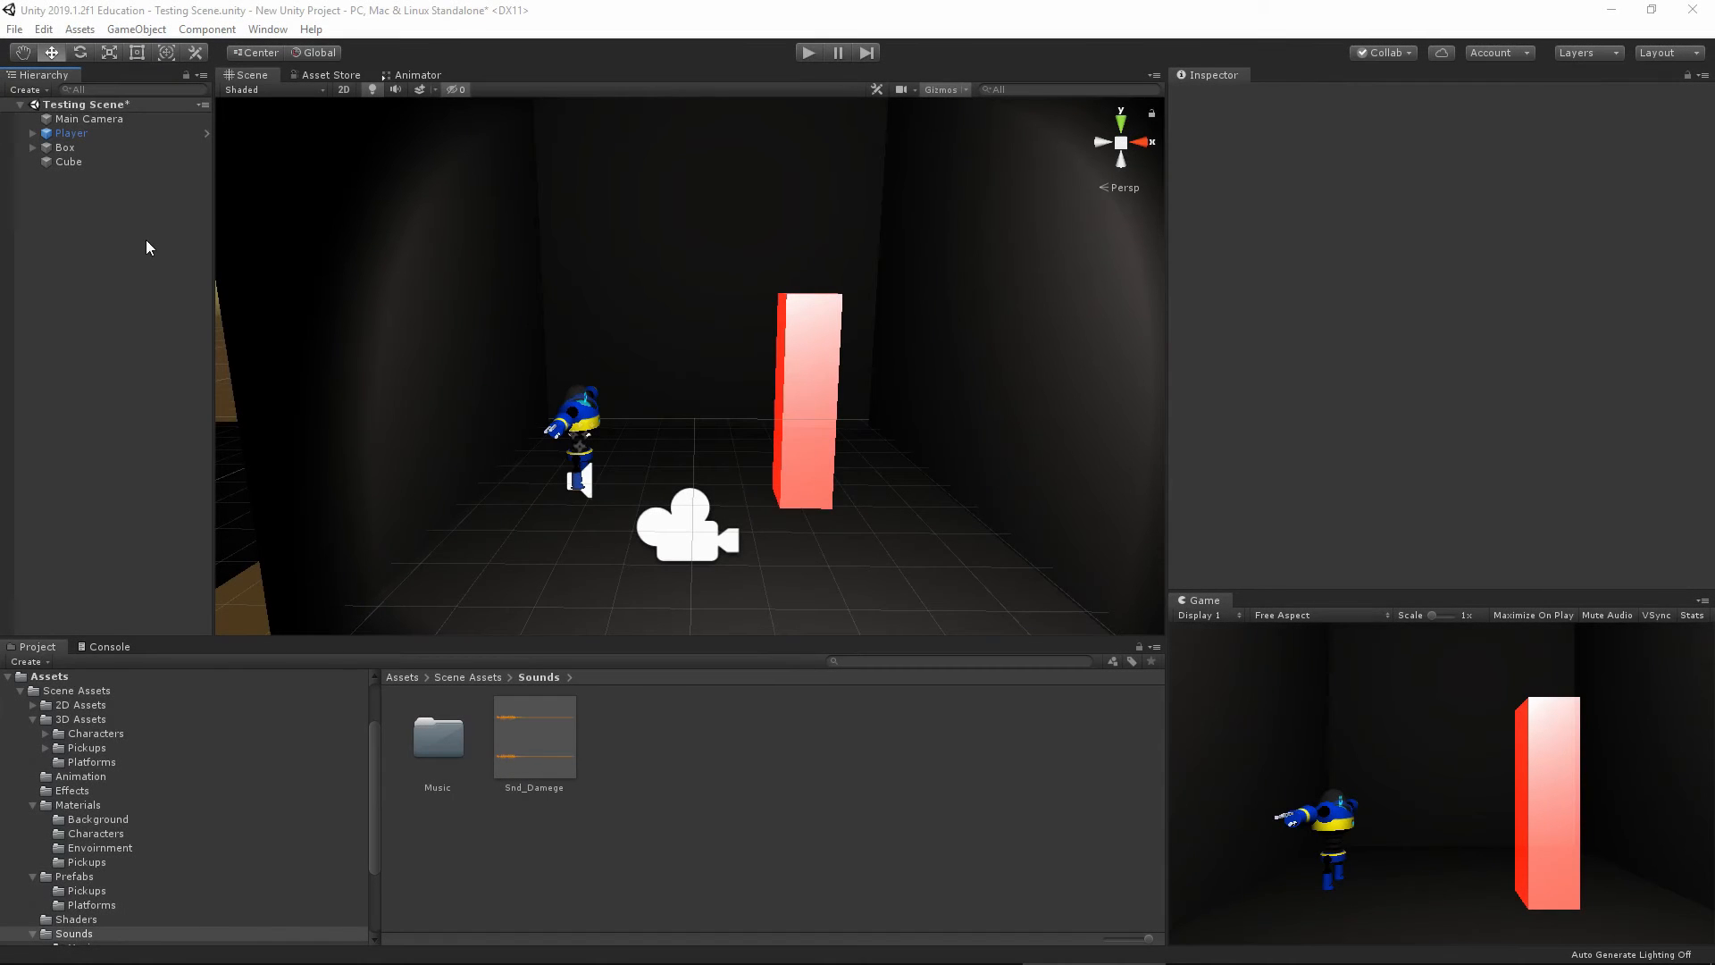
Create an empty game object in the scene and name it Music Player
right_click(61, 200)
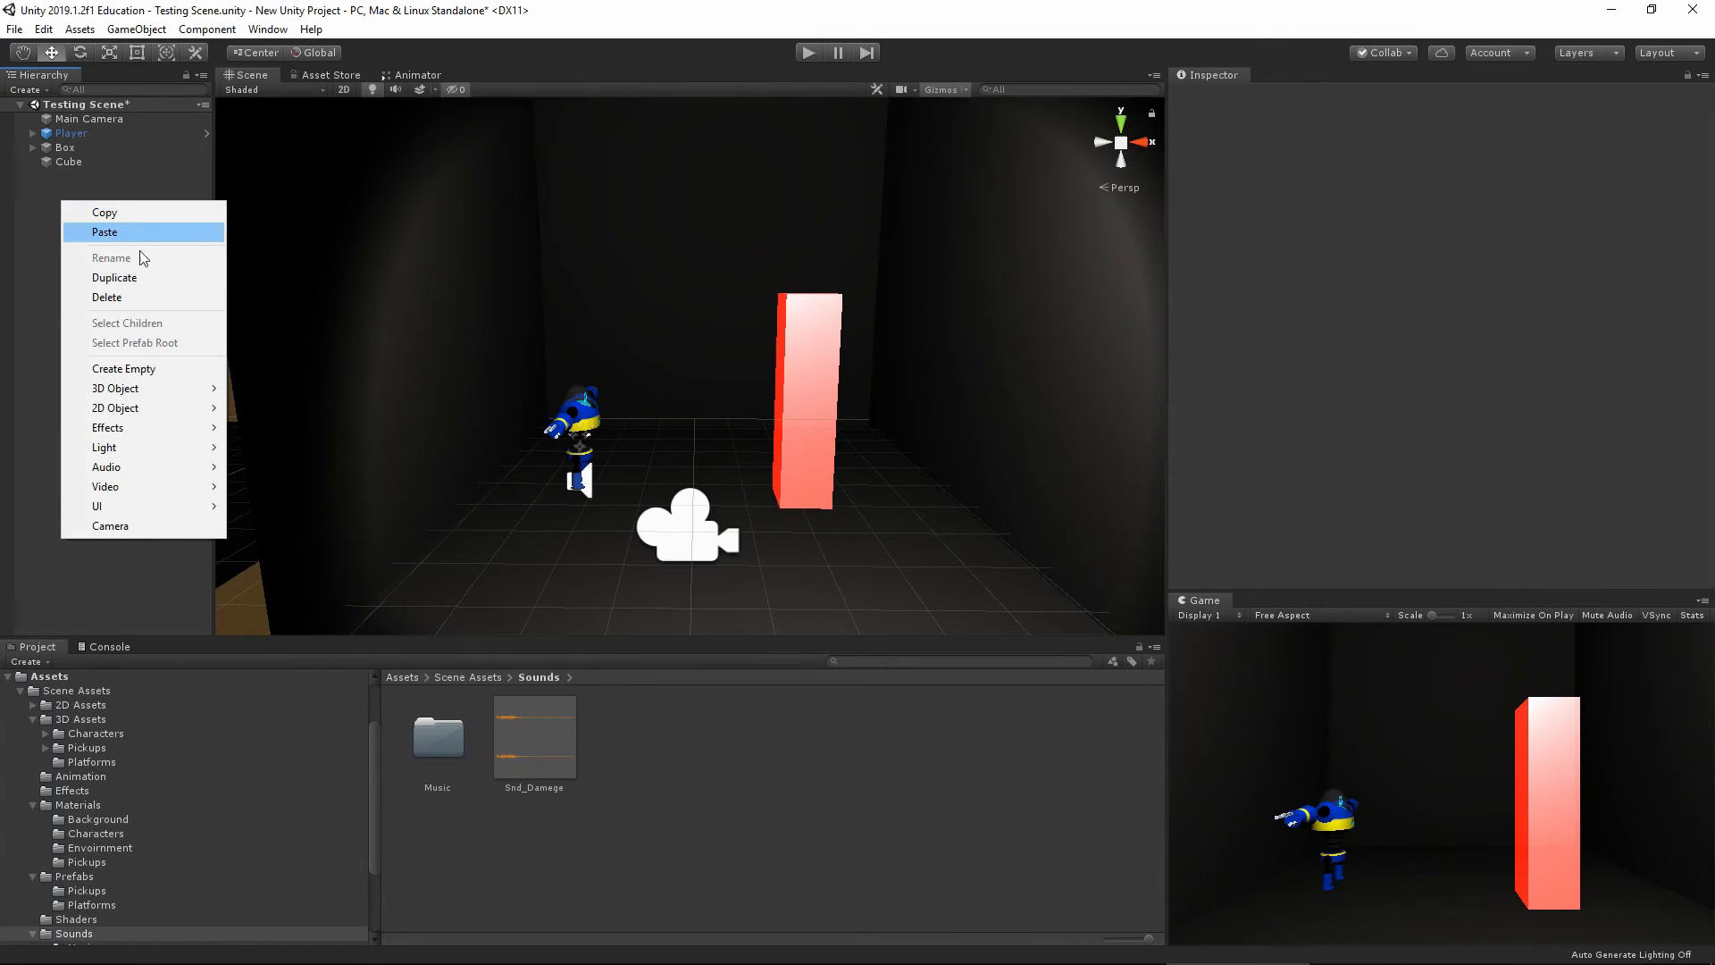
click(158, 362)
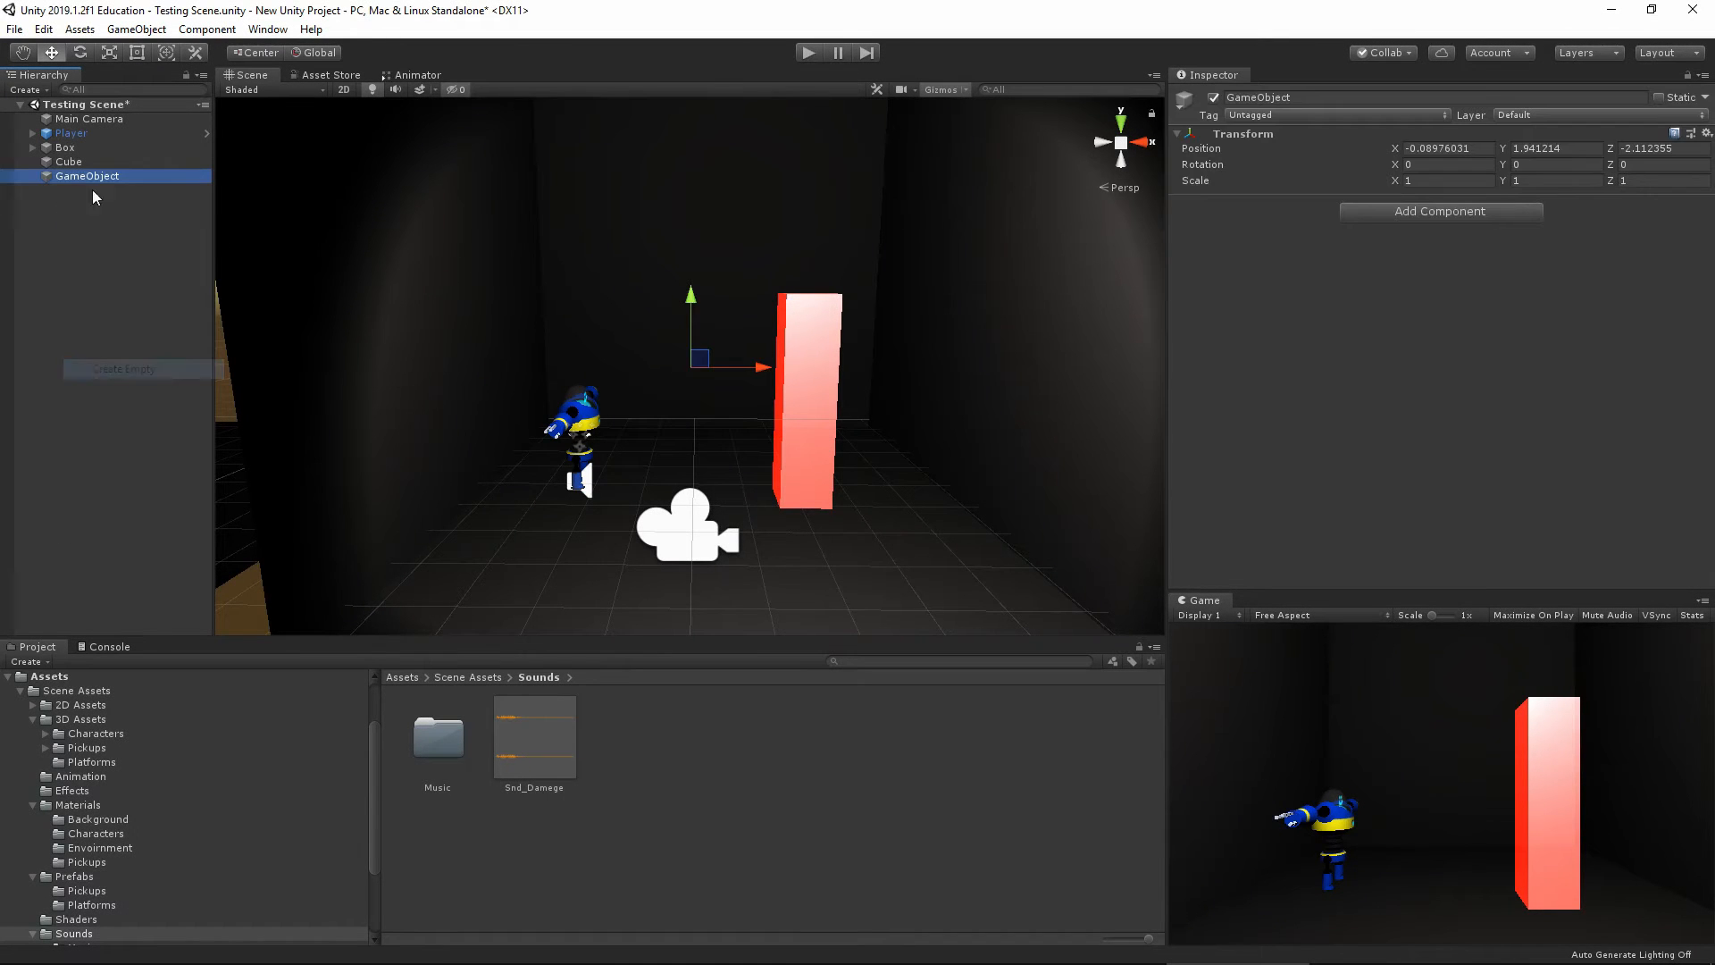
click(1342, 98)
text(Musi)
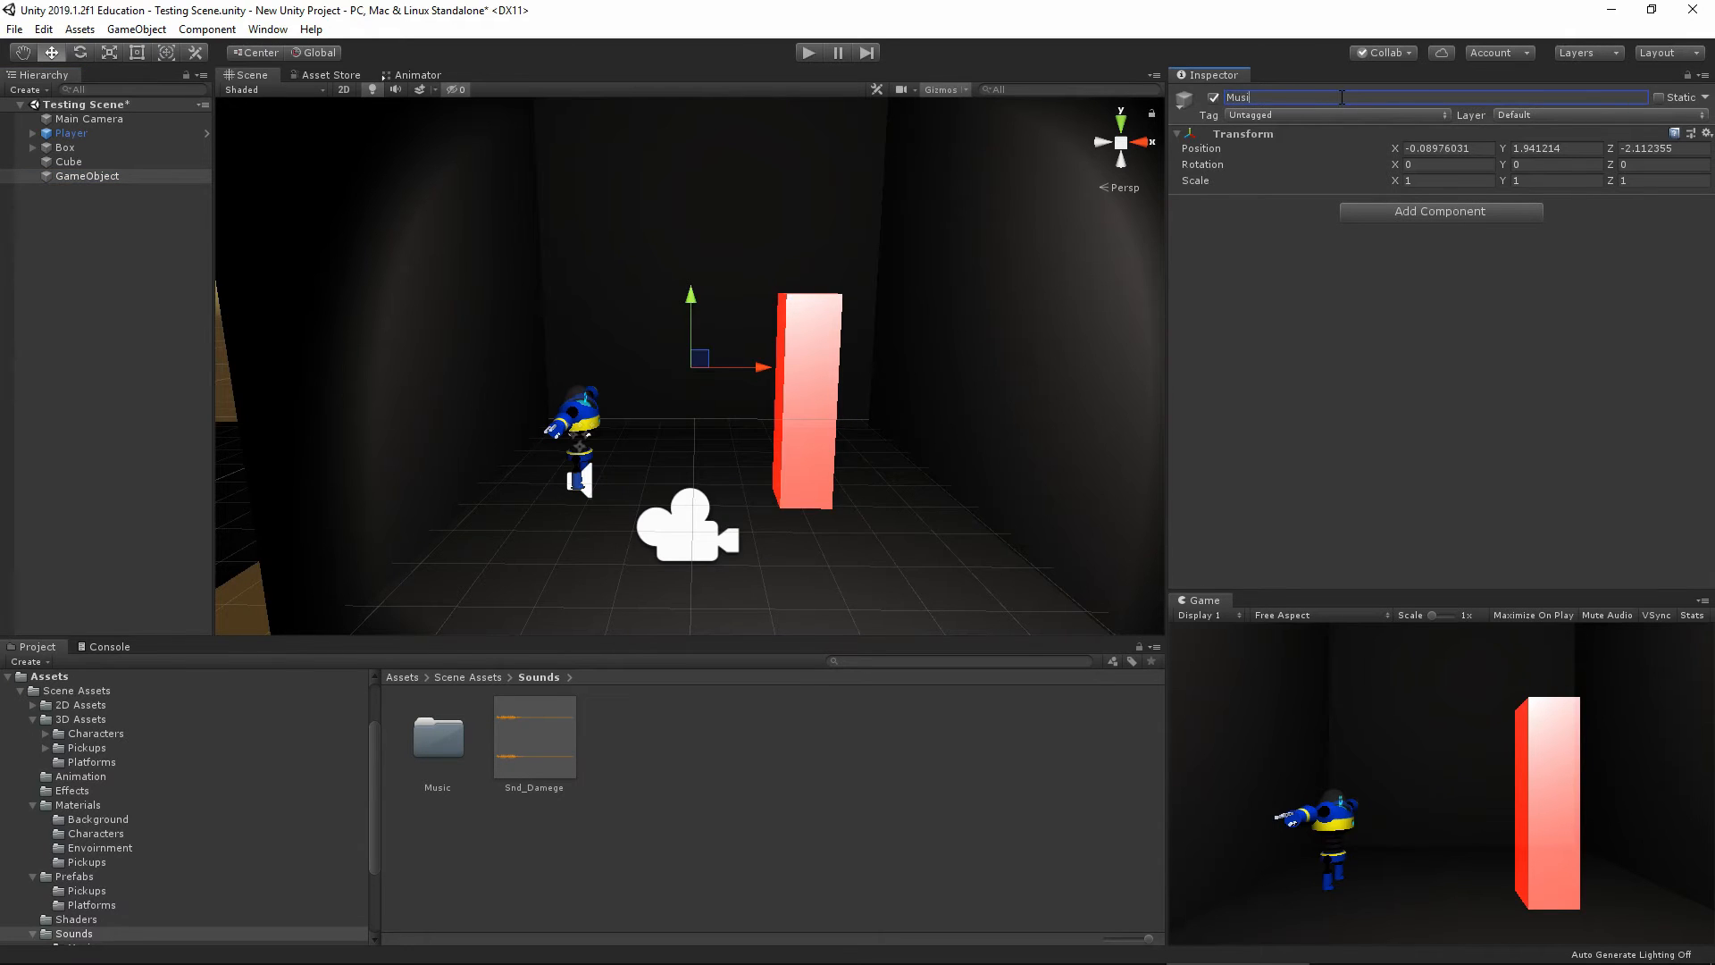
text(c Player)
key(Return)
Add an Audio Source to Music Player and paste two copies of it as new components
click(1419, 220)
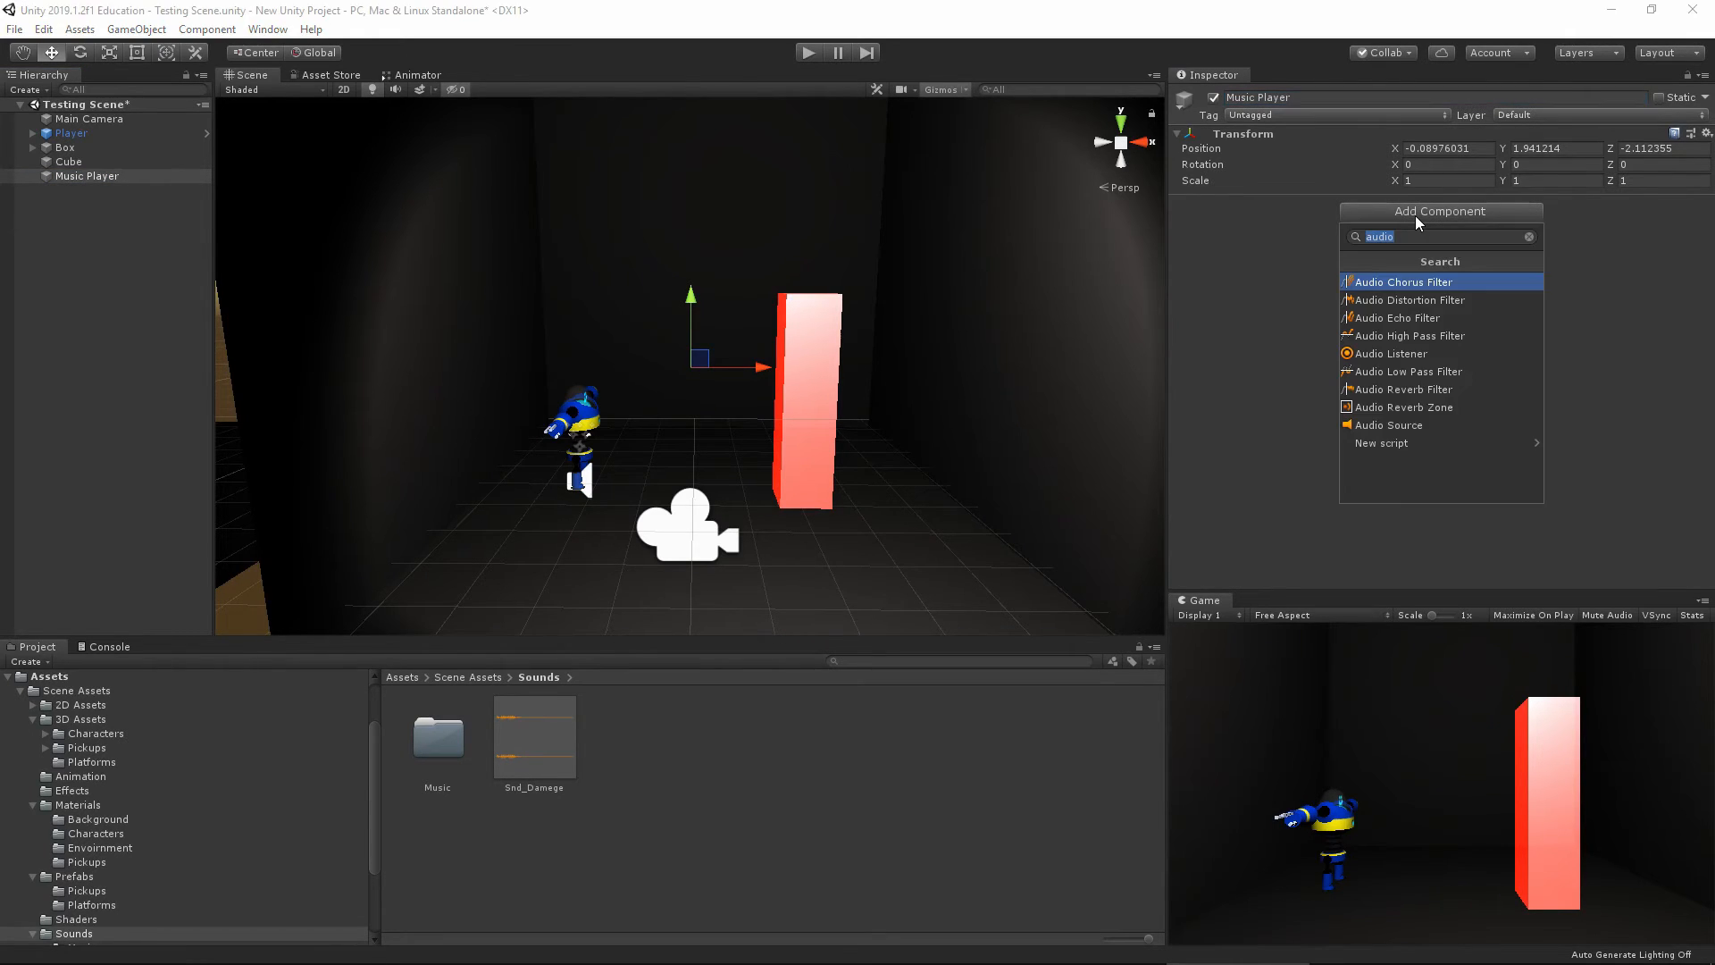
click(1407, 425)
right_click(1283, 208)
click(1322, 338)
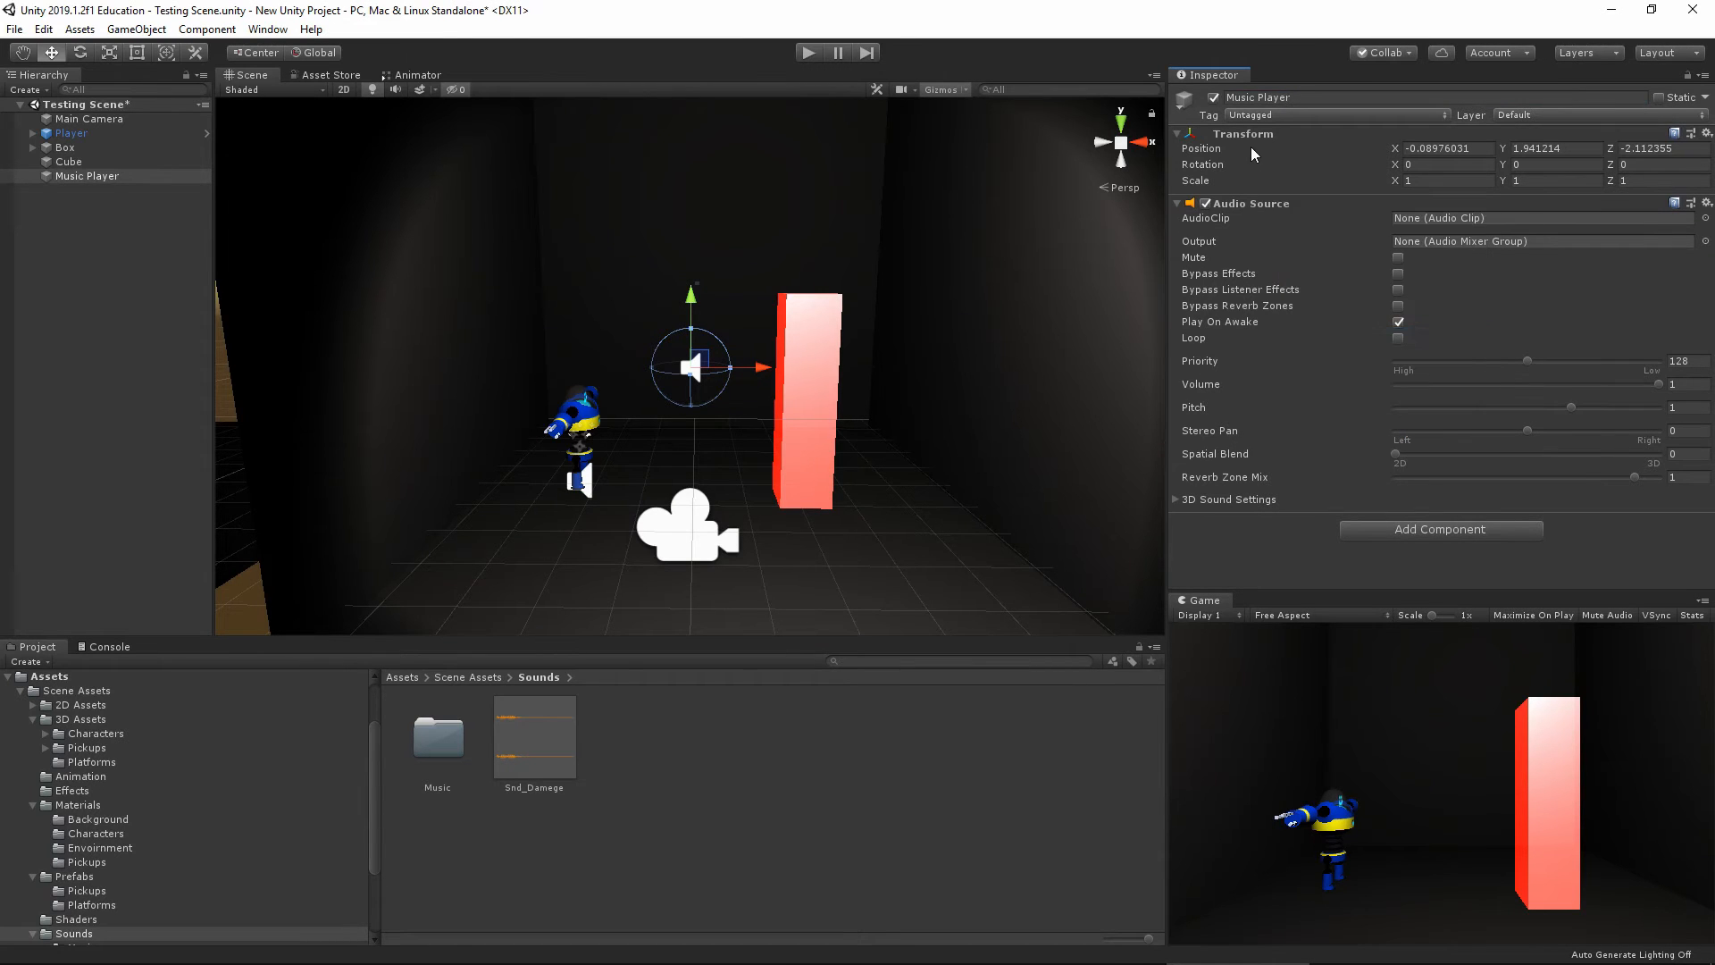
right_click(1251, 125)
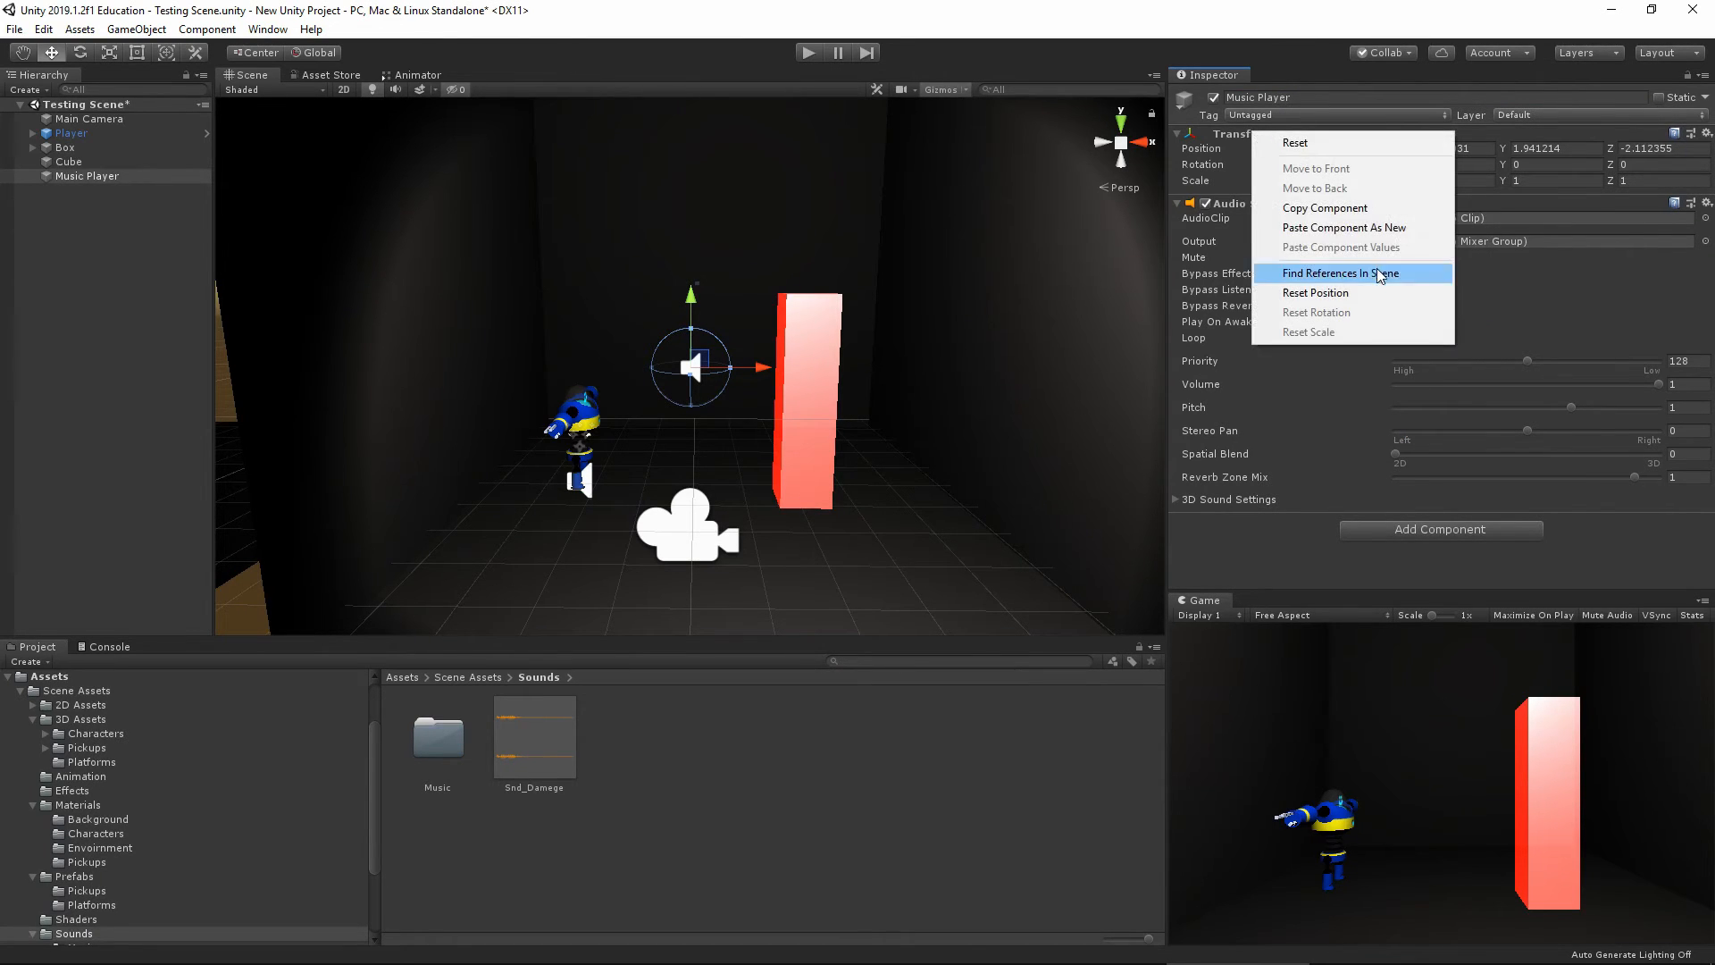
click(1295, 230)
right_click(1256, 136)
click(1295, 229)
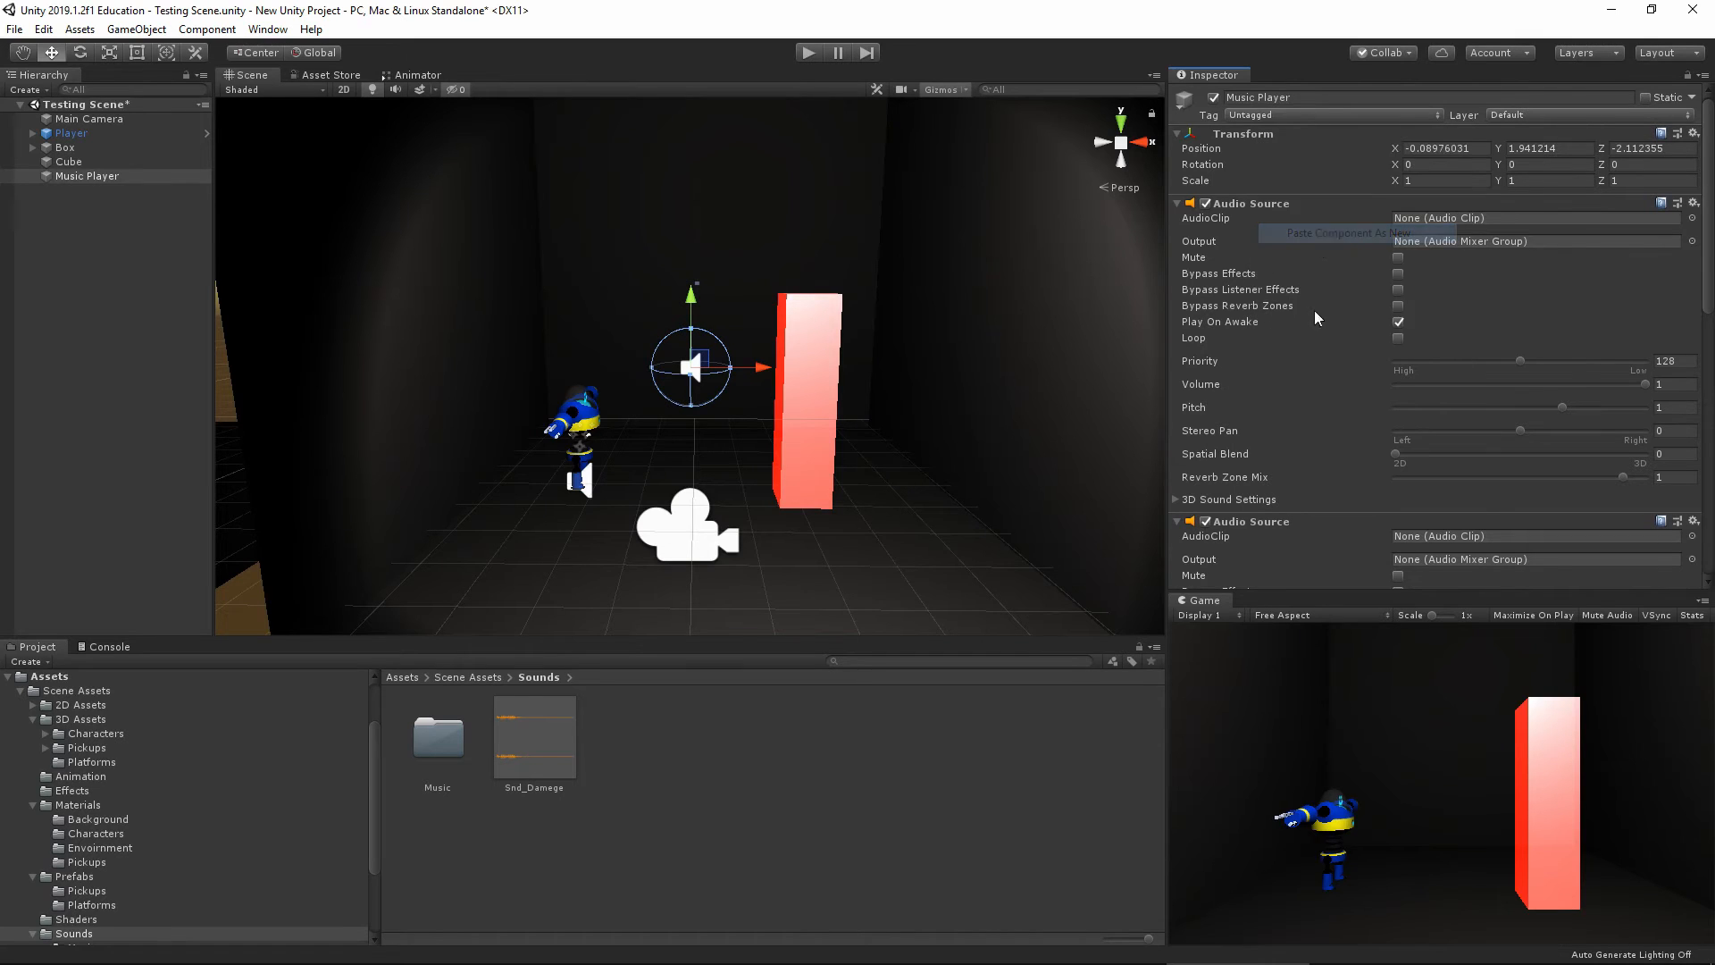
scroll(1317, 360, down, 3)
scroll(1317, 361, down, 3)
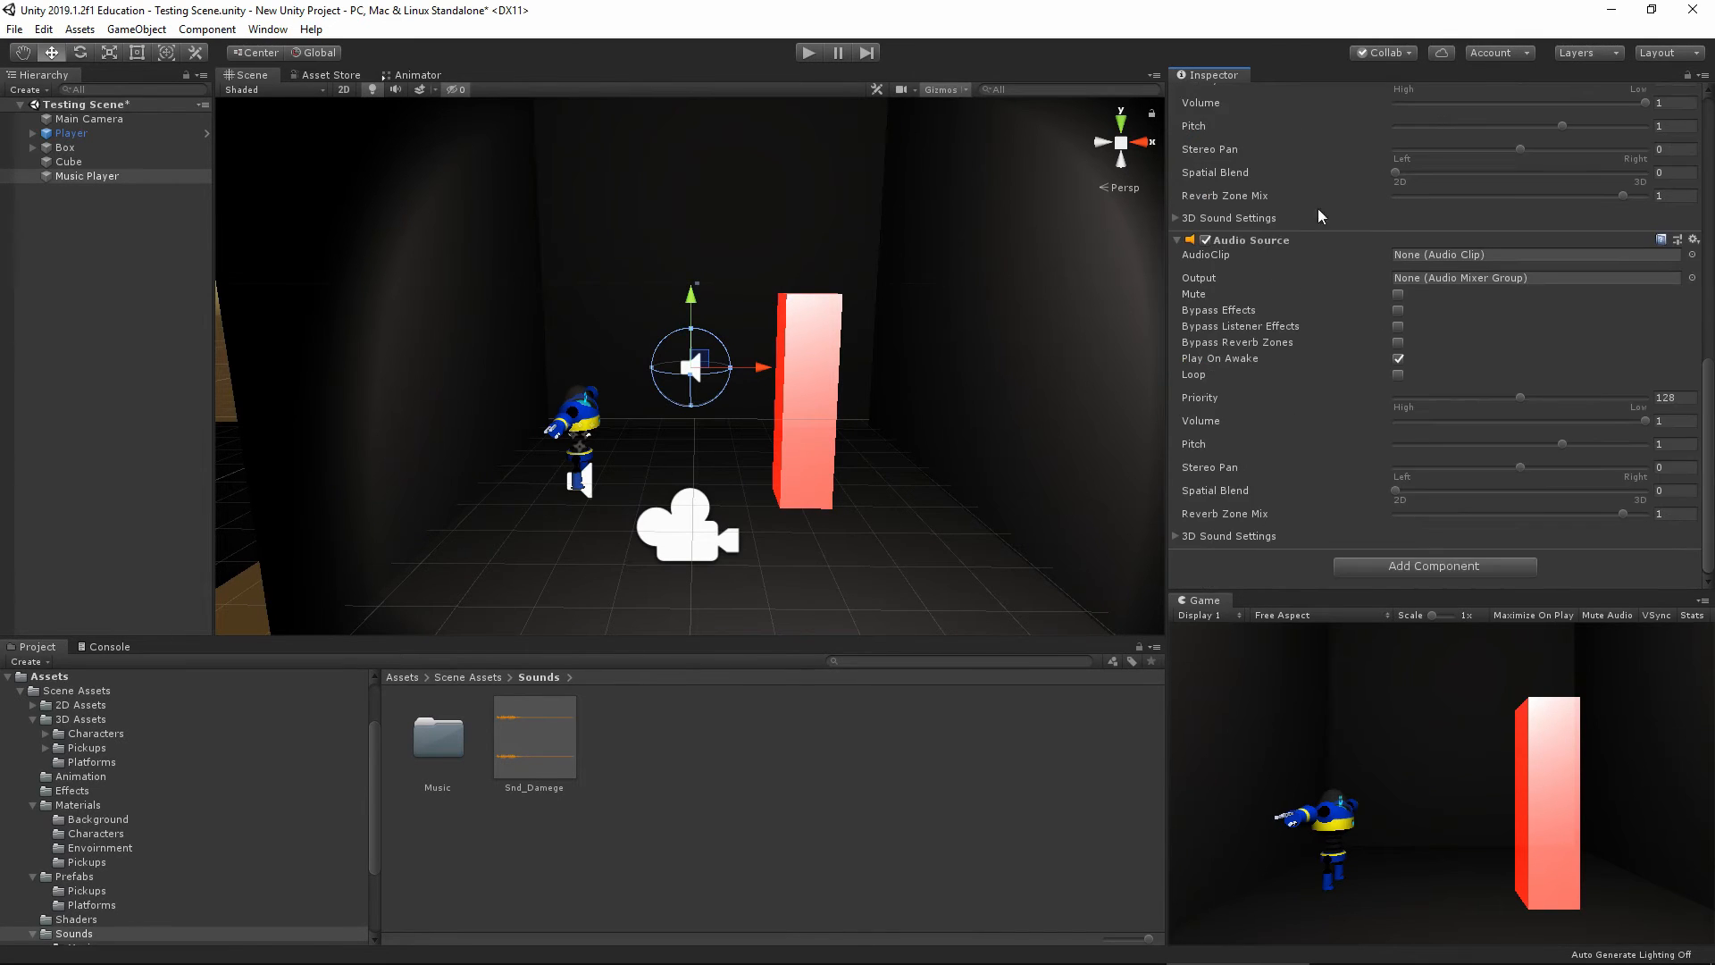
Assign Layer1, Layer2 and Layer3 from the Sounds > Music folder to Music Player's three Audio Sources in order
scroll(1326, 386, up, 10)
double_click(442, 742)
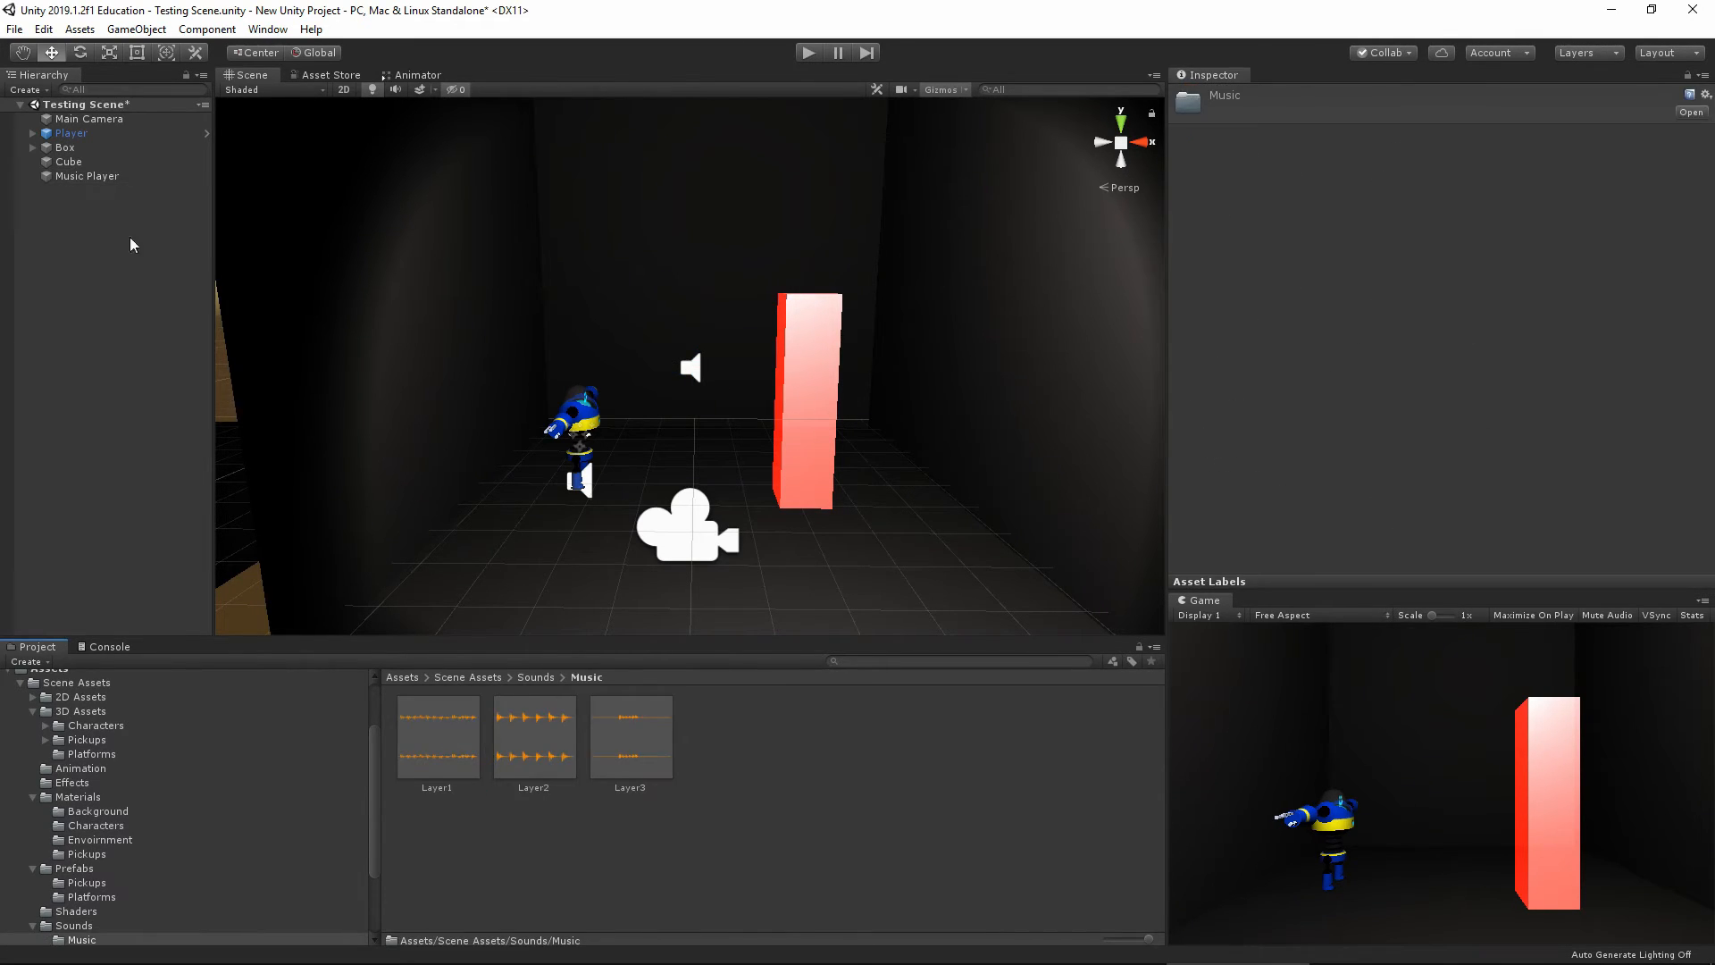
click(86, 176)
drag(447, 753, 1465, 225)
scroll(1331, 352, down, 3)
drag(555, 712, 1412, 373)
scroll(1296, 409, down, 3)
drag(645, 747, 1487, 257)
Turn on Loop for all three of Music Player's Audio Sources
click(1399, 373)
scroll(1398, 368, up, 5)
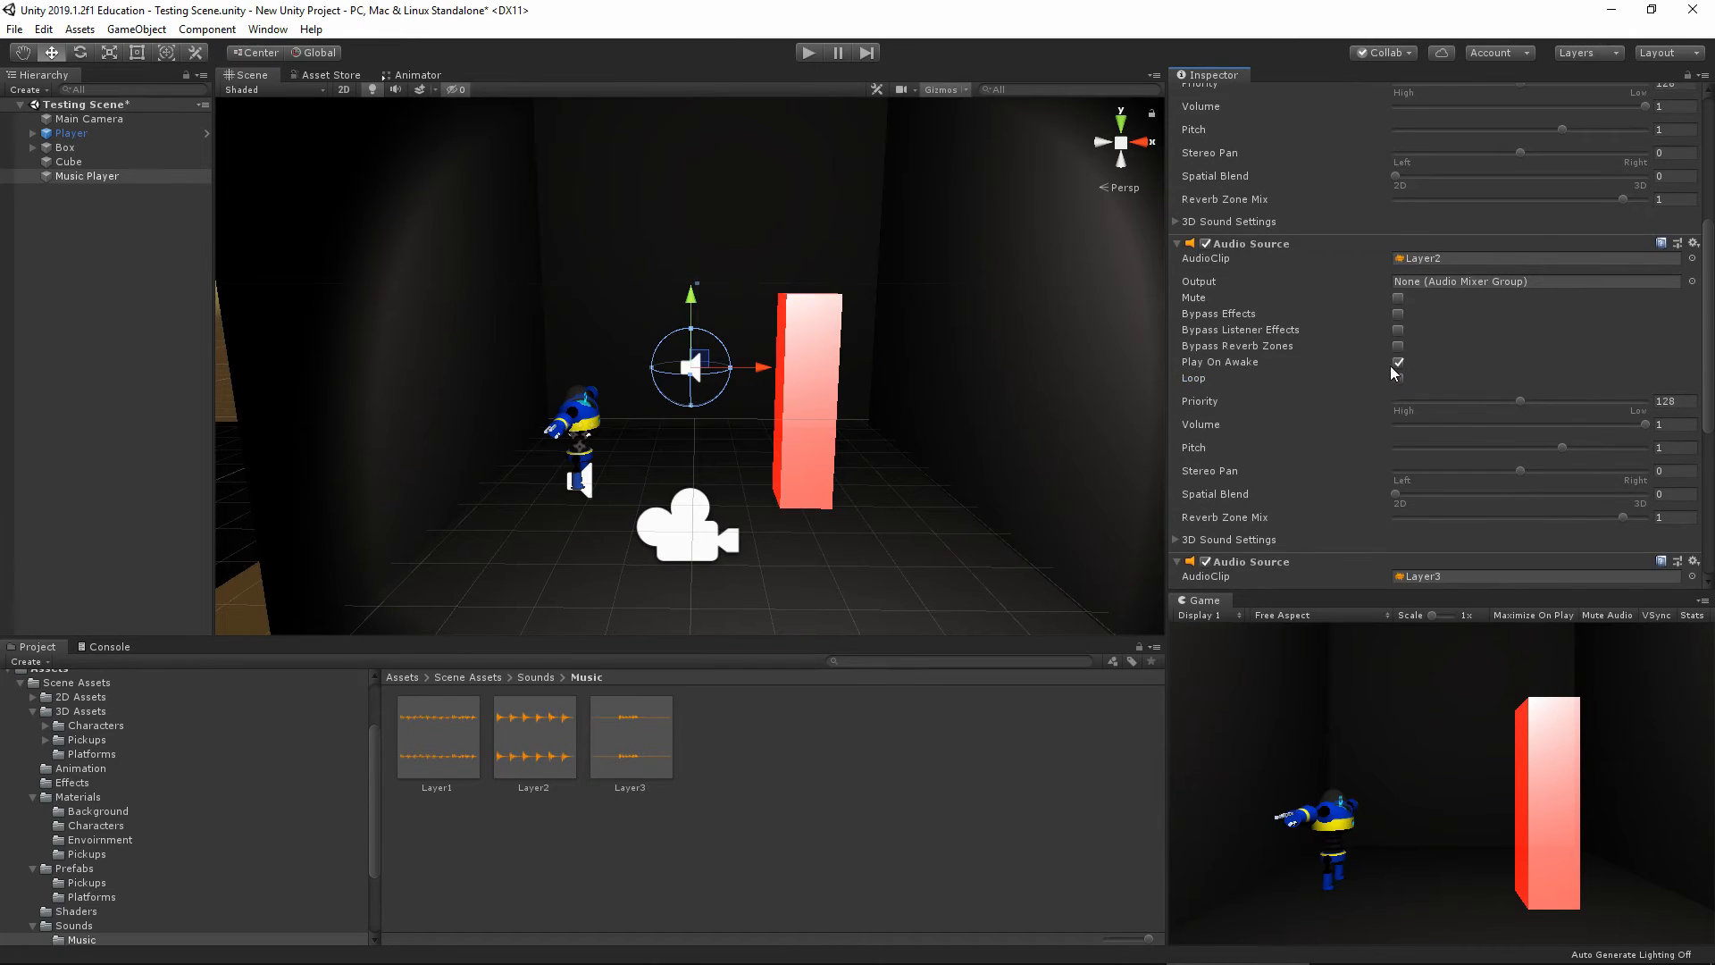
click(1397, 375)
scroll(1367, 370, up, 3)
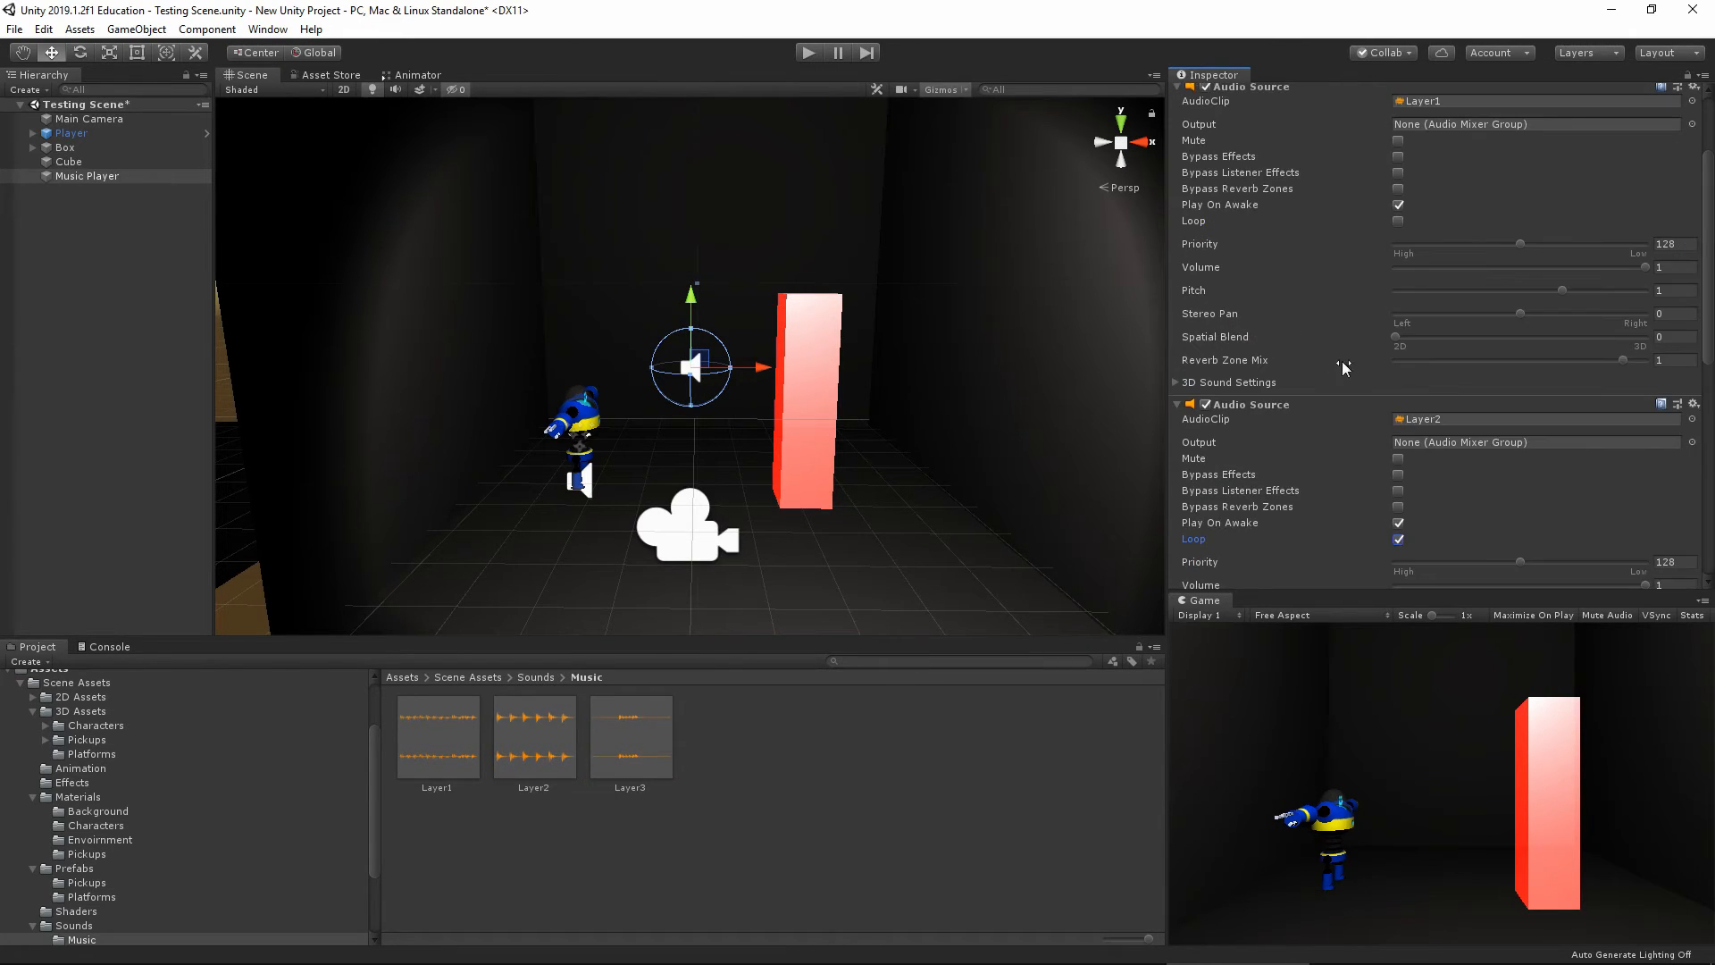
click(1398, 221)
Start play mode and switch off Music Player's Layer3 and Layer1 Audio Sources in turn to hear the remaining layers
click(808, 52)
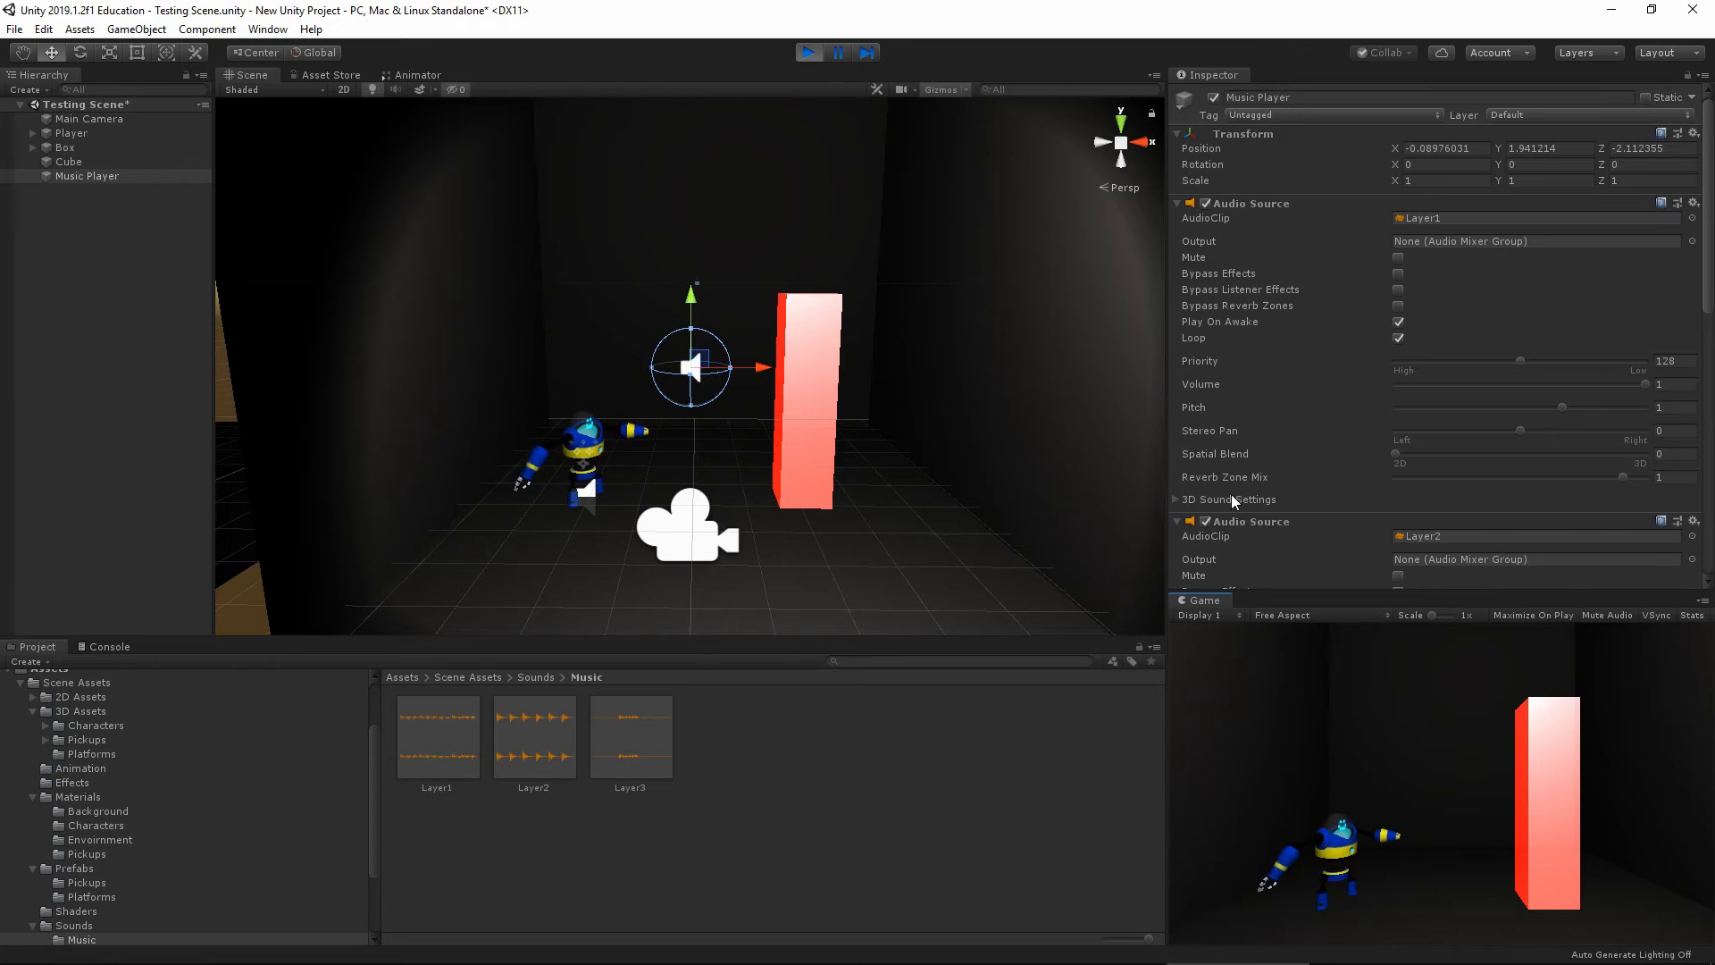
scroll(1269, 494, down, 8)
click(1205, 518)
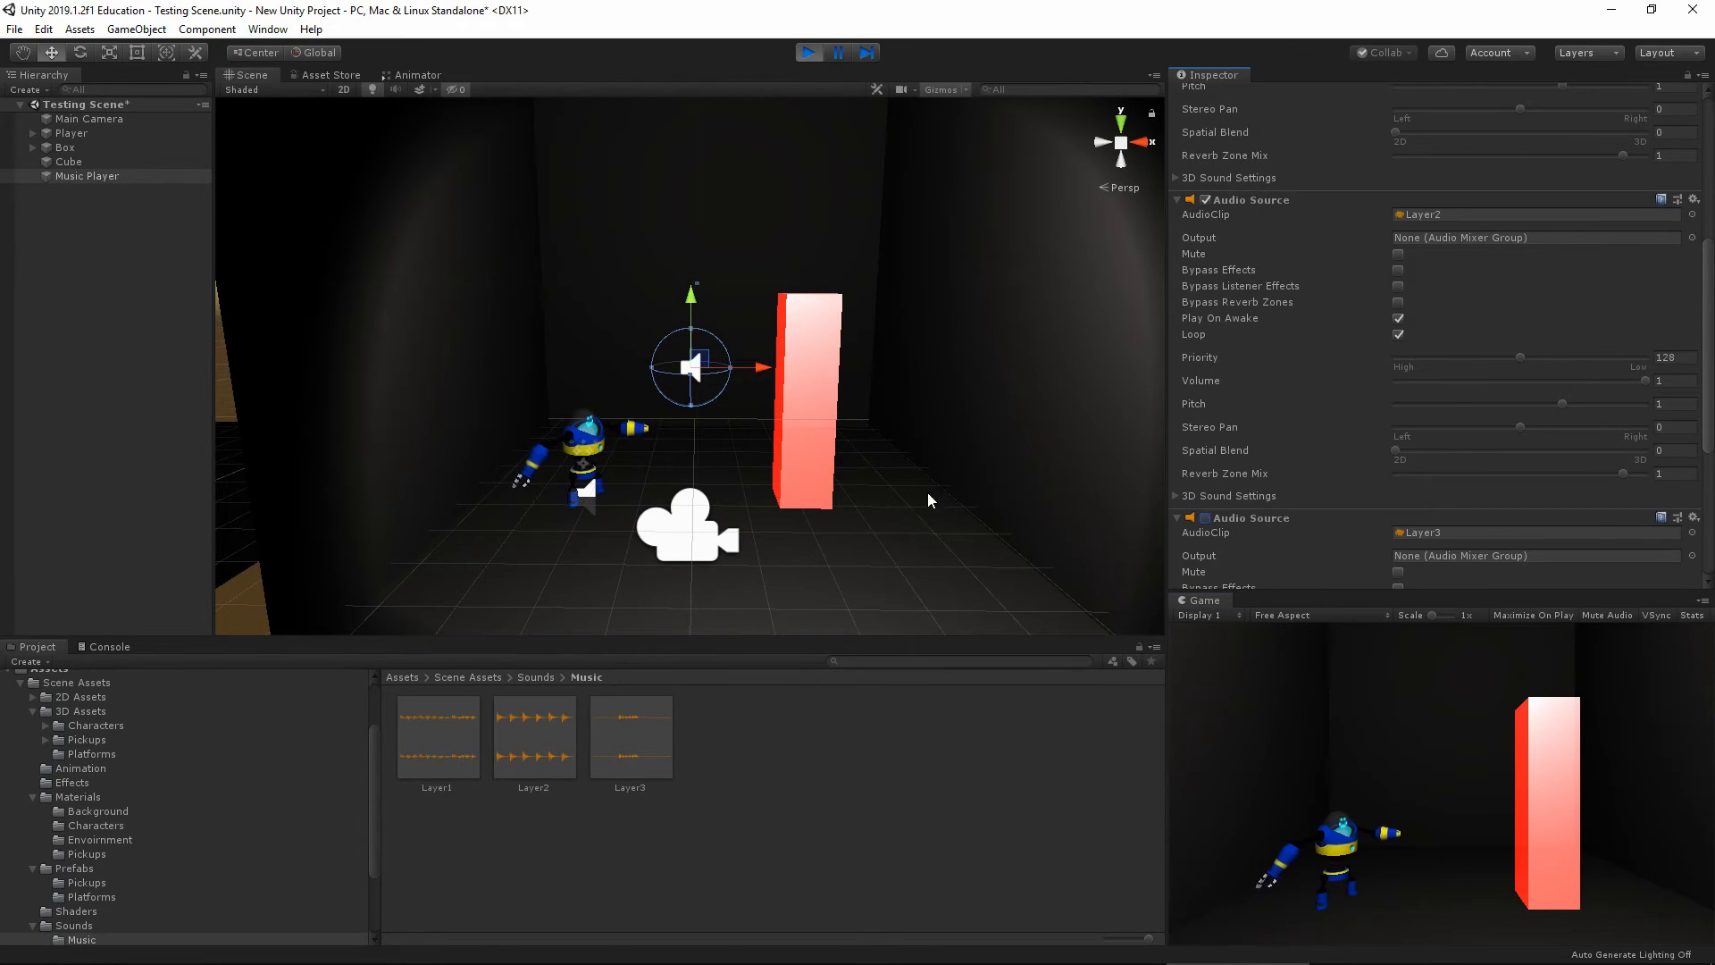
scroll(1240, 431, up, 8)
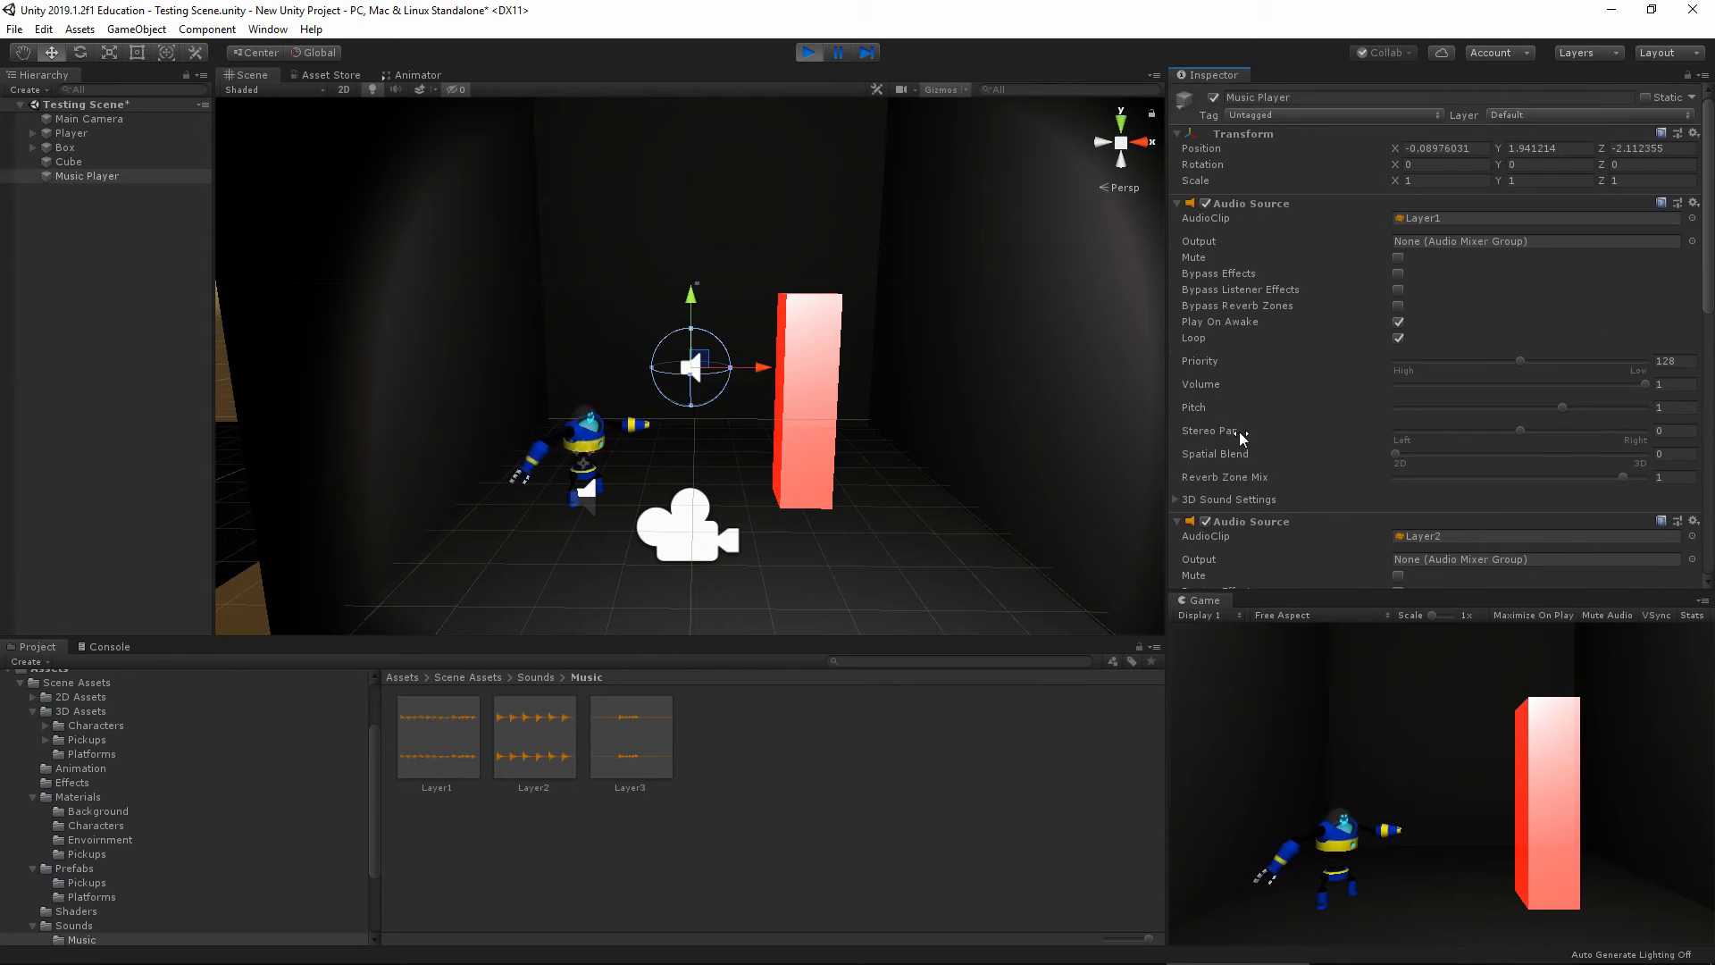
click(1205, 202)
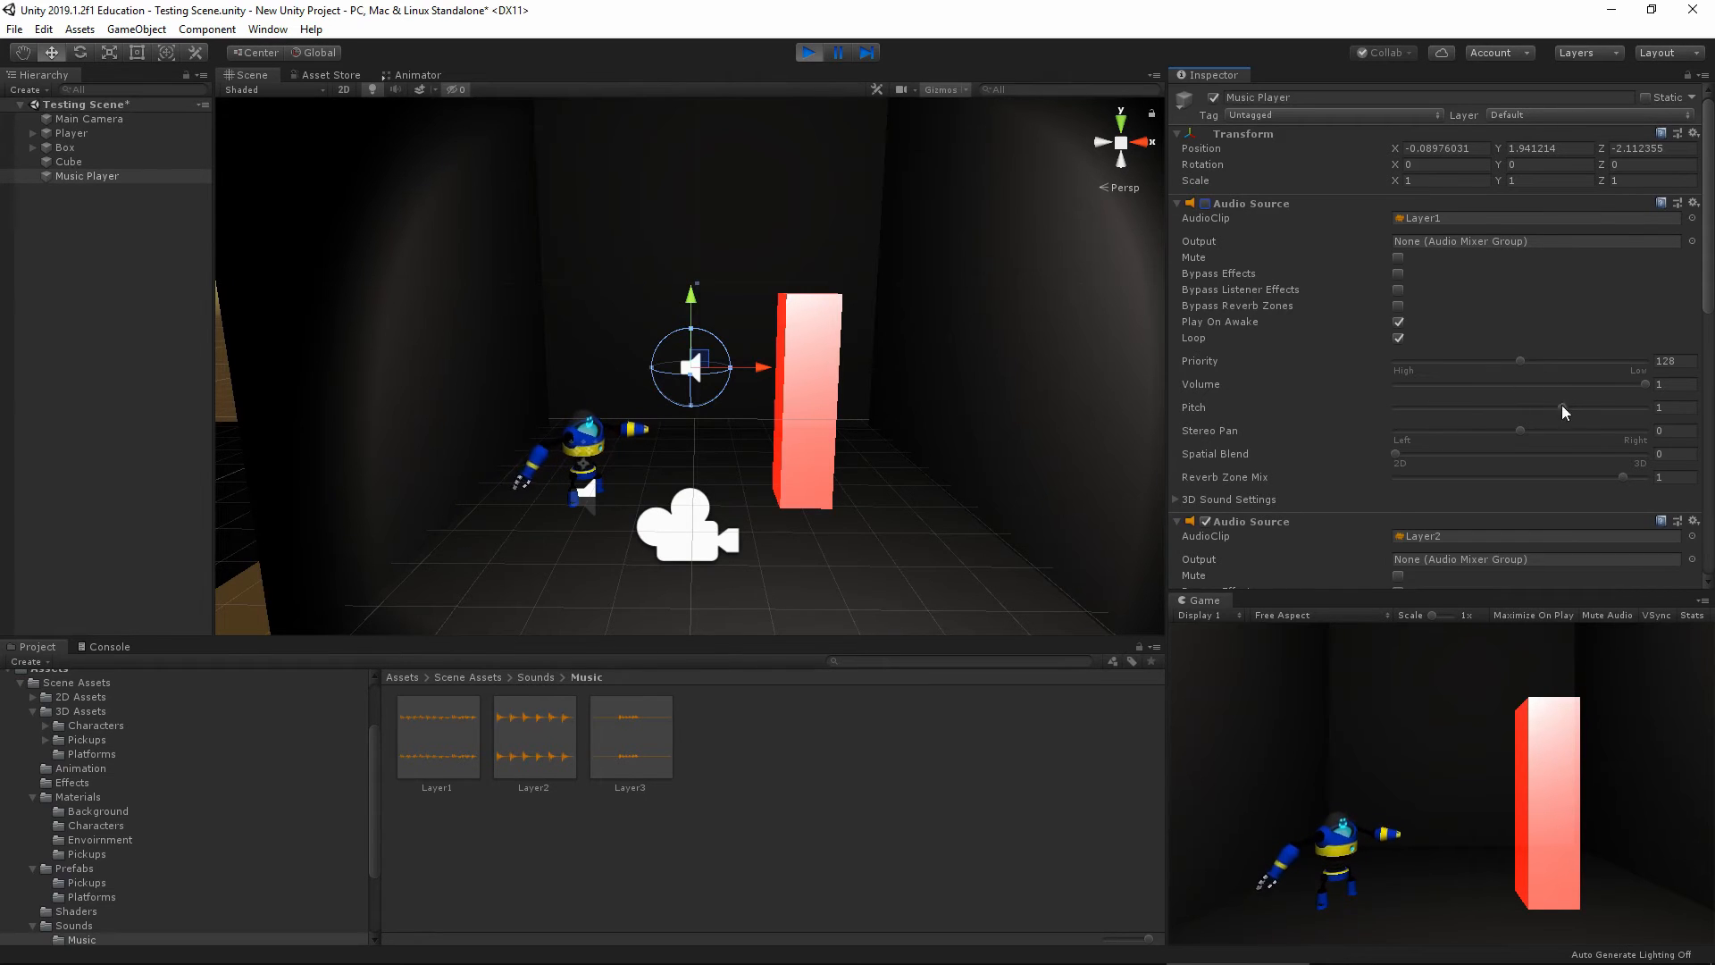
Try out lower pitch on Layer1 and a pitch of 1.73 on Layer2 while playing, and stop play mode
drag(1564, 408, 1523, 406)
scroll(1526, 416, down, 5)
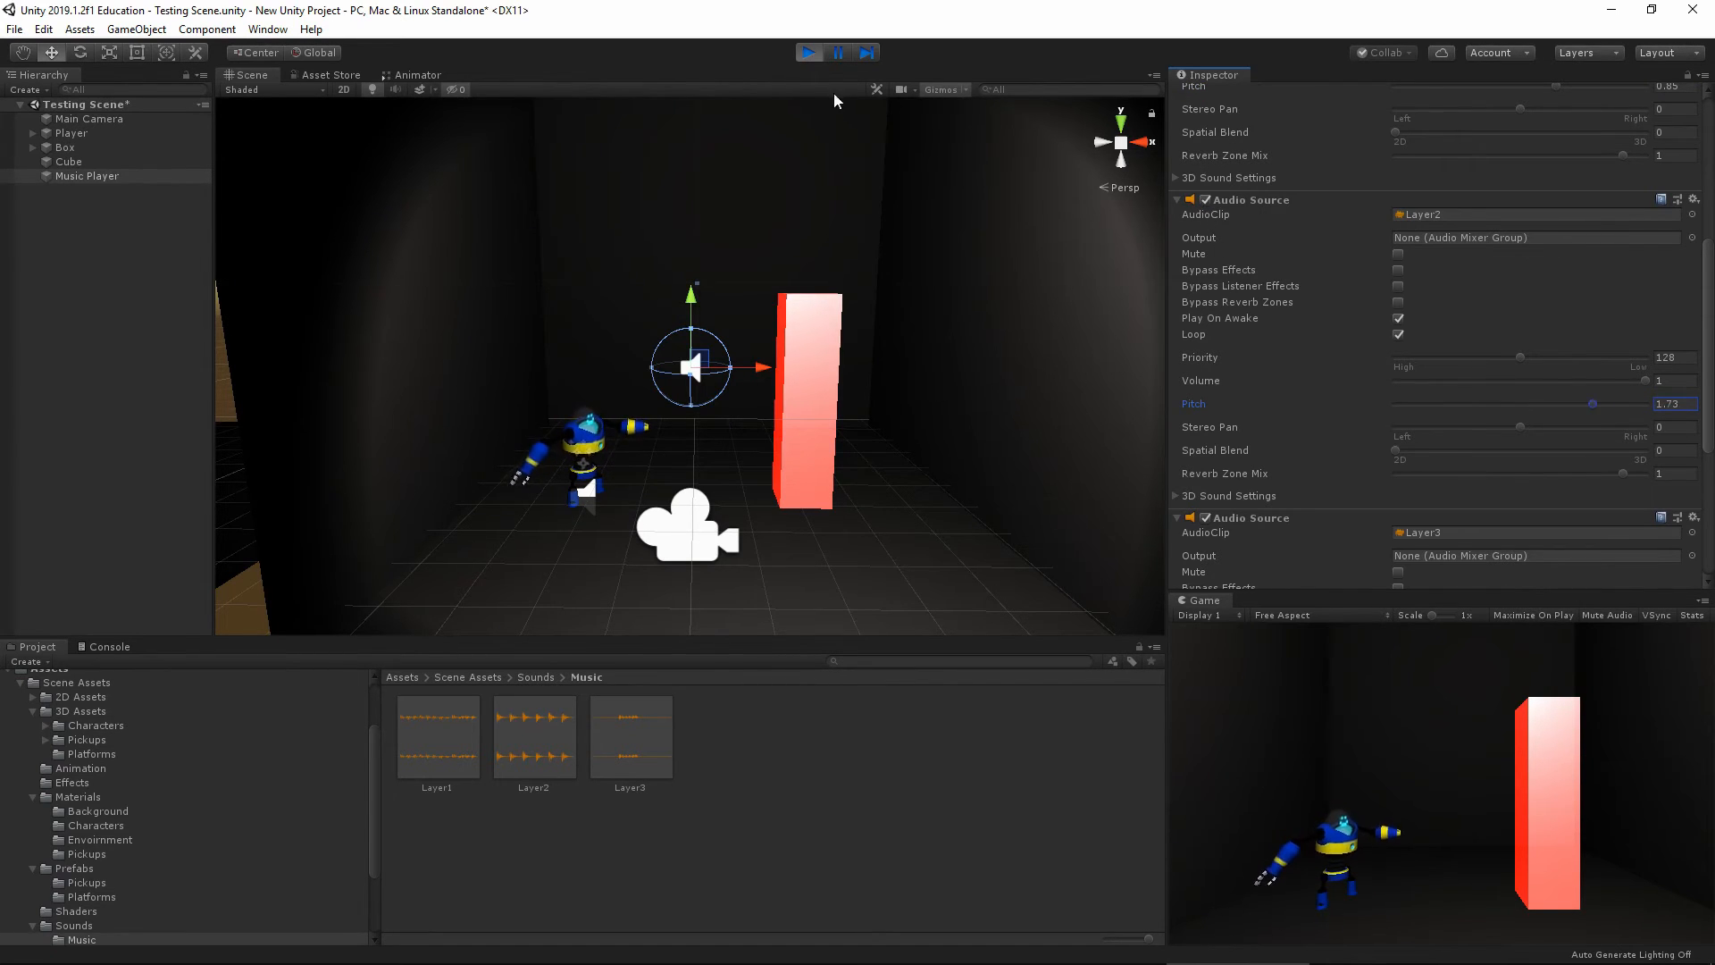
click(814, 52)
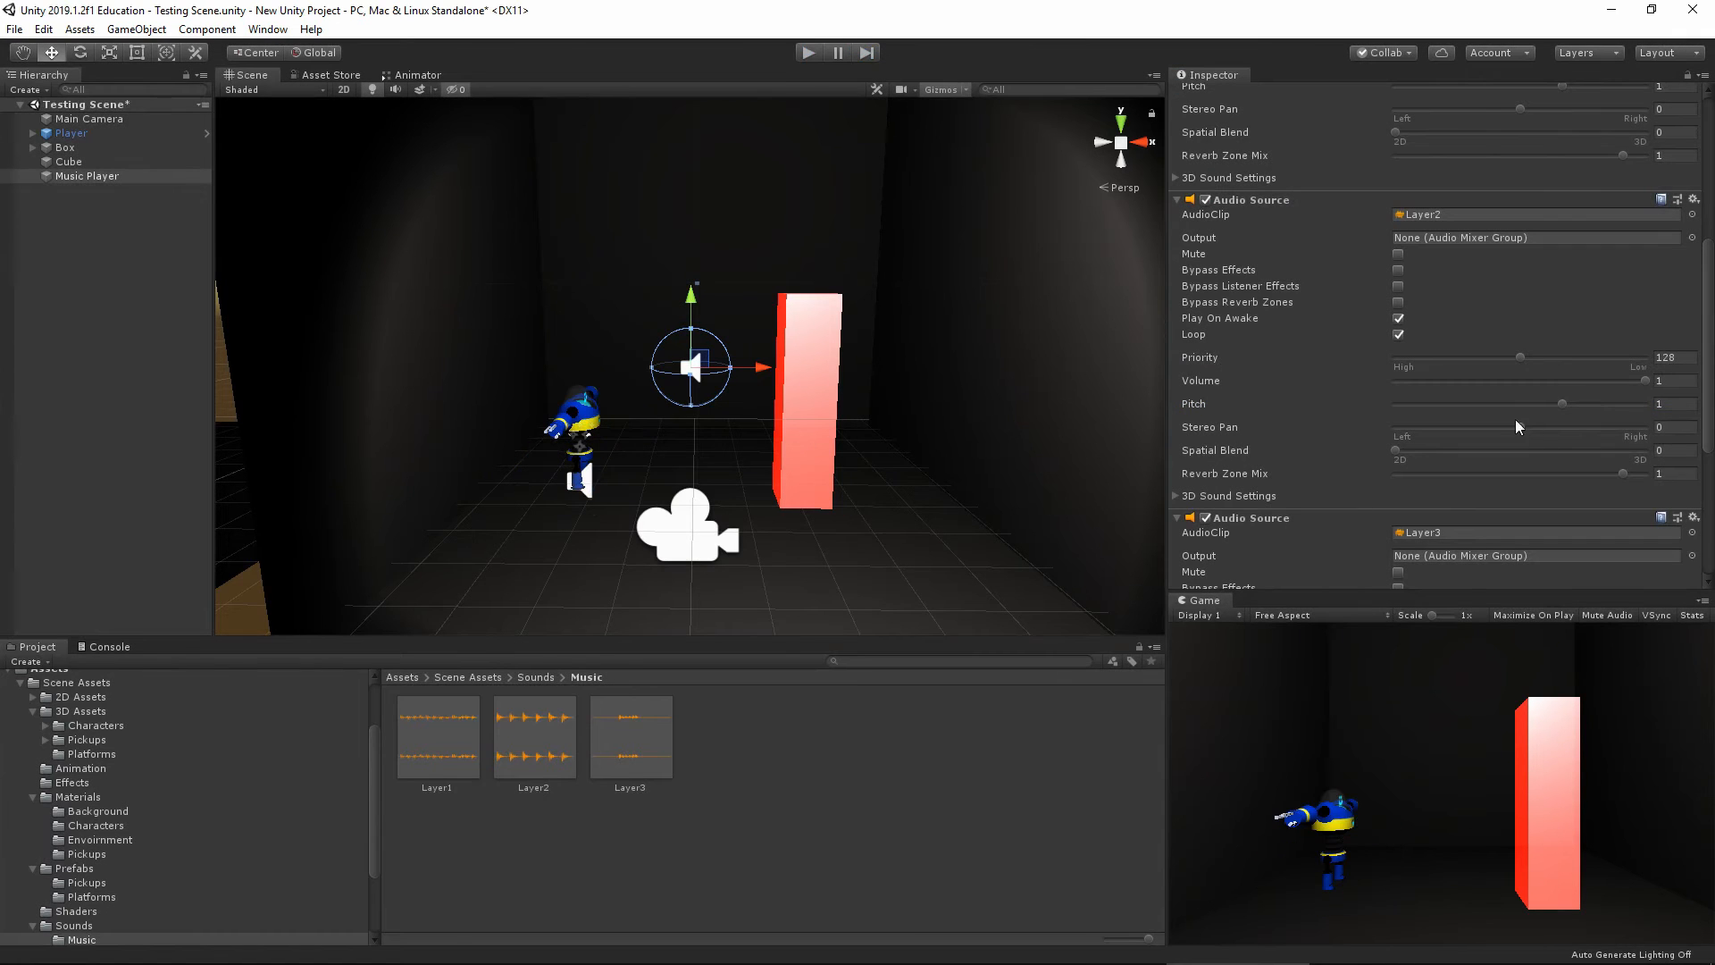
Disable Music Player's Audio Source that holds the Layer1 clip
scroll(1423, 456, up, 5)
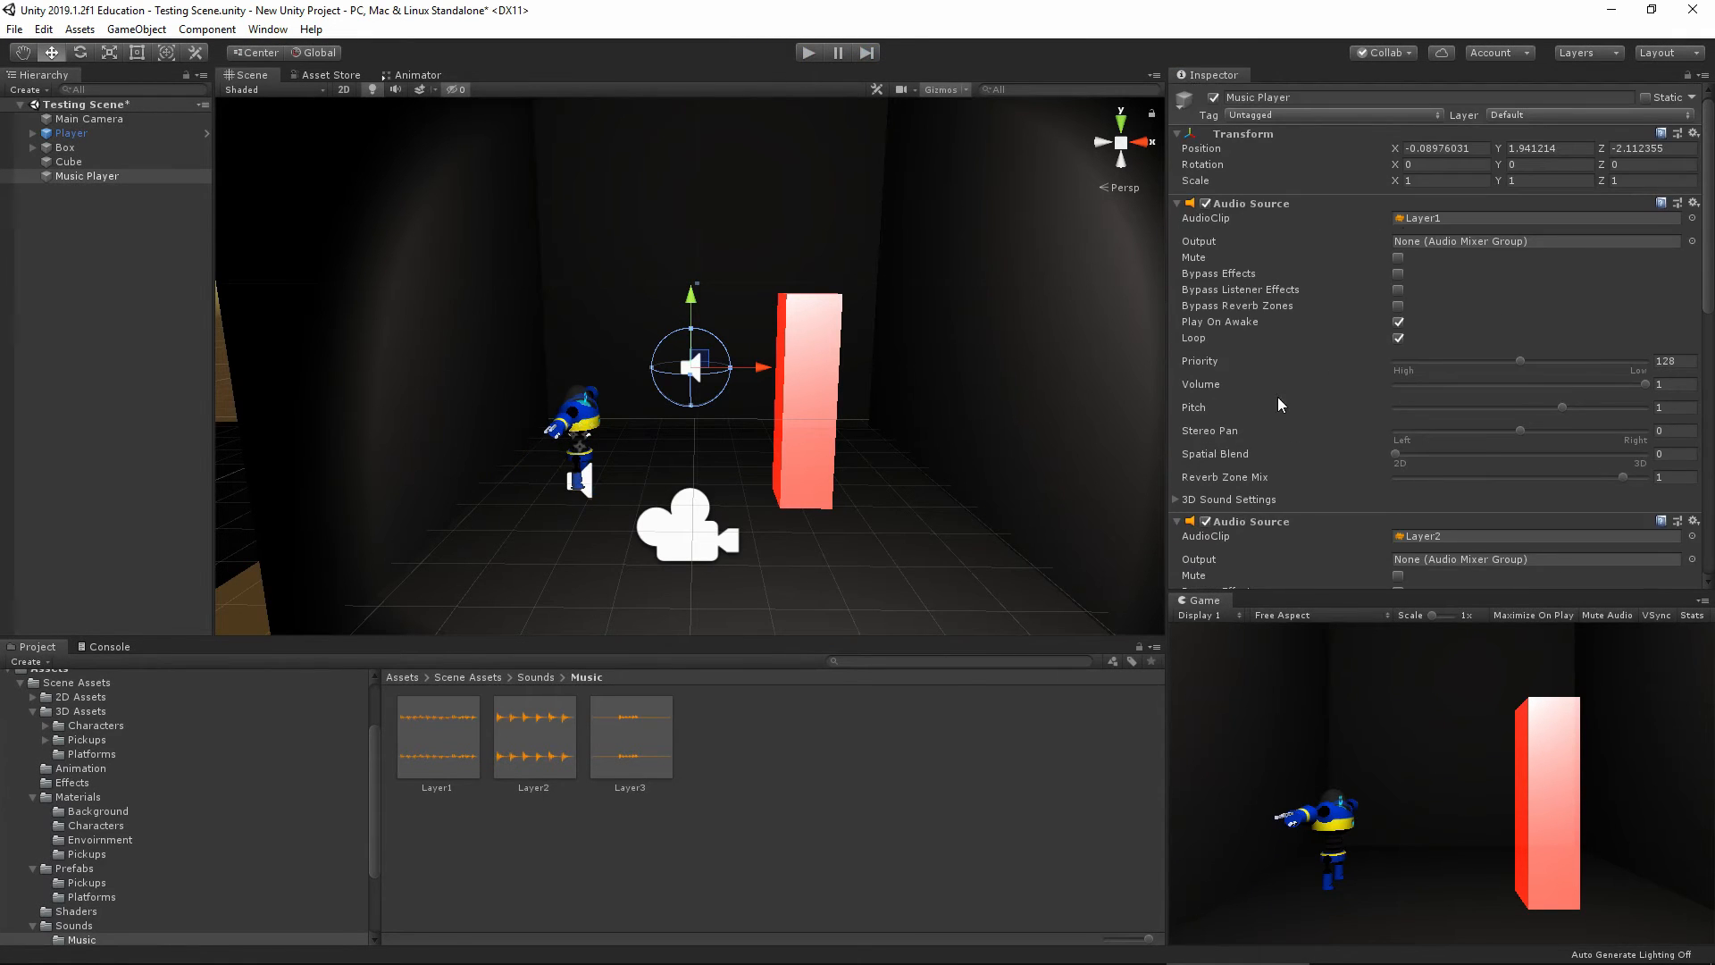
scroll(1316, 486, down, 5)
scroll(1299, 420, up, 5)
scroll(1277, 405, down, 5)
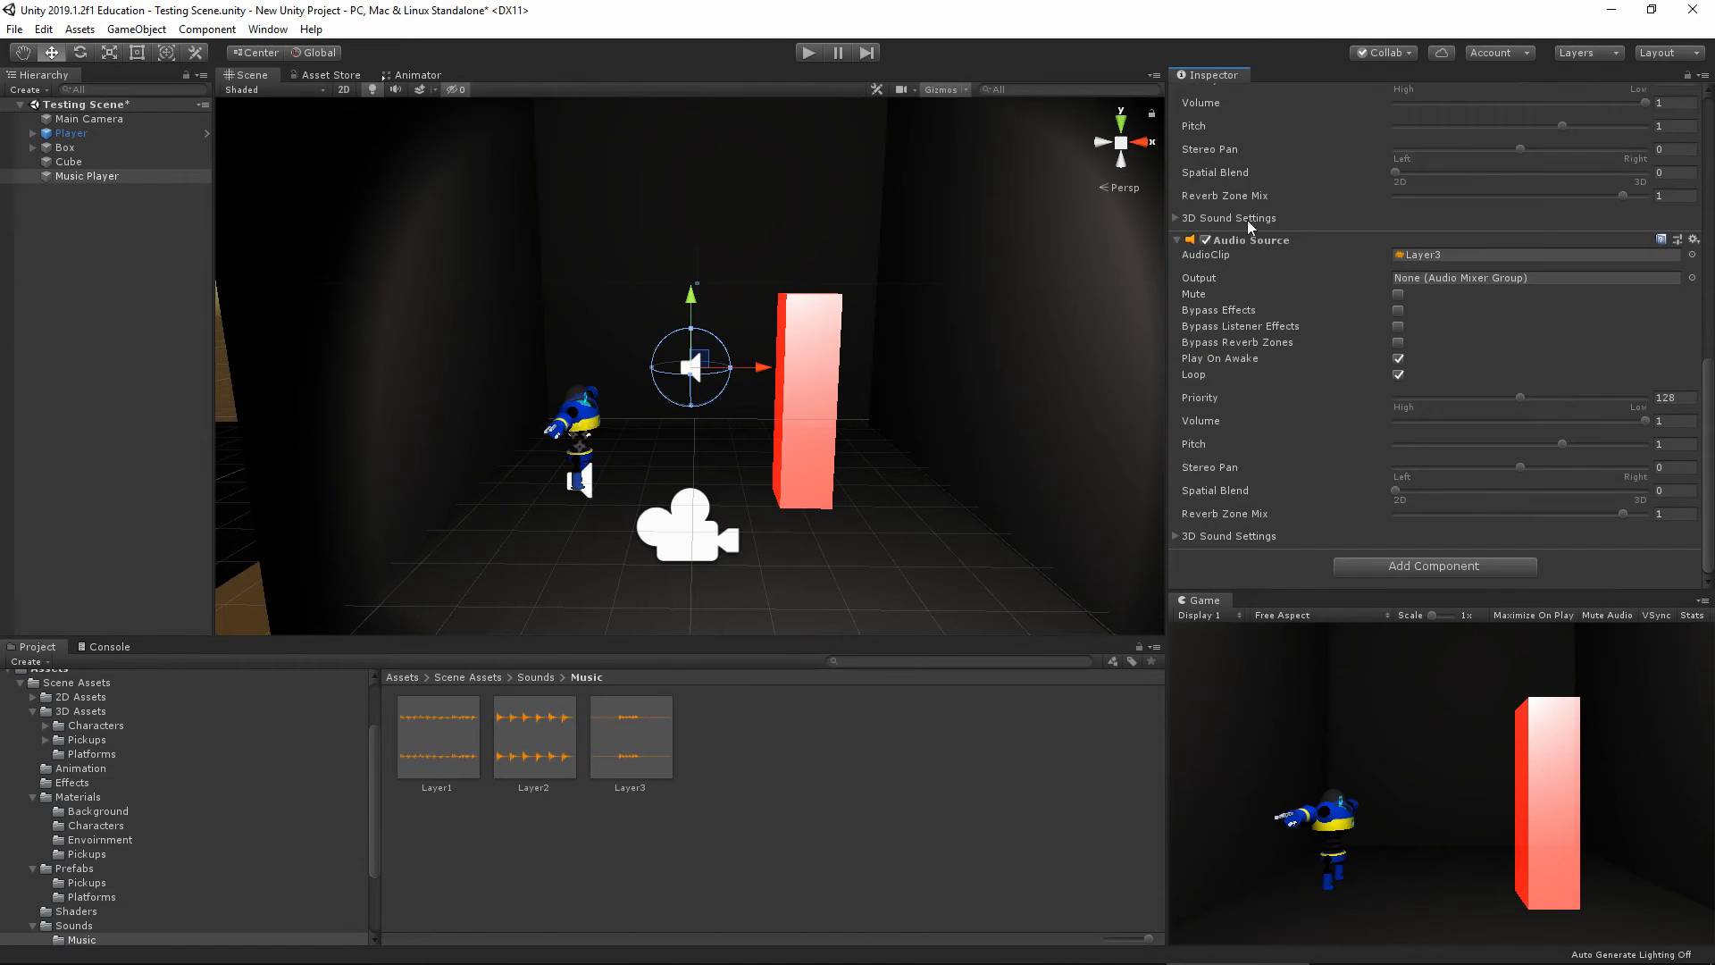
scroll(1226, 318, up, 5)
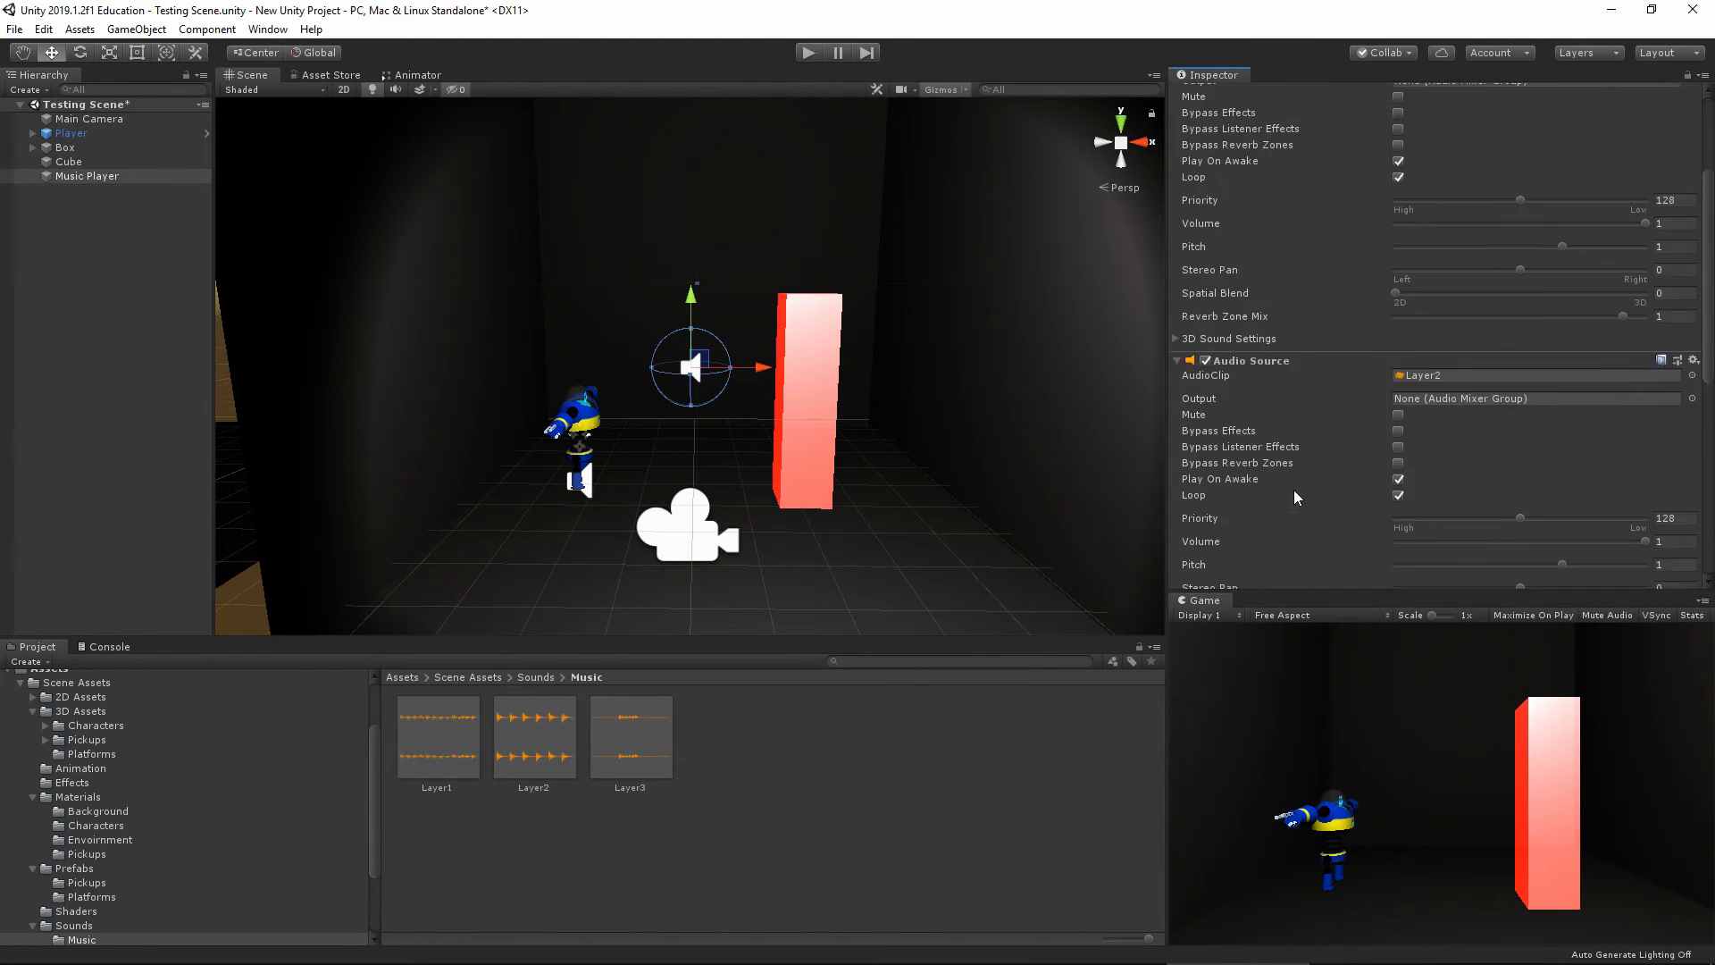
scroll(1294, 490, down, 3)
Play-test the music while running and jumping the Player past the red box and back, and stop play mode
click(809, 53)
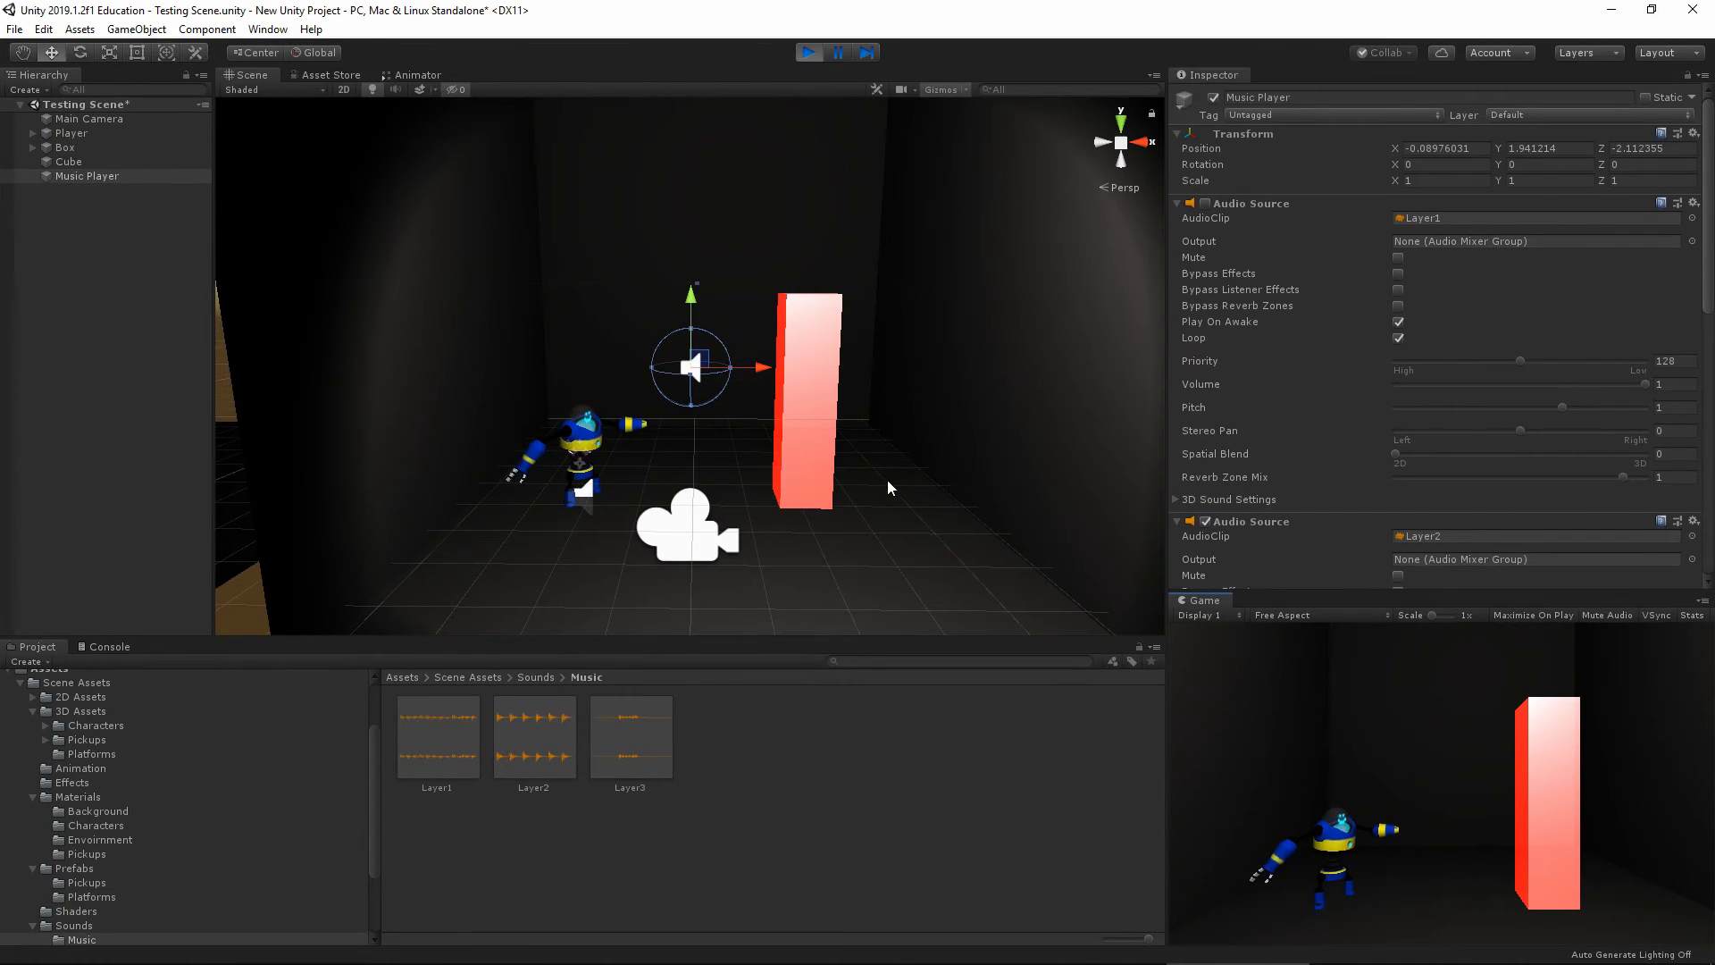
key(d)
key(space)
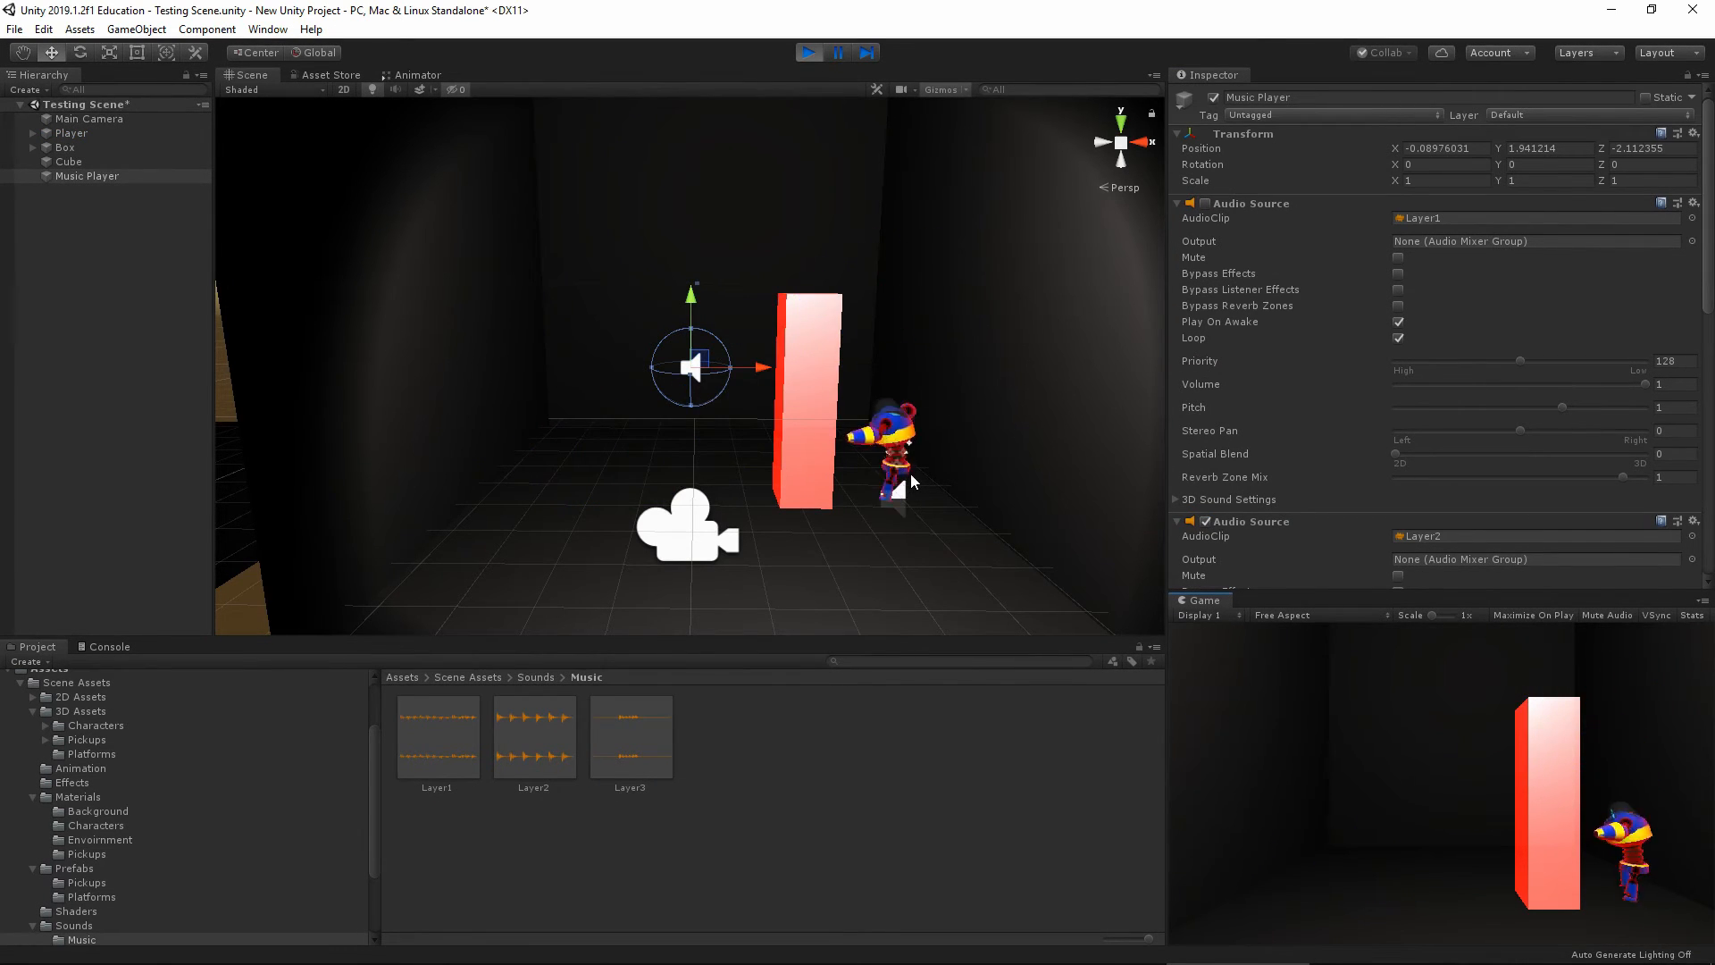
key(space)
key(a)
key(a)
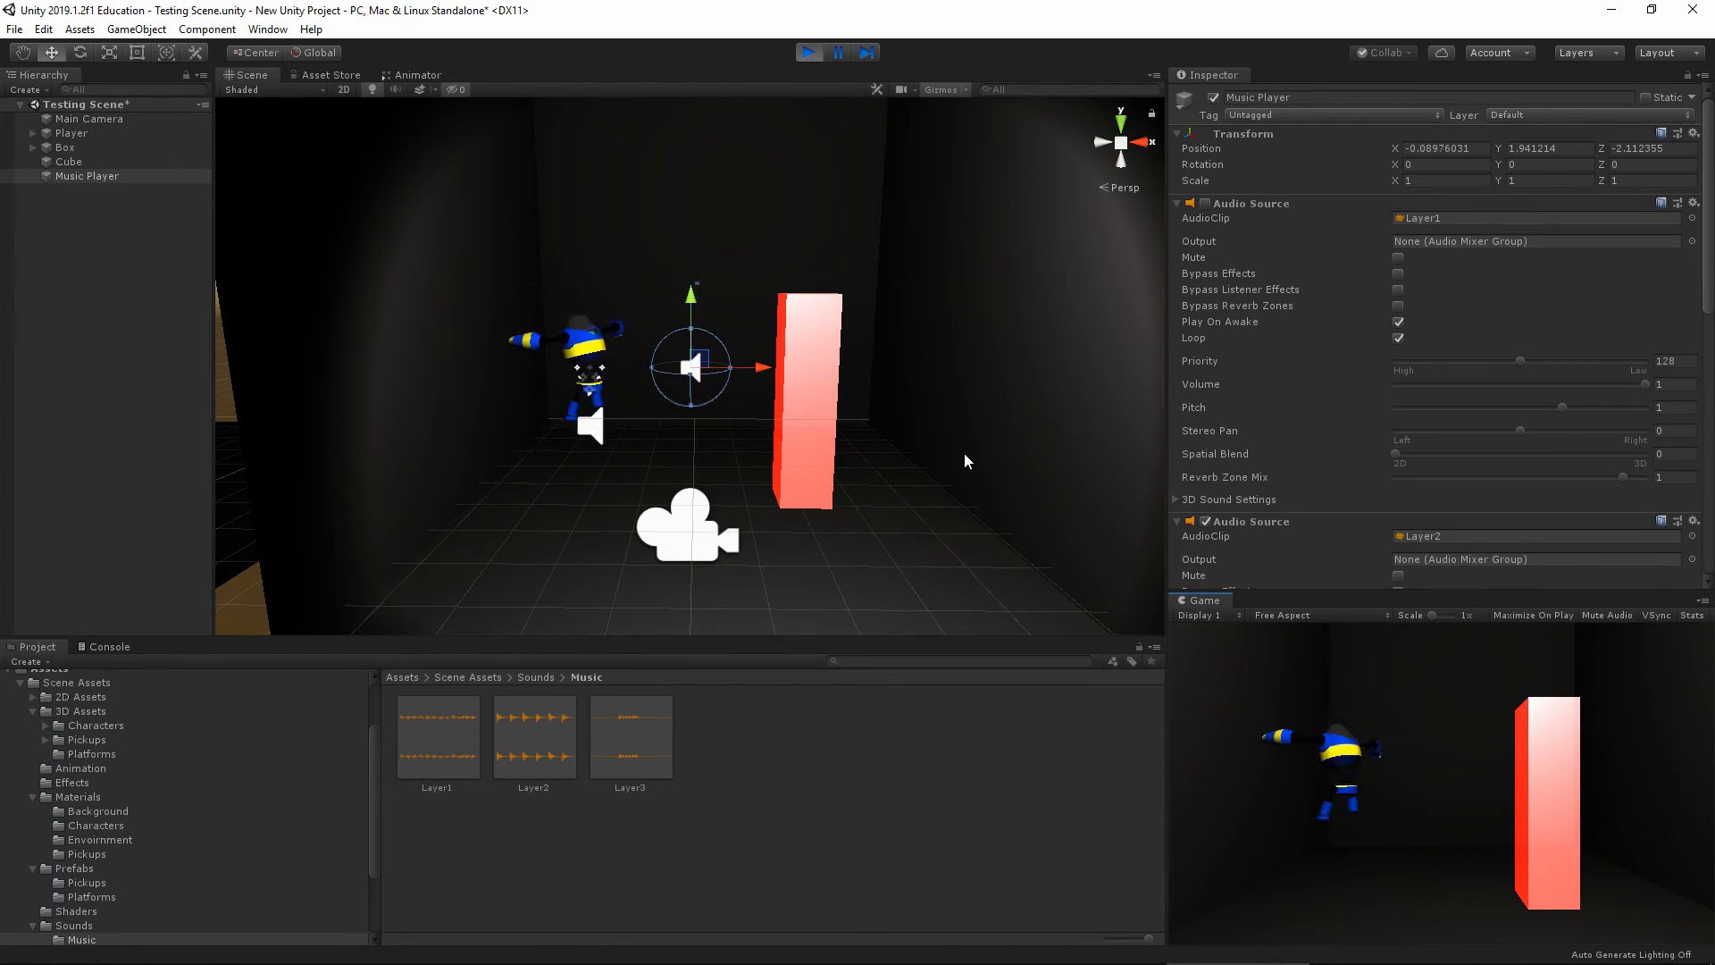
click(808, 54)
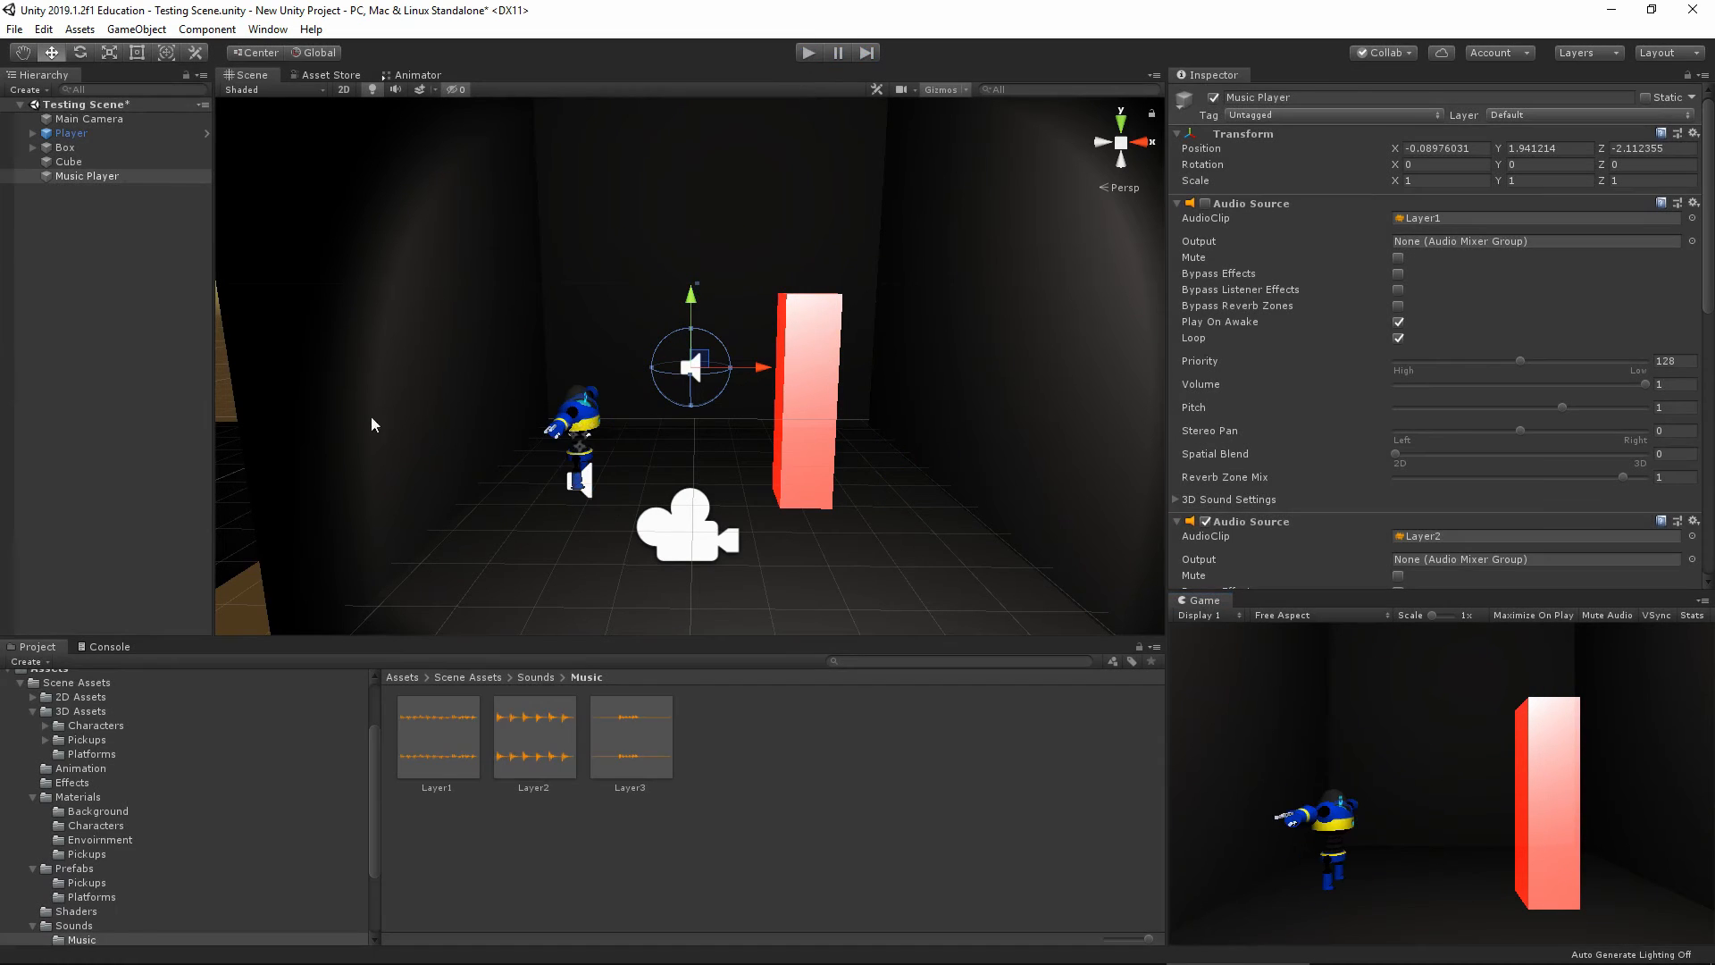
Open the CollideFunctions script from the Scripts folder in Visual Studio
click(409, 679)
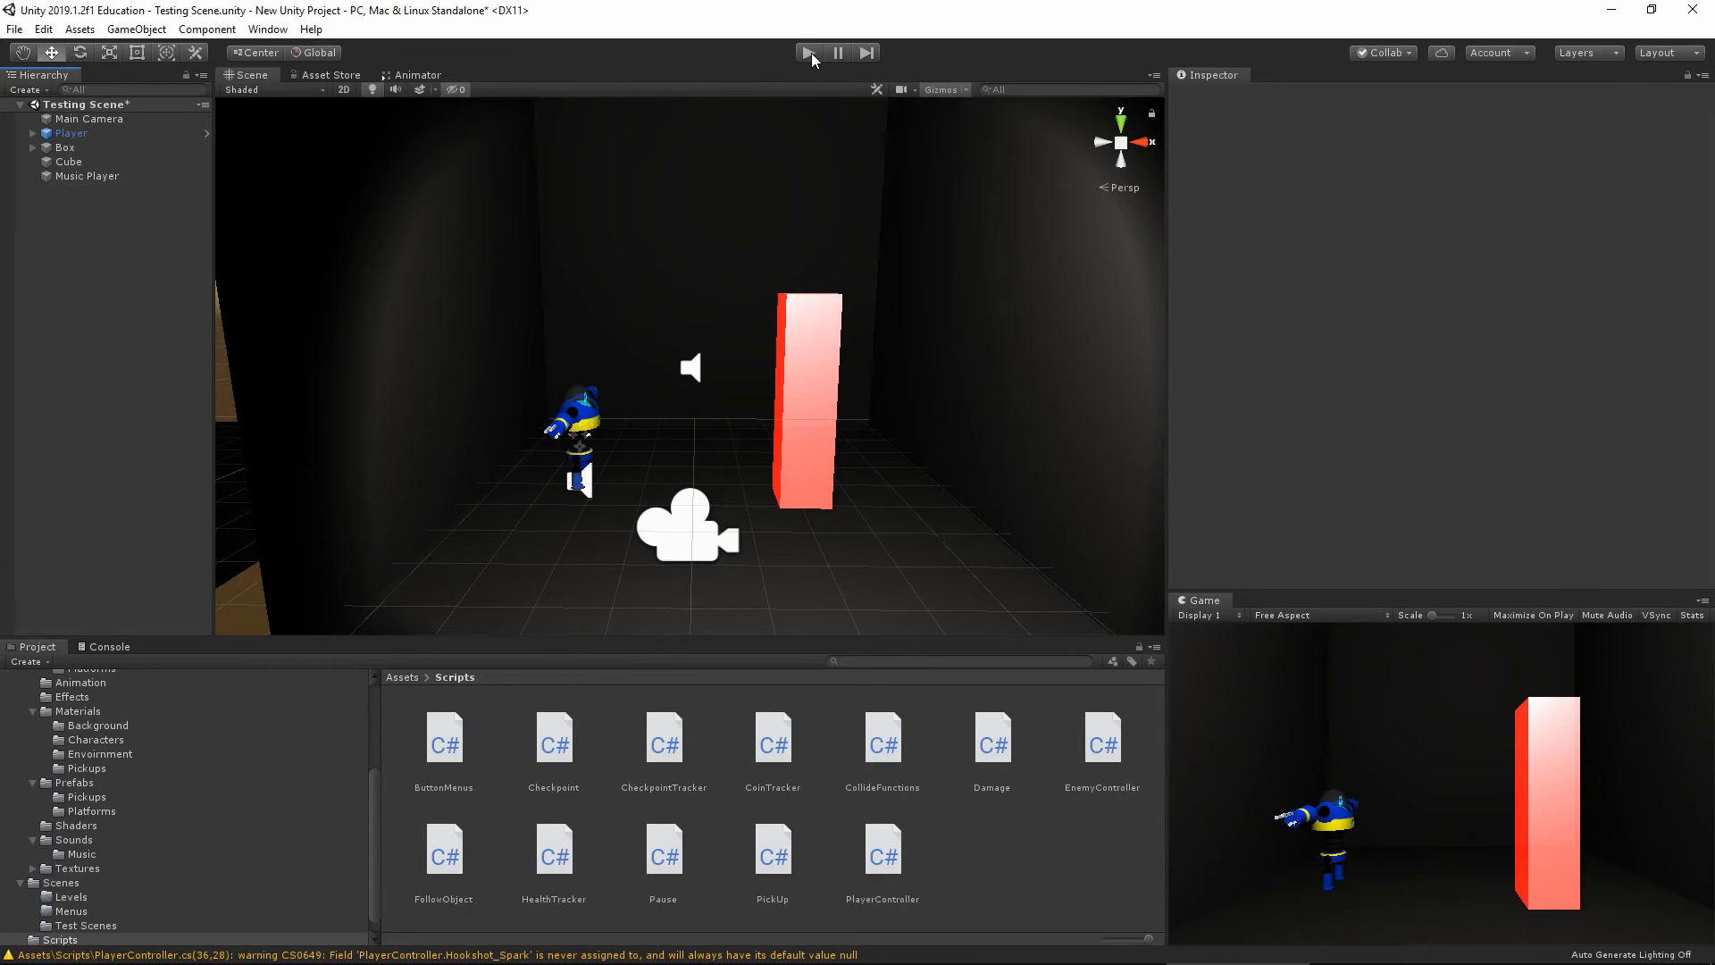
click(888, 750)
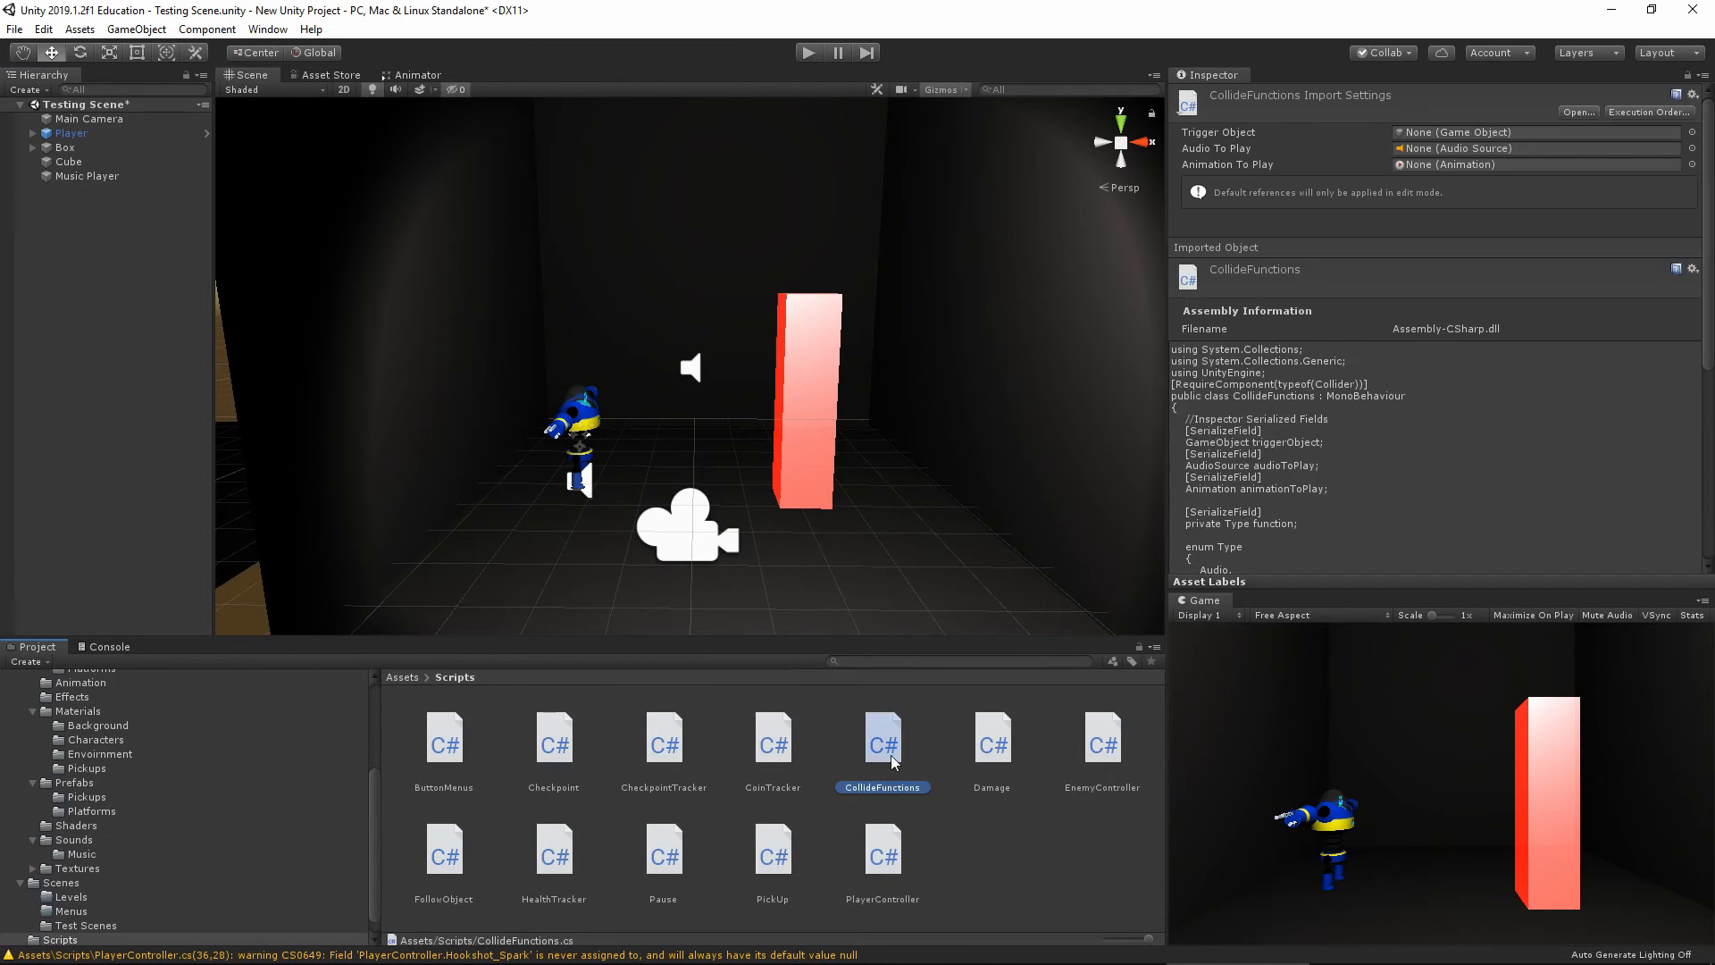
double_click(888, 750)
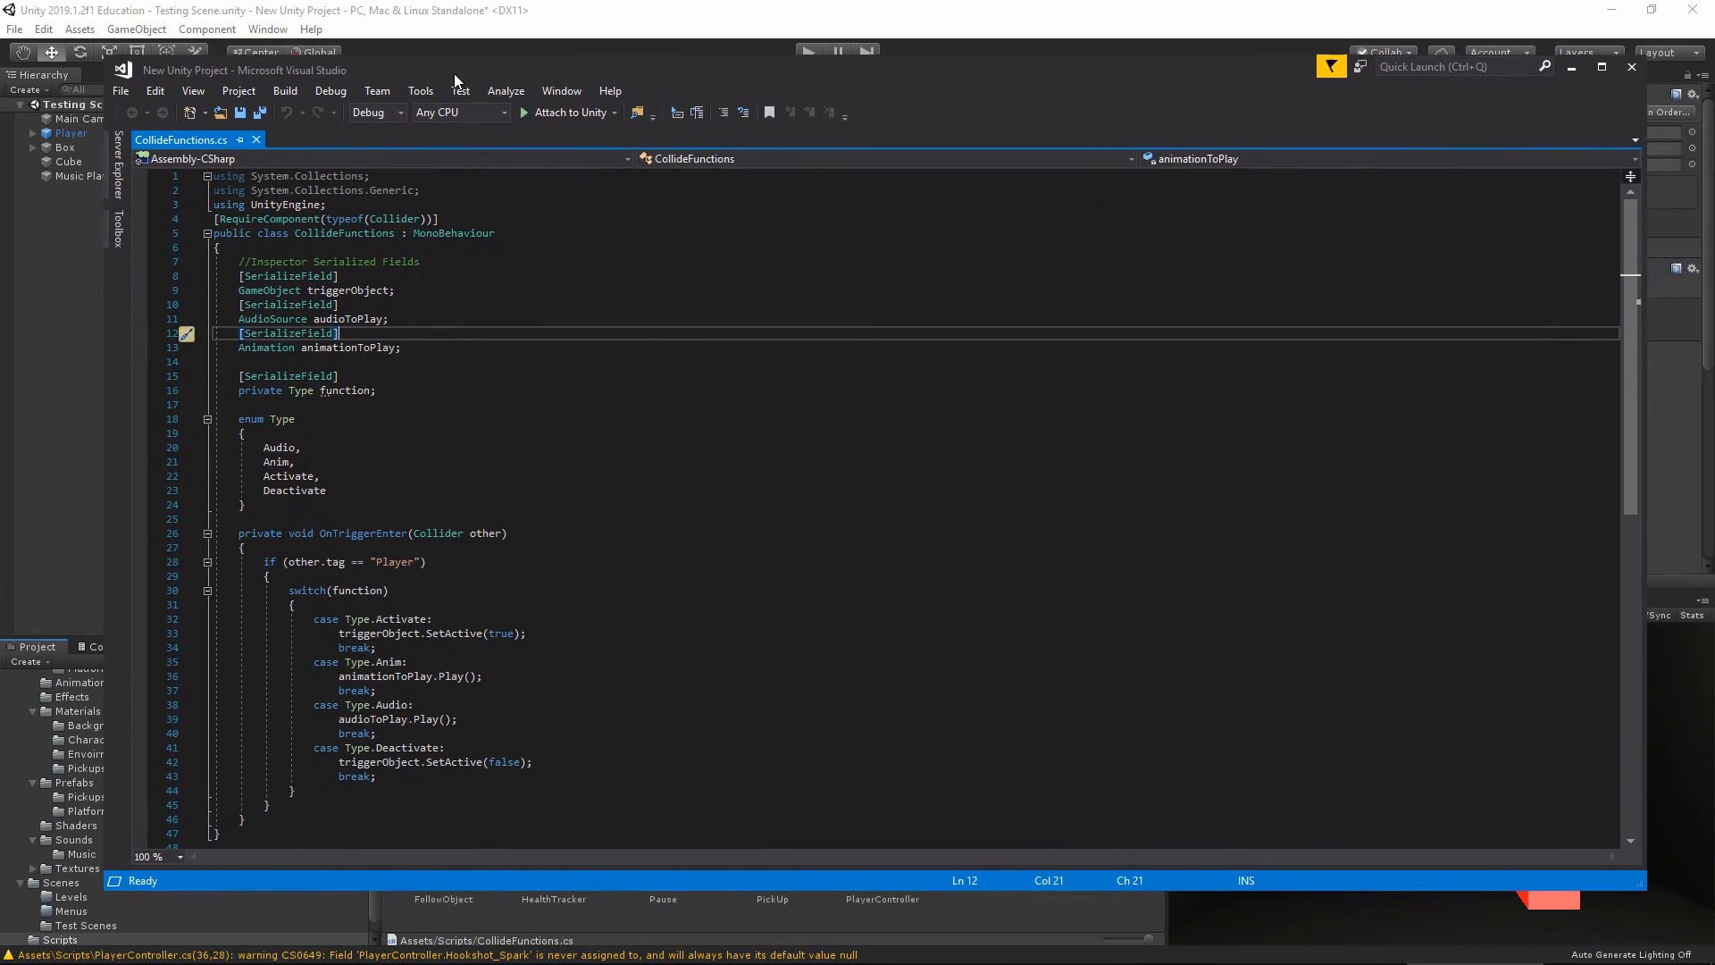
Examine the script's serialized fields, Type enum and OnTriggerEnter cases, and move the code window off the Unity editor
click(423, 349)
scroll(442, 510, down, 2)
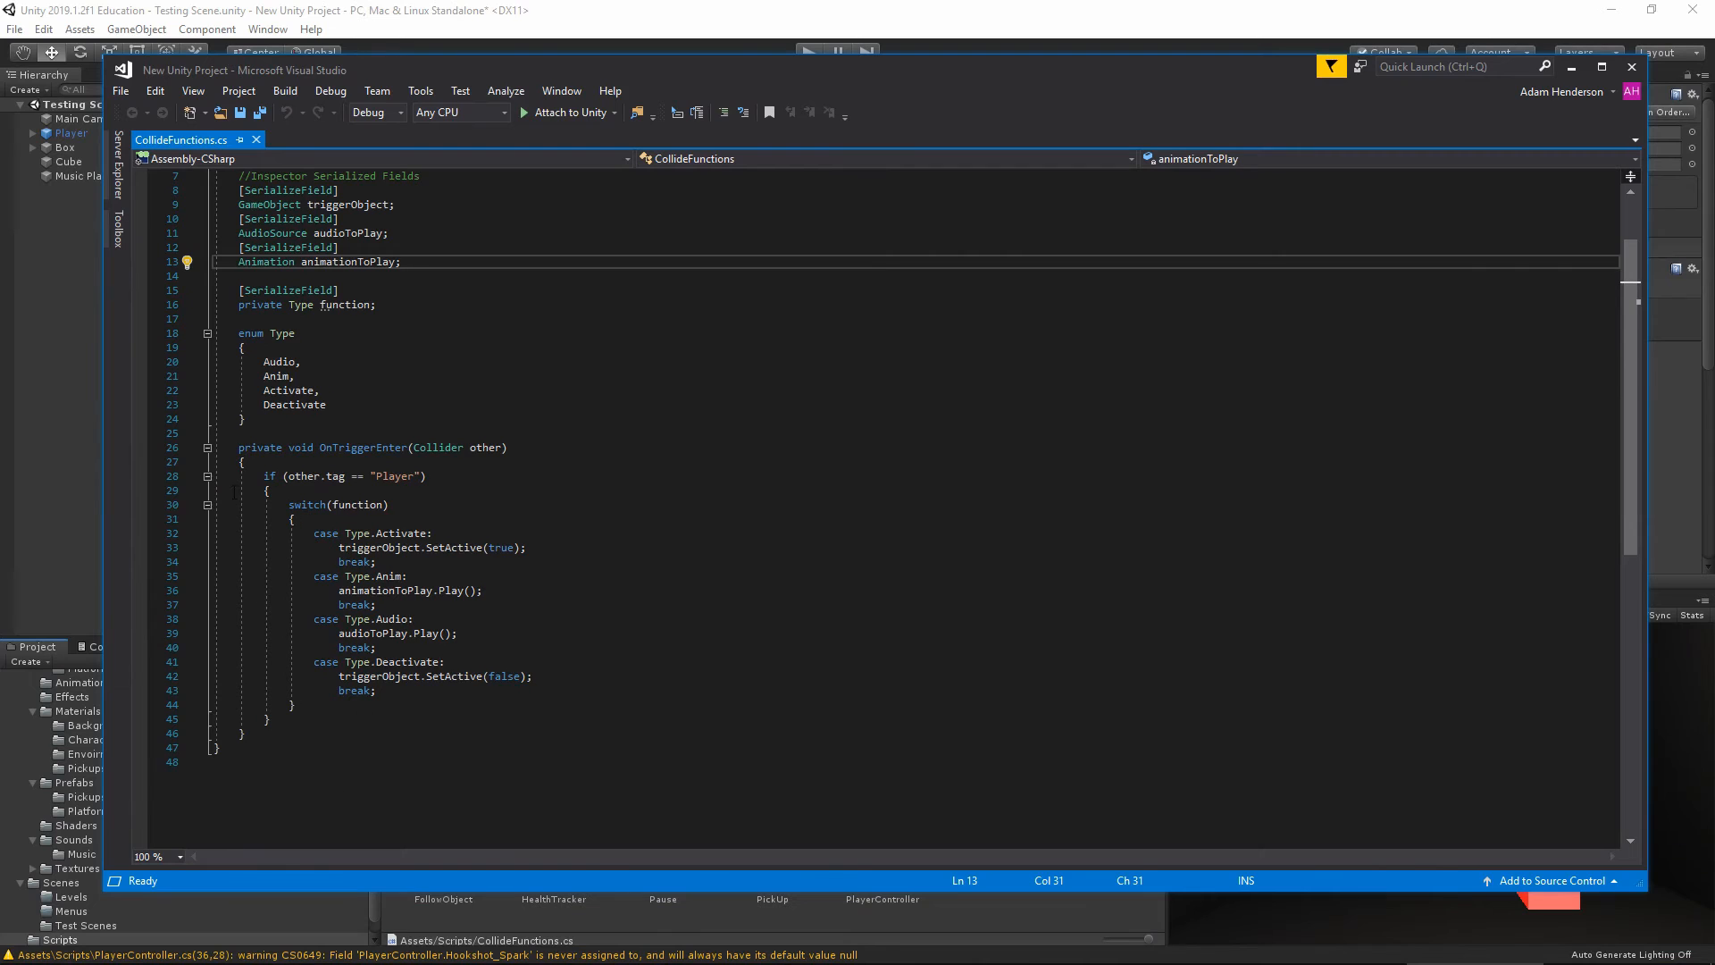
scroll(234, 492, up, 1)
drag(262, 405, 334, 447)
click(336, 448)
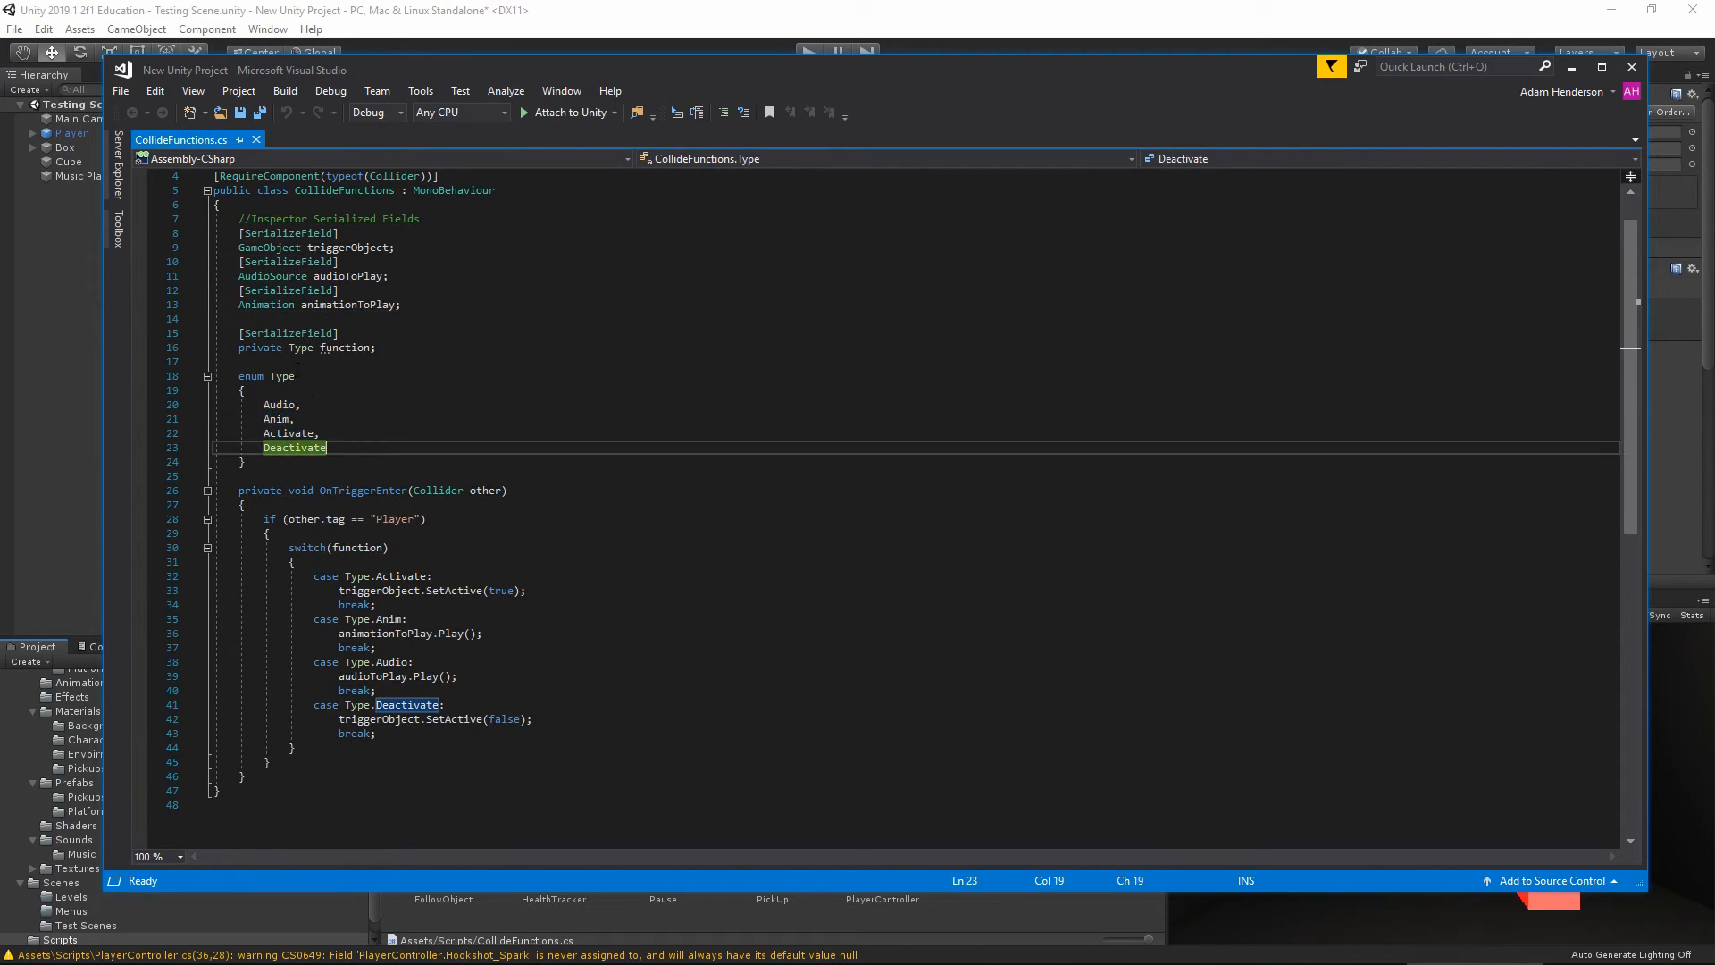
drag(238, 333, 238, 233)
click(377, 348)
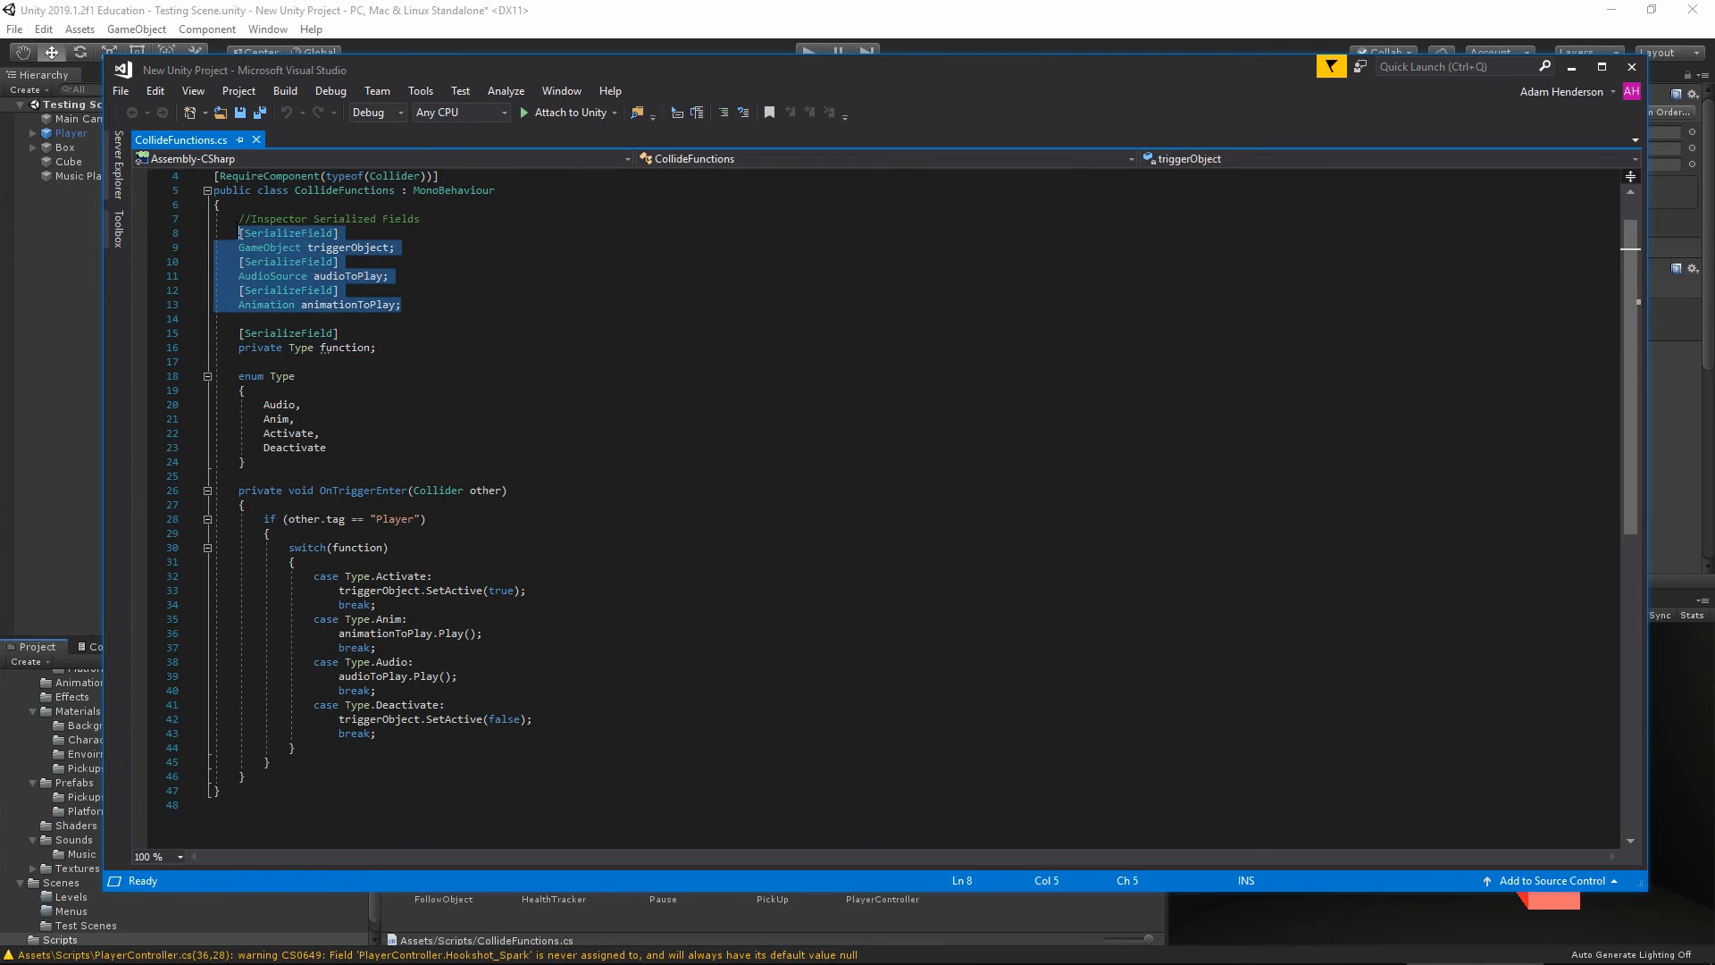
click(375, 334)
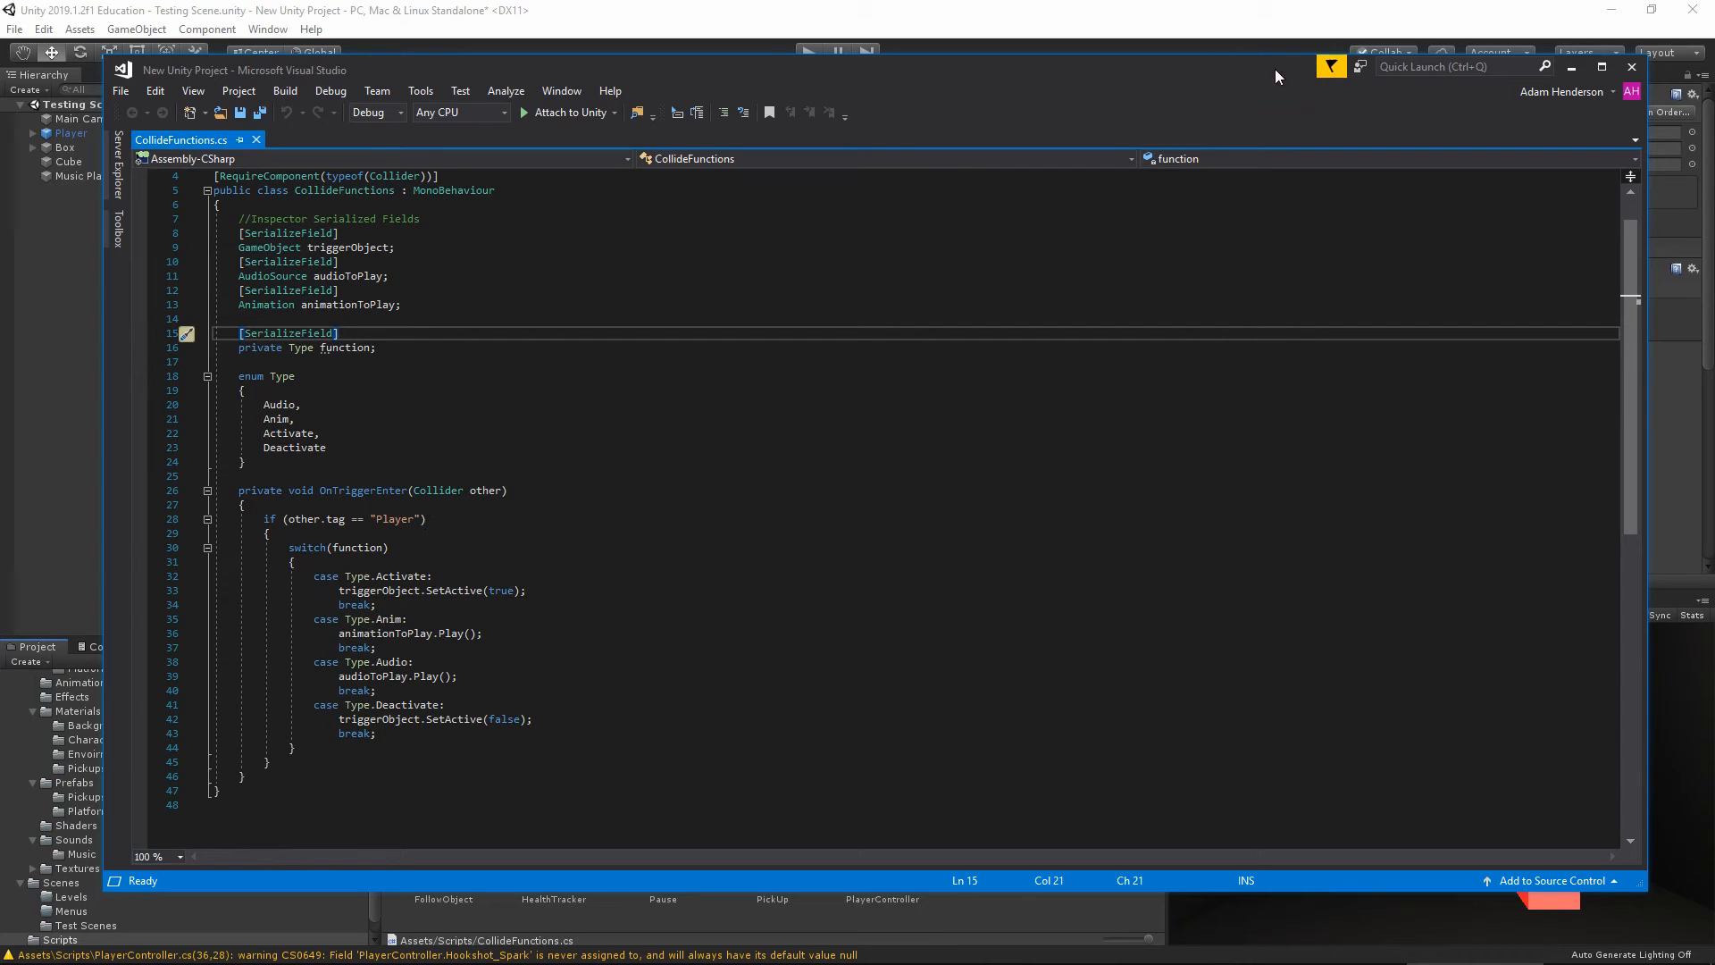
drag(1133, 68, 1714, 112)
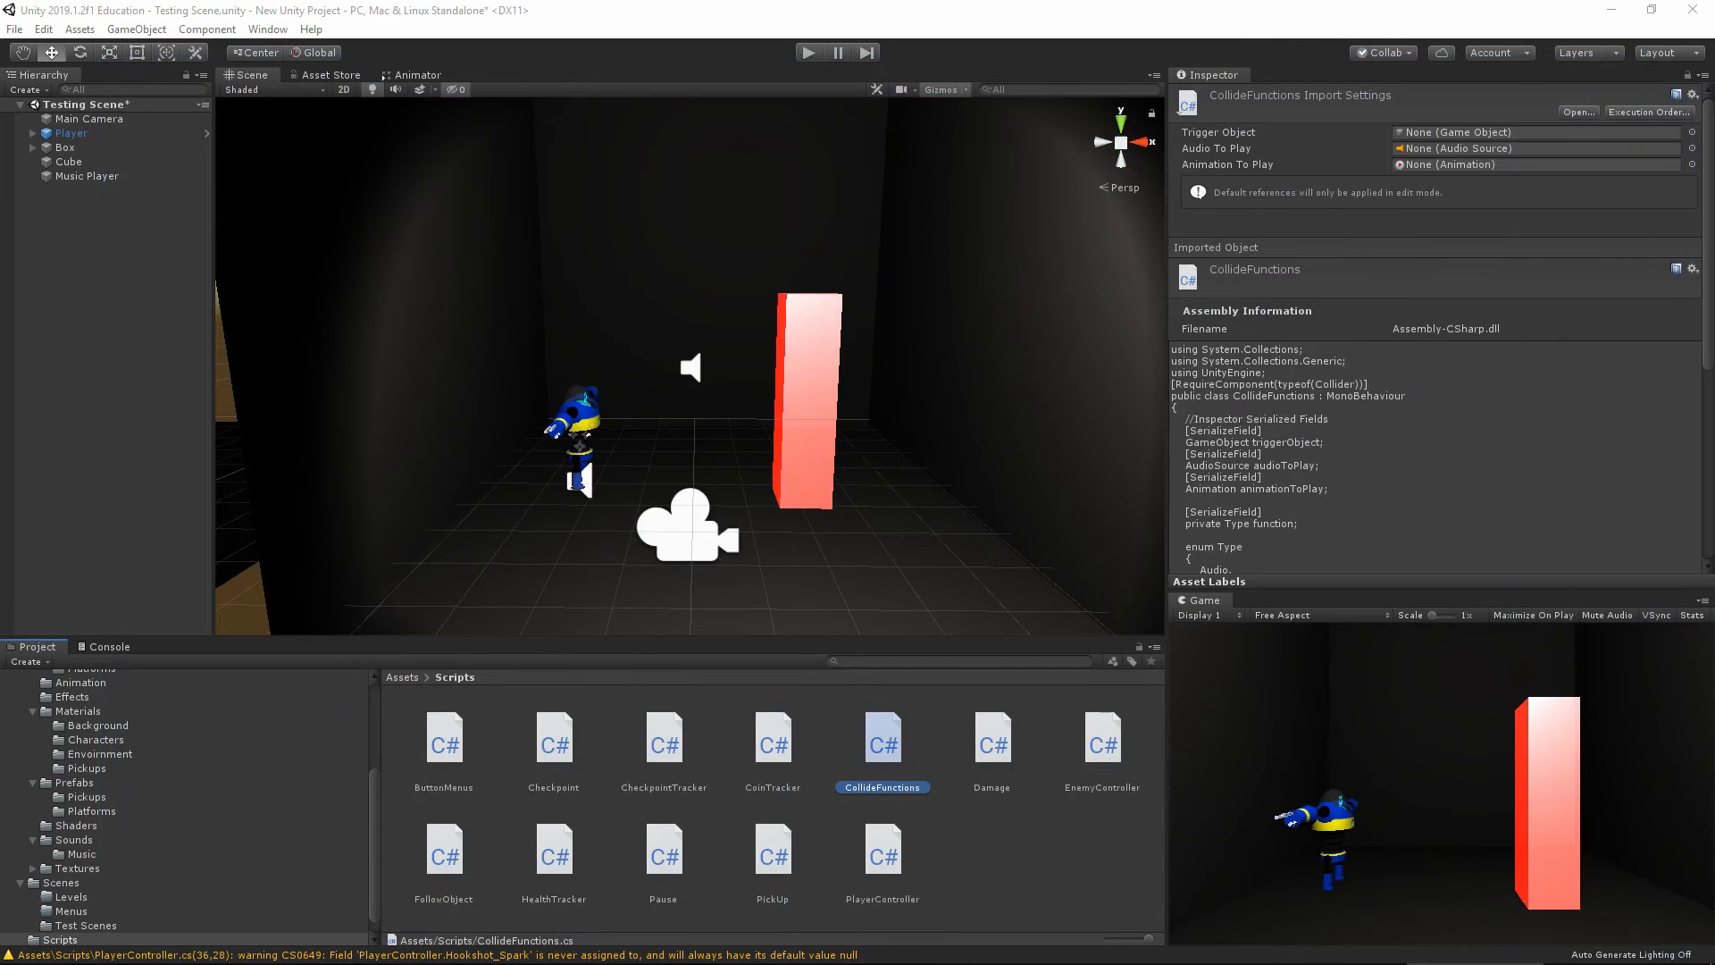
Create an empty game object in the scene and name it Trigger
click(103, 230)
right_click(99, 228)
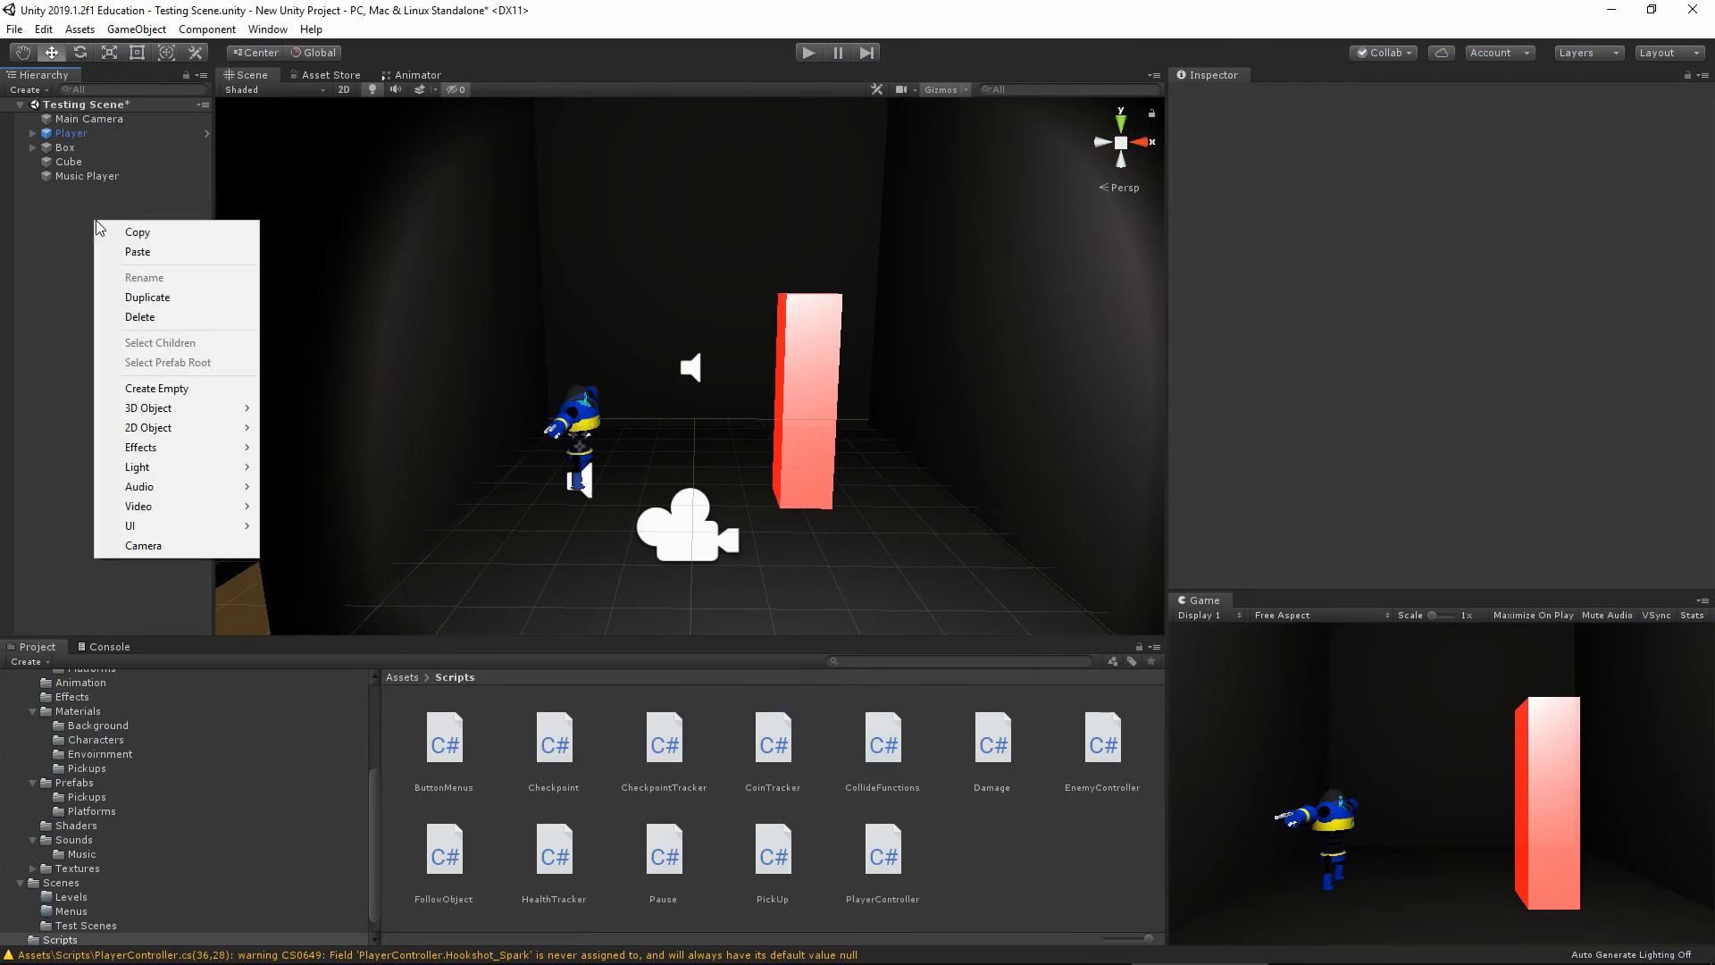
click(180, 390)
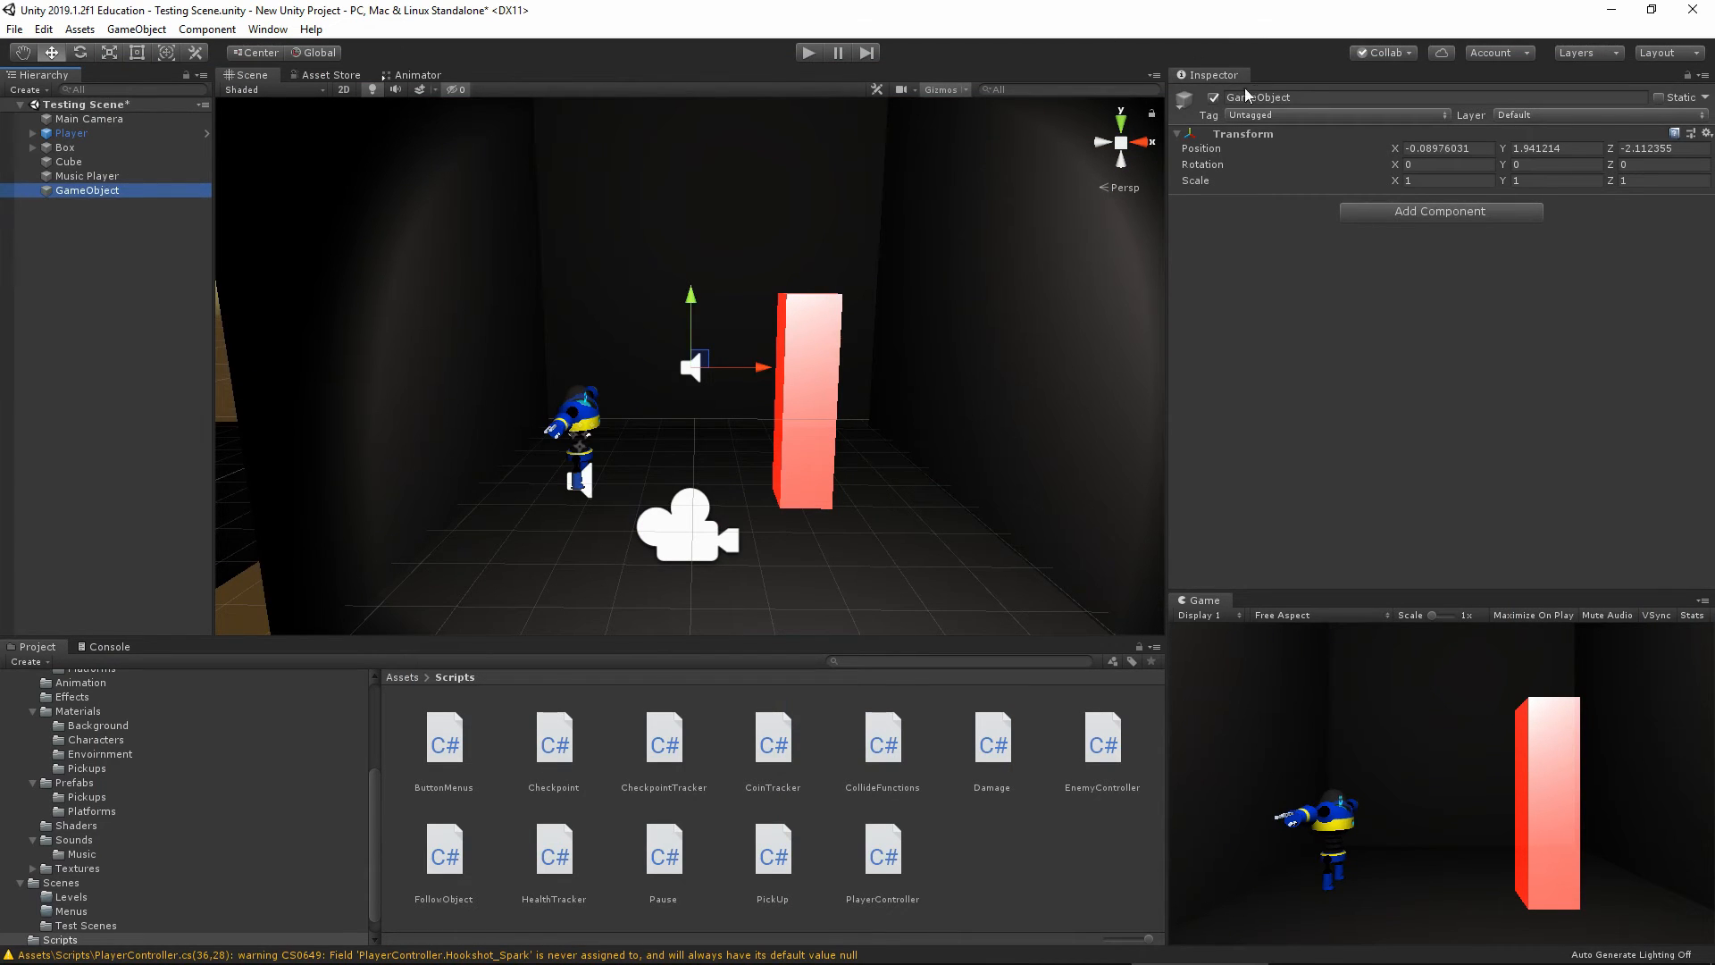
click(1323, 96)
text(Tr)
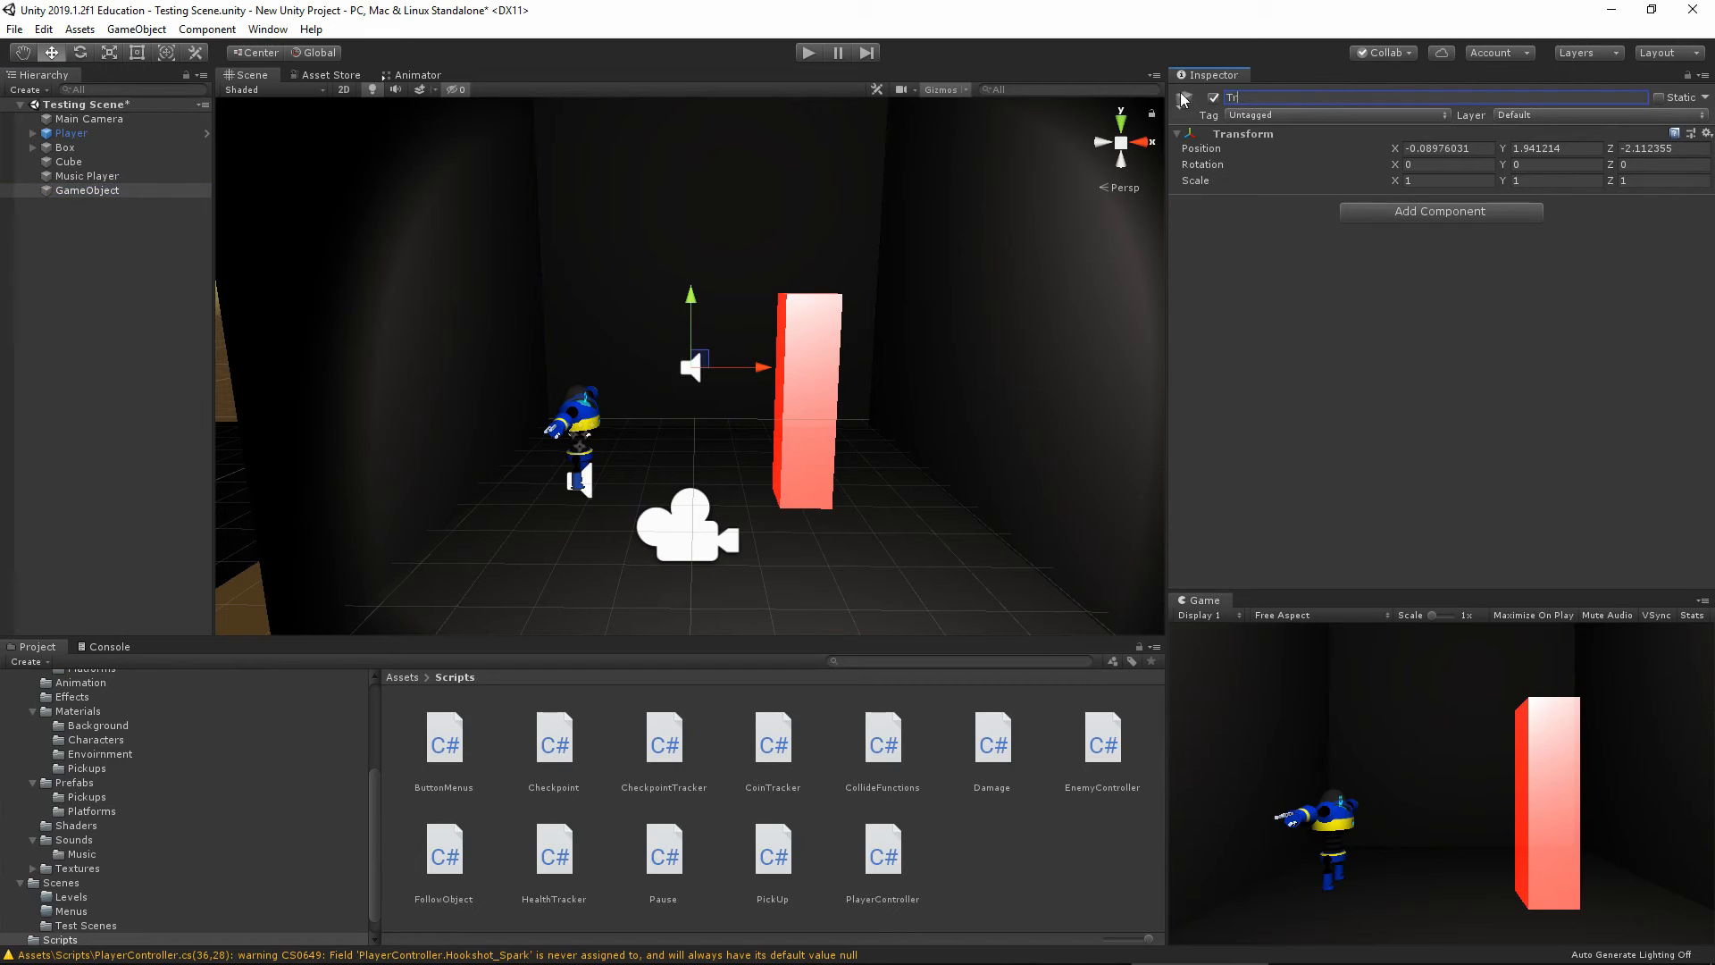
text(igger)
Try to add the Collide Functions script to Trigger without a collider
click(1395, 212)
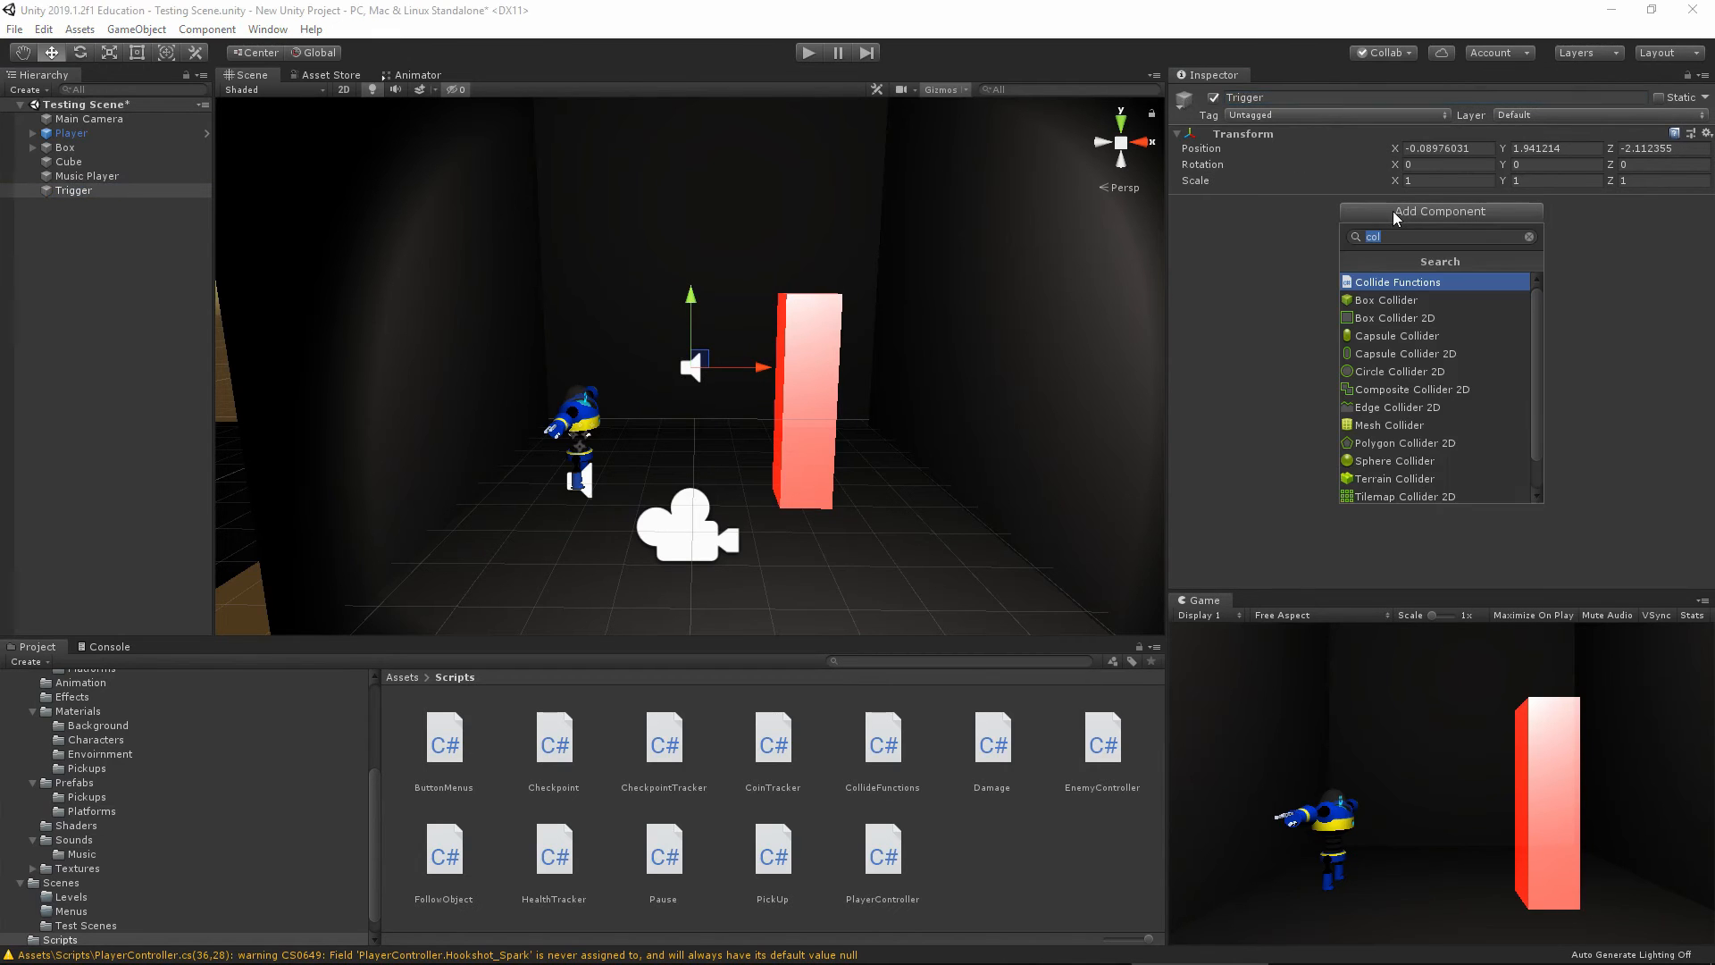
click(1408, 284)
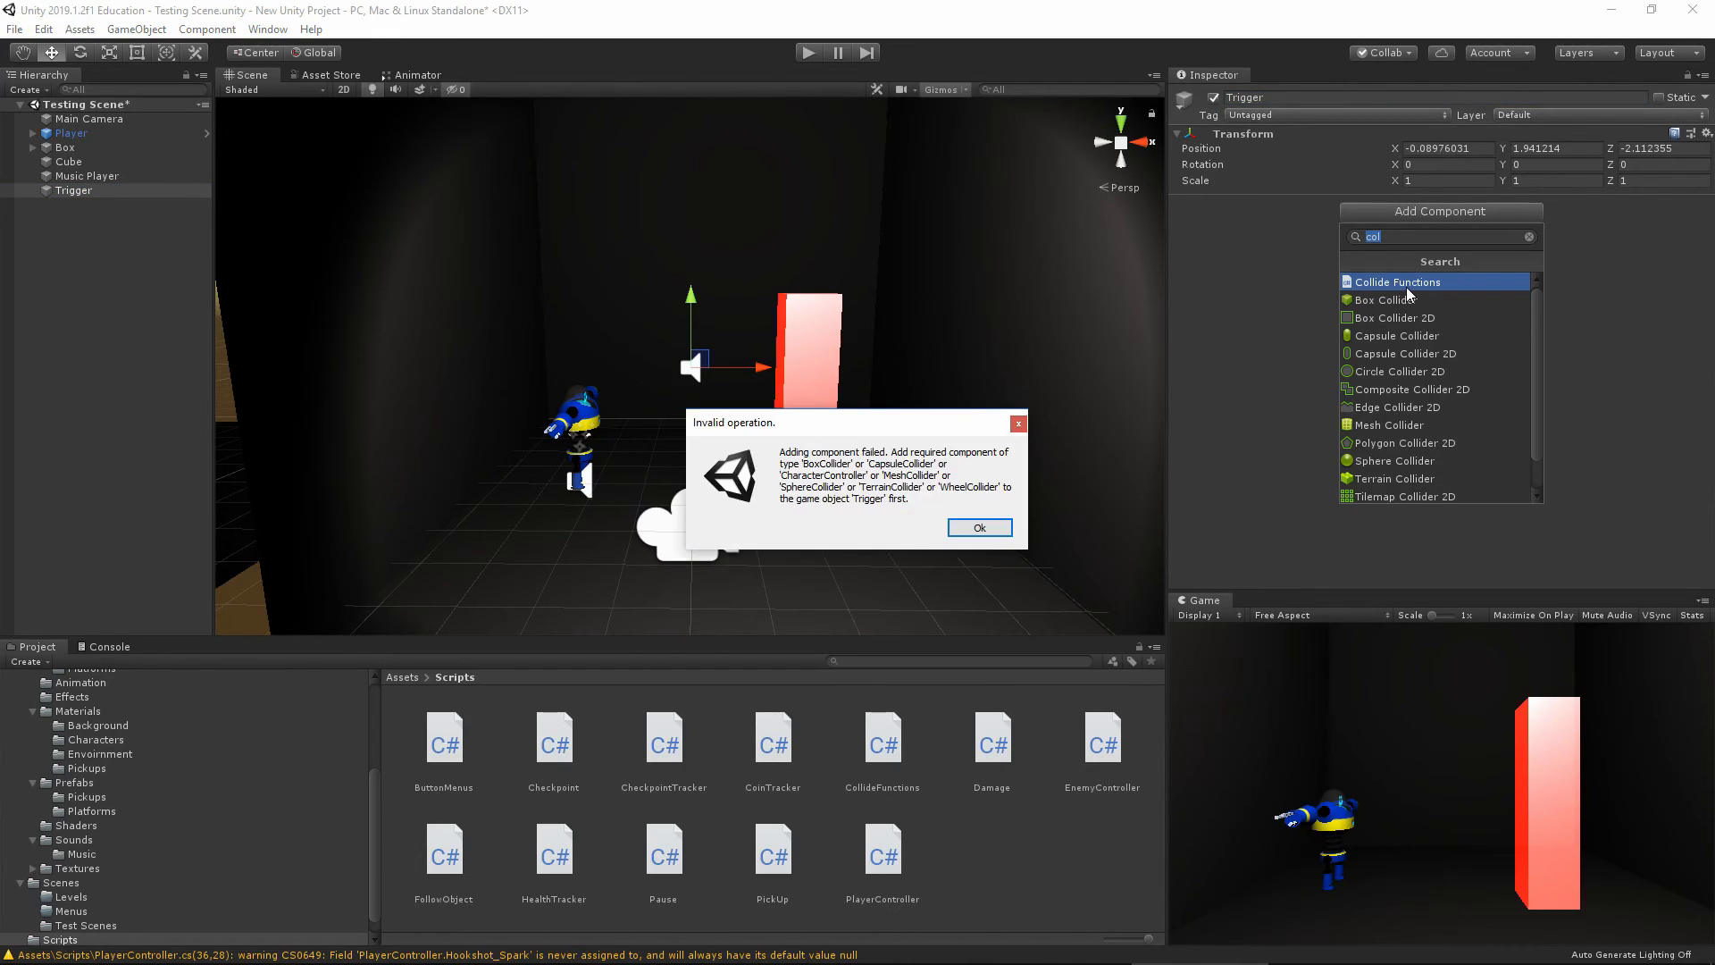
click(963, 525)
Add a Box Collider and the Collide Functions script to Trigger
click(1493, 216)
text(bo)
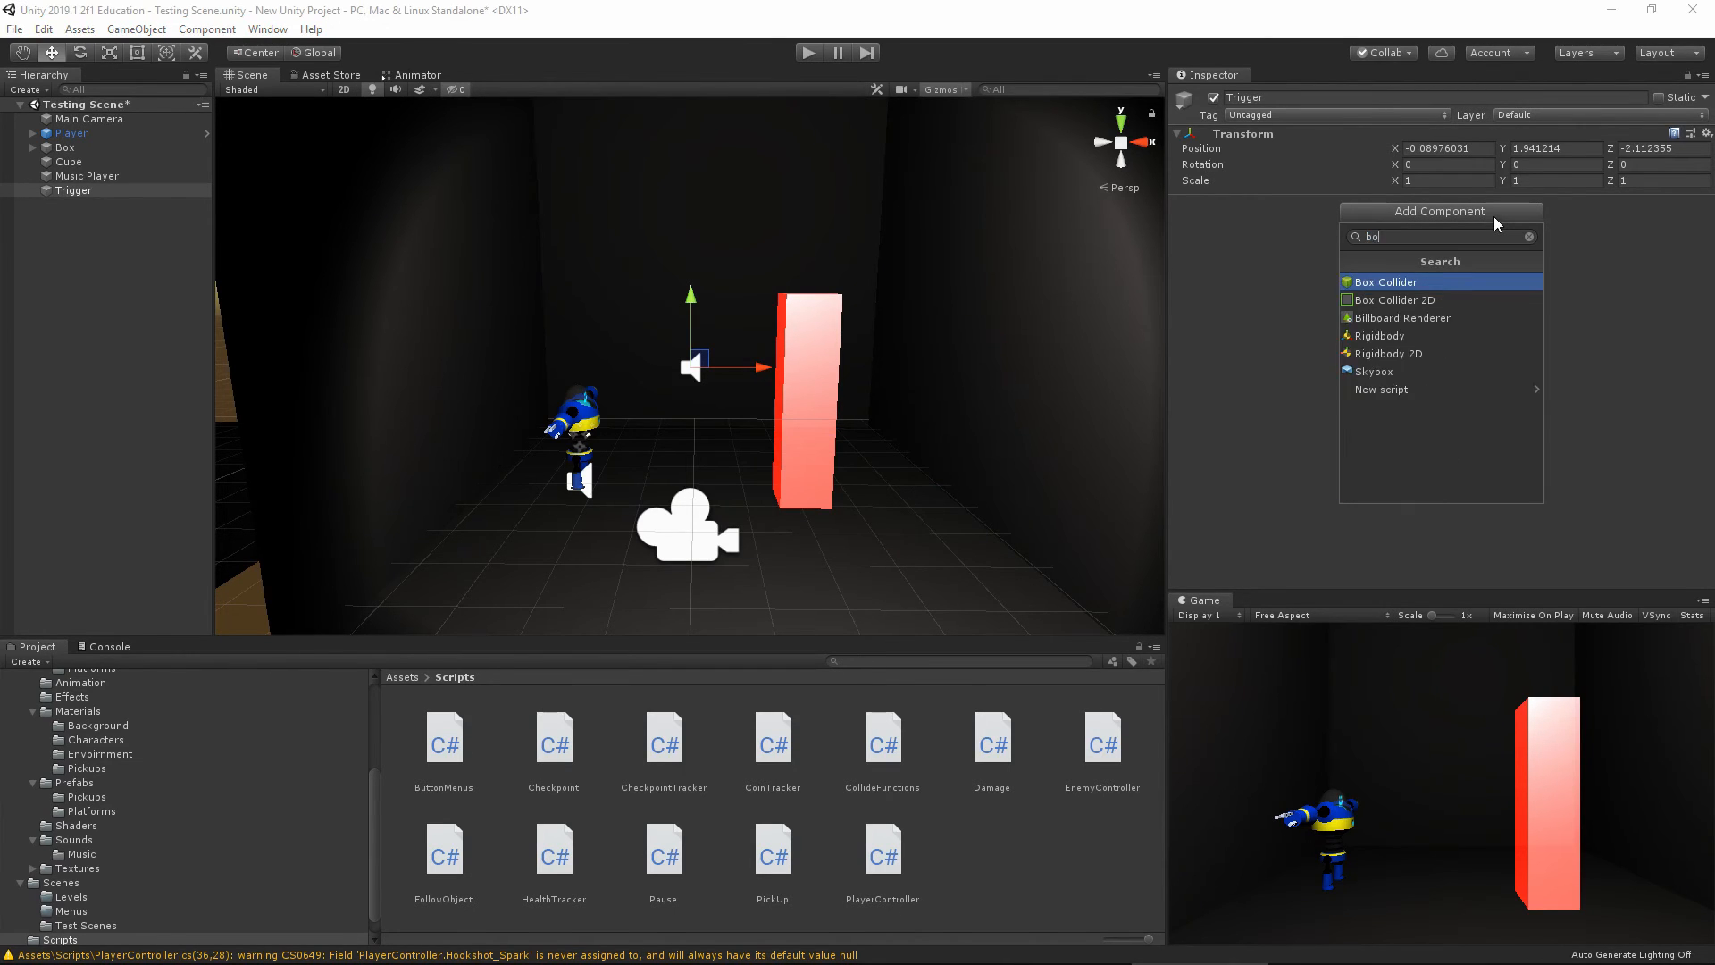
text(x)
click(1429, 282)
click(1428, 323)
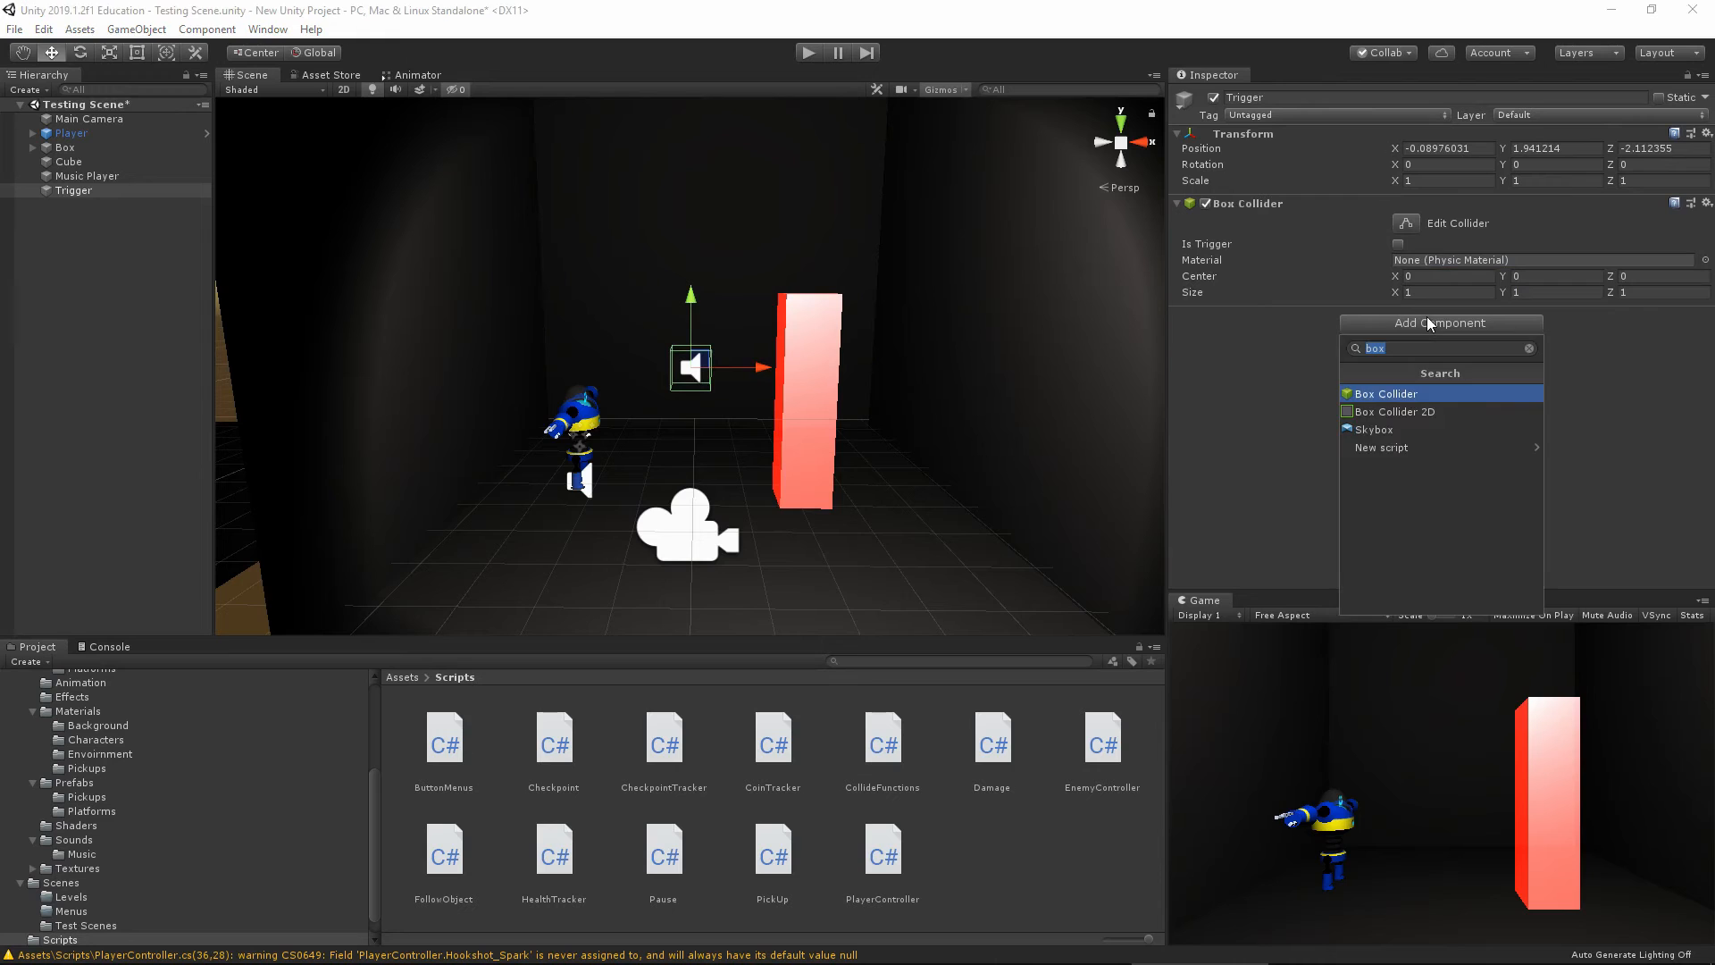
text(col)
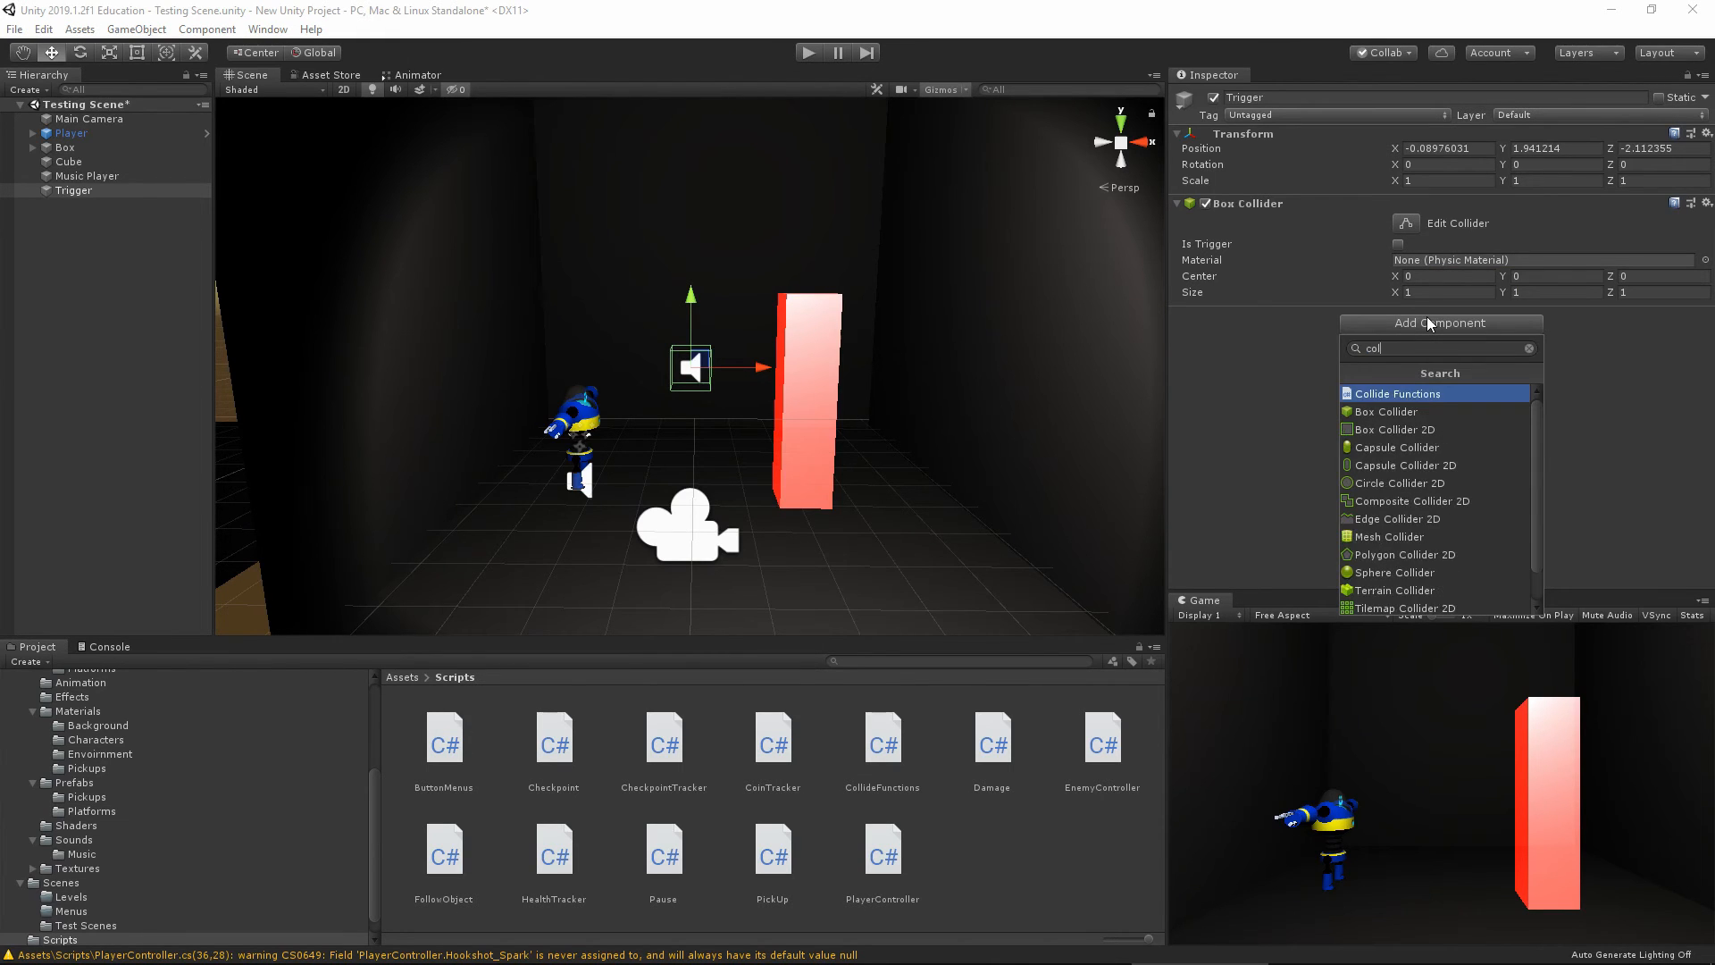
click(1406, 398)
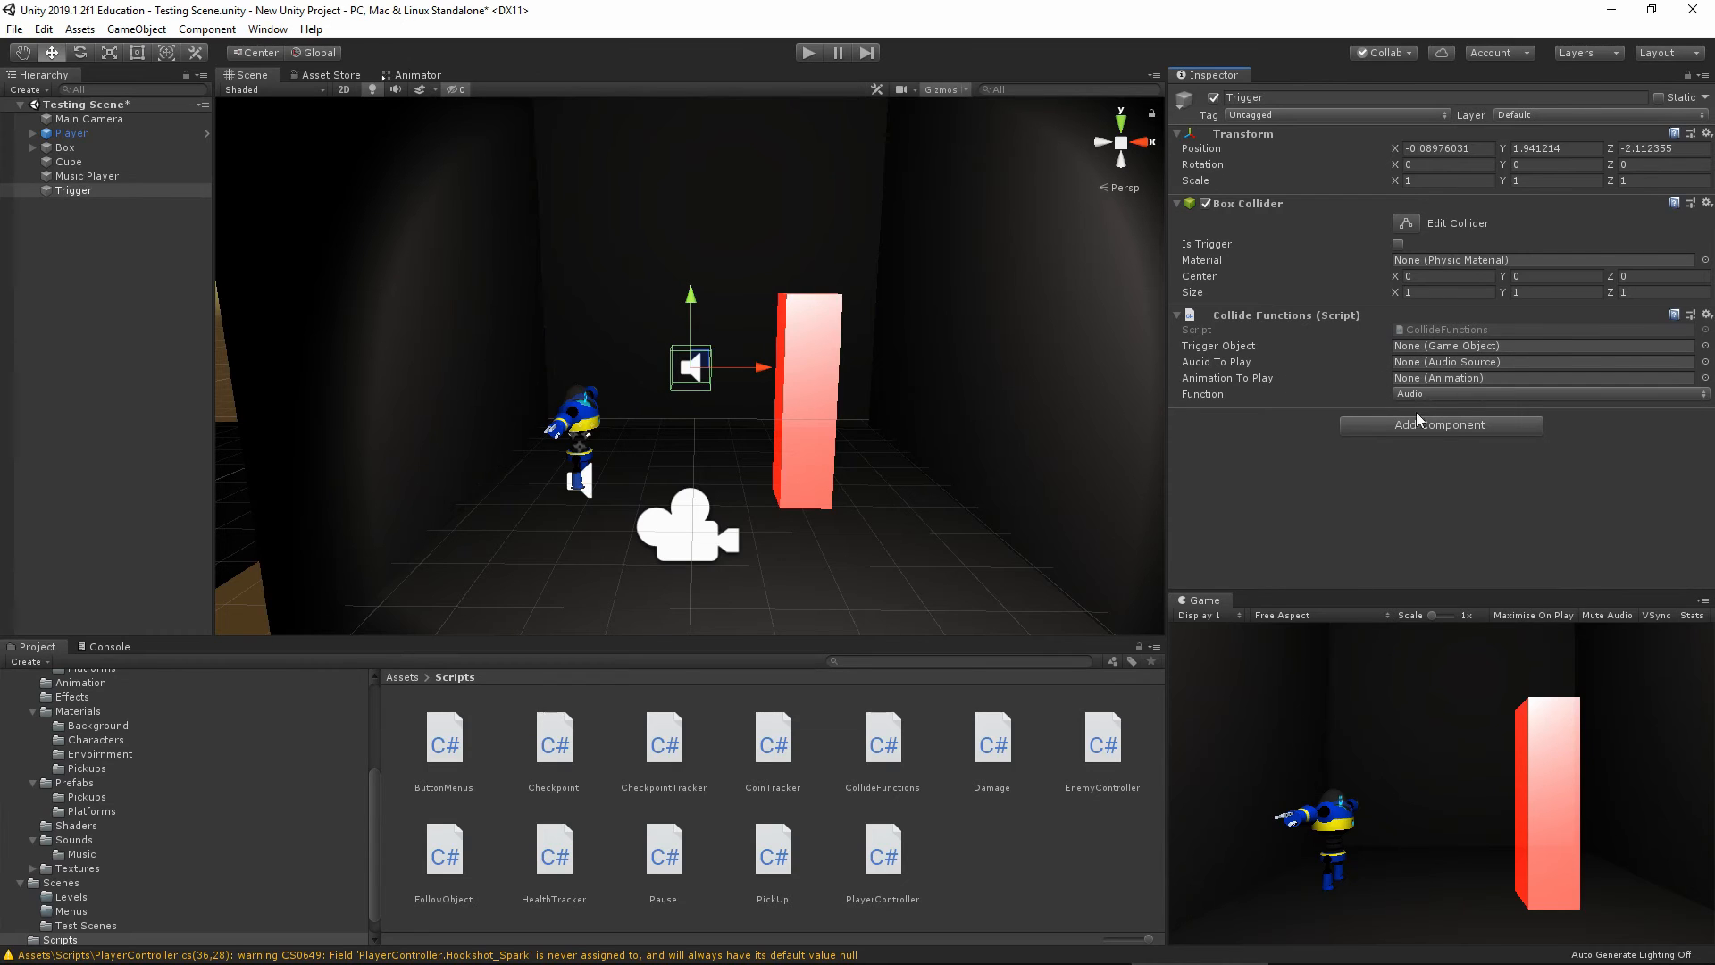
Add an Audio Source to Trigger and assign it as Audio To Play in Collide Functions
click(1412, 426)
text(audio)
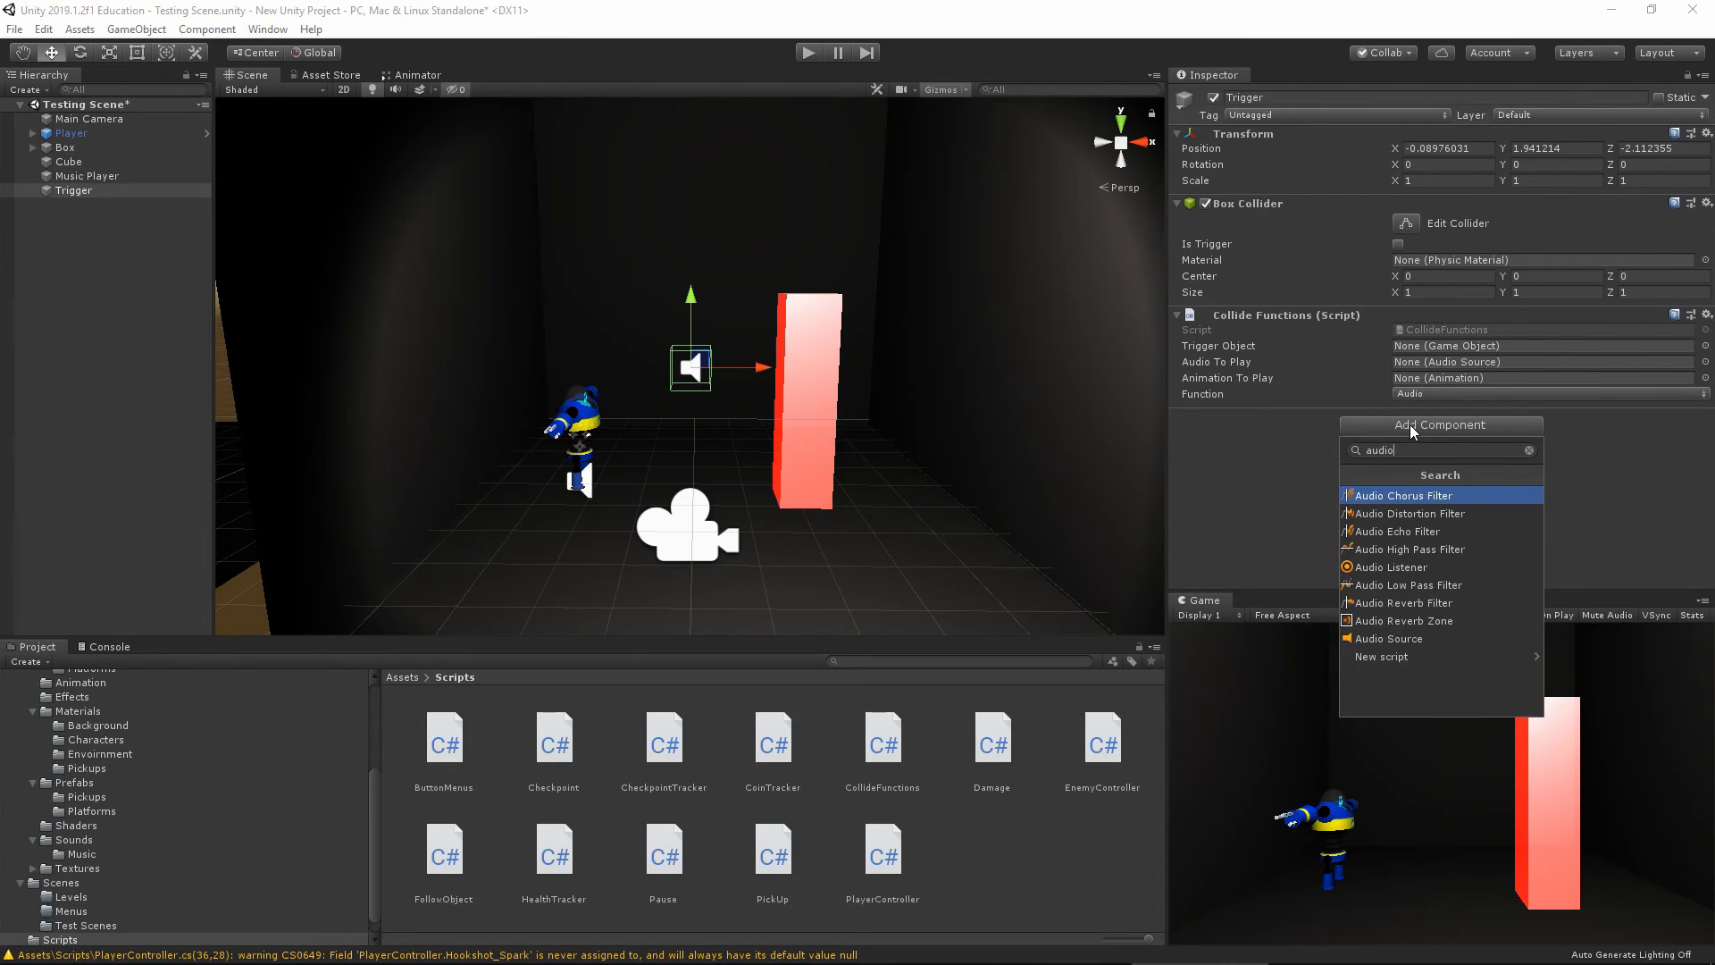
click(1416, 638)
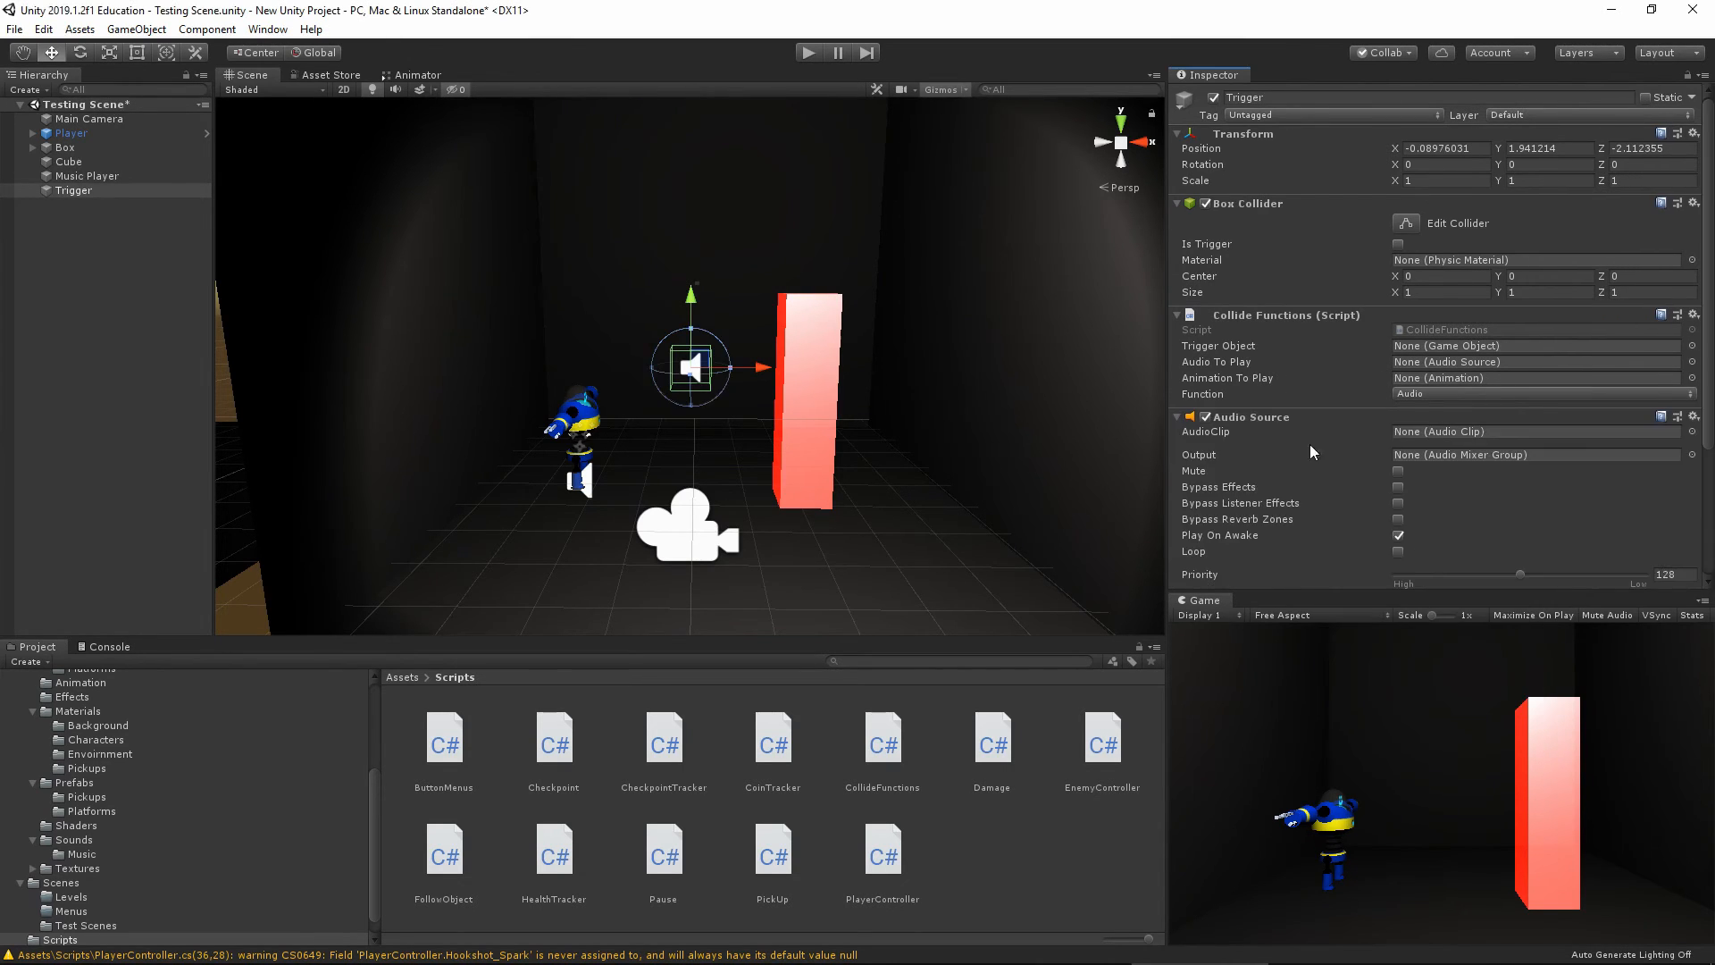
drag(1276, 425, 1416, 362)
Assign the Snd_Damage clip from the Sounds folder to Trigger's Audio Source and disable Play On Awake
click(402, 677)
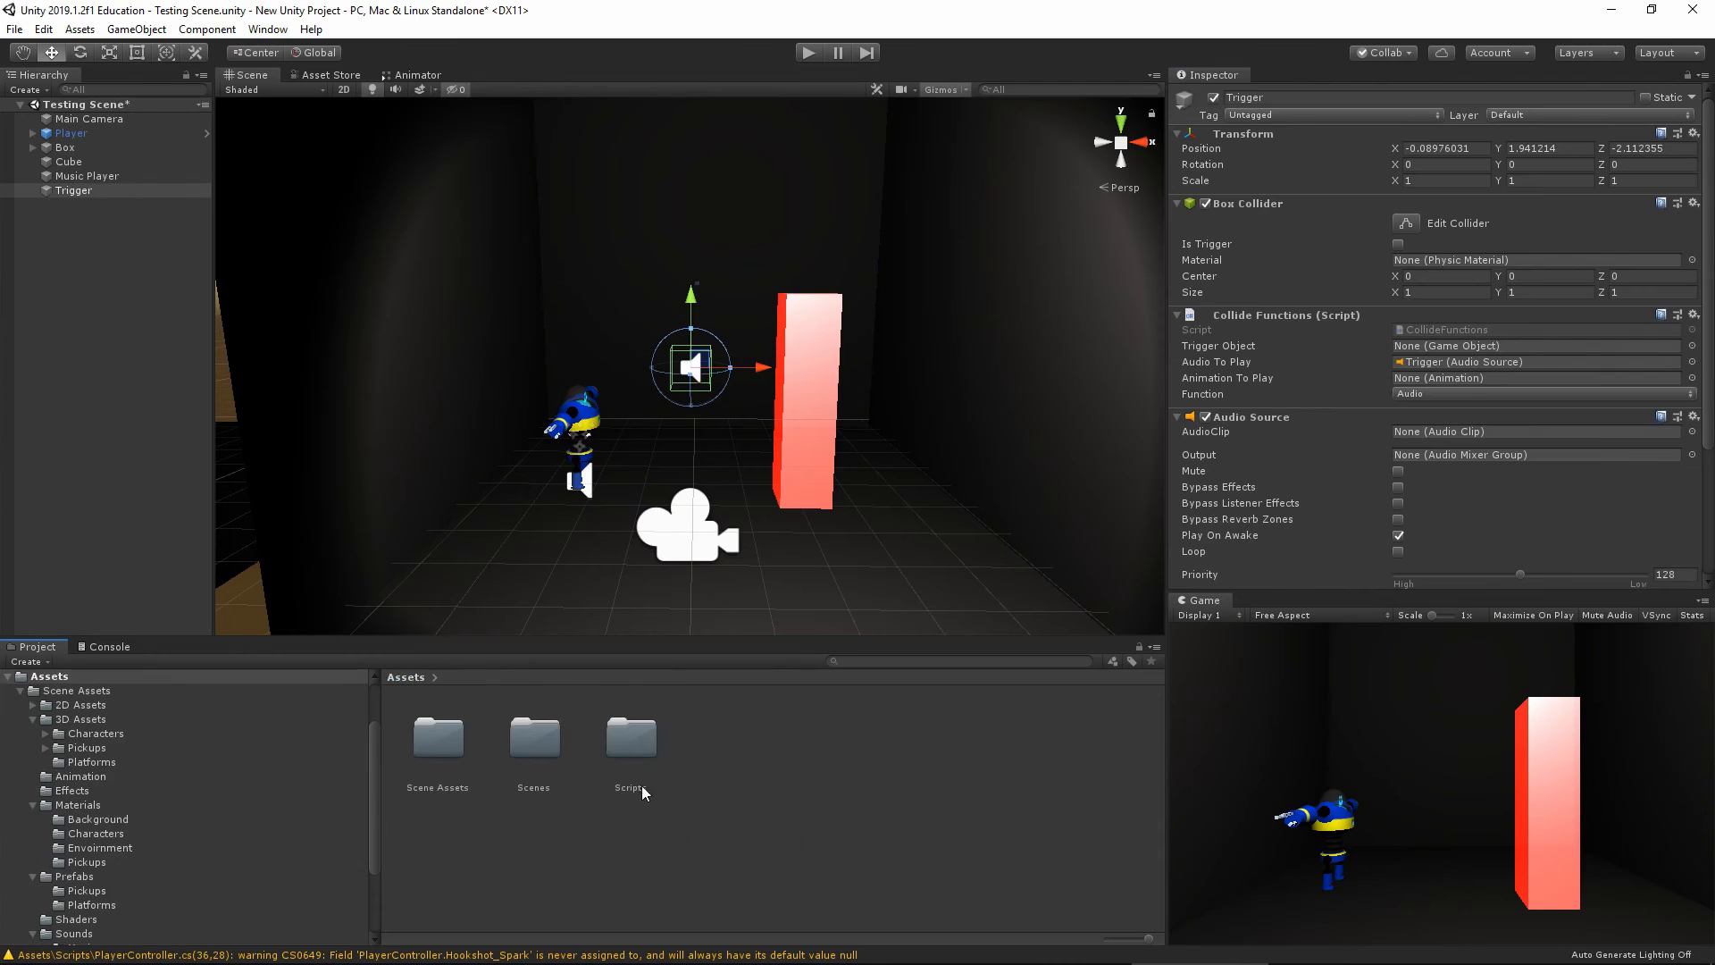
double_click(435, 759)
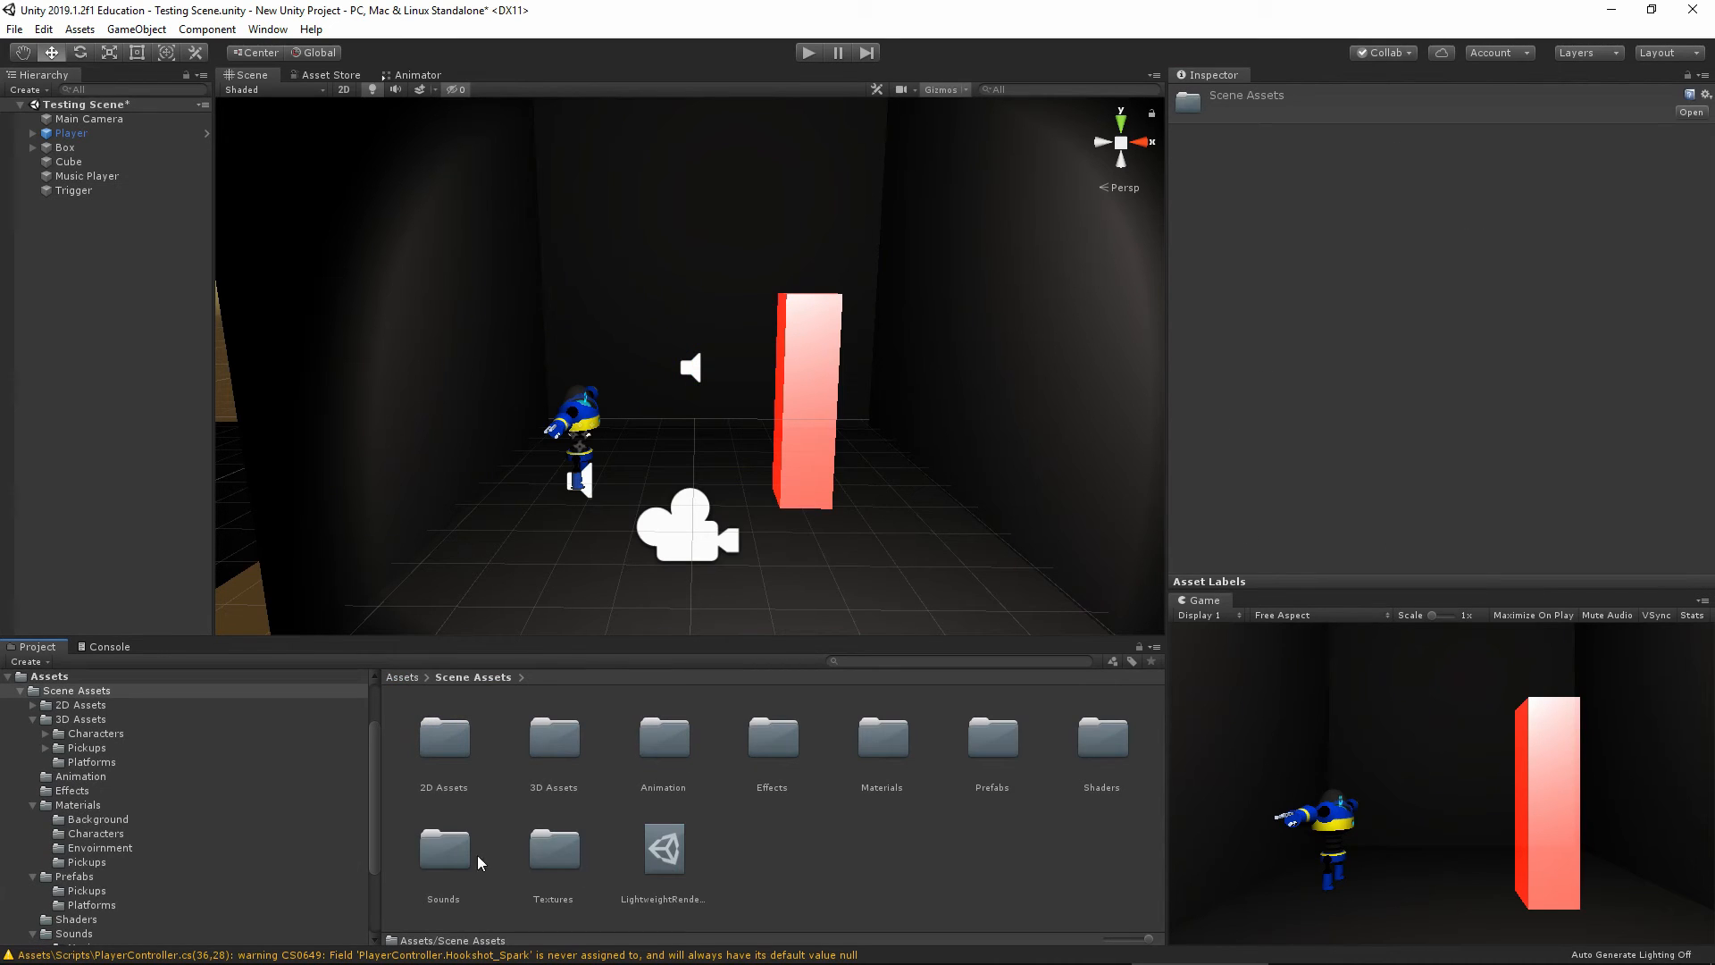
double_click(447, 853)
click(75, 190)
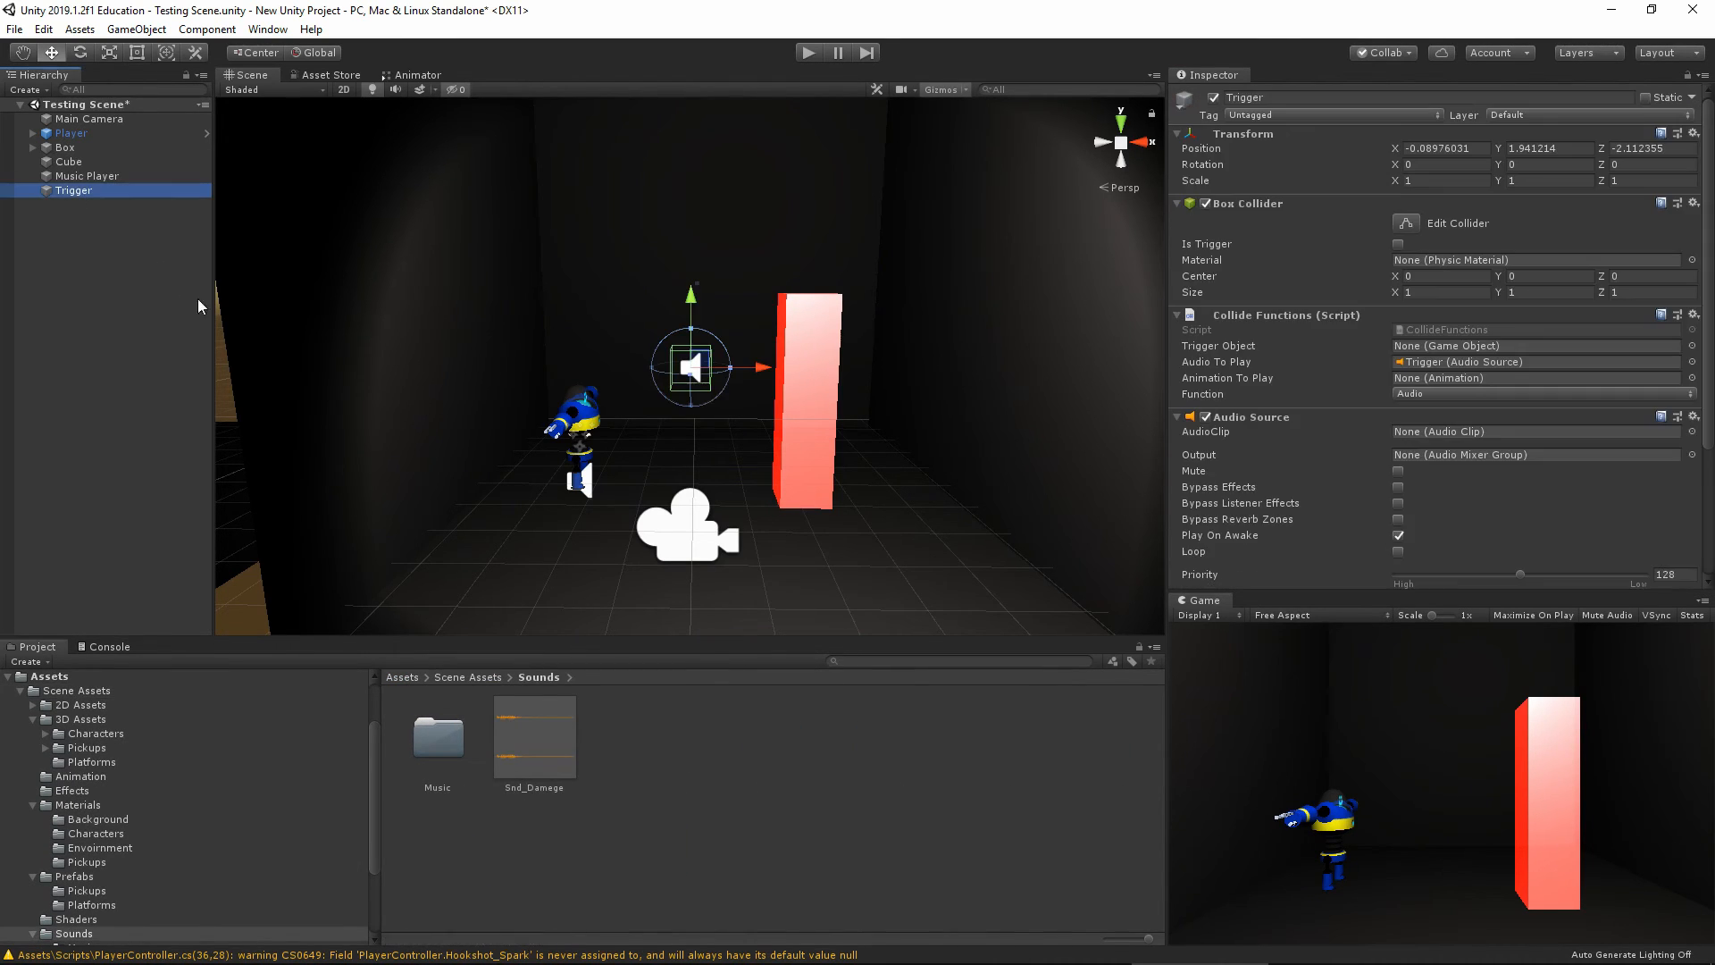
drag(539, 750, 1442, 438)
click(1398, 536)
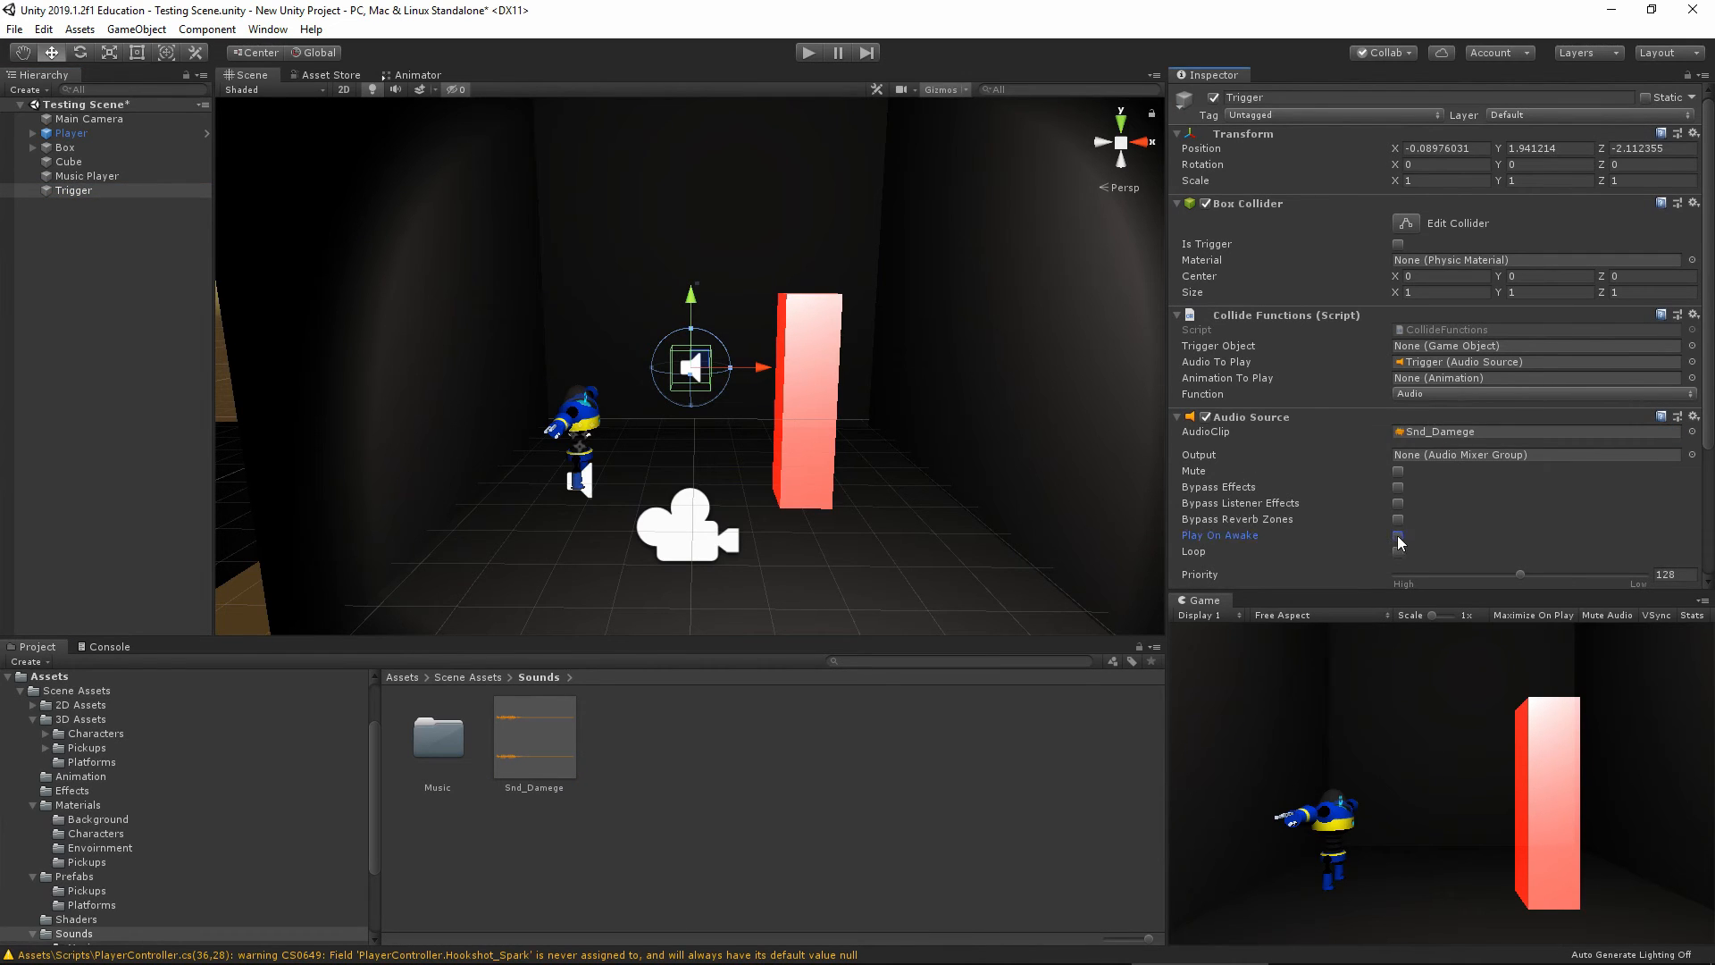
Move Trigger beside the Player to about X -0.4, Y 1.02, Z -5.44 and enable Is Trigger on its Box Collider
alt+drag(738, 426, 689, 362)
drag(769, 436, 779, 432)
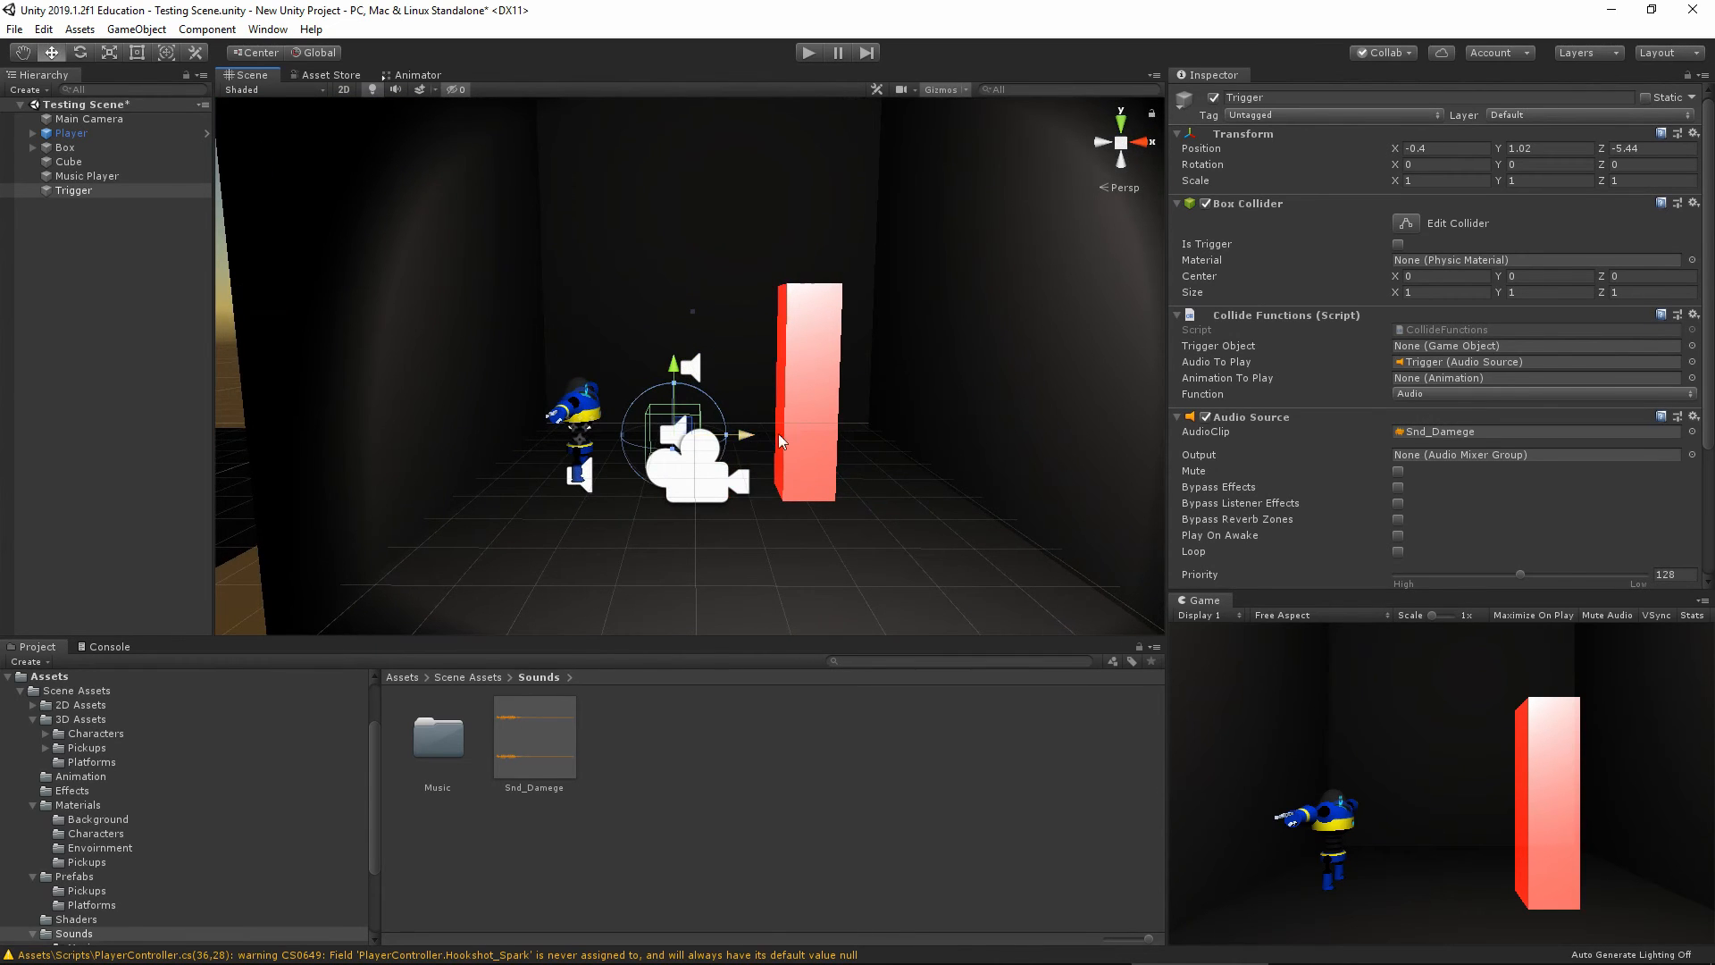
click(1398, 244)
Play-test the scene by walking the Player back and forth through the Trigger volume, and stop the game
click(807, 53)
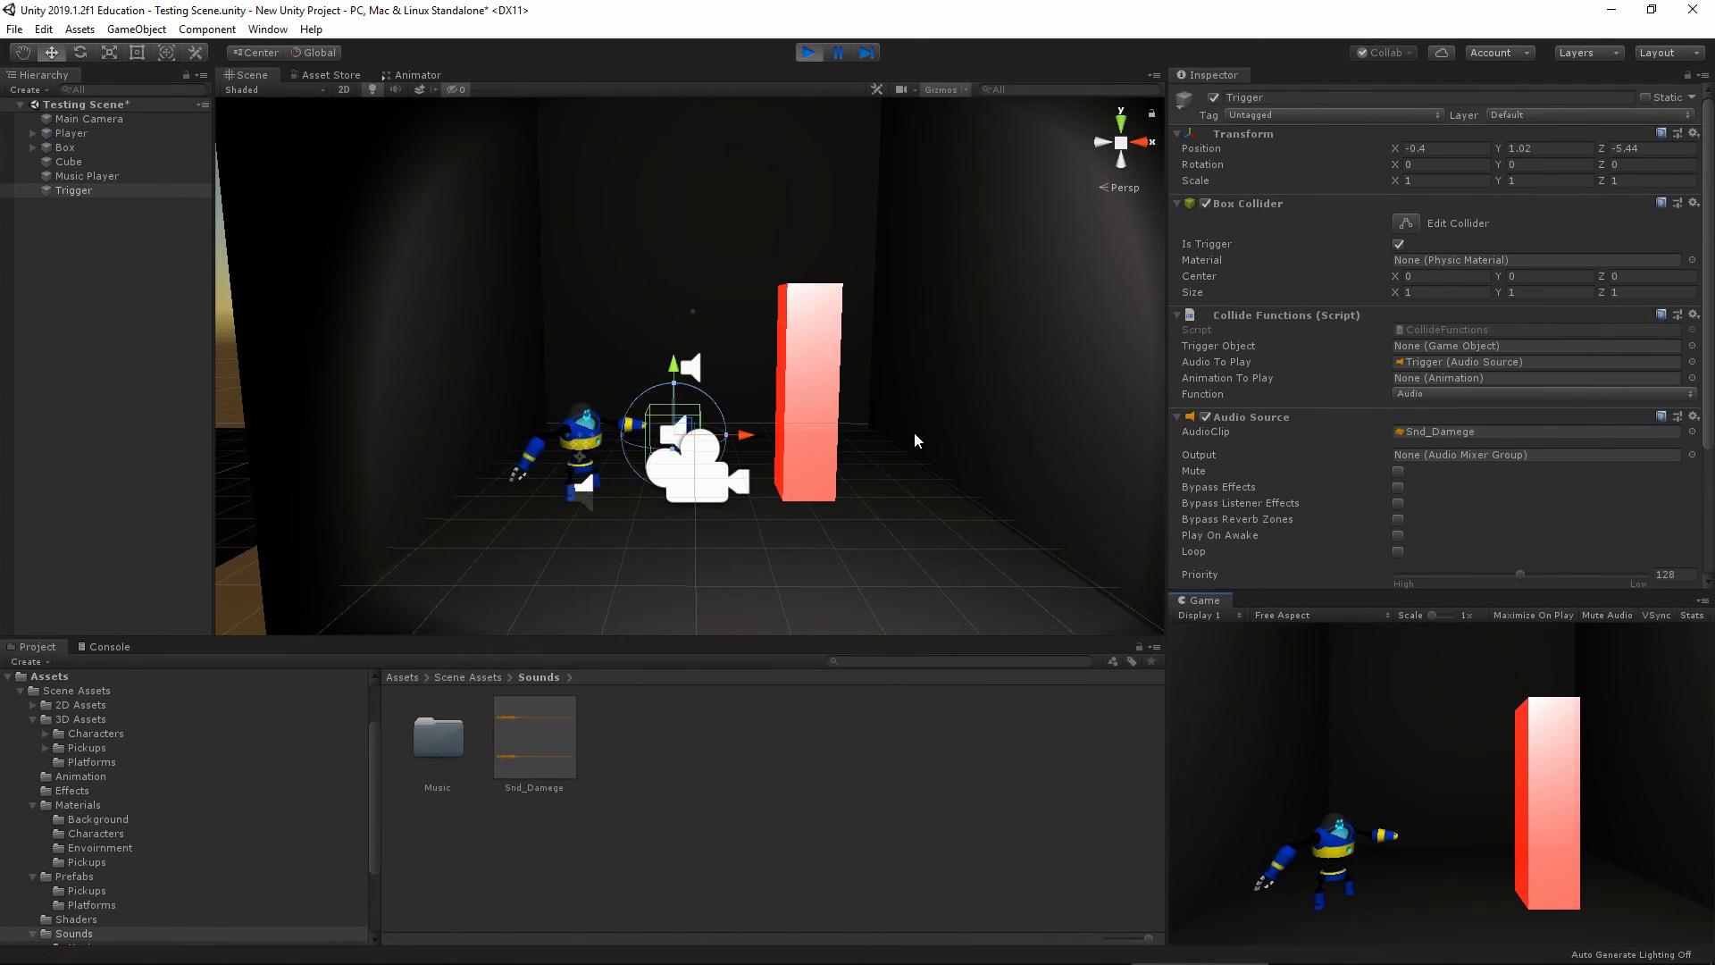
key(d)
key(a)
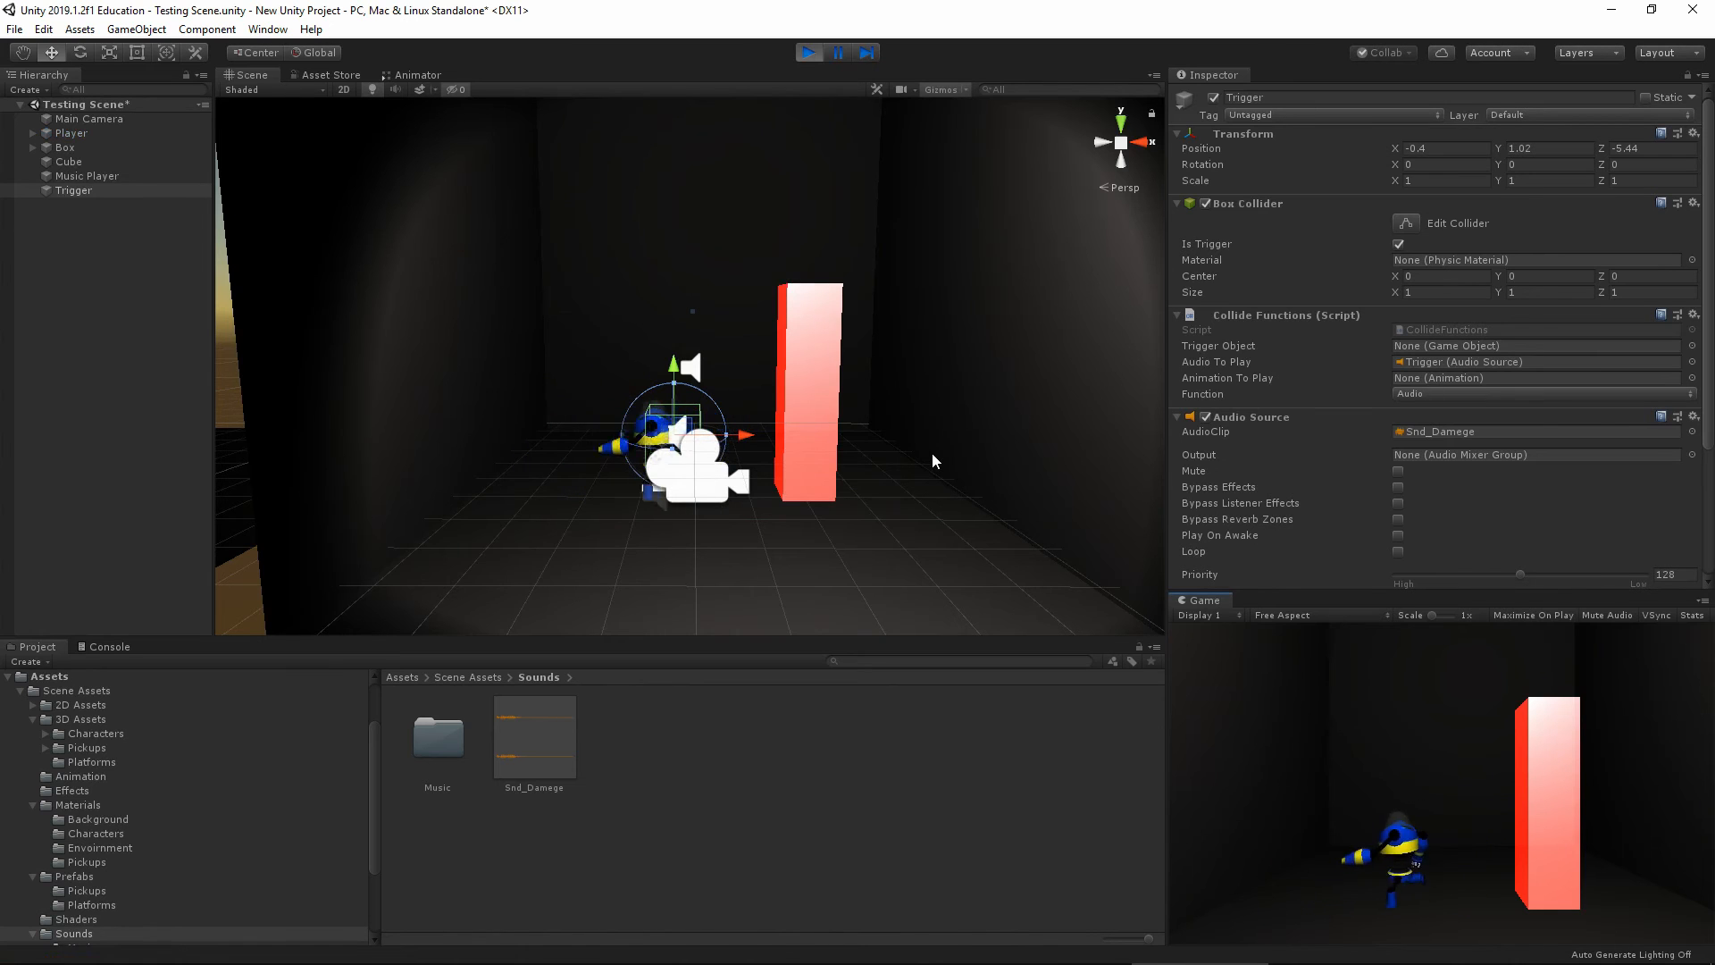
key(d)
key(a)
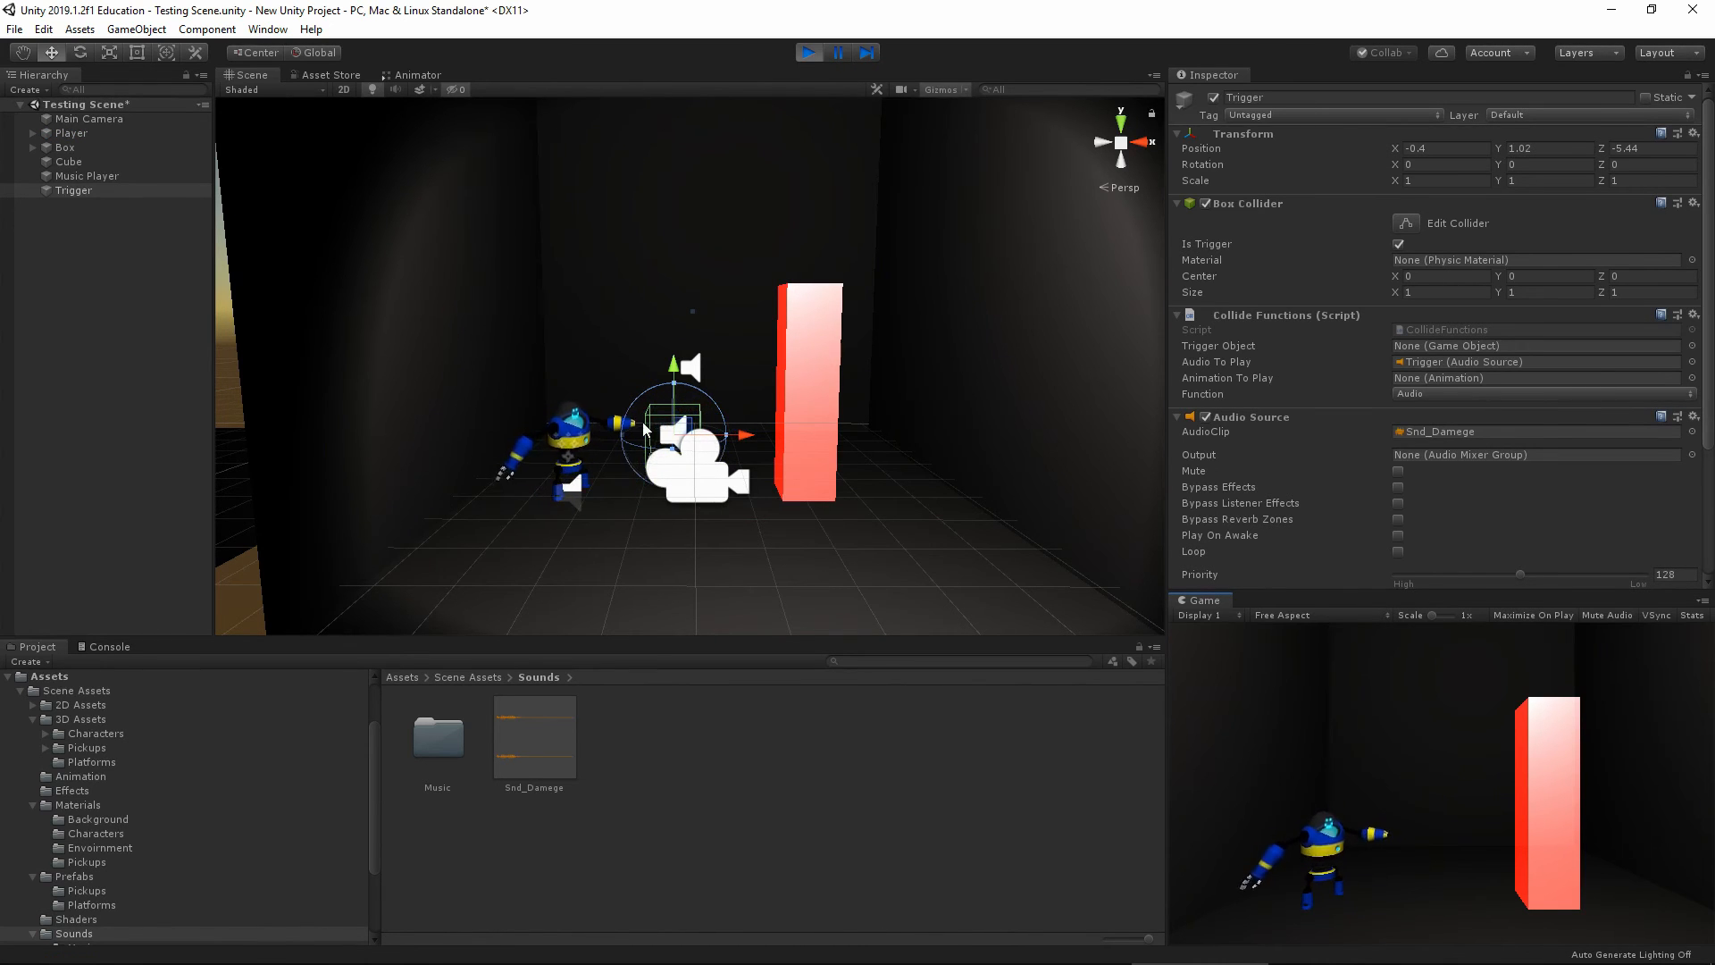
click(808, 51)
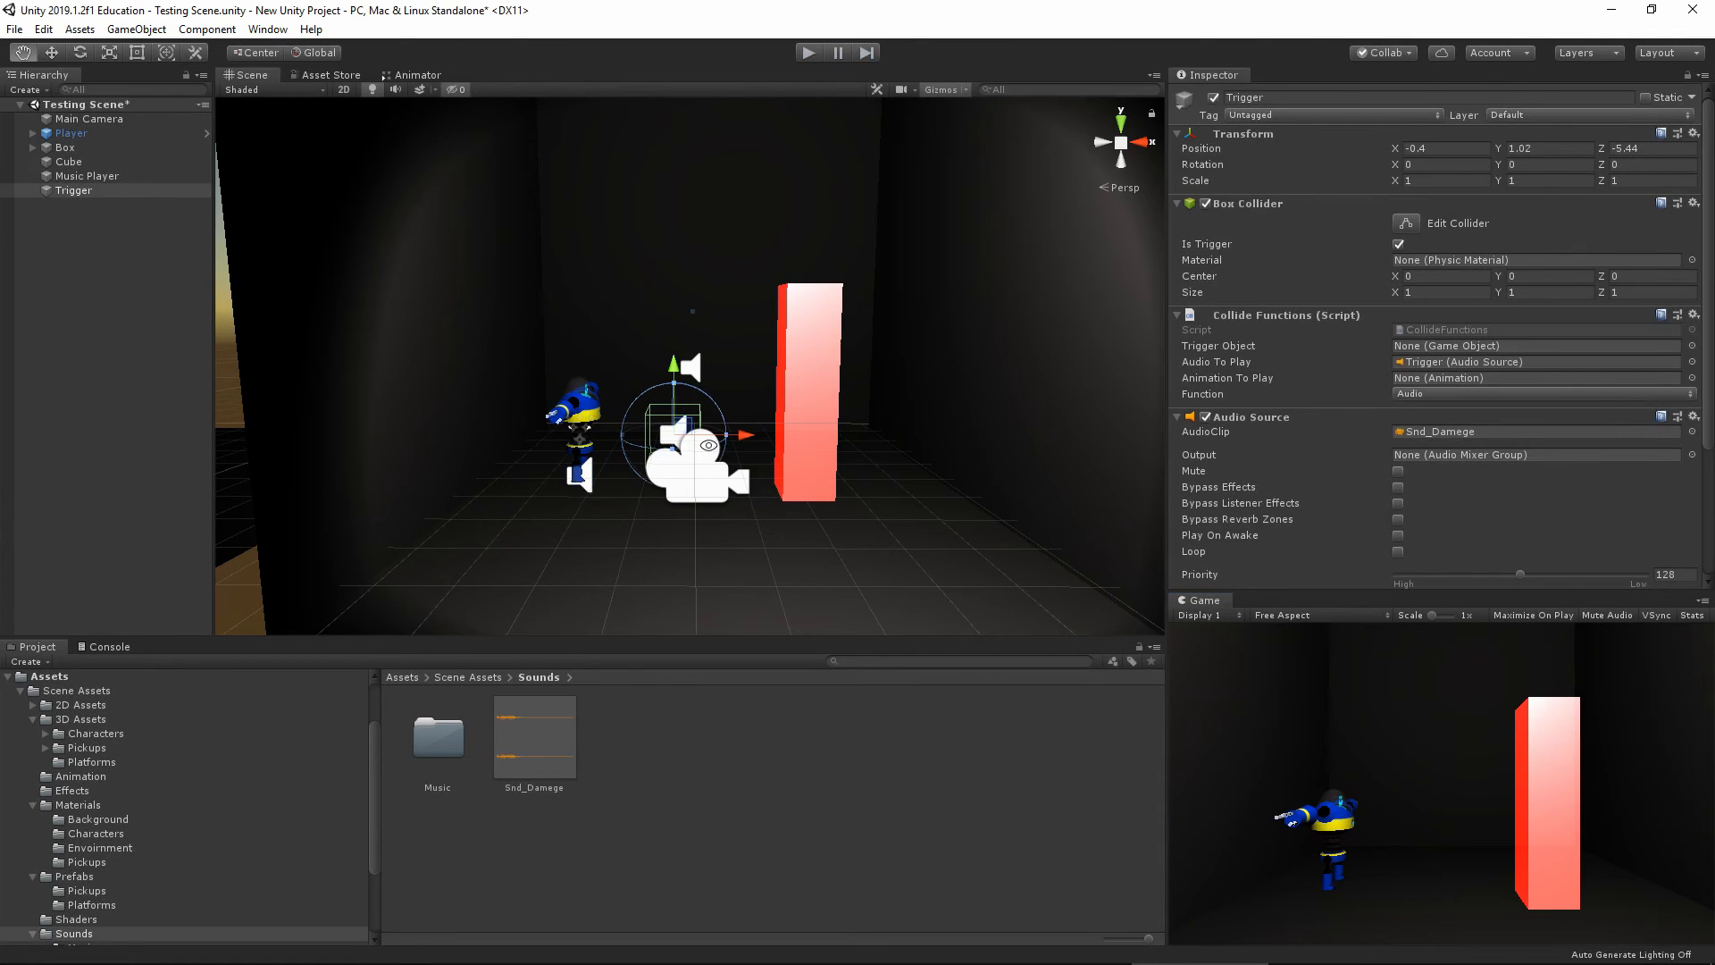
Set Trigger's Collide Functions to Deactivate with Trigger itself as the Trigger Object, and briefly run the game
scroll(663, 410, up, 3)
click(454, 373)
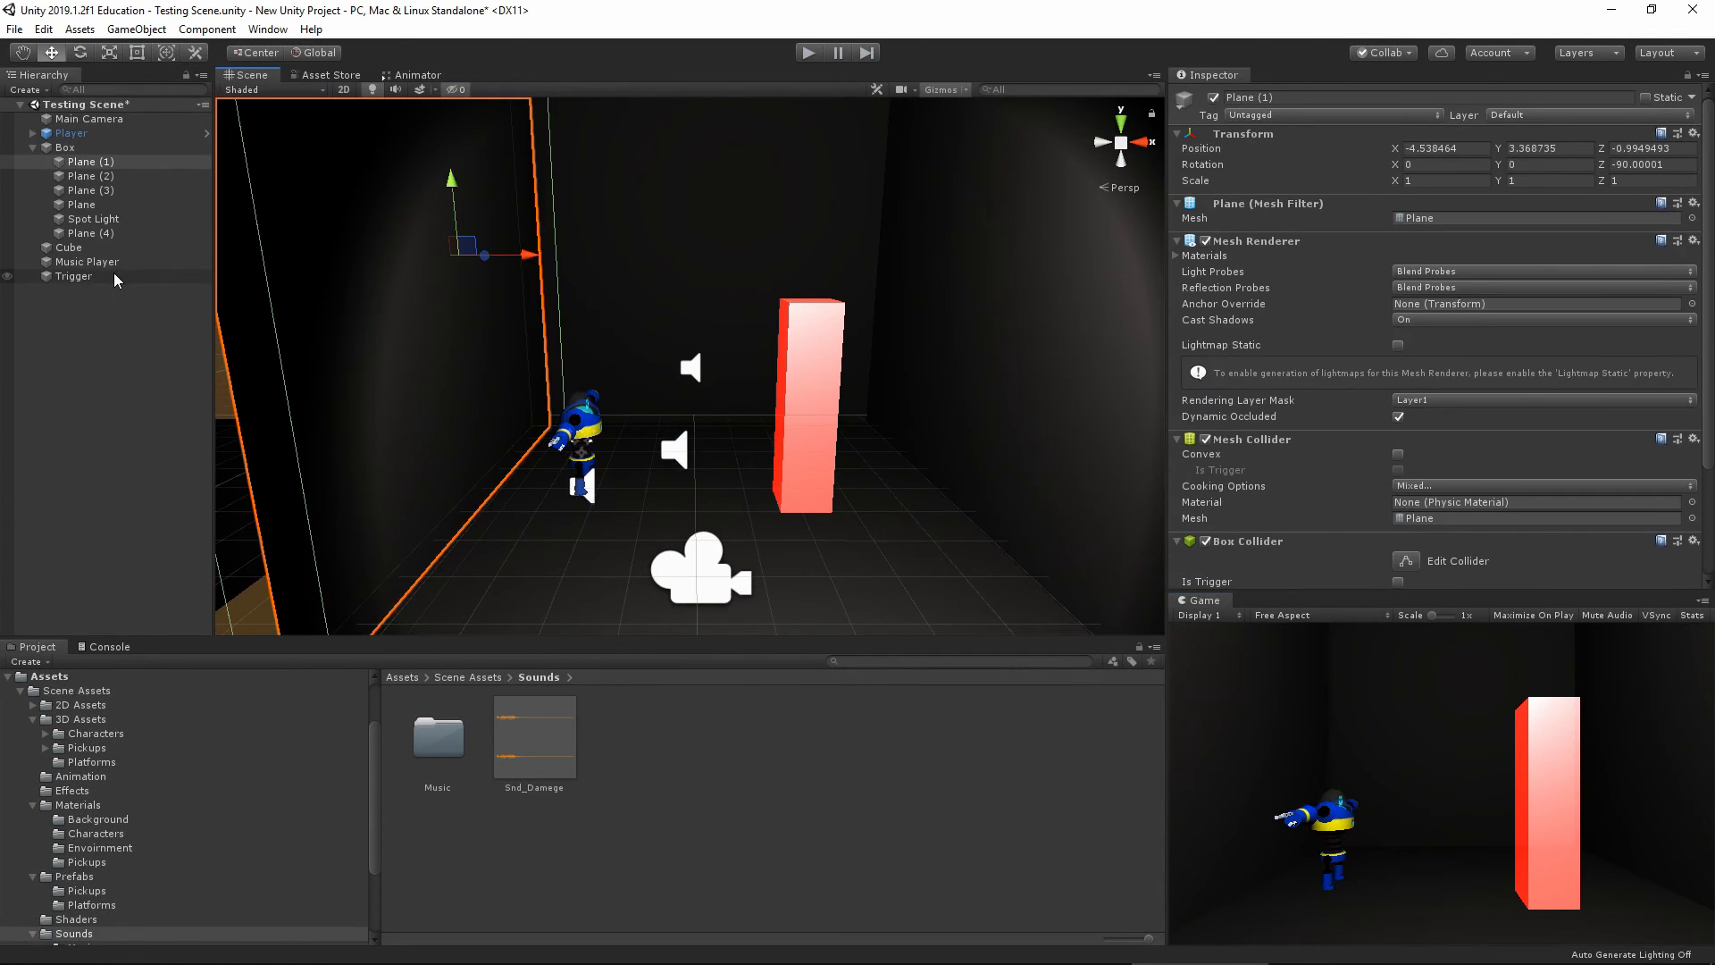
click(74, 276)
scroll(1412, 505, down, 2)
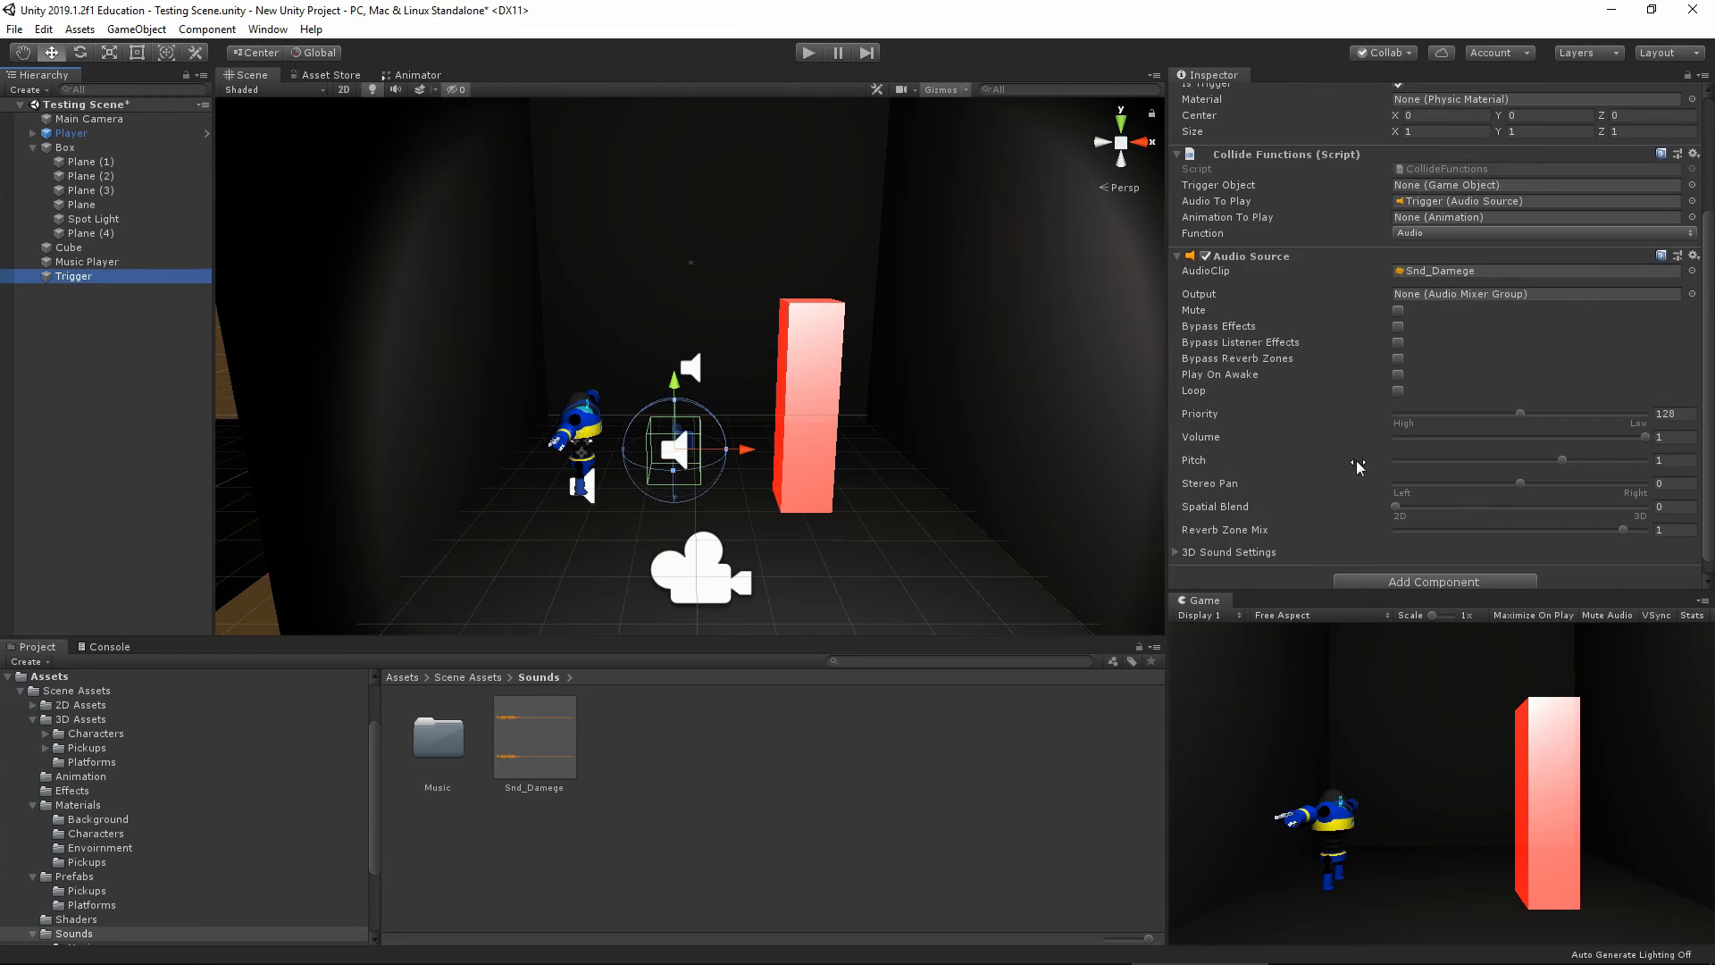
scroll(1390, 326, up, 2)
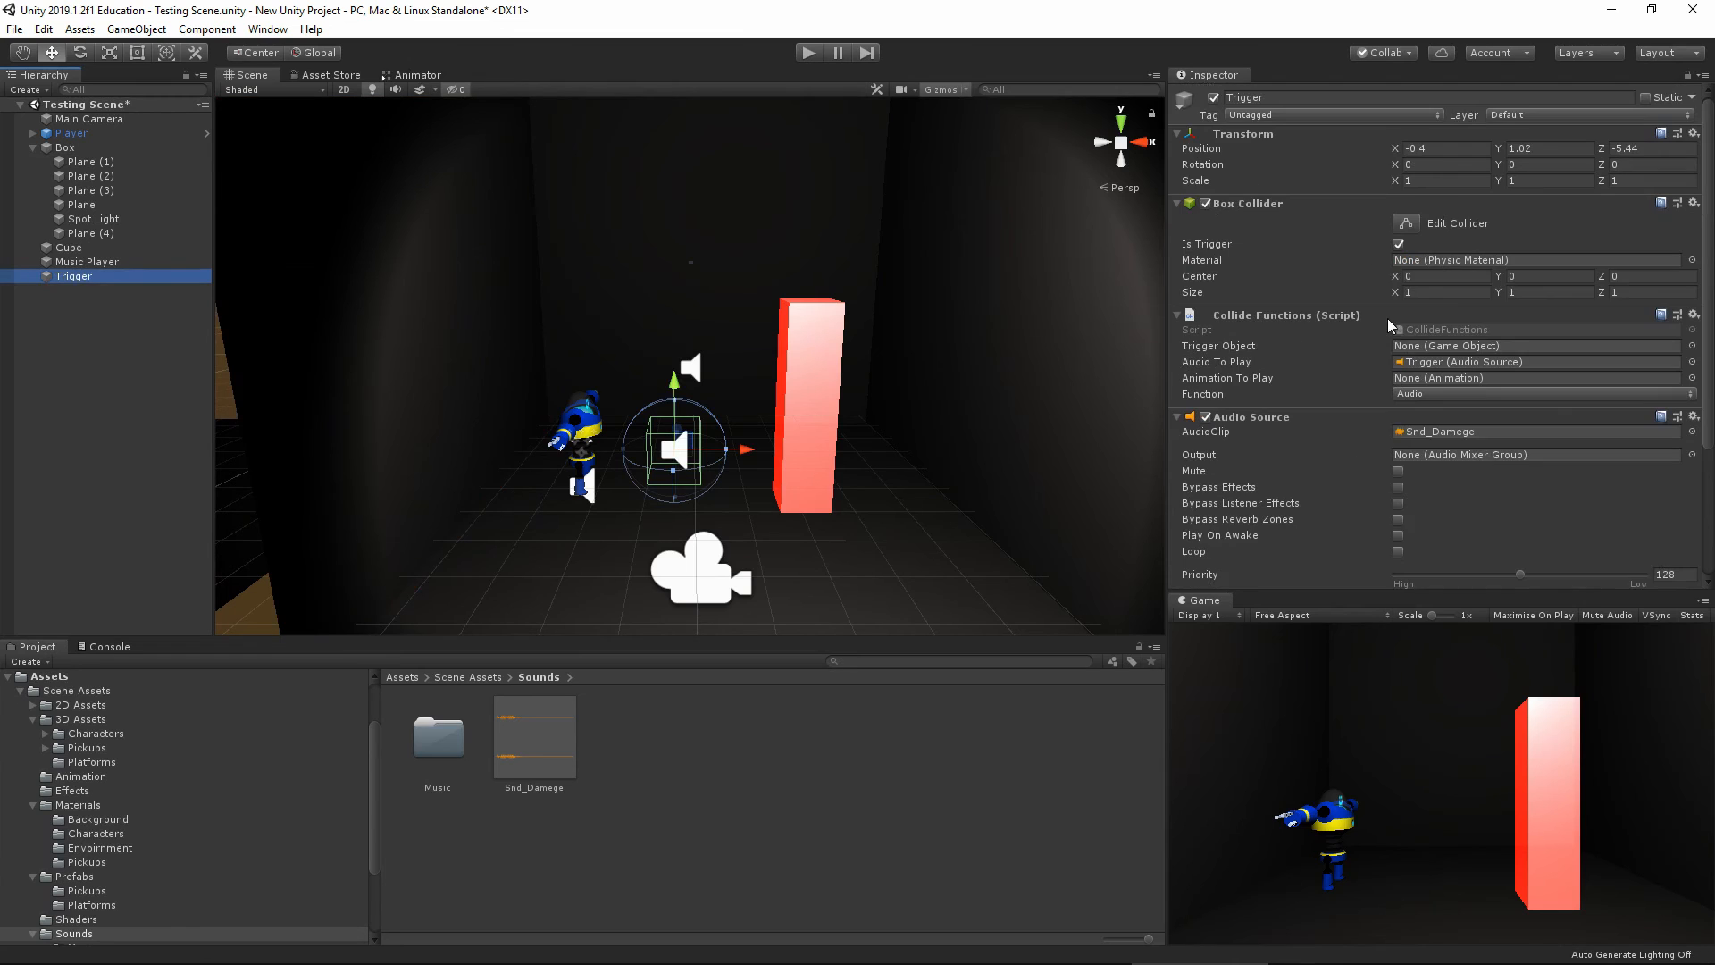
click(1442, 396)
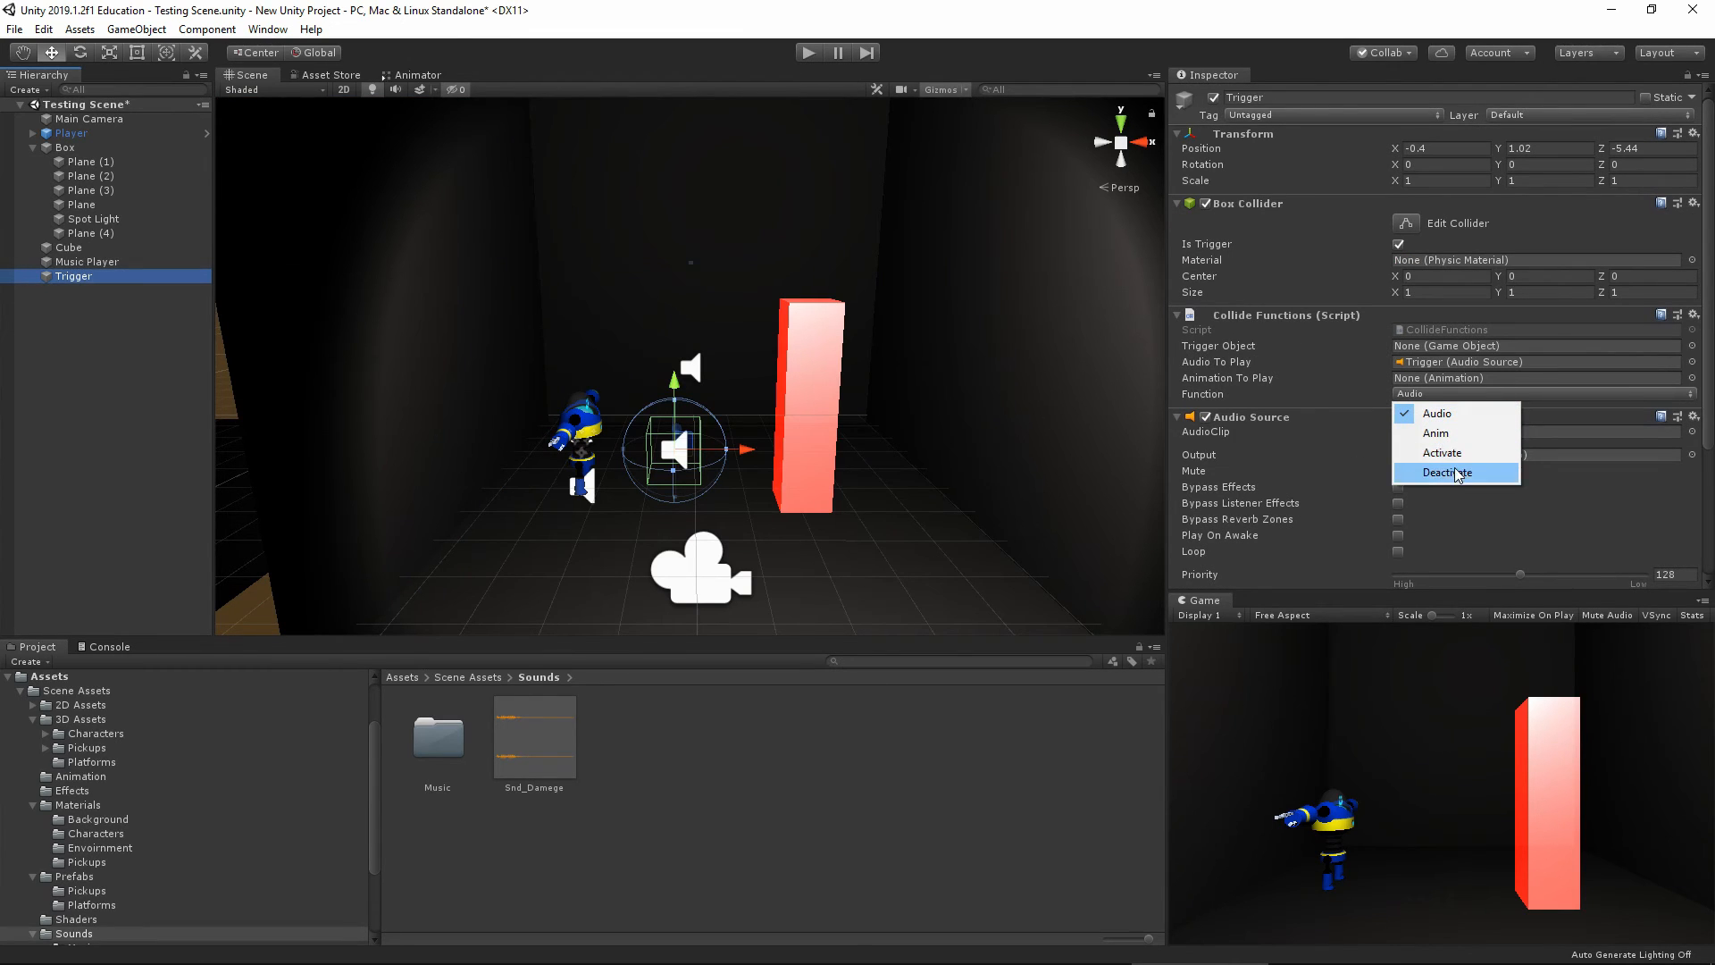
click(1456, 472)
drag(71, 276, 1431, 354)
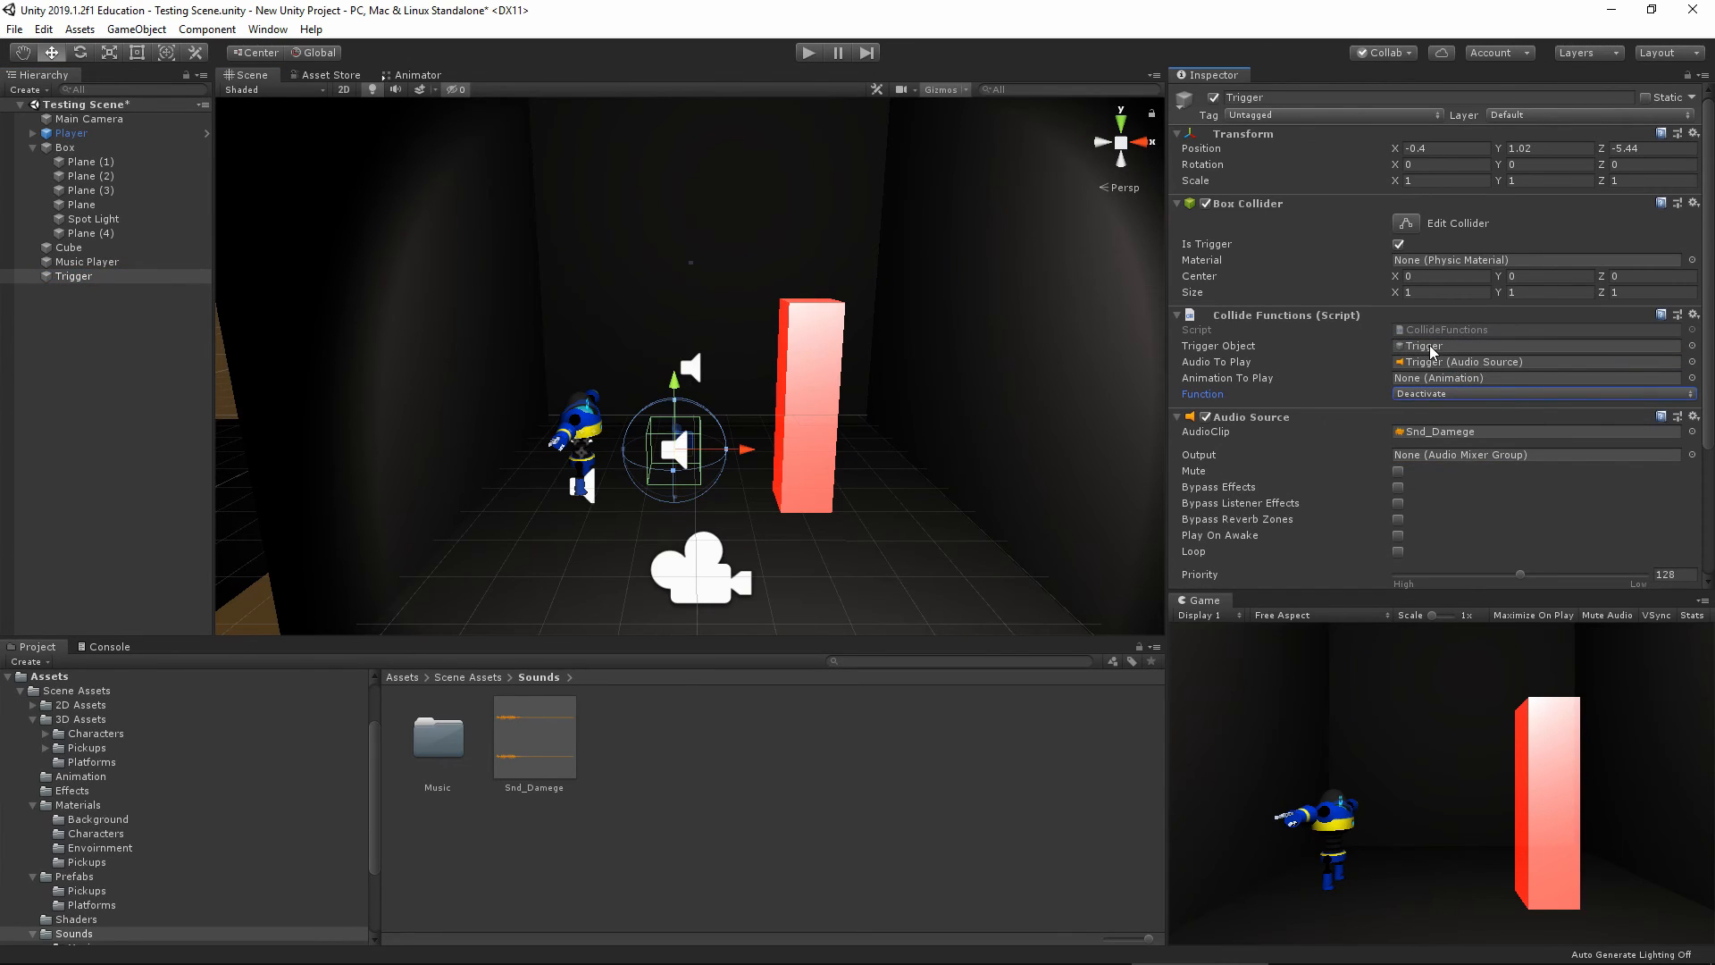
click(804, 53)
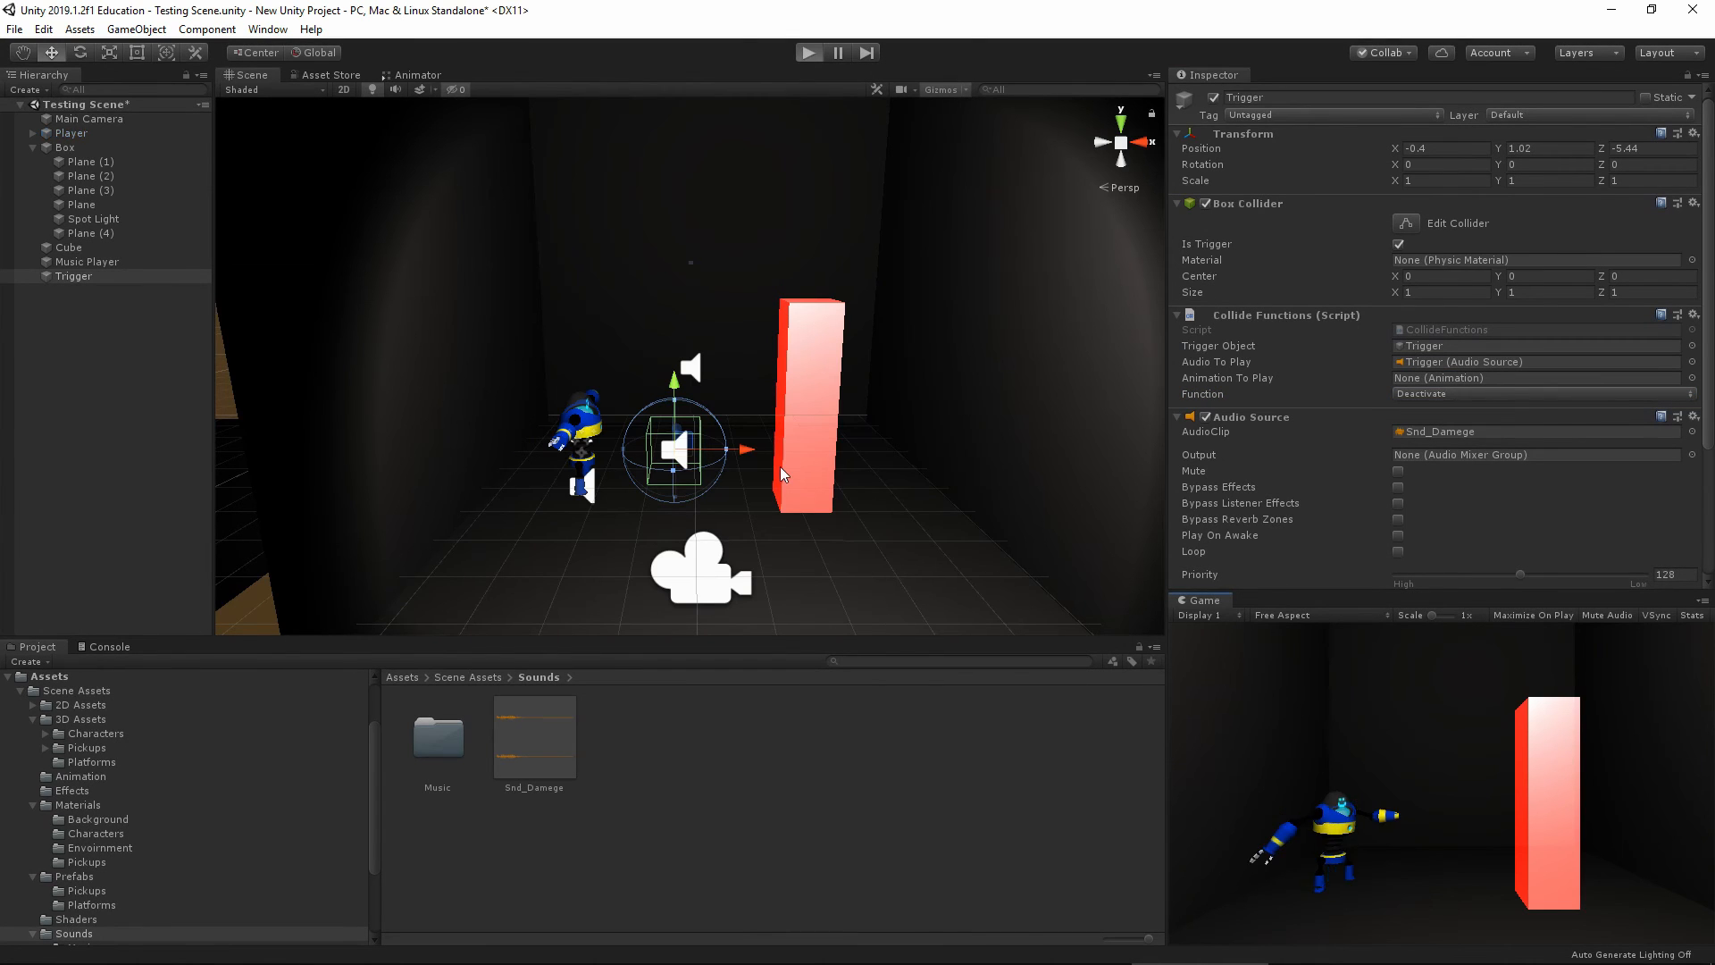
click(809, 54)
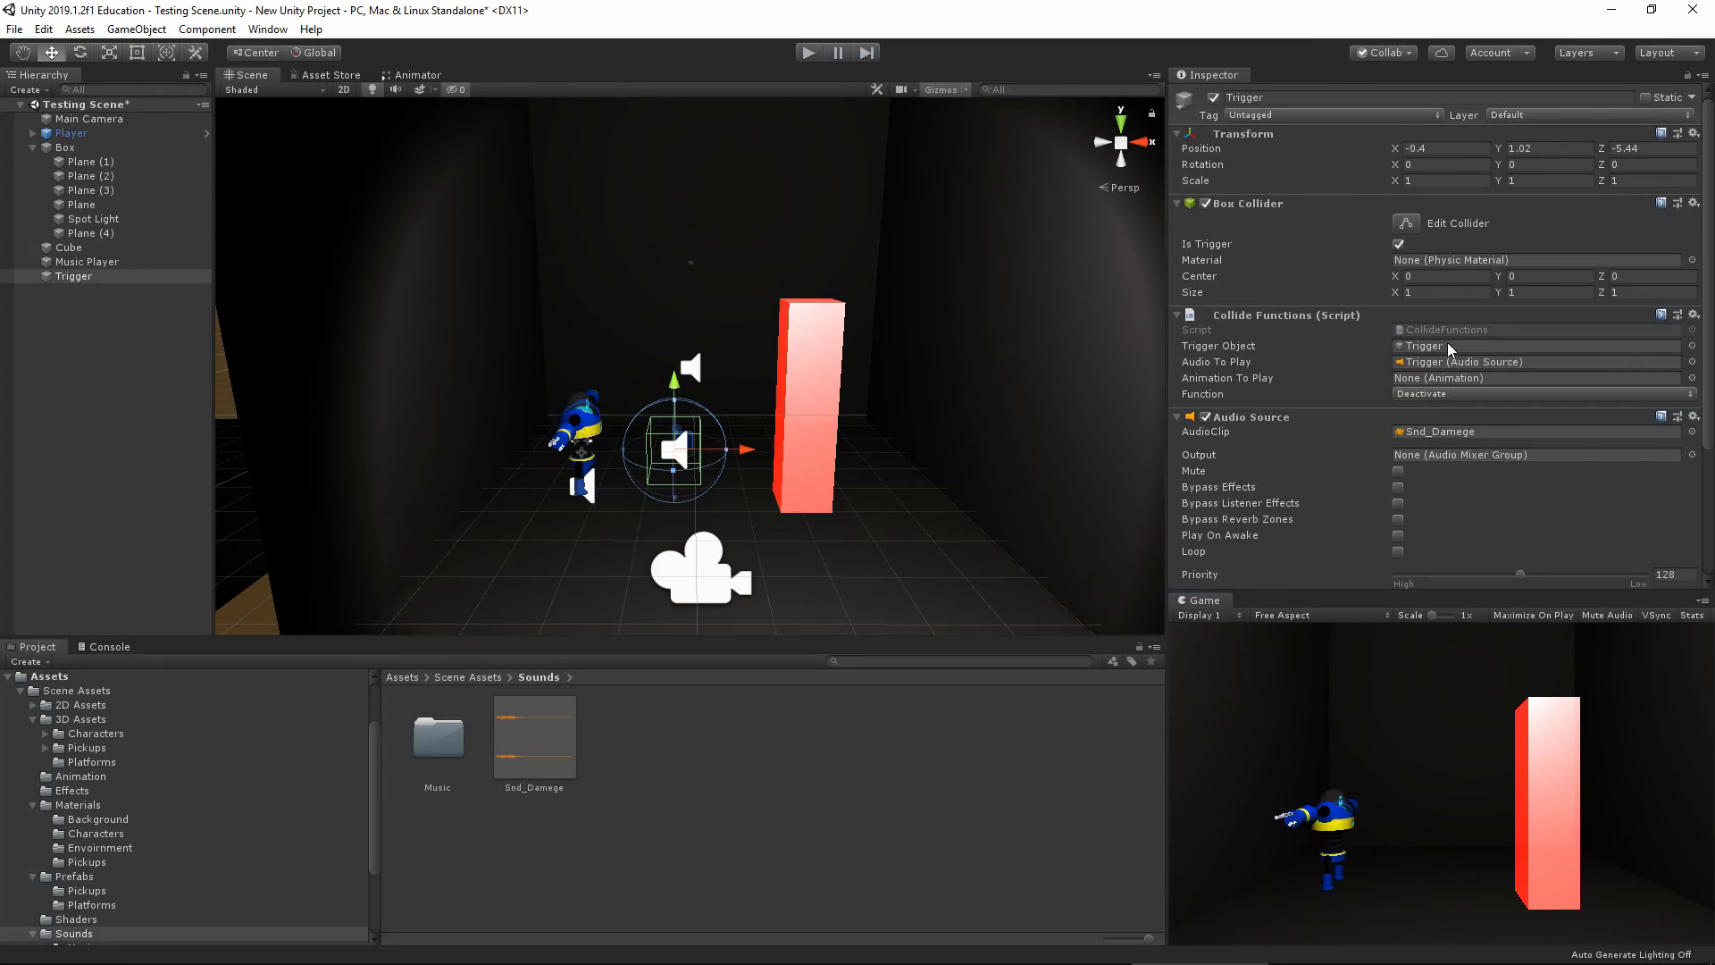
Assign Plane (1) from the Box group as the Trigger Object in Trigger's Collide Functions
click(101, 164)
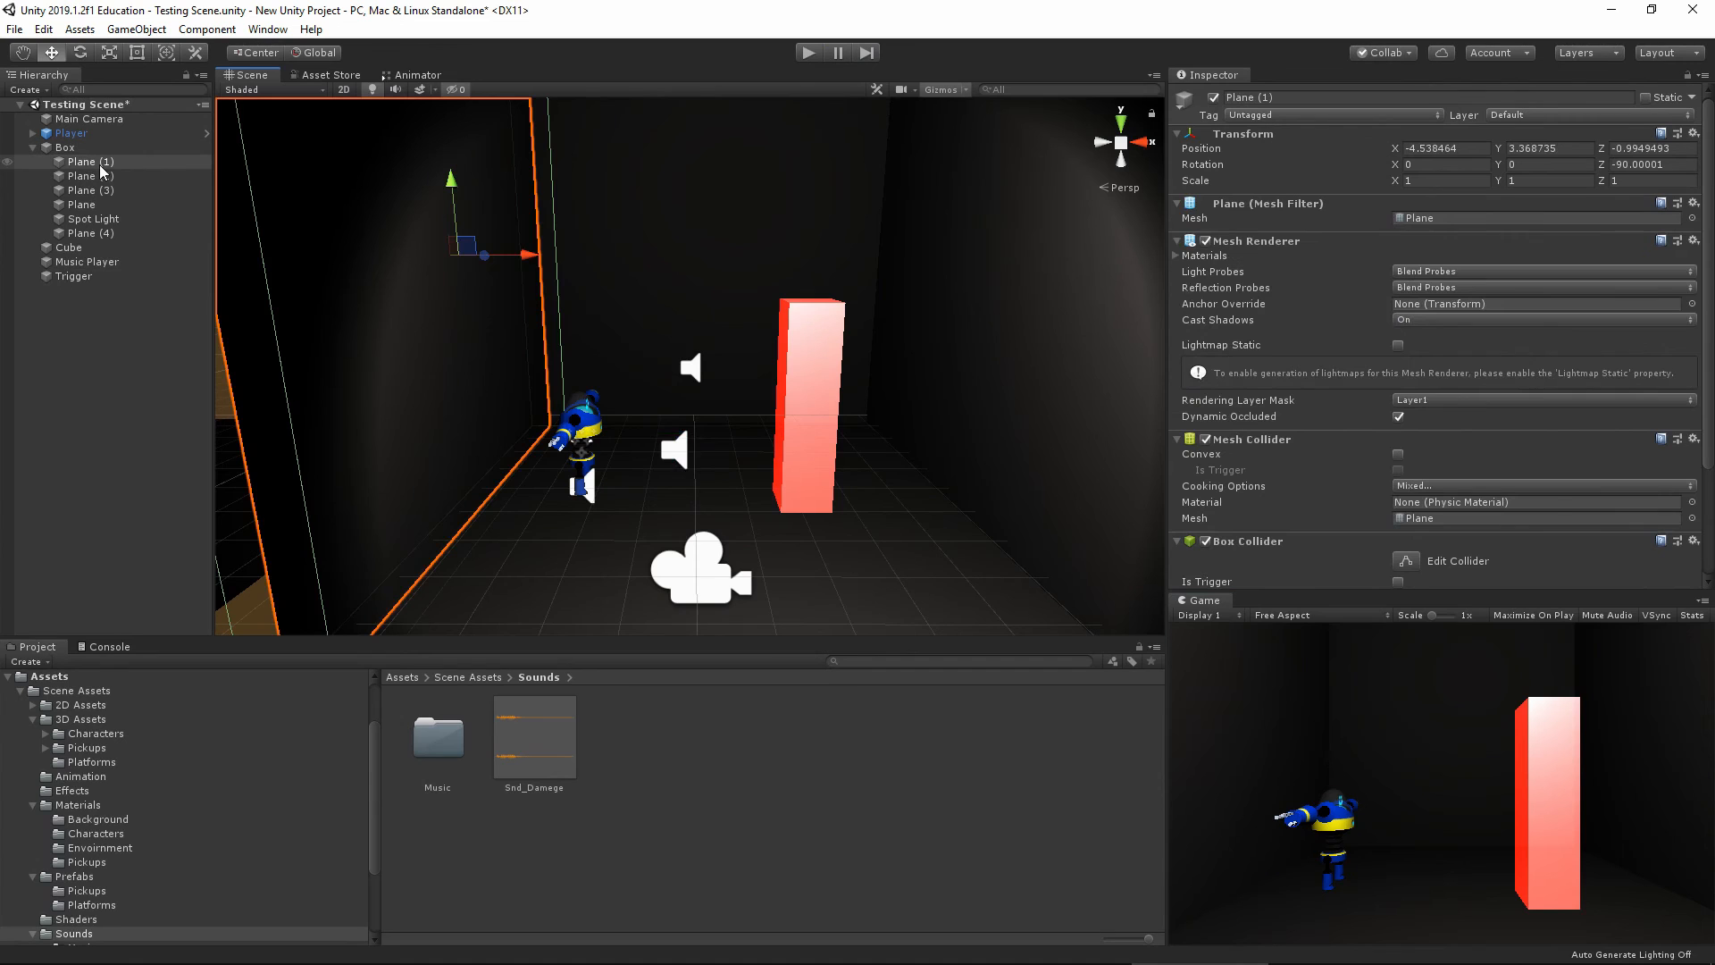
click(73, 276)
drag(73, 276, 1445, 349)
Play-test the Deactivate function by moving the Player through the Trigger volume and toward the wall, and stop the game
click(818, 49)
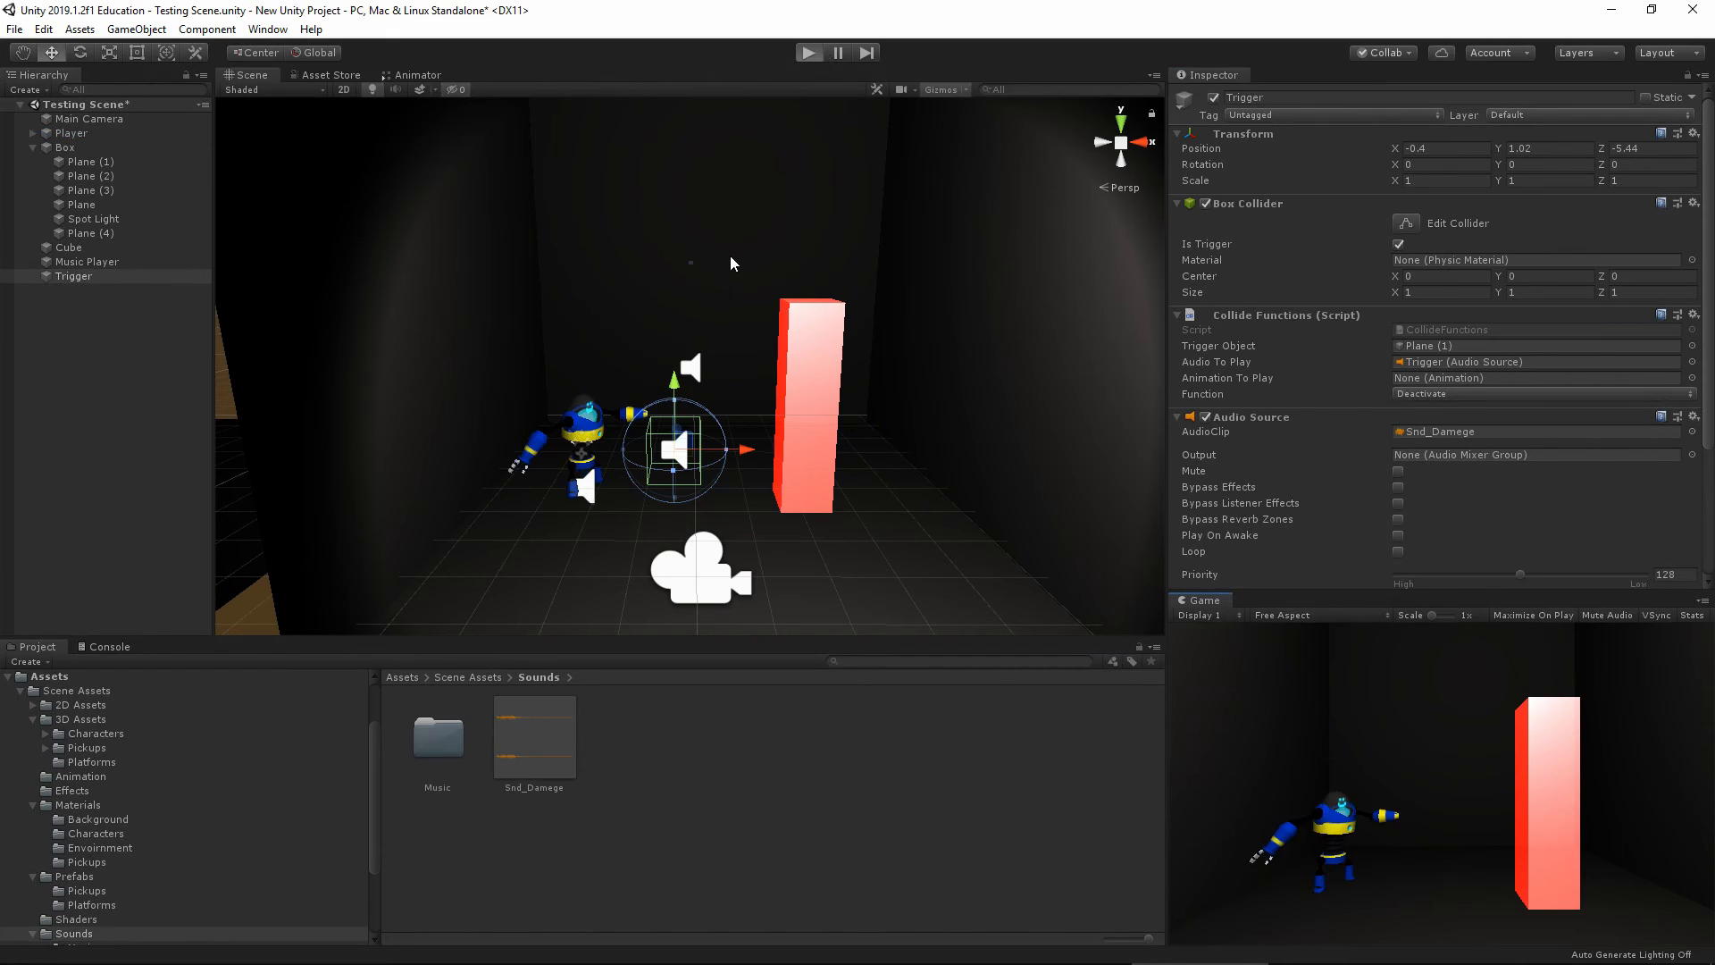
key(a)
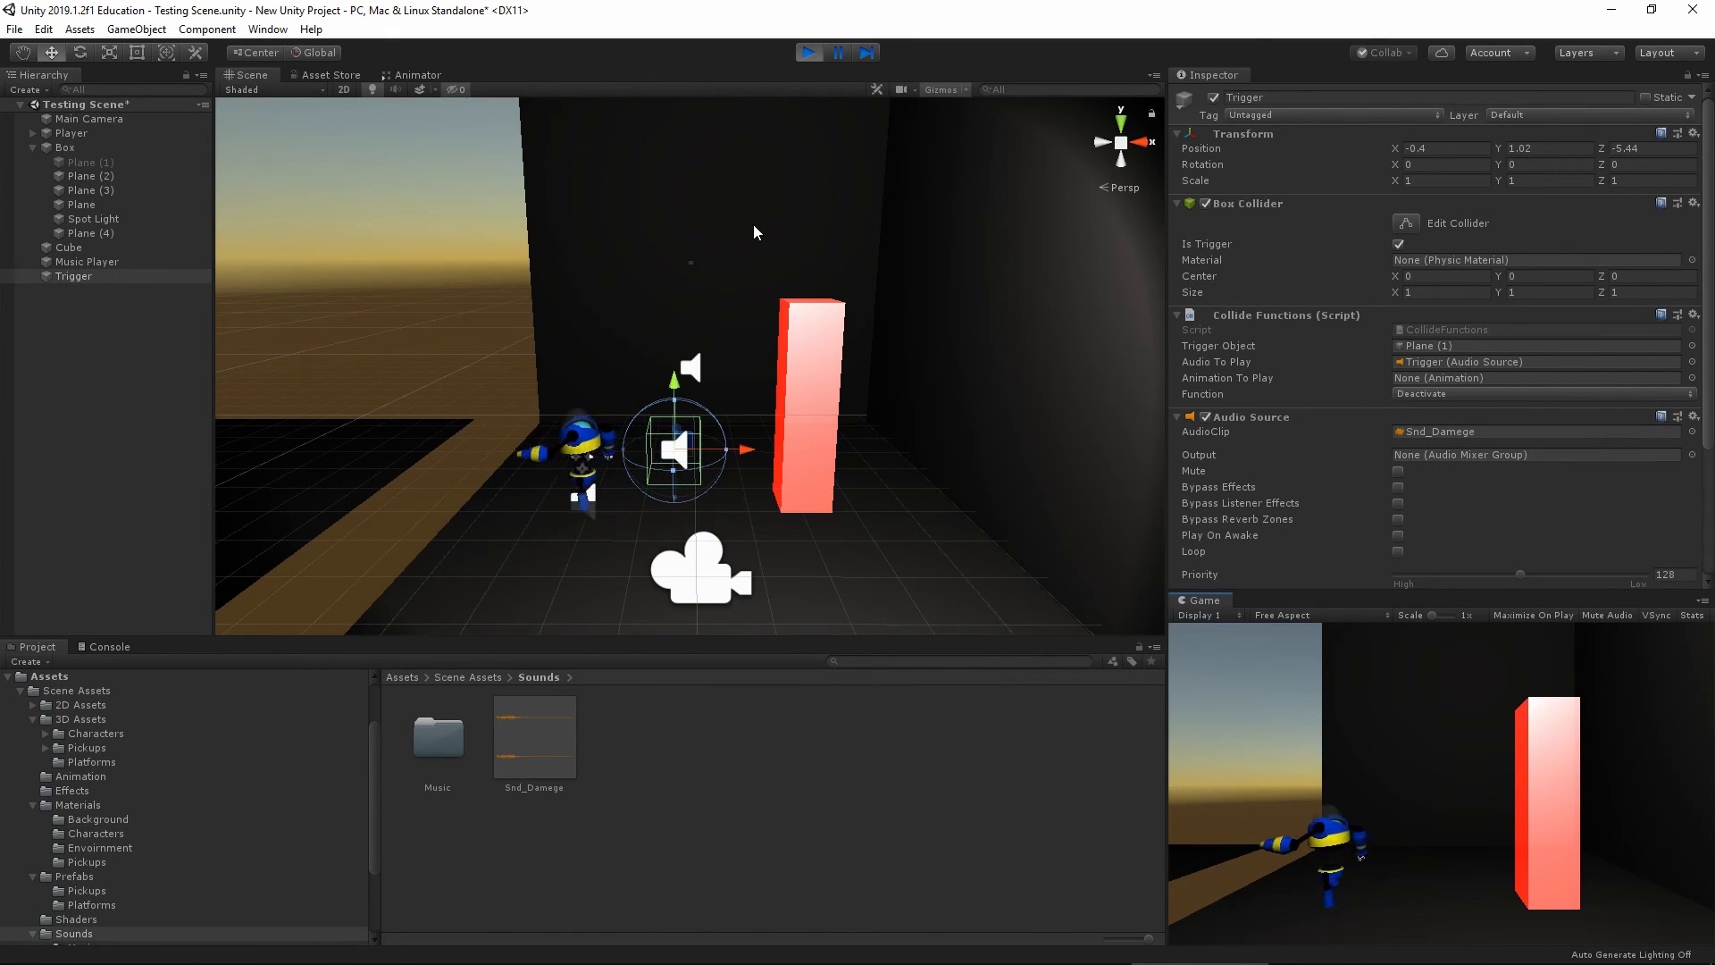
key(space)
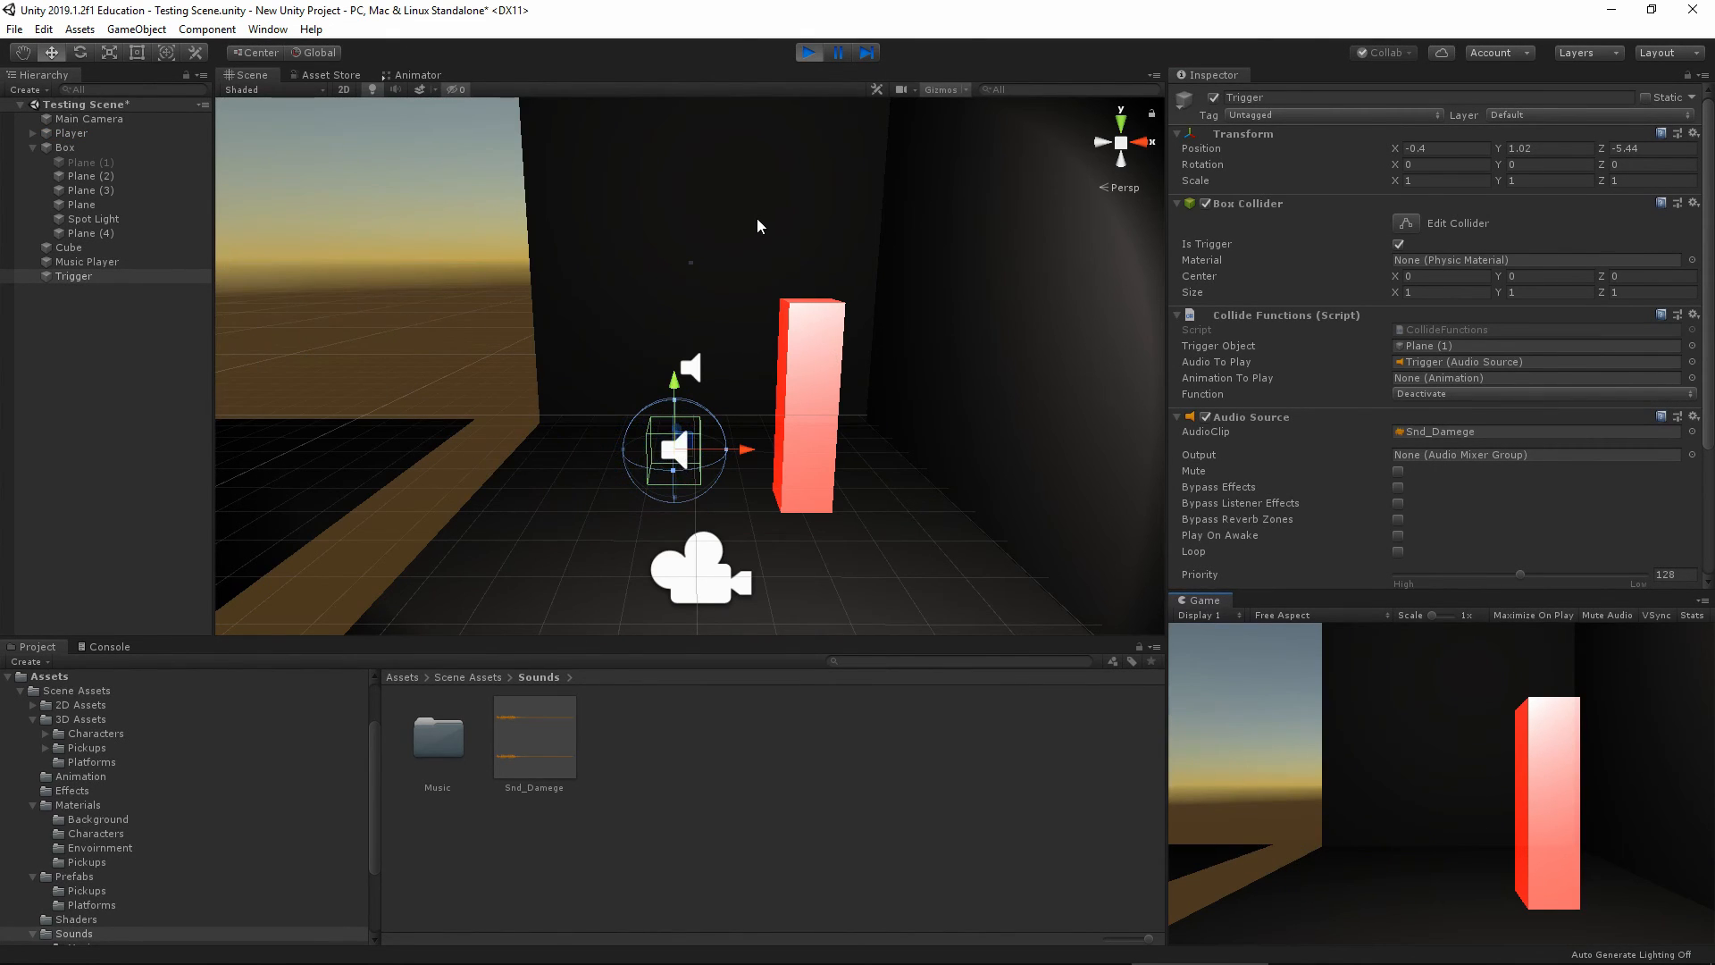
key(d)
click(809, 53)
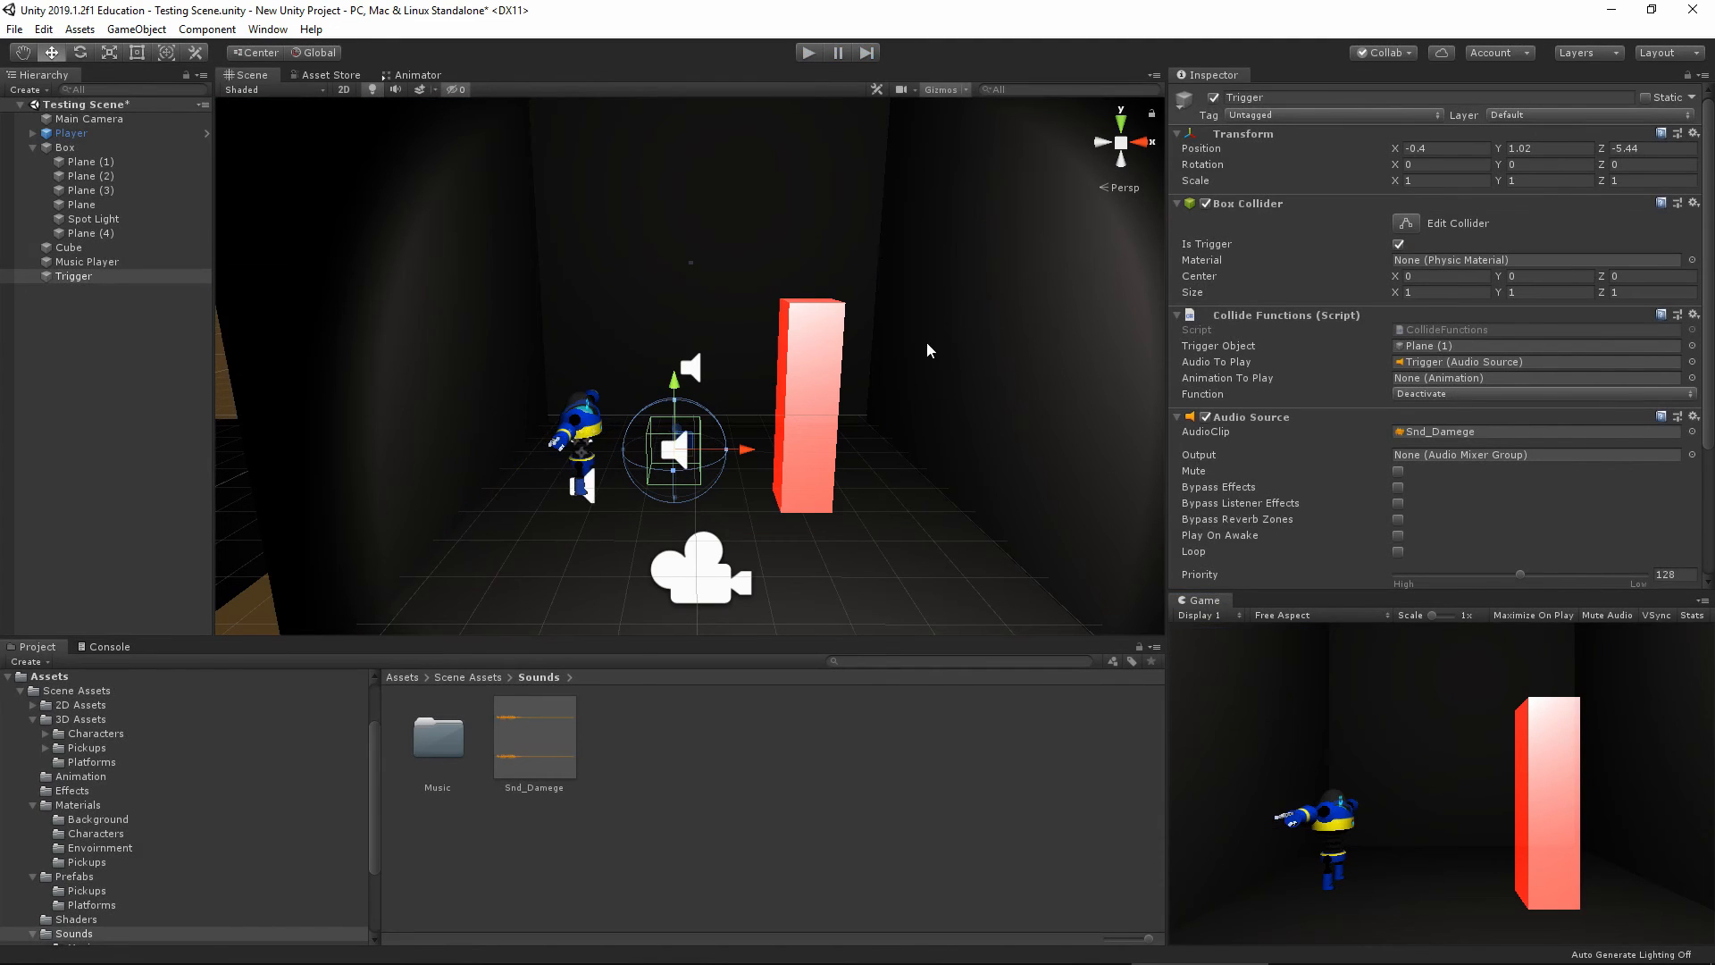
click(393, 677)
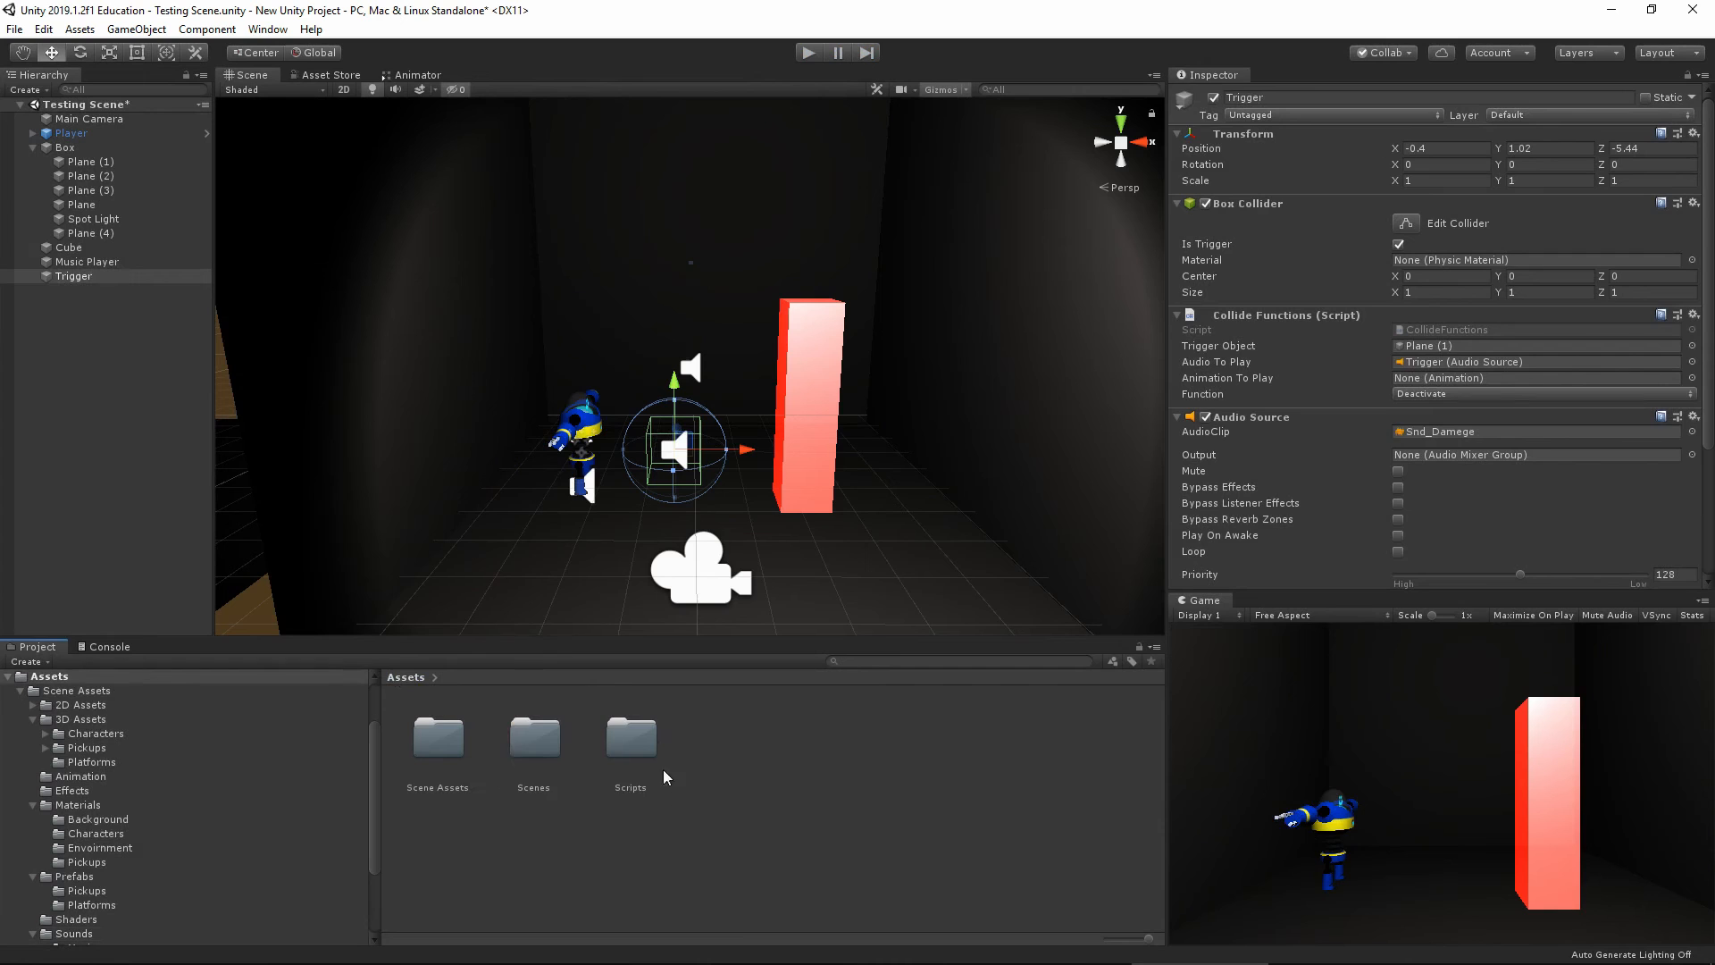
click(679, 772)
scroll(785, 505, down, 5)
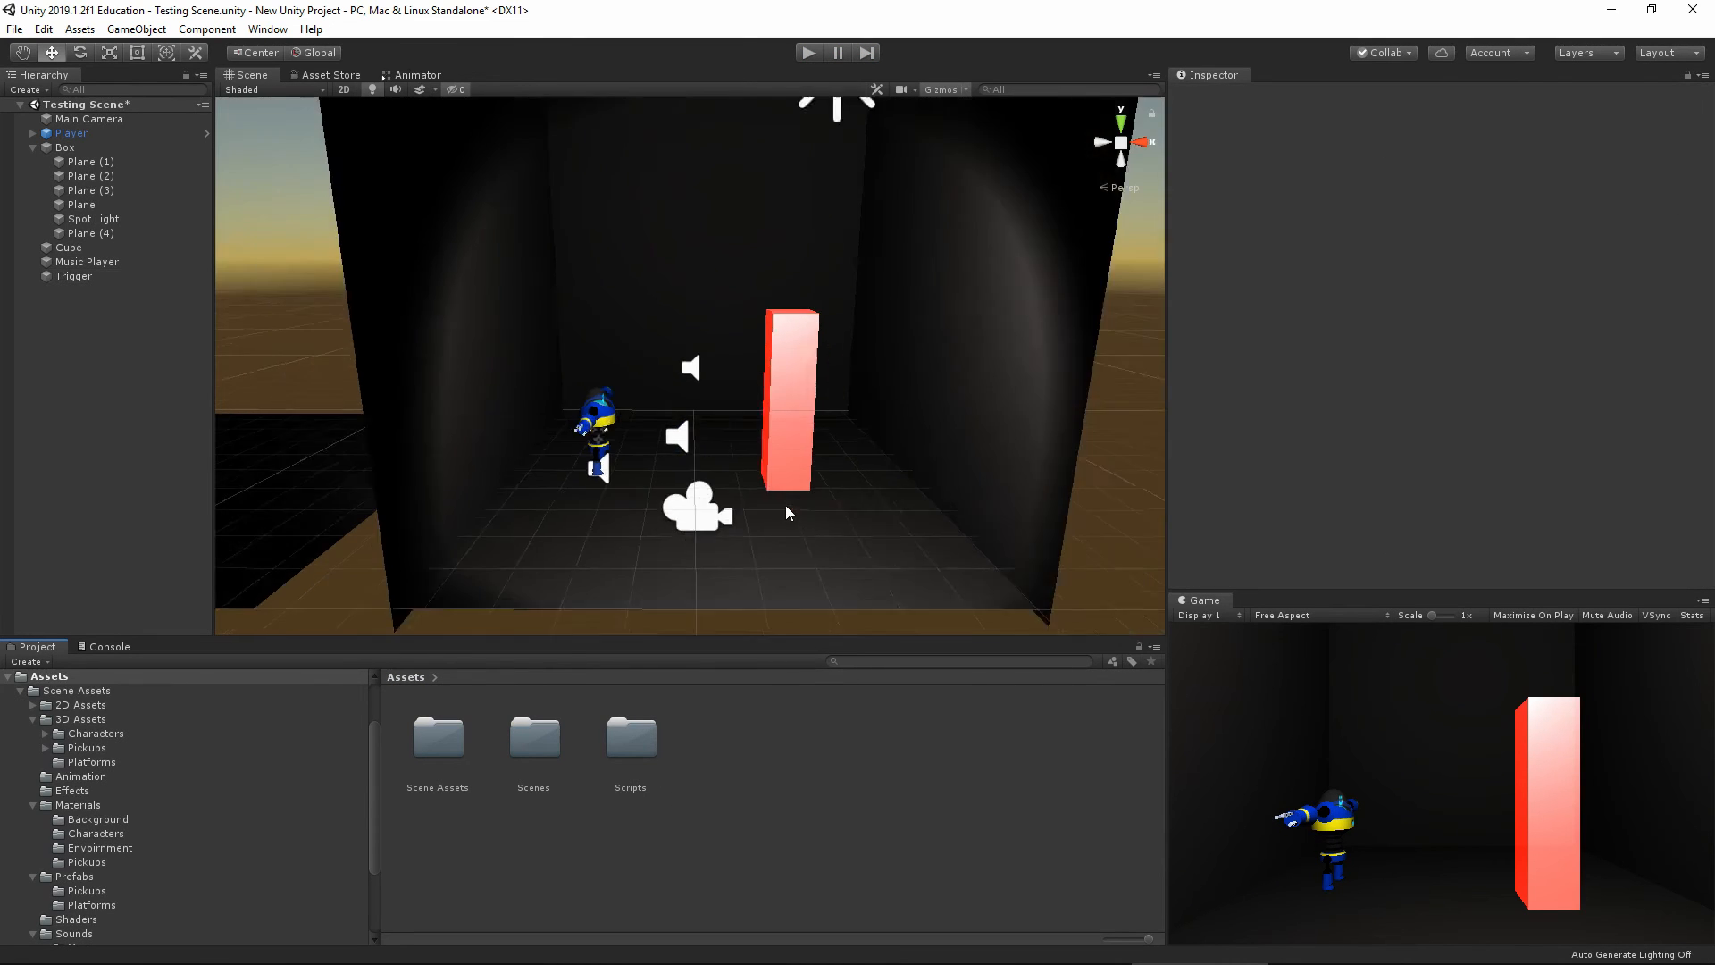
scroll(705, 554, up, 2)
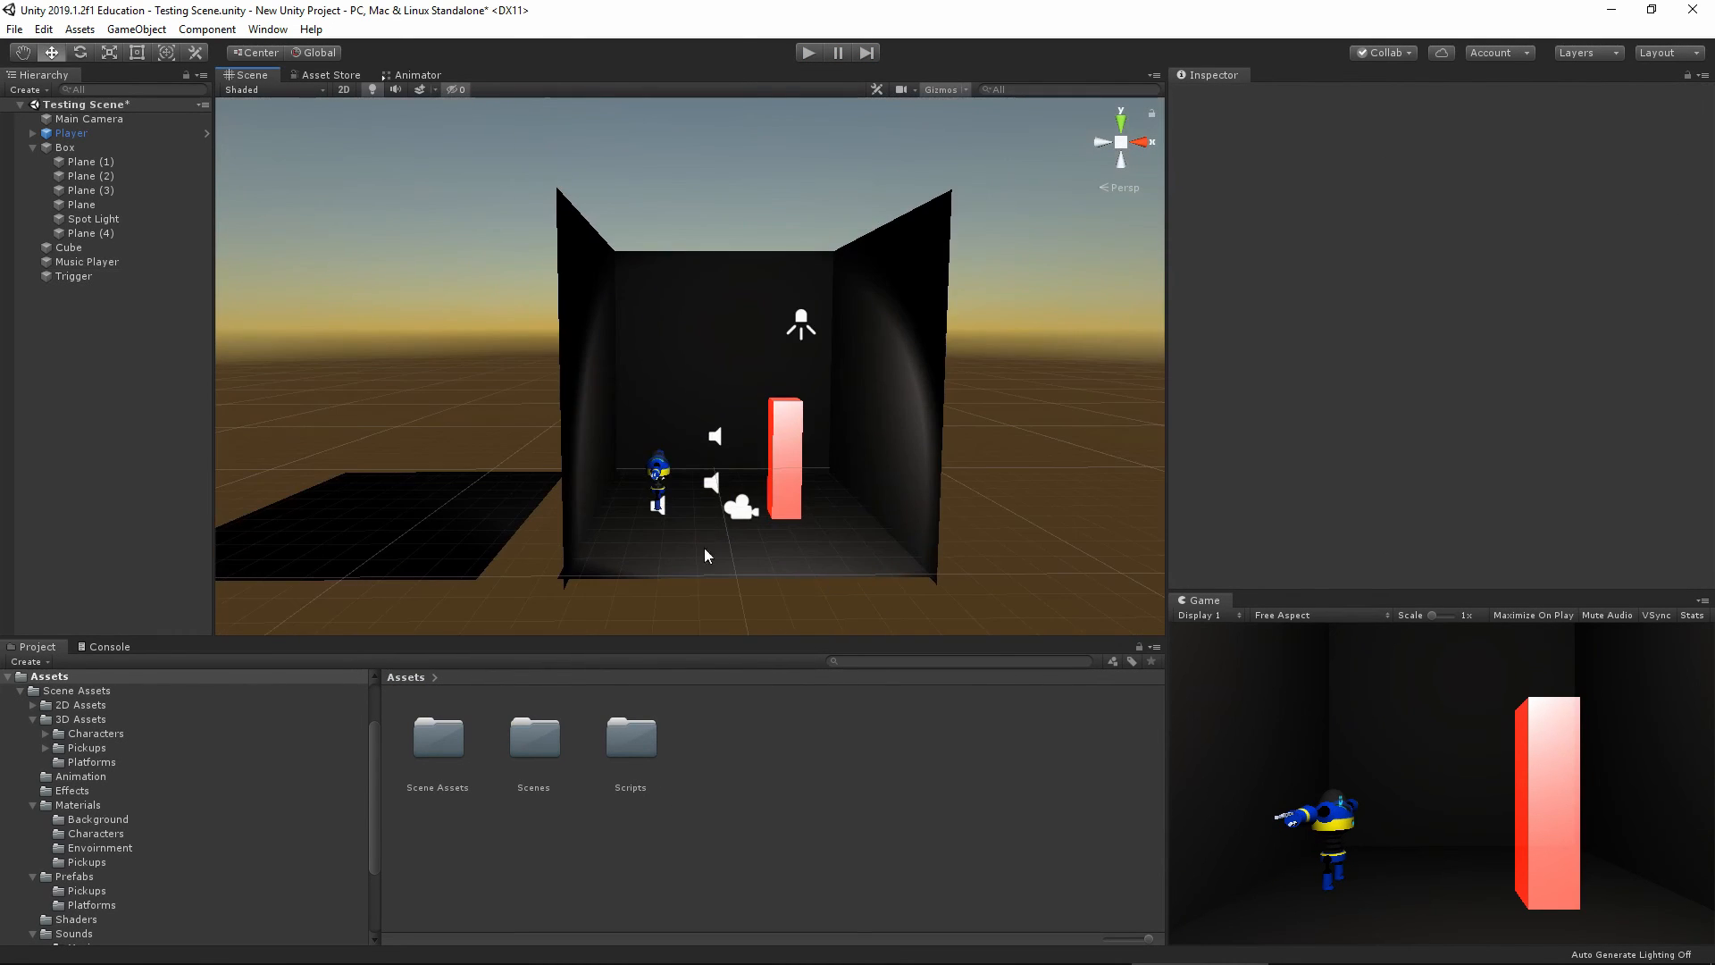
middle_drag(694, 458, 666, 453)
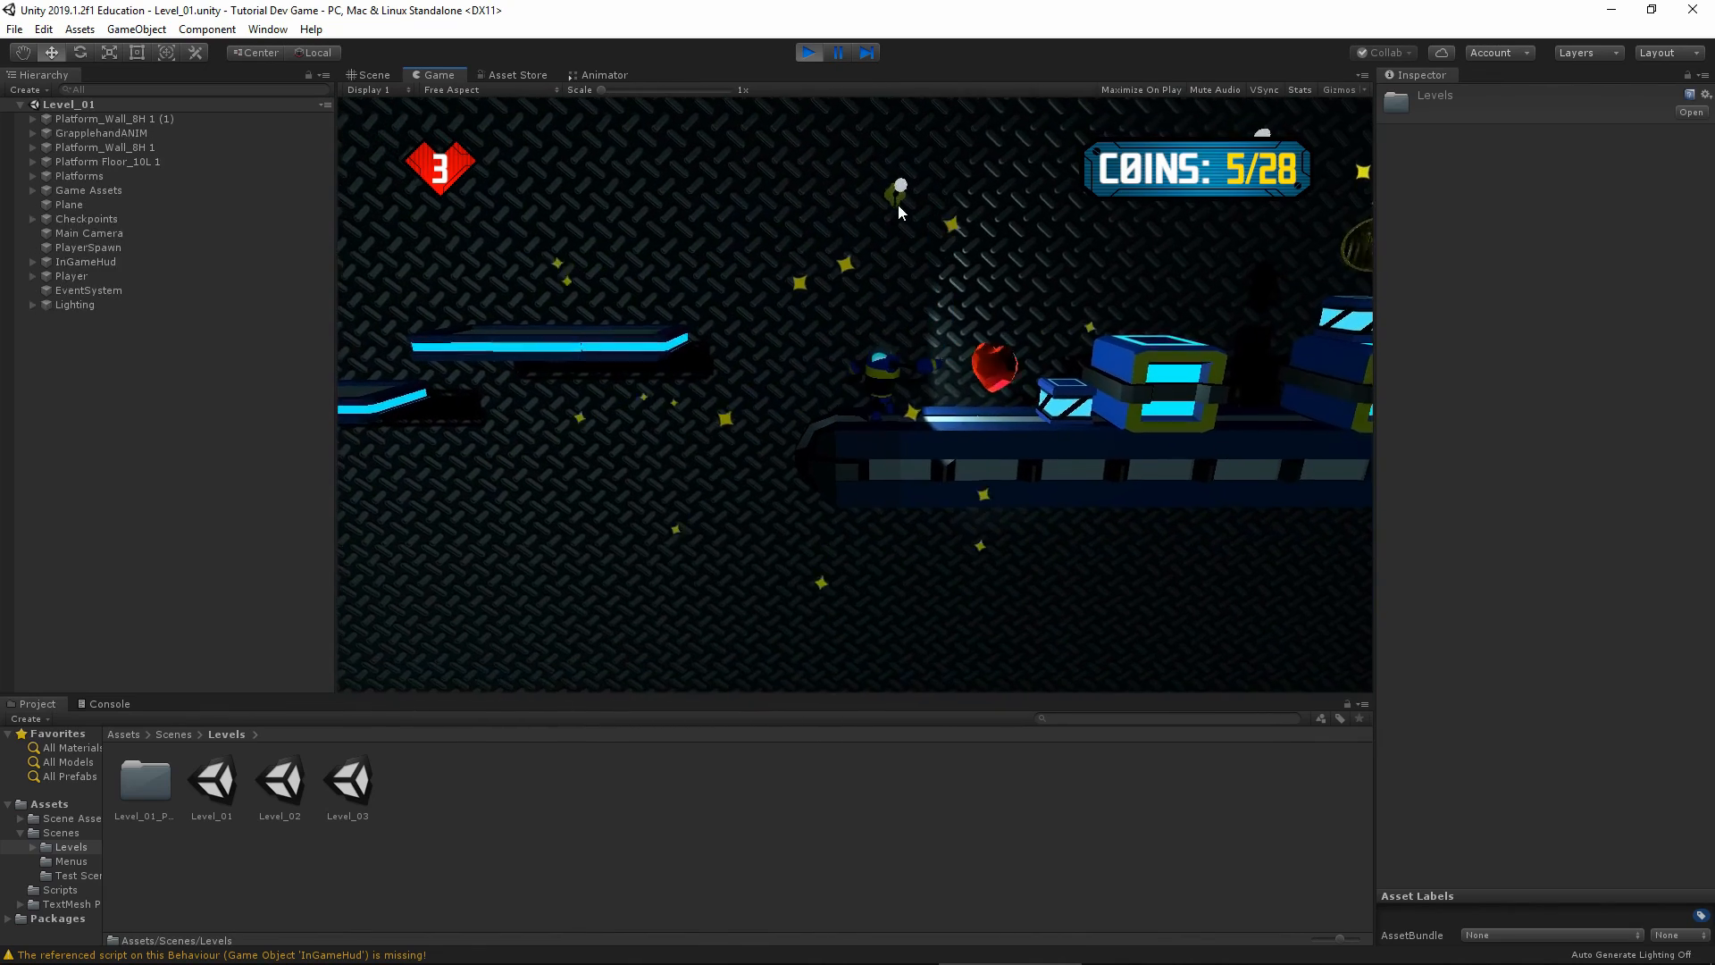
Play-test Level_01 by running and jumping across the crates and floating platforms while collecting coins
key(d)
key(space)
key(space)
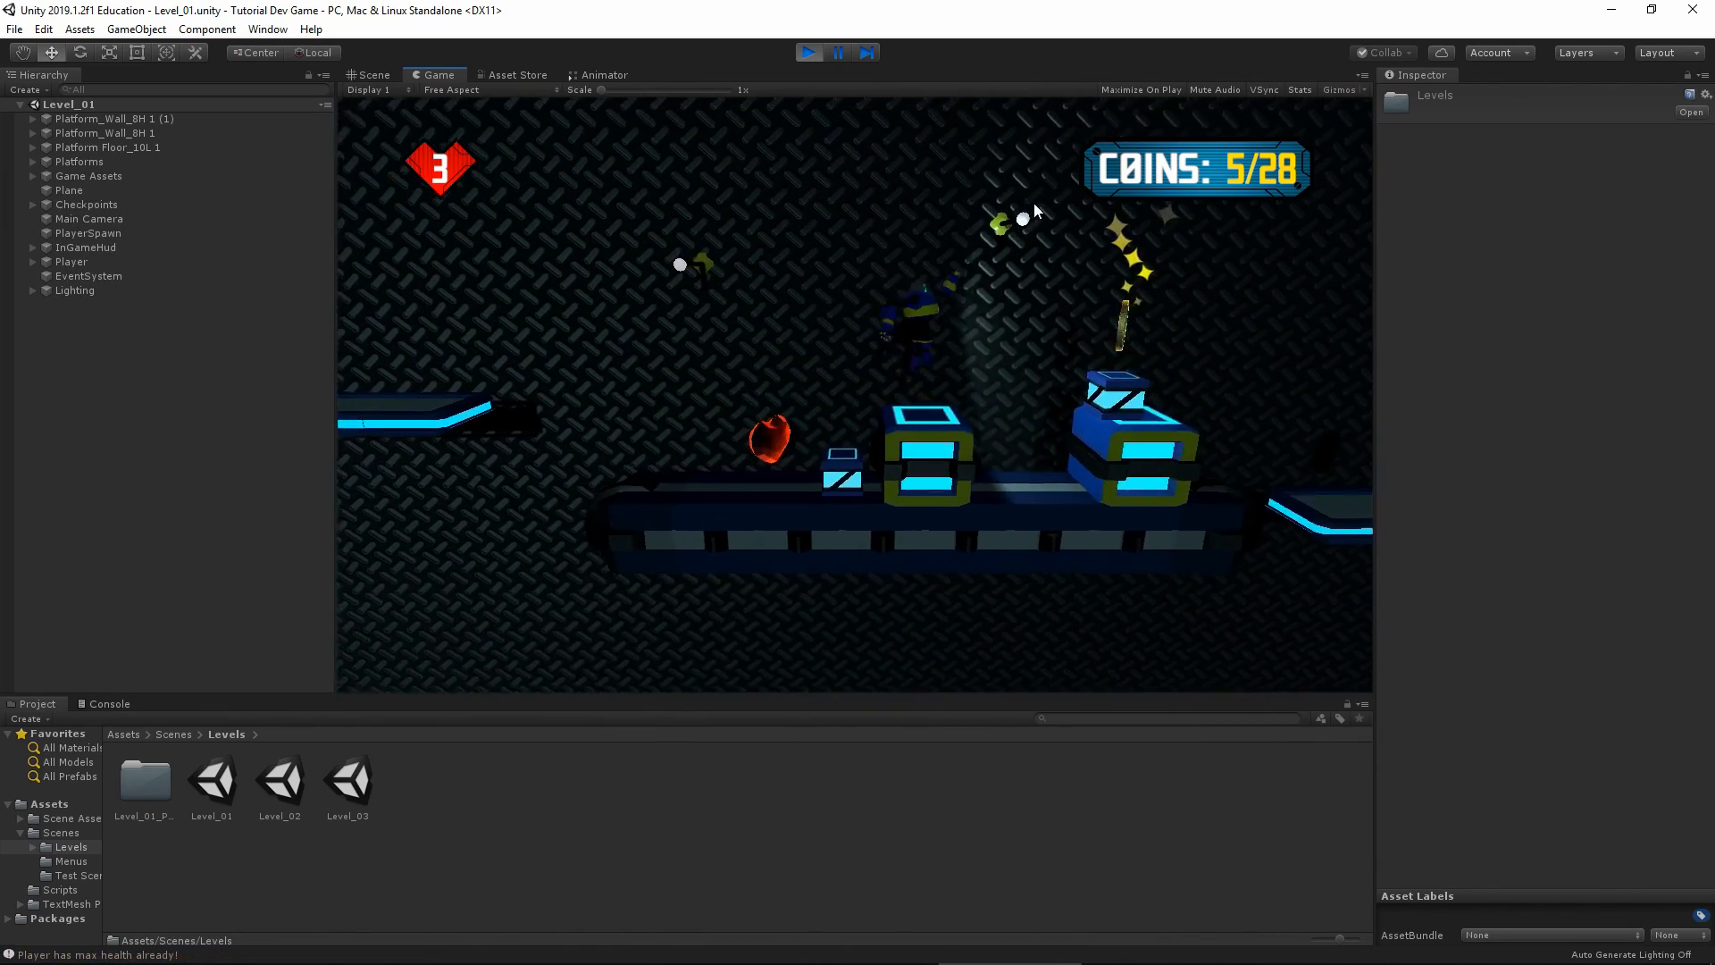
key(d)
key(space)
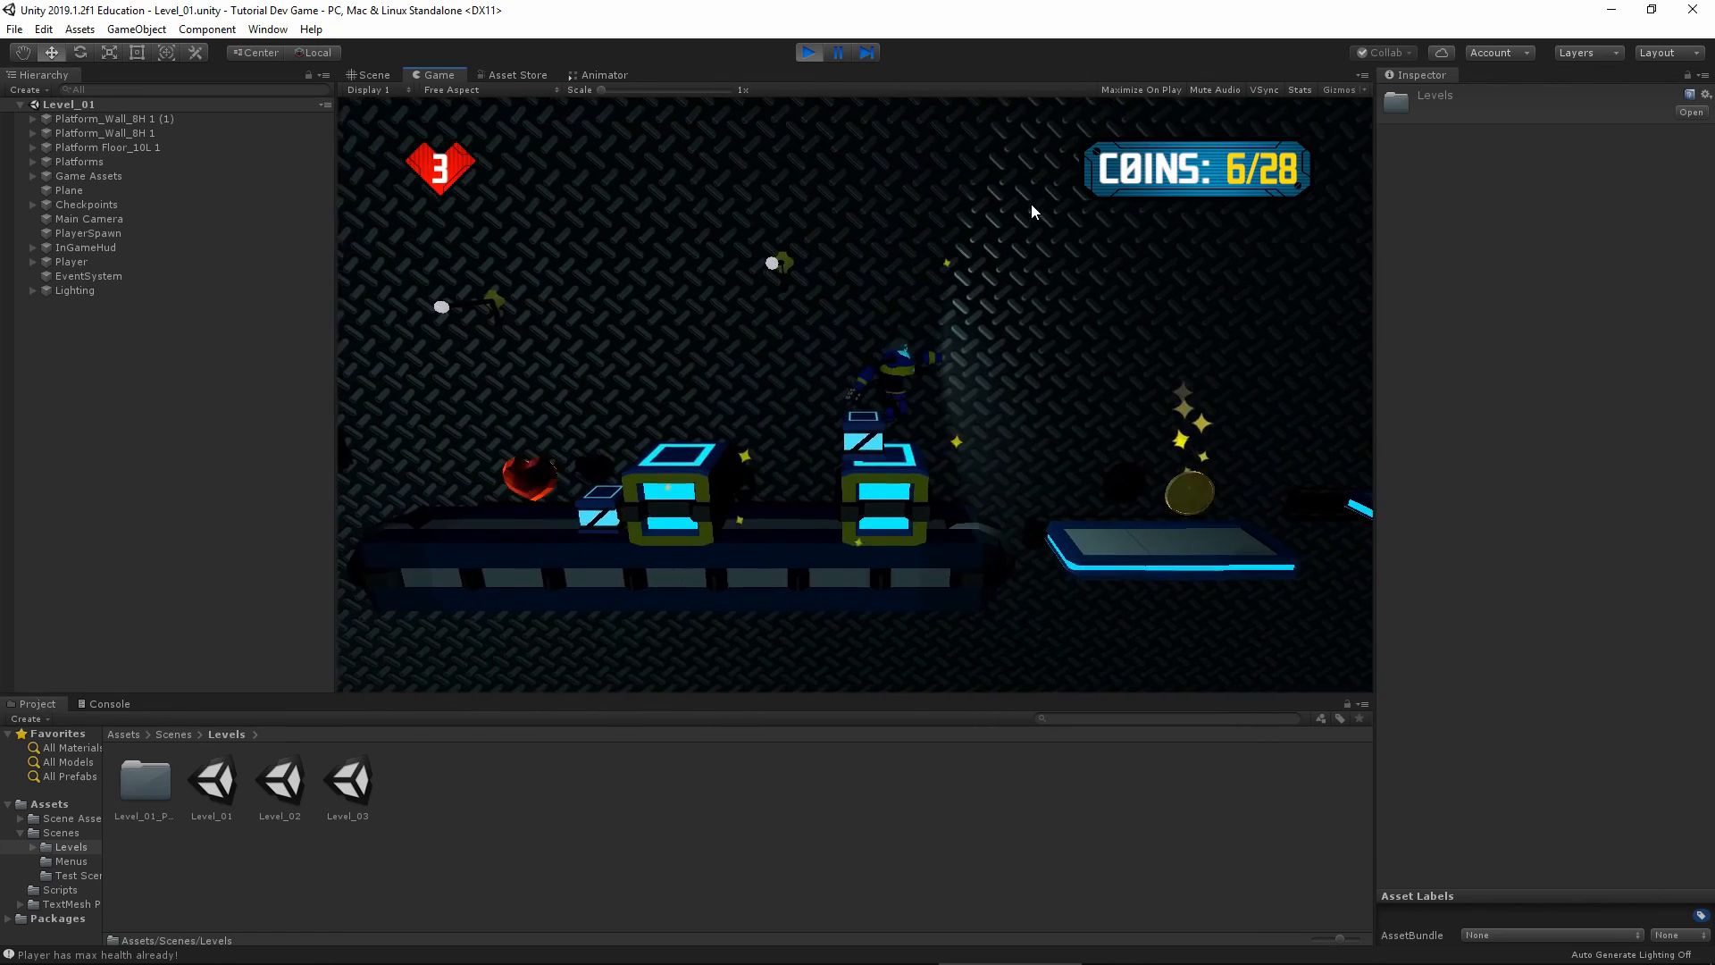
key(space)
key(d)
key(space)
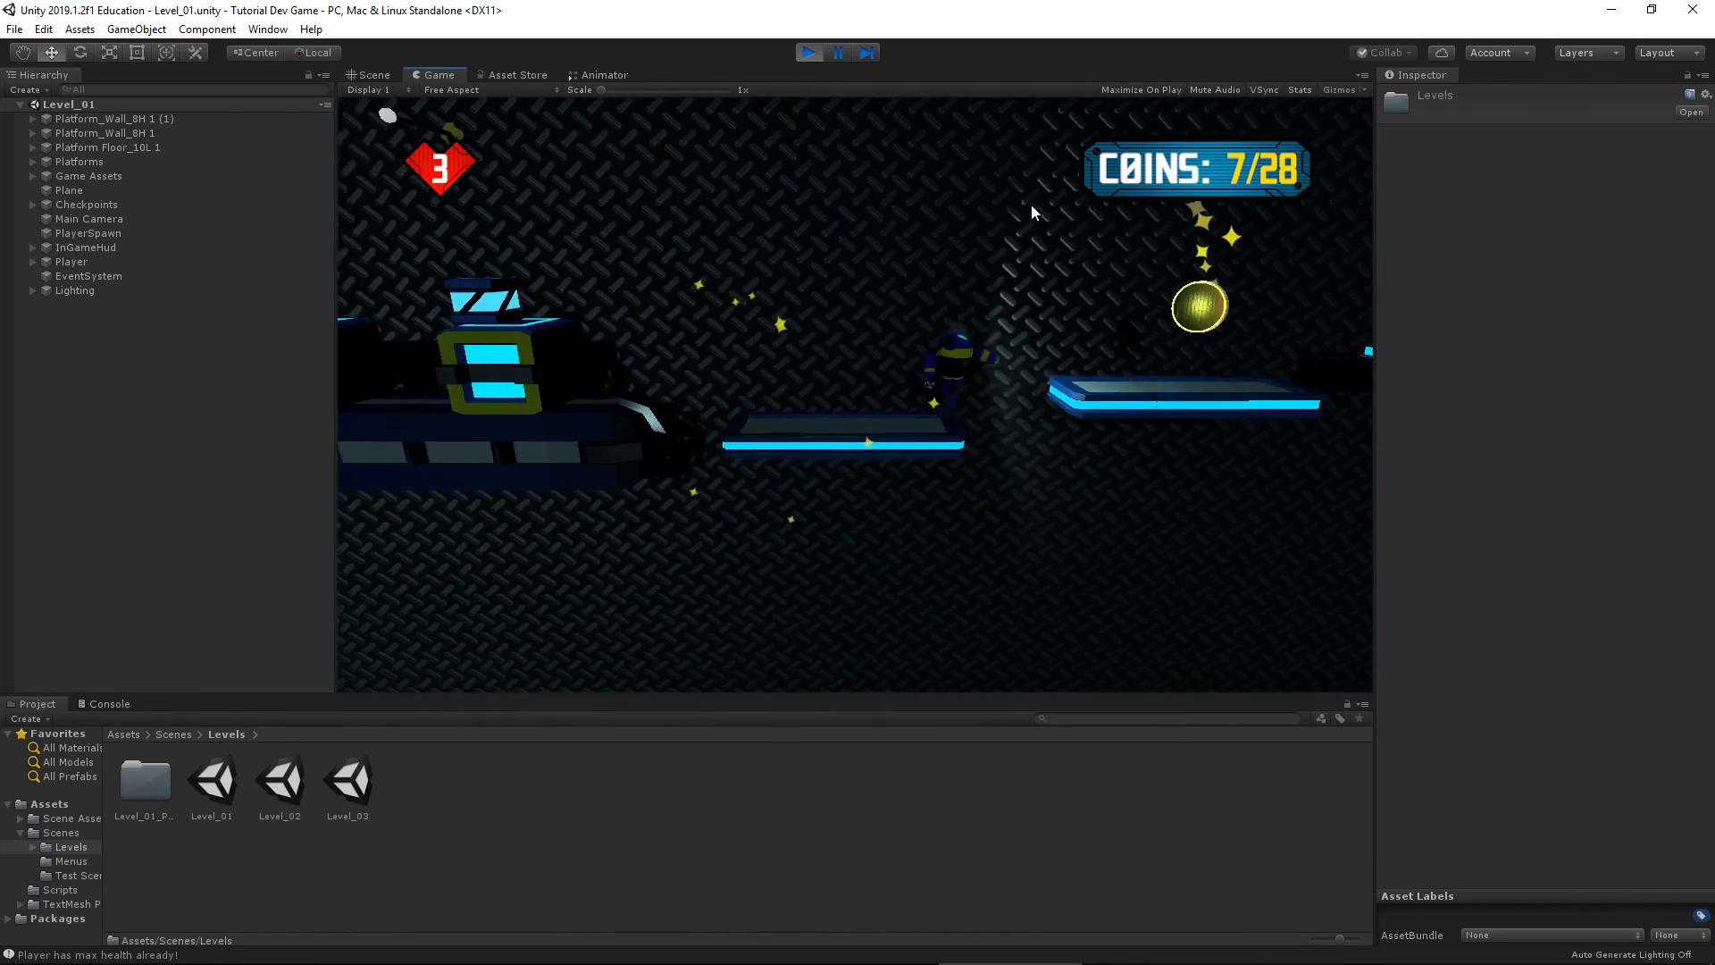
key(d)
key(space)
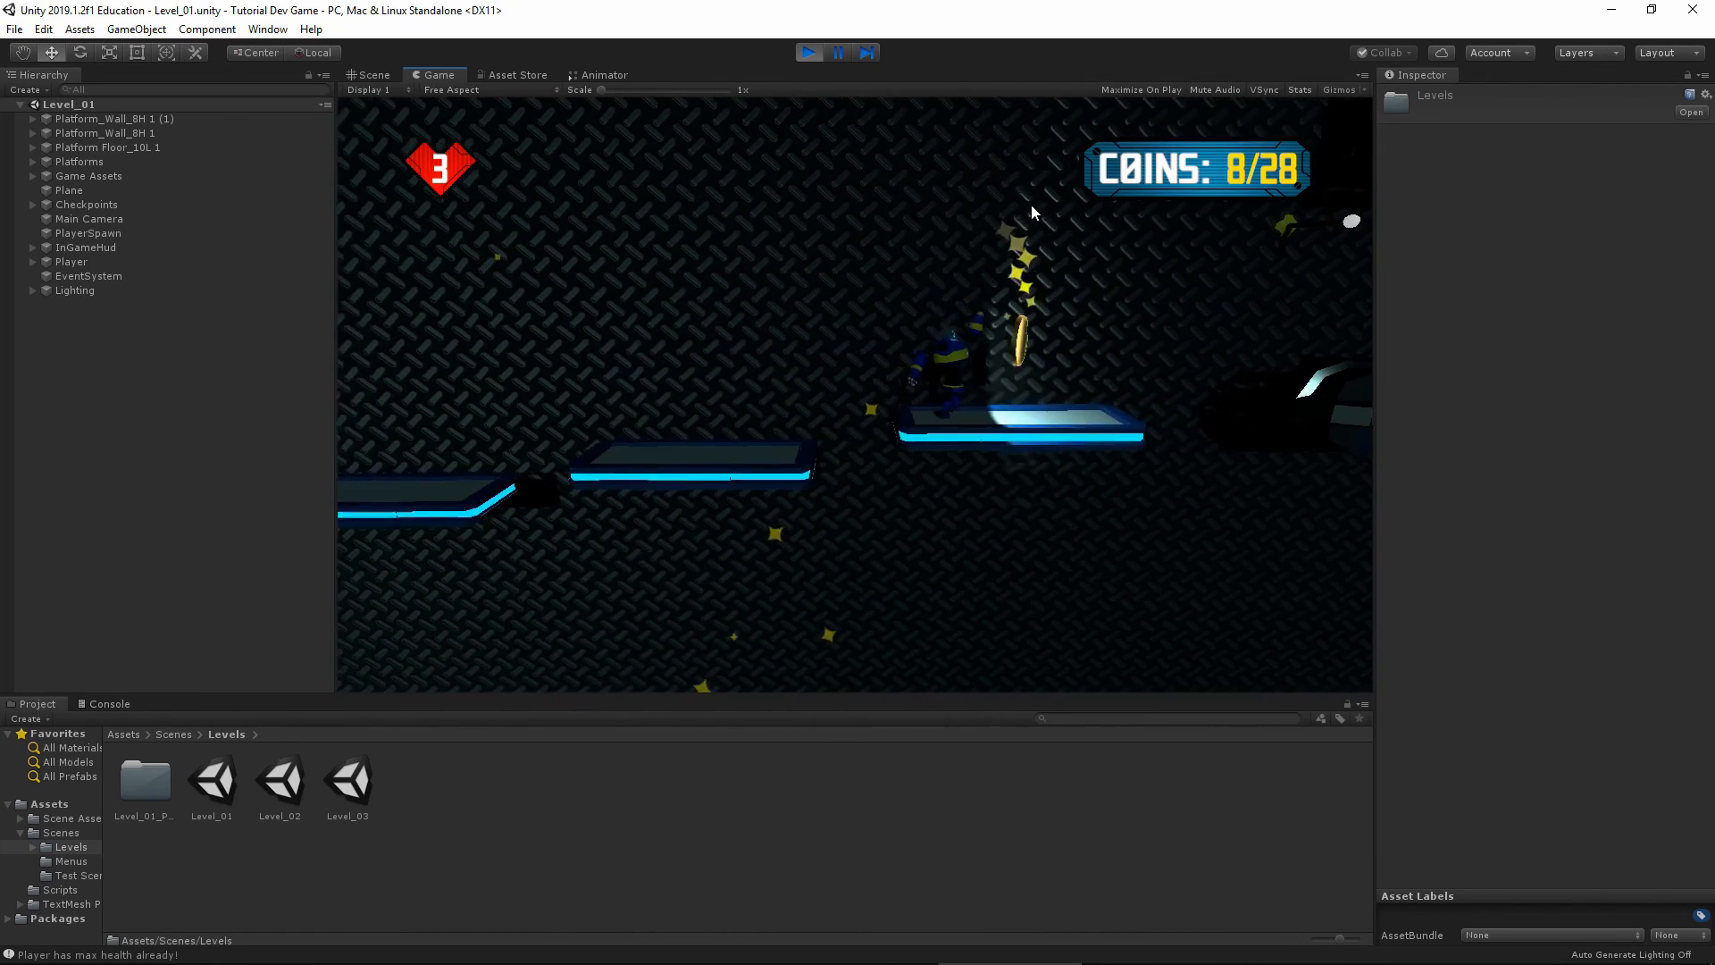
key(d)
Play-test the grapple hook by swinging from the floating platform across the wide blue platform to the lowest striped-pillar ledge, collecting coins
click(1096, 352)
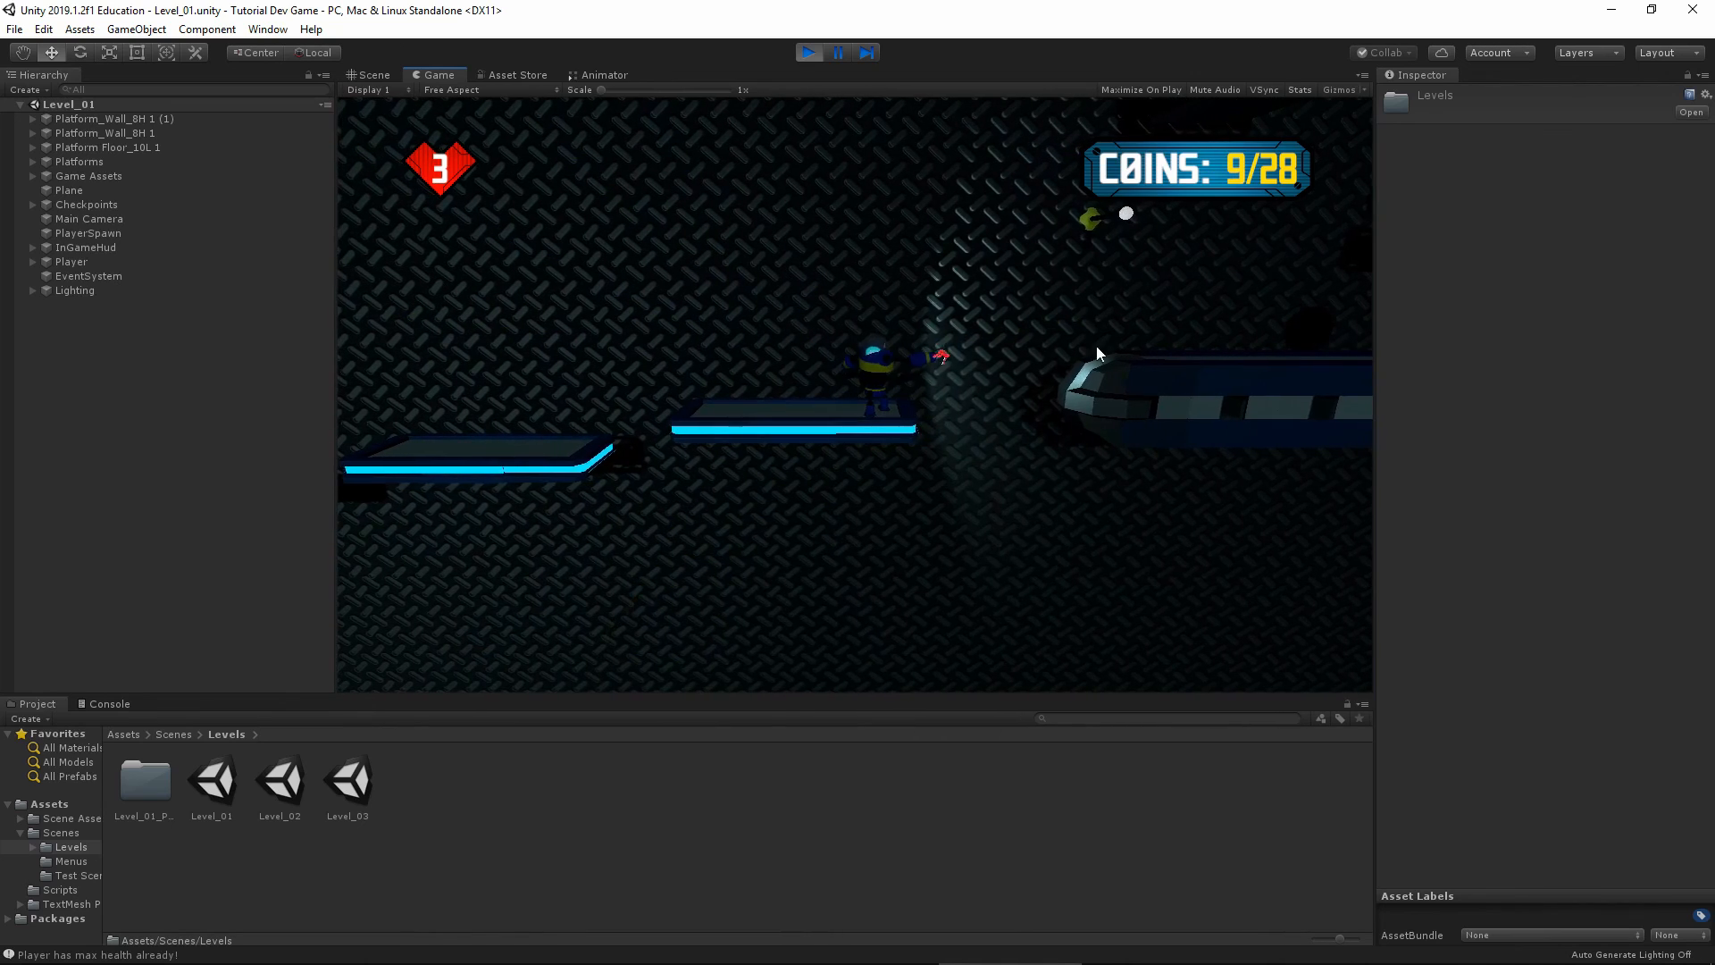
key(d)
key(a)
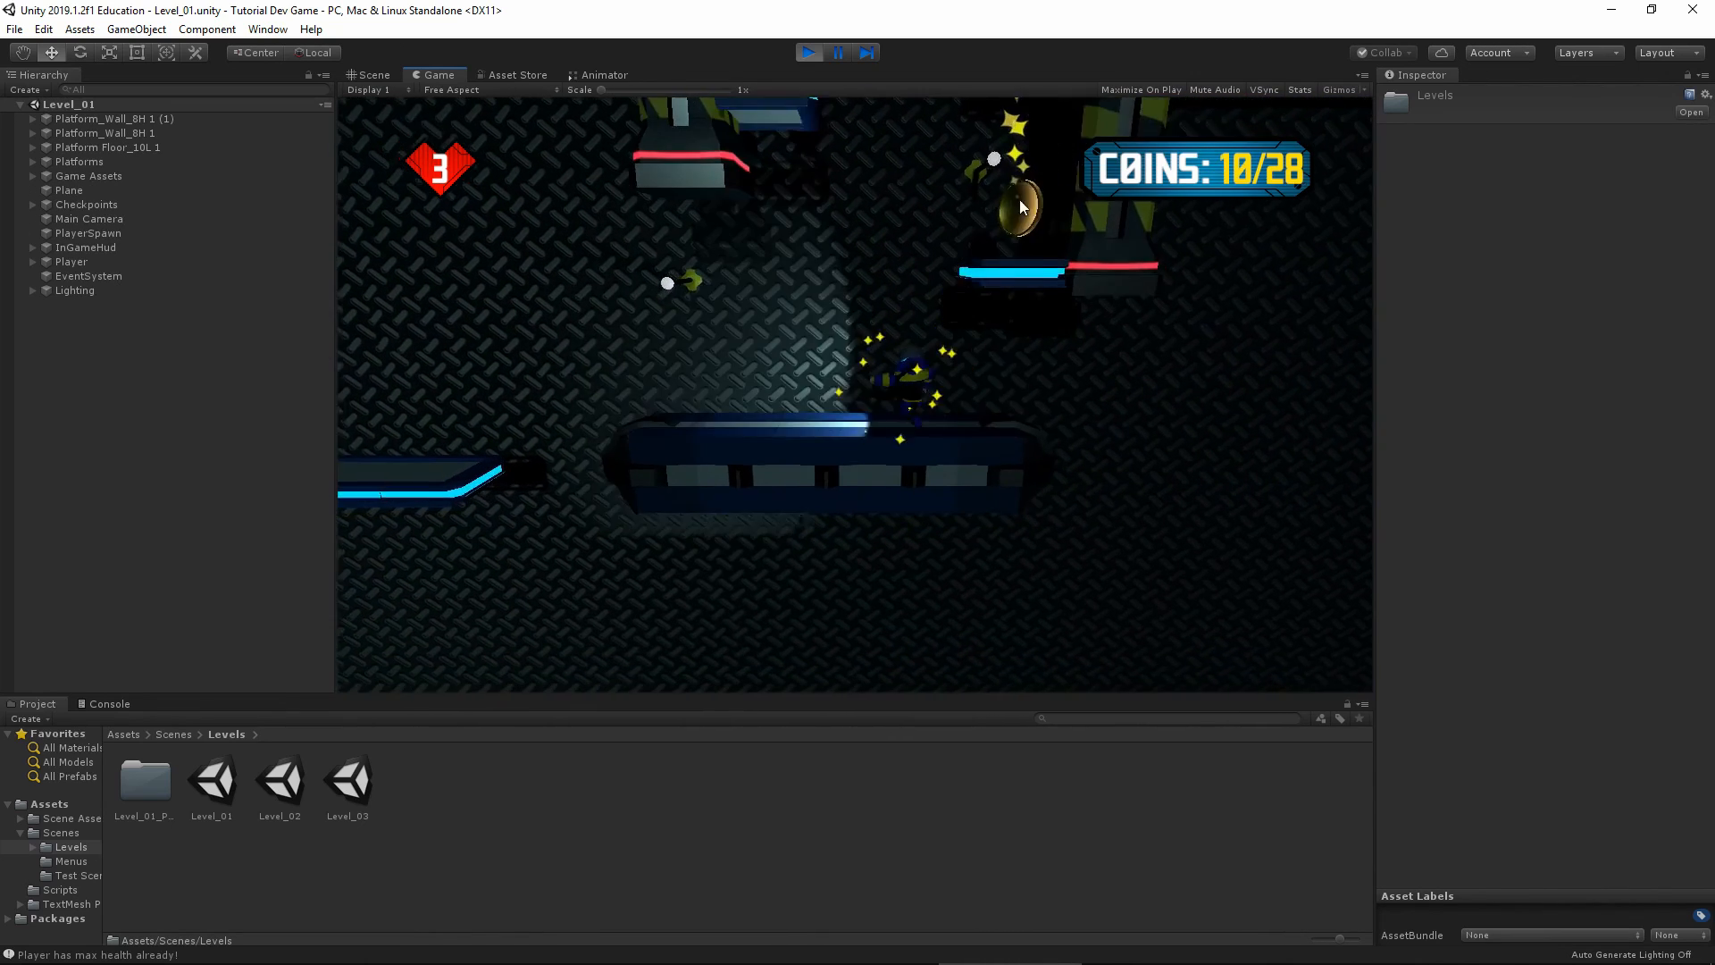
key(d)
click(1060, 161)
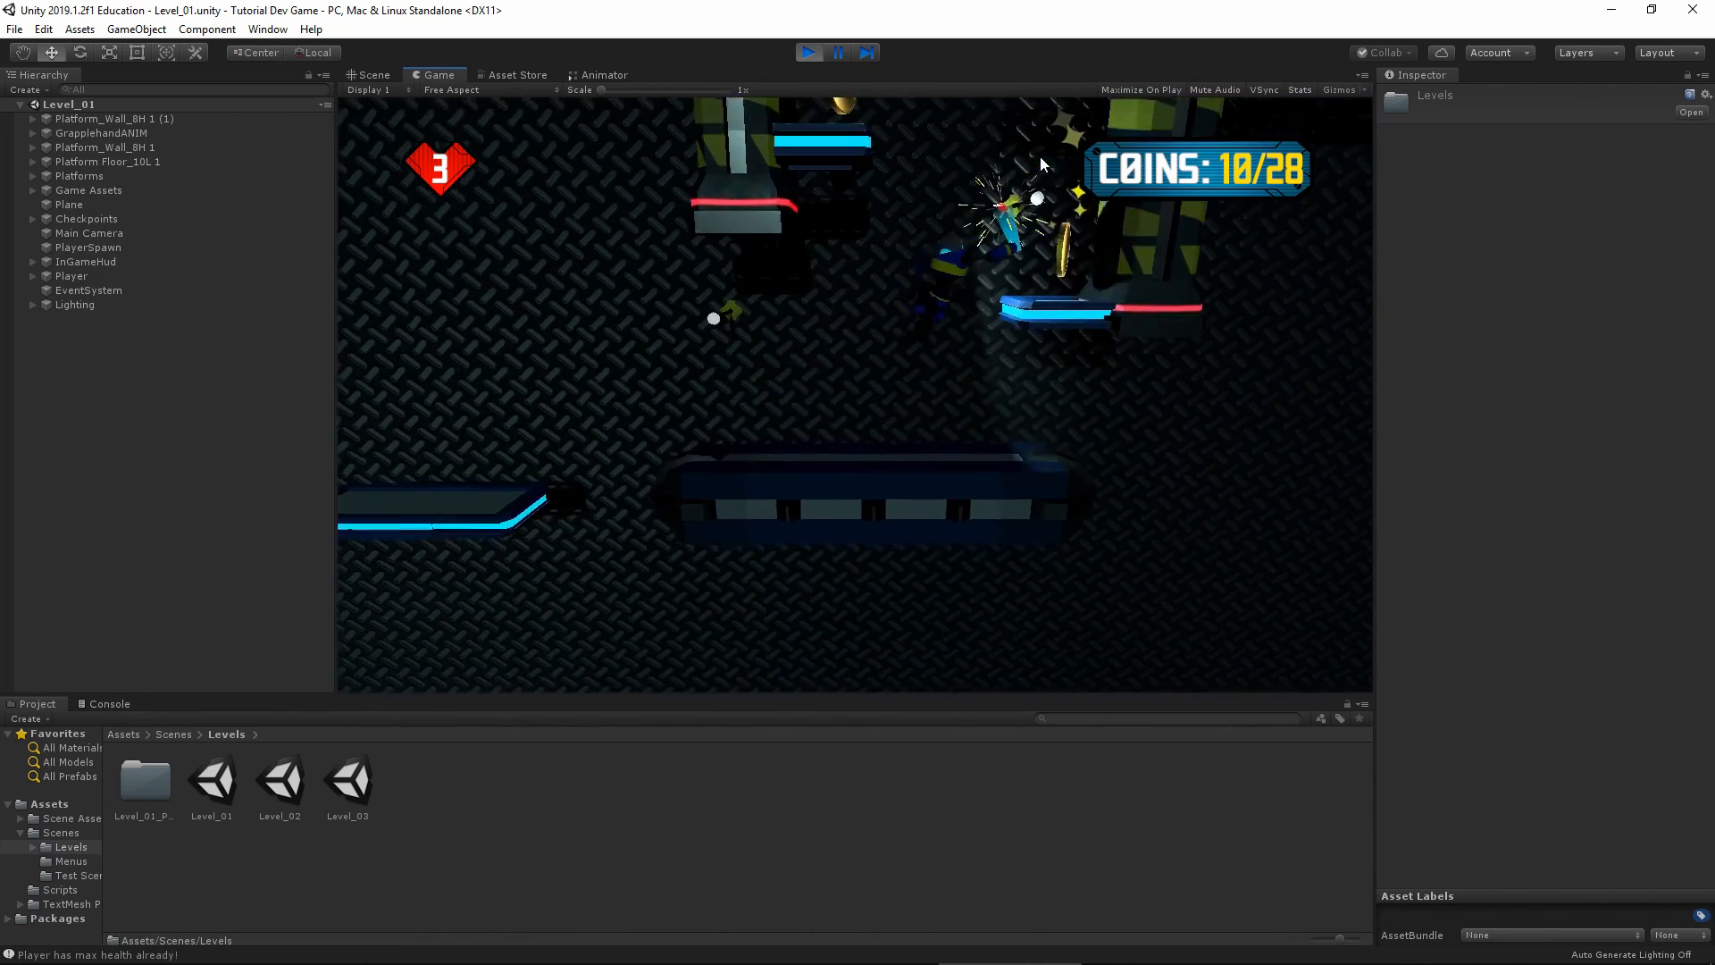
key(a)
key(d)
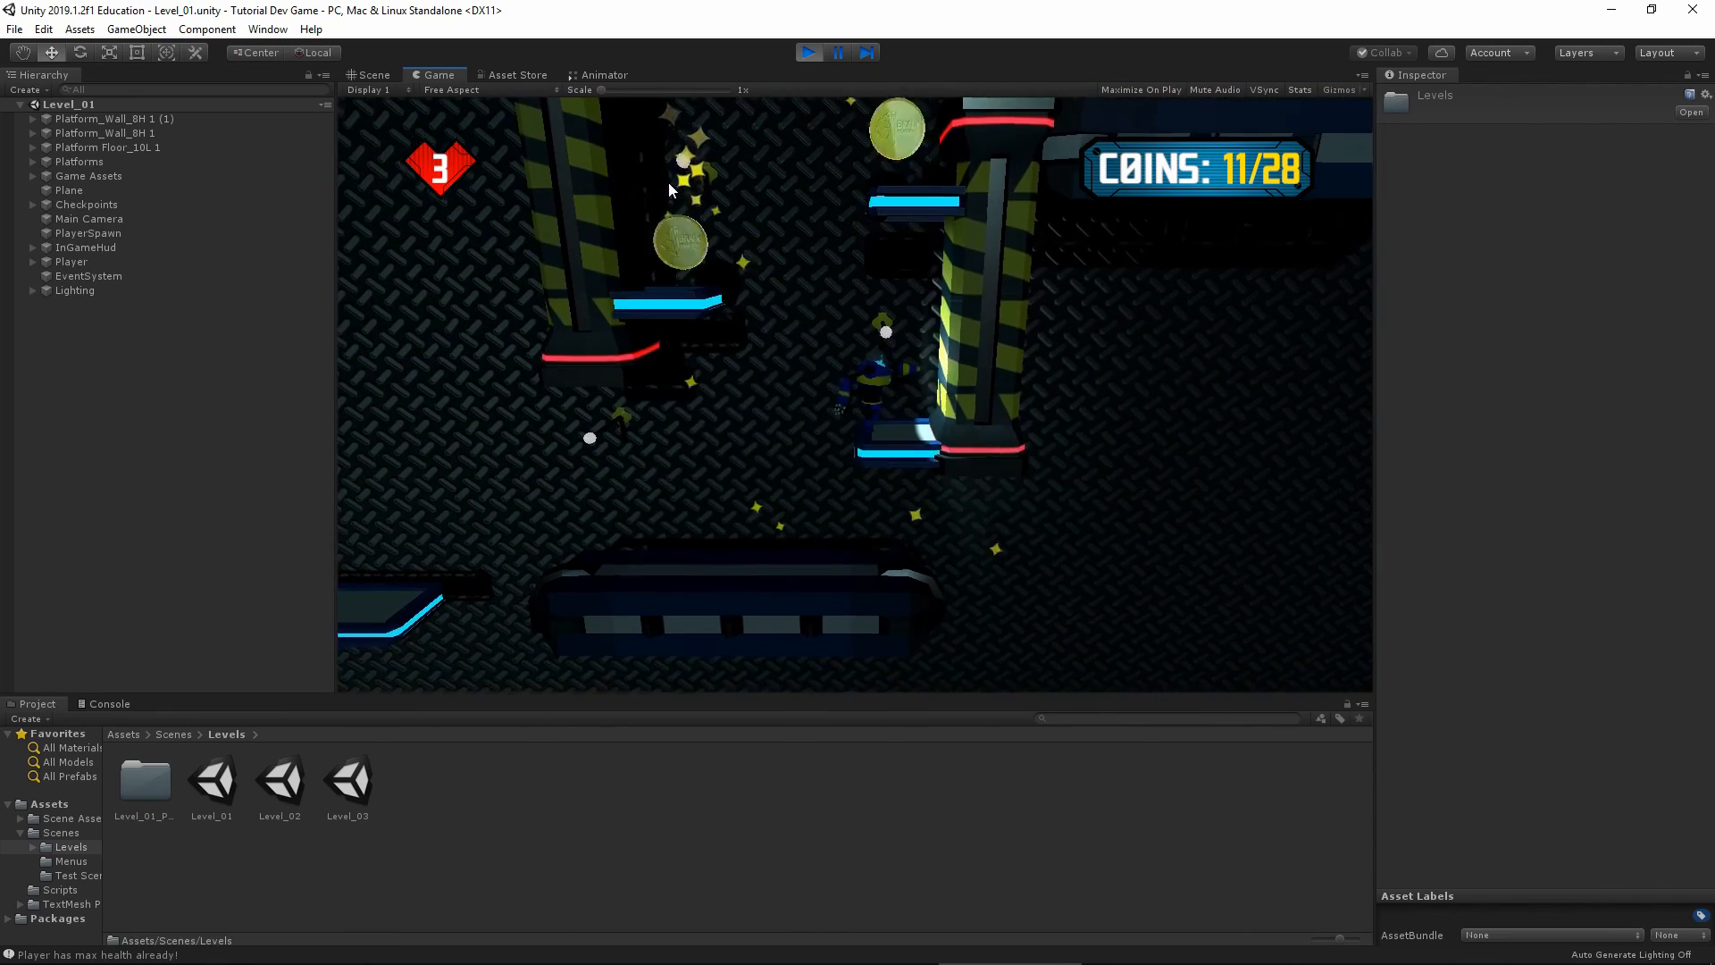
Grapple back and forth between the two striped pillars, collecting the coins on their ledges and on the far pillar's top
key(a)
key(space)
click(705, 168)
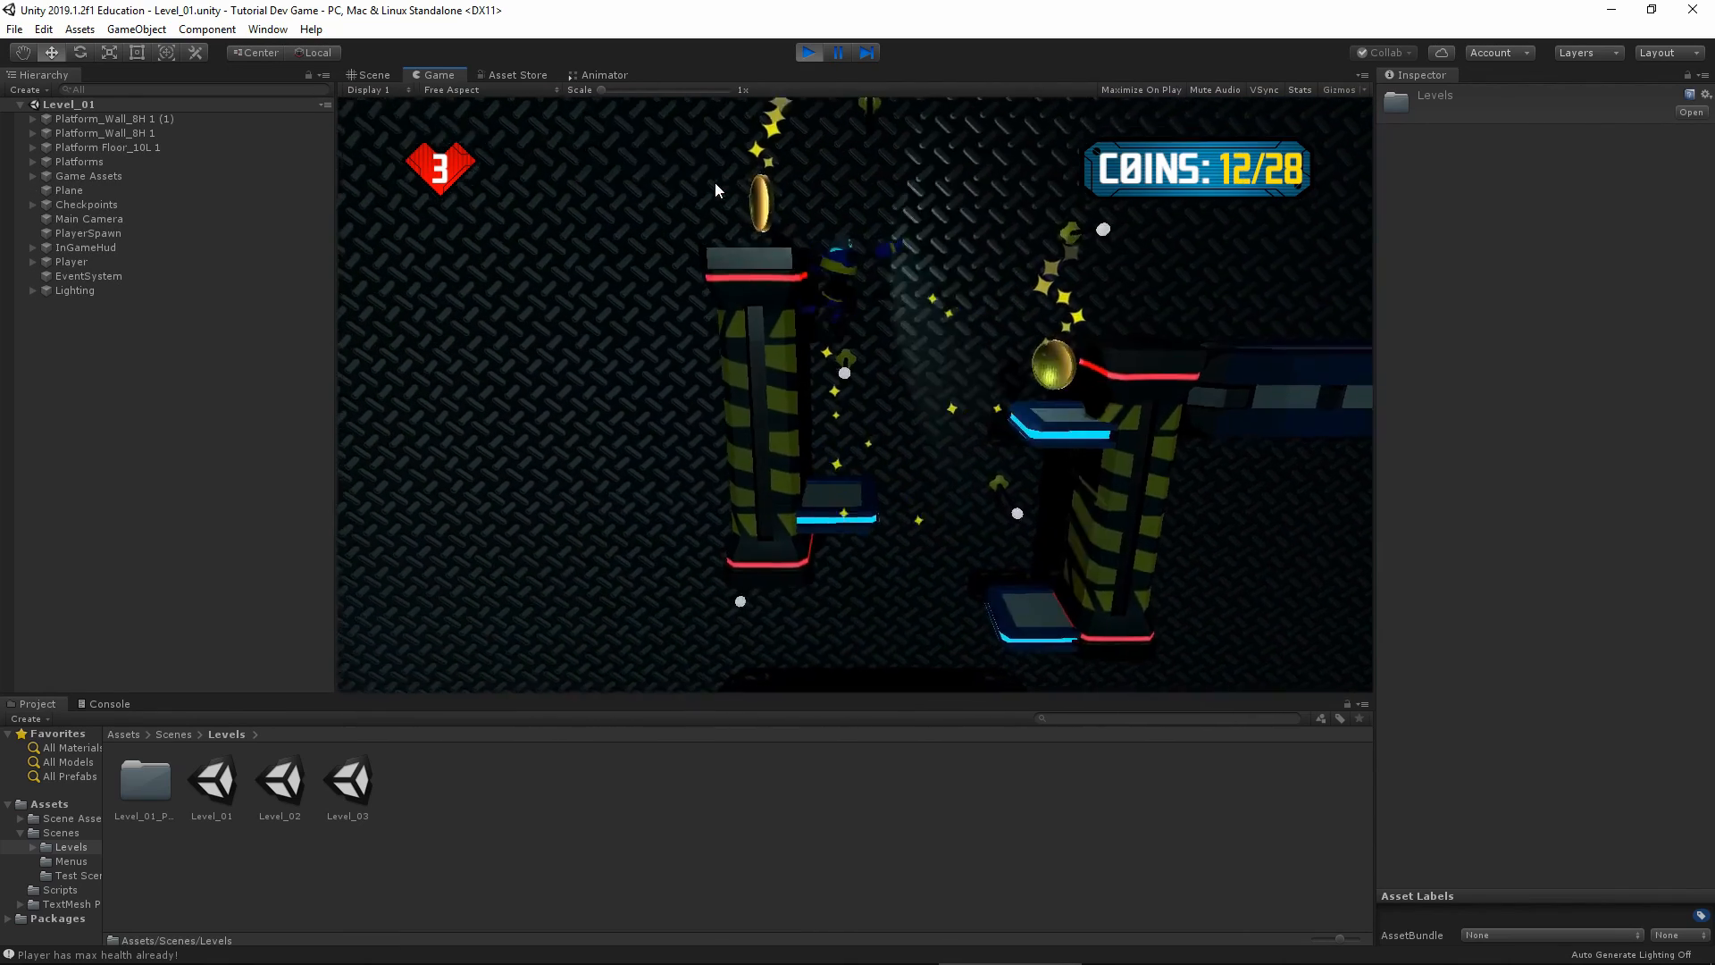
click(1107, 166)
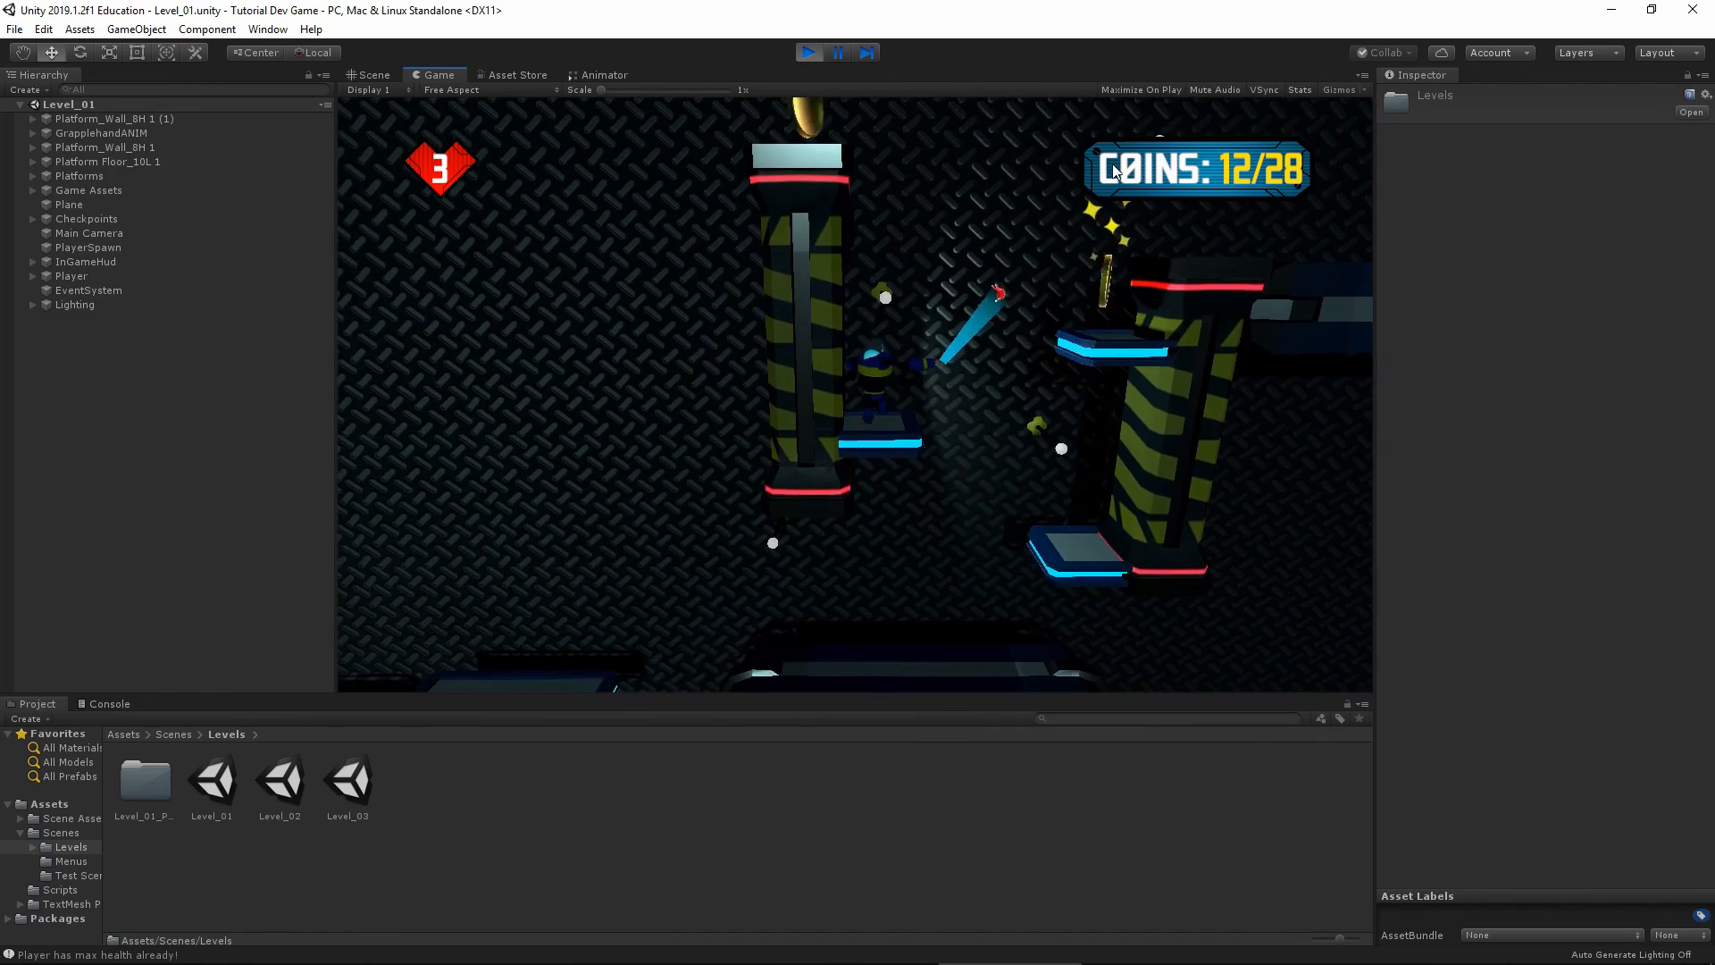
key(space)
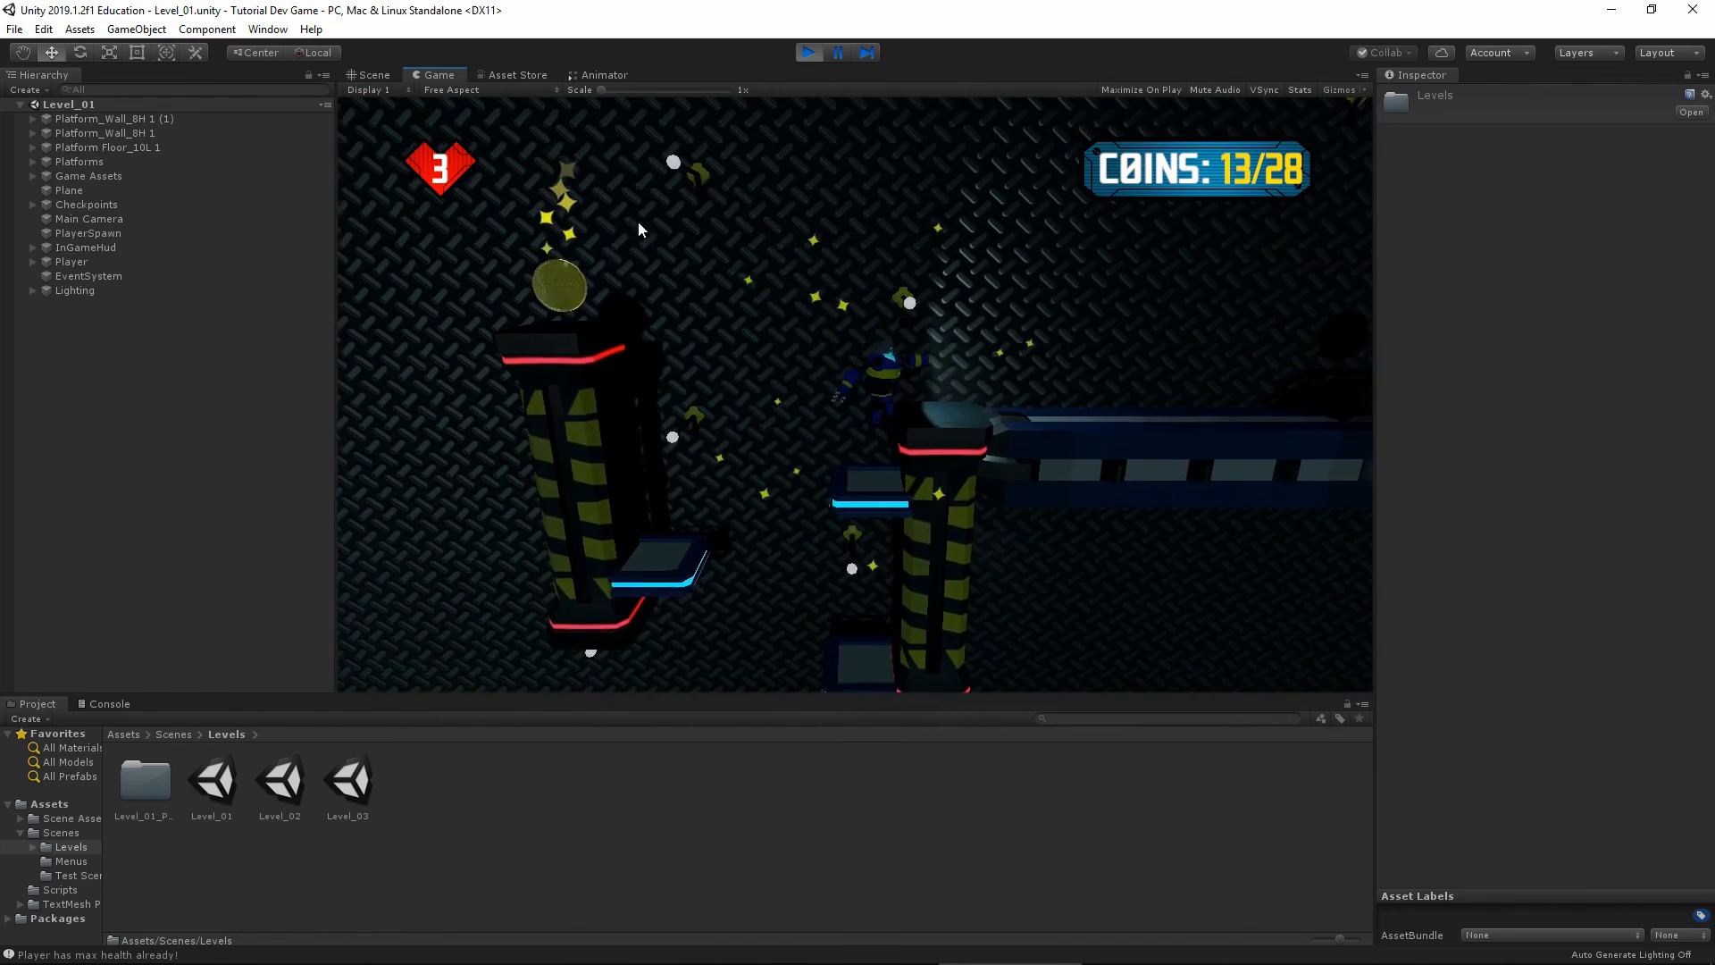
click(690, 186)
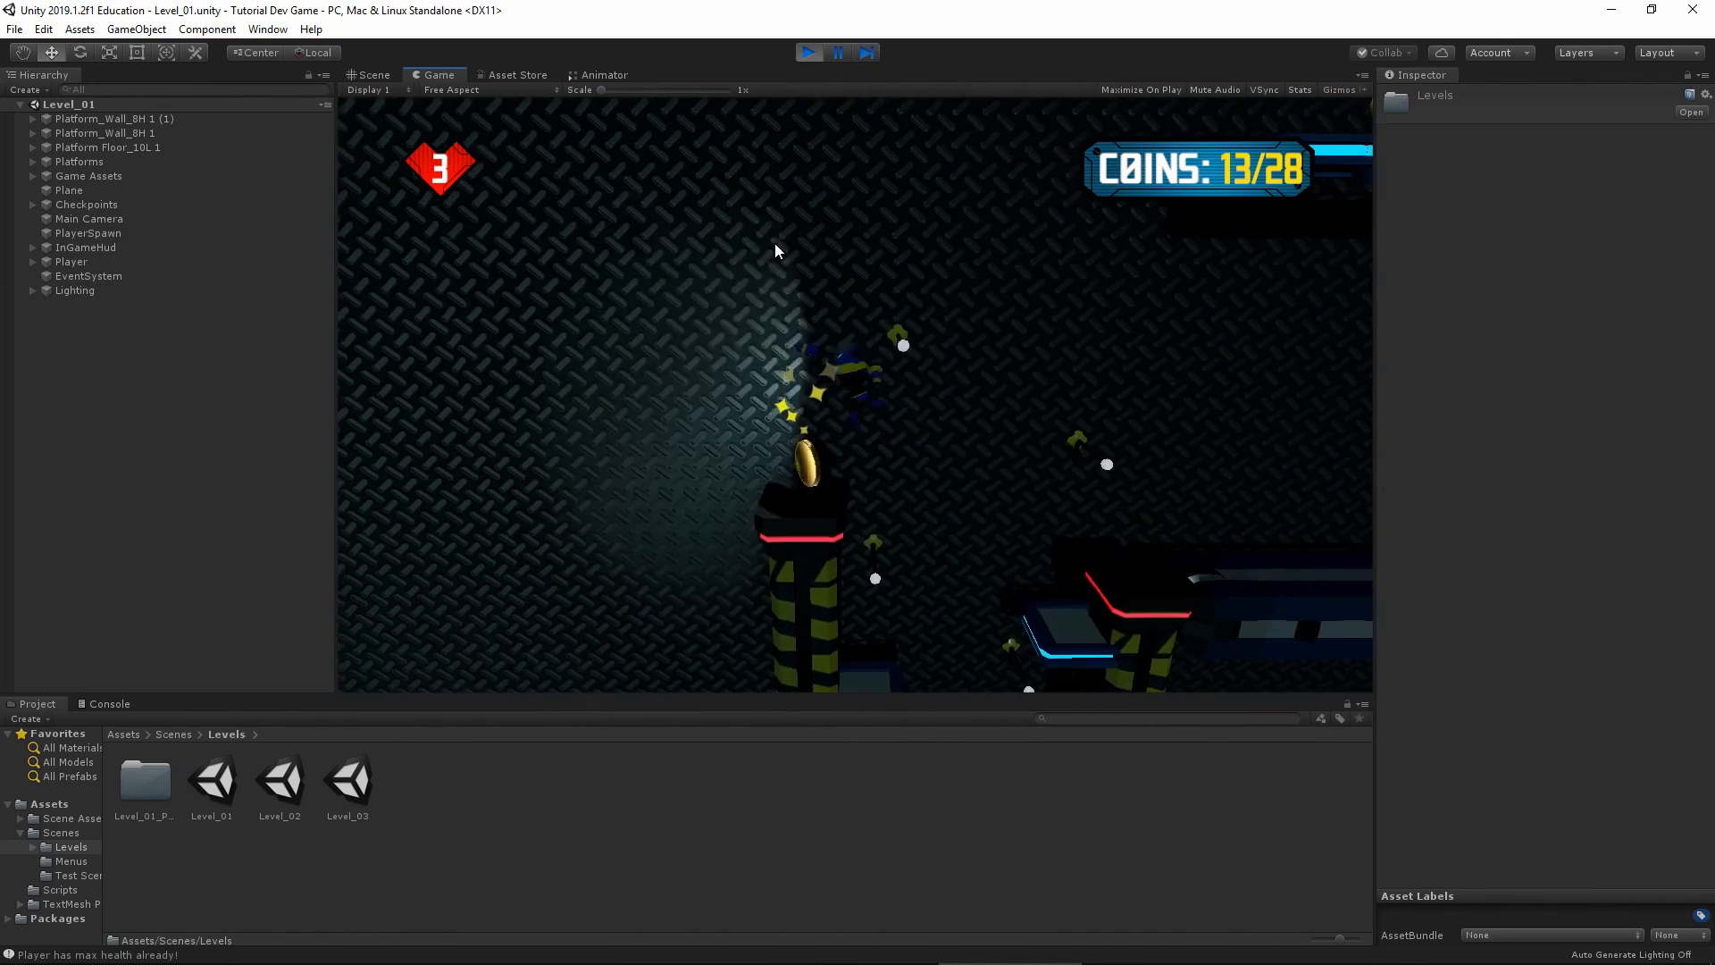
key(d)
key(space)
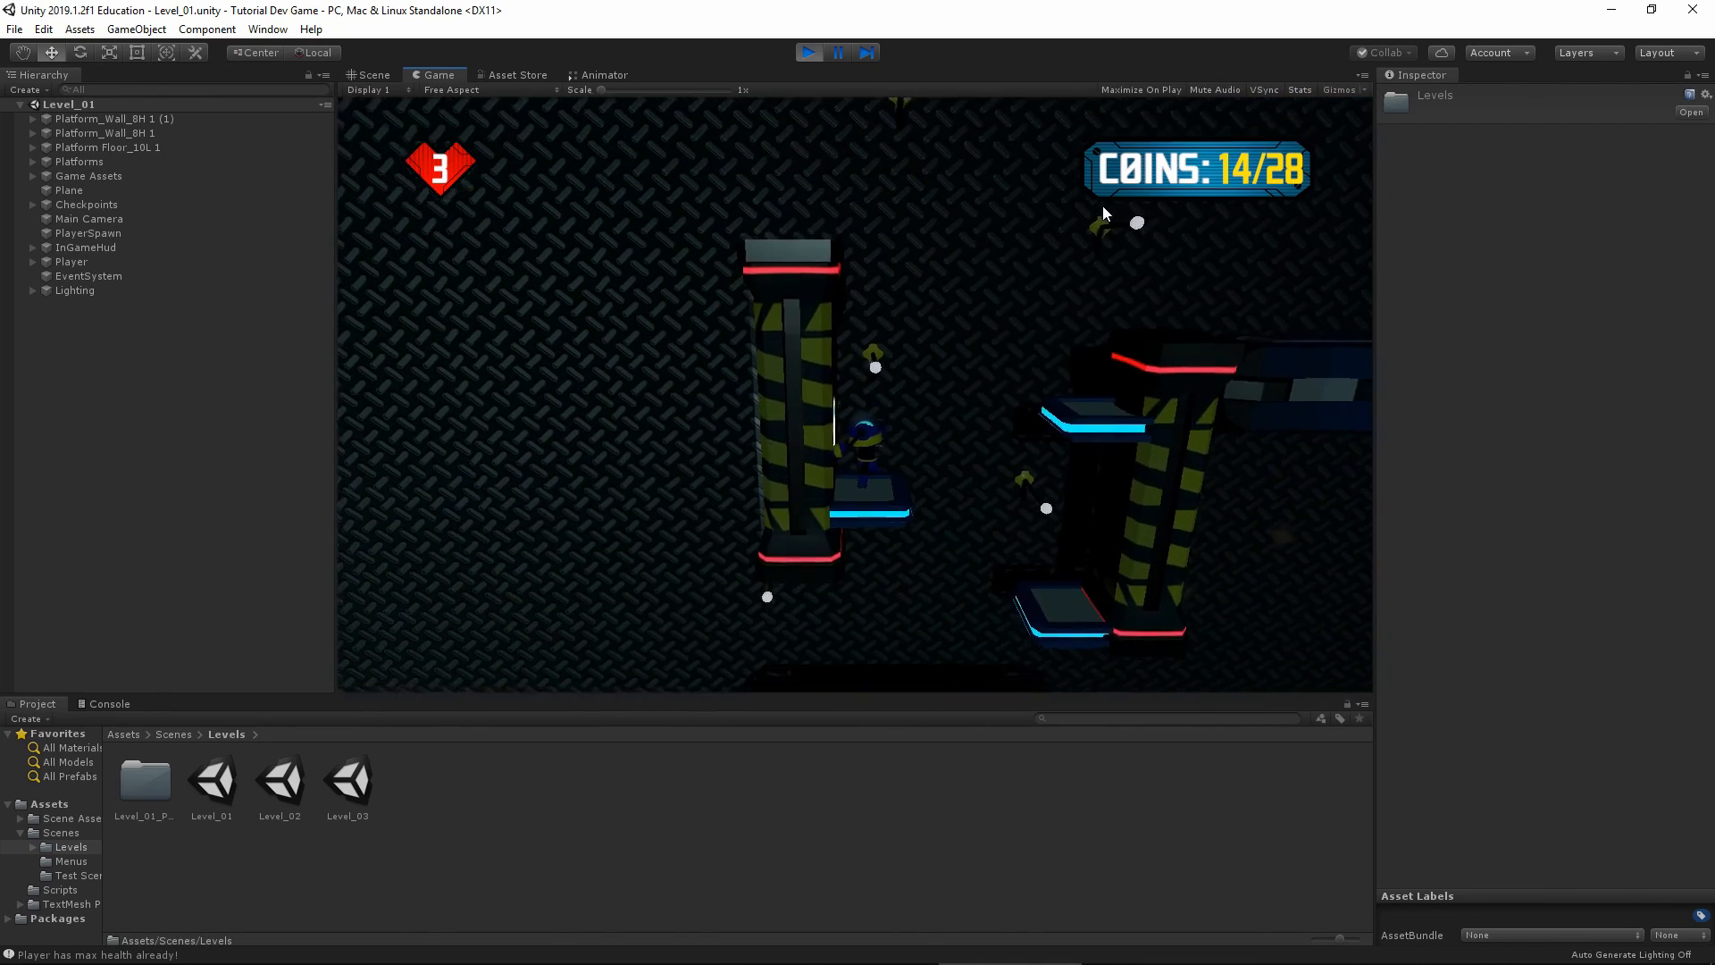
Grapple over the striped pillar onto the blue walkway, and climb the glowing platforms above it toward the upper floating platform for more coins
click(1108, 186)
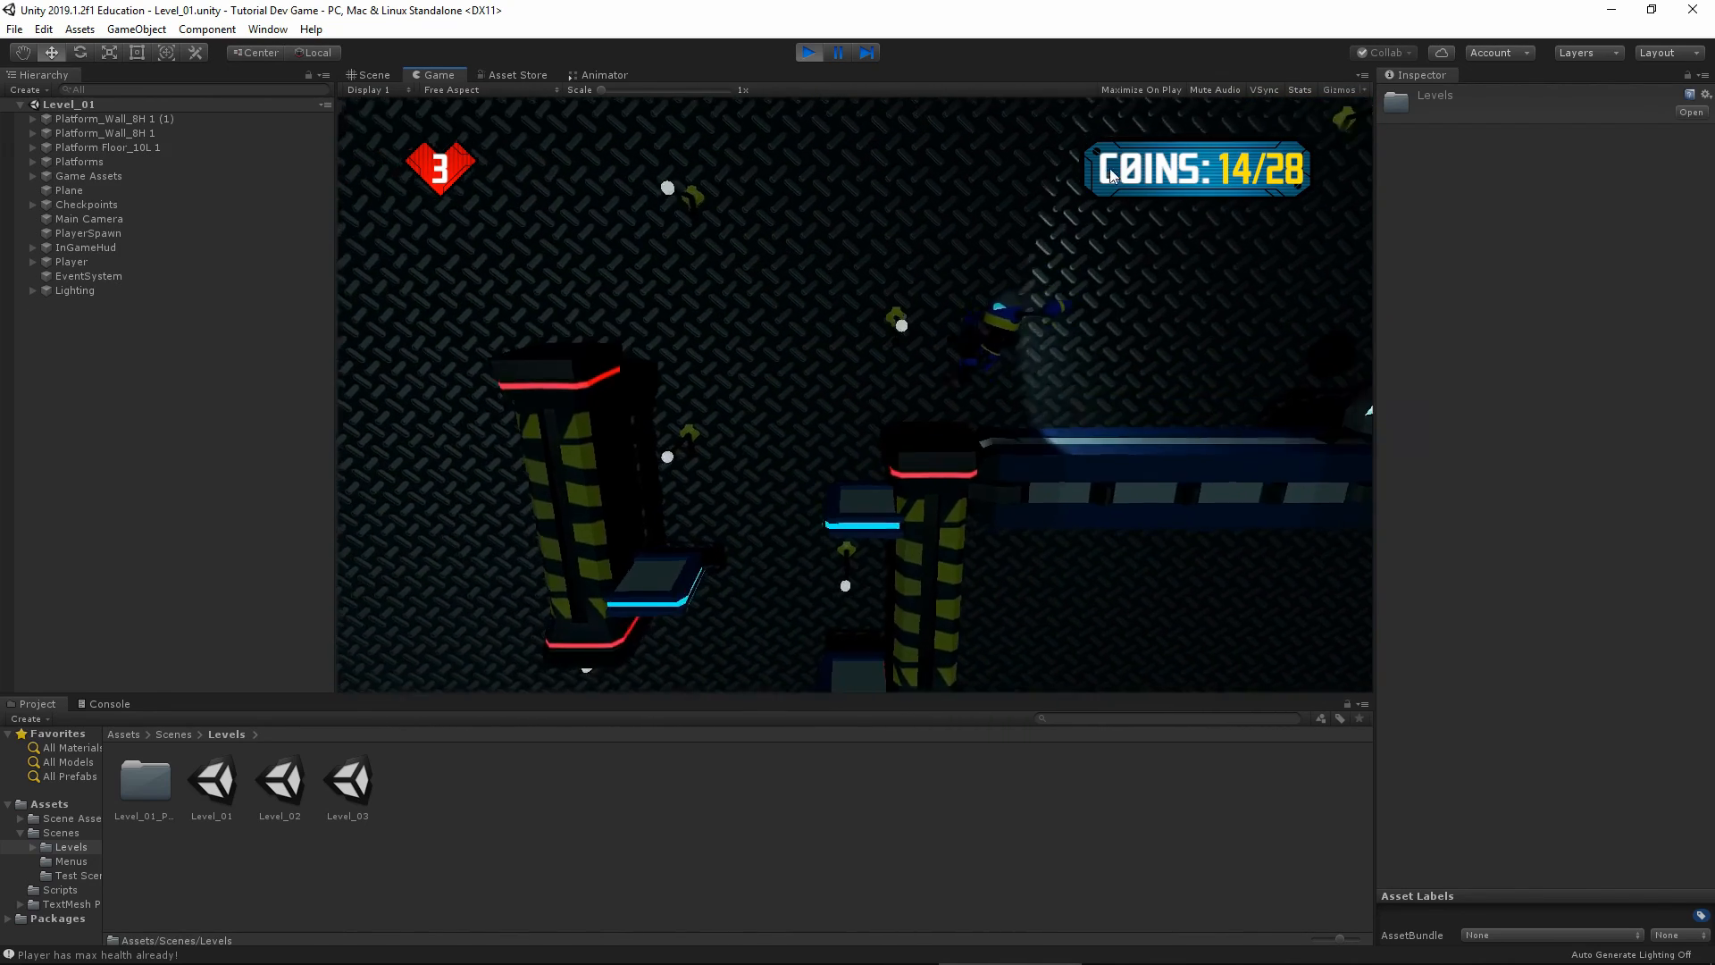
key(d)
key(space)
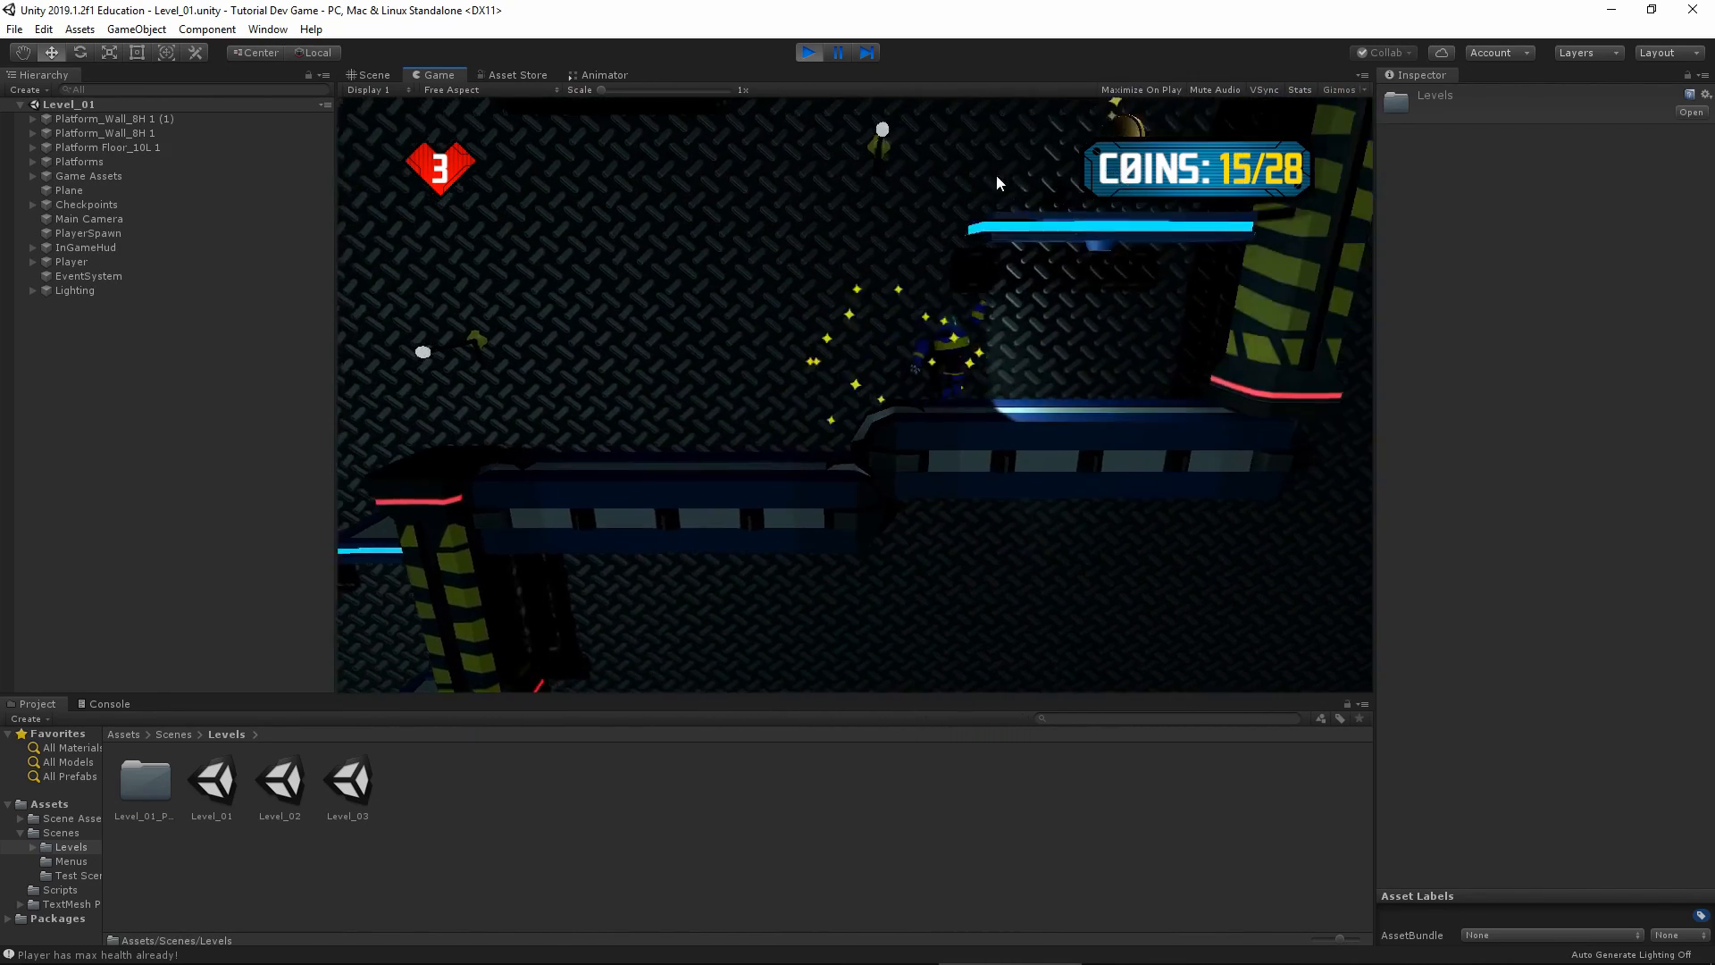
click(783, 148)
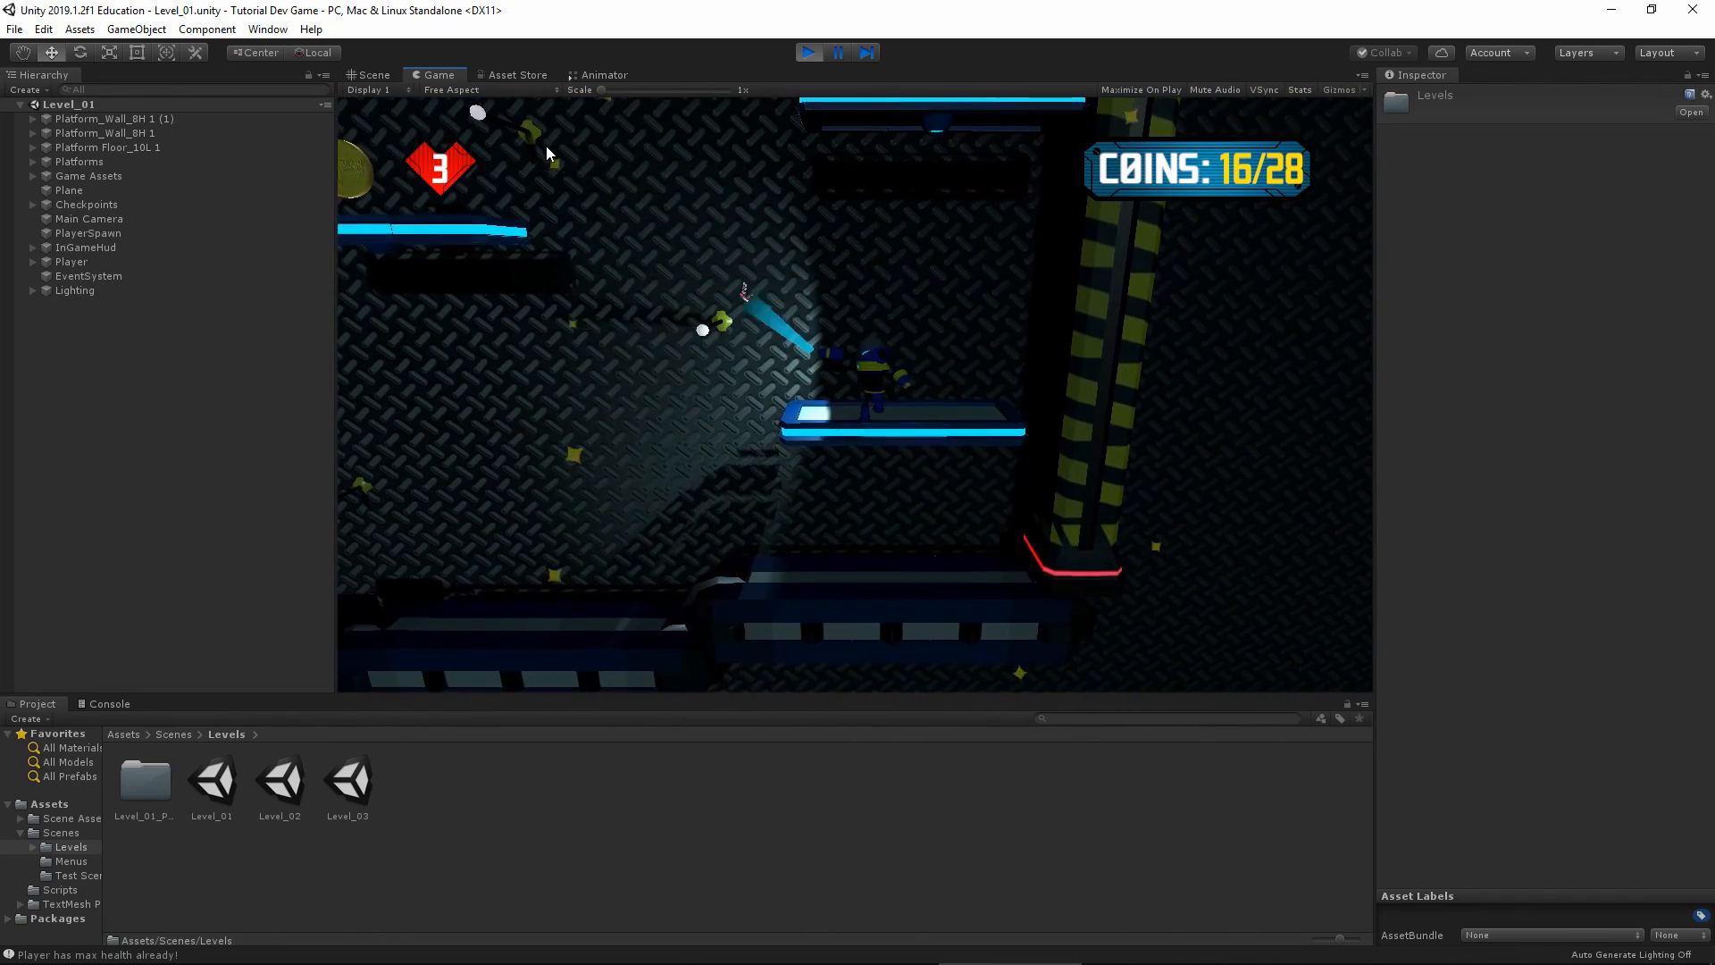
click(546, 153)
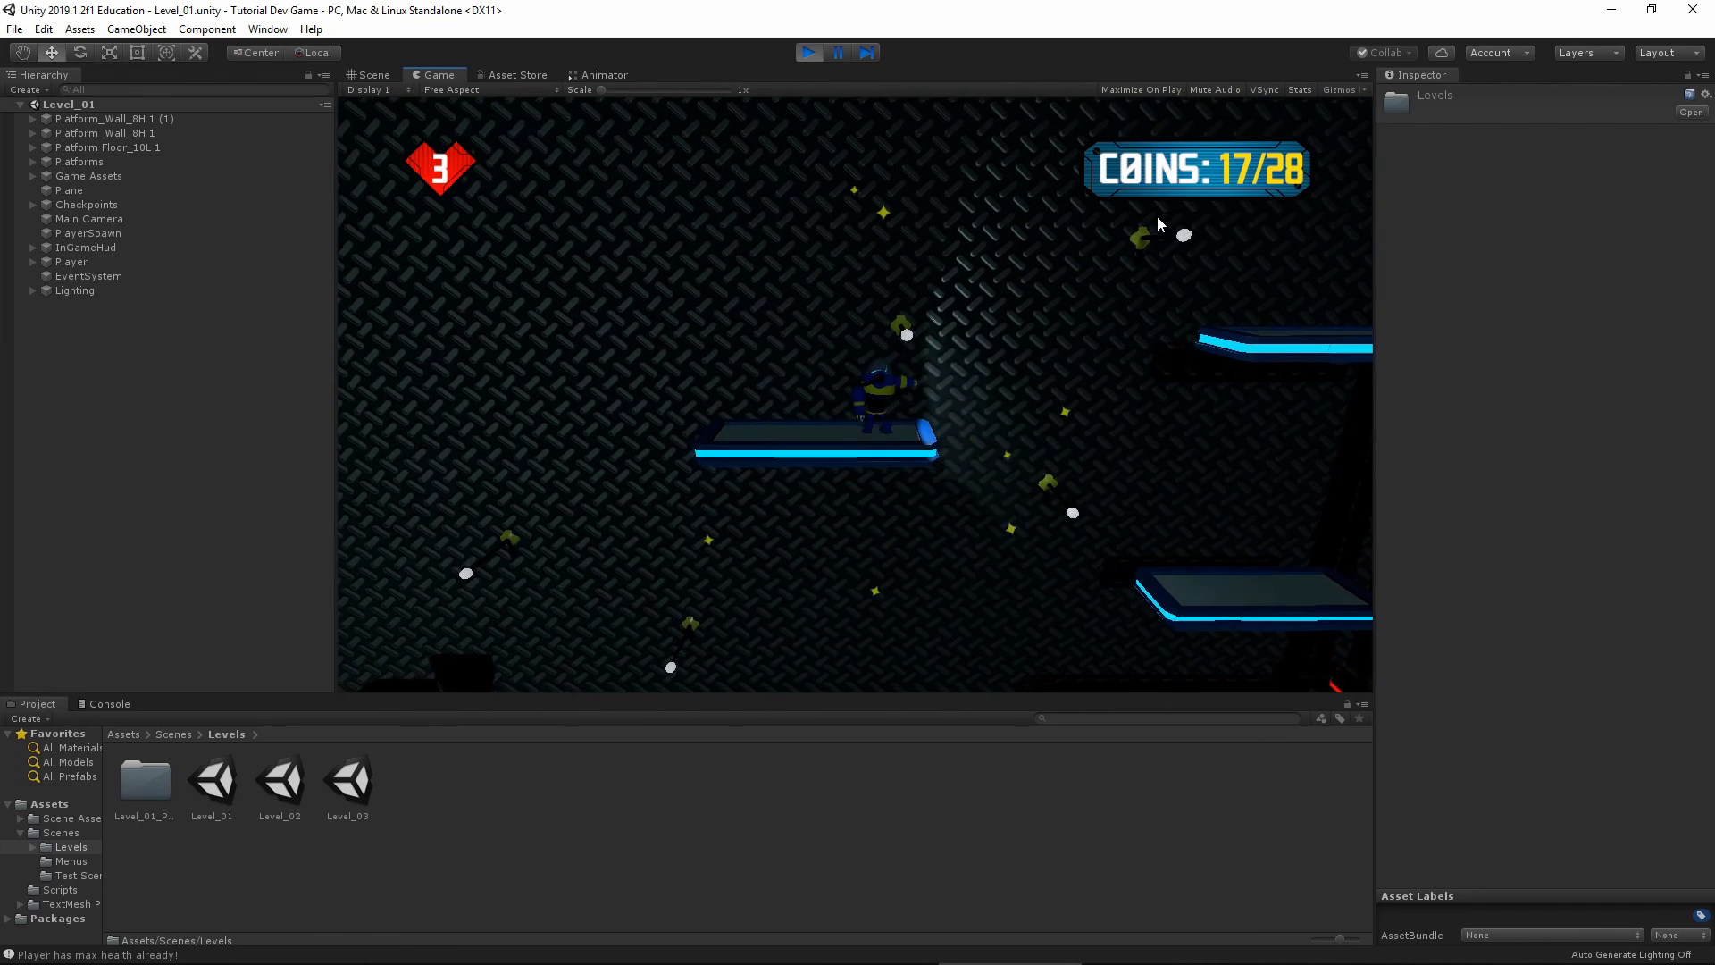
Grapple from the upper floating platform to the ledge beside the tall striped pillar and up toward the coin on its top
click(1158, 223)
key(a)
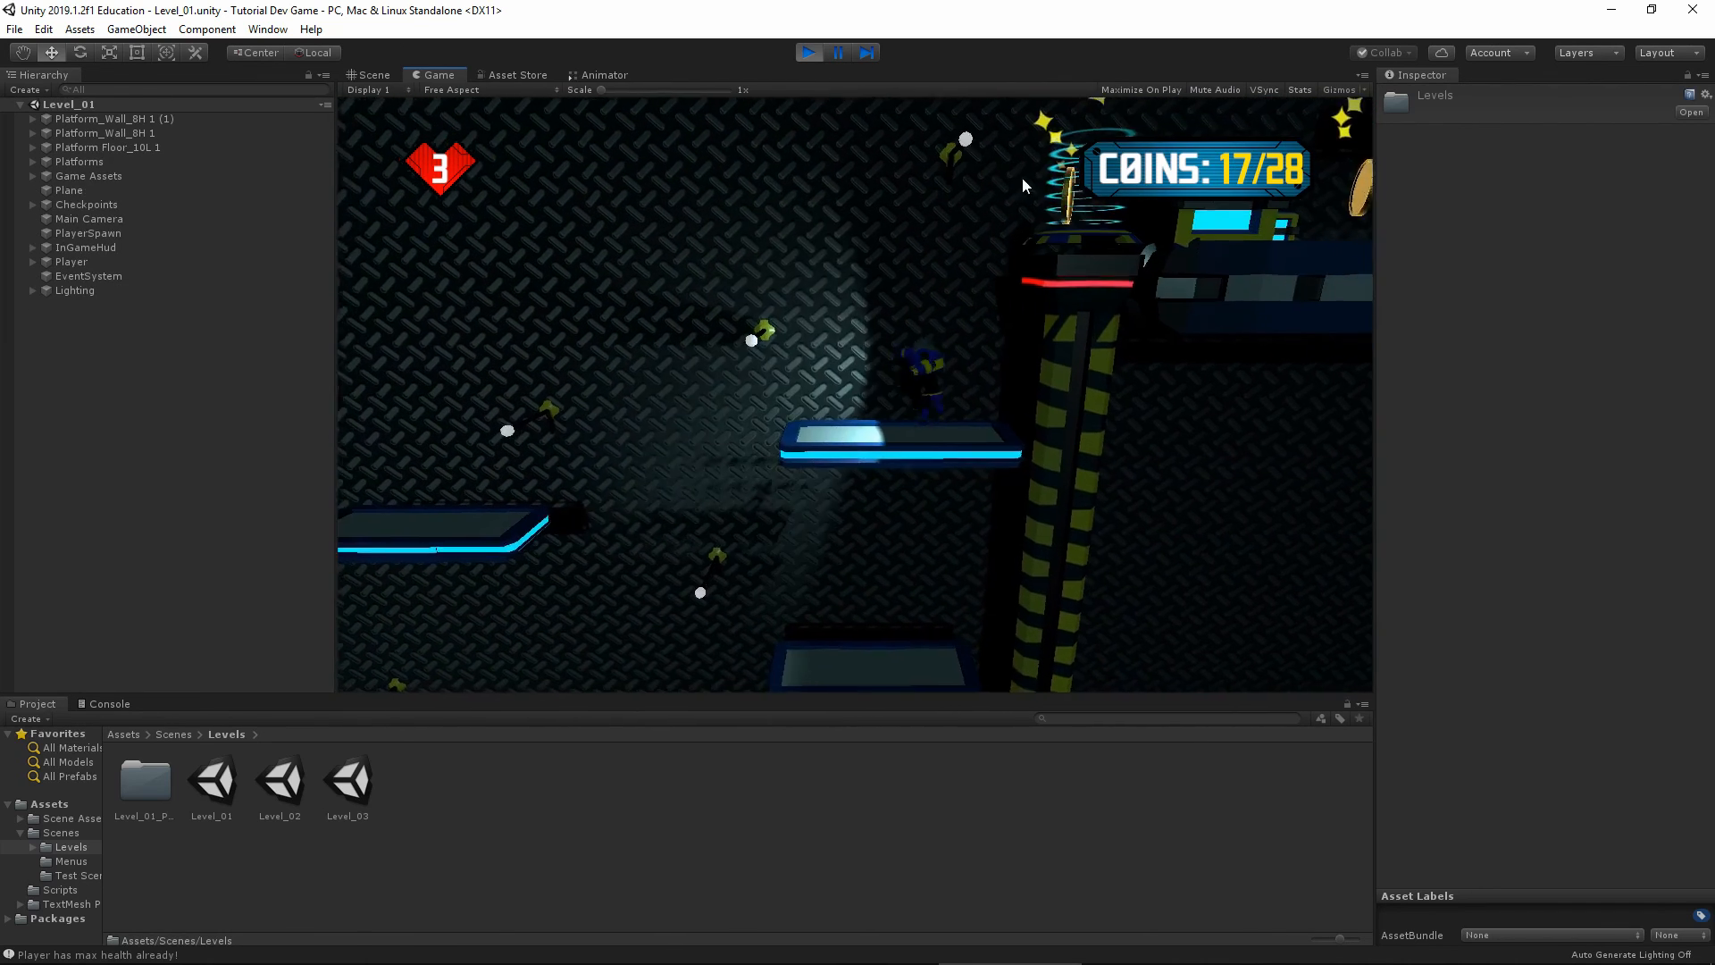
key(d)
click(949, 147)
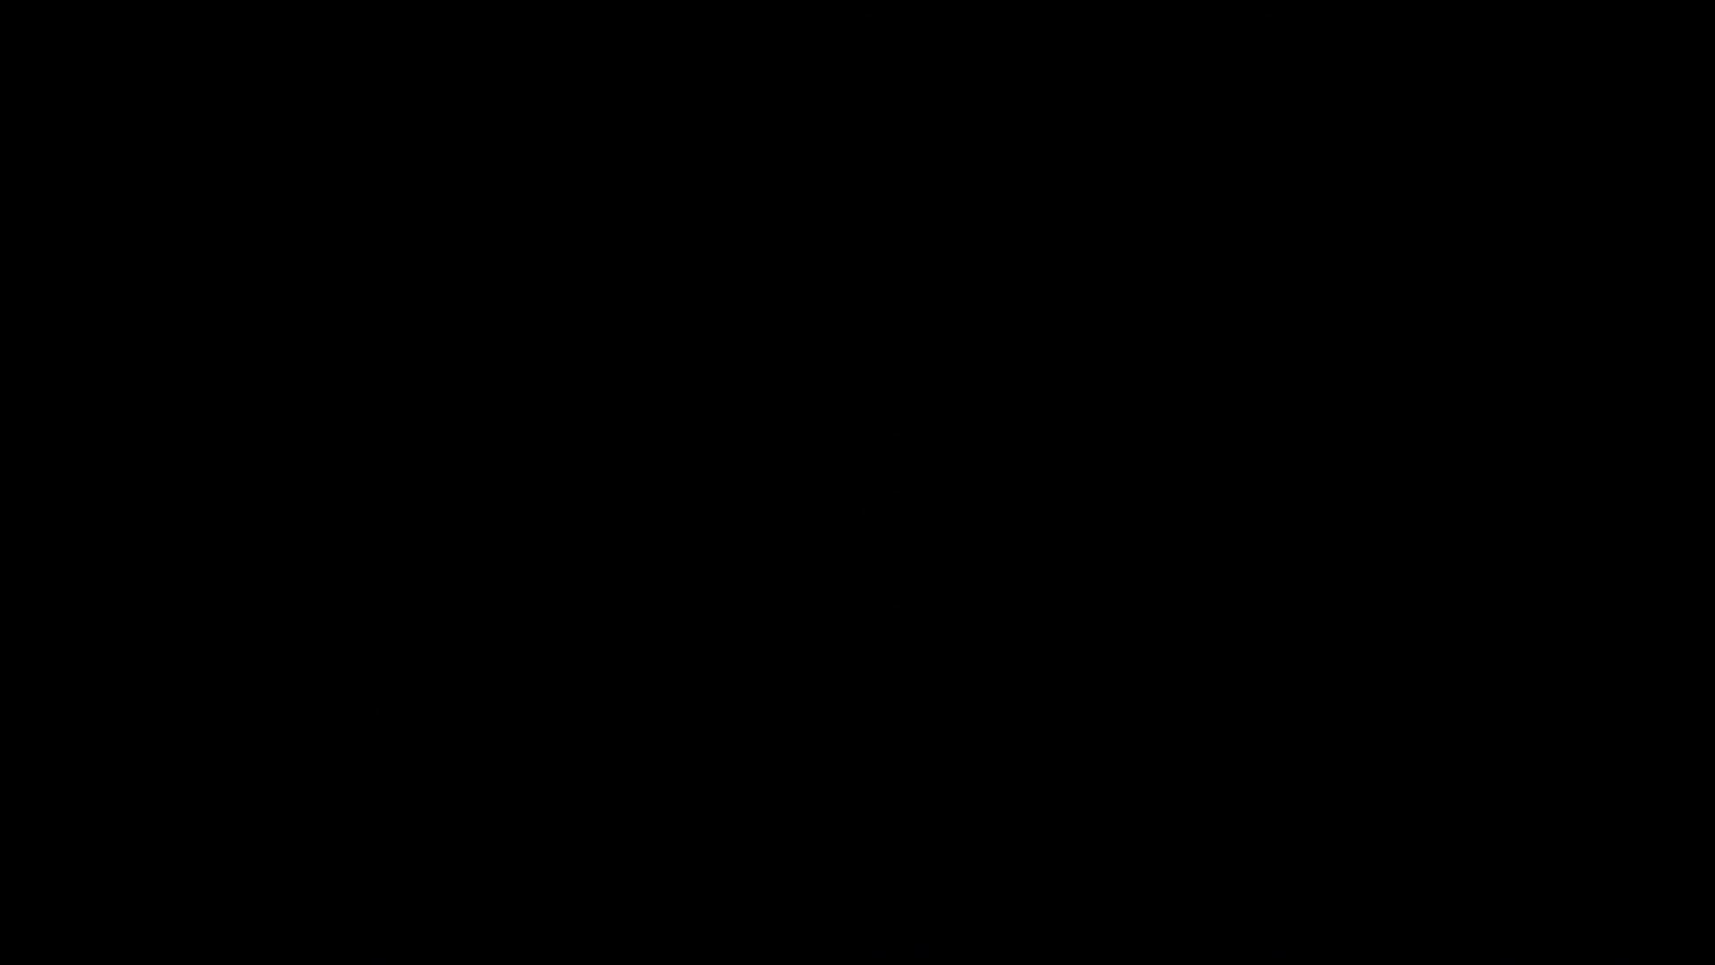